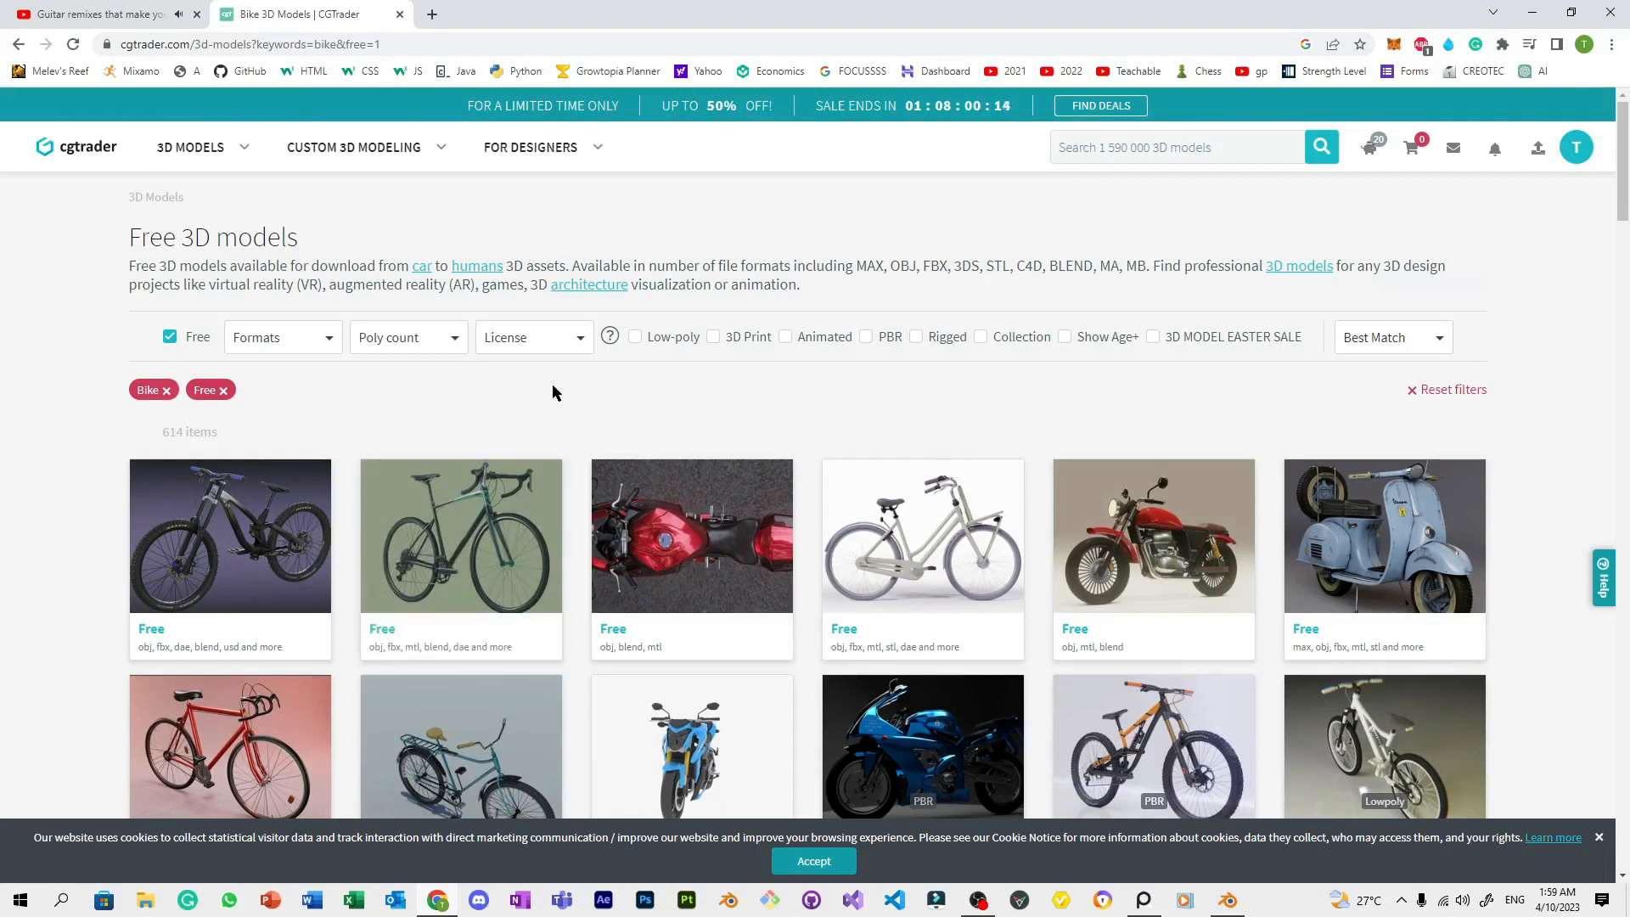
Check the Blender file size on the green drop-bar road bike's model page and return to the free bike results
{"action": "left_click", "coordinate": [433, 505]}
{"action": "scroll", "coordinate": [650, 292], "scroll_direction": "down", "scroll_amount": 5}
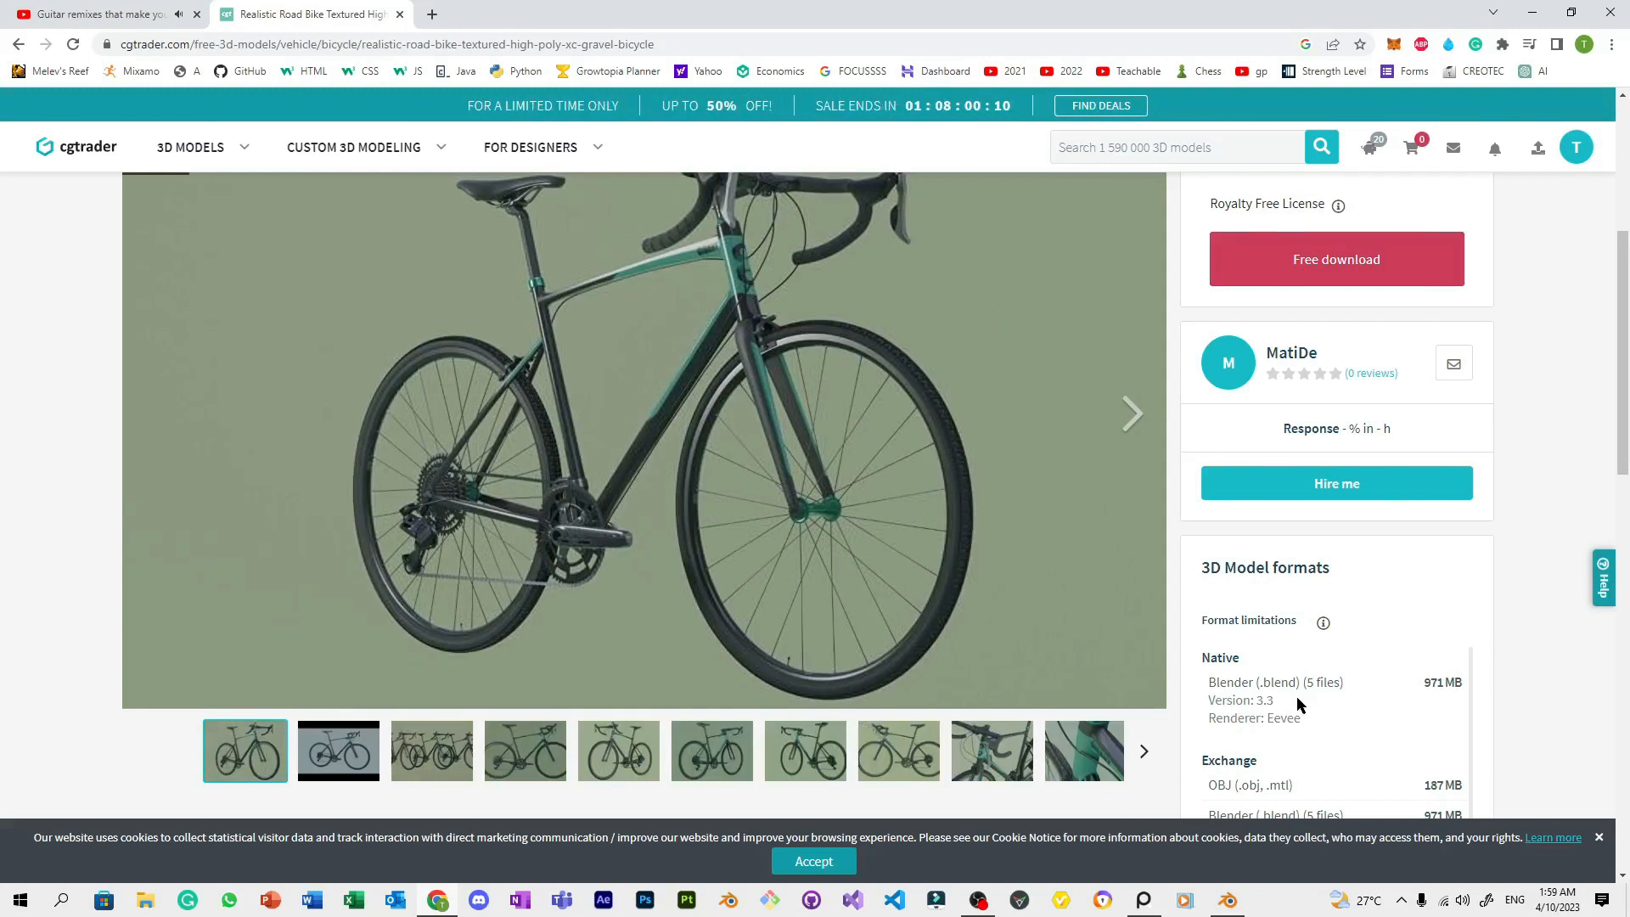
{"action": "left_click_drag", "start_coordinate": [1425, 682], "coordinate": [1432, 683]}
{"action": "scroll", "coordinate": [1524, 690], "scroll_direction": "down", "scroll_amount": 3}
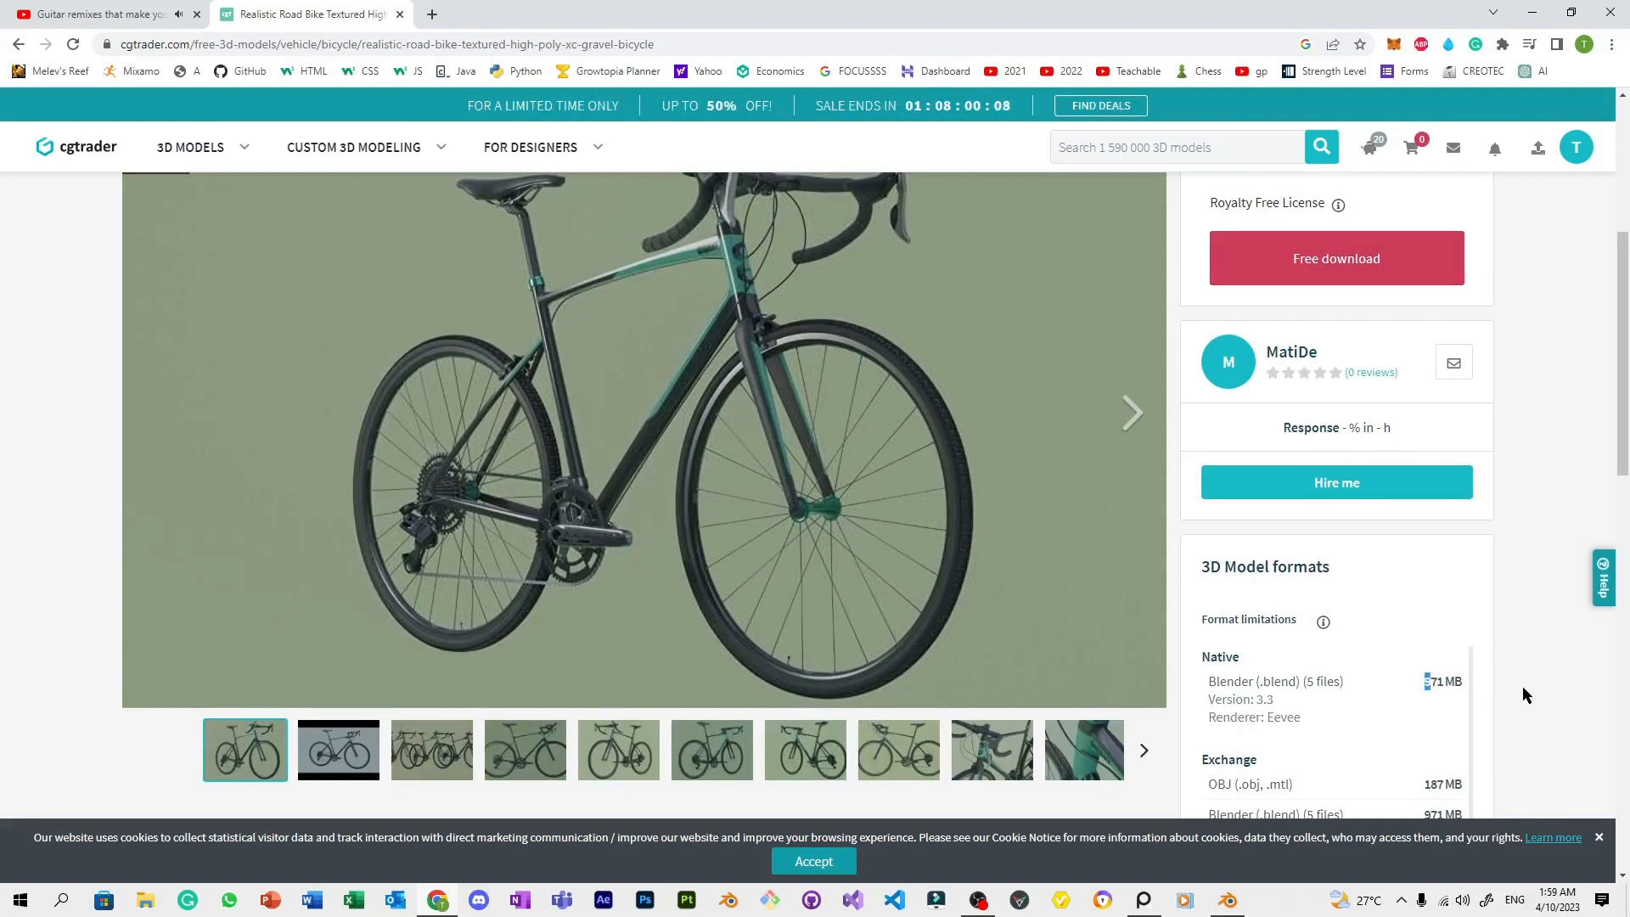
{"action": "left_click", "coordinate": [22, 41]}
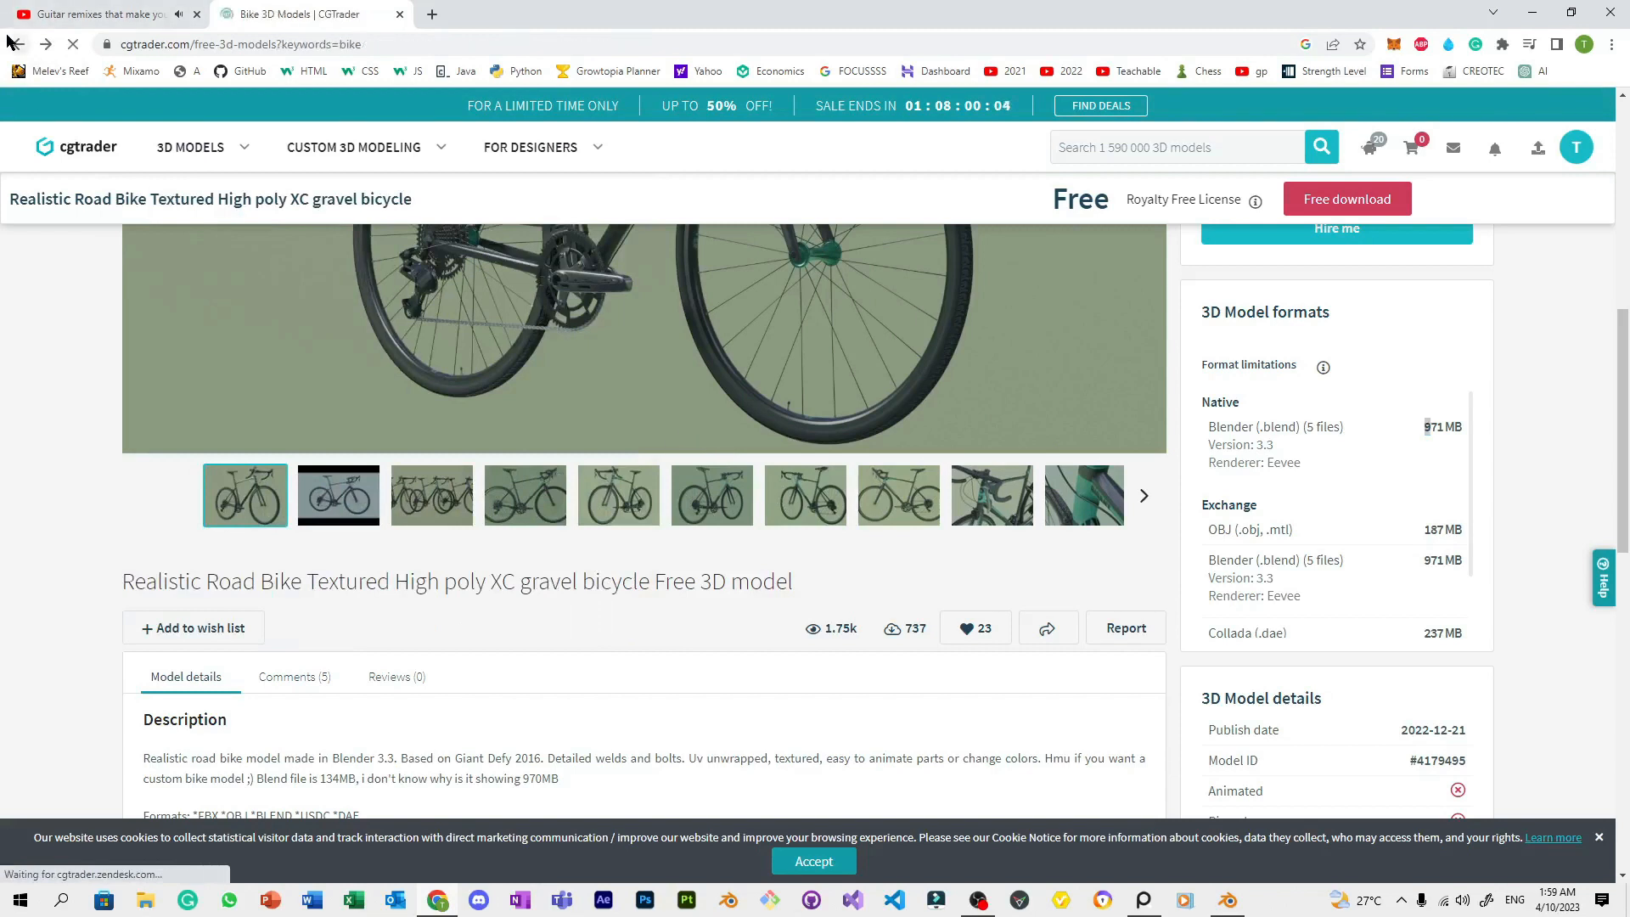
Find the free blue city bicycle with the tan saddle and rear rack and start its free download
{"action": "scroll", "coordinate": [510, 302], "scroll_direction": "down", "scroll_amount": 5}
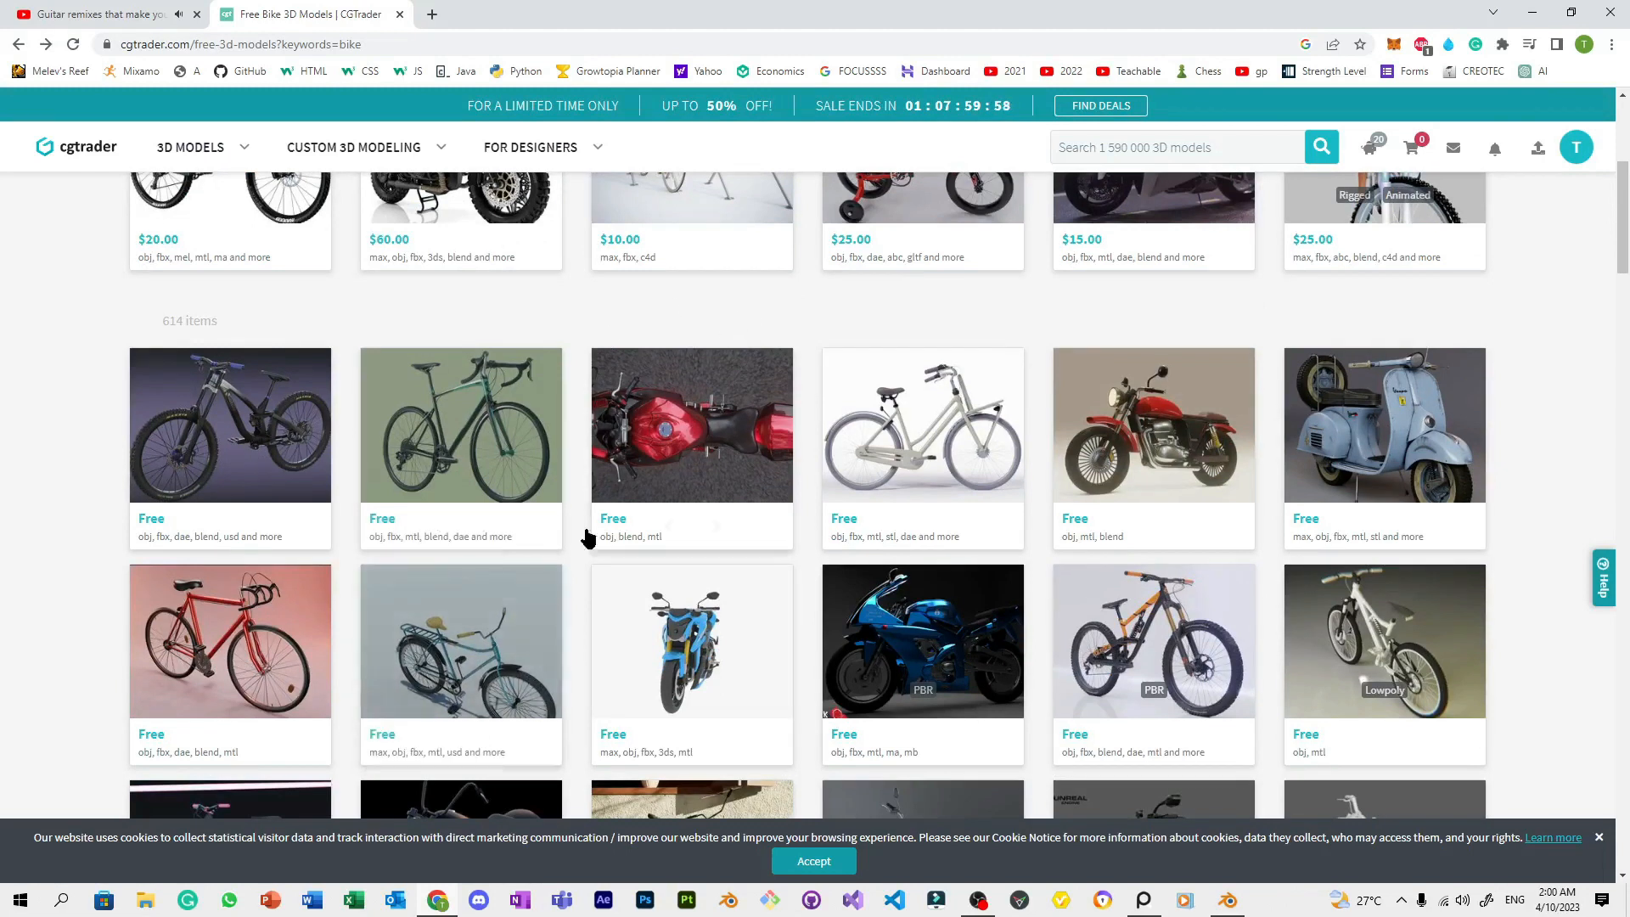
{"action": "scroll", "coordinate": [1125, 492], "scroll_direction": "down", "scroll_amount": 8}
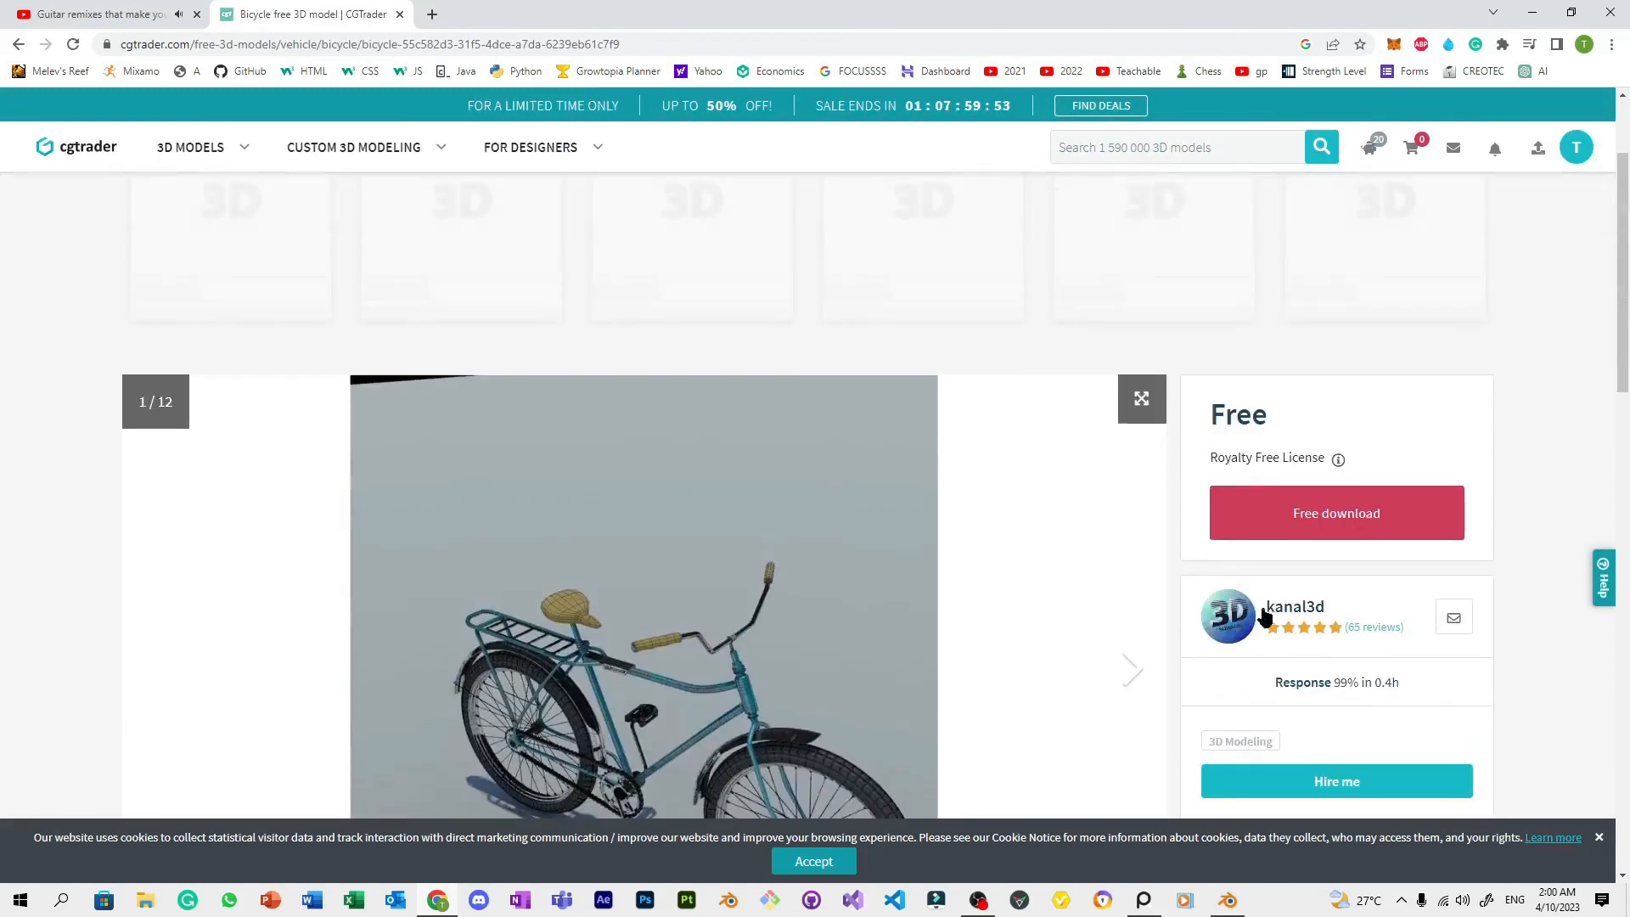
{"action": "left_click", "coordinate": [1299, 520]}
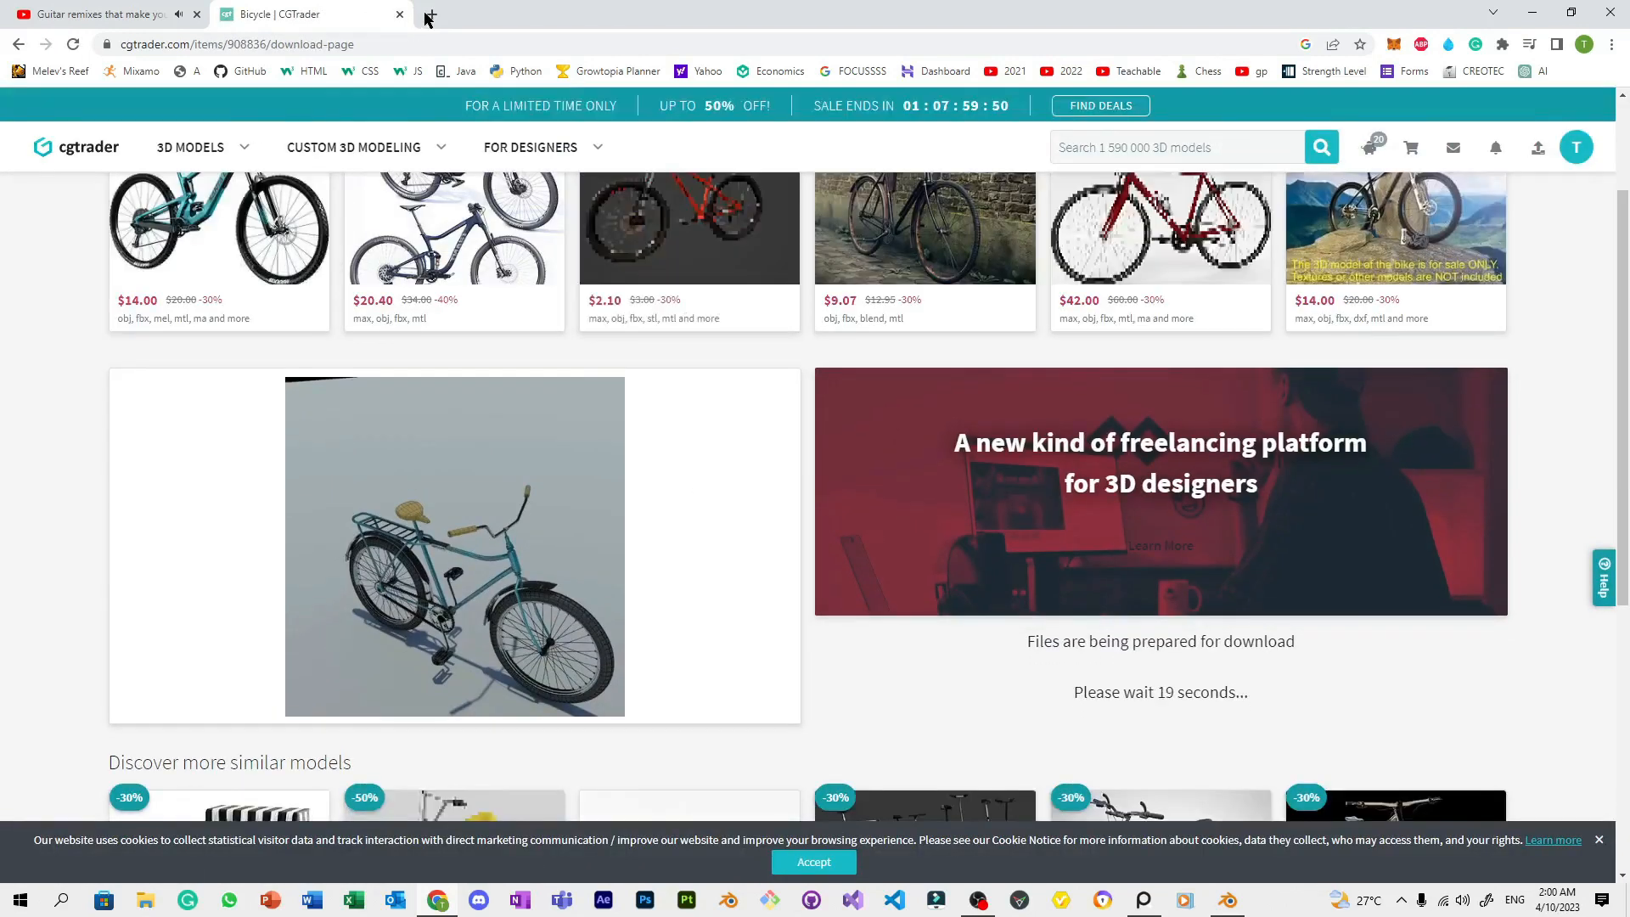
Open a copy of the bicycle's download page in a new browser tab
{"action": "left_click", "coordinate": [408, 41]}
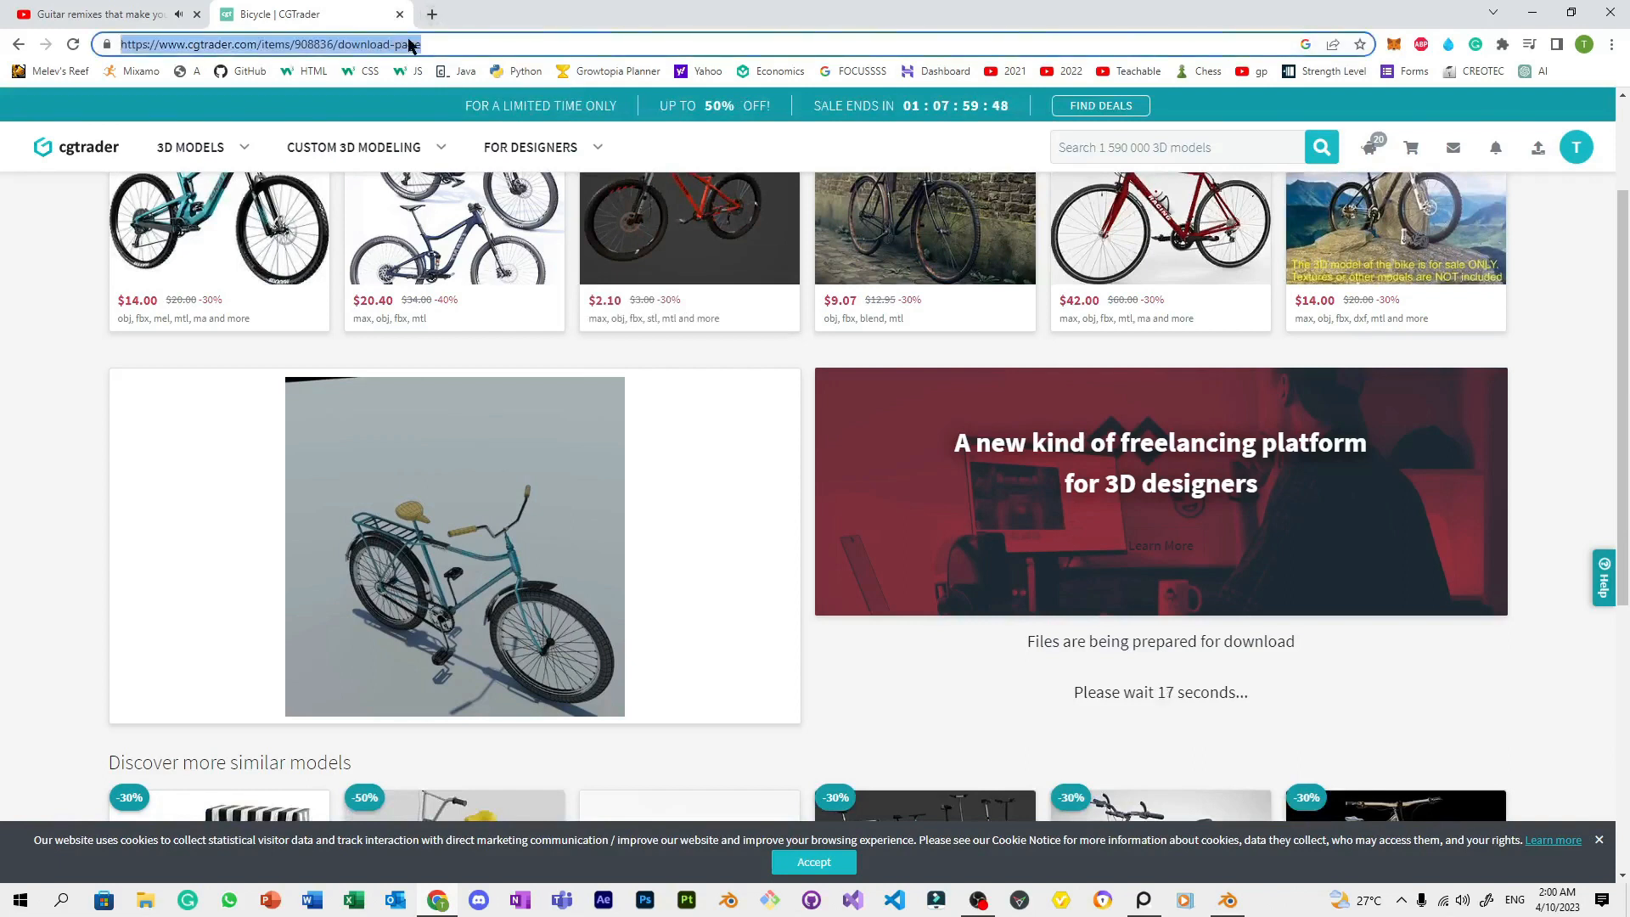
{"action": "key", "text": "ctrl+c"}
{"action": "left_click", "coordinate": [432, 14]}
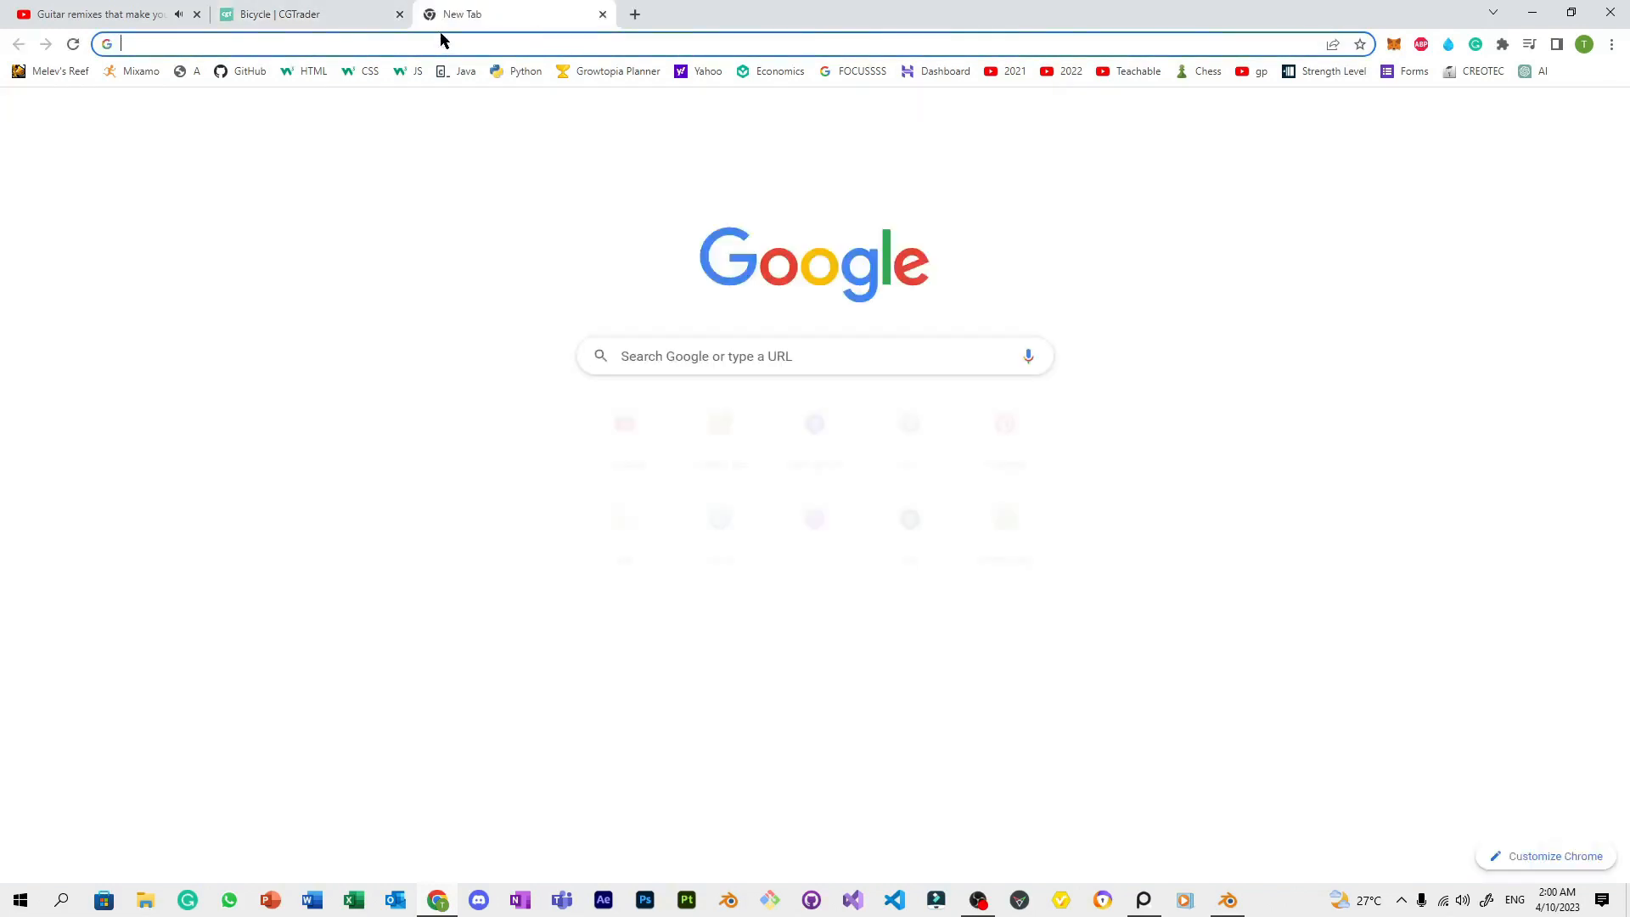
{"action": "key", "text": "ctrl+v"}
{"action": "key", "text": "Return"}
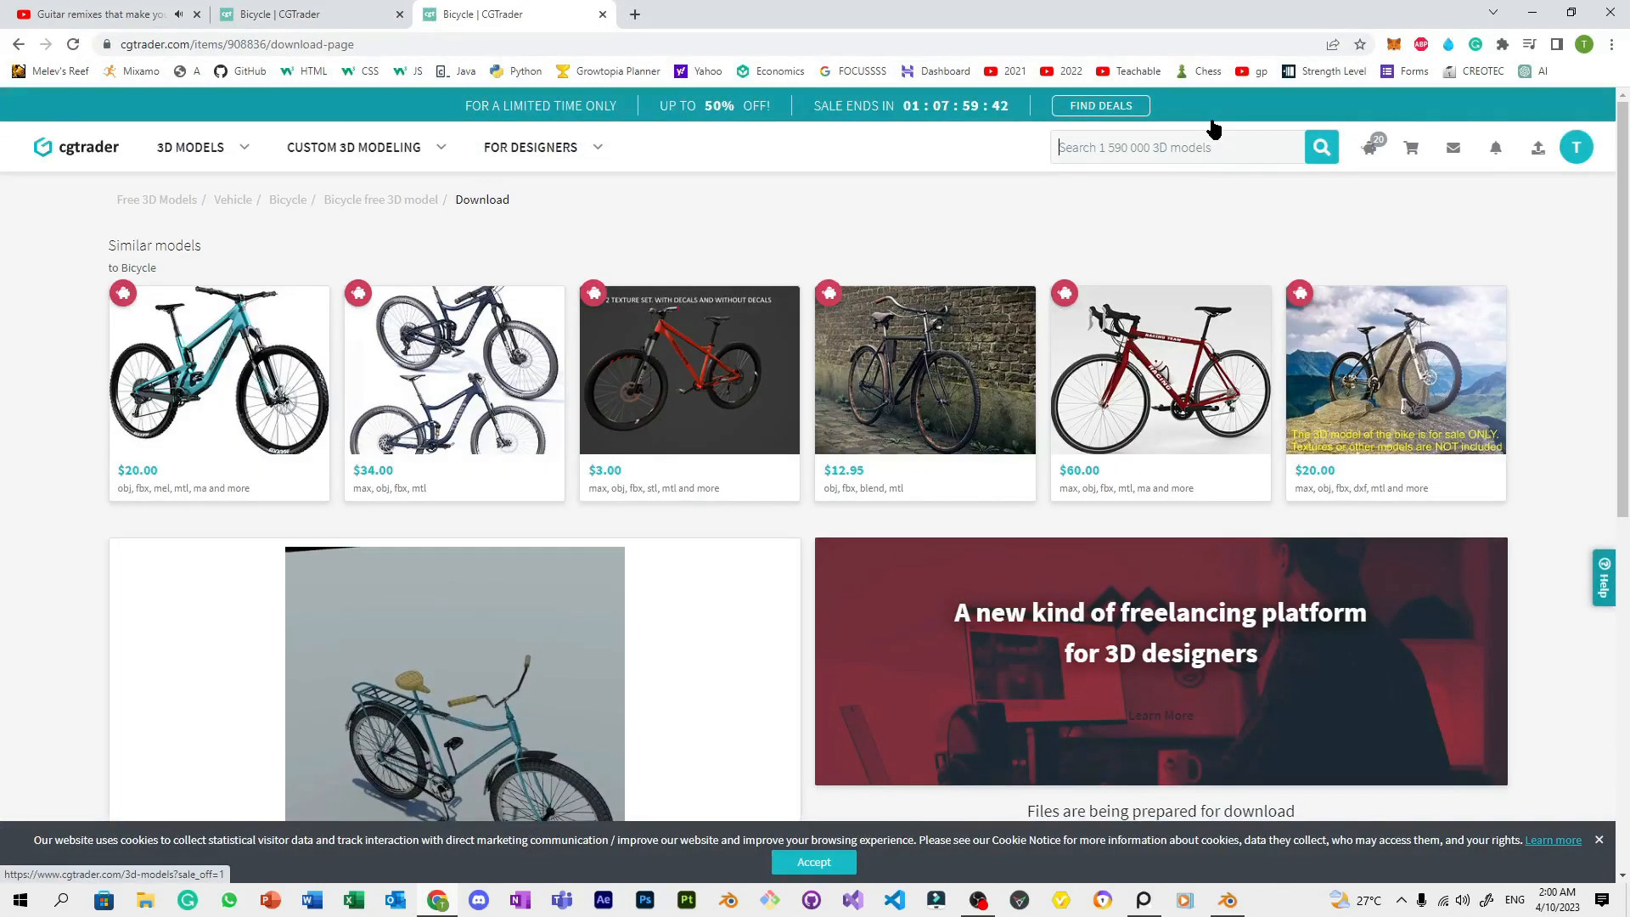
Search the 3D models for "anime girl" using the suggestion "anime basic girl", and limit the results to free models
{"action": "type", "text": "anime girl"}
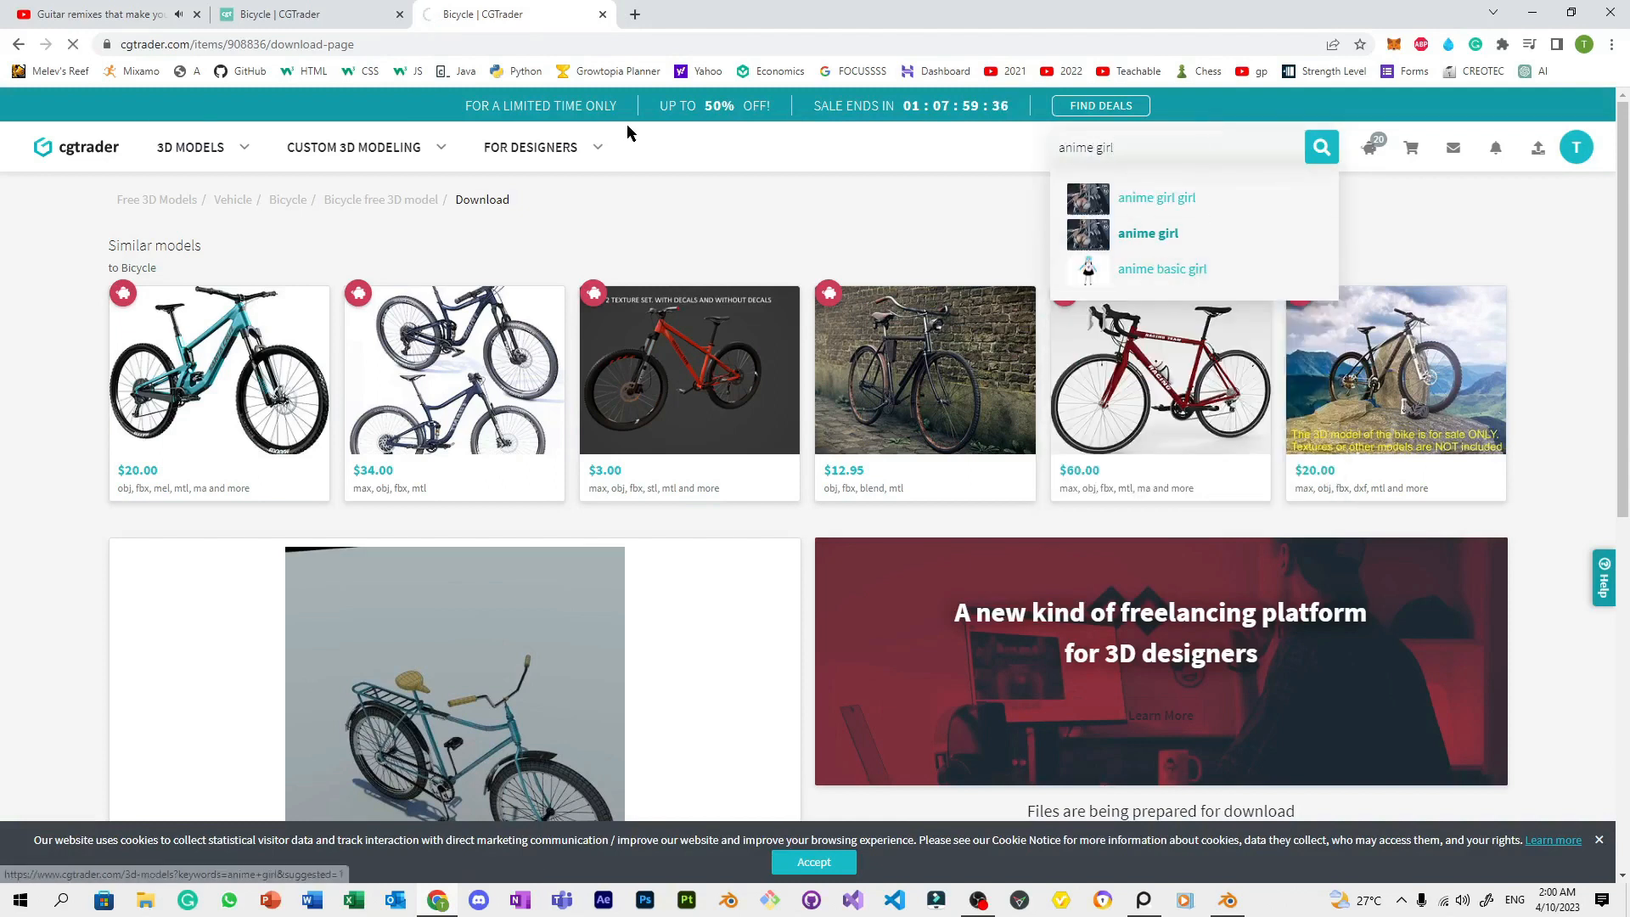
{"action": "left_click", "coordinate": [1163, 269]}
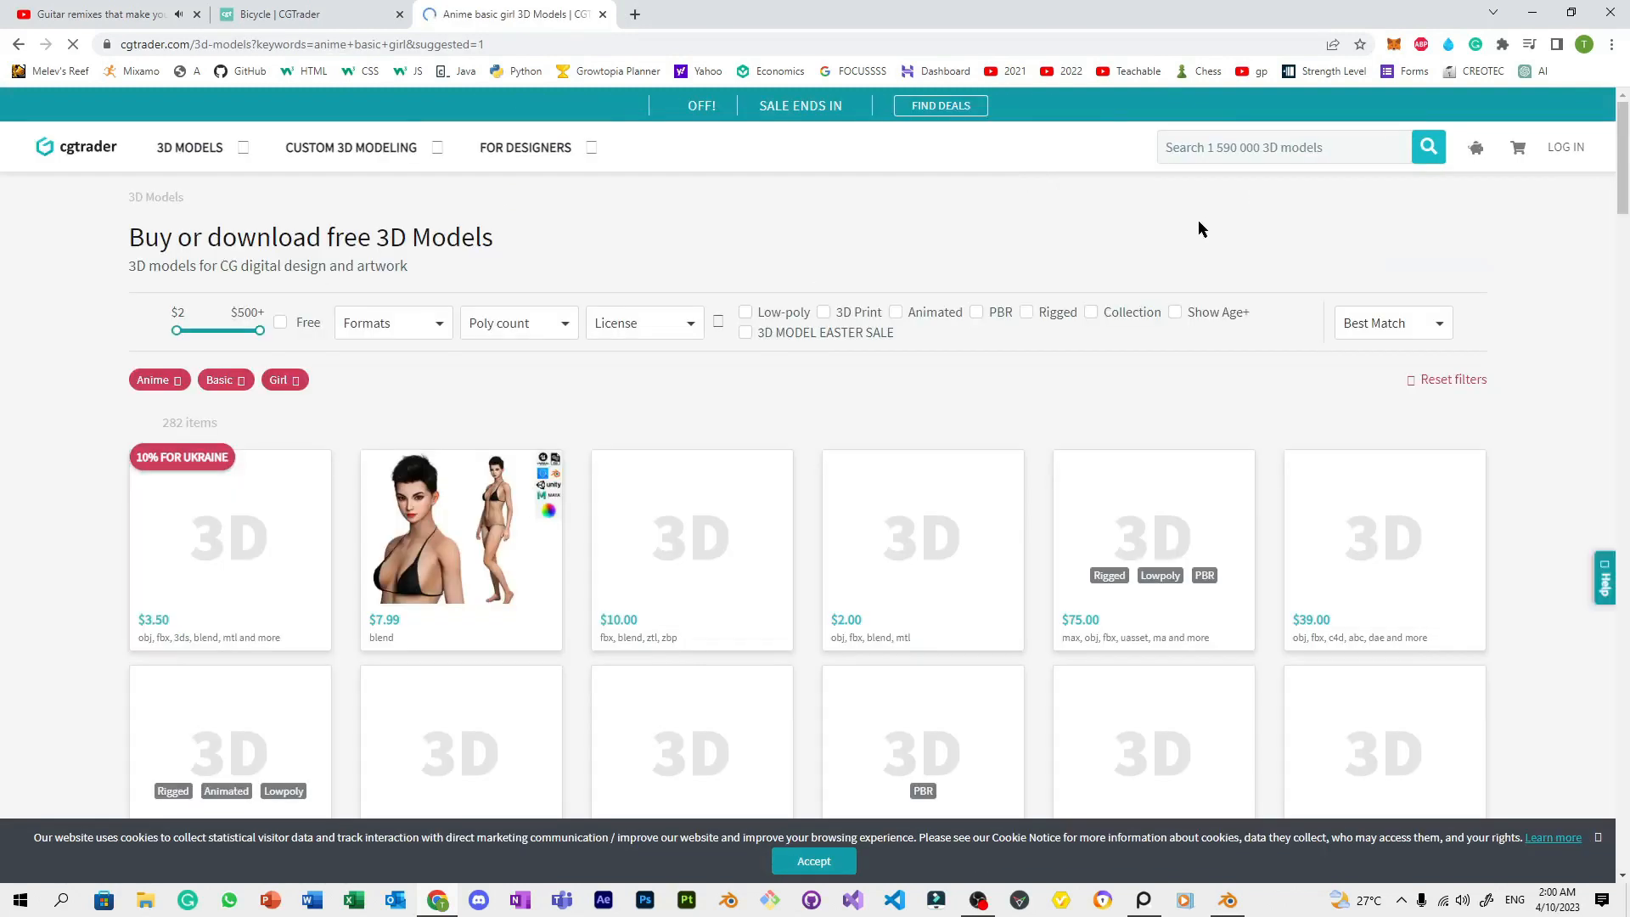
{"action": "left_click", "coordinate": [293, 327]}
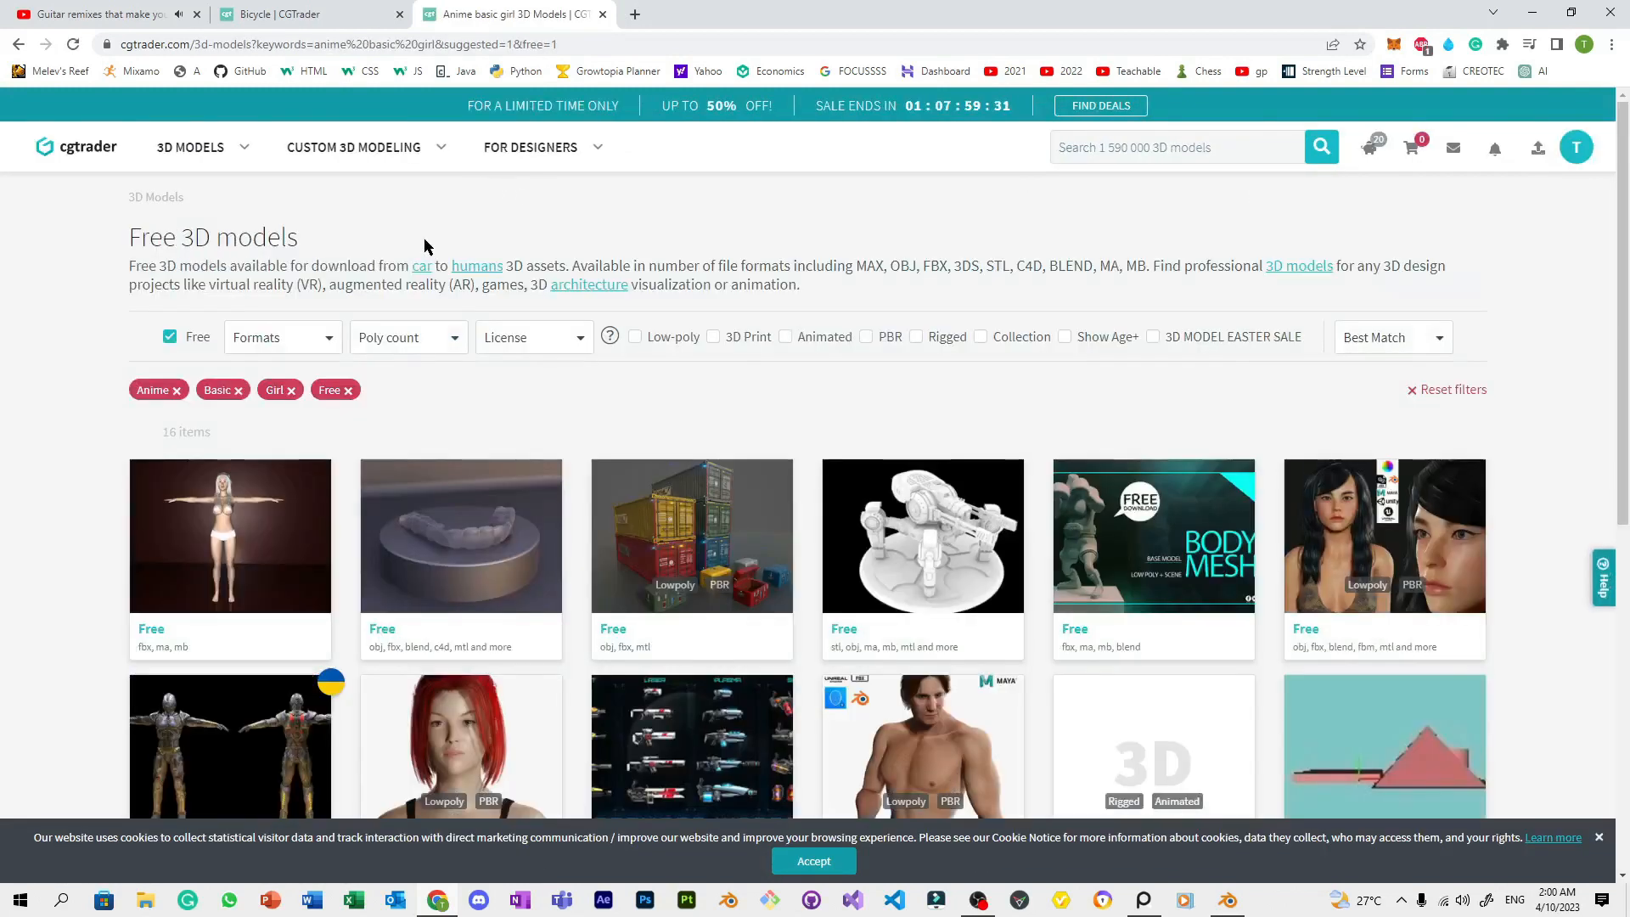
Look over the filtered models and remove the "Basic" keyword from the search filters
{"action": "scroll", "coordinate": [424, 246], "scroll_direction": "down", "scroll_amount": 4}
{"action": "scroll", "coordinate": [399, 314], "scroll_direction": "up", "scroll_amount": 4}
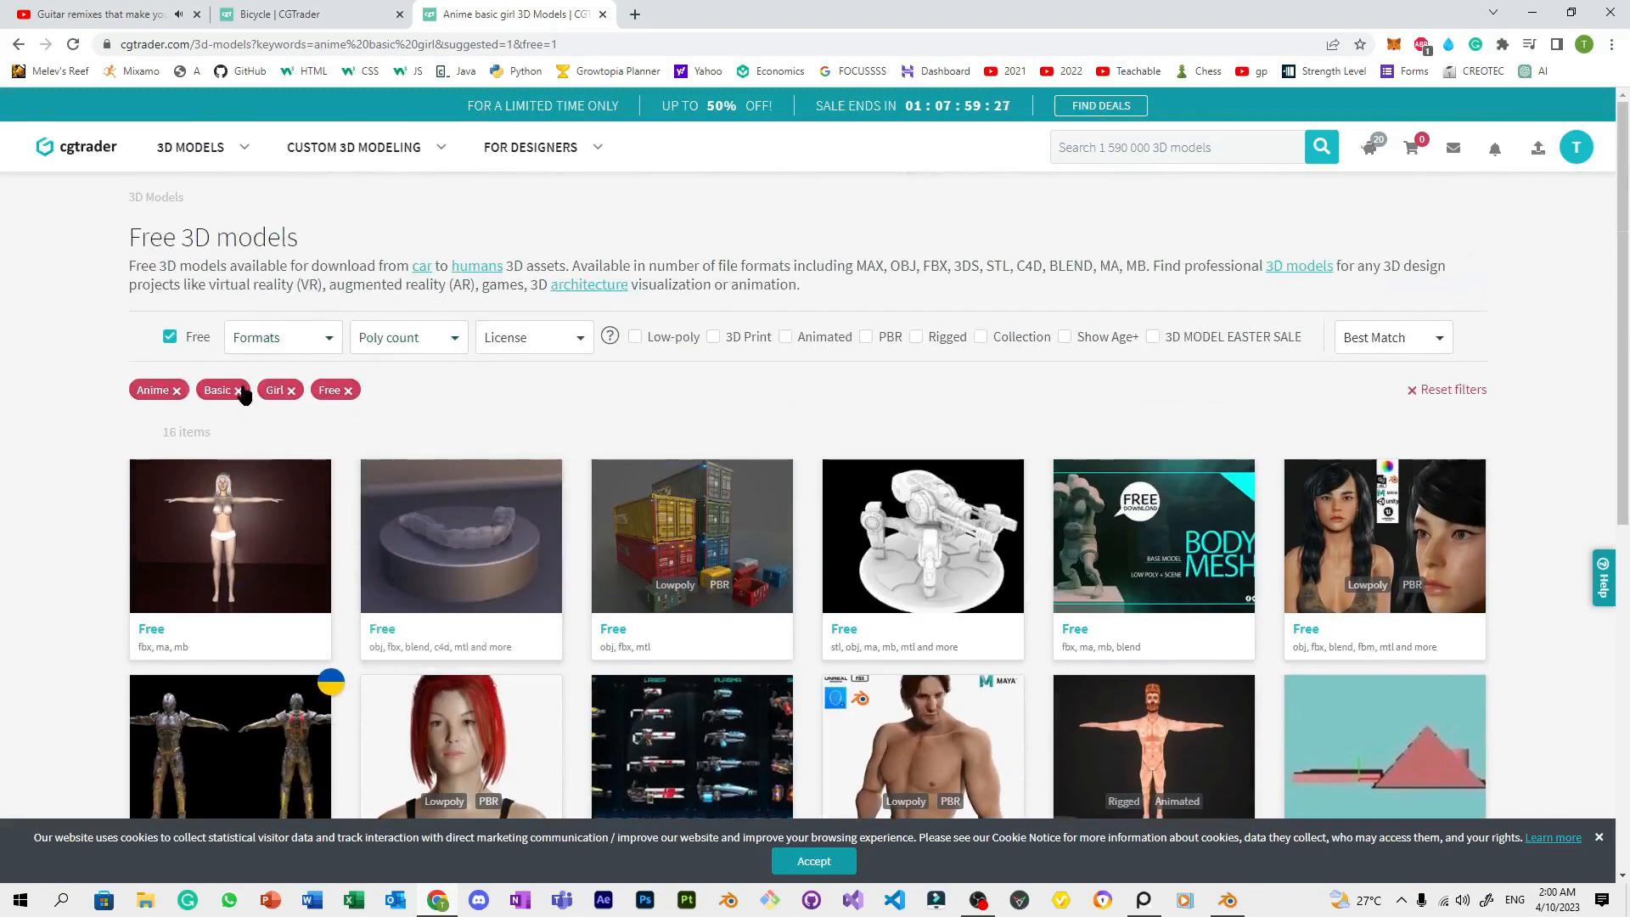
{"action": "left_click", "coordinate": [238, 391]}
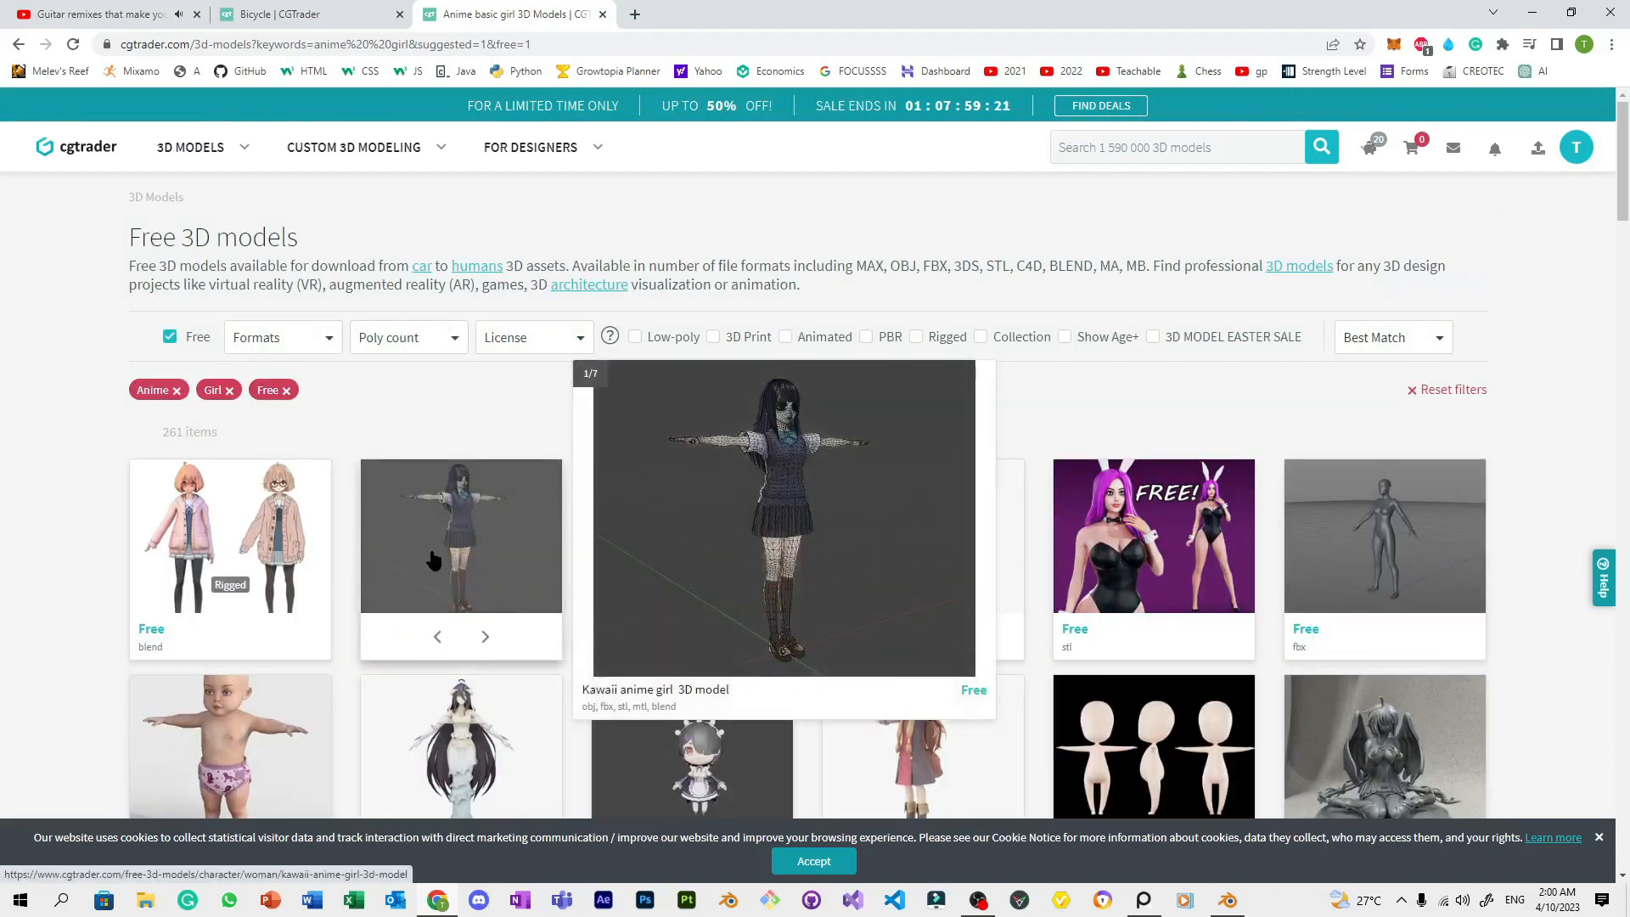
Browse the whole first page of free anime girl models for a suitable character and return to its beginning
{"action": "scroll", "coordinate": [1036, 411], "scroll_direction": "down", "scroll_amount": 2}
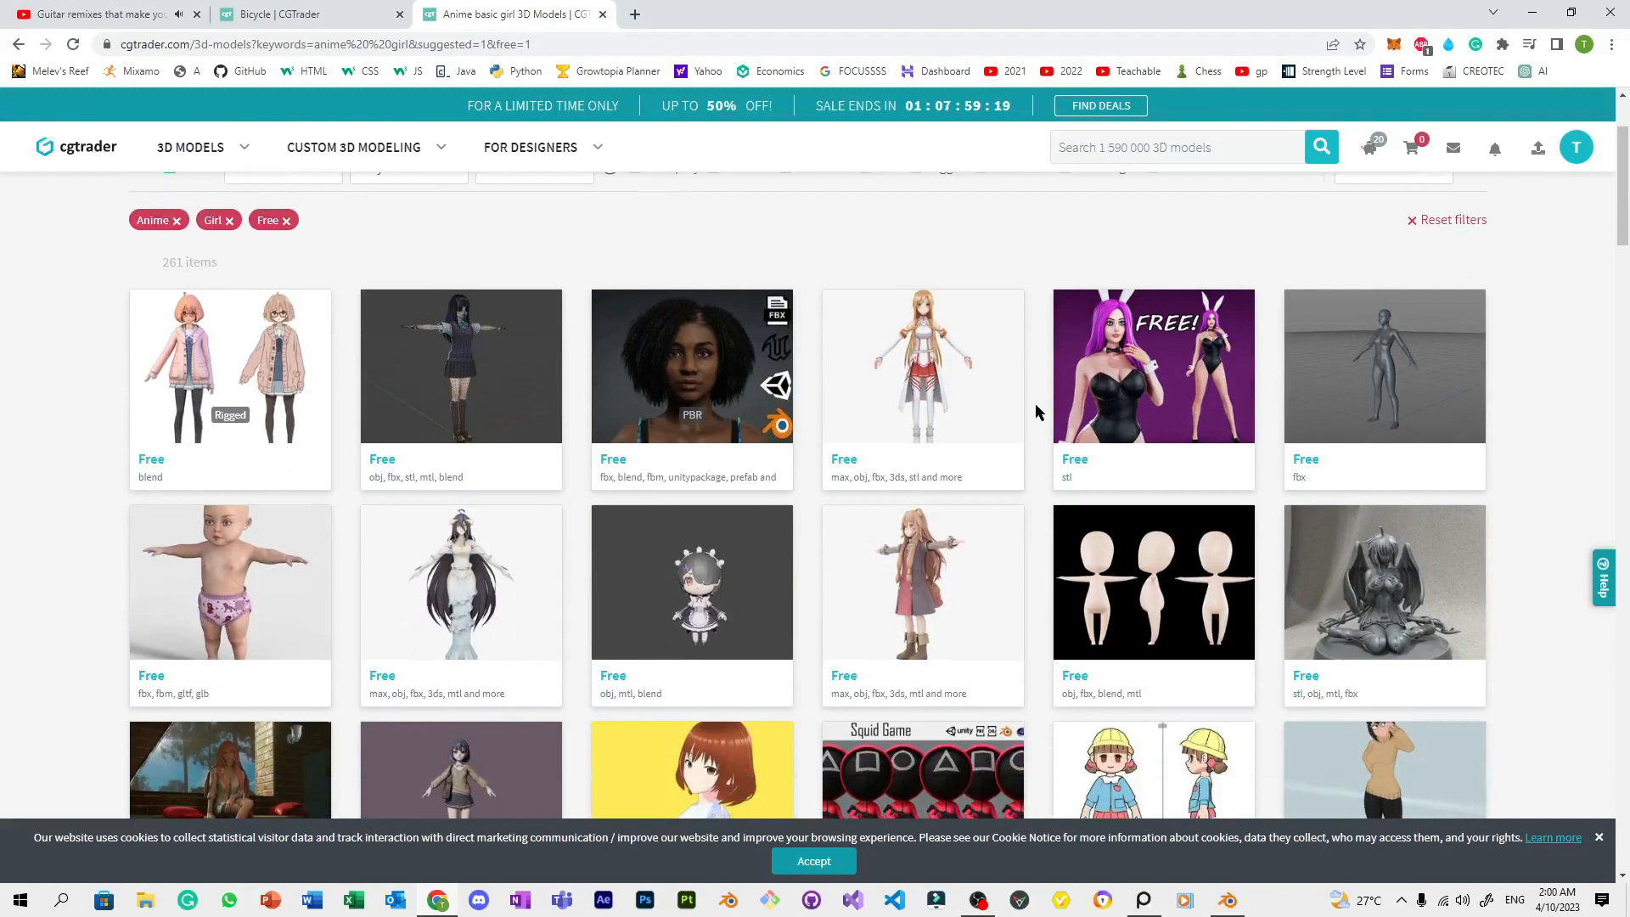
{"action": "scroll", "coordinate": [1036, 412], "scroll_direction": "down", "scroll_amount": 5}
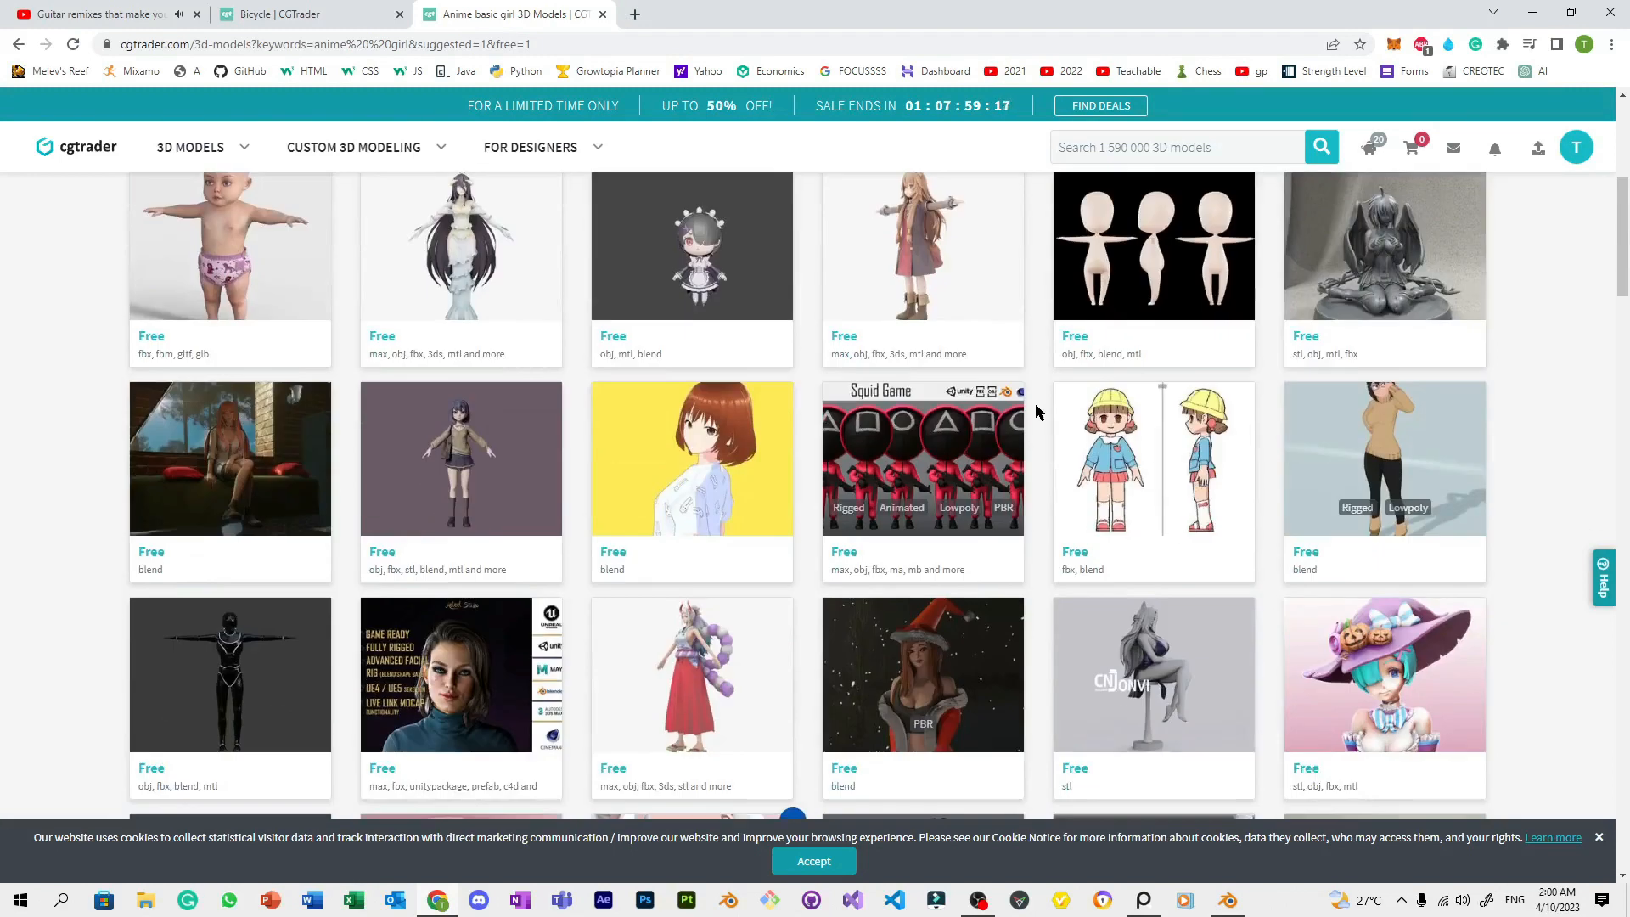
{"action": "scroll", "coordinate": [1036, 411], "scroll_direction": "down", "scroll_amount": 3}
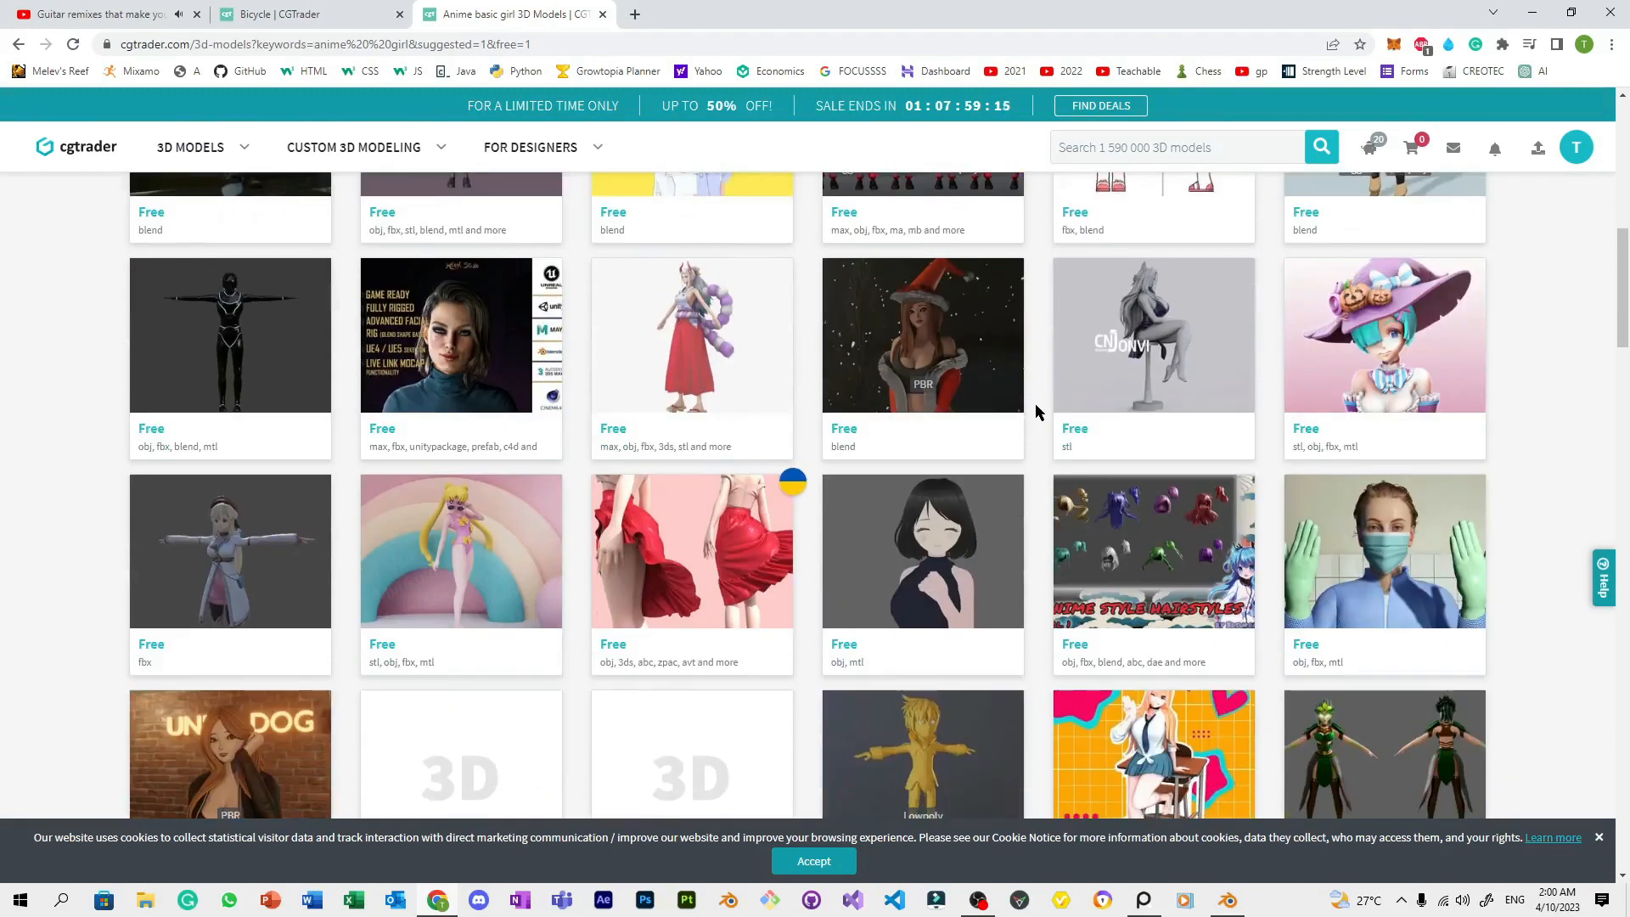
{"action": "scroll", "coordinate": [1036, 412], "scroll_direction": "down", "scroll_amount": 4}
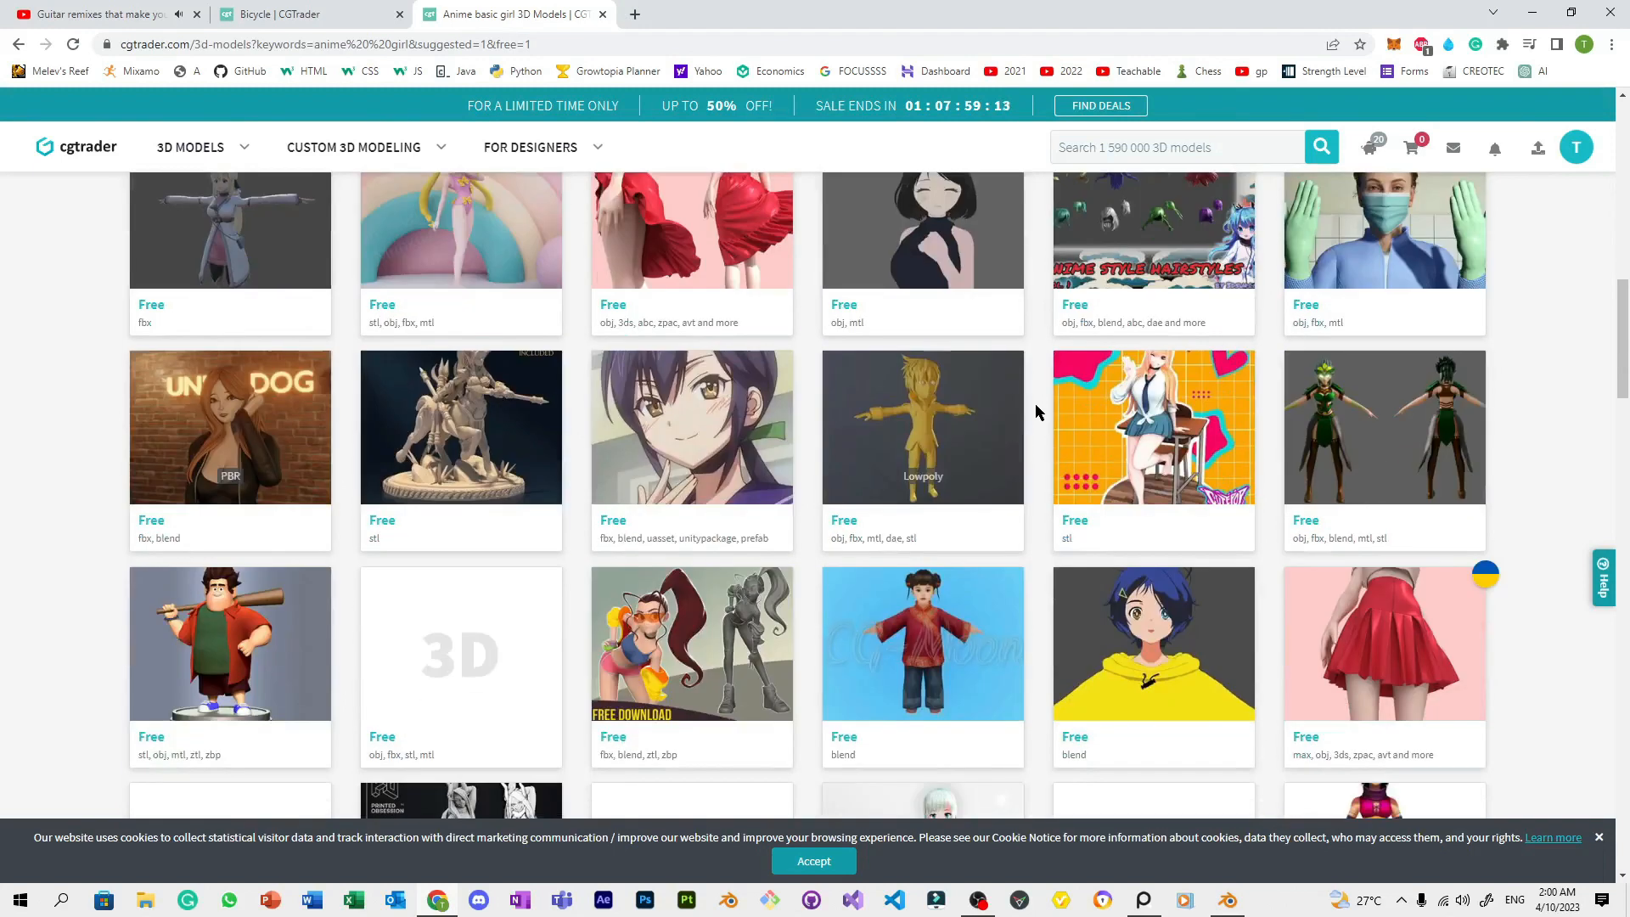
{"action": "scroll", "coordinate": [1036, 412], "scroll_direction": "down", "scroll_amount": 4}
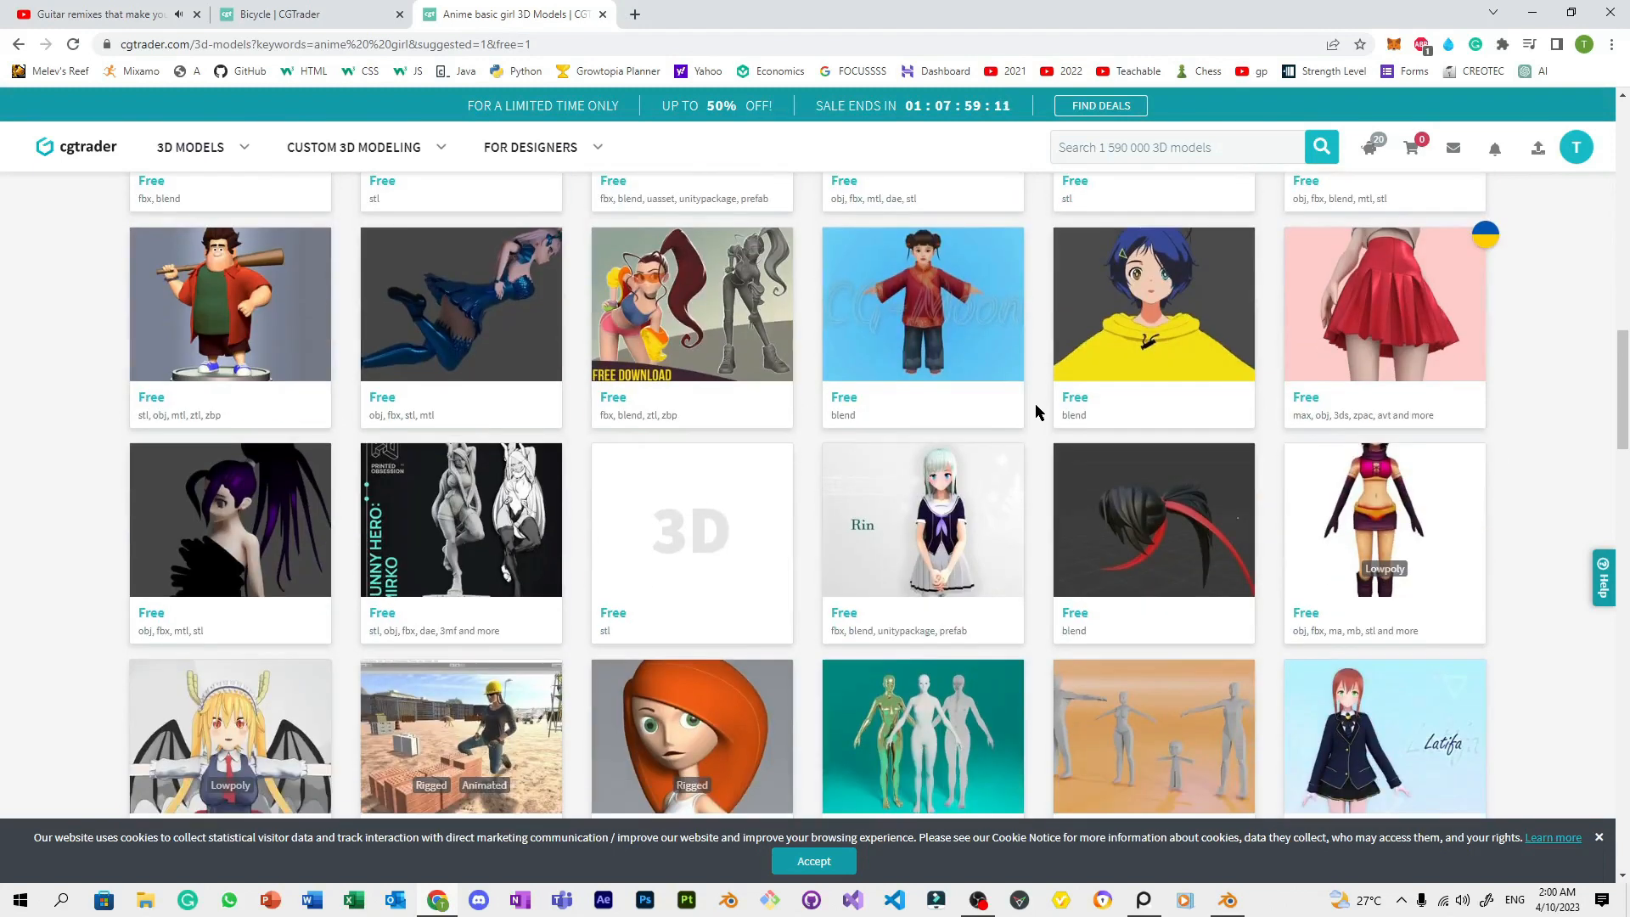
{"action": "scroll", "coordinate": [1036, 411], "scroll_direction": "down", "scroll_amount": 4}
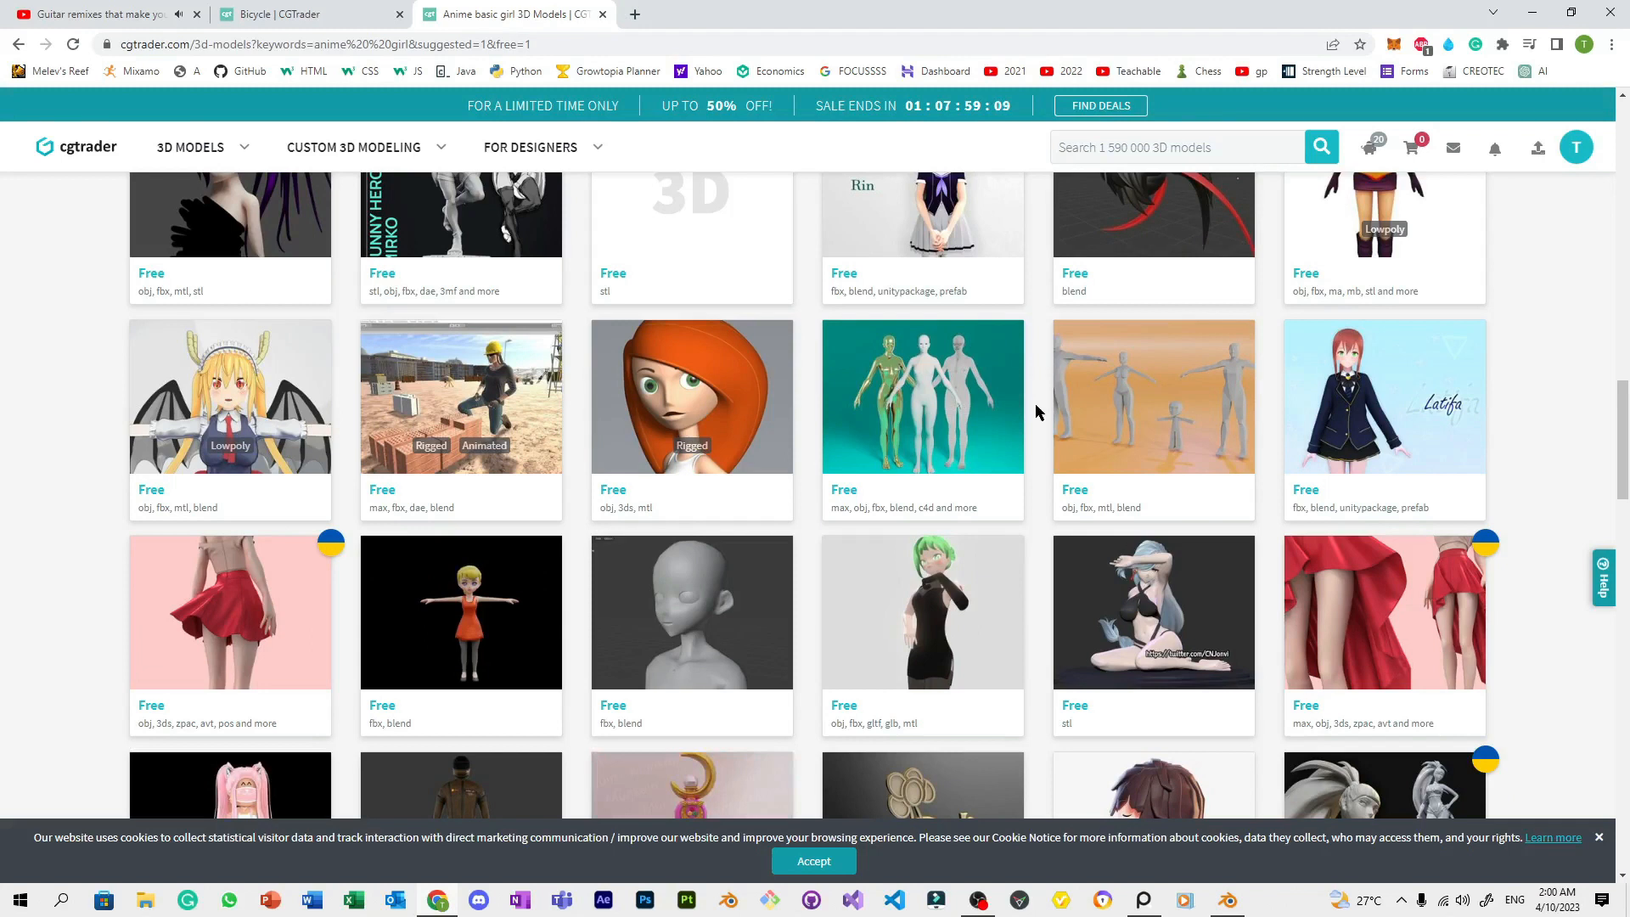
{"action": "scroll", "coordinate": [1036, 412], "scroll_direction": "down", "scroll_amount": 4}
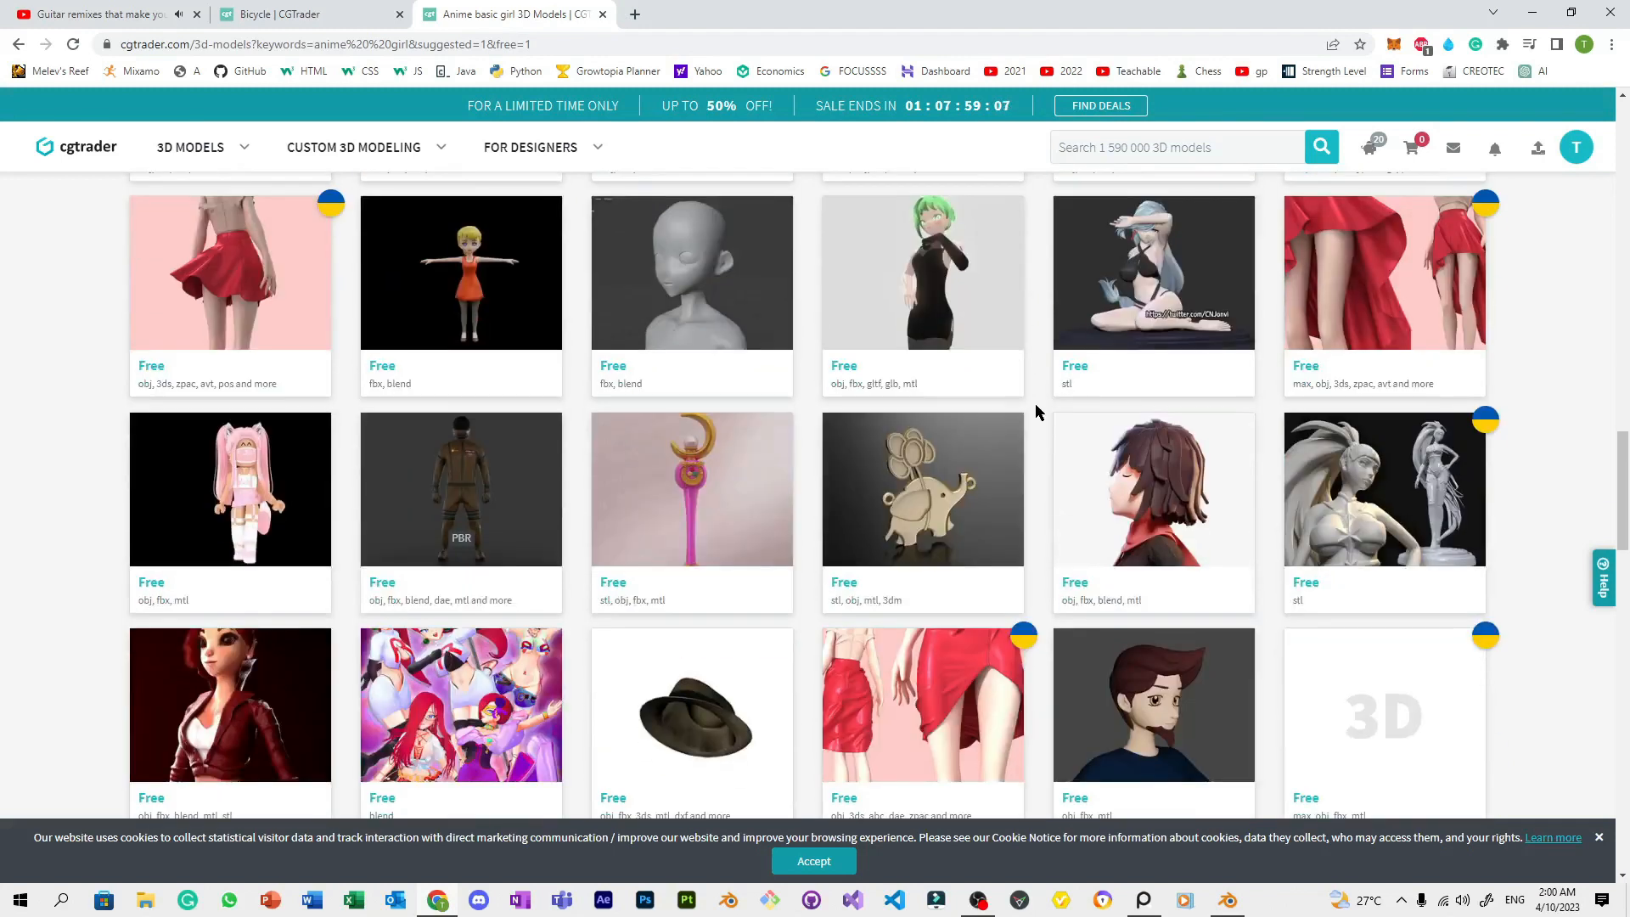
{"action": "scroll", "coordinate": [1036, 412], "scroll_direction": "up", "scroll_amount": 4}
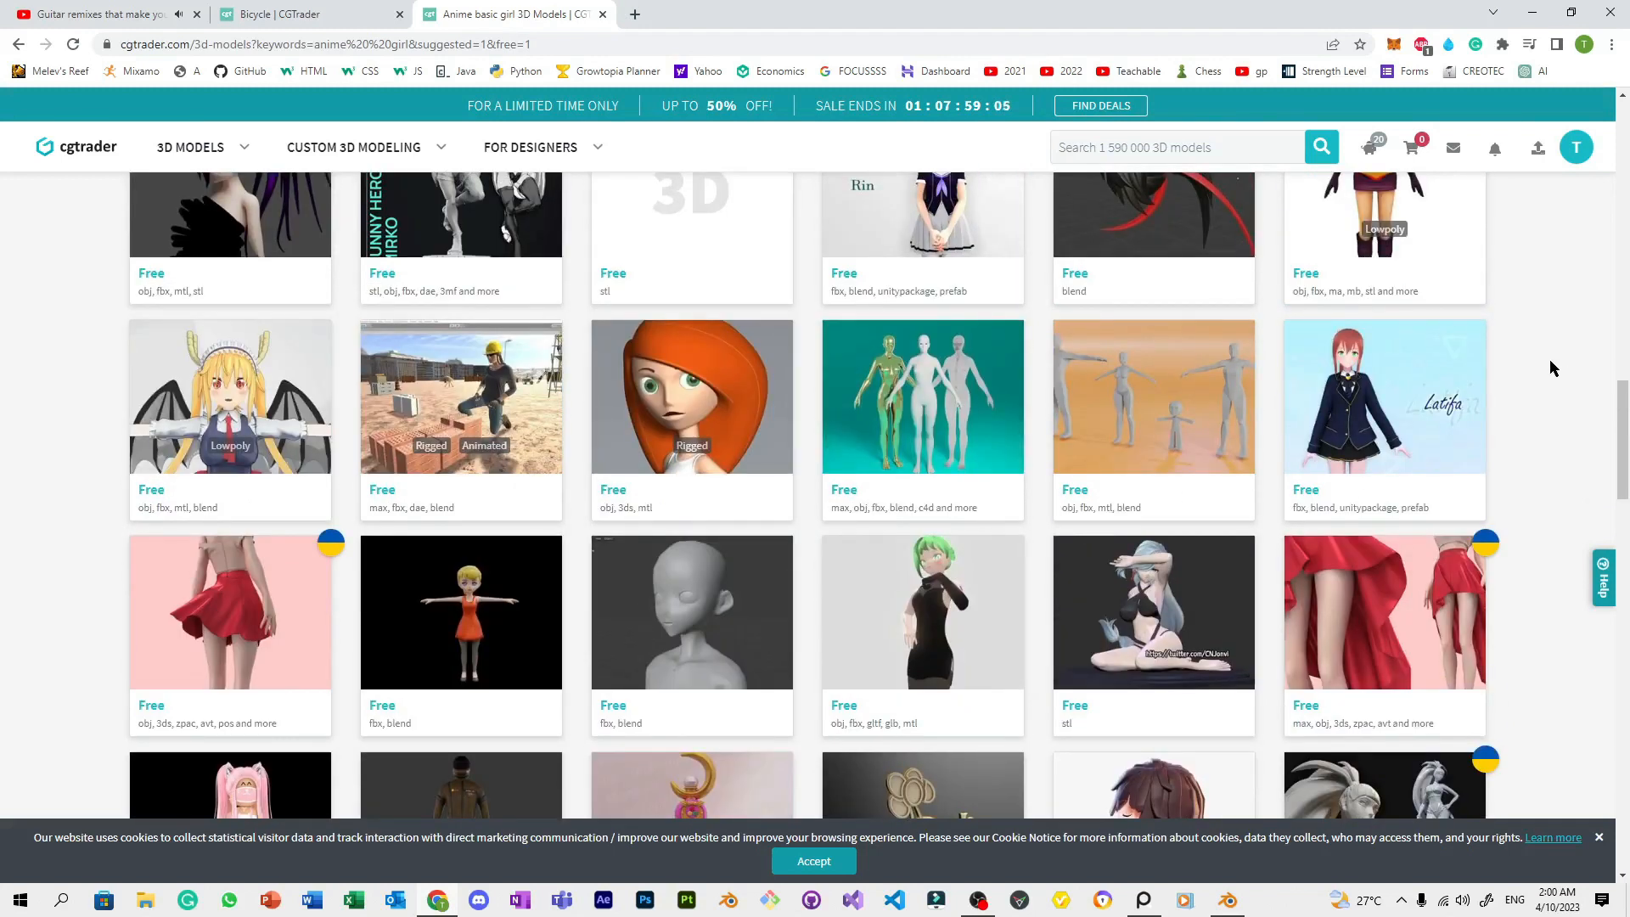
{"action": "scroll", "coordinate": [1554, 369], "scroll_direction": "down", "scroll_amount": 4}
{"action": "scroll", "coordinate": [1555, 369], "scroll_direction": "down", "scroll_amount": 4}
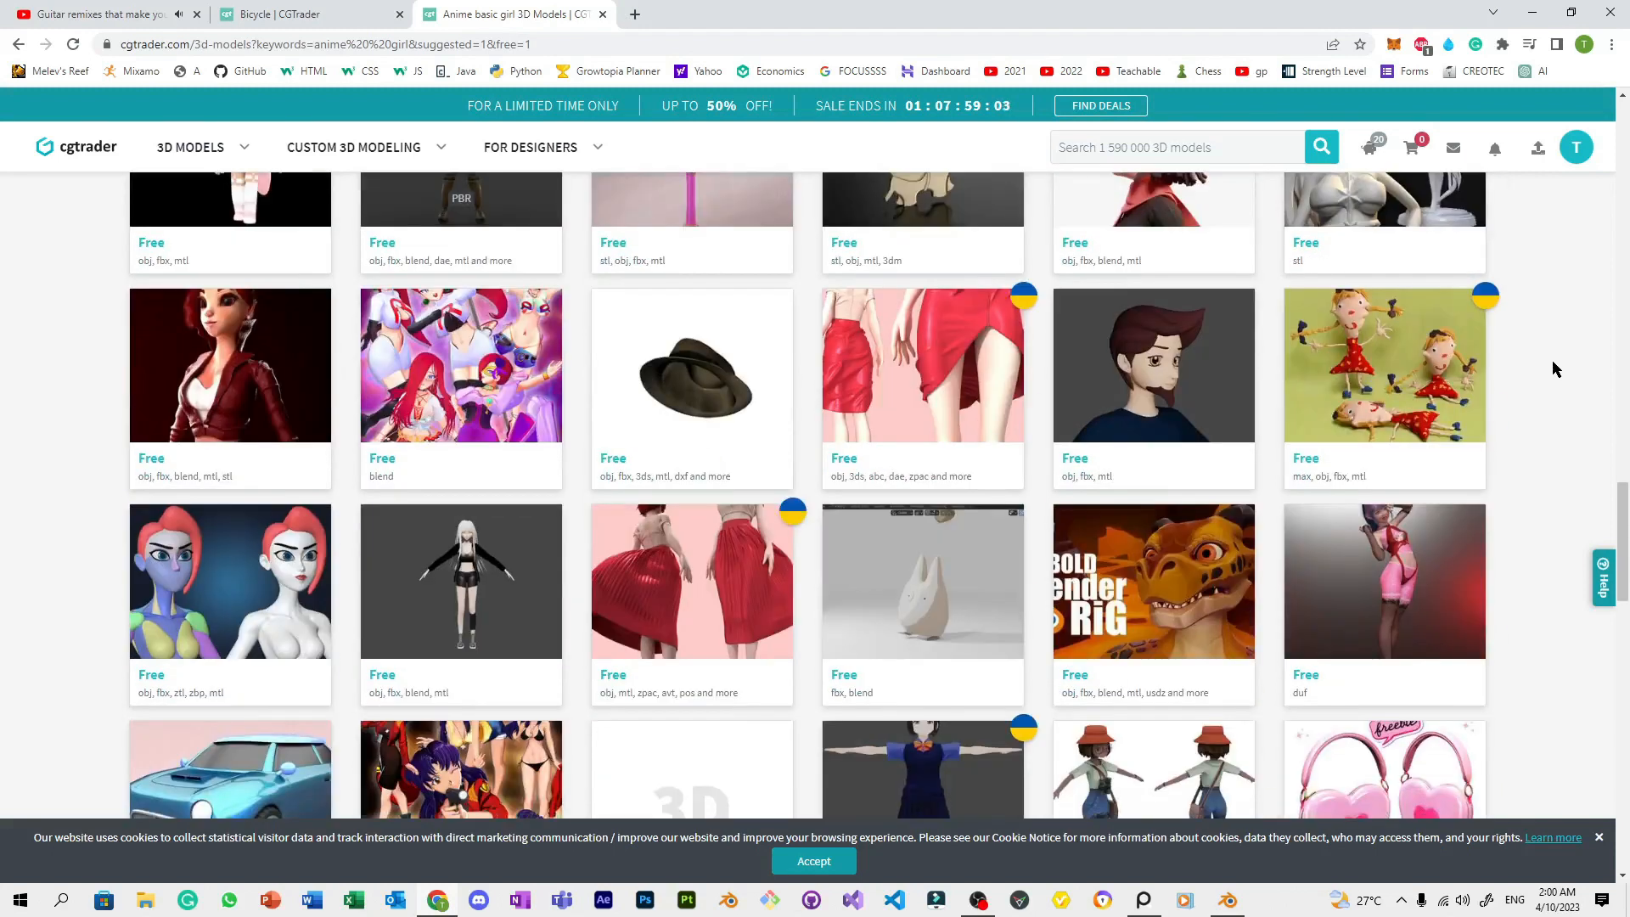
{"action": "scroll", "coordinate": [1556, 354], "scroll_direction": "down", "scroll_amount": 4}
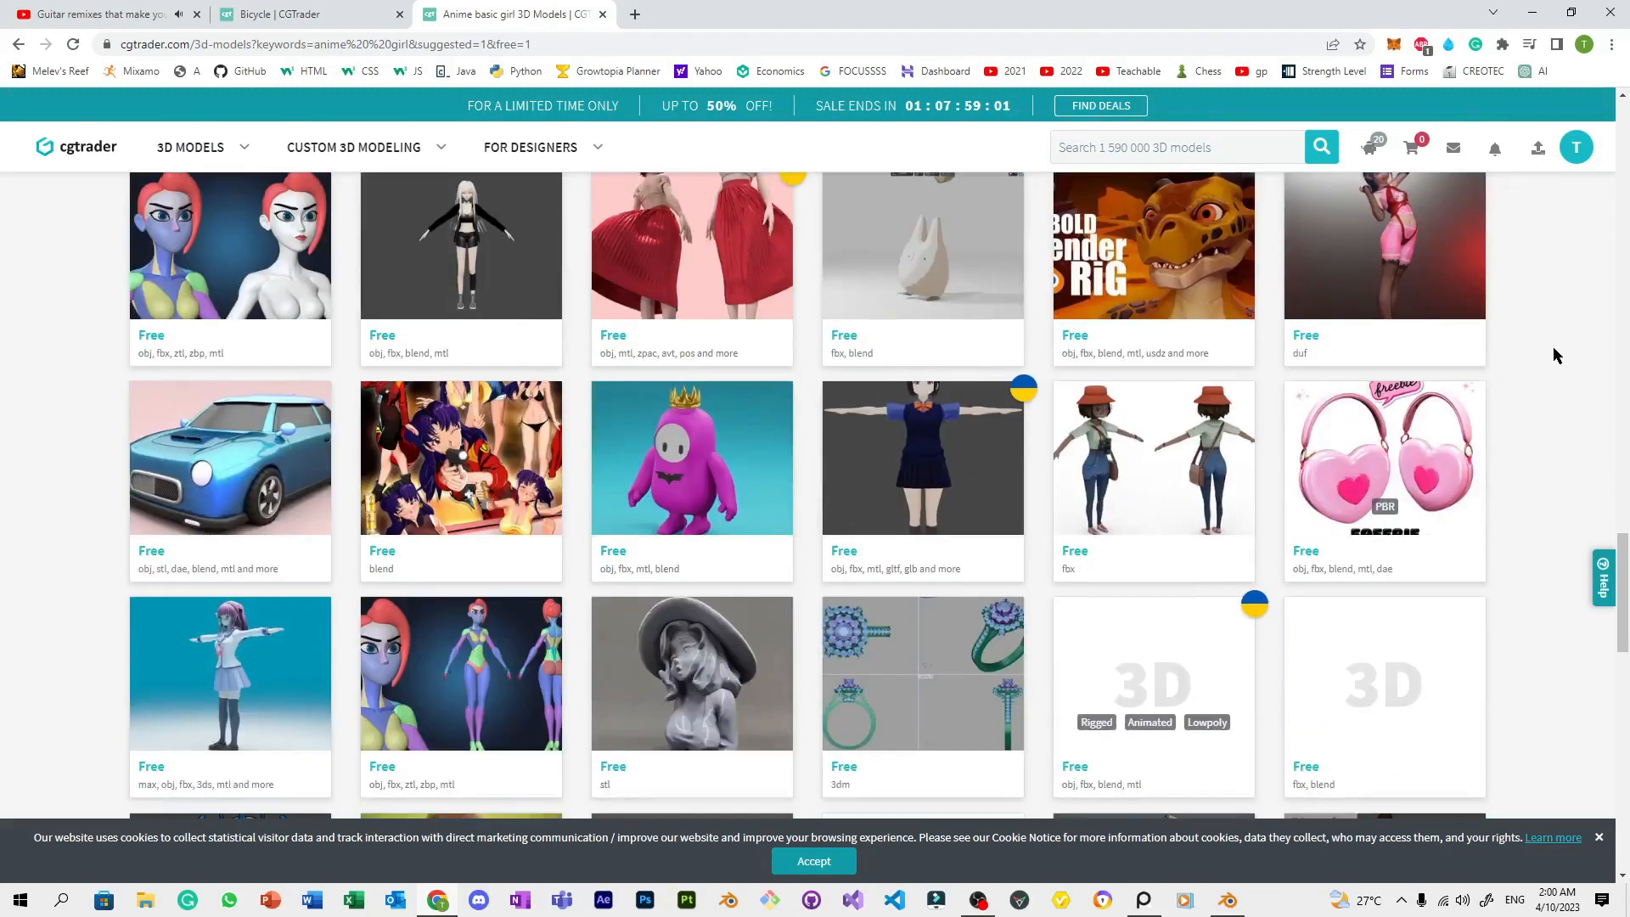
{"action": "scroll", "coordinate": [1556, 354], "scroll_direction": "down", "scroll_amount": 3}
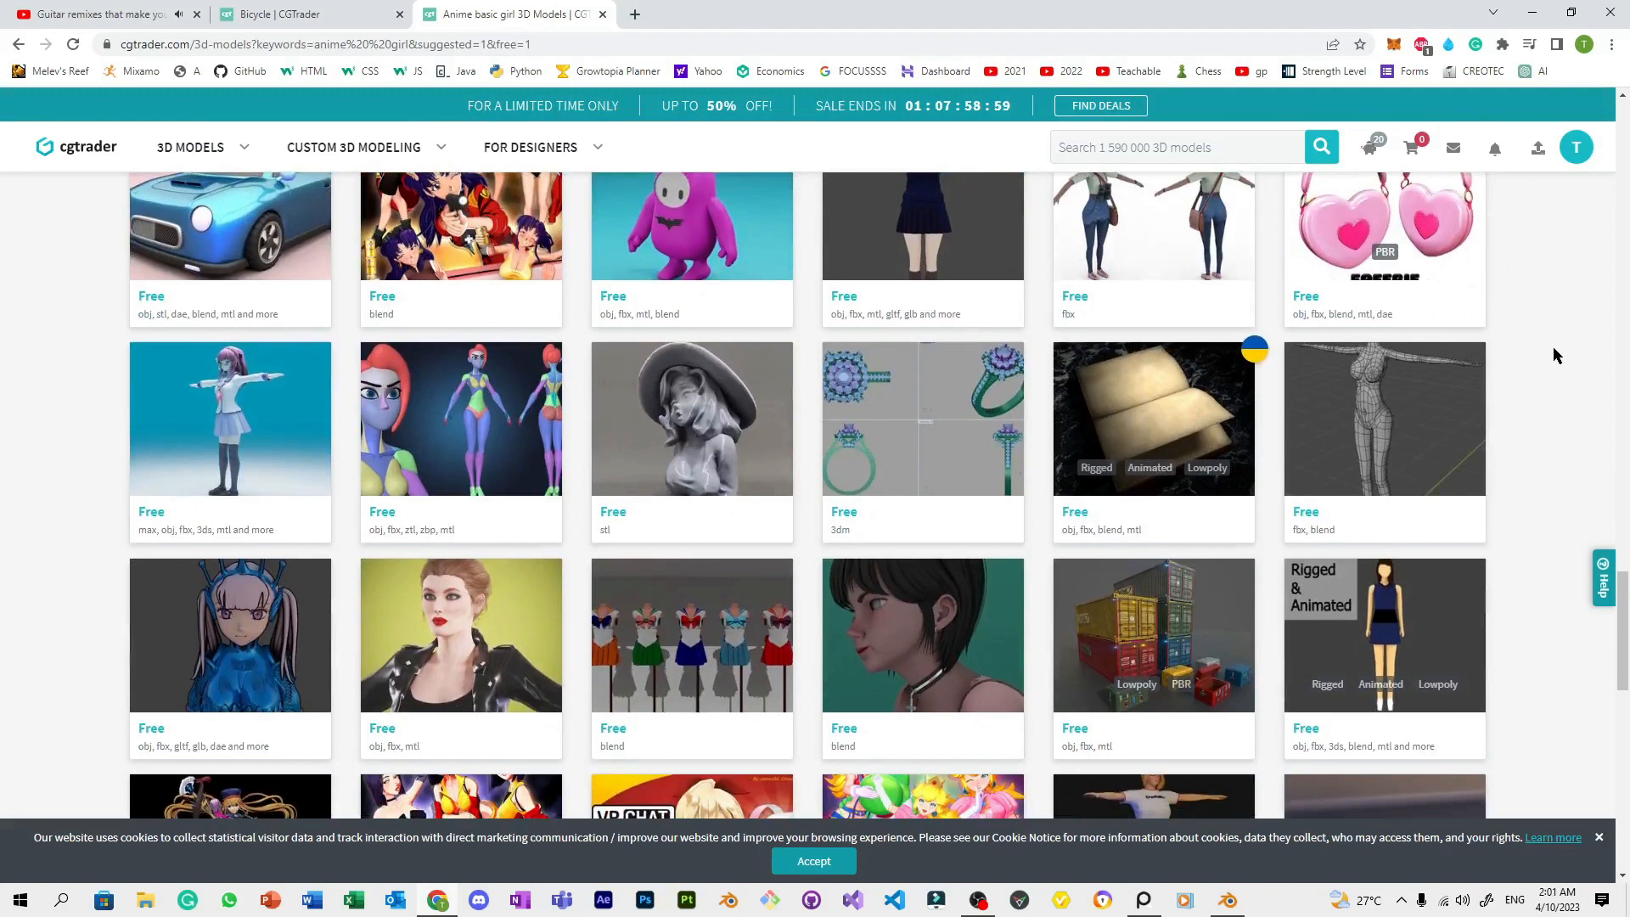
{"action": "scroll", "coordinate": [1556, 355], "scroll_direction": "down", "scroll_amount": 3}
{"action": "scroll", "coordinate": [1539, 397], "scroll_direction": "down", "scroll_amount": 5}
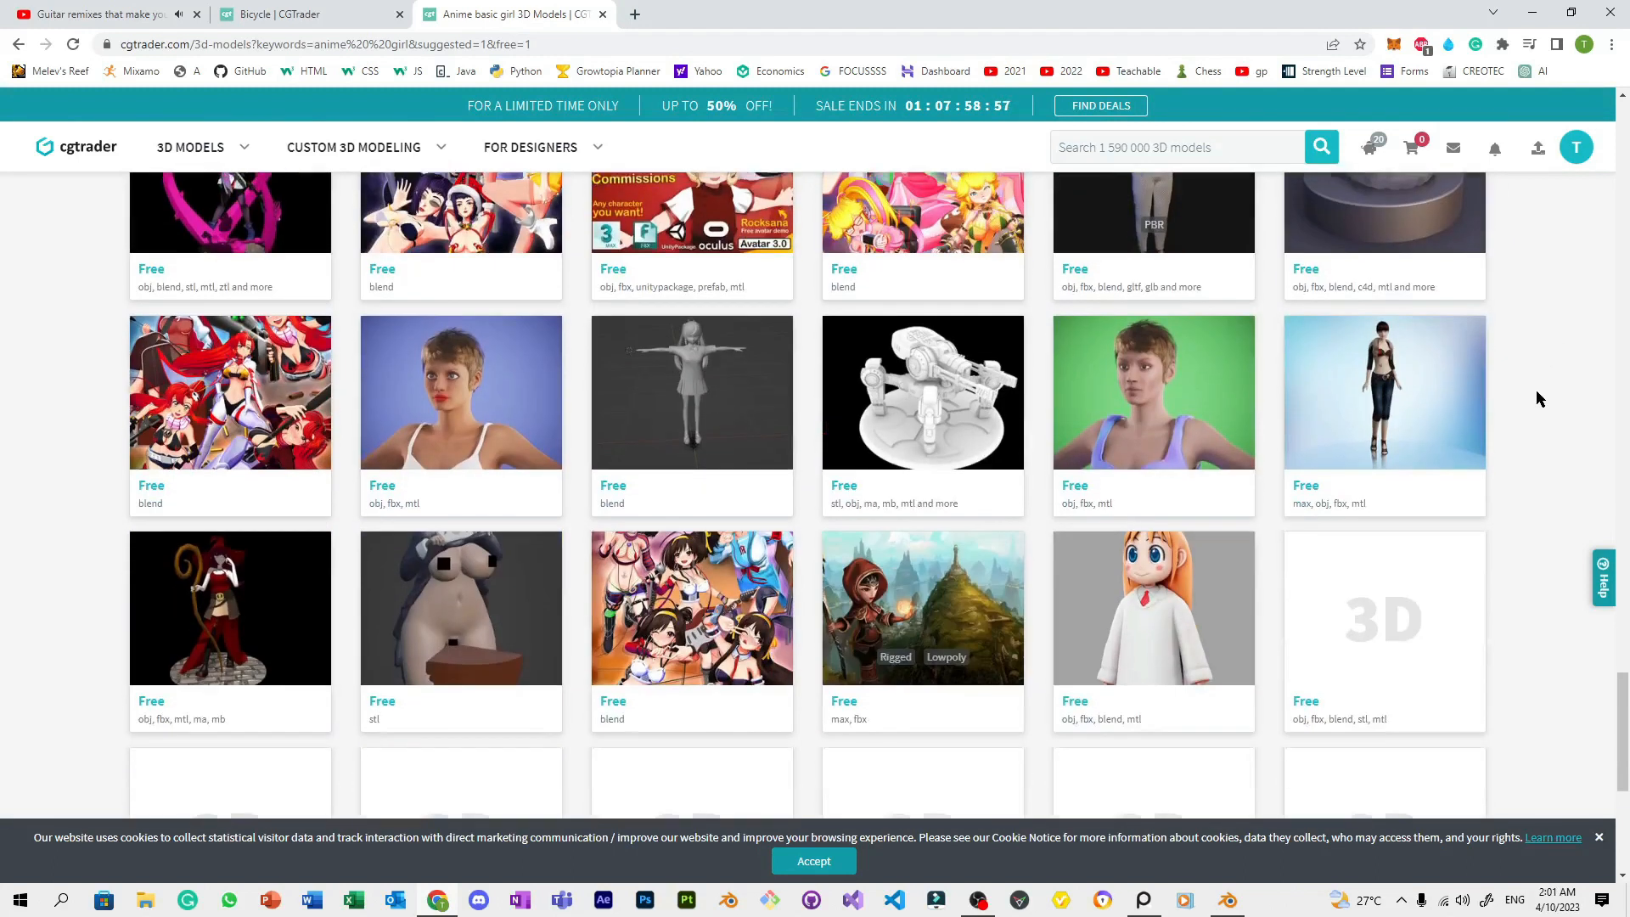
{"action": "scroll", "coordinate": [1539, 397], "scroll_direction": "down", "scroll_amount": 5}
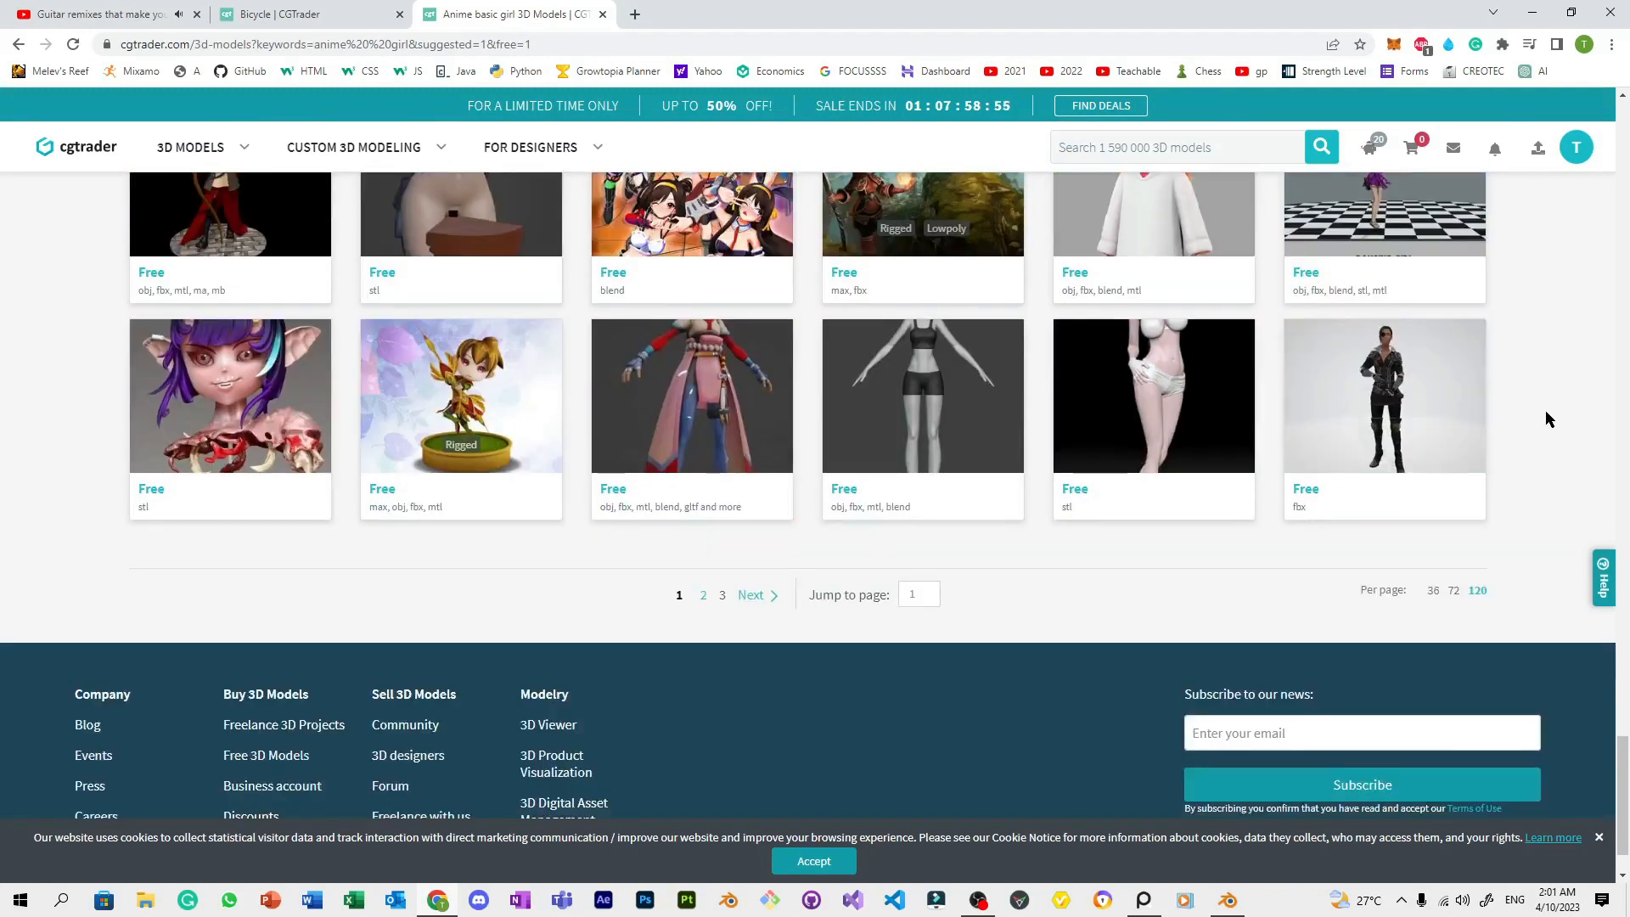
{"action": "key", "text": "Home"}
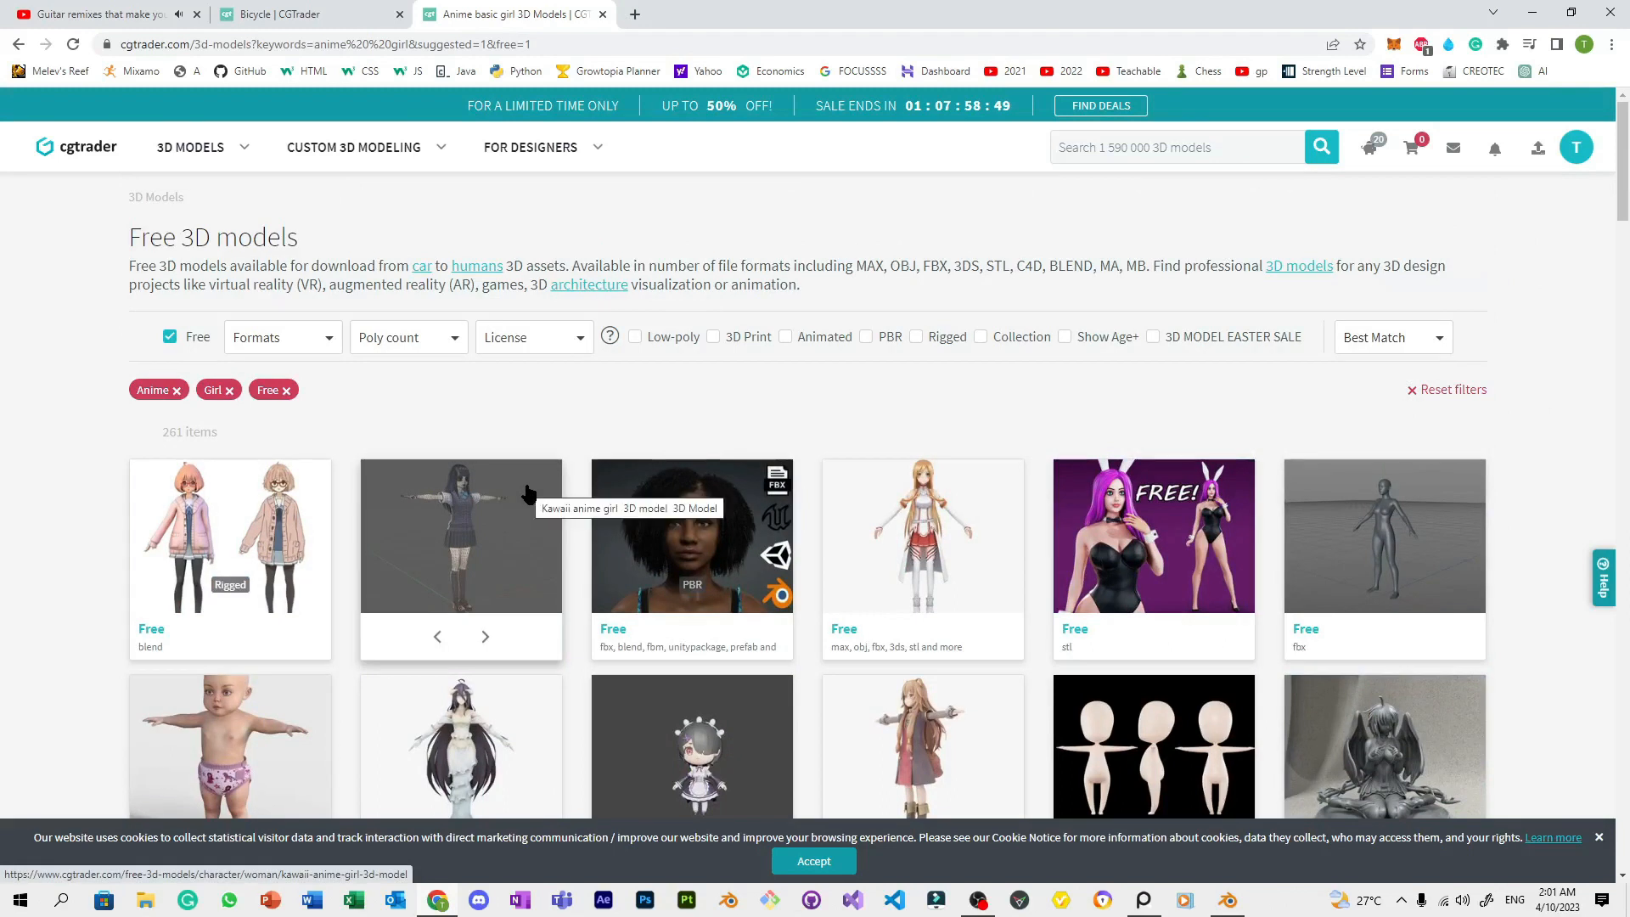
Examine the preview images of the "Kawaii anime girl" model in the results
{"action": "left_click", "coordinate": [476, 639]}
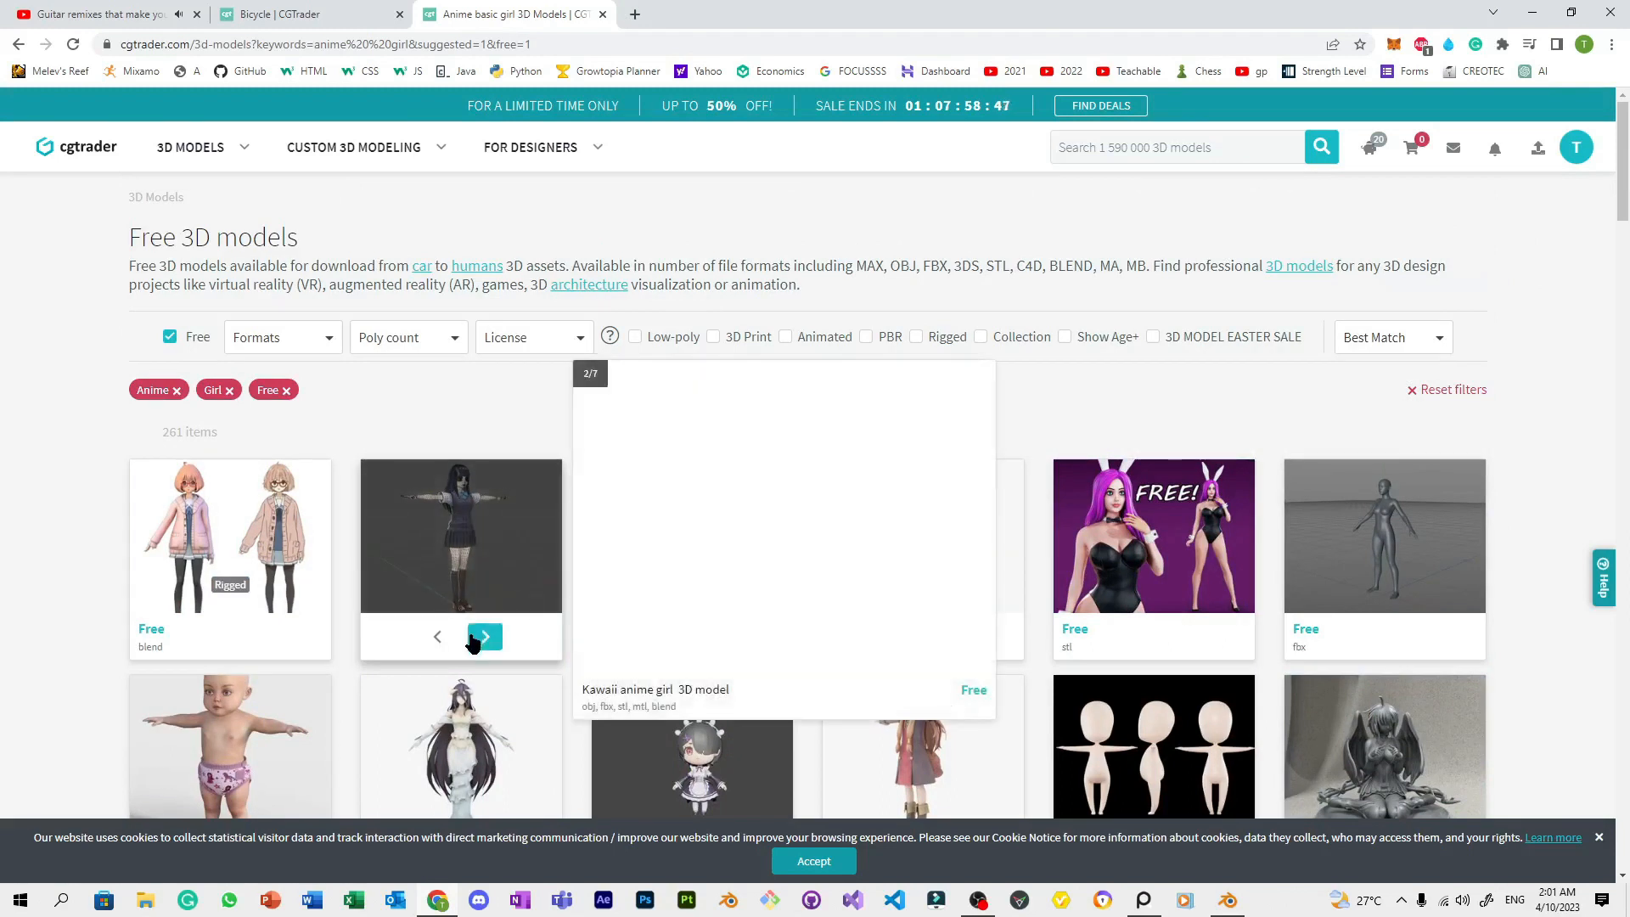
{"action": "left_click", "coordinate": [473, 639]}
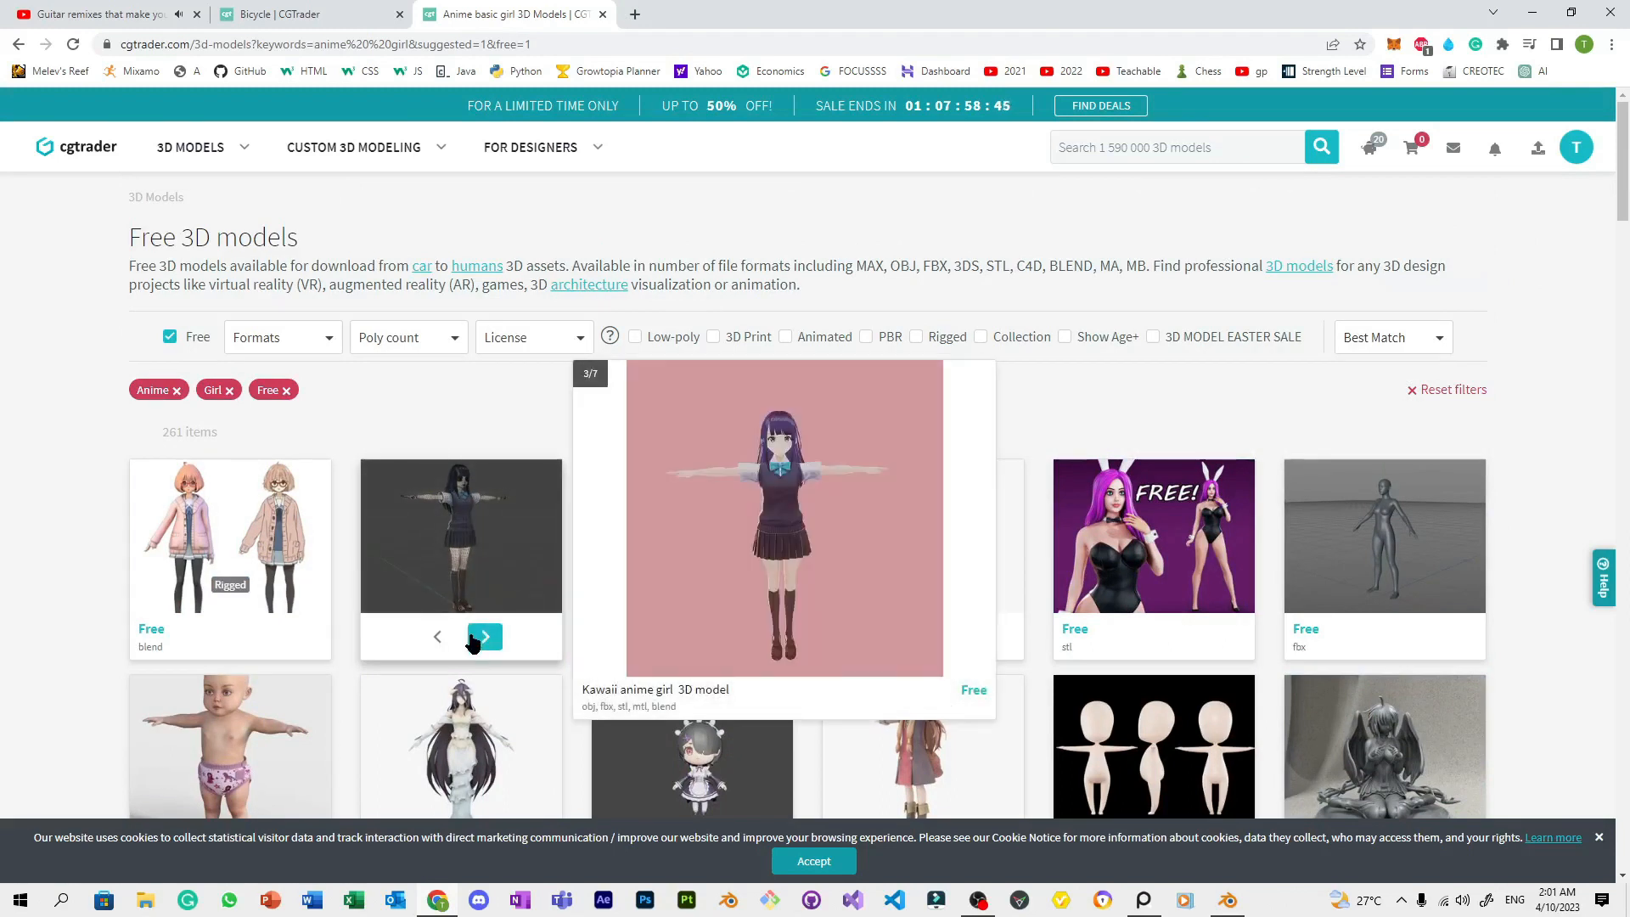
{"action": "left_click", "coordinate": [476, 638]}
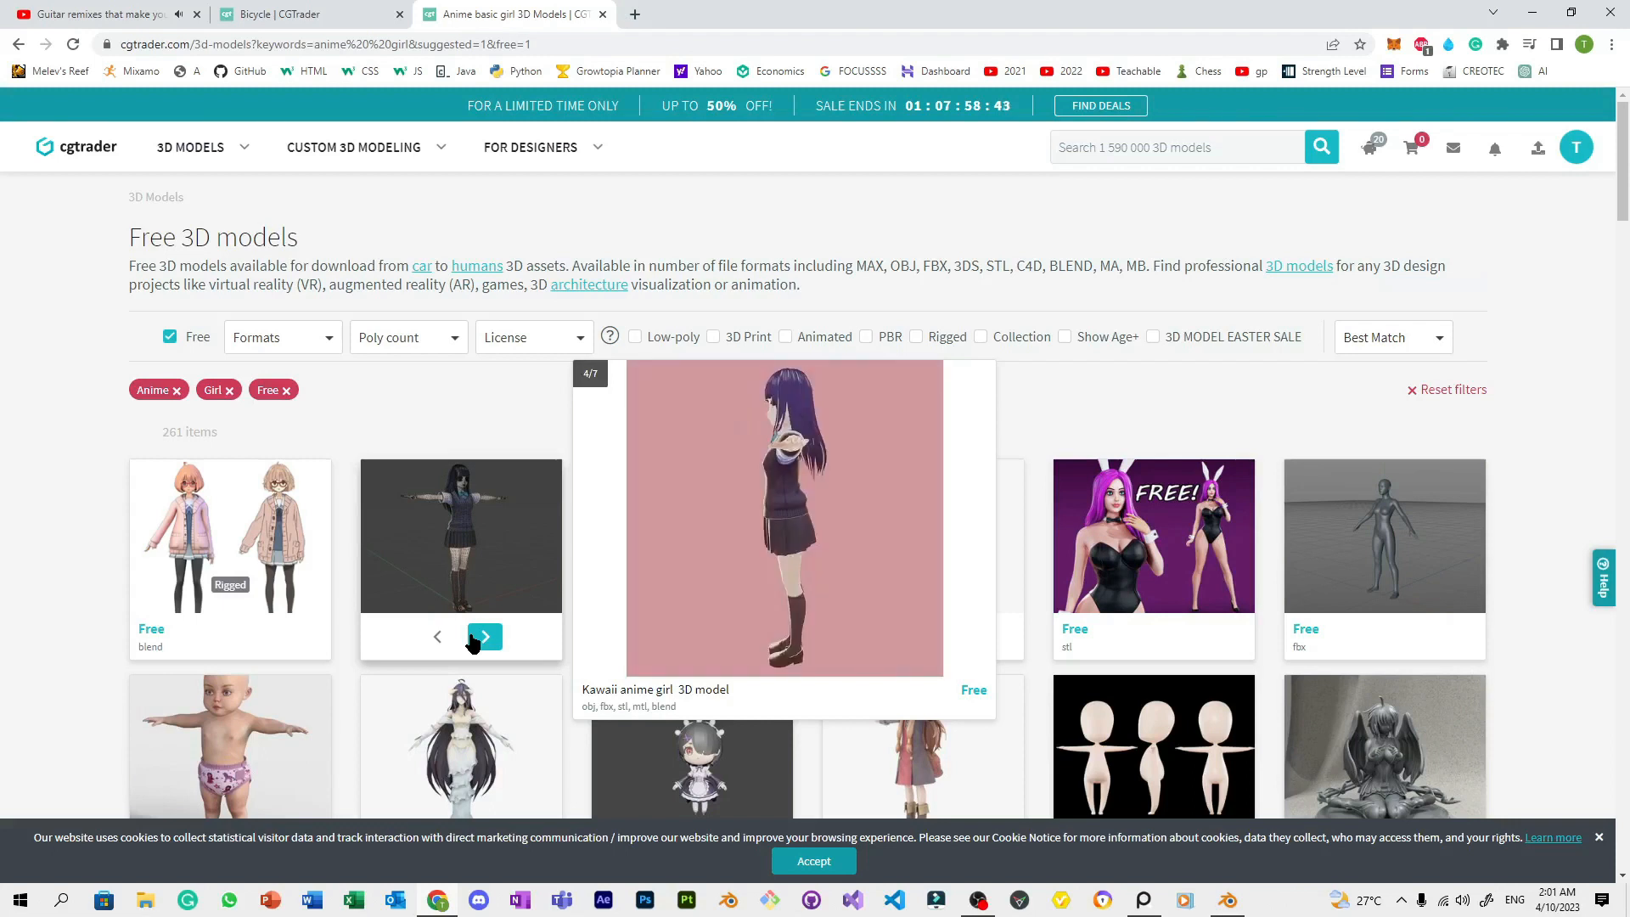
{"action": "left_click", "coordinate": [473, 639]}
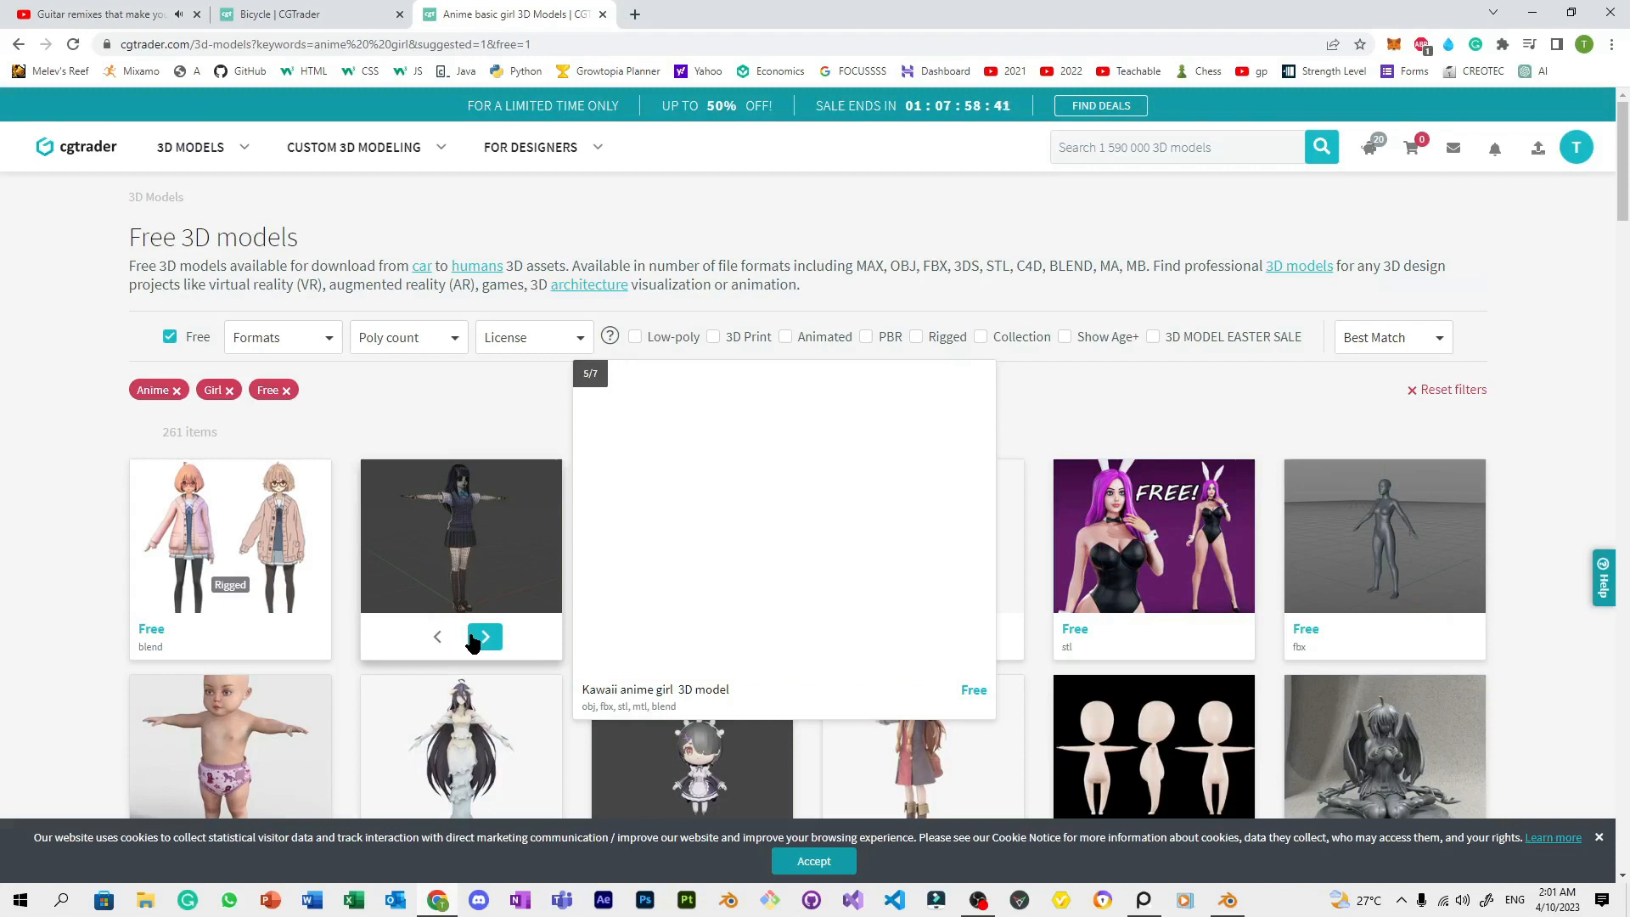
{"action": "left_click", "coordinate": [485, 637]}
{"action": "left_click", "coordinate": [474, 639]}
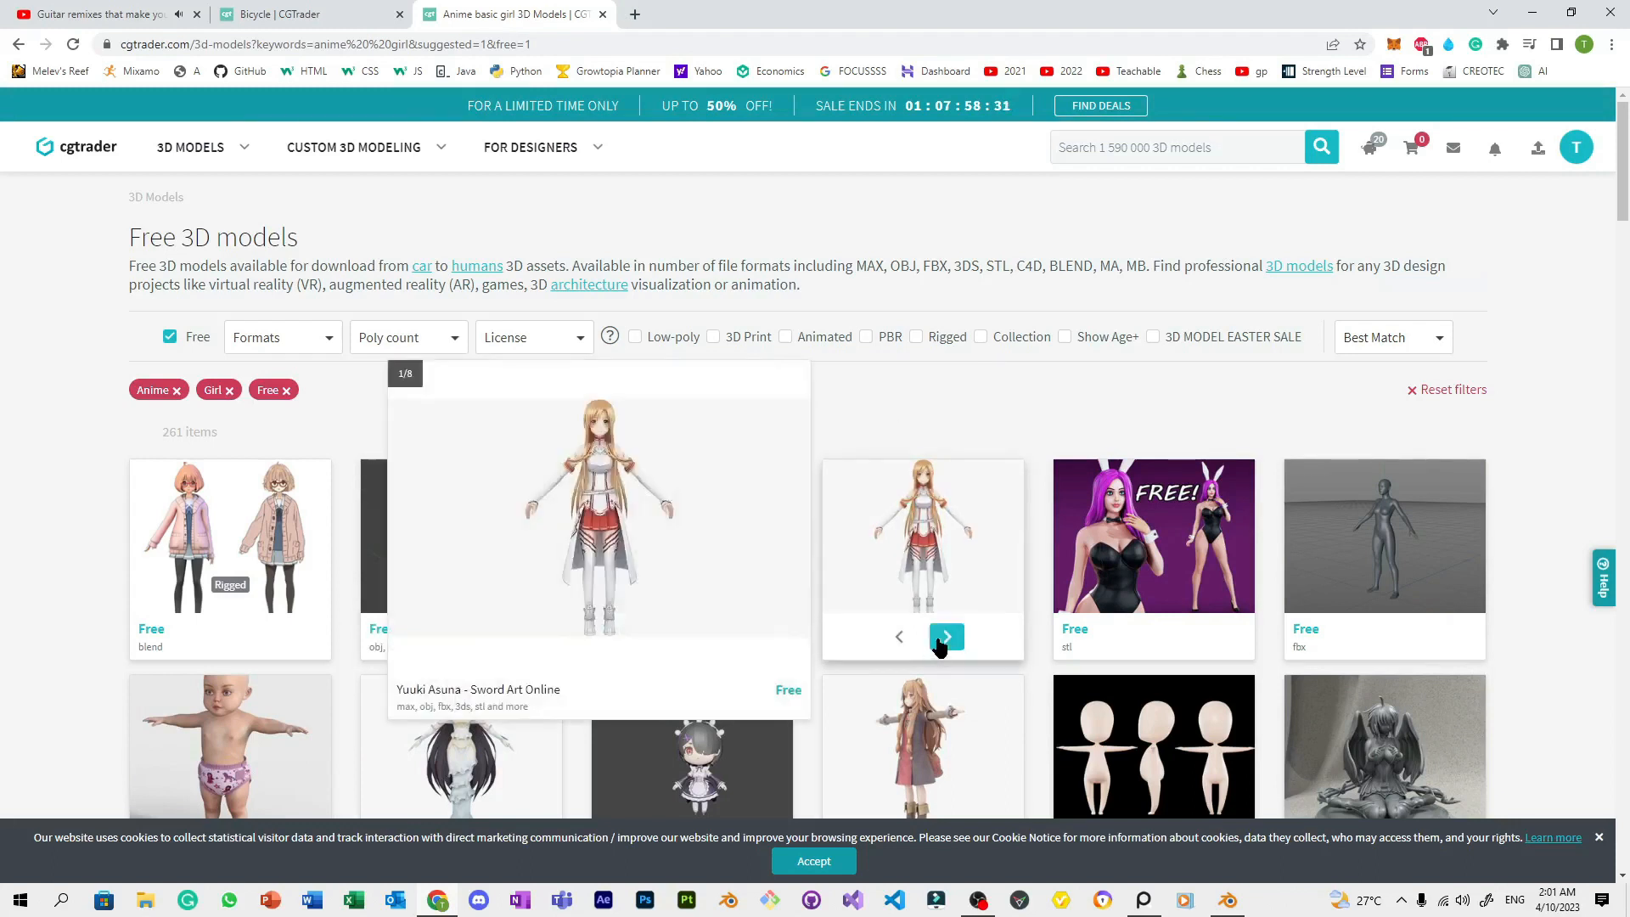
Examine the preview images of the "Yuuki Asuna - Sword Art Online" model in the results
{"action": "left_click", "coordinate": [947, 636]}
{"action": "left_click", "coordinate": [940, 643]}
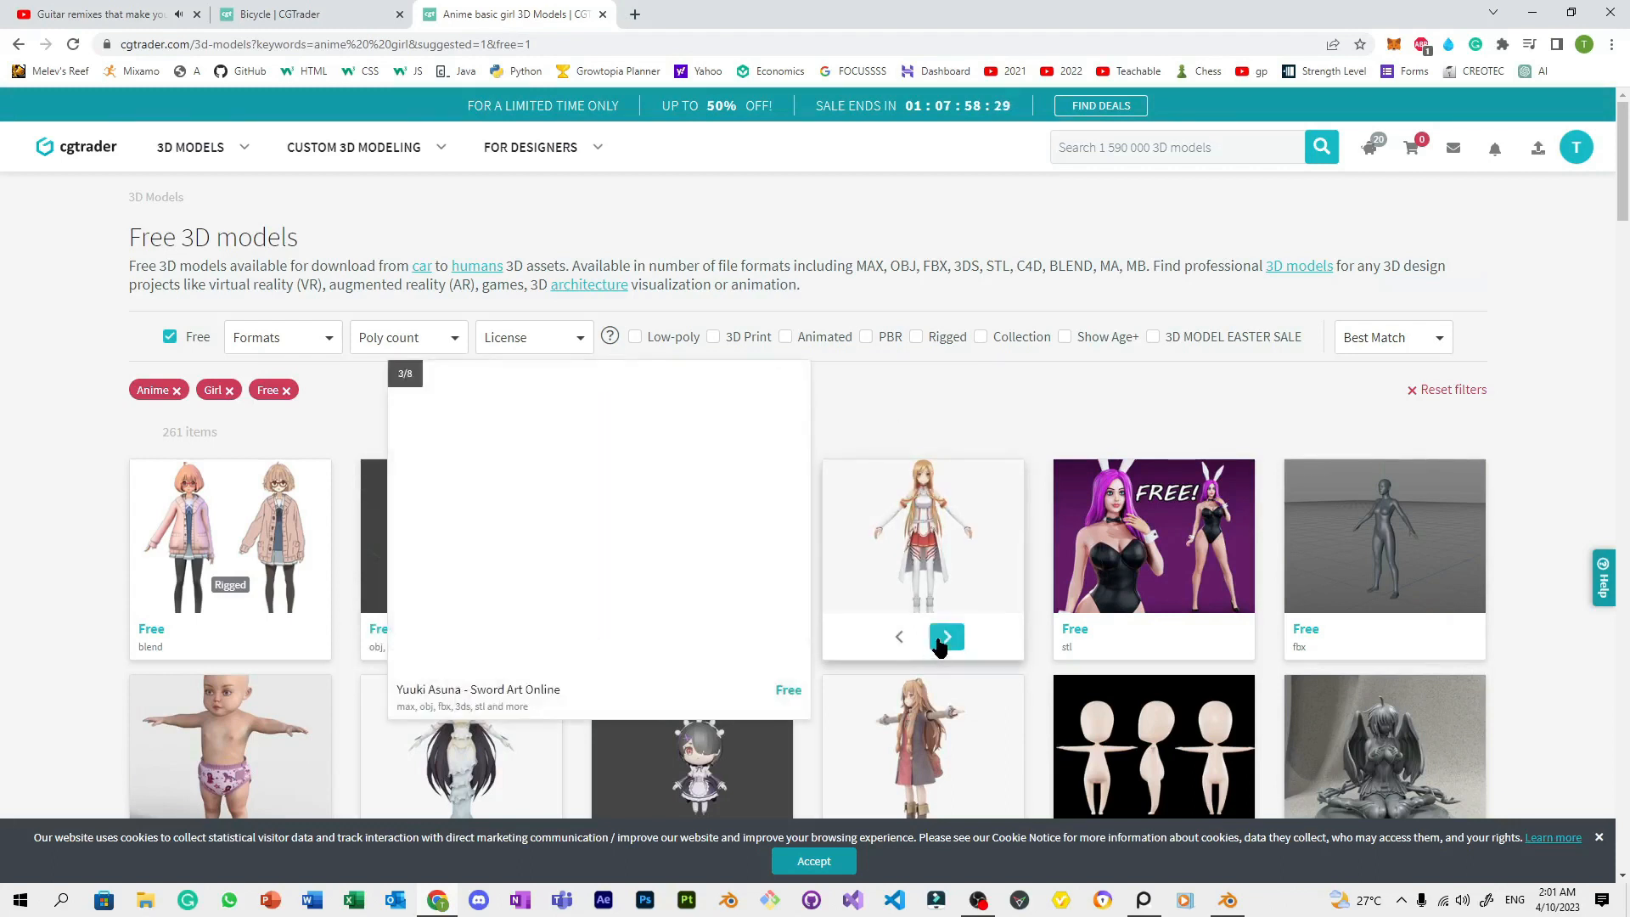
{"action": "left_click", "coordinate": [939, 643]}
{"action": "left_click", "coordinate": [944, 638]}
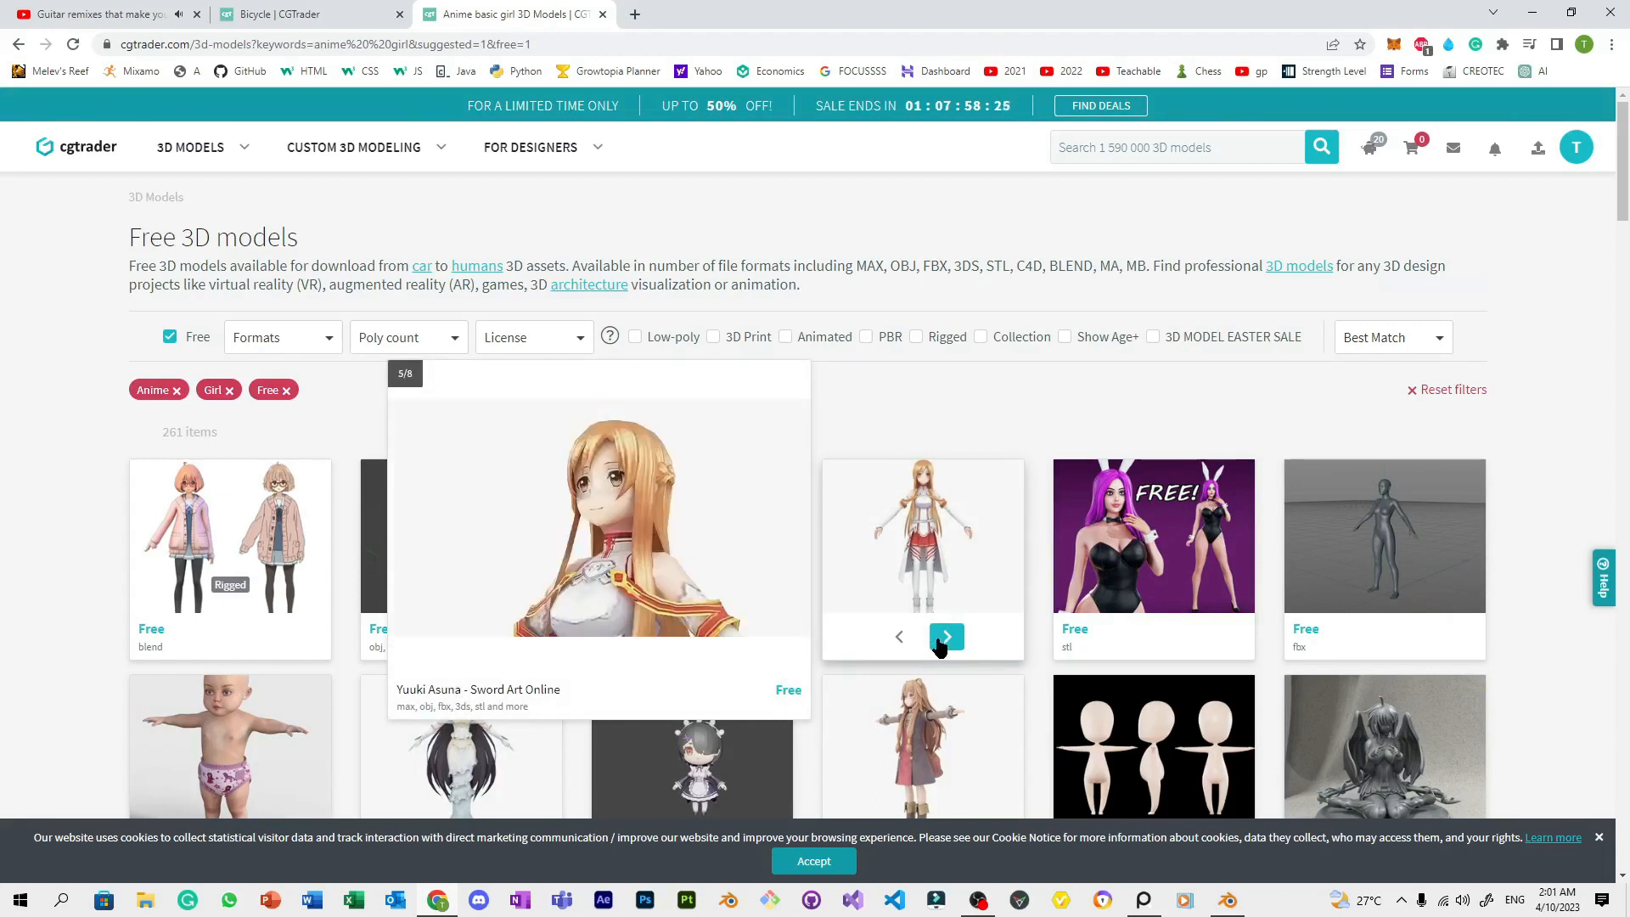
Look further through the free anime girl models, checking the preview of "Polly - Low Poly Anime Character"
{"action": "scroll", "coordinate": [285, 568], "scroll_direction": "down", "scroll_amount": 4}
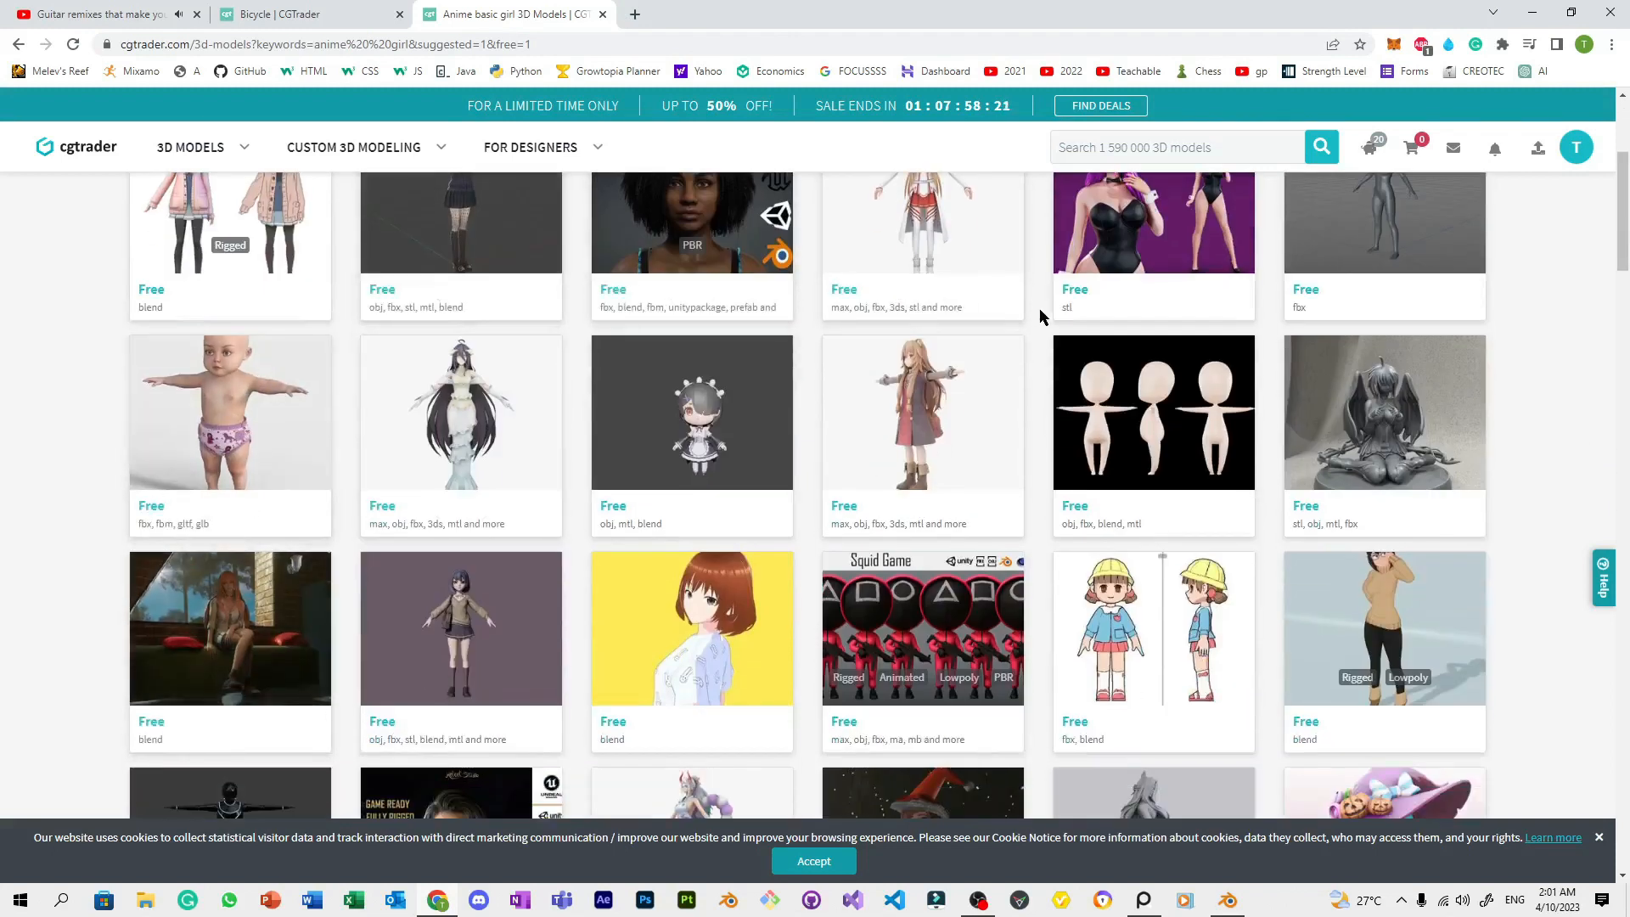
{"action": "scroll", "coordinate": [1042, 315], "scroll_direction": "down", "scroll_amount": 3}
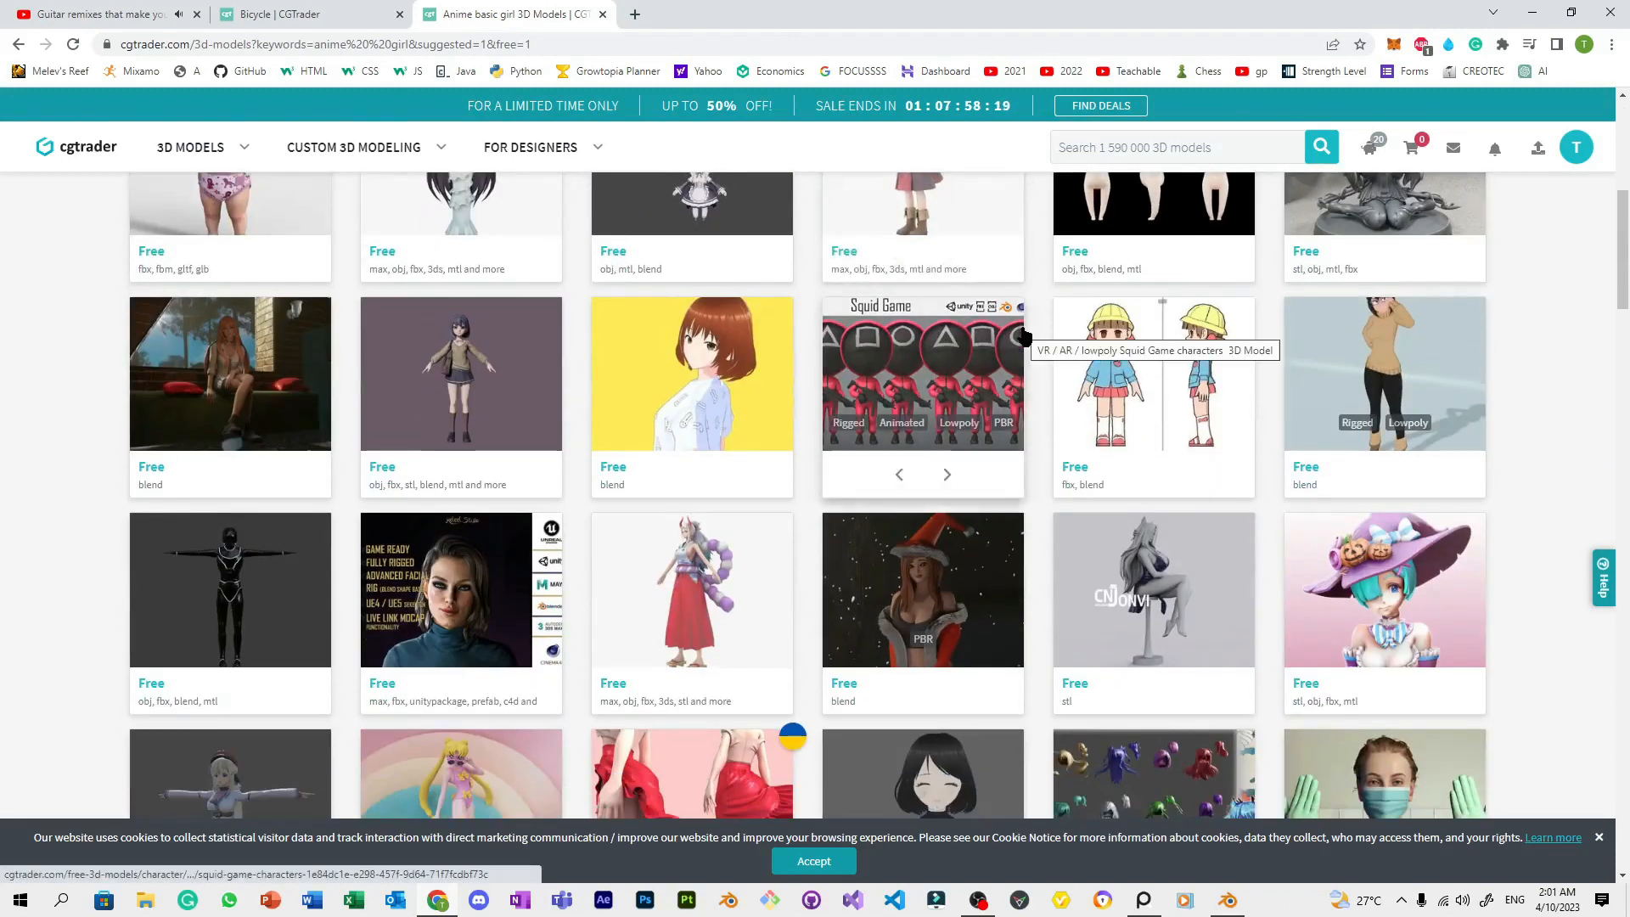
{"action": "mouse_move", "coordinate": [1023, 337]}
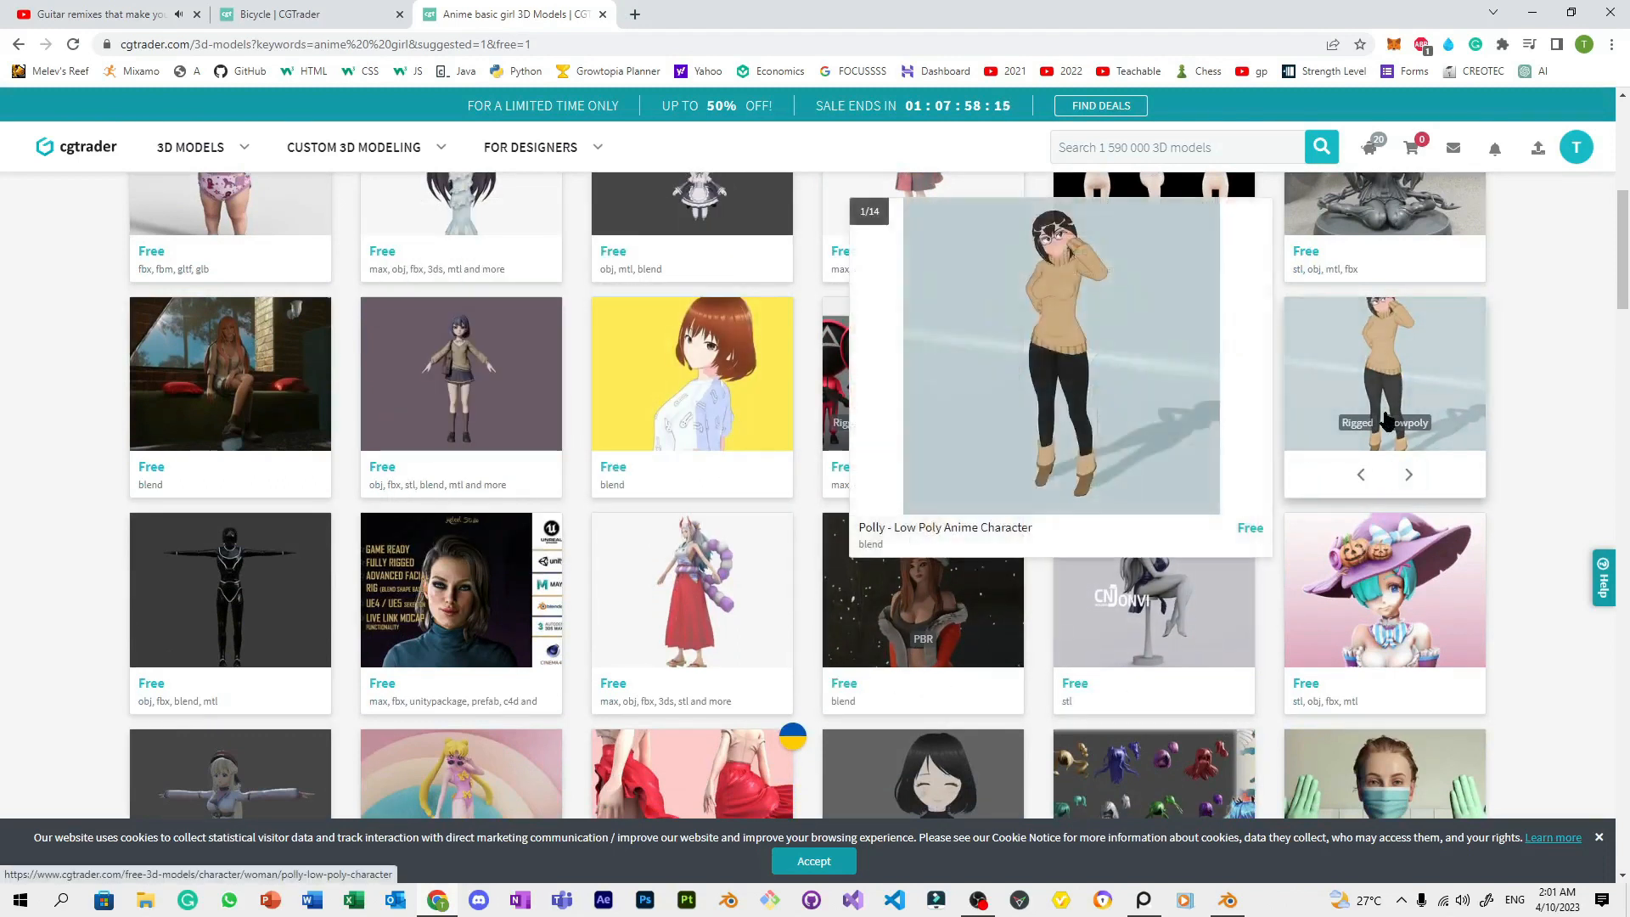
{"action": "scroll", "coordinate": [1511, 501], "scroll_direction": "down", "scroll_amount": 5}
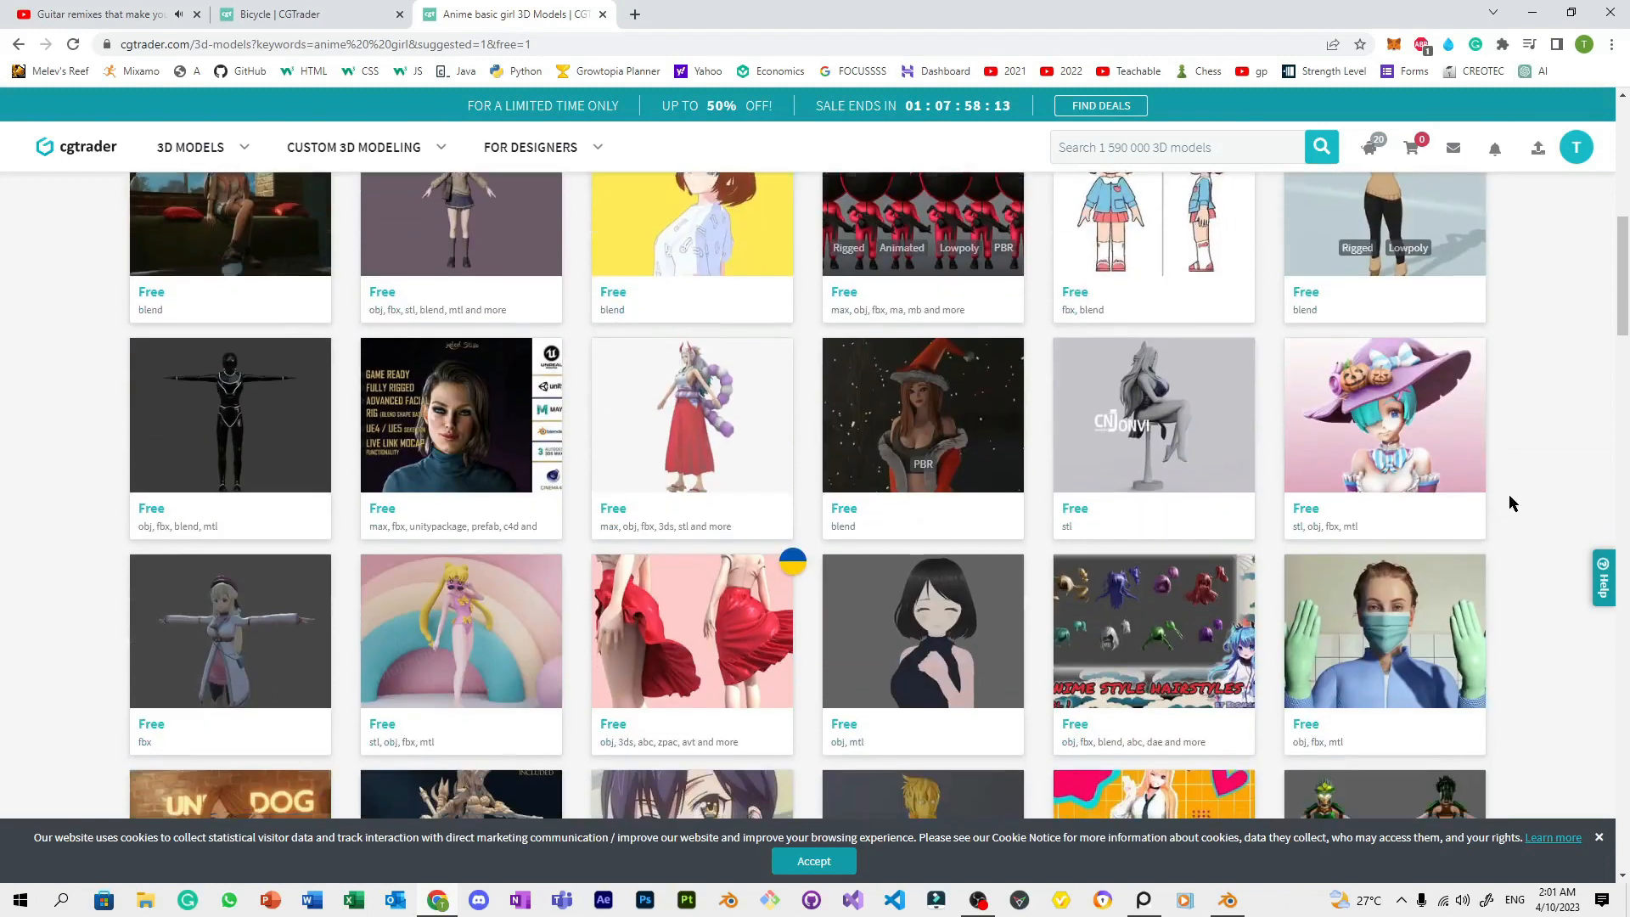
{"action": "scroll", "coordinate": [1510, 503], "scroll_direction": "up", "scroll_amount": 4}
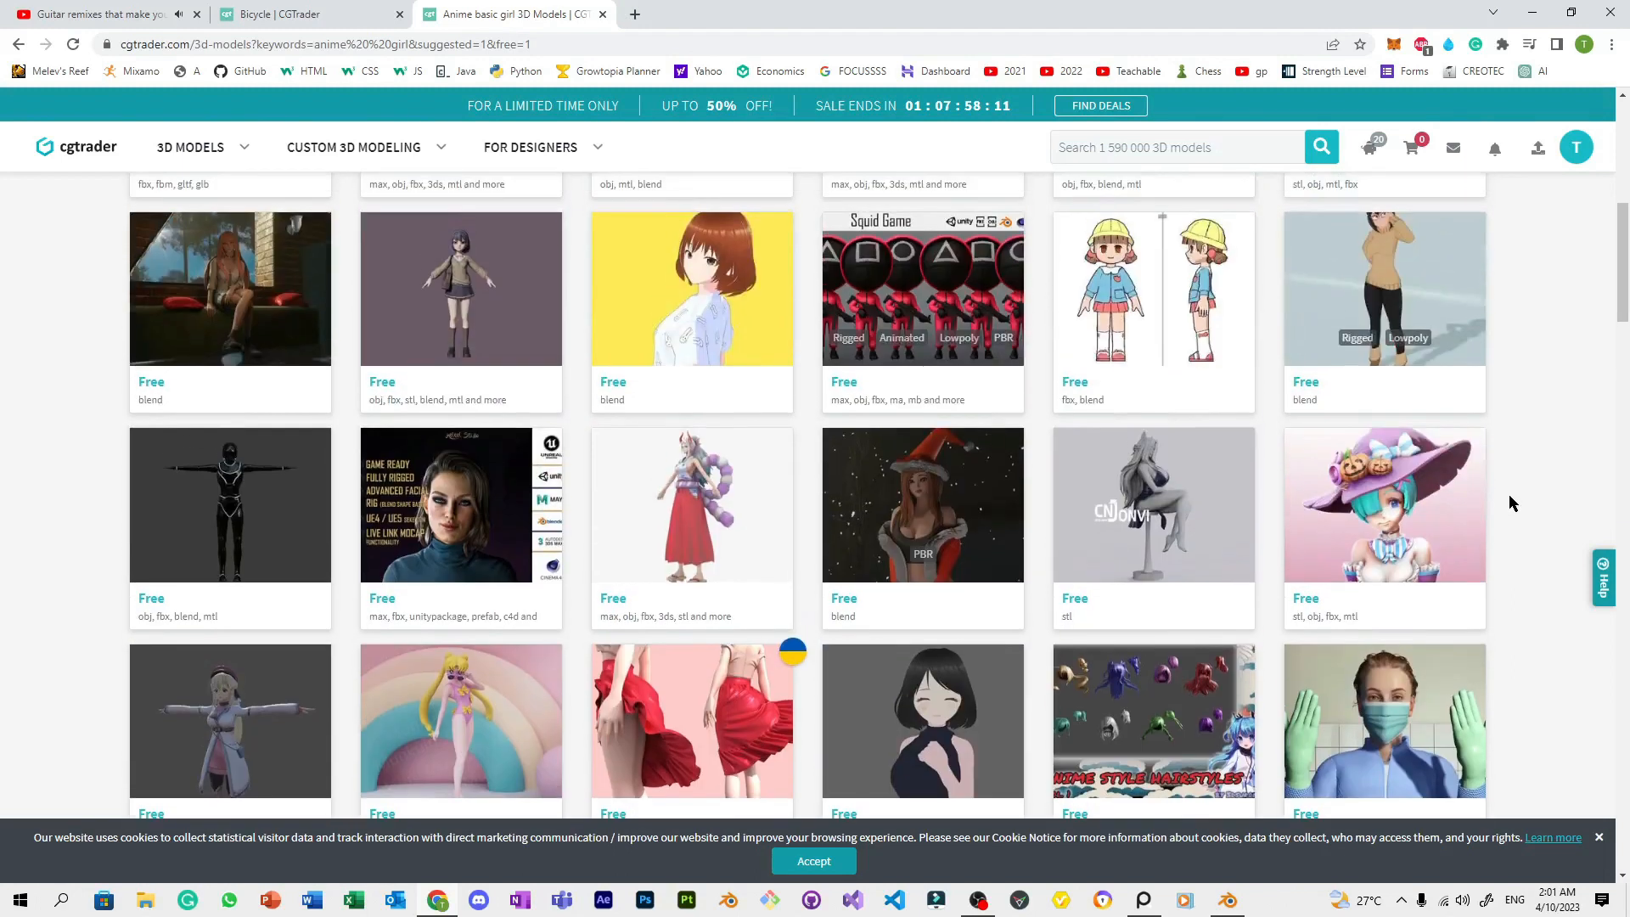
{"action": "scroll", "coordinate": [1510, 501], "scroll_direction": "up", "scroll_amount": 8}
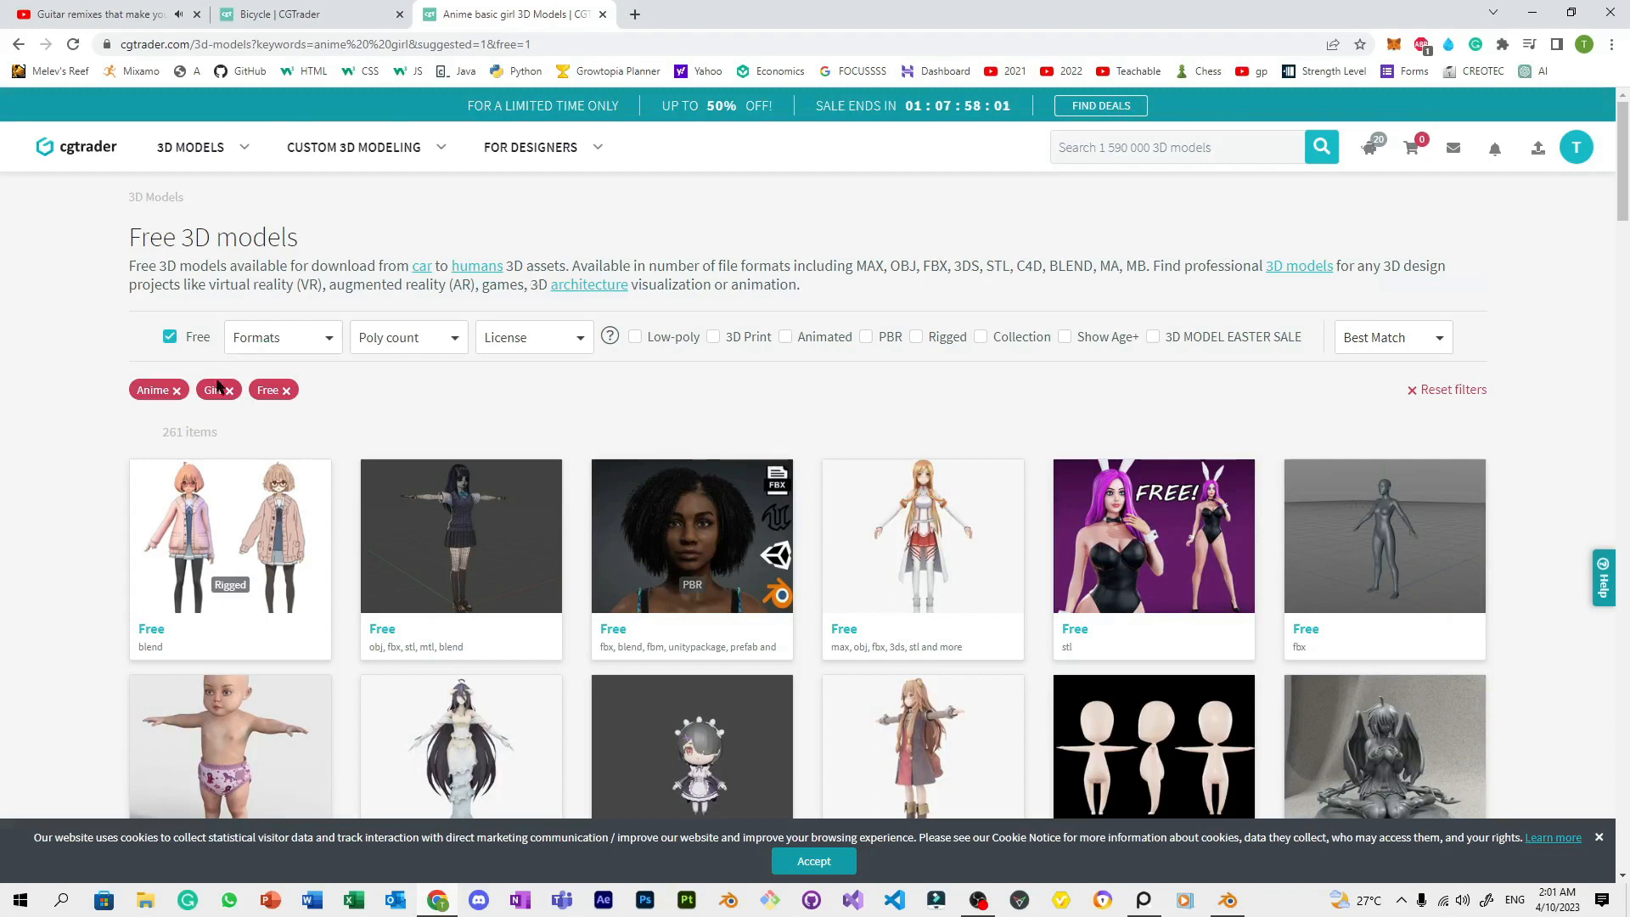
Remove the "Girl" keyword from the search filters and open the "Mikasa 3d from attack on titan" model
{"action": "left_click", "coordinate": [229, 390]}
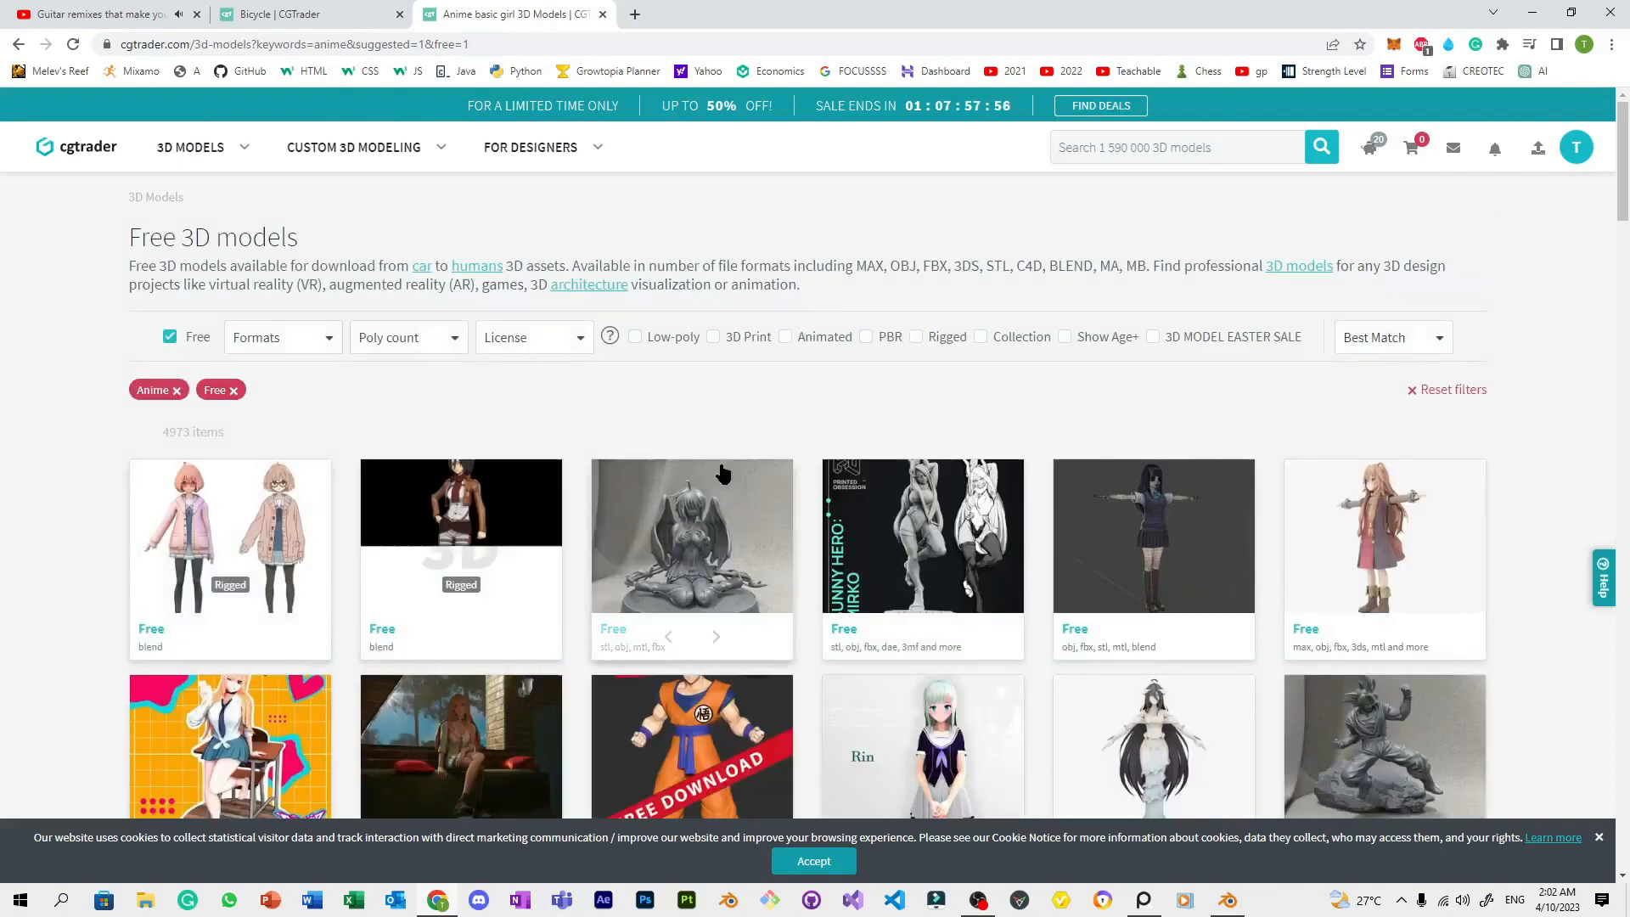
{"action": "mouse_move", "coordinate": [469, 537]}
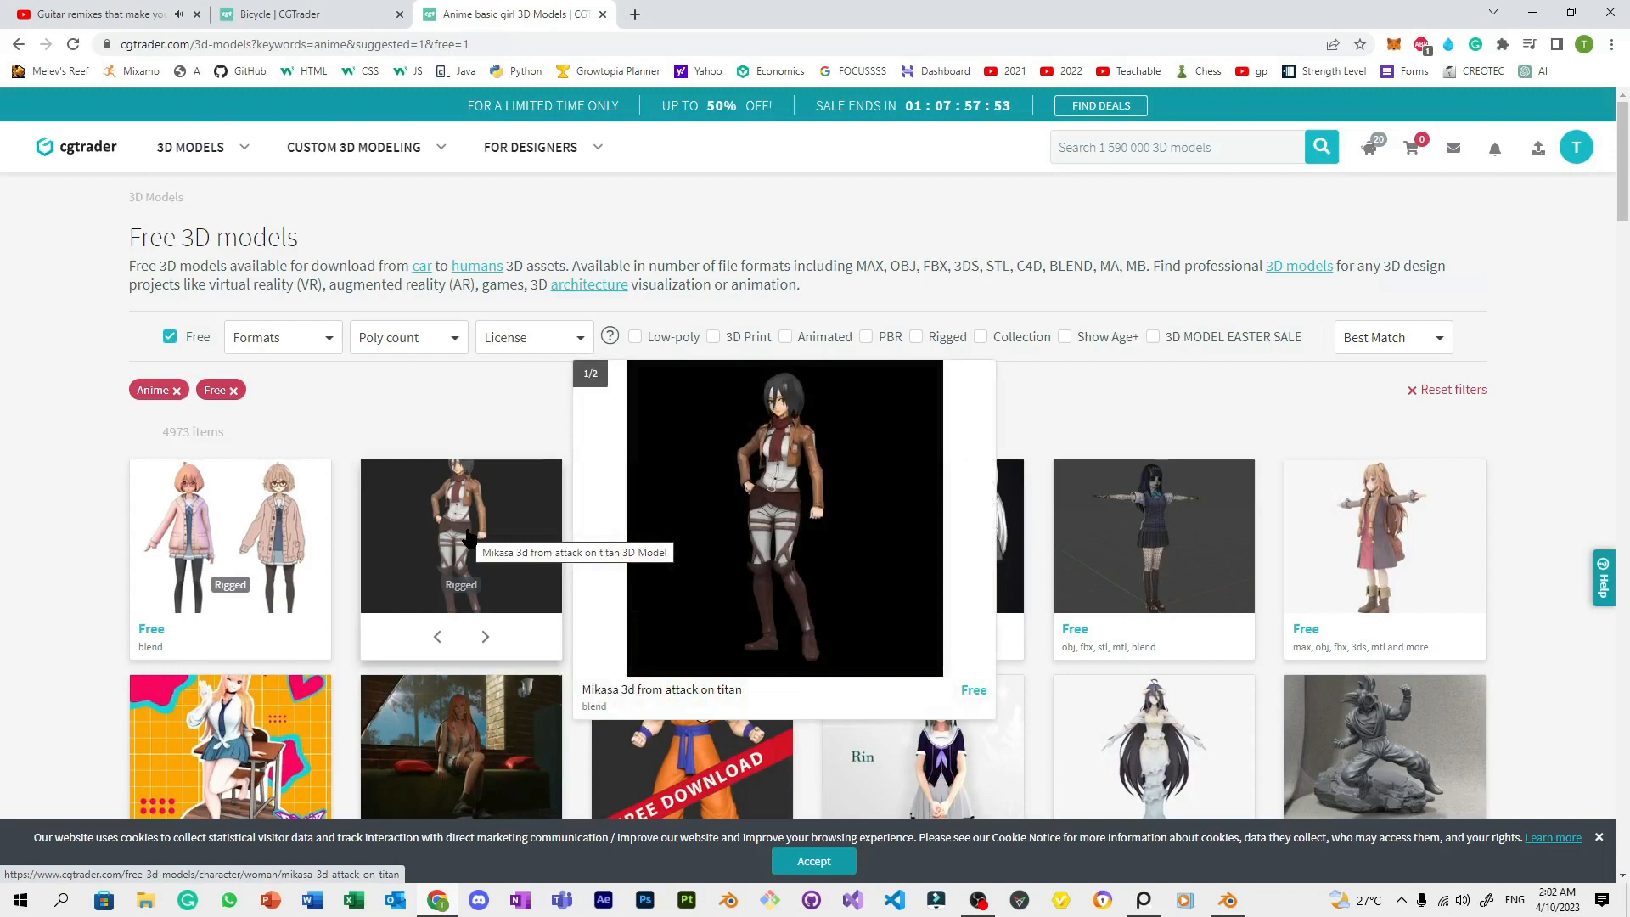
{"action": "scroll", "coordinate": [535, 395], "scroll_direction": "down", "scroll_amount": 1}
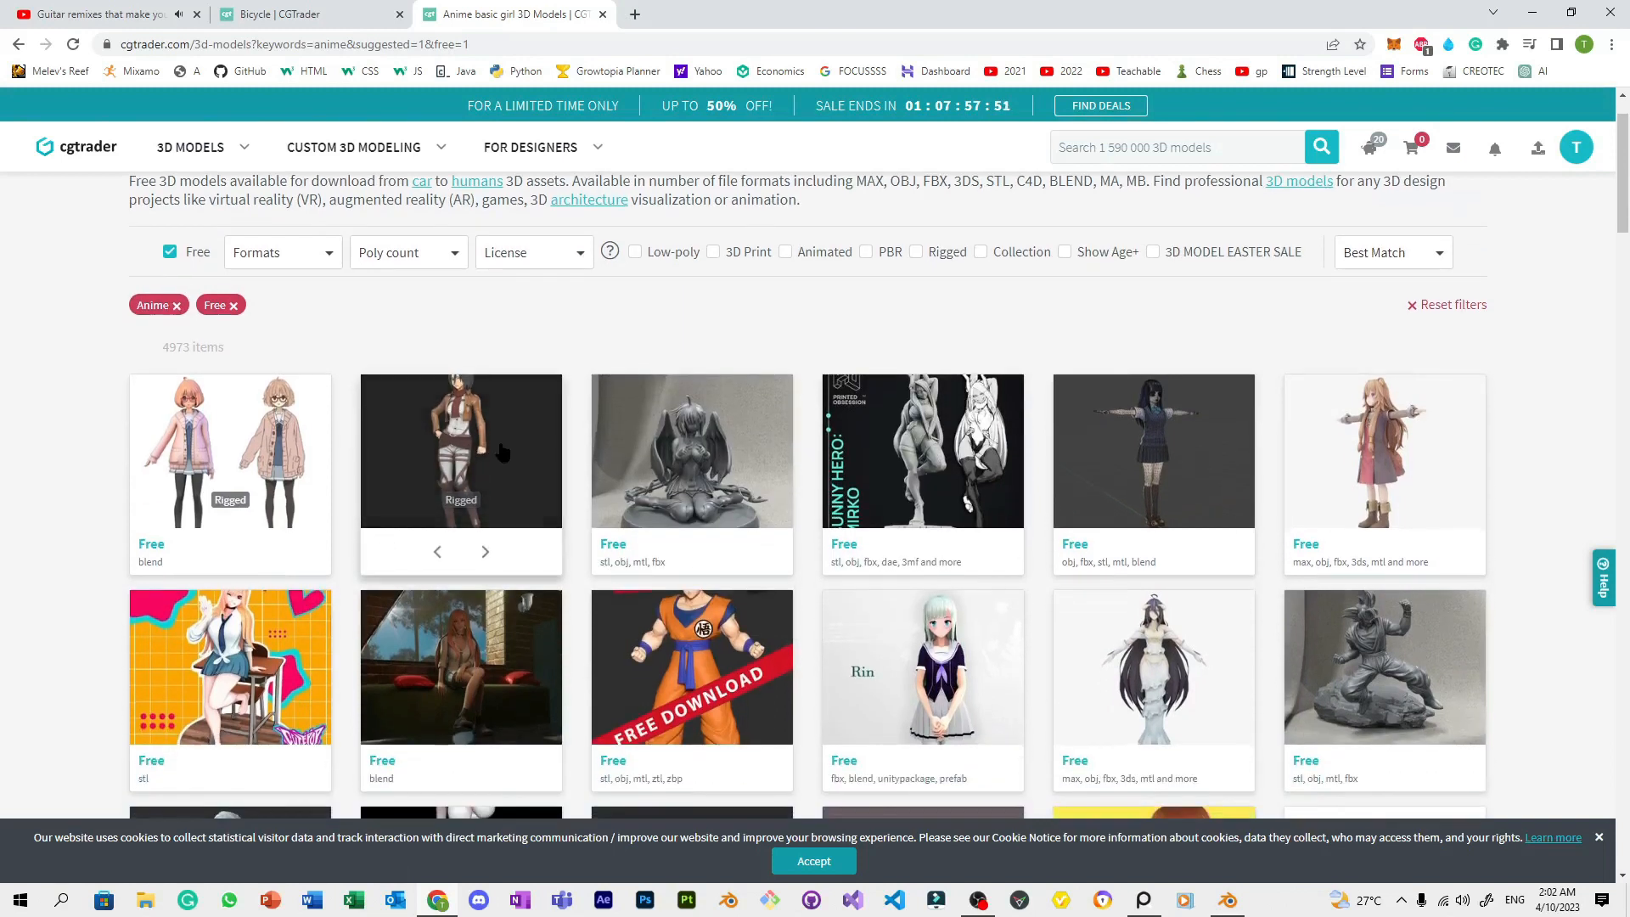
{"action": "left_click", "coordinate": [500, 464]}
Look over the Mikasa model's page and request its free download
{"action": "scroll", "coordinate": [647, 521], "scroll_direction": "down", "scroll_amount": 5}
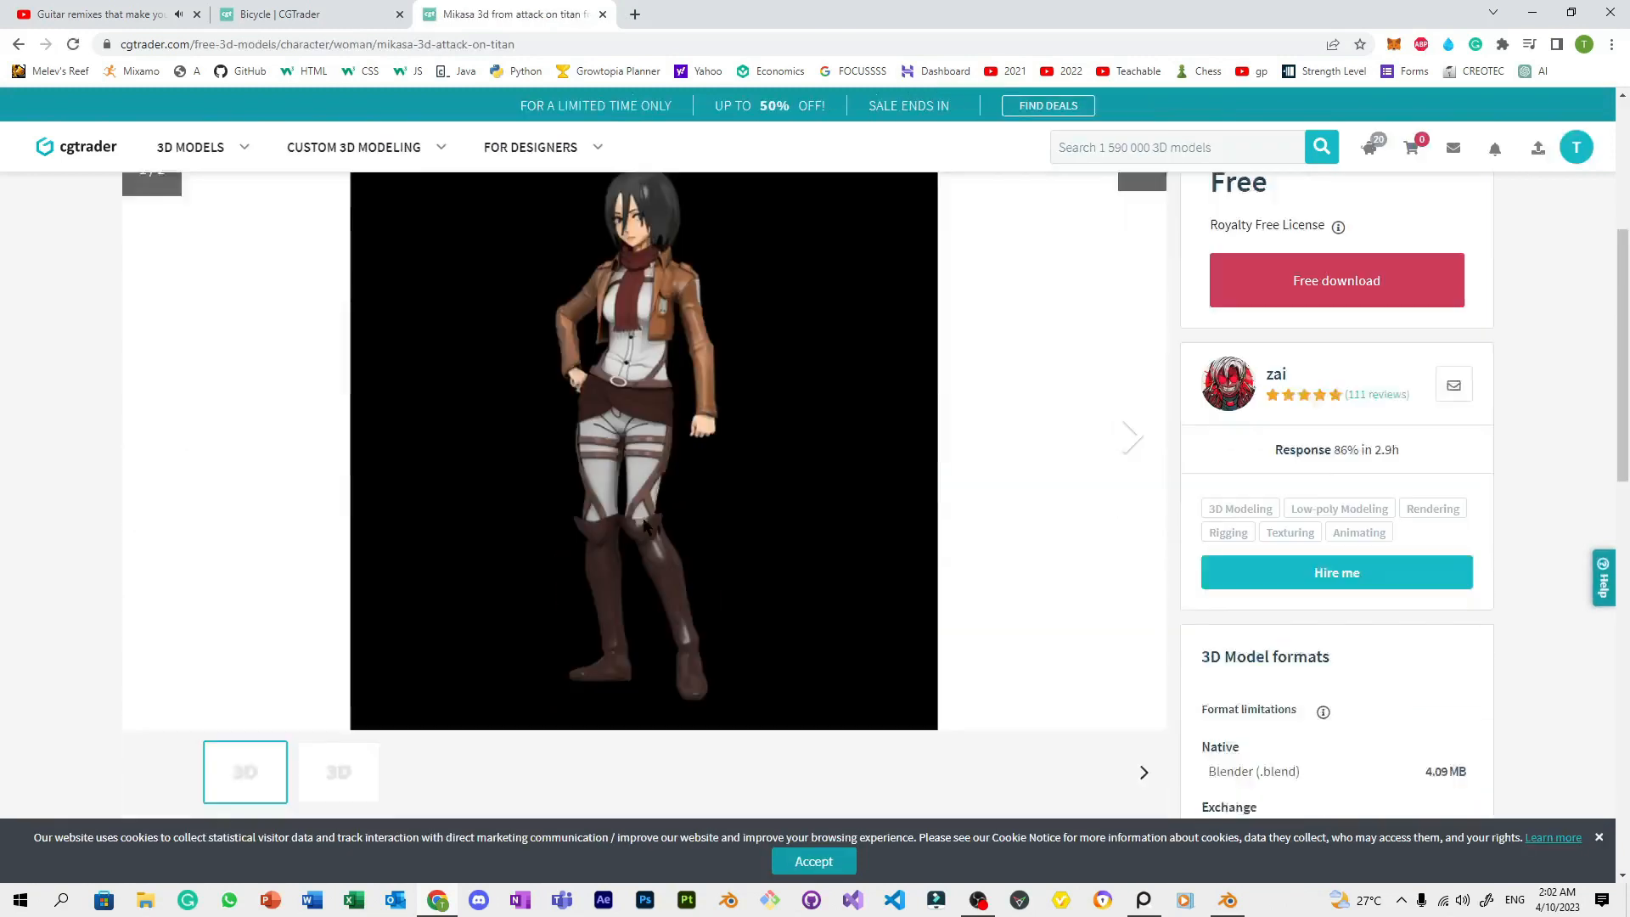
{"action": "scroll", "coordinate": [647, 522], "scroll_direction": "up", "scroll_amount": 1}
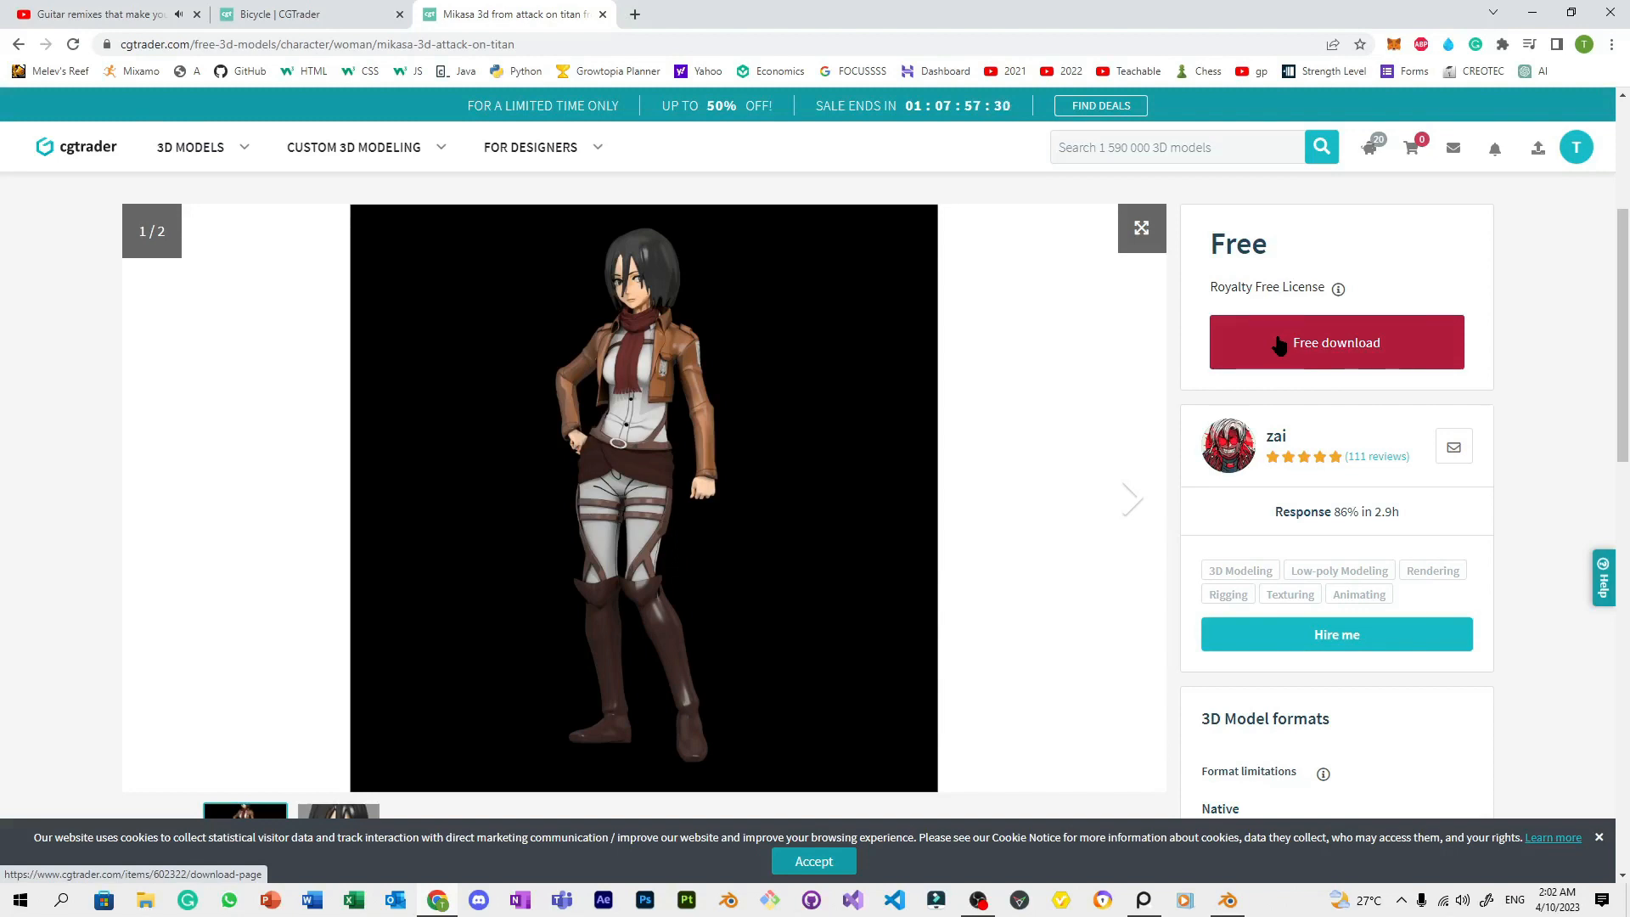
{"action": "left_click", "coordinate": [1280, 343]}
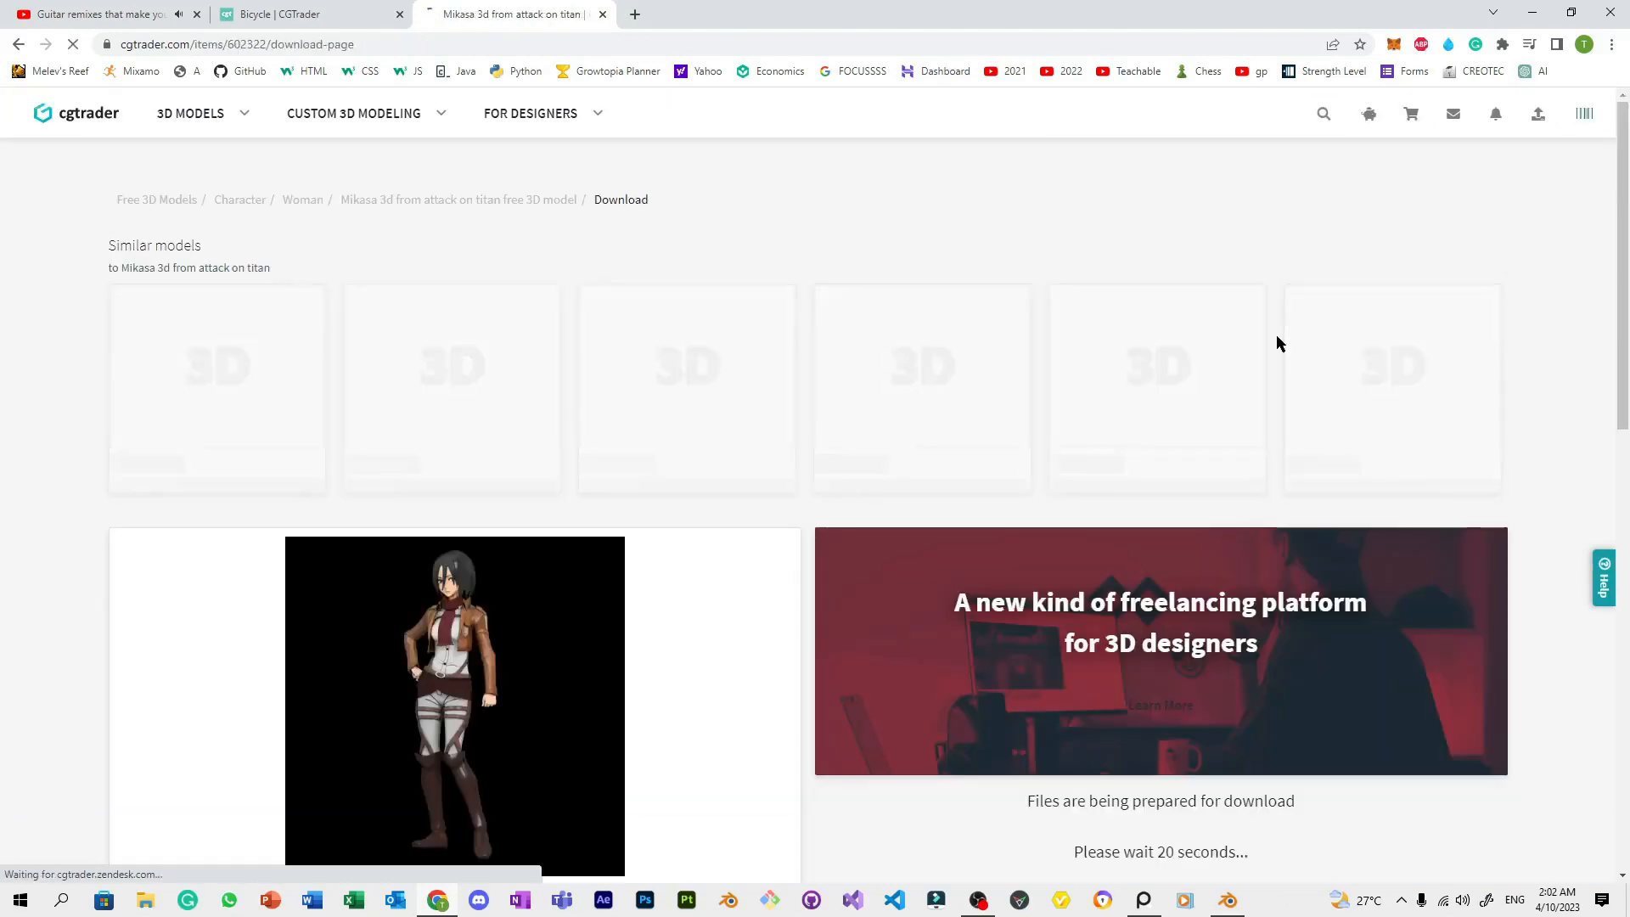
{"action": "scroll", "coordinate": [1276, 343], "scroll_direction": "down", "scroll_amount": 5}
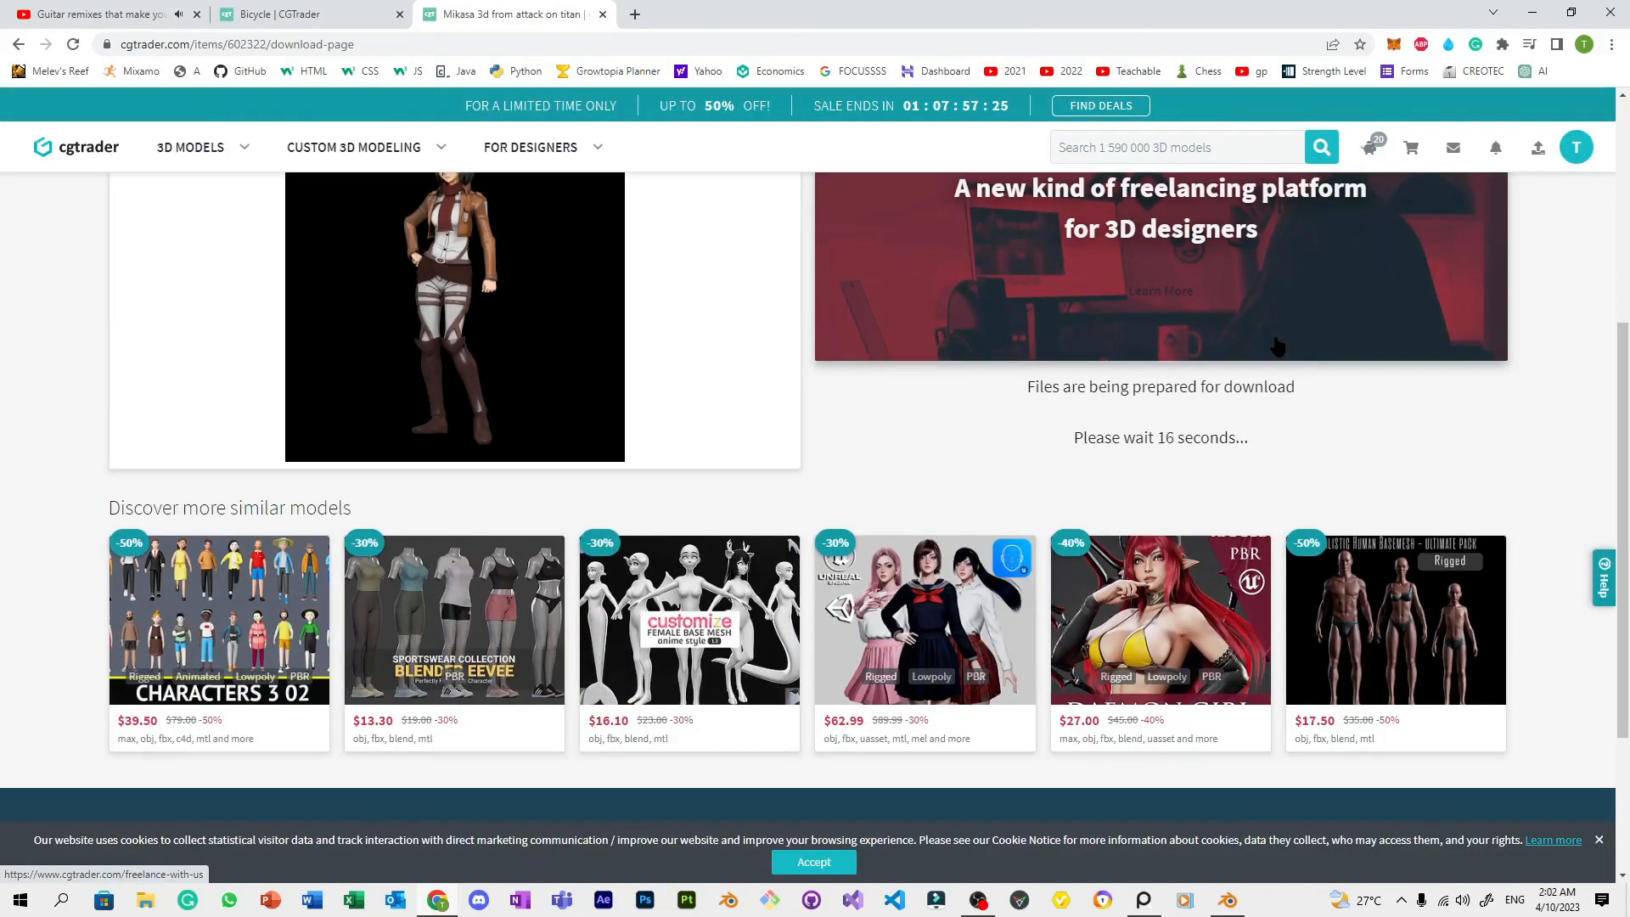
{"action": "scroll", "coordinate": [1273, 348], "scroll_direction": "up", "scroll_amount": 2}
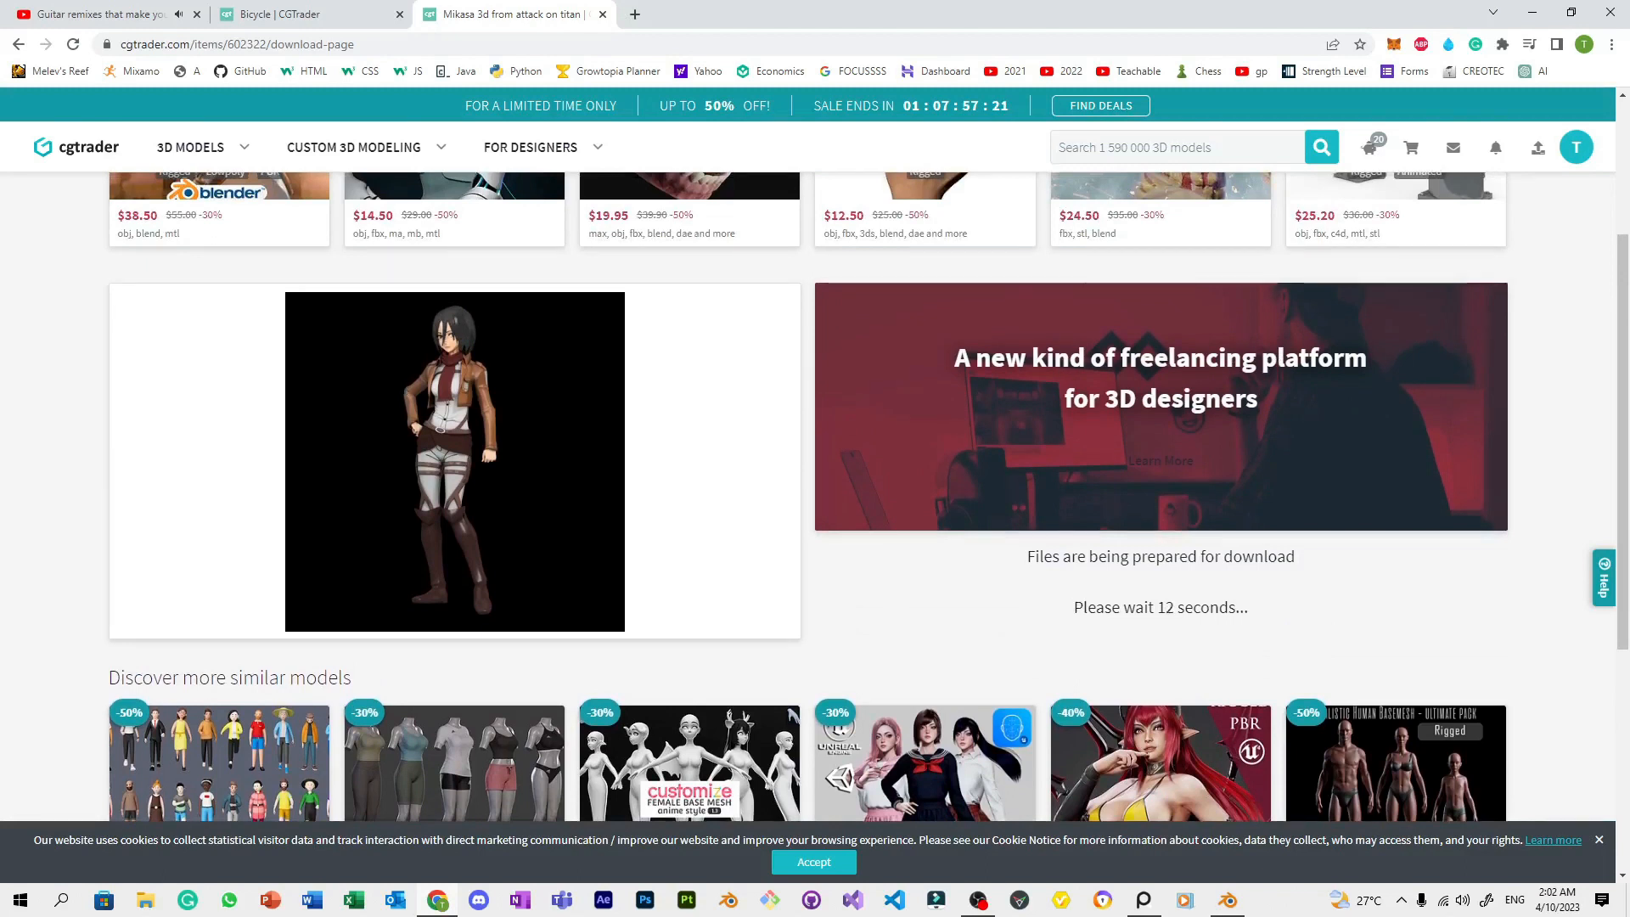
{"action": "scroll", "coordinate": [450, 424], "scroll_direction": "down", "scroll_amount": 3}
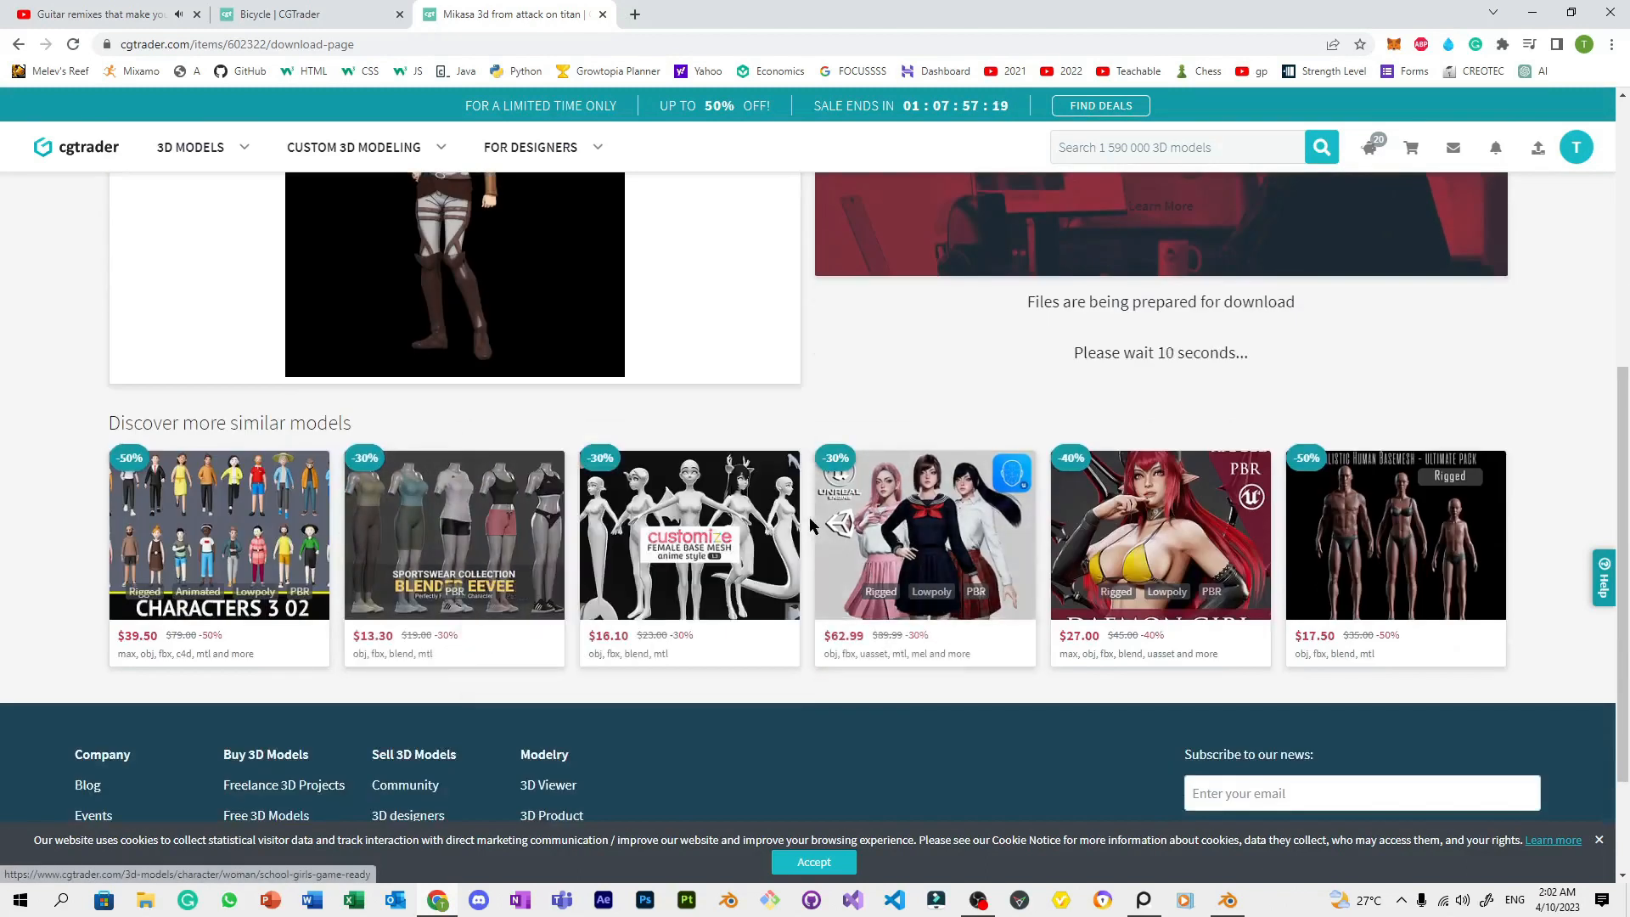
{"action": "scroll", "coordinate": [810, 527], "scroll_direction": "up", "scroll_amount": 3}
Return to the bicycle model's download page and download Bicycle_2017_usd.zip
{"action": "left_click", "coordinate": [284, 14]}
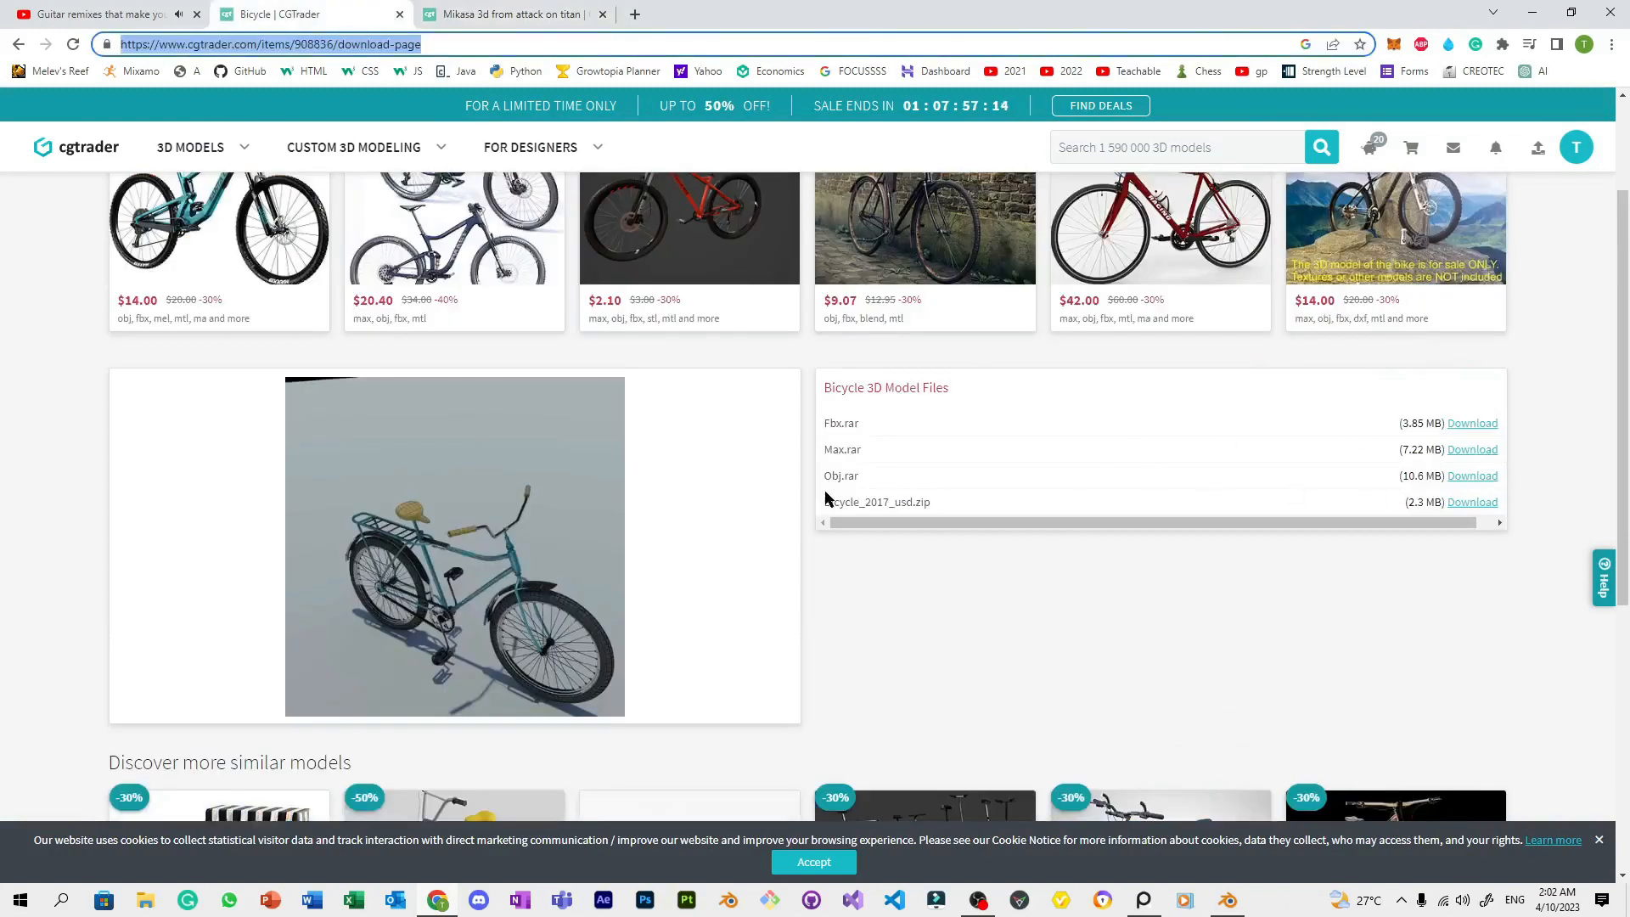
{"action": "left_click", "coordinate": [1472, 502]}
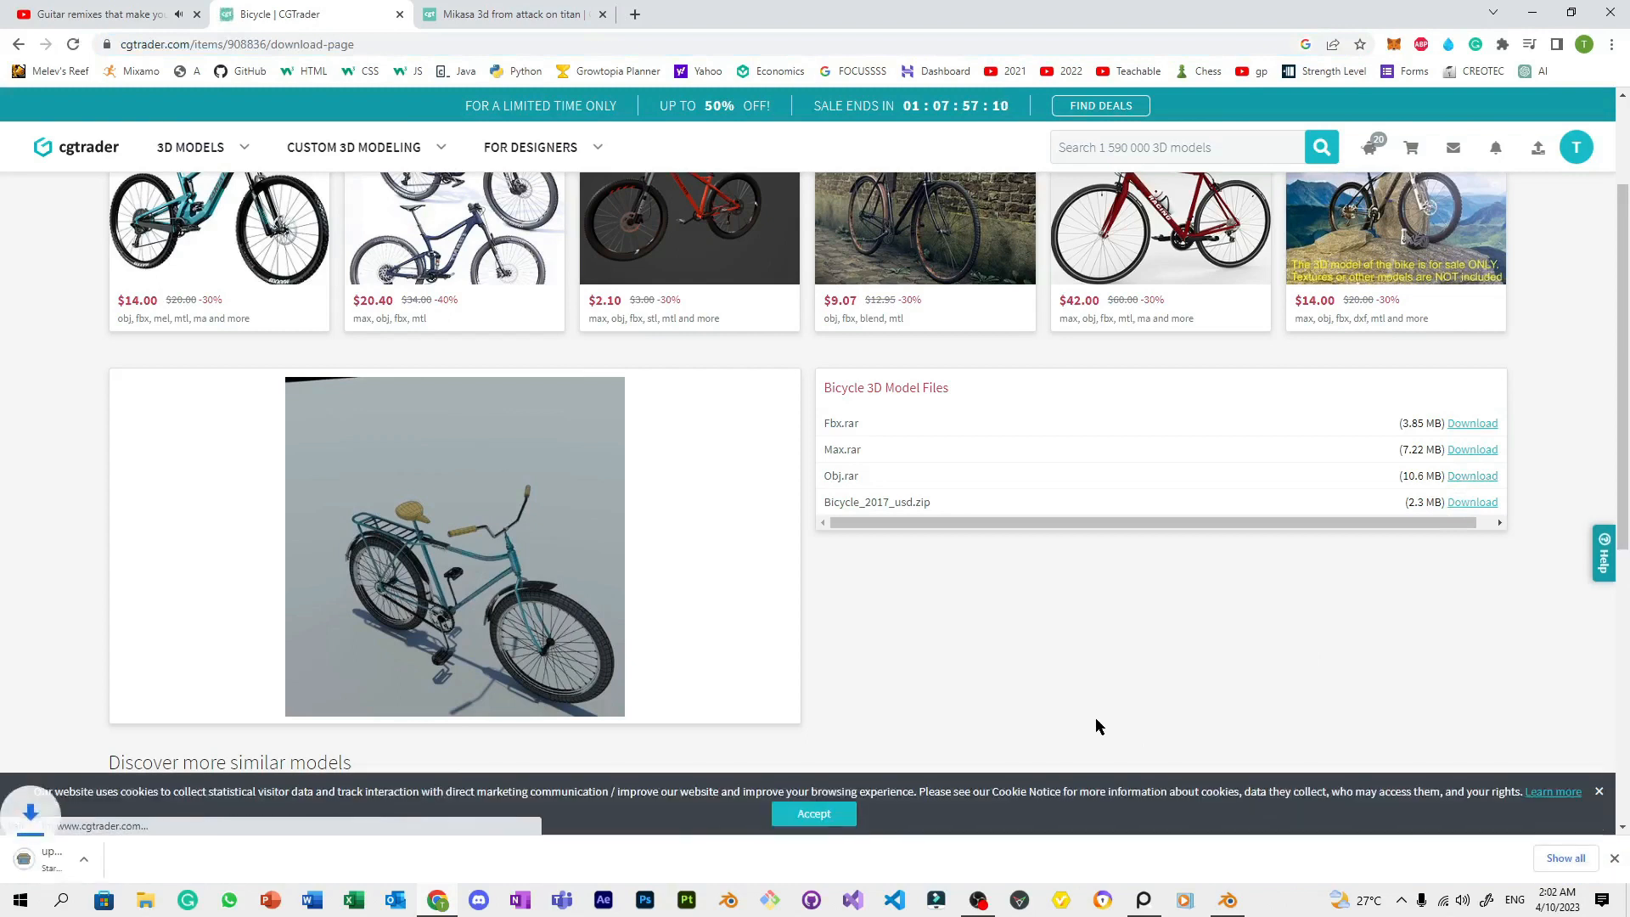
{"action": "left_click", "coordinate": [110, 859]}
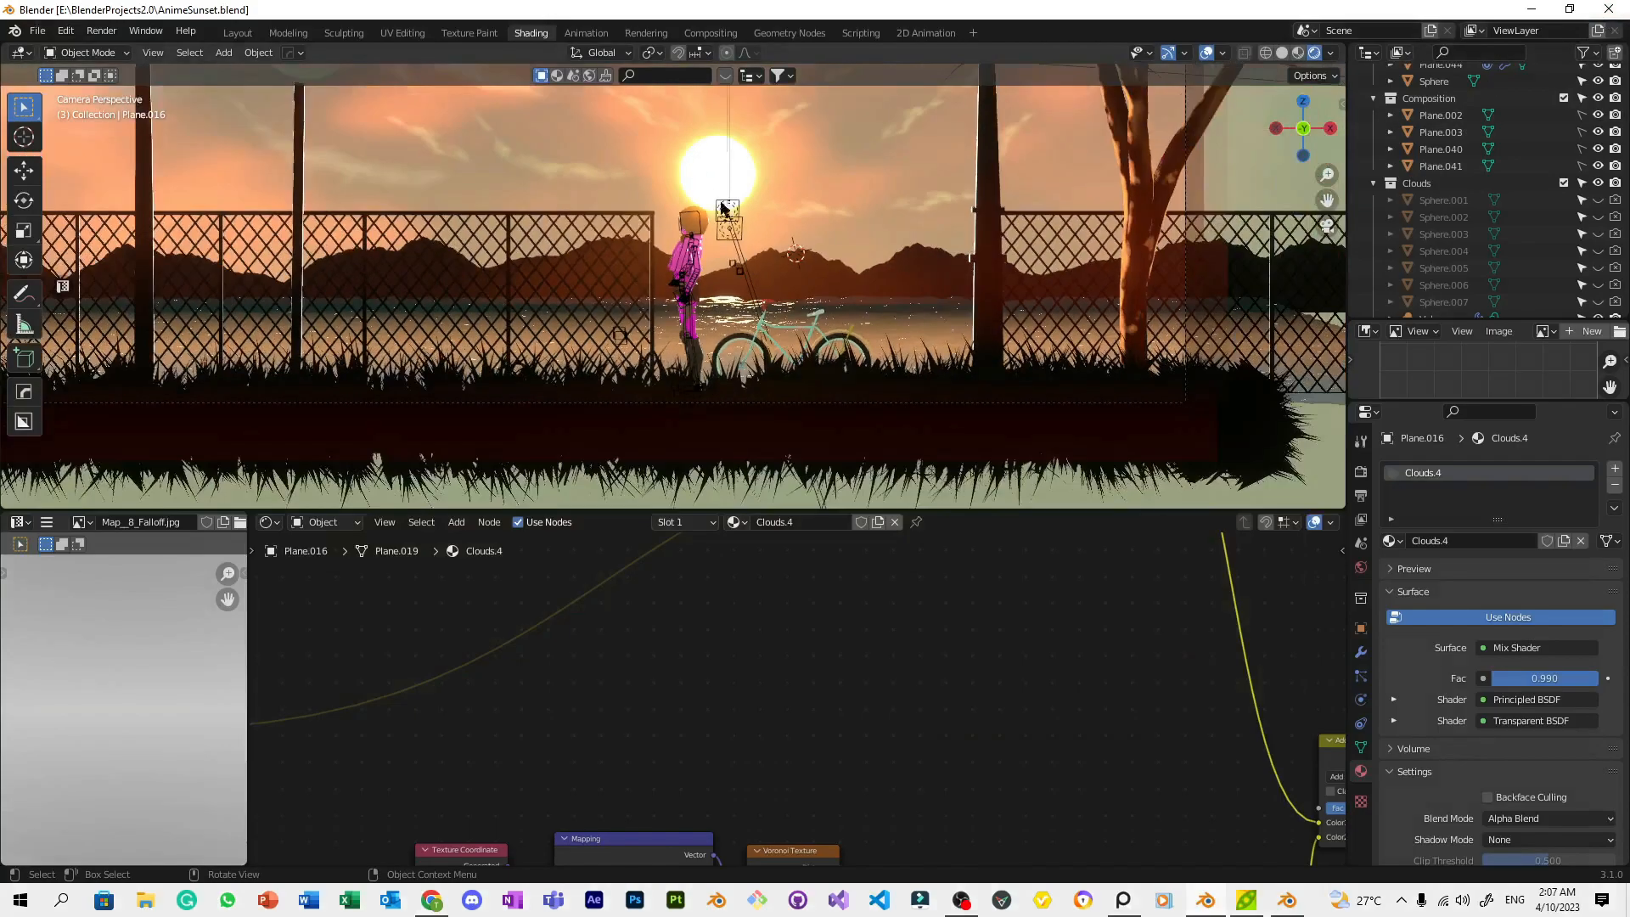
In Blender's AnimeSunset.blend, scale down the sun sphere and move it lower, just behind the standing character's head
{"action": "left_click", "coordinate": [722, 207]}
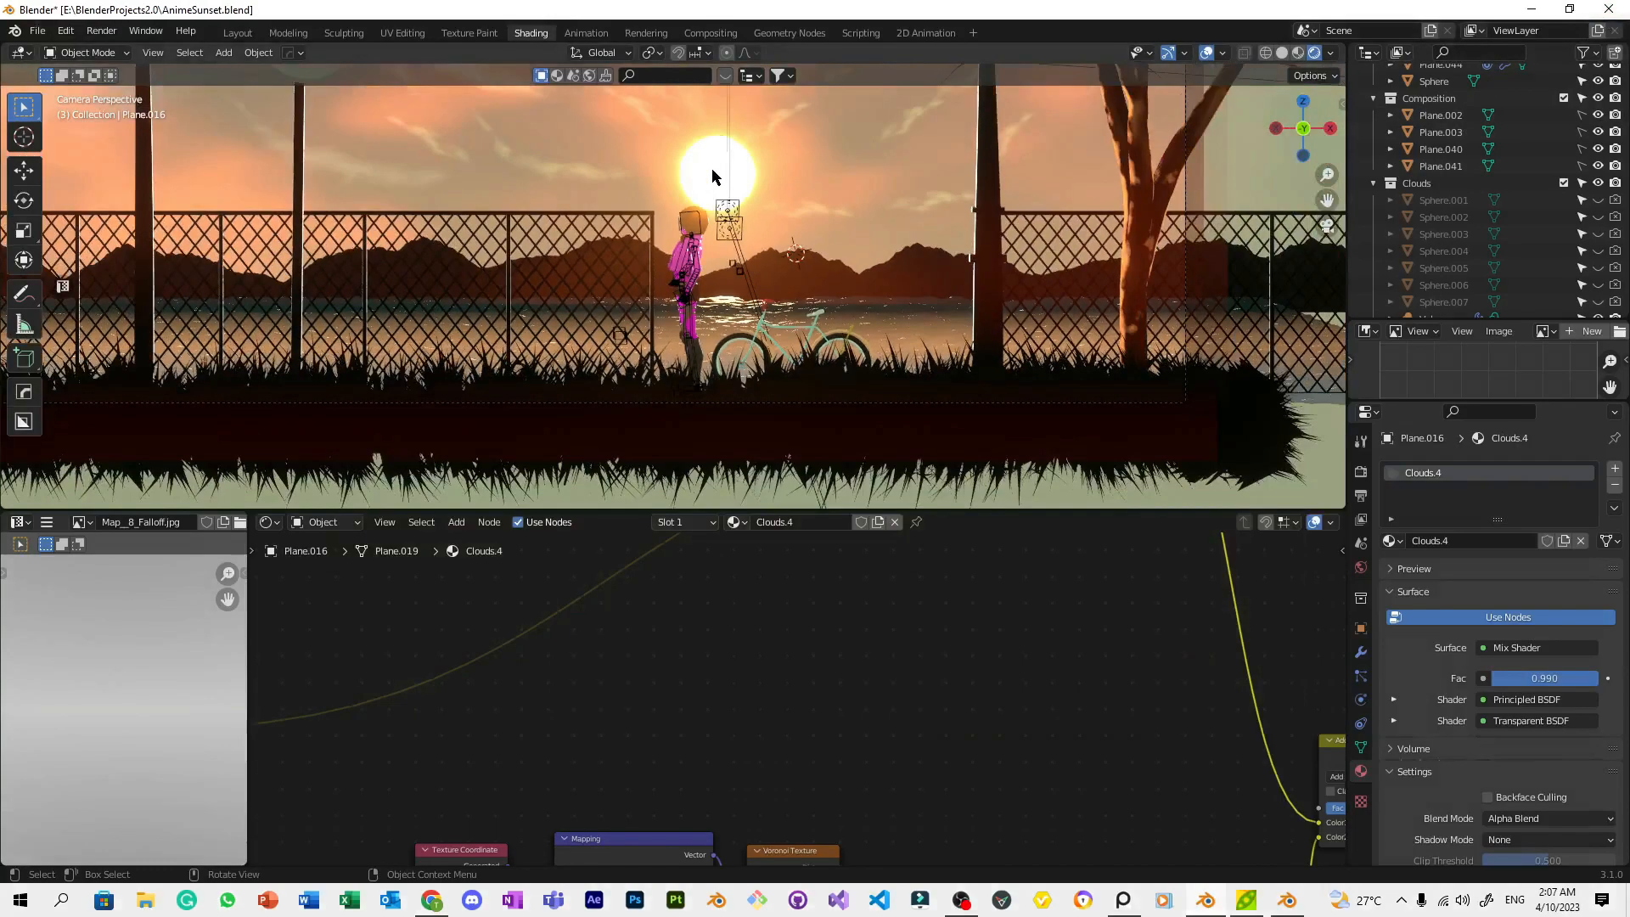
{"action": "key", "text": "s"}
{"action": "left_click", "coordinate": [877, 191]}
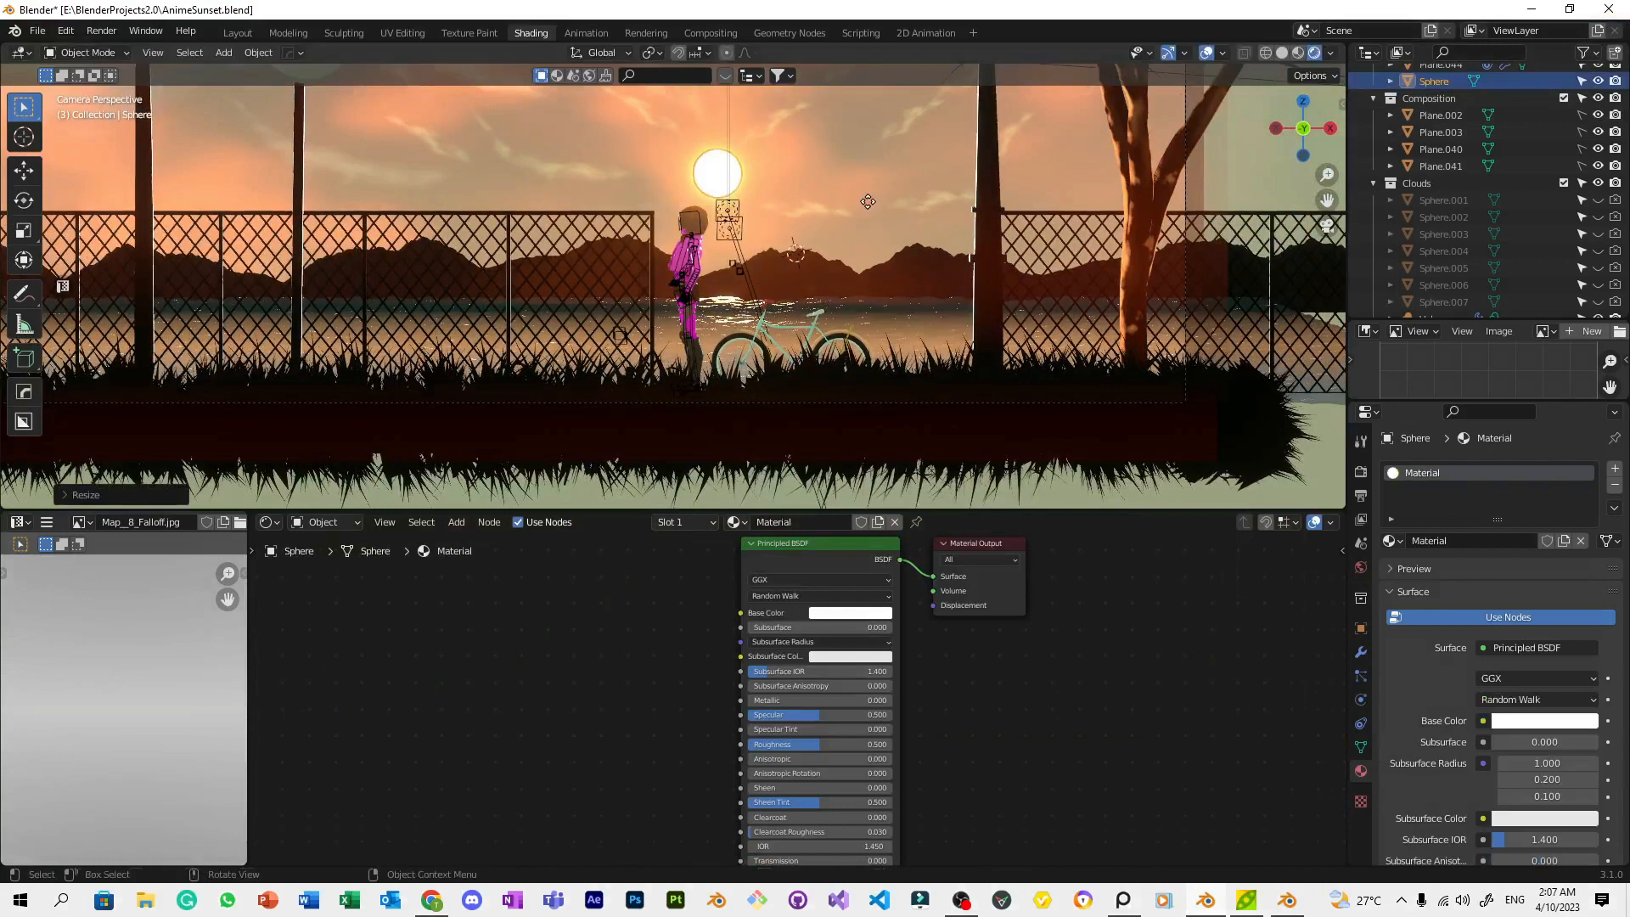
{"action": "key", "text": "g"}
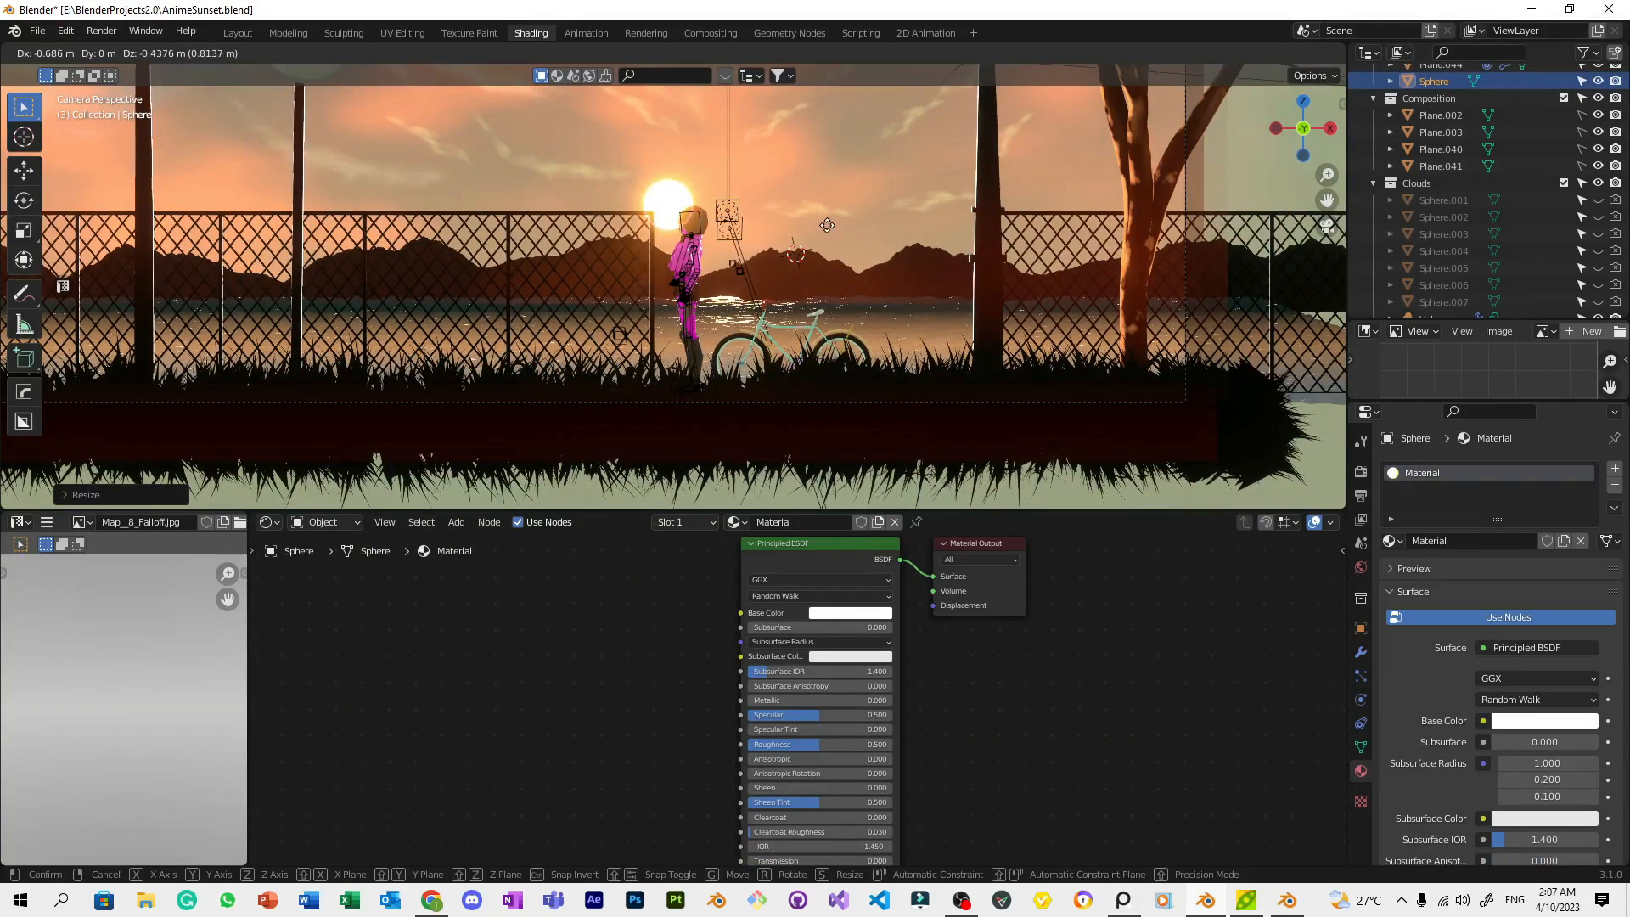
{"action": "left_click", "coordinate": [828, 210]}
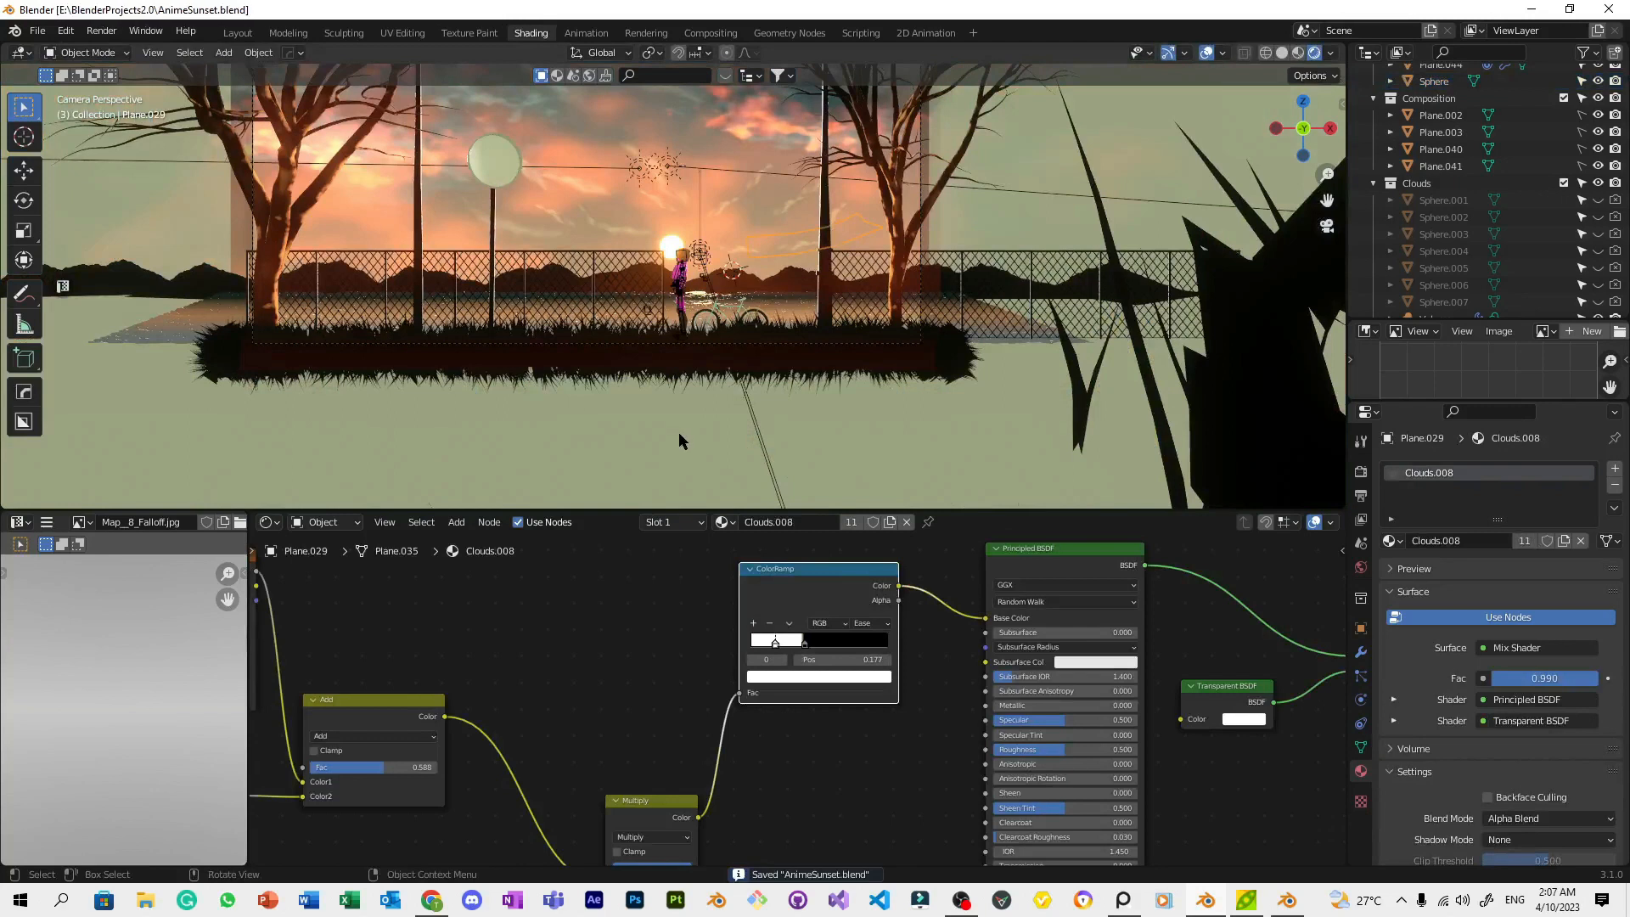
Check the camera view around the sun and the character, and save AnimeSunset.blend
{"action": "scroll", "coordinate": [679, 431], "scroll_direction": "down", "scroll_amount": 2}
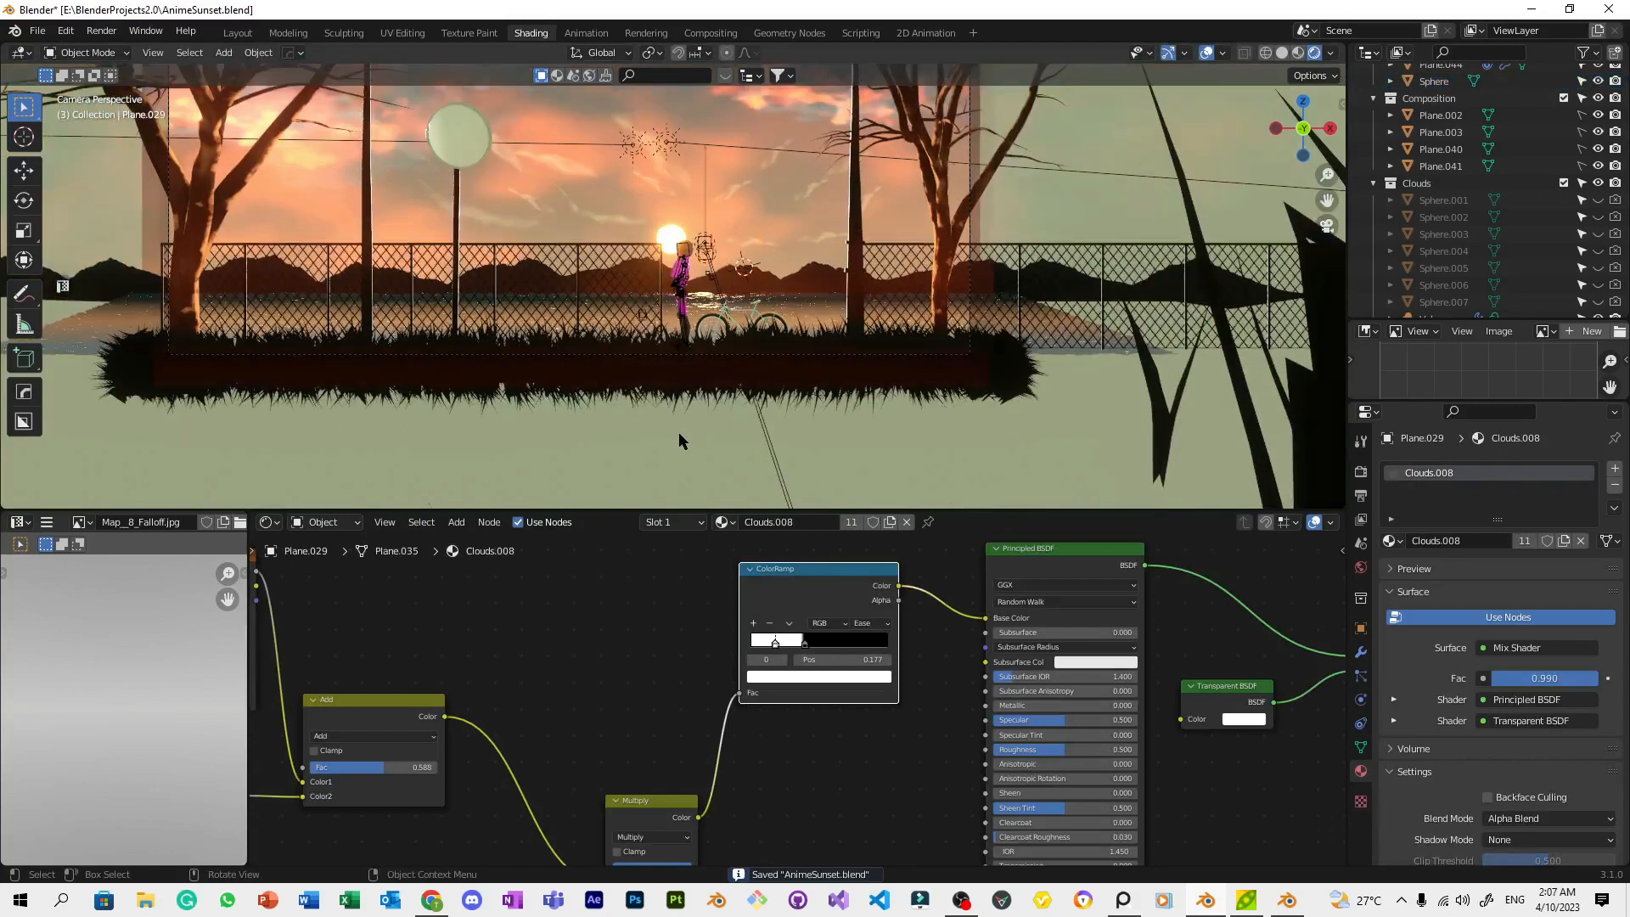
{"action": "scroll", "coordinate": [771, 415], "scroll_direction": "up", "scroll_amount": 6}
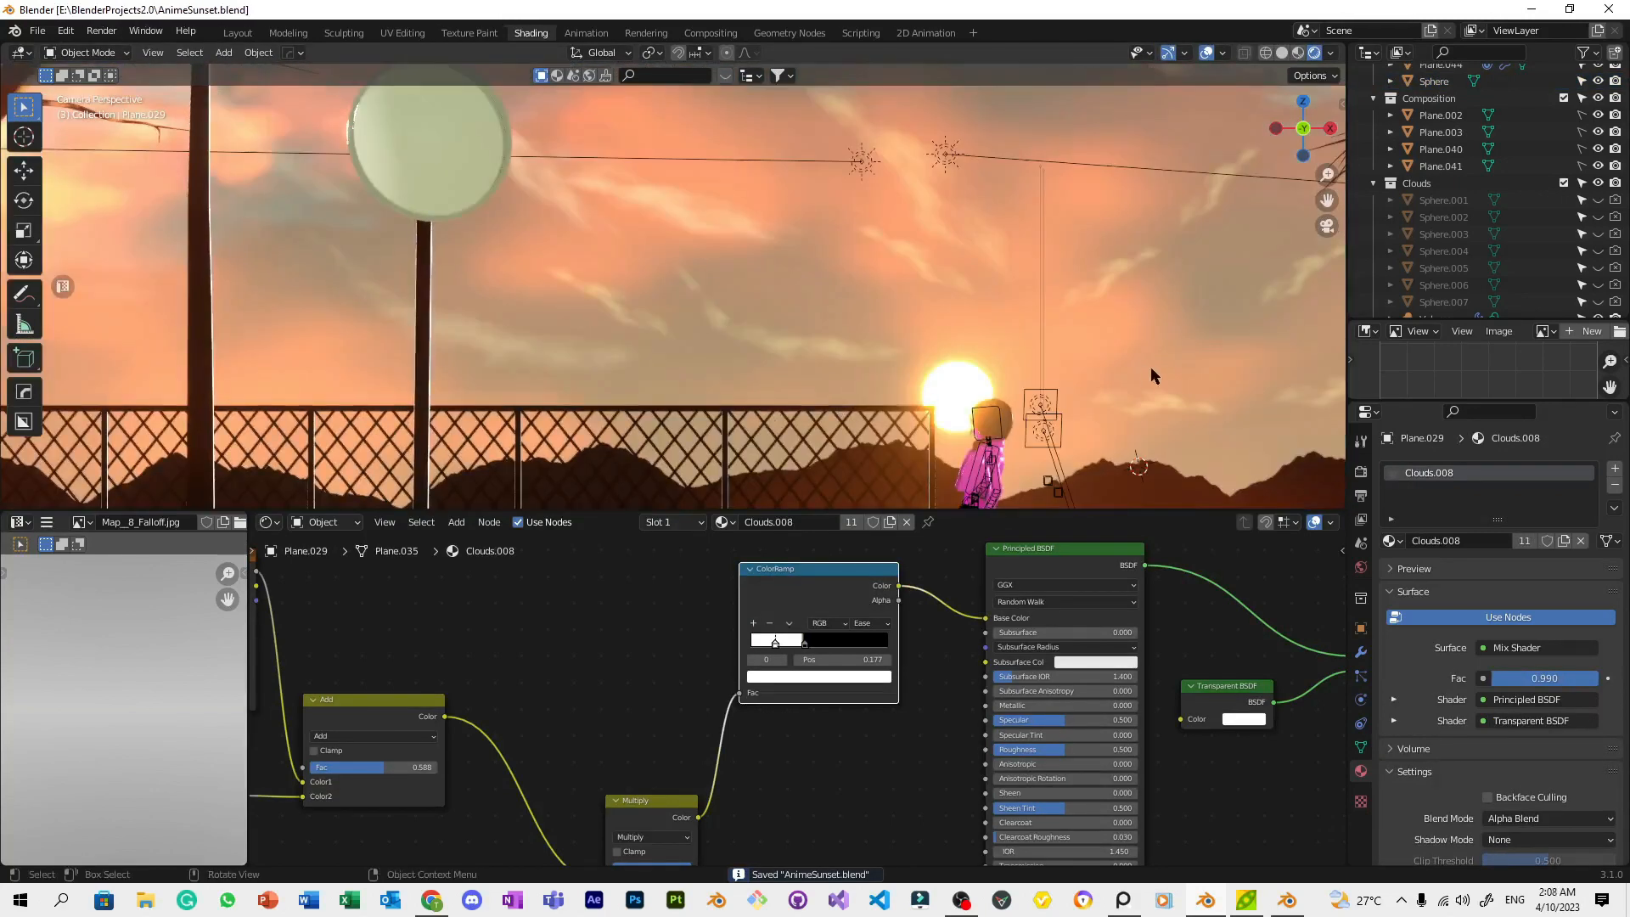
{"action": "scroll", "coordinate": [817, 331], "scroll_direction": "down", "scroll_amount": 5}
{"action": "key", "text": "ctrl+s"}
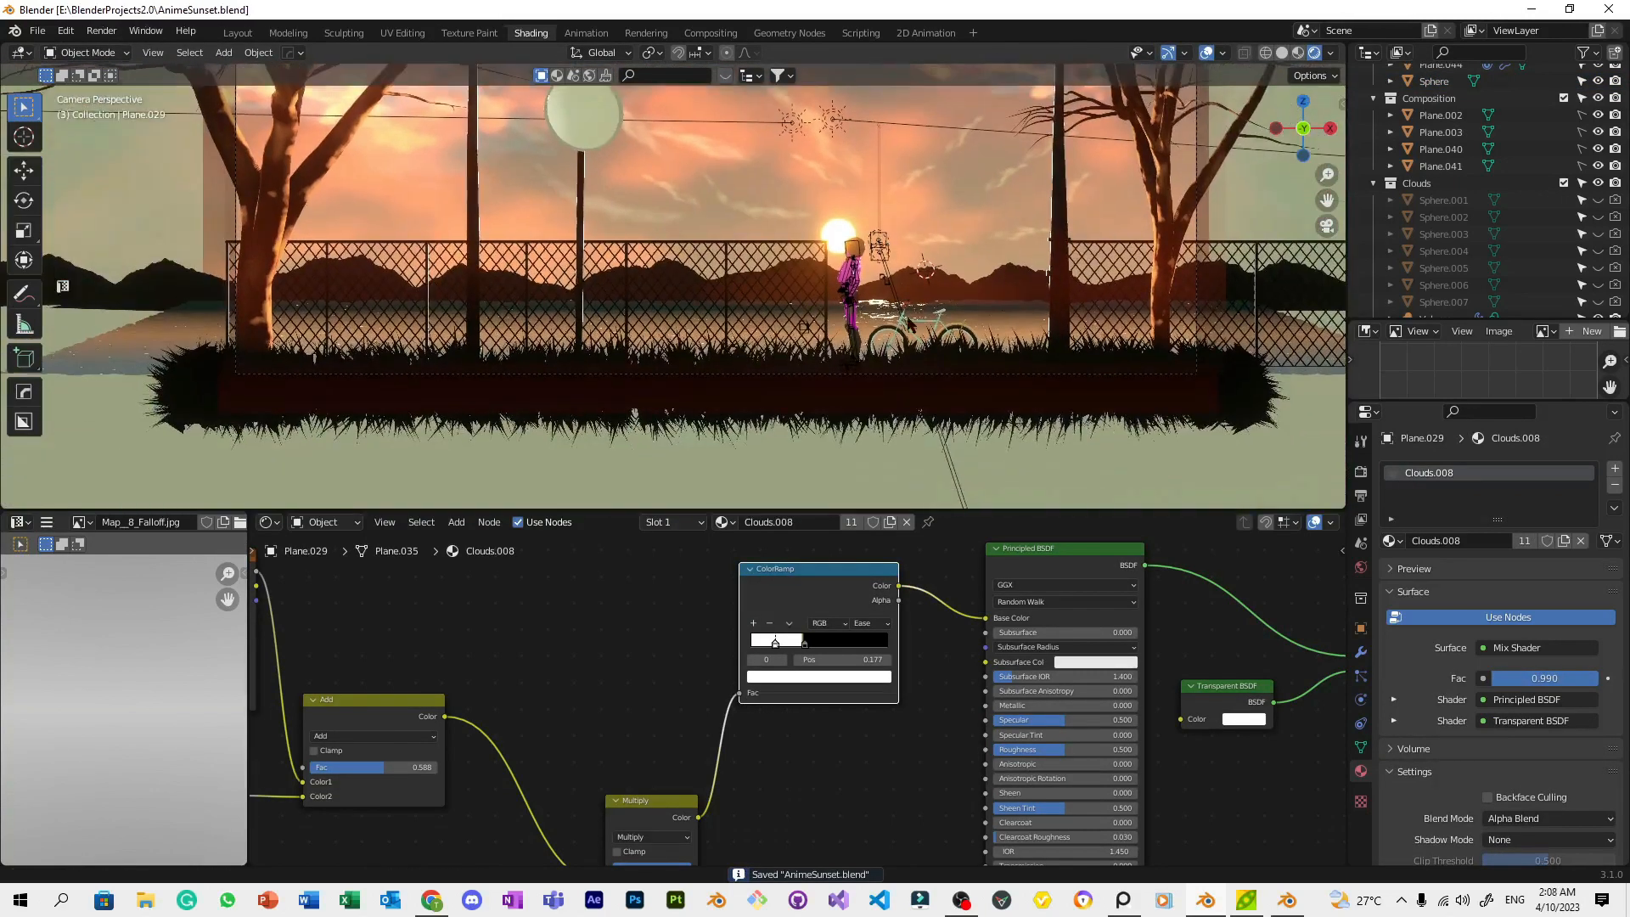
Select the bicycle beside the character and examine its material nodes
{"action": "middle_click_drag", "start_coordinate": [910, 324], "coordinate": [963, 667], "text": "shift"}
{"action": "middle_click_drag", "start_coordinate": [1032, 287], "coordinate": [915, 37], "text": "shift"}
{"action": "scroll", "coordinate": [823, 262], "scroll_direction": "up", "scroll_amount": 7}
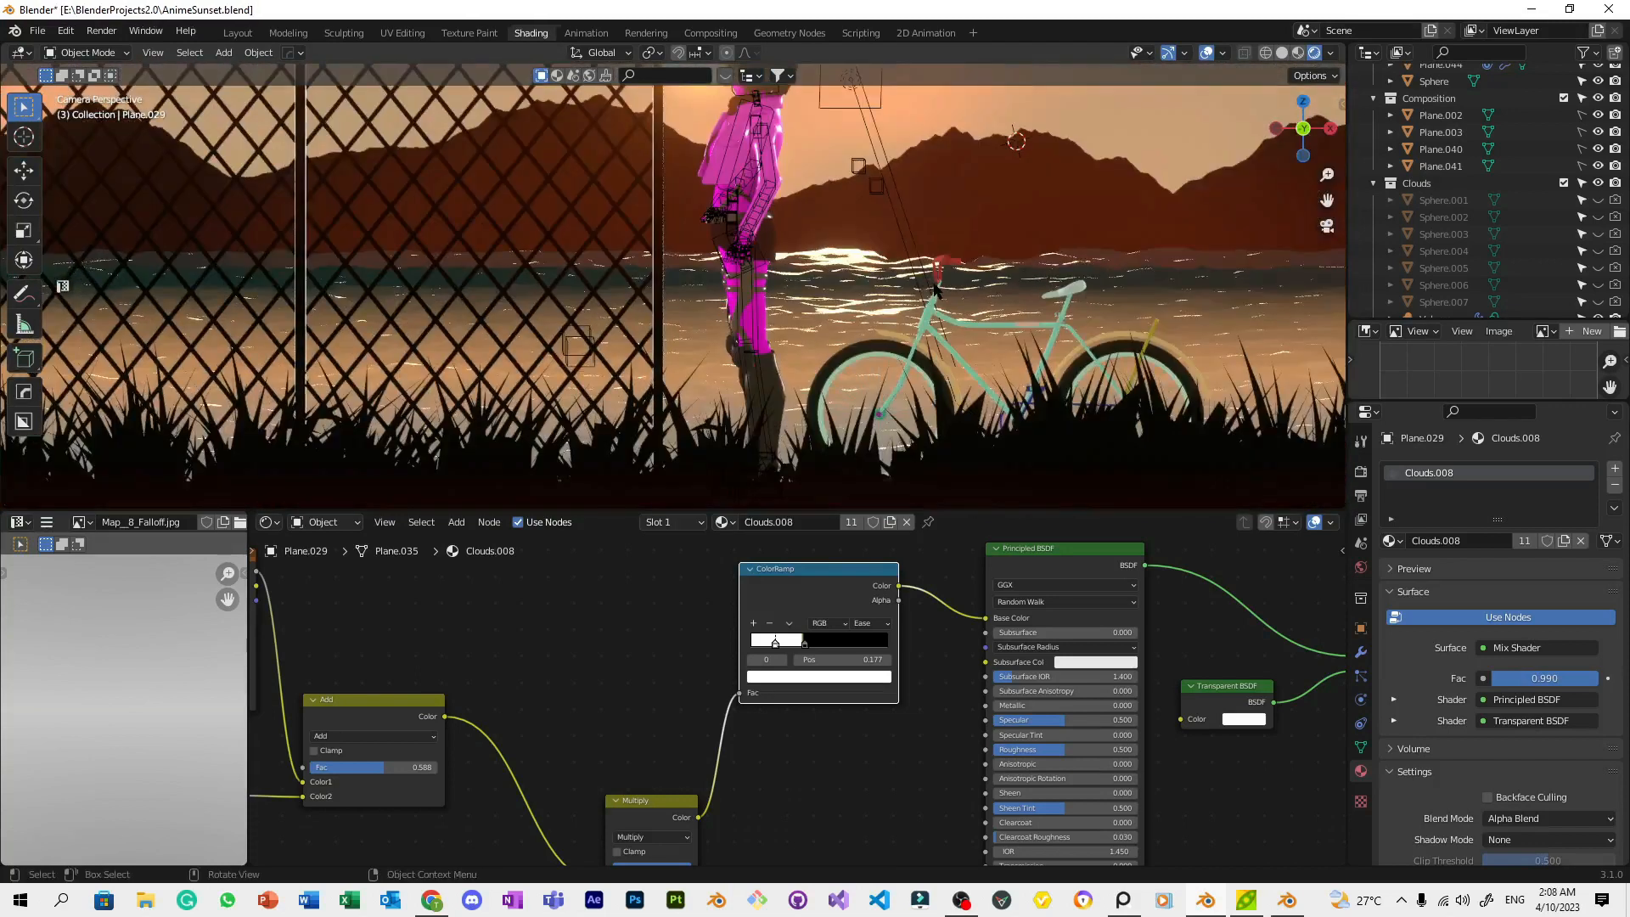
{"action": "left_click", "coordinate": [935, 289]}
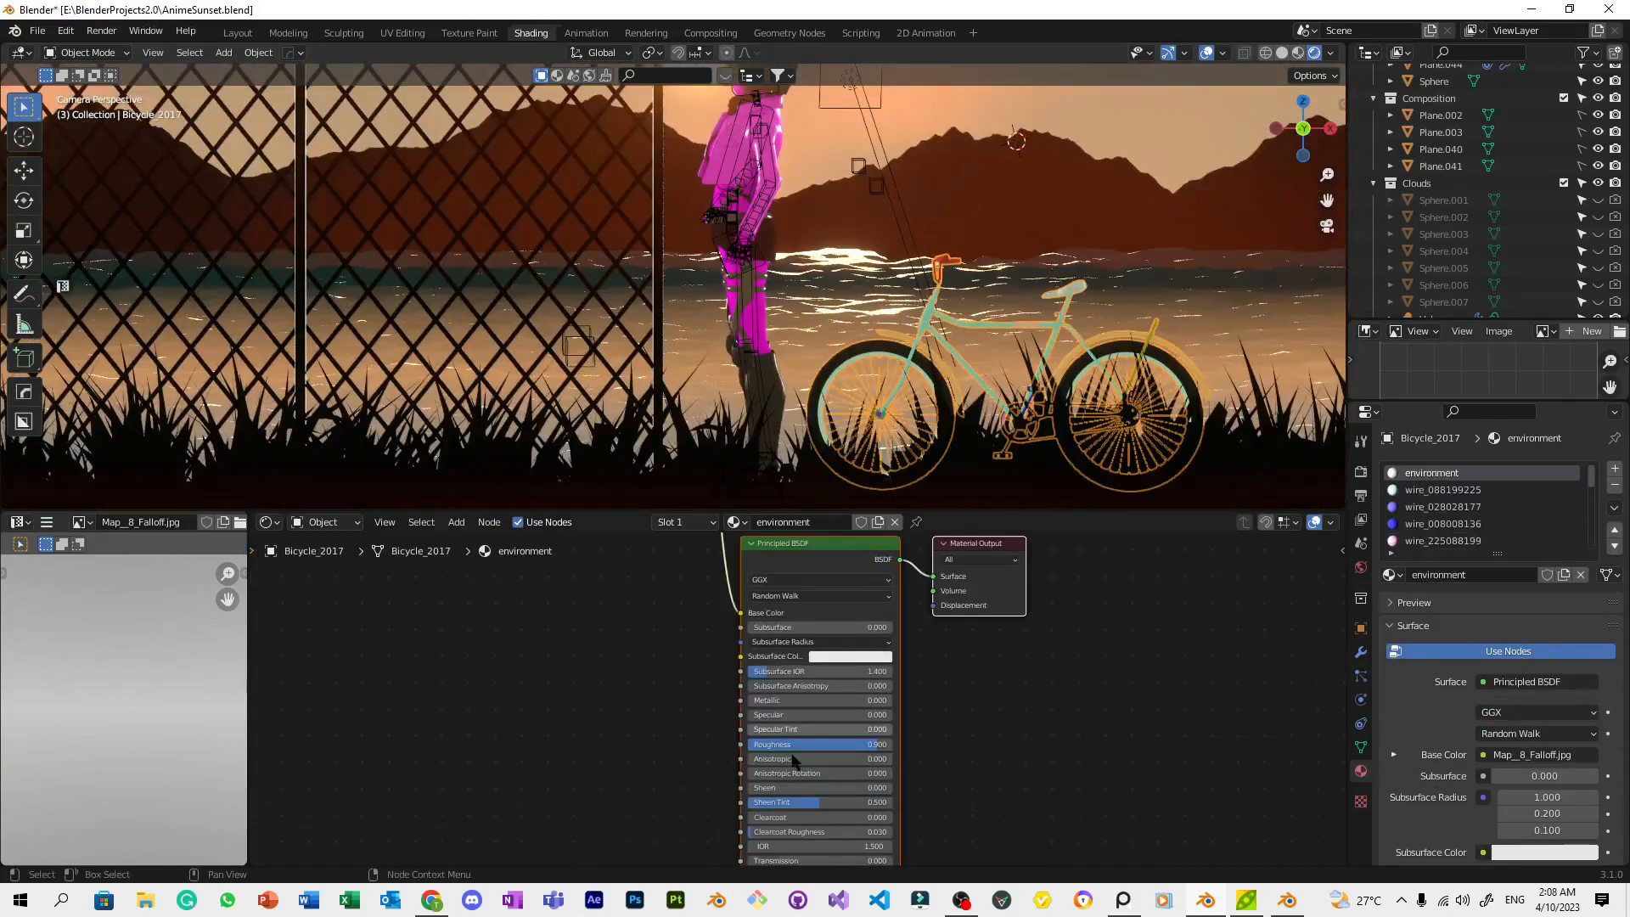
{"action": "scroll", "coordinate": [798, 413], "scroll_direction": "down", "scroll_amount": 5}
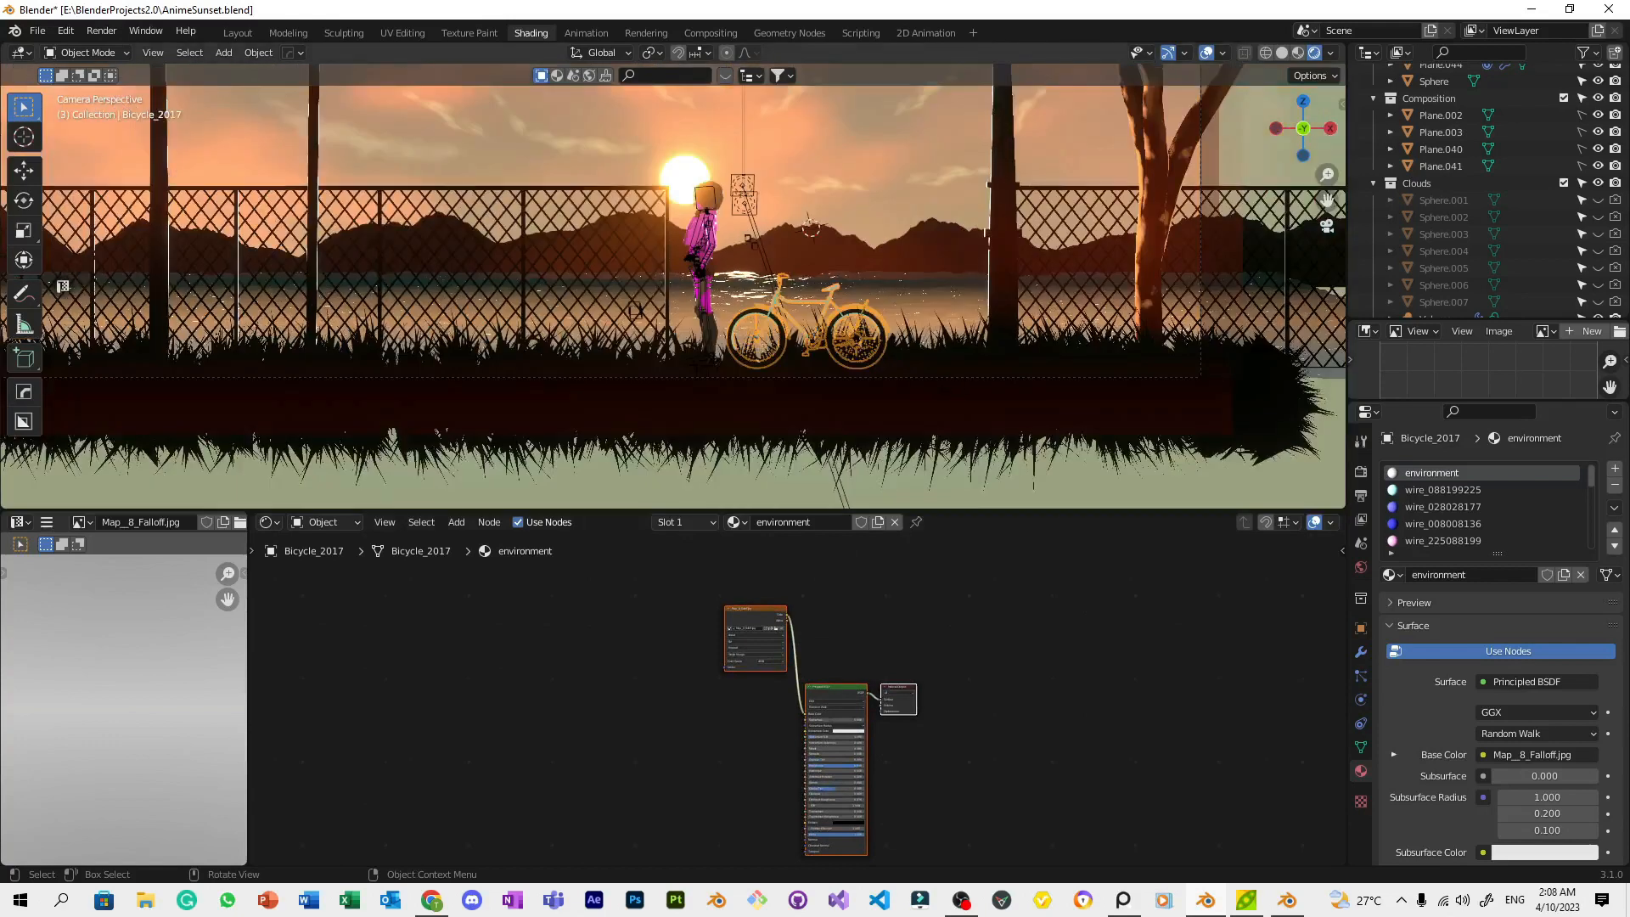
Compare the materials of the grass-covered ground cube and the mountain landscape
{"action": "left_click", "coordinate": [798, 414]}
{"action": "scroll", "coordinate": [890, 599], "scroll_direction": "up", "scroll_amount": 5}
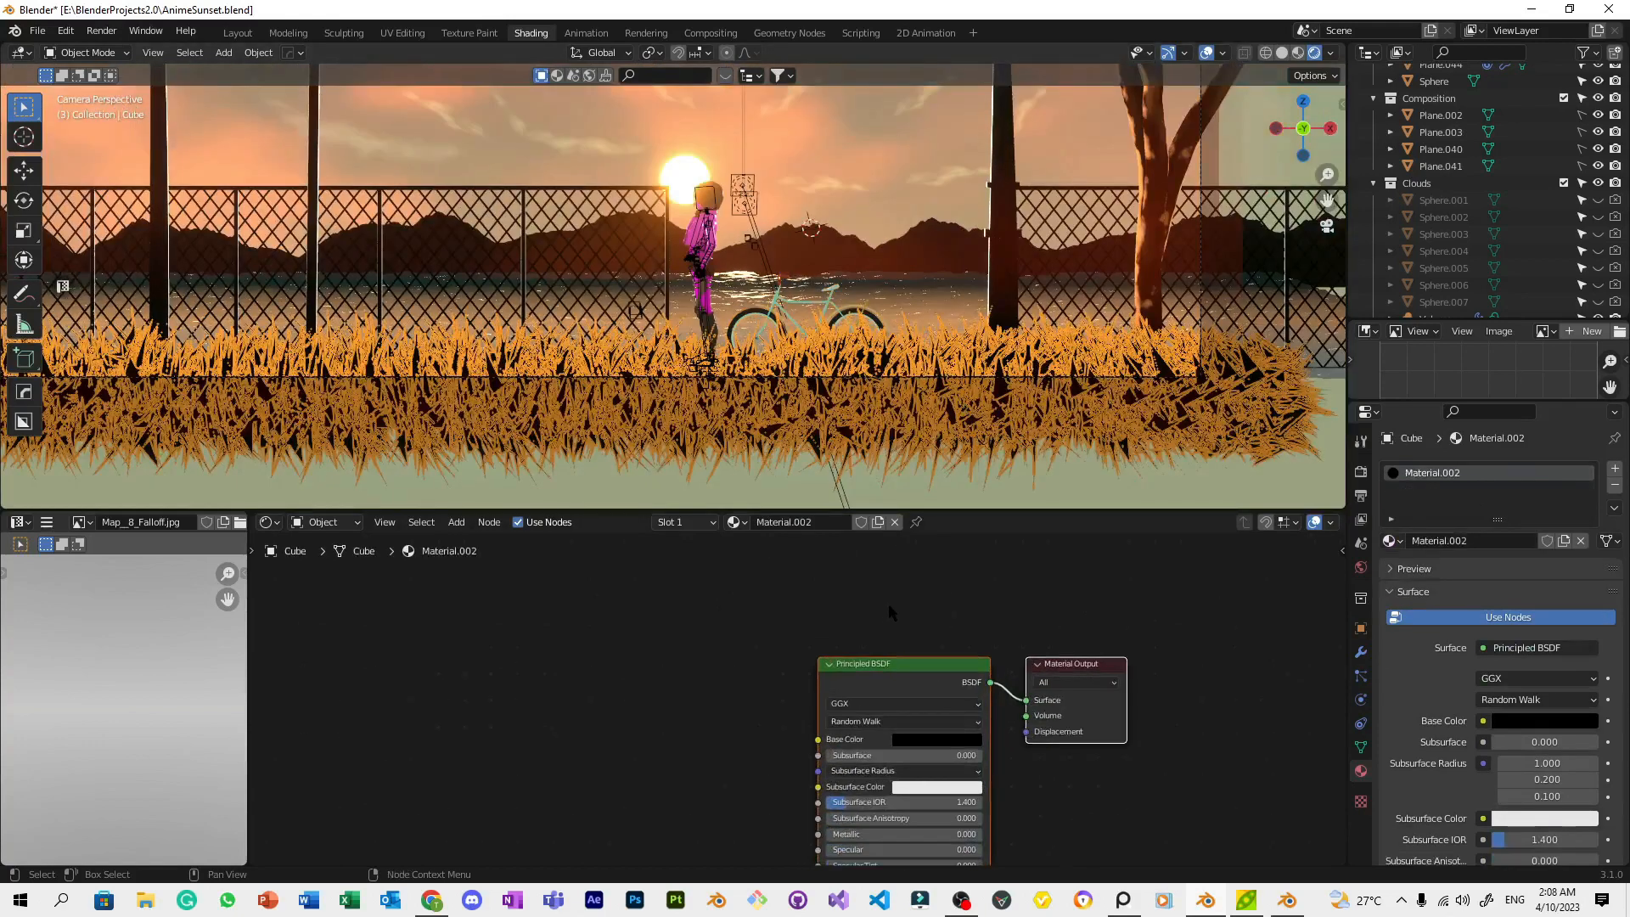
{"action": "left_click", "coordinate": [905, 247]}
{"action": "scroll", "coordinate": [951, 544], "scroll_direction": "up", "scroll_amount": 1}
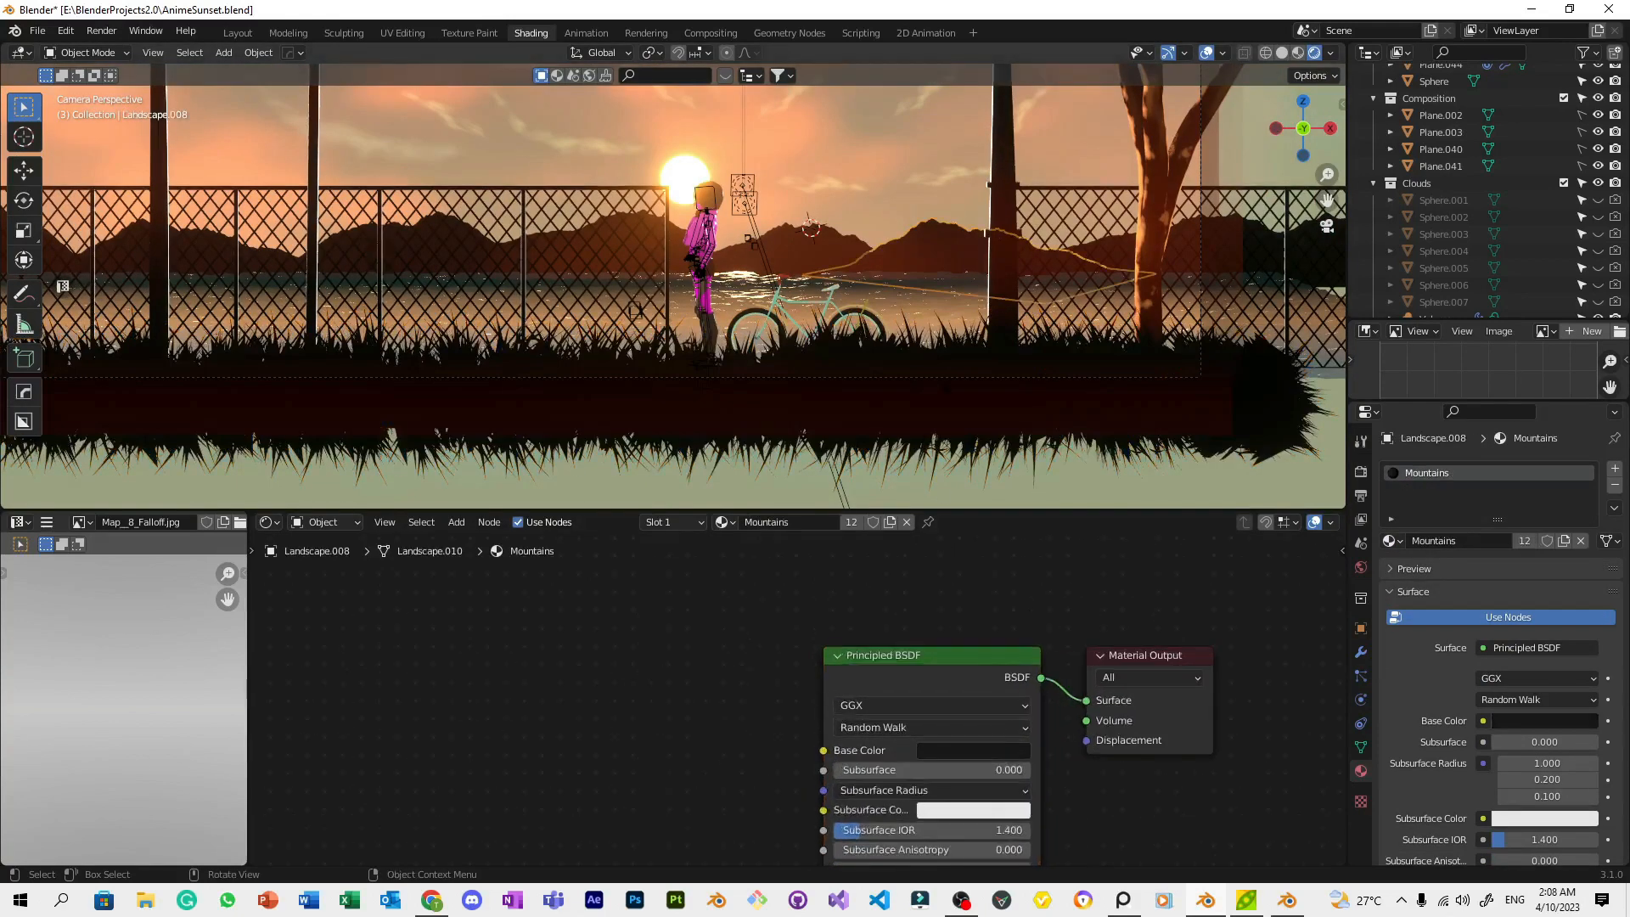
{"action": "scroll", "coordinate": [815, 288], "scroll_direction": "up", "scroll_amount": 6}
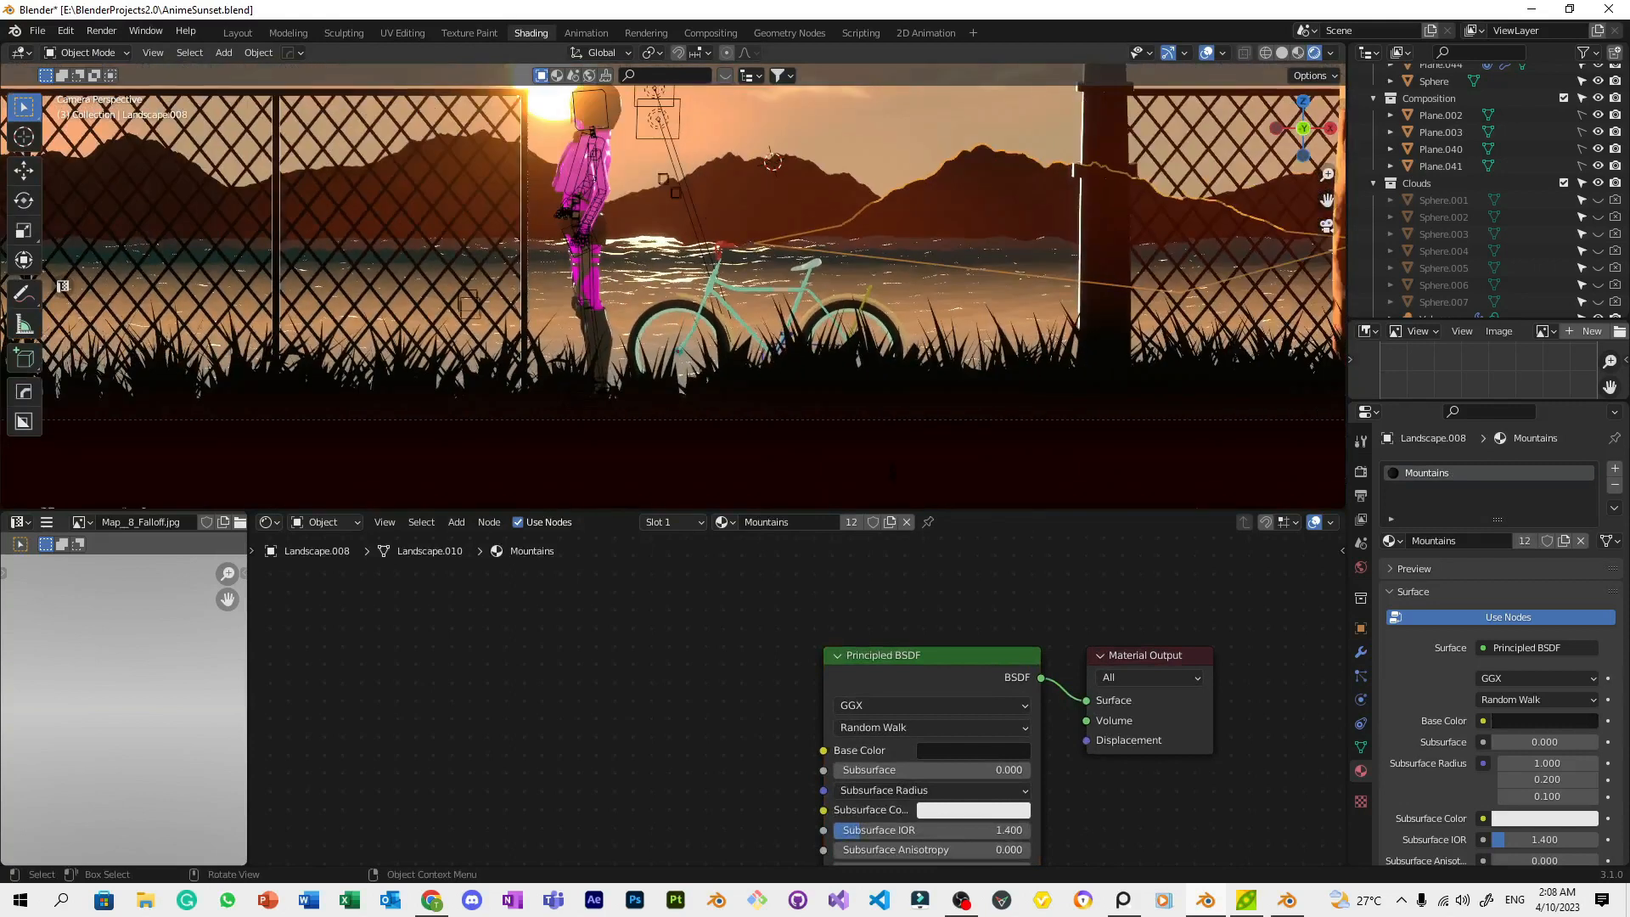
Apply the ground cube's black Material.002 to the bicycle's frame and saddle
{"action": "left_click", "coordinate": [670, 442]}
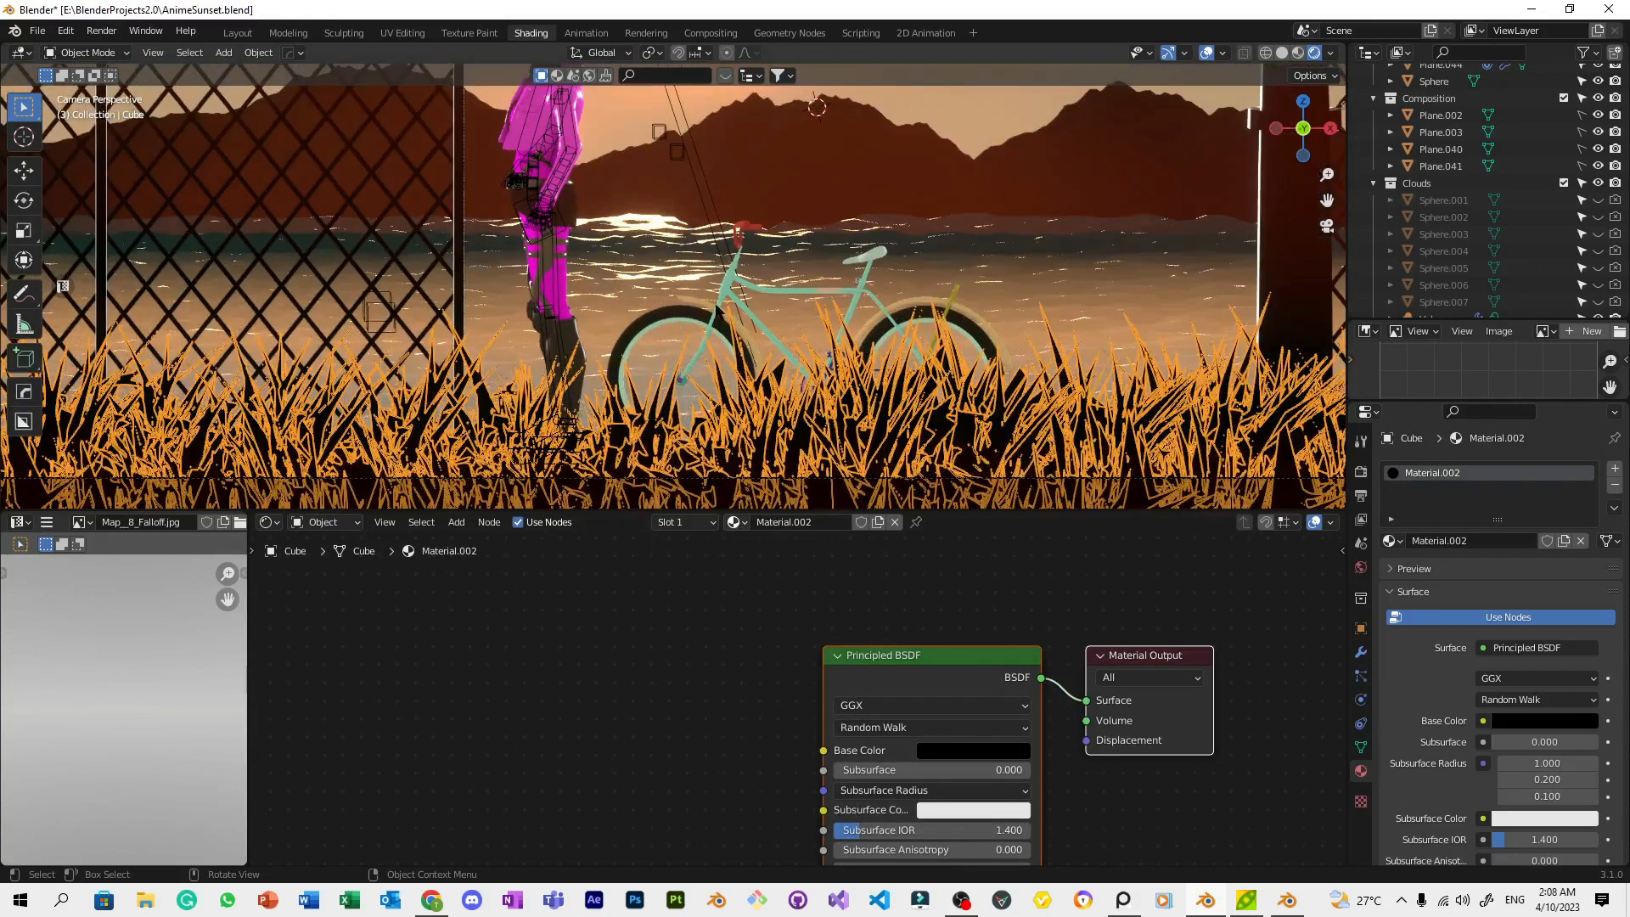
{"action": "left_click_drag", "start_coordinate": [734, 529], "coordinate": [740, 285]}
{"action": "left_click_drag", "start_coordinate": [730, 531], "coordinate": [877, 257]}
Apply Material.002 to the light section of the bicycle's top tube and to the purple clamp on its seat post
{"action": "scroll", "coordinate": [854, 339], "scroll_direction": "up", "scroll_amount": 4}
{"action": "scroll", "coordinate": [691, 343], "scroll_direction": "up", "scroll_amount": 4}
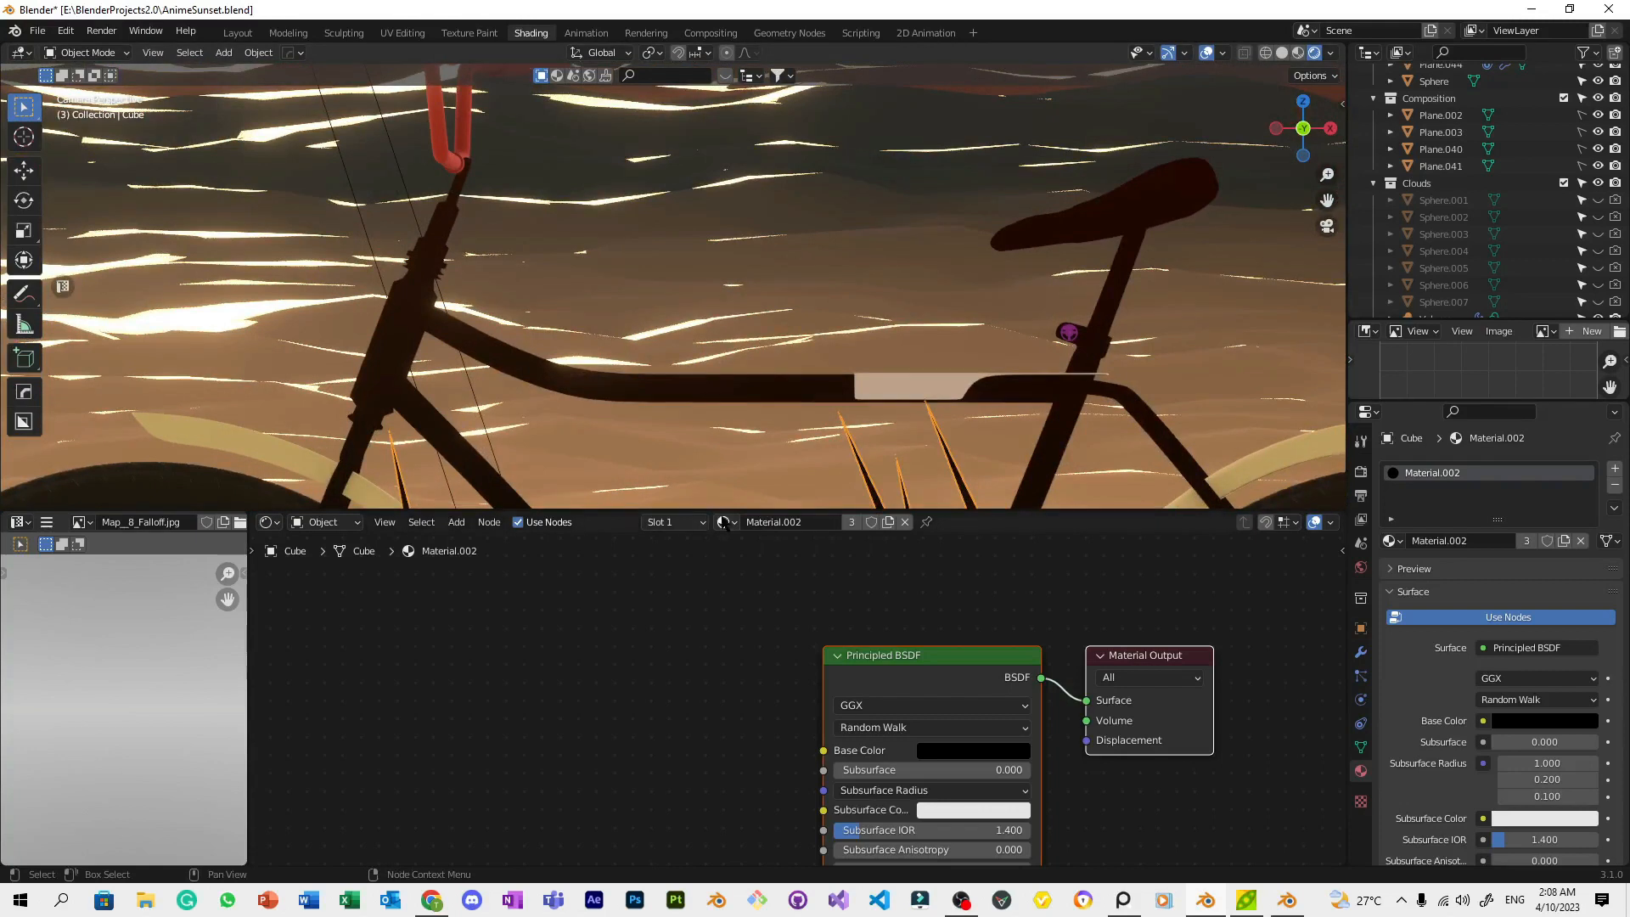
{"action": "left_click_drag", "start_coordinate": [724, 525], "coordinate": [916, 390]}
{"action": "left_click_drag", "start_coordinate": [720, 527], "coordinate": [1067, 339]}
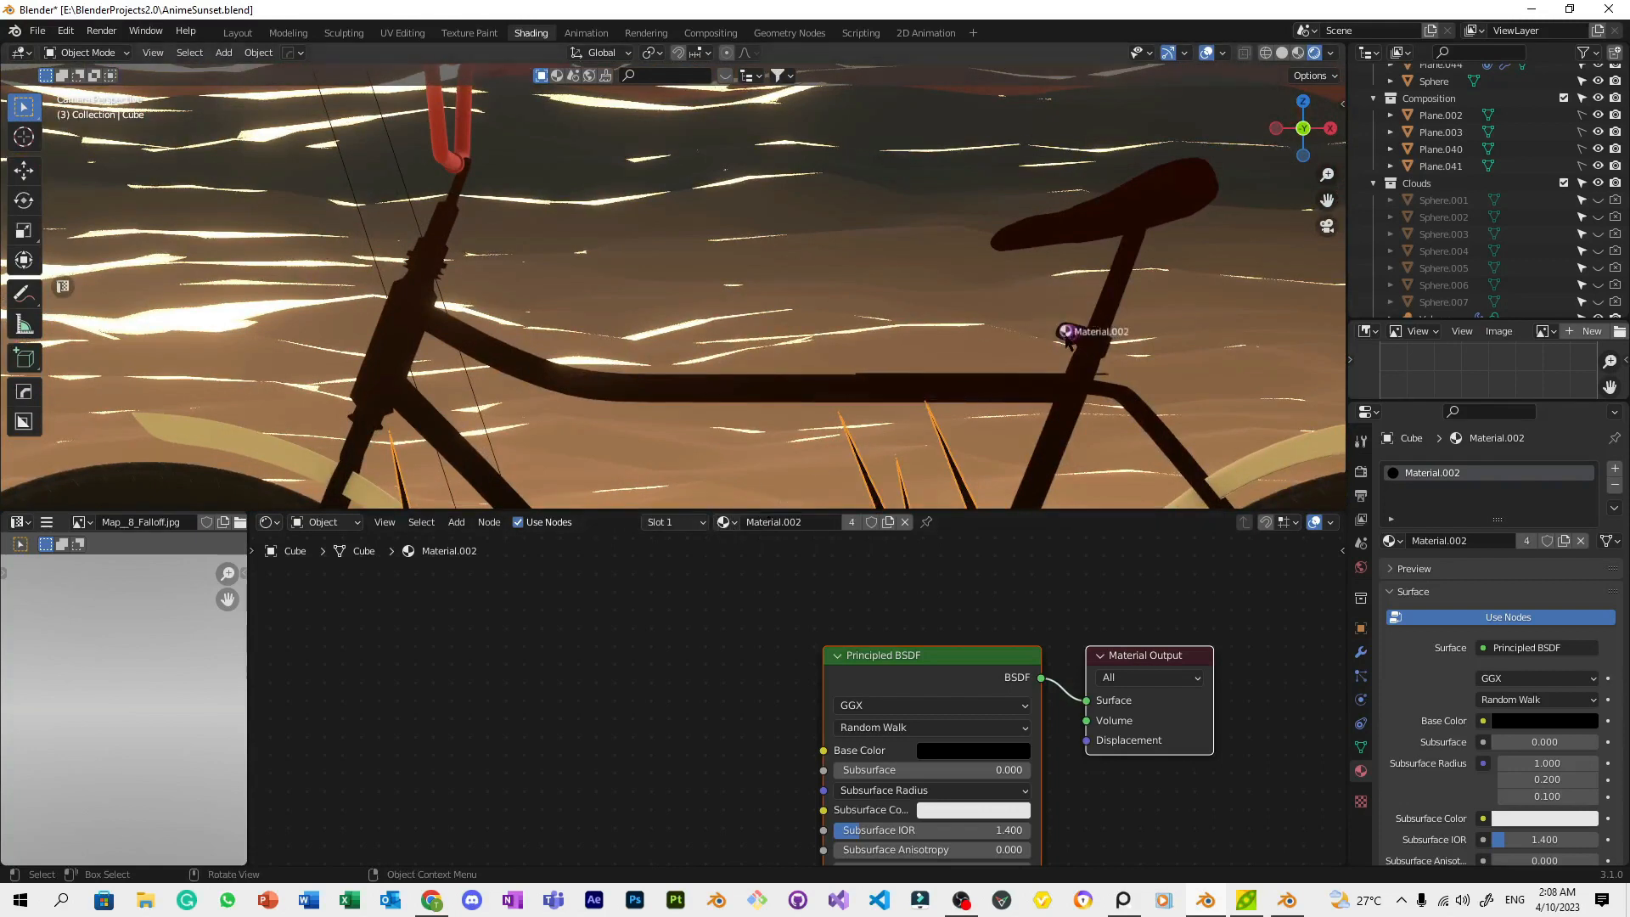
{"action": "scroll", "coordinate": [910, 406], "scroll_direction": "down", "scroll_amount": 5}
{"action": "middle_click_drag", "start_coordinate": [612, 352], "coordinate": [974, 494], "text": "shift"}
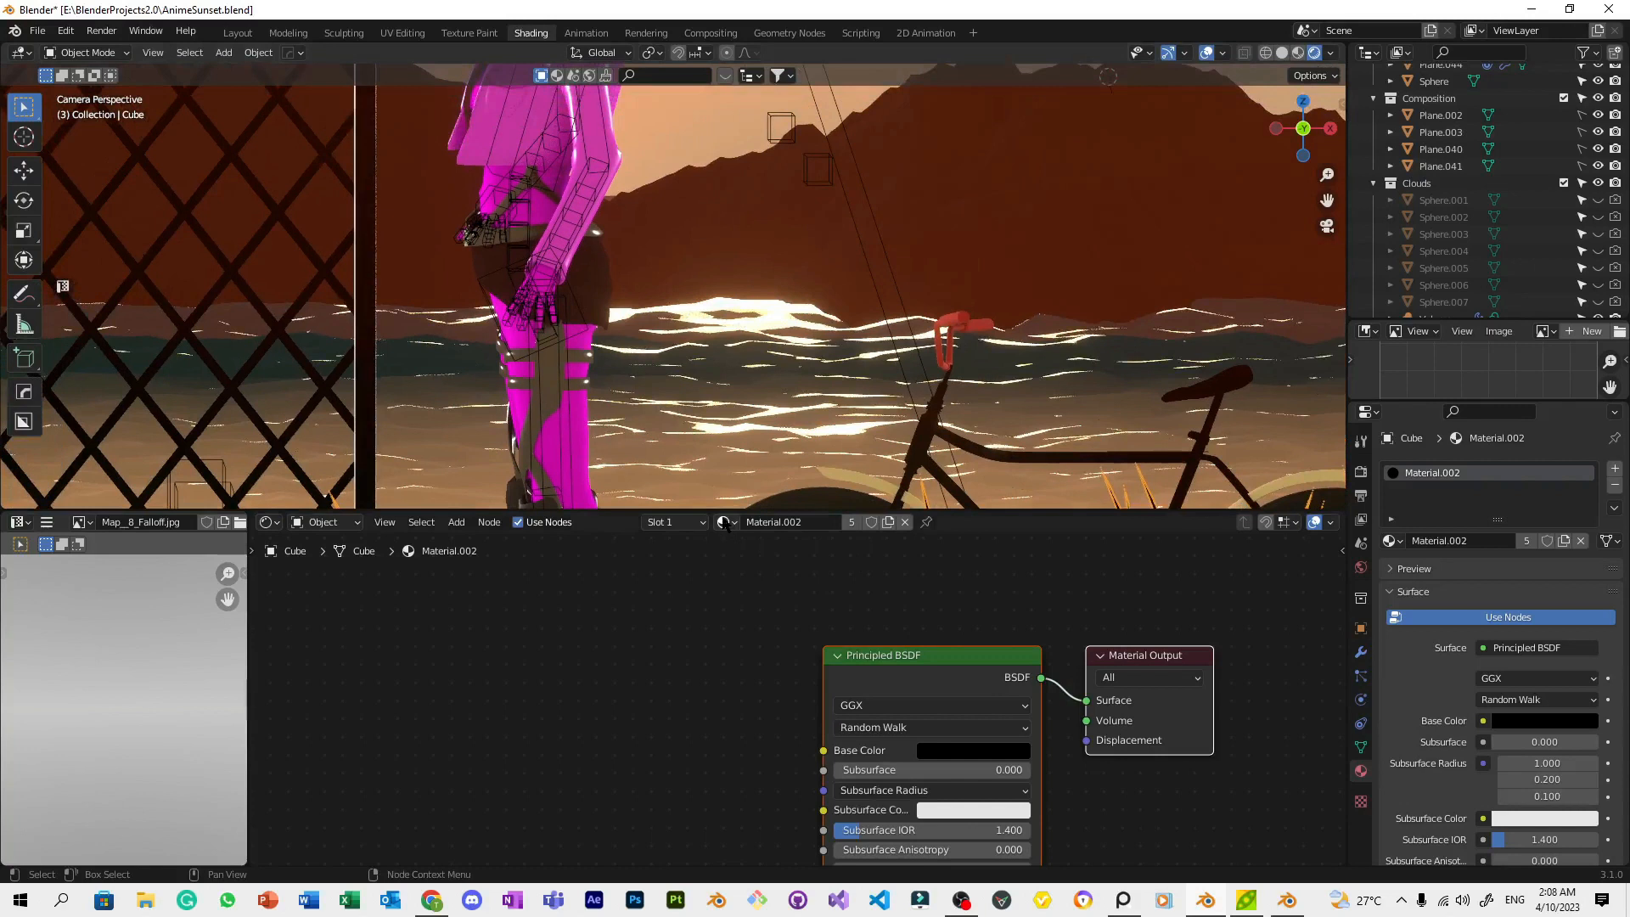
Apply the ground cube's black Material.002 to the anime girl's hair, jacket, torso and face
{"action": "left_click_drag", "start_coordinate": [723, 522], "coordinate": [553, 259]}
{"action": "scroll", "coordinate": [628, 283], "scroll_direction": "down", "scroll_amount": 2}
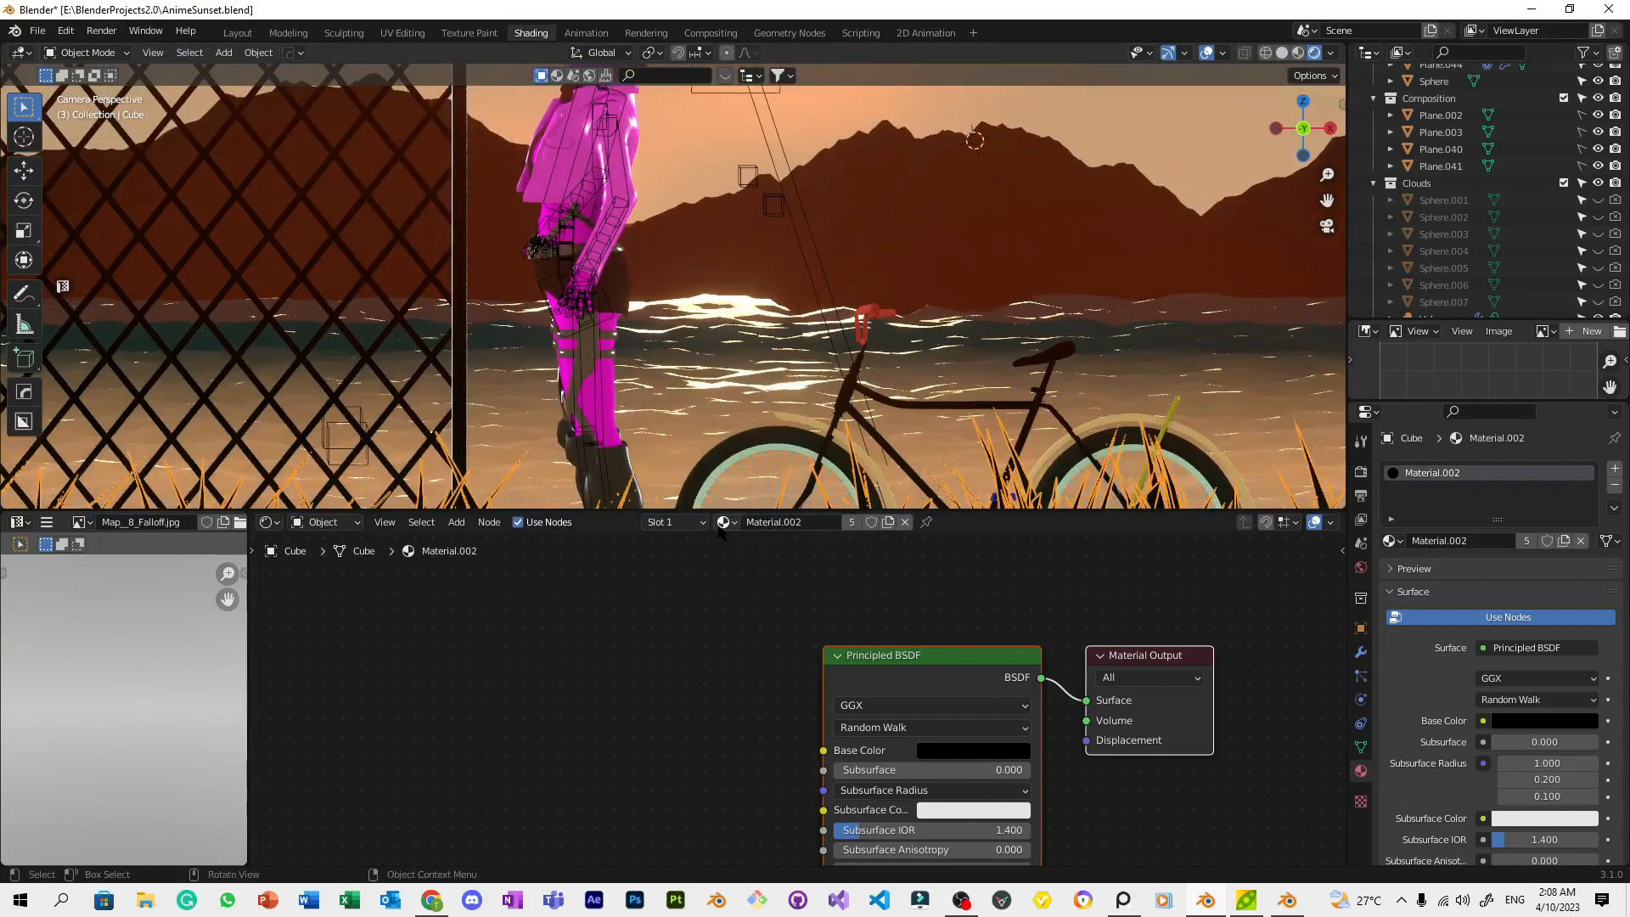
{"action": "left_click_drag", "start_coordinate": [719, 525], "coordinate": [558, 163]}
{"action": "middle_click_drag", "start_coordinate": [669, 268], "coordinate": [770, 470], "text": "shift"}
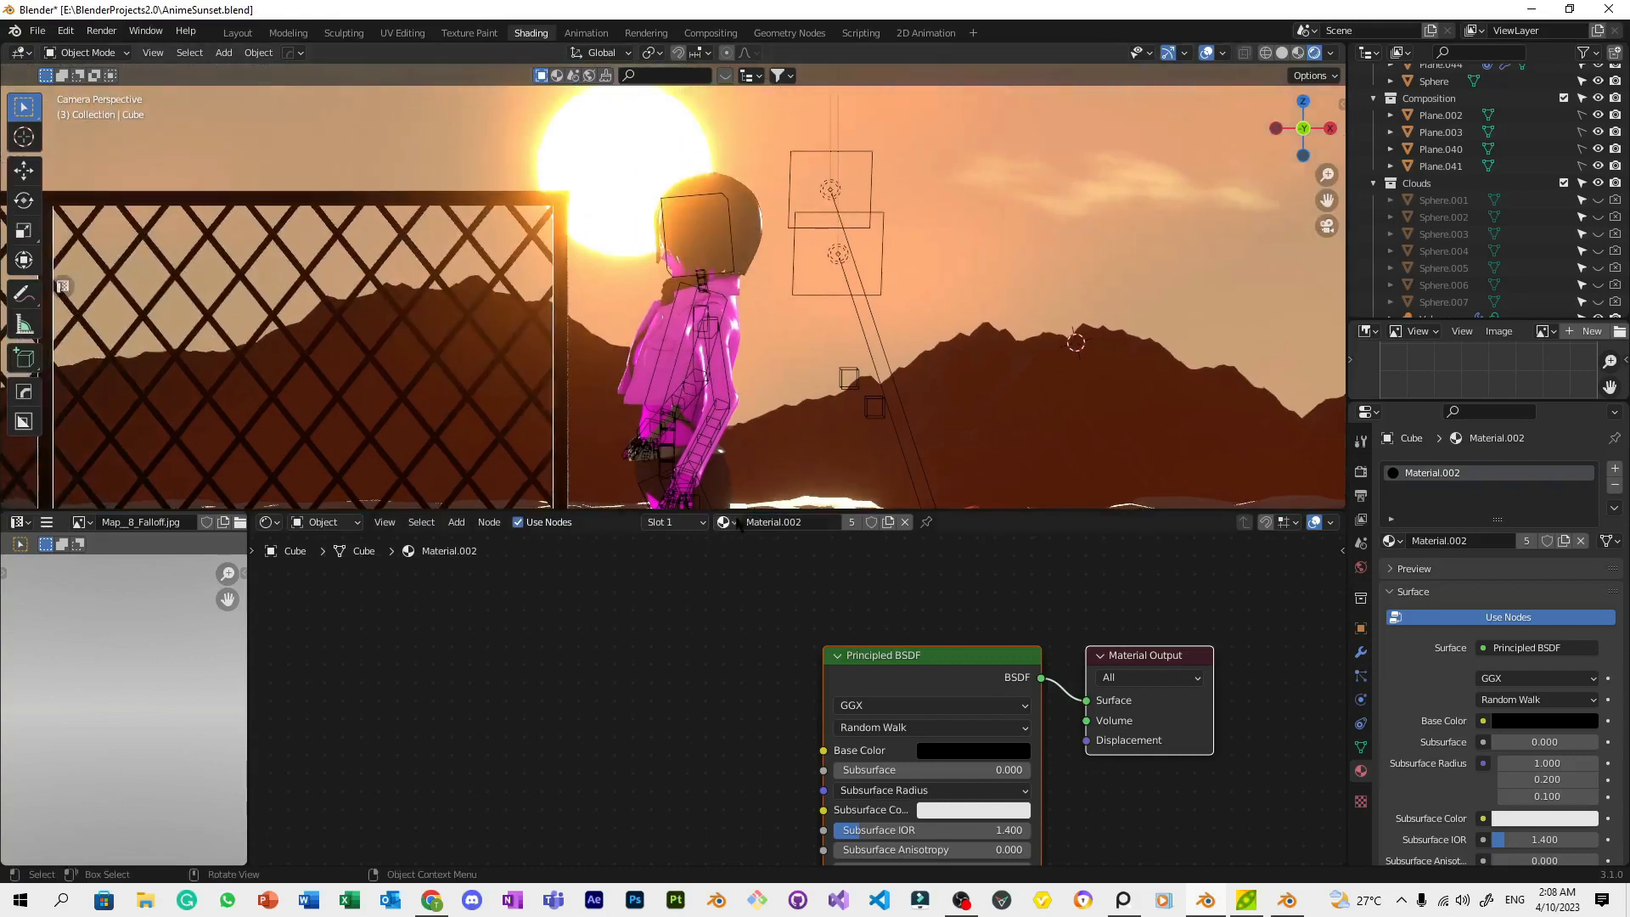
{"action": "left_click_drag", "start_coordinate": [724, 347], "coordinate": [756, 251]}
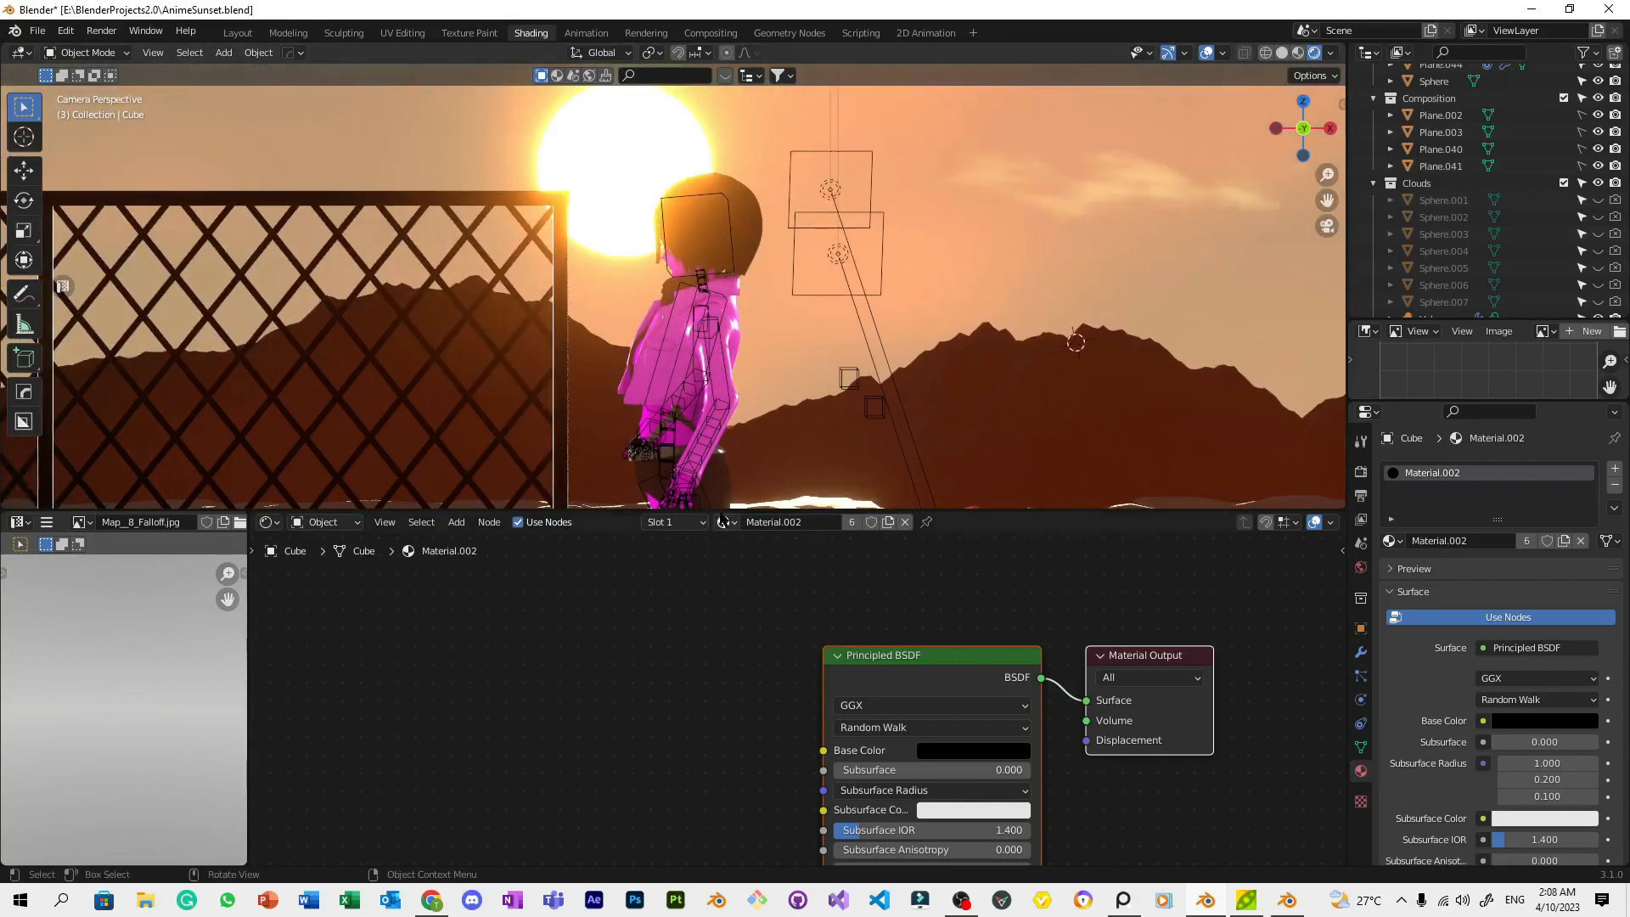
{"action": "left_click_drag", "start_coordinate": [732, 341], "coordinate": [732, 342]}
{"action": "left_click_drag", "start_coordinate": [714, 509], "coordinate": [679, 431]}
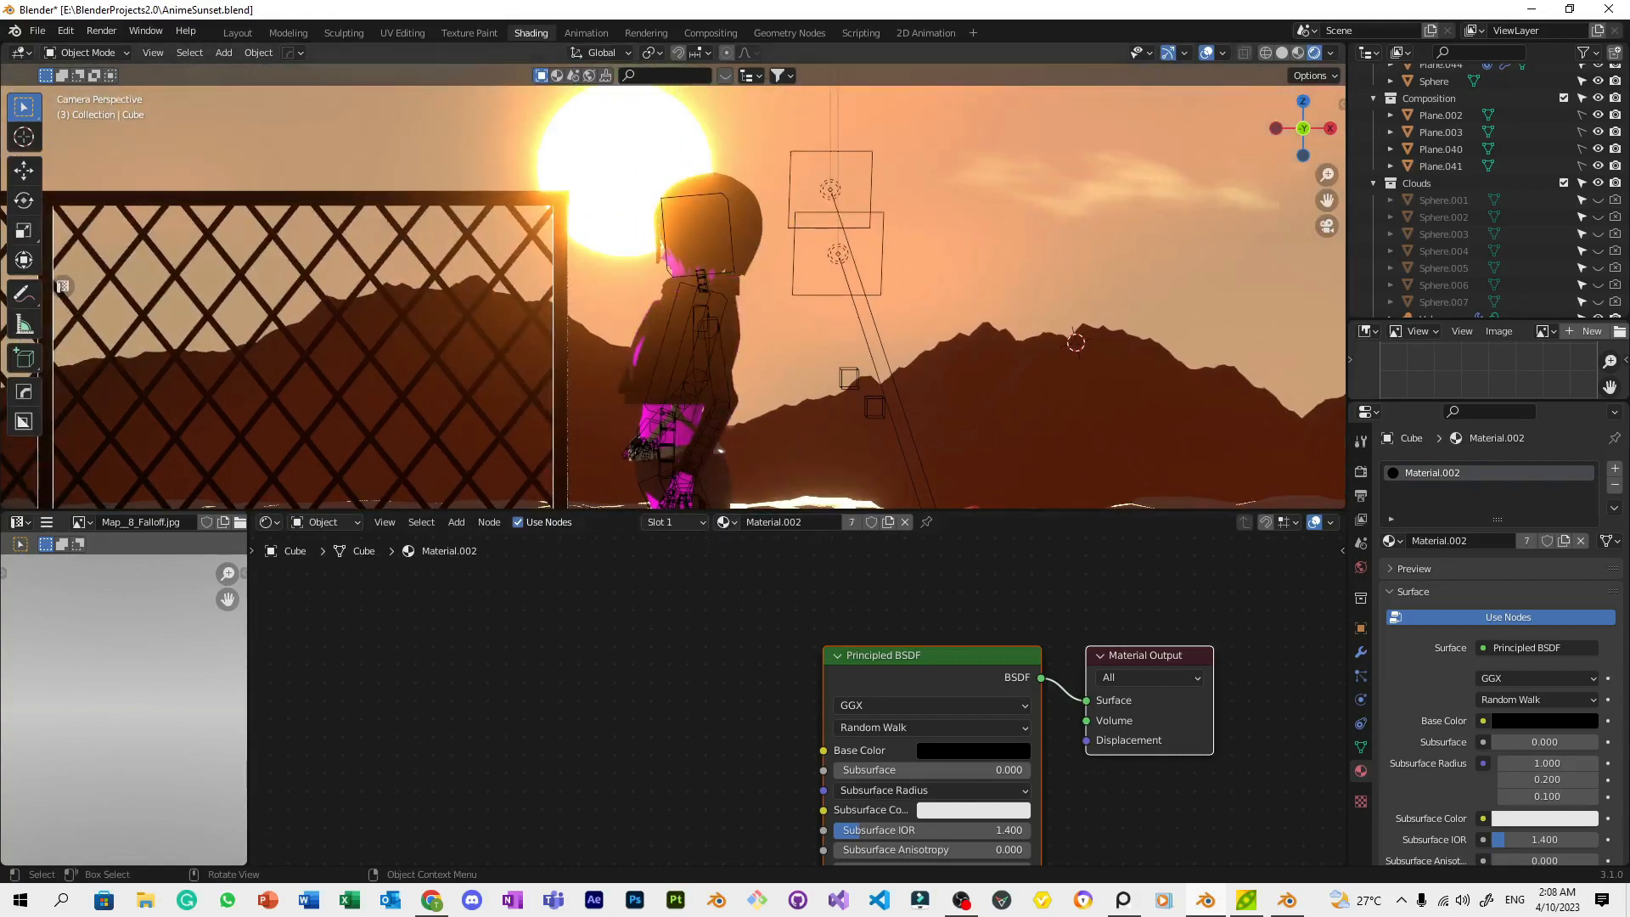
{"action": "left_click_drag", "start_coordinate": [721, 522], "coordinate": [683, 433]}
{"action": "left_click_drag", "start_coordinate": [720, 511], "coordinate": [676, 277]}
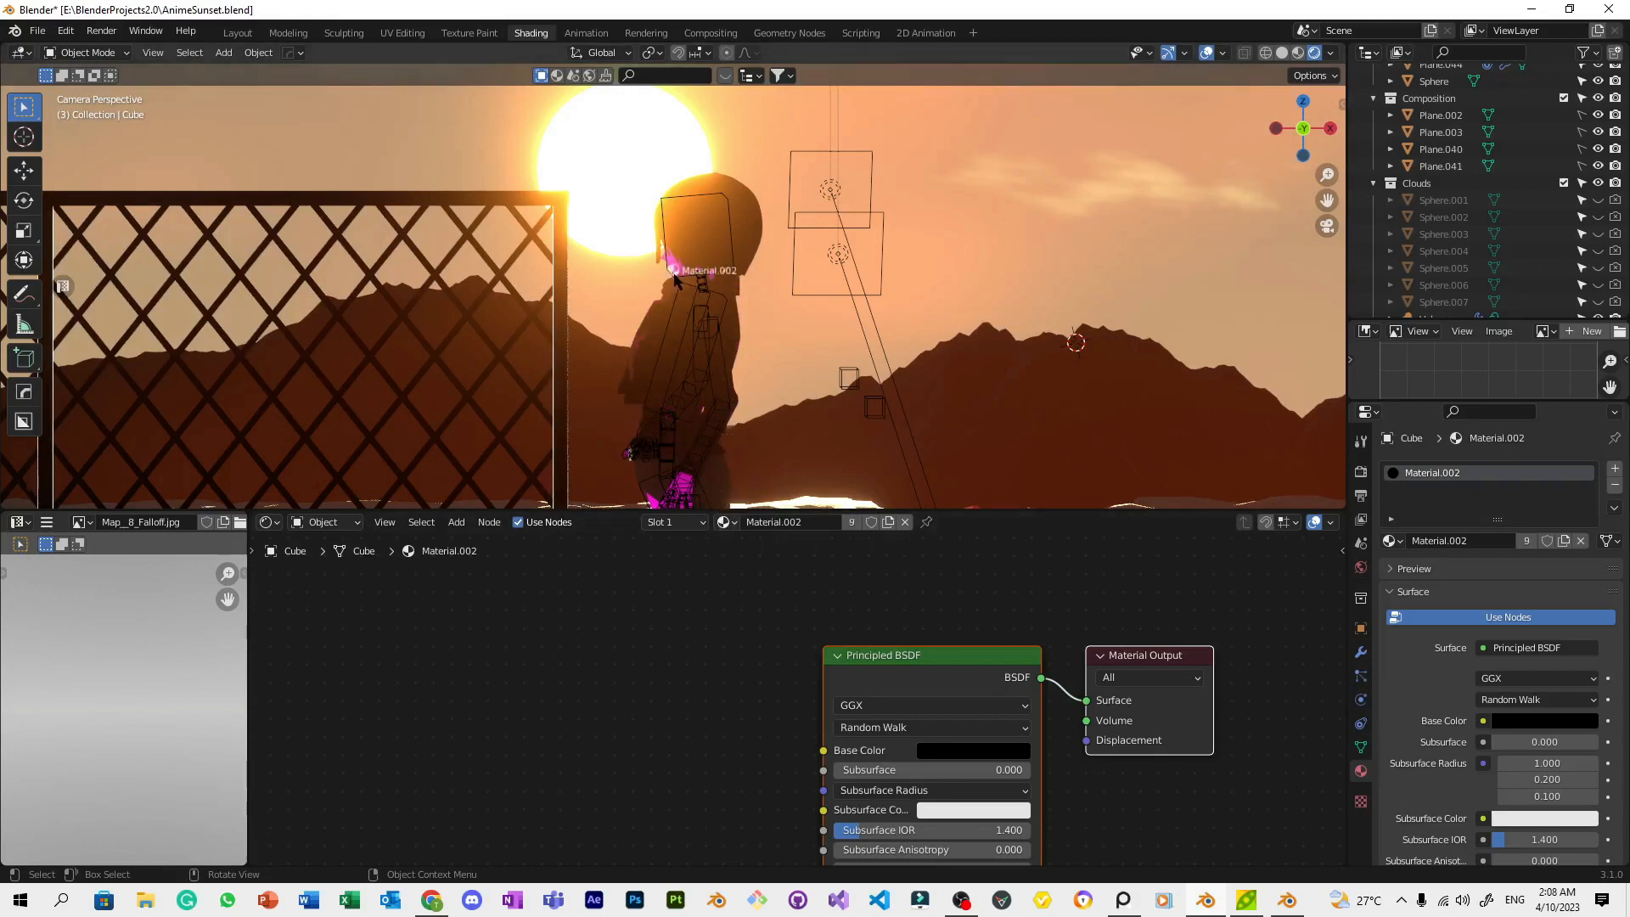
{"action": "scroll", "coordinate": [688, 338], "scroll_direction": "up", "scroll_amount": 6}
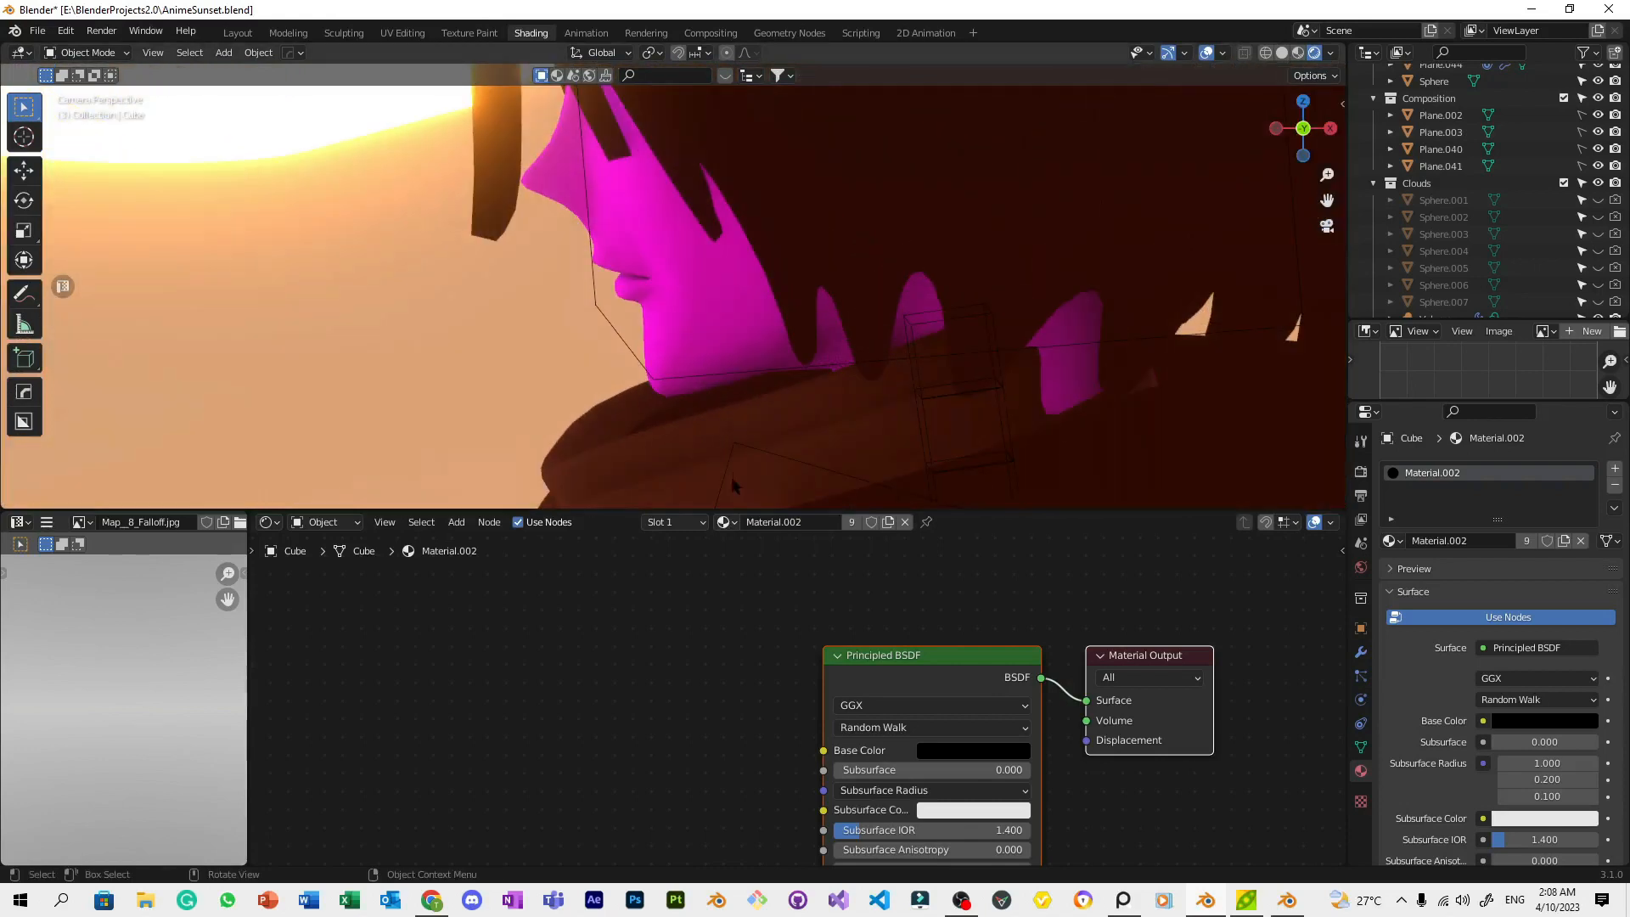
{"action": "left_click_drag", "start_coordinate": [723, 522], "coordinate": [710, 294]}
Try to recolour the remaining pink areas of the girl's neck above the scarf
{"action": "left_click", "coordinate": [718, 323]}
{"action": "left_click_drag", "start_coordinate": [736, 519], "coordinate": [826, 348]}
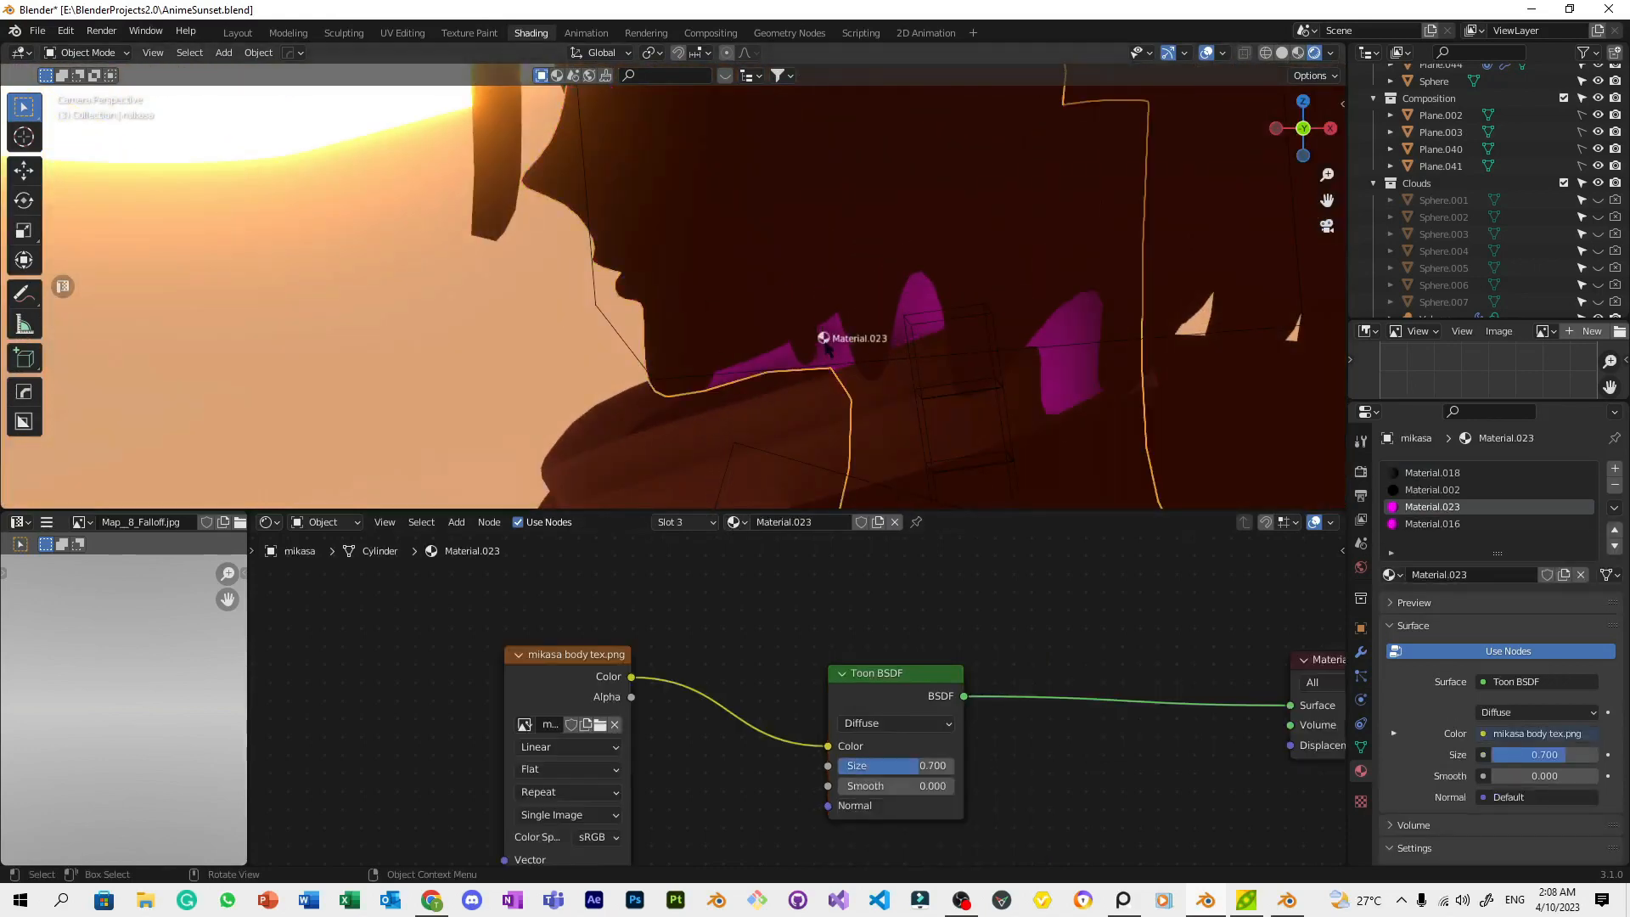
{"action": "left_click_drag", "start_coordinate": [738, 535], "coordinate": [1071, 399]}
{"action": "left_click", "coordinate": [1029, 412]}
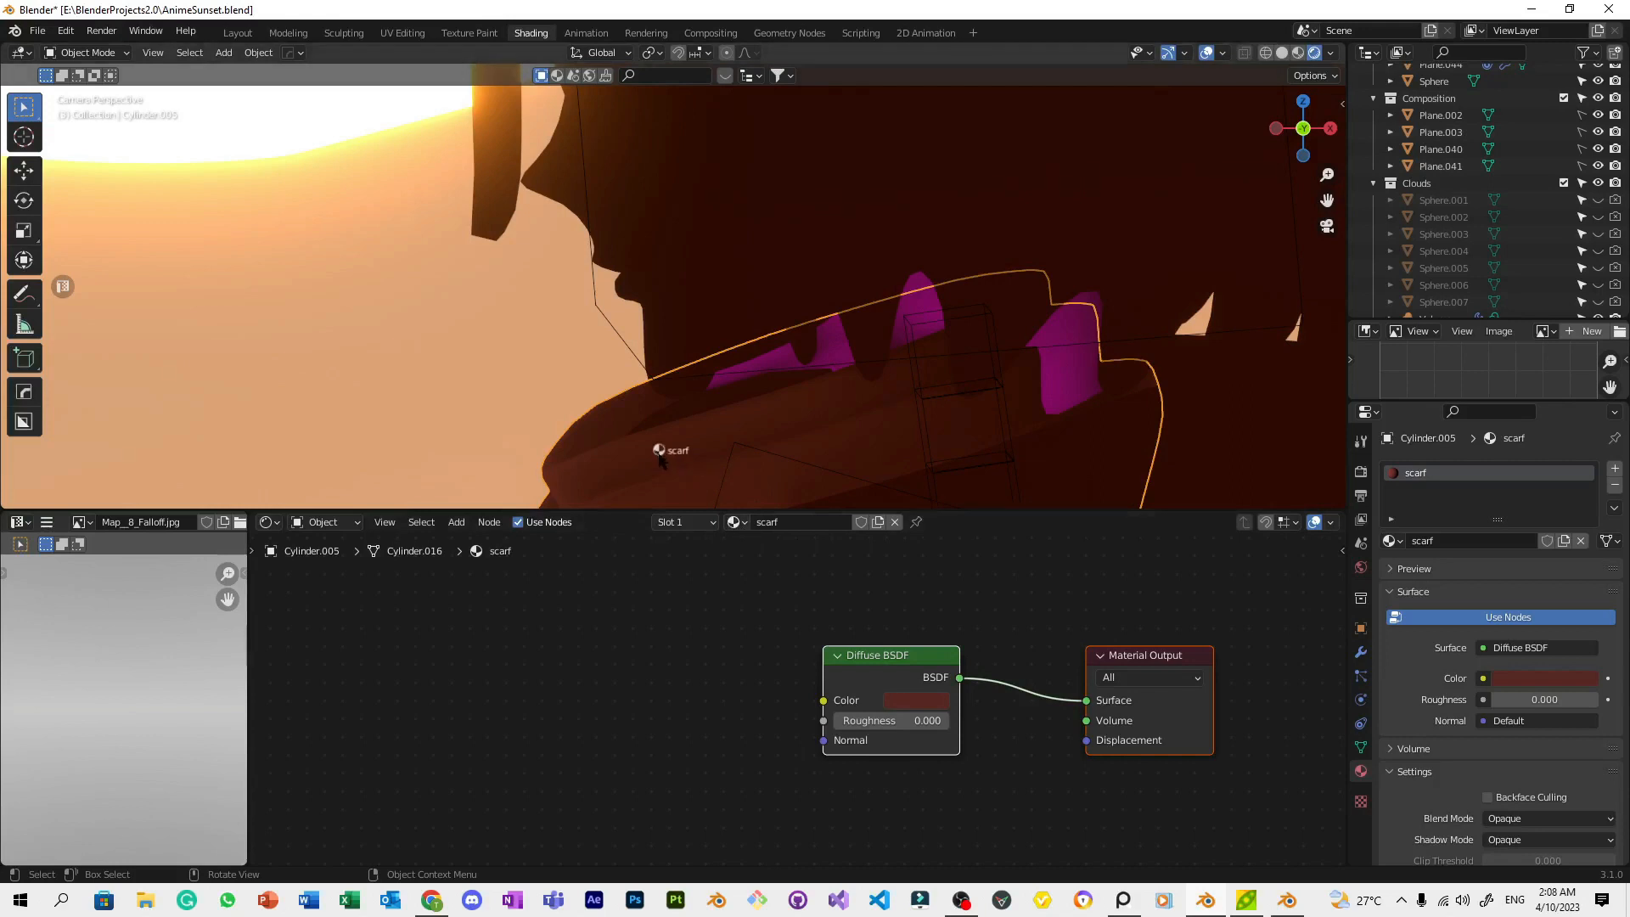
Select the girl's hair and apply its Material.002 to the scarf around her neck
{"action": "scroll", "coordinate": [828, 365], "scroll_direction": "down", "scroll_amount": 3}
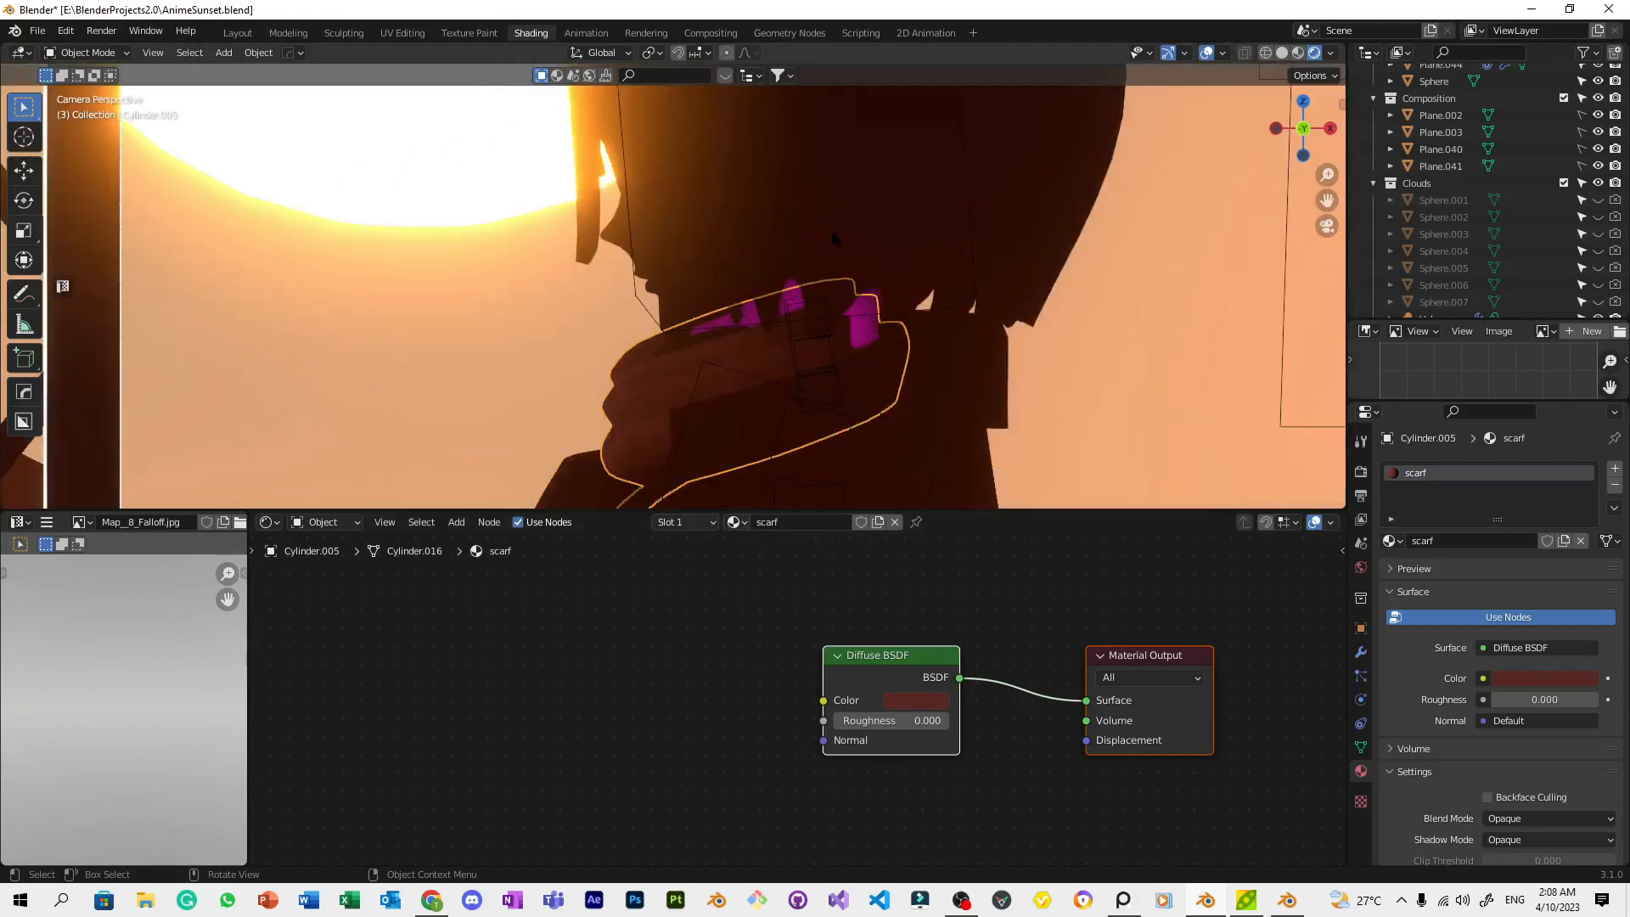
{"action": "left_click", "coordinate": [832, 229]}
{"action": "scroll", "coordinate": [822, 450], "scroll_direction": "up", "scroll_amount": 3}
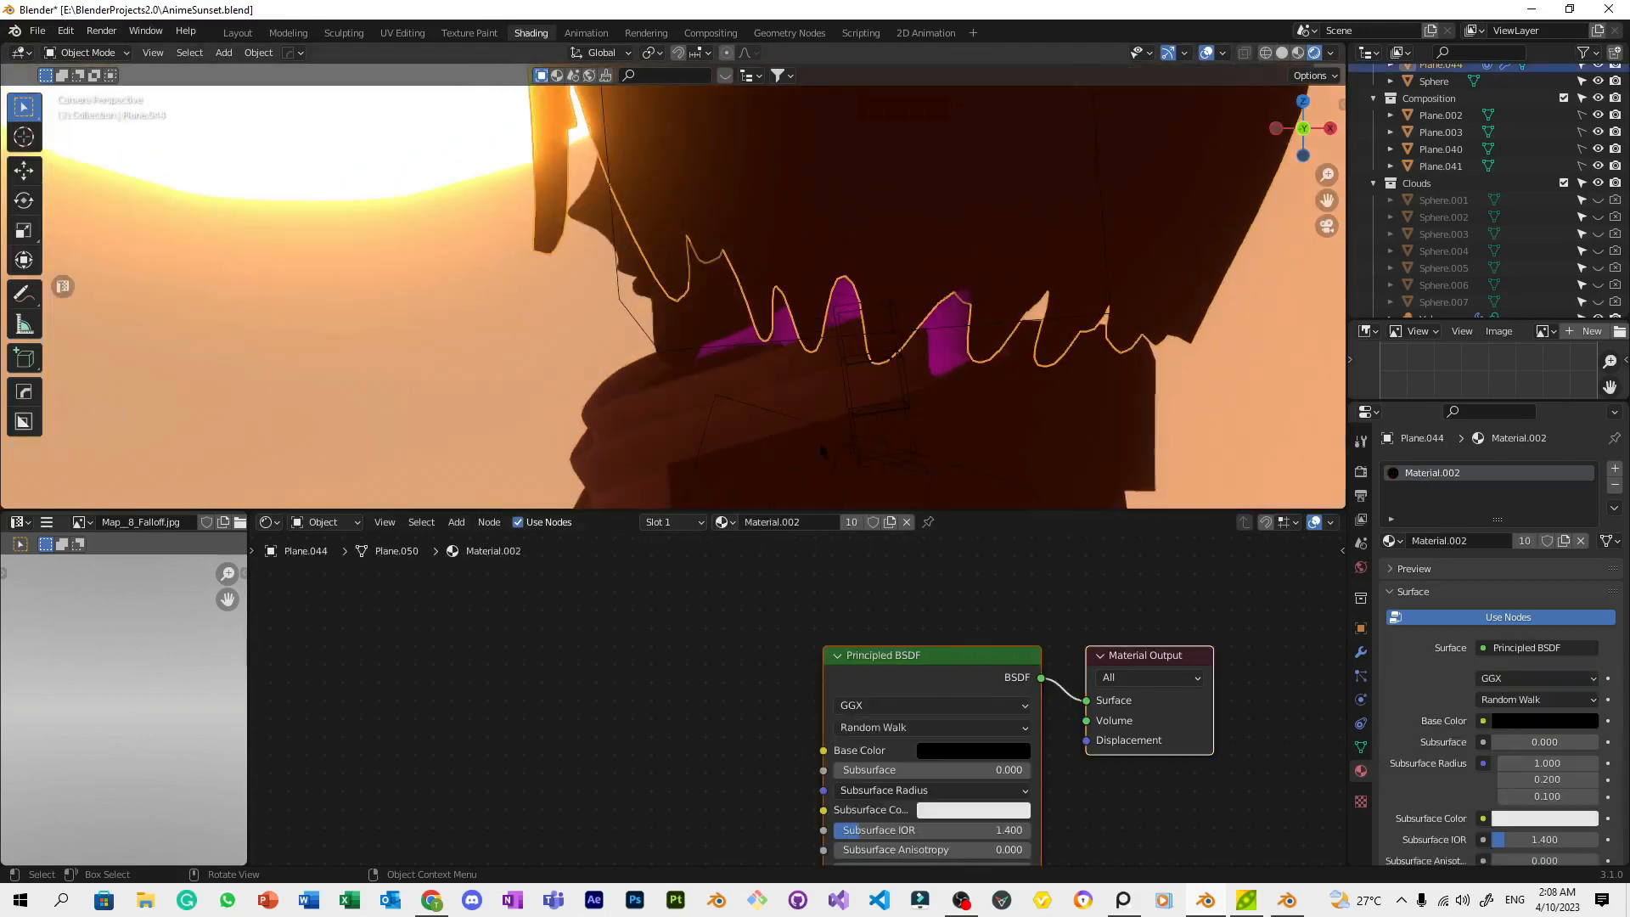
{"action": "left_click_drag", "start_coordinate": [720, 521], "coordinate": [680, 418]}
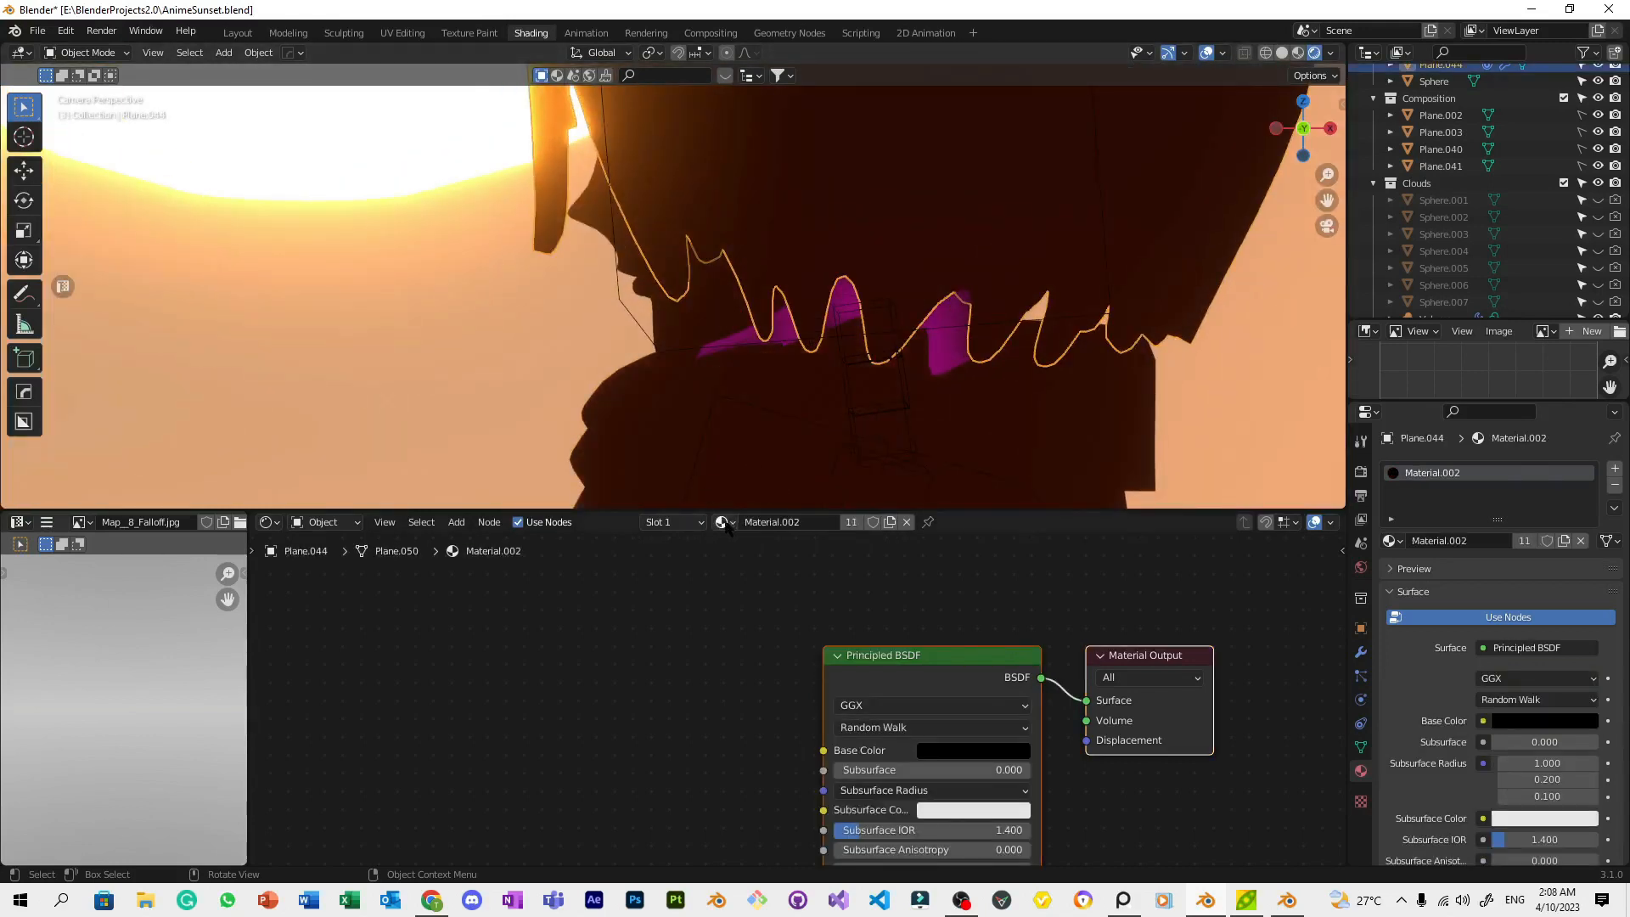
{"action": "left_click_drag", "start_coordinate": [747, 353], "coordinate": [748, 466]}
Select the grass-covered ground cube and apply its Material.002 to the girl's shorts
{"action": "left_click_drag", "start_coordinate": [723, 523], "coordinate": [962, 358]}
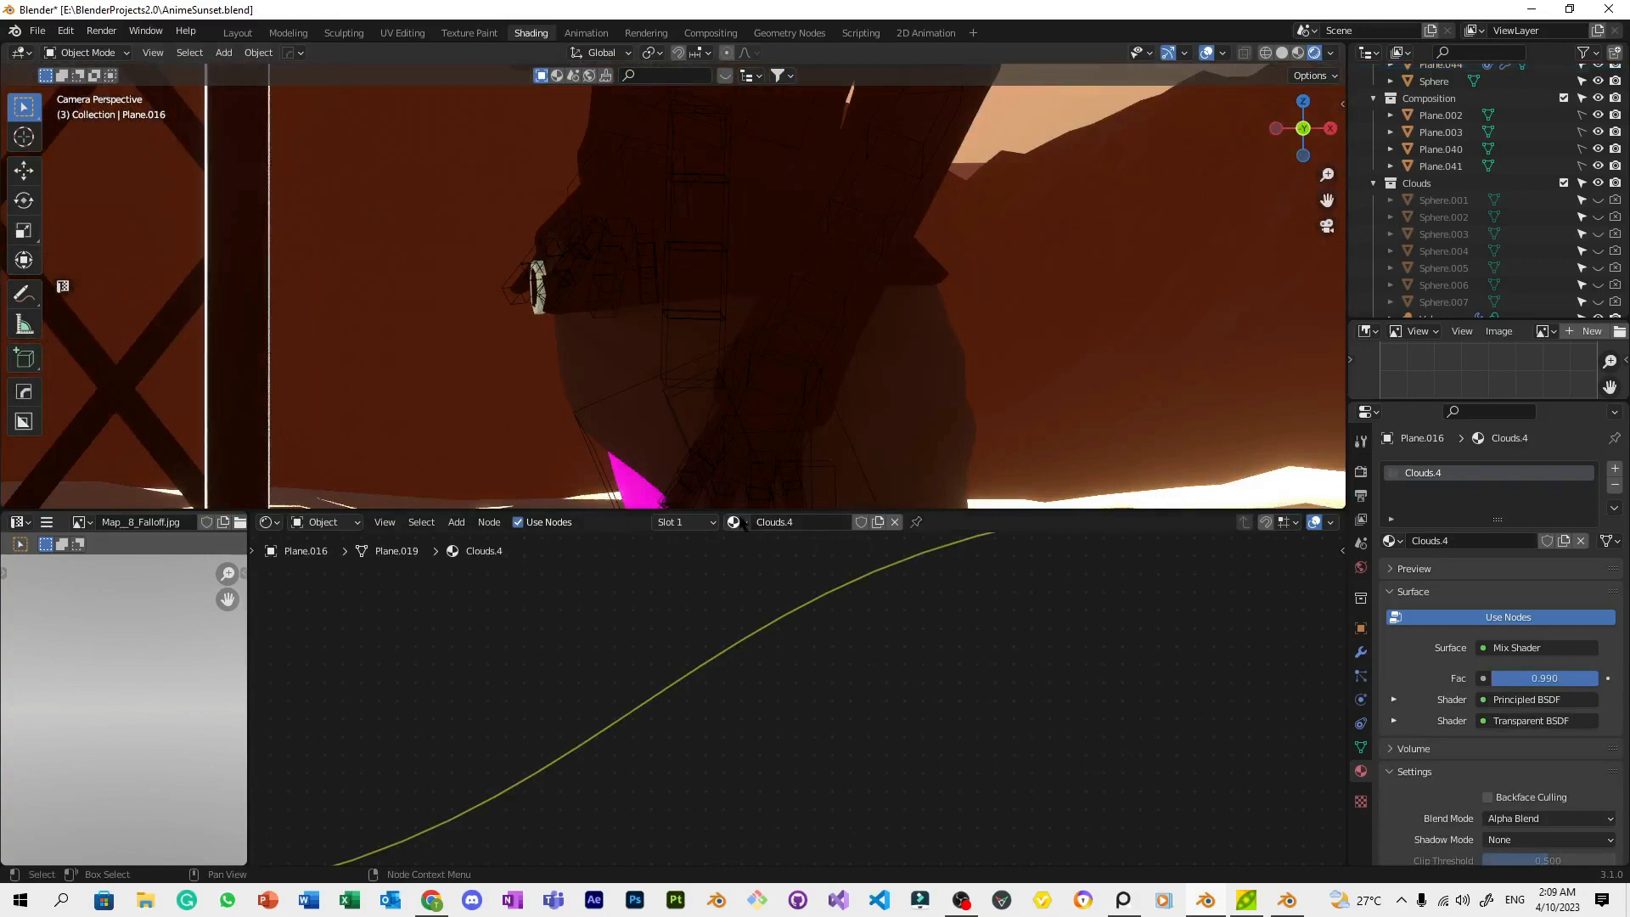
{"action": "left_click", "coordinate": [938, 360]}
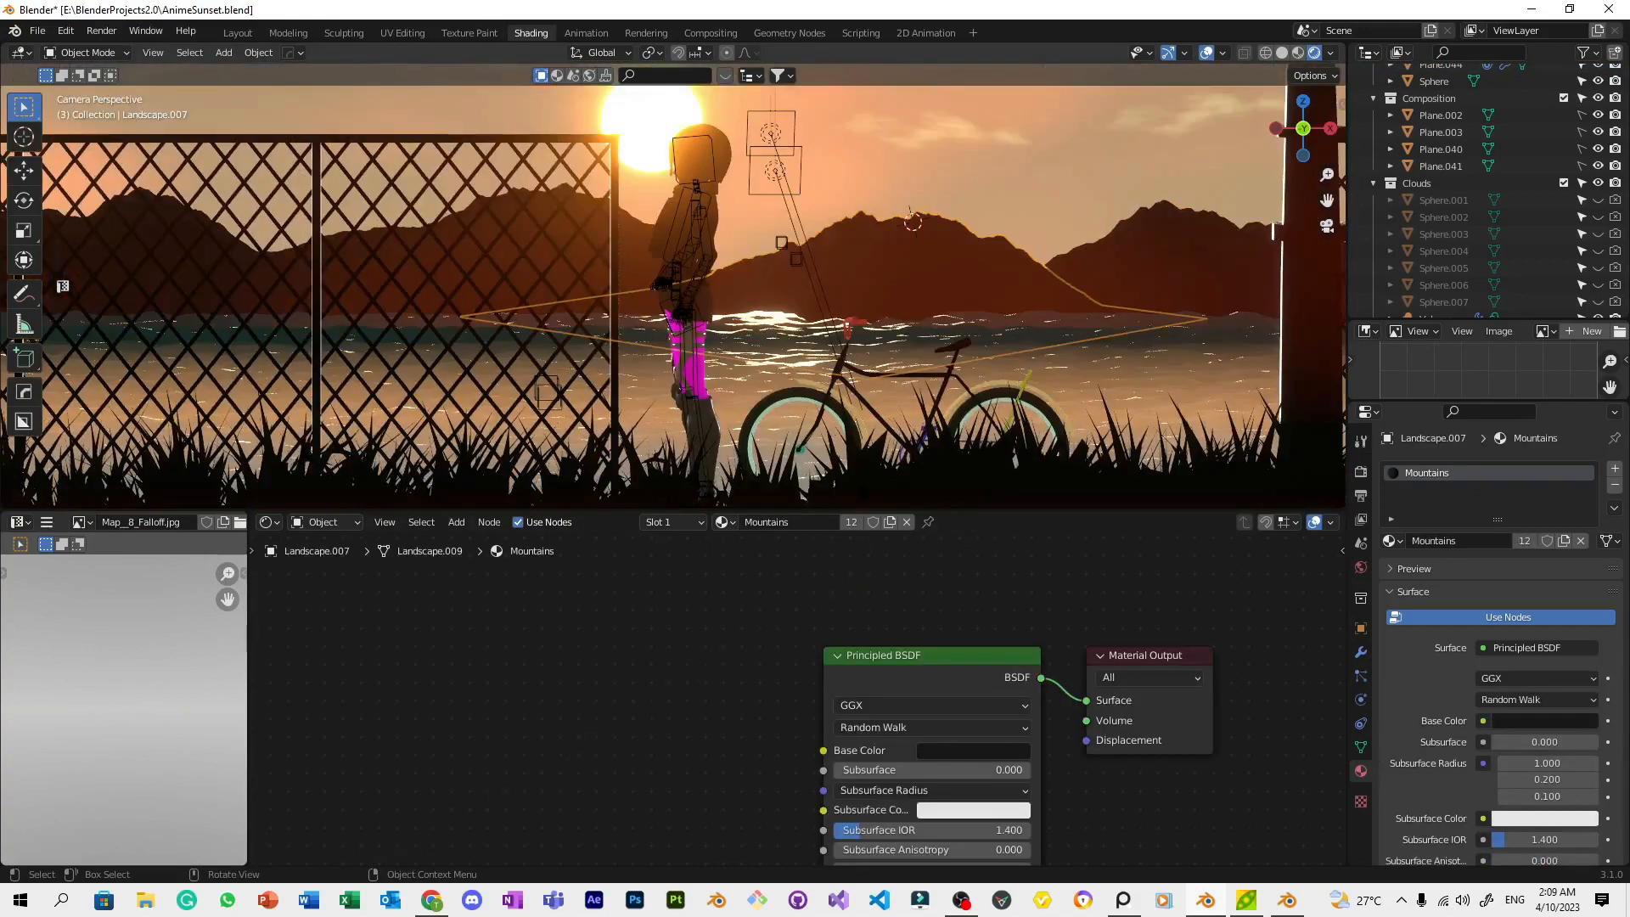
{"action": "left_click", "coordinate": [863, 468]}
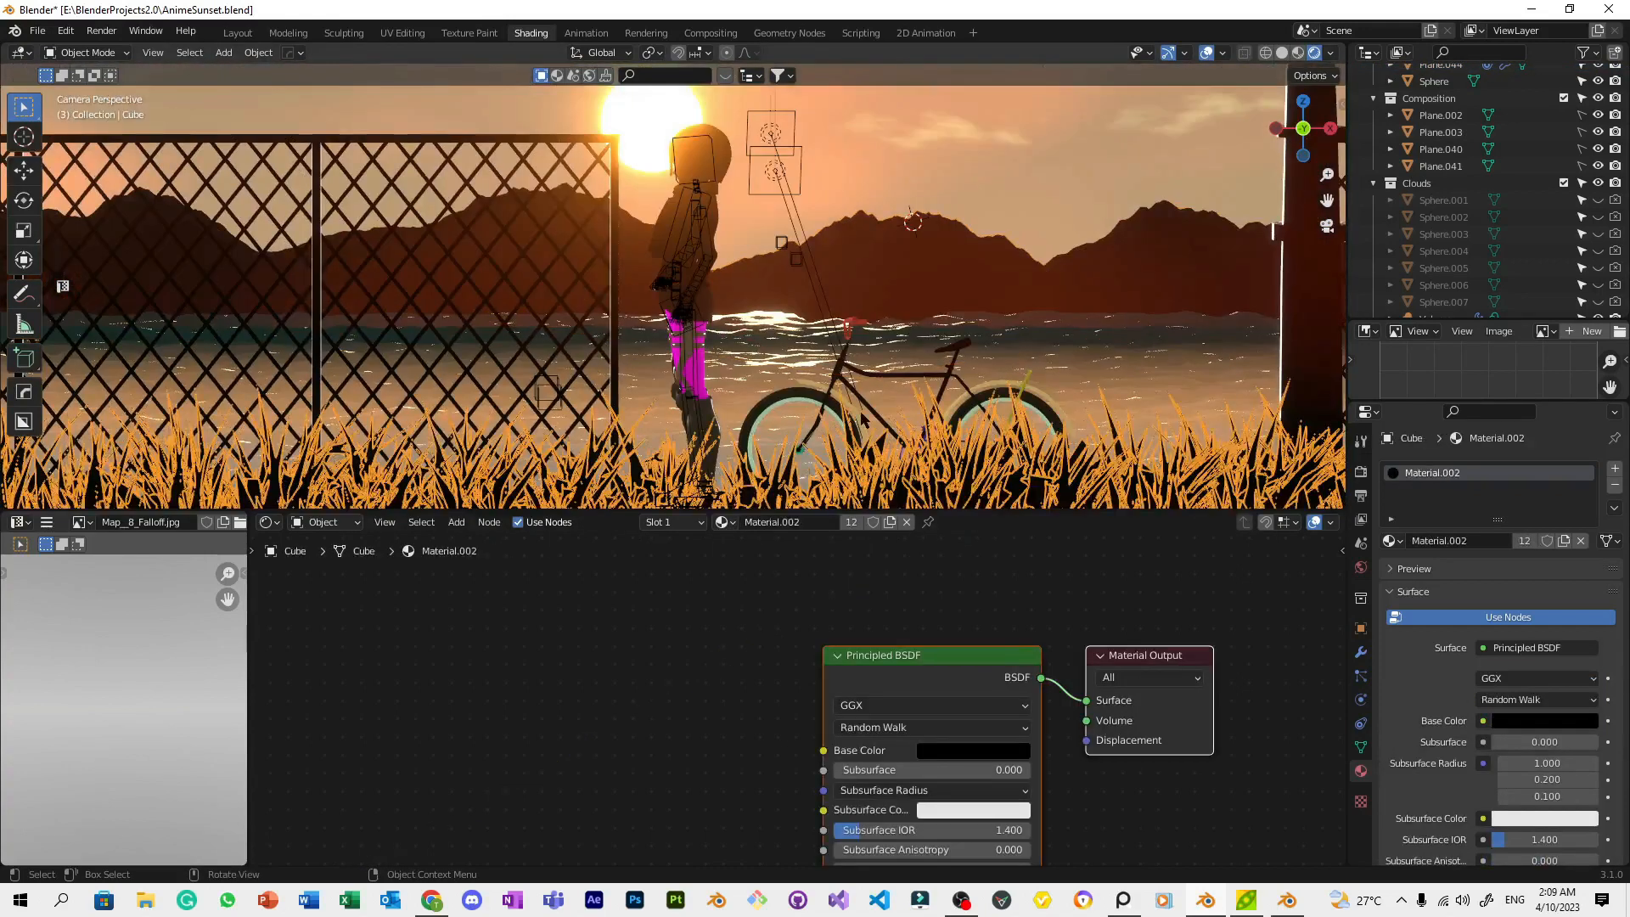
{"action": "scroll", "coordinate": [815, 441], "scroll_direction": "up", "scroll_amount": 15}
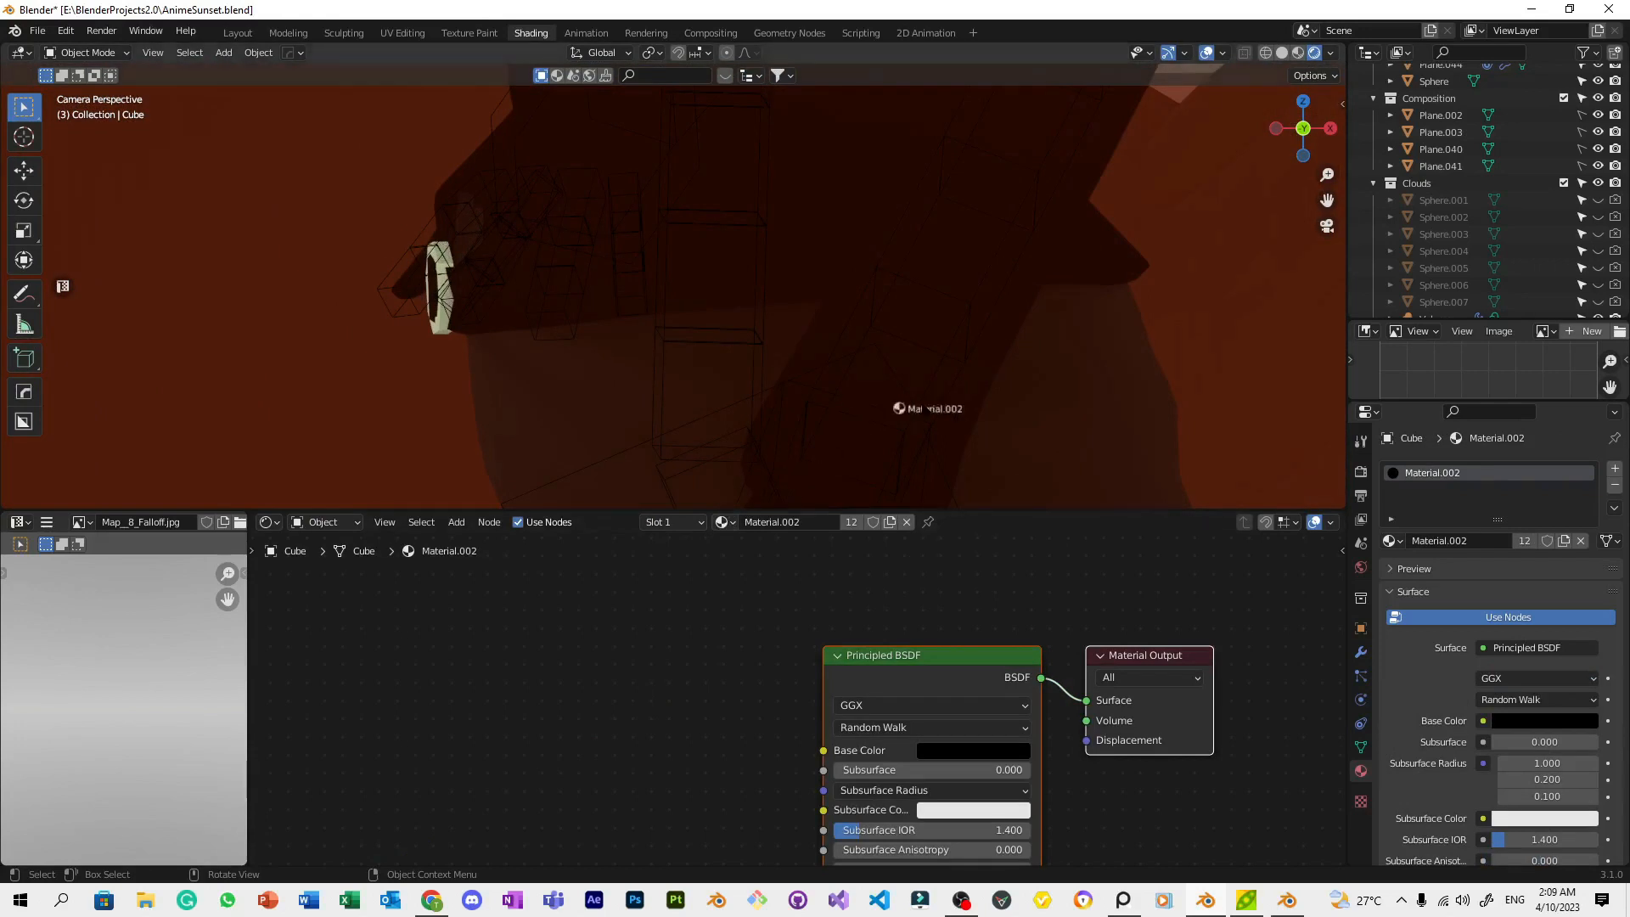
{"action": "left_click_drag", "start_coordinate": [893, 406], "coordinate": [895, 408]}
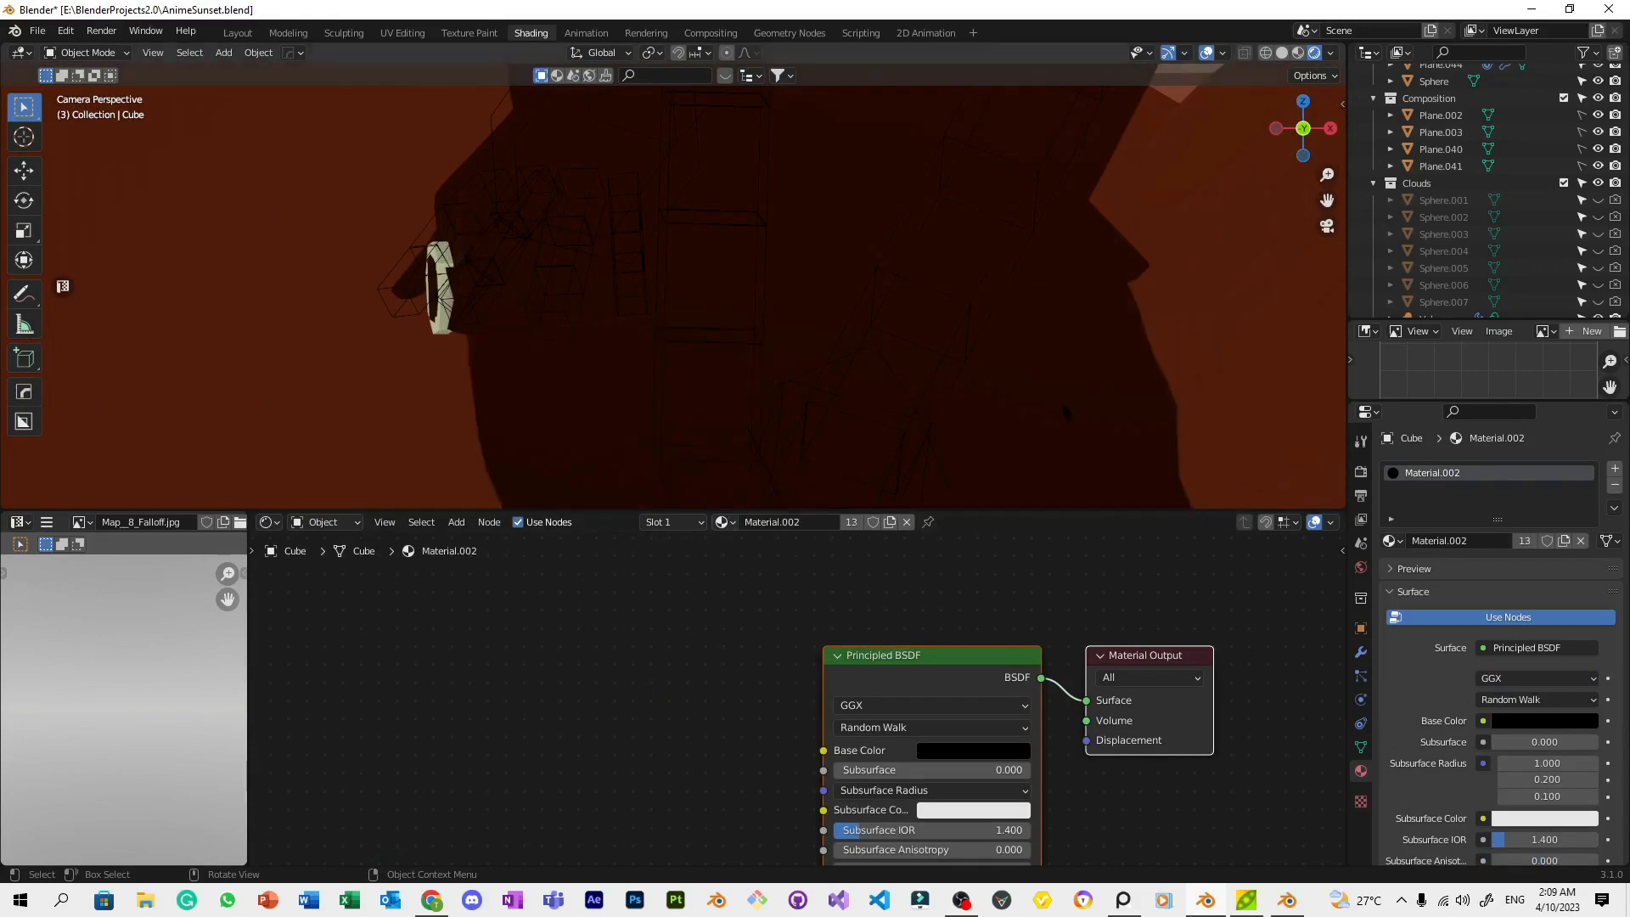
Apply Material.002 to the girl's pink legs and the light straps around her thighs
{"action": "scroll", "coordinate": [791, 436], "scroll_direction": "down", "scroll_amount": 6}
{"action": "left_click_drag", "start_coordinate": [722, 524], "coordinate": [811, 406]}
{"action": "left_click_drag", "start_coordinate": [723, 506], "coordinate": [726, 374]}
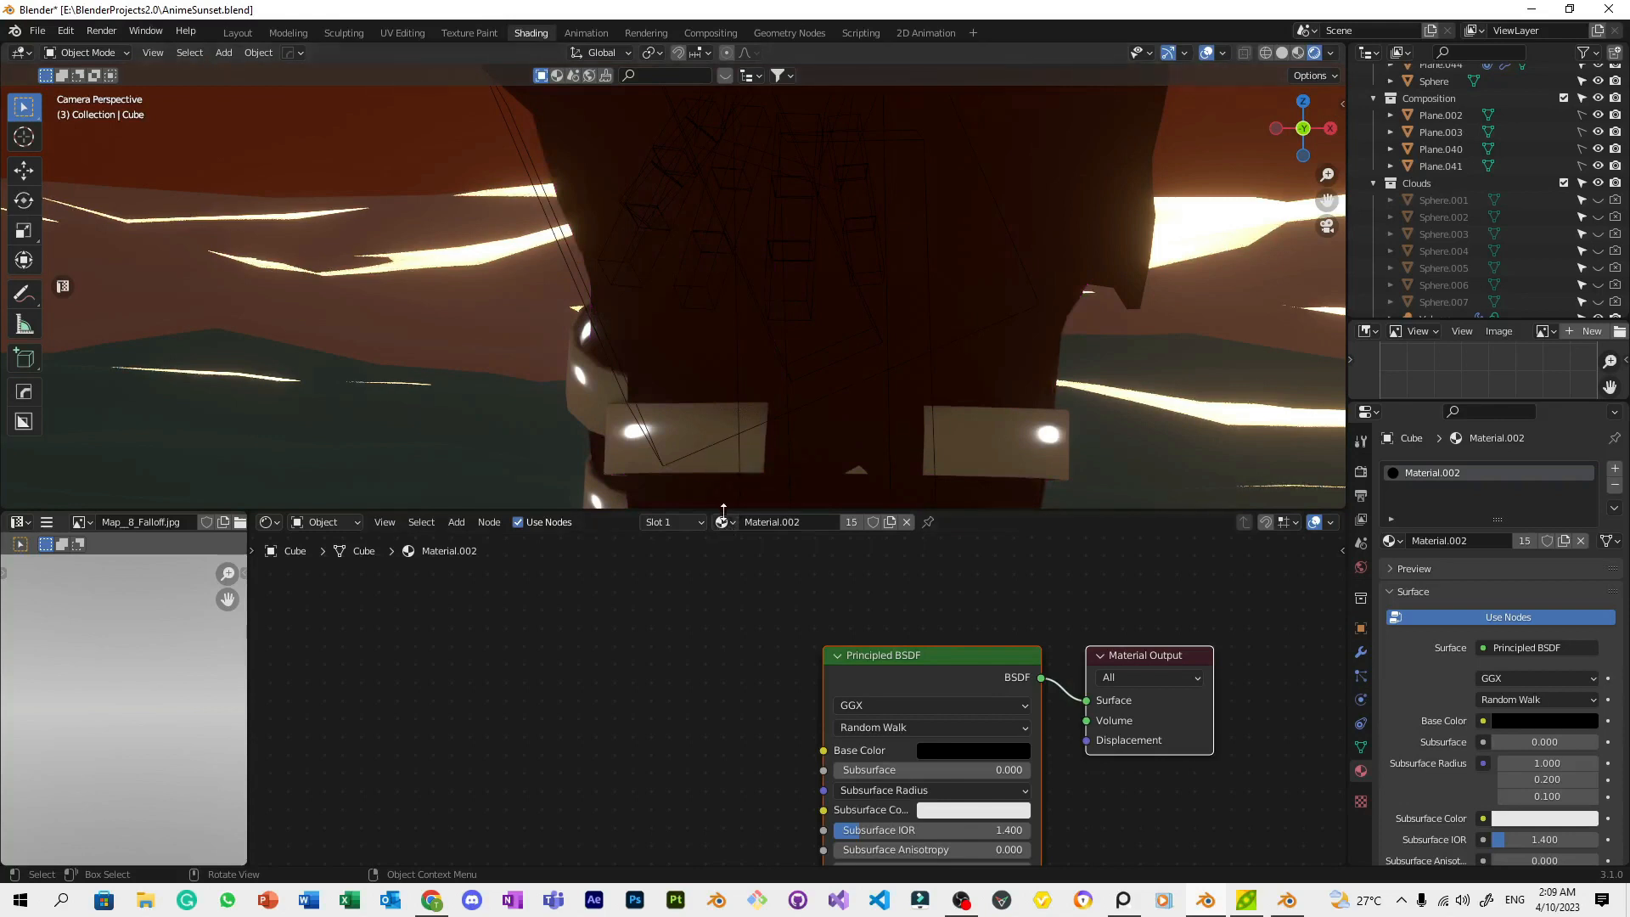
{"action": "left_click_drag", "start_coordinate": [938, 456], "coordinate": [1095, 463]}
{"action": "scroll", "coordinate": [879, 440], "scroll_direction": "down", "scroll_amount": 4}
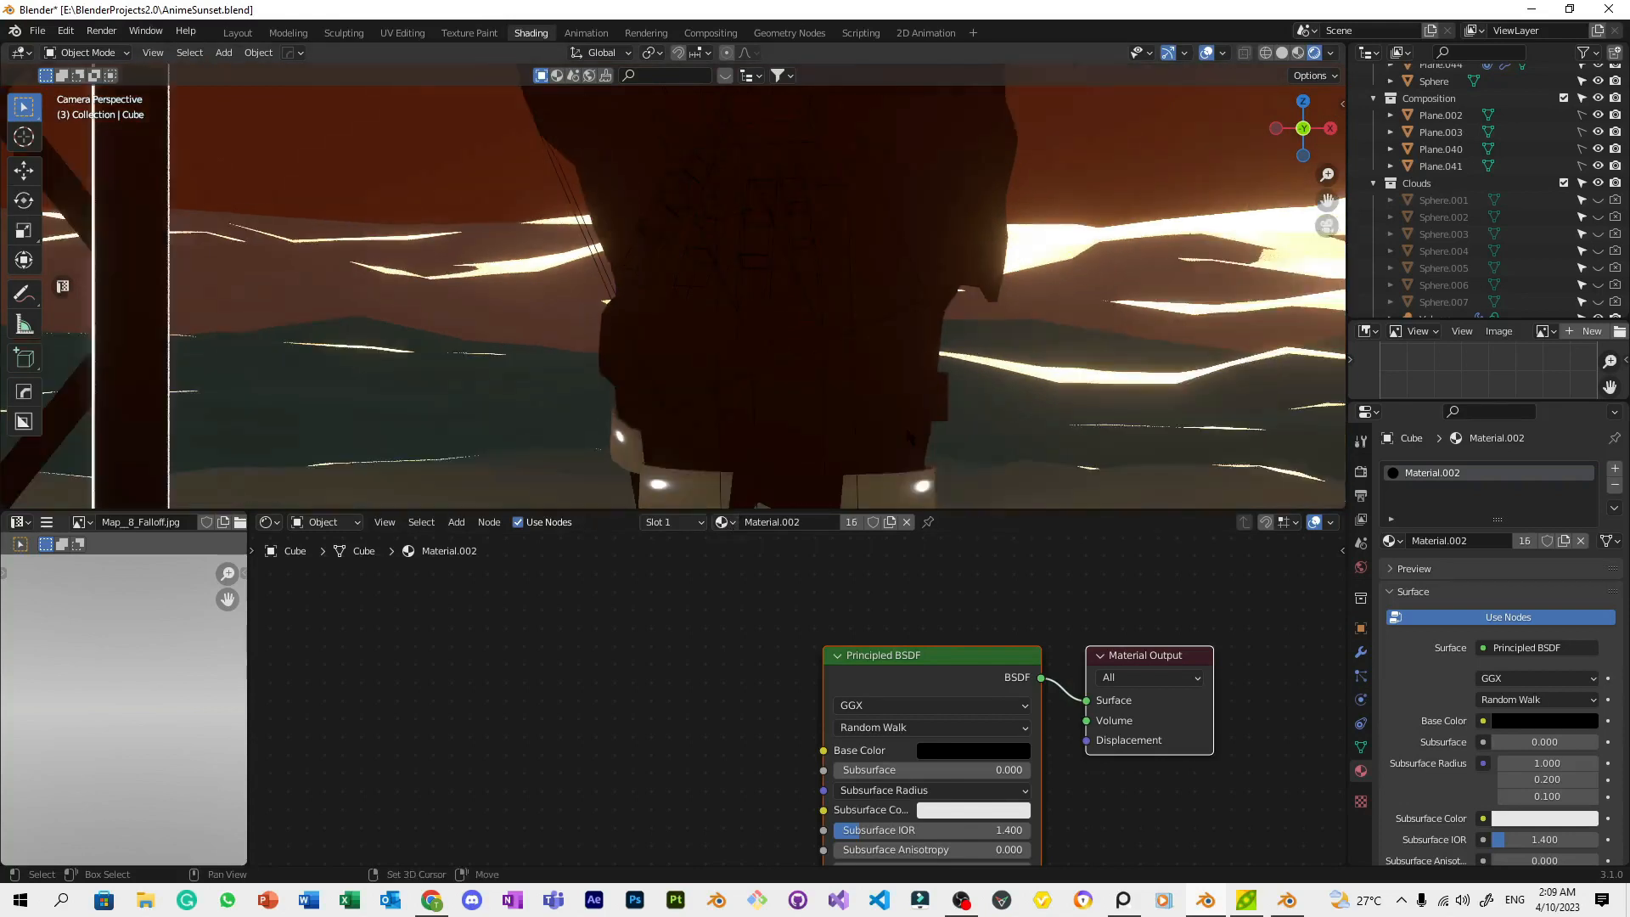
{"action": "left_click_drag", "start_coordinate": [947, 460], "coordinate": [1023, 370]}
Apply Material.002 to the girl's grey boots
{"action": "scroll", "coordinate": [752, 424], "scroll_direction": "down", "scroll_amount": 4}
{"action": "middle_click_drag", "start_coordinate": [758, 442], "coordinate": [757, 178], "text": "shift"}
{"action": "scroll", "coordinate": [757, 177], "scroll_direction": "up", "scroll_amount": 3}
{"action": "middle_click_drag", "start_coordinate": [827, 356], "coordinate": [720, 83], "text": "shift"}
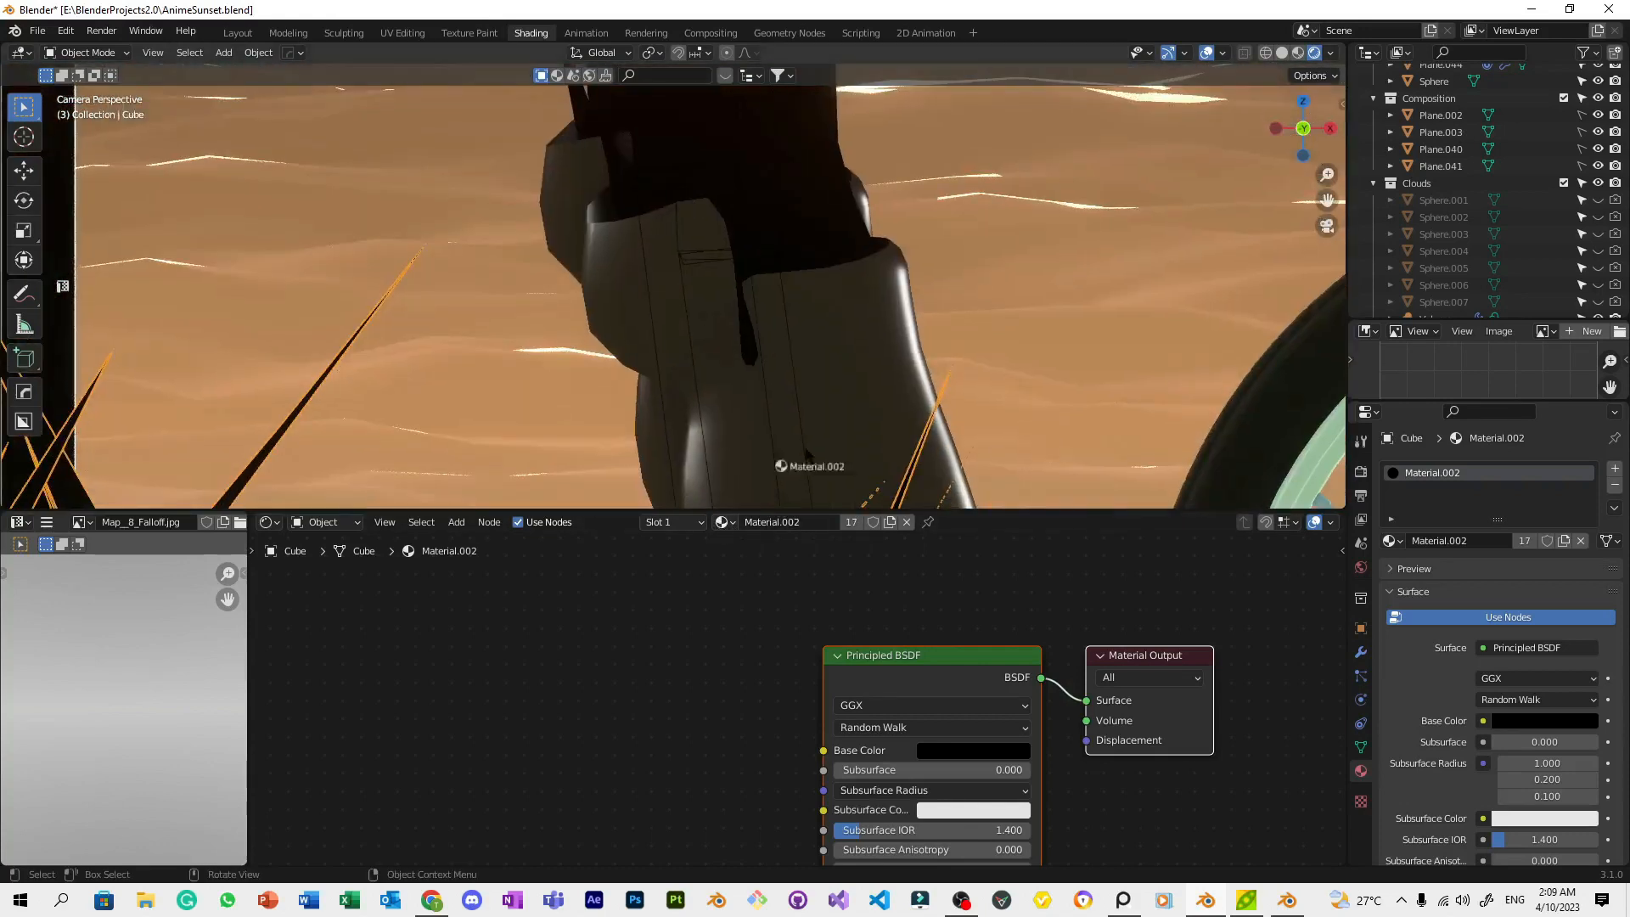
{"action": "left_click_drag", "start_coordinate": [805, 450], "coordinate": [806, 450]}
{"action": "scroll", "coordinate": [805, 408], "scroll_direction": "down", "scroll_amount": 7}
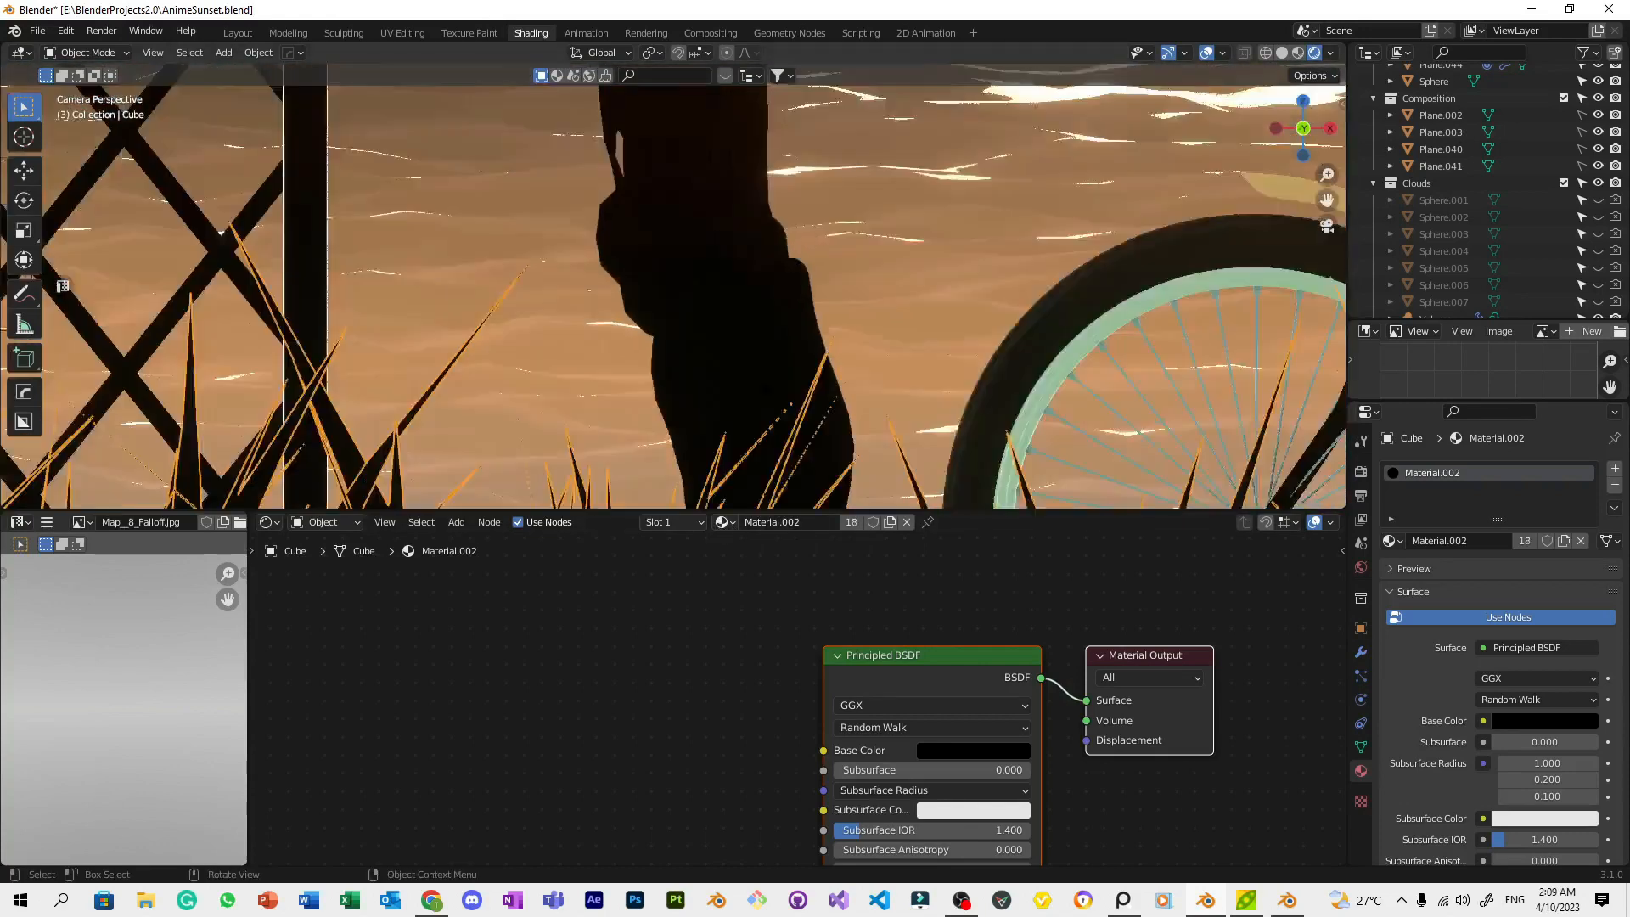
Hide the viewport overlays and save the sunset scene file
{"action": "left_click", "coordinate": [805, 267]}
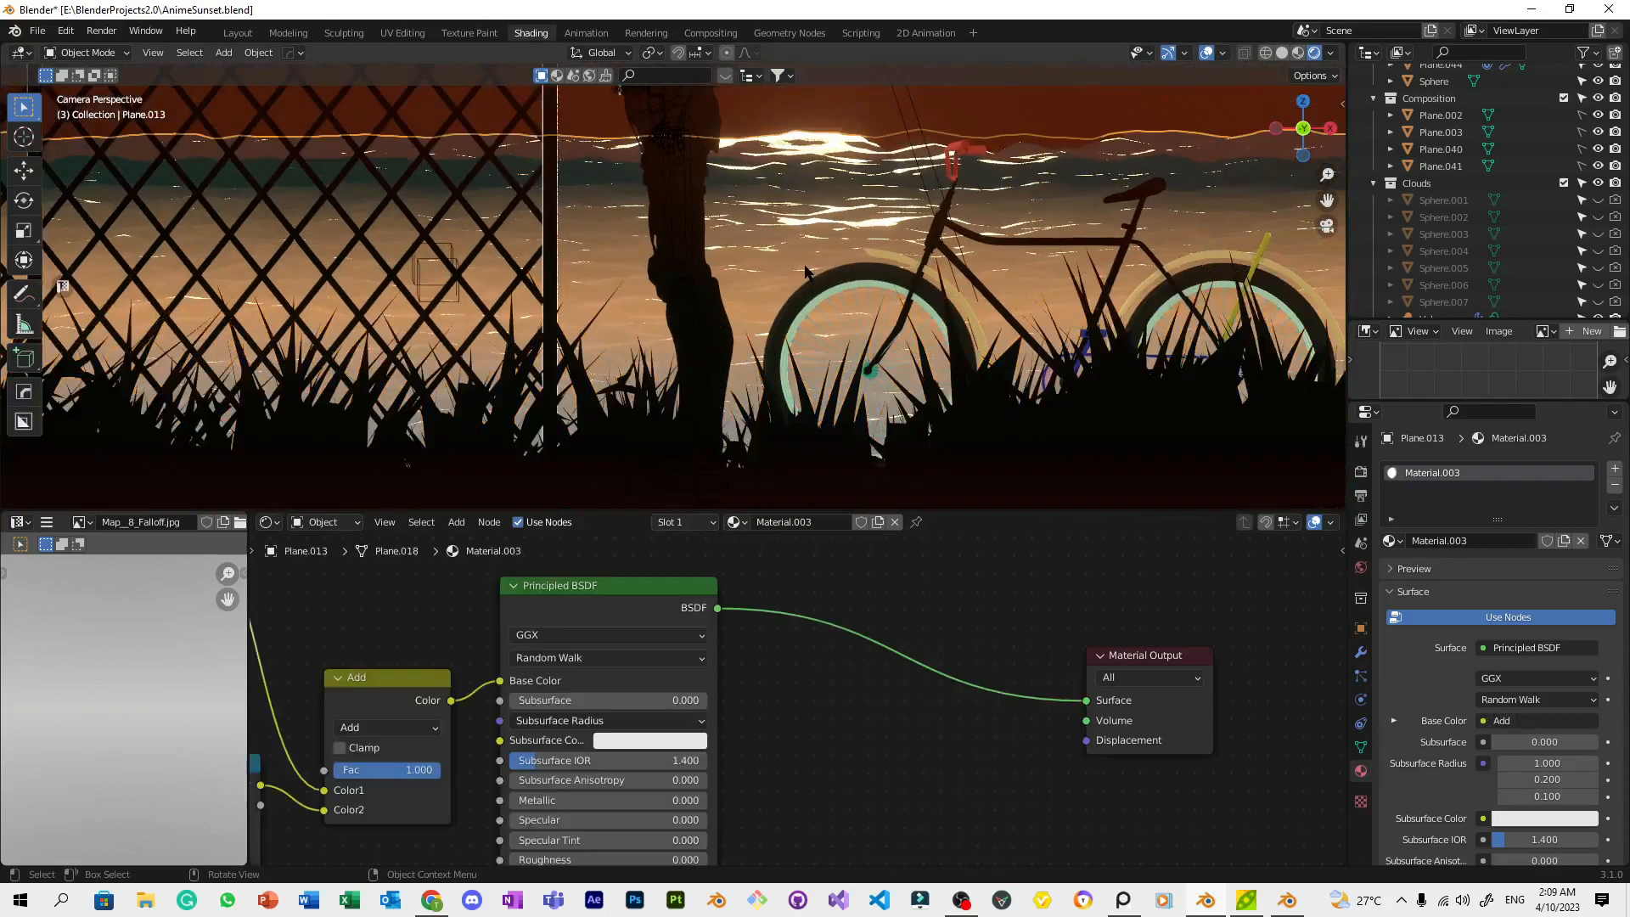
{"action": "scroll", "coordinate": [804, 270], "scroll_direction": "down", "scroll_amount": 6}
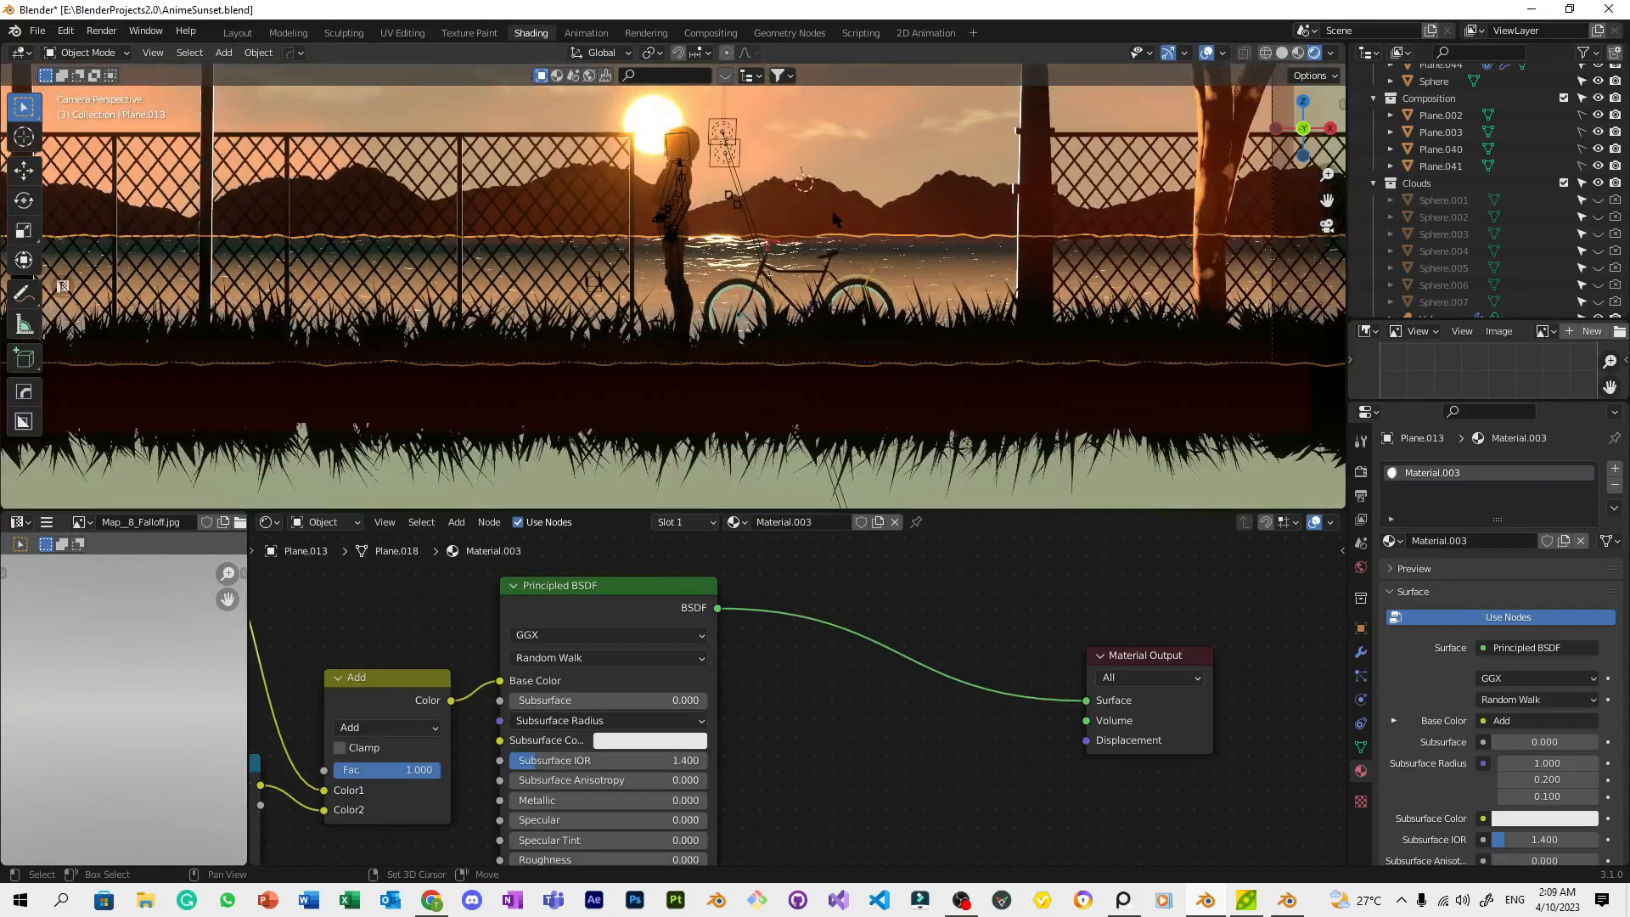
{"action": "left_click", "coordinate": [1223, 53]}
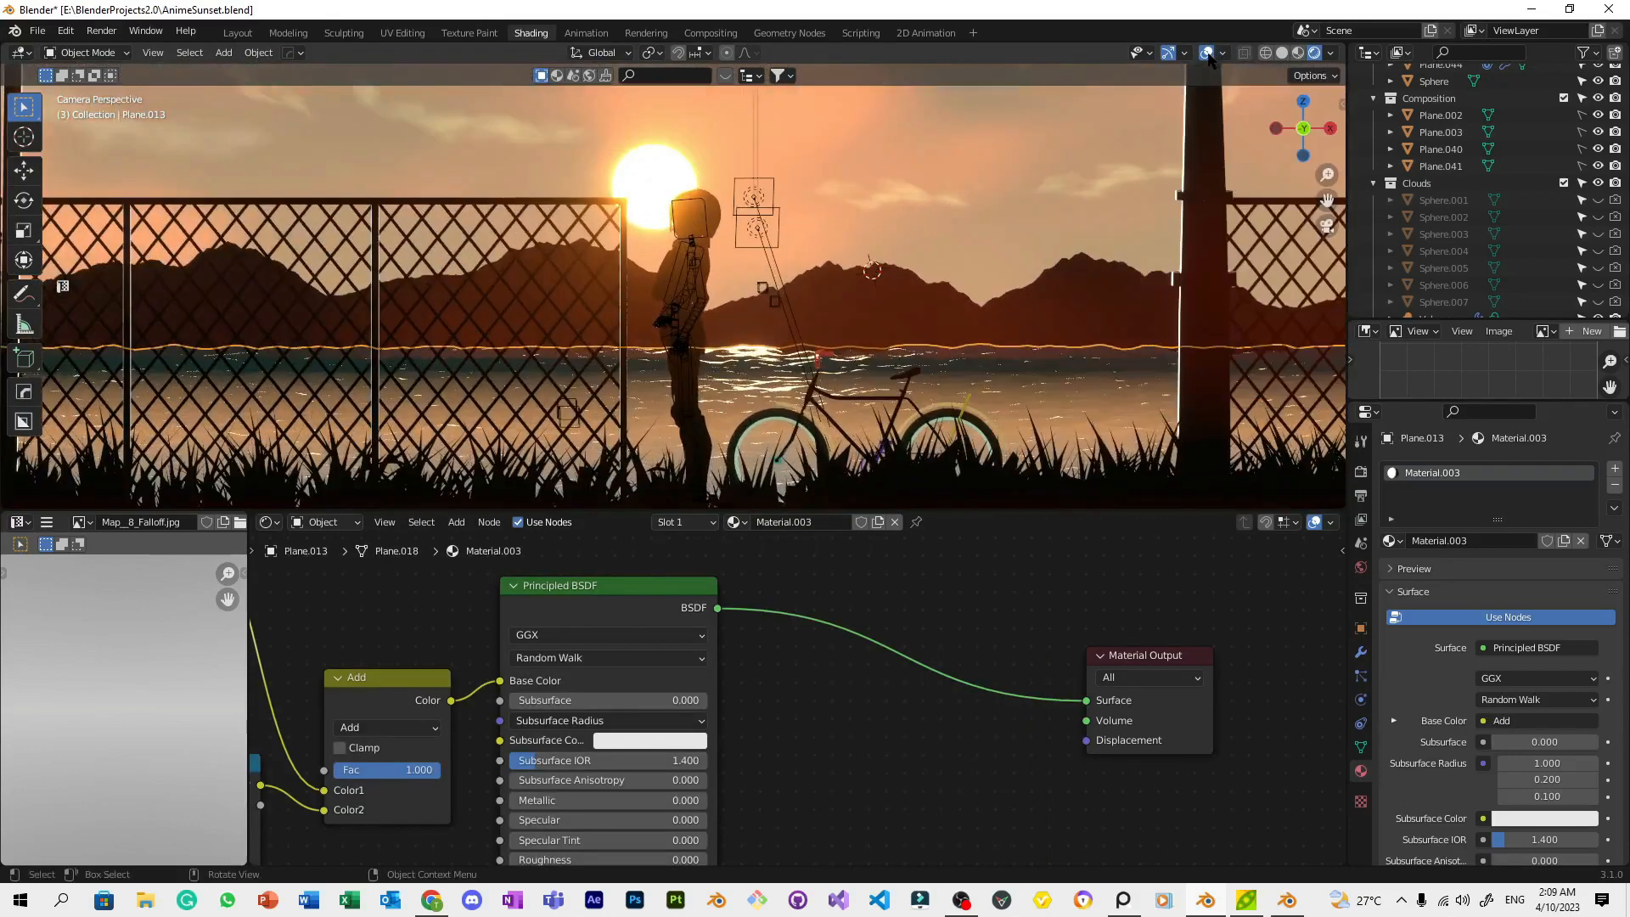
{"action": "left_click", "coordinate": [1206, 53]}
{"action": "scroll", "coordinate": [946, 287], "scroll_direction": "down", "scroll_amount": 2}
{"action": "key", "text": "ctrl+s"}
{"action": "scroll", "coordinate": [821, 323], "scroll_direction": "up", "scroll_amount": 6}
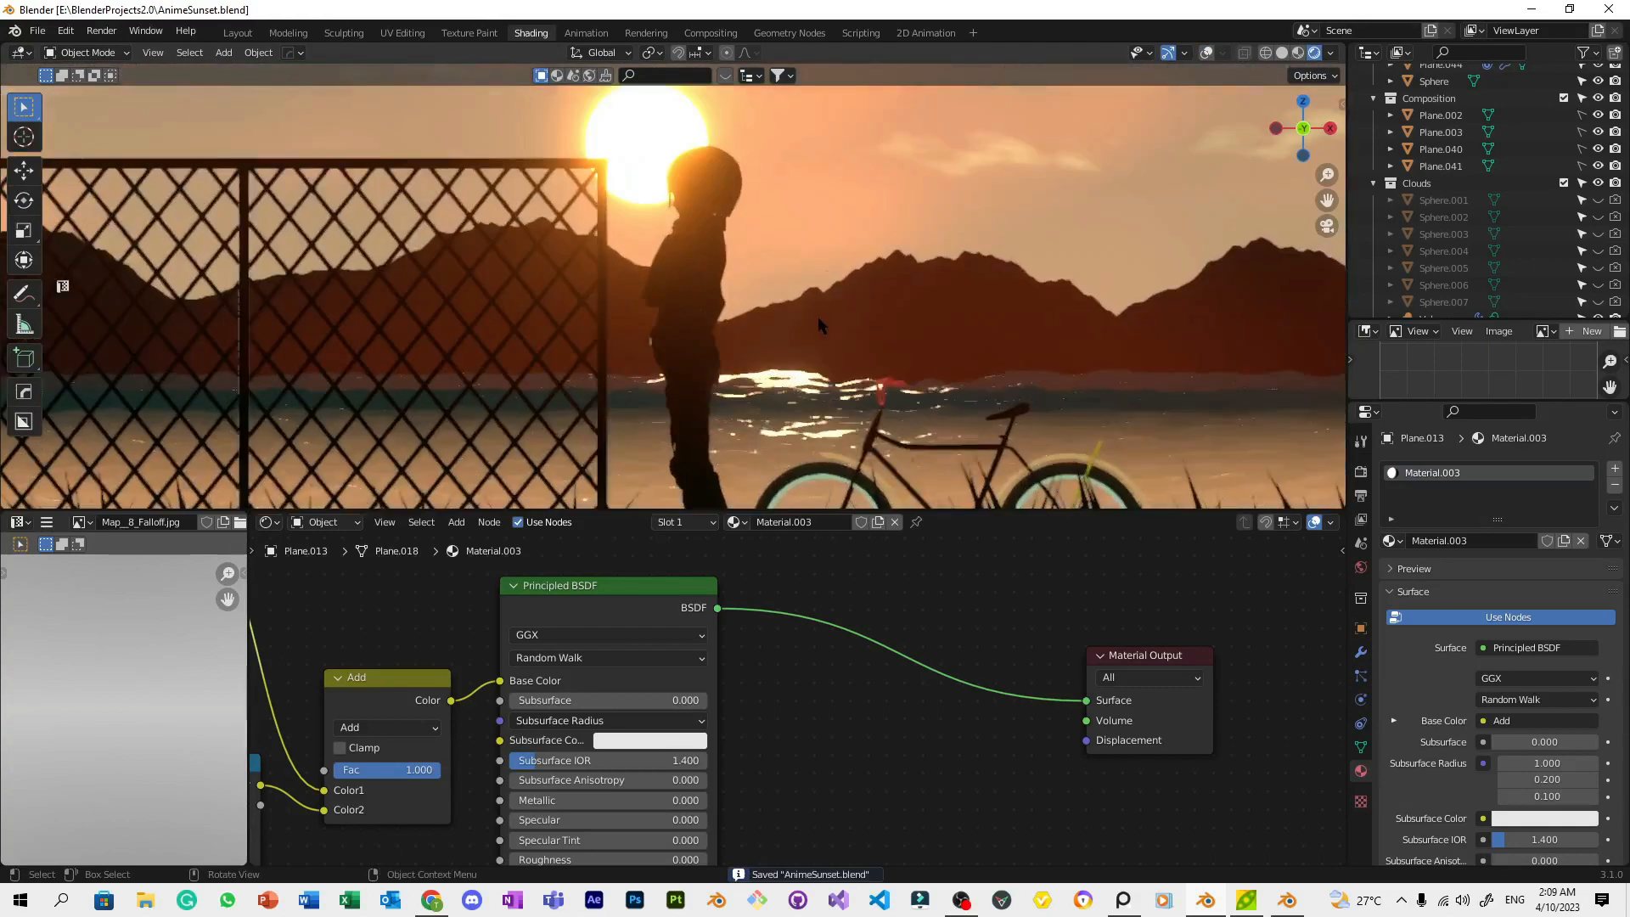
Reselect the ground cube and apply its Material.002 to the remaining part at the girl's waist
{"action": "scroll", "coordinate": [874, 344], "scroll_direction": "down", "scroll_amount": 5}
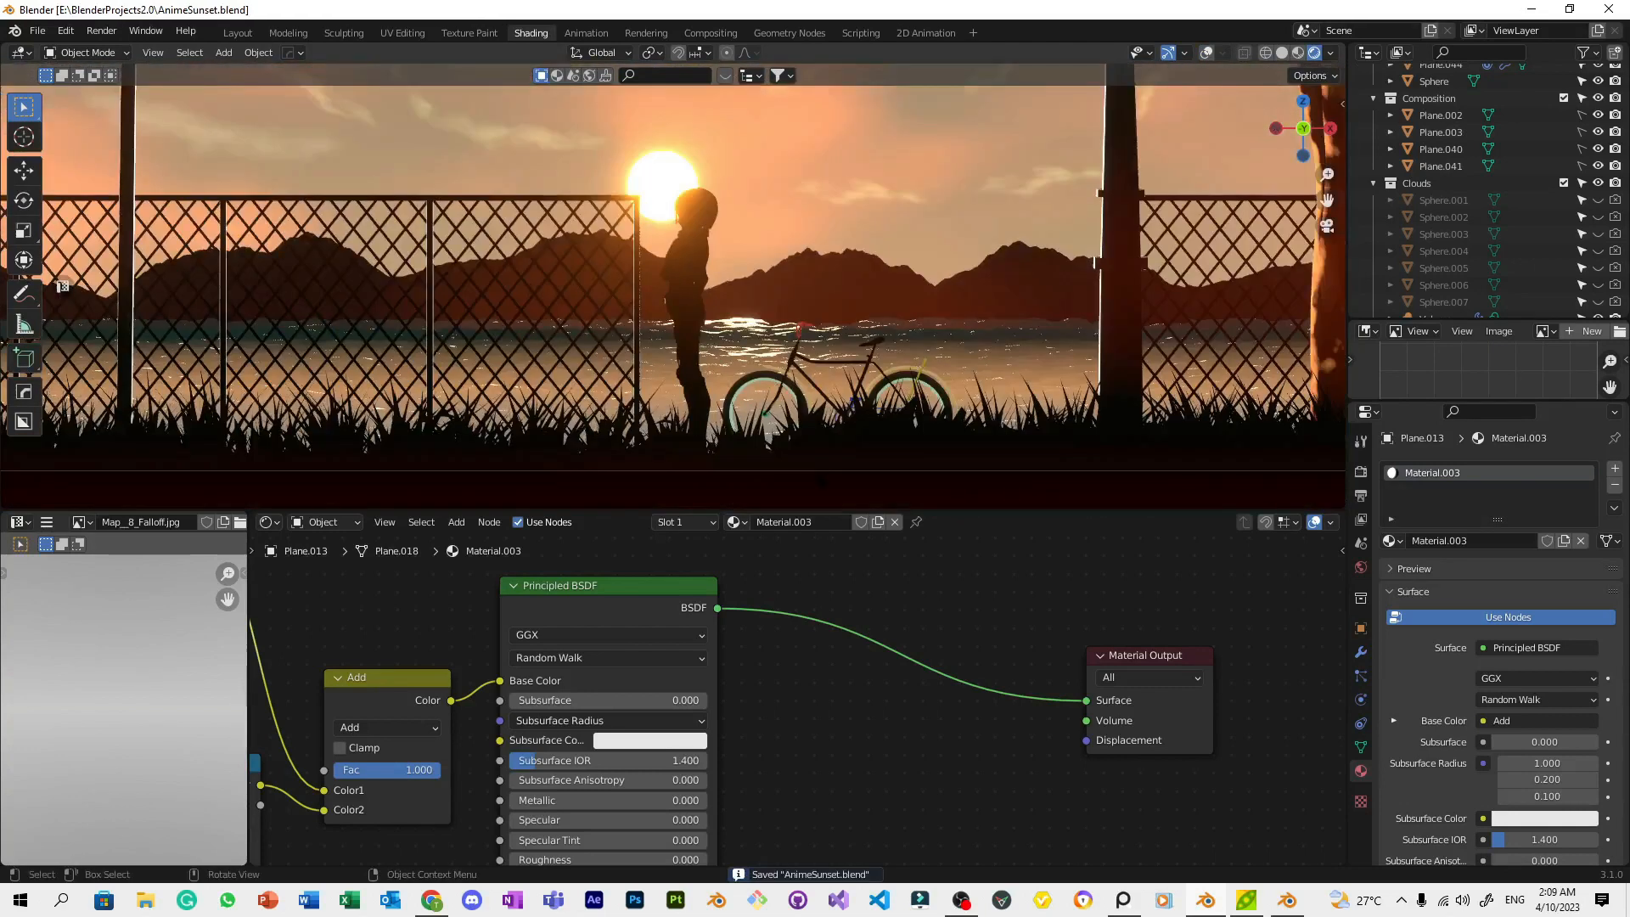
{"action": "left_click", "coordinate": [836, 352]}
{"action": "left_click", "coordinate": [836, 362]}
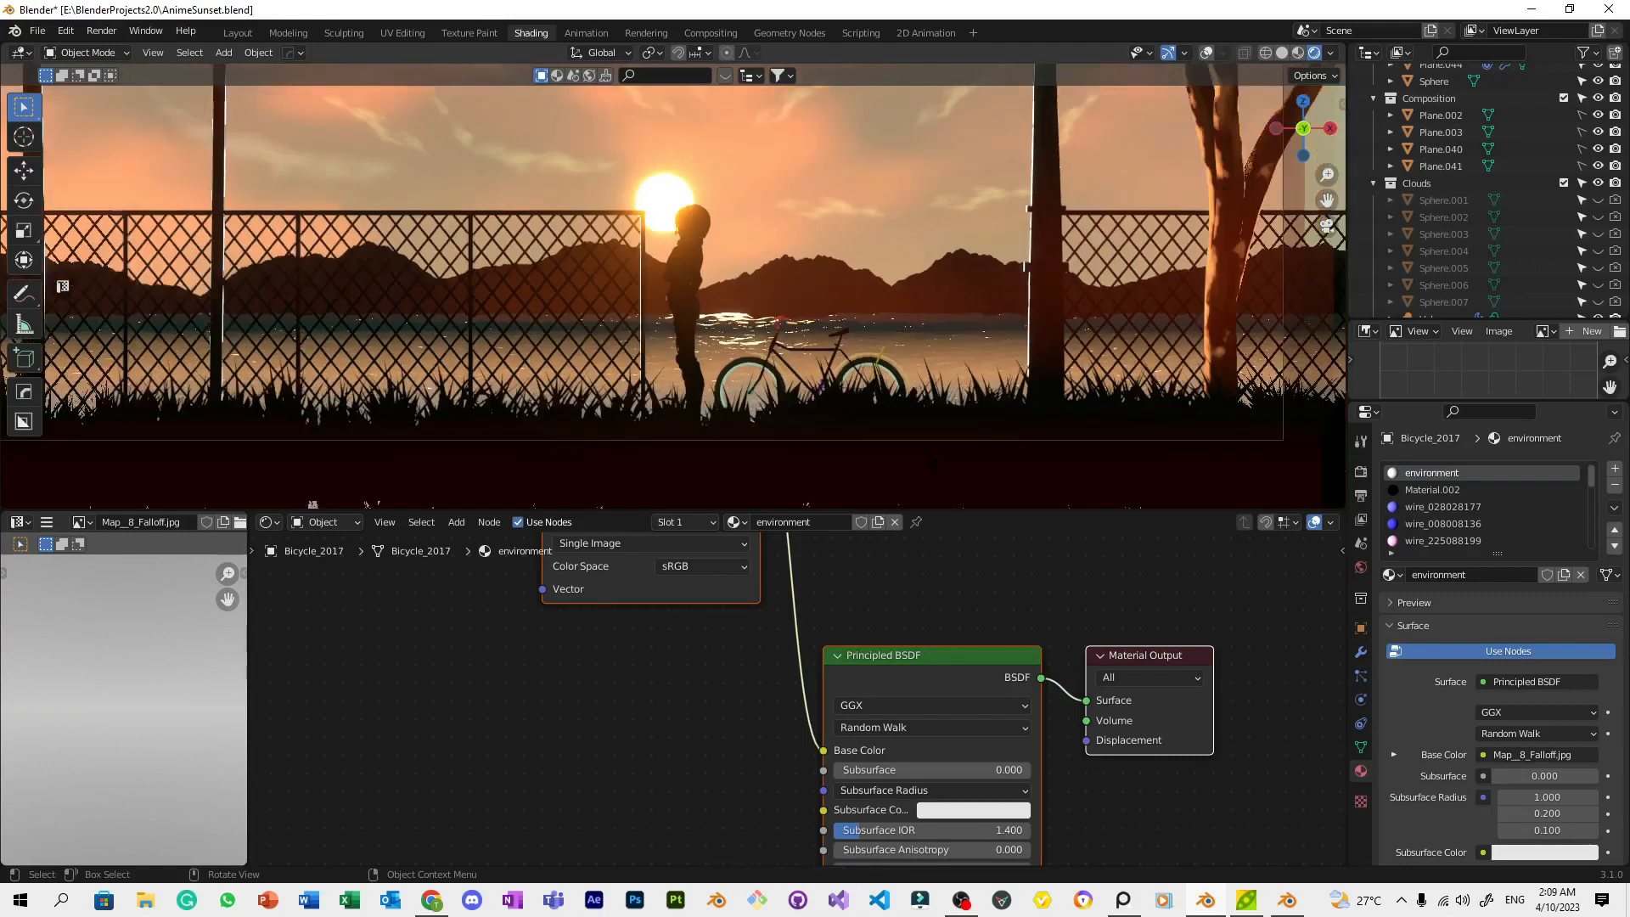
{"action": "scroll", "coordinate": [1007, 450], "scroll_direction": "down", "scroll_amount": 4}
{"action": "left_click", "coordinate": [715, 226]}
{"action": "scroll", "coordinate": [715, 226], "scroll_direction": "up", "scroll_amount": 10}
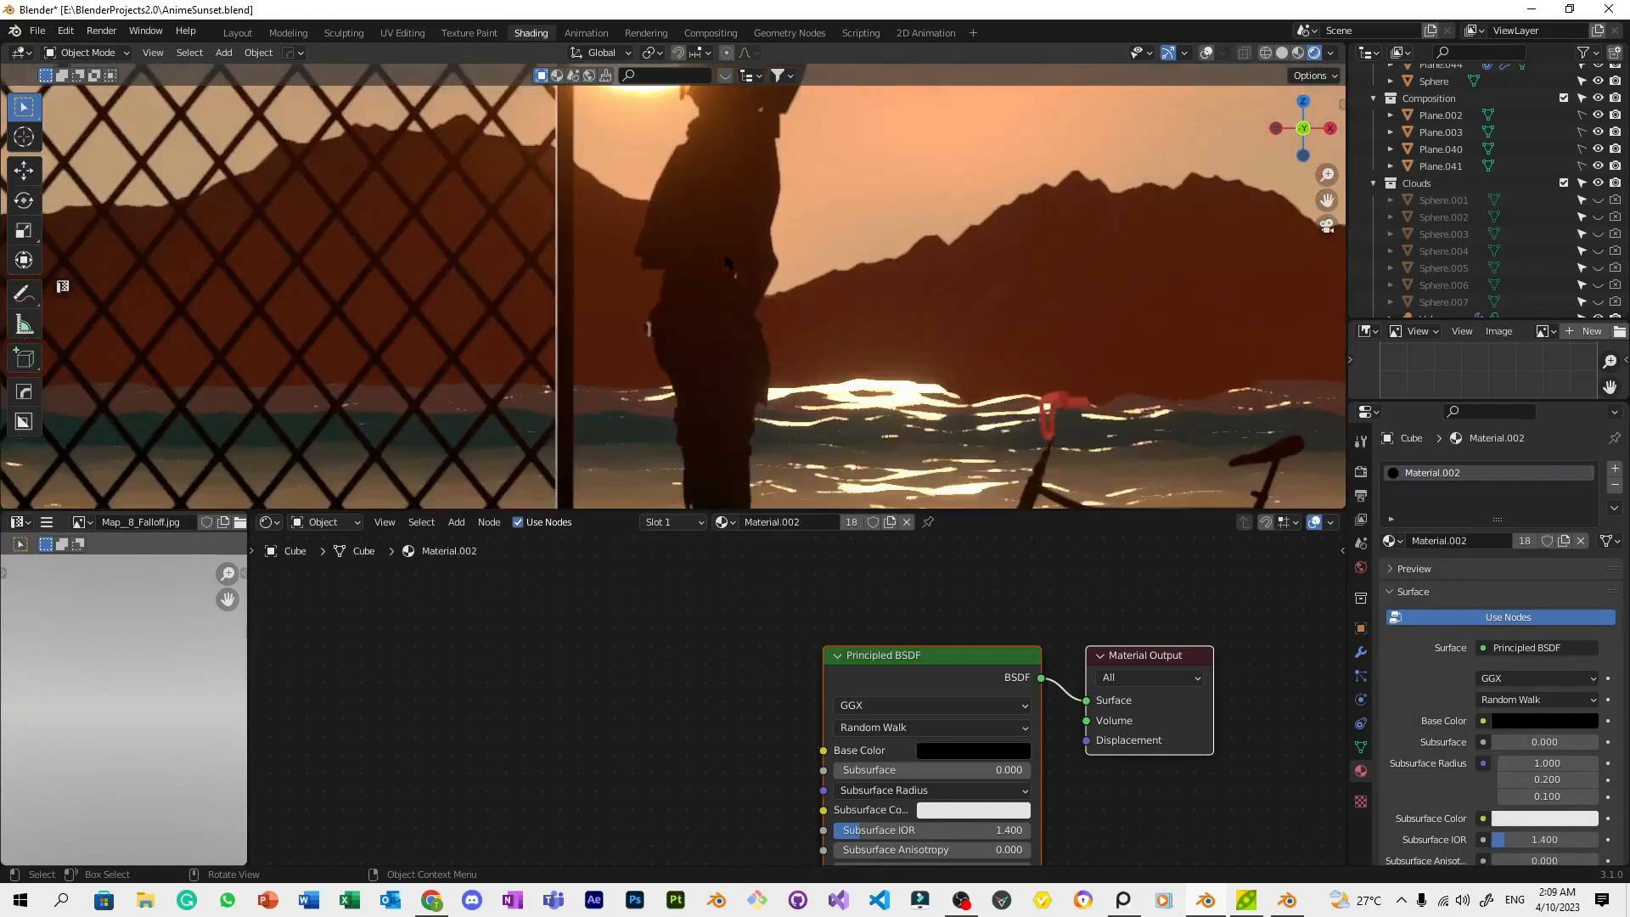
{"action": "left_click_drag", "start_coordinate": [732, 314], "coordinate": [699, 282]}
Check the girl's silhouette from boots to head and save the file
{"action": "scroll", "coordinate": [714, 293], "scroll_direction": "down", "scroll_amount": 6}
{"action": "middle_click_drag", "start_coordinate": [813, 311], "coordinate": [773, 120], "text": "shift"}
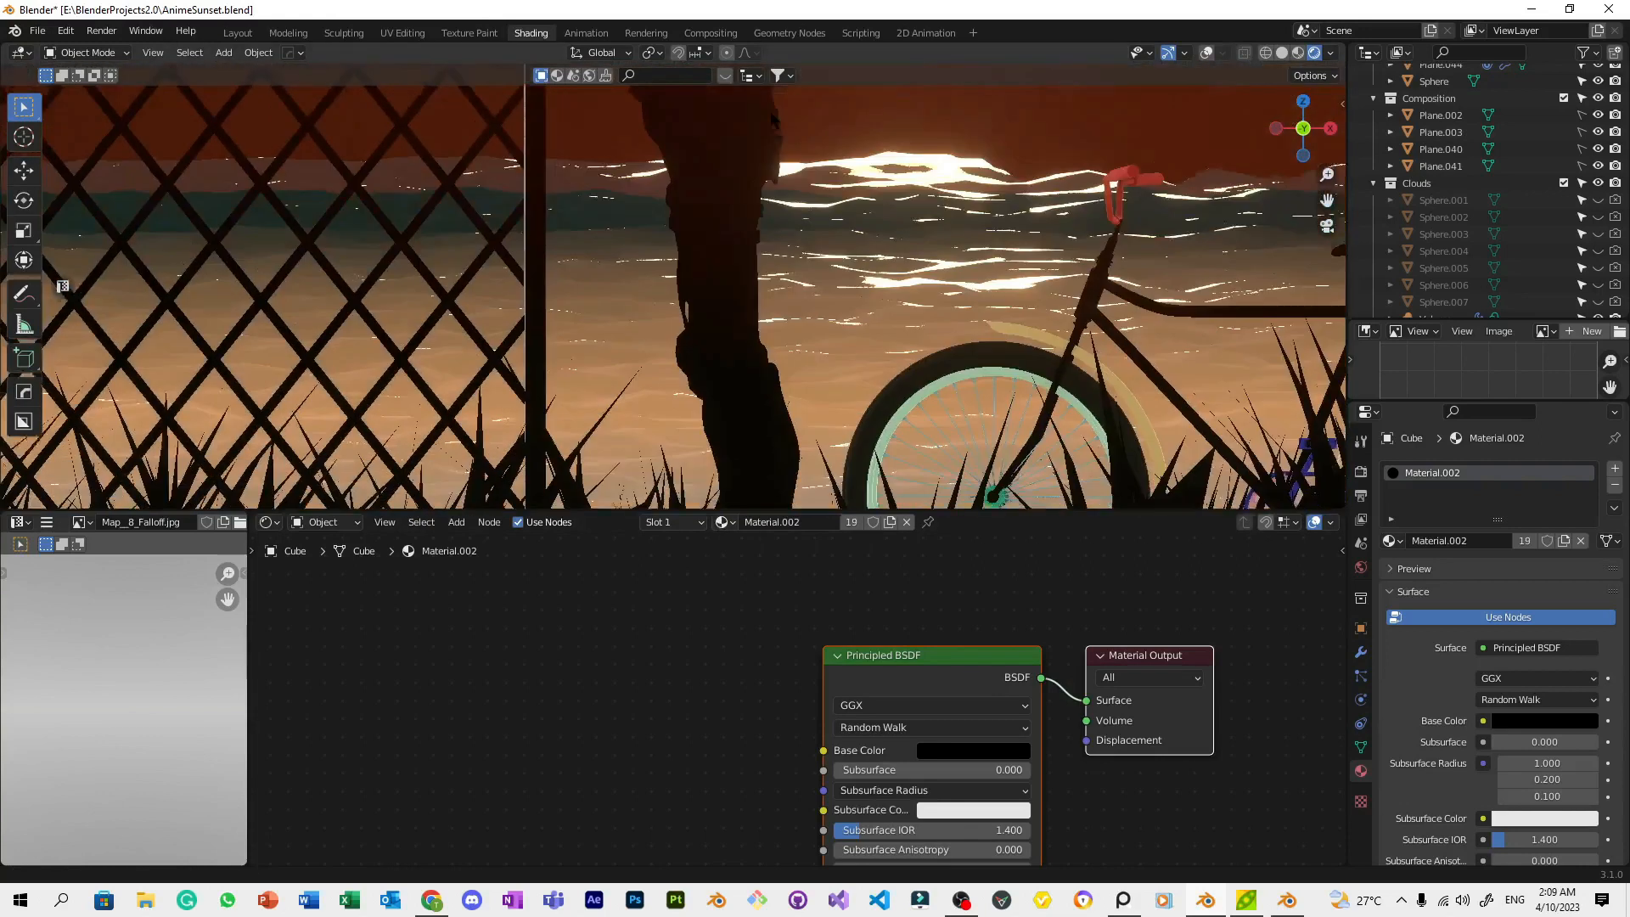
{"action": "scroll", "coordinate": [773, 121], "scroll_direction": "up", "scroll_amount": 10}
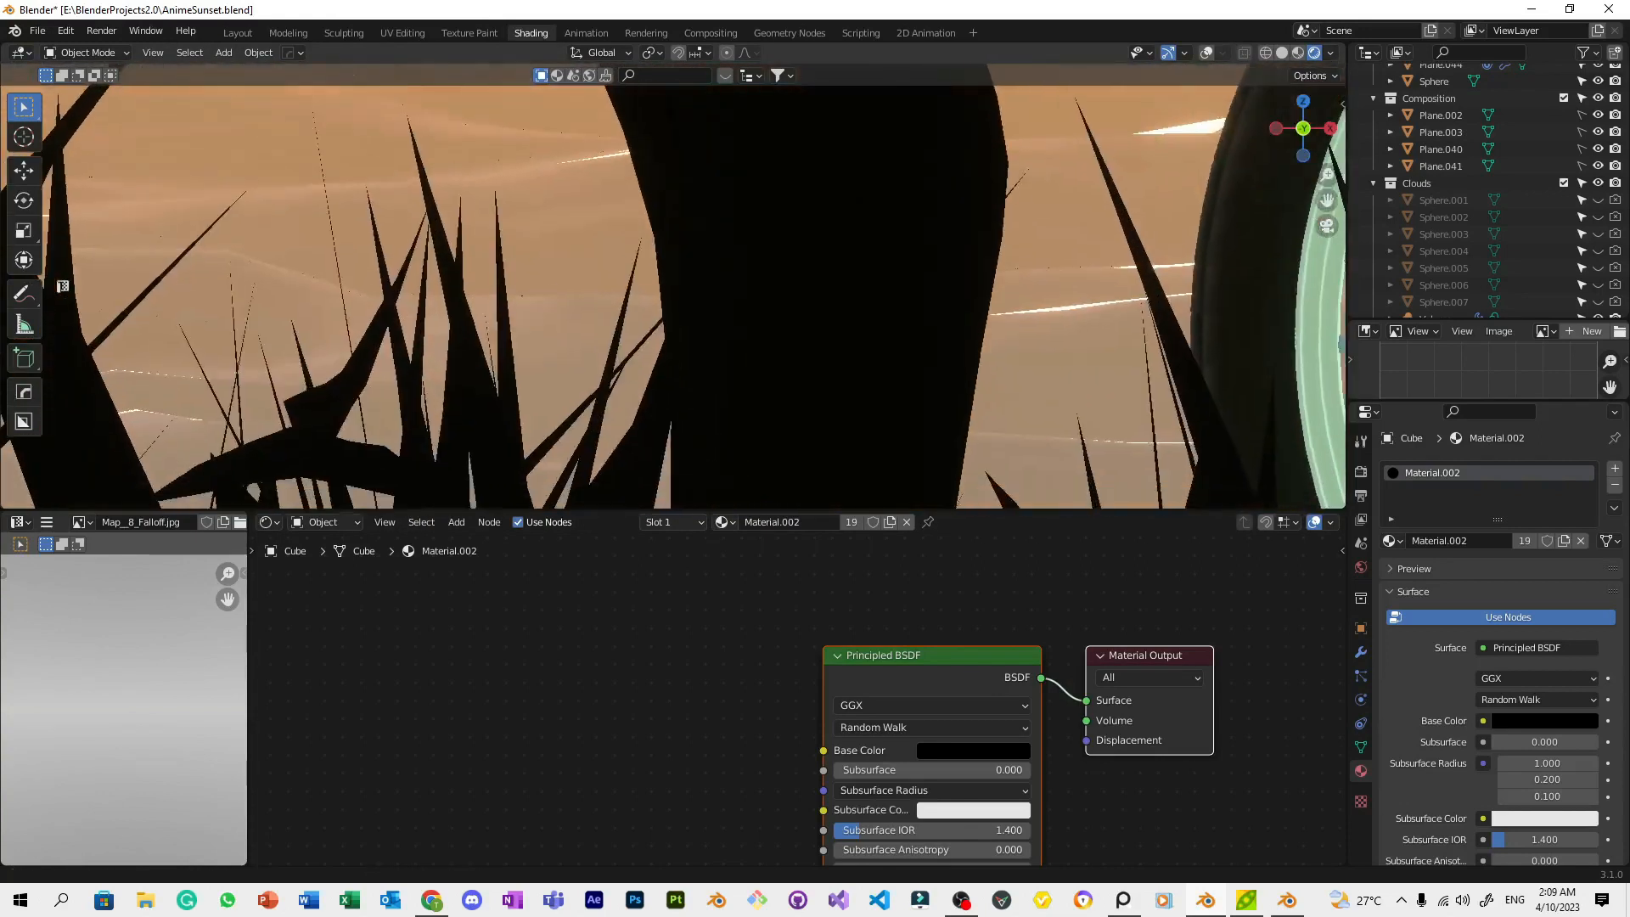
{"action": "scroll", "coordinate": [773, 121], "scroll_direction": "up", "scroll_amount": 10}
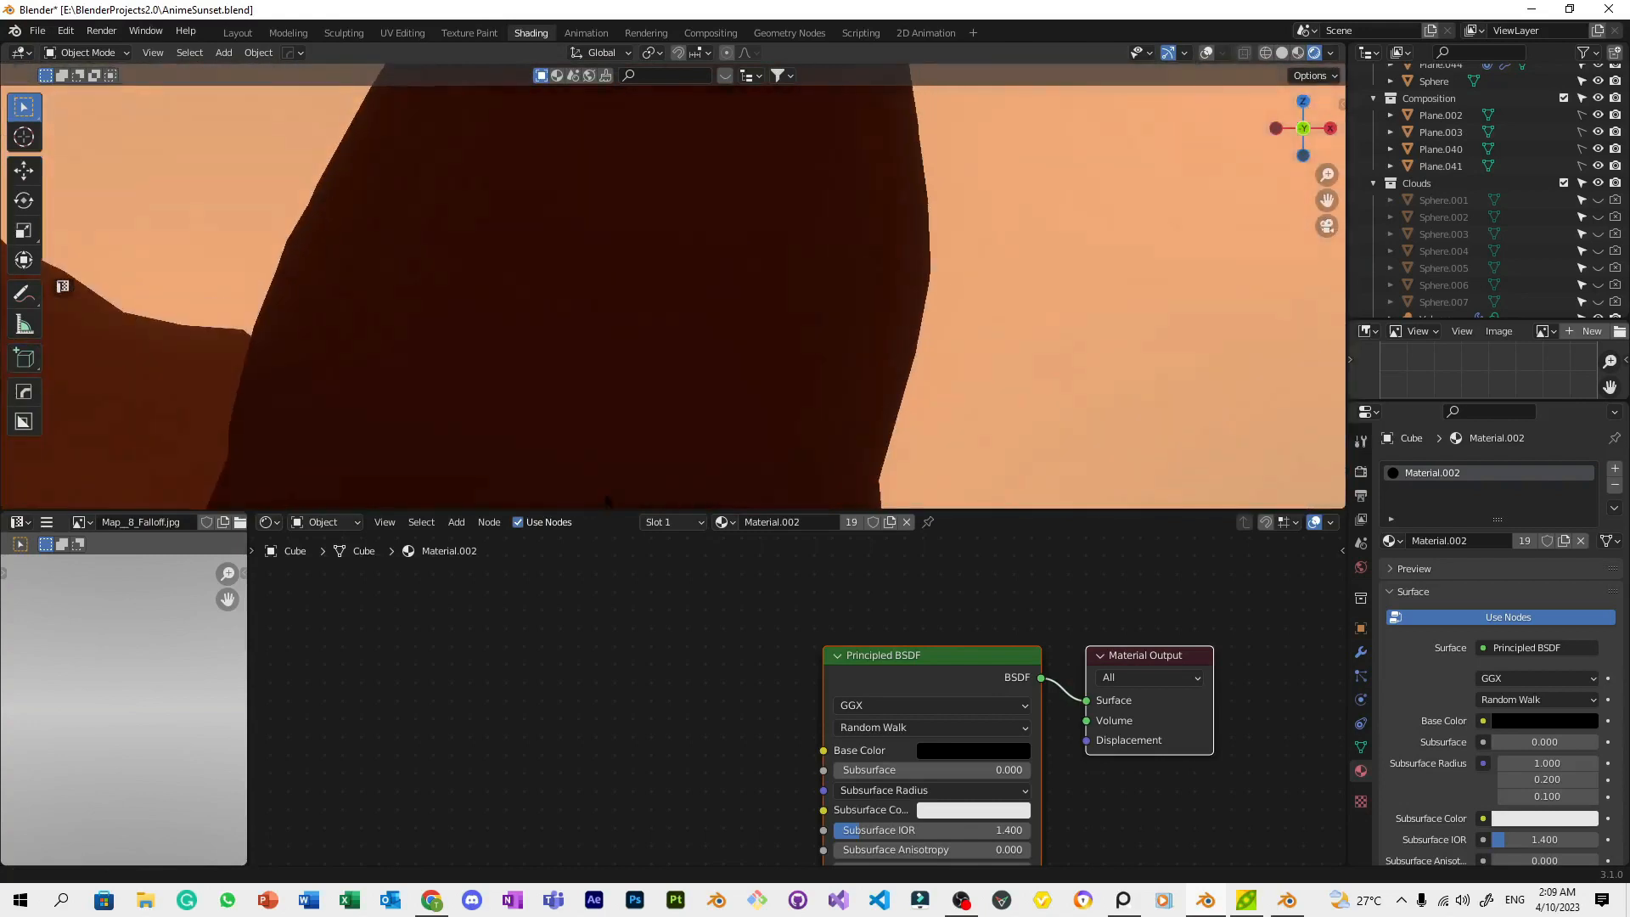
{"action": "scroll", "coordinate": [772, 120], "scroll_direction": "up", "scroll_amount": 5}
{"action": "scroll", "coordinate": [740, 157], "scroll_direction": "down", "scroll_amount": 16}
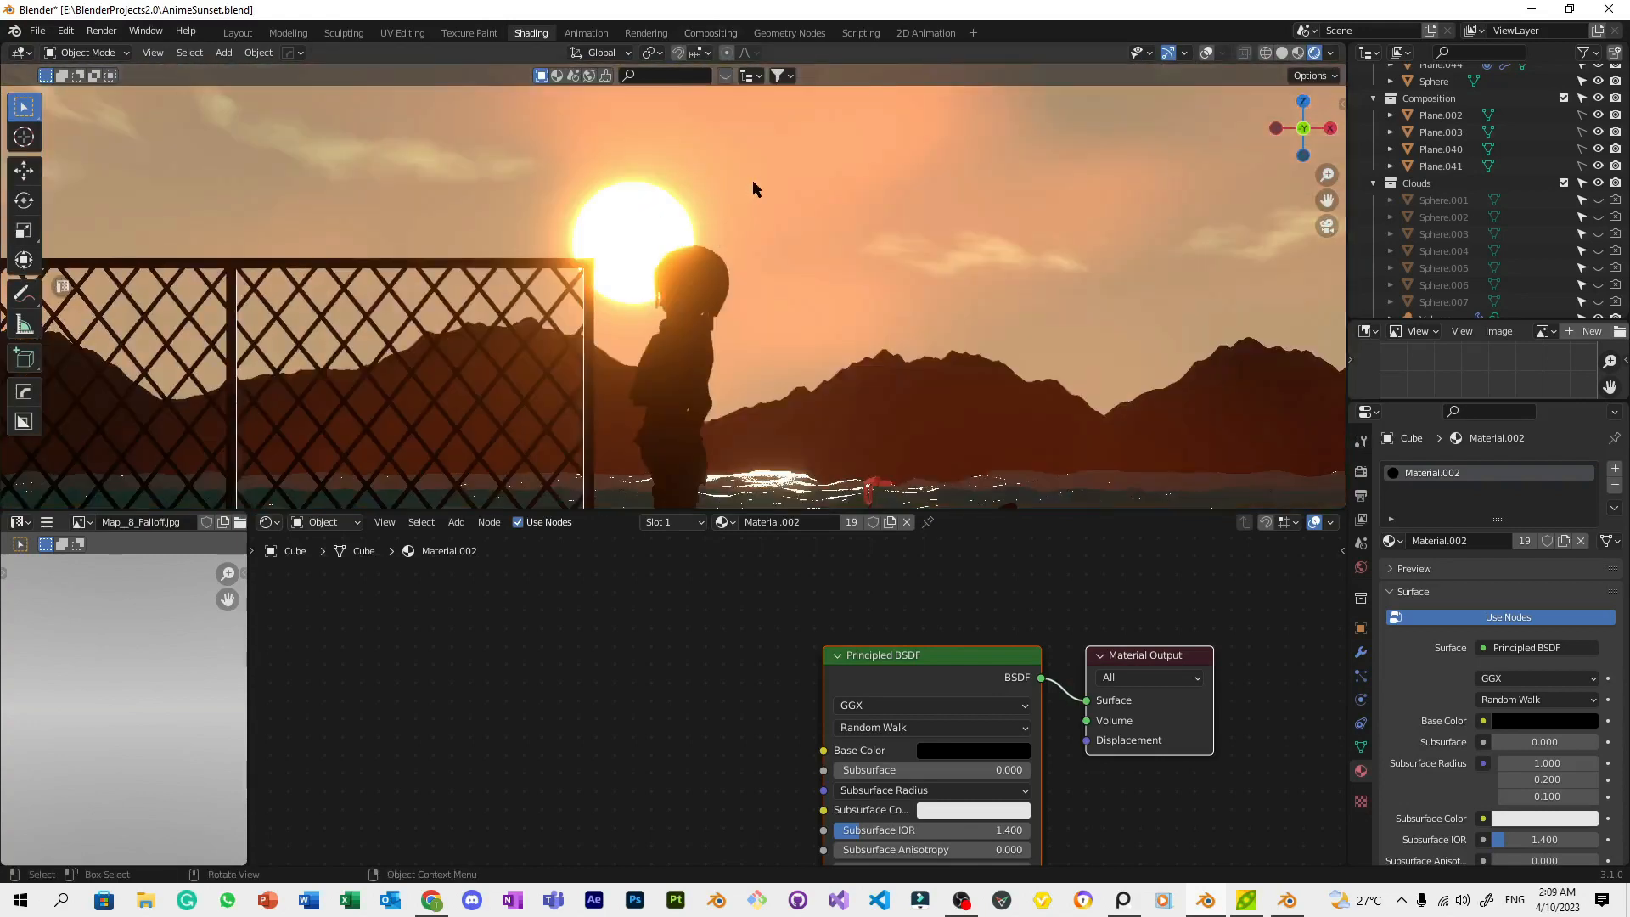
{"action": "scroll", "coordinate": [797, 280], "scroll_direction": "down", "scroll_amount": 5}
{"action": "key", "text": "ctrl+s"}
Apply Material.002 to the tyre, spokes and light green rim of the bicycle's front wheel
{"action": "scroll", "coordinate": [796, 280], "scroll_direction": "up", "scroll_amount": 12}
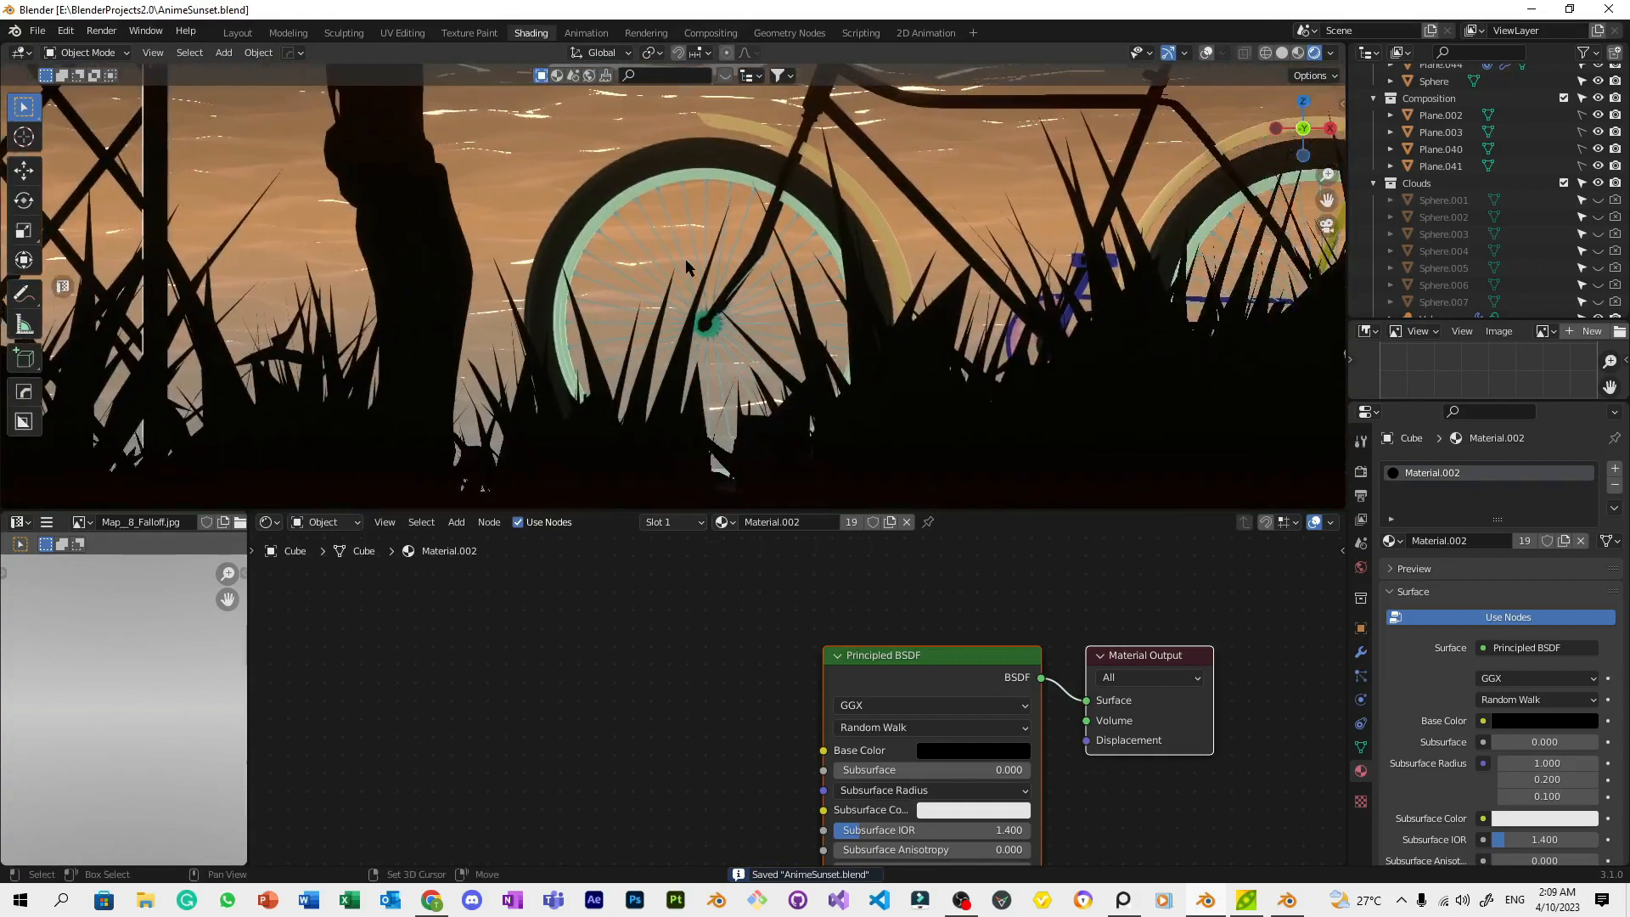
{"action": "left_click_drag", "start_coordinate": [726, 521], "coordinate": [835, 151]}
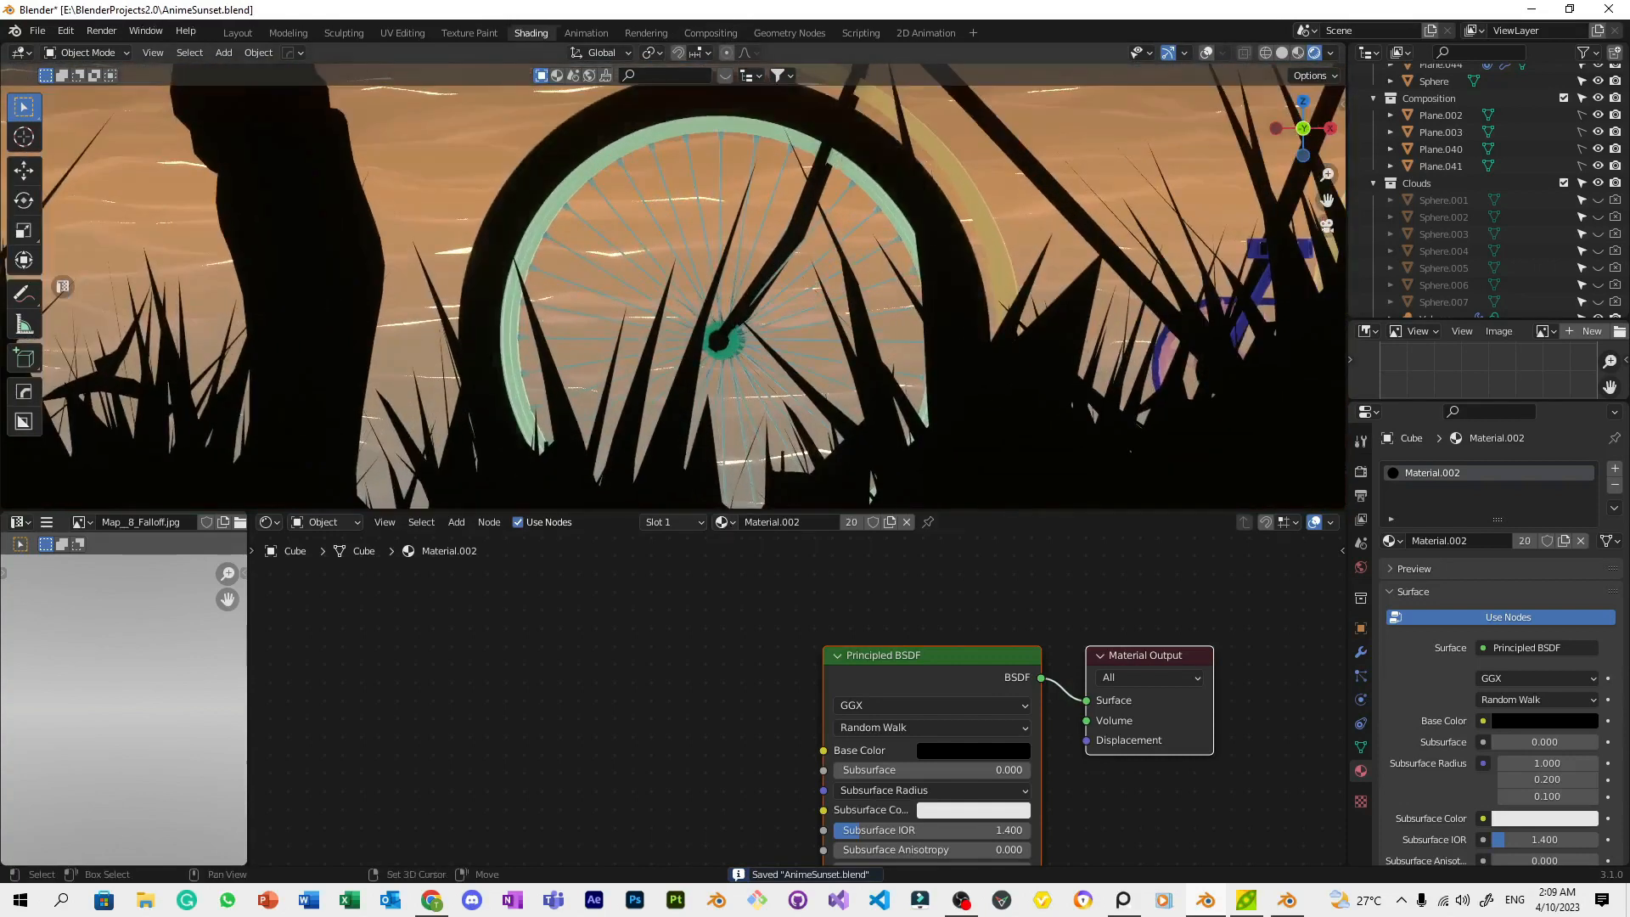
{"action": "middle_click_drag", "start_coordinate": [836, 161], "coordinate": [764, 321], "text": "shift"}
{"action": "left_click_drag", "start_coordinate": [722, 524], "coordinate": [768, 364]}
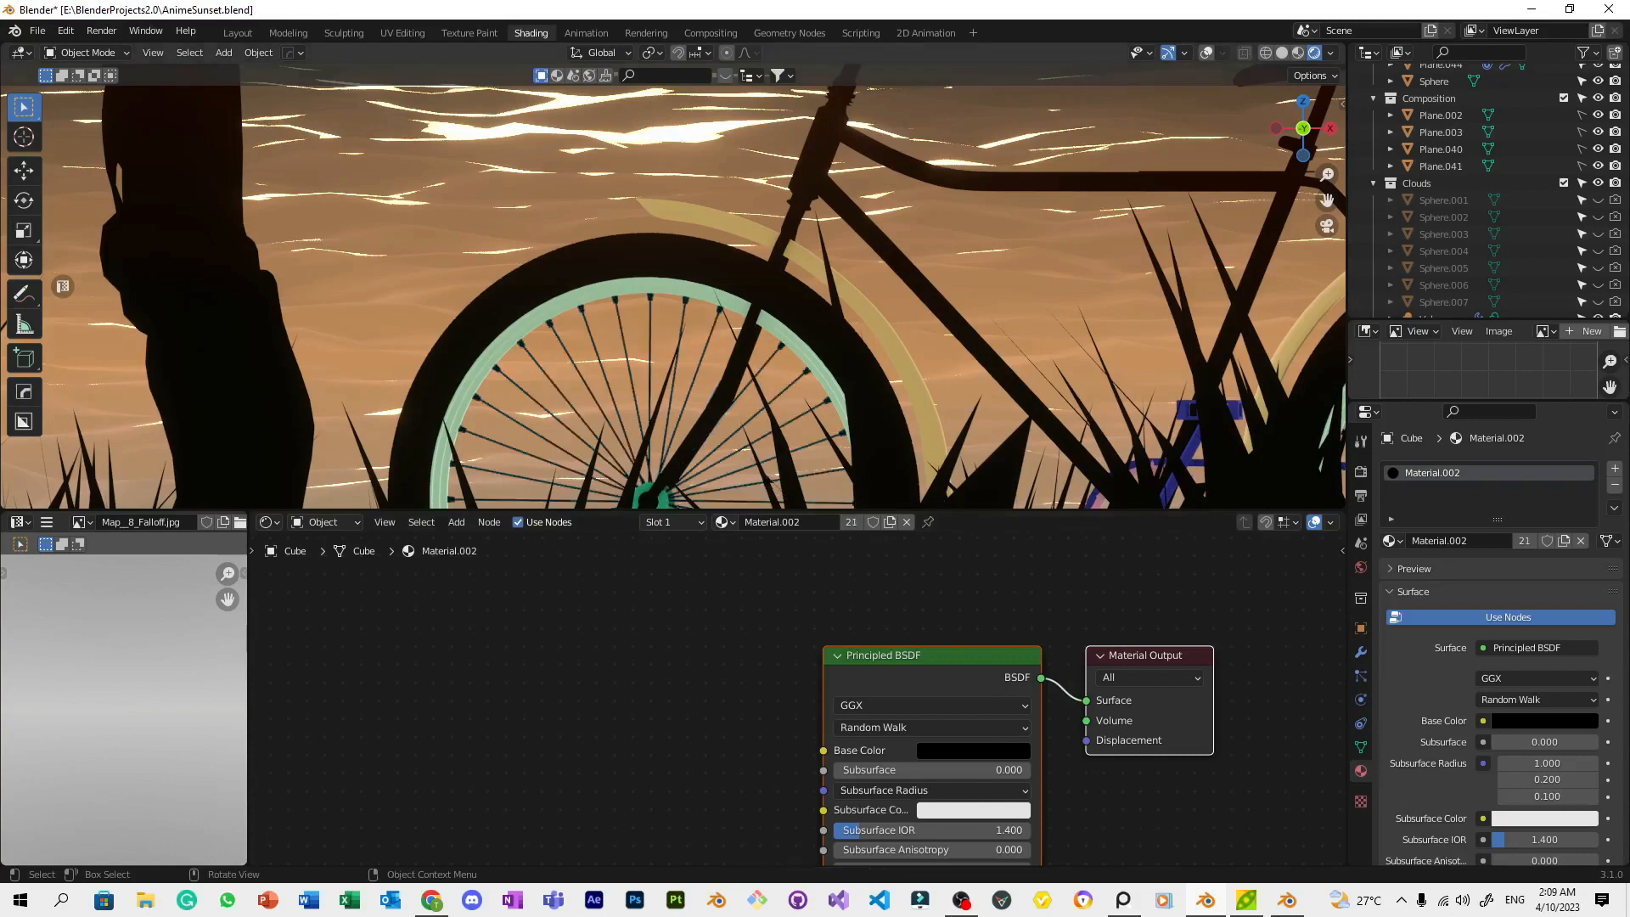
{"action": "left_click_drag", "start_coordinate": [796, 437], "coordinate": [834, 374]}
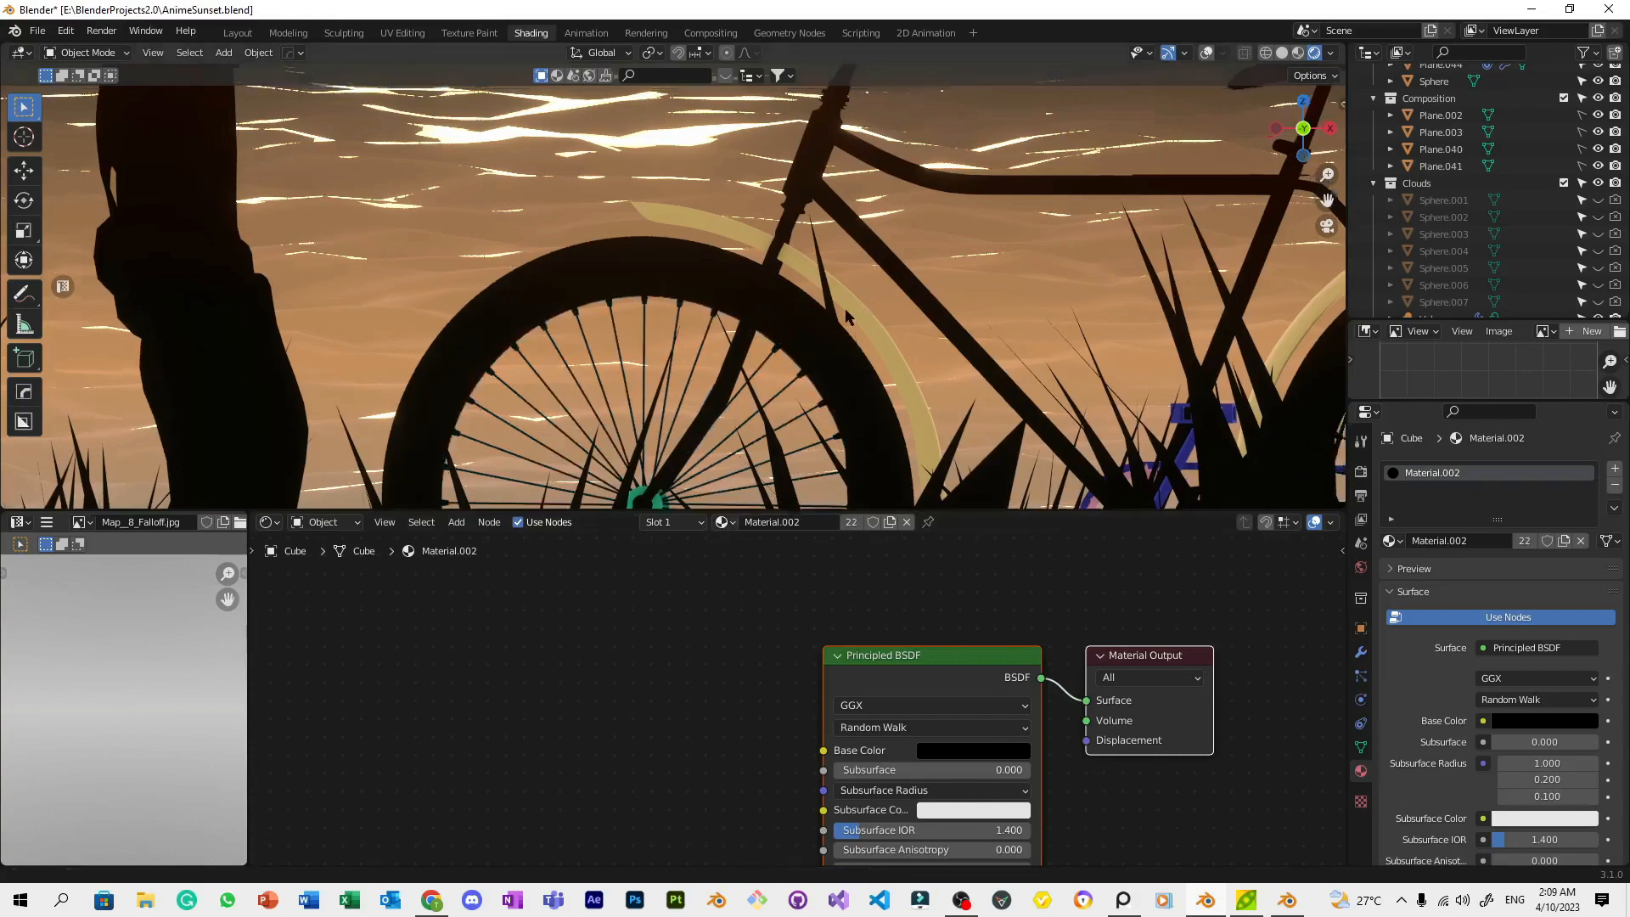
Apply Material.002 to the bicycle's front and rear fenders and the yellow strut over the rear wheel
{"action": "middle_click_drag", "start_coordinate": [844, 309], "coordinate": [725, 398], "text": "shift"}
{"action": "left_click_drag", "start_coordinate": [728, 391], "coordinate": [729, 390]}
{"action": "middle_click_drag", "start_coordinate": [812, 228], "coordinate": [756, 464], "text": "shift"}
{"action": "left_click_drag", "start_coordinate": [721, 521], "coordinate": [685, 339]}
{"action": "middle_click_drag", "start_coordinate": [737, 355], "coordinate": [517, 220], "text": "shift"}
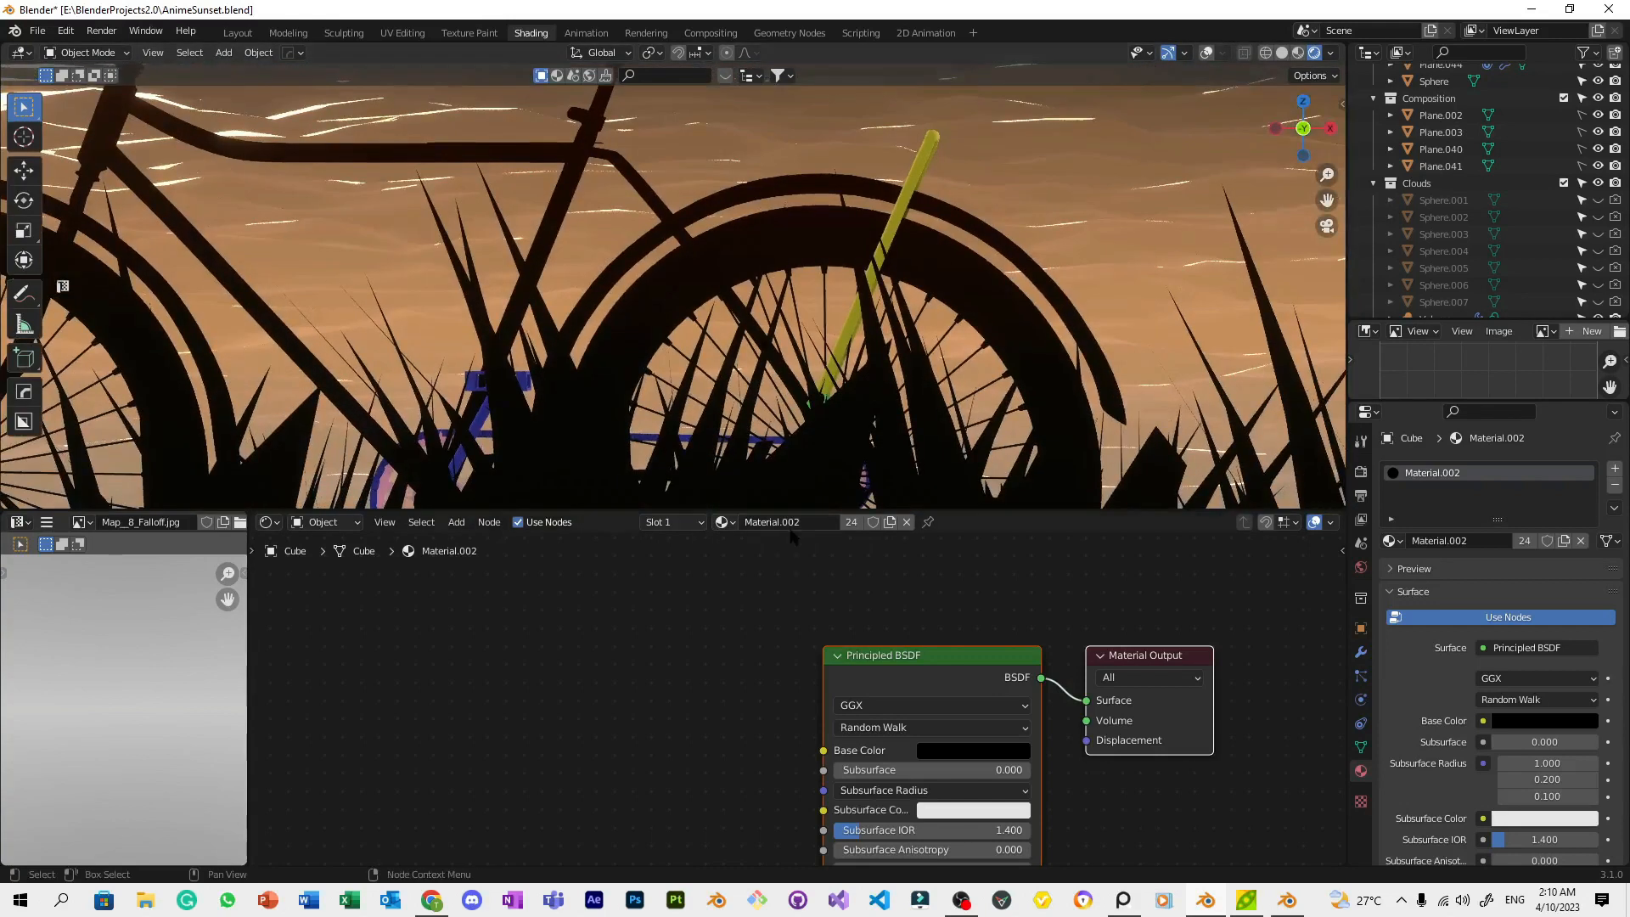
{"action": "left_click_drag", "start_coordinate": [723, 522], "coordinate": [890, 217]}
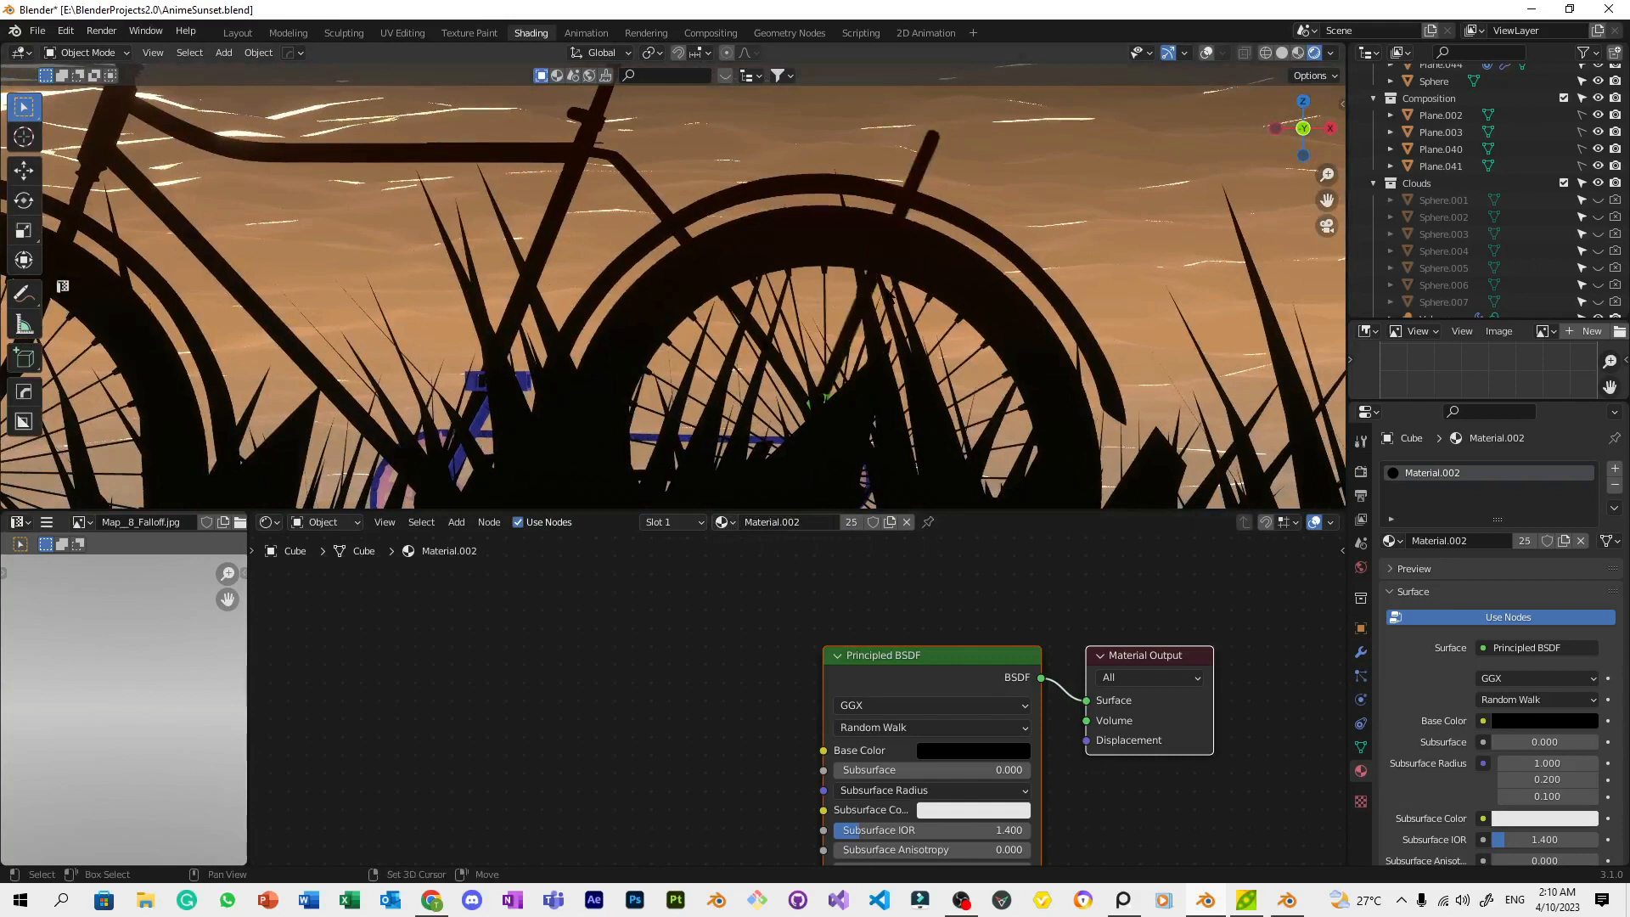
Apply Material.002 to the bicycle's blue crank and pedal parts and the green hub of the rear wheel
{"action": "middle_click_drag", "start_coordinate": [849, 357], "coordinate": [832, 174], "text": "shift"}
{"action": "scroll", "coordinate": [832, 174], "scroll_direction": "up", "scroll_amount": 3}
{"action": "left_click_drag", "start_coordinate": [658, 296], "coordinate": [659, 233]}
{"action": "middle_click_drag", "start_coordinate": [314, 219], "coordinate": [716, 242], "text": "shift"}
{"action": "scroll", "coordinate": [716, 242], "scroll_direction": "up", "scroll_amount": 1}
{"action": "left_click_drag", "start_coordinate": [702, 495], "coordinate": [508, 368]}
{"action": "middle_click_drag", "start_coordinate": [1044, 280], "coordinate": [370, 351], "text": "shift"}
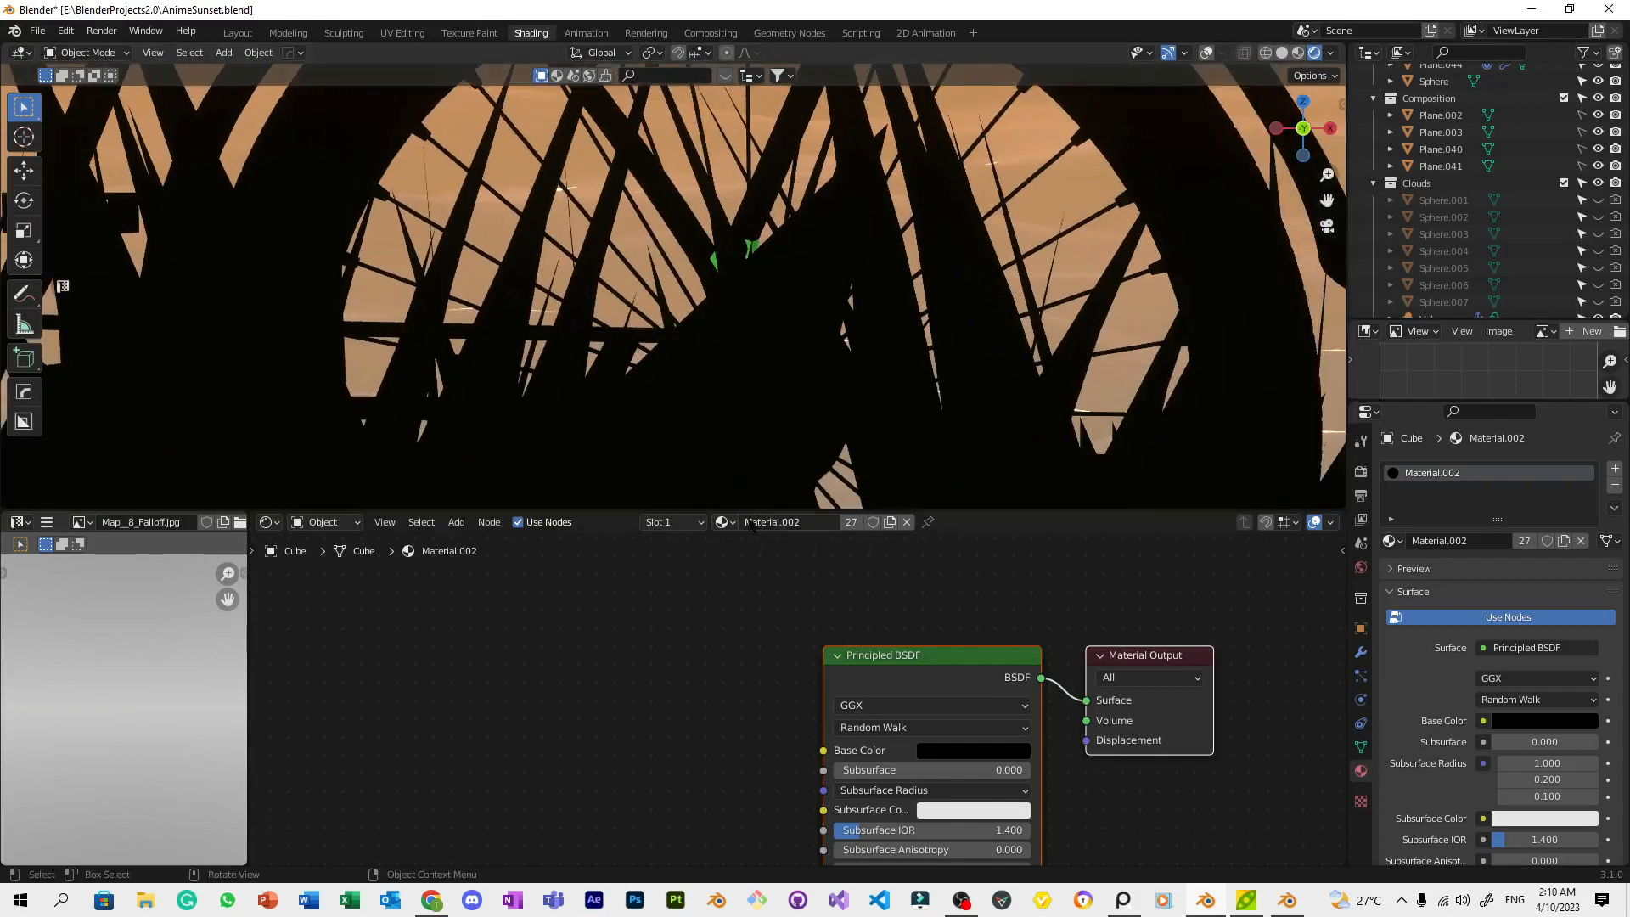
{"action": "left_click_drag", "start_coordinate": [722, 515], "coordinate": [752, 241]}
{"action": "scroll", "coordinate": [752, 240], "scroll_direction": "down", "scroll_amount": 11}
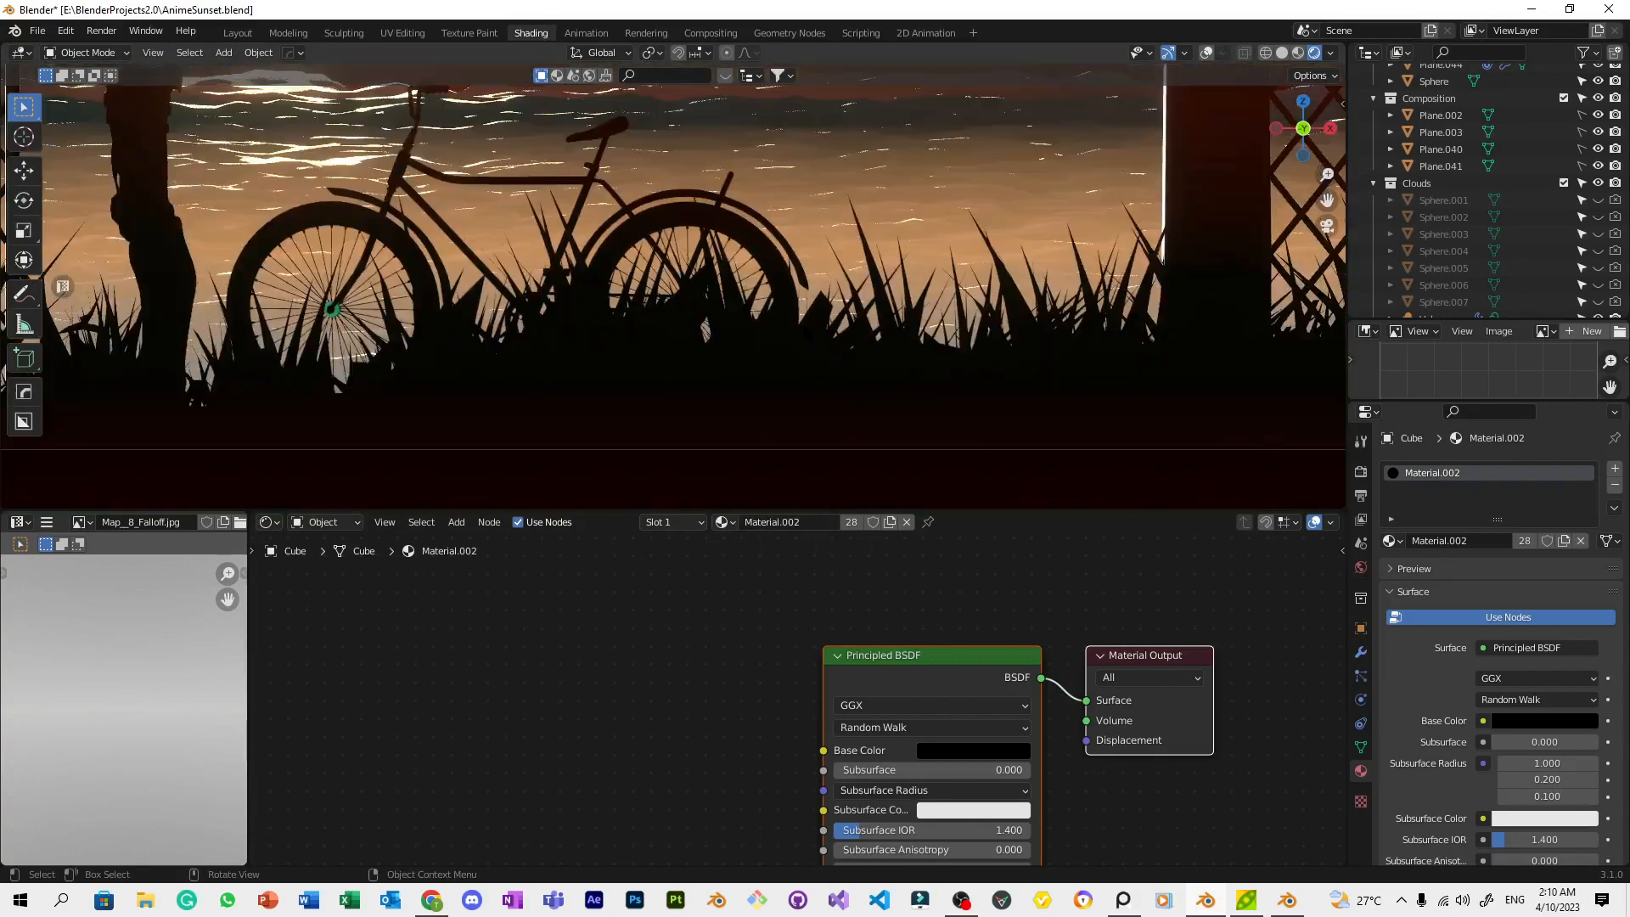
Apply Material.002 to the teal hub of the bicycle's front wheel and save the file
{"action": "scroll", "coordinate": [909, 292], "scroll_direction": "up", "scroll_amount": 4}
{"action": "middle_click_drag", "start_coordinate": [657, 267], "coordinate": [647, 179], "text": "shift"}
{"action": "scroll", "coordinate": [908, 292], "scroll_direction": "up", "scroll_amount": 4}
{"action": "scroll", "coordinate": [647, 179], "scroll_direction": "up", "scroll_amount": 4}
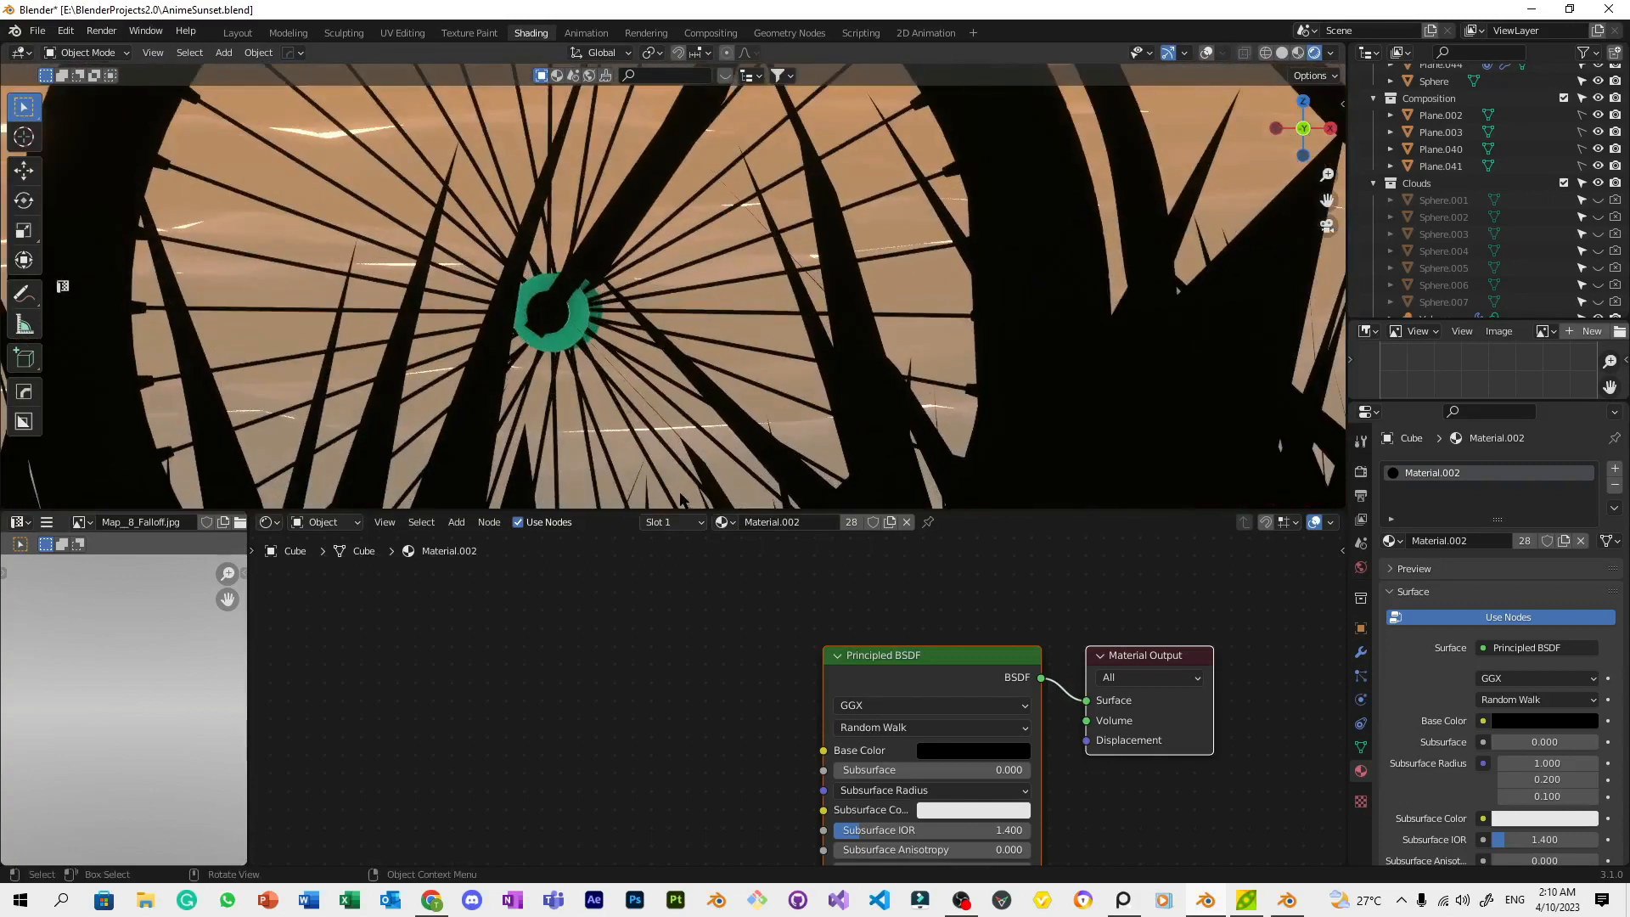
{"action": "left_click_drag", "start_coordinate": [576, 314], "coordinate": [577, 315]}
{"action": "scroll", "coordinate": [577, 314], "scroll_direction": "down", "scroll_amount": 9}
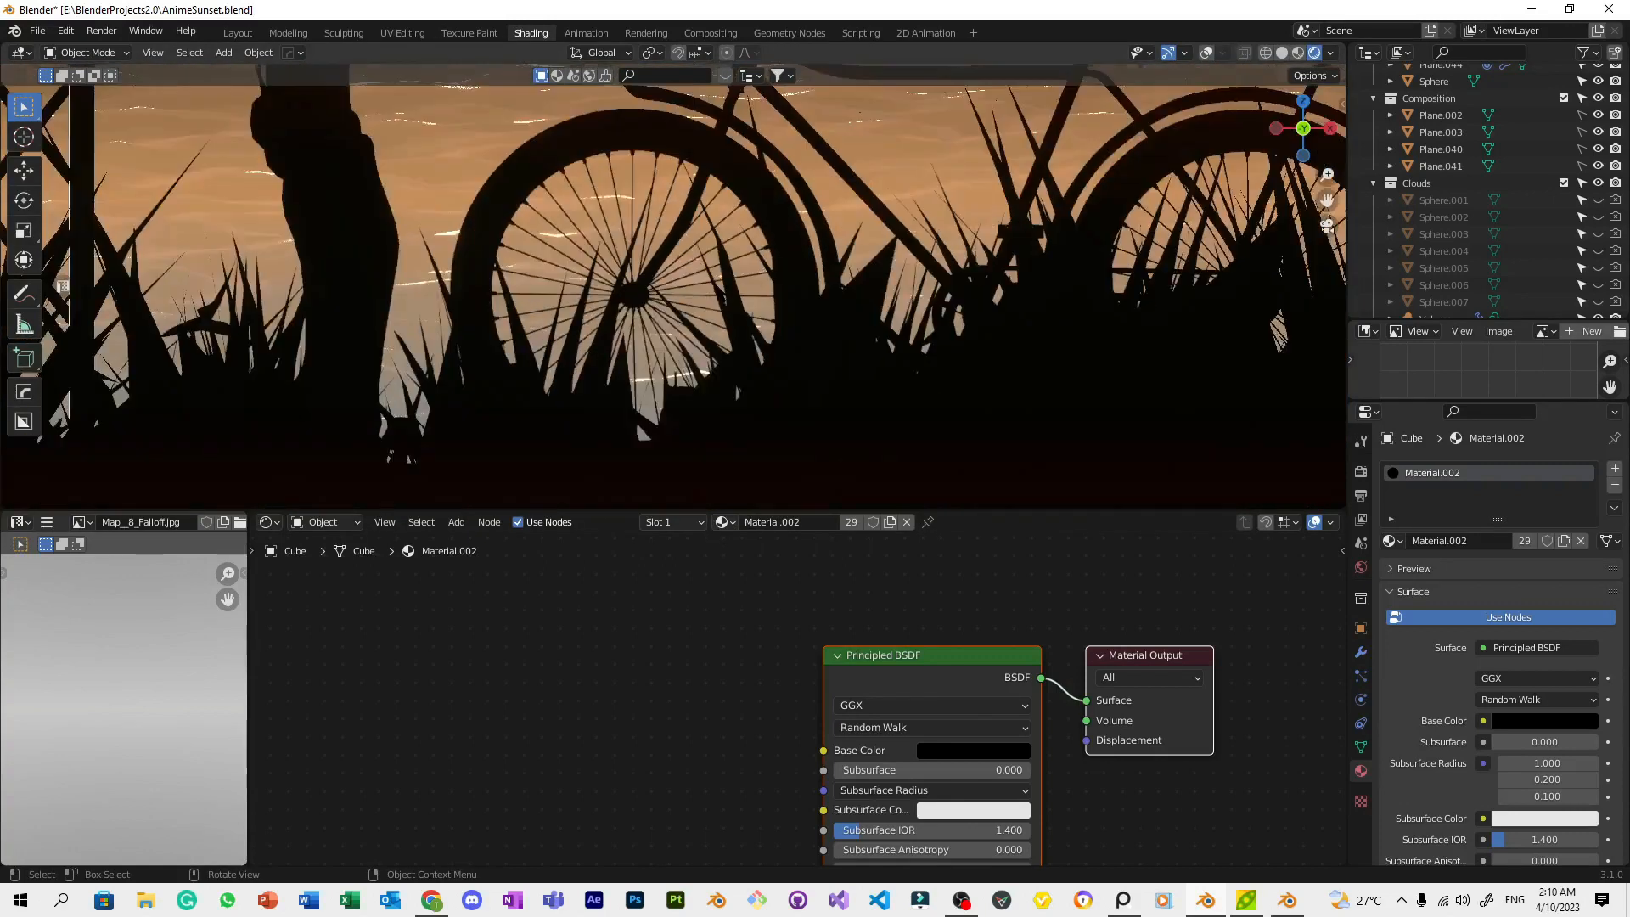
{"action": "scroll", "coordinate": [576, 314], "scroll_direction": "down", "scroll_amount": 4}
{"action": "key", "text": "ctrl+s"}
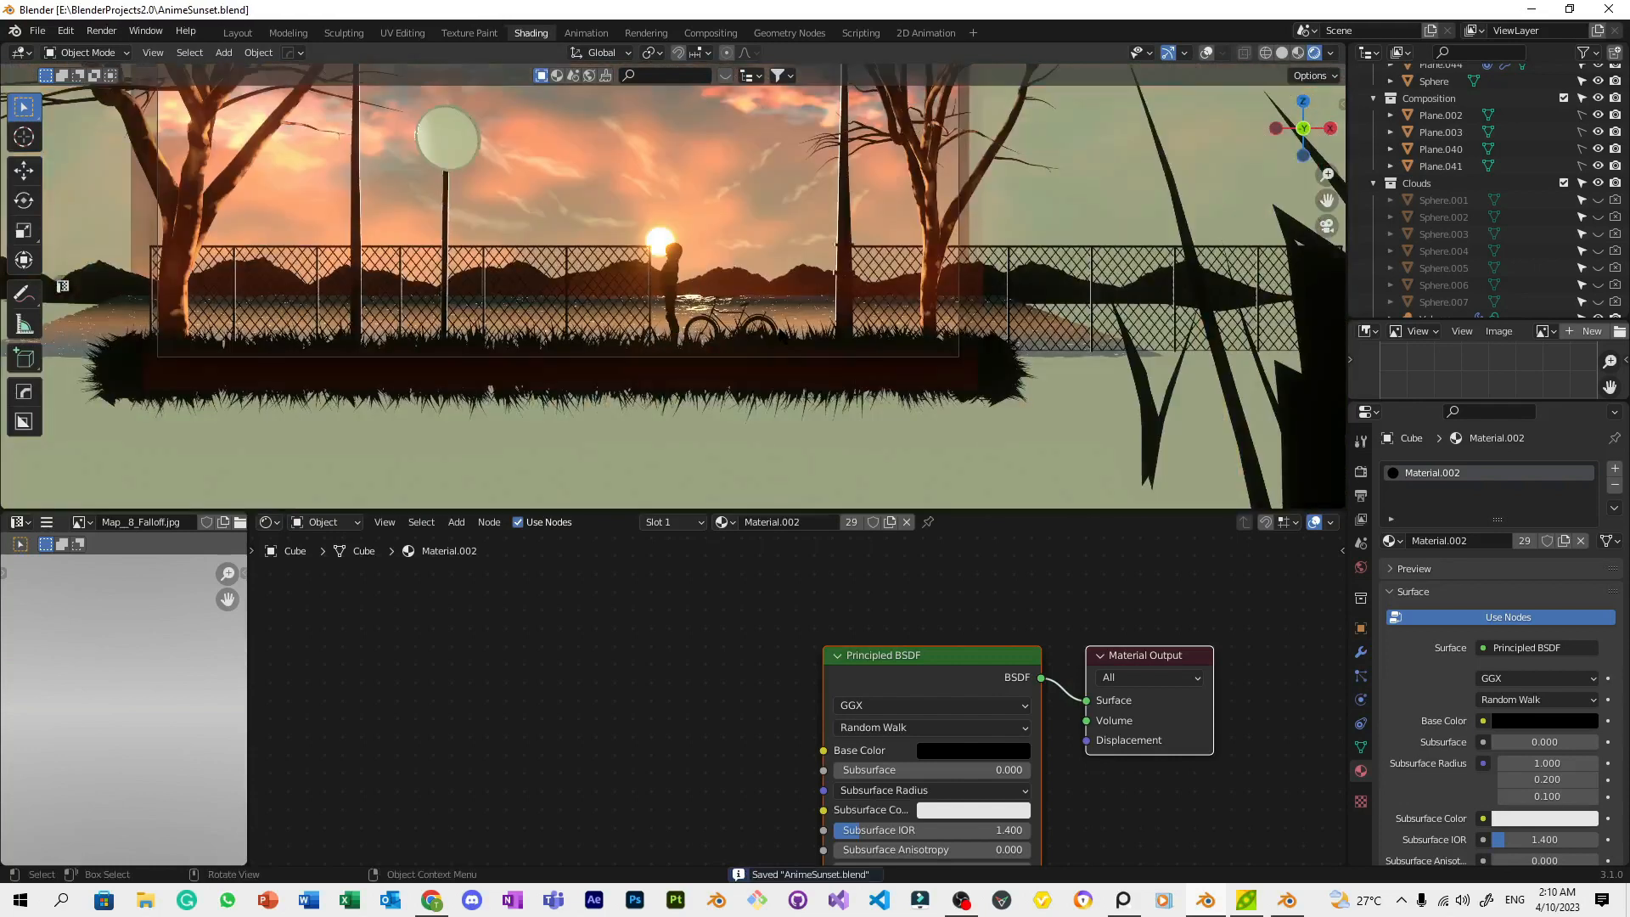
Check the girl and bicycle silhouettes against the sunset and fence, and save the file
{"action": "scroll", "coordinate": [645, 255], "scroll_direction": "up", "scroll_amount": 8}
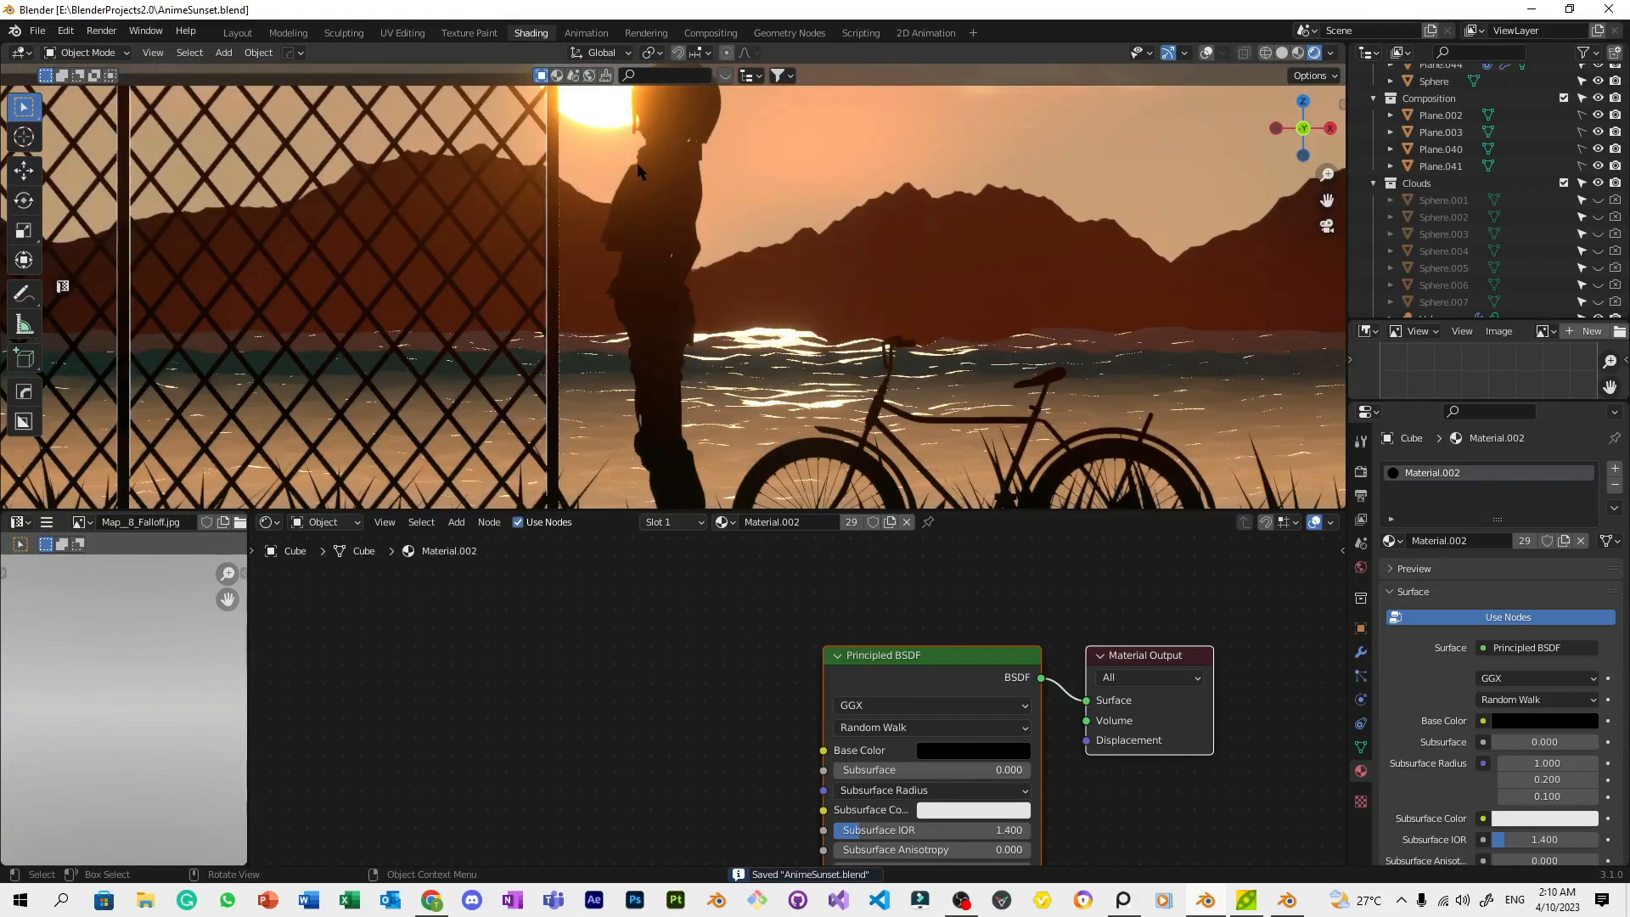
{"action": "left_click", "coordinate": [710, 277]}
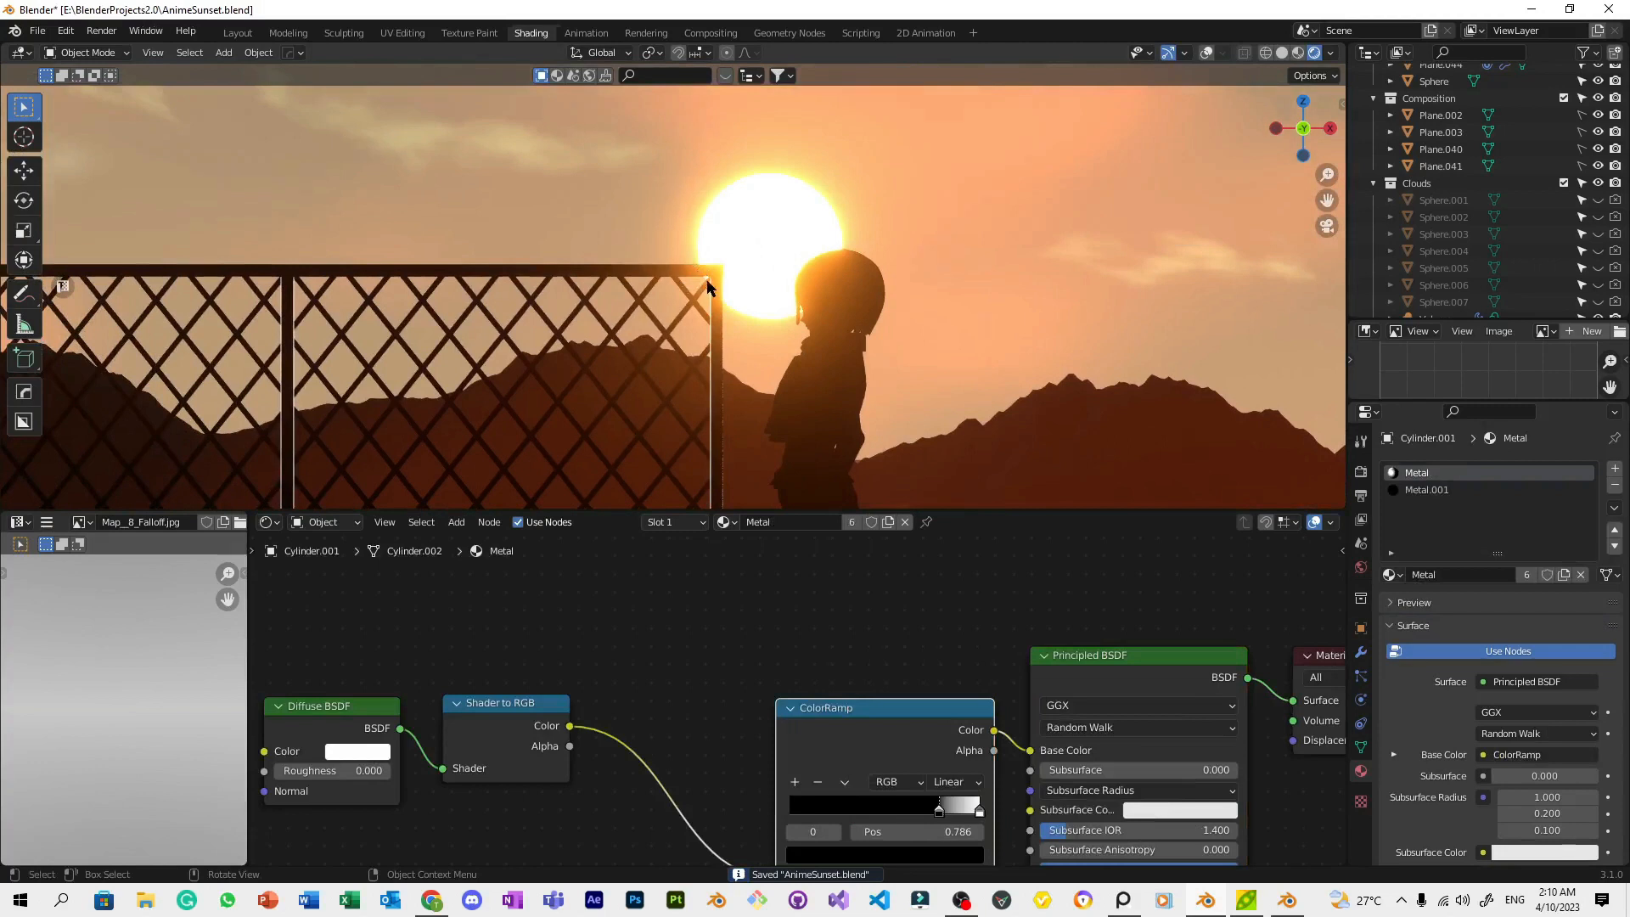
{"action": "scroll", "coordinate": [777, 282], "scroll_direction": "down", "scroll_amount": 8}
{"action": "key", "text": "ctrl+s"}
{"action": "scroll", "coordinate": [782, 277], "scroll_direction": "up", "scroll_amount": 8}
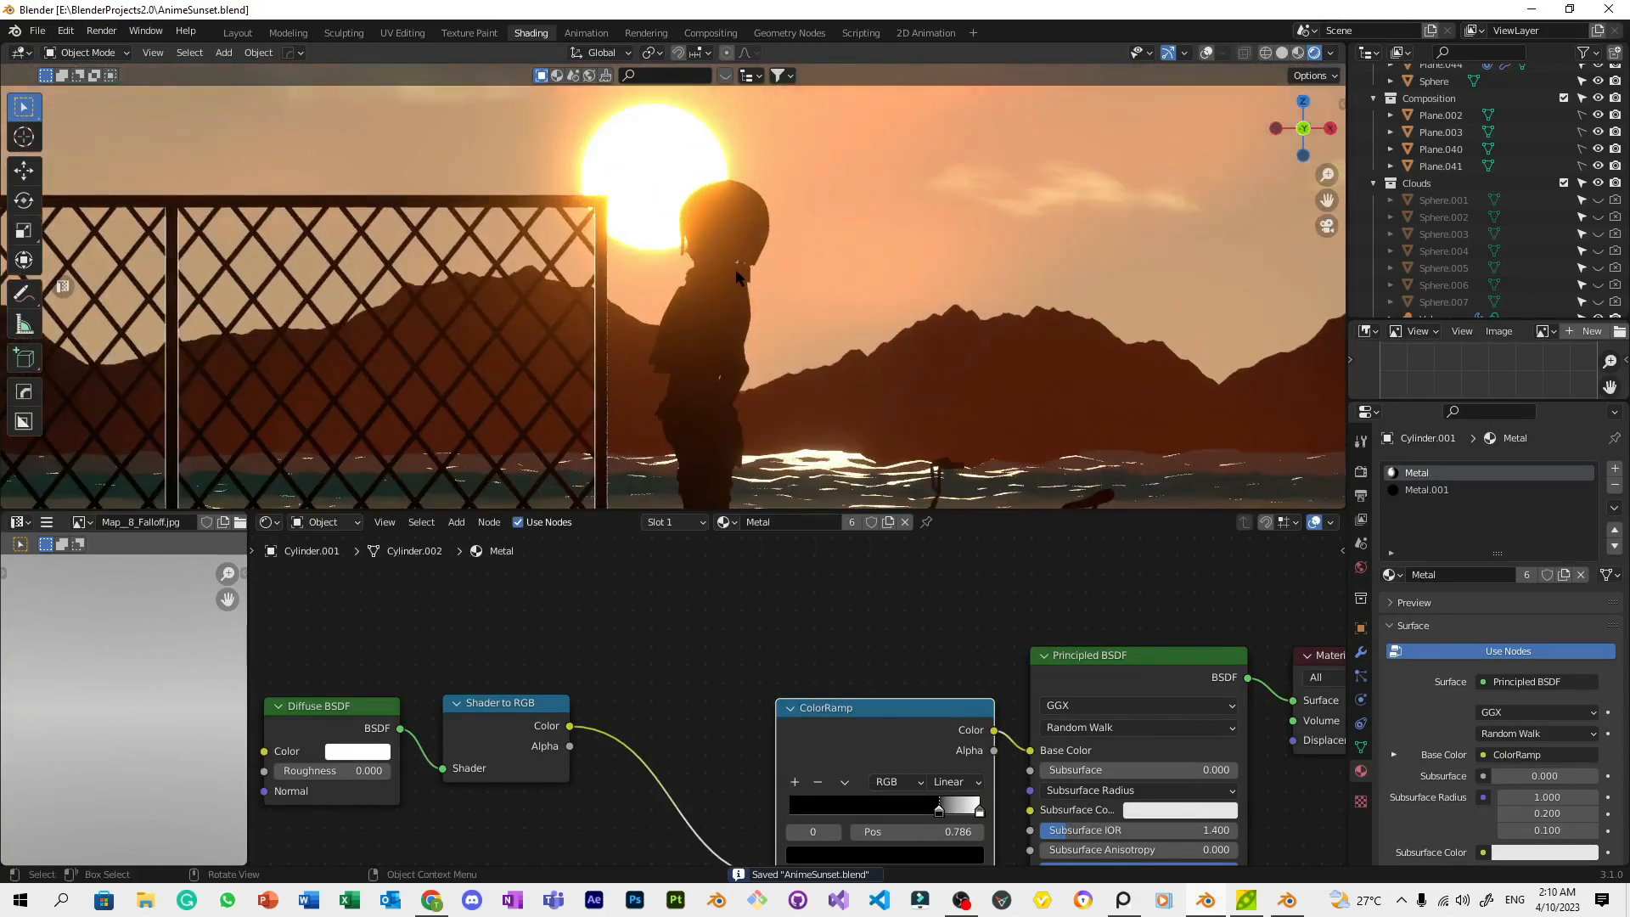
{"action": "middle_click_drag", "start_coordinate": [831, 312], "coordinate": [830, 225], "text": "shift"}
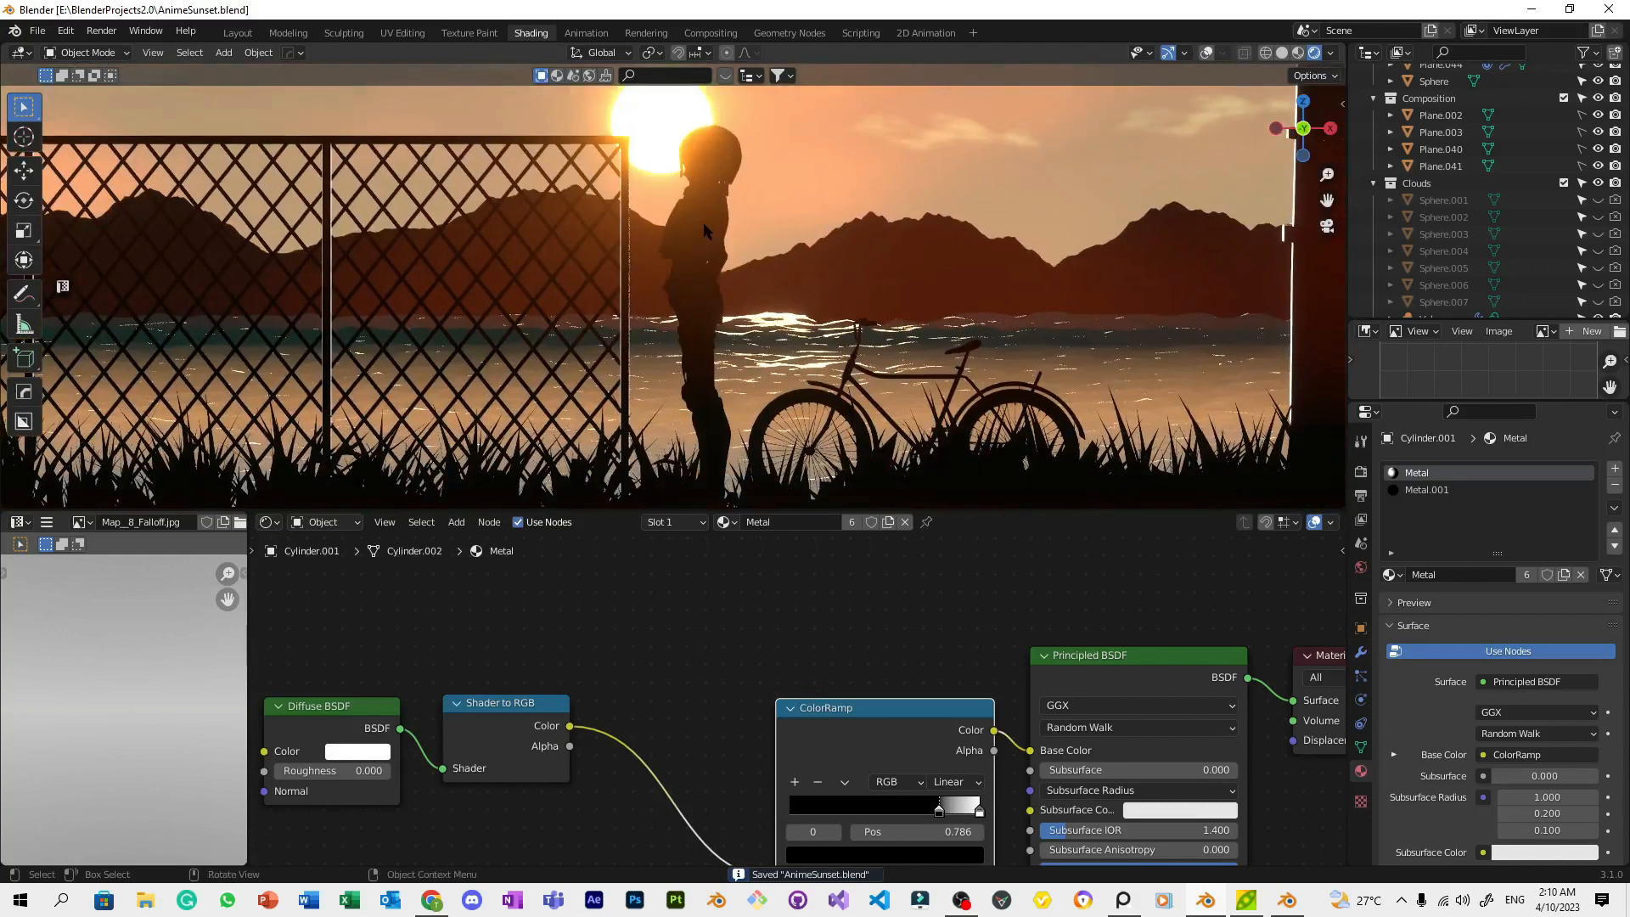
Rename Material.002 on the girl's shirt as Silhoutte and save the file
{"action": "left_click", "coordinate": [698, 234]}
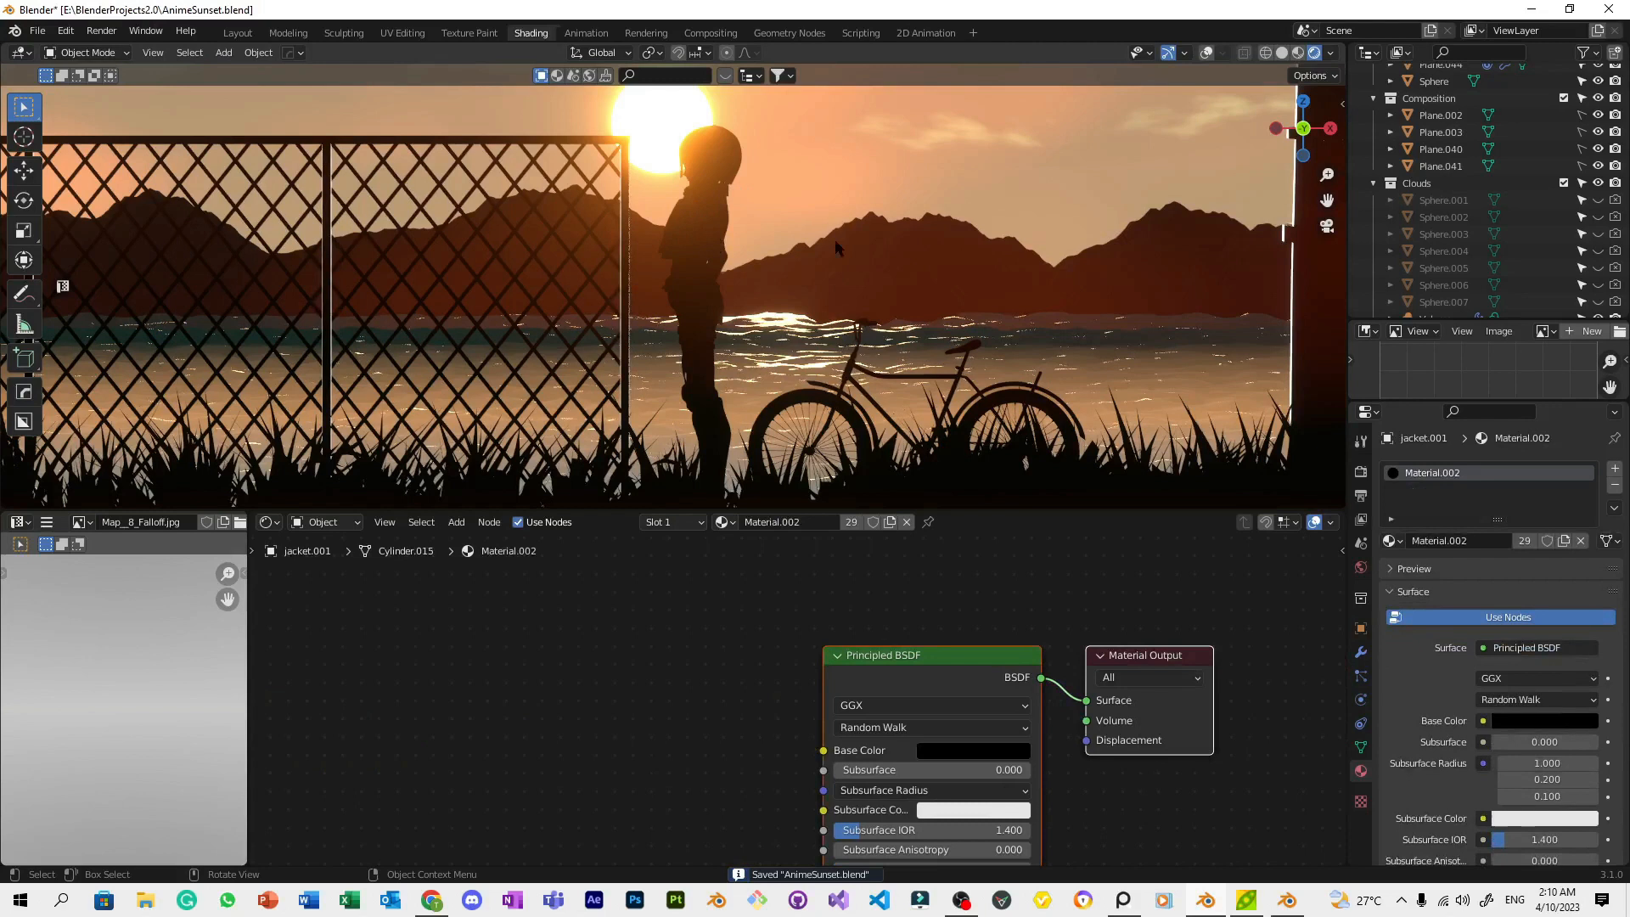
{"action": "scroll", "coordinate": [833, 239], "scroll_direction": "down", "scroll_amount": 4}
{"action": "scroll", "coordinate": [812, 287], "scroll_direction": "up", "scroll_amount": 5}
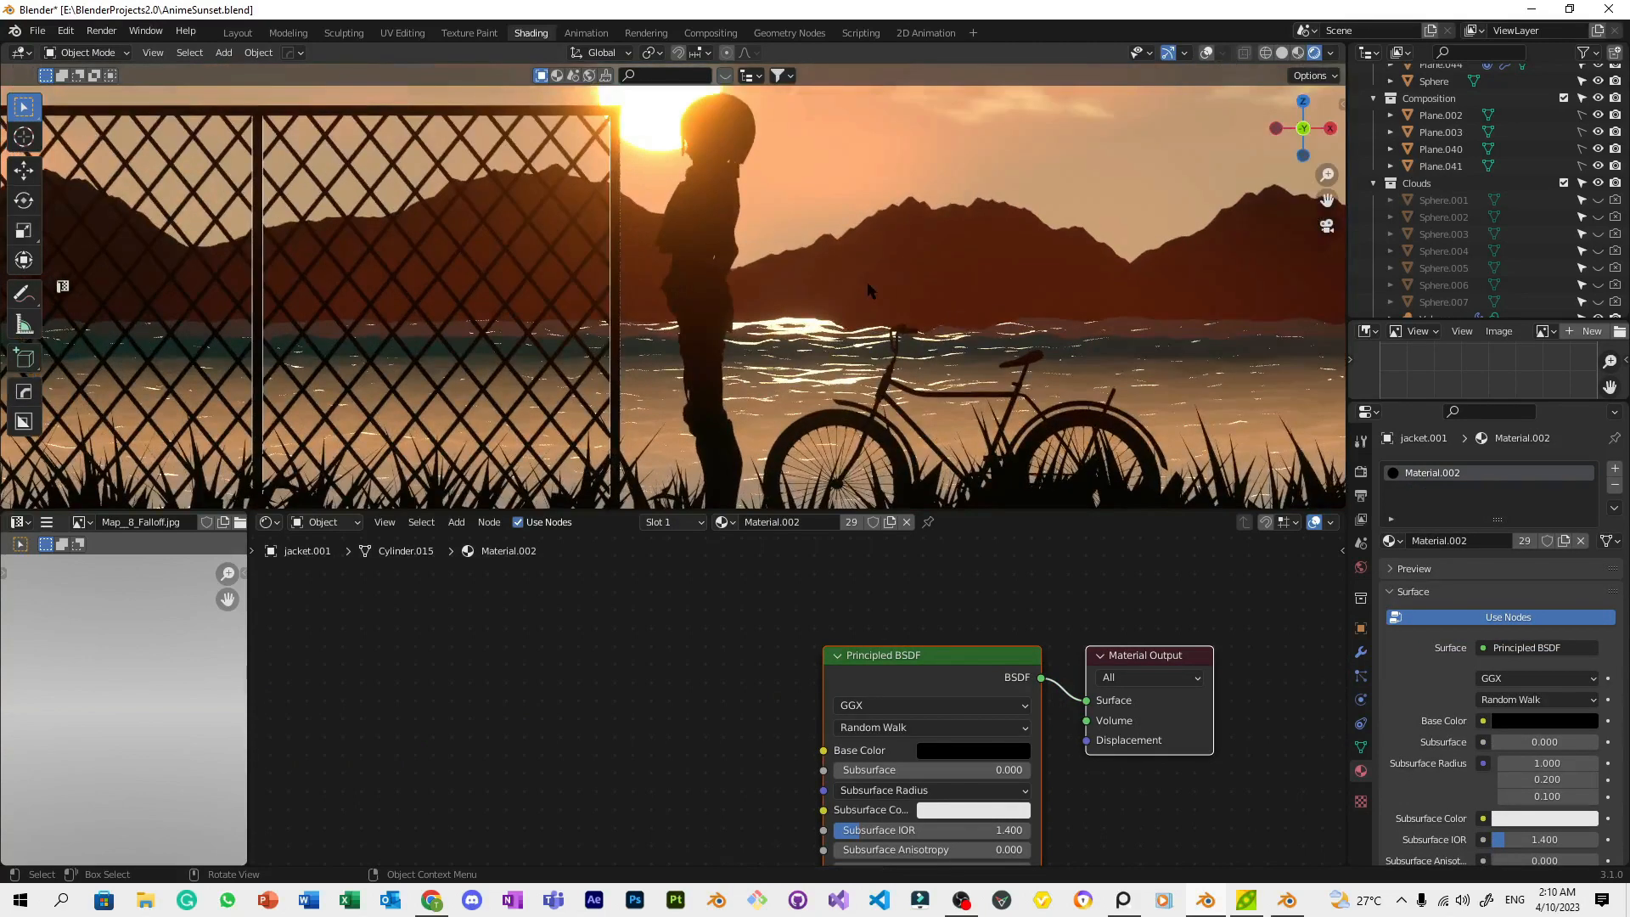
{"action": "left_click", "coordinate": [720, 194]}
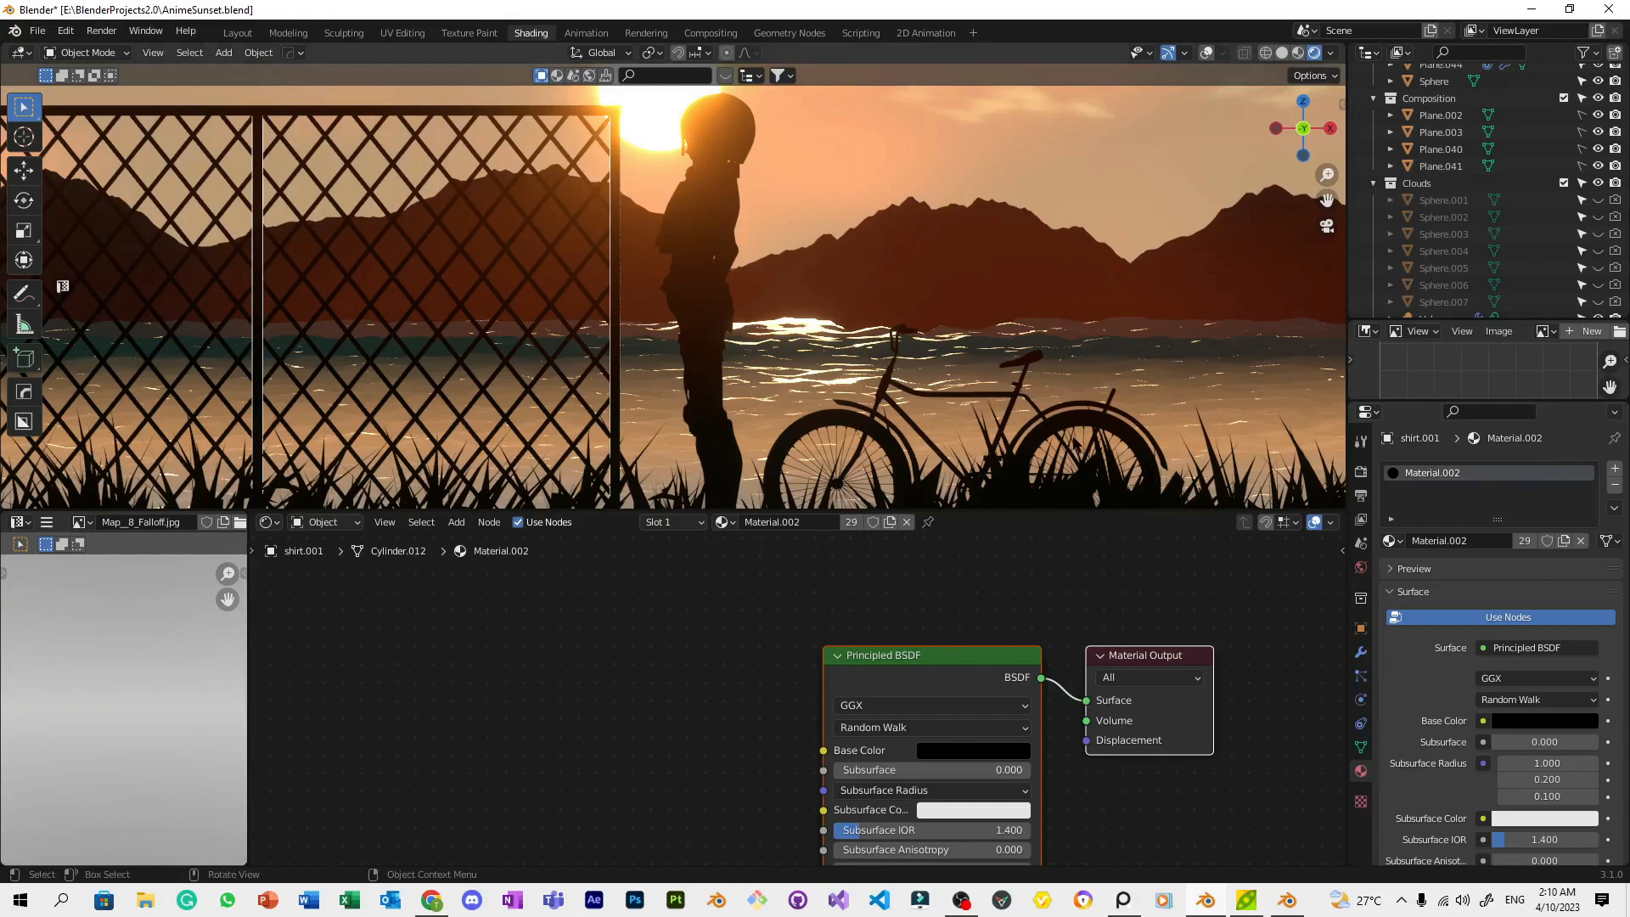
{"action": "double_click", "coordinate": [1509, 475]}
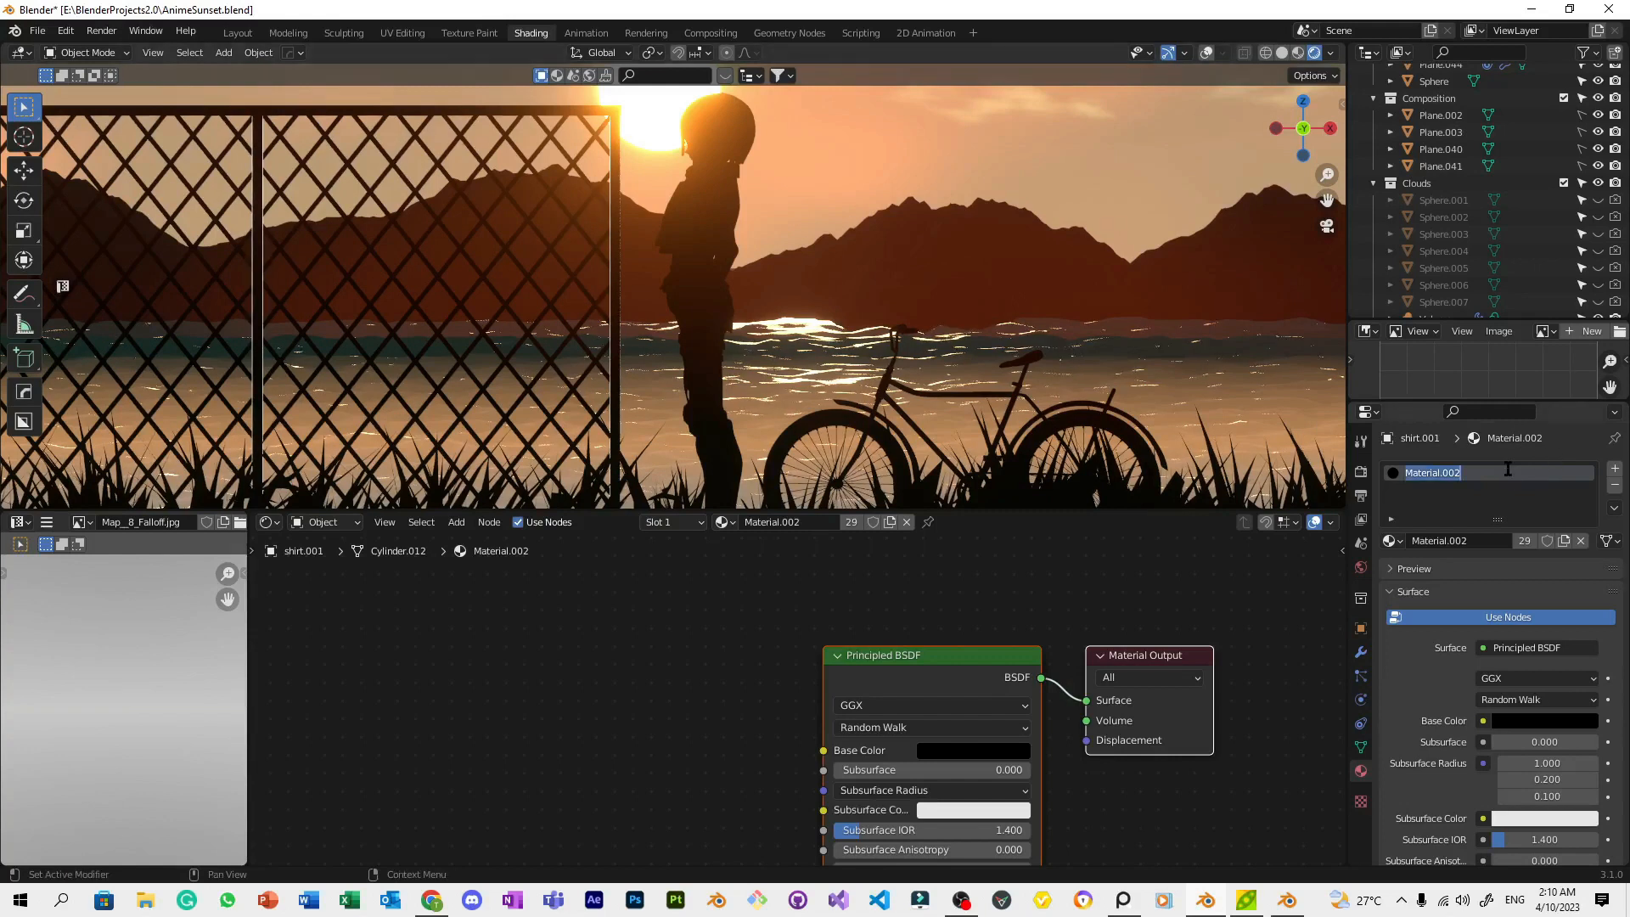
{"action": "type", "text": "Silhoutte"}
{"action": "key", "text": "Return"}
{"action": "key", "text": "ctrl+s"}
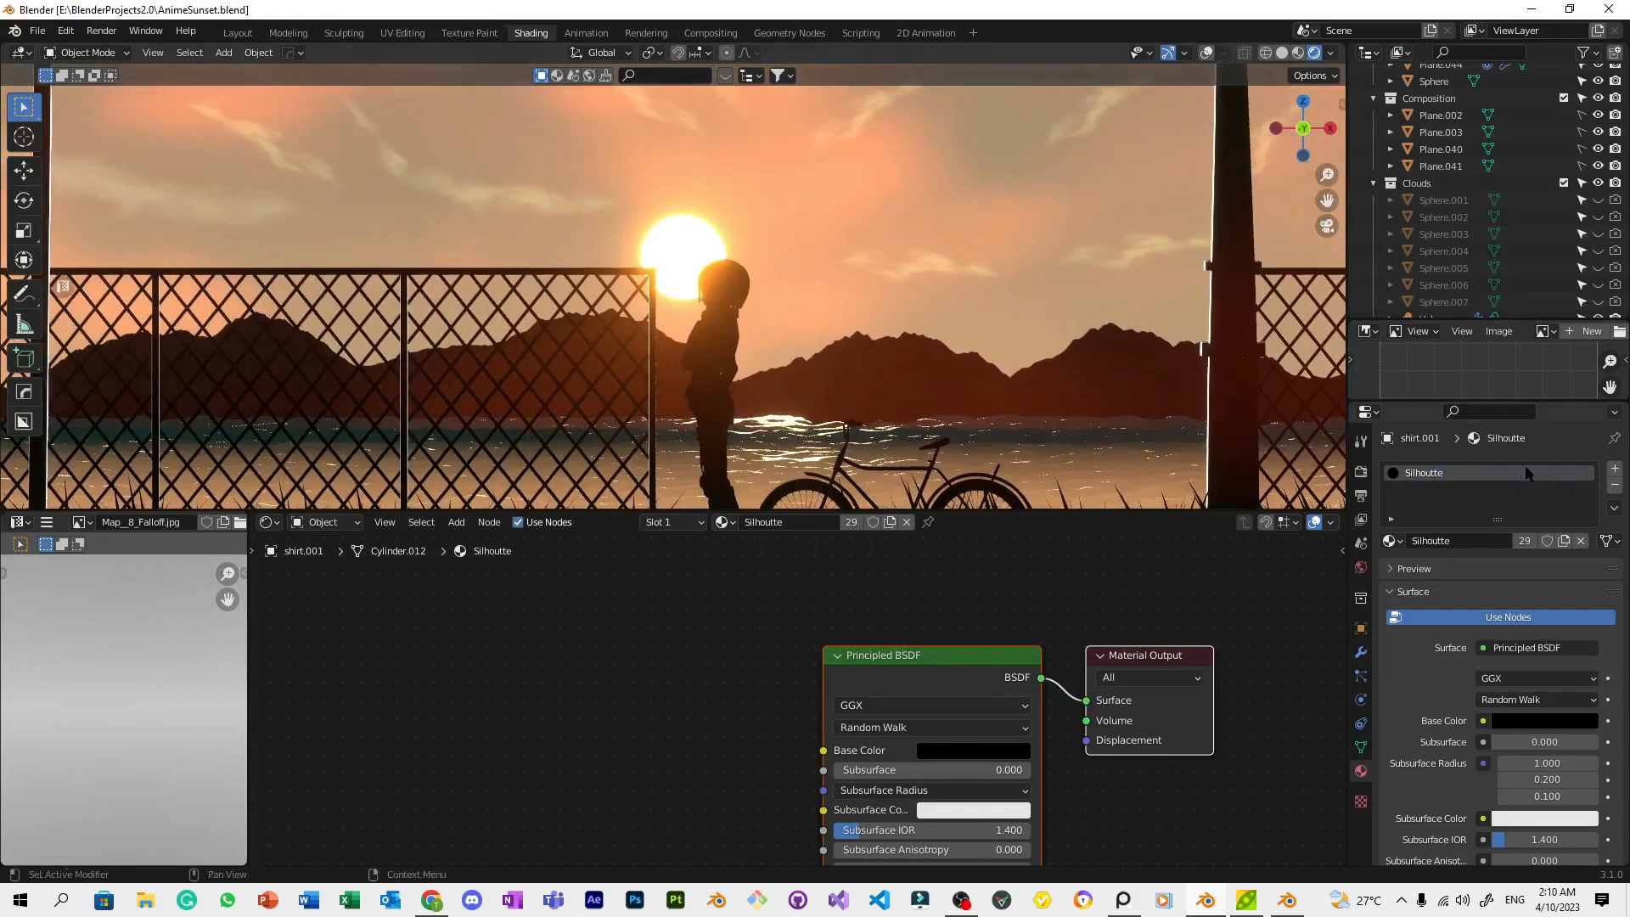
Add a second material slot to the shirt with a copy of Silhoutte named Silhoutte.Lines, and save the file
{"action": "left_click", "coordinate": [1615, 468]}
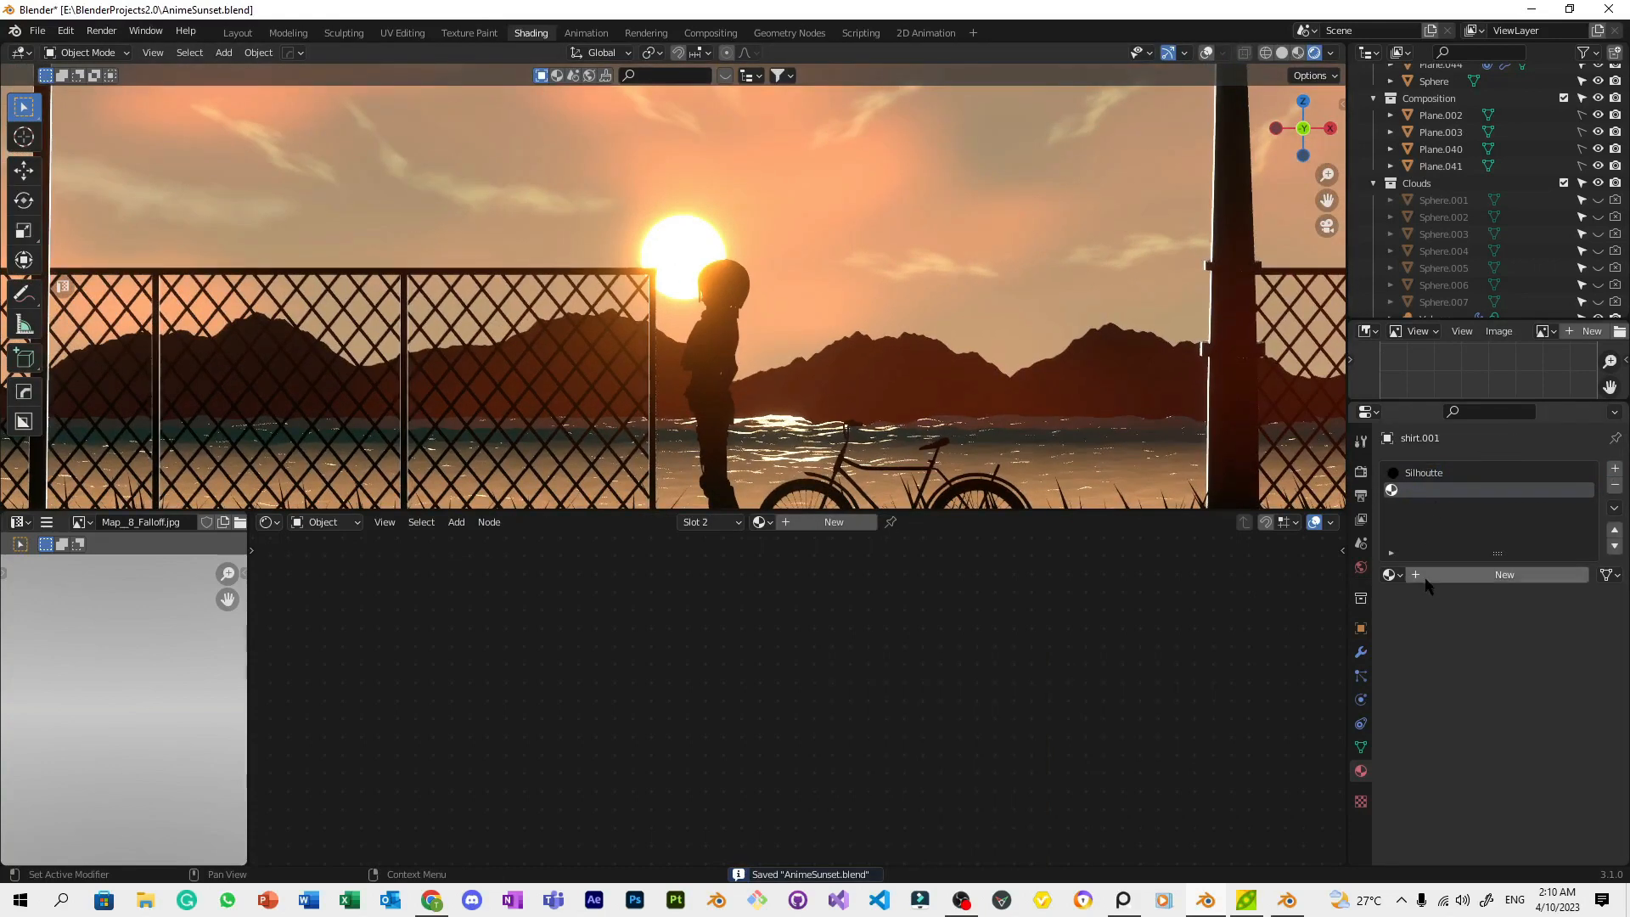
{"action": "left_click", "coordinate": [1390, 575]}
{"action": "type", "text": "s"}
{"action": "key", "text": "Return"}
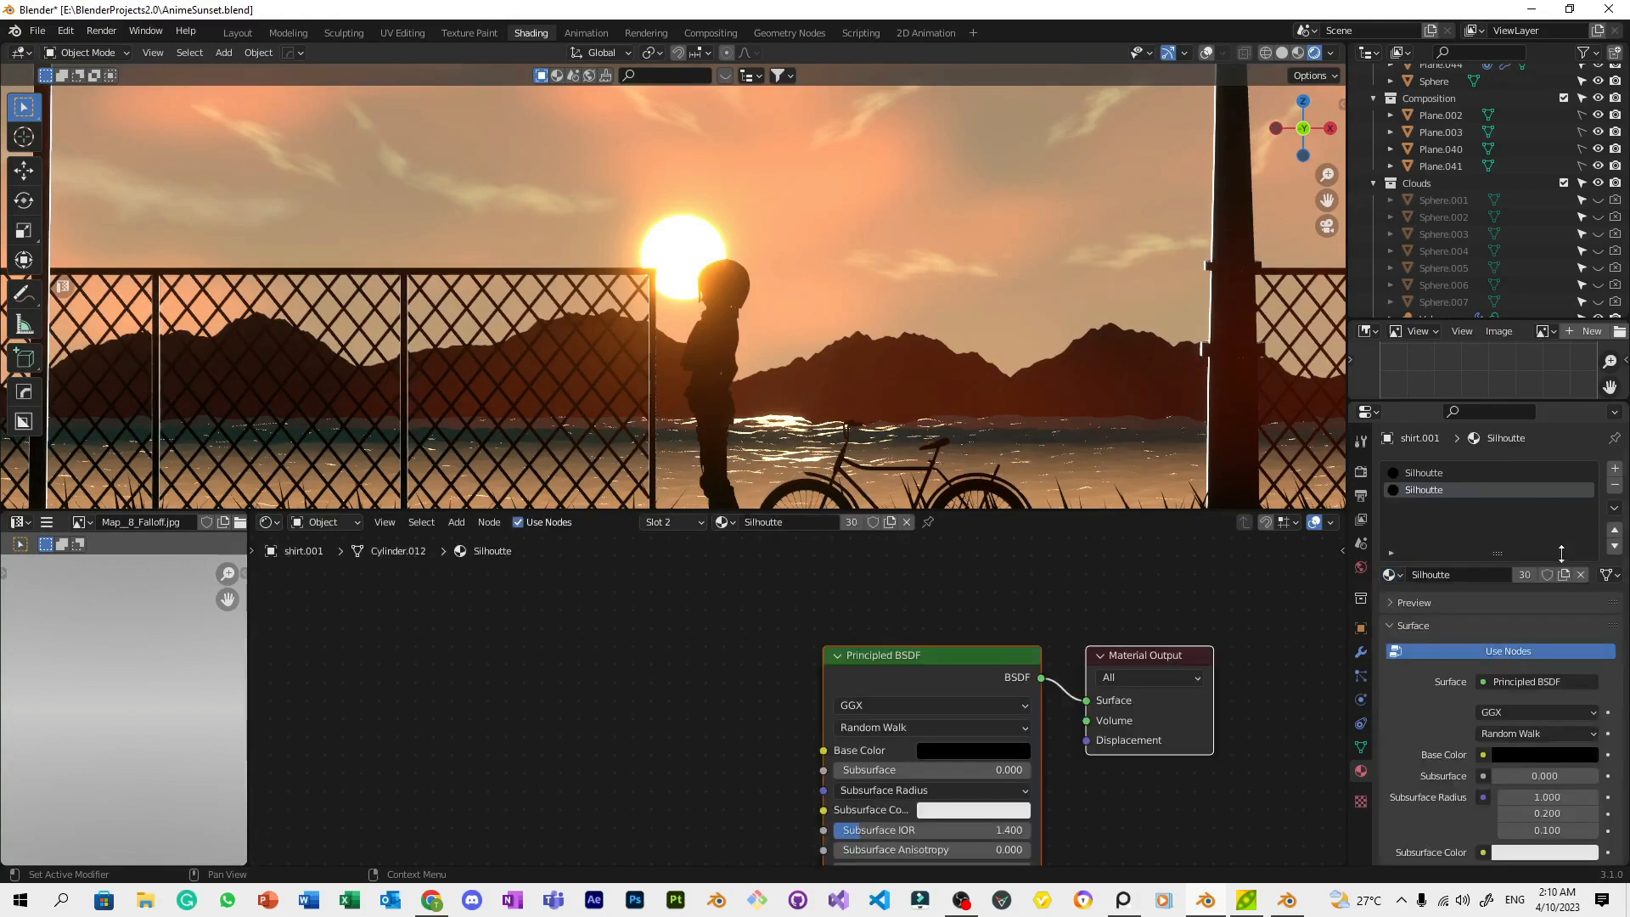
{"action": "left_click", "coordinate": [1563, 575]}
{"action": "double_click", "coordinate": [1460, 490]}
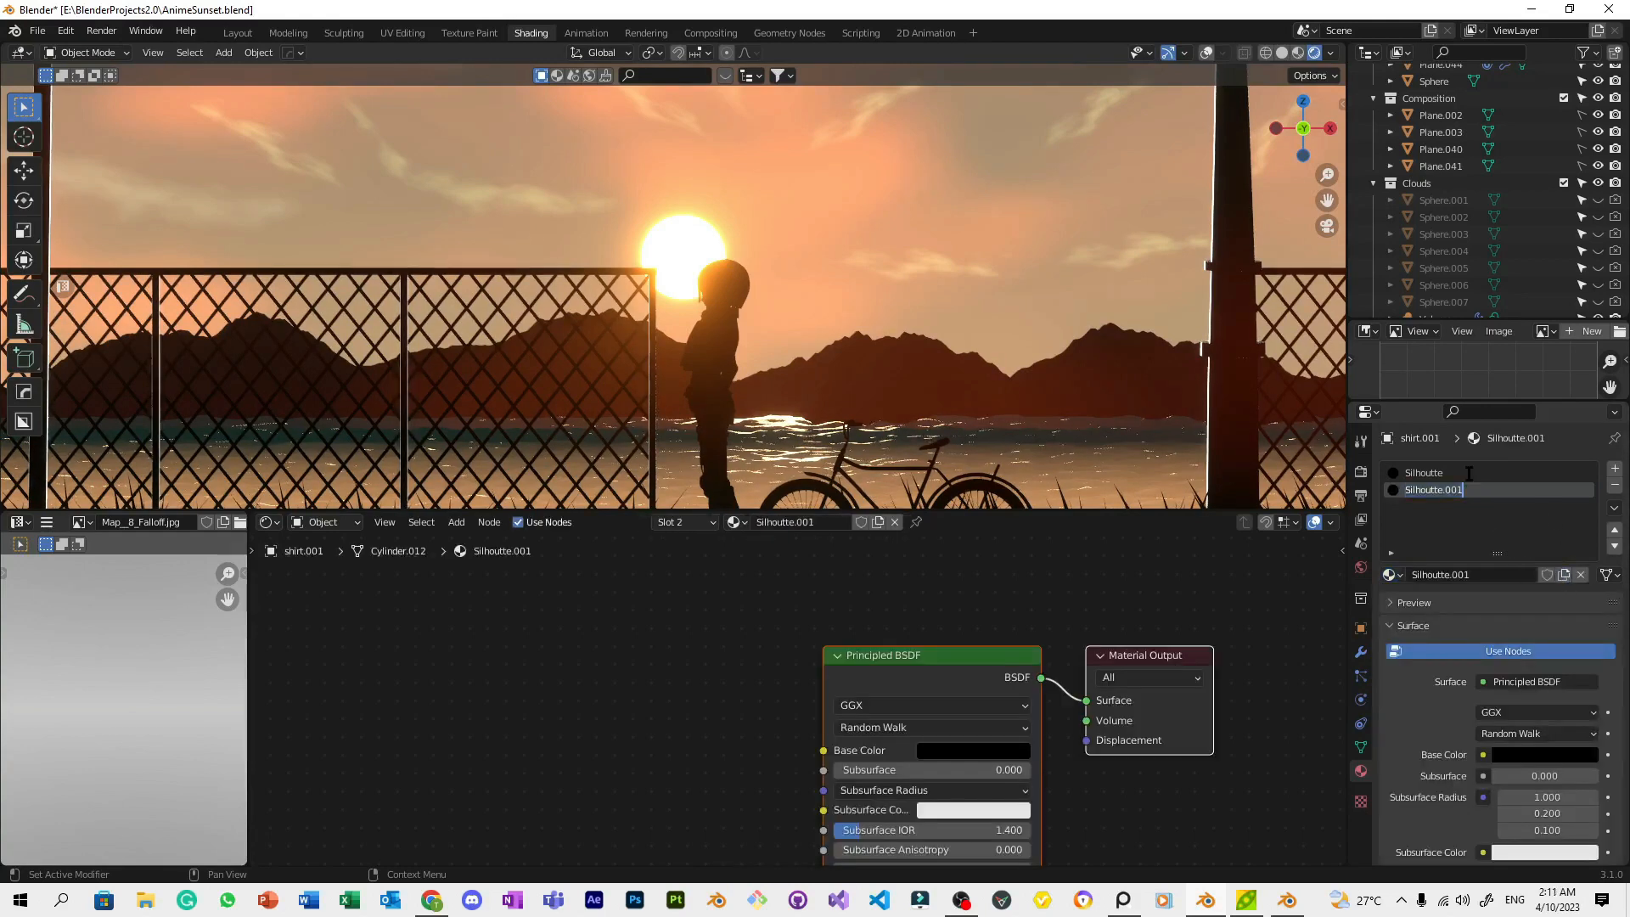
{"action": "type", "text": "Lines"}
{"action": "key", "text": "Return"}
{"action": "key", "text": "ctrl+s"}
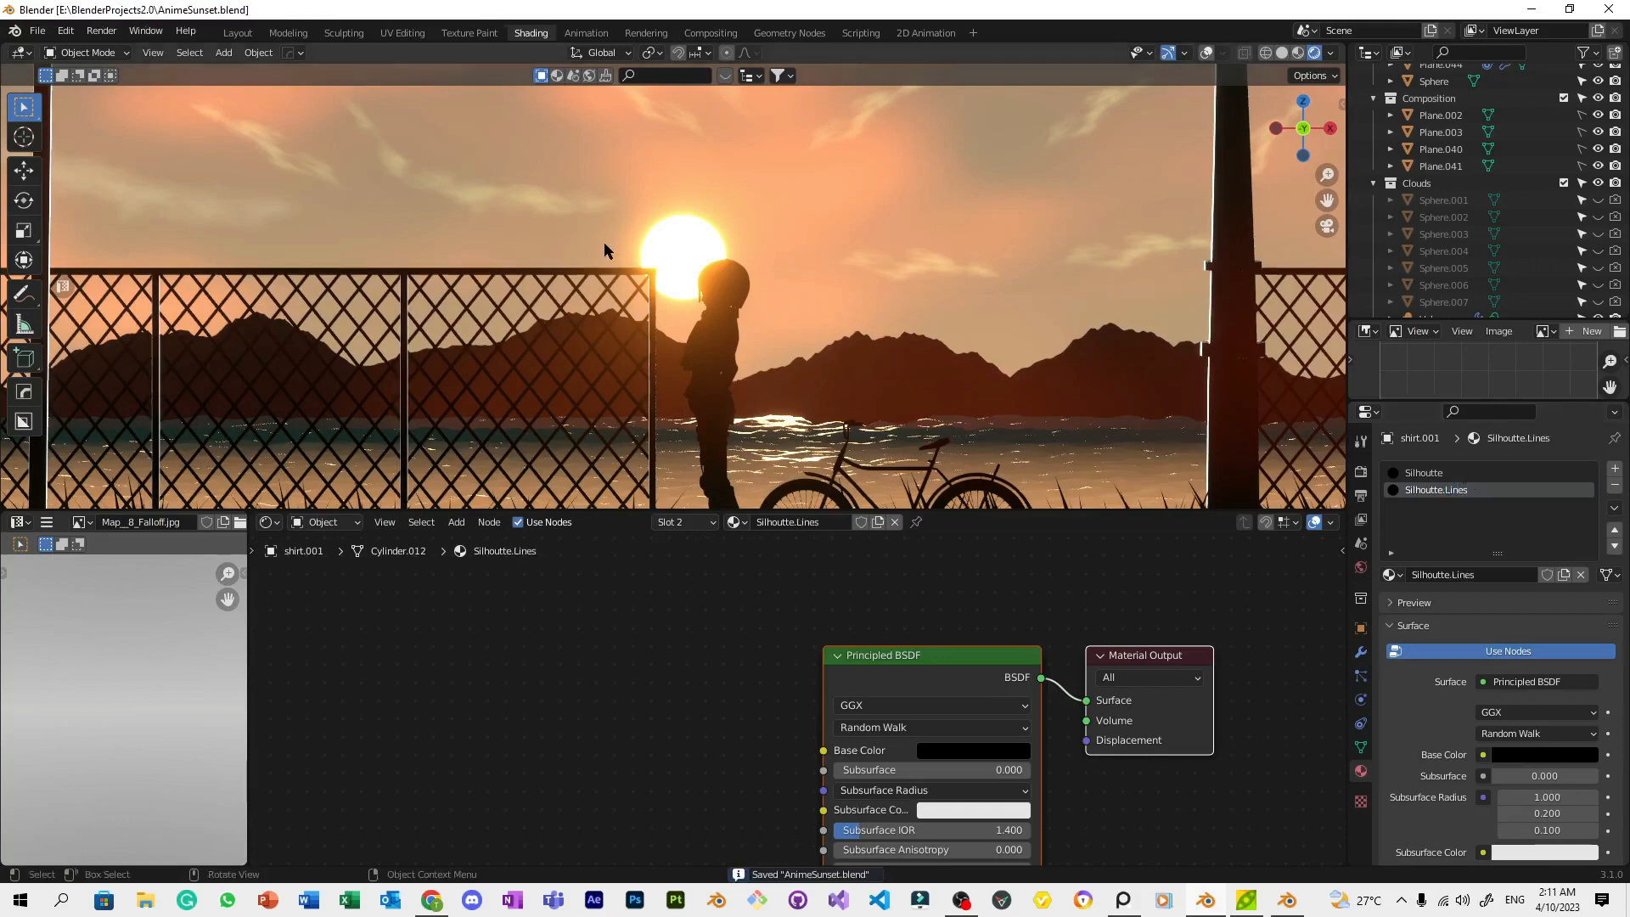
Turn on the viewport overlays and examine the node setups of the chain-link fence's Metal and Metal.001 materials
{"action": "left_click", "coordinate": [457, 320]}
{"action": "scroll", "coordinate": [456, 321], "scroll_direction": "down", "scroll_amount": 4}
{"action": "middle_click_drag", "start_coordinate": [458, 321], "coordinate": [1031, 261], "text": "shift"}
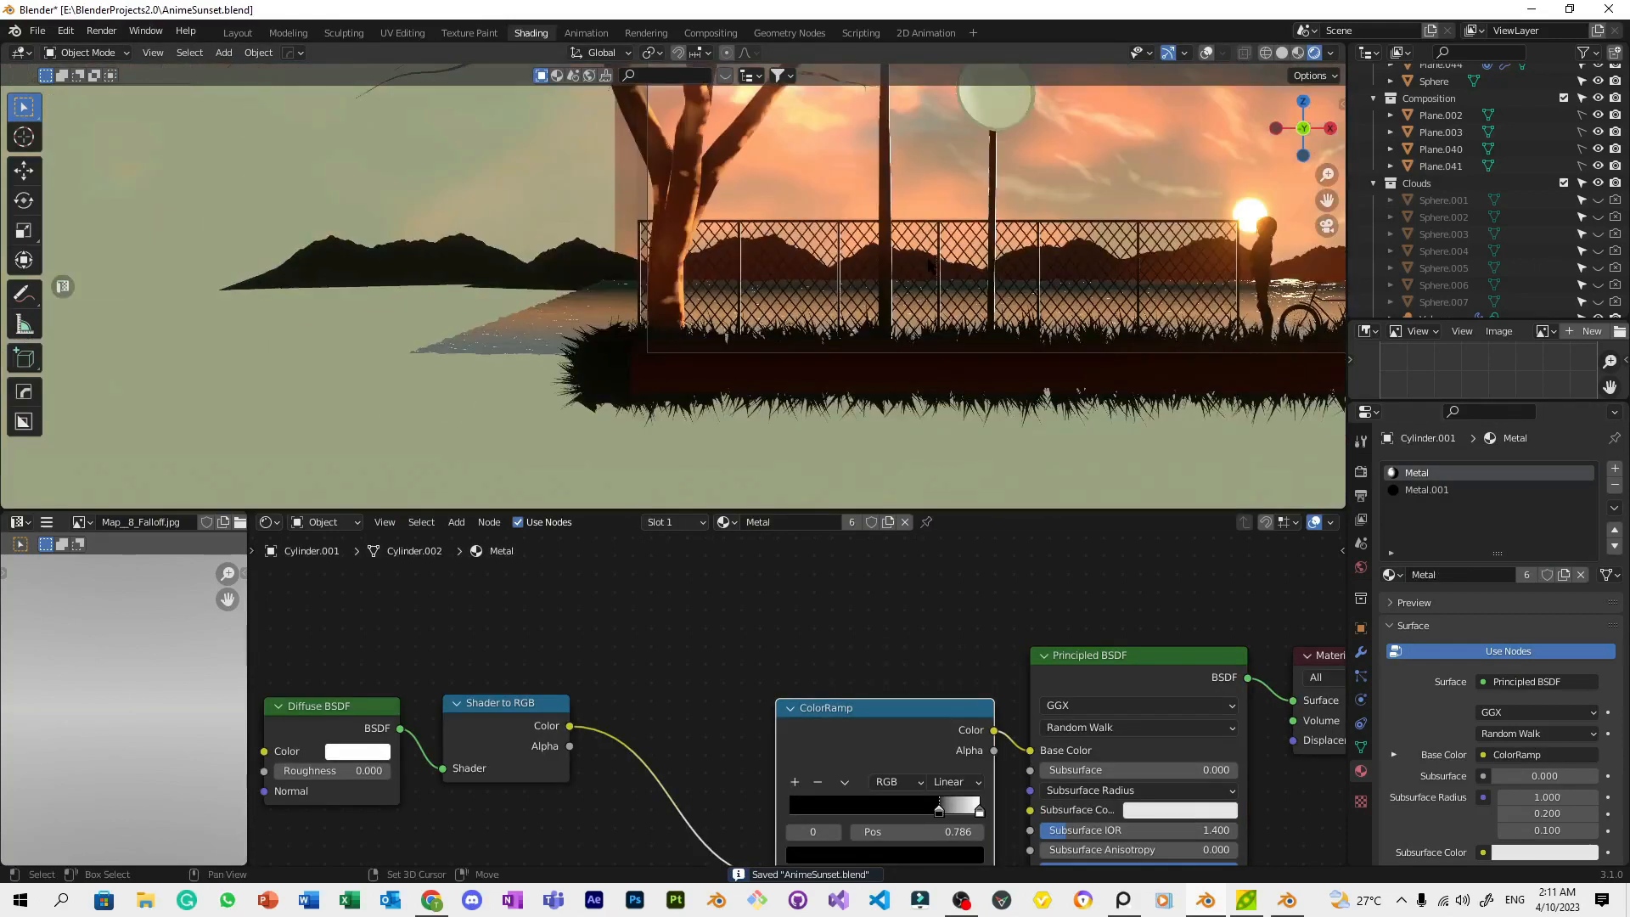
{"action": "left_click", "coordinate": [1207, 53]}
{"action": "scroll", "coordinate": [1107, 131], "scroll_direction": "up", "scroll_amount": 5}
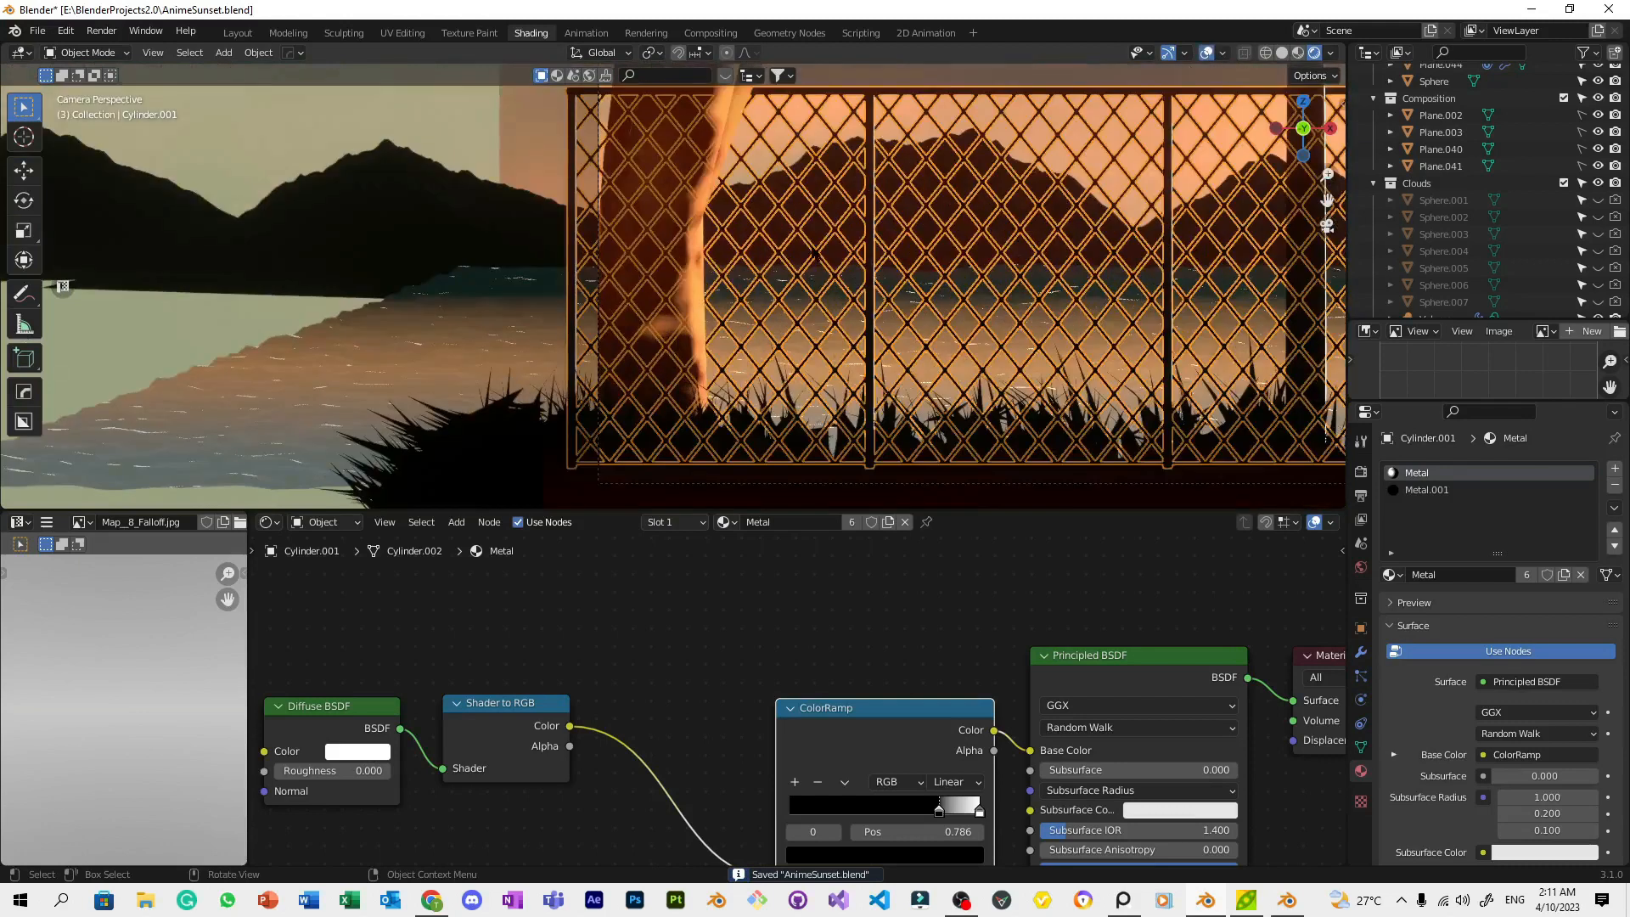
{"action": "left_click", "coordinate": [813, 250]}
{"action": "left_click", "coordinate": [824, 246]}
{"action": "scroll", "coordinate": [1153, 593], "scroll_direction": "down", "scroll_amount": 3}
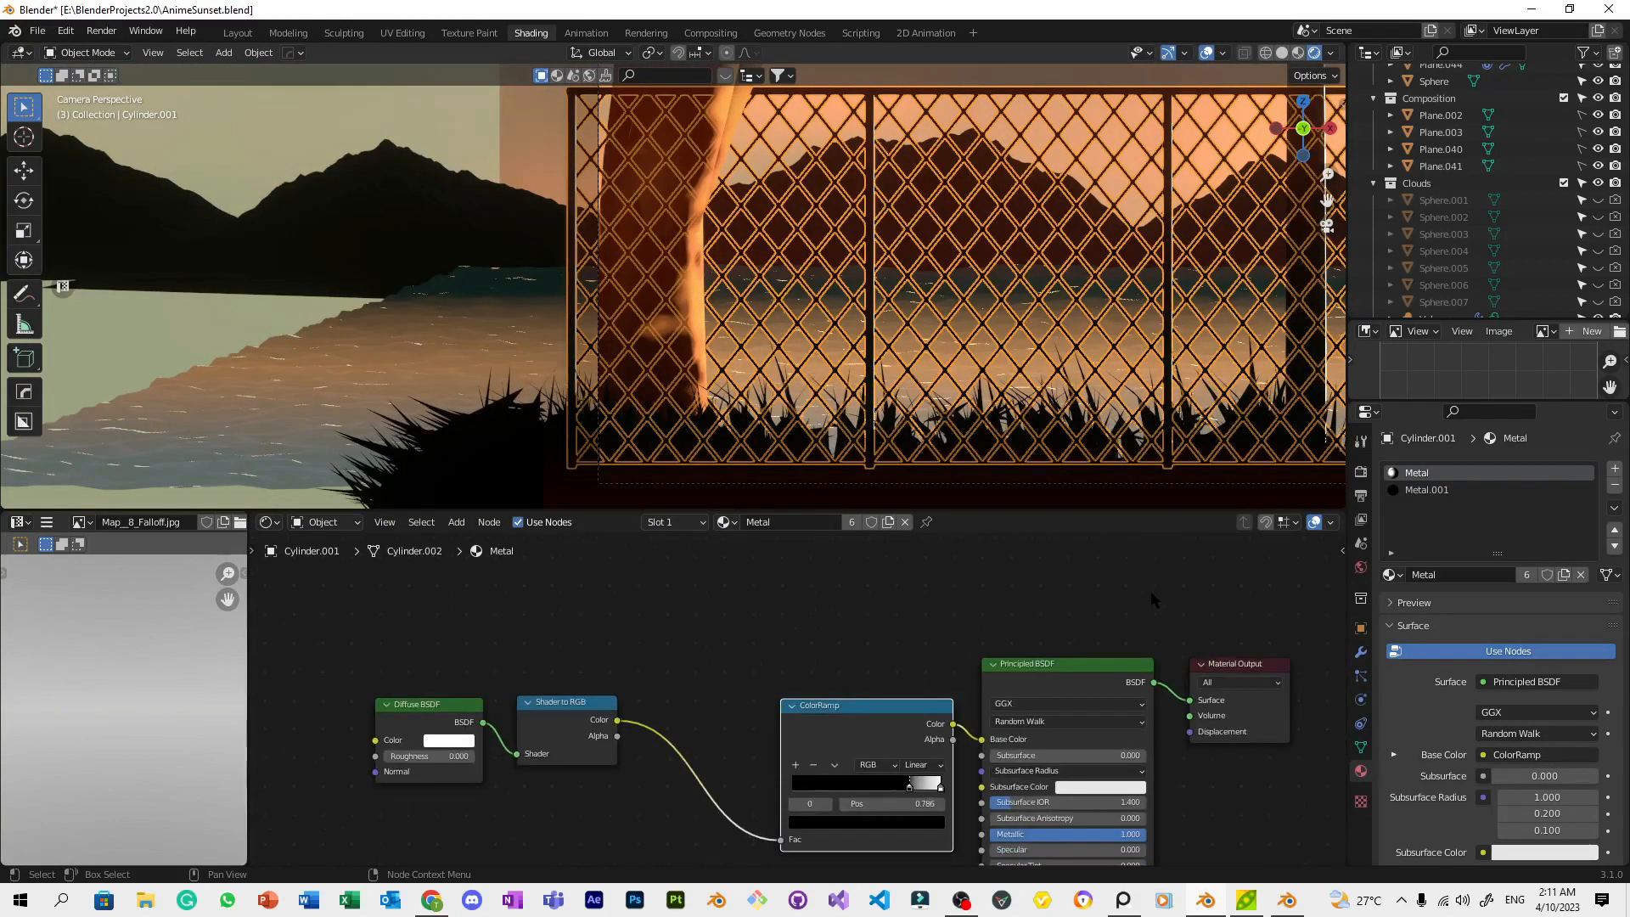
{"action": "left_click", "coordinate": [1464, 492]}
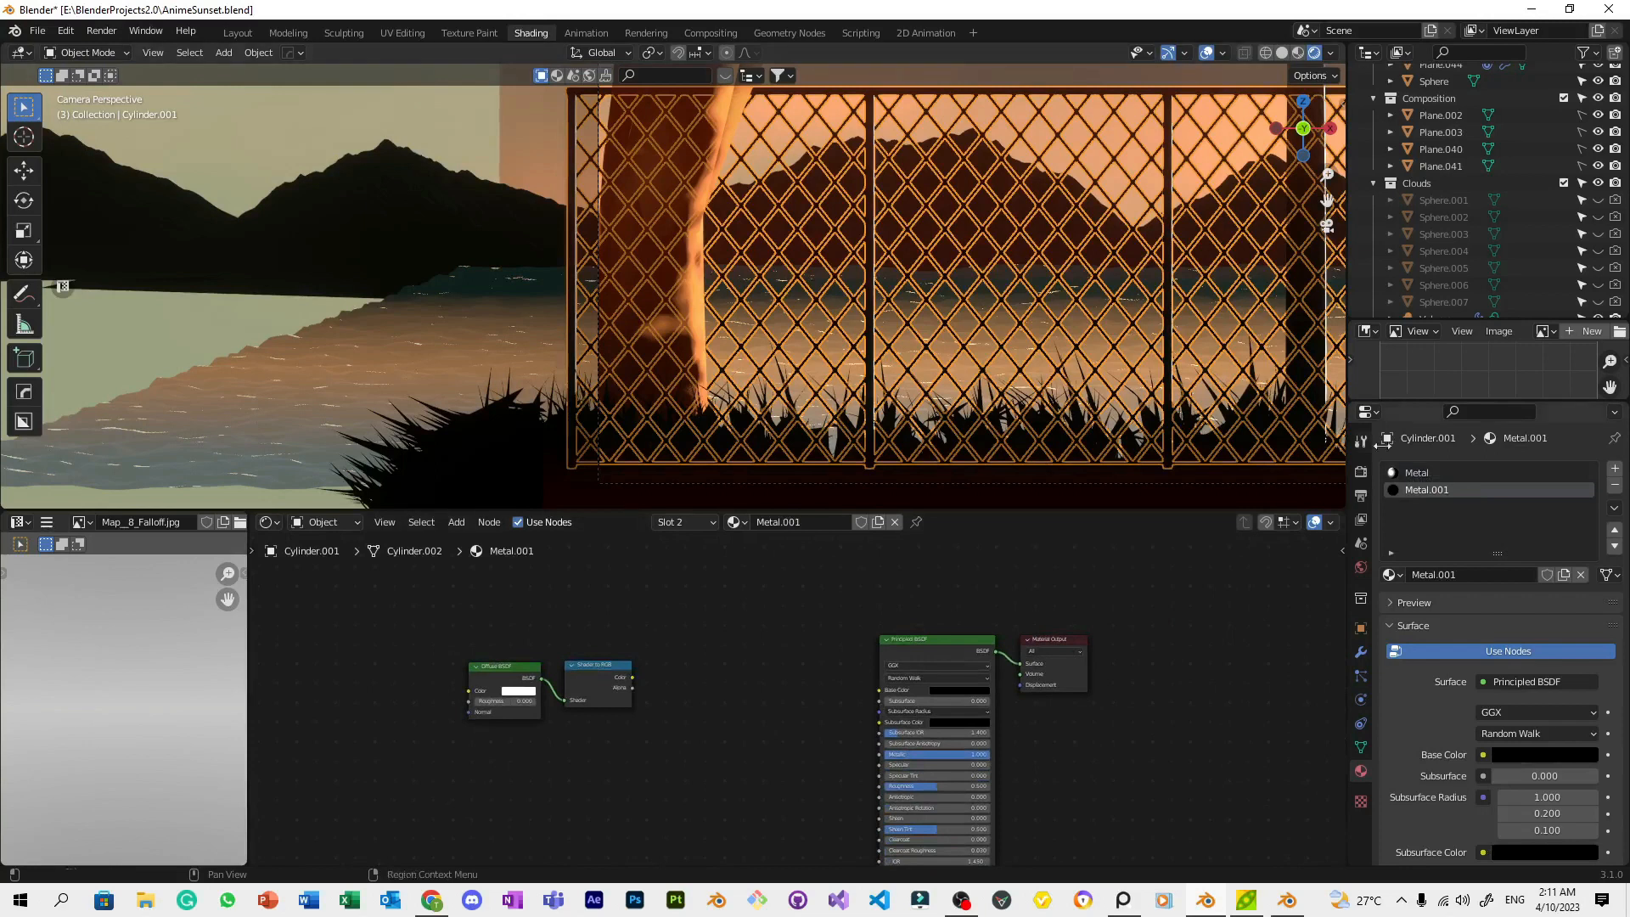
{"action": "left_click", "coordinate": [1420, 474]}
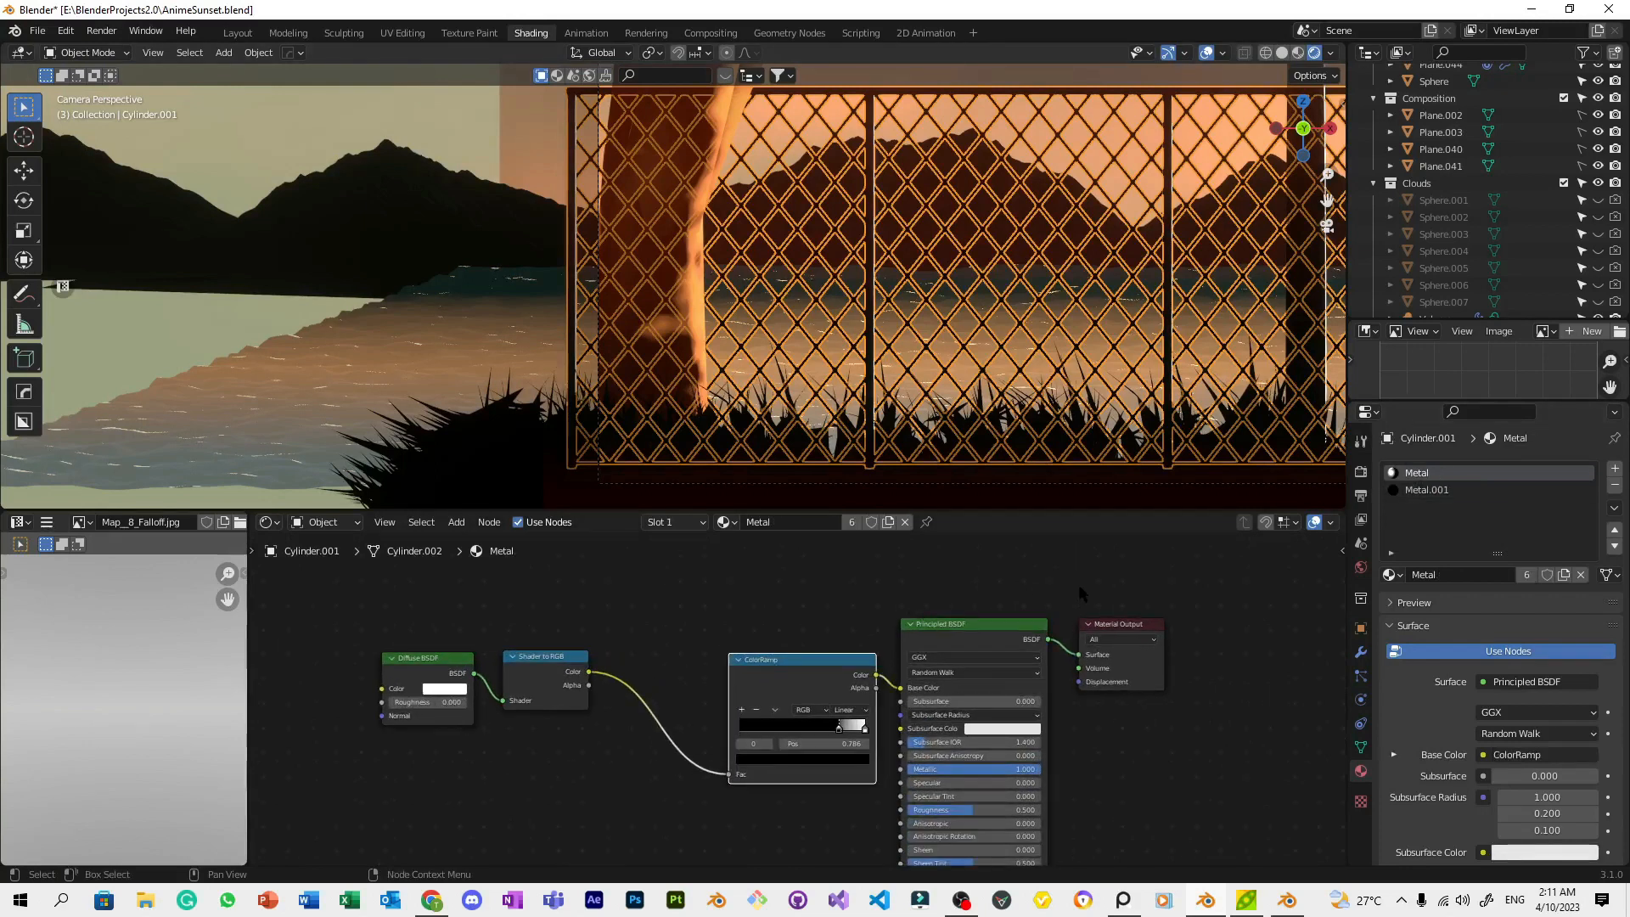
{"action": "middle_click_drag", "start_coordinate": [978, 617], "coordinate": [749, 636]}
Add a second material slot with Silhoutte.Lines to the girl's leg mesh and save the file
{"action": "scroll", "coordinate": [1062, 408], "scroll_direction": "down", "scroll_amount": 5}
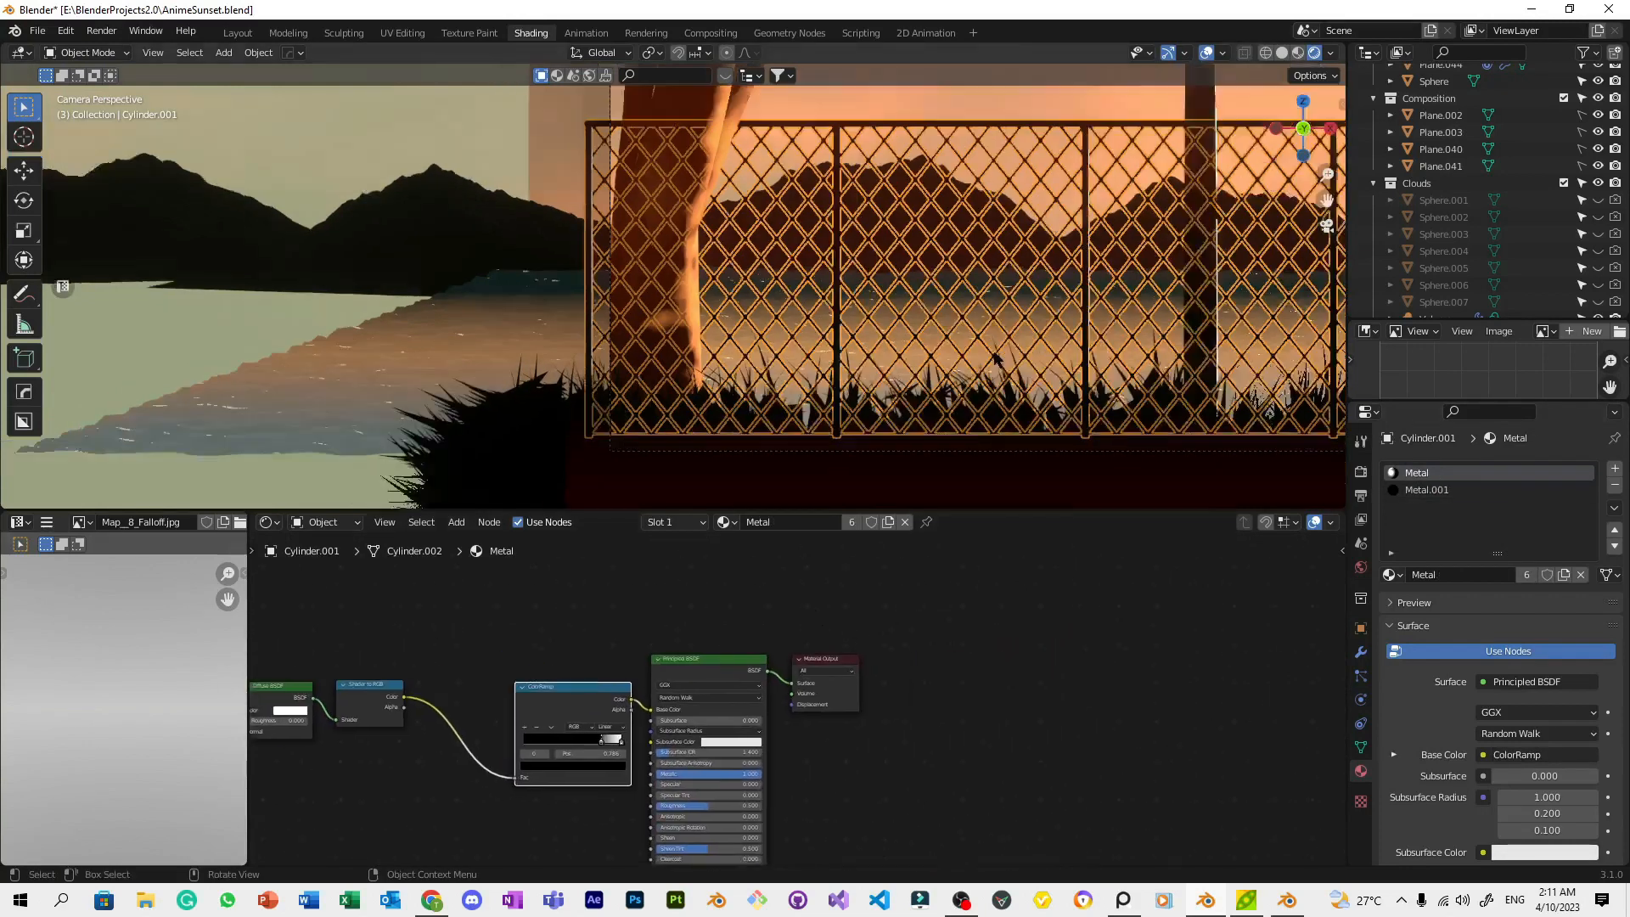
{"action": "middle_click_drag", "start_coordinate": [1126, 417], "coordinate": [655, 411], "text": "shift"}
{"action": "scroll", "coordinate": [1100, 310], "scroll_direction": "up", "scroll_amount": 4}
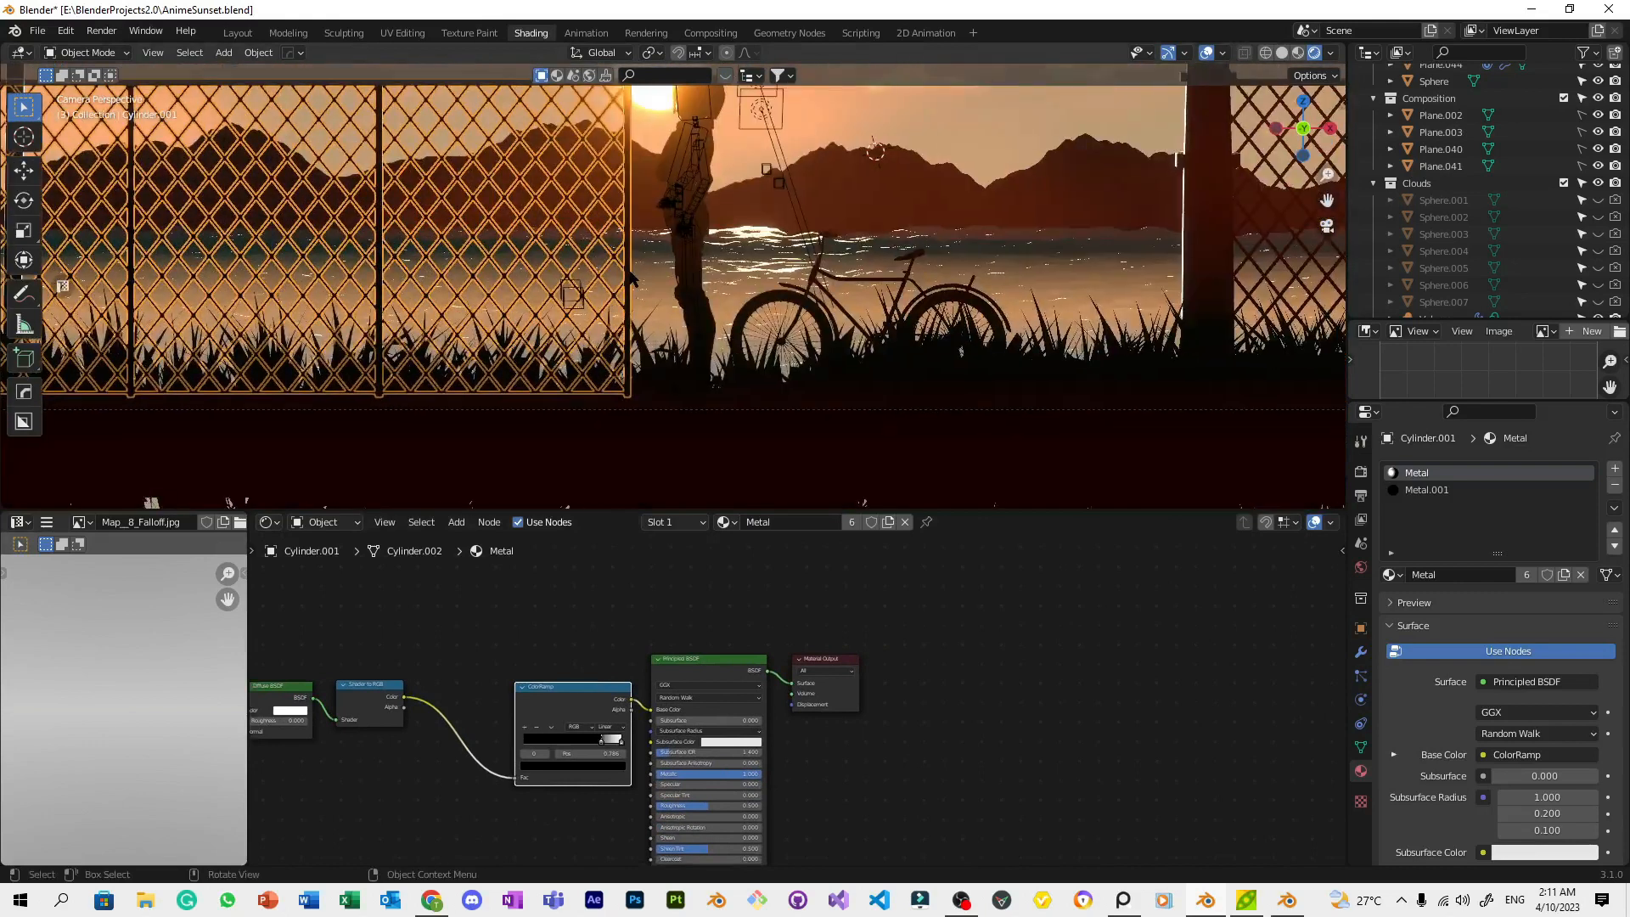
{"action": "scroll", "coordinate": [630, 276], "scroll_direction": "up", "scroll_amount": 1}
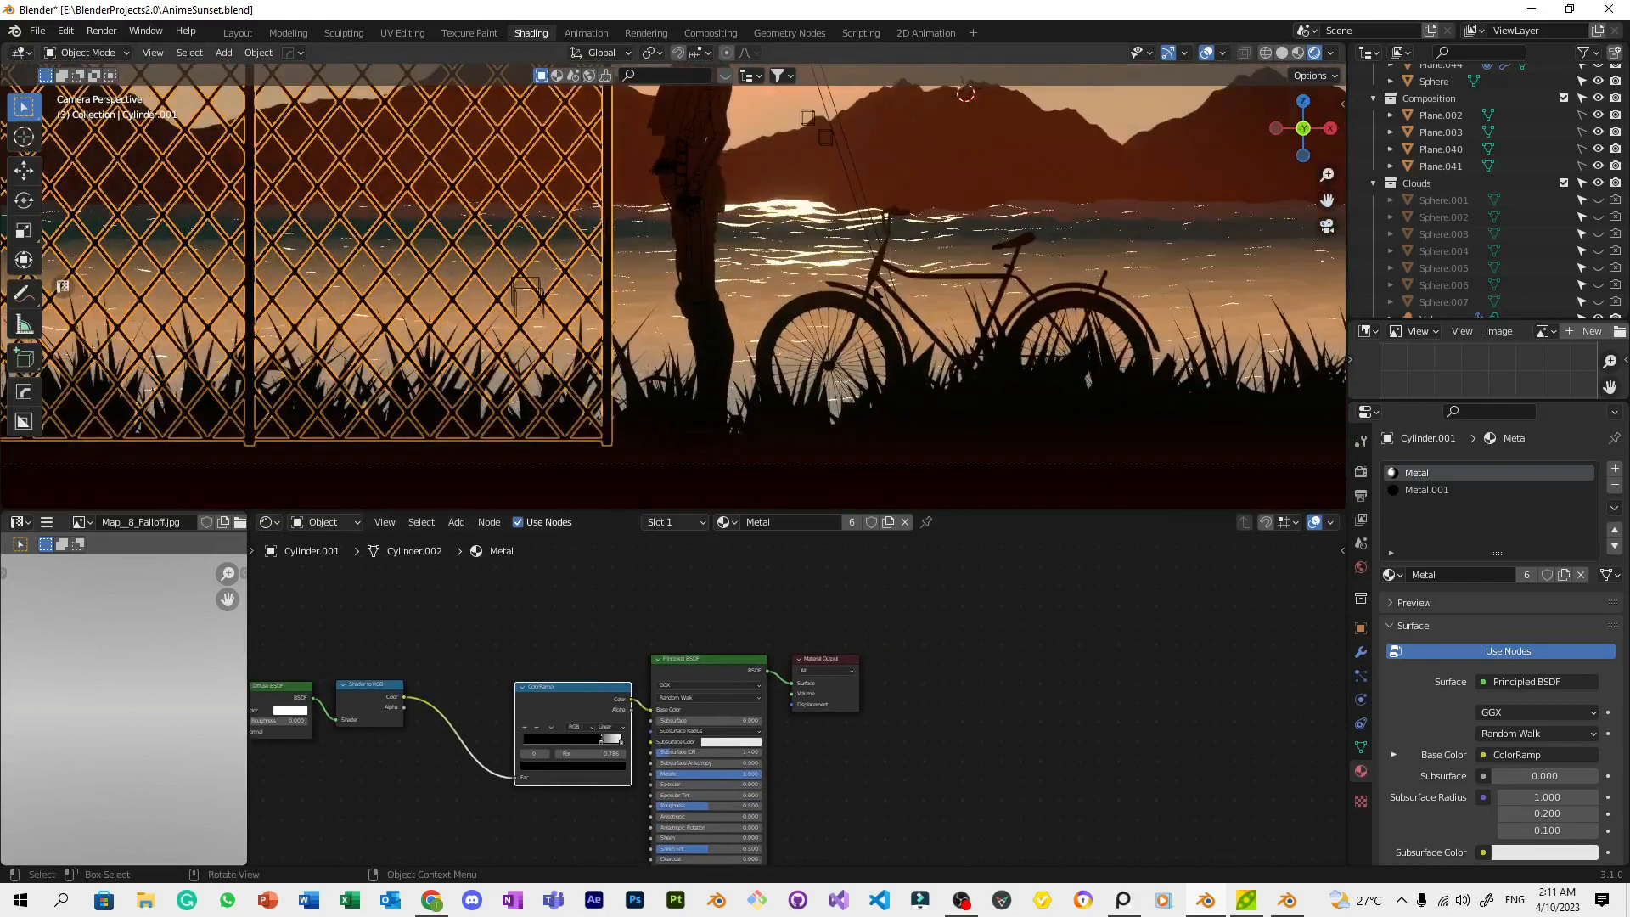
{"action": "left_click", "coordinate": [719, 274]}
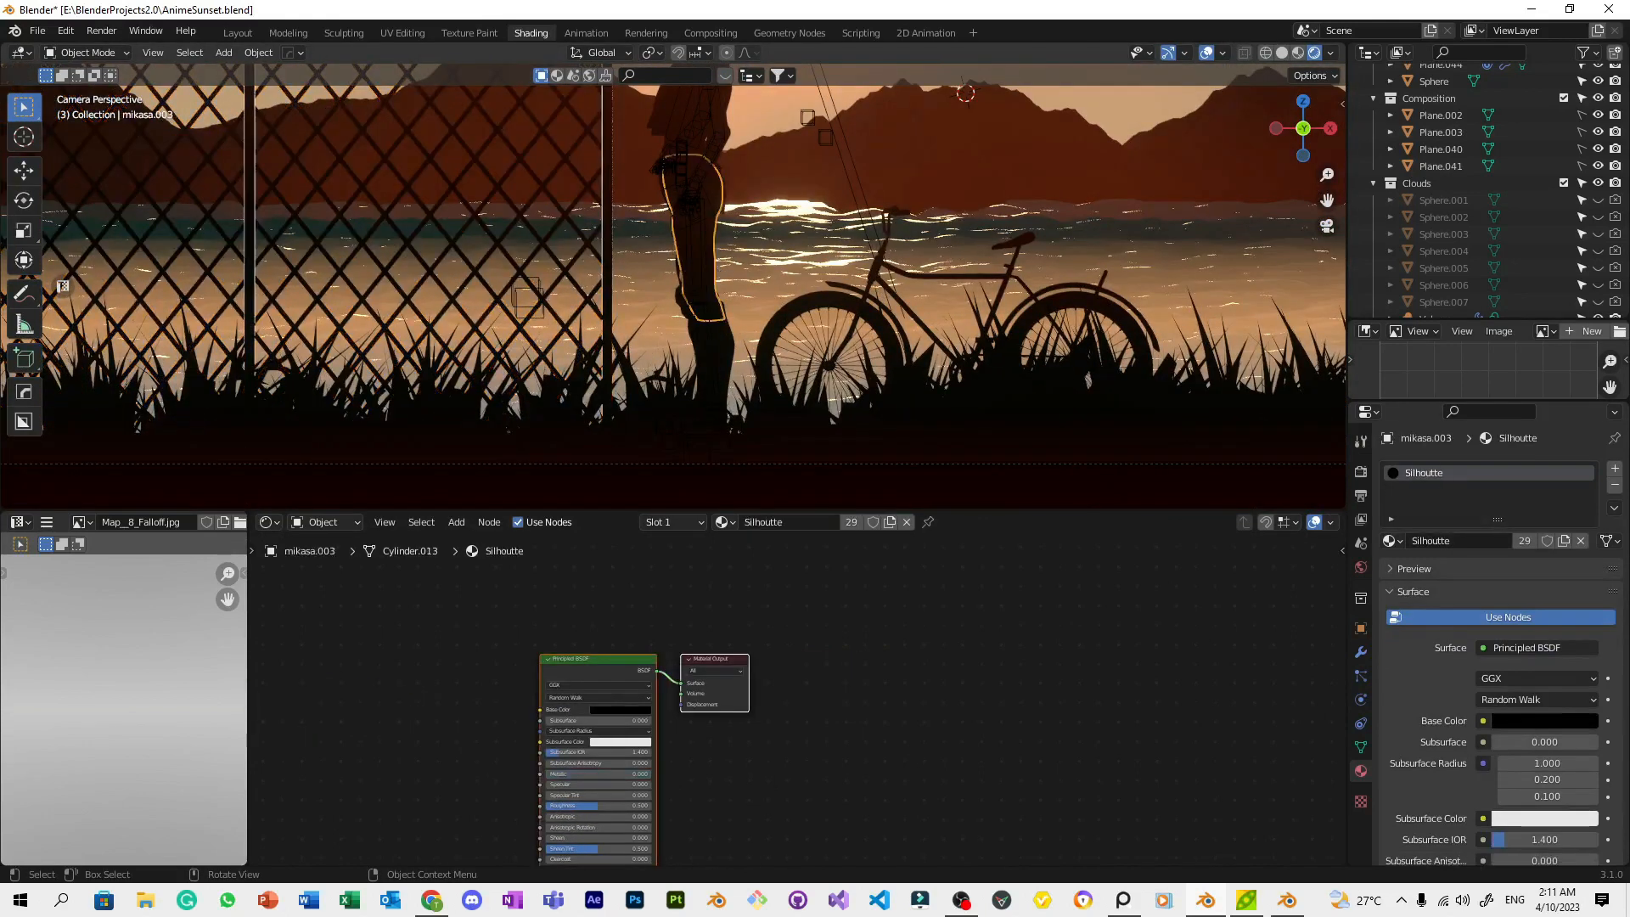
{"action": "left_click", "coordinate": [1615, 469]}
{"action": "left_click", "coordinate": [1390, 575]}
{"action": "type", "text": "s"}
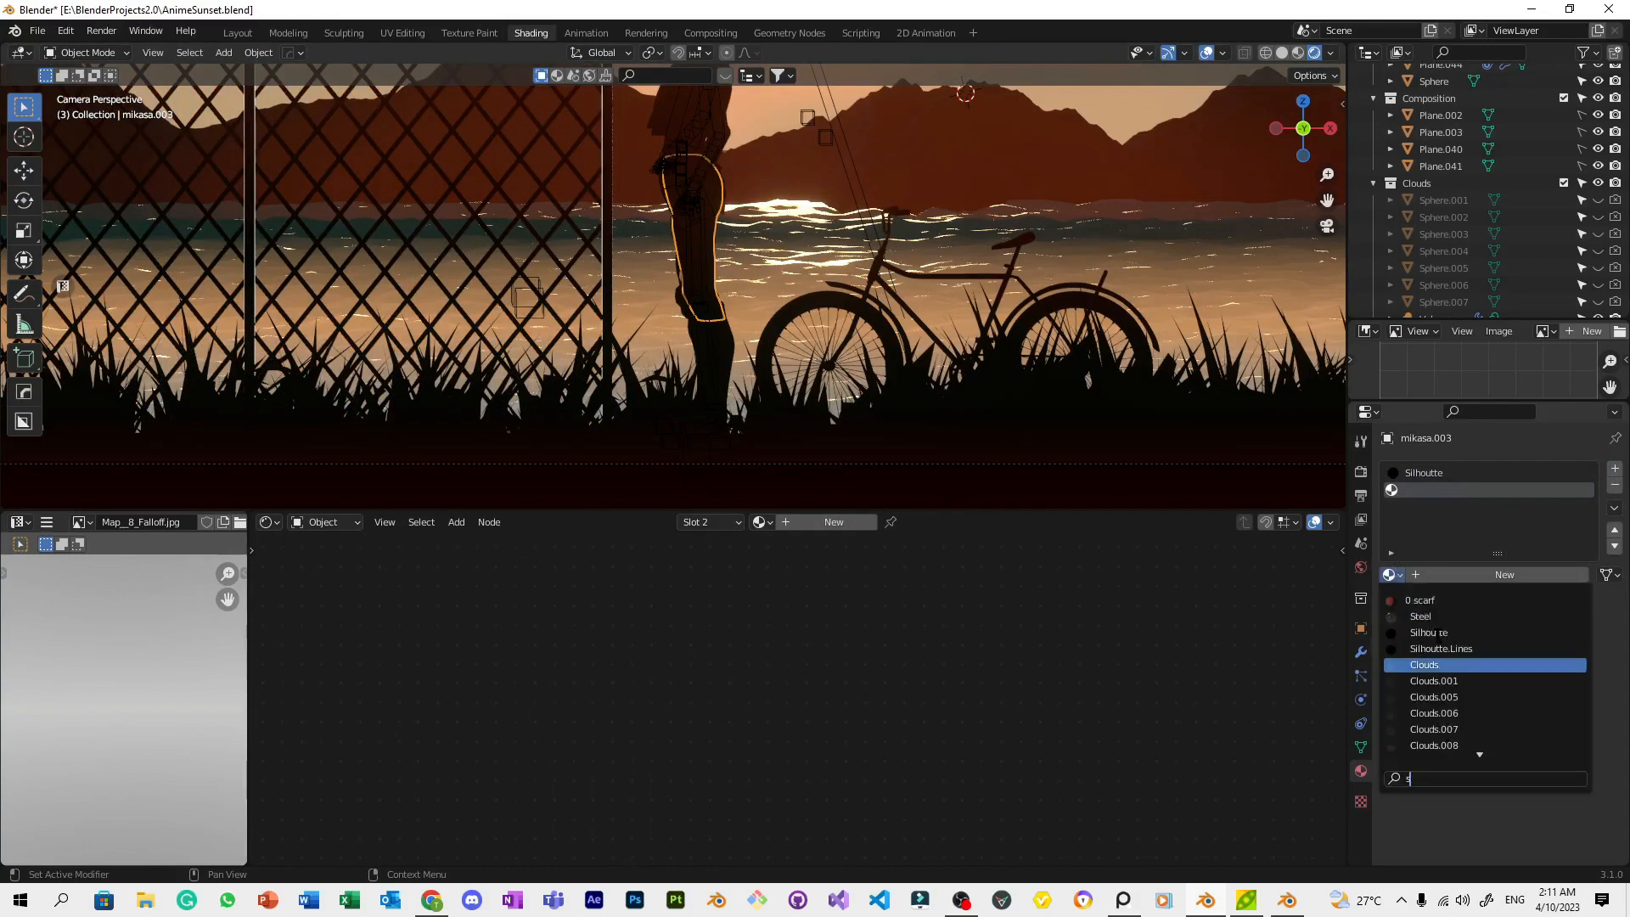
{"action": "left_click", "coordinate": [1459, 648]}
{"action": "key", "text": "ctrl+s"}
Add a Shader to RGB node before the Principled BSDF in the Silhoutte.Lines material
{"action": "scroll", "coordinate": [875, 680], "scroll_direction": "down", "scroll_amount": 2}
{"action": "middle_click_drag", "start_coordinate": [843, 669], "coordinate": [1100, 608]}
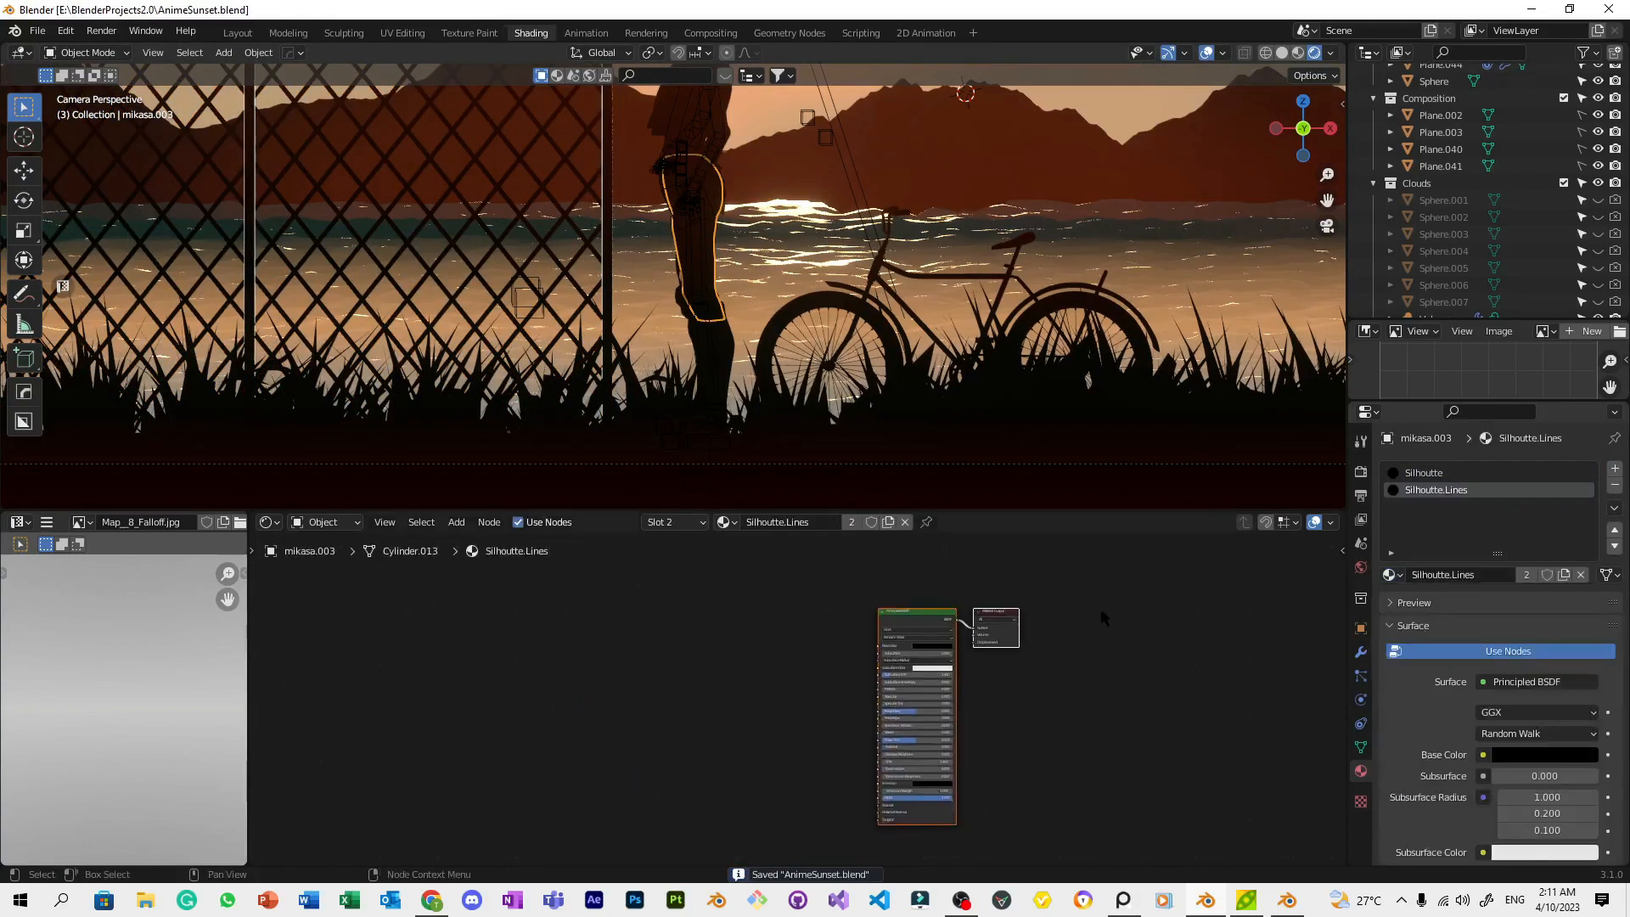
{"action": "scroll", "coordinate": [1095, 607], "scroll_direction": "up", "scroll_amount": 1}
{"action": "left_click", "coordinate": [776, 610]}
{"action": "key", "text": "shift+a"}
{"action": "left_click", "coordinate": [775, 612]}
{"action": "type", "text": "sh"}
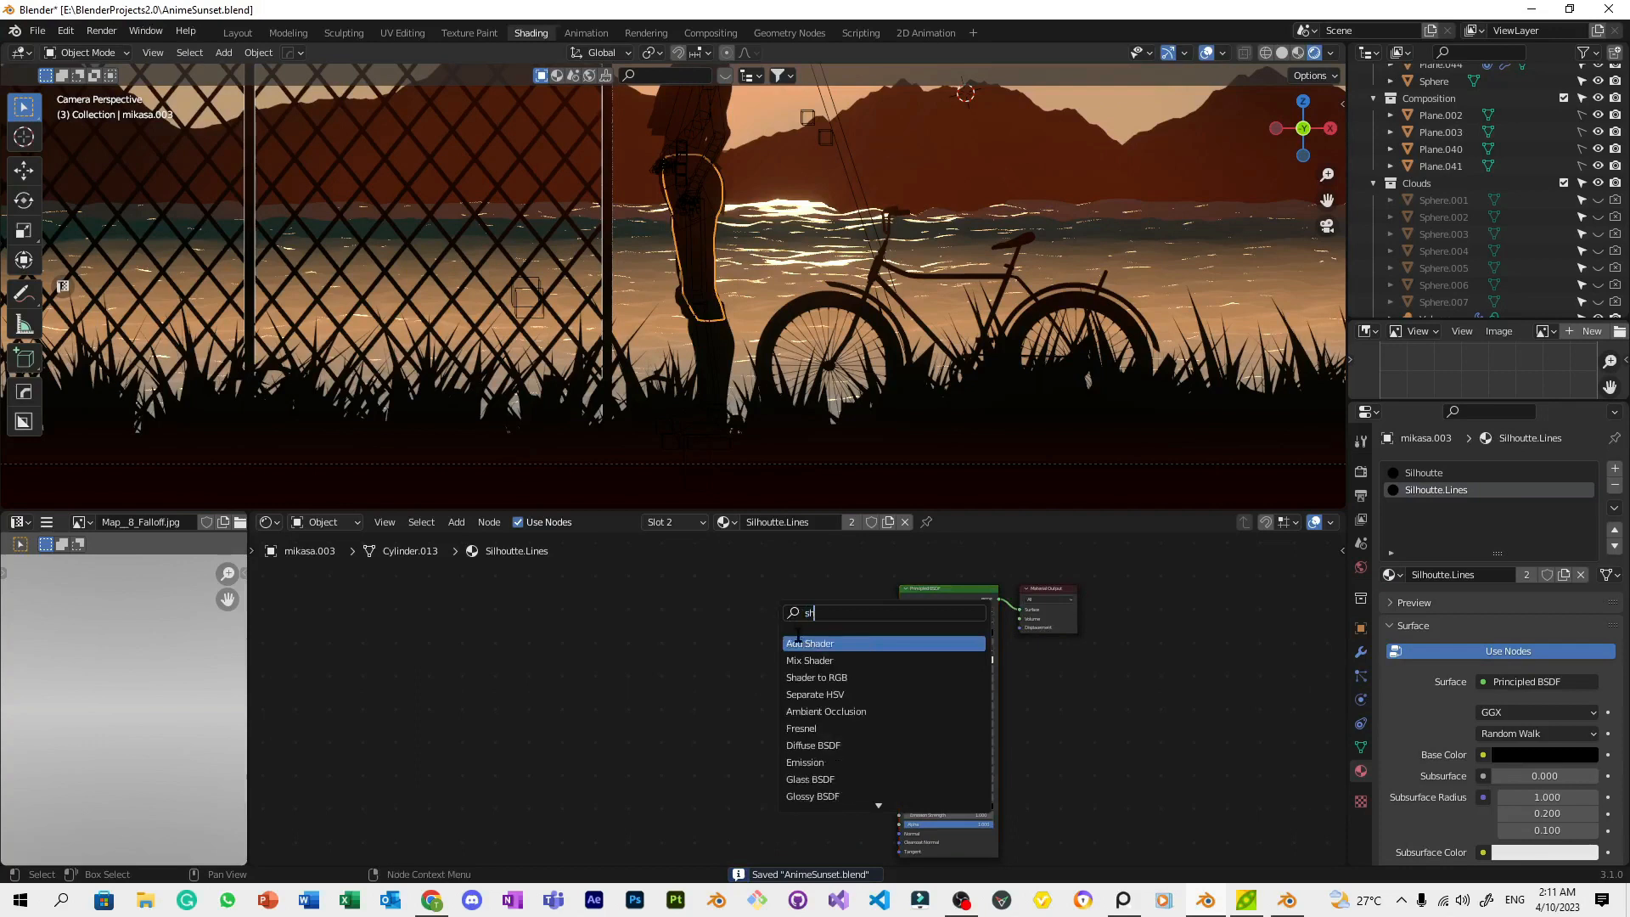
{"action": "left_click", "coordinate": [798, 677]}
{"action": "left_click", "coordinate": [611, 633]}
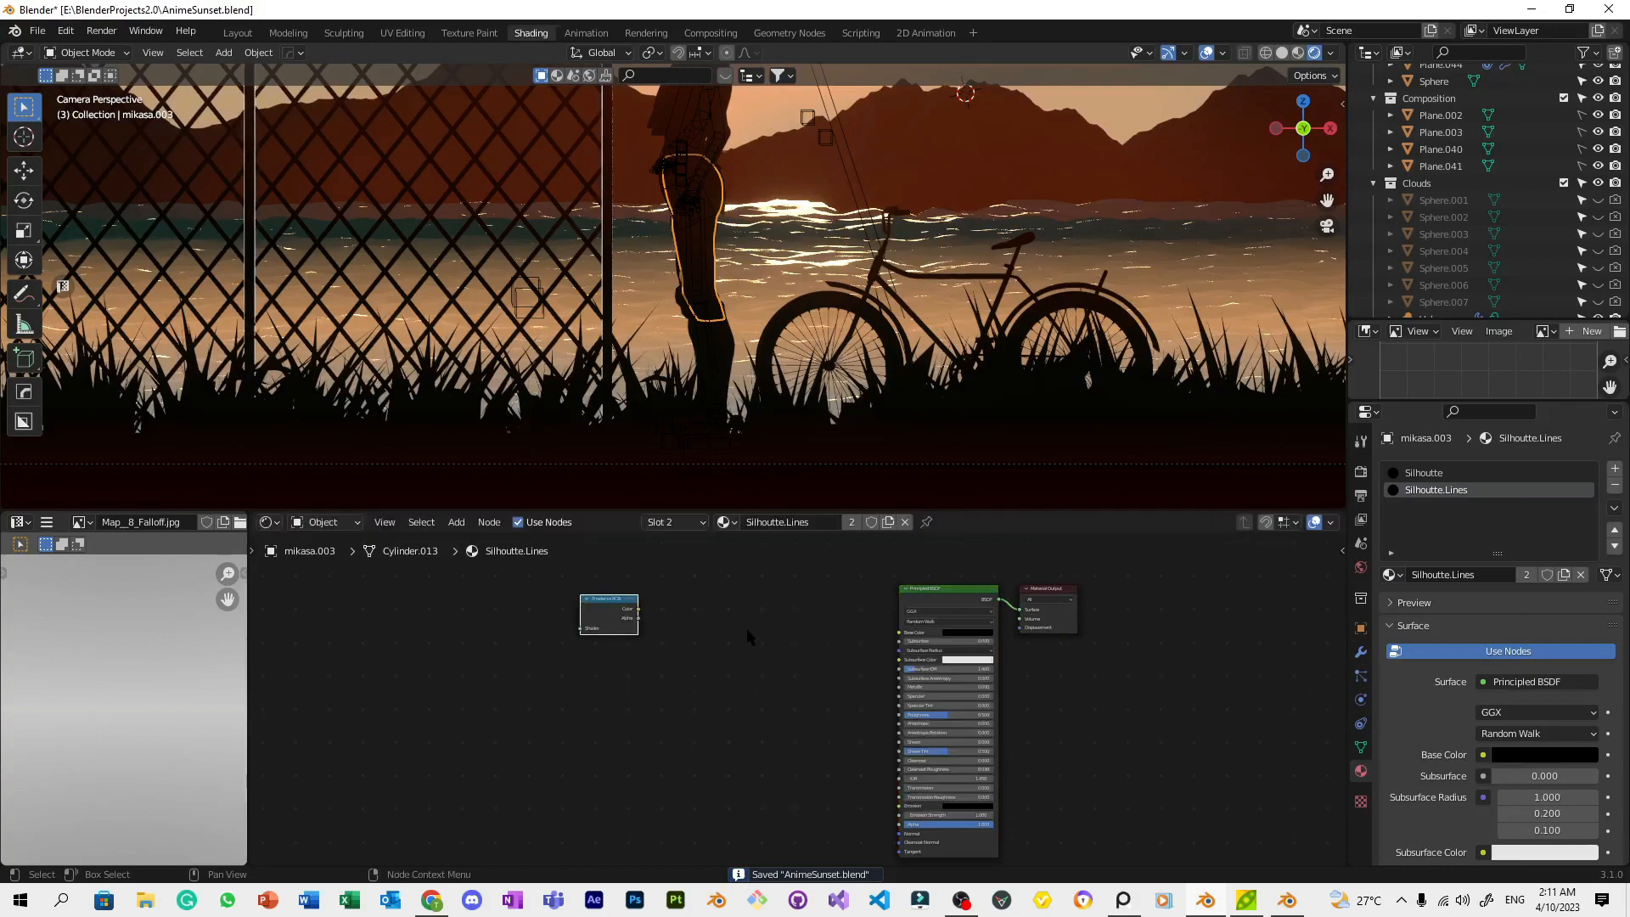
Add a ColorRamp node between the Shader to RGB and Principled BSDF nodes in the Silhoutte.Lines material
{"action": "key", "text": "shift+a"}
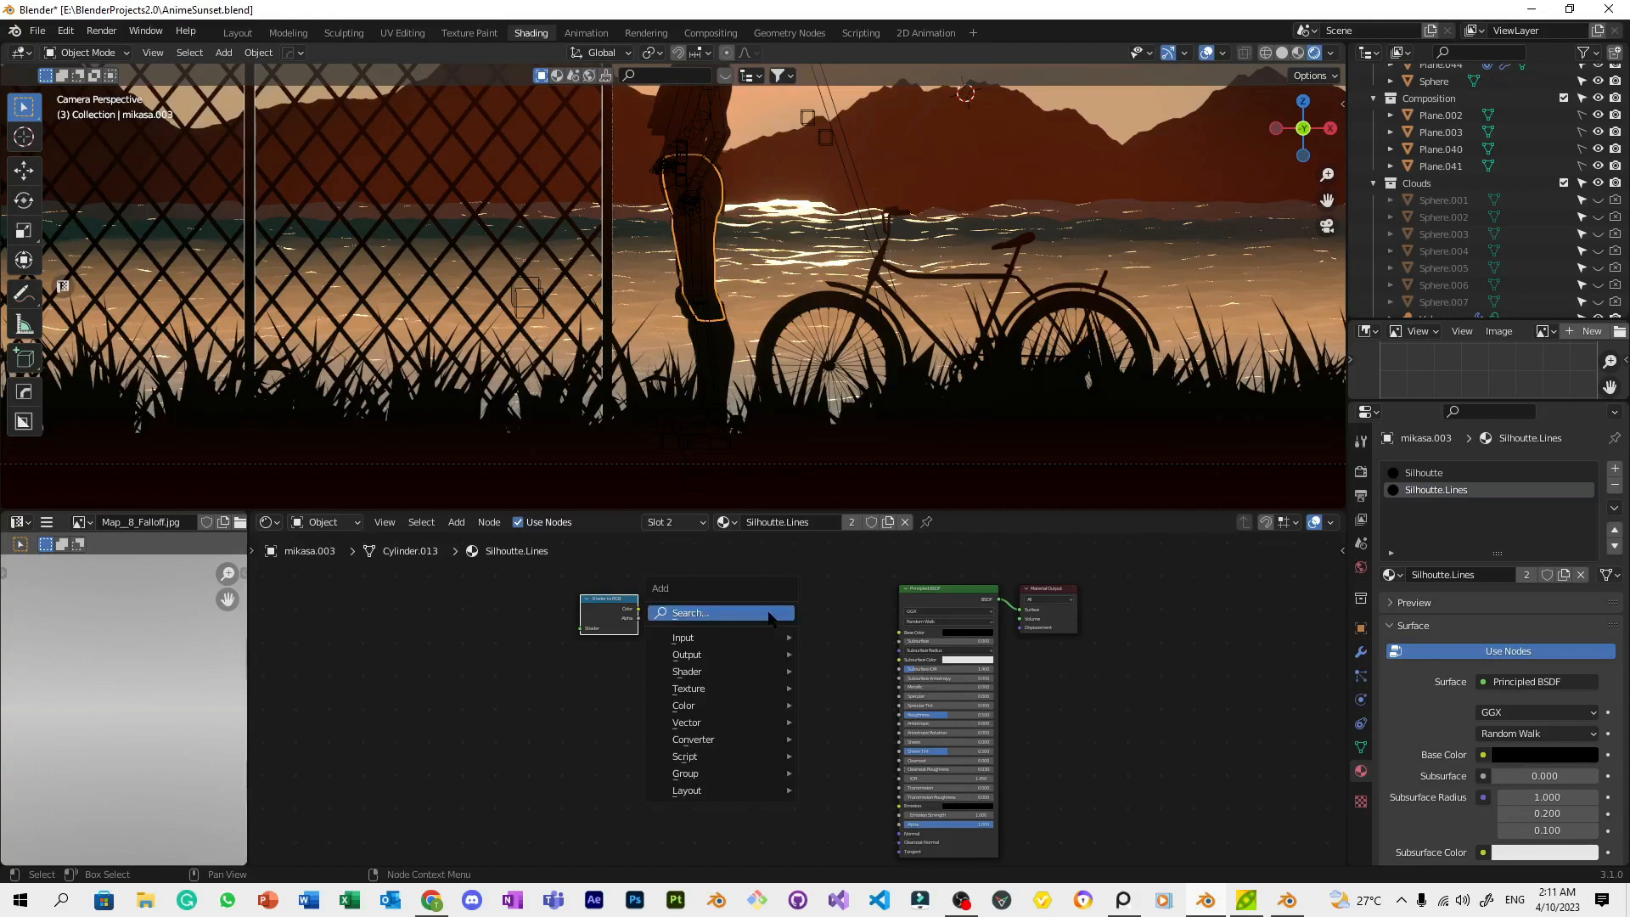
{"action": "left_click", "coordinate": [770, 614]}
{"action": "type", "text": "c"}
{"action": "left_click", "coordinate": [803, 661]}
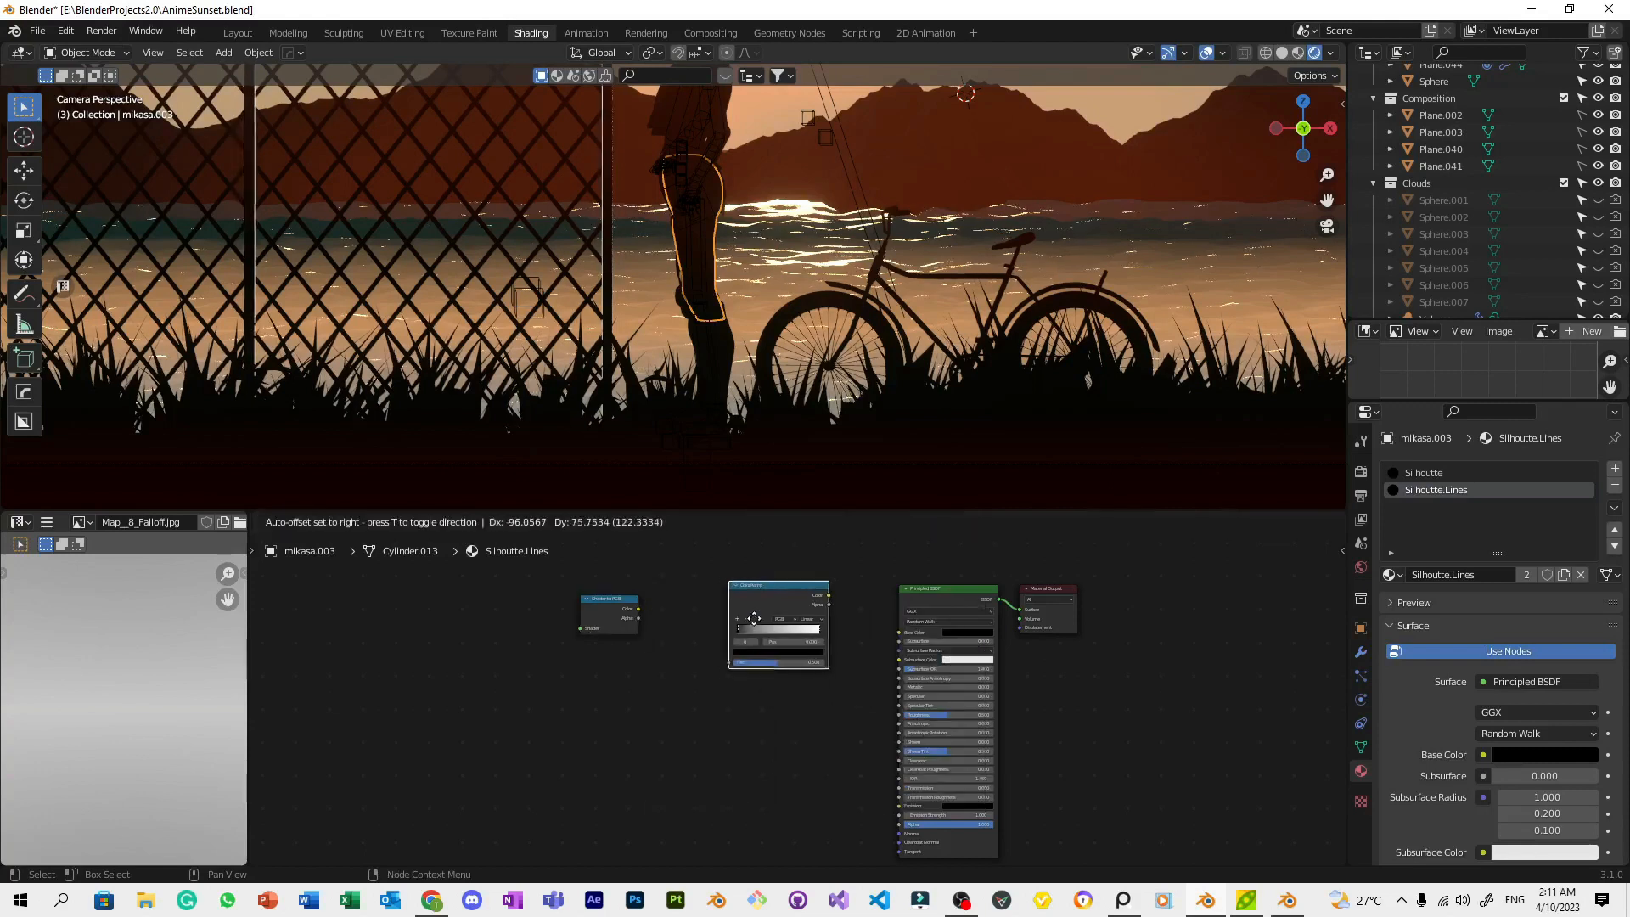
{"action": "left_click", "coordinate": [728, 610]}
Add a Diffuse BSDF node and place it before the Shader to RGB node
{"action": "key", "text": "shift+a"}
{"action": "left_click", "coordinate": [727, 607]}
{"action": "type", "text": "d"}
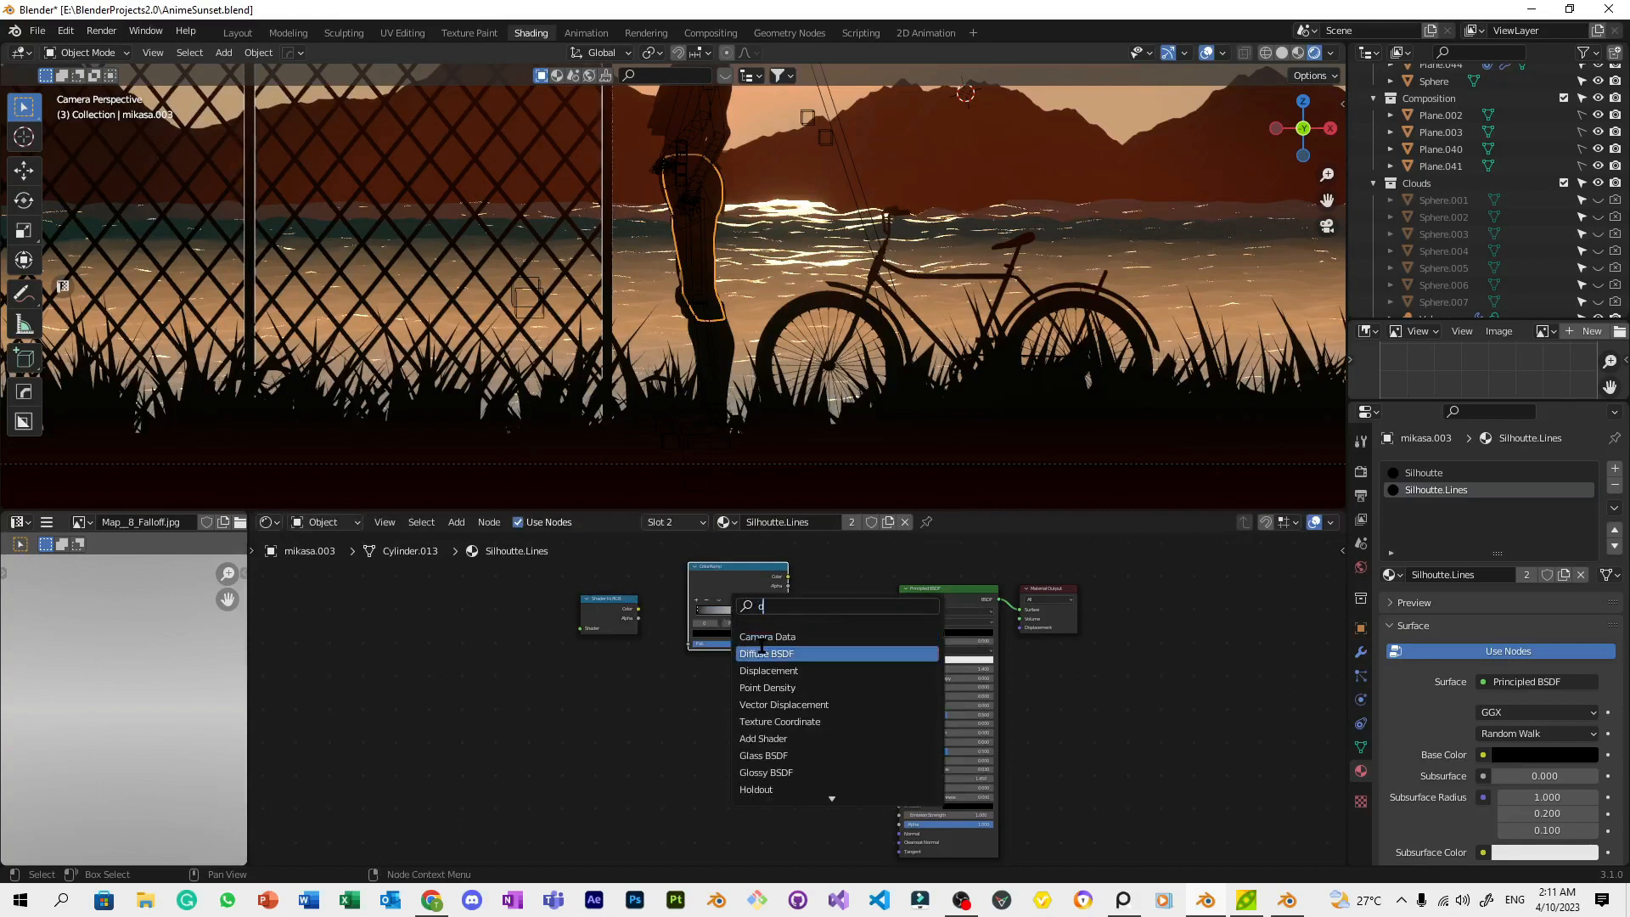
{"action": "left_click", "coordinate": [751, 641]}
{"action": "left_click", "coordinate": [567, 620]}
Connect Diffuse BSDF through Shader to RGB into the ColorRamp's Fac, and link the ColorRamp's Color to the Principled BSDF's Base Color
{"action": "left_click_drag", "start_coordinate": [567, 593], "coordinate": [689, 643]}
{"action": "key", "text": "Escape"}
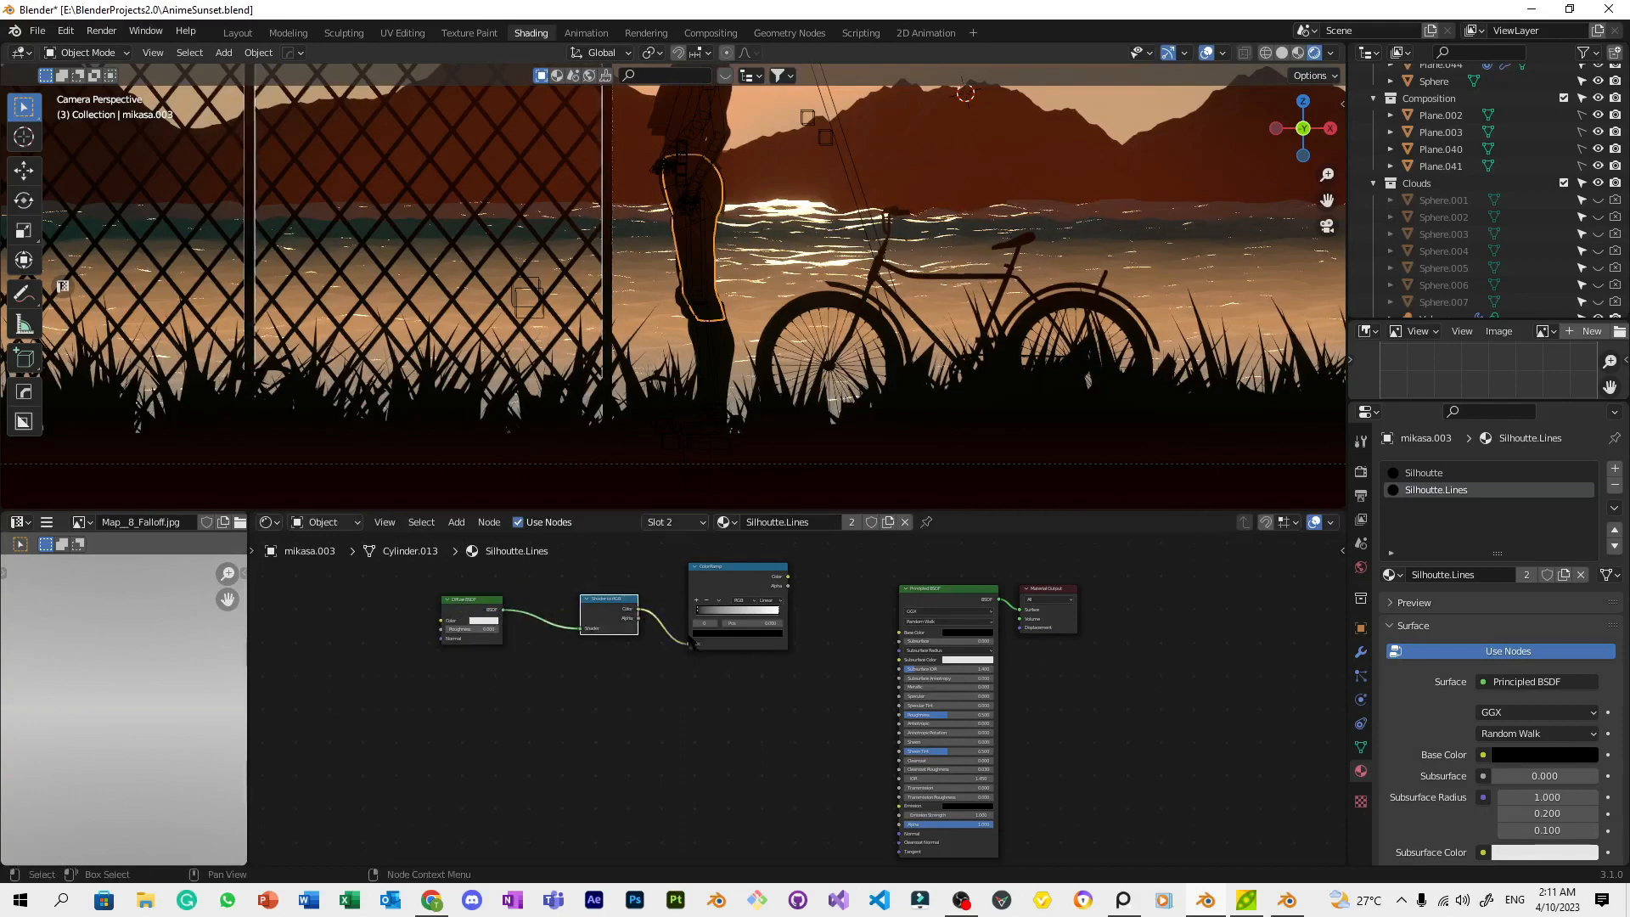
{"action": "left_click_drag", "start_coordinate": [788, 576], "coordinate": [901, 633]}
{"action": "scroll", "coordinate": [770, 633], "scroll_direction": "up", "scroll_amount": 3}
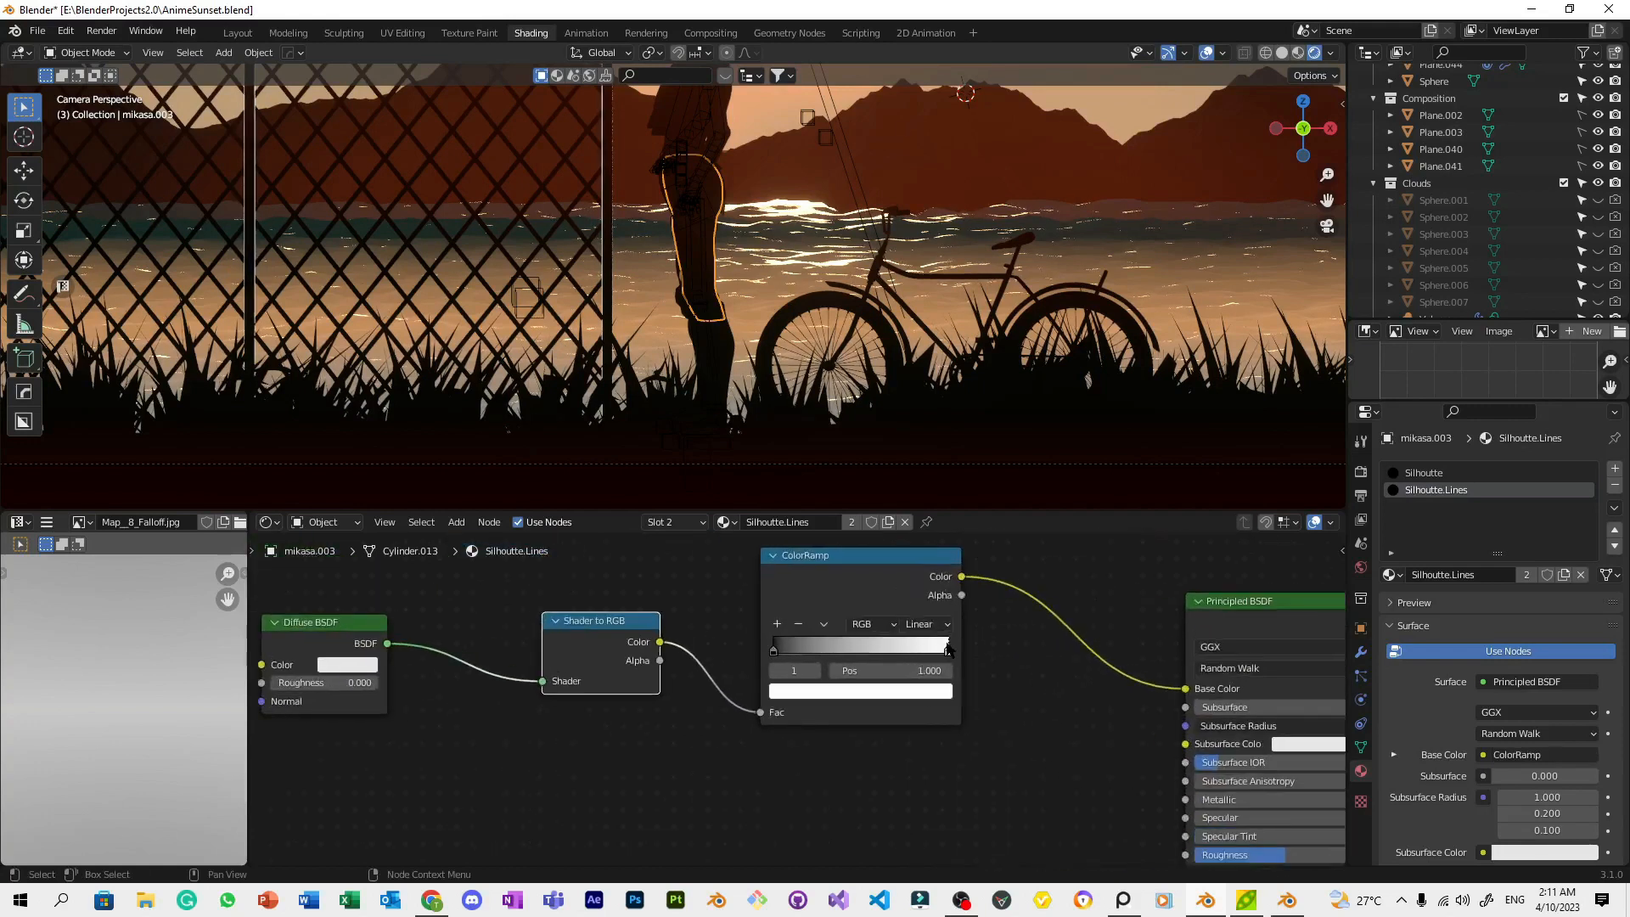
Set the ColorRamp interpolation to Constant, move its white stop to position 0.559, and save the file
{"action": "left_click_drag", "start_coordinate": [950, 647], "coordinate": [936, 647]}
{"action": "left_click", "coordinate": [927, 625]}
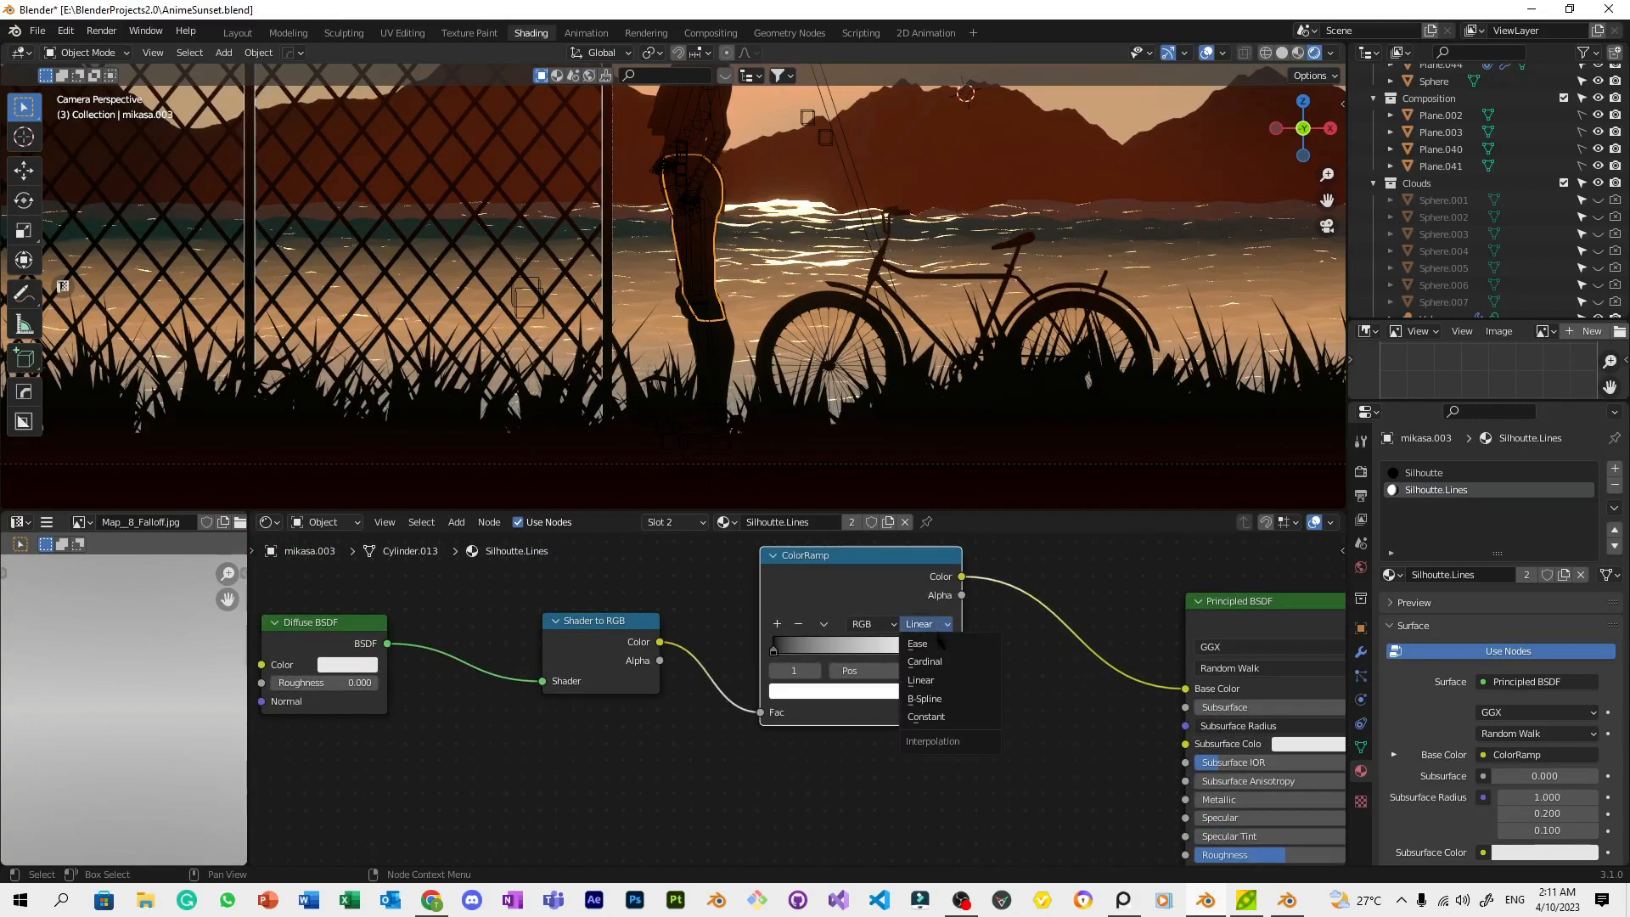
{"action": "left_click", "coordinate": [937, 719]}
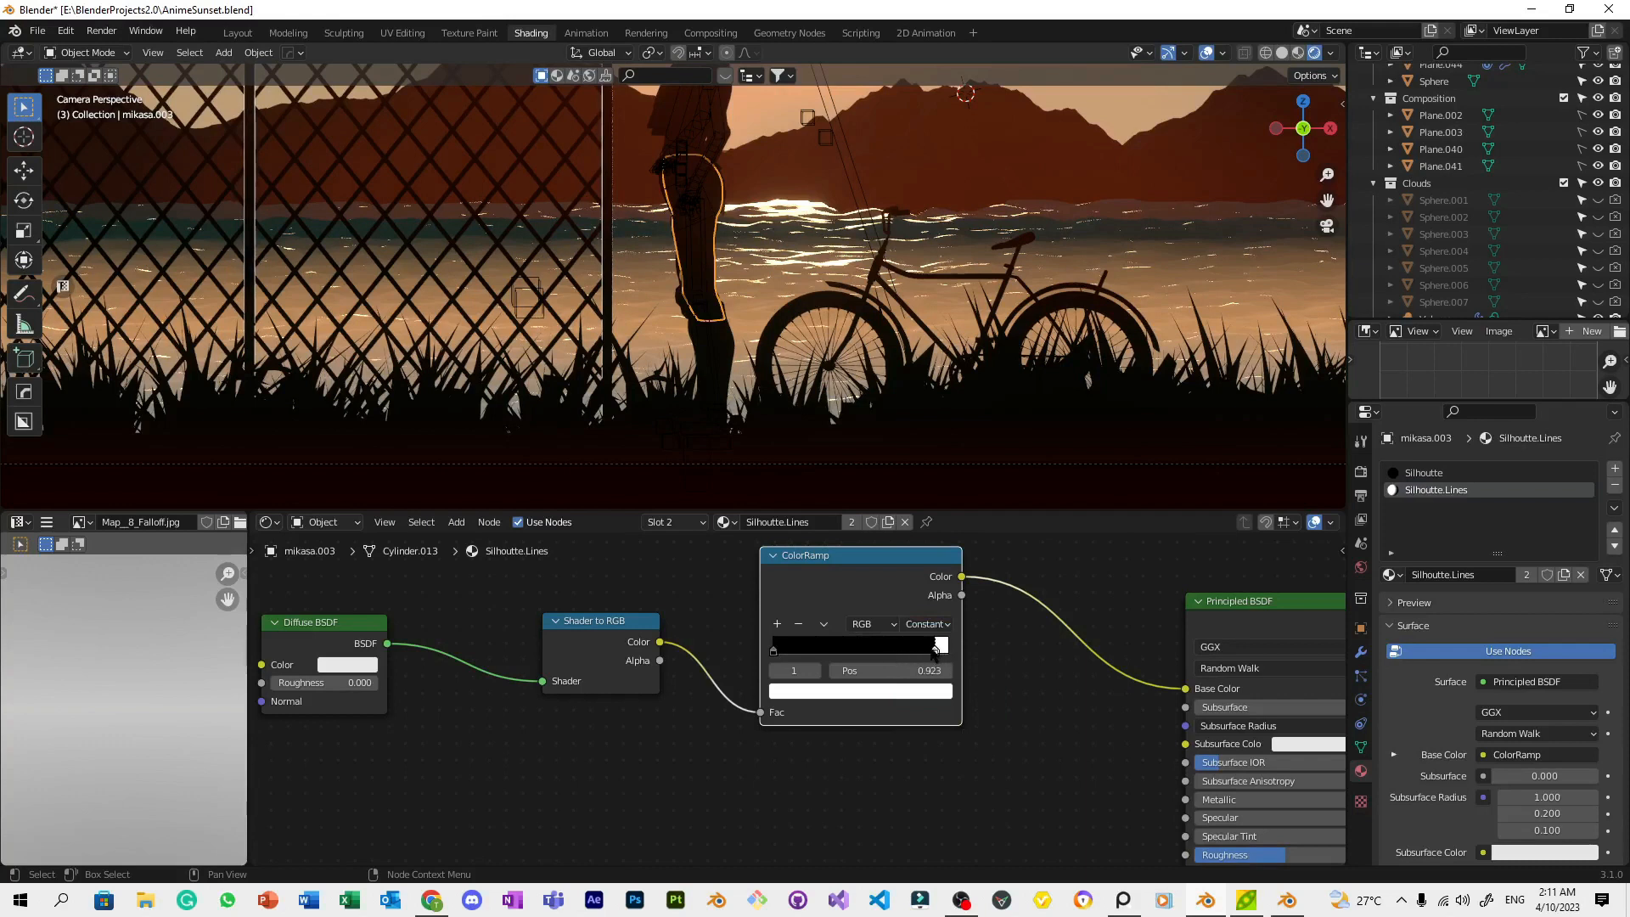
{"action": "left_click_drag", "start_coordinate": [935, 650], "coordinate": [871, 650]}
{"action": "scroll", "coordinate": [784, 278], "scroll_direction": "up", "scroll_amount": 8}
{"action": "key", "text": "ctrl+s"}
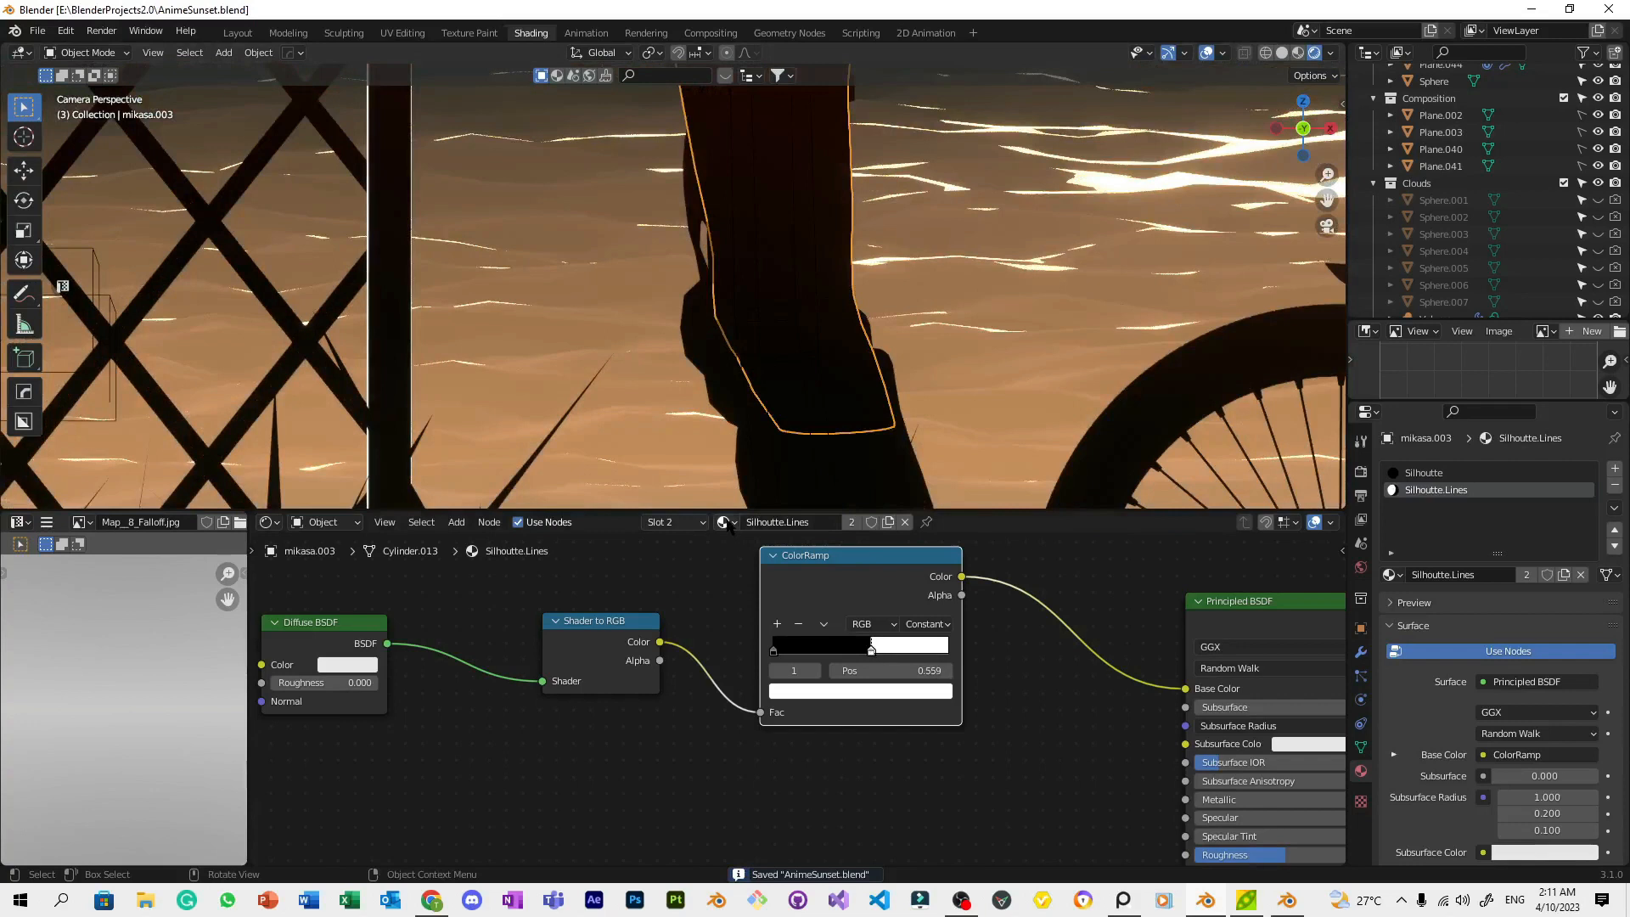
Remove the Silhoutte material slot from the girl's leg mesh, keeping only Silhoutte.Lines
{"action": "scroll", "coordinate": [671, 288], "scroll_direction": "down", "scroll_amount": 8}
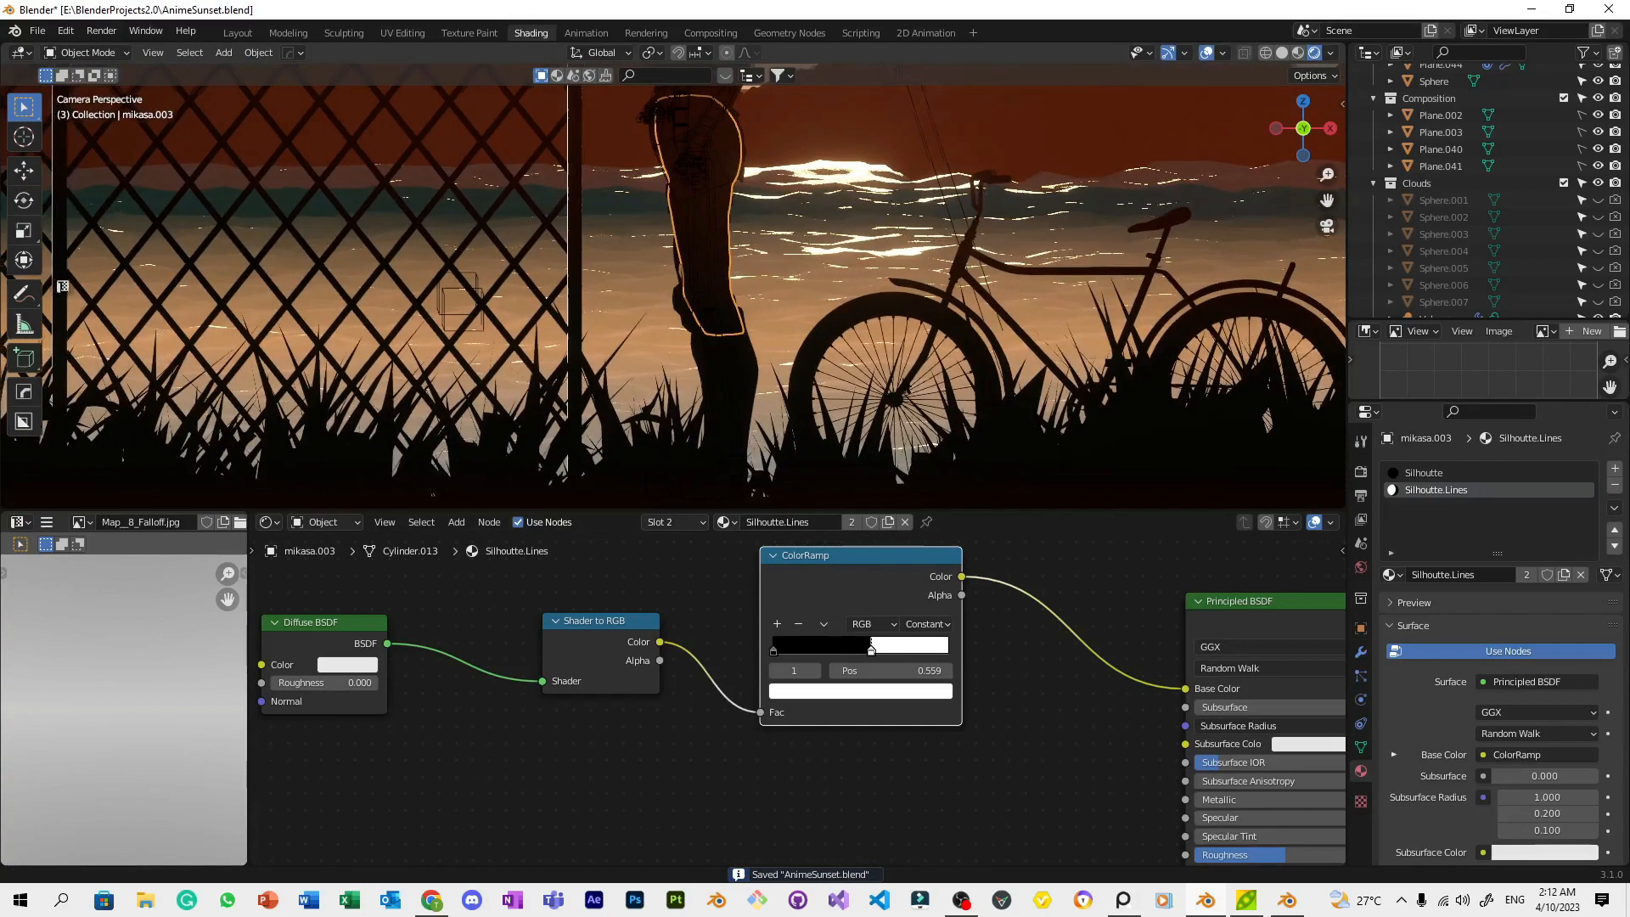
{"action": "scroll", "coordinate": [808, 310], "scroll_direction": "up", "scroll_amount": 6}
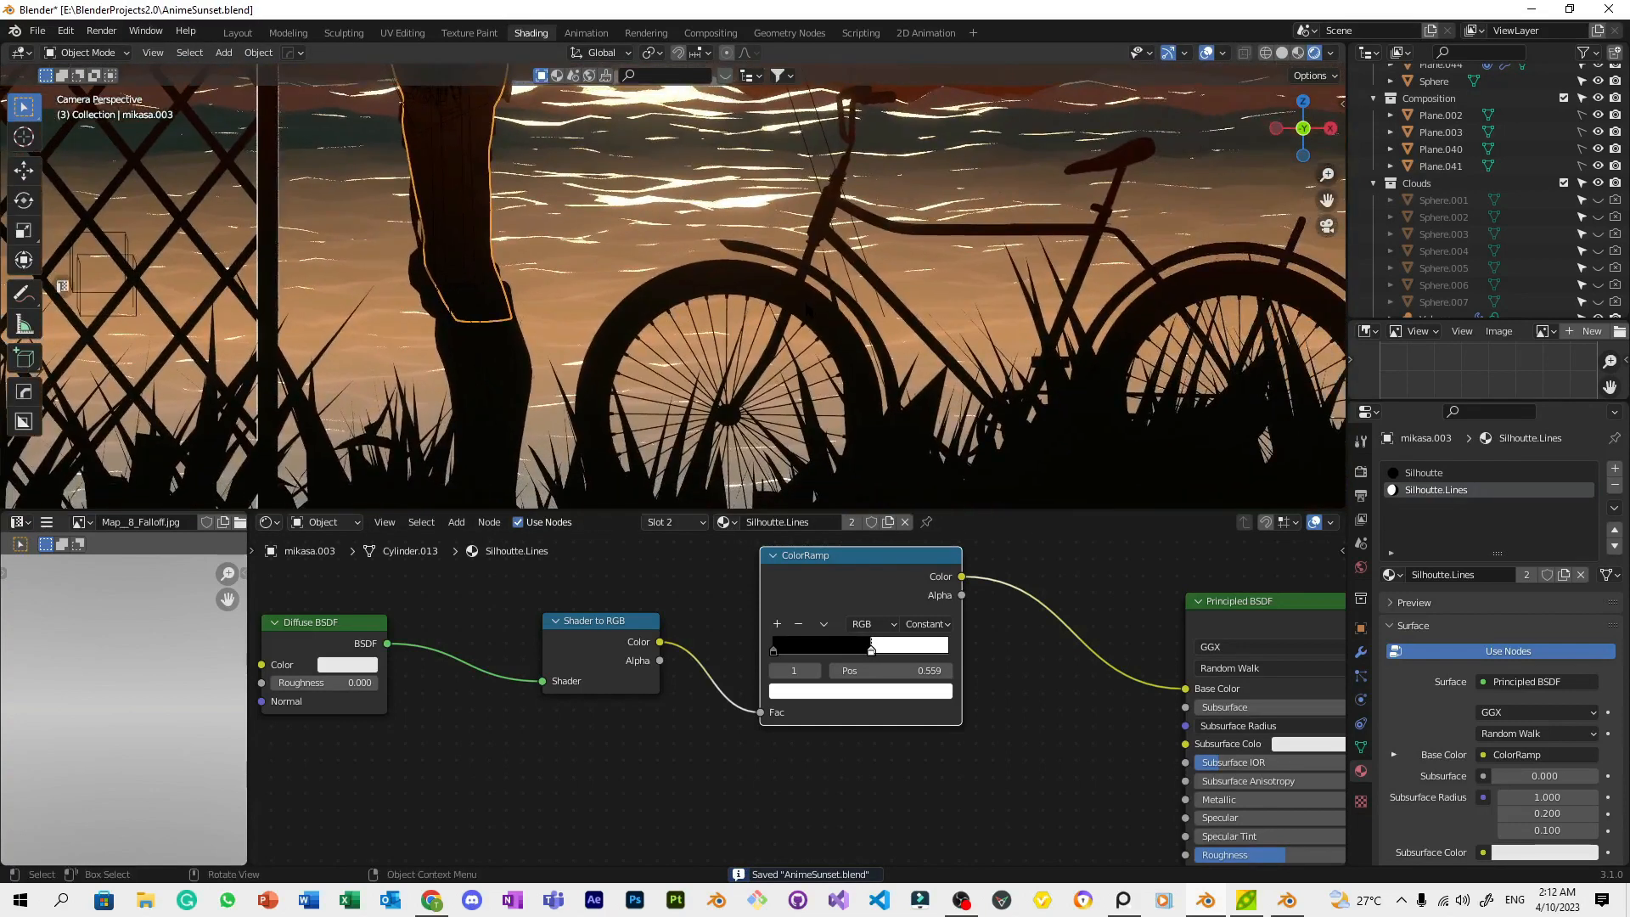
{"action": "scroll", "coordinate": [809, 309], "scroll_direction": "down", "scroll_amount": 6}
{"action": "left_click", "coordinate": [881, 299]}
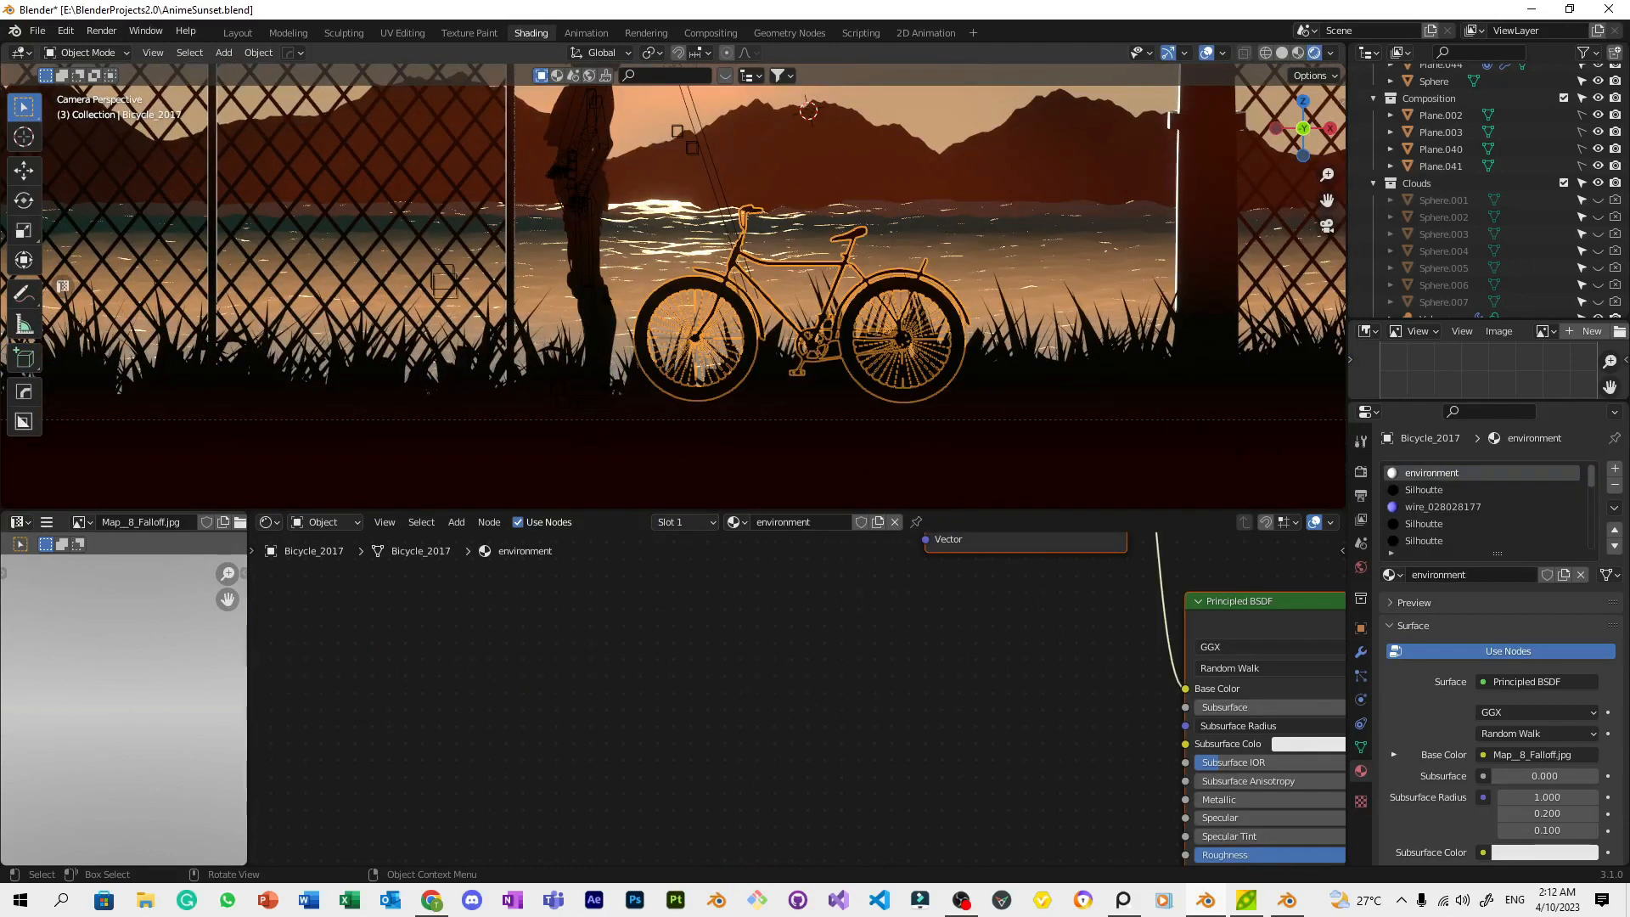
{"action": "left_click", "coordinate": [583, 393]}
{"action": "left_click", "coordinate": [605, 225]}
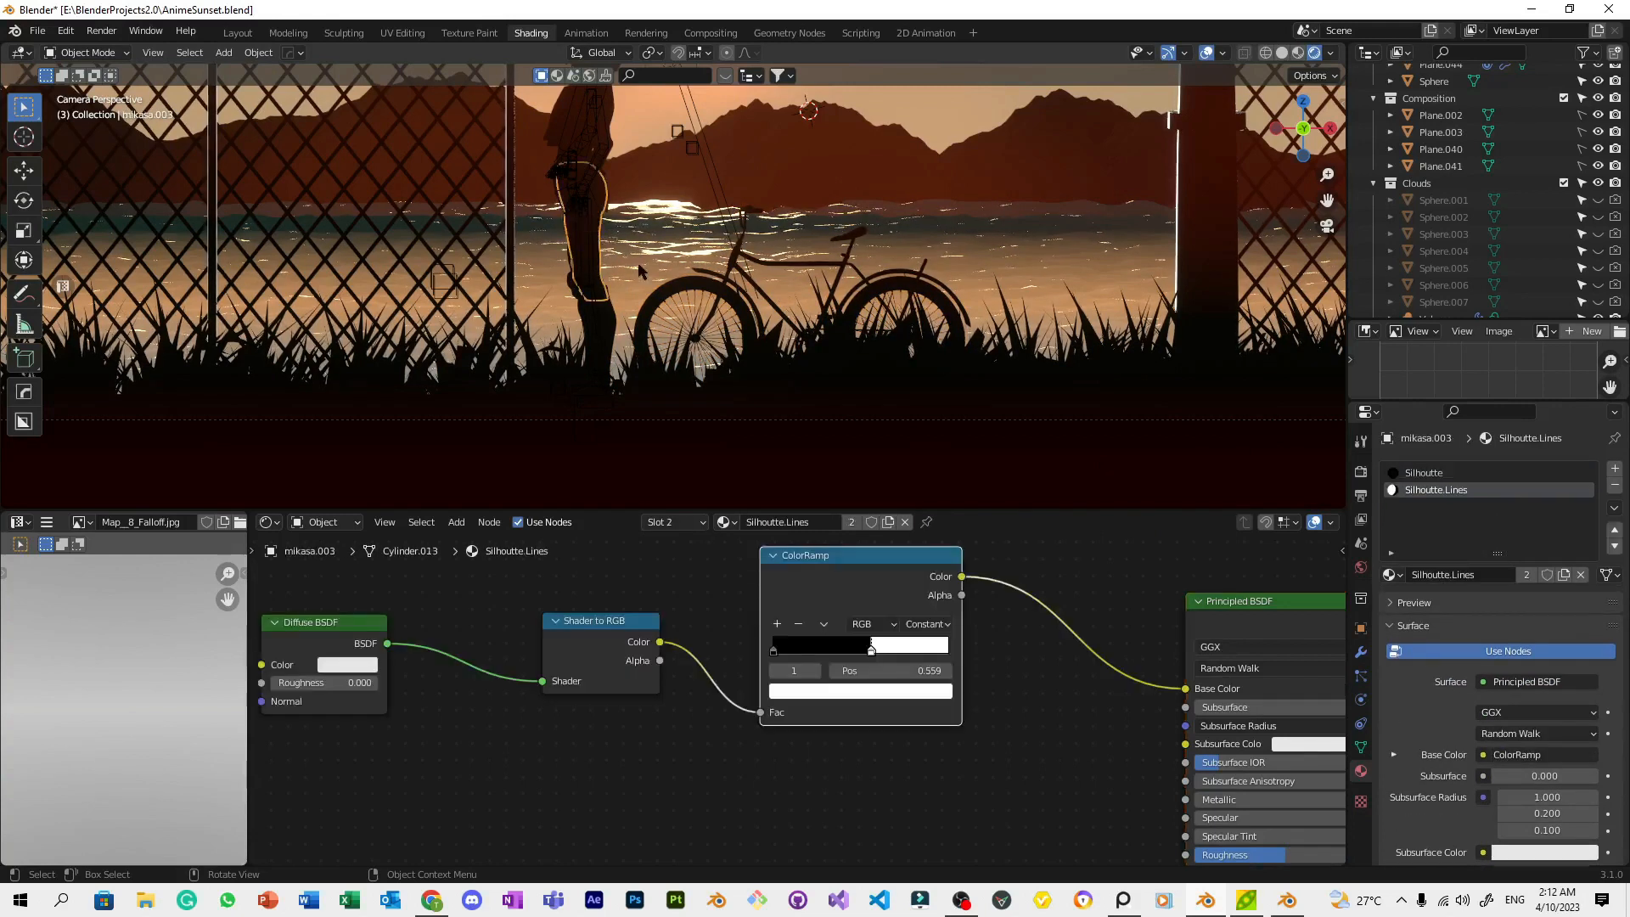
{"action": "scroll", "coordinate": [639, 270], "scroll_direction": "up", "scroll_amount": 2}
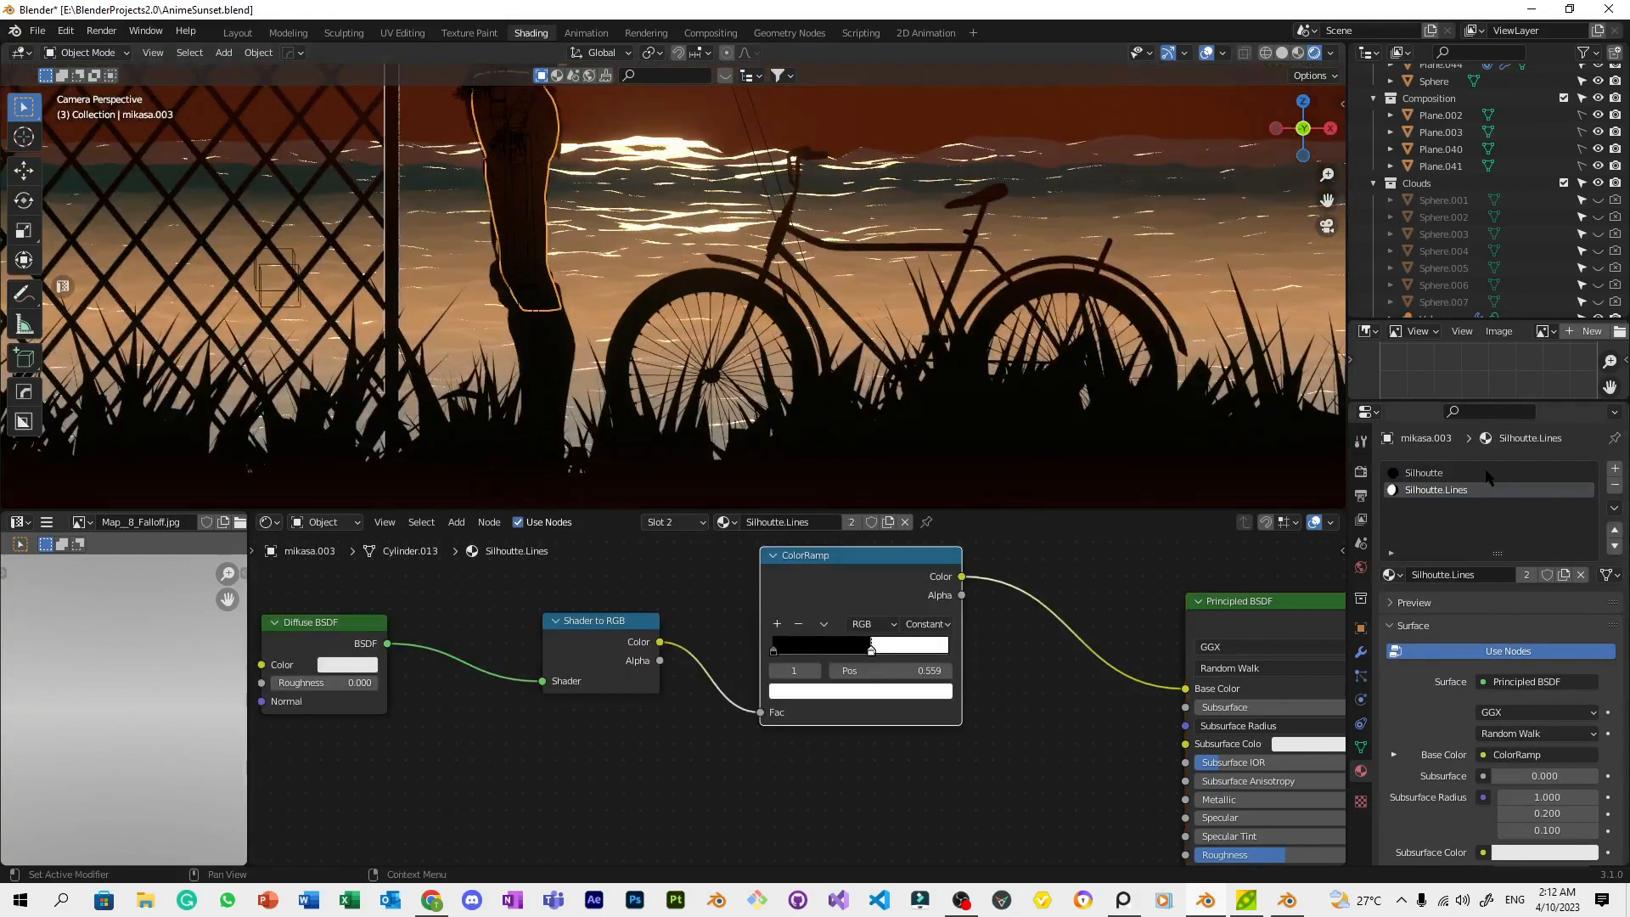
{"action": "left_click", "coordinate": [1487, 472]}
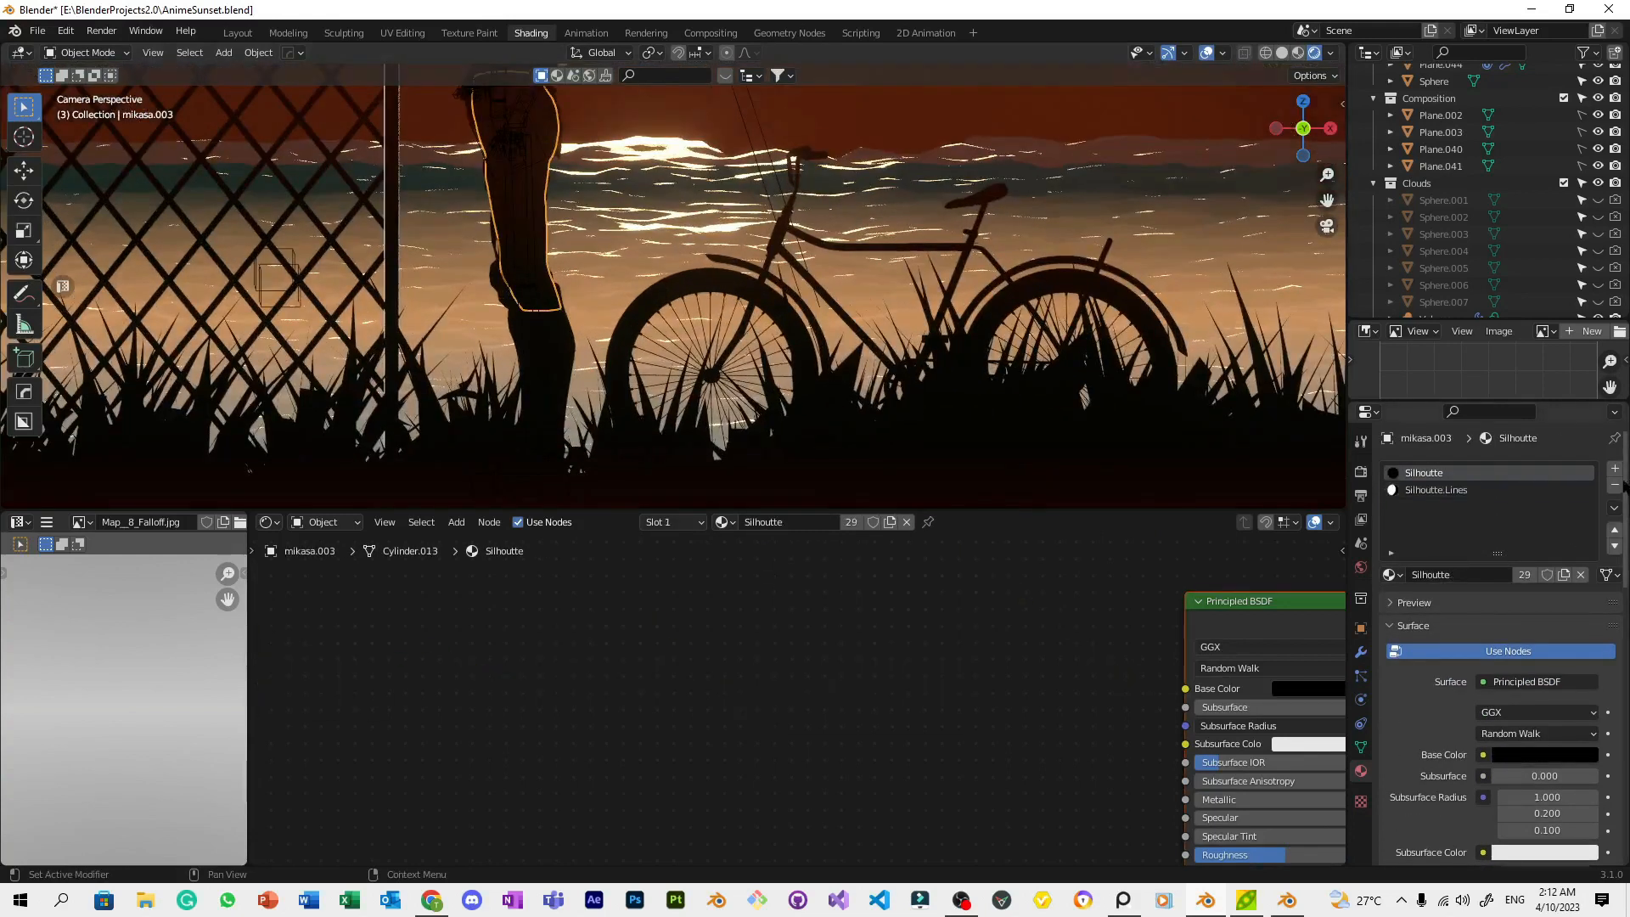
{"action": "left_click", "coordinate": [1614, 488]}
Set the HSV value of the ColorRamp's white stop color to 5 in the Silhoutte.Lines material
{"action": "scroll", "coordinate": [901, 212], "scroll_direction": "down", "scroll_amount": 4}
{"action": "left_click", "coordinate": [904, 221]}
{"action": "middle_click_drag", "start_coordinate": [903, 222], "coordinate": [925, 237], "text": "shift"}
{"action": "scroll", "coordinate": [925, 237], "scroll_direction": "up", "scroll_amount": 2}
{"action": "left_click", "coordinate": [1069, 248]}
{"action": "scroll", "coordinate": [1070, 248], "scroll_direction": "up", "scroll_amount": 3}
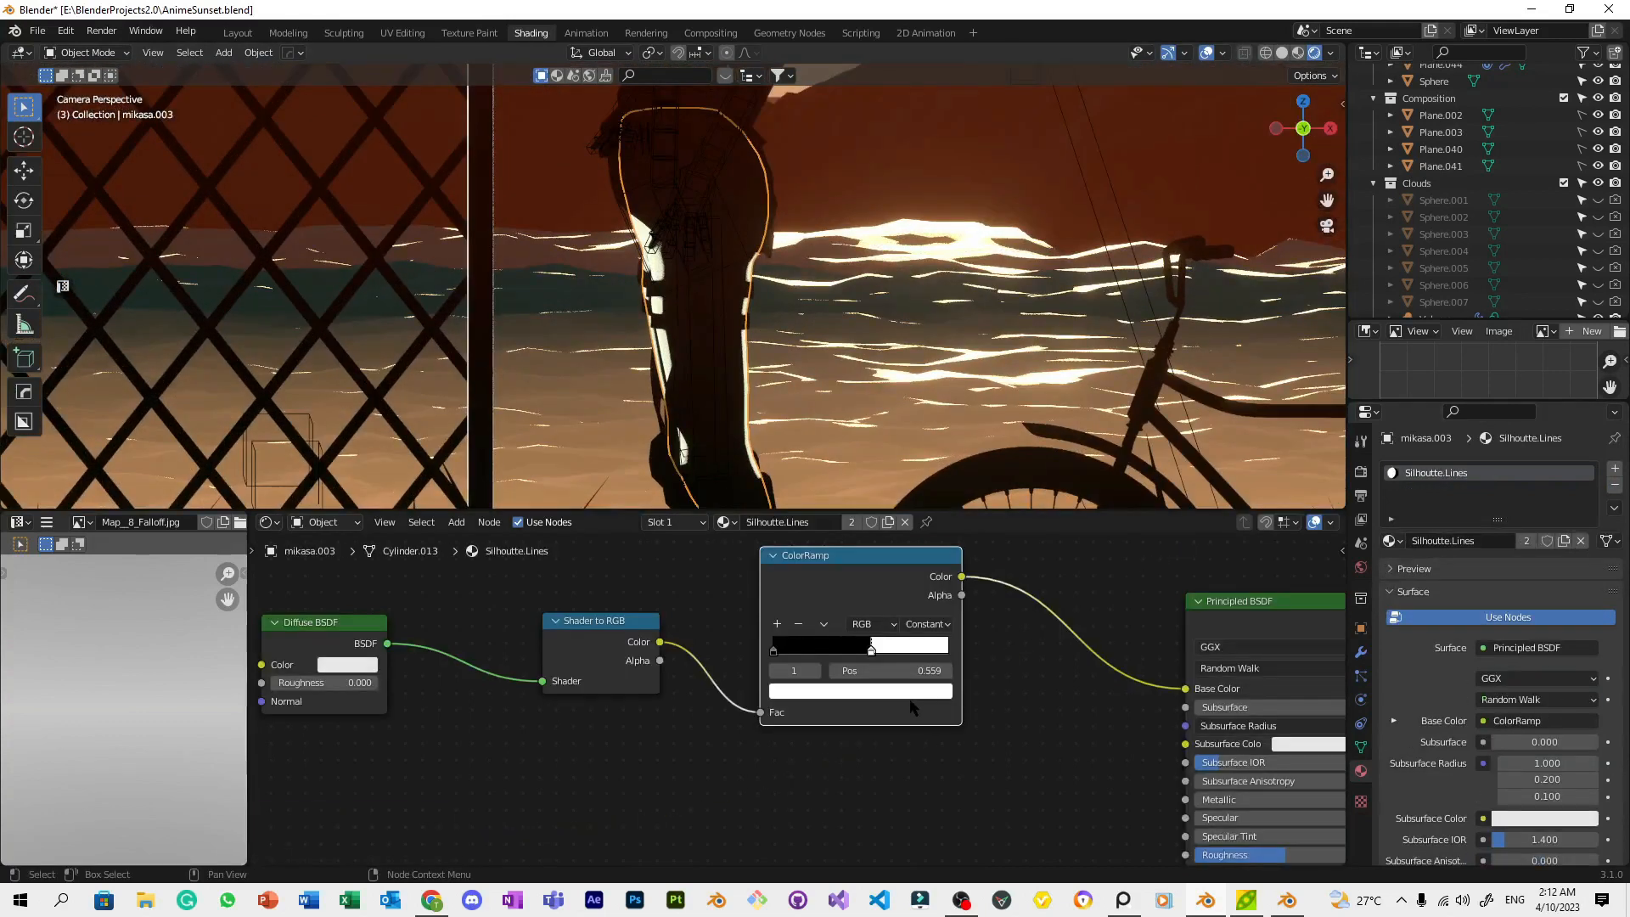
{"action": "left_click", "coordinate": [910, 692]}
{"action": "left_click", "coordinate": [871, 653]}
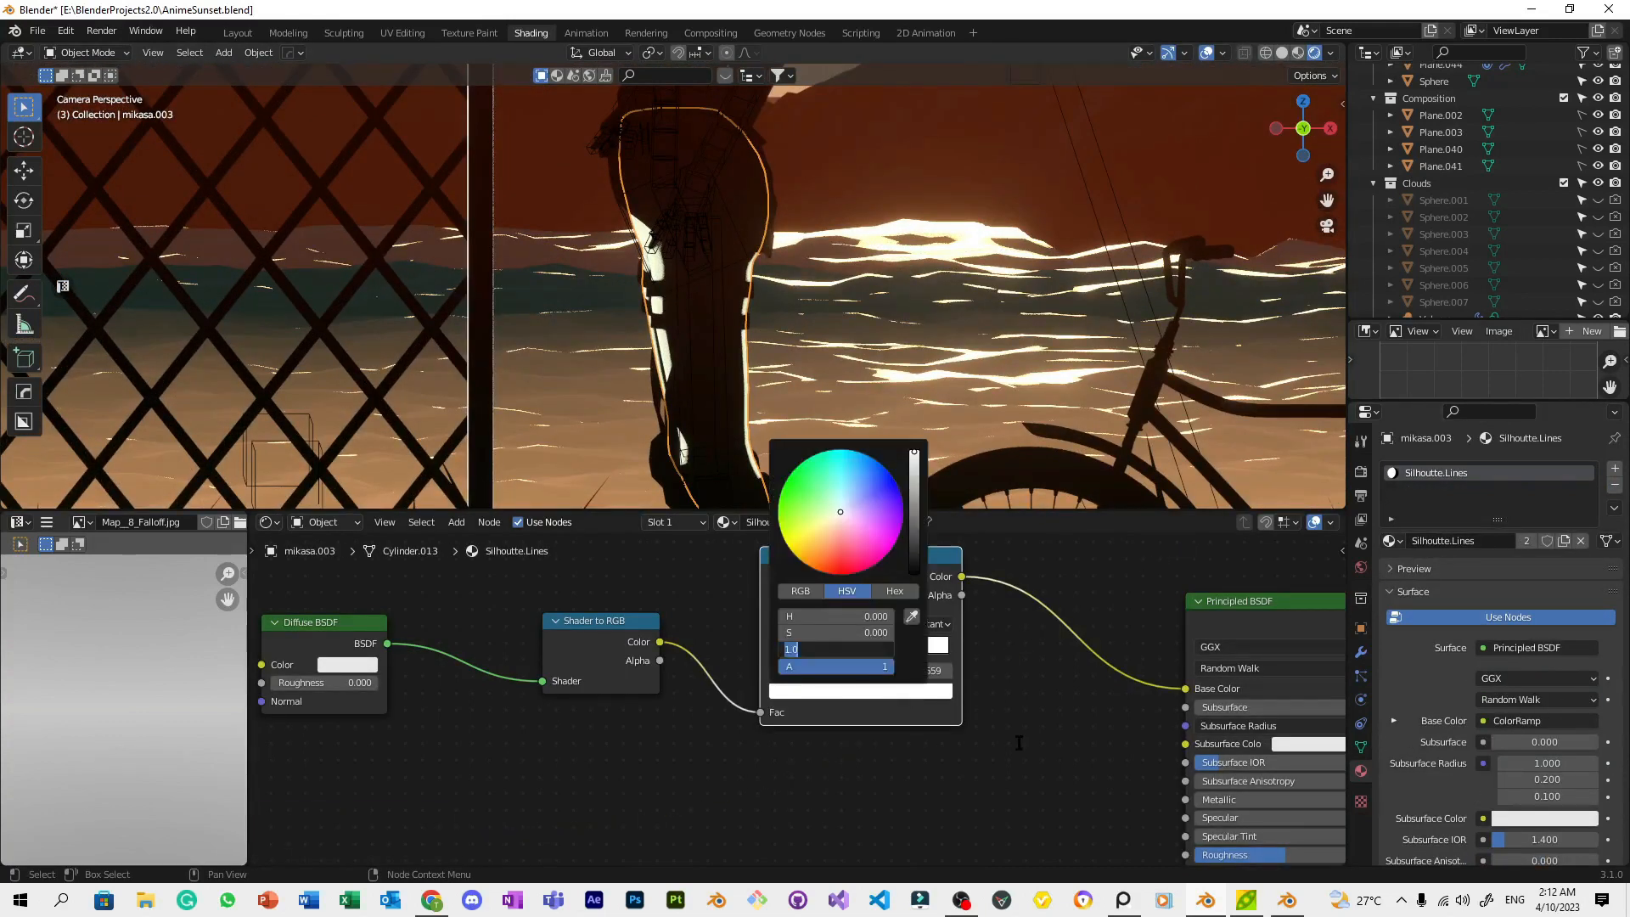
{"action": "type", "text": "5"}
{"action": "key", "text": "Return"}
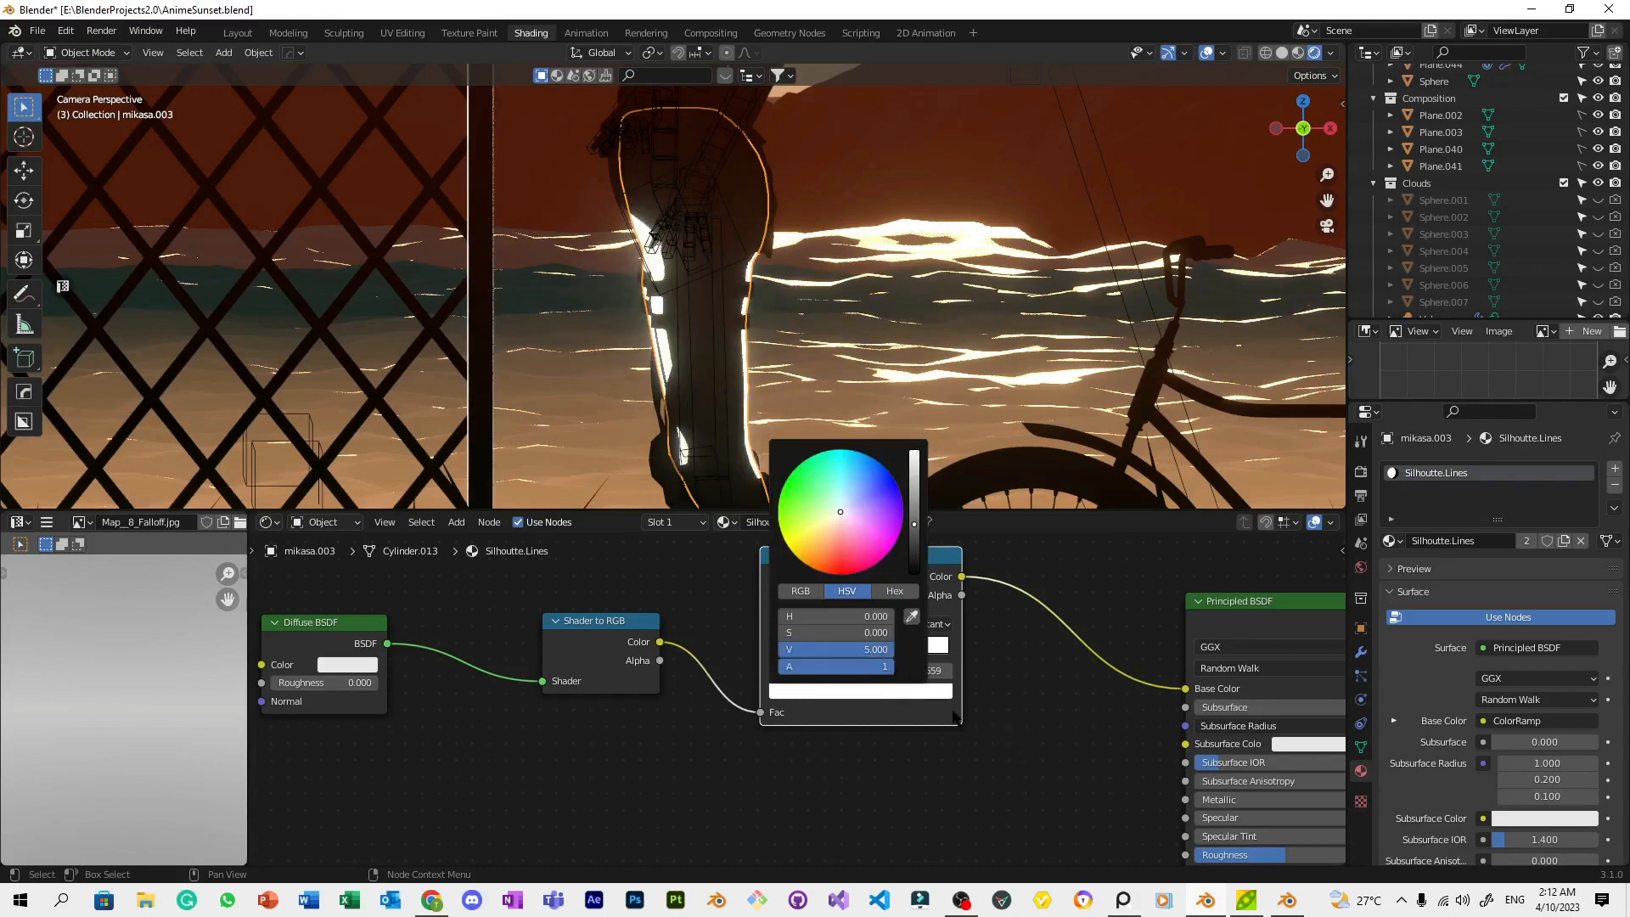
Narrow the leg highlights by moving the ColorRamp's white stop to position 0.741, and save the file
{"action": "left_click_drag", "start_coordinate": [888, 652], "coordinate": [903, 650]}
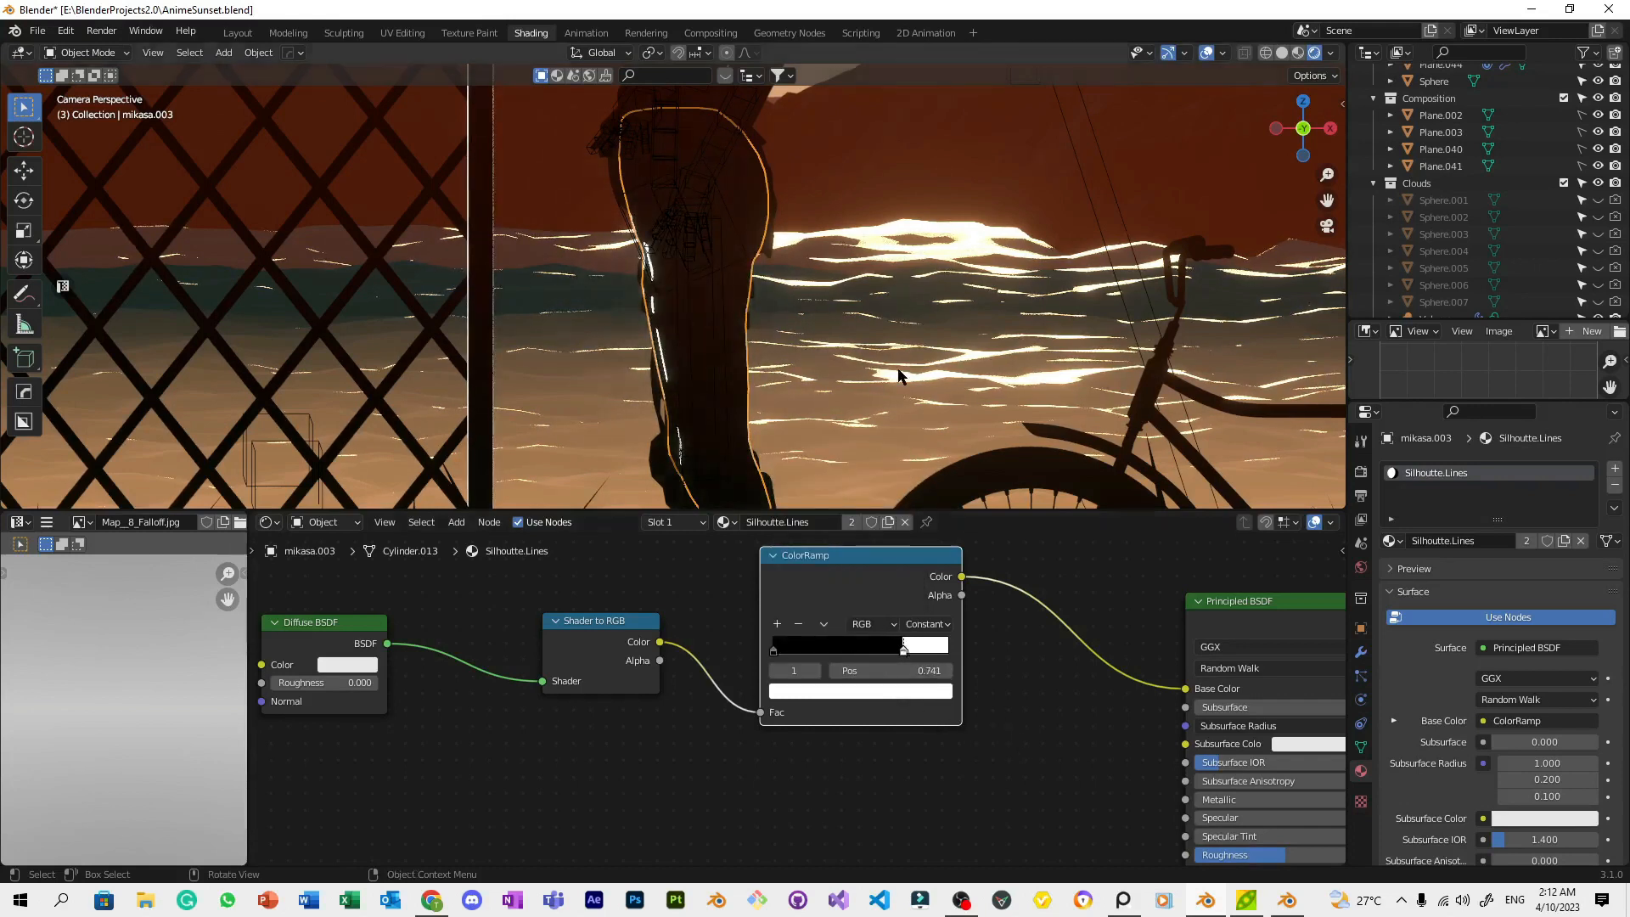
{"action": "left_click", "coordinate": [902, 376]}
{"action": "scroll", "coordinate": [902, 376], "scroll_direction": "down", "scroll_amount": 5}
{"action": "key", "text": "ctrl+s"}
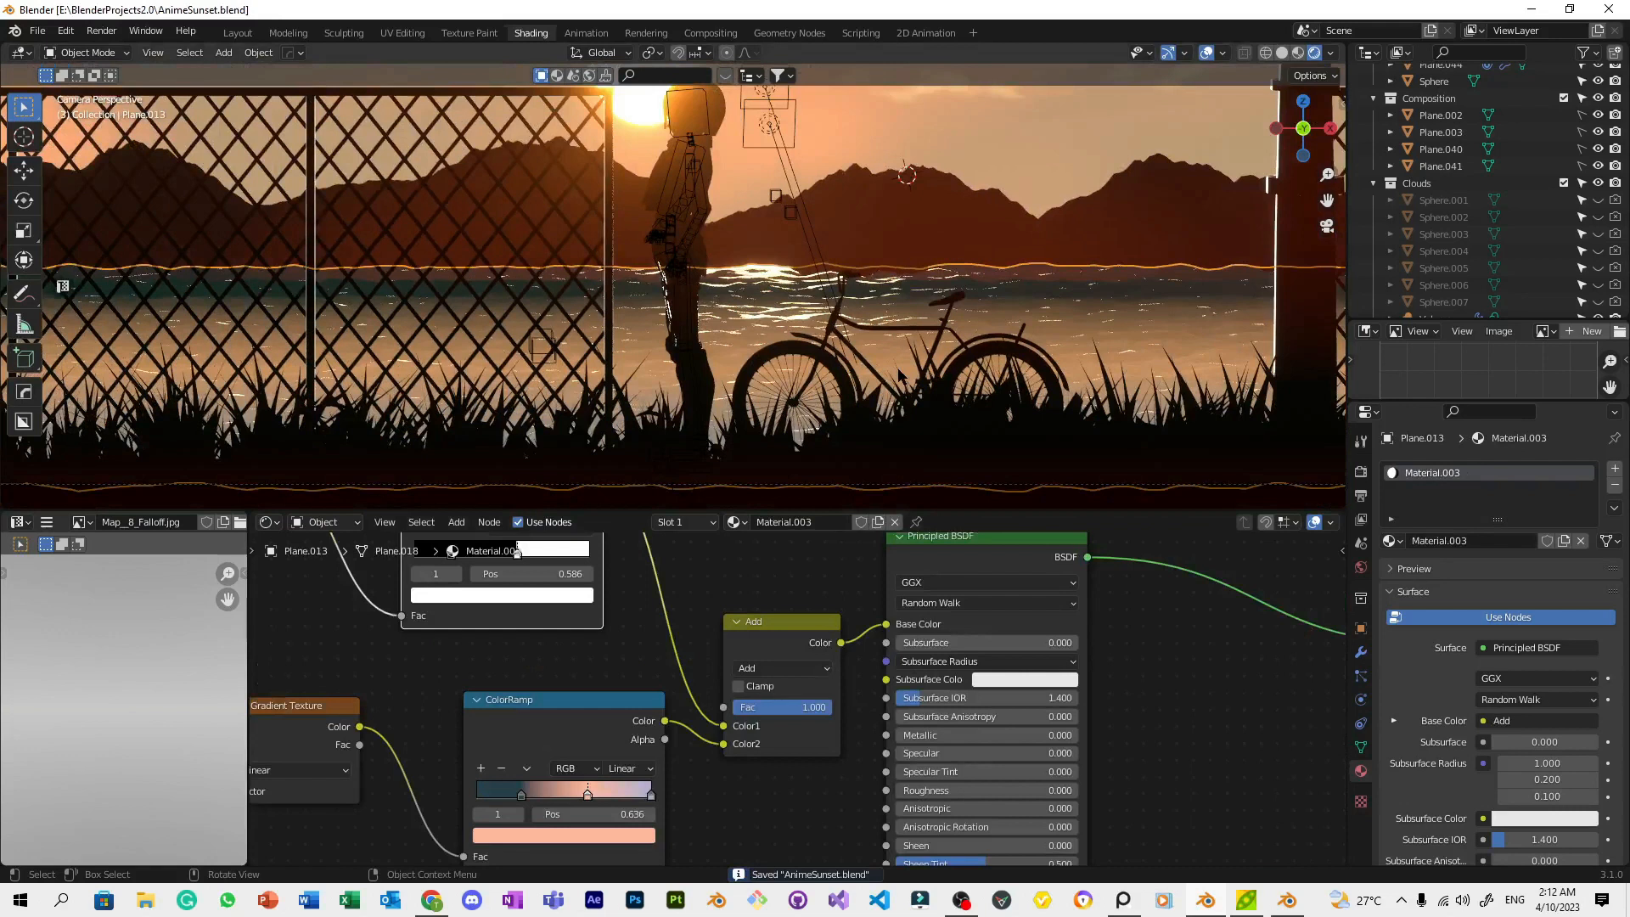
Select the sun light above the scene, adjust its direction with a free trackball rotation, and save the file
{"action": "scroll", "coordinate": [902, 376], "scroll_direction": "down", "scroll_amount": 2}
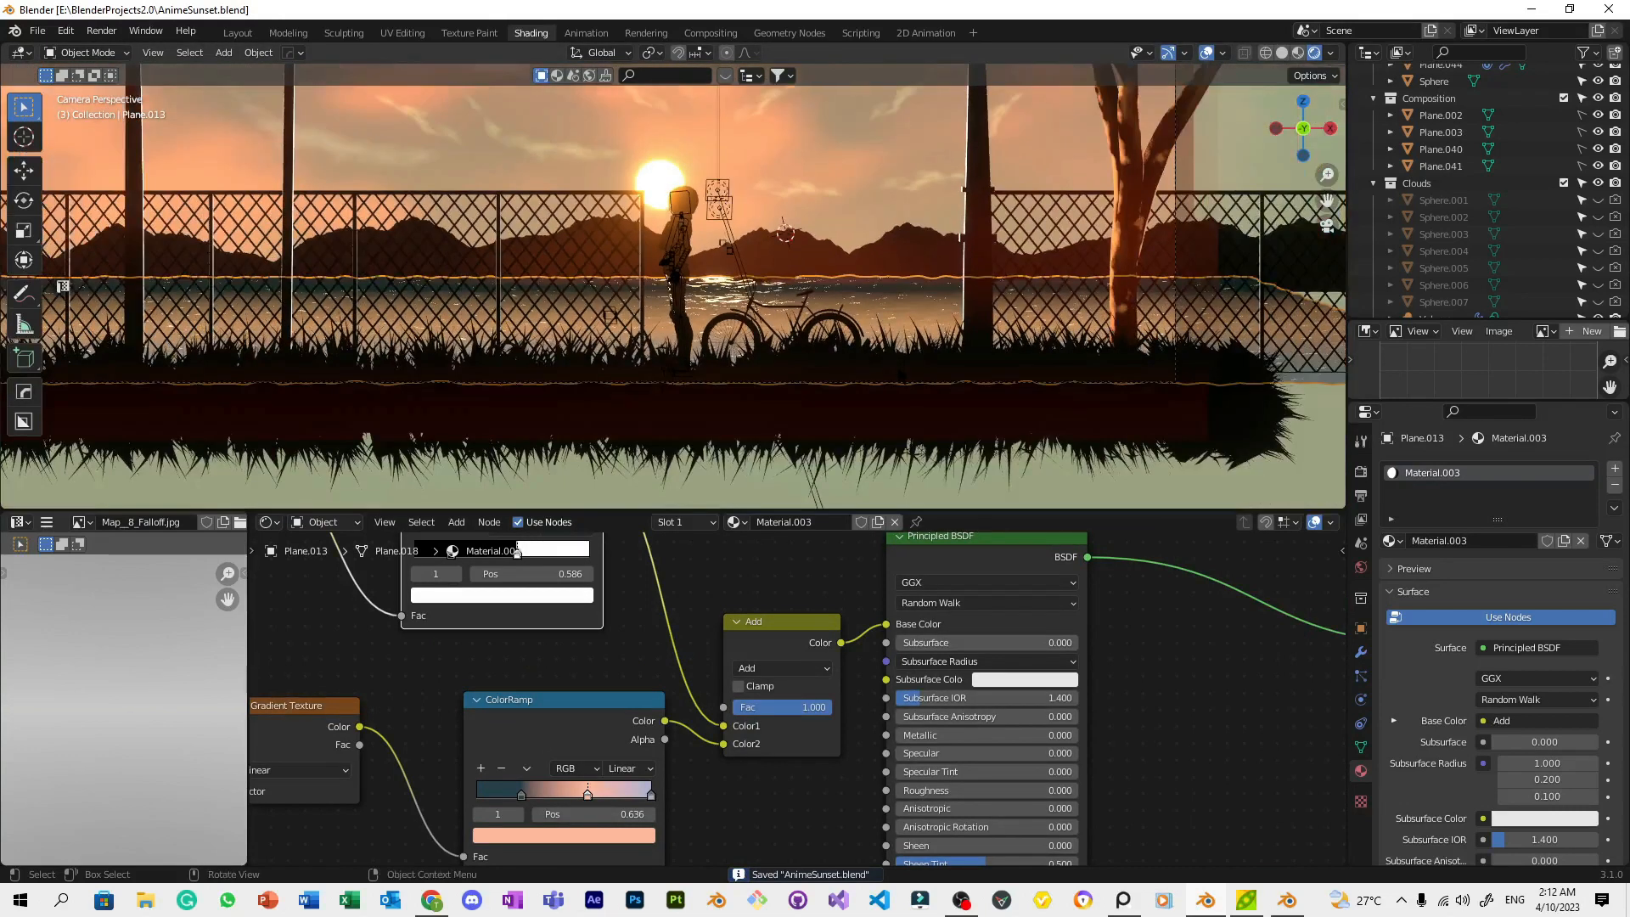
{"action": "scroll", "coordinate": [902, 374], "scroll_direction": "up", "scroll_amount": 2}
{"action": "scroll", "coordinate": [815, 319], "scroll_direction": "down", "scroll_amount": 7}
{"action": "scroll", "coordinate": [696, 200], "scroll_direction": "up", "scroll_amount": 3}
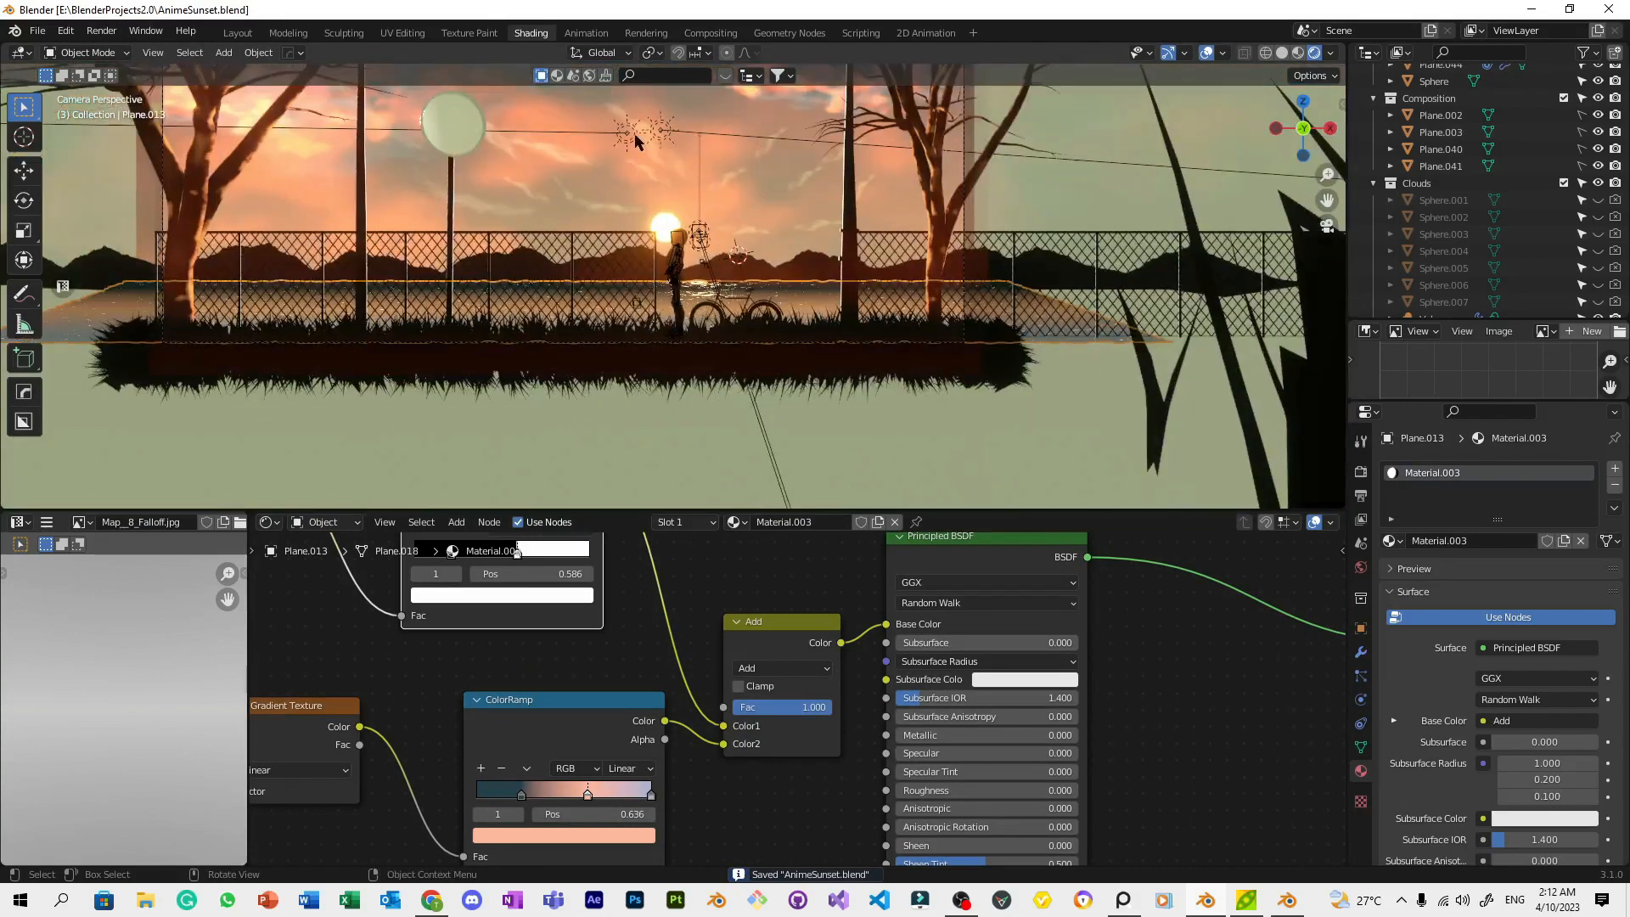
{"action": "left_click", "coordinate": [631, 136]}
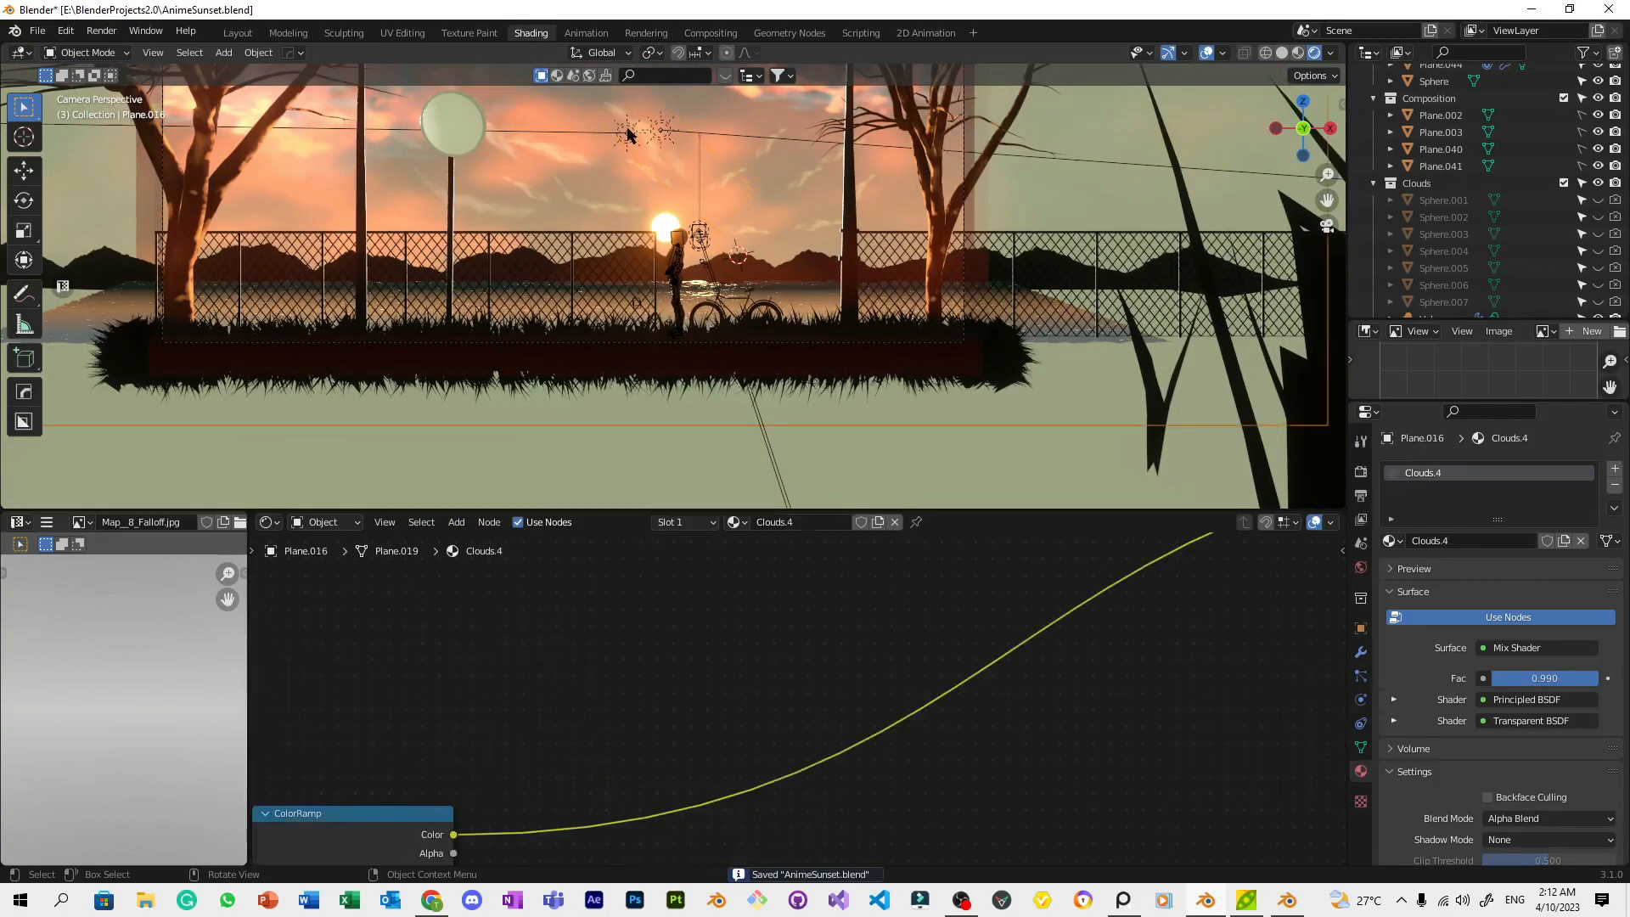
{"action": "left_click", "coordinate": [628, 133]}
{"action": "scroll", "coordinate": [841, 397], "scroll_direction": "up", "scroll_amount": 5}
{"action": "key", "text": "r"}
{"action": "key", "text": "r"}
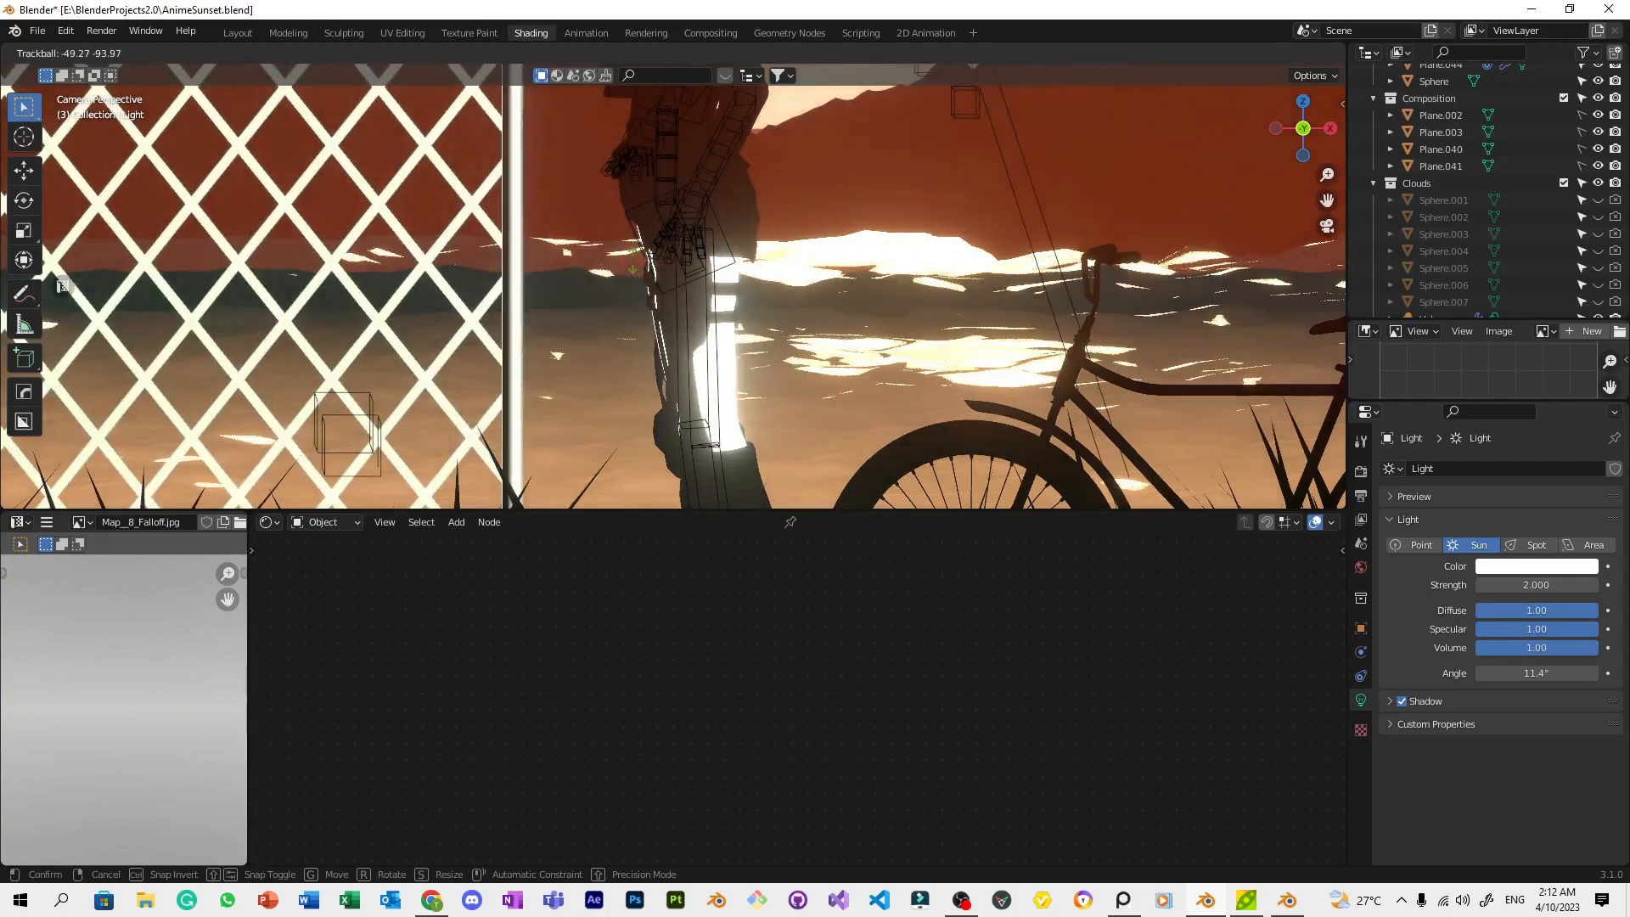
{"action": "key", "text": "Return"}
{"action": "scroll", "coordinate": [826, 470], "scroll_direction": "down", "scroll_amount": 8}
{"action": "key", "text": "ctrl+s"}
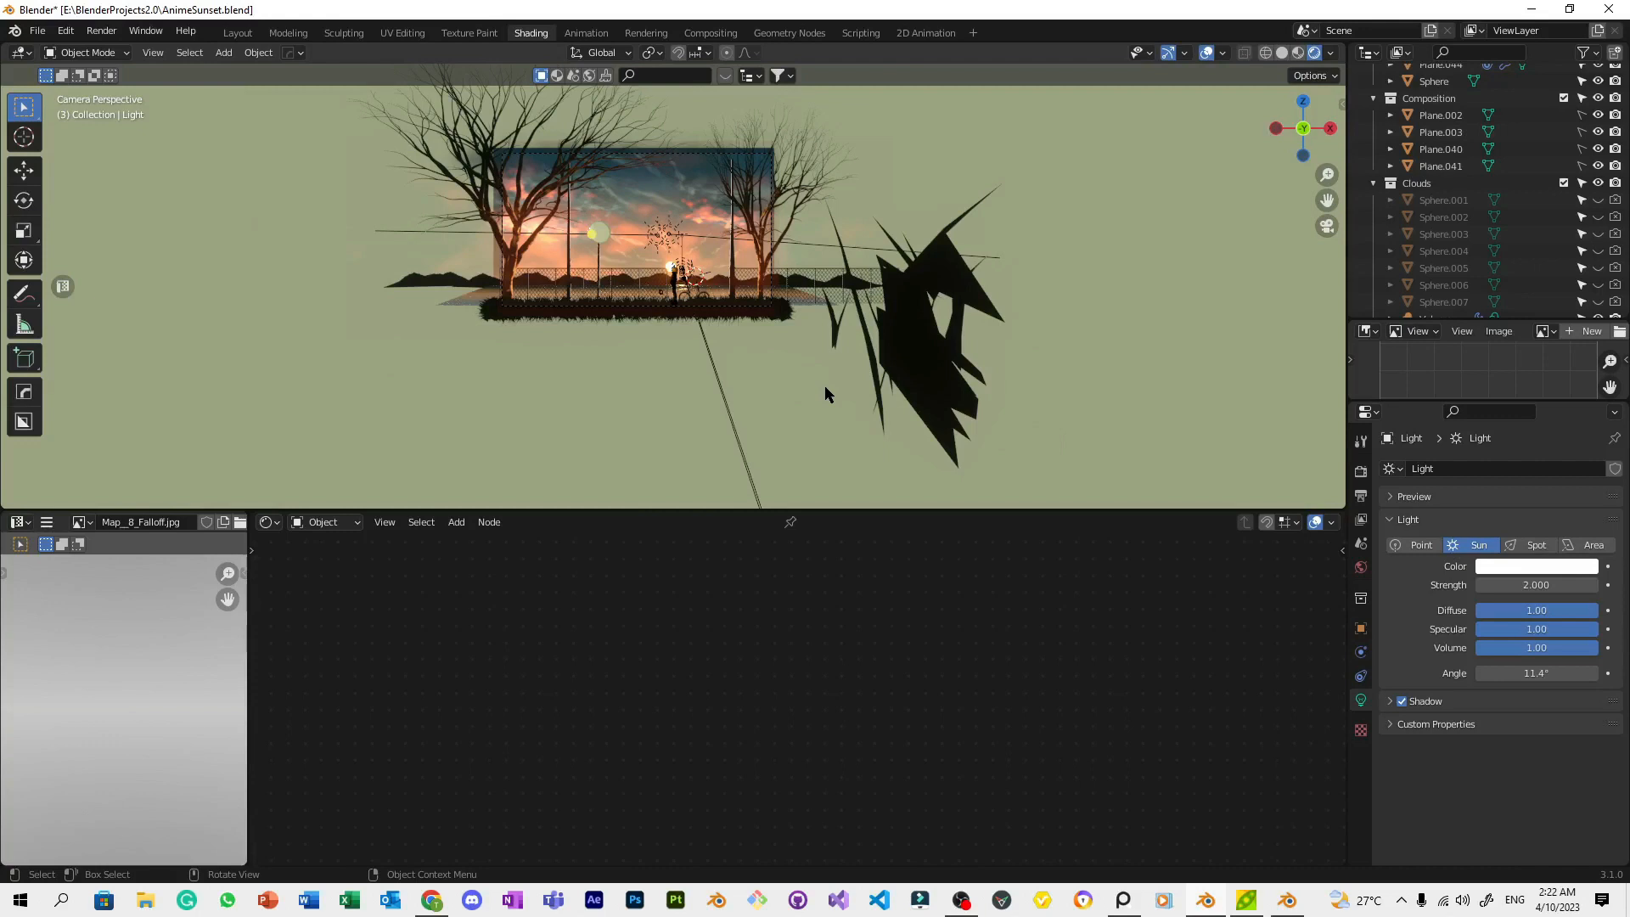
{"action": "scroll", "coordinate": [827, 390], "scroll_direction": "up", "scroll_amount": 10}
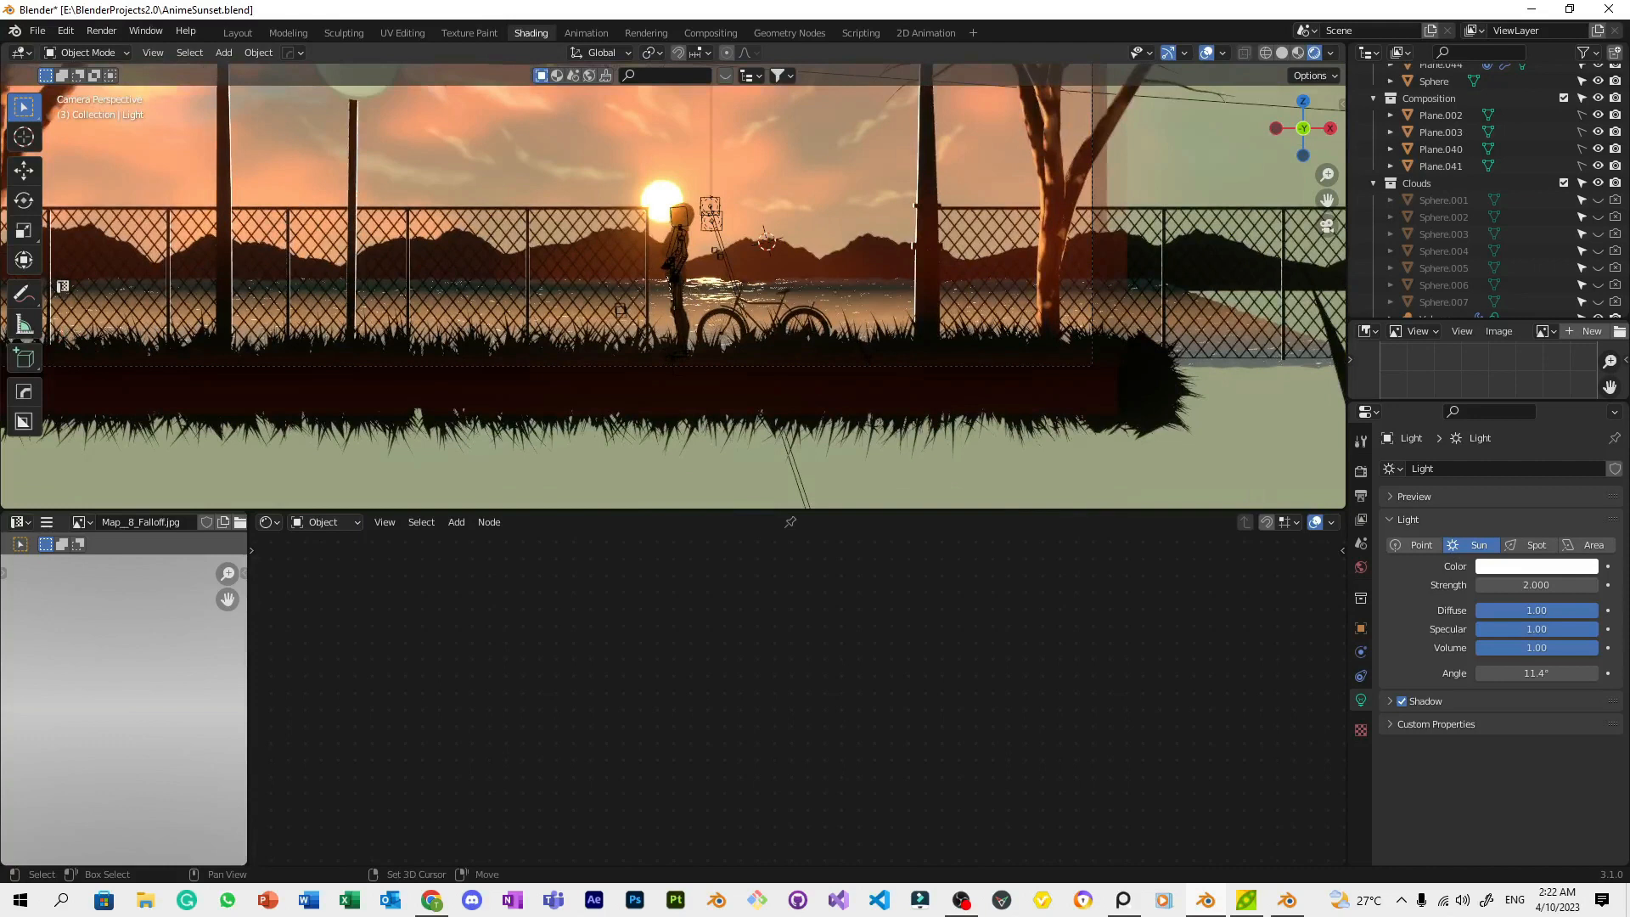
{"action": "middle_click_drag", "start_coordinate": [868, 399], "coordinate": [785, 253], "text": "shift"}
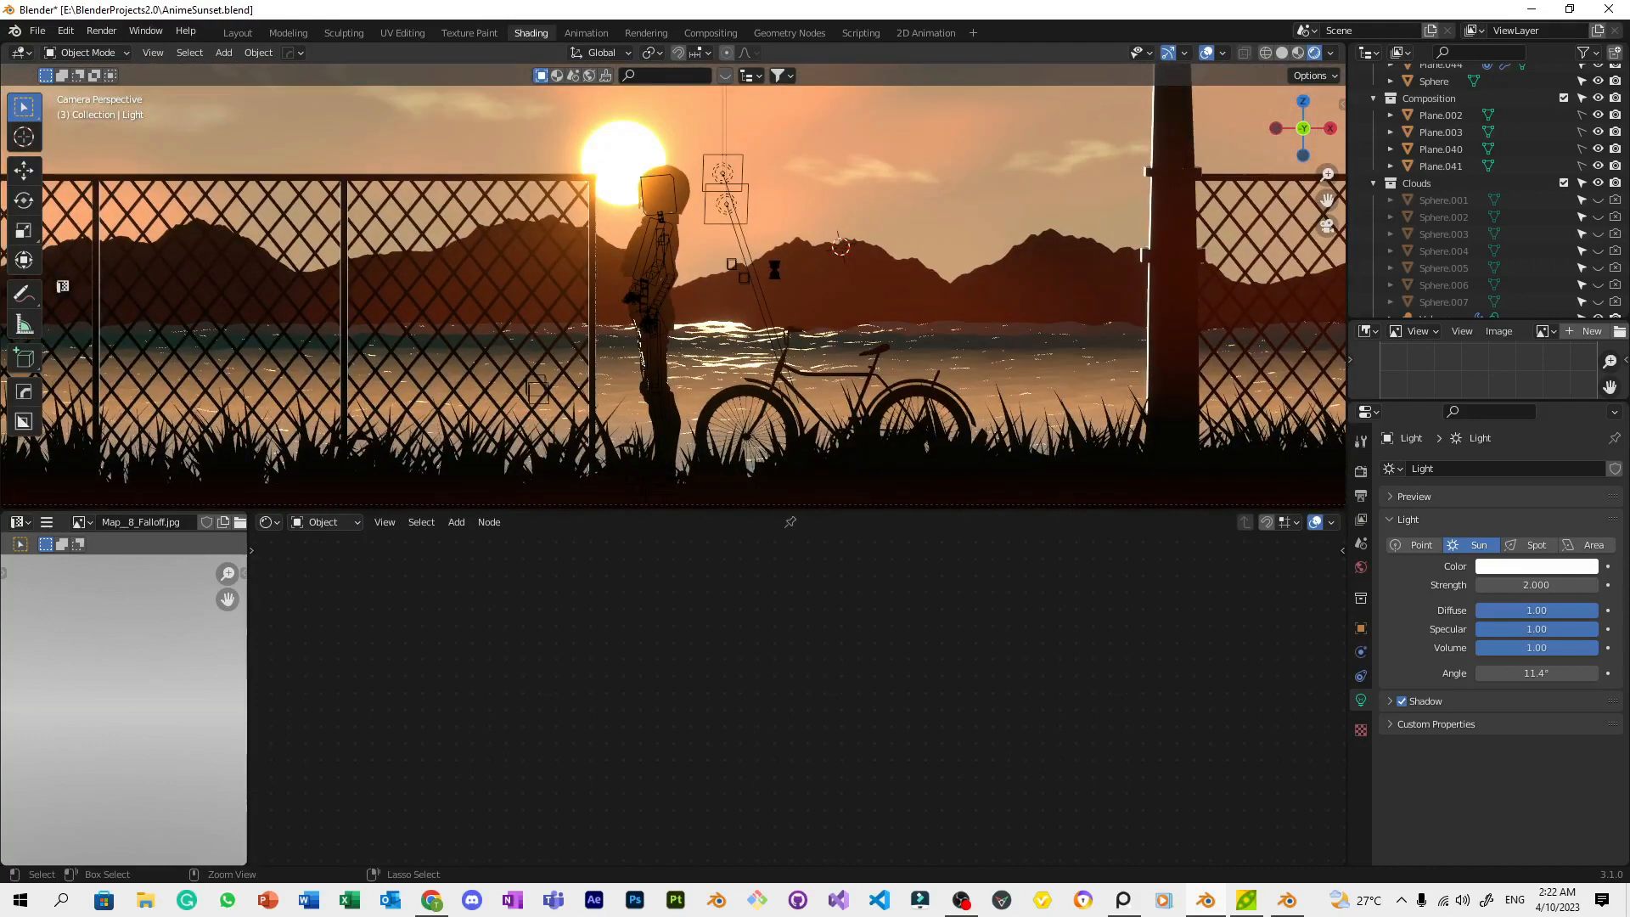
{"action": "key", "text": "ctrl+s"}
Apply the leg's Silhoutte.Lines material to the girl's upper-body clothing
{"action": "scroll", "coordinate": [703, 349], "scroll_direction": "up", "scroll_amount": 8}
{"action": "left_click", "coordinate": [679, 371]}
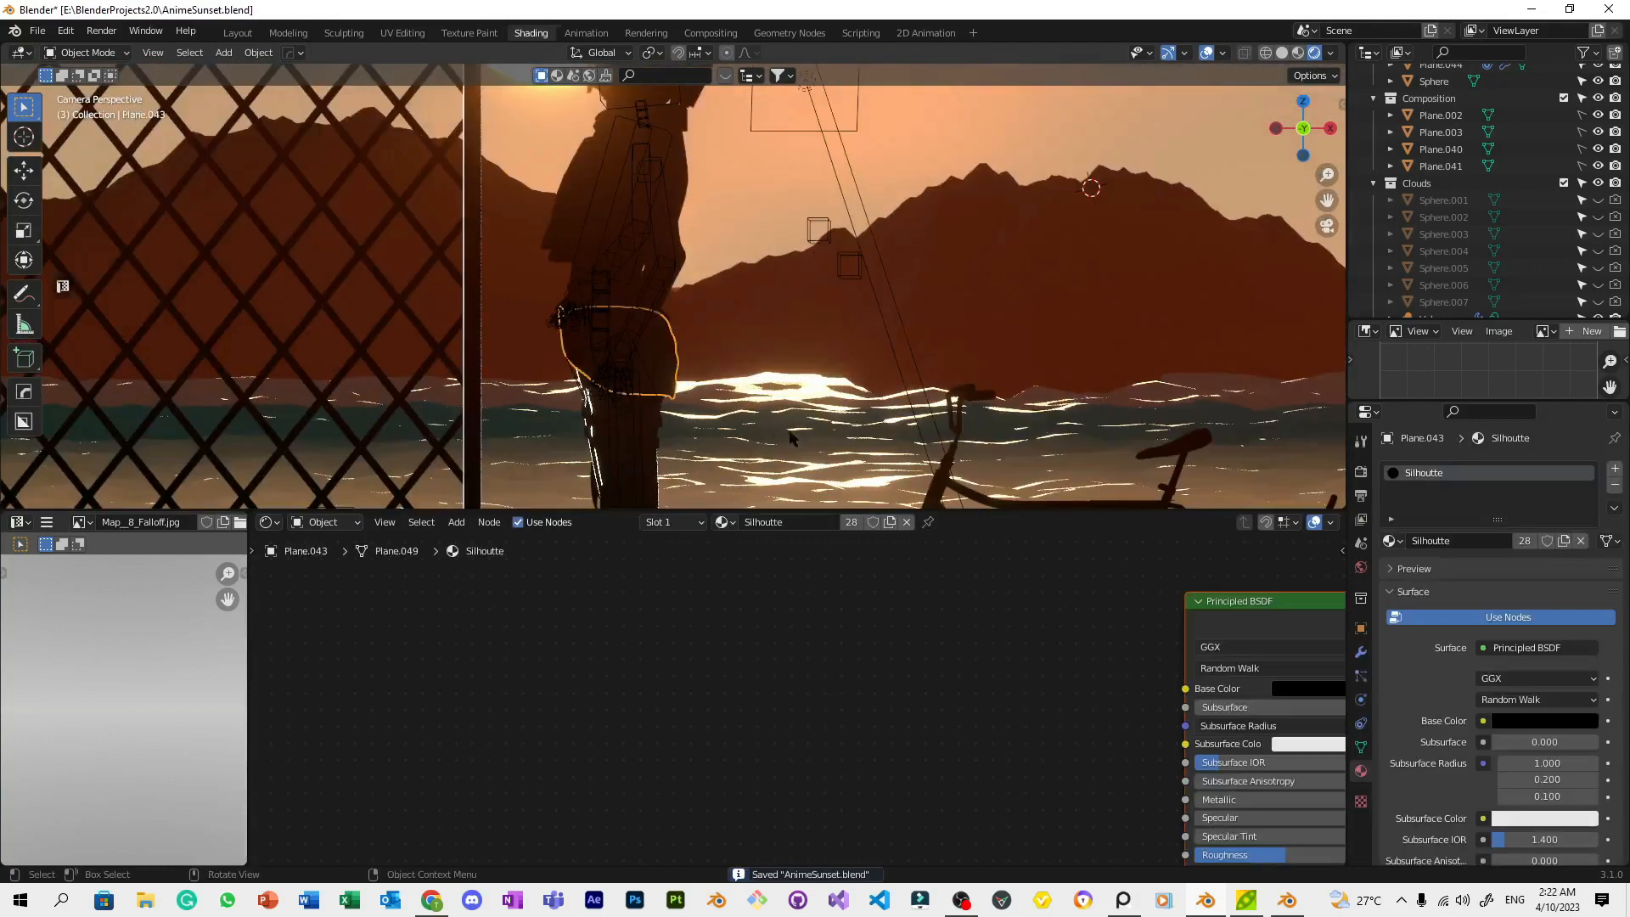
{"action": "left_click", "coordinate": [659, 436]}
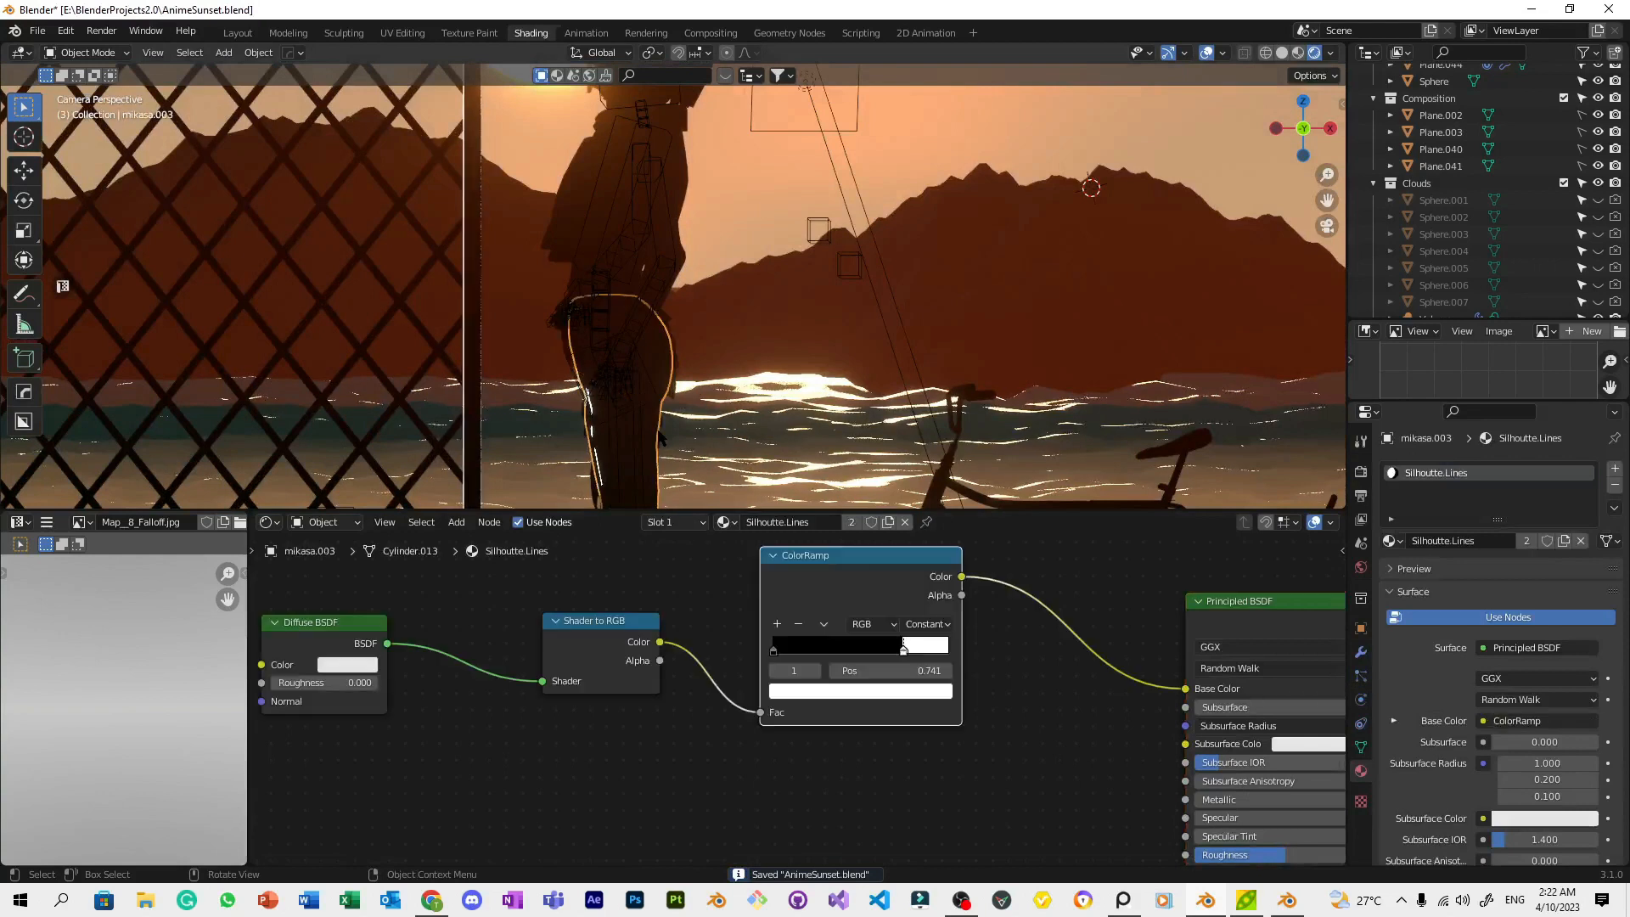
{"action": "middle_click_drag", "start_coordinate": [701, 284], "coordinate": [773, 318], "text": "shift"}
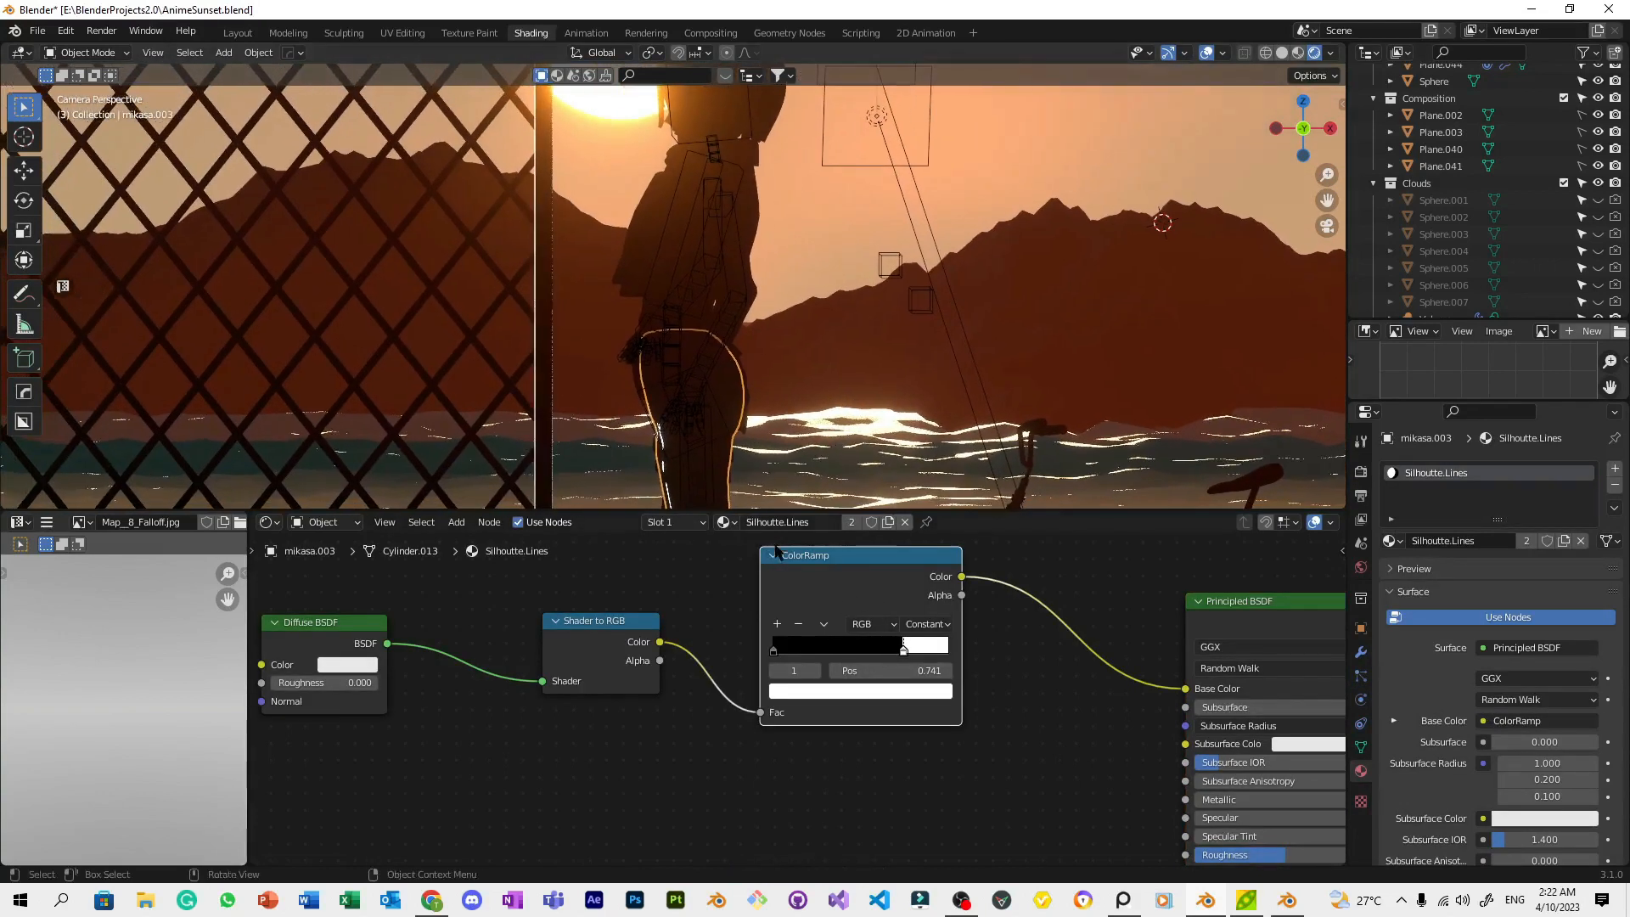
{"action": "left_click_drag", "start_coordinate": [730, 523], "coordinate": [642, 227]}
{"action": "scroll", "coordinate": [901, 289], "scroll_direction": "down", "scroll_amount": 3}
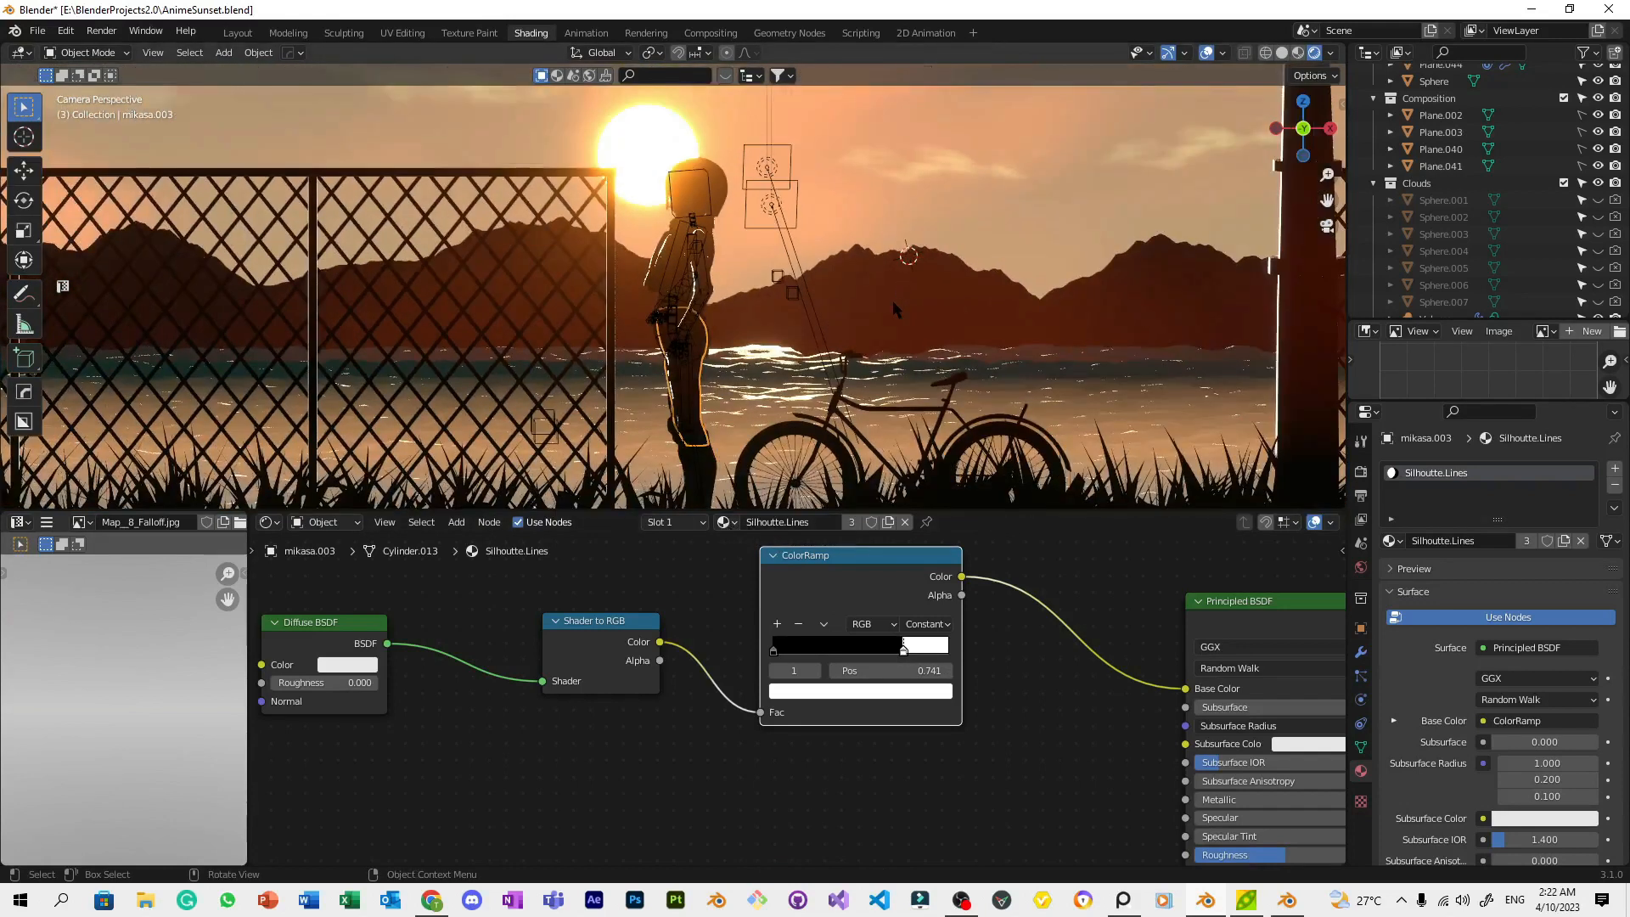
Apply the Silhoutte.Lines material to the bicycle's frame and tyres
{"action": "scroll", "coordinate": [893, 301], "scroll_direction": "up", "scroll_amount": 5}
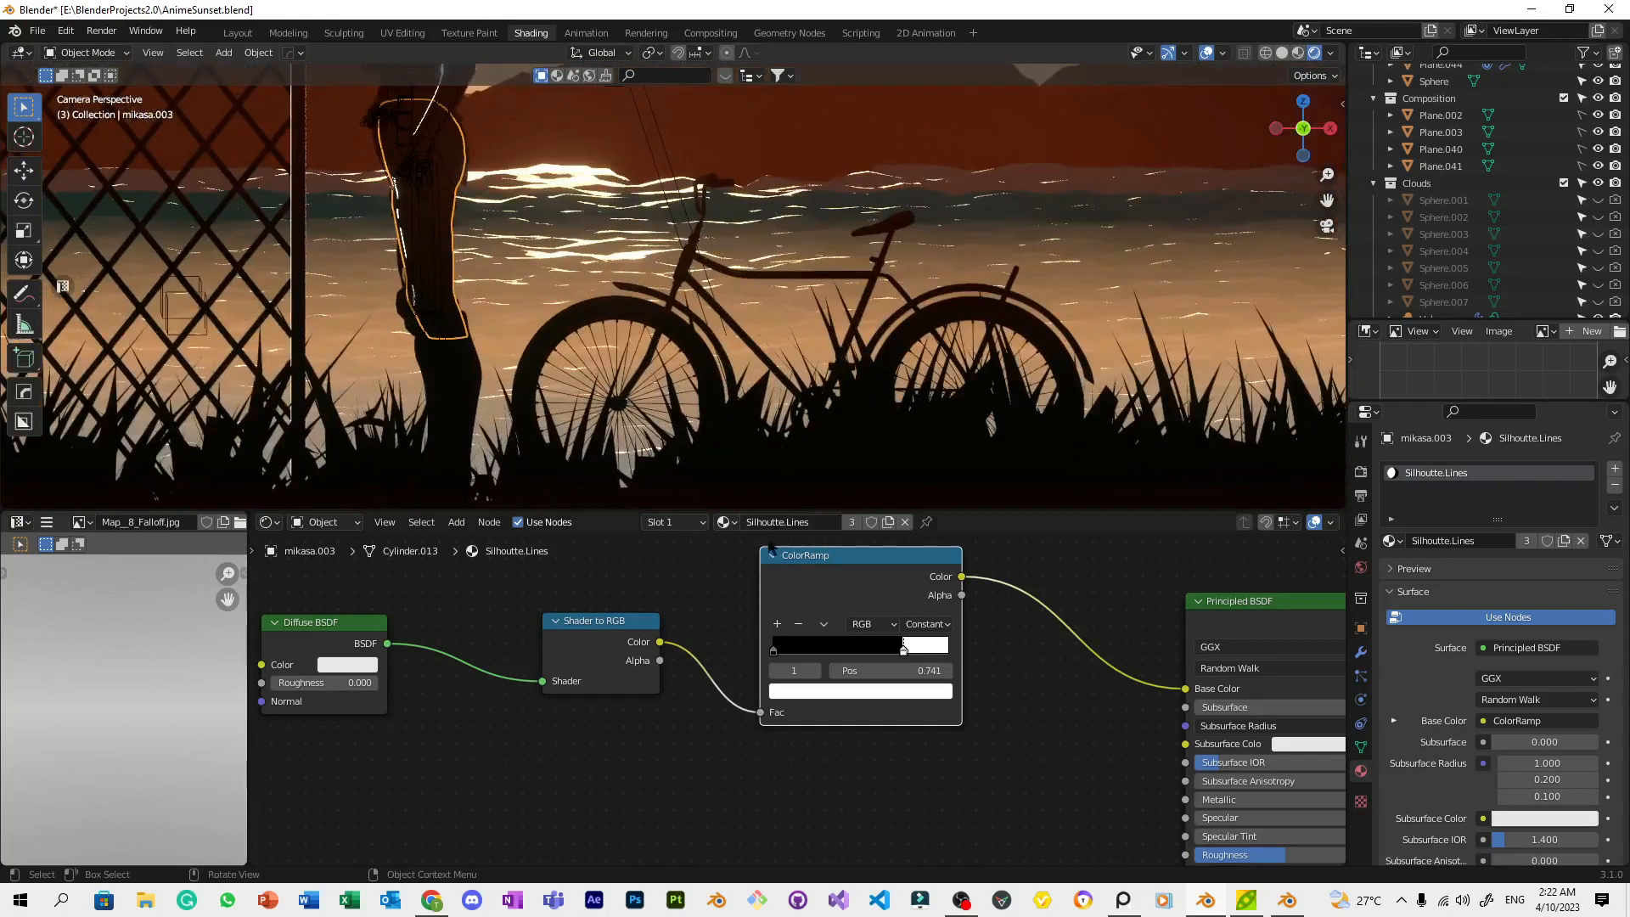
{"action": "left_click_drag", "start_coordinate": [723, 510], "coordinate": [859, 290]}
{"action": "scroll", "coordinate": [859, 290], "scroll_direction": "up", "scroll_amount": 4}
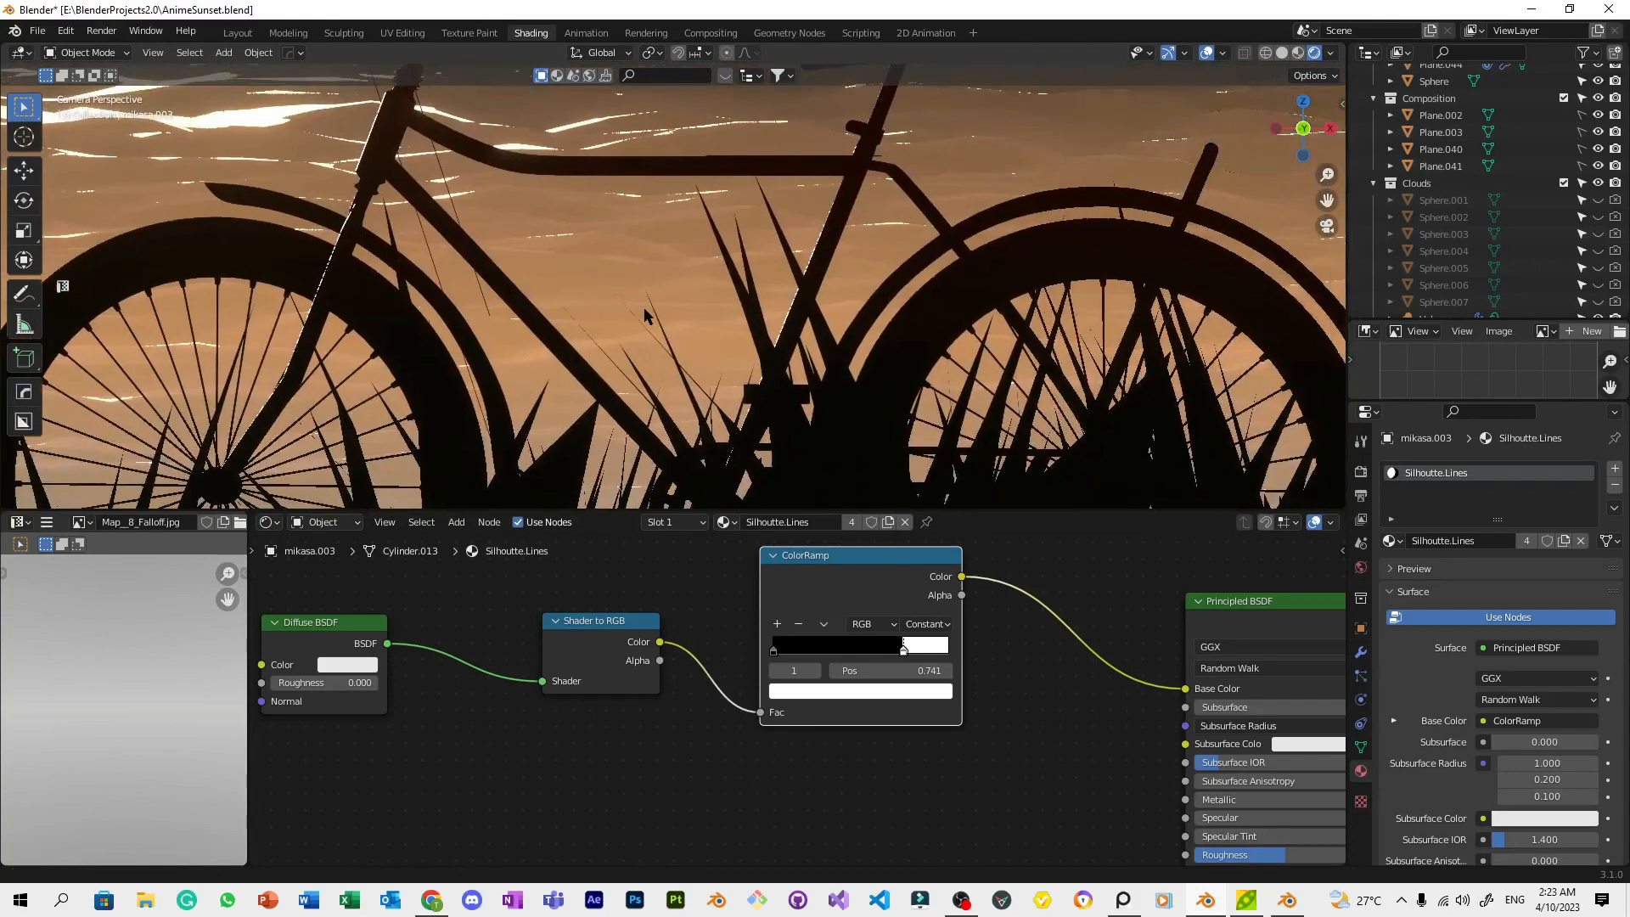
{"action": "left_click_drag", "start_coordinate": [725, 524], "coordinate": [945, 288]}
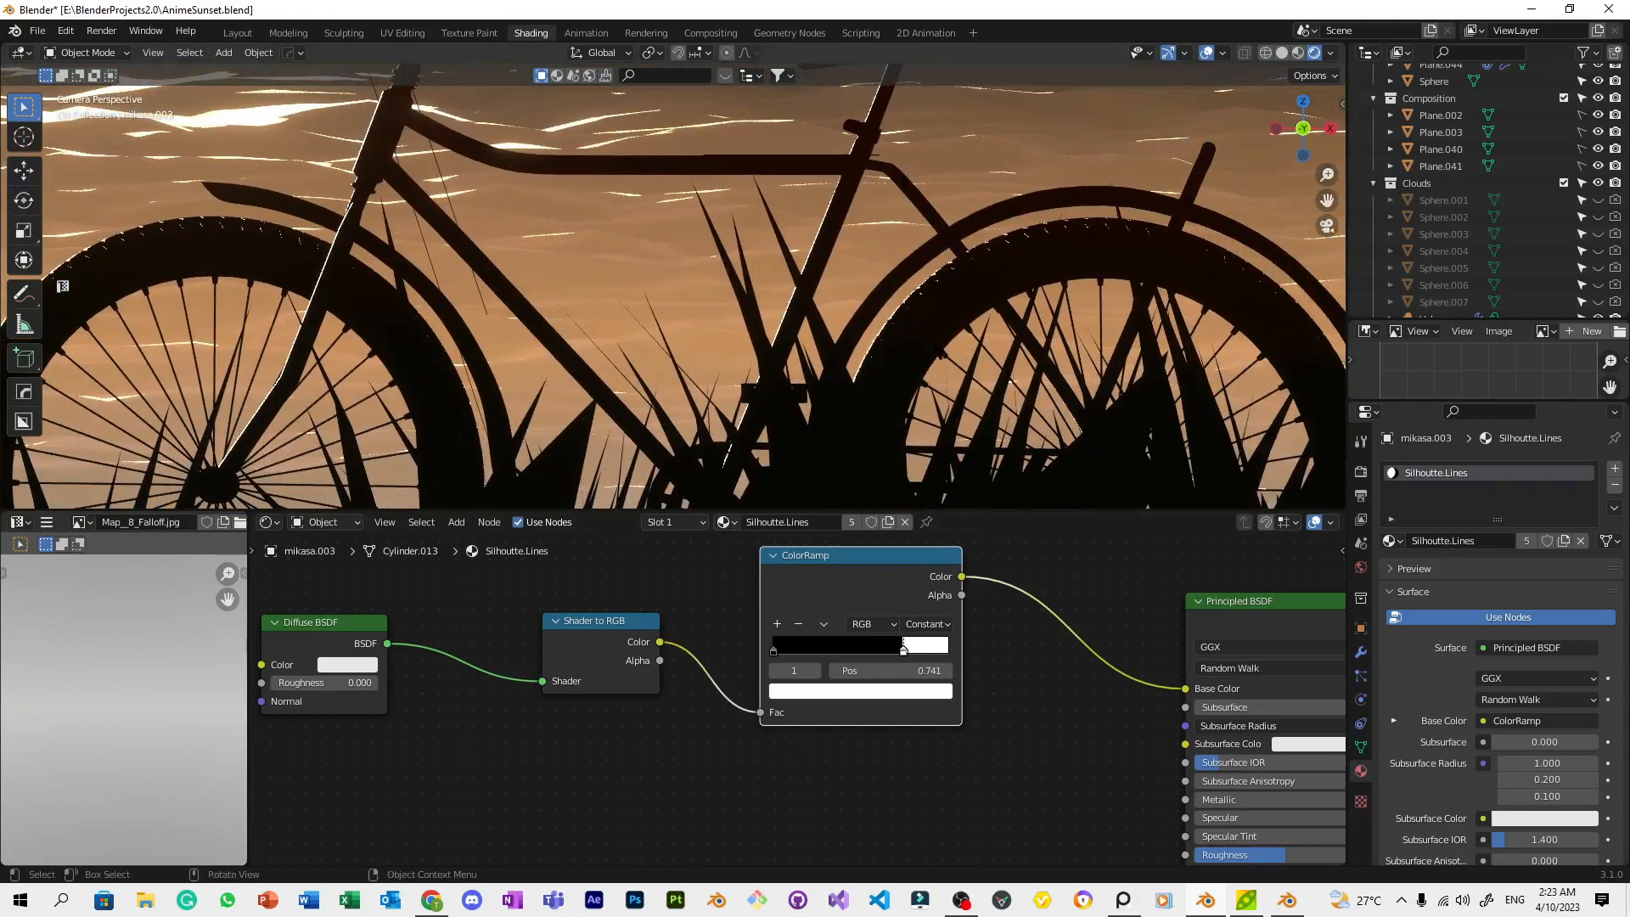
Apply the Silhoutte.Lines material to the bicycle's front mudguard
{"action": "scroll", "coordinate": [945, 288], "scroll_direction": "down", "scroll_amount": 4}
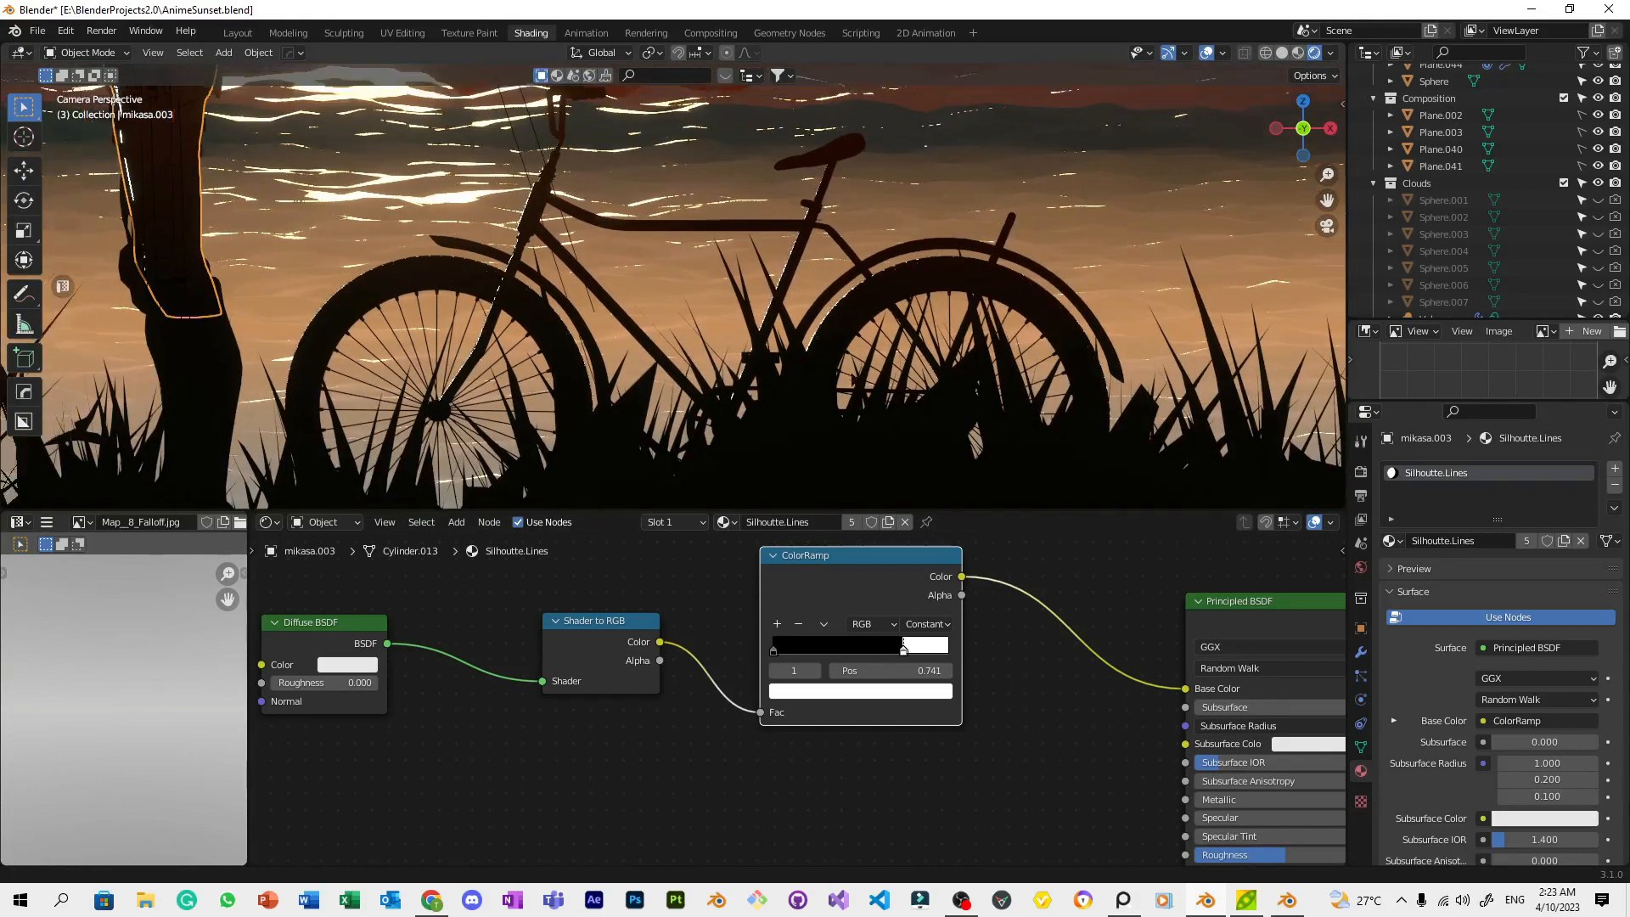
{"action": "middle_click_drag", "start_coordinate": [852, 375], "coordinate": [1066, 394], "text": "shift"}
{"action": "left_click_drag", "start_coordinate": [728, 523], "coordinate": [684, 273]}
{"action": "scroll", "coordinate": [849, 297], "scroll_direction": "down", "scroll_amount": 5}
{"action": "scroll", "coordinate": [824, 293], "scroll_direction": "up", "scroll_amount": 8}
{"action": "middle_click_drag", "start_coordinate": [1019, 255], "coordinate": [671, 497], "text": "shift"}
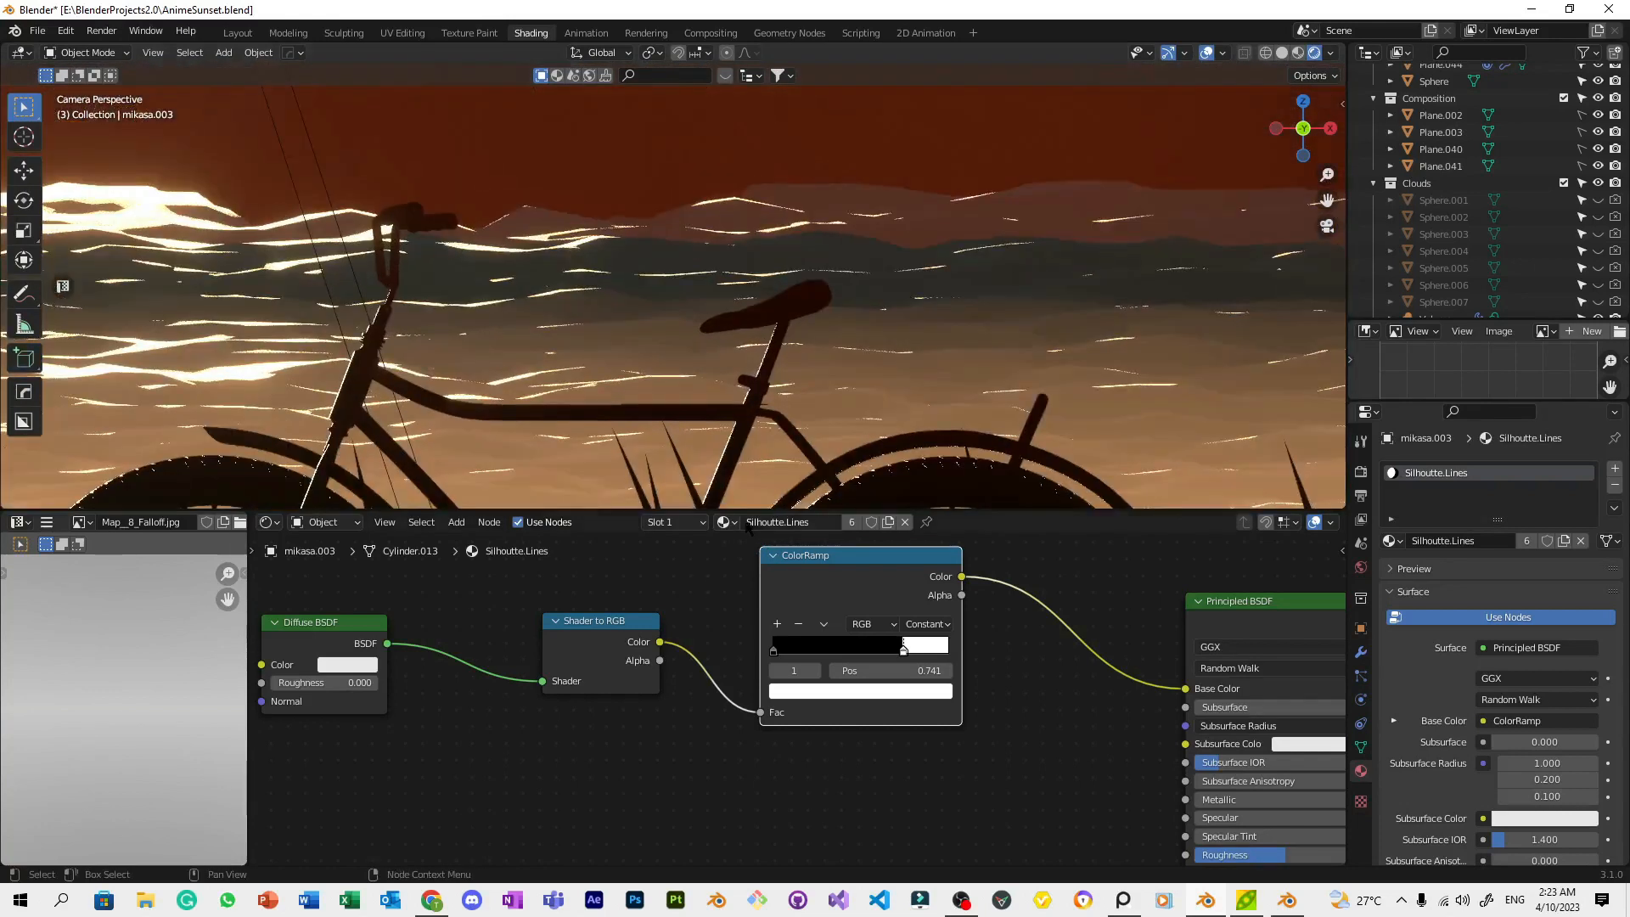
Apply the Silhoutte.Lines material to the bicycle's saddle
{"action": "left_click_drag", "start_coordinate": [727, 523], "coordinate": [785, 292]}
{"action": "scroll", "coordinate": [684, 377], "scroll_direction": "up", "scroll_amount": 3}
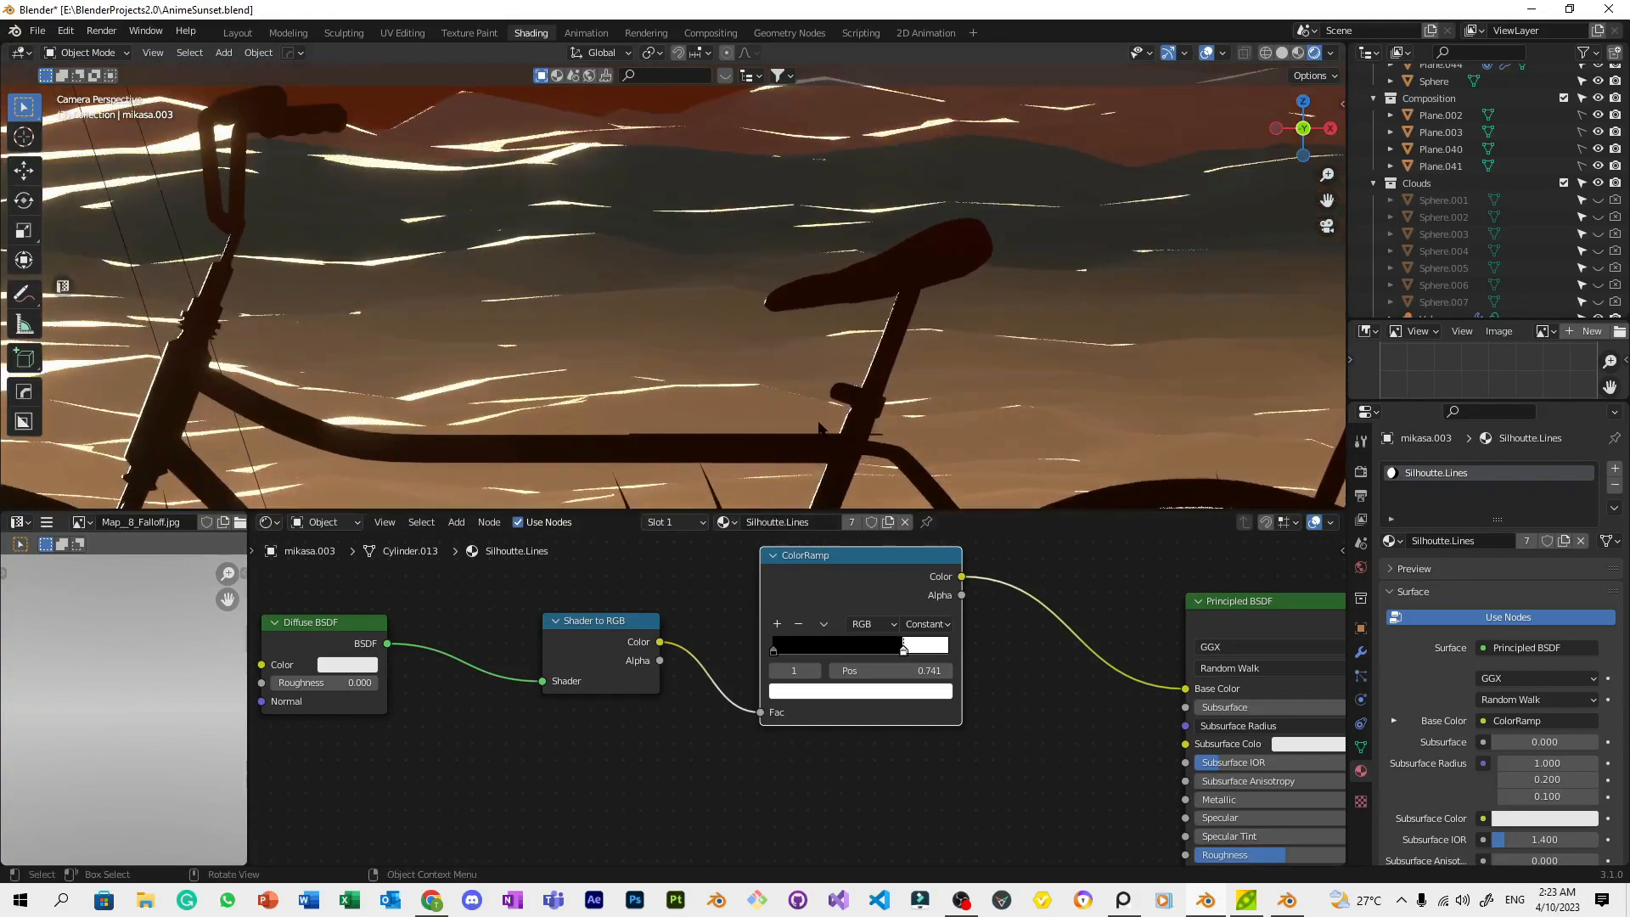
{"action": "left_click", "coordinate": [922, 384]}
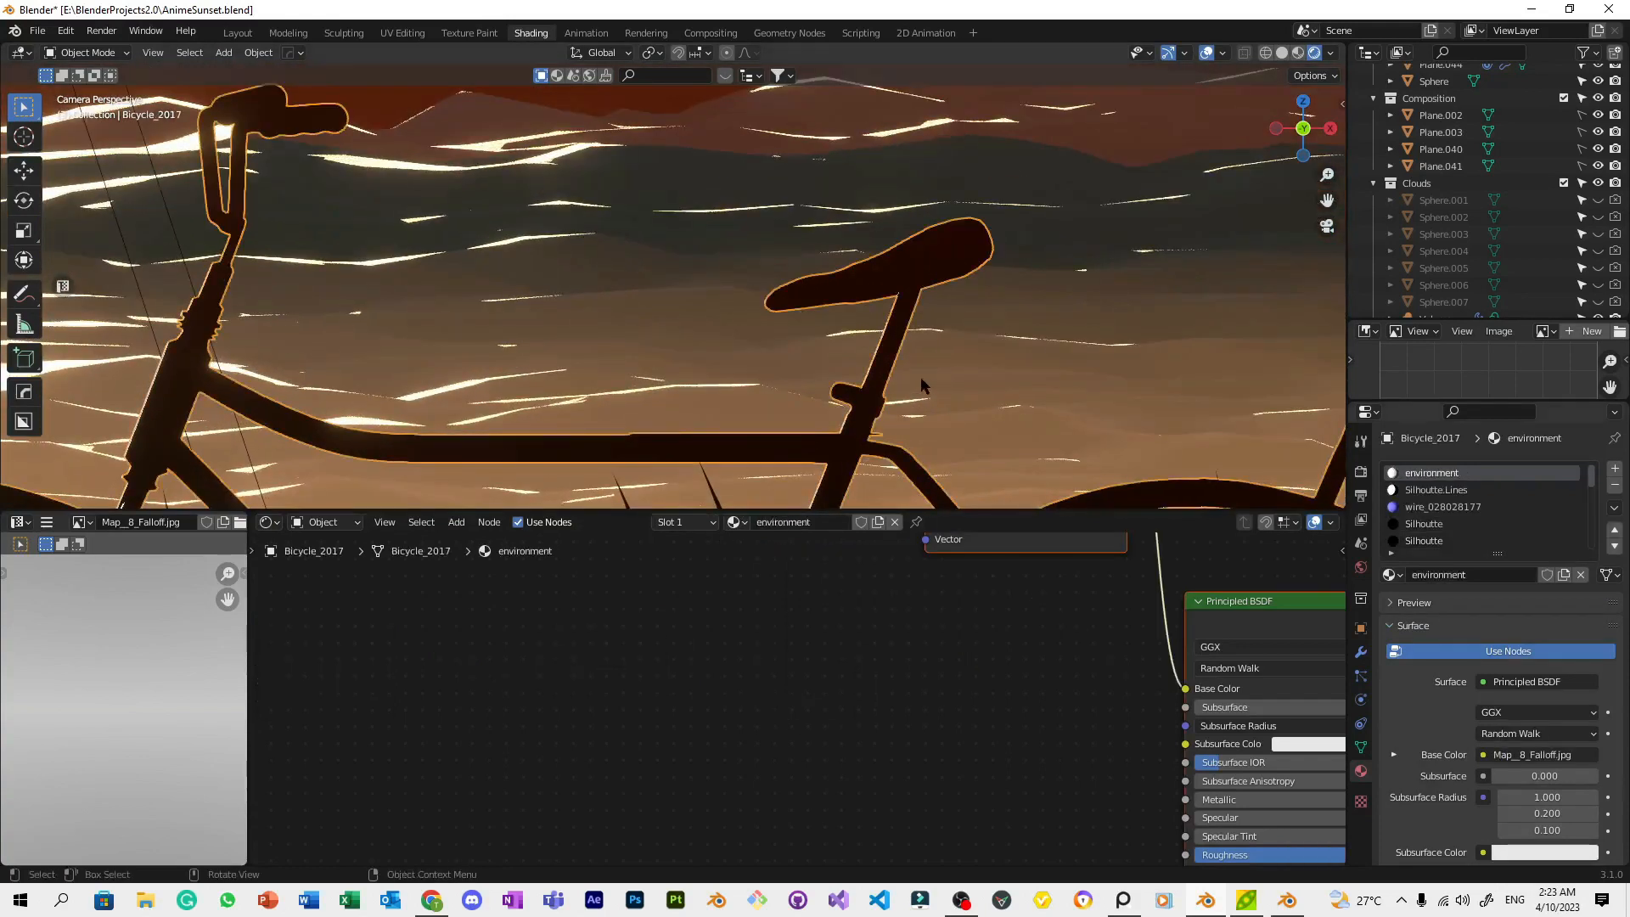
{"action": "scroll", "coordinate": [915, 383], "scroll_direction": "down", "scroll_amount": 4}
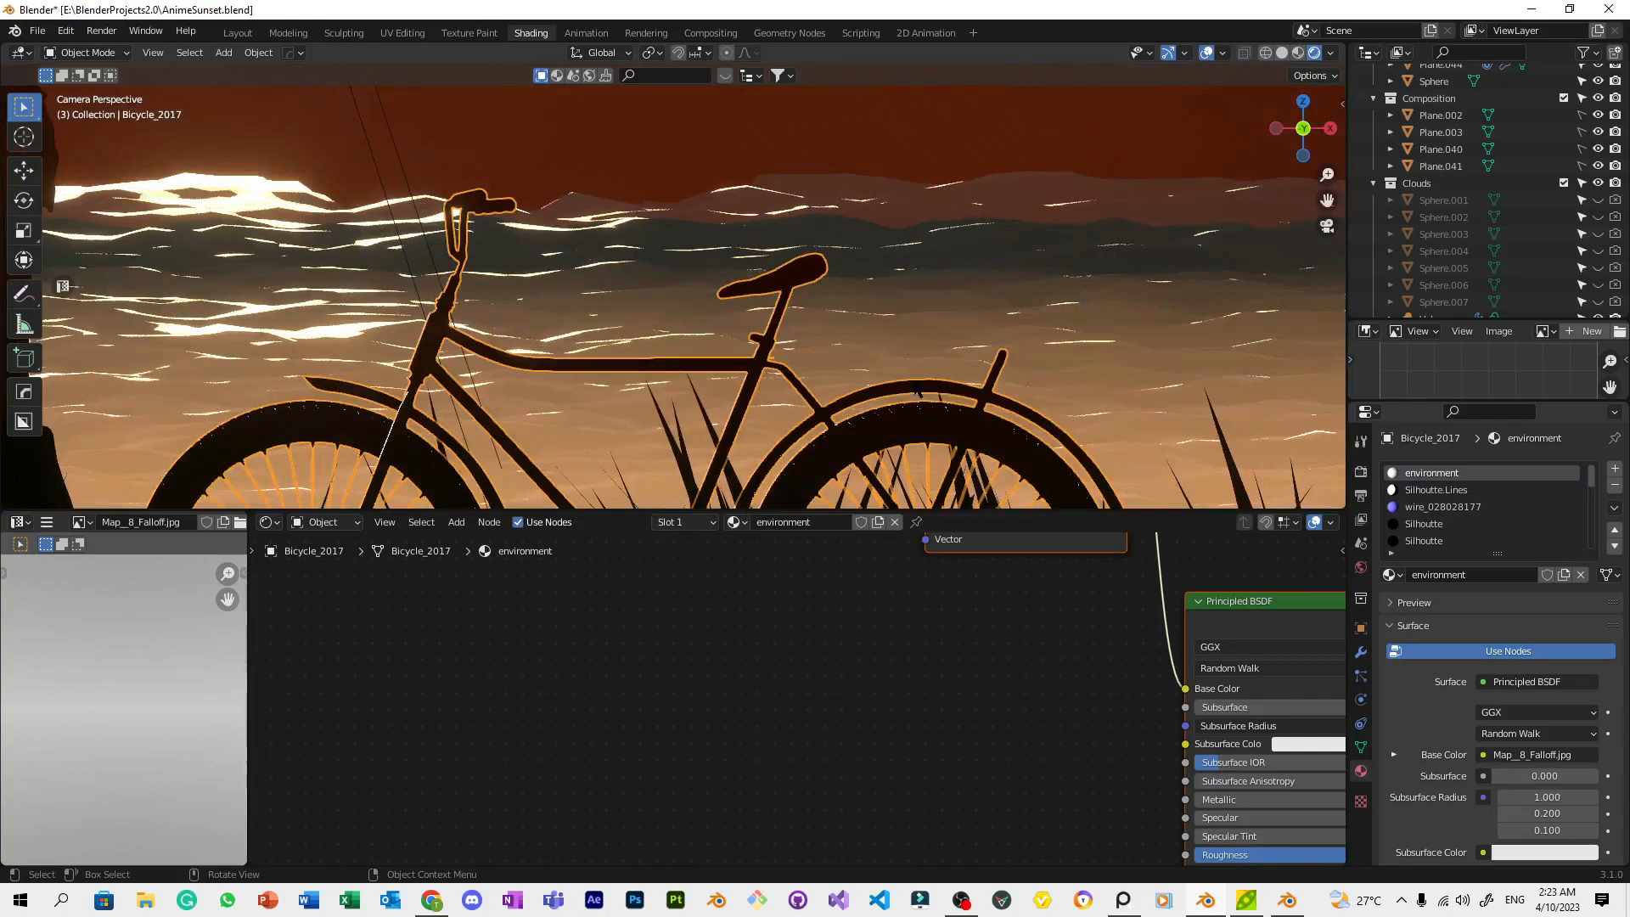
{"action": "left_click", "coordinate": [960, 235]}
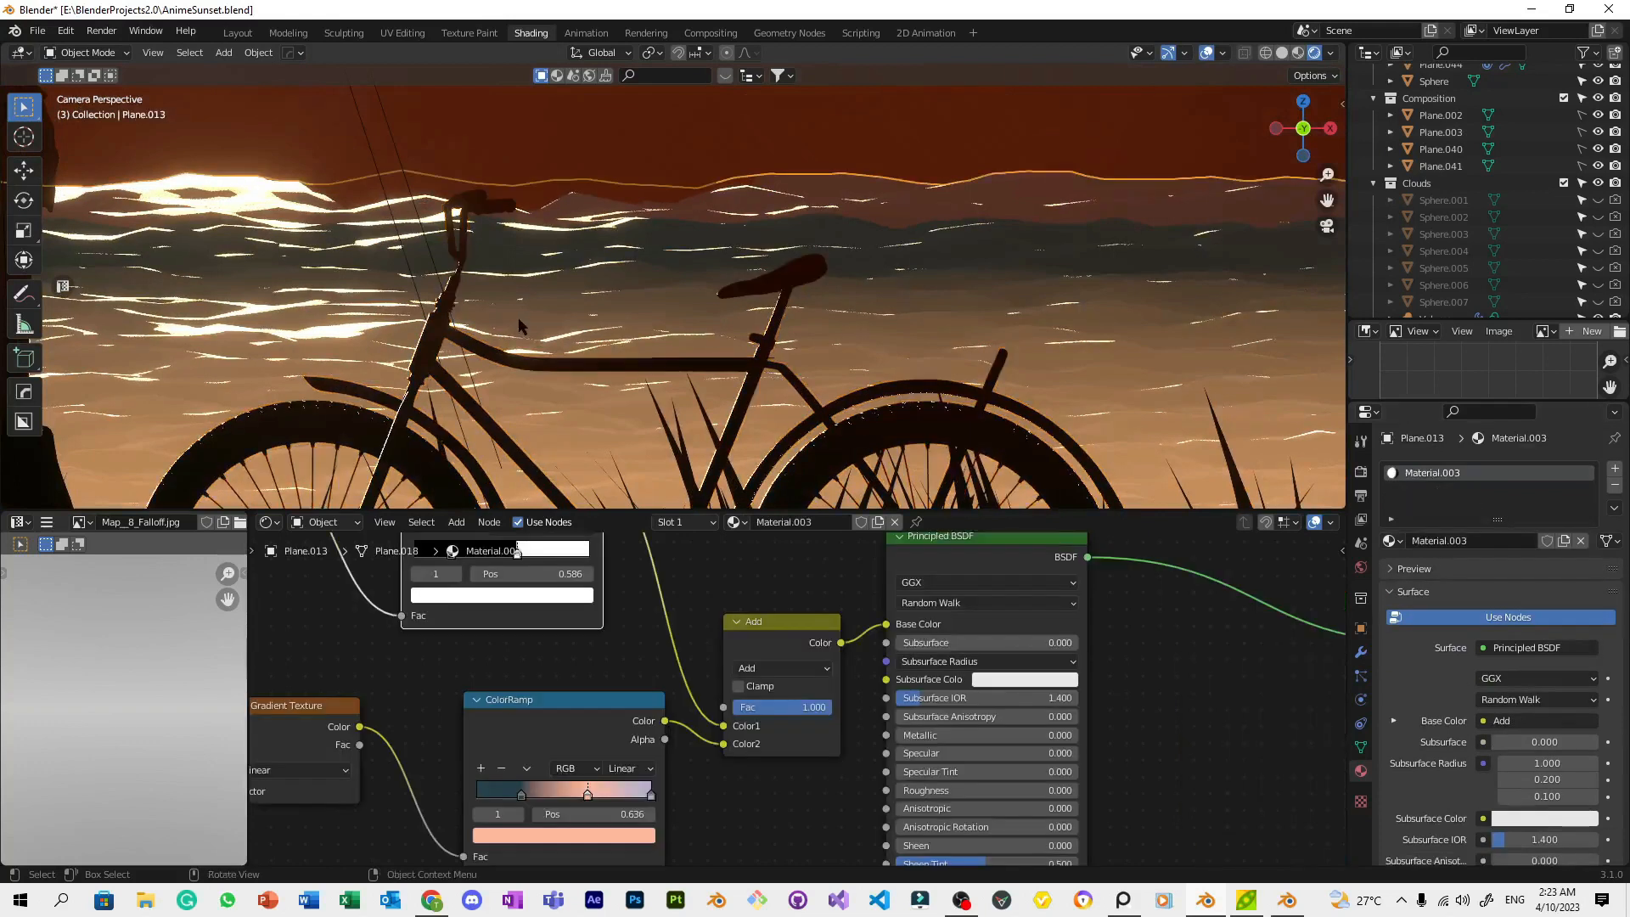
Apply the girl's leg material, Silhoutte.Lines, to the bicycle's handlebar and save the file
{"action": "left_click", "coordinate": [522, 354]}
{"action": "left_click", "coordinate": [414, 337]}
{"action": "left_click", "coordinate": [268, 273]}
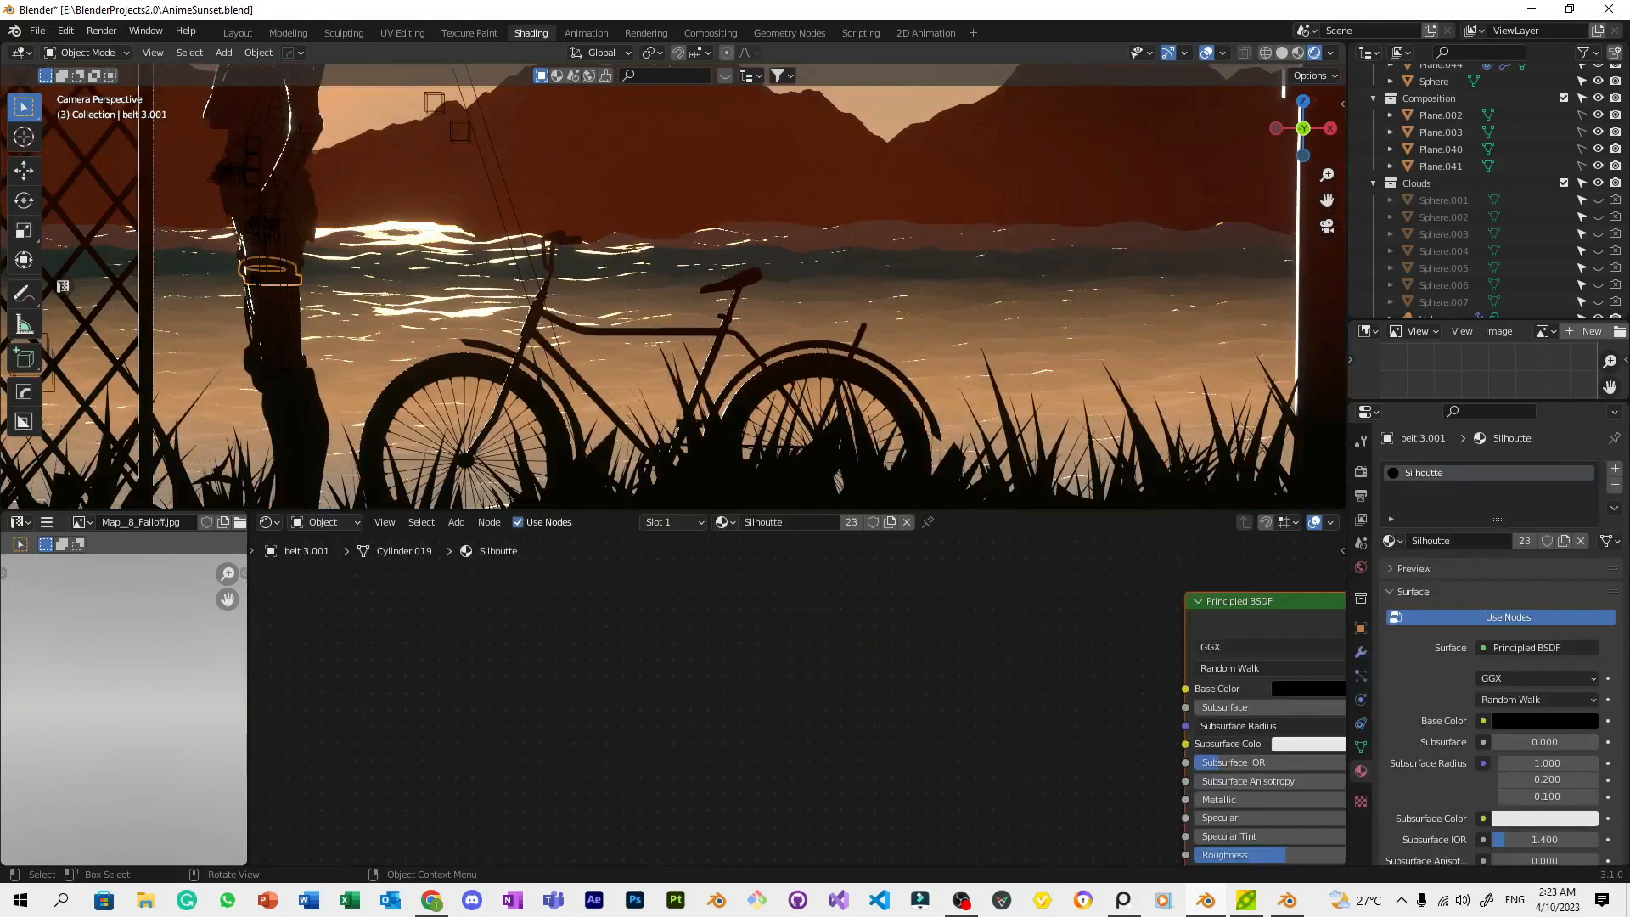
{"action": "left_click", "coordinate": [277, 319]}
{"action": "scroll", "coordinate": [671, 288], "scroll_direction": "up", "scroll_amount": 5}
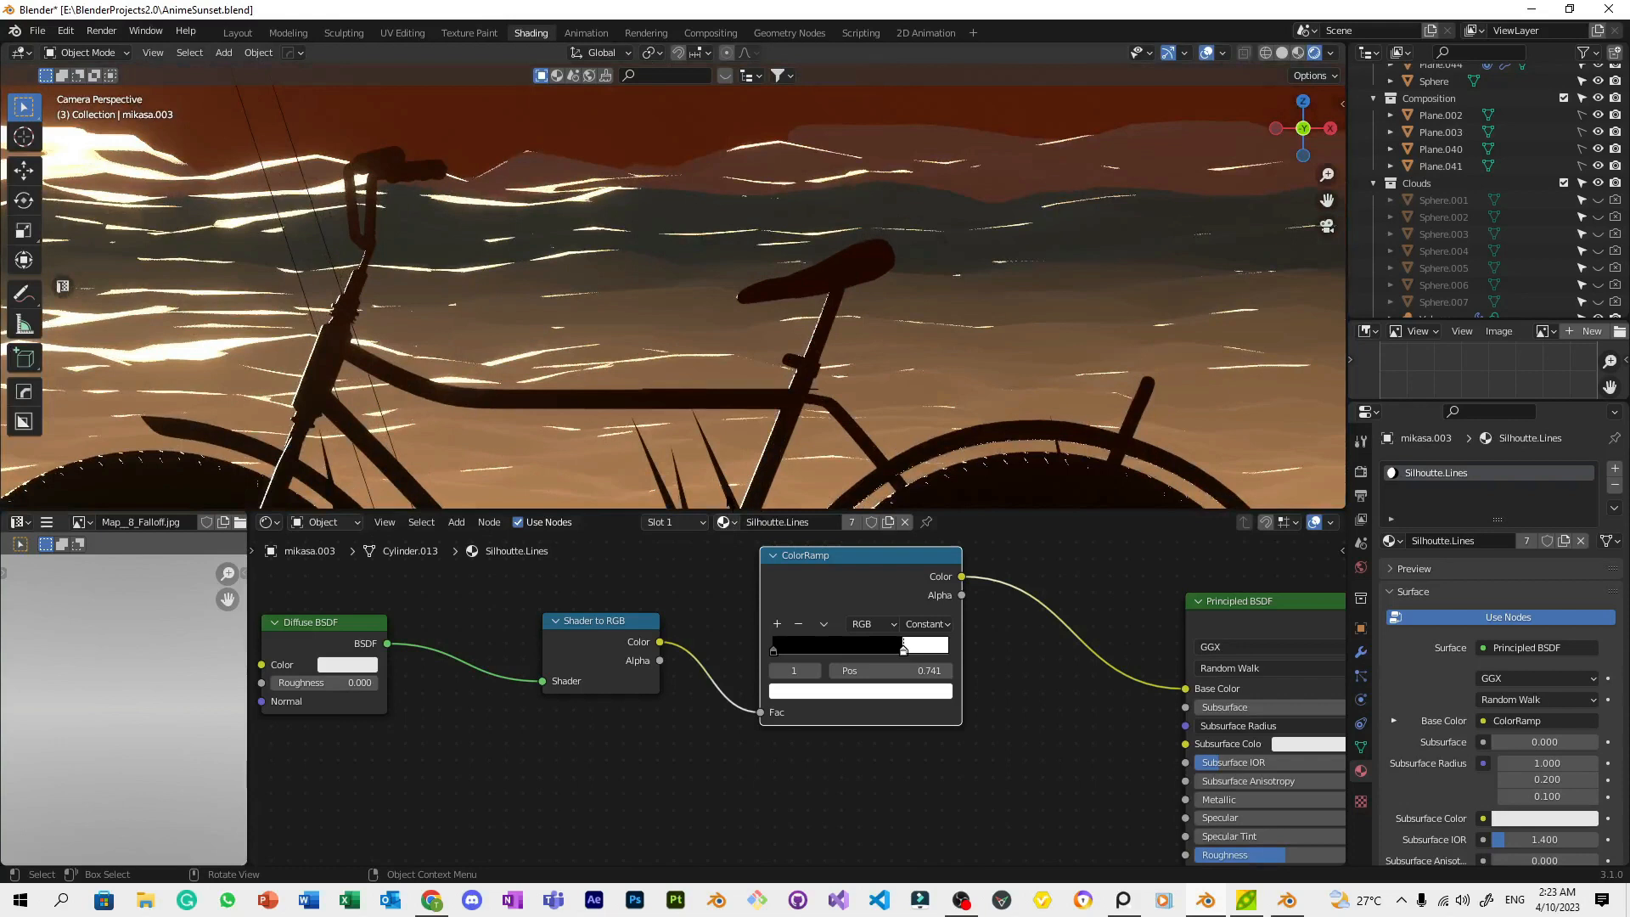
{"action": "left_click_drag", "start_coordinate": [723, 521], "coordinate": [391, 163]}
{"action": "scroll", "coordinate": [864, 248], "scroll_direction": "down", "scroll_amount": 5}
{"action": "key", "text": "ctrl+s"}
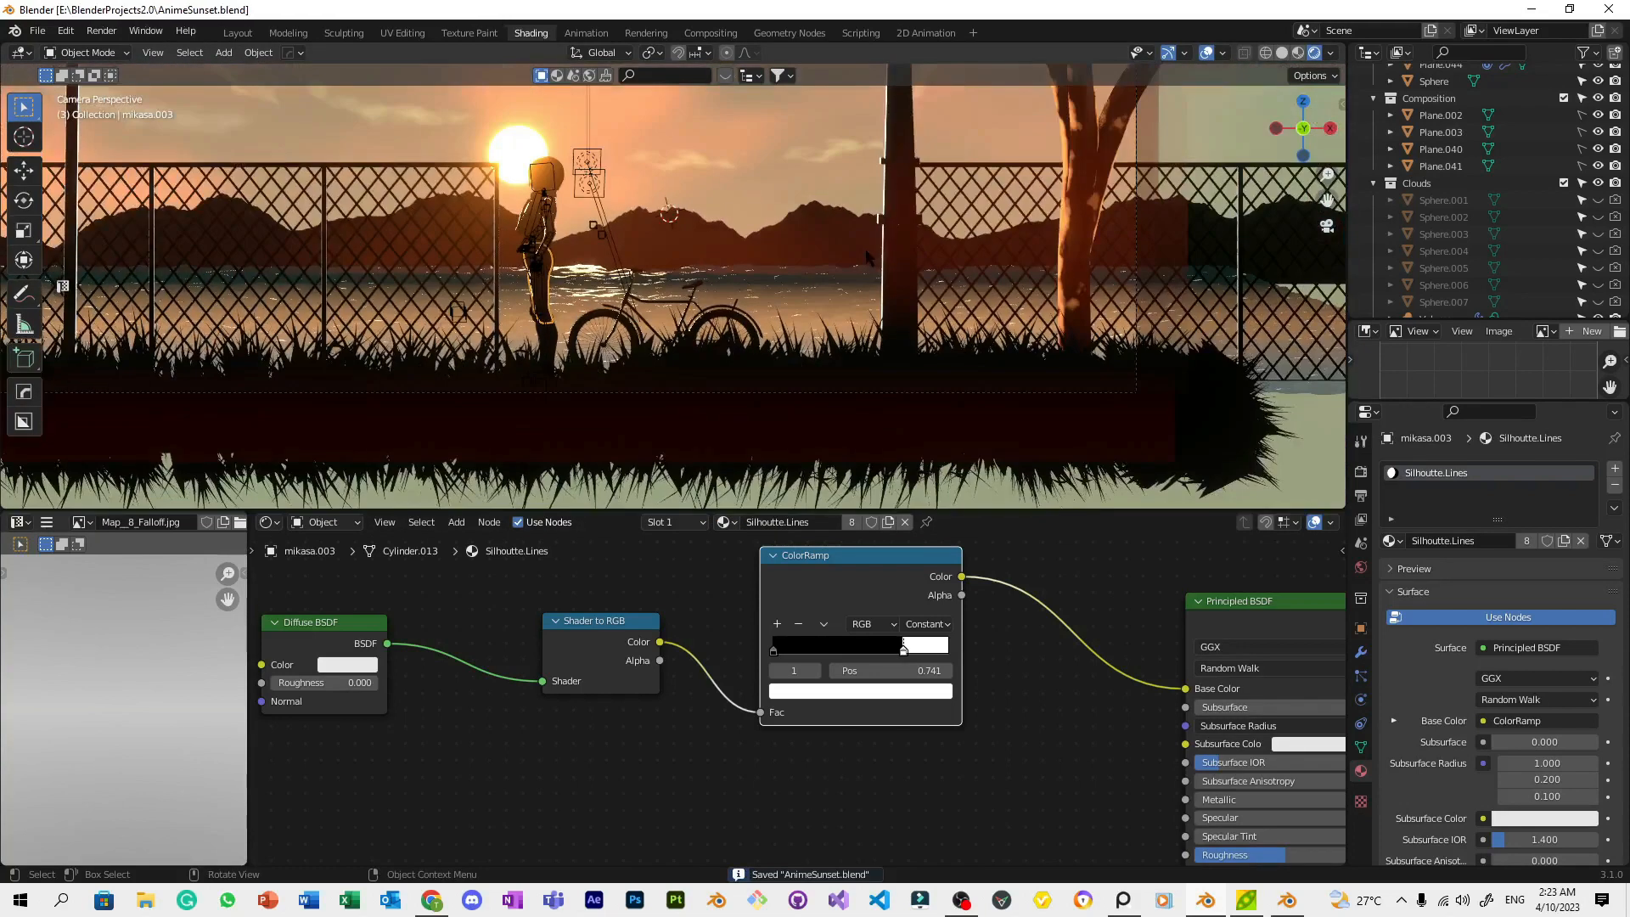
Set the white ColorRamp stop of the Silhoutte.Lines material to position 0.632 to widen the highlights, and save the file
{"action": "scroll", "coordinate": [802, 414], "scroll_direction": "down", "scroll_amount": 3}
{"action": "scroll", "coordinate": [800, 439], "scroll_direction": "up", "scroll_amount": 10}
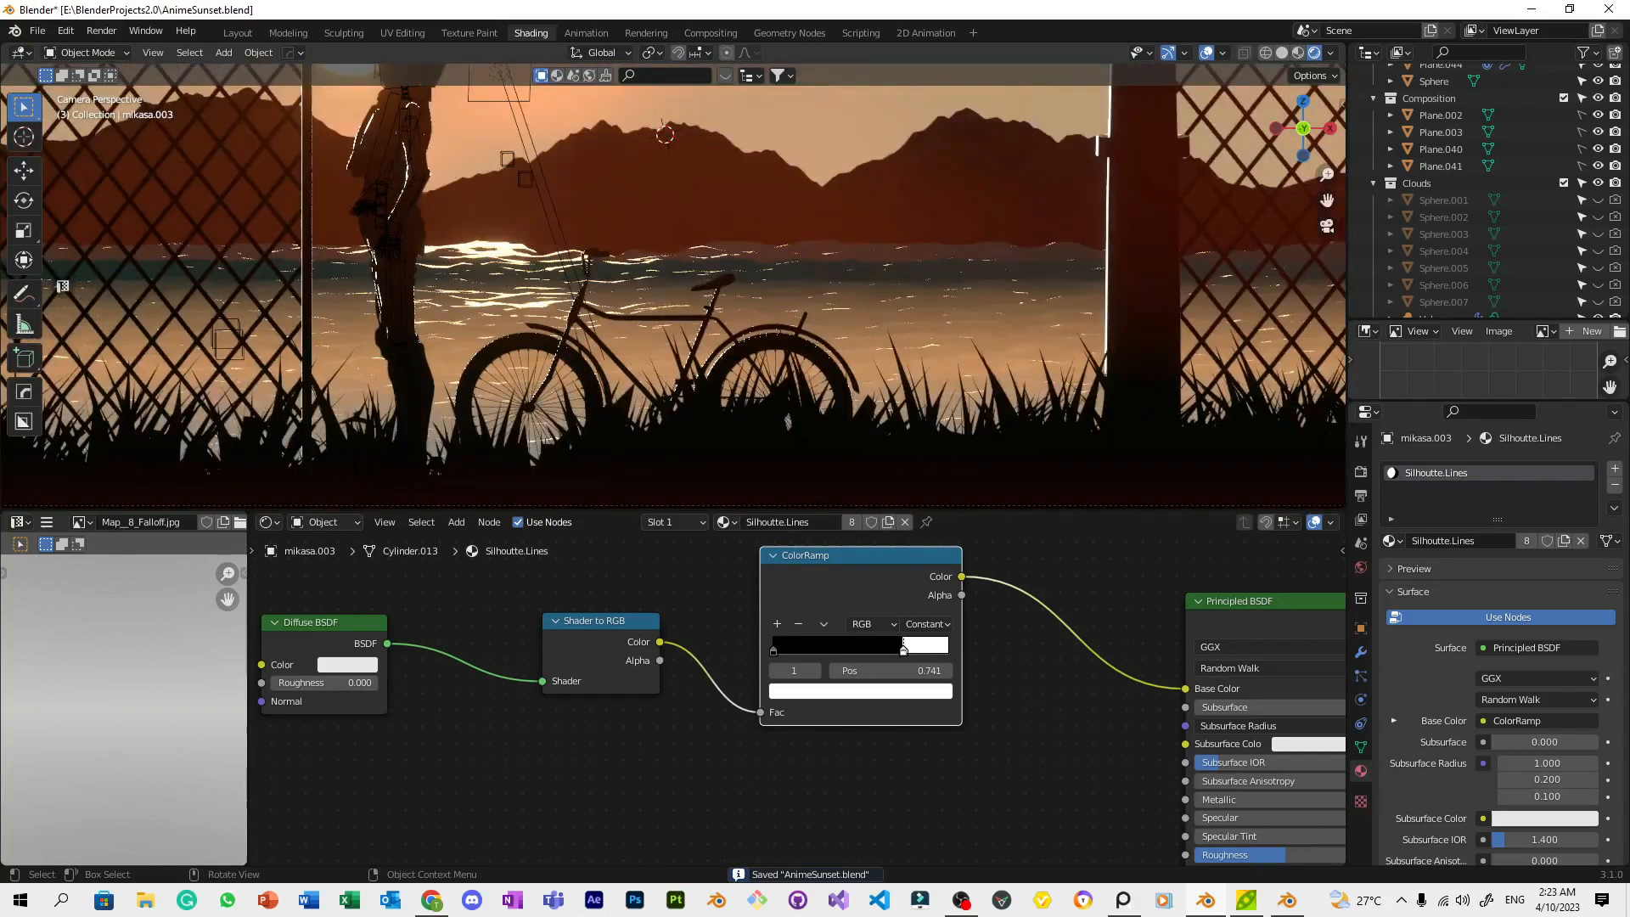
{"action": "middle_click_drag", "start_coordinate": [877, 372], "coordinate": [931, 487], "text": "shift"}
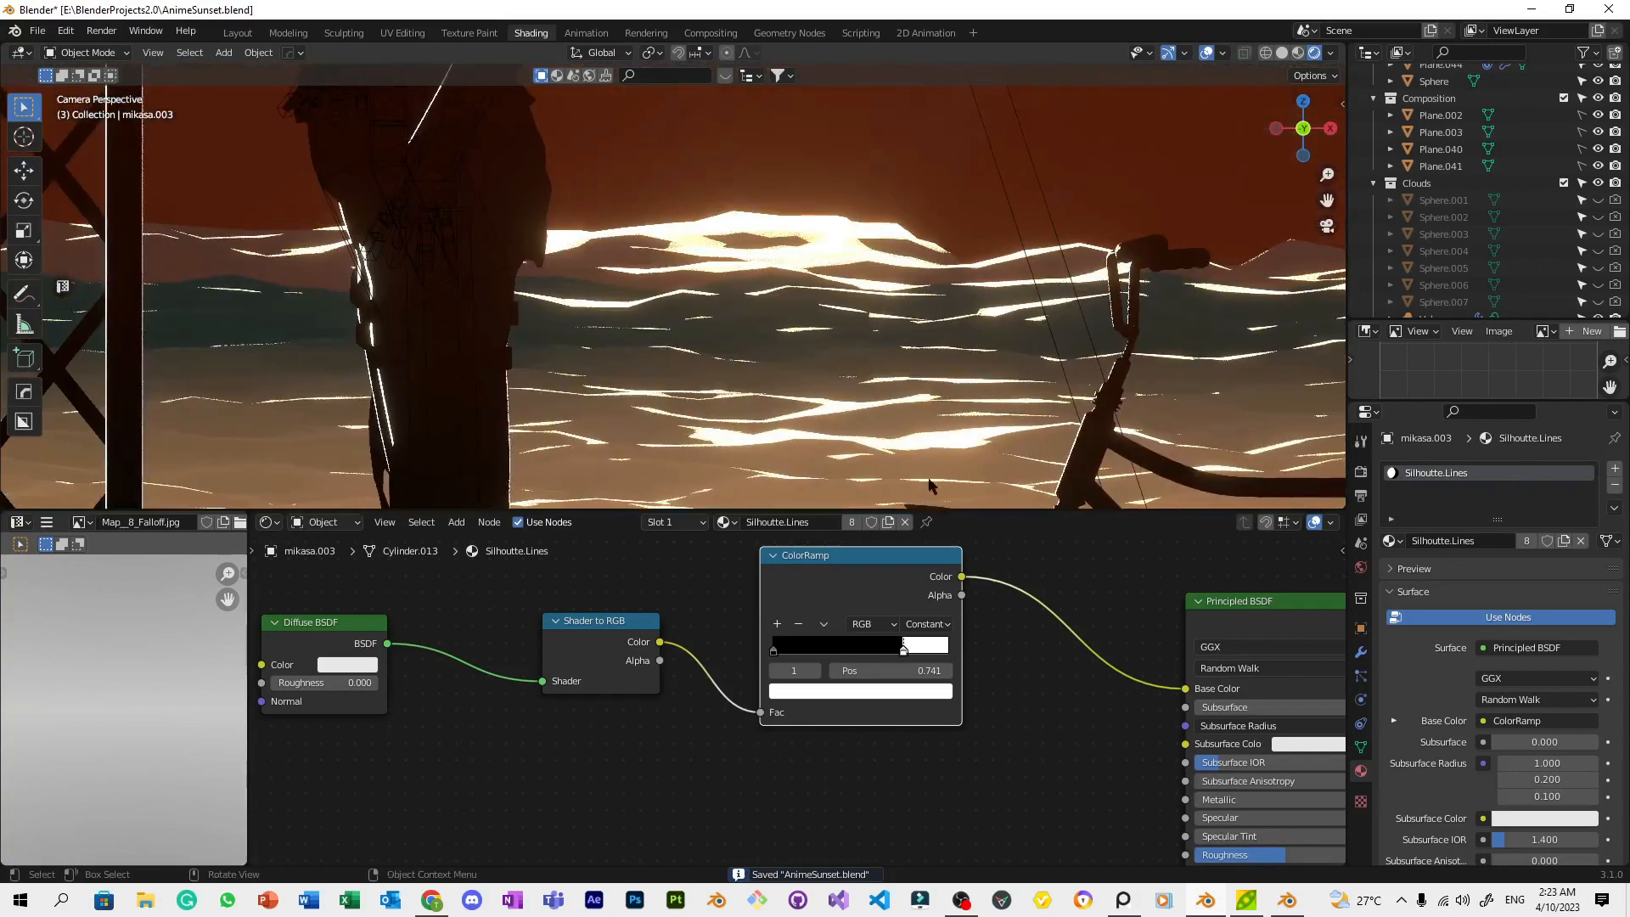
{"action": "left_click_drag", "start_coordinate": [904, 650], "coordinate": [886, 651]}
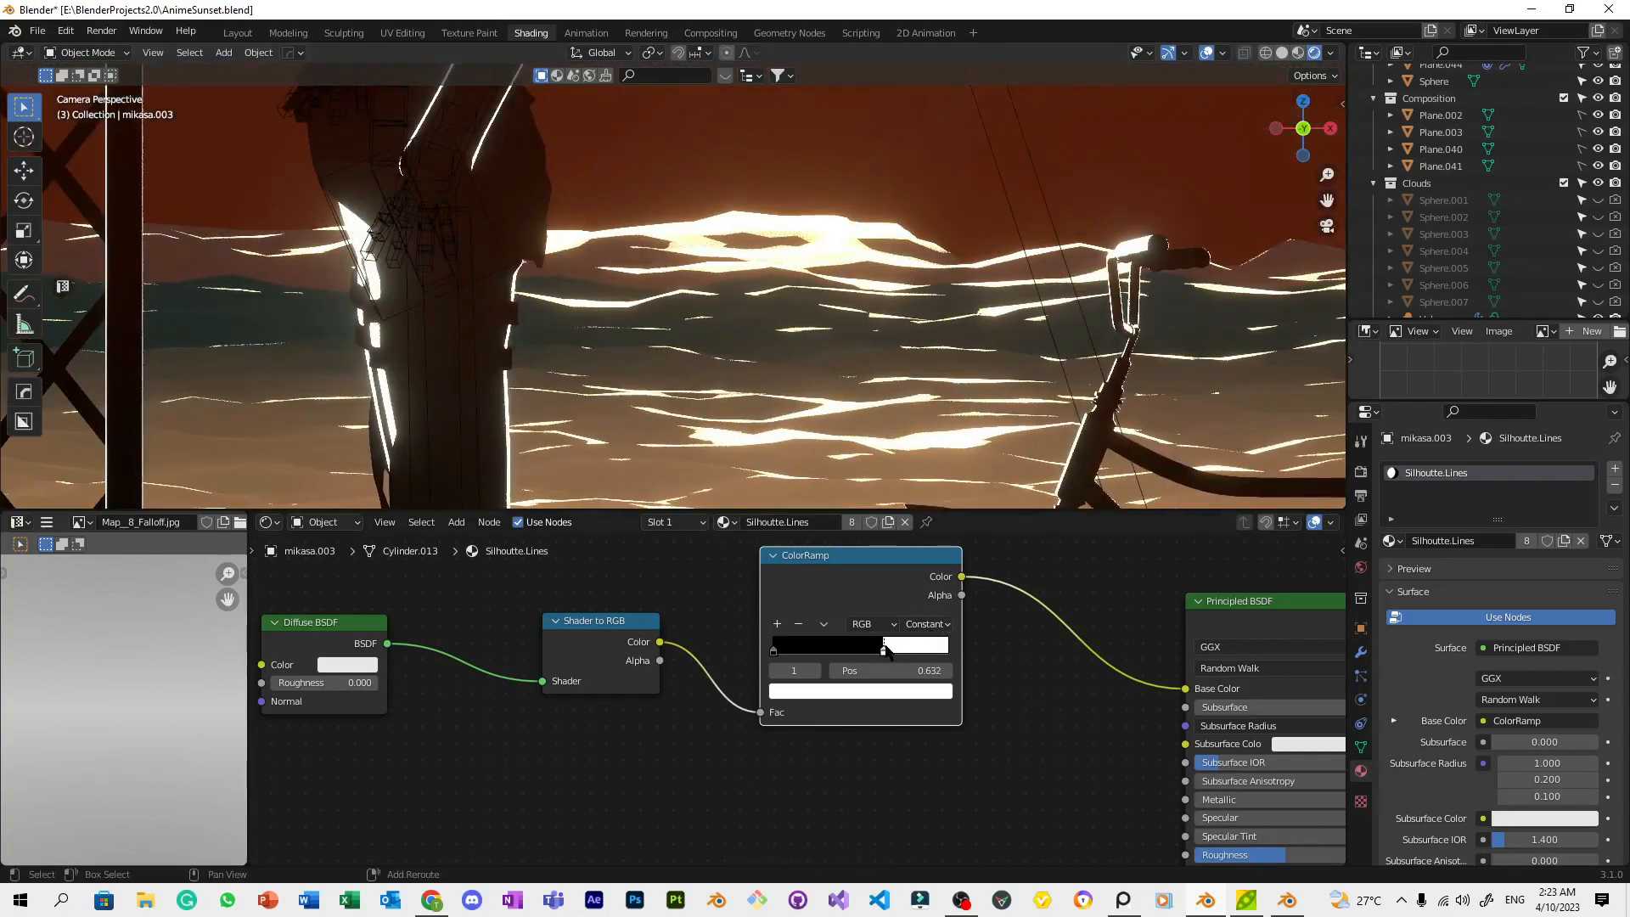
{"action": "scroll", "coordinate": [892, 461], "scroll_direction": "down", "scroll_amount": 8}
{"action": "scroll", "coordinate": [892, 461], "scroll_direction": "up", "scroll_amount": 2}
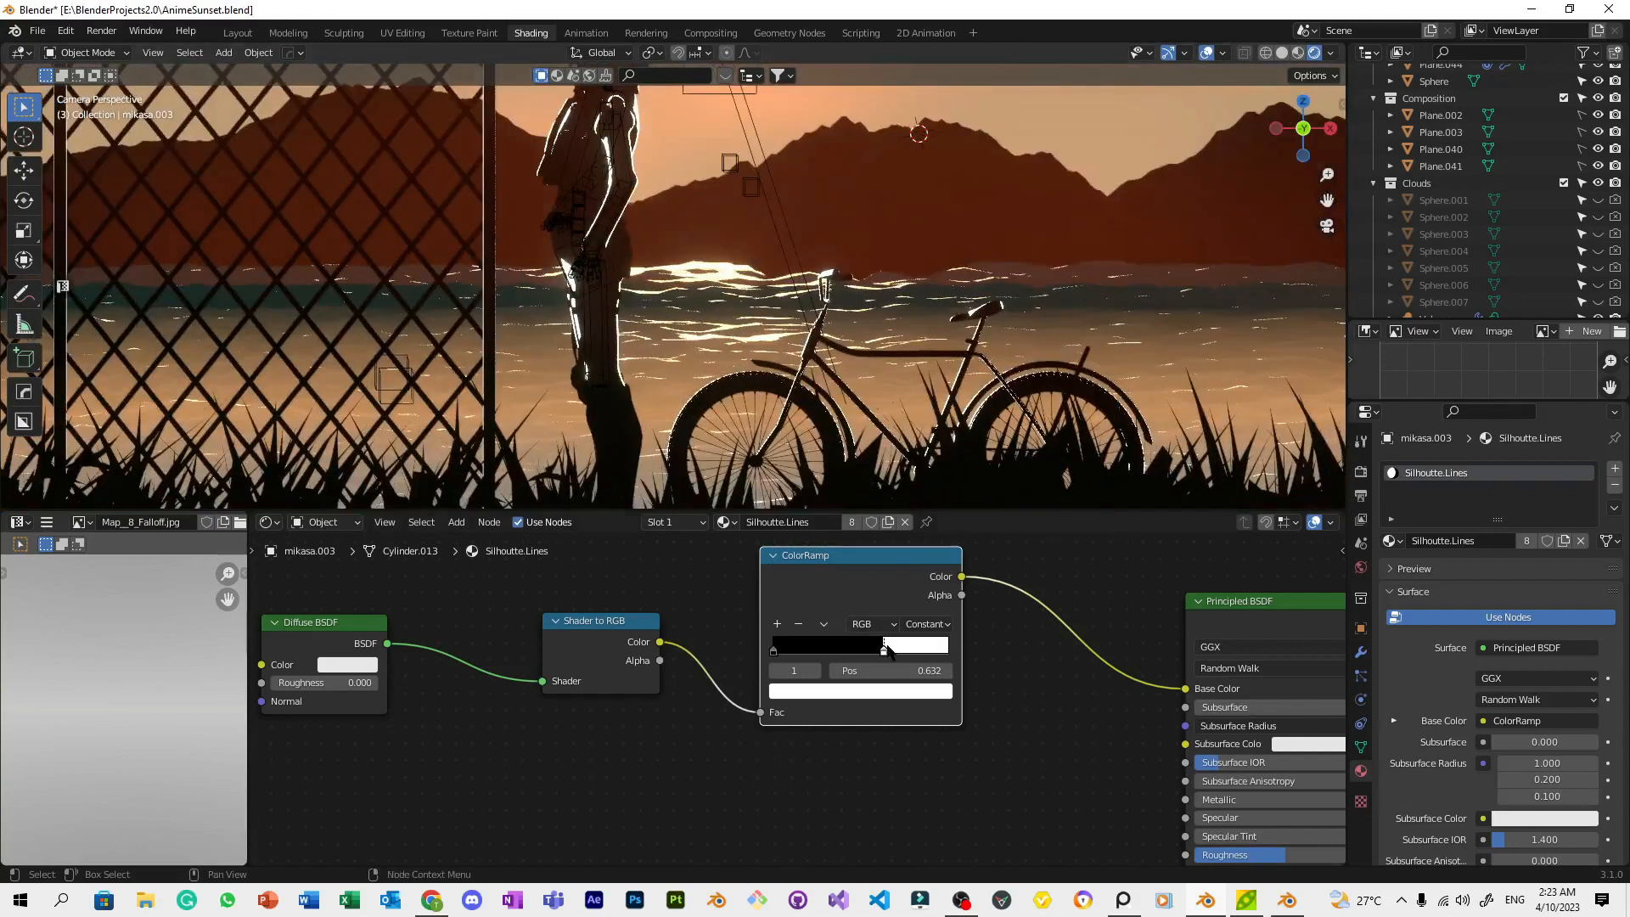
{"action": "scroll", "coordinate": [995, 221], "scroll_direction": "down", "scroll_amount": 3}
{"action": "left_click", "coordinate": [950, 215]}
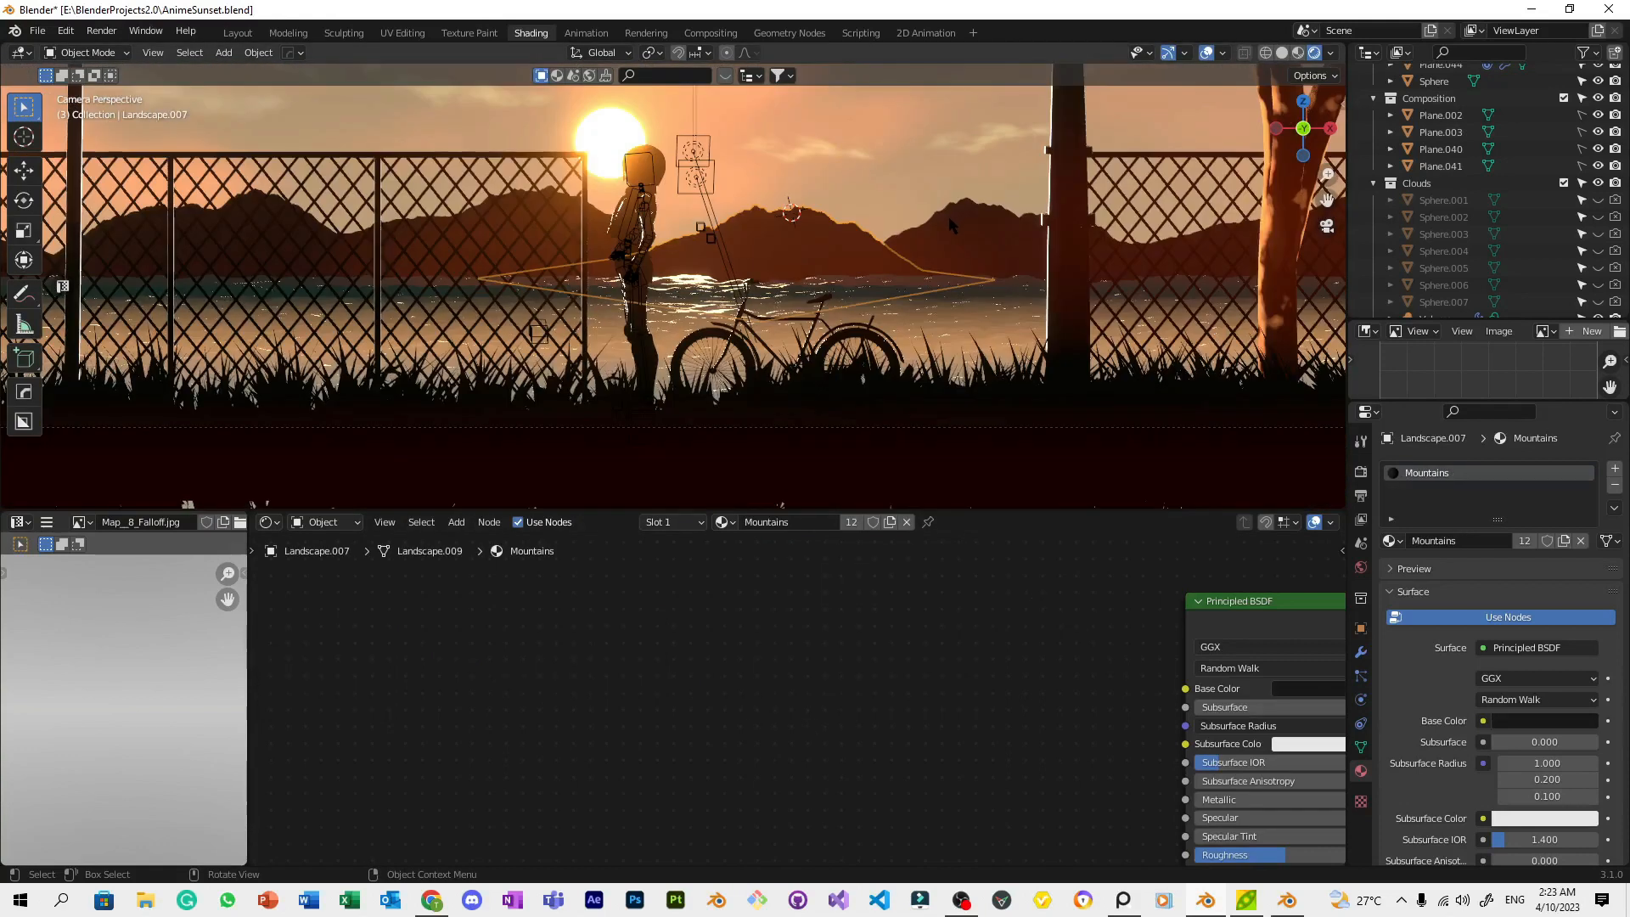
{"action": "scroll", "coordinate": [950, 215], "scroll_direction": "down", "scroll_amount": 3}
{"action": "left_click", "coordinate": [939, 466]}
{"action": "key", "text": "ctrl+s"}
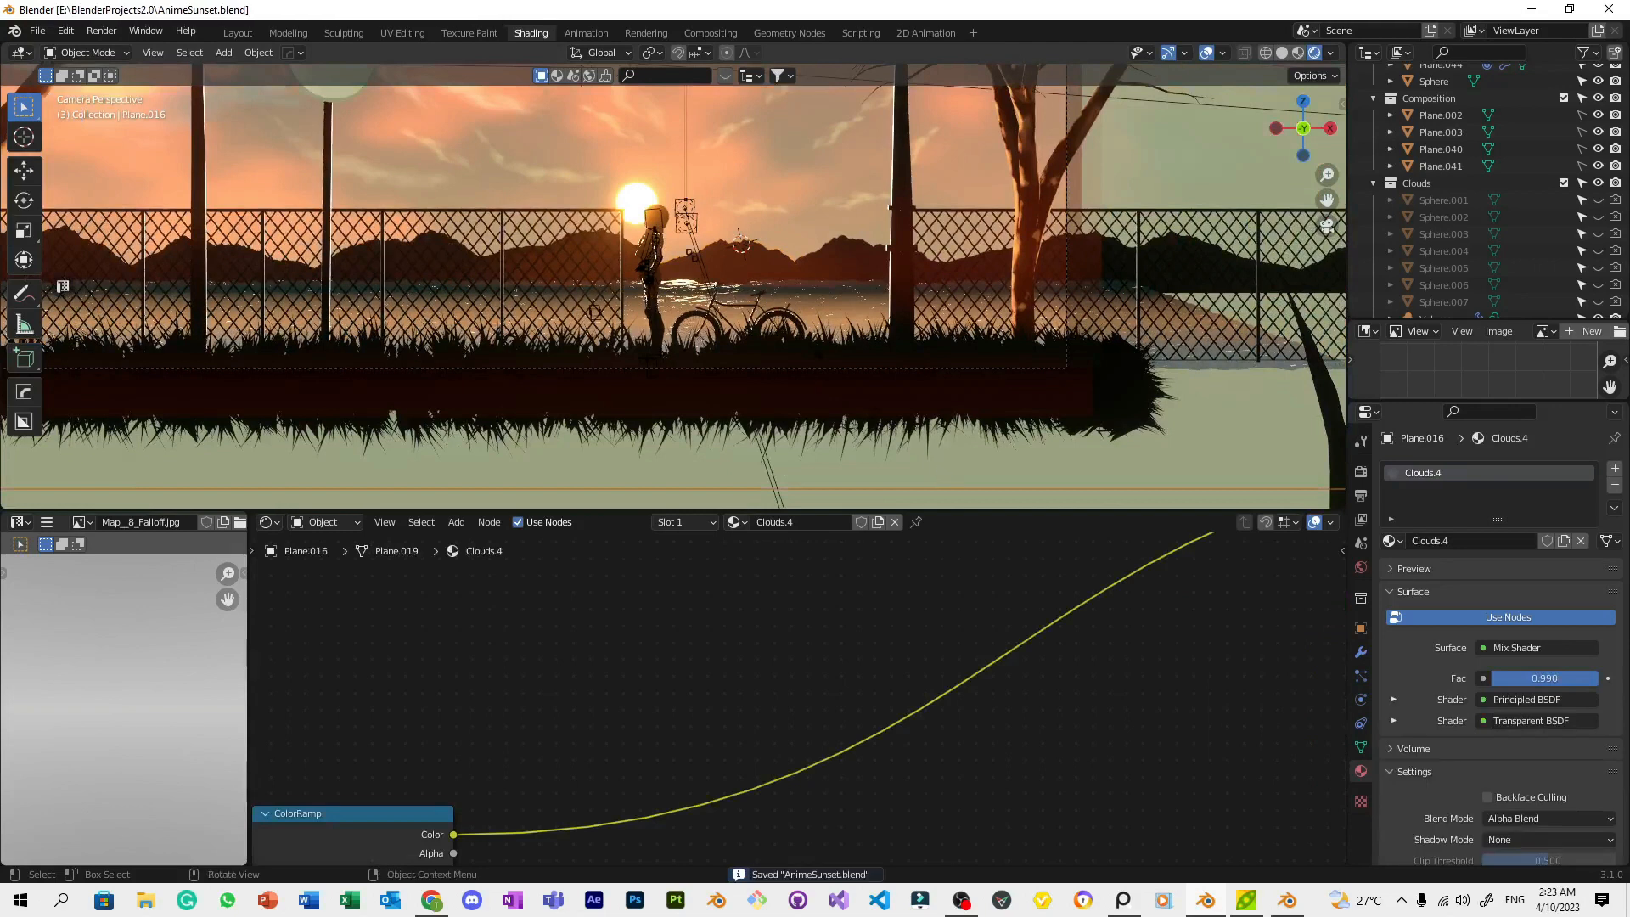
Select the girl's armature and rotate it slightly so her upper body leans toward the sun
{"action": "scroll", "coordinate": [939, 465], "scroll_direction": "down", "scroll_amount": 3}
{"action": "scroll", "coordinate": [889, 390], "scroll_direction": "up", "scroll_amount": 10}
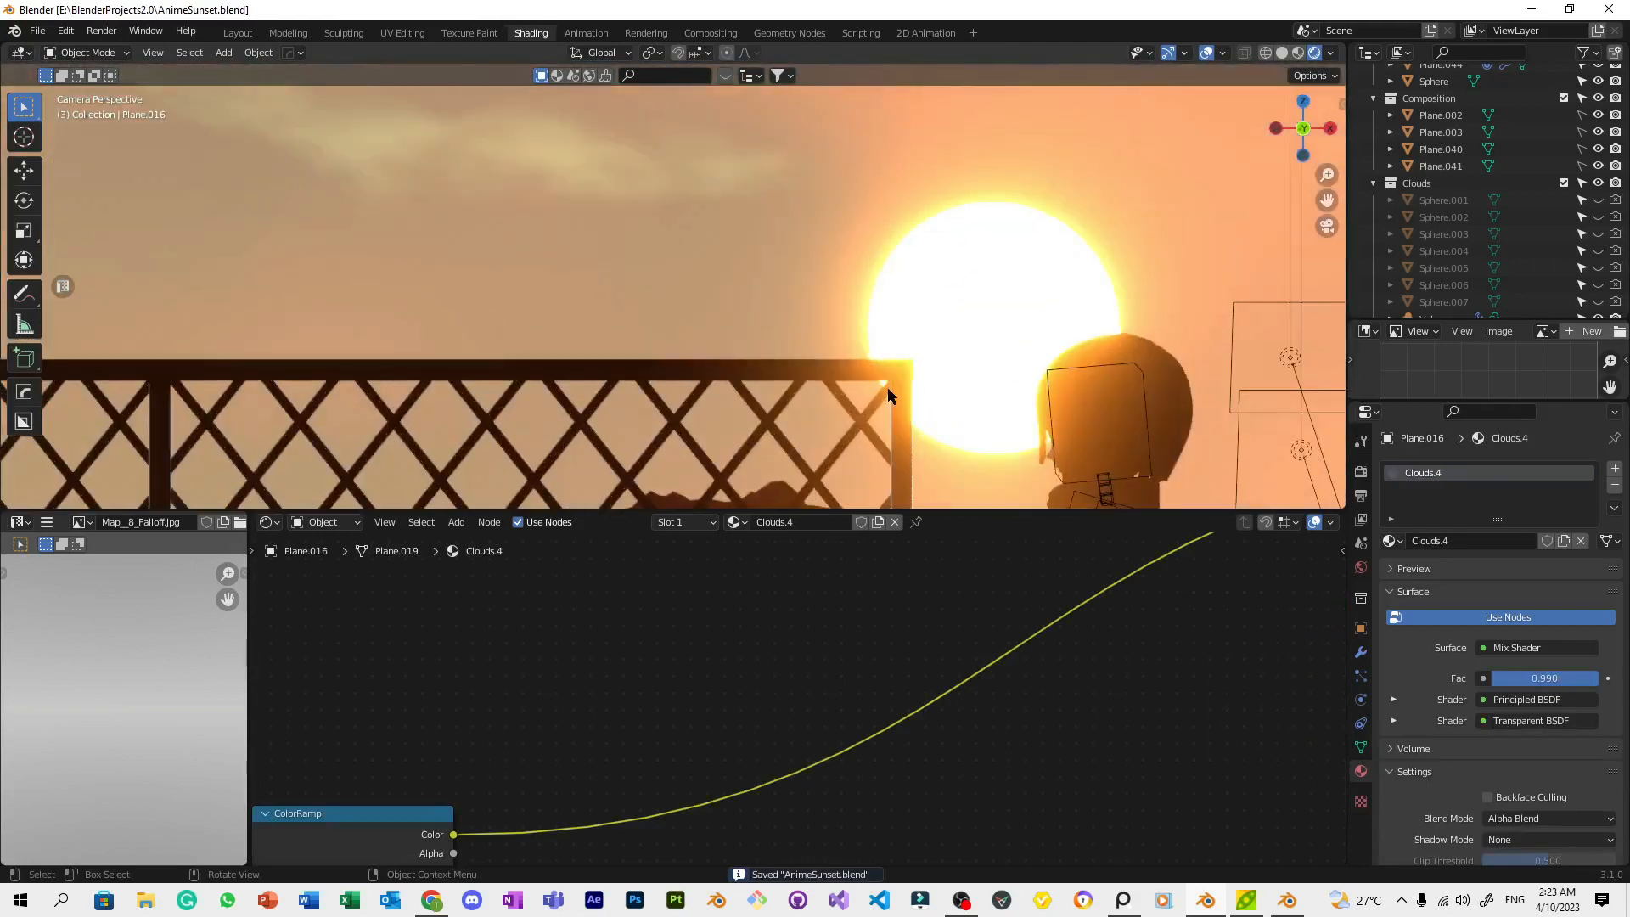
{"action": "left_click", "coordinate": [889, 390]}
{"action": "left_click", "coordinate": [1140, 367]}
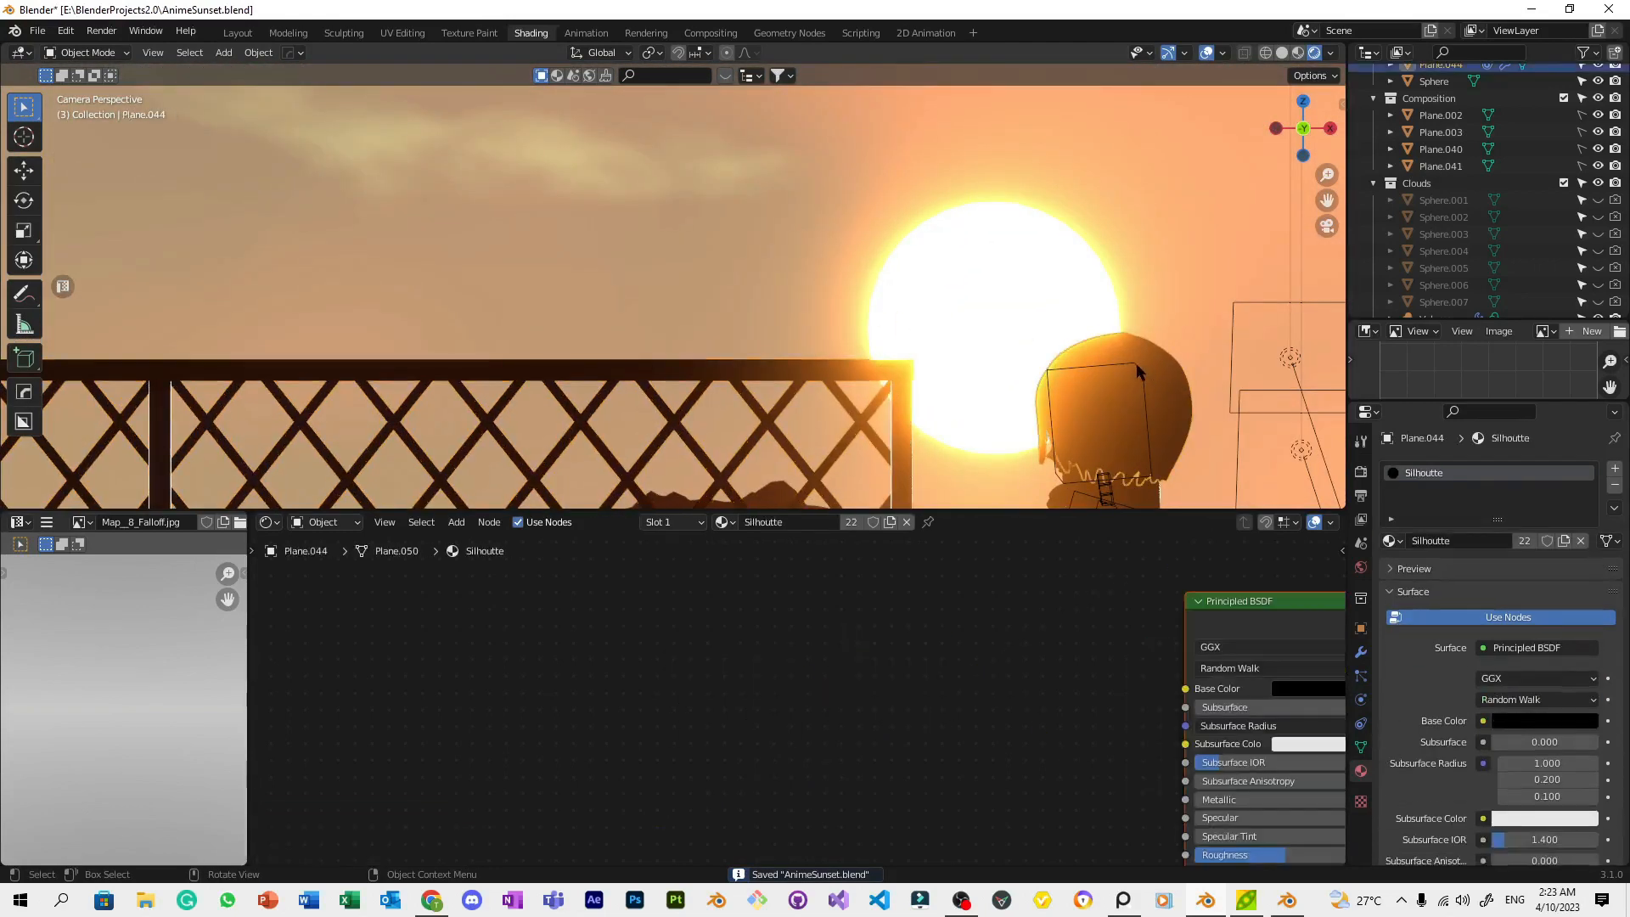
{"action": "left_click", "coordinate": [1143, 366]}
{"action": "middle_click_drag", "start_coordinate": [1231, 371], "coordinate": [785, 167], "text": "shift"}
{"action": "key", "text": "r"}
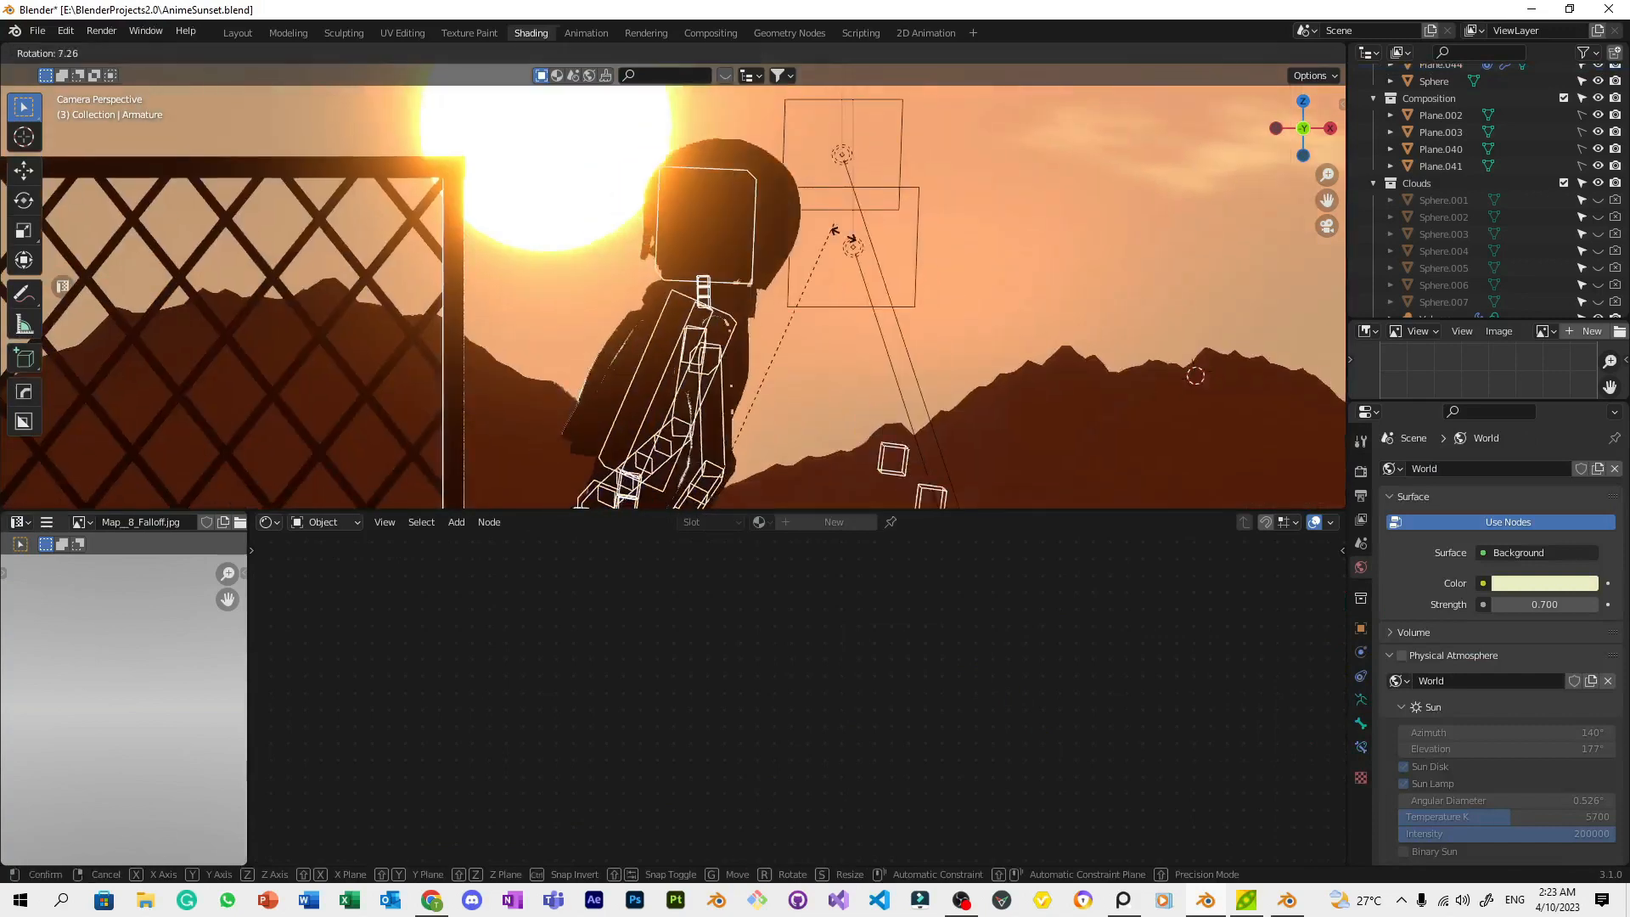
{"action": "left_click", "coordinate": [845, 247]}
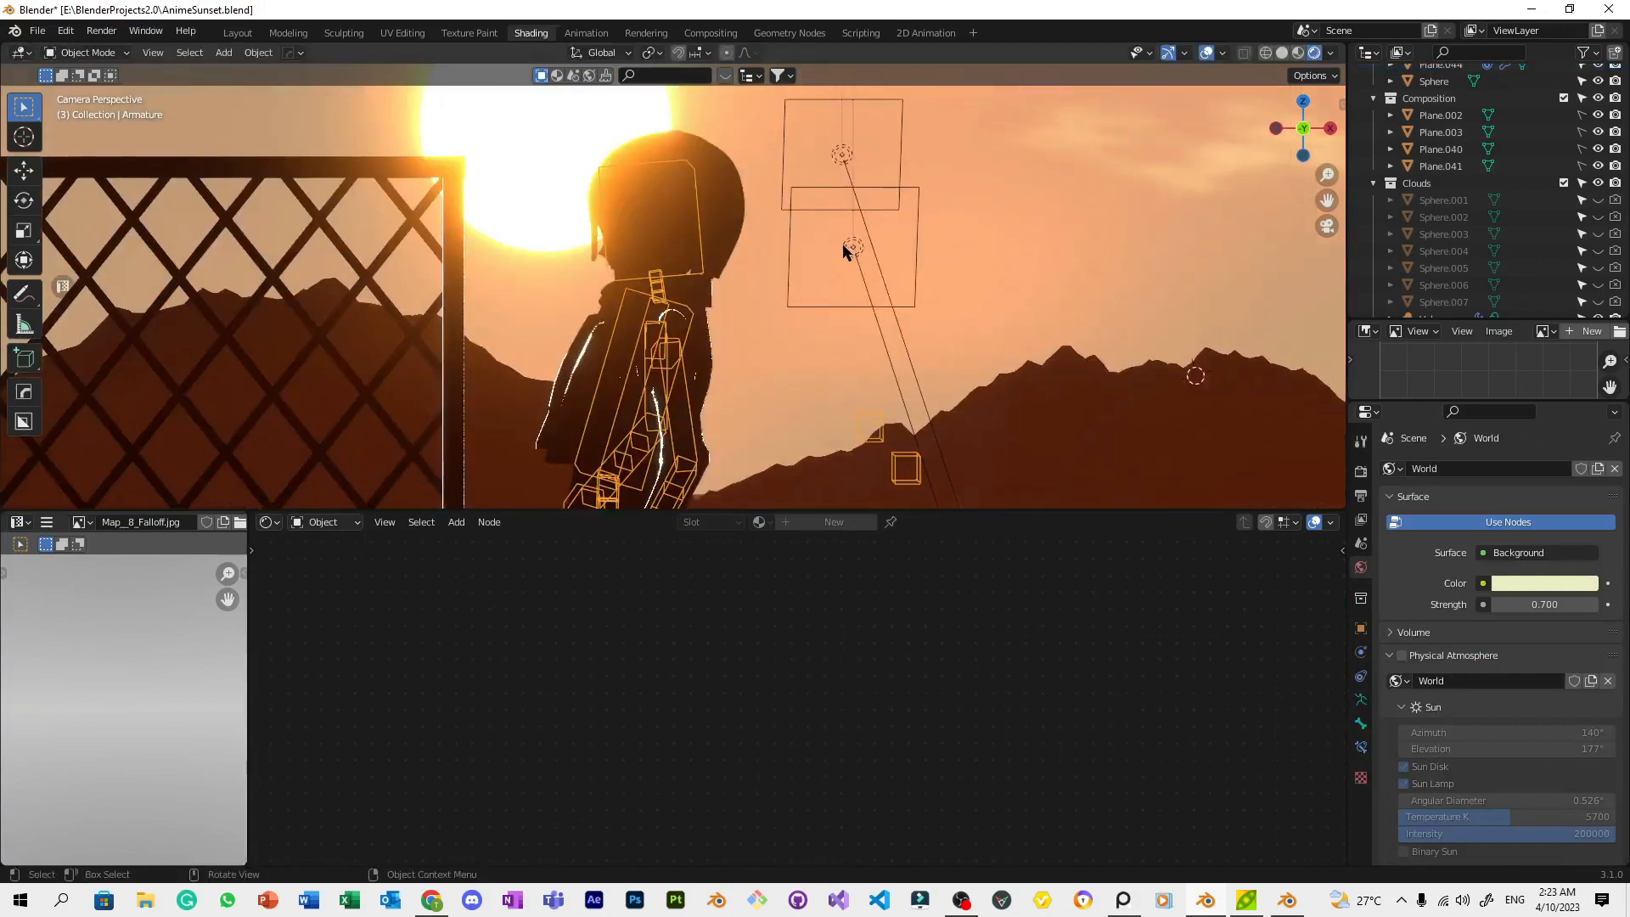
Select the armature's head bone and pose it so the girl's head tilts back, return to Object Mode, and save the file
{"action": "key", "text": "Tab"}
{"action": "left_click", "coordinate": [684, 192]}
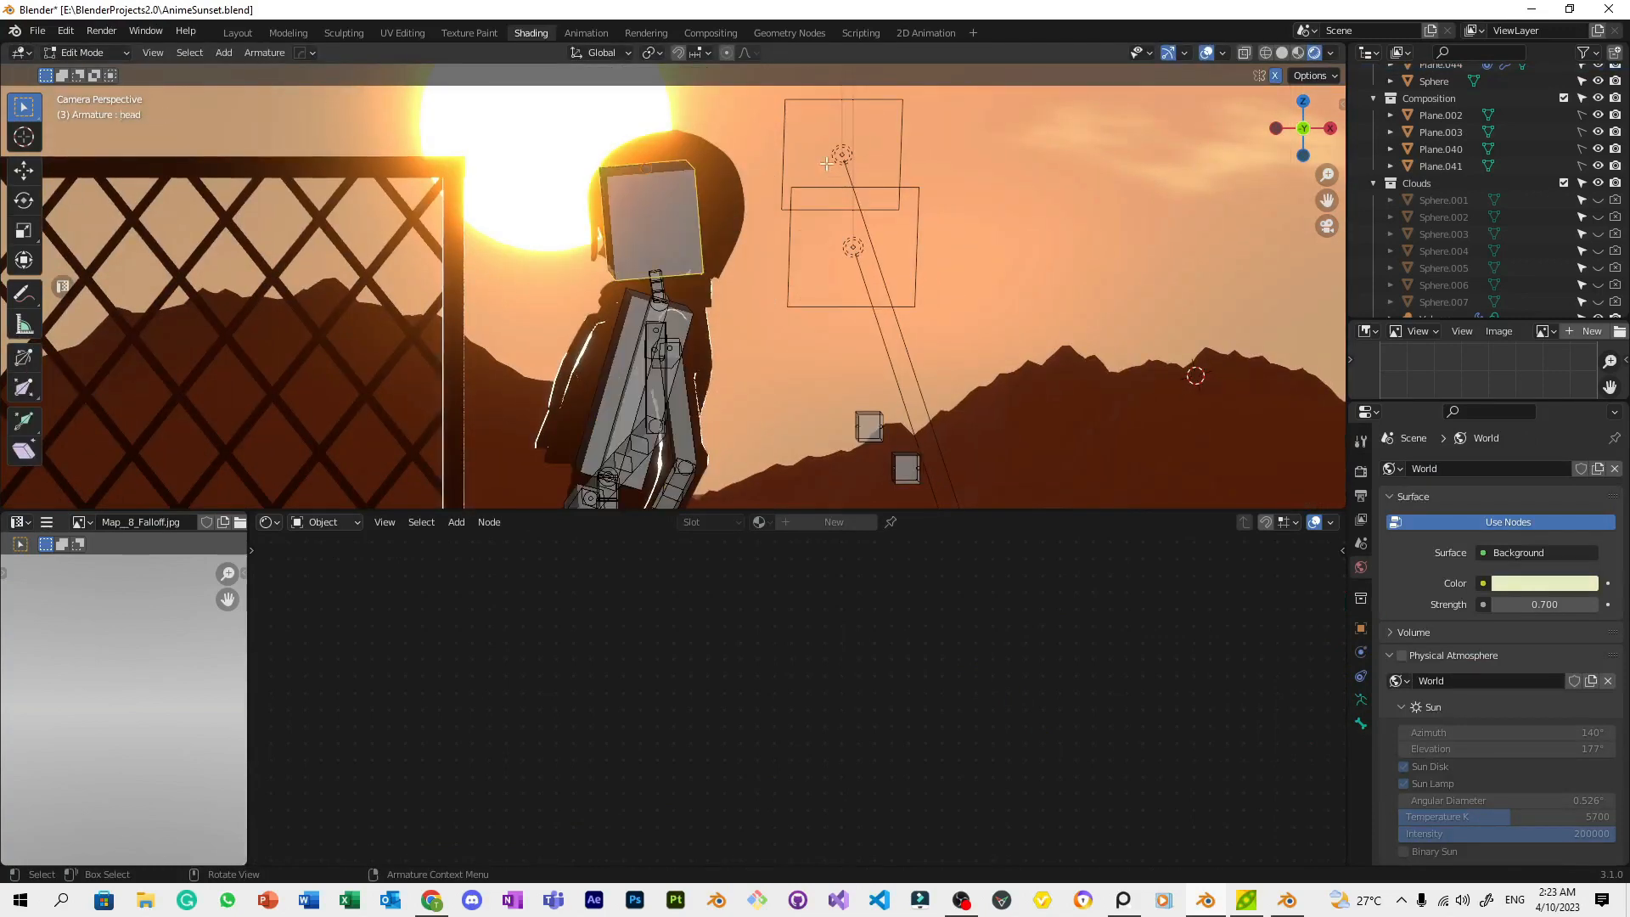
{"action": "key", "text": "Tab"}
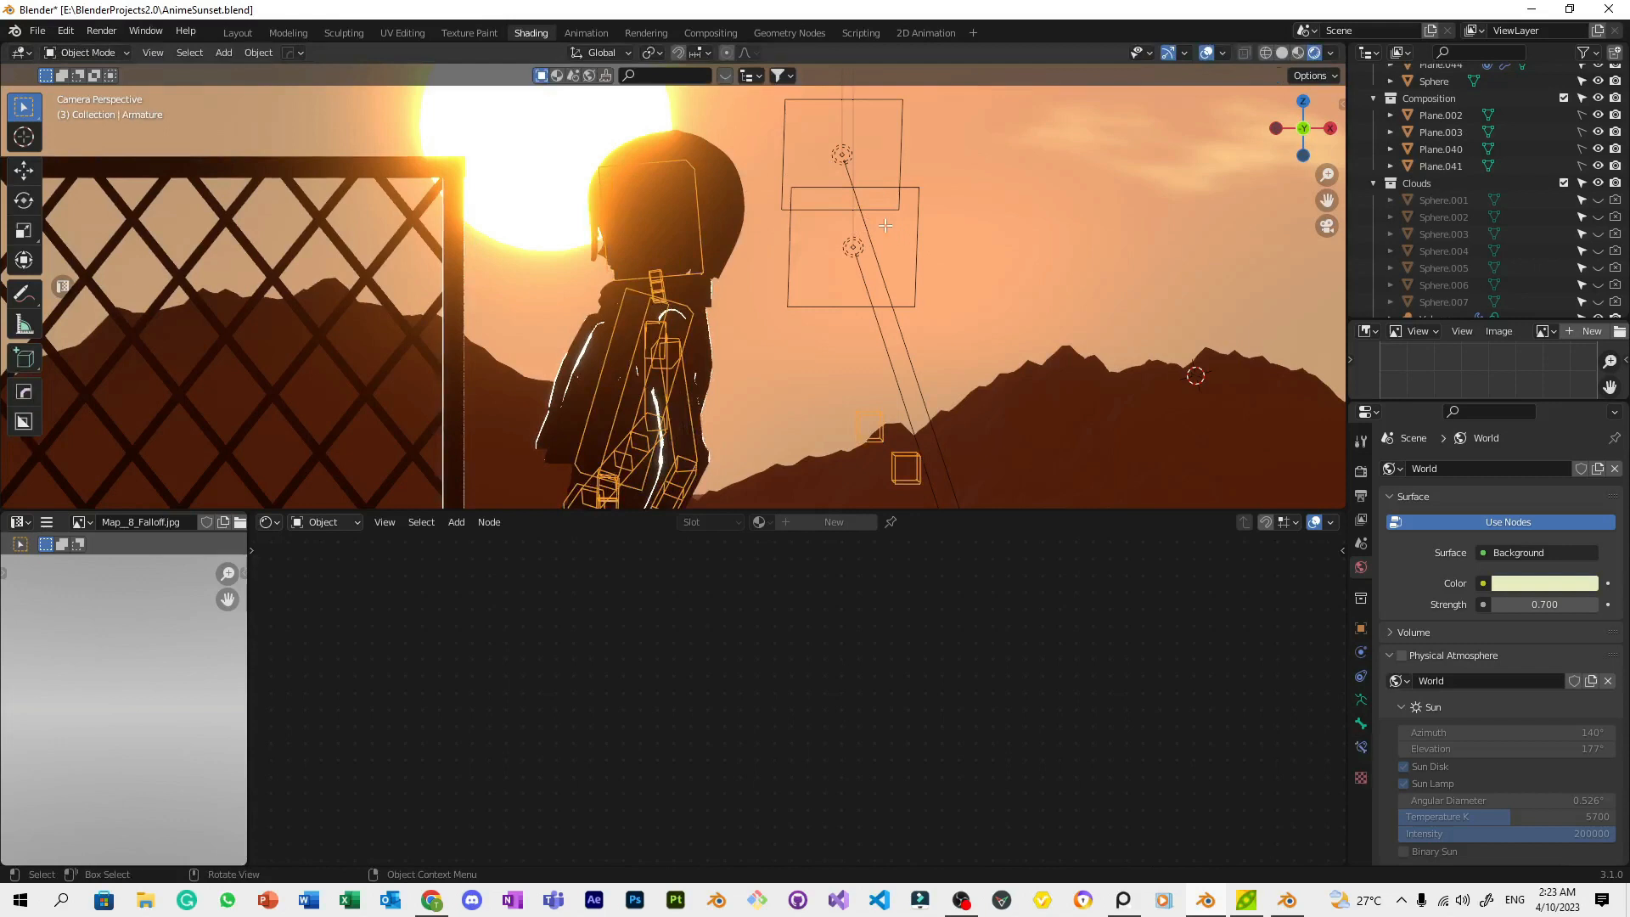
{"action": "key", "text": "ctrl+Tab"}
{"action": "left_click", "coordinate": [844, 363]}
{"action": "key", "text": "Tab"}
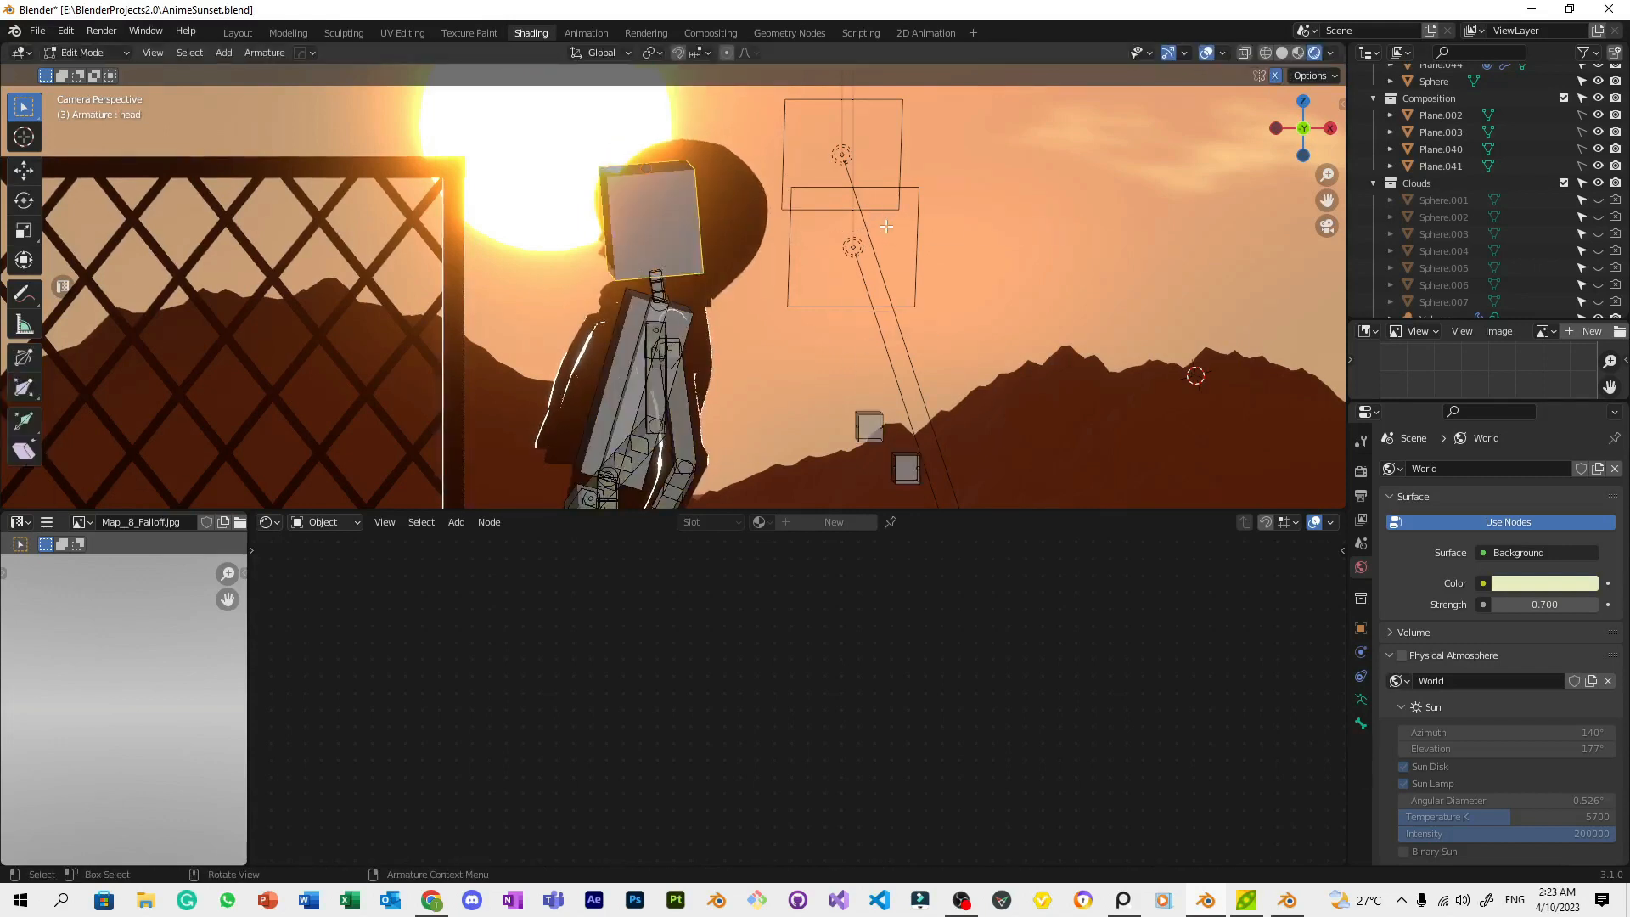
{"action": "key", "text": "Tab"}
{"action": "scroll", "coordinate": [1051, 199], "scroll_direction": "down", "scroll_amount": 7}
{"action": "left_click", "coordinate": [1026, 197]}
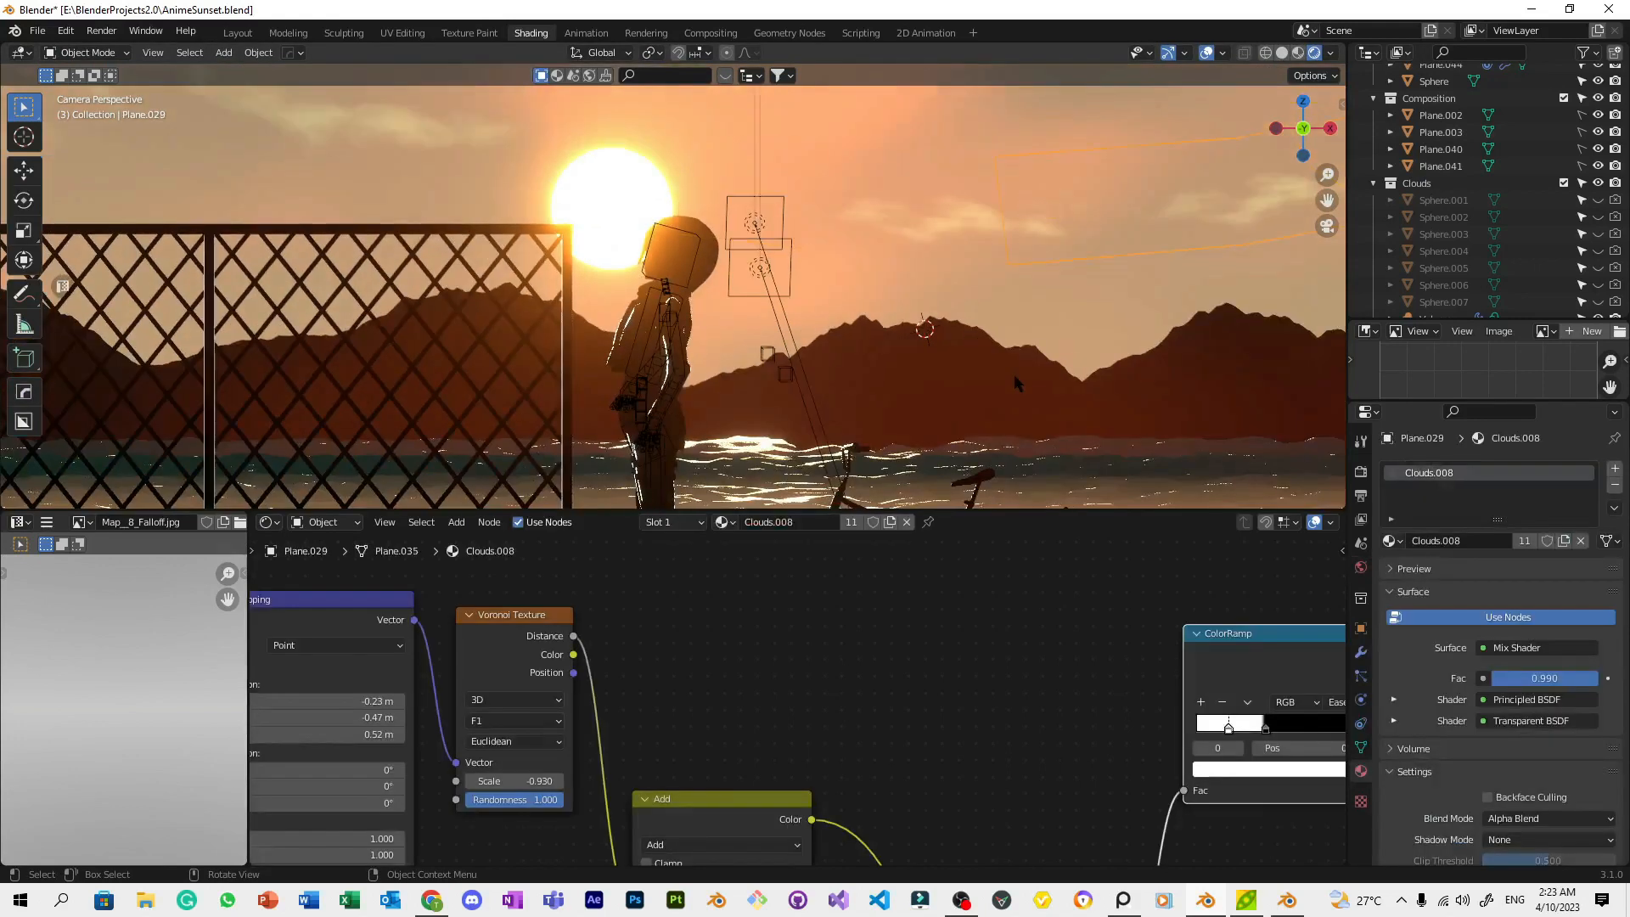
{"action": "scroll", "coordinate": [976, 361], "scroll_direction": "down", "scroll_amount": 5}
{"action": "key", "text": "ctrl+s"}
{"action": "scroll", "coordinate": [791, 319], "scroll_direction": "down", "scroll_amount": 4}
{"action": "scroll", "coordinate": [790, 323], "scroll_direction": "up", "scroll_amount": 5}
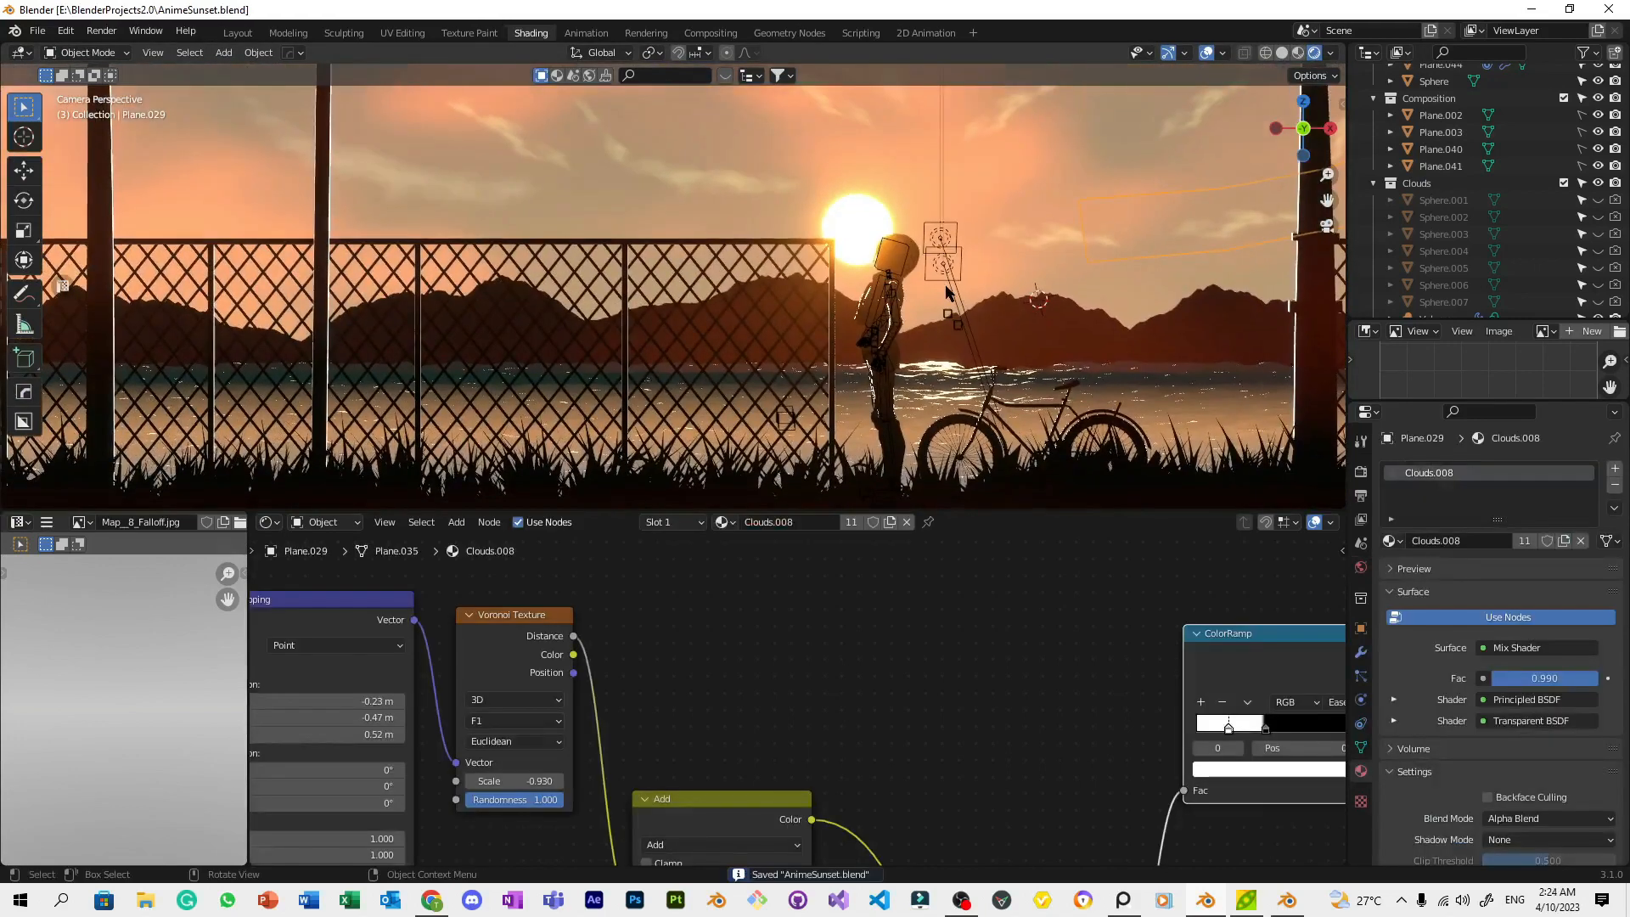
Switch to Chrome and search CGTrader for "bird", limiting the results to free models
{"action": "left_click", "coordinate": [832, 248]}
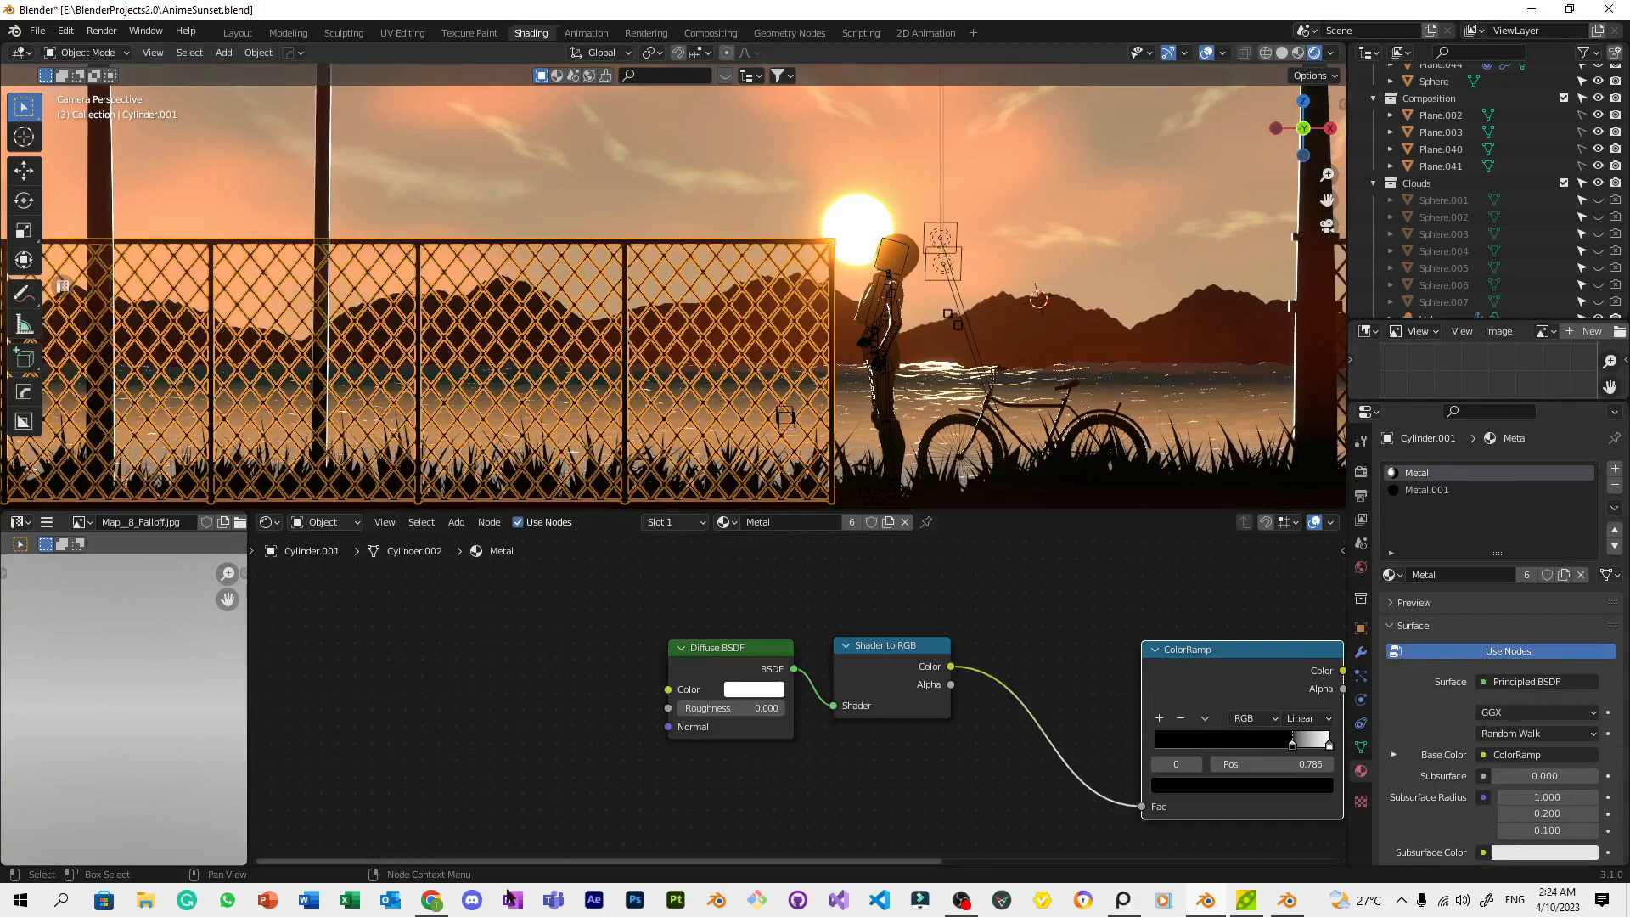
{"action": "mouse_move", "coordinate": [432, 902]}
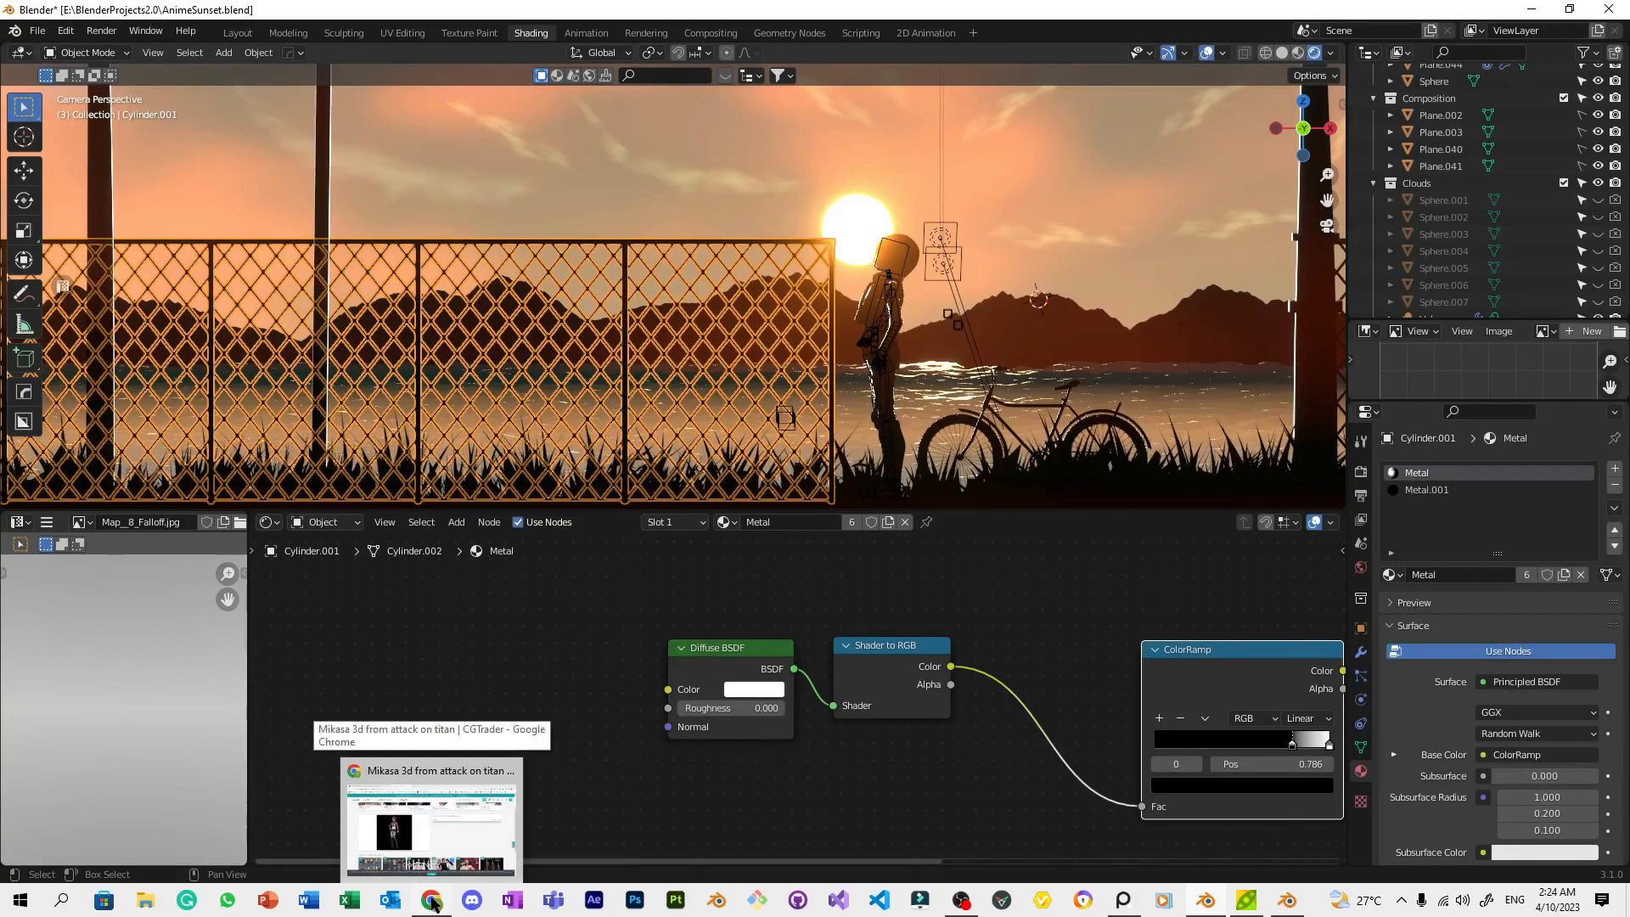
{"action": "left_click", "coordinate": [432, 902]}
{"action": "scroll", "coordinate": [1104, 136], "scroll_direction": "up", "scroll_amount": 3}
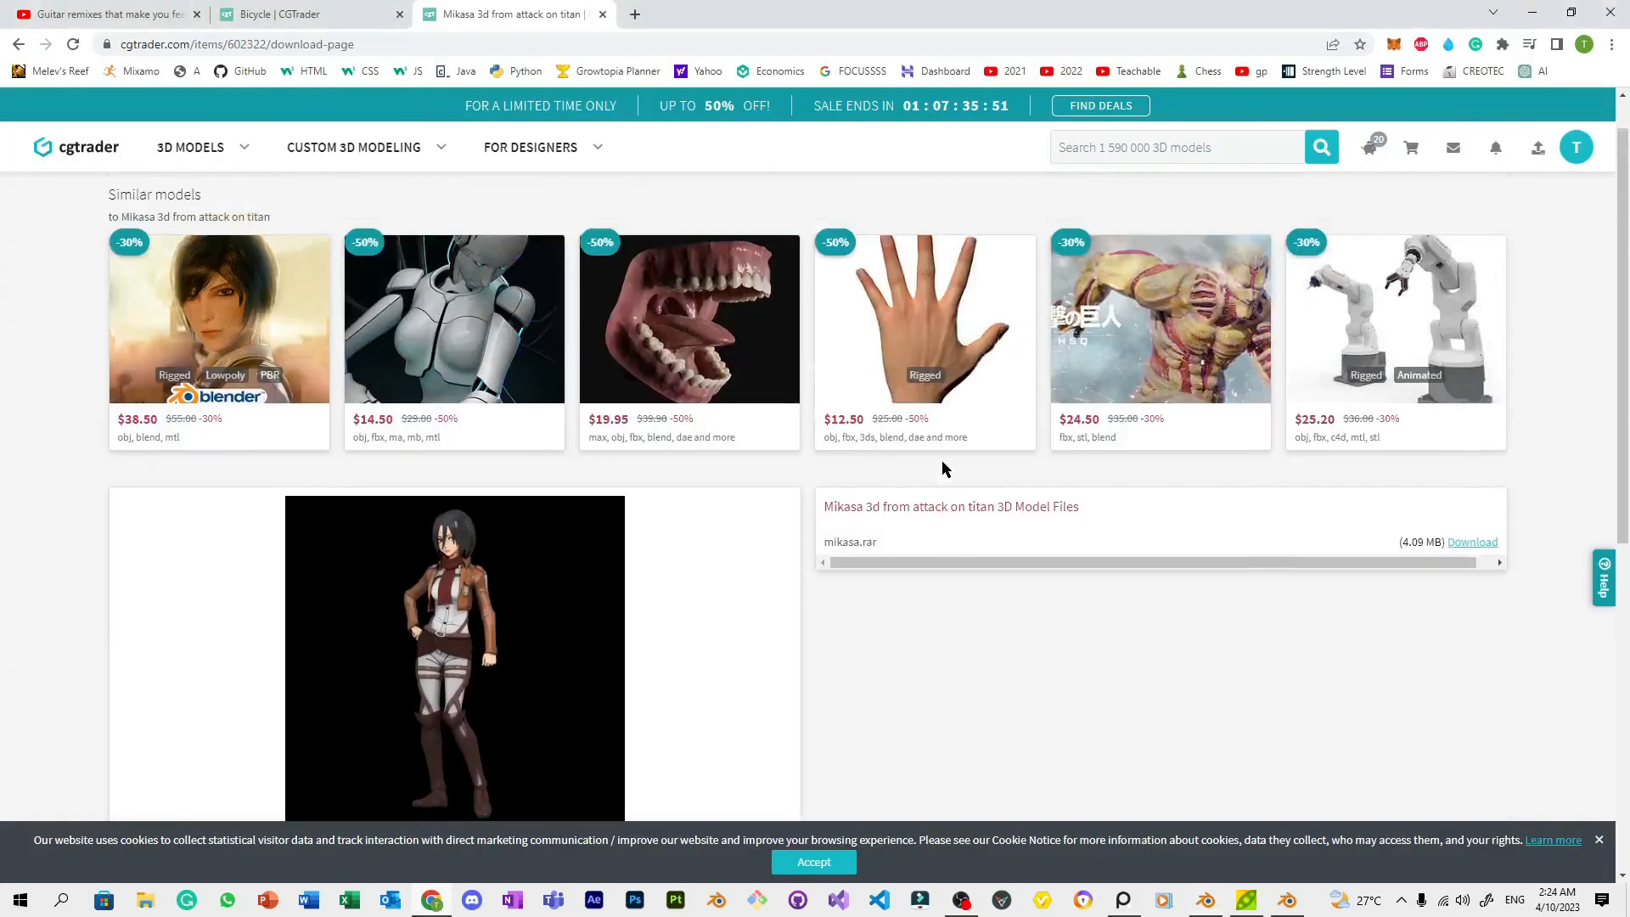
{"action": "type", "text": "bird"}
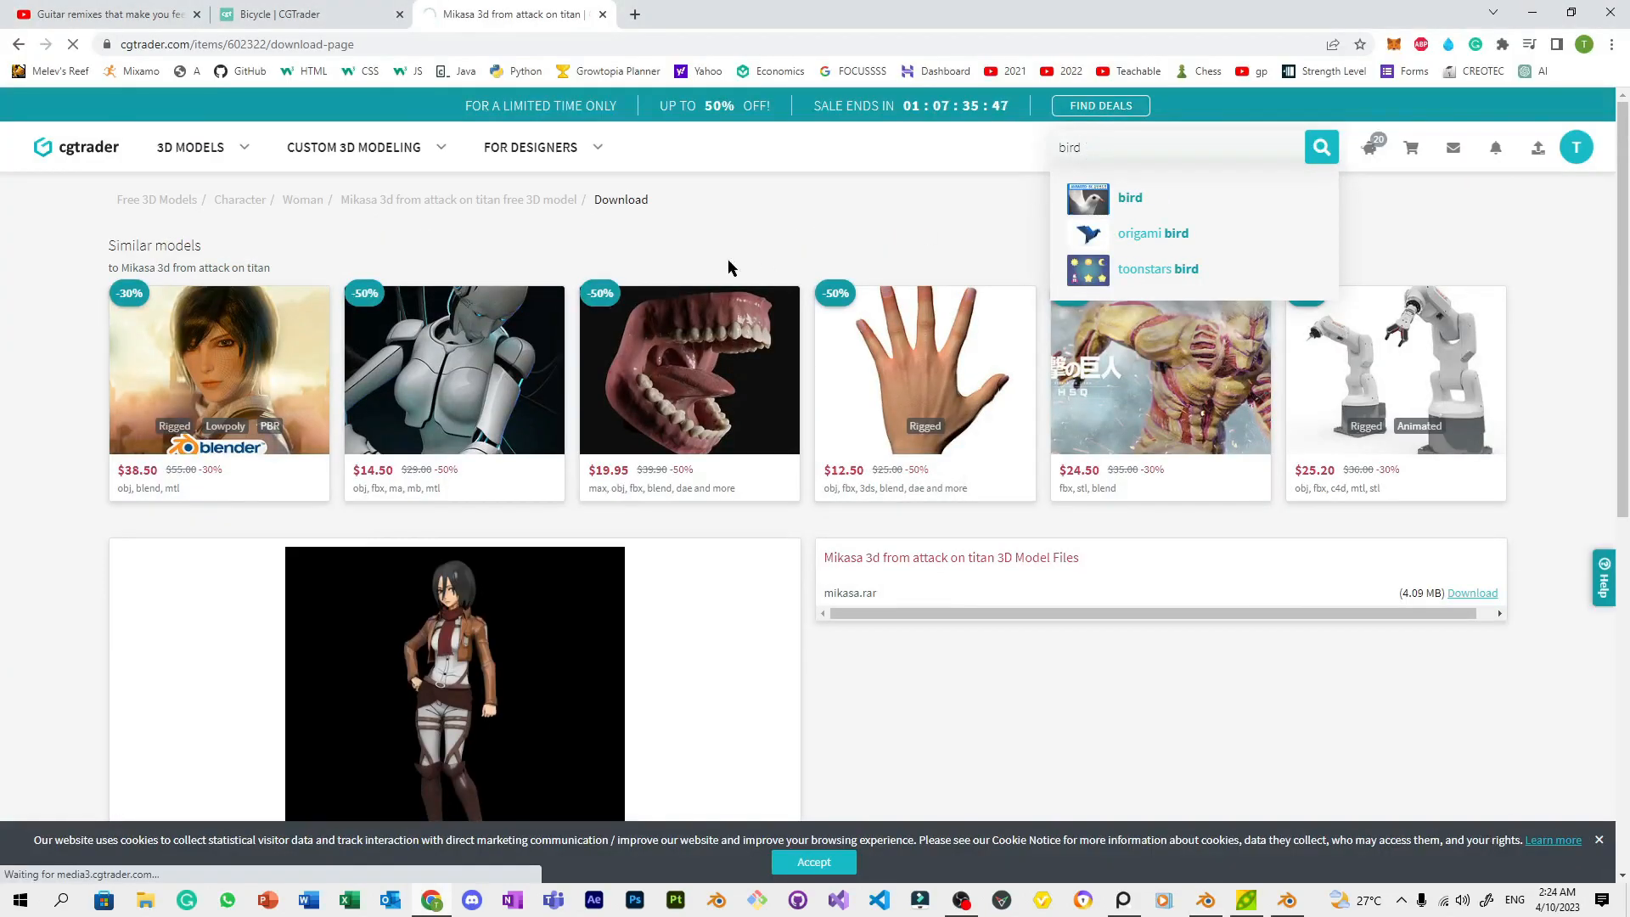
{"action": "key", "text": "Return"}
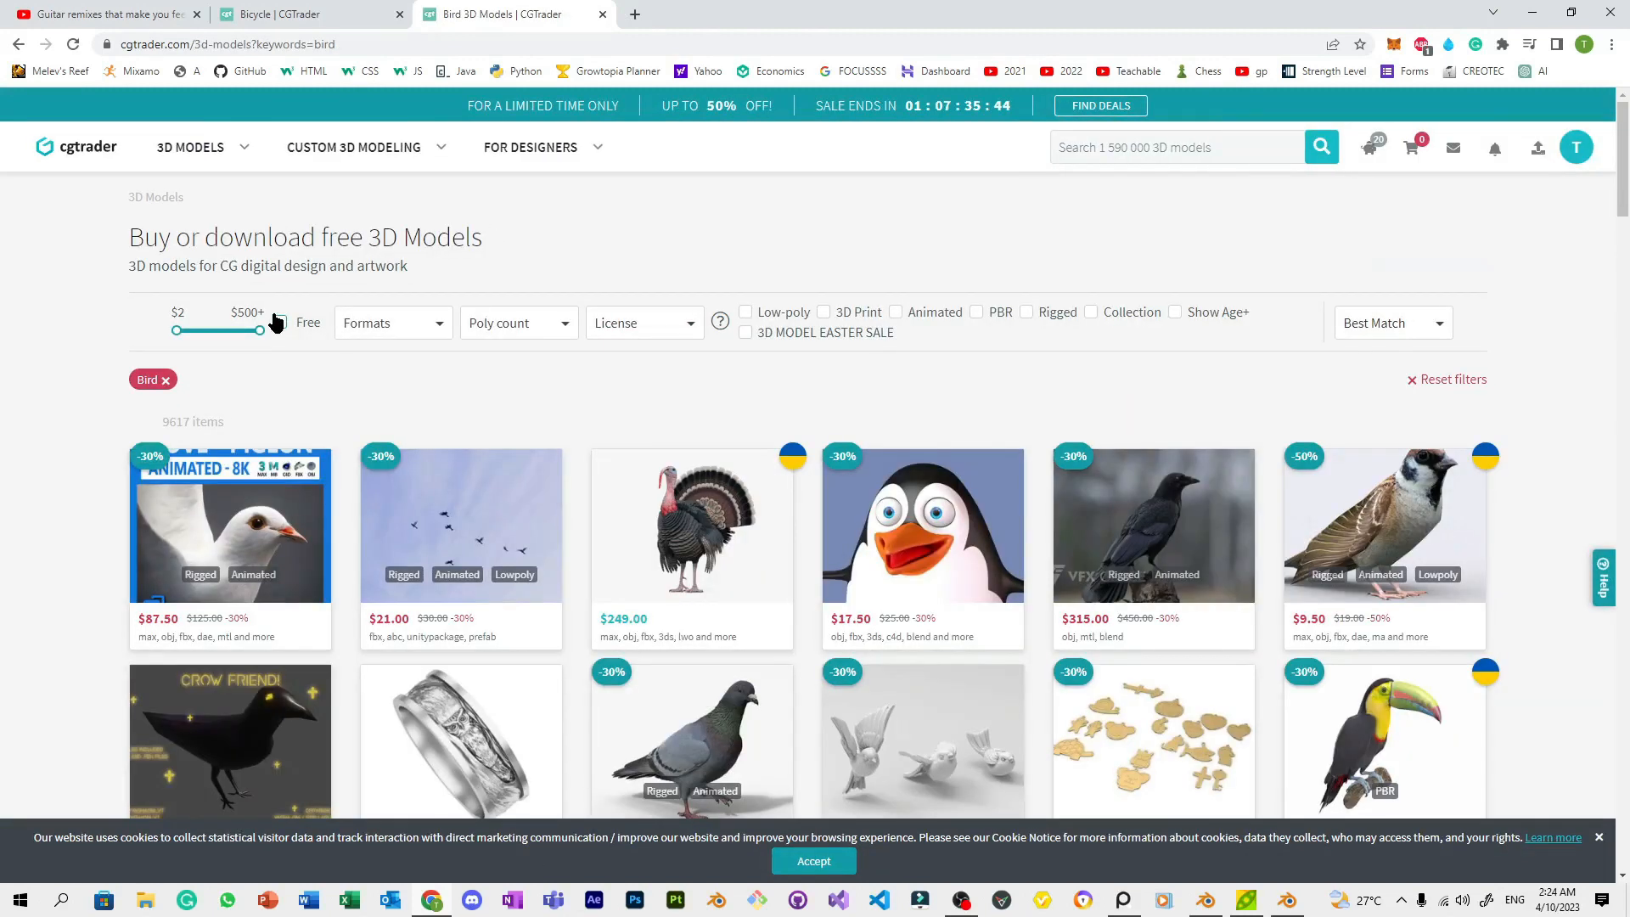
{"action": "left_click", "coordinate": [280, 322]}
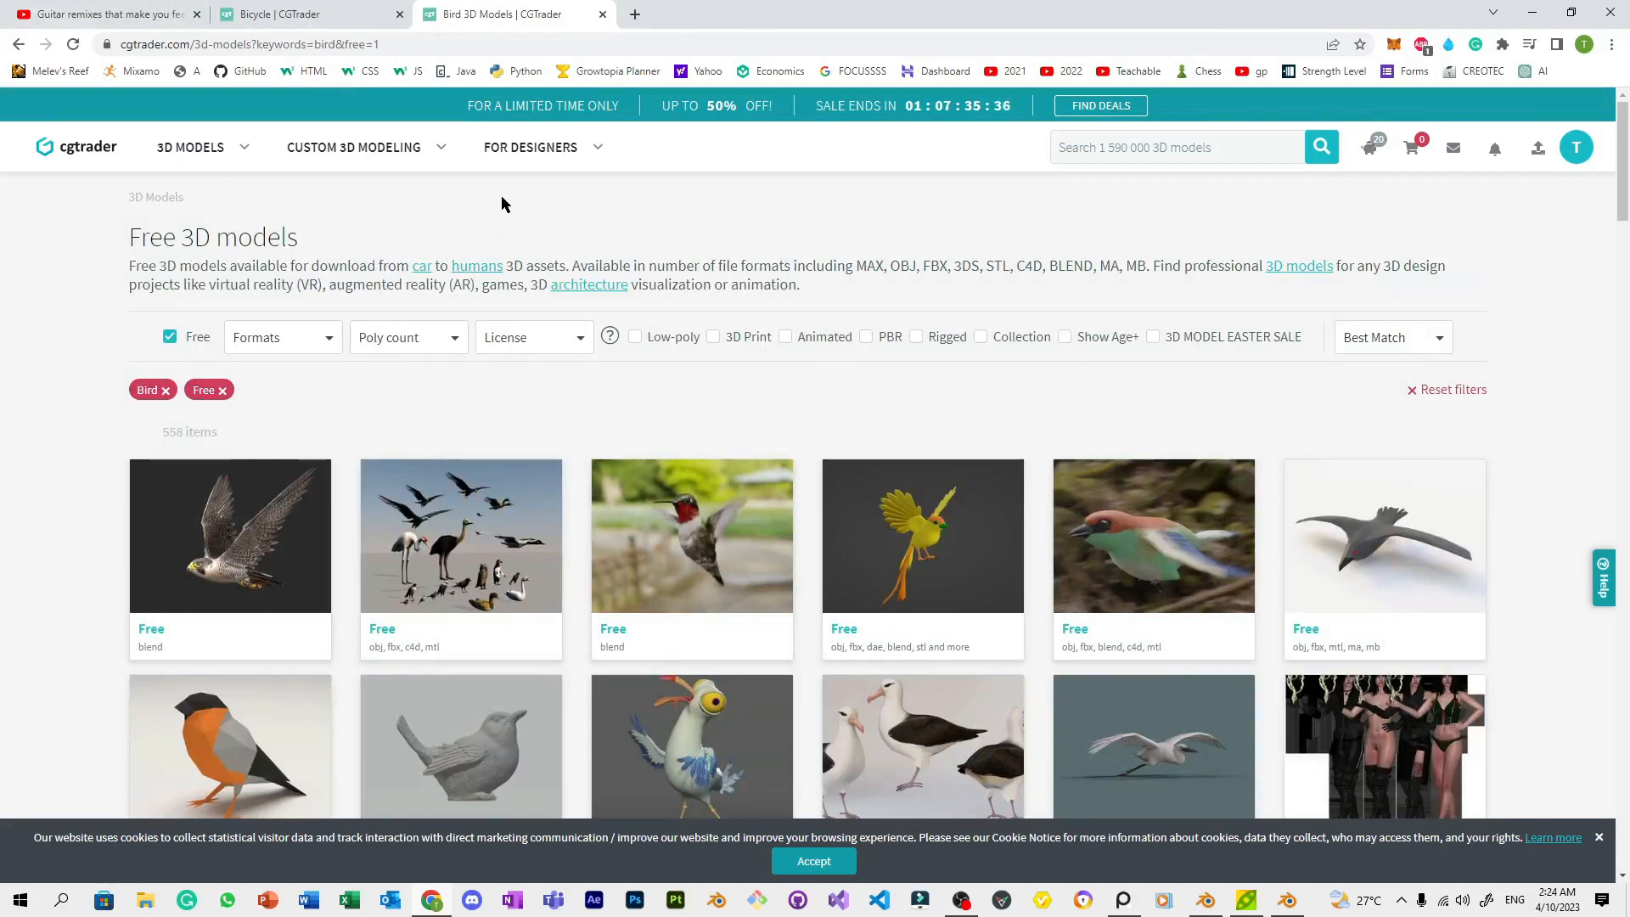
Open the Bird - Bullfinch model from the results and request its free download
{"action": "scroll", "coordinate": [509, 208], "scroll_direction": "down", "scroll_amount": 2}
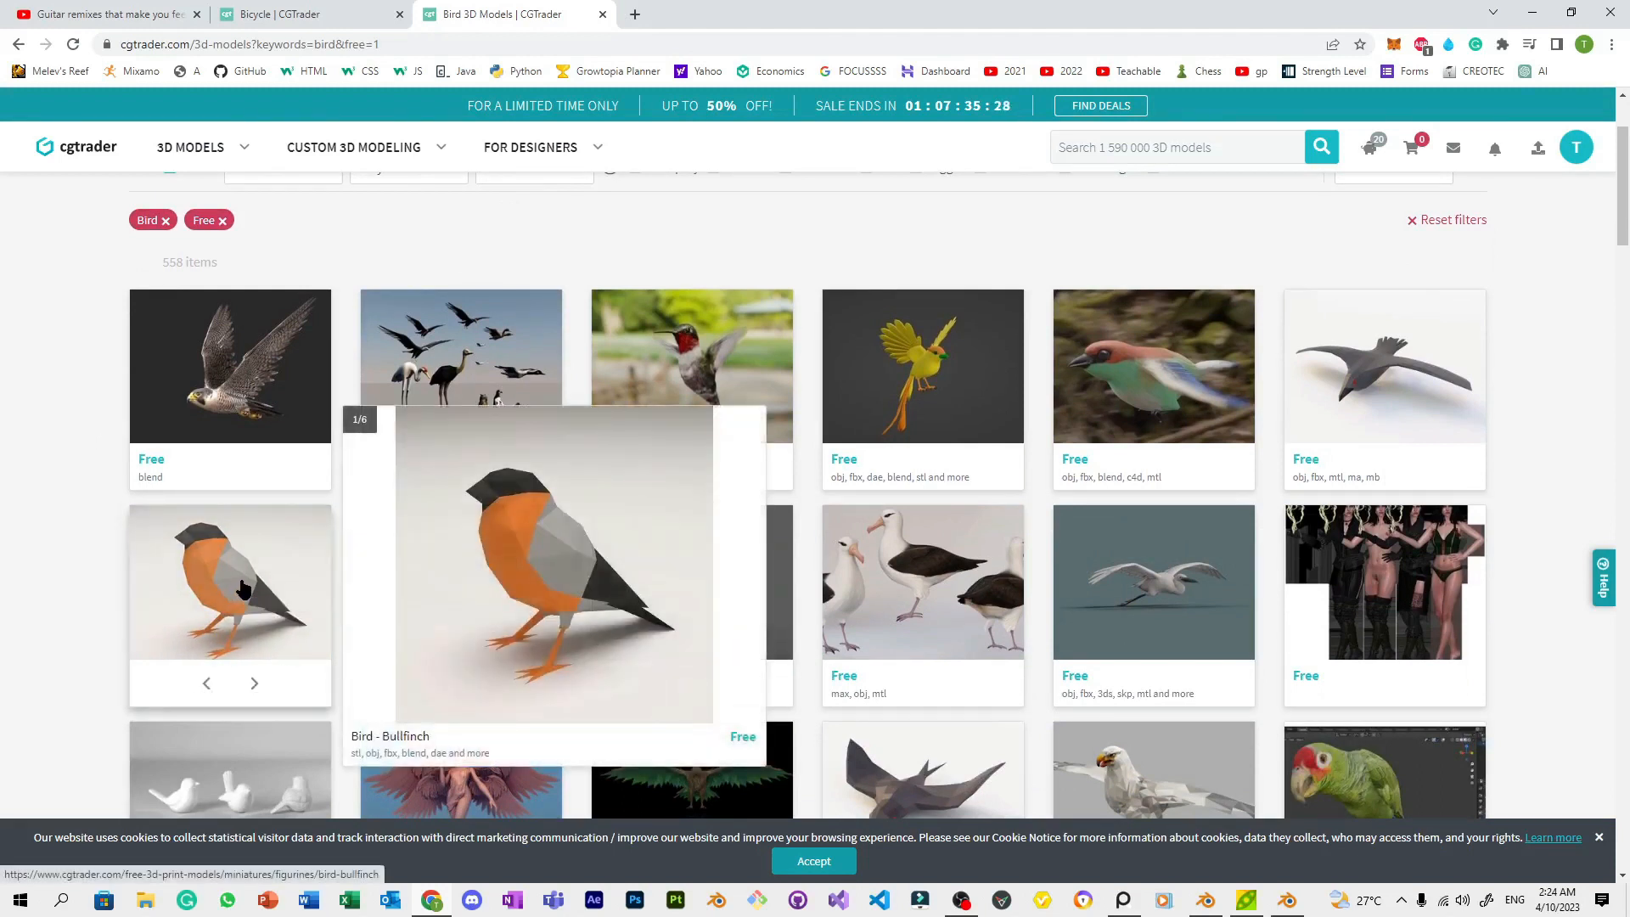
{"action": "left_click", "coordinate": [242, 589]}
{"action": "scroll", "coordinate": [465, 358], "scroll_direction": "down", "scroll_amount": 5}
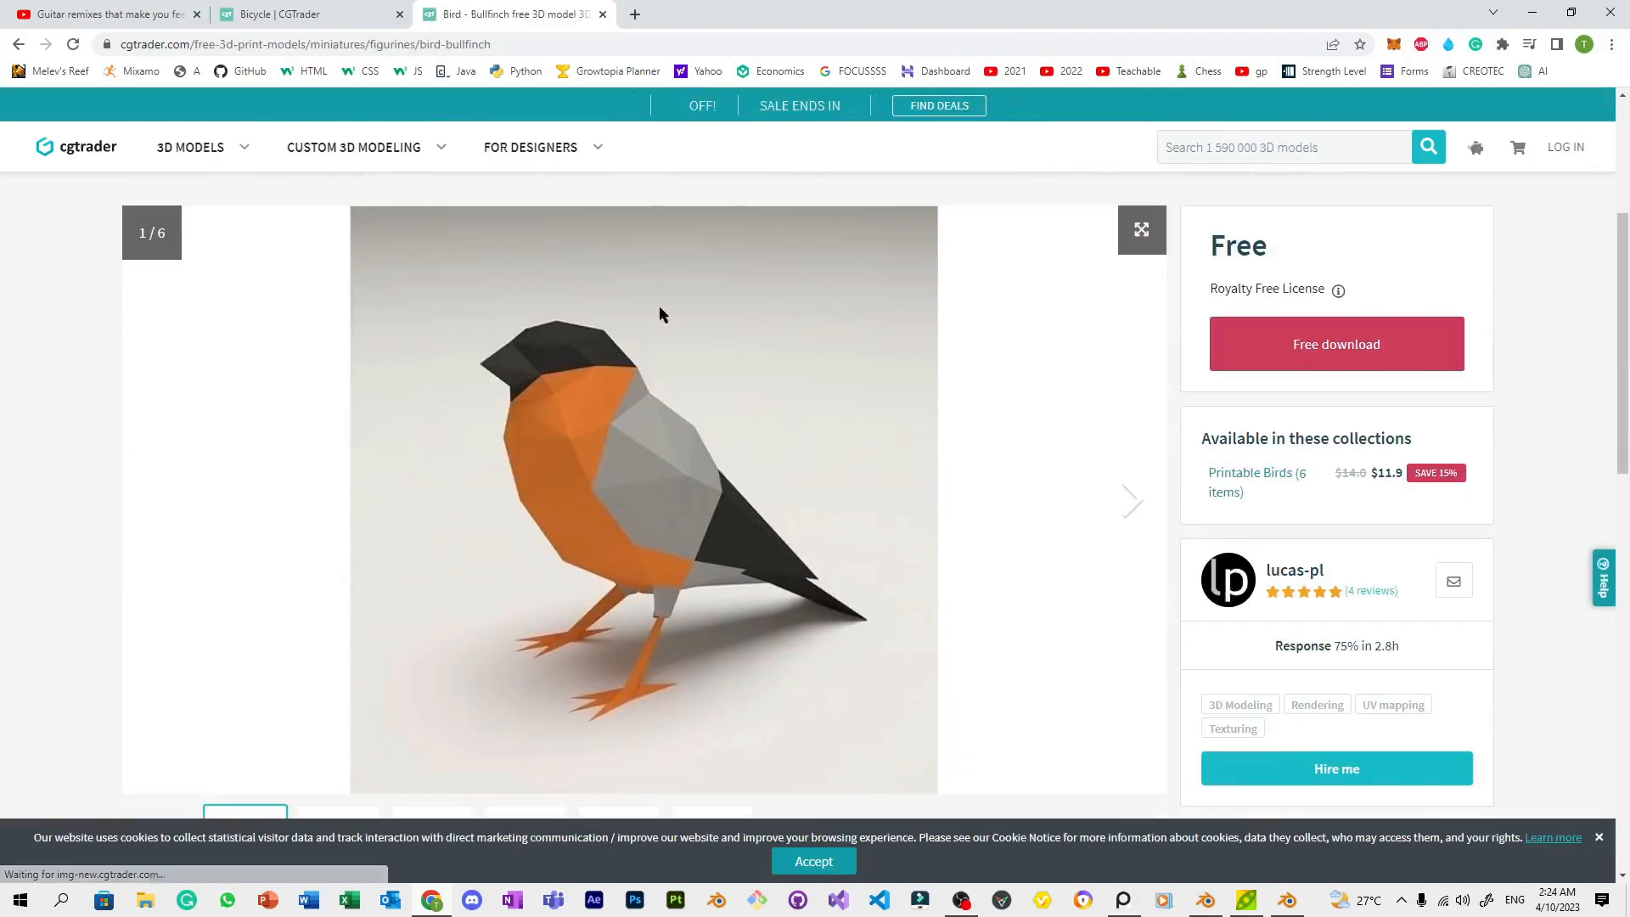
{"action": "left_click", "coordinate": [1303, 261]}
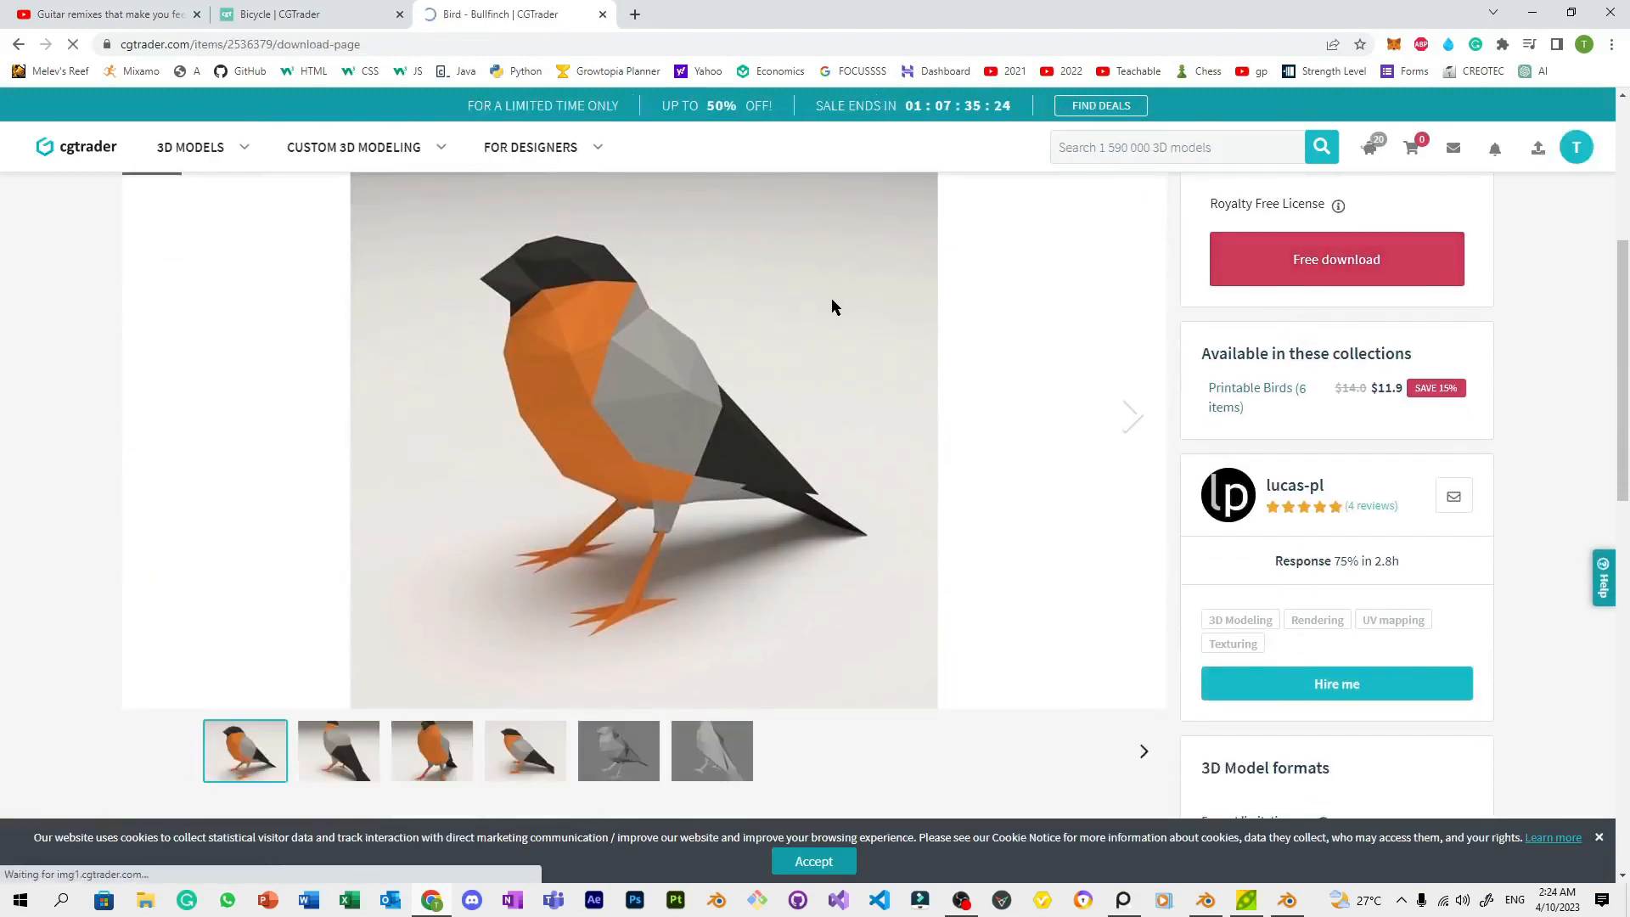
{"action": "scroll", "coordinate": [829, 322], "scroll_direction": "down", "scroll_amount": 4}
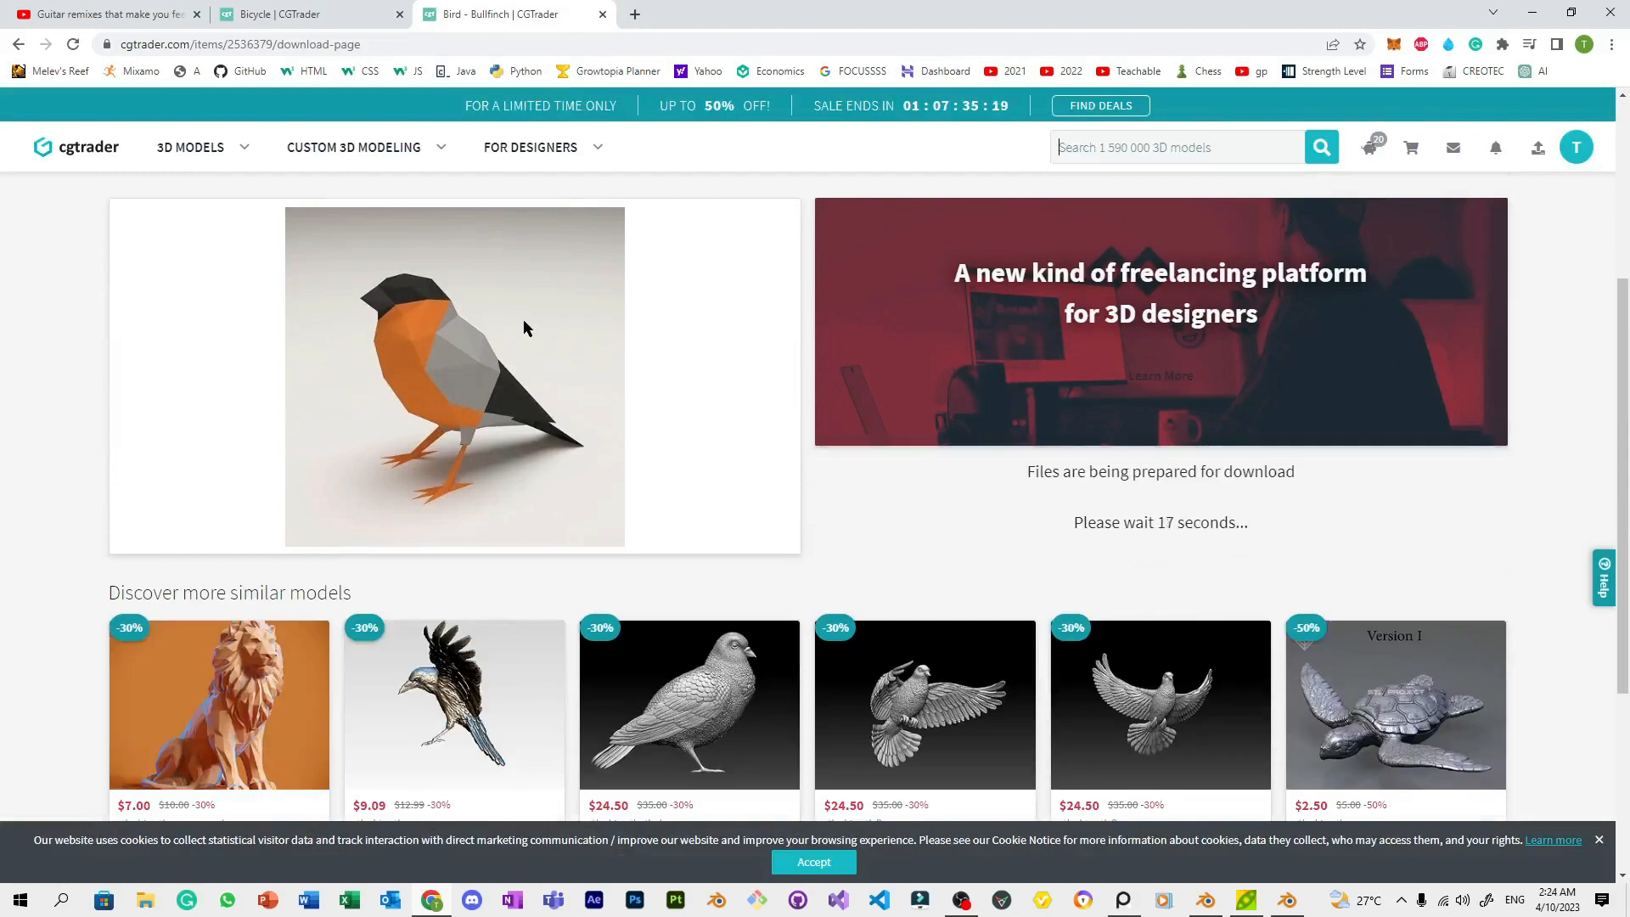
{"action": "scroll", "coordinate": [959, 348], "scroll_direction": "up", "scroll_amount": 4}
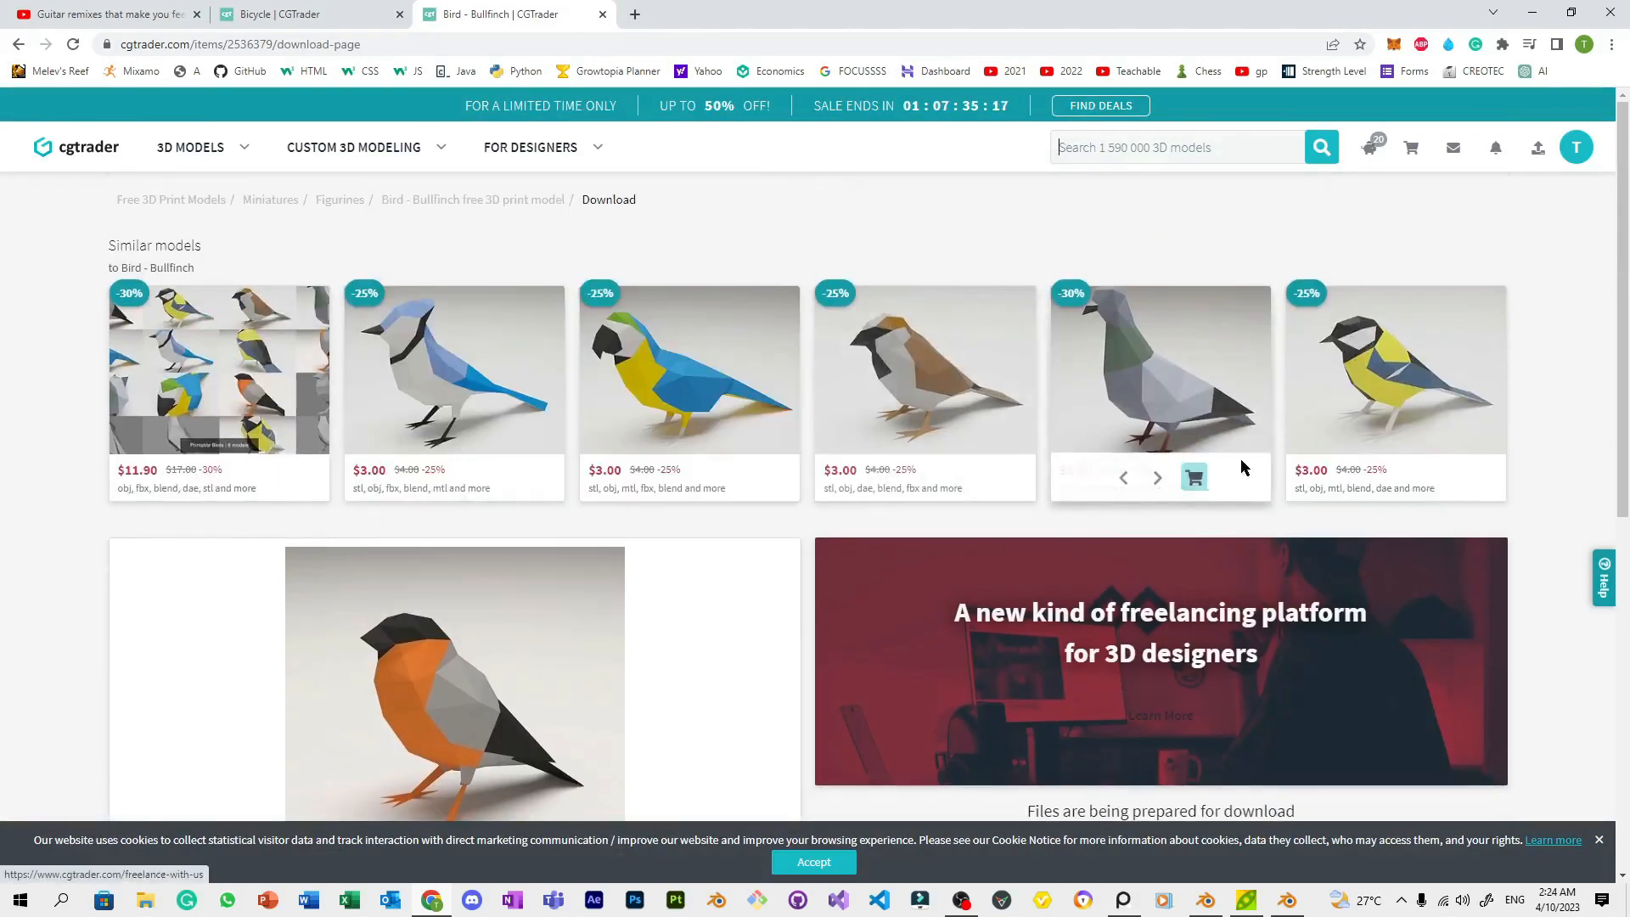
{"action": "scroll", "coordinate": [1235, 465], "scroll_direction": "down", "scroll_amount": 4}
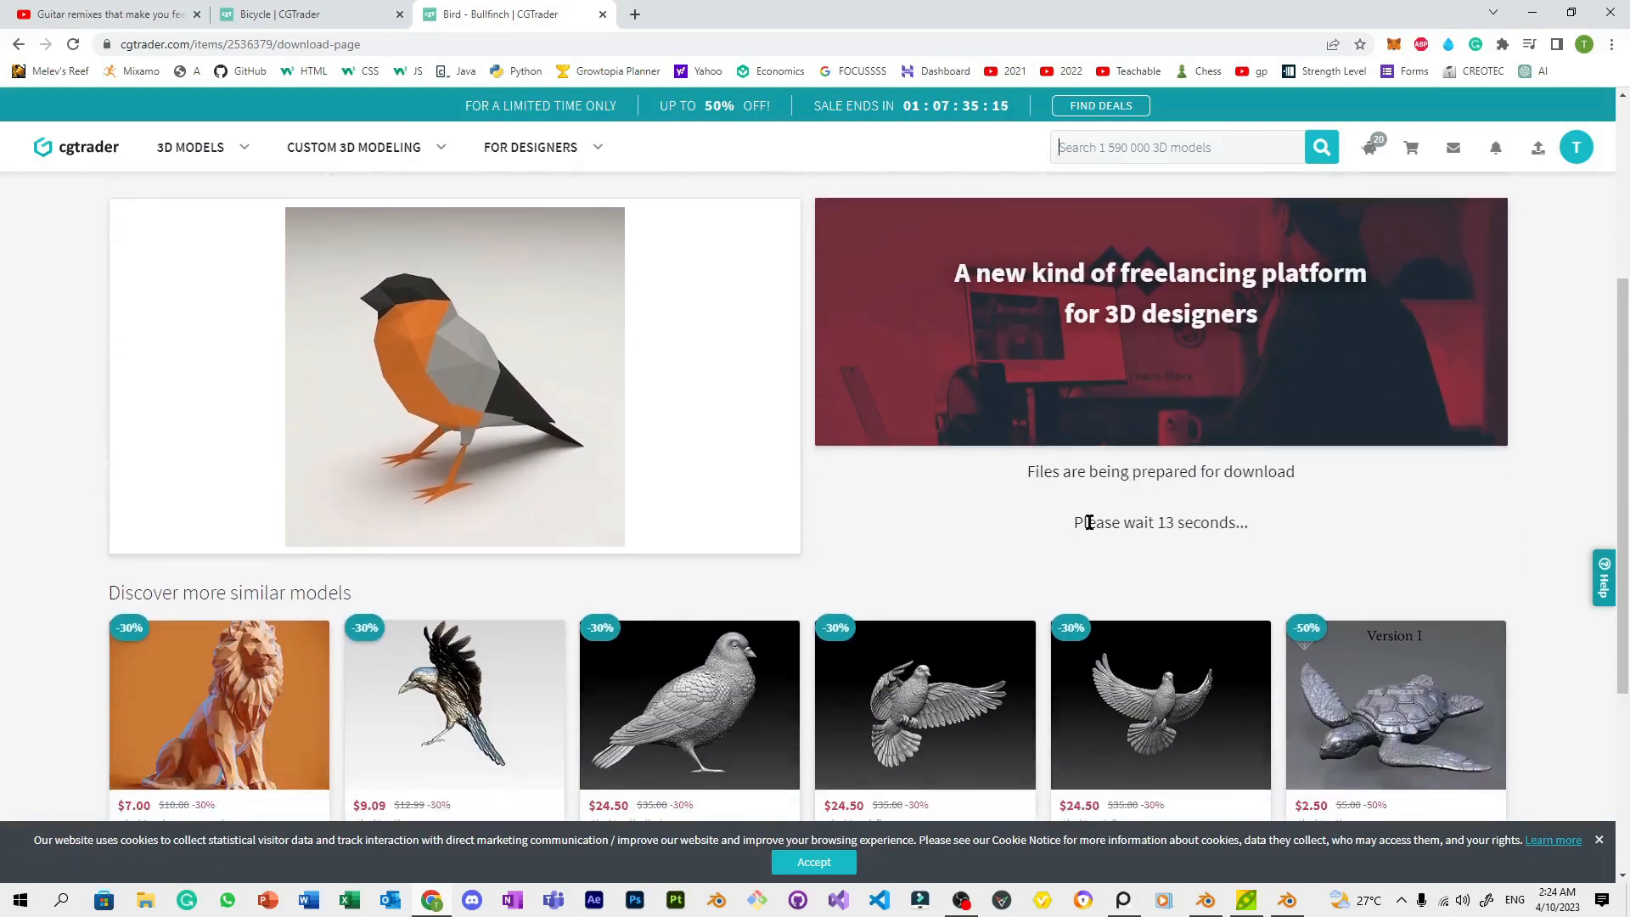
{"action": "scroll", "coordinate": [1089, 522], "scroll_direction": "down", "scroll_amount": 4}
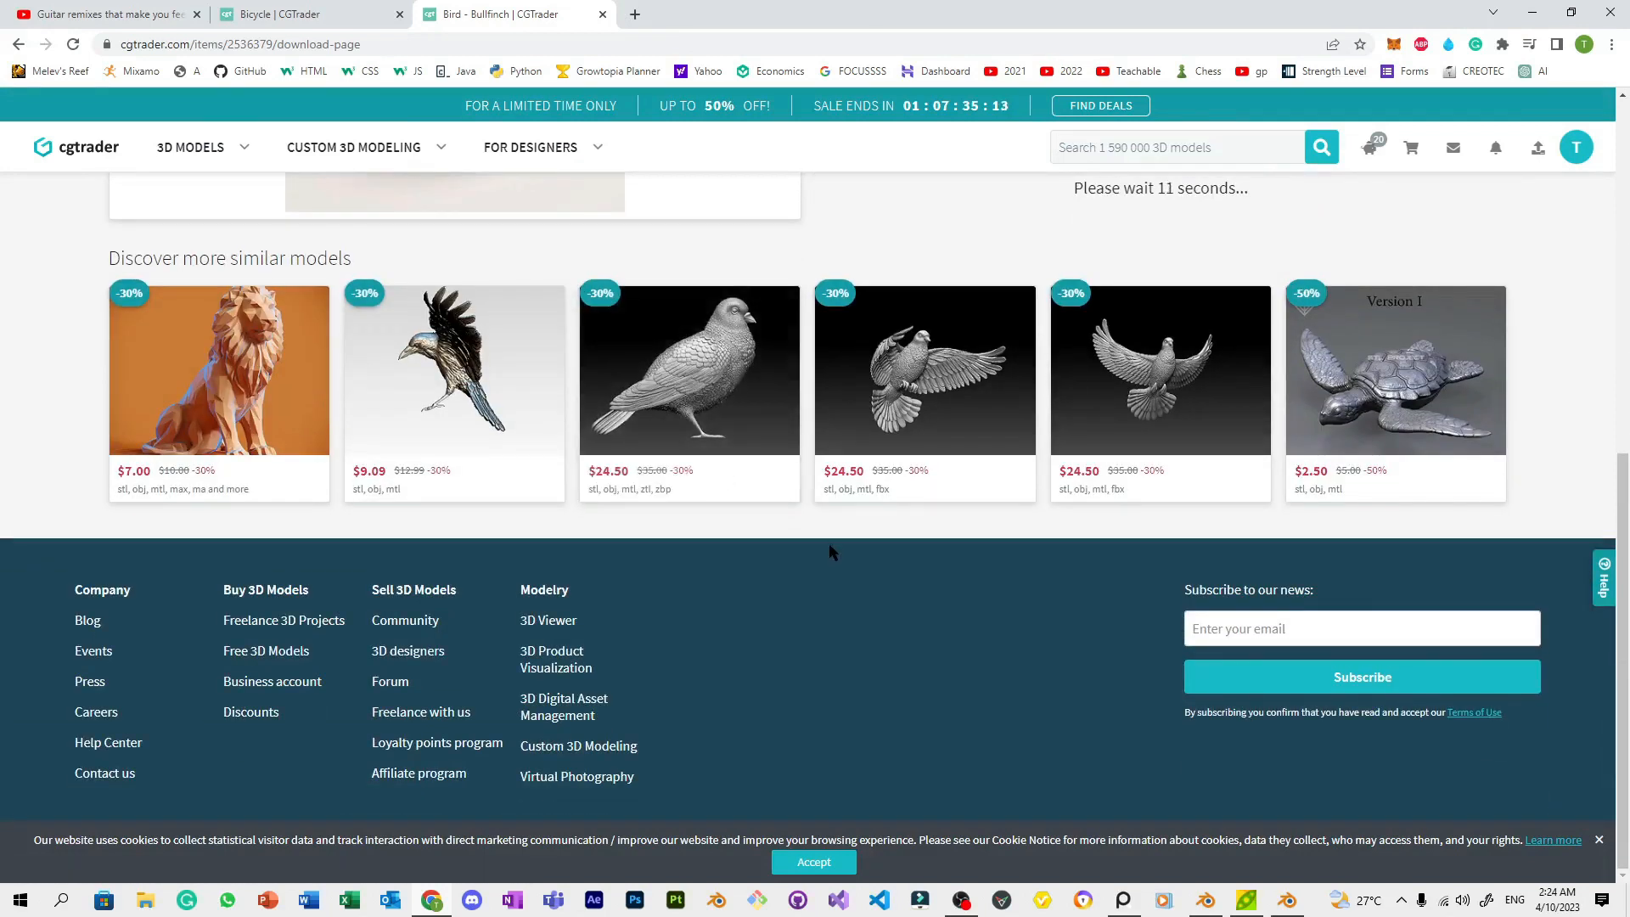
Download bullfinch_blend.zip, open the bullfinch.blend file inside it in Blender, and copy the bird object
{"action": "scroll", "coordinate": [815, 548], "scroll_direction": "up", "scroll_amount": 5}
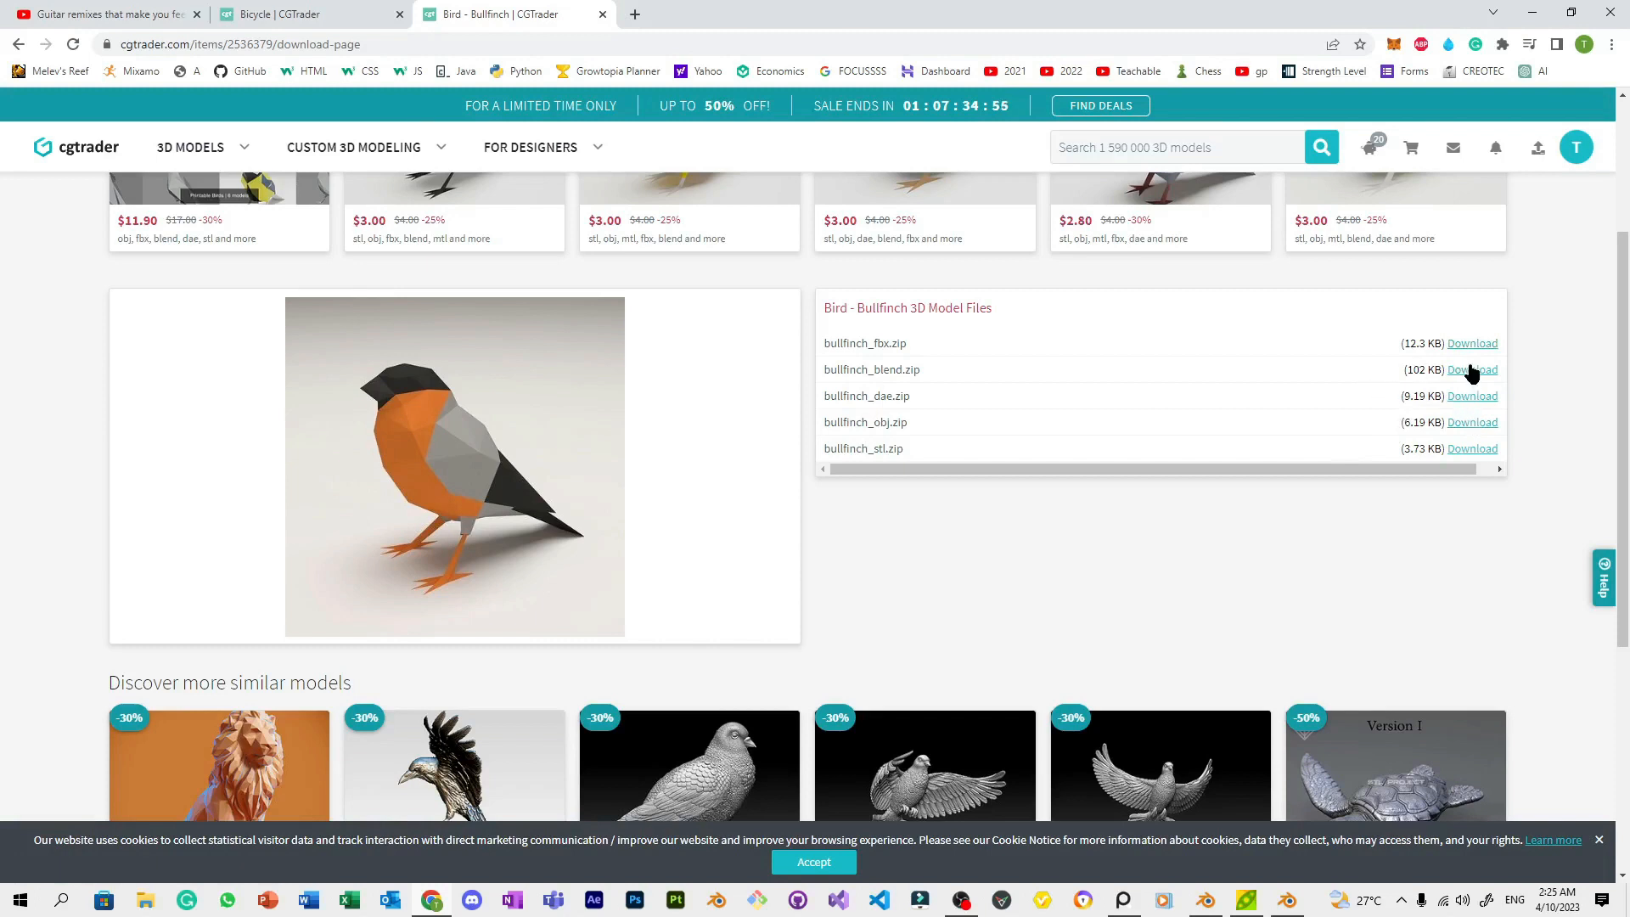
{"action": "left_click", "coordinate": [1471, 370]}
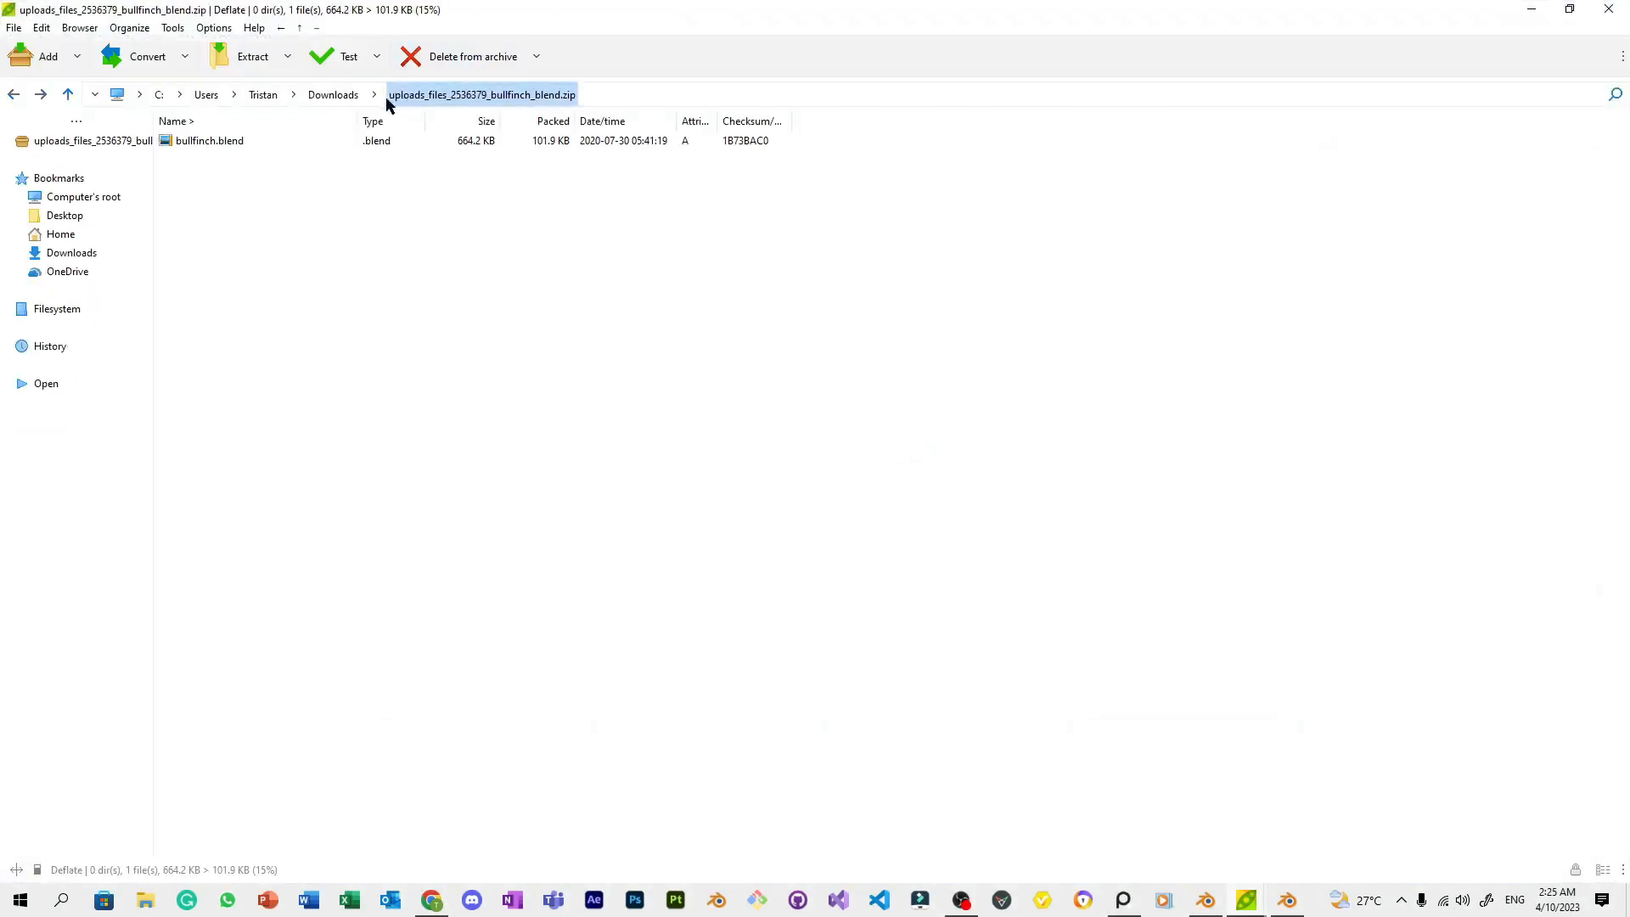
{"action": "double_click", "coordinate": [213, 143]}
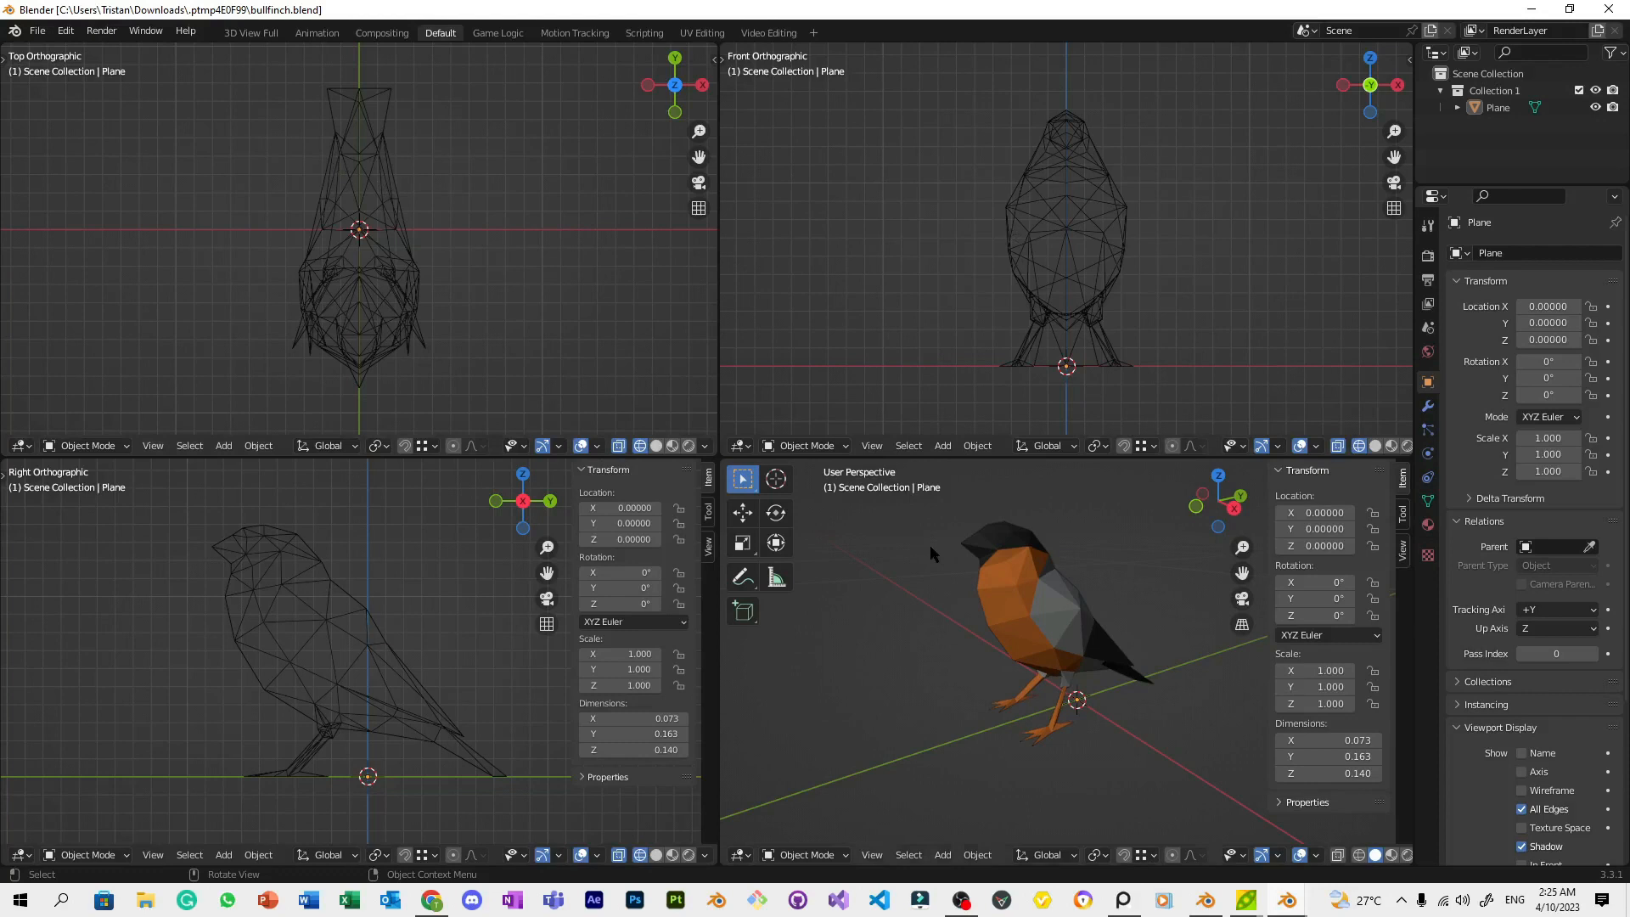
{"action": "left_click", "coordinate": [987, 563]}
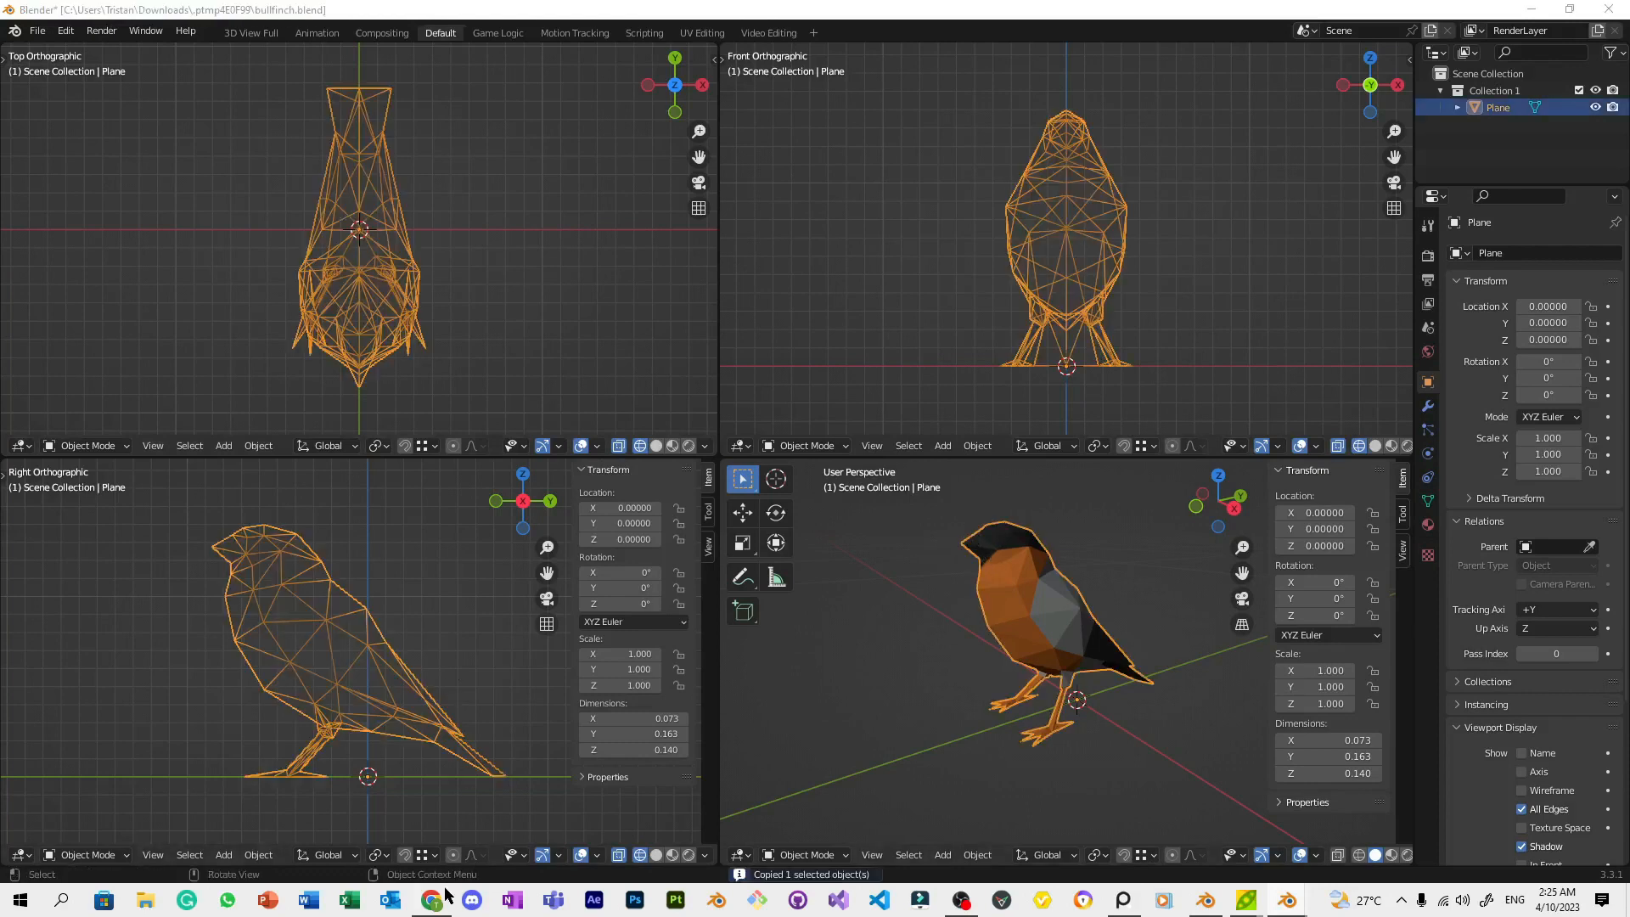
Switch to Chrome and review the Bird - Bullfinch download page and the model's product page
{"action": "key", "text": "alt+Tab"}
{"action": "scroll", "coordinate": [1143, 619], "scroll_direction": "up", "scroll_amount": 3}
{"action": "scroll", "coordinate": [1051, 557], "scroll_direction": "down", "scroll_amount": 8}
{"action": "scroll", "coordinate": [1051, 557], "scroll_direction": "up", "scroll_amount": 10}
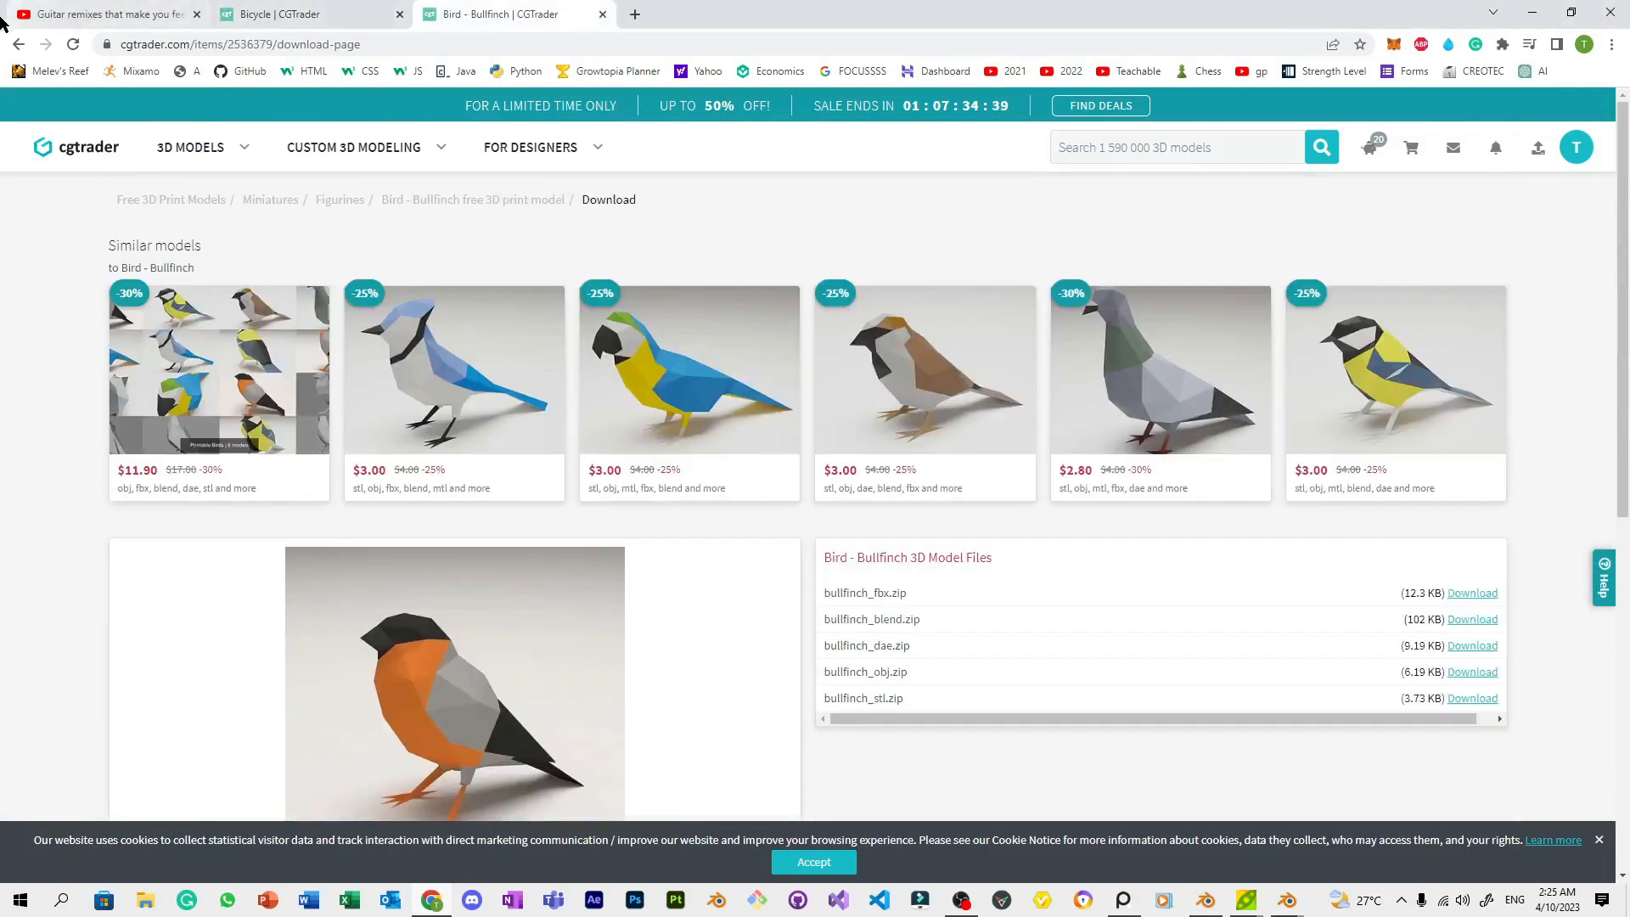
{"action": "left_click", "coordinate": [18, 45]}
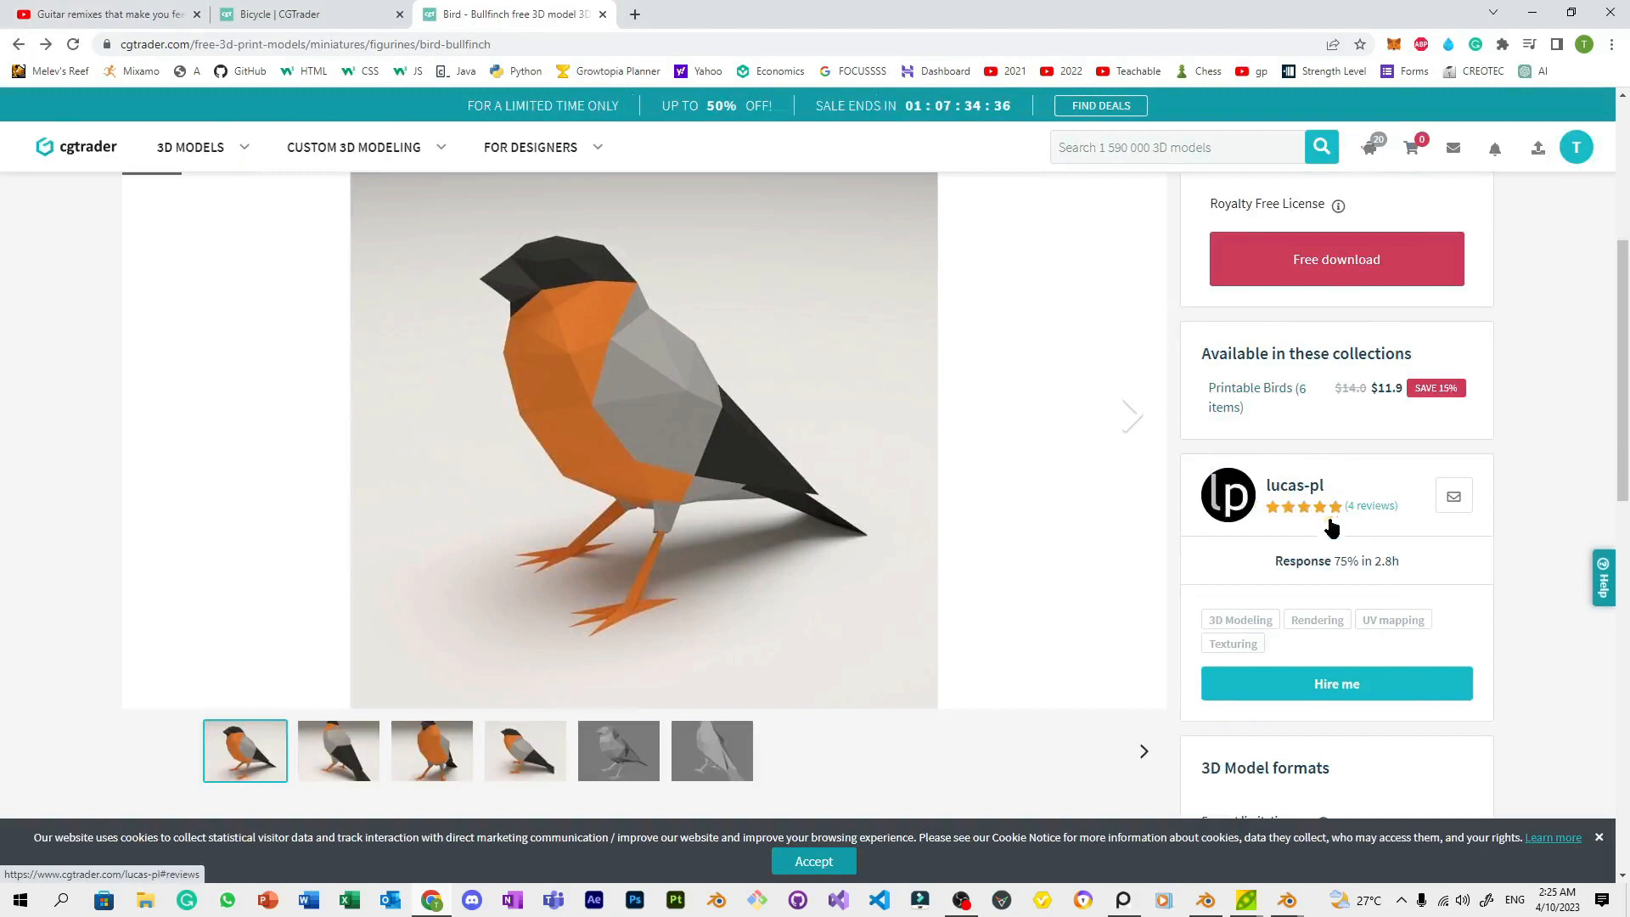
{"action": "scroll", "coordinate": [892, 447], "scroll_direction": "up", "scroll_amount": 2}
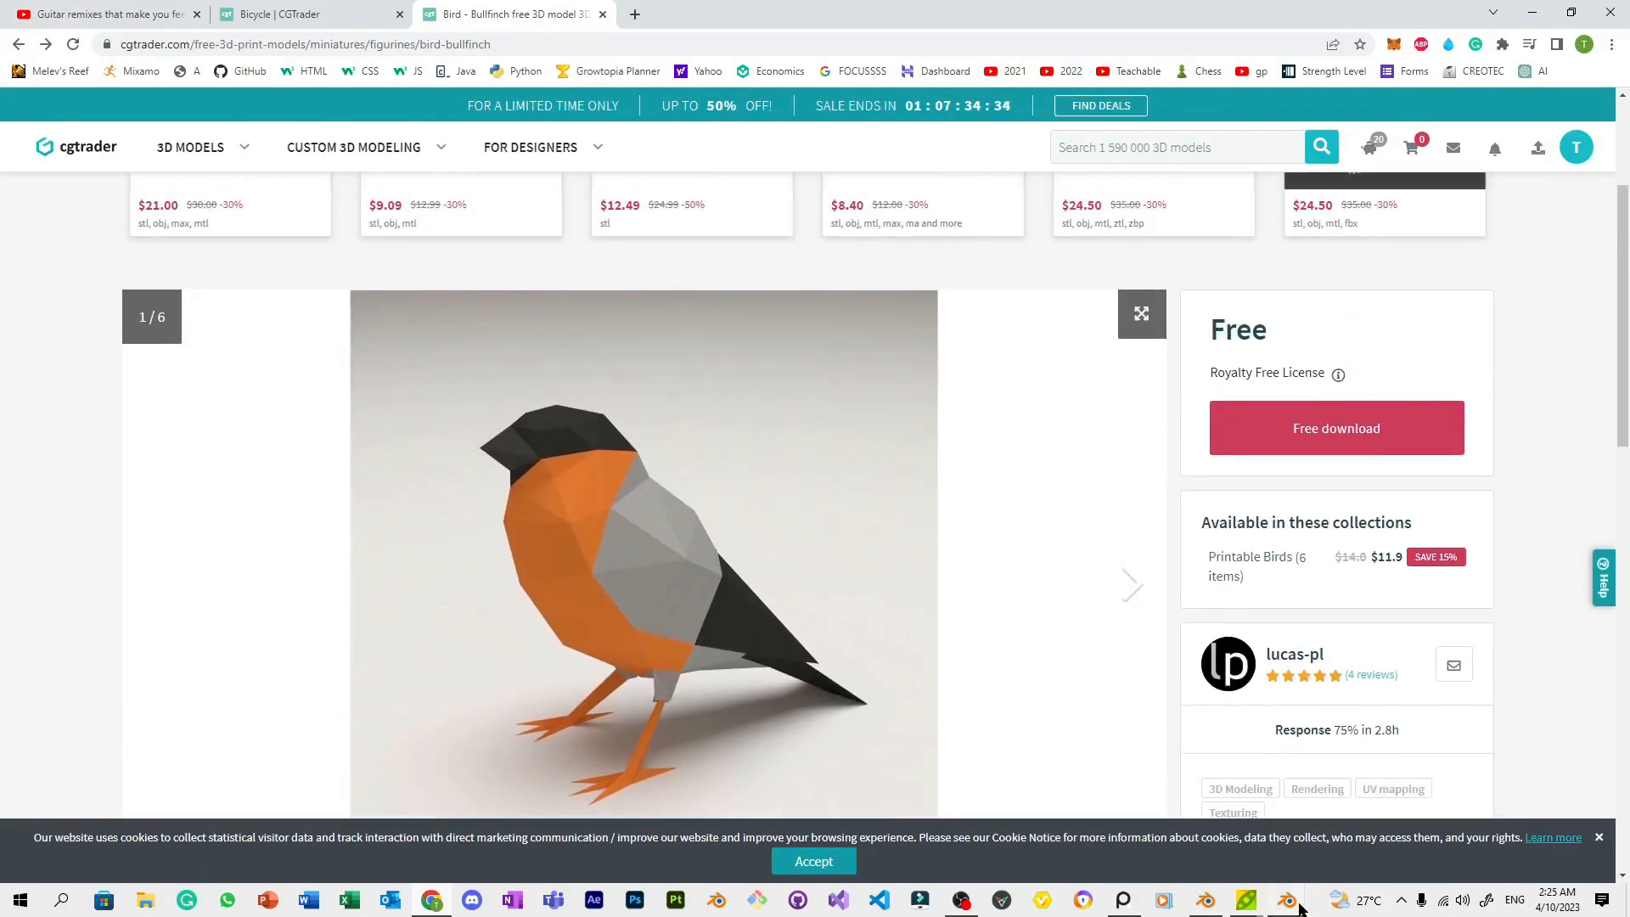
Switch to the AnimeSunset.blend Blender window and paste the copied bird into the scene
{"action": "mouse_move", "coordinate": [1291, 902]}
{"action": "left_click", "coordinate": [1382, 822]}
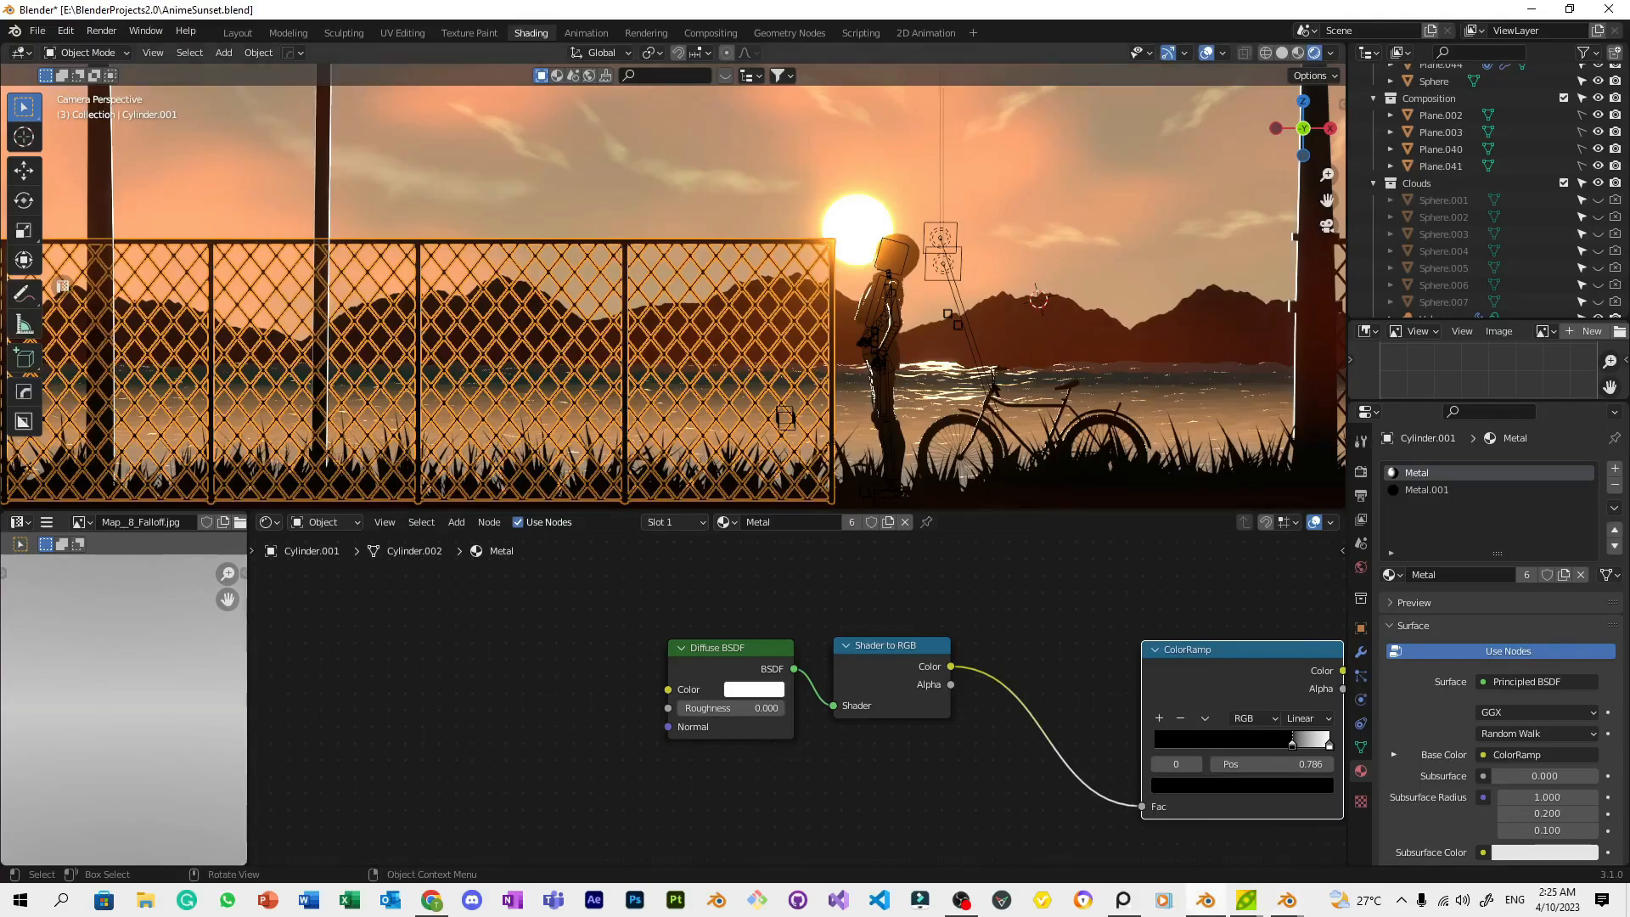
{"action": "scroll", "coordinate": [737, 312], "scroll_direction": "down", "scroll_amount": 3}
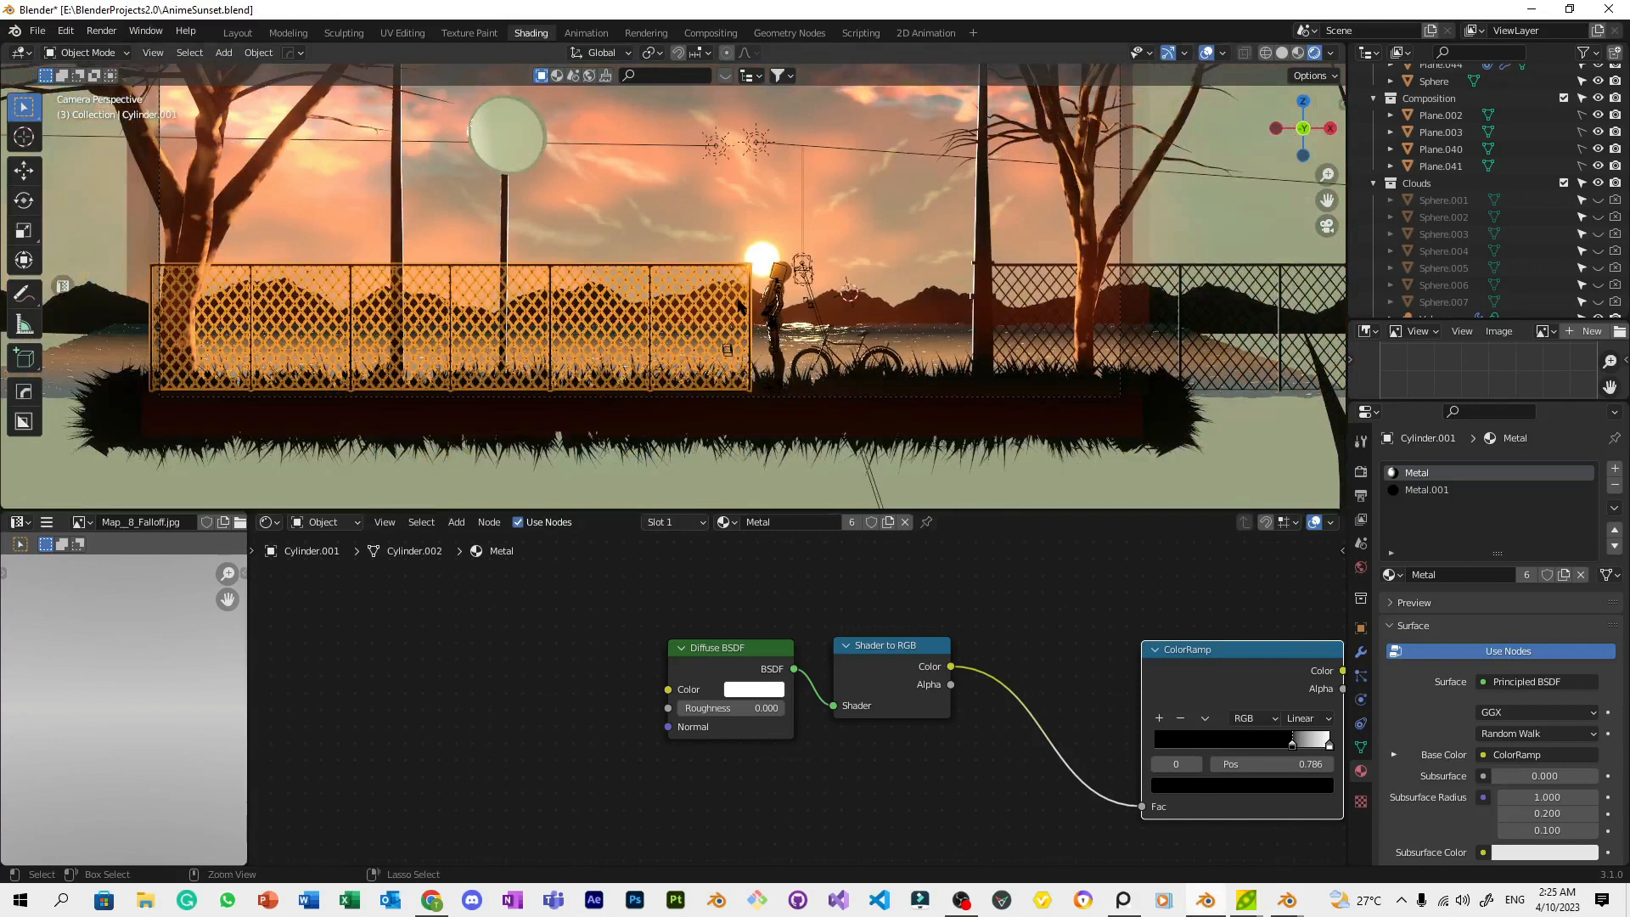
{"action": "key", "text": "ctrl+v"}
{"action": "scroll", "coordinate": [760, 297], "scroll_direction": "down", "scroll_amount": 3}
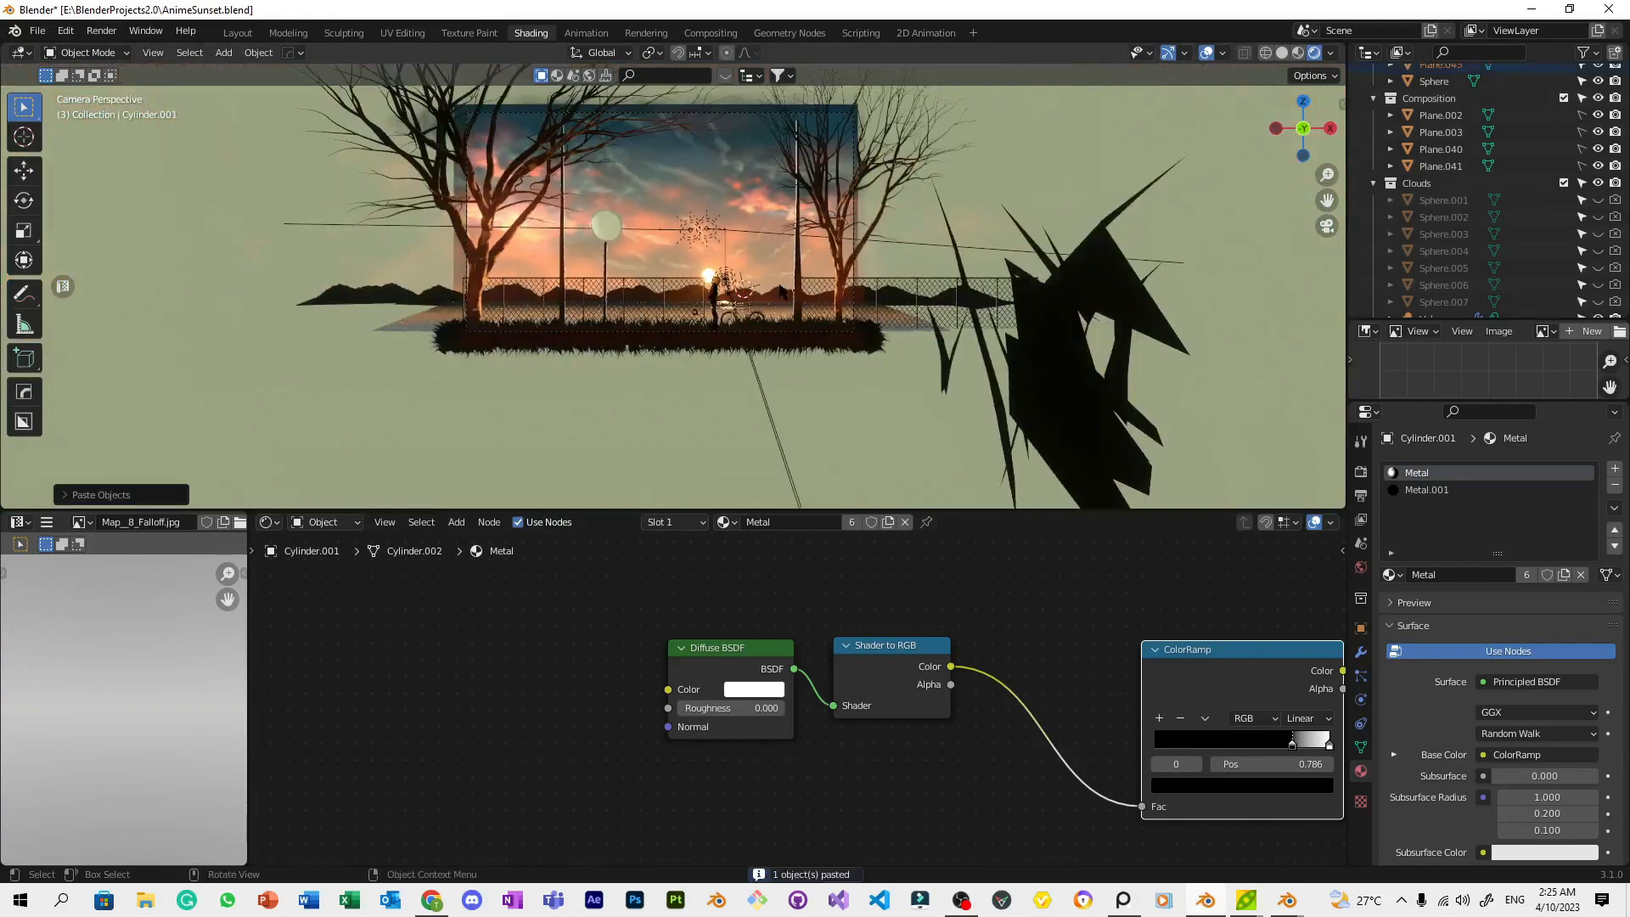
{"action": "scroll", "coordinate": [779, 291], "scroll_direction": "up", "scroll_amount": 2}
{"action": "key", "text": "KP_Decimal"}
{"action": "scroll", "coordinate": [779, 285], "scroll_direction": "down", "scroll_amount": 16}
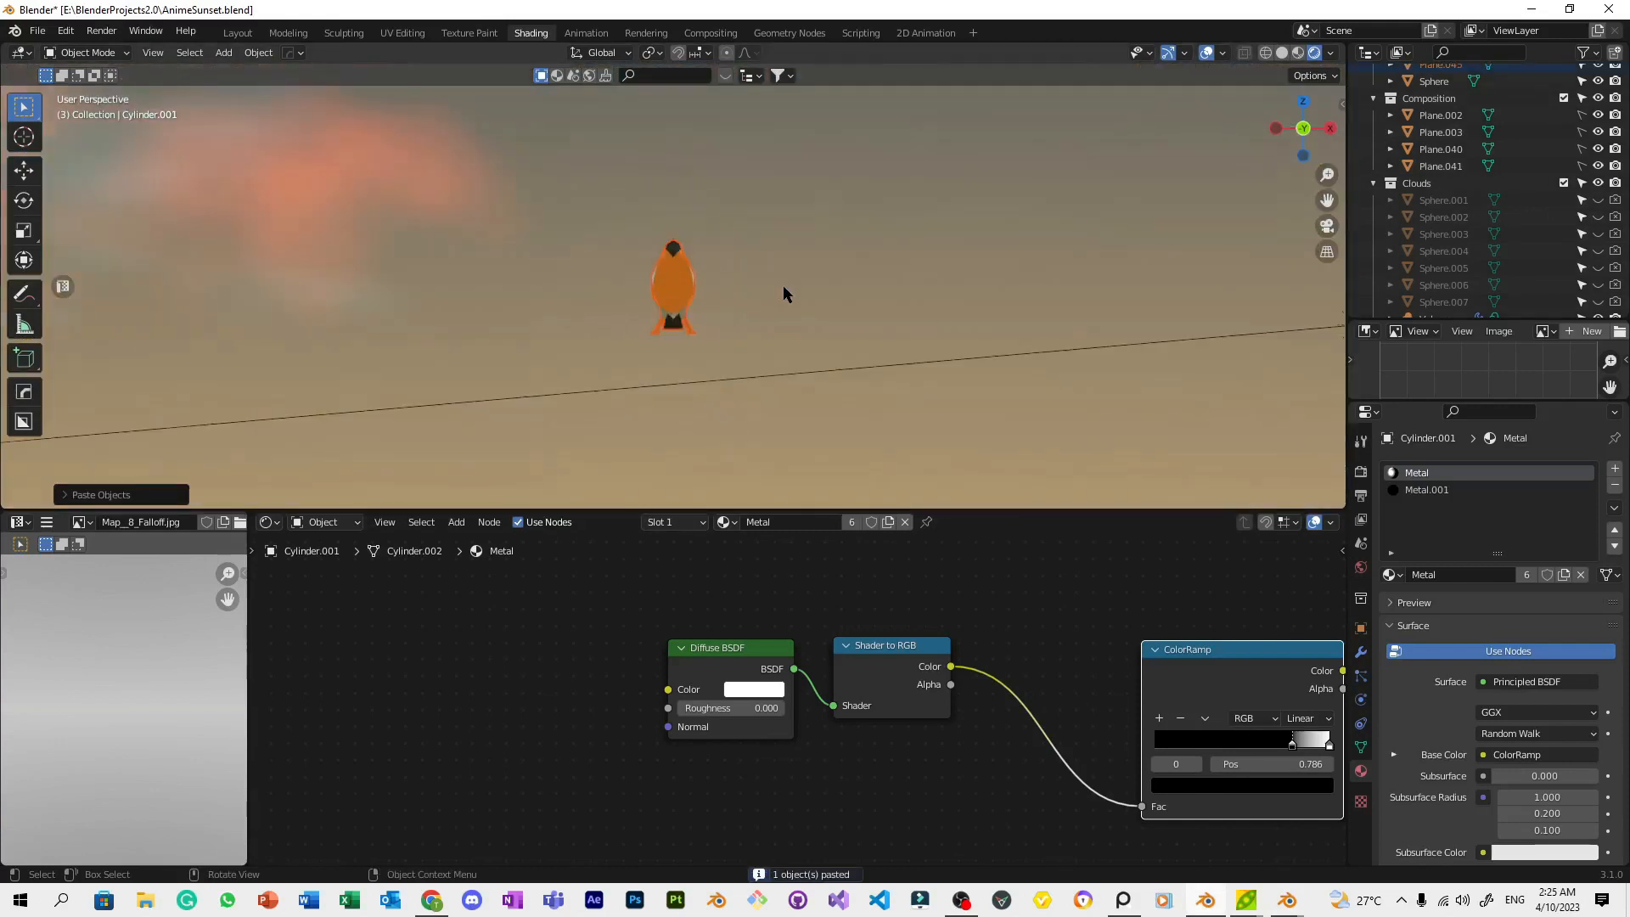
Move the bird along the Y axis from the background toward the camera, near the fence and the girl
{"action": "middle_click_drag", "start_coordinate": [800, 284], "coordinate": [509, 339]}
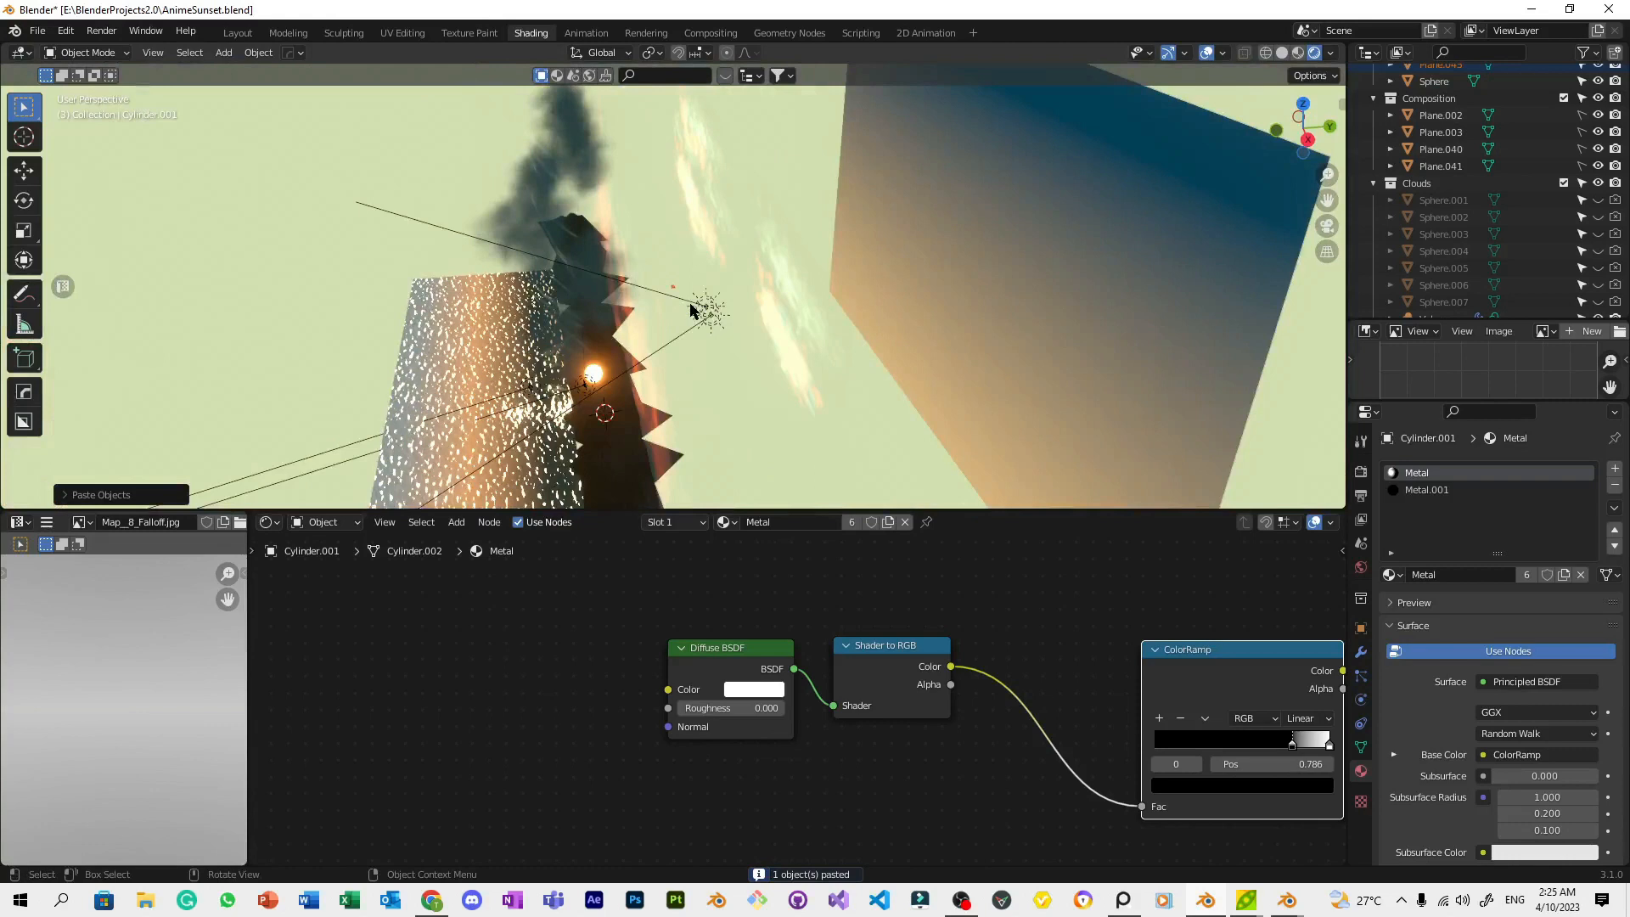
{"action": "key", "text": "g"}
{"action": "key", "text": "y"}
{"action": "left_click", "coordinate": [391, 357]}
{"action": "scroll", "coordinate": [797, 235], "scroll_direction": "down", "scroll_amount": 5}
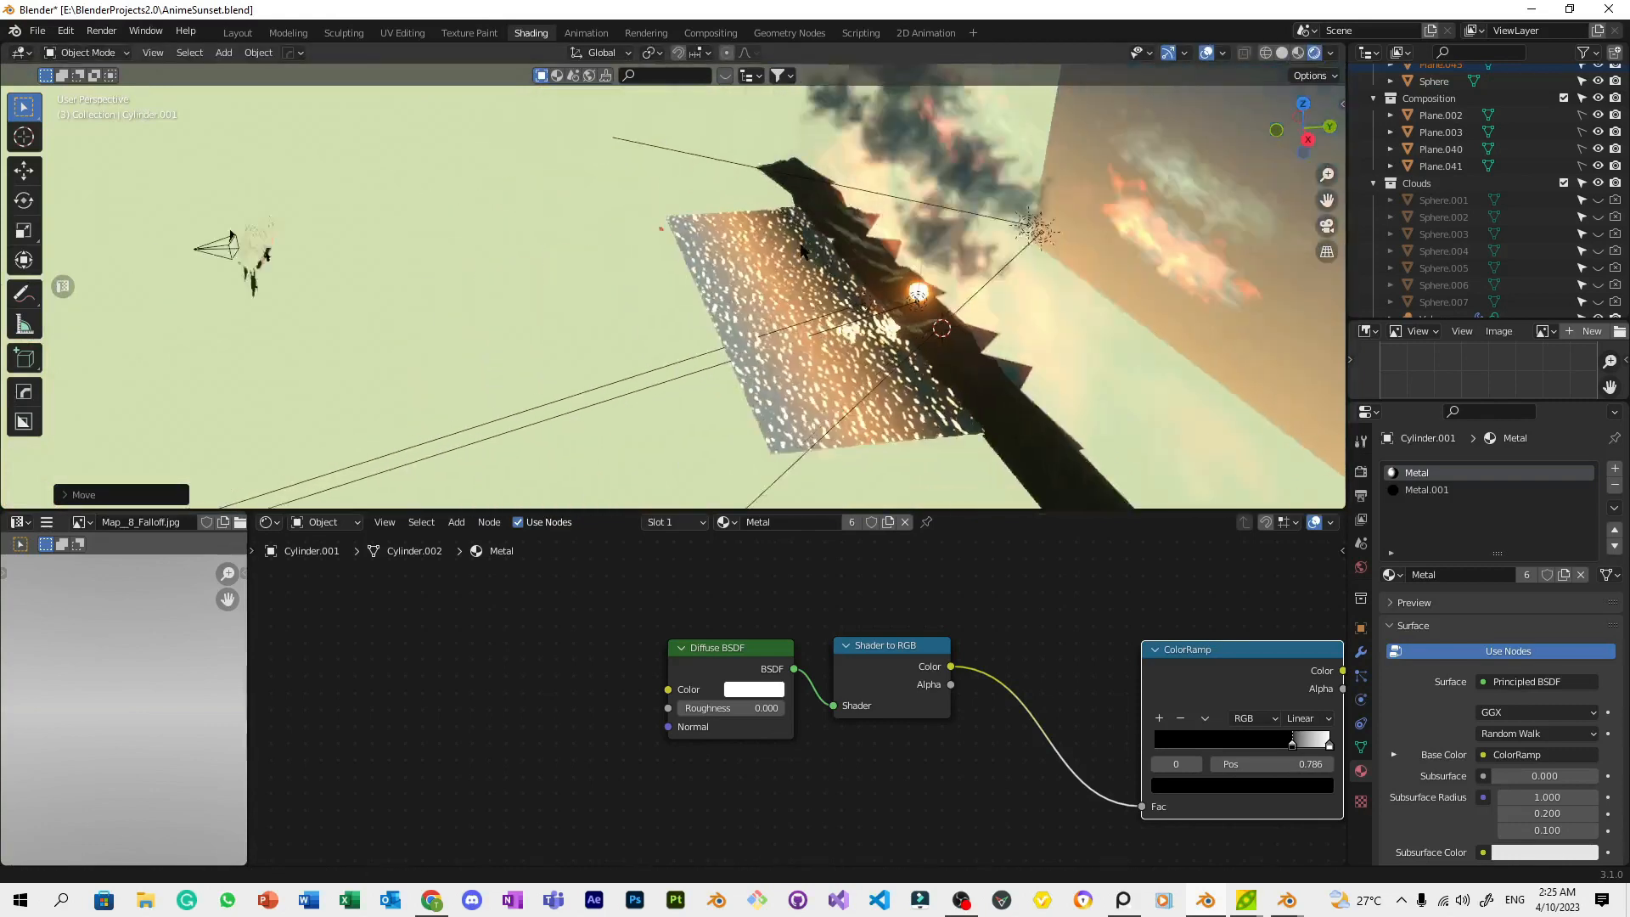
{"action": "key", "text": "y"}
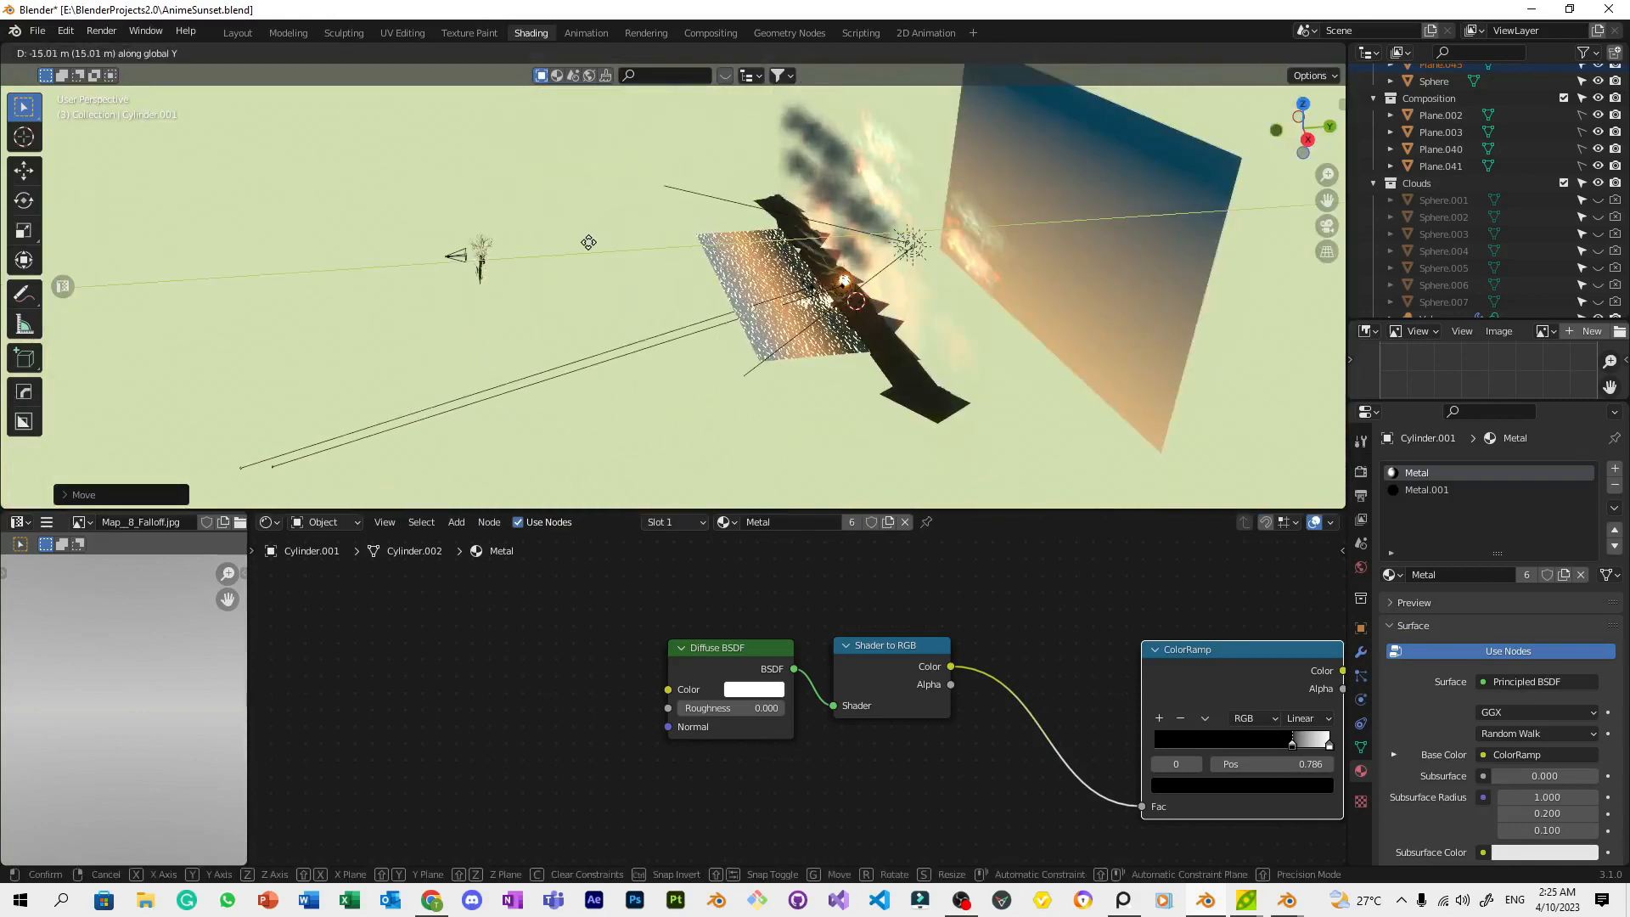
{"action": "left_click", "coordinate": [582, 243]}
{"action": "key", "text": "KP_0"}
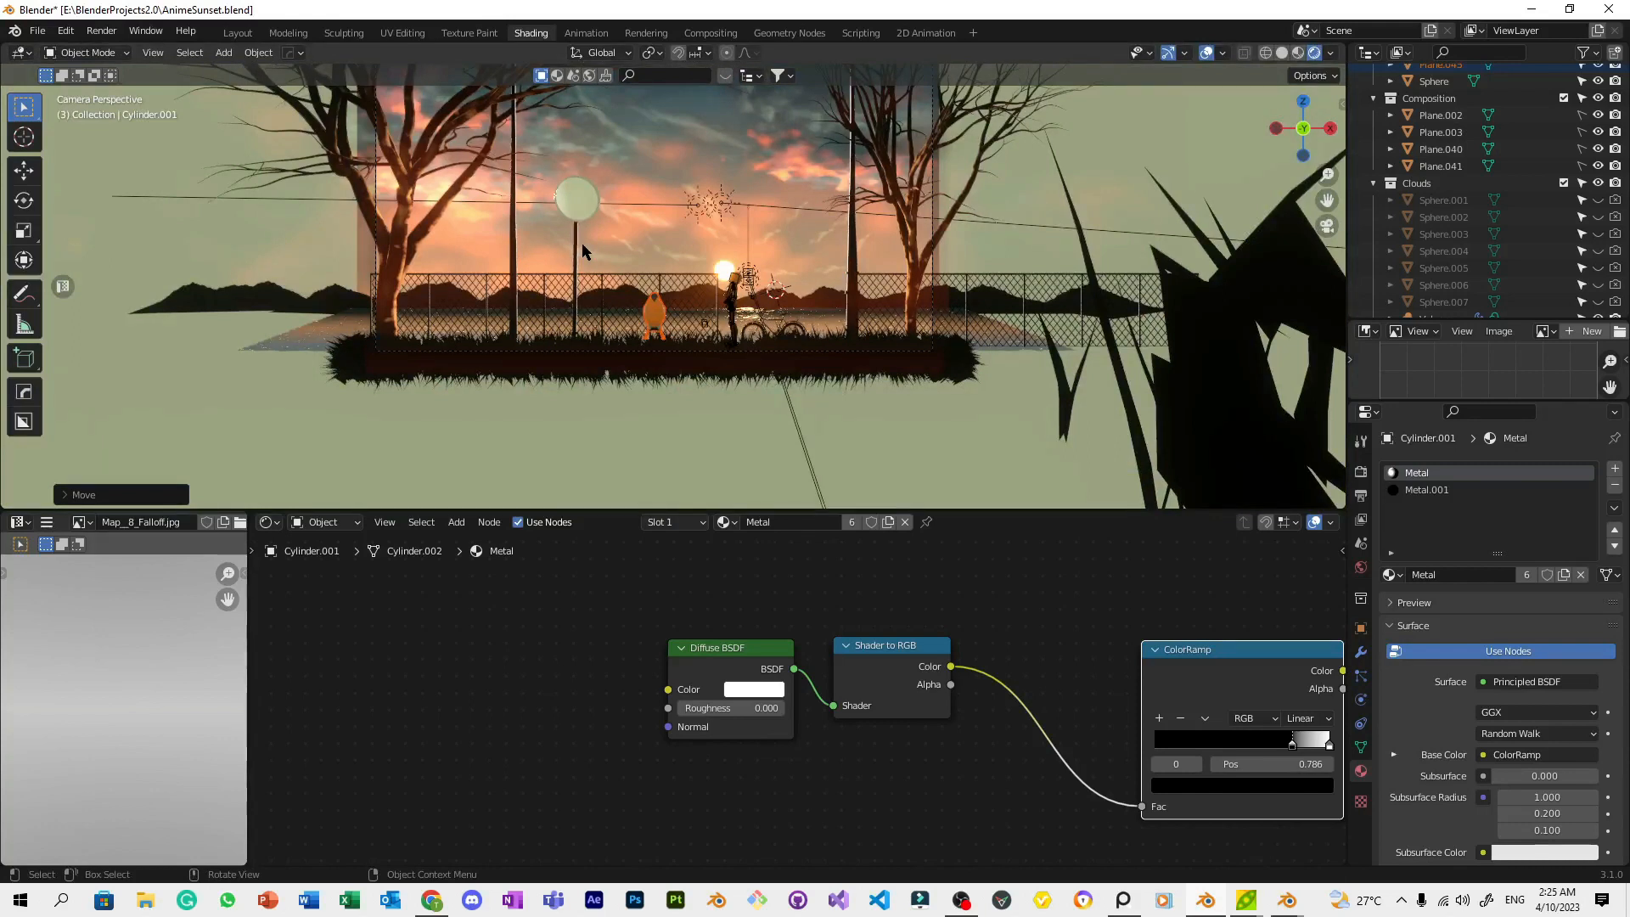
Scale the bird down and rotate it around the Z axis so it is seen in profile, facing the girl
{"action": "scroll", "coordinate": [582, 243], "scroll_direction": "up", "scroll_amount": 4}
{"action": "key", "text": "s"}
{"action": "left_click", "coordinate": [883, 262]}
{"action": "key", "text": "r"}
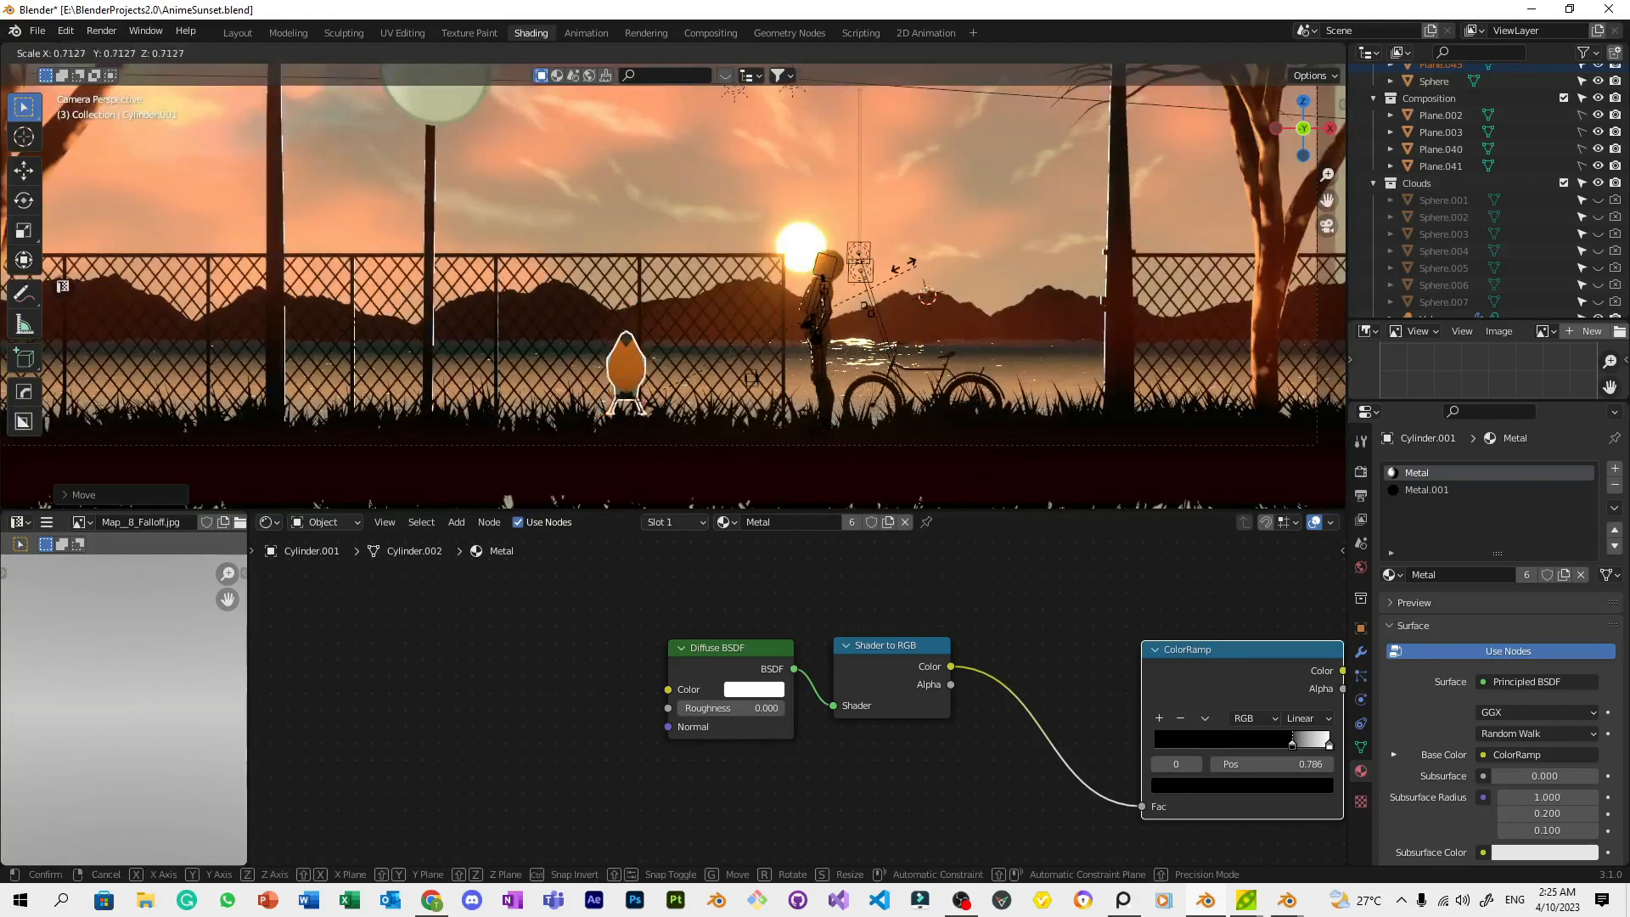
{"action": "key", "text": "z"}
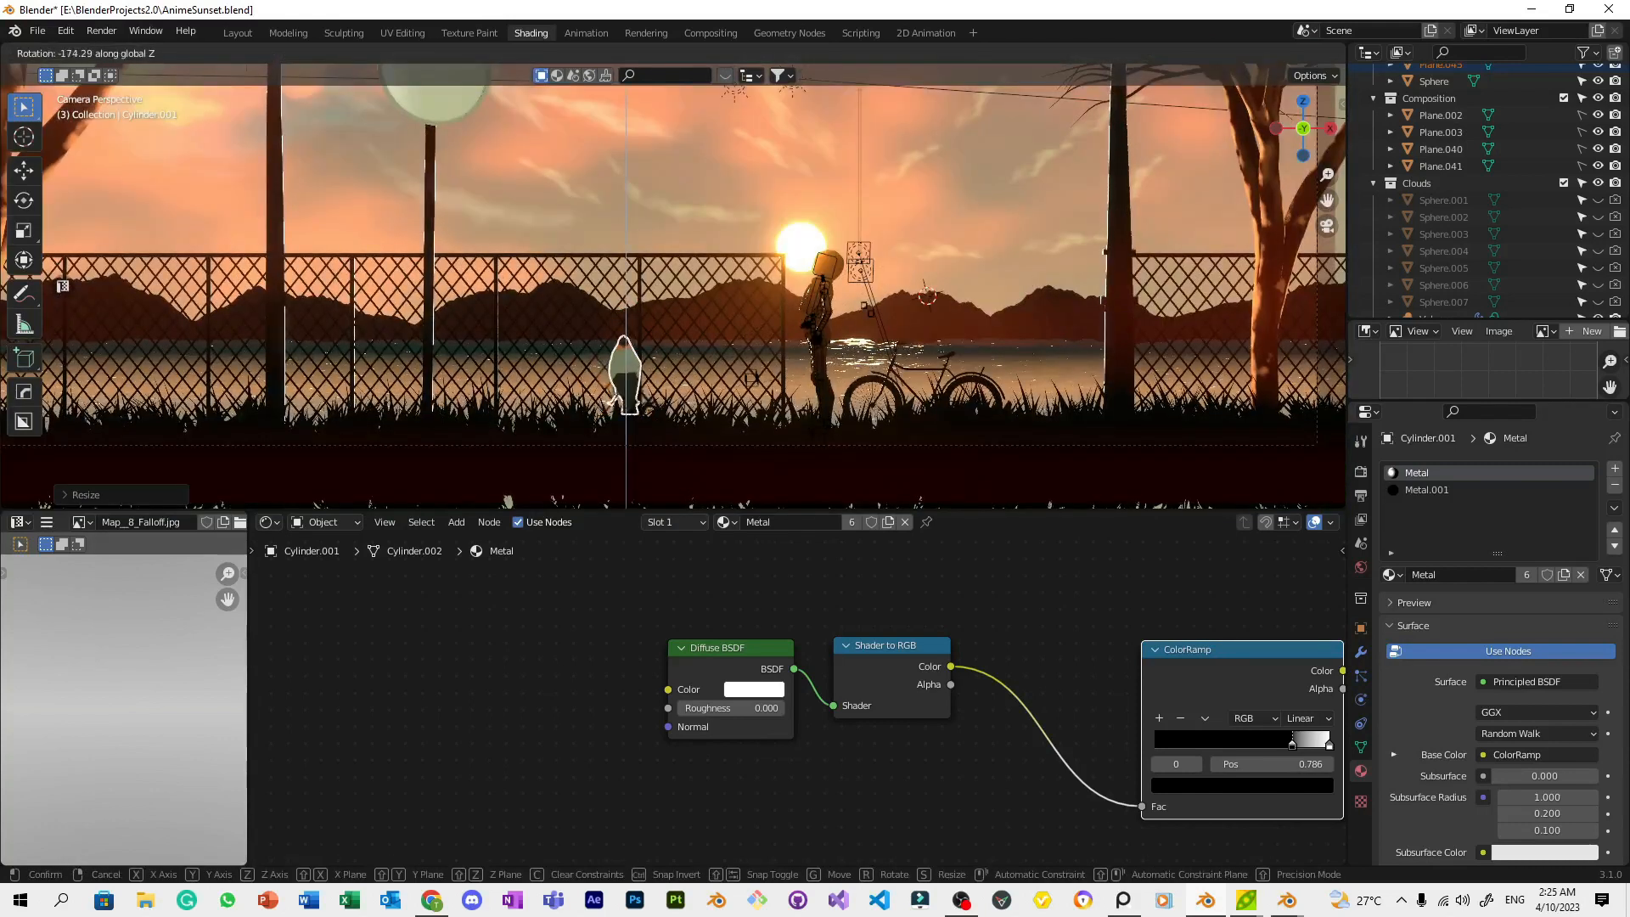
{"action": "left_click", "coordinate": [718, 138]}
Raise the bird above the fence beside the sun and move it along the Y axis to line up with the fence
{"action": "key", "text": "g"}
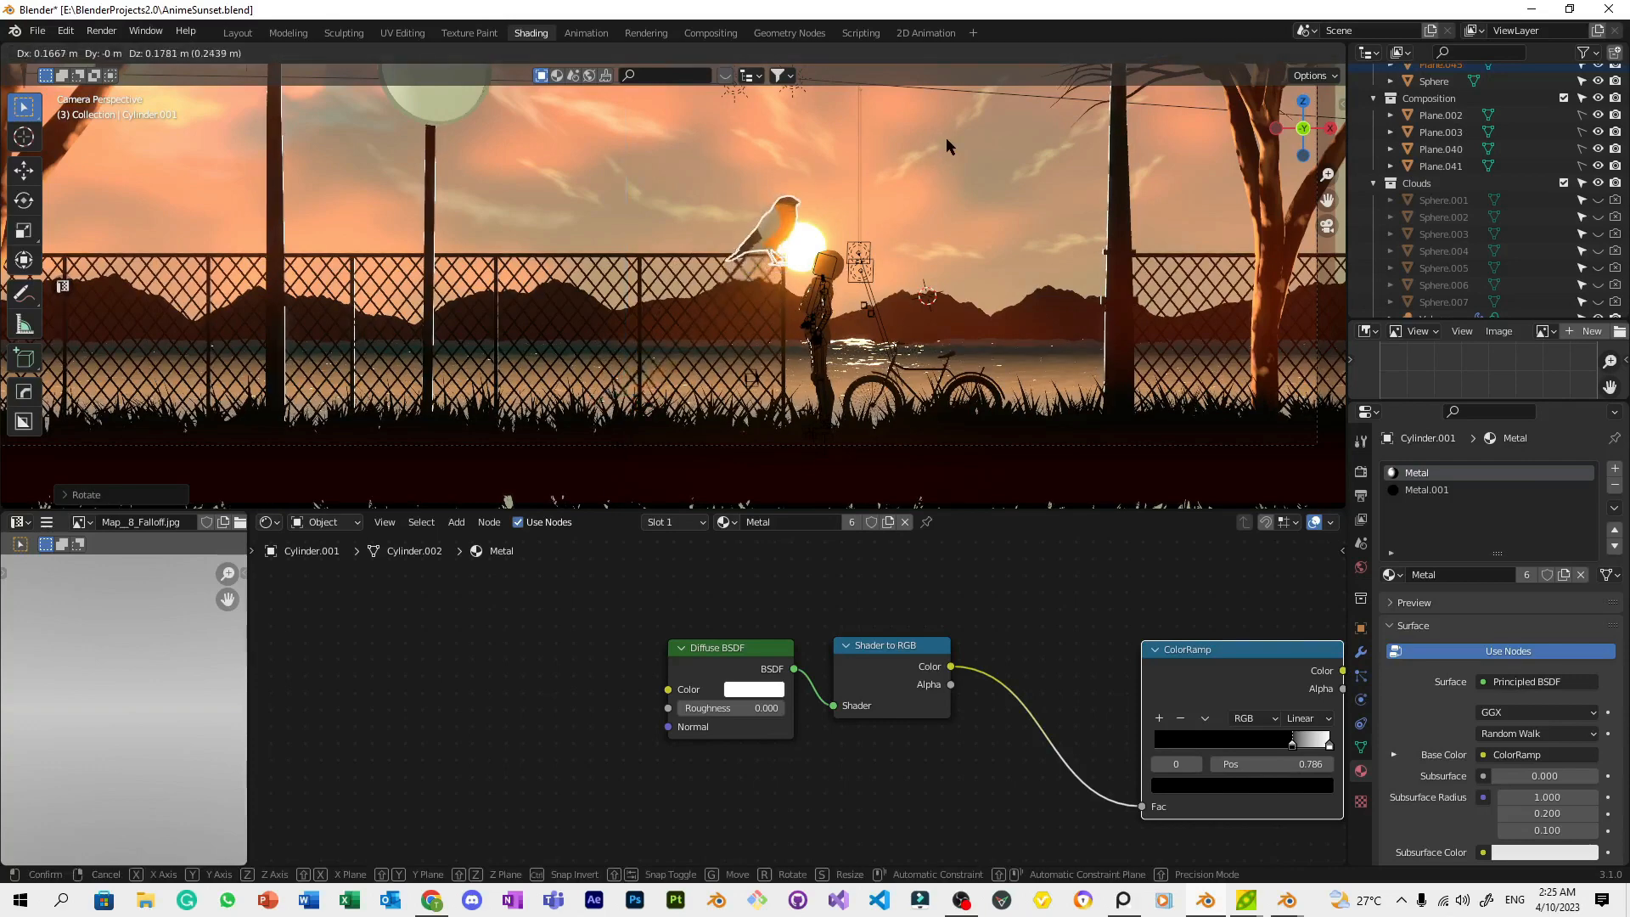
{"action": "left_click", "coordinate": [944, 144]}
{"action": "key", "text": "KP_Decimal"}
{"action": "middle_click_drag", "start_coordinate": [789, 263], "coordinate": [603, 340]}
{"action": "key", "text": "g"}
{"action": "key", "text": "y"}
{"action": "left_click", "coordinate": [1119, 345]}
{"action": "scroll", "coordinate": [1112, 343], "scroll_direction": "down", "scroll_amount": 5}
{"action": "key", "text": "KP_Decimal"}
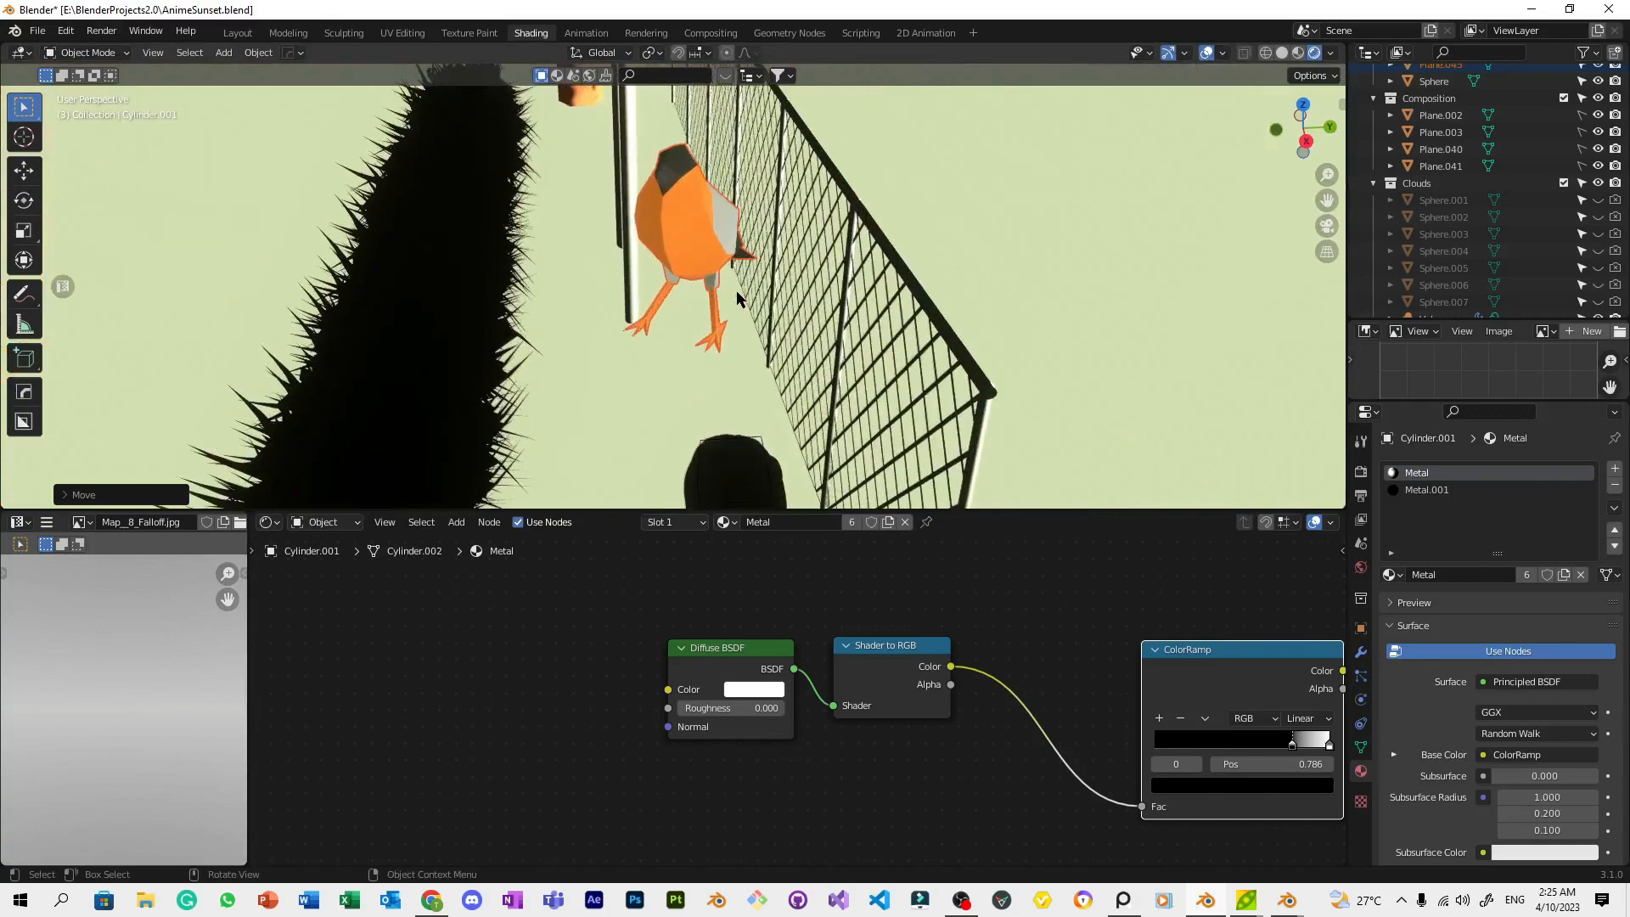
{"action": "key", "text": "g"}
{"action": "key", "text": "y"}
{"action": "left_click", "coordinate": [1045, 341]}
{"action": "middle_click_drag", "start_coordinate": [1036, 338], "coordinate": [1135, 303]}
{"action": "key", "text": "KP_0"}
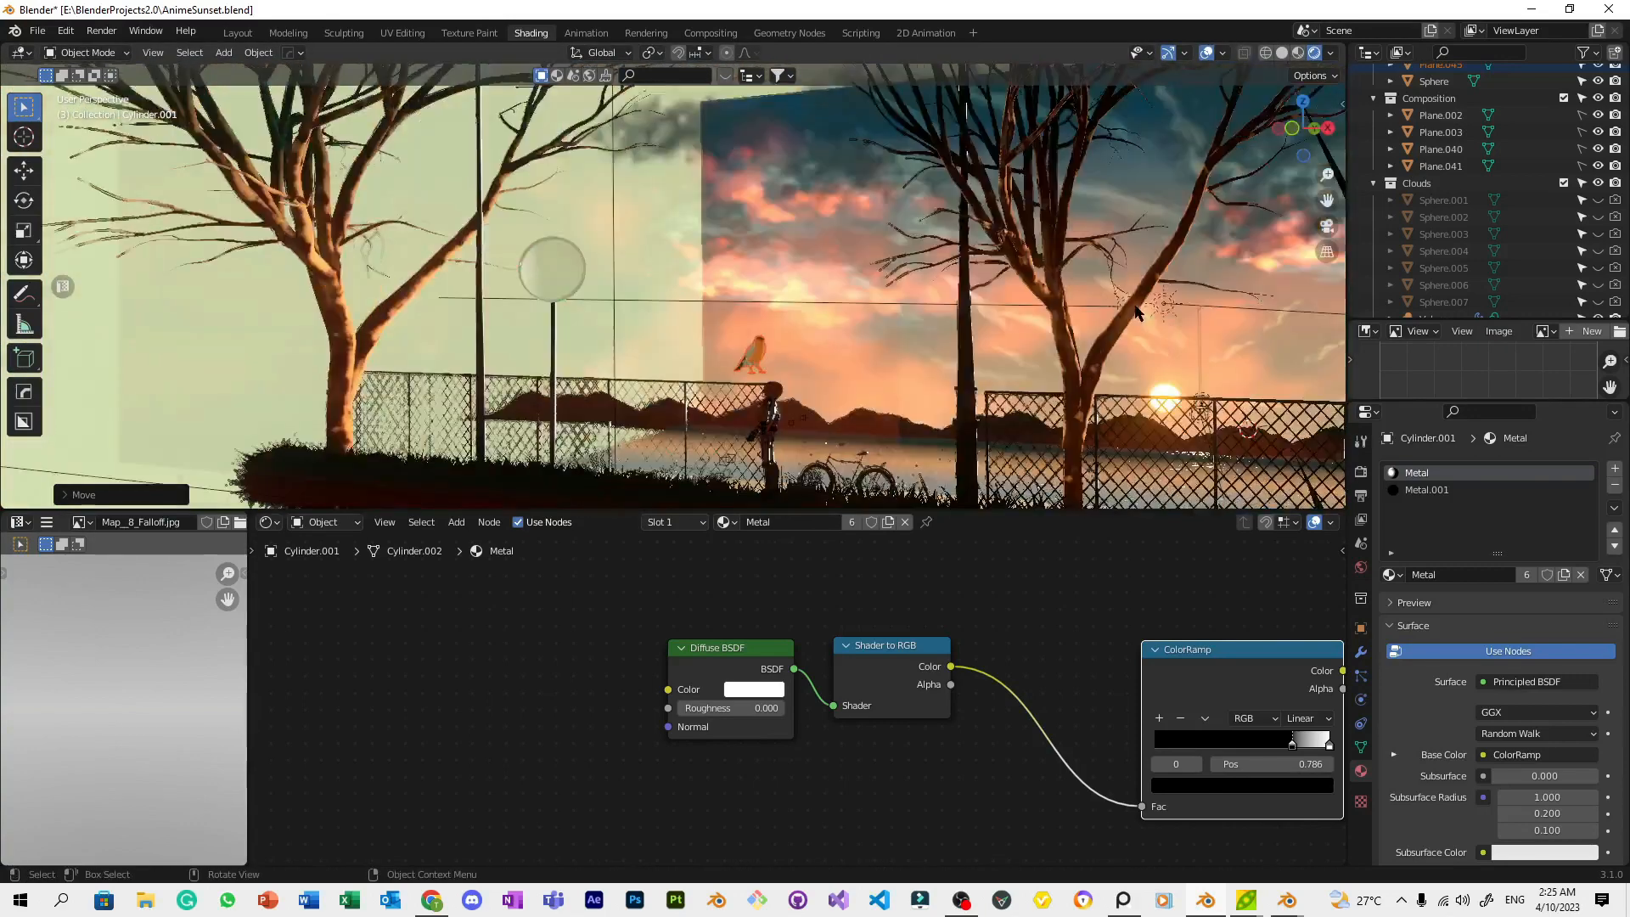
Lower the bird along the Z axis onto the fence's top rail and scale it down to fit
{"action": "scroll", "coordinate": [1135, 314], "scroll_direction": "up", "scroll_amount": 3}
{"action": "key", "text": "g"}
{"action": "key", "text": "z"}
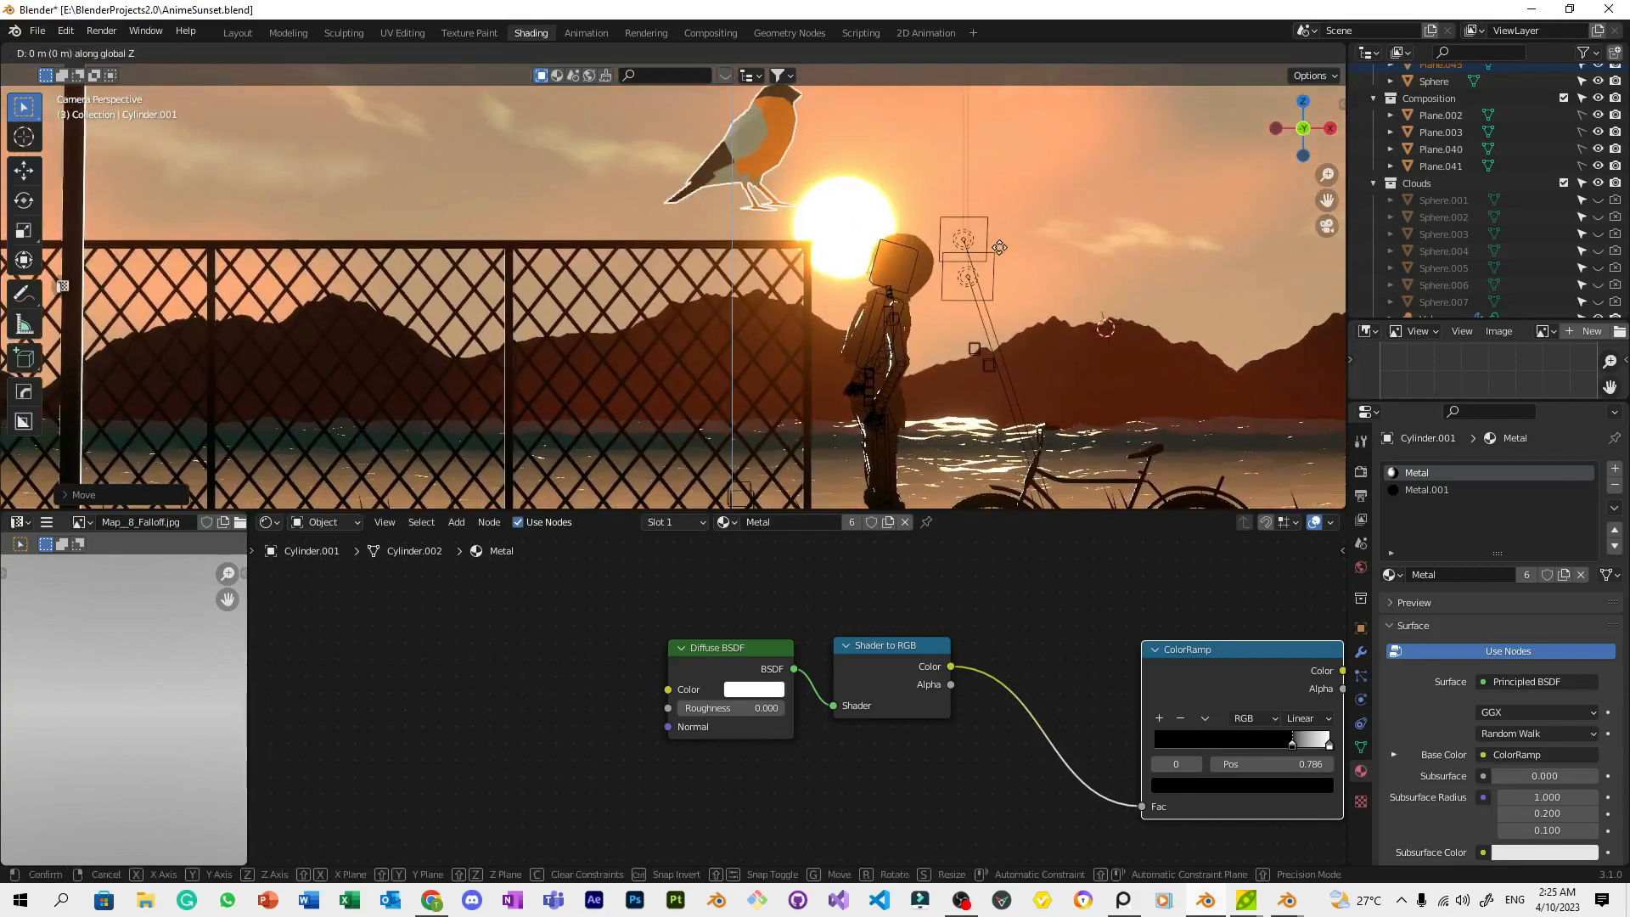
{"action": "left_click", "coordinate": [834, 248]}
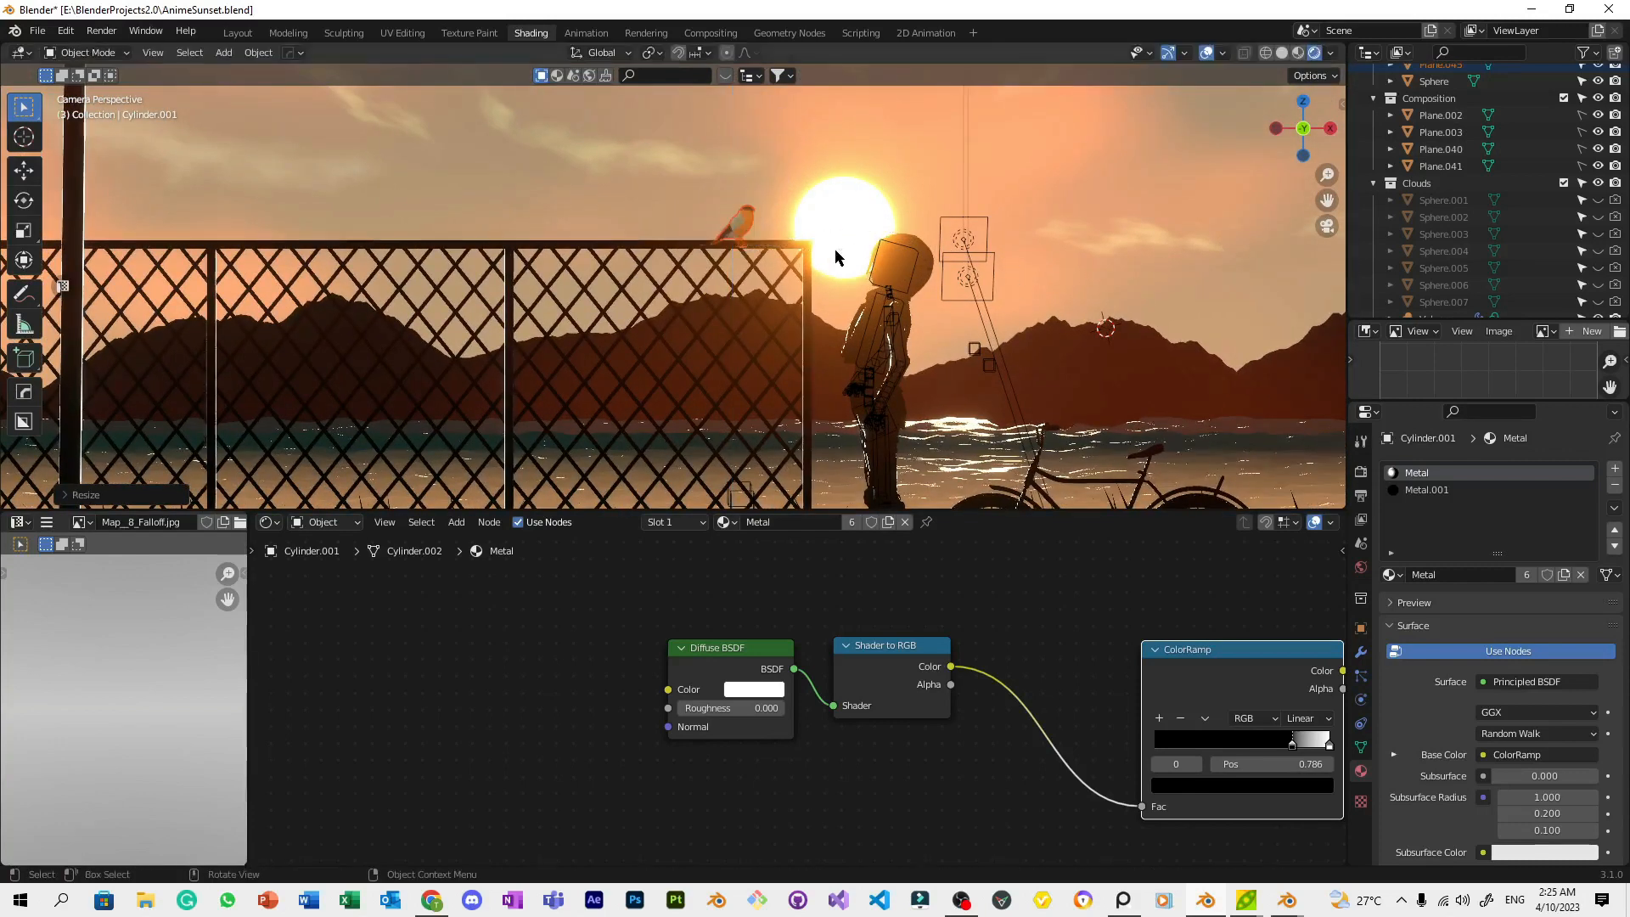
Smooth the bird with a level 2 Subdivision Surface modifier and save the file
{"action": "scroll", "coordinate": [972, 200], "scroll_direction": "up", "scroll_amount": 4}
{"action": "key", "text": "Tab"}
{"action": "scroll", "coordinate": [972, 201], "scroll_direction": "down", "scroll_amount": 4}
{"action": "key", "text": "a"}
{"action": "right_click", "coordinate": [789, 219]}
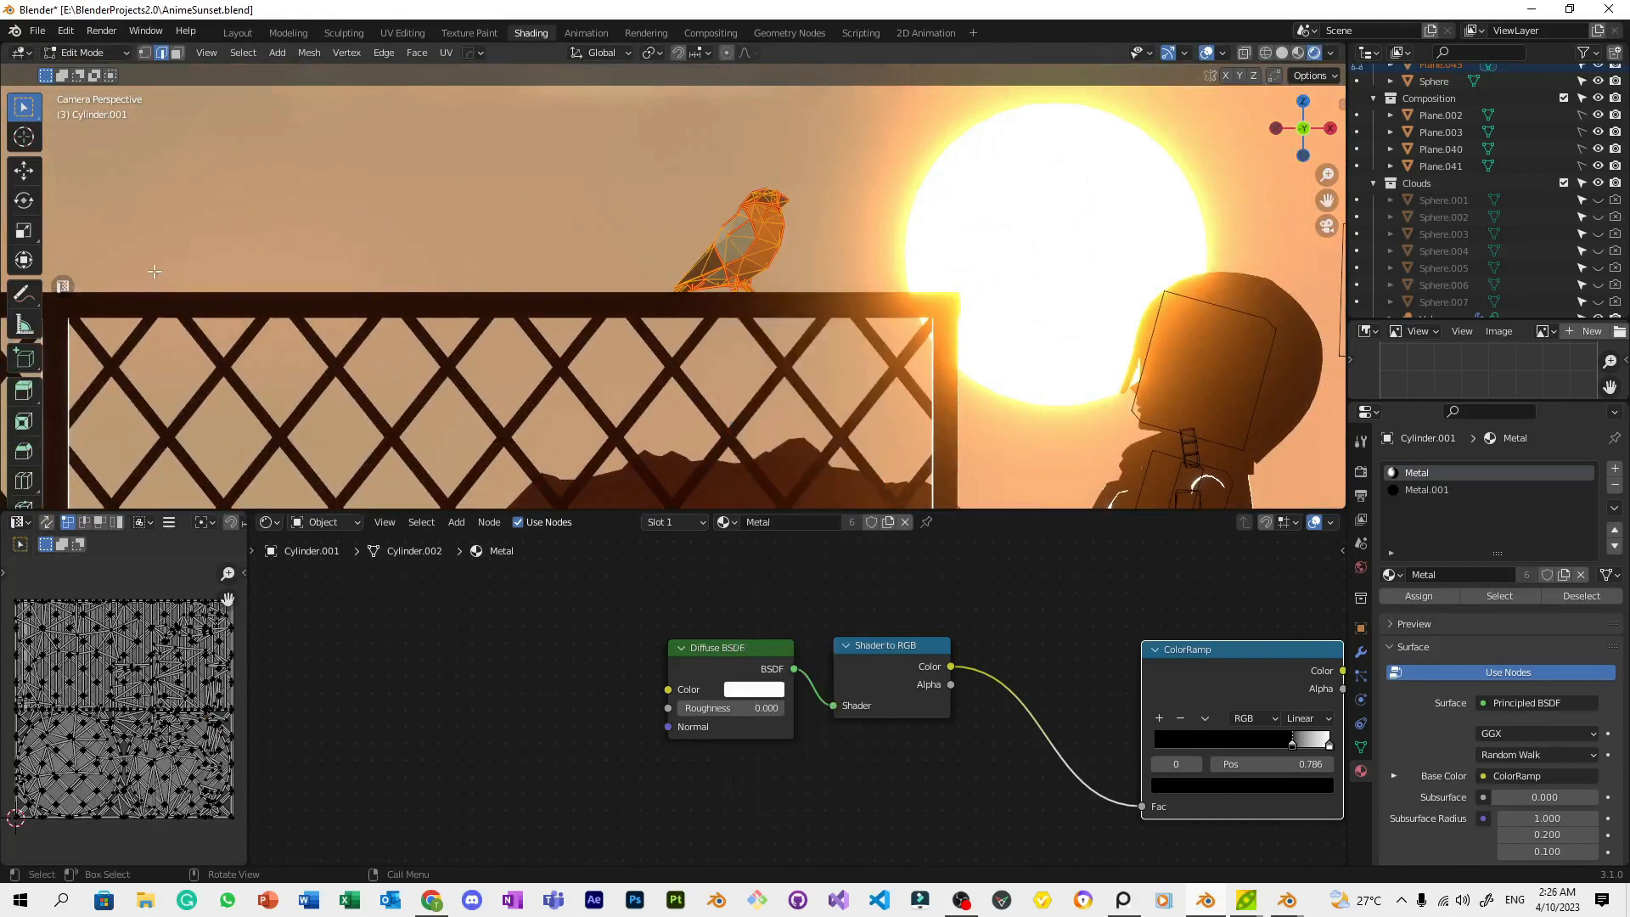
{"action": "right_click", "coordinate": [777, 273]}
{"action": "key", "text": "Tab"}
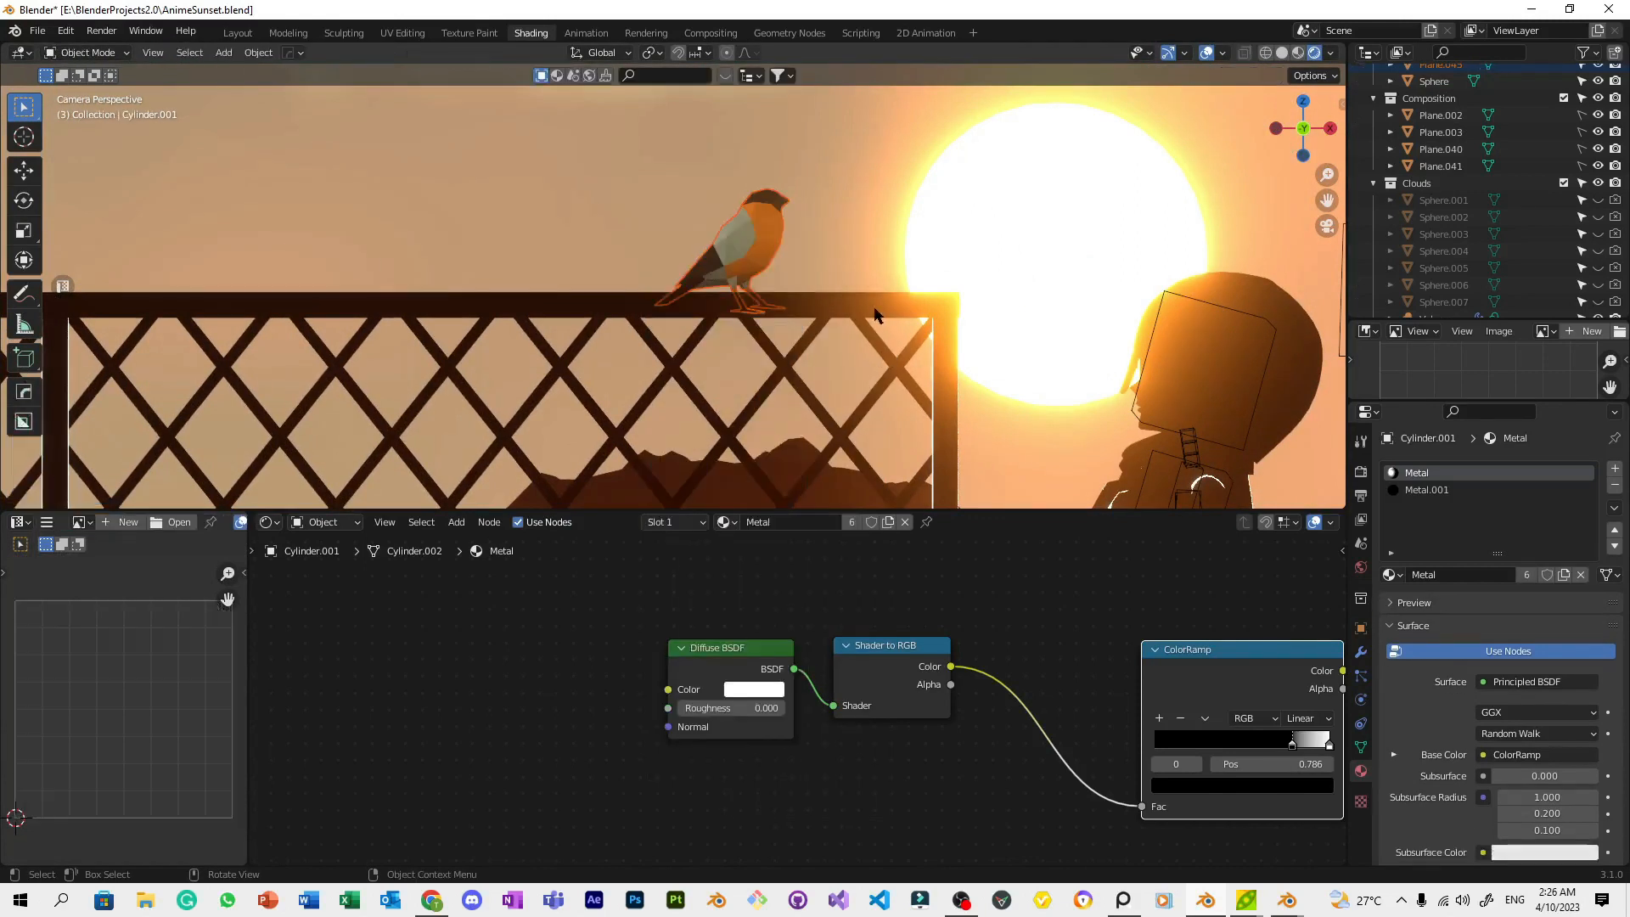
{"action": "key", "text": "ctrl+2"}
{"action": "left_click", "coordinate": [957, 269]}
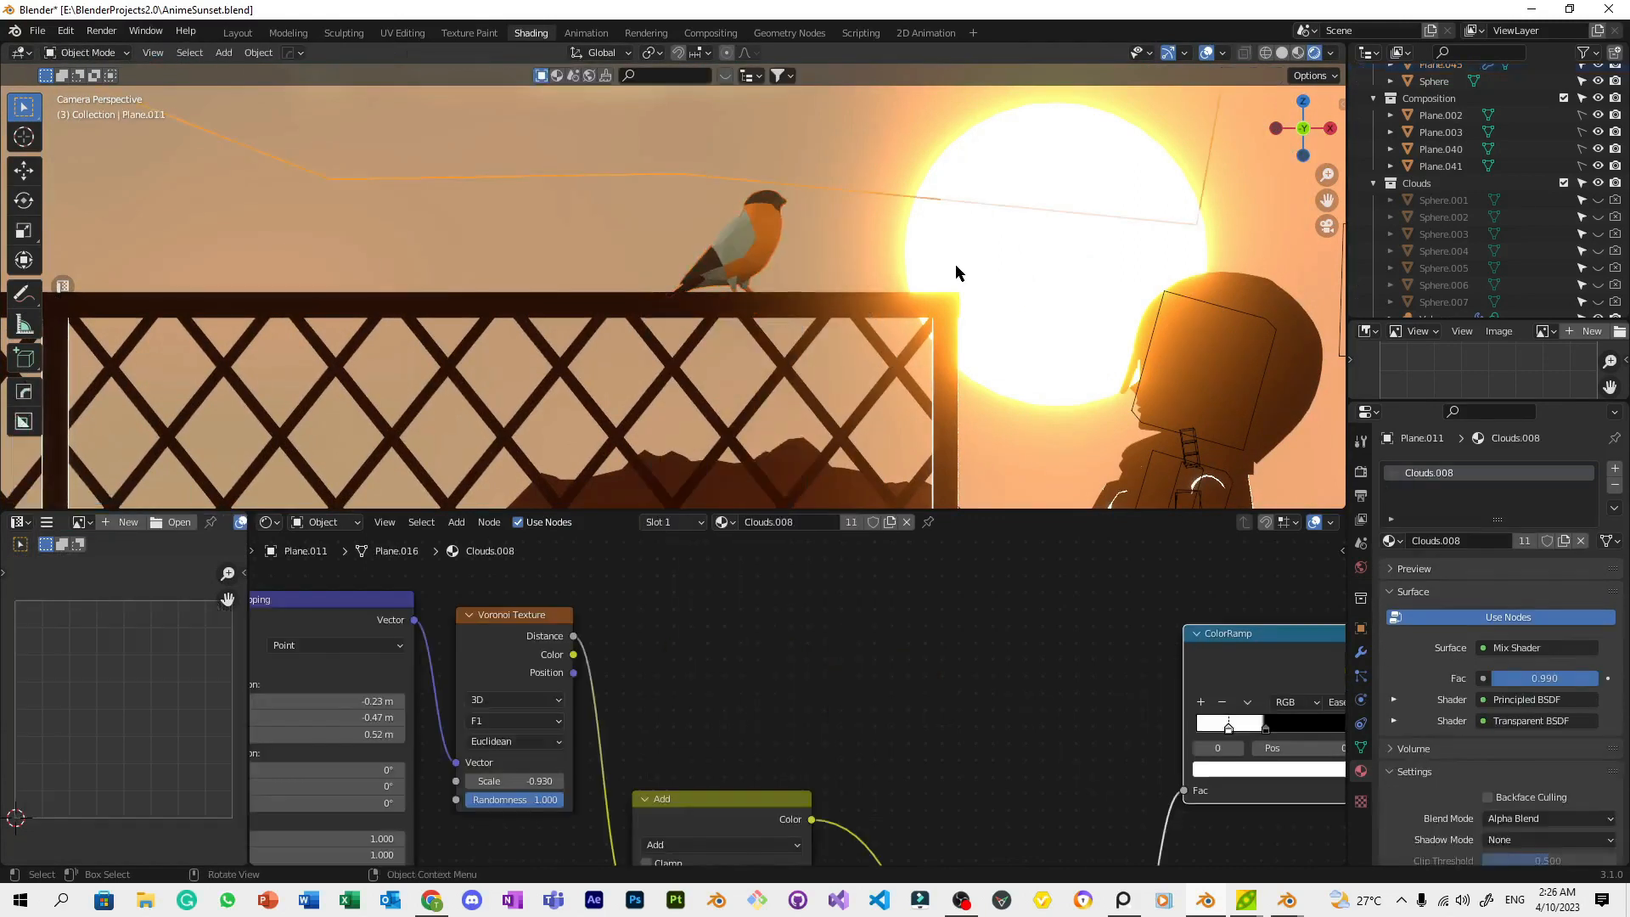
{"action": "key", "text": "ctrl+s"}
Select the bird, subdivide its mesh in Edit Mode, and return to Object Mode
{"action": "left_click", "coordinate": [850, 243]}
{"action": "key", "text": "Tab"}
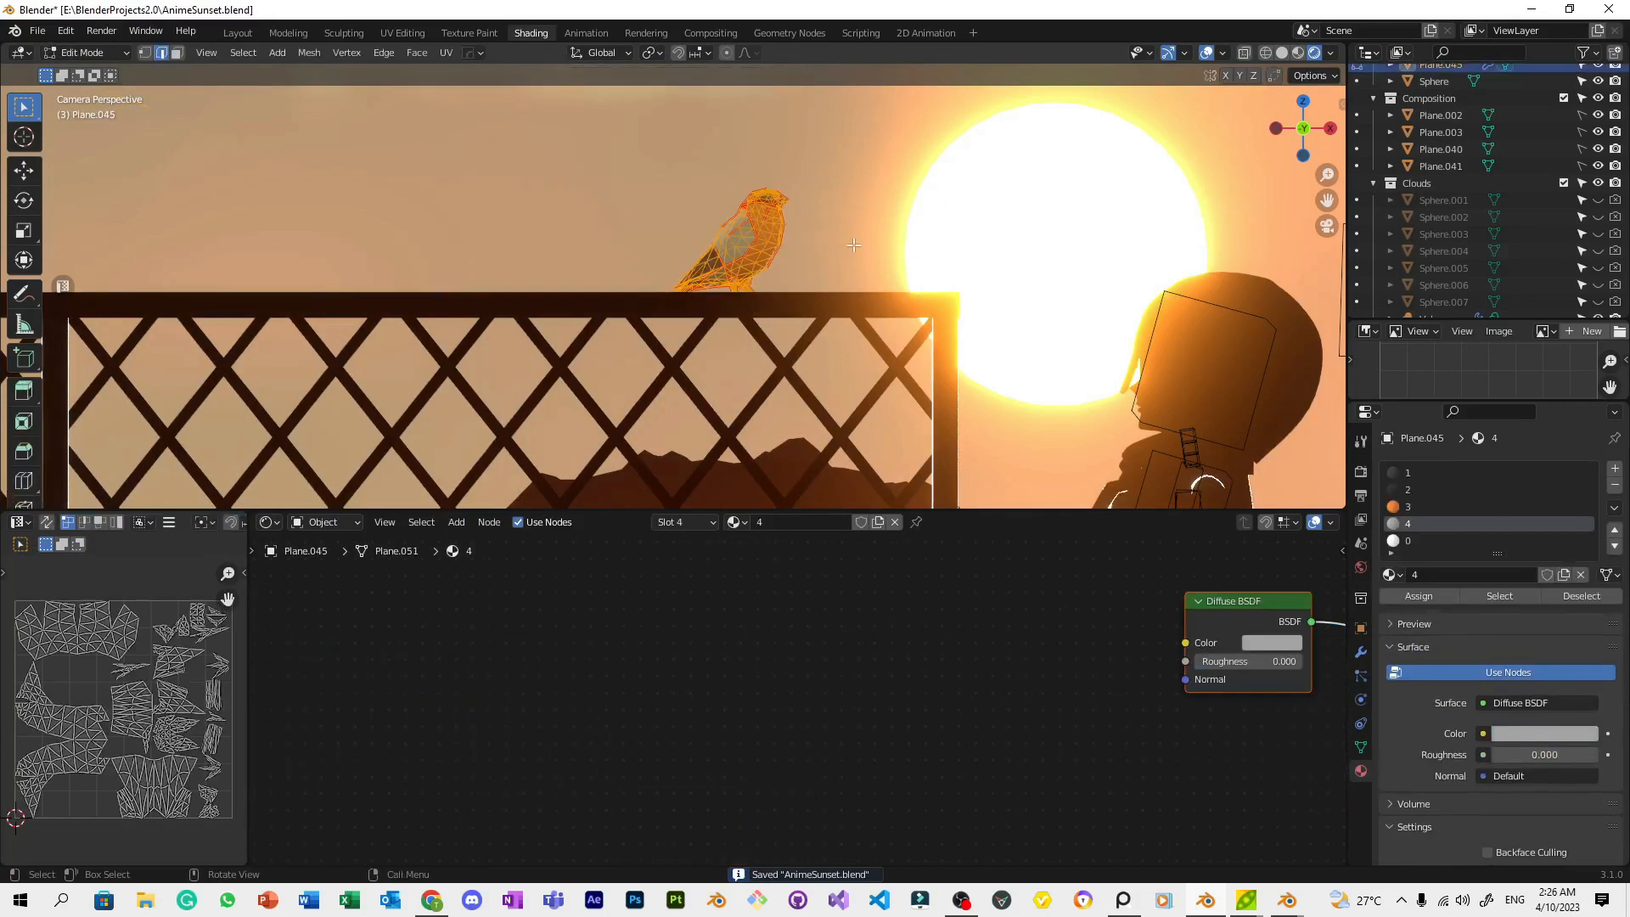
{"action": "right_click", "coordinate": [852, 243]}
{"action": "left_click", "coordinate": [852, 242]}
{"action": "key", "text": "Tab"}
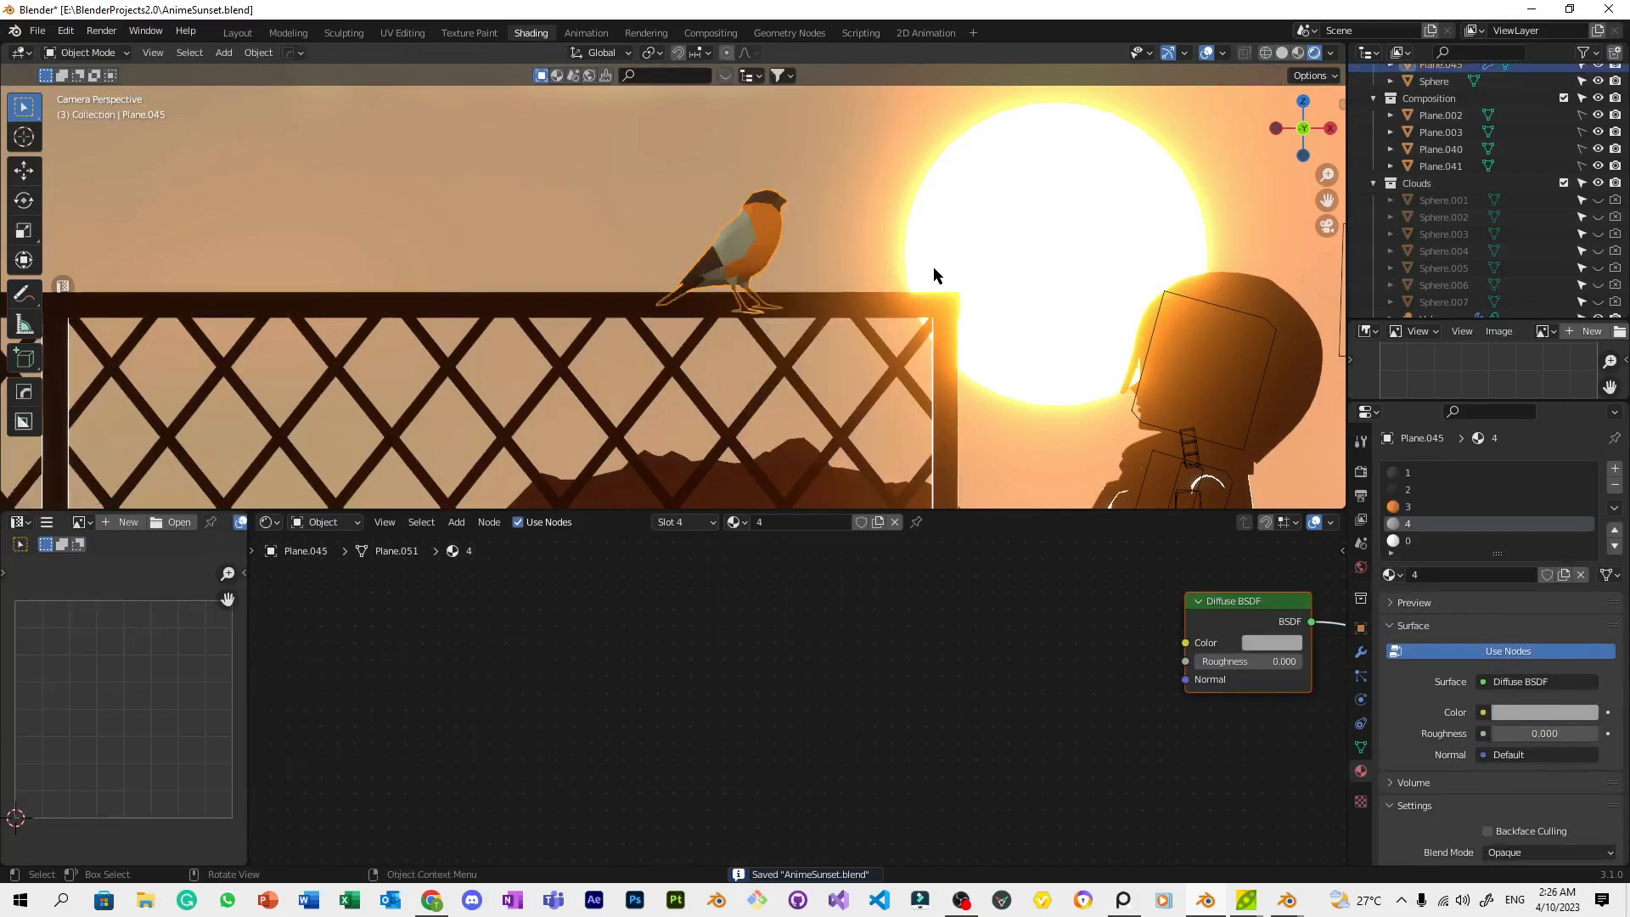
Move the bird along the rail to the end of the fence beside the sun and save the file
{"action": "key", "text": "g"}
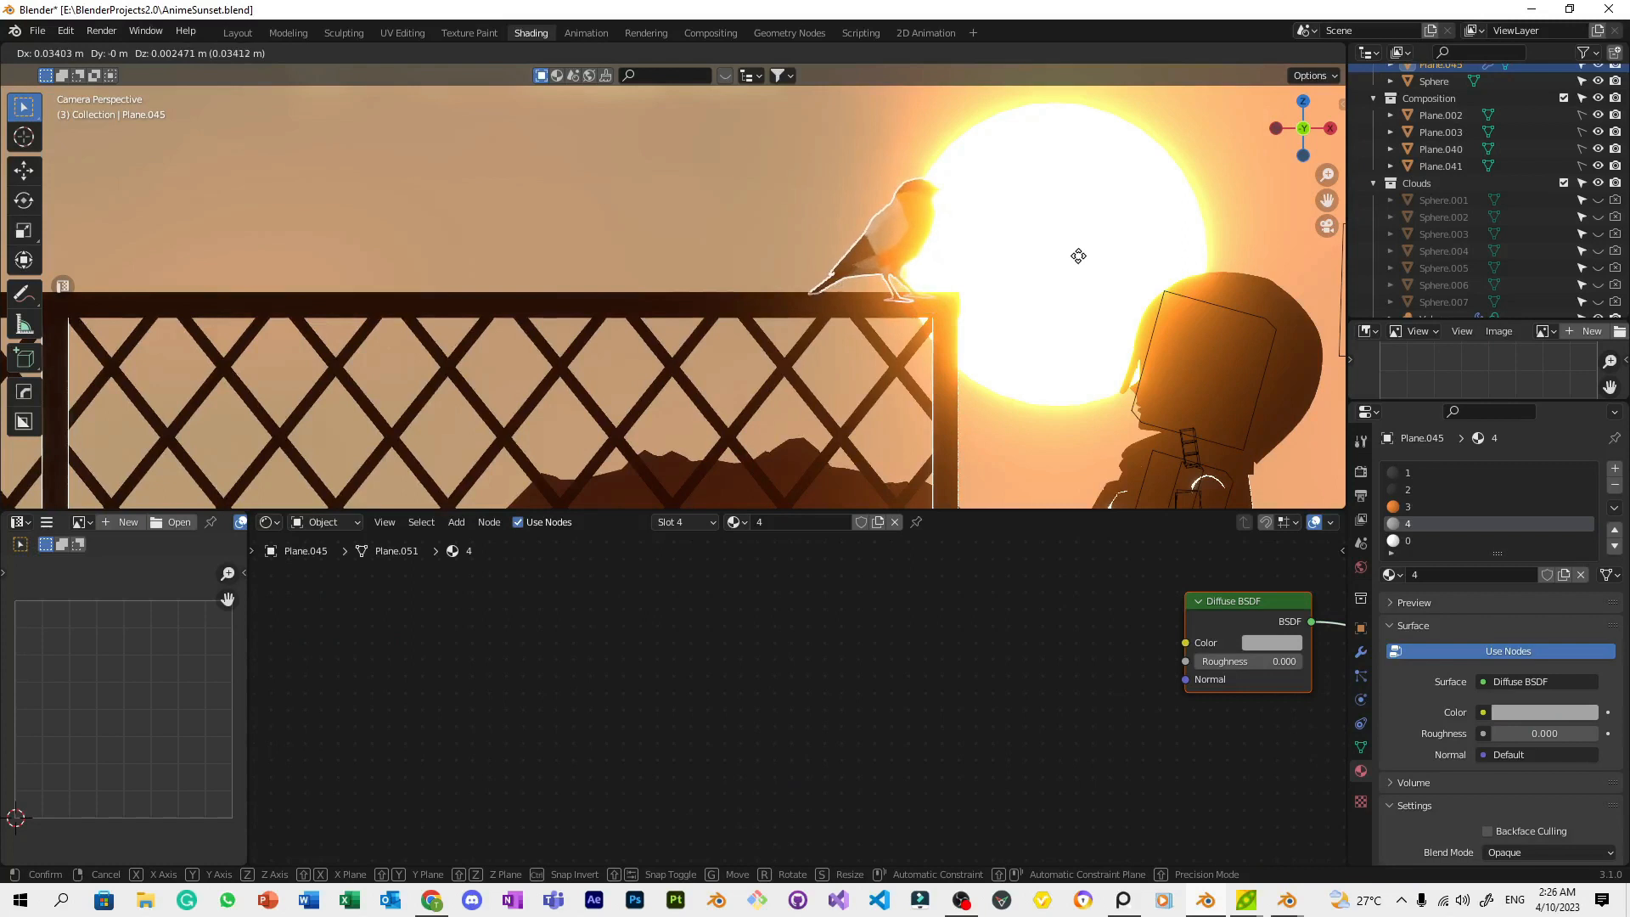
{"action": "left_click", "coordinate": [1073, 254]}
{"action": "scroll", "coordinate": [1064, 252], "scroll_direction": "down", "scroll_amount": 3}
{"action": "left_click", "coordinate": [1038, 214]}
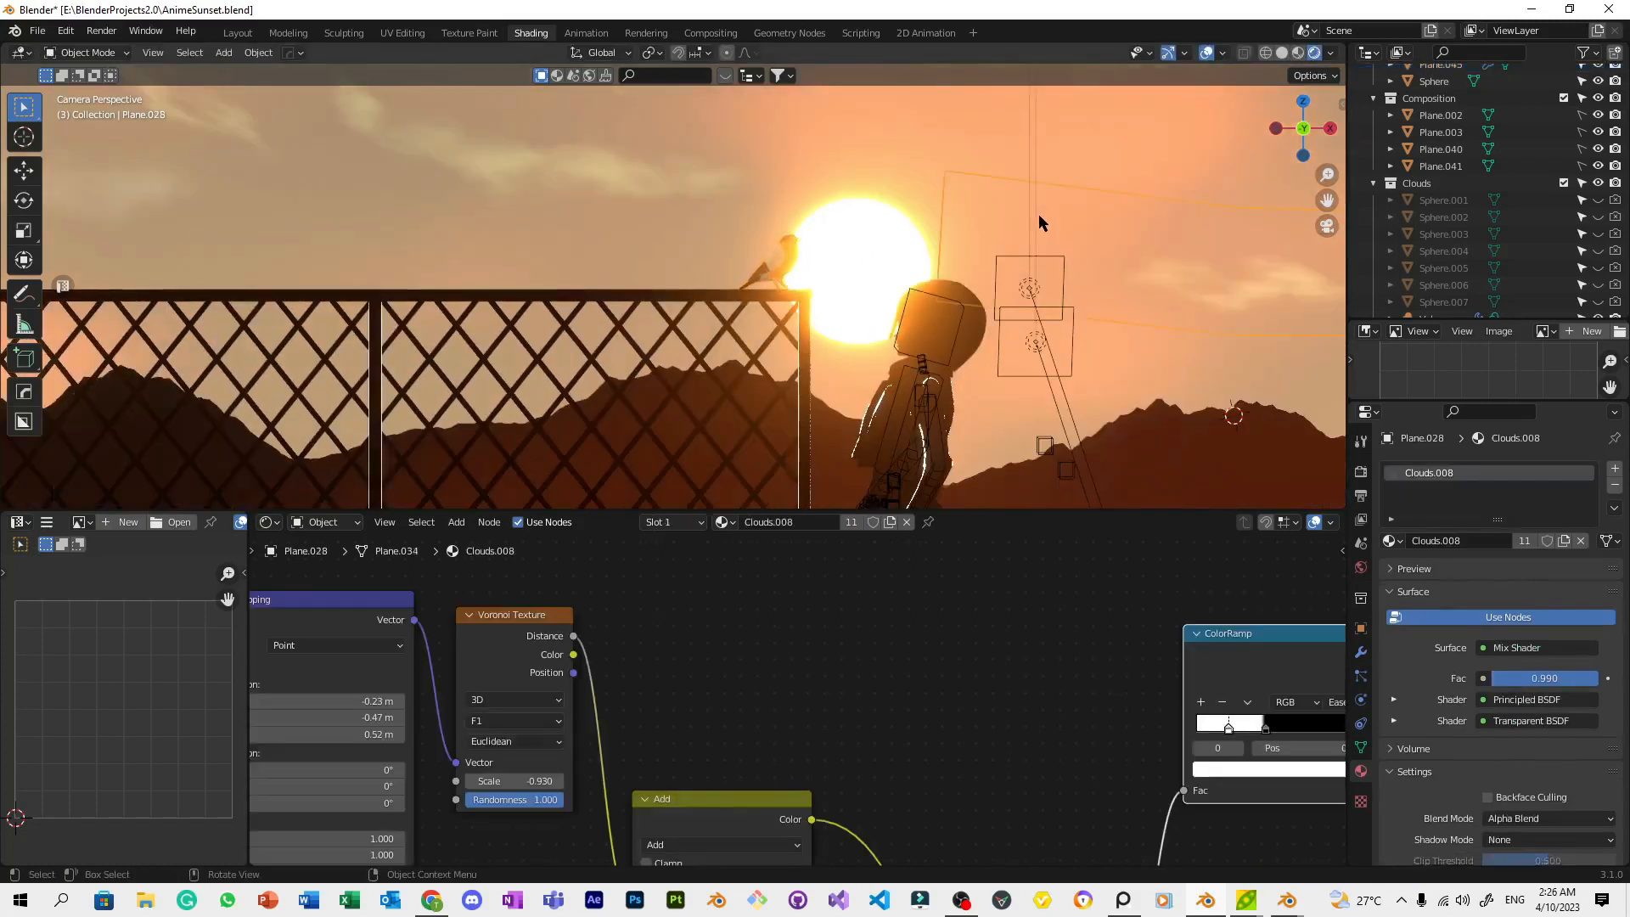
{"action": "key", "text": "ctrl+s"}
Replace the bird's materials 2, 3 and 4 with the girl's jacket material Silhoutte.Lines and save the file
{"action": "left_click", "coordinate": [790, 249]}
{"action": "scroll", "coordinate": [928, 270], "scroll_direction": "up", "scroll_amount": 2}
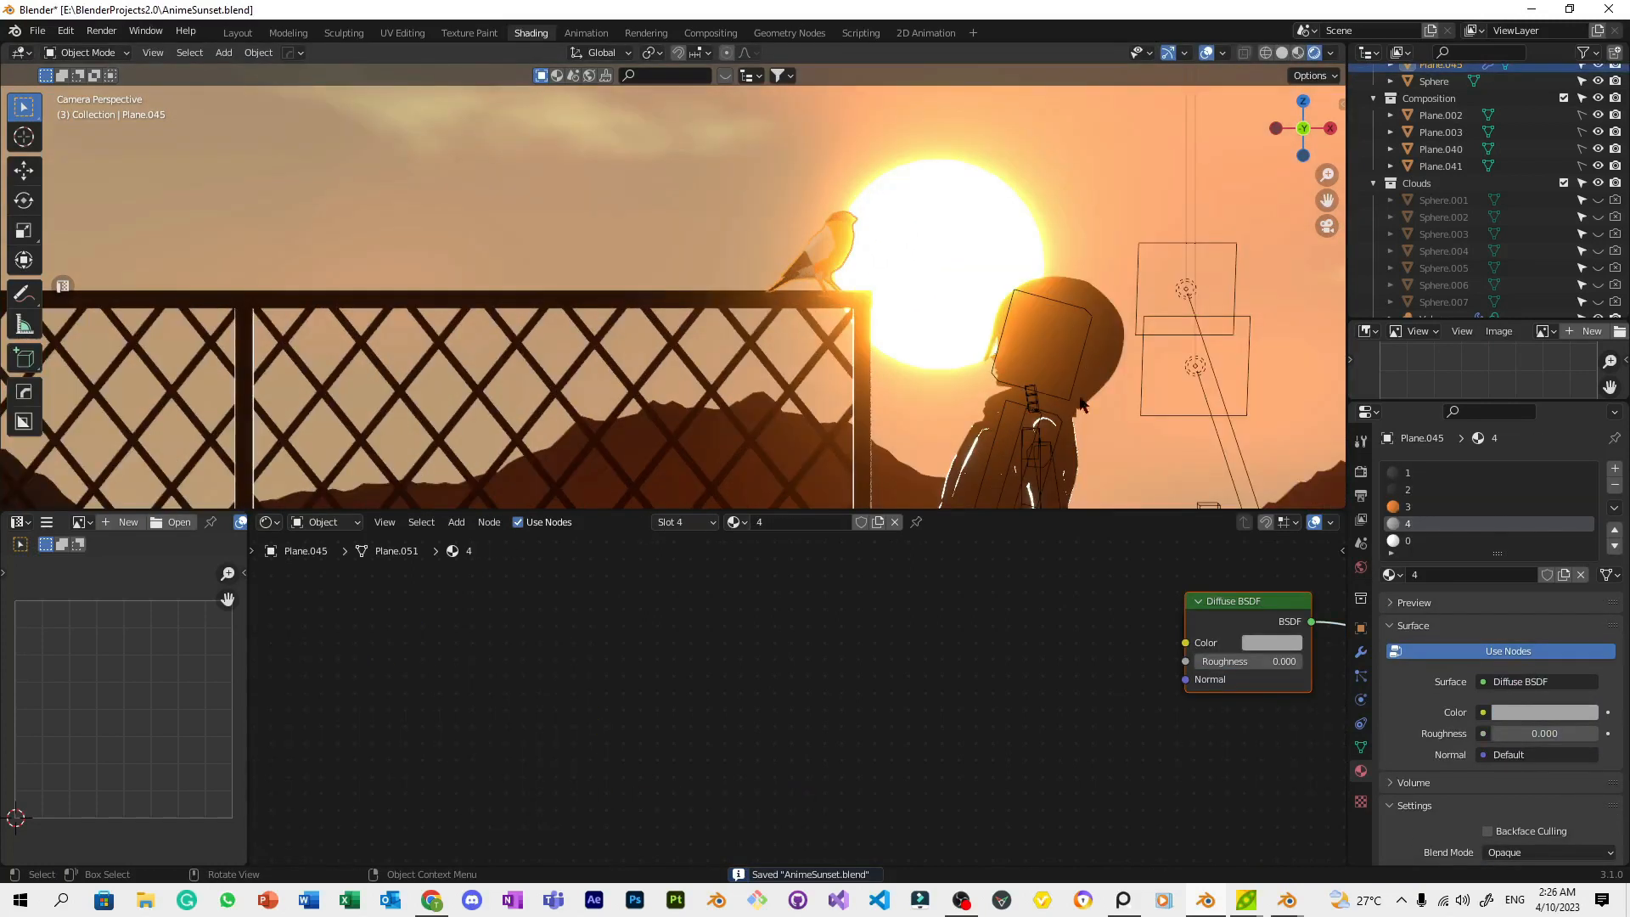
{"action": "left_click", "coordinate": [1068, 468]}
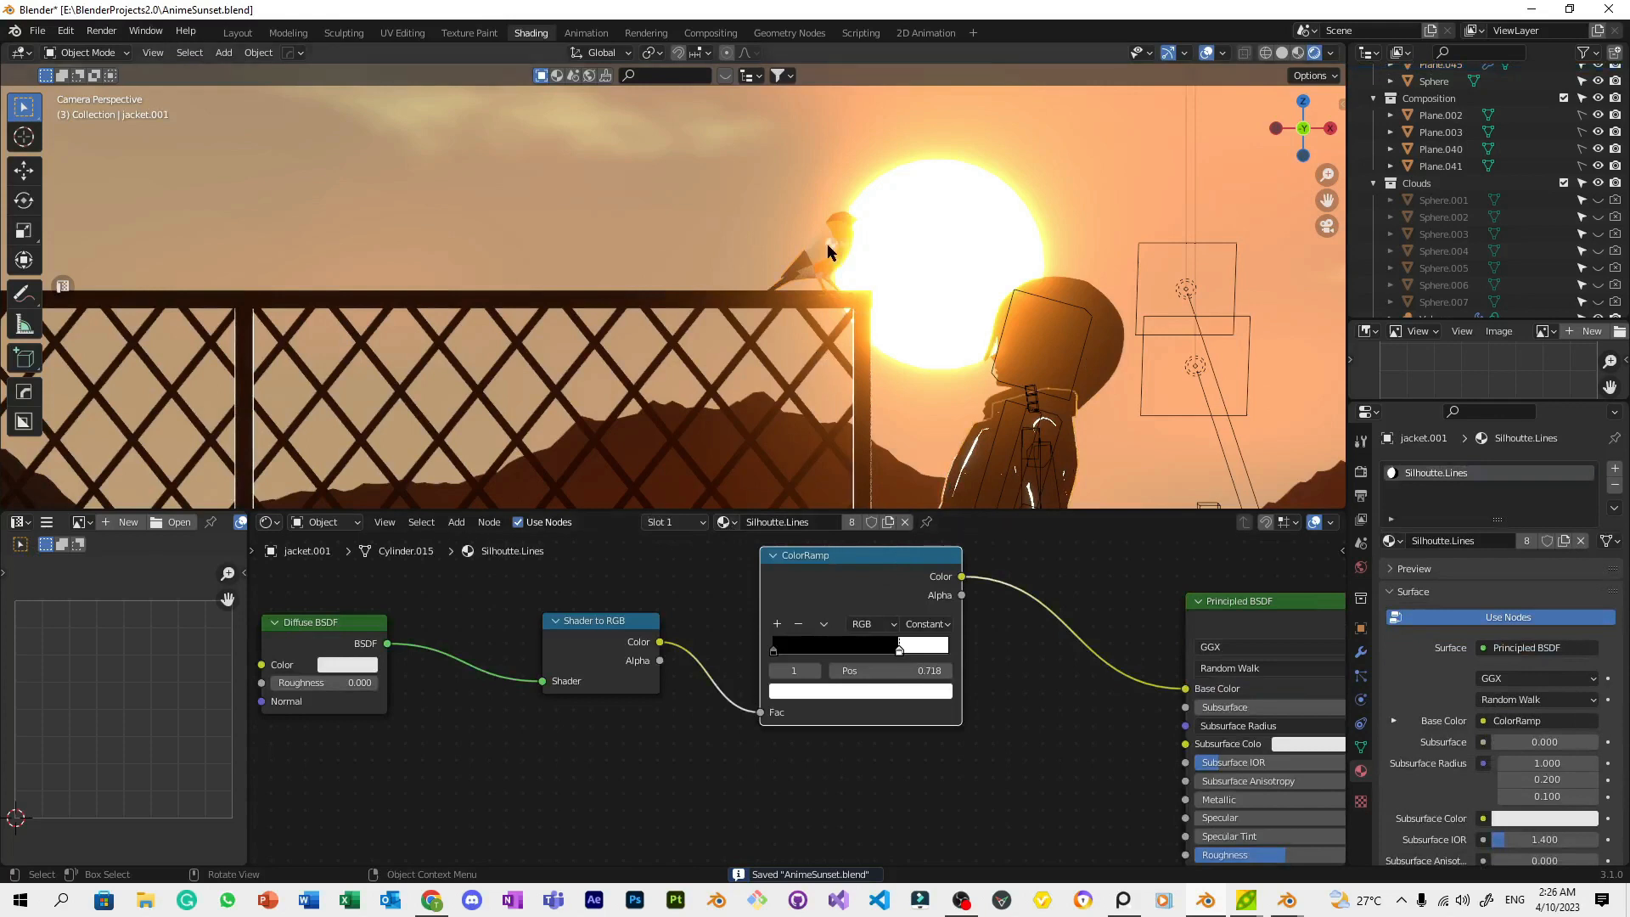
{"action": "scroll", "coordinate": [830, 253], "scroll_direction": "up", "scroll_amount": 5}
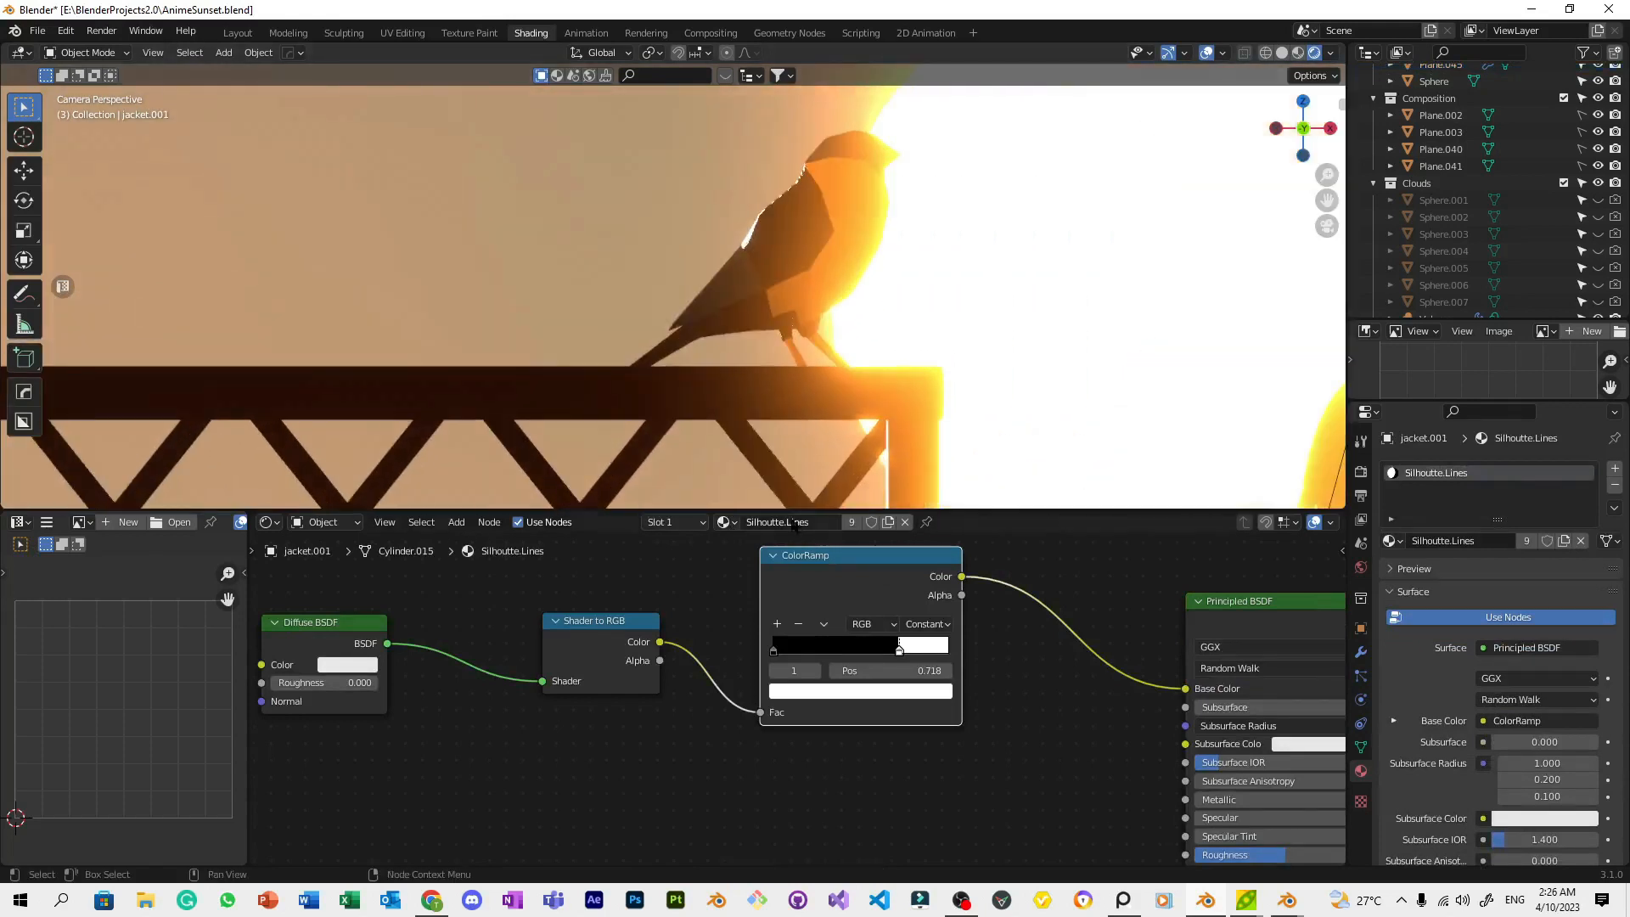
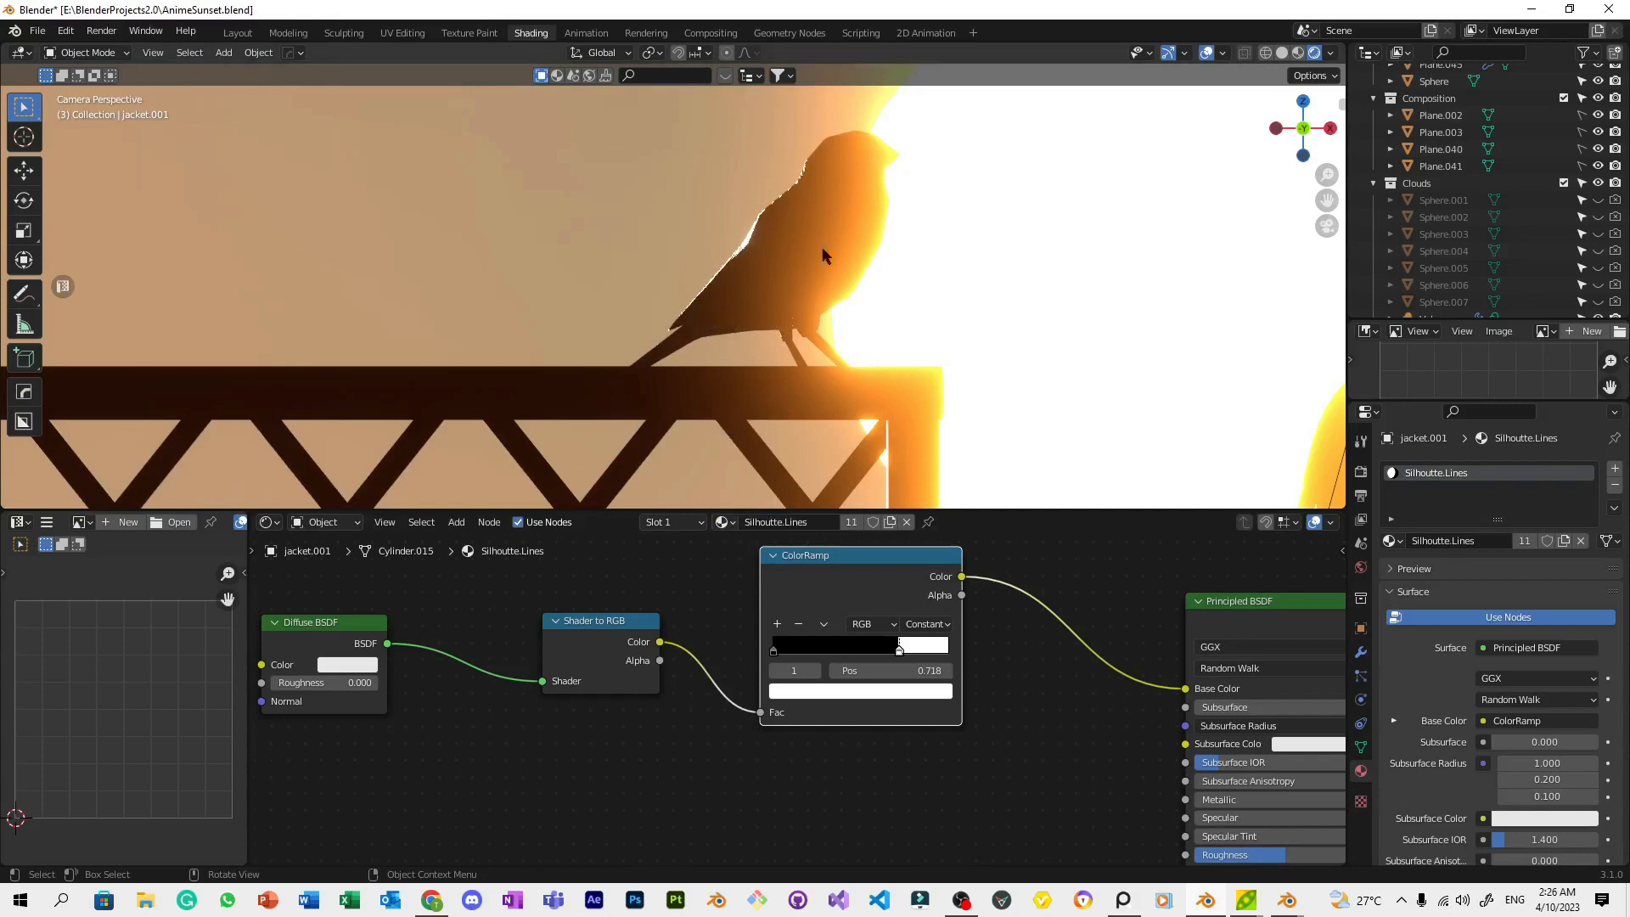
{"action": "scroll", "coordinate": [822, 246], "scroll_direction": "down", "scroll_amount": 12}
{"action": "key", "text": "ctrl+s"}
Move the bird along X on the rail, away from the sun, and save the file
{"action": "scroll", "coordinate": [710, 261], "scroll_direction": "up", "scroll_amount": 4}
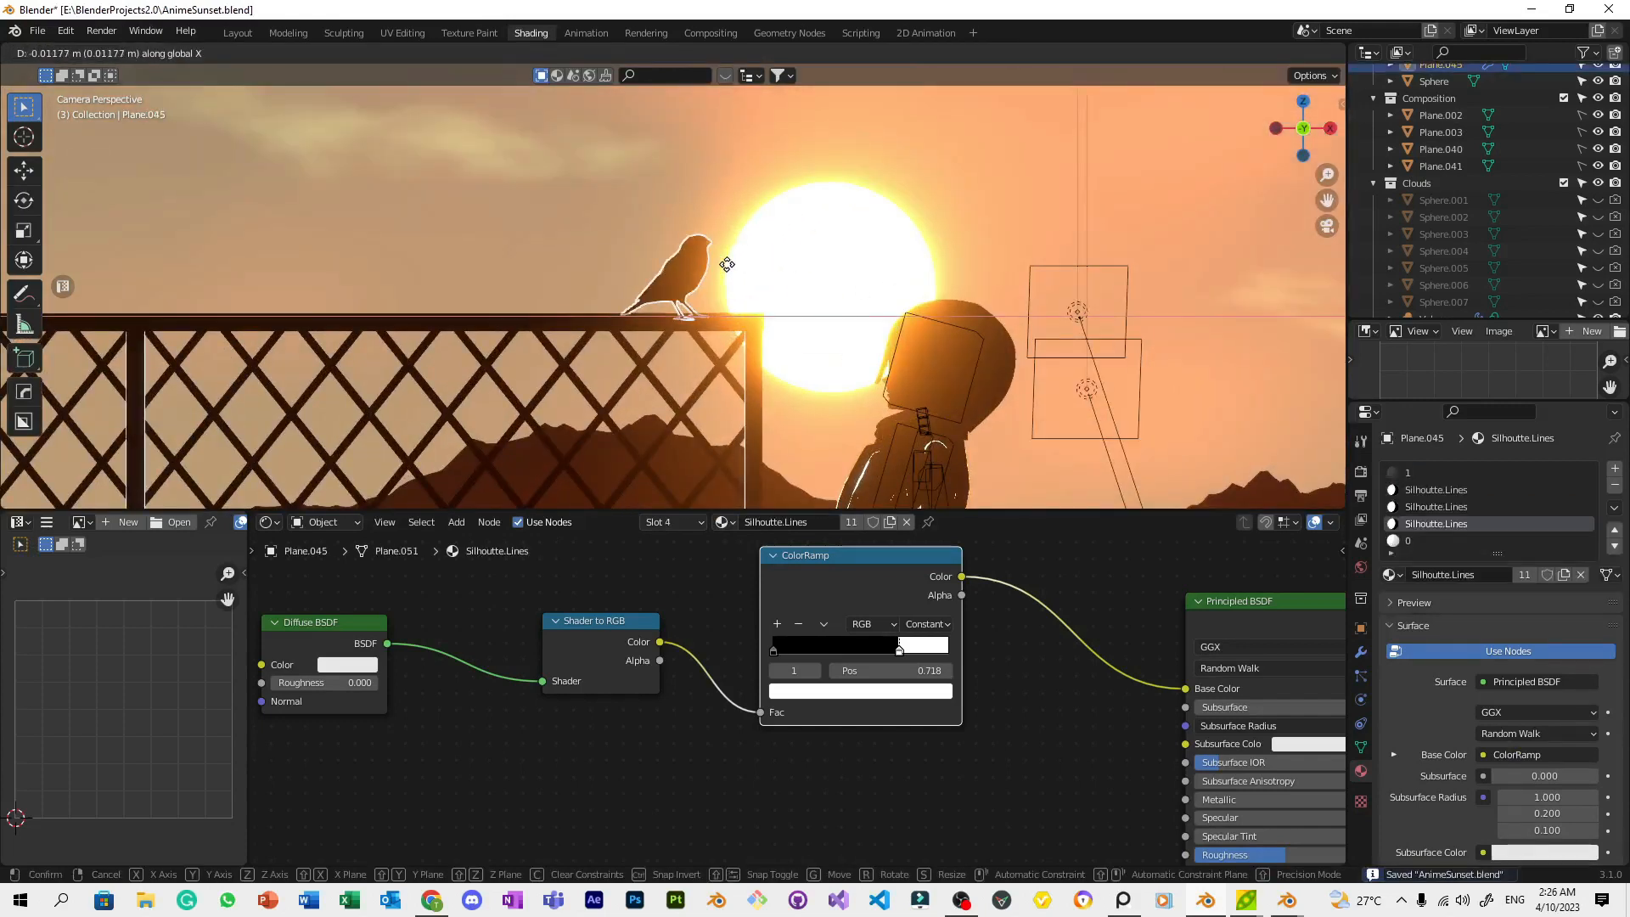
{"action": "scroll", "coordinate": [766, 174], "scroll_direction": "up", "scroll_amount": 5}
{"action": "left_click", "coordinate": [764, 193]}
Try to pull the bird's beak along X in Edit Mode with proportional editing and a small influence radius
{"action": "left_click", "coordinate": [717, 225]}
{"action": "key", "text": "Tab"}
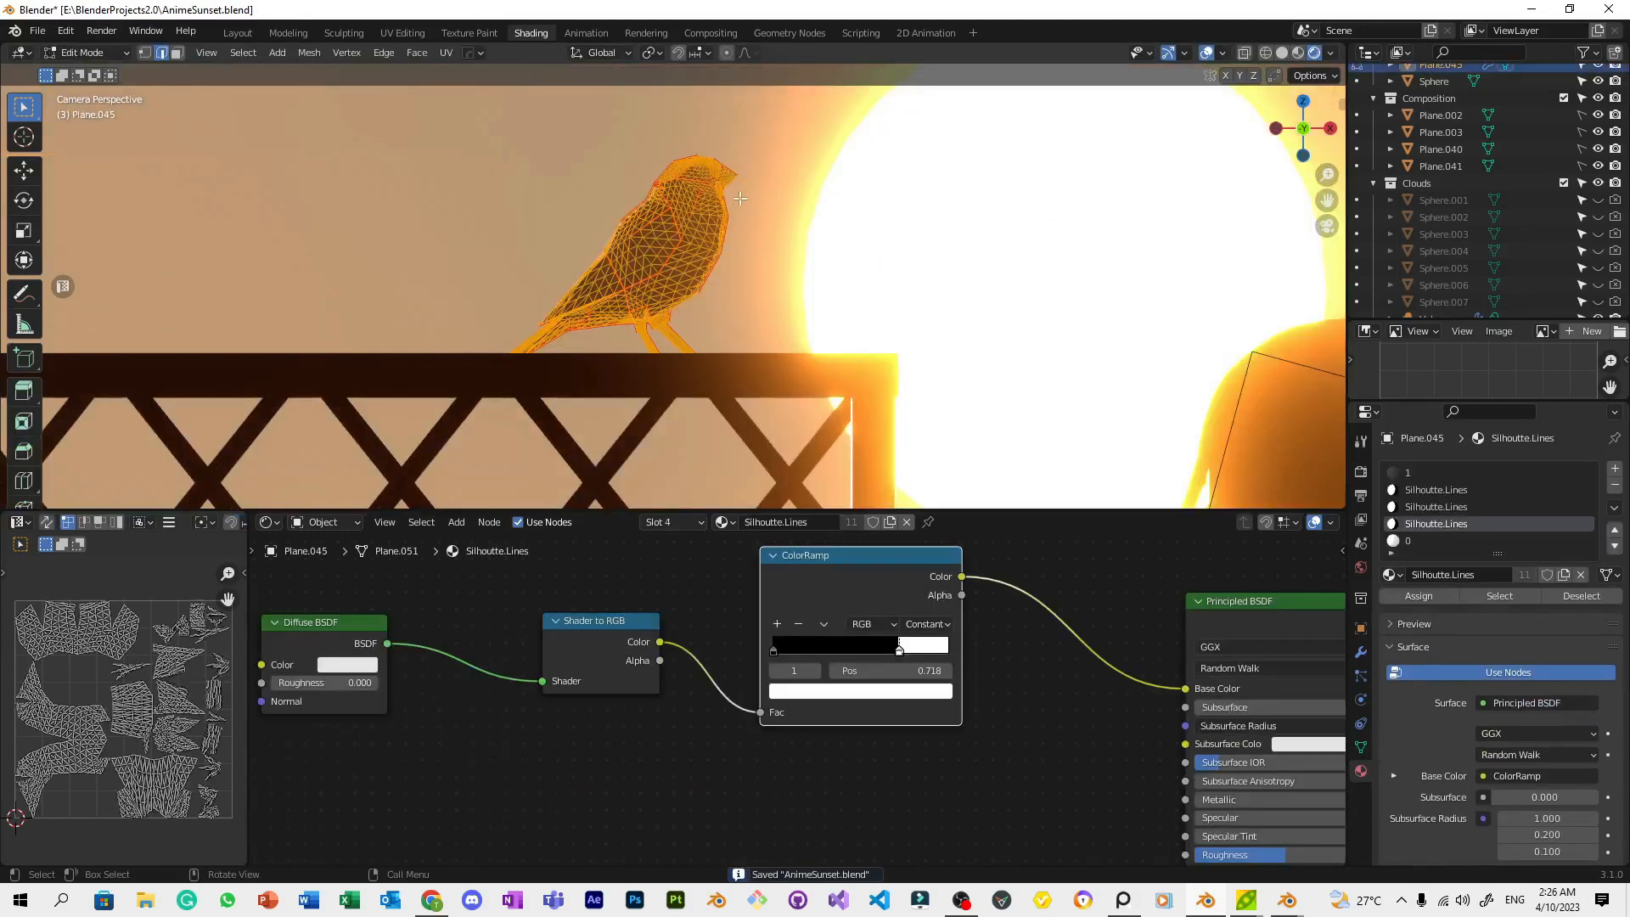
{"action": "key", "text": "alt+a"}
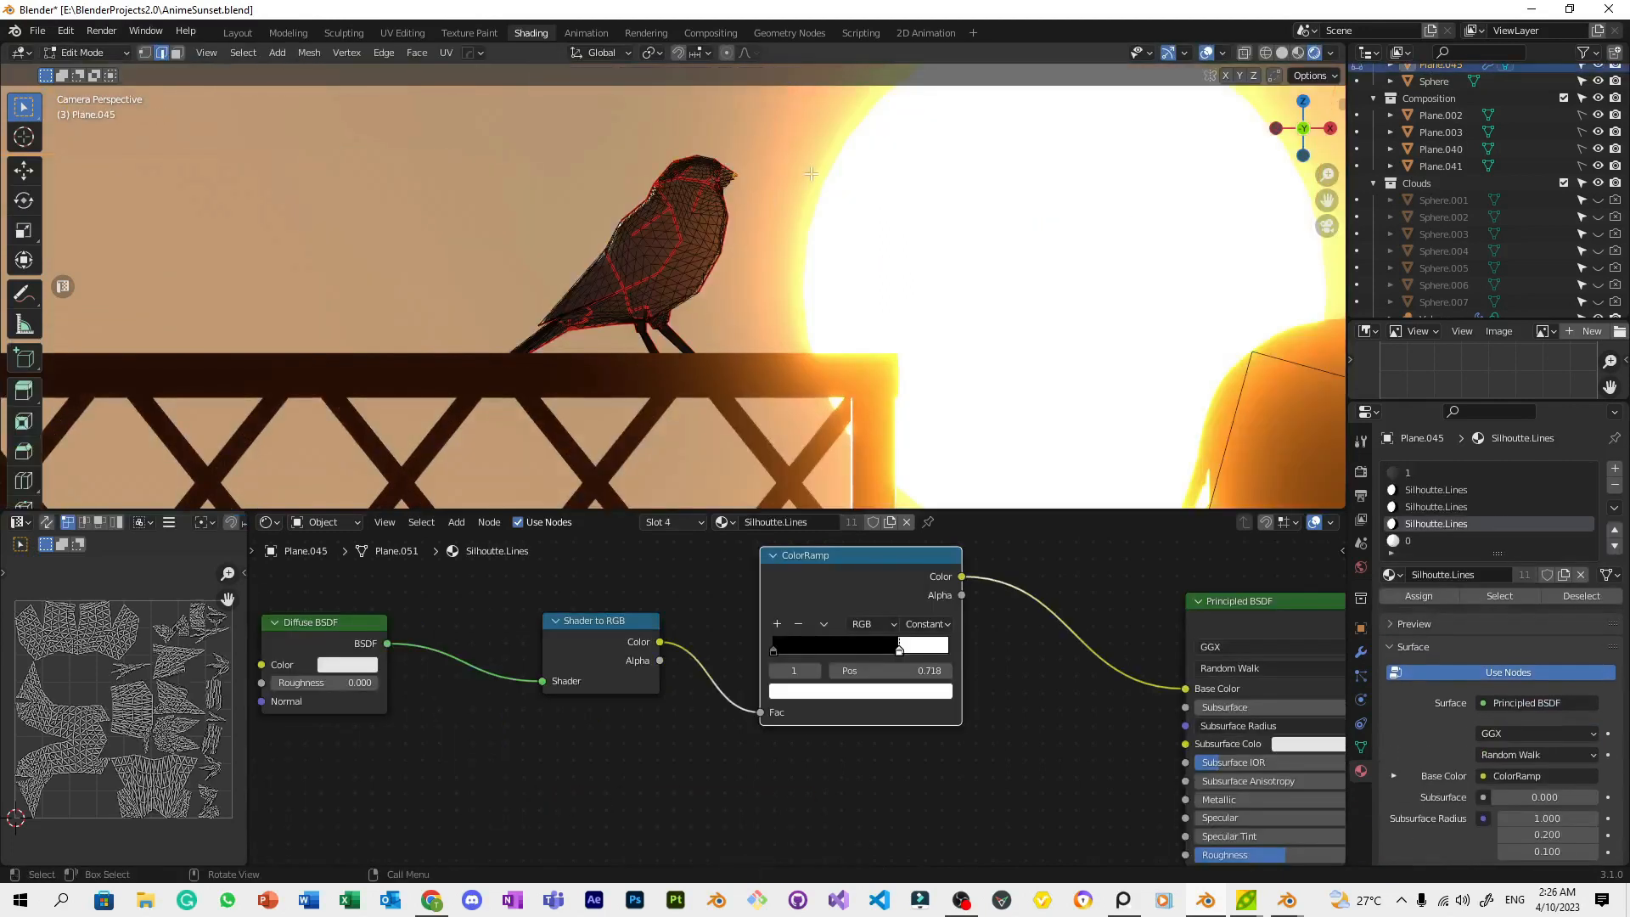
{"action": "key", "text": "g"}
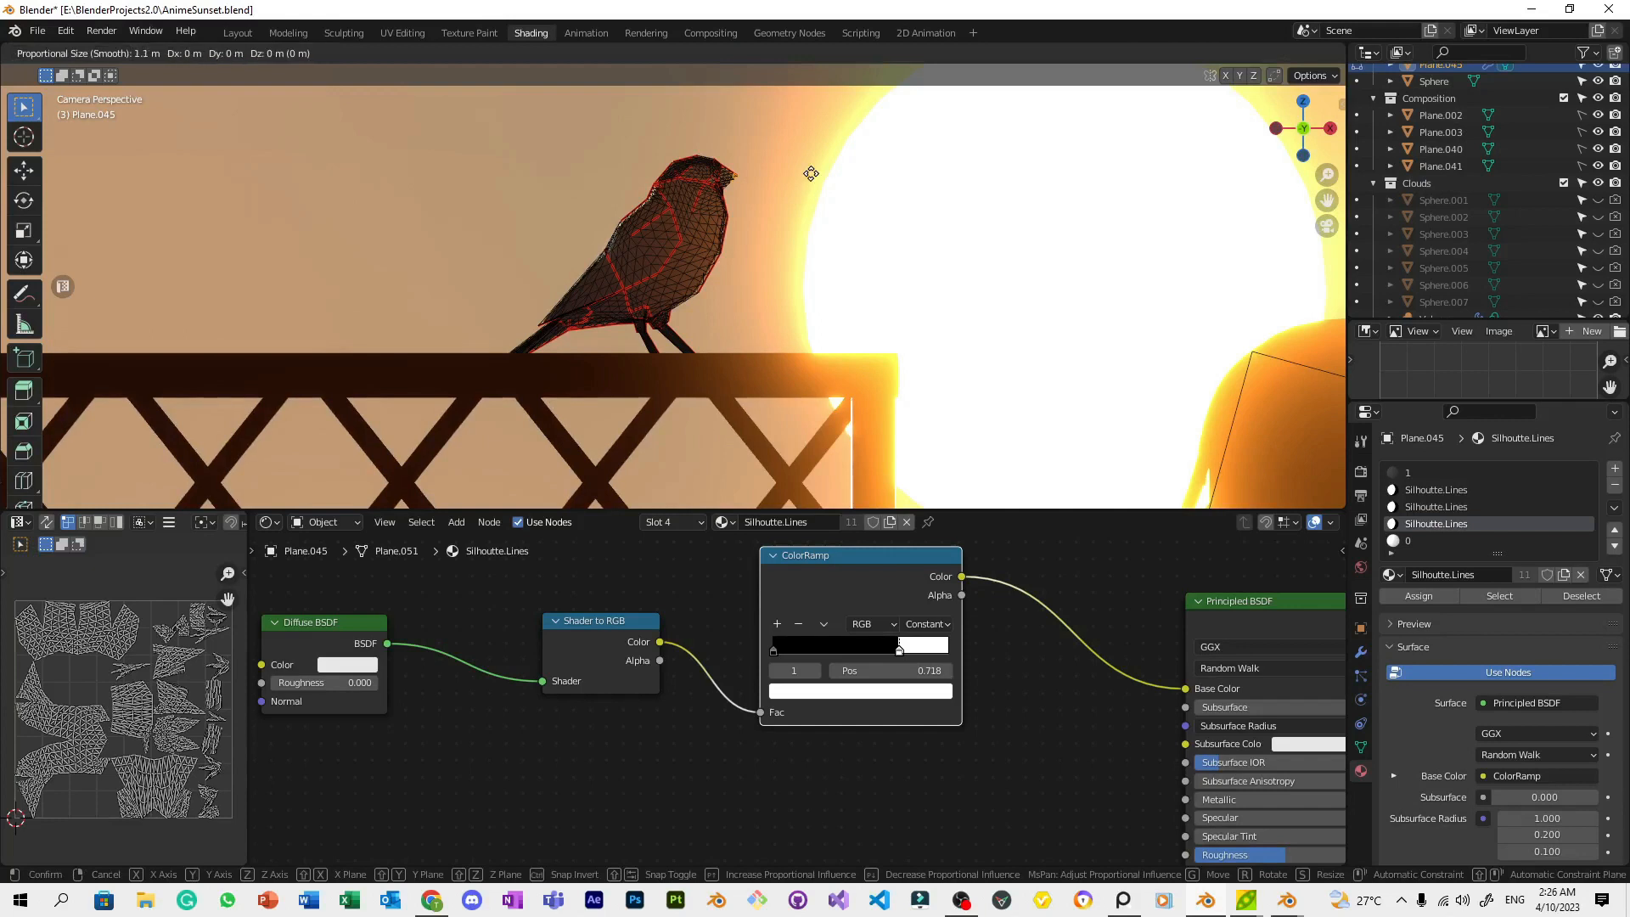
{"action": "scroll", "coordinate": [811, 173], "scroll_direction": "up", "scroll_amount": 20}
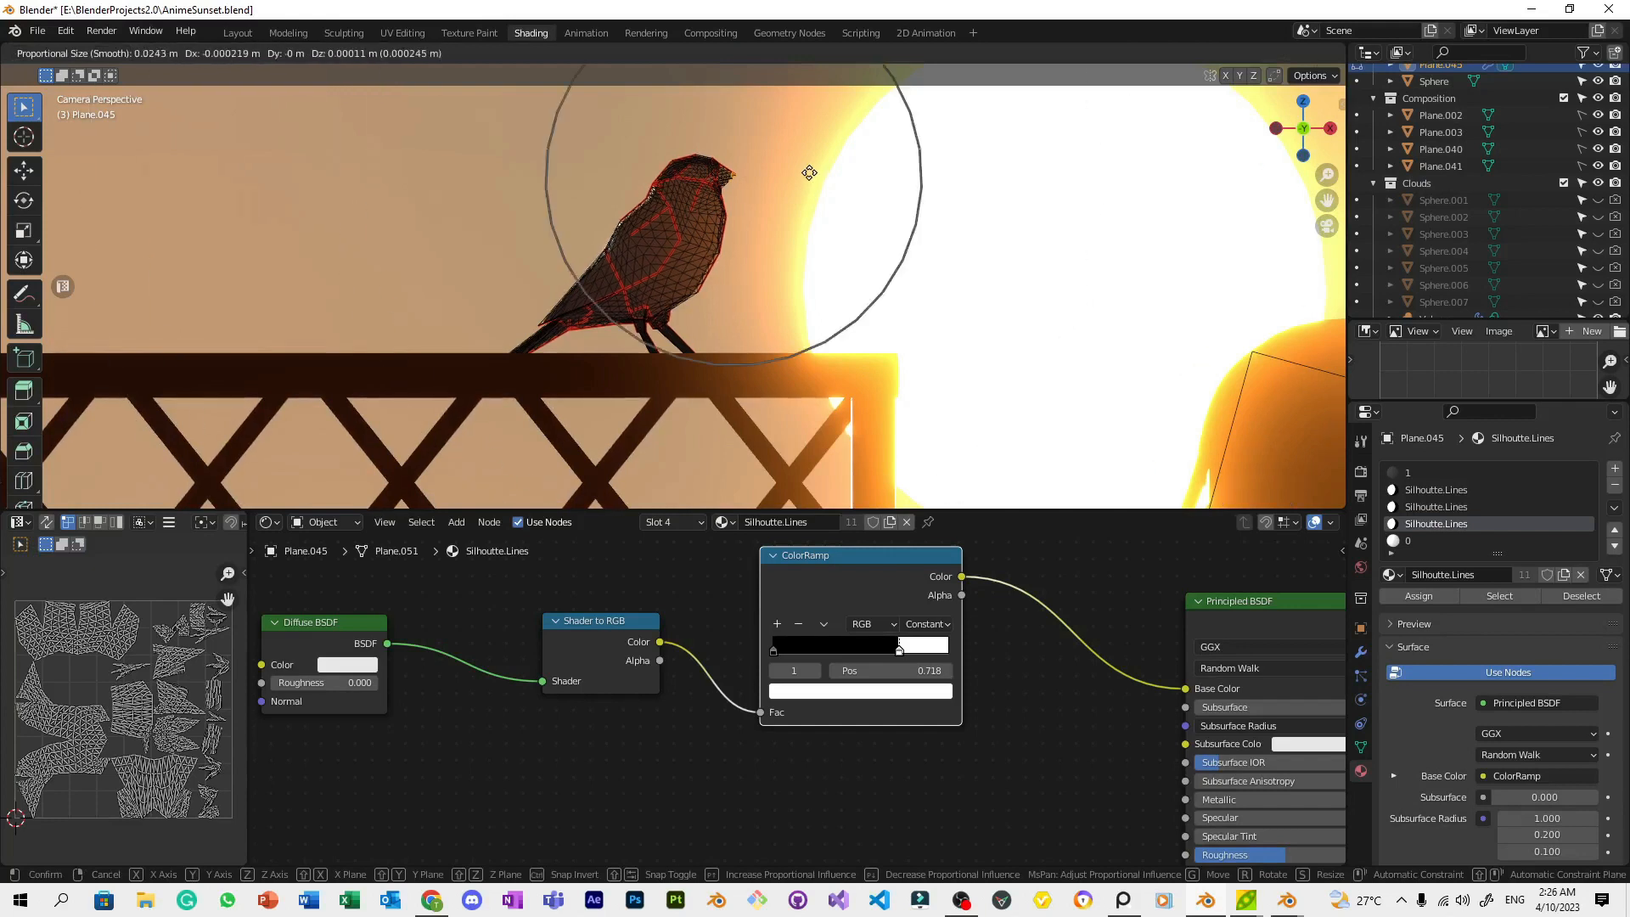
{"action": "right_click", "coordinate": [809, 173]}
{"action": "scroll", "coordinate": [809, 173], "scroll_direction": "up", "scroll_amount": 5}
{"action": "middle_click_drag", "start_coordinate": [809, 174], "coordinate": [756, 224], "text": "shift"}
{"action": "key", "text": "g"}
{"action": "key", "text": "x"}
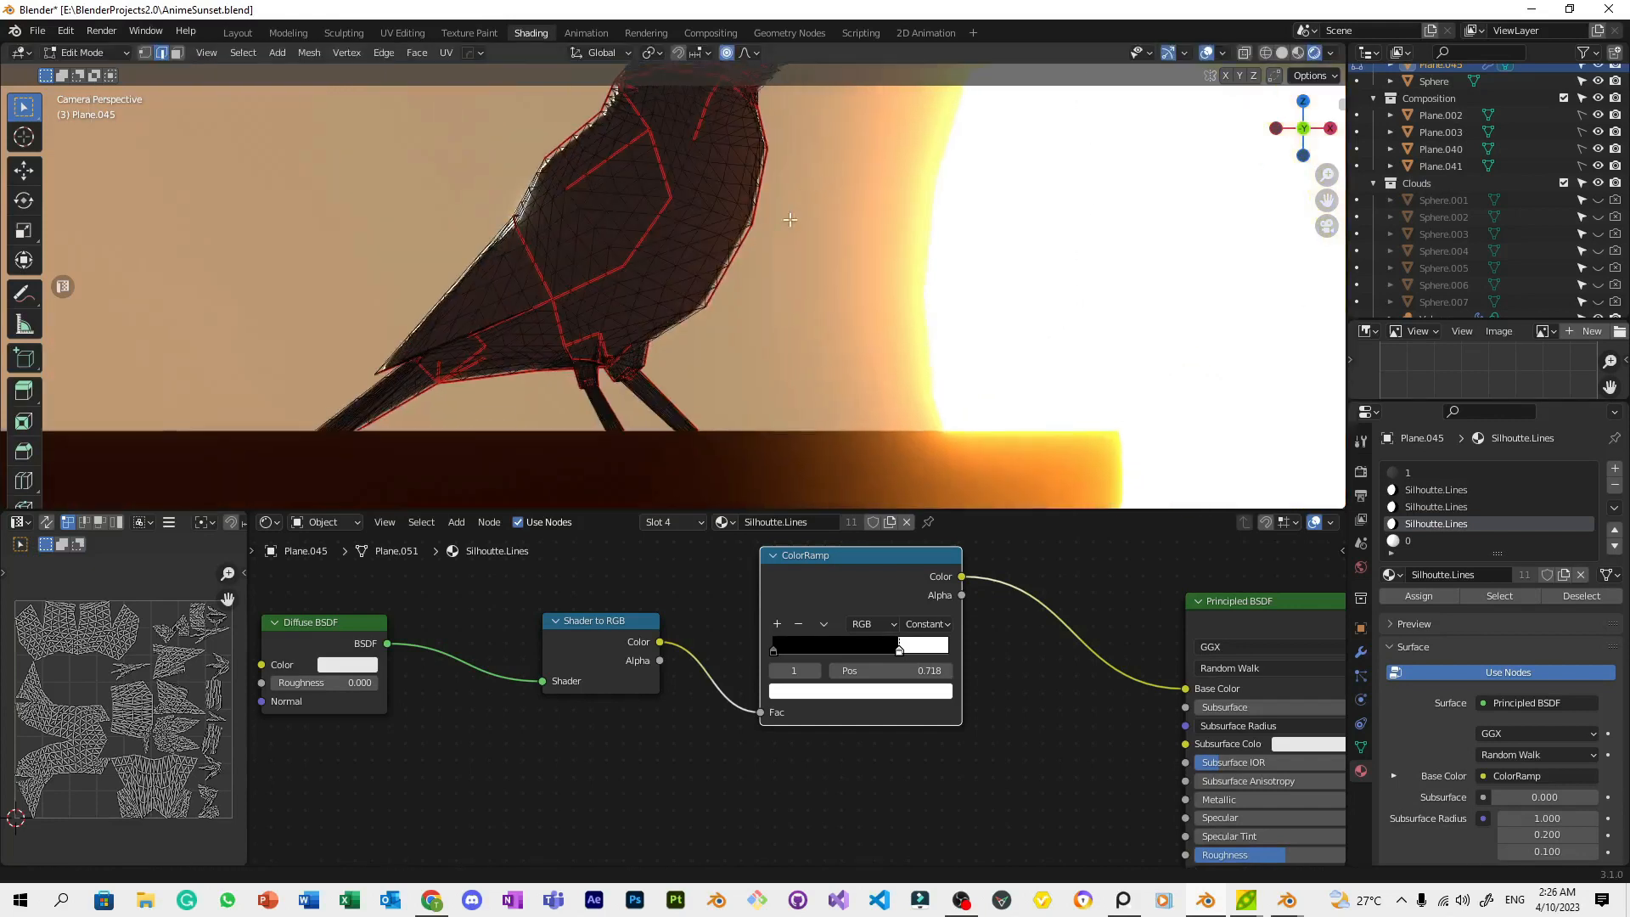
{"action": "right_click", "coordinate": [793, 228]}
{"action": "key", "text": "g"}
{"action": "scroll", "coordinate": [793, 227], "scroll_direction": "up", "scroll_amount": 8}
{"action": "right_click", "coordinate": [793, 227]}
{"action": "key", "text": "g"}
{"action": "key", "text": "x"}
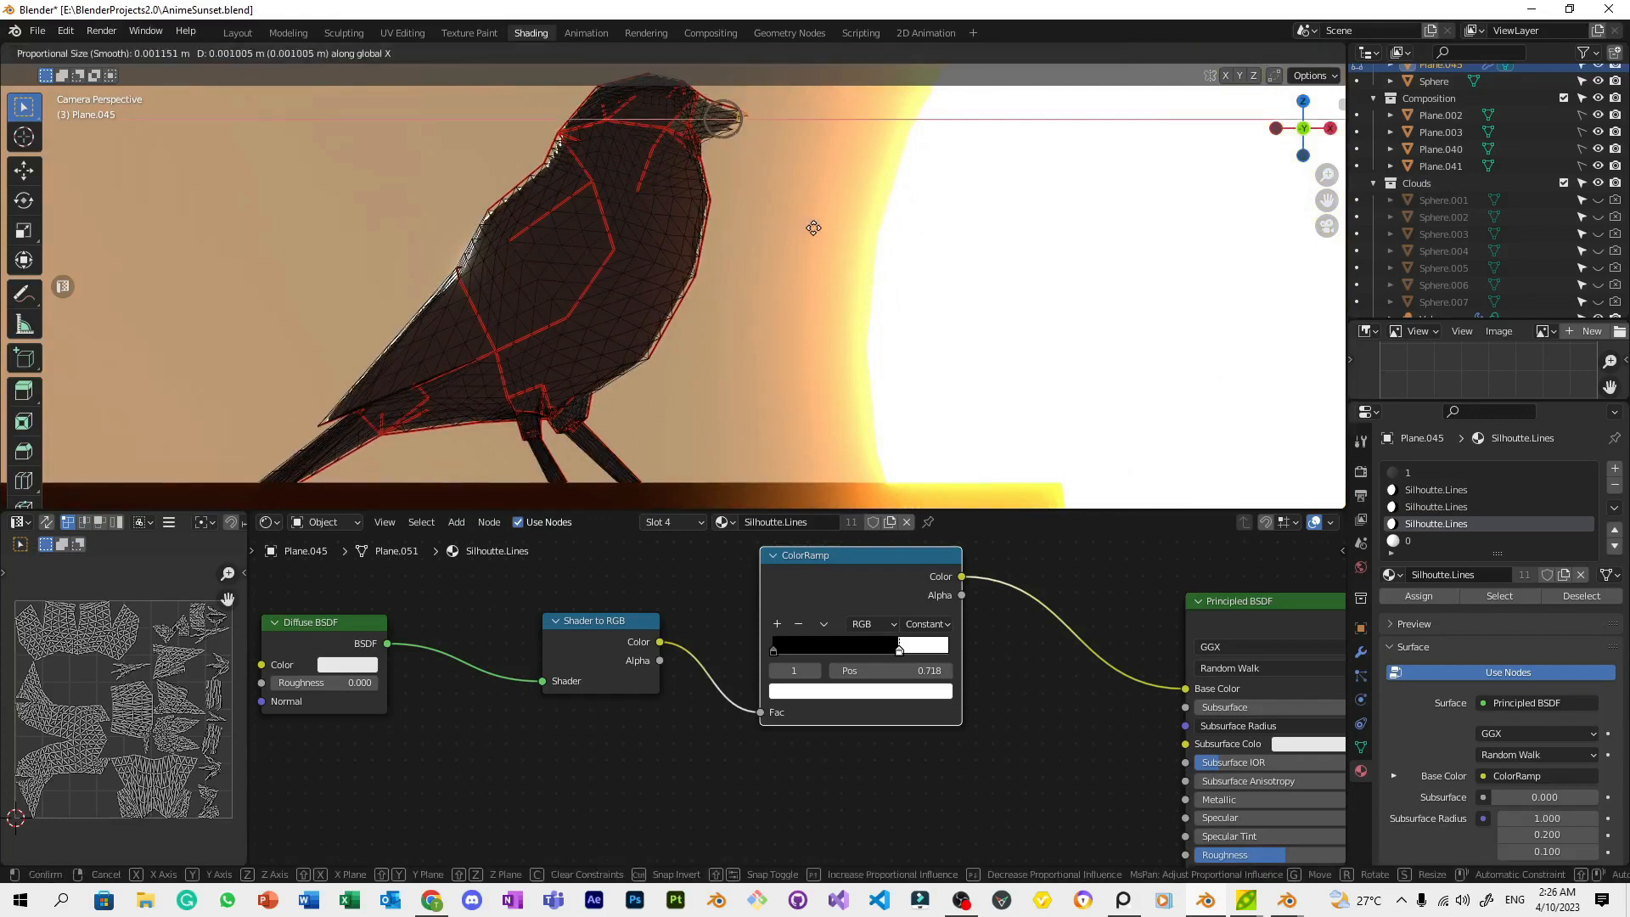
{"action": "right_click", "coordinate": [807, 228]}
{"action": "key", "text": "Tab"}
{"action": "scroll", "coordinate": [823, 222], "scroll_direction": "down", "scroll_amount": 3}
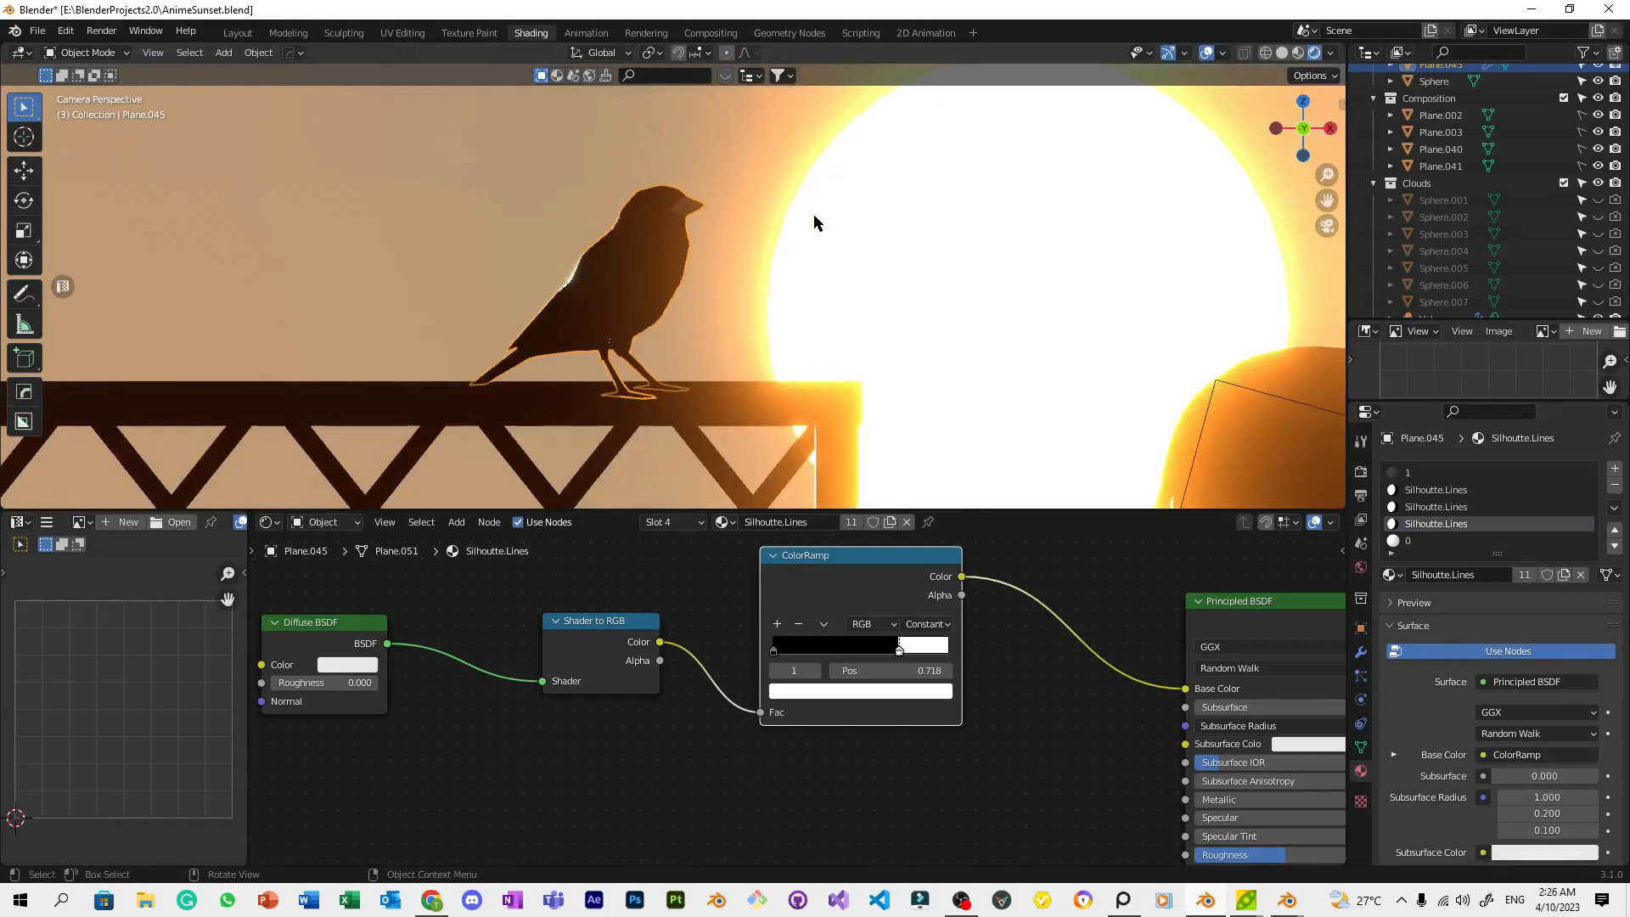
Assign the Silhoutte.Lines material to the bird's first material slot and save the file
{"action": "left_click", "coordinate": [721, 521]}
{"action": "left_click", "coordinate": [679, 570]}
{"action": "left_click", "coordinate": [720, 521]}
{"action": "scroll", "coordinate": [752, 237], "scroll_direction": "down", "scroll_amount": 8}
{"action": "left_click", "coordinate": [813, 219]}
{"action": "scroll", "coordinate": [845, 259], "scroll_direction": "down", "scroll_amount": 4}
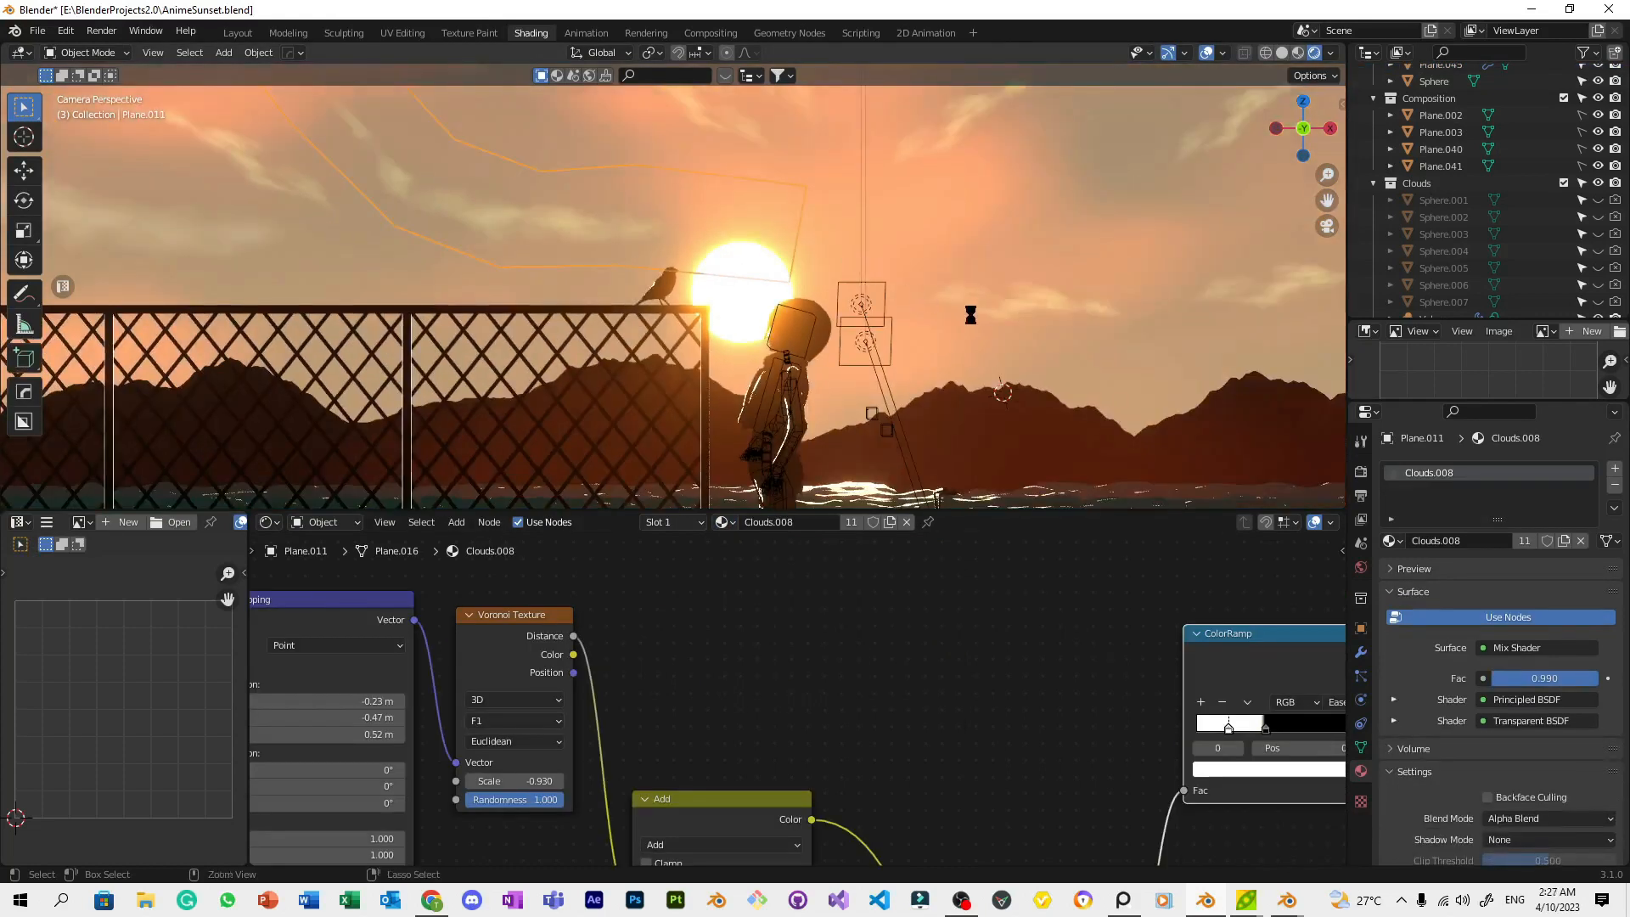
{"action": "scroll", "coordinate": [1011, 333], "scroll_direction": "down", "scroll_amount": 3}
{"action": "left_click", "coordinate": [930, 229]}
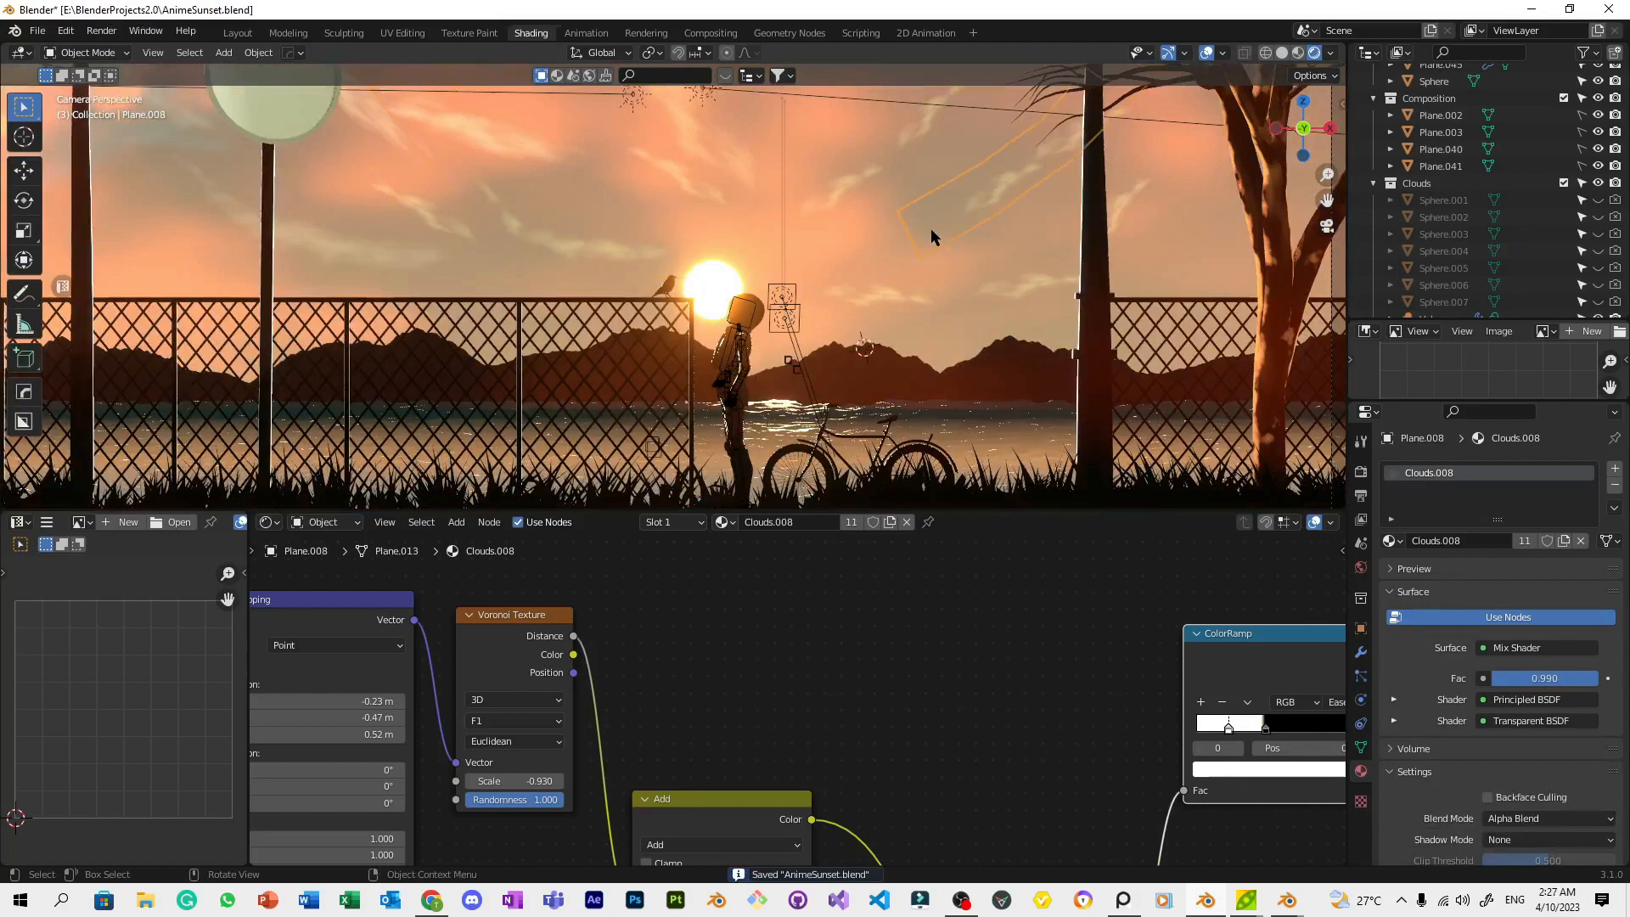
Try to move the girl's armature along X, alone and together with her head mesh
{"action": "scroll", "coordinate": [865, 283], "scroll_direction": "up", "scroll_amount": 3}
{"action": "left_click", "coordinate": [845, 371]}
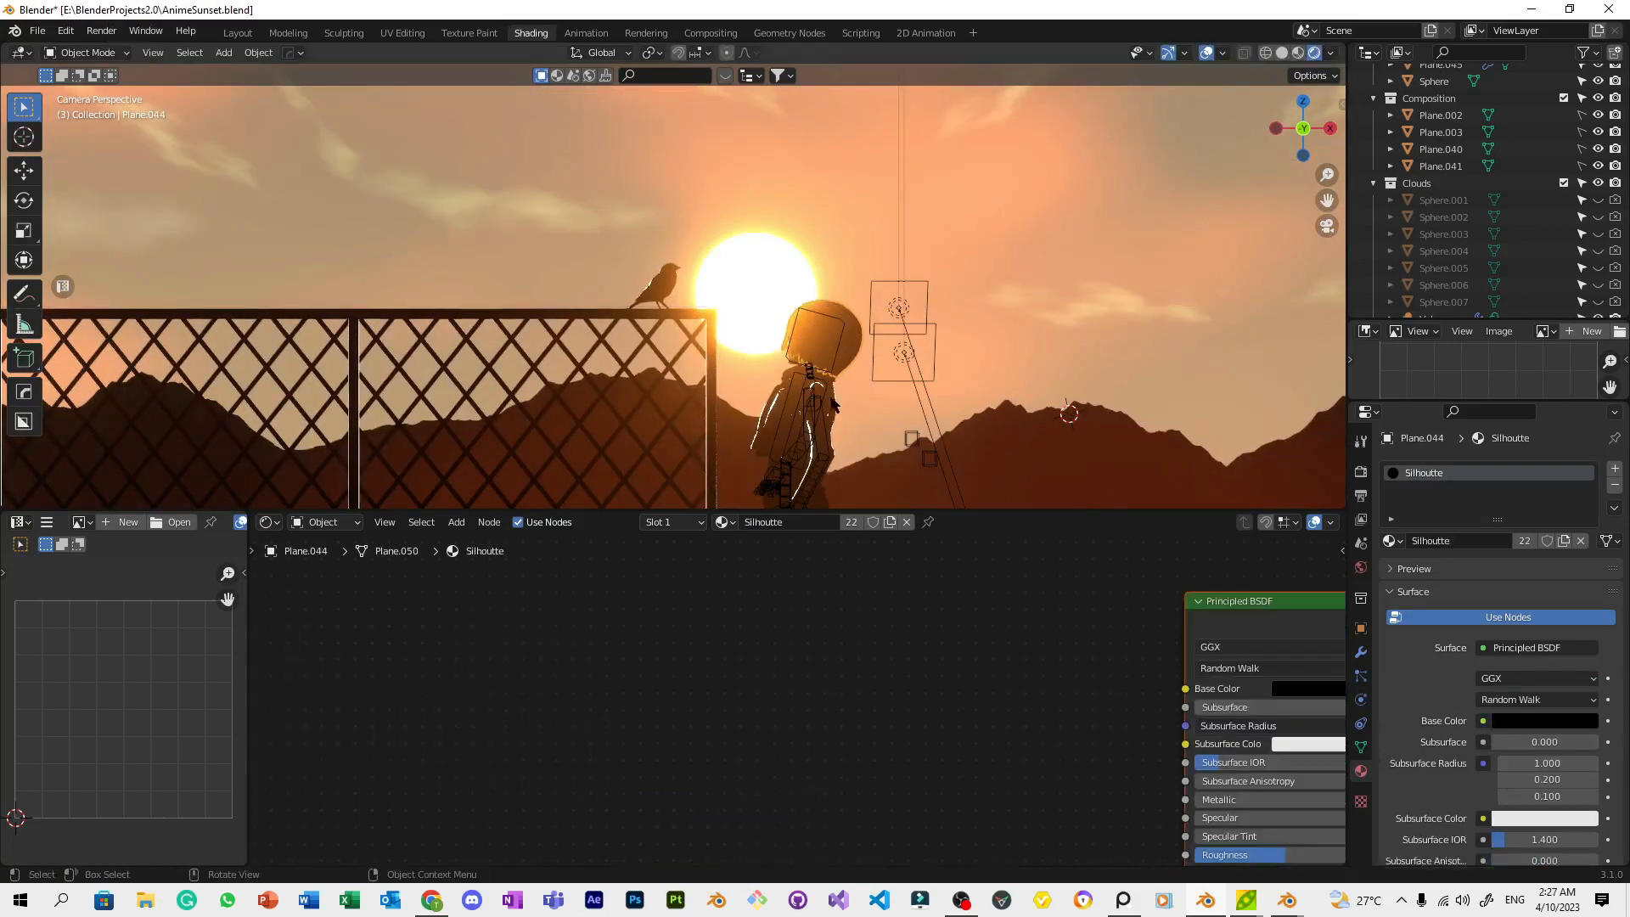
{"action": "middle_click_drag", "start_coordinate": [842, 401], "coordinate": [812, 336], "text": "shift"}
{"action": "left_click", "coordinate": [865, 365]}
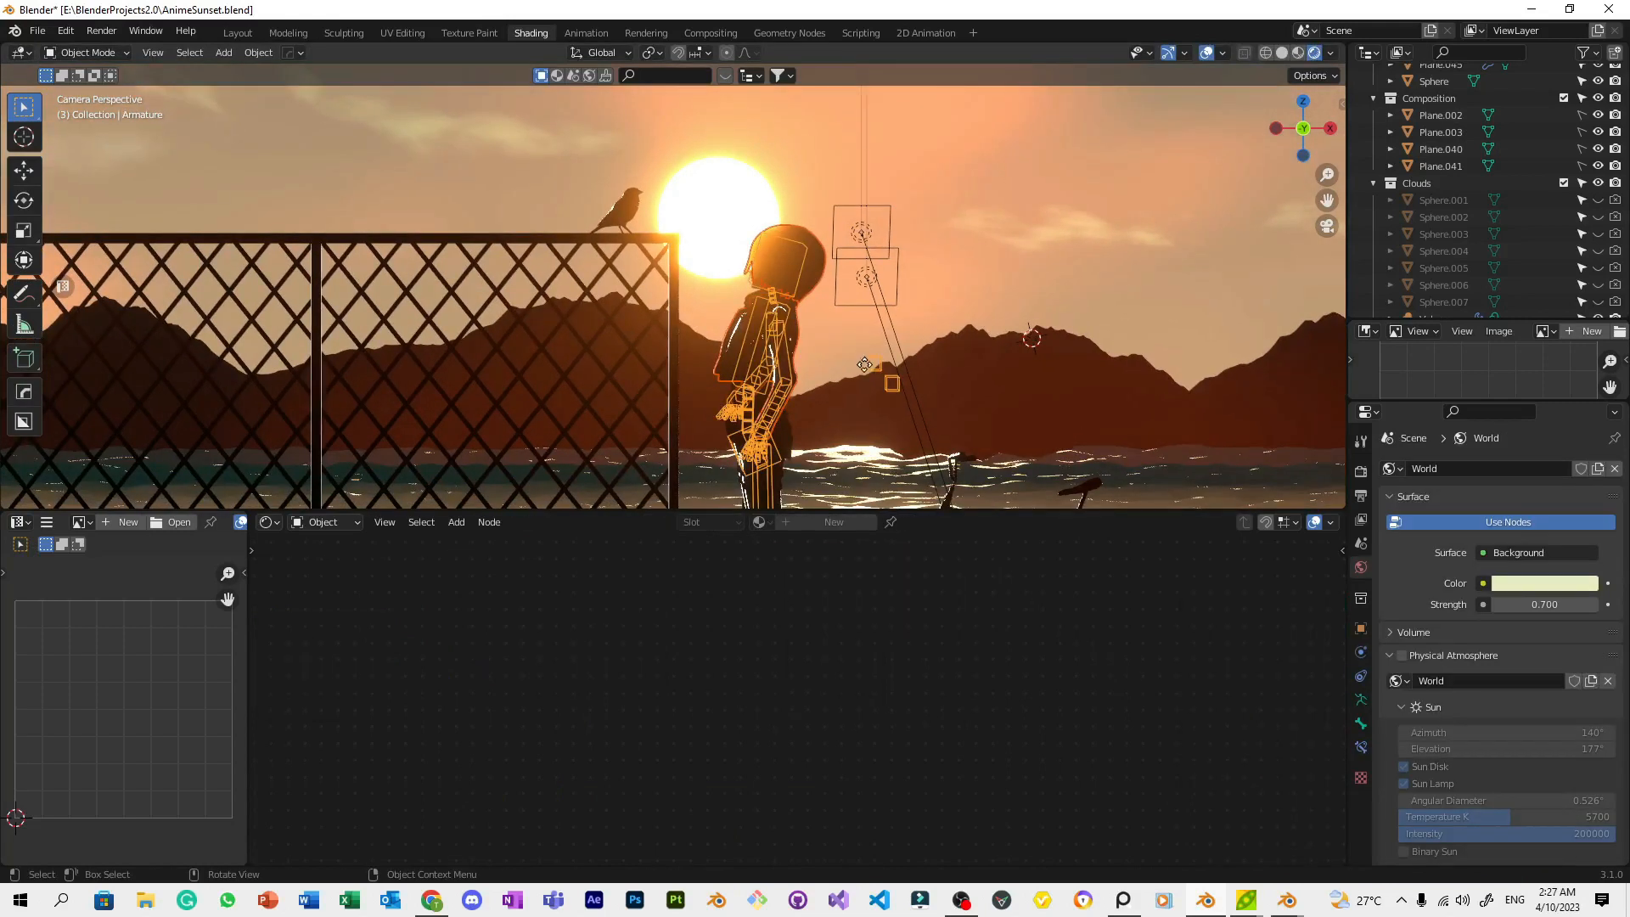
{"action": "key", "text": "g"}
{"action": "key", "text": "x"}
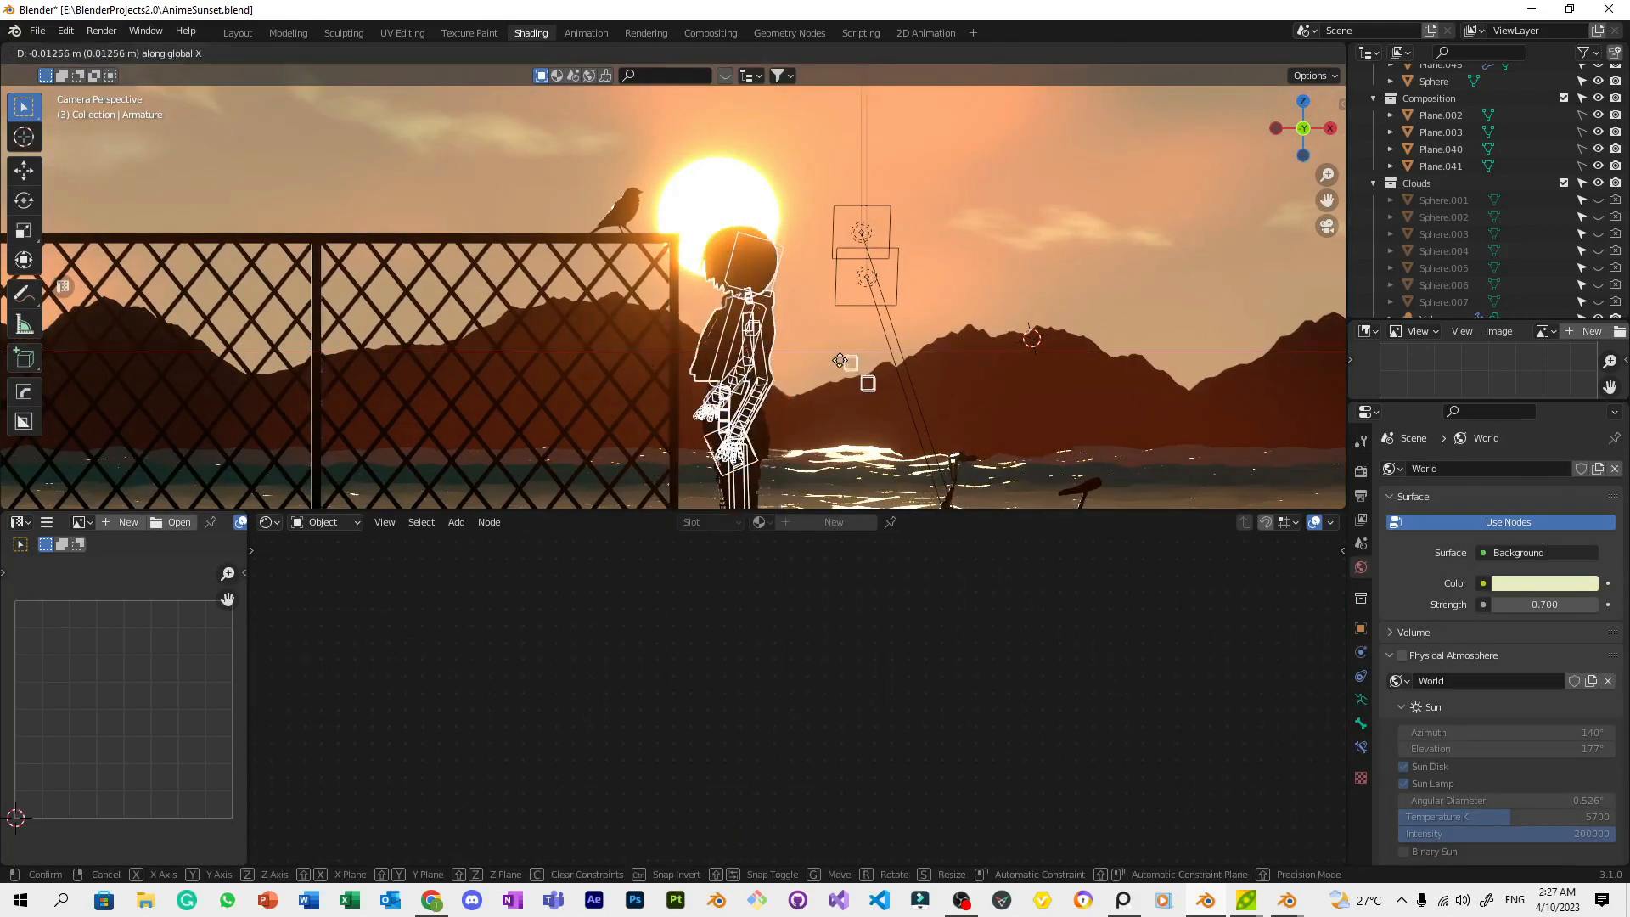
{"action": "right_click", "coordinate": [839, 364]}
{"action": "left_click", "coordinate": [817, 272]}
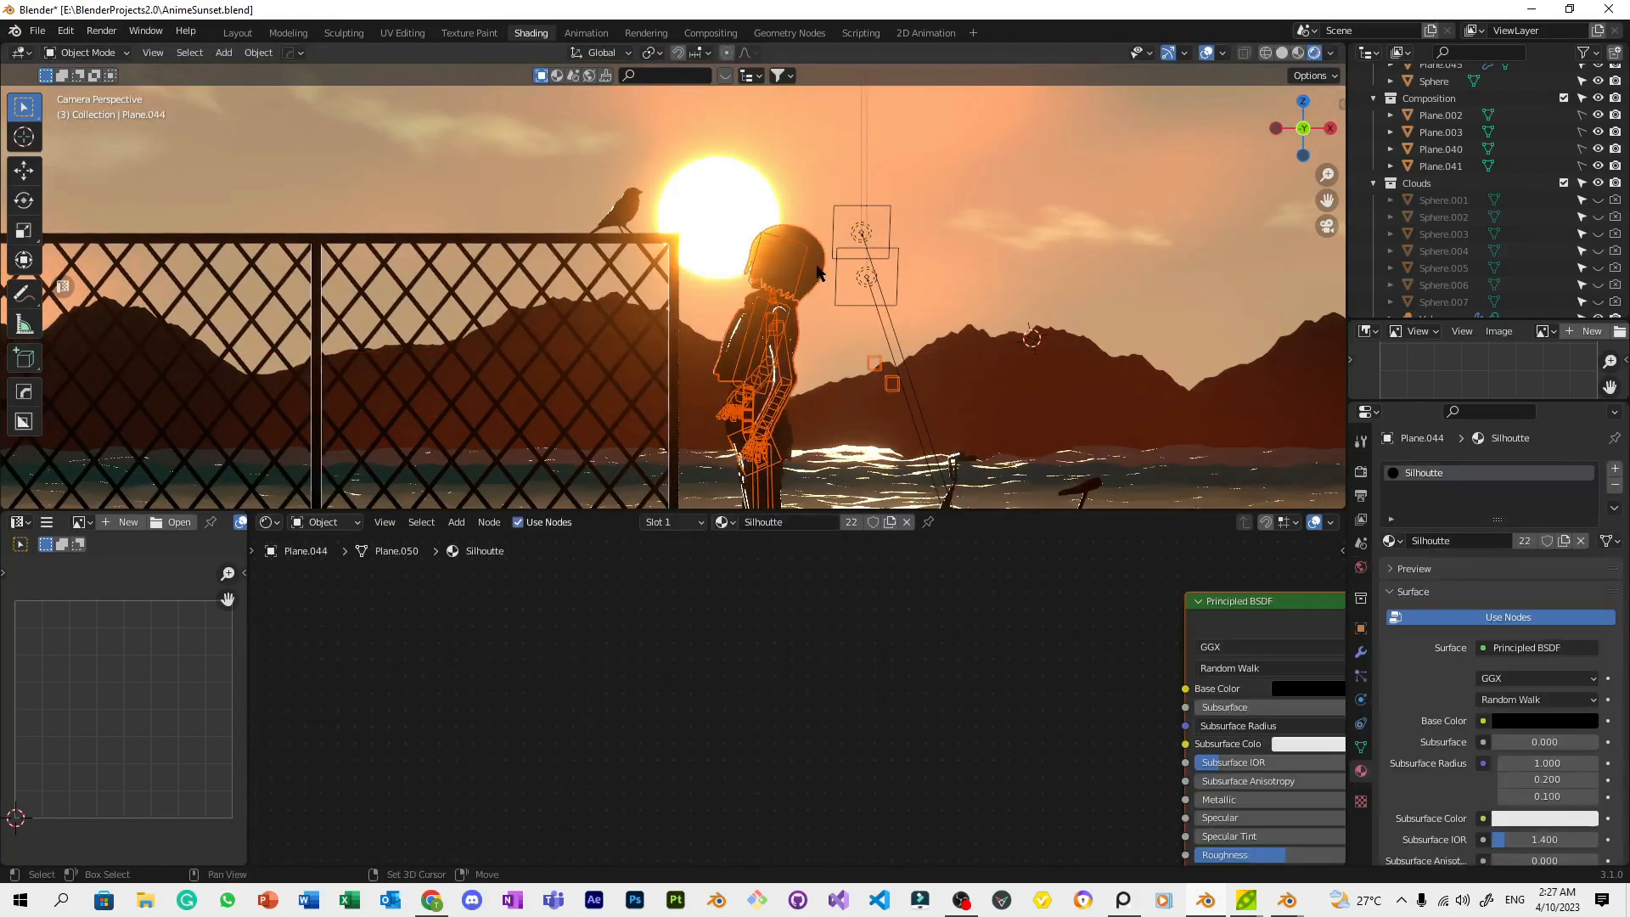
{"action": "left_click", "coordinate": [815, 270]}
{"action": "key", "text": "g"}
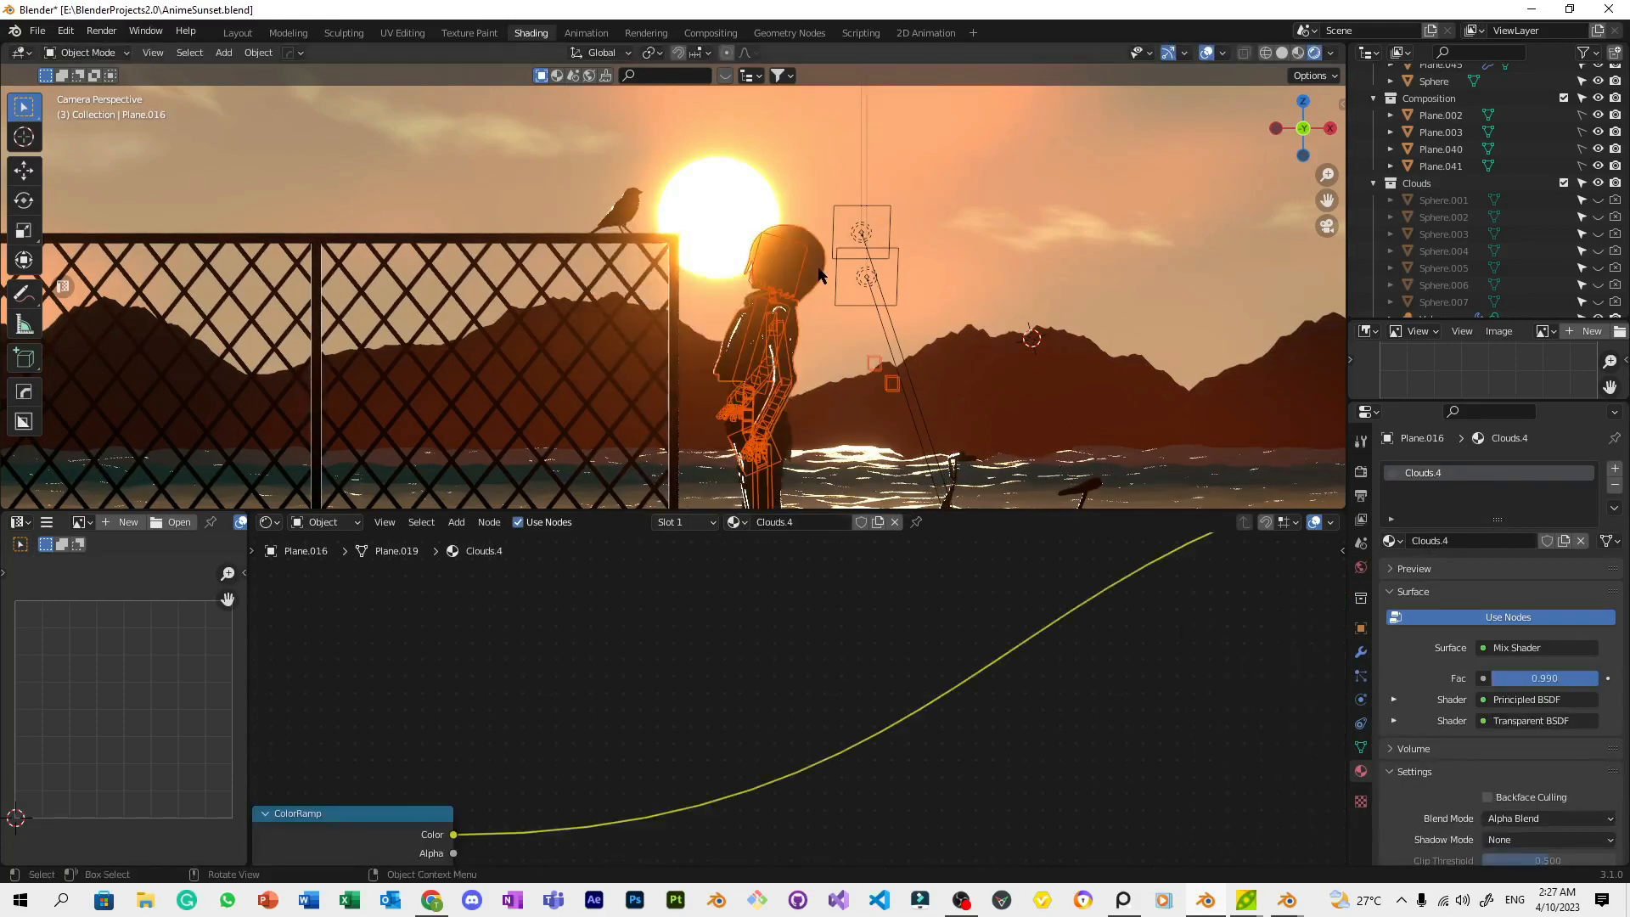
{"action": "right_click", "coordinate": [818, 272]}
{"action": "left_click", "coordinate": [820, 274]}
{"action": "key", "text": "g"}
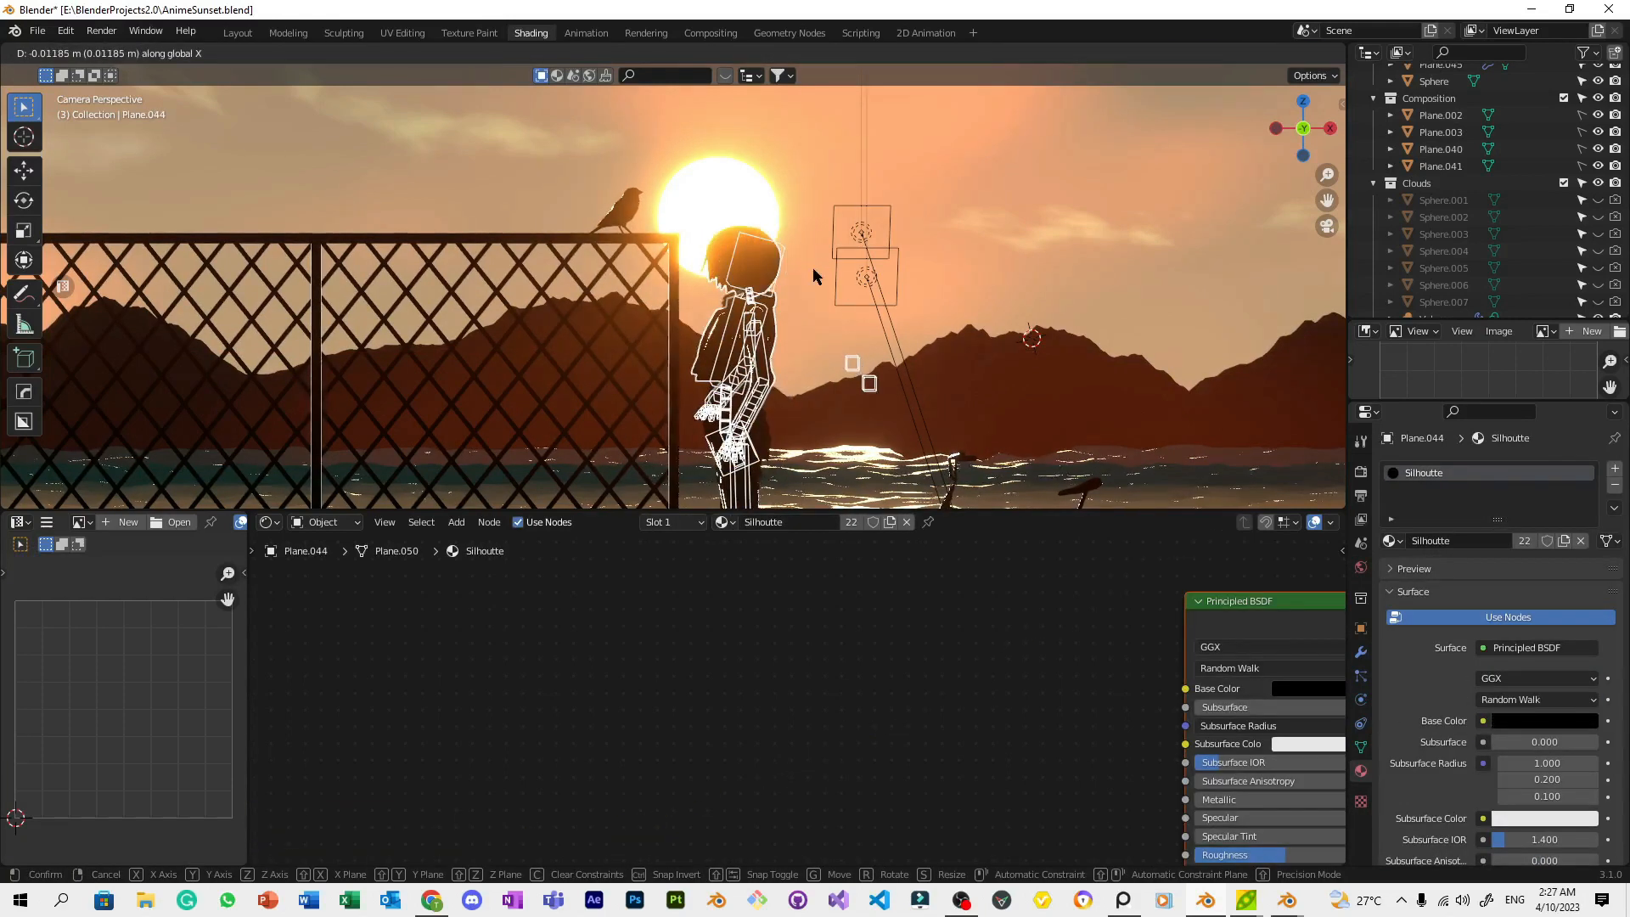
{"action": "right_click", "coordinate": [815, 275]}
Move only the girl's armature along X towards the sun and the fence end, and save the file
{"action": "left_click", "coordinate": [870, 362]}
{"action": "key", "text": "g"}
{"action": "key", "text": "x"}
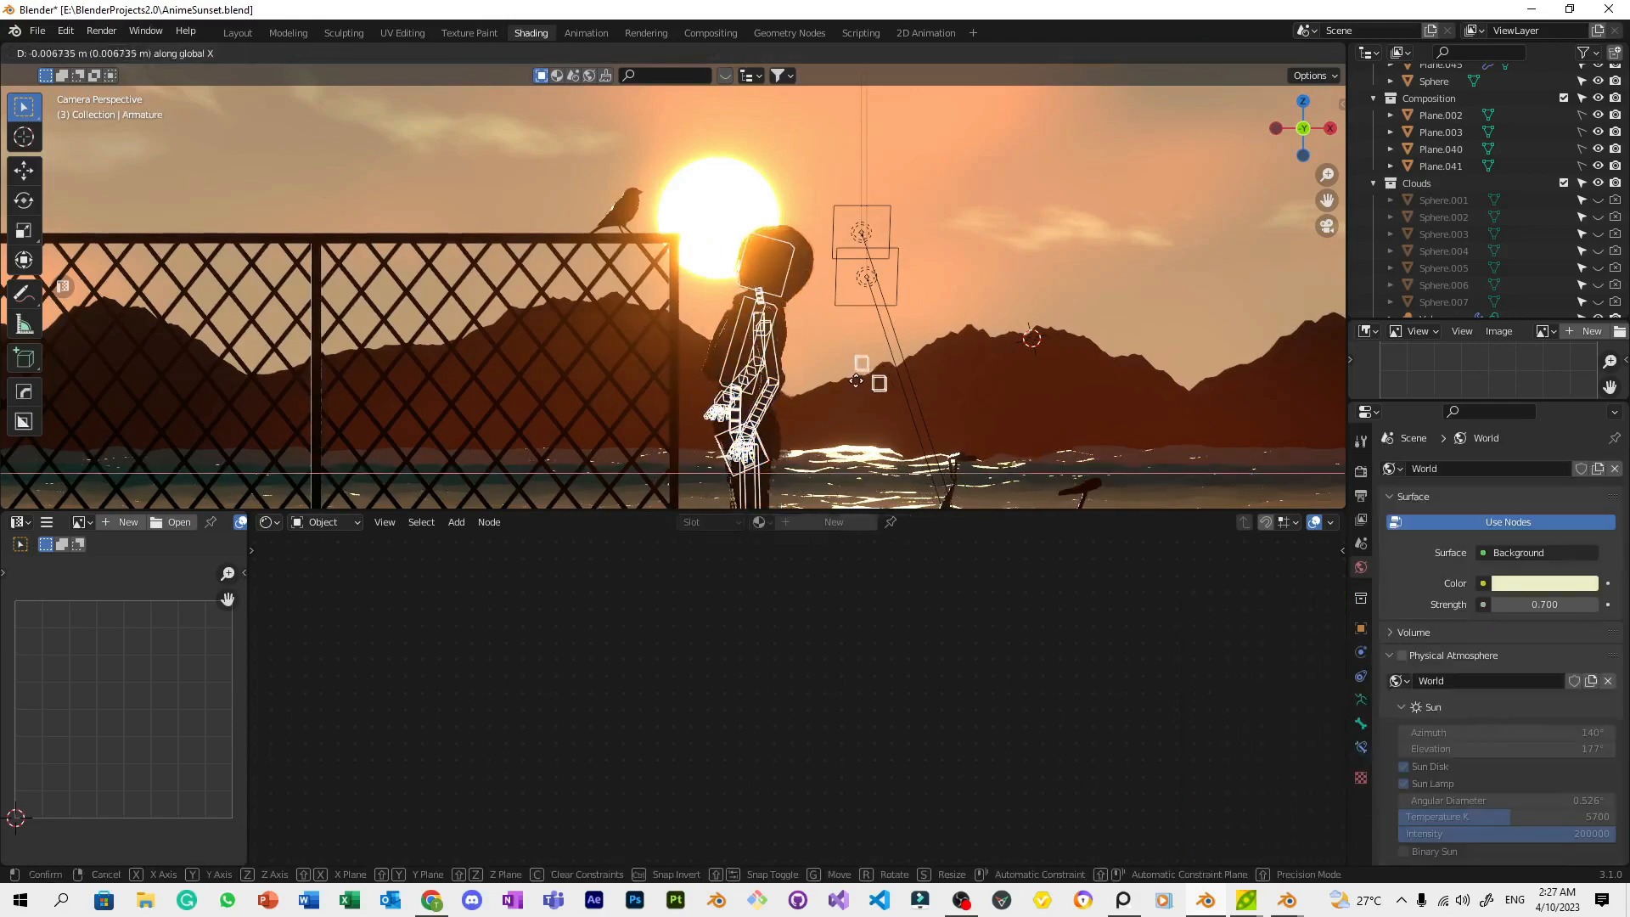
{"action": "left_click", "coordinate": [852, 380]}
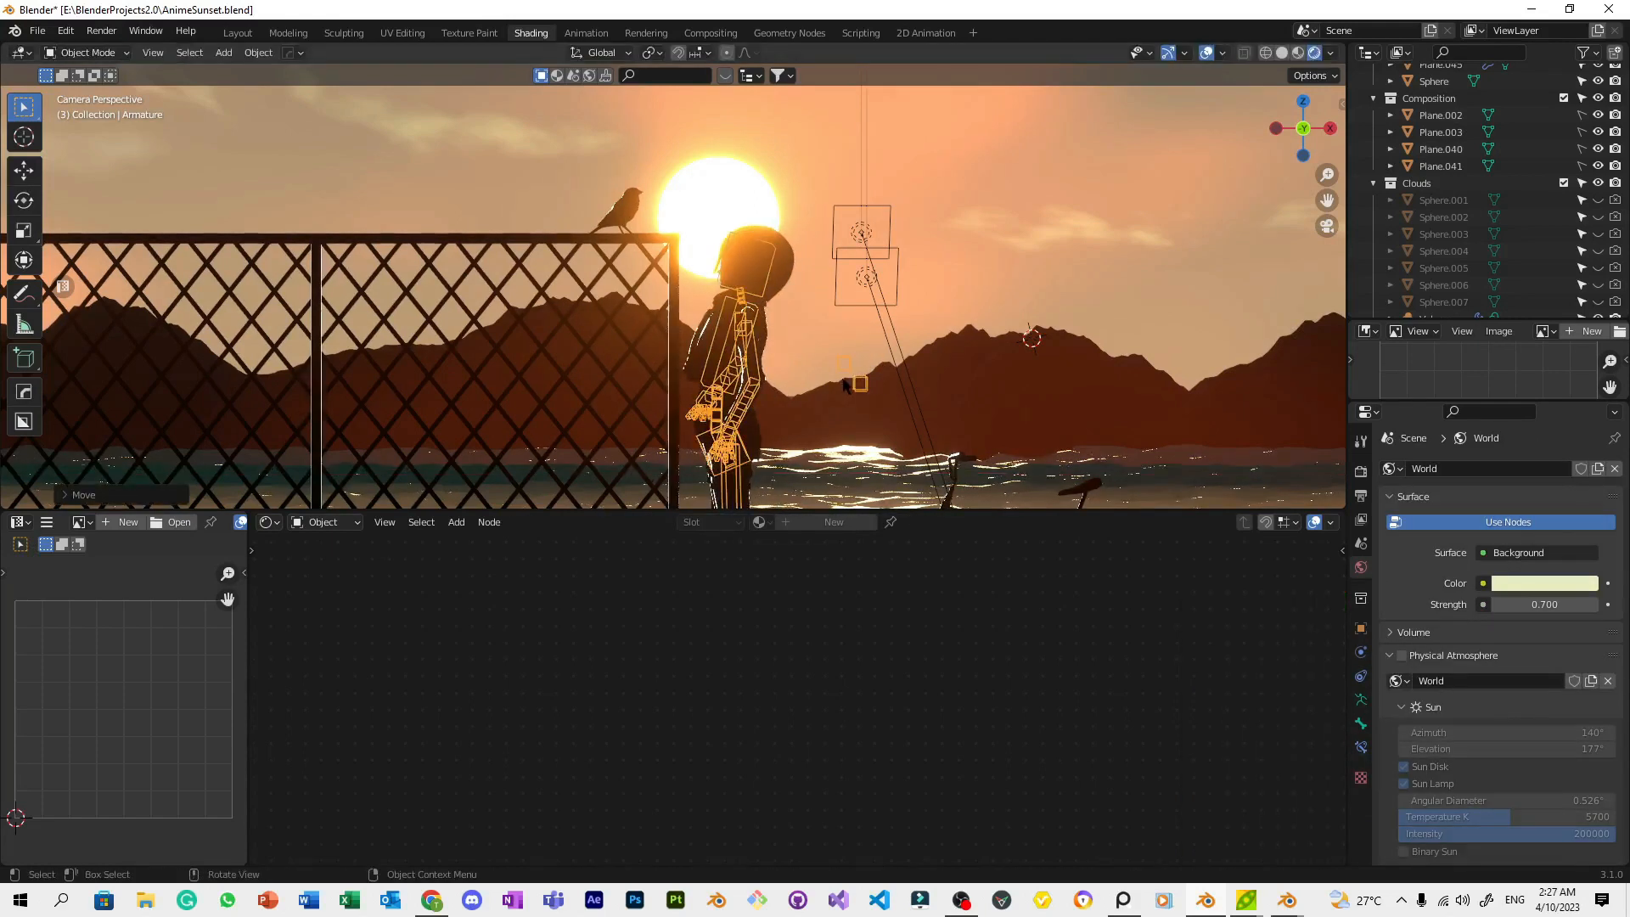
{"action": "left_click", "coordinate": [987, 262]}
{"action": "scroll", "coordinate": [991, 263], "scroll_direction": "down", "scroll_amount": 2}
{"action": "key", "text": "ctrl+s"}
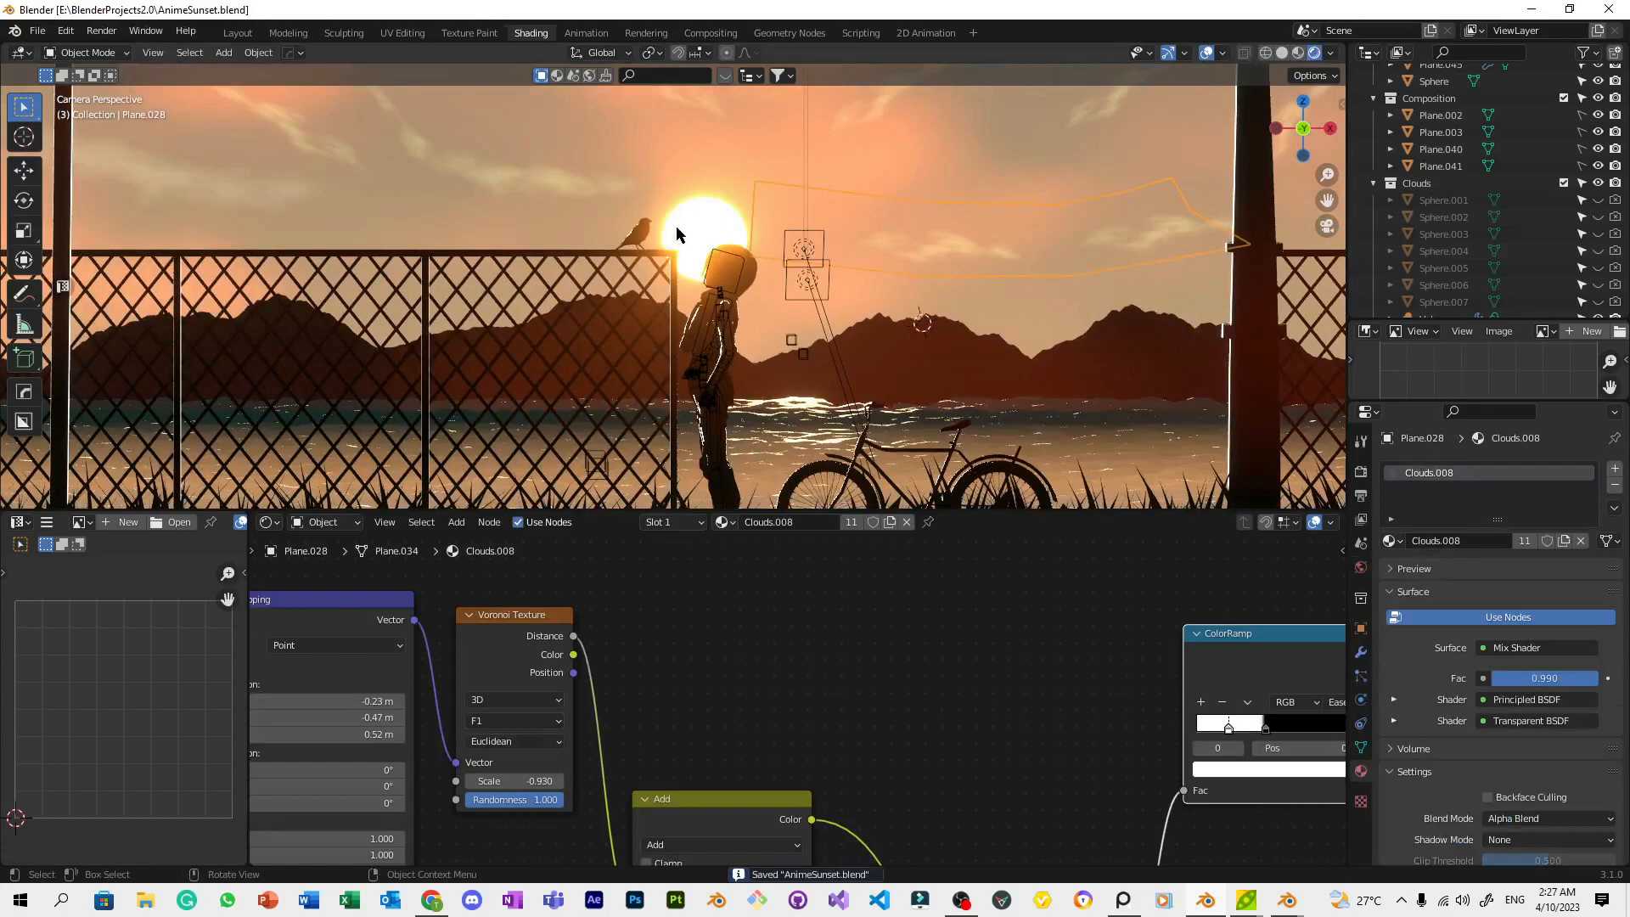
Scale the sun sphere down to about 0.9 of its size
{"action": "left_click", "coordinate": [720, 222]}
{"action": "key", "text": "s"}
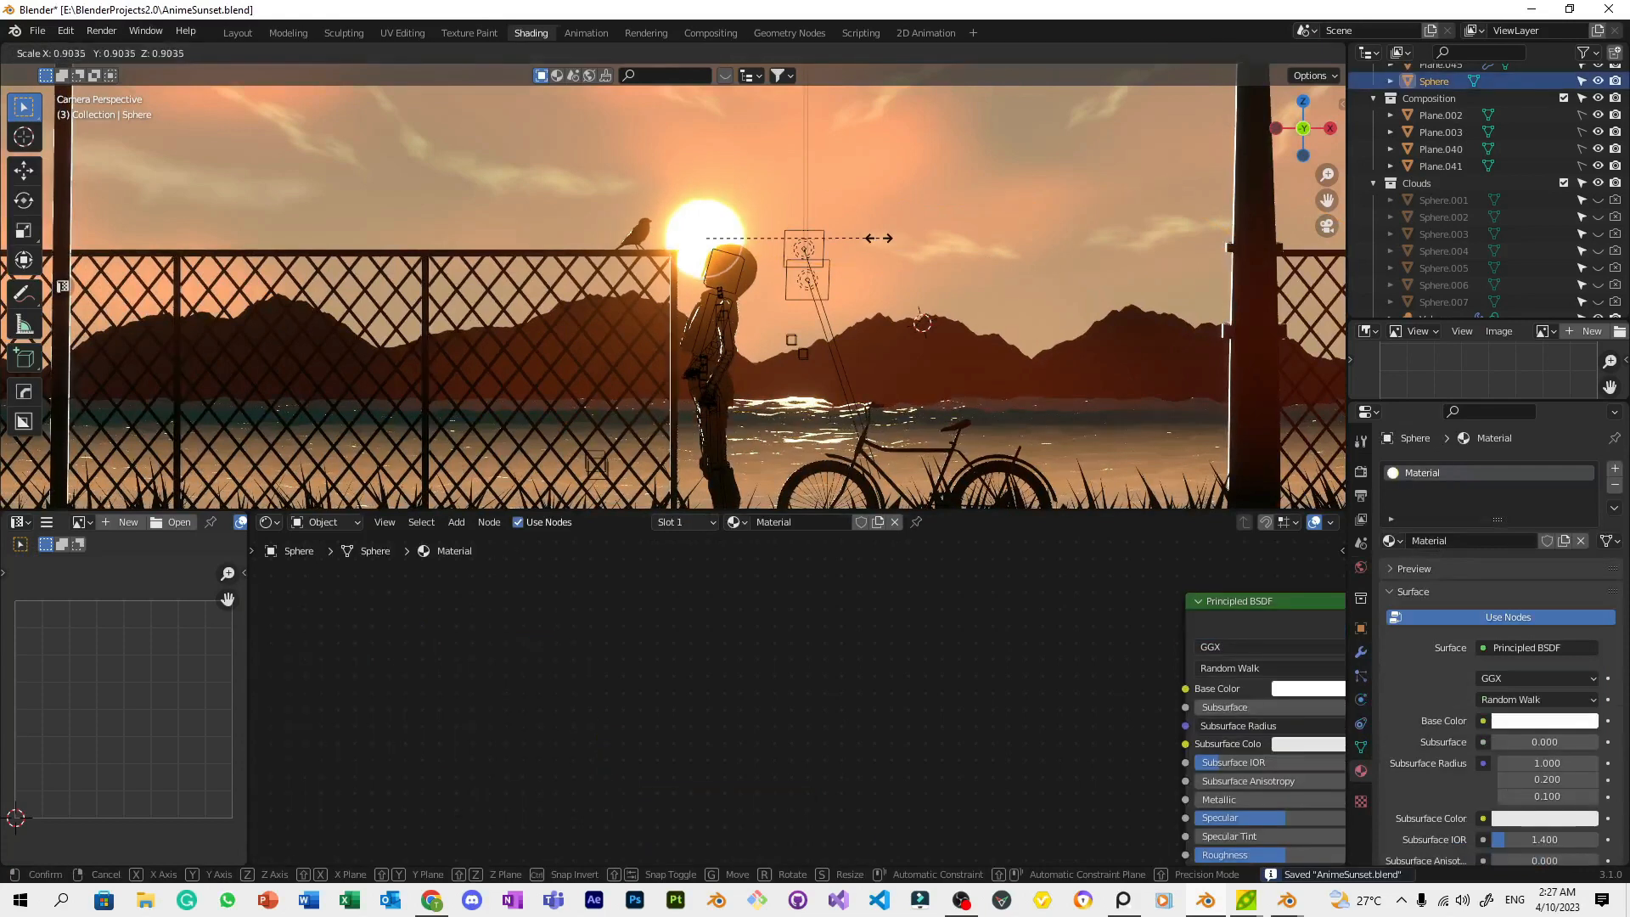
{"action": "left_click", "coordinate": [871, 240]}
Move the bird along X slightly closer to the fence end and save the file
{"action": "left_click", "coordinate": [635, 245]}
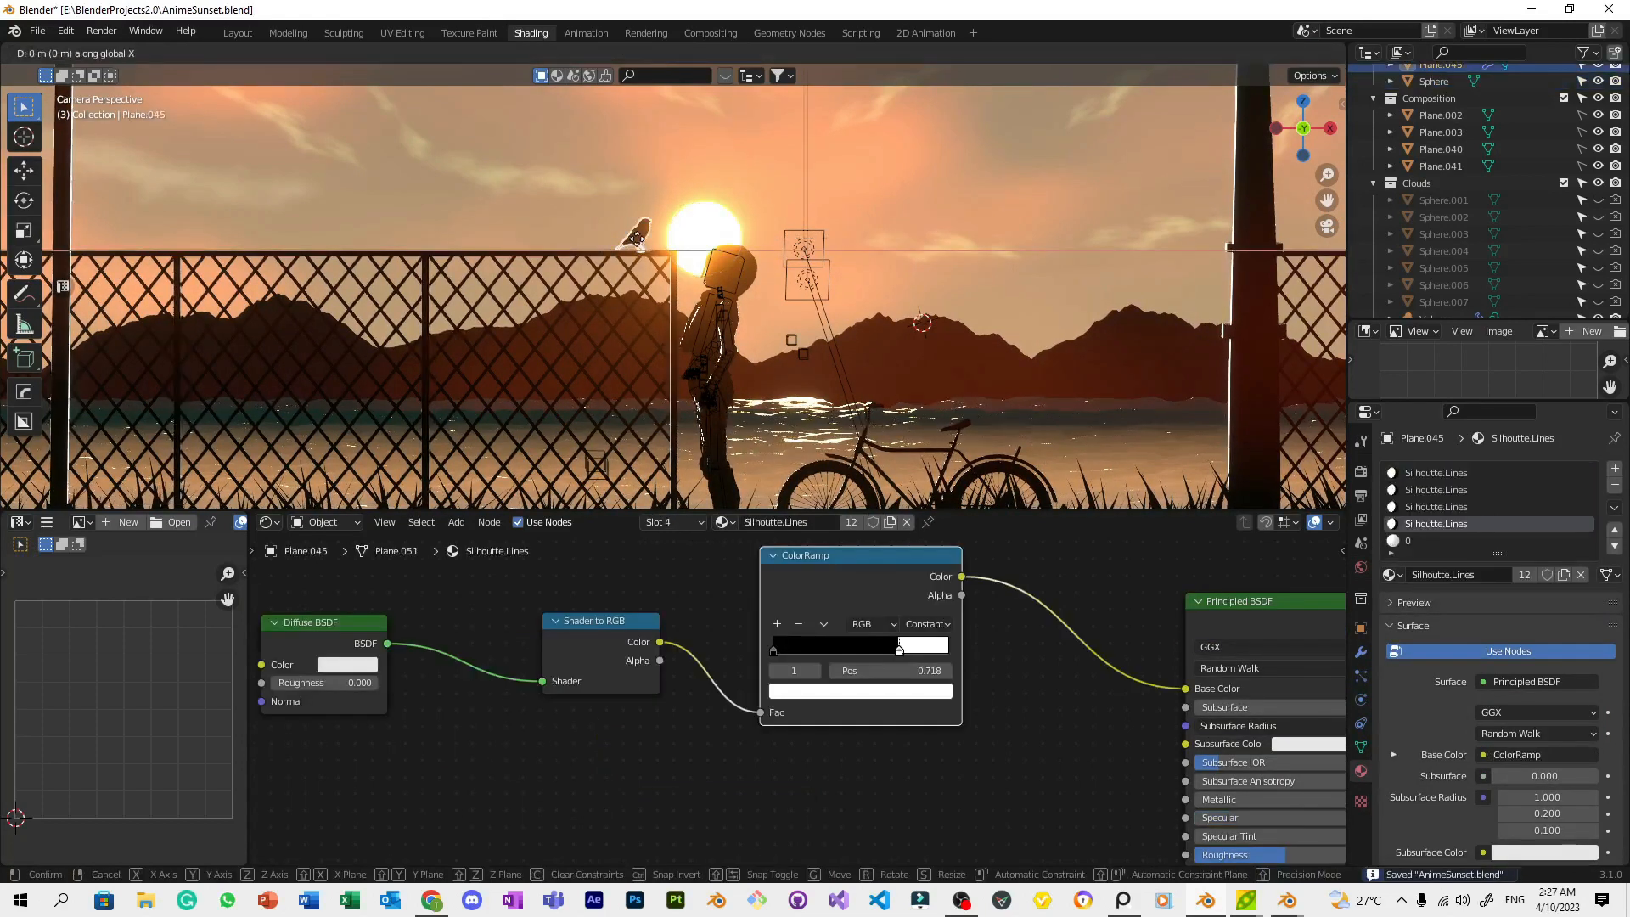
{"action": "scroll", "coordinate": [730, 156], "scroll_direction": "down", "scroll_amount": 2}
{"action": "key", "text": "ctrl+s"}
{"action": "scroll", "coordinate": [832, 256], "scroll_direction": "down", "scroll_amount": 4}
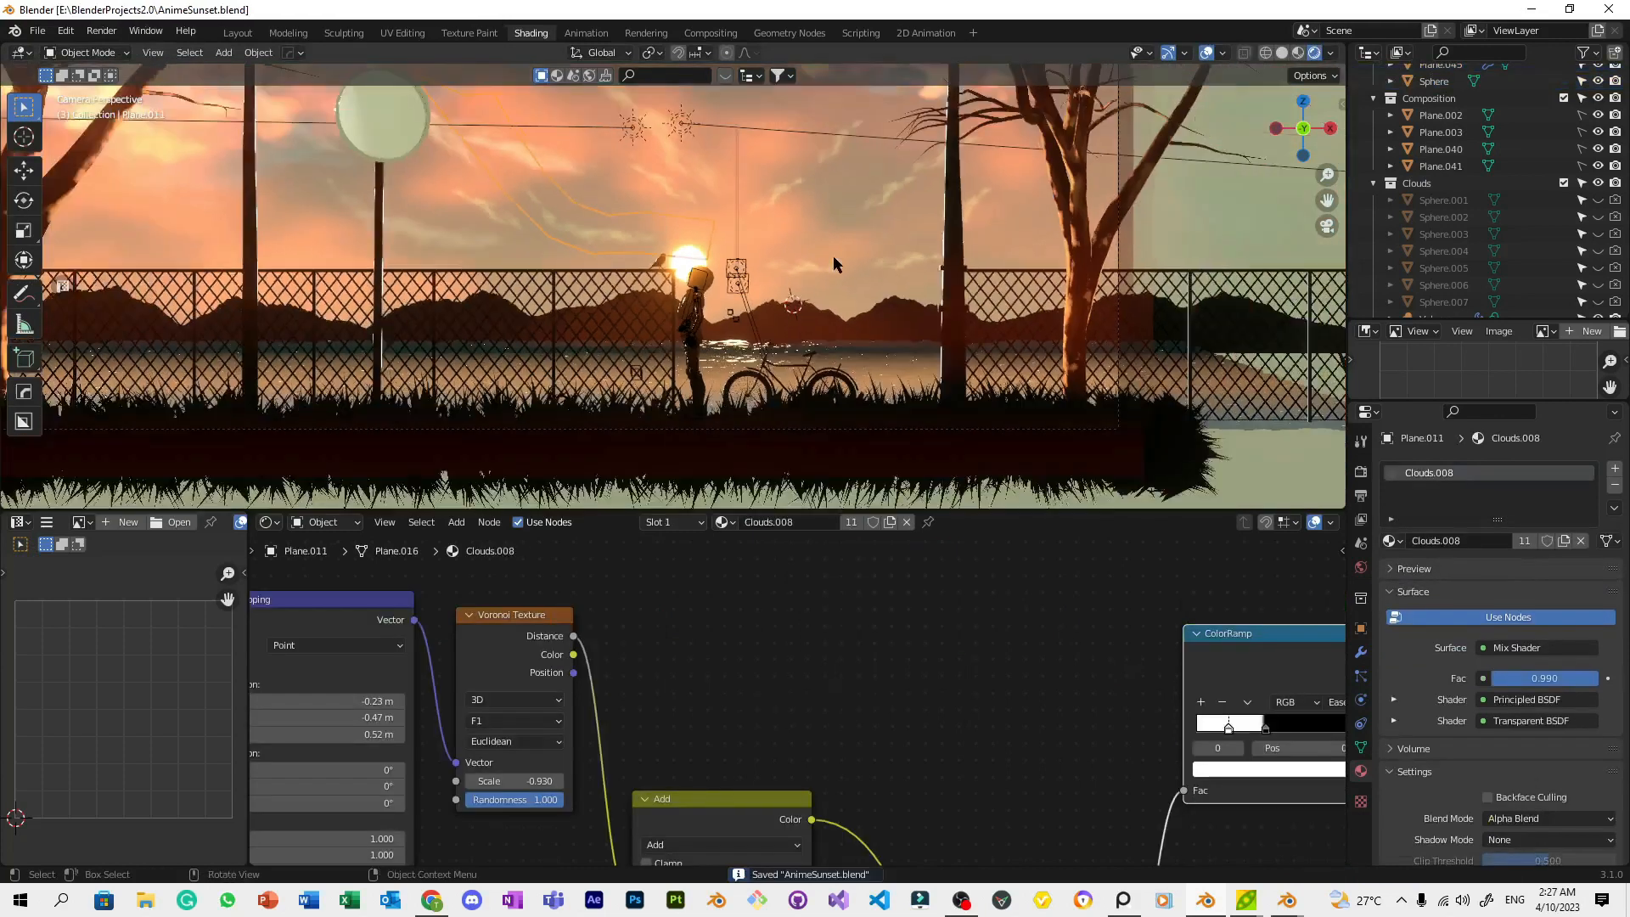
Try to rotate the girl's armature
{"action": "left_click", "coordinate": [852, 409]}
{"action": "scroll", "coordinate": [765, 246], "scroll_direction": "up", "scroll_amount": 10}
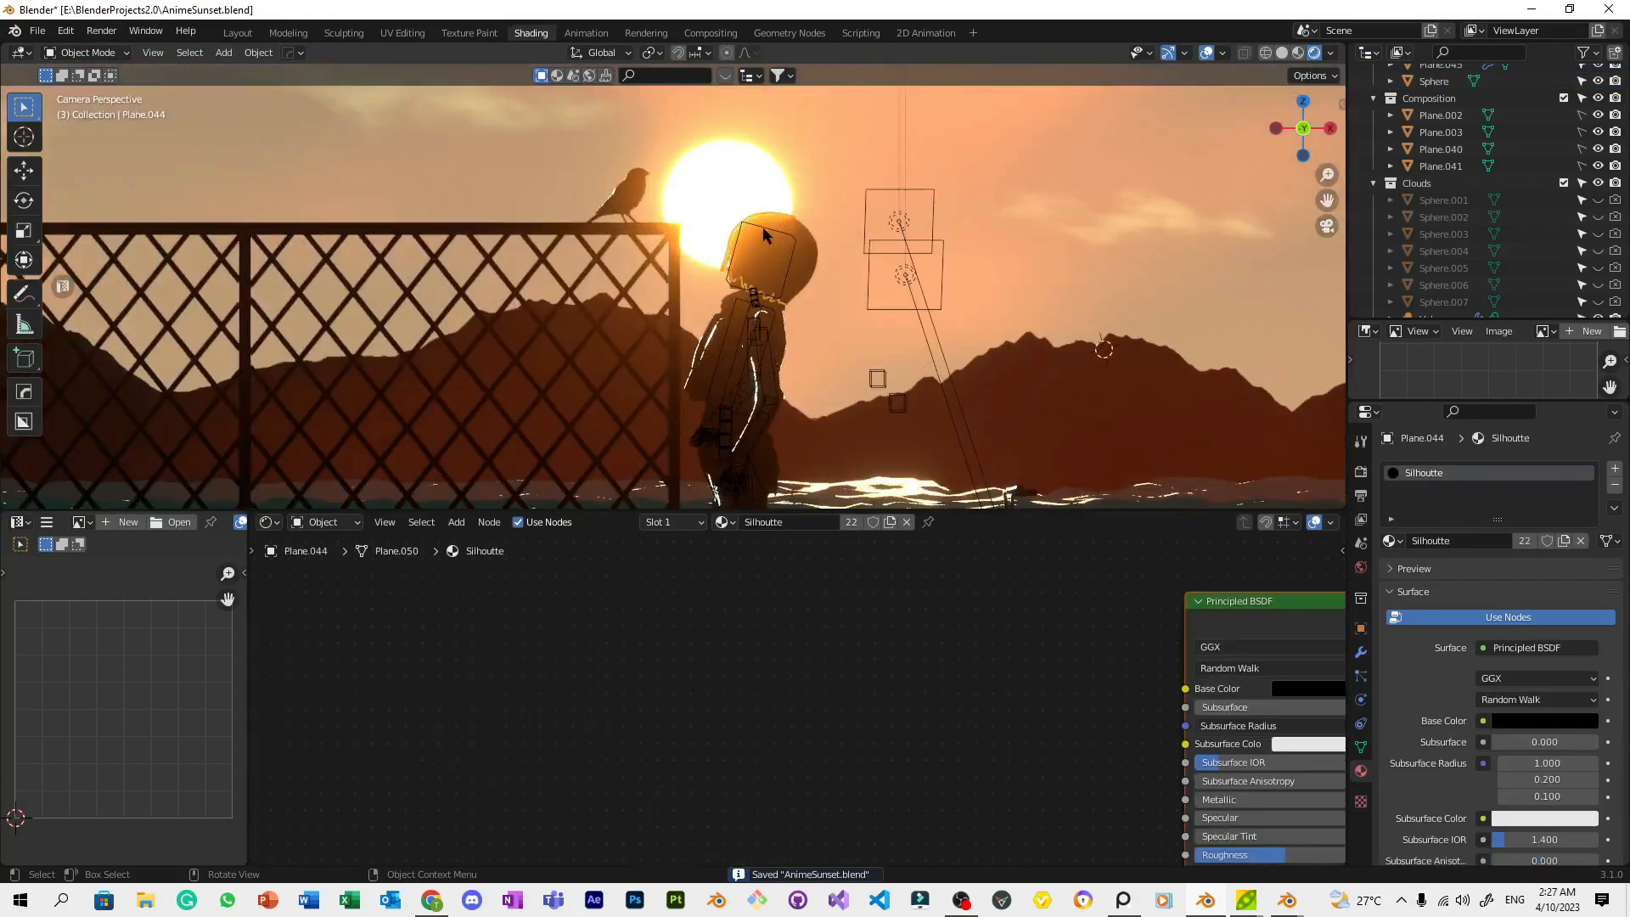
{"action": "left_click", "coordinate": [764, 238]}
{"action": "key", "text": "r"}
{"action": "right_click", "coordinate": [813, 191]}
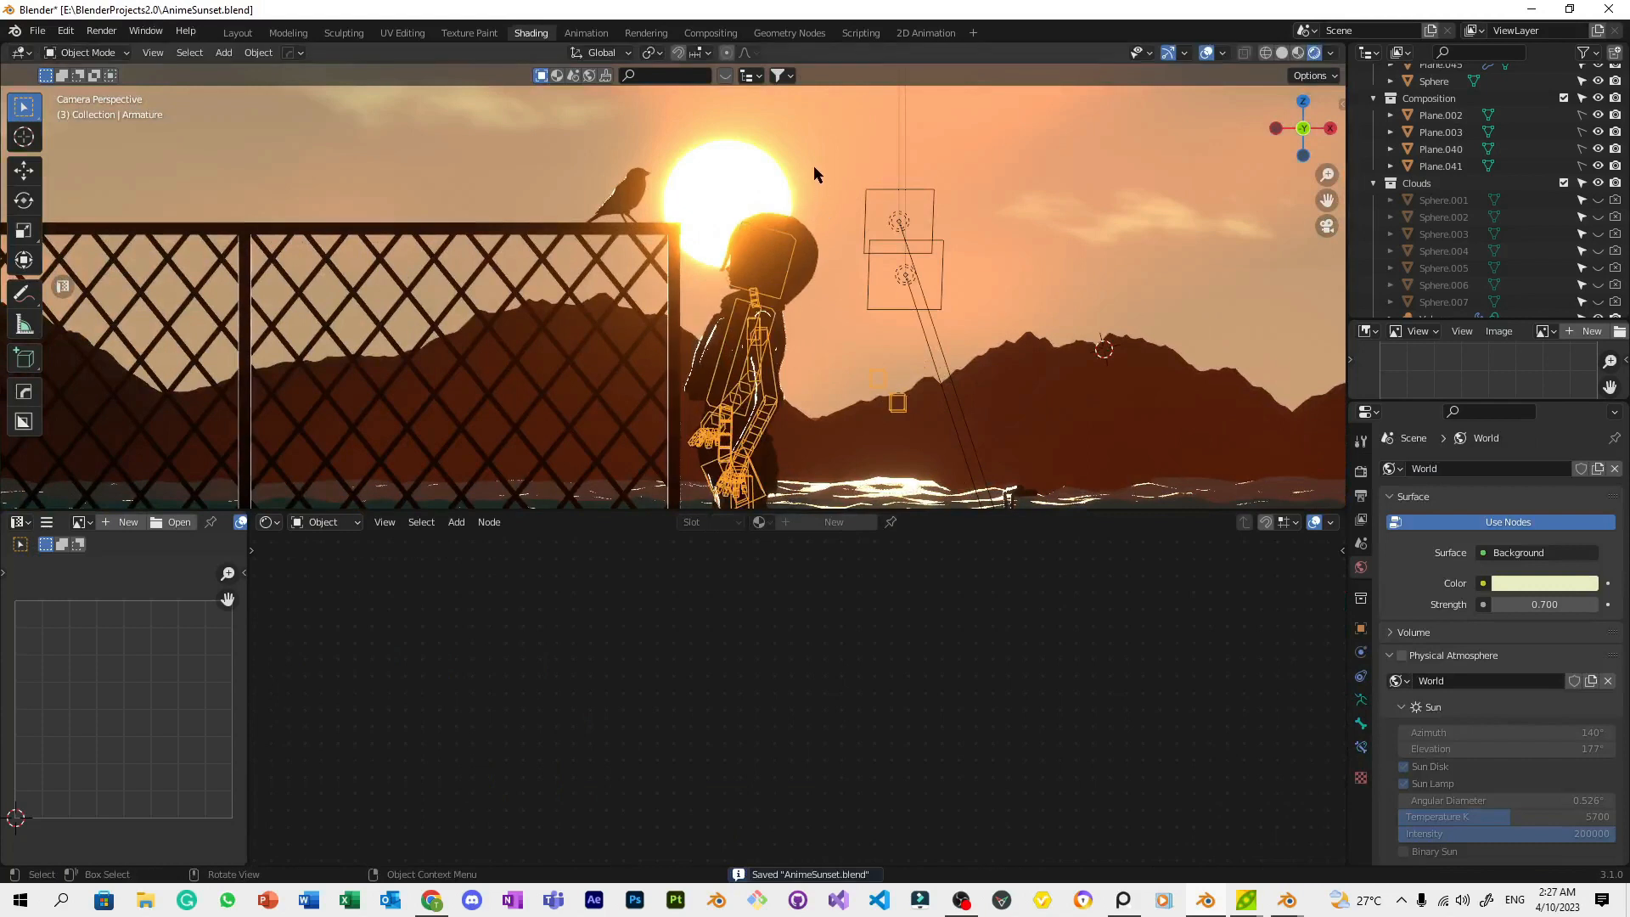
Save the file with the whole scene in view
{"action": "scroll", "coordinate": [860, 277], "scroll_direction": "down", "scroll_amount": 5}
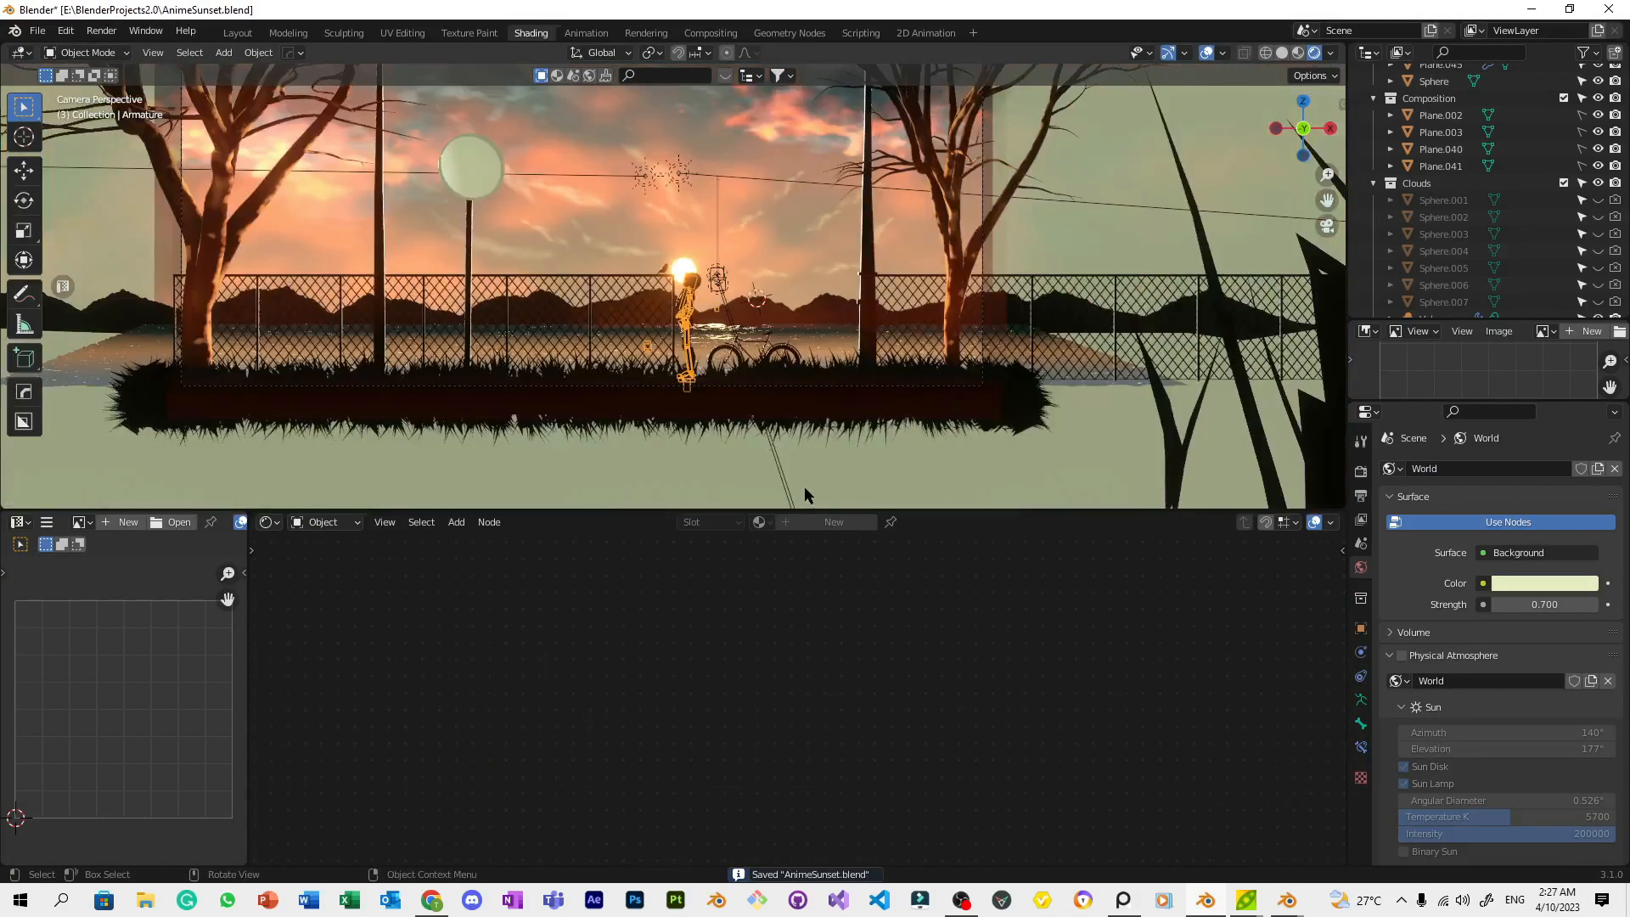
{"action": "scroll", "coordinate": [789, 357], "scroll_direction": "down", "scroll_amount": 4}
{"action": "key", "text": "ctrl+s"}
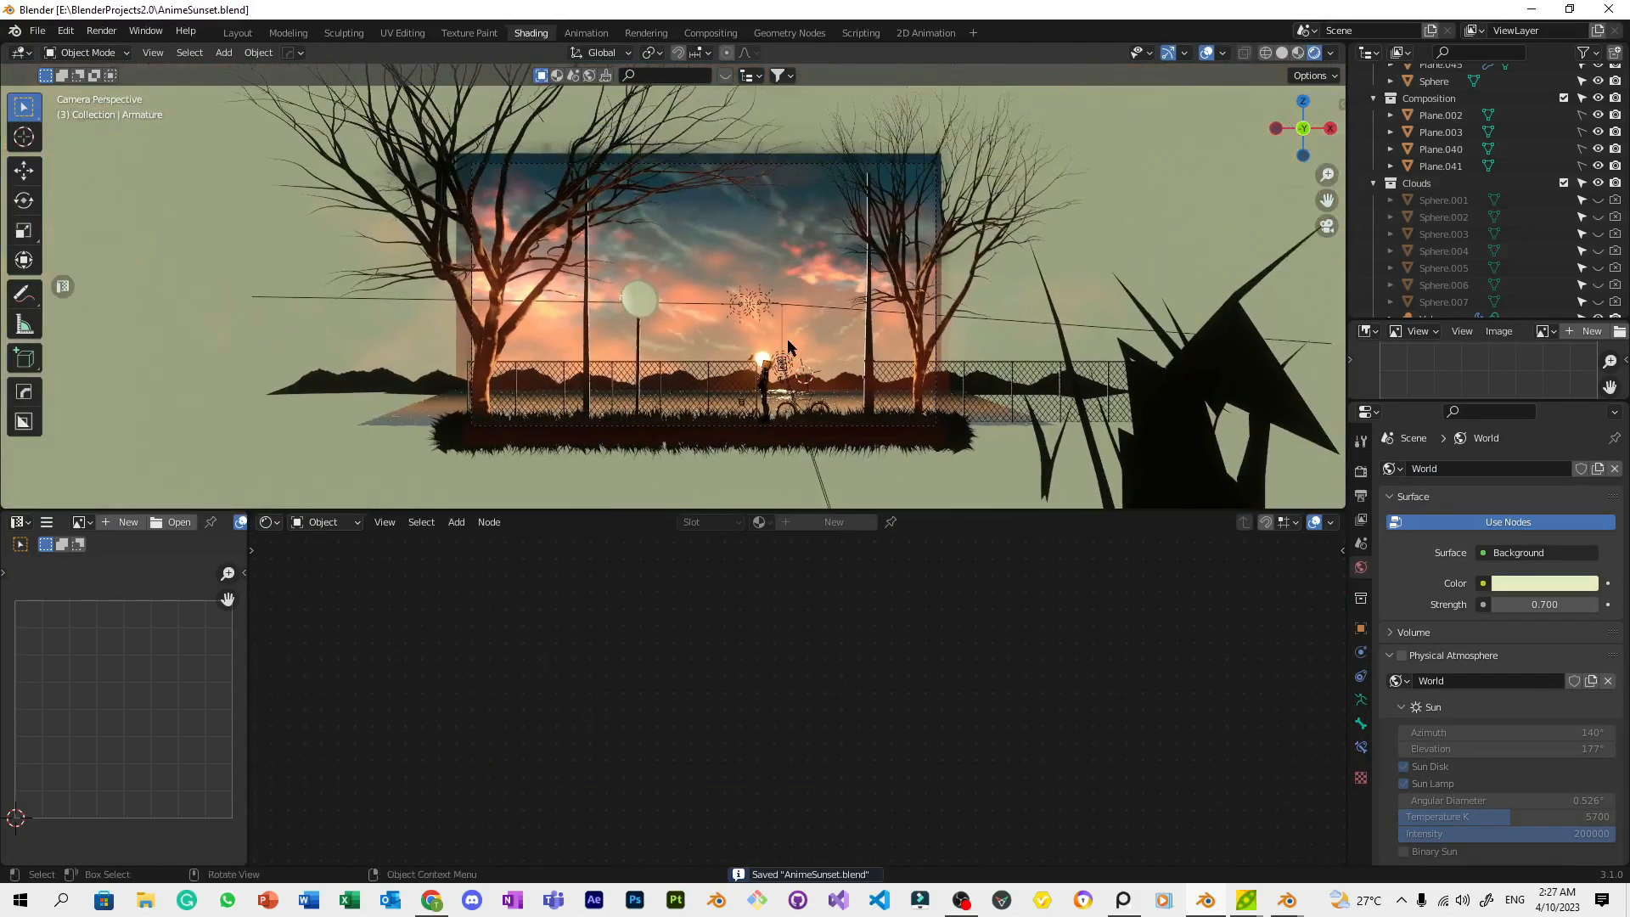
Examine the round traffic mirror and the tree beside the power pole in the camera view, and save the file
{"action": "scroll", "coordinate": [791, 339], "scroll_direction": "up", "scroll_amount": 3}
{"action": "left_click", "coordinate": [620, 300]}
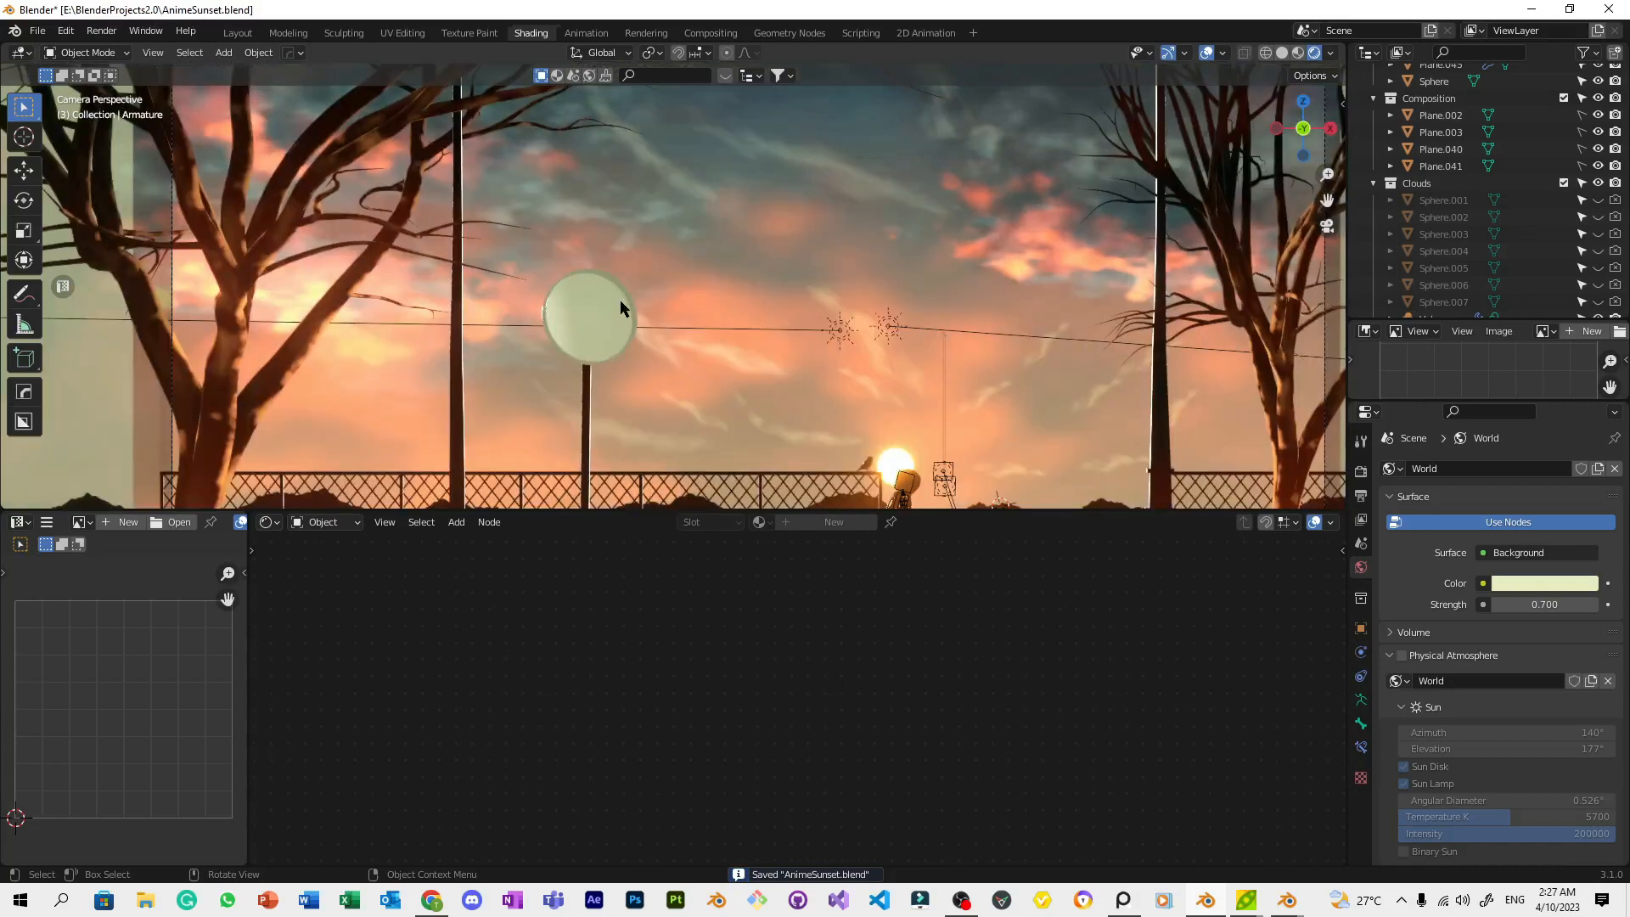
{"action": "scroll", "coordinate": [852, 318], "scroll_direction": "down", "scroll_amount": 2}
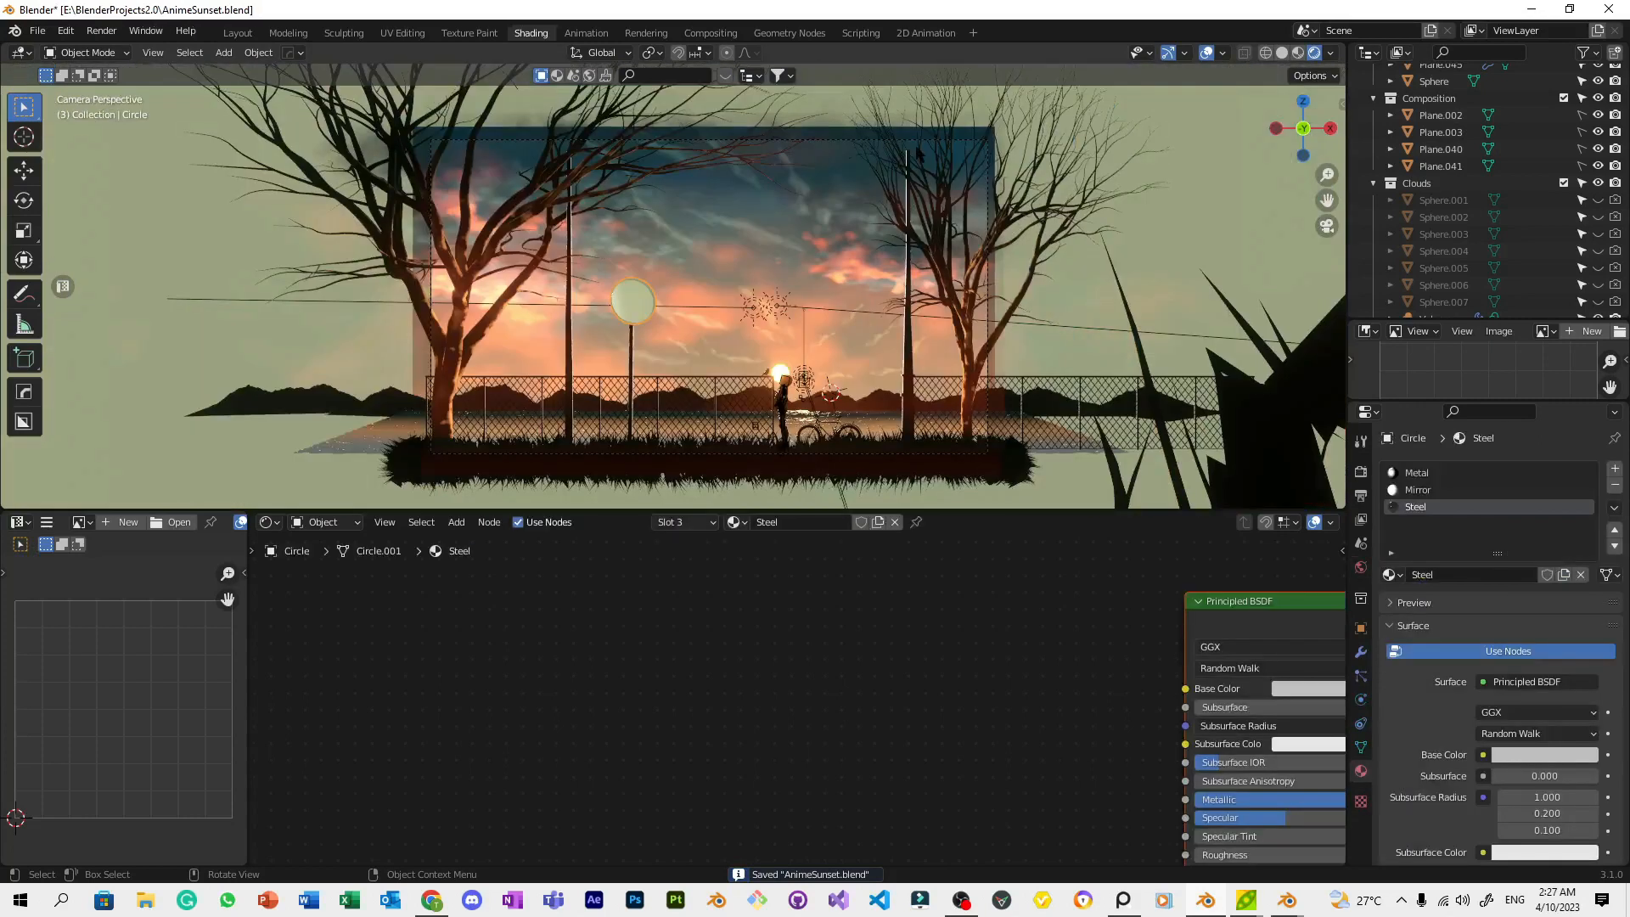
{"action": "left_click", "coordinate": [916, 144]}
{"action": "left_click", "coordinate": [952, 226]}
{"action": "scroll", "coordinate": [650, 343], "scroll_direction": "up", "scroll_amount": 3}
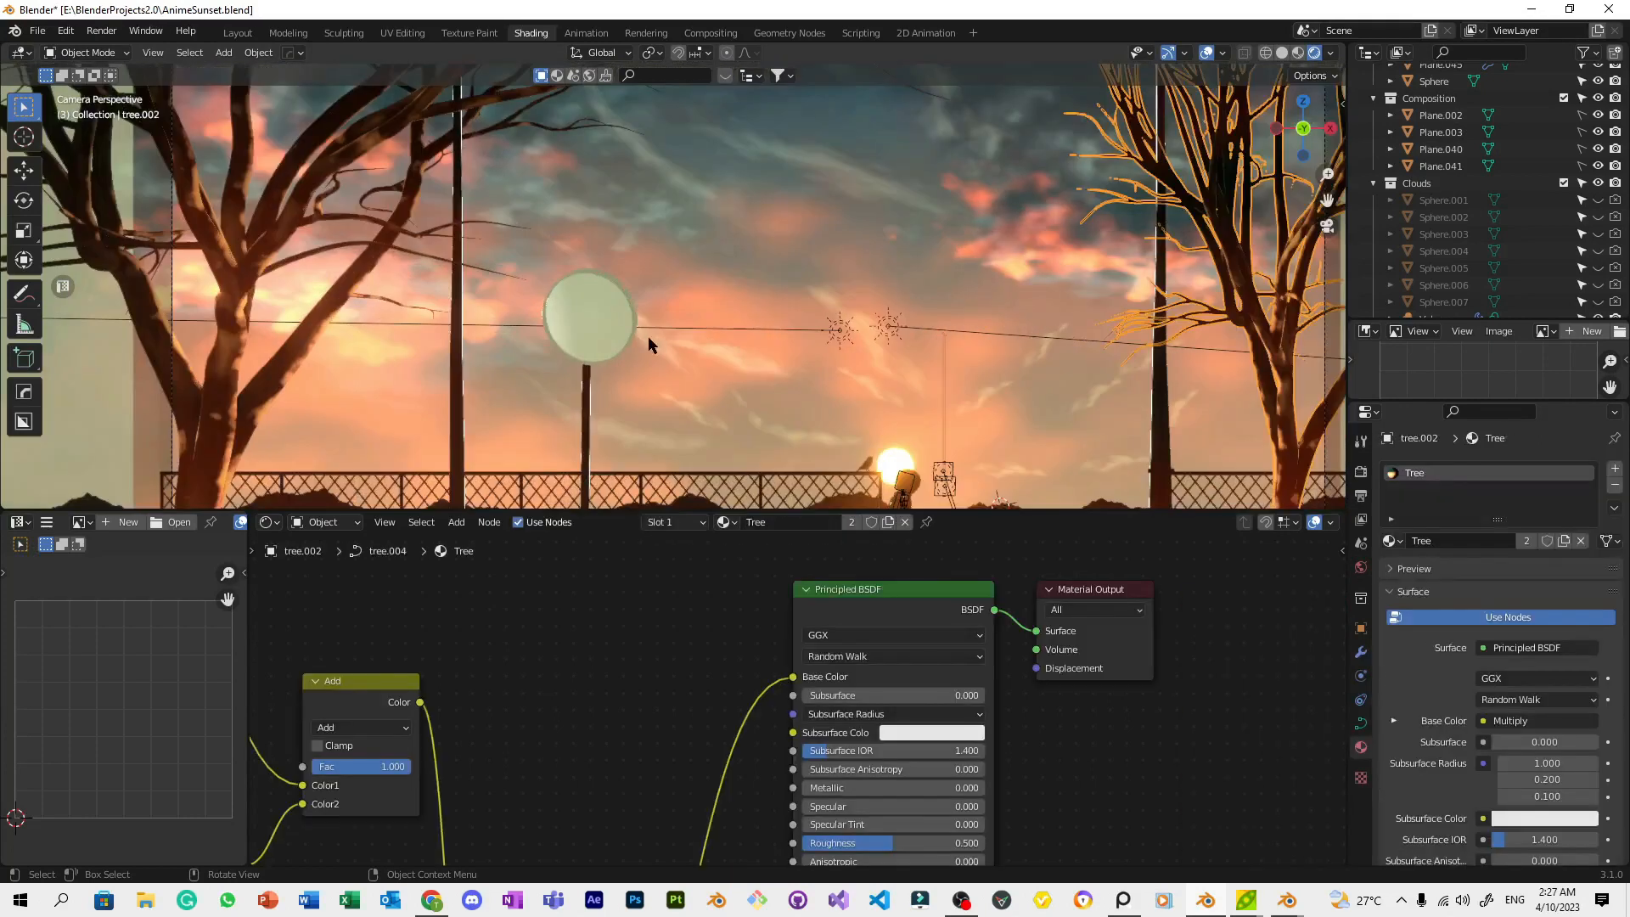
{"action": "left_click", "coordinate": [589, 306]}
{"action": "scroll", "coordinate": [641, 299], "scroll_direction": "down", "scroll_amount": 3}
{"action": "scroll", "coordinate": [657, 304], "scroll_direction": "up", "scroll_amount": 2}
{"action": "scroll", "coordinate": [675, 338], "scroll_direction": "up", "scroll_amount": 3}
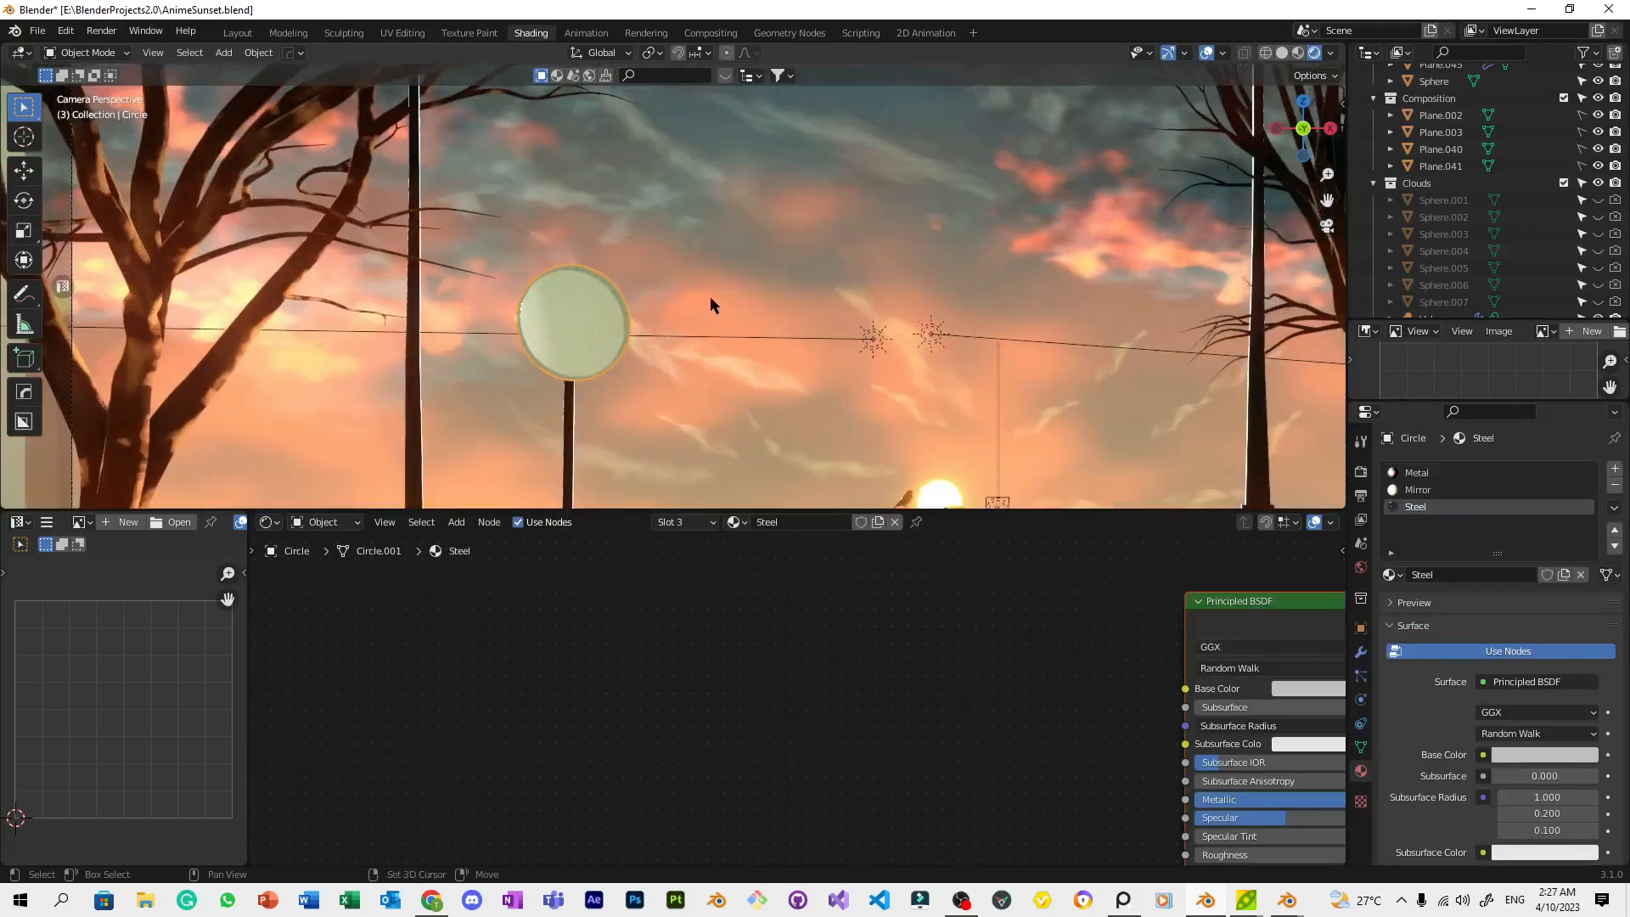
{"action": "key", "text": "ctrl+s"}
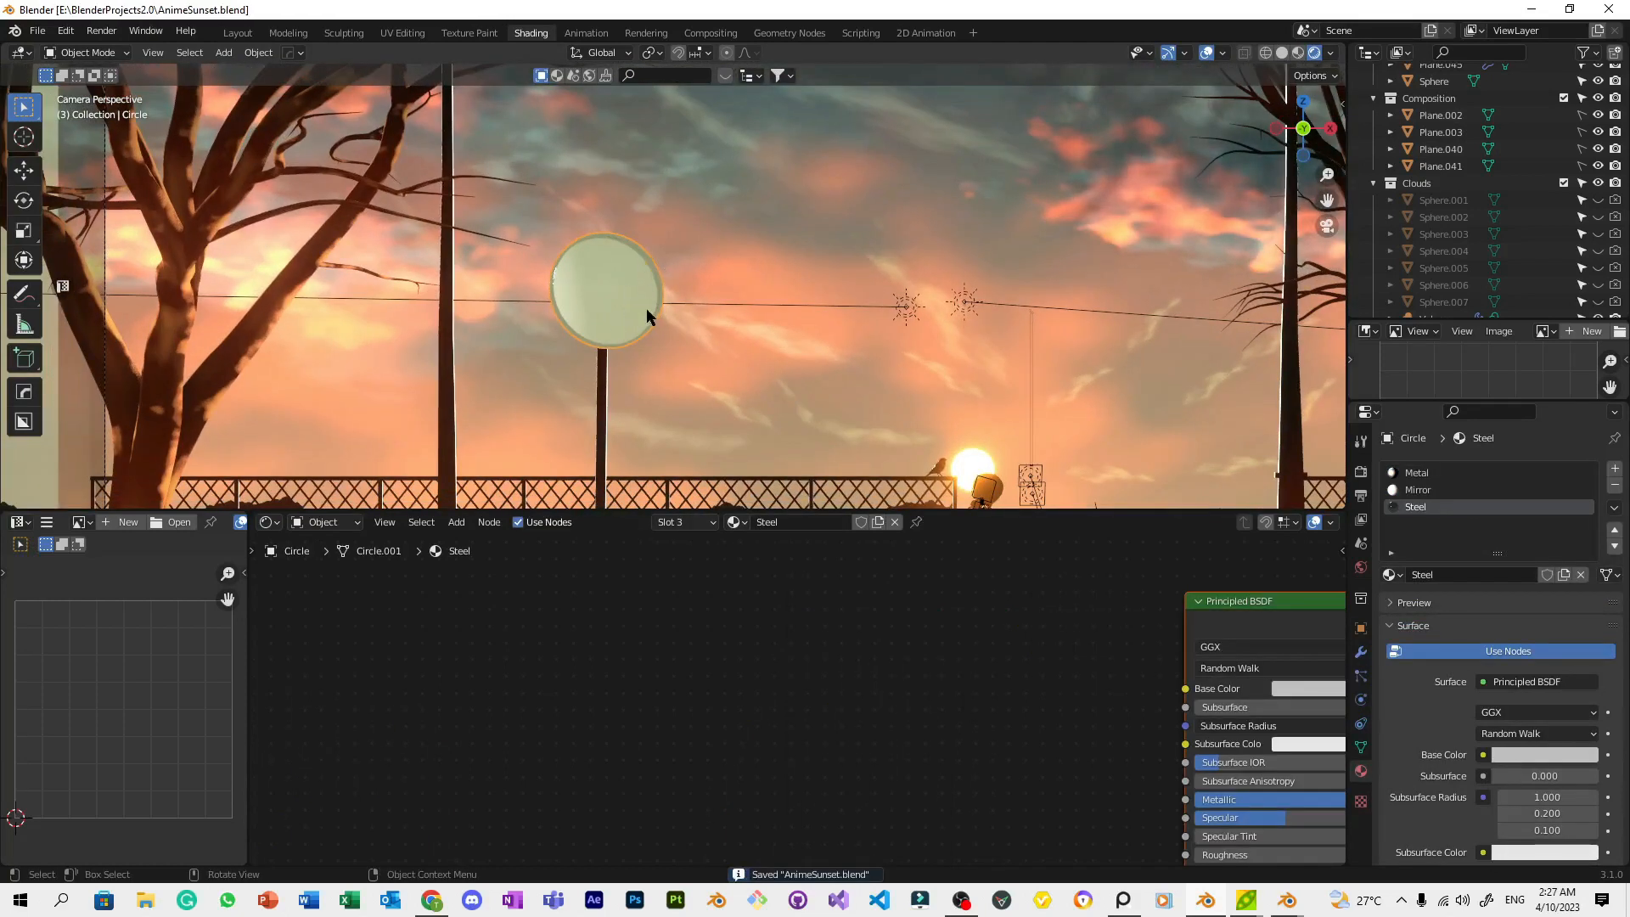
{"action": "scroll", "coordinate": [647, 316], "scroll_direction": "up", "scroll_amount": 2}
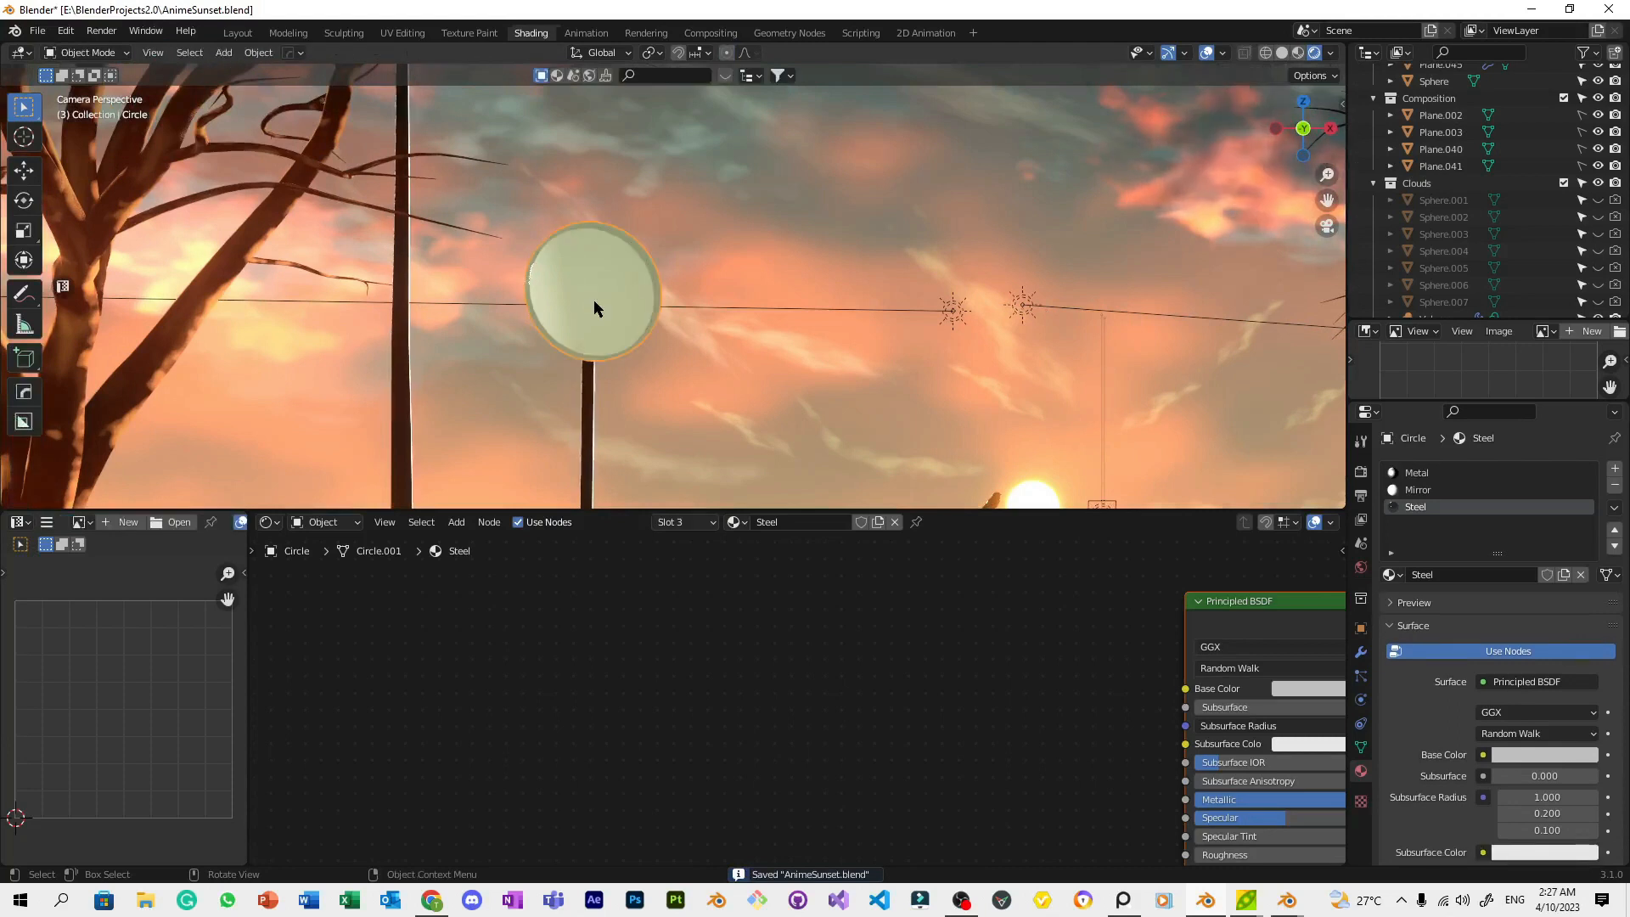
{"action": "scroll", "coordinate": [971, 283], "scroll_direction": "down", "scroll_amount": 5}
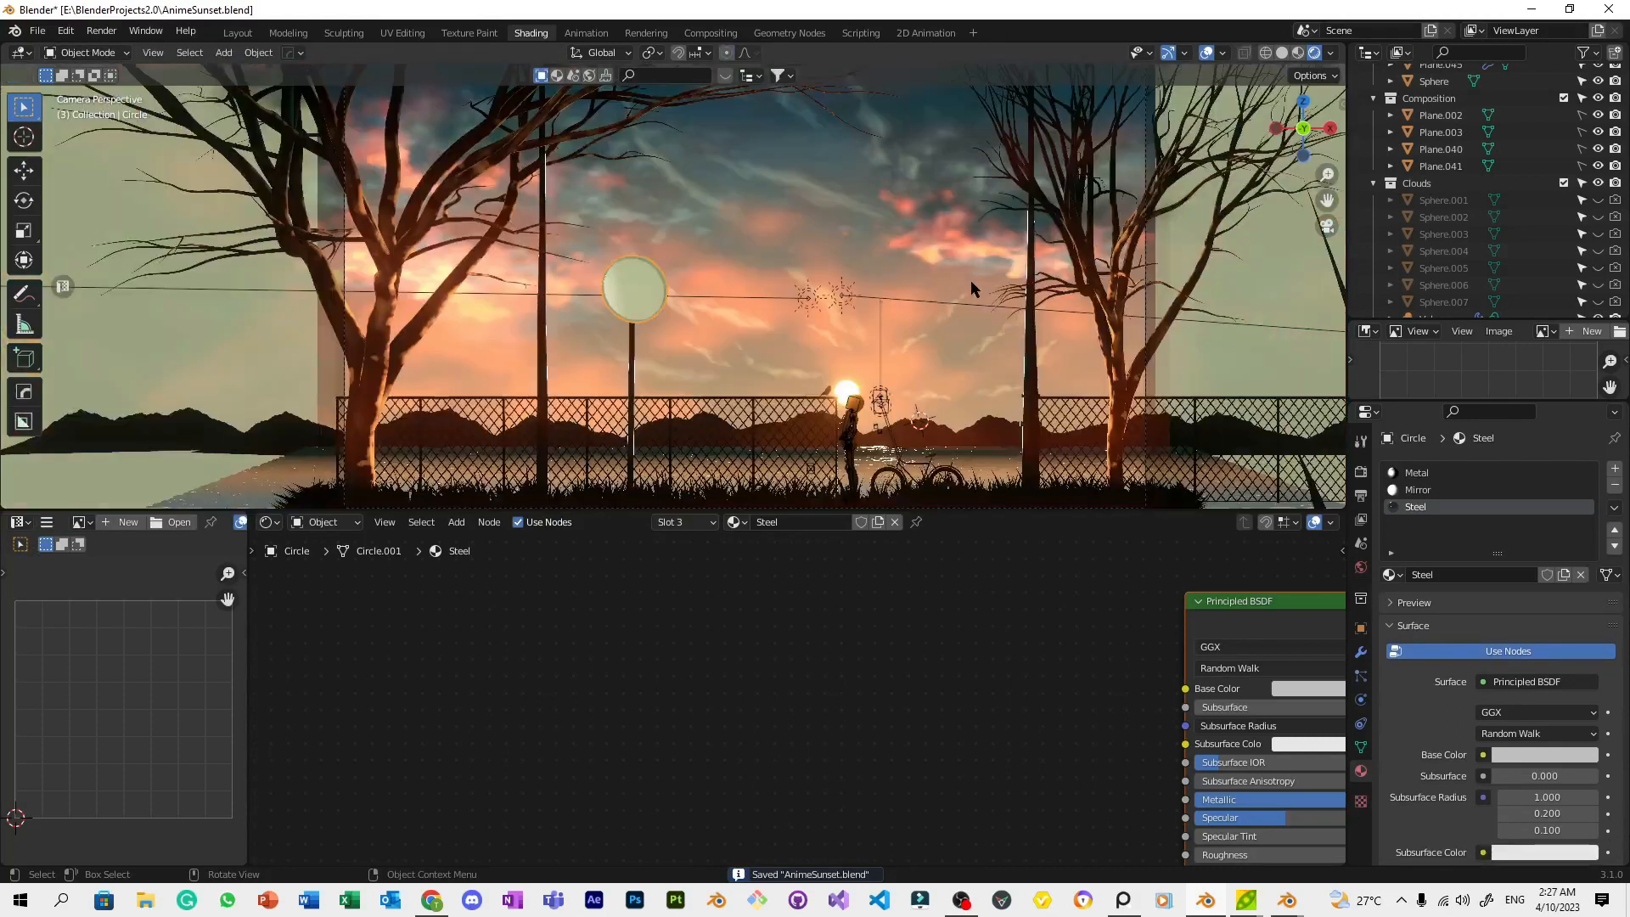
Apply the background plane's Background material to the face of the round traffic mirror
{"action": "middle_click_drag", "start_coordinate": [971, 283], "coordinate": [776, 295]}
{"action": "scroll", "coordinate": [819, 310], "scroll_direction": "down", "scroll_amount": 14}
{"action": "left_click", "coordinate": [1219, 330]}
{"action": "middle_click_drag", "start_coordinate": [1220, 329], "coordinate": [1001, 312]}
{"action": "mouse_move", "coordinate": [909, 331]}
{"action": "middle_mouse_down"}
{"action": "mouse_move", "coordinate": [1010, 329]}
{"action": "mouse_move", "coordinate": [909, 305]}
{"action": "middle_mouse_up"}
{"action": "scroll", "coordinate": [908, 305], "scroll_direction": "up", "scroll_amount": 6}
{"action": "key", "text": "KP_0"}
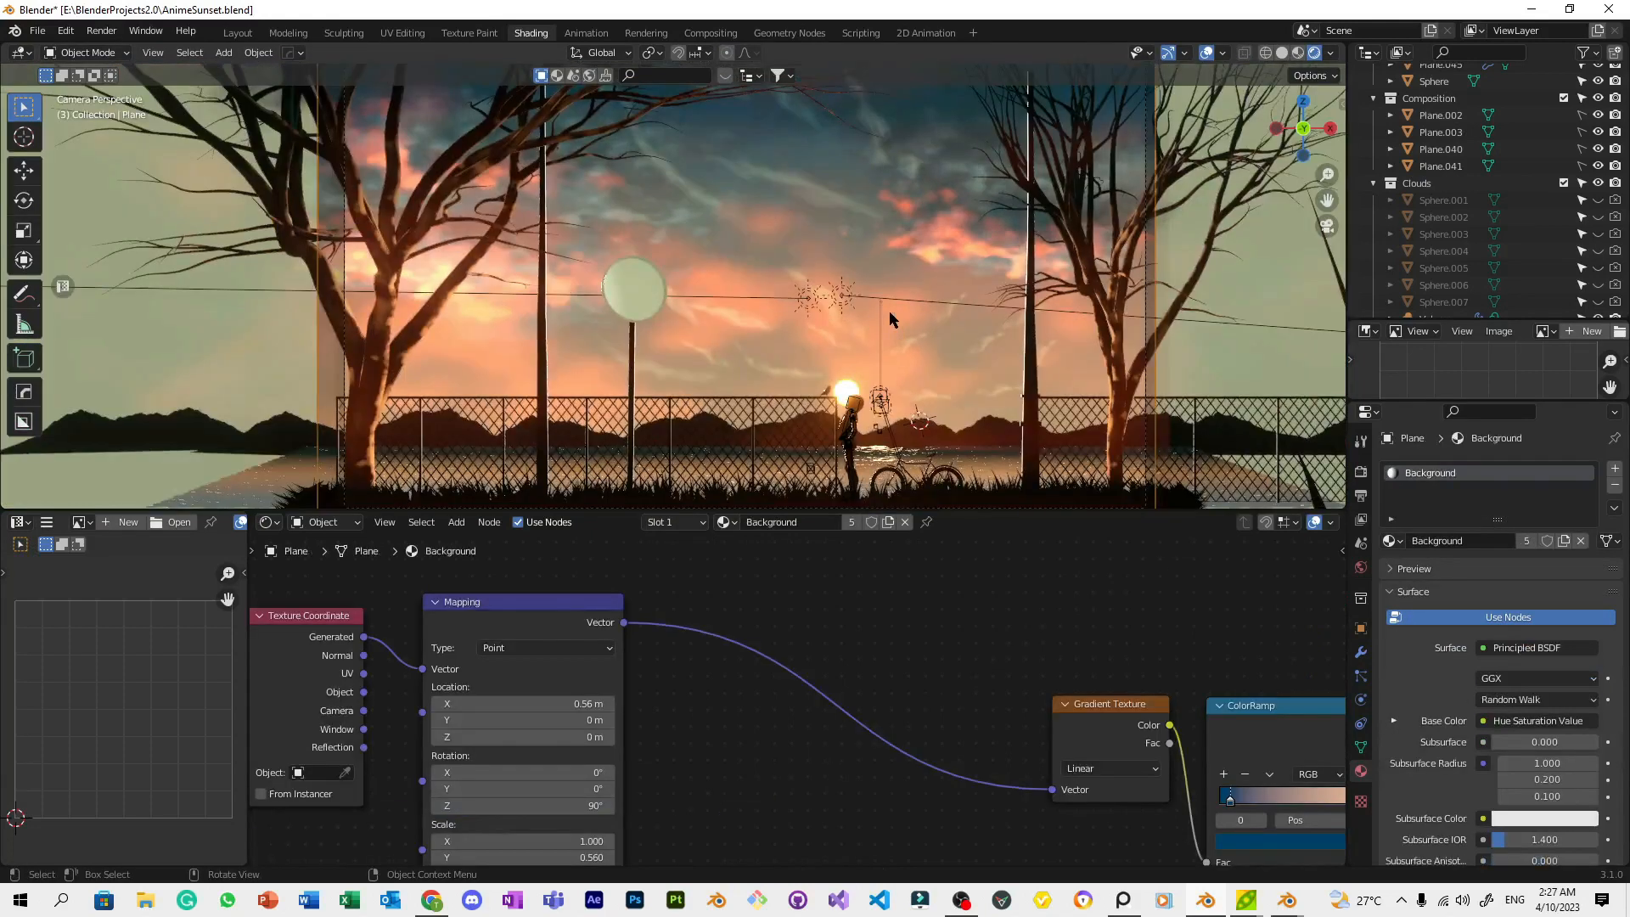
{"action": "scroll", "coordinate": [889, 311], "scroll_direction": "up", "scroll_amount": 4}
{"action": "left_click_drag", "start_coordinate": [1384, 543], "coordinate": [504, 265]}
{"action": "left_click_drag", "start_coordinate": [622, 283], "coordinate": [659, 303]}
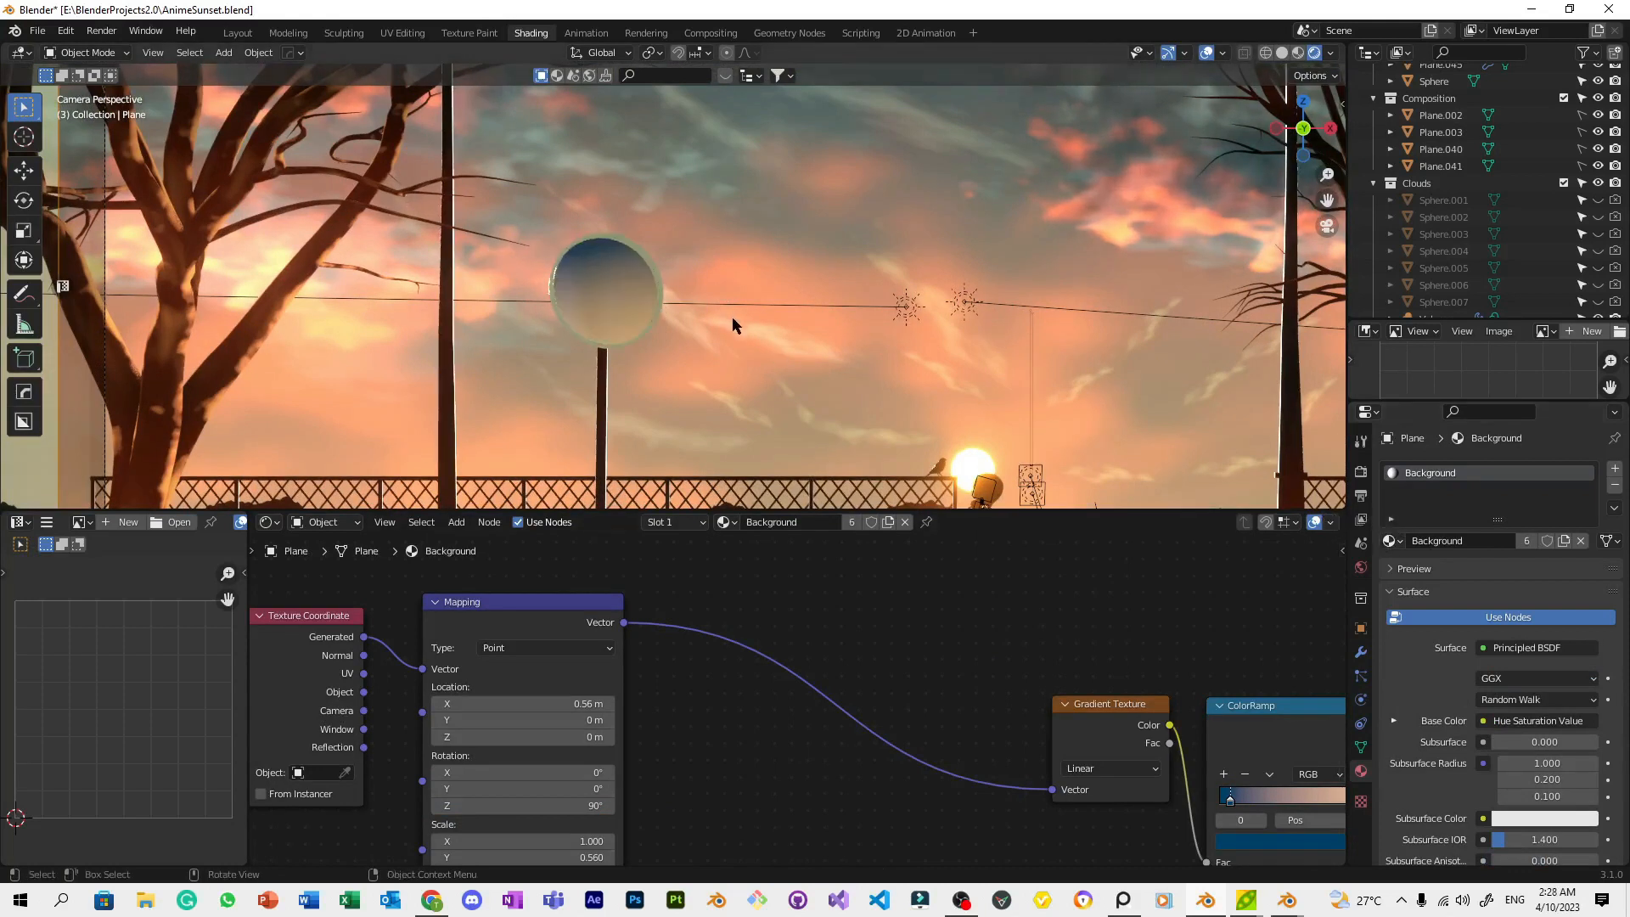
Save the scene file with the traffic mirror's gradient material applied
{"action": "scroll", "coordinate": [735, 325], "scroll_direction": "down", "scroll_amount": 5}
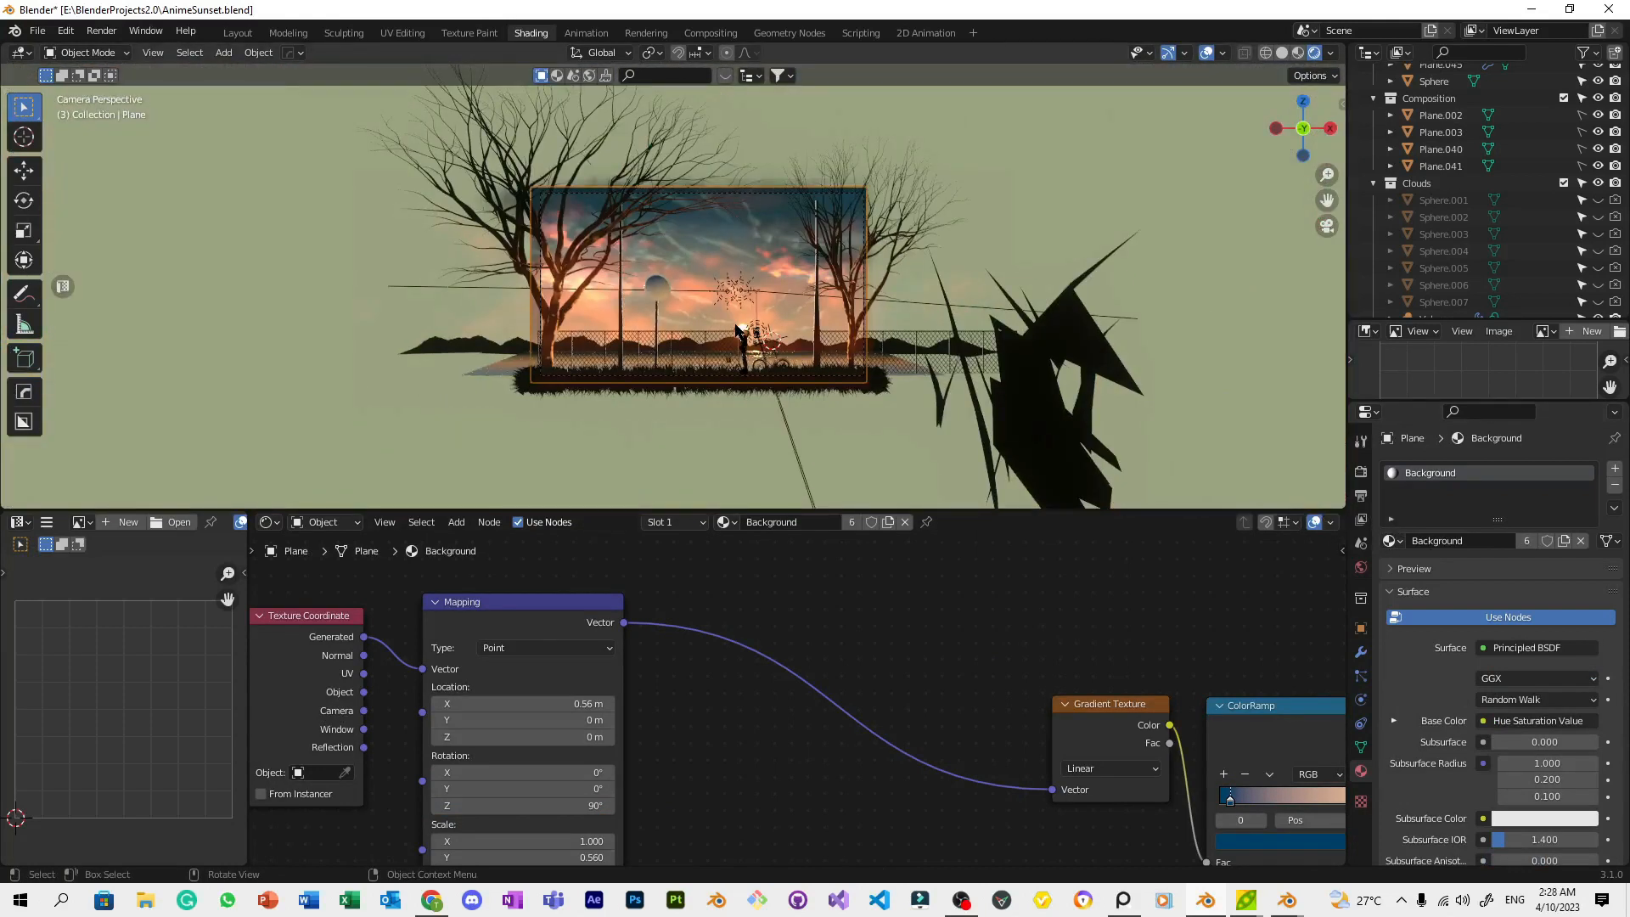
{"action": "key", "text": "ctrl+s"}
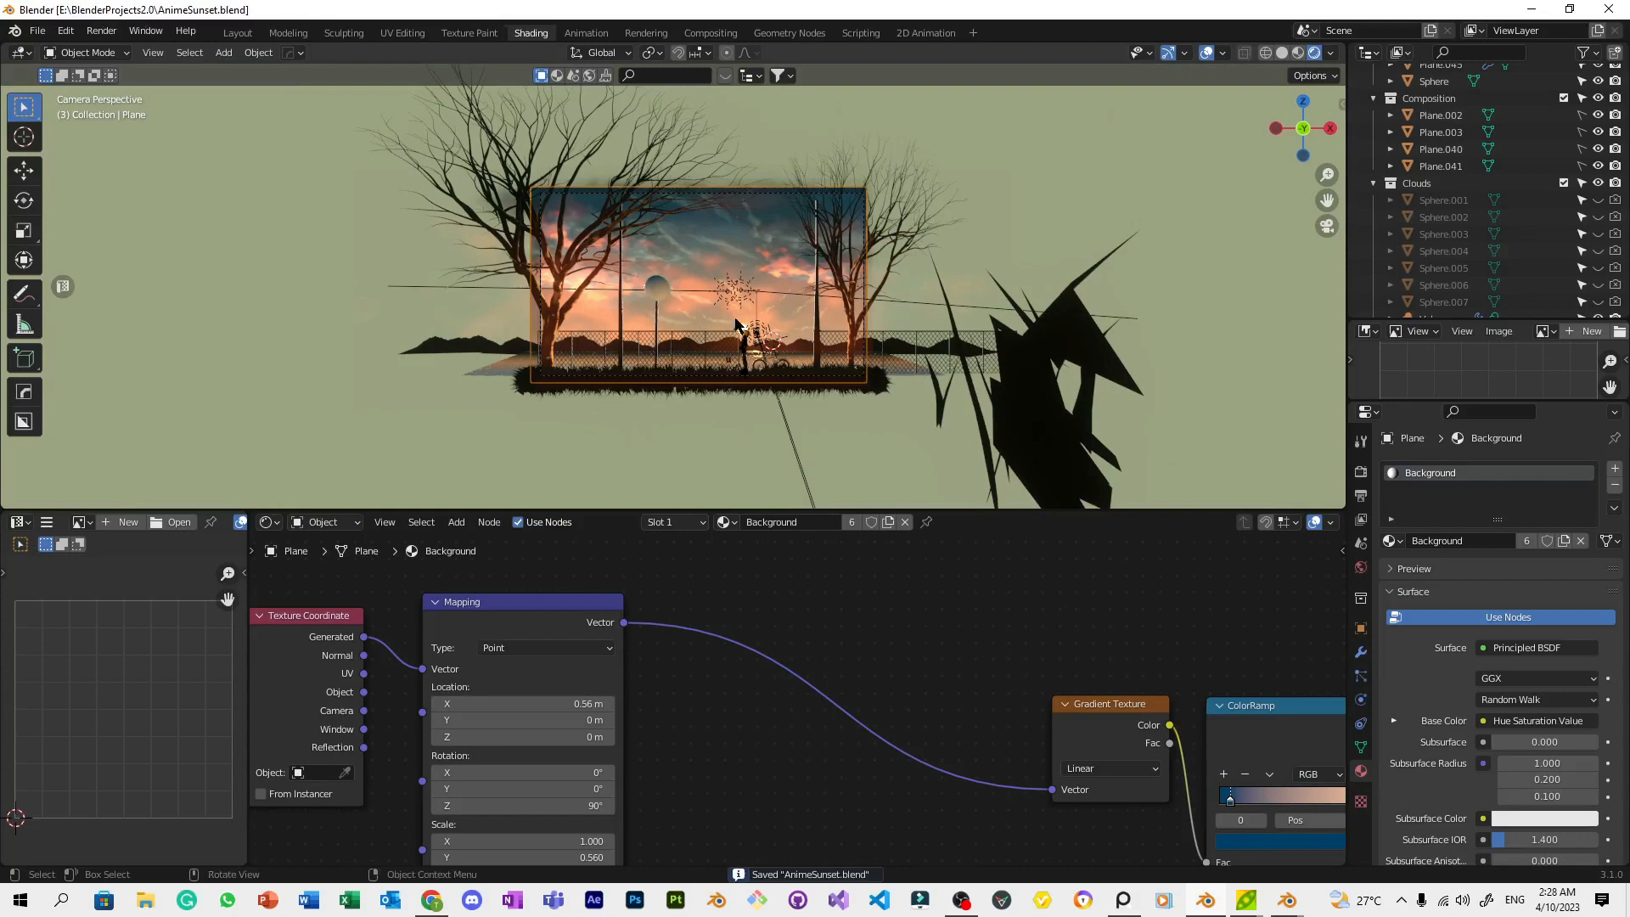
{"action": "scroll", "coordinate": [735, 325], "scroll_direction": "up", "scroll_amount": 5}
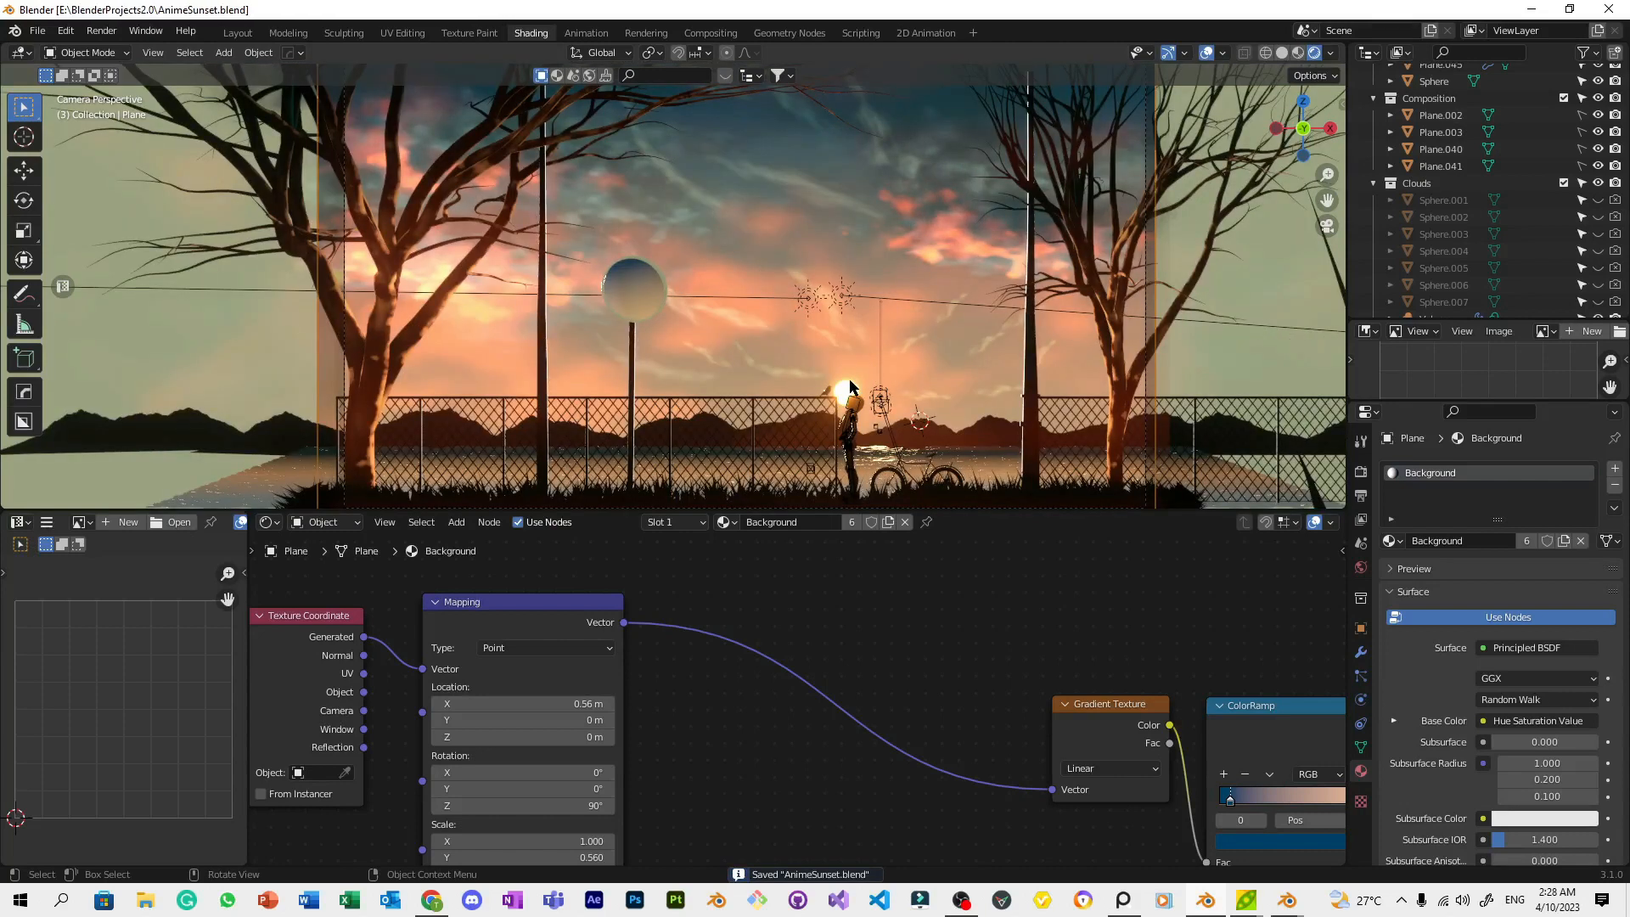
{"action": "left_click", "coordinate": [851, 388]}
{"action": "middle_click_drag", "start_coordinate": [764, 594], "coordinate": [396, 590]}
{"action": "middle_click_drag", "start_coordinate": [939, 735], "coordinate": [895, 768]}
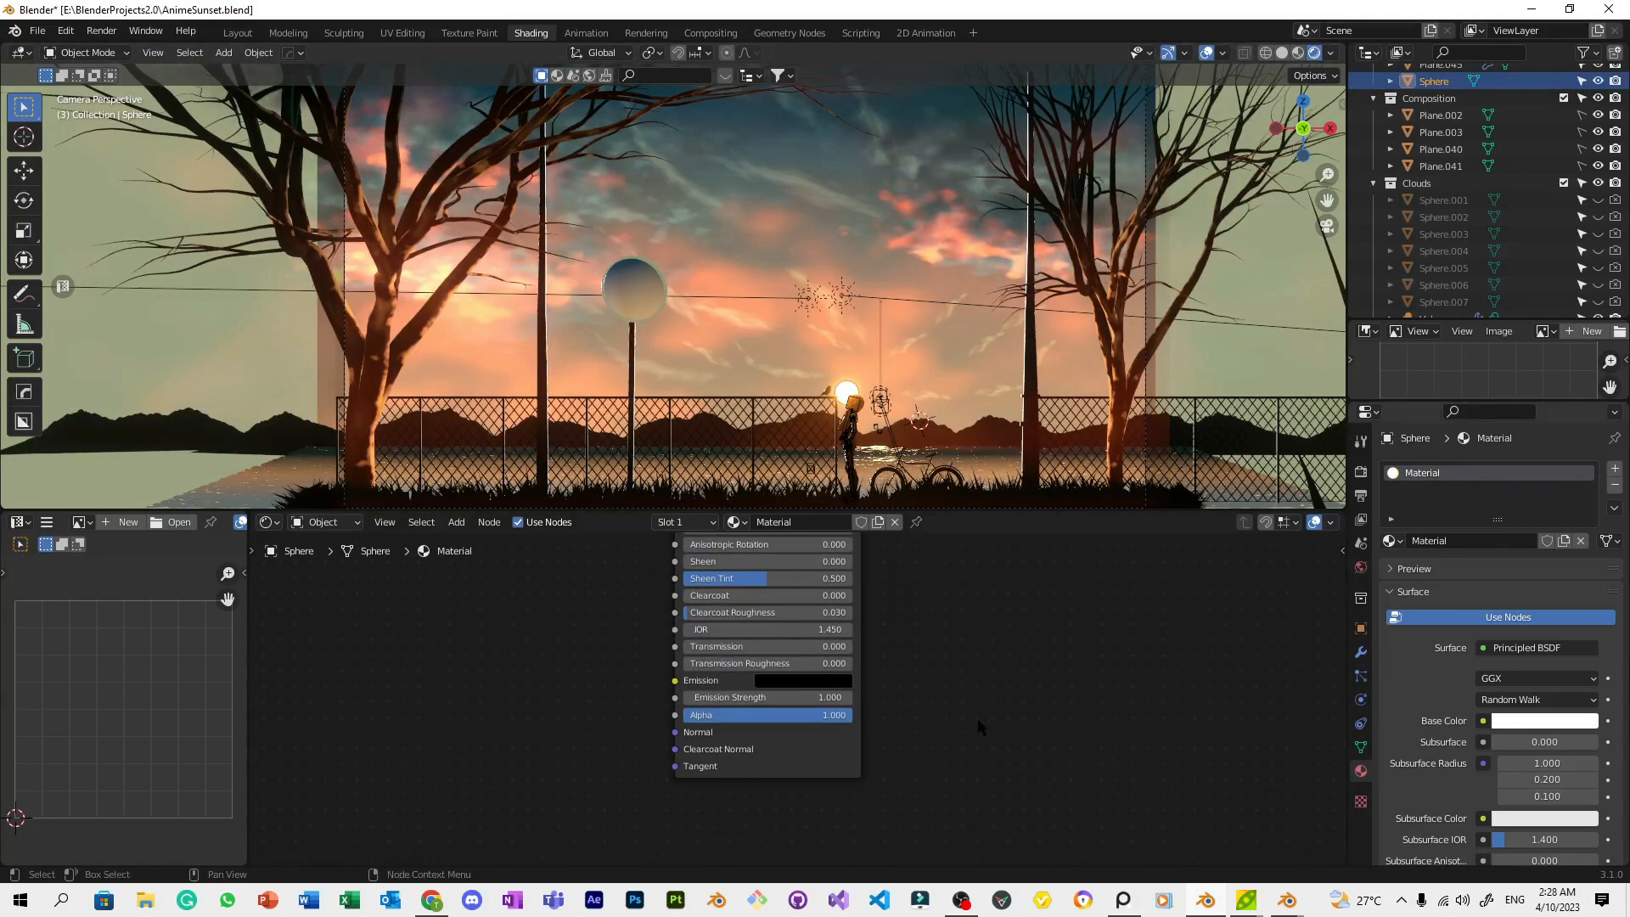
{"action": "middle_click_drag", "start_coordinate": [982, 727], "coordinate": [996, 685]}
{"action": "scroll", "coordinate": [997, 685], "scroll_direction": "up", "scroll_amount": 2}
{"action": "scroll", "coordinate": [942, 367], "scroll_direction": "up", "scroll_amount": 3}
{"action": "key", "text": "g"}
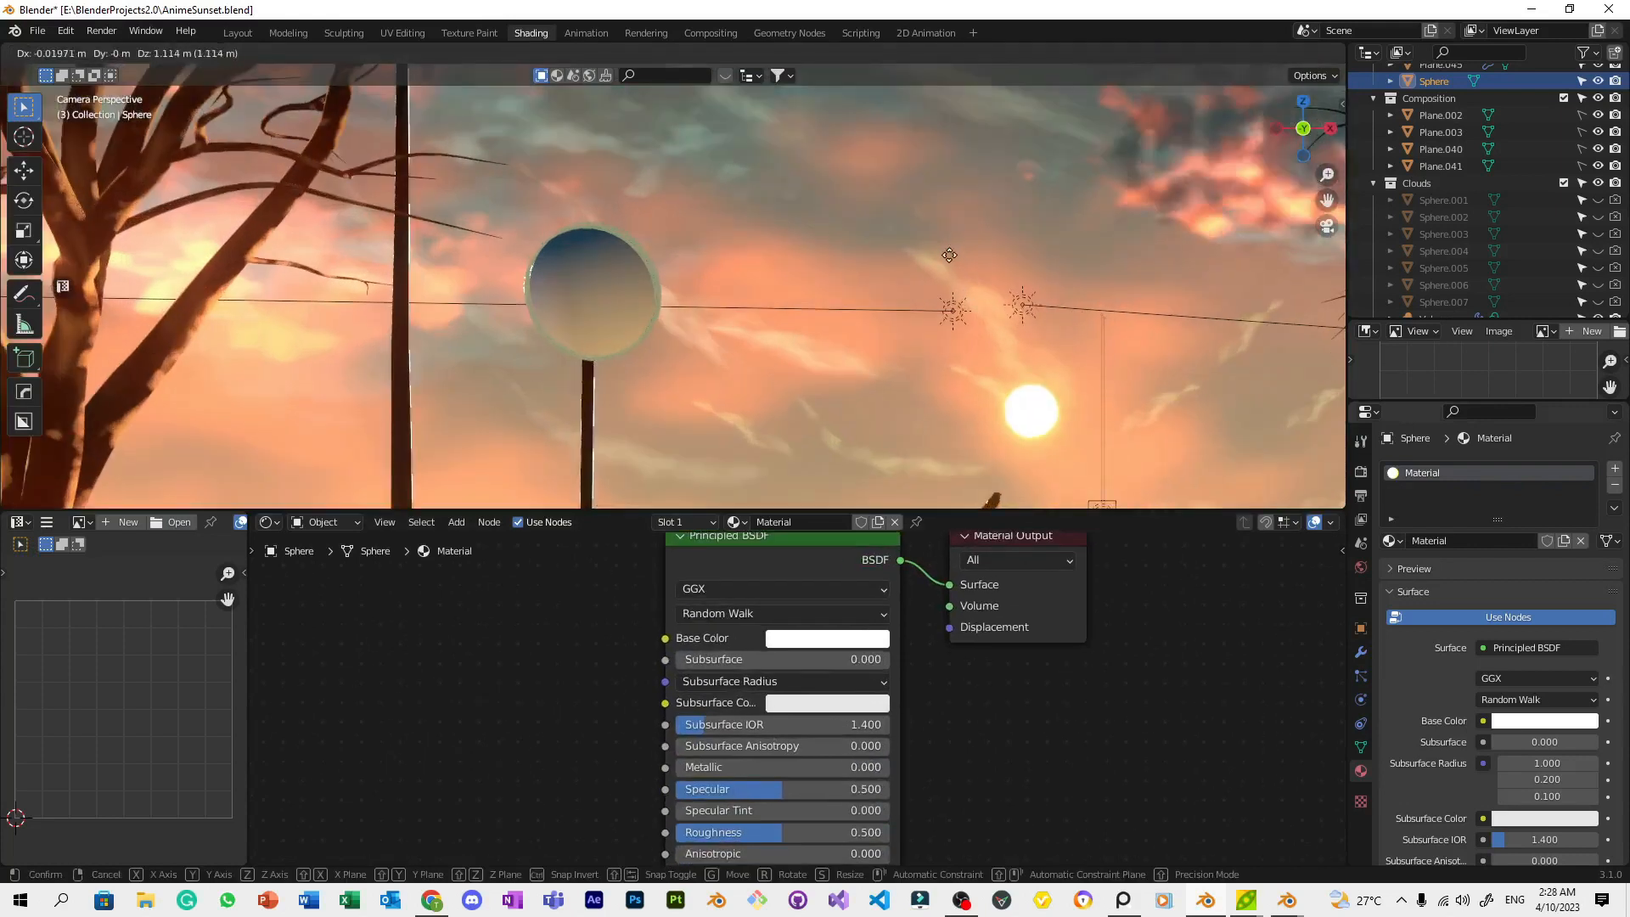
{"action": "key", "text": "Escape"}
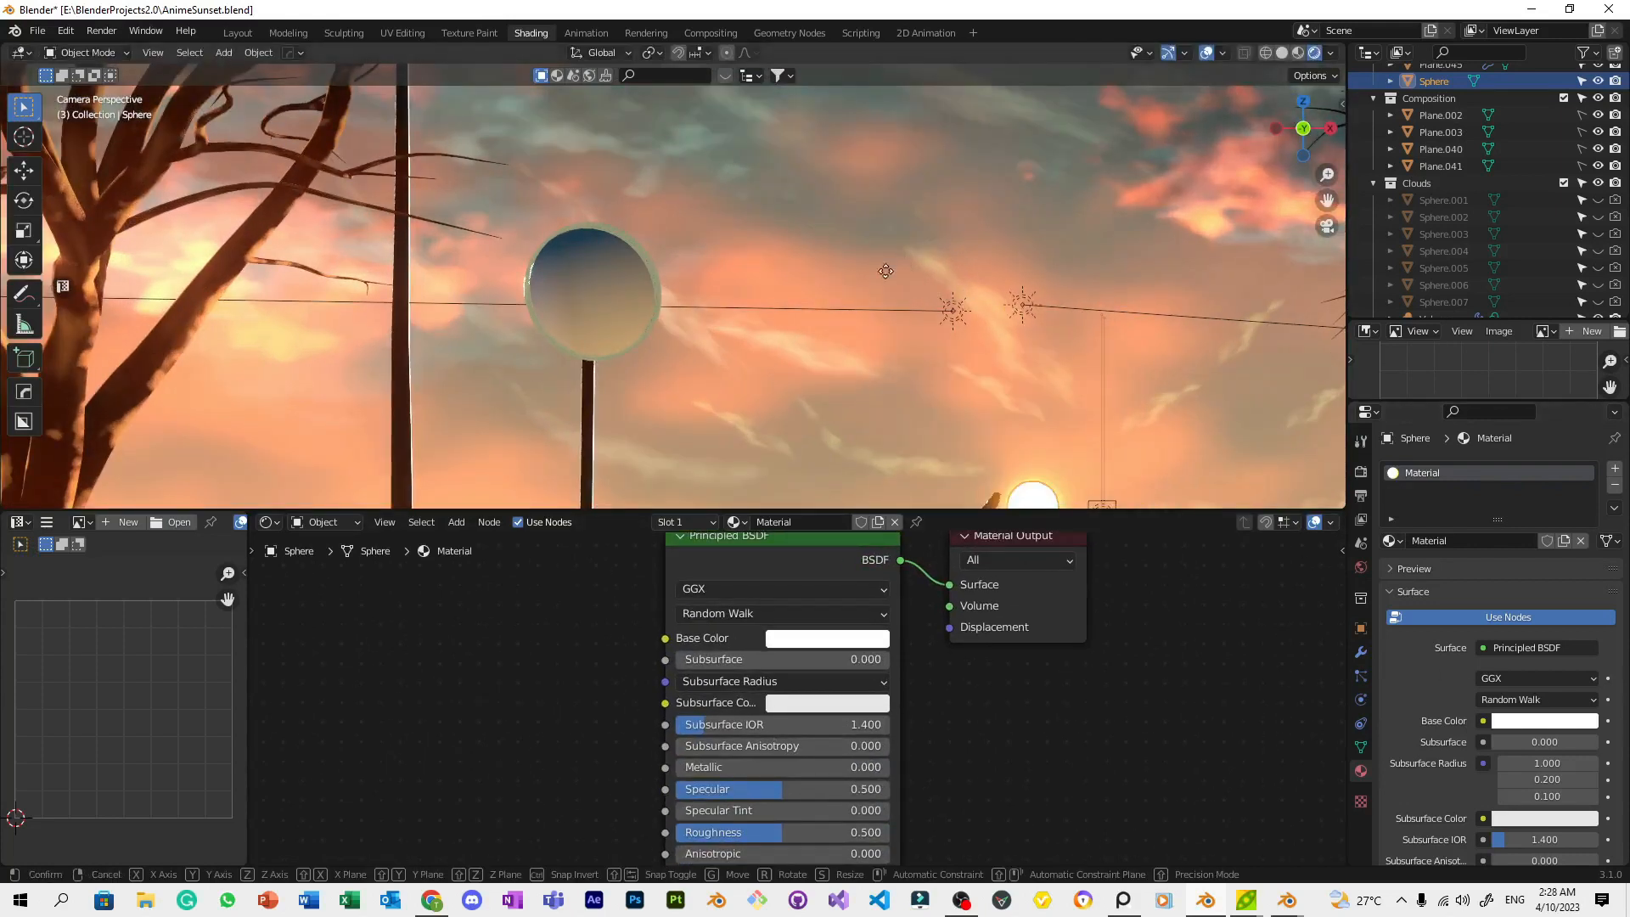
Set the value of the sun sphere's base color to 70
{"action": "left_click", "coordinate": [1034, 492]}
{"action": "left_click", "coordinate": [1027, 501]}
{"action": "scroll", "coordinate": [968, 618], "scroll_direction": "down", "scroll_amount": 2}
{"action": "middle_click_drag", "start_coordinate": [975, 563], "coordinate": [970, 540]}
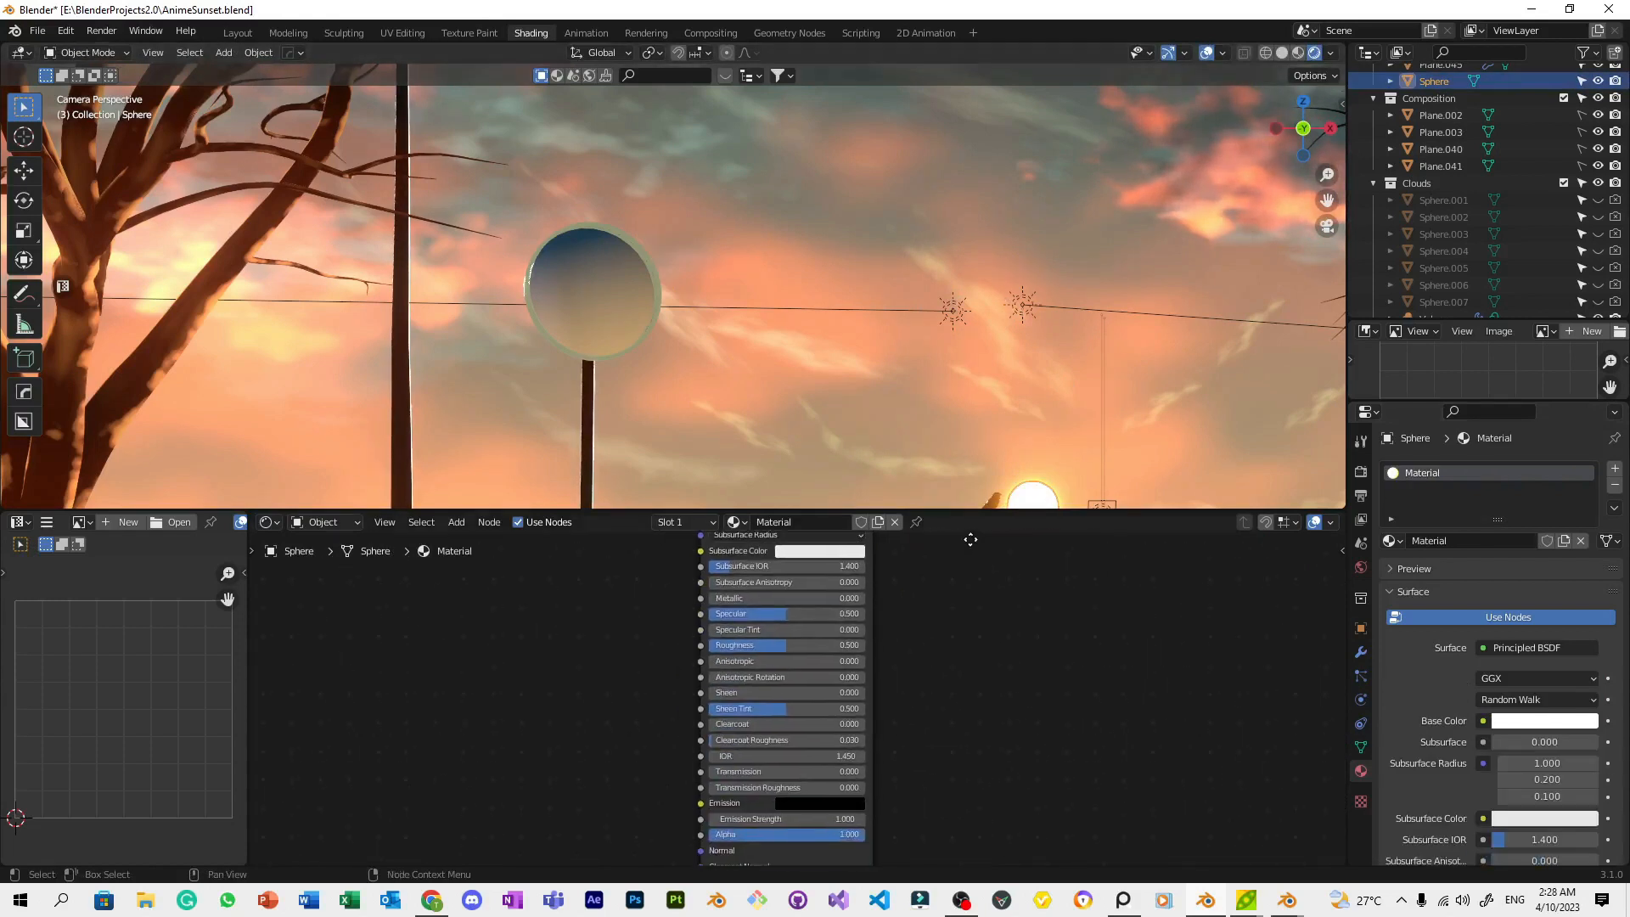
{"action": "middle_click_drag", "start_coordinate": [936, 680], "coordinate": [854, 791]}
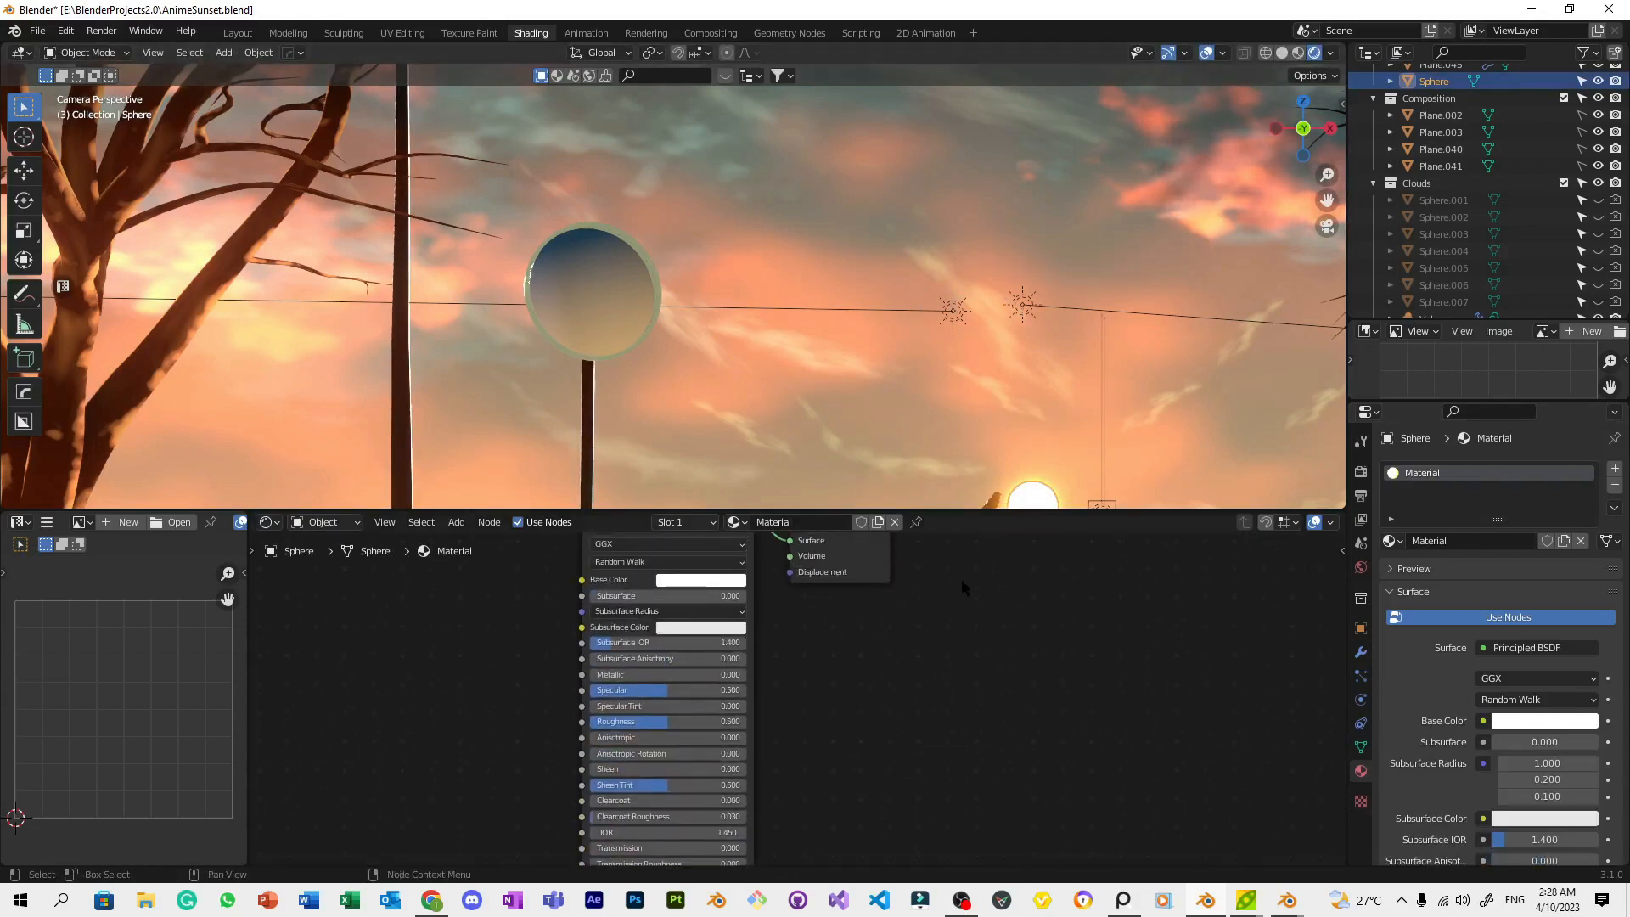
{"action": "left_click", "coordinate": [708, 580]}
{"action": "left_click", "coordinate": [721, 548]}
{"action": "type", "text": "70"}
{"action": "key", "text": "Return"}
Save the file and examine the traffic mirror against the whole scene
{"action": "left_click", "coordinate": [1153, 397]}
{"action": "scroll", "coordinate": [1153, 397], "scroll_direction": "down", "scroll_amount": 3}
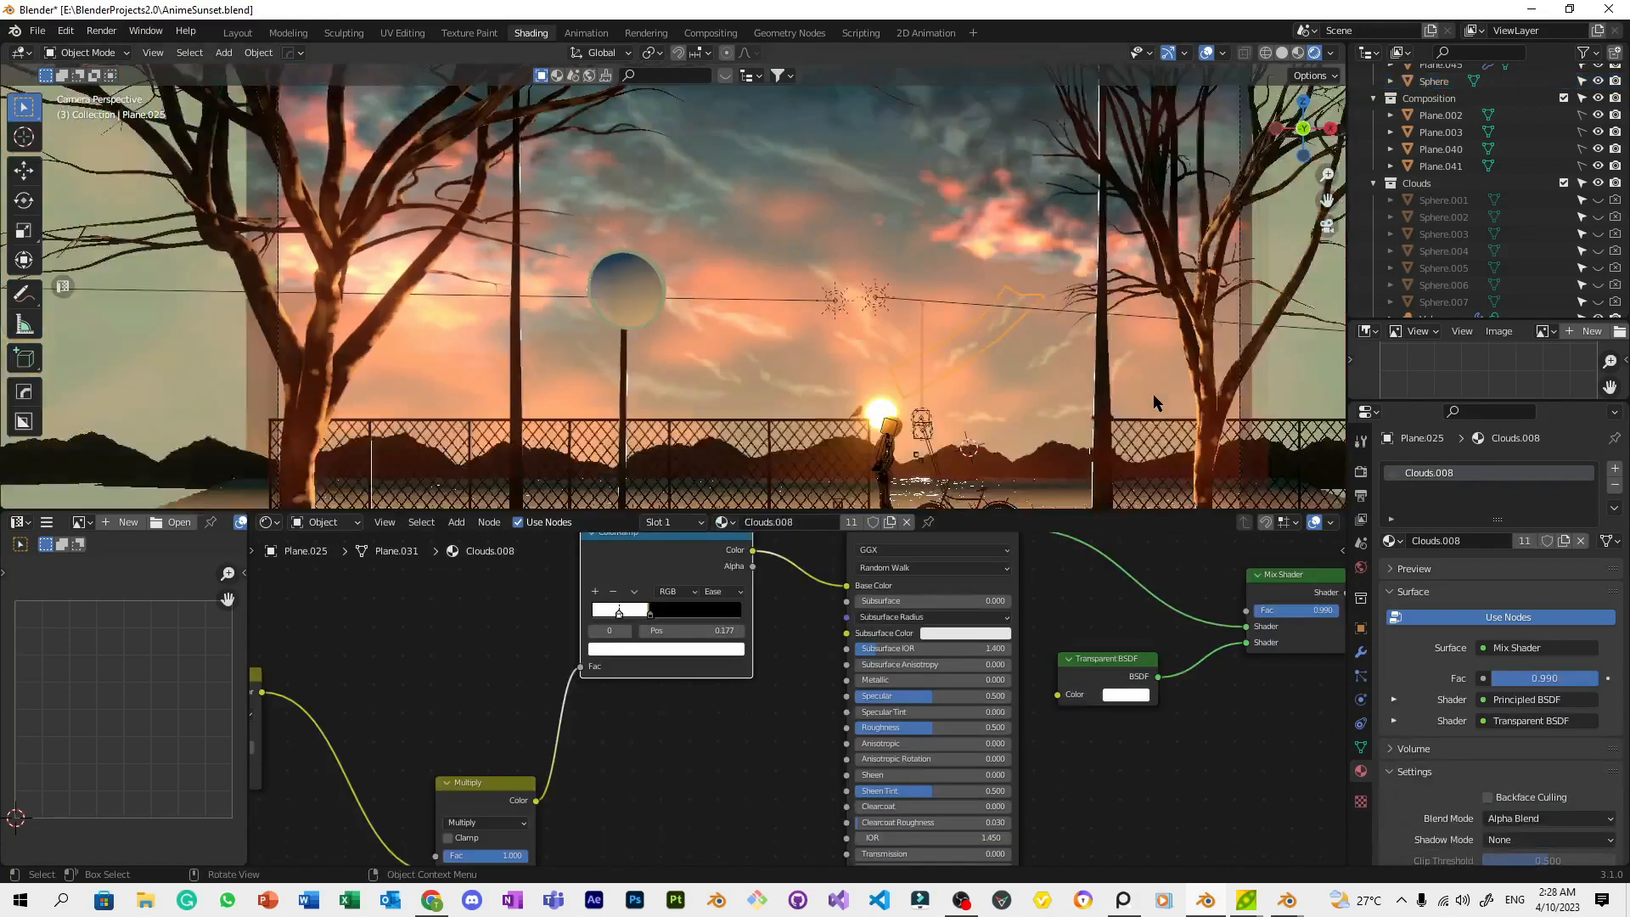
{"action": "scroll", "coordinate": [1153, 399], "scroll_direction": "down", "scroll_amount": 2}
{"action": "key", "text": "ctrl+s"}
{"action": "left_click", "coordinate": [652, 283]}
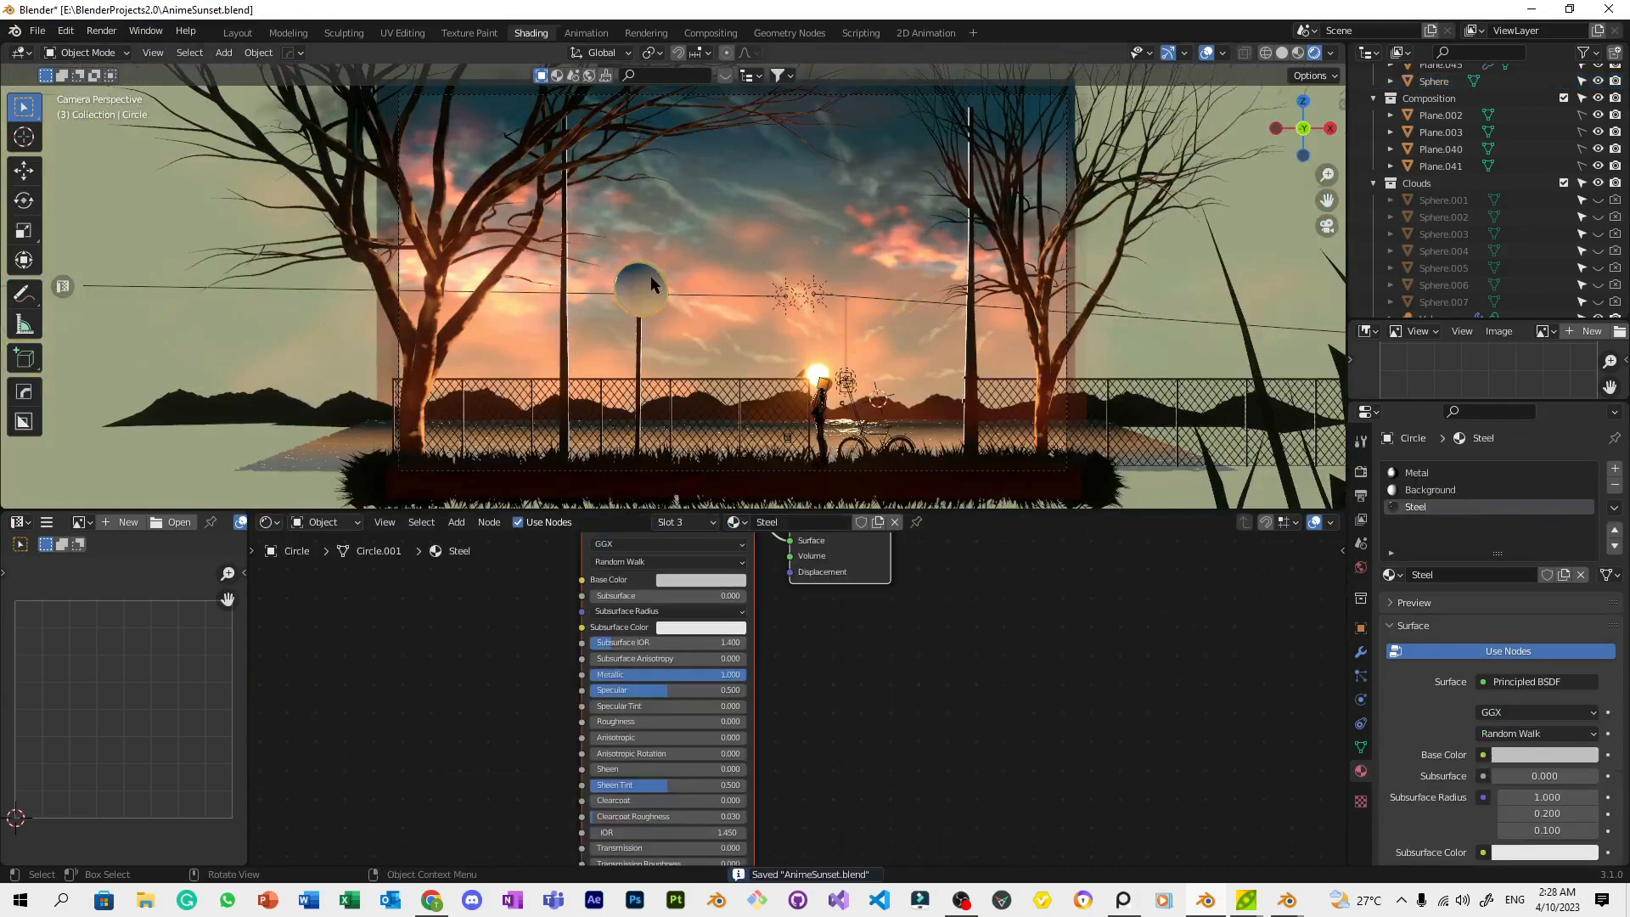
{"action": "scroll", "coordinate": [652, 283], "scroll_direction": "up", "scroll_amount": 5}
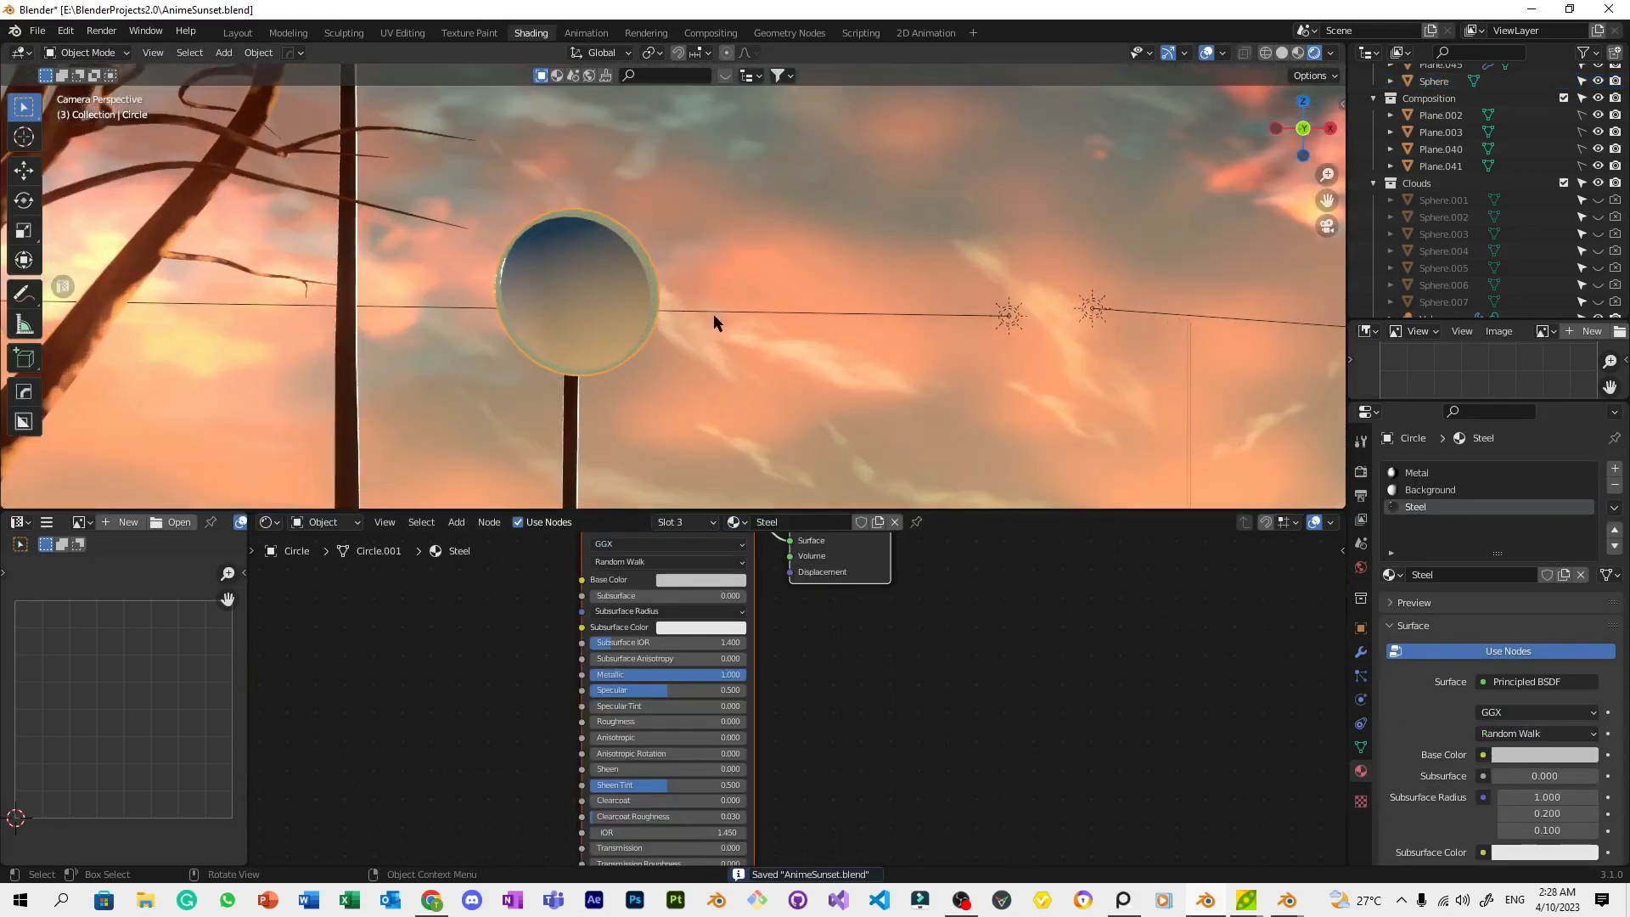
{"action": "scroll", "coordinate": [782, 309], "scroll_direction": "down", "scroll_amount": 5}
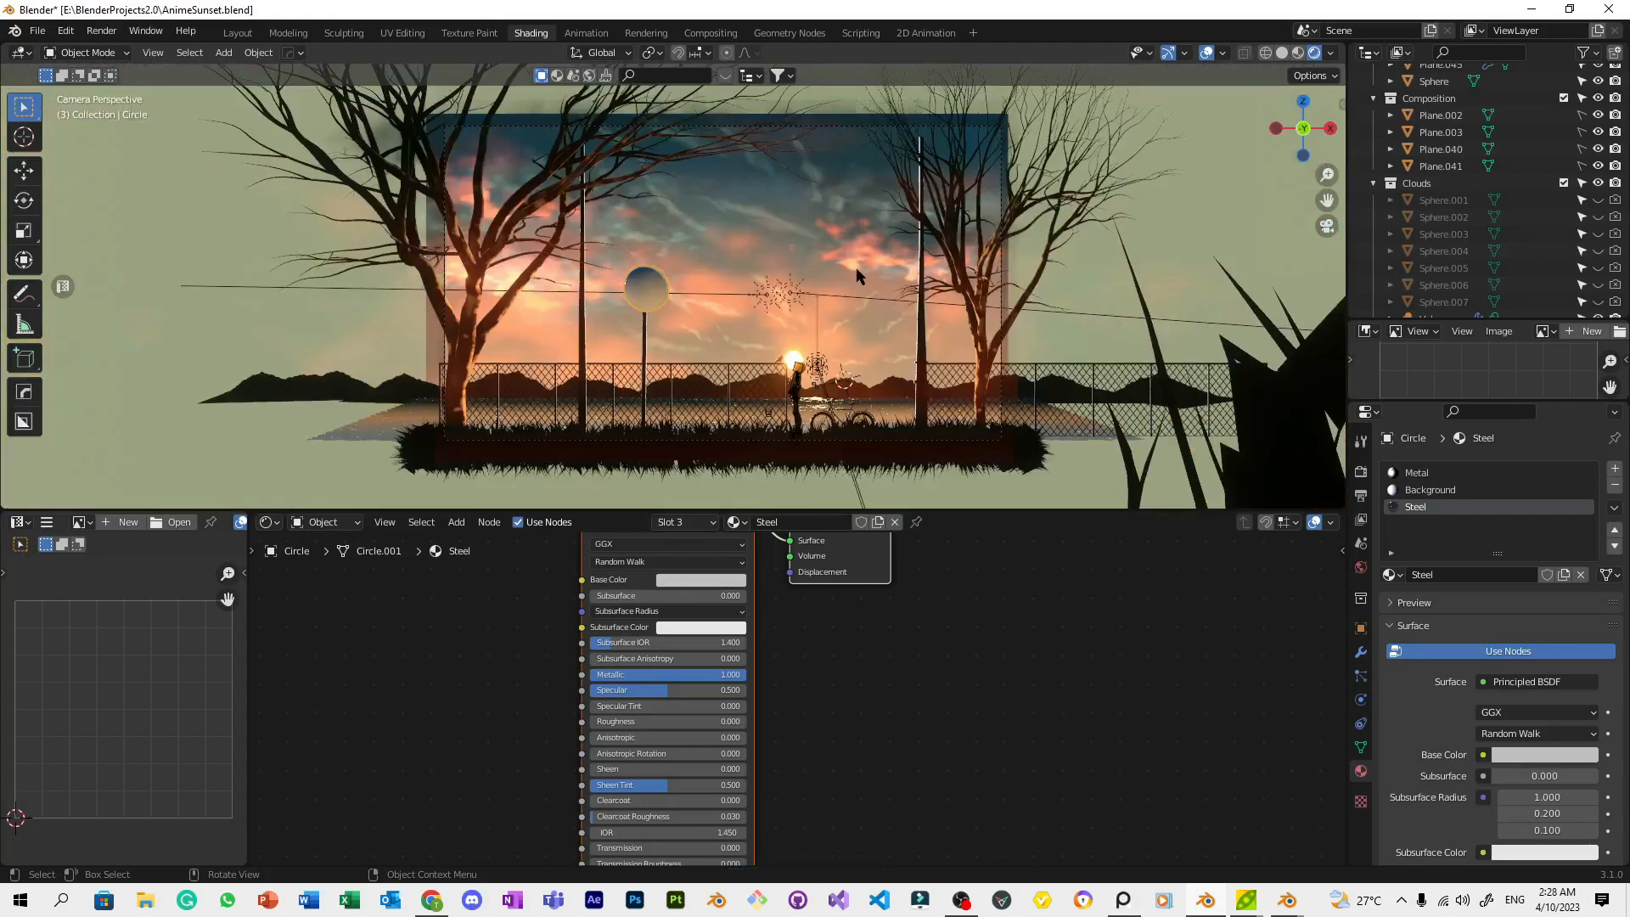
Apply the pink cloud plane's Clouds.3 material to the face of the round traffic mirror and save the file
{"action": "left_click", "coordinate": [859, 266]}
{"action": "key", "text": "g"}
{"action": "left_click", "coordinate": [806, 289]}
{"action": "middle_click_drag", "start_coordinate": [807, 289], "coordinate": [731, 297]}
{"action": "scroll", "coordinate": [781, 297], "scroll_direction": "down", "scroll_amount": 3}
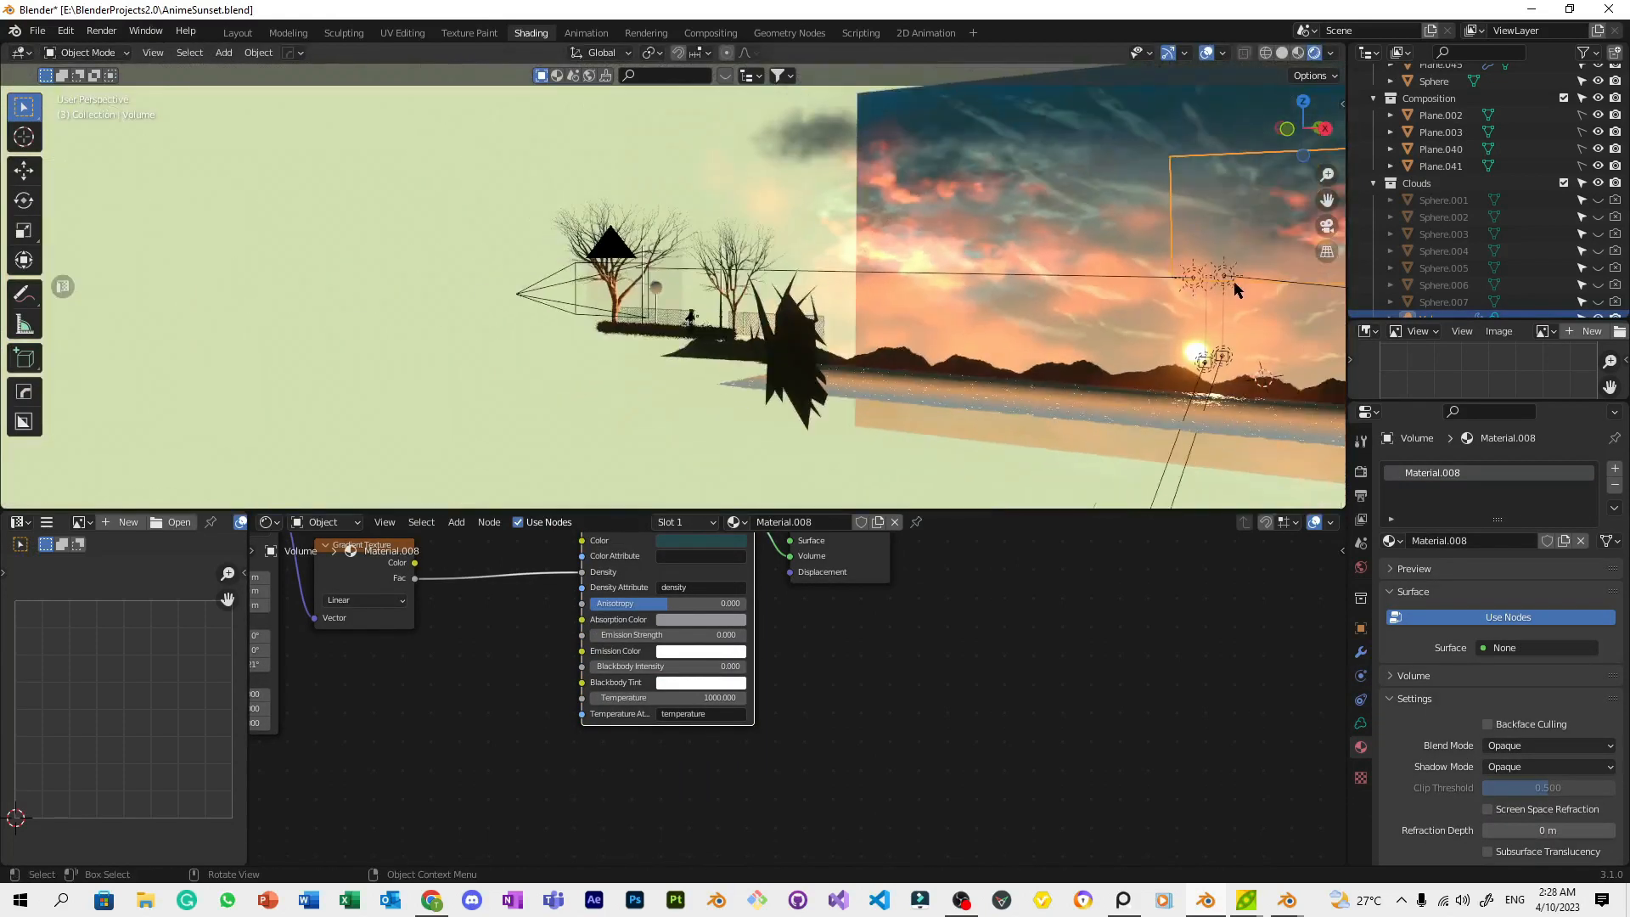
{"action": "left_click", "coordinate": [1282, 248]}
{"action": "key", "text": "KP_0"}
{"action": "left_click_drag", "start_coordinate": [1390, 540], "coordinate": [594, 287]}
{"action": "scroll", "coordinate": [753, 363], "scroll_direction": "down", "scroll_amount": 1}
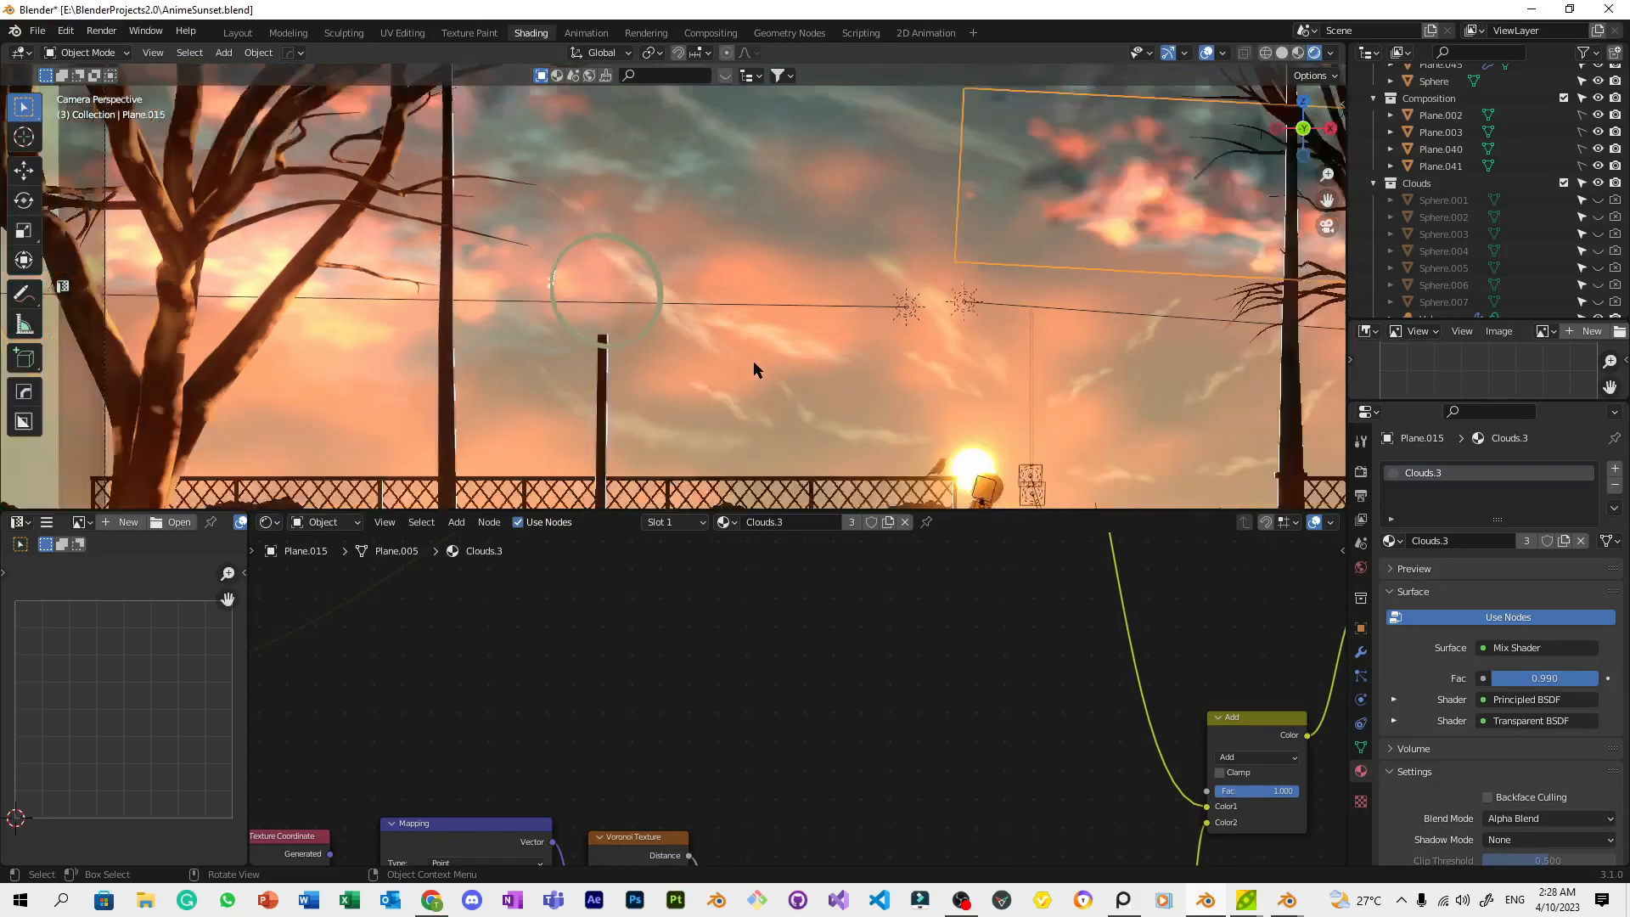
{"action": "scroll", "coordinate": [752, 360], "scroll_direction": "down", "scroll_amount": 2}
{"action": "key", "text": "ctrl+s"}
{"action": "scroll", "coordinate": [618, 291], "scroll_direction": "up", "scroll_amount": 4}
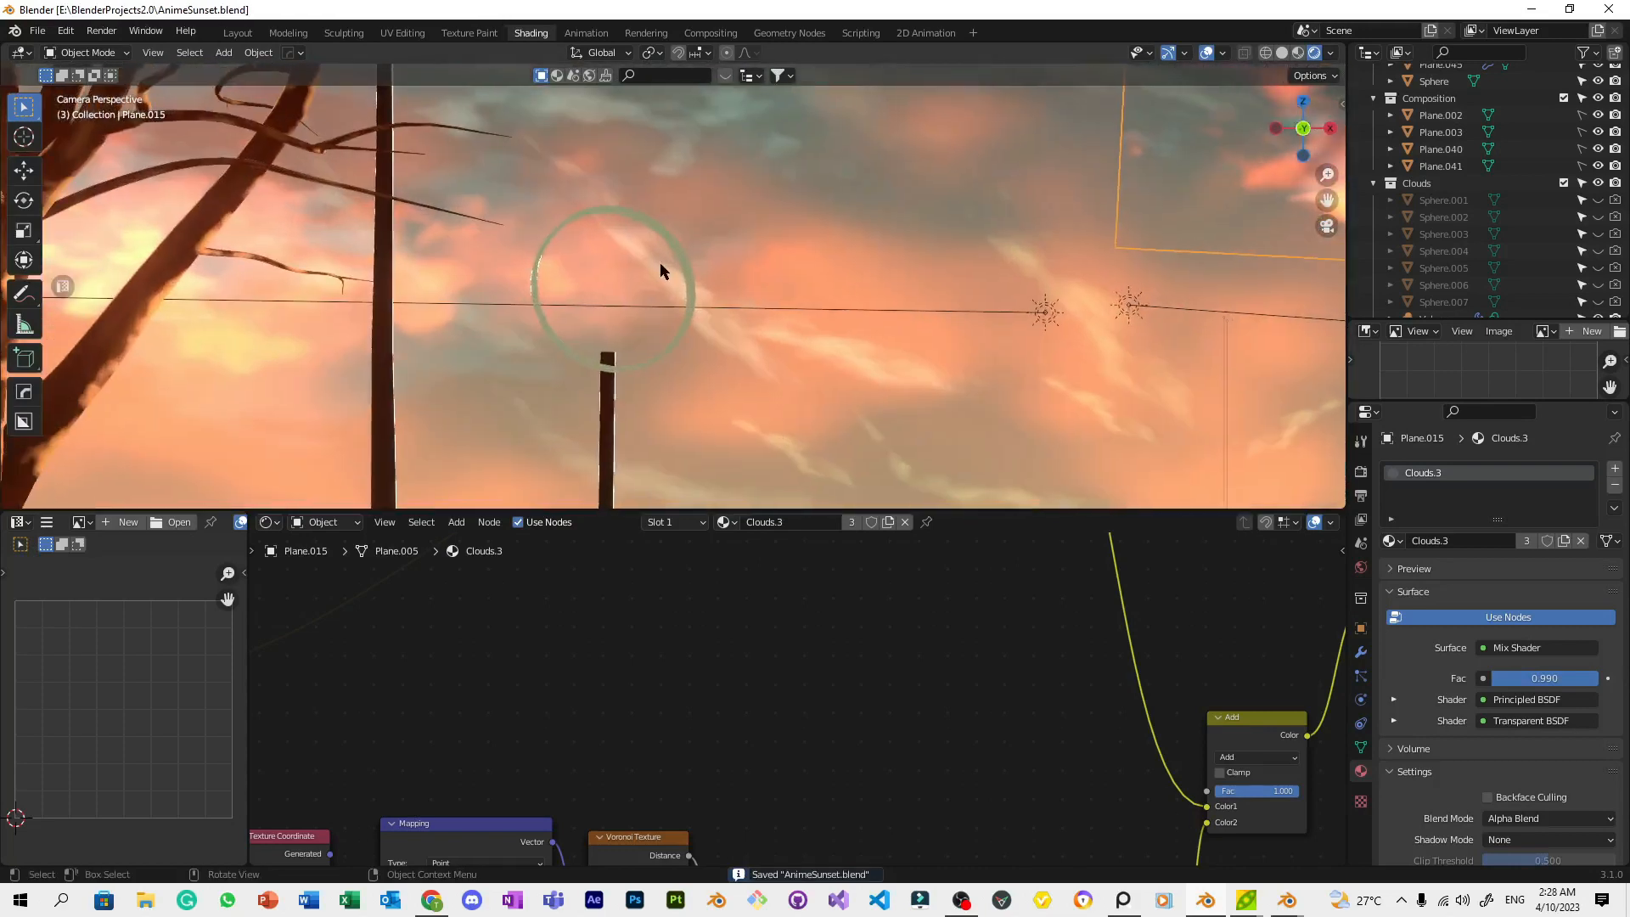
{"action": "left_click", "coordinate": [660, 265]}
{"action": "key", "text": "g"}
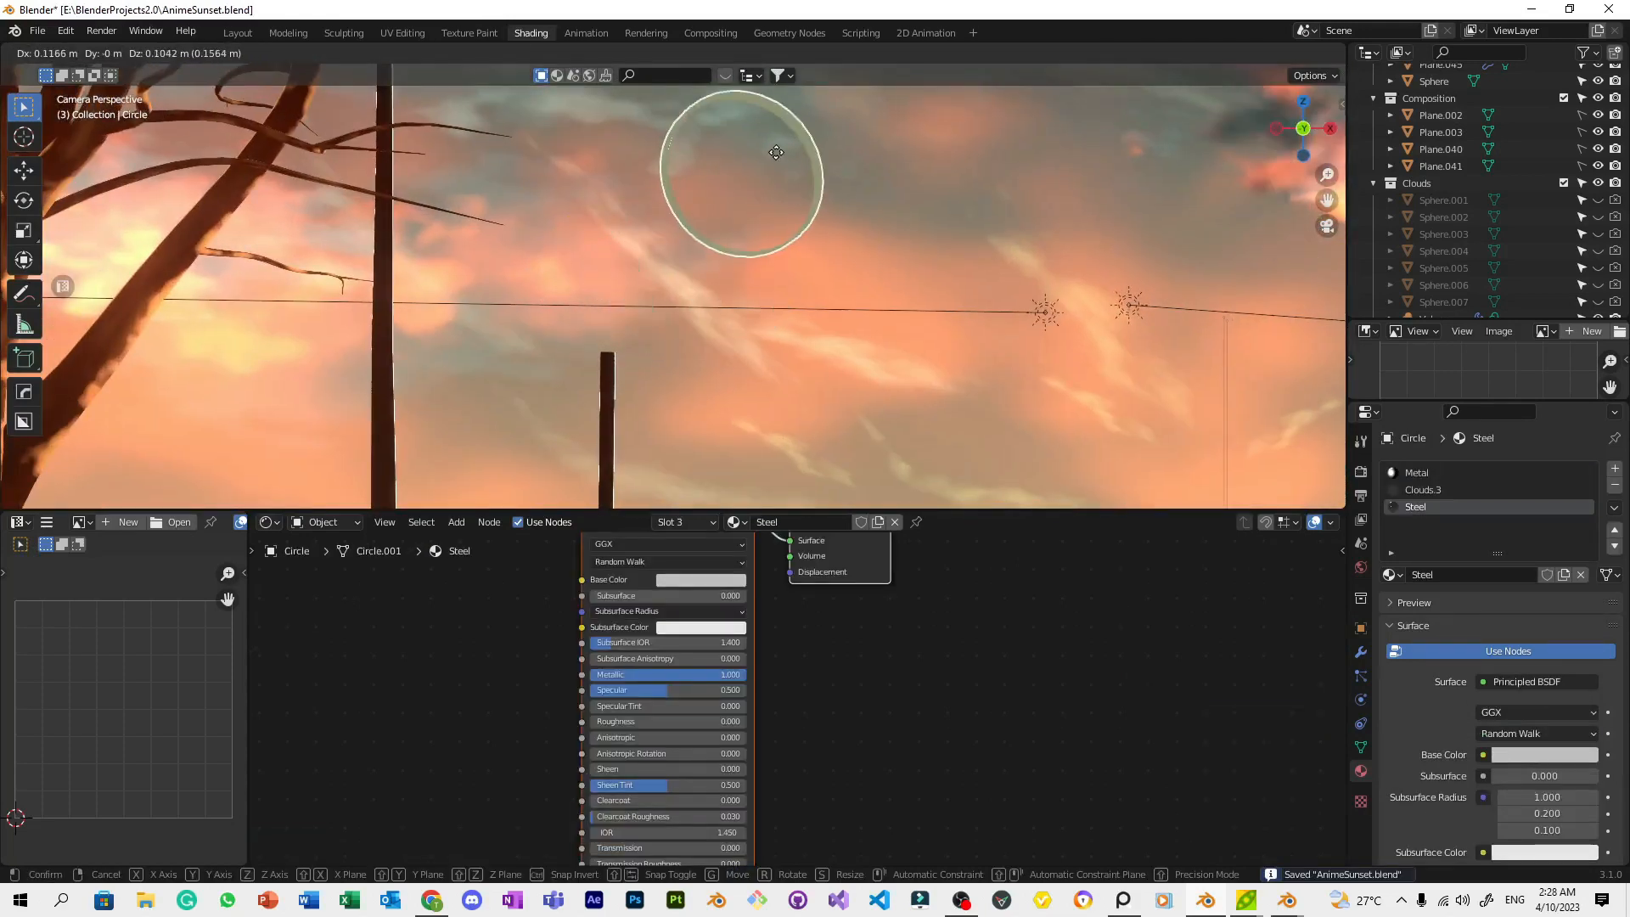
{"action": "scroll", "coordinate": [789, 280], "scroll_direction": "down", "scroll_amount": 4}
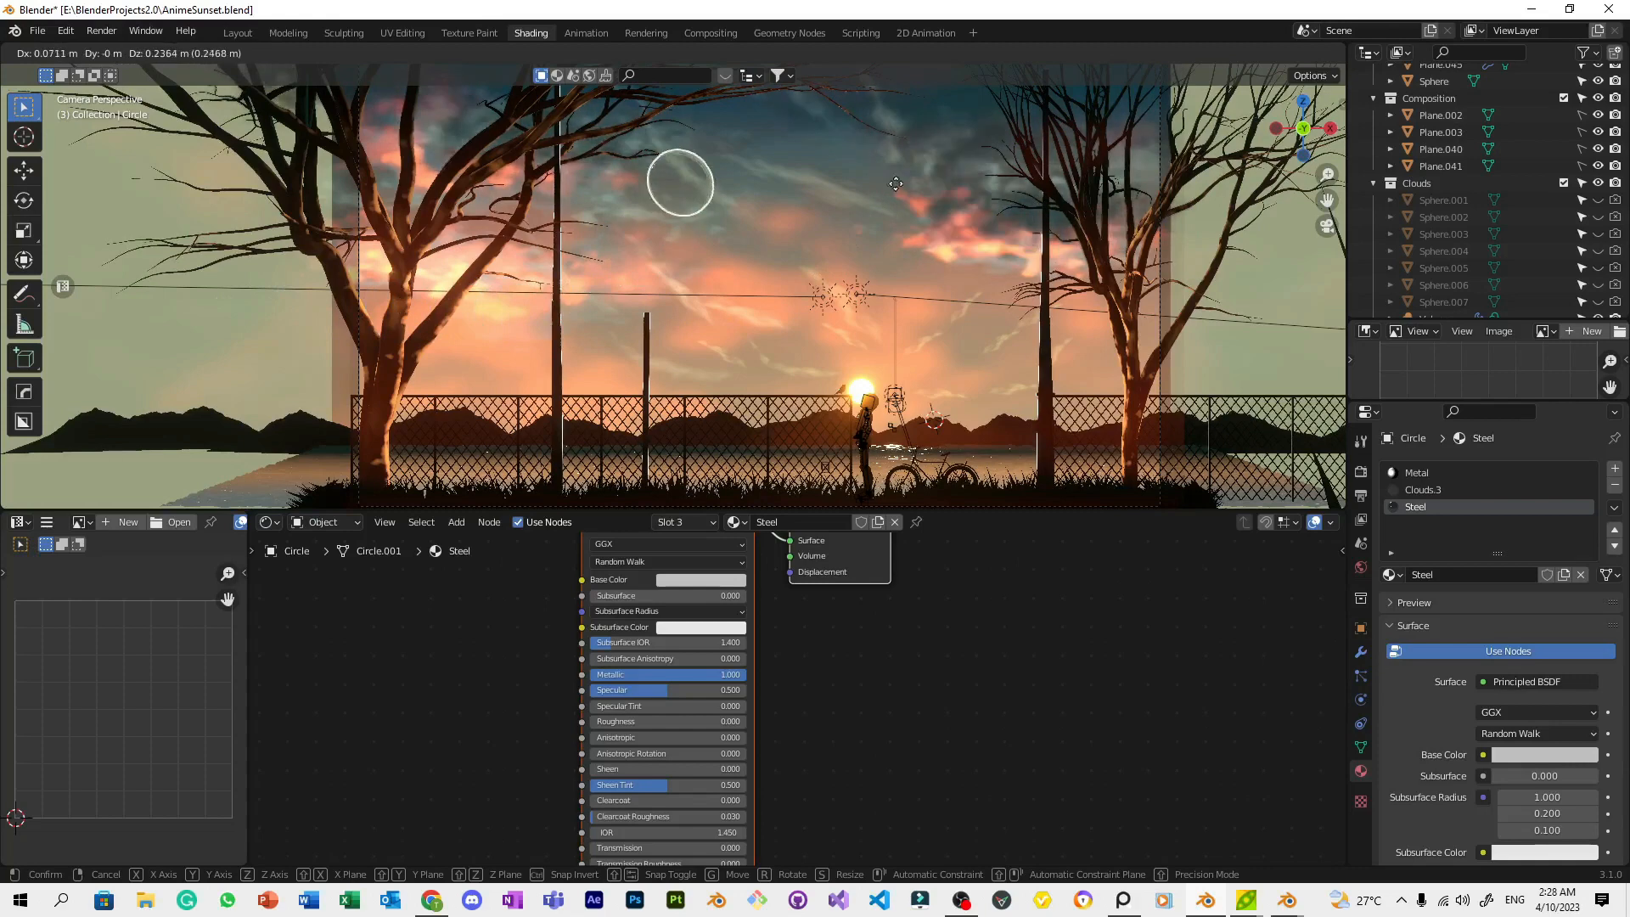
{"action": "key", "text": "Escape"}
{"action": "middle_click_drag", "start_coordinate": [923, 211], "coordinate": [903, 287]}
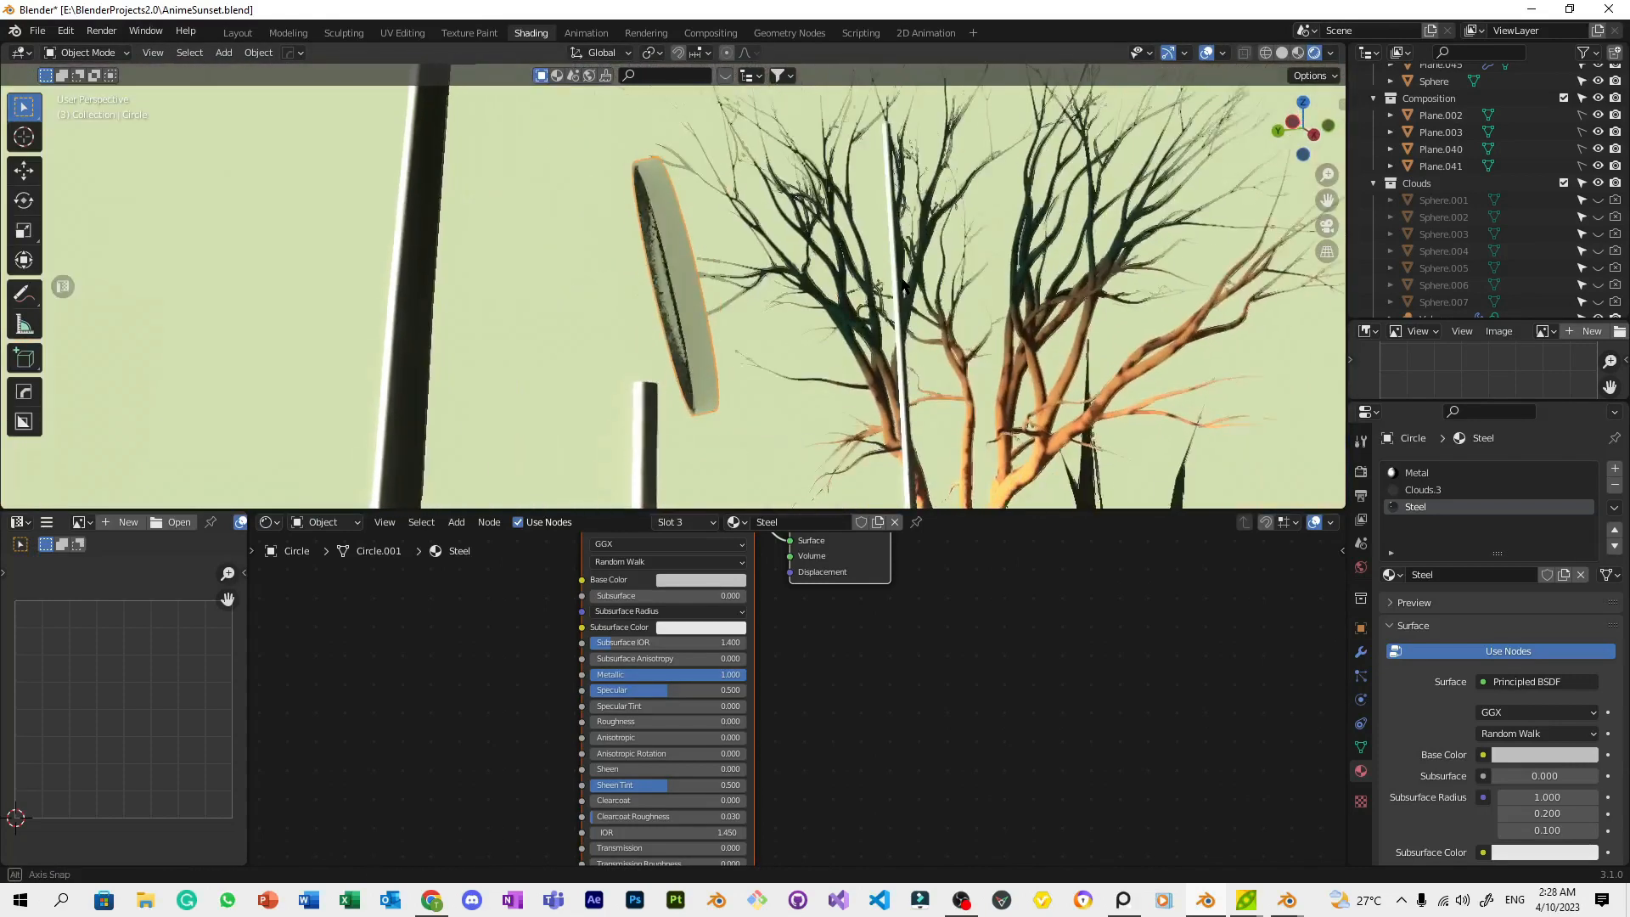
{"action": "key", "text": "KP_0"}
Assign the Clouds.3 material slot to the traffic mirror's inner face in Edit Mode
{"action": "key", "text": "Tab"}
{"action": "scroll", "coordinate": [662, 278], "scroll_direction": "up", "scroll_amount": 3}
{"action": "left_click", "coordinate": [662, 278]}
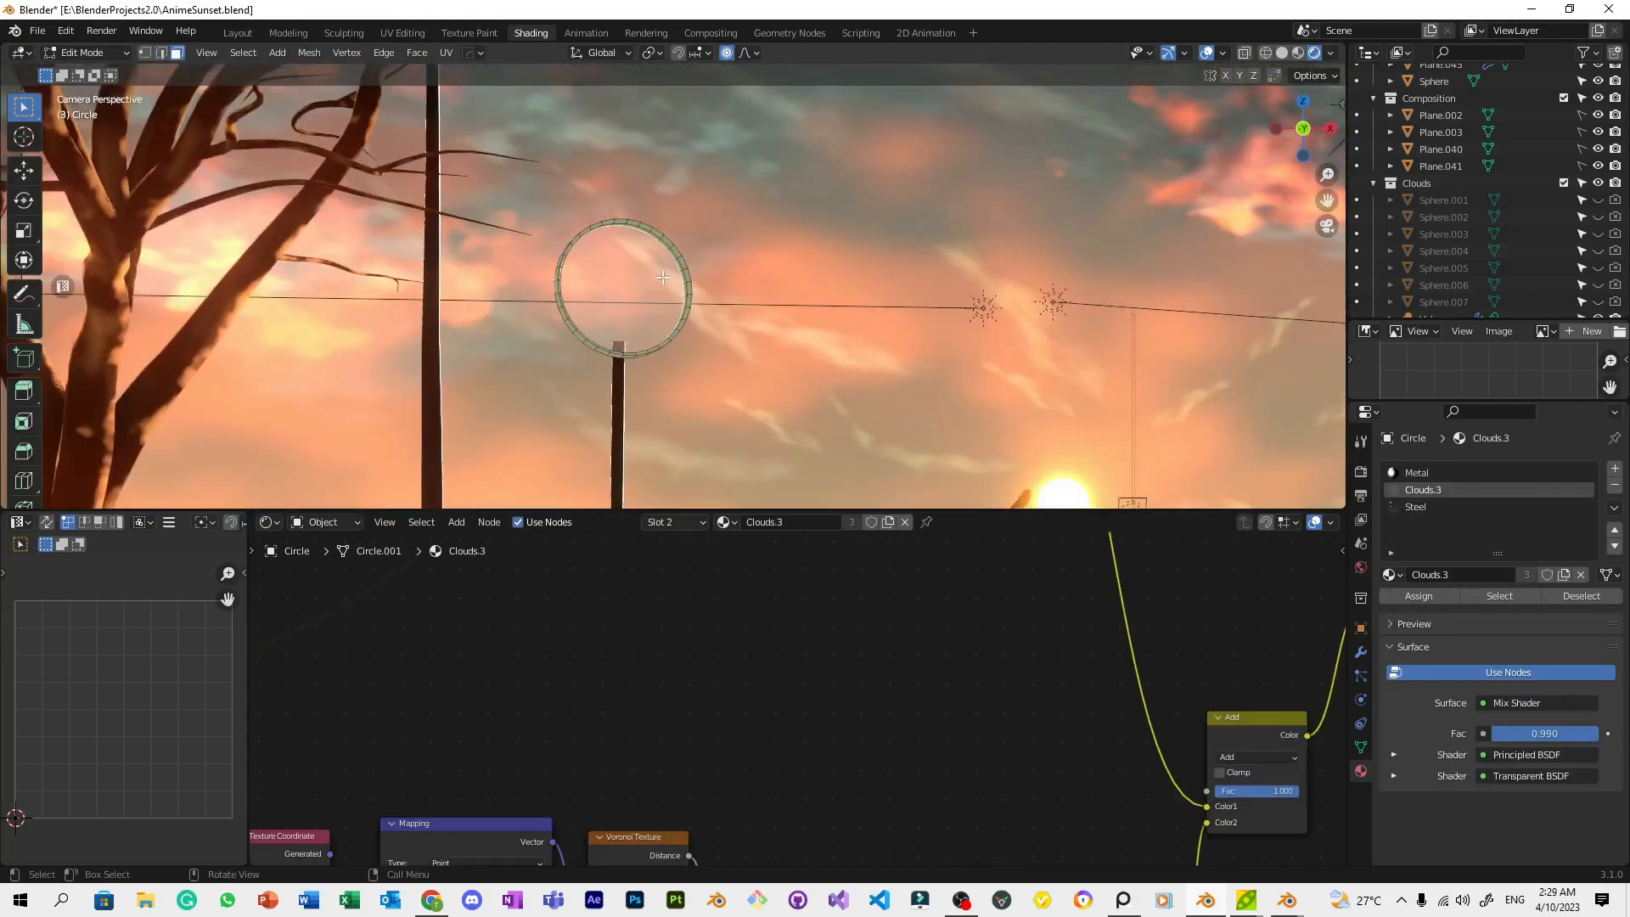
{"action": "left_click", "coordinate": [1444, 596]}
{"action": "key", "text": "Tab"}
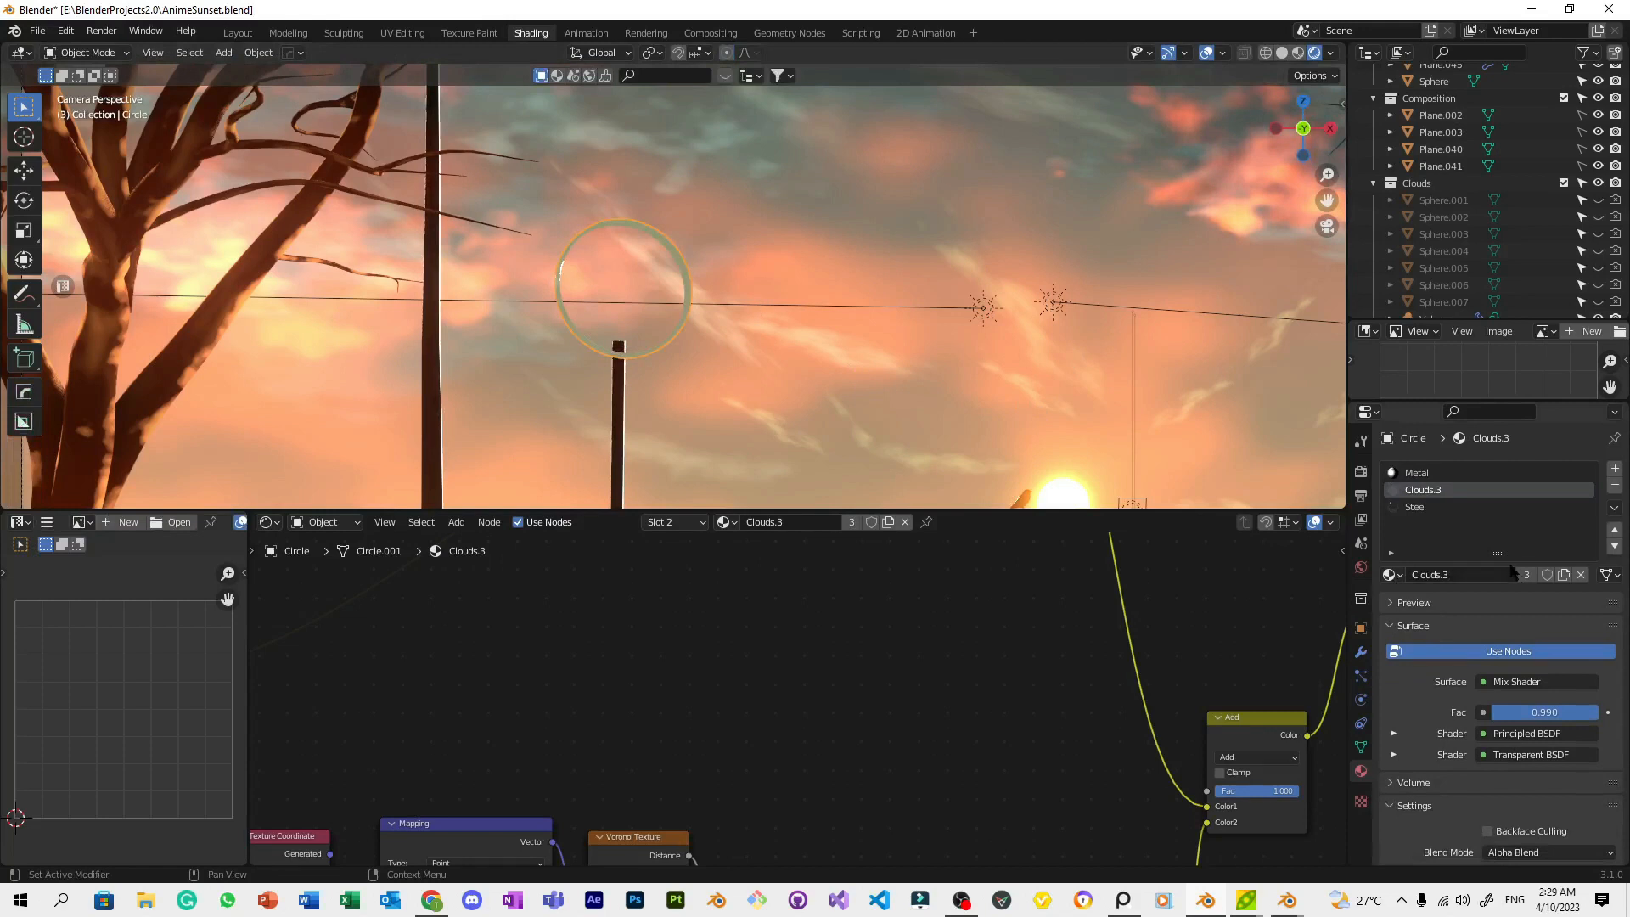
Make an independent copy of the mirror's Clouds.3 material and assign it to the mirror's face
{"action": "left_click", "coordinate": [1564, 575]}
{"action": "key", "text": "Tab"}
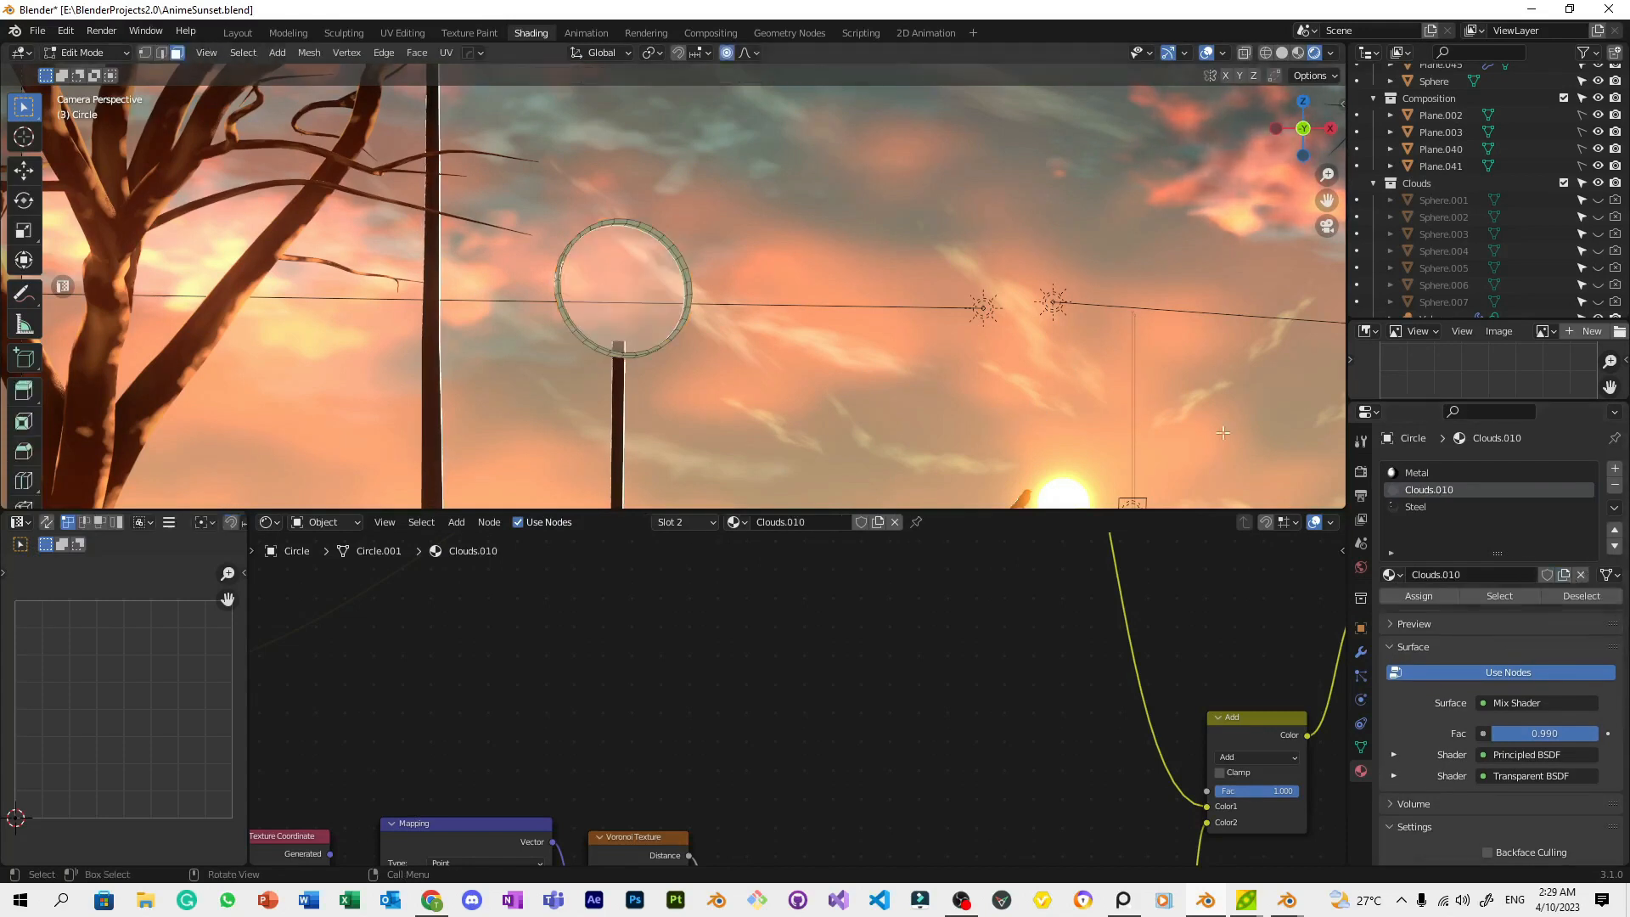
{"action": "left_click", "coordinate": [1418, 596]}
{"action": "key", "text": "Tab"}
Set the blend mode of the mirror's copied cloud material to Opaque
{"action": "key", "text": "Home"}
{"action": "scroll", "coordinate": [511, 742], "scroll_direction": "up", "scroll_amount": 3}
{"action": "scroll", "coordinate": [511, 740], "scroll_direction": "up", "scroll_amount": 5}
{"action": "middle_click_drag", "start_coordinate": [511, 741], "coordinate": [786, 774]}
{"action": "left_click_drag", "start_coordinate": [776, 679], "coordinate": [776, 679]}
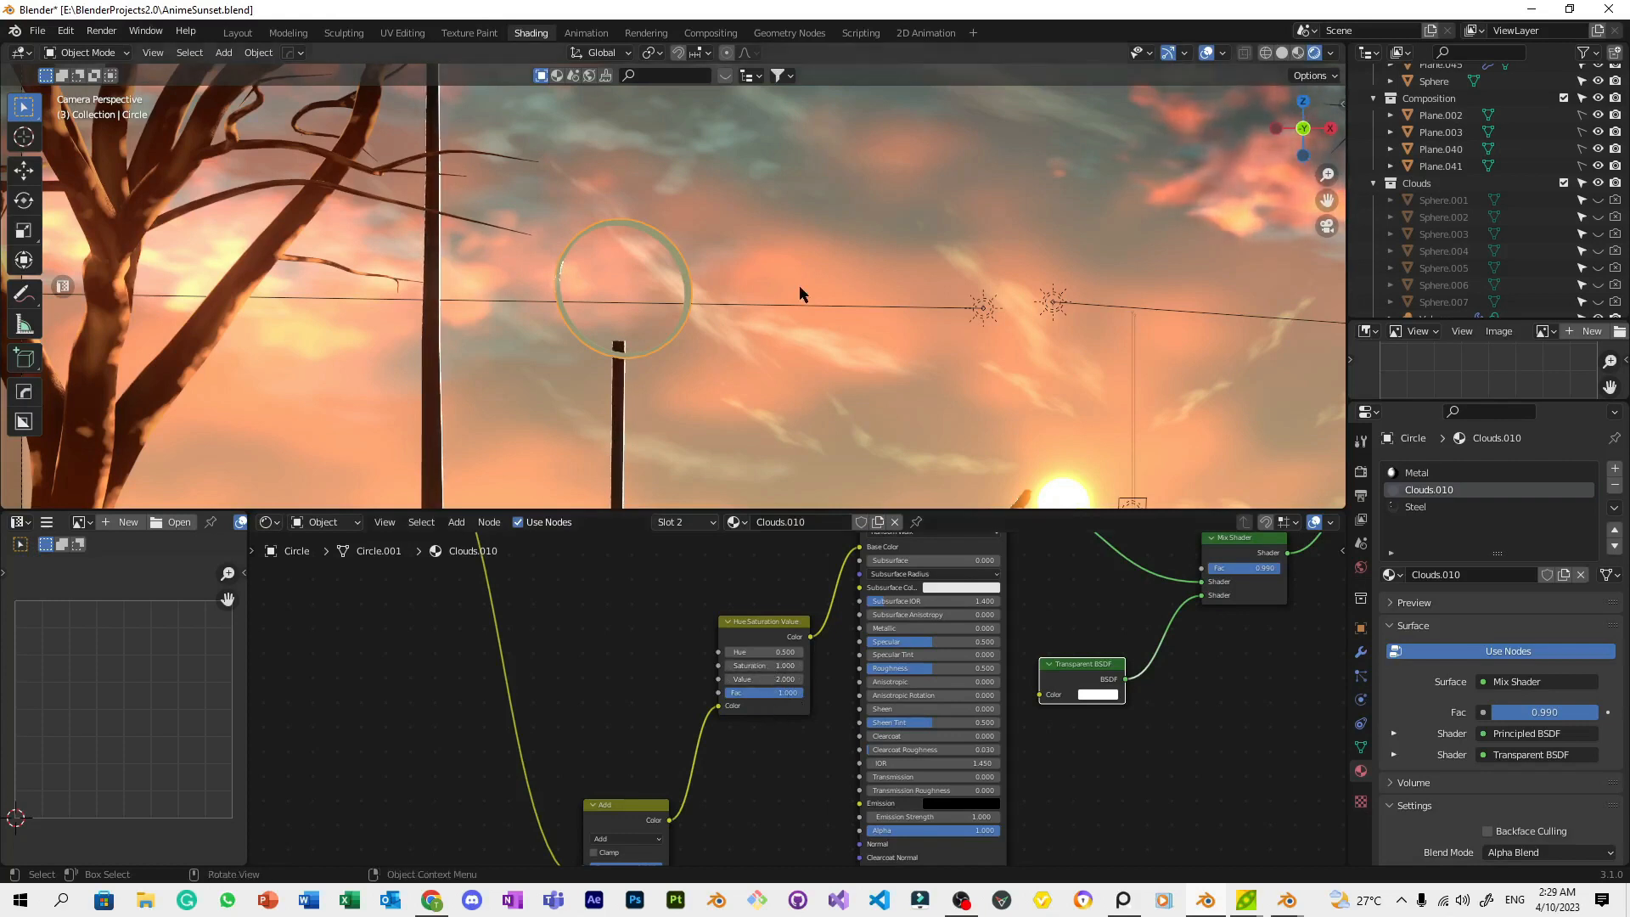
{"action": "key", "text": "Home"}
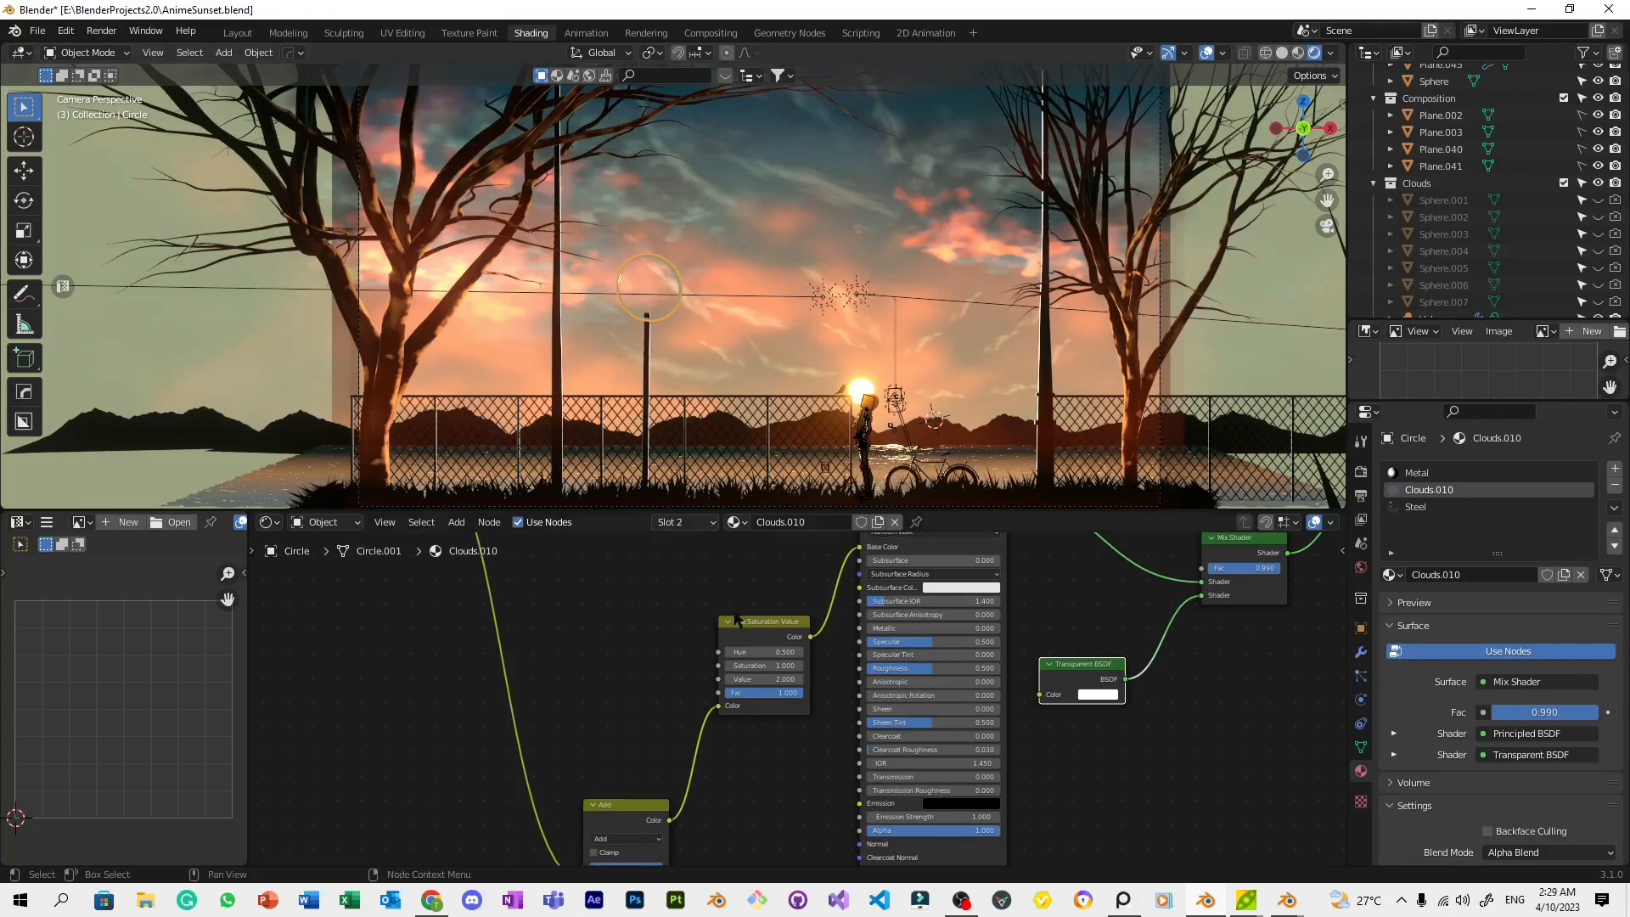
{"action": "scroll", "coordinate": [1414, 710], "scroll_direction": "down", "scroll_amount": 6}
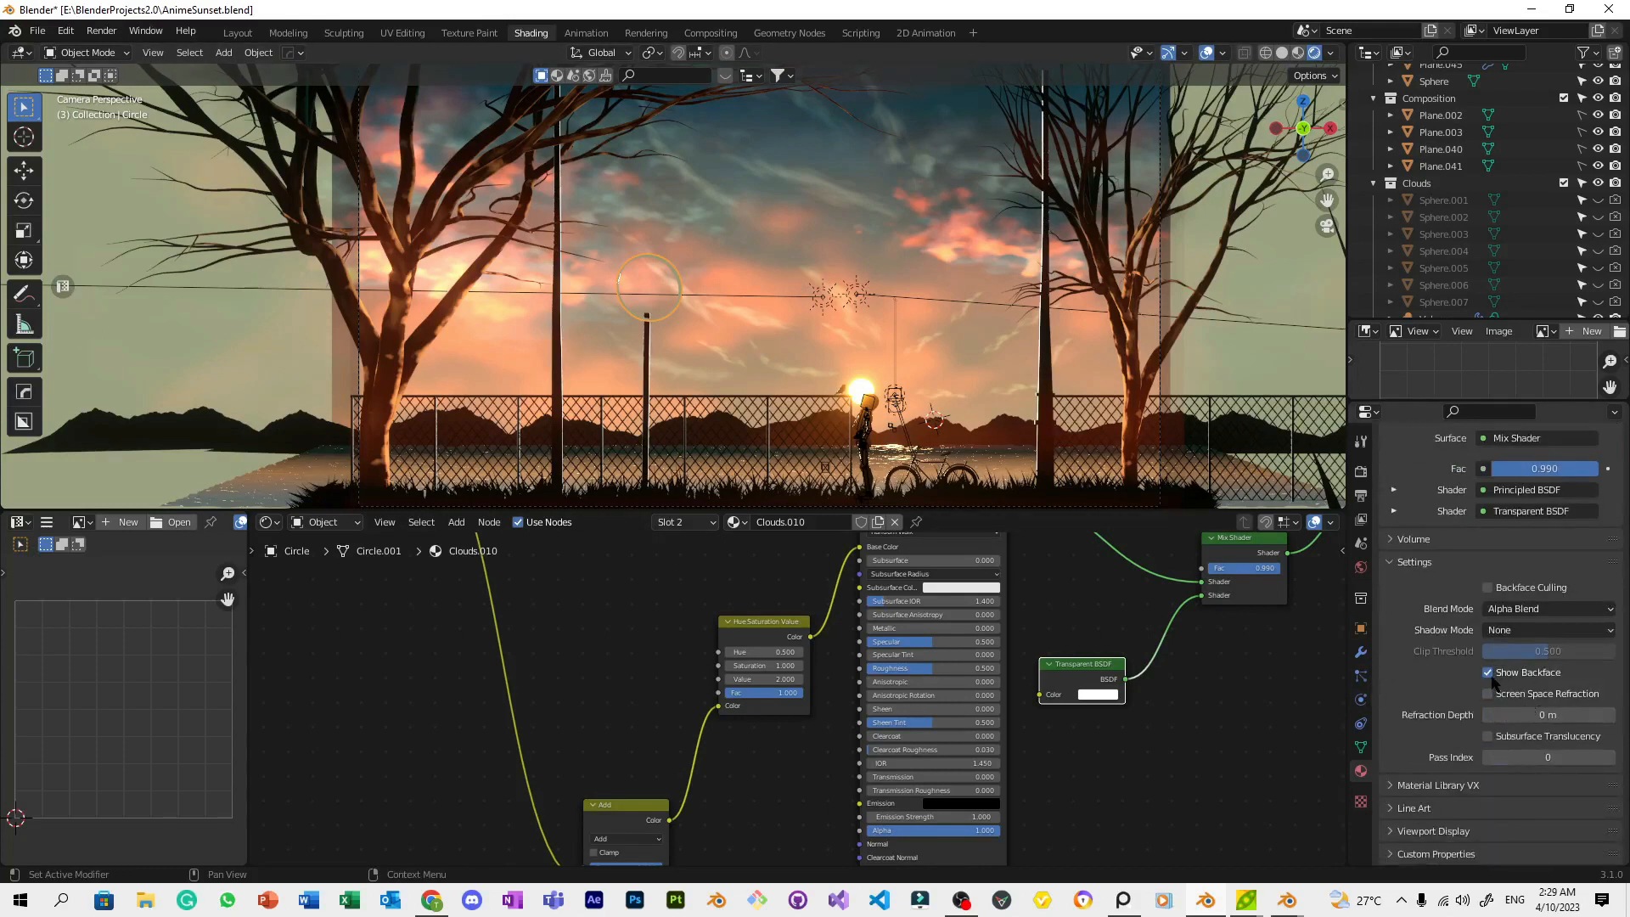
{"action": "left_click", "coordinate": [1499, 611]}
{"action": "left_click", "coordinate": [1510, 628]}
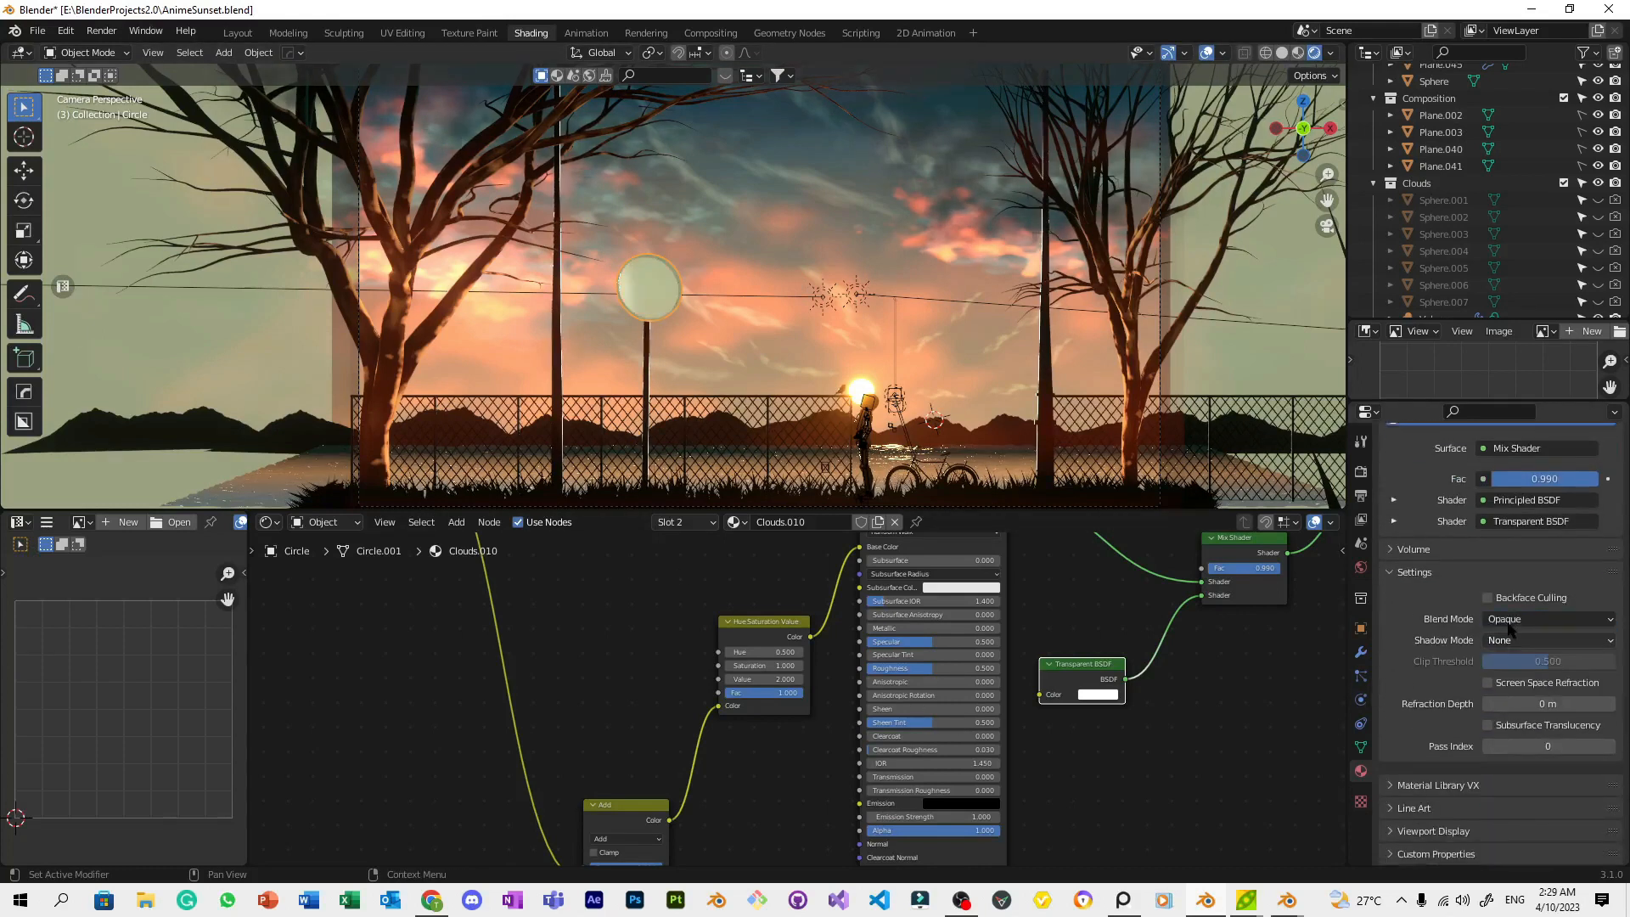
Examine the traffic mirror's face up close and the node tree of its cloud material
{"action": "scroll", "coordinate": [664, 326], "scroll_direction": "up", "scroll_amount": 5}
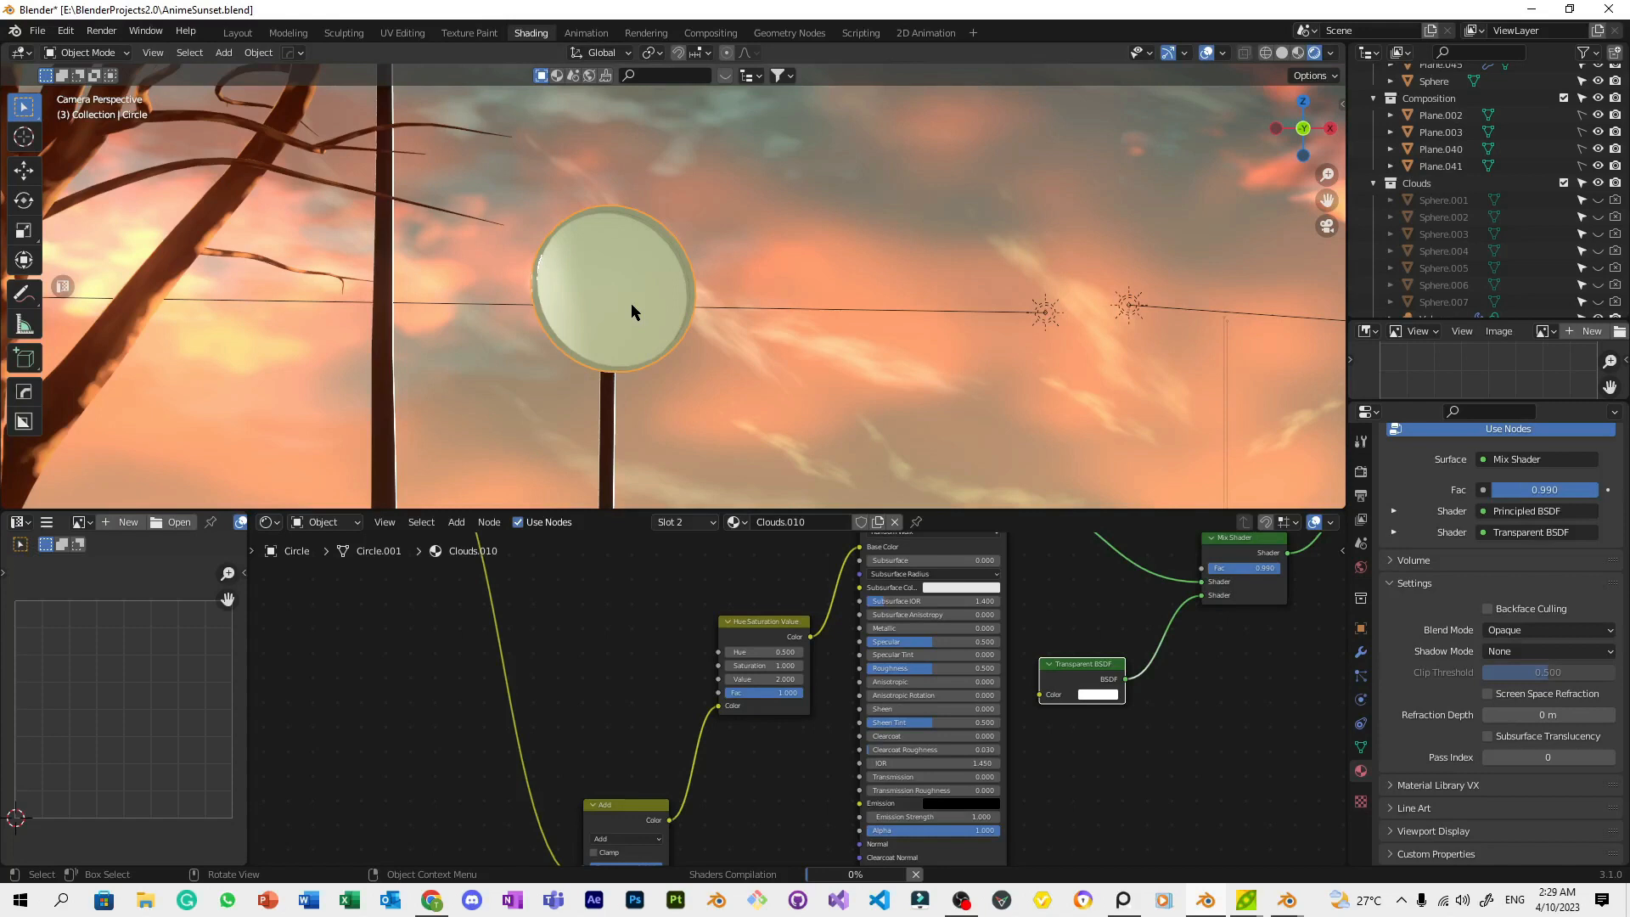
{"action": "scroll", "coordinate": [630, 303], "scroll_direction": "down", "scroll_amount": 4}
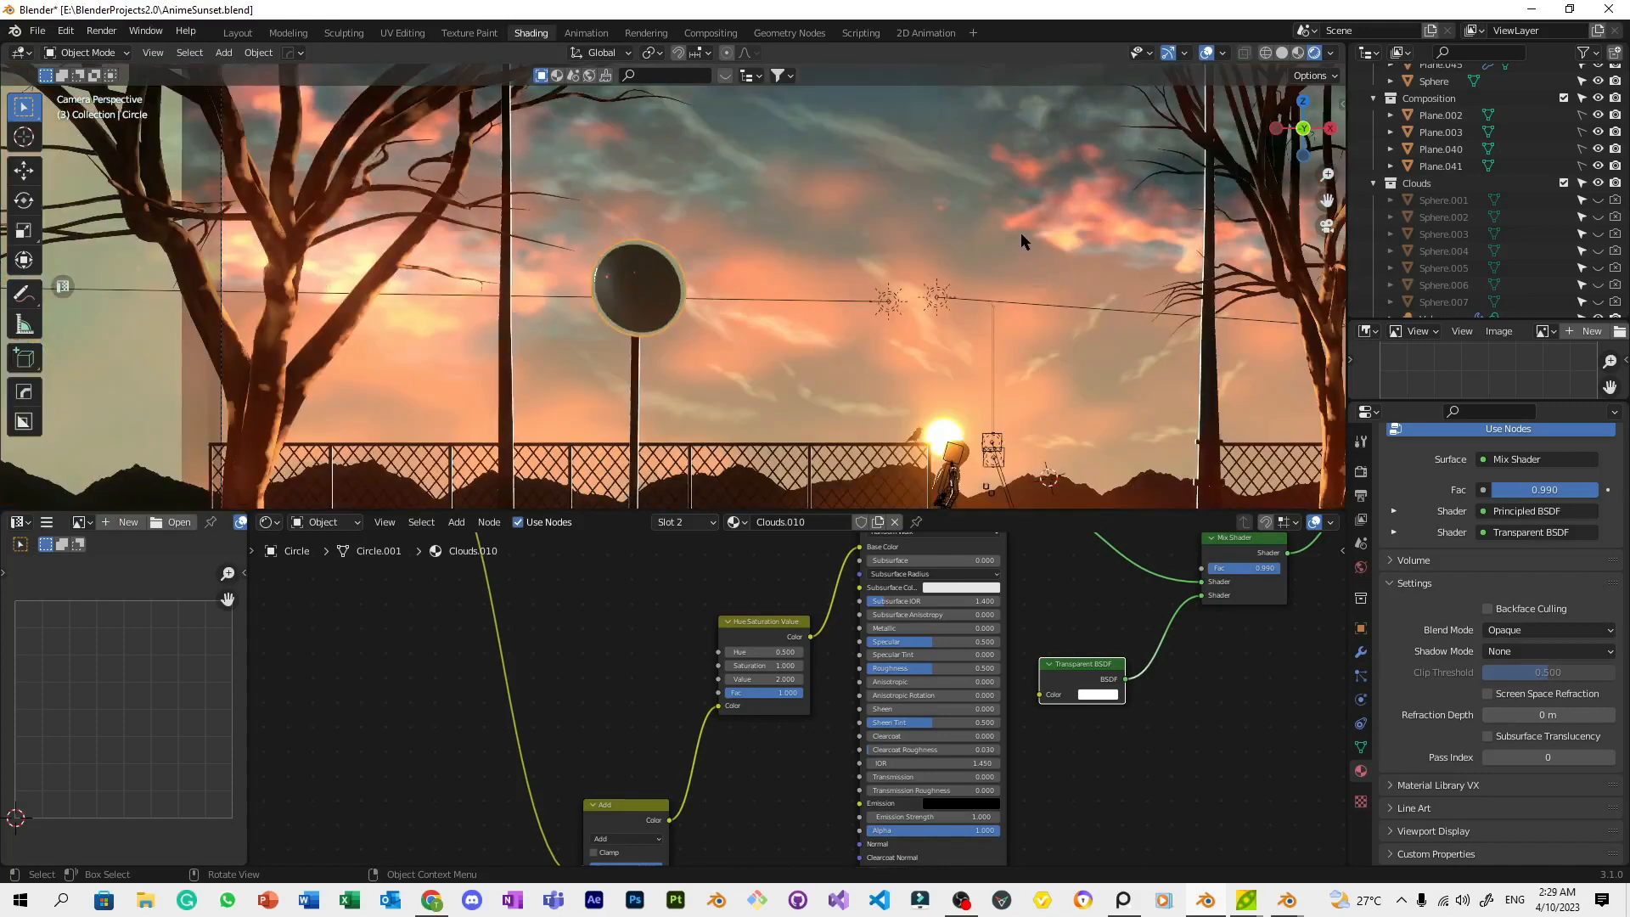
{"action": "scroll", "coordinate": [700, 604], "scroll_direction": "down", "scroll_amount": 6}
{"action": "middle_click_drag", "start_coordinate": [759, 601], "coordinate": [747, 634]}
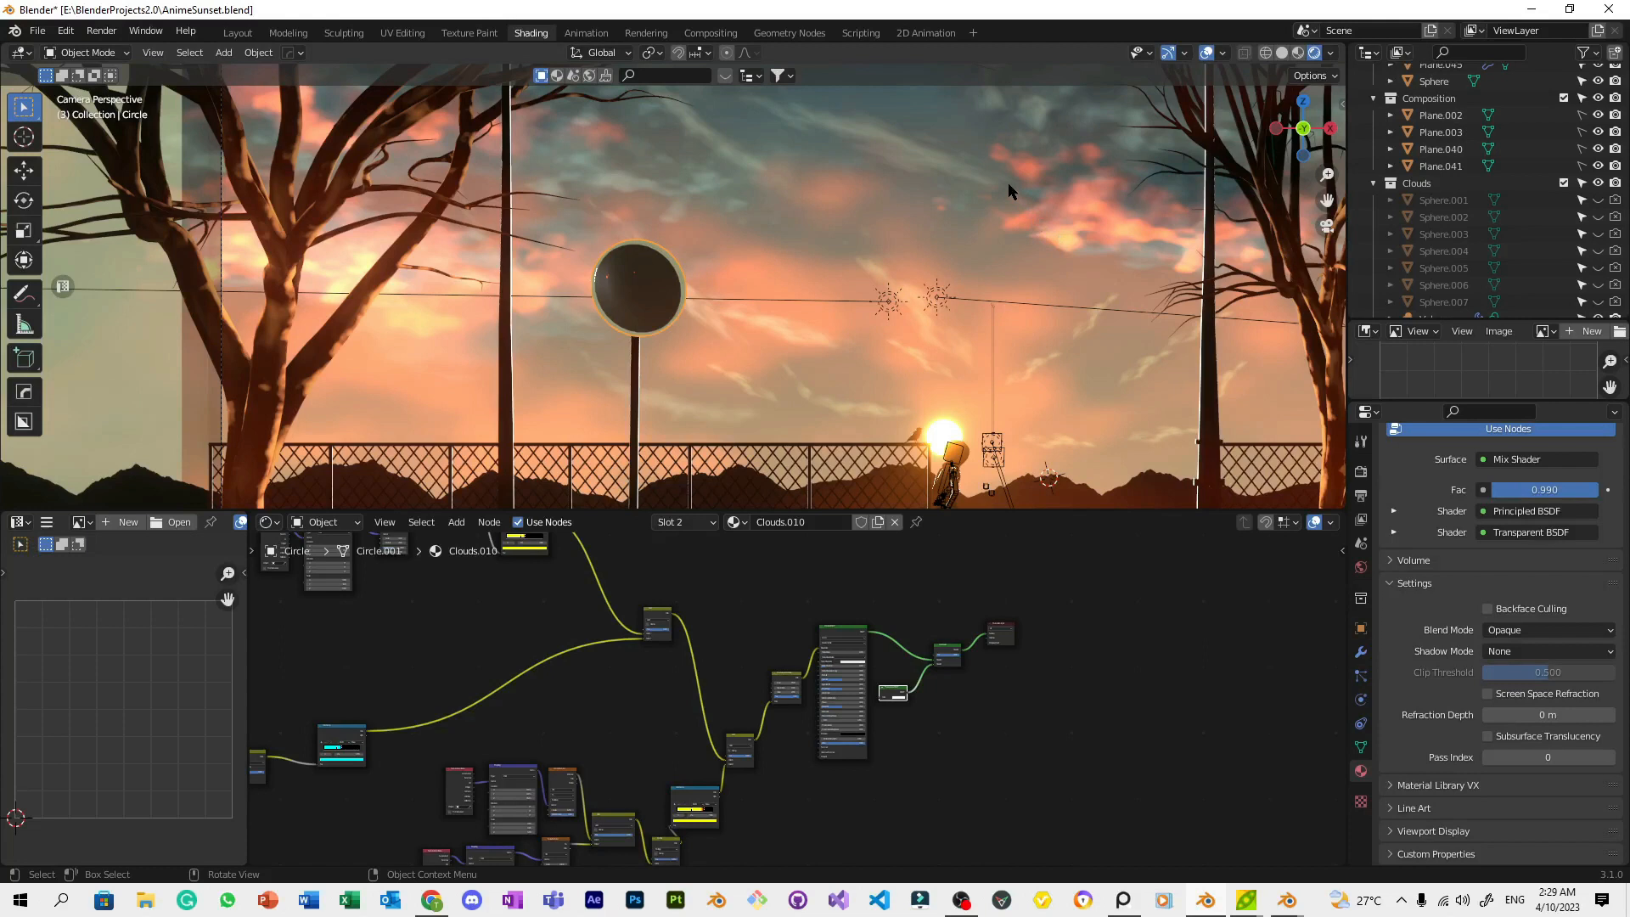
{"action": "scroll", "coordinate": [692, 652], "scroll_direction": "down", "scroll_amount": 4}
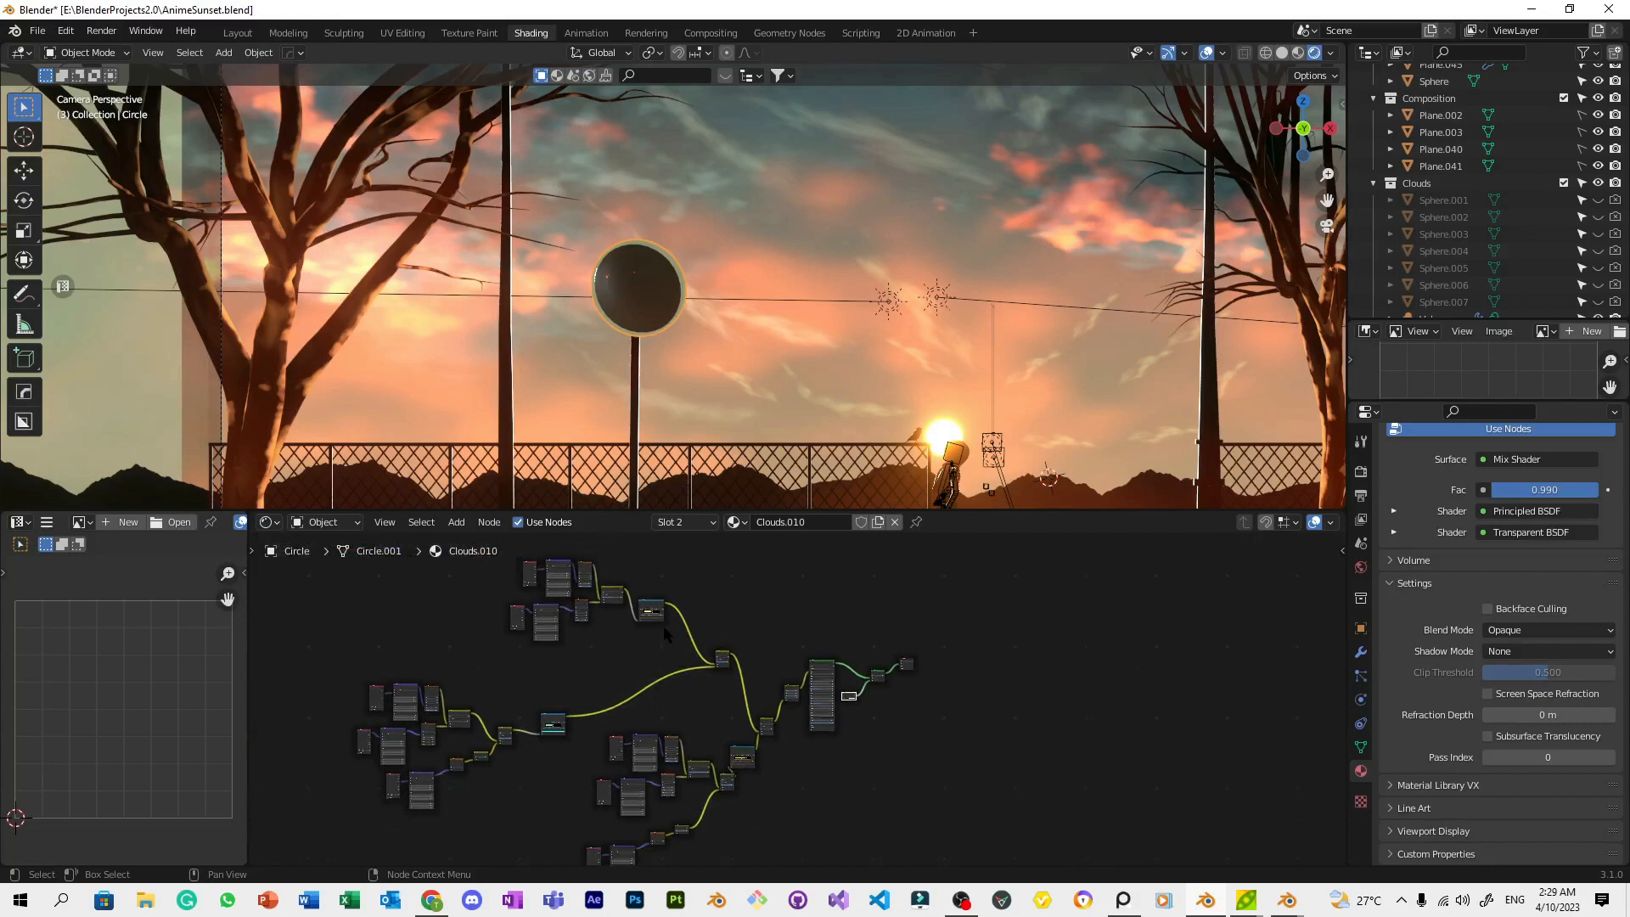
{"action": "scroll", "coordinate": [650, 239], "scroll_direction": "up", "scroll_amount": 5}
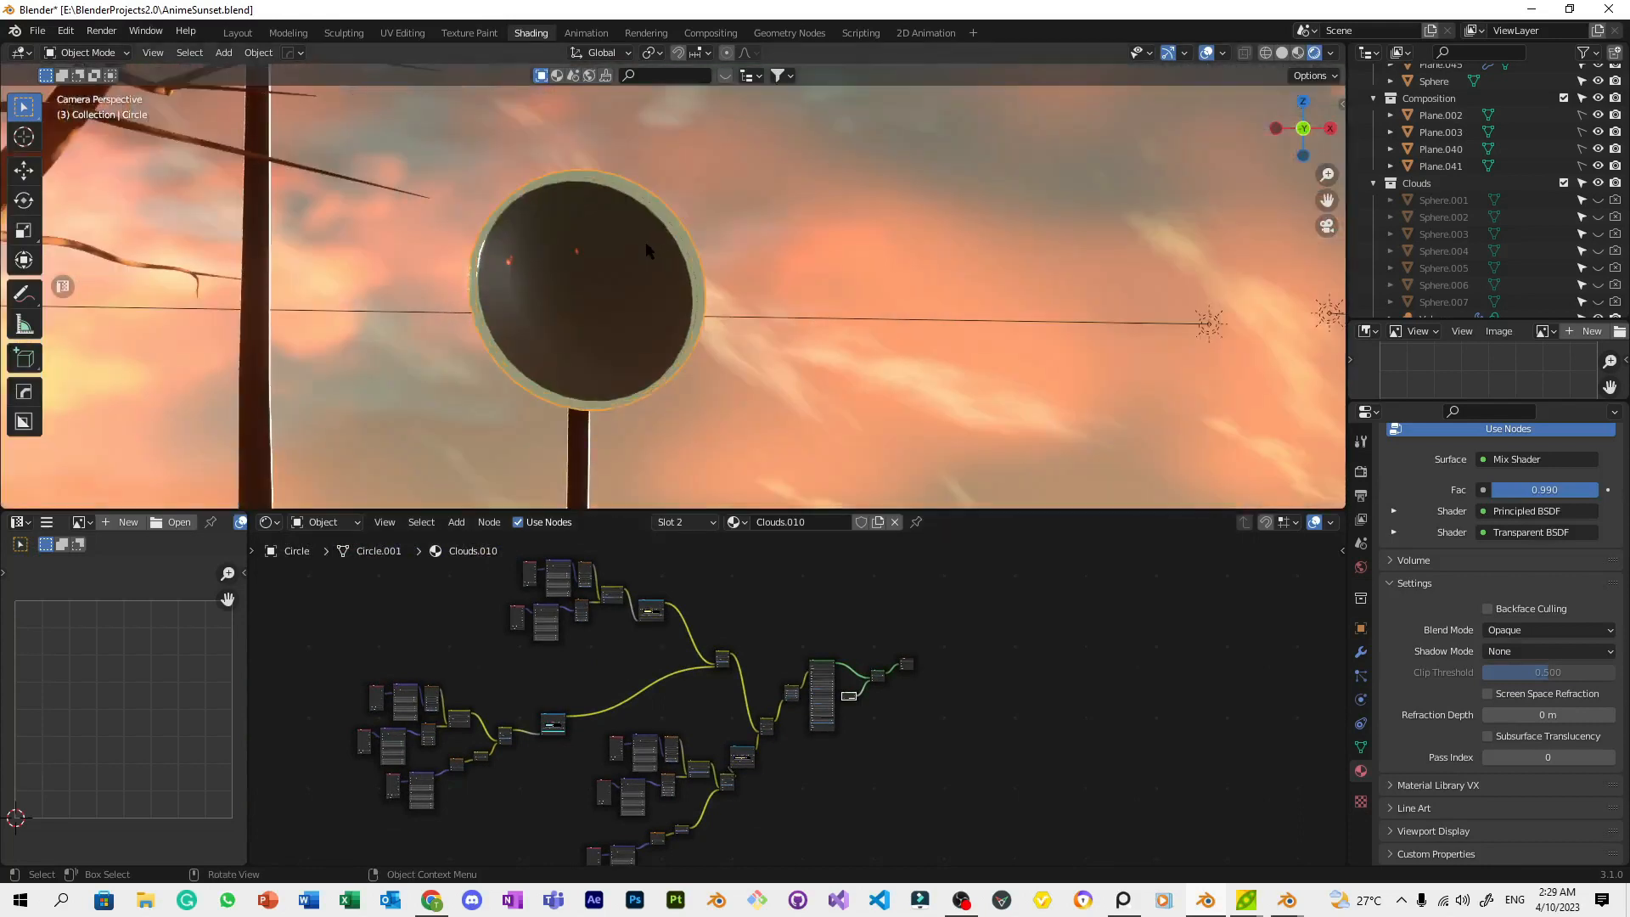
{"action": "scroll", "coordinate": [643, 246], "scroll_direction": "up", "scroll_amount": 5}
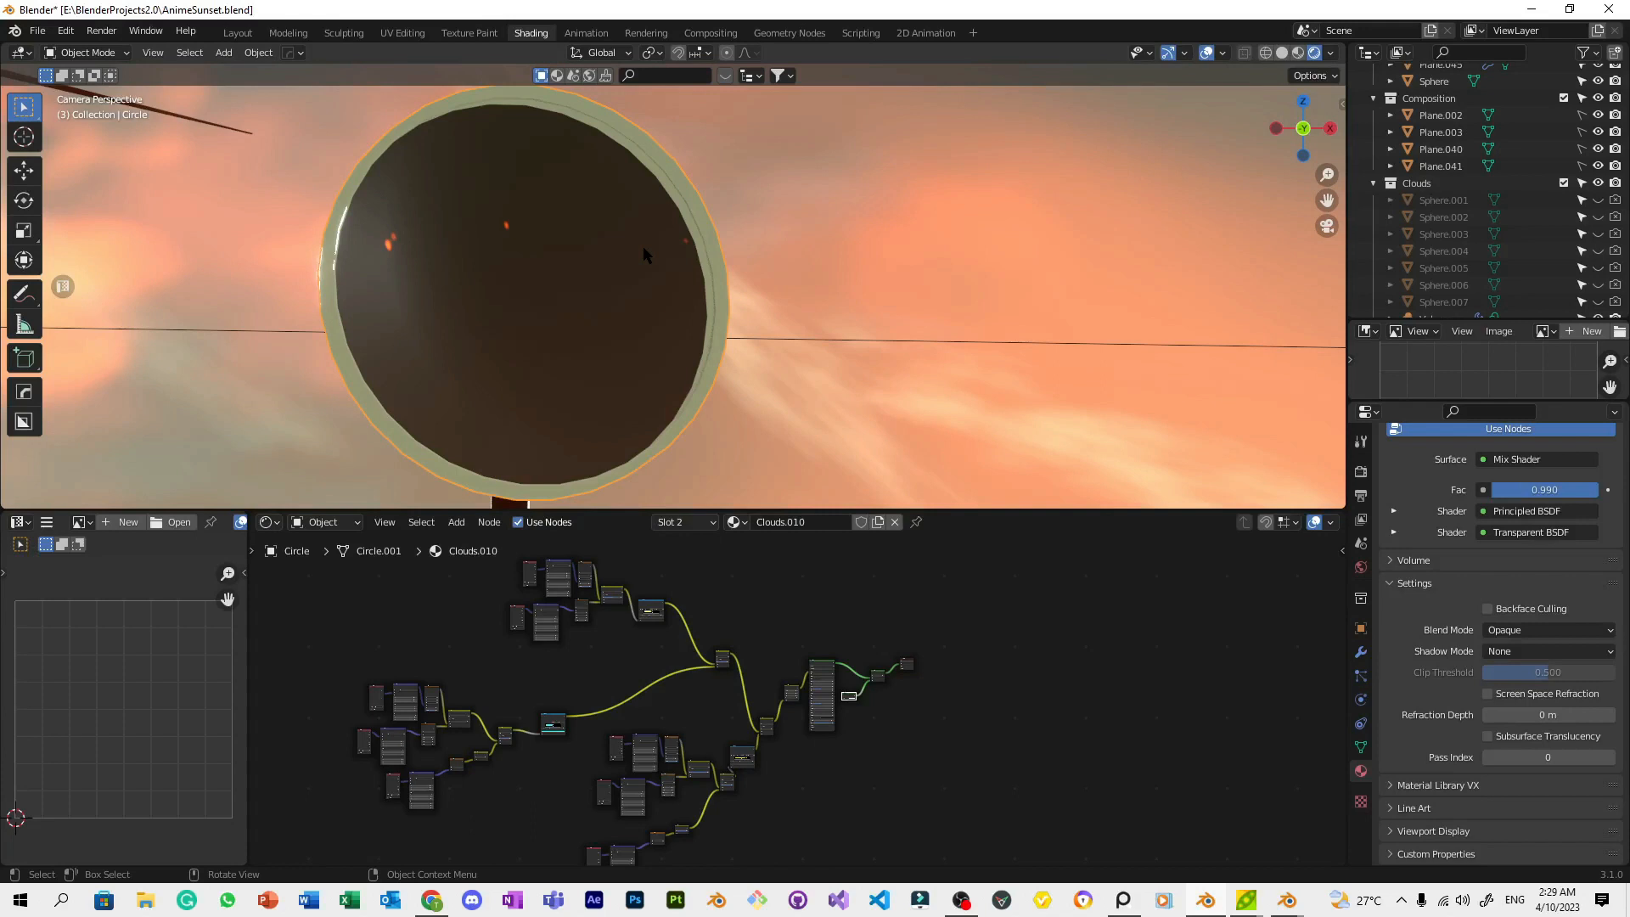
{"action": "scroll", "coordinate": [644, 246], "scroll_direction": "down", "scroll_amount": 5}
{"action": "scroll", "coordinate": [643, 246], "scroll_direction": "down", "scroll_amount": 1}
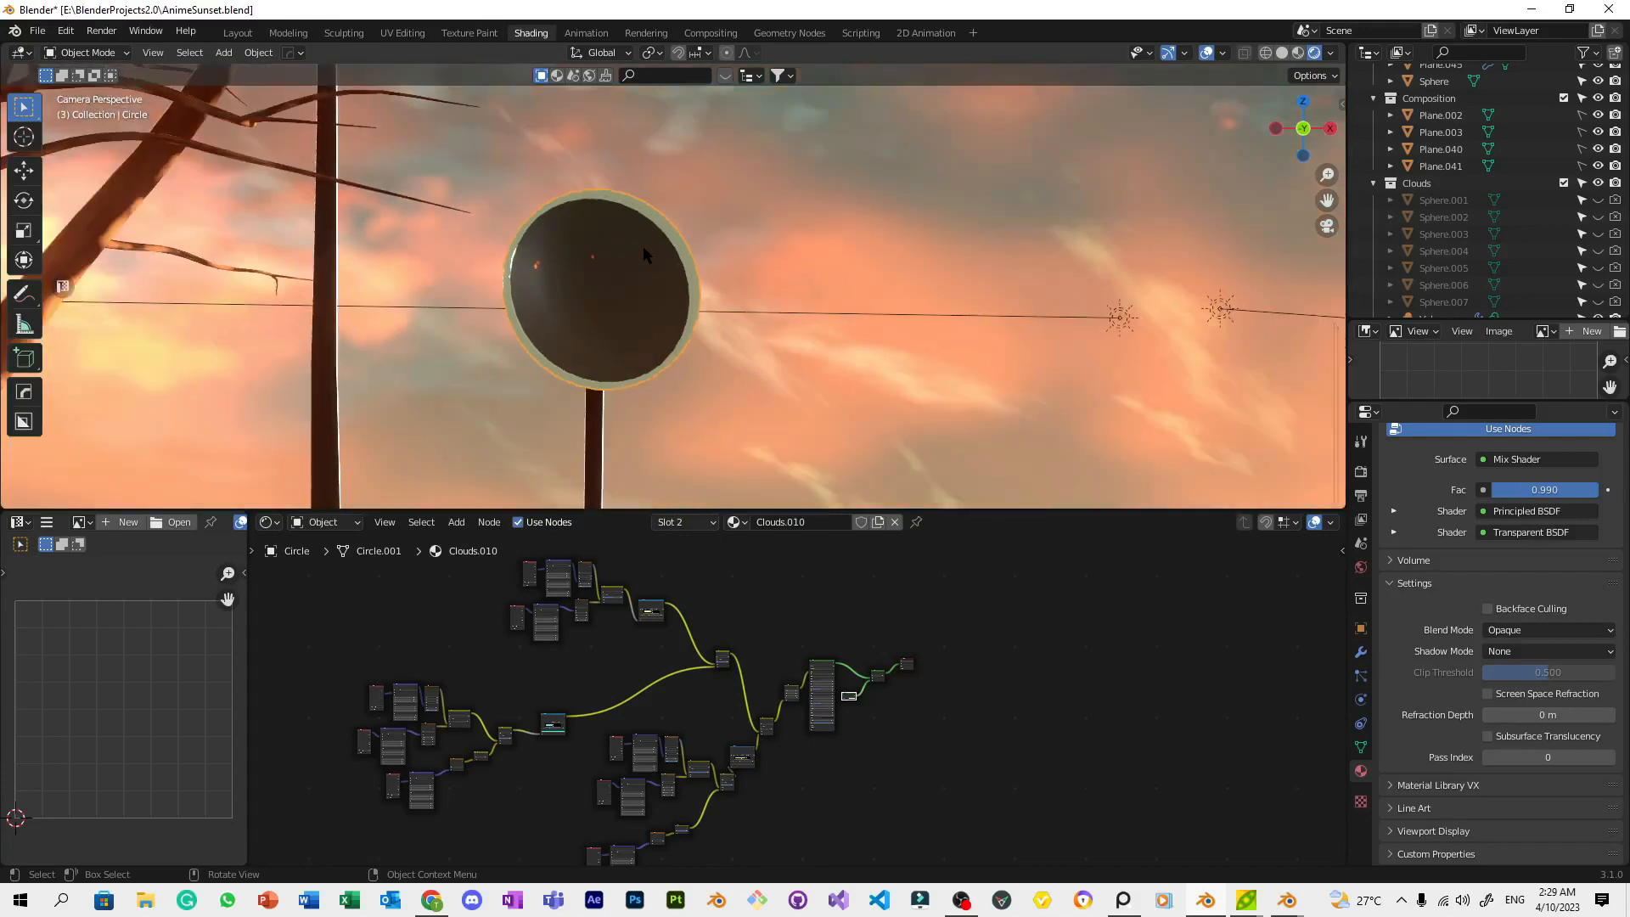
Delete the spherical Gradient Texture node with its Texture Coordinate and Mapping nodes from the mirror's cloud material
{"action": "scroll", "coordinate": [777, 756], "scroll_direction": "up", "scroll_amount": 6}
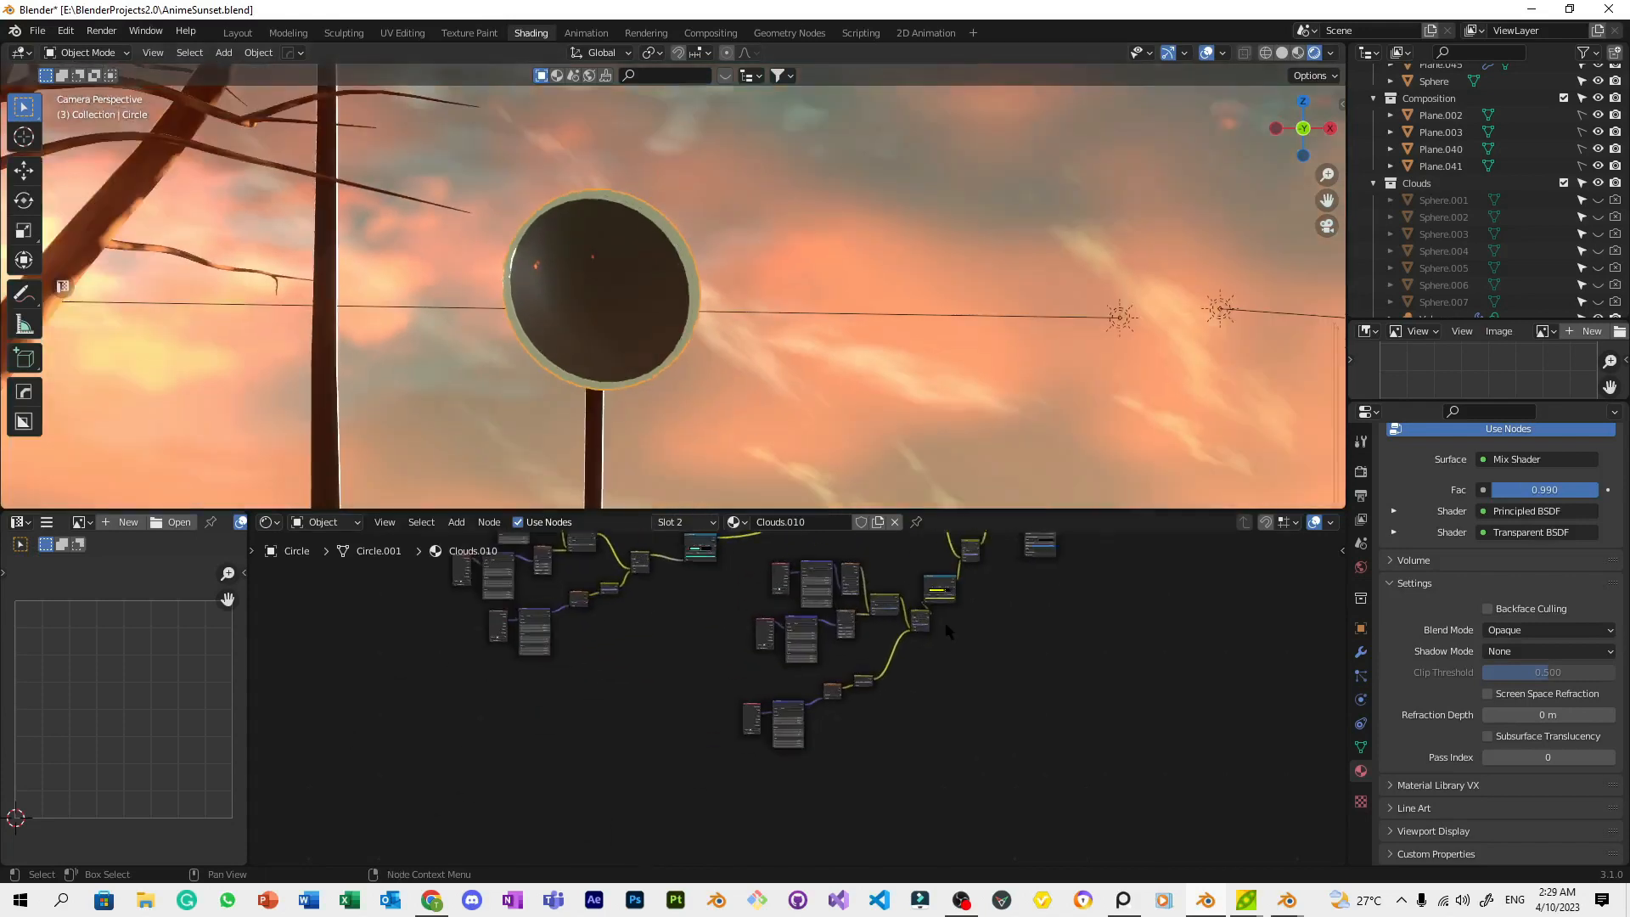
{"action": "scroll", "coordinate": [913, 798], "scroll_direction": "up", "scroll_amount": 3}
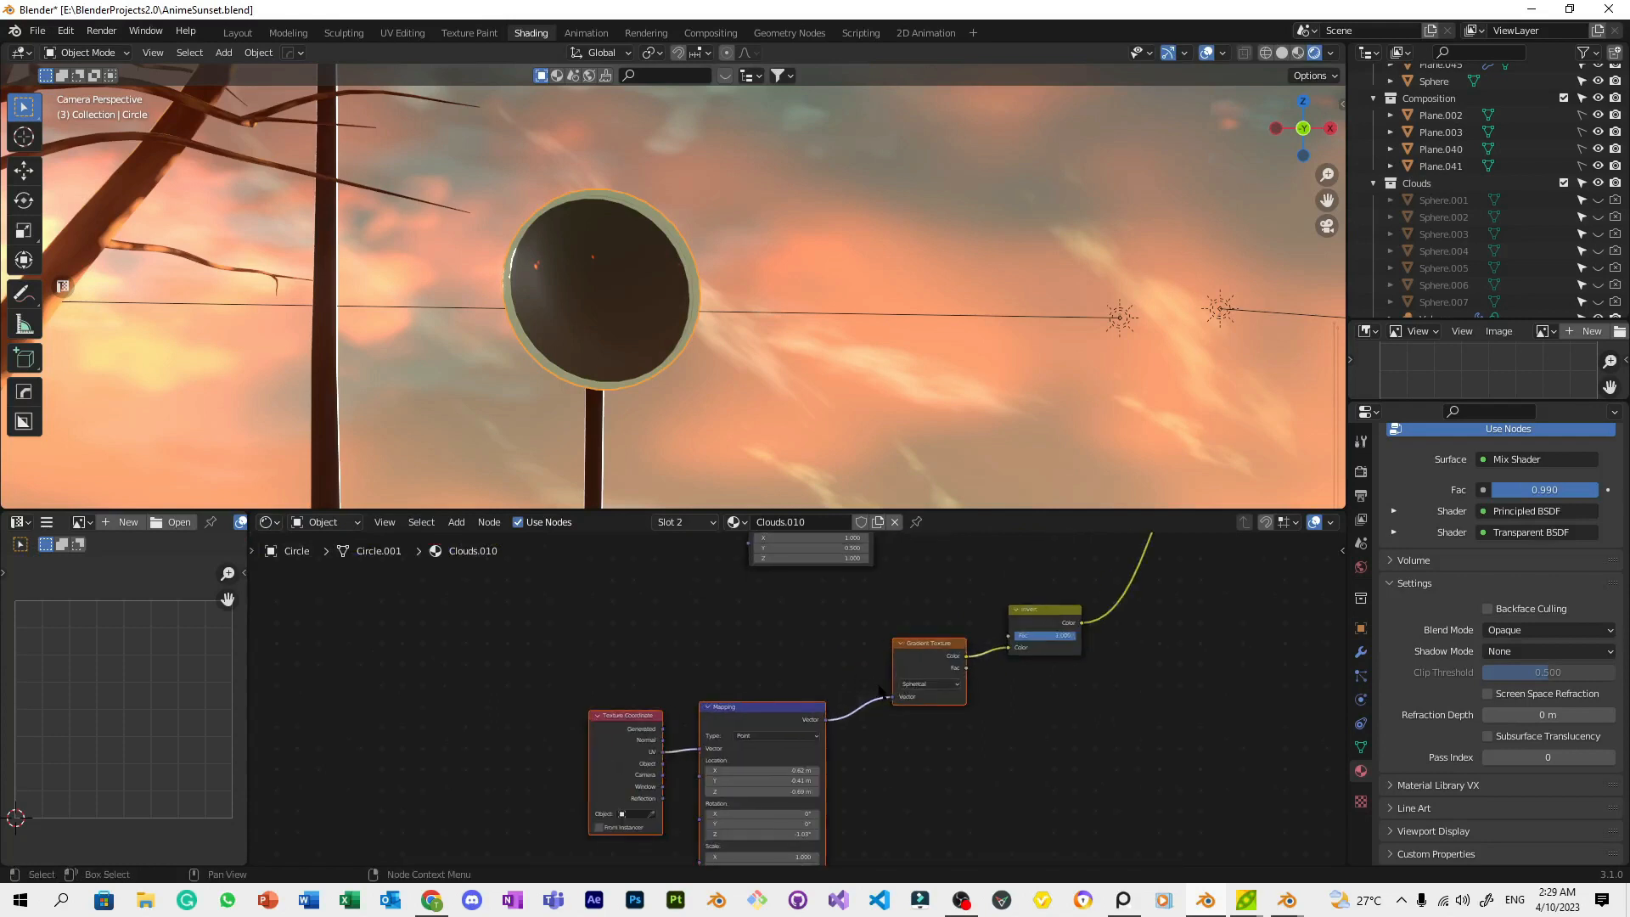
{"action": "key", "text": "ctrl+x"}
{"action": "scroll", "coordinate": [488, 704], "scroll_direction": "down", "scroll_amount": 6}
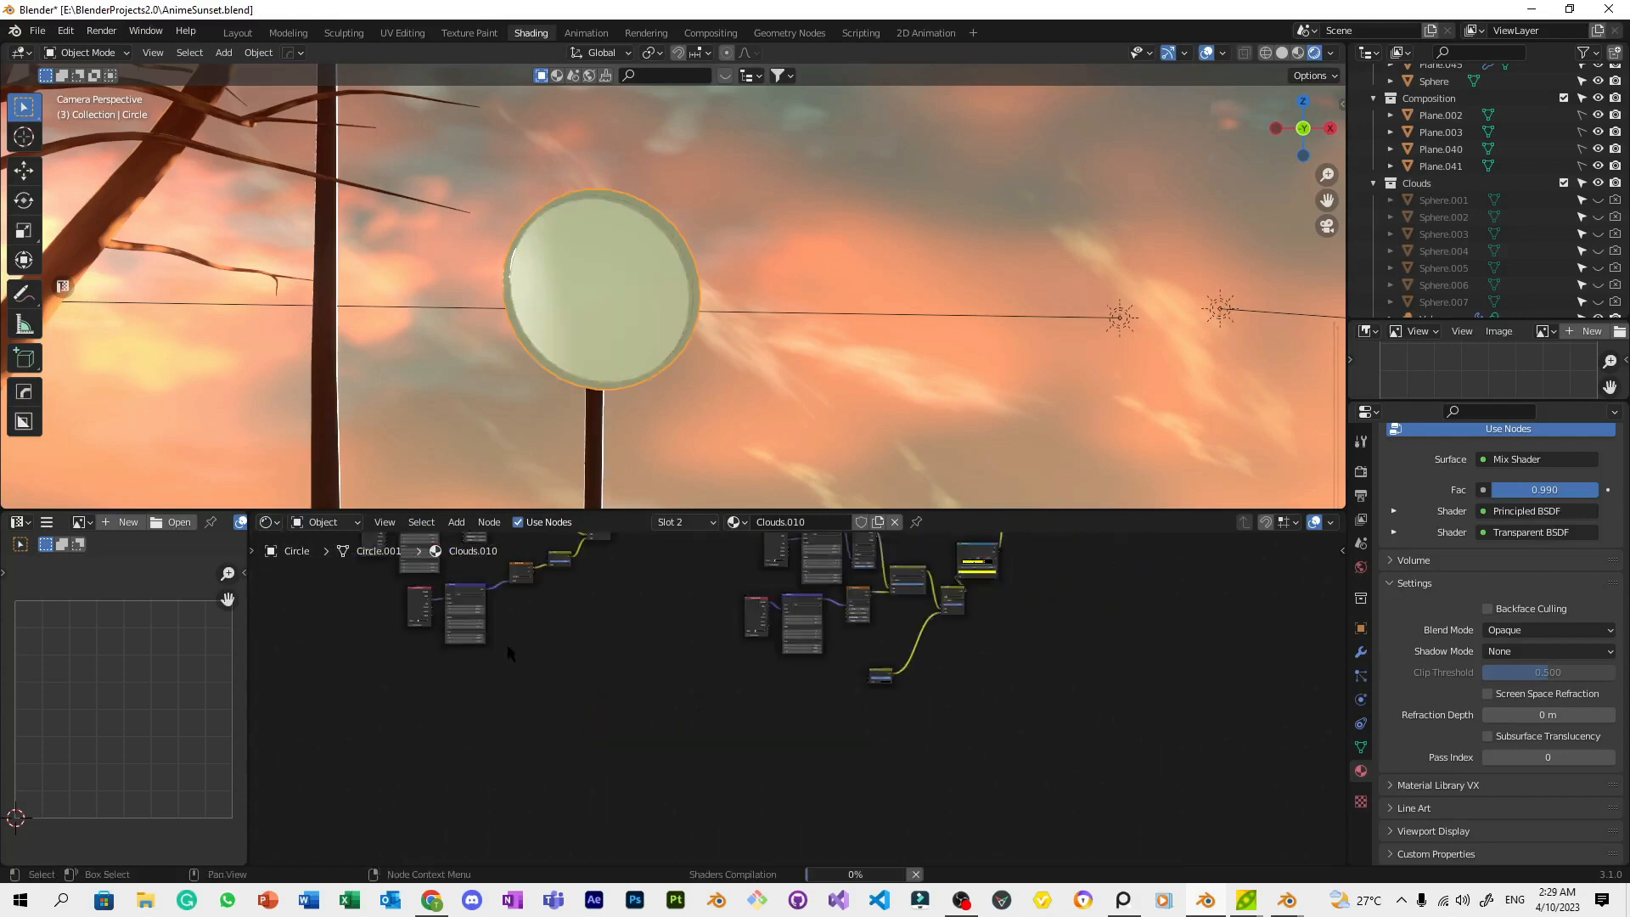
Cut the link from the spherical Gradient Texture to the Invert node in the mirror material's cyan ColorRamp branch
{"action": "middle_click_drag", "start_coordinate": [507, 647], "coordinate": [887, 802]}
{"action": "scroll", "coordinate": [884, 795], "scroll_direction": "up", "scroll_amount": 2}
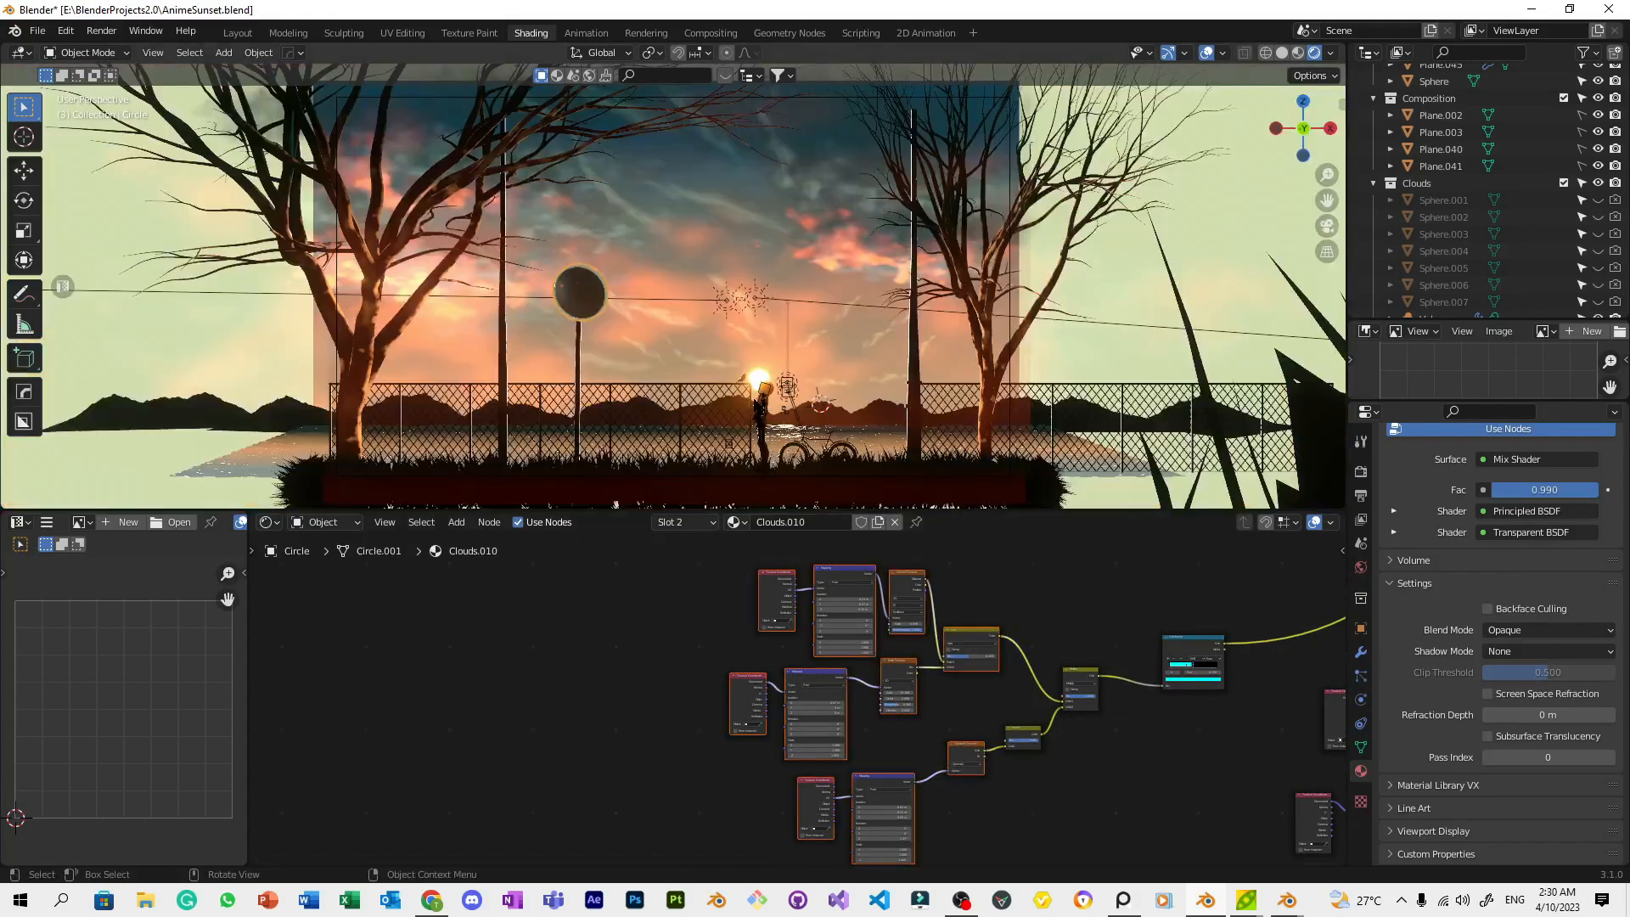
{"action": "scroll", "coordinate": [963, 747], "scroll_direction": "up", "scroll_amount": 6}
{"action": "middle_click_drag", "start_coordinate": [1019, 758], "coordinate": [875, 703]}
{"action": "right_click_drag", "start_coordinate": [927, 682], "coordinate": [923, 673], "text": "ctrl"}
{"action": "scroll", "coordinate": [943, 641], "scroll_direction": "down", "scroll_amount": 6}
{"action": "middle_click_drag", "start_coordinate": [960, 611], "coordinate": [714, 857]}
{"action": "scroll", "coordinate": [799, 679], "scroll_direction": "up", "scroll_amount": 3}
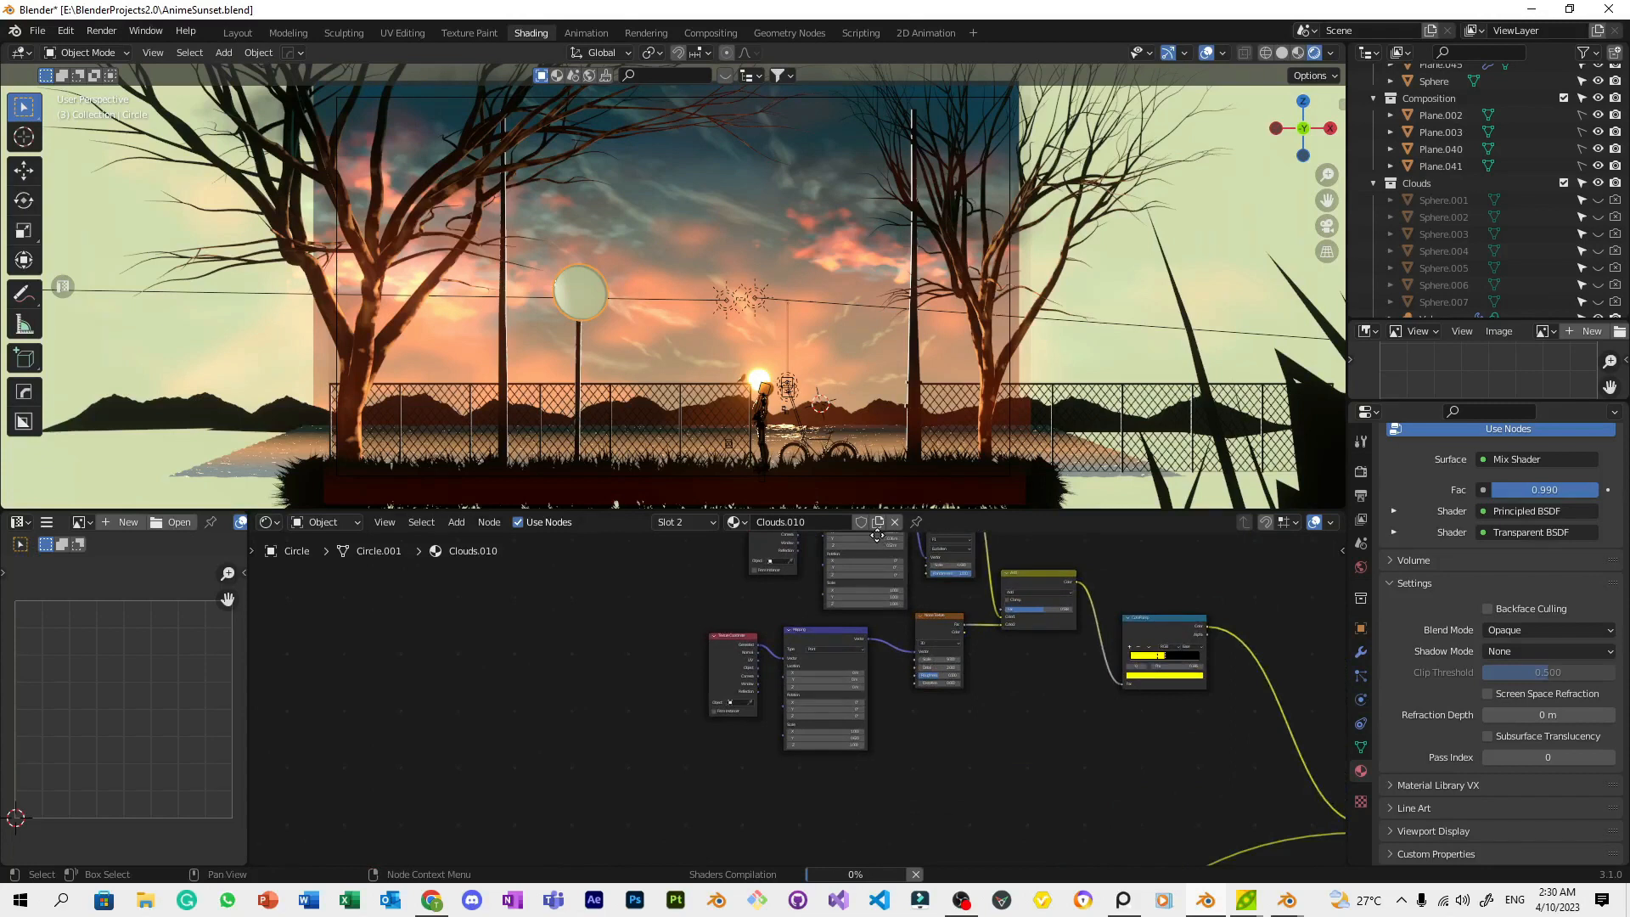
Disconnect the Invert nodes from the Multiply nodes in the cyan and lower yellow ColorRamp branches of the mirror's cloud material
{"action": "middle_click_drag", "start_coordinate": [994, 607], "coordinate": [875, 534]}
{"action": "scroll", "coordinate": [530, 241], "scroll_direction": "up", "scroll_amount": 4}
{"action": "scroll", "coordinate": [1024, 689], "scroll_direction": "down", "scroll_amount": 4}
{"action": "middle_click_drag", "start_coordinate": [1024, 680], "coordinate": [1093, 717]}
{"action": "left_click", "coordinate": [902, 837]}
{"action": "middle_click_drag", "start_coordinate": [903, 838], "coordinate": [592, 722]}
{"action": "scroll", "coordinate": [592, 722], "scroll_direction": "up", "scroll_amount": 1}
{"action": "scroll", "coordinate": [591, 721], "scroll_direction": "up", "scroll_amount": 4}
{"action": "right_click_drag", "start_coordinate": [1027, 803], "coordinate": [944, 751], "text": "ctrl"}
{"action": "mouse_move", "coordinate": [961, 724]}
{"action": "middle_mouse_down"}
{"action": "mouse_move", "coordinate": [986, 762]}
{"action": "mouse_move", "coordinate": [1168, 839]}
{"action": "middle_mouse_up"}
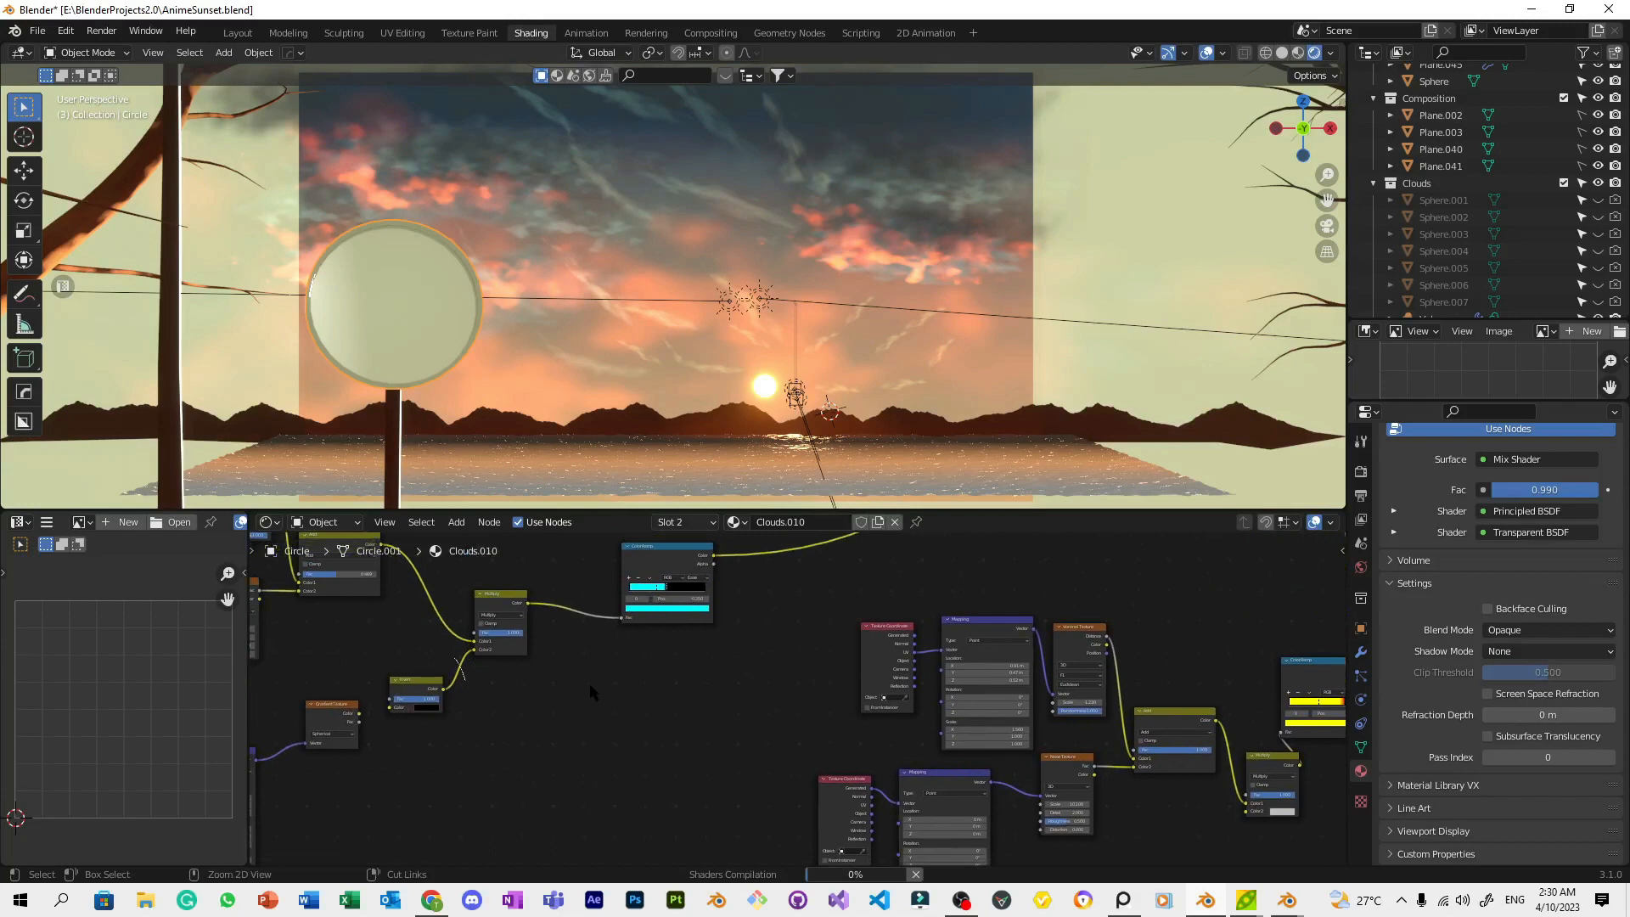
{"action": "right_click_drag", "start_coordinate": [528, 705], "coordinate": [511, 695], "text": "ctrl"}
{"action": "scroll", "coordinate": [594, 705], "scroll_direction": "down", "scroll_amount": 4}
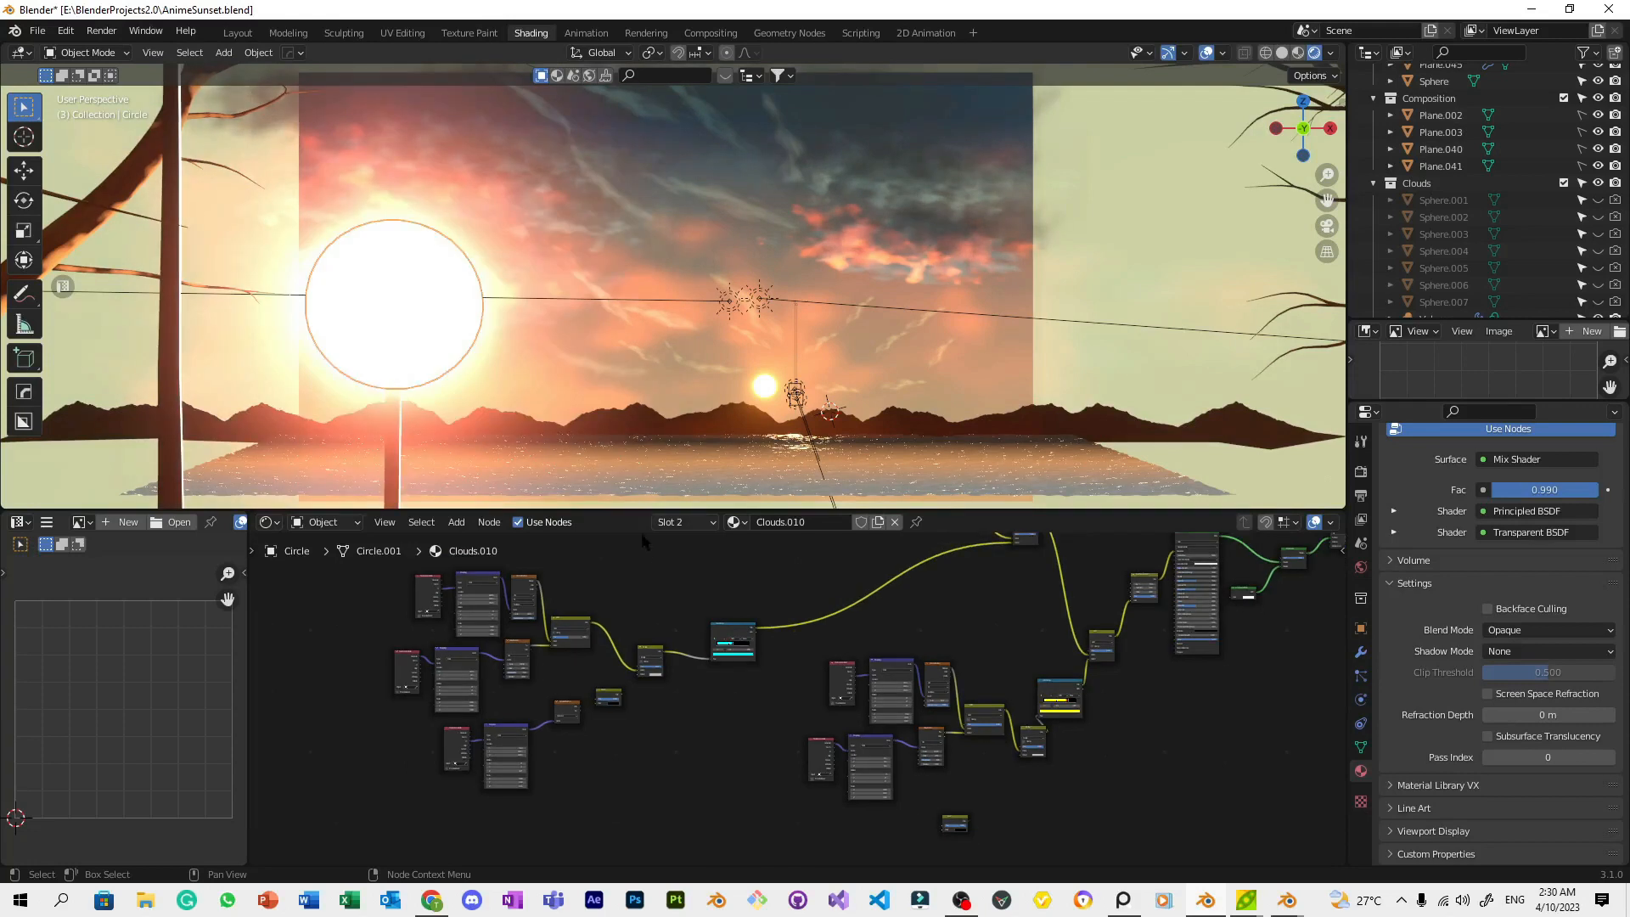
Set the Value of the Hue Saturation Value node in the mirror's cloud material to 0.03
{"action": "scroll", "coordinate": [705, 668], "scroll_direction": "down", "scroll_amount": 2}
{"action": "scroll", "coordinate": [705, 668], "scroll_direction": "up", "scroll_amount": 8}
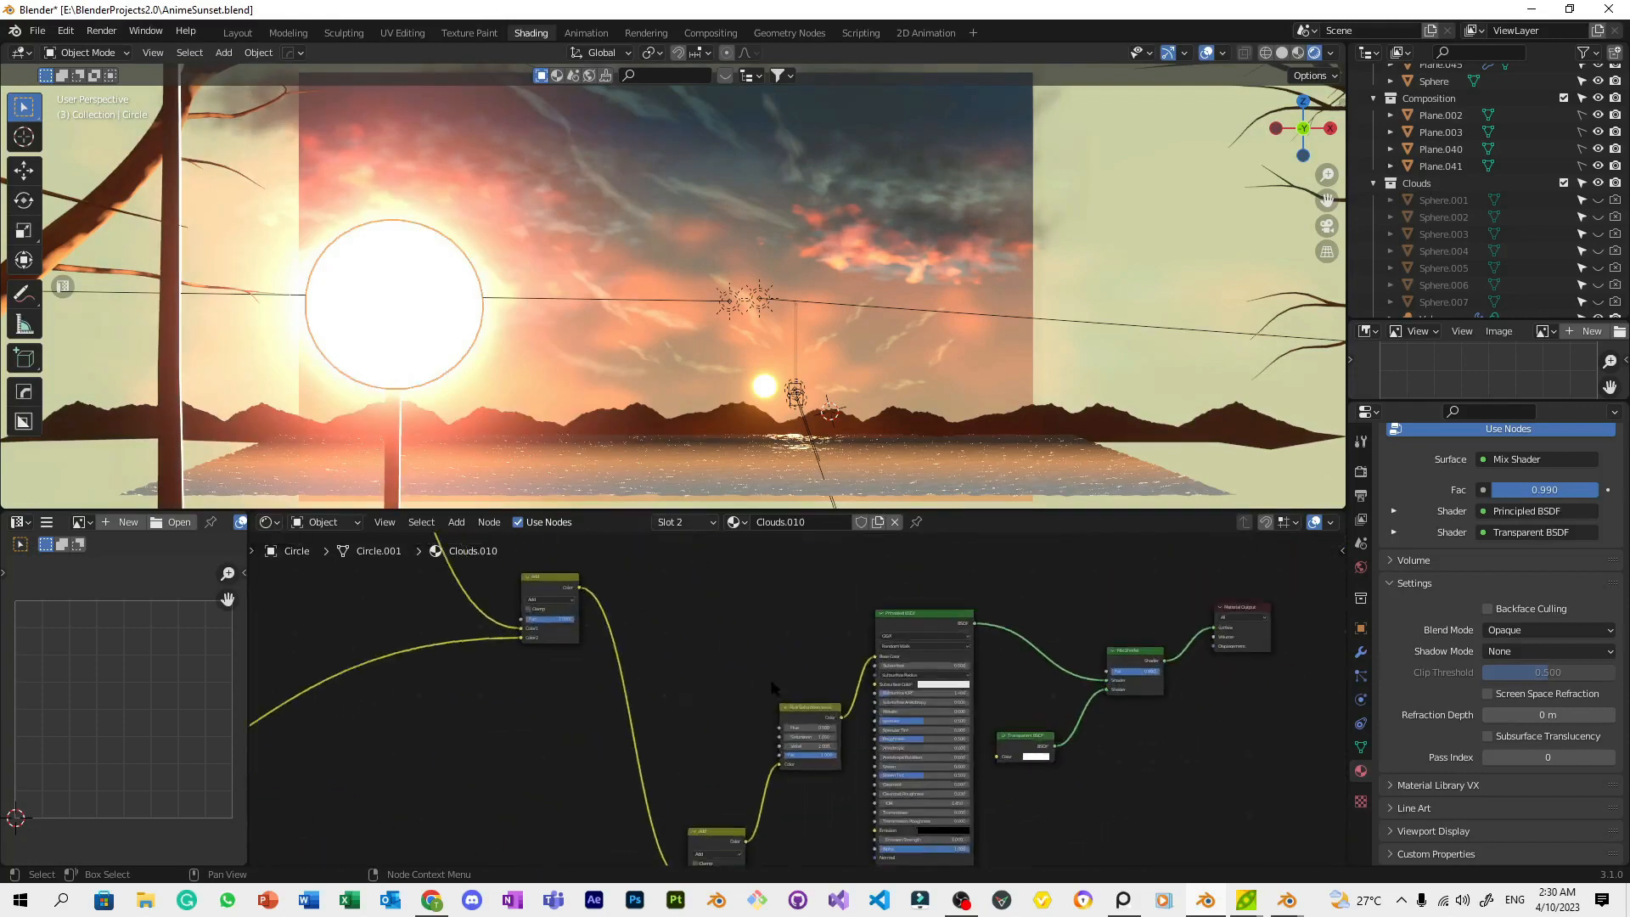
{"action": "middle_click_drag", "start_coordinate": [853, 679], "coordinate": [937, 556]}
{"action": "left_click_drag", "start_coordinate": [926, 668], "coordinate": [813, 668]}
{"action": "key", "text": "KP_0"}
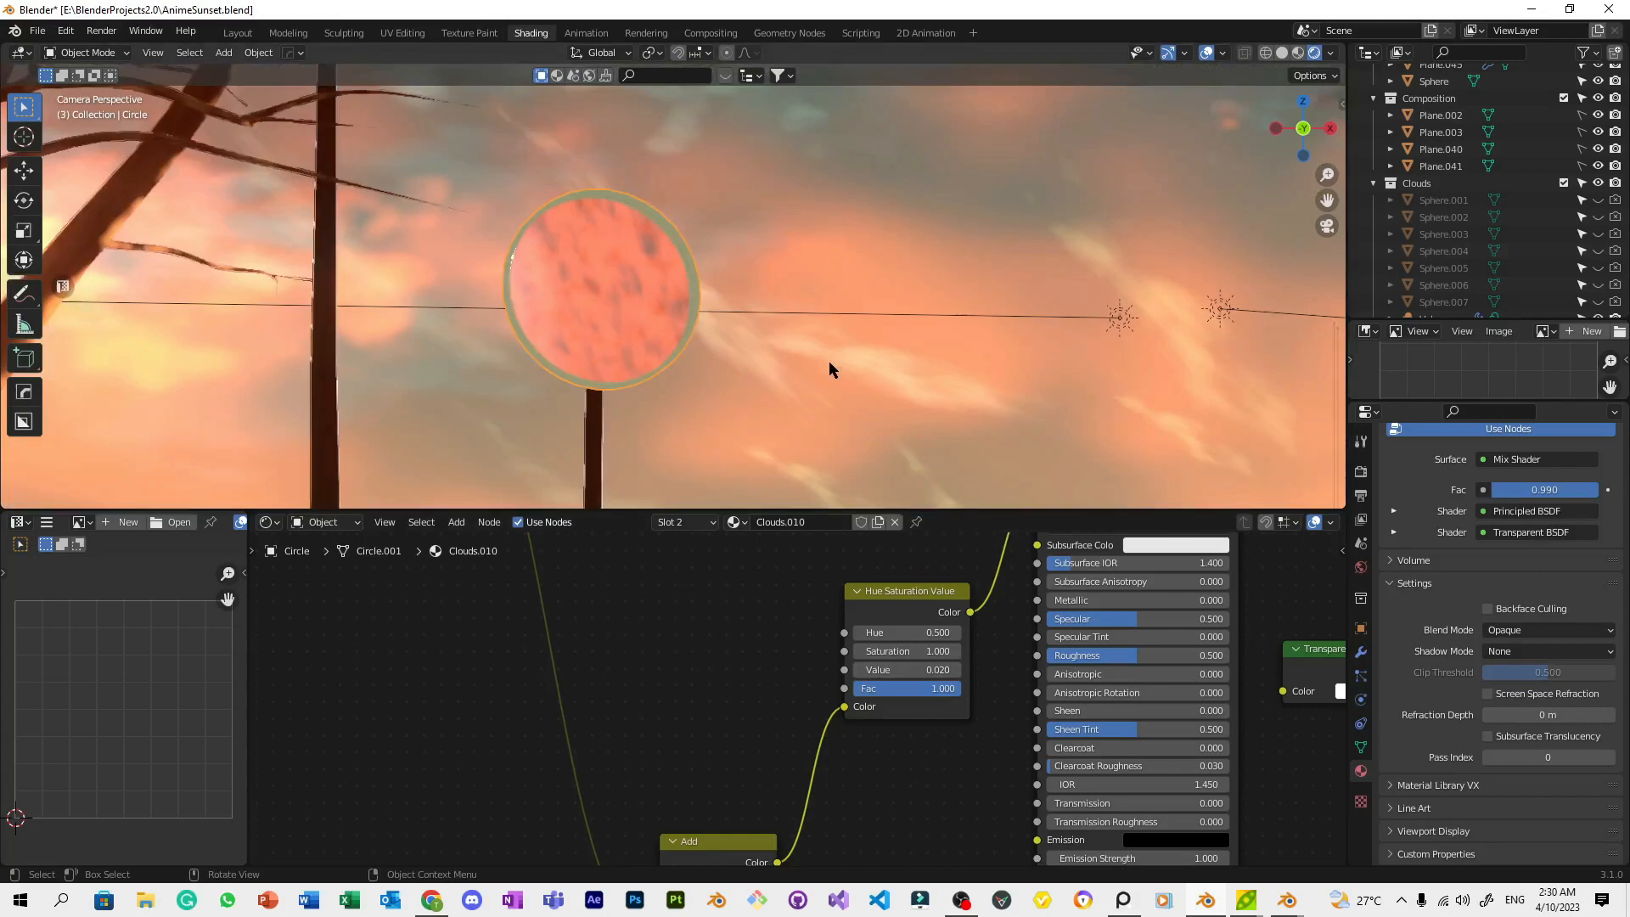
{"action": "scroll", "coordinate": [829, 360], "scroll_direction": "down", "scroll_amount": 5}
{"action": "scroll", "coordinate": [800, 695], "scroll_direction": "up", "scroll_amount": 2}
{"action": "left_click", "coordinate": [1012, 665]}
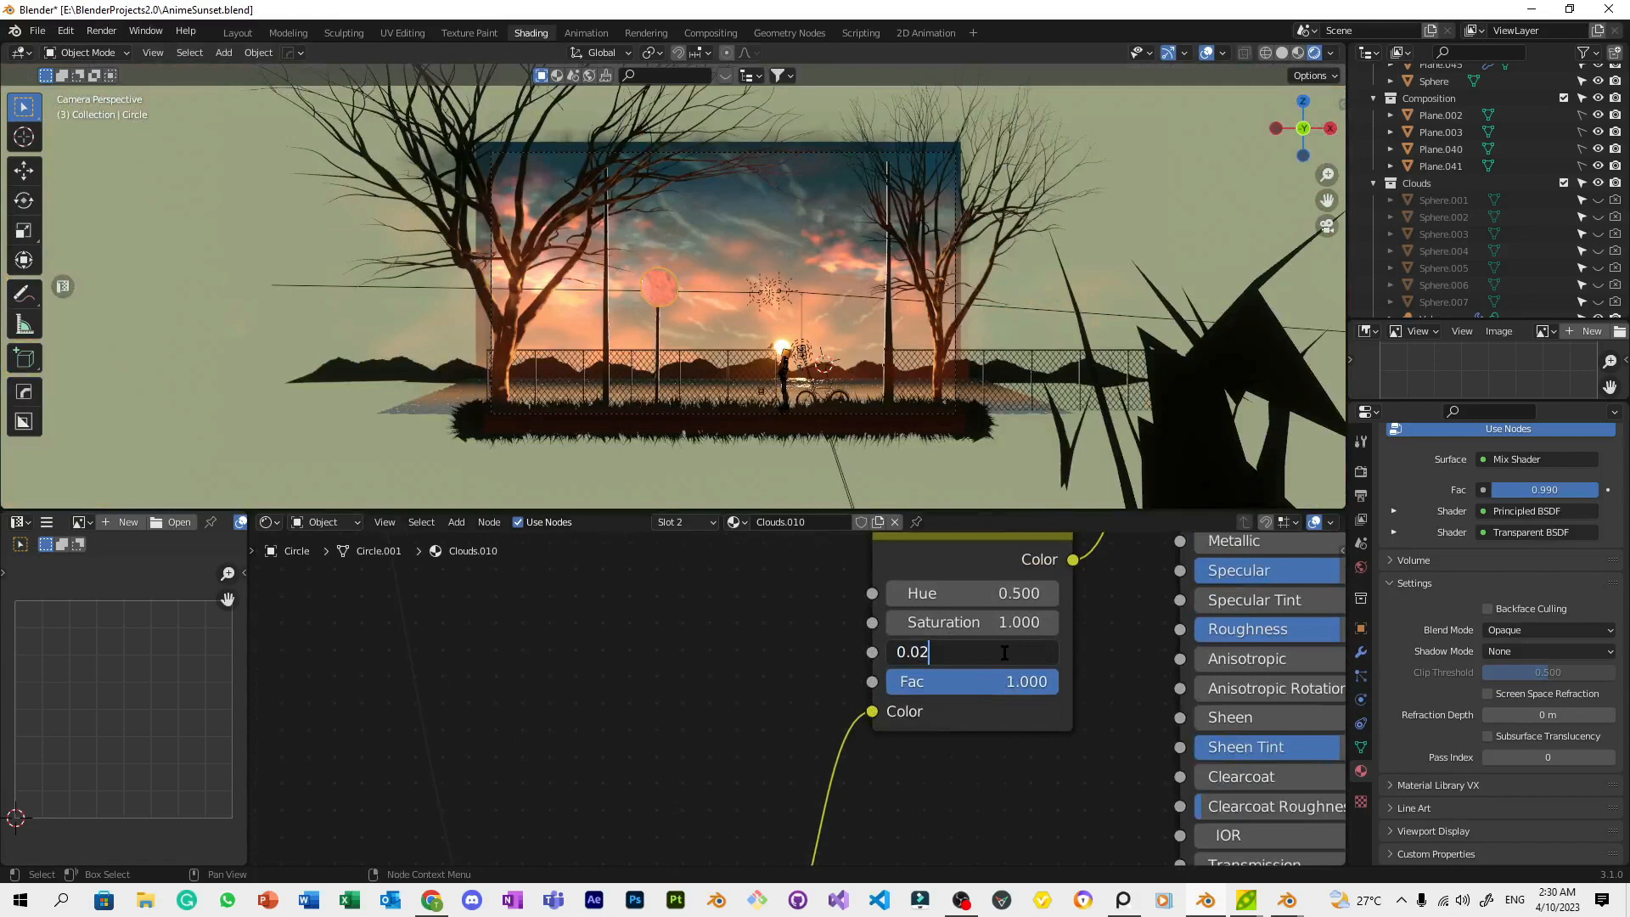
{"action": "type", "text": "3"}
{"action": "key", "text": "Return"}
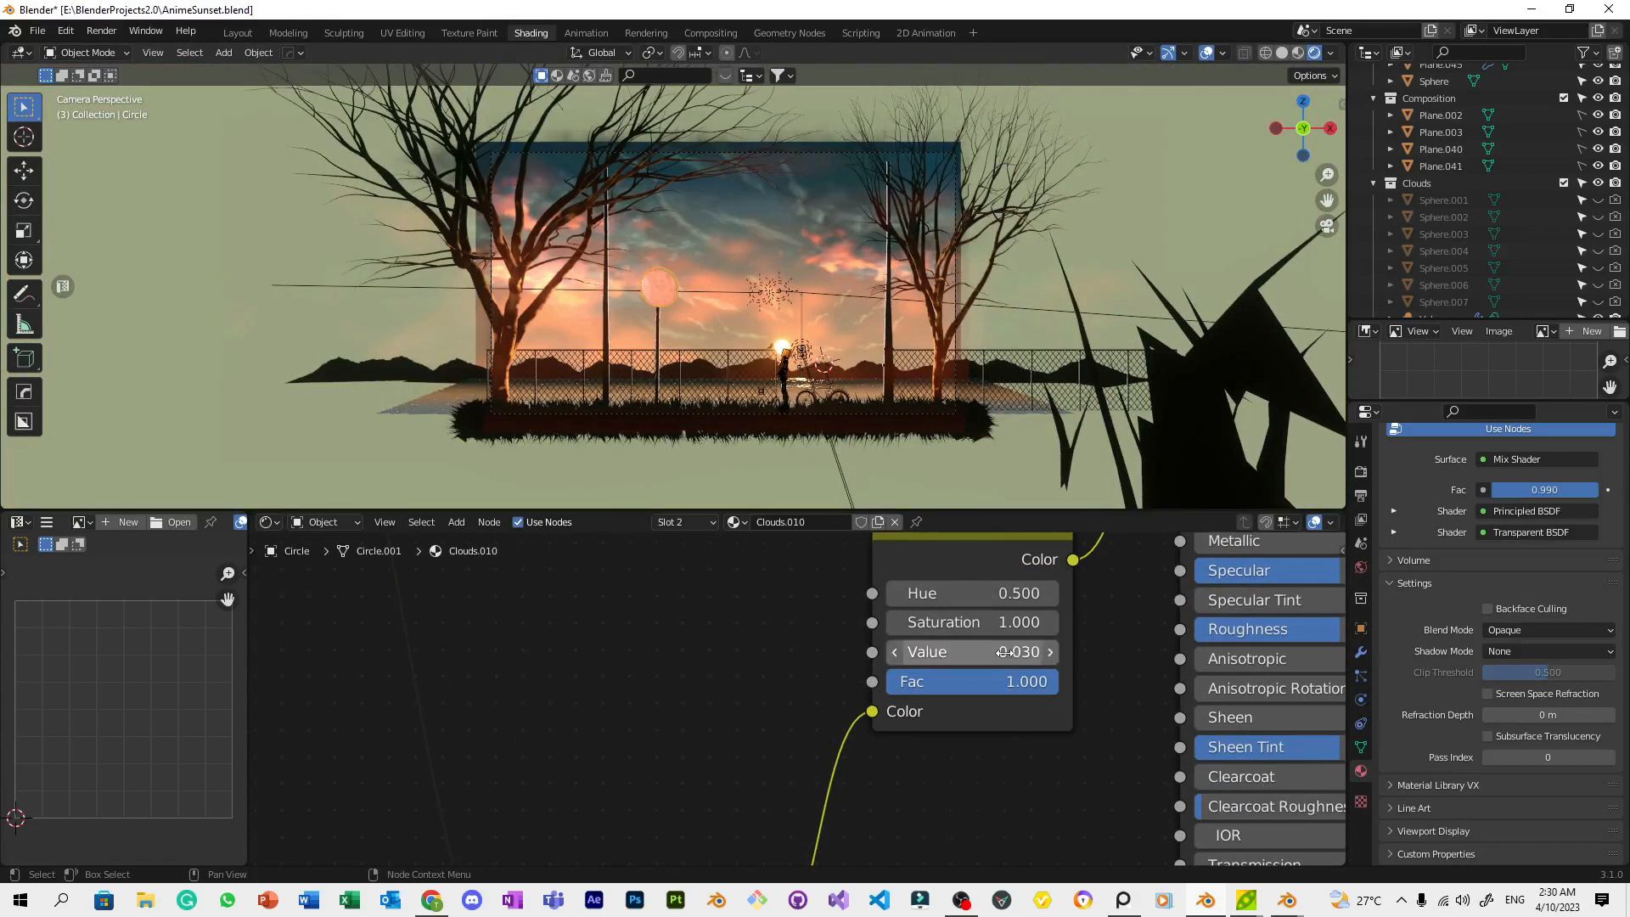
Set the Saturation of the mirror material's Hue Saturation Value node to 0.9 and save the file
{"action": "scroll", "coordinate": [803, 670], "scroll_direction": "up", "scroll_amount": 2}
{"action": "scroll", "coordinate": [792, 339], "scroll_direction": "up", "scroll_amount": 4}
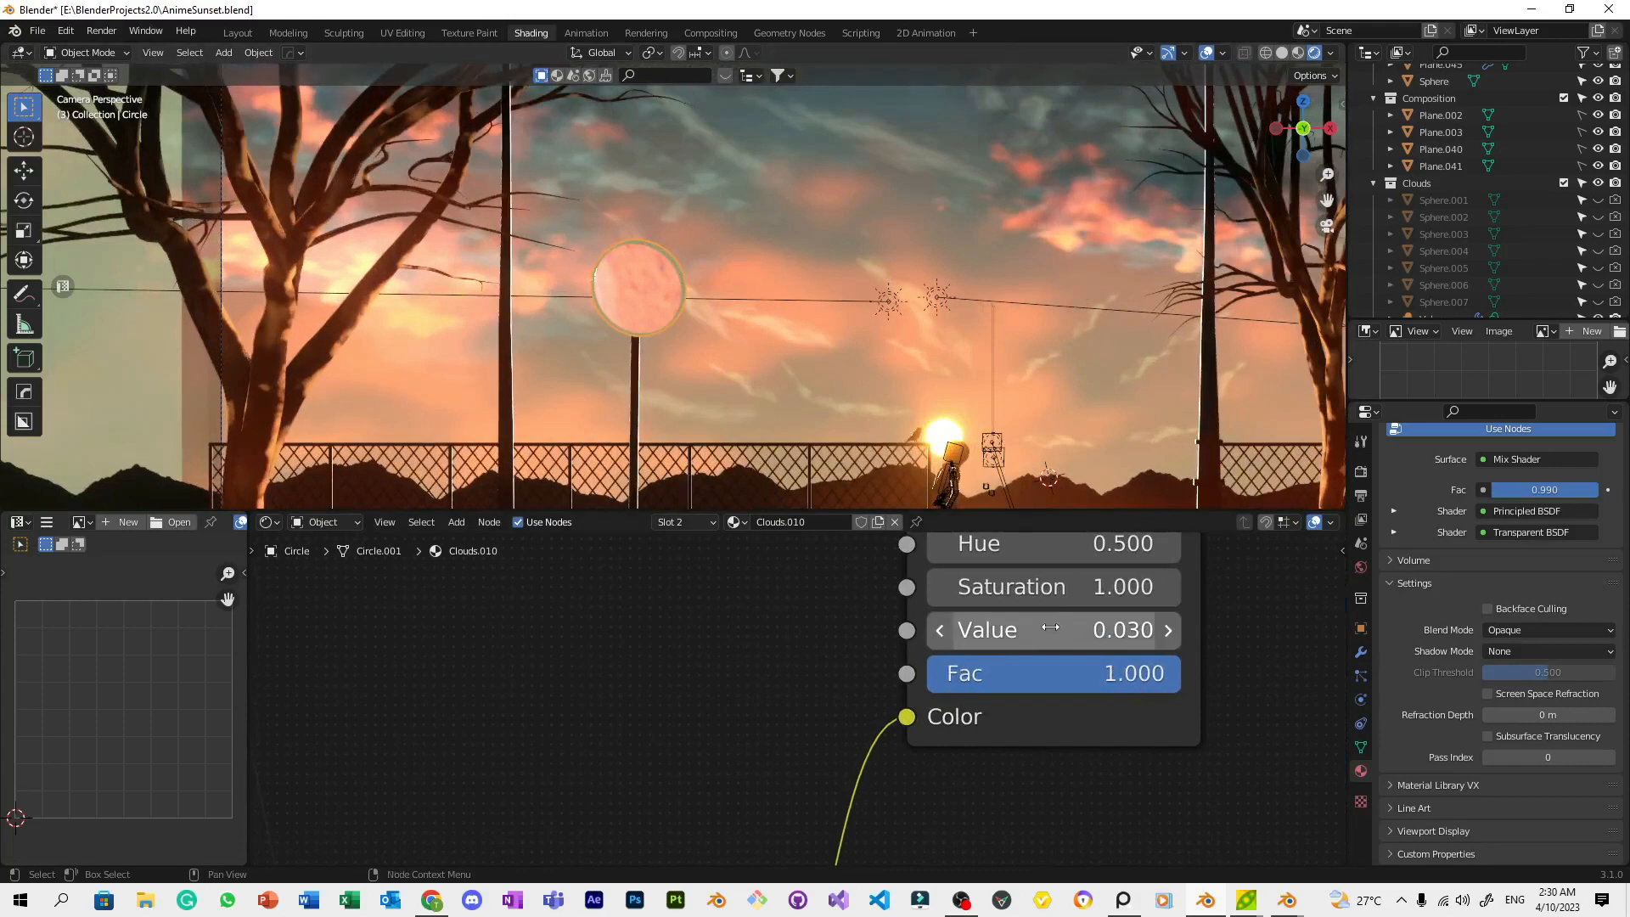
{"action": "mouse_move", "coordinate": [1053, 595]}
{"action": "left_mouse_down"}
{"action": "mouse_move", "coordinate": [1019, 594]}
{"action": "mouse_move", "coordinate": [1095, 594]}
{"action": "mouse_move", "coordinate": [1074, 605]}
{"action": "left_mouse_up"}
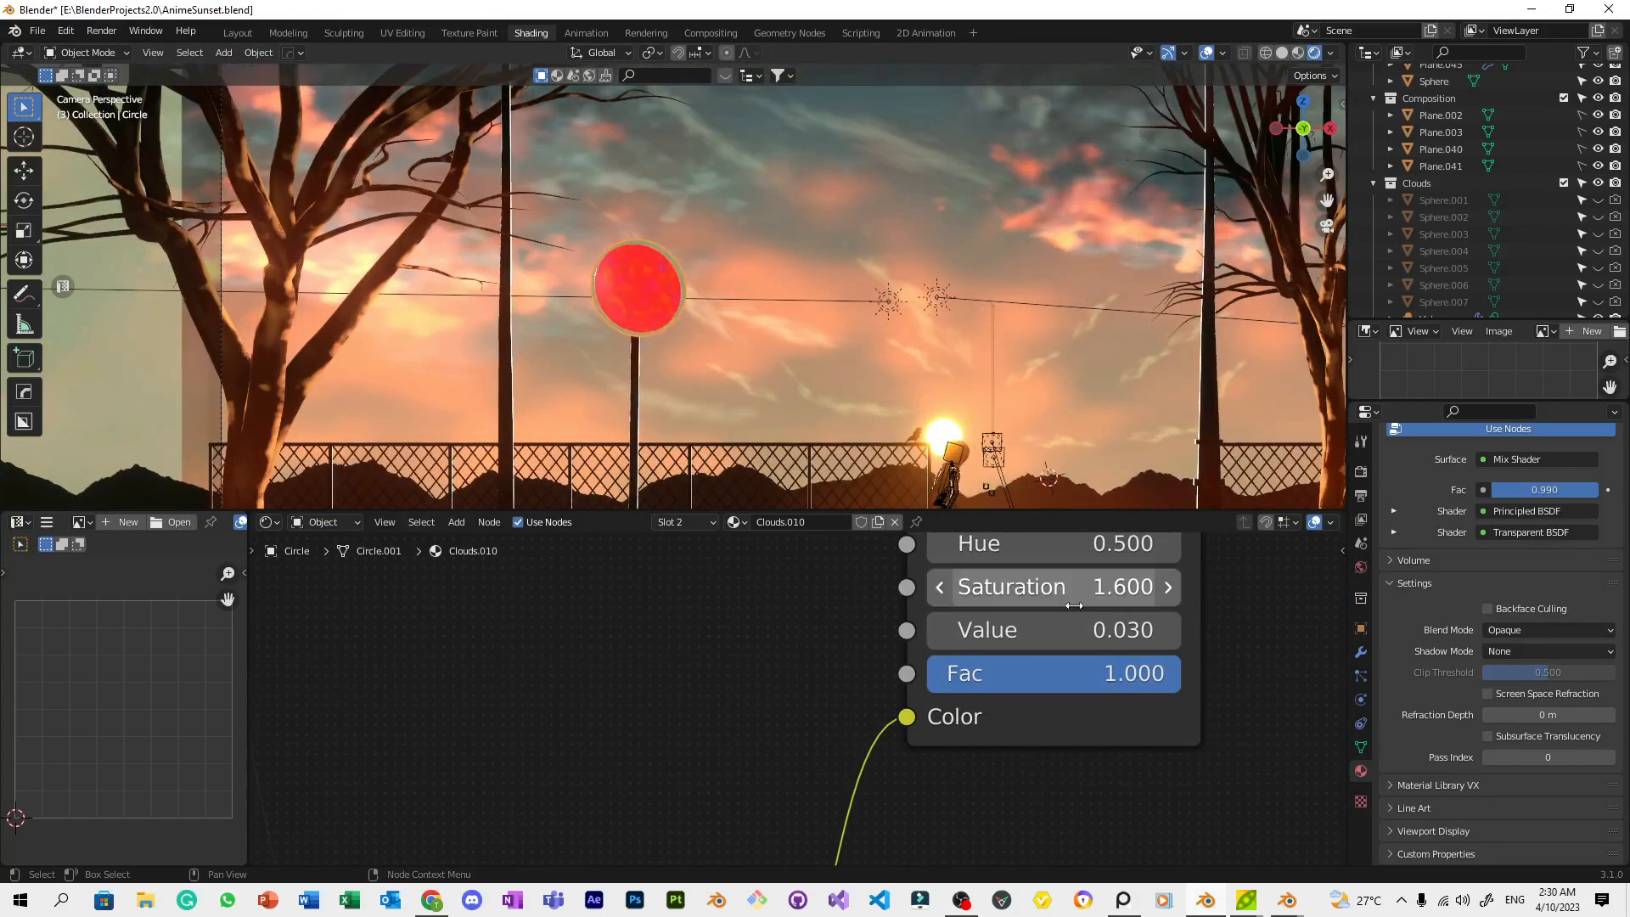
{"action": "key", "text": "ctrl+z"}
{"action": "left_click", "coordinate": [940, 587]}
{"action": "scroll", "coordinate": [867, 404], "scroll_direction": "down", "scroll_amount": 4}
{"action": "key", "text": "ctrl+s"}
{"action": "scroll", "coordinate": [697, 680], "scroll_direction": "down", "scroll_amount": 2}
{"action": "scroll", "coordinate": [703, 374], "scroll_direction": "up", "scroll_amount": 8}
{"action": "scroll", "coordinate": [704, 685], "scroll_direction": "down", "scroll_amount": 2}
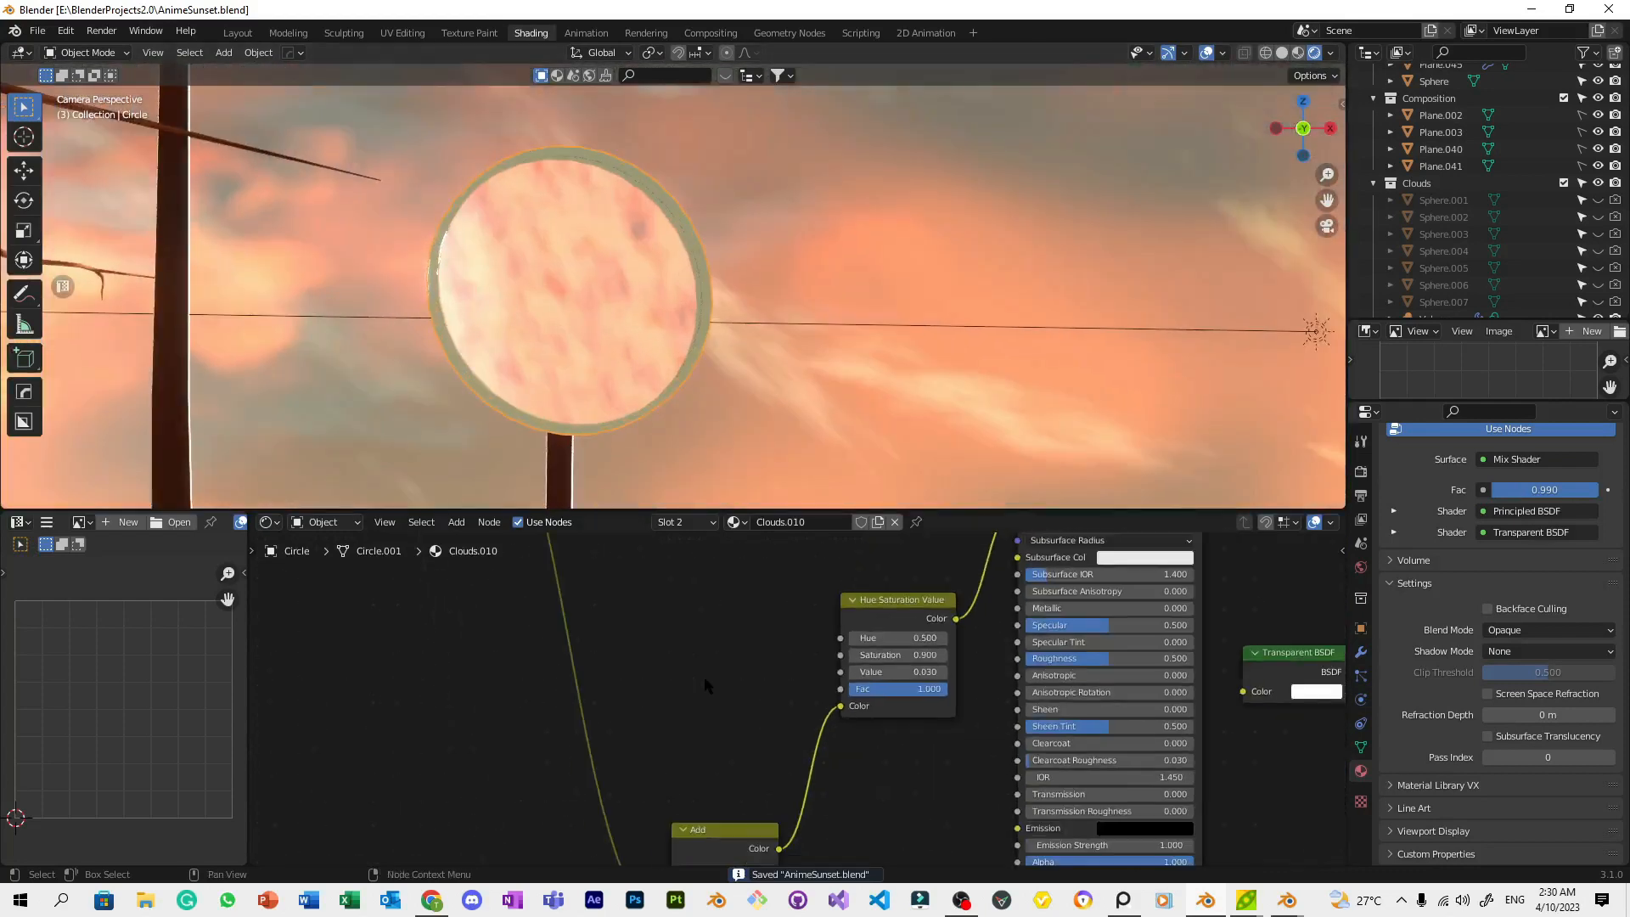
Lower the Noise Texture and Voronoi Texture scales in the mirror material's yellow ColorRamp branch that has no Multiply node
{"action": "scroll", "coordinate": [705, 686], "scroll_direction": "down", "scroll_amount": 12}
{"action": "scroll", "coordinate": [518, 747], "scroll_direction": "up", "scroll_amount": 4}
{"action": "middle_click_drag", "start_coordinate": [514, 747], "coordinate": [788, 618]}
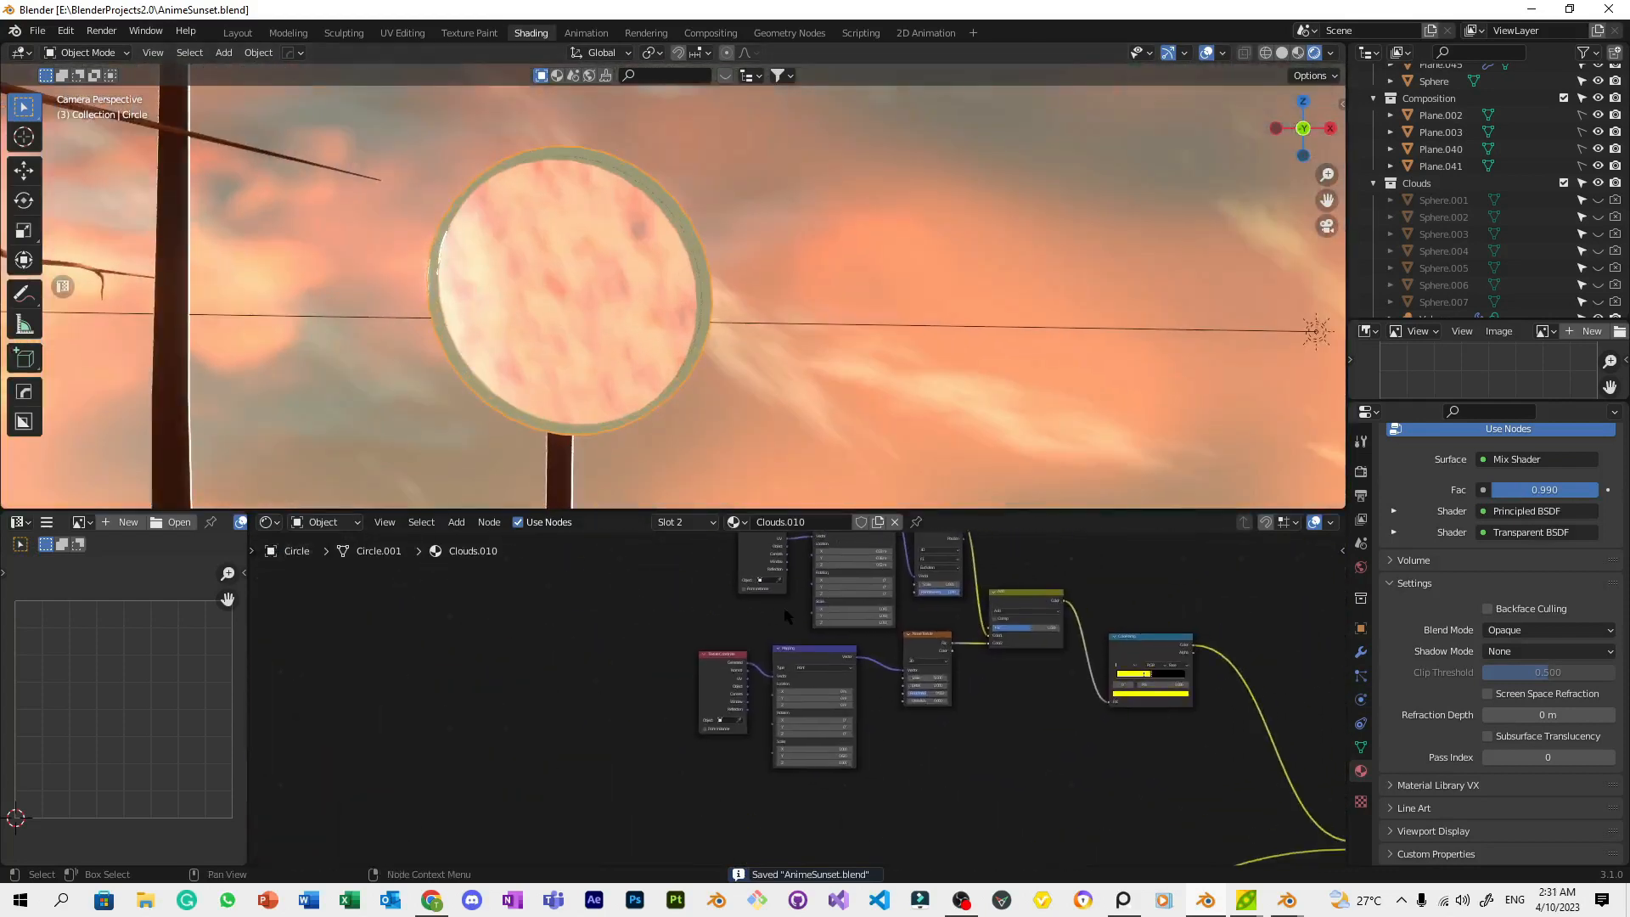
{"action": "scroll", "coordinate": [900, 679], "scroll_direction": "up", "scroll_amount": 5}
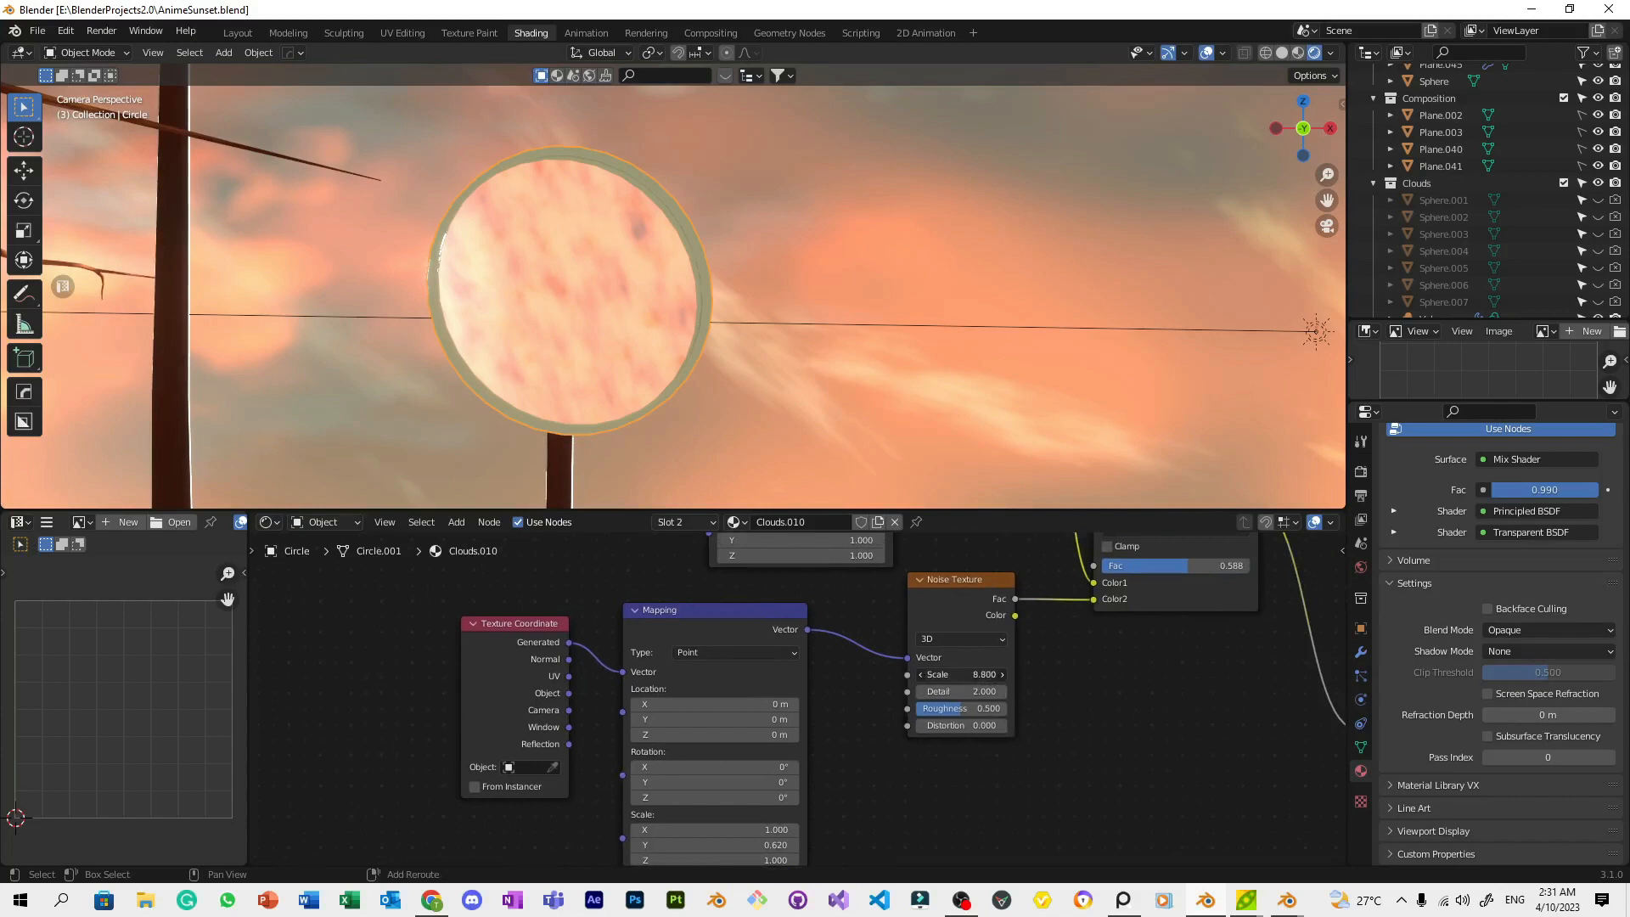
{"action": "left_click_drag", "start_coordinate": [960, 675], "coordinate": [913, 676]}
{"action": "middle_click_drag", "start_coordinate": [960, 676], "coordinate": [867, 849]}
{"action": "middle_click_drag", "start_coordinate": [897, 677], "coordinate": [887, 788]}
{"action": "left_click_drag", "start_coordinate": [897, 755], "coordinate": [883, 754]}
Raise the Noise Texture scale to 10.5 in the mirror material's cyan ColorRamp branch and undo a trial Voronoi scale change
{"action": "scroll", "coordinate": [881, 795], "scroll_direction": "down", "scroll_amount": 3}
{"action": "scroll", "coordinate": [883, 799], "scroll_direction": "down", "scroll_amount": 3}
{"action": "middle_click_drag", "start_coordinate": [883, 803], "coordinate": [1000, 722]}
{"action": "scroll", "coordinate": [849, 781], "scroll_direction": "up", "scroll_amount": 1}
{"action": "scroll", "coordinate": [812, 791], "scroll_direction": "up", "scroll_amount": 2}
{"action": "middle_click_drag", "start_coordinate": [811, 794], "coordinate": [851, 722]}
{"action": "scroll", "coordinate": [847, 720], "scroll_direction": "up", "scroll_amount": 4}
{"action": "middle_click_drag", "start_coordinate": [607, 593], "coordinate": [815, 671]}
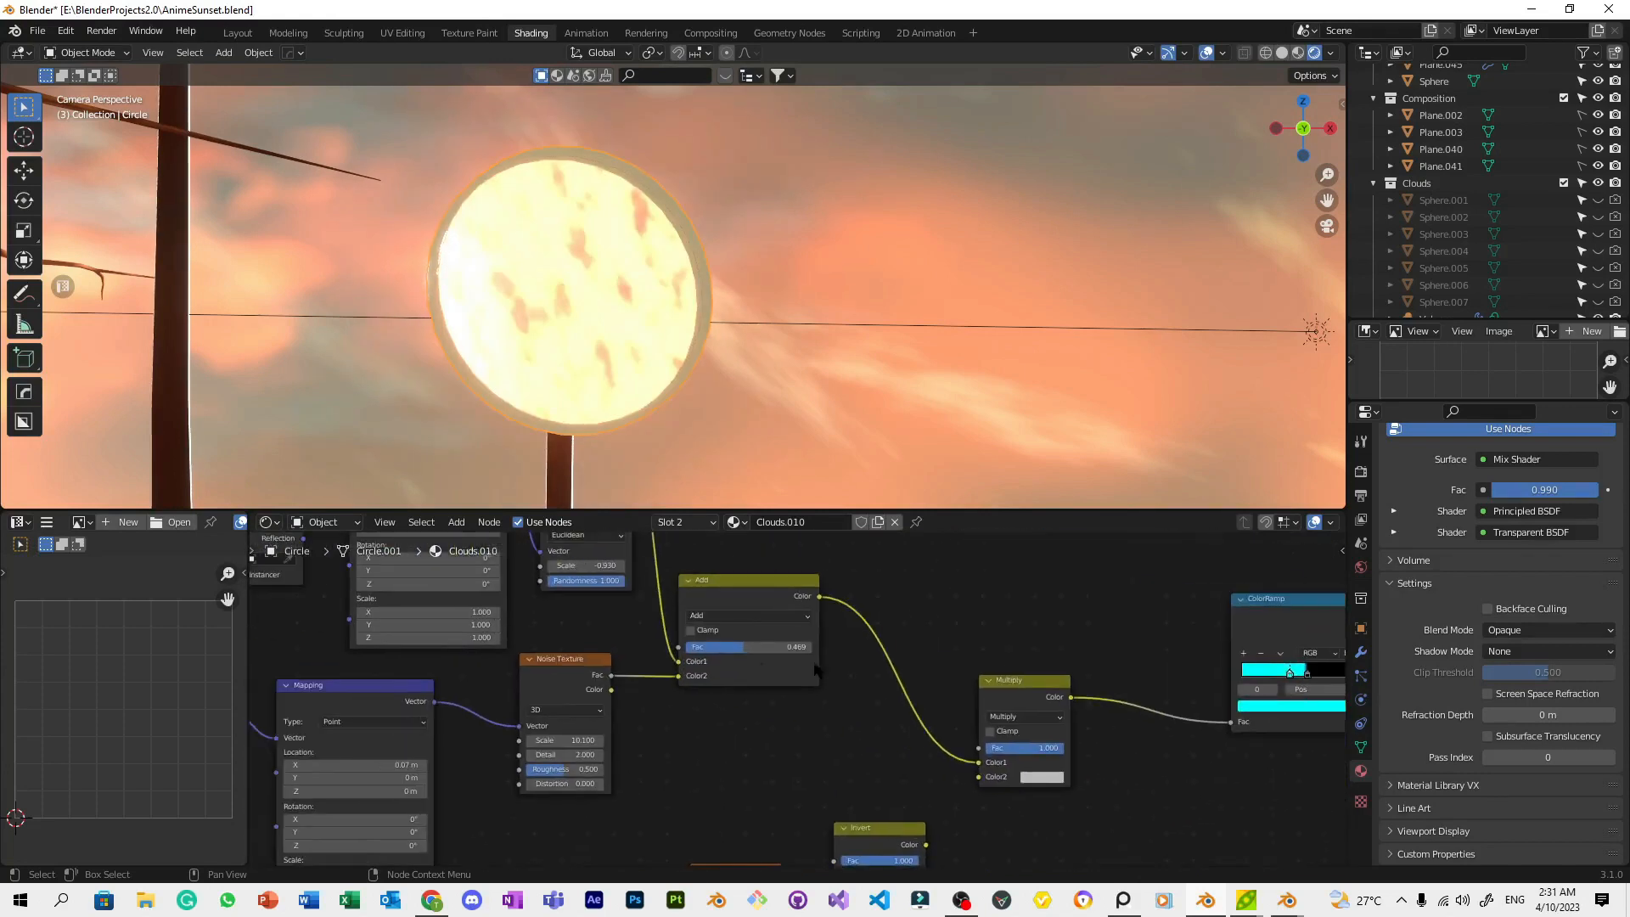
{"action": "mouse_move", "coordinate": [566, 741]}
{"action": "left_mouse_down"}
{"action": "mouse_move", "coordinate": [495, 740]}
{"action": "mouse_move", "coordinate": [595, 741]}
{"action": "left_mouse_up"}
{"action": "middle_click_drag", "start_coordinate": [600, 599], "coordinate": [692, 681]}
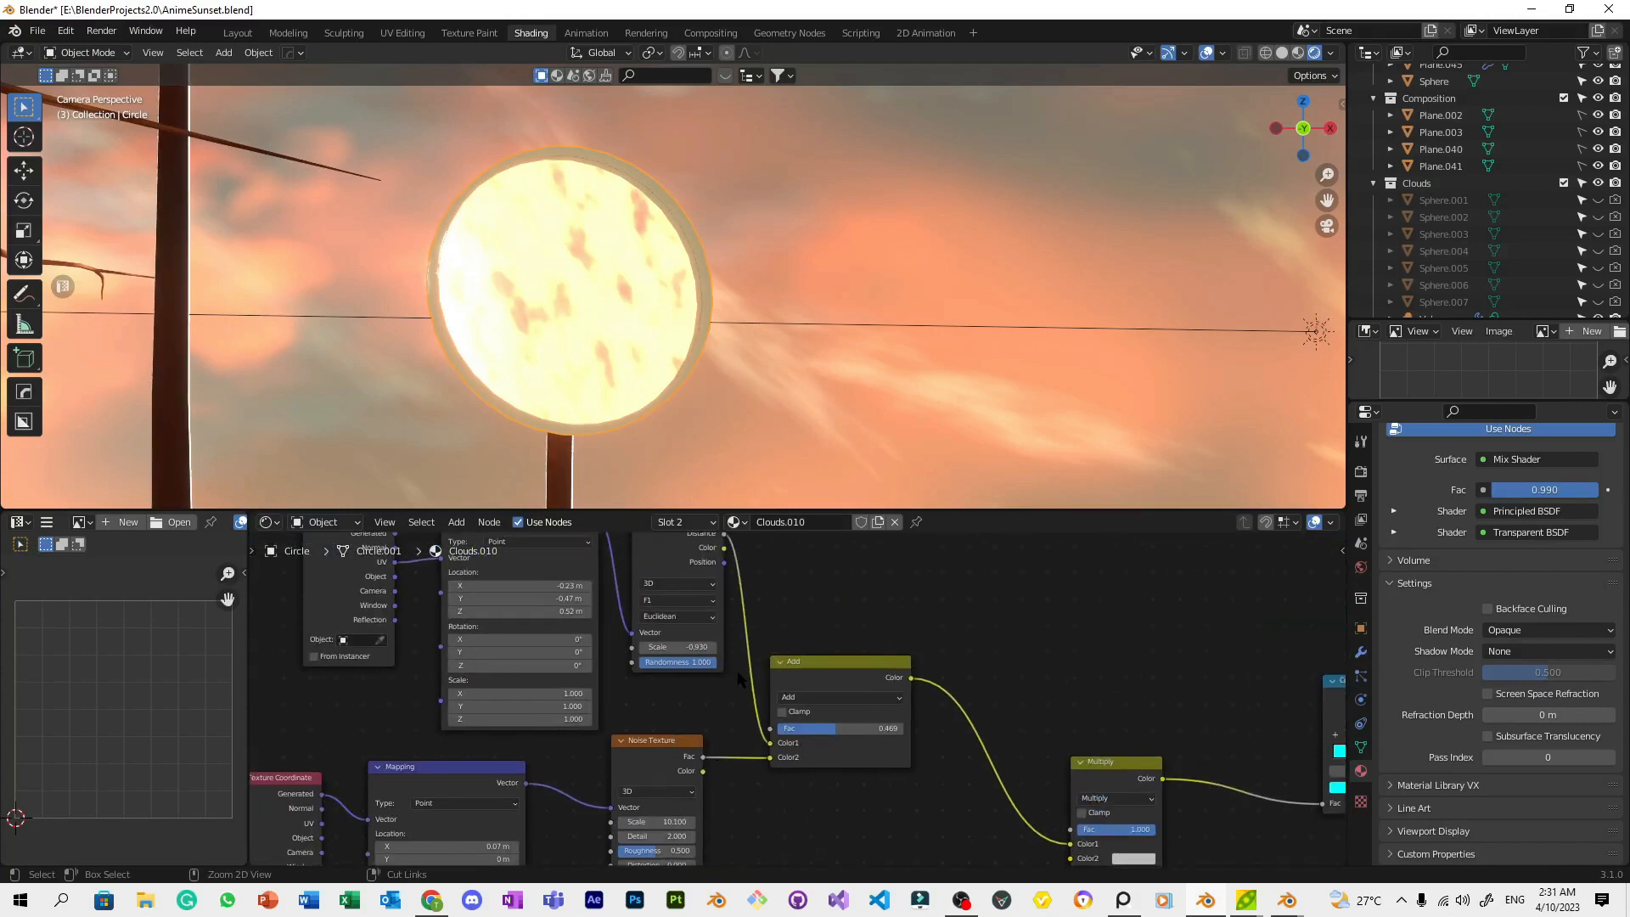
{"action": "mouse_move", "coordinate": [739, 677]}
{"action": "middle_mouse_down"}
{"action": "mouse_move", "coordinate": [892, 561]}
{"action": "mouse_move", "coordinate": [815, 793]}
{"action": "middle_mouse_up"}
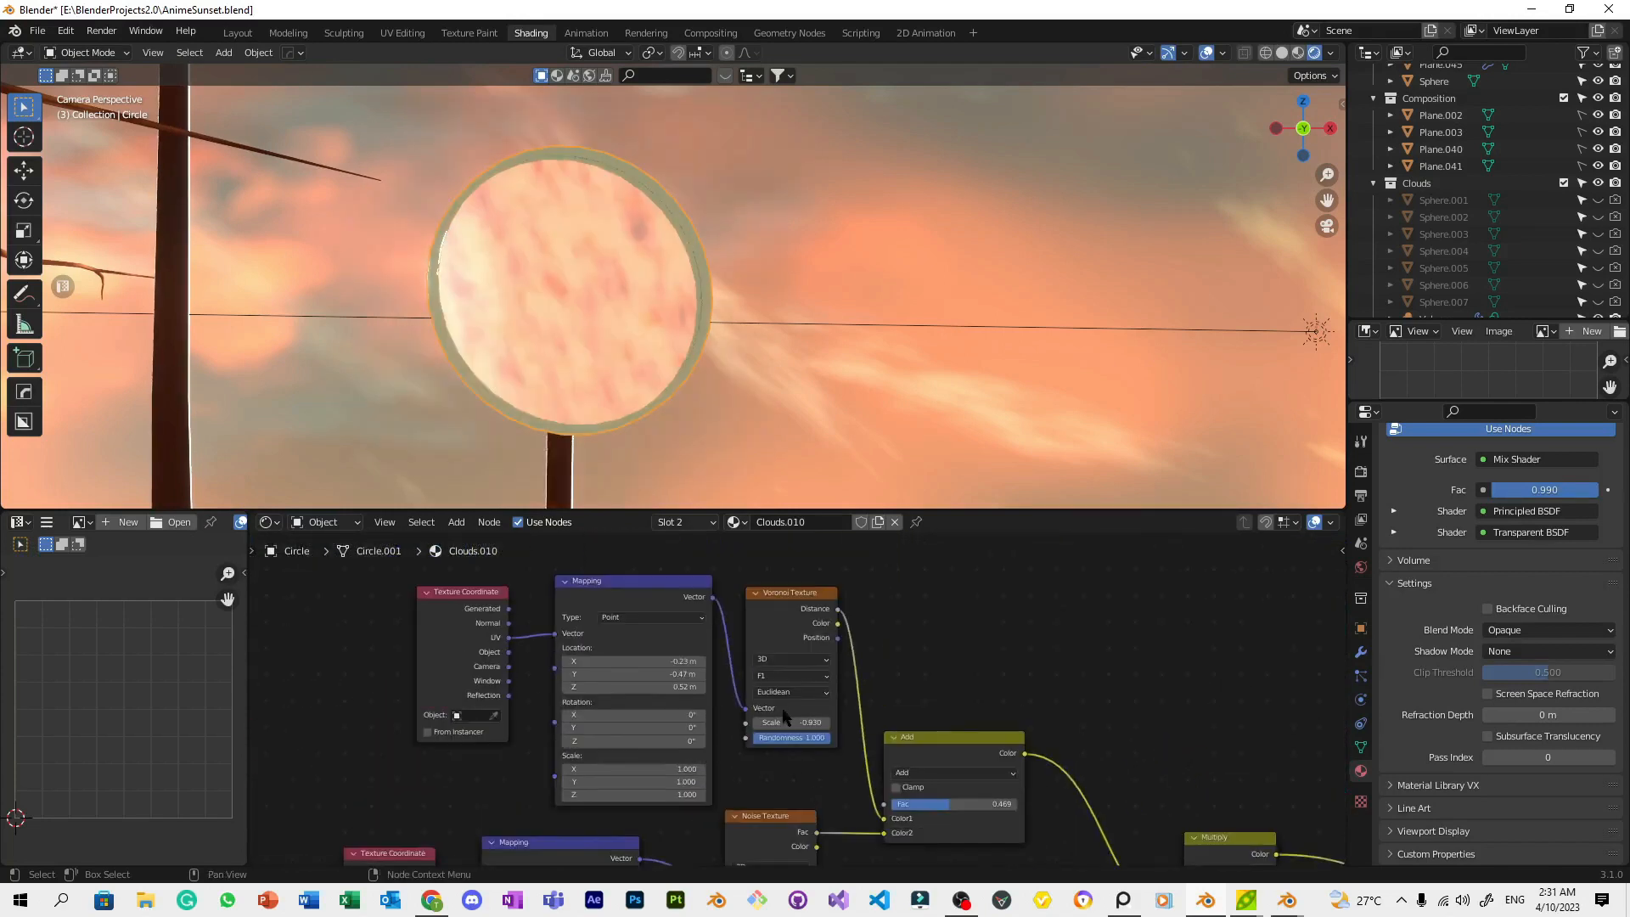
{"action": "mouse_move", "coordinate": [791, 722]}
{"action": "left_mouse_down"}
{"action": "mouse_move", "coordinate": [849, 722]}
{"action": "mouse_move", "coordinate": [764, 723]}
{"action": "mouse_move", "coordinate": [791, 723]}
{"action": "left_mouse_up"}
{"action": "key", "text": "ctrl+z"}
In the lower yellow ColorRamp branch, set the Noise Texture scale to 4.7 and the Voronoi scale to 0.27, and save the file
{"action": "middle_click_drag", "start_coordinate": [945, 703], "coordinate": [680, 554]}
{"action": "scroll", "coordinate": [730, 629], "scroll_direction": "down", "scroll_amount": 8}
{"action": "middle_click_drag", "start_coordinate": [1184, 734], "coordinate": [846, 713]}
{"action": "scroll", "coordinate": [806, 692], "scroll_direction": "up", "scroll_amount": 8}
{"action": "scroll", "coordinate": [844, 712], "scroll_direction": "up", "scroll_amount": 1}
{"action": "left_click_drag", "start_coordinate": [811, 714], "coordinate": [701, 715]}
{"action": "middle_click_drag", "start_coordinate": [800, 610], "coordinate": [819, 707]}
{"action": "left_click_drag", "start_coordinate": [811, 624], "coordinate": [841, 624]}
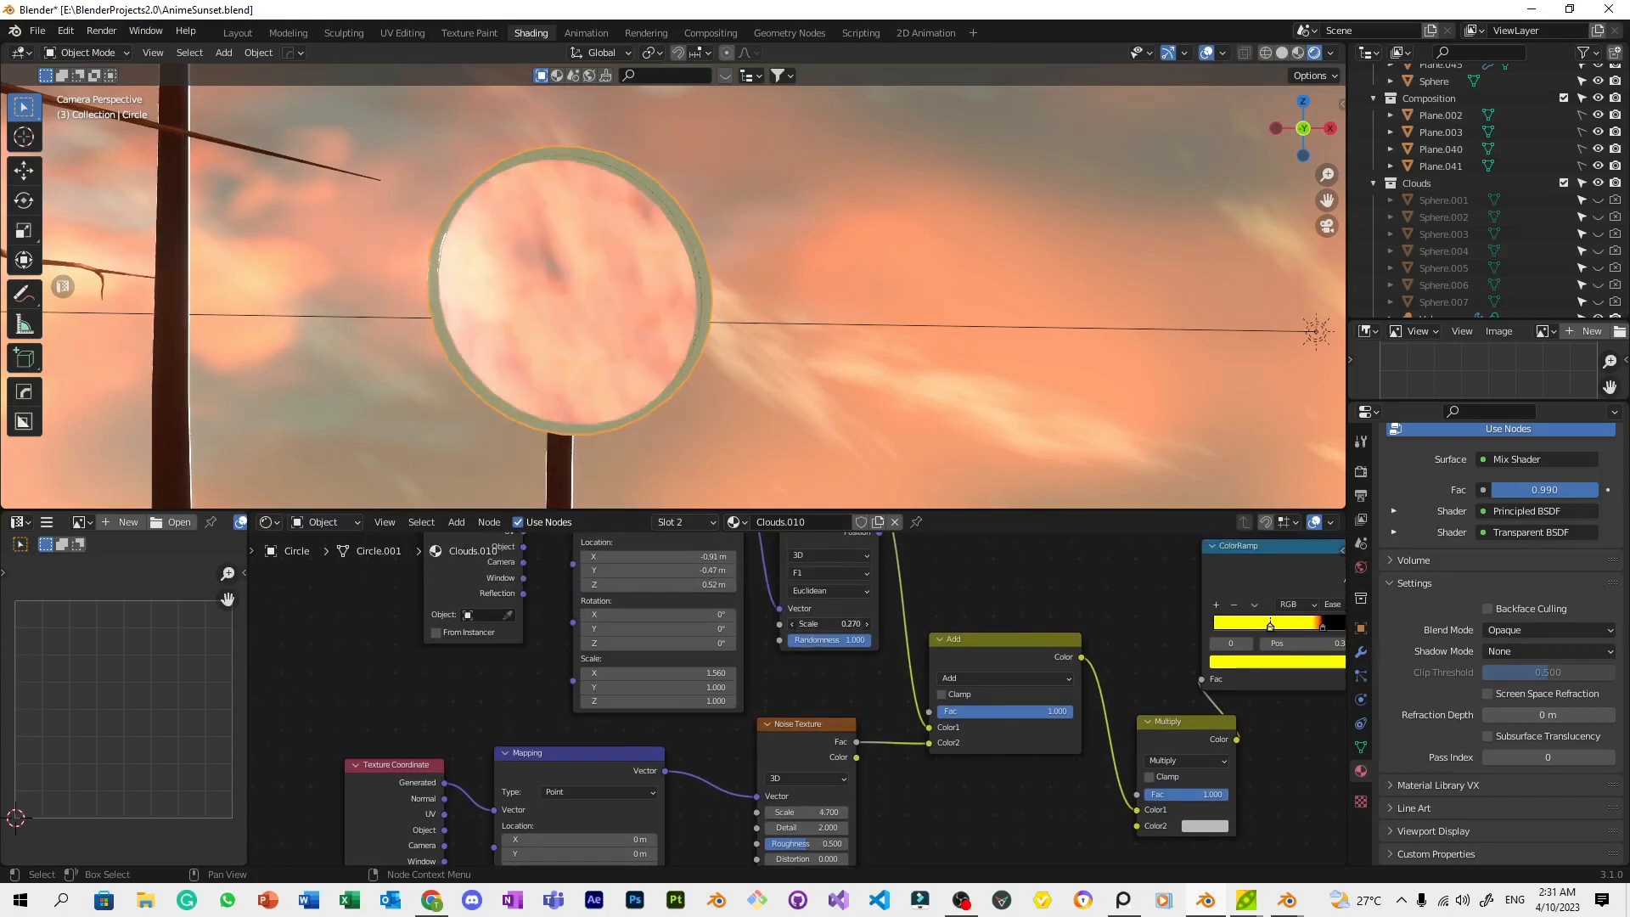
{"action": "scroll", "coordinate": [778, 202], "scroll_direction": "down", "scroll_amount": 5}
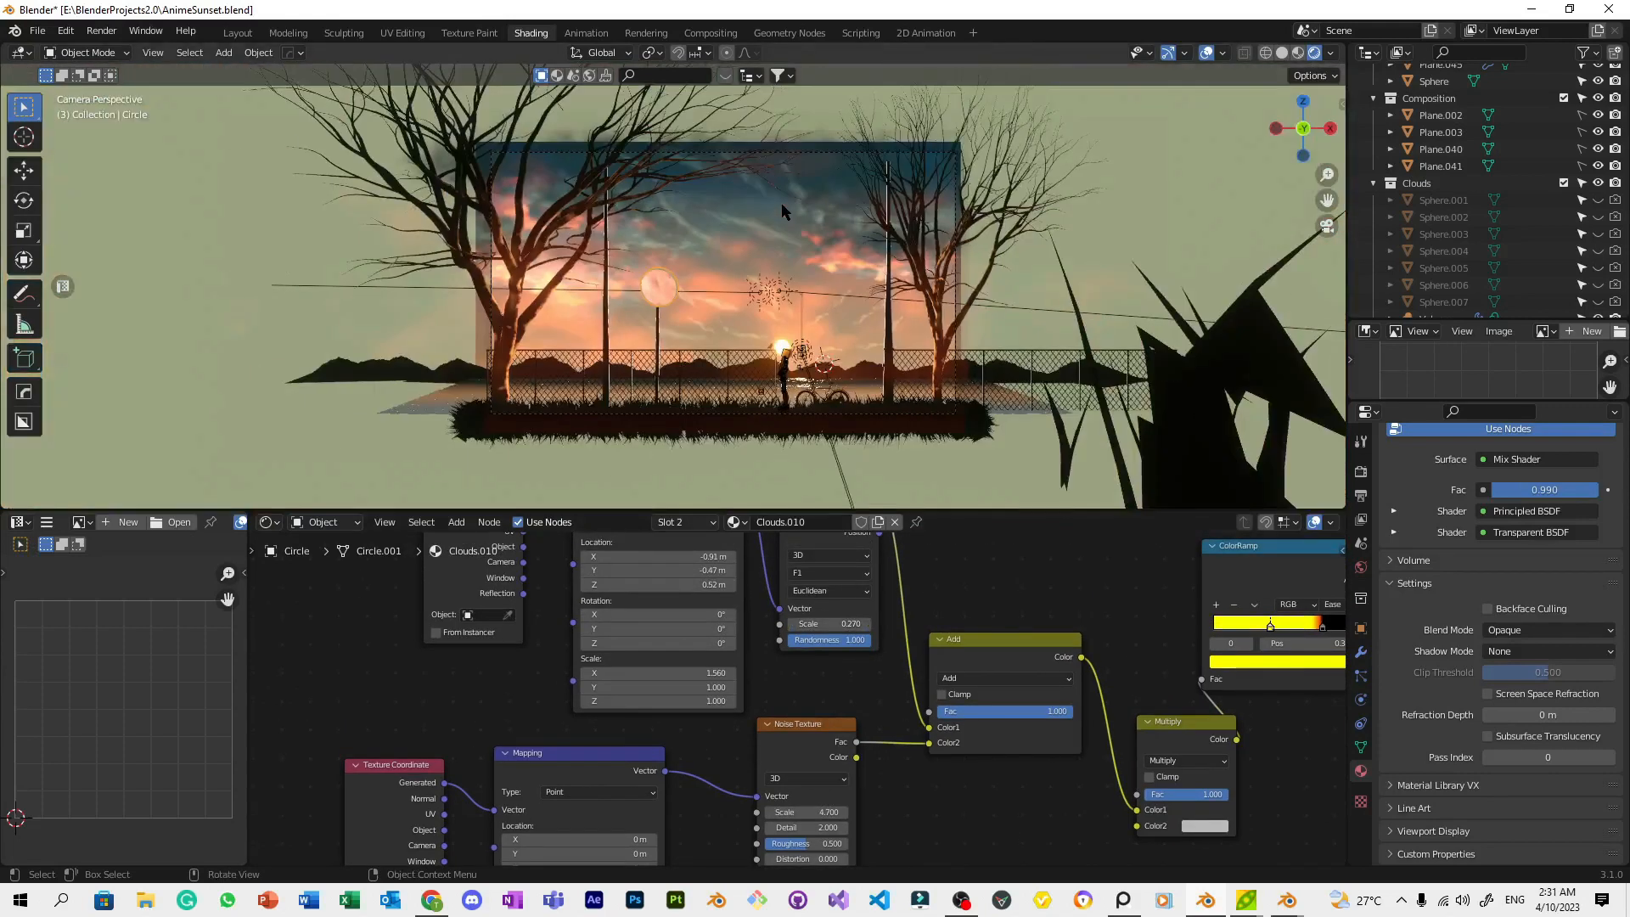
{"action": "key", "text": "ctrl+s"}
Compare the mirror's cloud face up close with the full camera view, saving the file along the way
{"action": "scroll", "coordinate": [773, 258], "scroll_direction": "up", "scroll_amount": 5}
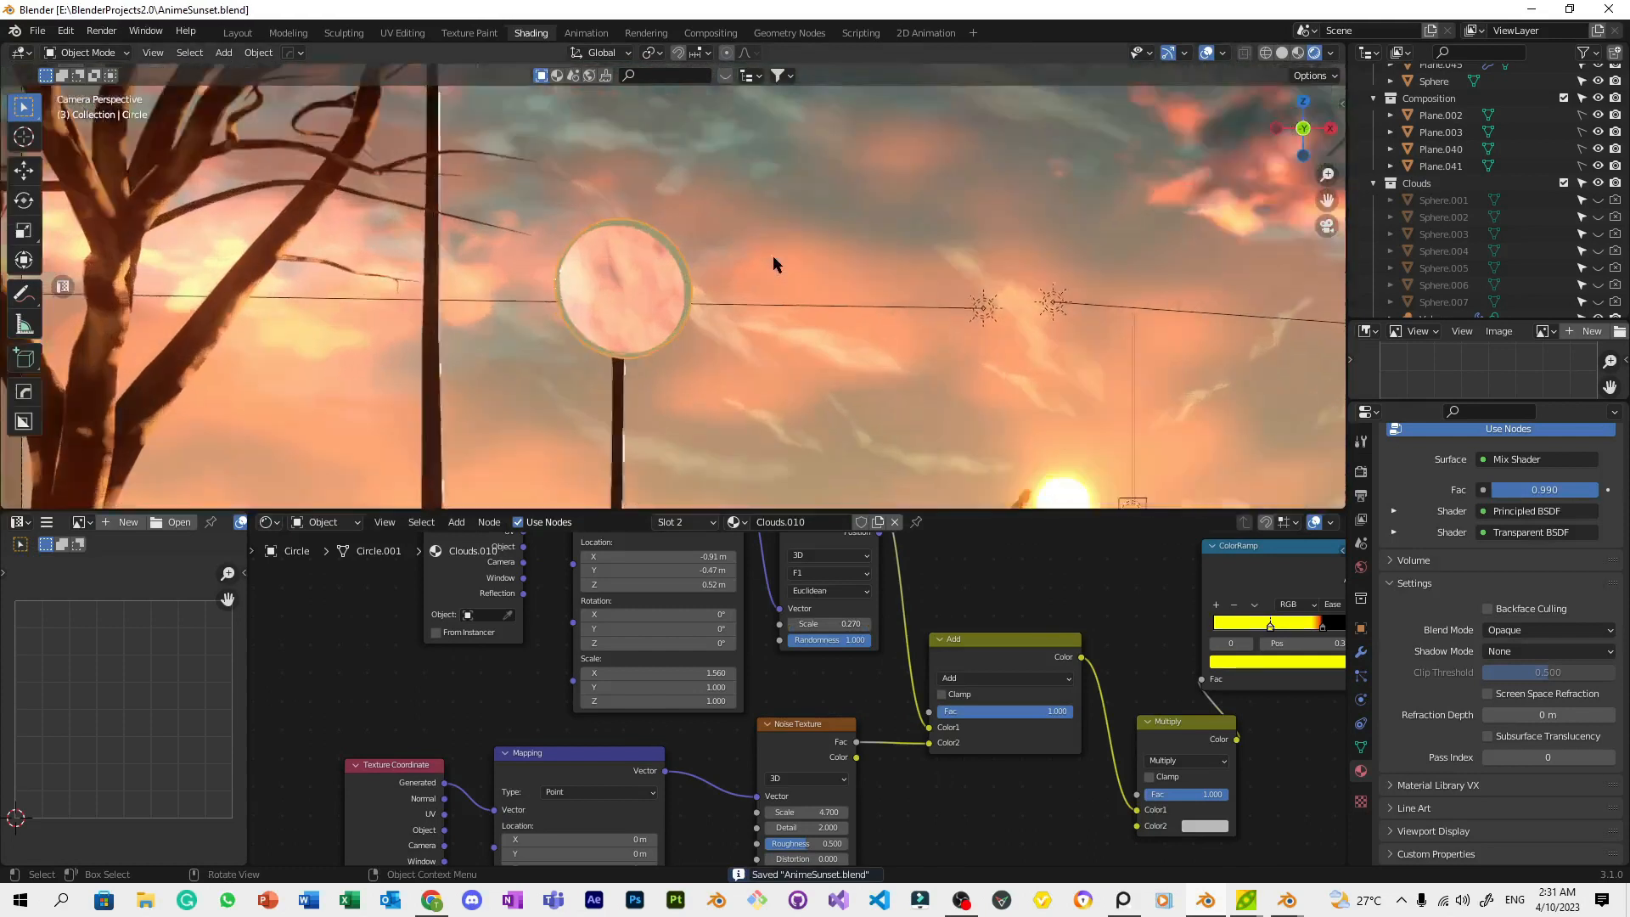
{"action": "scroll", "coordinate": [773, 256], "scroll_direction": "up", "scroll_amount": 2}
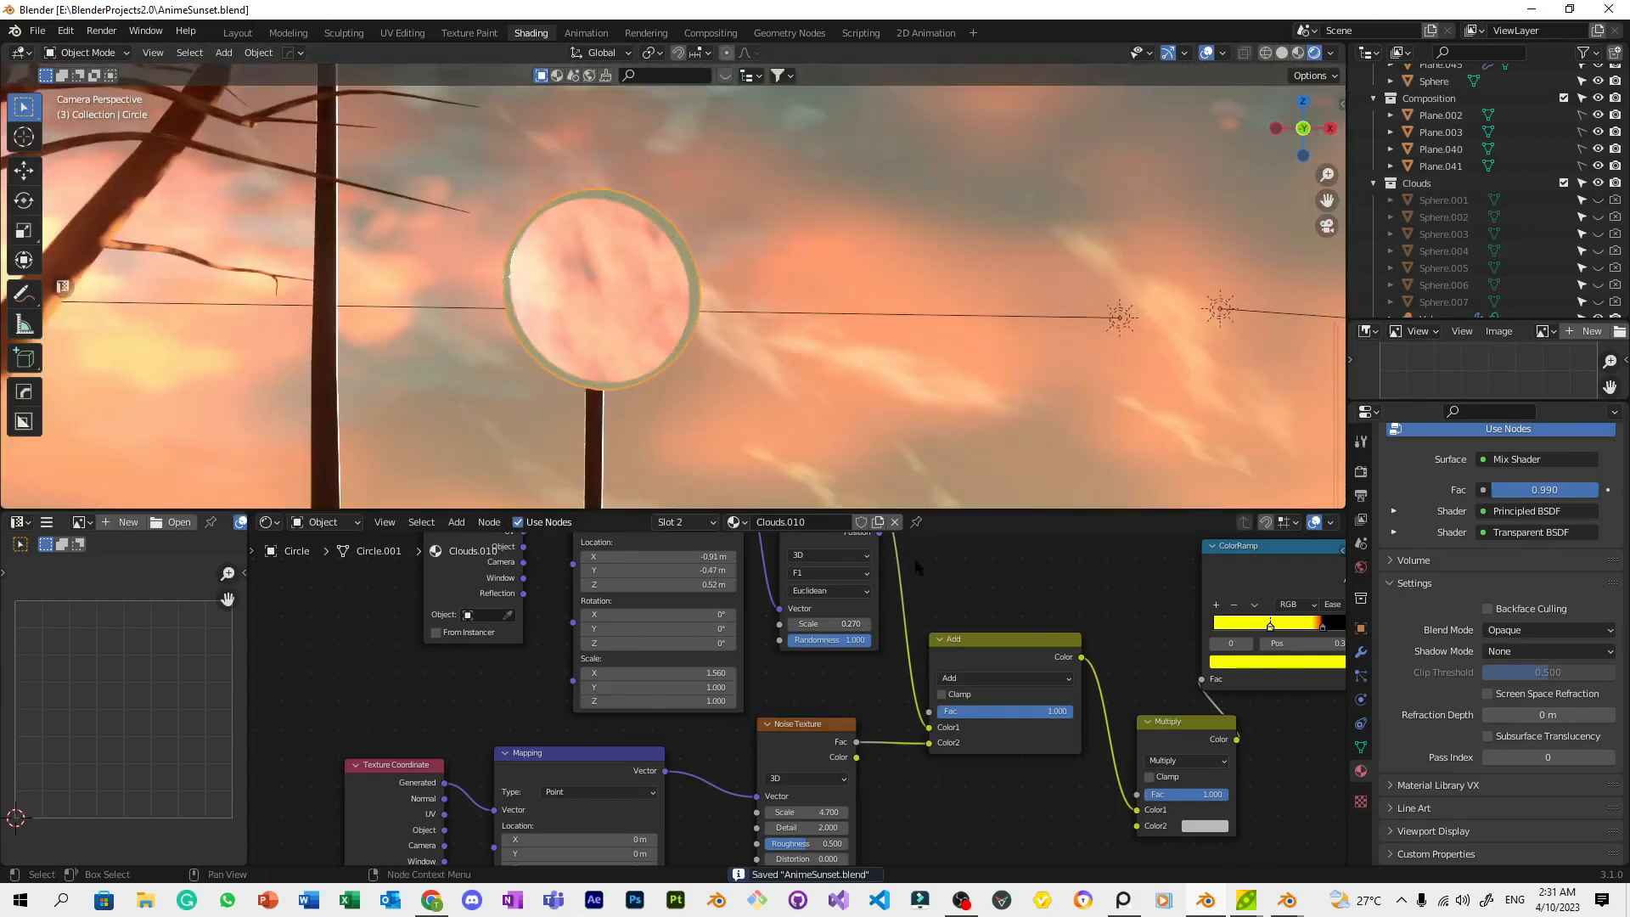
{"action": "left_click", "coordinate": [859, 307]}
{"action": "scroll", "coordinate": [861, 309], "scroll_direction": "down", "scroll_amount": 8}
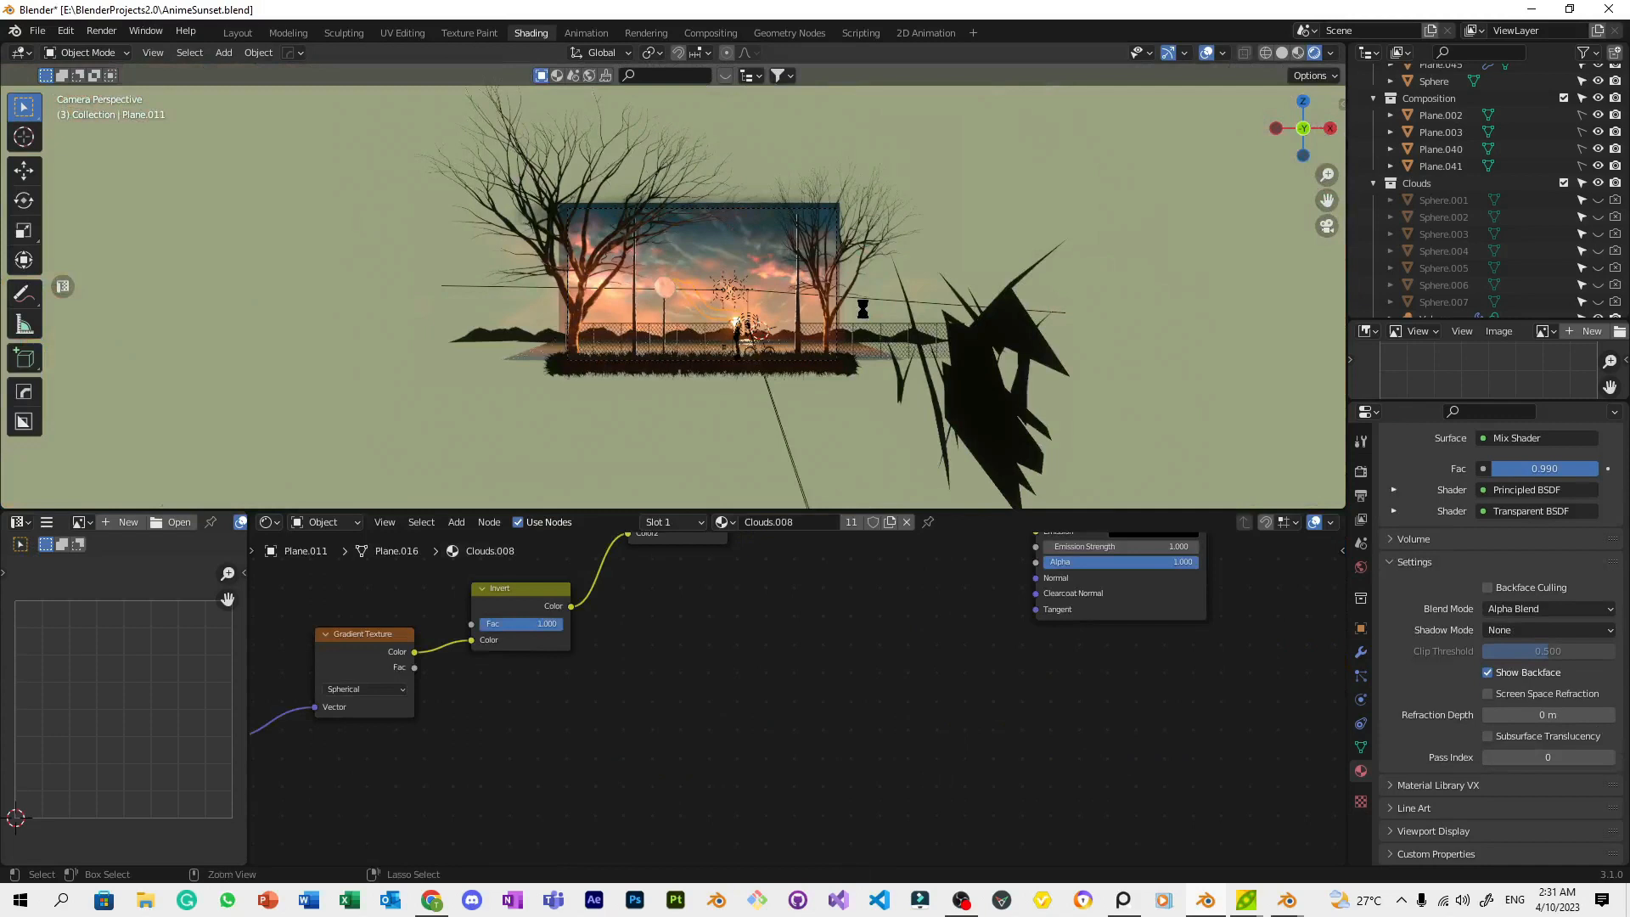
{"action": "key", "text": "ctrl+s"}
{"action": "scroll", "coordinate": [684, 351], "scroll_direction": "up", "scroll_amount": 8}
{"action": "left_click", "coordinate": [701, 304]}
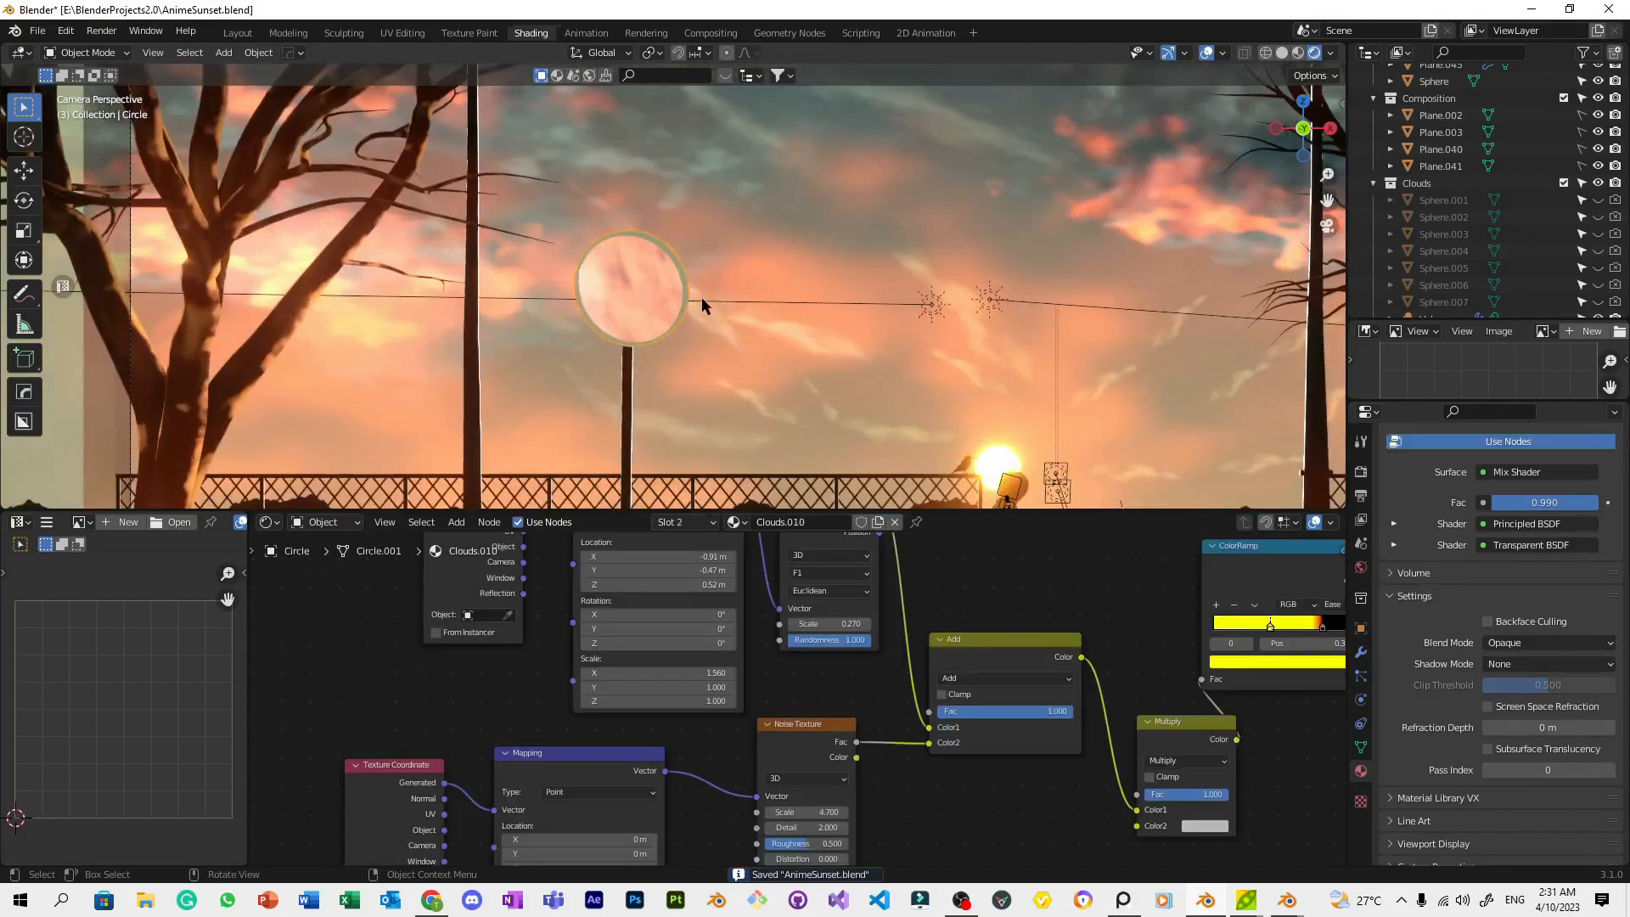
{"action": "scroll", "coordinate": [701, 304], "scroll_direction": "up", "scroll_amount": 4}
{"action": "scroll", "coordinate": [981, 647], "scroll_direction": "down", "scroll_amount": 5}
{"action": "scroll", "coordinate": [915, 334], "scroll_direction": "down", "scroll_amount": 6}
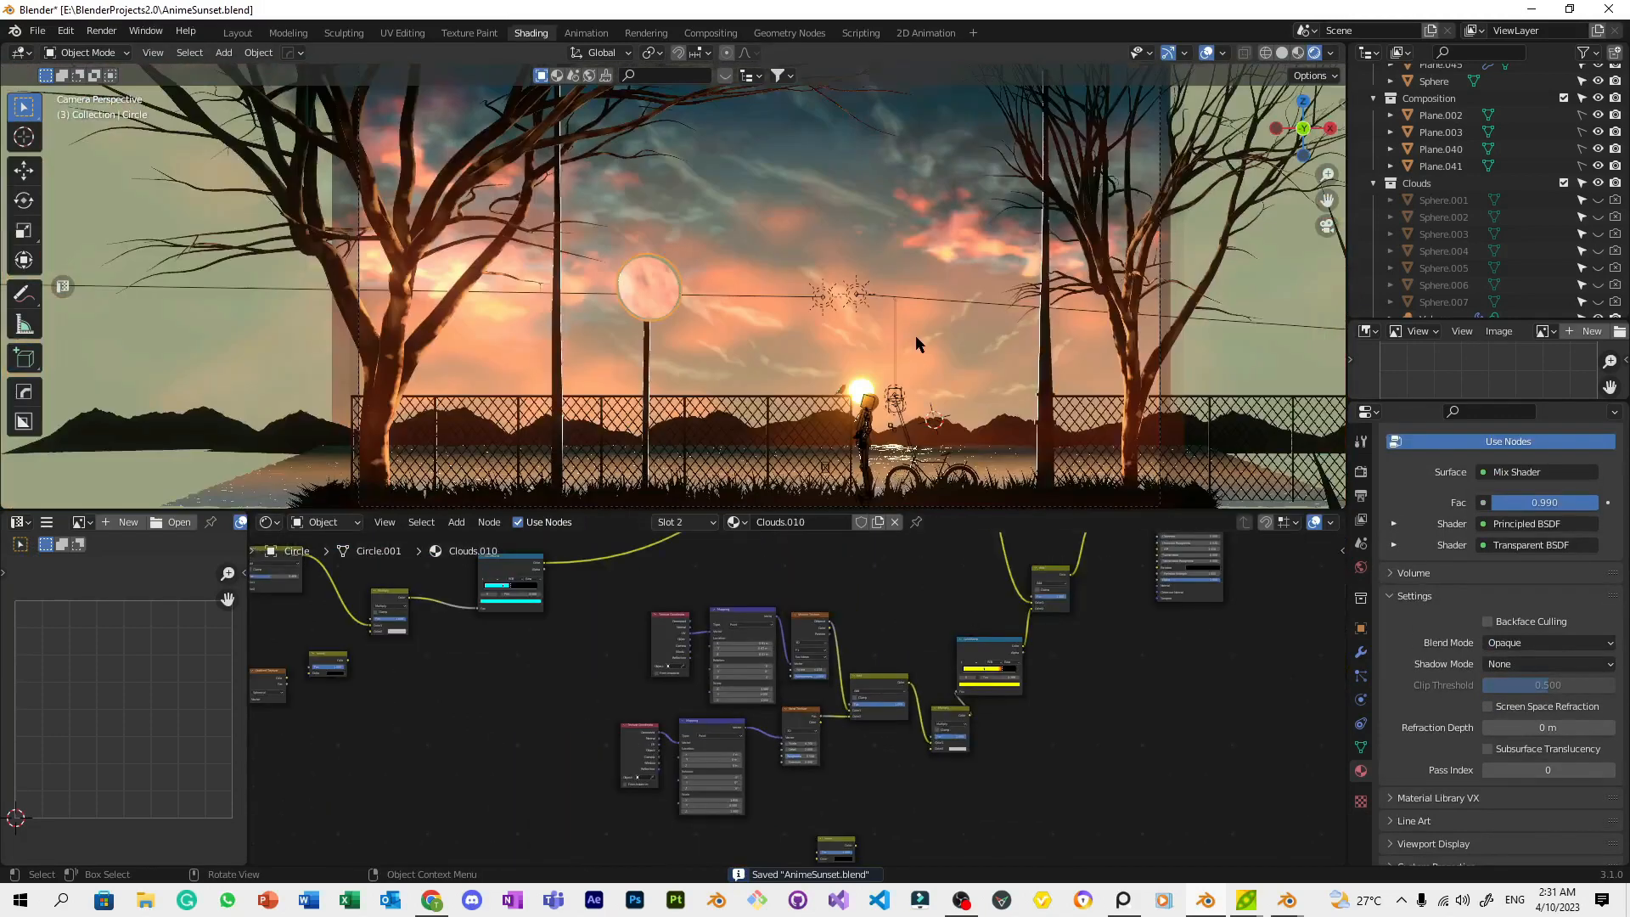
{"action": "scroll", "coordinate": [915, 335], "scroll_direction": "up", "scroll_amount": 3}
{"action": "key", "text": "ctrl+s"}
{"action": "scroll", "coordinate": [707, 183], "scroll_direction": "up", "scroll_amount": 2}
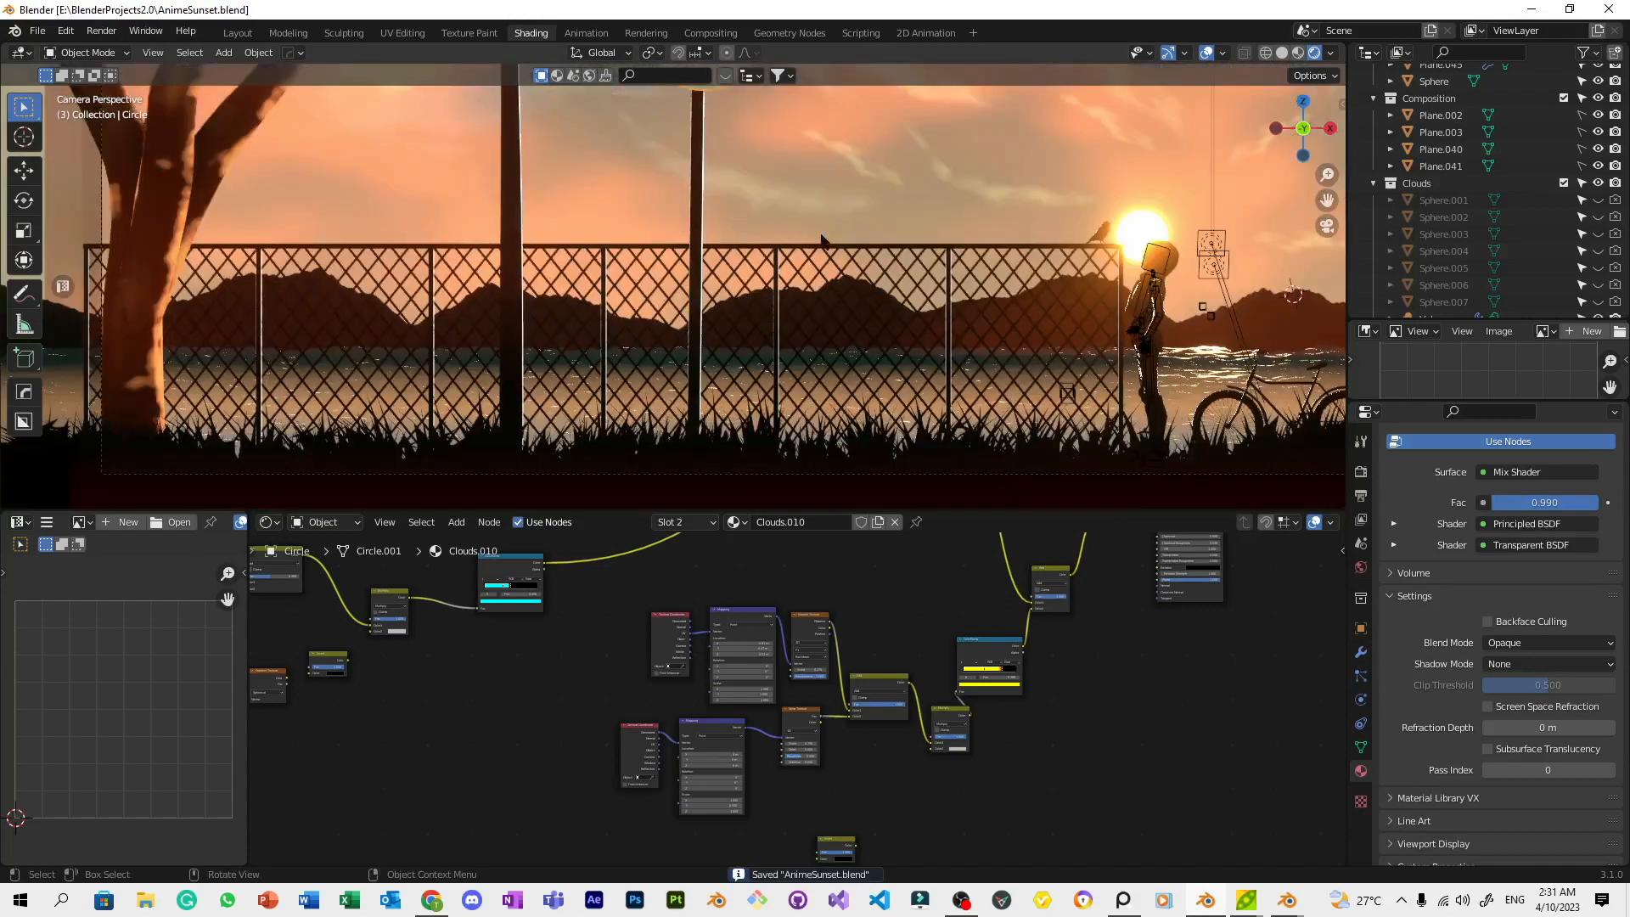
{"action": "scroll", "coordinate": [1018, 336], "scroll_direction": "down", "scroll_amount": 4}
{"action": "scroll", "coordinate": [860, 269], "scroll_direction": "up", "scroll_amount": 3}
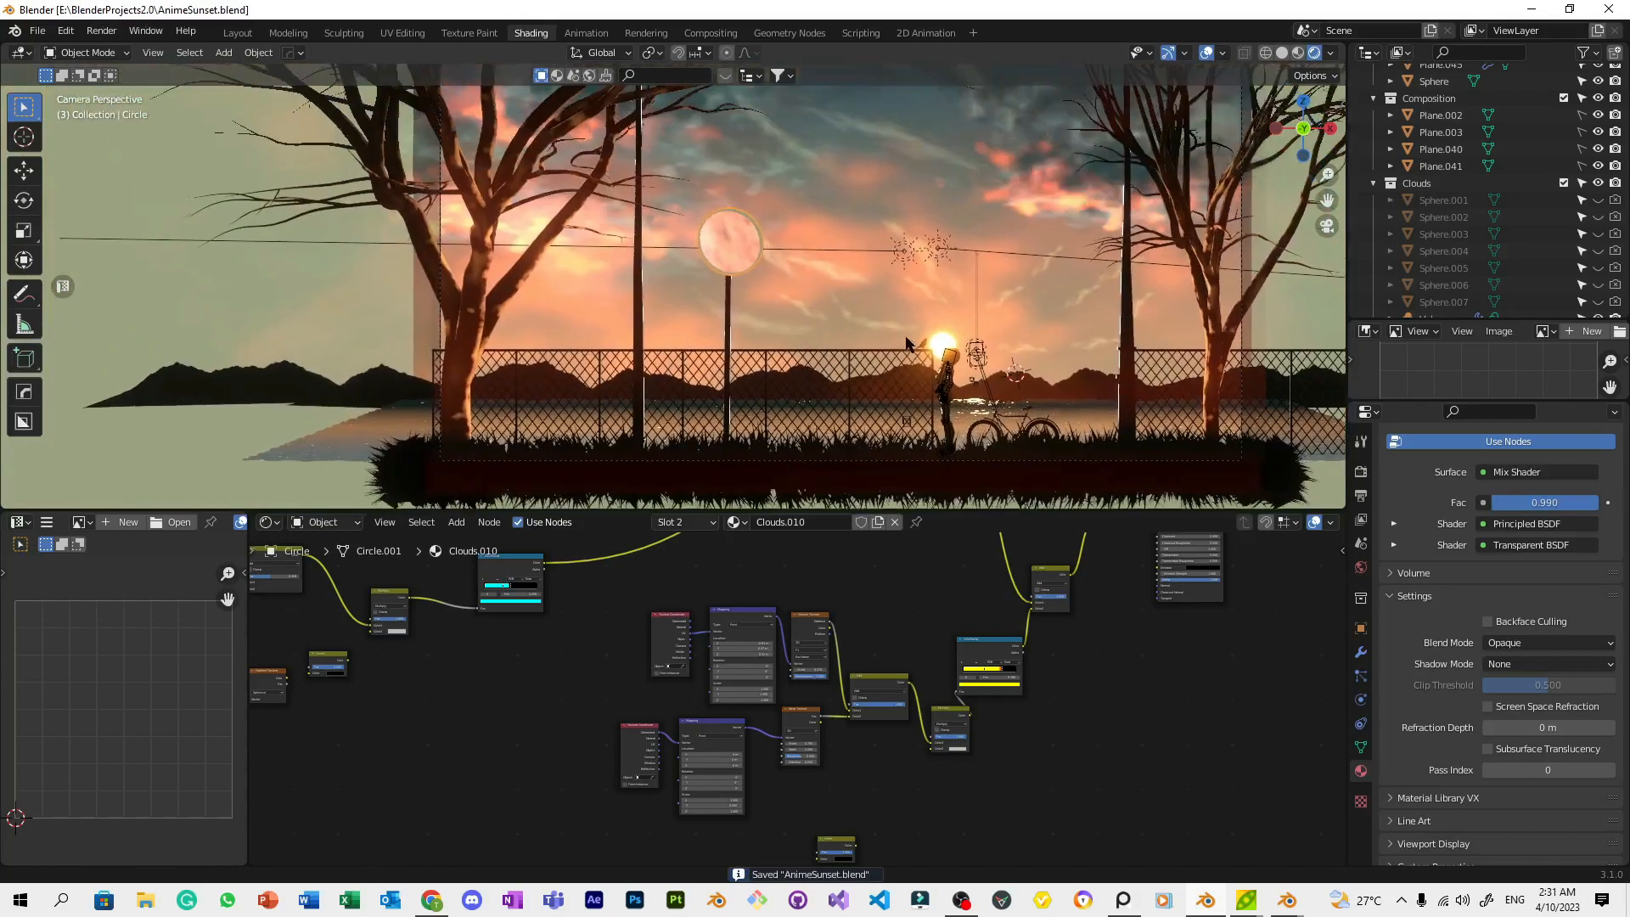
Apply the girl's jacket material, Silhoutte.Lines, to the traffic mirror's frame
{"action": "left_click", "coordinate": [1134, 442]}
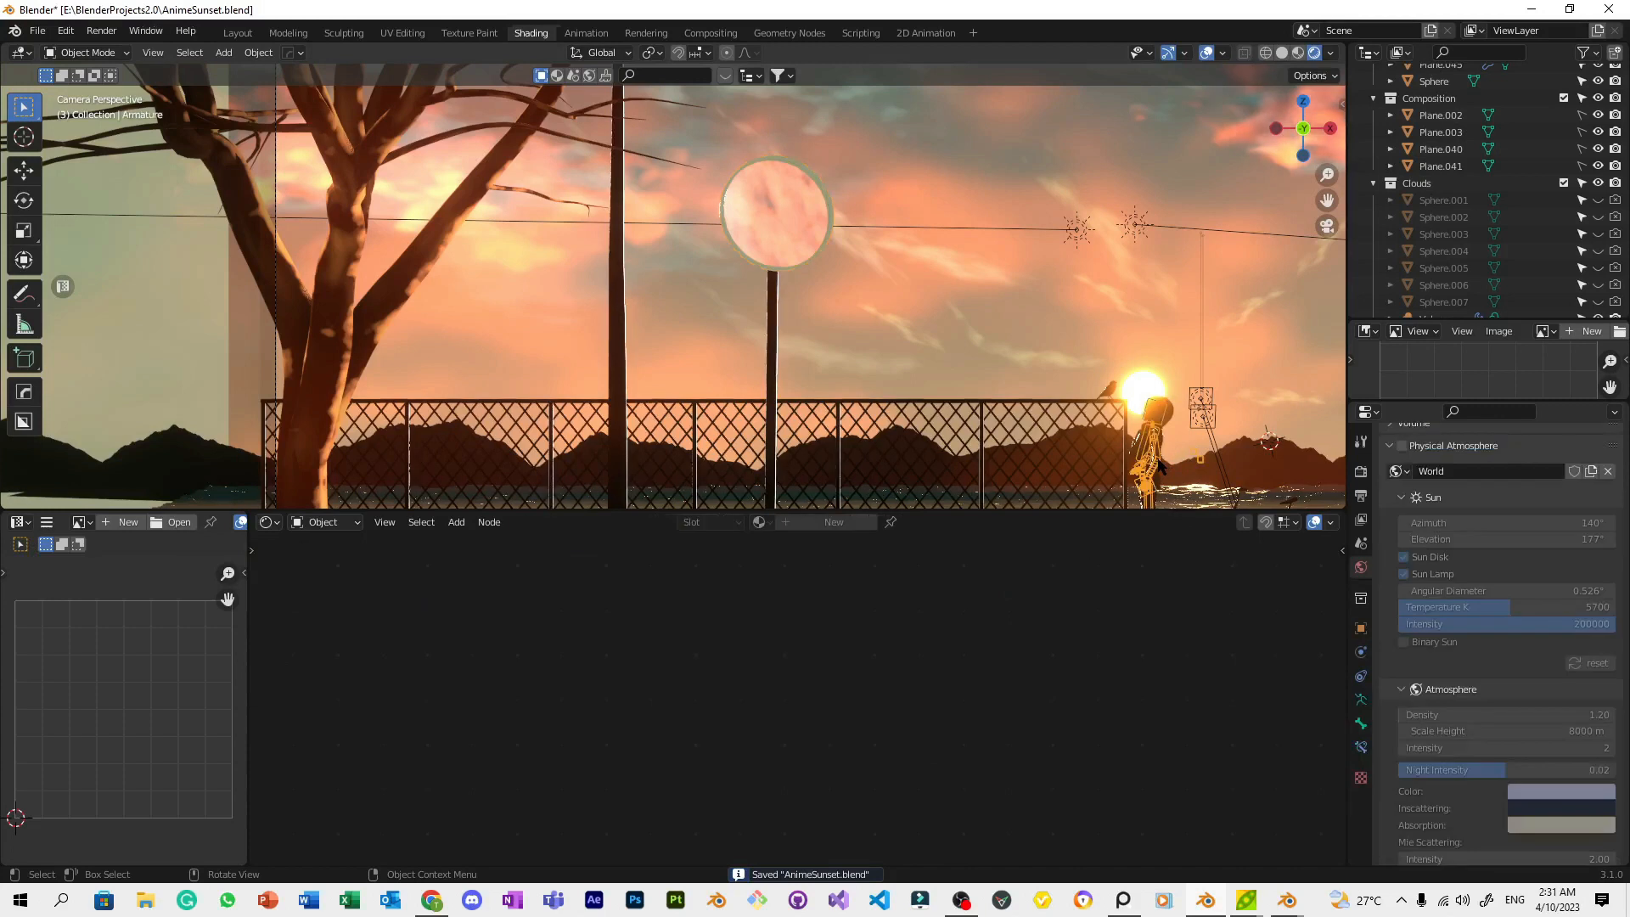
{"action": "left_click", "coordinate": [1135, 444]}
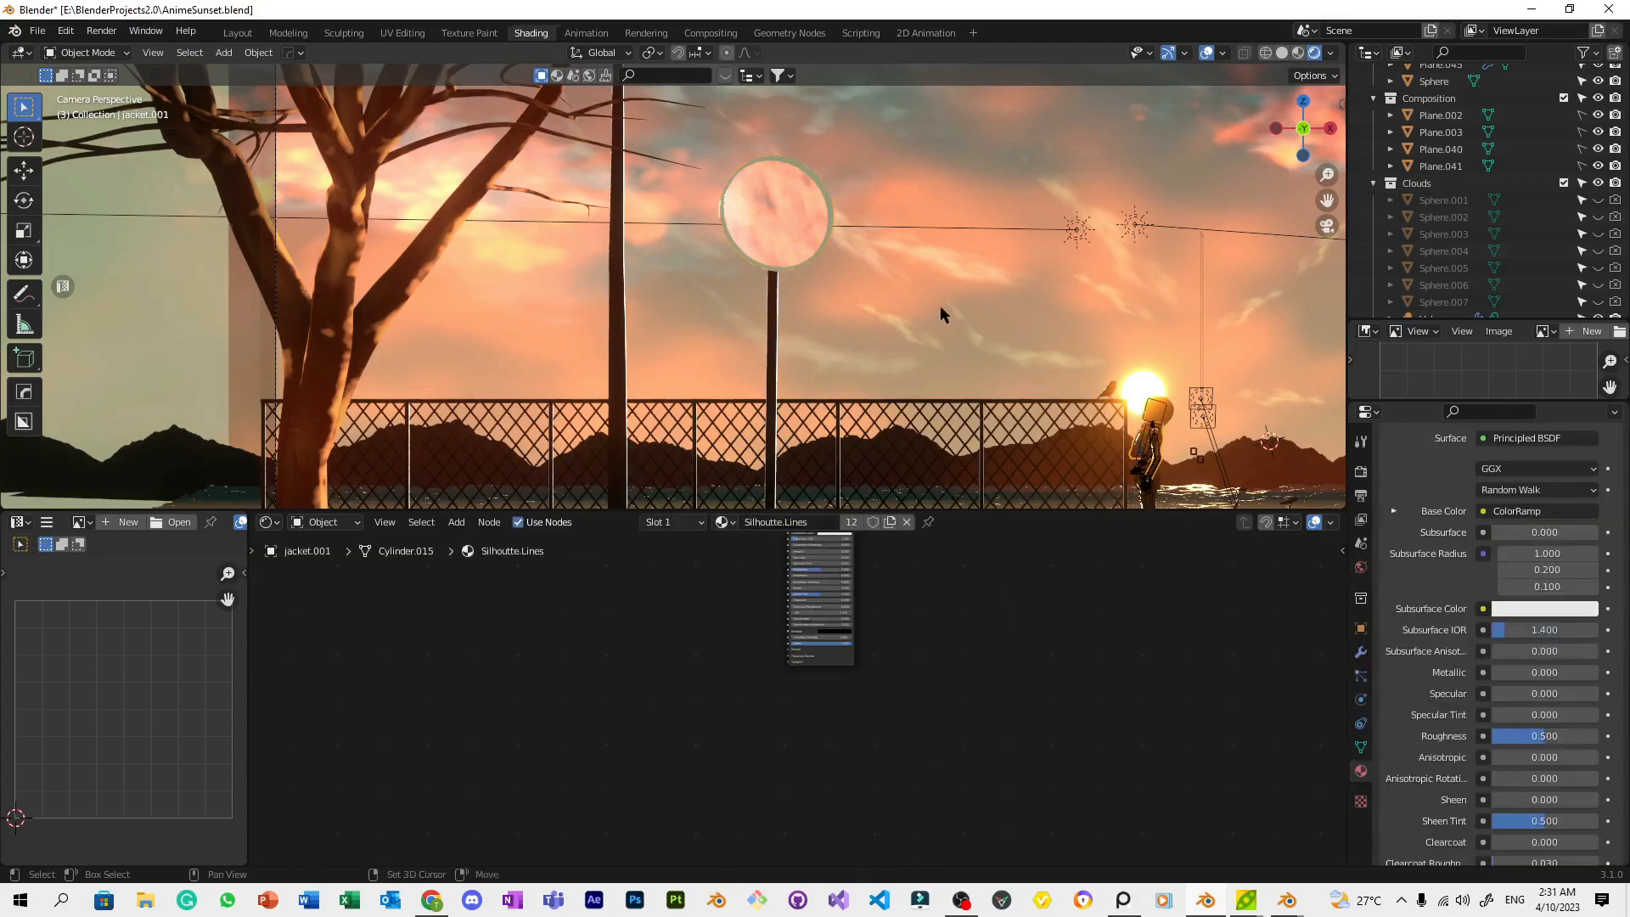
{"action": "scroll", "coordinate": [788, 307], "scroll_direction": "up", "scroll_amount": 8}
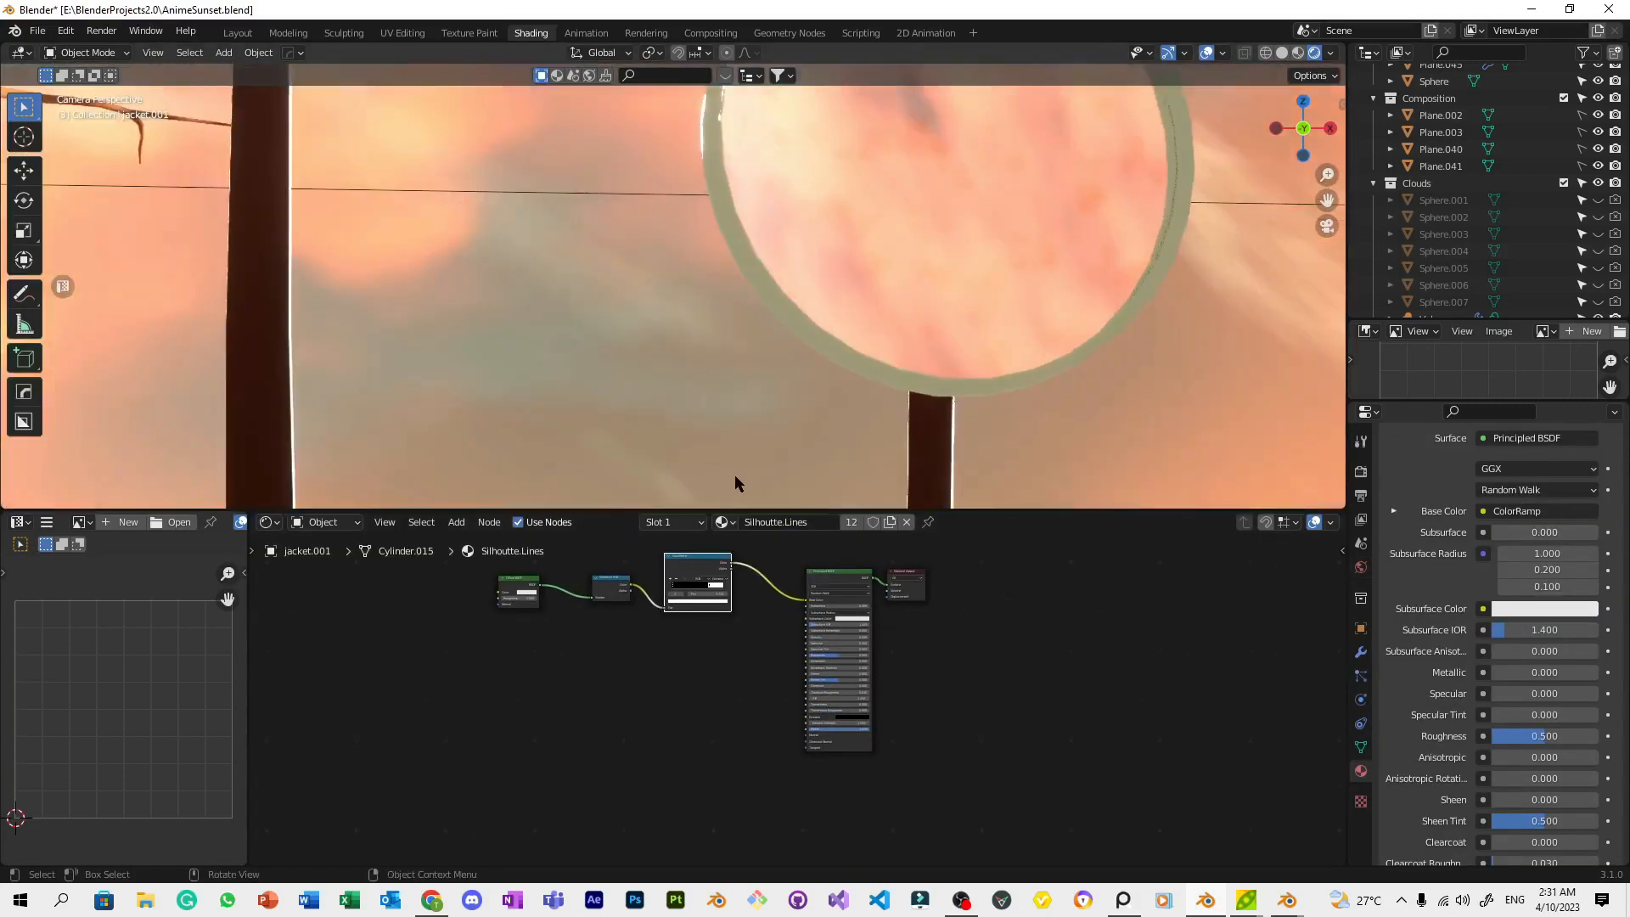
{"action": "scroll", "coordinate": [778, 323], "scroll_direction": "down", "scroll_amount": 8}
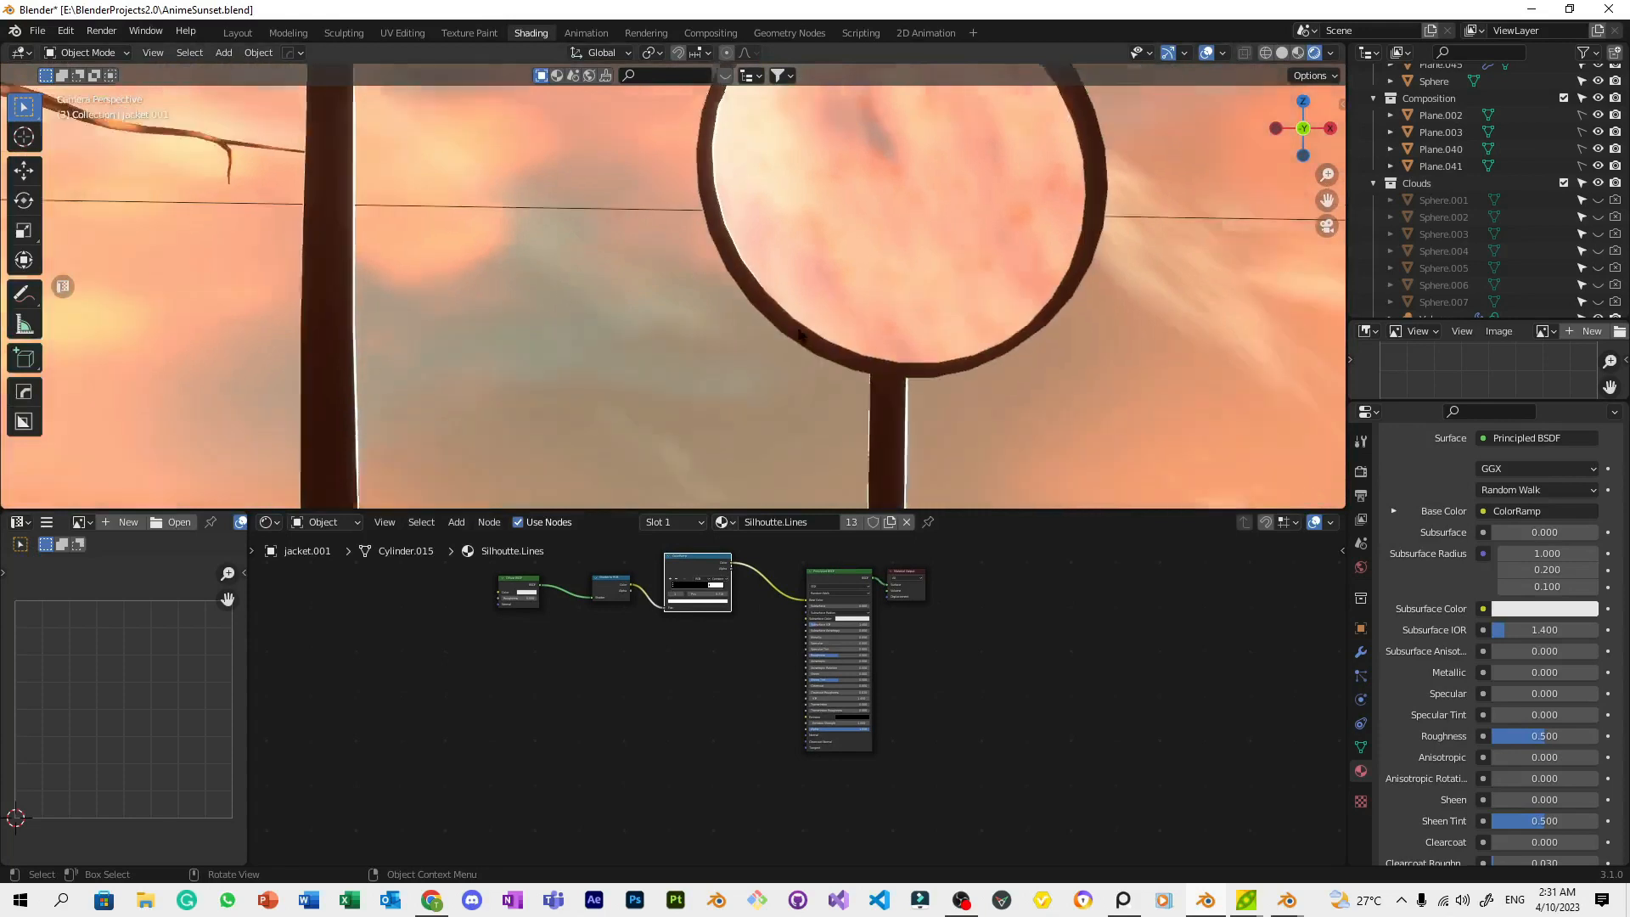
Make an independent copy of the Silhoutte.Lines material on the traffic mirror
{"action": "left_click", "coordinate": [884, 251]}
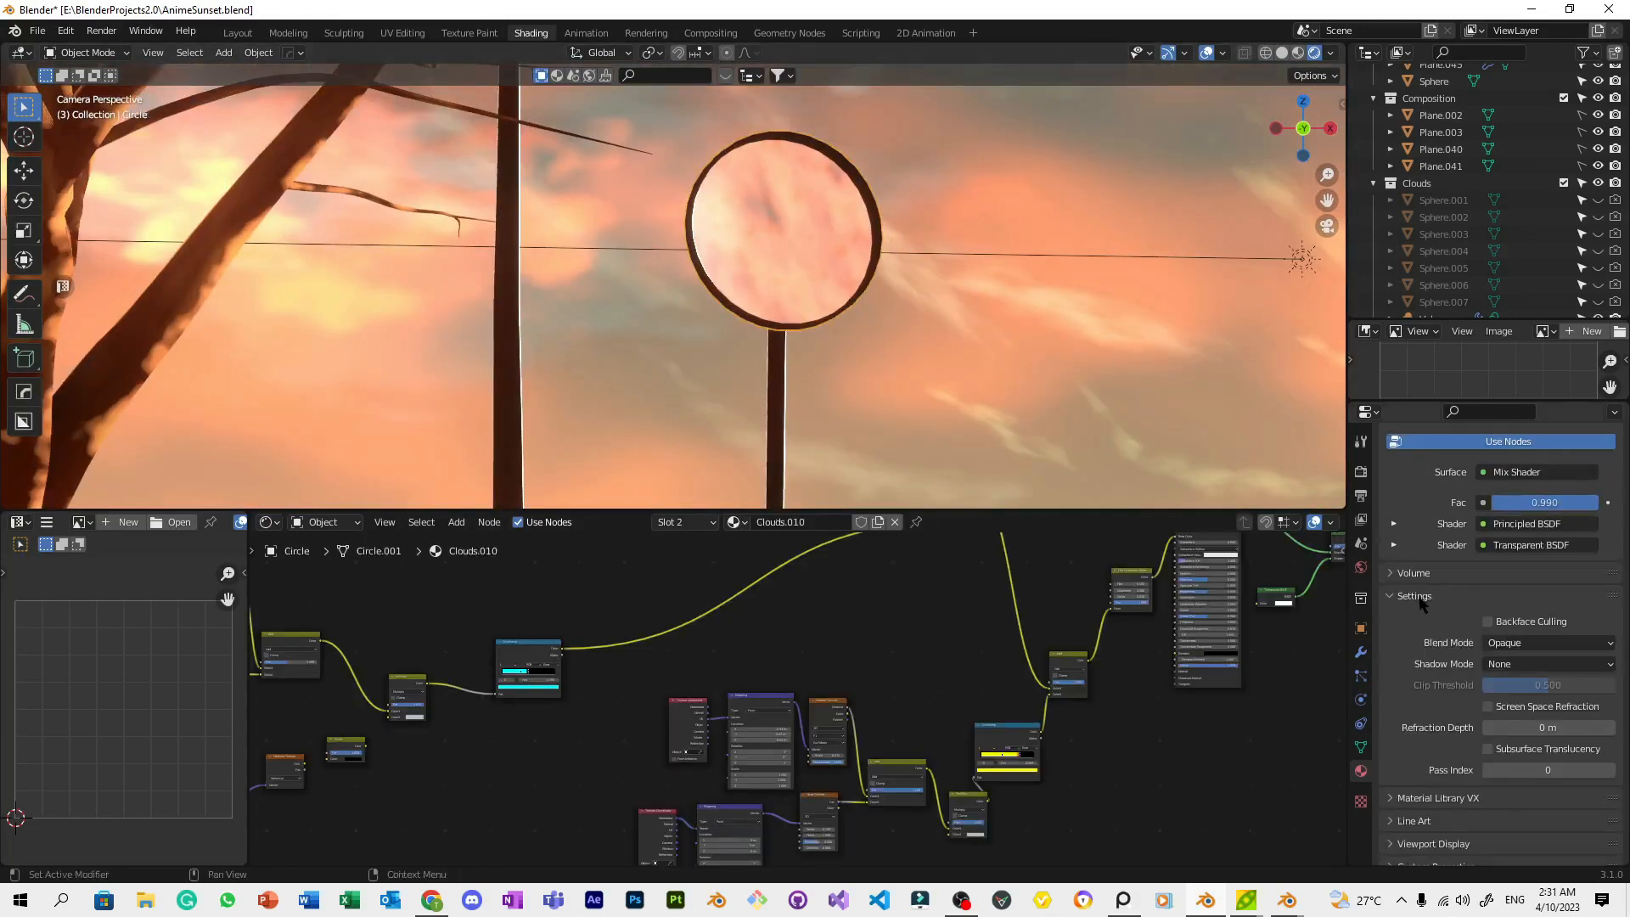
{"action": "scroll", "coordinate": [1484, 509], "scroll_direction": "up", "scroll_amount": 3}
{"action": "left_click", "coordinate": [1484, 508]}
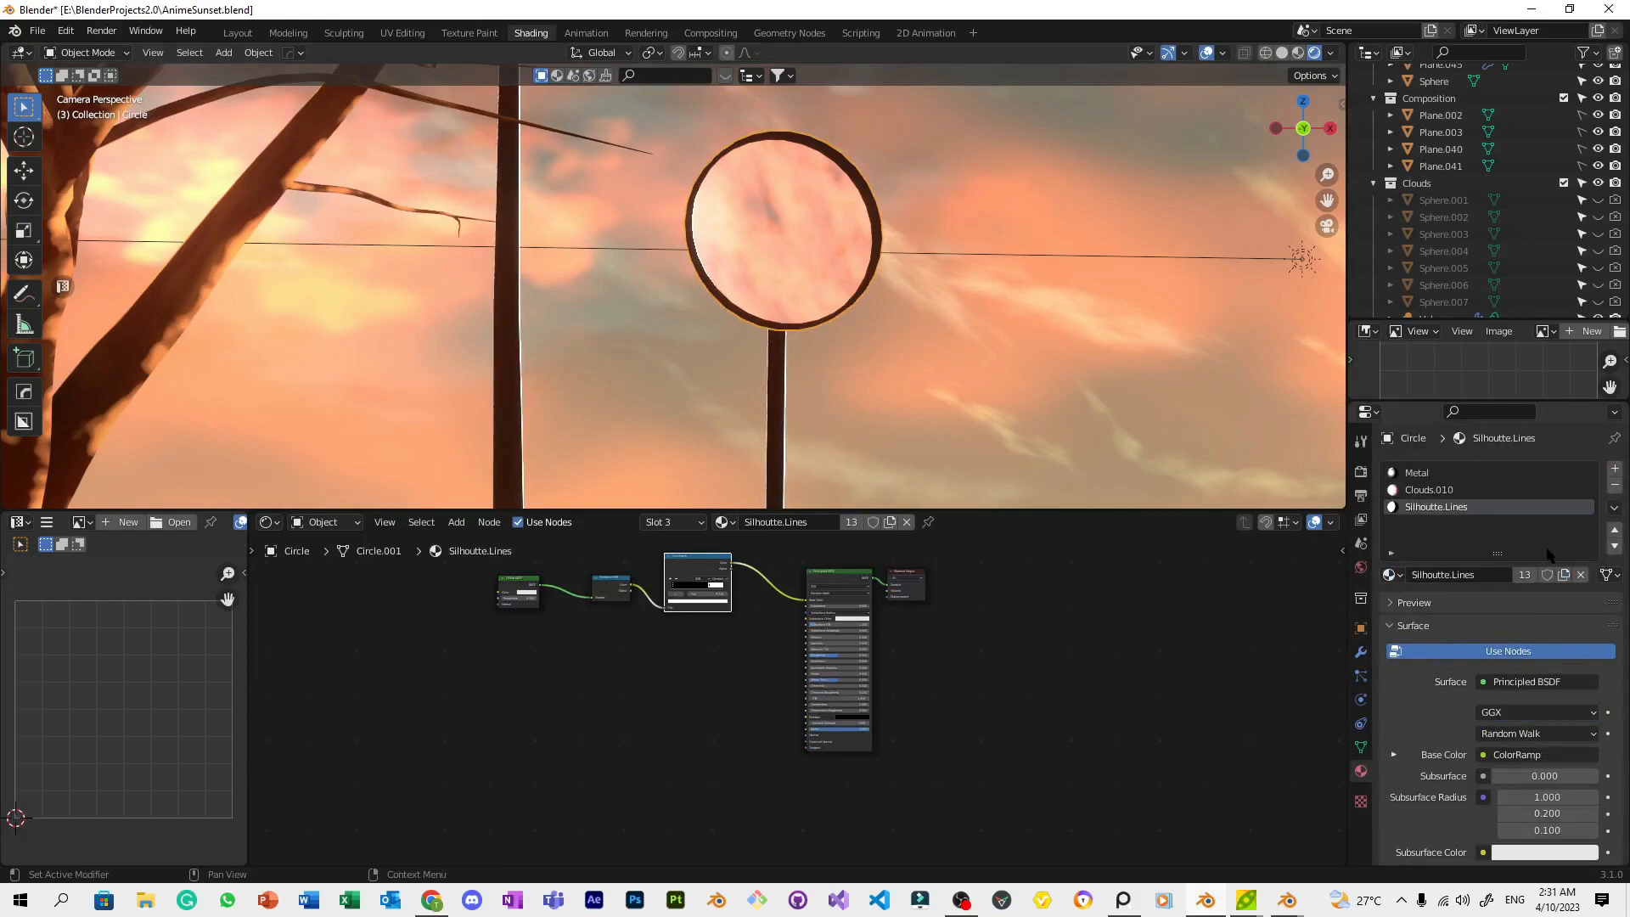
{"action": "left_click", "coordinate": [1565, 575]}
Select the mirror's frame faces by inverting the cloud face selection, and make the Silhoutte.Lines.001 material slot active
{"action": "key", "text": "Tab"}
{"action": "scroll", "coordinate": [836, 229], "scroll_direction": "up", "scroll_amount": 2}
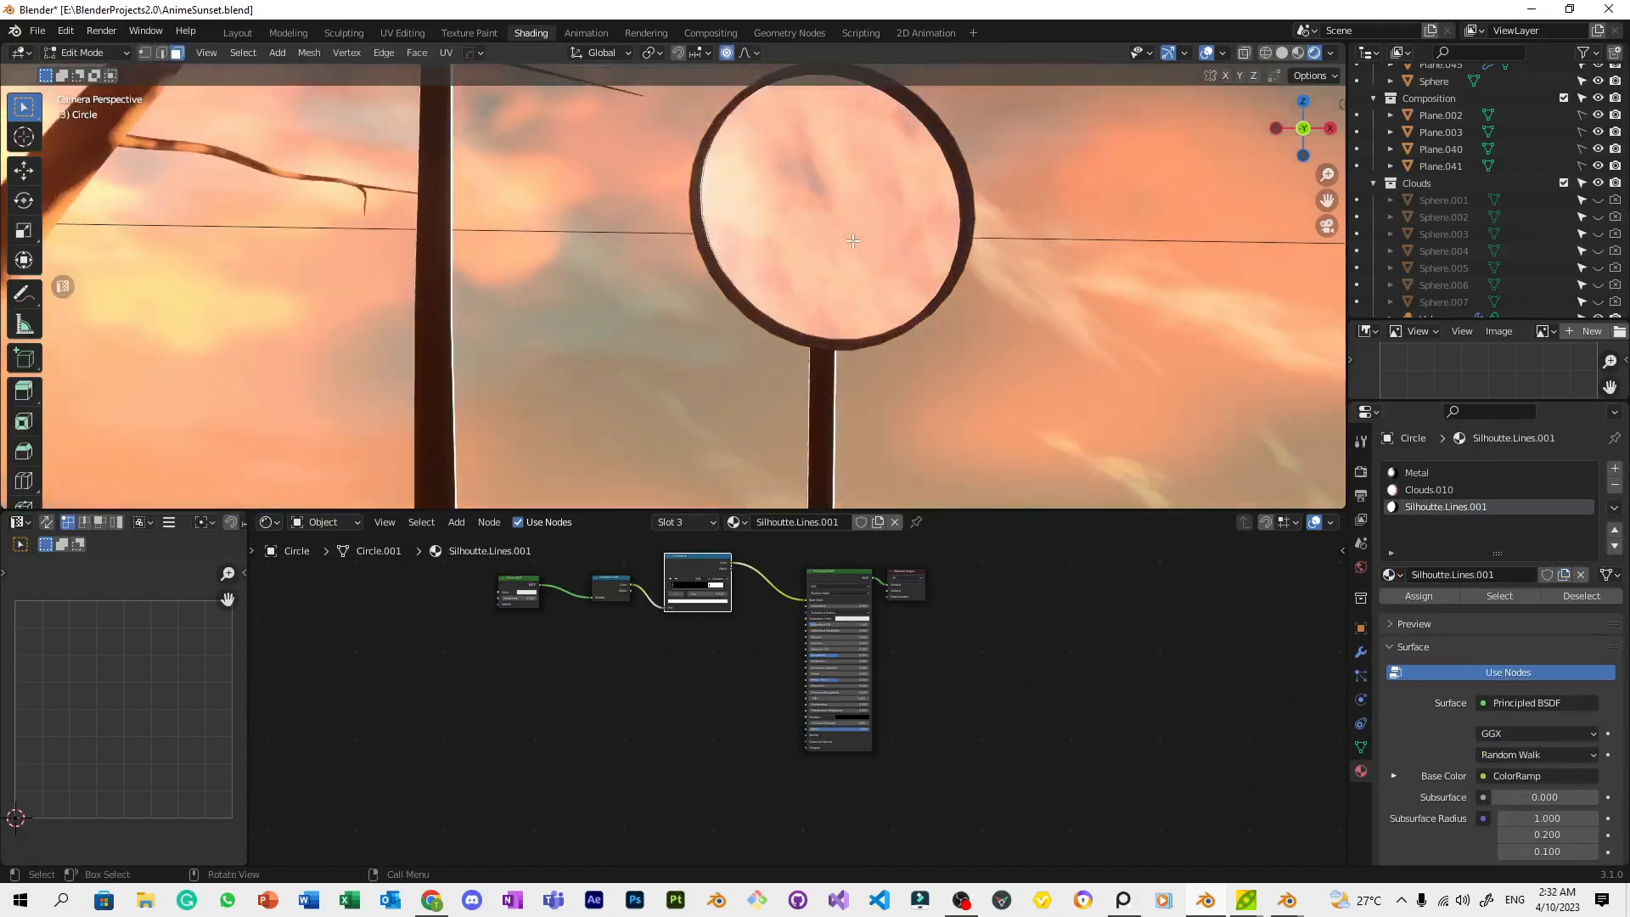
{"action": "left_click", "coordinate": [817, 219]}
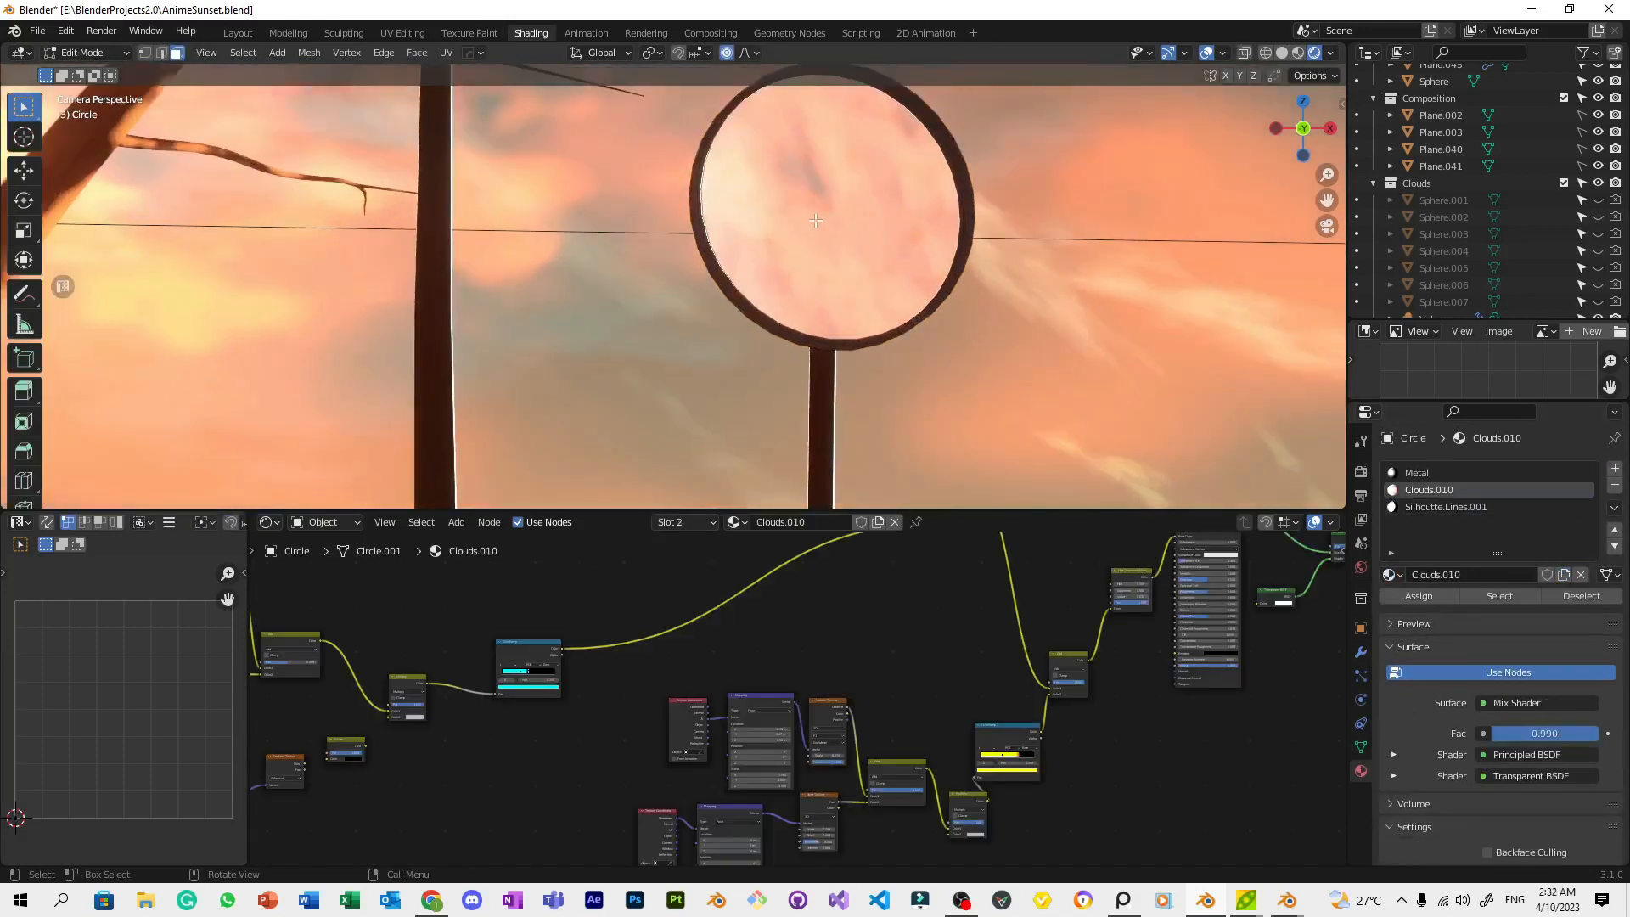
{"action": "key", "text": "ctrl+i"}
{"action": "left_click", "coordinate": [1445, 506]}
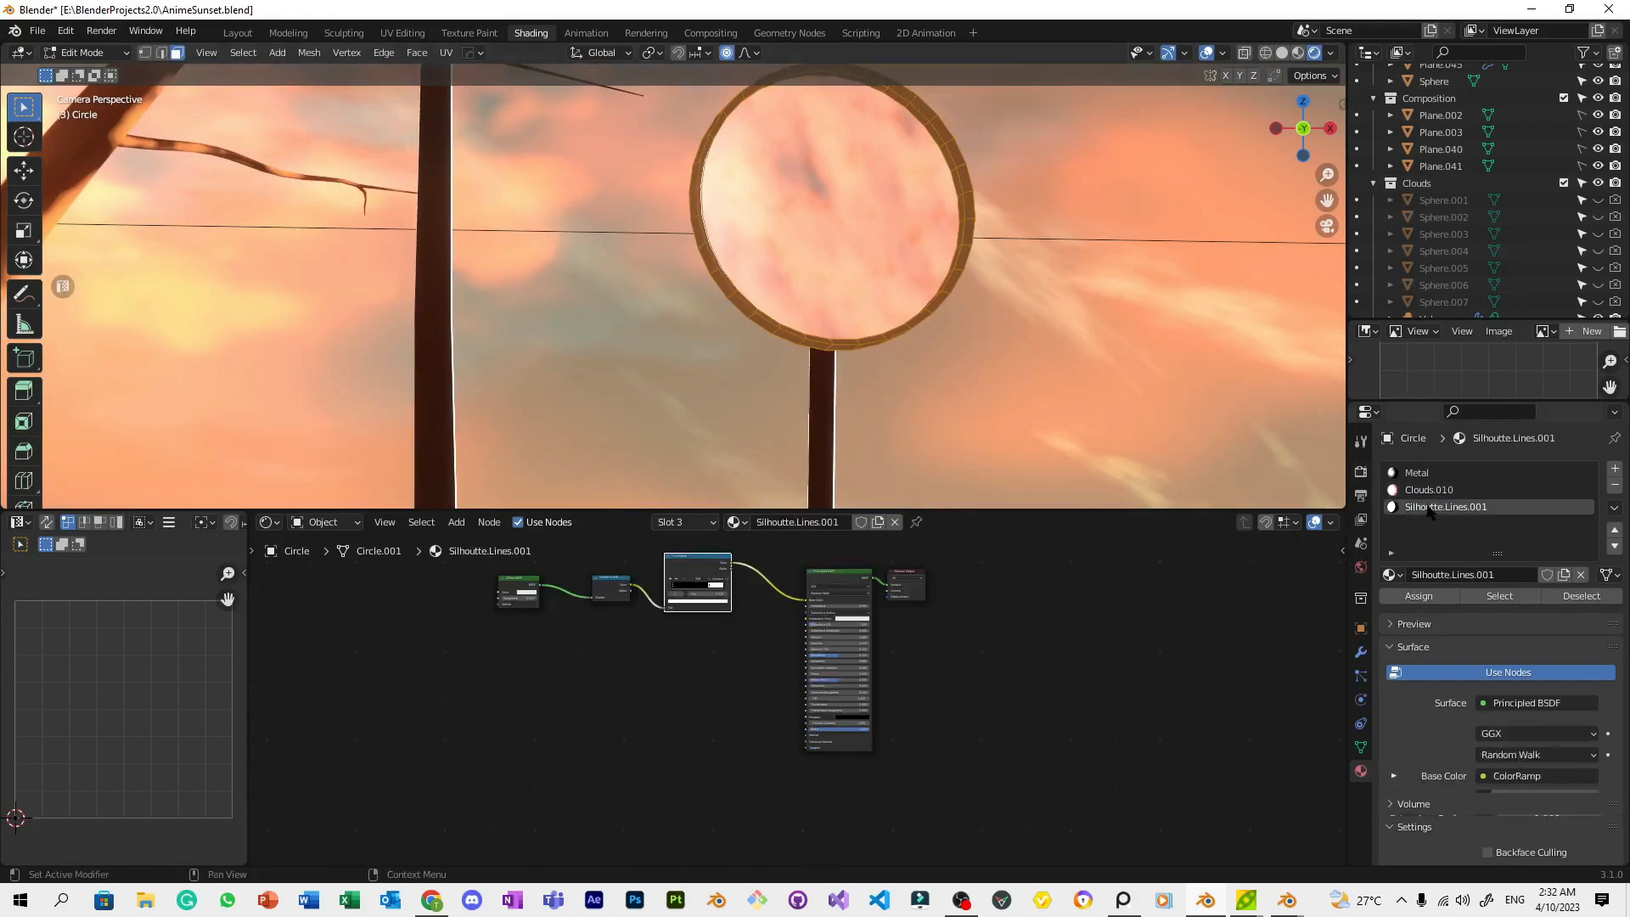
{"action": "key", "text": "Tab"}
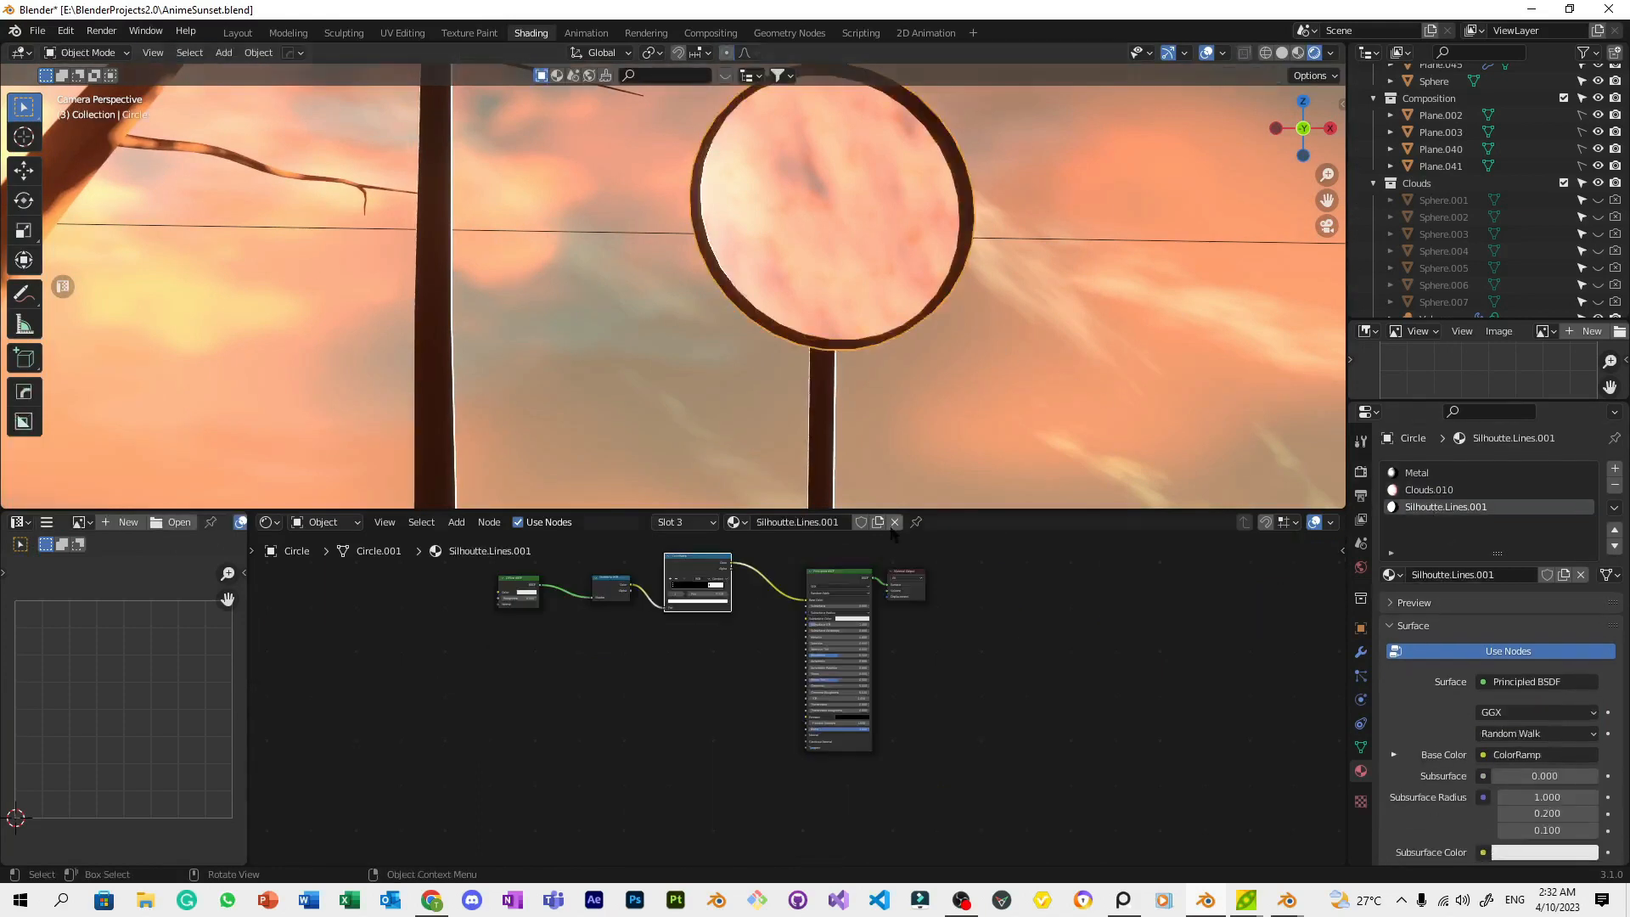
Lighten the dark stop of the mirror frame's ColorRamp to grey and move the white stop to about 0.48
{"action": "key", "text": "ctrl+s"}
{"action": "scroll", "coordinate": [712, 671], "scroll_direction": "up", "scroll_amount": 7}
{"action": "middle_click_drag", "start_coordinate": [715, 675], "coordinate": [927, 860]}
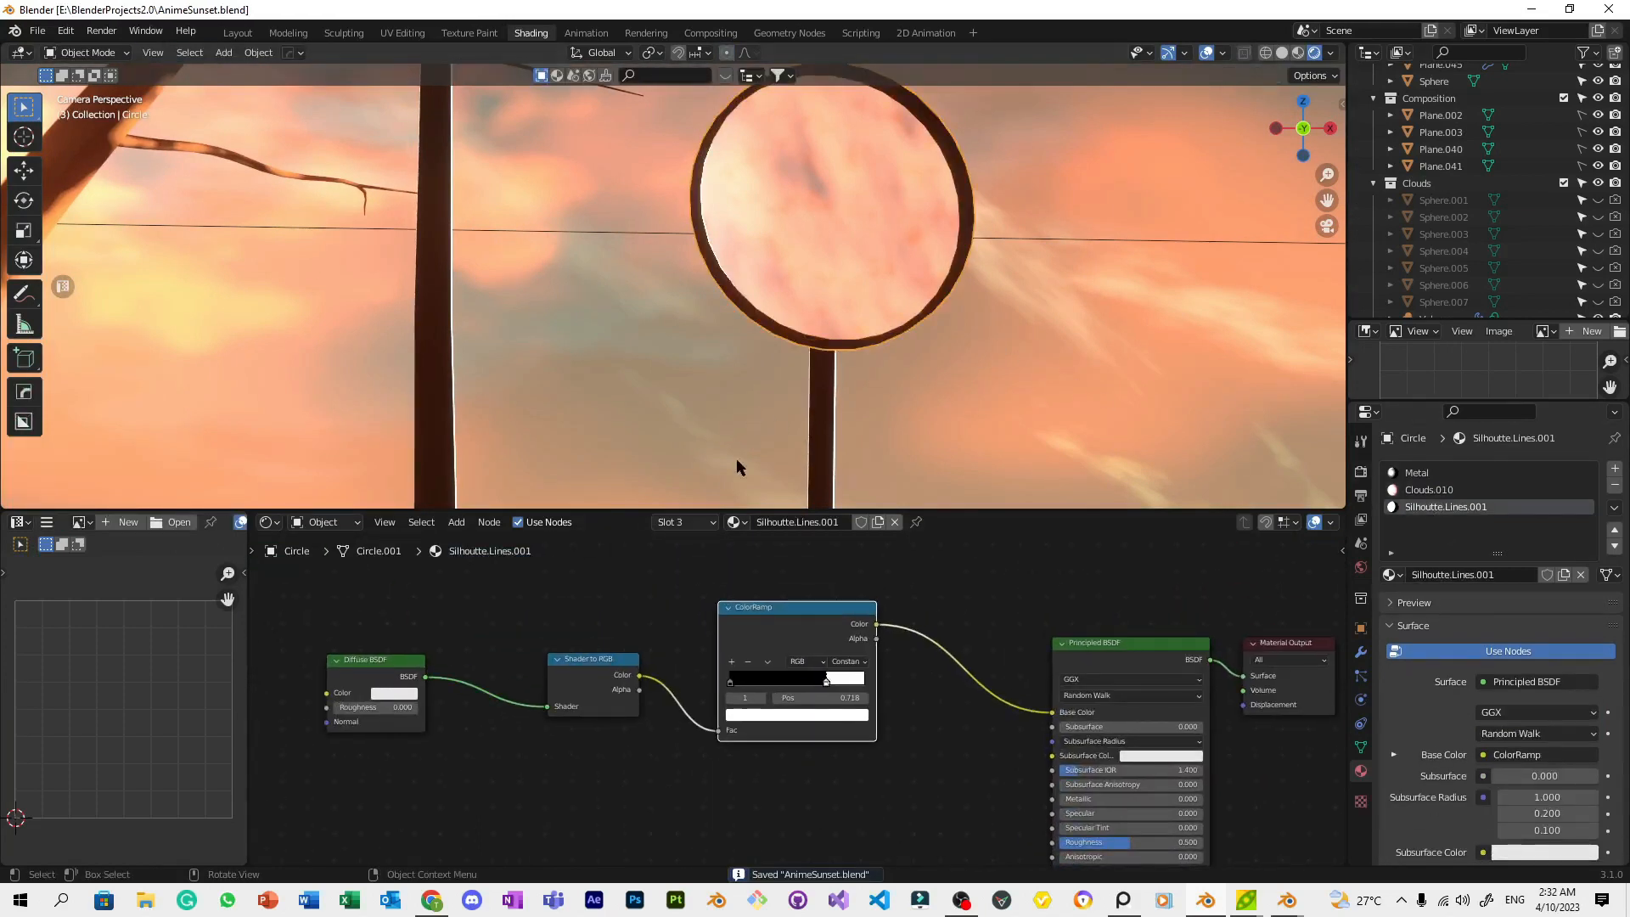
{"action": "left_click", "coordinate": [730, 683]}
{"action": "left_click", "coordinate": [752, 715]}
{"action": "mouse_move", "coordinate": [839, 594]}
{"action": "left_mouse_down"}
{"action": "mouse_move", "coordinate": [839, 535]}
{"action": "mouse_move", "coordinate": [839, 565]}
{"action": "left_mouse_up"}
{"action": "left_click_drag", "start_coordinate": [838, 679], "coordinate": [793, 686]}
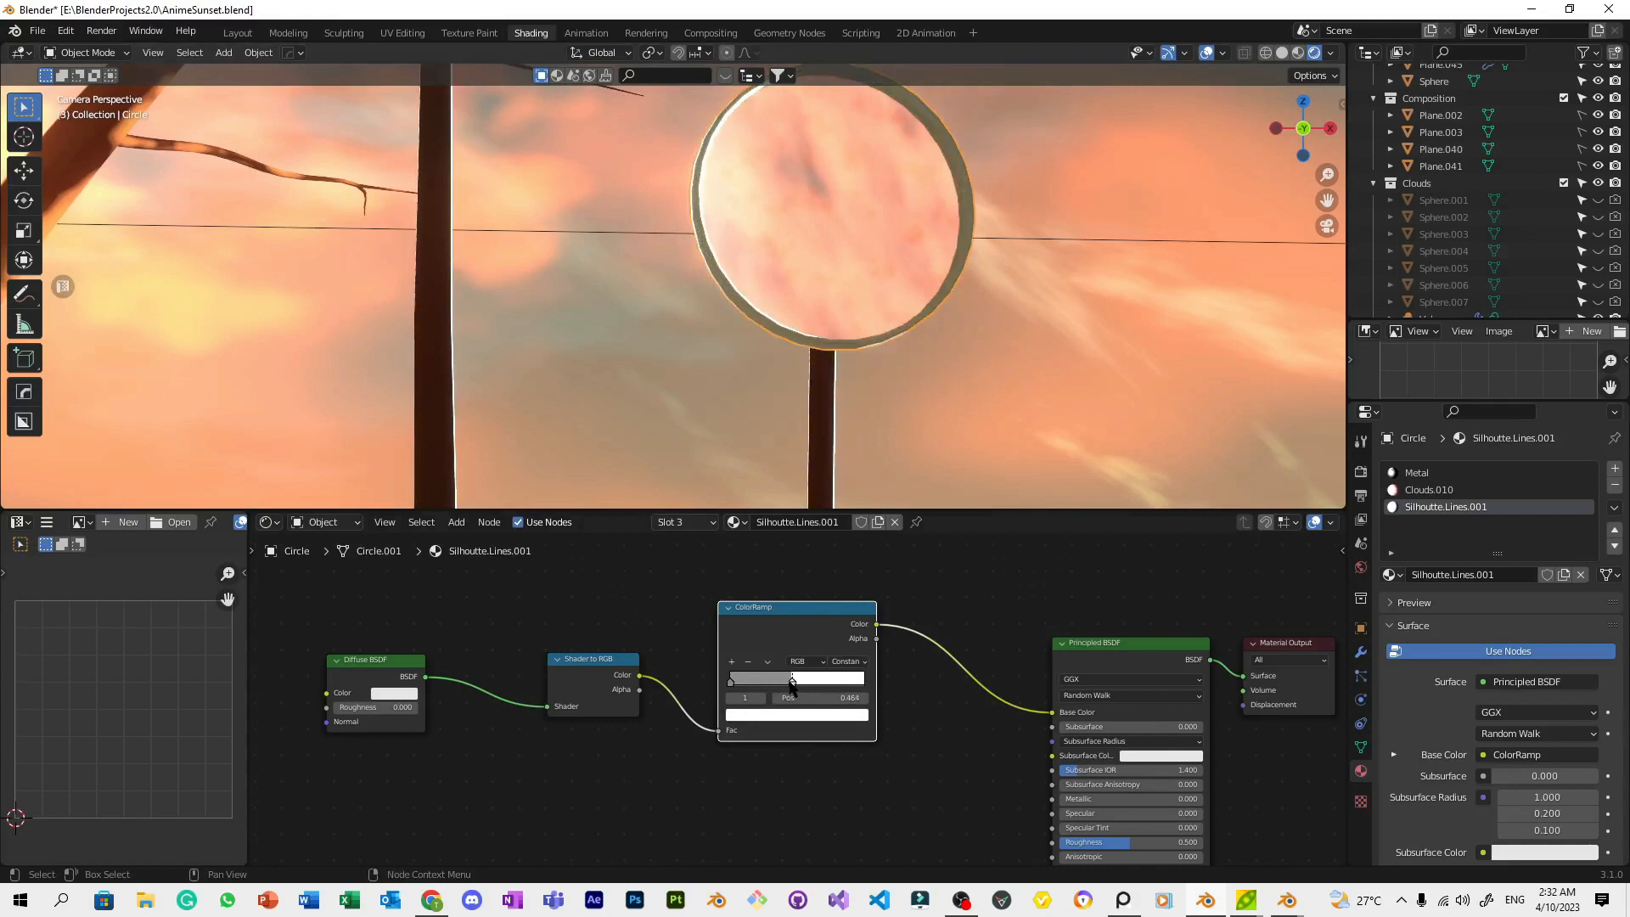
Review the lighter mirror frame up close and in the full camera view, saving the file along the way
{"action": "left_click", "coordinate": [1057, 320]}
{"action": "scroll", "coordinate": [1057, 319], "scroll_direction": "down", "scroll_amount": 4}
{"action": "key", "text": "ctrl+s"}
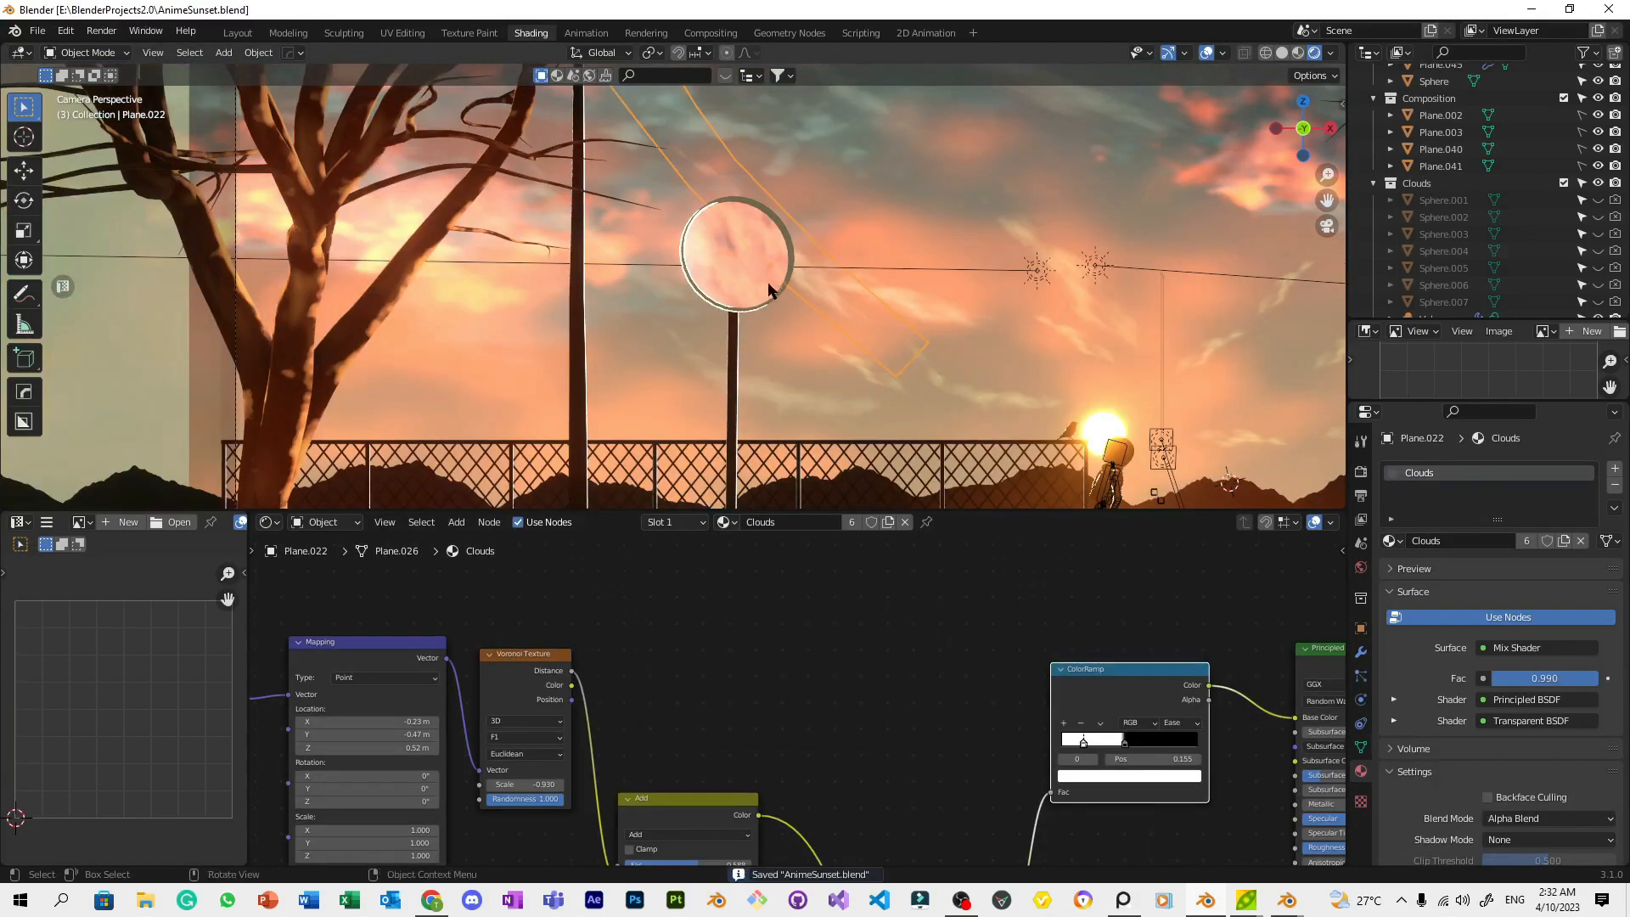
{"action": "left_click", "coordinate": [768, 289]}
{"action": "scroll", "coordinate": [786, 684], "scroll_direction": "up", "scroll_amount": 1}
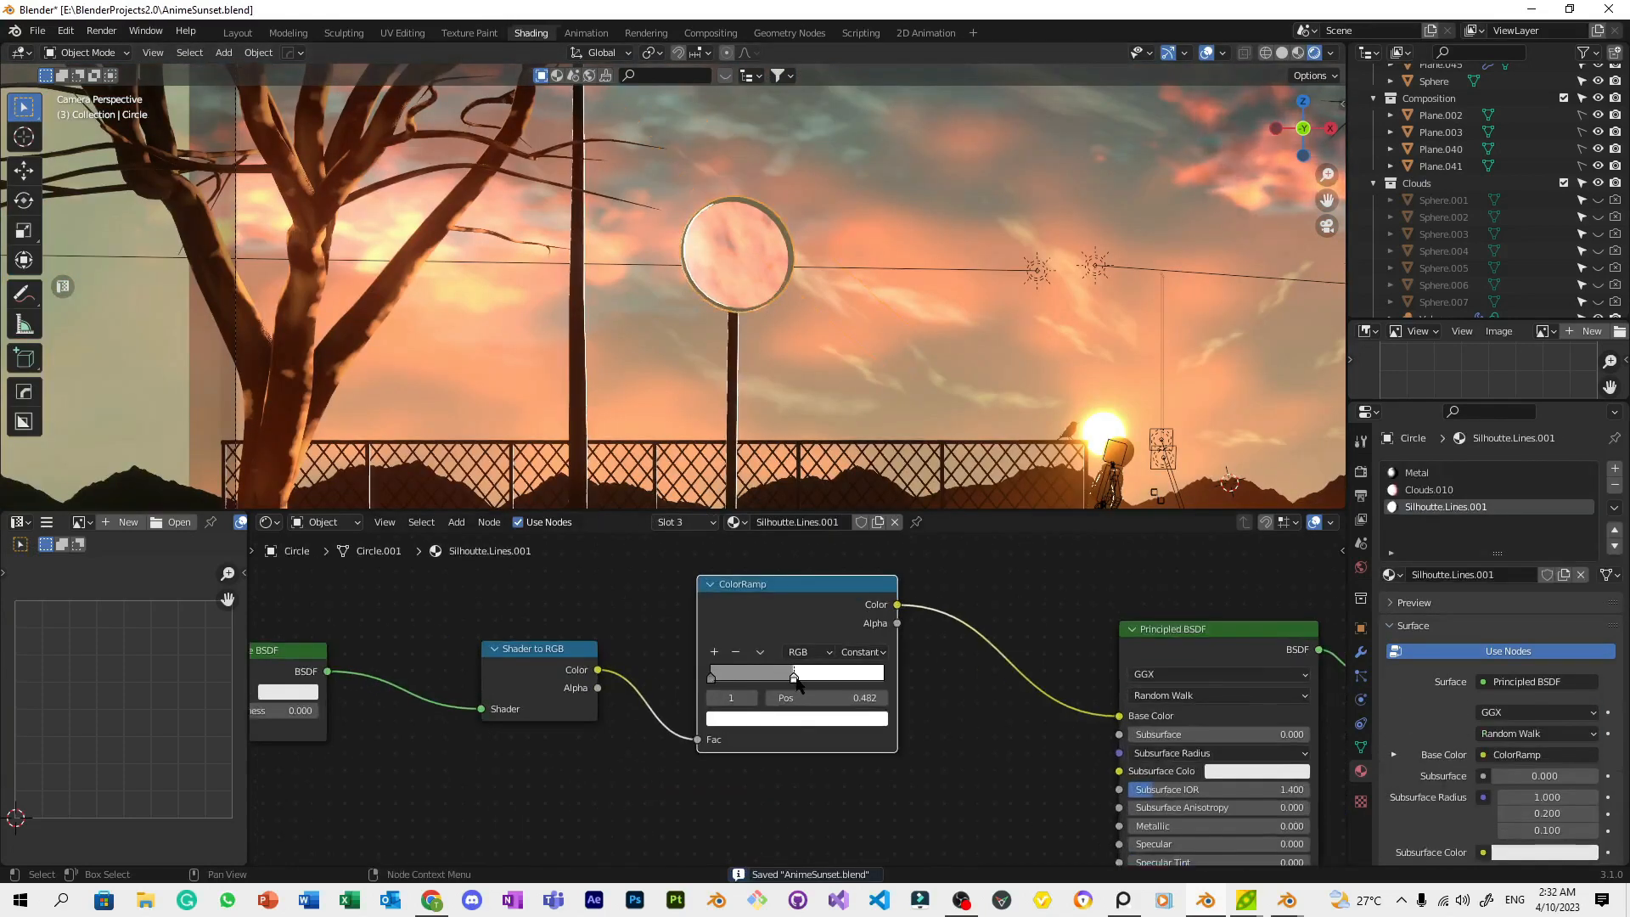
{"action": "scroll", "coordinate": [905, 326], "scroll_direction": "up", "scroll_amount": 5}
{"action": "key", "text": "ctrl+s"}
{"action": "scroll", "coordinate": [932, 270], "scroll_direction": "down", "scroll_amount": 5}
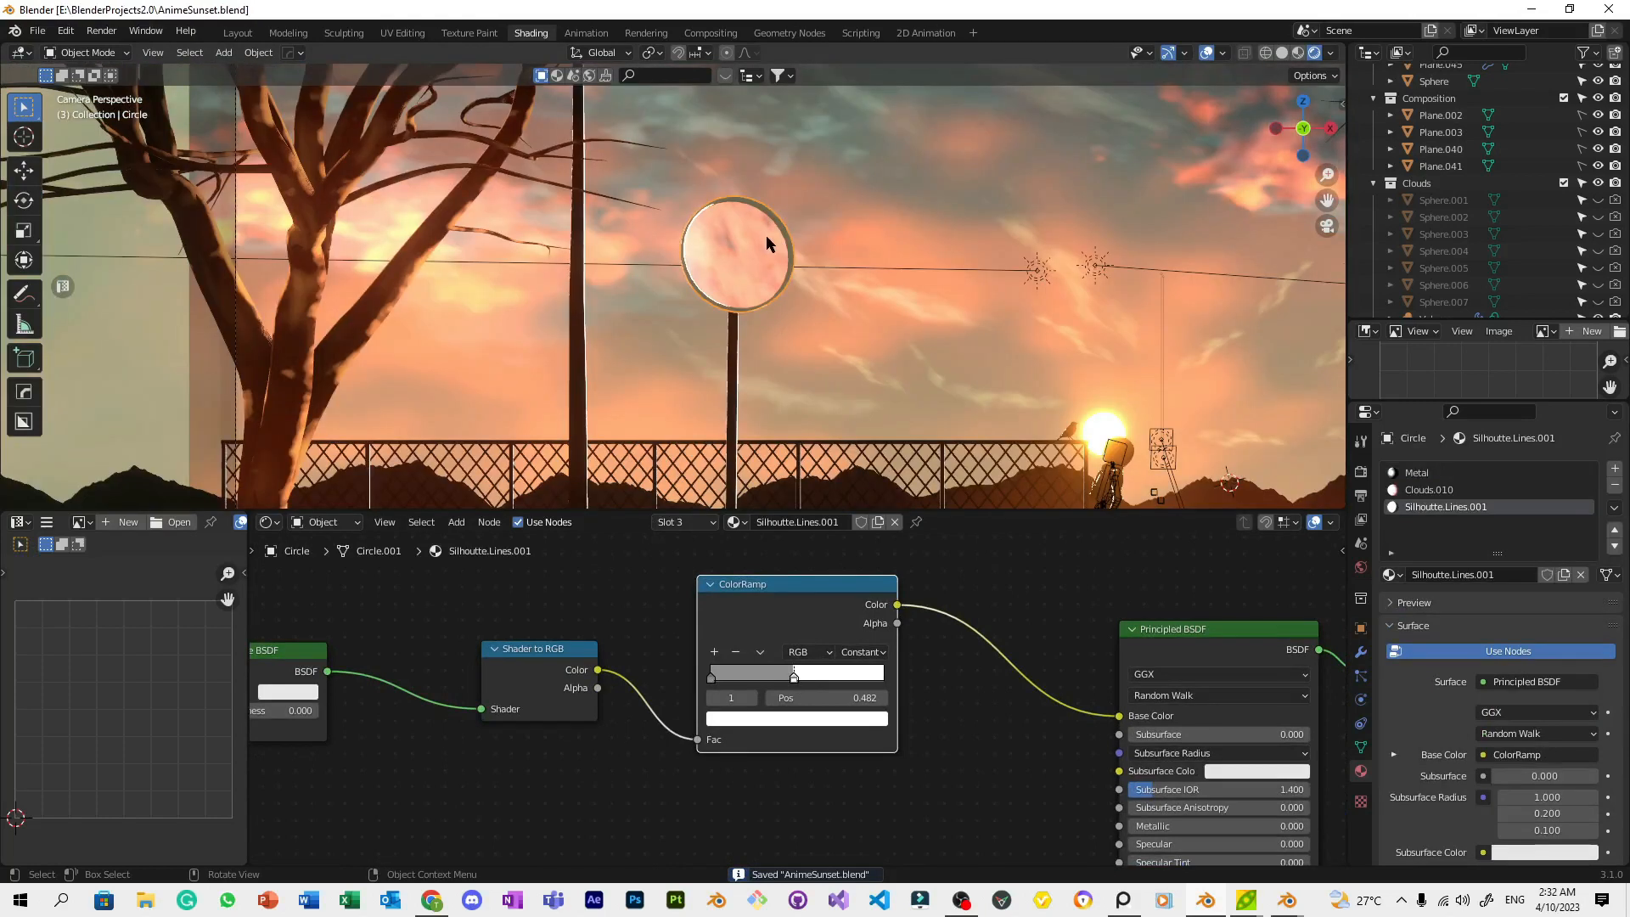
{"action": "scroll", "coordinate": [765, 236], "scroll_direction": "down", "scroll_amount": 4}
{"action": "left_click", "coordinate": [1087, 158]}
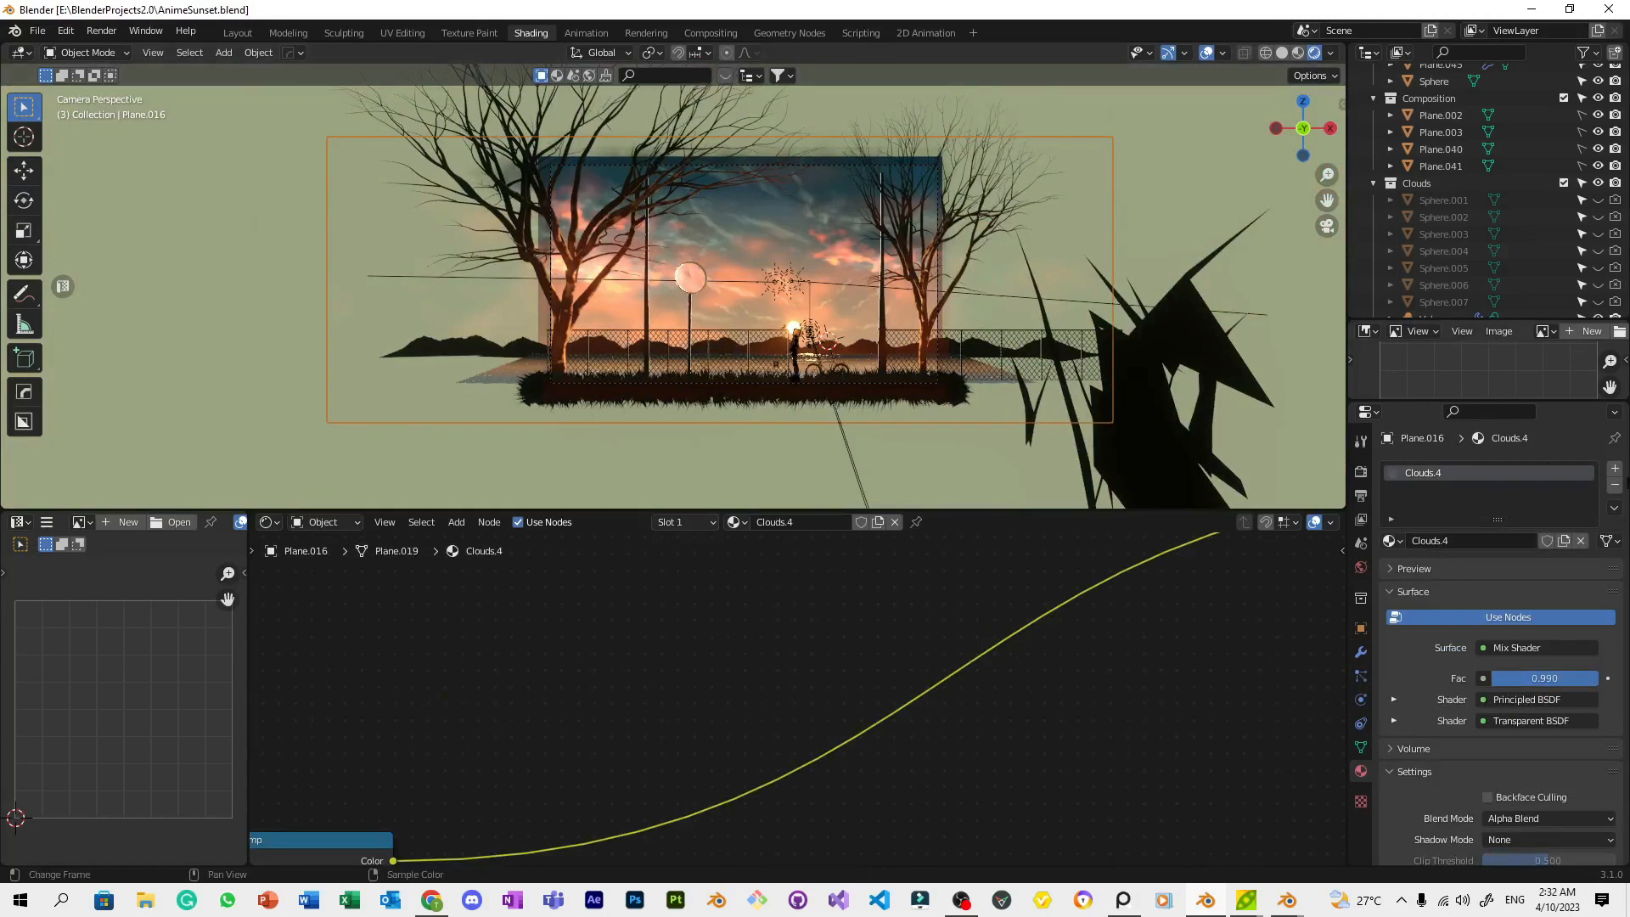
{"action": "key", "text": "ctrl+s"}
{"action": "scroll", "coordinate": [776, 459], "scroll_direction": "up", "scroll_amount": 2}
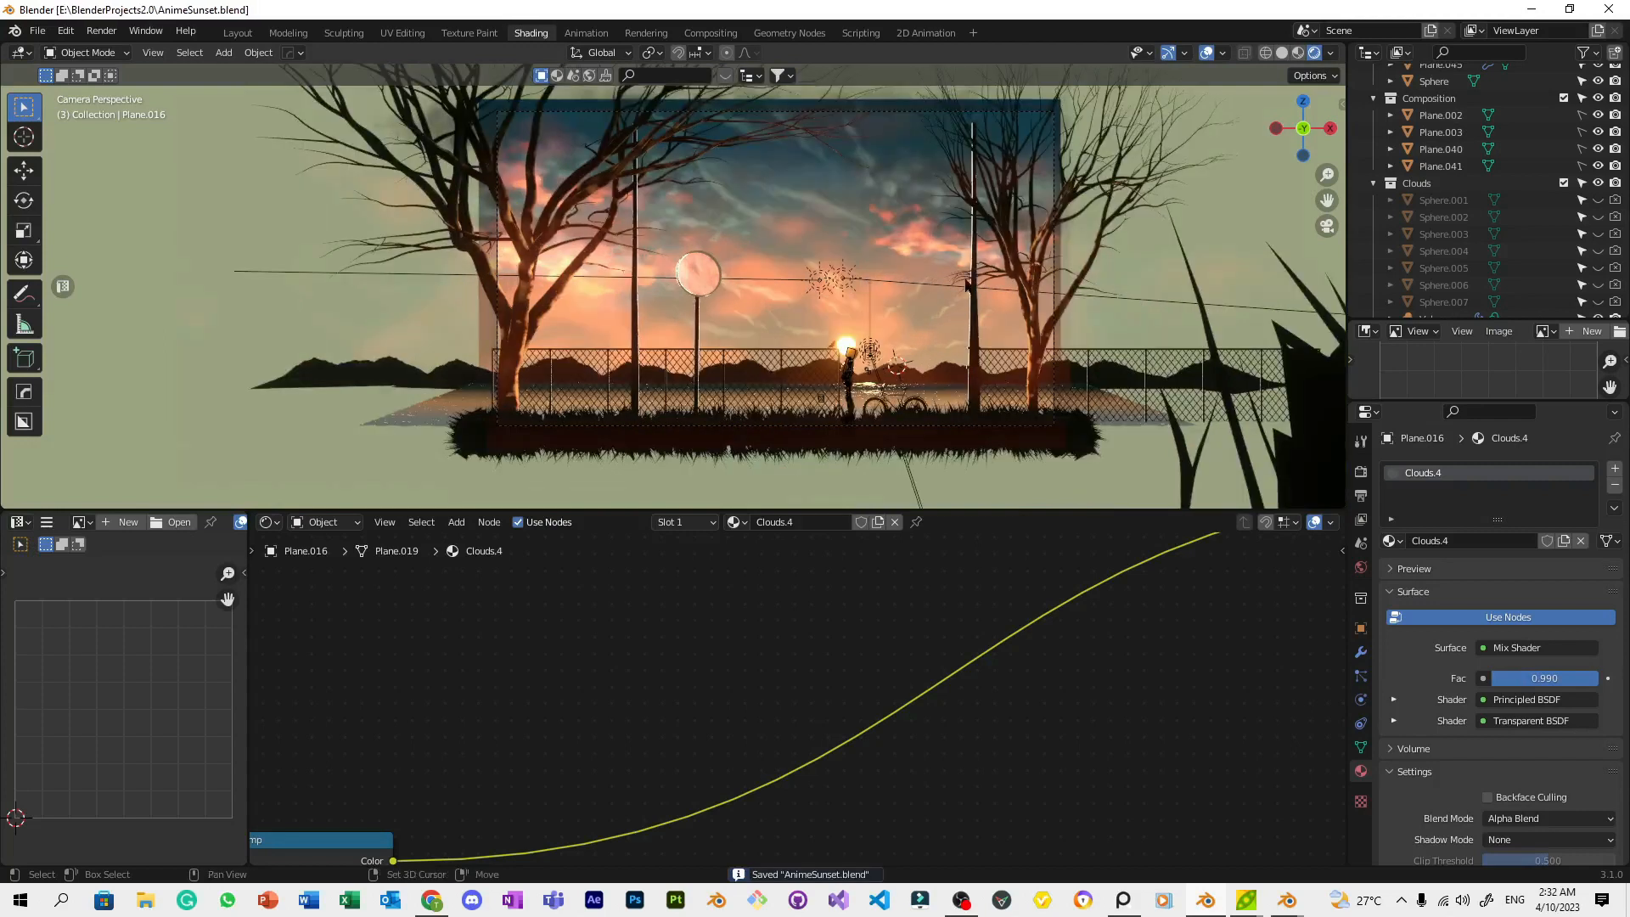
{"action": "scroll", "coordinate": [967, 285], "scroll_direction": "up", "scroll_amount": 2}
{"action": "left_click", "coordinate": [936, 333]}
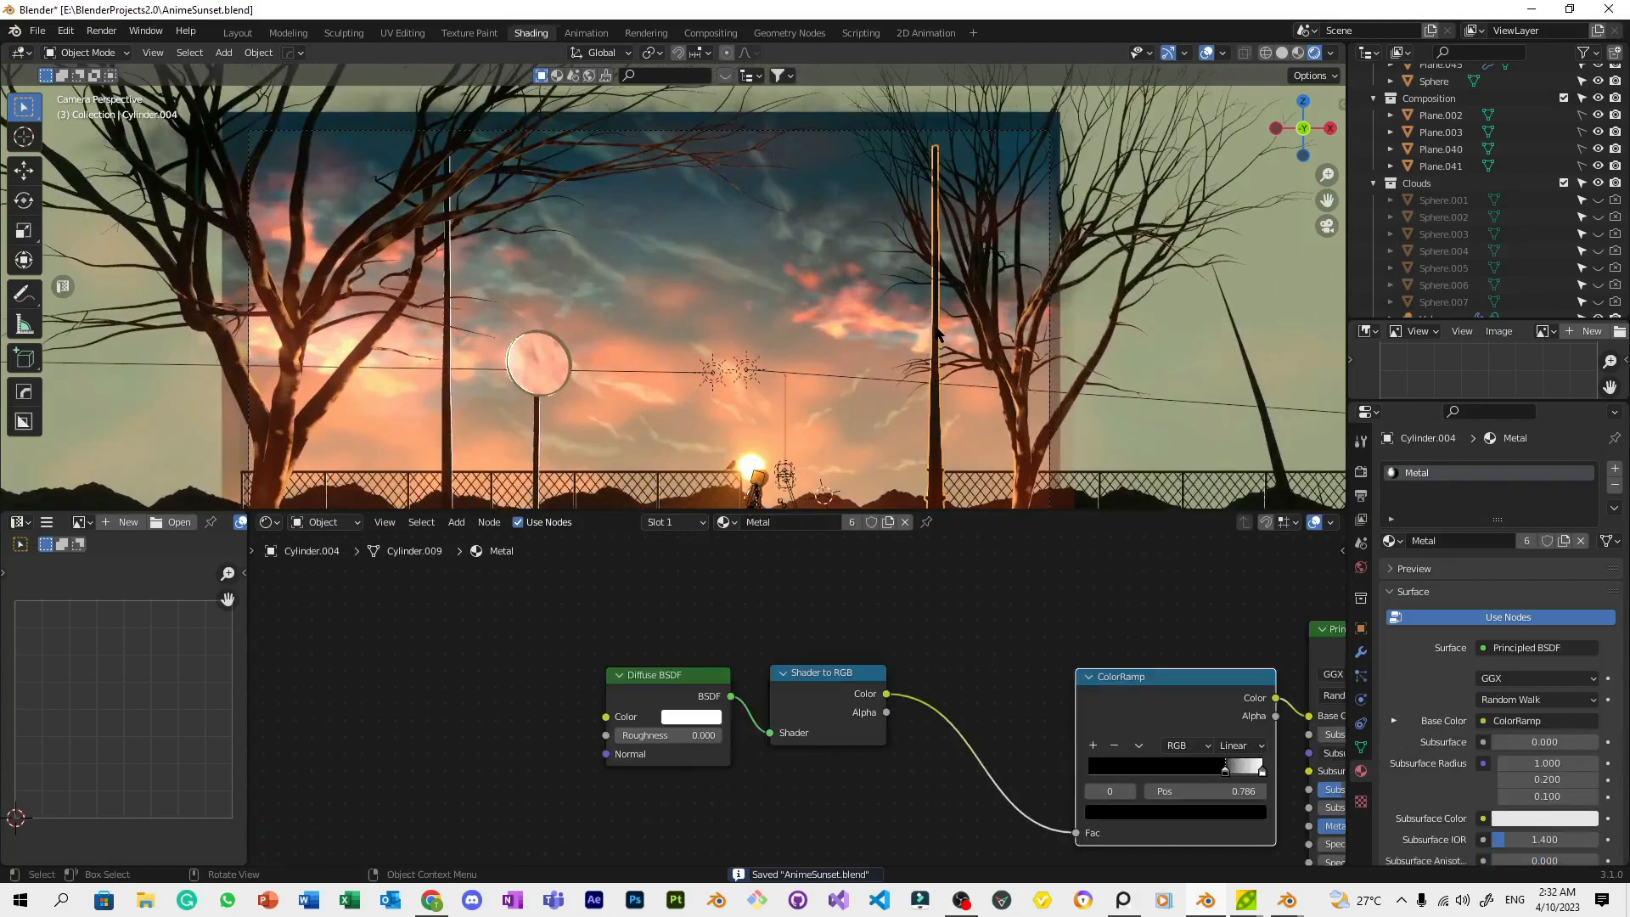
{"action": "key", "text": "g"}
{"action": "right_click", "coordinate": [907, 275]}
Examine the top of the right-hand pole against the upper edge of the camera frame, saving the file along the way
{"action": "scroll", "coordinate": [895, 262], "scroll_direction": "up", "scroll_amount": 2}
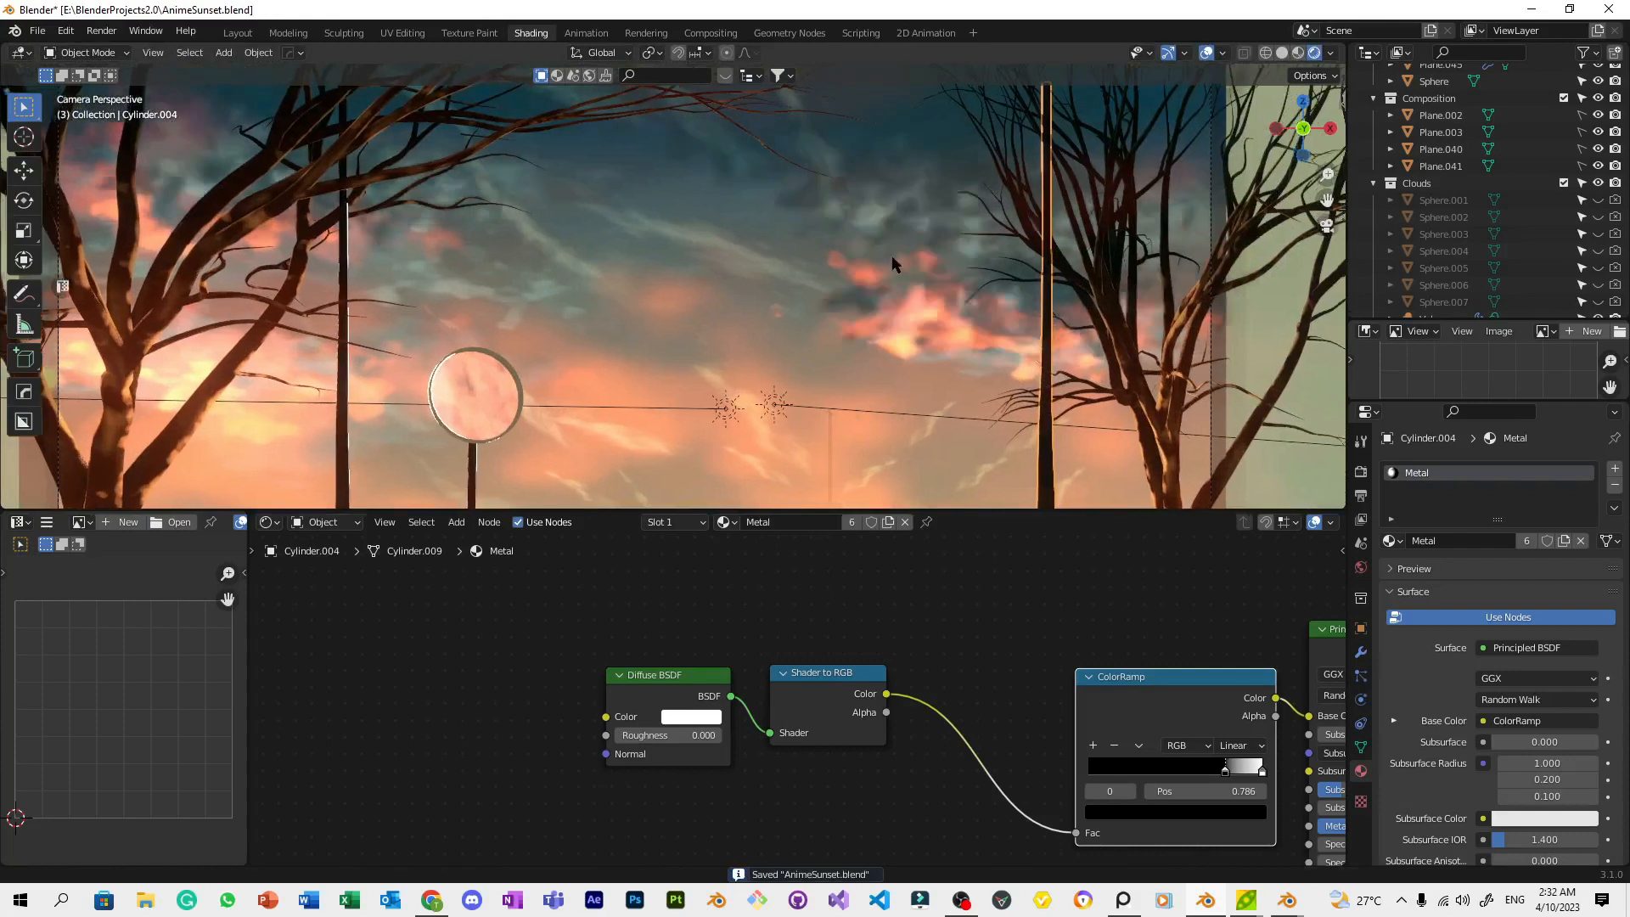
{"action": "scroll", "coordinate": [888, 250], "scroll_direction": "up", "scroll_amount": 3, "text": "ctrl"}
{"action": "key", "text": "ctrl+s"}
{"action": "scroll", "coordinate": [884, 239], "scroll_direction": "down", "scroll_amount": 3}
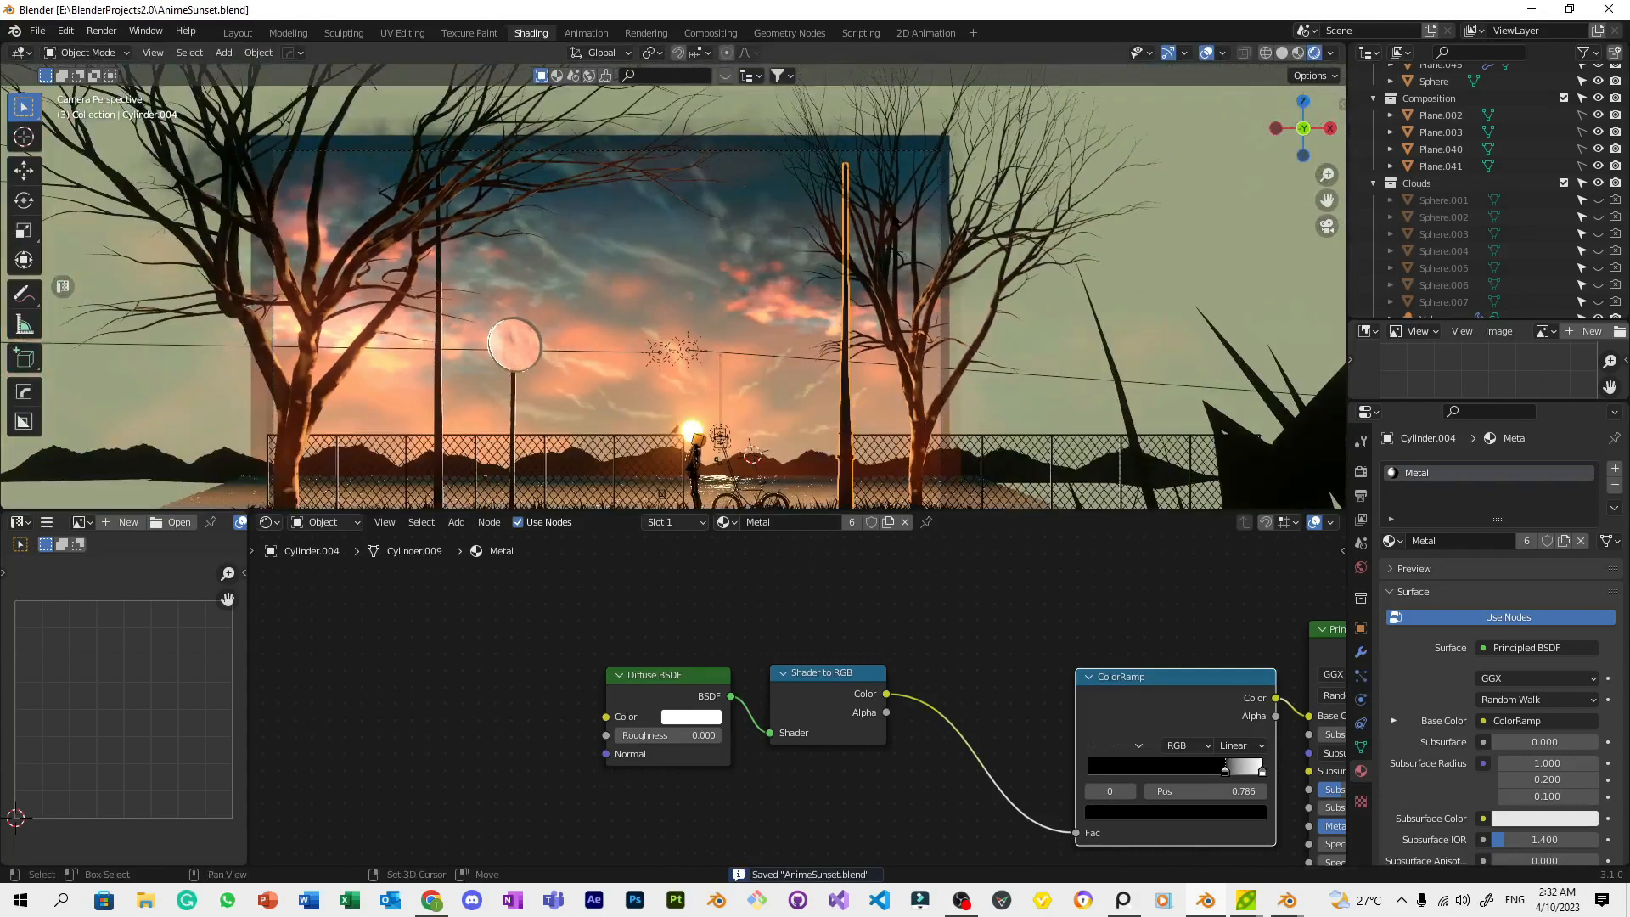
{"action": "middle_click_drag", "start_coordinate": [884, 240], "coordinate": [856, 356], "text": "shift"}
{"action": "scroll", "coordinate": [856, 357], "scroll_direction": "up", "scroll_amount": 4}
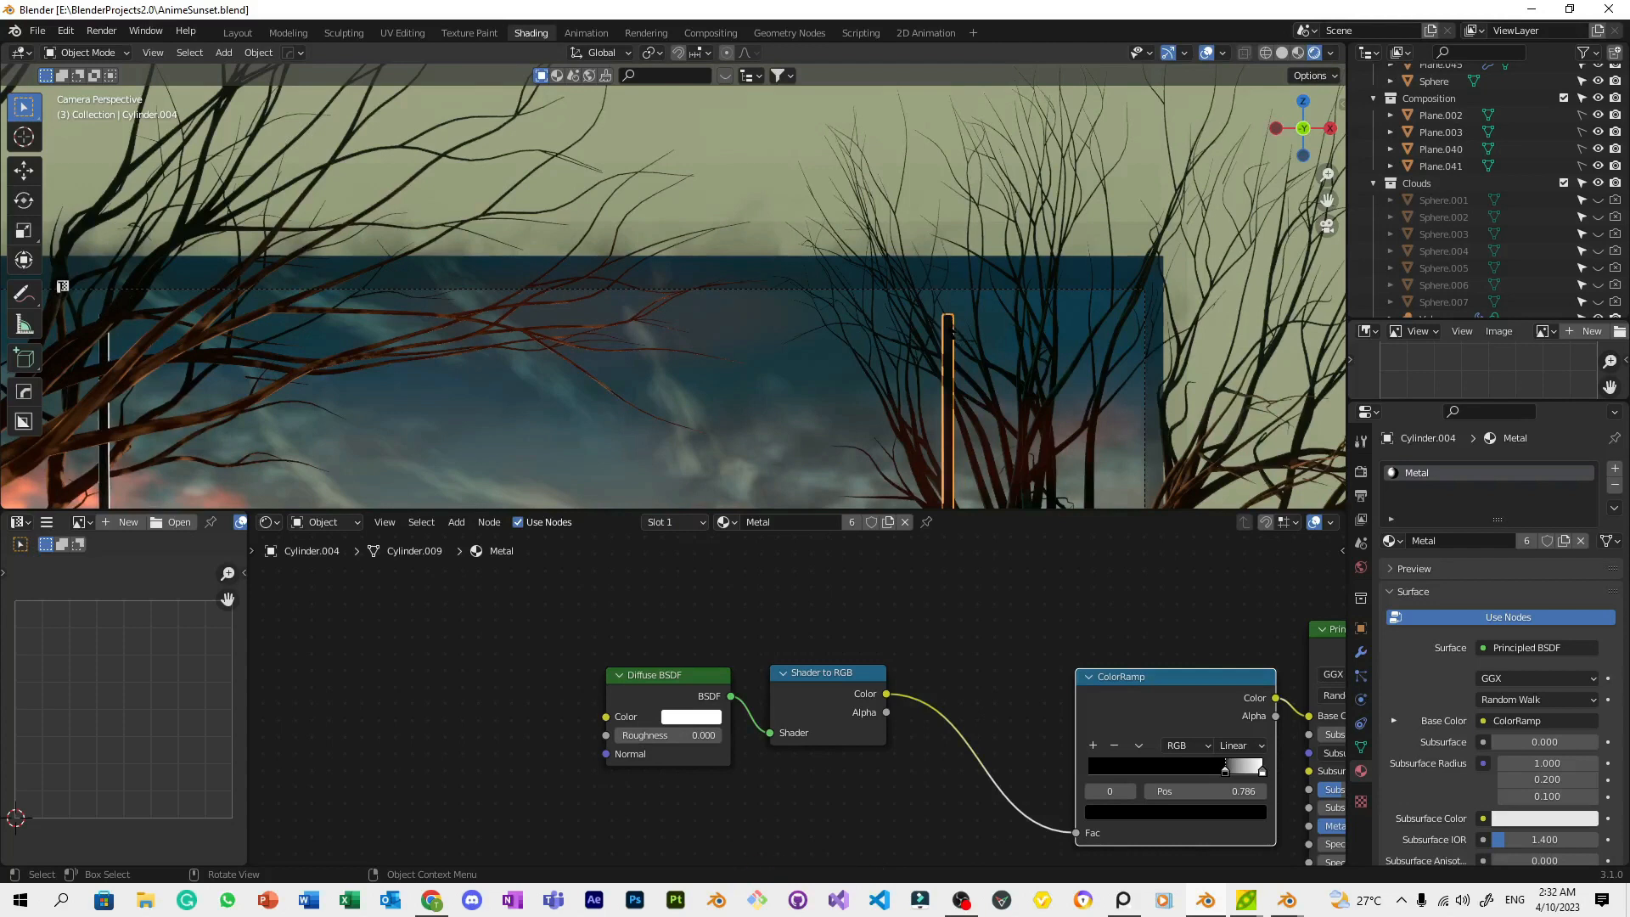
{"action": "scroll", "coordinate": [903, 325], "scroll_direction": "down", "scroll_amount": 3}
{"action": "key", "text": "ctrl+s"}
{"action": "scroll", "coordinate": [903, 325], "scroll_direction": "up", "scroll_amount": 2}
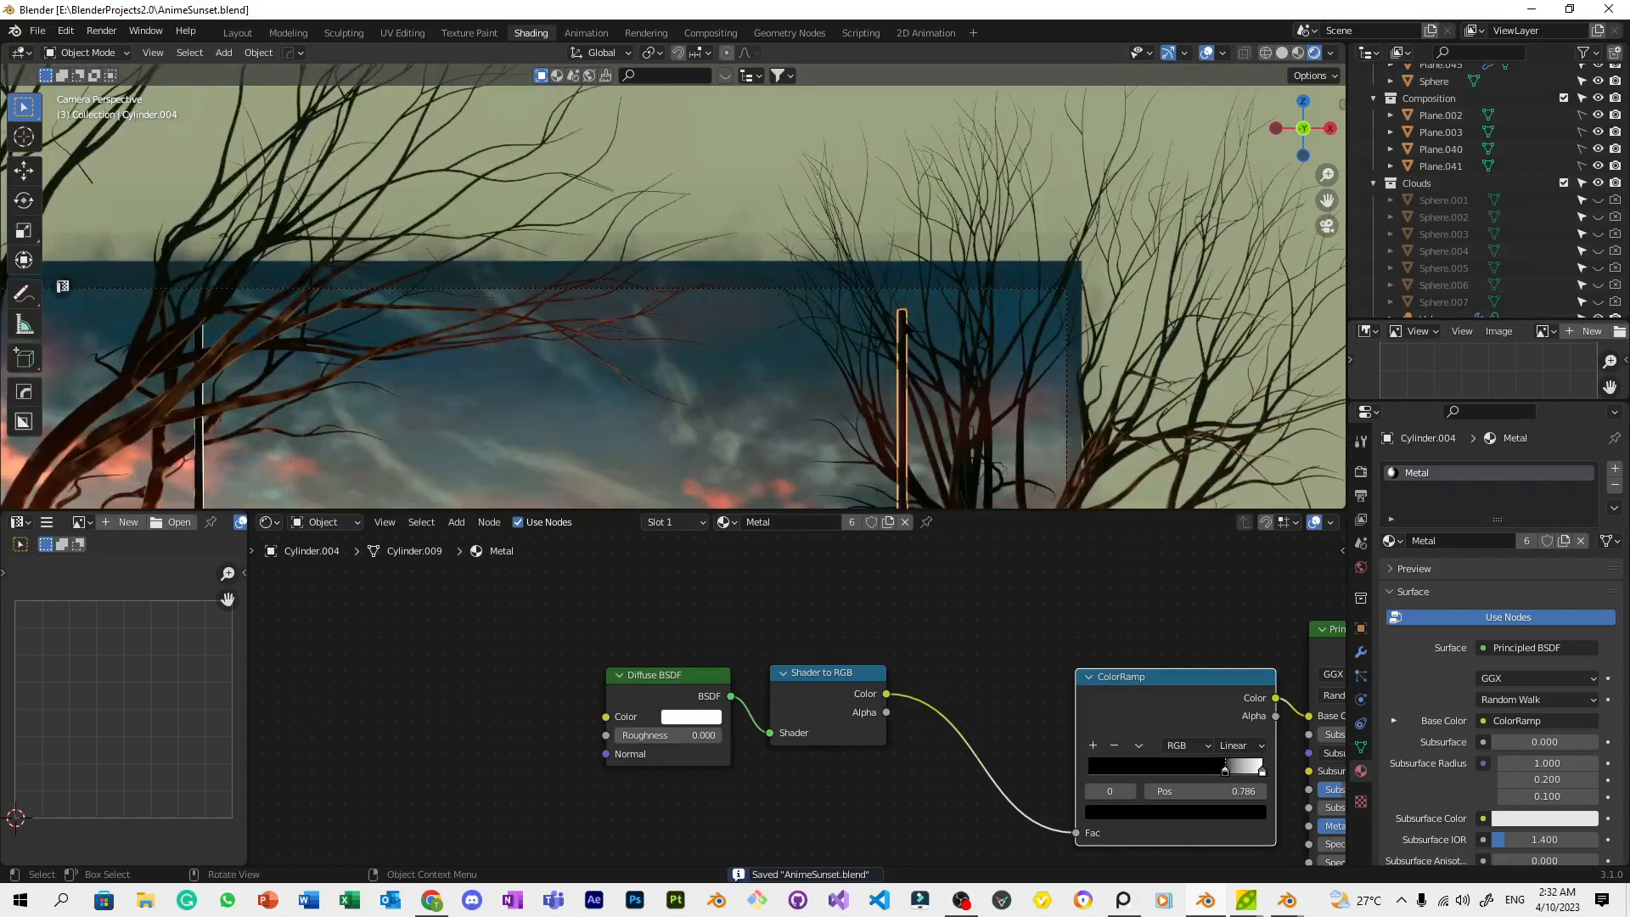
Examine how both trees' branches overlap the sky and the poles, saving the file along the way
{"action": "left_click", "coordinate": [595, 343]}
{"action": "scroll", "coordinate": [599, 340], "scroll_direction": "down", "scroll_amount": 3}
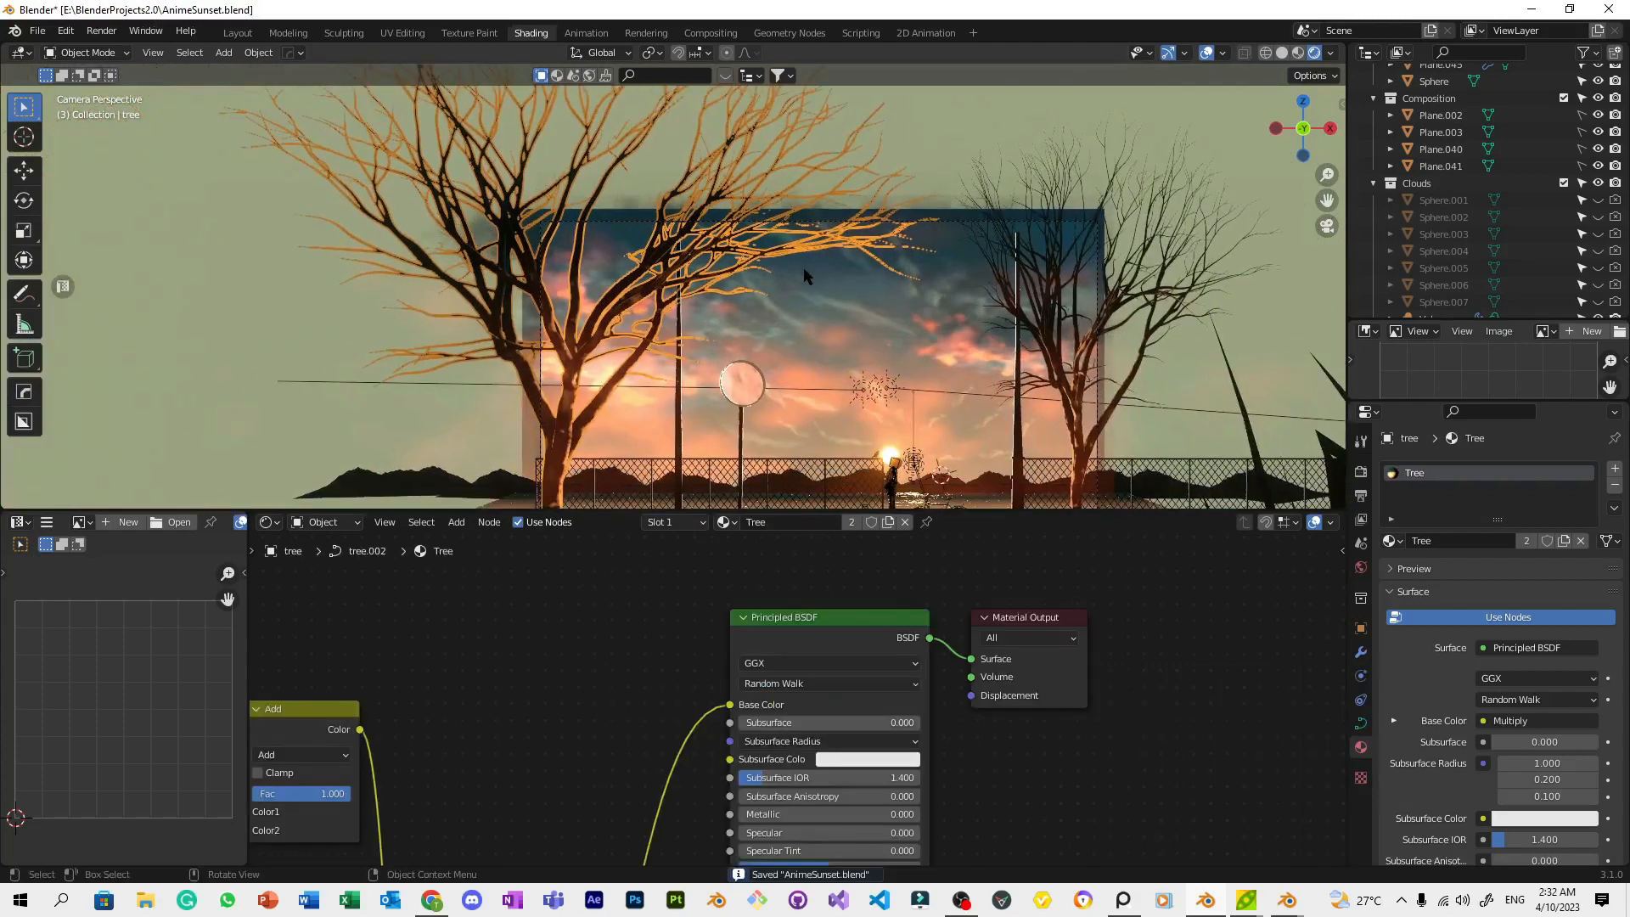
{"action": "key", "text": "ctrl+s"}
{"action": "scroll", "coordinate": [802, 282], "scroll_direction": "up", "scroll_amount": 2}
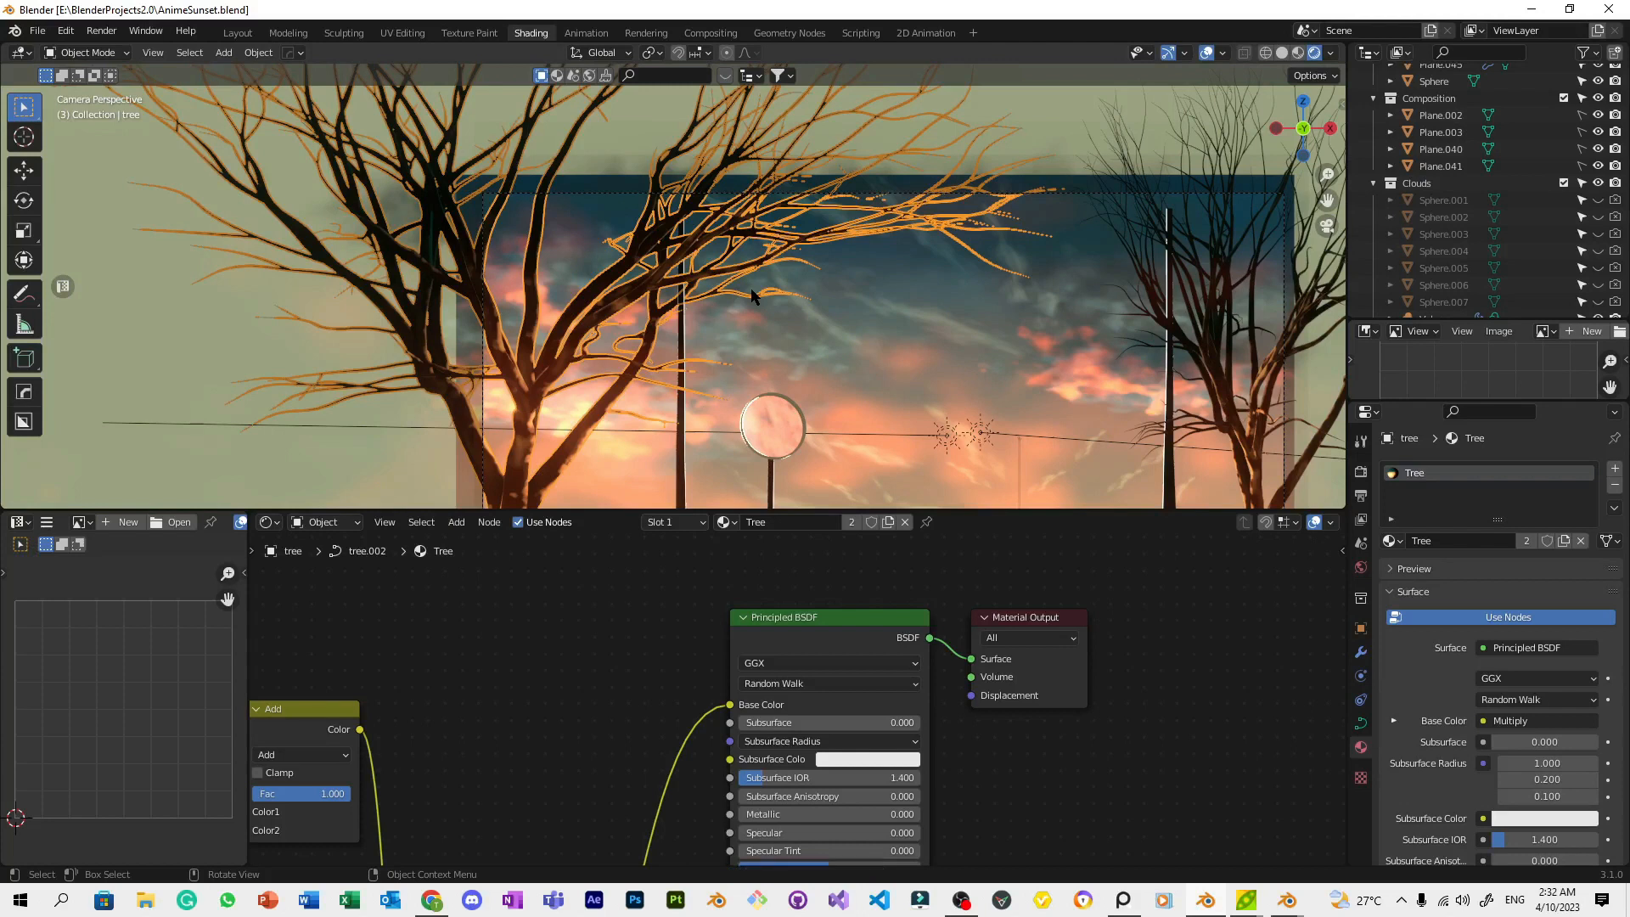
{"action": "scroll", "coordinate": [813, 260], "scroll_direction": "down", "scroll_amount": 2}
{"action": "left_click", "coordinate": [1108, 144]}
{"action": "key", "text": "ctrl+s"}
{"action": "scroll", "coordinate": [928, 291], "scroll_direction": "up", "scroll_amount": 5}
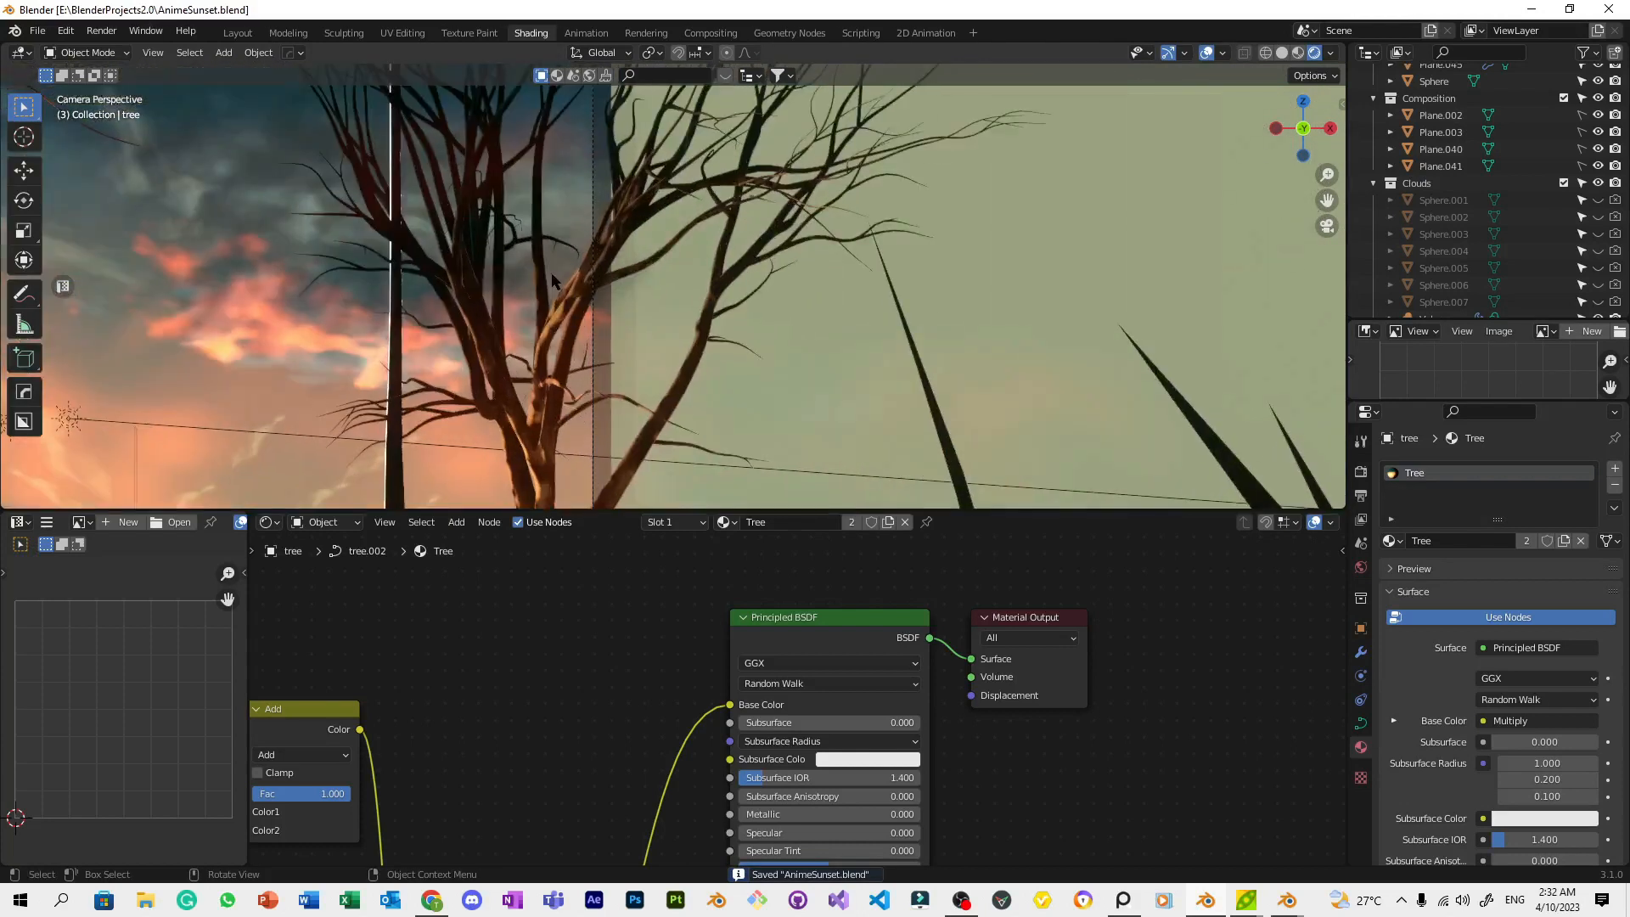
{"action": "scroll", "coordinate": [553, 281], "scroll_direction": "up", "scroll_amount": 3}
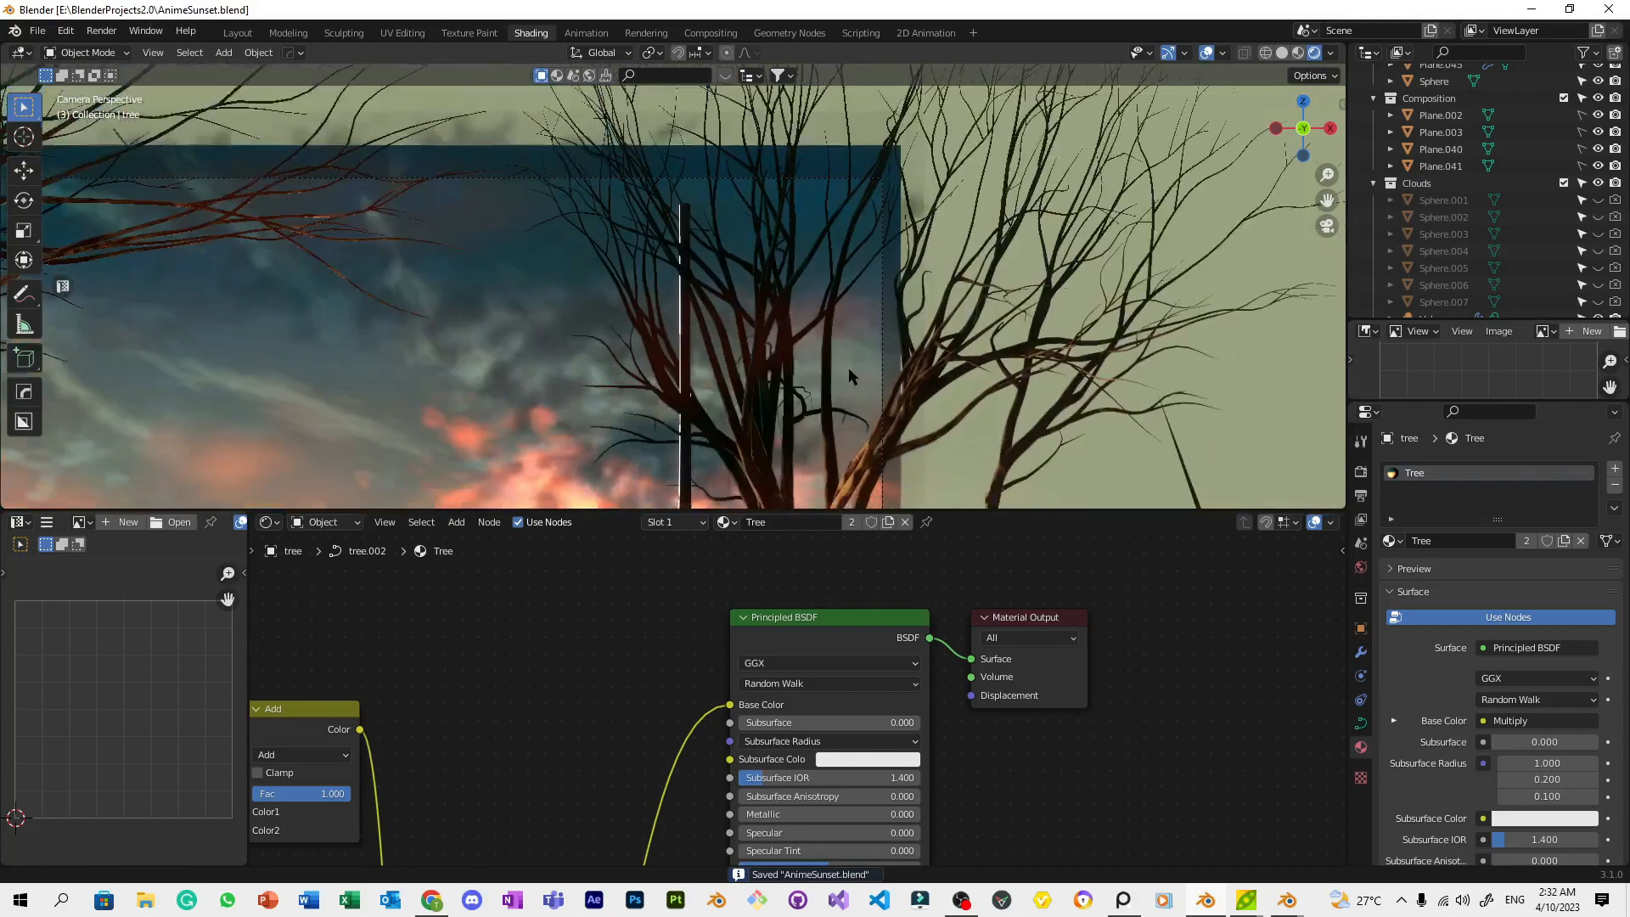
Open the right-hand pole's mesh for editing and try to move its top face along Z
{"action": "left_click", "coordinate": [783, 359]}
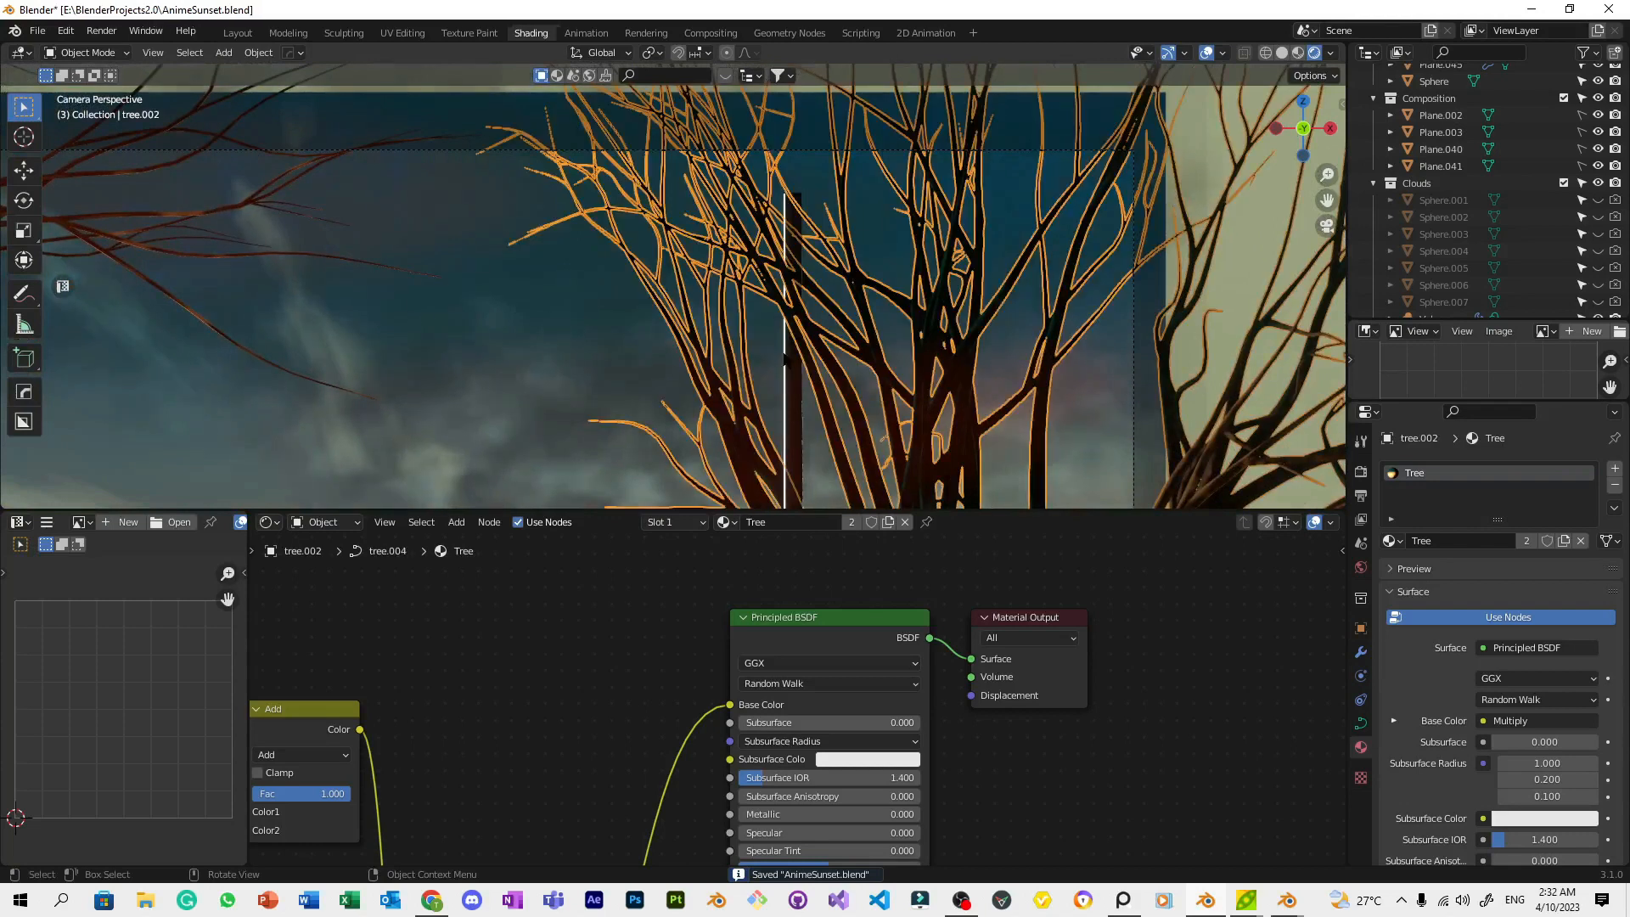
{"action": "left_click", "coordinate": [784, 360]}
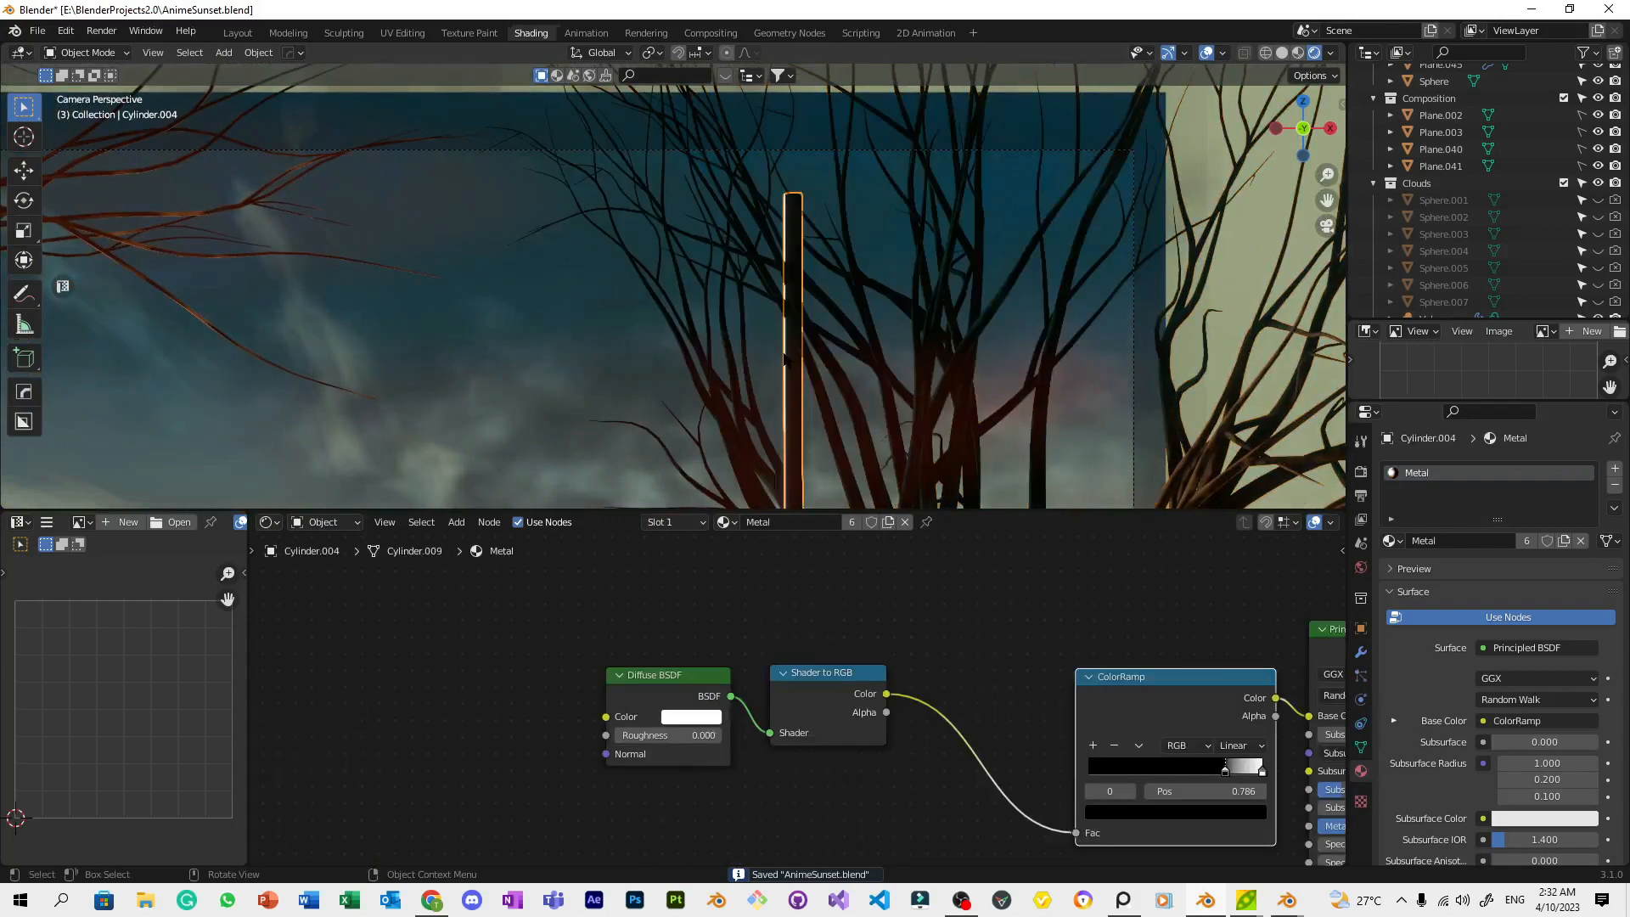
{"action": "key", "text": "Tab"}
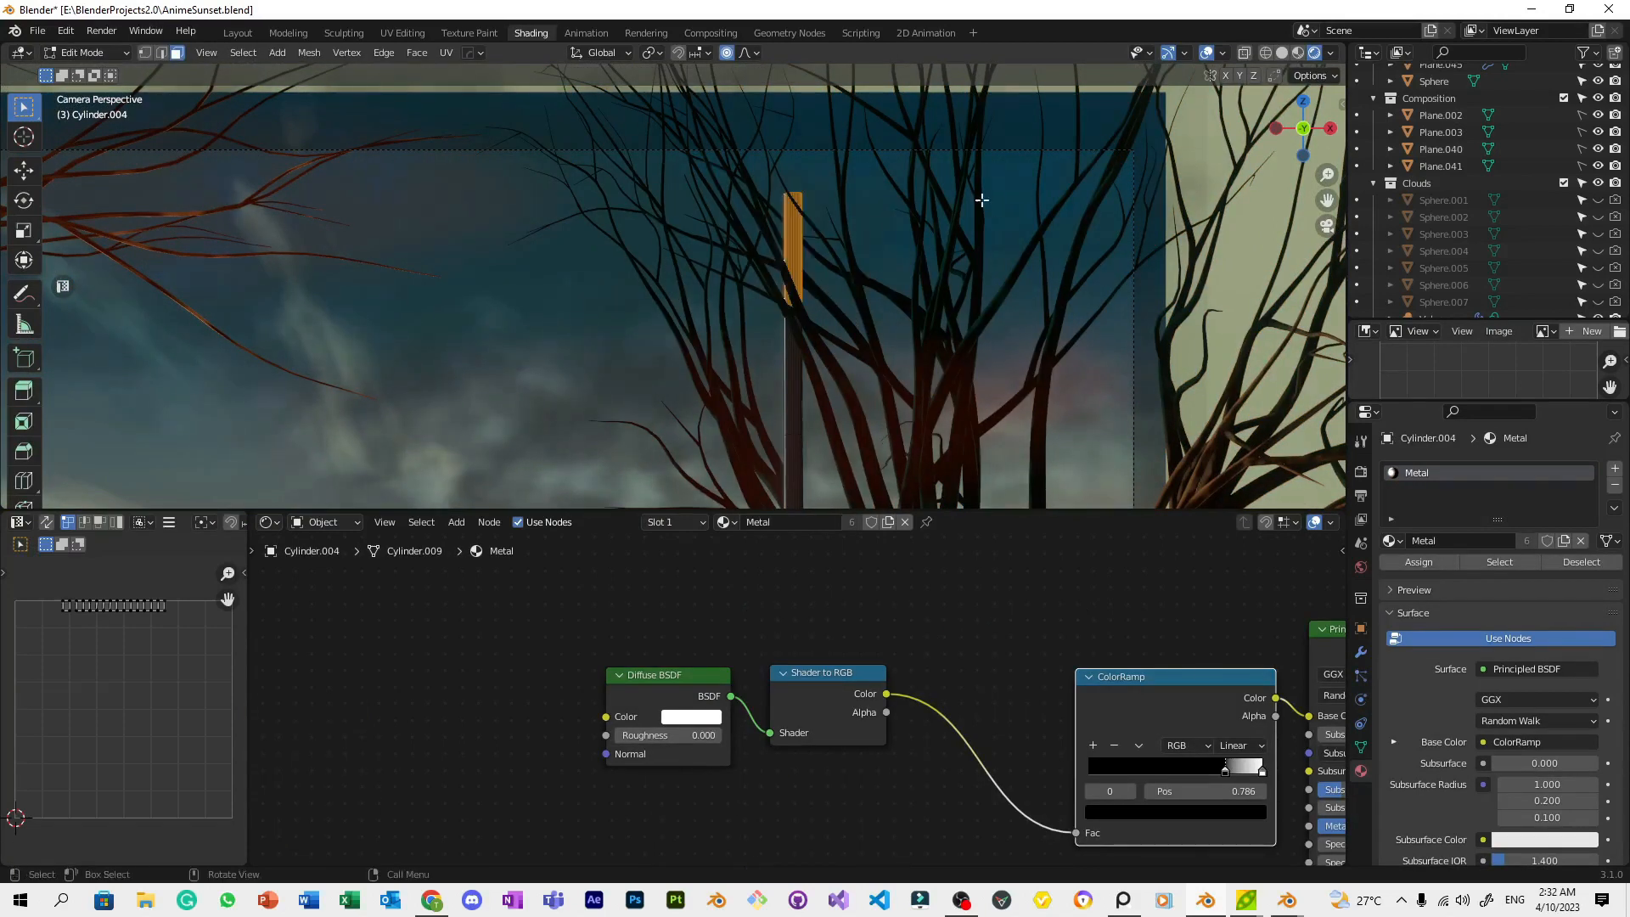
{"action": "scroll", "coordinate": [832, 289], "scroll_direction": "down", "scroll_amount": 3}
{"action": "key", "text": "g"}
{"action": "key", "text": "z"}
{"action": "left_click", "coordinate": [971, 247]}
{"action": "scroll", "coordinate": [869, 217], "scroll_direction": "up", "scroll_amount": 1}
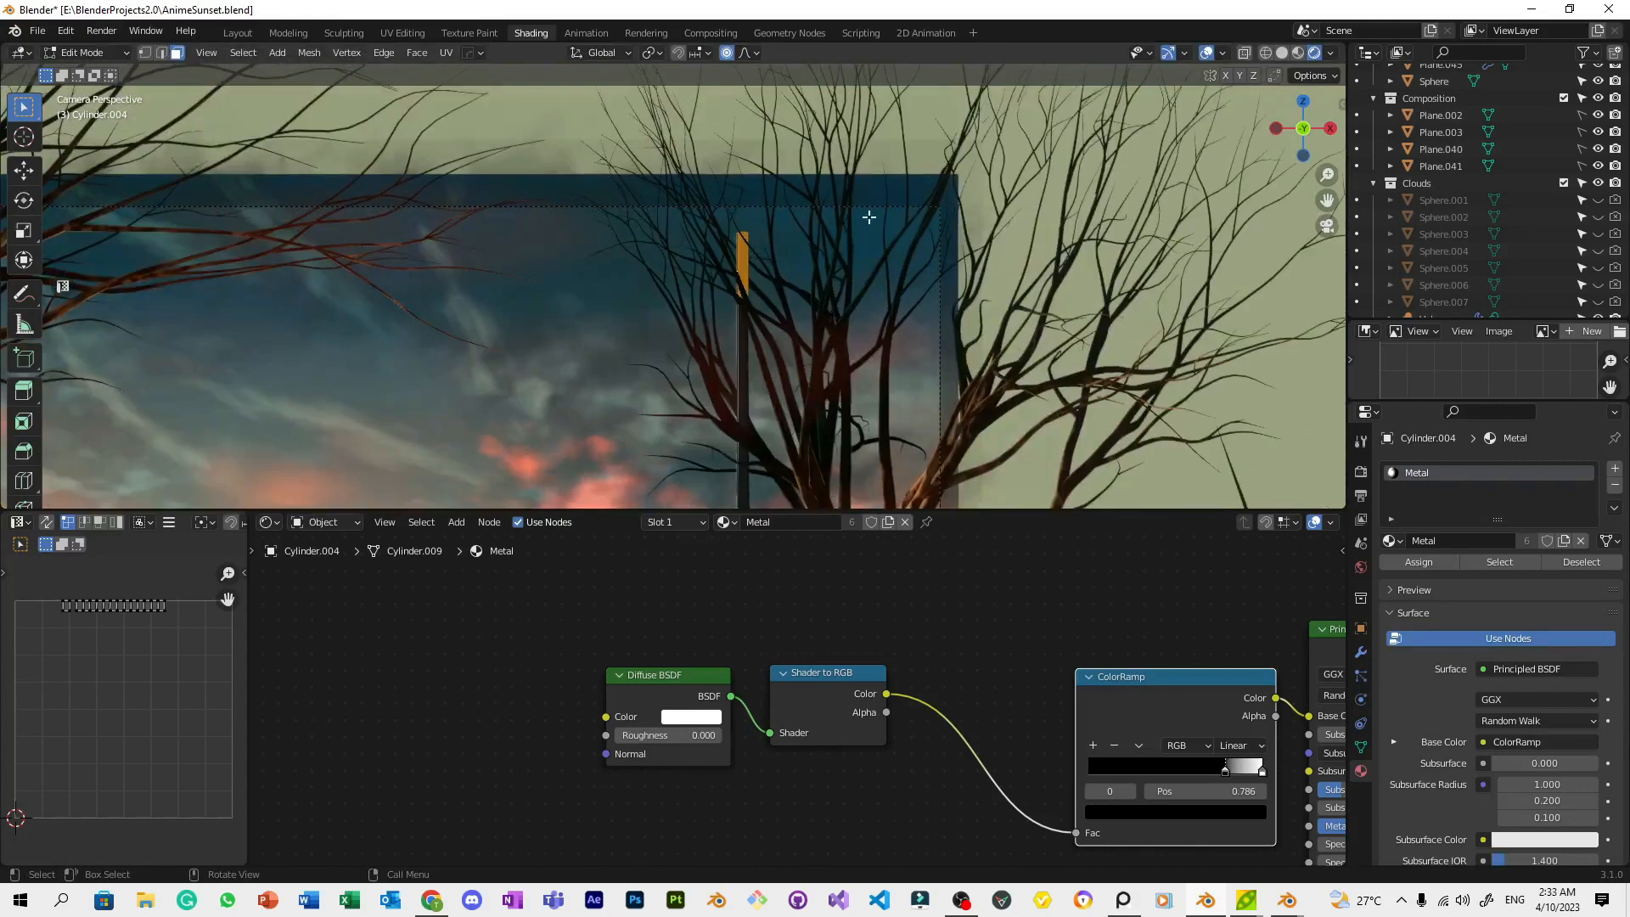
Shorten the right-hand pole by selecting its top section's vertices in X-ray and dissolving them
{"action": "key", "text": "1"}
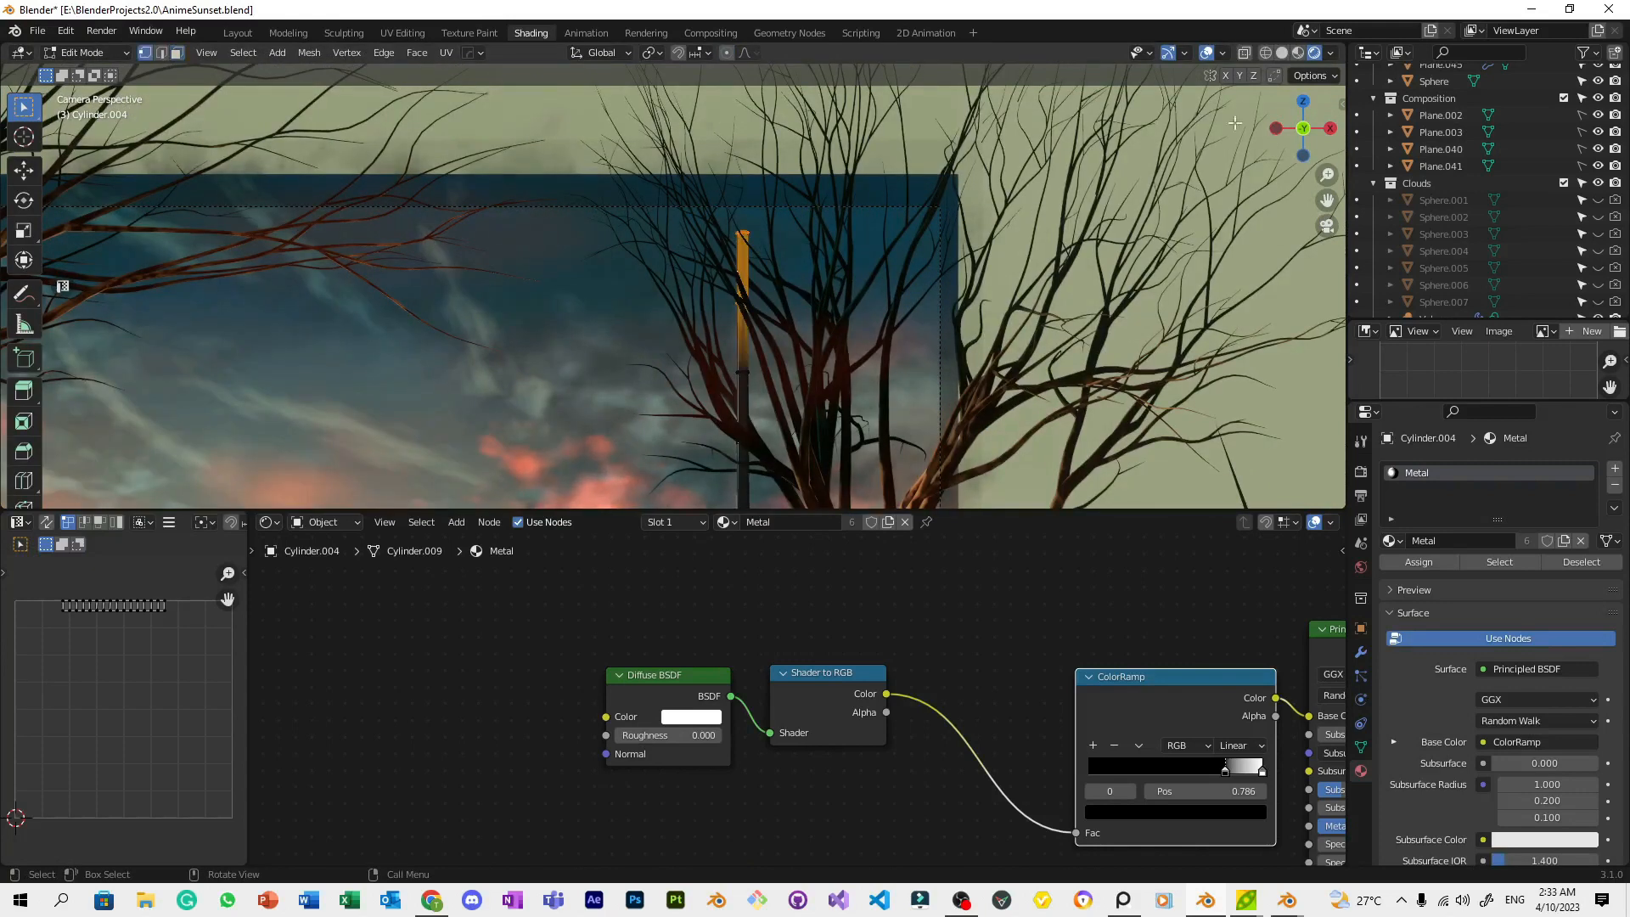
{"action": "left_click", "coordinate": [1241, 57]}
{"action": "left_click_drag", "start_coordinate": [848, 341], "coordinate": [650, 187]}
{"action": "scroll", "coordinate": [898, 309], "scroll_direction": "down", "scroll_amount": 3}
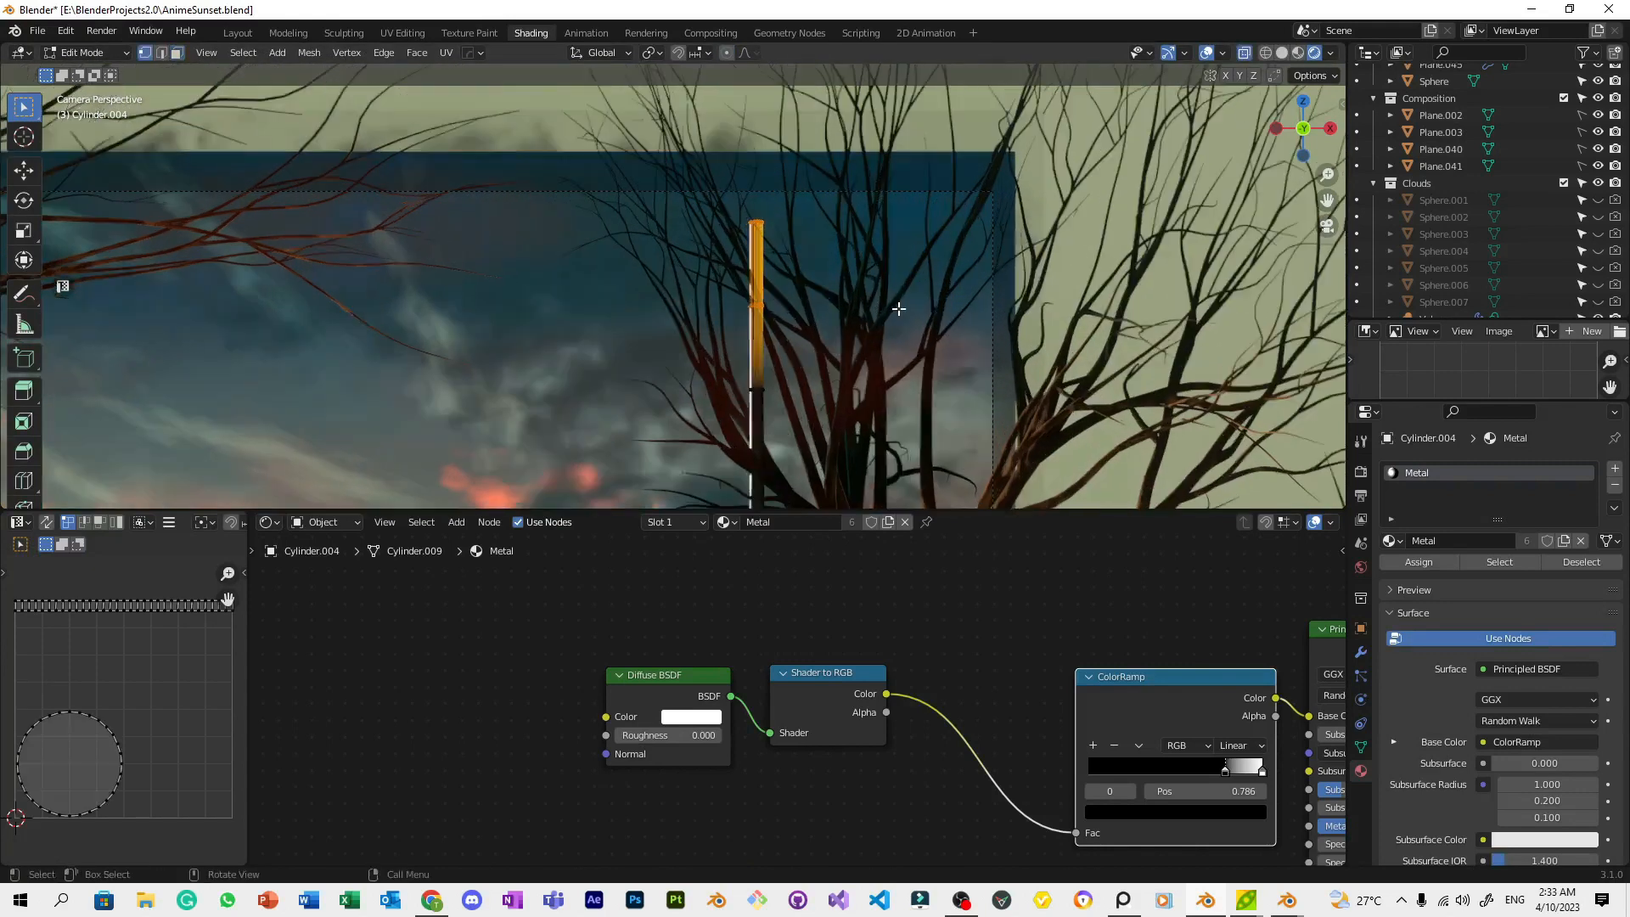
{"action": "scroll", "coordinate": [899, 309], "scroll_direction": "down", "scroll_amount": 1}
{"action": "scroll", "coordinate": [872, 307], "scroll_direction": "up", "scroll_amount": 2}
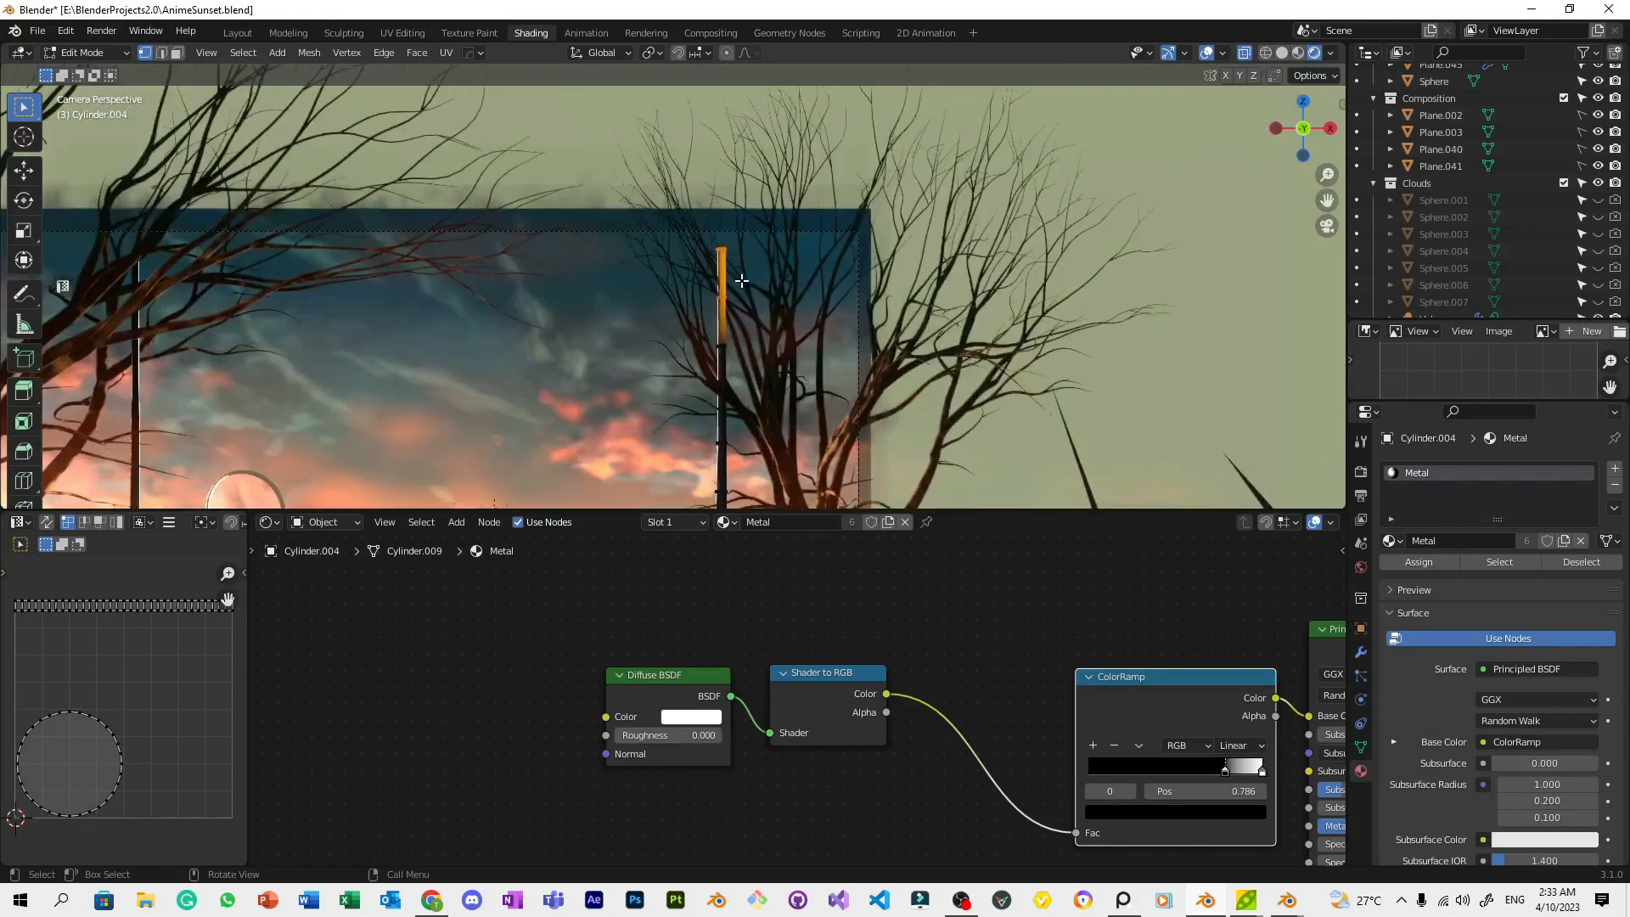
{"action": "key", "text": "ctrl+x"}
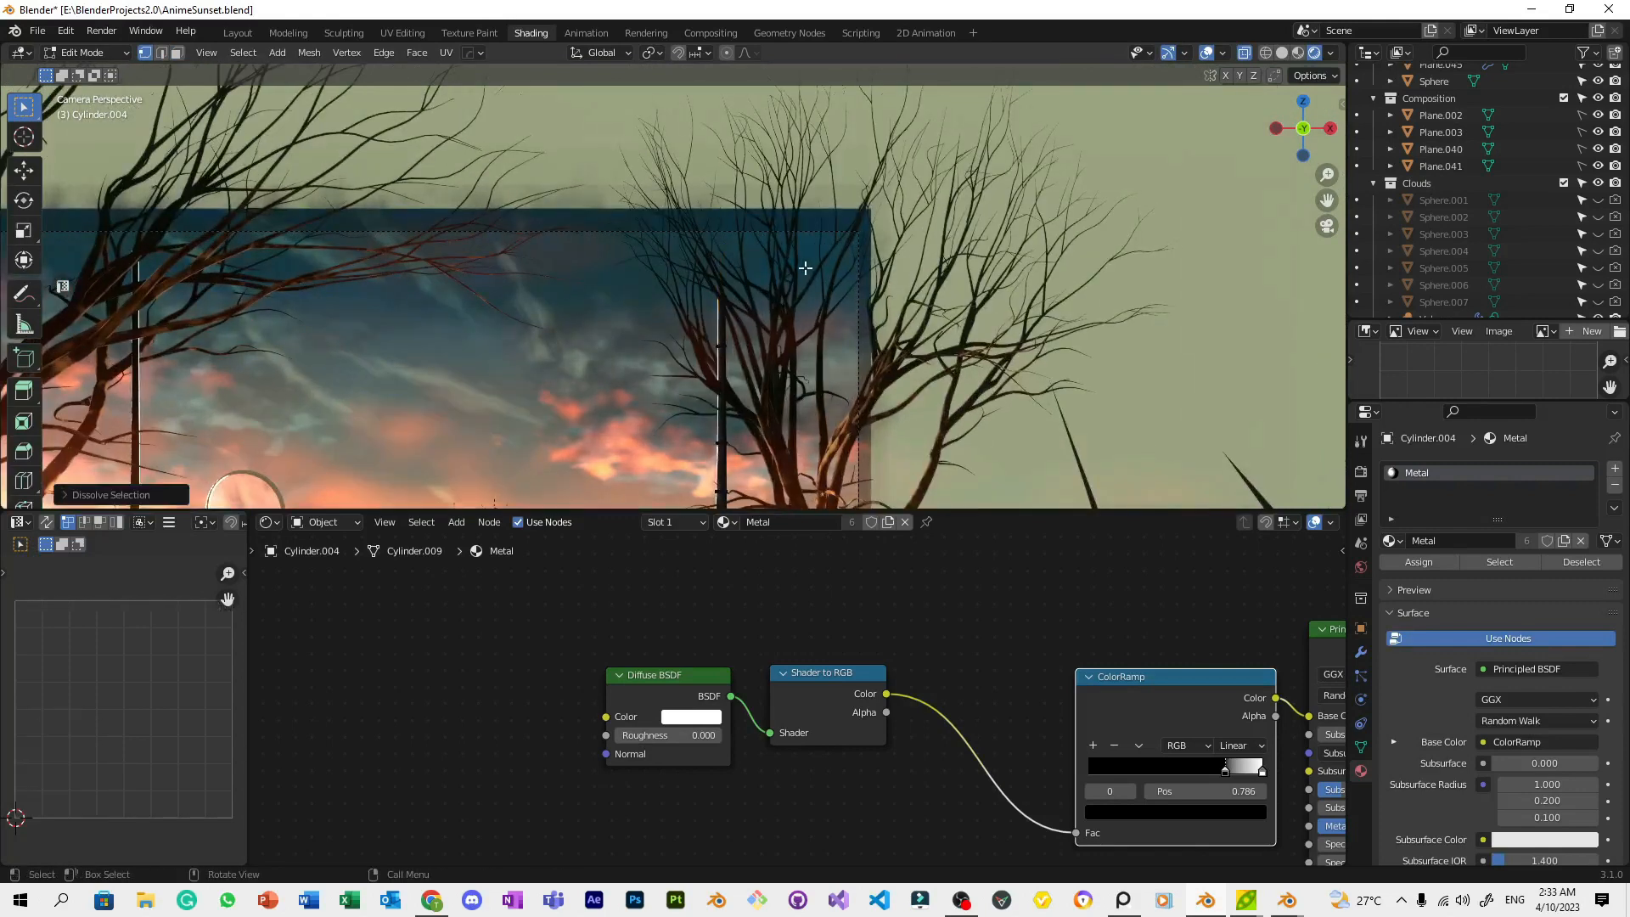
Shorten the pole further by dissolving the next section of vertices at its top, and save the file
{"action": "scroll", "coordinate": [805, 268], "scroll_direction": "down", "scroll_amount": 3}
{"action": "scroll", "coordinate": [803, 272], "scroll_direction": "up", "scroll_amount": 3}
{"action": "left_click_drag", "start_coordinate": [755, 323], "coordinate": [684, 284]}
{"action": "scroll", "coordinate": [803, 296], "scroll_direction": "down", "scroll_amount": 2}
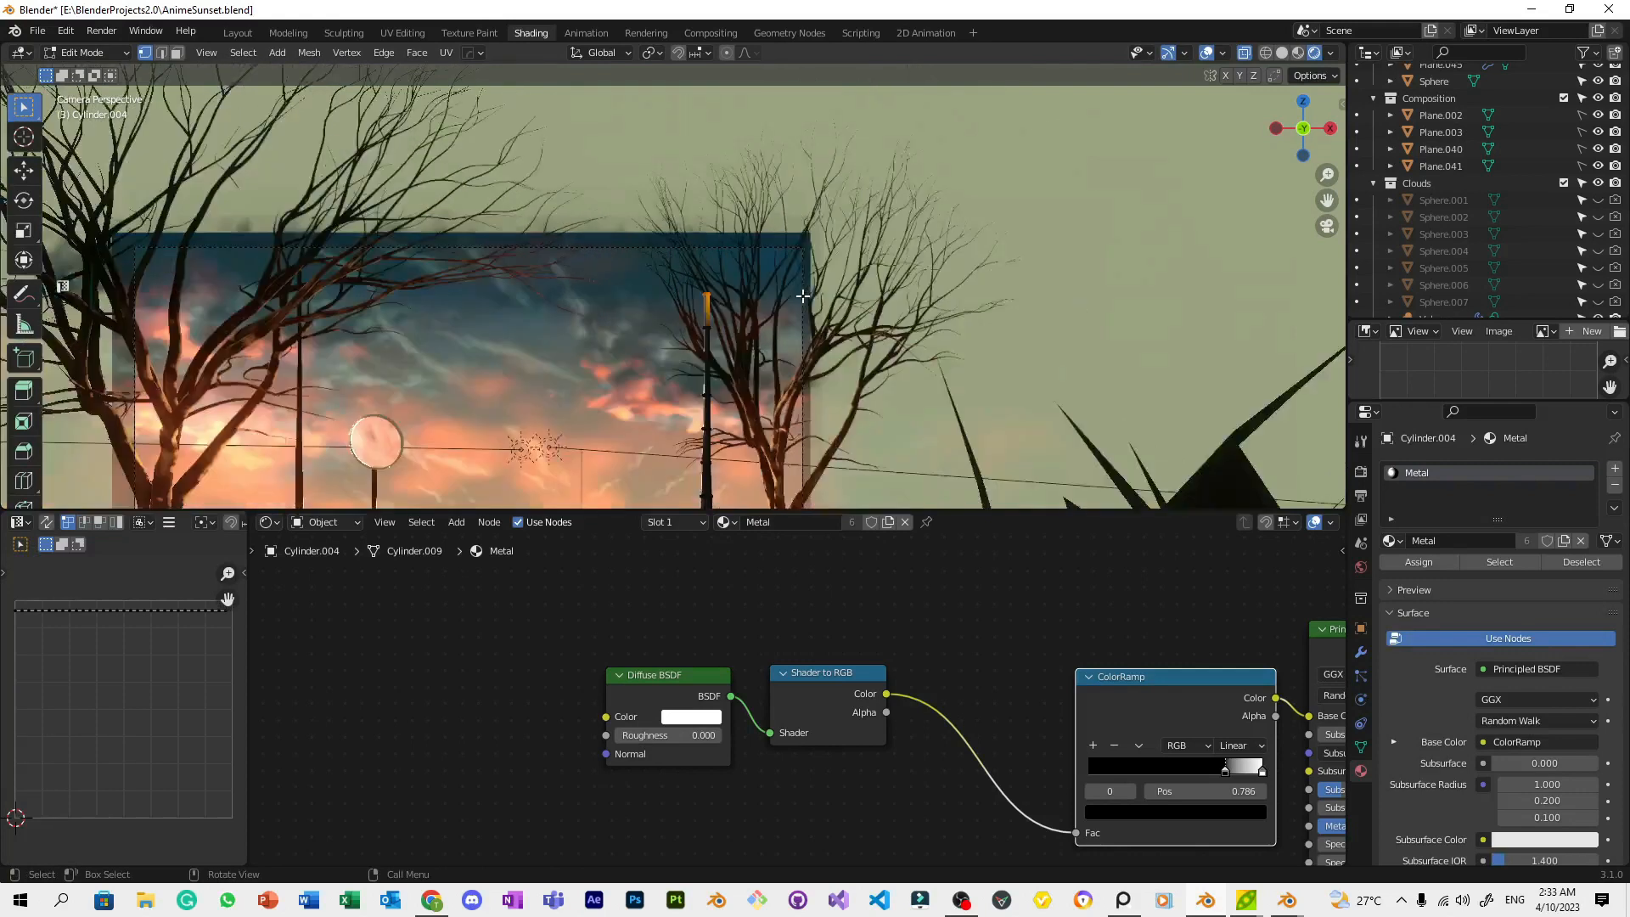
{"action": "scroll", "coordinate": [803, 297], "scroll_direction": "down", "scroll_amount": 2}
{"action": "key", "text": "Tab"}
{"action": "key", "text": "ctrl+s"}
{"action": "scroll", "coordinate": [837, 394], "scroll_direction": "up", "scroll_amount": 6}
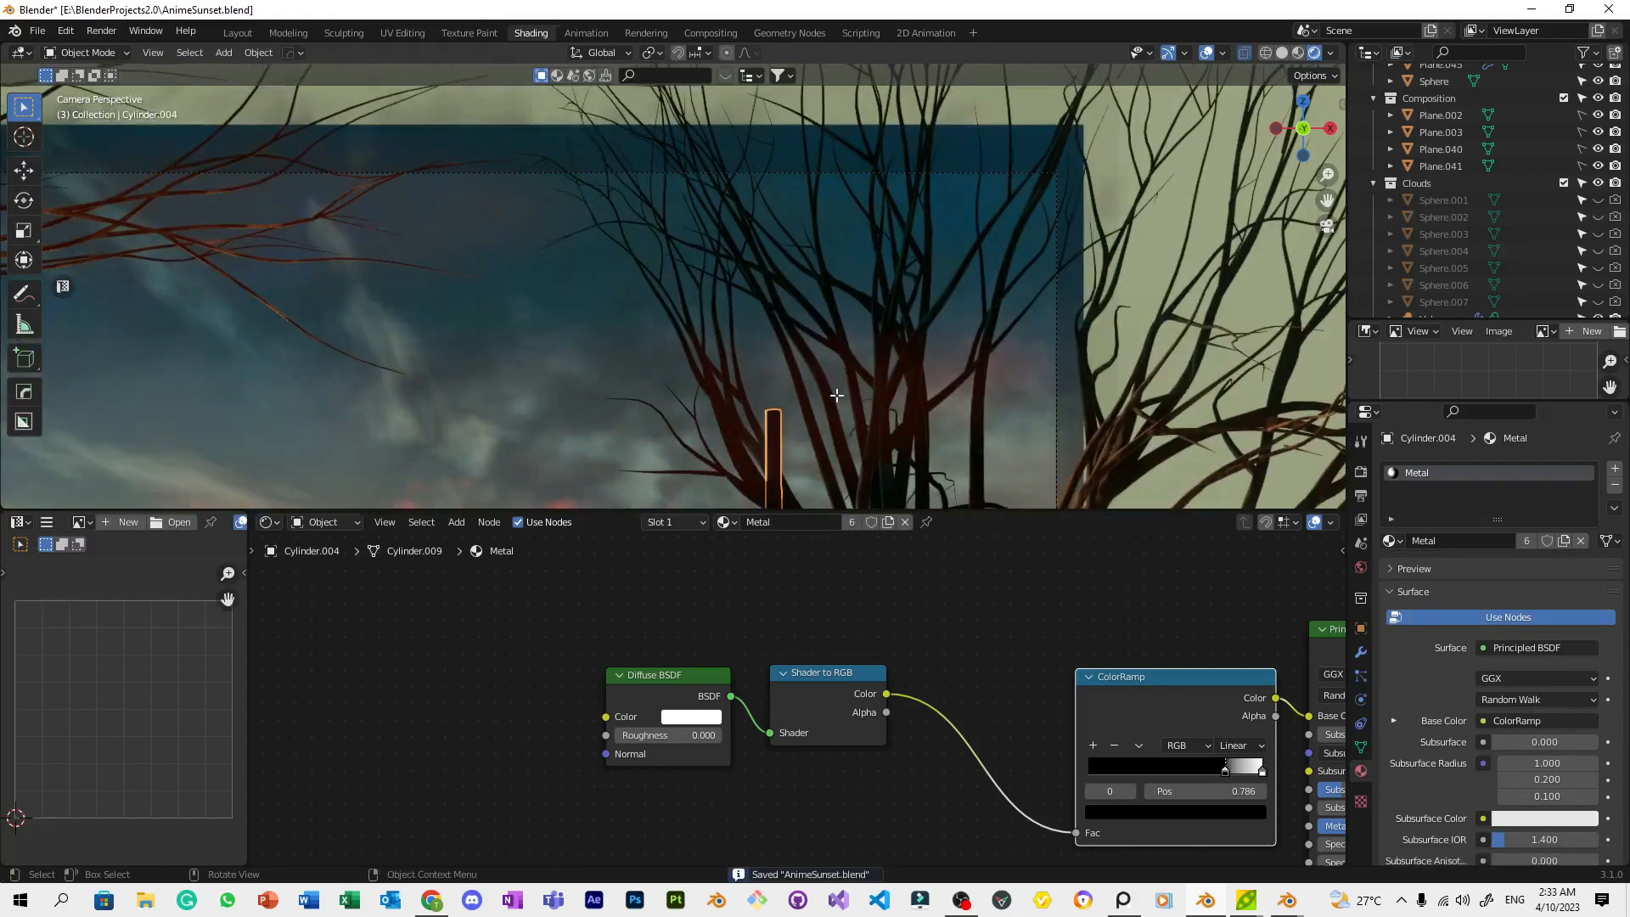
Snap the 3D cursor to the rim of the shortened pole's top and frame it up close
{"action": "key", "text": "Tab"}
{"action": "key", "text": "shift+s"}
{"action": "left_click", "coordinate": [867, 541]}
{"action": "key", "text": "KP_Decimal"}
{"action": "middle_click_drag", "start_coordinate": [860, 248], "coordinate": [830, 365]}
{"action": "scroll", "coordinate": [830, 363], "scroll_direction": "down", "scroll_amount": 4}
{"action": "middle_click_drag", "start_coordinate": [817, 290], "coordinate": [798, 313]}
Select the pole's top cap face with X-ray off and return to the camera view
{"action": "key", "text": "2"}
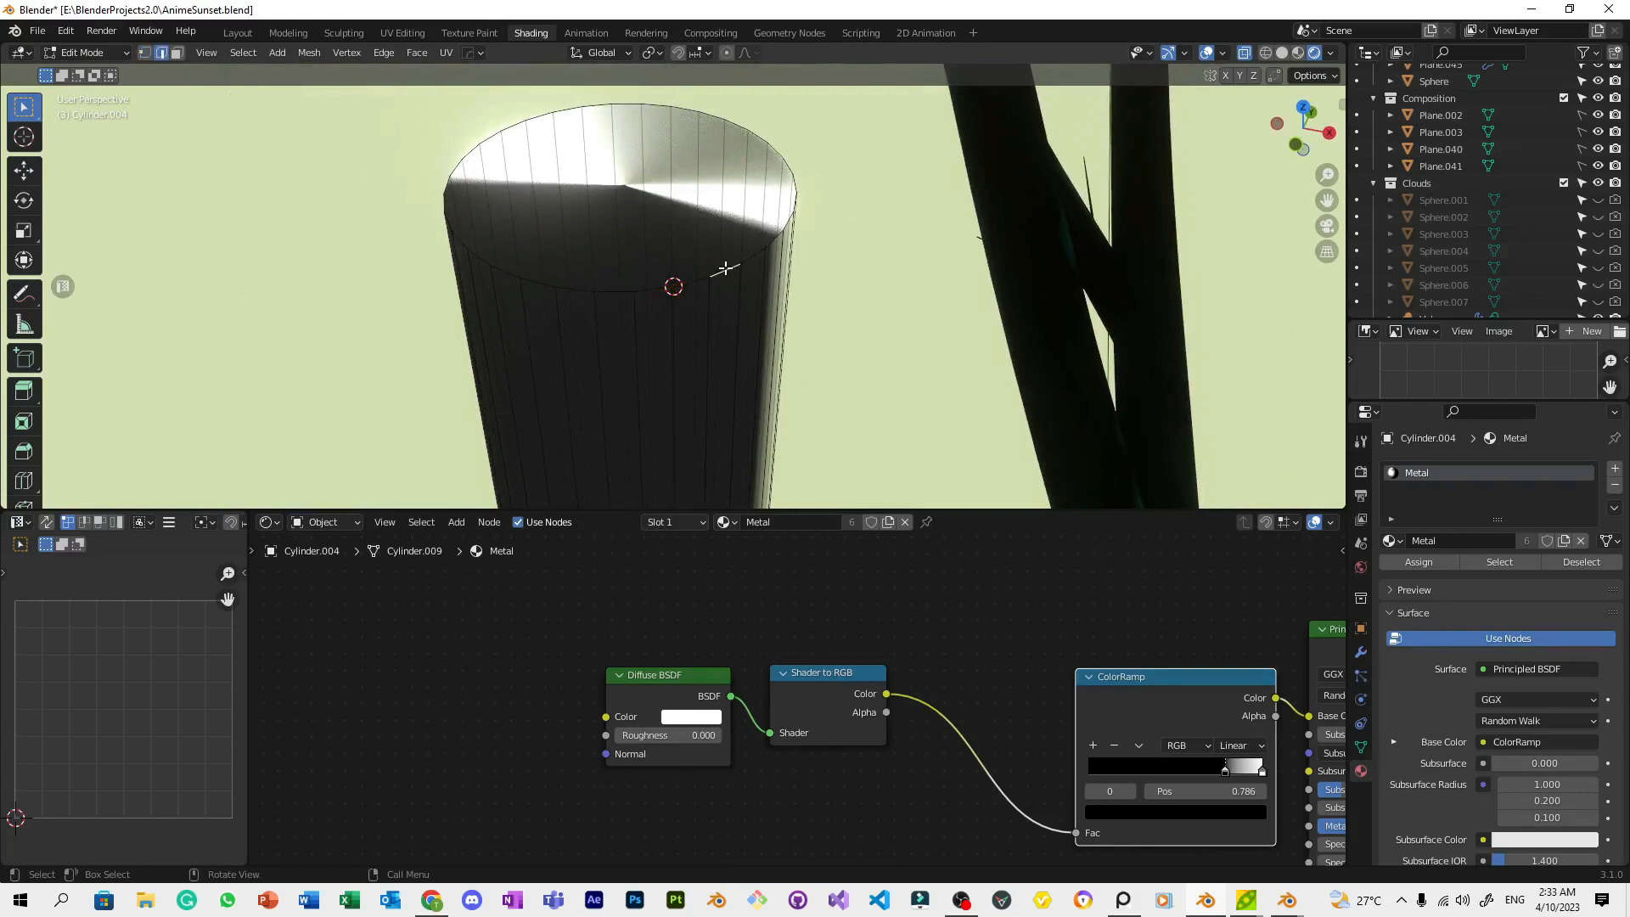
{"action": "middle_click_drag", "start_coordinate": [726, 268], "coordinate": [712, 265]}
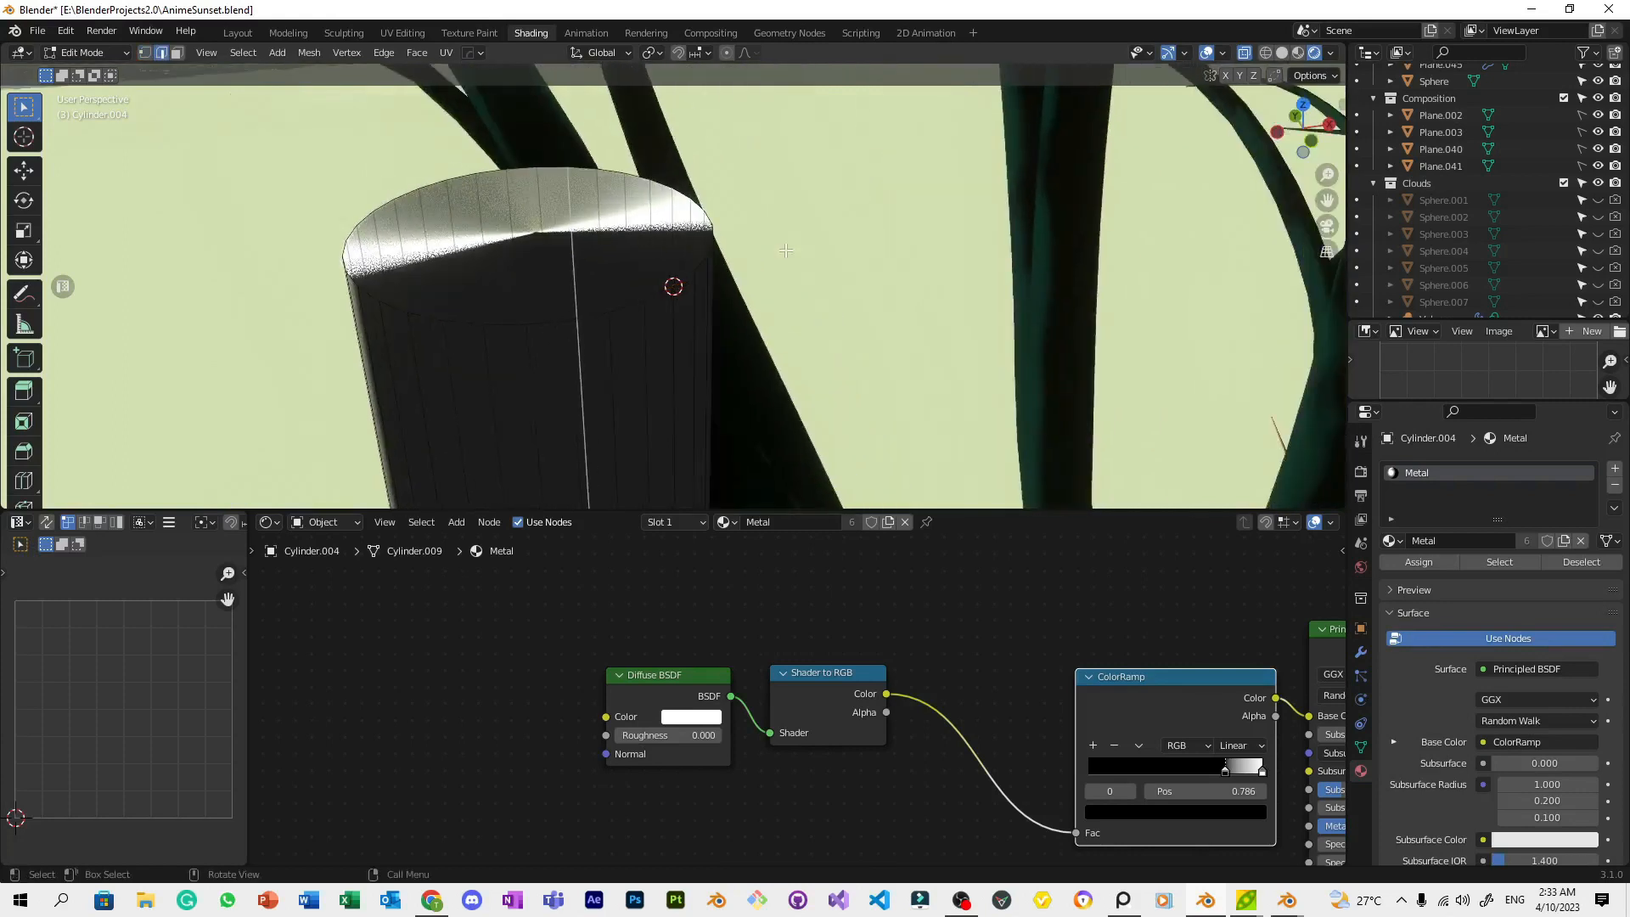
{"action": "left_click", "coordinate": [704, 264], "text": "alt"}
{"action": "left_click", "coordinate": [1248, 56]}
{"action": "middle_click_drag", "start_coordinate": [812, 273], "coordinate": [762, 258]}
{"action": "key", "text": "3"}
{"action": "left_click", "coordinate": [640, 238]}
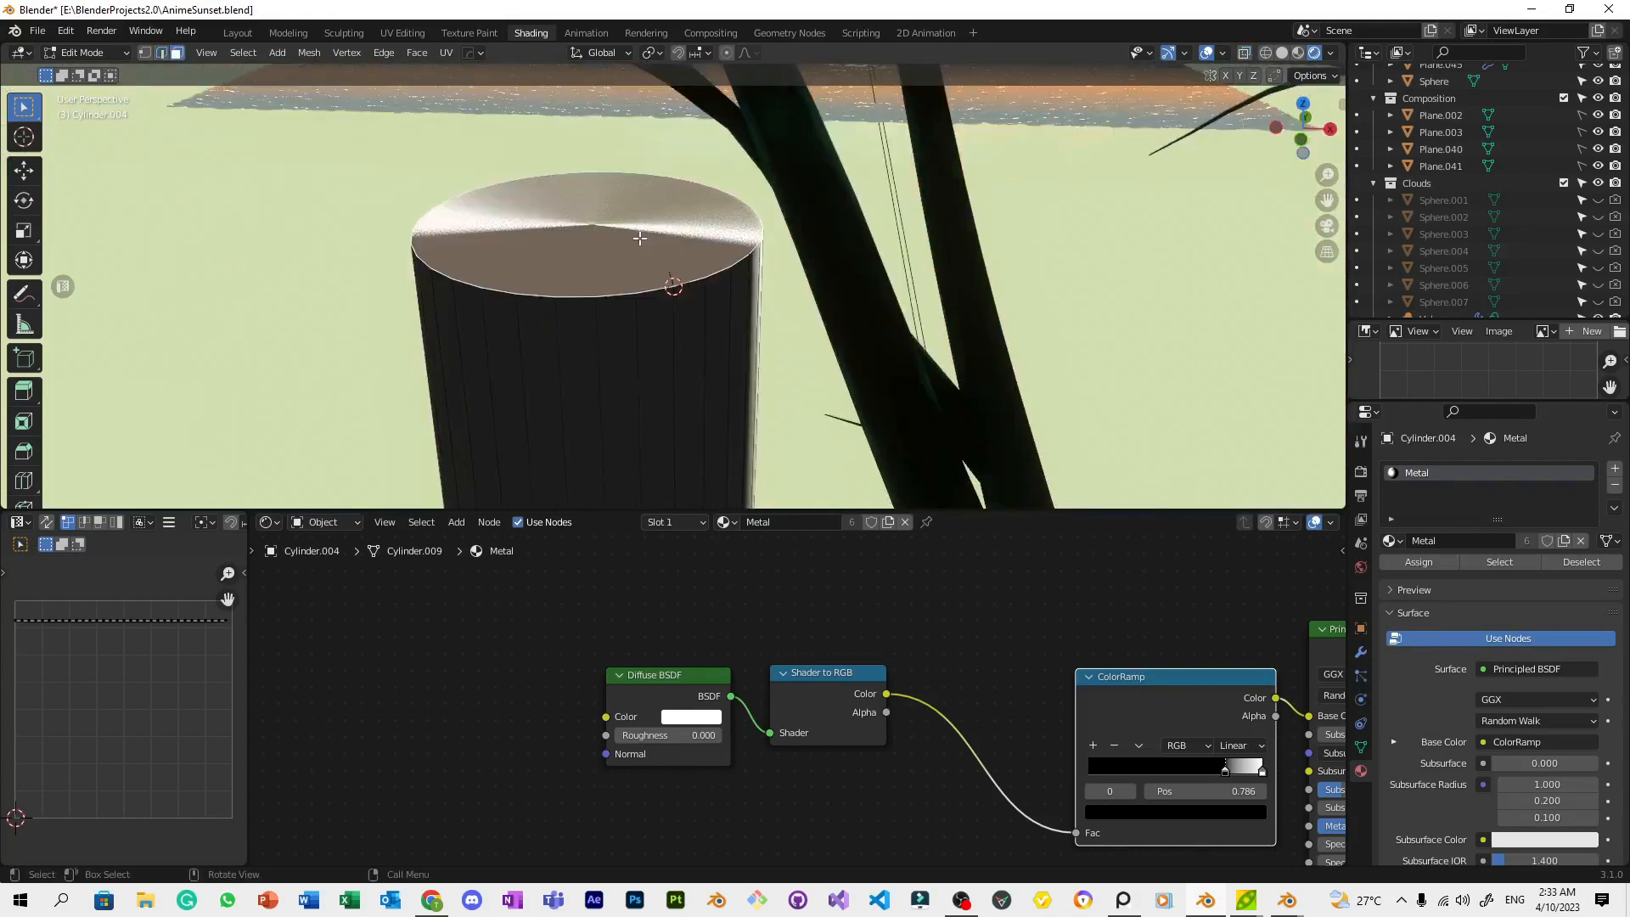
{"action": "middle_click_drag", "start_coordinate": [640, 238], "coordinate": [600, 219]}
{"action": "key", "text": "KP_0"}
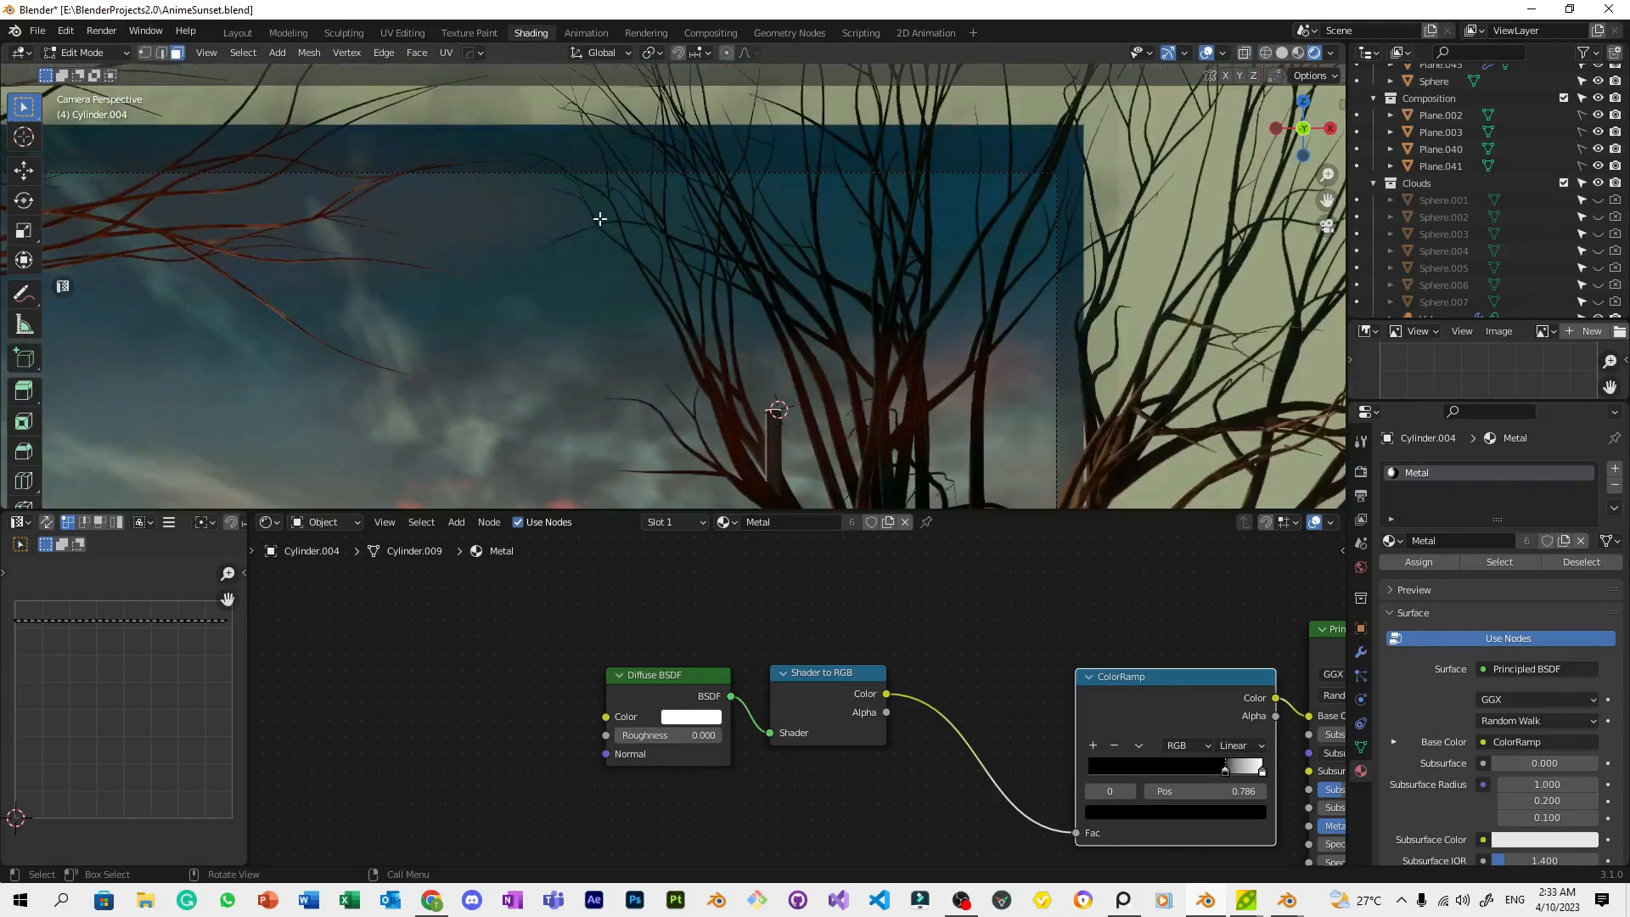
Form a tapered tip on the right-hand pole by extruding its top face upward, scaling it inward and extruding it again slightly
{"action": "scroll", "coordinate": [807, 330], "scroll_direction": "down", "scroll_amount": 3}
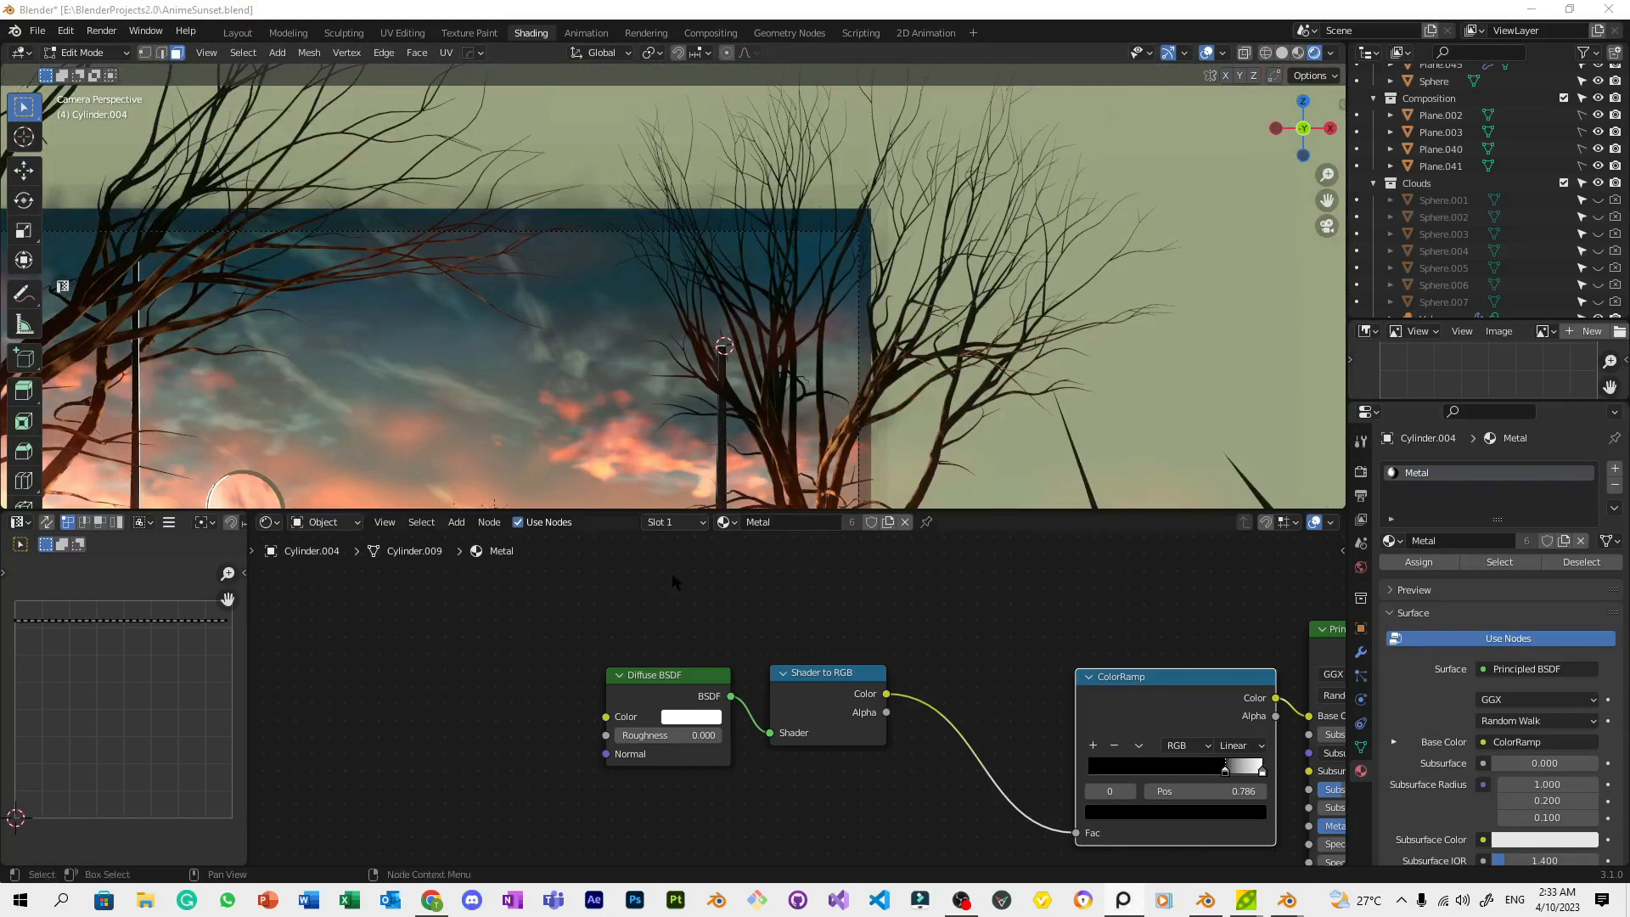
{"action": "scroll", "coordinate": [808, 376], "scroll_direction": "up", "scroll_amount": 7}
{"action": "middle_click_drag", "start_coordinate": [807, 376], "coordinate": [732, 240]}
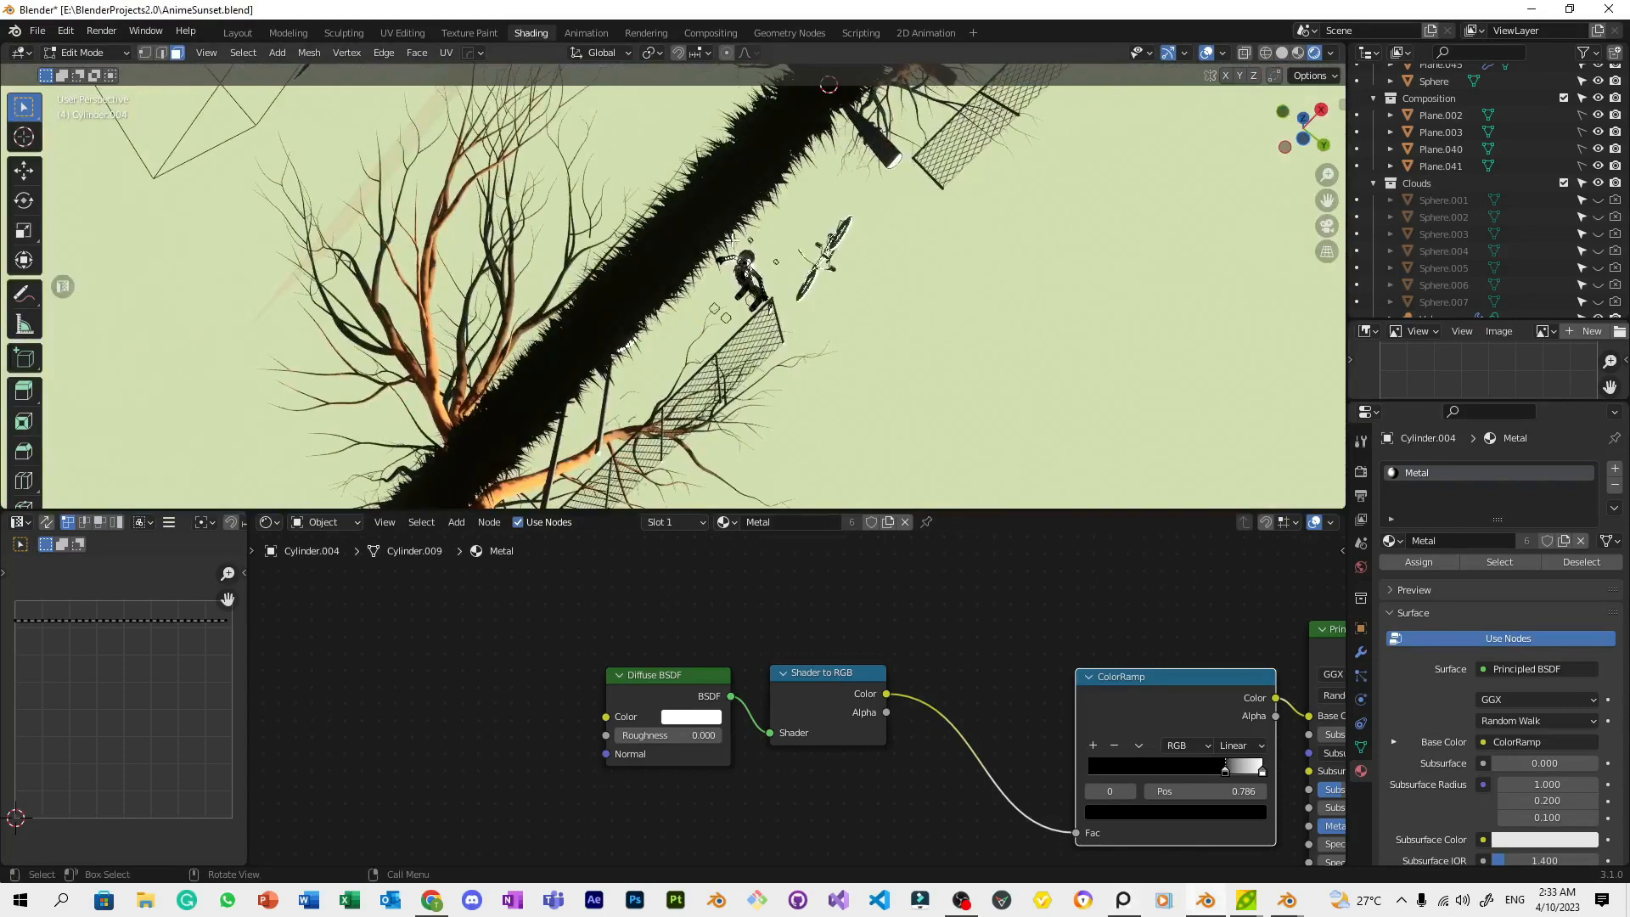
{"action": "key", "text": "KP_0"}
{"action": "scroll", "coordinate": [732, 241], "scroll_direction": "up", "scroll_amount": 4}
{"action": "middle_click_drag", "start_coordinate": [883, 347], "coordinate": [790, 178], "text": "shift"}
{"action": "middle_click_drag", "start_coordinate": [979, 379], "coordinate": [862, 178], "text": "shift"}
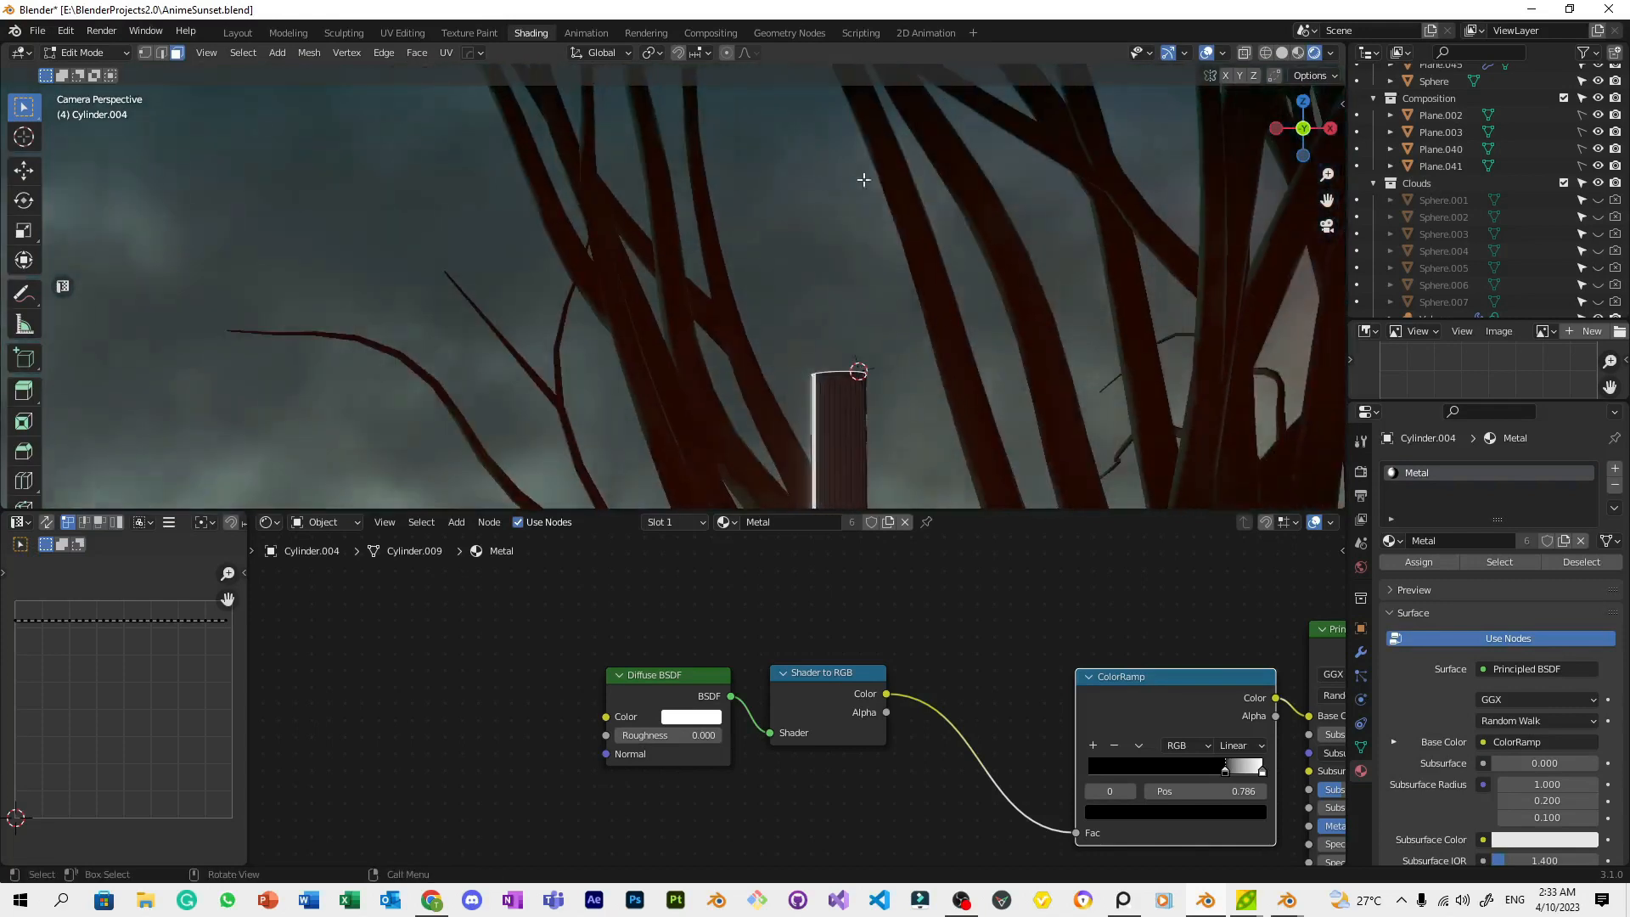
{"action": "middle_click_drag", "start_coordinate": [943, 321], "coordinate": [859, 272], "text": "shift"}
{"action": "scroll", "coordinate": [859, 273], "scroll_direction": "up", "scroll_amount": 1}
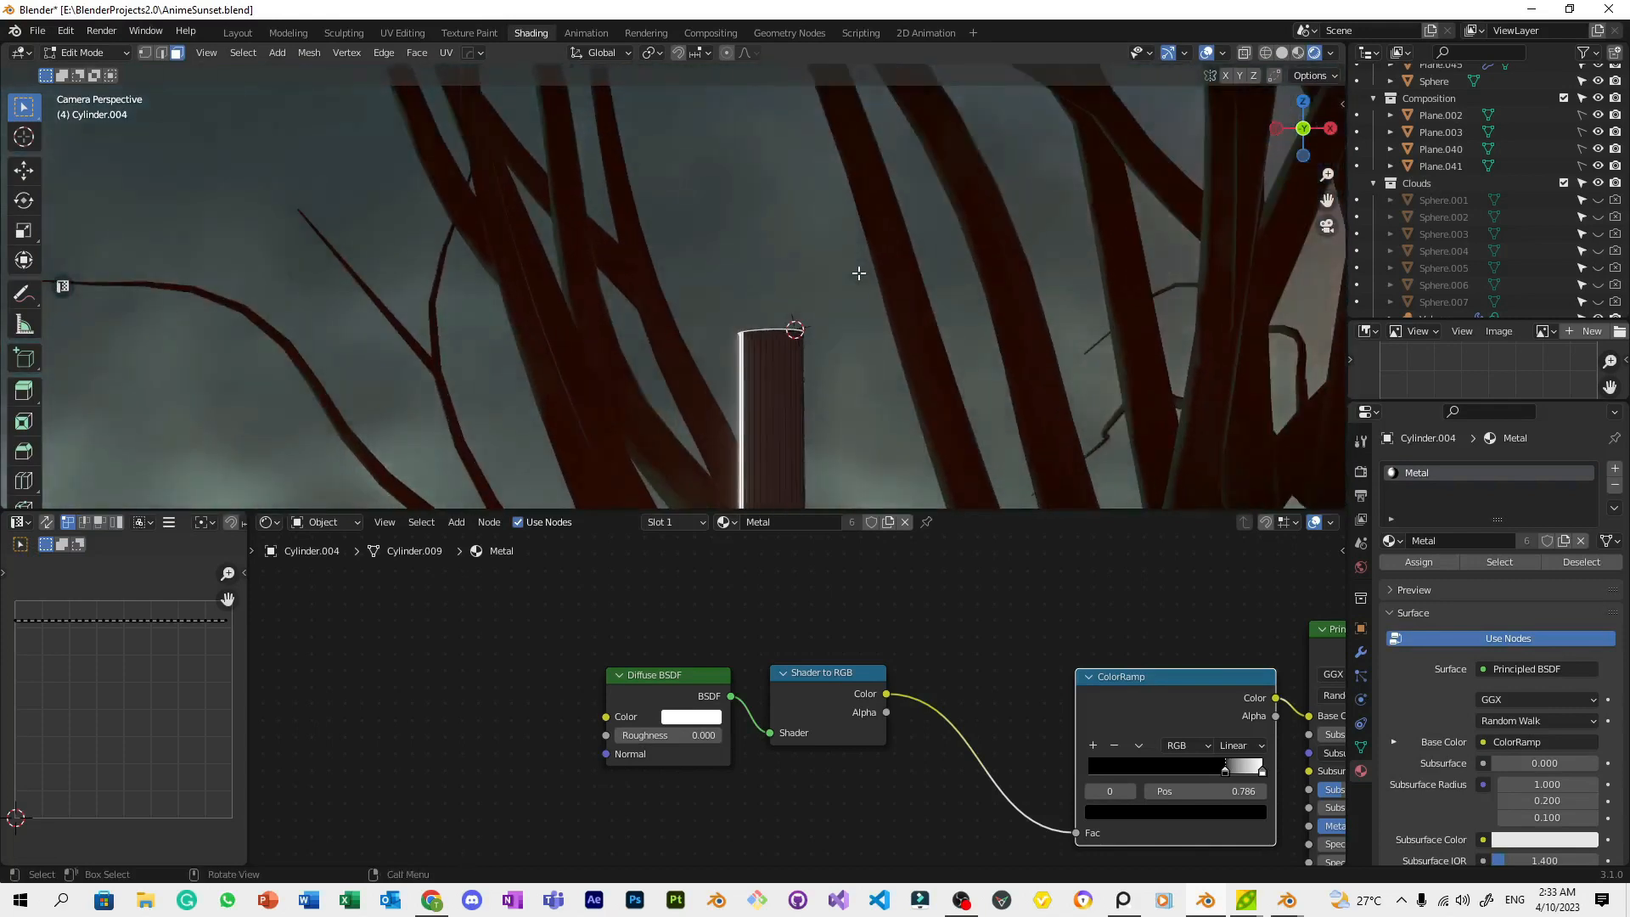
{"action": "key", "text": "e"}
{"action": "key", "text": "Escape"}
{"action": "key", "text": "s"}
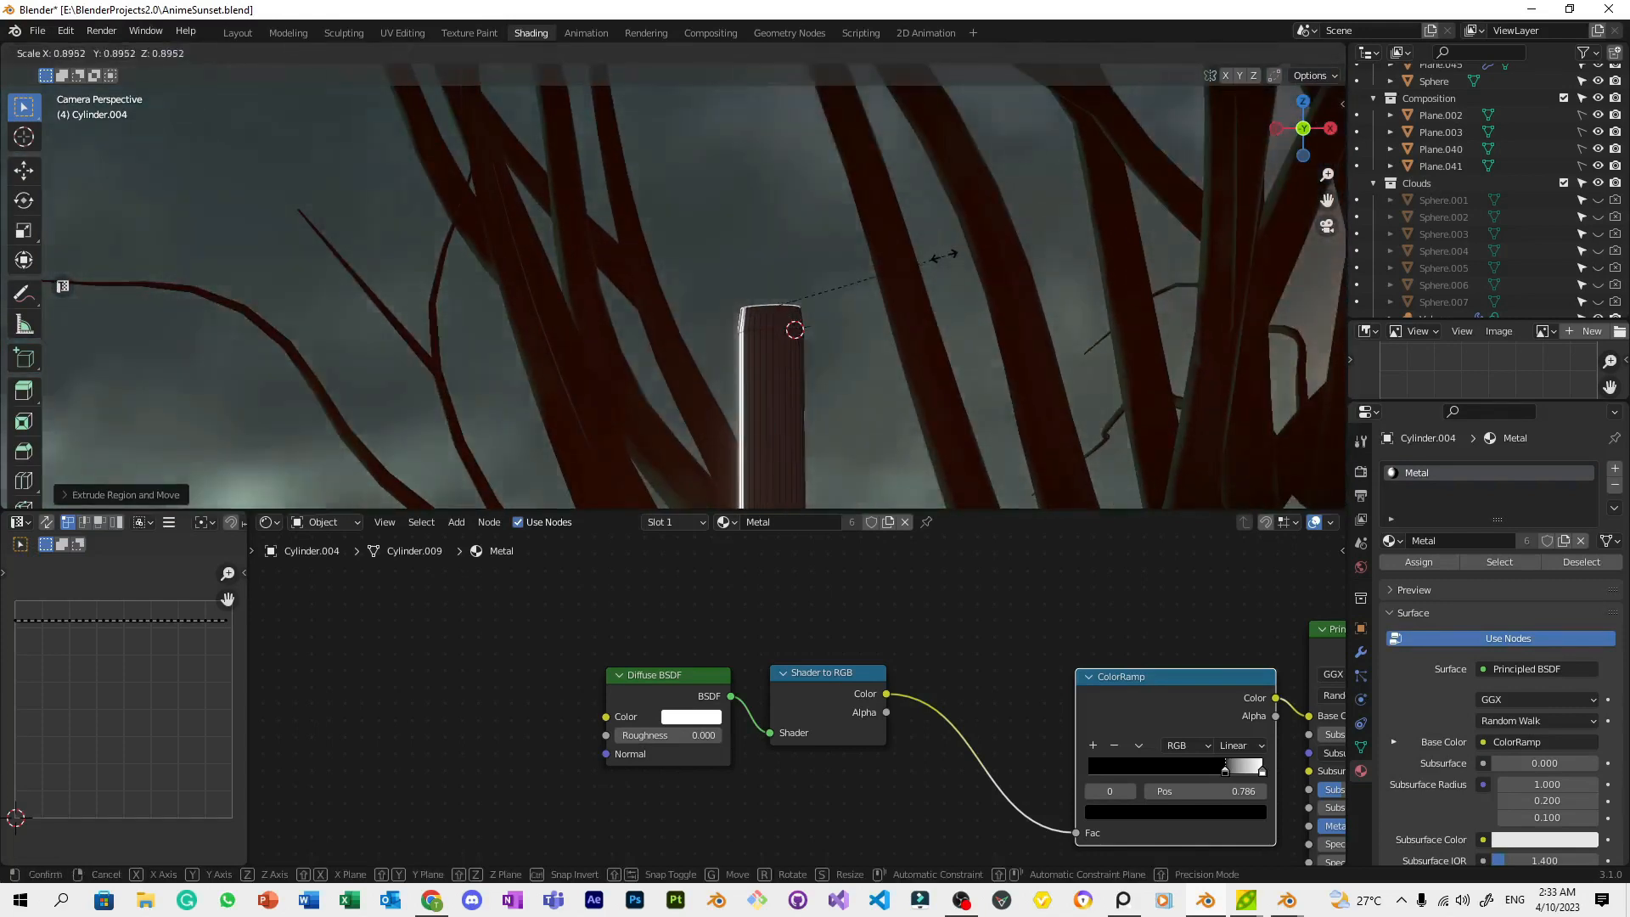
{"action": "left_click", "coordinate": [883, 241]}
{"action": "key", "text": "e"}
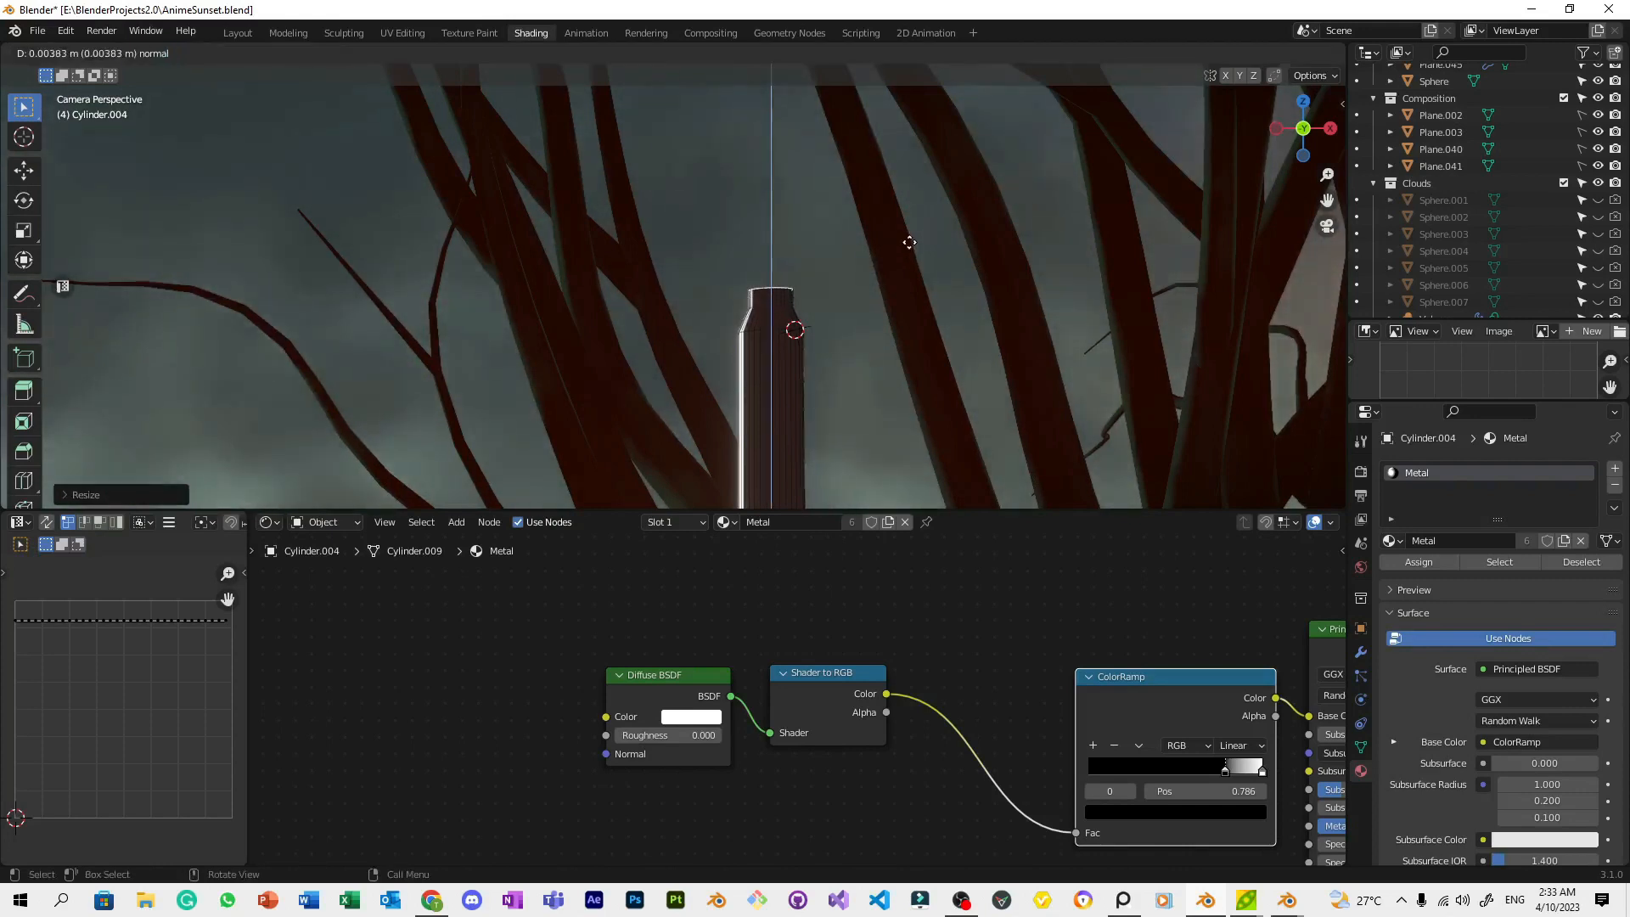
{"action": "left_click", "coordinate": [907, 246]}
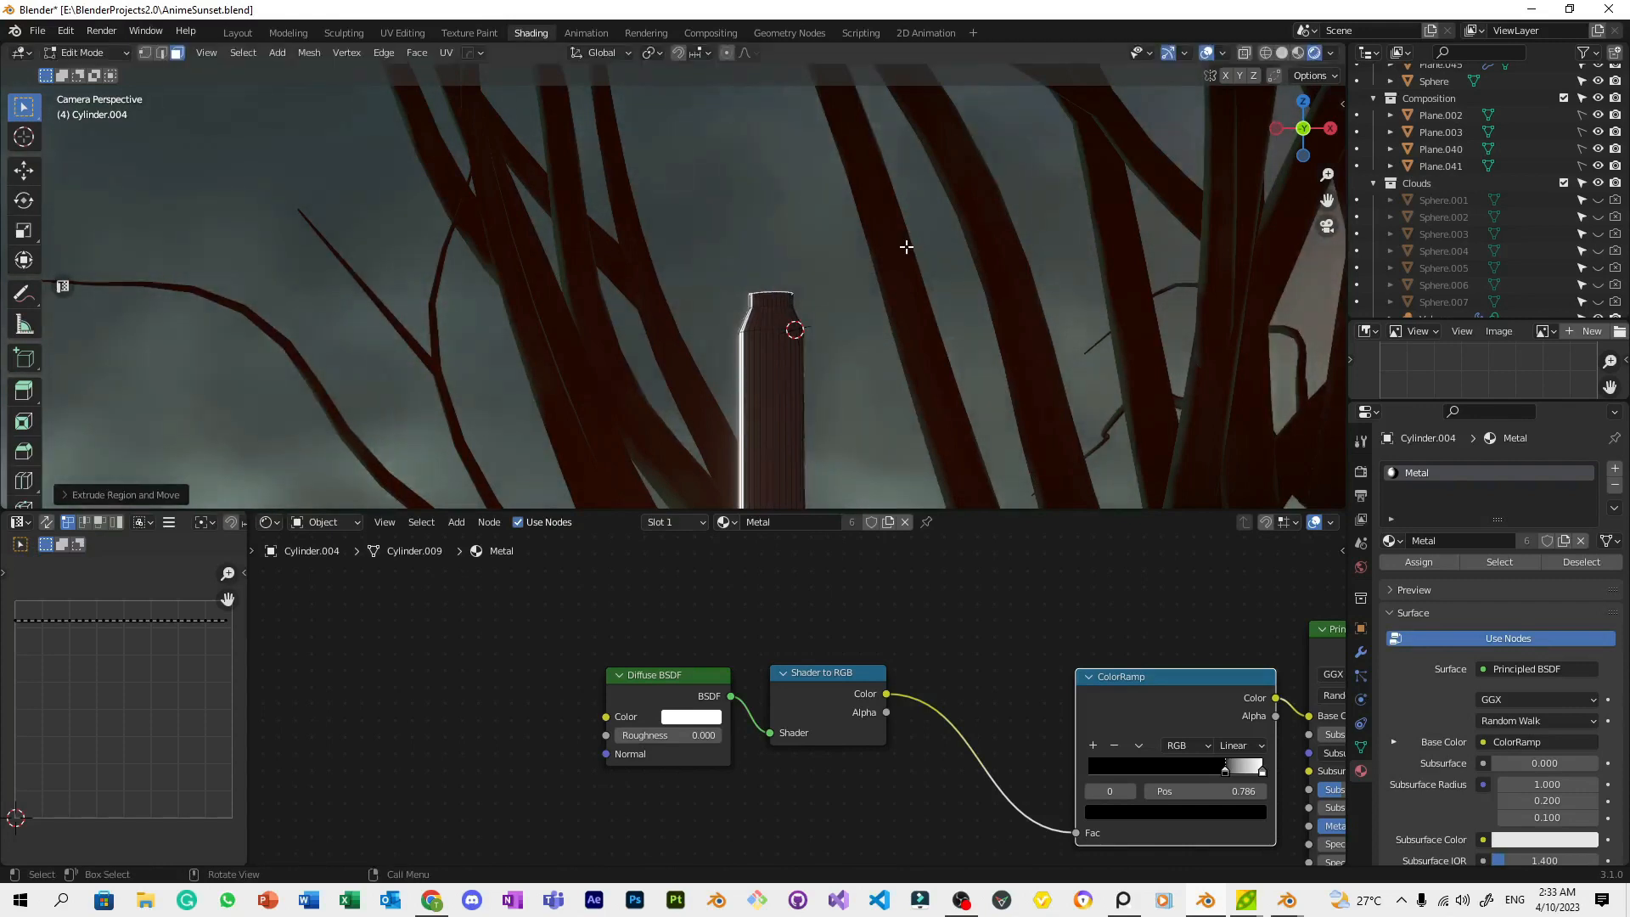
Extrude the top face of the metal post upwards to form a short straight neck above the tapered shoulder
{"action": "key", "text": "e"}
{"action": "left_click", "coordinate": [905, 237]}
{"action": "scroll", "coordinate": [884, 263], "scroll_direction": "up", "scroll_amount": 4}
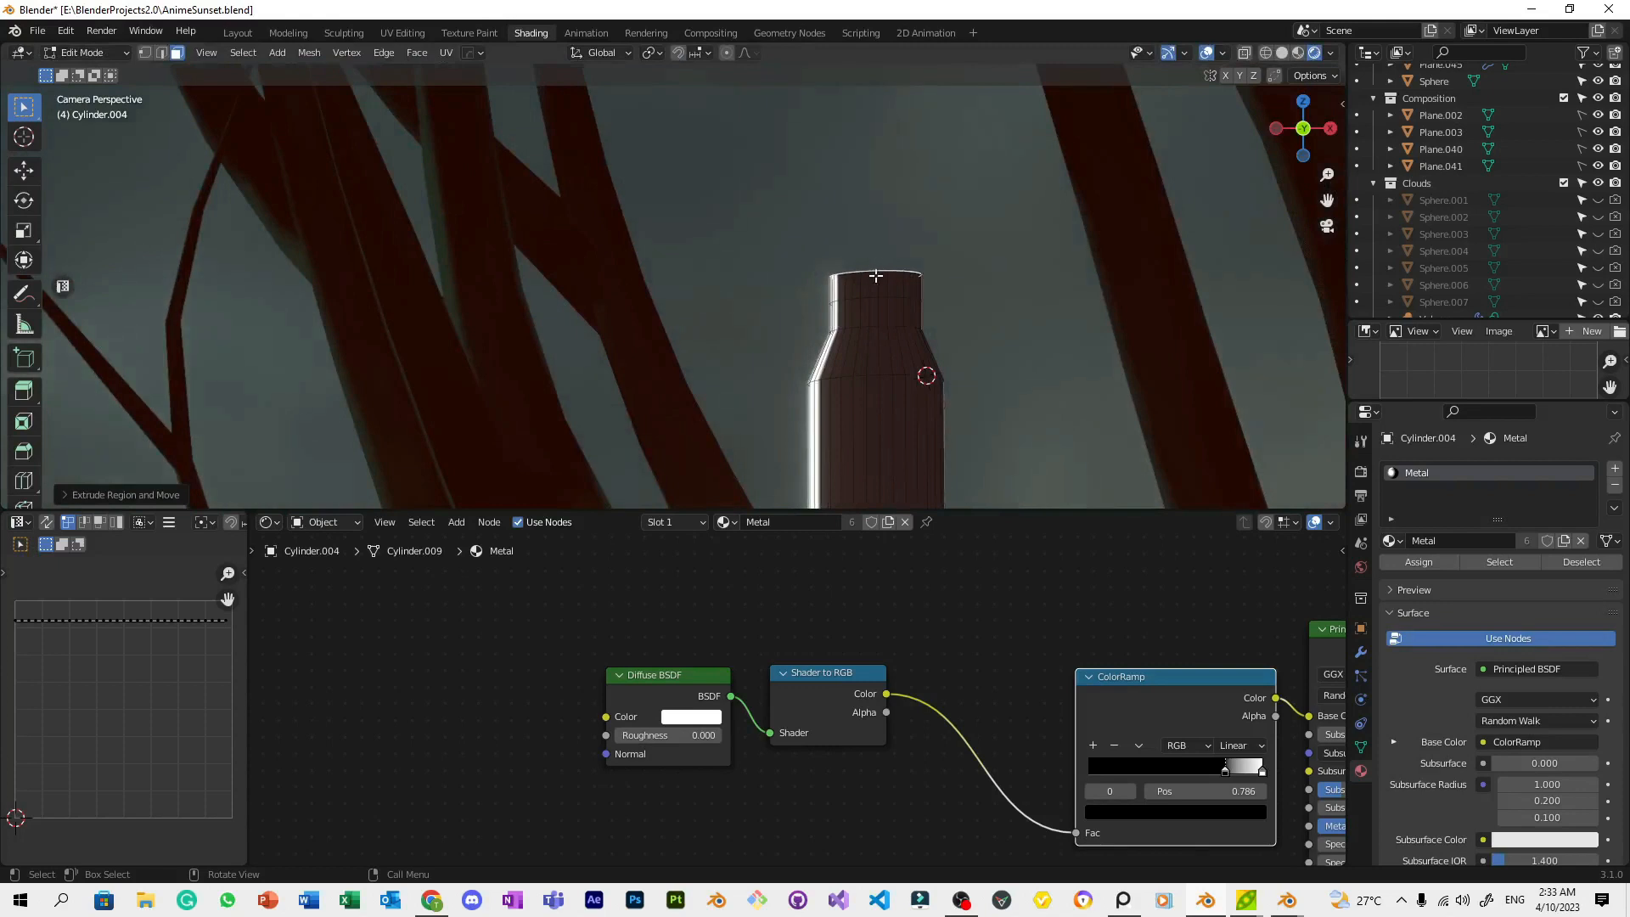
Extrude the ring of faces around the top of the neck outwards along their normals to form a collar
{"action": "left_click", "coordinate": [876, 276], "text": "alt"}
{"action": "key", "text": "alt+e"}
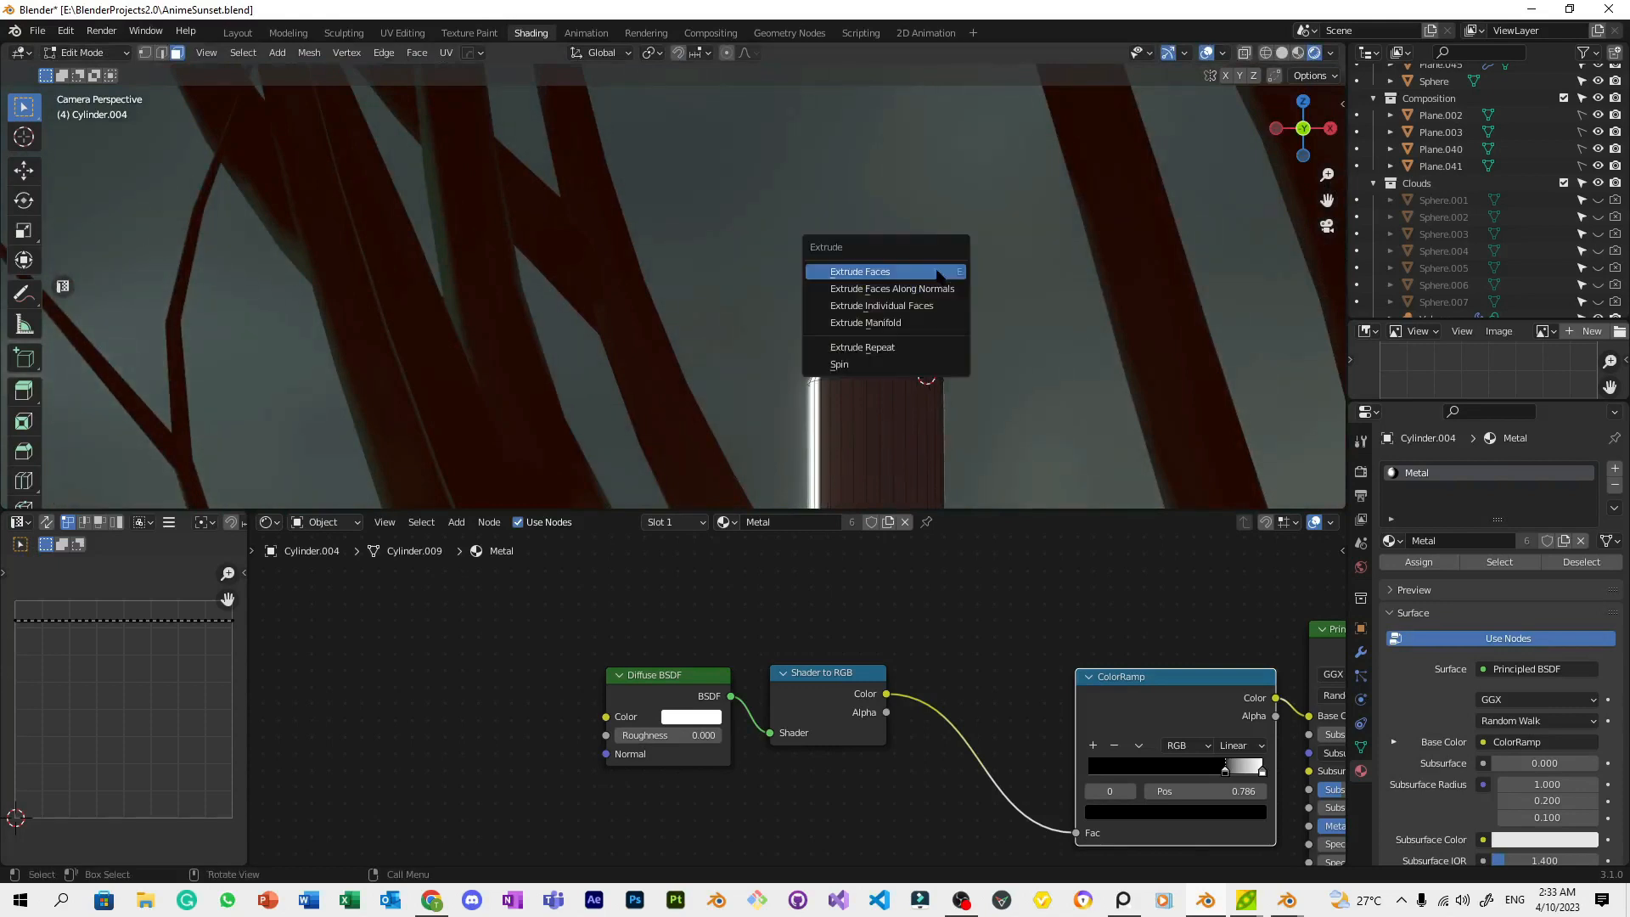
{"action": "left_click", "coordinate": [939, 287]}
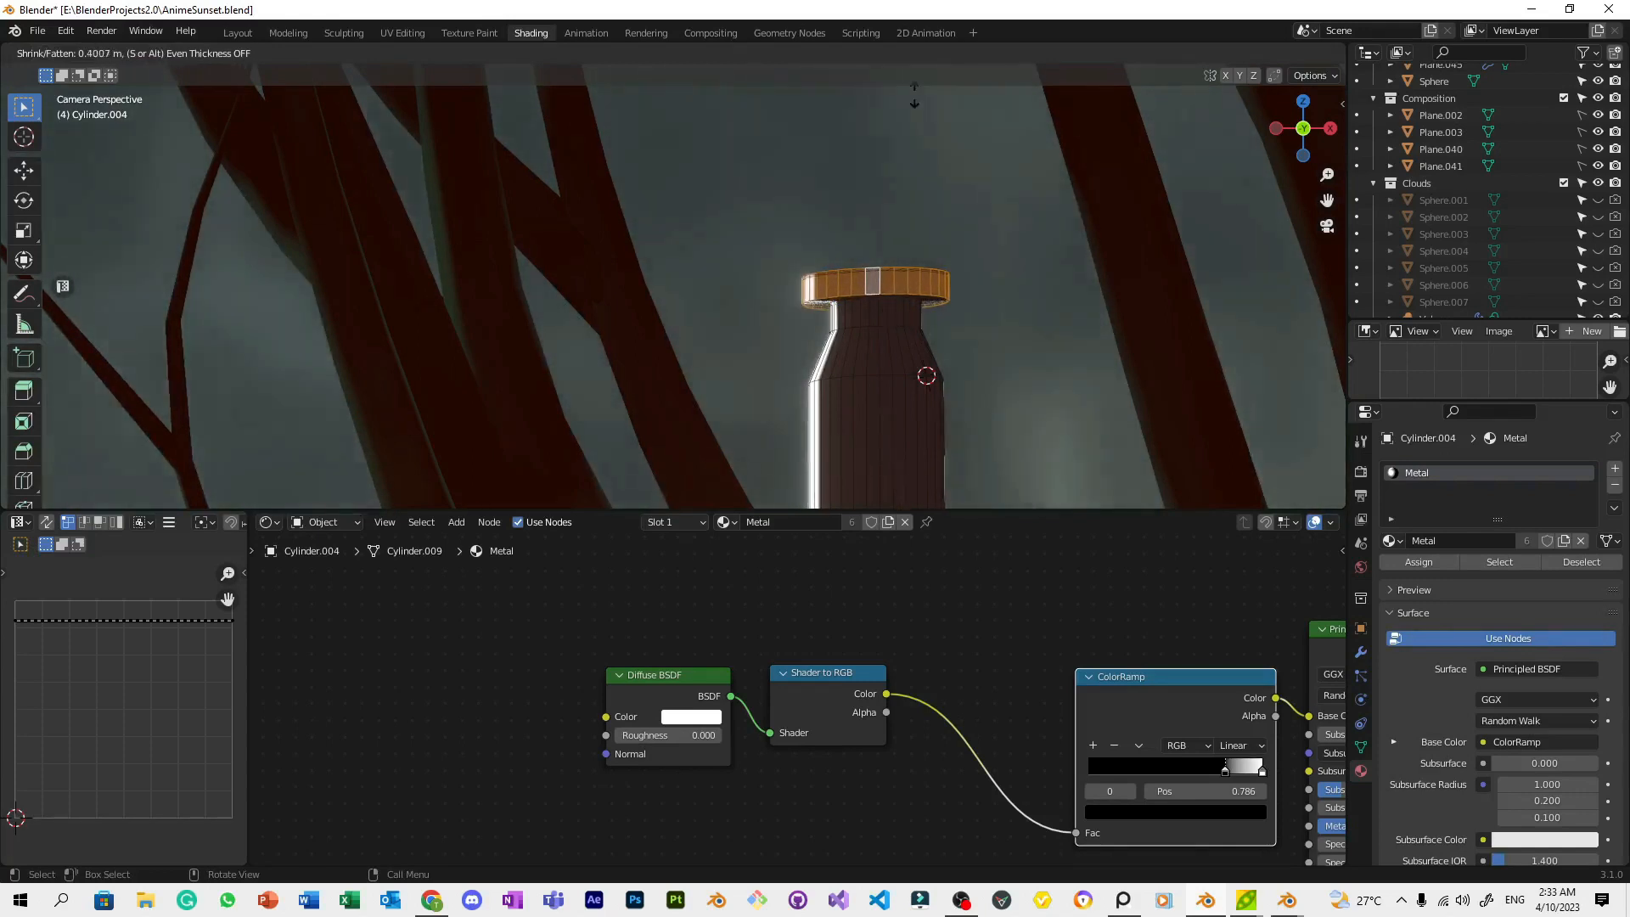
{"action": "left_click", "coordinate": [973, 345]}
{"action": "key", "text": "2"}
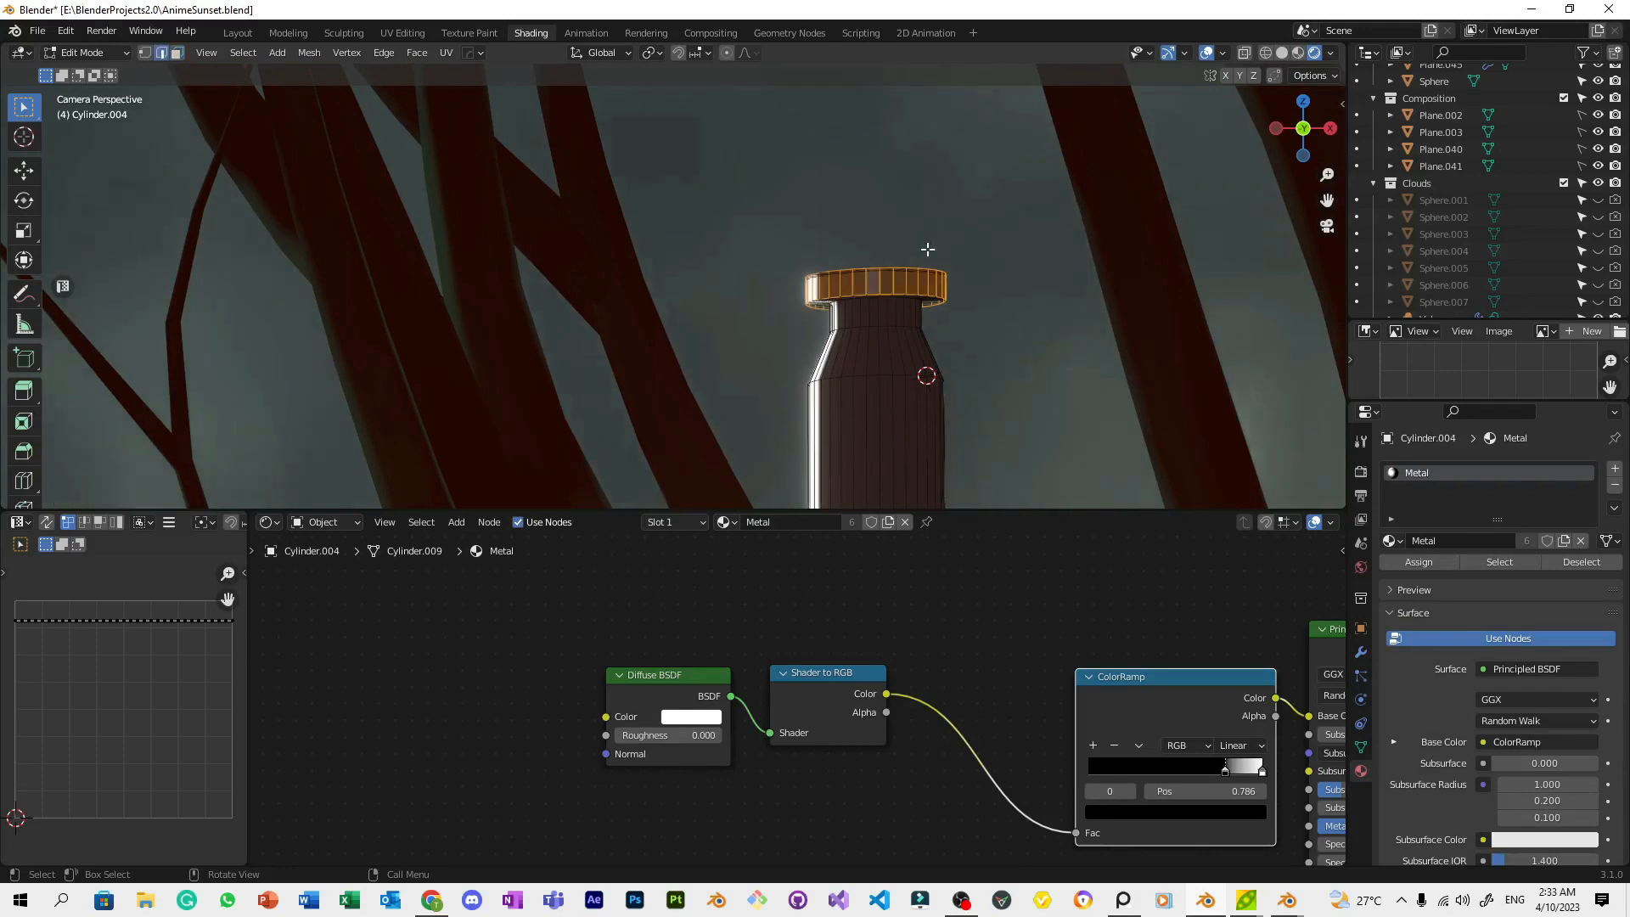
Flare the collar by scaling its top edge loop outwards and raising it about 0.002 m along Z
{"action": "left_click", "coordinate": [904, 266], "text": "alt"}
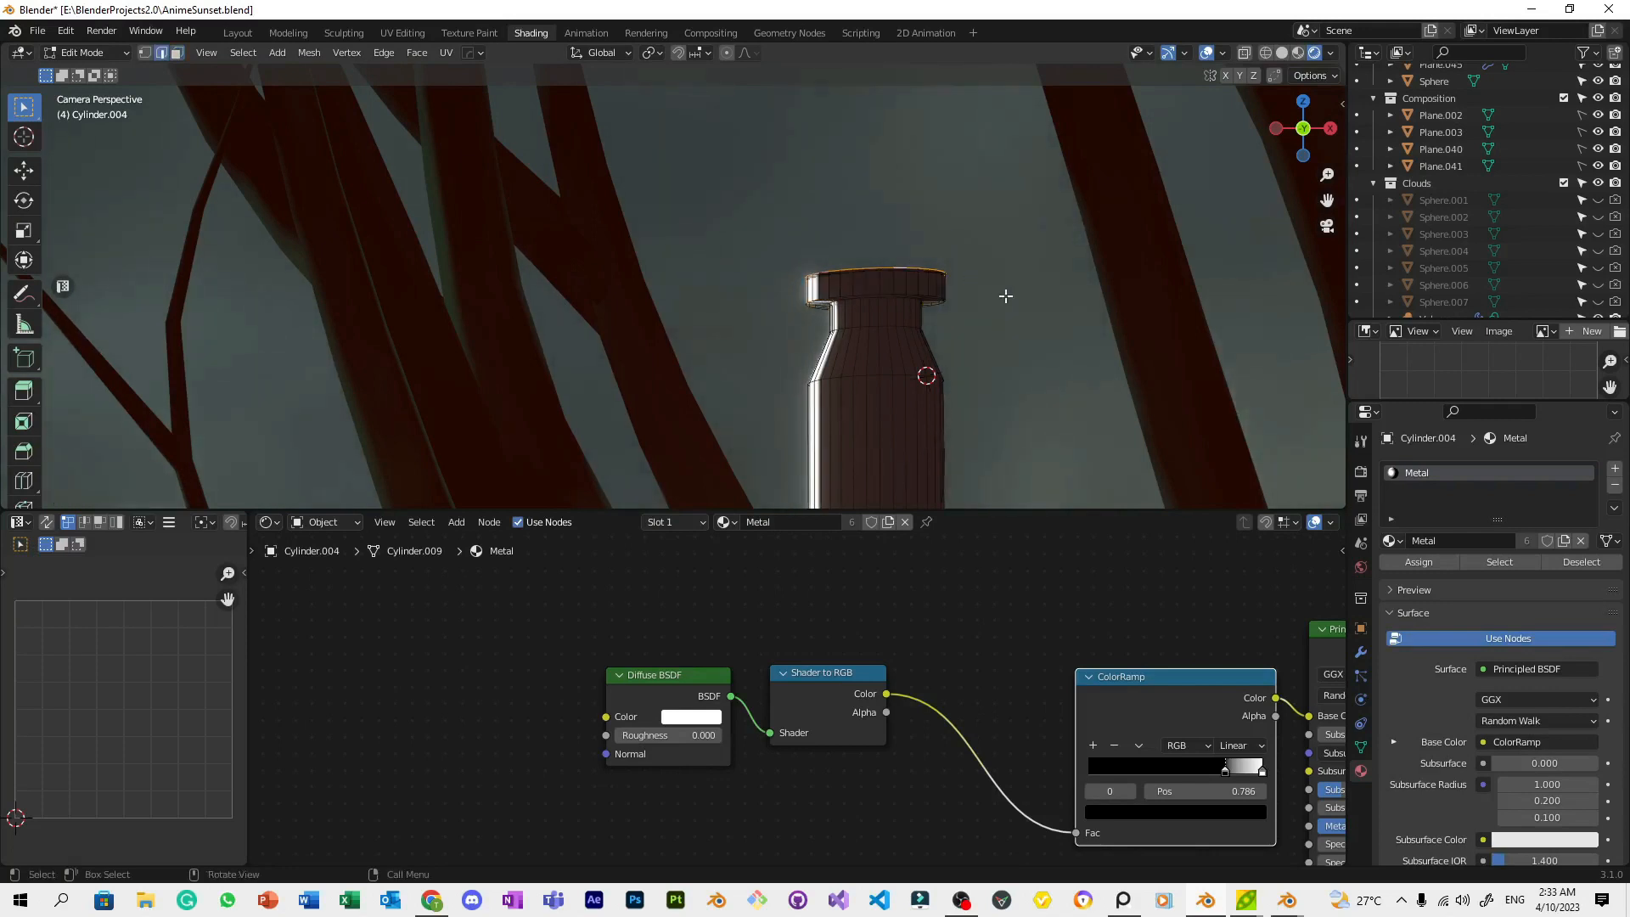
{"action": "key", "text": "s"}
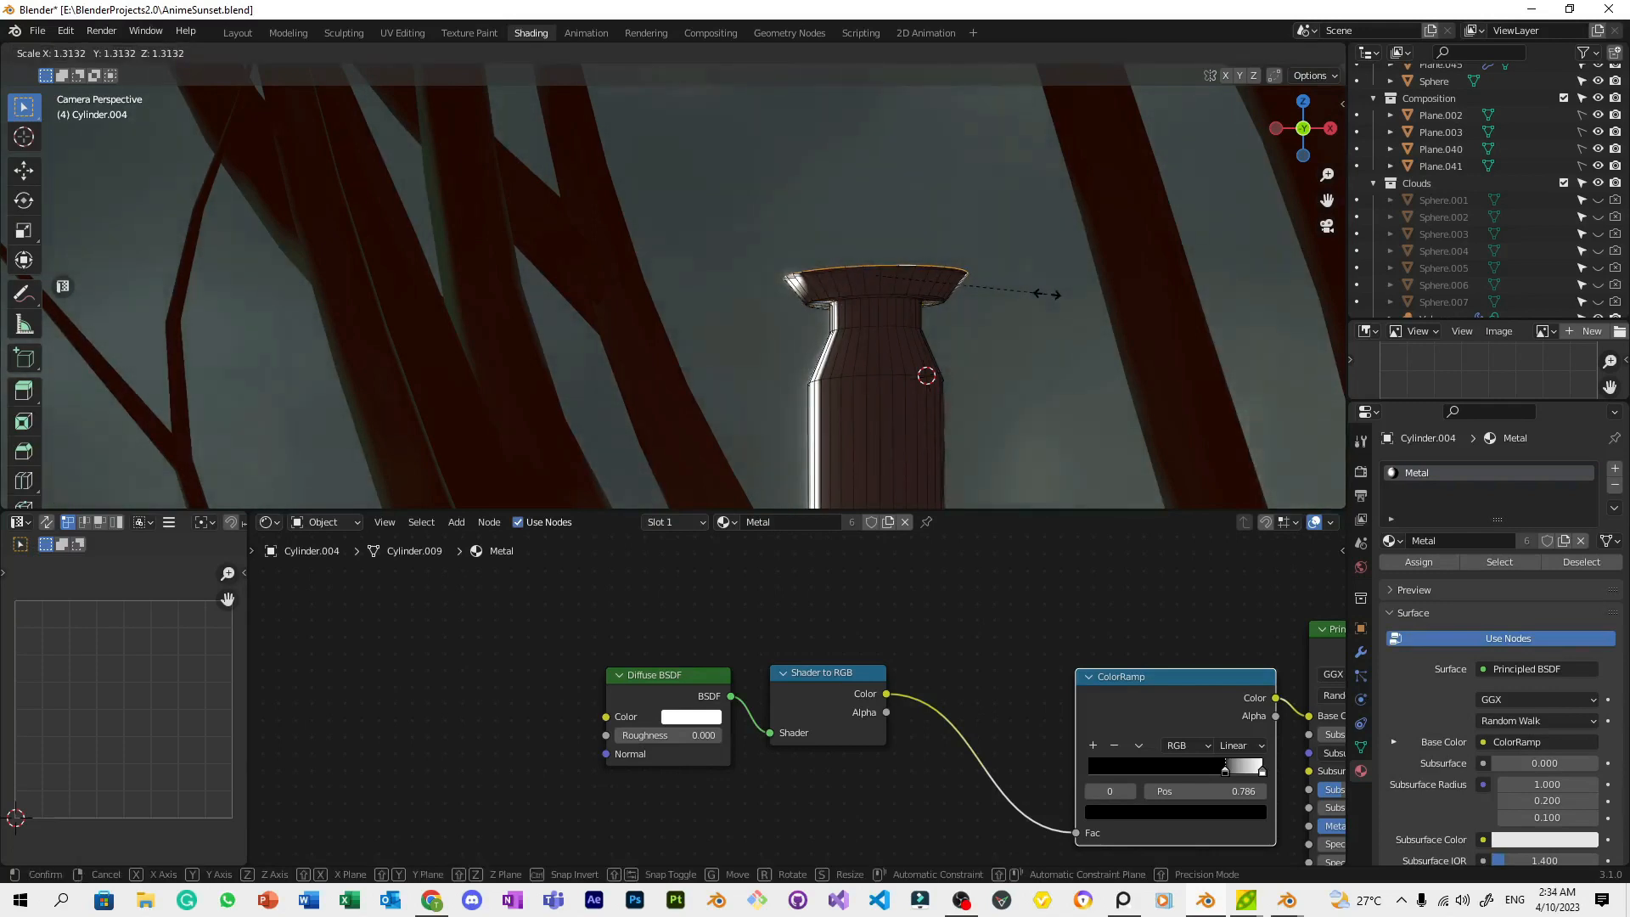
{"action": "left_click", "coordinate": [1034, 279]}
{"action": "key", "text": "g"}
{"action": "key", "text": "z"}
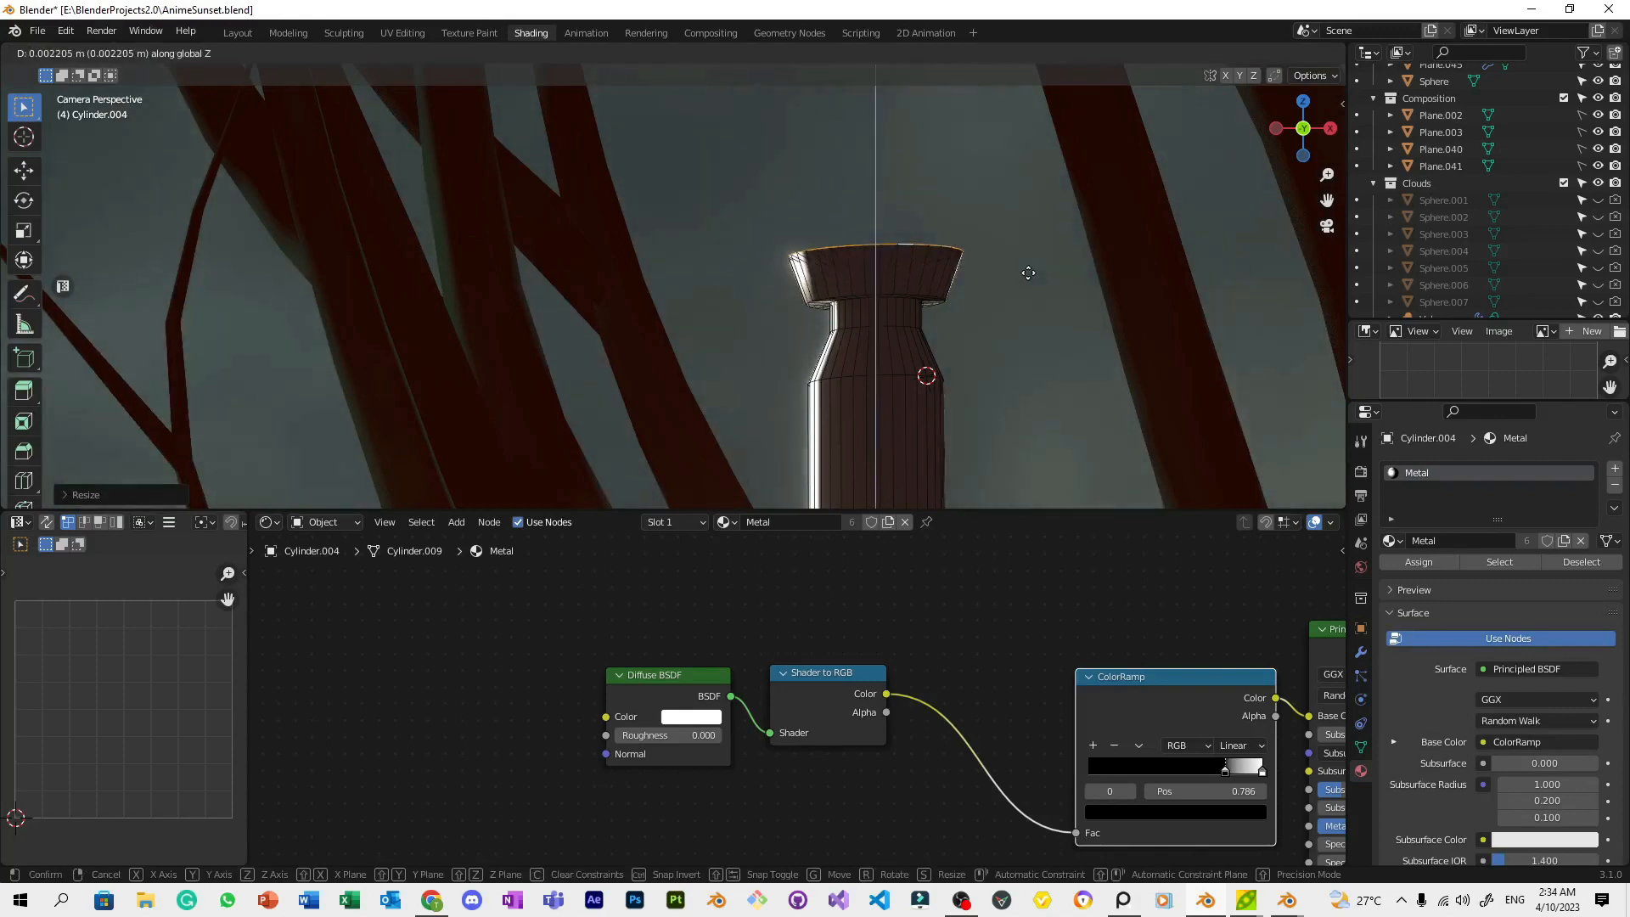
{"action": "left_click", "coordinate": [1029, 278]}
{"action": "scroll", "coordinate": [1030, 280], "scroll_direction": "down", "scroll_amount": 4}
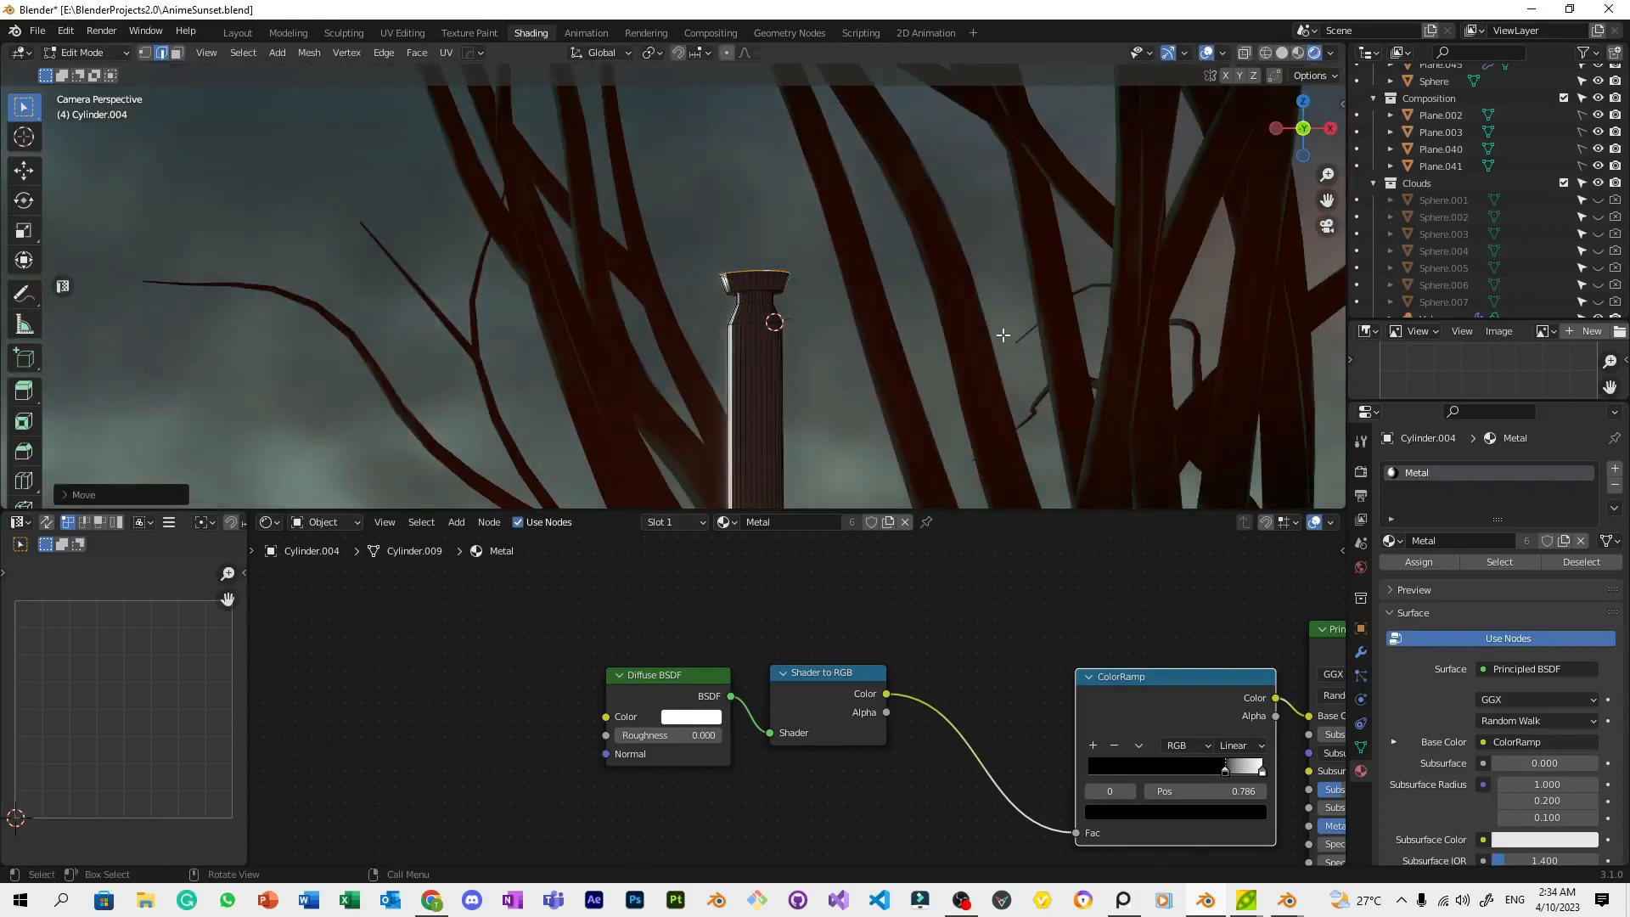
{"action": "scroll", "coordinate": [944, 390], "scroll_direction": "up", "scroll_amount": 4}
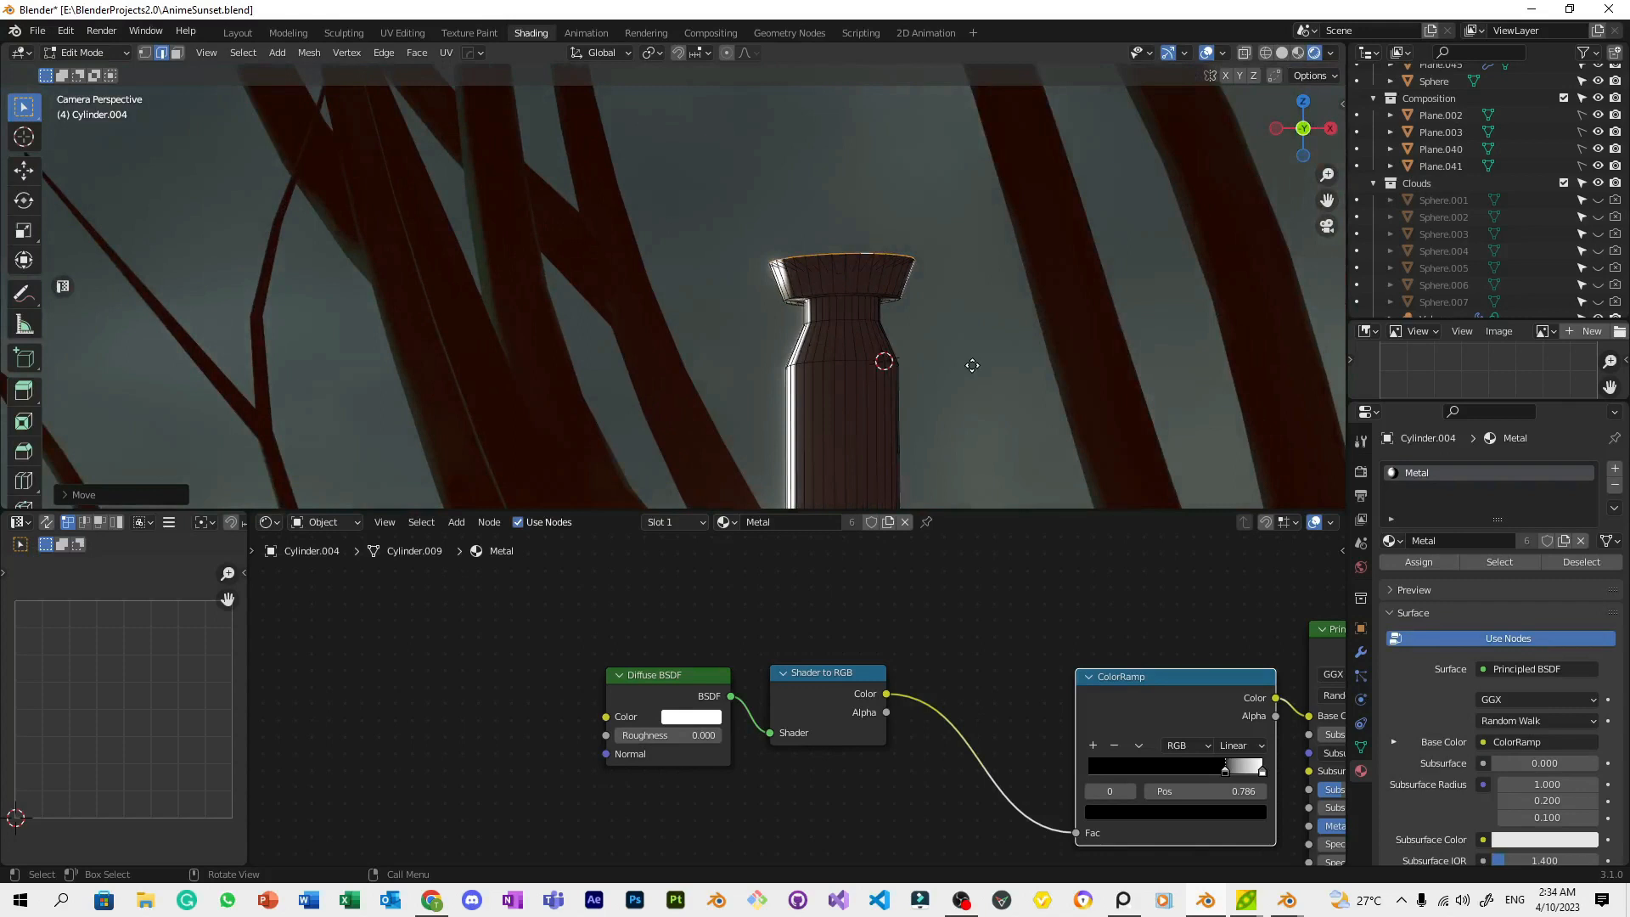
{"action": "key", "text": "g"}
{"action": "key", "text": "z"}
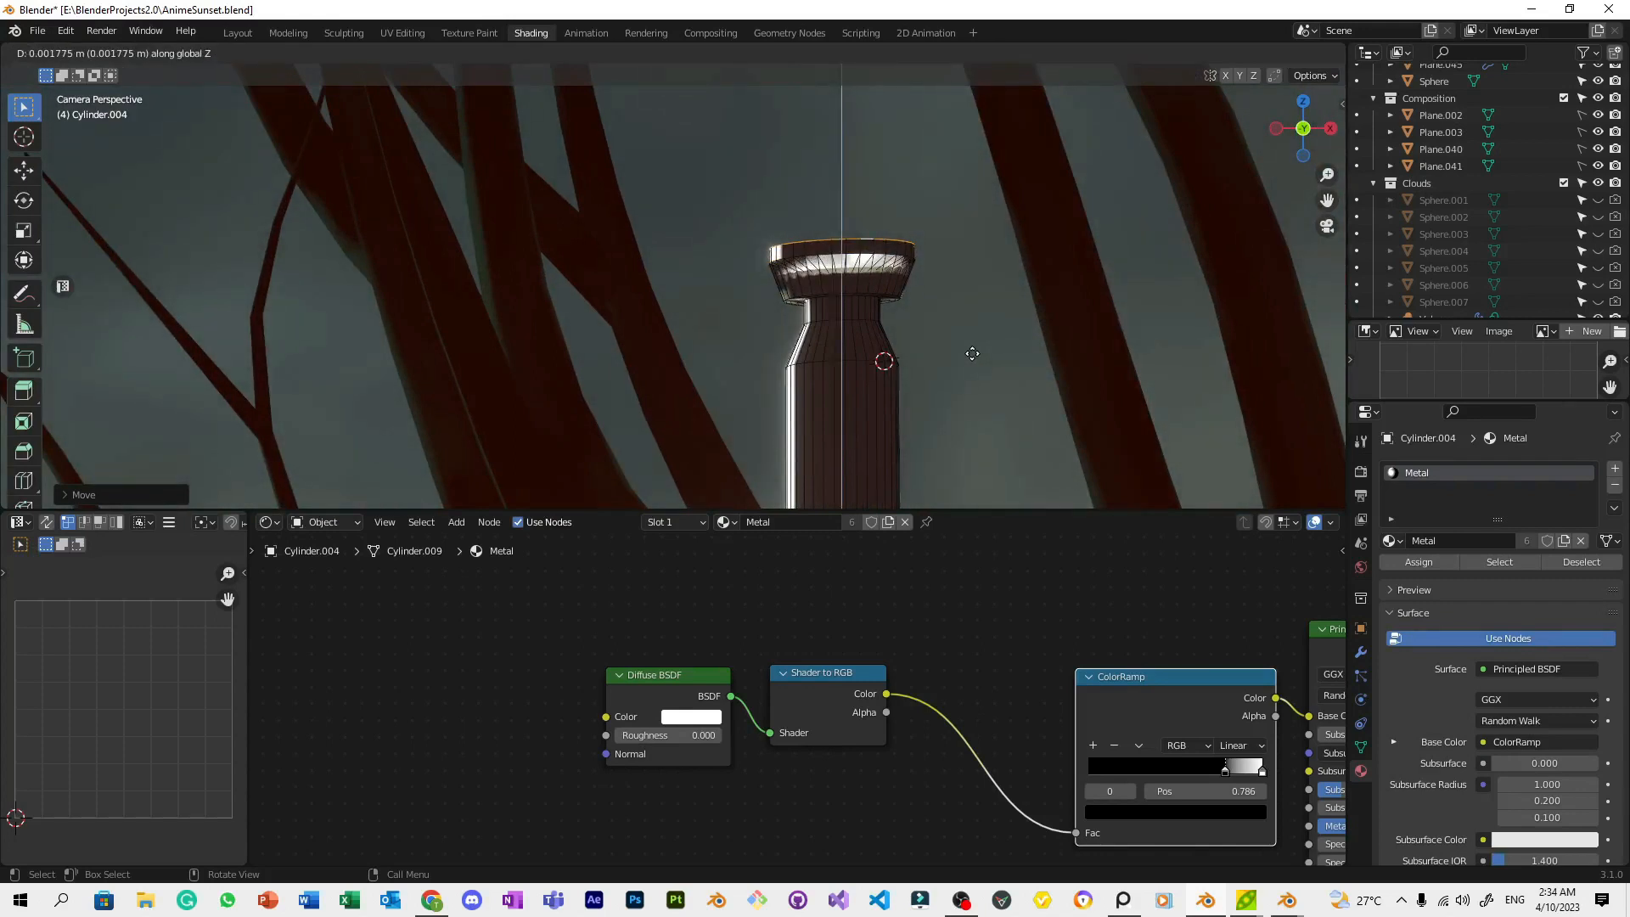
{"action": "key", "text": "Escape"}
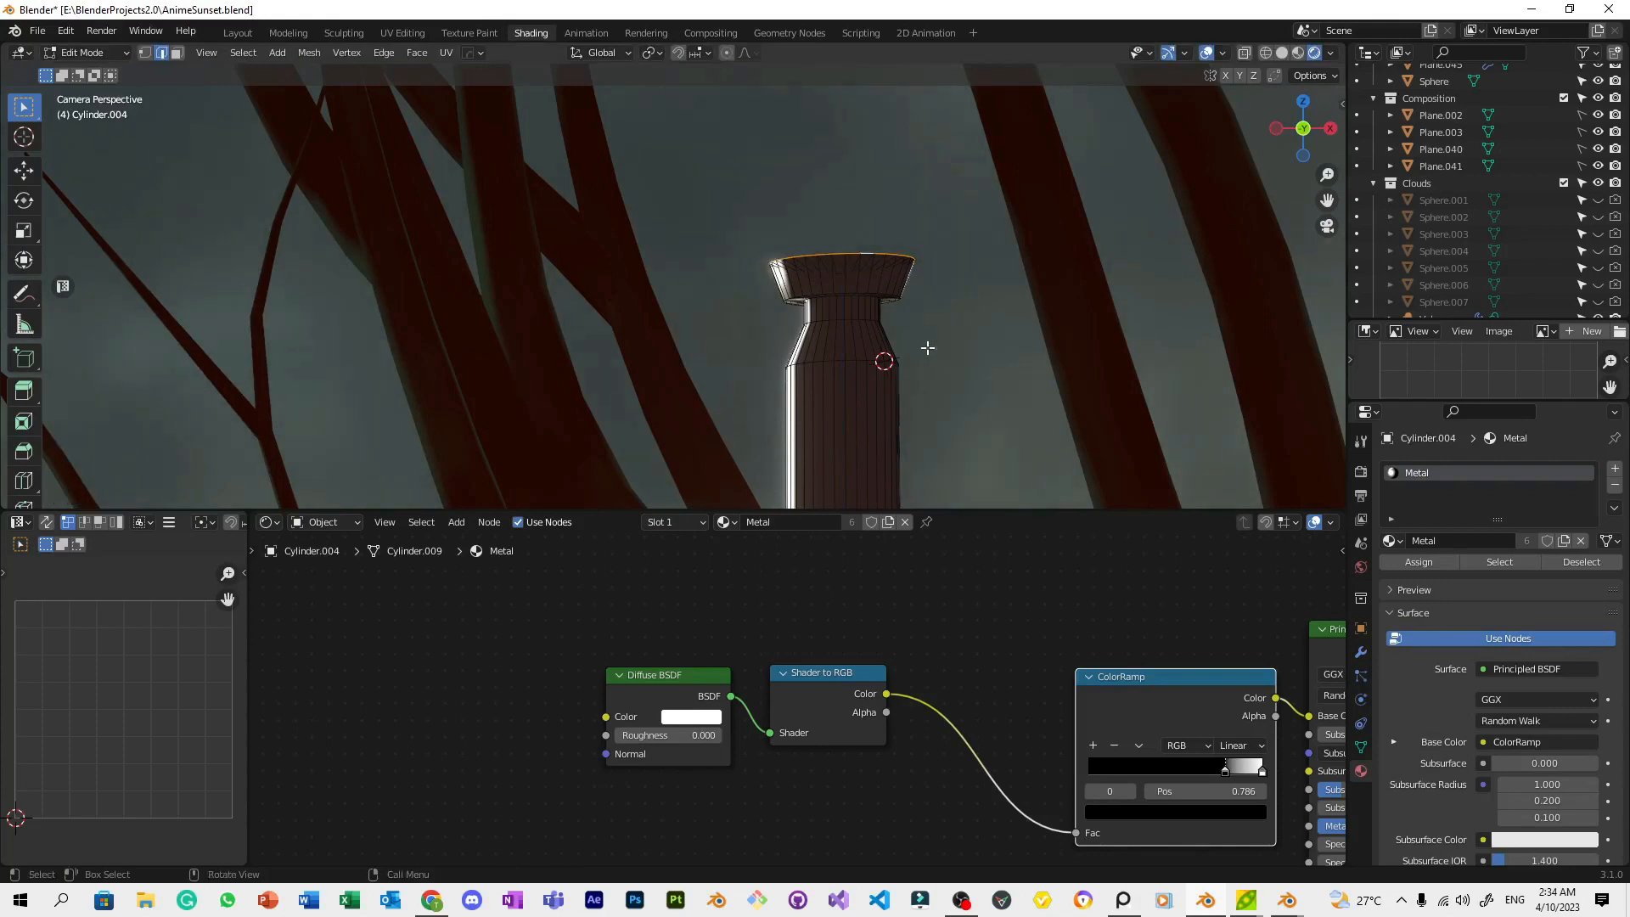
Add a centred loop cut around the post's tapered shoulder below the neck
{"action": "key", "text": "ctrl+r"}
{"action": "left_click", "coordinate": [884, 360]}
{"action": "right_click", "coordinate": [887, 358]}
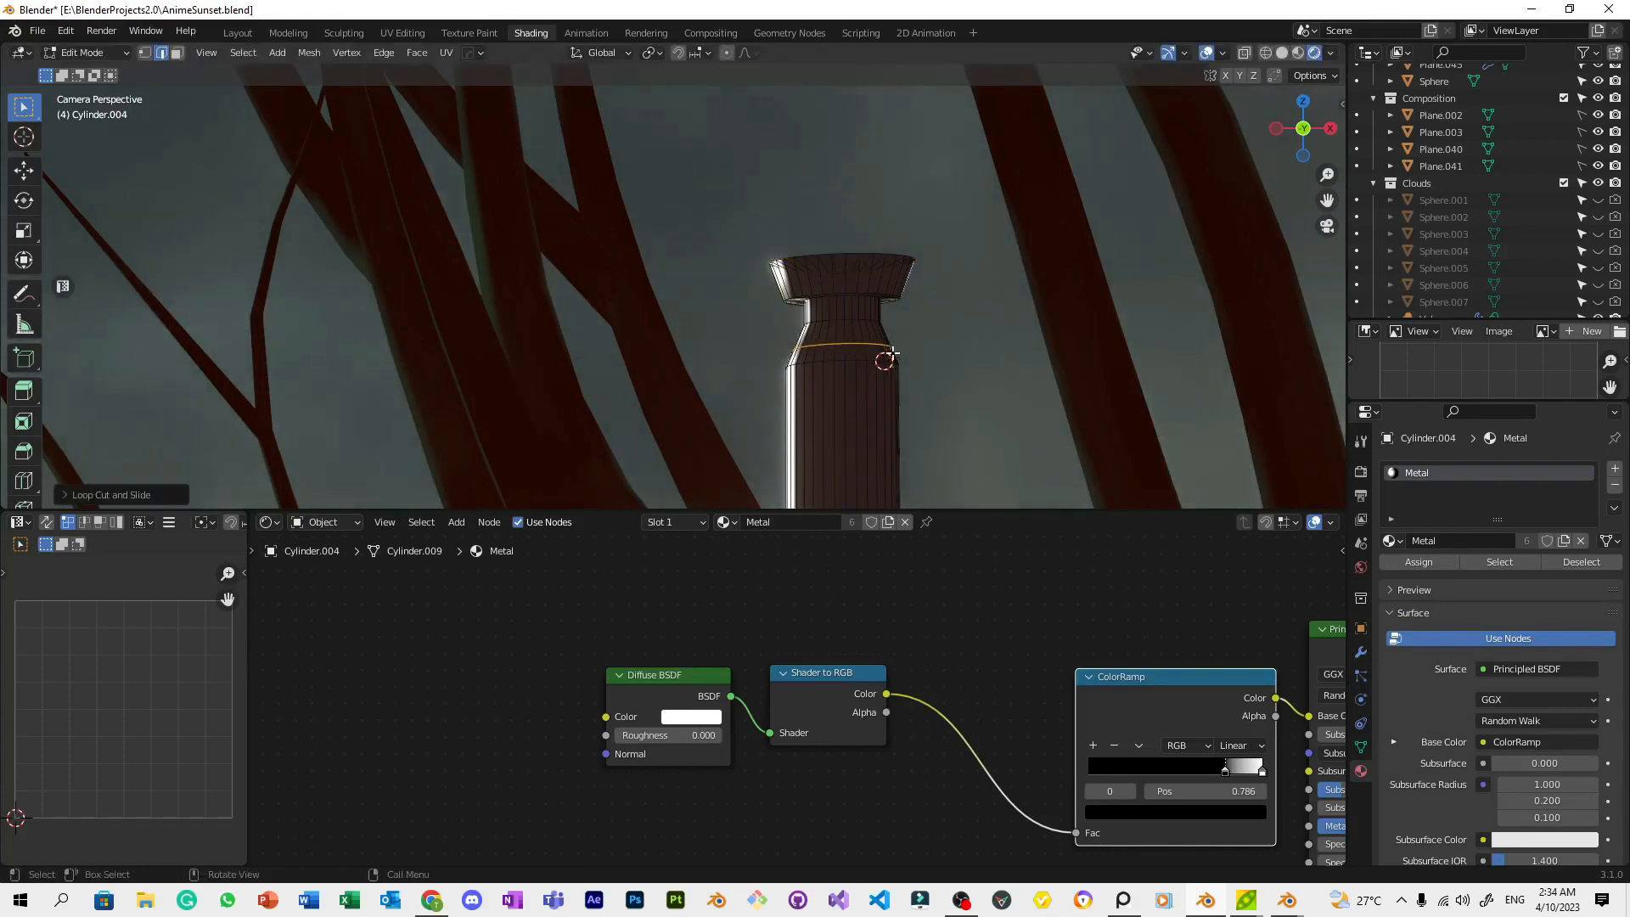
Extrude the lower ring of shoulder faces outwards along their normals and scale it up slightly into a protruding band
{"action": "key", "text": "3"}
{"action": "left_click", "coordinate": [813, 356], "text": "alt"}
{"action": "key", "text": "s"}
{"action": "right_click", "coordinate": [926, 350]}
{"action": "key", "text": "alt+e"}
{"action": "left_click", "coordinate": [924, 353]}
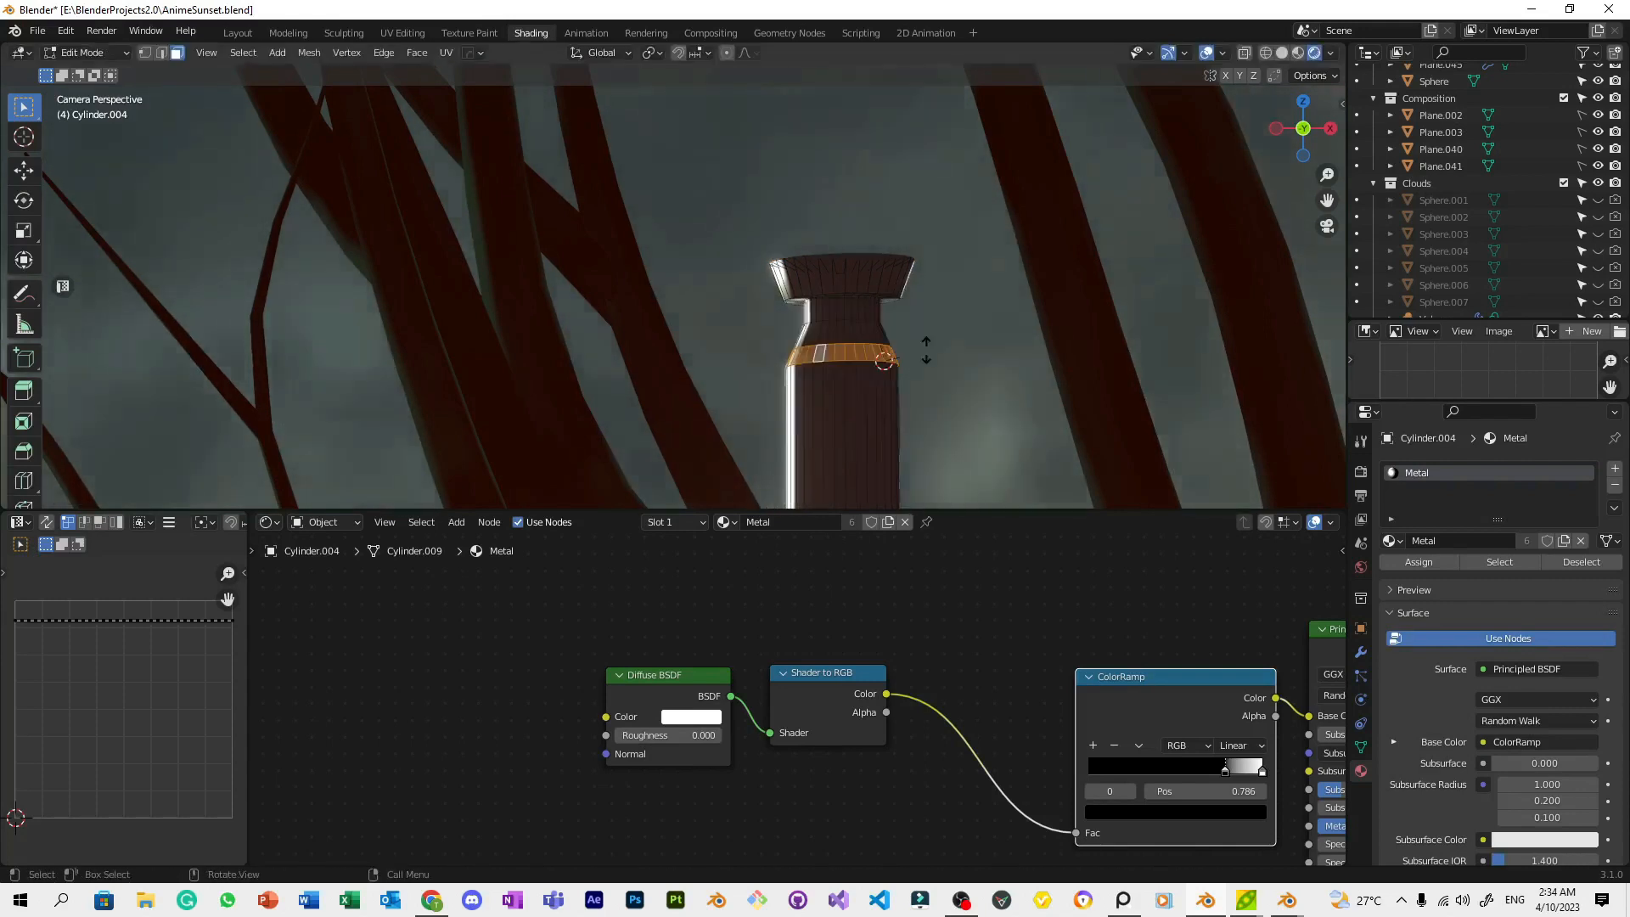
{"action": "left_click", "coordinate": [930, 348]}
{"action": "key", "text": "s"}
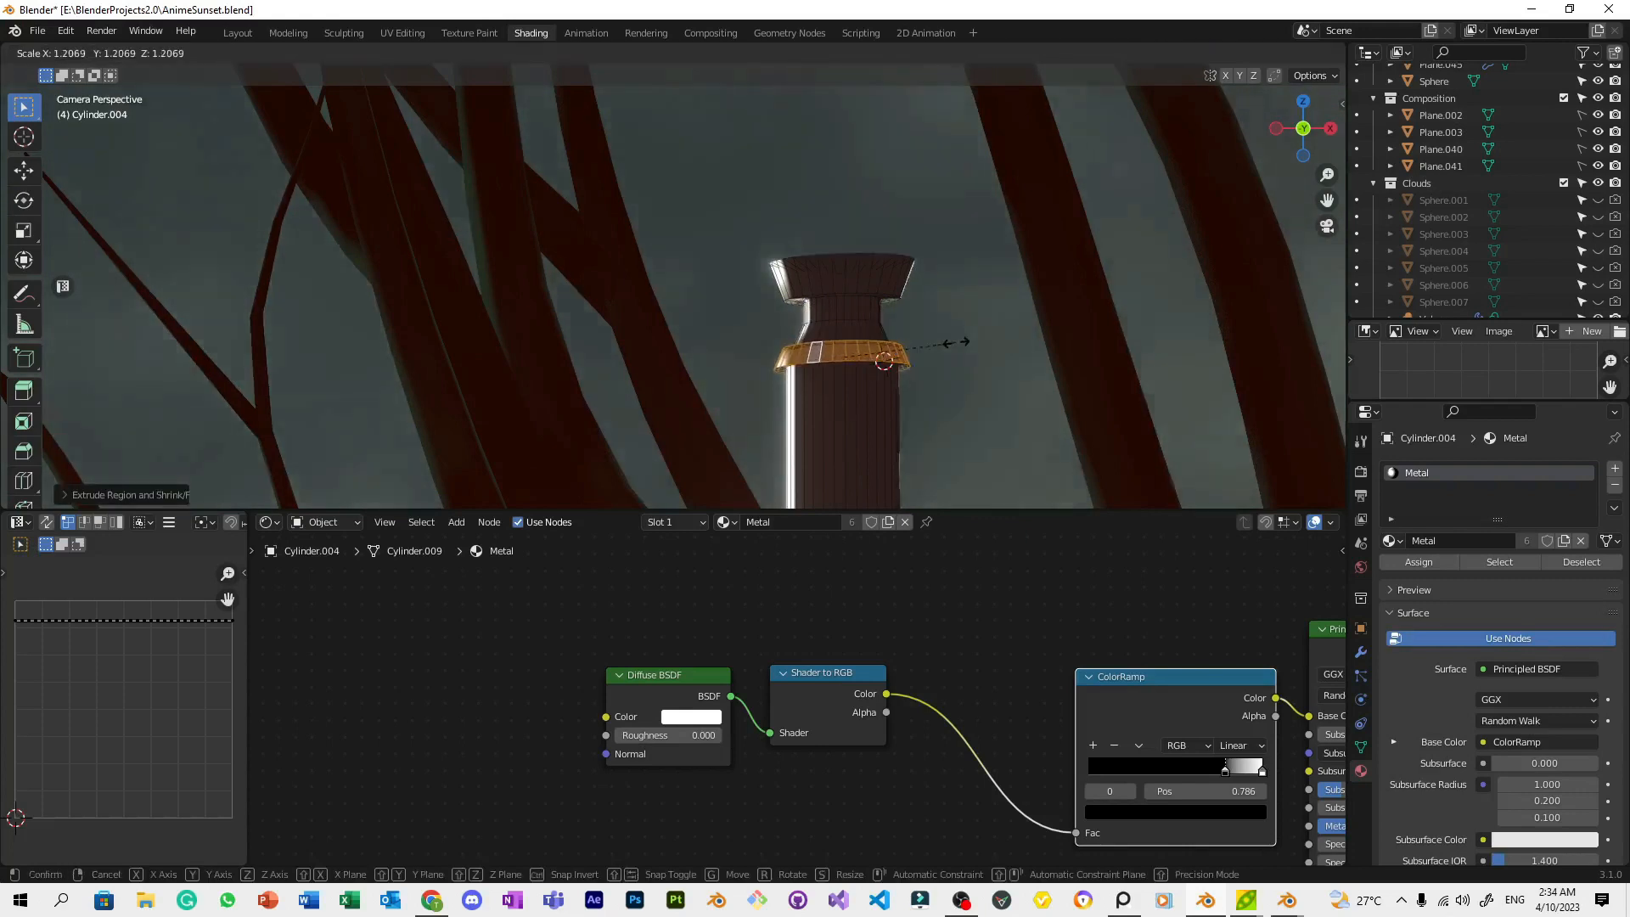
{"action": "left_click", "coordinate": [953, 336]}
Leave Edit Mode, save the file and view the post's top from above
{"action": "key", "text": "Tab"}
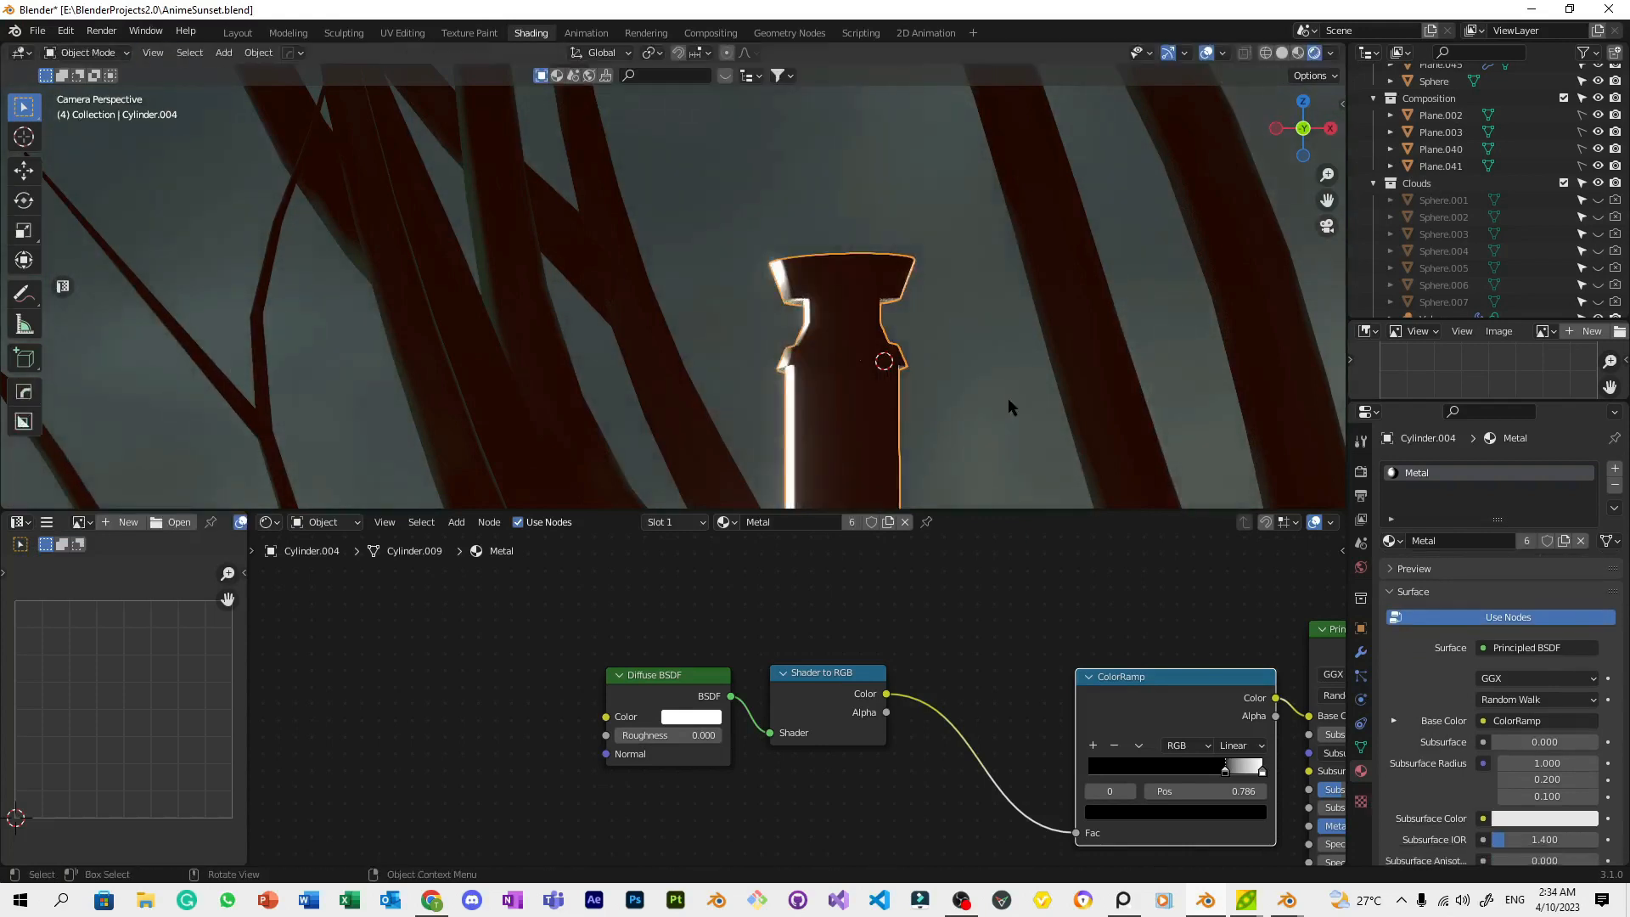
{"action": "left_click", "coordinate": [1007, 397]}
{"action": "middle_click_drag", "start_coordinate": [1006, 398], "coordinate": [1002, 459], "text": "ctrl"}
{"action": "key", "text": "ctrl+s"}
{"action": "scroll", "coordinate": [775, 368], "scroll_direction": "up", "scroll_amount": 3}
{"action": "left_click", "coordinate": [857, 317]}
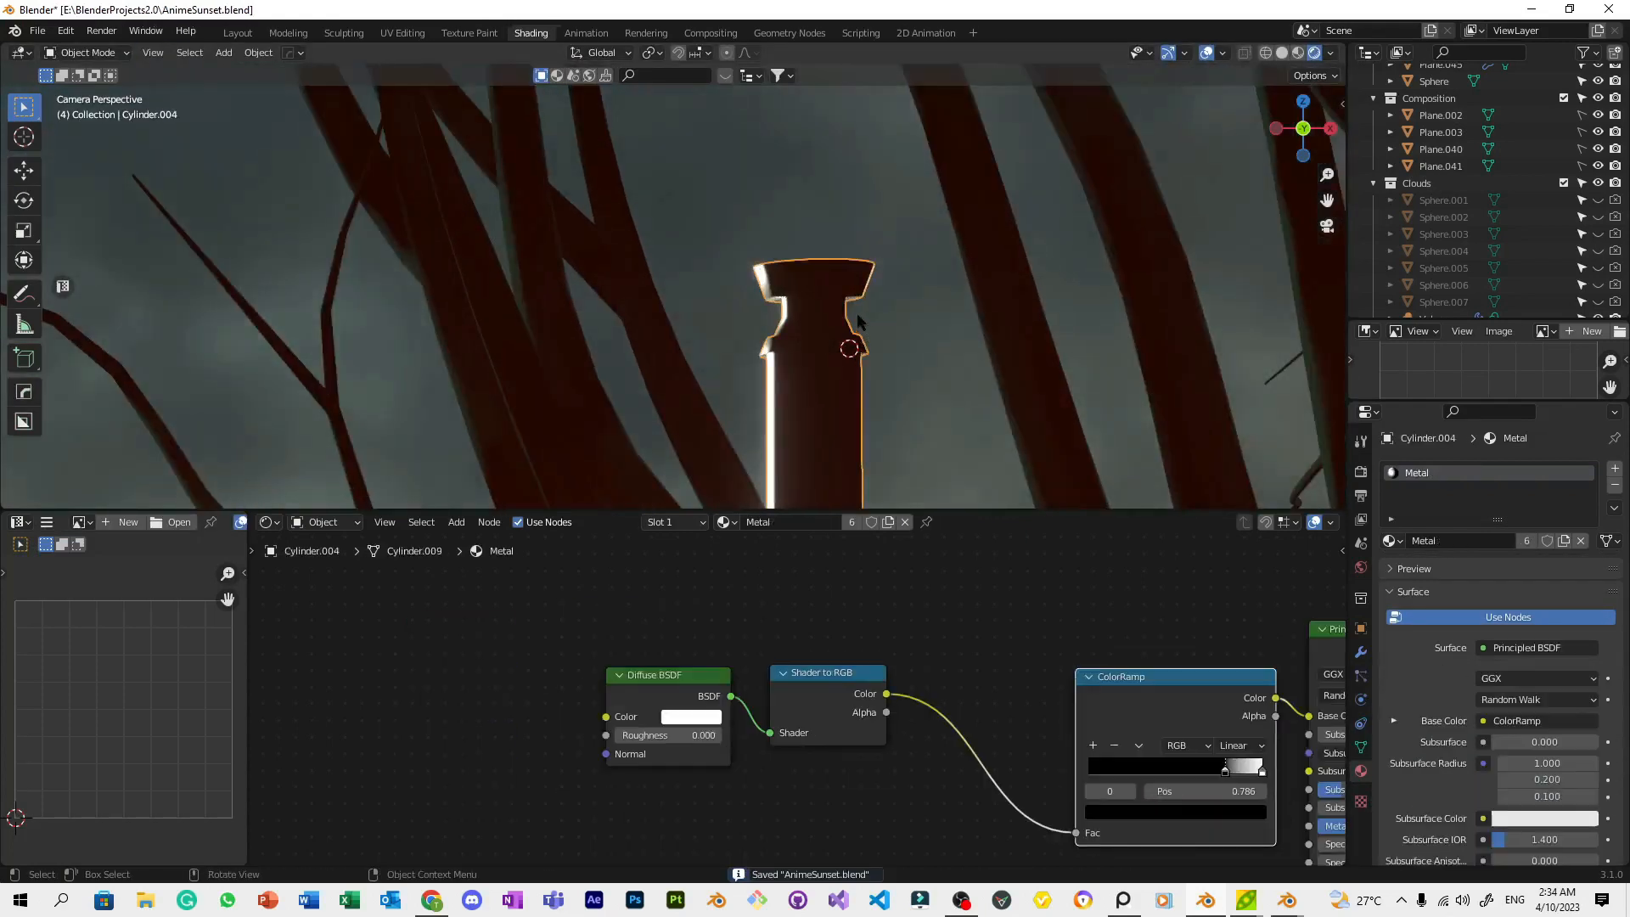
{"action": "scroll", "coordinate": [873, 288], "scroll_direction": "down", "scroll_amount": 6}
{"action": "middle_click_drag", "start_coordinate": [867, 286], "coordinate": [853, 410]}
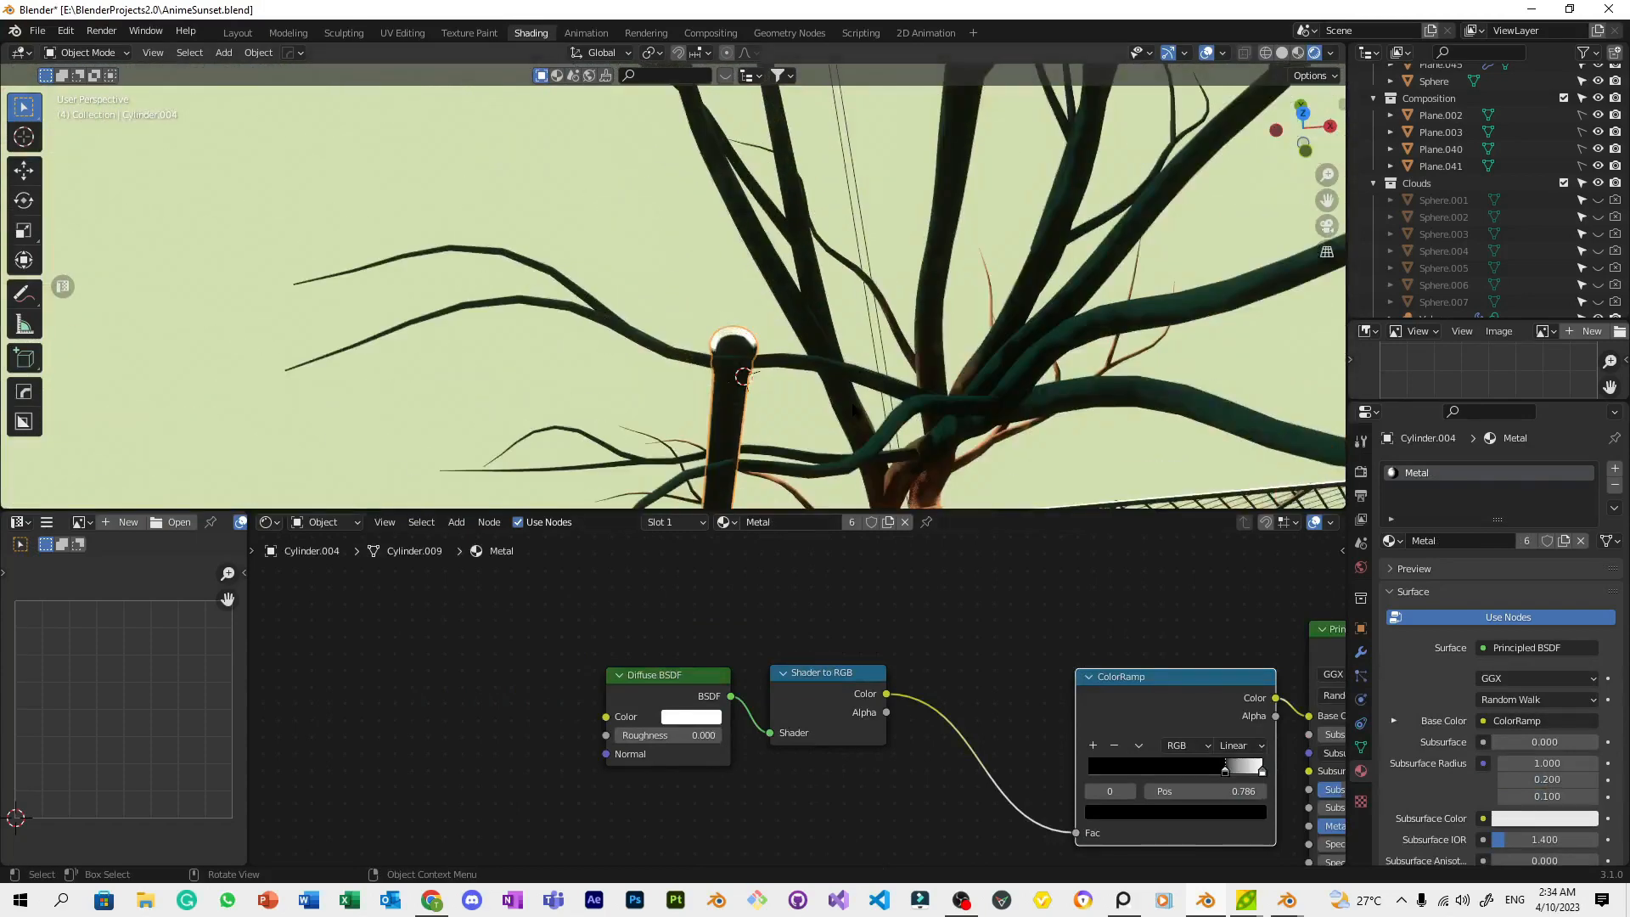
Return to the camera view, edit the post's mesh in face mode and turn on X-ray
{"action": "key", "text": "KP_0"}
{"action": "key", "text": "Tab"}
{"action": "middle_click_drag", "start_coordinate": [883, 255], "coordinate": [671, 361], "text": "shift"}
{"action": "scroll", "coordinate": [858, 364], "scroll_direction": "up", "scroll_amount": 10}
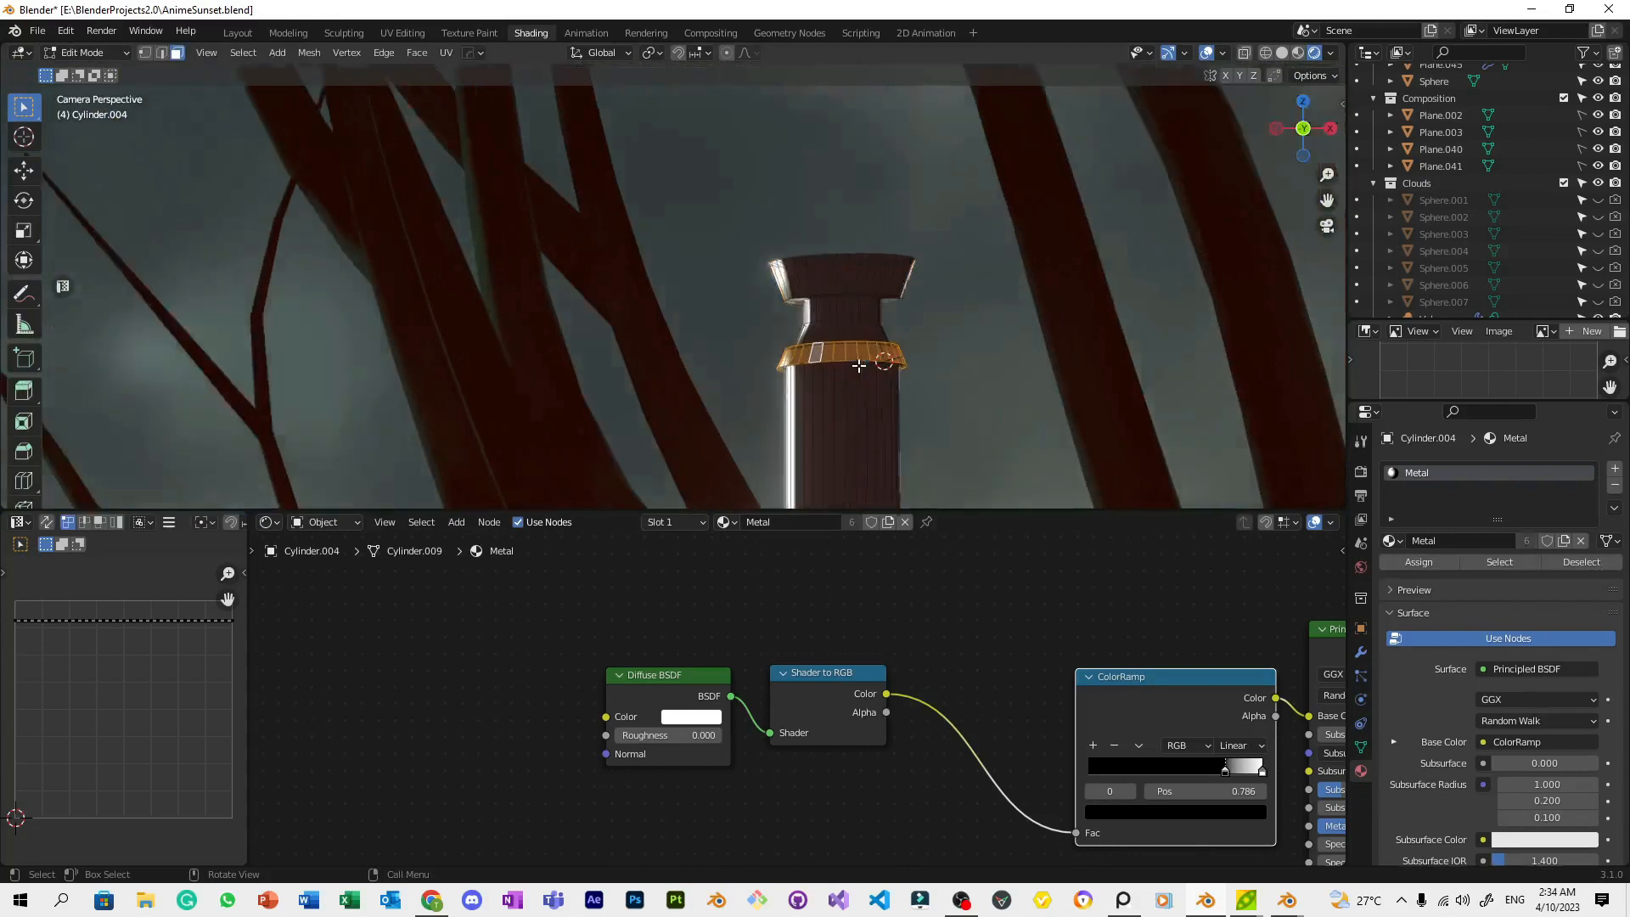
{"action": "key", "text": "3"}
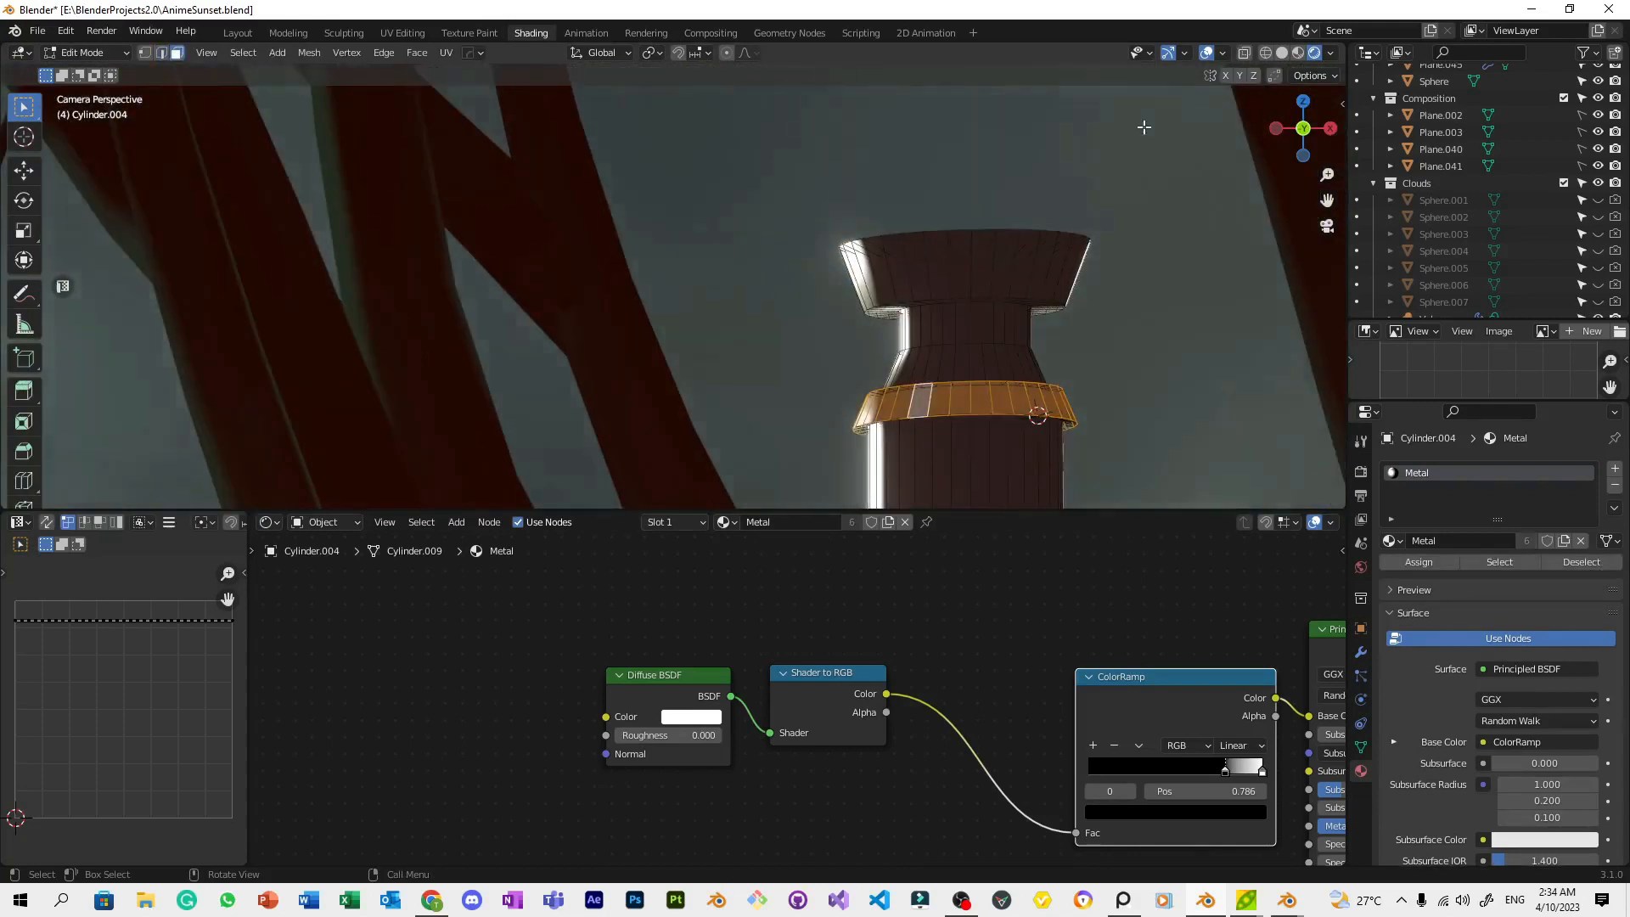
{"action": "left_click", "coordinate": [1246, 54]}
Select the round cap face recessed inside the flared collar
{"action": "left_click", "coordinate": [966, 254]}
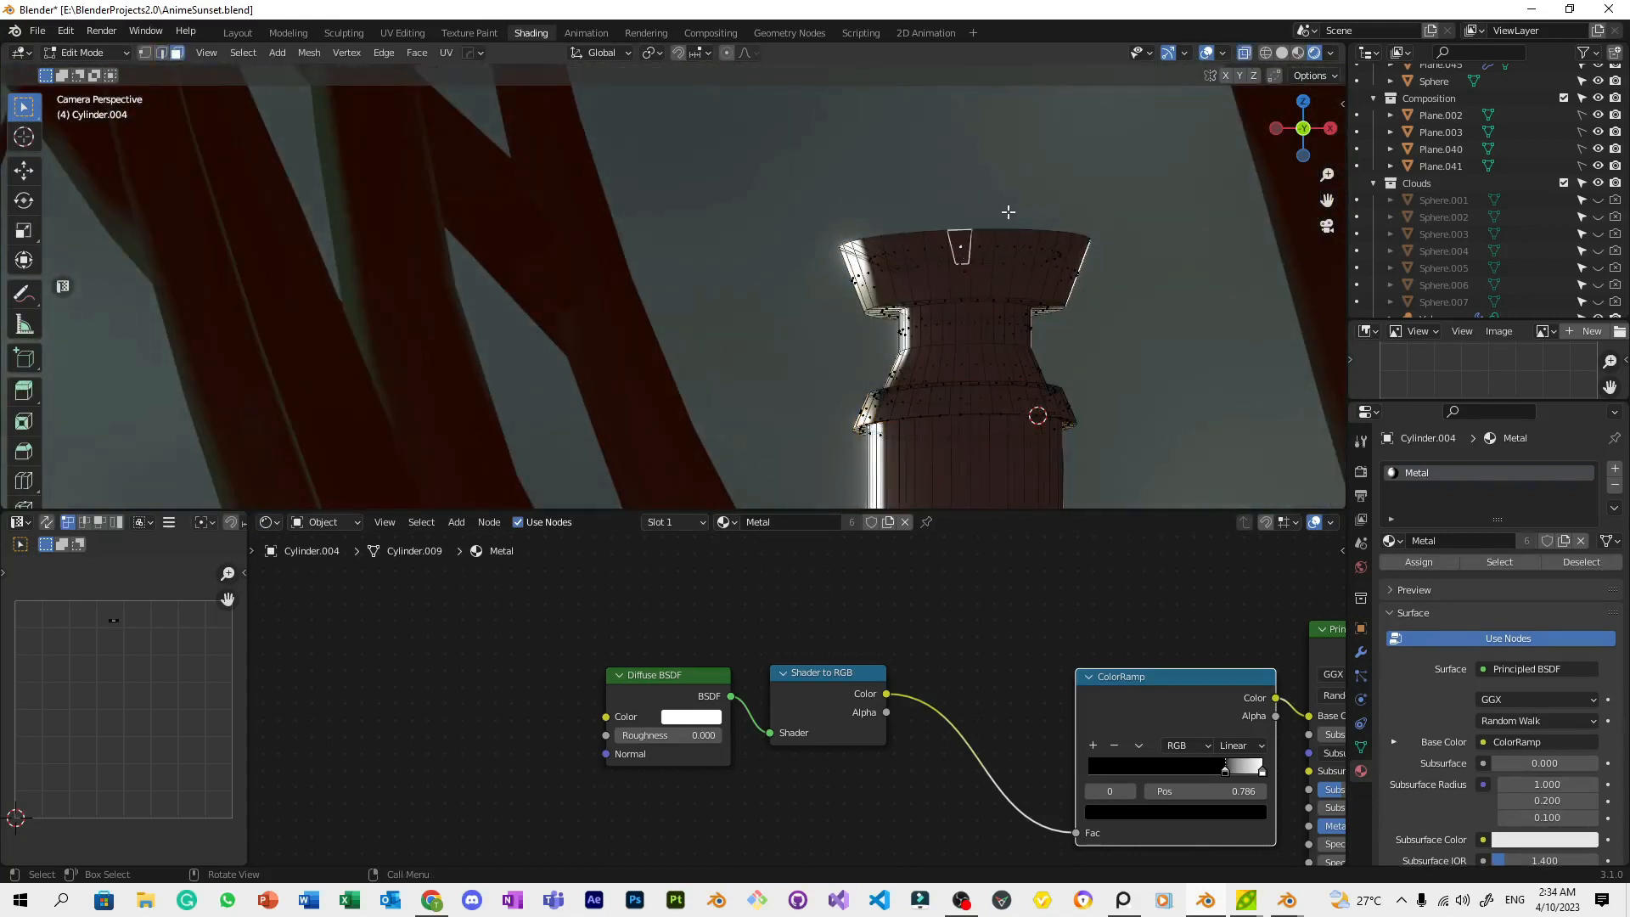
{"action": "key", "text": "KP_Decimal"}
{"action": "middle_click_drag", "start_coordinate": [980, 231], "coordinate": [945, 326]}
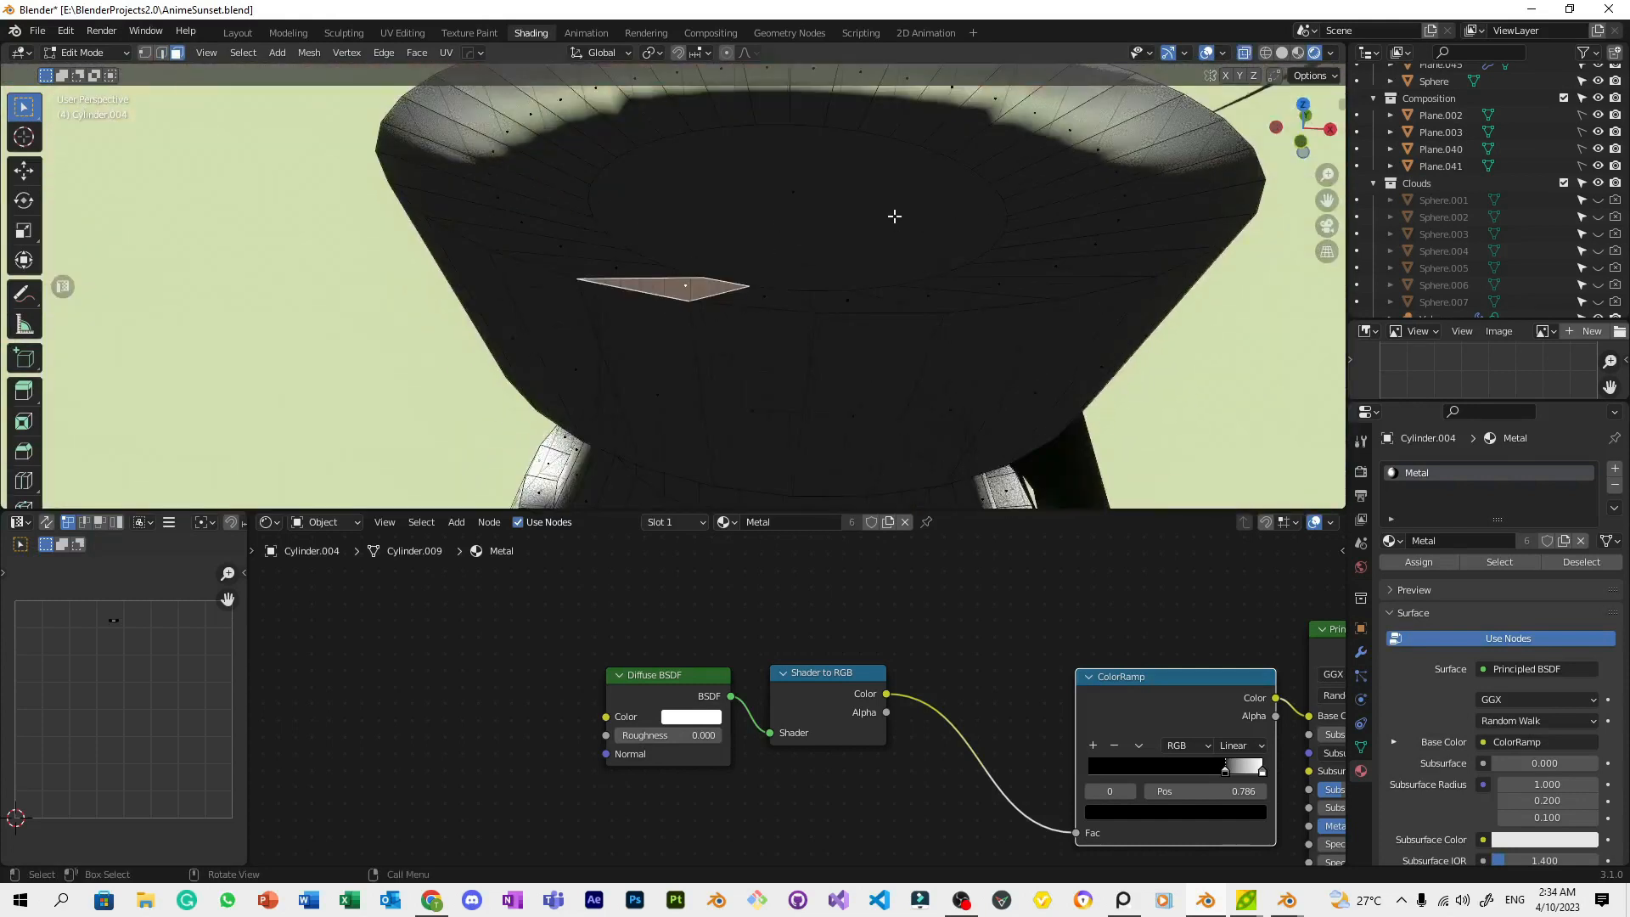
{"action": "left_click", "coordinate": [895, 216]}
{"action": "scroll", "coordinate": [895, 216], "scroll_direction": "down", "scroll_amount": 2}
{"action": "middle_click_drag", "start_coordinate": [895, 217], "coordinate": [945, 219]}
{"action": "key", "text": "2"}
{"action": "key", "text": "3"}
{"action": "left_click", "coordinate": [891, 266]}
Raise the recessed cap face about 0.002 m along Z towards the collar's rim
{"action": "key", "text": "g"}
{"action": "key", "text": "z"}
{"action": "right_click", "coordinate": [941, 178]}
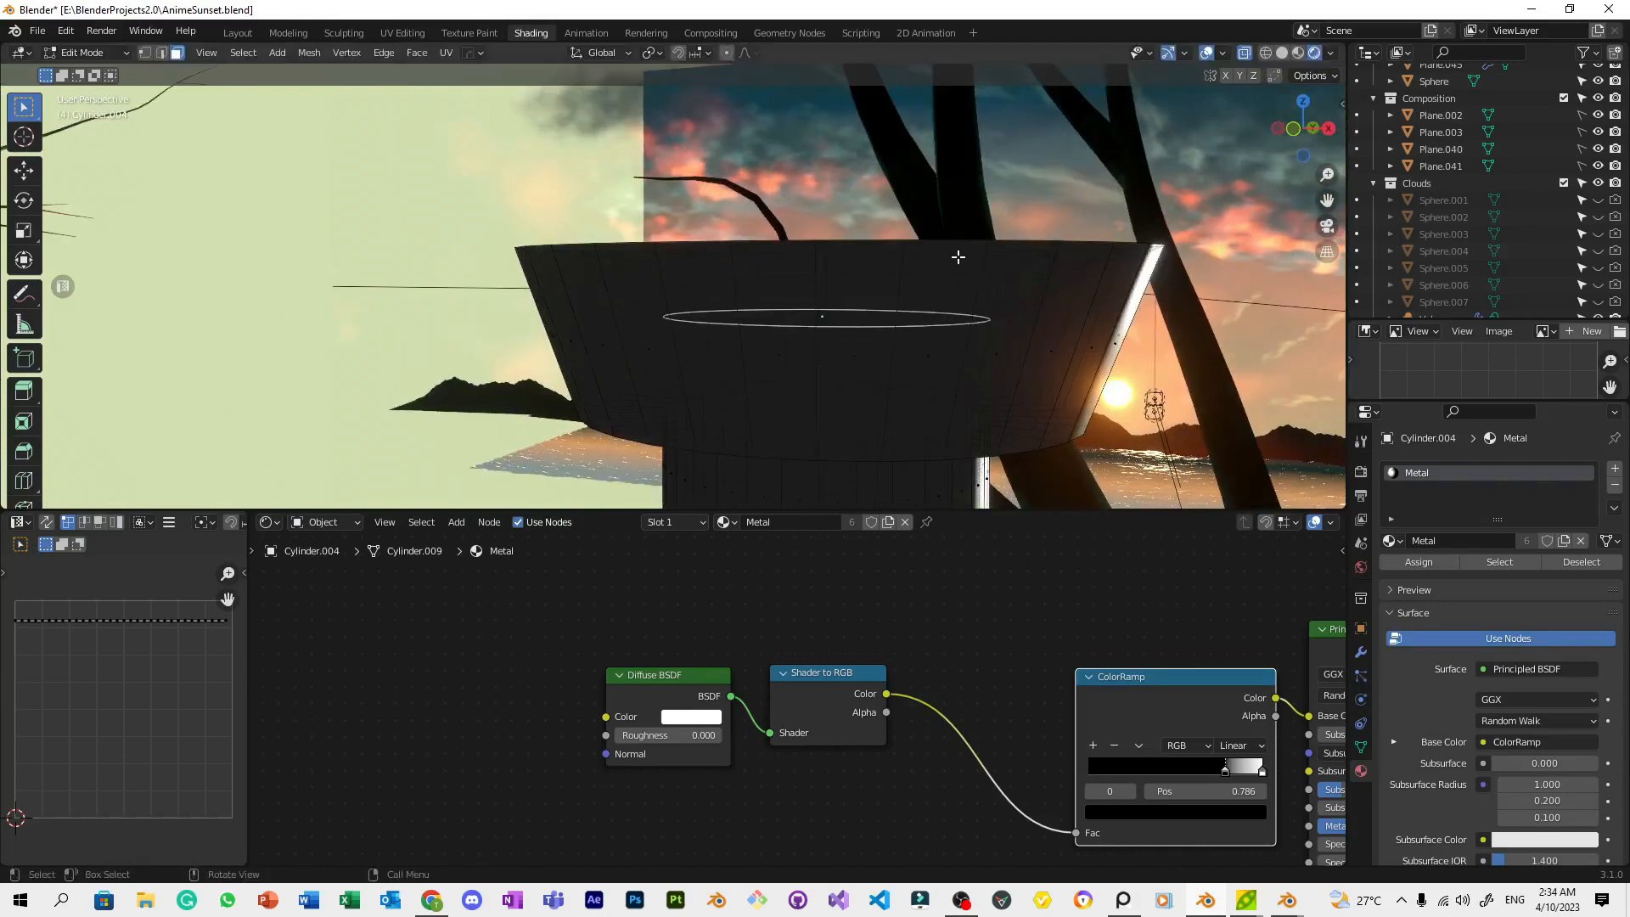
{"action": "key", "text": "KP_0"}
{"action": "scroll", "coordinate": [1066, 302], "scroll_direction": "up", "scroll_amount": 3}
{"action": "key", "text": "g"}
{"action": "key", "text": "z"}
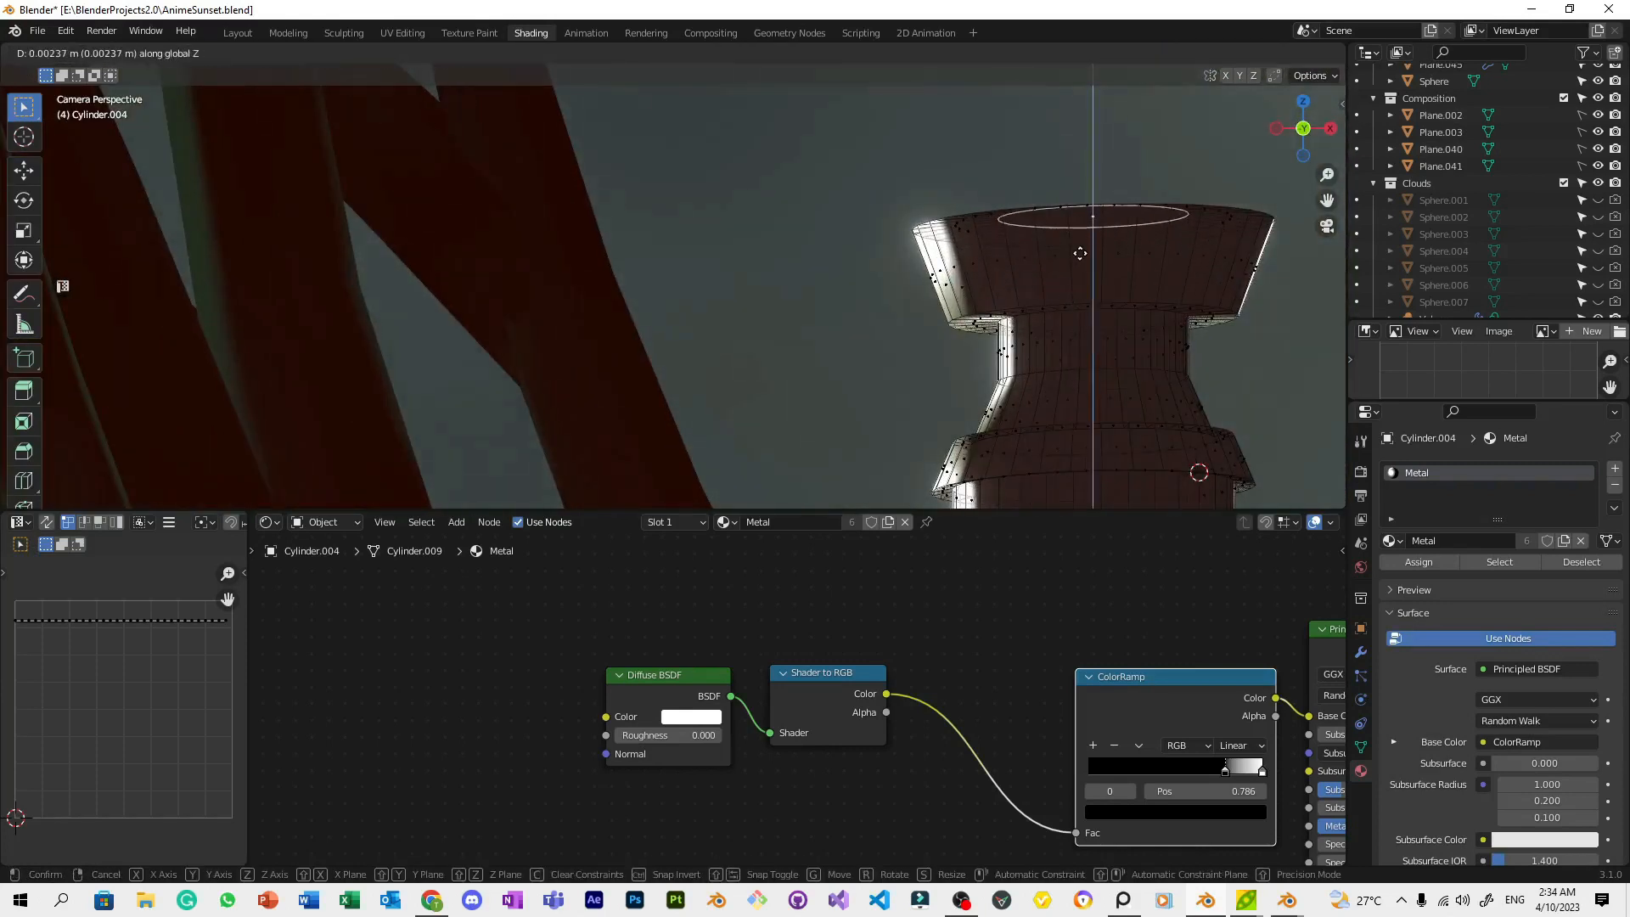
{"action": "left_click", "coordinate": [1077, 255]}
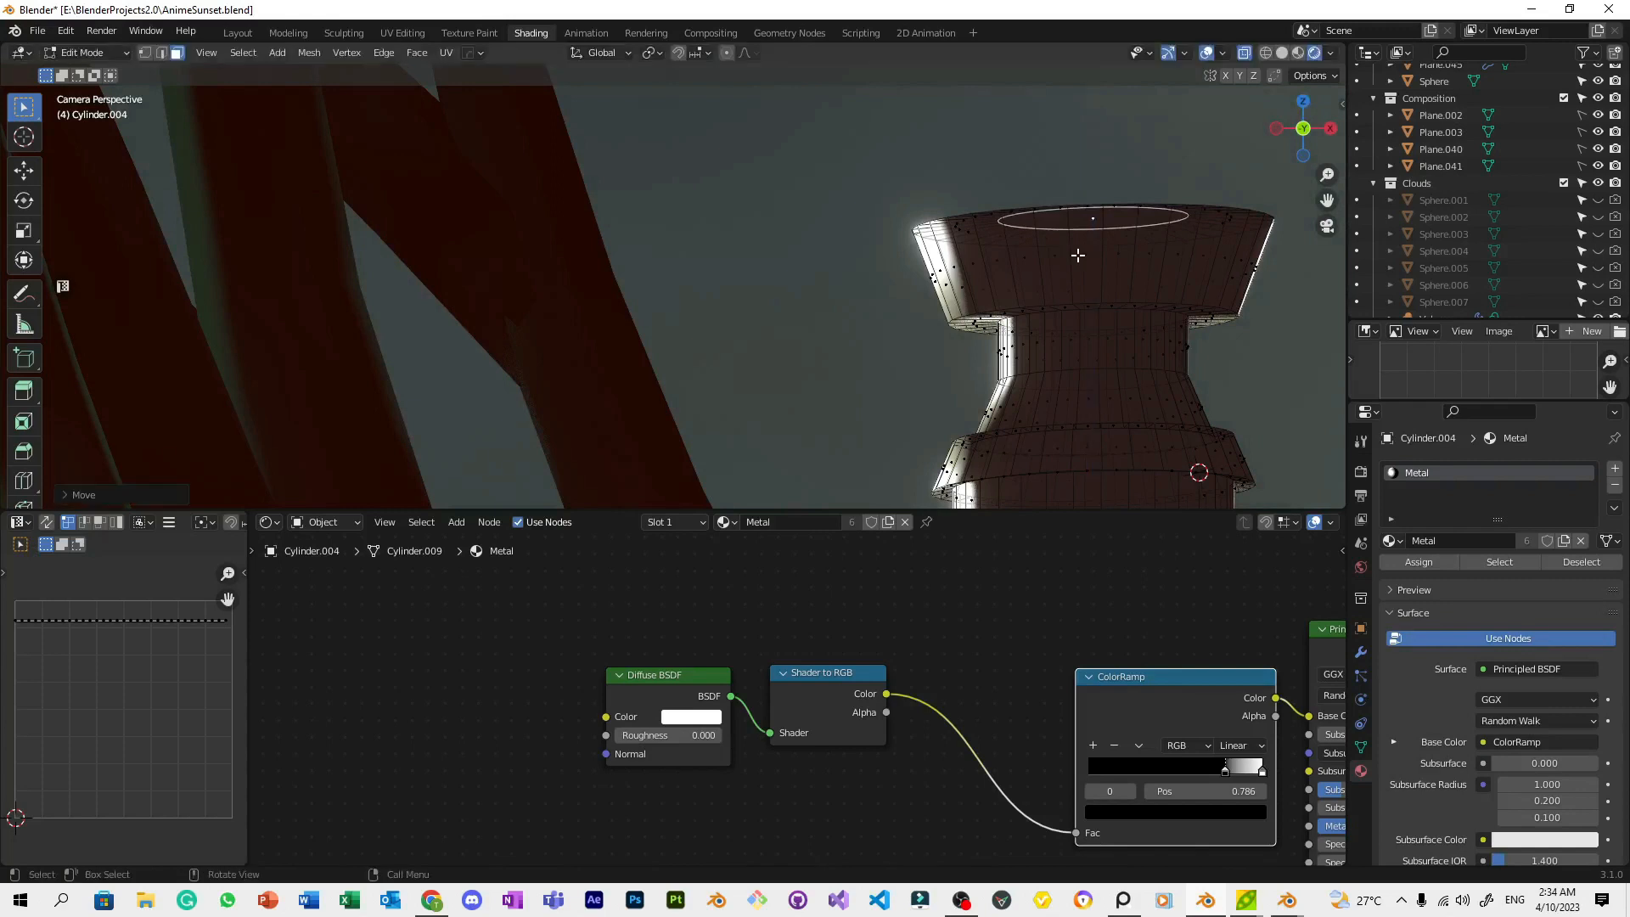
Dissolve the cap face selection, copy the object and delete the cap's vertices to open up the collar's top
{"action": "key", "text": "ctrl+x"}
{"action": "key", "text": "KP_Decimal"}
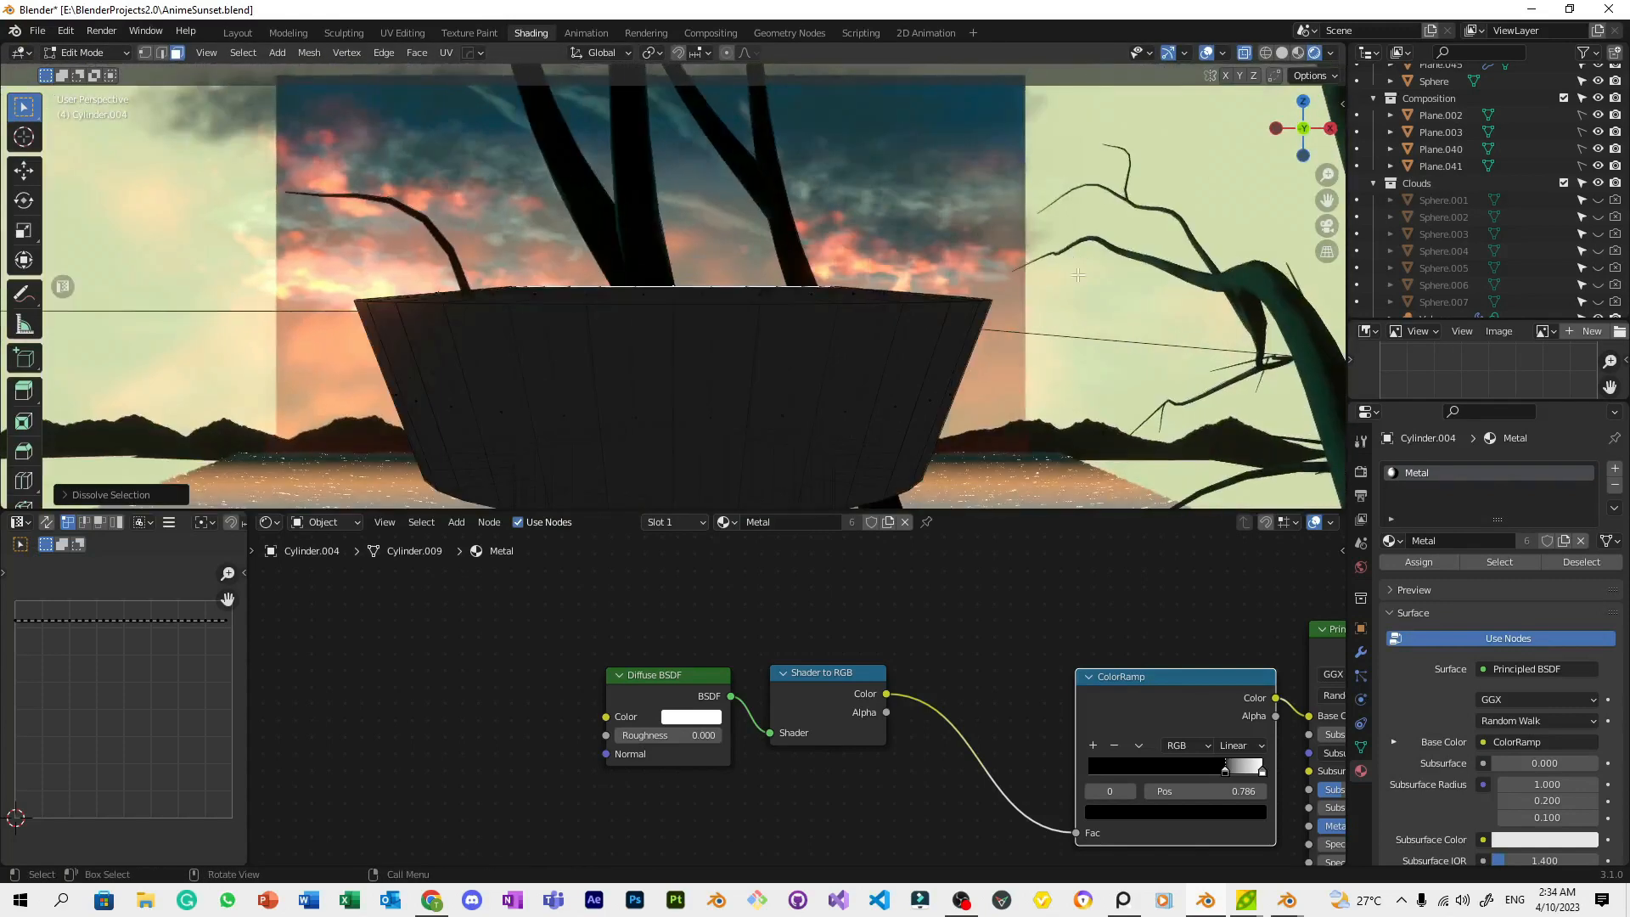
{"action": "key", "text": "ctrl+c"}
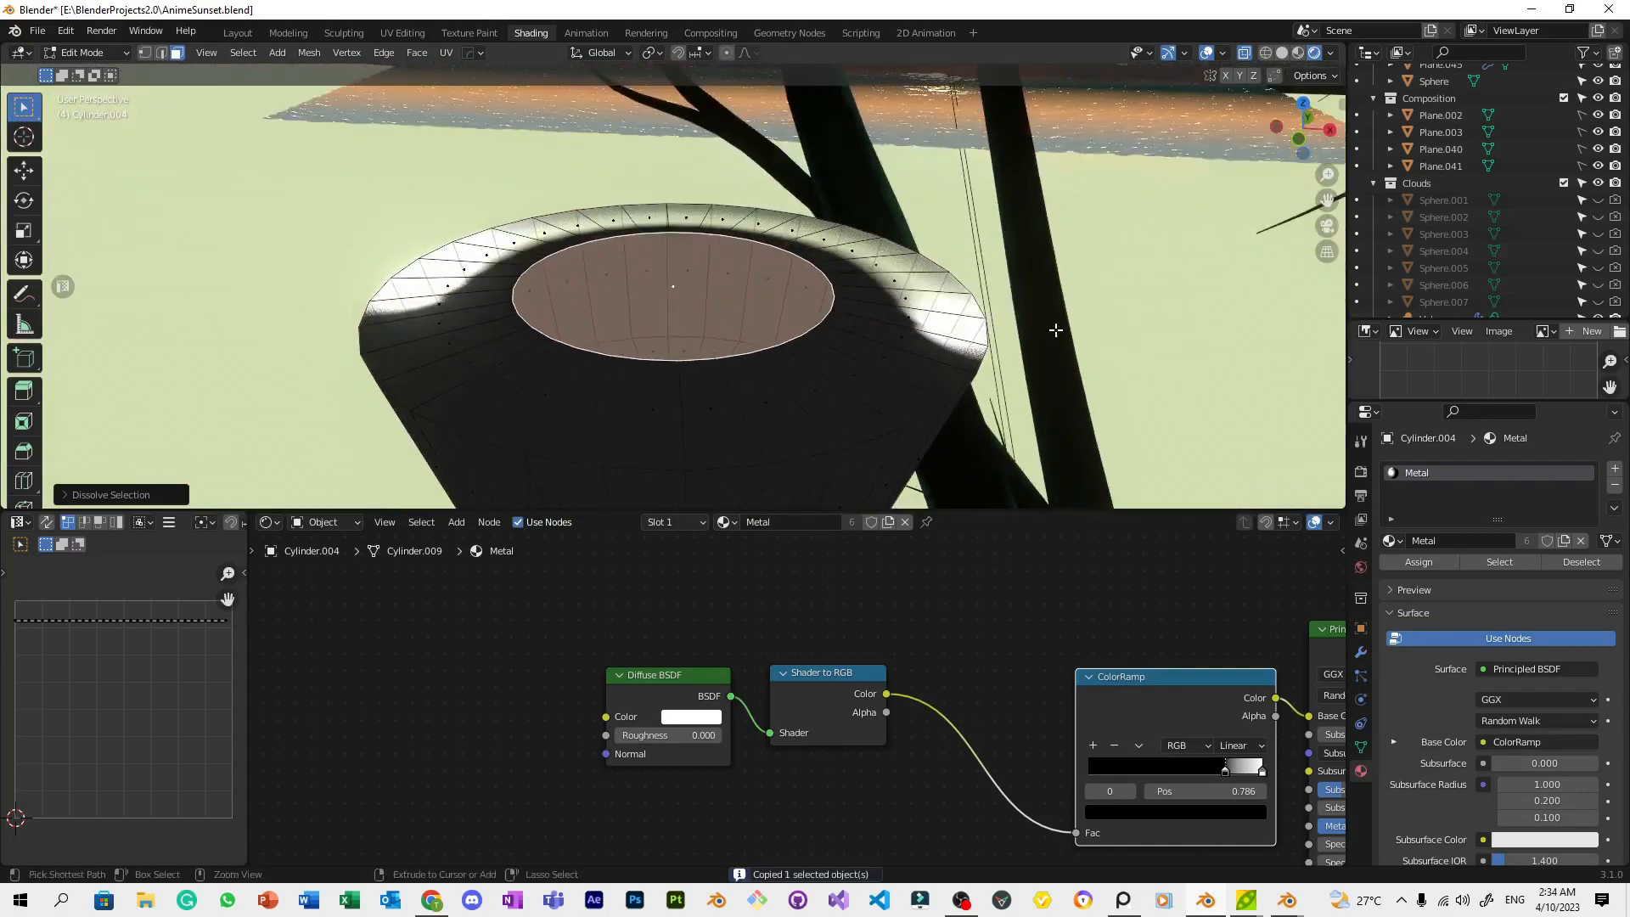
{"action": "key", "text": "x"}
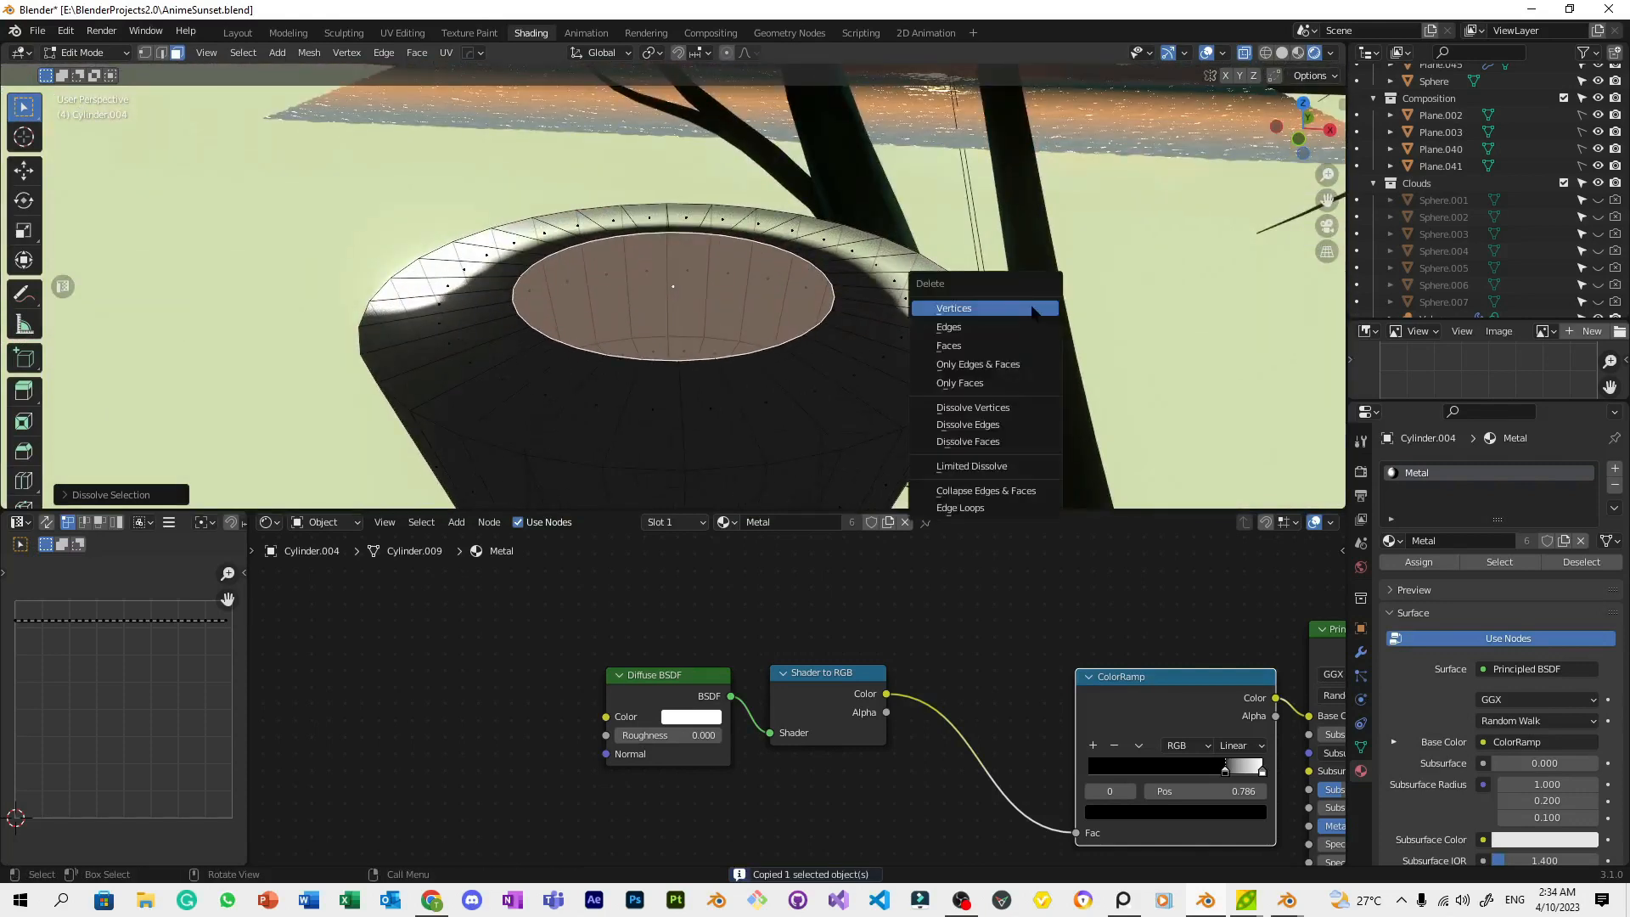
{"action": "left_click", "coordinate": [1034, 309]}
Fill the collar's open top rim with a single face and select that face
{"action": "middle_click_drag", "start_coordinate": [1030, 306], "coordinate": [943, 274]}
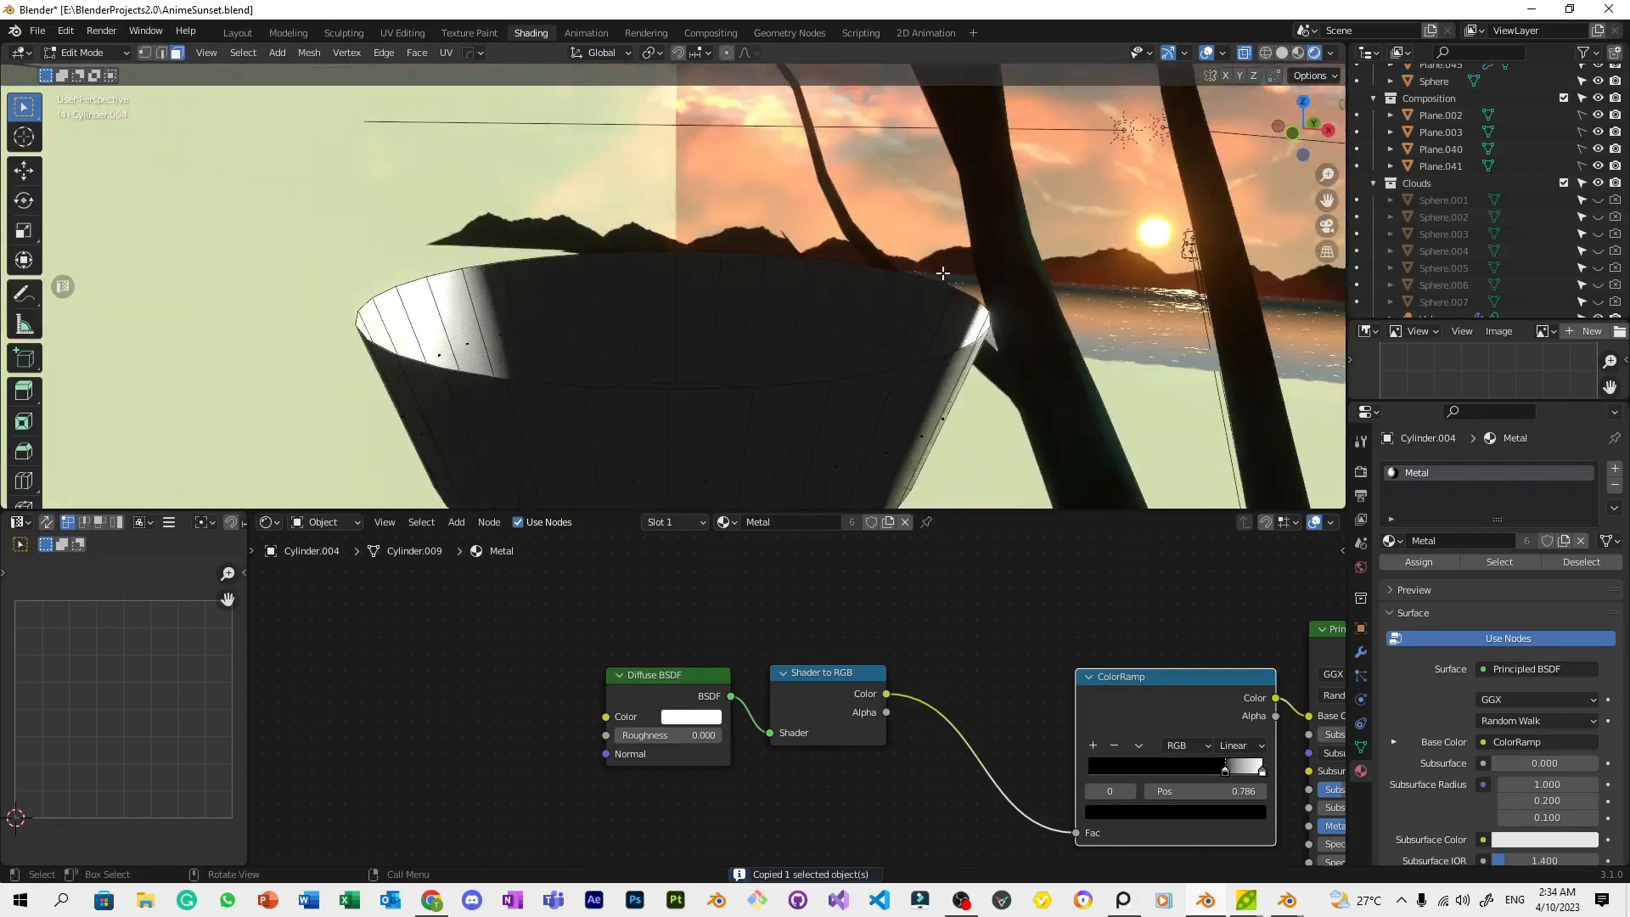
{"action": "left_click", "coordinate": [778, 255], "text": "alt"}
{"action": "key", "text": "f"}
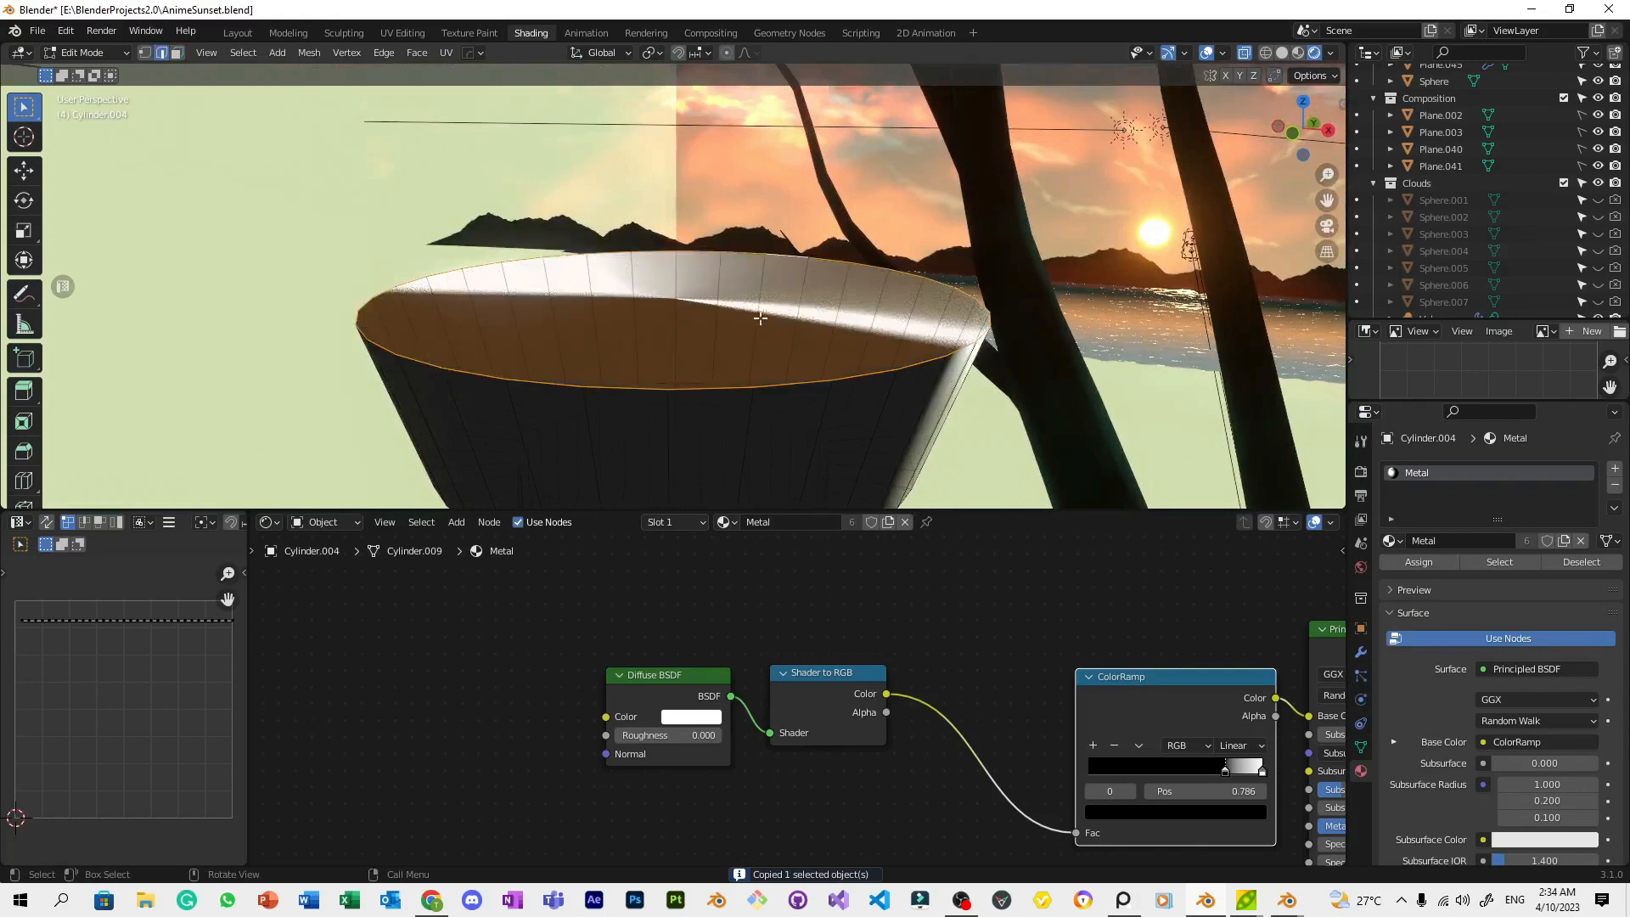
{"action": "key", "text": "3"}
{"action": "left_click", "coordinate": [699, 304]}
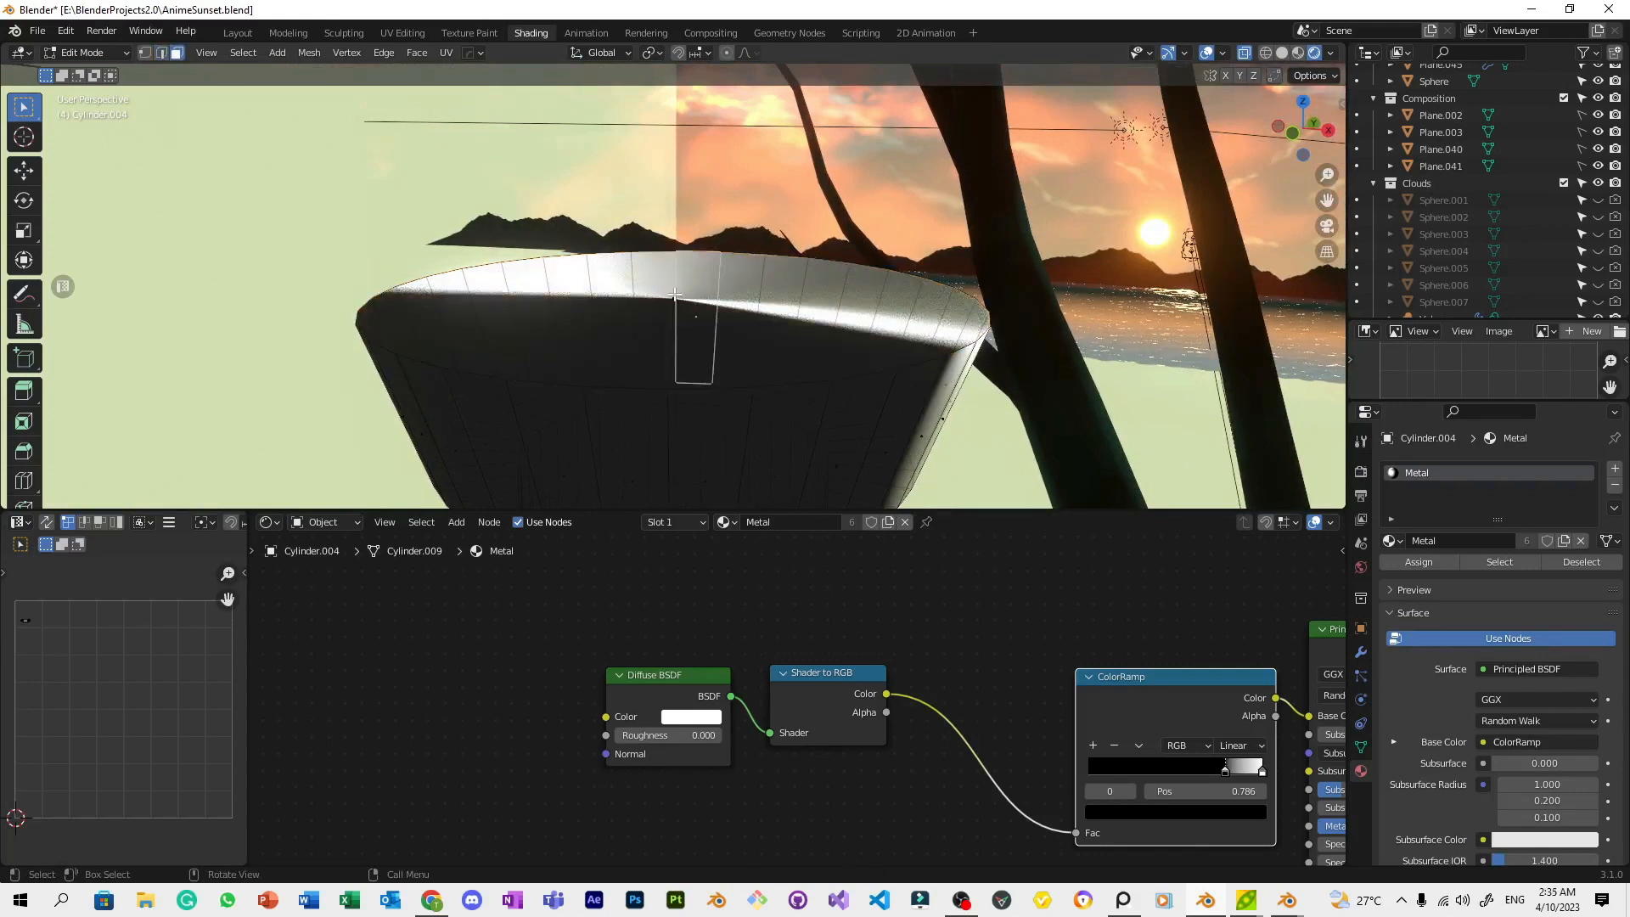
{"action": "left_click", "coordinate": [677, 298], "text": "alt"}
Return to the camera view and save the file
{"action": "key", "text": "KP_0"}
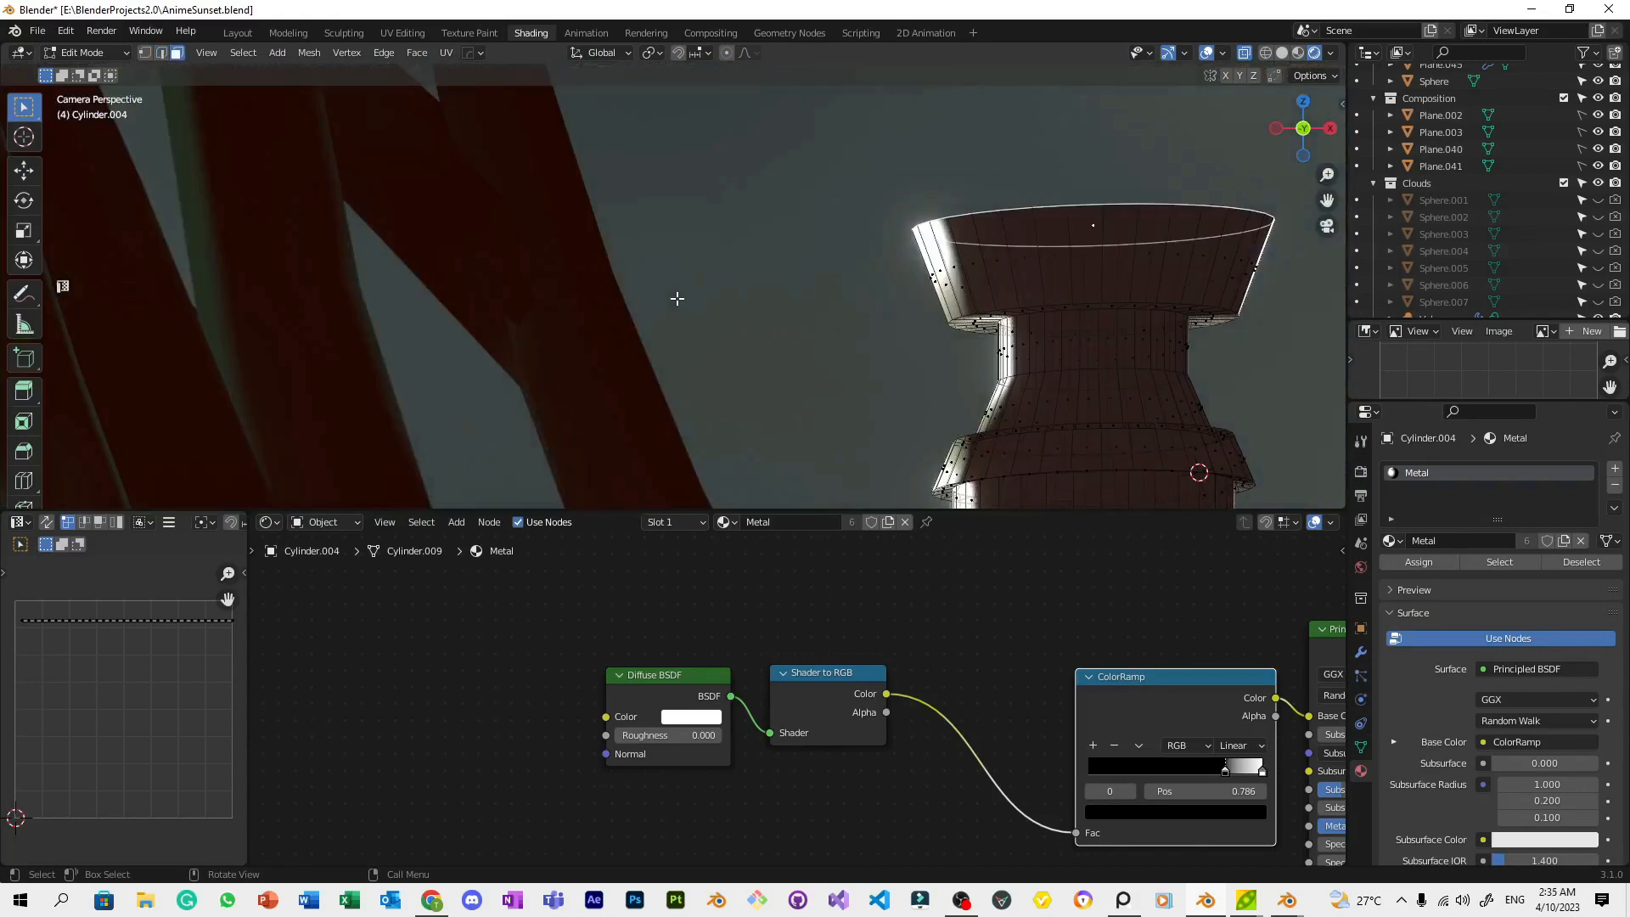
{"action": "scroll", "coordinate": [1009, 293], "scroll_direction": "down", "scroll_amount": 2}
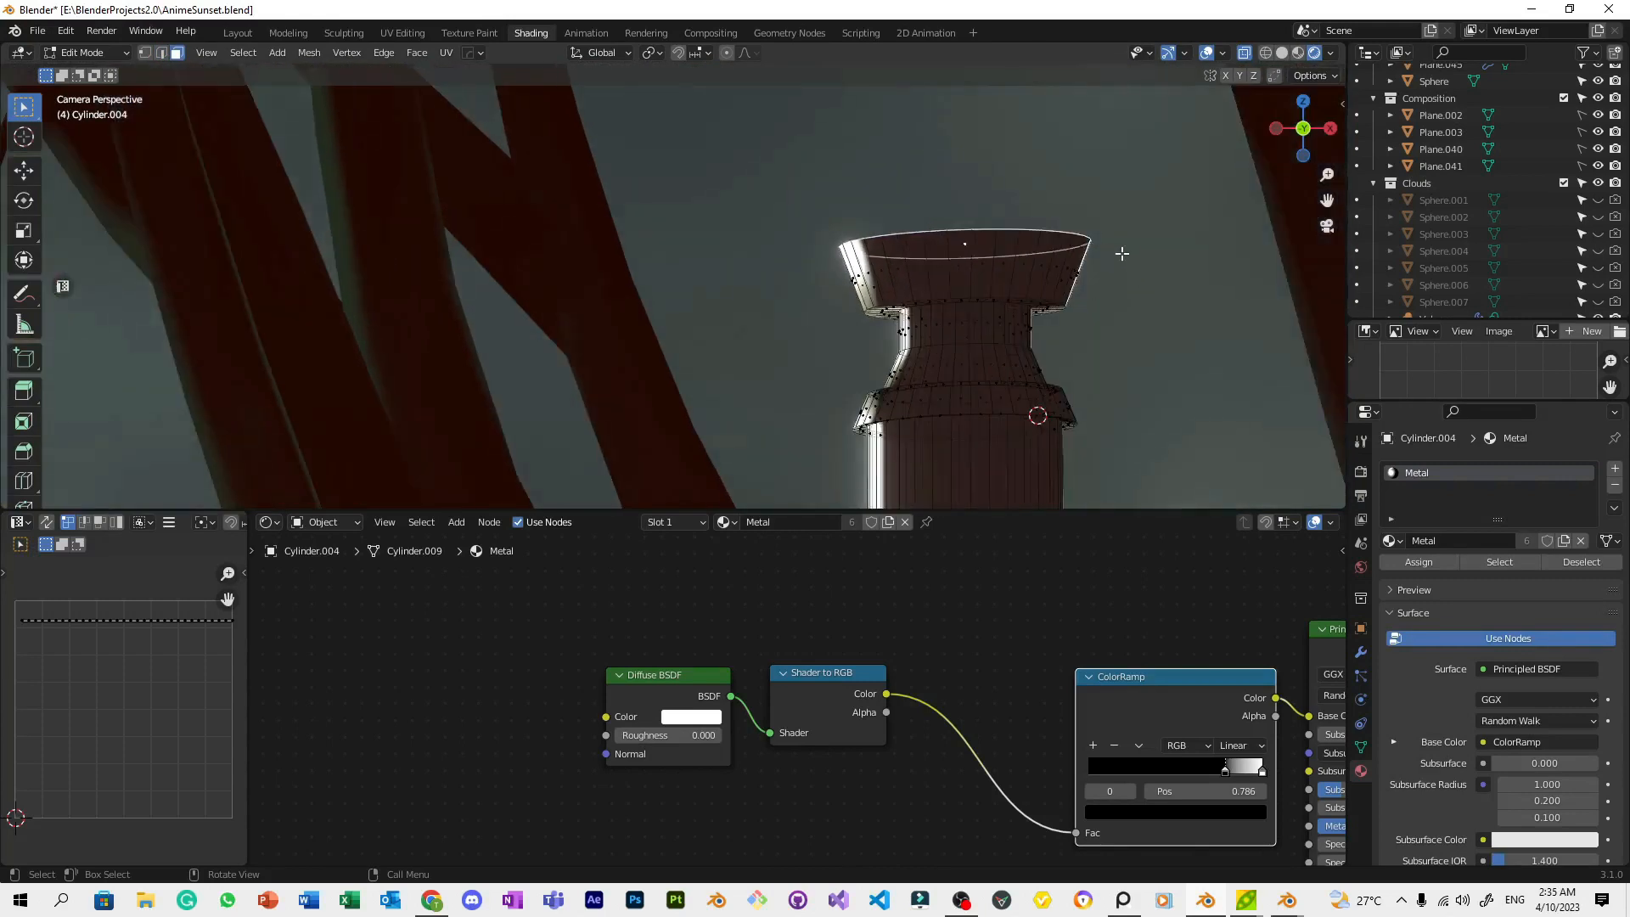
{"action": "scroll", "coordinate": [1010, 265], "scroll_direction": "down", "scroll_amount": 4}
{"action": "key", "text": "ctrl+s"}
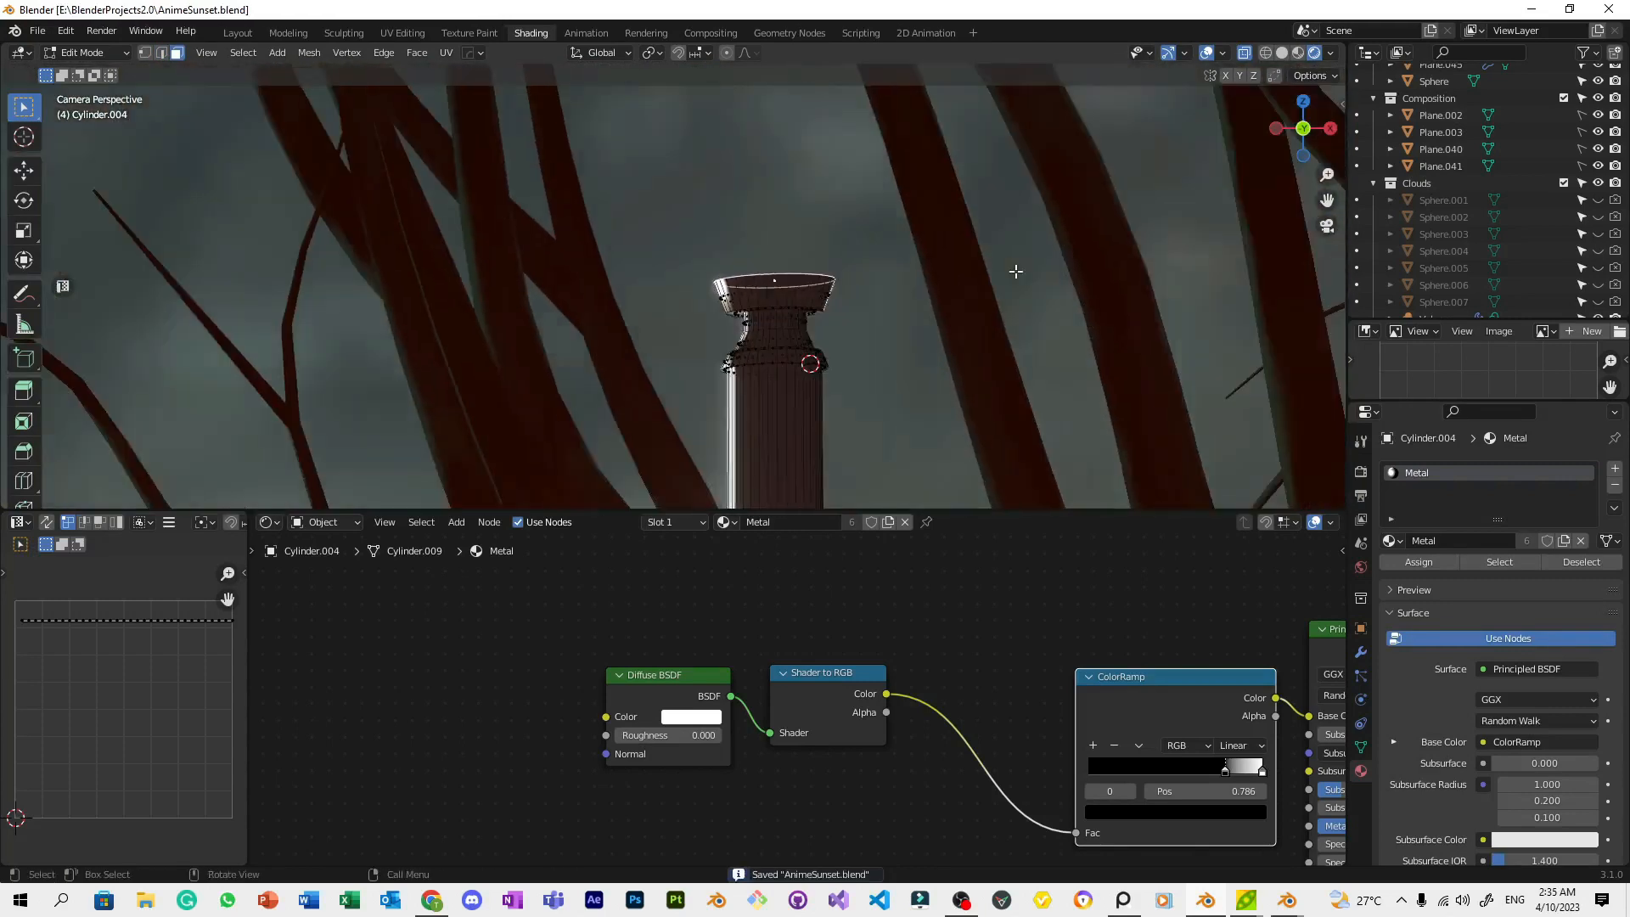
Extrude the new cap face slightly upwards to add a thin straight lip above the flared collar
{"action": "scroll", "coordinate": [1017, 274], "scroll_direction": "up", "scroll_amount": 2}
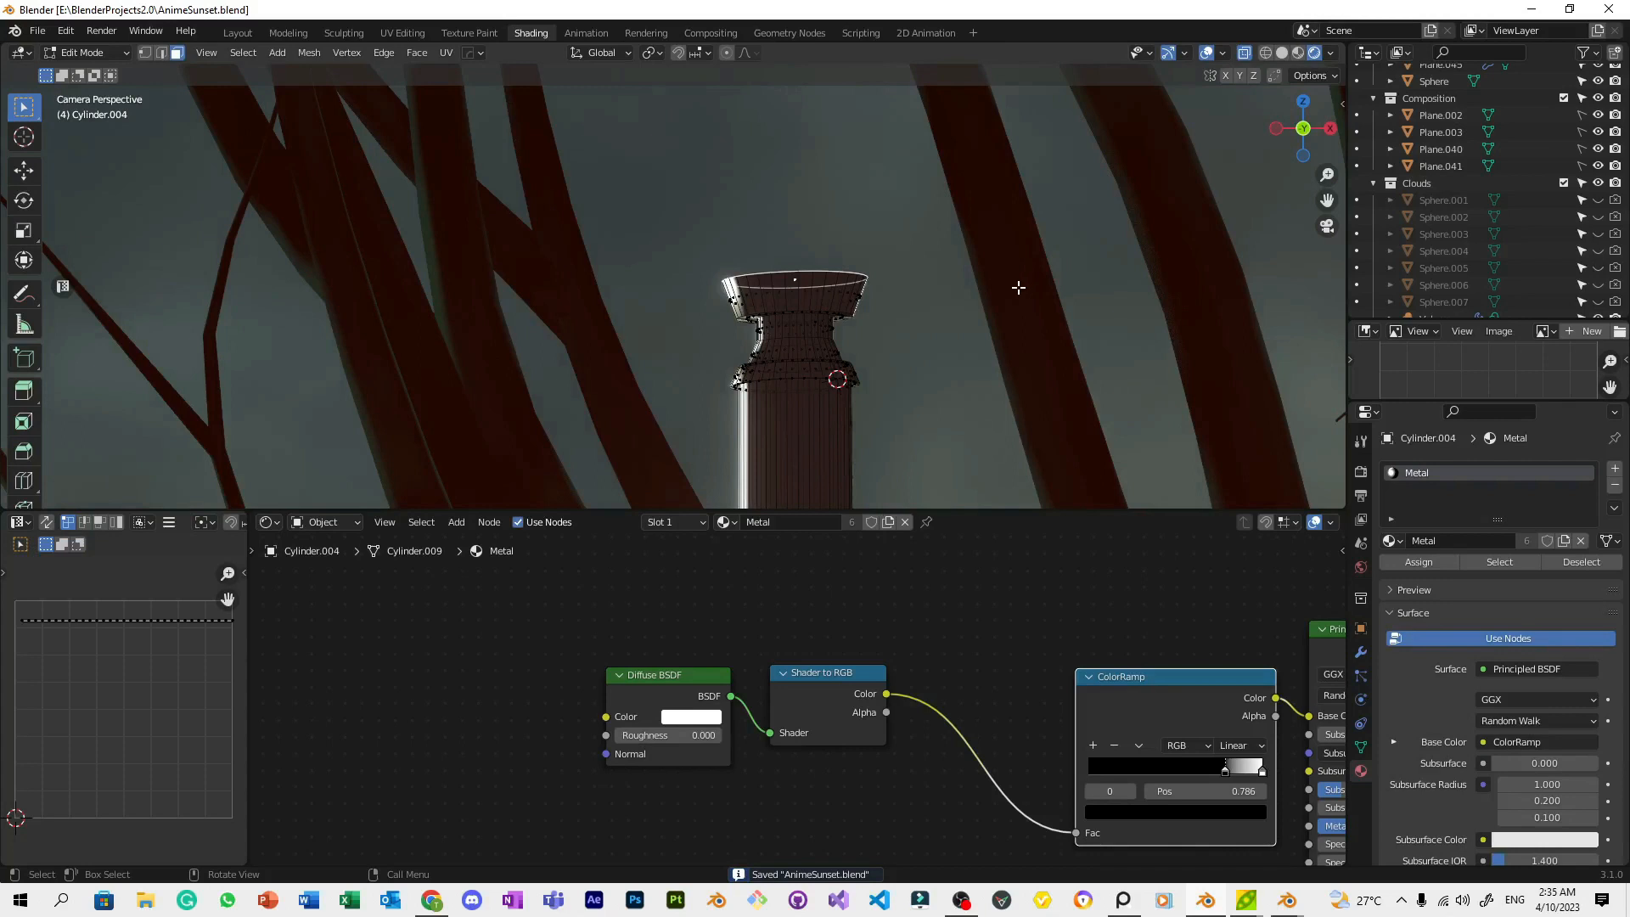
{"action": "key", "text": "e"}
{"action": "left_click", "coordinate": [1015, 277]}
{"action": "scroll", "coordinate": [869, 239], "scroll_direction": "up", "scroll_amount": 3}
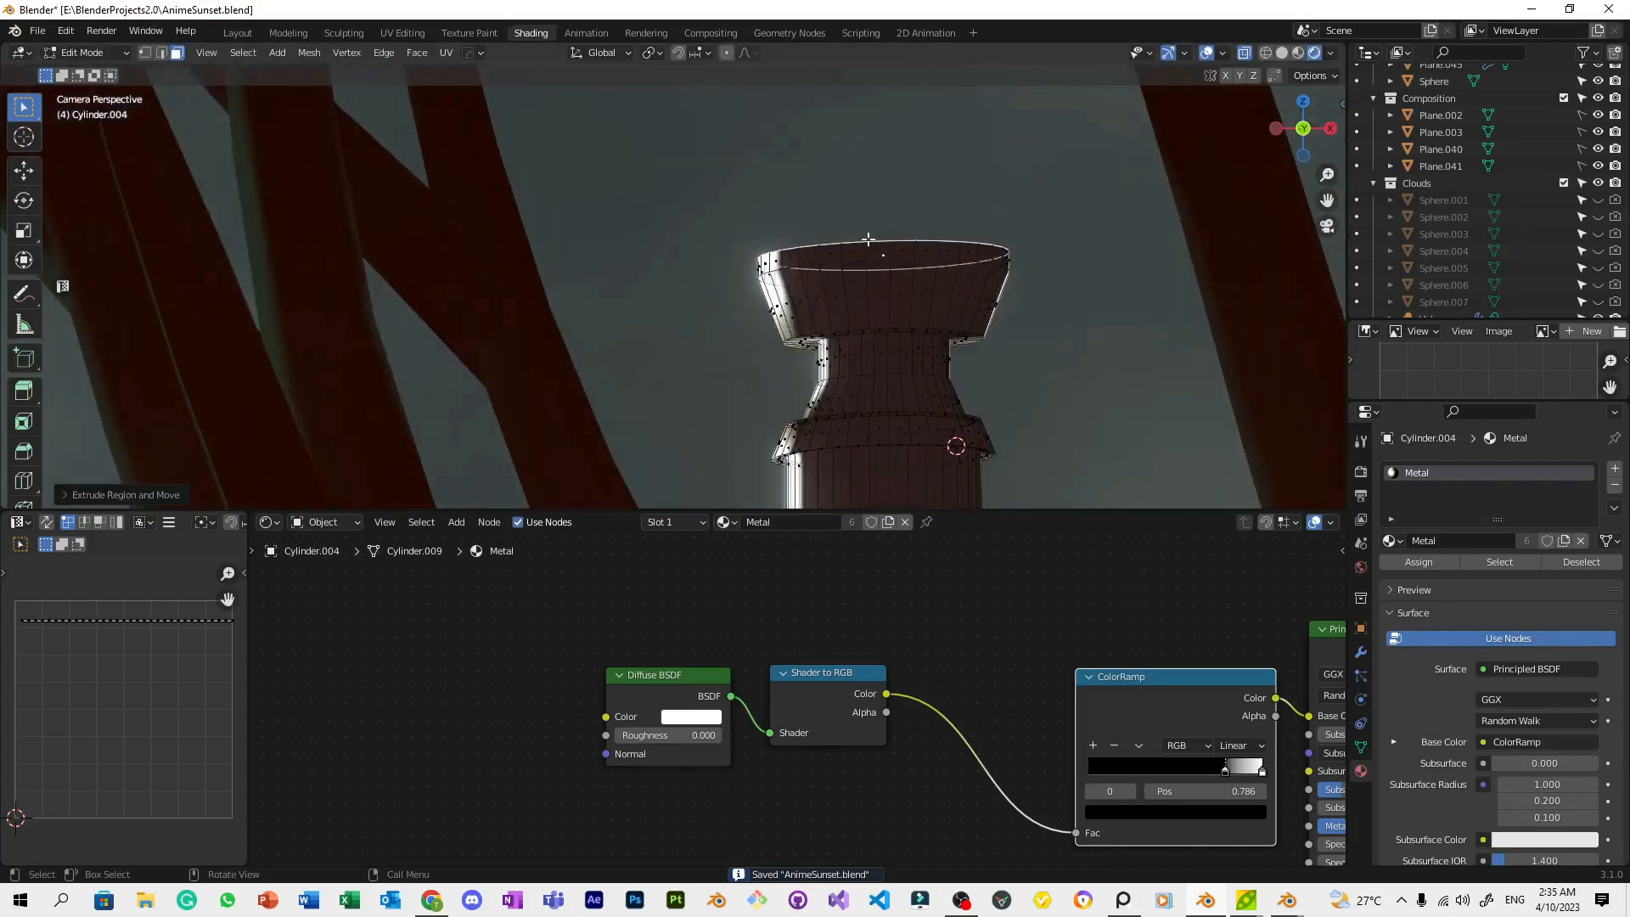
Extrude the lip's side face ring outward along its normals and scale it up slightly so it overhangs the collar
{"action": "left_click", "coordinate": [816, 254], "text": "alt"}
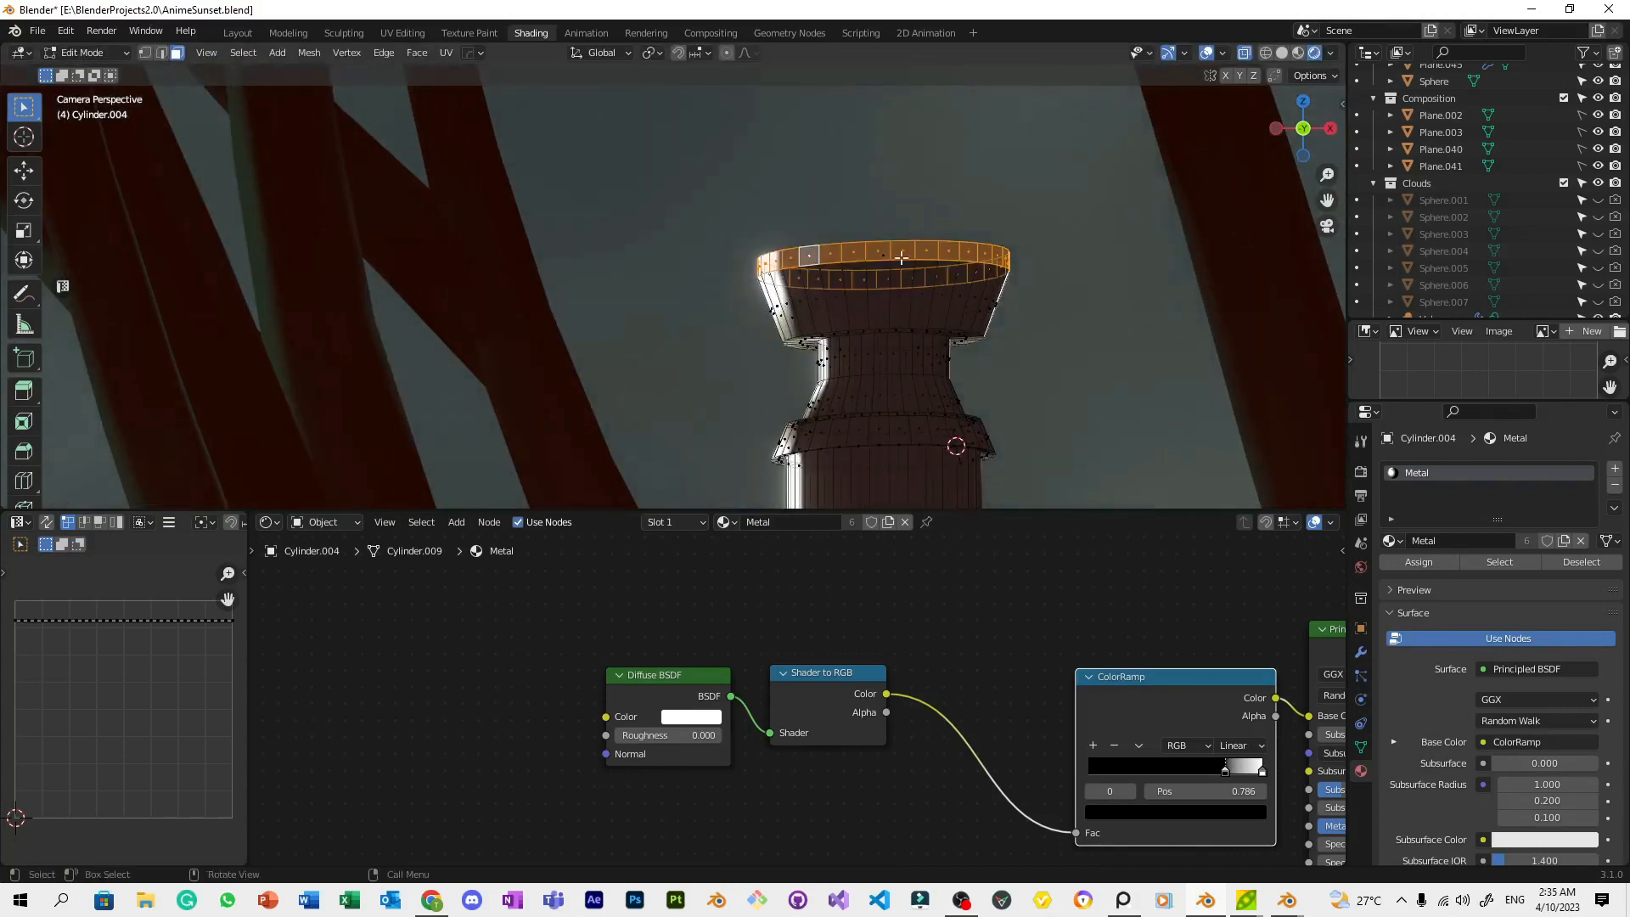
{"action": "key", "text": "alt+e"}
{"action": "left_click", "coordinate": [1019, 174]}
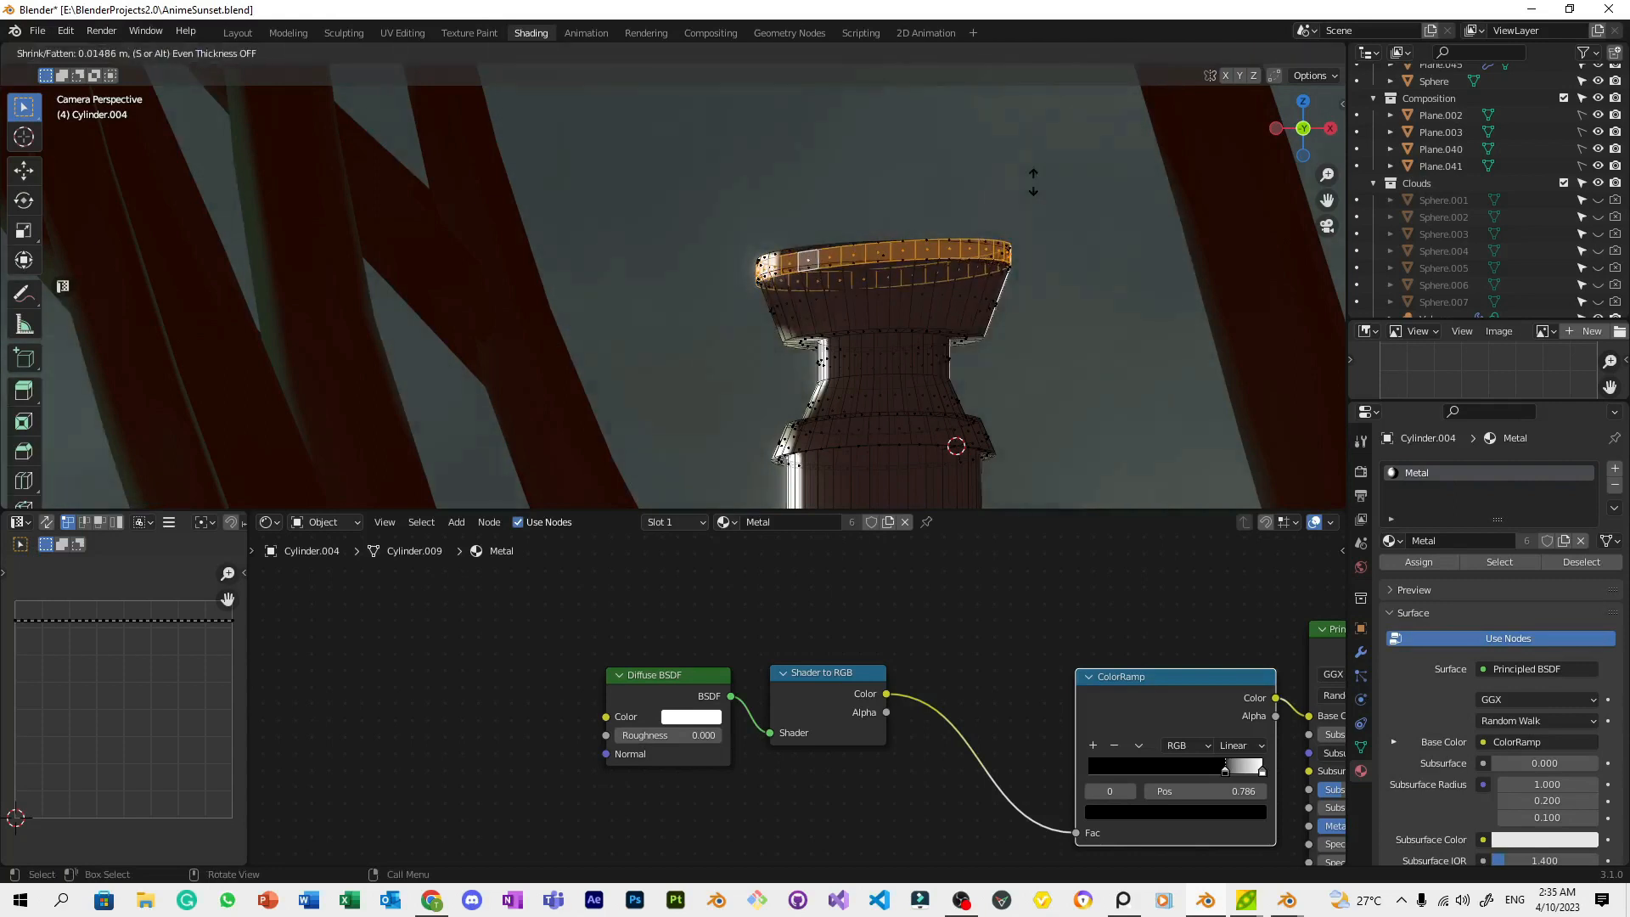
{"action": "left_click", "coordinate": [1065, 266]}
{"action": "key", "text": "s"}
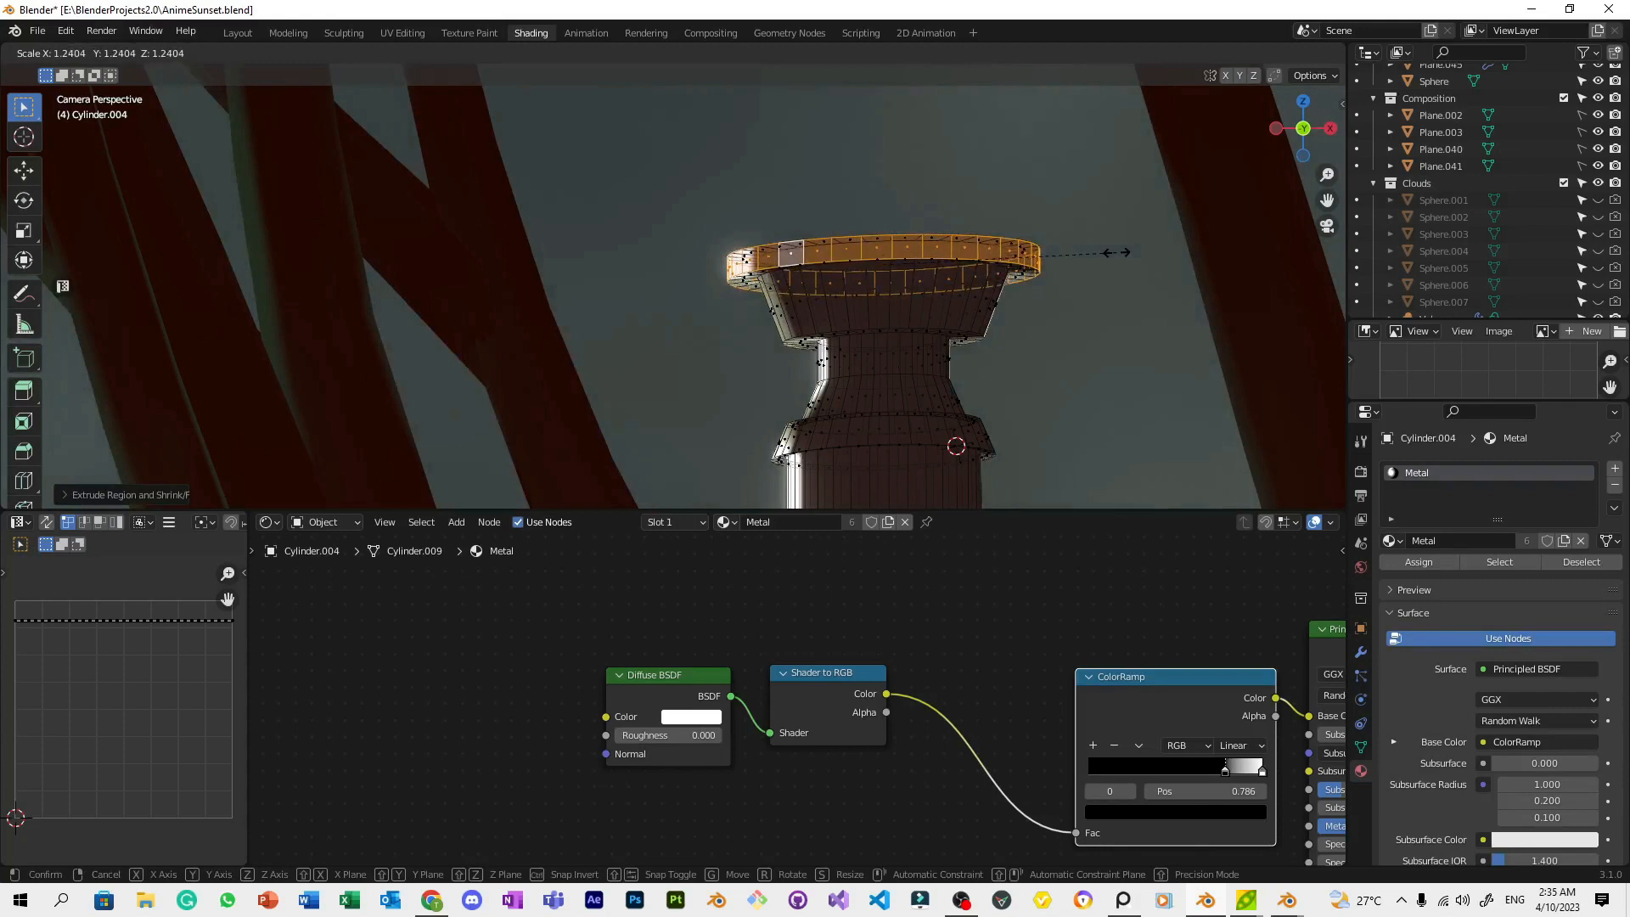
{"action": "left_click", "coordinate": [1111, 248]}
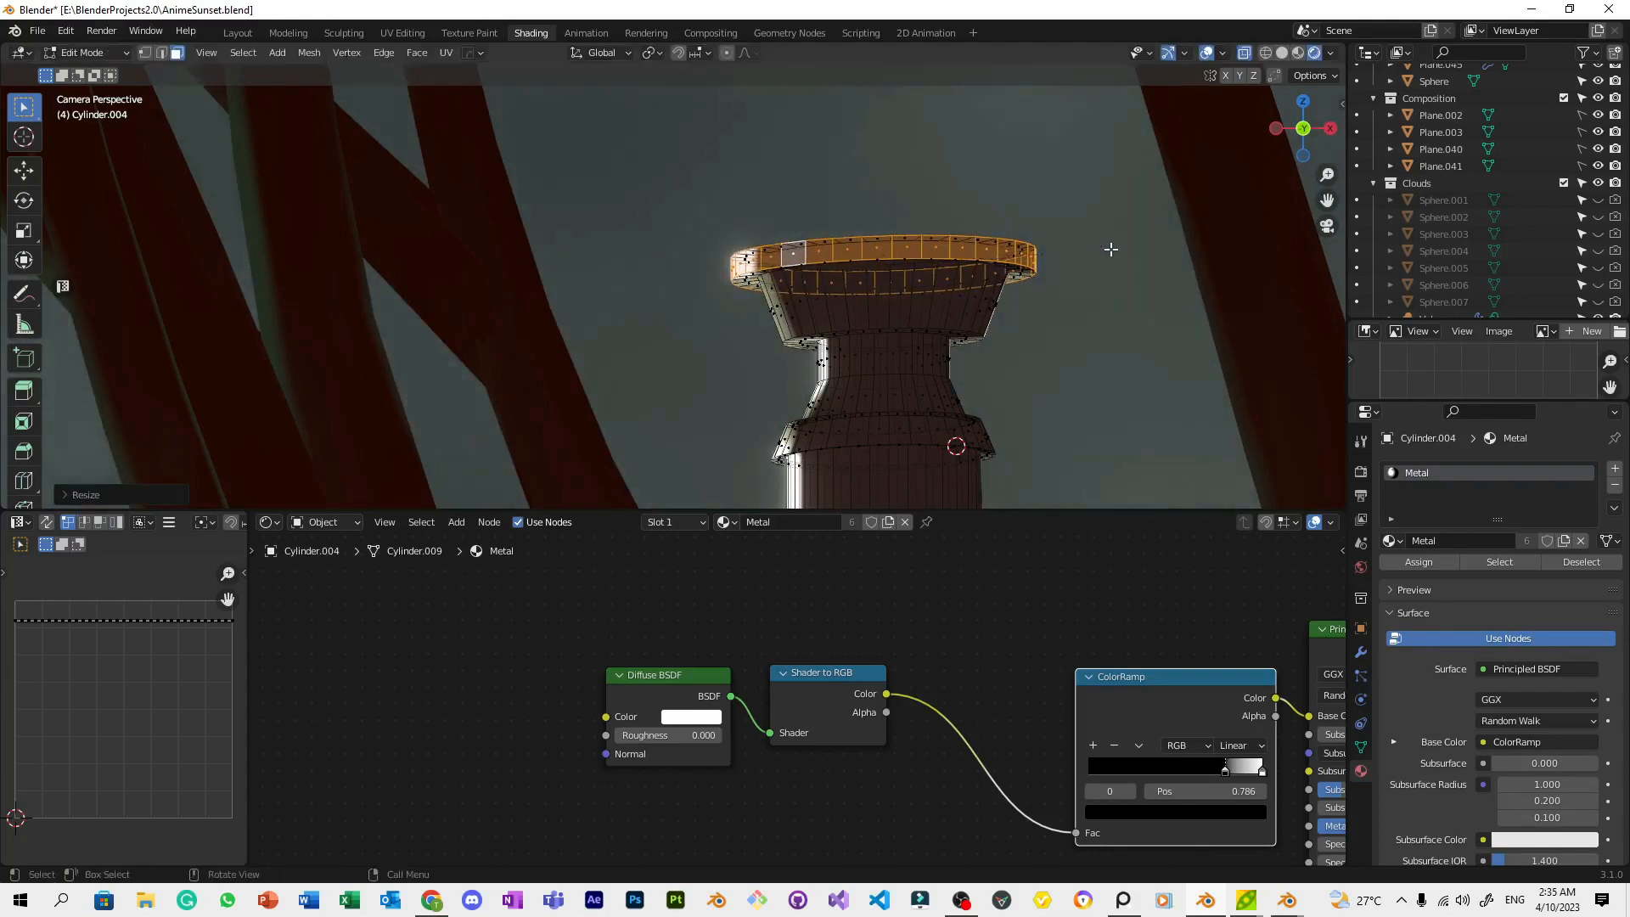
Delete the lip's cap face and the inner edge loop around the opening
{"action": "middle_click_drag", "start_coordinate": [1108, 248], "coordinate": [931, 321]}
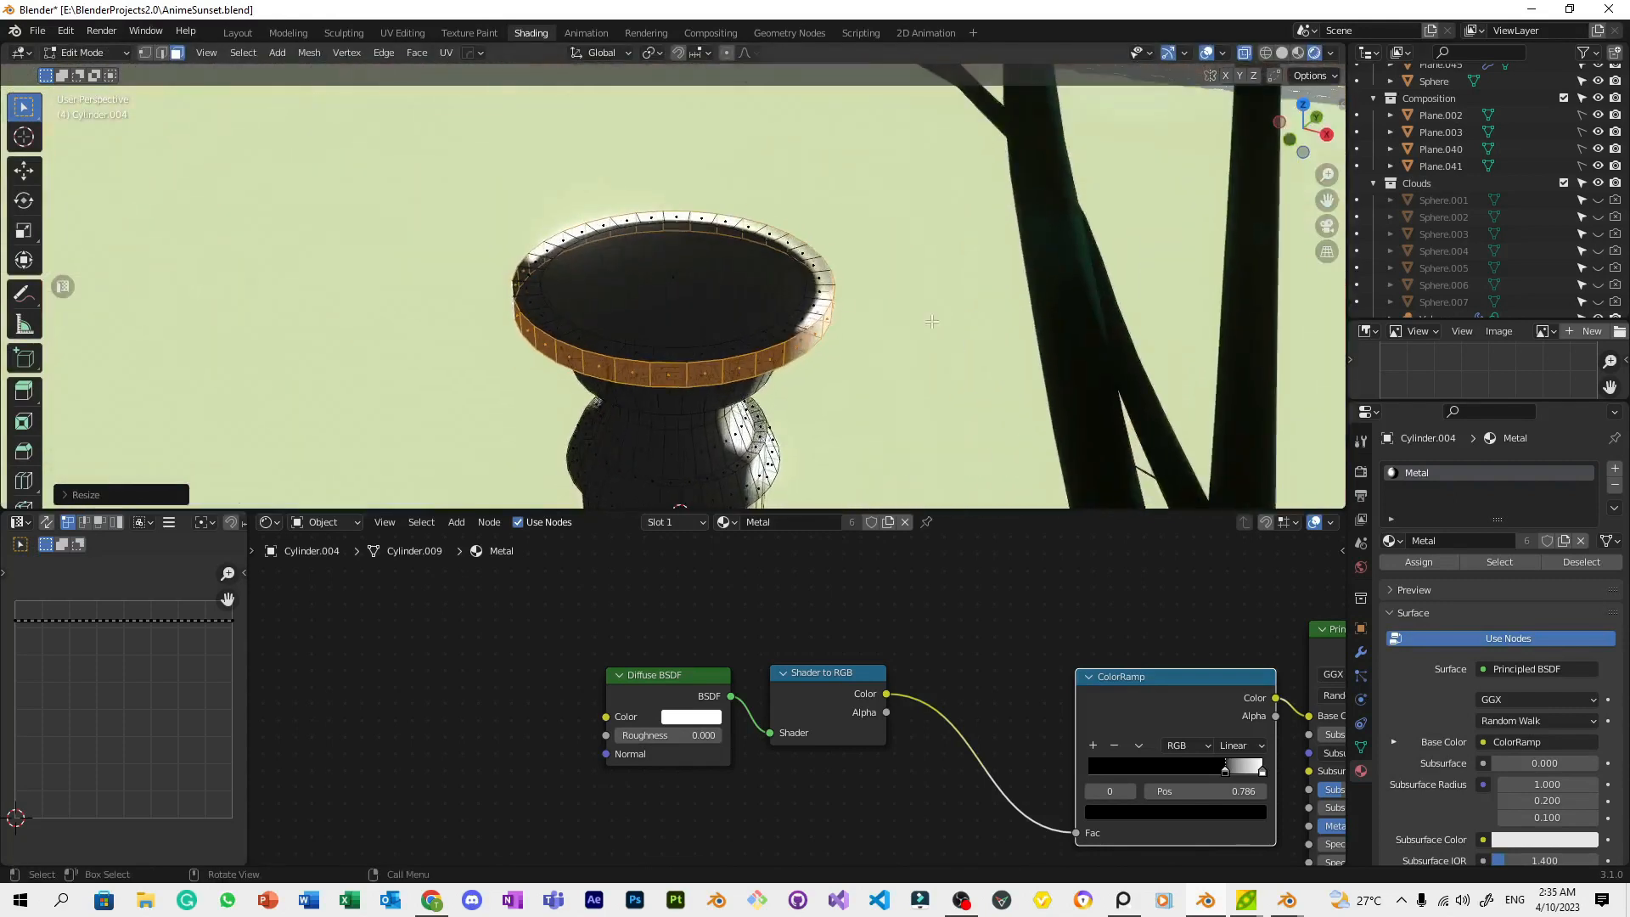
{"action": "left_click", "coordinate": [705, 281]}
{"action": "scroll", "coordinate": [703, 281], "scroll_direction": "up", "scroll_amount": 1}
{"action": "middle_click_drag", "start_coordinate": [688, 276], "coordinate": [673, 269]}
{"action": "left_click", "coordinate": [674, 275]}
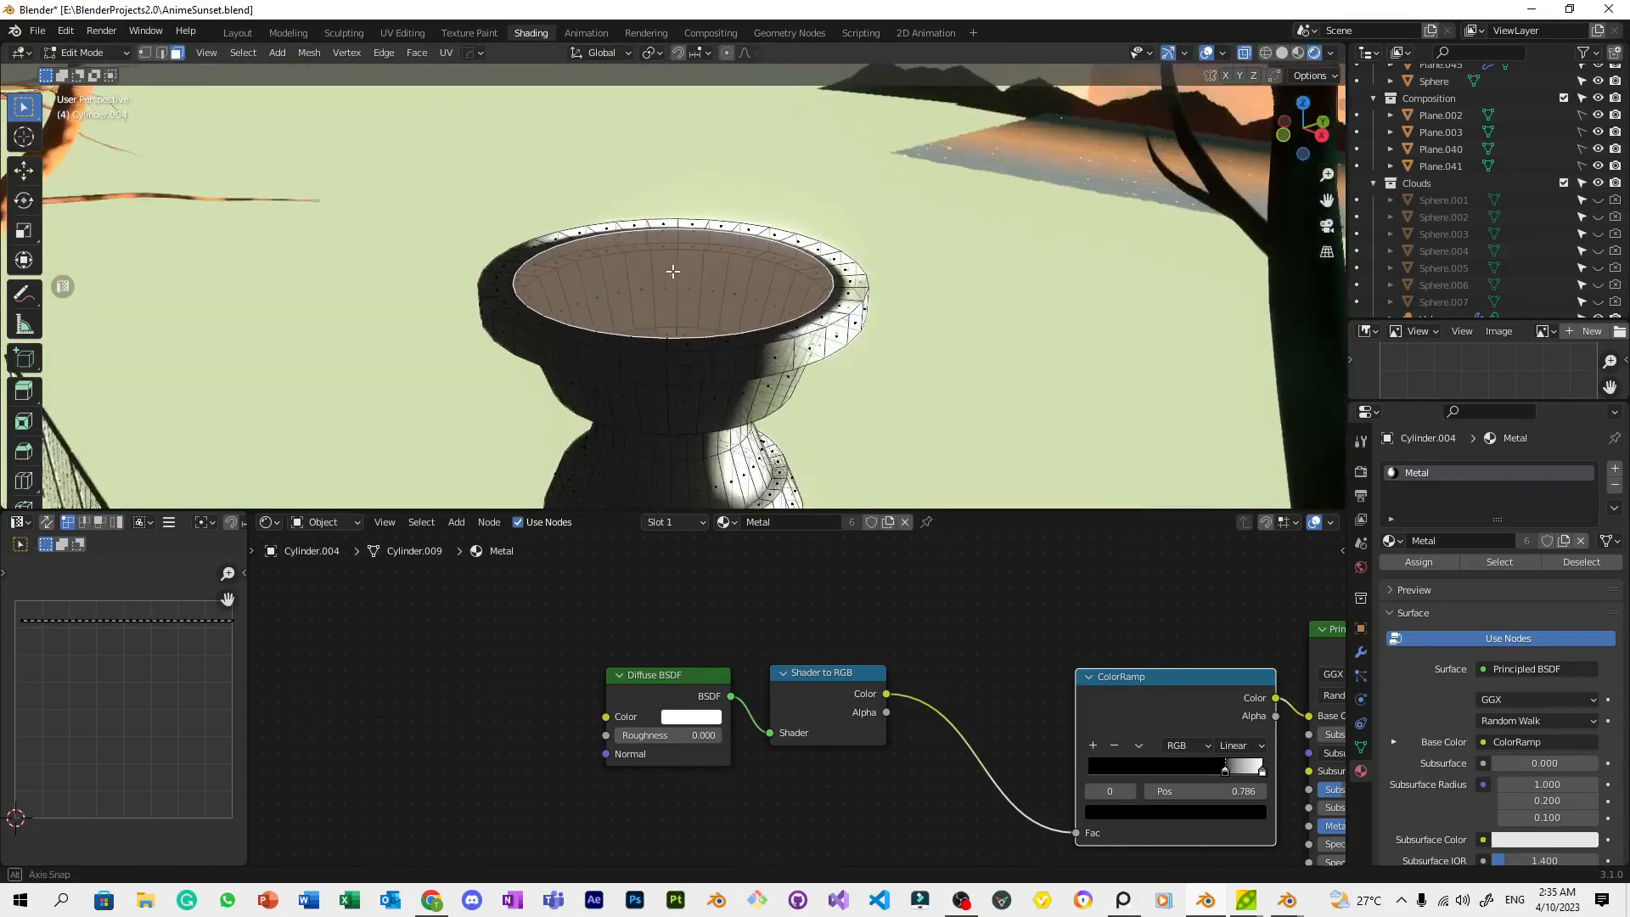
{"action": "scroll", "coordinate": [686, 283], "scroll_direction": "up", "scroll_amount": 2}
{"action": "key", "text": "x"}
{"action": "left_click", "coordinate": [671, 320]}
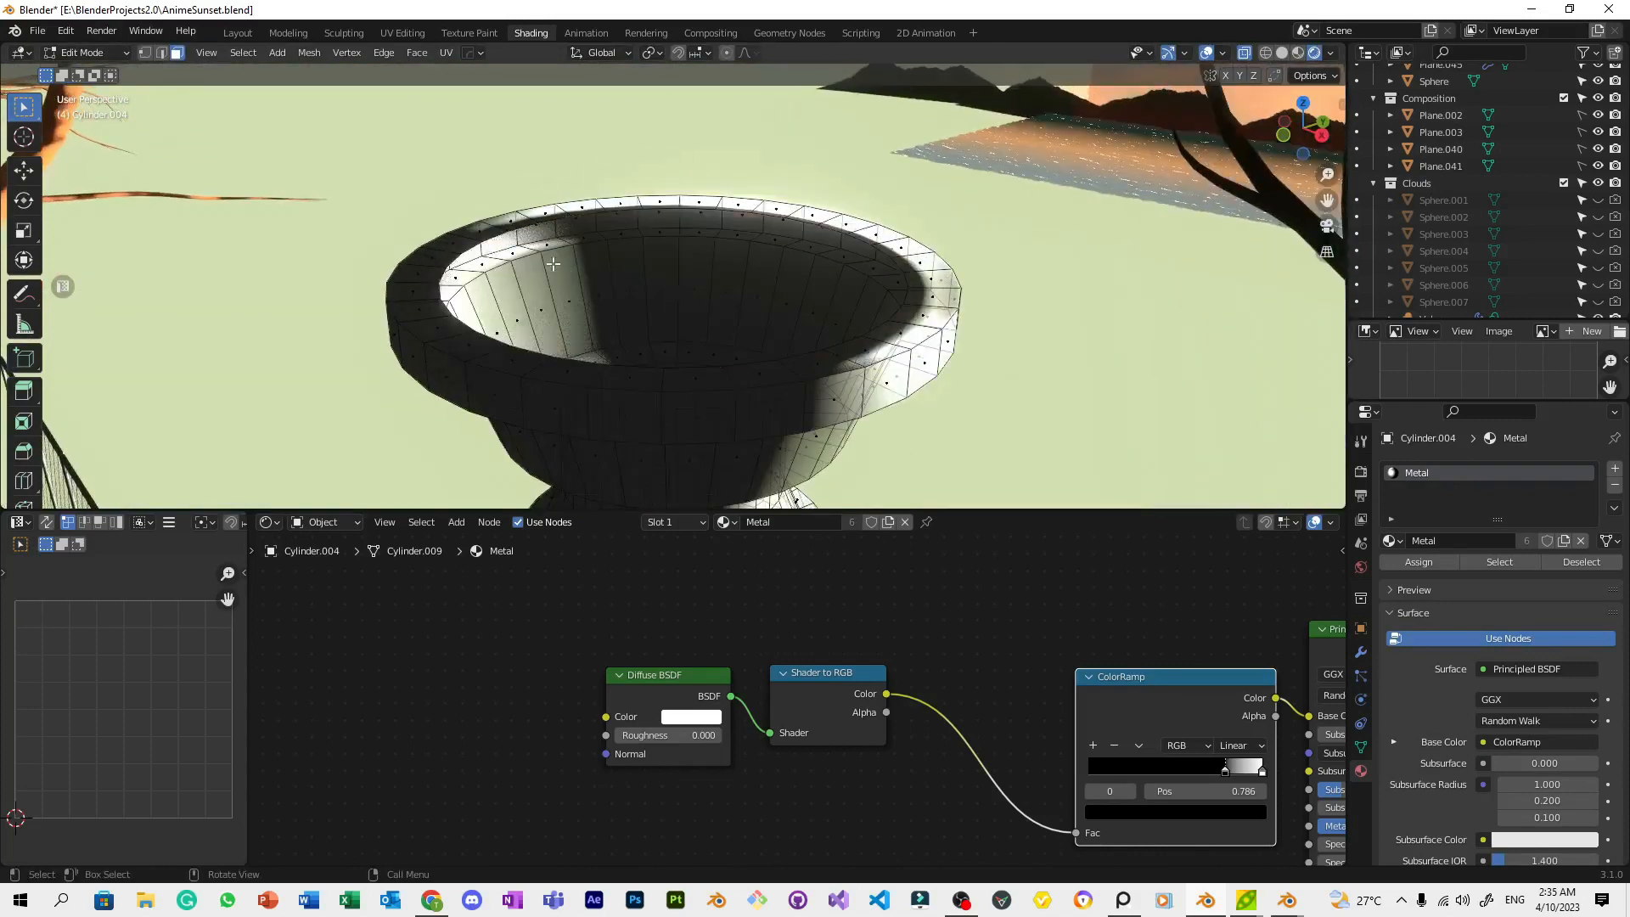
{"action": "left_click", "coordinate": [512, 226], "text": "alt"}
{"action": "key", "text": "x"}
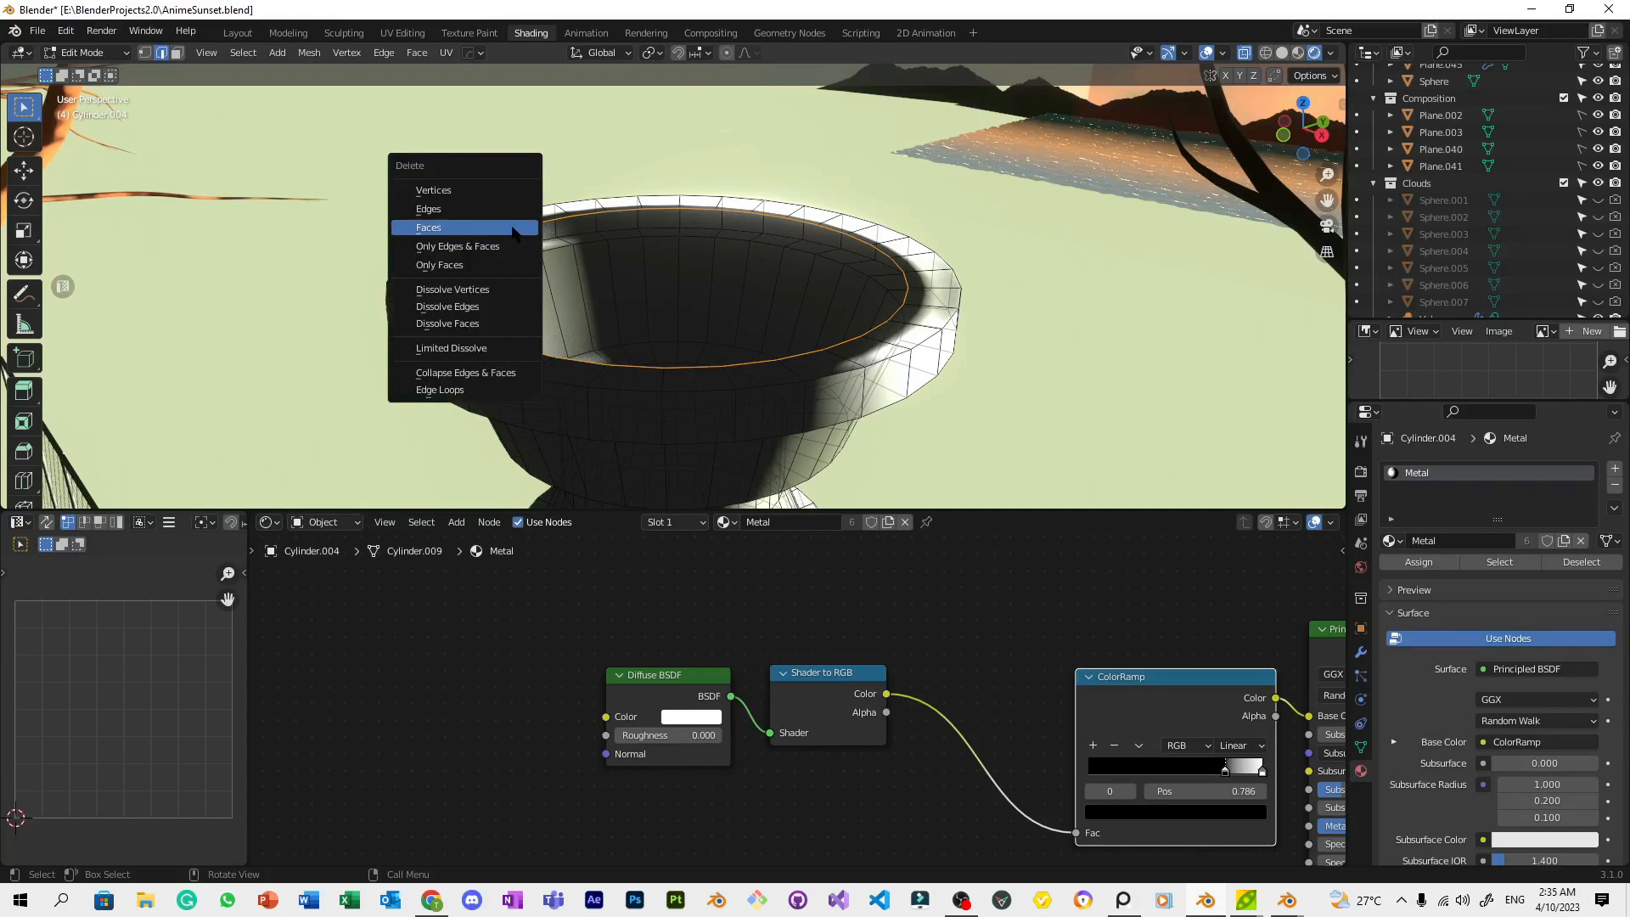
{"action": "left_click", "coordinate": [509, 209]}
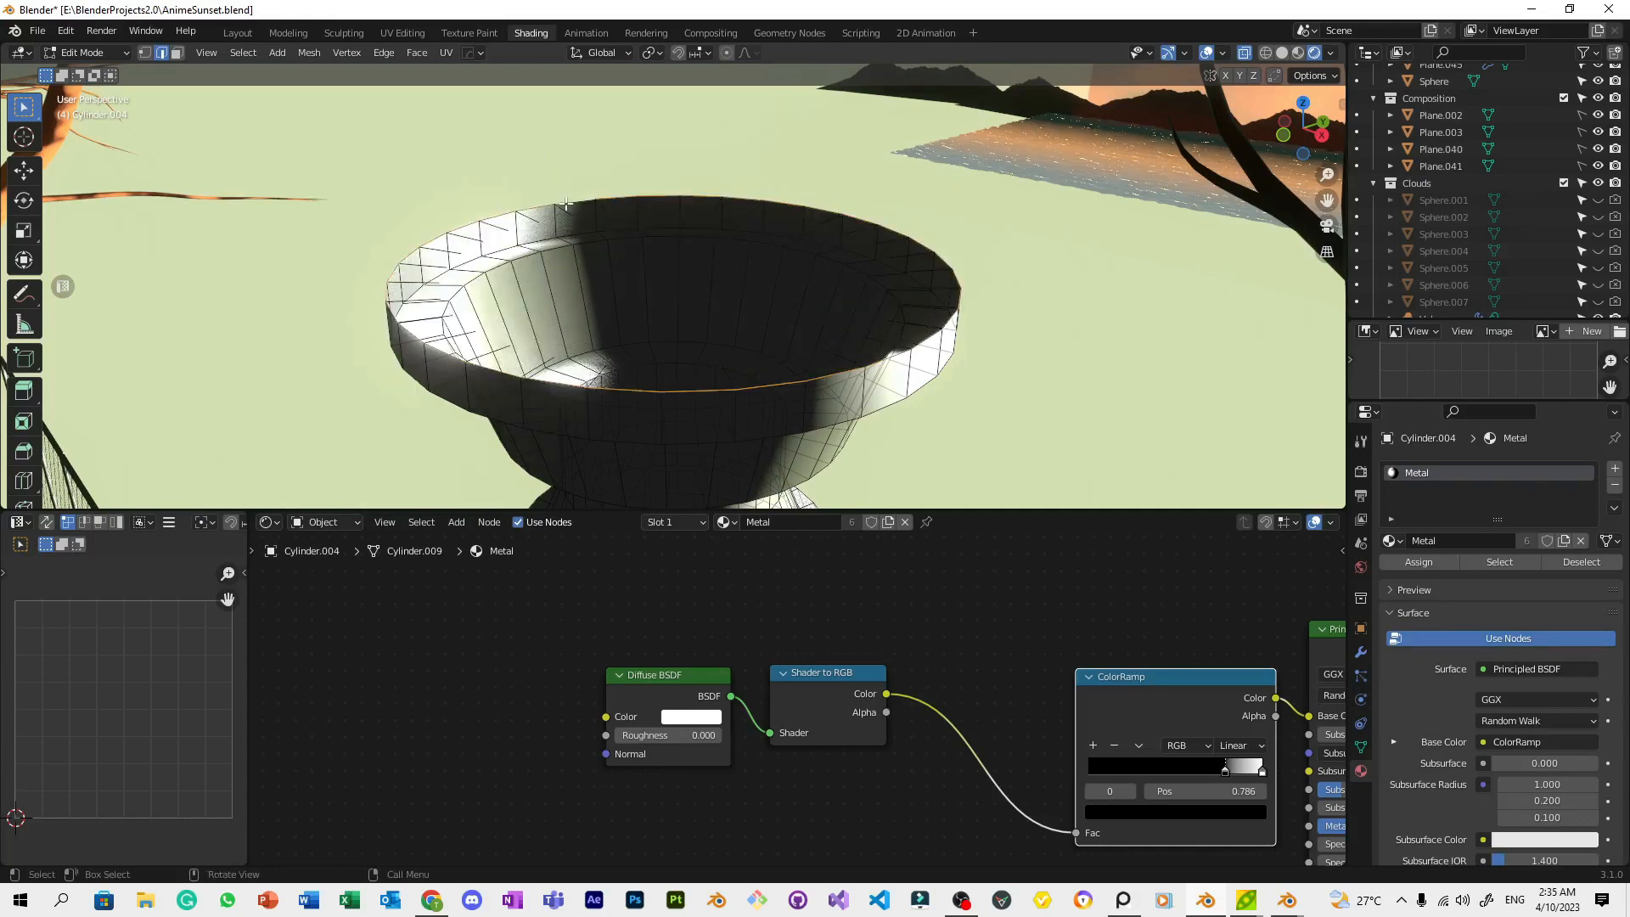
Fill the lip's outer rim with a single face and select that face
{"action": "key", "text": "f"}
{"action": "key", "text": "3"}
{"action": "left_click", "coordinate": [677, 271]}
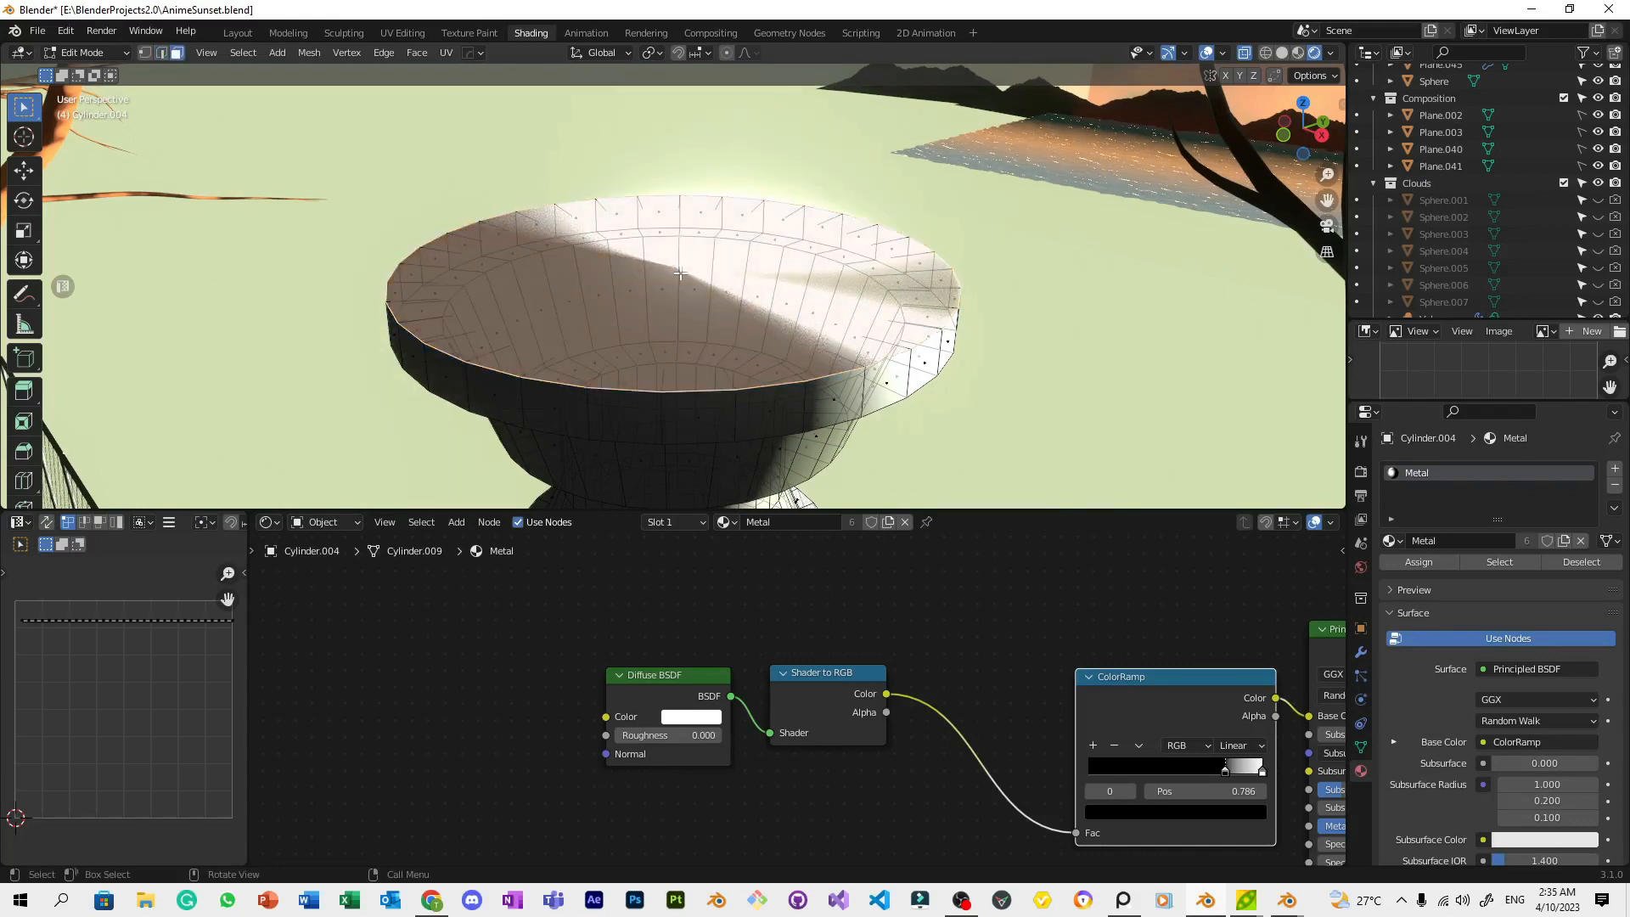
In camera view, resize the cap face and extrude it upwards above the collar to start the lamp head
{"action": "key", "text": "KP_0"}
{"action": "scroll", "coordinate": [1014, 287], "scroll_direction": "down", "scroll_amount": 4}
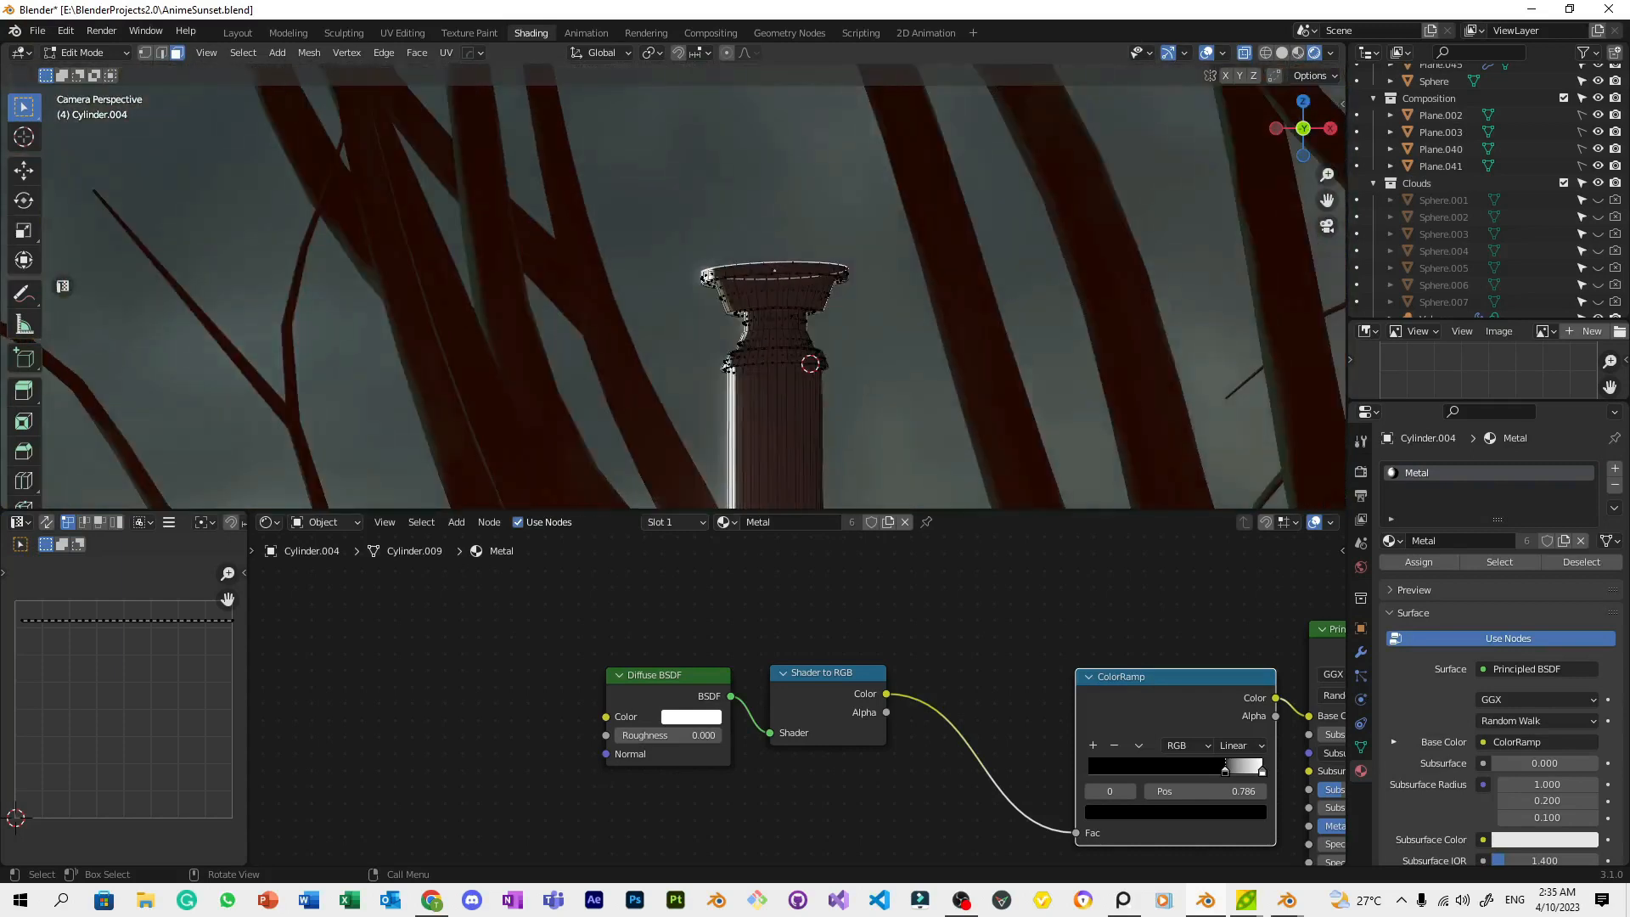
{"action": "key", "text": "s"}
{"action": "left_click", "coordinate": [1045, 270]}
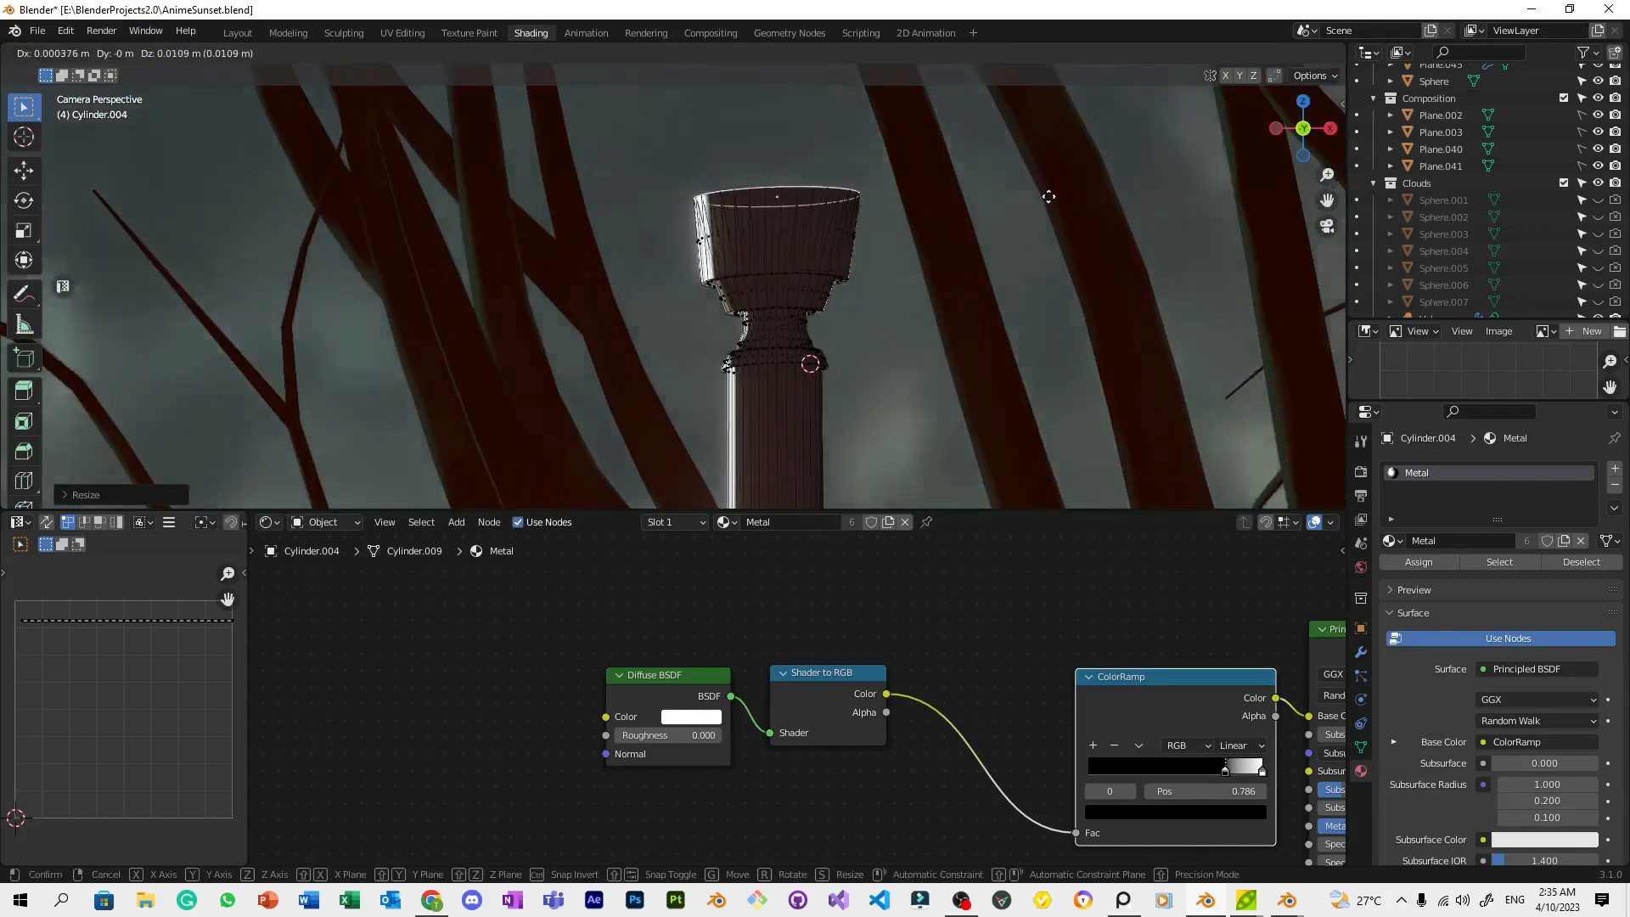
{"action": "scroll", "coordinate": [939, 357], "scroll_direction": "up", "scroll_amount": 2}
{"action": "key", "text": "g"}
{"action": "key", "text": "z"}
{"action": "left_click", "coordinate": [974, 173]}
Raise the lamp head's top face further along Z and scale it up so the head flares towards the top
{"action": "scroll", "coordinate": [970, 227], "scroll_direction": "down", "scroll_amount": 5}
{"action": "middle_click_drag", "start_coordinate": [973, 220], "coordinate": [982, 247], "text": "shift"}
{"action": "scroll", "coordinate": [982, 247], "scroll_direction": "up", "scroll_amount": 1}
{"action": "key", "text": "g"}
{"action": "key", "text": "z"}
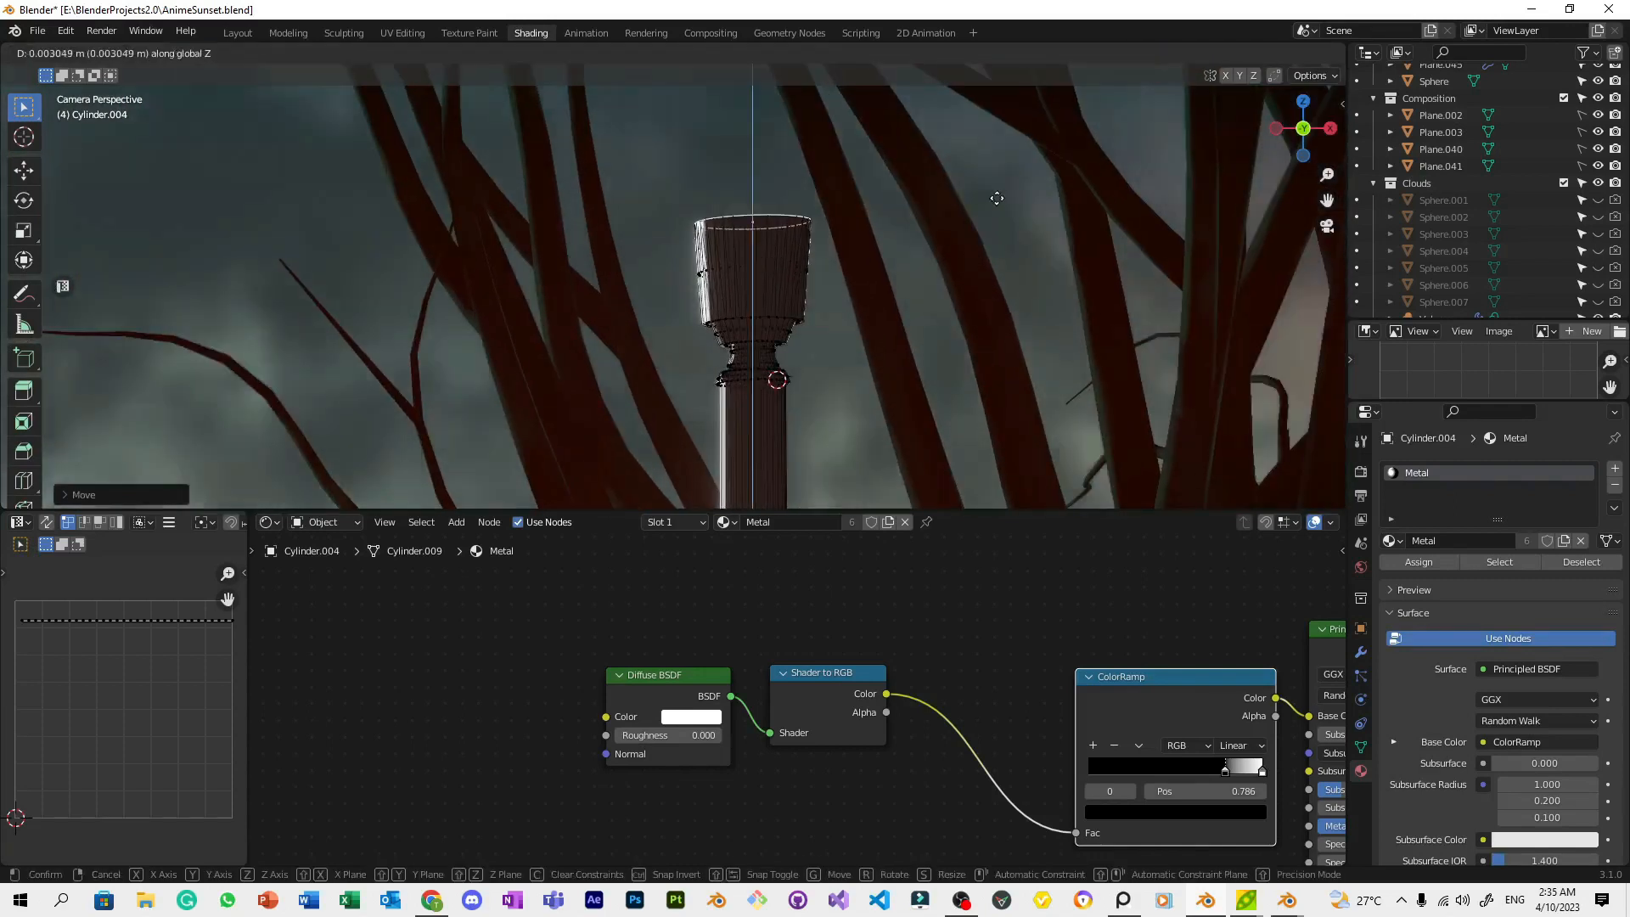
{"action": "left_click", "coordinate": [1005, 178]}
{"action": "scroll", "coordinate": [1002, 189], "scroll_direction": "down", "scroll_amount": 5}
{"action": "key", "text": "s"}
{"action": "left_click", "coordinate": [1123, 182]}
{"action": "key", "text": "g"}
{"action": "key", "text": "z"}
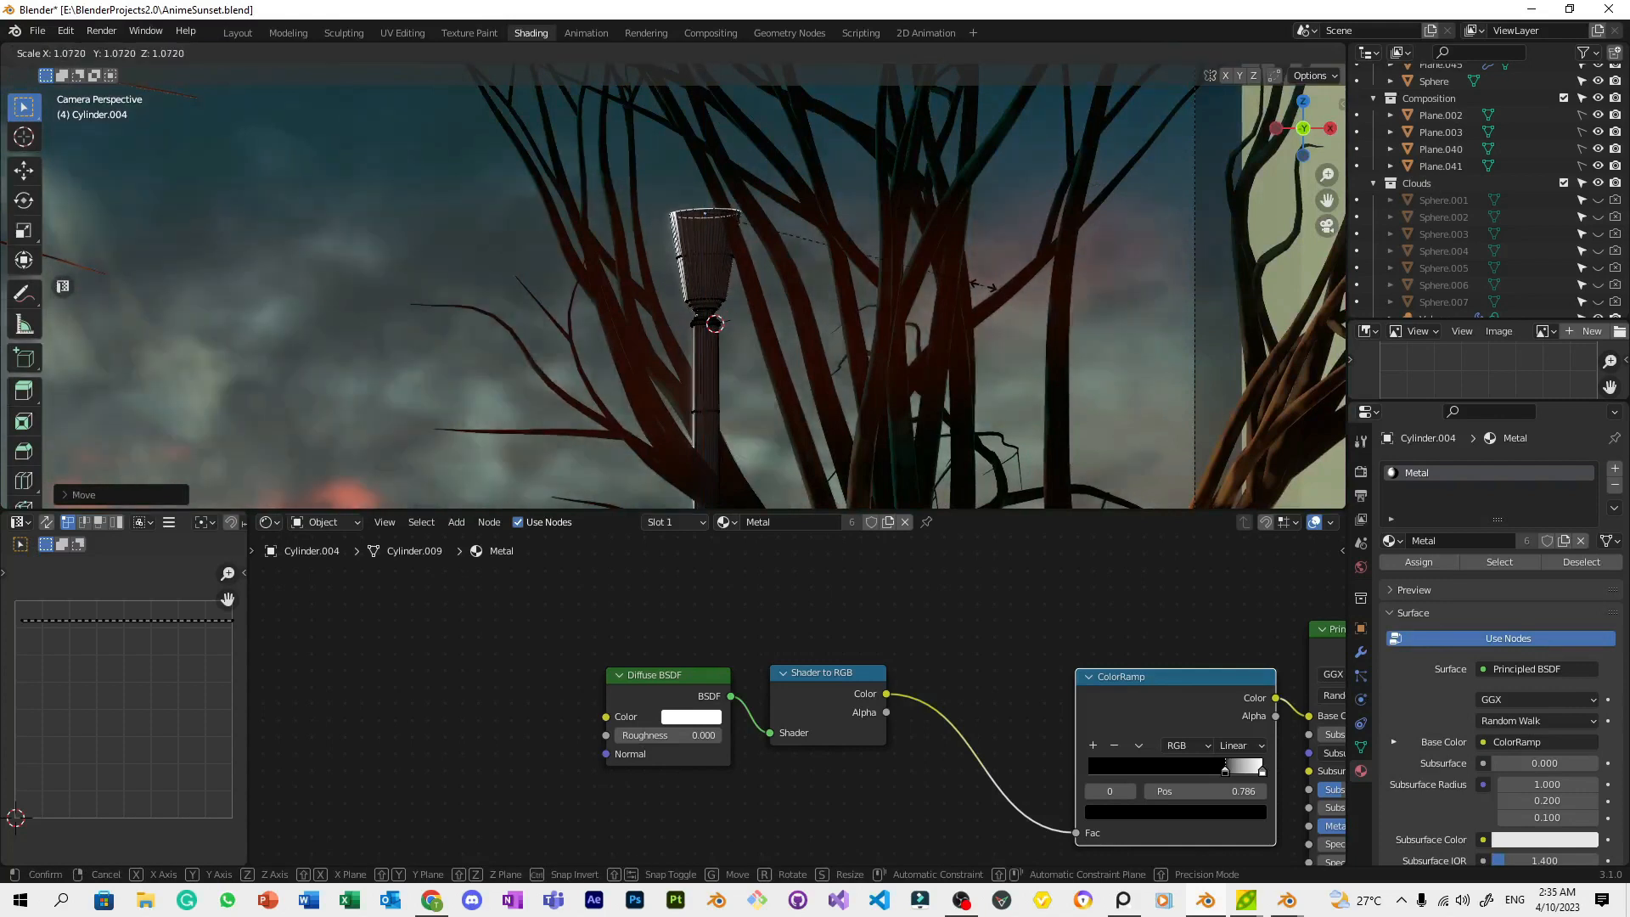
{"action": "left_click", "coordinate": [996, 289]}
Select the edge loop at the lamp head's base and scale it up so the base is wider than the collar
{"action": "scroll", "coordinate": [995, 291], "scroll_direction": "down", "scroll_amount": 4}
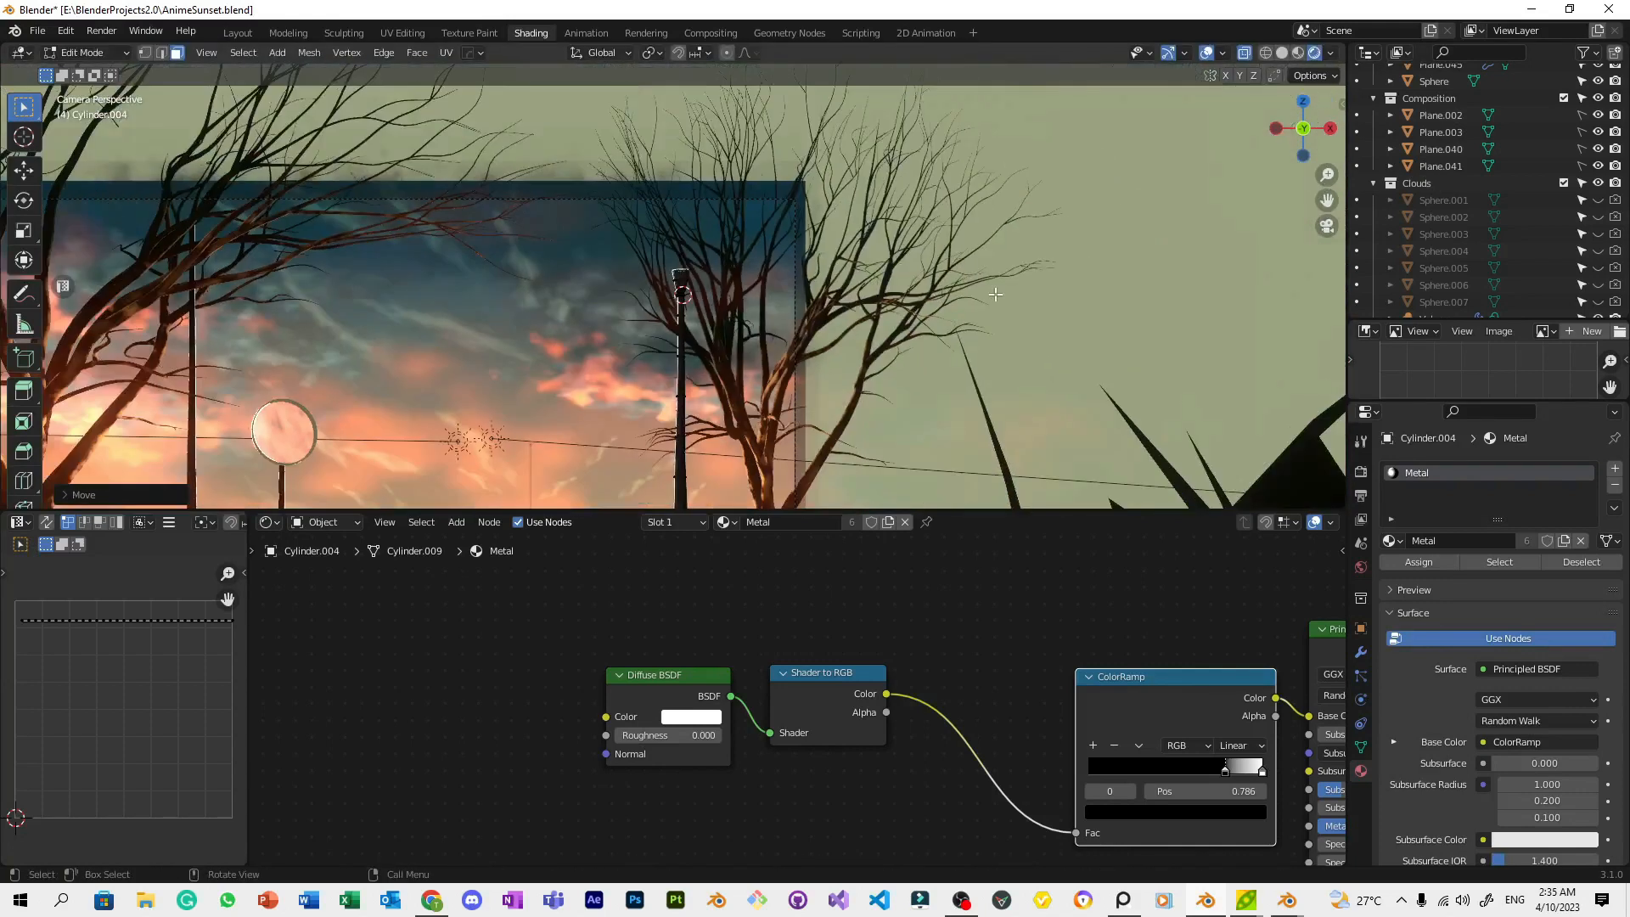
{"action": "scroll", "coordinate": [996, 295], "scroll_direction": "down", "scroll_amount": 4}
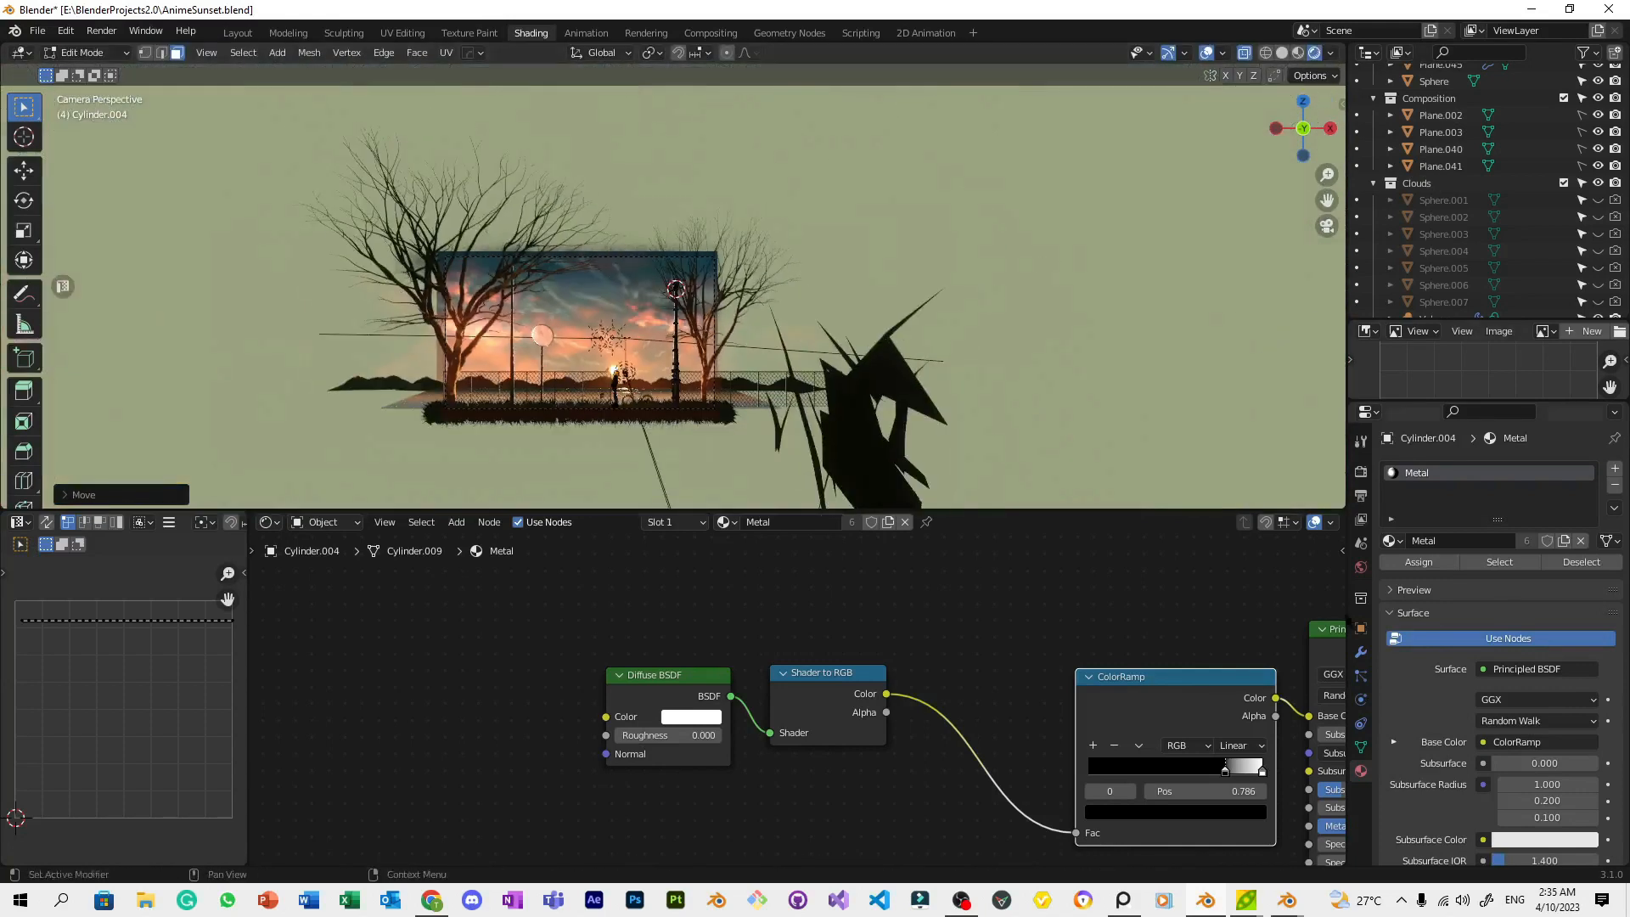
{"action": "scroll", "coordinate": [849, 360], "scroll_direction": "up", "scroll_amount": 8}
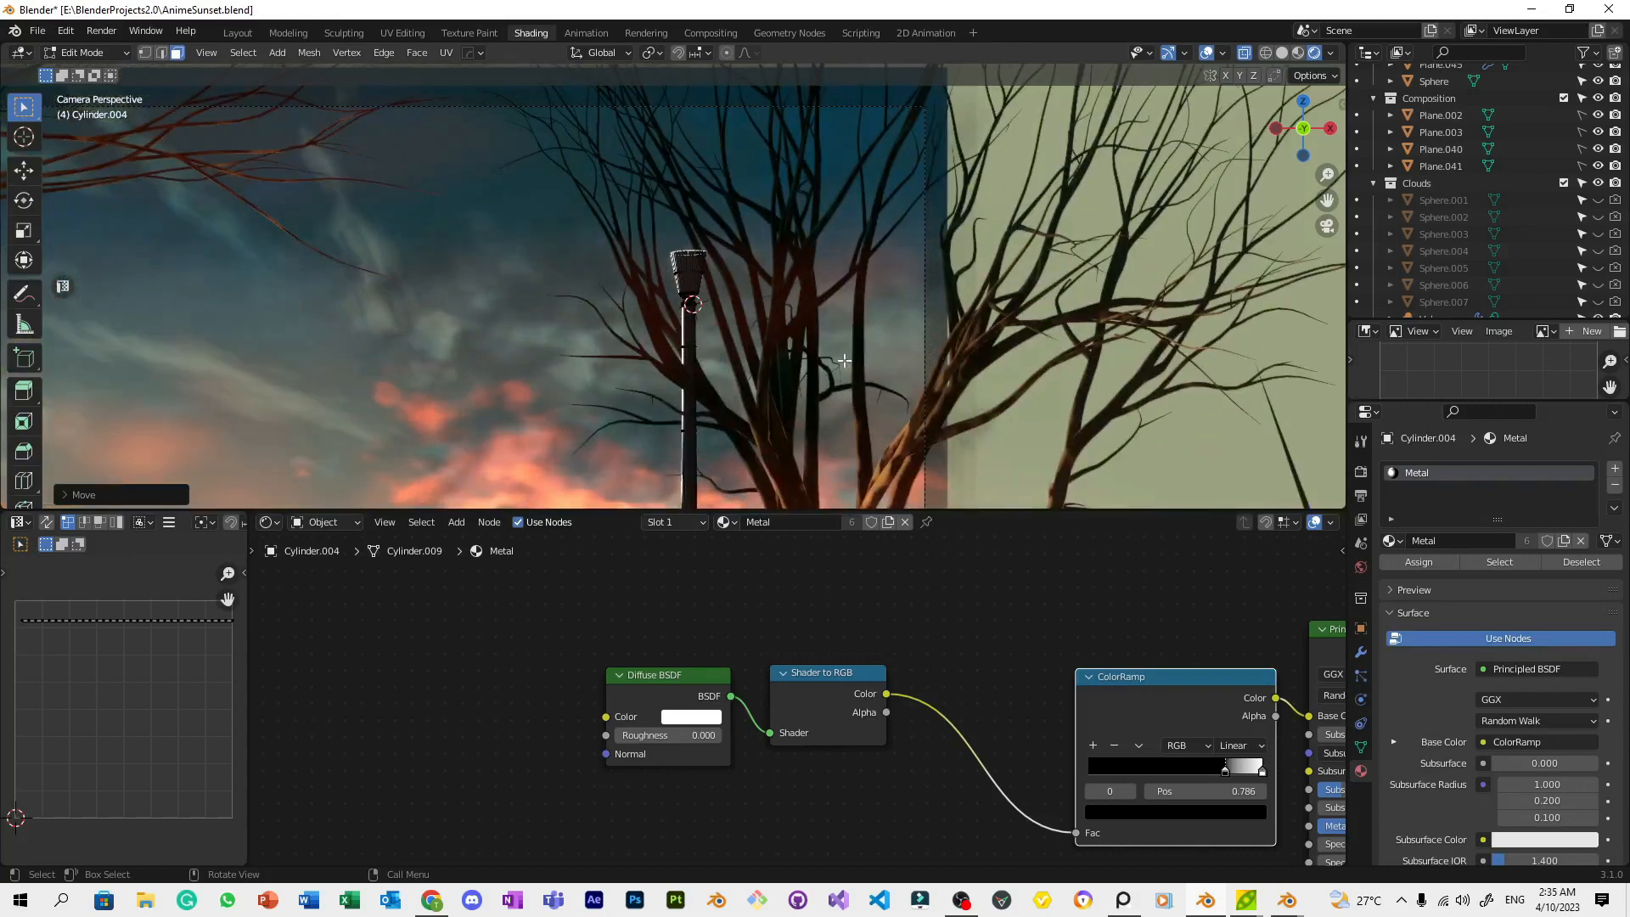
{"action": "scroll", "coordinate": [844, 360], "scroll_direction": "up", "scroll_amount": 10}
{"action": "left_click", "coordinate": [791, 339]}
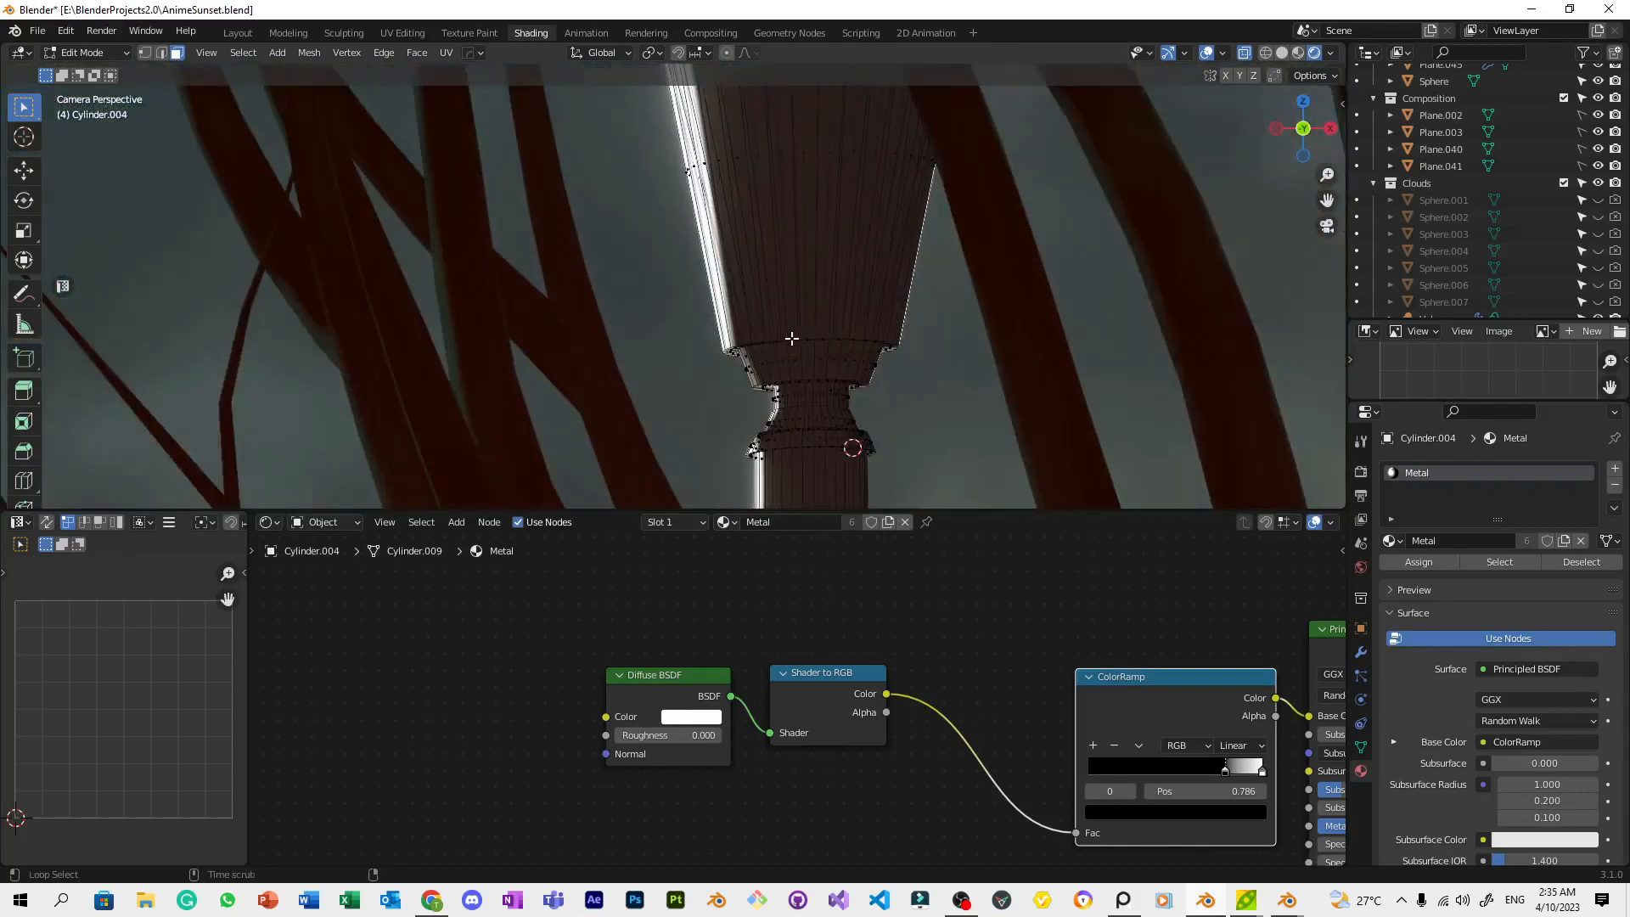
{"action": "left_click", "coordinate": [761, 339], "text": "alt"}
{"action": "scroll", "coordinate": [925, 349], "scroll_direction": "down", "scroll_amount": 5}
{"action": "key", "text": "s"}
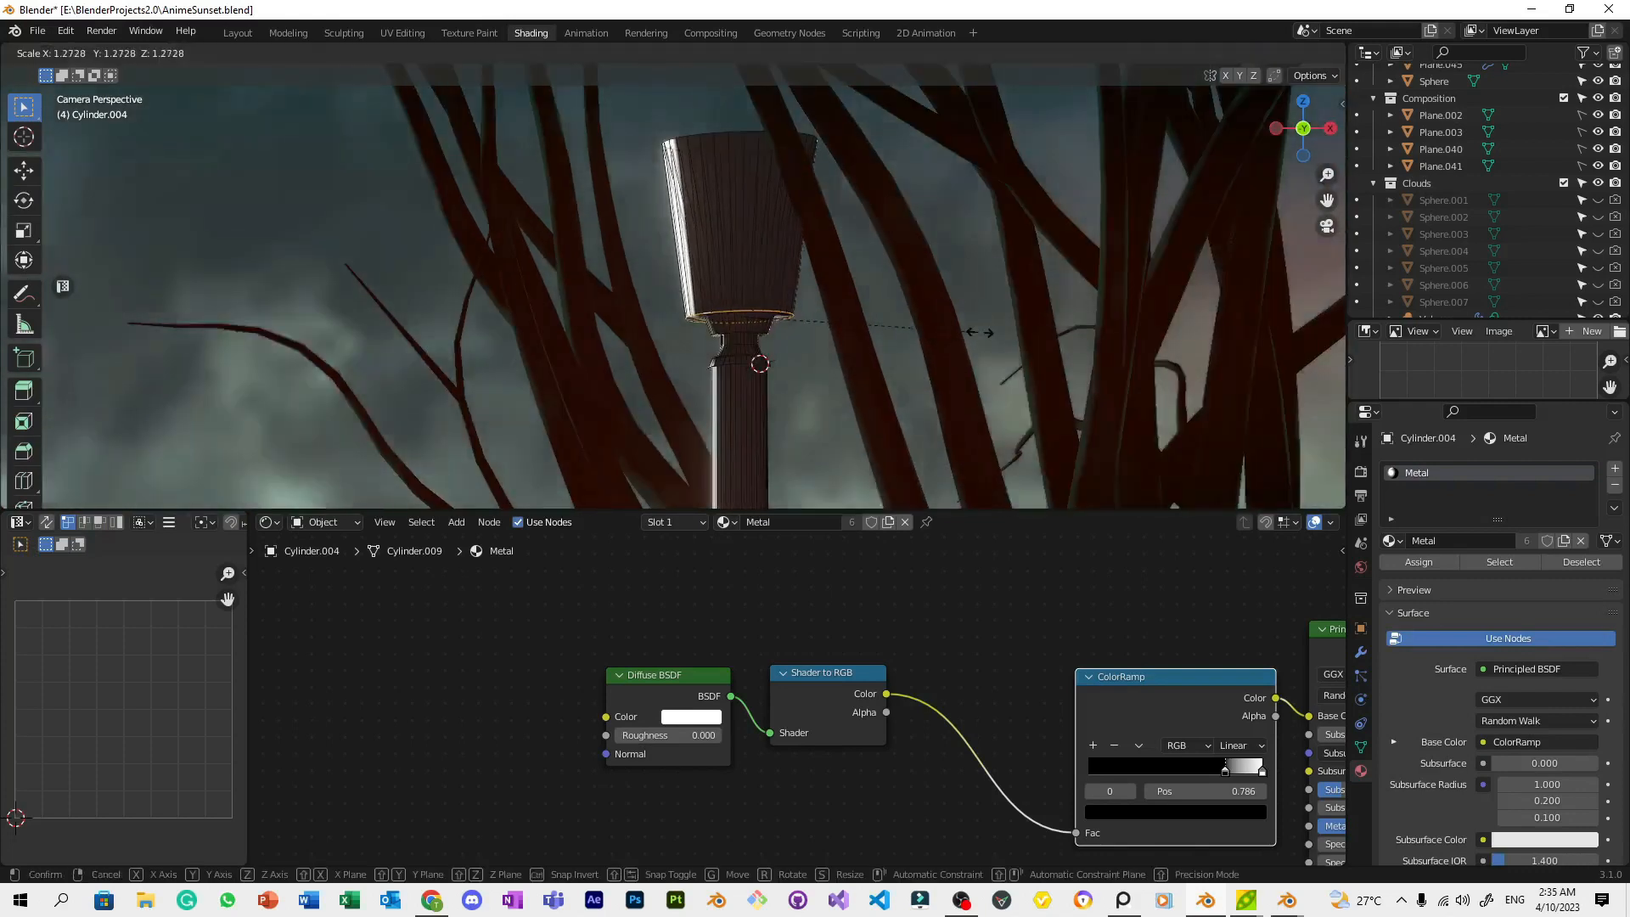
{"action": "left_click", "coordinate": [1017, 334]}
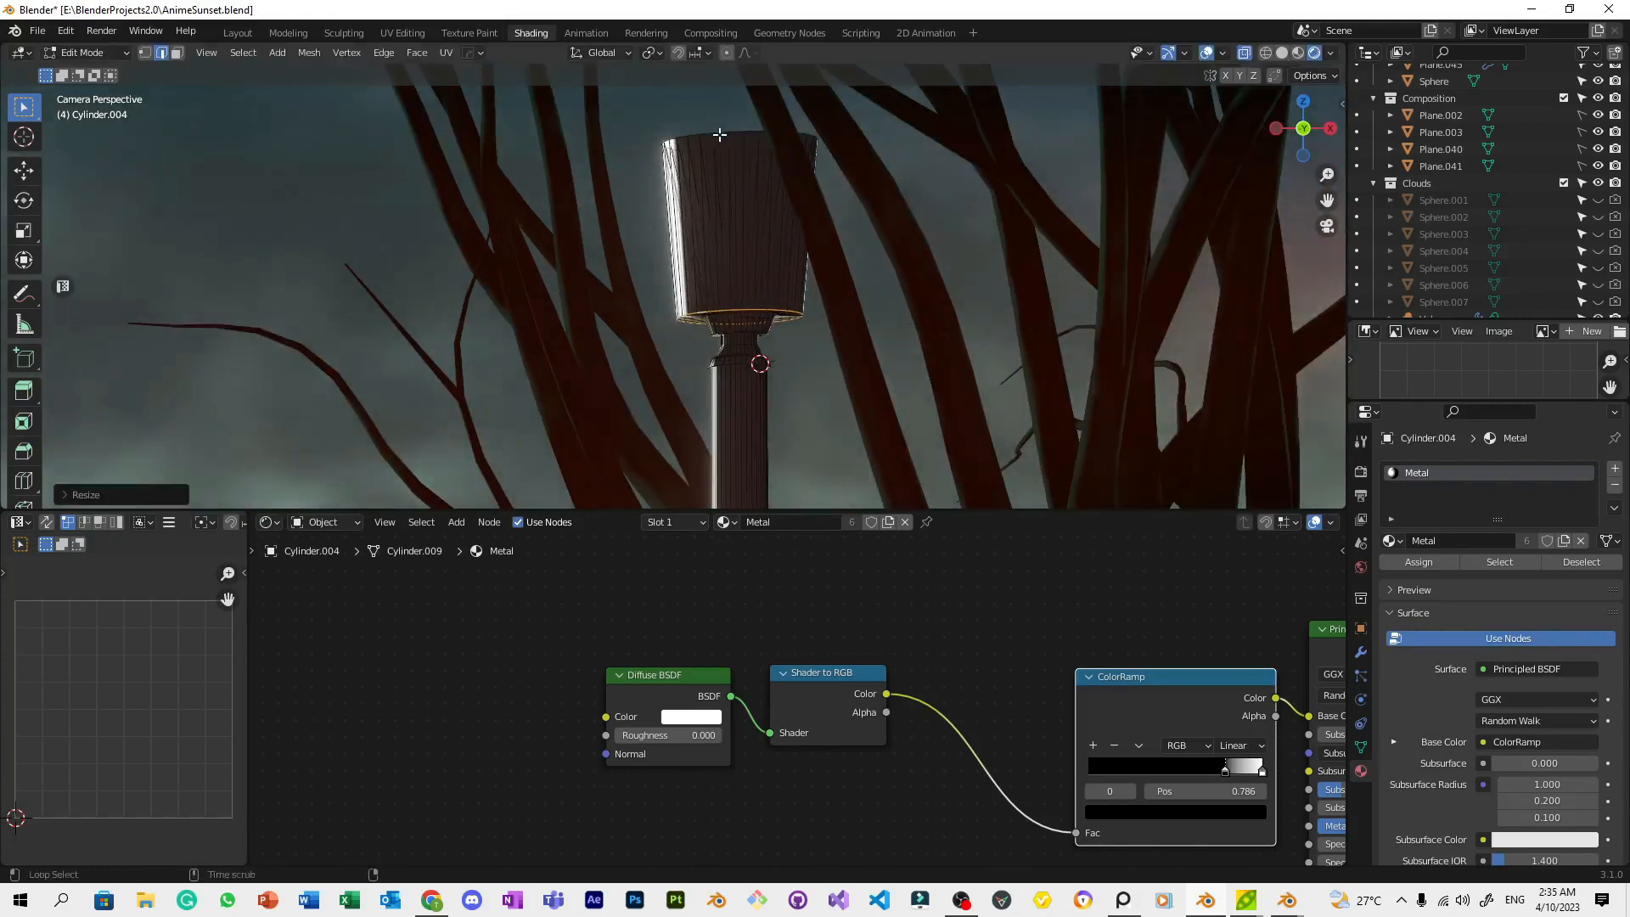
Move the lamp head's top edge loop upwards along Z to make the head taller
{"action": "scroll", "coordinate": [924, 204], "scroll_direction": "down", "scroll_amount": 4}
{"action": "key", "text": "g"}
{"action": "key", "text": "z"}
{"action": "left_click", "coordinate": [933, 214]}
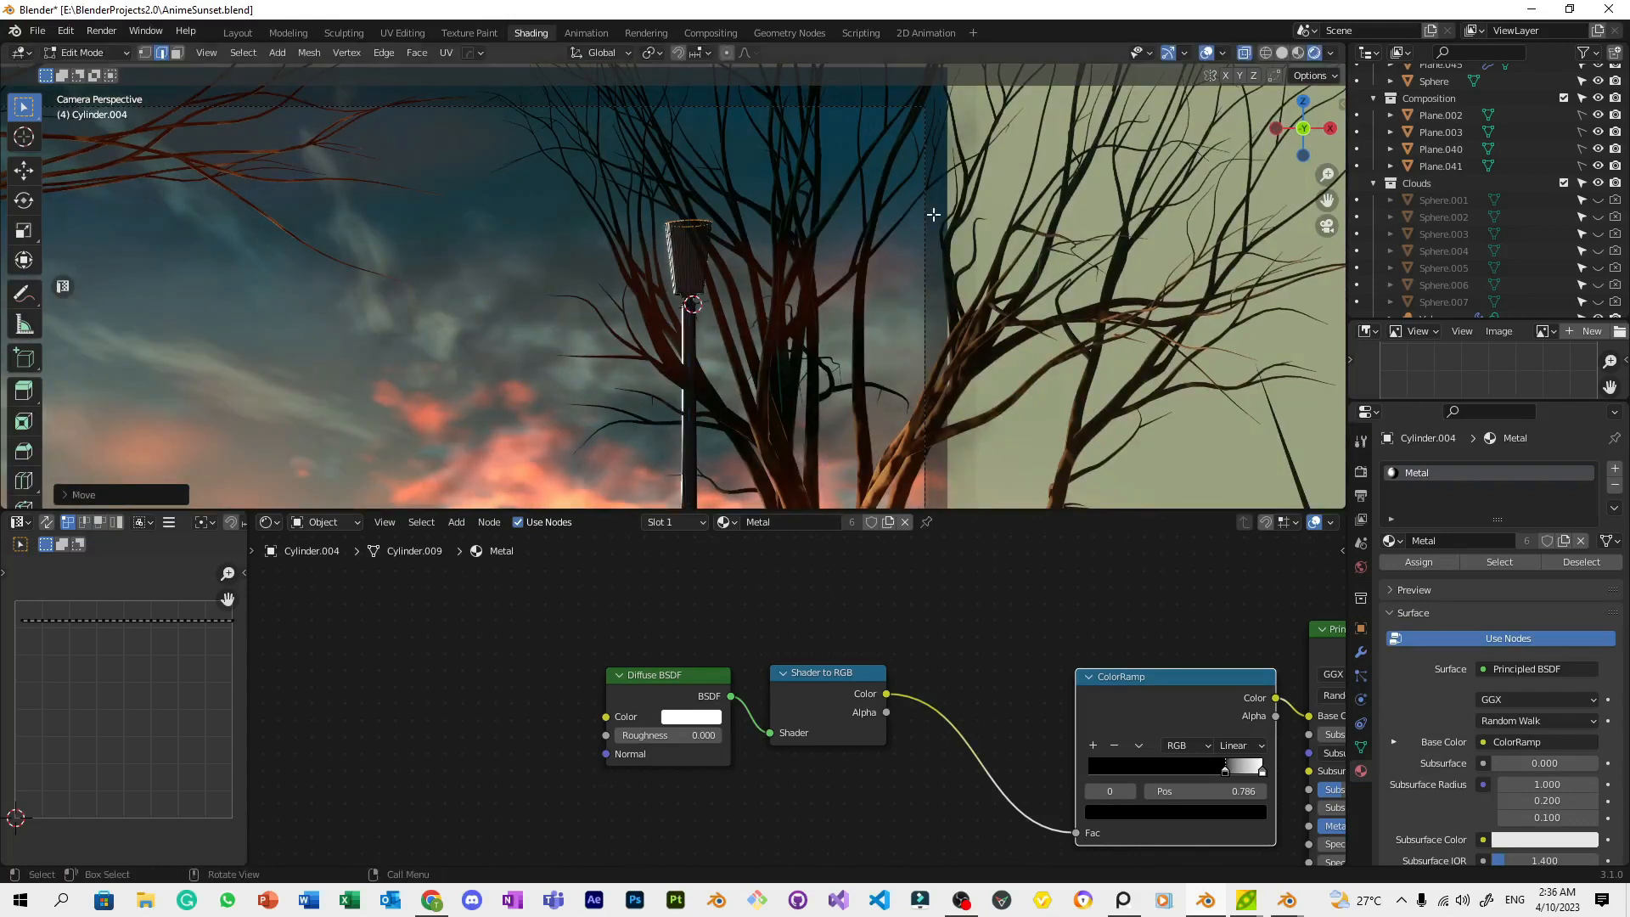
Select the lamp head's base and top edge loops together, adjust their height along Z and enlarge them slightly
{"action": "scroll", "coordinate": [909, 254], "scroll_direction": "down", "scroll_amount": 3}
{"action": "scroll", "coordinate": [882, 287], "scroll_direction": "up", "scroll_amount": 2}
{"action": "scroll", "coordinate": [882, 287], "scroll_direction": "up", "scroll_amount": 10}
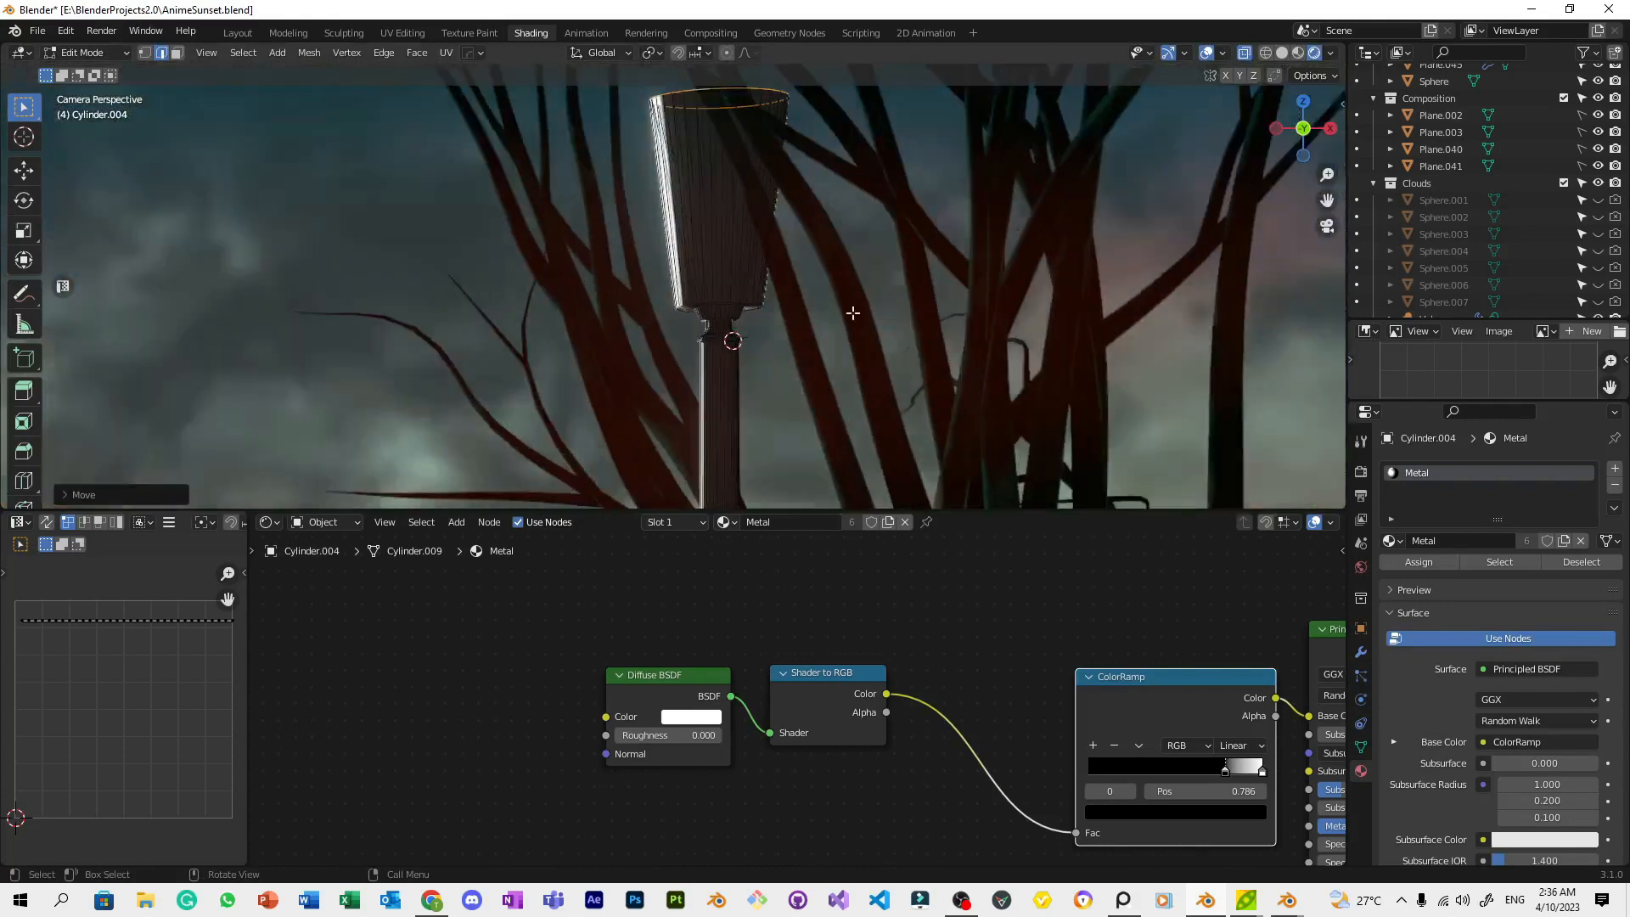
{"action": "left_click", "coordinate": [745, 317], "text": "alt"}
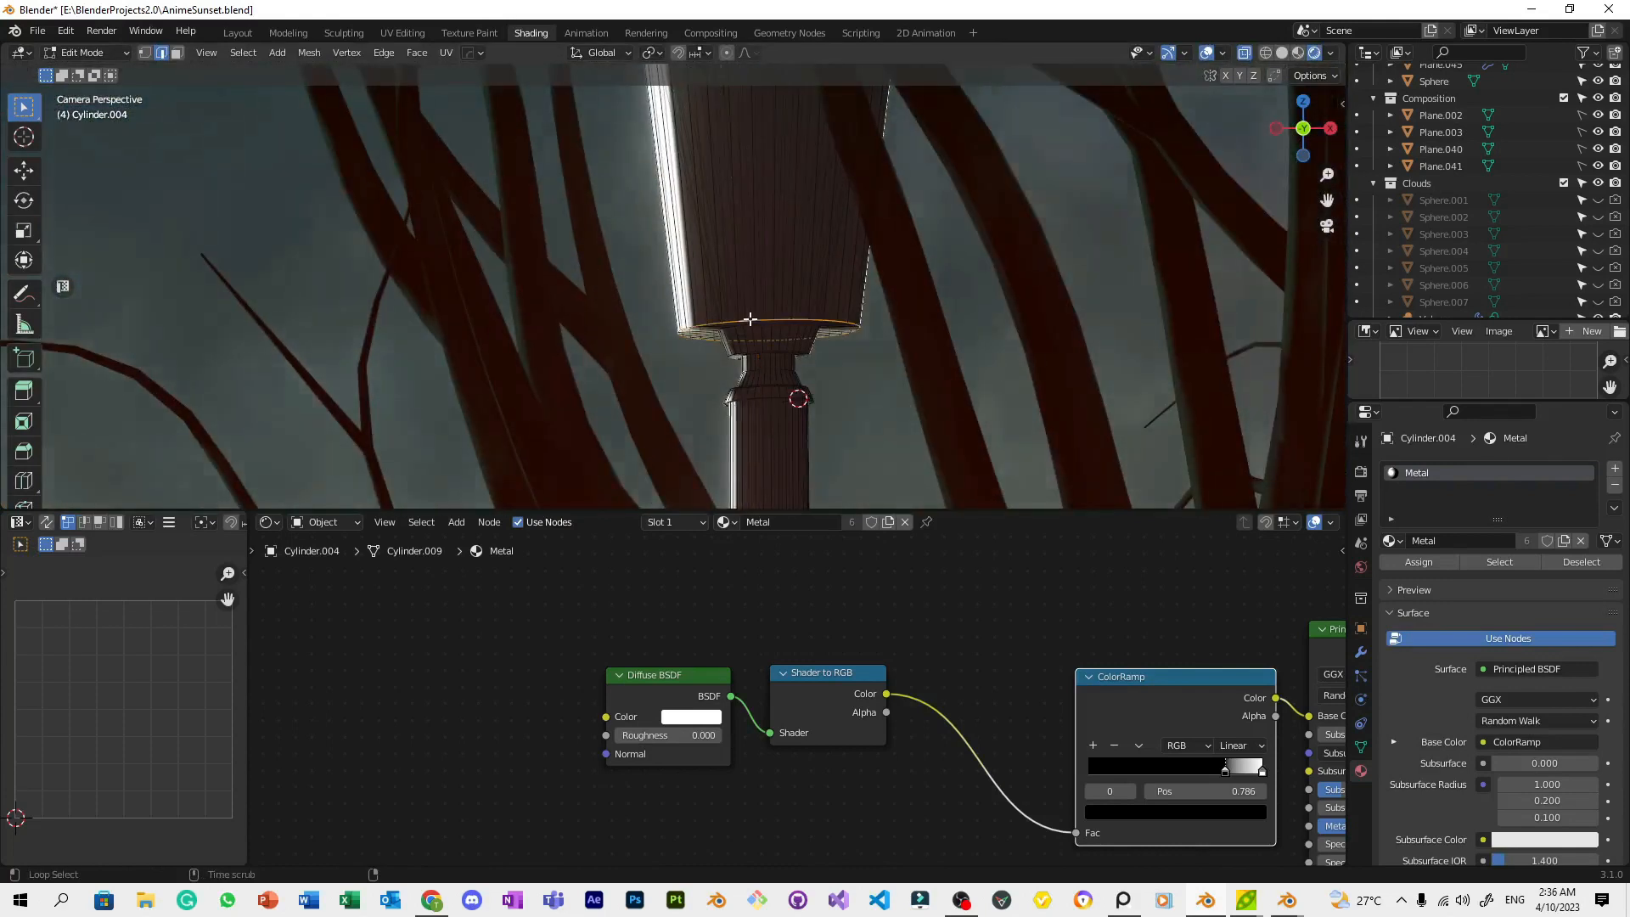
{"action": "scroll", "coordinate": [736, 170], "scroll_direction": "down", "scroll_amount": 4}
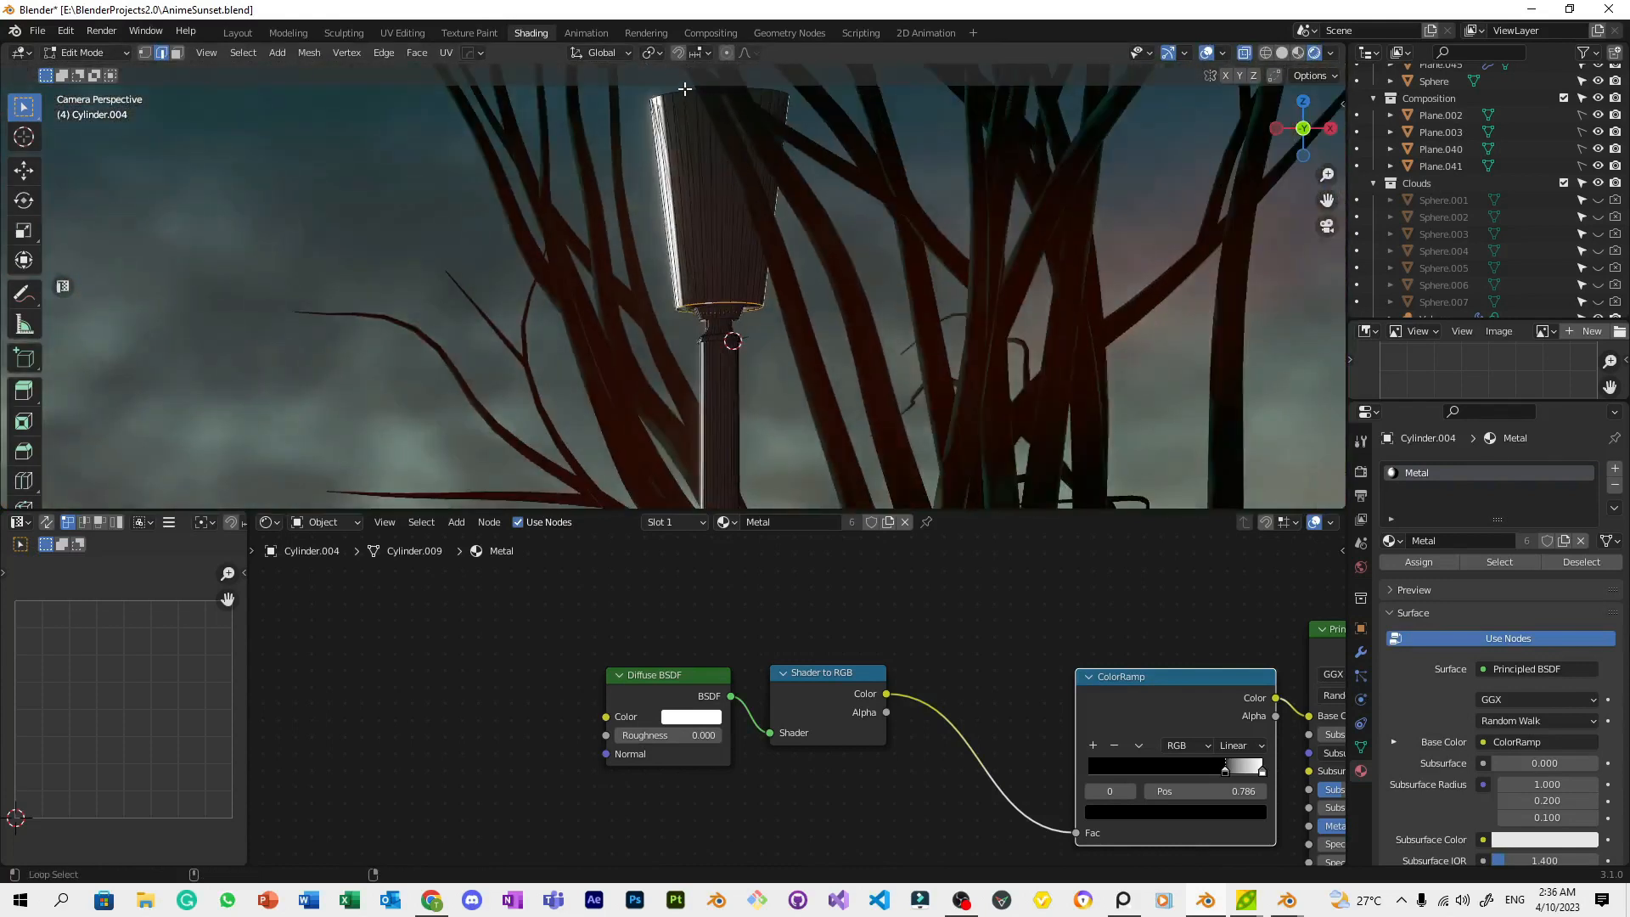
{"action": "key", "text": "s"}
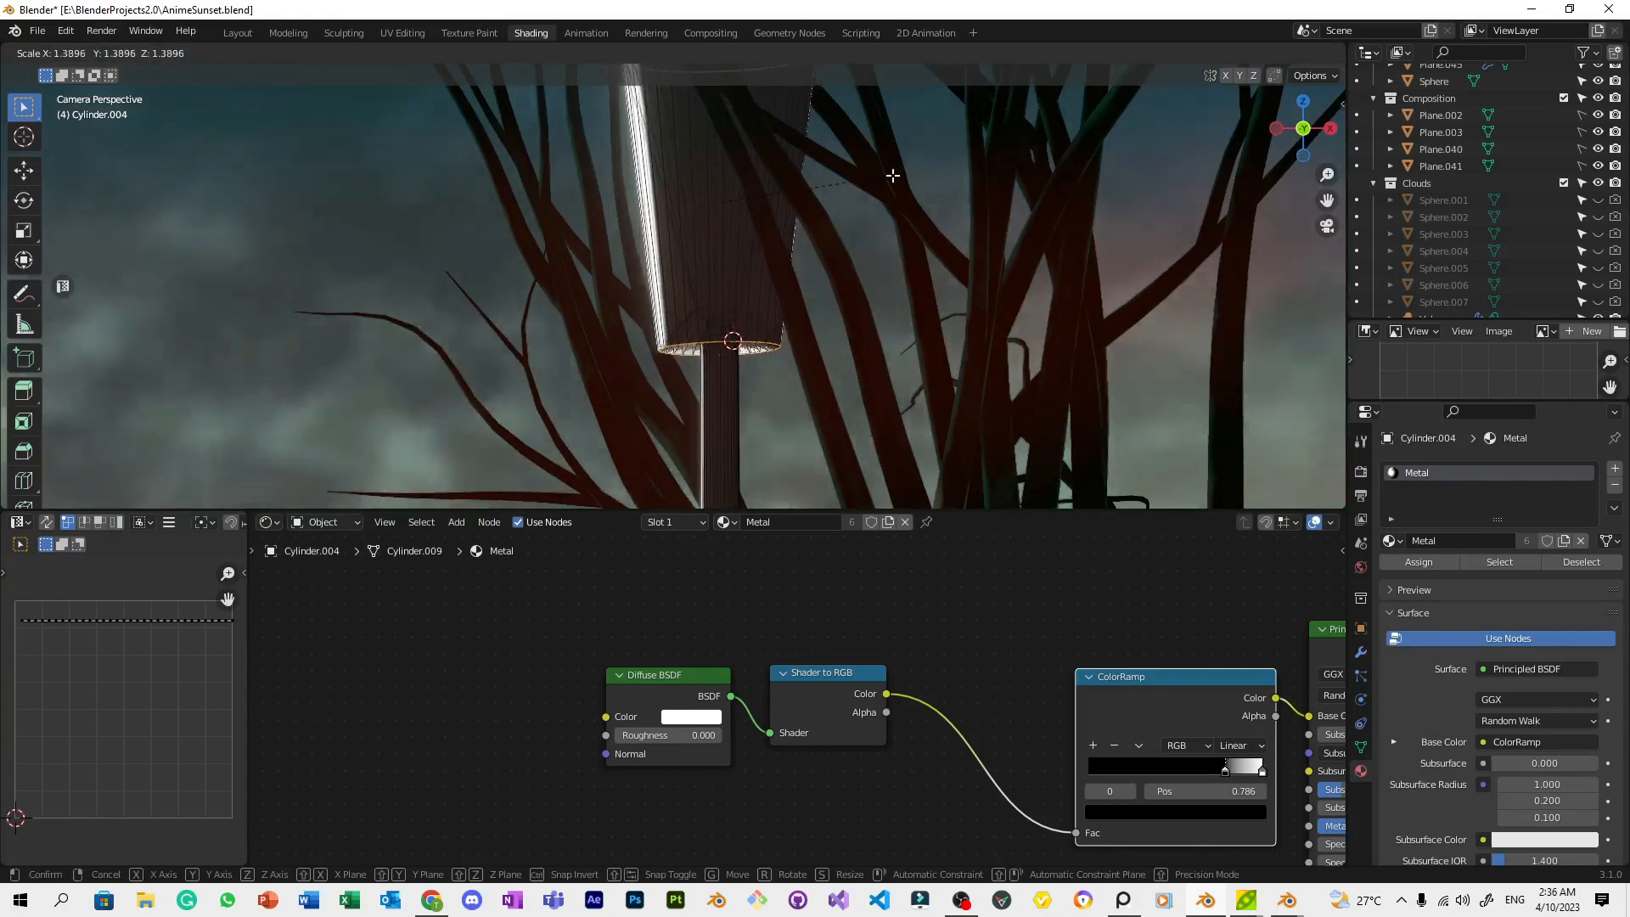
{"action": "right_click", "coordinate": [893, 191]}
{"action": "key", "text": "g"}
{"action": "key", "text": "z"}
{"action": "left_click", "coordinate": [894, 188]}
{"action": "key", "text": "s"}
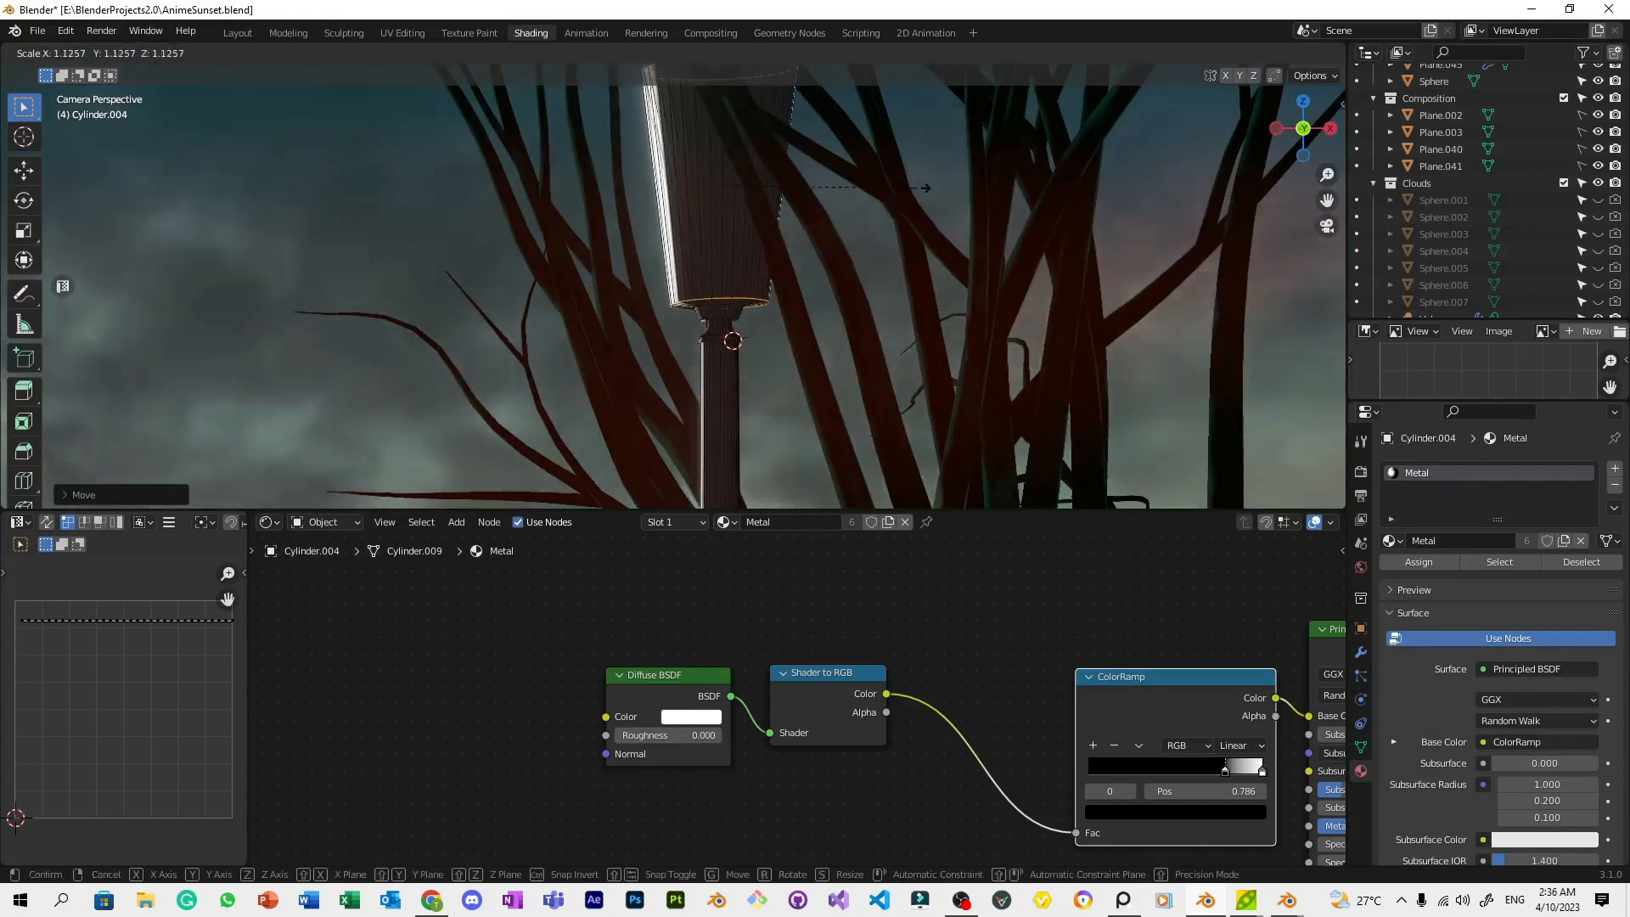
{"action": "left_click", "coordinate": [910, 193]}
{"action": "scroll", "coordinate": [910, 192], "scroll_direction": "down", "scroll_amount": 3}
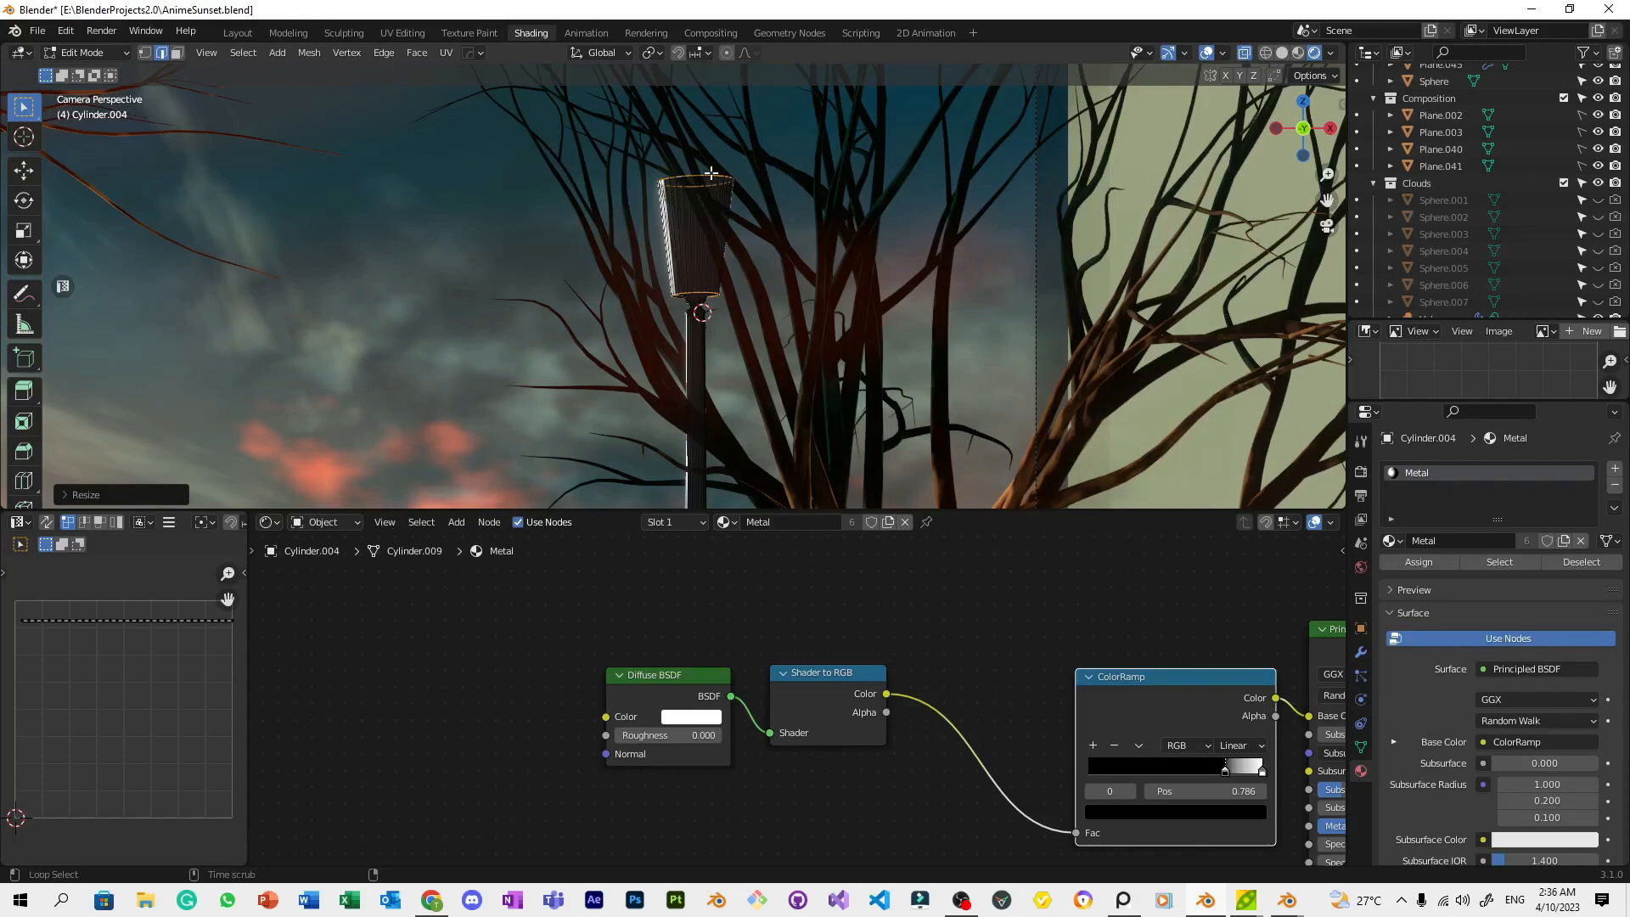
Widen the lamp head's top edge loop and fine-tune its height along Z, then save the file
{"action": "key", "text": "s"}
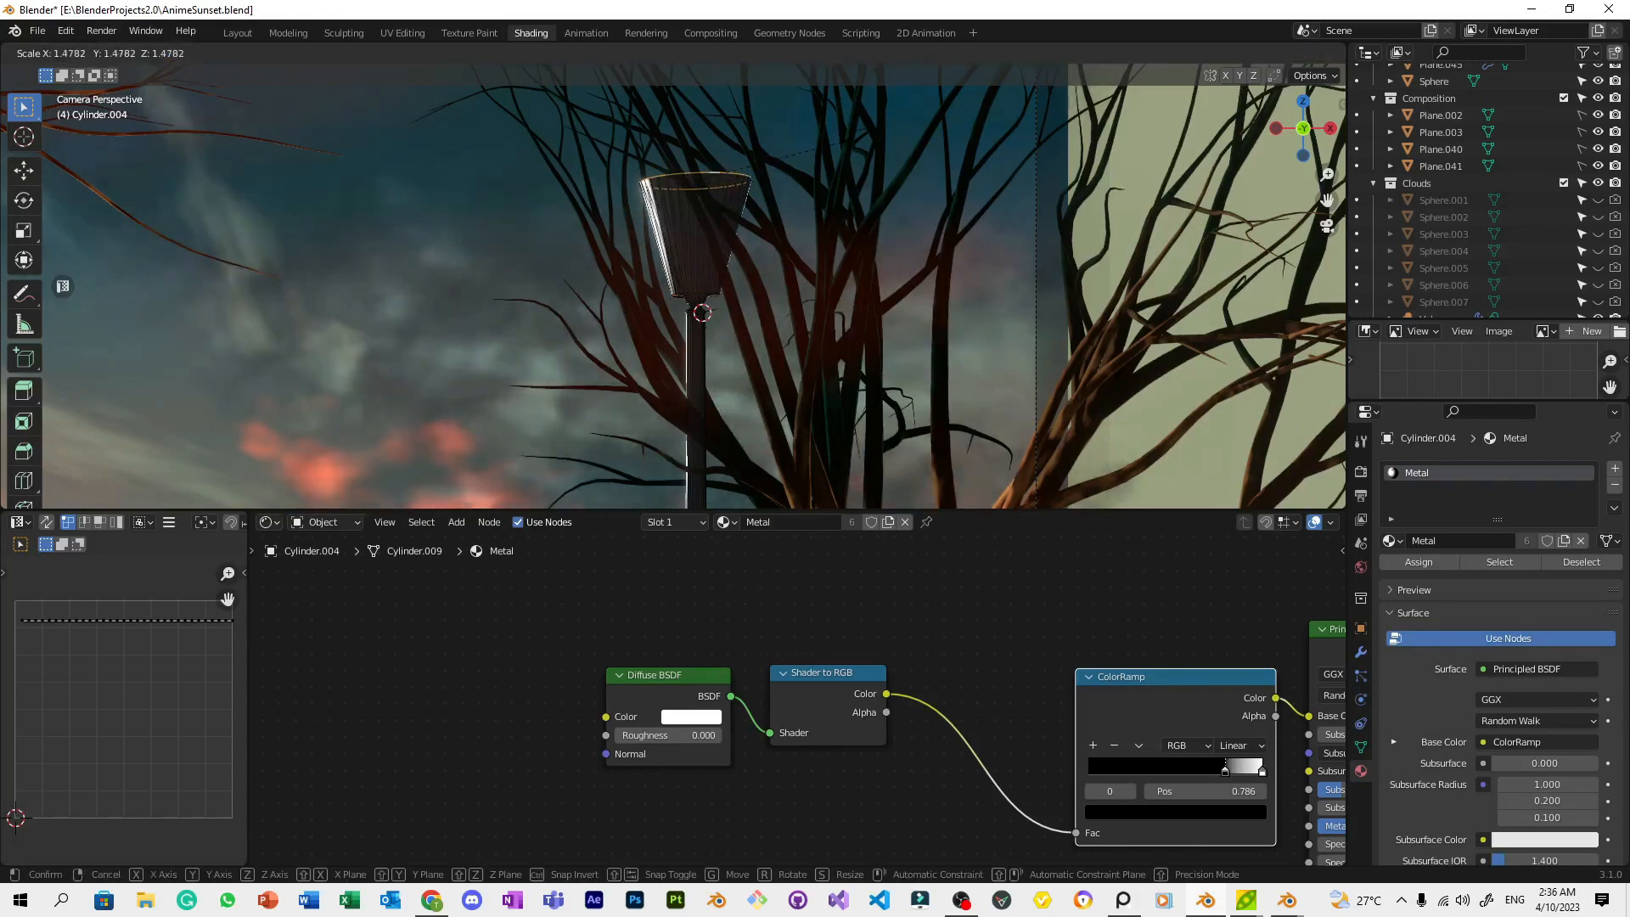
{"action": "left_click", "coordinate": [823, 139]}
{"action": "key", "text": "g"}
{"action": "key", "text": "z"}
{"action": "left_click", "coordinate": [826, 129]}
{"action": "key", "text": "s"}
{"action": "left_click", "coordinate": [828, 140]}
{"action": "scroll", "coordinate": [835, 215], "scroll_direction": "up", "scroll_amount": 3}
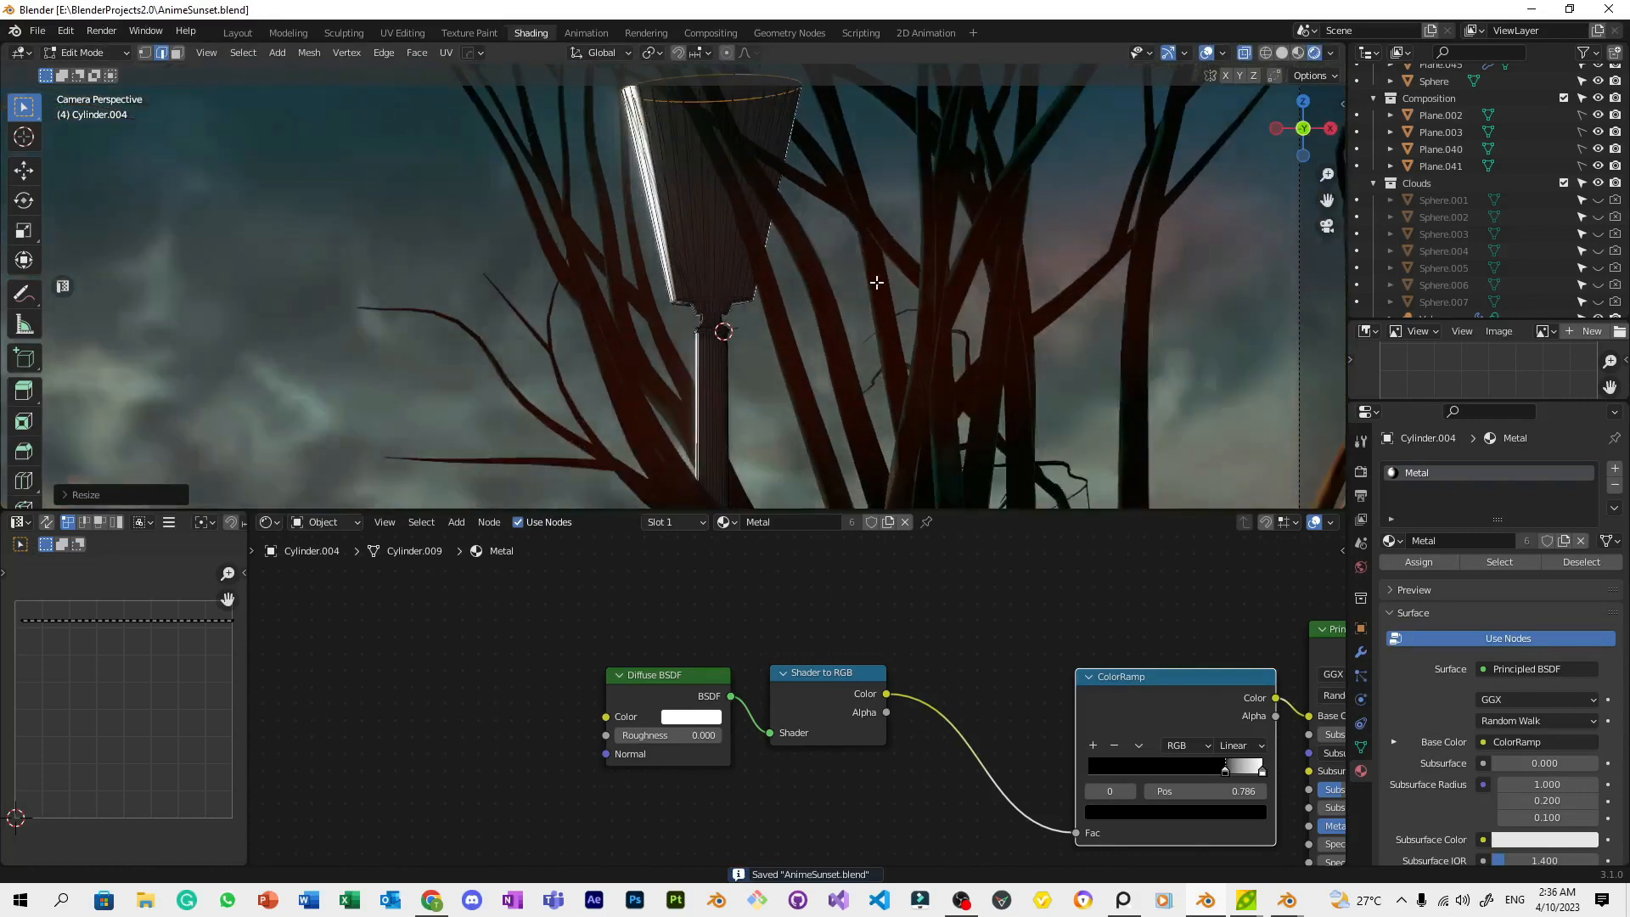
{"action": "key", "text": "ctrl+s"}
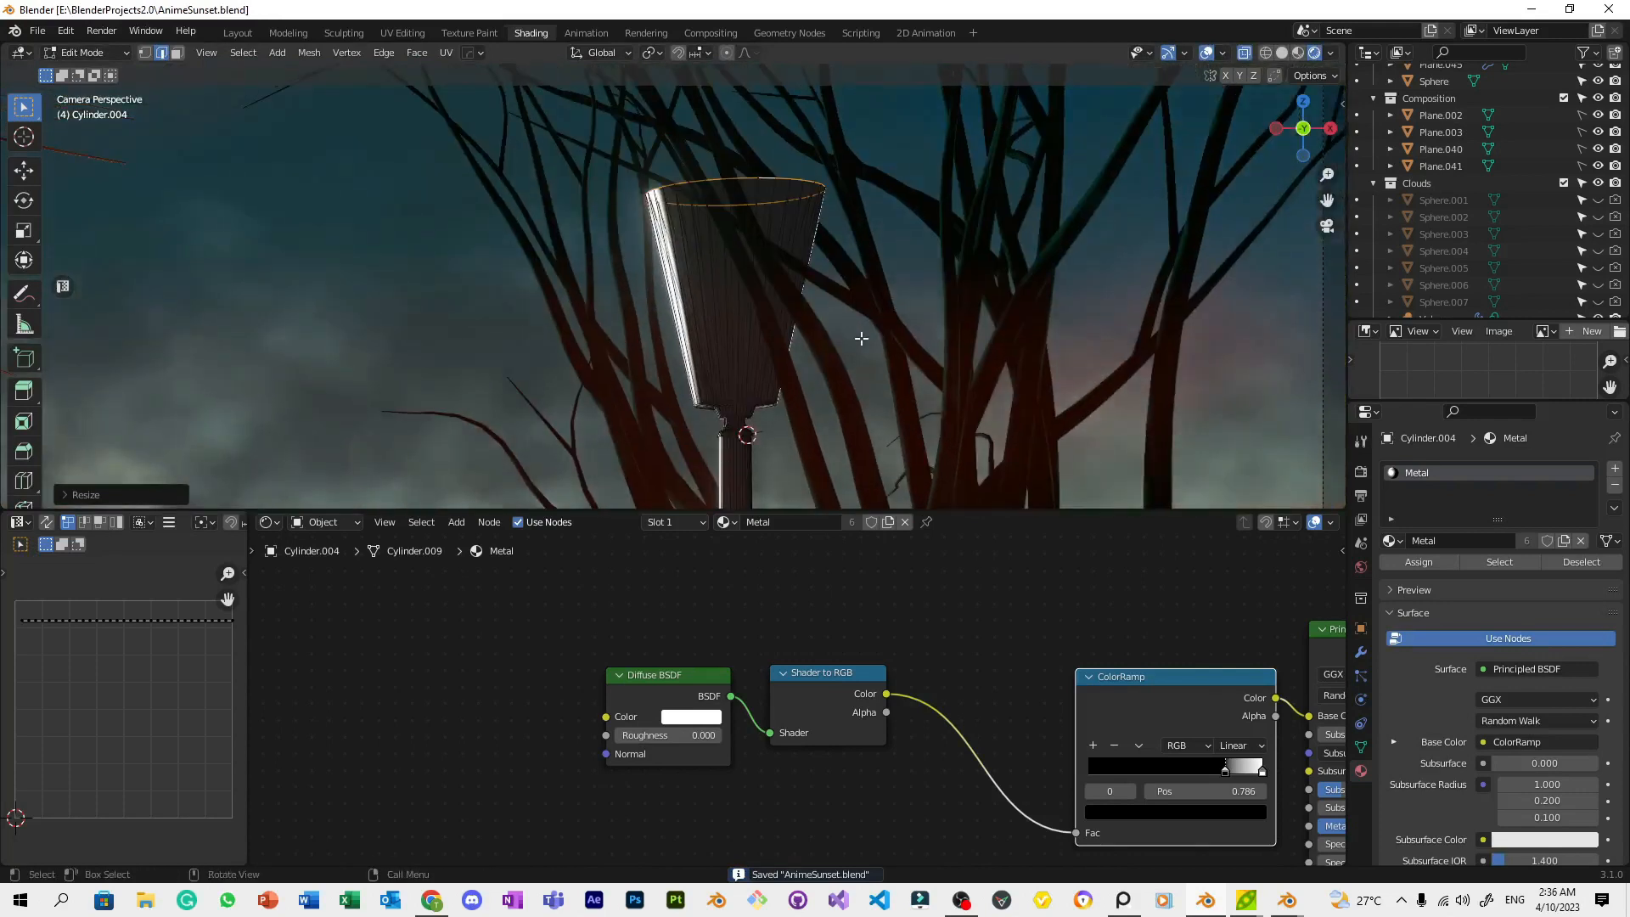
Add a second material slot with a new material and name it Light
{"action": "left_click", "coordinate": [1613, 468]}
{"action": "left_click", "coordinate": [1420, 574]}
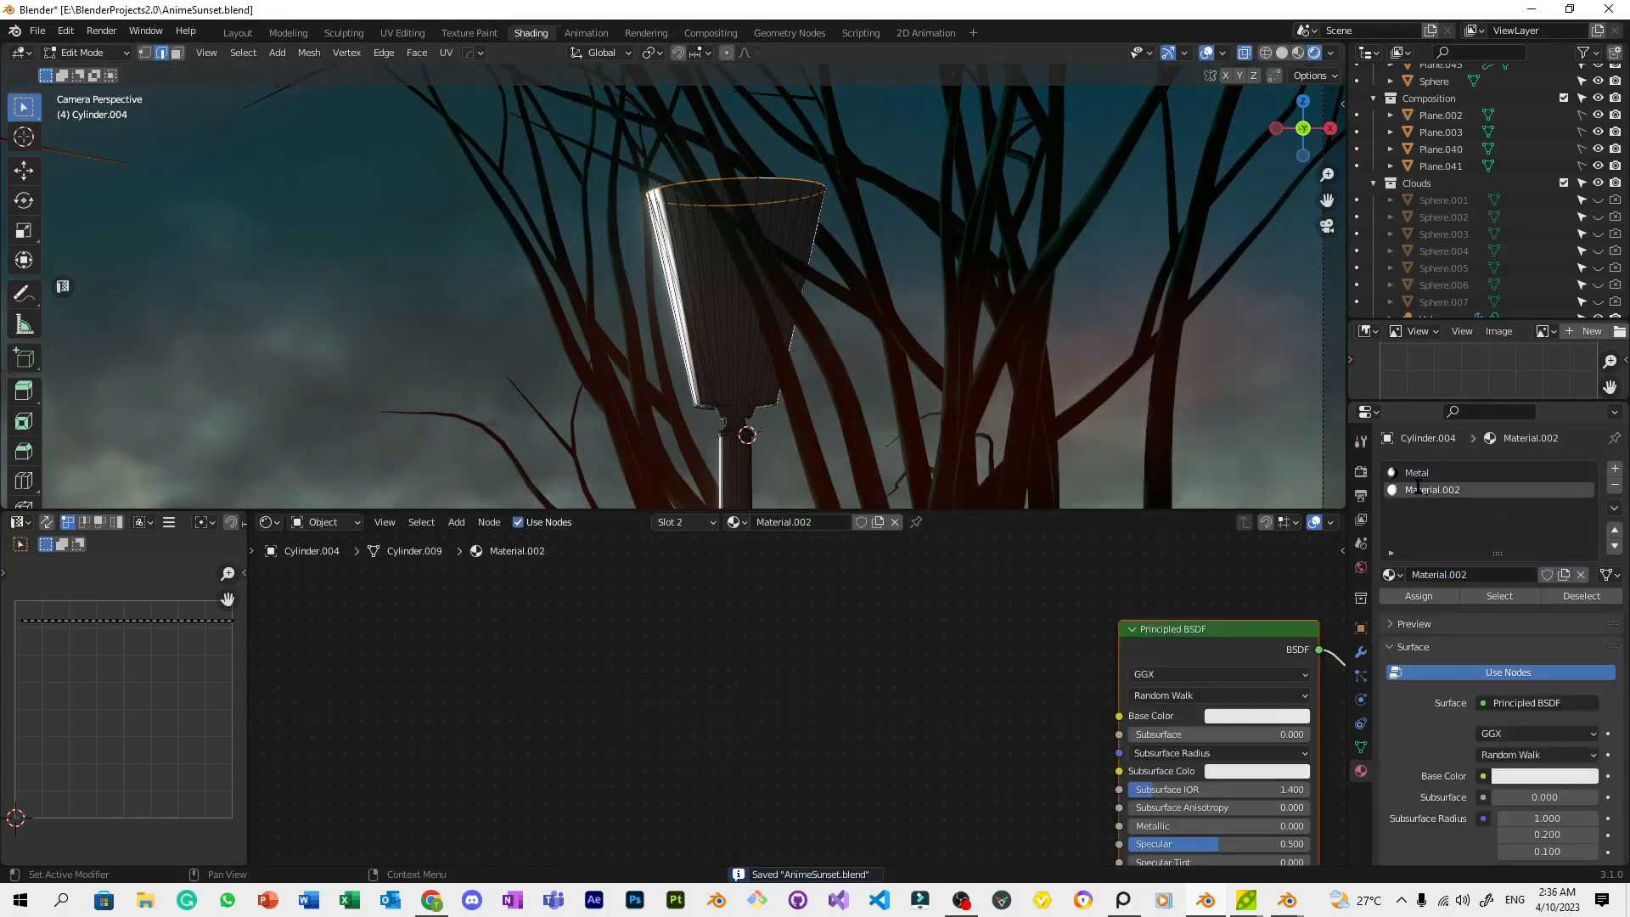
{"action": "left_click", "coordinate": [1418, 488]}
{"action": "type", "text": "Light"}
{"action": "key", "text": "Return"}
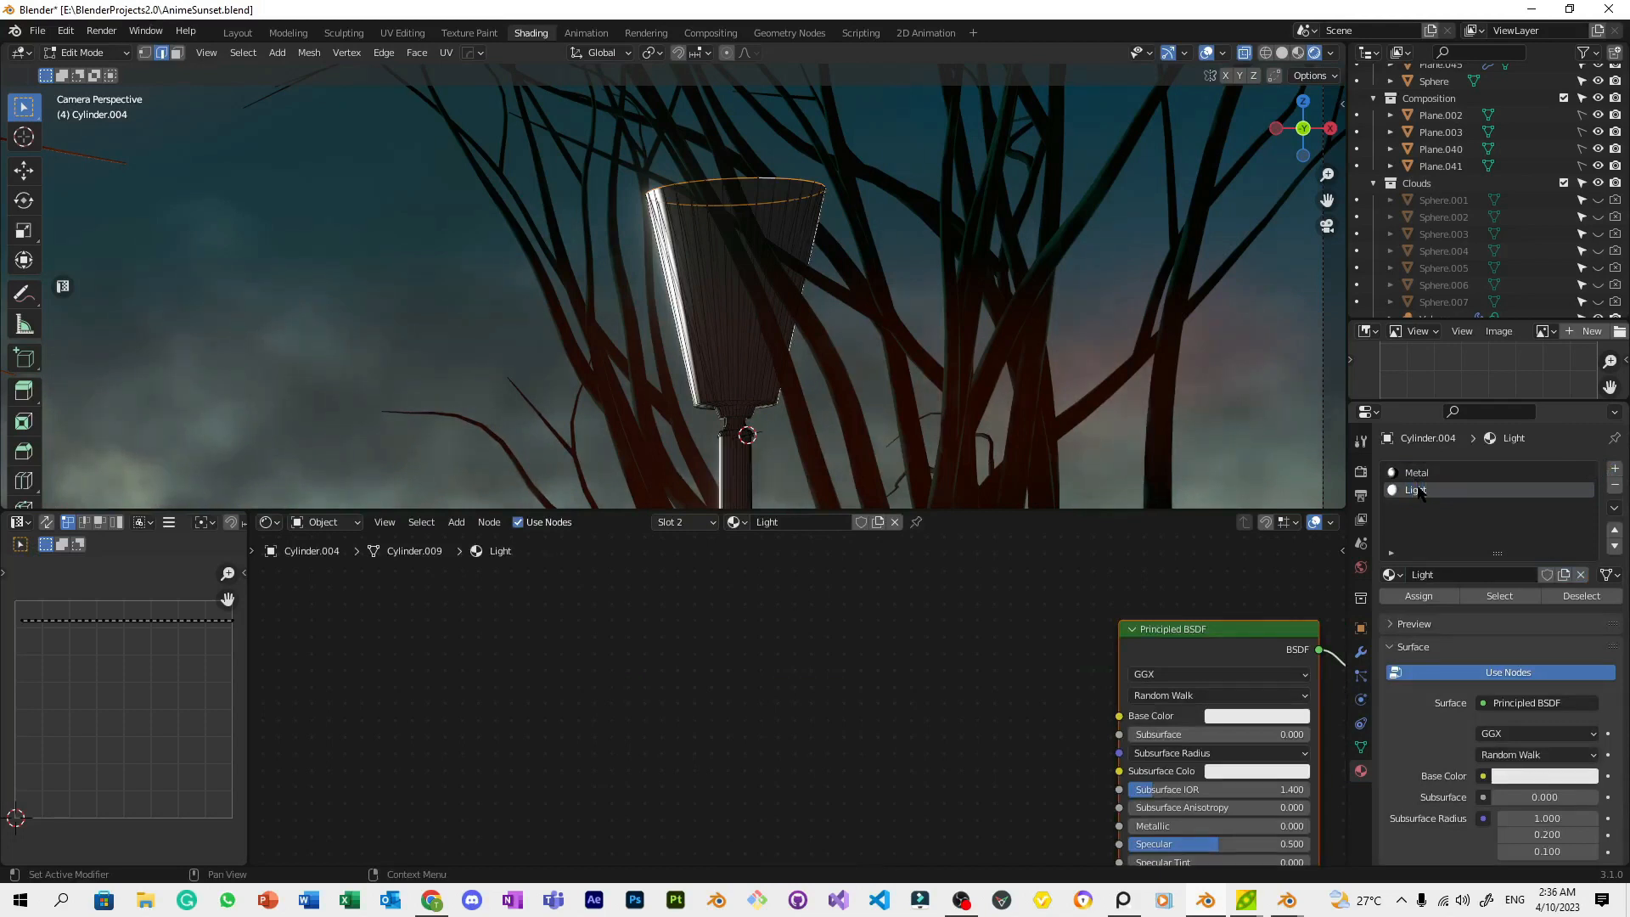
Assign the Light material to the lamp head's faces, return to Object Mode and save the file
{"action": "scroll", "coordinate": [853, 316], "scroll_direction": "up", "scroll_amount": 1}
{"action": "key", "text": "a"}
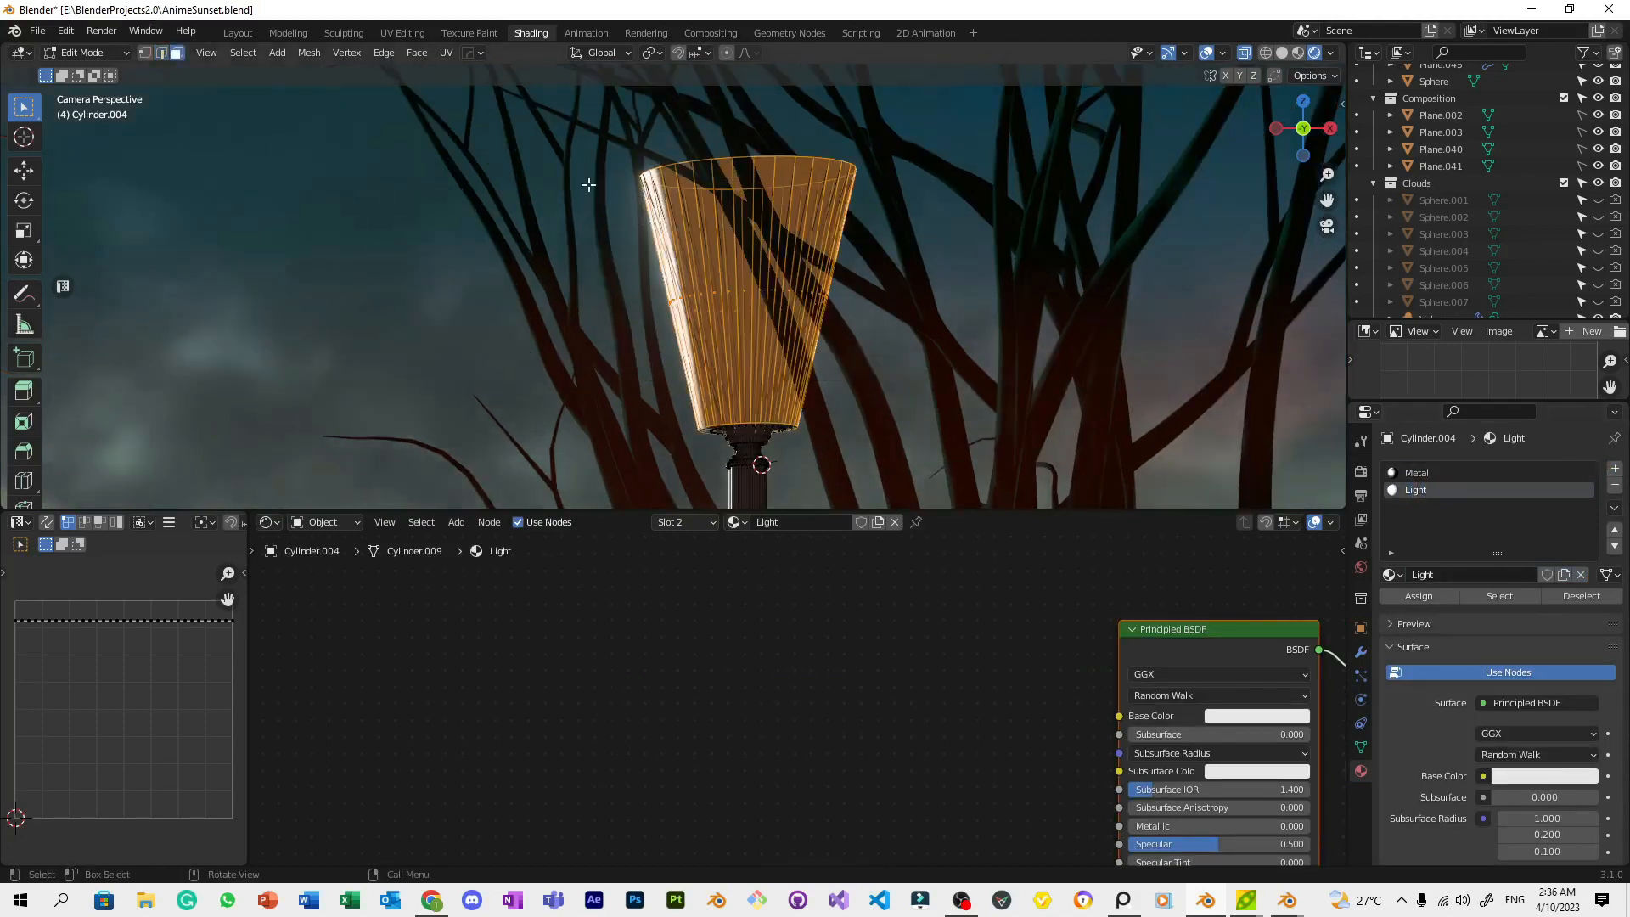
{"action": "left_click", "coordinate": [1437, 594]}
{"action": "key", "text": "Tab"}
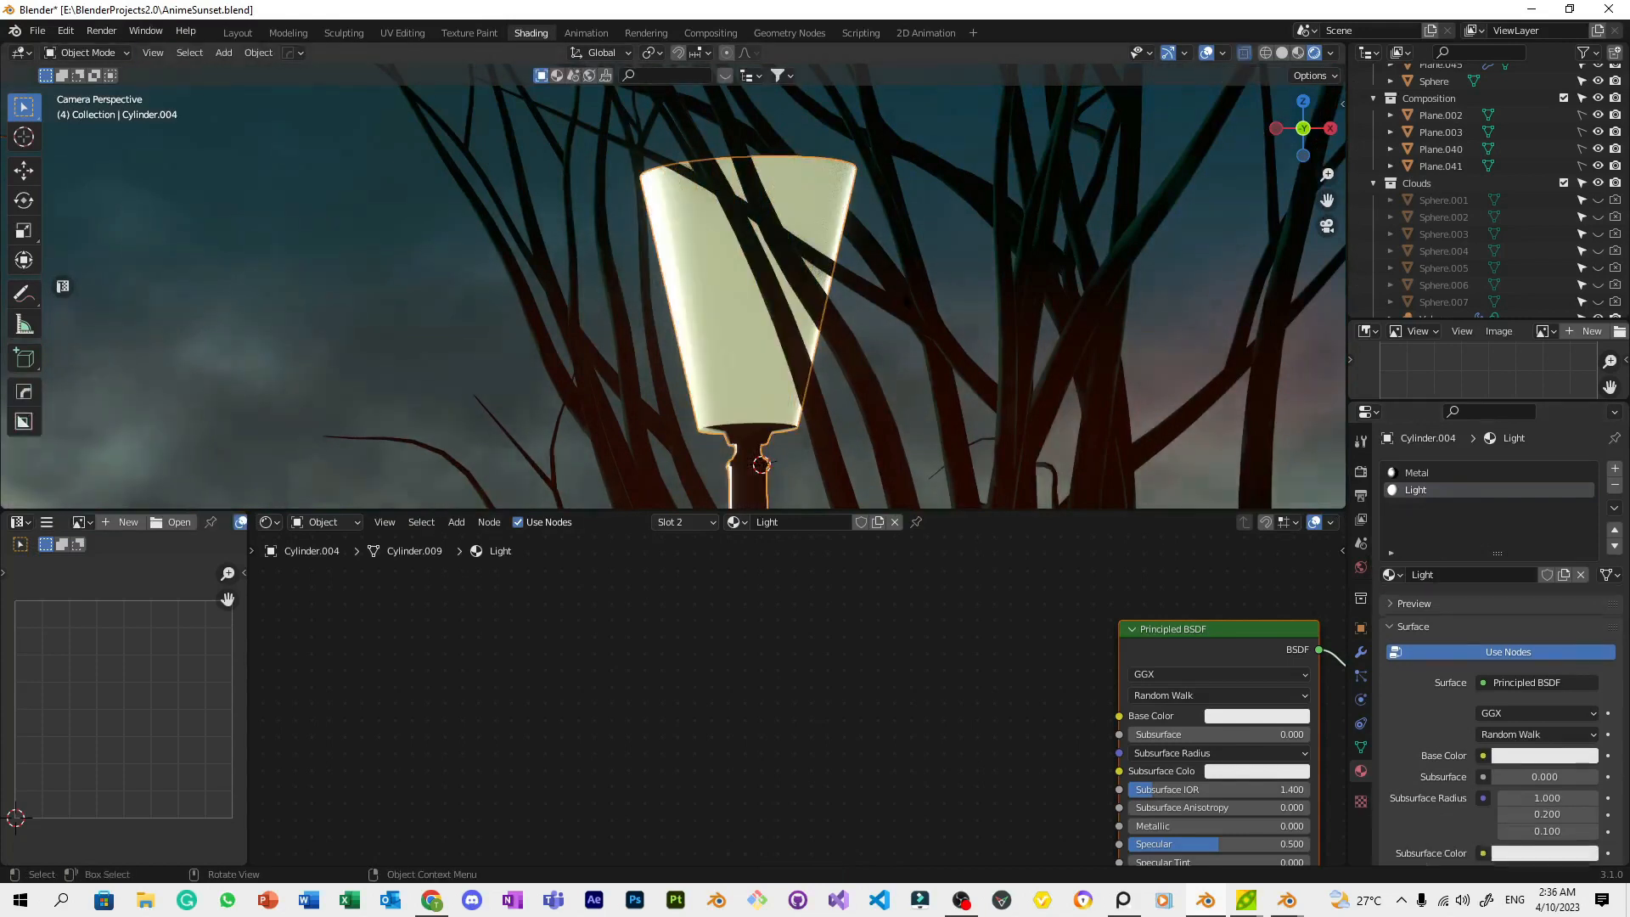
{"action": "scroll", "coordinate": [680, 289], "scroll_direction": "down", "scroll_amount": 2}
{"action": "key", "text": "ctrl+s"}
Tint the Light material's base color a pale warm tone with hue 0.099 and saturation 0.401
{"action": "scroll", "coordinate": [934, 692], "scroll_direction": "down", "scroll_amount": 6}
{"action": "middle_click_drag", "start_coordinate": [1002, 678], "coordinate": [662, 548]}
{"action": "scroll", "coordinate": [771, 608], "scroll_direction": "up", "scroll_amount": 3}
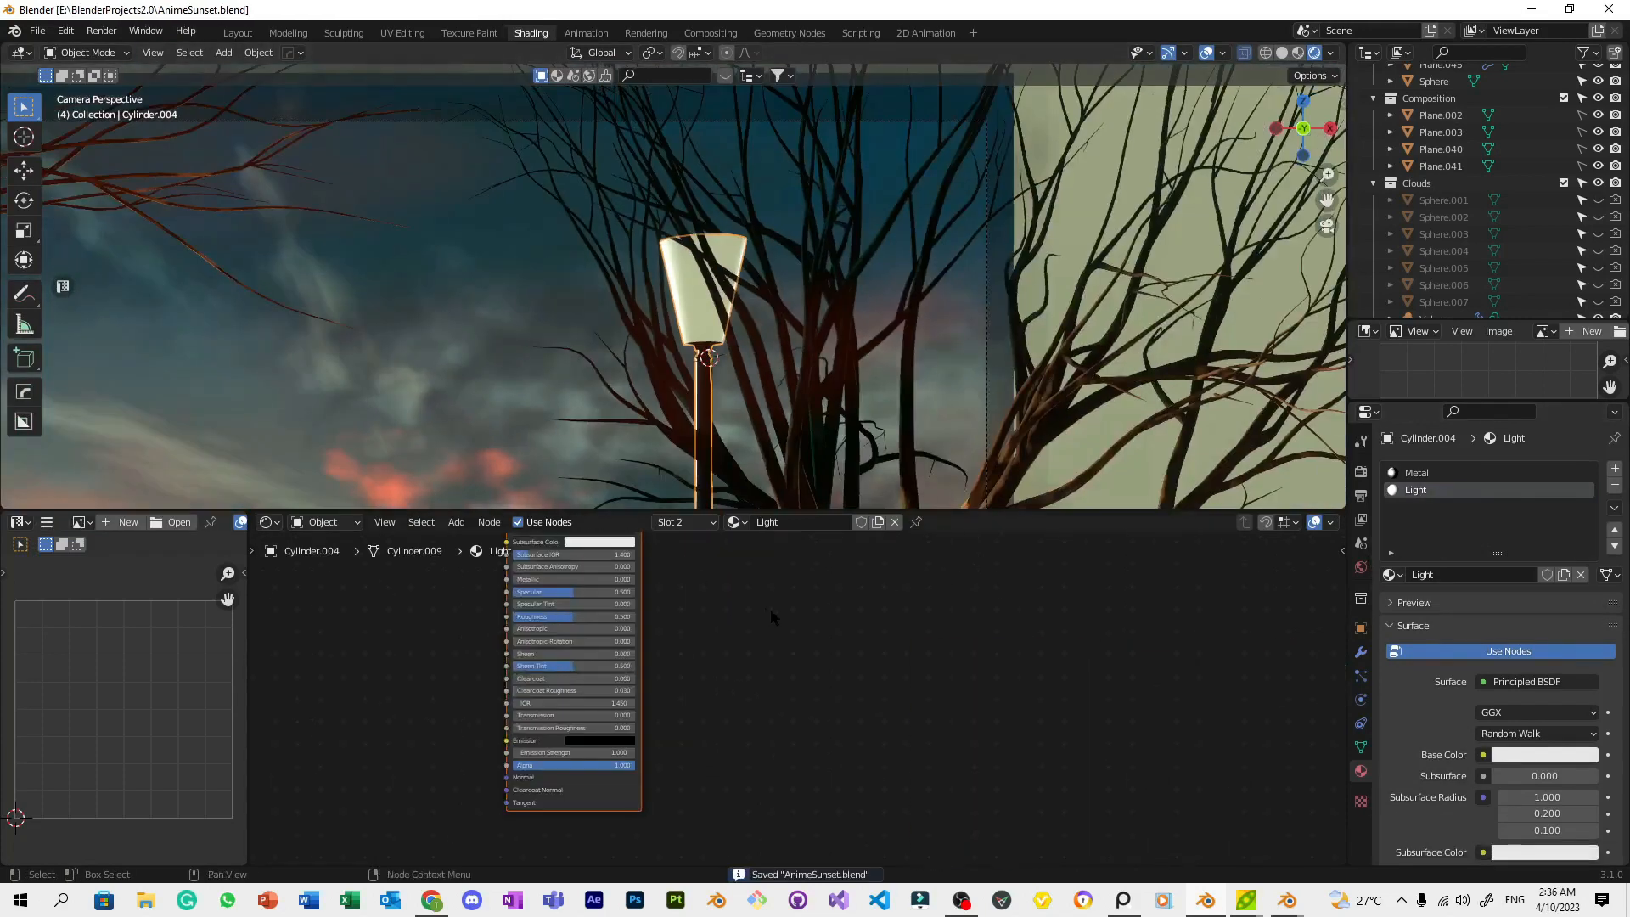
{"action": "middle_click_drag", "start_coordinate": [771, 608], "coordinate": [847, 714]}
{"action": "scroll", "coordinate": [848, 713], "scroll_direction": "up", "scroll_amount": 5}
{"action": "middle_click_drag", "start_coordinate": [739, 656], "coordinate": [957, 751]}
{"action": "scroll", "coordinate": [957, 752], "scroll_direction": "up", "scroll_amount": 1}
{"action": "left_click", "coordinate": [951, 642]}
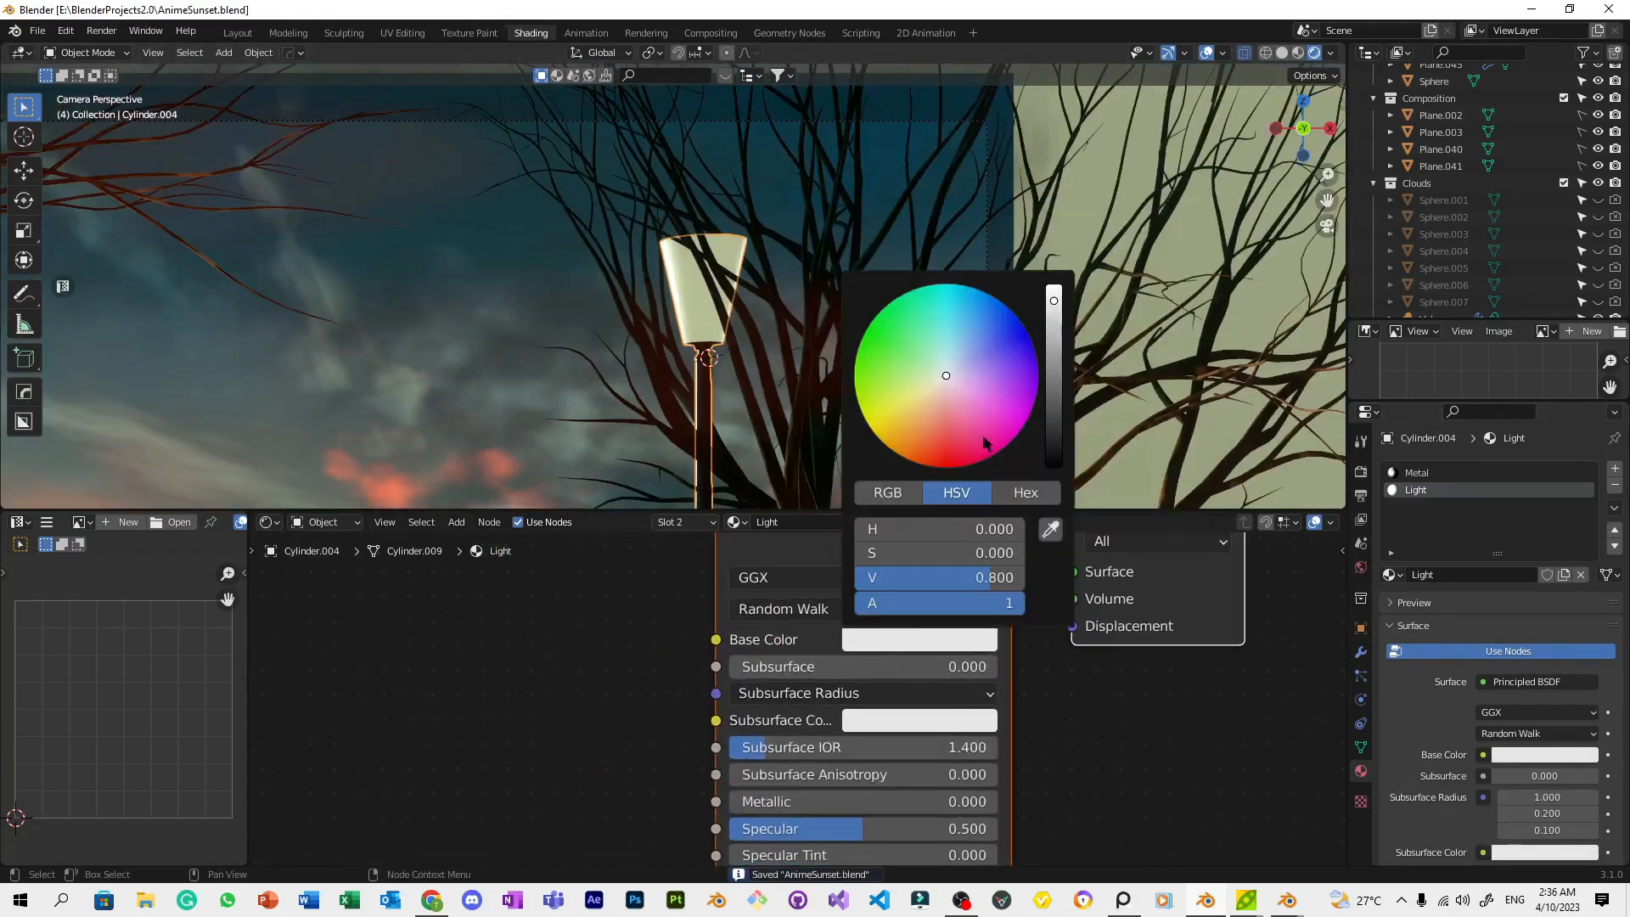
{"action": "left_click_drag", "start_coordinate": [946, 376], "coordinate": [935, 389]}
{"action": "left_click", "coordinate": [913, 638]}
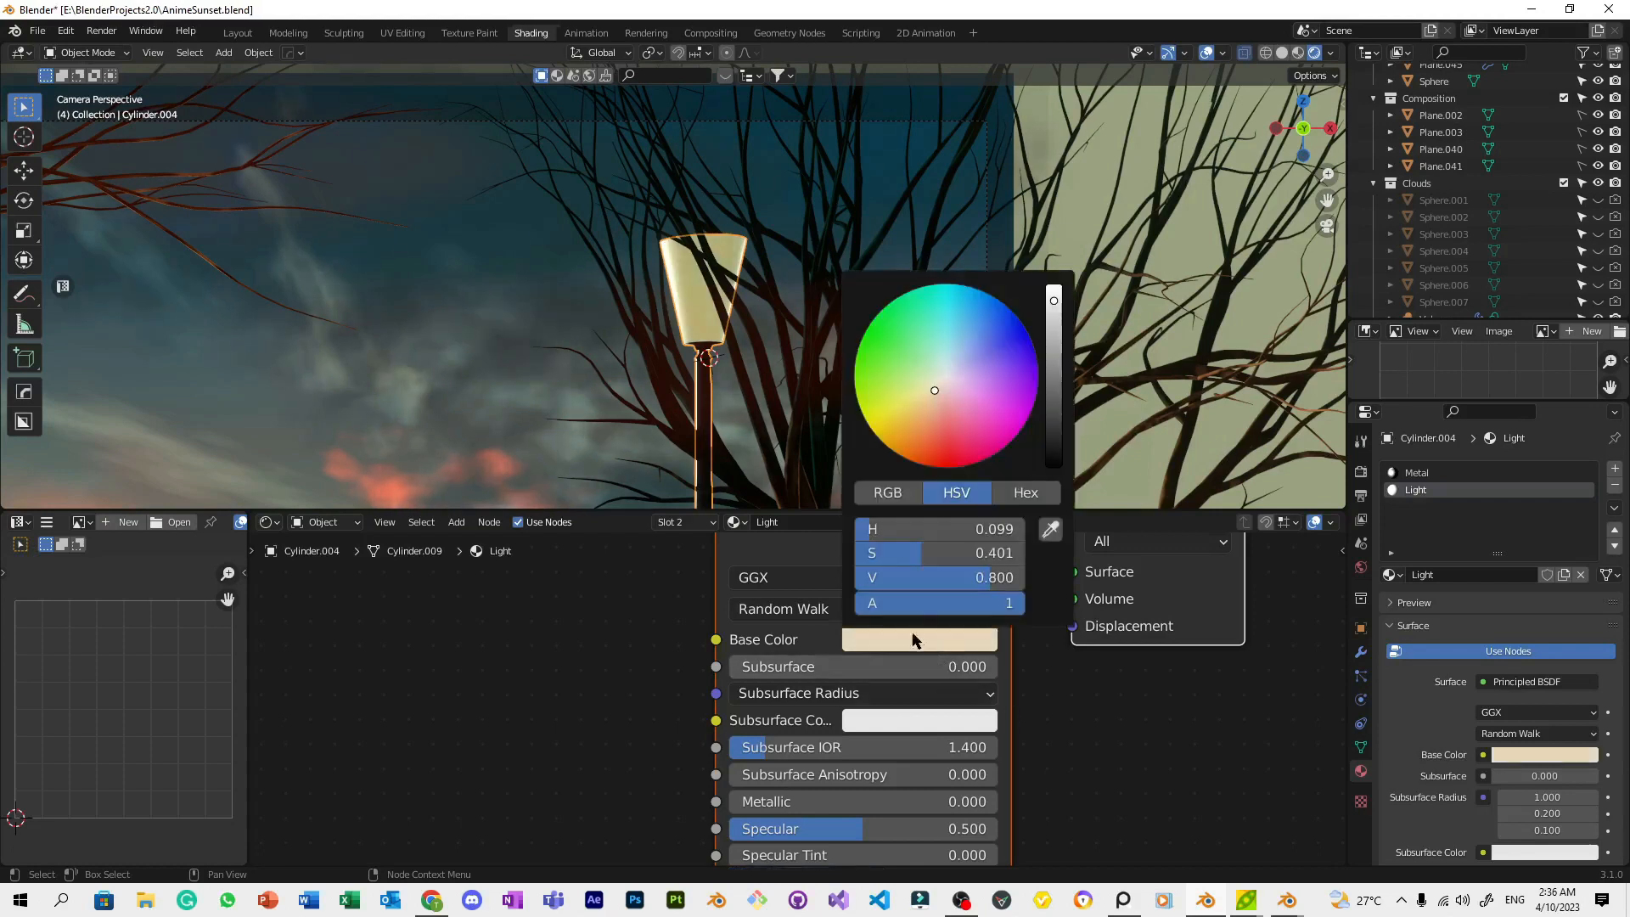
{"action": "key", "text": "Return"}
Set the value of the Light material's base color to 10 and check the lamp's glow
{"action": "left_click", "coordinate": [950, 584]}
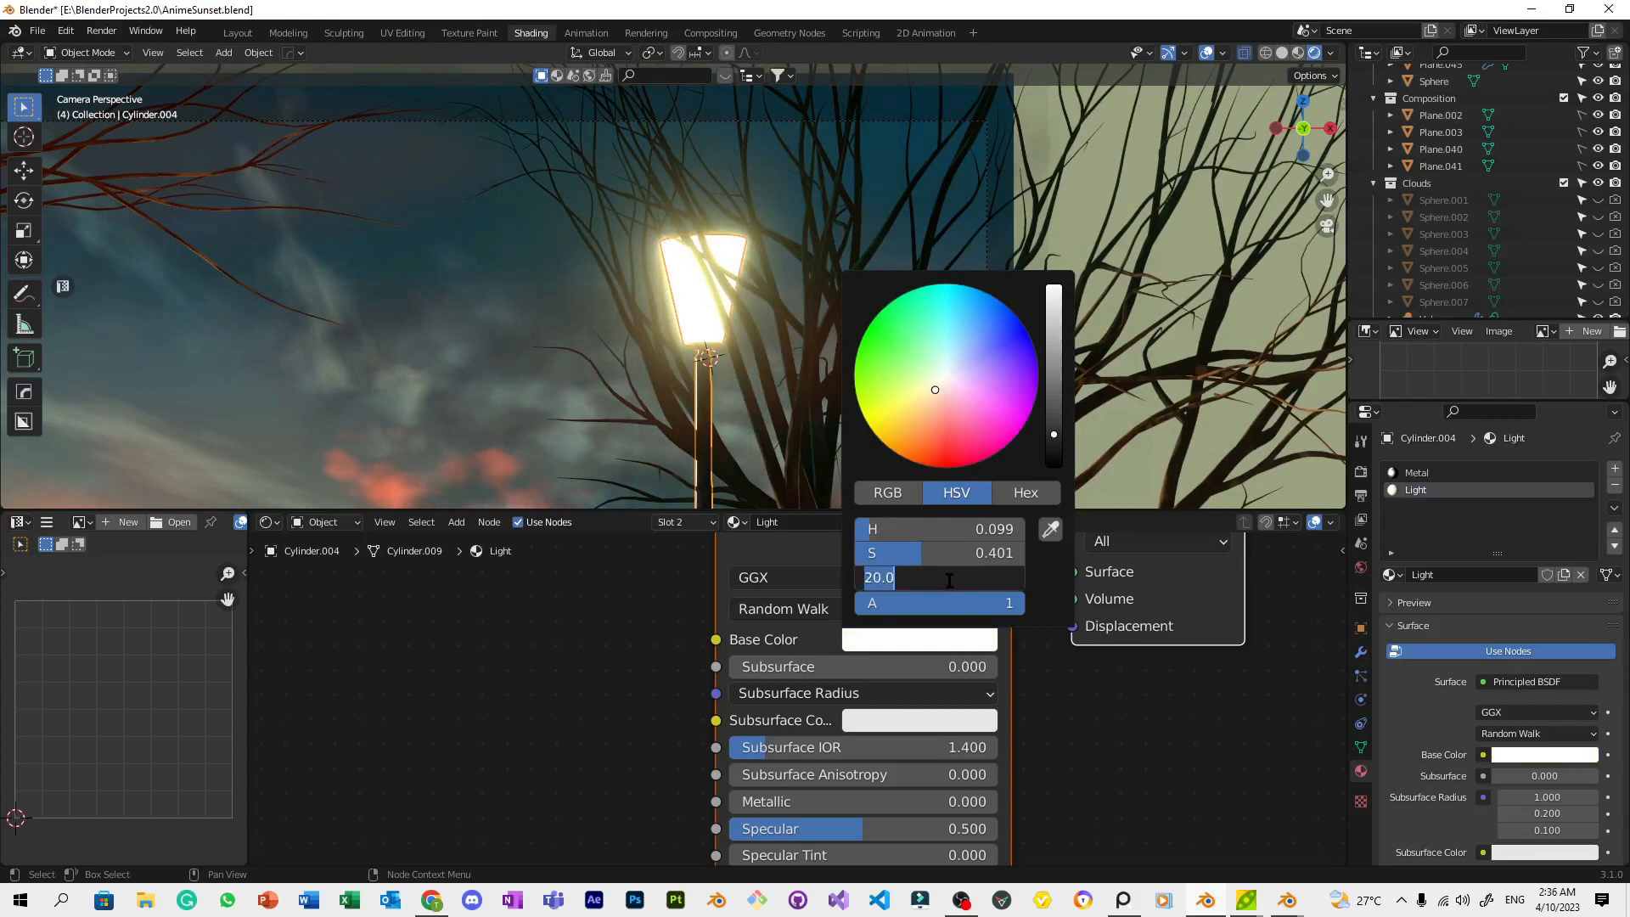
{"action": "type", "text": "10"}
{"action": "key", "text": "Return"}
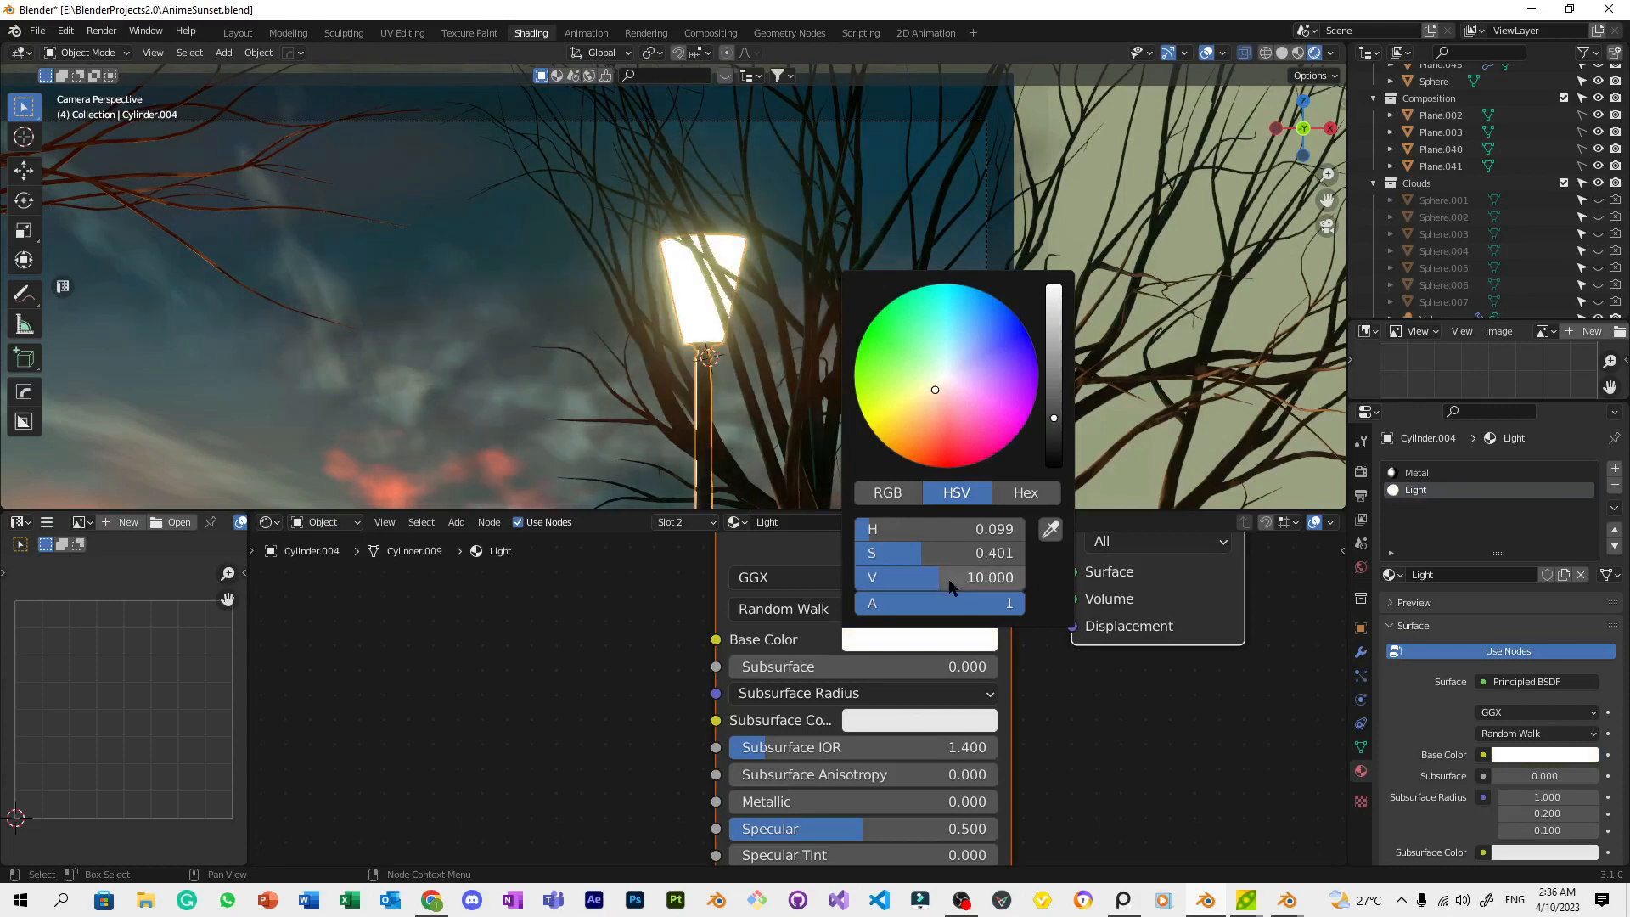
{"action": "scroll", "coordinate": [1050, 313], "scroll_direction": "down", "scroll_amount": 3}
{"action": "left_click", "coordinate": [1049, 312]}
{"action": "scroll", "coordinate": [1045, 307], "scroll_direction": "down", "scroll_amount": 4}
{"action": "scroll", "coordinate": [1042, 304], "scroll_direction": "up", "scroll_amount": 4}
{"action": "left_click", "coordinate": [682, 285]}
{"action": "scroll", "coordinate": [684, 287], "scroll_direction": "up", "scroll_amount": 6}
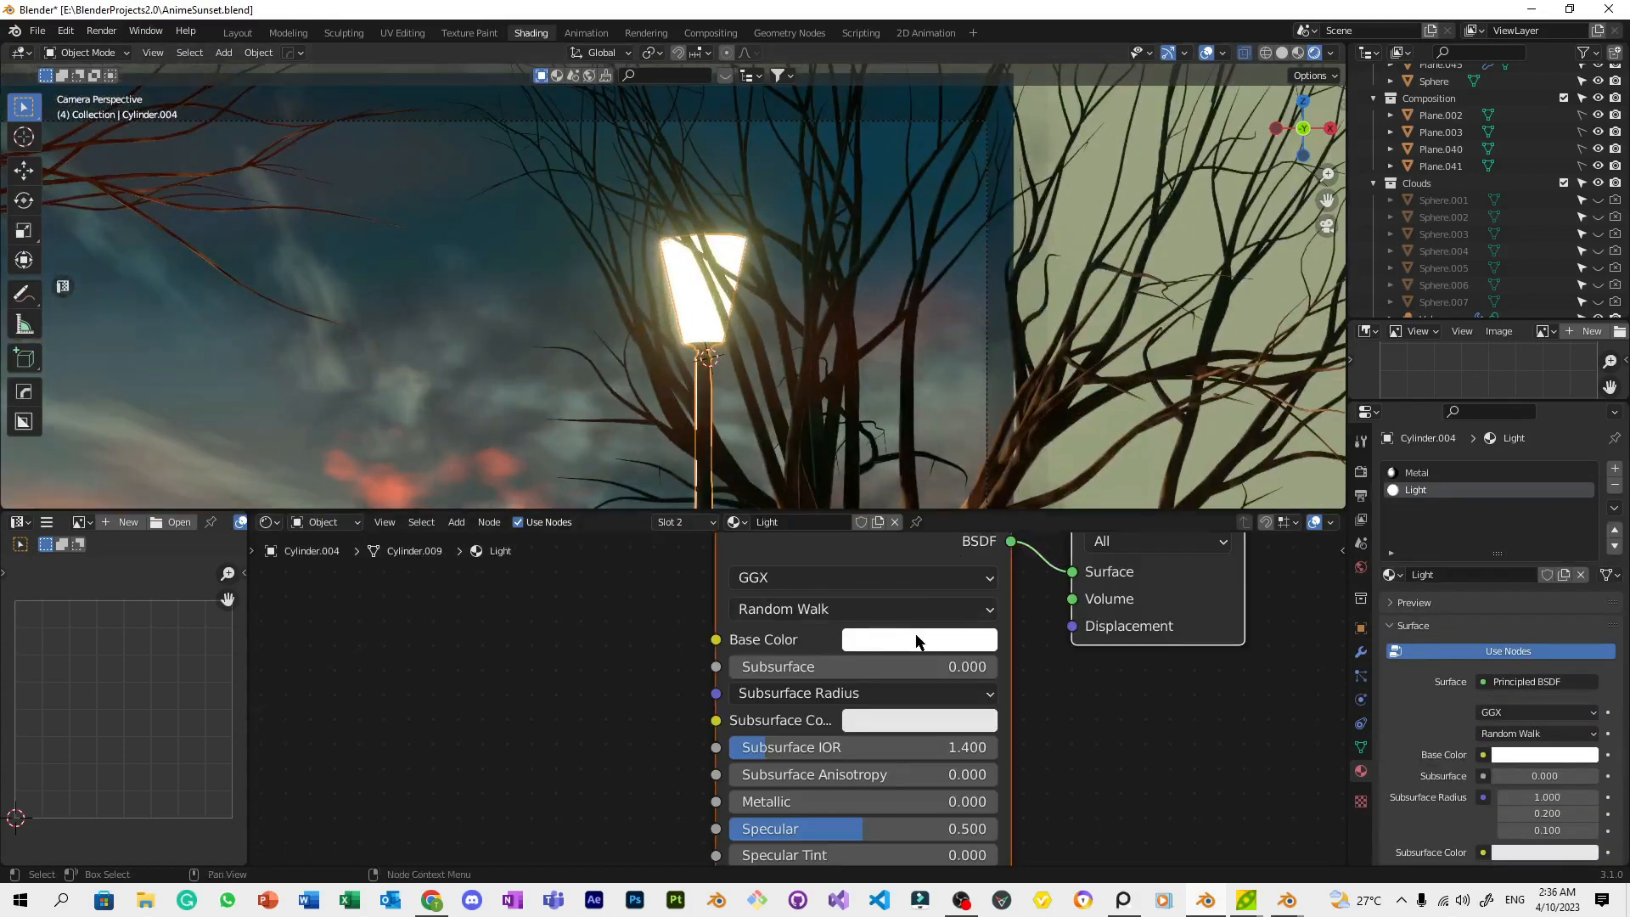
Change the Light material's base color to a strong orange with hue 0.034, saturation 0.944 and value 20
{"action": "left_click", "coordinate": [888, 639]}
{"action": "left_click_drag", "start_coordinate": [931, 446], "coordinate": [921, 436]}
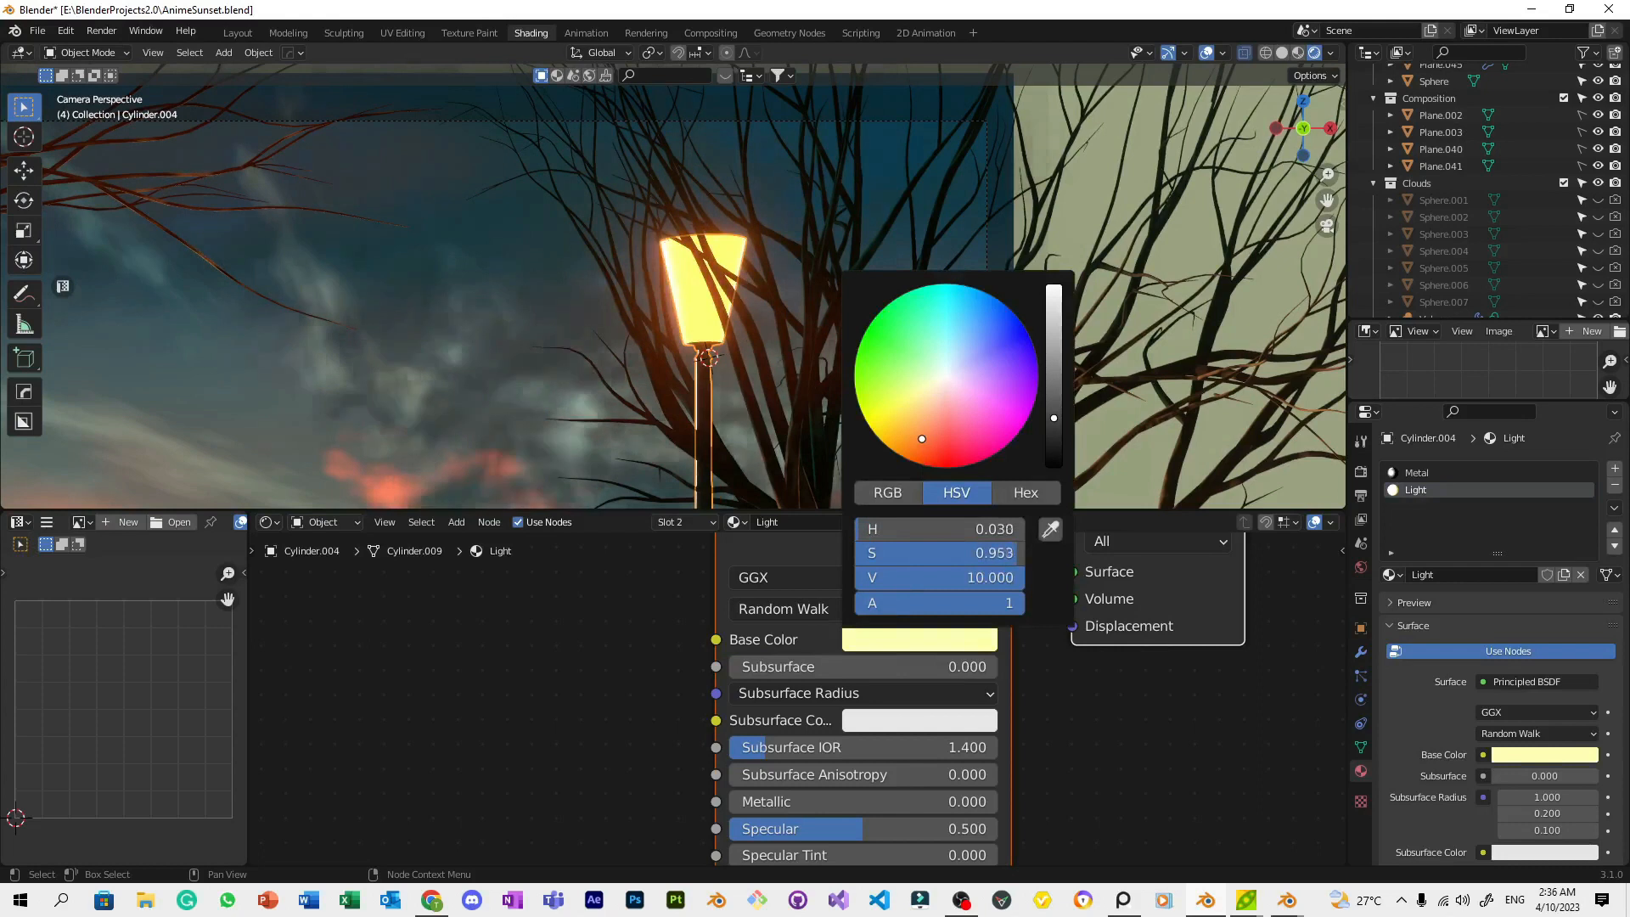
{"action": "left_click", "coordinate": [964, 580]}
{"action": "type", "text": "20"}
{"action": "key", "text": "Return"}
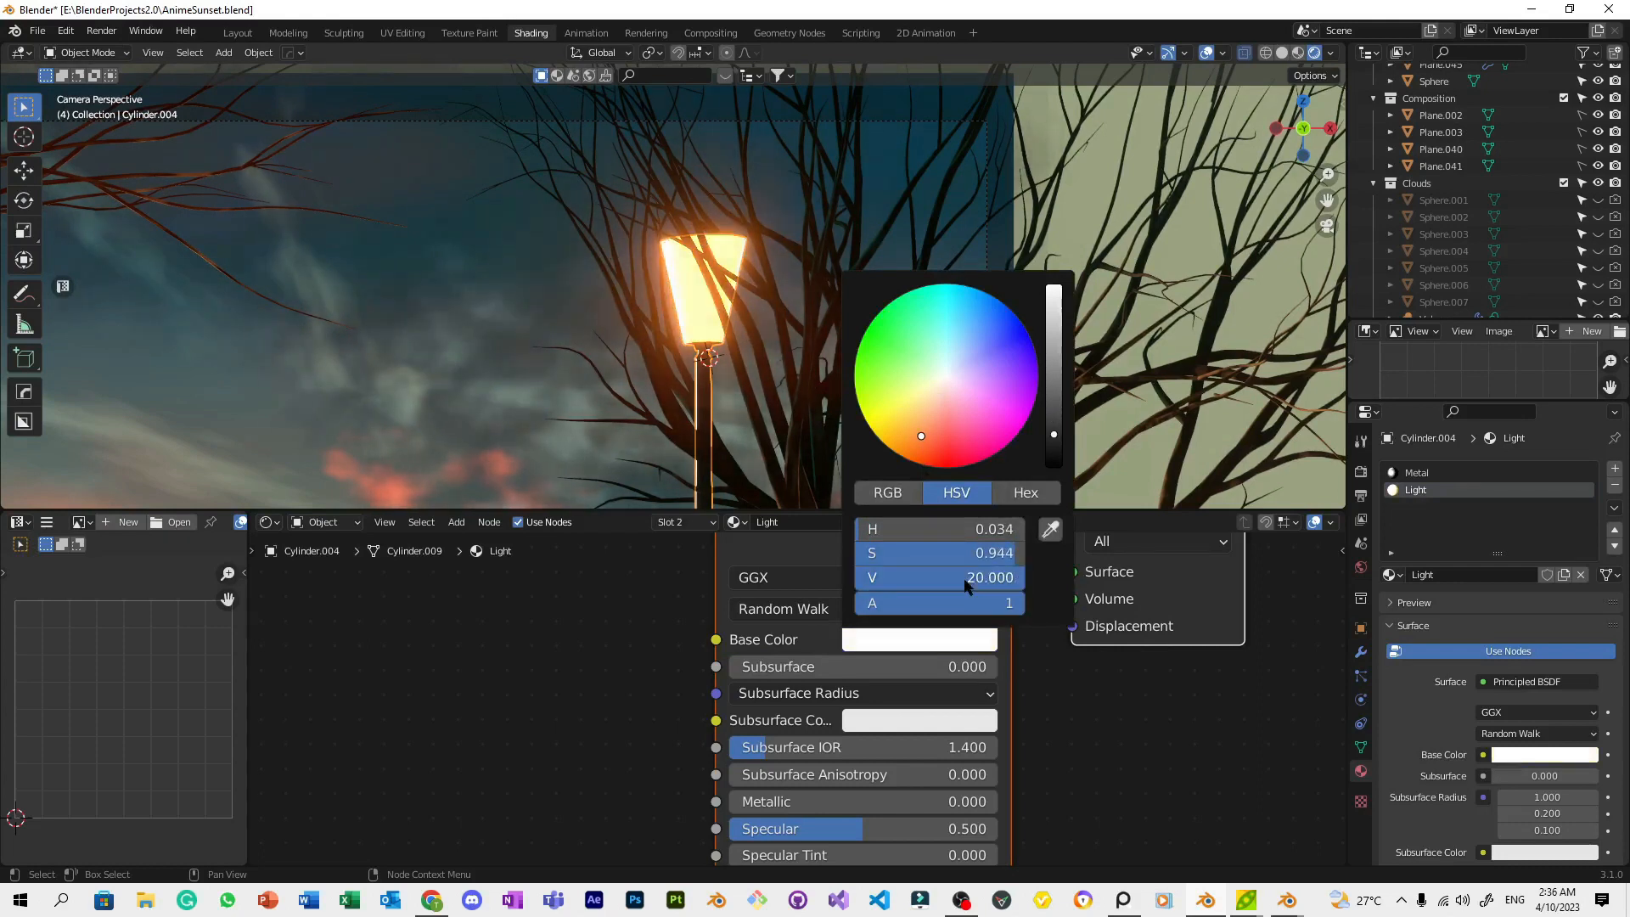
Deselect the street lamp, save the file and review the glowing lamp in the full scene
{"action": "left_click", "coordinate": [547, 299]}
{"action": "scroll", "coordinate": [594, 284], "scroll_direction": "down", "scroll_amount": 8}
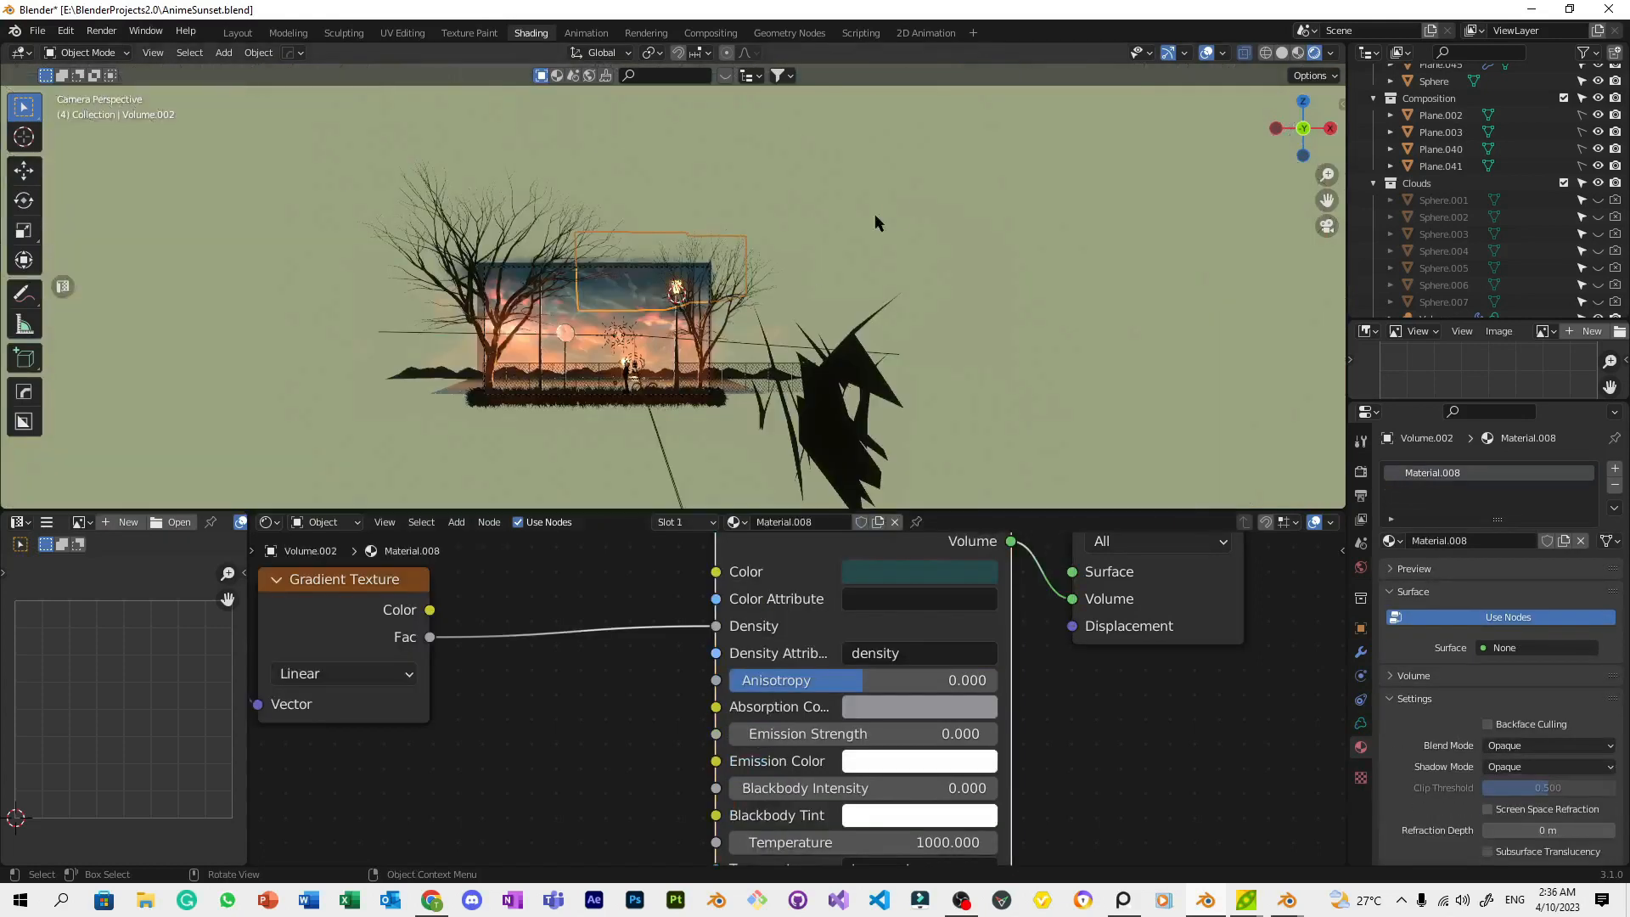
{"action": "key", "text": "ctrl+s"}
{"action": "scroll", "coordinate": [927, 252], "scroll_direction": "up", "scroll_amount": 8}
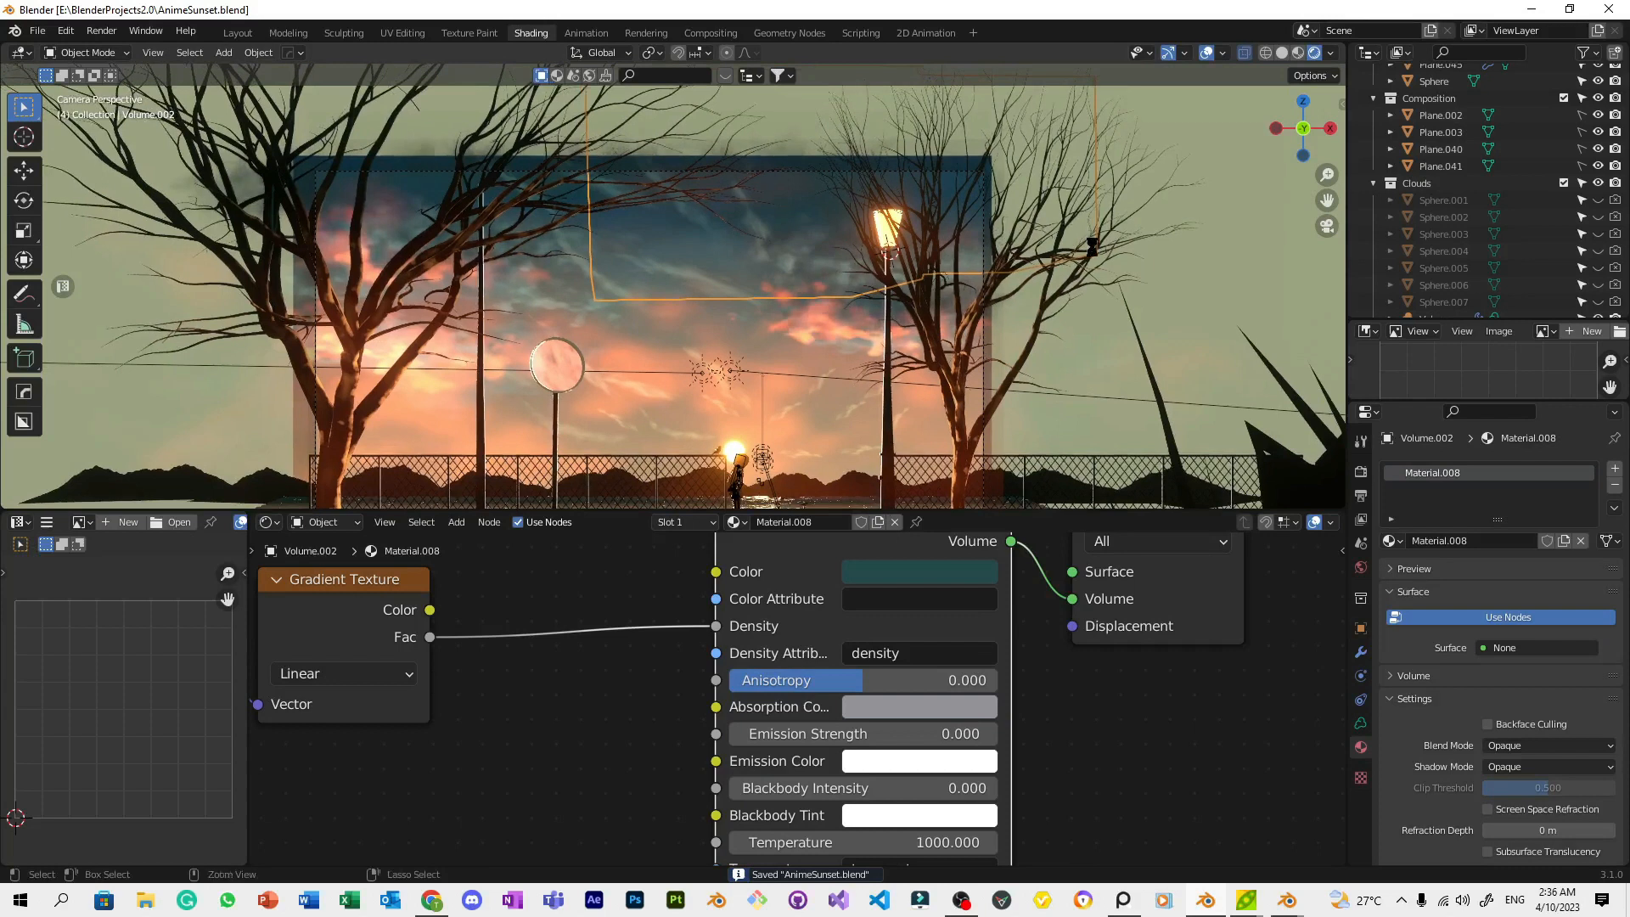
{"action": "scroll", "coordinate": [1091, 247], "scroll_direction": "up", "scroll_amount": 4}
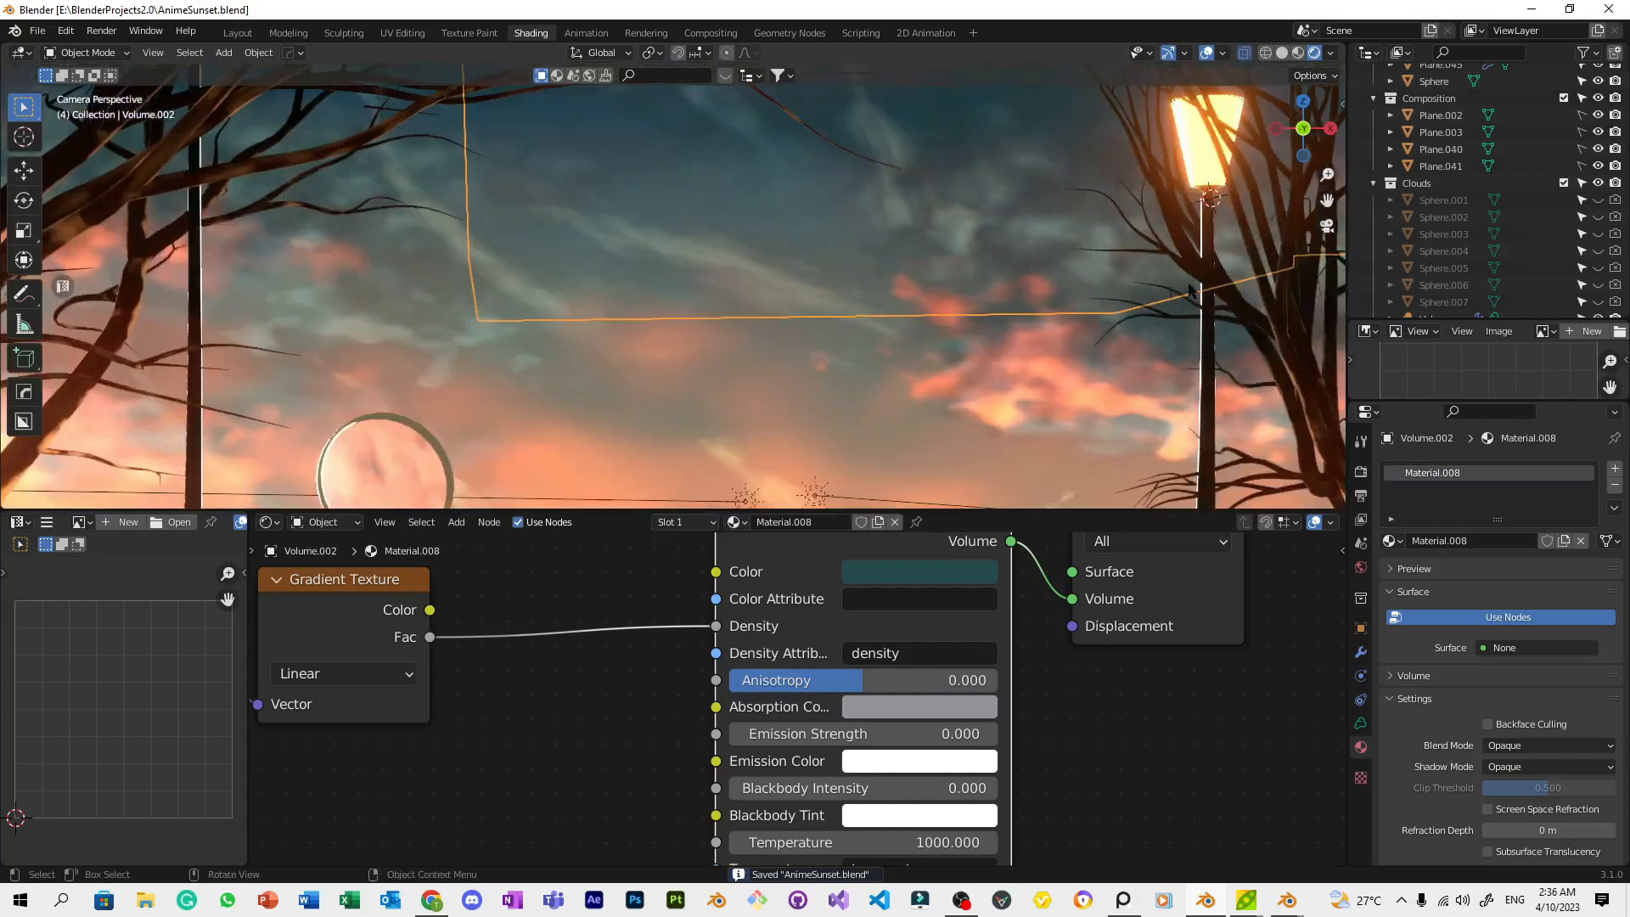
Enter Edit Mode on the street lamp and select the lamp head's top edge loop in edge select mode
{"action": "middle_click_drag", "start_coordinate": [1197, 280], "coordinate": [633, 395], "text": "shift"}
{"action": "scroll", "coordinate": [634, 394], "scroll_direction": "up", "scroll_amount": 5}
{"action": "middle_click_drag", "start_coordinate": [550, 203], "coordinate": [688, 328], "text": "shift"}
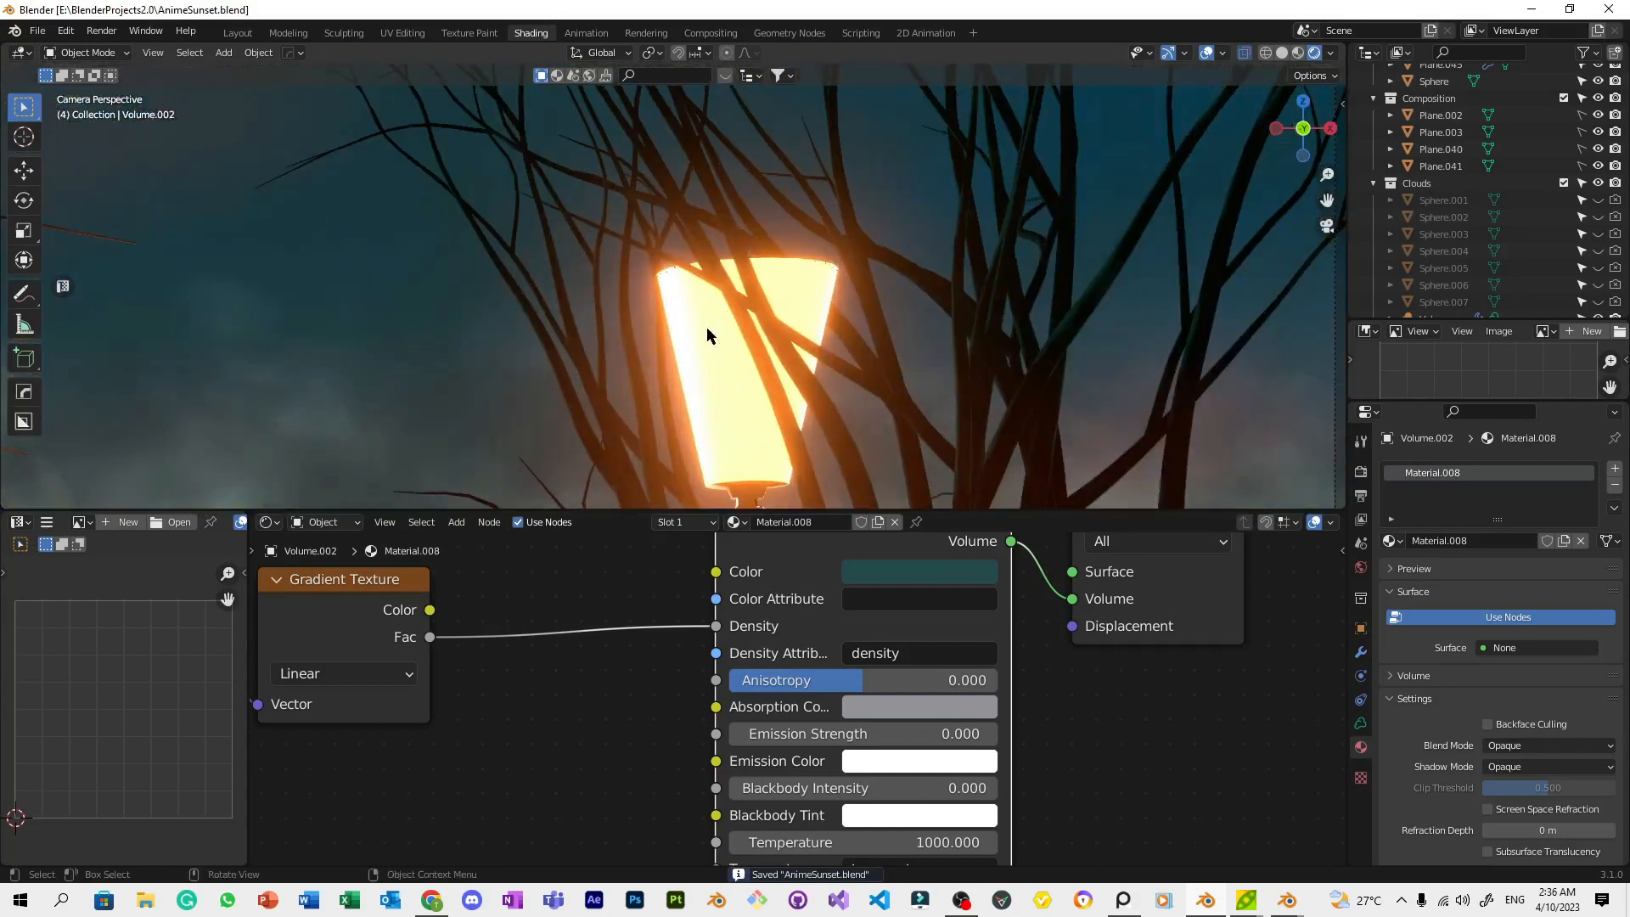
{"action": "left_click", "coordinate": [707, 328]}
{"action": "scroll", "coordinate": [849, 348], "scroll_direction": "up", "scroll_amount": 2}
{"action": "key", "text": "Tab"}
{"action": "left_click_drag", "start_coordinate": [855, 361], "coordinate": [456, 145]}
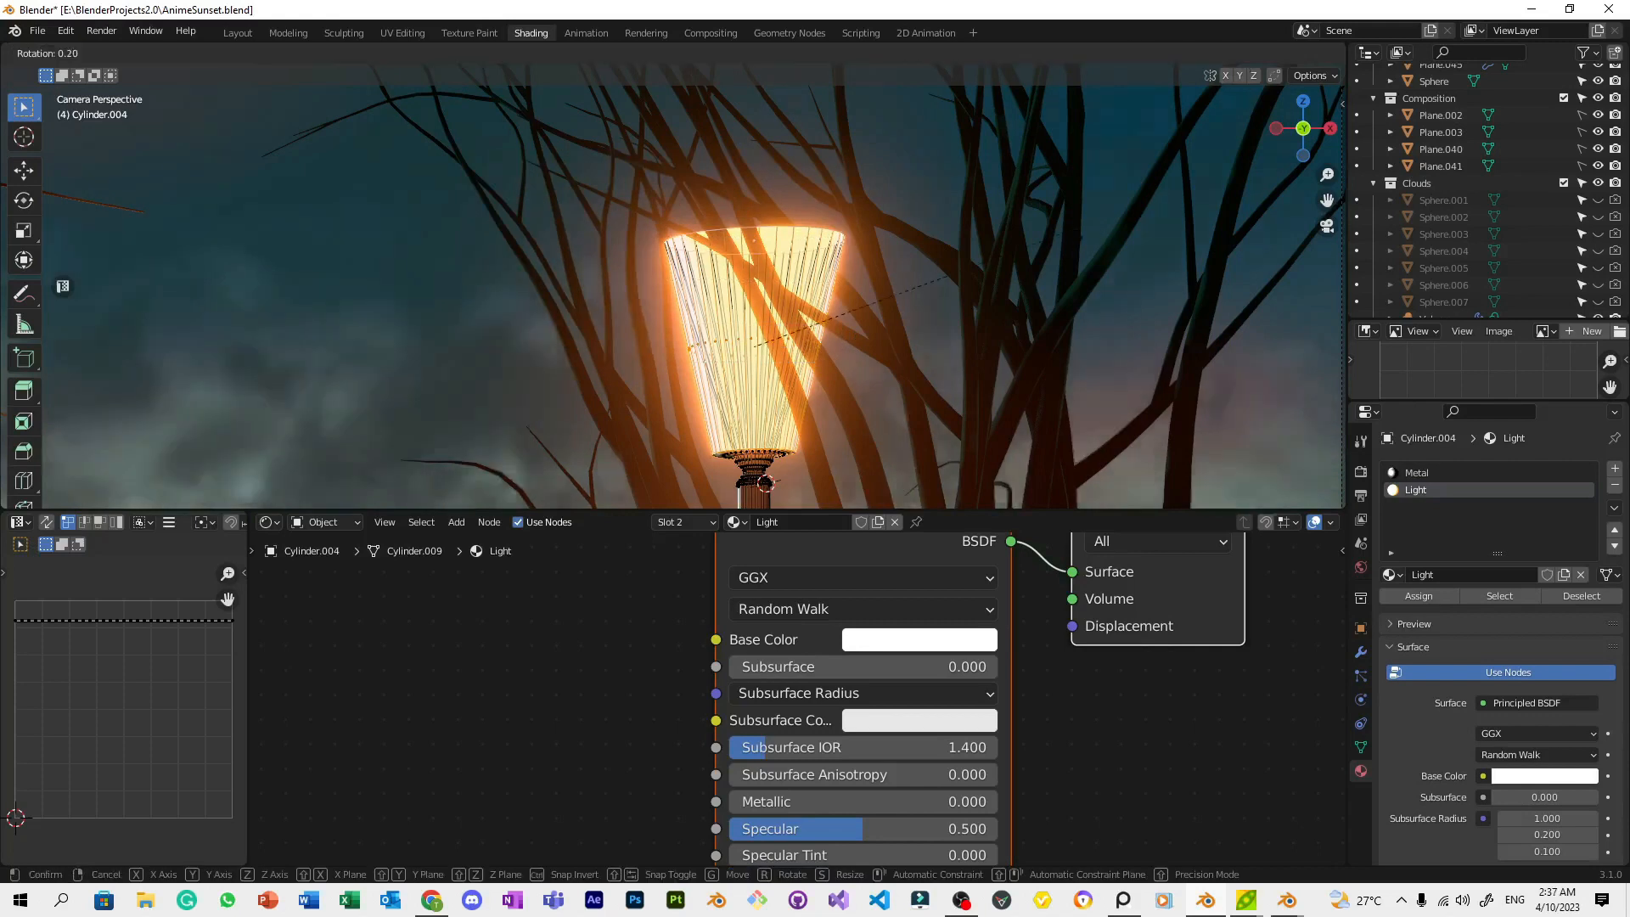
{"action": "scroll", "coordinate": [1077, 233], "scroll_direction": "up", "scroll_amount": 3}
{"action": "key", "text": "2"}
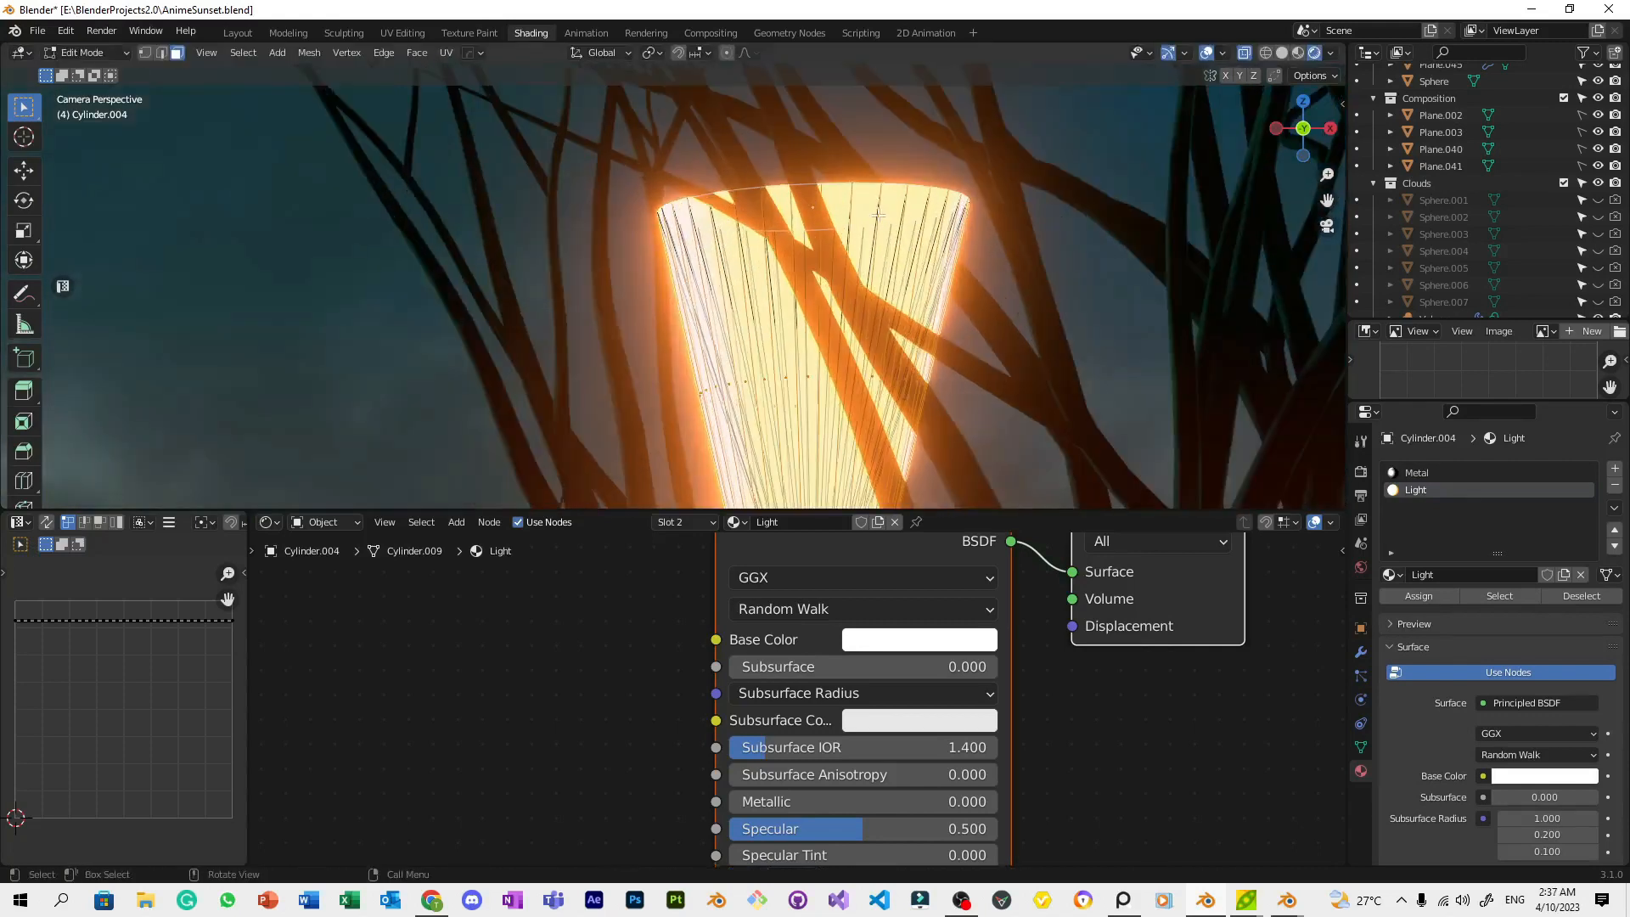
{"action": "left_click", "coordinate": [883, 183], "text": "alt"}
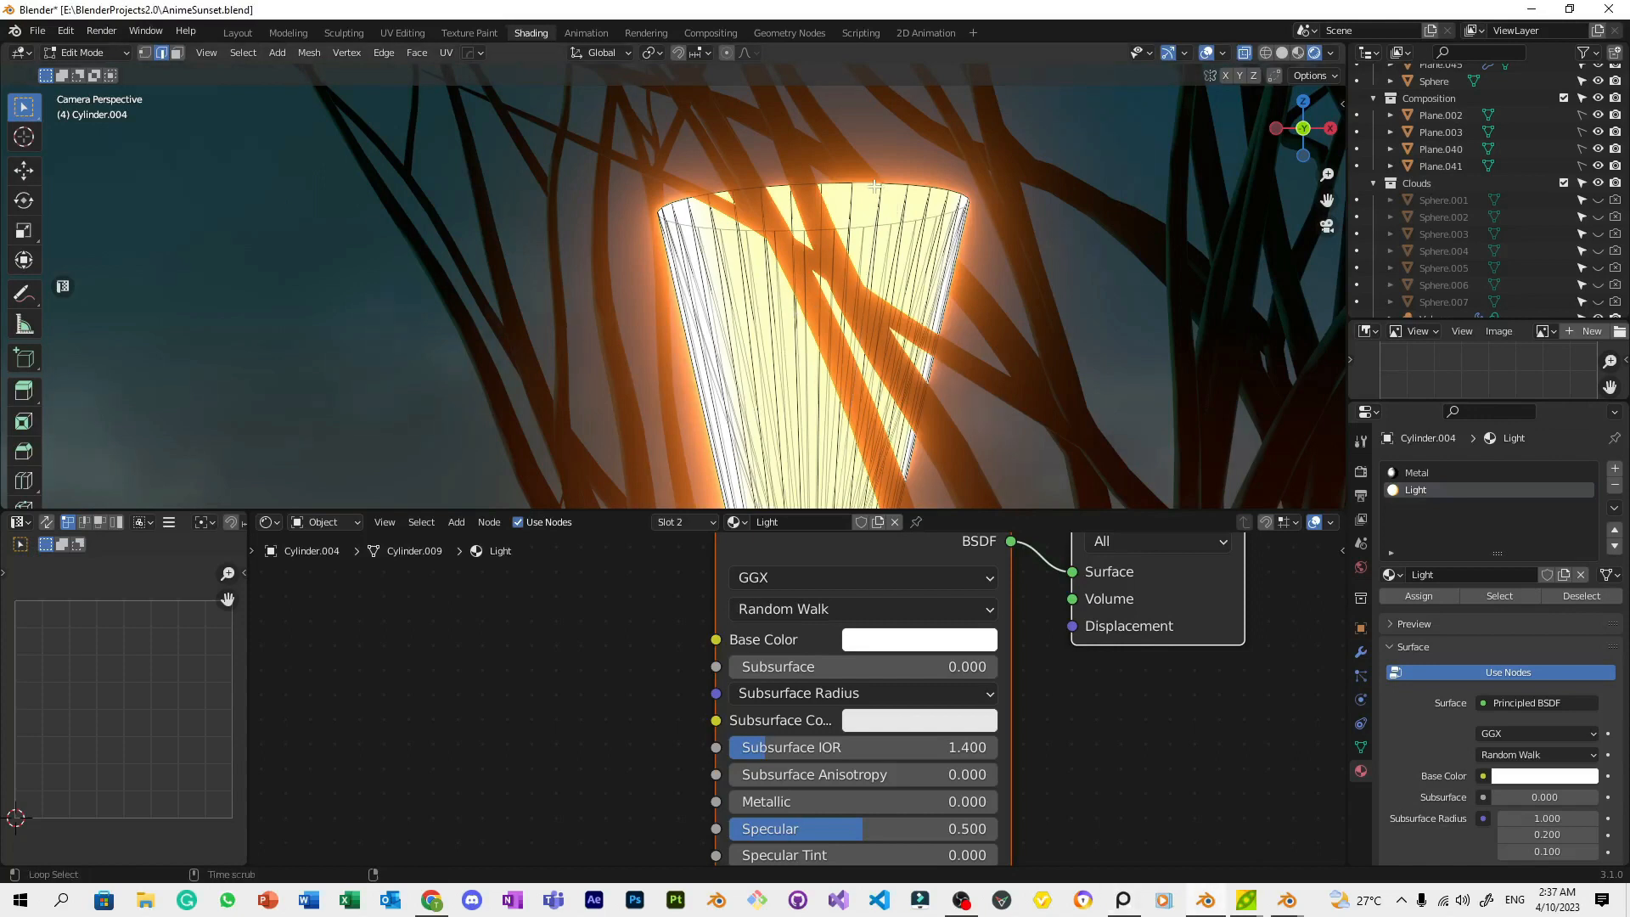
{"action": "key", "text": "g"}
{"action": "right_click", "coordinate": [879, 161]}
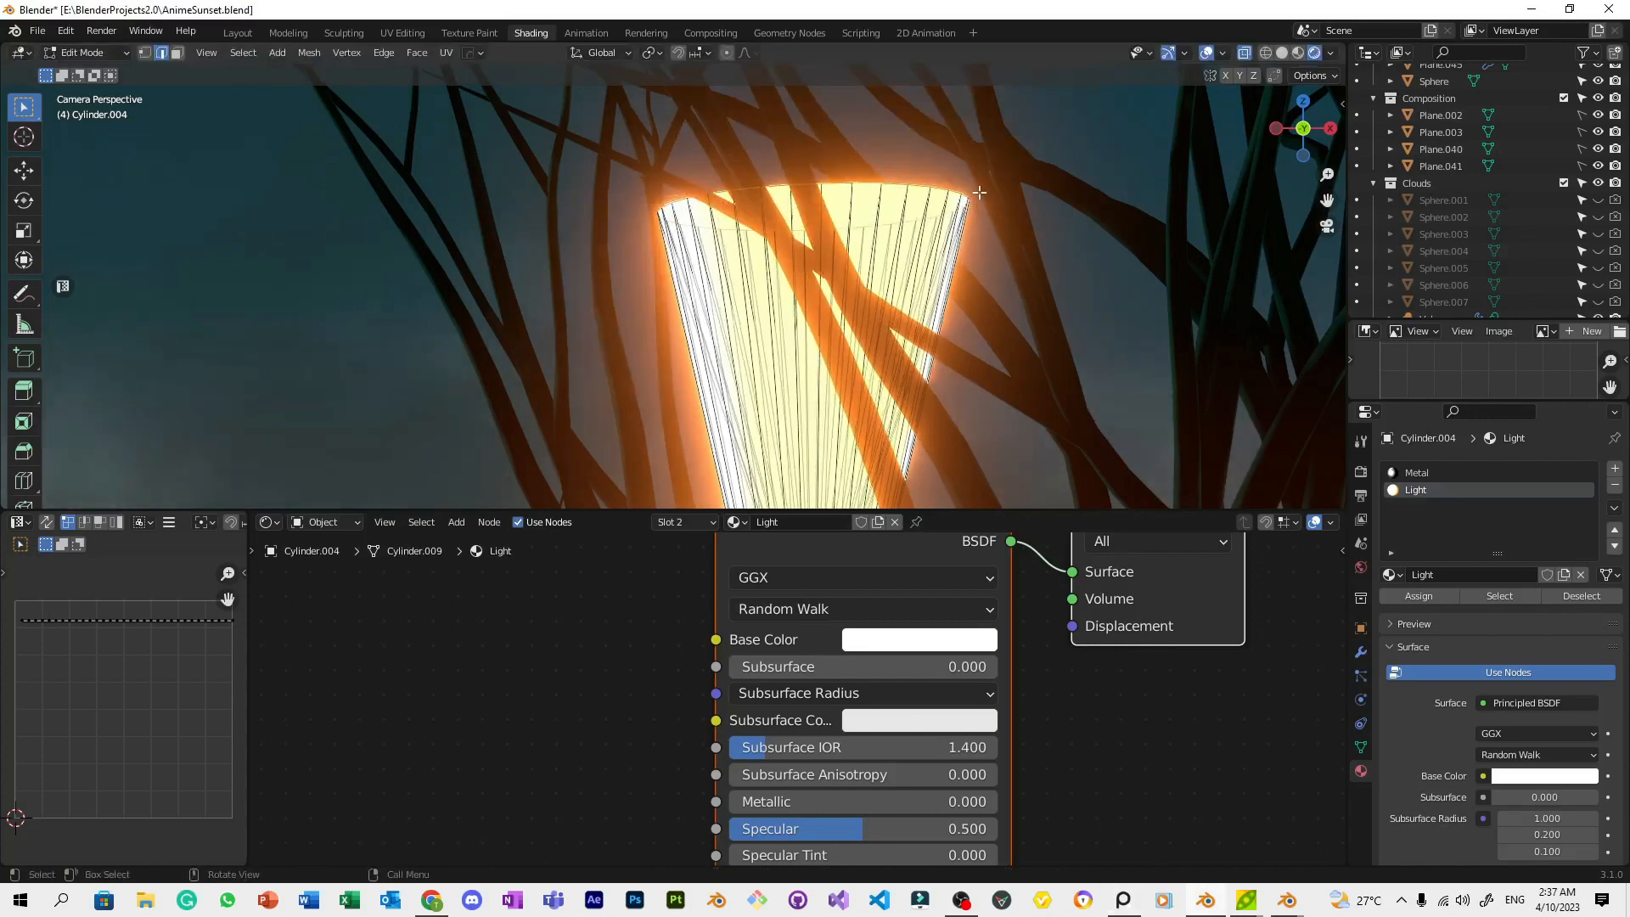
Select the lamp head's top cap face and extrude it slightly upward to form a thin rim band
{"action": "middle_click_drag", "start_coordinate": [979, 193], "coordinate": [938, 265]}
{"action": "key", "text": "3"}
{"action": "left_click", "coordinate": [735, 284]}
{"action": "middle_click_drag", "start_coordinate": [730, 290], "coordinate": [678, 270]}
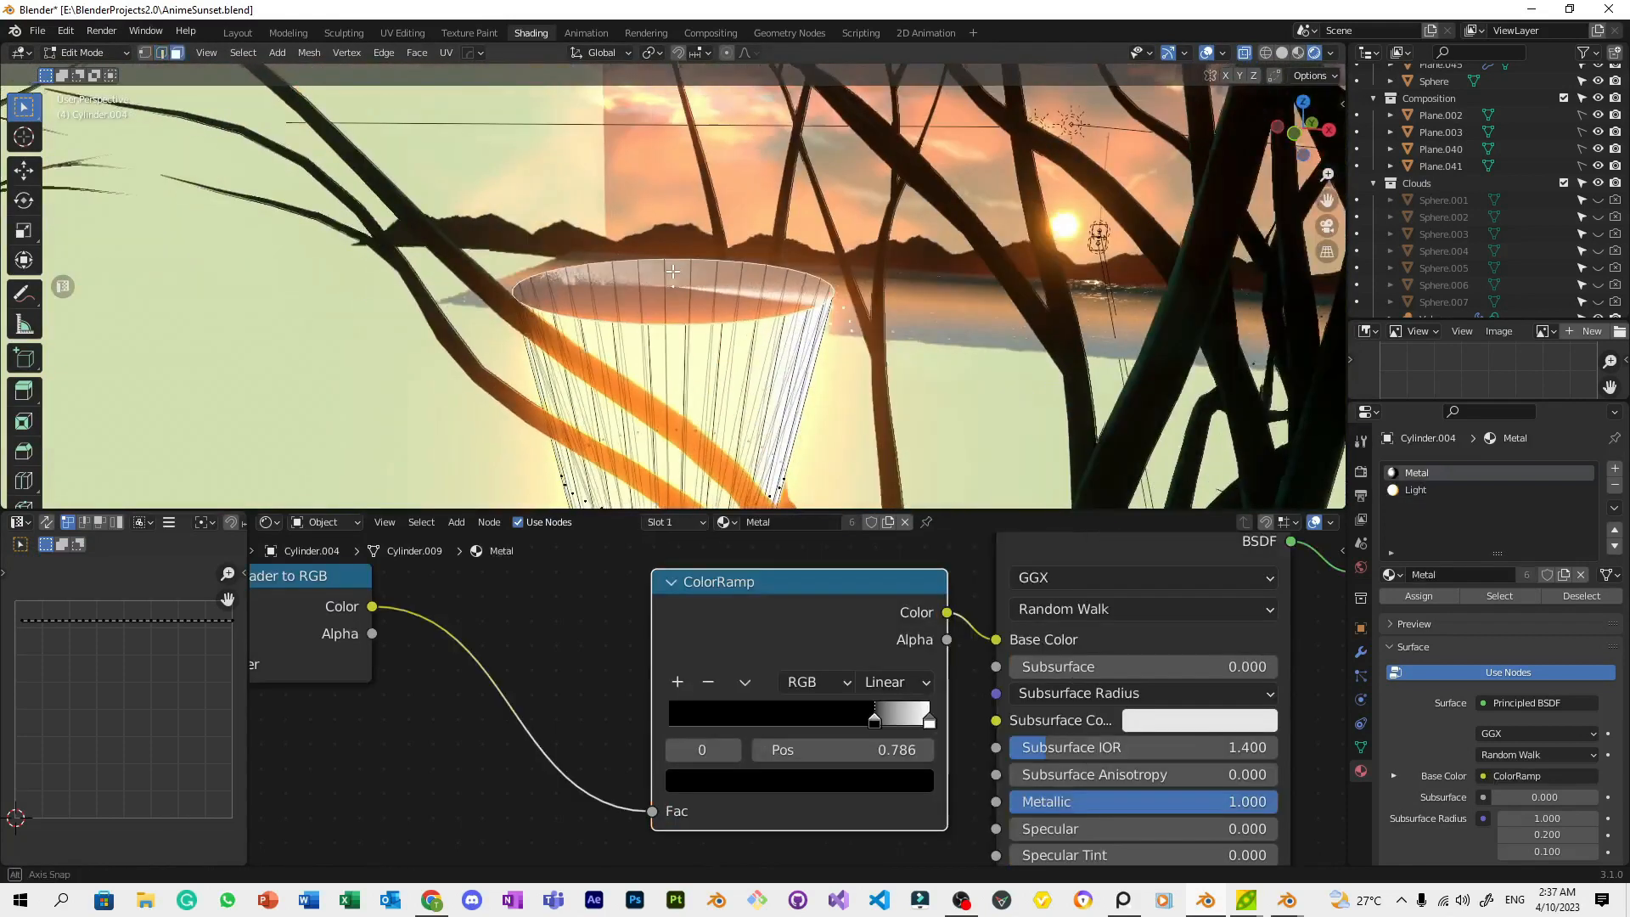
{"action": "key", "text": "e"}
{"action": "left_click", "coordinate": [703, 319]}
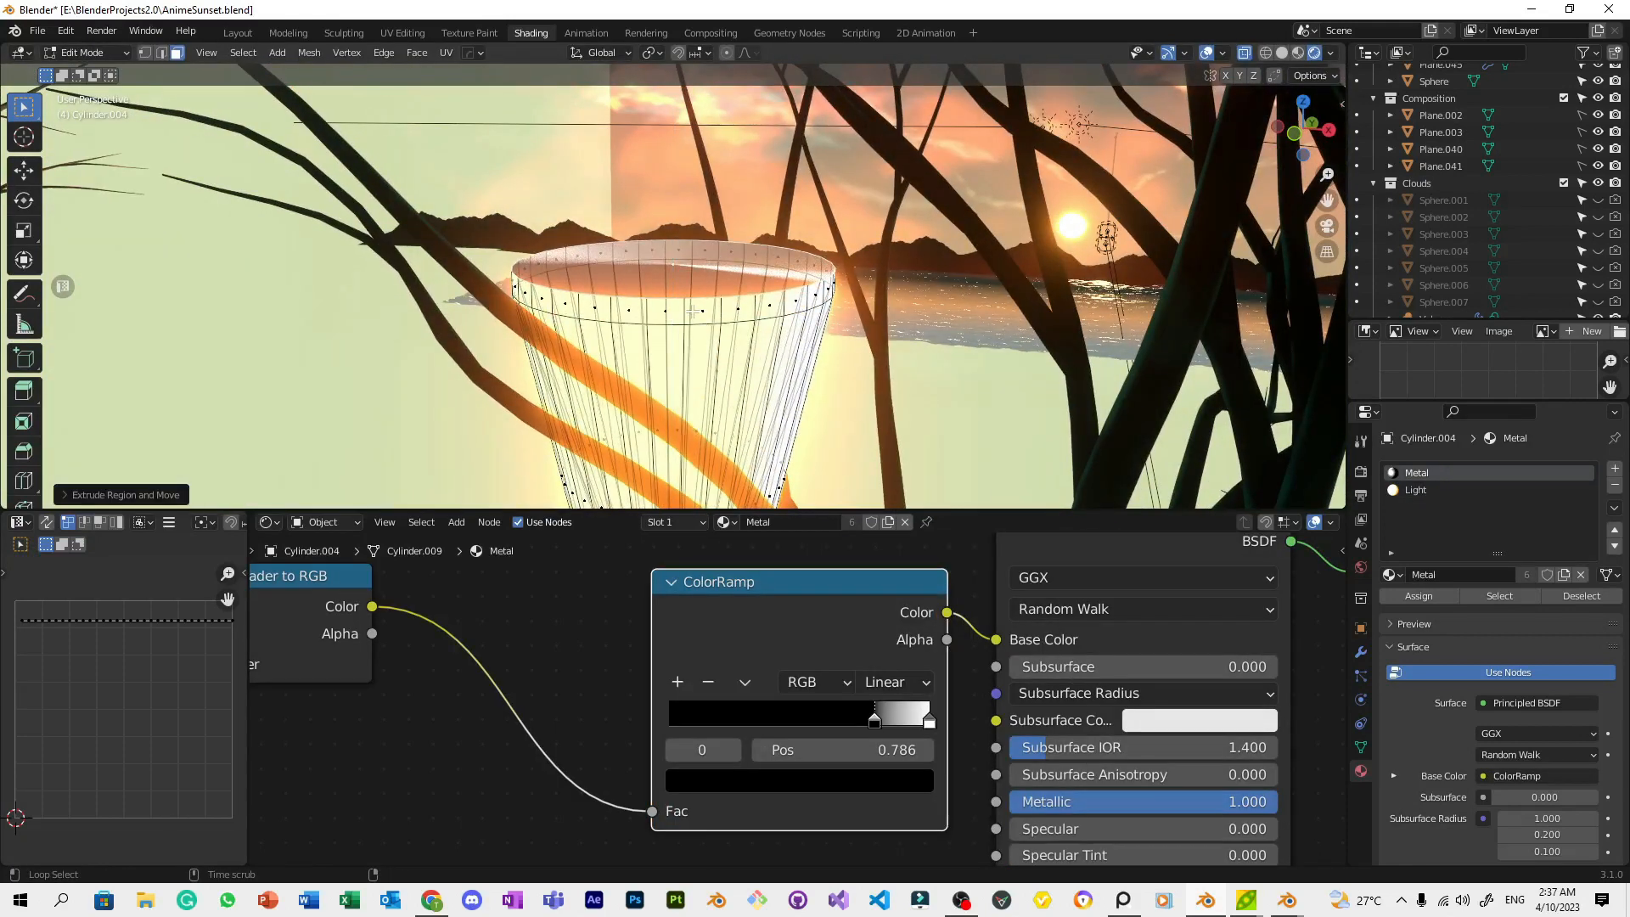
Select the new band of faces around the lamp head's top and assign the Metal material to it
{"action": "left_click", "coordinate": [693, 311], "text": "alt"}
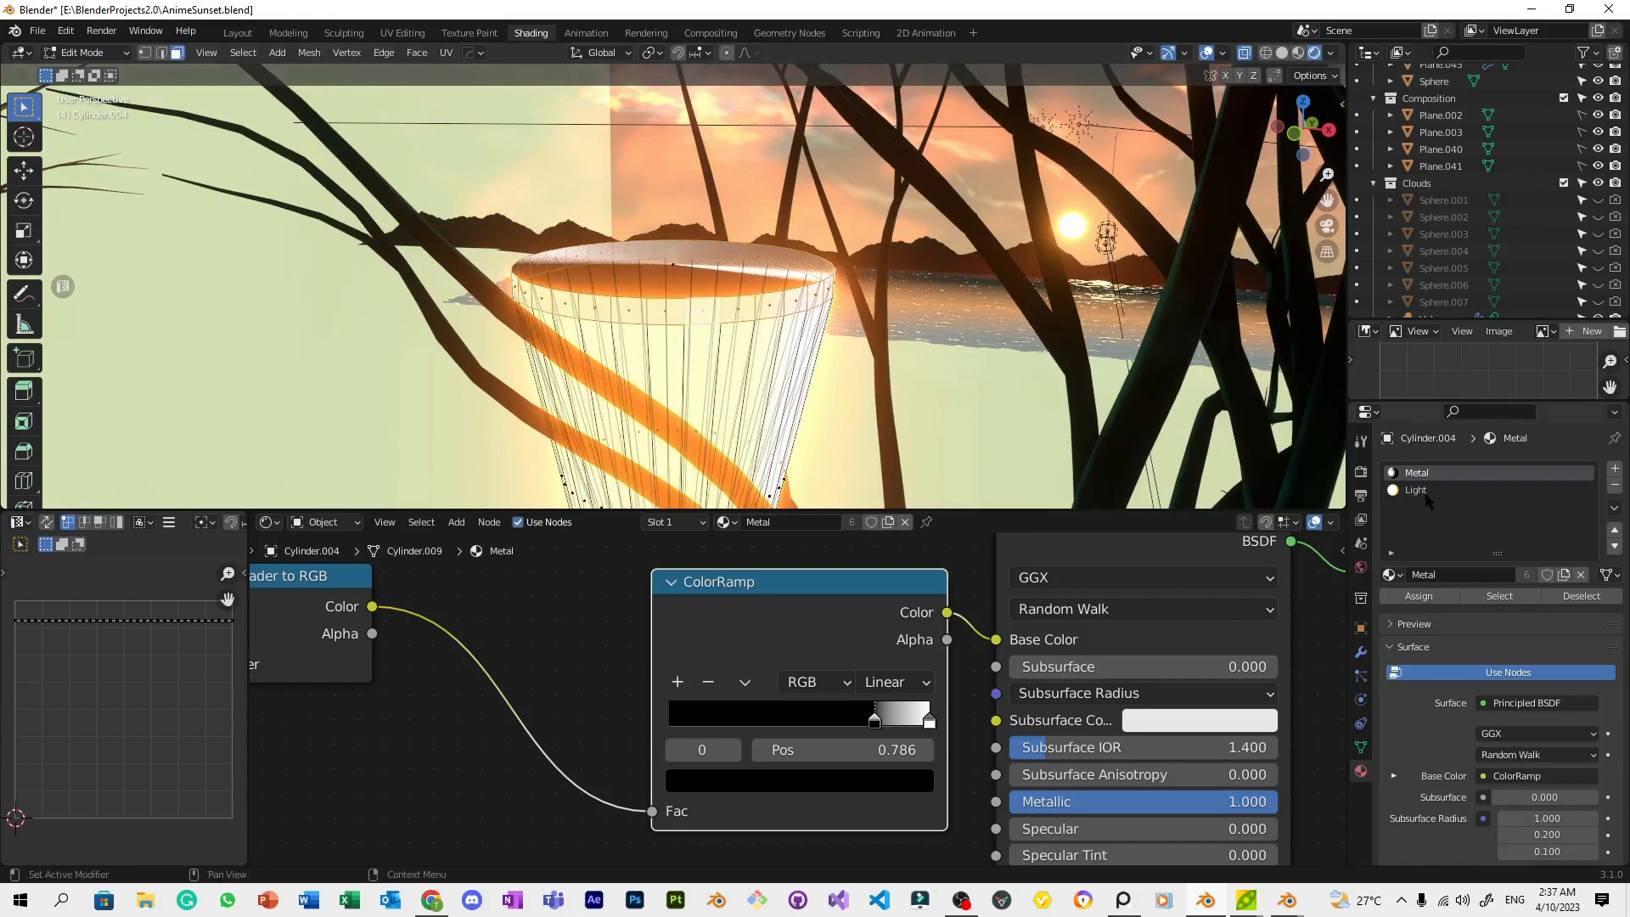
{"action": "left_click", "coordinate": [1435, 600]}
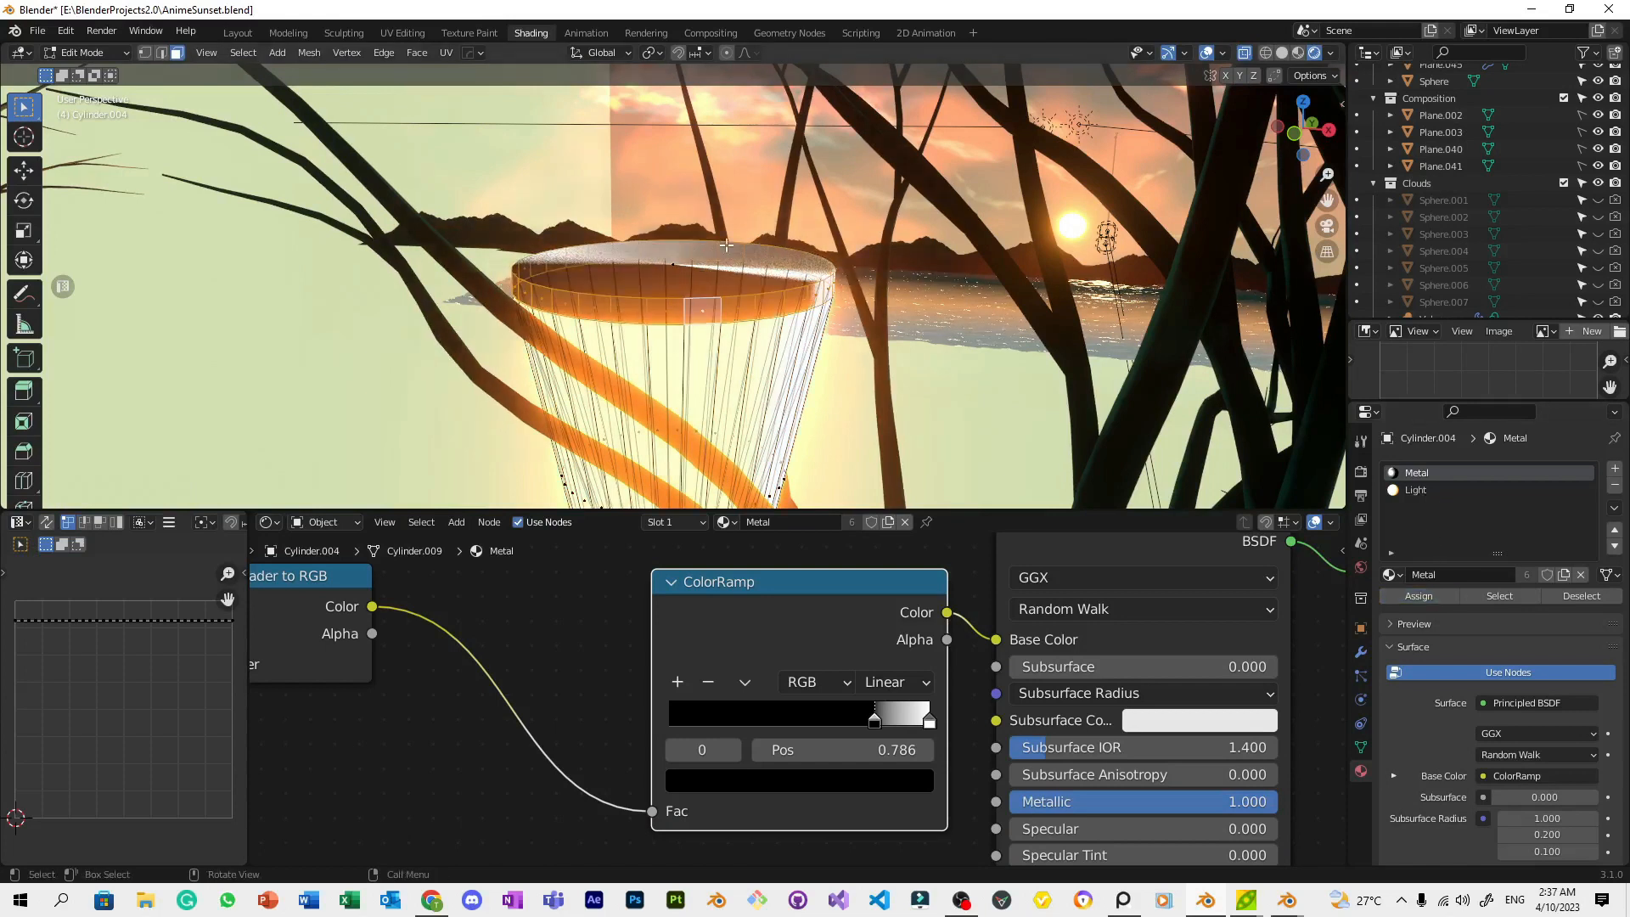
{"action": "left_click", "coordinate": [682, 252]}
{"action": "left_click", "coordinate": [668, 270]}
{"action": "key", "text": "KP_0"}
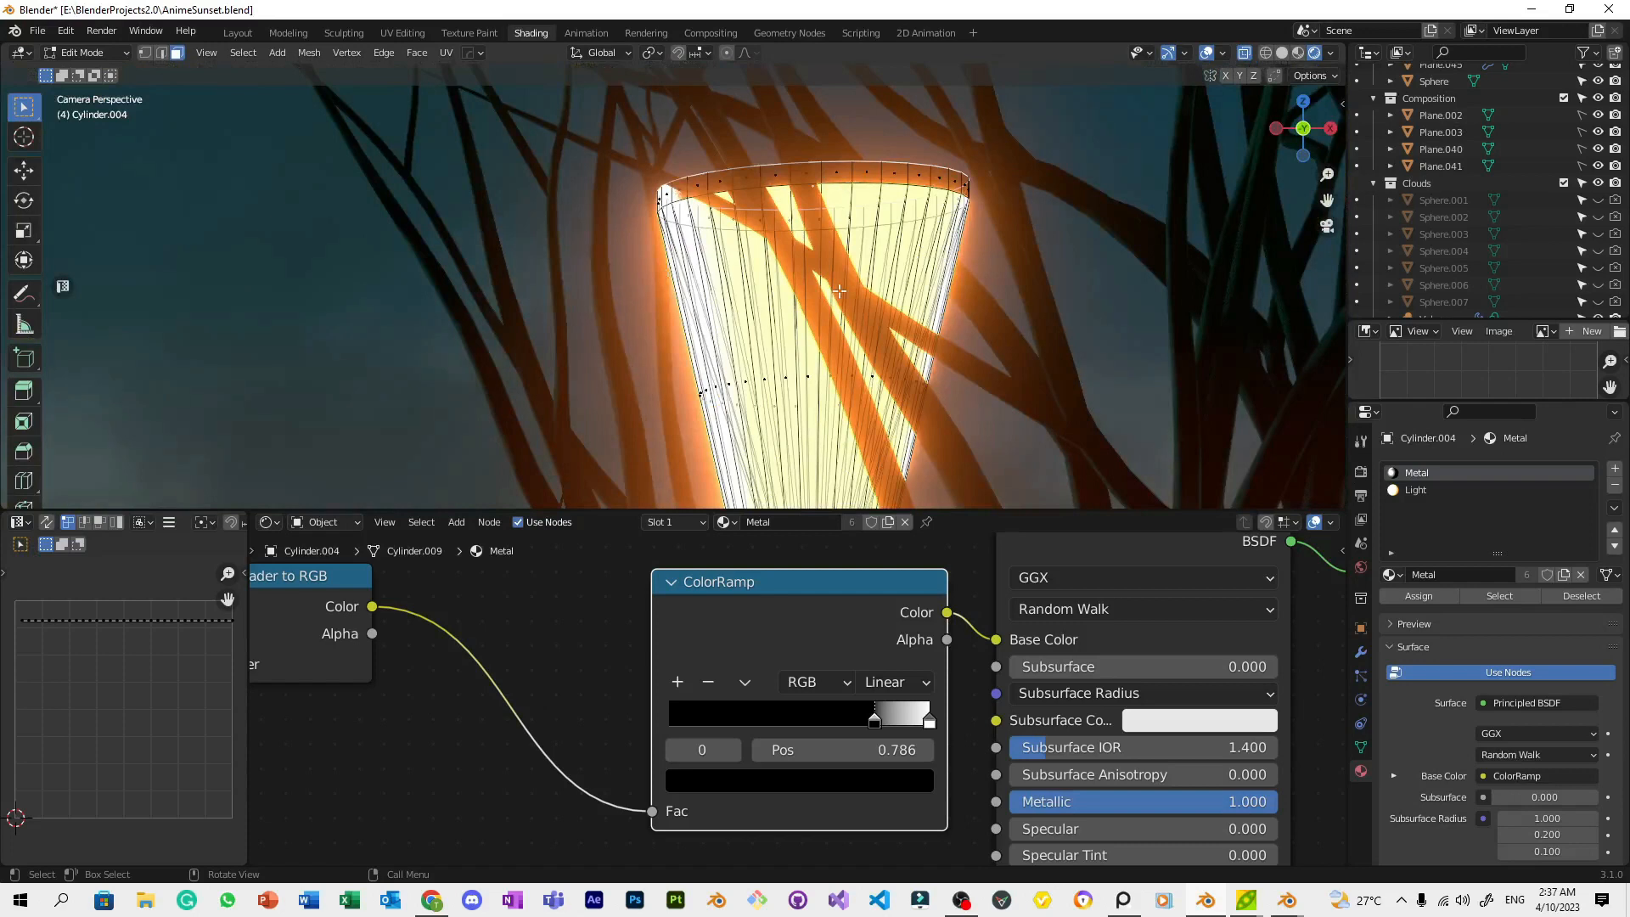
Extrude the metal rim's face loop along its normals and scale it outward to make a thick protruding rim
{"action": "left_click", "coordinate": [792, 167], "text": "alt"}
{"action": "key", "text": "alt+e"}
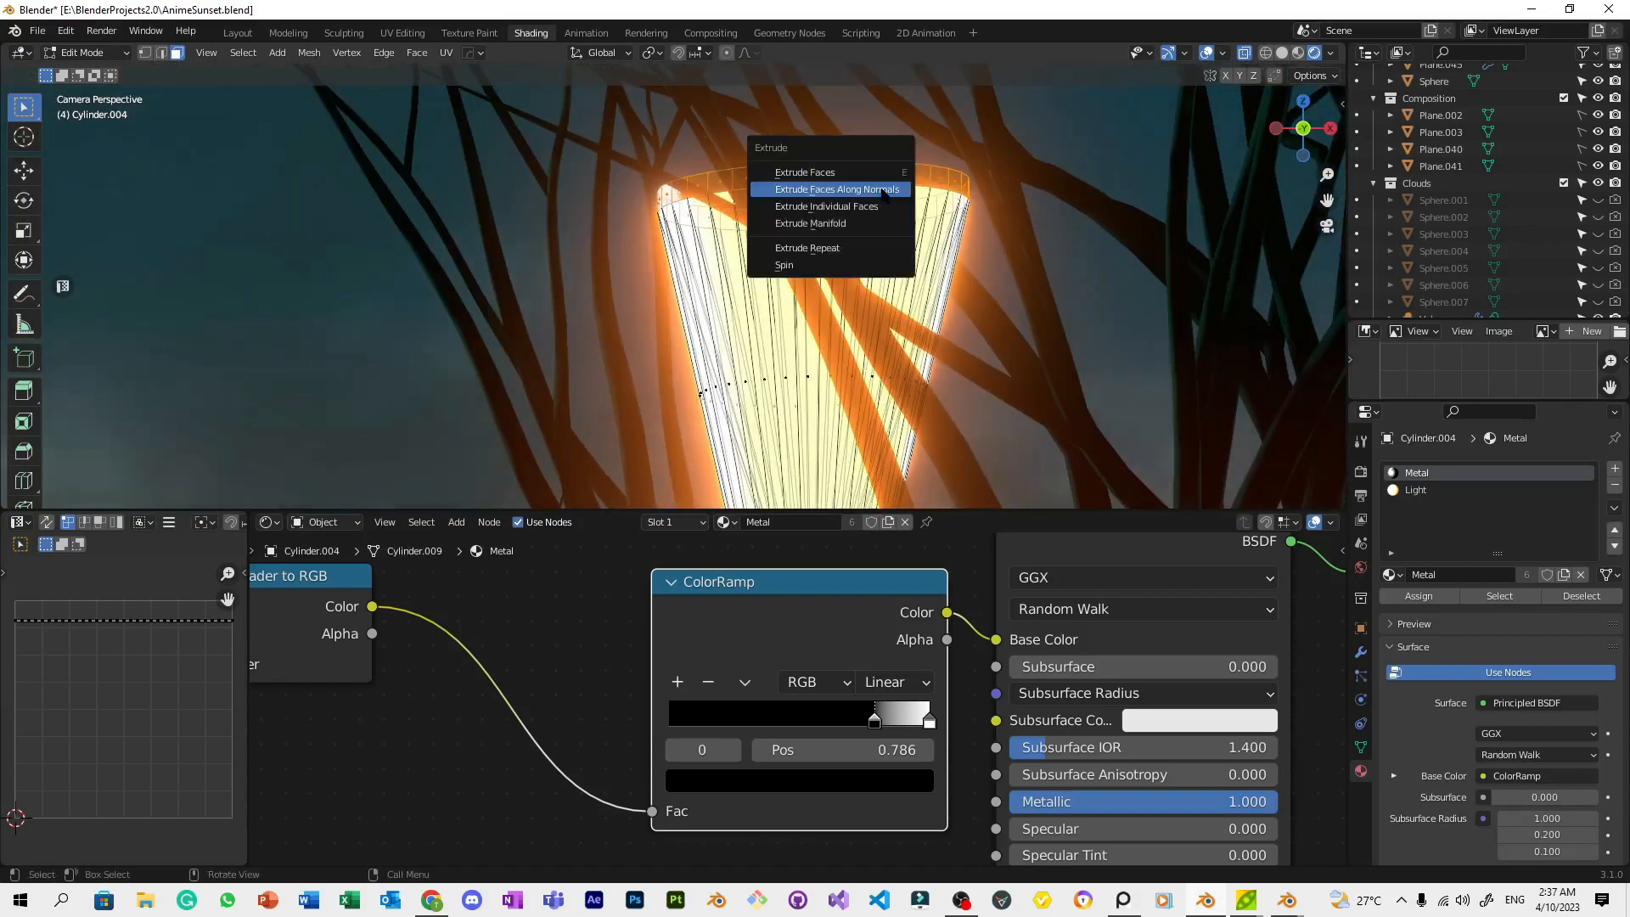
{"action": "left_click", "coordinate": [883, 190]}
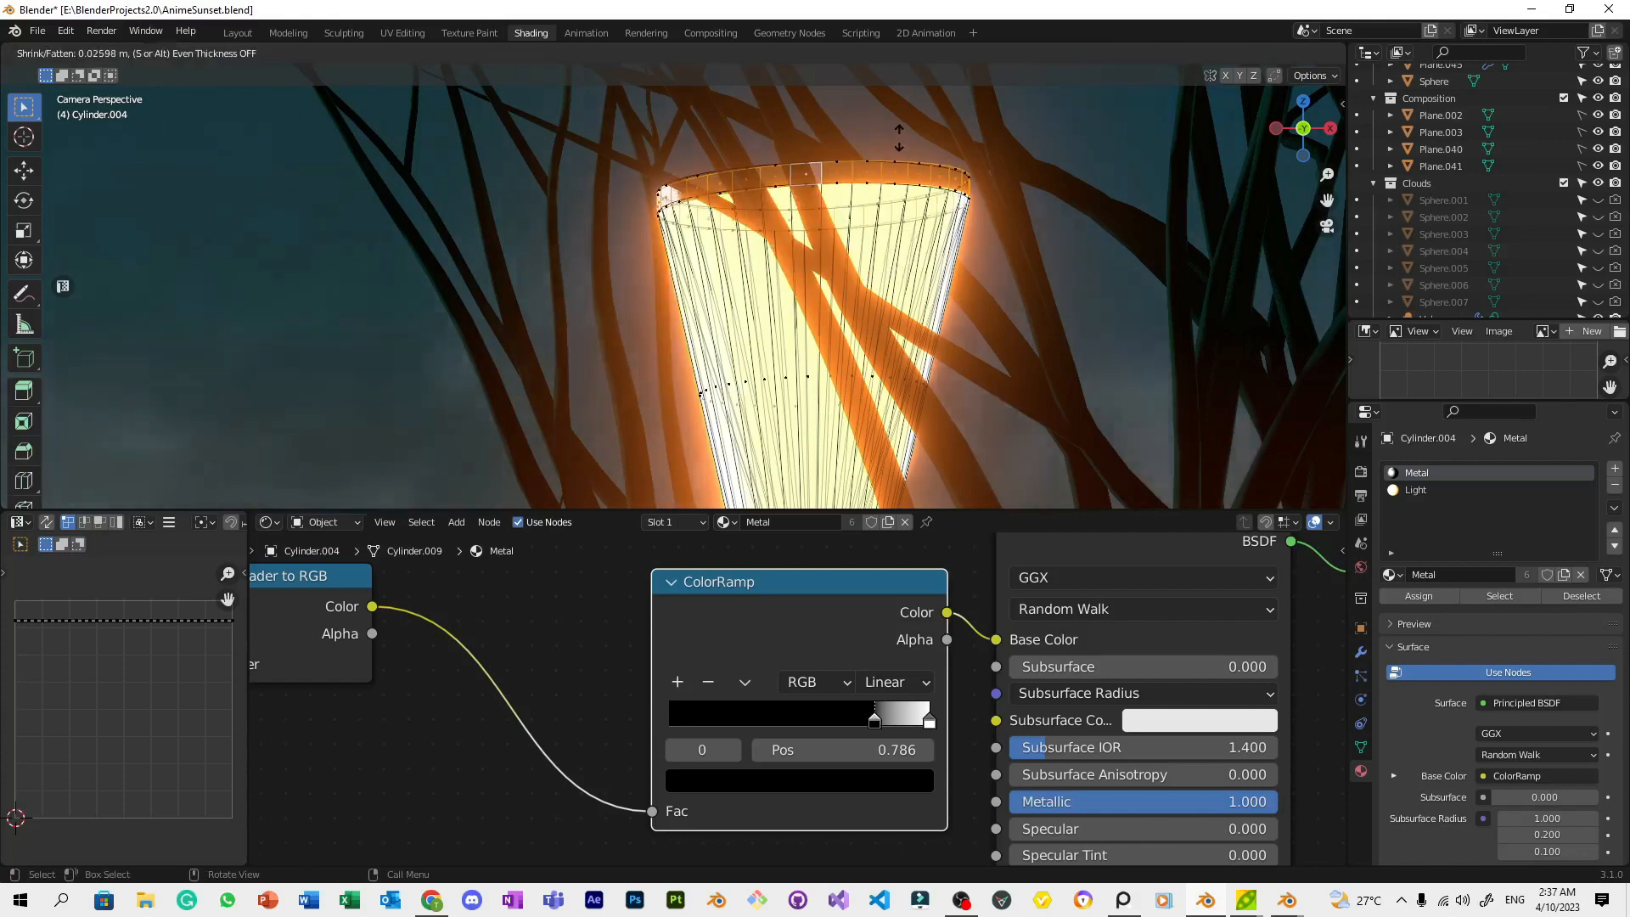
{"action": "key", "text": "s"}
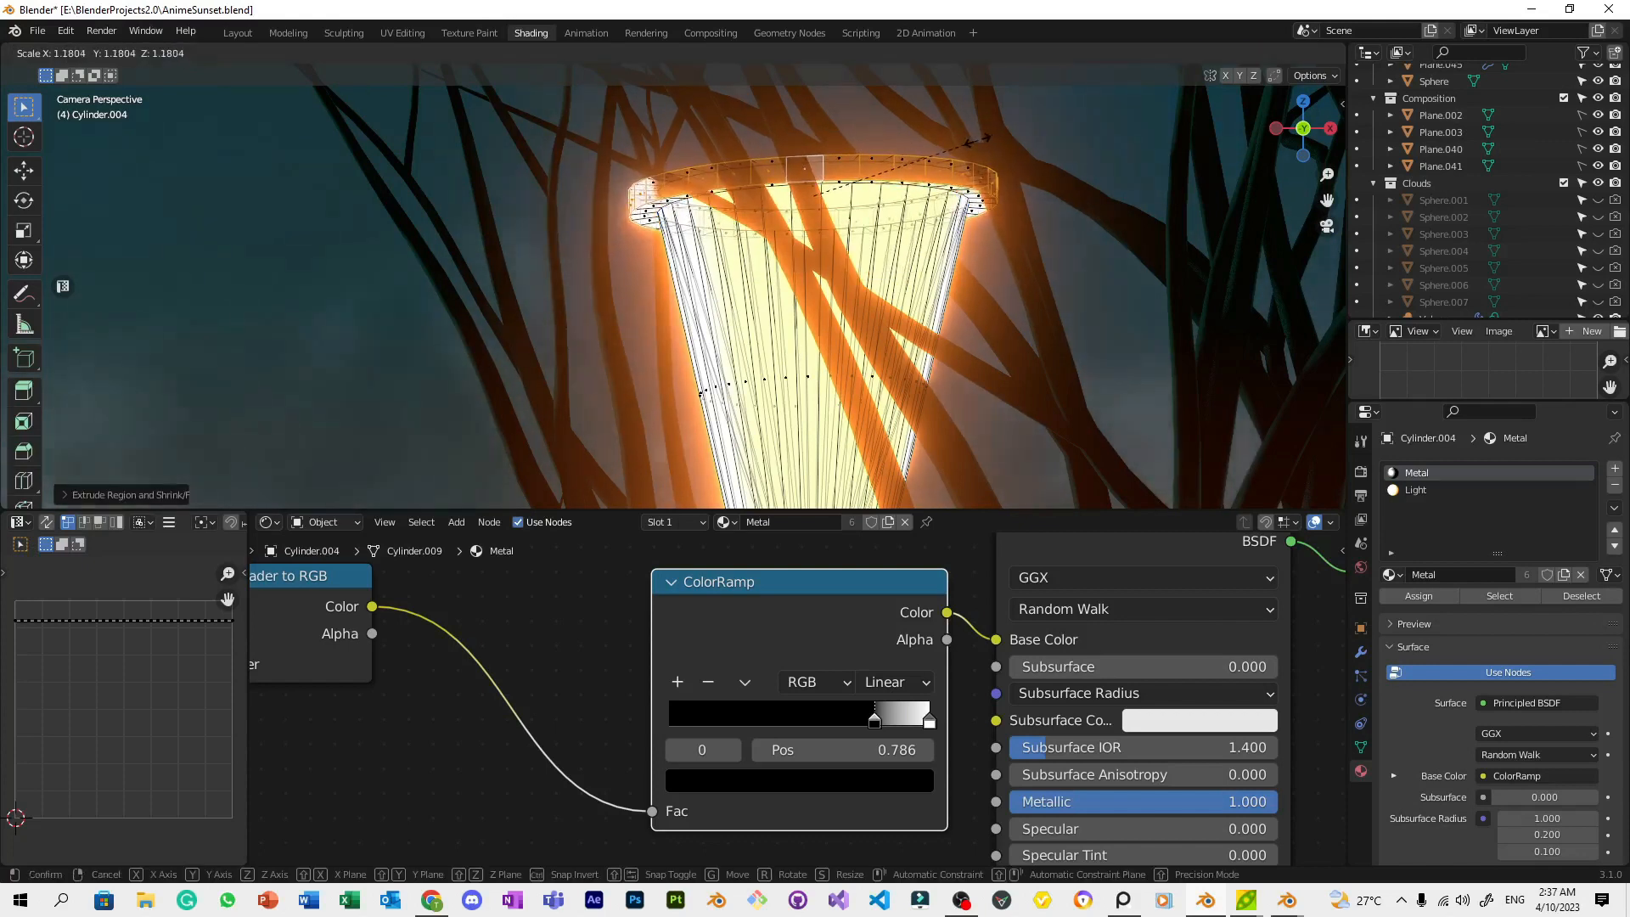
{"action": "left_click", "coordinate": [973, 141]}
{"action": "key", "text": "g"}
{"action": "key", "text": "z"}
{"action": "right_click", "coordinate": [986, 90]}
Delete the cap face closing the top of the lamp head inside the rim
{"action": "middle_click_drag", "start_coordinate": [986, 93], "coordinate": [966, 151]}
{"action": "key", "text": "KP_Decimal"}
{"action": "left_click", "coordinate": [668, 282]}
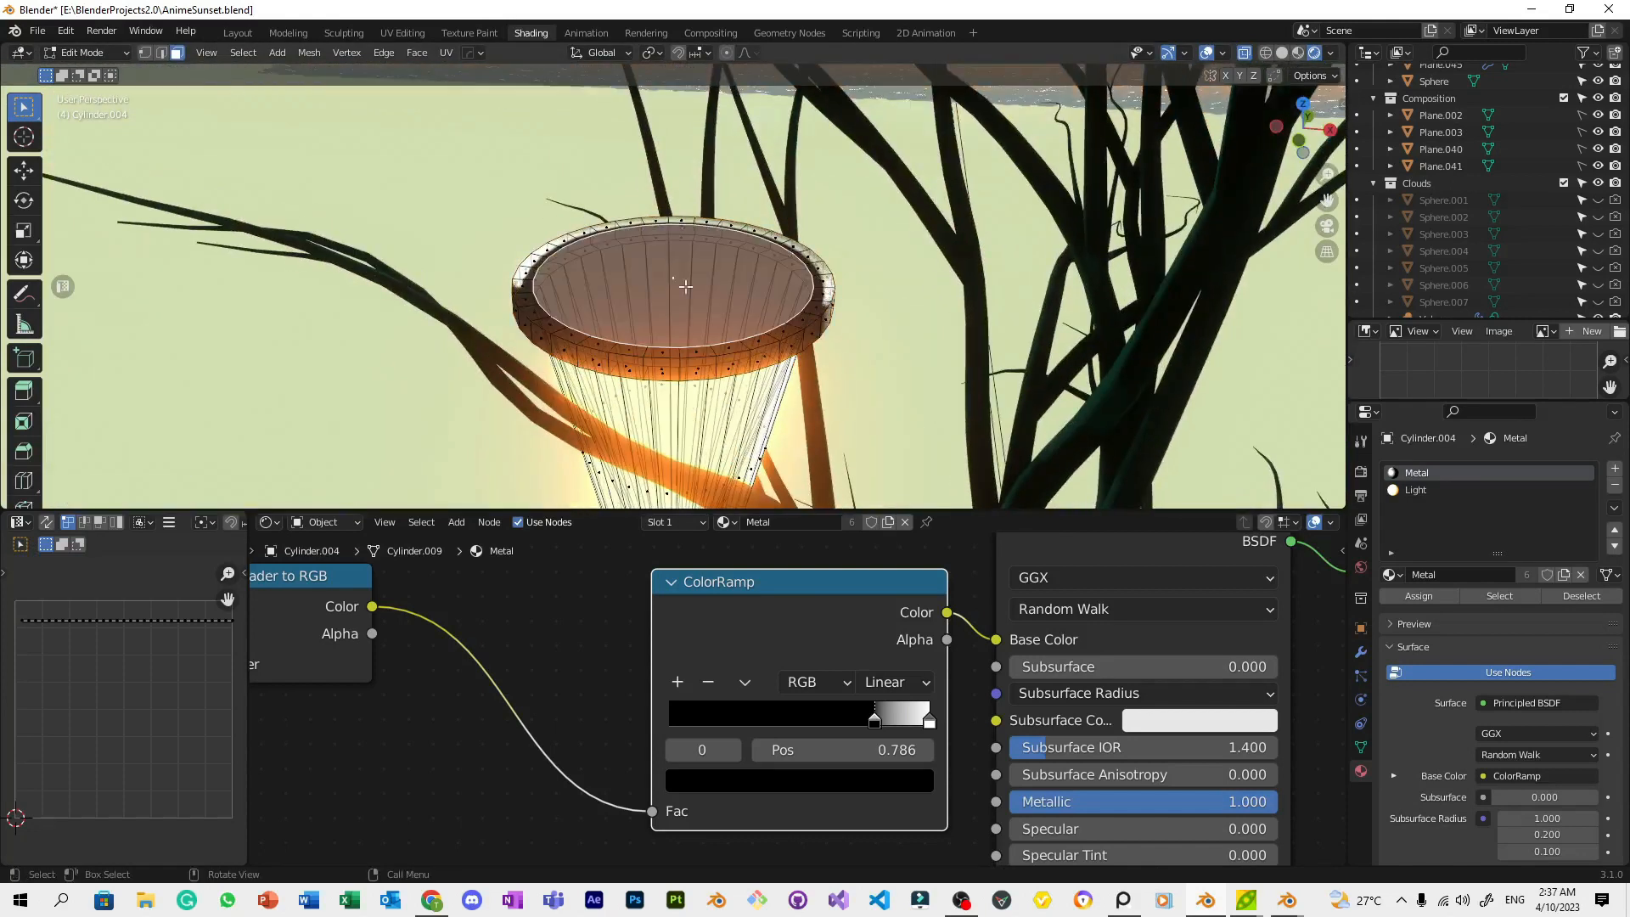
{"action": "scroll", "coordinate": [689, 284], "scroll_direction": "up", "scroll_amount": 3}
{"action": "key", "text": "x"}
{"action": "left_click", "coordinate": [736, 288]}
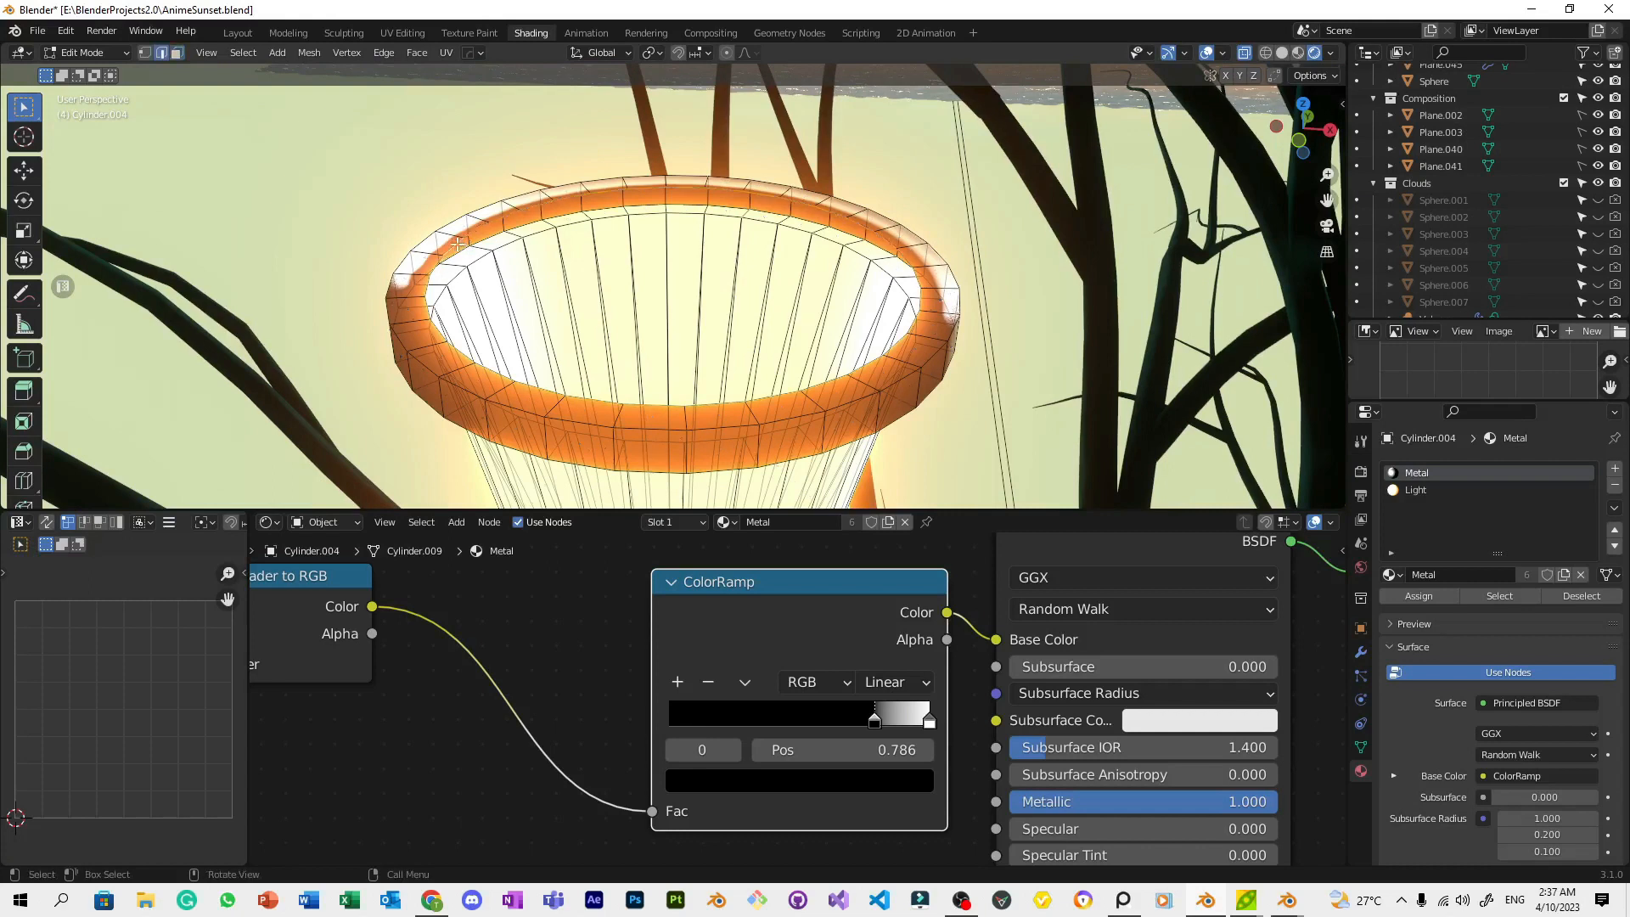
Try to delete the edge loop on top of the rim and undo the deletion
{"action": "key", "text": "ctrl+x"}
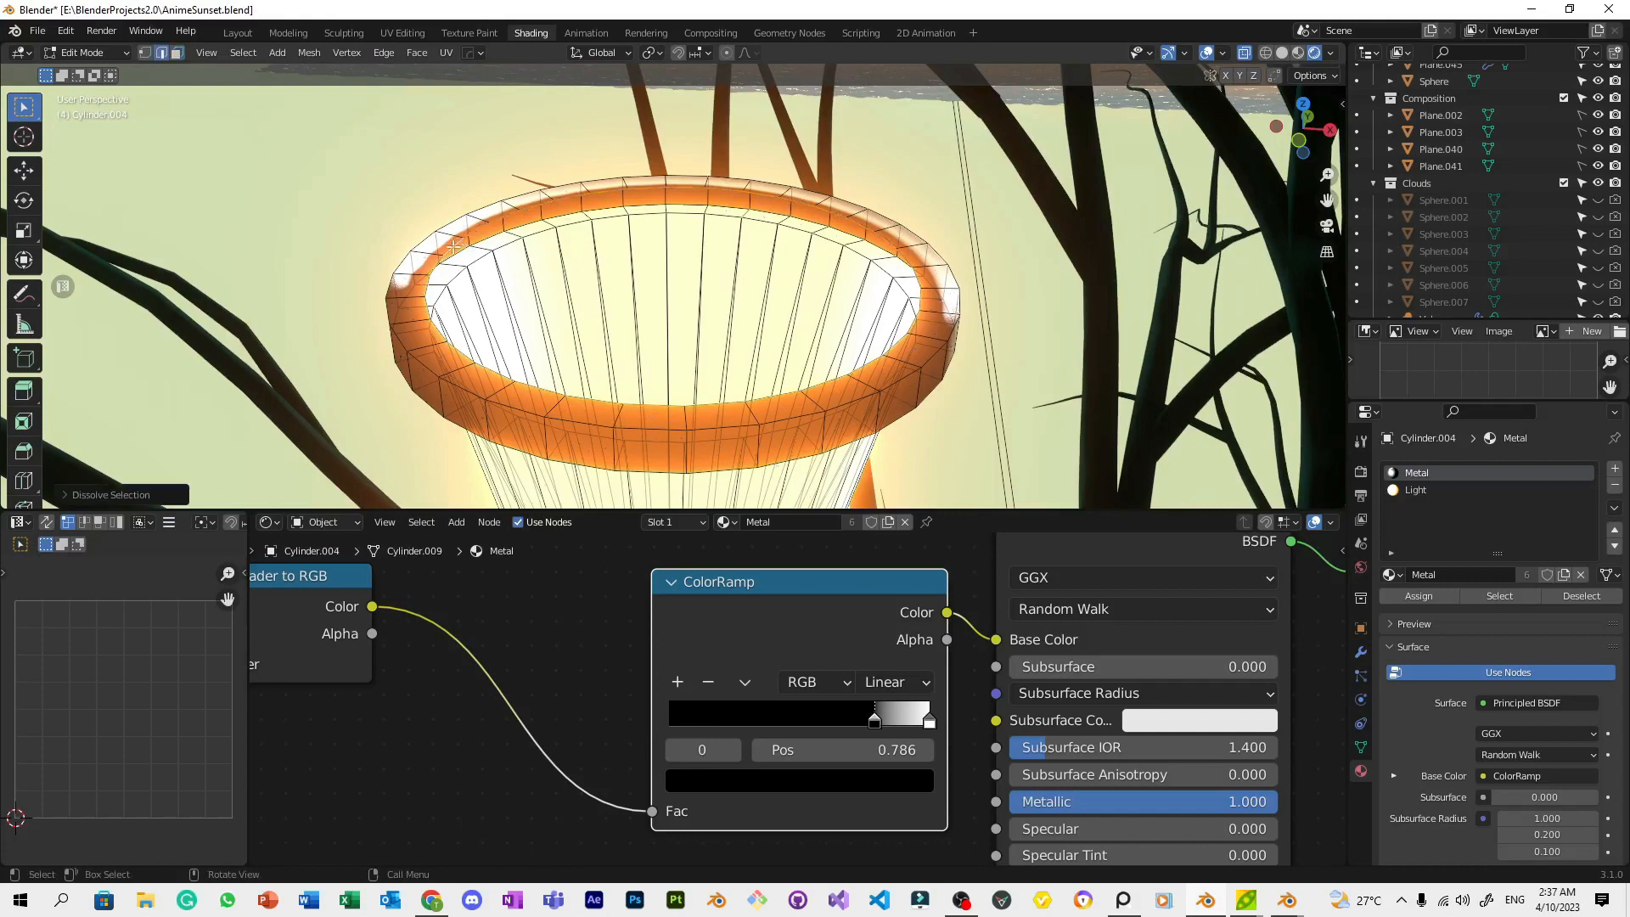
{"action": "key", "text": "x"}
{"action": "key", "text": "Escape"}
{"action": "key", "text": "x"}
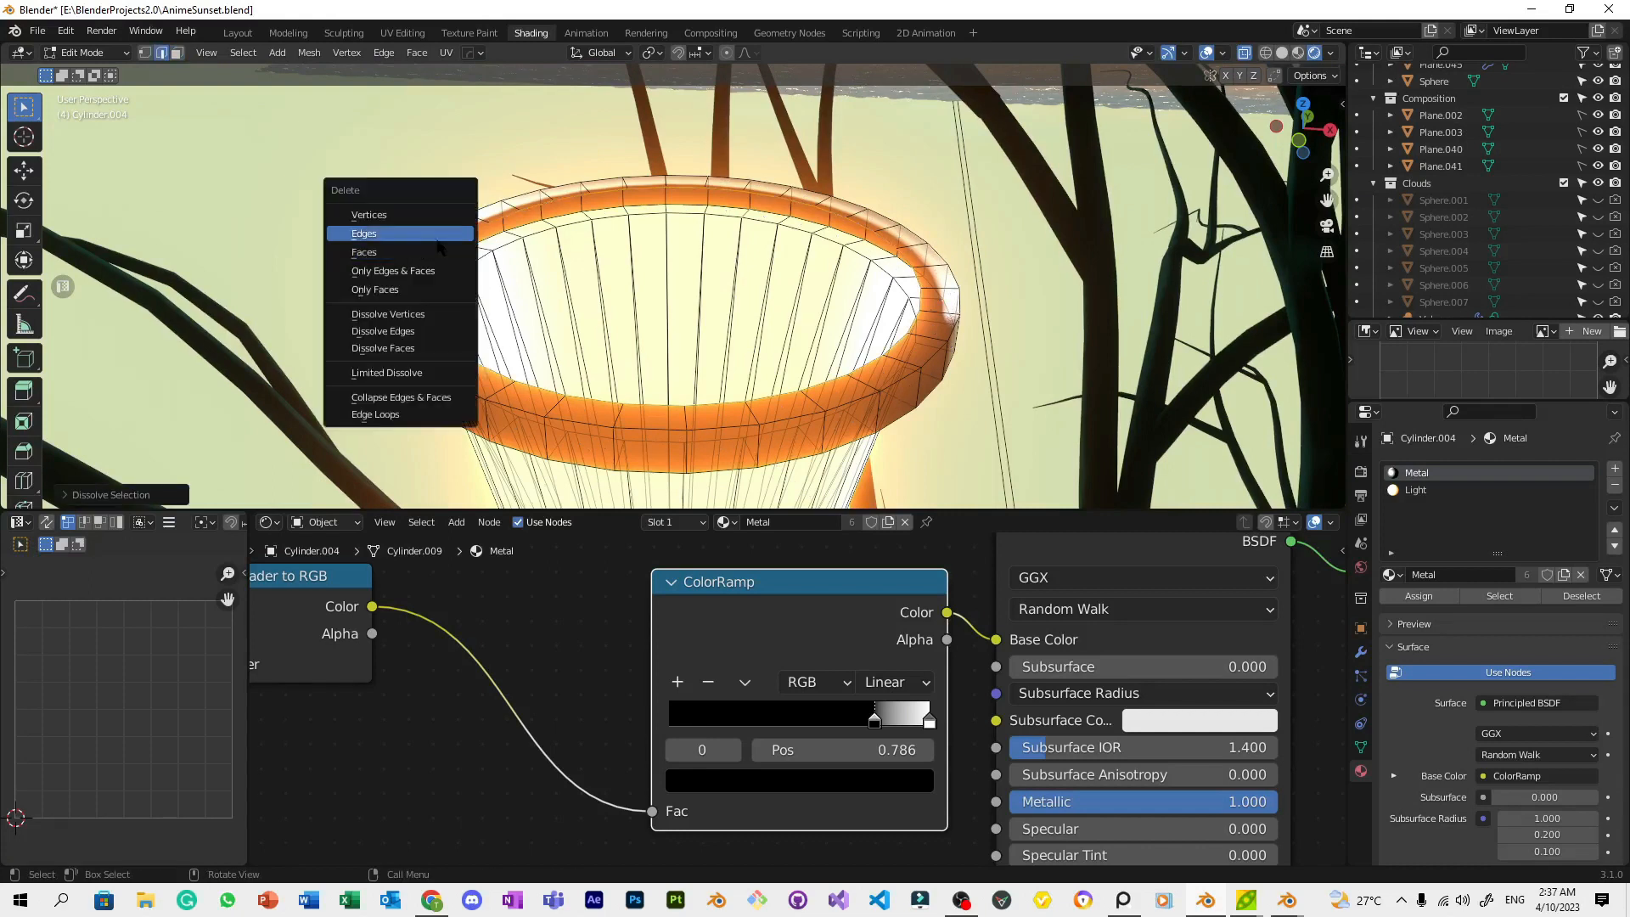
{"action": "left_click", "coordinate": [438, 242]}
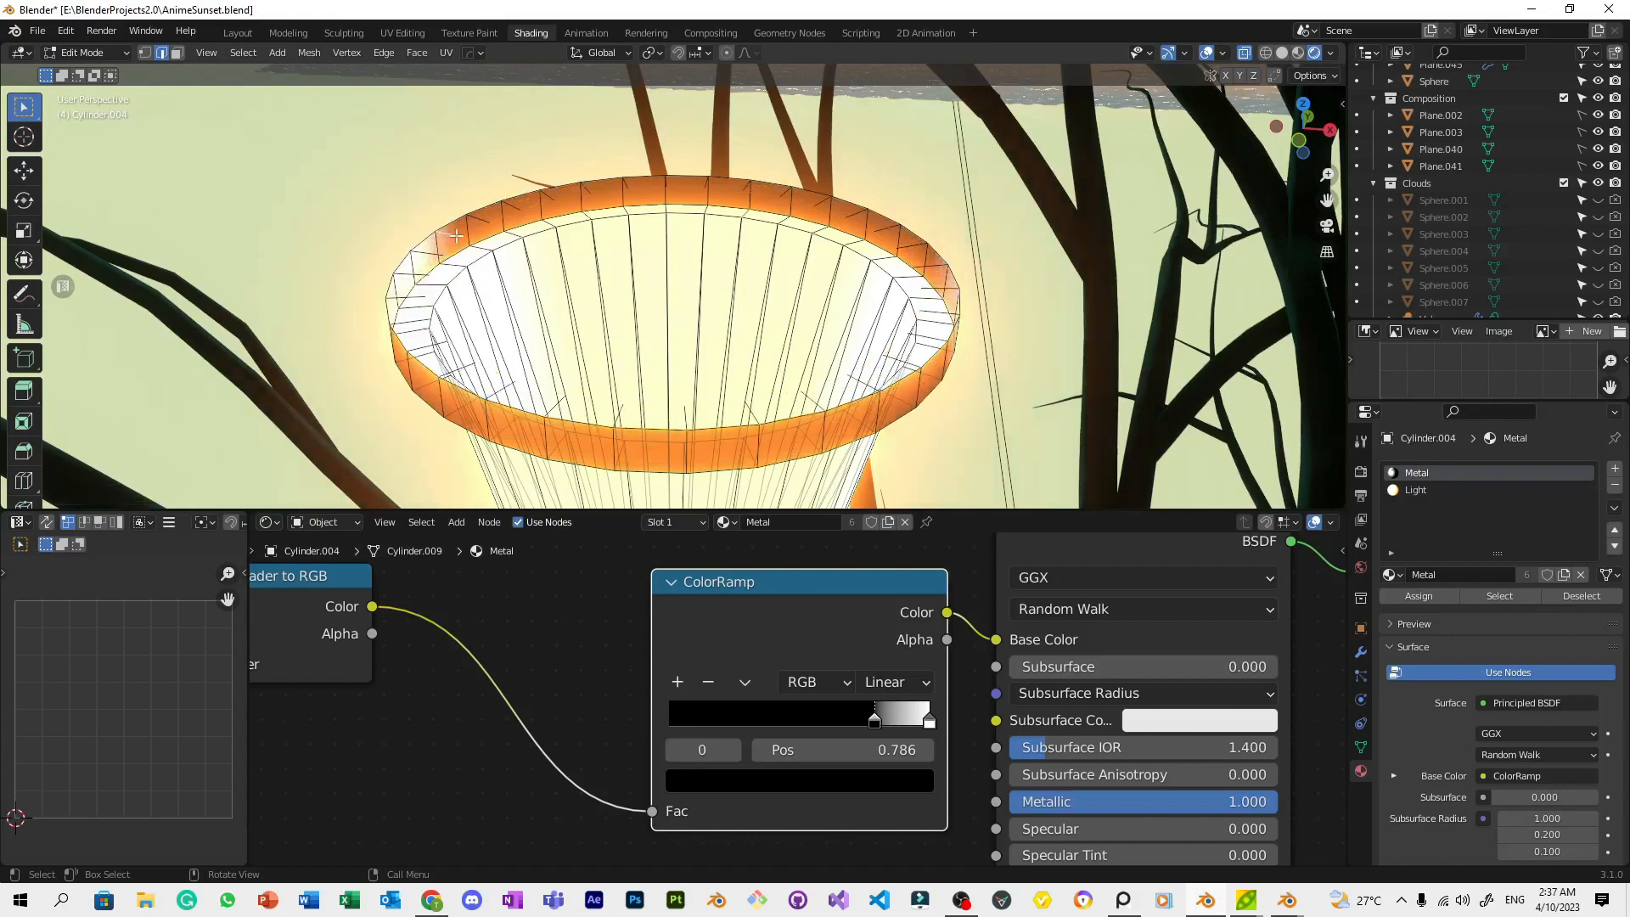
{"action": "key", "text": "ctrl+z"}
Select the ring of faces on top of the rim in face select mode and delete them
{"action": "key", "text": "3"}
{"action": "left_click", "coordinate": [435, 248], "text": "alt"}
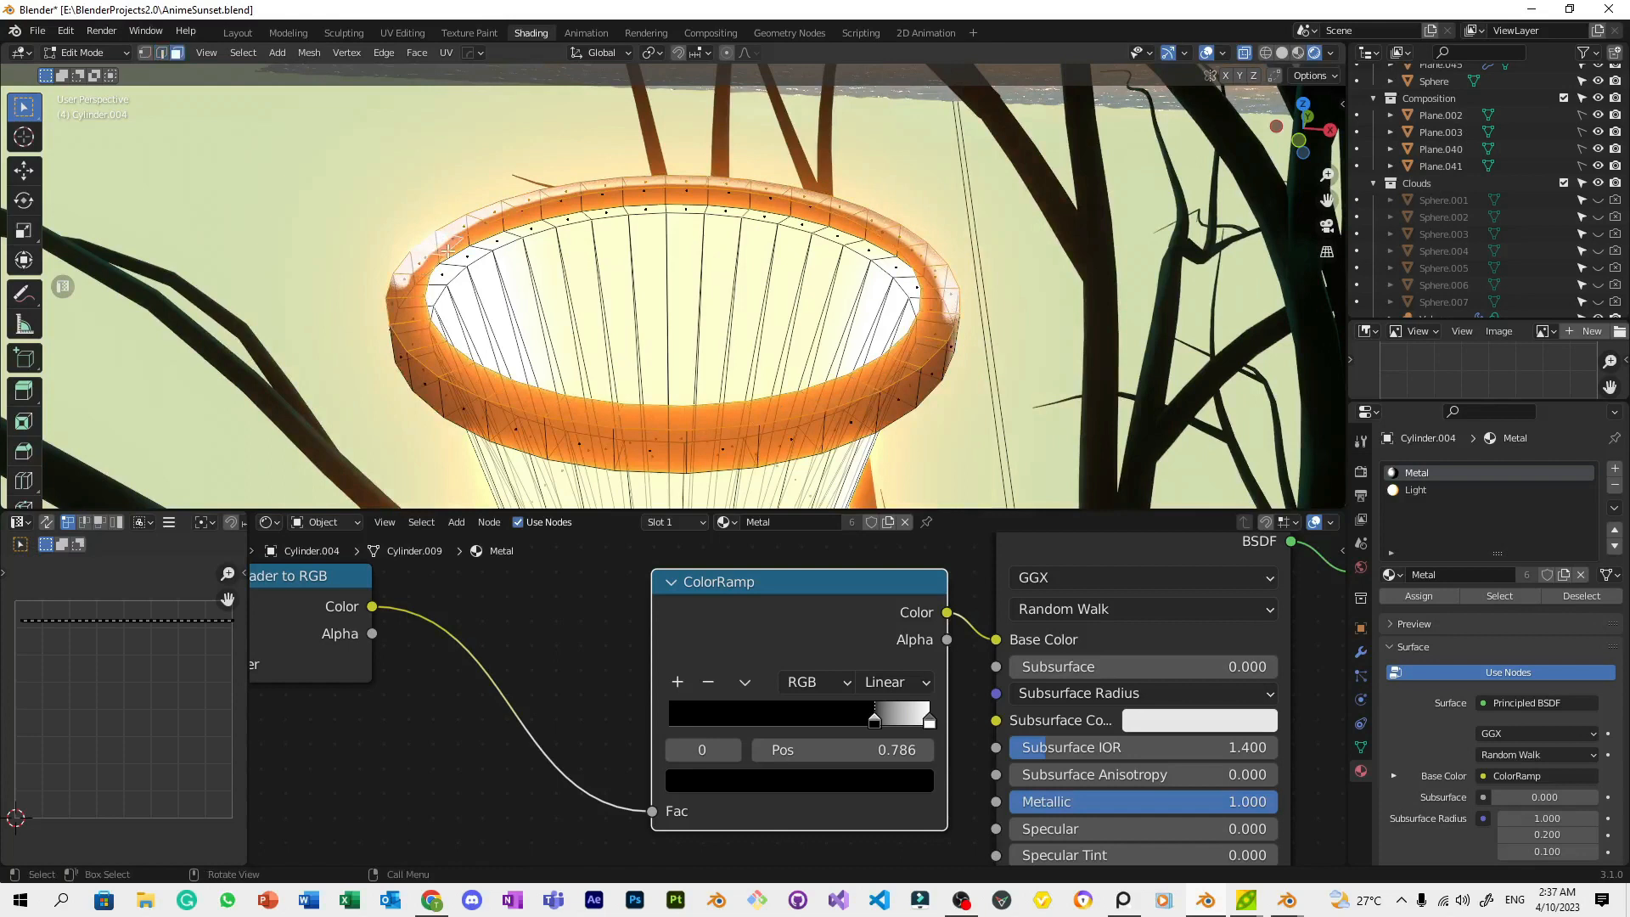
{"action": "key", "text": "ctrl+x"}
{"action": "key", "text": "x"}
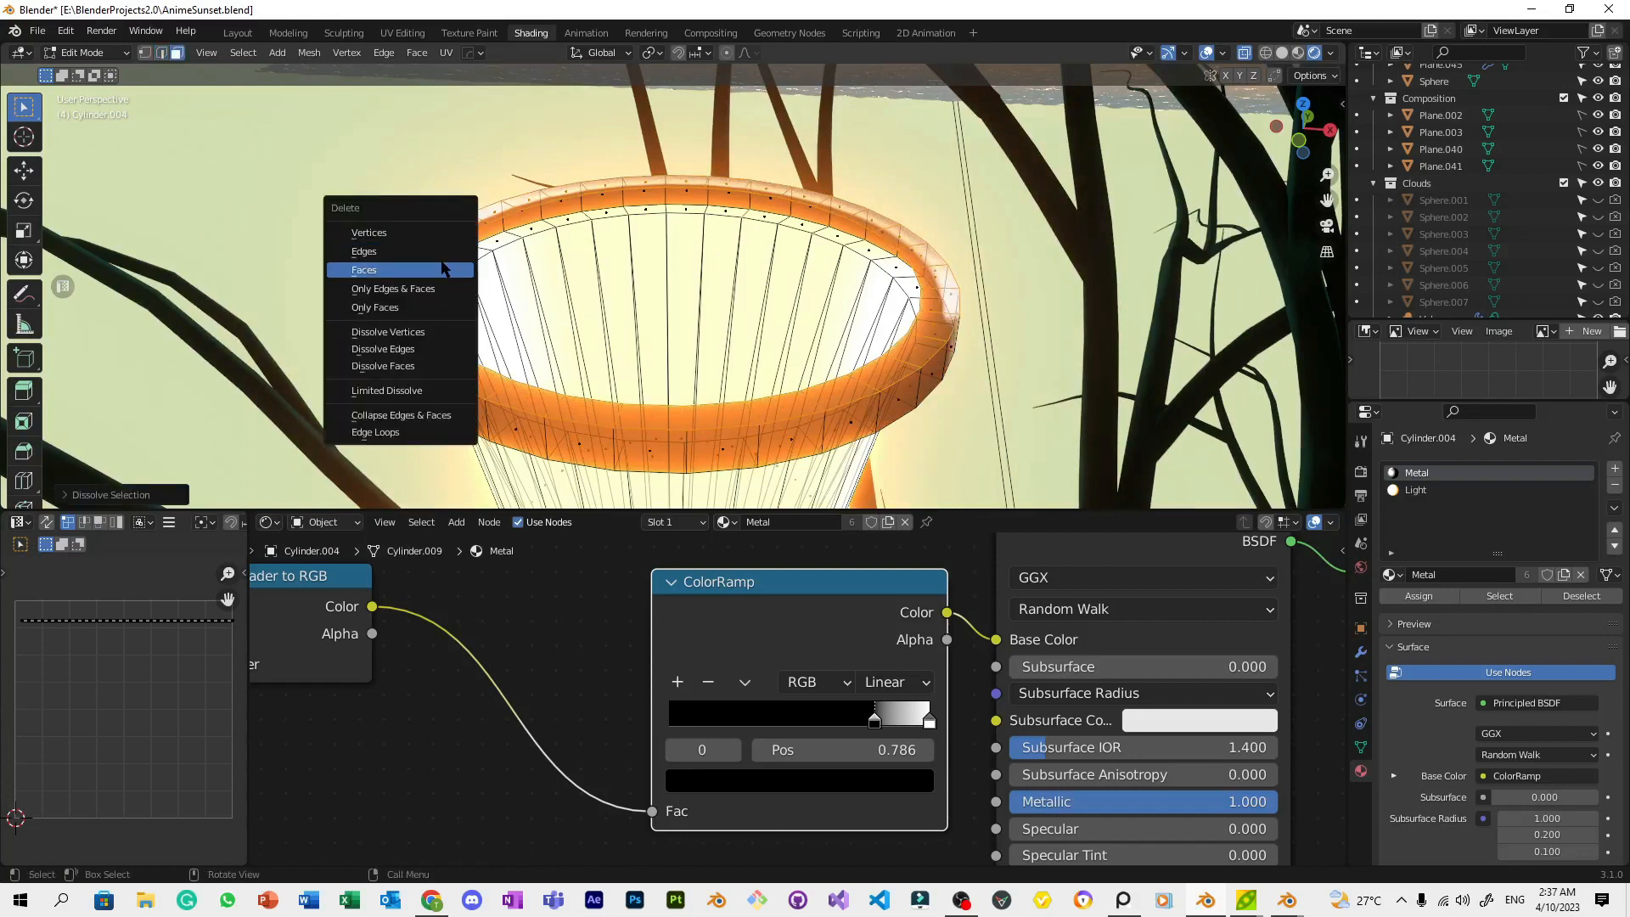
{"action": "left_click", "coordinate": [441, 269]}
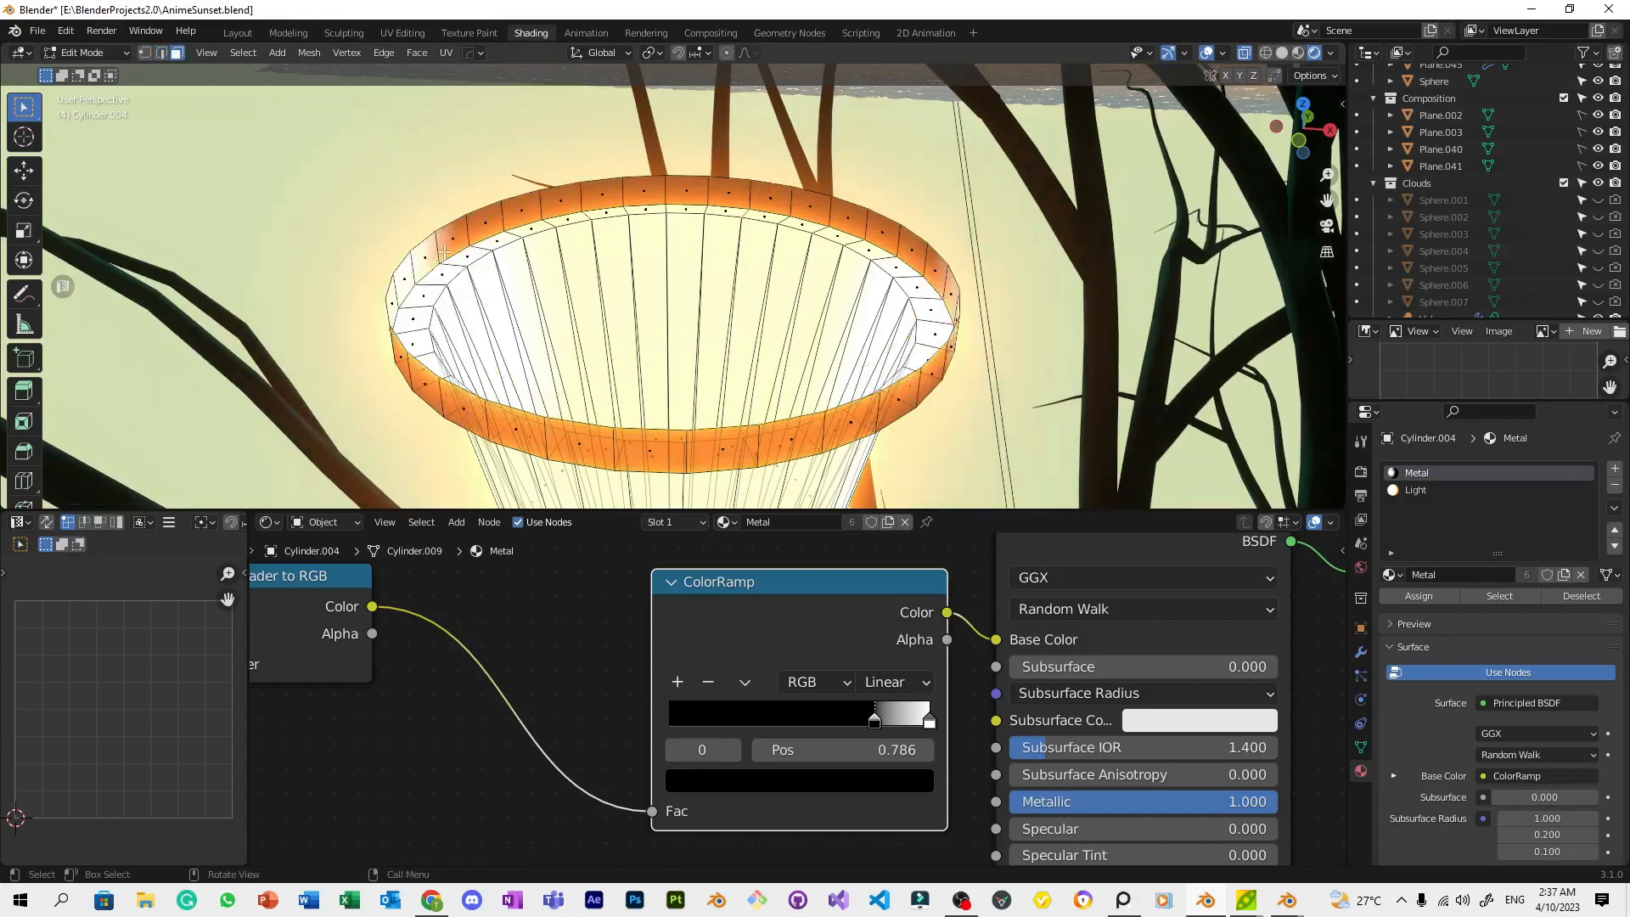
Fill the rim's open outer top edge loop with a single face to cap the lamp head
{"action": "key", "text": "f"}
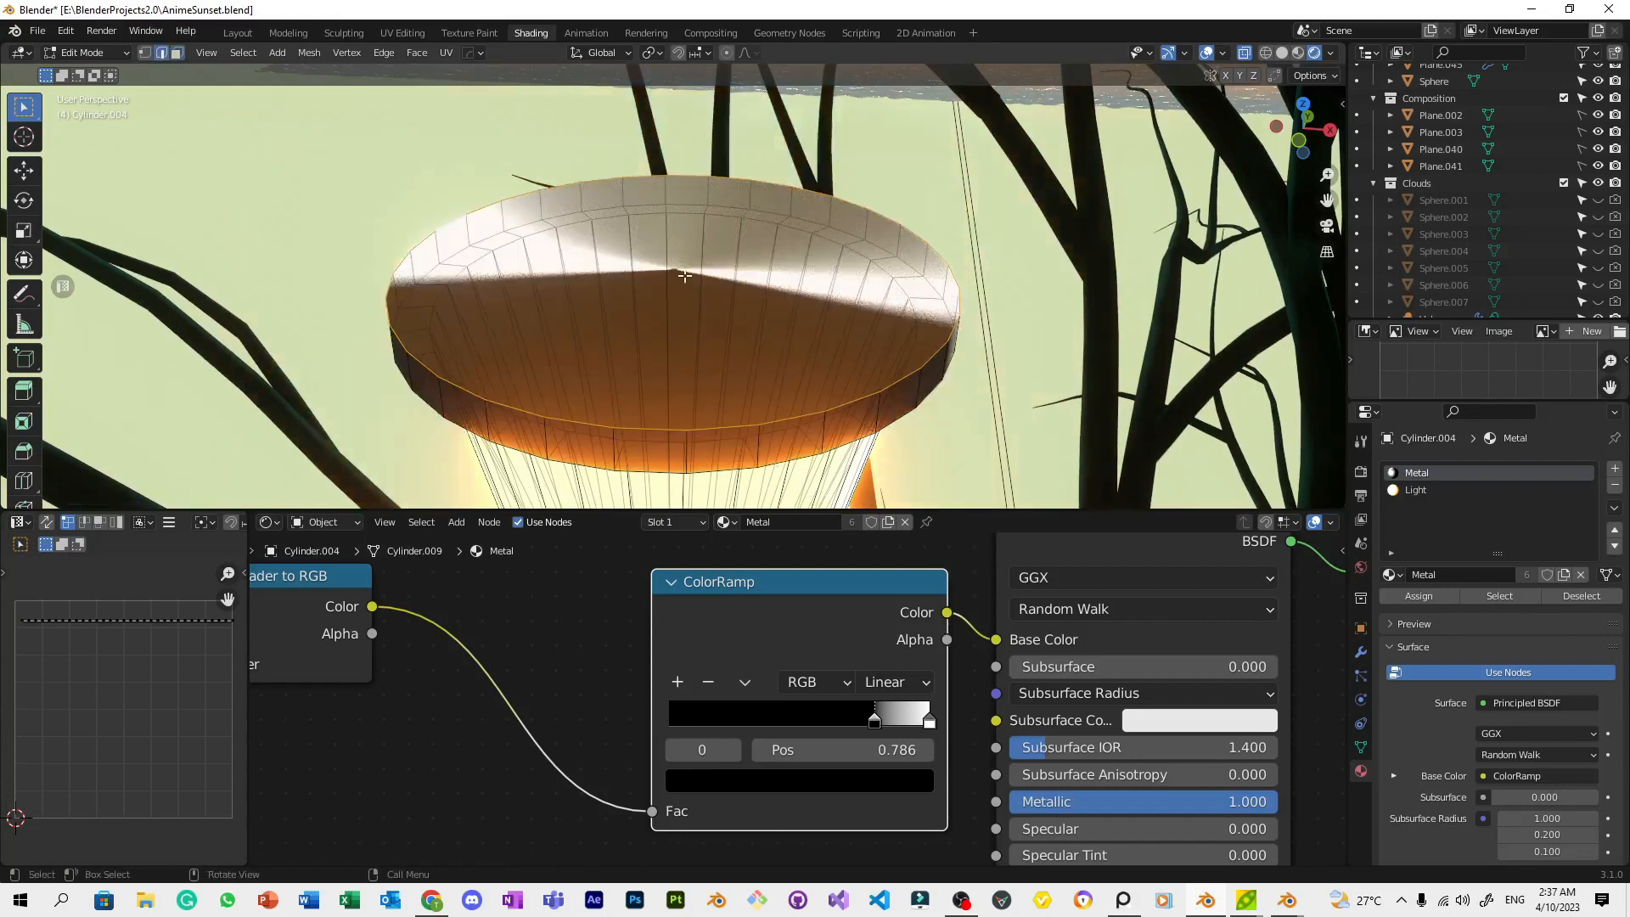
{"action": "key", "text": "KP_0"}
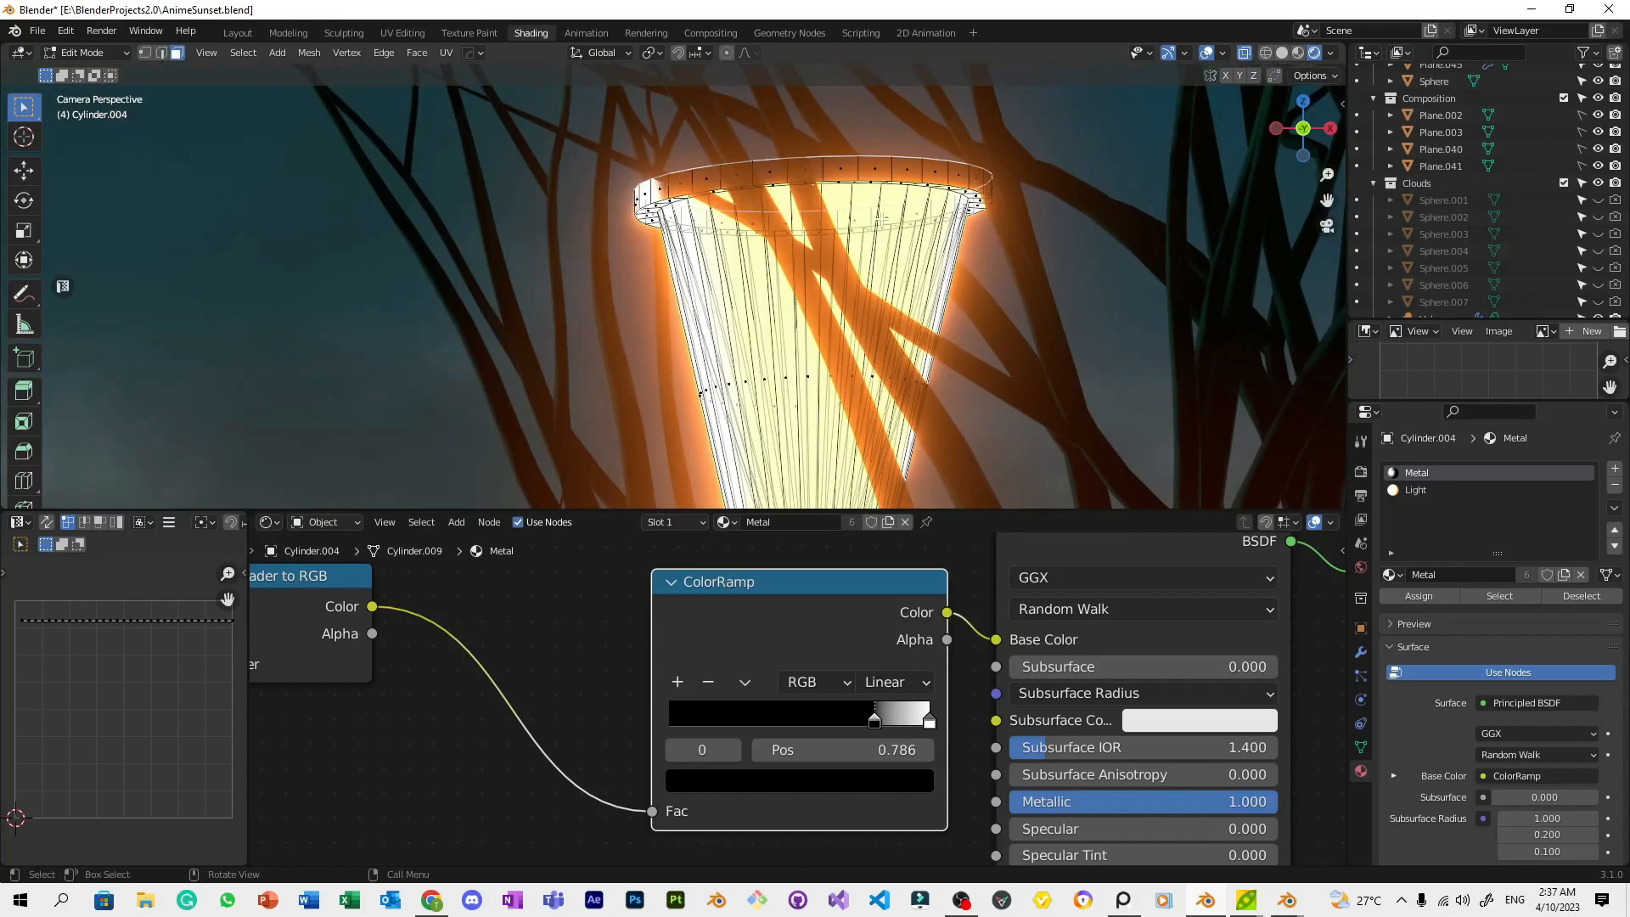
{"action": "scroll", "coordinate": [882, 220], "scroll_direction": "down", "scroll_amount": 3}
{"action": "scroll", "coordinate": [917, 218], "scroll_direction": "up", "scroll_amount": 3}
{"action": "middle_click_drag", "start_coordinate": [973, 196], "coordinate": [962, 226], "text": "shift"}
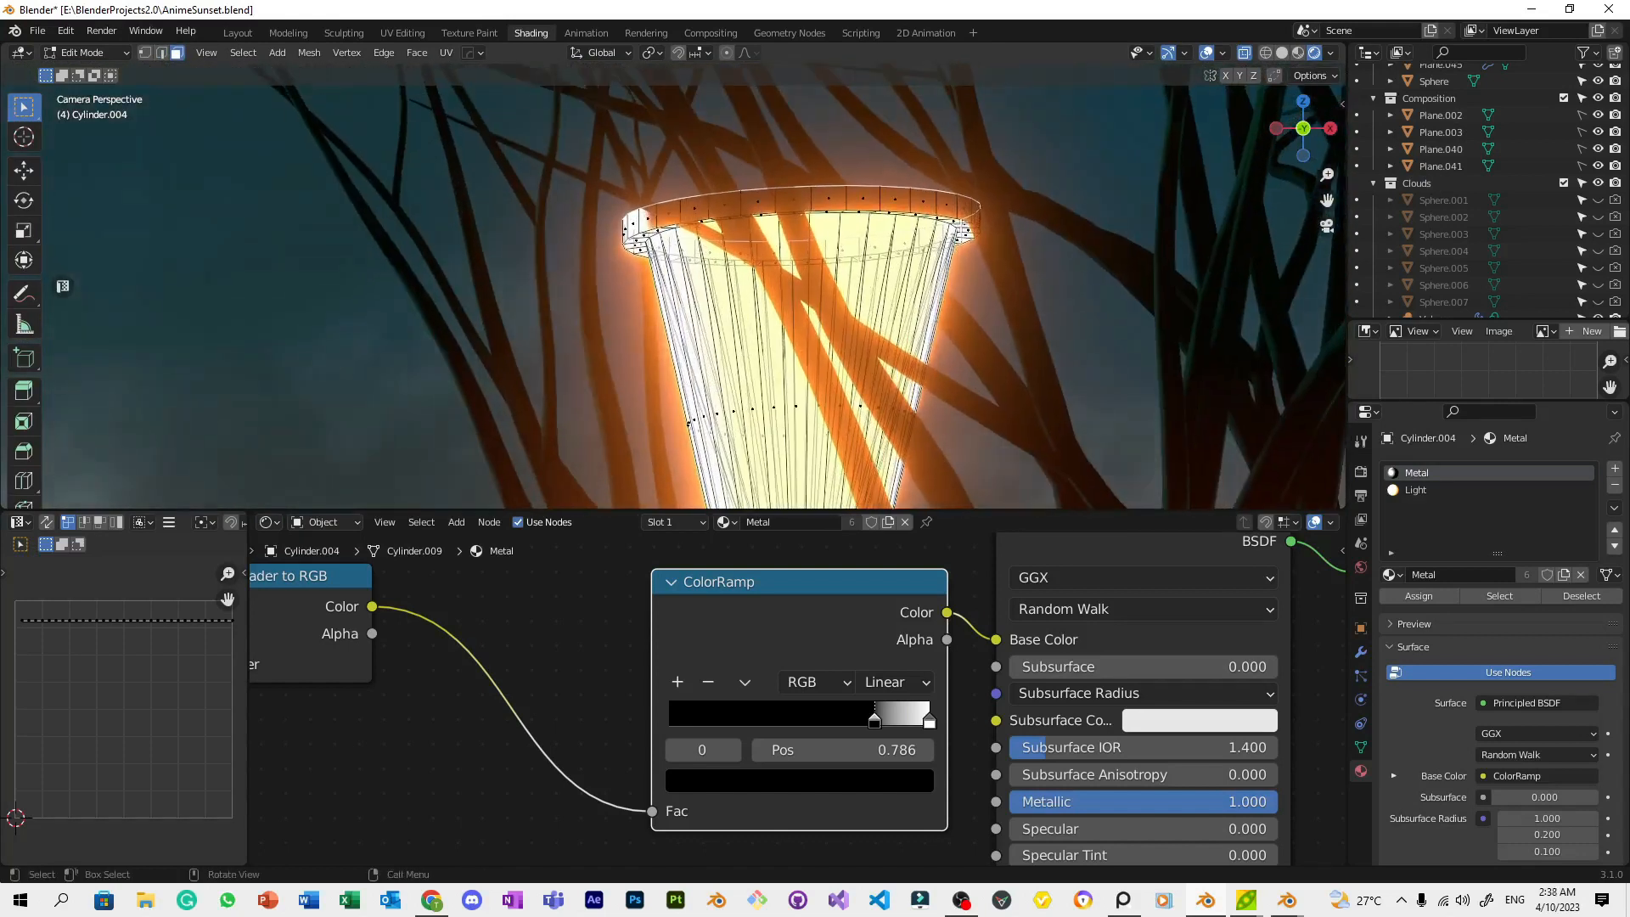
Extrude the lamp's top cap face up about 0.007 m, scale it to about 0.78 and adjust its height along Z
{"action": "key", "text": "e"}
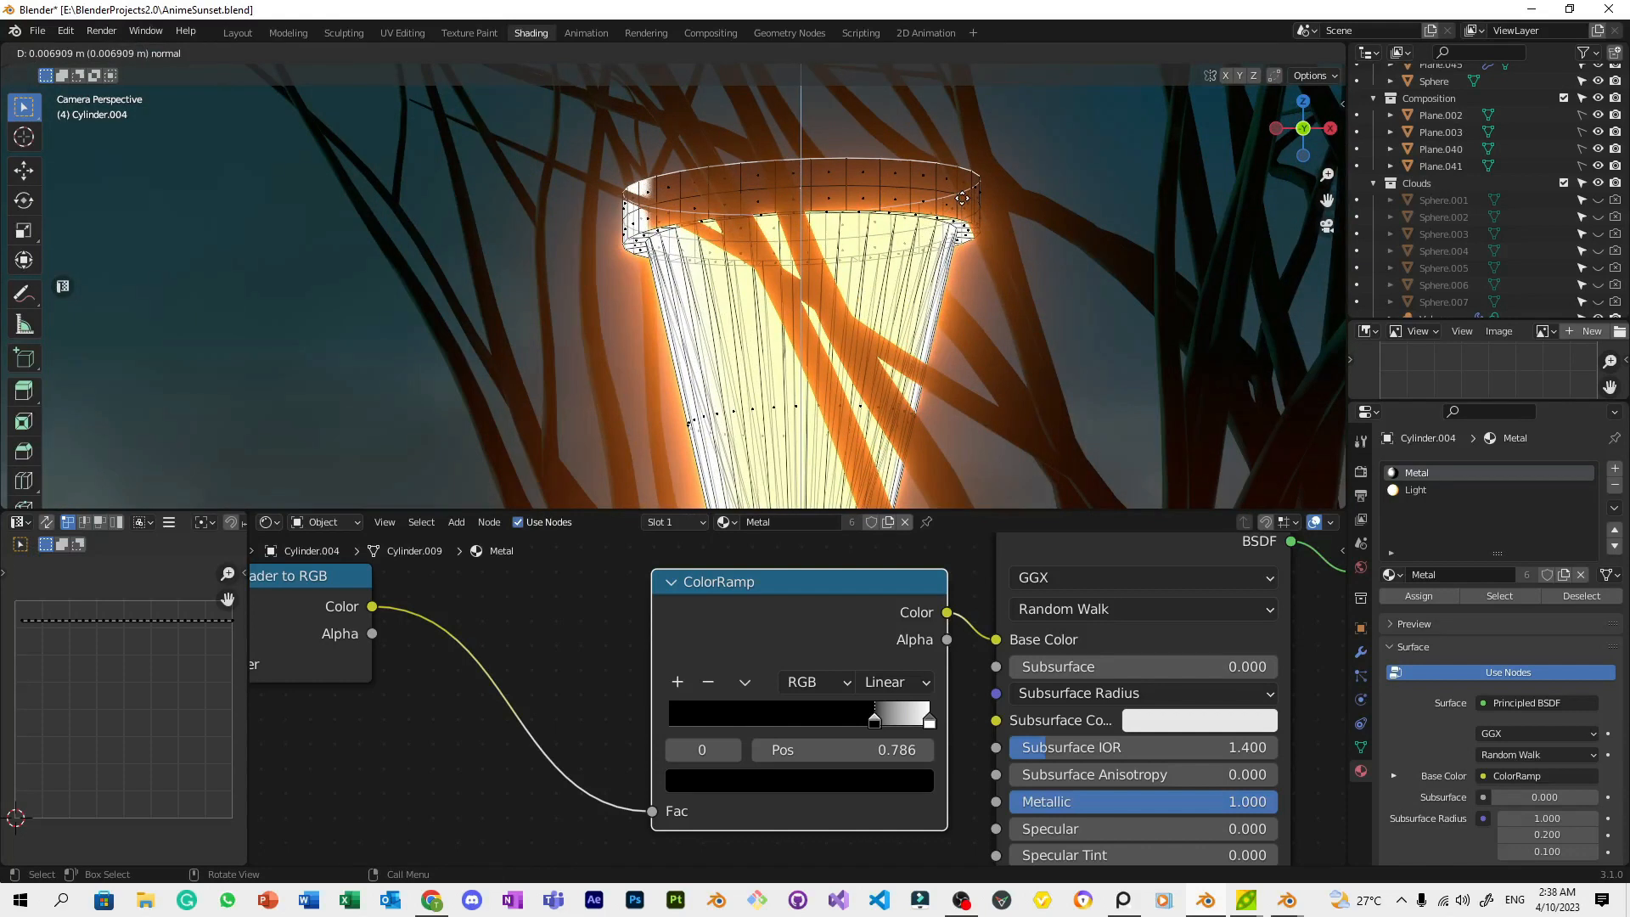
{"action": "left_click", "coordinate": [962, 198]}
{"action": "key", "text": "s"}
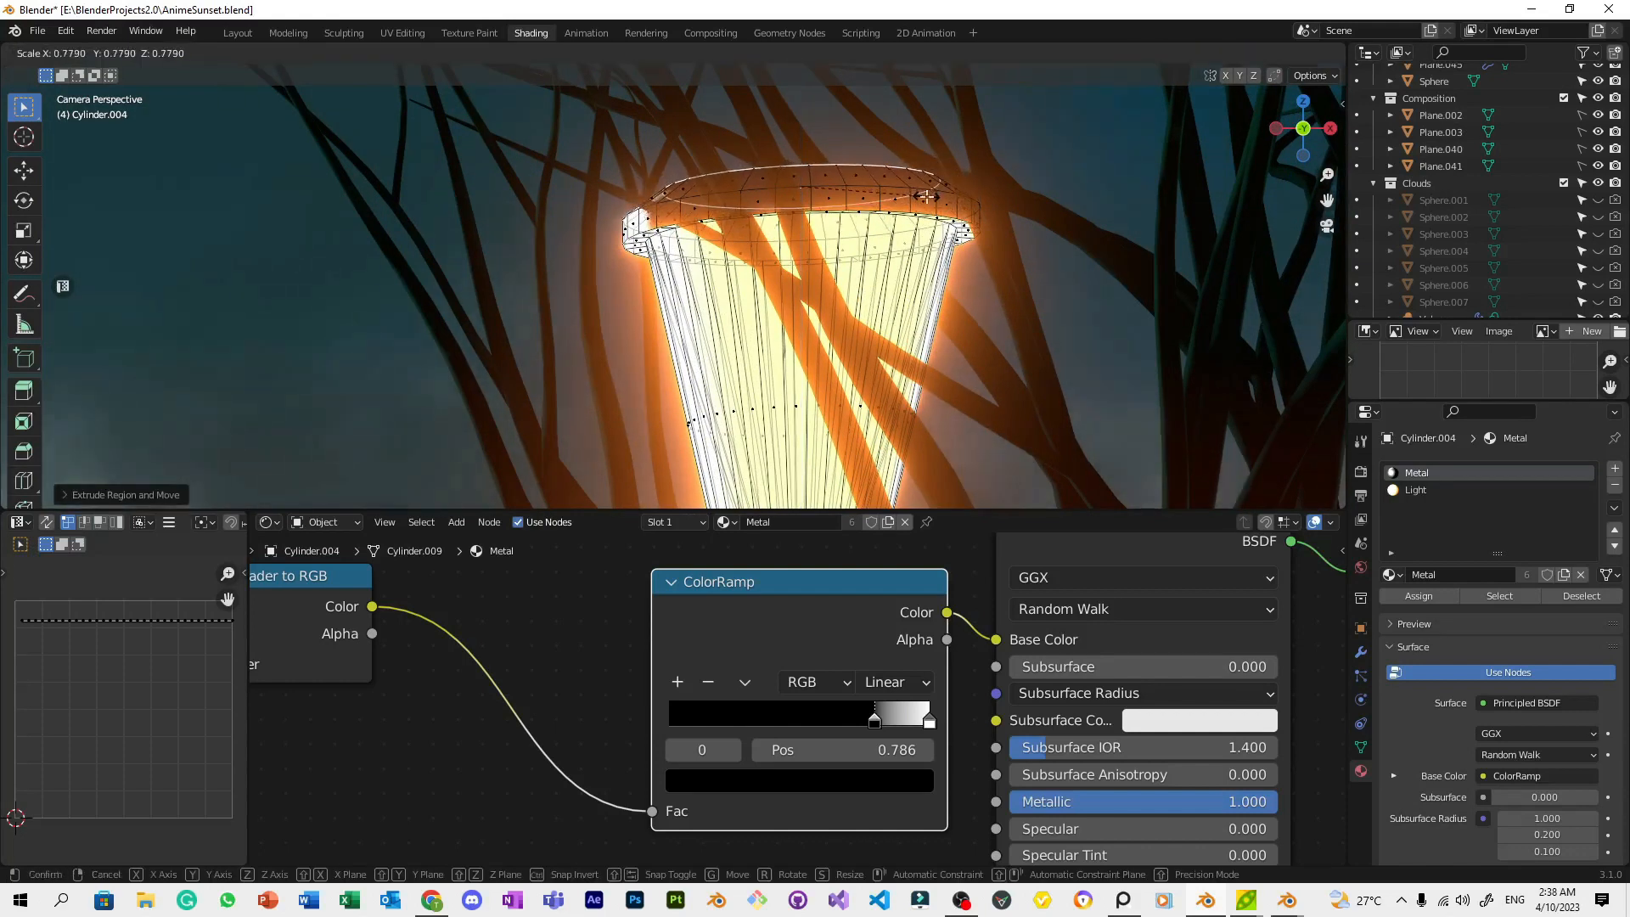
{"action": "left_click", "coordinate": [926, 197]}
{"action": "key", "text": "g"}
{"action": "key", "text": "z"}
{"action": "key", "text": "z"}
{"action": "left_click", "coordinate": [931, 191]}
Extrude the cap's top face upward in tapering tiers, scaling it inward to form a narrow neck
{"action": "key", "text": "e"}
{"action": "left_click", "coordinate": [934, 148]}
{"action": "key", "text": "s"}
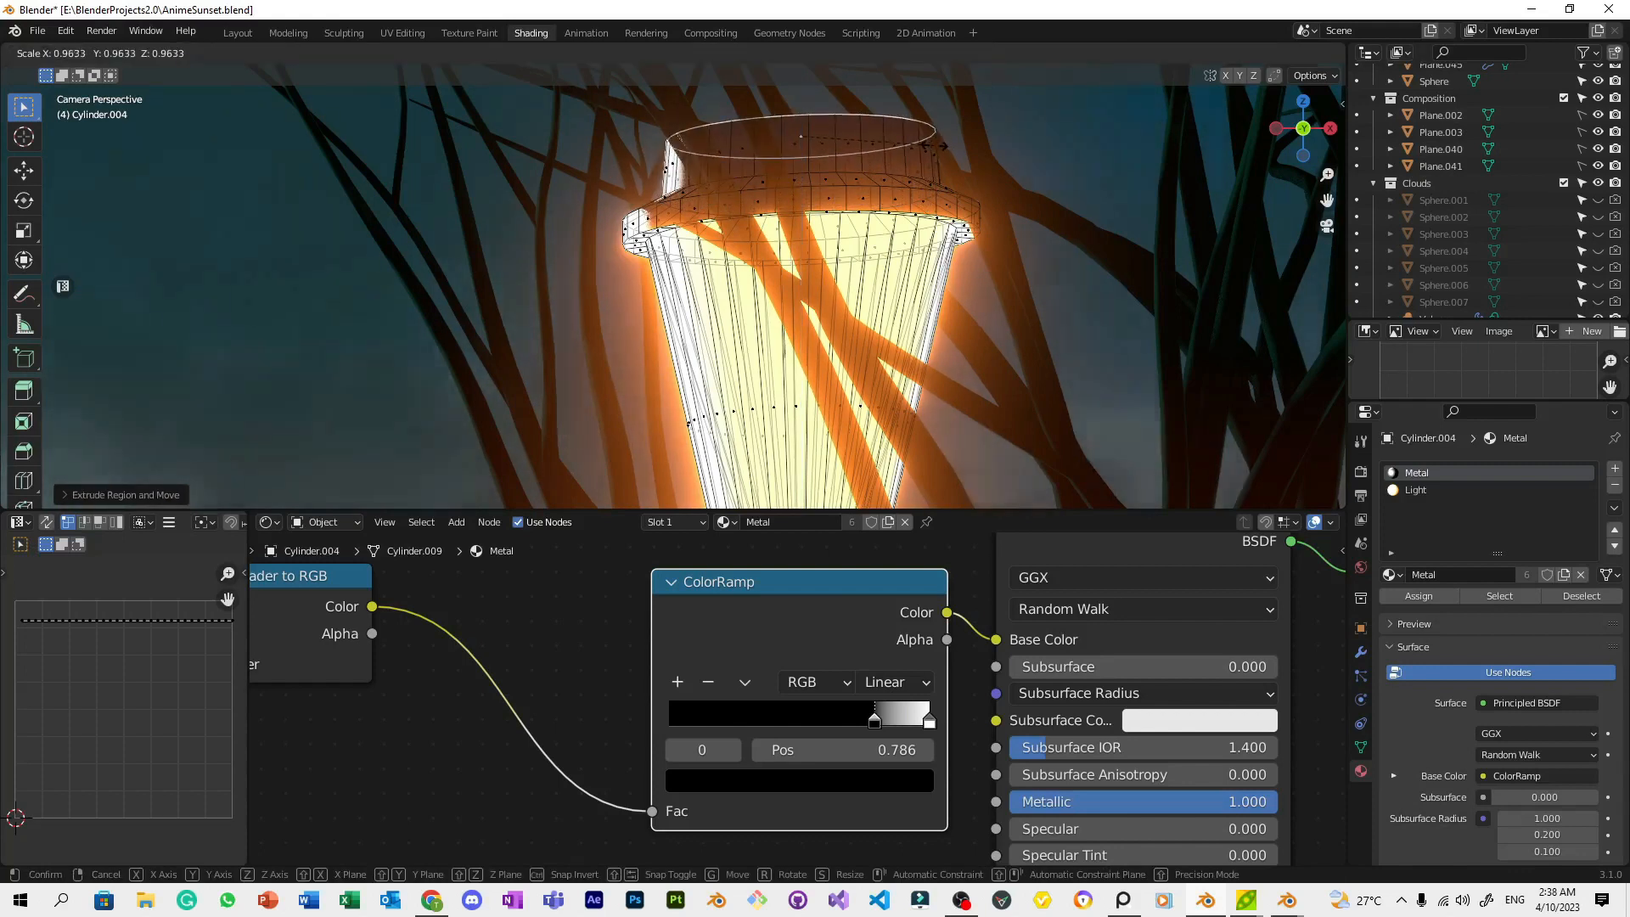
{"action": "left_click", "coordinate": [909, 147]}
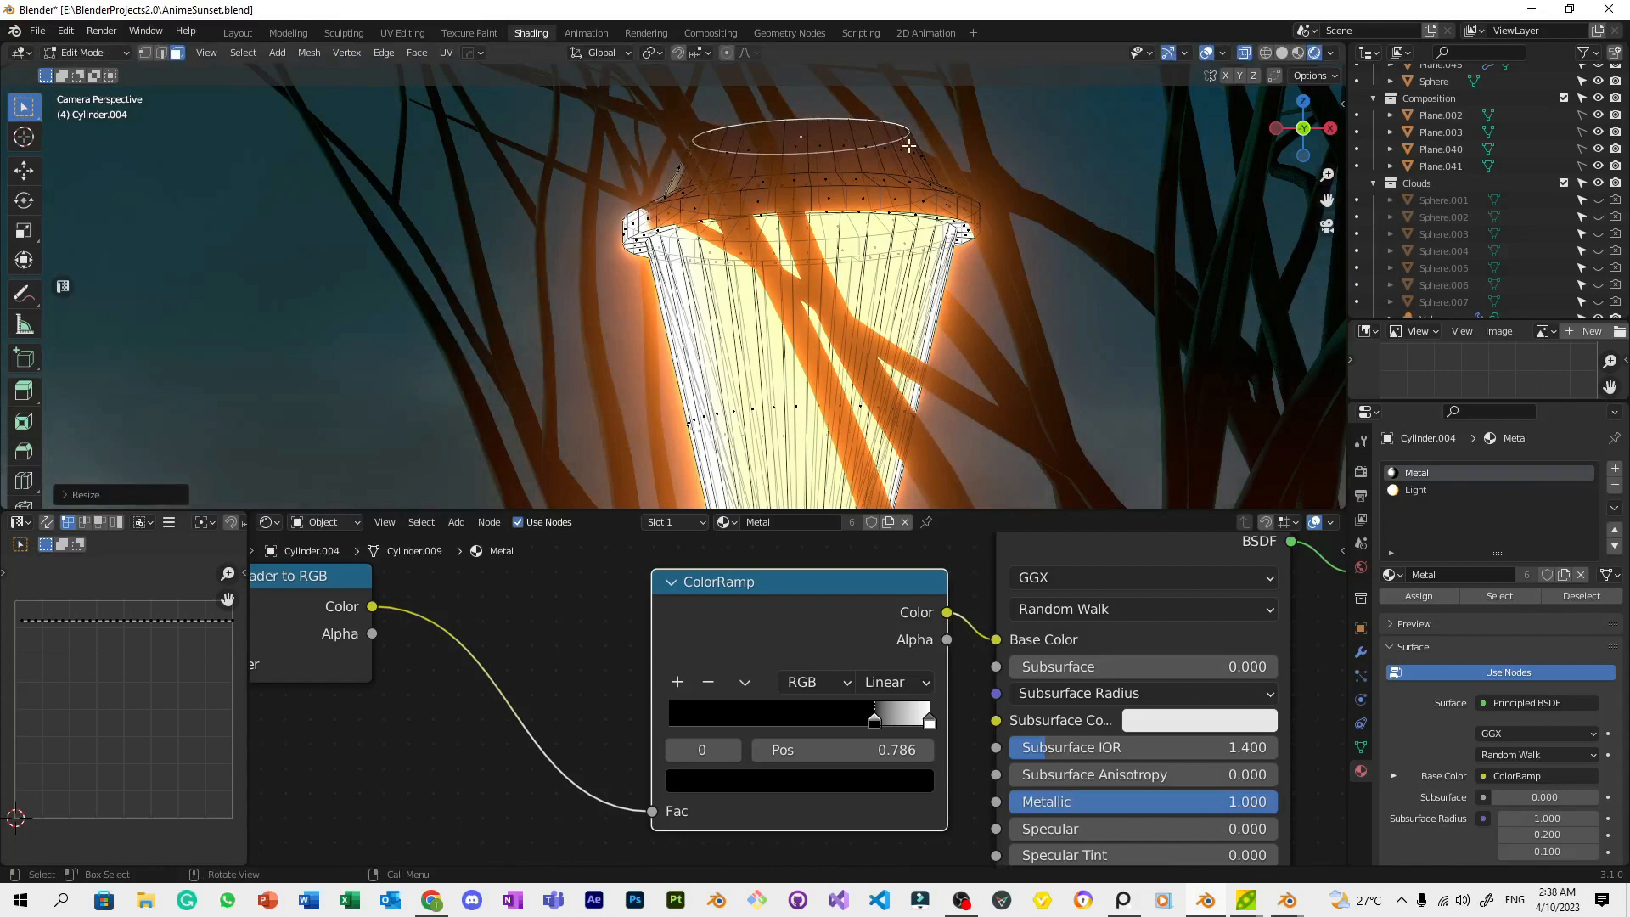
{"action": "key", "text": "e"}
{"action": "left_click", "coordinate": [908, 147]}
{"action": "key", "text": "s"}
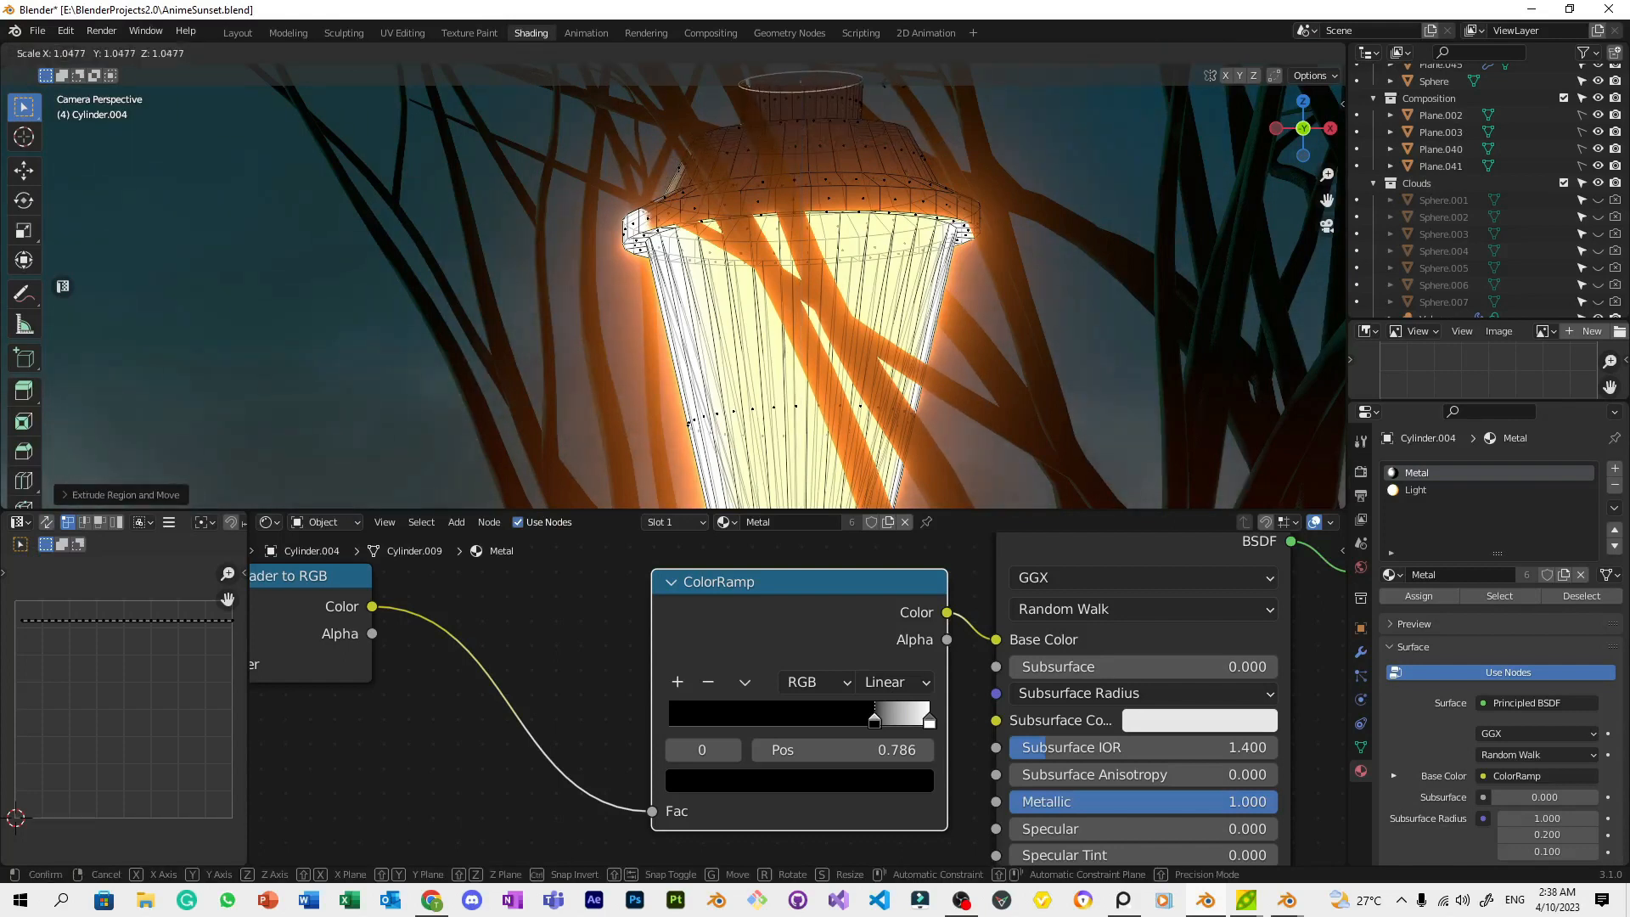
{"action": "left_click", "coordinate": [874, 86]}
Extrude the neck upward and scale its top face outward into a wide flange
{"action": "scroll", "coordinate": [899, 154], "scroll_direction": "down", "scroll_amount": 3}
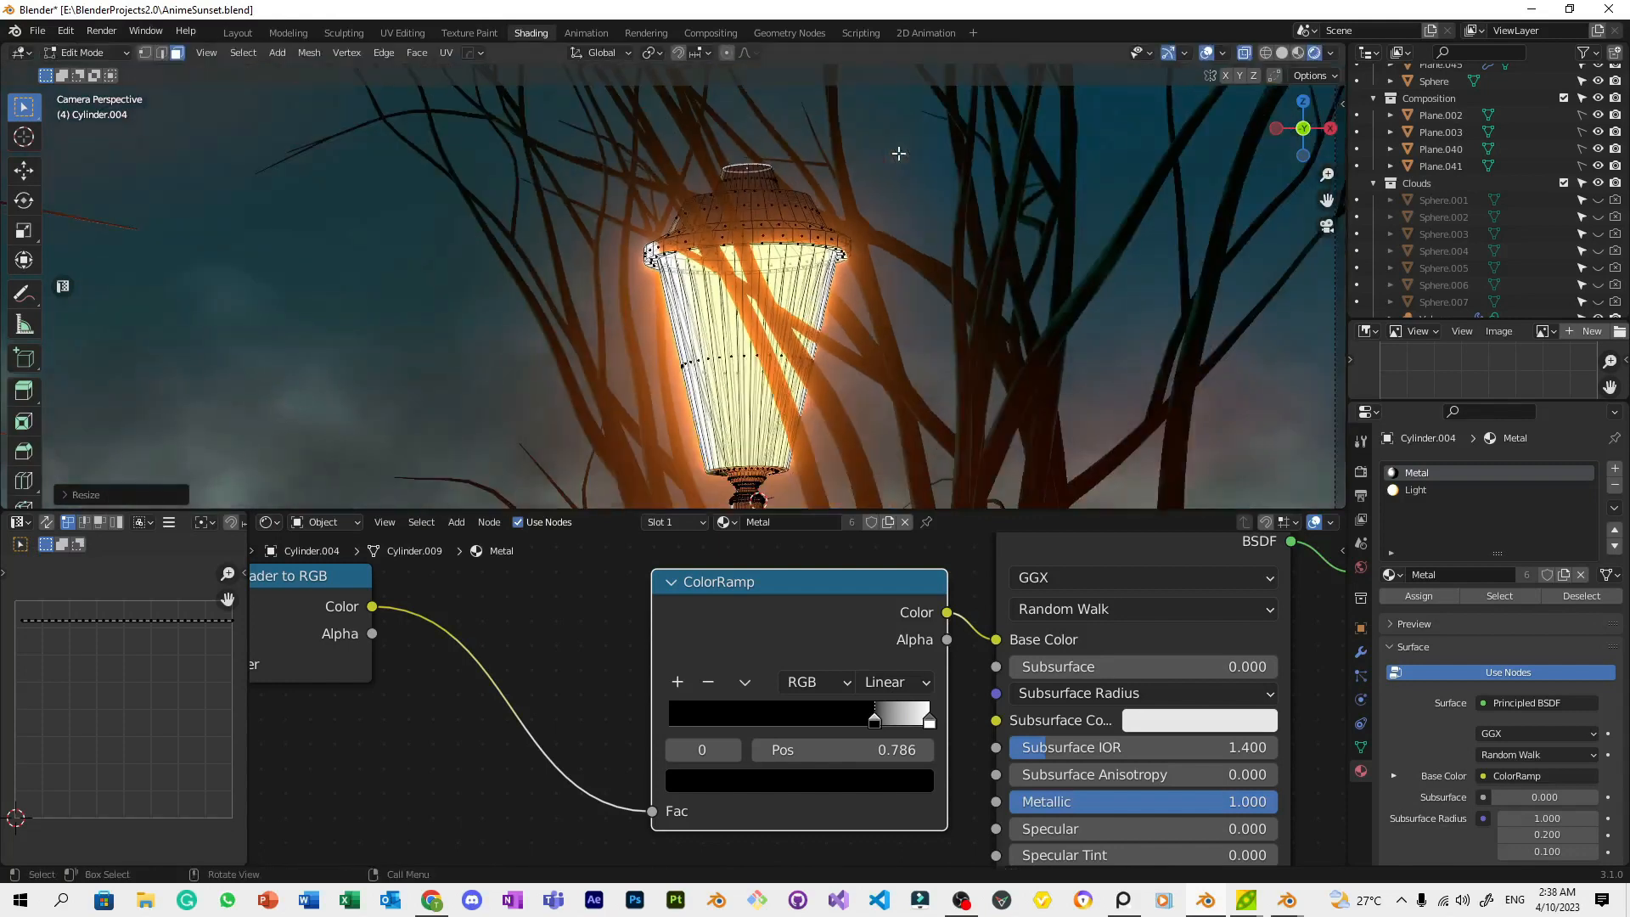
{"action": "key", "text": "e"}
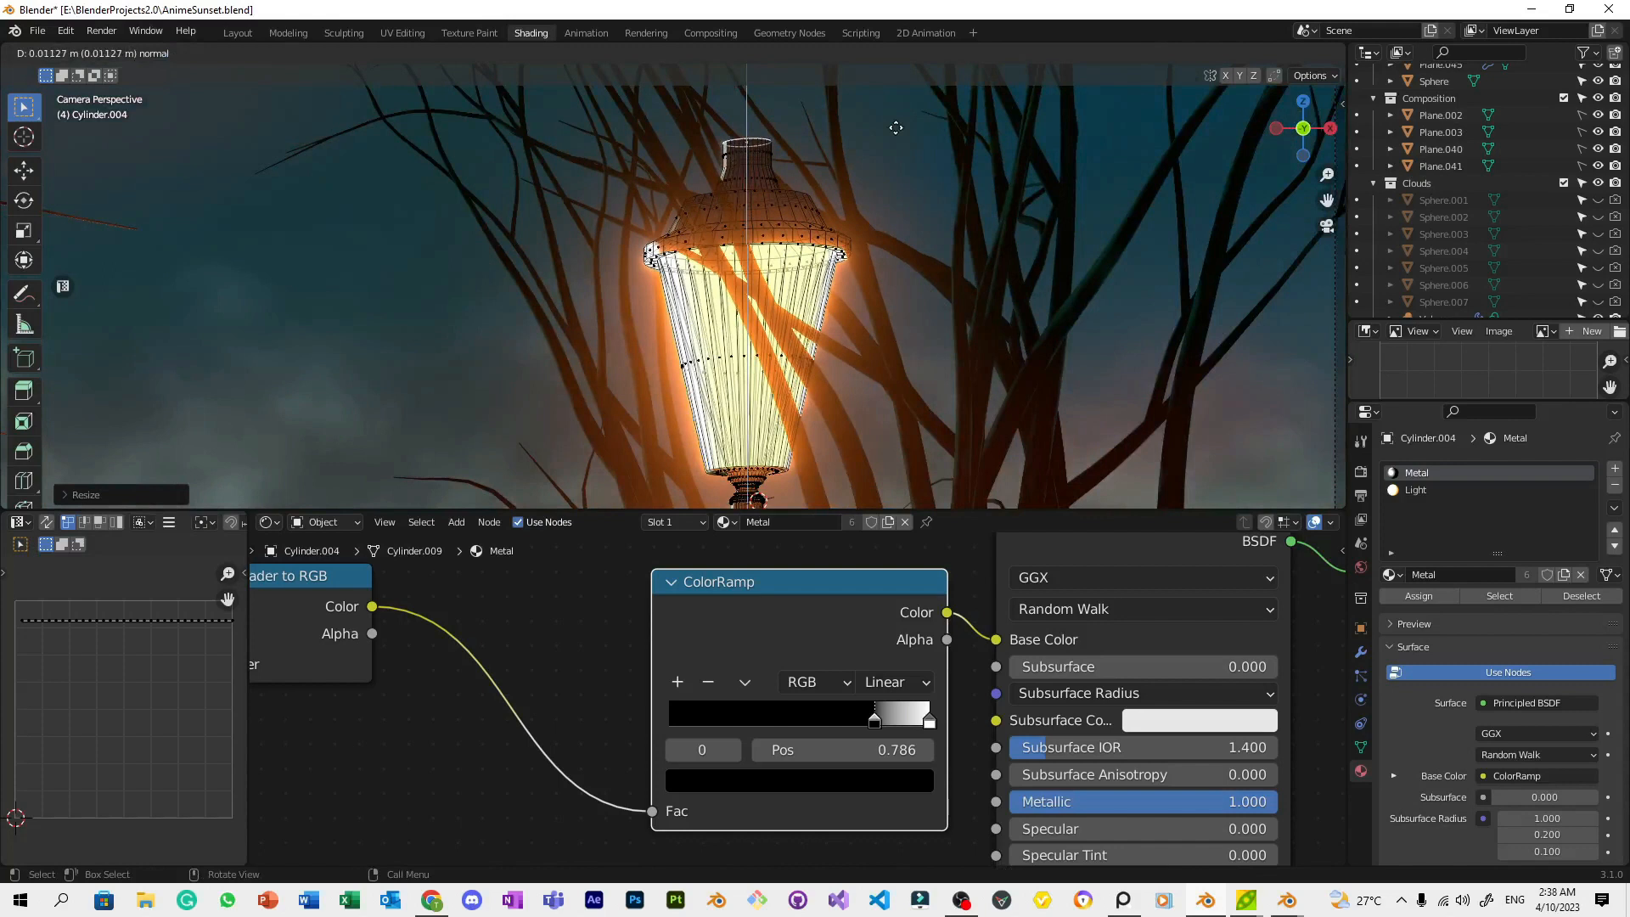
{"action": "key", "text": "s"}
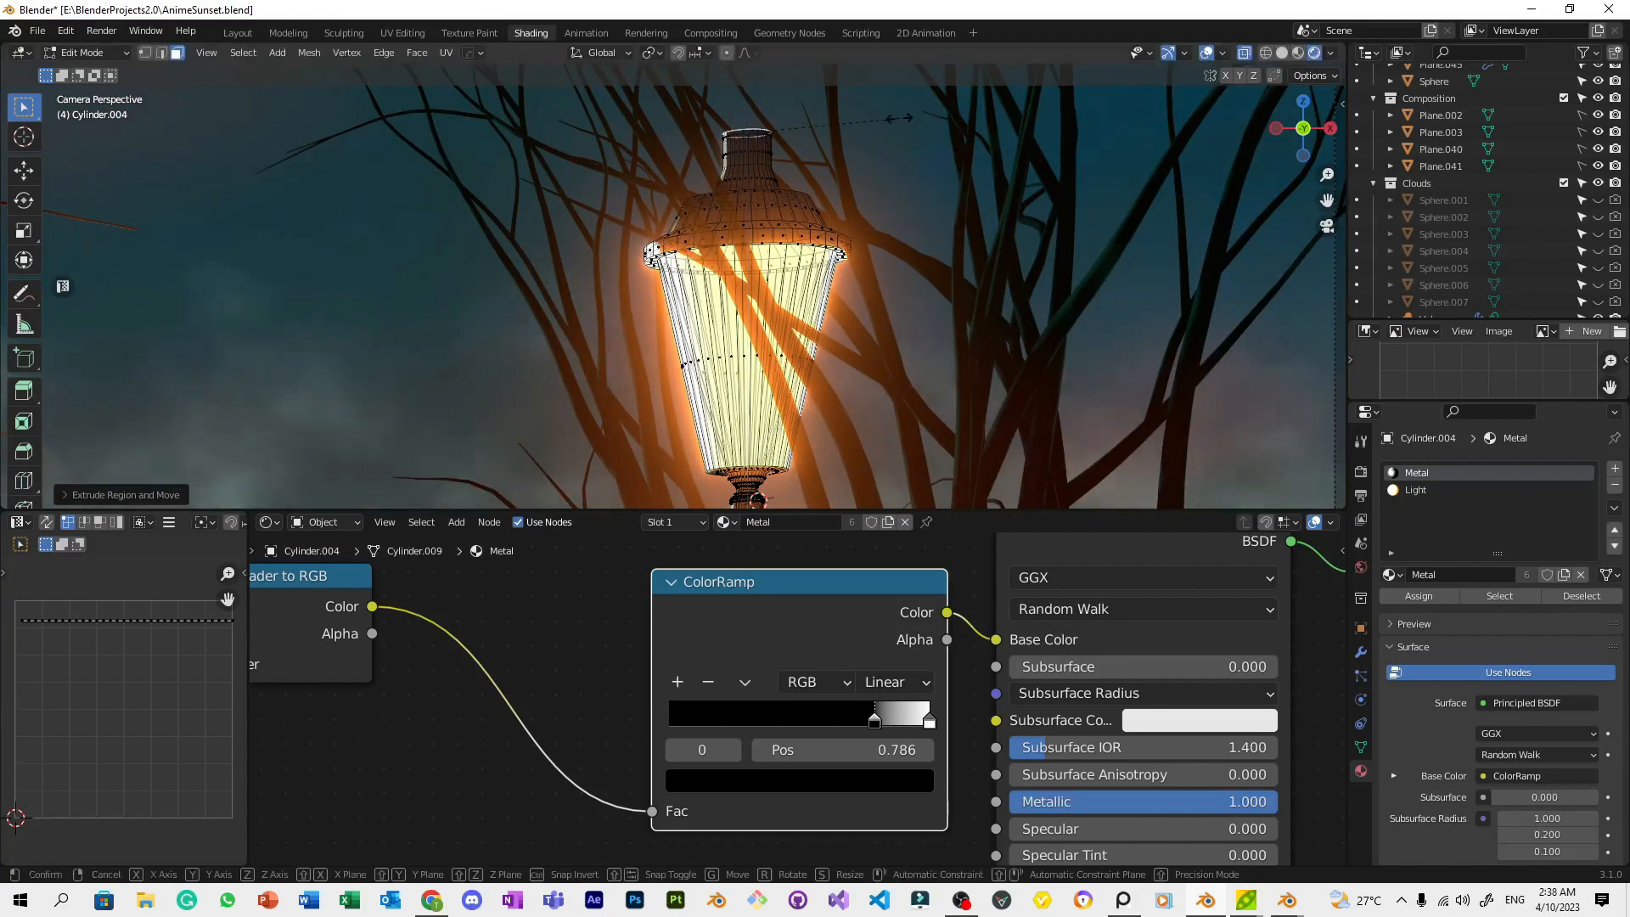
{"action": "left_click", "coordinate": [988, 116]}
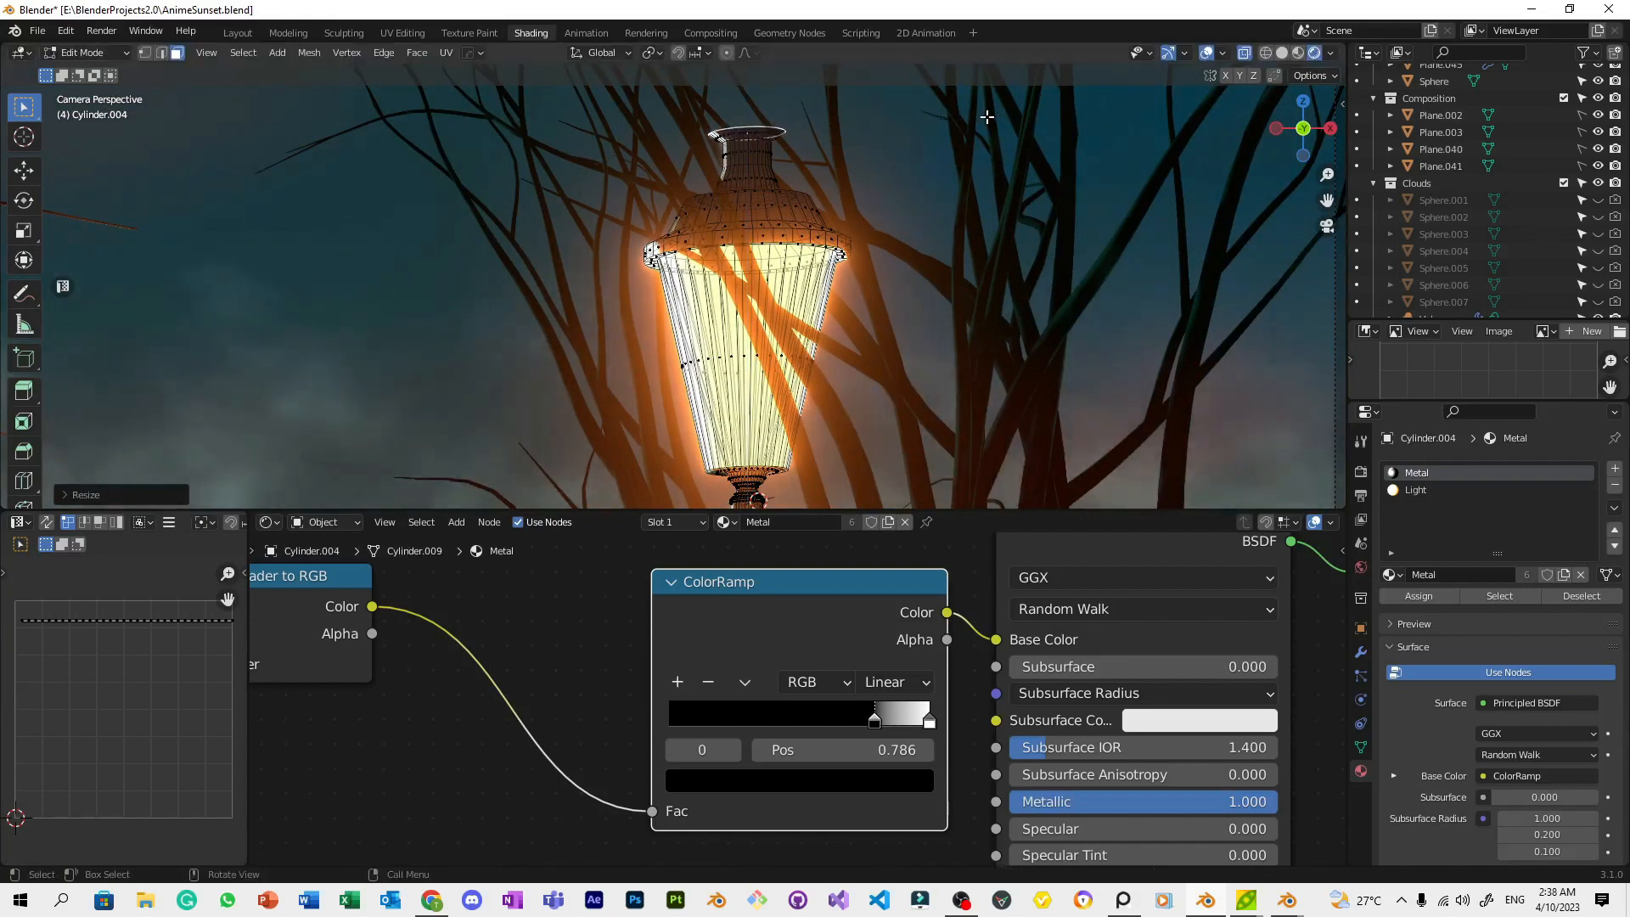
Extrude above the flange, scaling the top face to about 0.52 and again to about 0.38 to form a pointed tip
{"action": "key", "text": "e"}
{"action": "key", "text": "Escape"}
{"action": "key", "text": "s"}
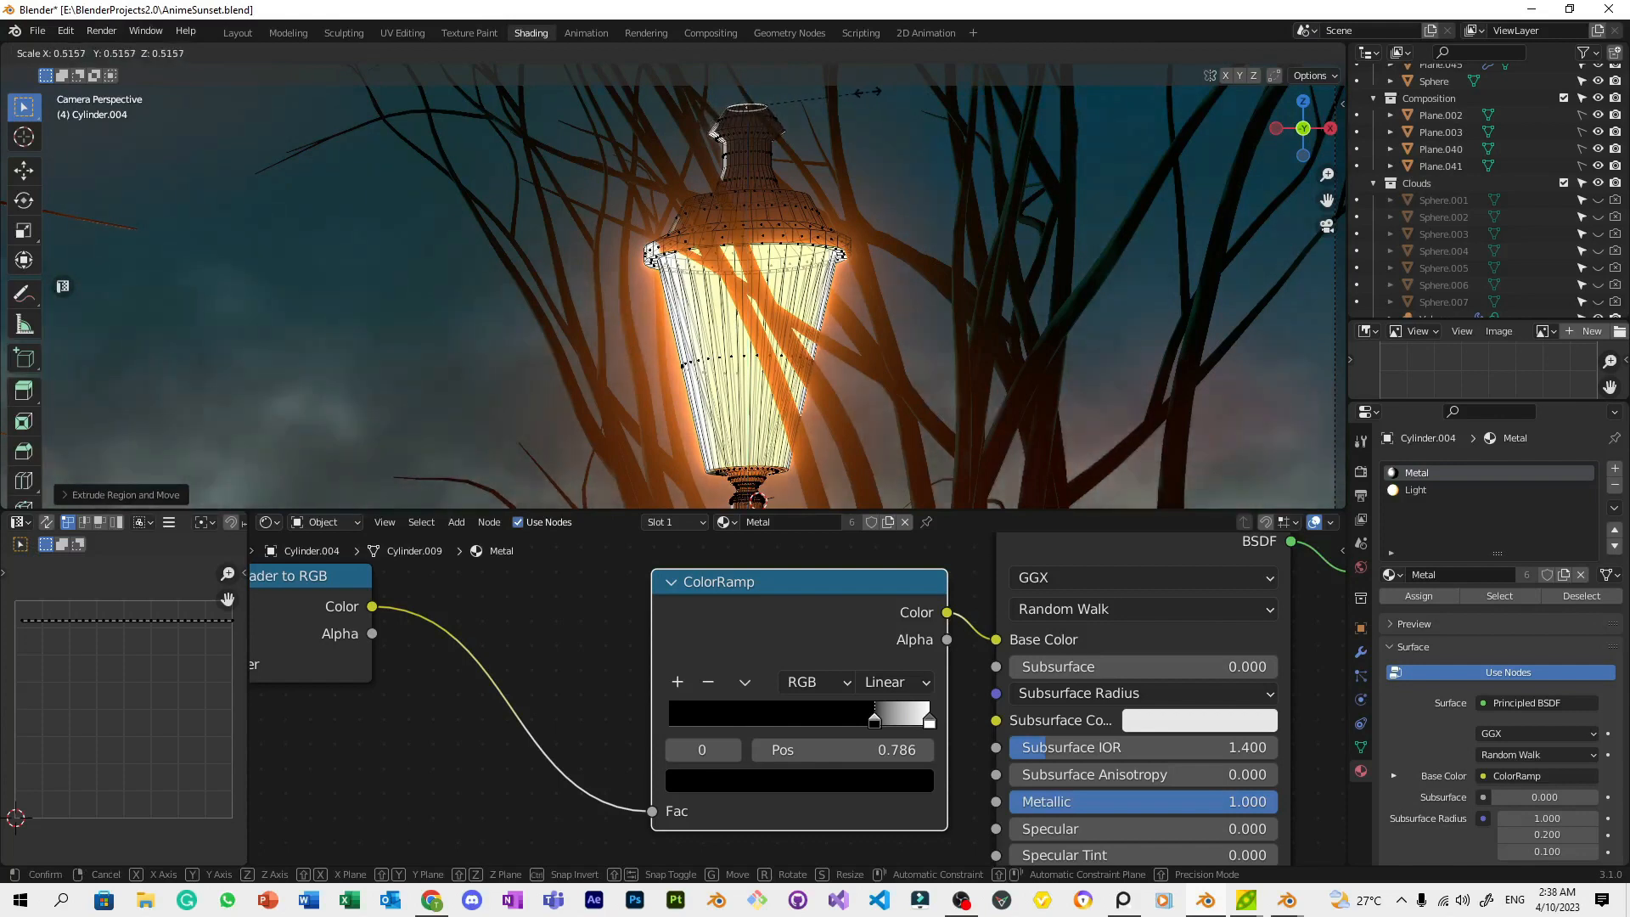
{"action": "left_click", "coordinate": [870, 93]}
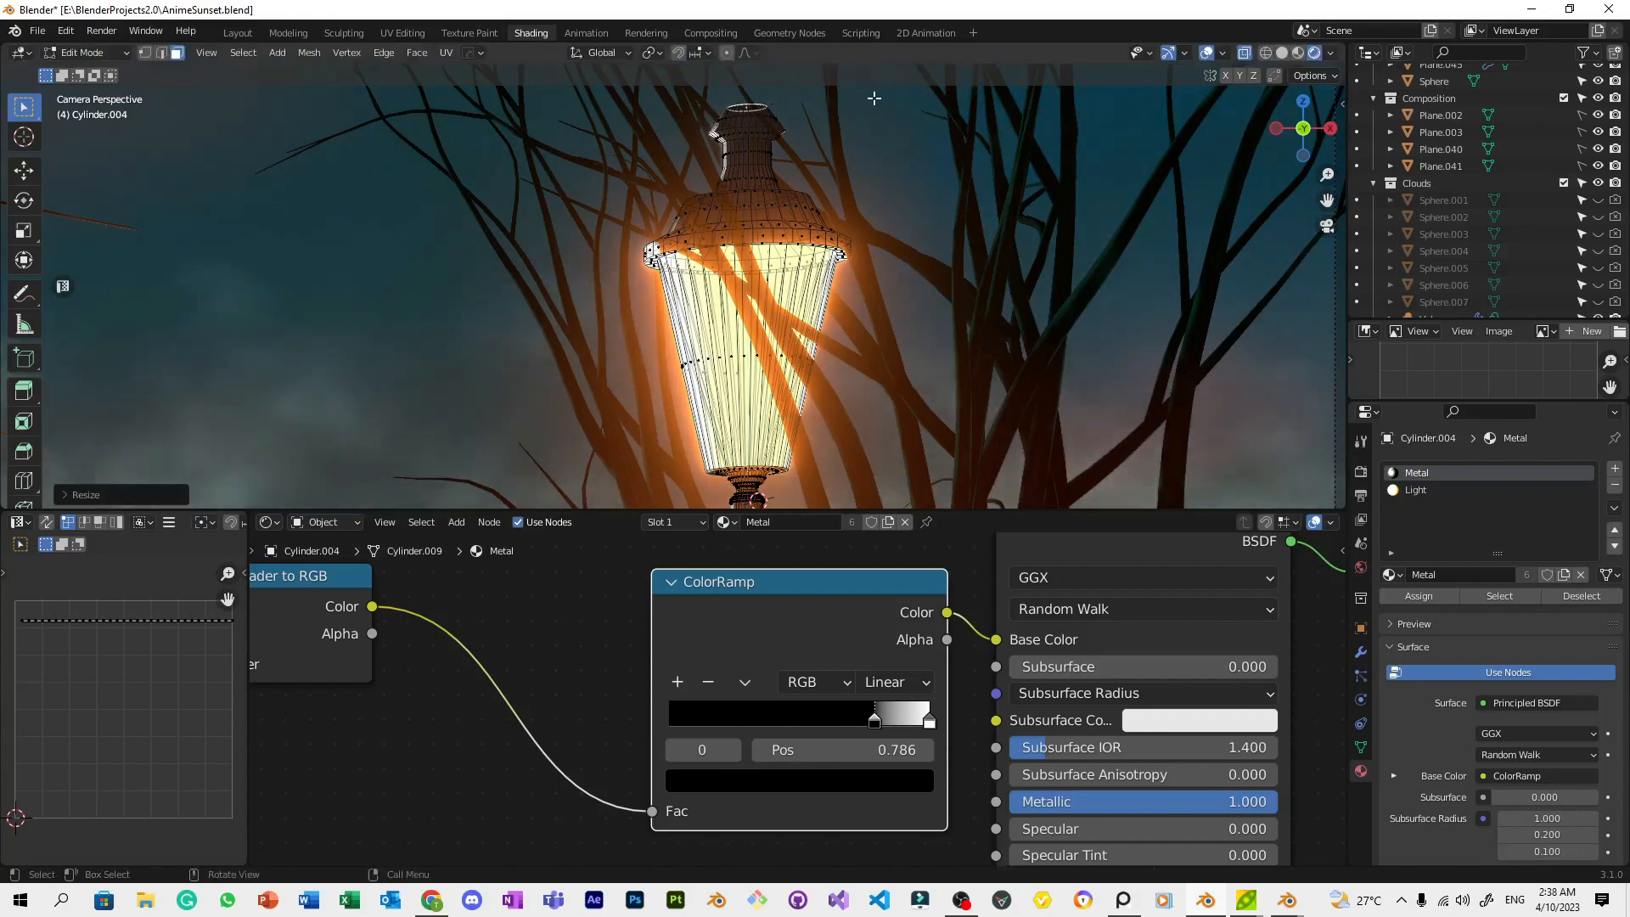
{"action": "key", "text": "s"}
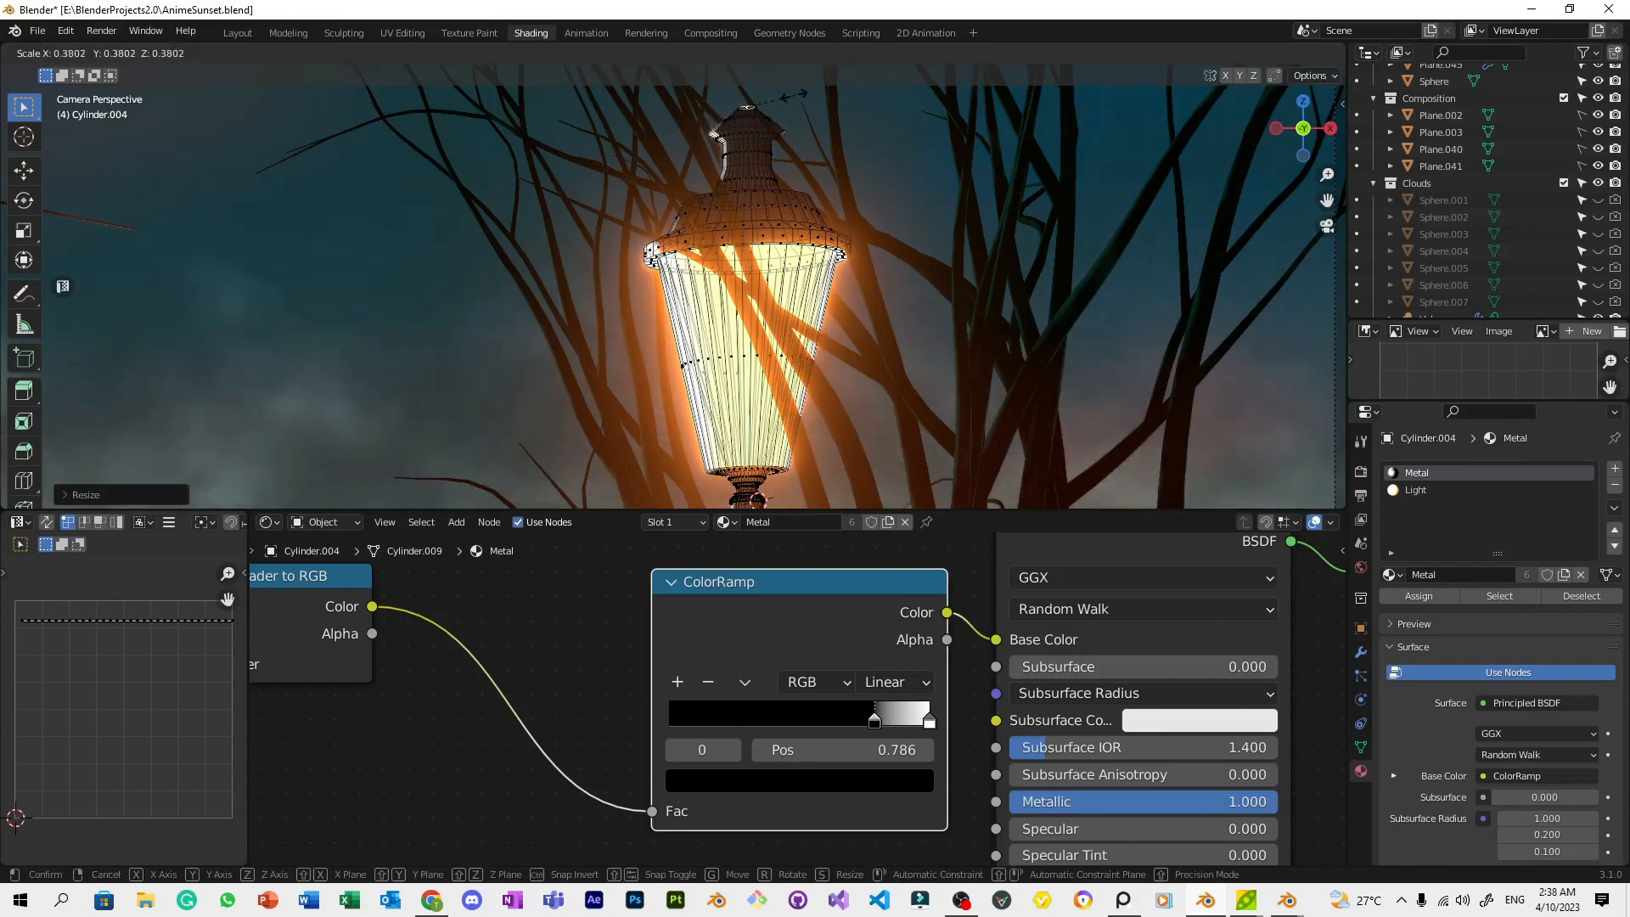
{"action": "left_click", "coordinate": [803, 121]}
Extrude the pointed tip up about 0.03 m into a thin spike and leave Edit Mode
{"action": "scroll", "coordinate": [804, 122], "scroll_direction": "down", "scroll_amount": 5}
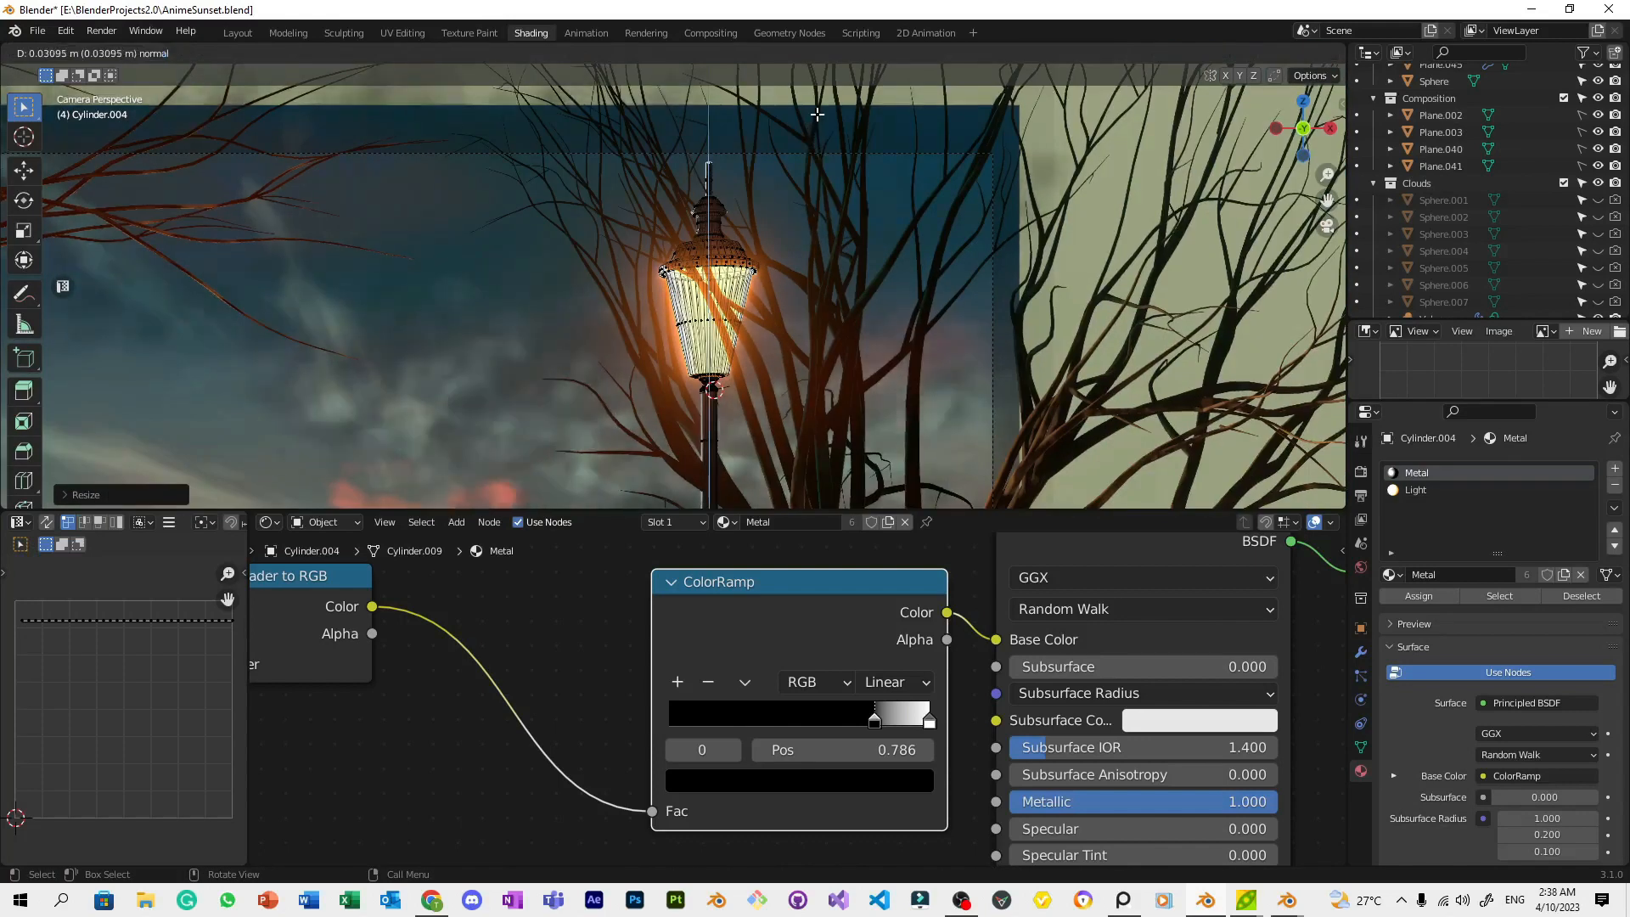
{"action": "key", "text": "Tab"}
{"action": "left_click", "coordinate": [1043, 162]}
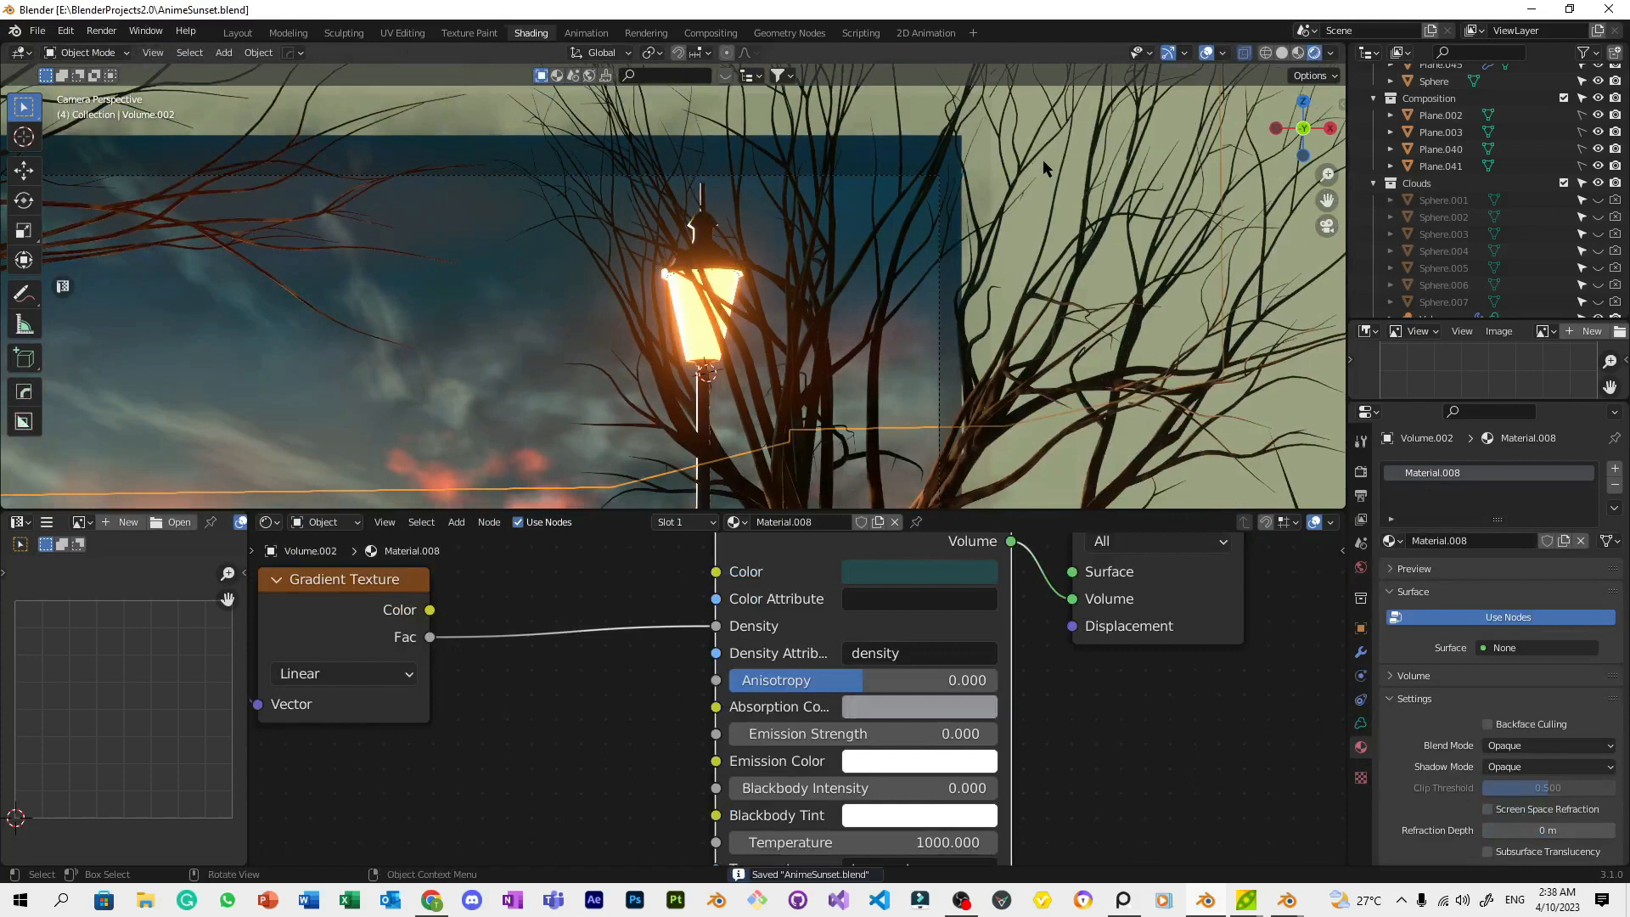
Check the finished lamp within the whole scene, return to the camera view and save the file
{"action": "scroll", "coordinate": [1042, 159], "scroll_direction": "down", "scroll_amount": 6}
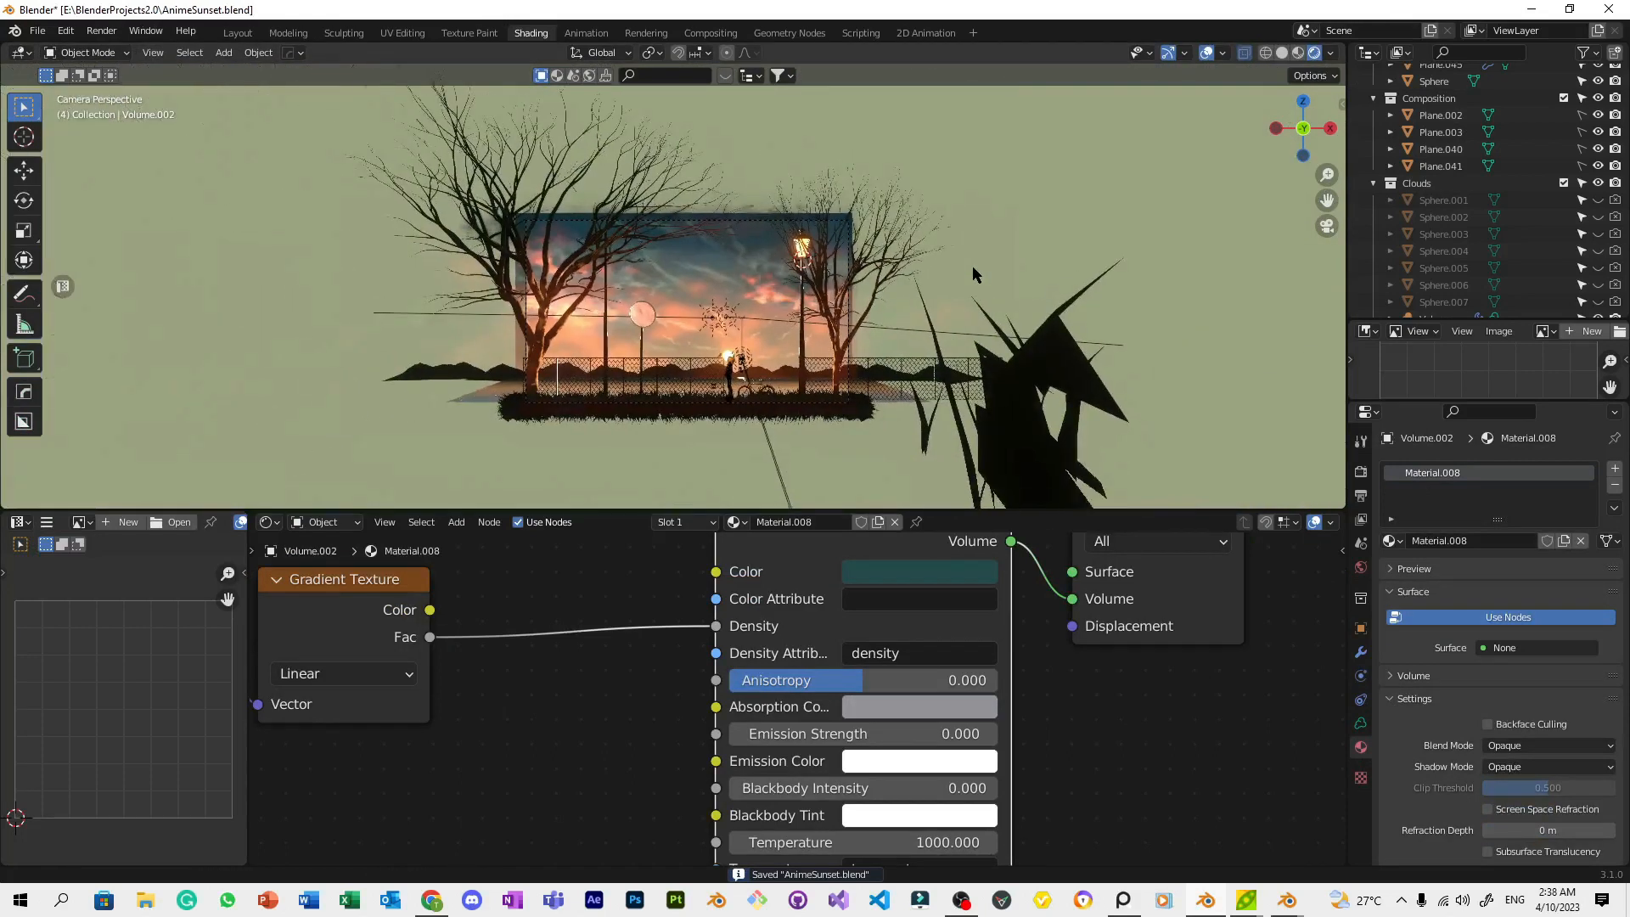
{"action": "scroll", "coordinate": [973, 272], "scroll_direction": "up", "scroll_amount": 3}
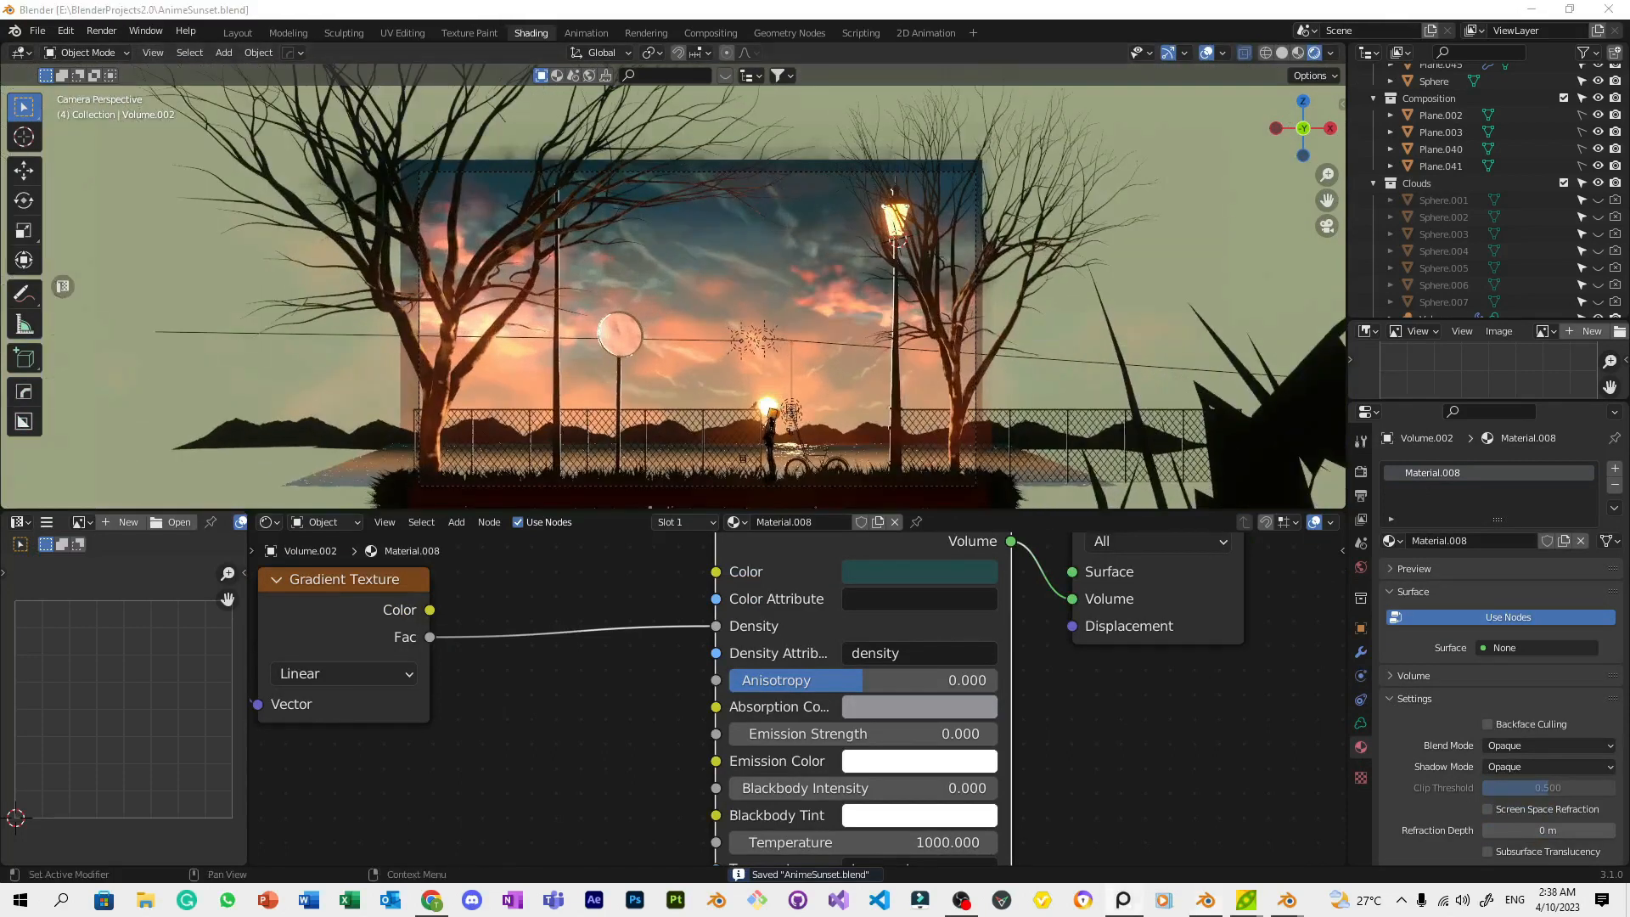
{"action": "scroll", "coordinate": [486, 451], "scroll_direction": "up", "scroll_amount": 2}
{"action": "middle_click_drag", "start_coordinate": [569, 273], "coordinate": [850, 263]}
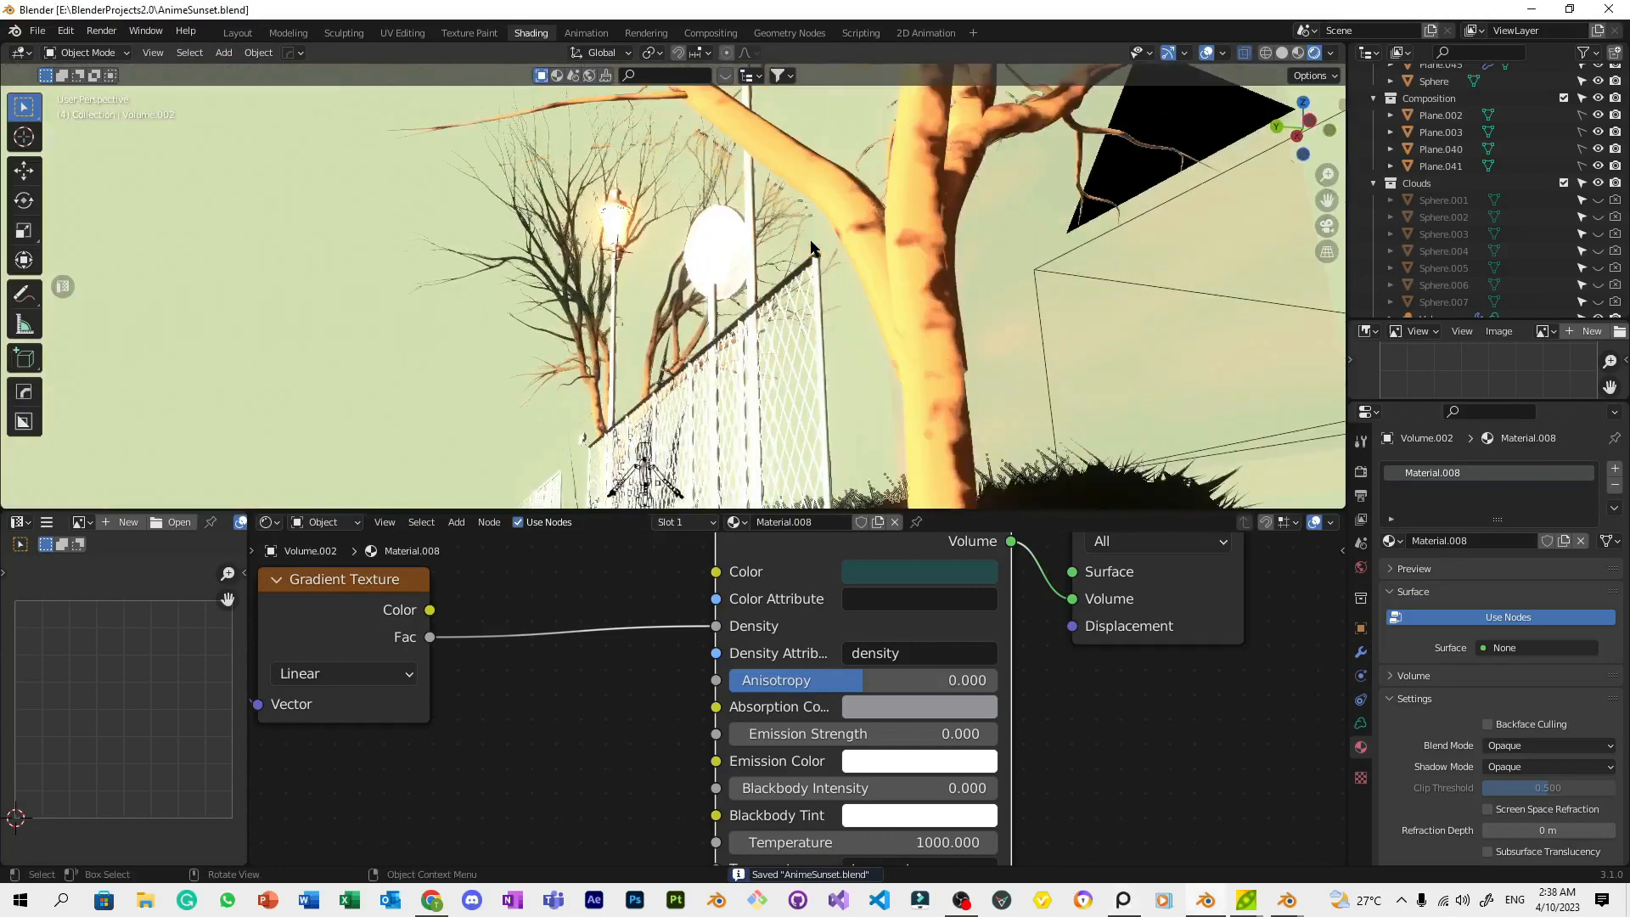
{"action": "key", "text": "KP_0"}
{"action": "key", "text": "ctrl+s"}
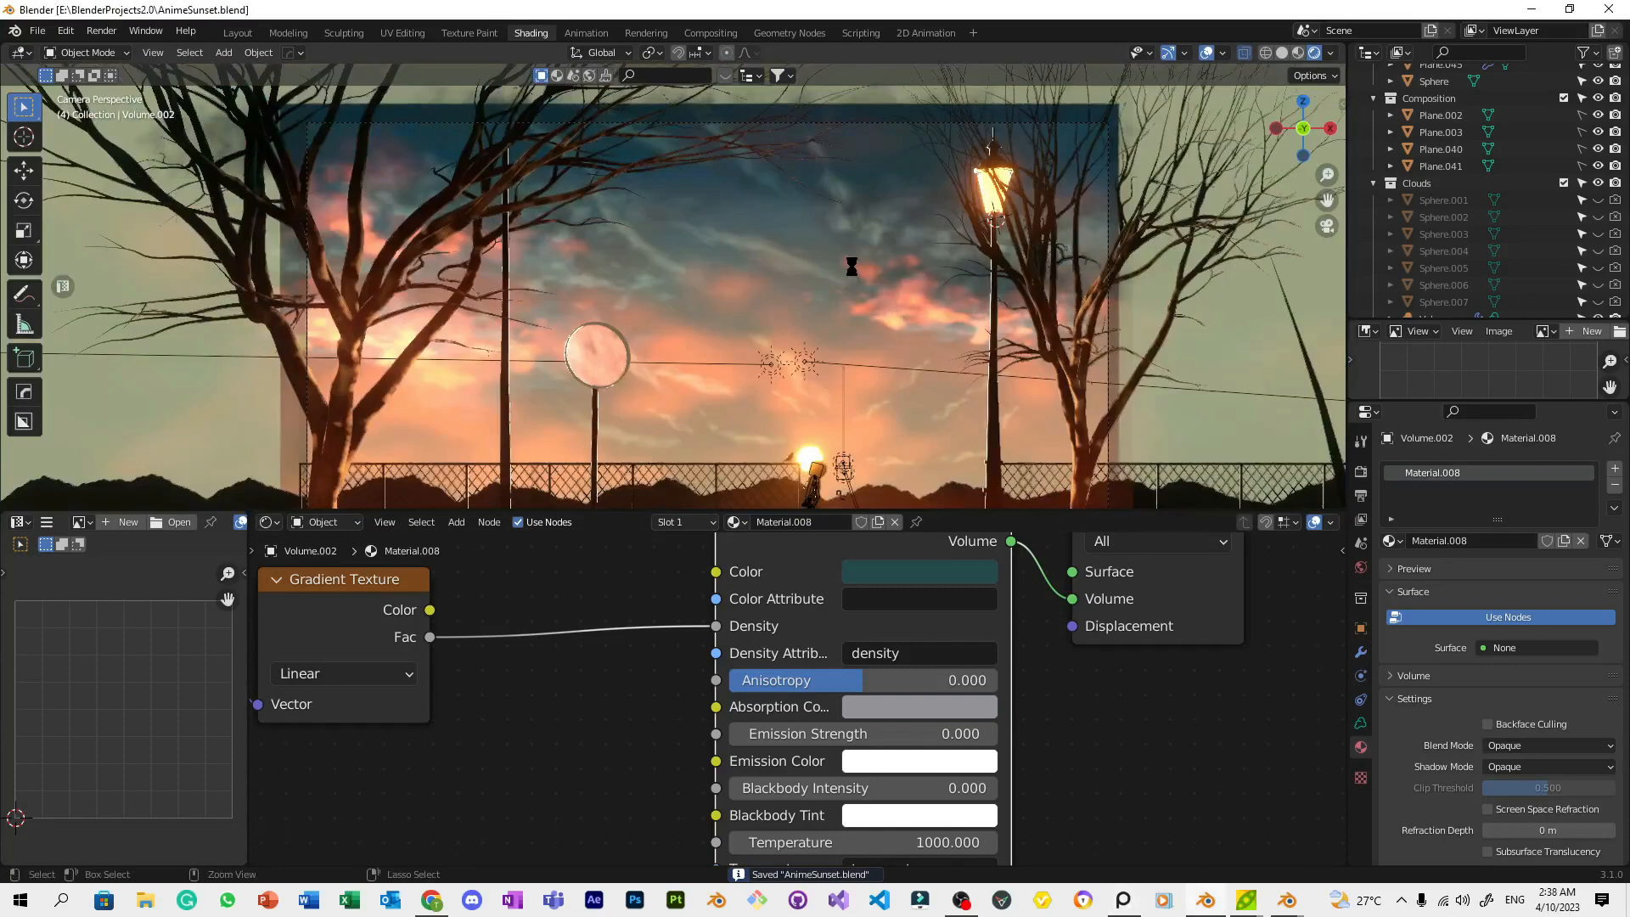
{"action": "scroll", "coordinate": [776, 274], "scroll_direction": "down", "scroll_amount": 3}
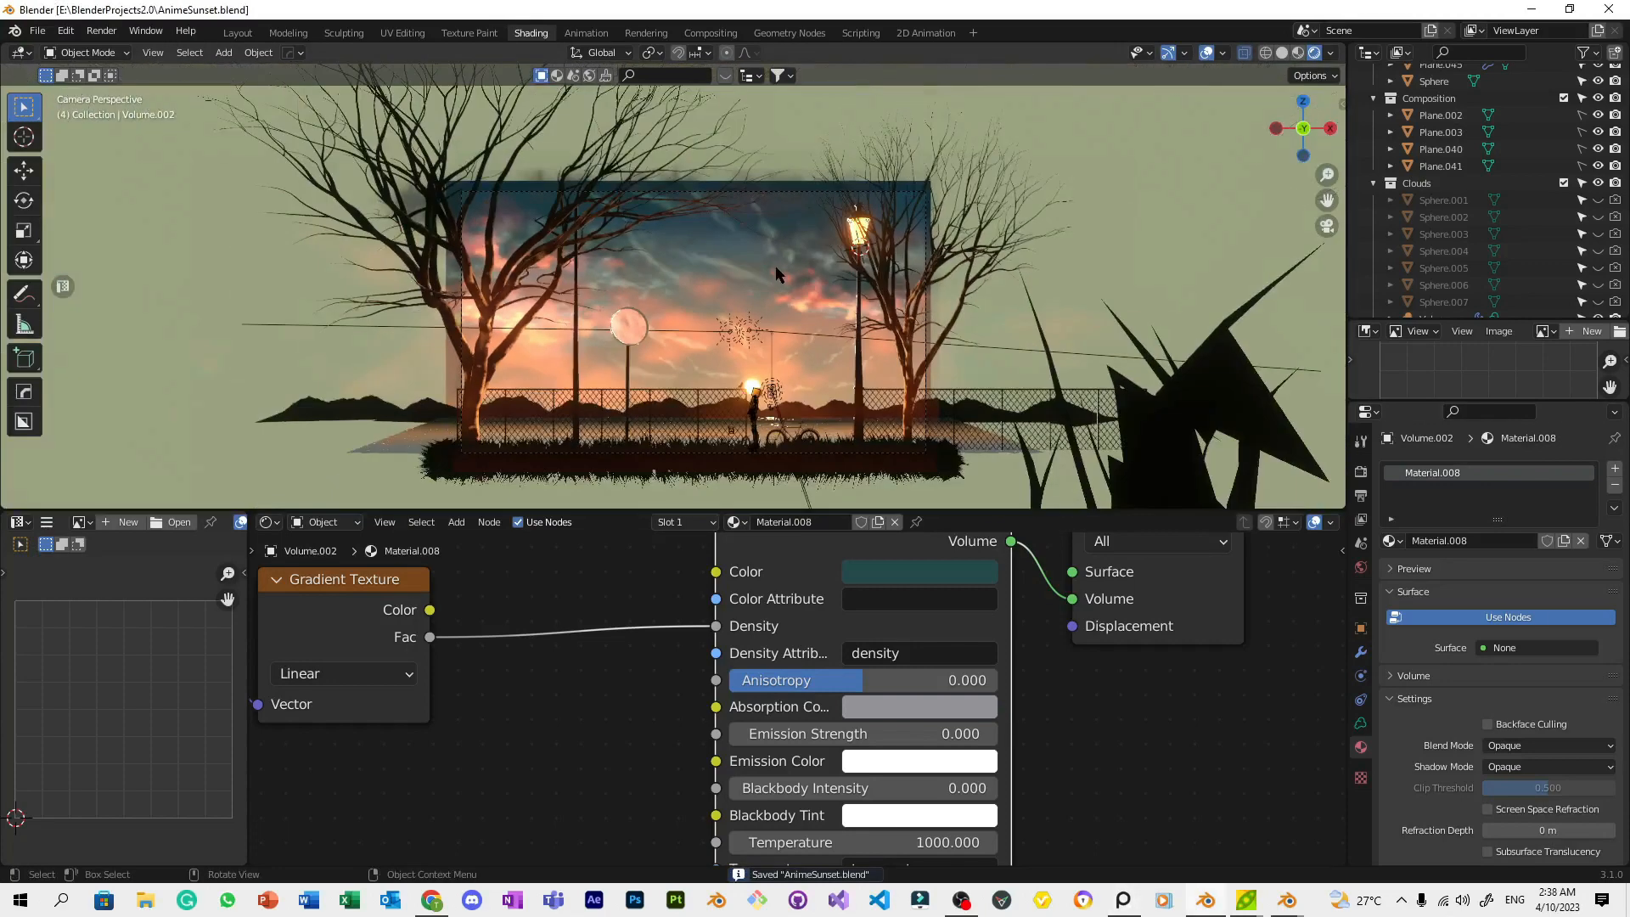
Try adding a small cube over the bare pole beside the round mirror, scaled down and moved up toward the pole's top
{"action": "left_click", "coordinate": [582, 337]}
{"action": "scroll", "coordinate": [848, 322], "scroll_direction": "up", "scroll_amount": 4}
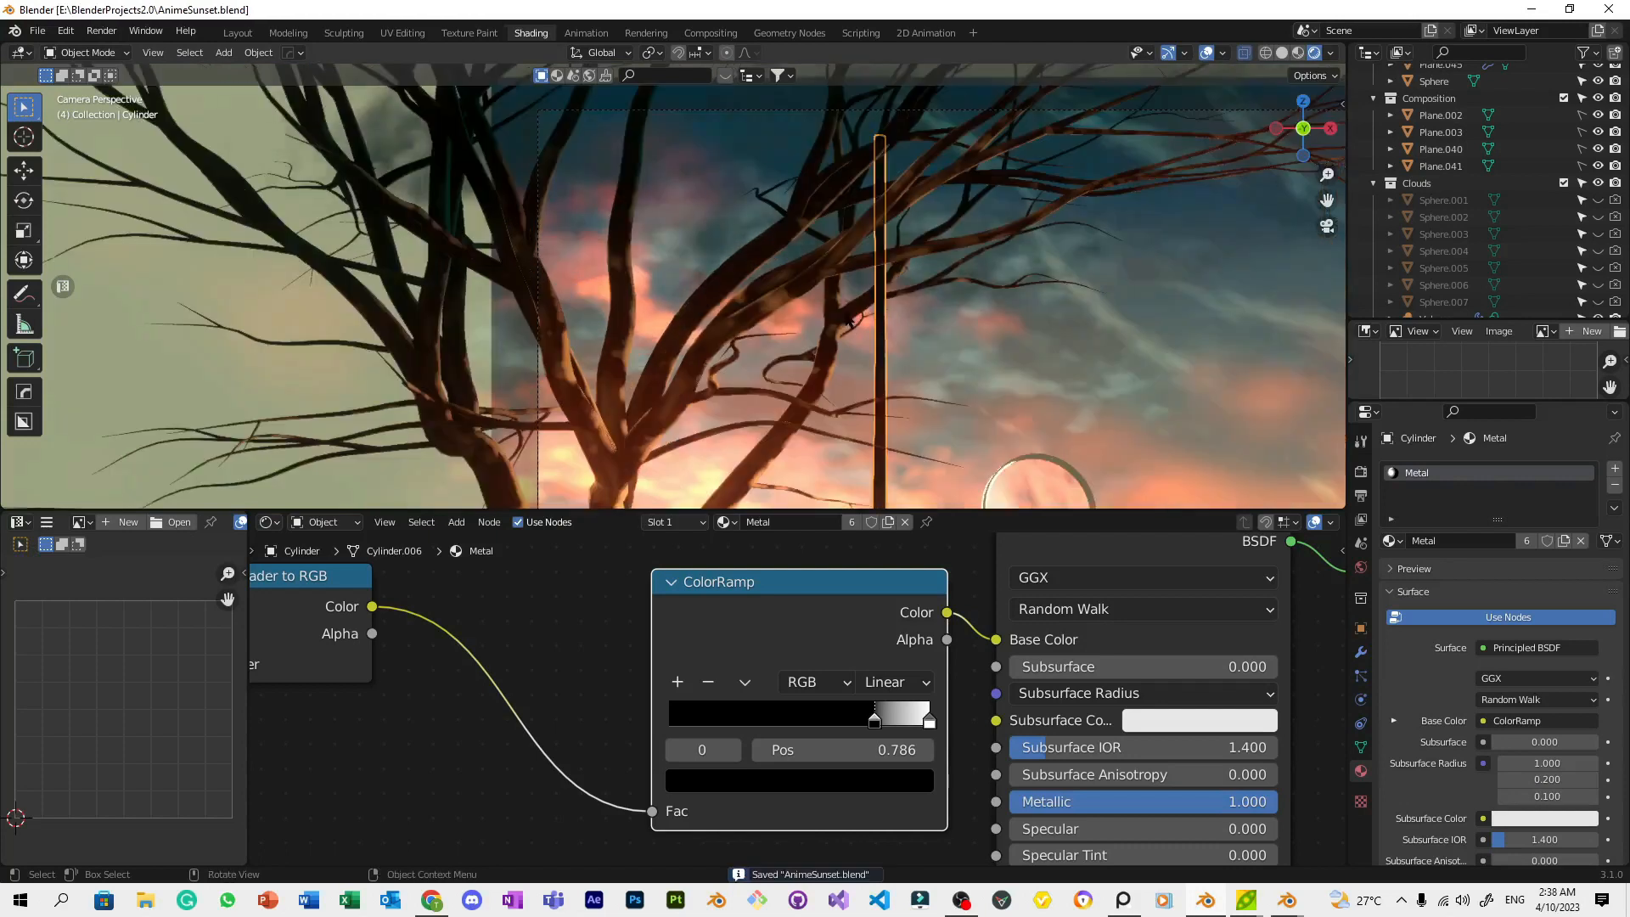
{"action": "key", "text": "shift+a"}
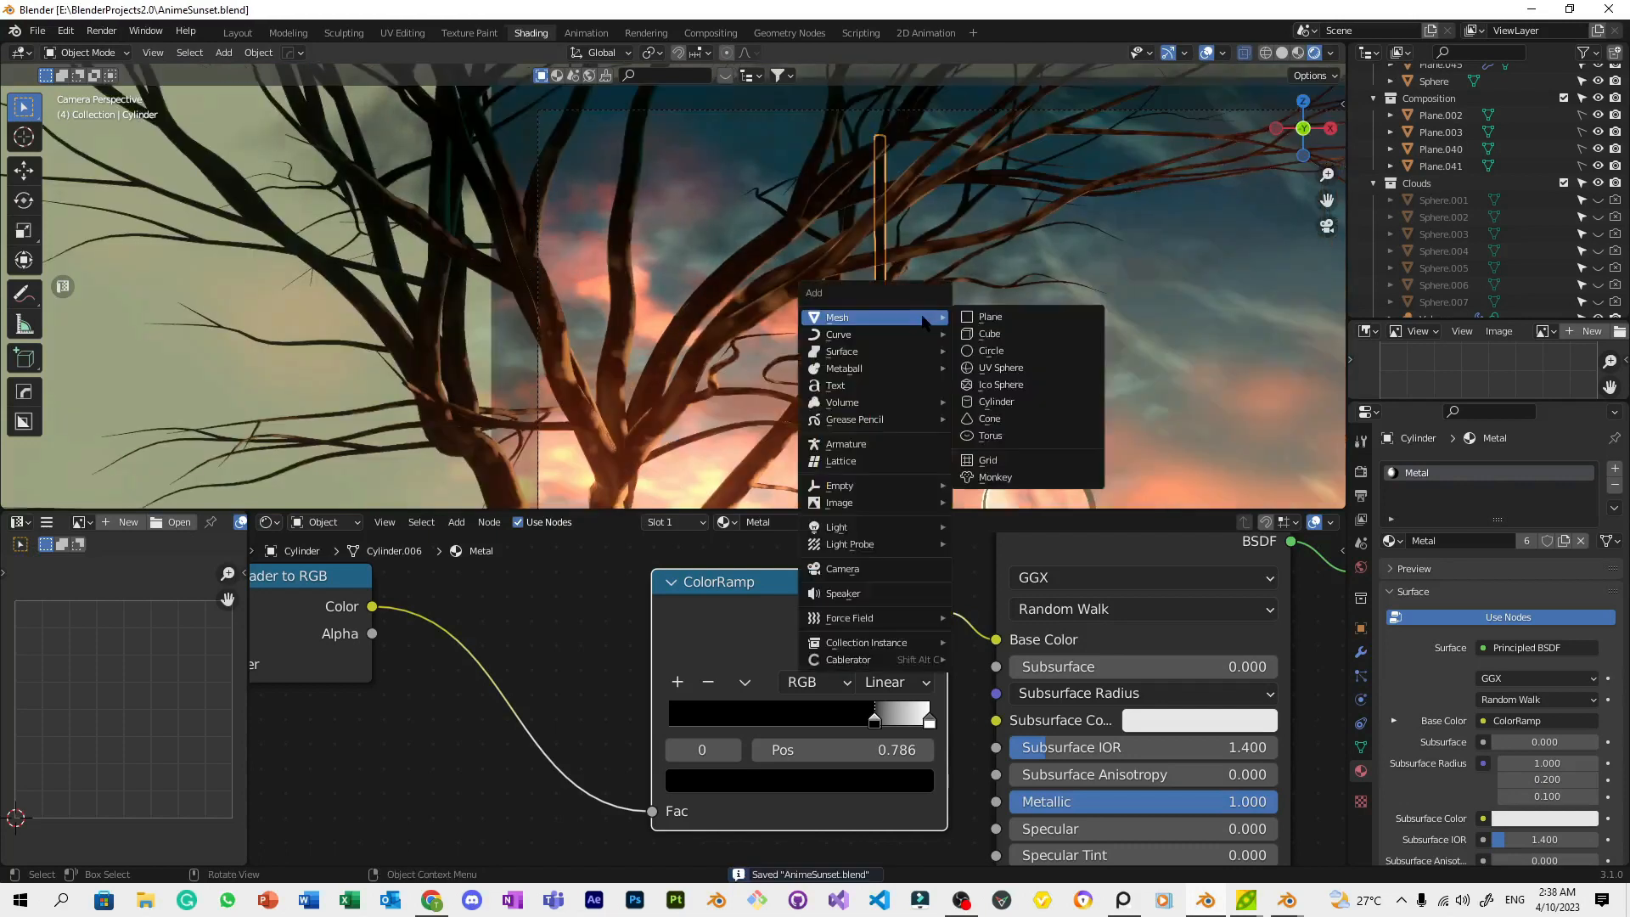
{"action": "left_click", "coordinate": [989, 333]}
{"action": "key", "text": "s"}
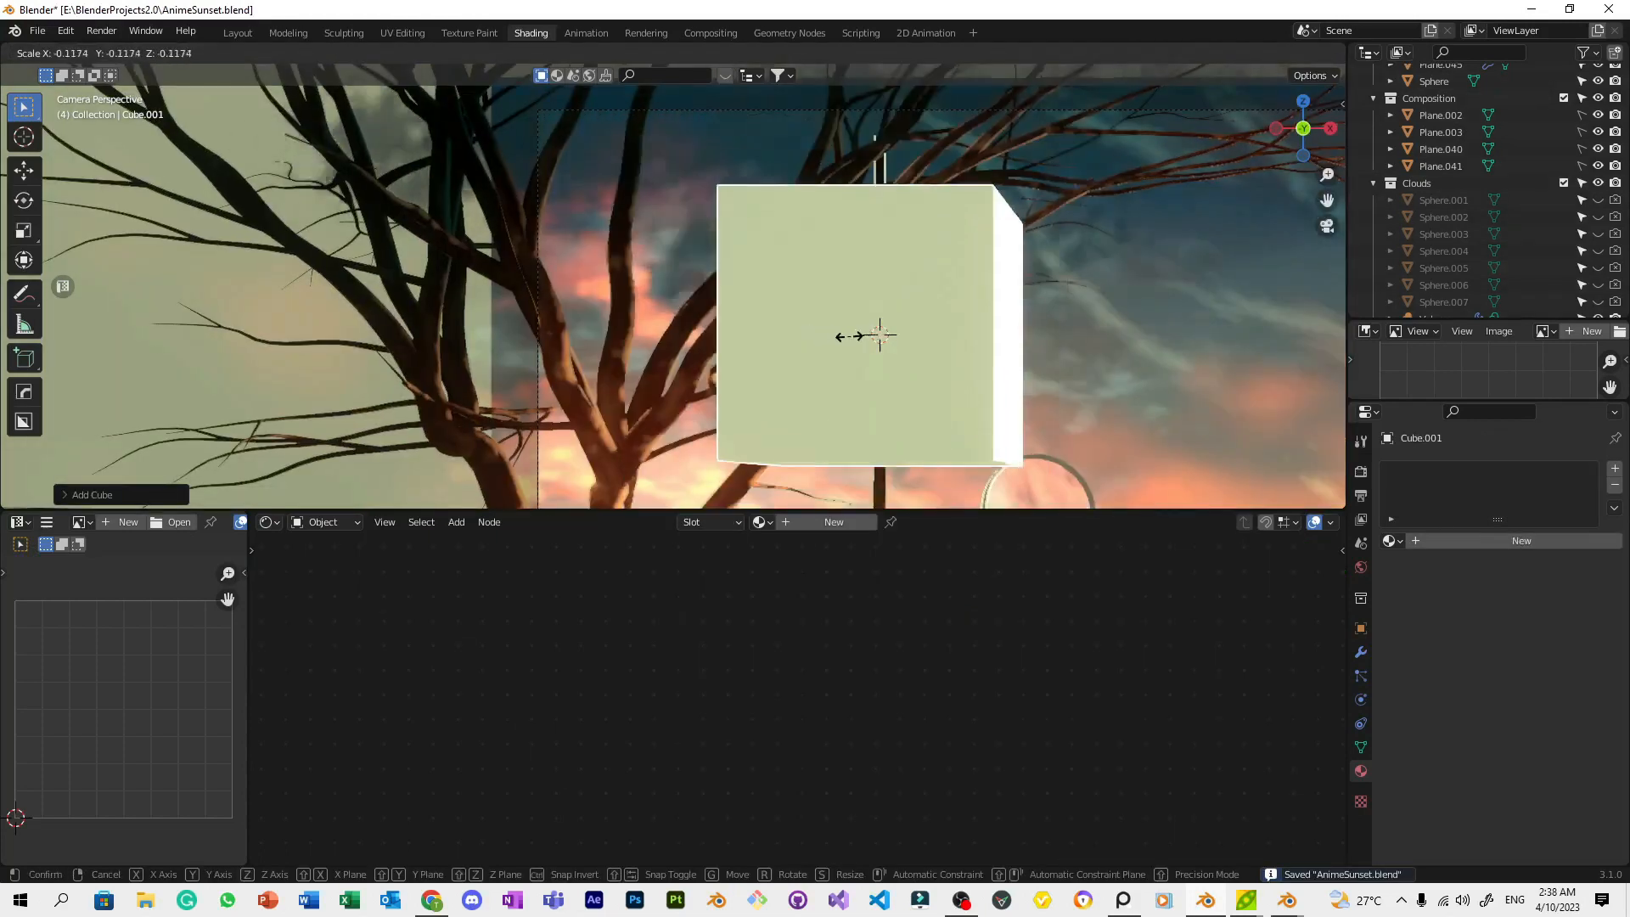
{"action": "left_click", "coordinate": [889, 352]}
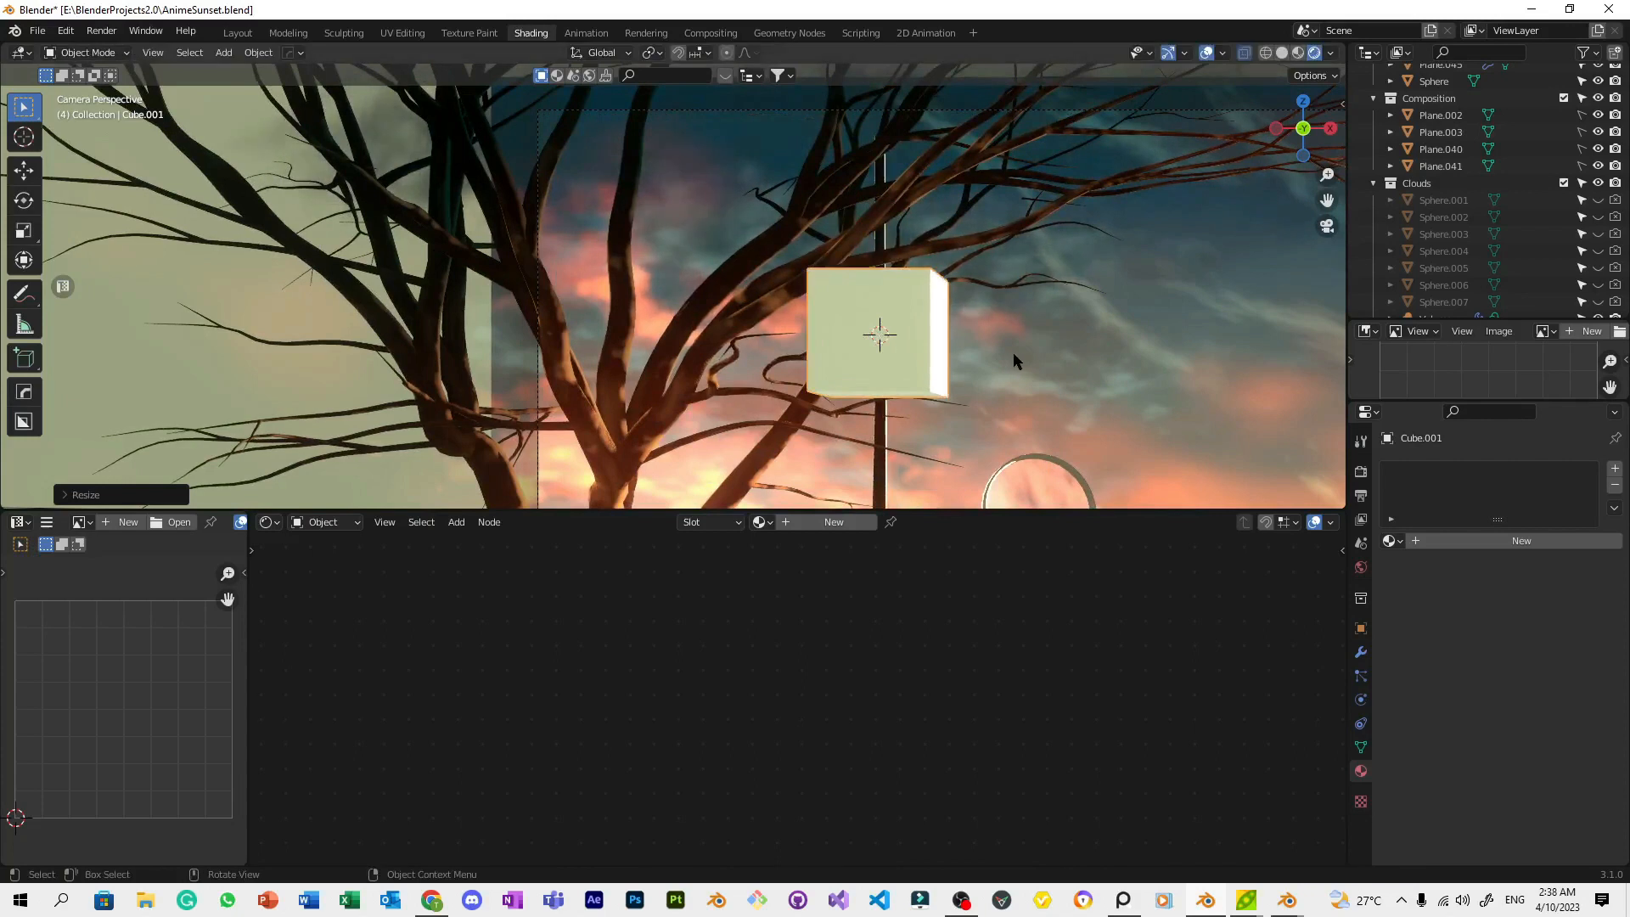
{"action": "key", "text": "s"}
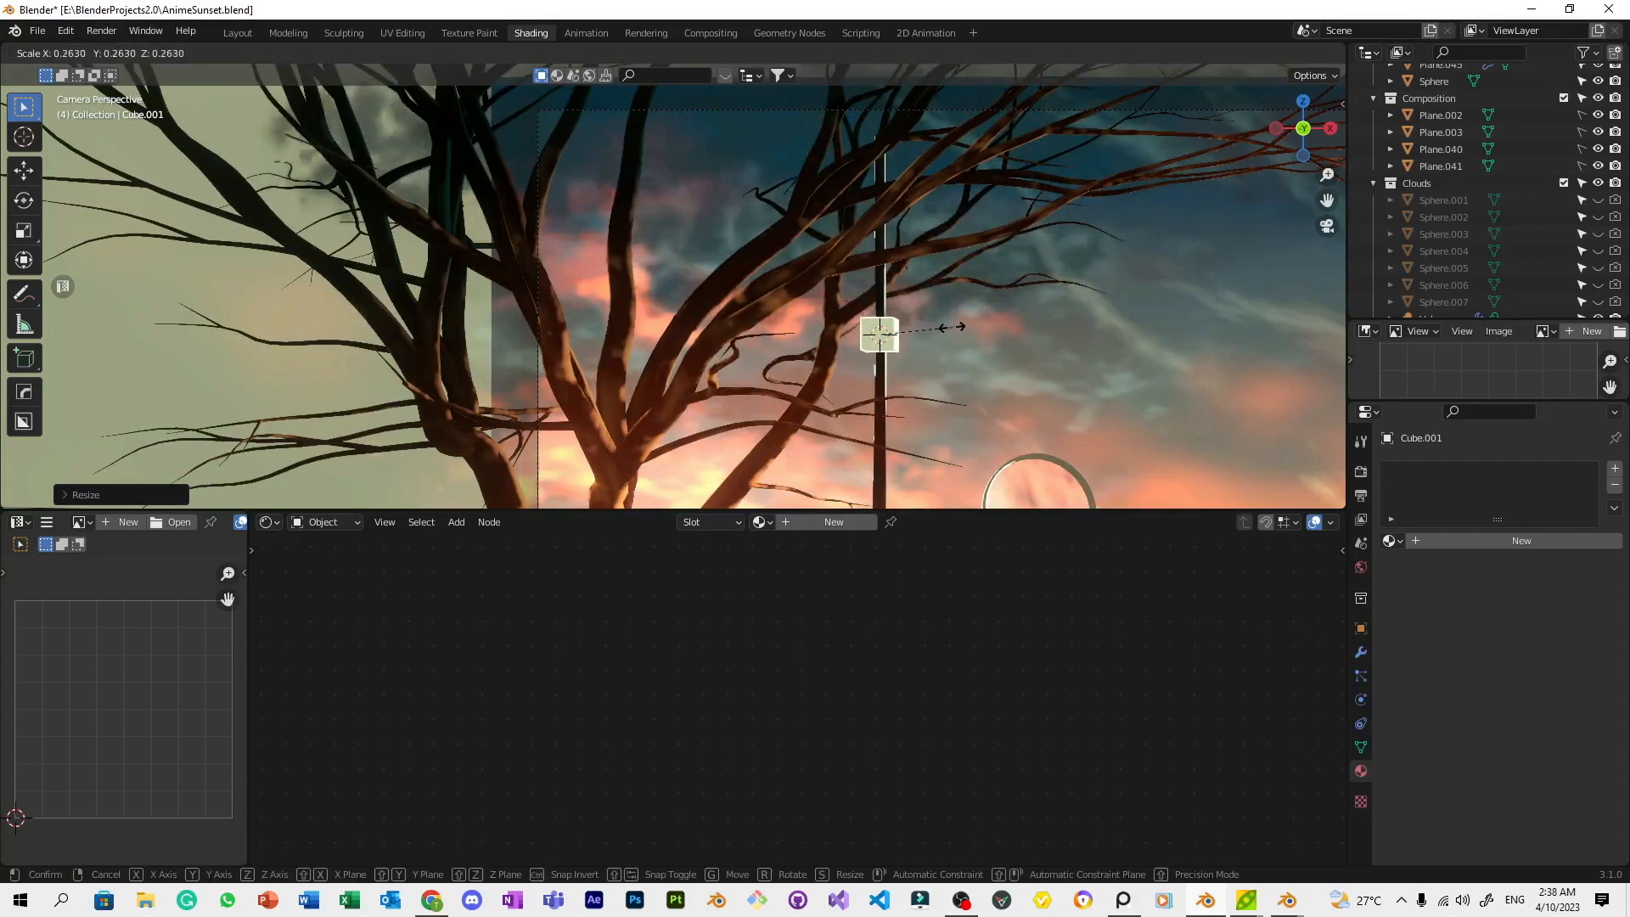
{"action": "left_click", "coordinate": [932, 333]}
{"action": "key", "text": "g"}
{"action": "left_click", "coordinate": [934, 196]}
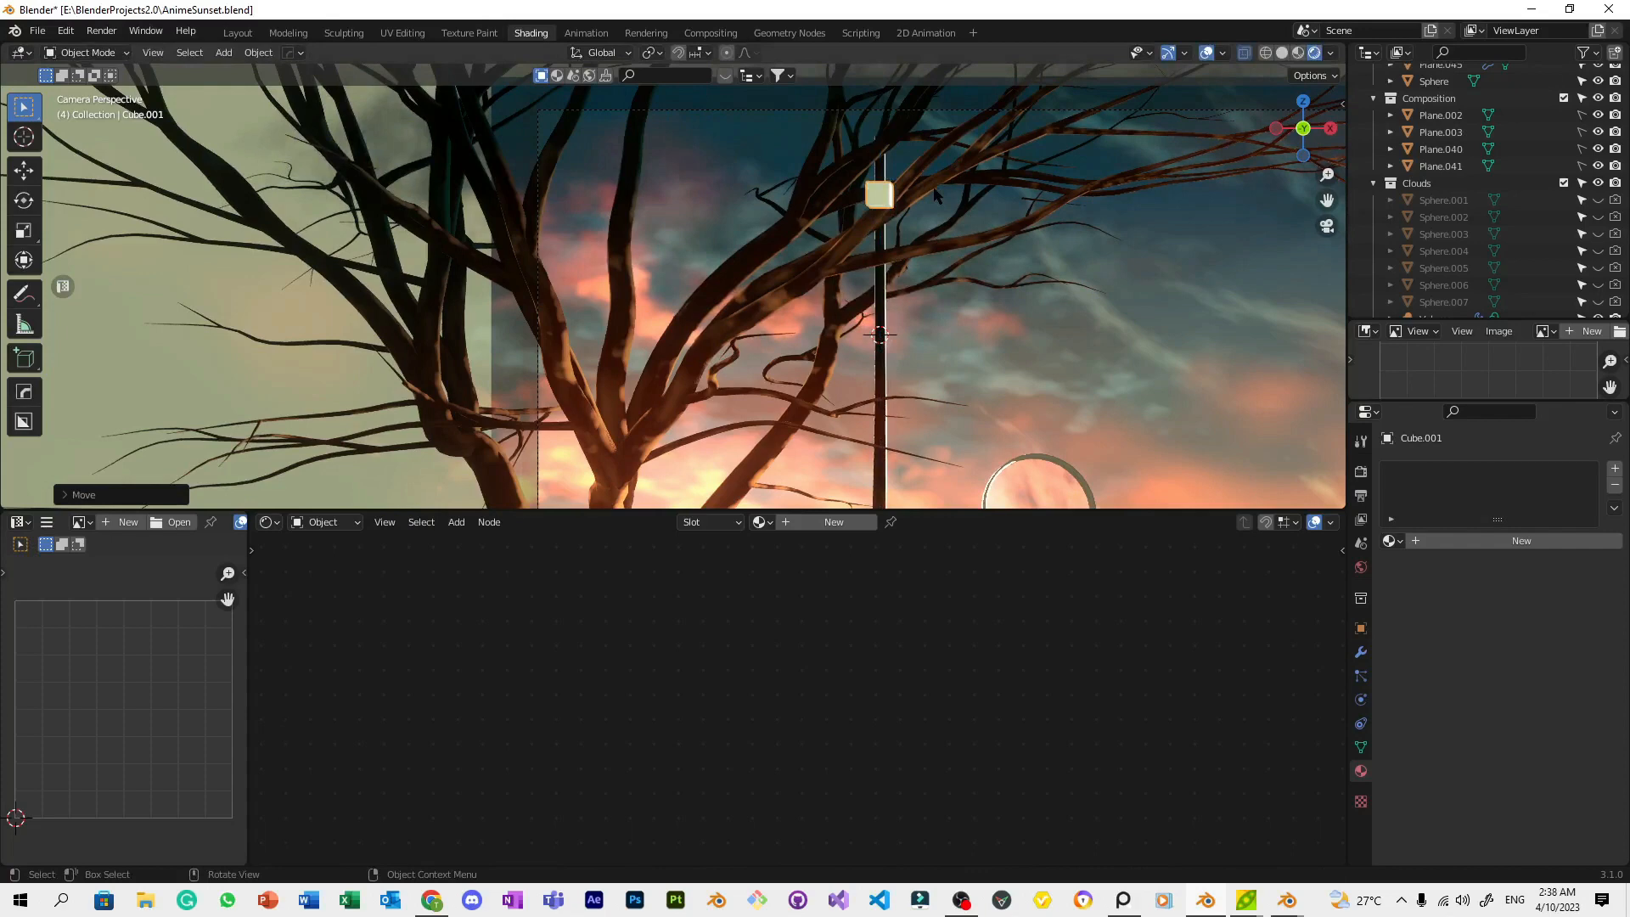
Try to shift the small cube along Y to the pole's depth, and delete the cube
{"action": "key", "text": "KP_Decimal"}
{"action": "scroll", "coordinate": [934, 196], "scroll_direction": "down", "scroll_amount": 6}
{"action": "key", "text": "g"}
{"action": "key", "text": "y"}
{"action": "left_click", "coordinate": [891, 238]}
{"action": "middle_click_drag", "start_coordinate": [870, 239], "coordinate": [858, 287]}
{"action": "scroll", "coordinate": [762, 259], "scroll_direction": "down", "scroll_amount": 4}
{"action": "scroll", "coordinate": [905, 273], "scroll_direction": "down", "scroll_amount": 5}
{"action": "key", "text": "x"}
{"action": "left_click", "coordinate": [906, 273]}
Select the bare metal pole beside the round mirror, place the 3D cursor near its top and return to the camera view
{"action": "scroll", "coordinate": [900, 272], "scroll_direction": "down", "scroll_amount": 2}
{"action": "scroll", "coordinate": [807, 319], "scroll_direction": "down", "scroll_amount": 4}
{"action": "scroll", "coordinate": [777, 327], "scroll_direction": "up", "scroll_amount": 3}
{"action": "scroll", "coordinate": [858, 287], "scroll_direction": "up", "scroll_amount": 3}
{"action": "left_click", "coordinate": [866, 289]}
{"action": "left_click", "coordinate": [557, 428]}
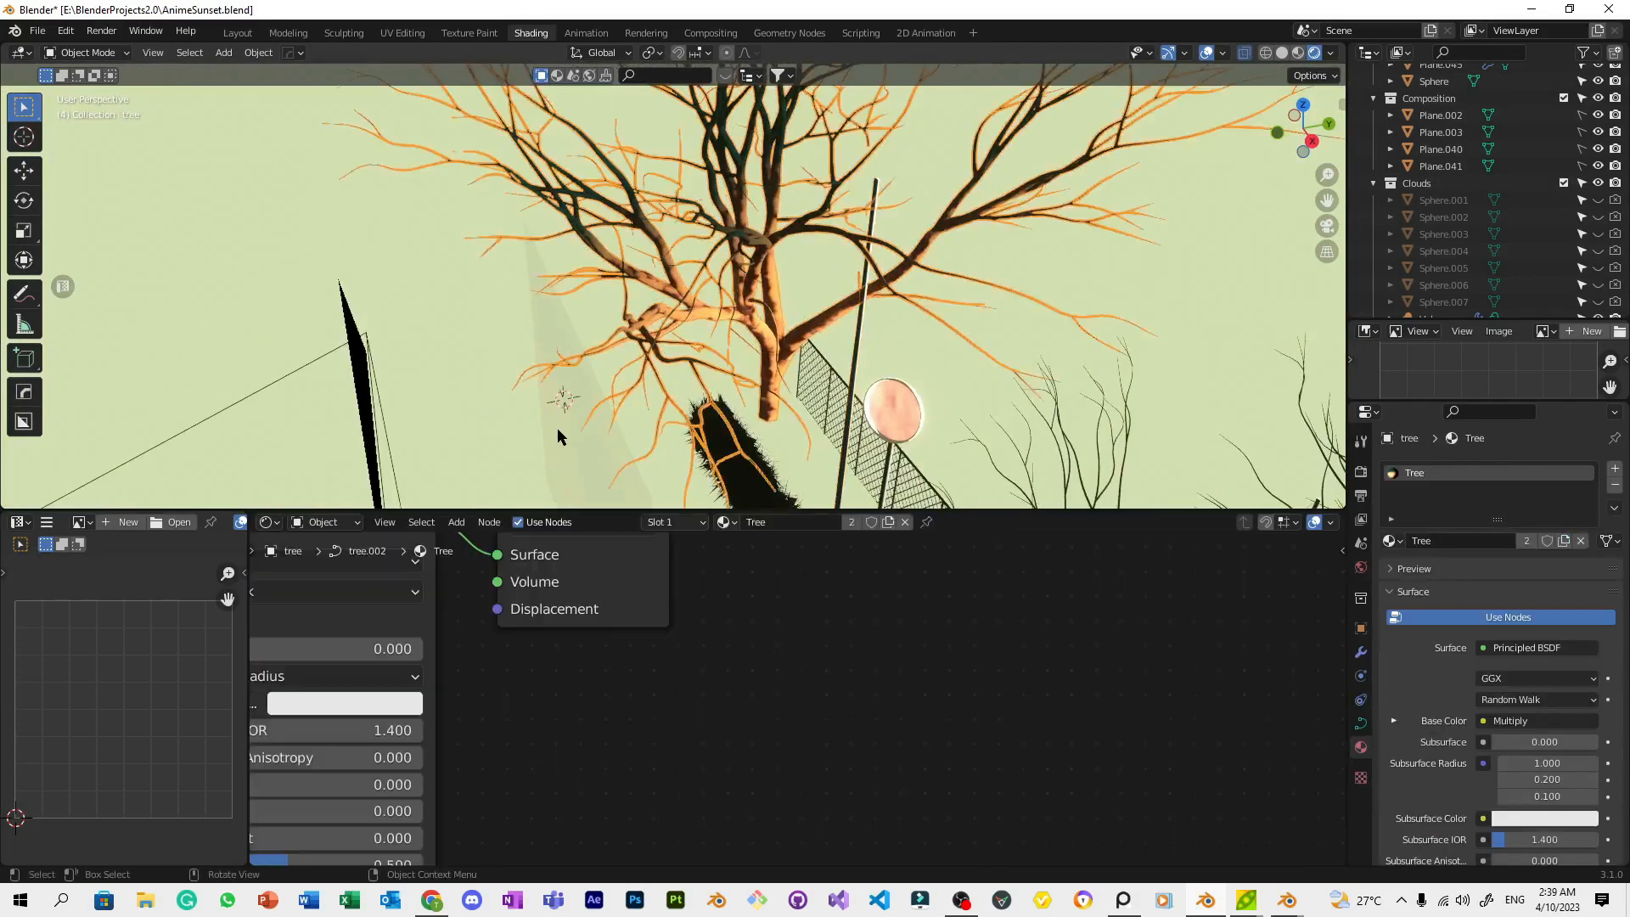
{"action": "middle_click_drag", "start_coordinate": [557, 425], "coordinate": [797, 345]}
{"action": "left_click", "coordinate": [965, 280]}
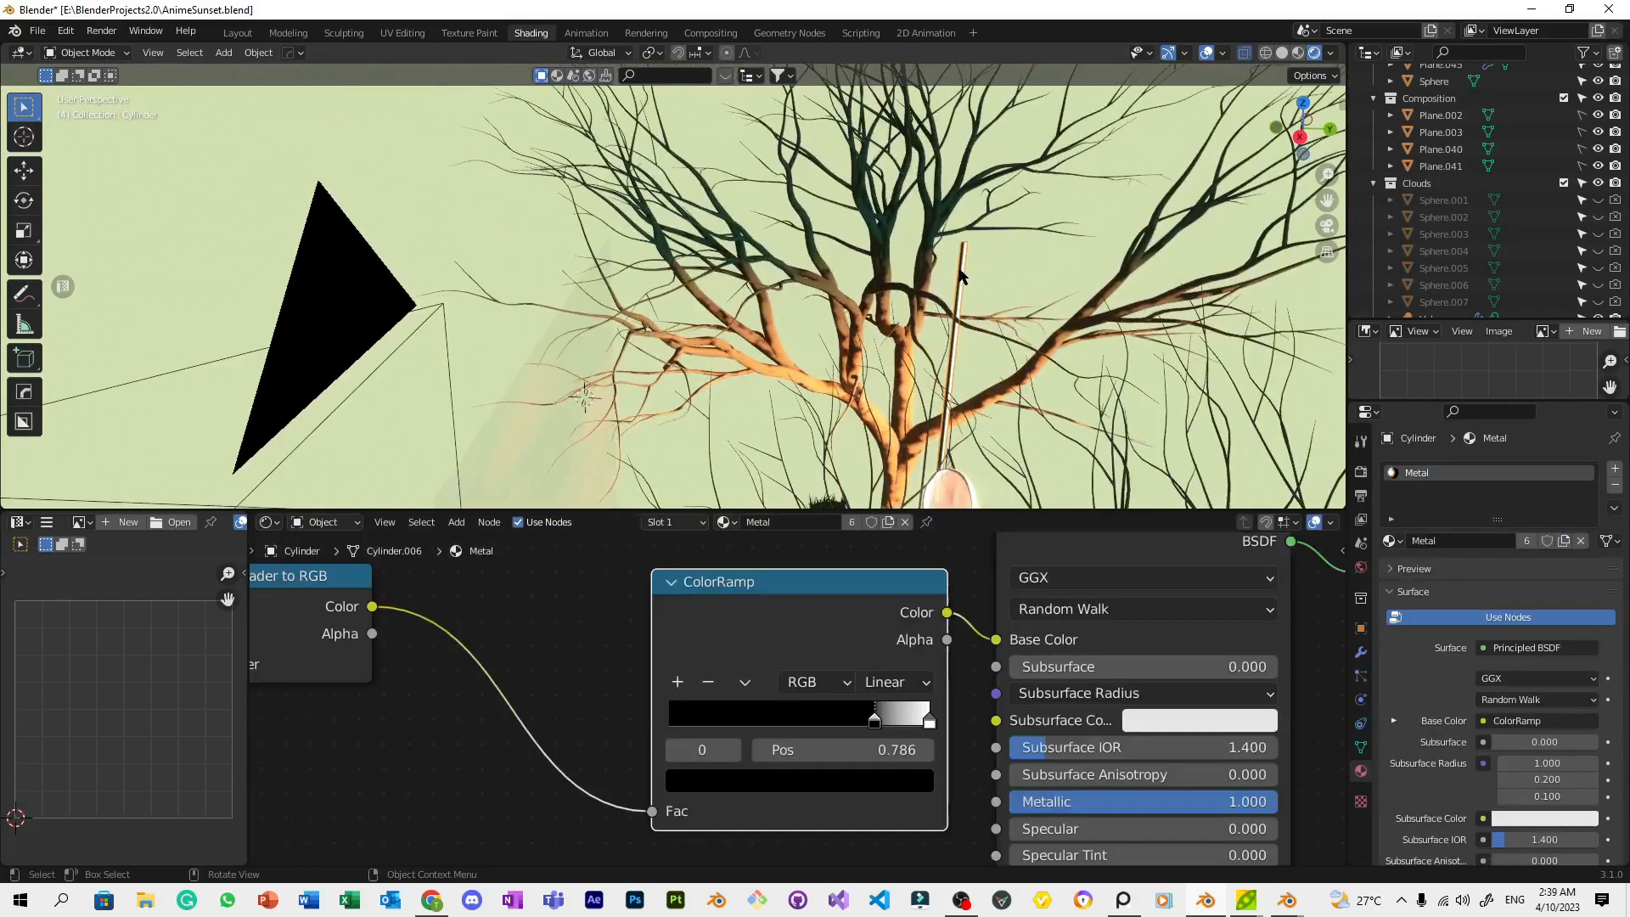
{"action": "key", "text": "KP_0"}
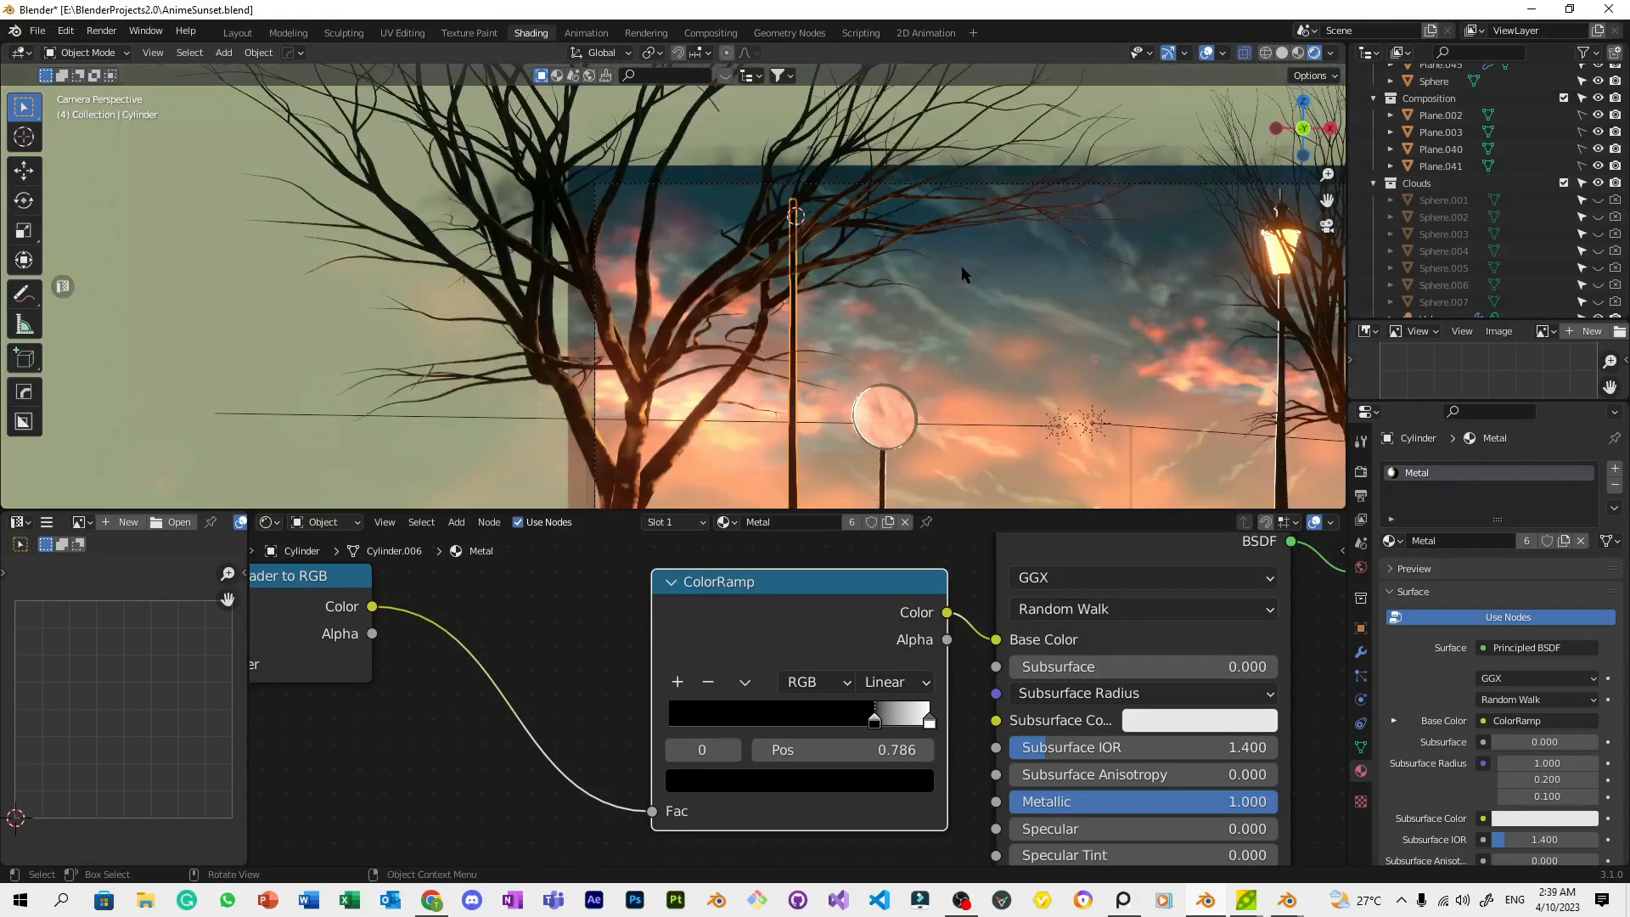
Add a cube at the 3D cursor near the top of the bare pole and scale it down to slightly wider than the pole
{"action": "key", "text": "shift+a"}
{"action": "mouse_move", "coordinate": [965, 273]}
{"action": "left_click", "coordinate": [1037, 283]}
{"action": "key", "text": "s"}
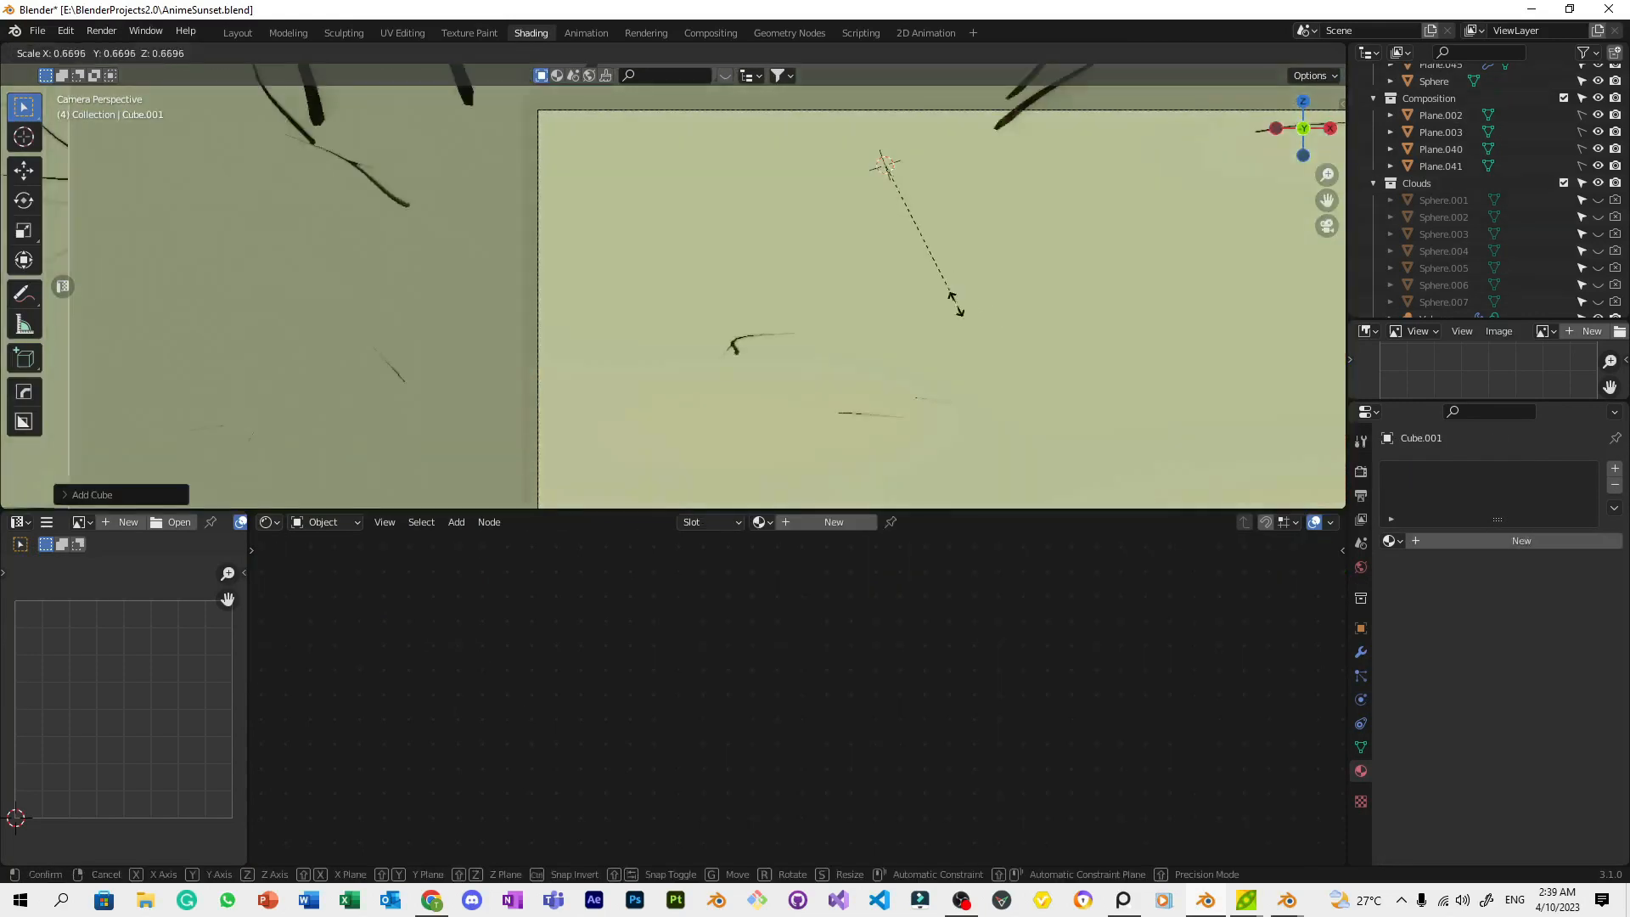
{"action": "left_click", "coordinate": [887, 169]}
{"action": "key", "text": "KP_Decimal"}
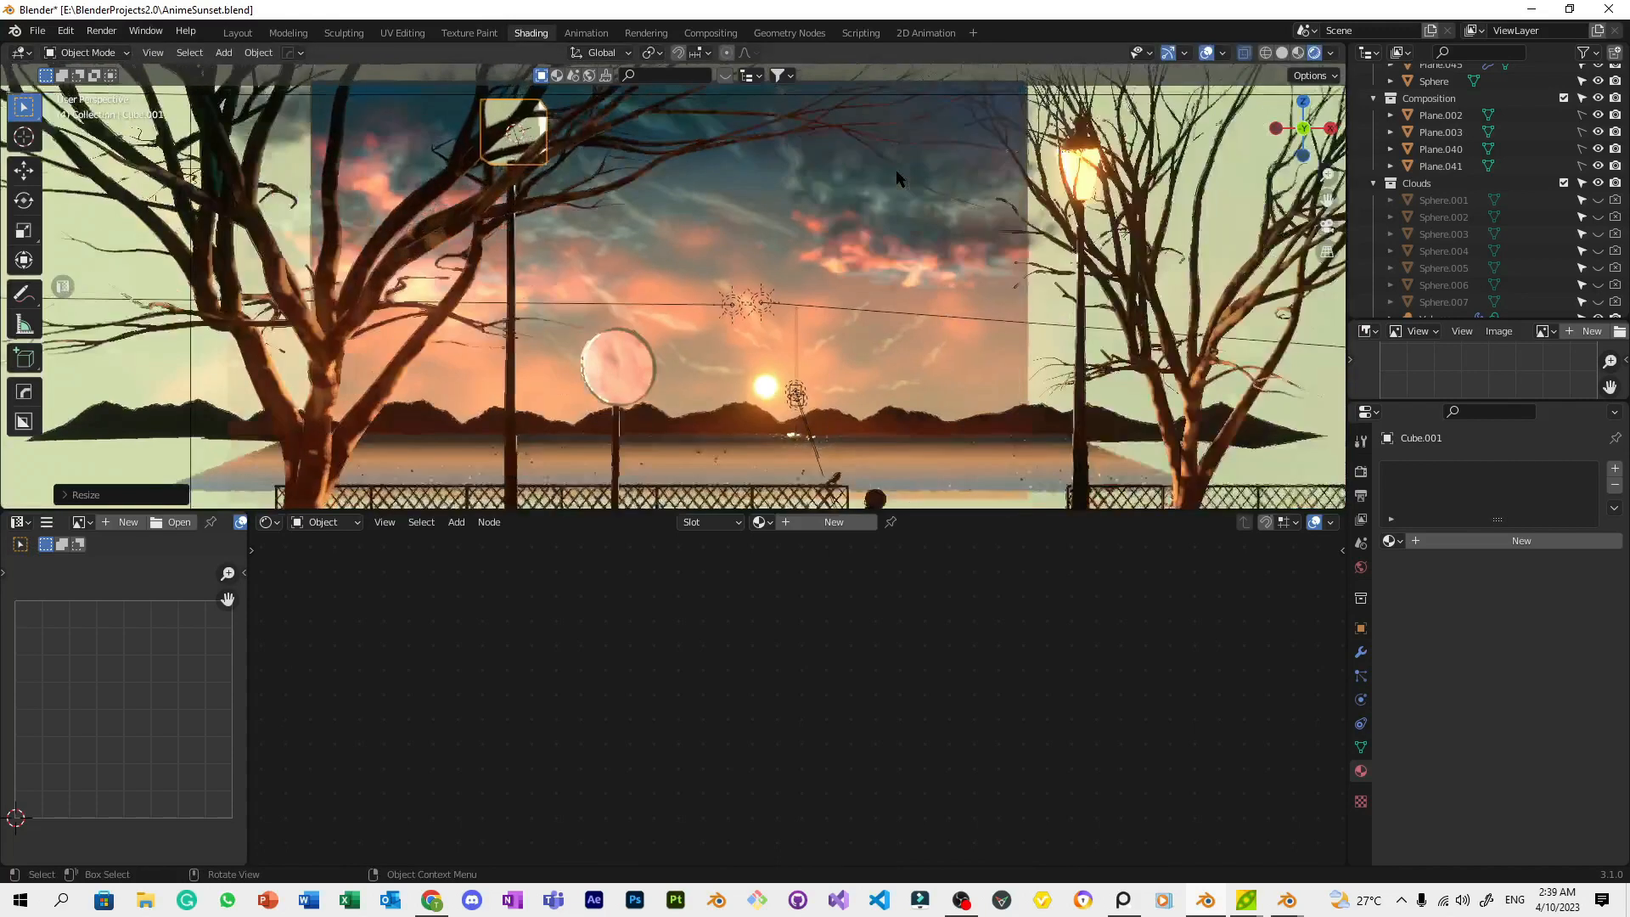
{"action": "key", "text": "s"}
{"action": "left_click", "coordinate": [768, 251]}
Stretch the cube along X into a long horizontal board and rotate it about Z
{"action": "key", "text": "s"}
{"action": "key", "text": "x"}
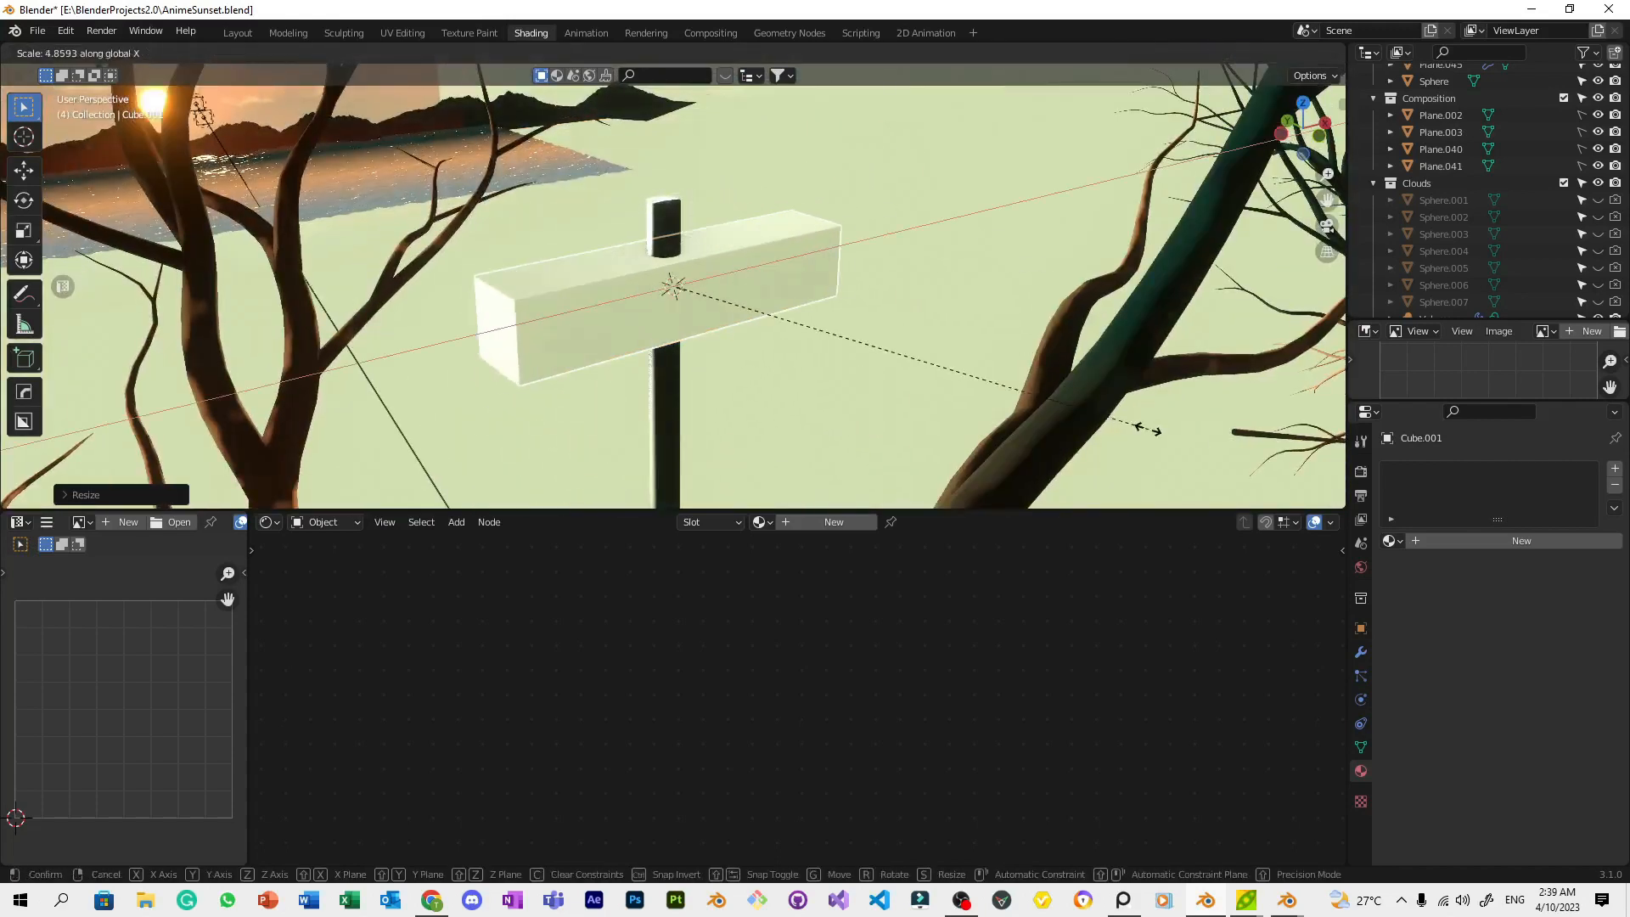
{"action": "left_click", "coordinate": [1292, 413]}
{"action": "key", "text": "r"}
{"action": "key", "text": "z"}
{"action": "left_click", "coordinate": [1084, 350]}
Scale the board along Y to reduce its thickness
{"action": "key", "text": "s"}
{"action": "key", "text": "x"}
{"action": "right_click", "coordinate": [1084, 350]}
{"action": "key", "text": "s"}
{"action": "key", "text": "y"}
{"action": "left_click", "coordinate": [946, 263]}
Rotate the board slightly about its local Z axis and scale it up uniformly by about 1.07
{"action": "key", "text": "s"}
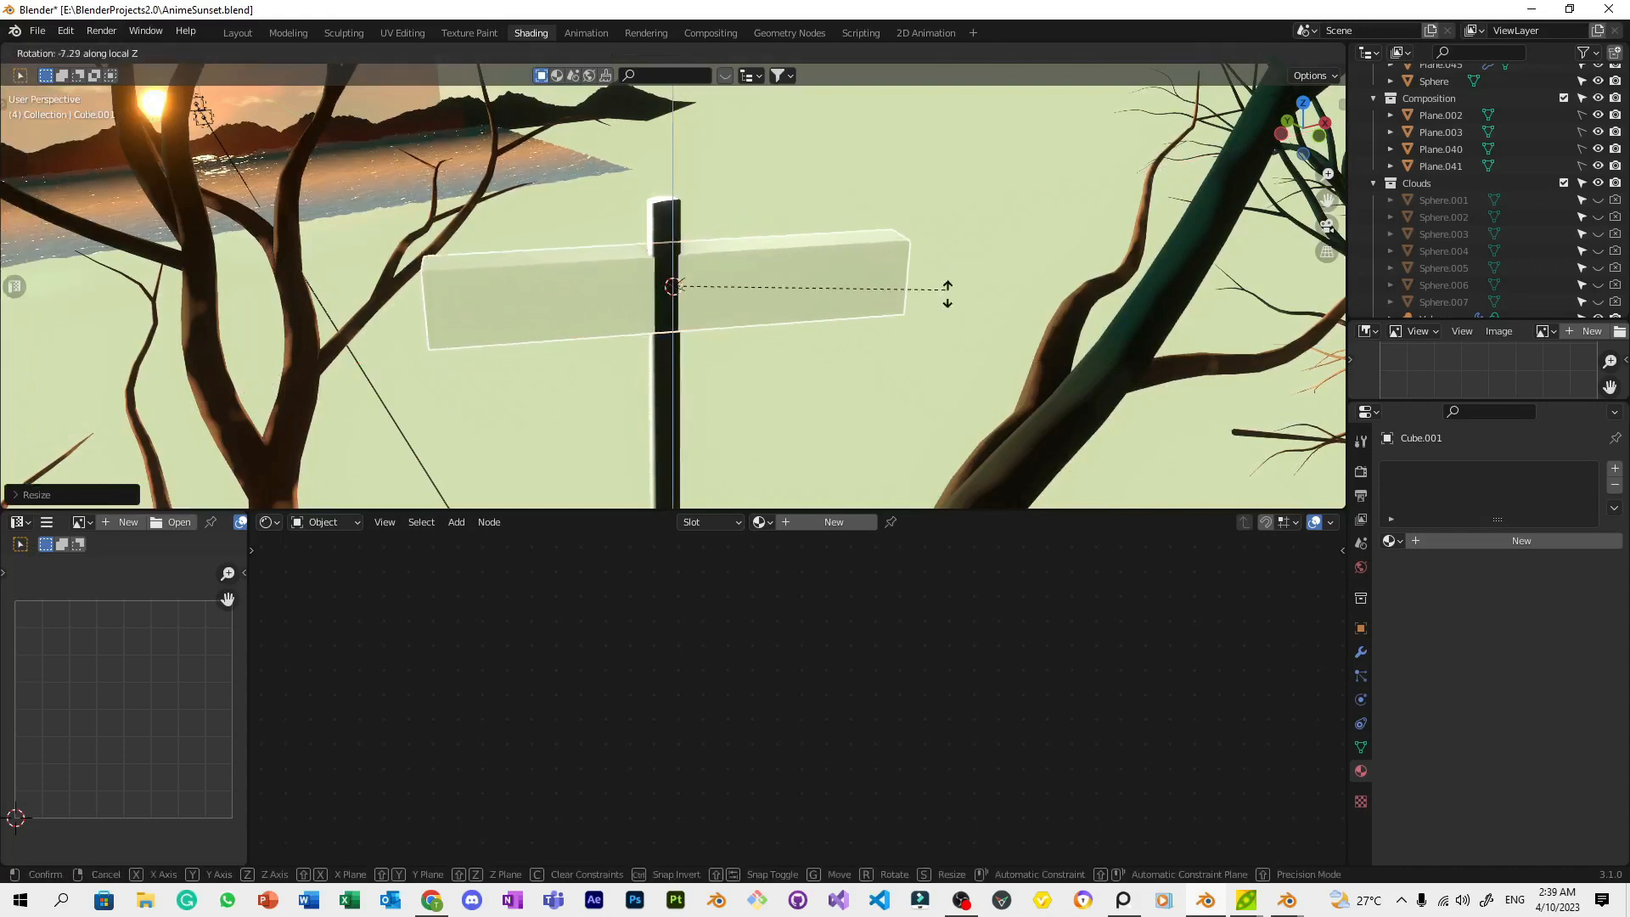
{"action": "left_click", "coordinate": [911, 401]}
{"action": "key", "text": "s"}
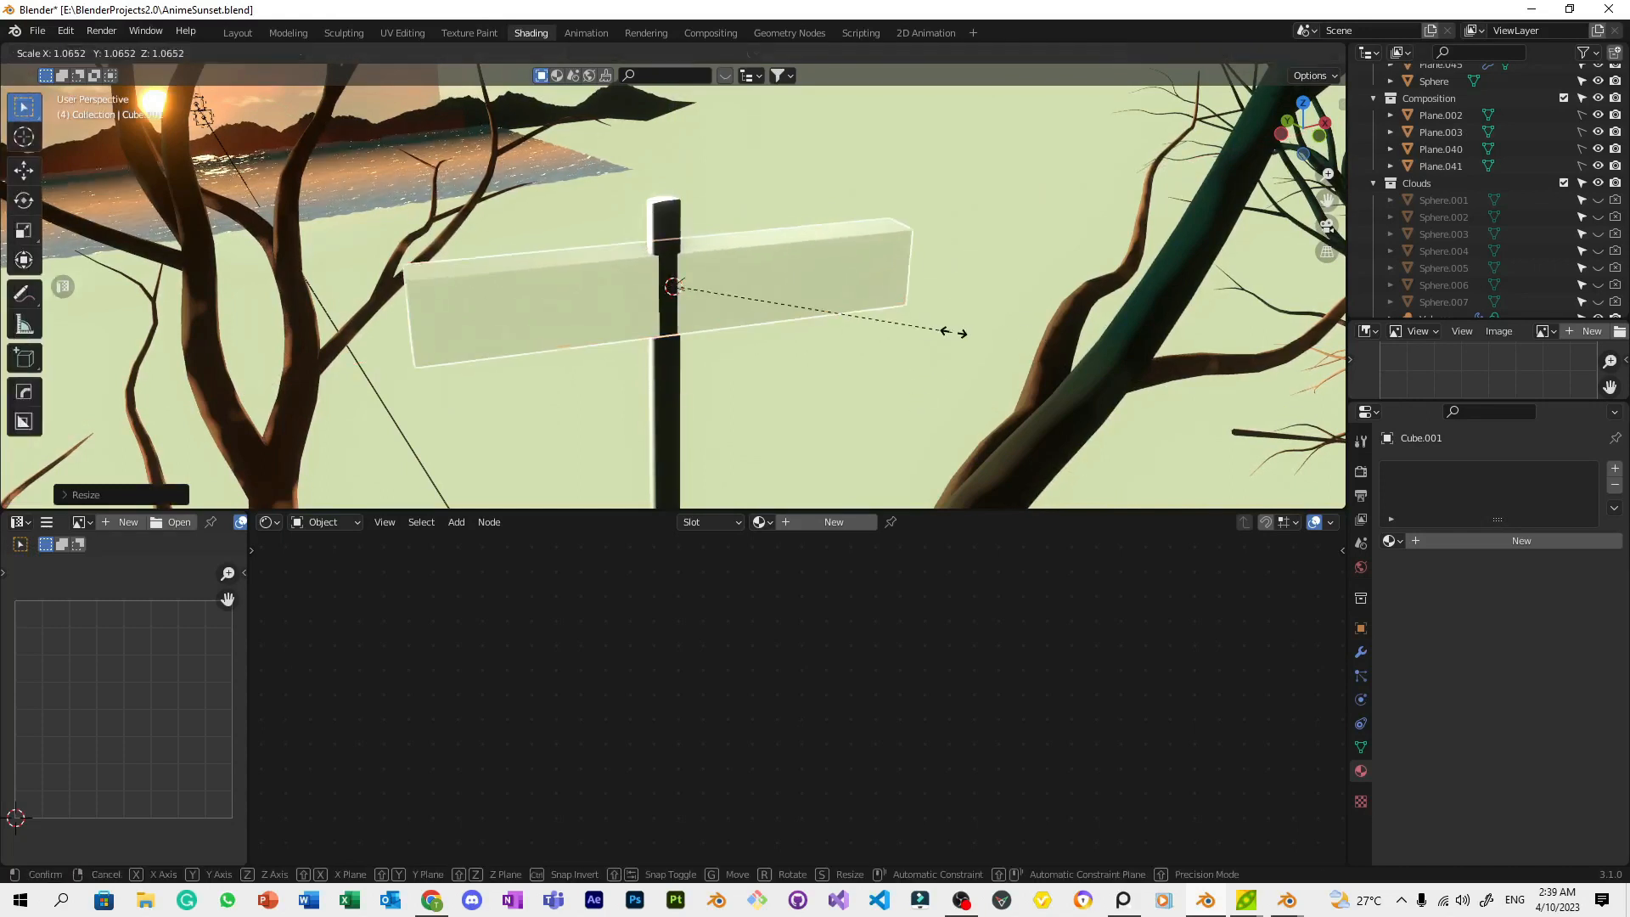
{"action": "left_click", "coordinate": [954, 339]}
Add a centred lengthwise loop cut to the board and select the middle edge of its end face
{"action": "middle_click_drag", "start_coordinate": [955, 340], "coordinate": [832, 307]}
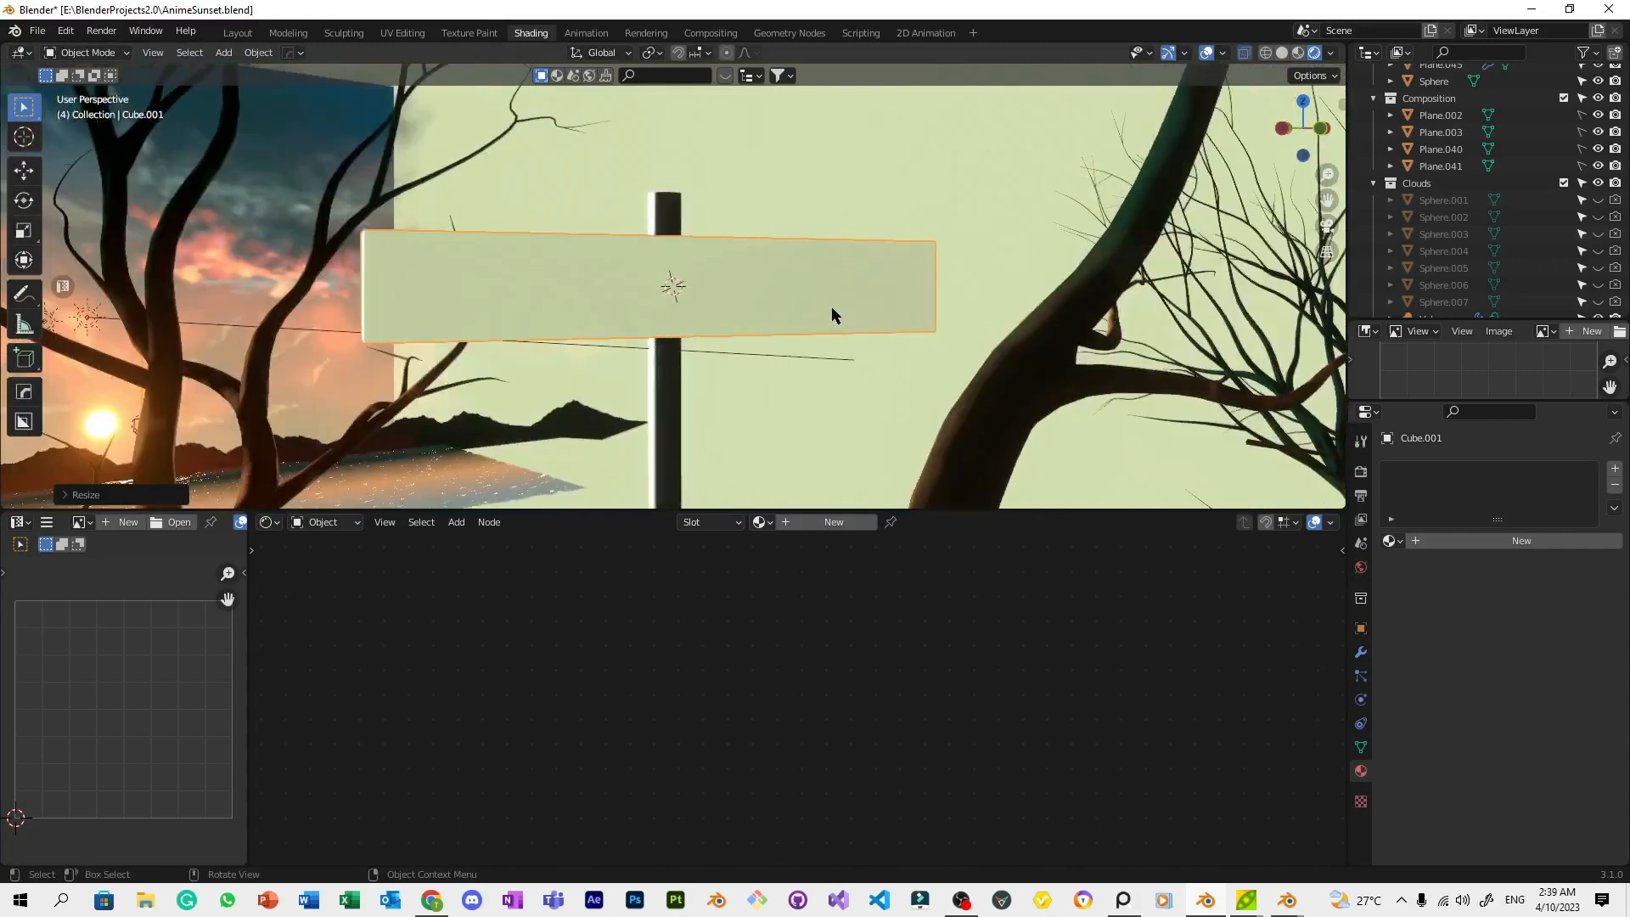
{"action": "key", "text": "Tab"}
{"action": "middle_click_drag", "start_coordinate": [513, 324], "coordinate": [598, 335], "text": "shift"}
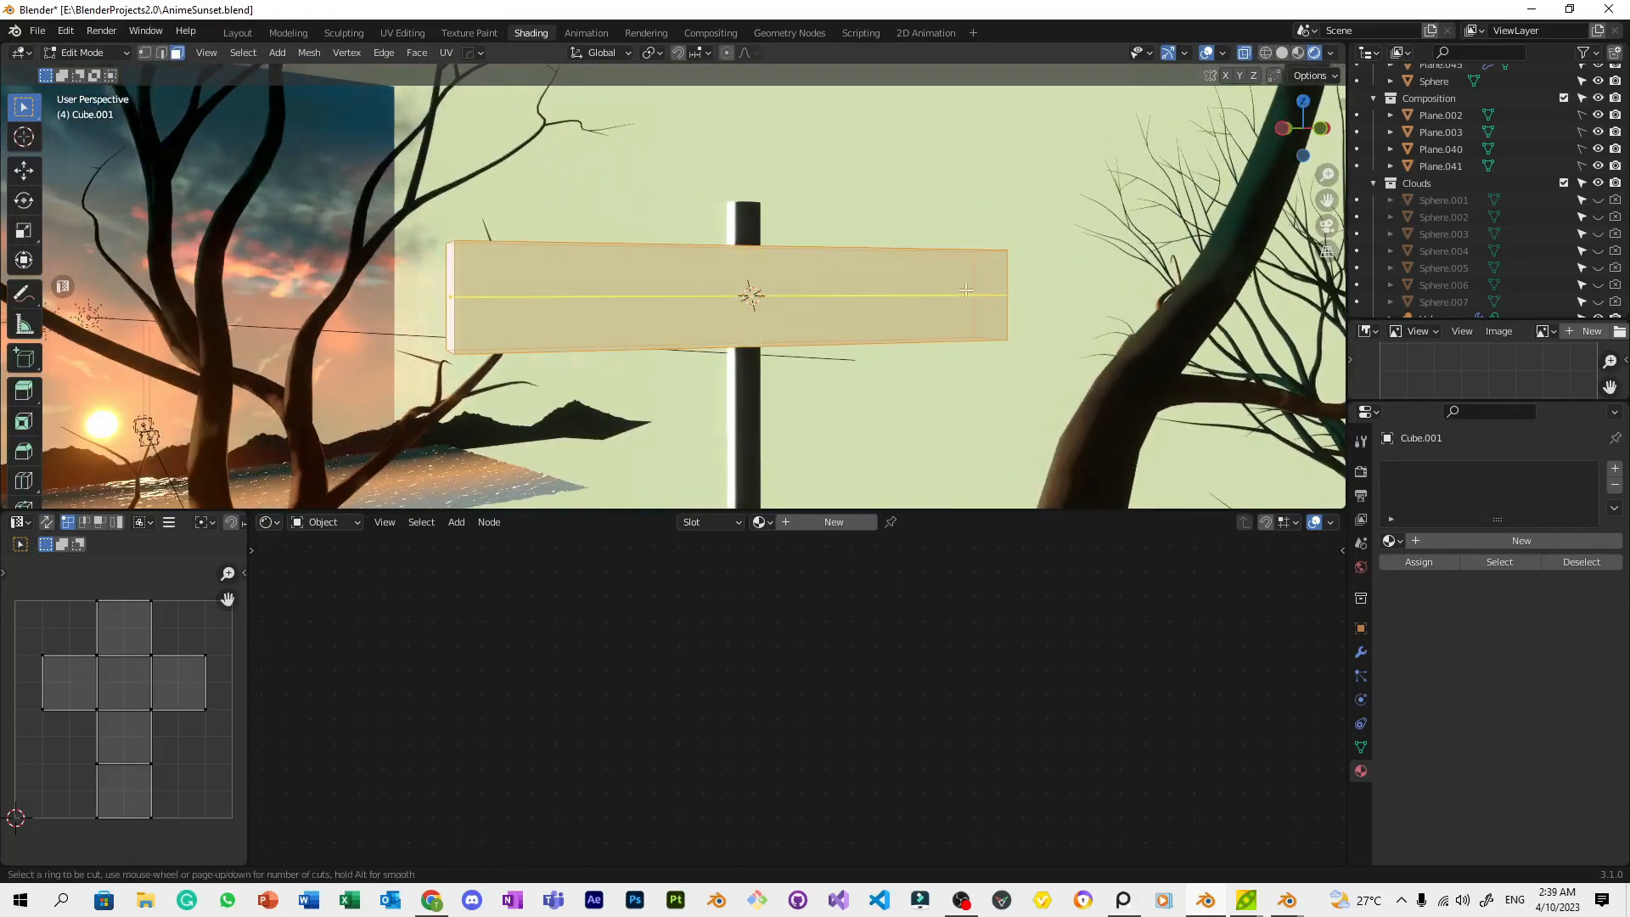
{"action": "left_click", "coordinate": [967, 291]}
{"action": "right_click", "coordinate": [991, 294]}
{"action": "left_click", "coordinate": [451, 304]}
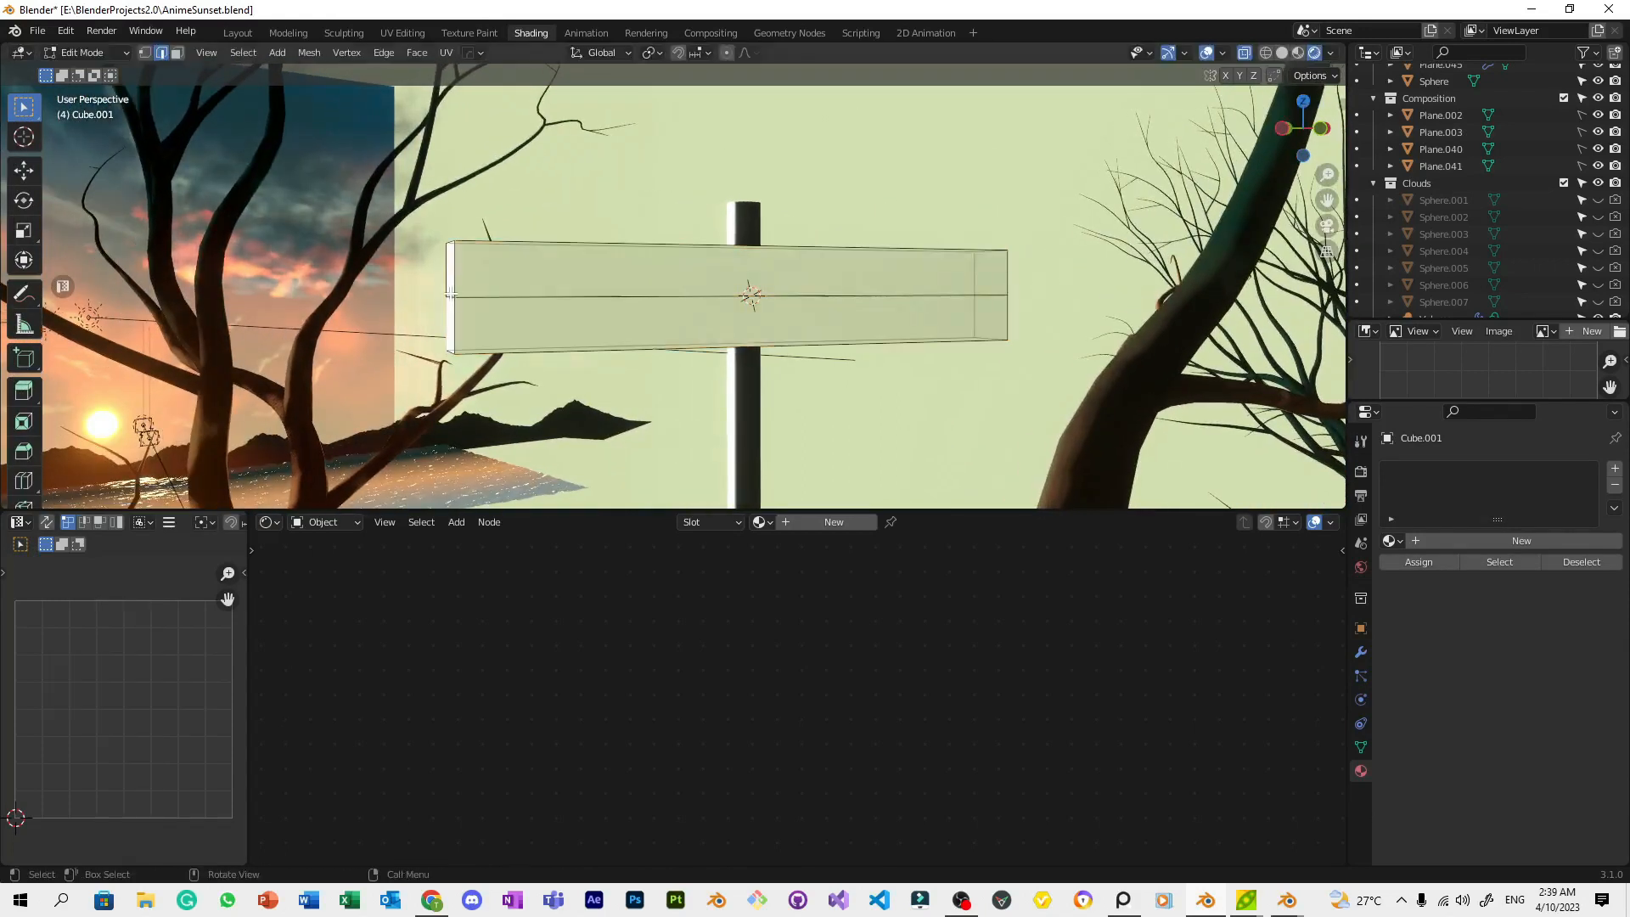
Set the transform orientation to Local, pull the end's middle edge outward along X to form an arrow tip, and save the file
{"action": "middle_click_drag", "start_coordinate": [664, 289], "coordinate": [356, 305]}
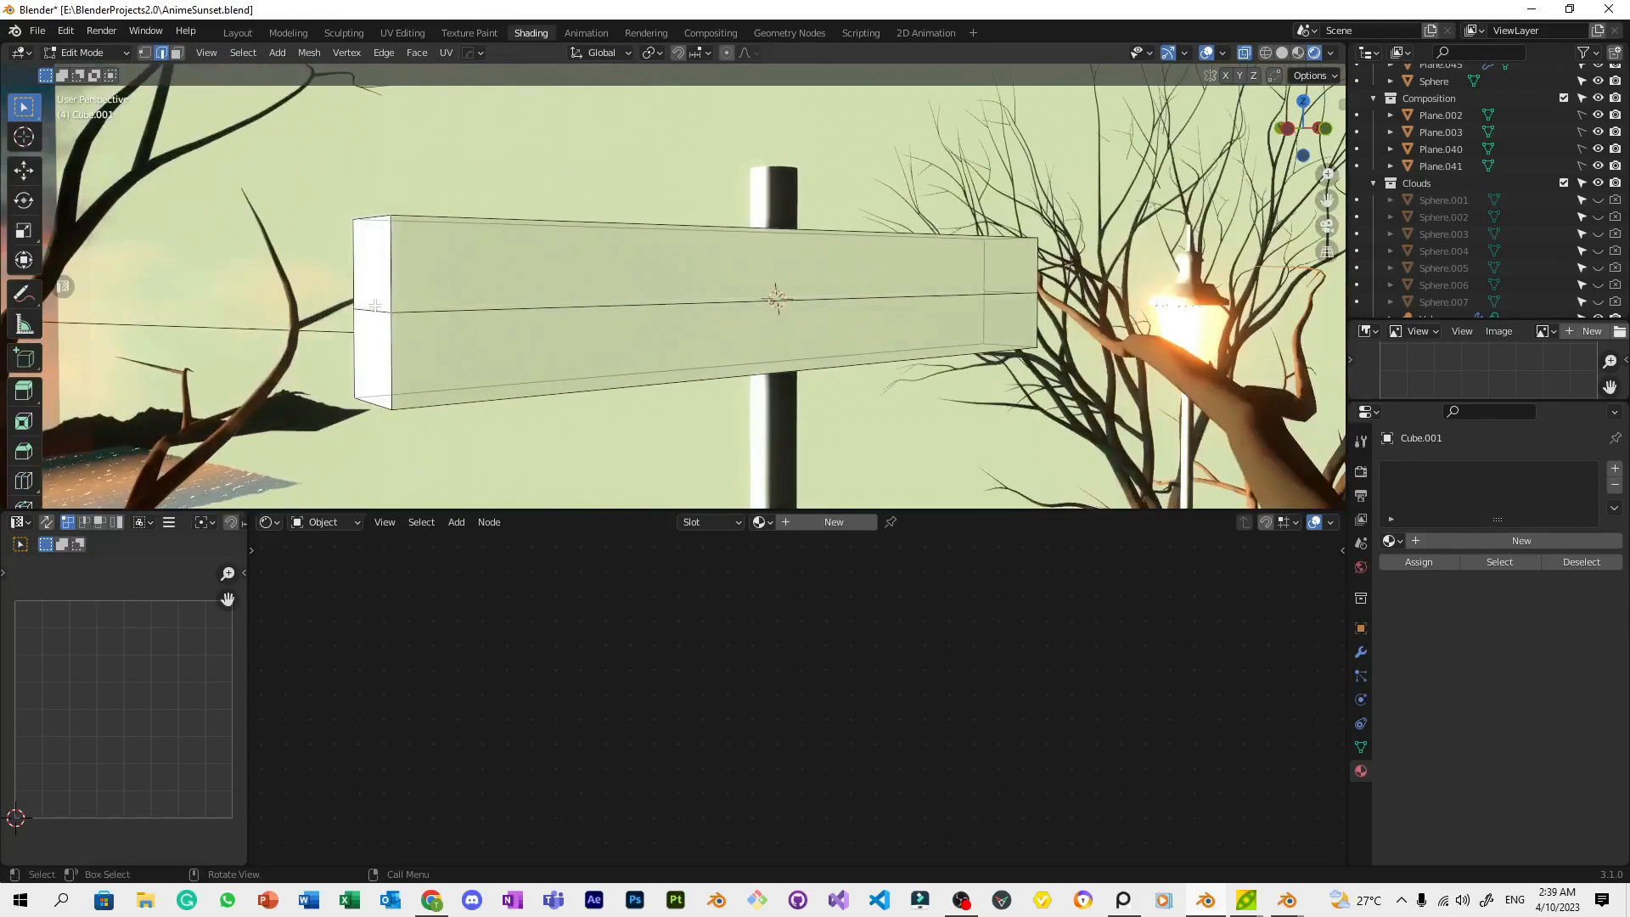
{"action": "left_click", "coordinate": [597, 53]}
{"action": "left_click", "coordinate": [563, 128]}
{"action": "middle_click_drag", "start_coordinate": [563, 170], "coordinate": [612, 248]}
{"action": "key", "text": "g"}
{"action": "key", "text": "x"}
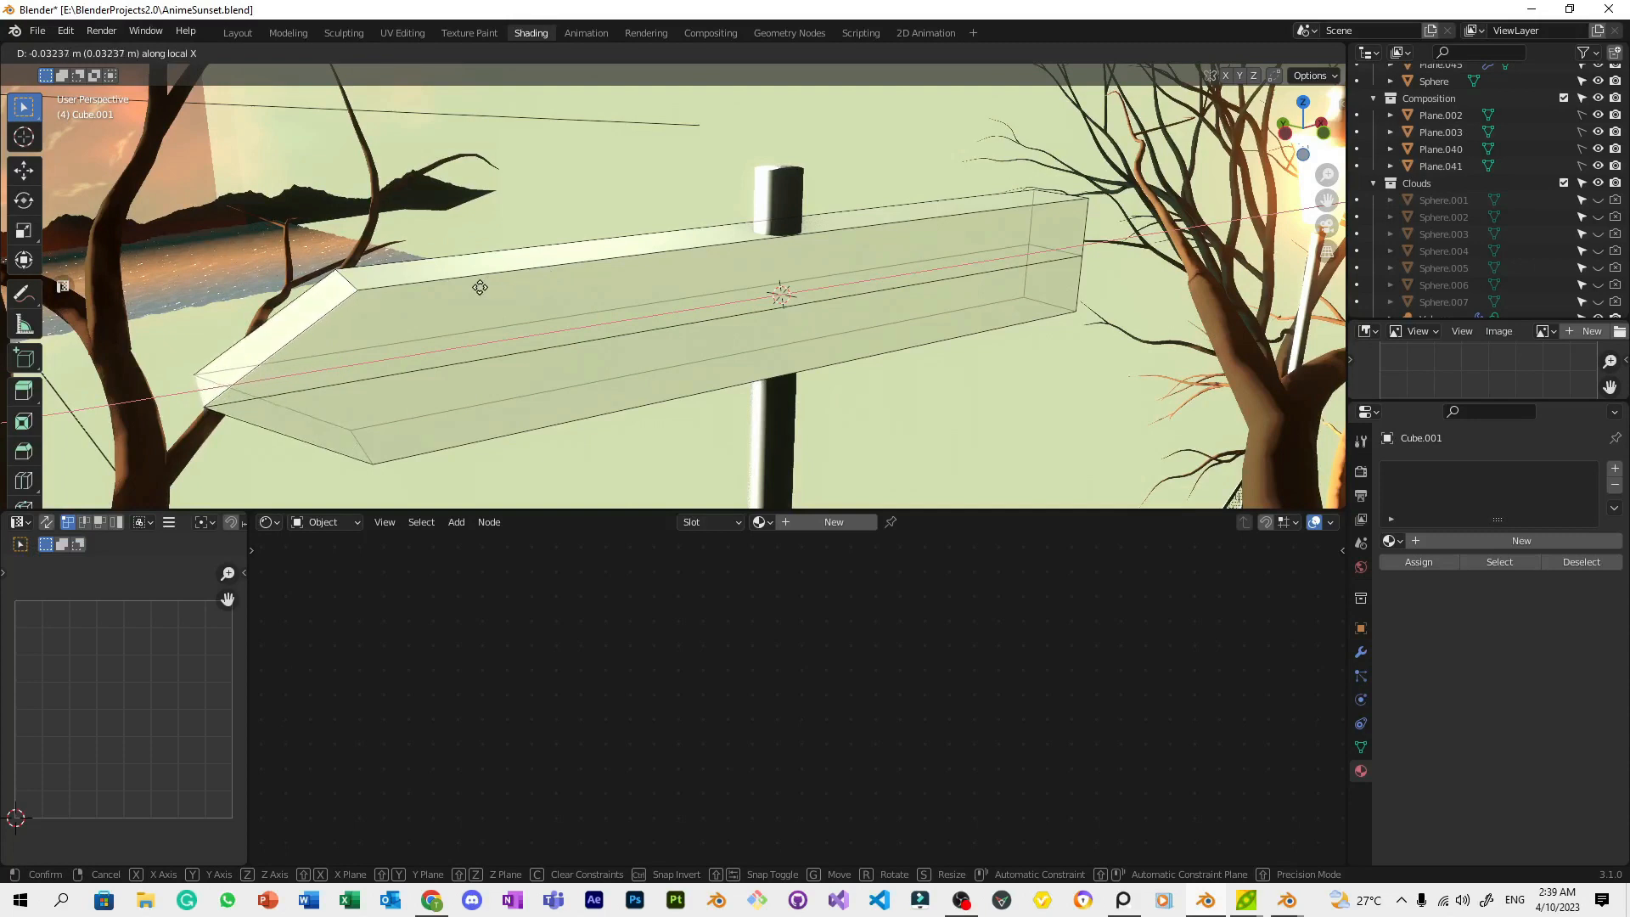
{"action": "left_click", "coordinate": [463, 288]}
{"action": "key", "text": "Tab"}
{"action": "scroll", "coordinate": [725, 282], "scroll_direction": "down", "scroll_amount": 5}
{"action": "middle_click_drag", "start_coordinate": [725, 282], "coordinate": [971, 282]}
{"action": "key", "text": "ctrl+s"}
{"action": "scroll", "coordinate": [975, 287], "scroll_direction": "up", "scroll_amount": 3}
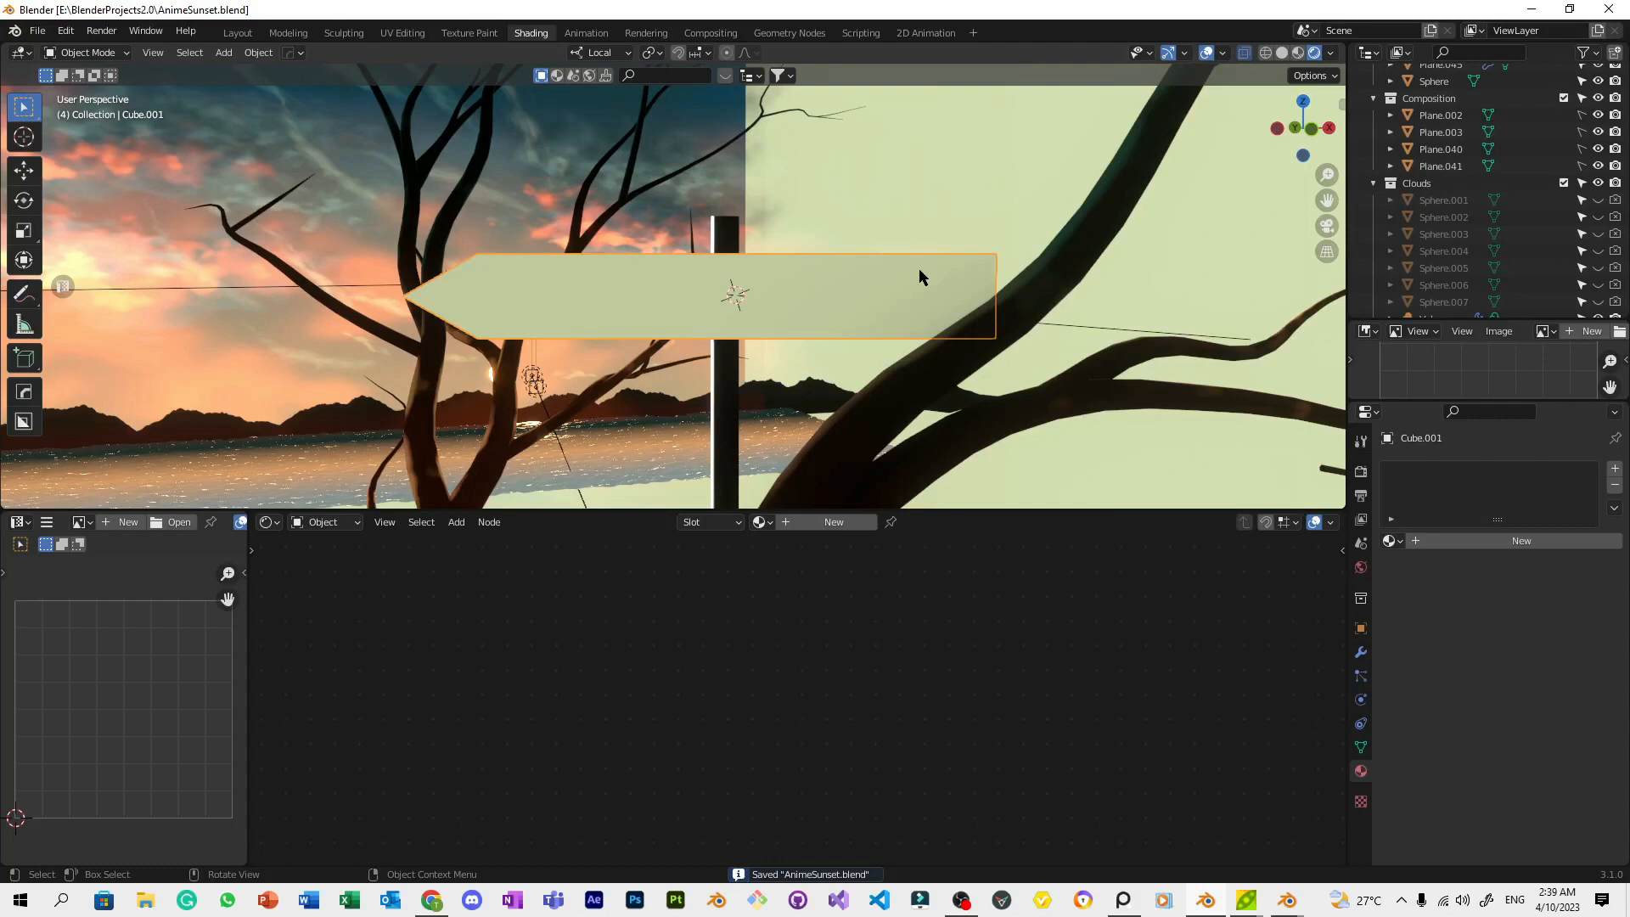
Bevel all edges of the arrow-shaped board and save the file
{"action": "key", "text": "Tab"}
{"action": "key", "text": "a"}
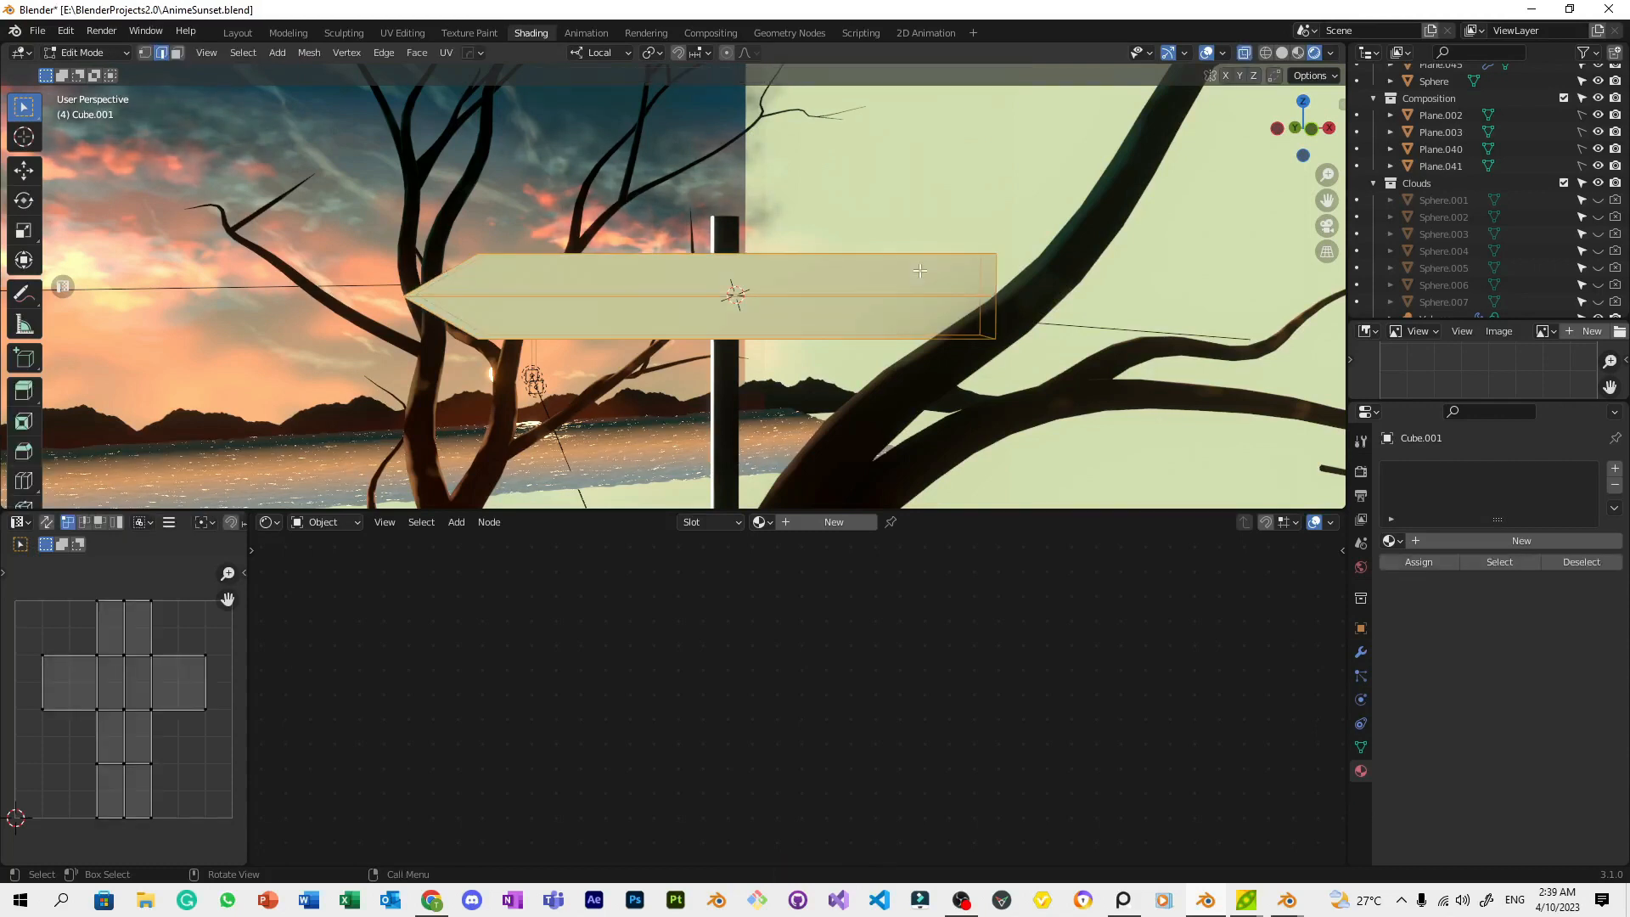
{"action": "key", "text": "ctrl+b"}
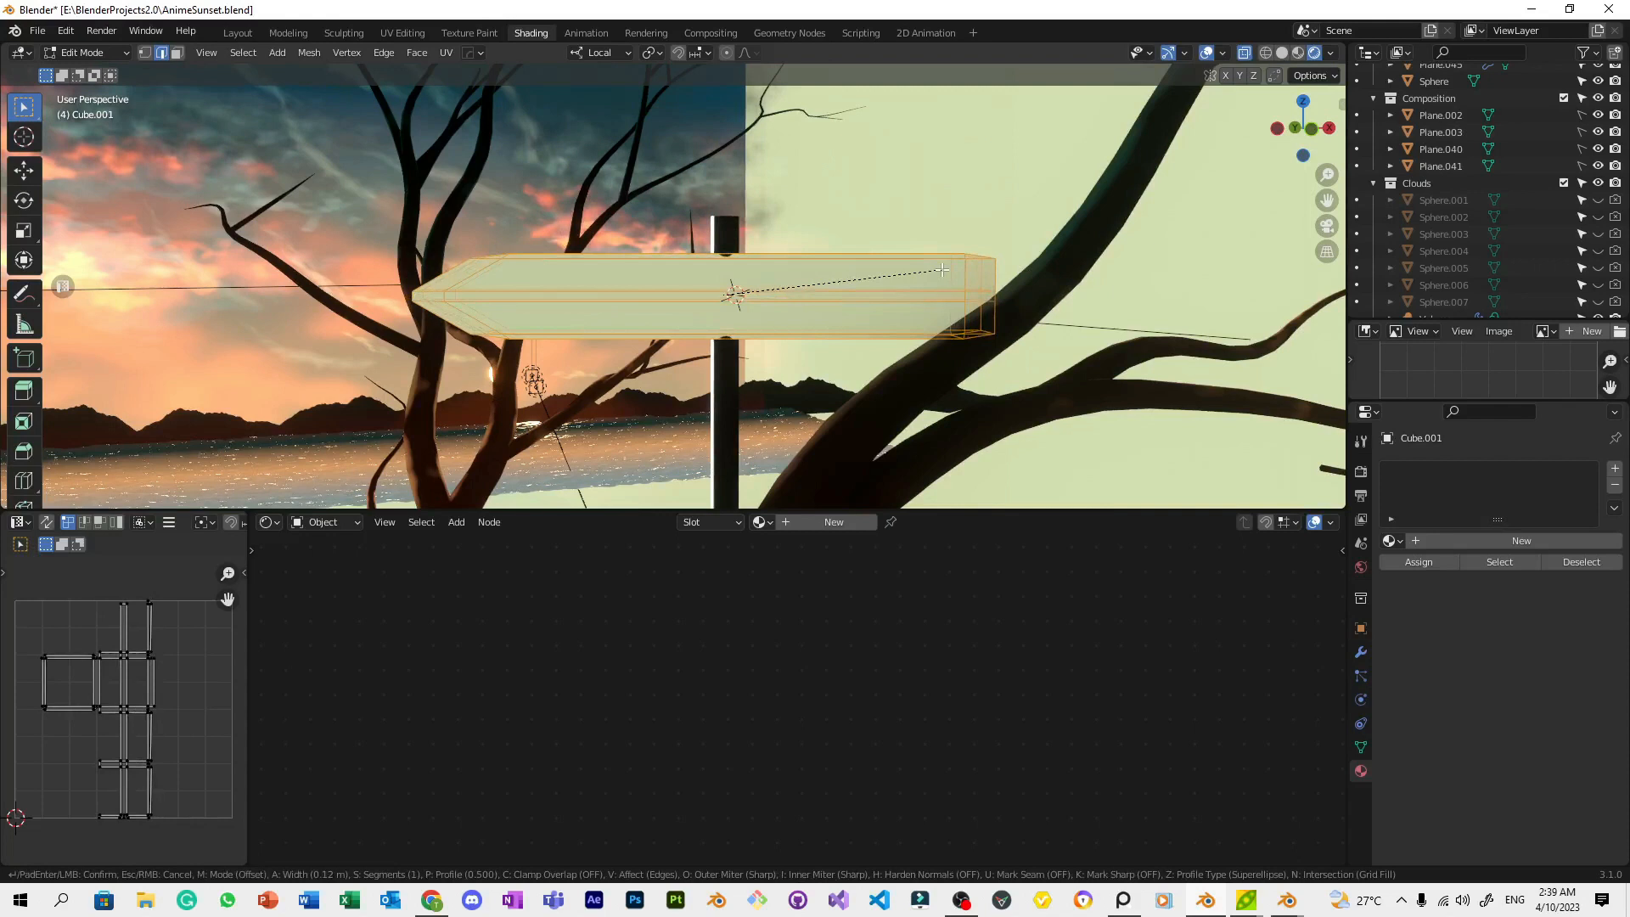
{"action": "key", "text": "Escape"}
{"action": "key", "text": "Tab"}
{"action": "left_click", "coordinate": [905, 218]}
{"action": "key", "text": "ctrl+s"}
Apply the pole's Metal material to the arrow board
{"action": "middle_click_drag", "start_coordinate": [905, 218], "coordinate": [975, 240]}
{"action": "left_click", "coordinate": [883, 300]}
{"action": "middle_click_drag", "start_coordinate": [883, 300], "coordinate": [955, 327]}
{"action": "middle_click_drag", "start_coordinate": [857, 332], "coordinate": [816, 296]}
{"action": "key", "text": "Tab"}
{"action": "key", "text": "Tab"}
{"action": "left_click", "coordinate": [743, 360]}
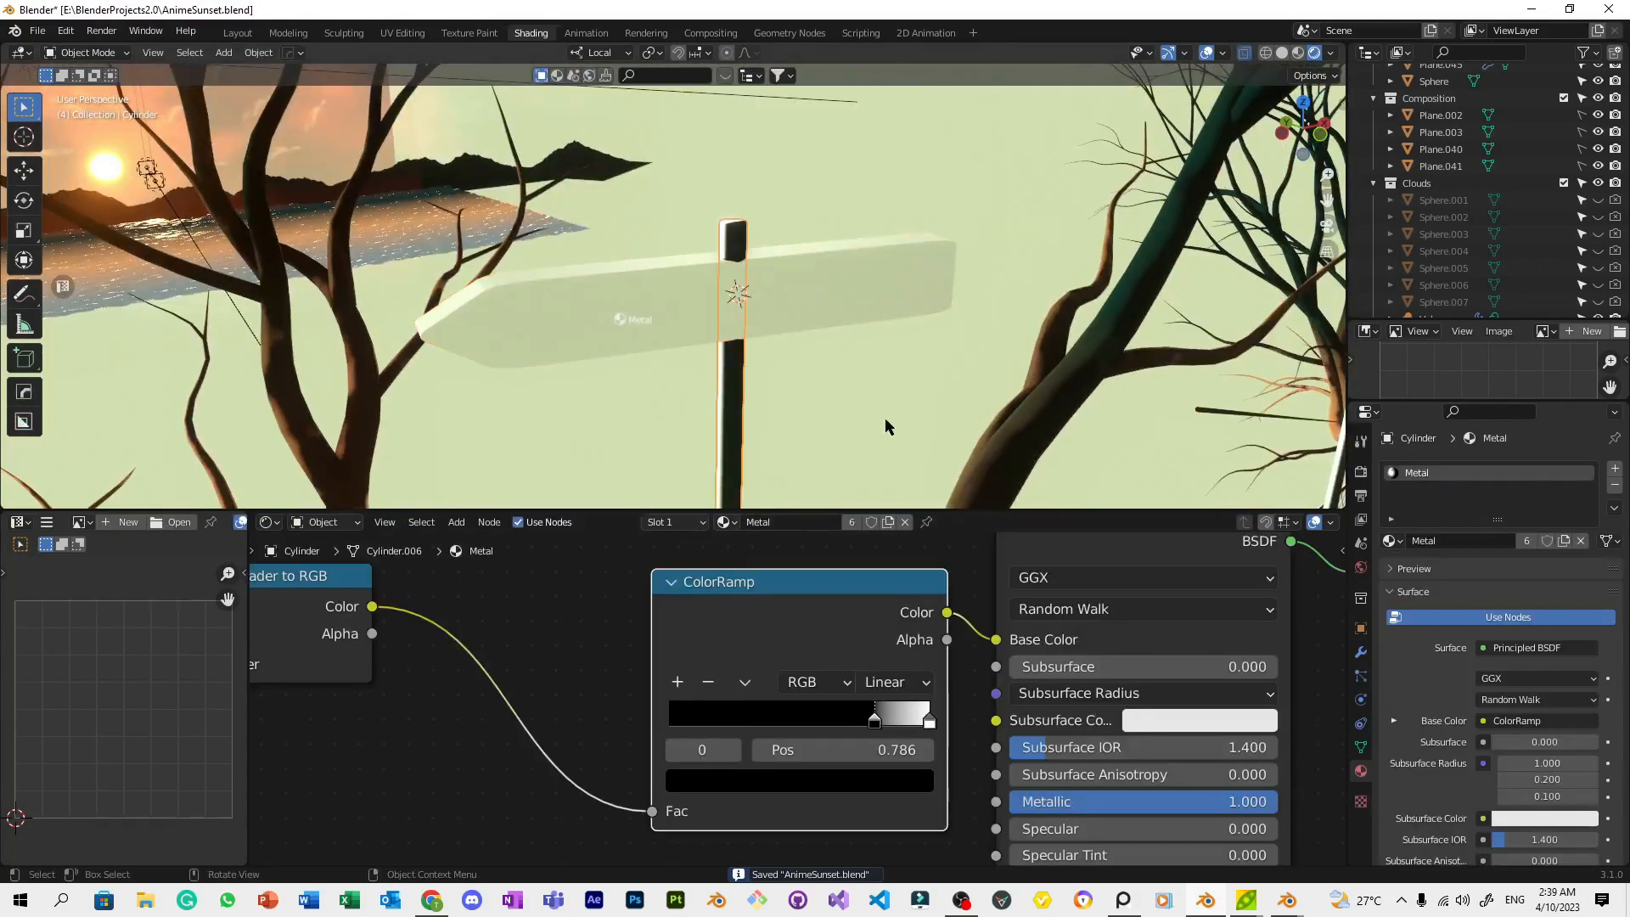
In the camera view, rotate the arrow board by about -200° around its local Z axis to point the opposite way
{"action": "key", "text": "KP_0"}
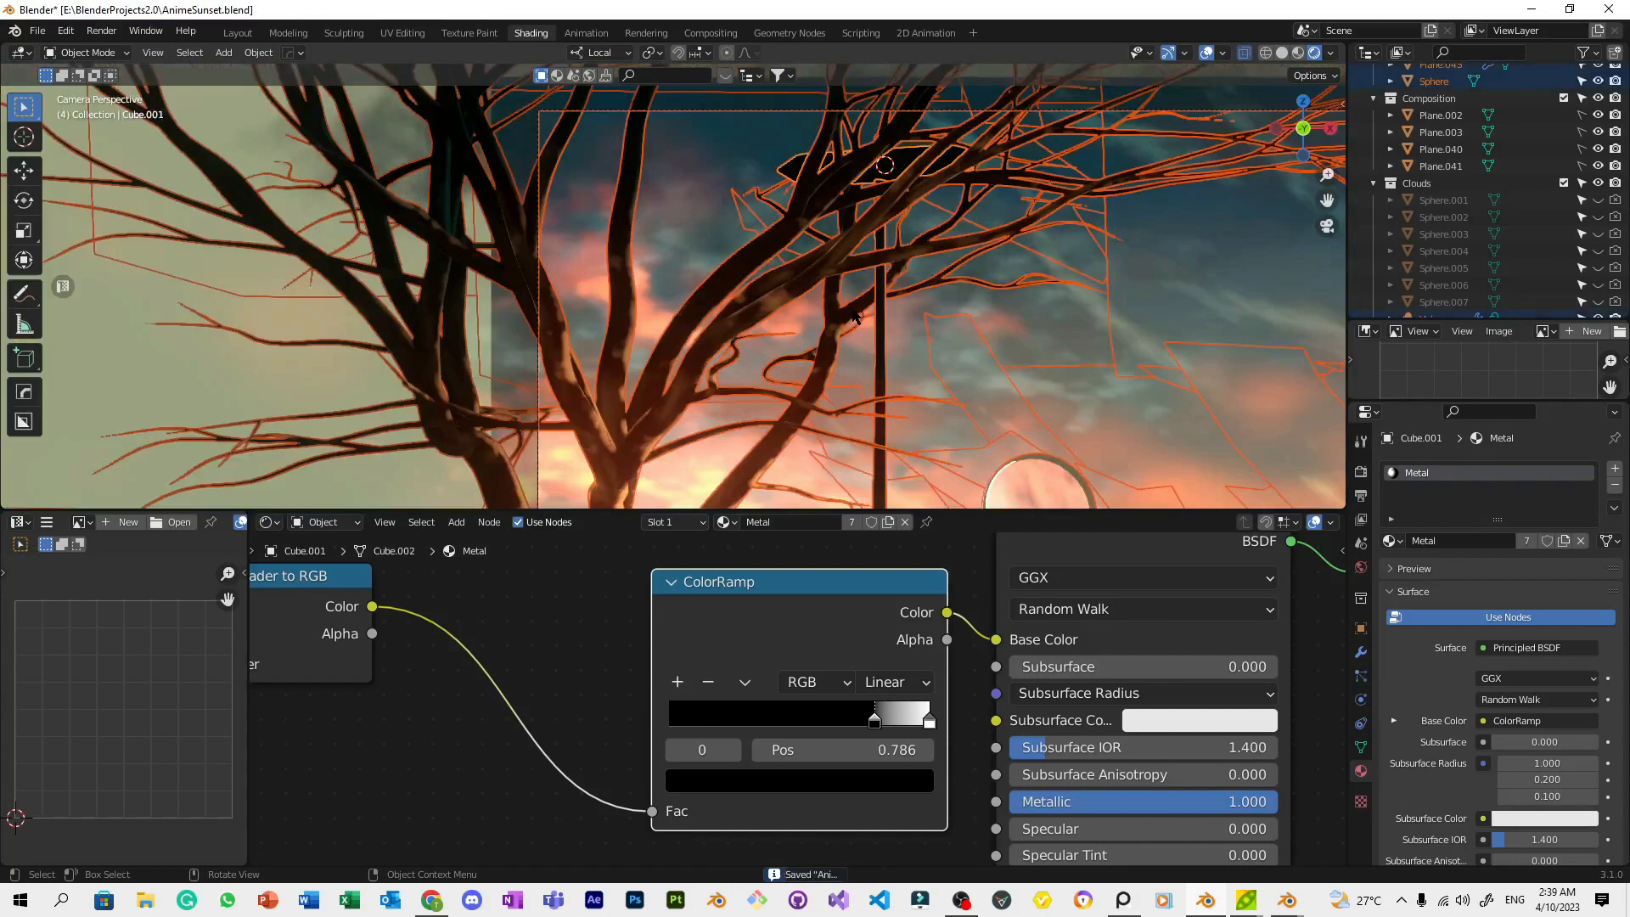
{"action": "left_click", "coordinate": [885, 165]}
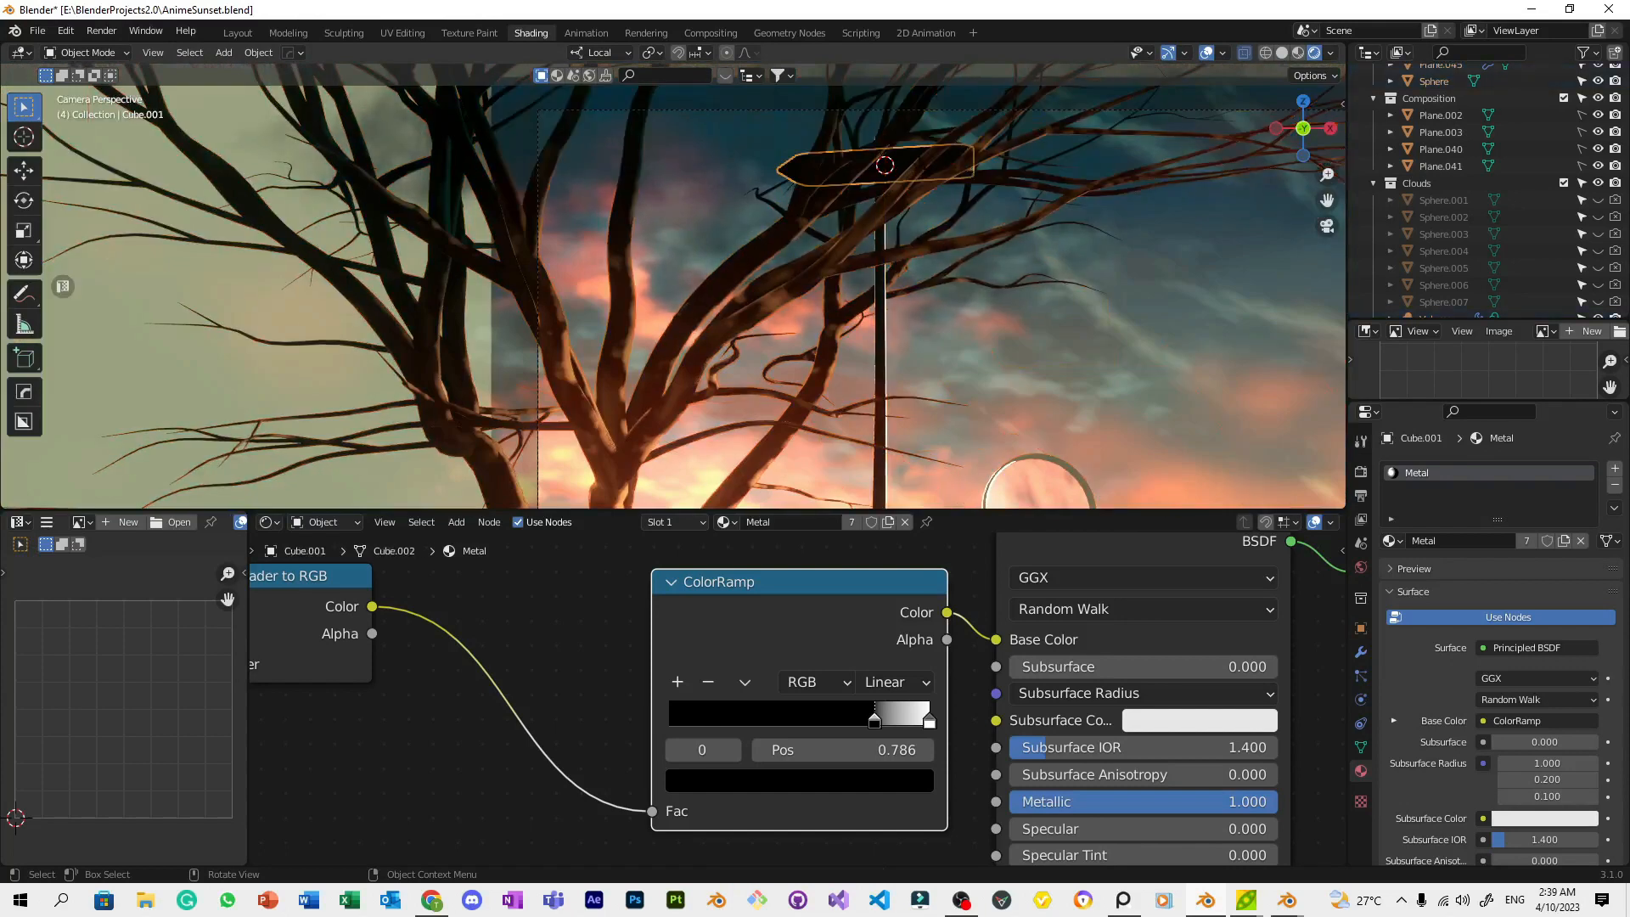
{"action": "key", "text": "r"}
{"action": "key", "text": "z"}
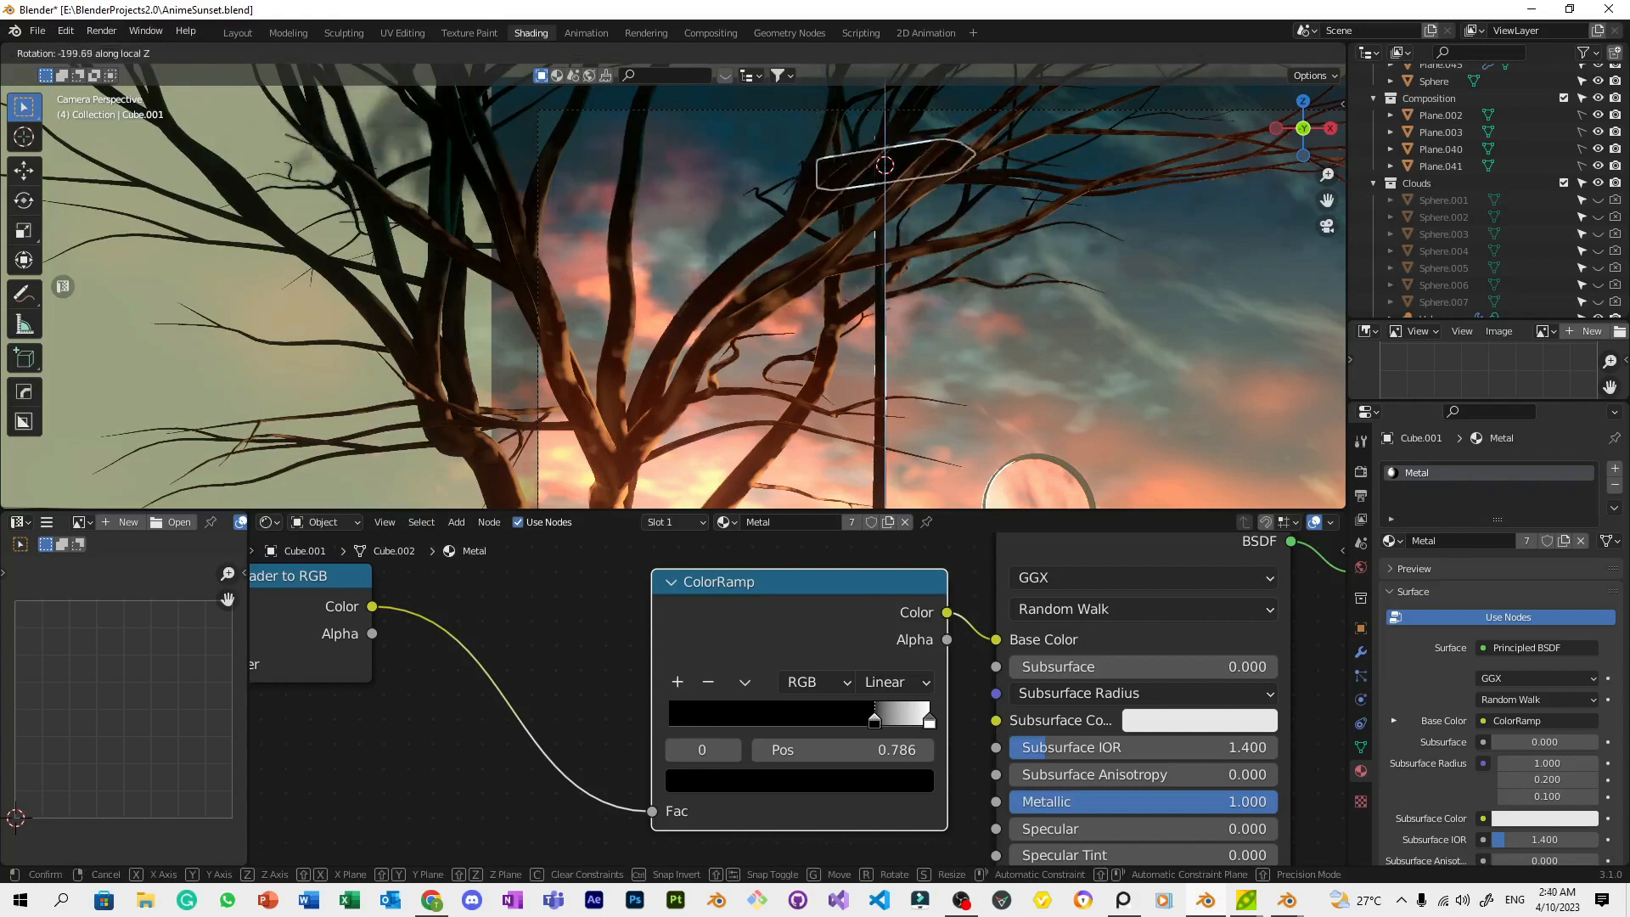
{"action": "key", "text": "Return"}
Shorten the board along its local X axis and scale it to about 0.6 along local Y
{"action": "key", "text": "s"}
{"action": "key", "text": "x"}
{"action": "key", "text": "y"}
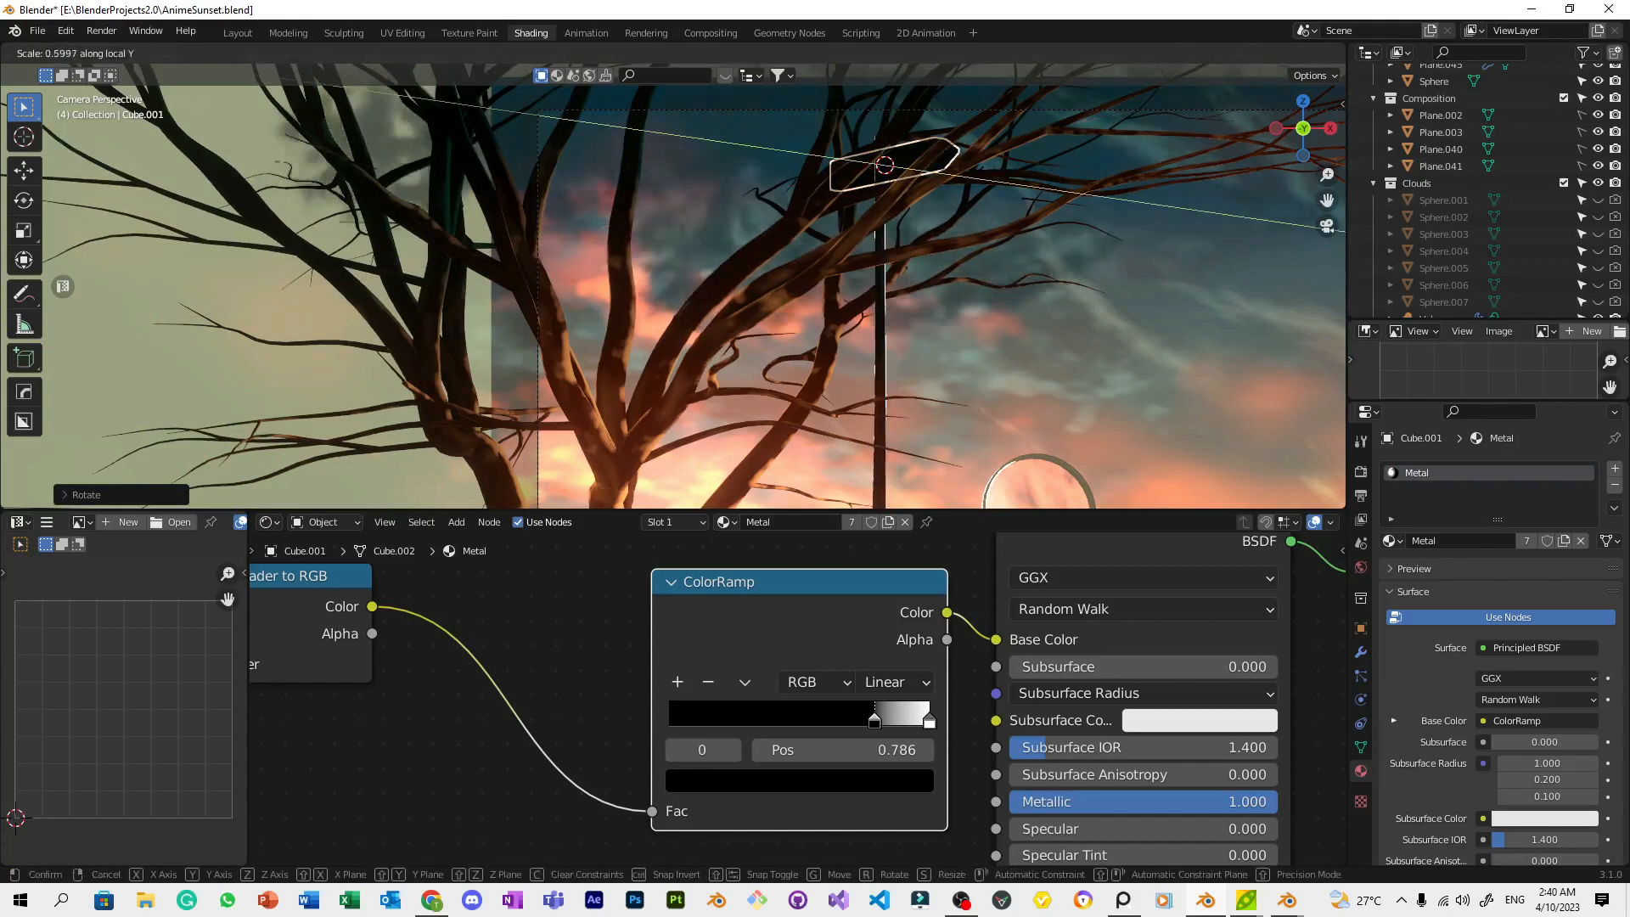
{"action": "key", "text": "Return"}
Lower the board slightly along local Z and refine its proportions with separate scaling along local Z, Y and X
{"action": "key", "text": "g"}
{"action": "key", "text": "z"}
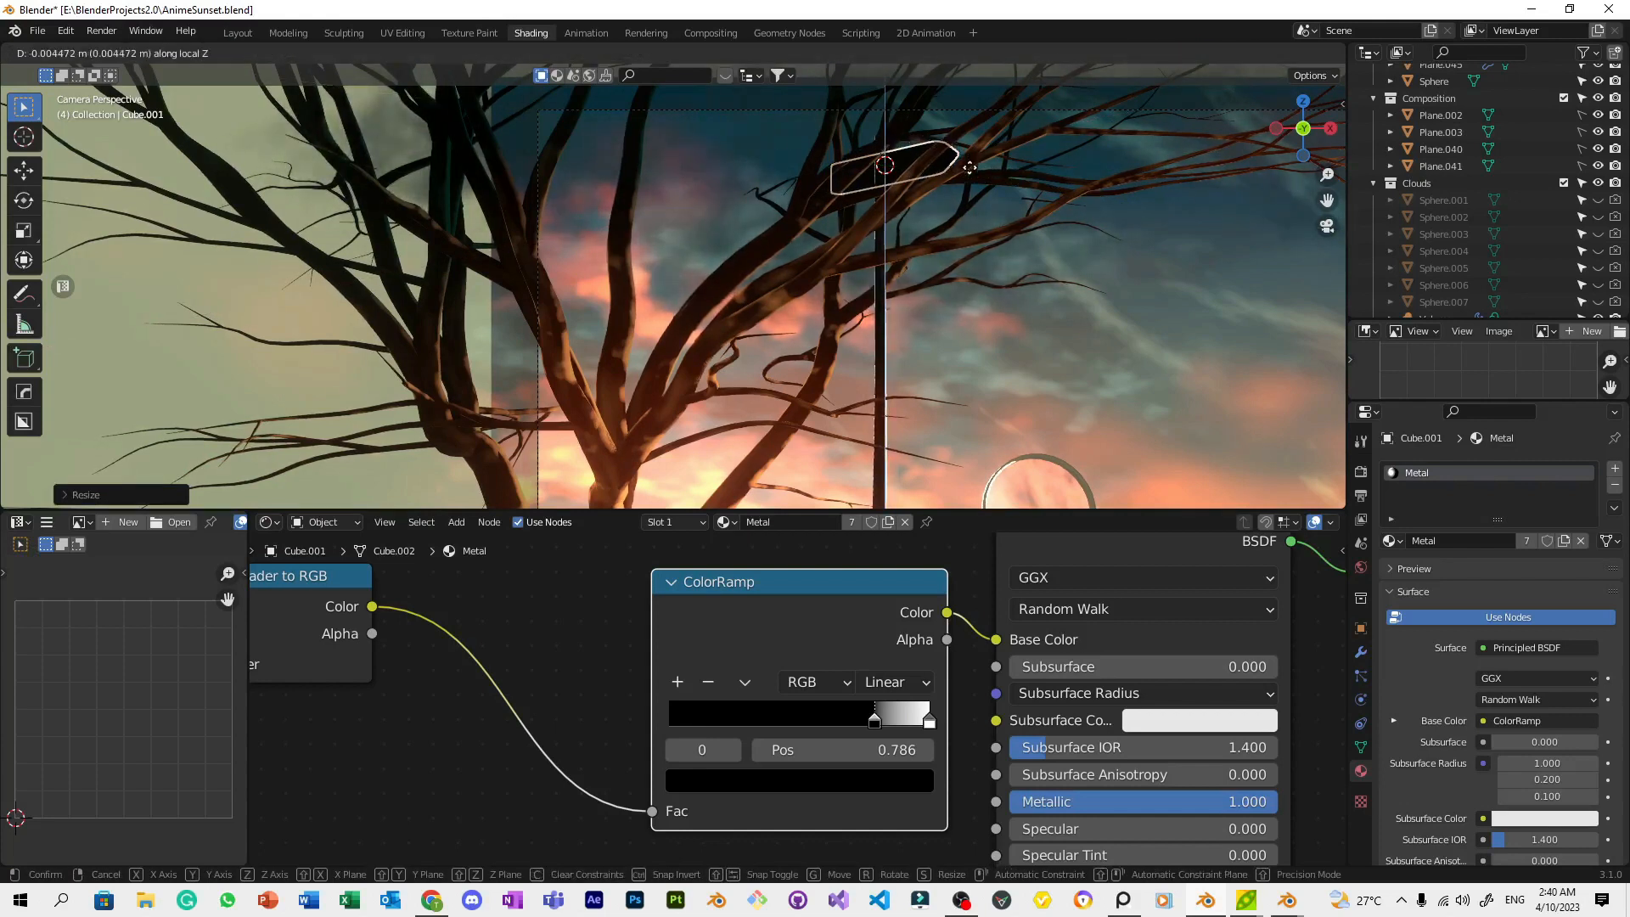
{"action": "key", "text": "Return"}
{"action": "key", "text": "s"}
{"action": "key", "text": "z"}
{"action": "key", "text": "Return"}
{"action": "key", "text": "s"}
{"action": "key", "text": "y"}
{"action": "key", "text": "Return"}
{"action": "key", "text": "s"}
{"action": "key", "text": "x"}
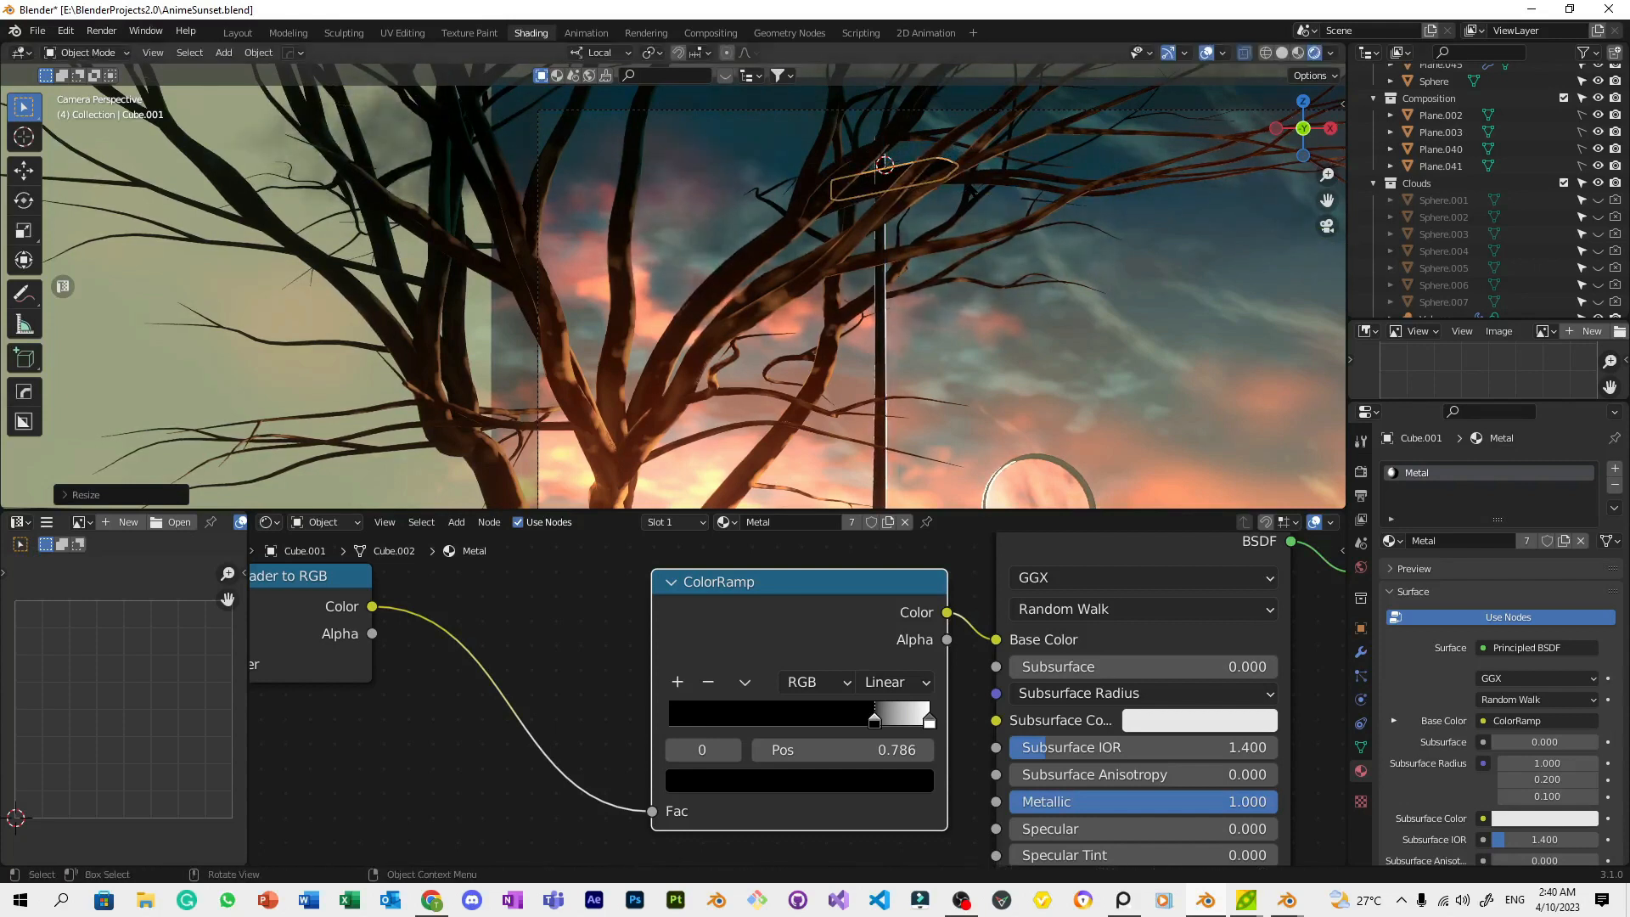
{"action": "key", "text": "Return"}
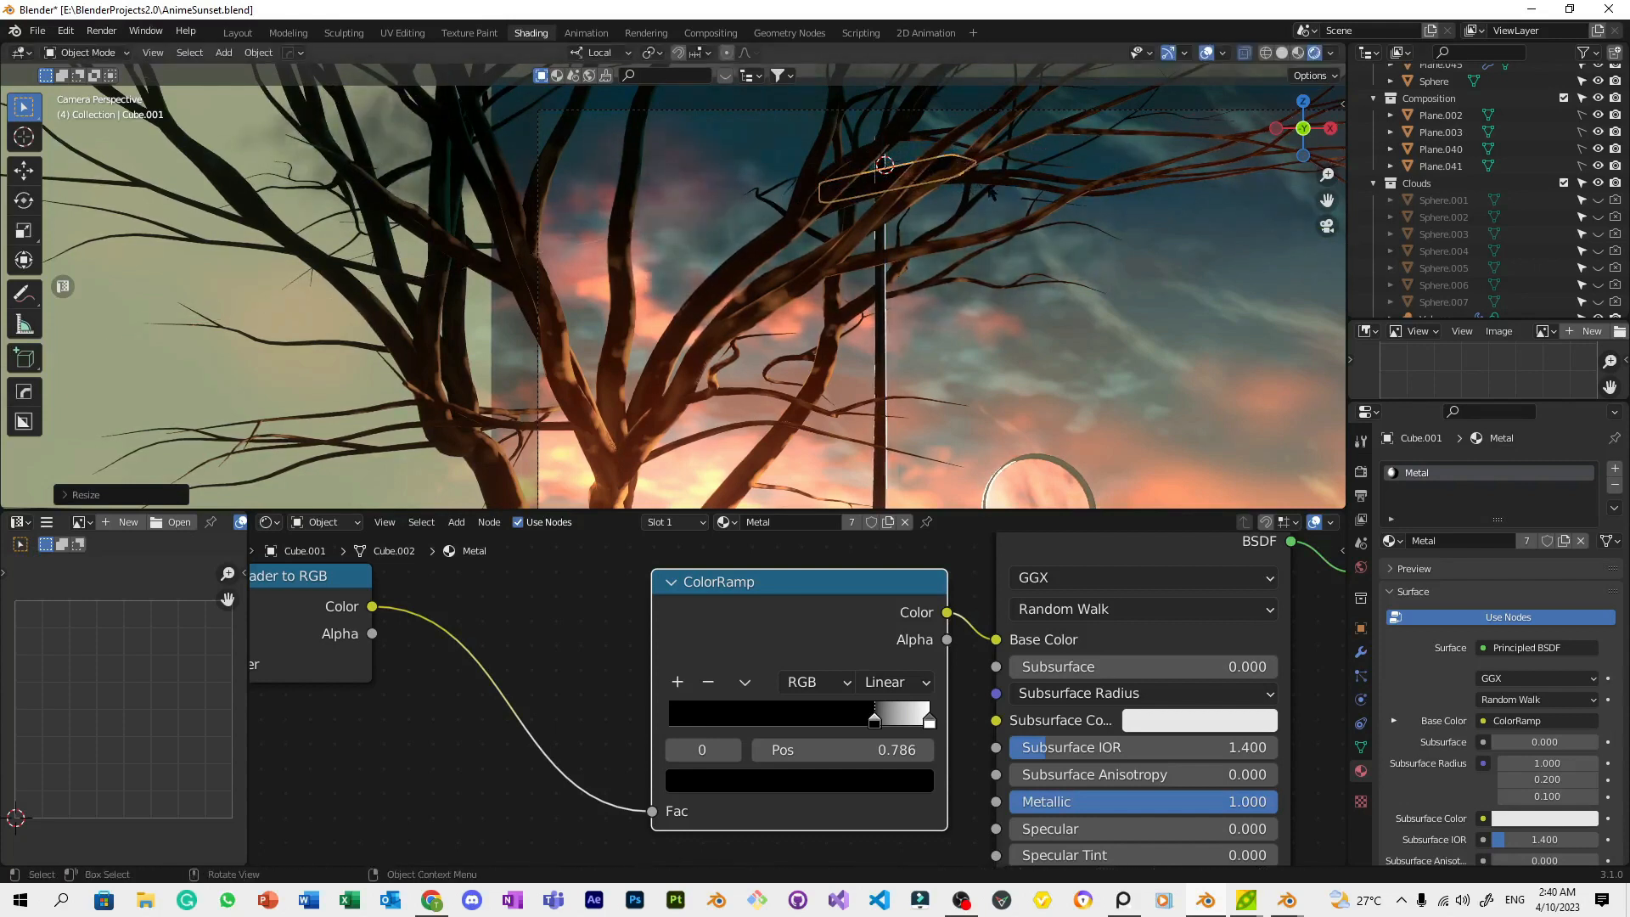
Duplicate the arrow board, place the copy lower on the pole, shift it slightly along local Y, and save the file
{"action": "key", "text": "shift+d"}
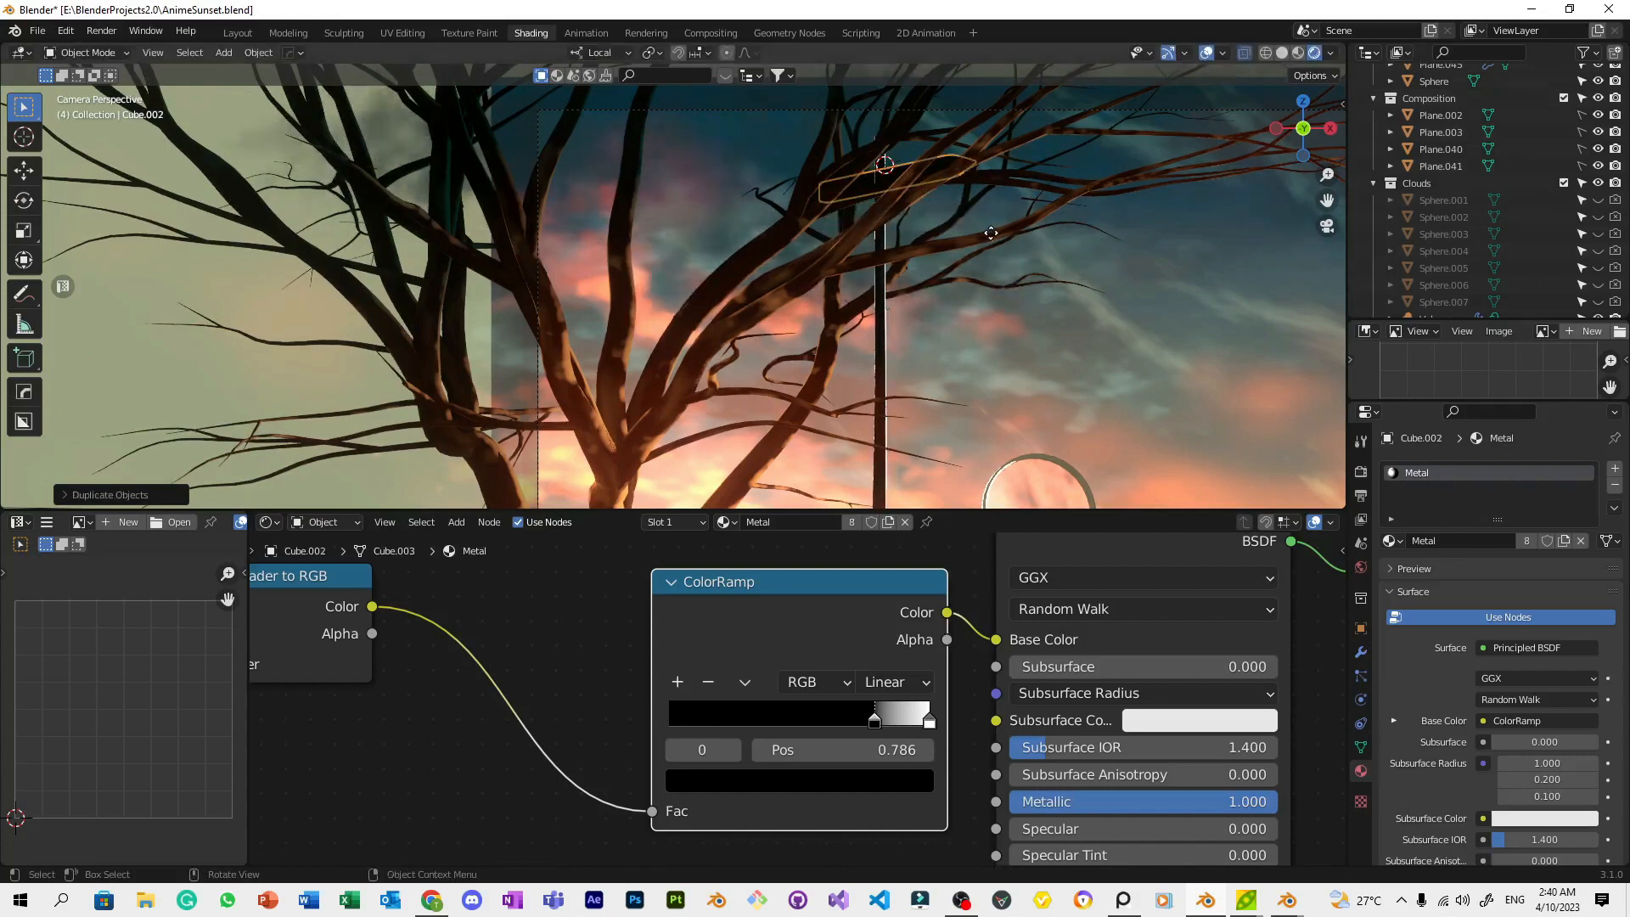
{"action": "left_click", "coordinate": [999, 316]}
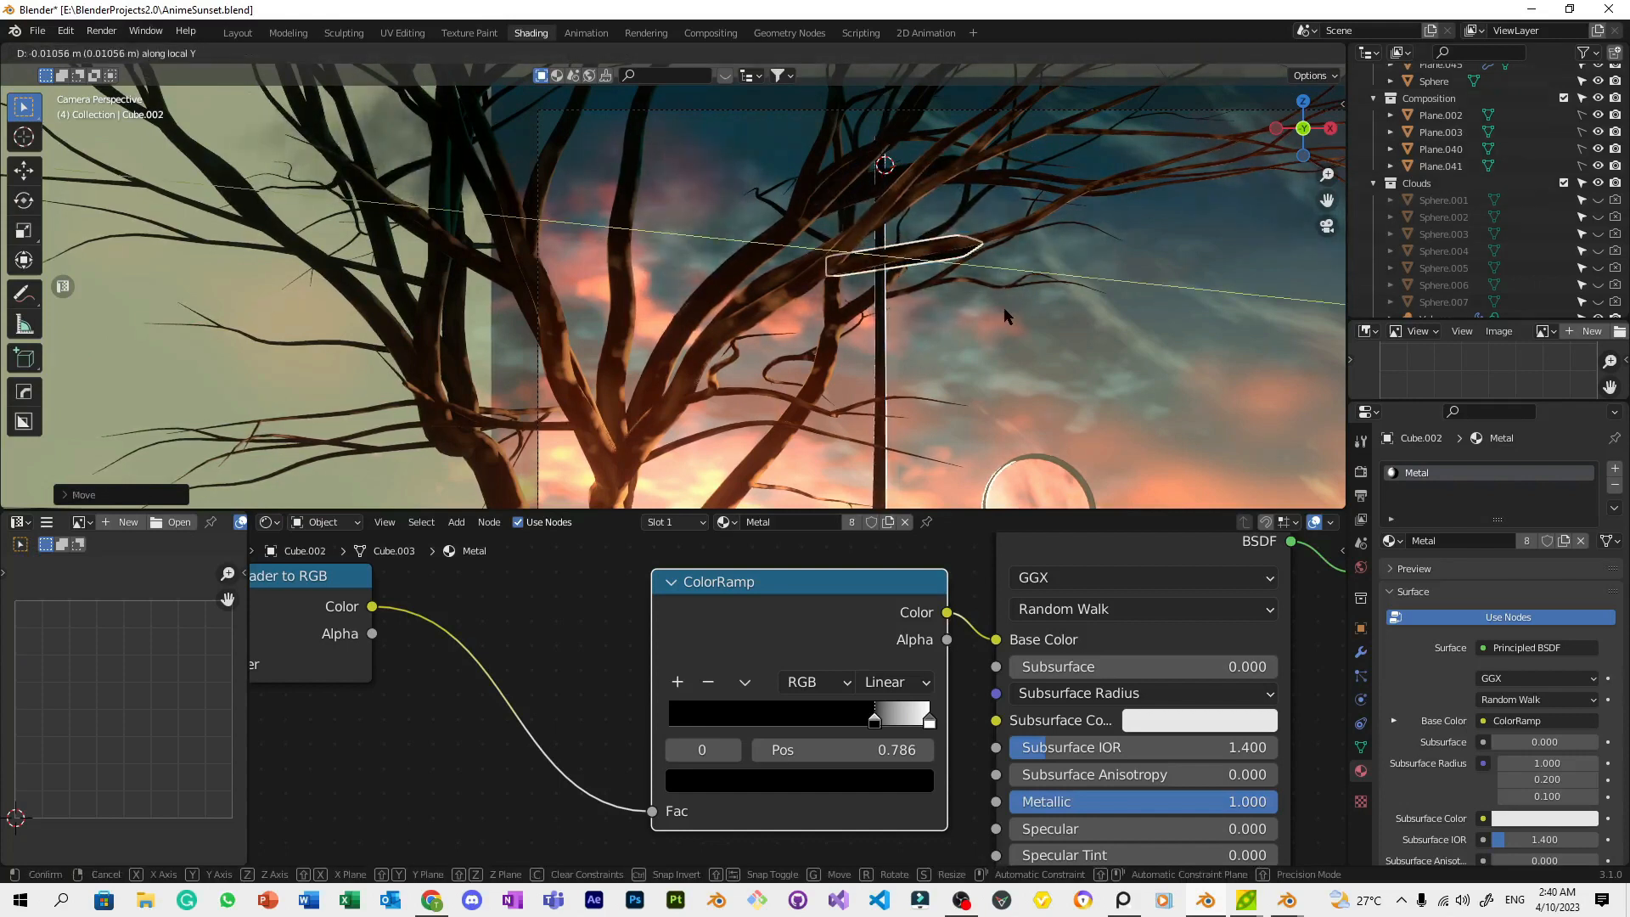
{"action": "left_click", "coordinate": [1061, 298]}
{"action": "key", "text": "ctrl+s"}
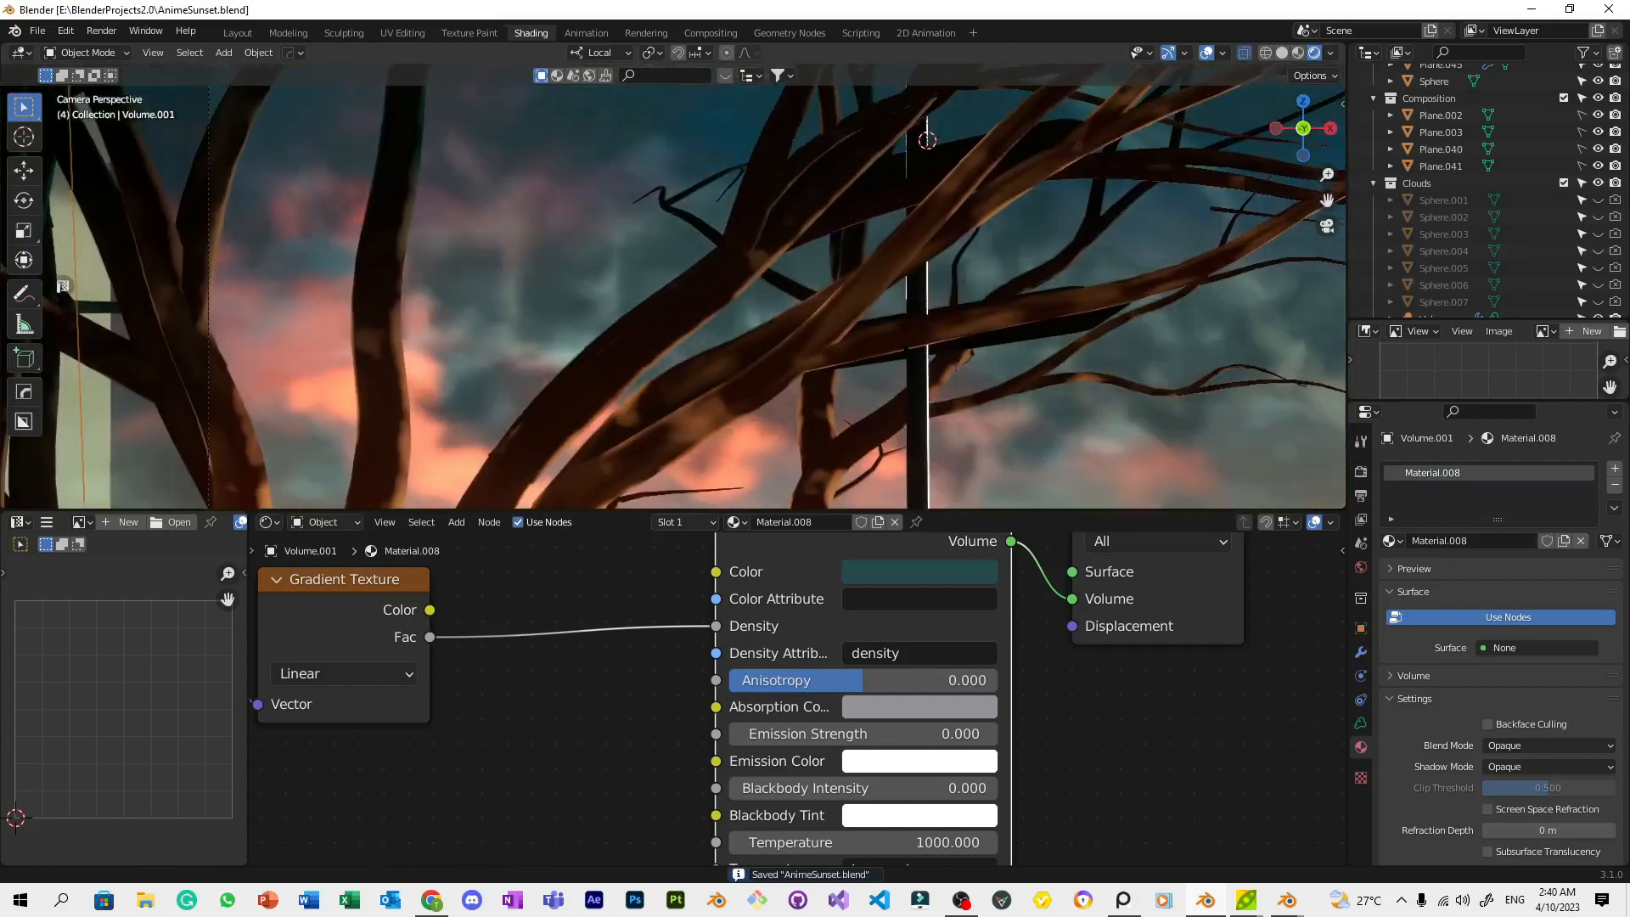
Move the duplicated board further down the pole along local Z and adjust the upper board's height along local Z
{"action": "left_click", "coordinate": [959, 166]}
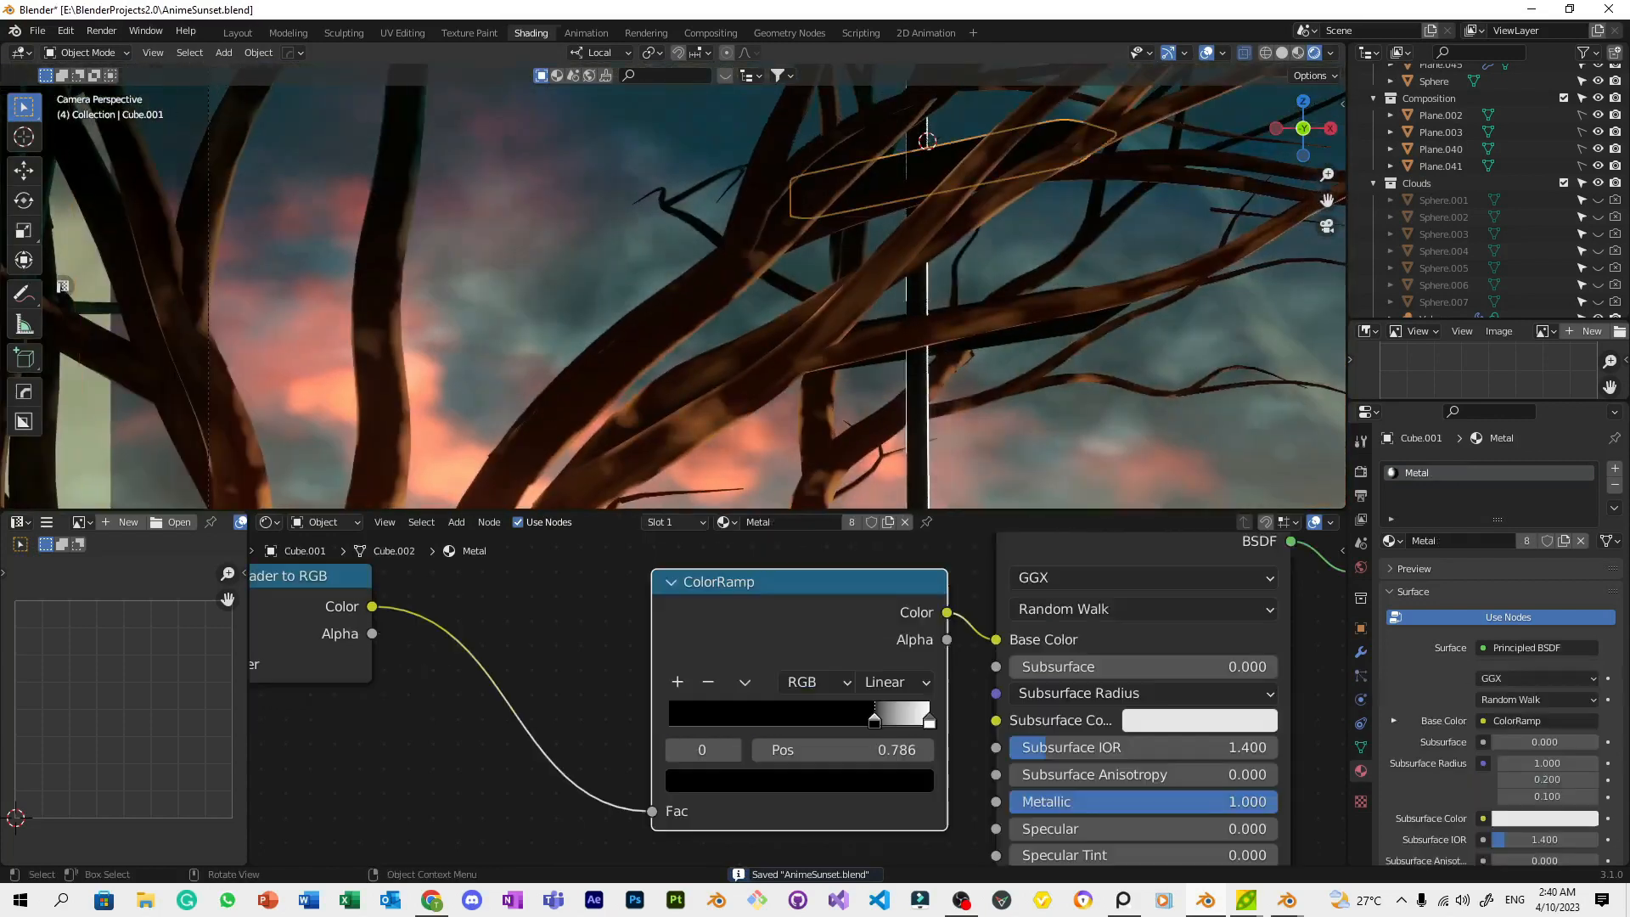
{"action": "key", "text": "g"}
{"action": "key", "text": "z"}
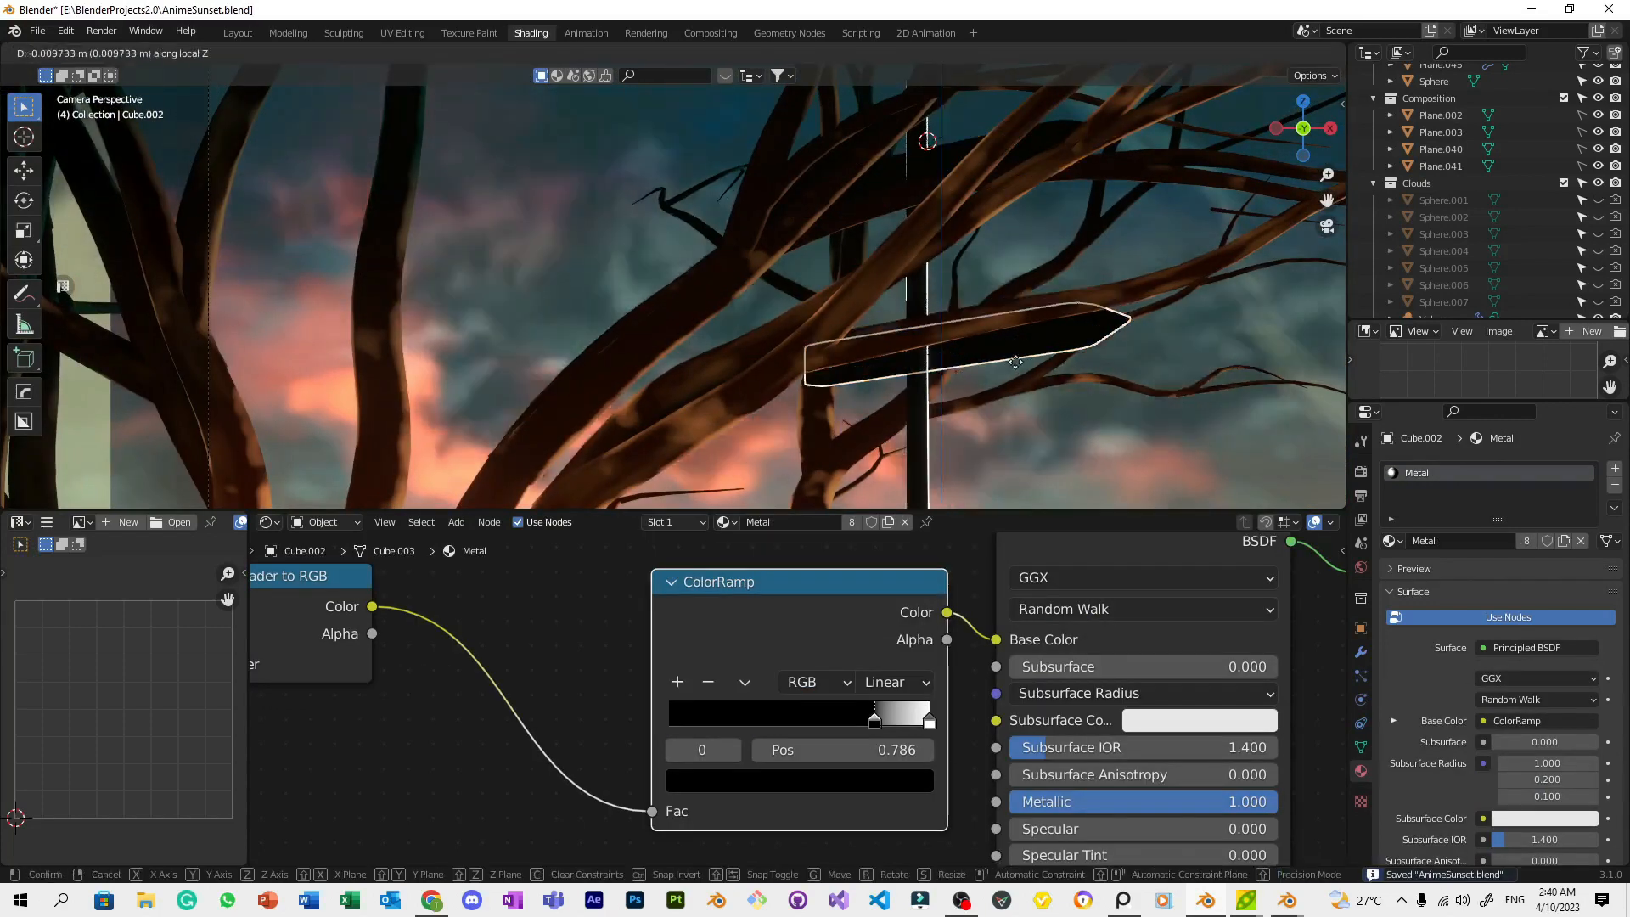
{"action": "left_click", "coordinate": [1019, 386]}
{"action": "left_click", "coordinate": [976, 166]}
{"action": "key", "text": "g"}
{"action": "key", "text": "z"}
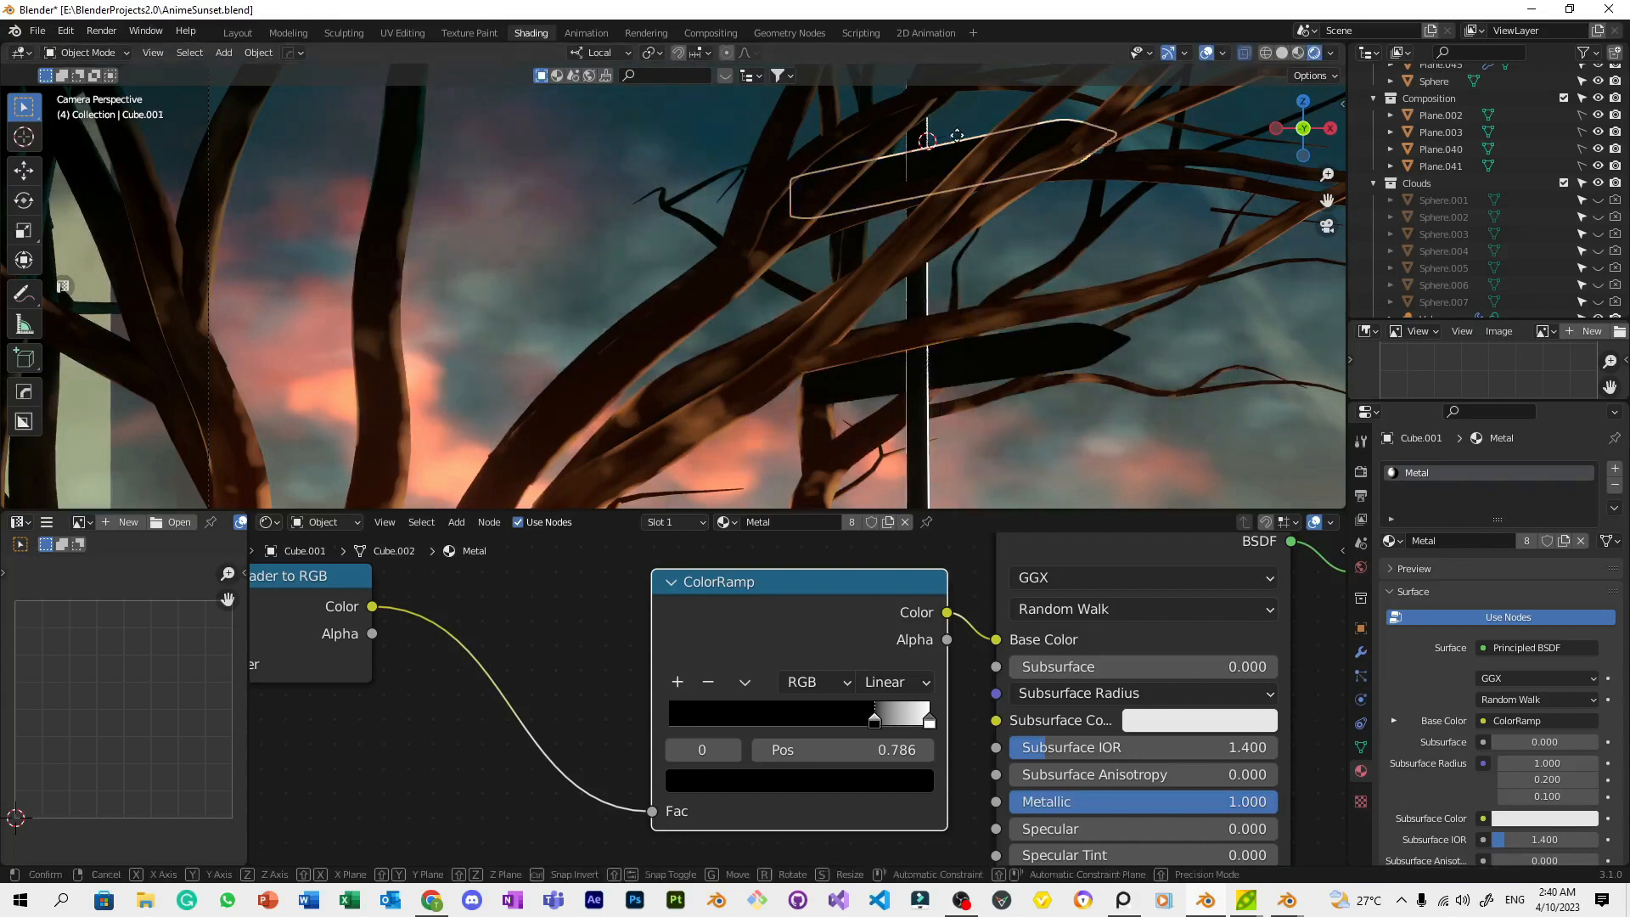
{"action": "left_click", "coordinate": [978, 159]}
{"action": "scroll", "coordinate": [1090, 335], "scroll_direction": "down", "scroll_amount": 1}
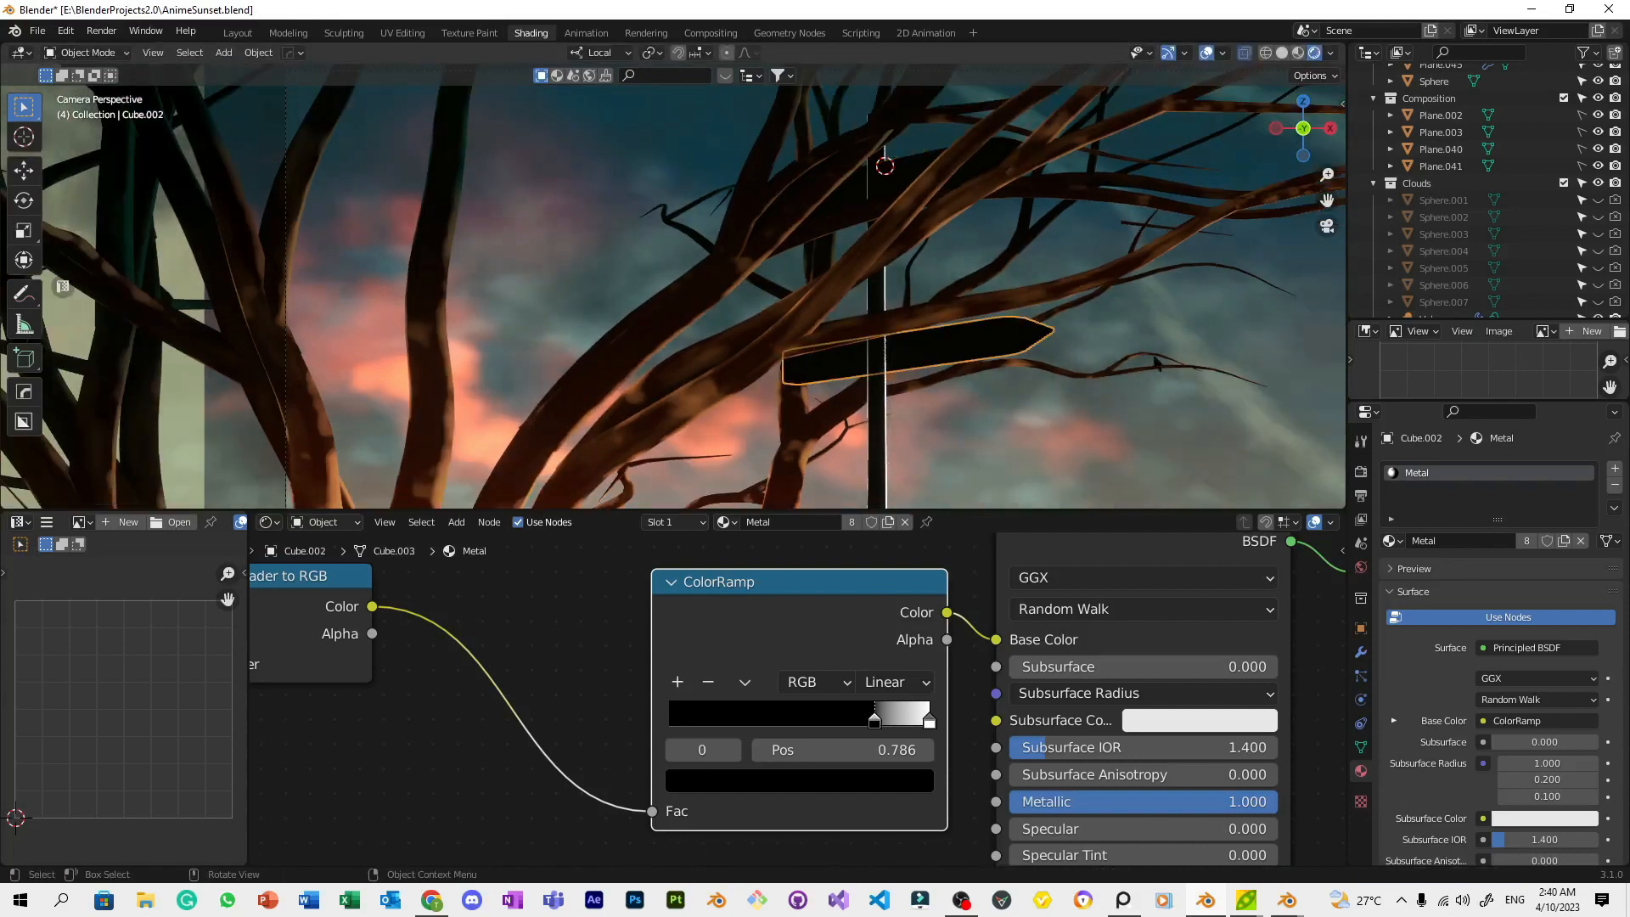
Make an independent copy of the Metal material for the lower board and assign it to the whole mesh
{"action": "left_click", "coordinate": [1562, 541]}
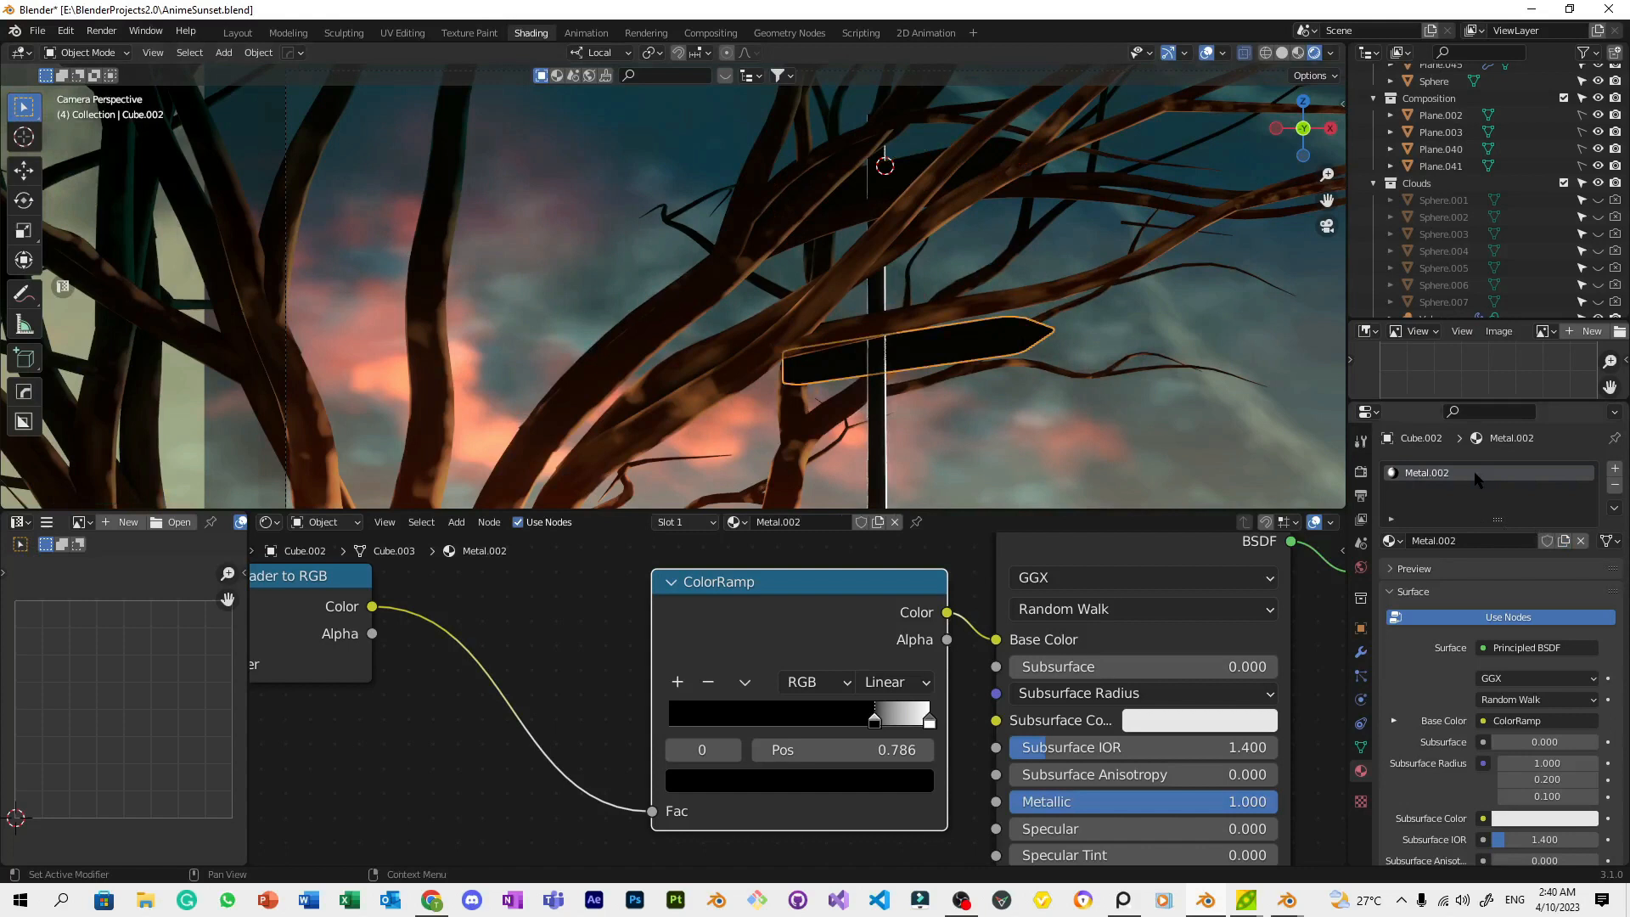
{"action": "key", "text": "Tab"}
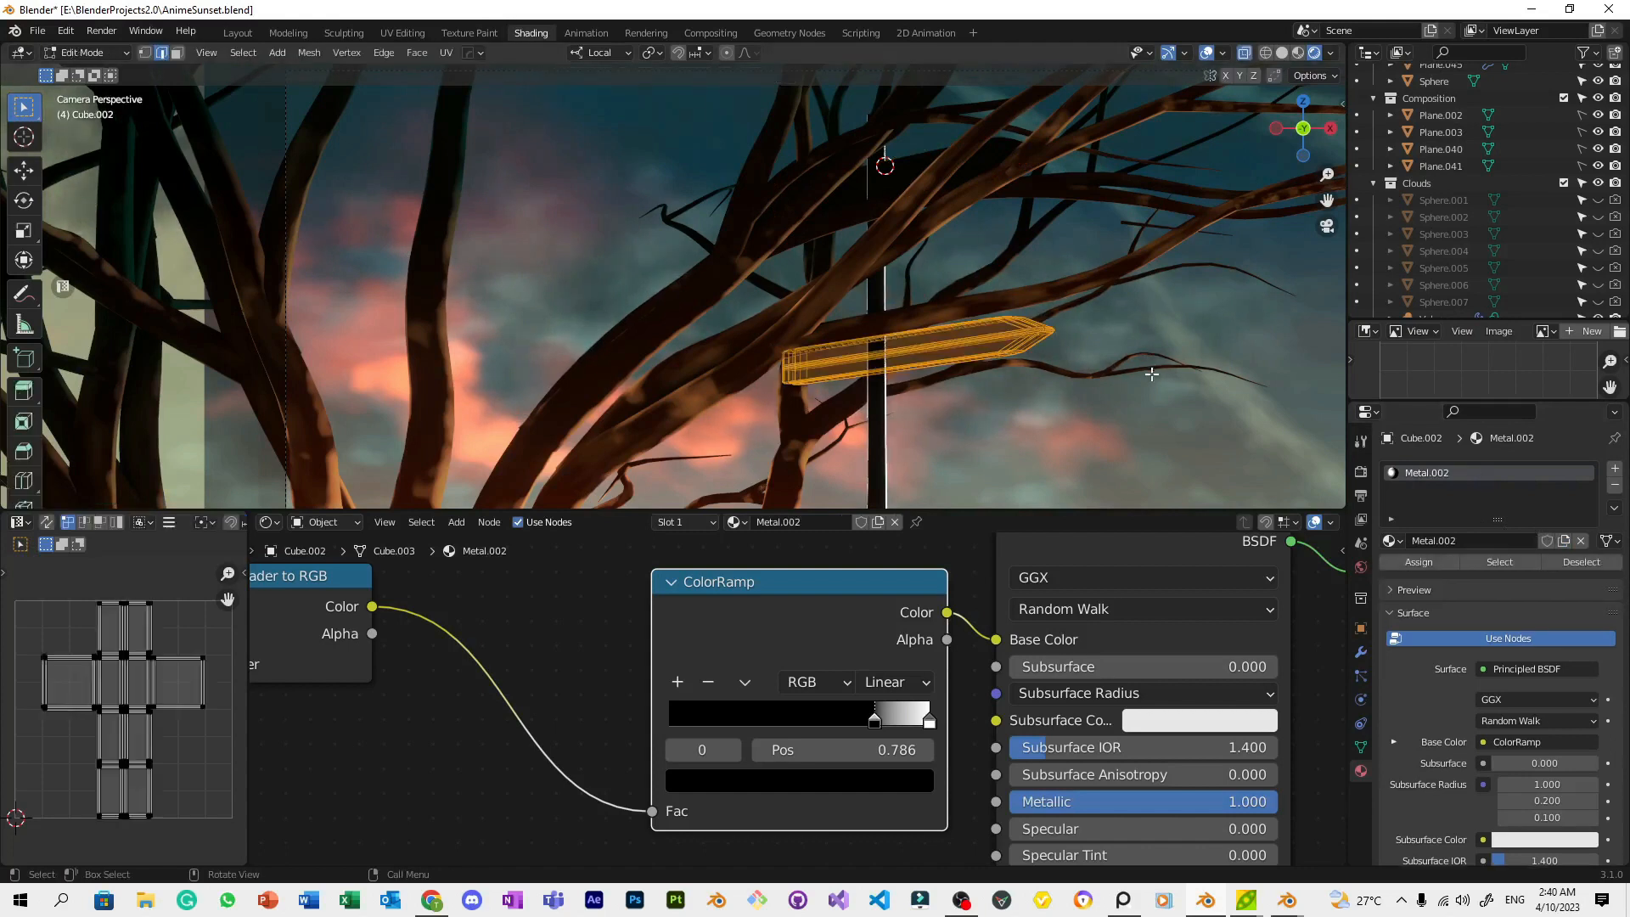
{"action": "left_click", "coordinate": [1441, 564]}
{"action": "key", "text": "Tab"}
Set the lower board's ColorRamp to Constant, move its black stop toward the dark end, and place the white stop at 0.573
{"action": "left_click_drag", "start_coordinate": [930, 720], "coordinate": [889, 722]}
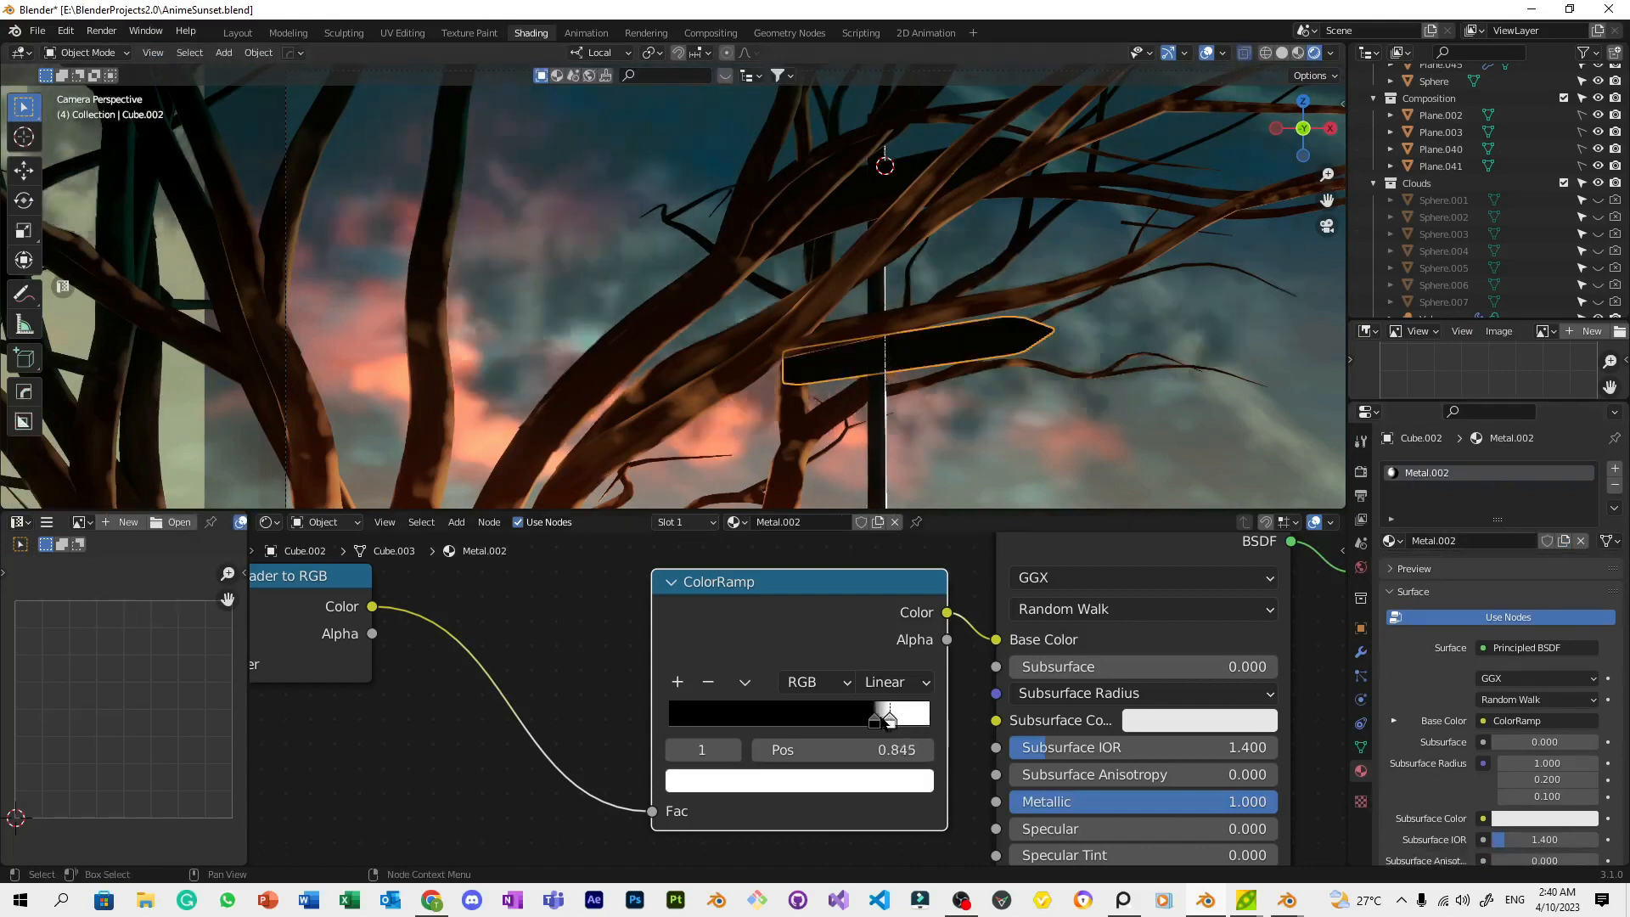
{"action": "left_click", "coordinate": [910, 680]}
{"action": "left_click", "coordinate": [922, 818]}
{"action": "mouse_move", "coordinate": [893, 720]}
{"action": "left_mouse_down"}
{"action": "mouse_move", "coordinate": [930, 722]}
{"action": "mouse_move", "coordinate": [799, 721]}
{"action": "mouse_move", "coordinate": [822, 722]}
{"action": "left_mouse_up"}
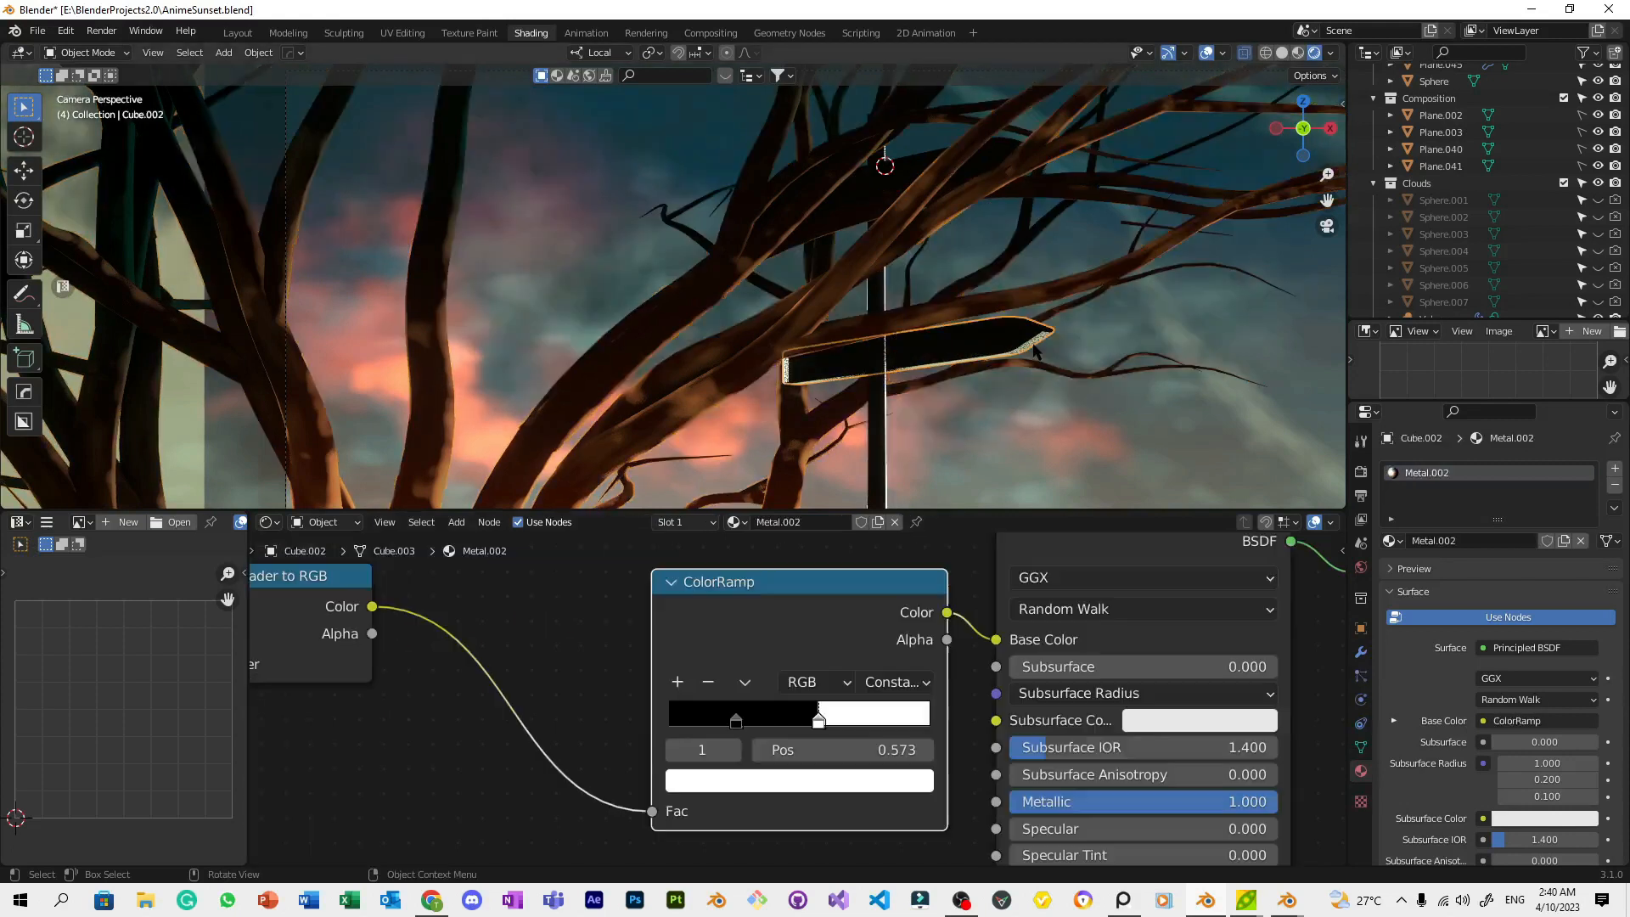
Set the brightness value of the ColorRamp's white stop to 5
{"action": "left_click", "coordinate": [834, 777]}
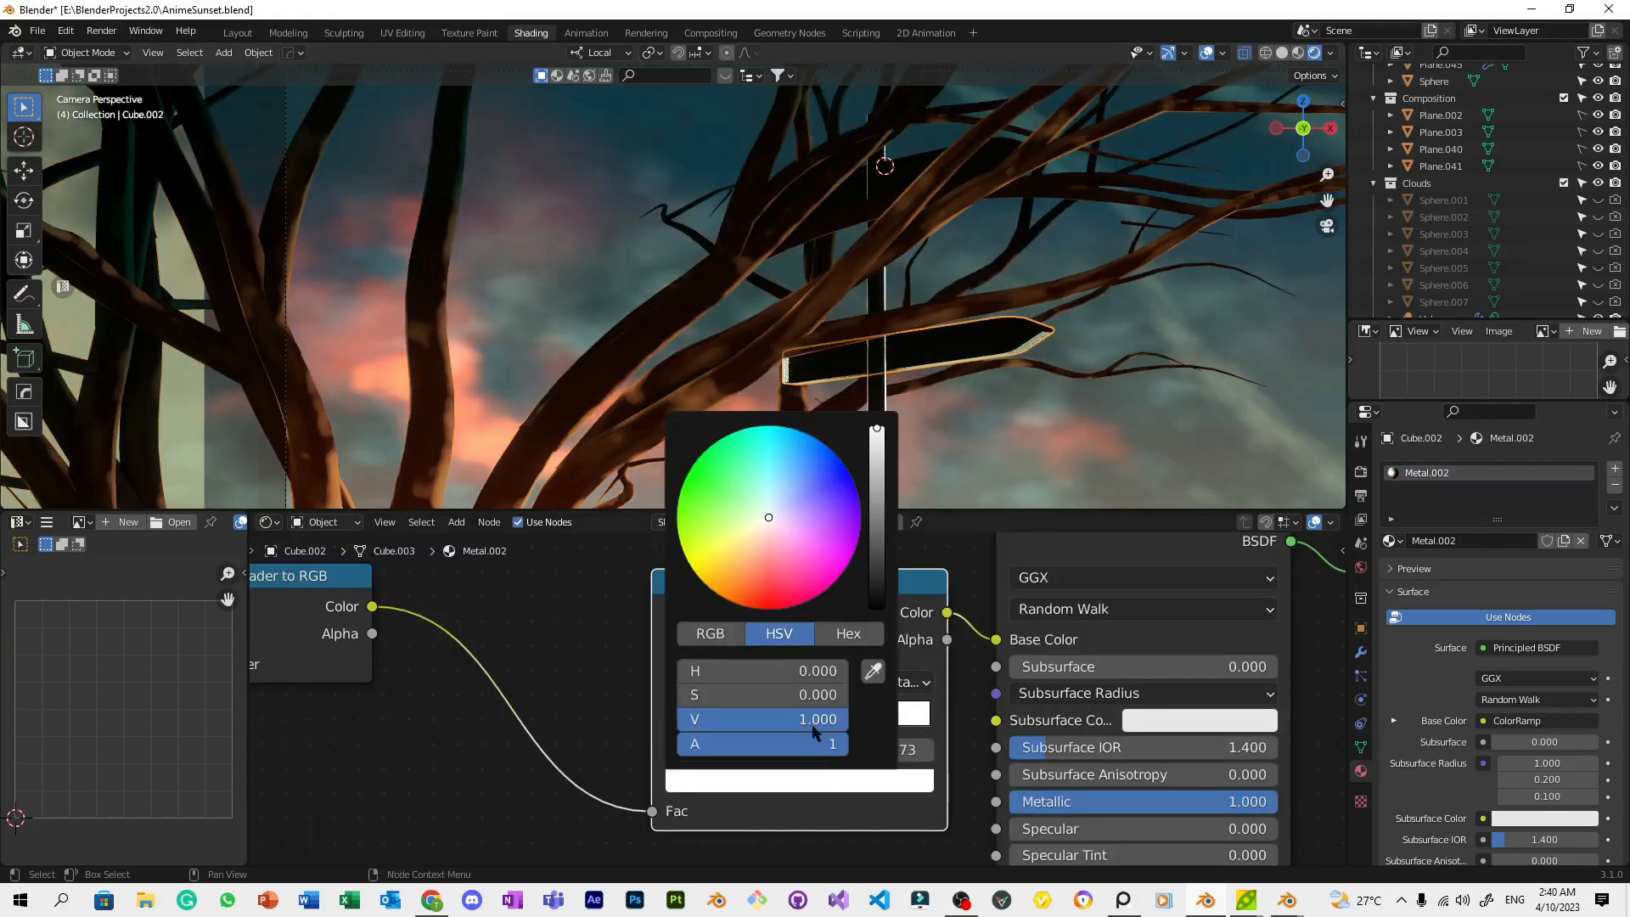
{"action": "type", "text": "5"}
{"action": "key", "text": "Return"}
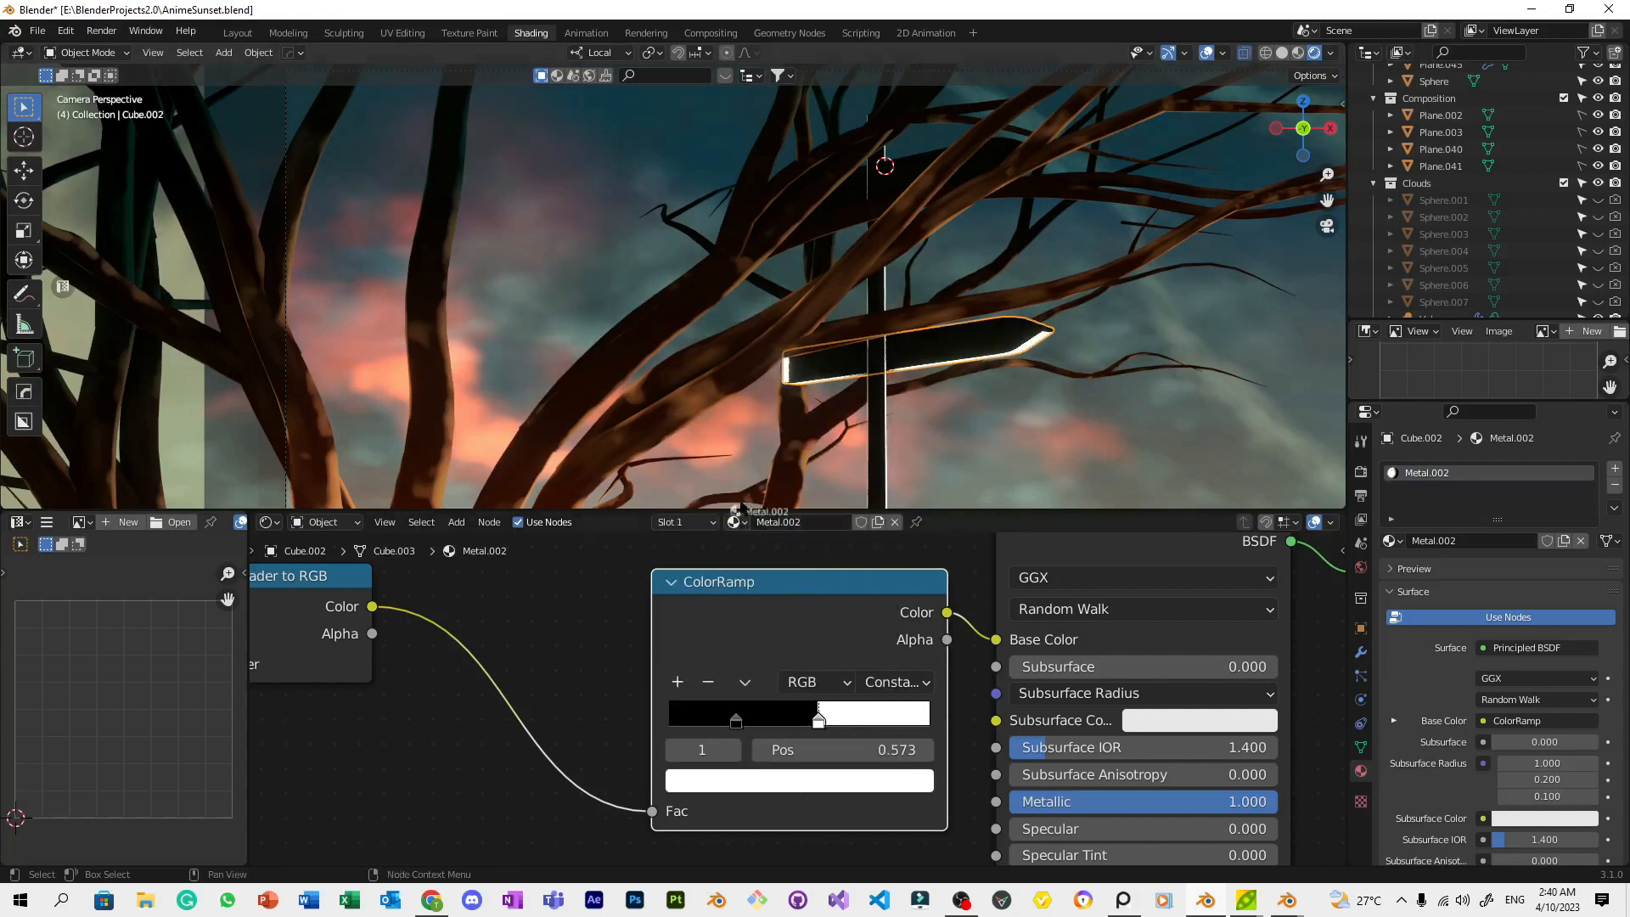
Apply the Metal.002 material to the upper arrow board, check both boards from further out, and reselect the lower board
{"action": "scroll", "coordinate": [1119, 322], "scroll_direction": "down", "scroll_amount": 4}
{"action": "left_click", "coordinate": [1119, 323]}
{"action": "scroll", "coordinate": [1119, 322], "scroll_direction": "down", "scroll_amount": 3}
{"action": "scroll", "coordinate": [964, 343], "scroll_direction": "up", "scroll_amount": 4}
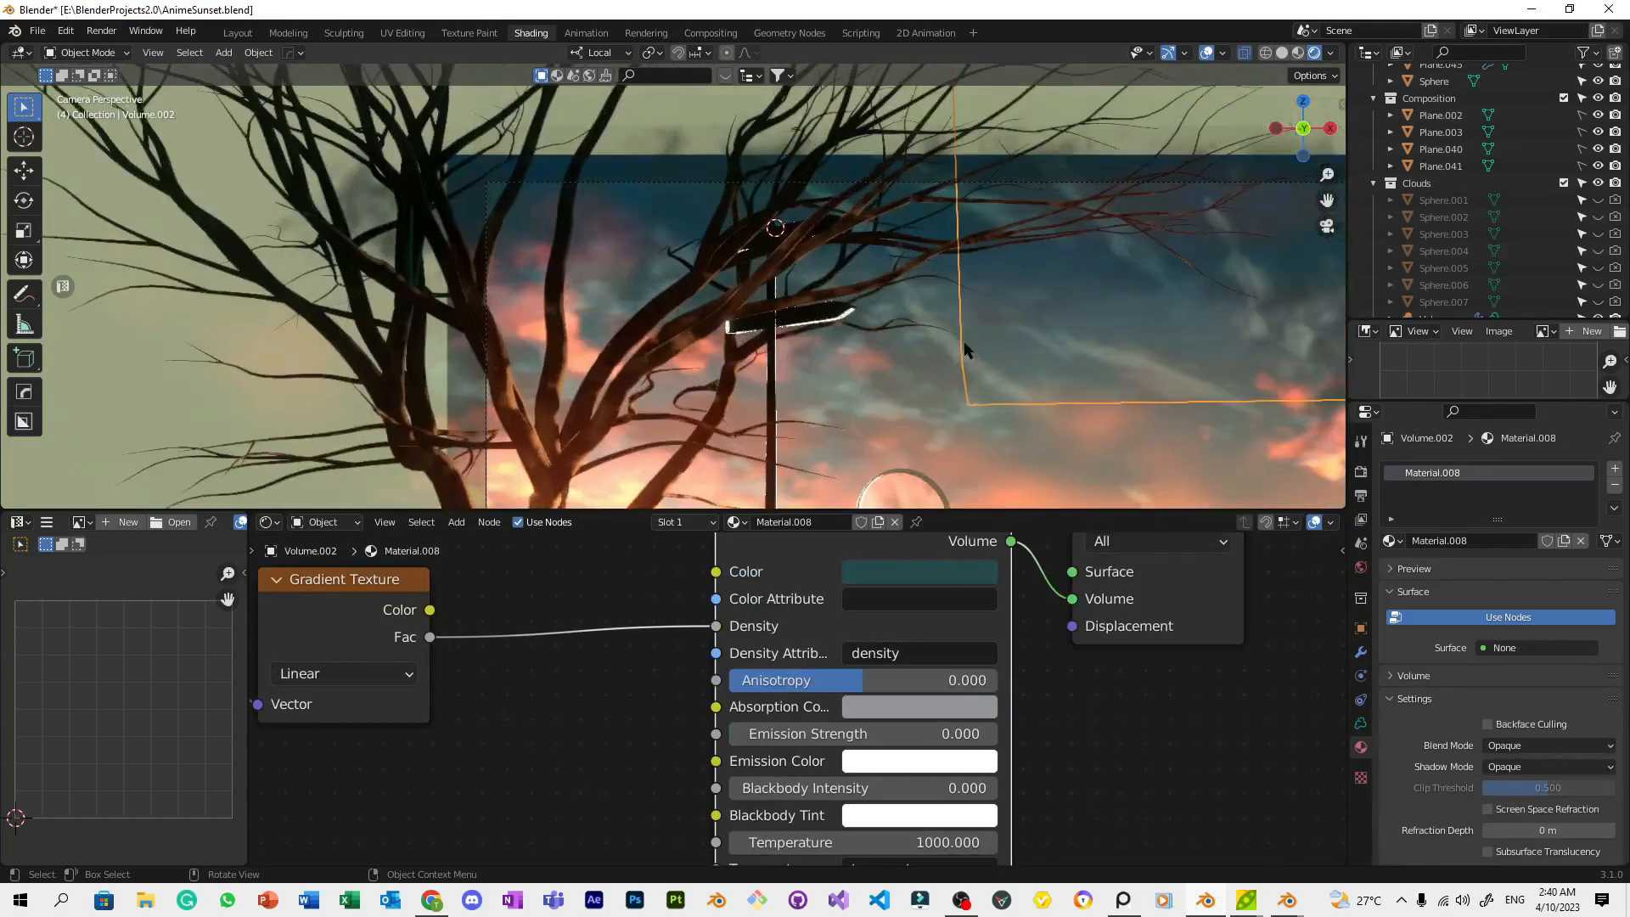
{"action": "scroll", "coordinate": [964, 349], "scroll_direction": "up", "scroll_amount": 3}
{"action": "left_click", "coordinate": [995, 355]}
Fine-tune the ColorRamp's white stop to about 0.586, check the boards' highlights, and save the file
{"action": "left_click_drag", "start_coordinate": [840, 720], "coordinate": [844, 719]}
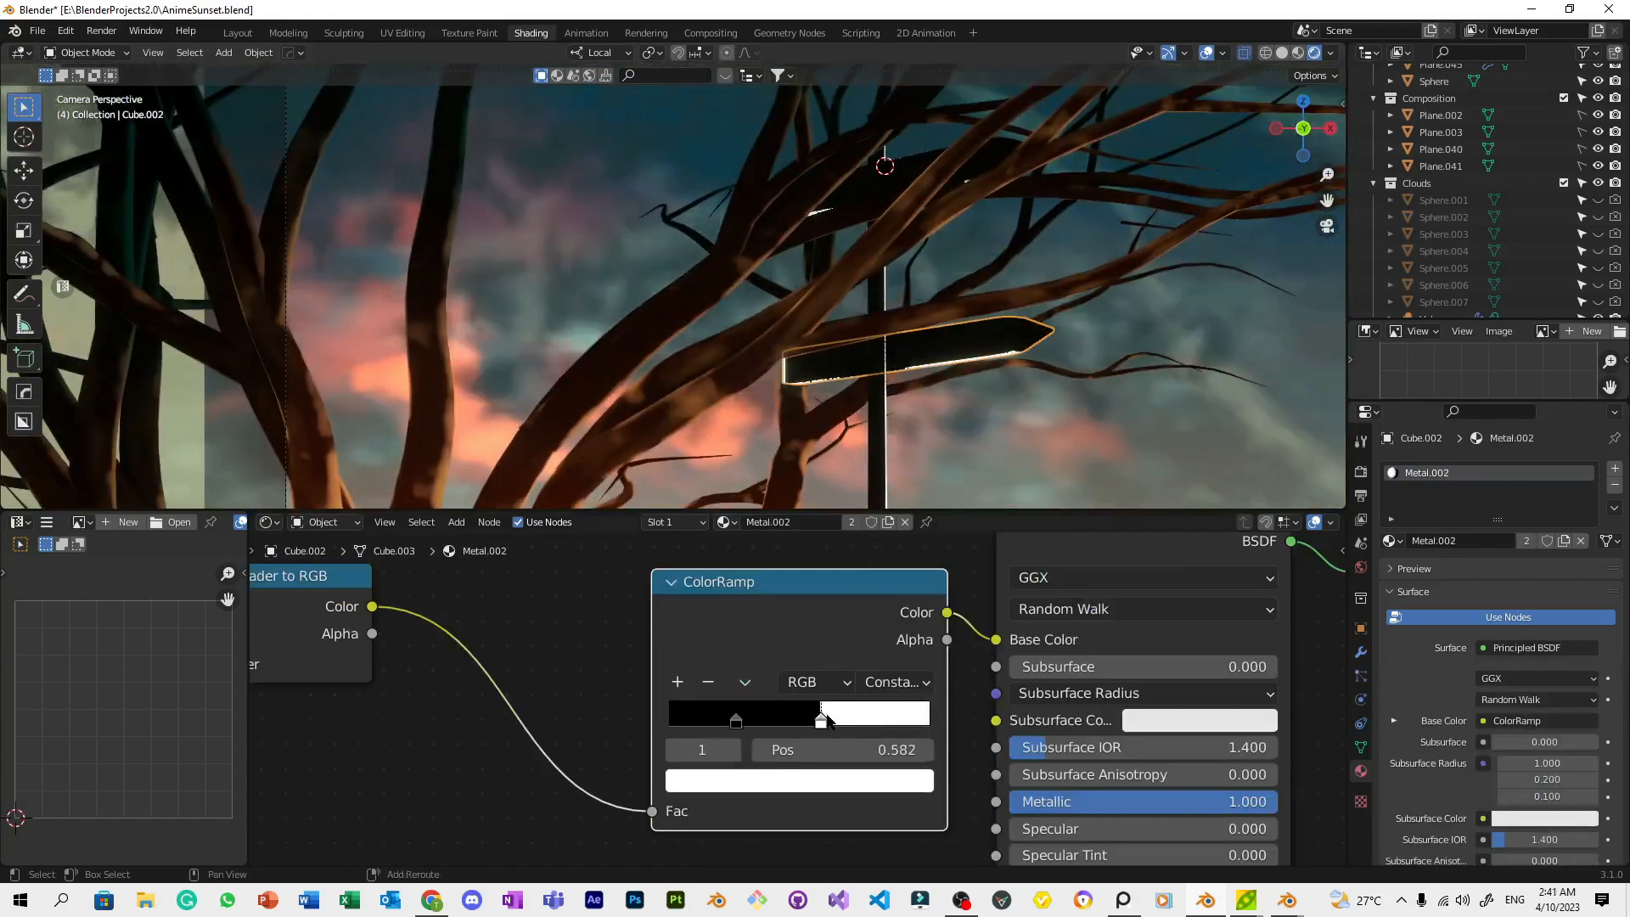
{"action": "left_click", "coordinate": [1119, 428]}
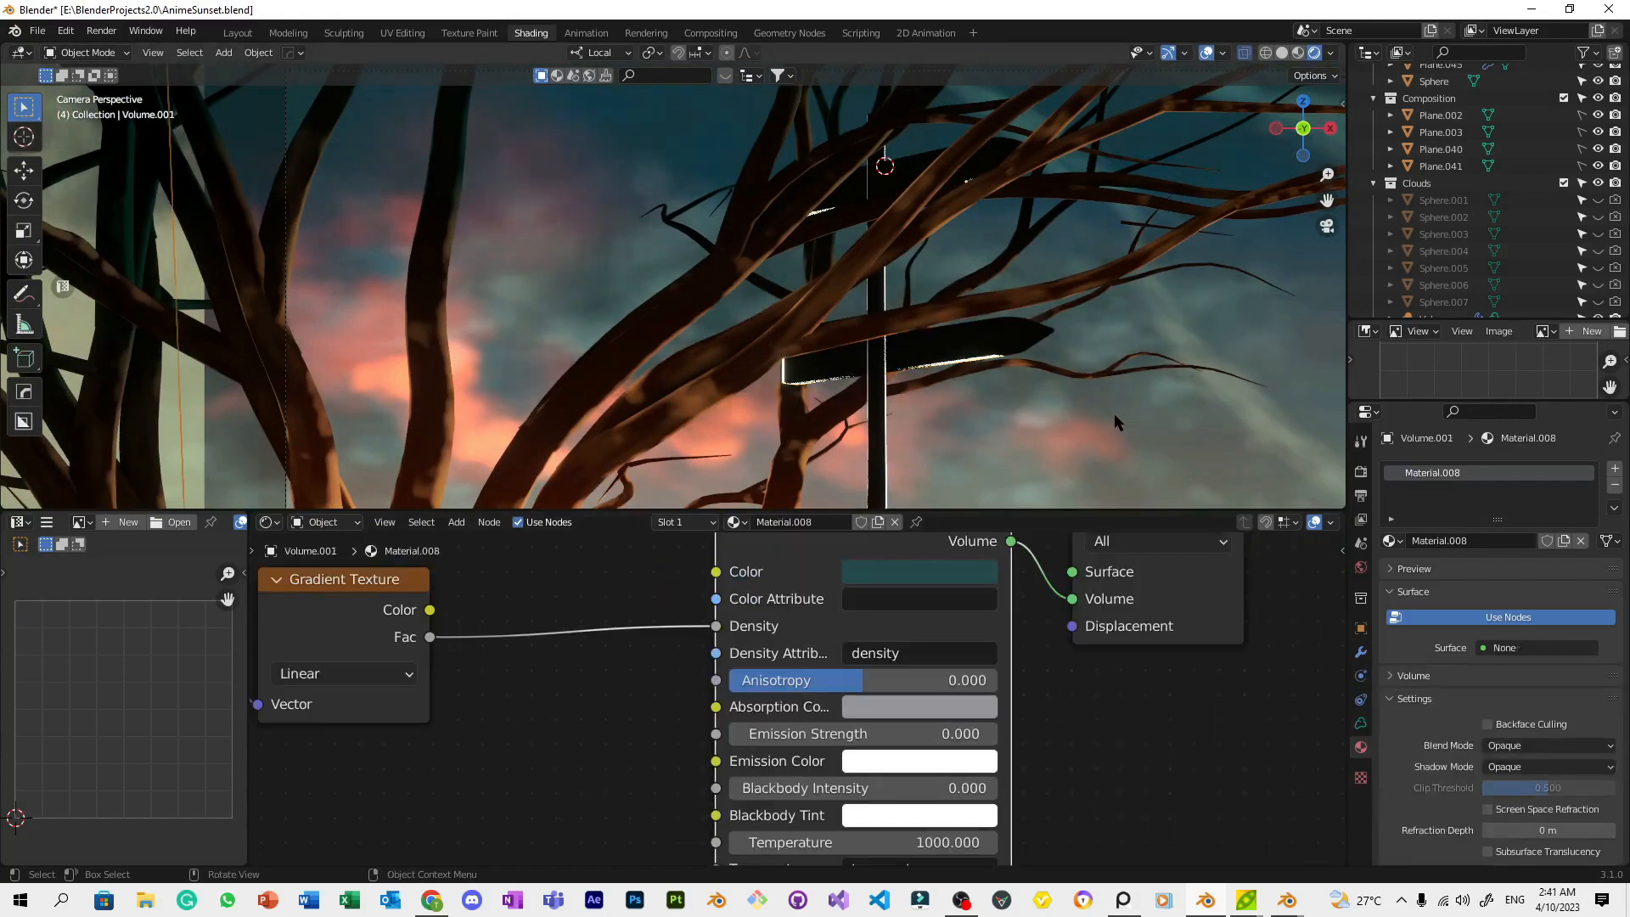
{"action": "scroll", "coordinate": [1103, 412], "scroll_direction": "down", "scroll_amount": 2}
{"action": "scroll", "coordinate": [1068, 349], "scroll_direction": "down", "scroll_amount": 3}
{"action": "scroll", "coordinate": [1019, 350], "scroll_direction": "up", "scroll_amount": 3}
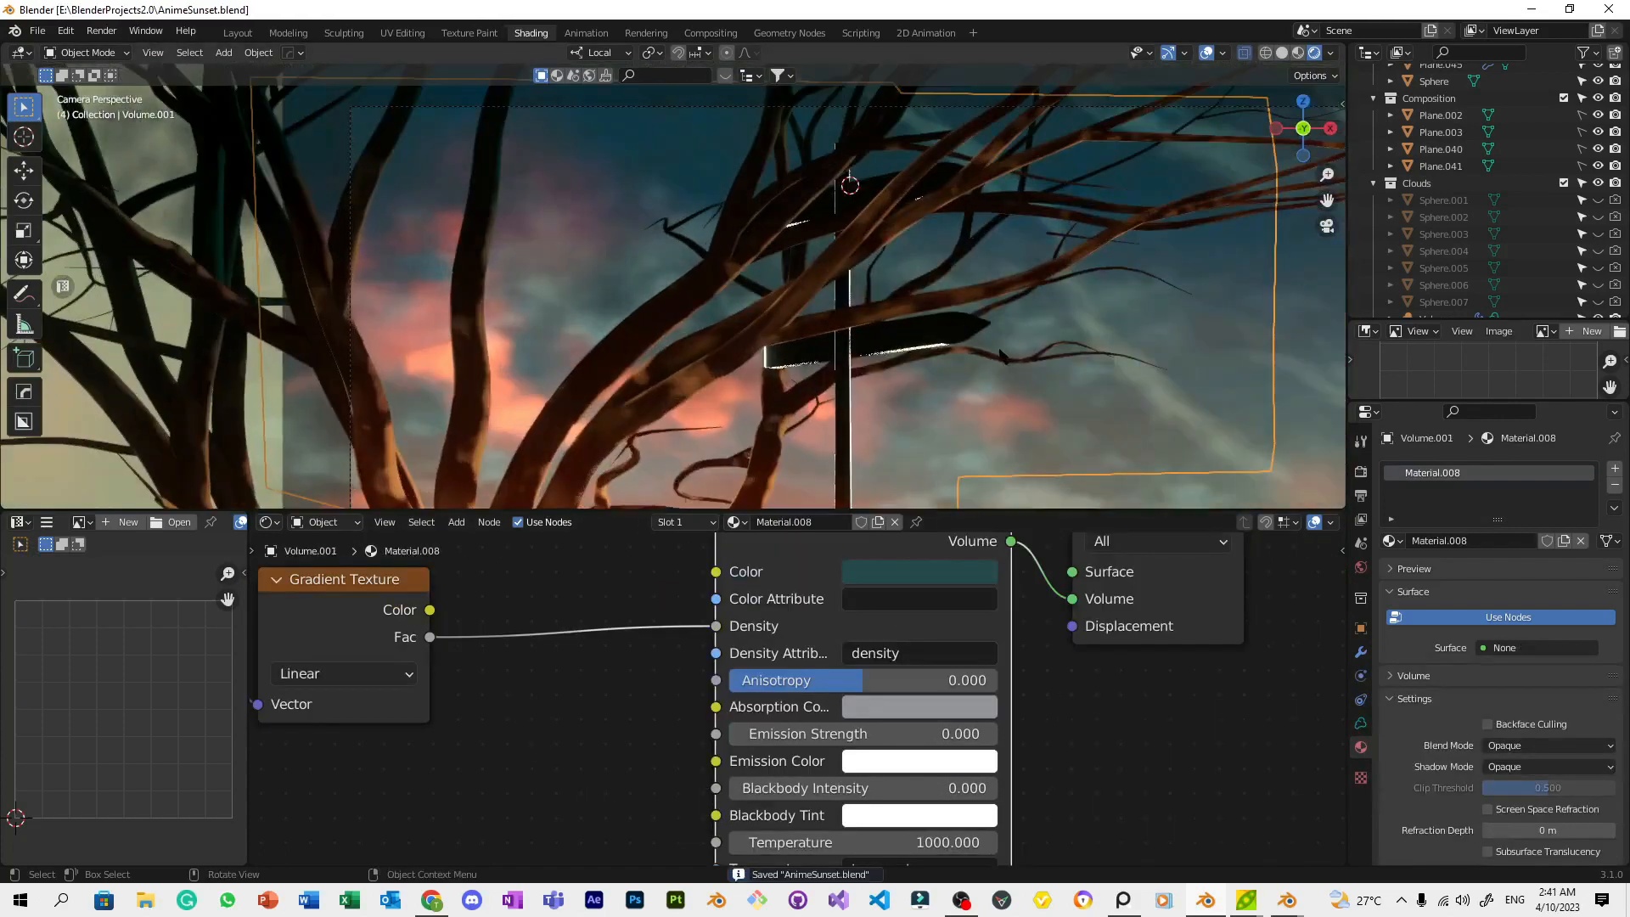
Tilt the lower arrow board slightly around its local X axis to change its edge highlights
{"action": "left_click", "coordinate": [987, 336]}
{"action": "key", "text": "r"}
{"action": "key", "text": "x"}
{"action": "key", "text": "x"}
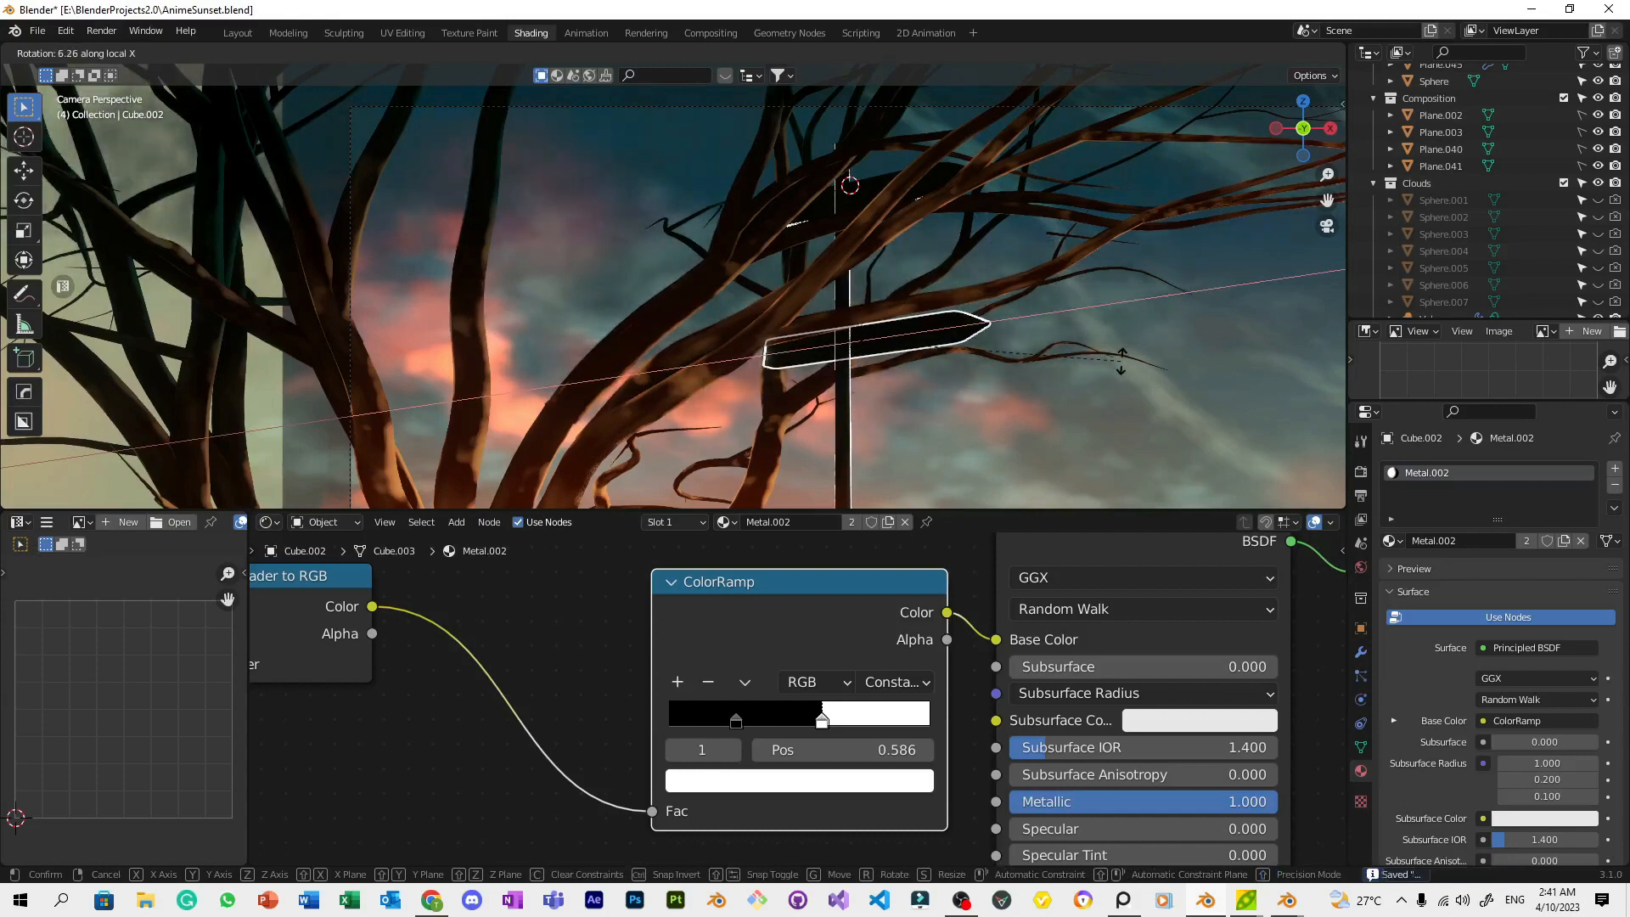
{"action": "left_click", "coordinate": [1128, 317]}
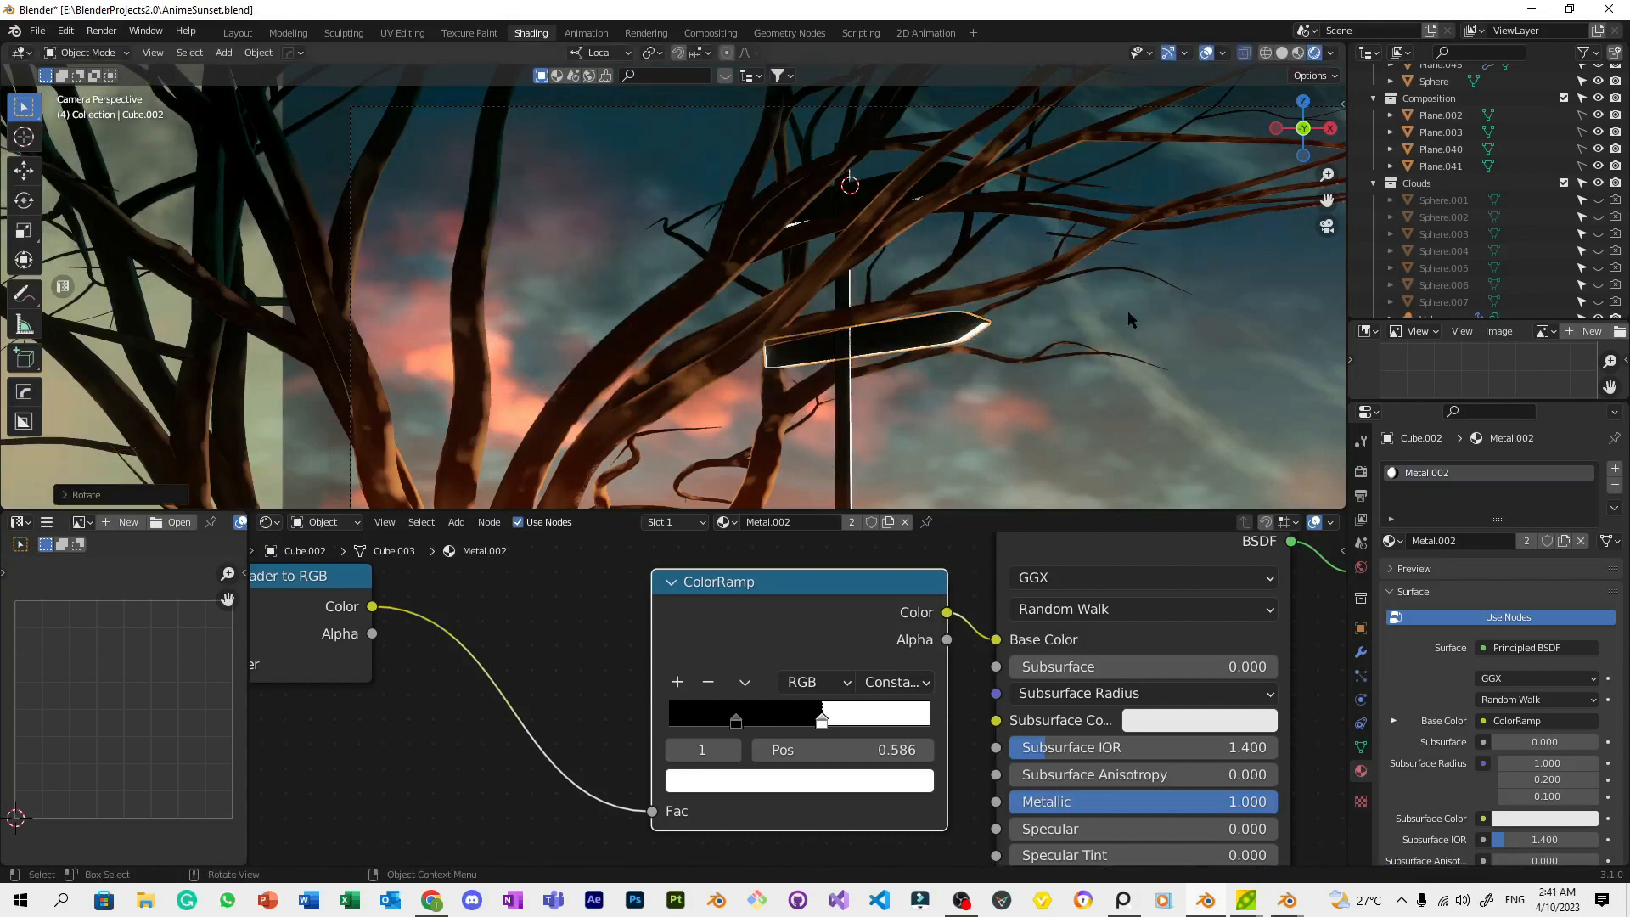
Tilt the upper arrow board around its local X axis so its edges catch highlights in the camera view, and save the file
{"action": "left_click", "coordinate": [1043, 303]}
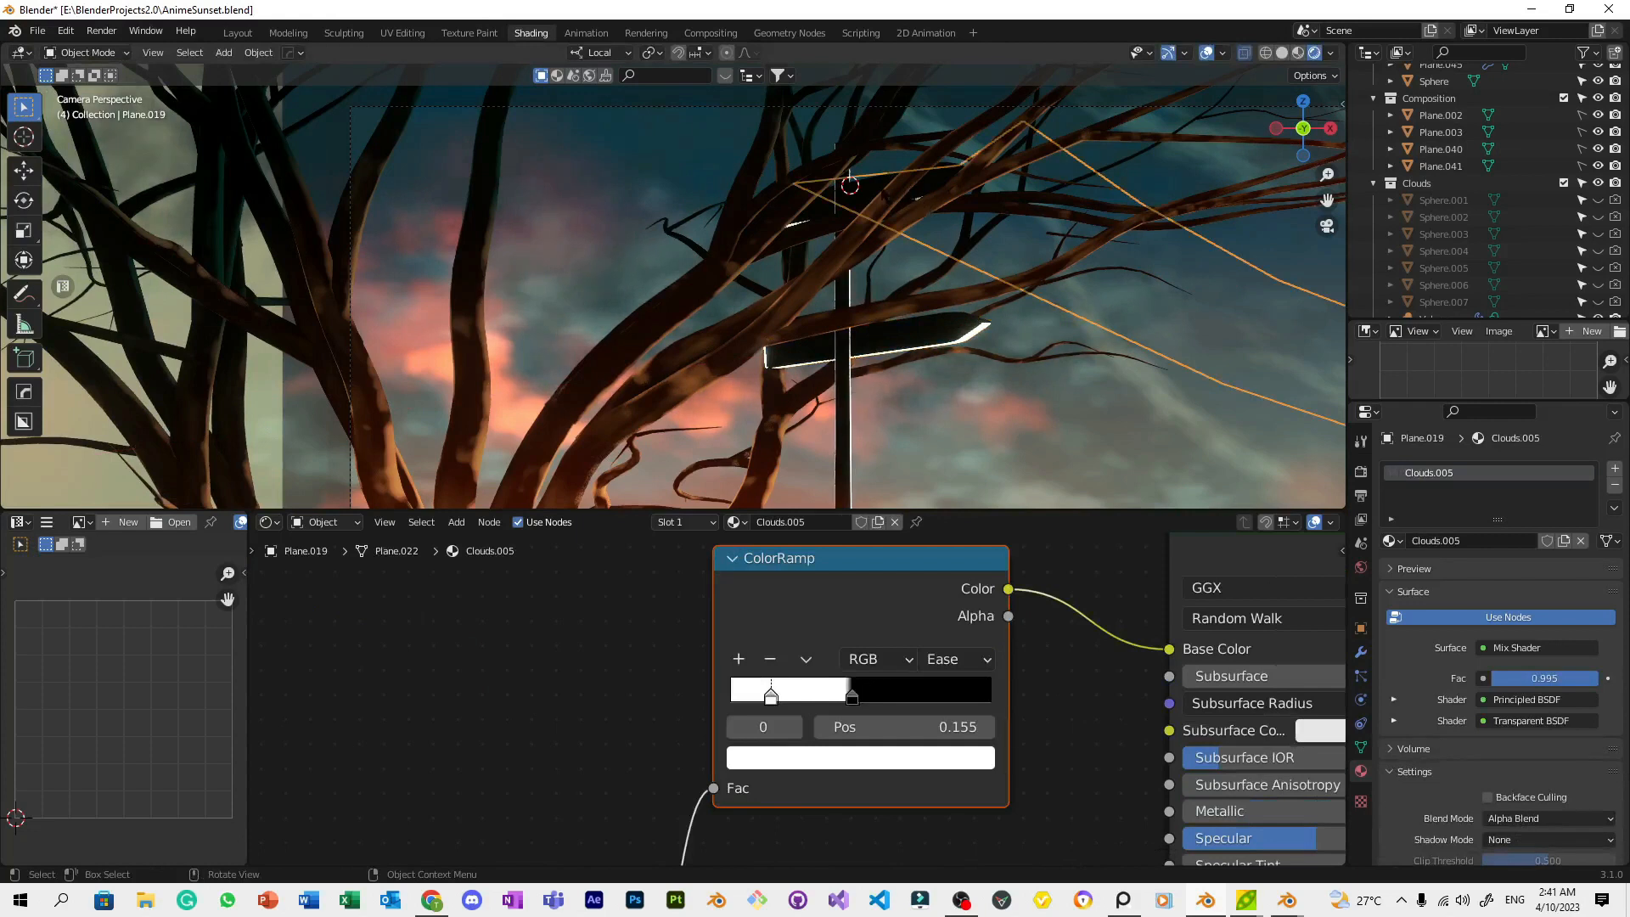
{"action": "left_click", "coordinate": [888, 192]}
{"action": "left_click", "coordinate": [888, 192]}
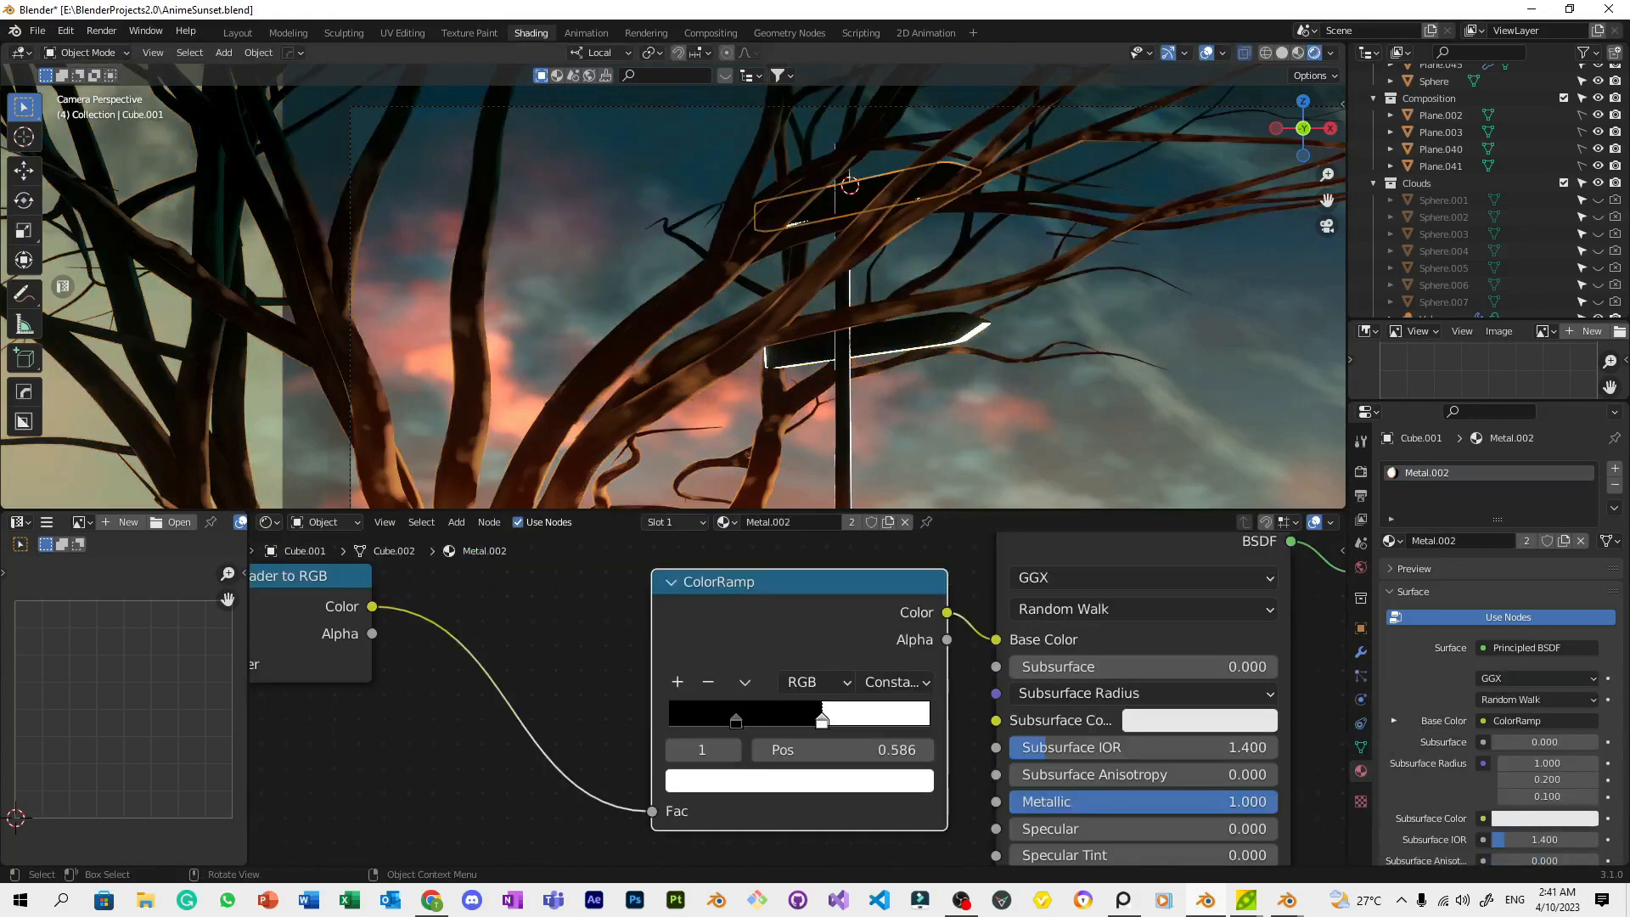
{"action": "right_click", "coordinate": [1102, 269]}
{"action": "key", "text": "r"}
{"action": "key", "text": "x"}
{"action": "key", "text": "x"}
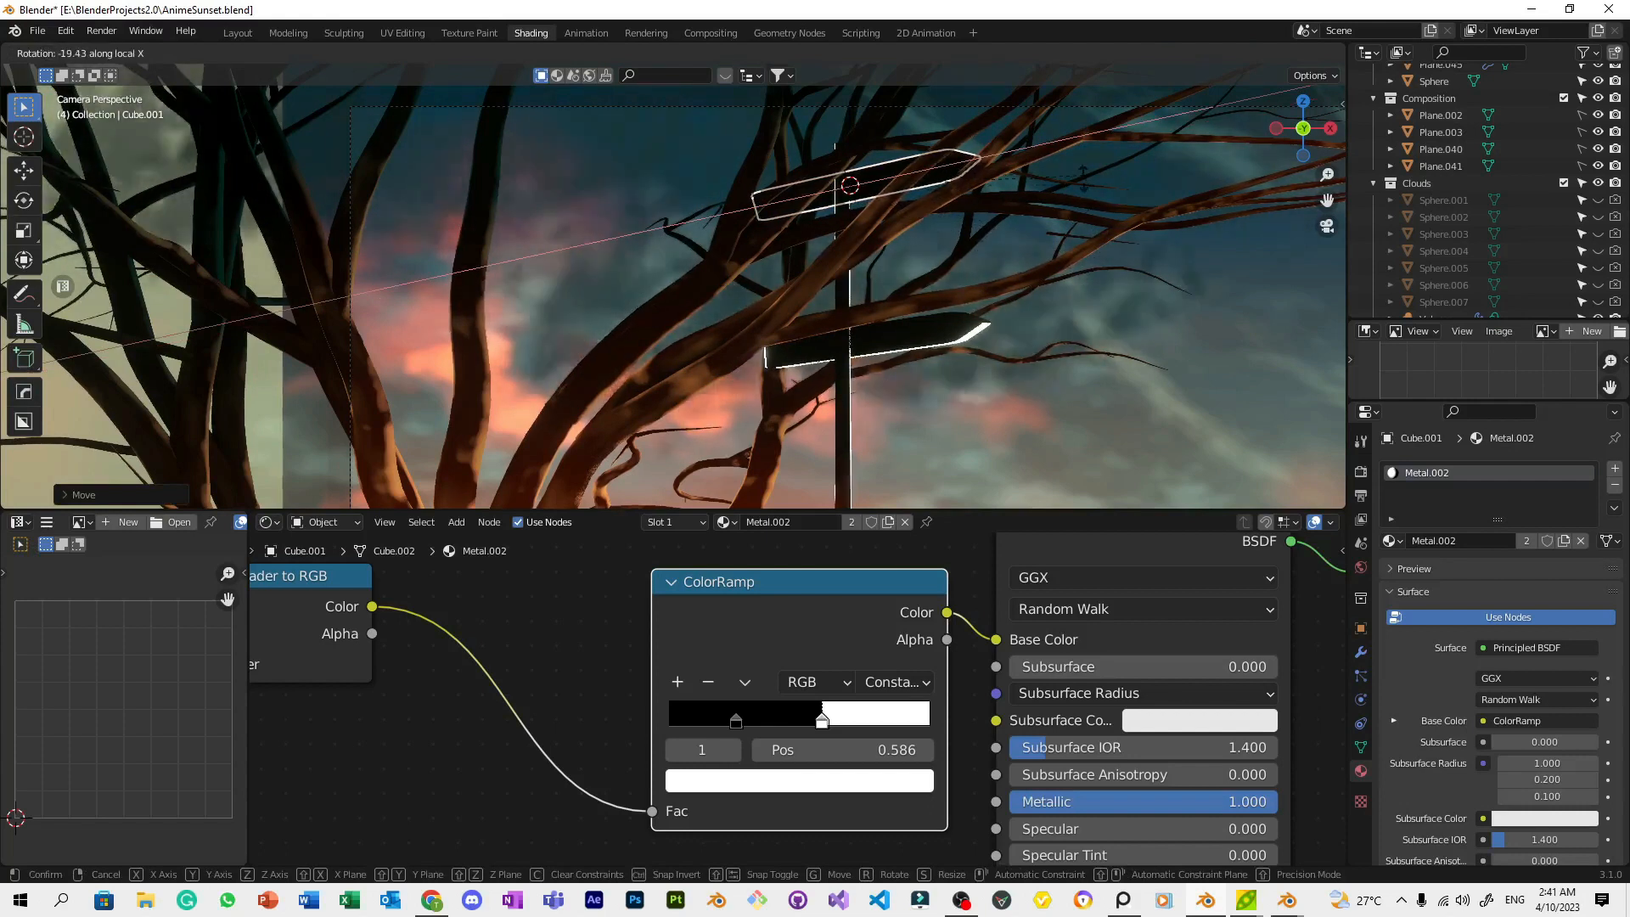
{"action": "left_click", "coordinate": [1081, 237]}
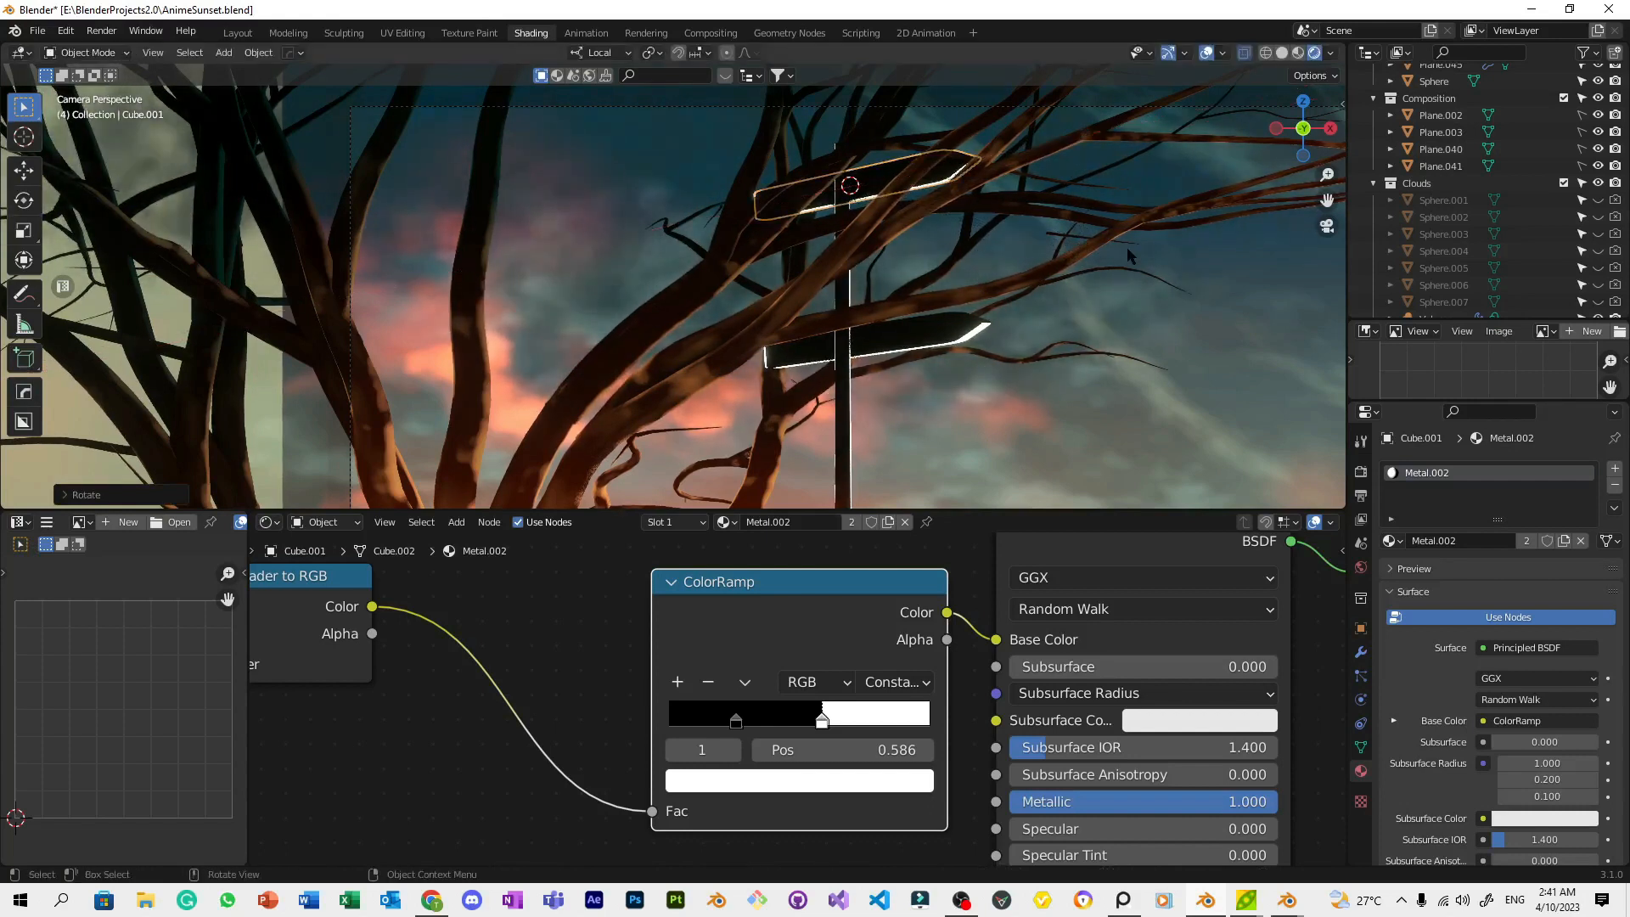
{"action": "left_click", "coordinate": [1129, 249]}
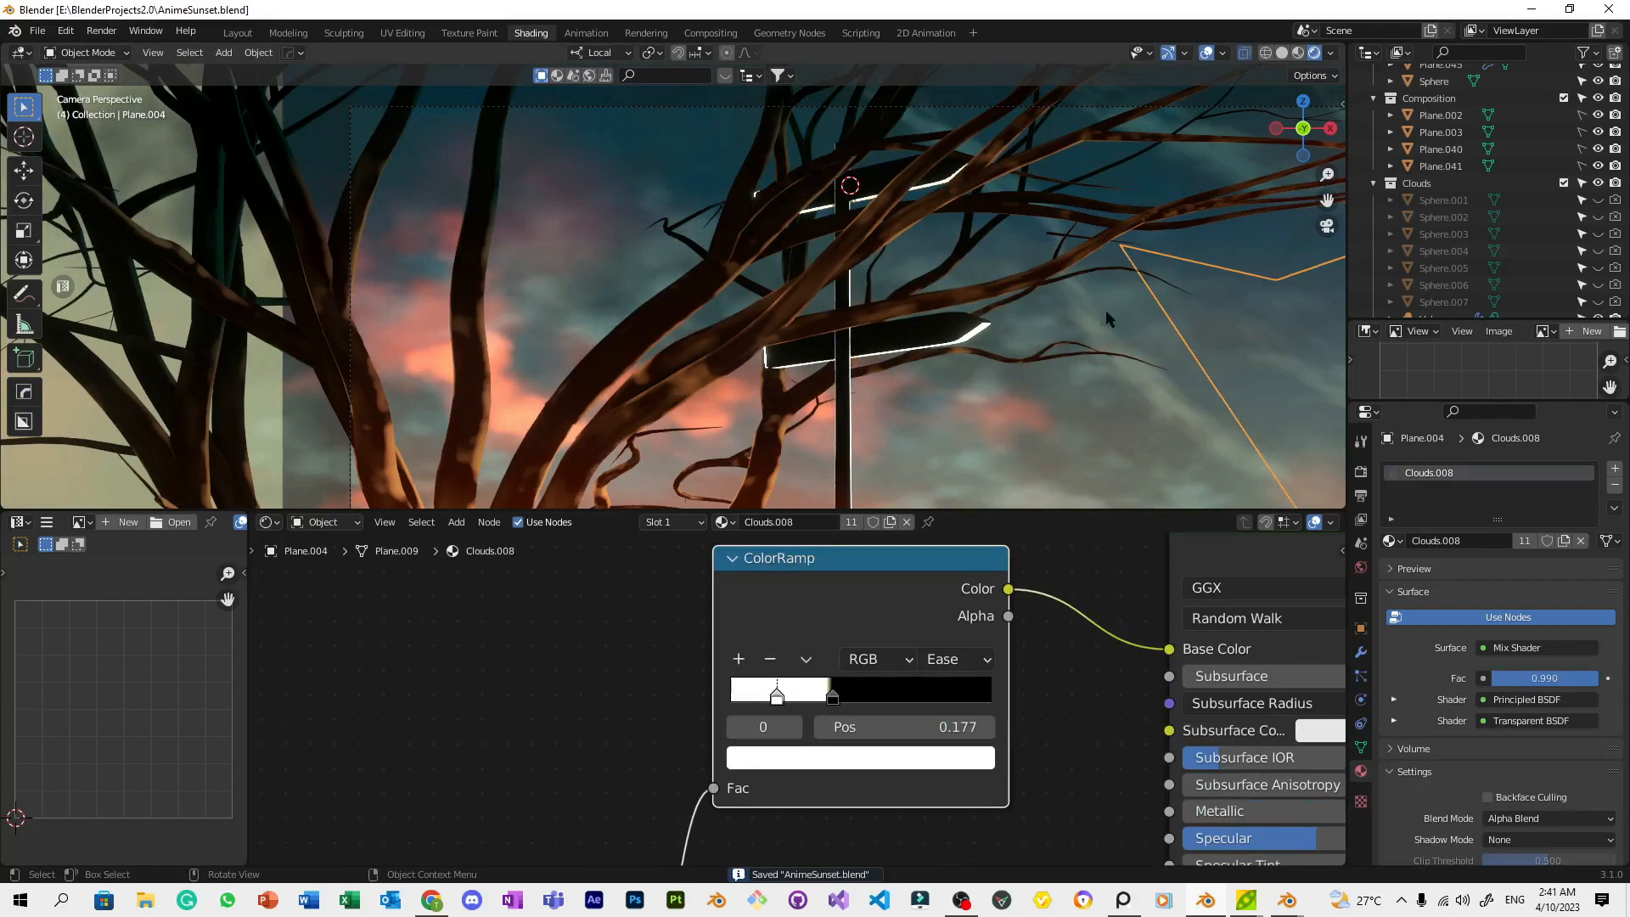
Tint the light ColorRamp stop of the lower board's Metal.002 material warm yellow, with hue 0.145 and saturation 0.437
{"action": "scroll", "coordinate": [1106, 318], "scroll_direction": "down", "scroll_amount": 5}
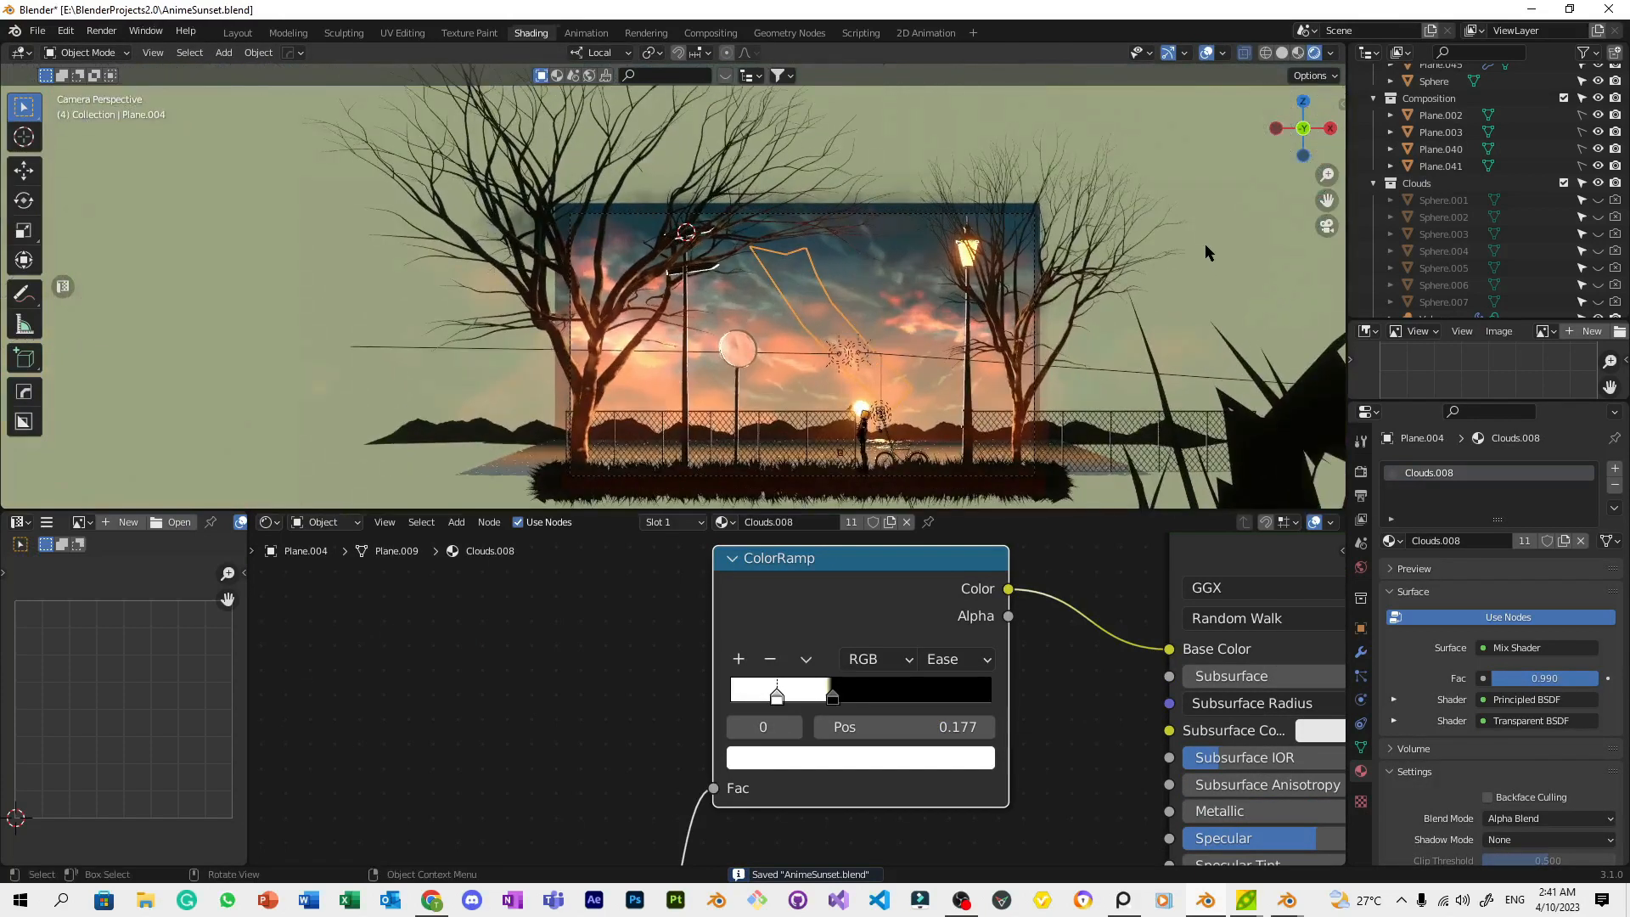
{"action": "scroll", "coordinate": [696, 272], "scroll_direction": "up", "scroll_amount": 6}
{"action": "left_click", "coordinate": [820, 227]}
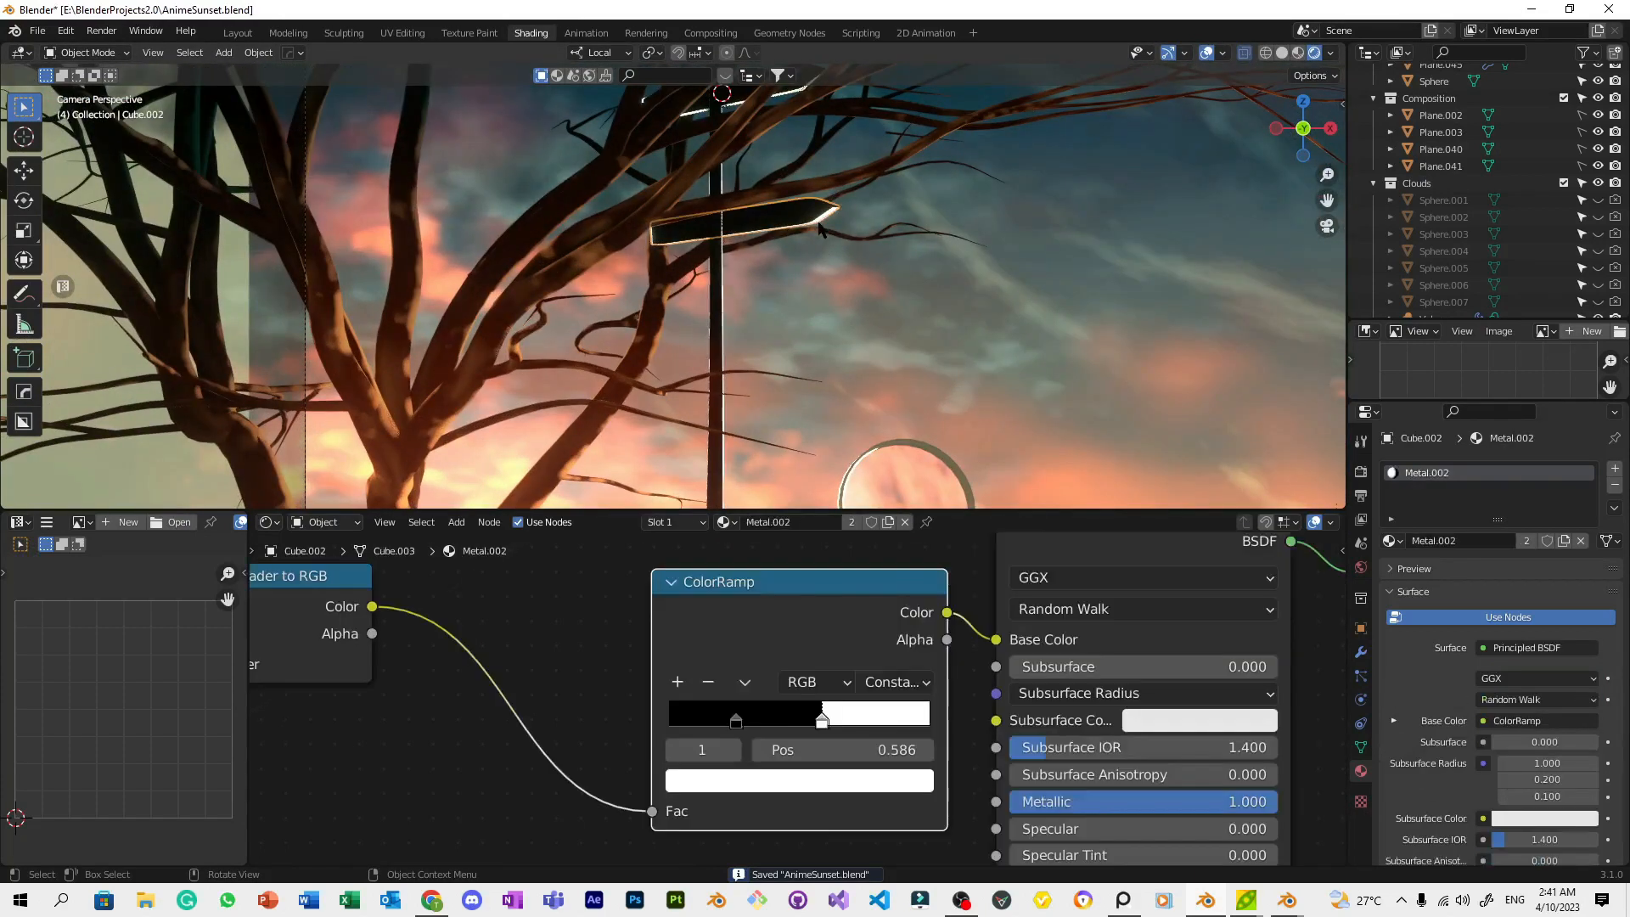
{"action": "scroll", "coordinate": [849, 790], "scroll_direction": "up", "scroll_amount": 1}
{"action": "left_click", "coordinate": [862, 806]}
{"action": "mouse_move", "coordinate": [748, 482]}
{"action": "left_mouse_down"}
{"action": "mouse_move", "coordinate": [731, 516]}
{"action": "mouse_move", "coordinate": [741, 484]}
{"action": "left_mouse_up"}
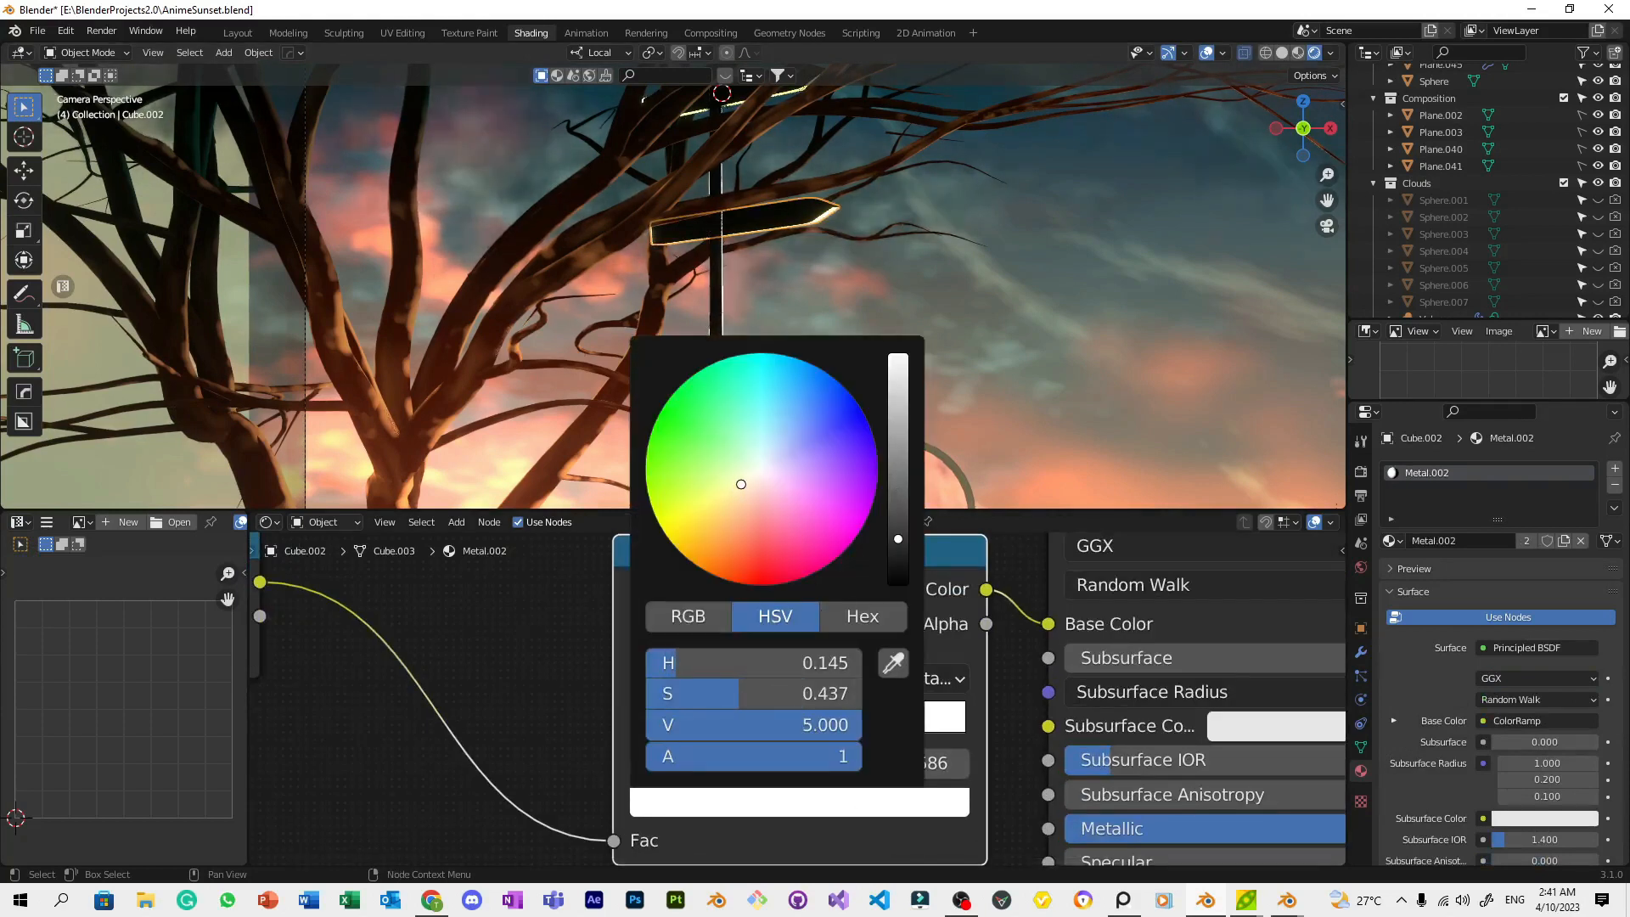
{"action": "scroll", "coordinate": [967, 323], "scroll_direction": "down", "scroll_amount": 8}
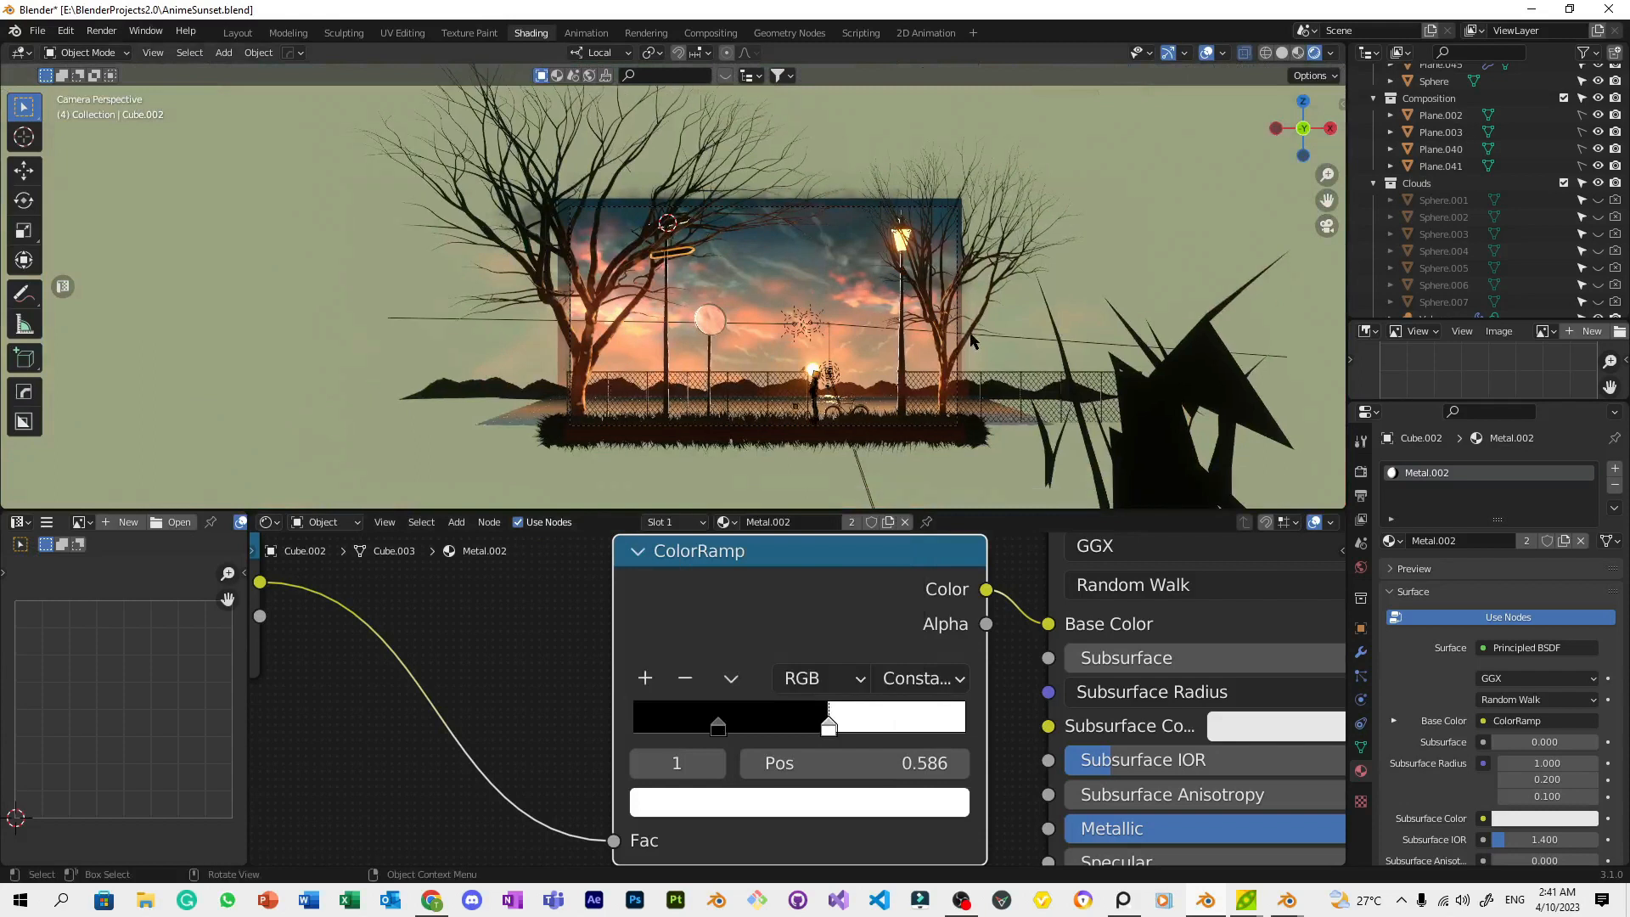
Save the file and tint the white ColorRamp stop of the signpost pole's Metal material pale peach
{"action": "scroll", "coordinate": [670, 288], "scroll_direction": "up", "scroll_amount": 8}
{"action": "left_click", "coordinate": [641, 394]}
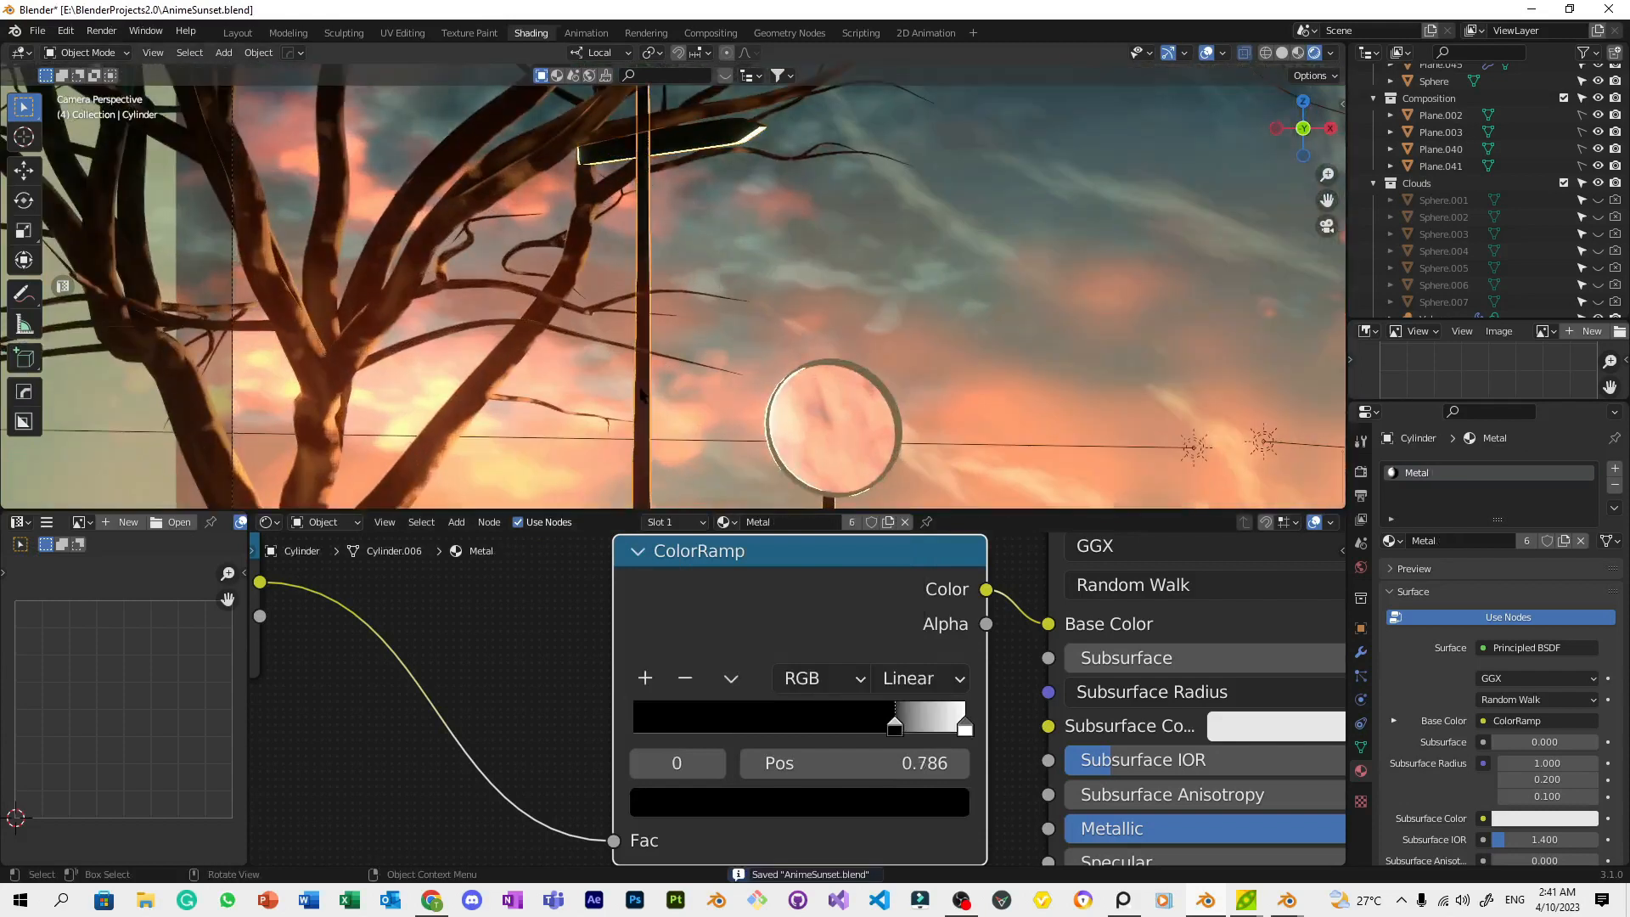
{"action": "left_click", "coordinate": [966, 728]}
{"action": "left_click", "coordinate": [913, 802]}
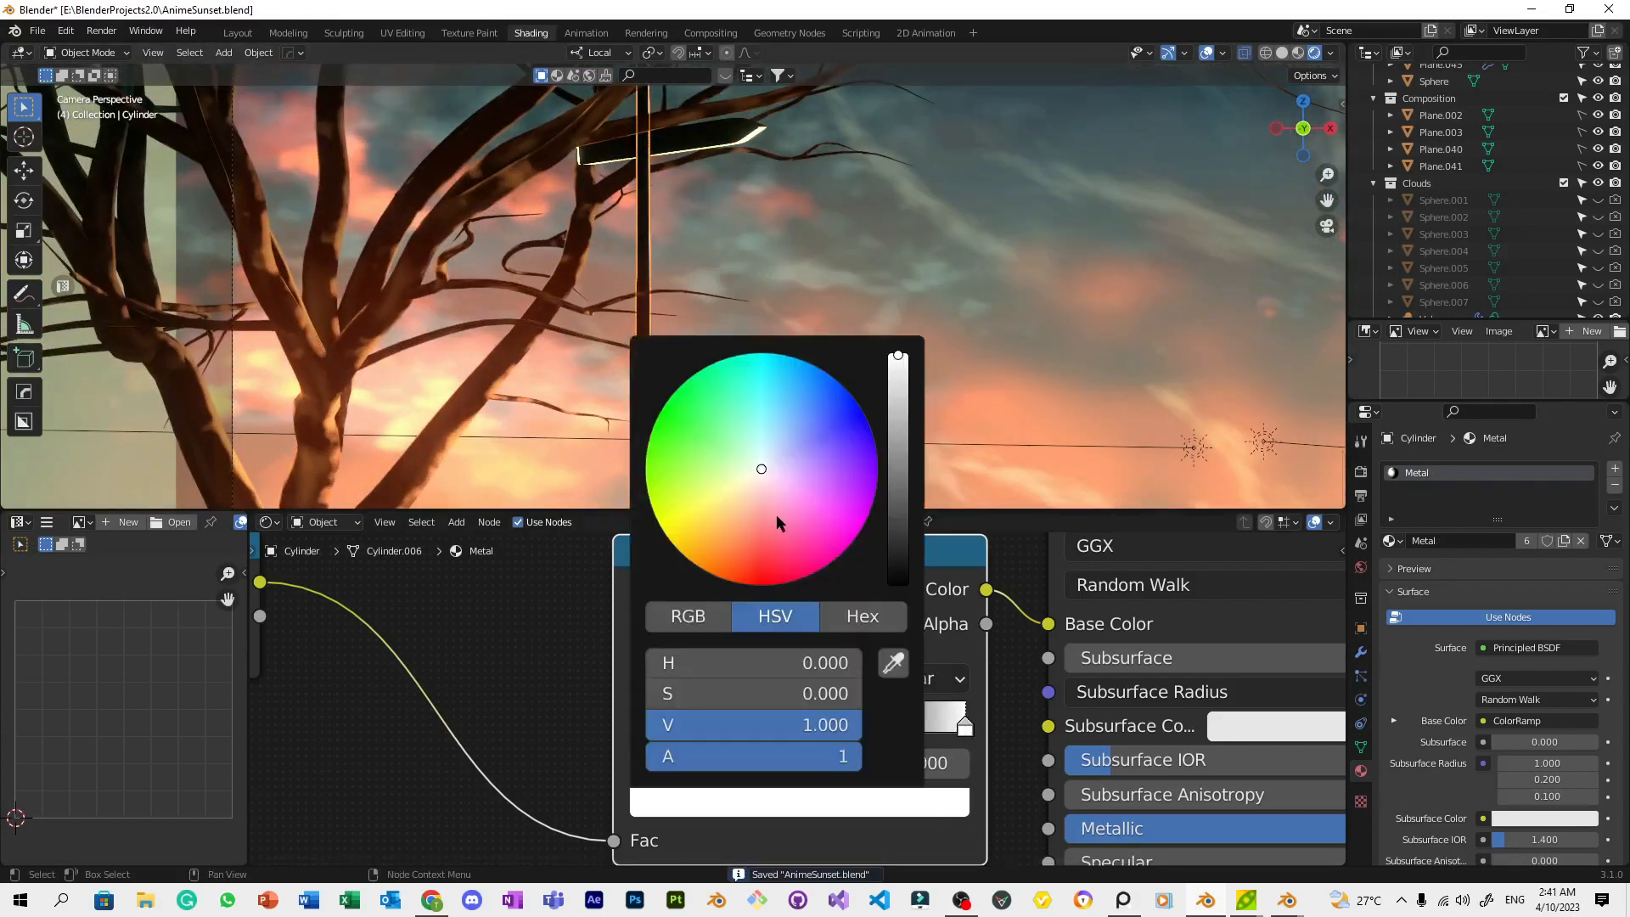
{"action": "left_click", "coordinate": [749, 493]}
{"action": "left_click", "coordinate": [1116, 247]}
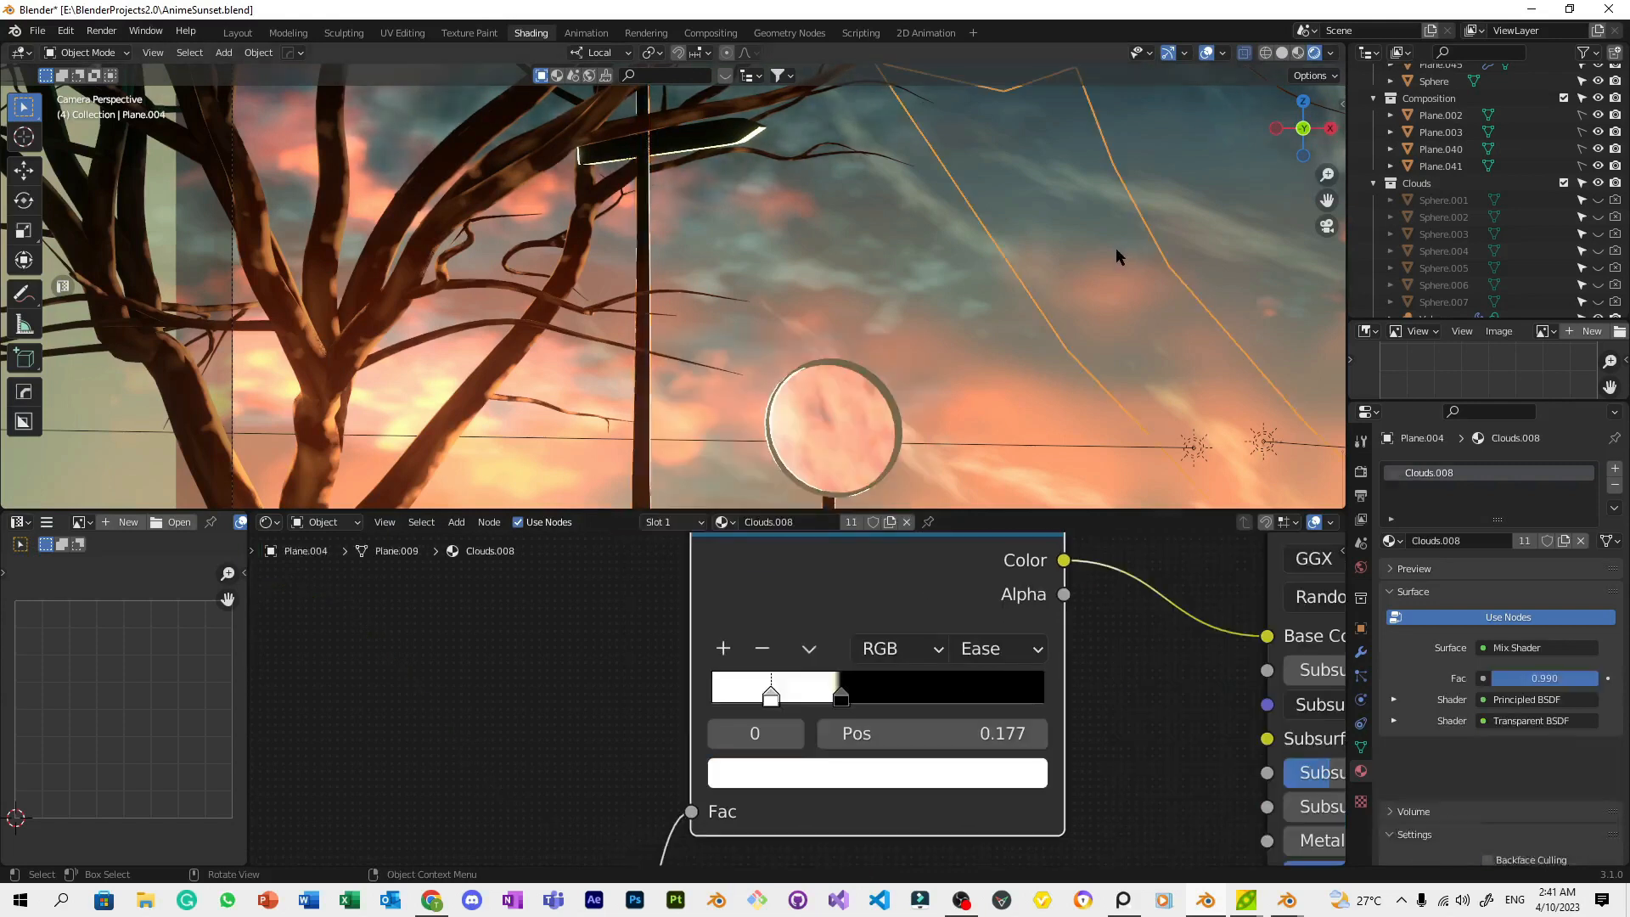
Shift the pole's light ColorRamp stop to orange with hue 0.069, saturation 0.838 and value 2, and save the file
{"action": "scroll", "coordinate": [849, 255], "scroll_direction": "up", "scroll_amount": 5}
{"action": "left_click", "coordinate": [605, 250]}
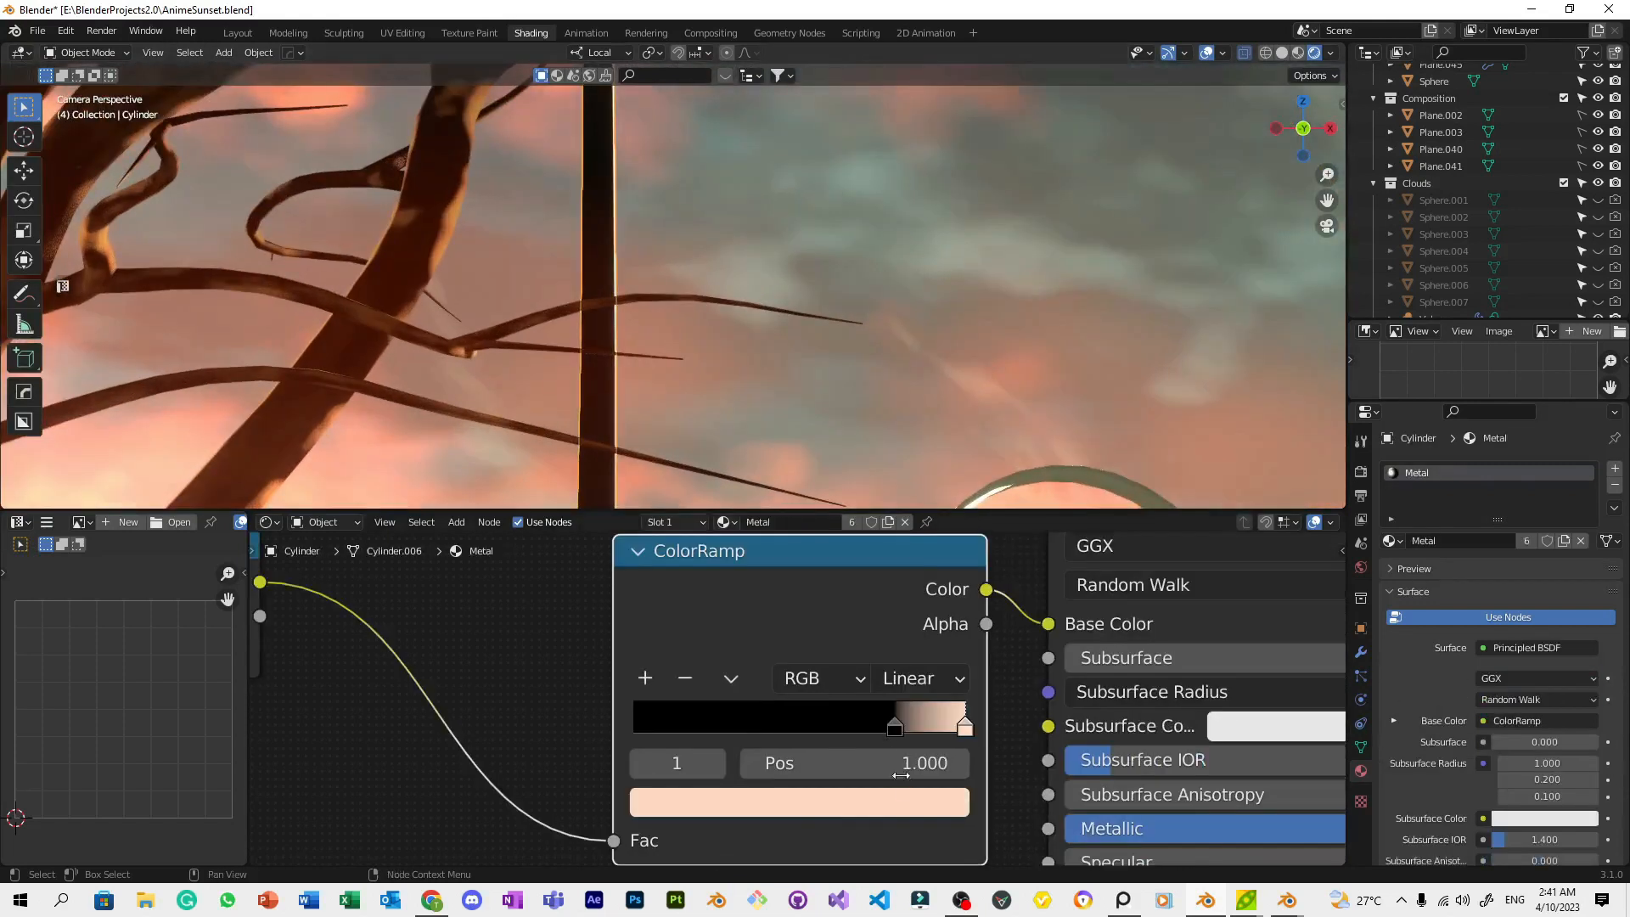
{"action": "left_click", "coordinate": [903, 802]}
{"action": "mouse_move", "coordinate": [749, 493]}
{"action": "left_mouse_down"}
{"action": "mouse_move", "coordinate": [720, 489]}
{"action": "mouse_move", "coordinate": [727, 522]}
{"action": "left_mouse_up"}
{"action": "left_click", "coordinate": [801, 735]}
{"action": "type", "text": "2"}
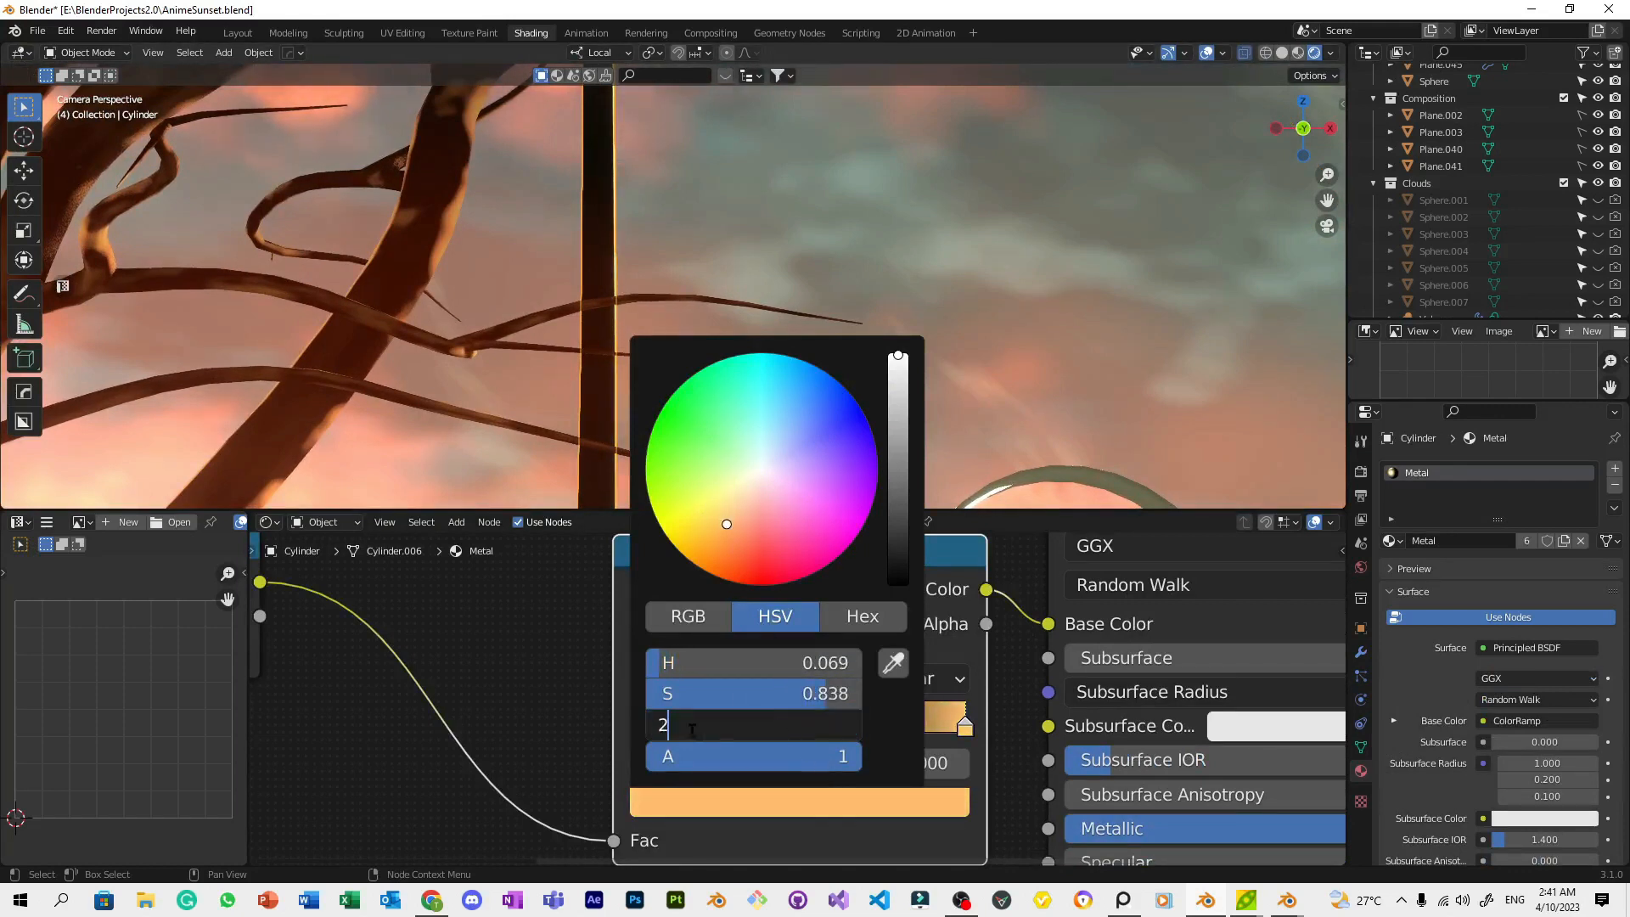
{"action": "key", "text": "Return"}
{"action": "left_click", "coordinate": [883, 321]}
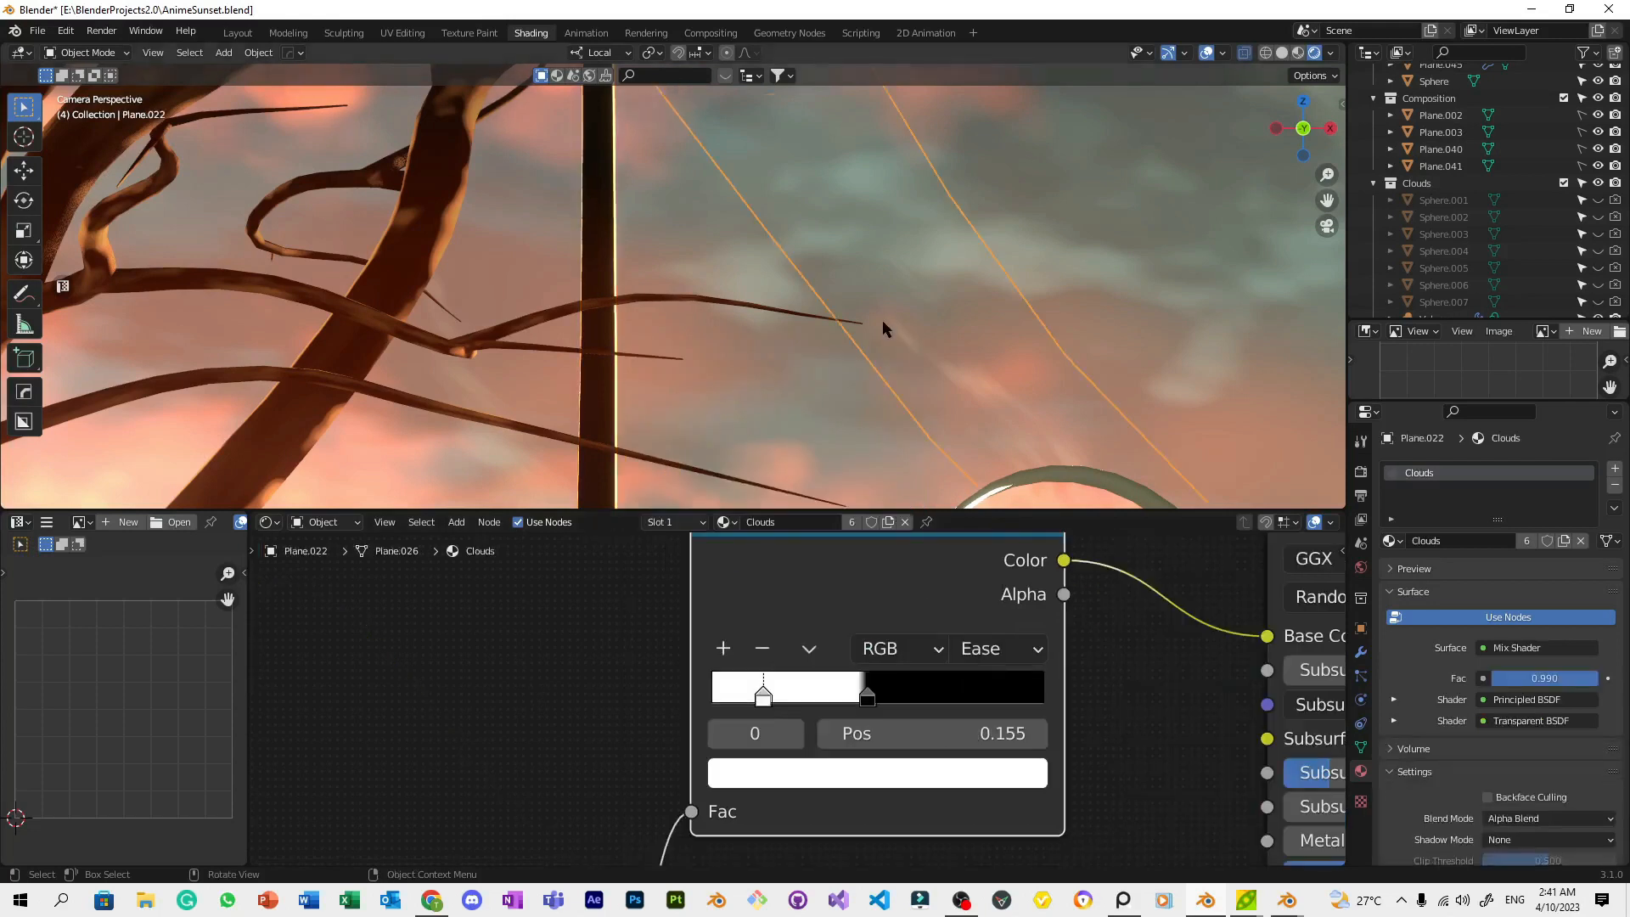
{"action": "scroll", "coordinate": [882, 323], "scroll_direction": "down", "scroll_amount": 10}
{"action": "key", "text": "ctrl+s"}
{"action": "scroll", "coordinate": [882, 328], "scroll_direction": "down", "scroll_amount": 2}
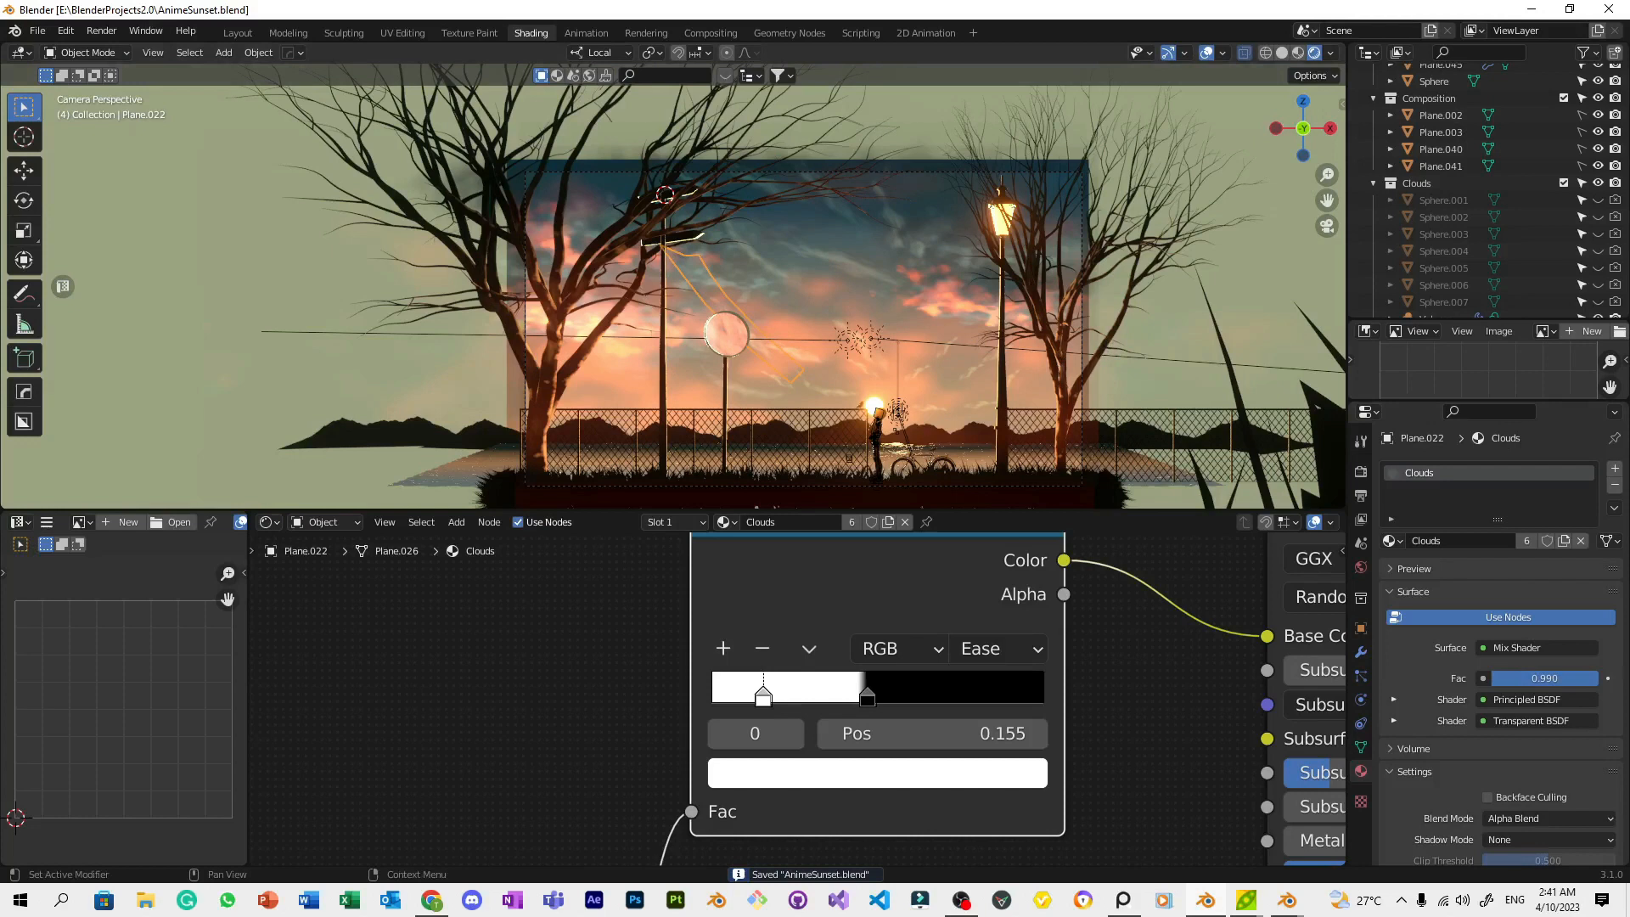
Set the saturation of the pole's light ColorRamp stop to 0.65, check the scene, and save the file
{"action": "scroll", "coordinate": [961, 475], "scroll_direction": "up", "scroll_amount": 3}
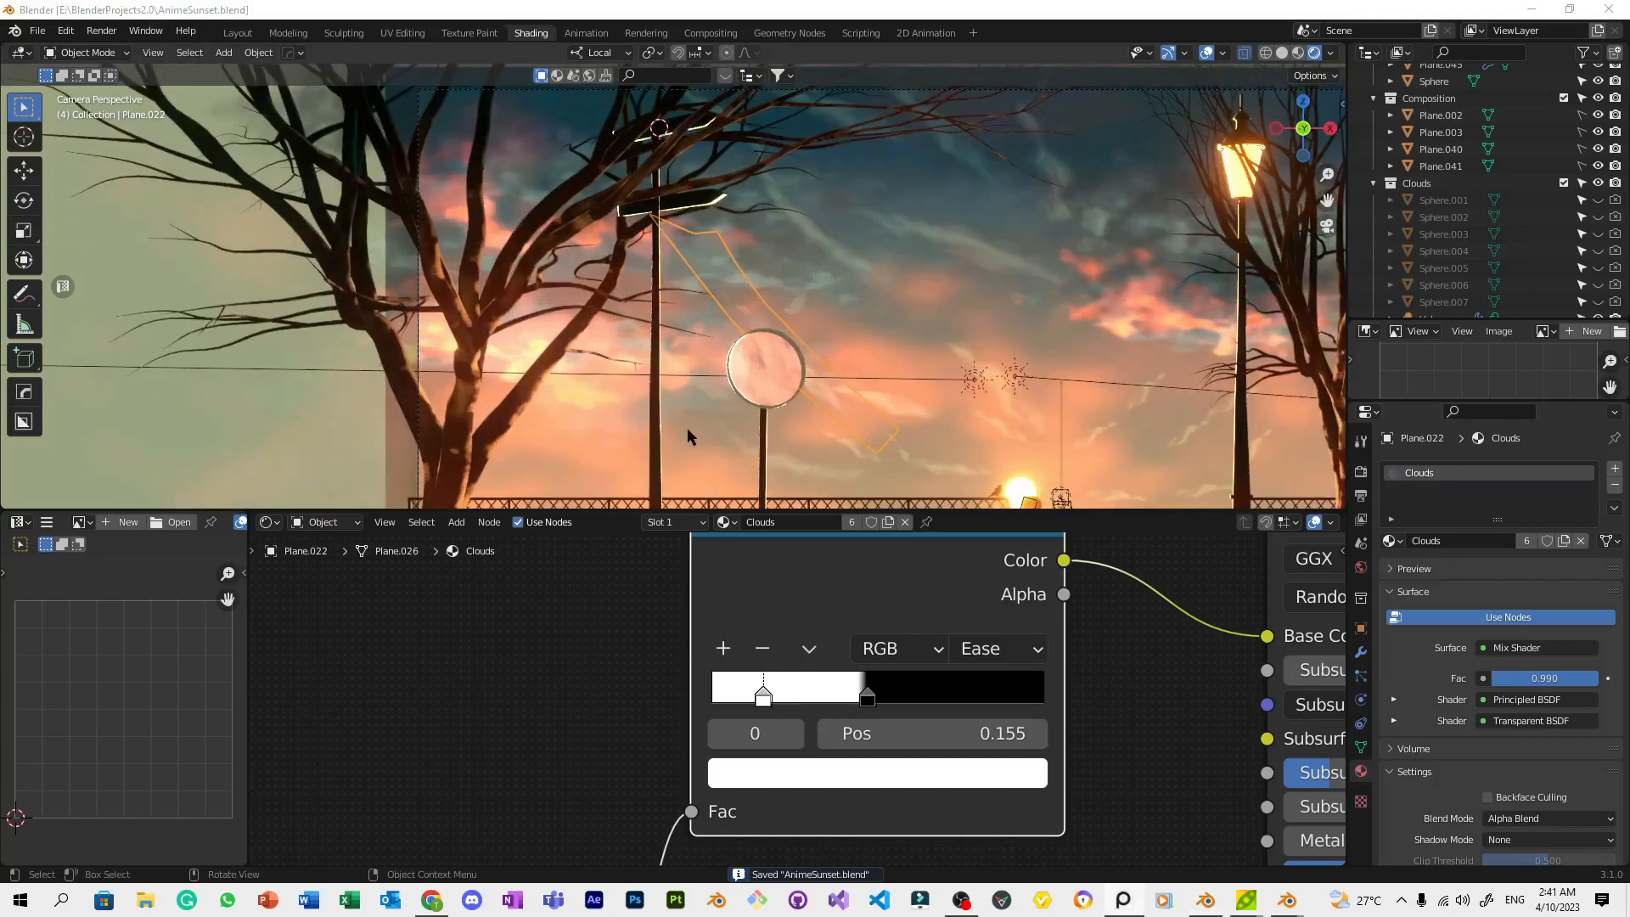
{"action": "left_click", "coordinate": [661, 437]}
{"action": "left_click", "coordinate": [934, 794]}
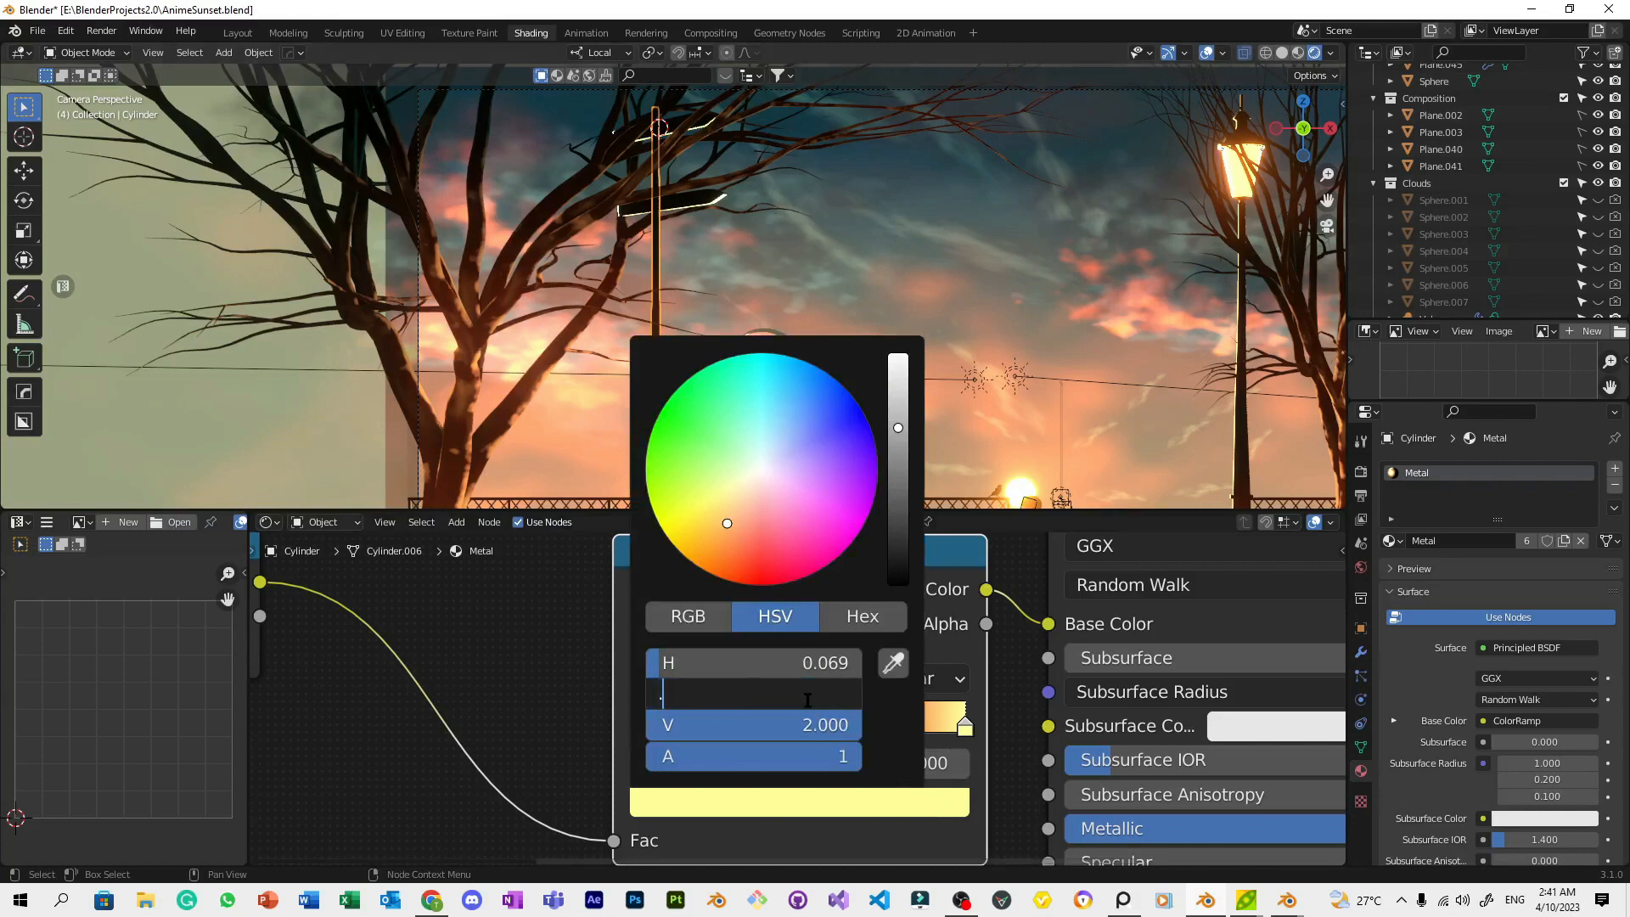
{"action": "left_click", "coordinate": [807, 698]}
{"action": "type", "text": ".65"}
{"action": "key", "text": "Return"}
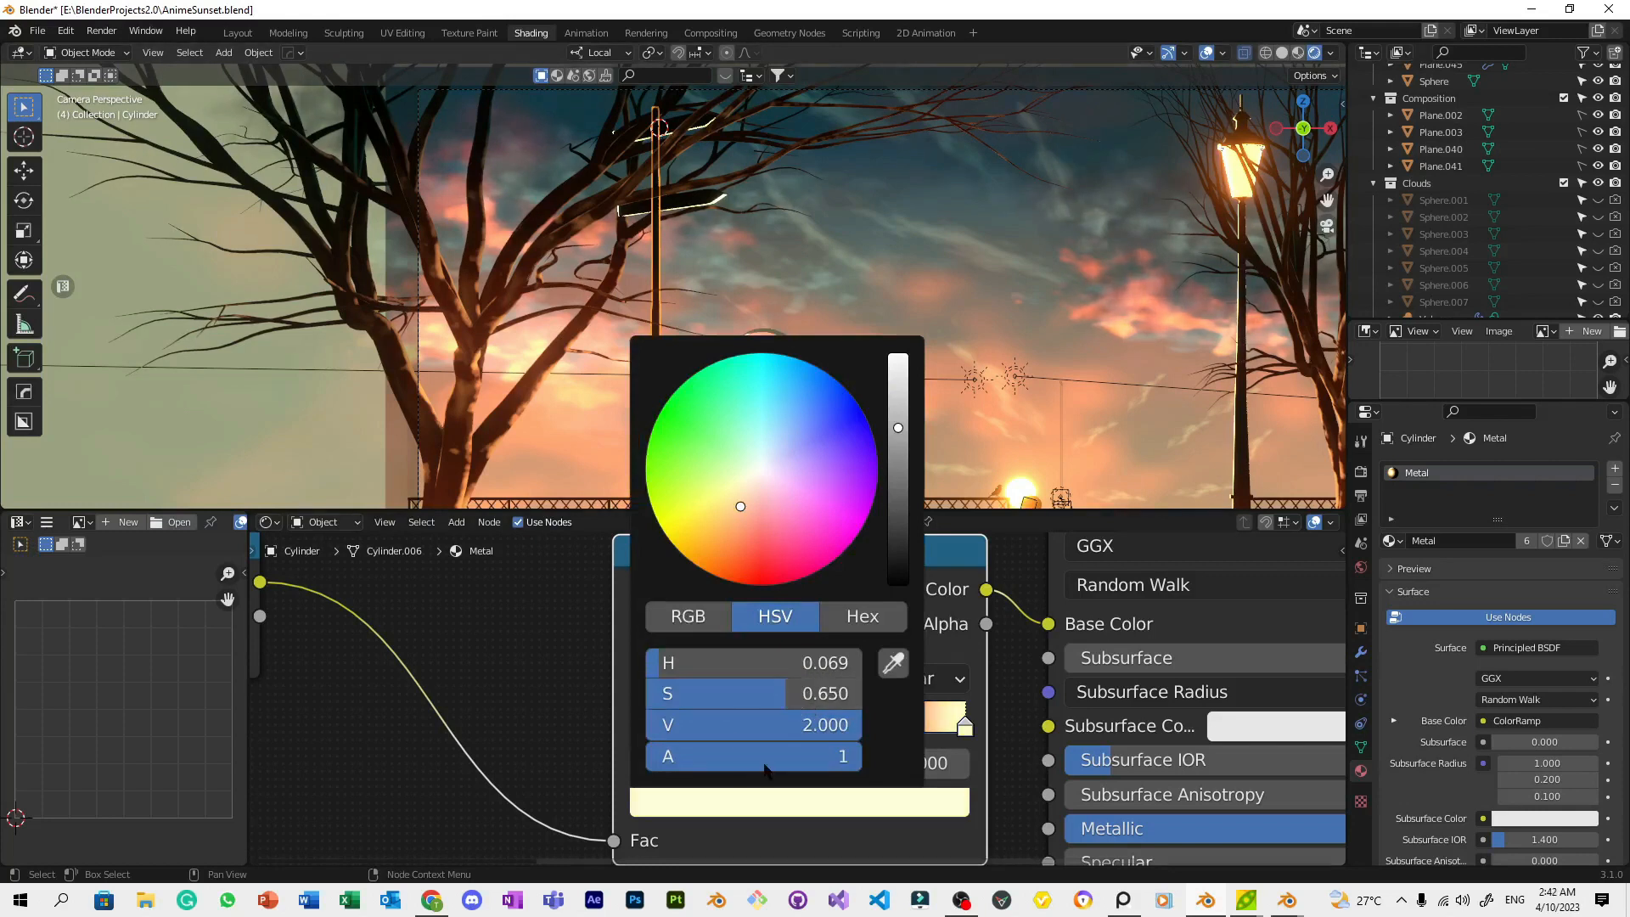
{"action": "left_click", "coordinate": [846, 376]}
{"action": "scroll", "coordinate": [844, 380], "scroll_direction": "down", "scroll_amount": 2}
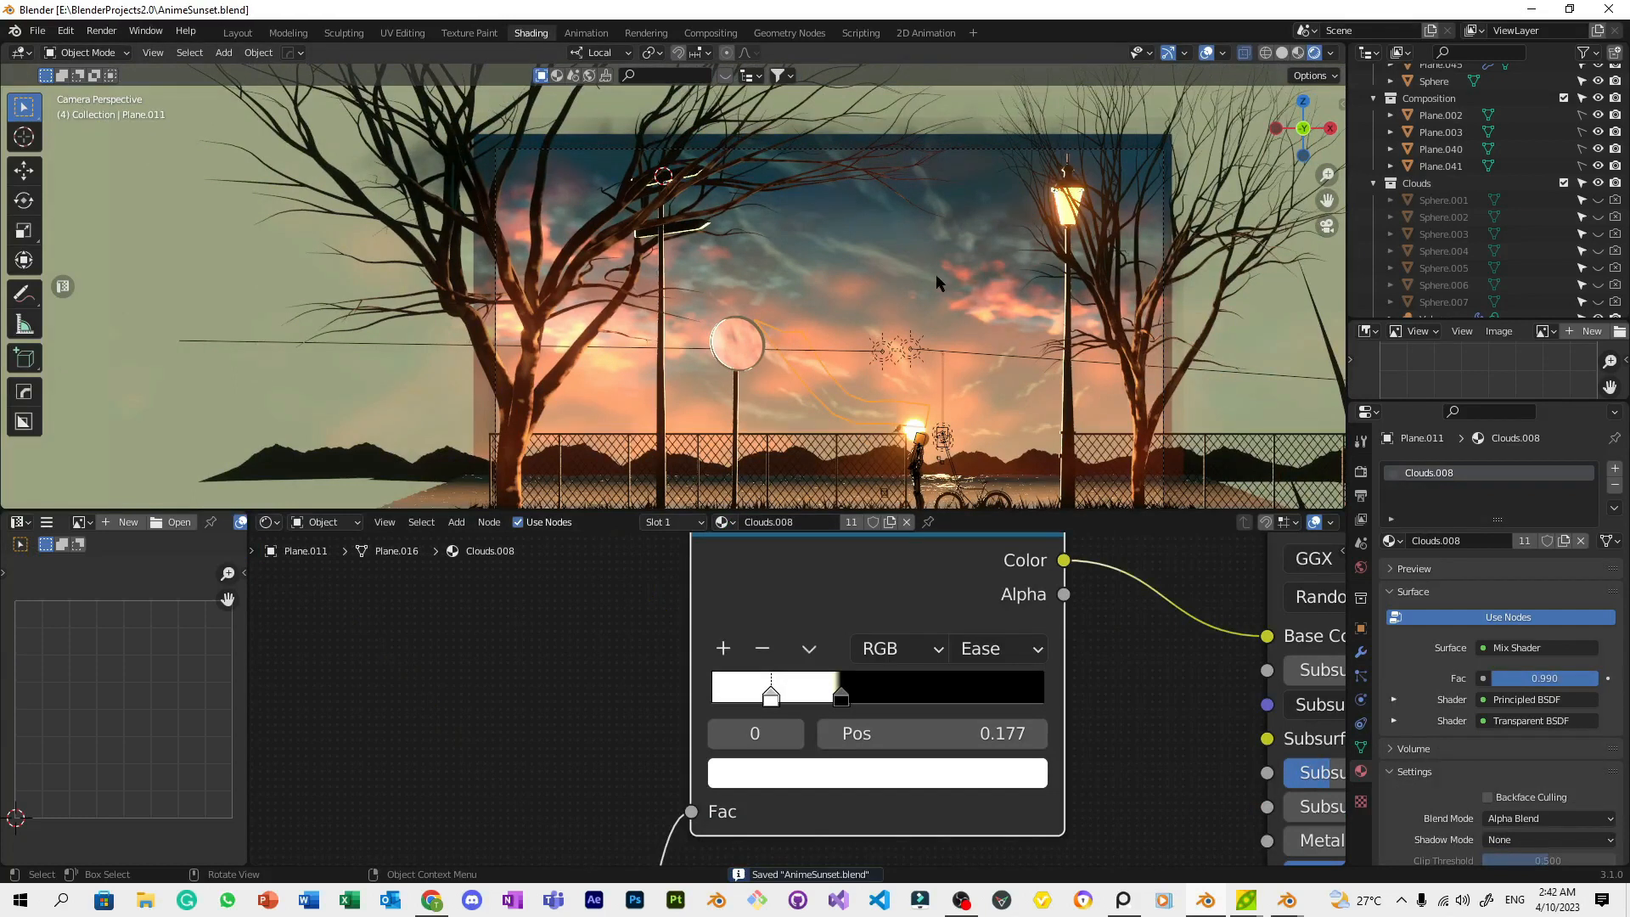
Try rotating the round mirror around its local Y and Z axes to change its rim highlight
{"action": "scroll", "coordinate": [828, 328], "scroll_direction": "up", "scroll_amount": 2}
{"action": "scroll", "coordinate": [866, 350], "scroll_direction": "up", "scroll_amount": 3}
{"action": "left_click", "coordinate": [866, 350]}
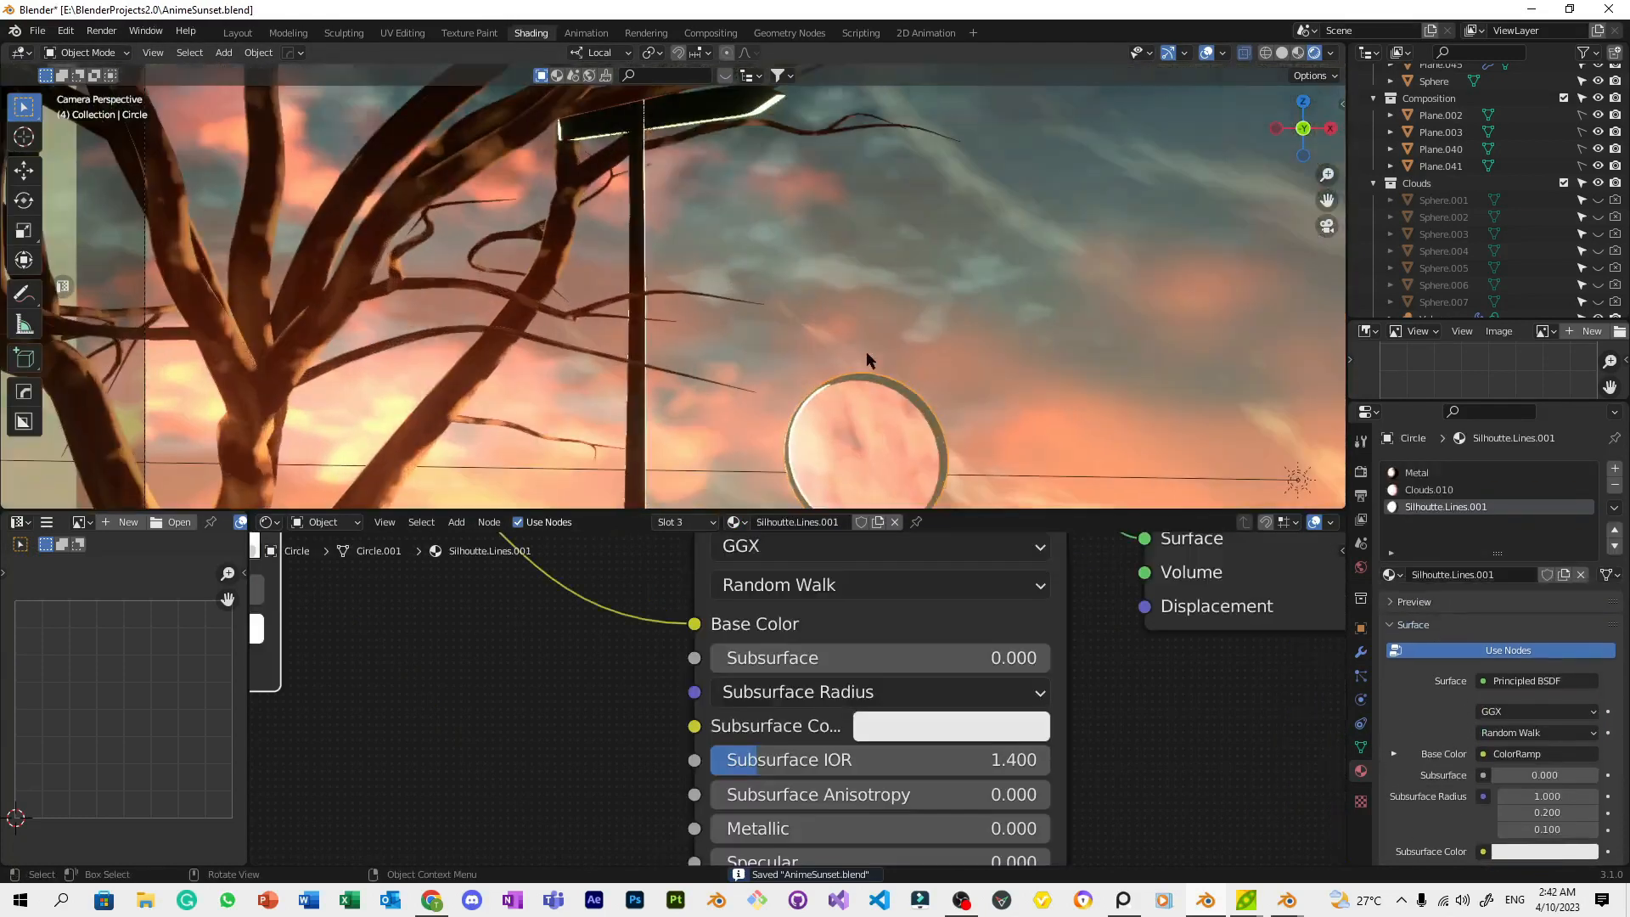
{"action": "key", "text": "r"}
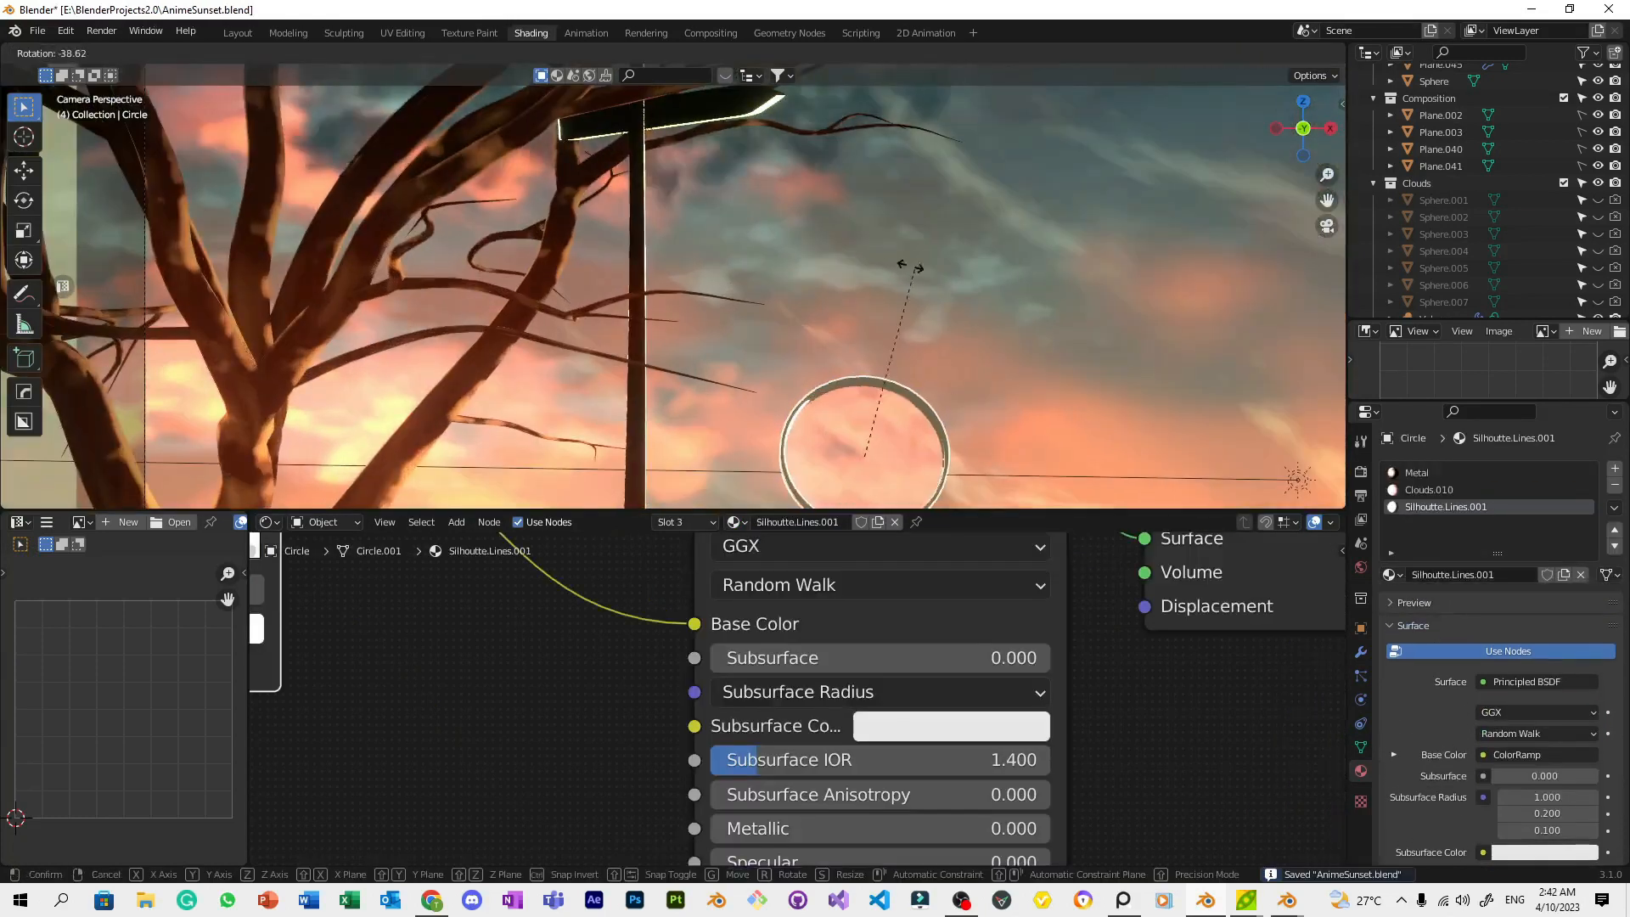
{"action": "key", "text": "y"}
{"action": "key", "text": "y"}
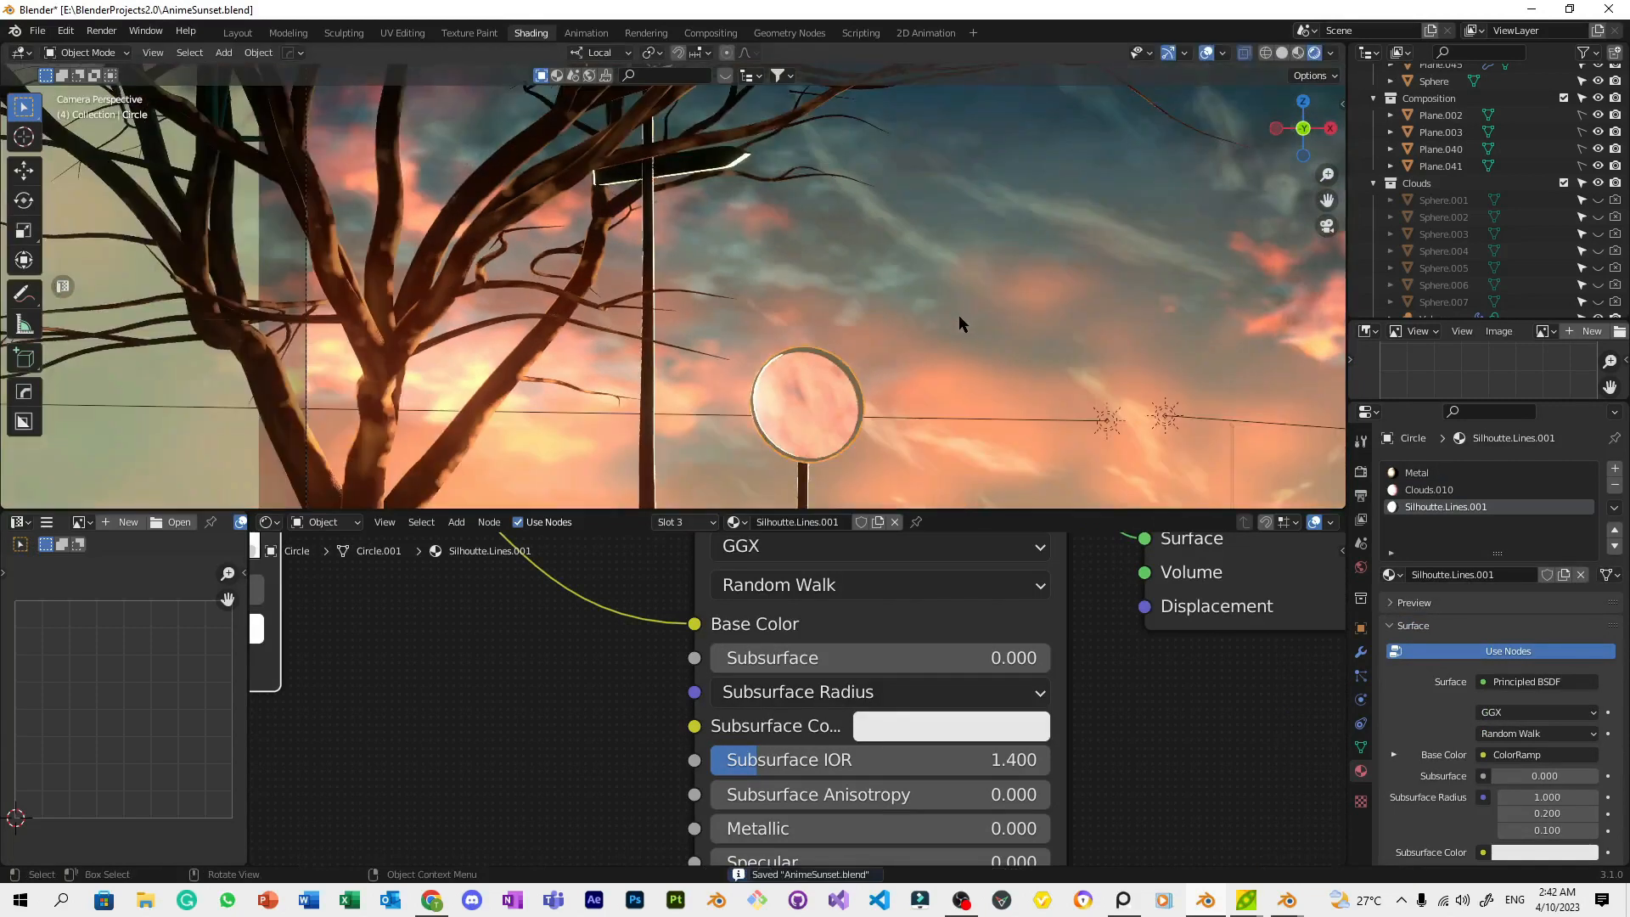
{"action": "key", "text": "z"}
{"action": "key", "text": "z"}
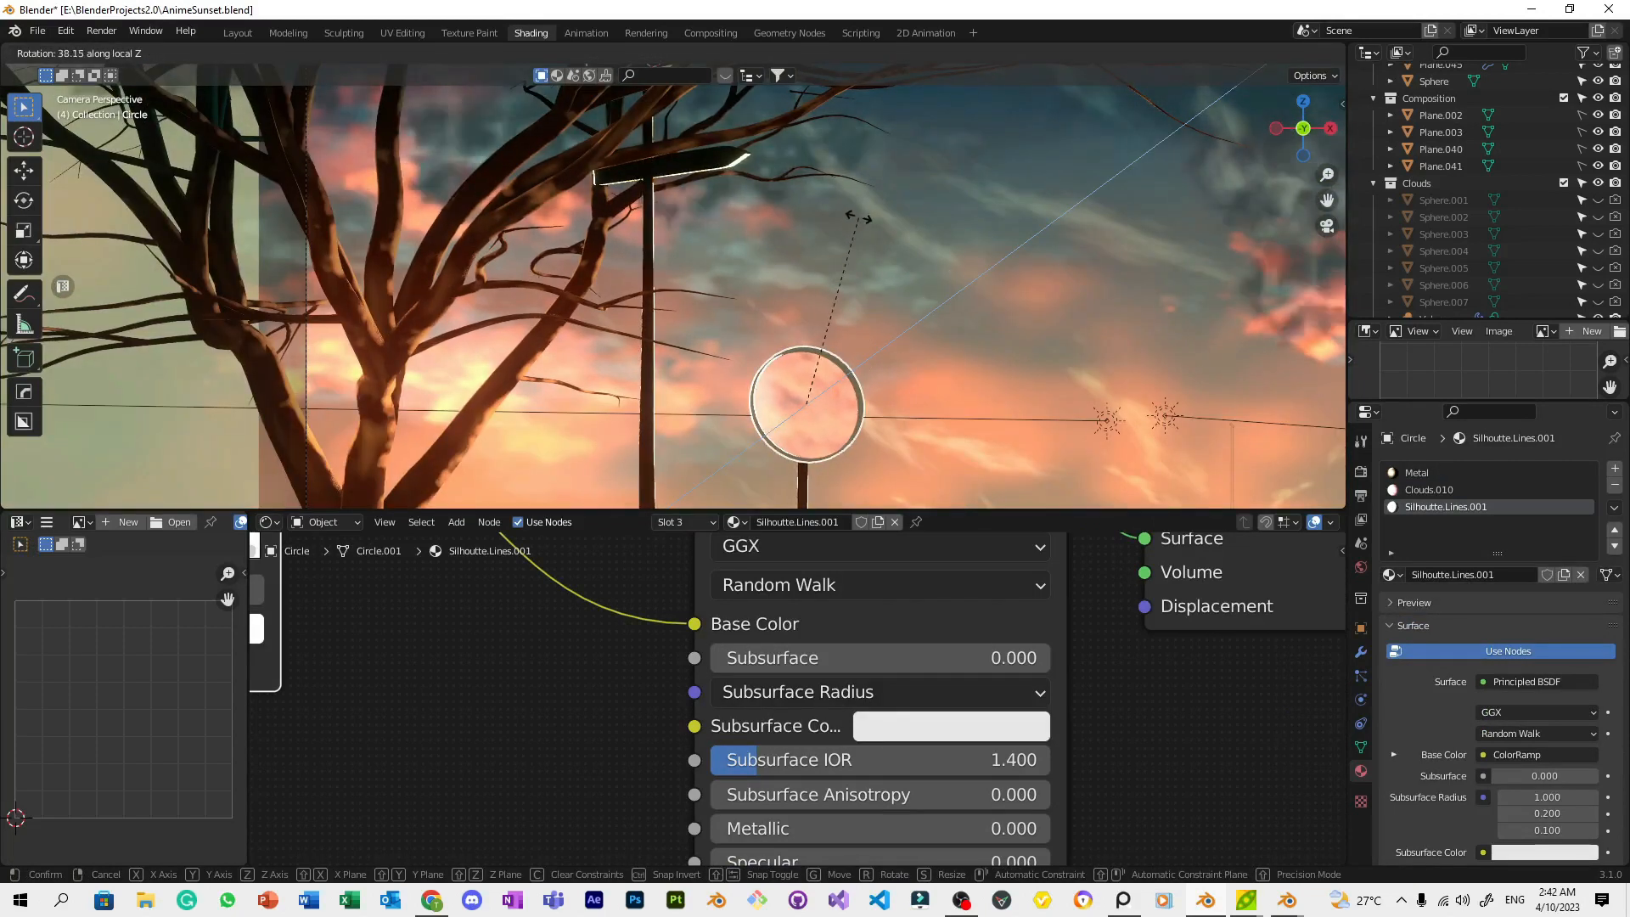
{"action": "left_click", "coordinate": [891, 212]}
{"action": "left_click", "coordinate": [891, 212]}
Rotate the round mirror freely in the camera view to adjust its rim highlight, check it from further out, and deselect it
{"action": "left_click", "coordinate": [832, 369]}
{"action": "key", "text": "r"}
{"action": "left_click", "coordinate": [976, 273]}
{"action": "scroll", "coordinate": [976, 290], "scroll_direction": "down", "scroll_amount": 4}
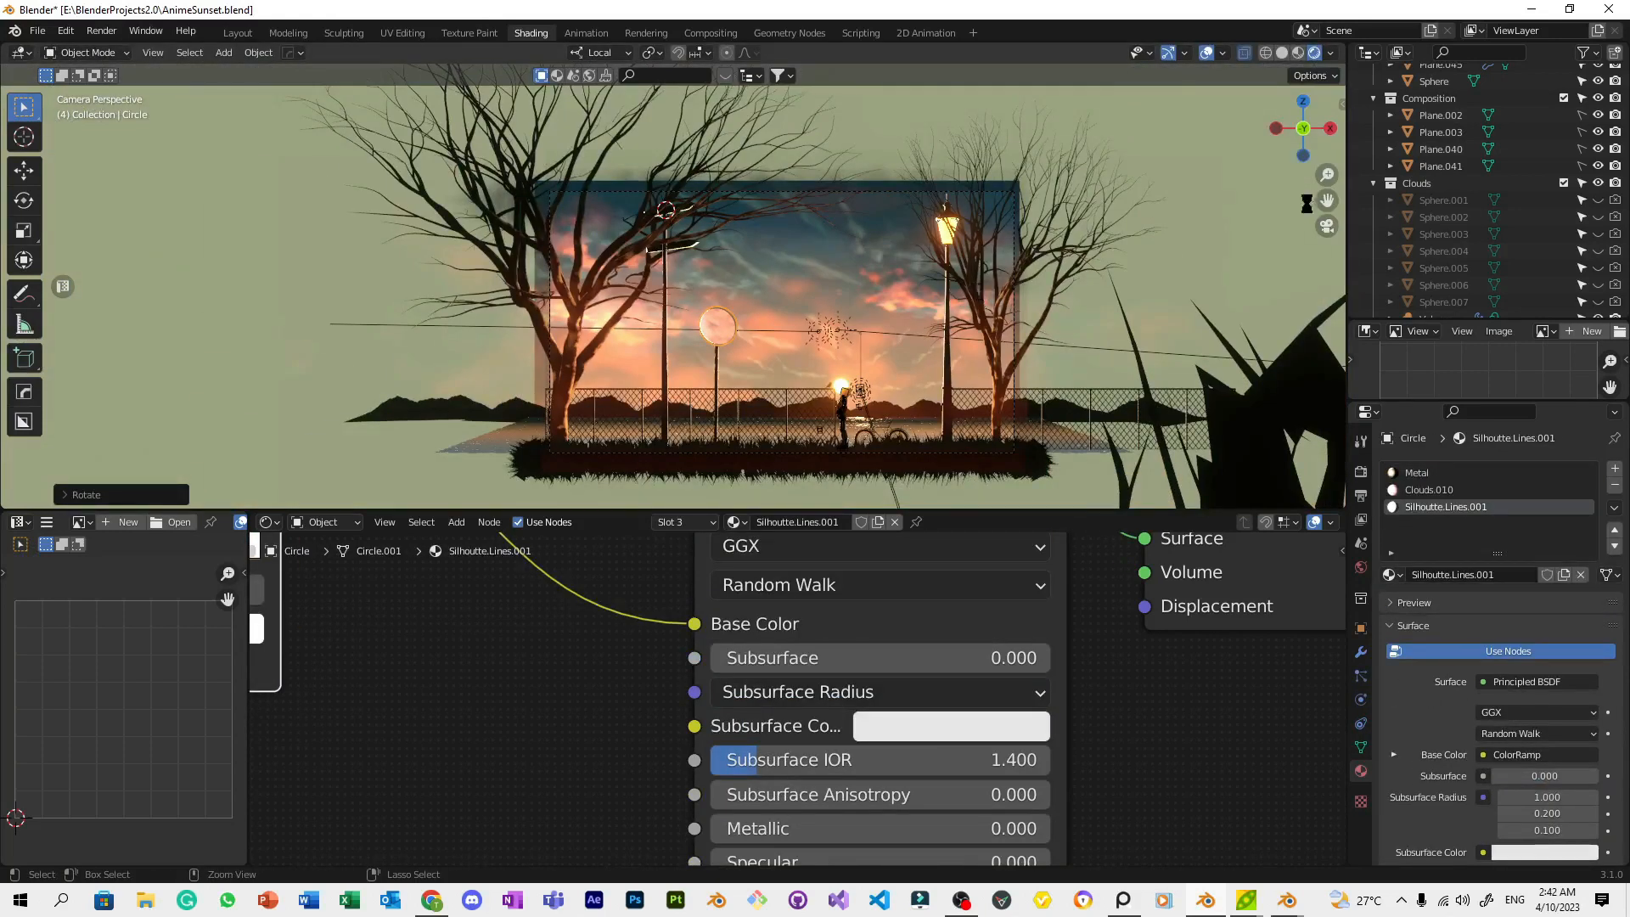
{"action": "left_click", "coordinate": [1171, 280]}
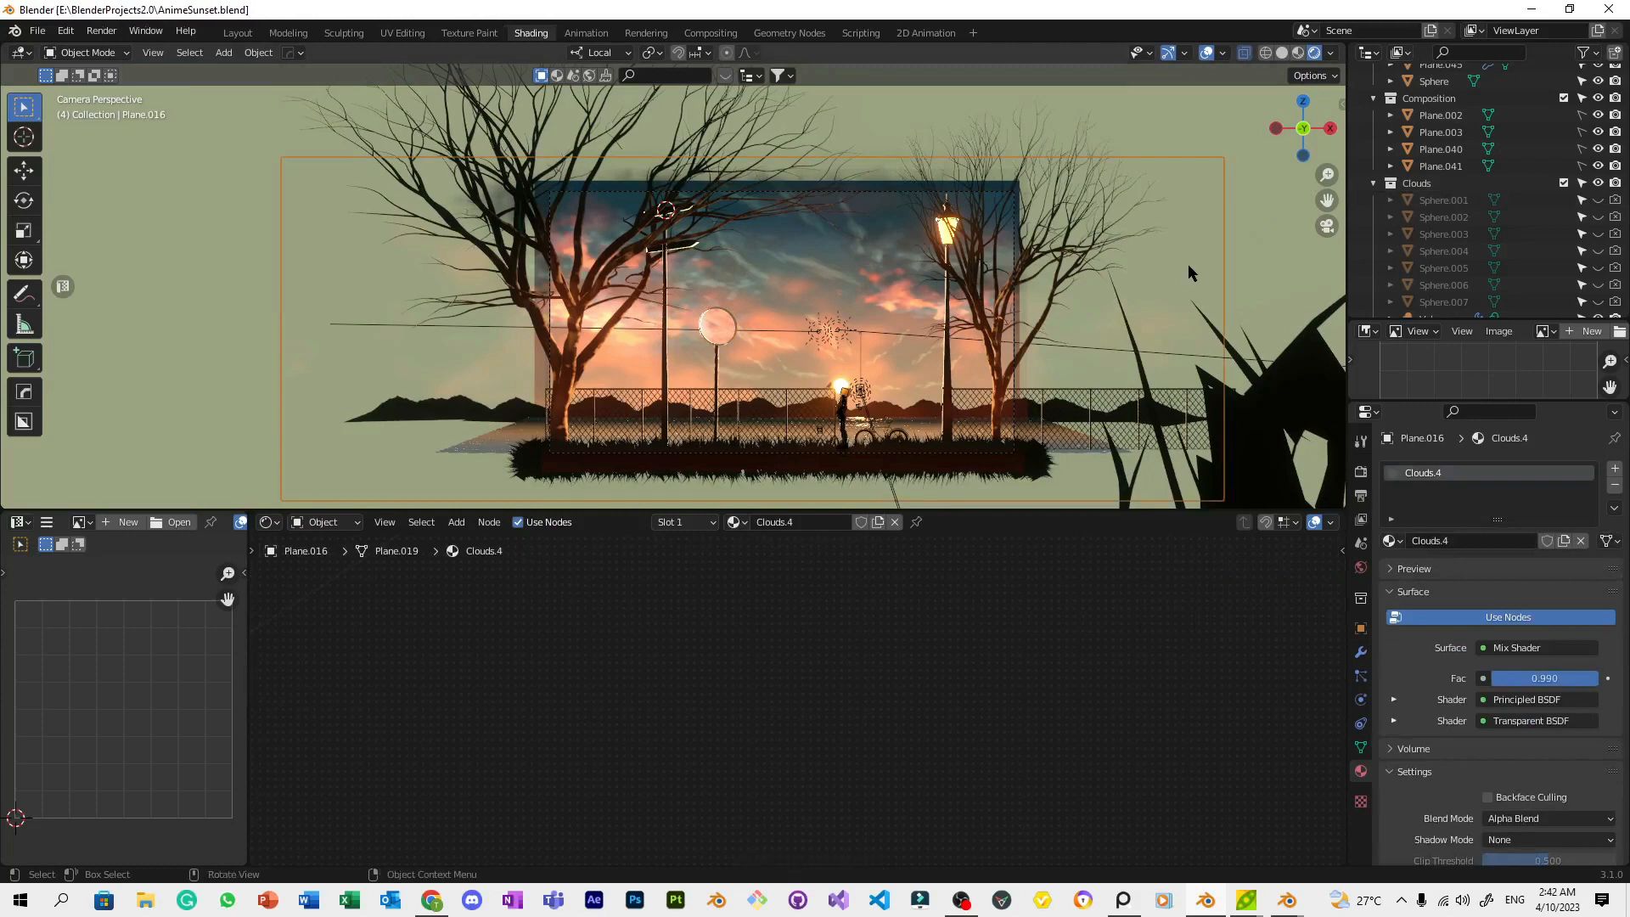
Examine the mirror, signpost boards and whole composition from near and far in the camera view, and save the file
{"action": "scroll", "coordinate": [1179, 266], "scroll_direction": "down", "scroll_amount": 3}
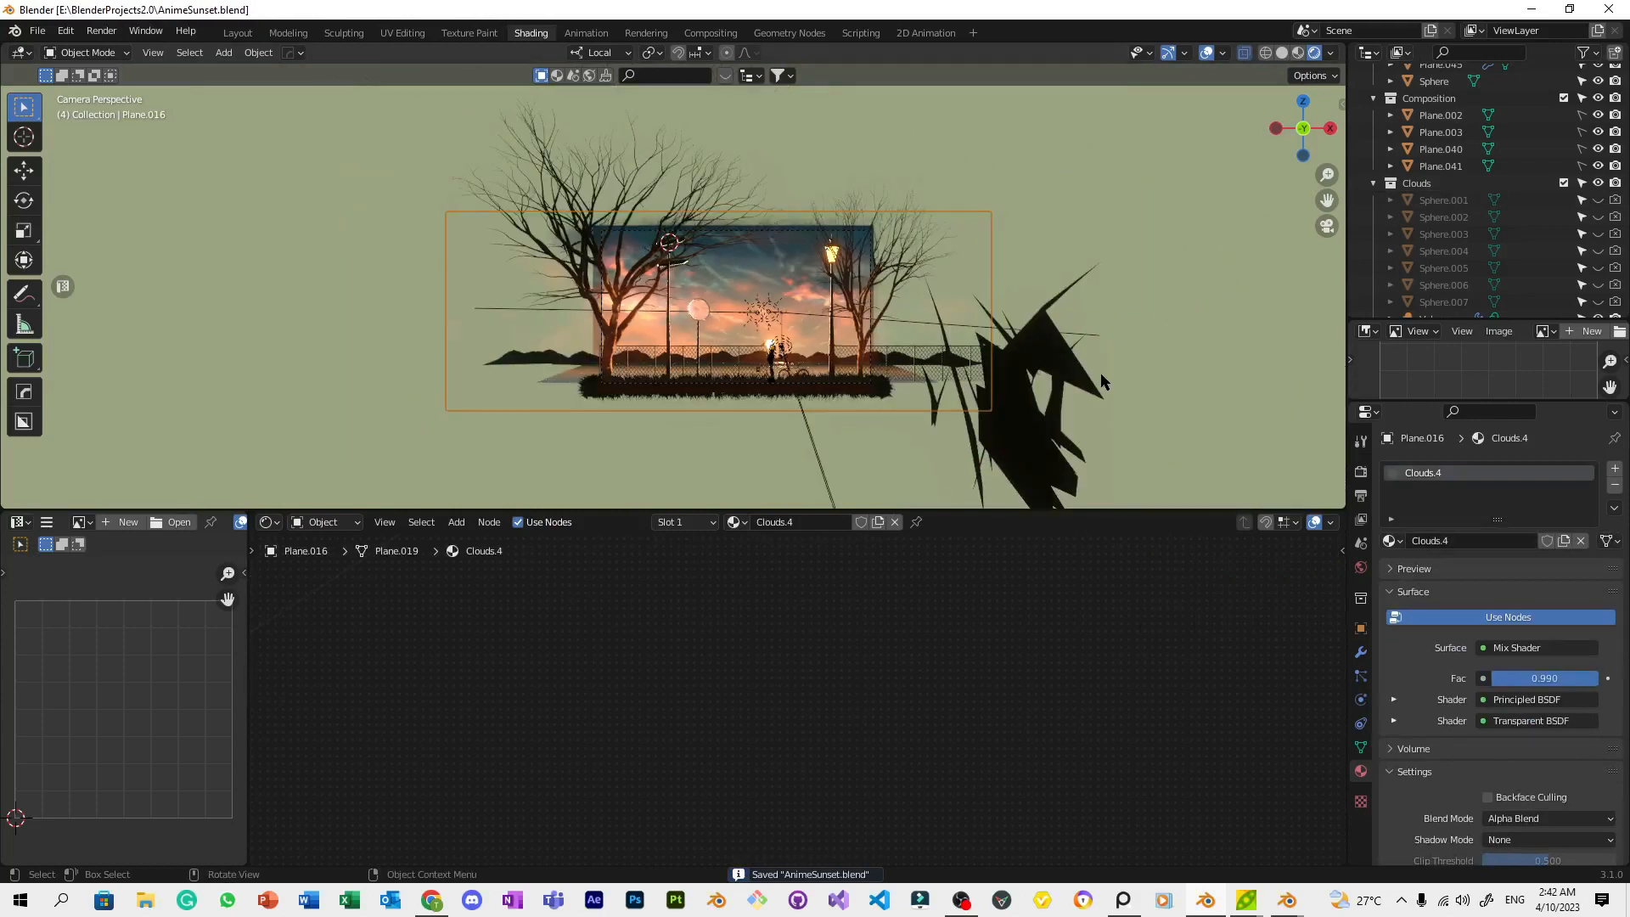
{"action": "scroll", "coordinate": [774, 370], "scroll_direction": "up", "scroll_amount": 4}
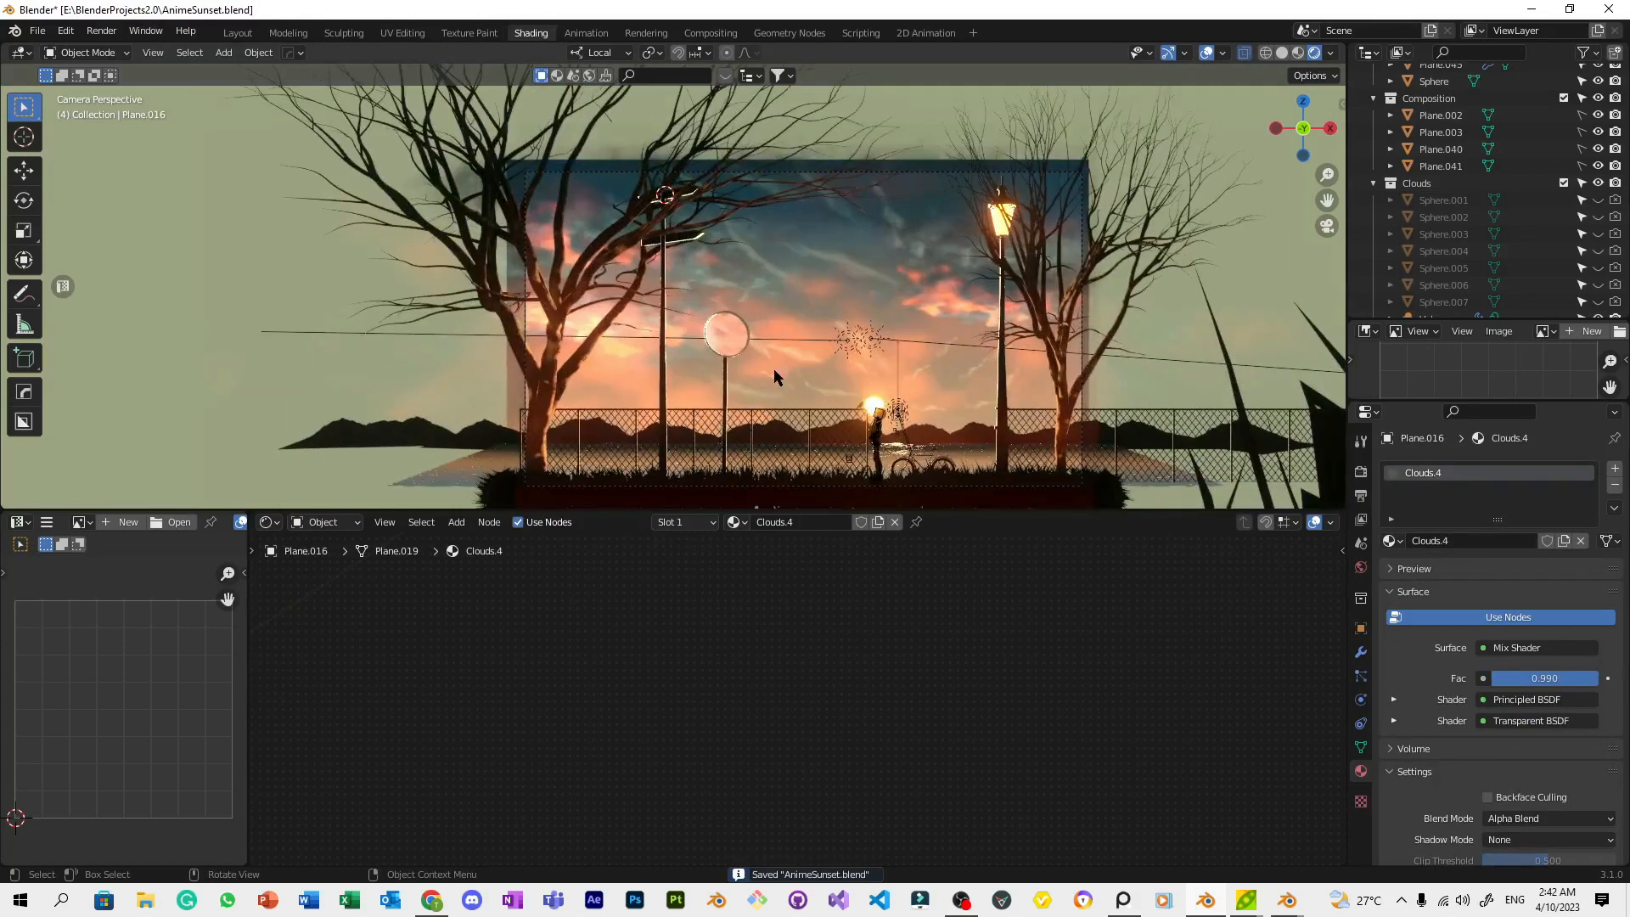
{"action": "key", "text": "ctrl+s"}
{"action": "scroll", "coordinate": [761, 346], "scroll_direction": "up", "scroll_amount": 4}
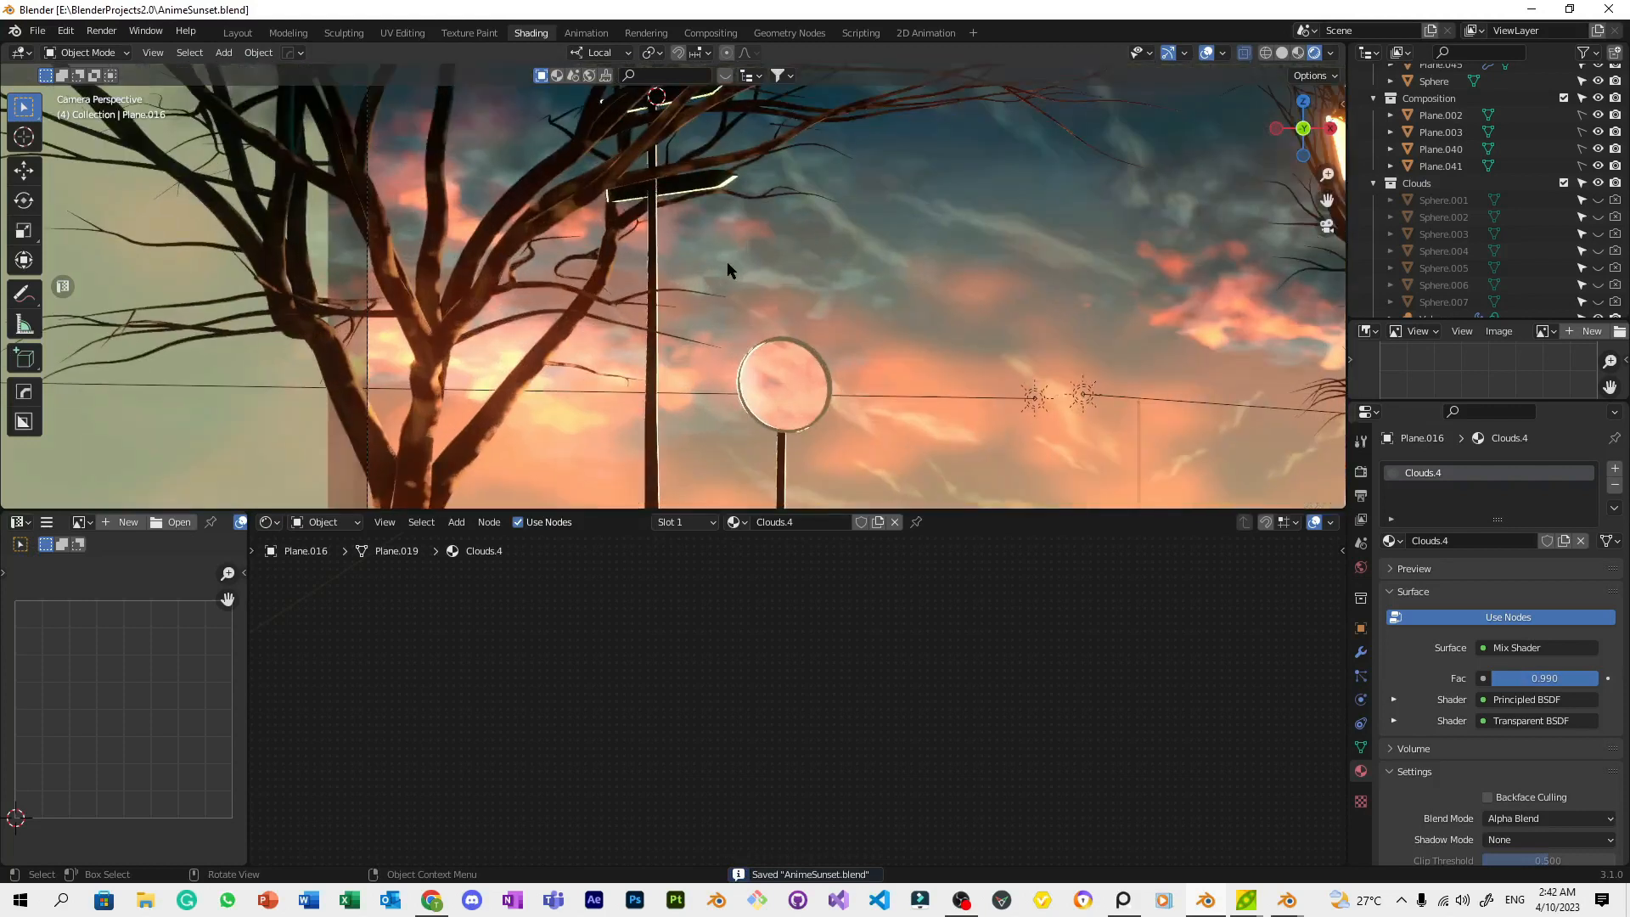
{"action": "scroll", "coordinate": [1036, 452], "scroll_direction": "down", "scroll_amount": 6}
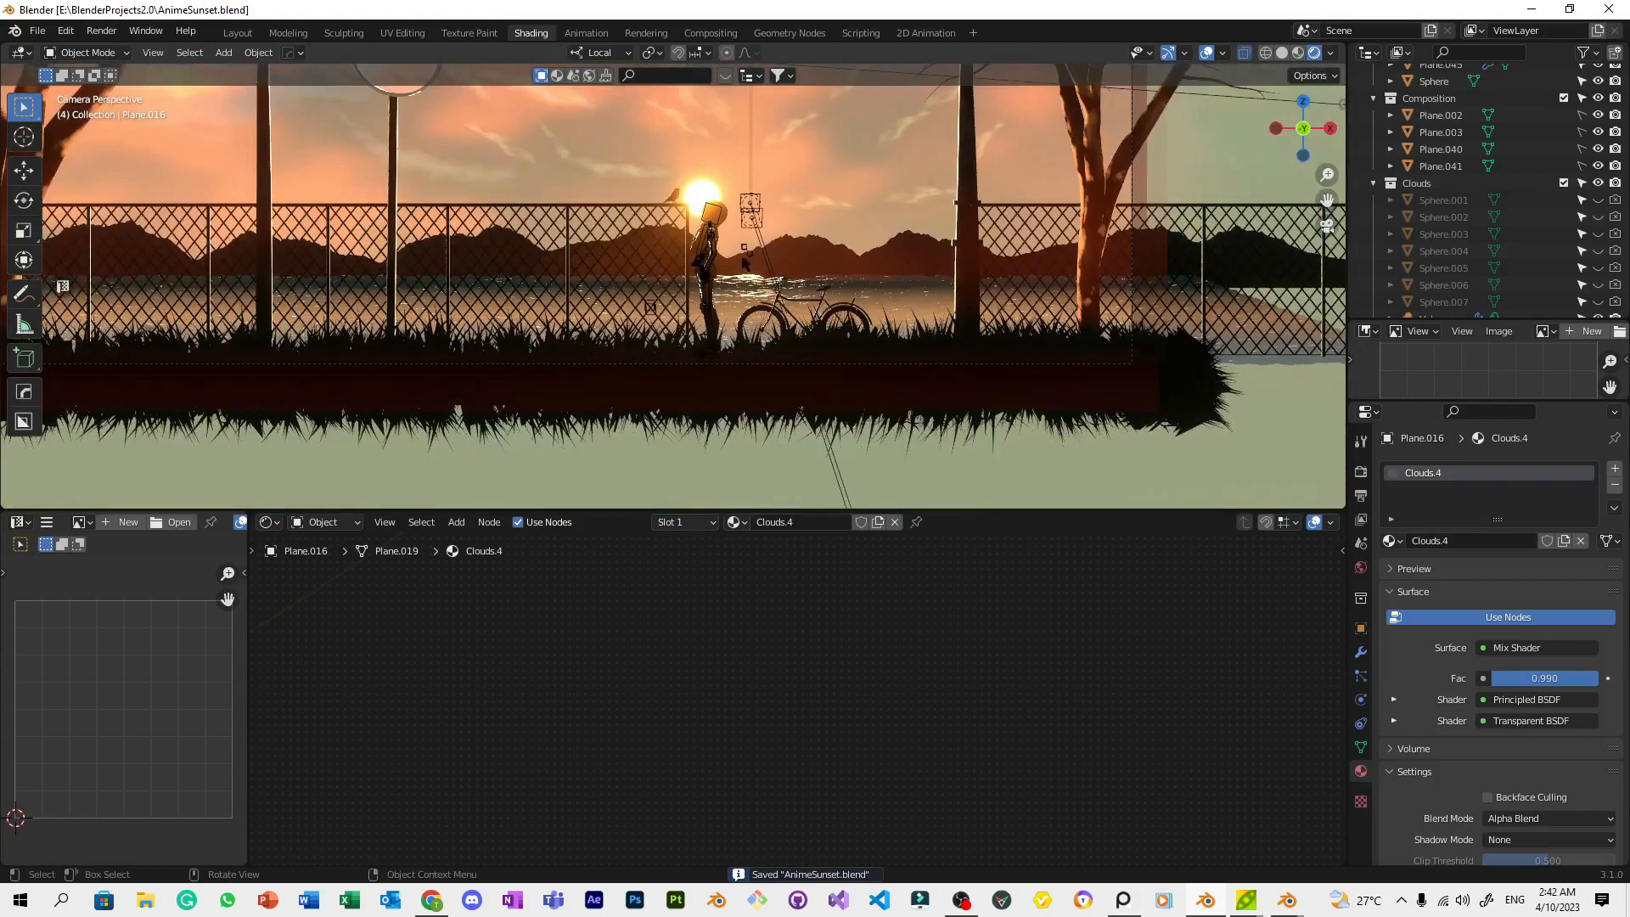
{"action": "scroll", "coordinate": [915, 288], "scroll_direction": "down", "scroll_amount": 5}
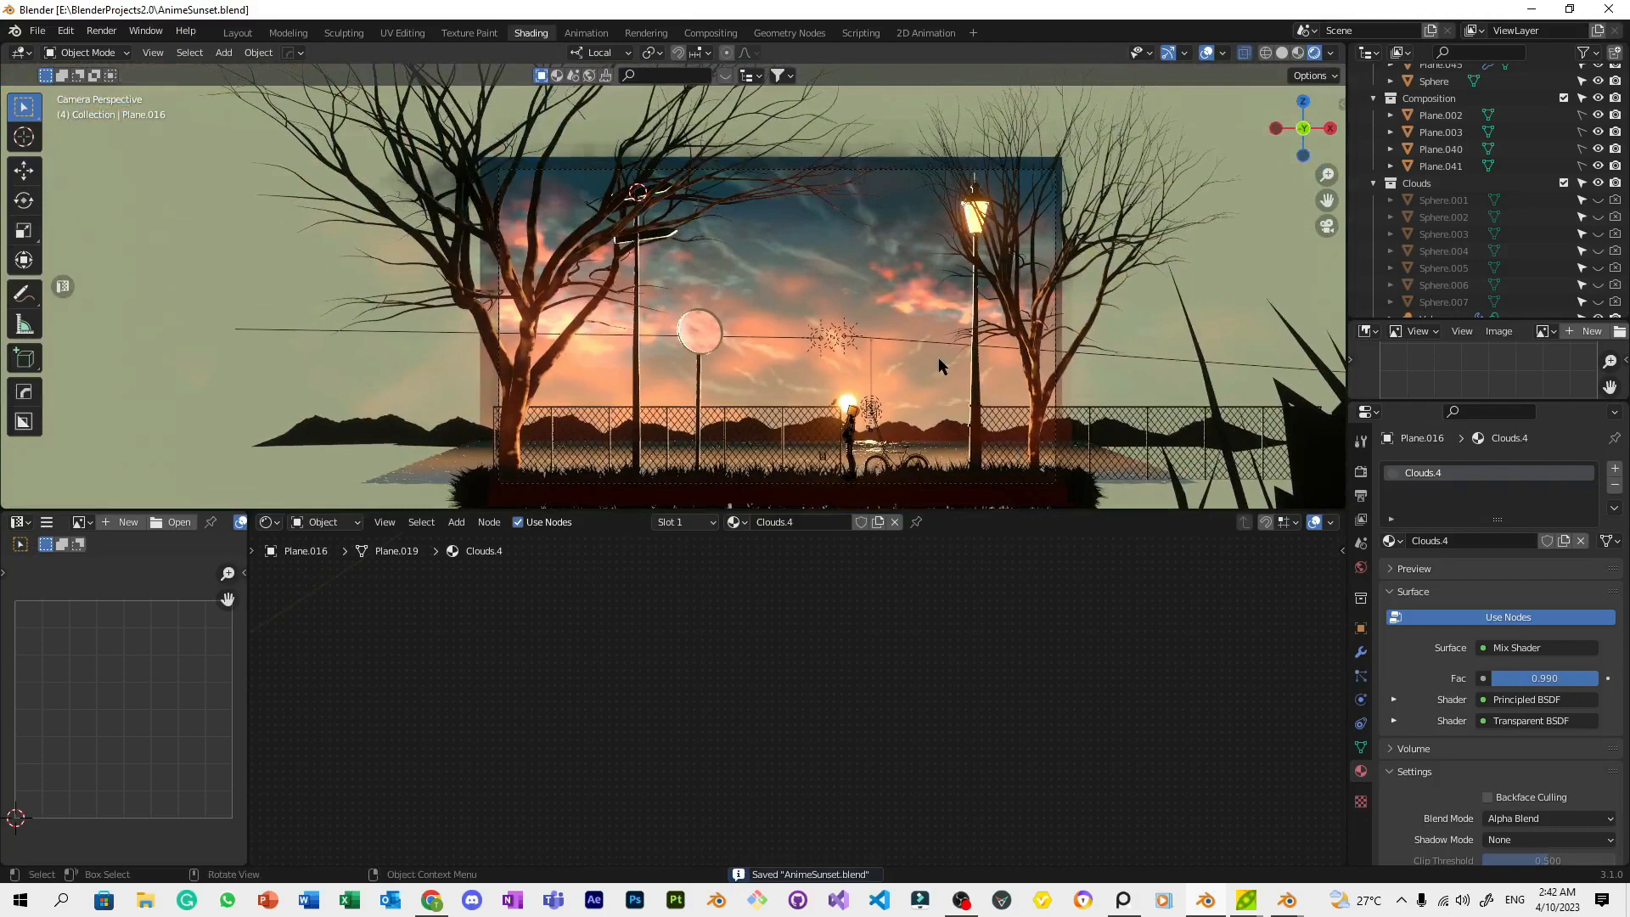
{"action": "scroll", "coordinate": [939, 358], "scroll_direction": "up", "scroll_amount": 4}
{"action": "middle_click_drag", "start_coordinate": [754, 199], "coordinate": [798, 325], "text": "shift"}
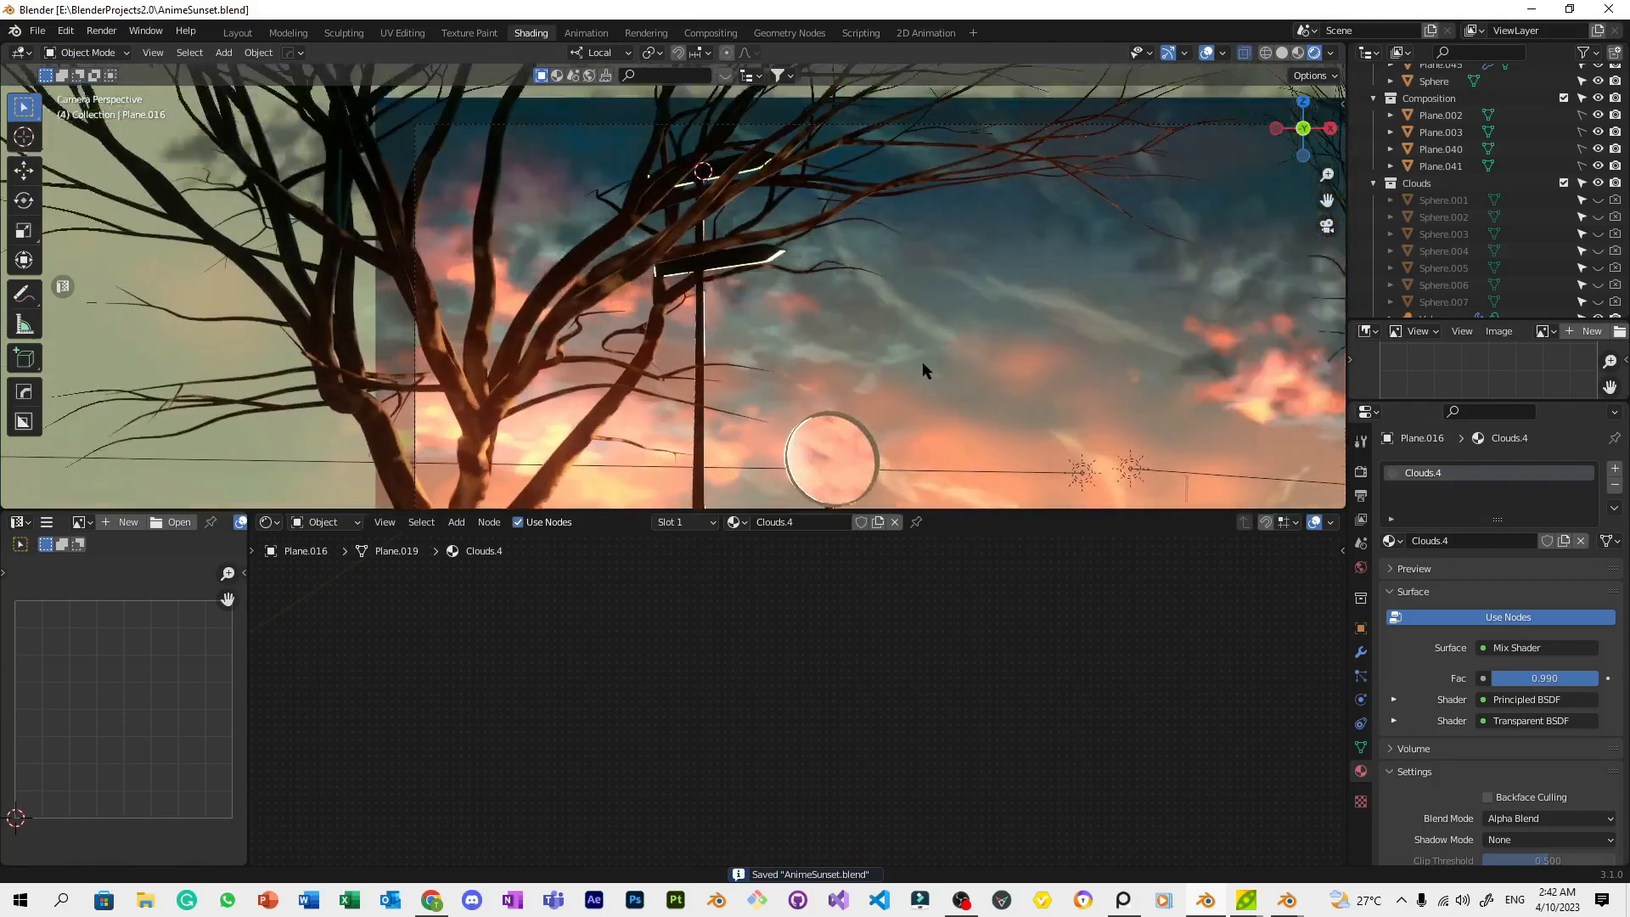
Add a mesh cylinder at the 3D cursor near the top of the signpost pole
{"action": "left_click", "coordinate": [558, 193]}
{"action": "middle_click_drag", "start_coordinate": [559, 194], "coordinate": [620, 245]}
{"action": "scroll", "coordinate": [709, 262], "scroll_direction": "down", "scroll_amount": 5}
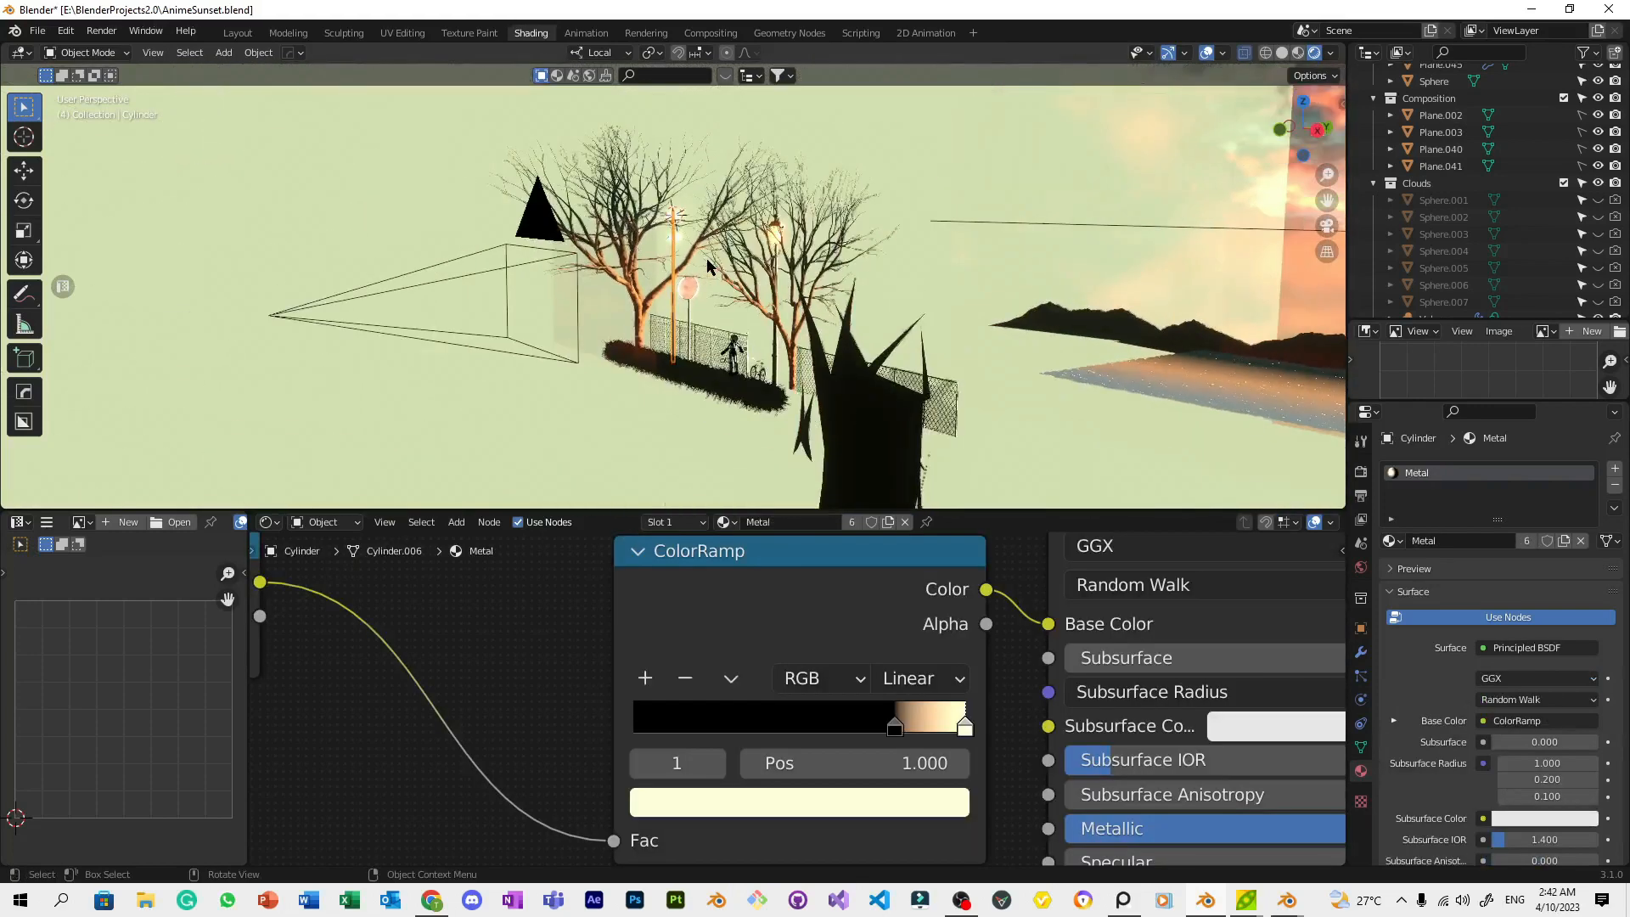
{"action": "scroll", "coordinate": [769, 222], "scroll_direction": "up", "scroll_amount": 8}
{"action": "middle_click_drag", "start_coordinate": [769, 222], "coordinate": [864, 368]}
{"action": "key", "text": "shift+a"}
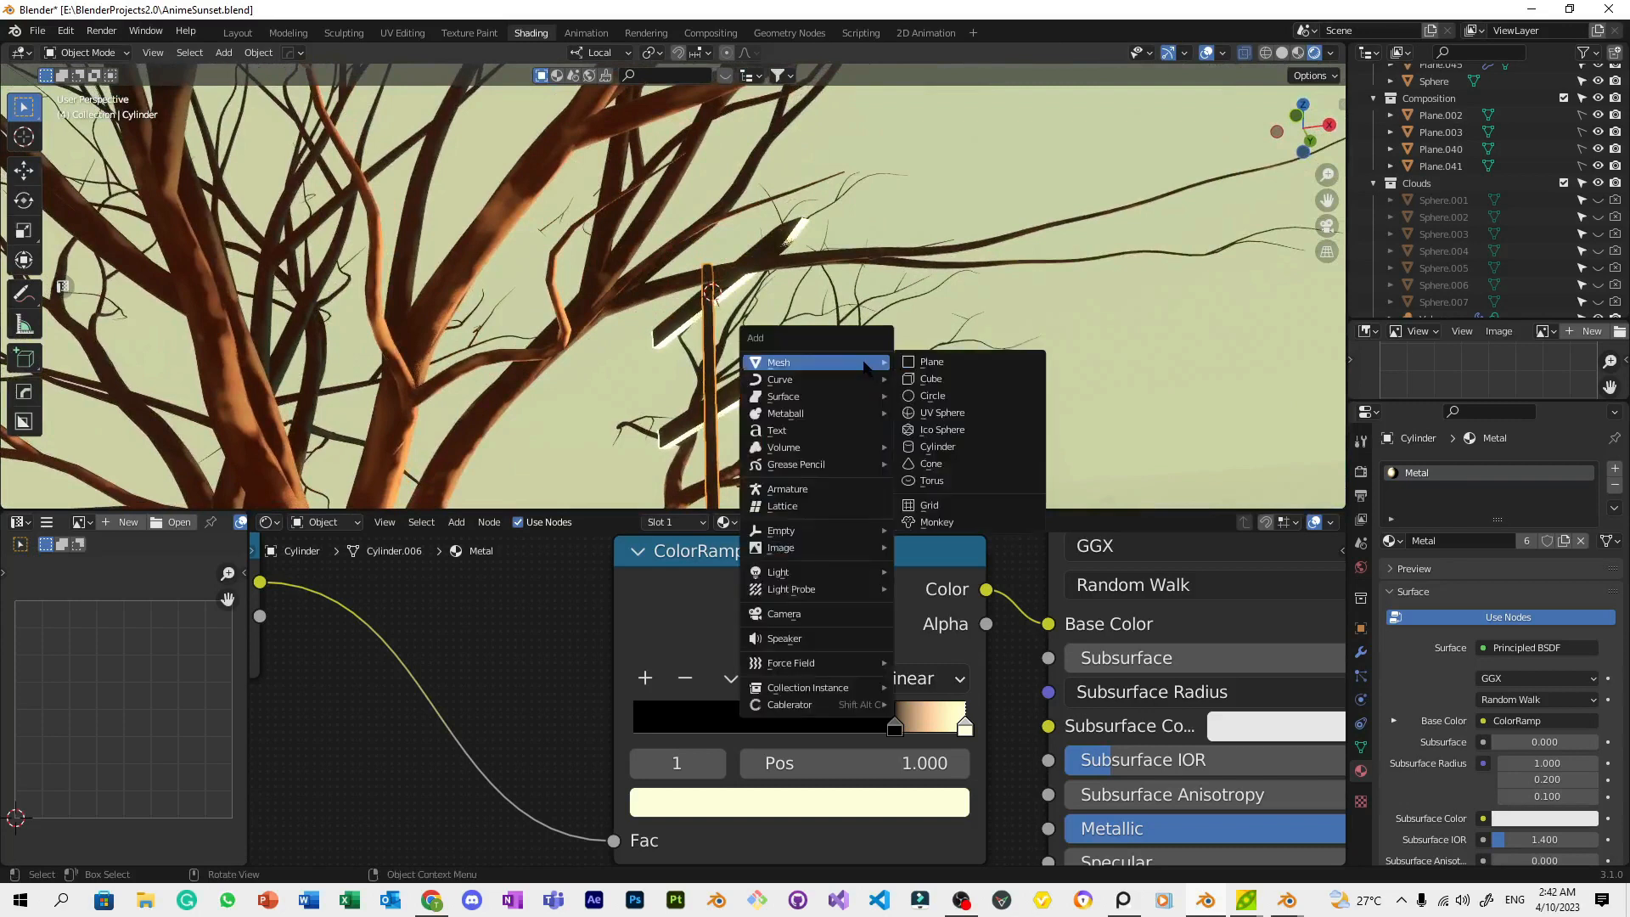
{"action": "left_click", "coordinate": [942, 447]}
{"action": "scroll", "coordinate": [1126, 360], "scroll_direction": "down", "scroll_amount": 8}
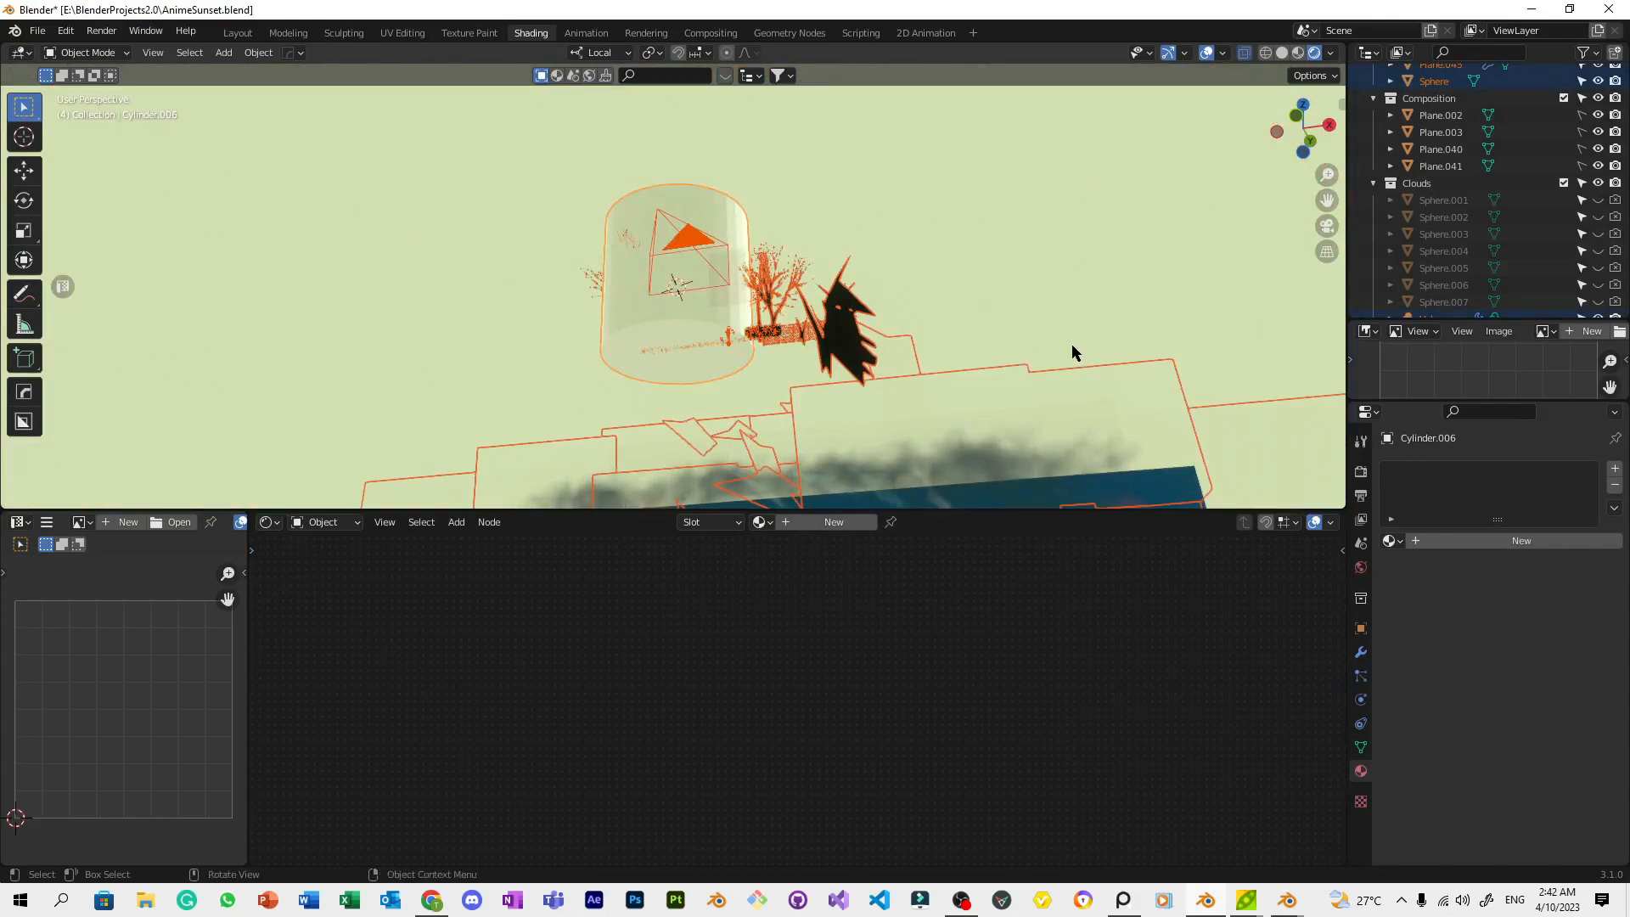
Undo the selection of all objects and scale the new cylinder down to roughly the thickness of the signpost pole
{"action": "key", "text": "ctrl+z"}
{"action": "scroll", "coordinate": [747, 258], "scroll_direction": "up", "scroll_amount": 2}
{"action": "key", "text": "s"}
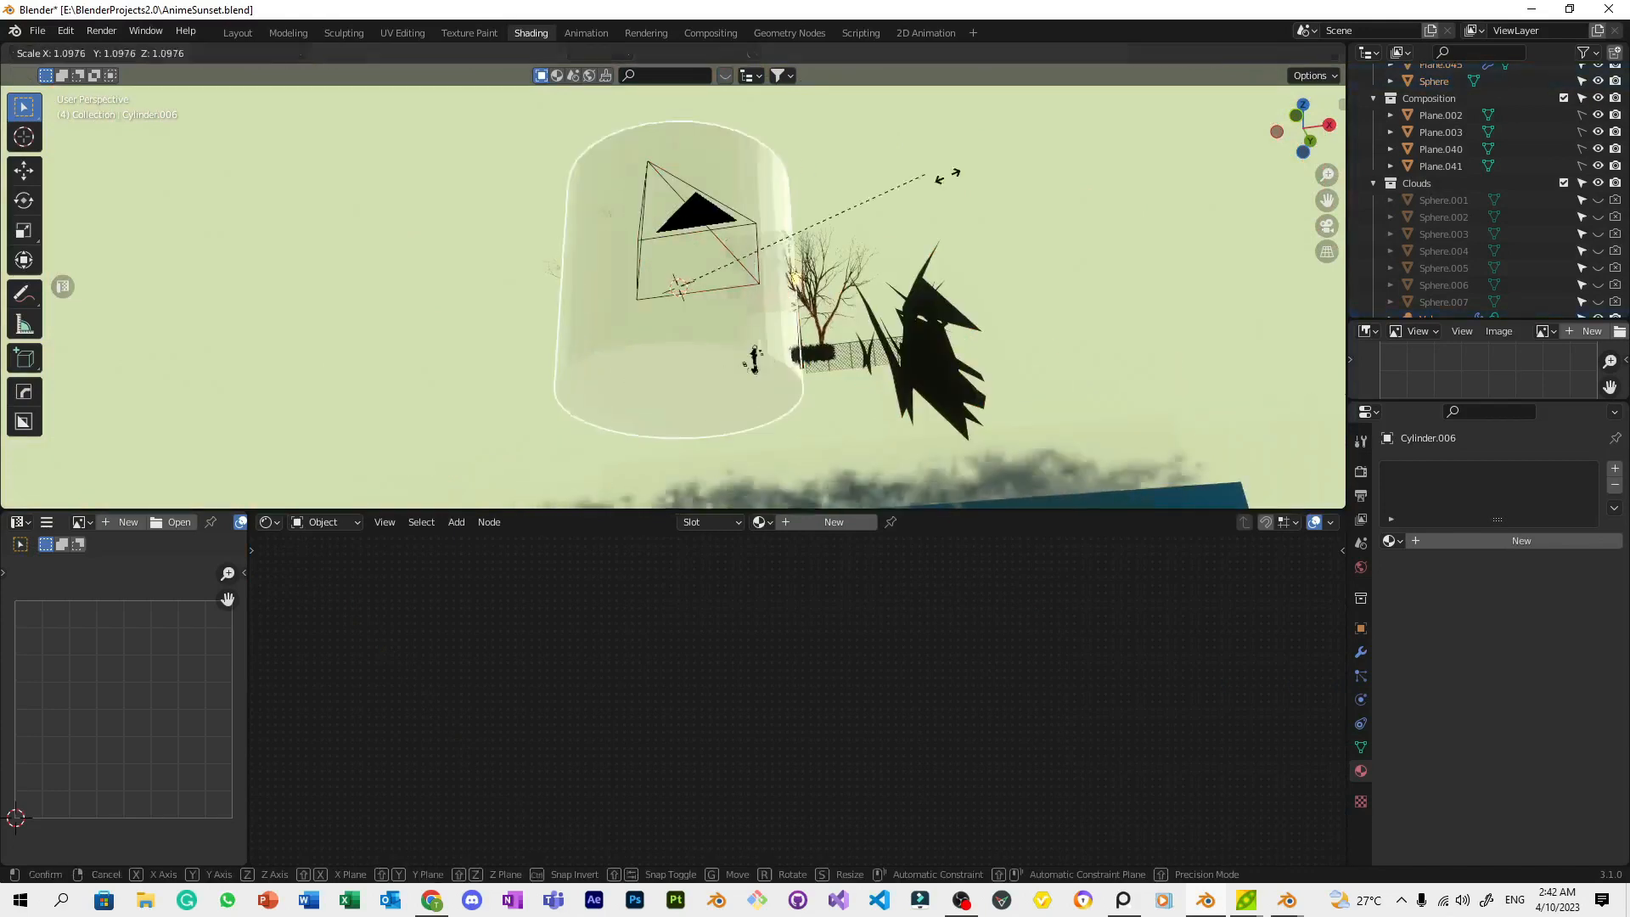
{"action": "left_click", "coordinate": [739, 293]}
{"action": "scroll", "coordinate": [710, 294], "scroll_direction": "up", "scroll_amount": 6}
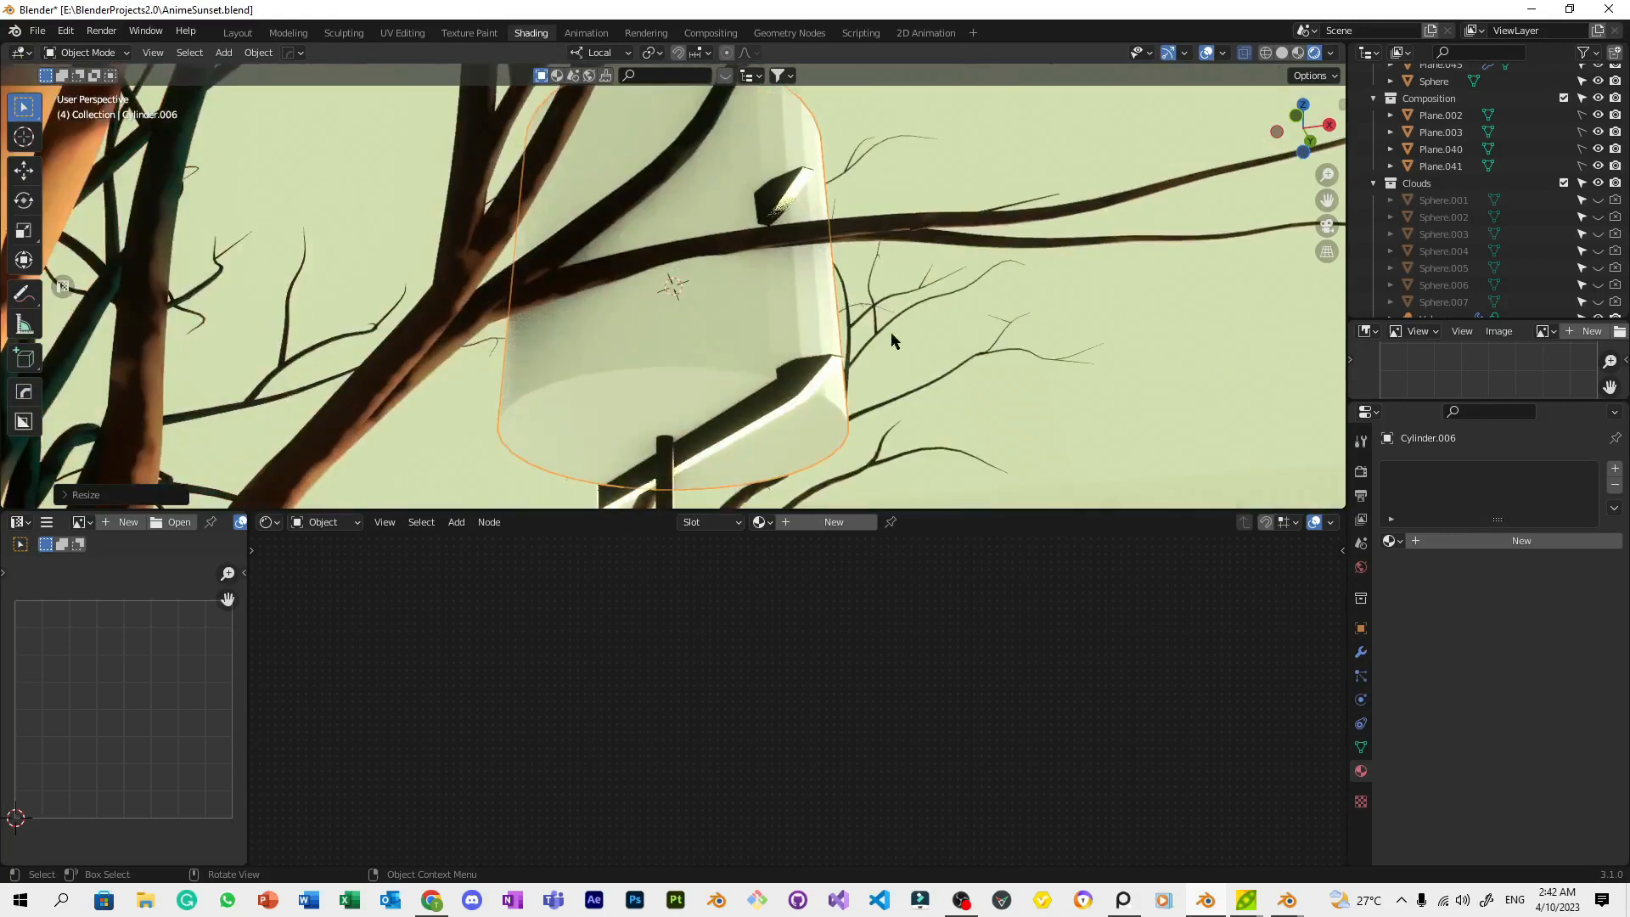
{"action": "key", "text": "s"}
{"action": "left_click", "coordinate": [704, 282]}
{"action": "key", "text": "KP_0"}
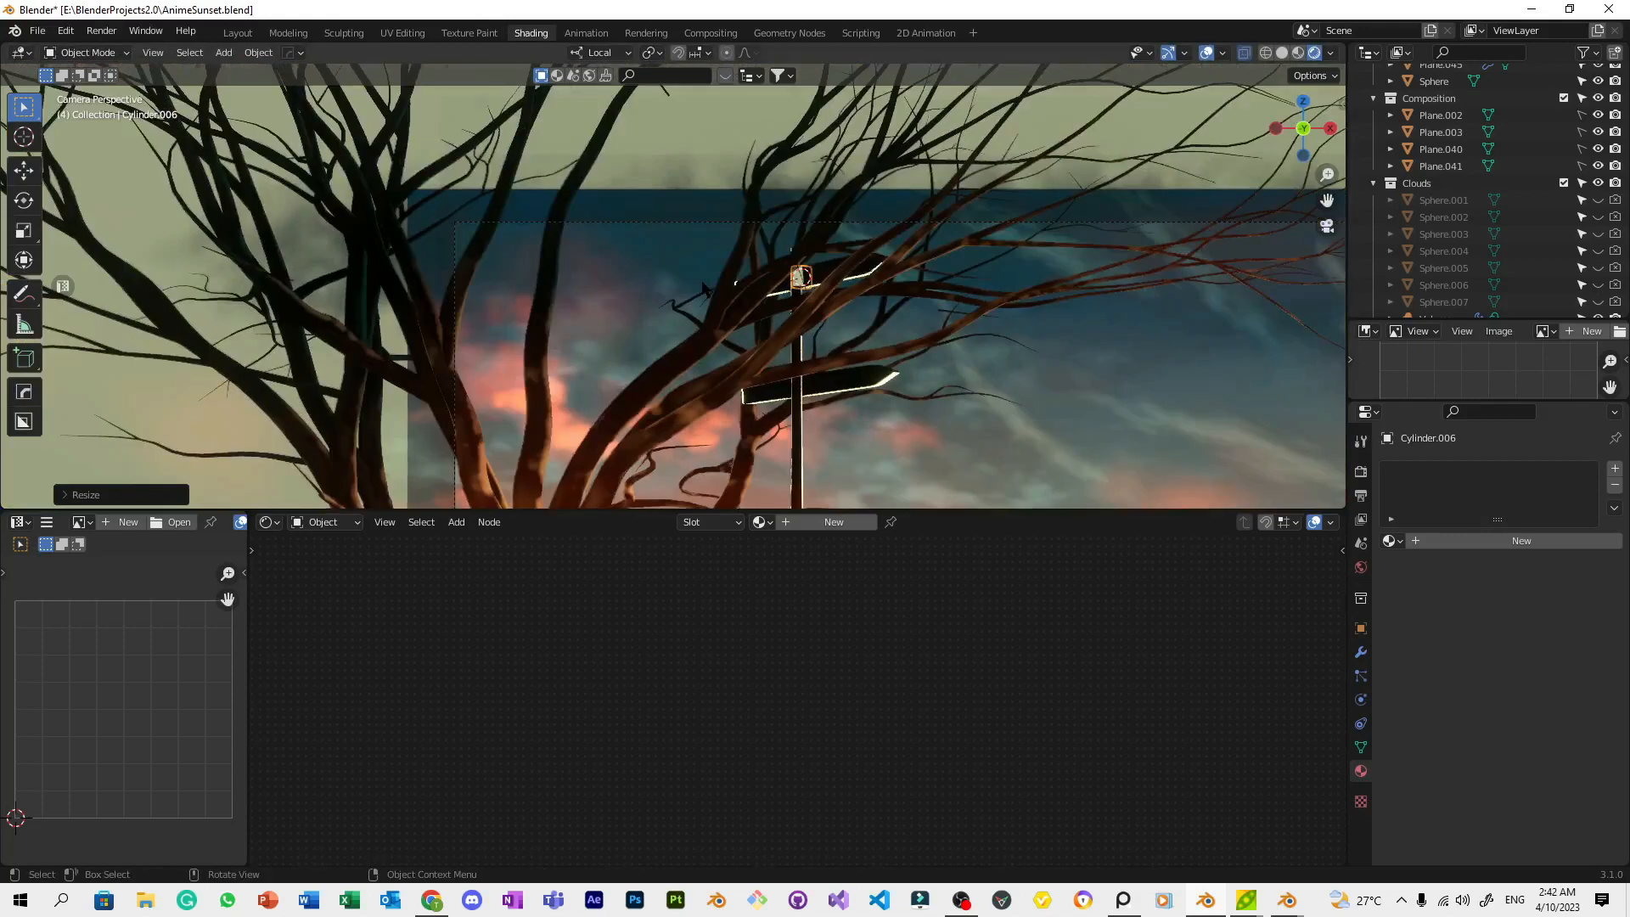
{"action": "scroll", "coordinate": [704, 283], "scroll_direction": "up", "scroll_amount": 5}
{"action": "key", "text": "s"}
{"action": "left_click", "coordinate": [866, 327]}
{"action": "scroll", "coordinate": [866, 327], "scroll_direction": "down", "scroll_amount": 3}
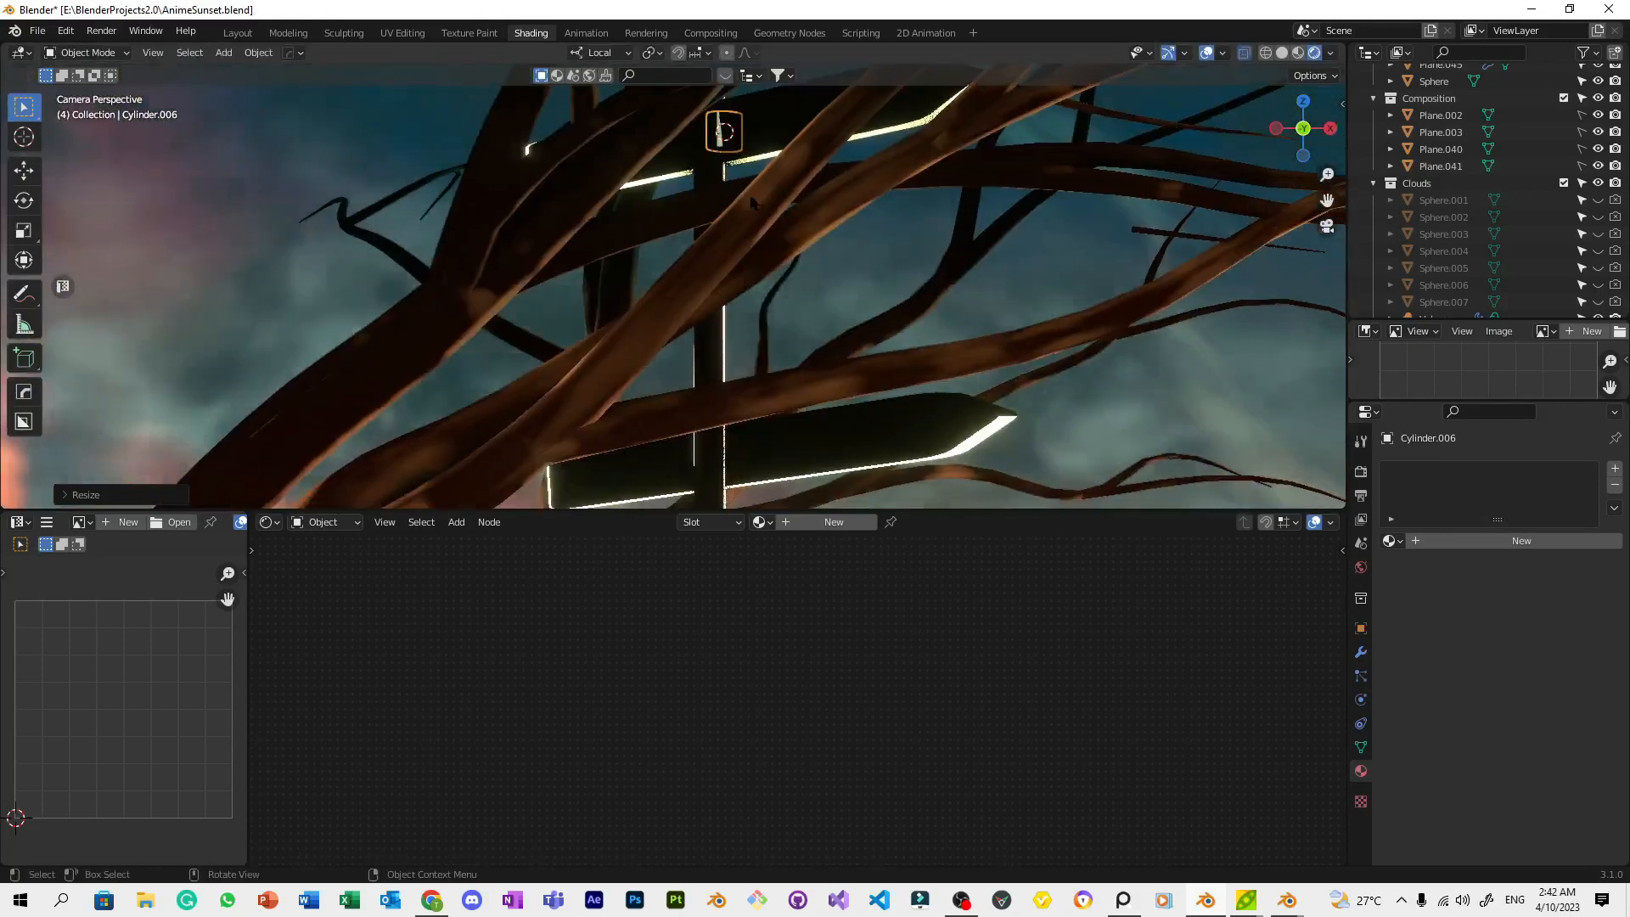
Move the small cylinder down the pole to between the two boards and rotate it about its local Y axis until it lies sideways
{"action": "key", "text": "g"}
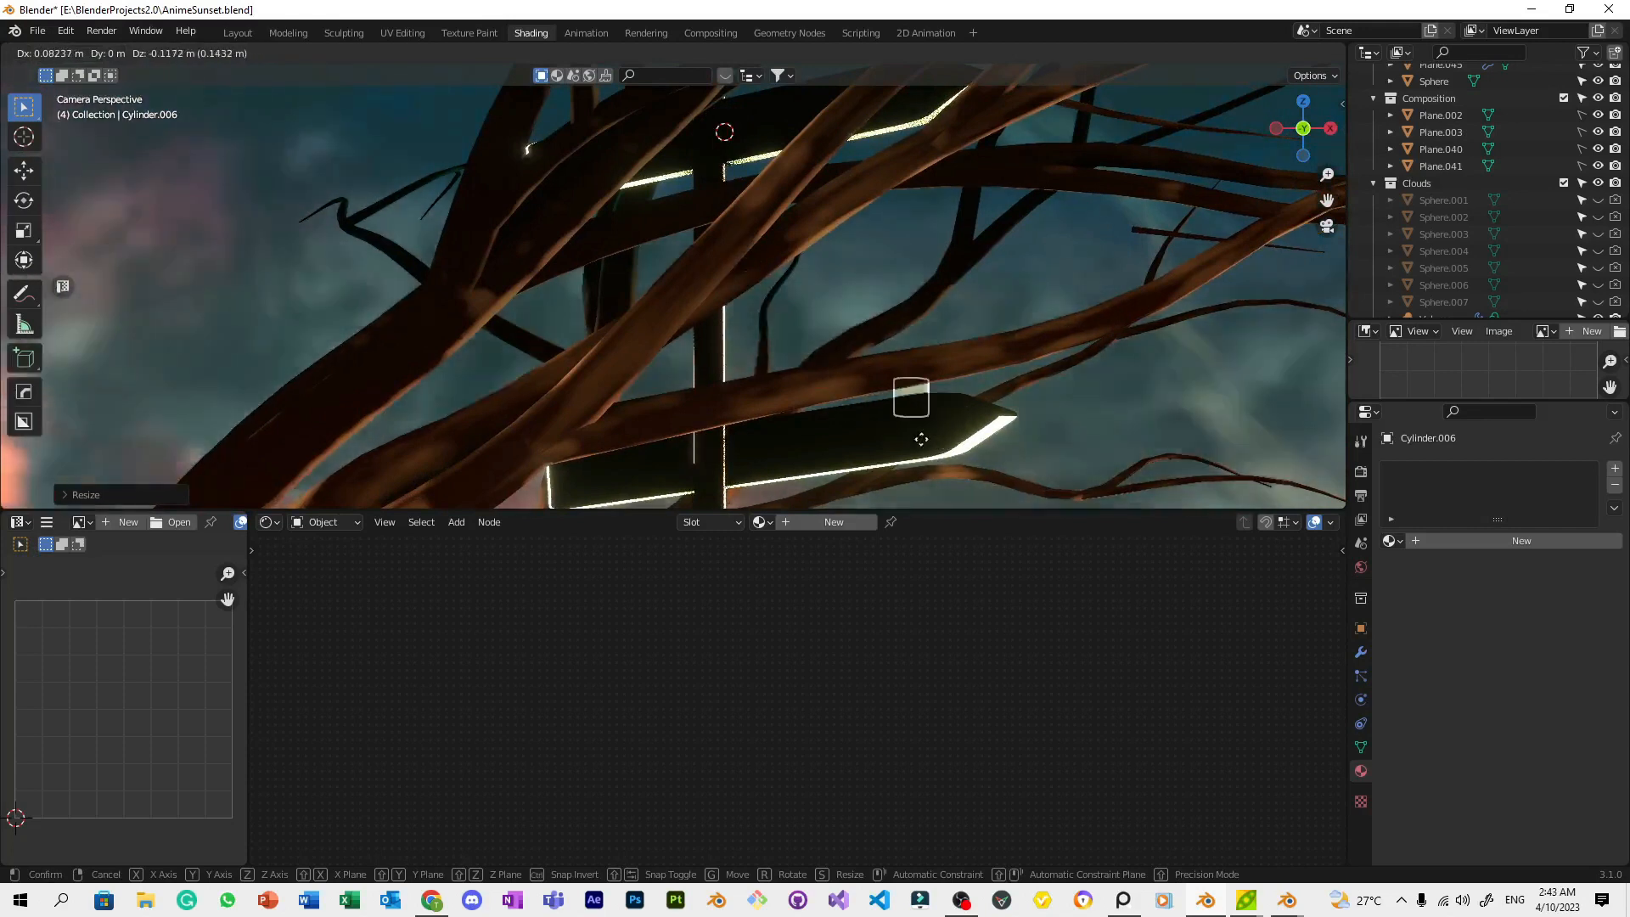
{"action": "left_click", "coordinate": [845, 405]}
{"action": "scroll", "coordinate": [968, 349], "scroll_direction": "down", "scroll_amount": 2}
{"action": "scroll", "coordinate": [884, 329], "scroll_direction": "up", "scroll_amount": 3}
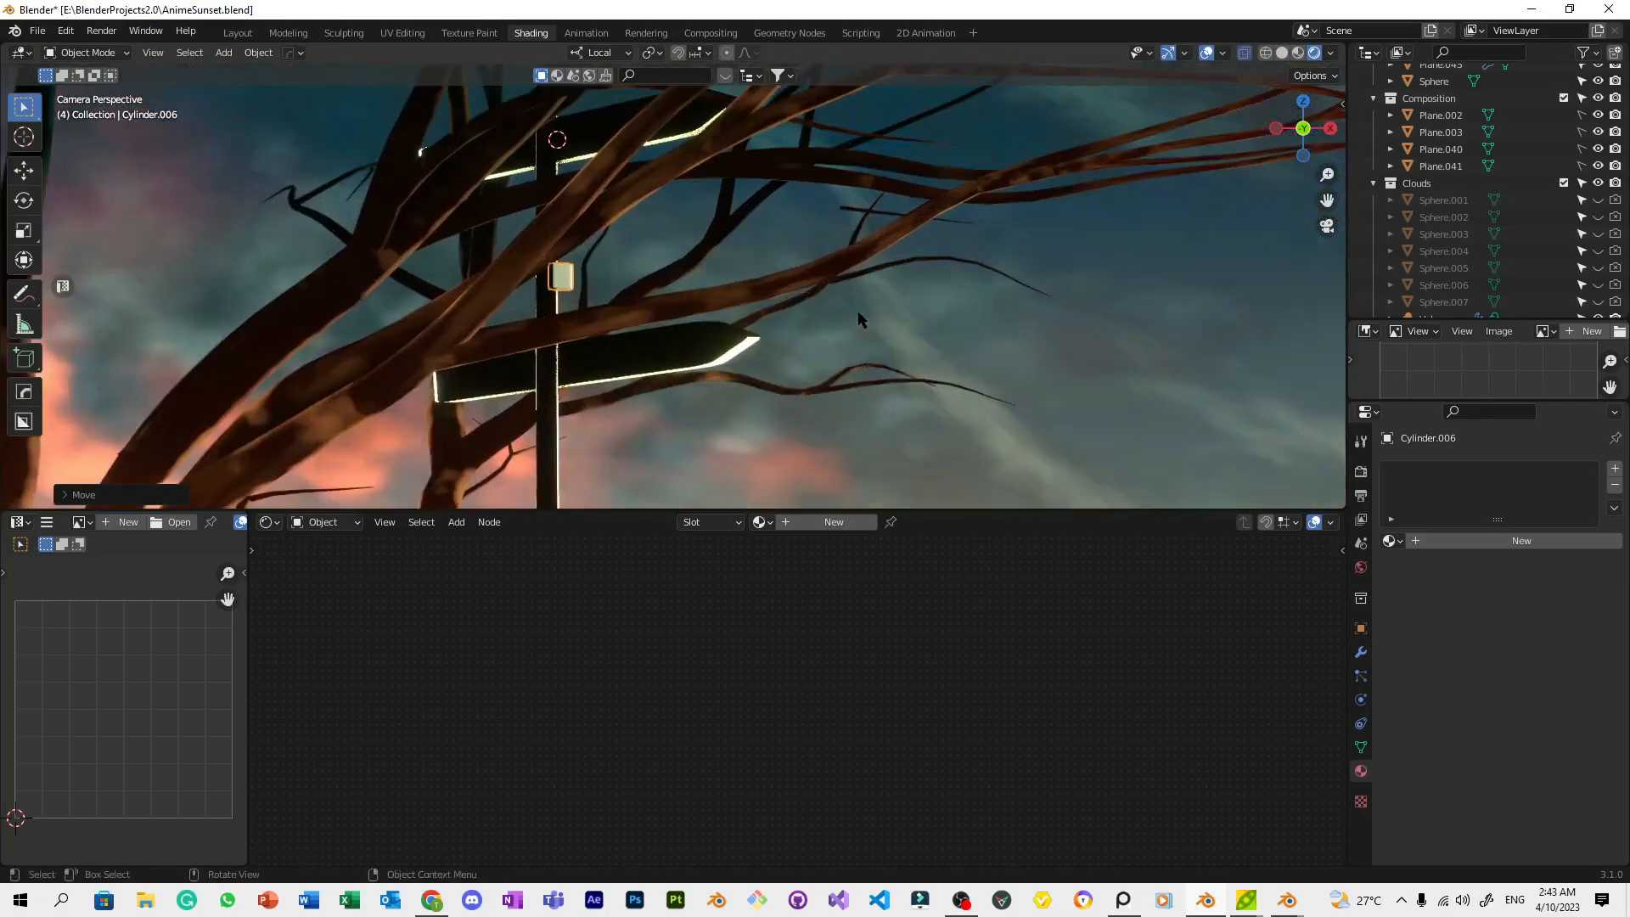
{"action": "key", "text": "r"}
{"action": "key", "text": "y"}
{"action": "key", "text": "y"}
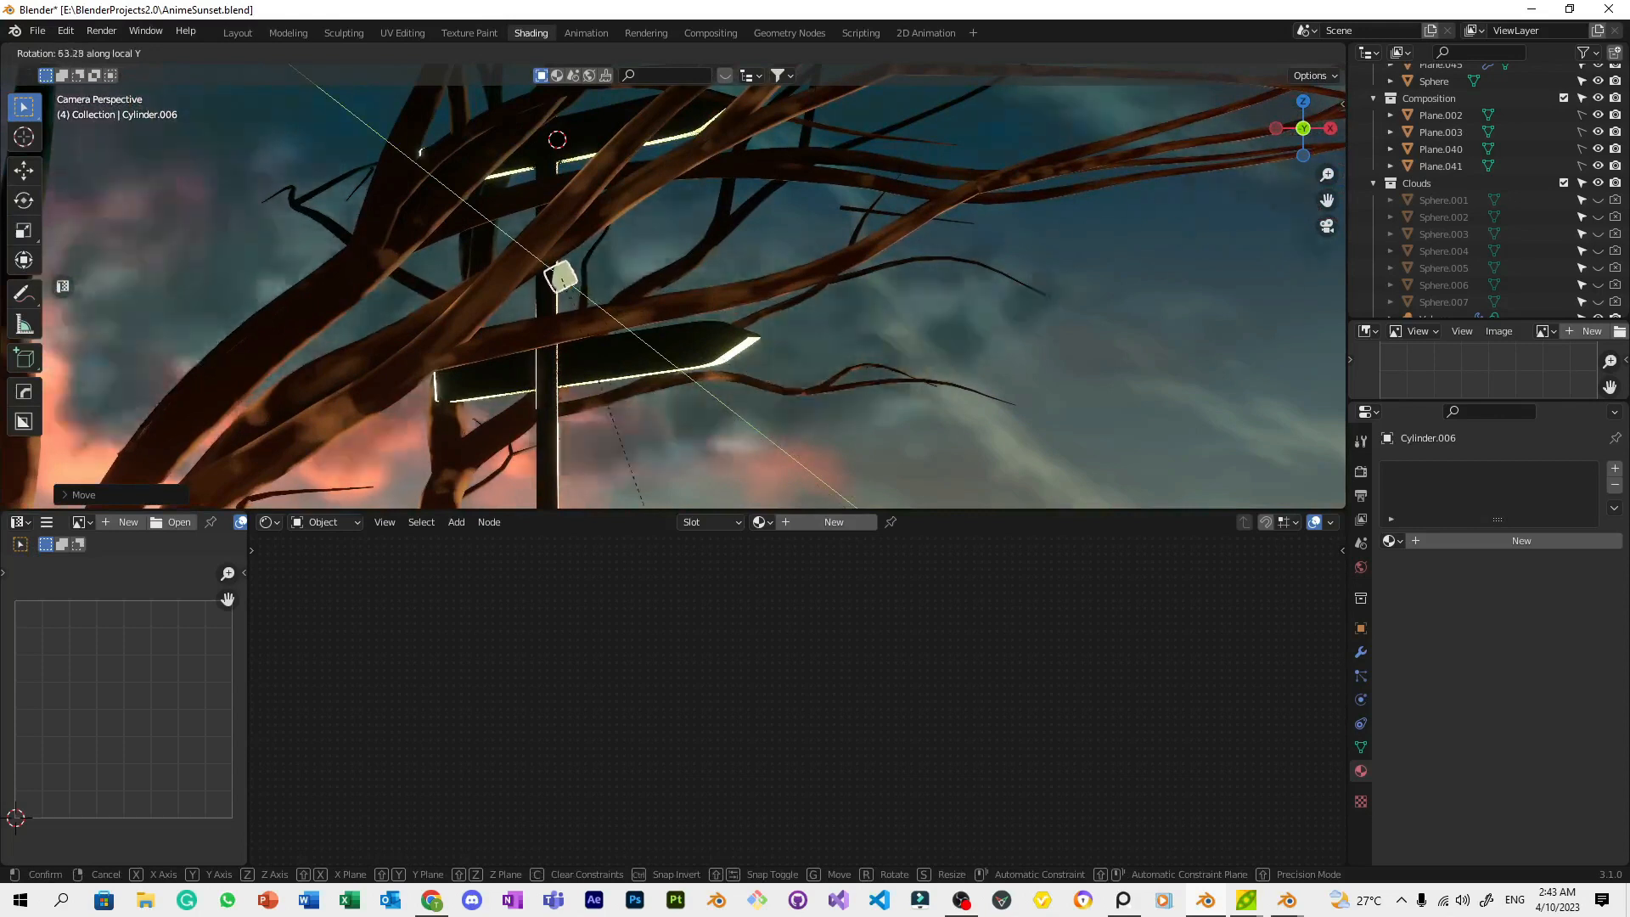
{"action": "left_click", "coordinate": [561, 463]}
{"action": "scroll", "coordinate": [1030, 333], "scroll_direction": "down", "scroll_amount": 3}
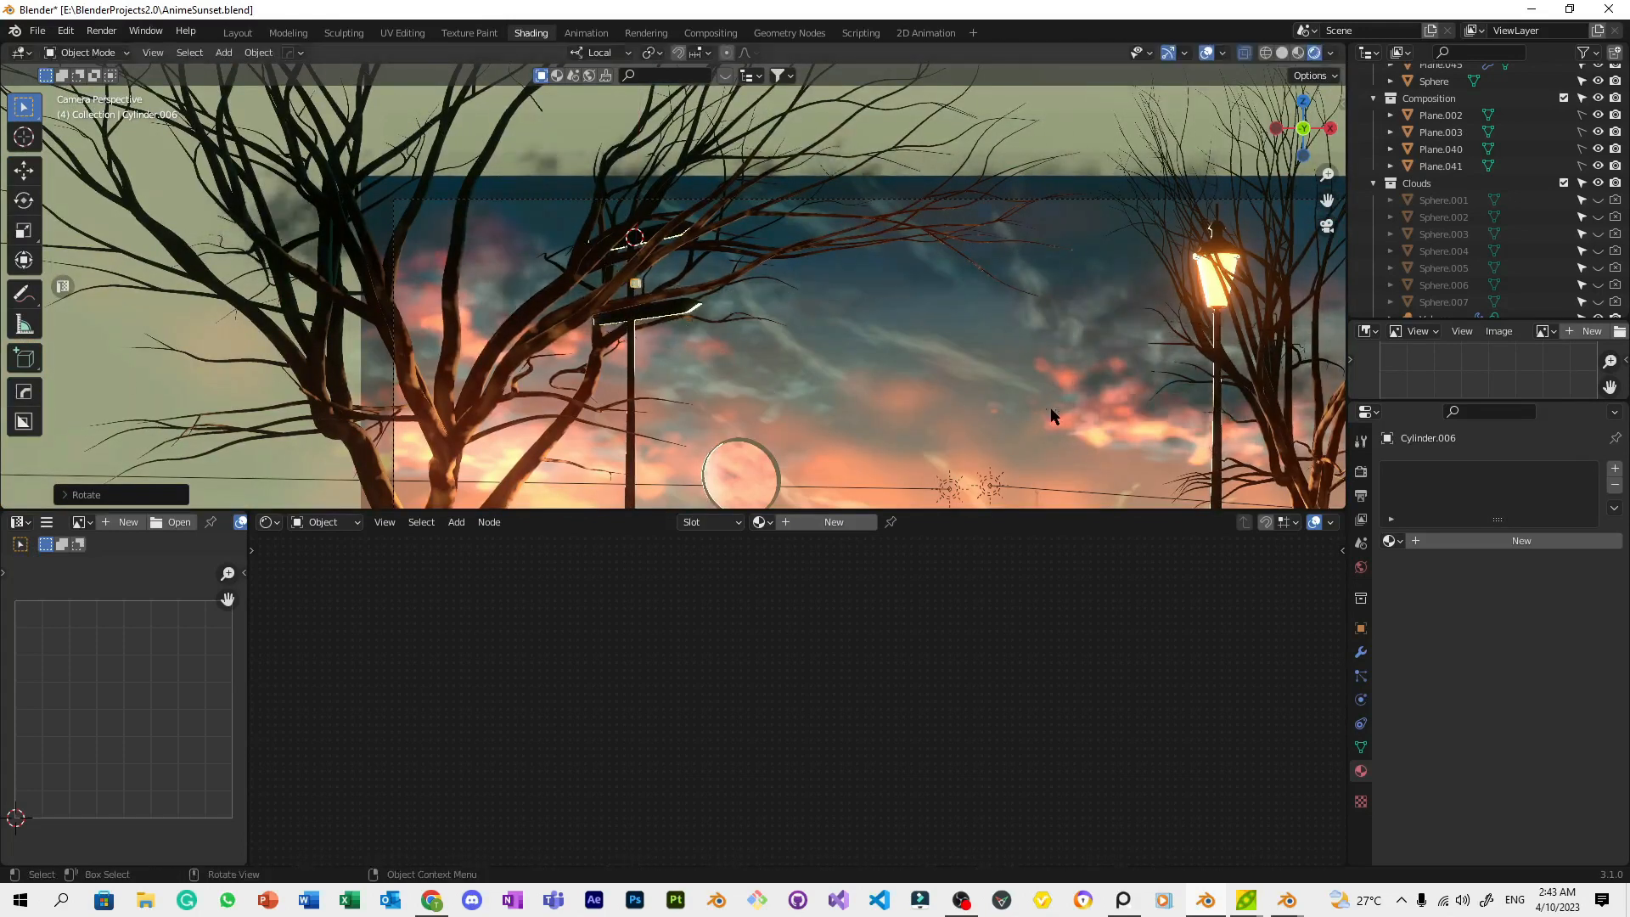
Stretch the cylinder along its local Z axis into a long horizontal bar and save the file
{"action": "key", "text": "s"}
{"action": "key", "text": "z"}
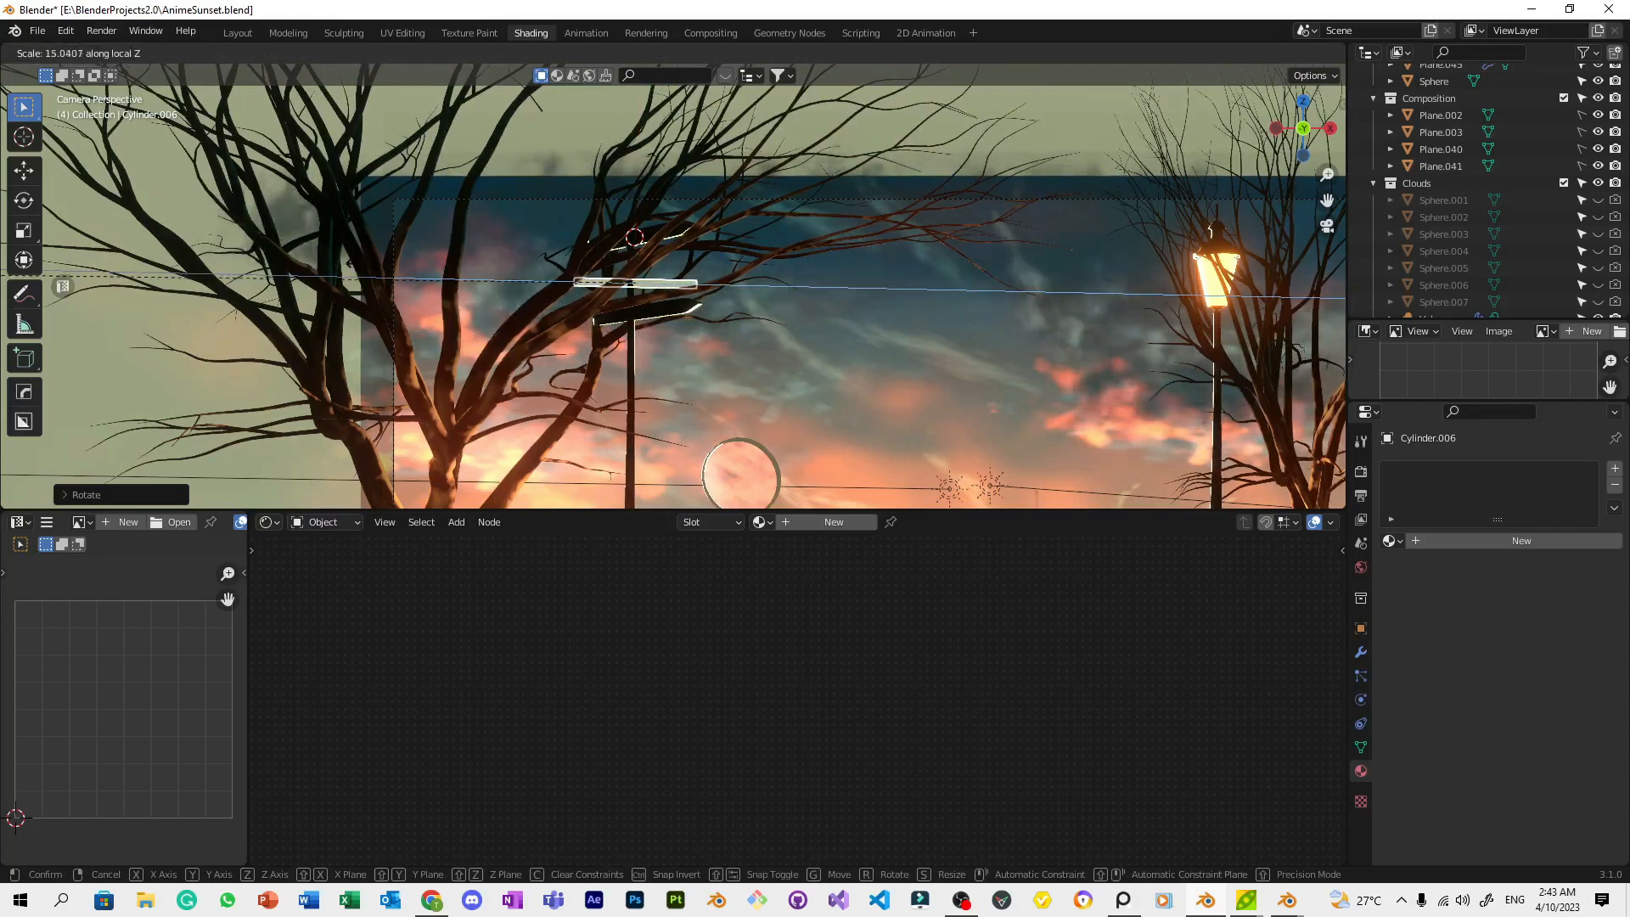
{"action": "left_click", "coordinate": [1072, 248]}
{"action": "scroll", "coordinate": [605, 391], "scroll_direction": "down", "scroll_amount": 3}
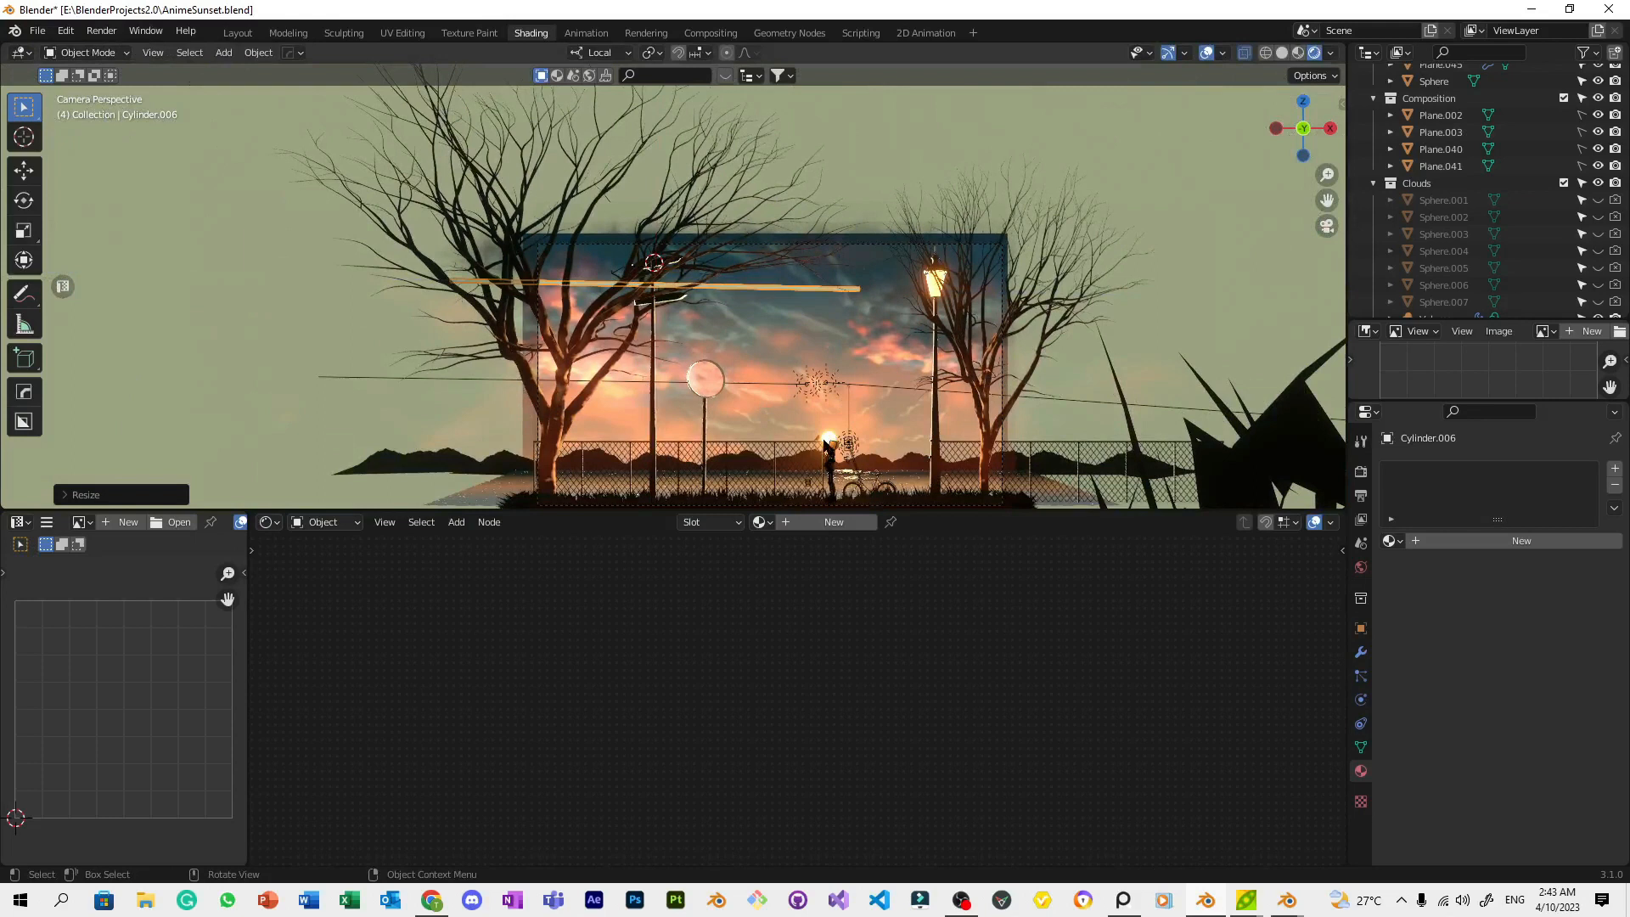
{"action": "scroll", "coordinate": [721, 315], "scroll_direction": "up", "scroll_amount": 3}
{"action": "scroll", "coordinate": [721, 316], "scroll_direction": "up", "scroll_amount": 2}
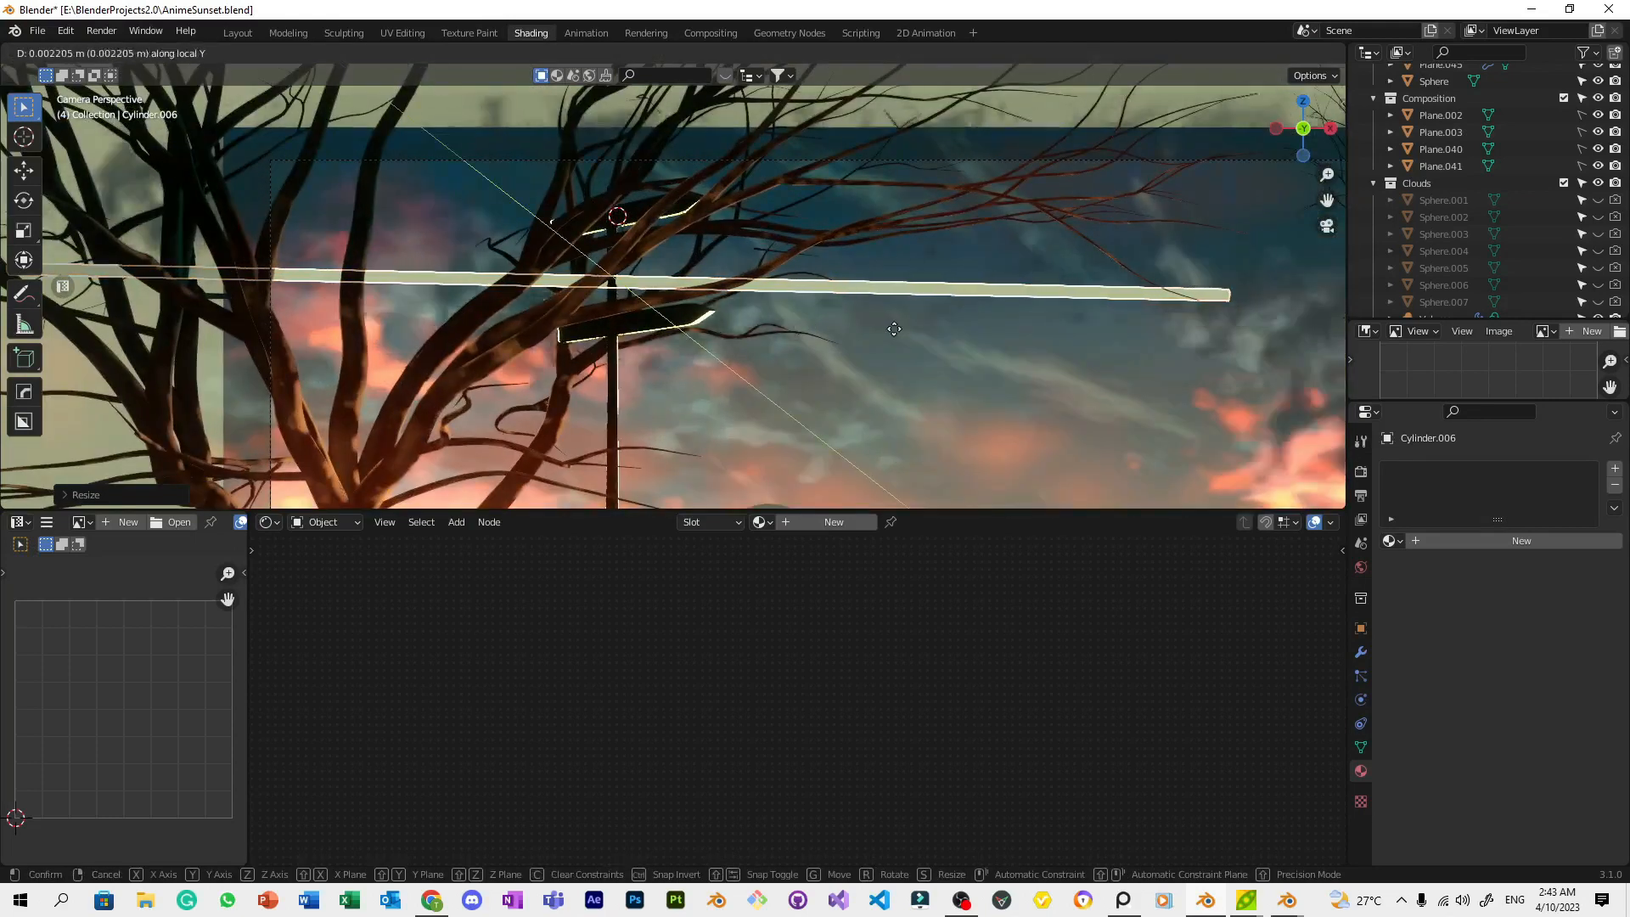
{"action": "scroll", "coordinate": [937, 318], "scroll_direction": "down", "scroll_amount": 3}
{"action": "scroll", "coordinate": [873, 306], "scroll_direction": "down", "scroll_amount": 1}
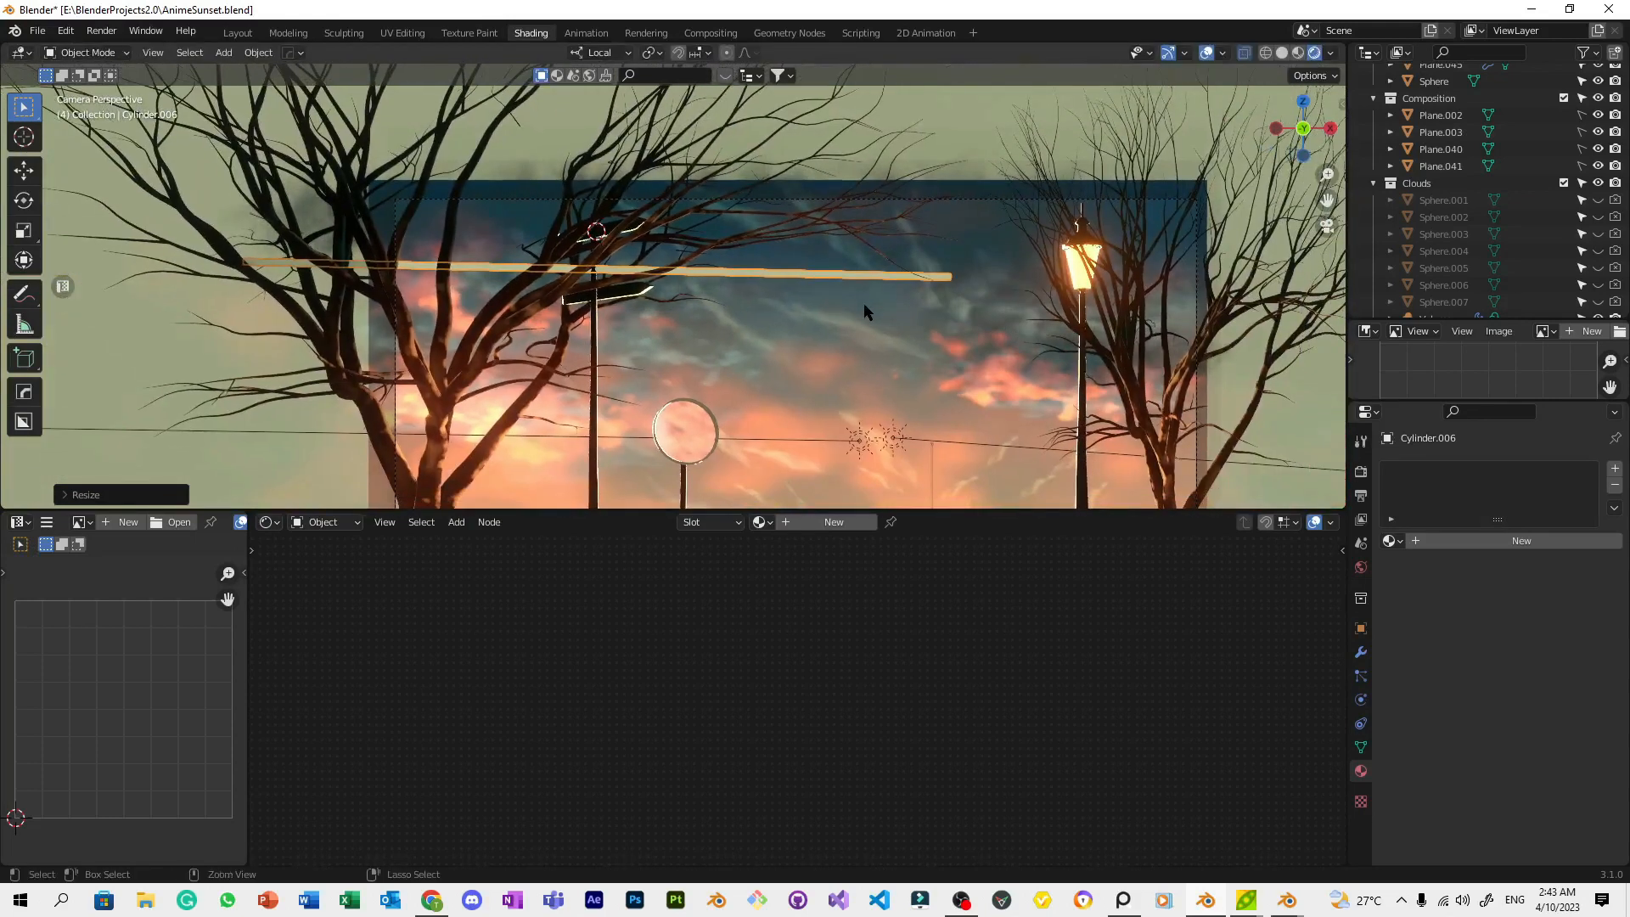
{"action": "key", "text": "ctrl+s"}
Move the bar along its local Z axis so it spans from the signpost to the street lamp
{"action": "middle_click_drag", "start_coordinate": [849, 299], "coordinate": [616, 283], "text": "shift"}
{"action": "key", "text": "g"}
{"action": "key", "text": "z"}
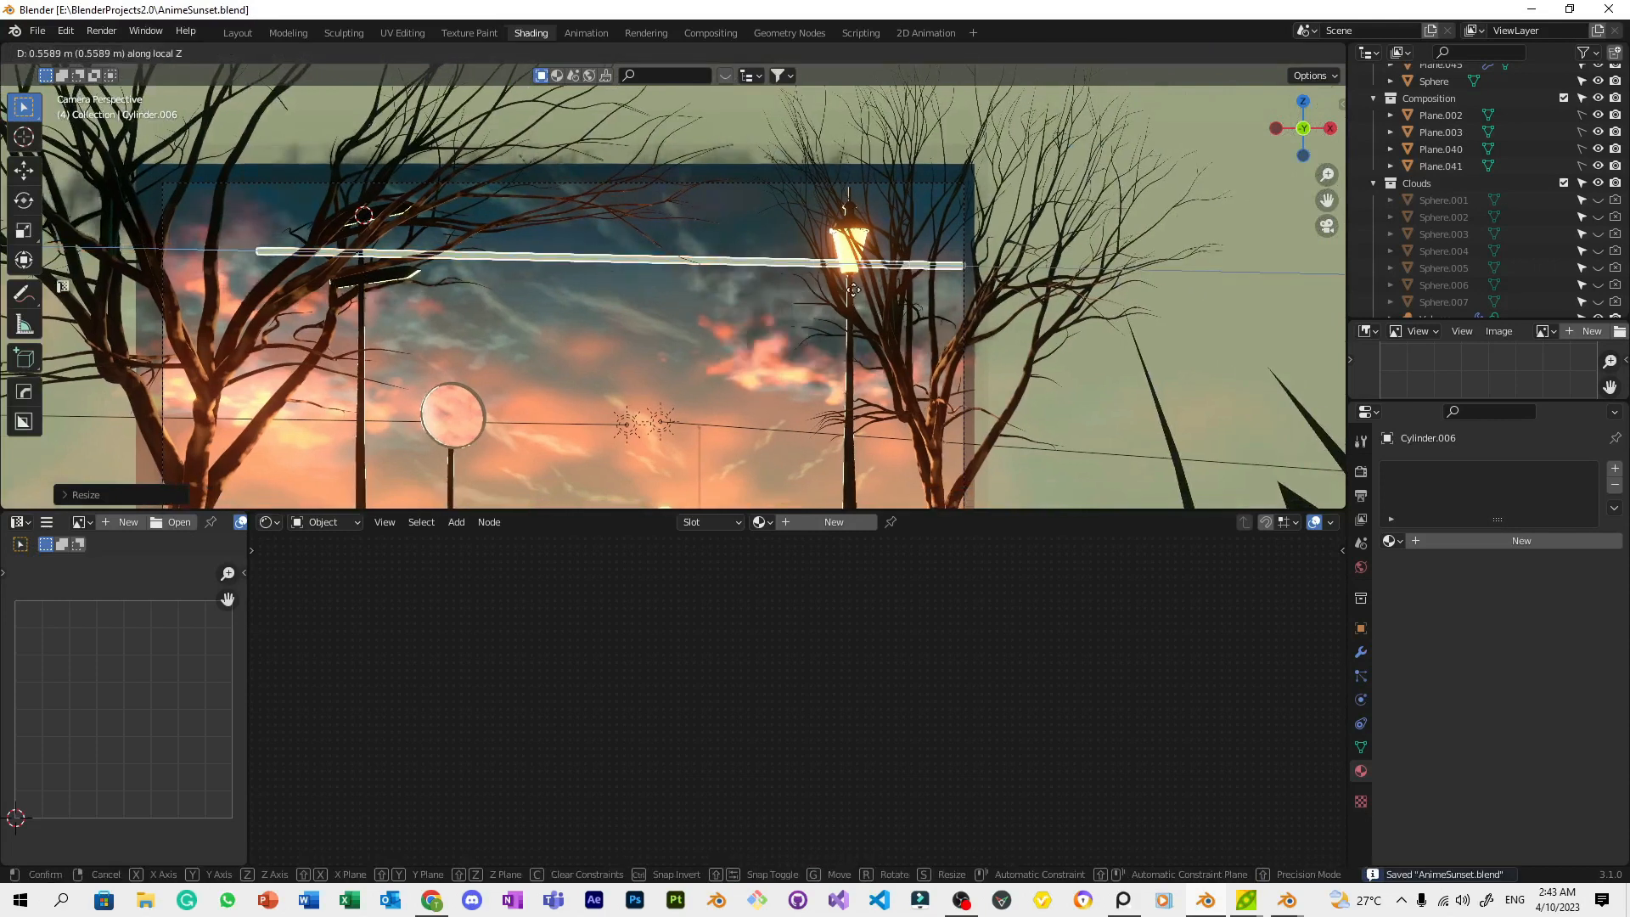
{"action": "left_click", "coordinate": [836, 294]}
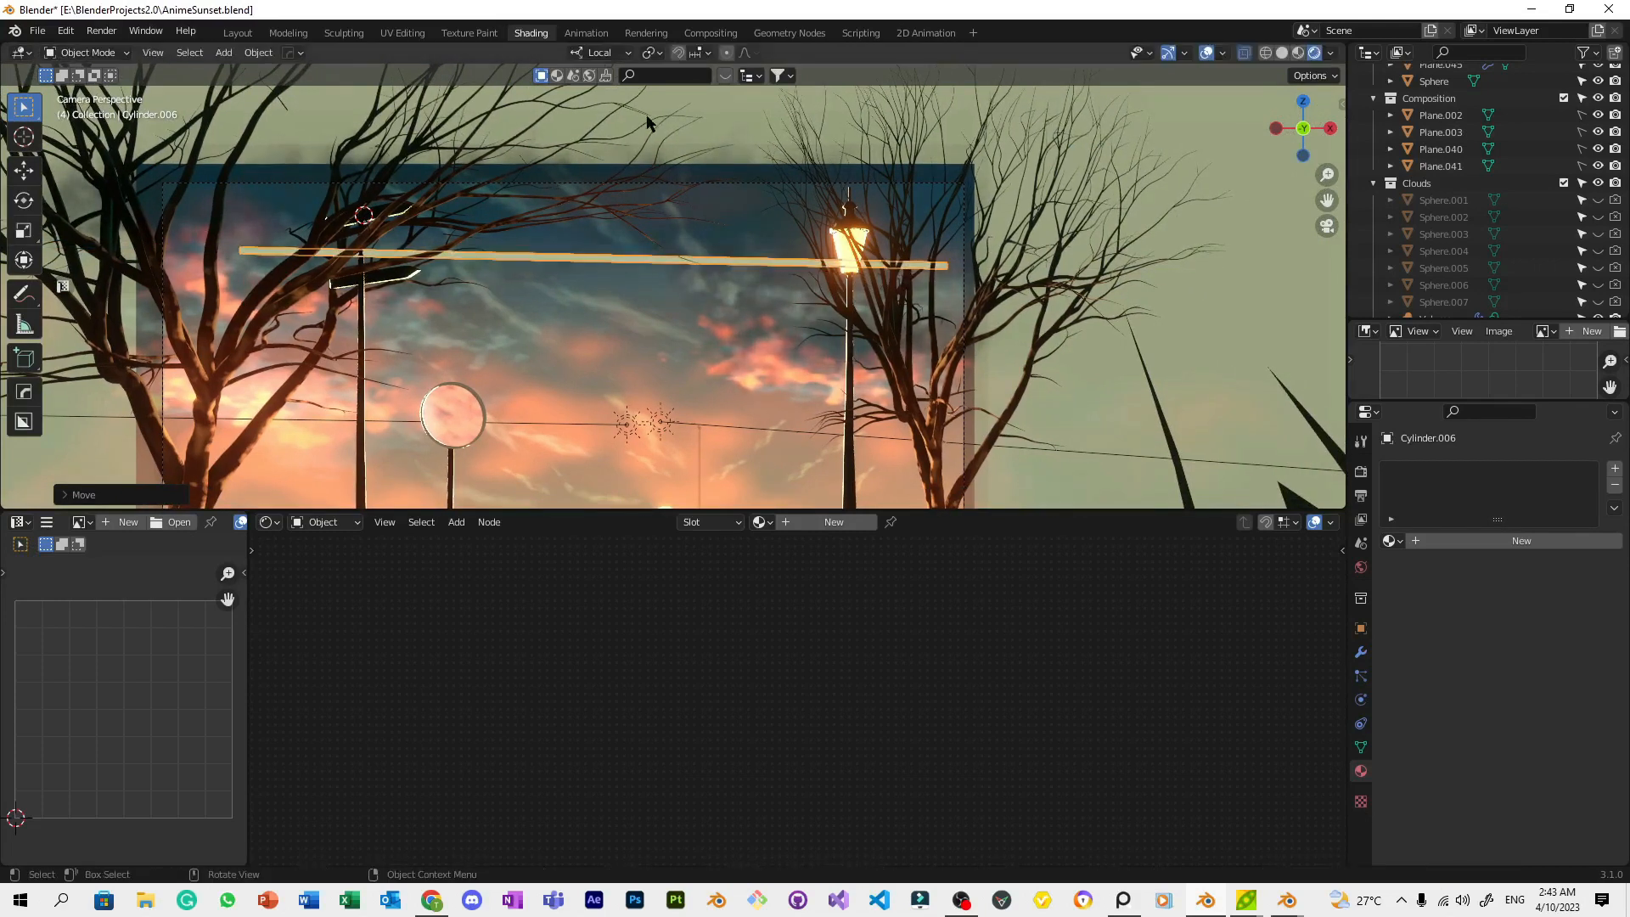
Set the transform orientation to Global and try scaling the bar on all axes except Z
{"action": "left_click", "coordinate": [598, 52]}
{"action": "left_click", "coordinate": [565, 108]}
{"action": "key", "text": "s"}
{"action": "key", "text": "shift+z"}
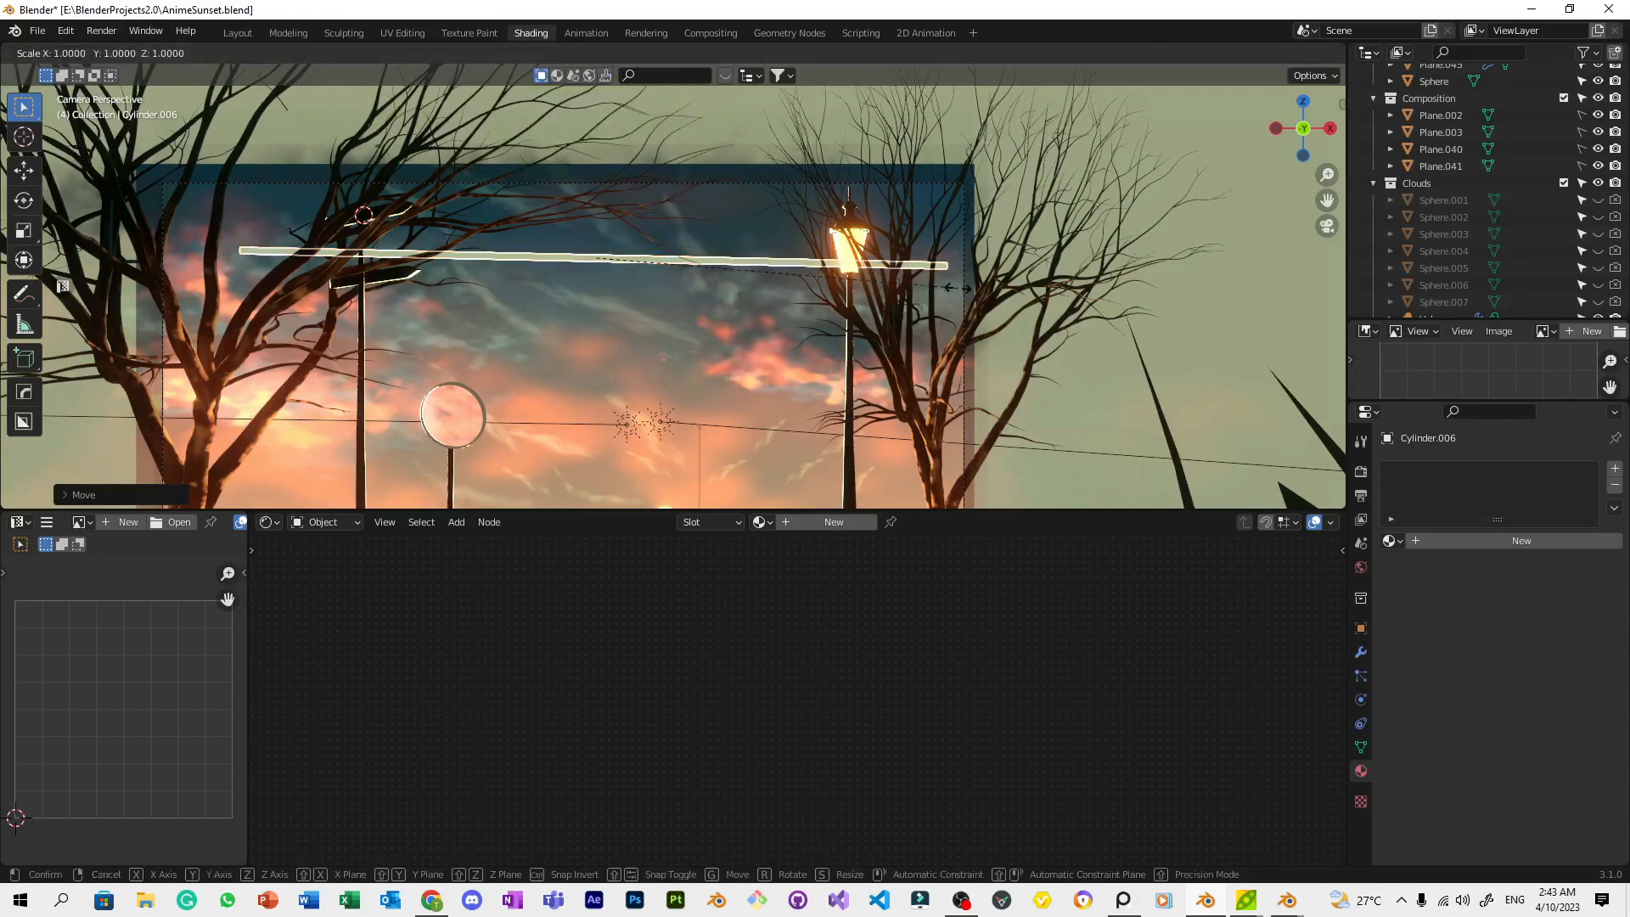
{"action": "left_click", "coordinate": [815, 272]}
{"action": "middle_click_drag", "start_coordinate": [815, 273], "coordinate": [696, 340]}
{"action": "scroll", "coordinate": [863, 299], "scroll_direction": "up", "scroll_amount": 4}
{"action": "key", "text": "s"}
{"action": "middle_click_drag", "start_coordinate": [864, 299], "coordinate": [760, 253]}
{"action": "key", "text": "y"}
{"action": "right_click", "coordinate": [761, 290]}
Thin the bar into a cable by scaling it on all axes except global X, and return to the camera view
{"action": "key", "text": "s"}
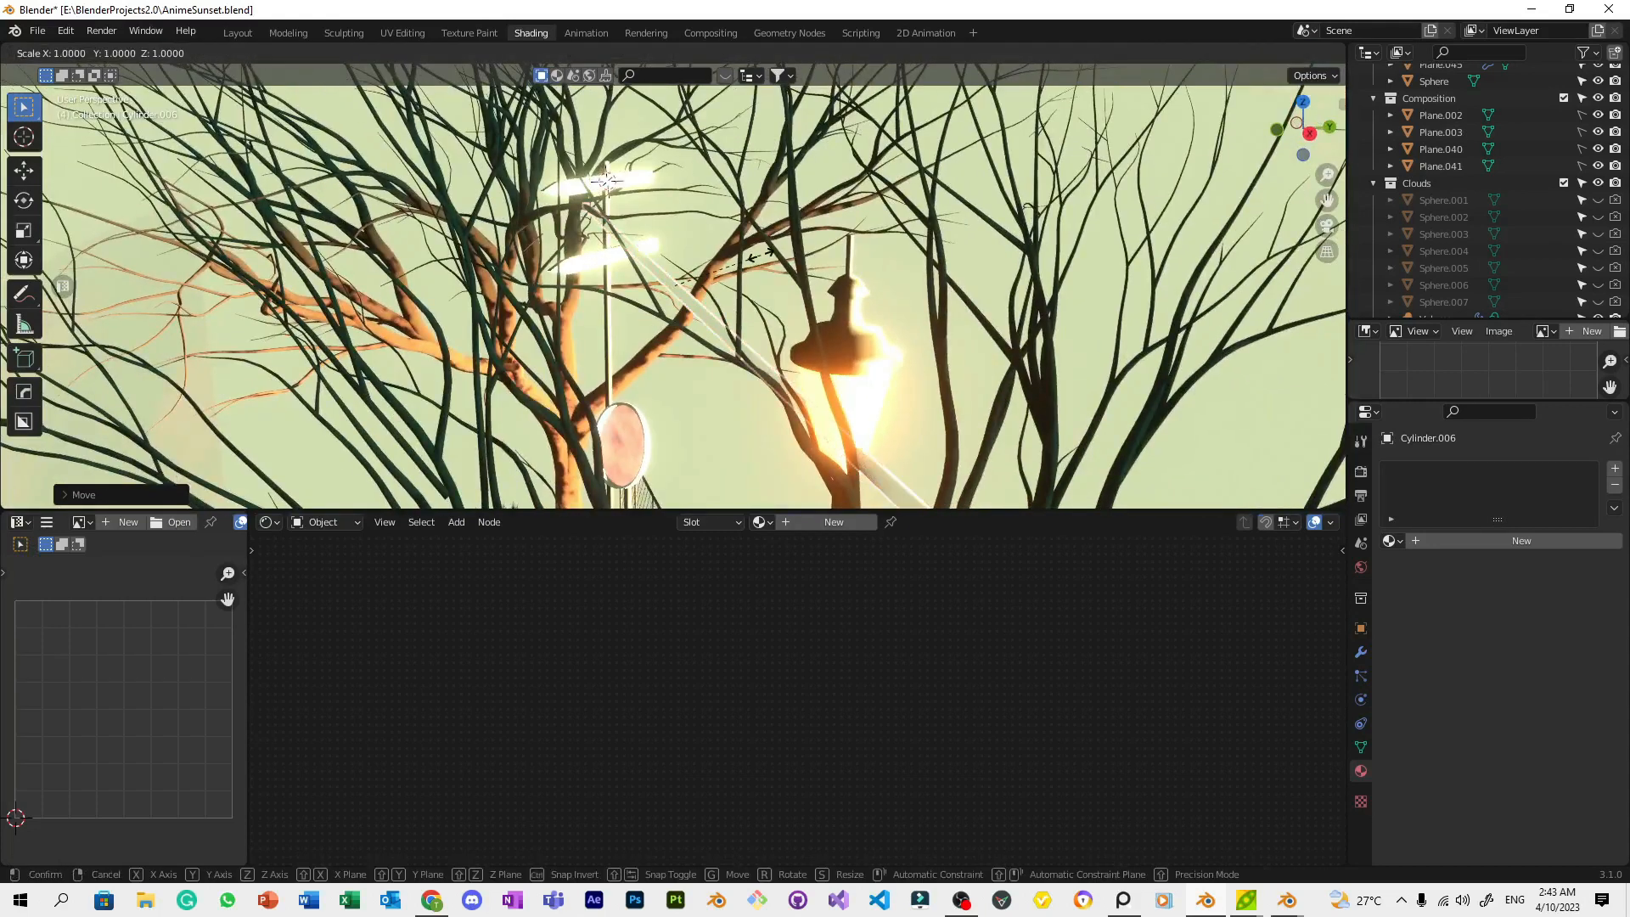
{"action": "key", "text": "shift+x"}
{"action": "left_click", "coordinate": [606, 181]}
{"action": "middle_click_drag", "start_coordinate": [606, 180], "coordinate": [838, 248]}
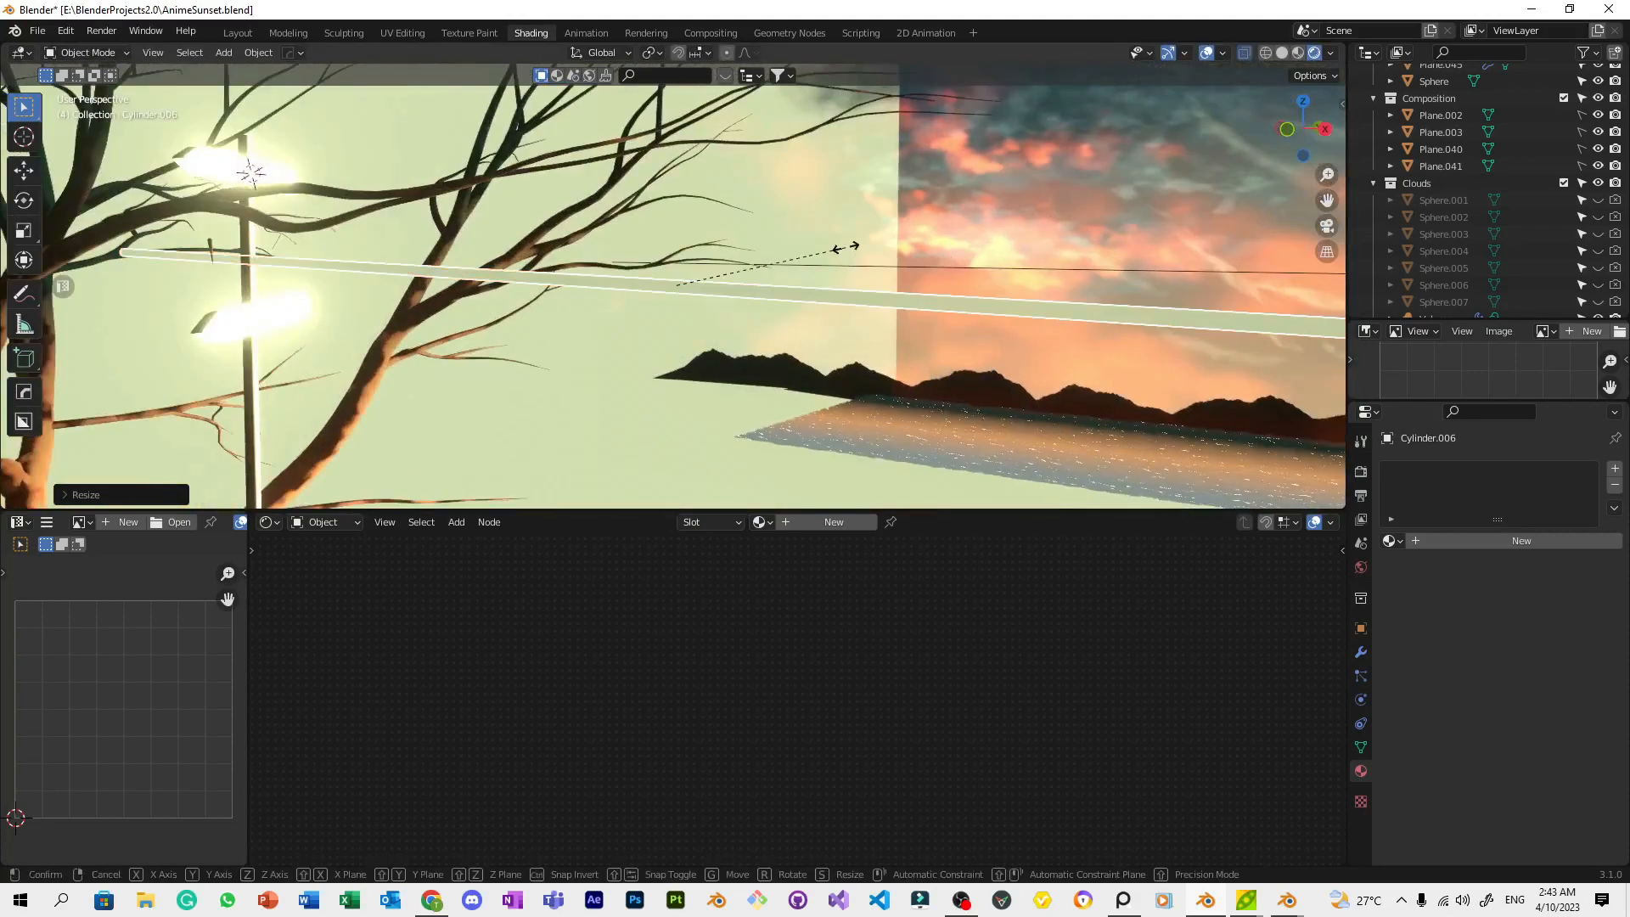
{"action": "key", "text": "s"}
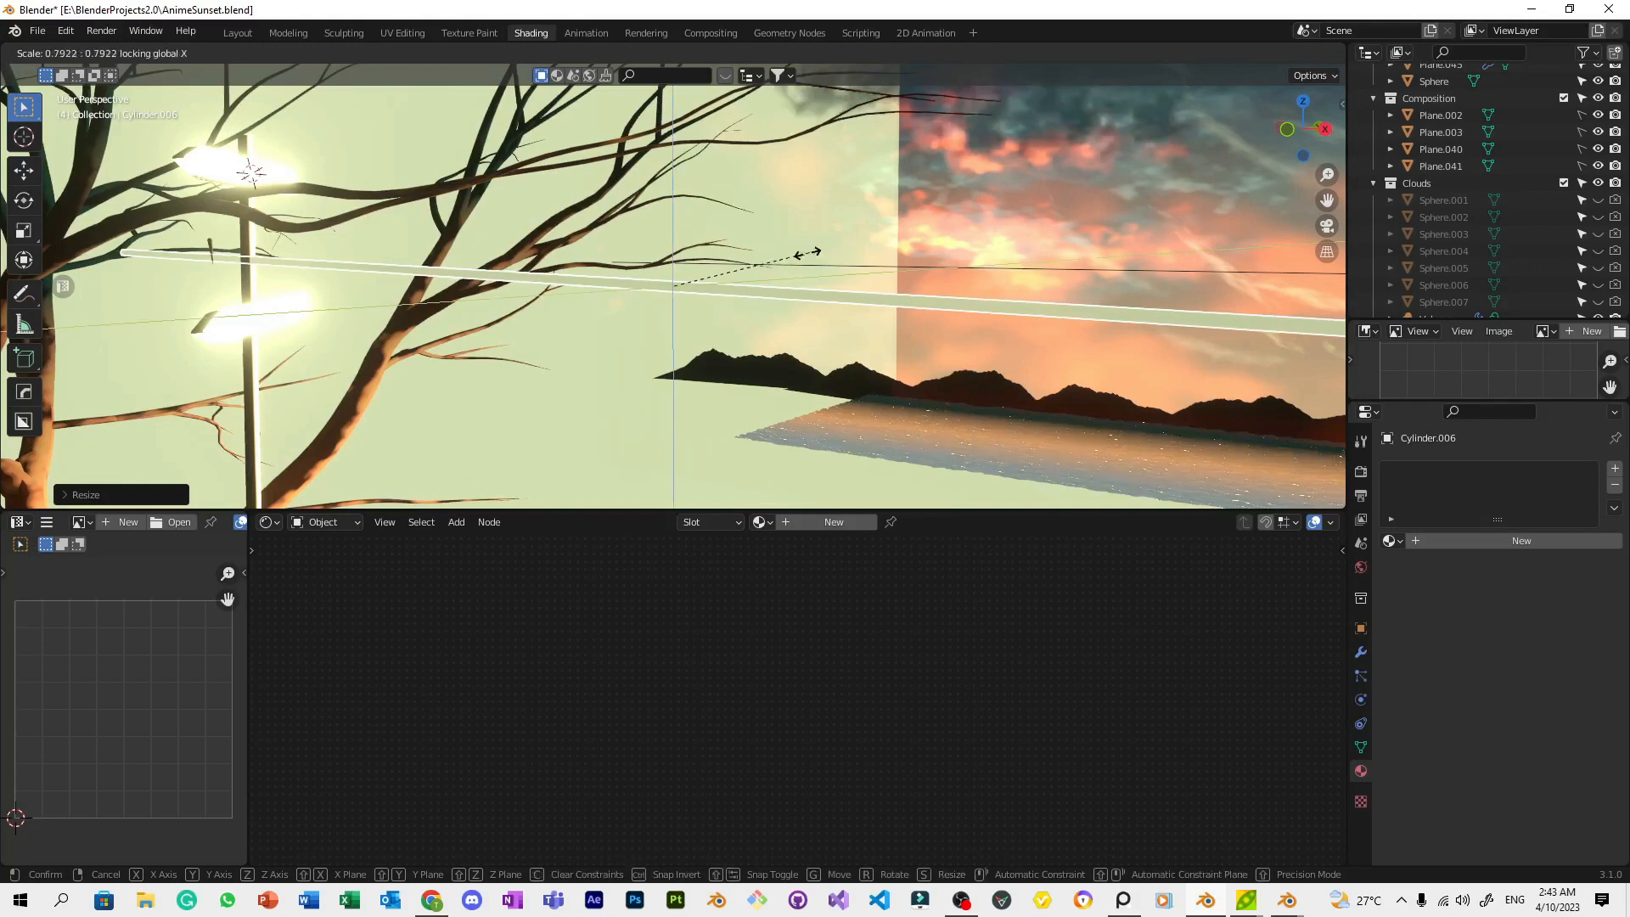
{"action": "key", "text": "Escape"}
{"action": "key", "text": "KP_0"}
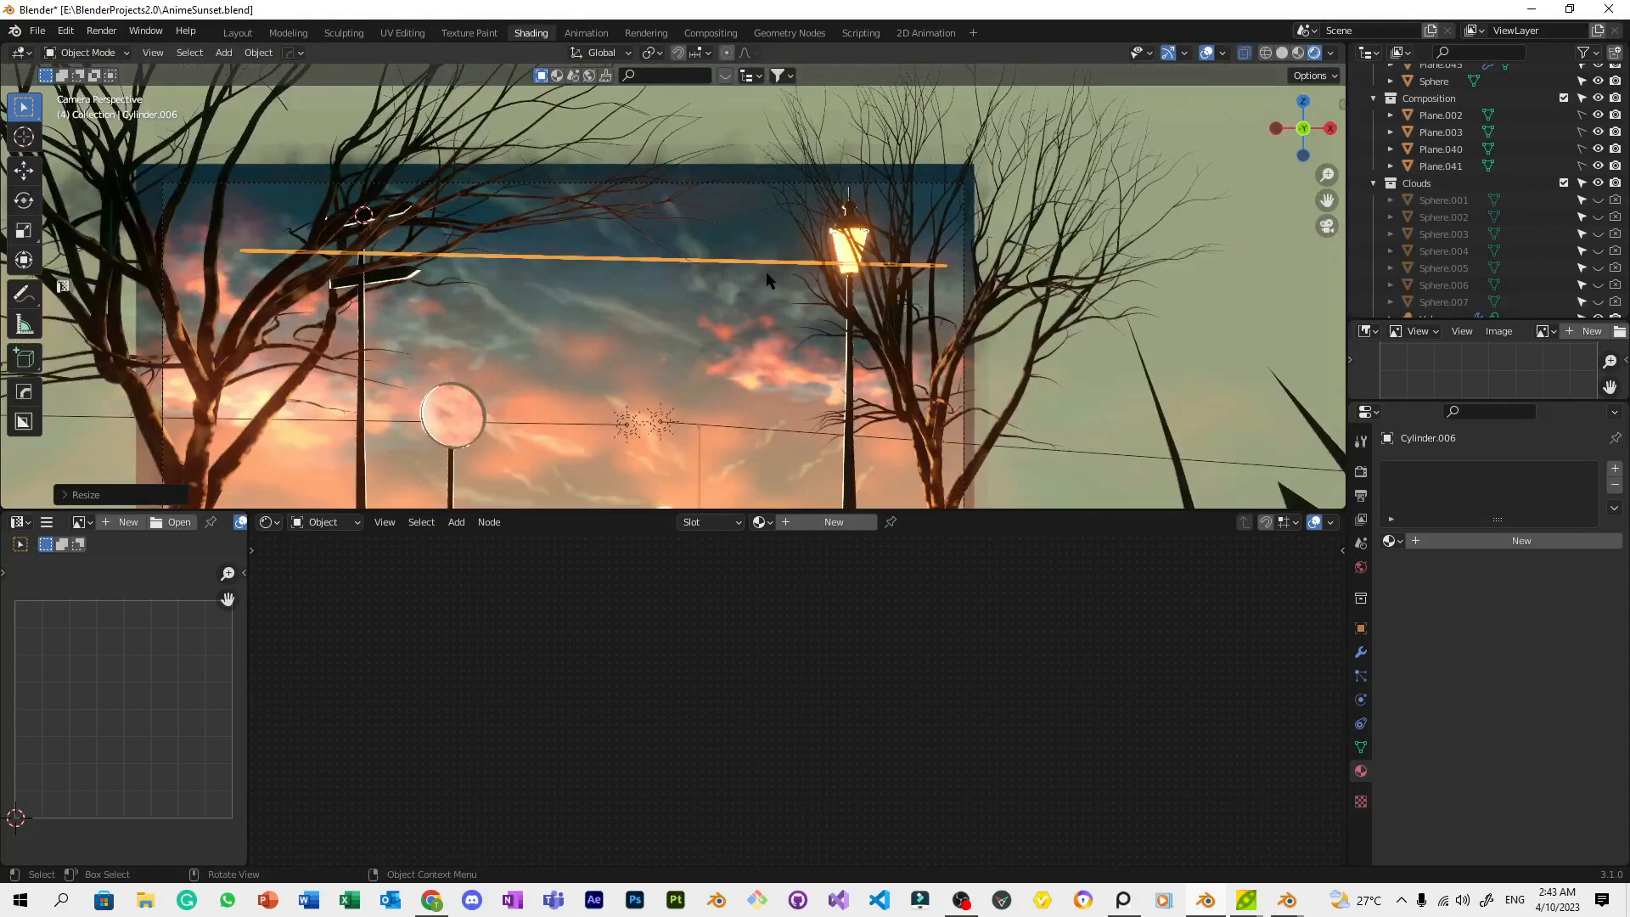
Check the thin cable against the whole composition, save the file and select the cable again
{"action": "scroll", "coordinate": [766, 280], "scroll_direction": "up", "scroll_amount": 2}
{"action": "left_click", "coordinate": [767, 280]}
{"action": "scroll", "coordinate": [767, 280], "scroll_direction": "down", "scroll_amount": 4}
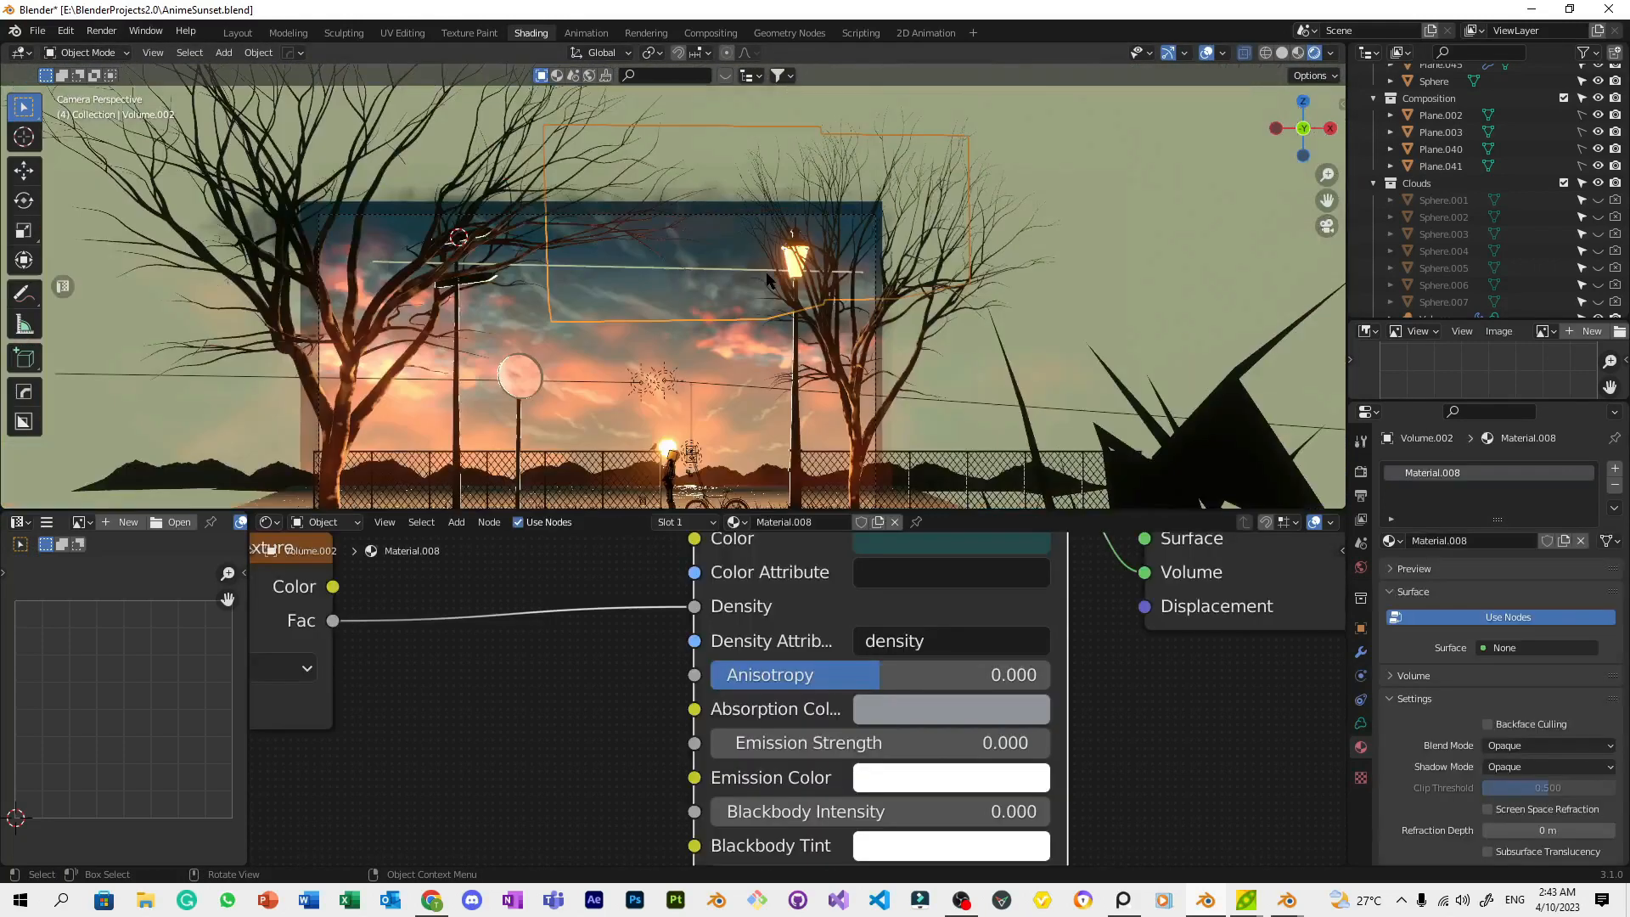
{"action": "scroll", "coordinate": [766, 281], "scroll_direction": "up", "scroll_amount": 1}
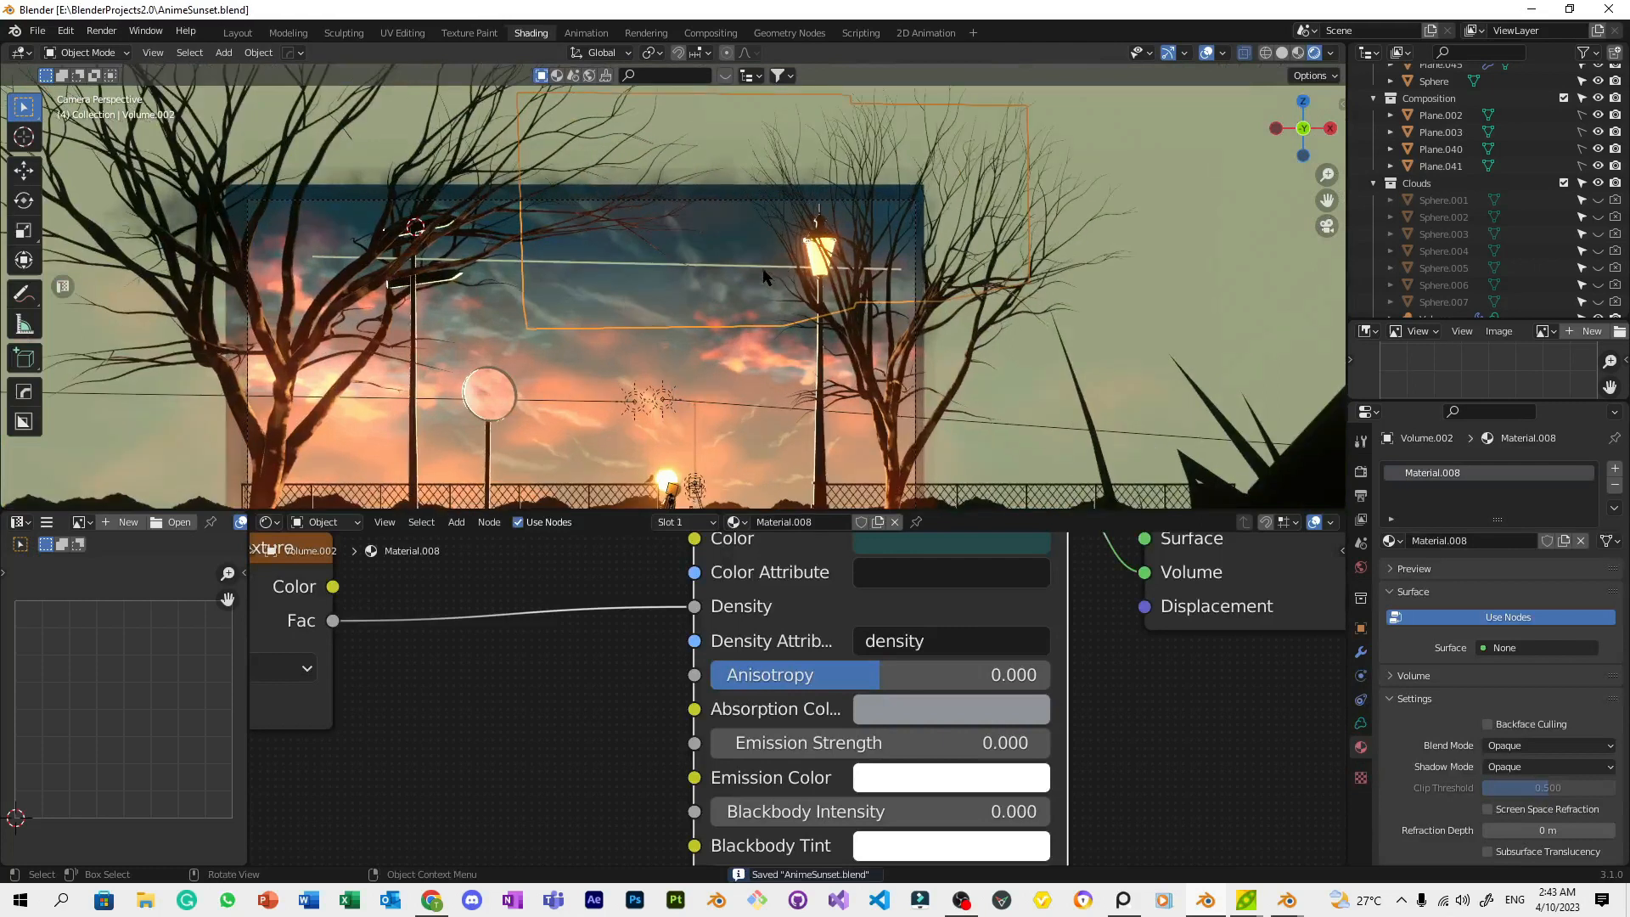
{"action": "left_click", "coordinate": [764, 269]}
{"action": "scroll", "coordinate": [764, 267], "scroll_direction": "up", "scroll_amount": 3}
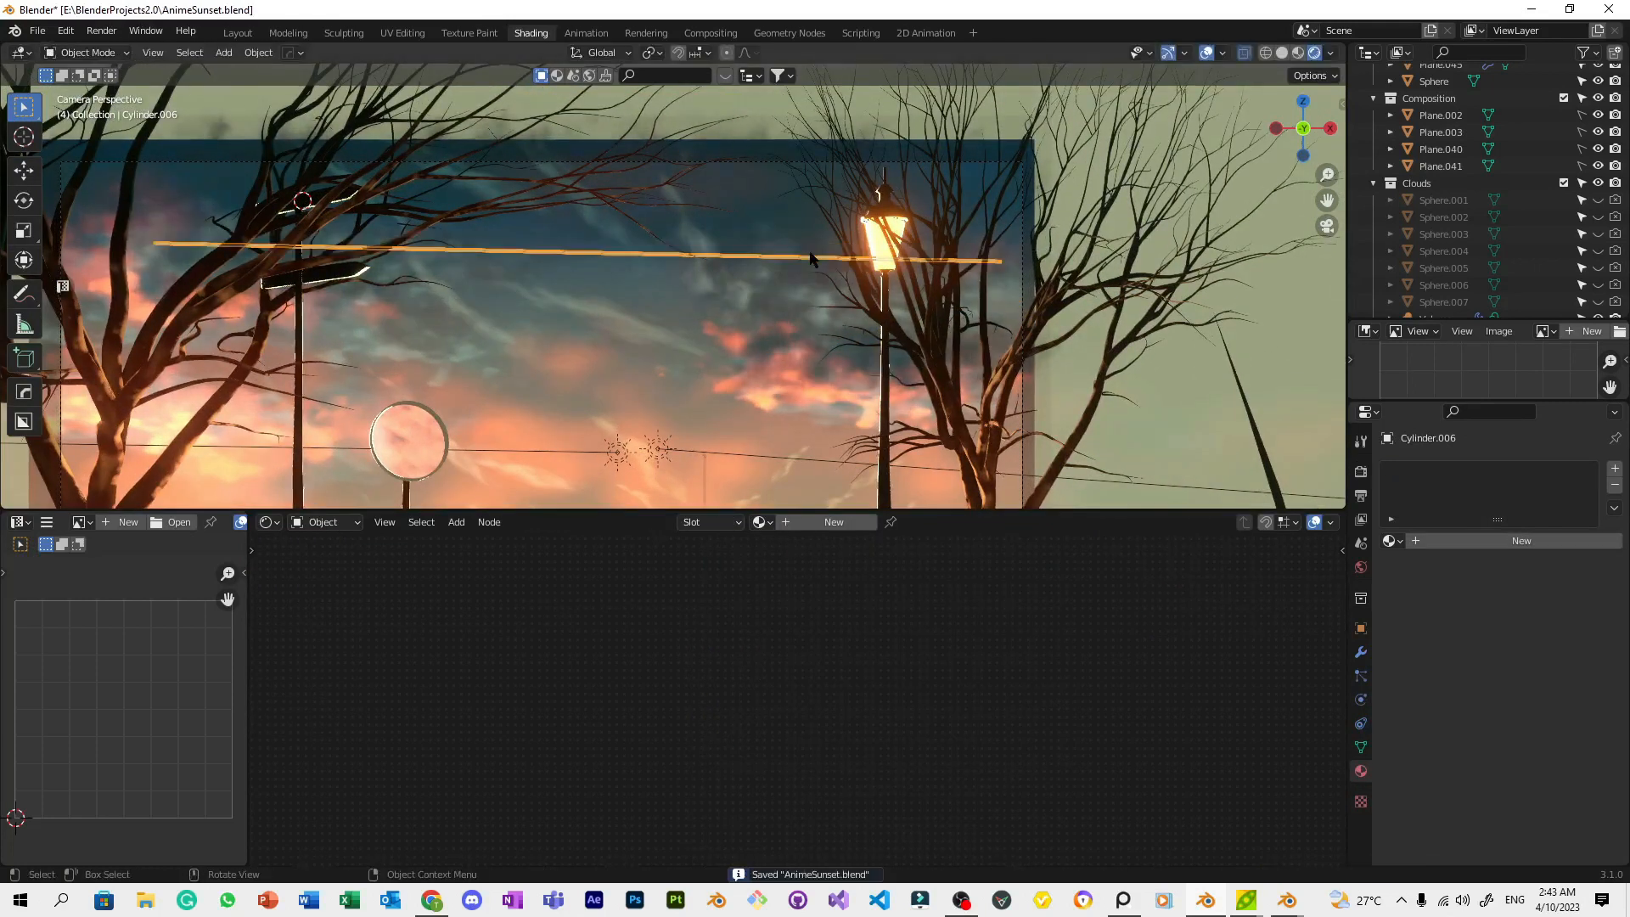
Add 26 loop cuts along the cable's length in Edit Mode, return to Object Mode and save the file
{"action": "key", "text": "Tab"}
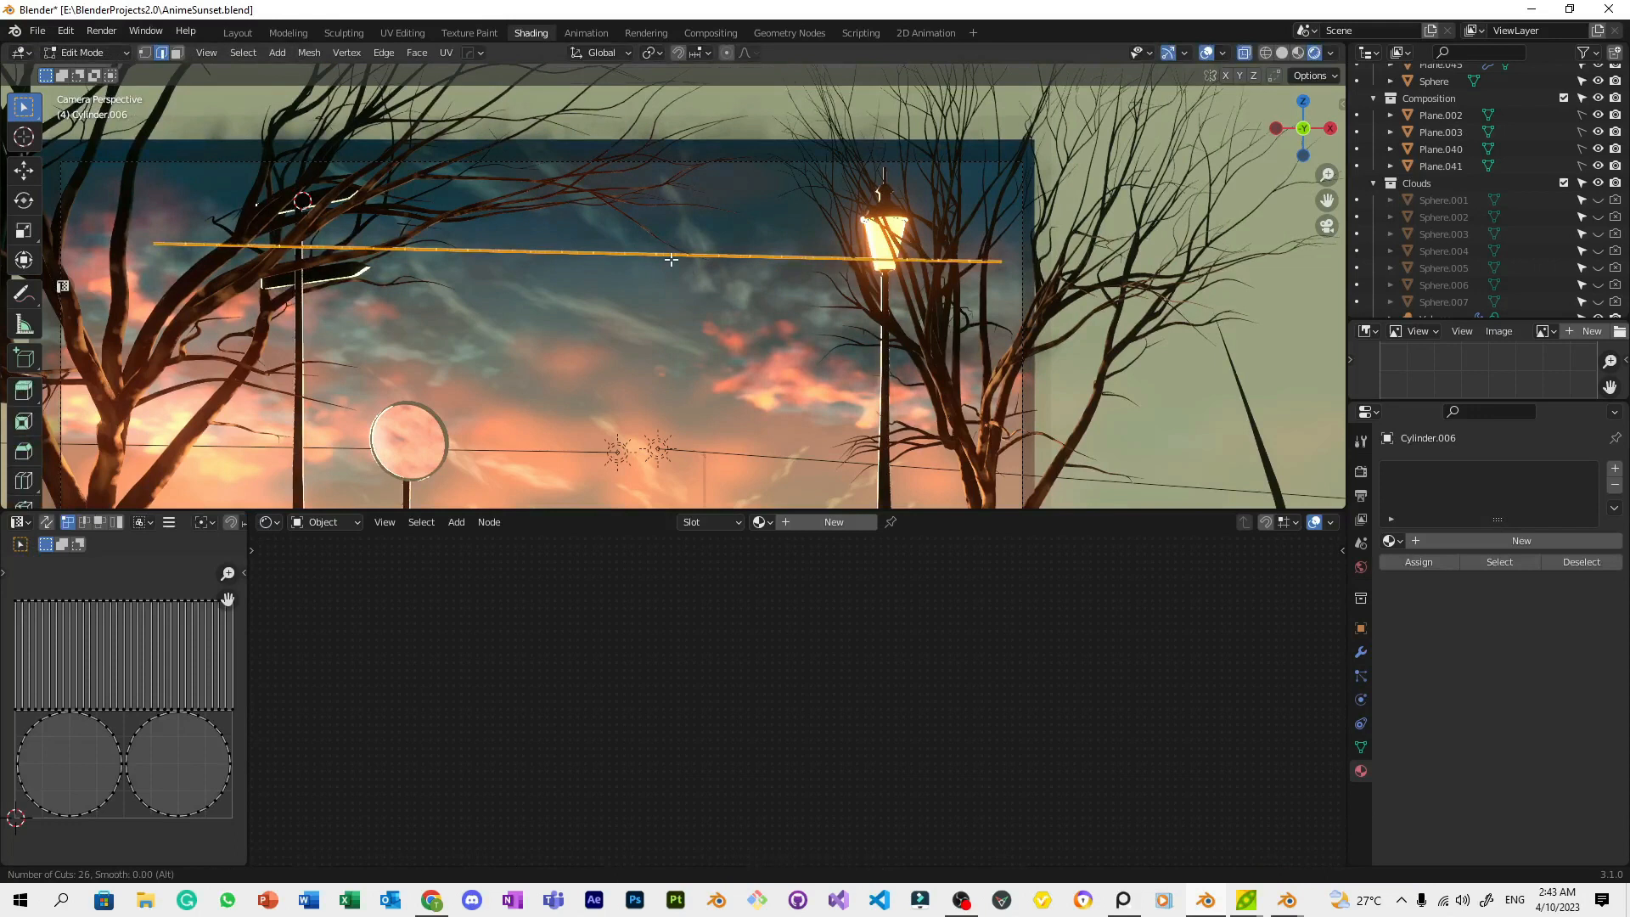
{"action": "left_click", "coordinate": [657, 256]}
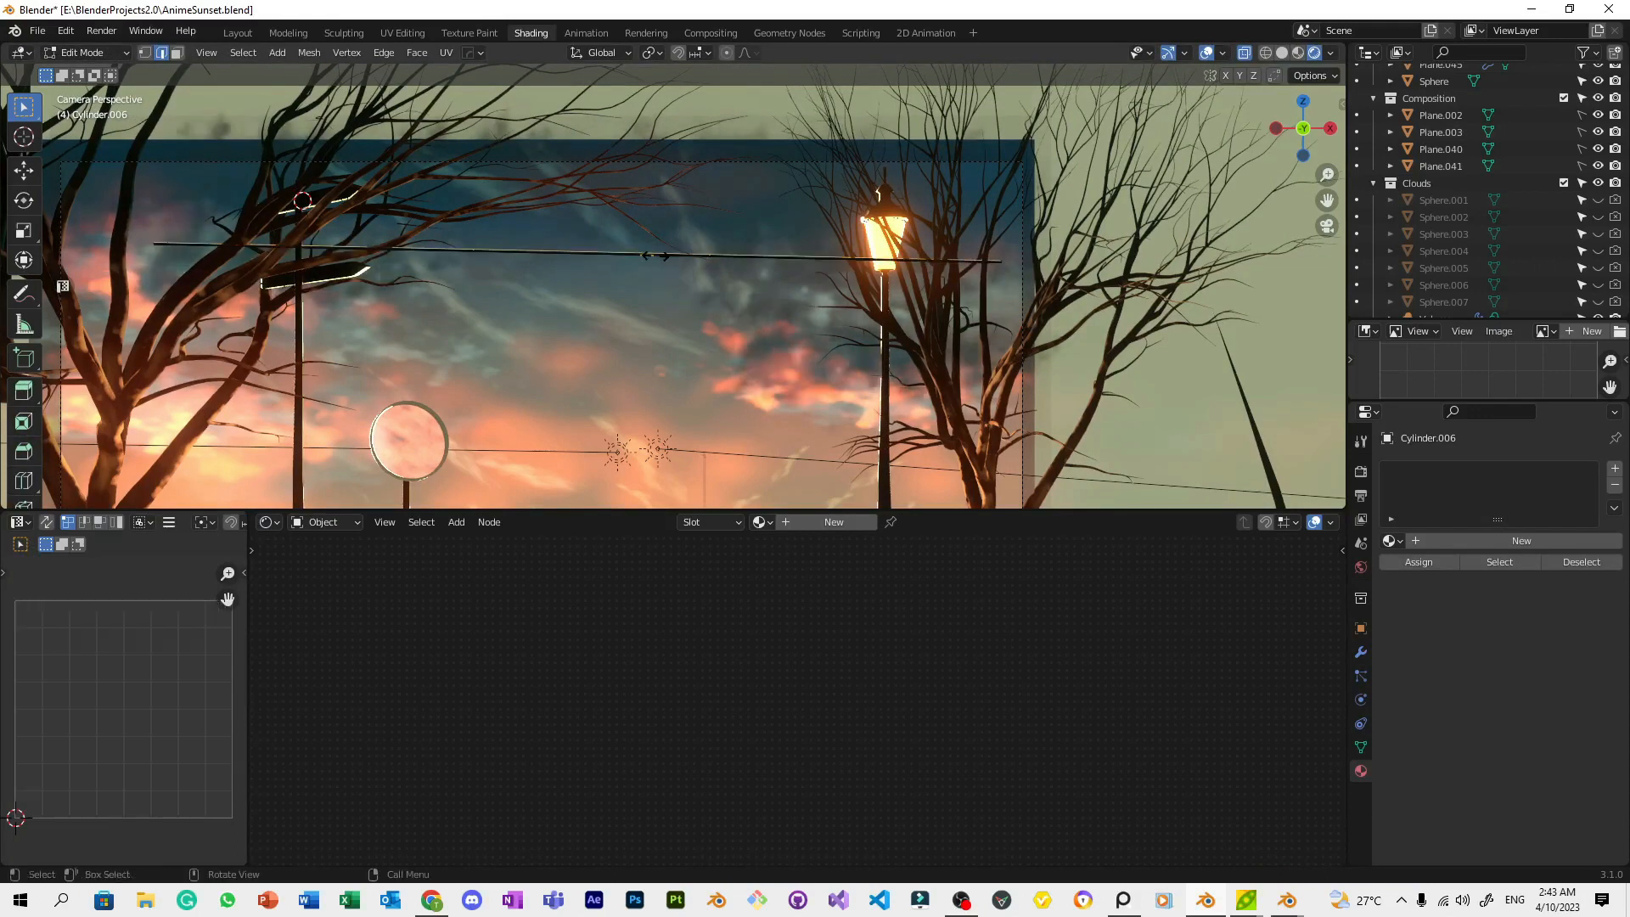
{"action": "left_click", "coordinate": [657, 256]}
{"action": "scroll", "coordinate": [805, 350], "scroll_direction": "up", "scroll_amount": 4}
{"action": "scroll", "coordinate": [805, 350], "scroll_direction": "up", "scroll_amount": 3}
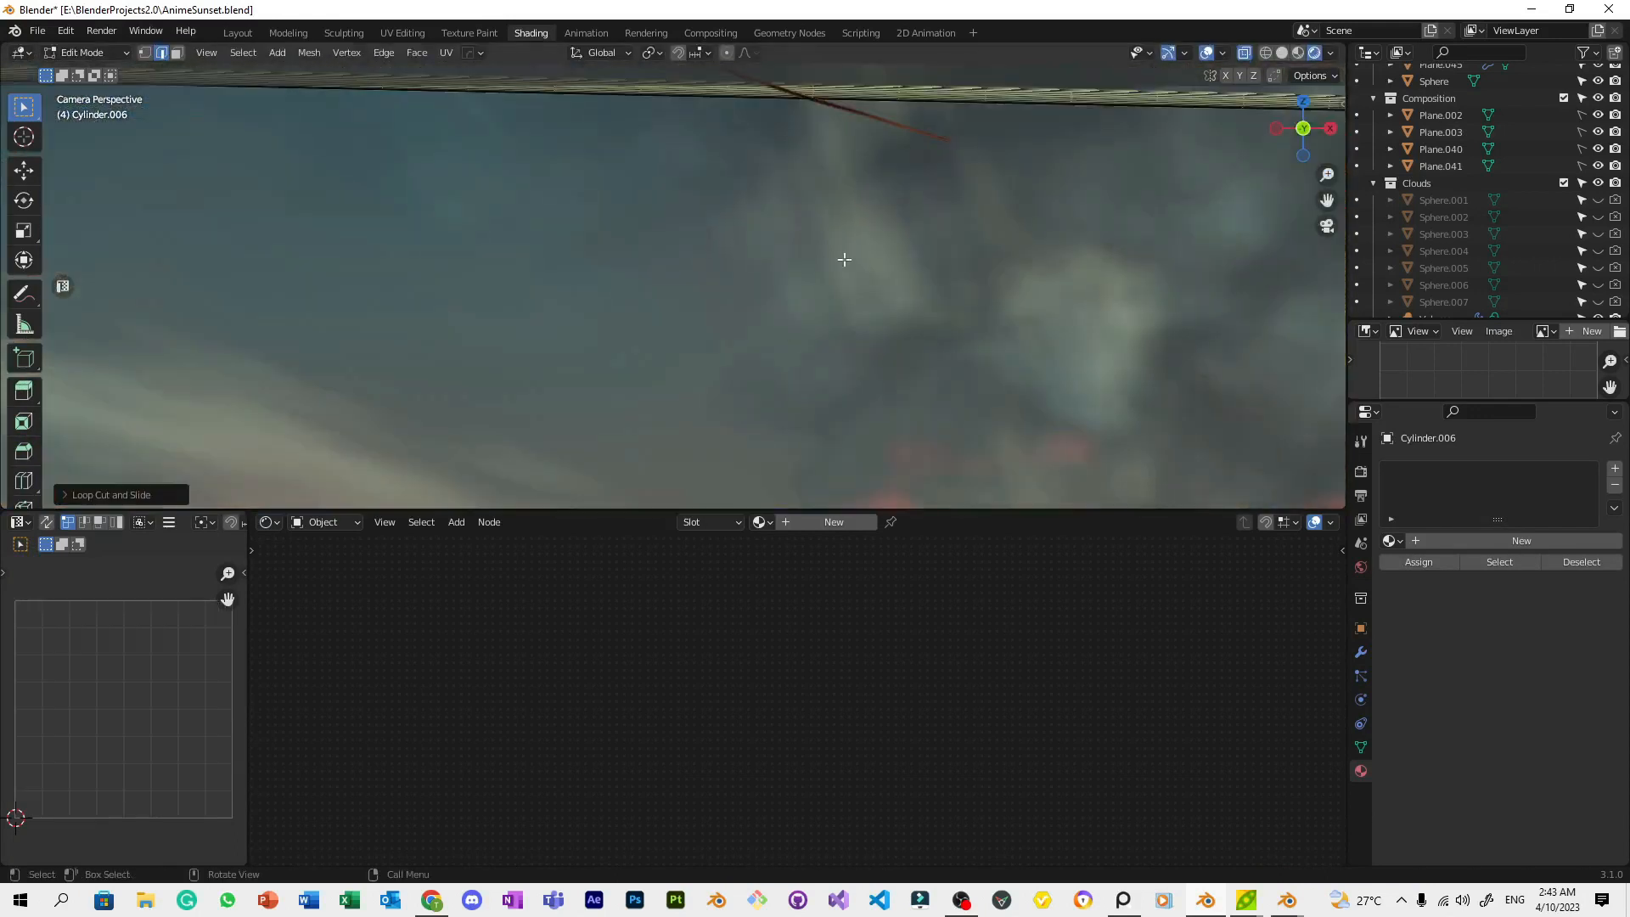
{"action": "scroll", "coordinate": [857, 217], "scroll_direction": "down", "scroll_amount": 4}
{"action": "key", "text": "Tab"}
{"action": "key", "text": "ctrl+s"}
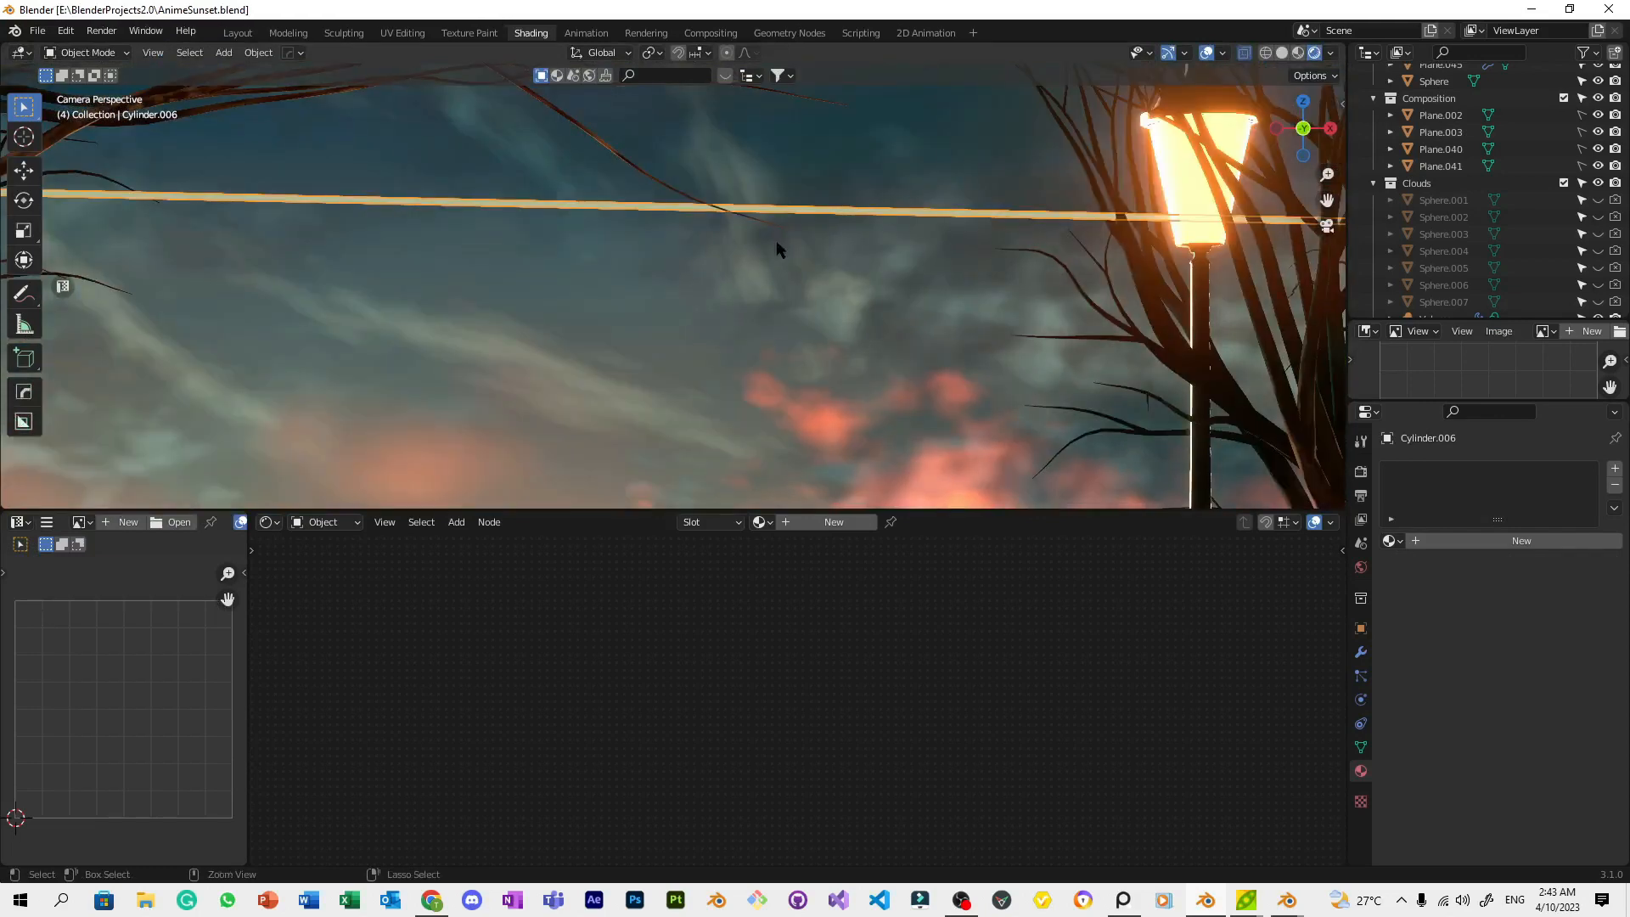
Select an edge loop segment near the middle of the cable in Edit Mode
{"action": "scroll", "coordinate": [776, 241], "scroll_direction": "down", "scroll_amount": 2}
{"action": "key", "text": "Tab"}
{"action": "left_click", "coordinate": [629, 256], "text": "alt"}
{"action": "key", "text": "g"}
{"action": "right_click", "coordinate": [768, 280]}
{"action": "left_click", "coordinate": [650, 260], "text": "alt"}
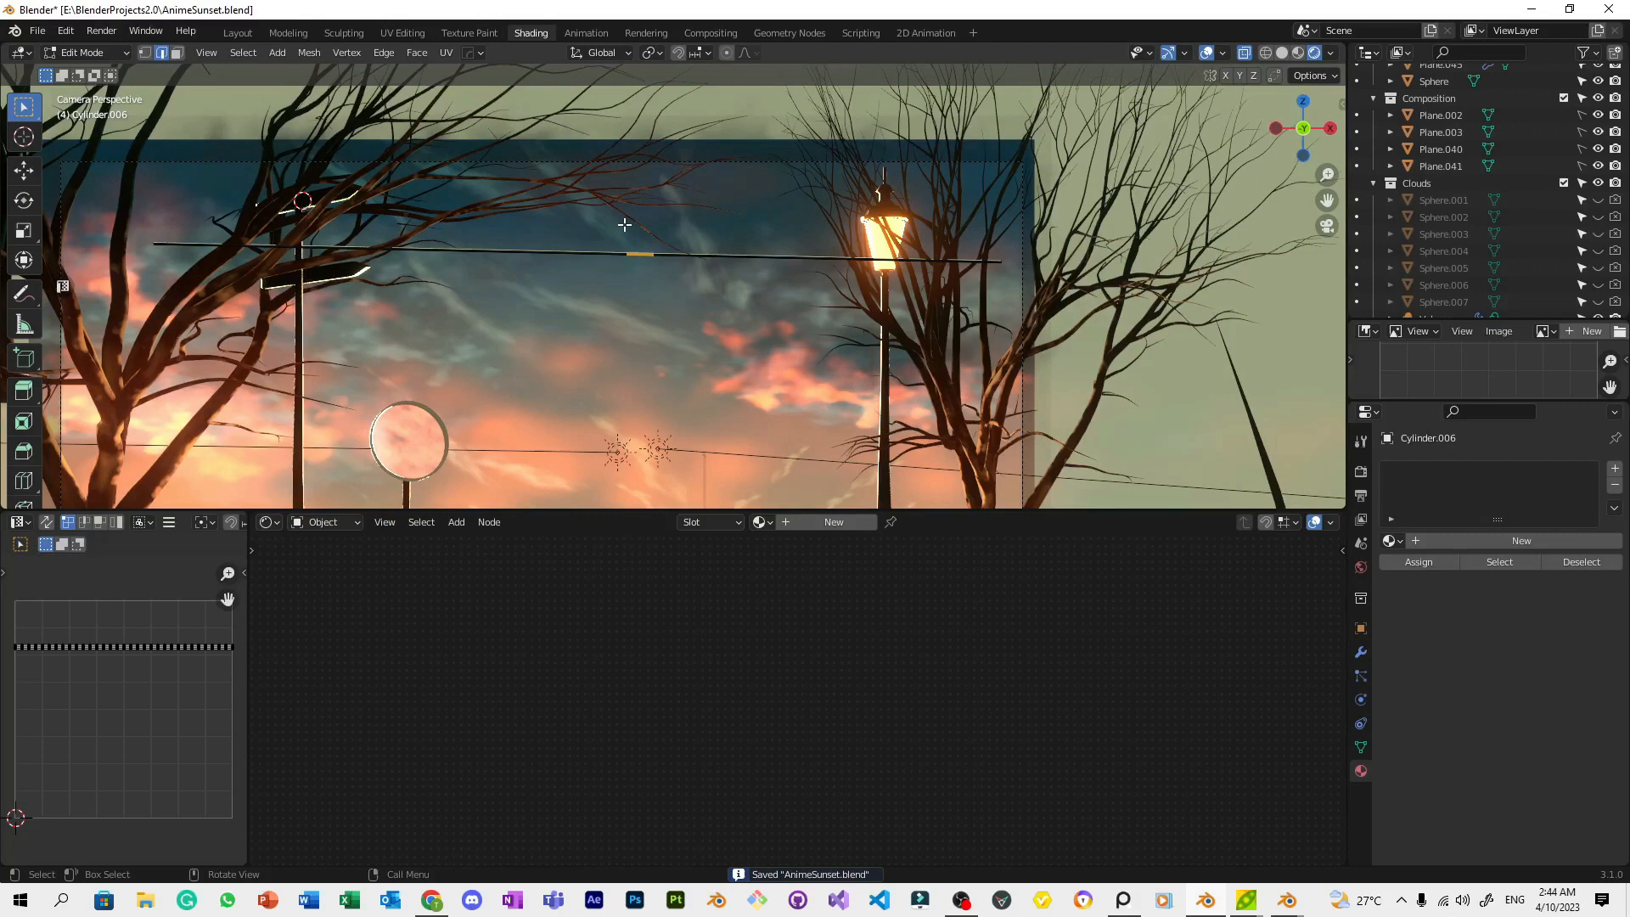
{"action": "left_click_drag", "start_coordinate": [641, 260], "coordinate": [624, 246]}
{"action": "scroll", "coordinate": [650, 265], "scroll_direction": "up", "scroll_amount": 5}
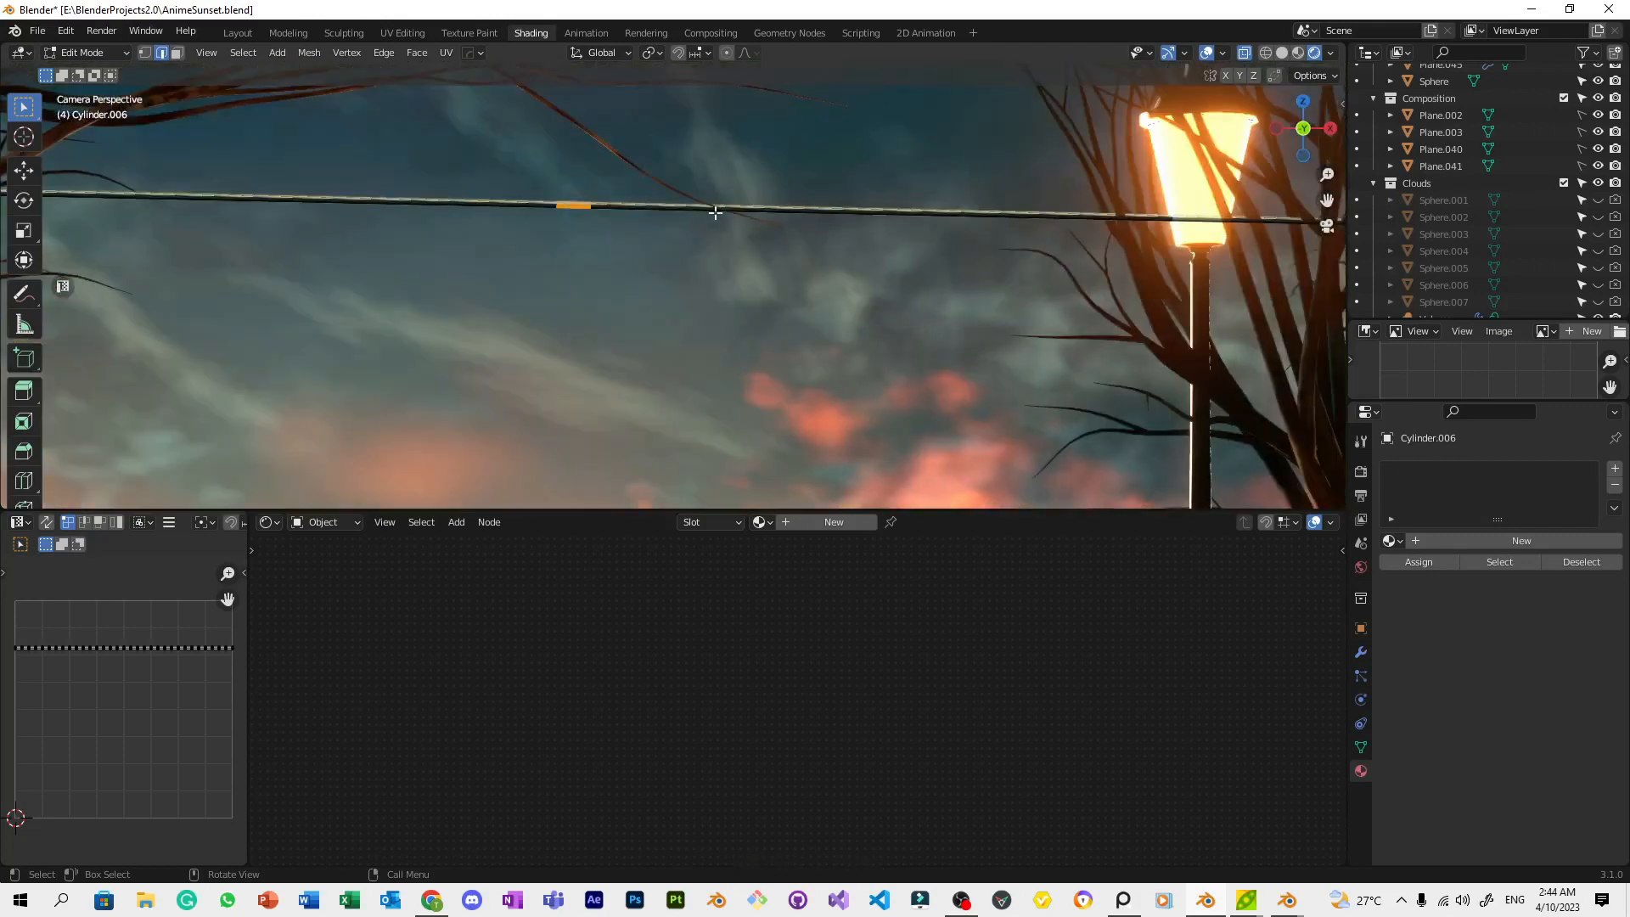
{"action": "scroll", "coordinate": [722, 191], "scroll_direction": "down", "scroll_amount": 3}
Make the cable sag by moving its middle down about 0.29 m with smooth proportional editing at a 1.331 m radius
{"action": "key", "text": "o"}
{"action": "scroll", "coordinate": [743, 211], "scroll_direction": "down", "scroll_amount": 4}
{"action": "key", "text": "g"}
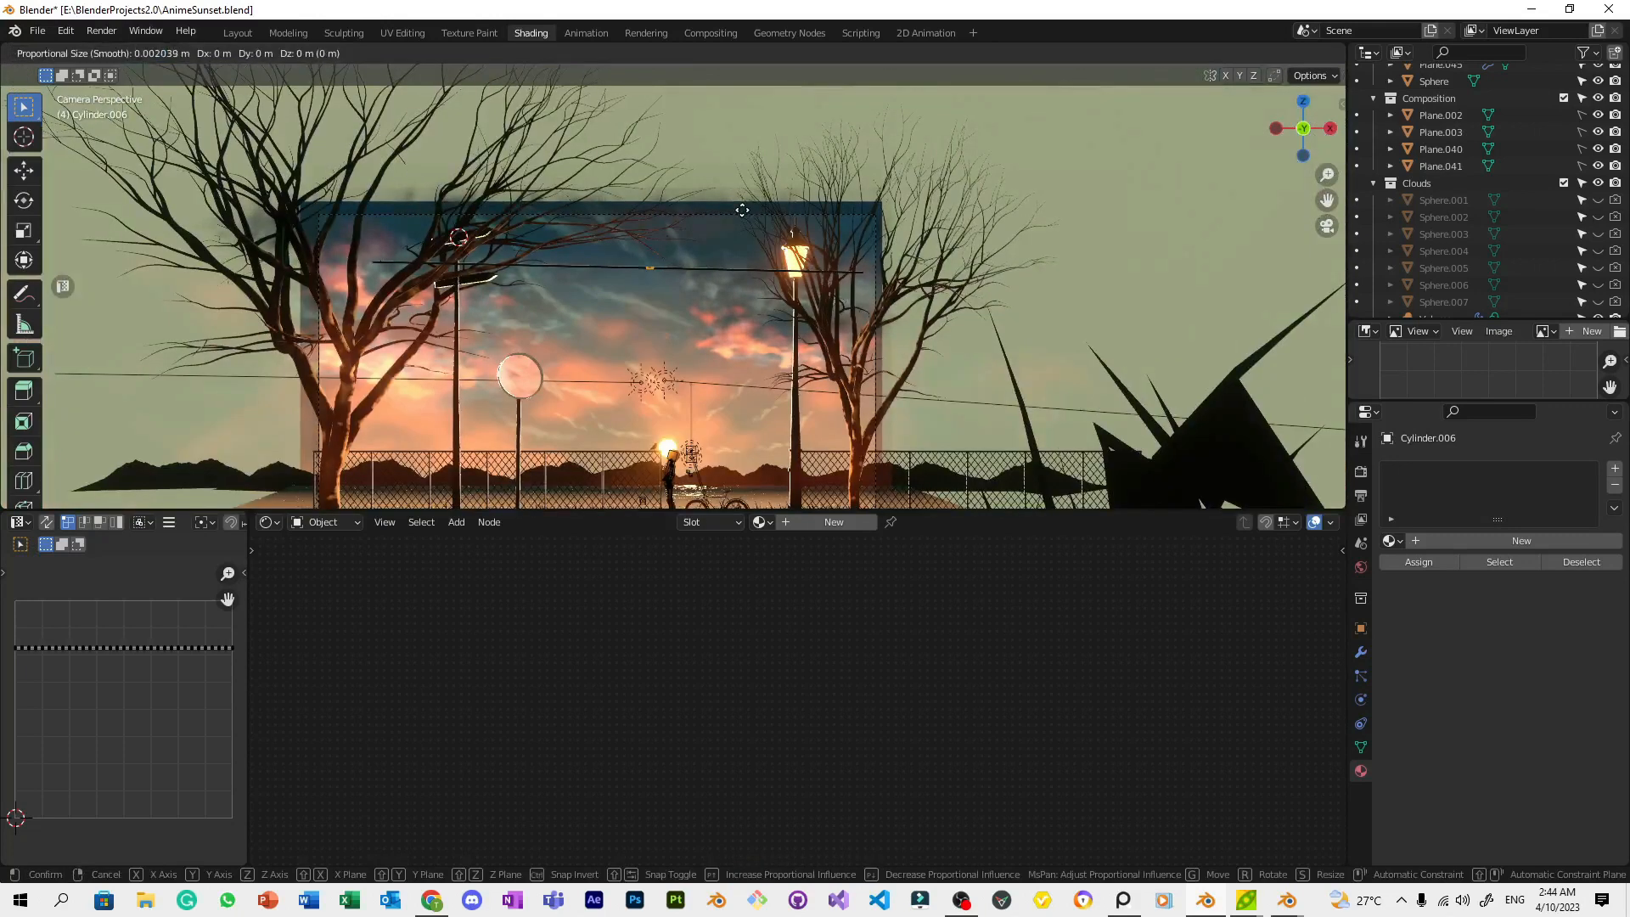
{"action": "scroll", "coordinate": [742, 211], "scroll_direction": "up", "scroll_amount": 5}
{"action": "scroll", "coordinate": [742, 211], "scroll_direction": "down", "scroll_amount": 1}
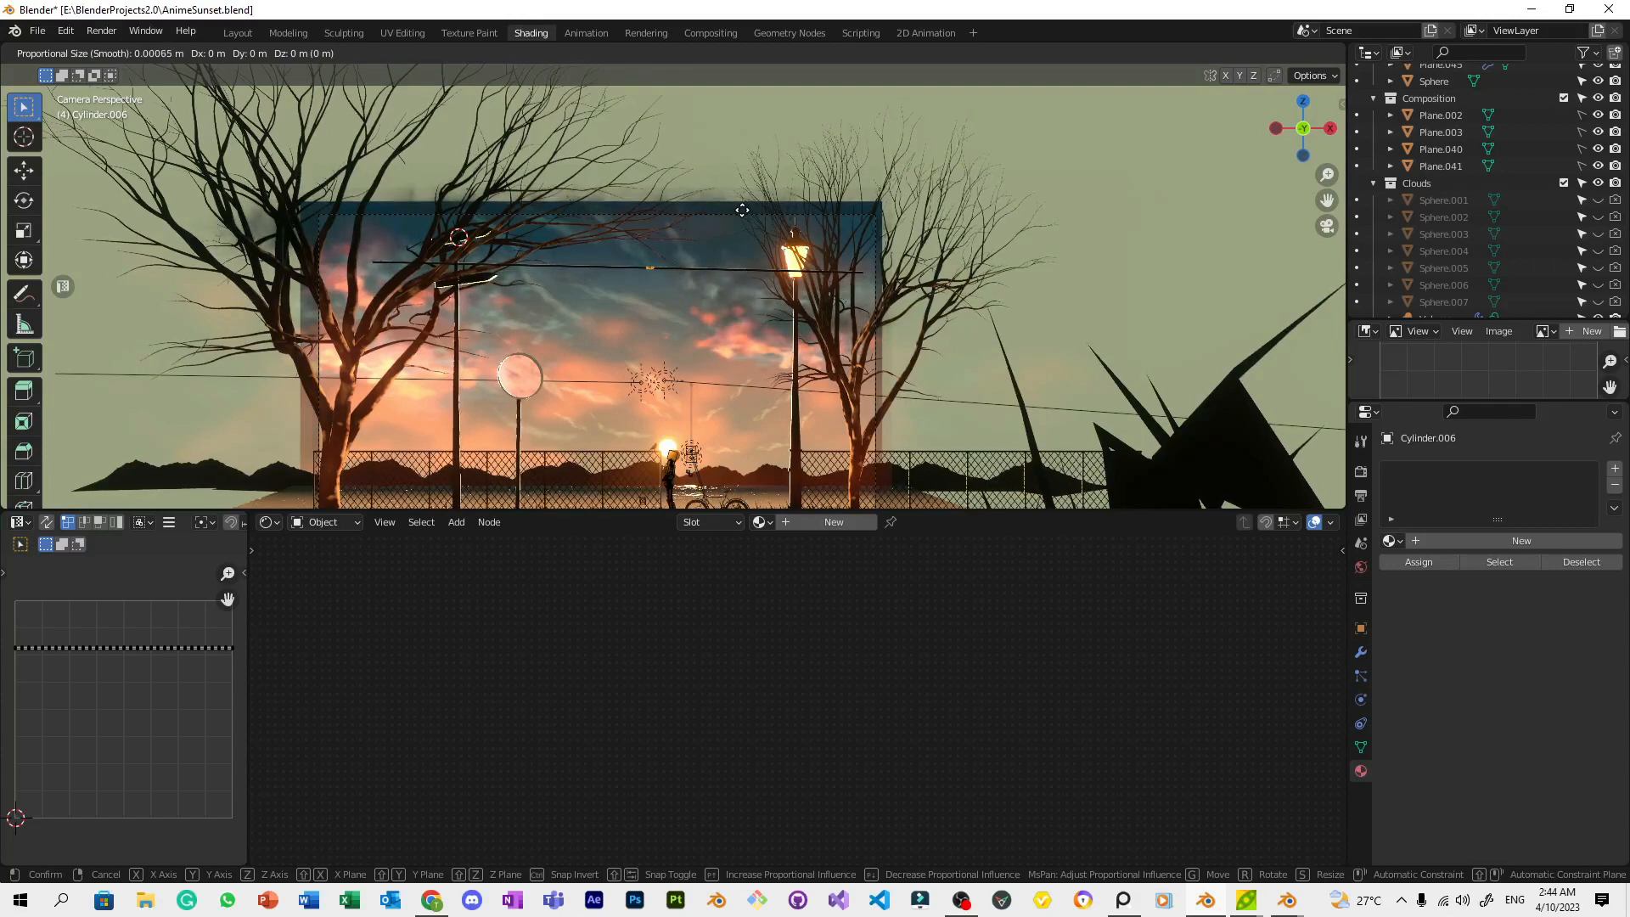
{"action": "scroll", "coordinate": [742, 211], "scroll_direction": "down", "scroll_amount": 20}
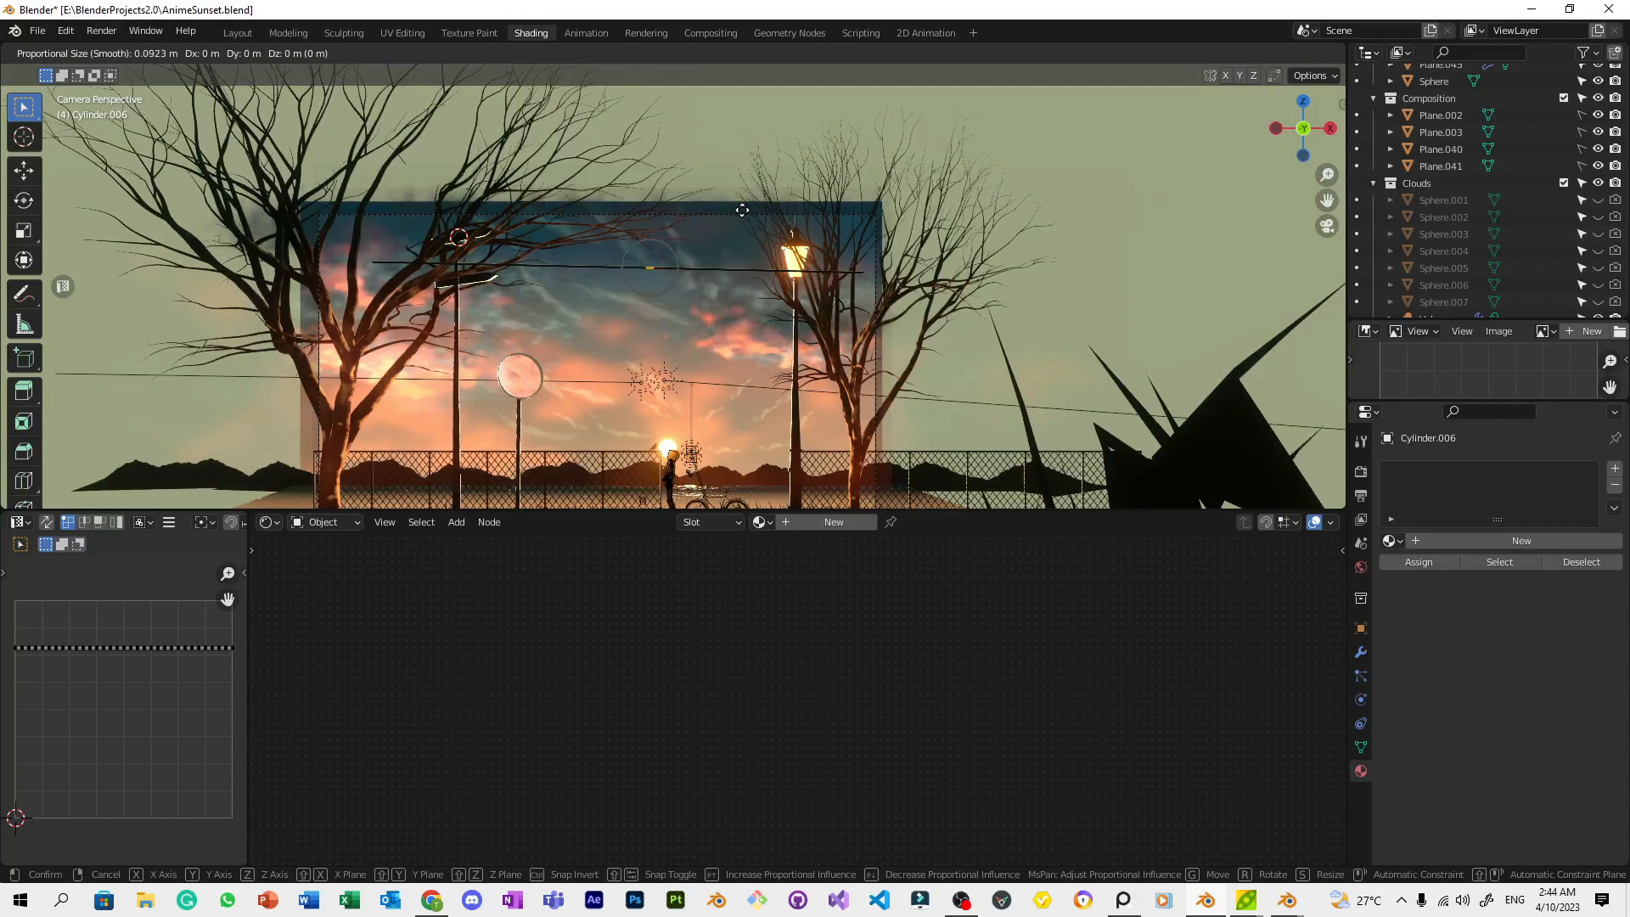
{"action": "scroll", "coordinate": [717, 250], "scroll_direction": "down", "scroll_amount": 5}
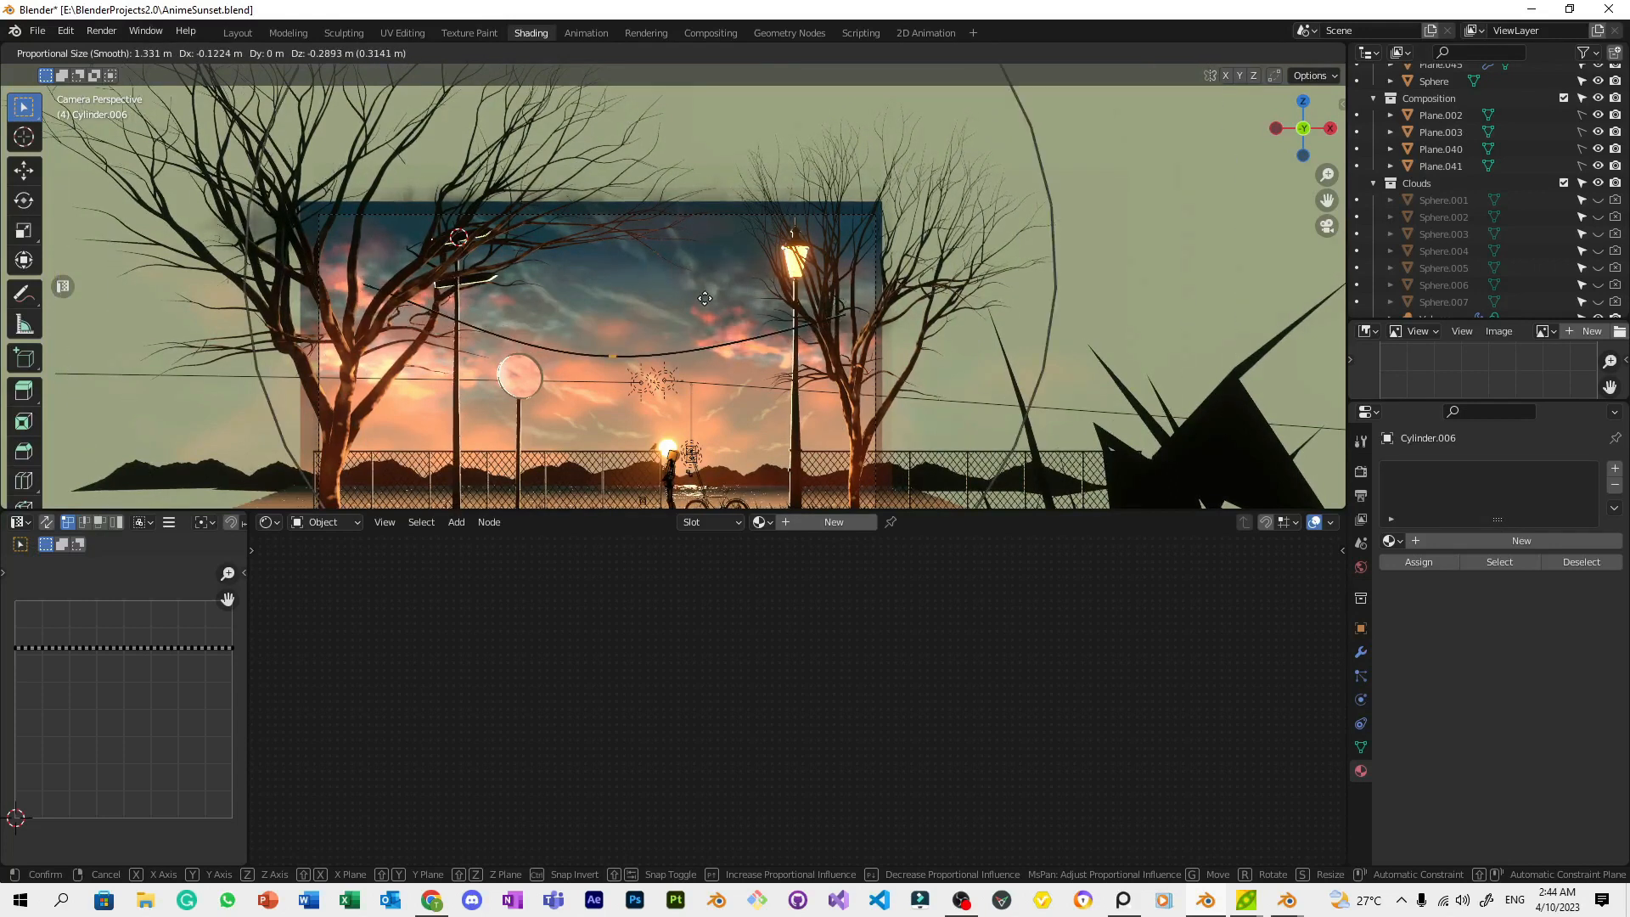
{"action": "left_click", "coordinate": [705, 298]}
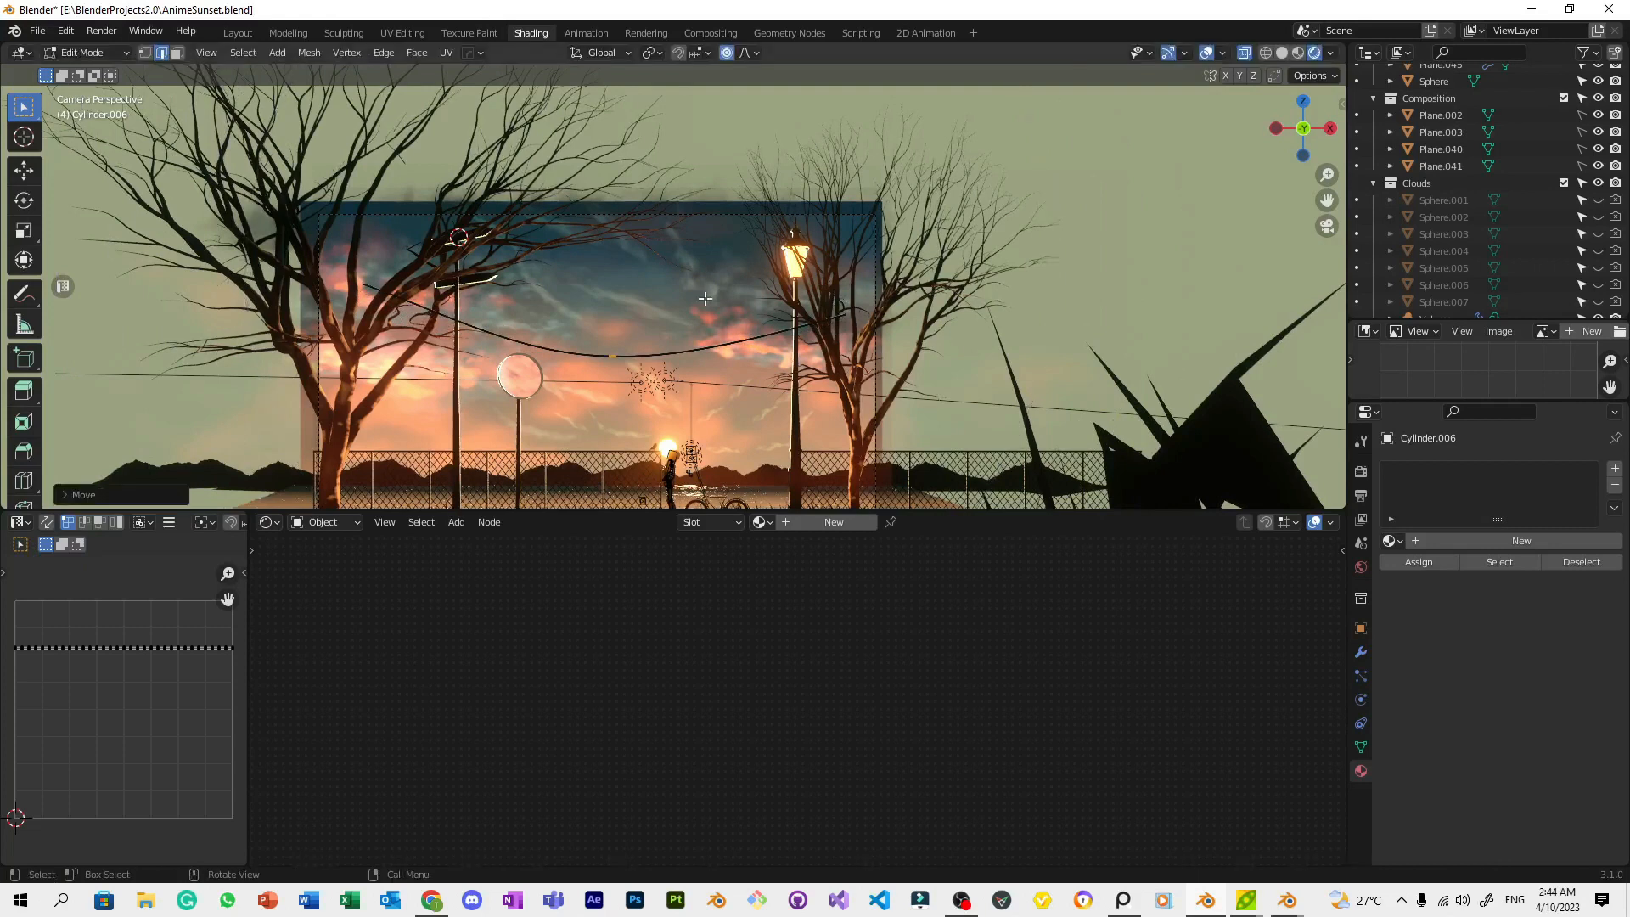
Return to Object Mode and try moving the sagging cable in the camera view
{"action": "key", "text": "Tab"}
{"action": "key", "text": "g"}
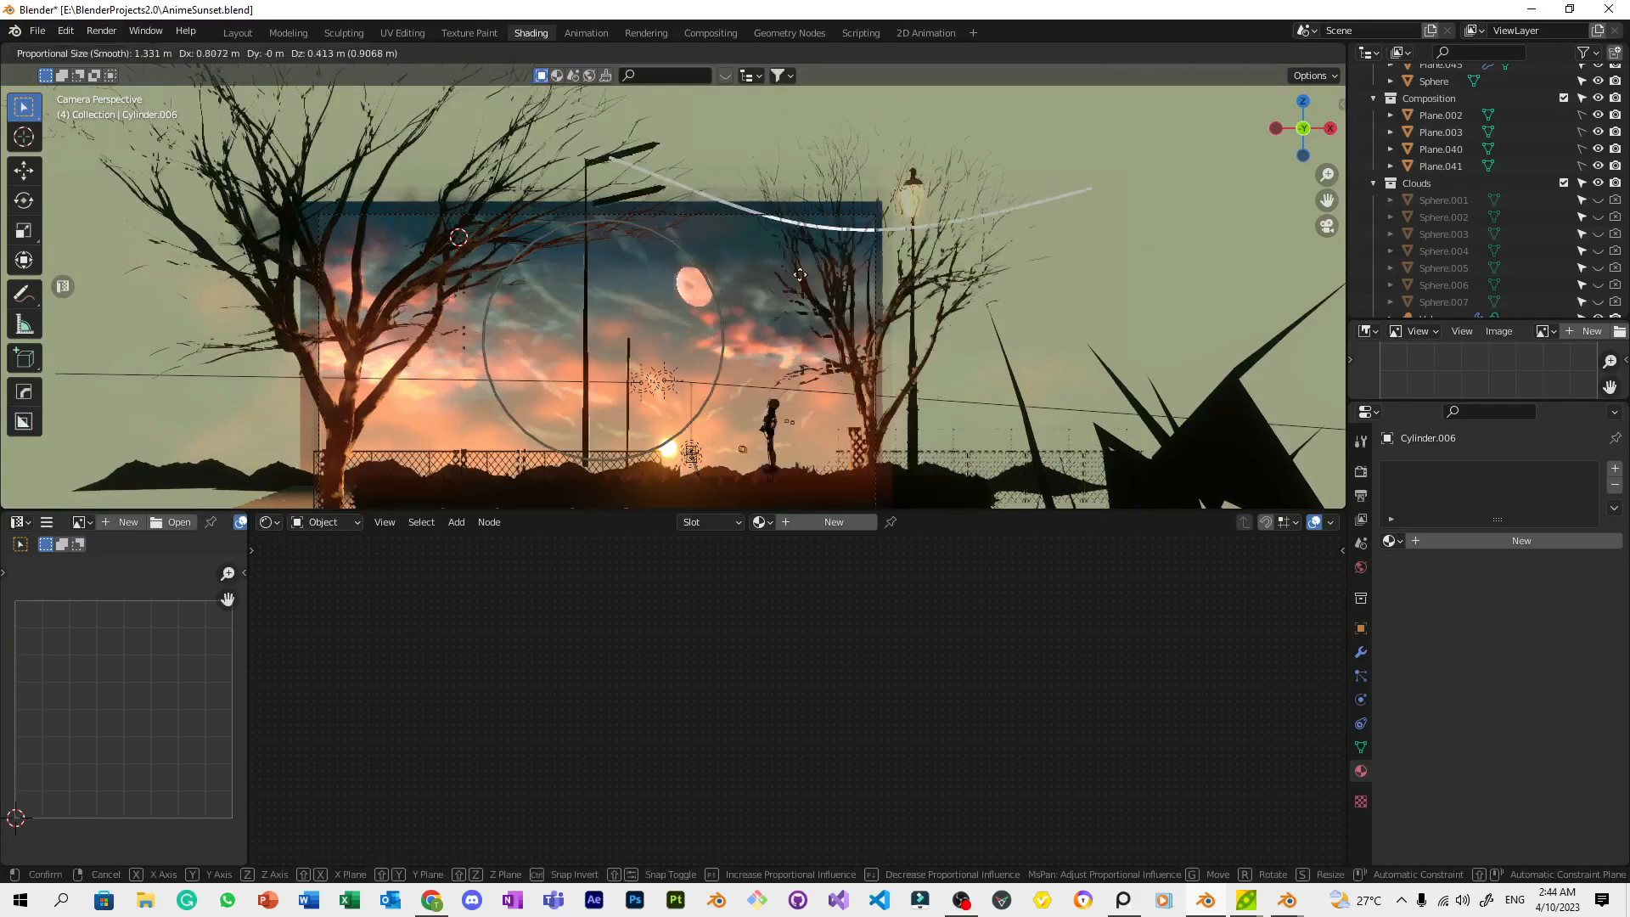
{"action": "key", "text": "Escape"}
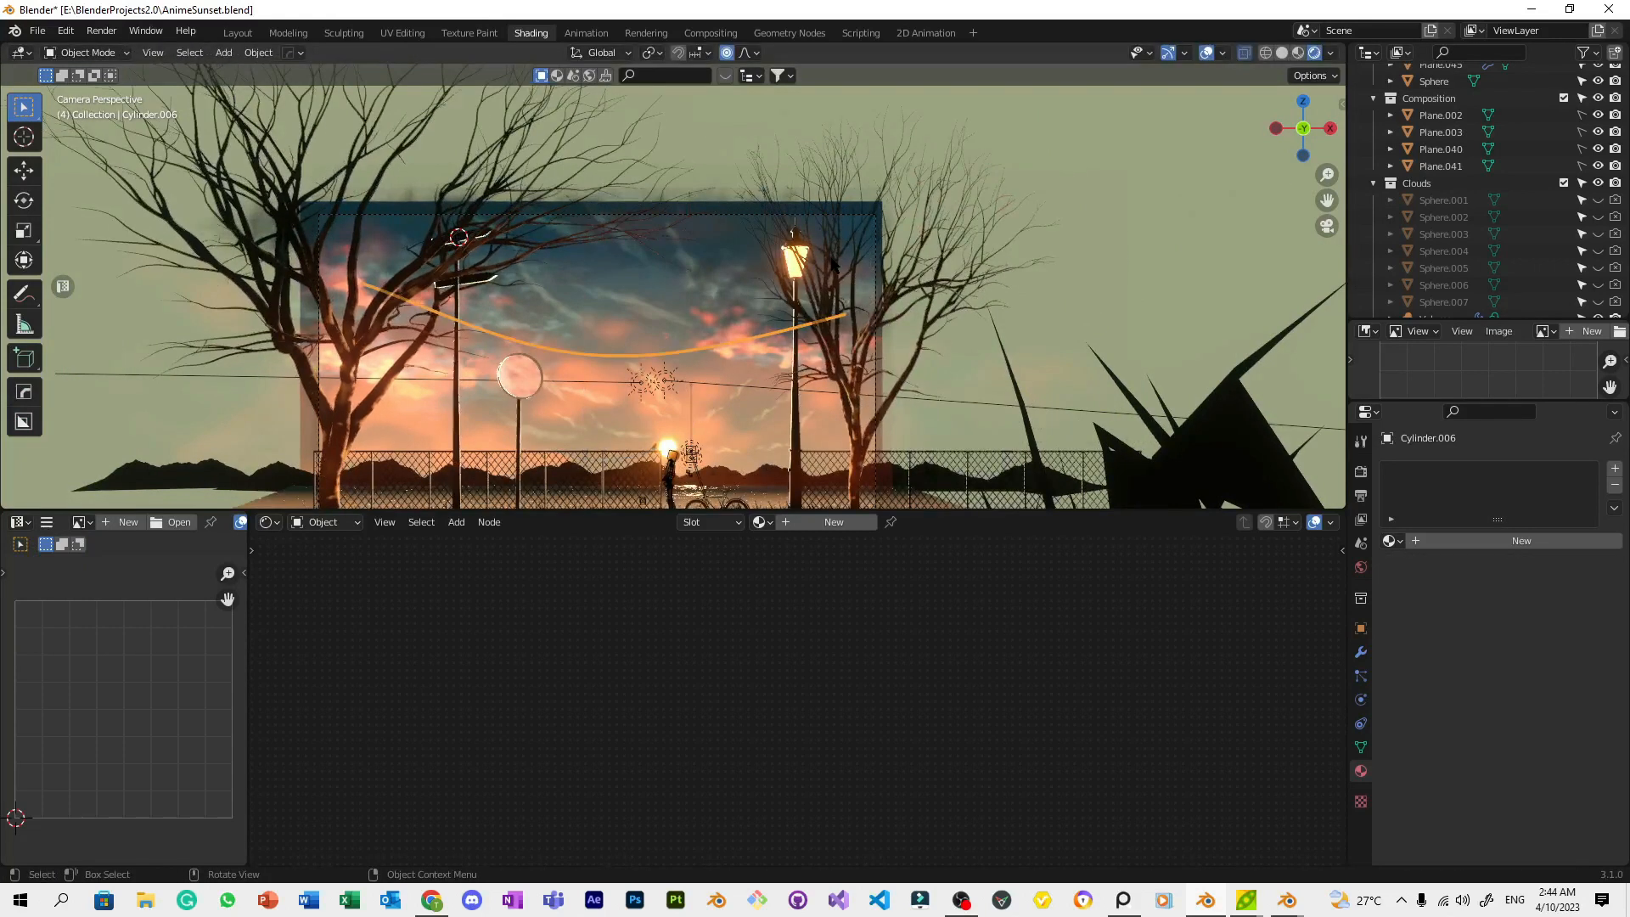
{"action": "left_click", "coordinate": [751, 341]}
{"action": "left_click", "coordinate": [751, 338]}
{"action": "key", "text": "g"}
{"action": "key", "text": "Escape"}
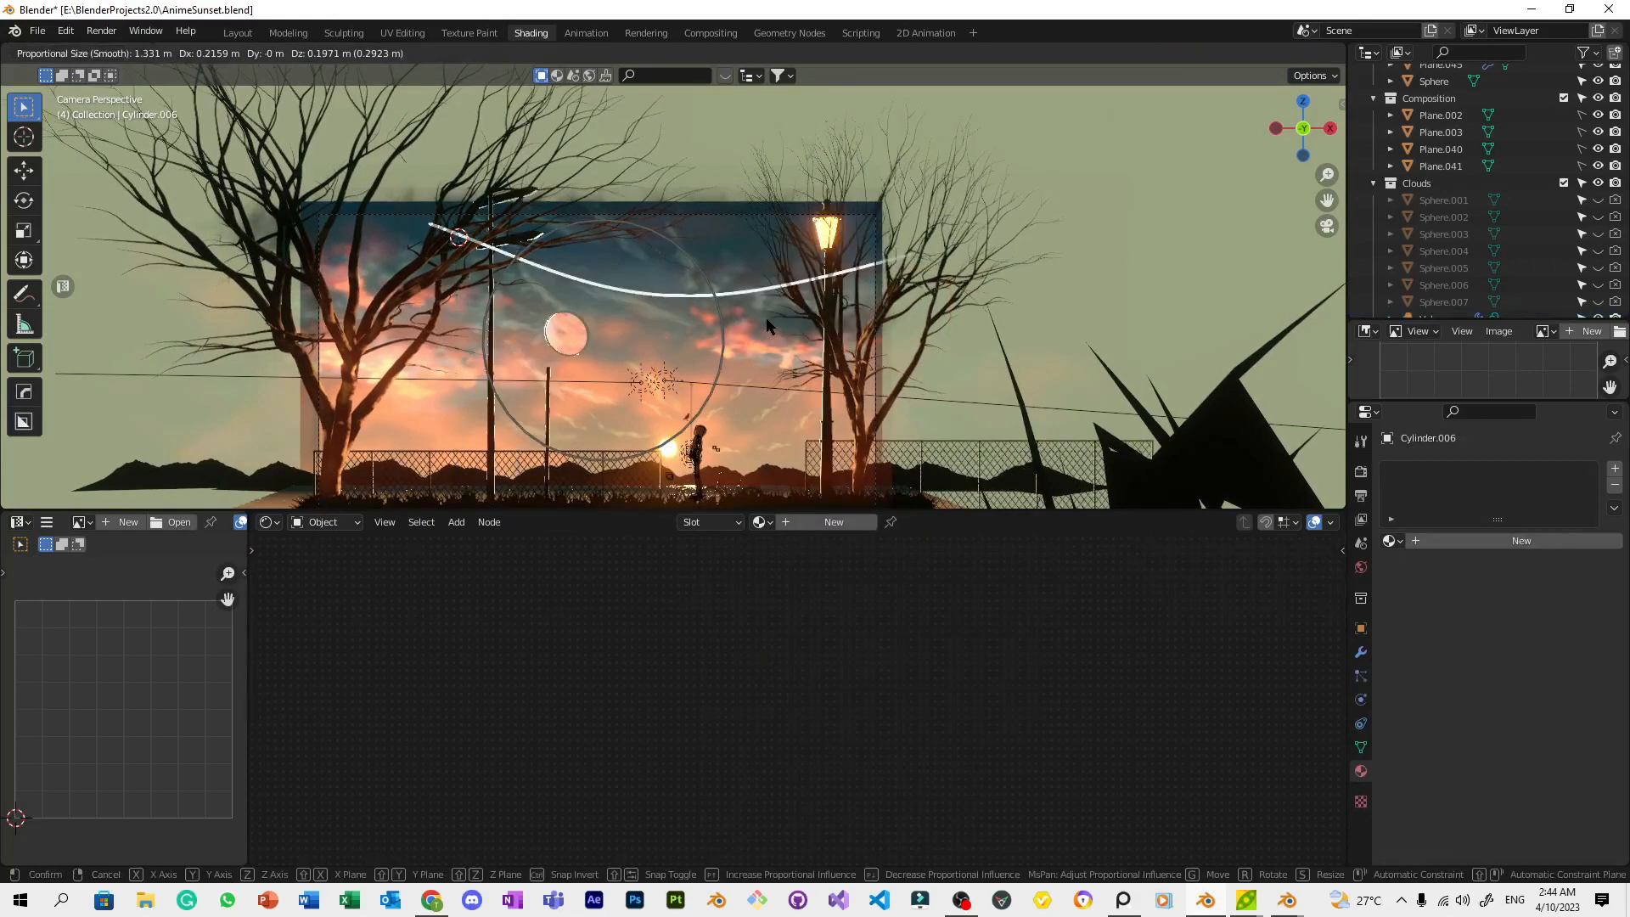
Move only the cable, without proportional editing, so its left end meets the top of the signpost
{"action": "key", "text": "g"}
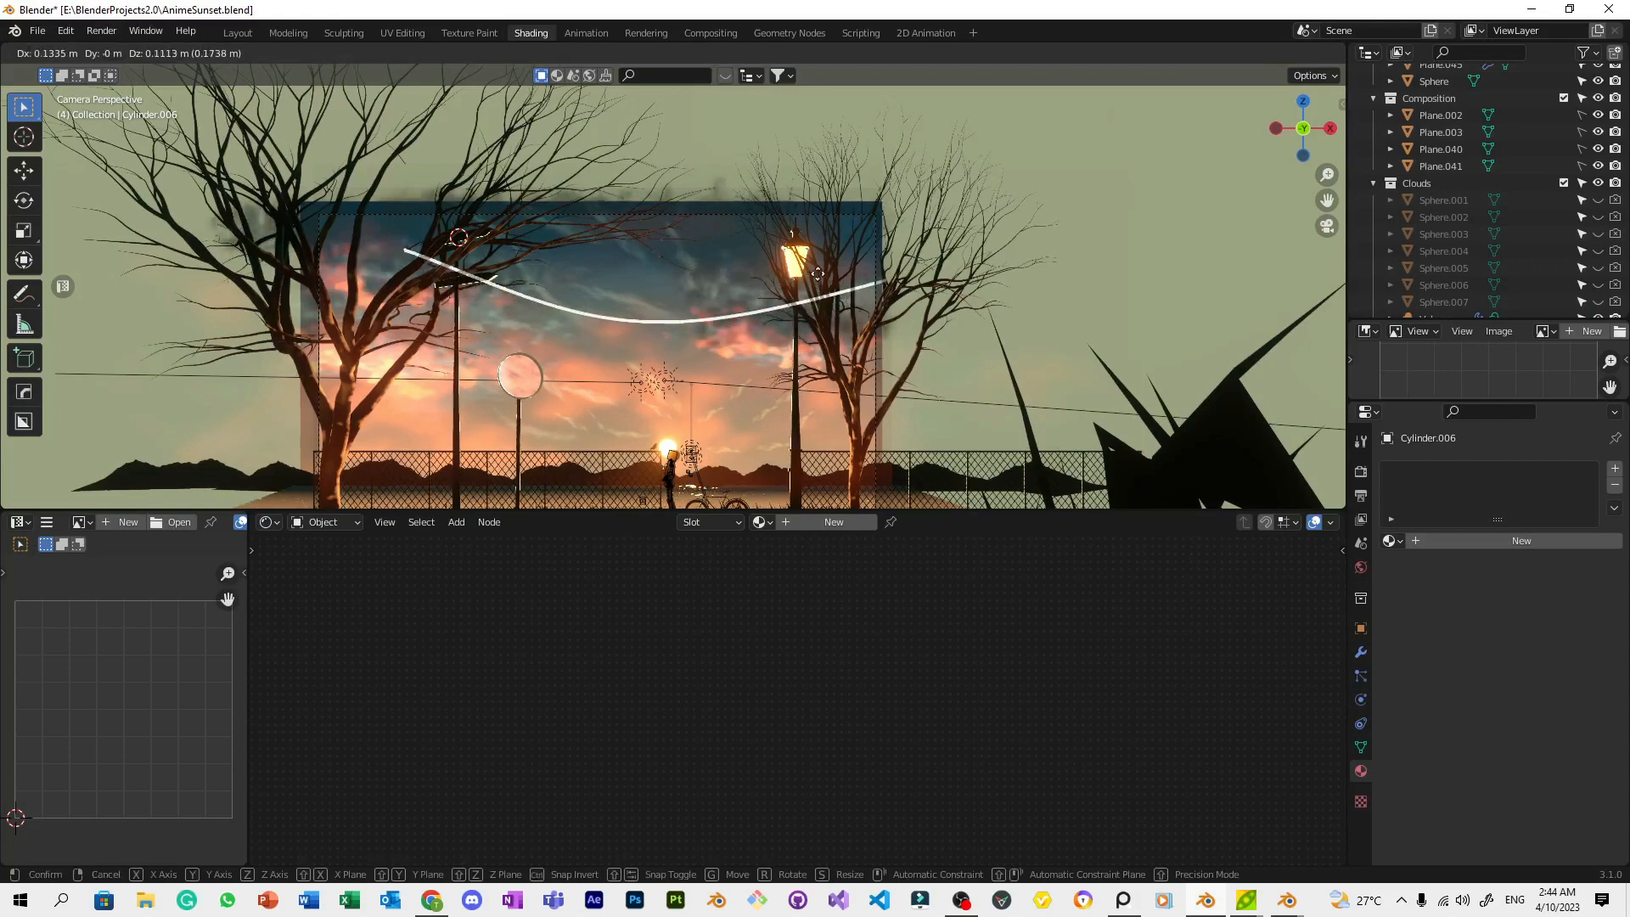
{"action": "left_click", "coordinate": [853, 278]}
{"action": "scroll", "coordinate": [854, 278], "scroll_direction": "up", "scroll_amount": 3}
{"action": "key", "text": "r"}
{"action": "key", "text": "Escape"}
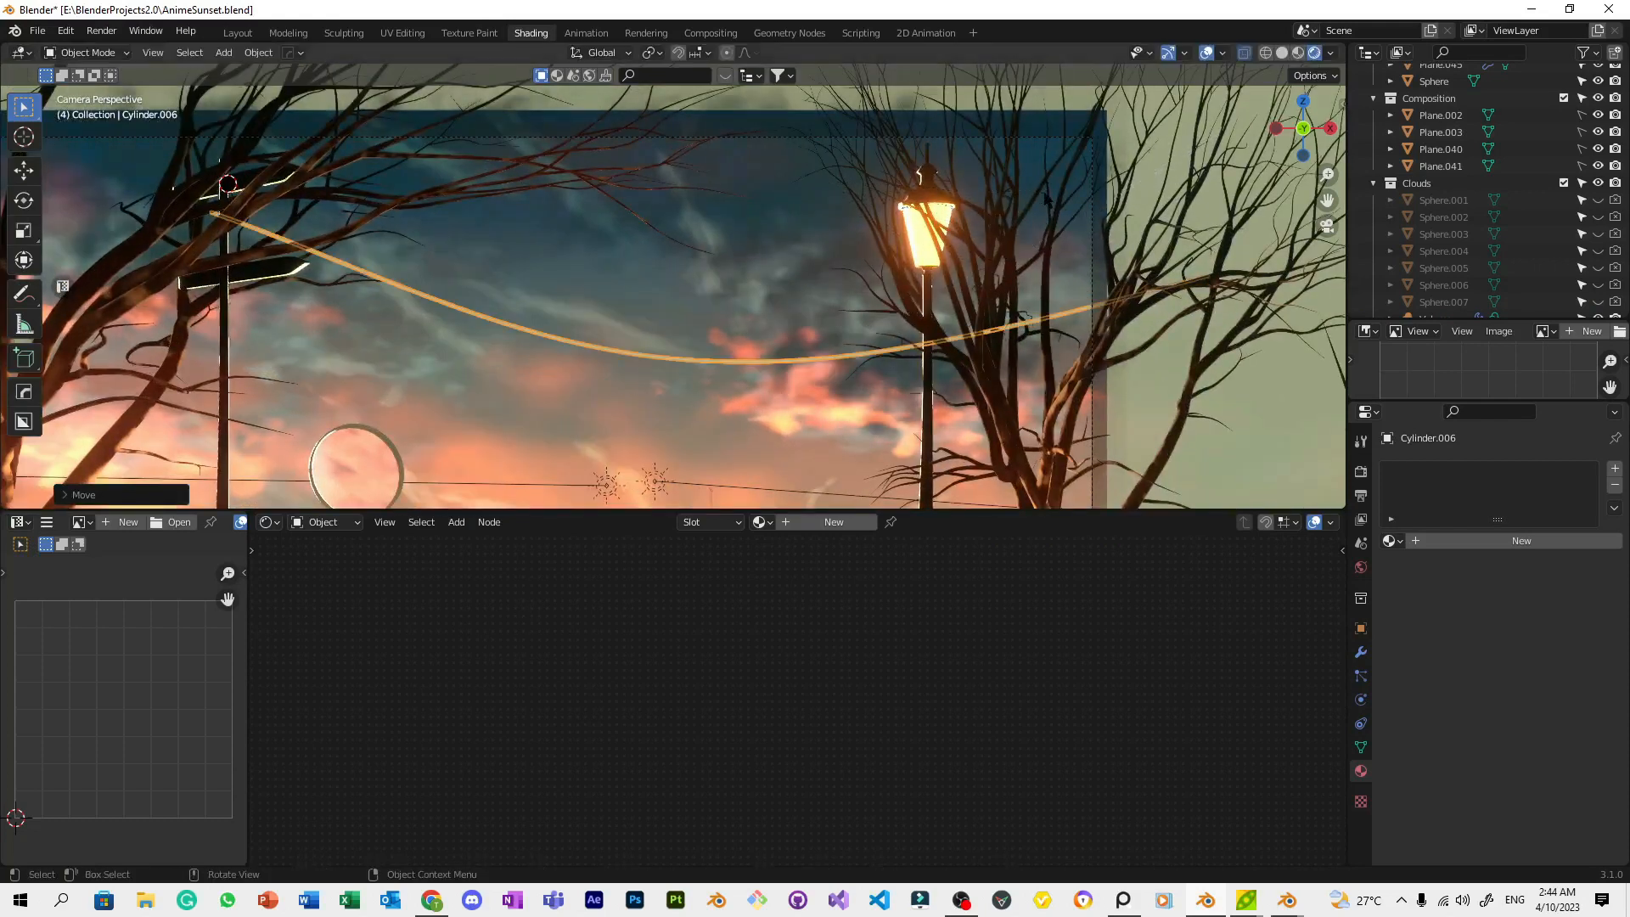
Reset the cable's origin with Set Origin and reposition the cable between the signpost and the street lamp
{"action": "right_click", "coordinate": [993, 194]}
{"action": "mouse_move", "coordinate": [1045, 194]}
{"action": "left_click", "coordinate": [1112, 265]}
{"action": "key", "text": "g"}
{"action": "left_click", "coordinate": [976, 270]}
Rotate and raise the cable so it runs from the signpost up past the top of the street lamp, and save the file
{"action": "key", "text": "r"}
{"action": "left_click", "coordinate": [966, 224]}
{"action": "key", "text": "g"}
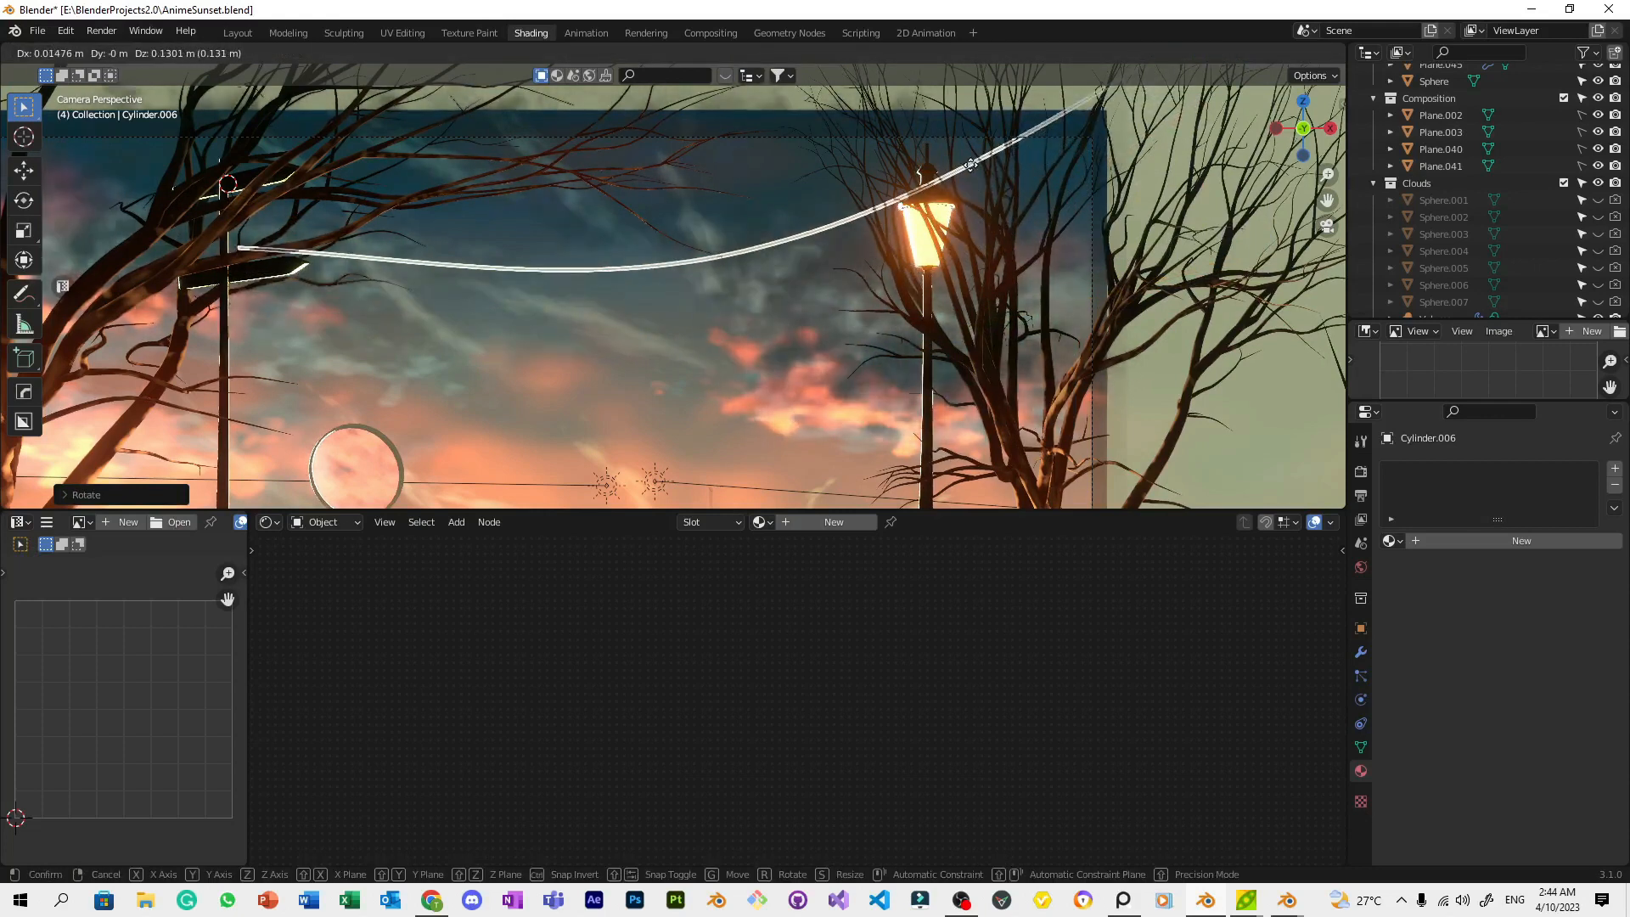
{"action": "left_click", "coordinate": [977, 153]}
{"action": "scroll", "coordinate": [1063, 267], "scroll_direction": "down", "scroll_amount": 4}
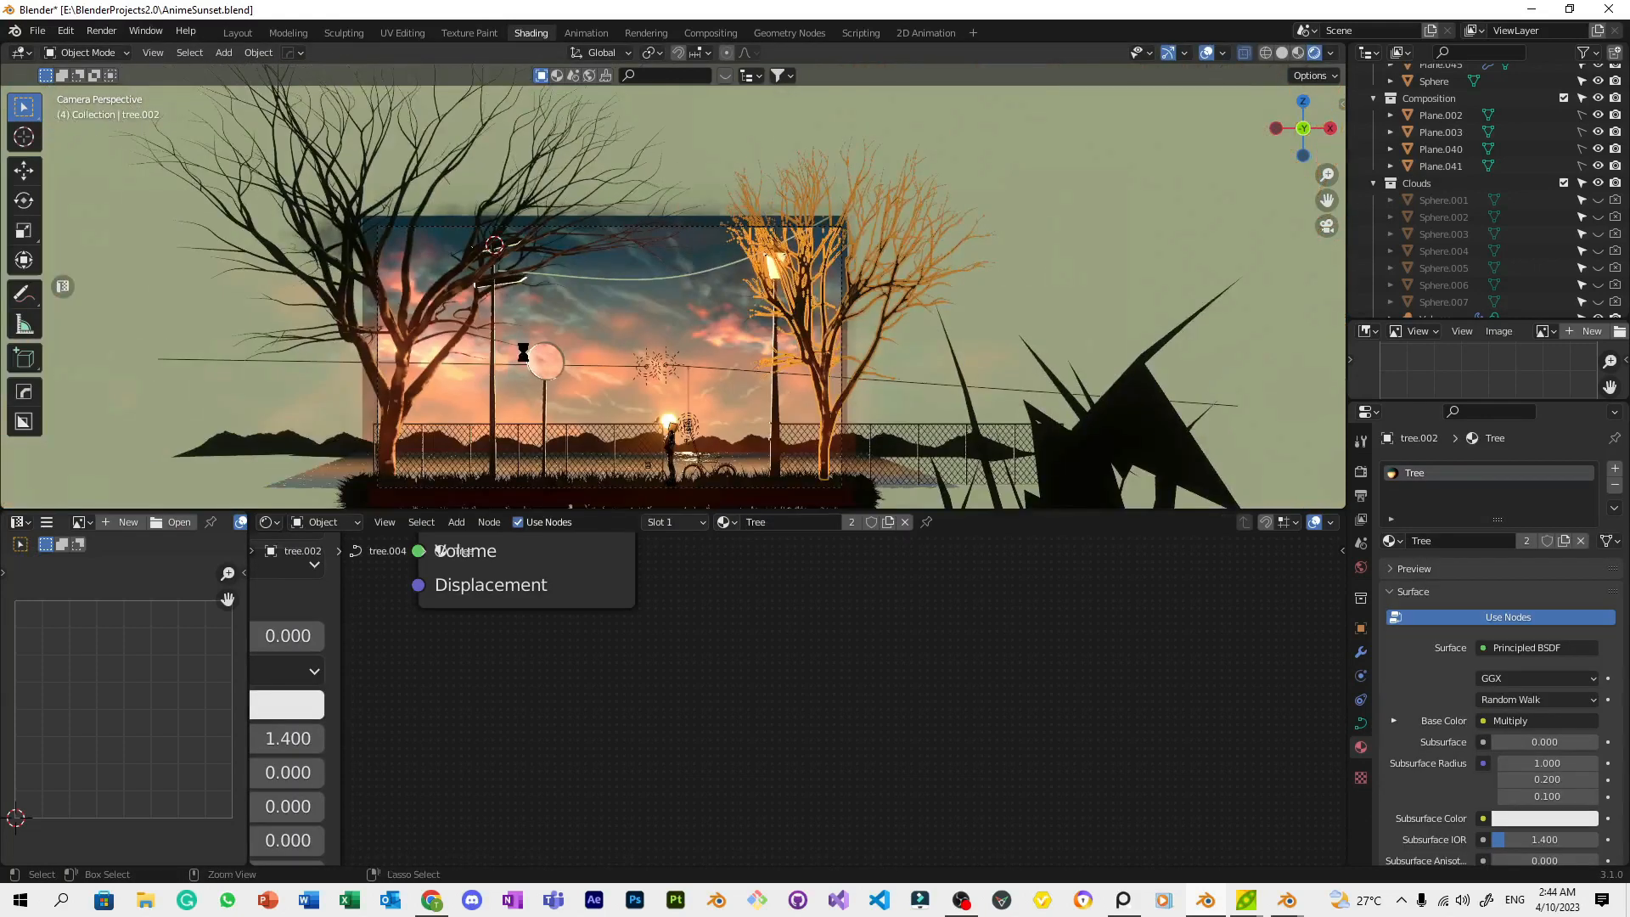
{"action": "key", "text": "ctrl+s"}
Fine-tune the cable's rotation and position between the signpost and the street lamp
{"action": "scroll", "coordinate": [618, 335], "scroll_direction": "up", "scroll_amount": 4}
{"action": "left_click", "coordinate": [644, 271]}
{"action": "middle_click_drag", "start_coordinate": [569, 283], "coordinate": [691, 279], "text": "shift"}
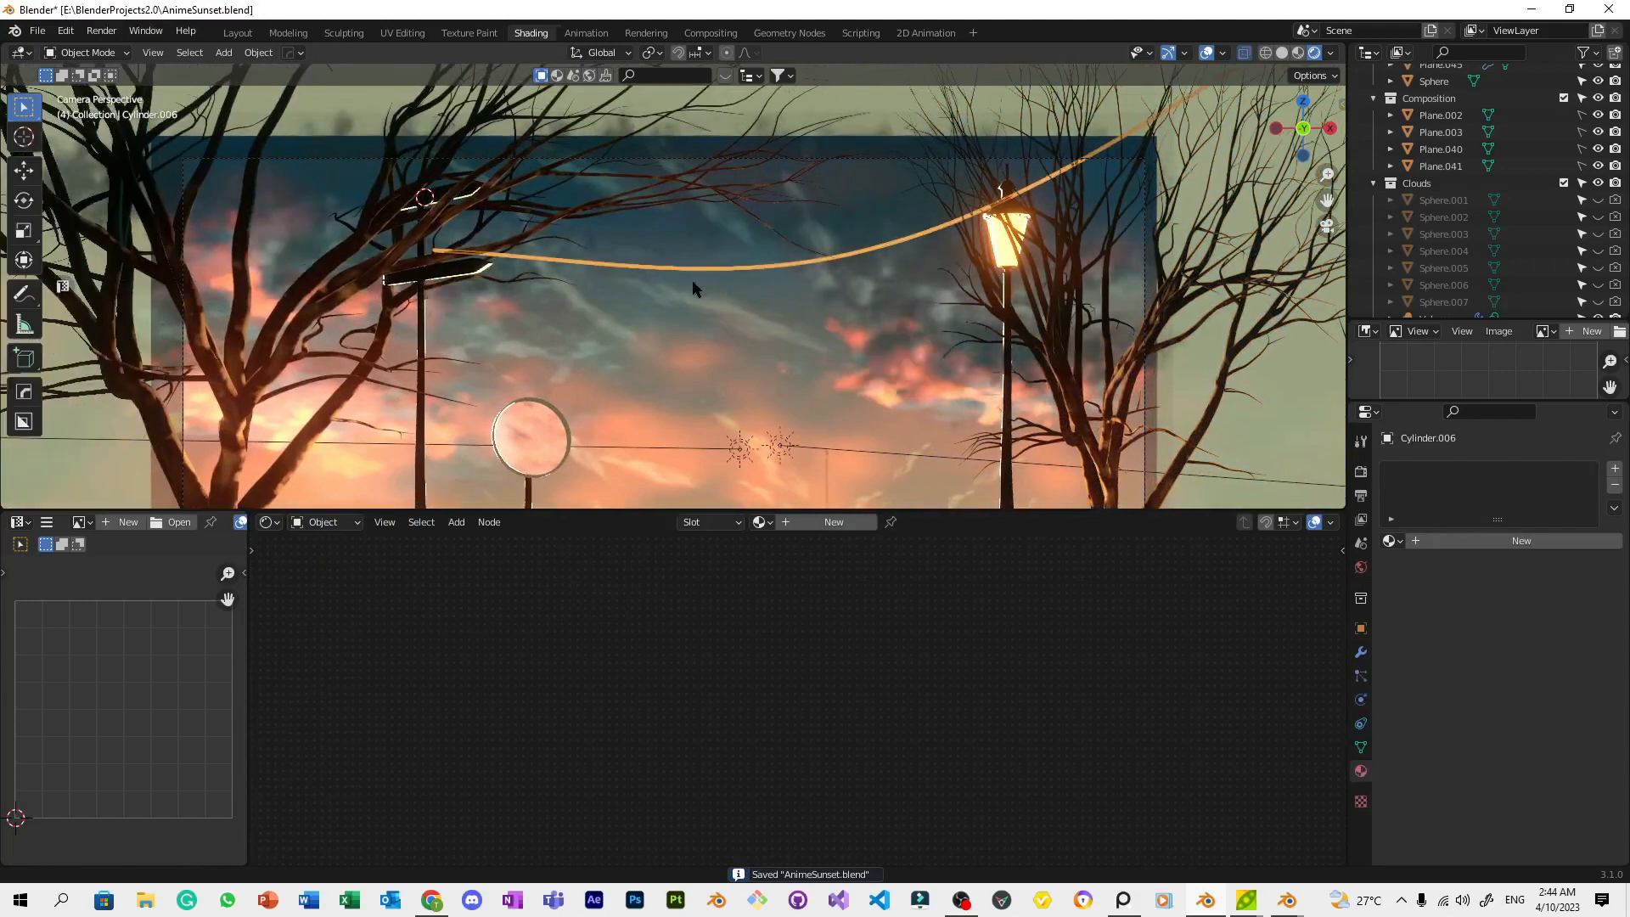
{"action": "key", "text": "r"}
{"action": "left_click", "coordinate": [1056, 286]}
{"action": "key", "text": "g"}
{"action": "left_click", "coordinate": [1046, 285]}
Apply the signpost pole's Metal material to the cable and save the file
{"action": "scroll", "coordinate": [506, 320], "scroll_direction": "up", "scroll_amount": 3}
{"action": "left_click", "coordinate": [241, 341]}
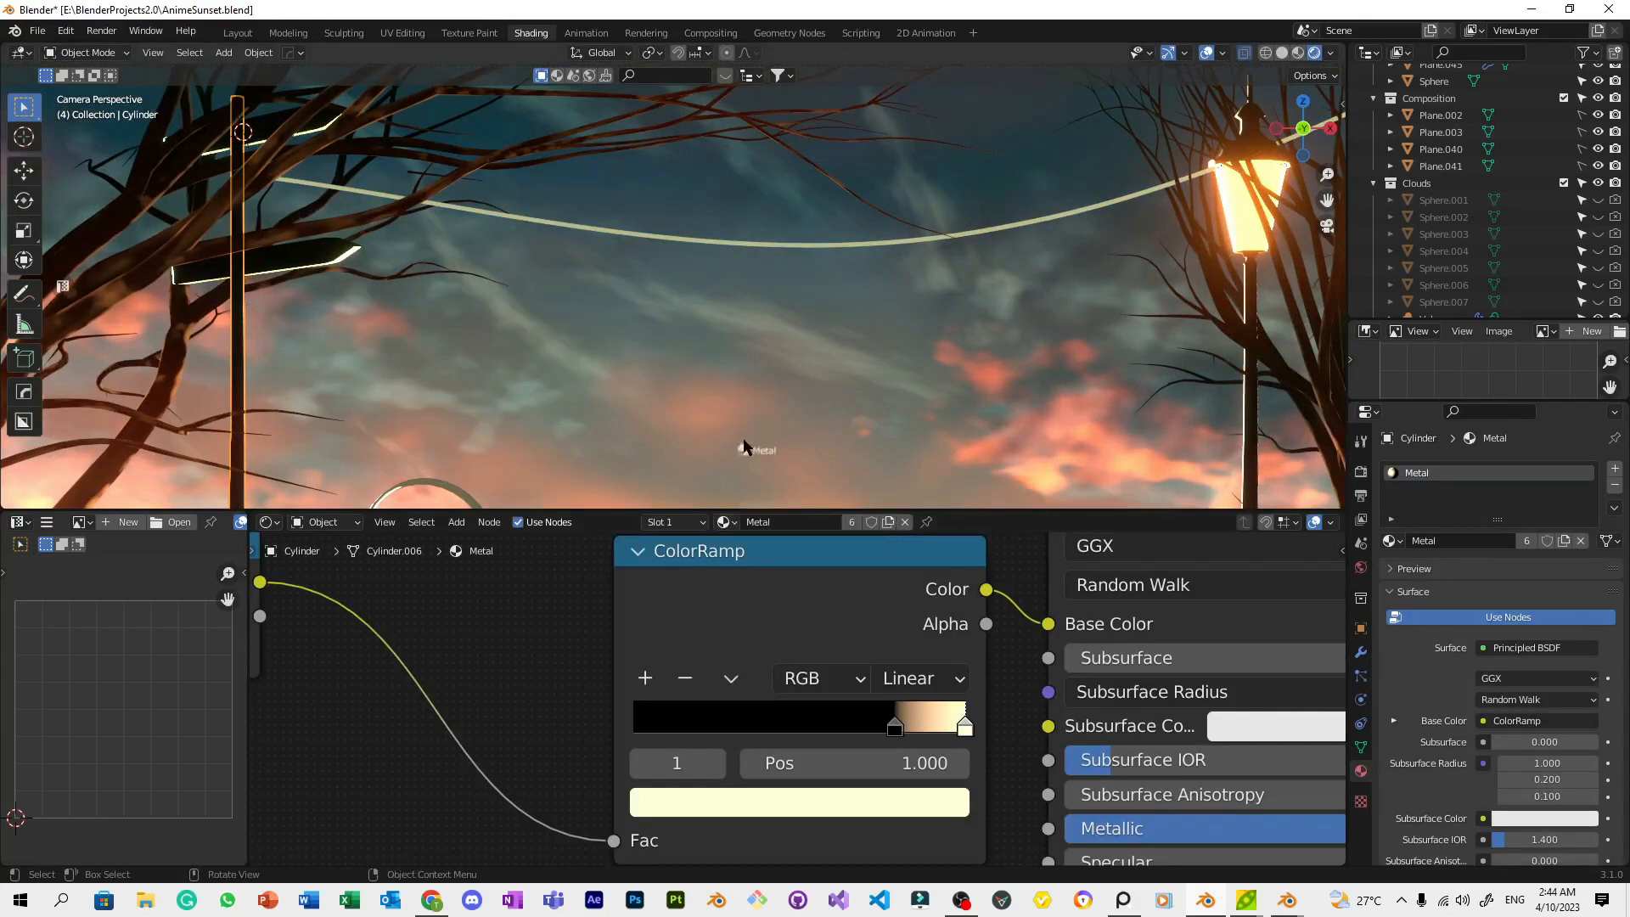
{"action": "left_click_drag", "start_coordinate": [743, 439], "coordinate": [744, 440]}
{"action": "scroll", "coordinate": [822, 327], "scroll_direction": "down", "scroll_amount": 4}
{"action": "key", "text": "ctrl+z"}
{"action": "scroll", "coordinate": [817, 325], "scroll_direction": "up", "scroll_amount": 2}
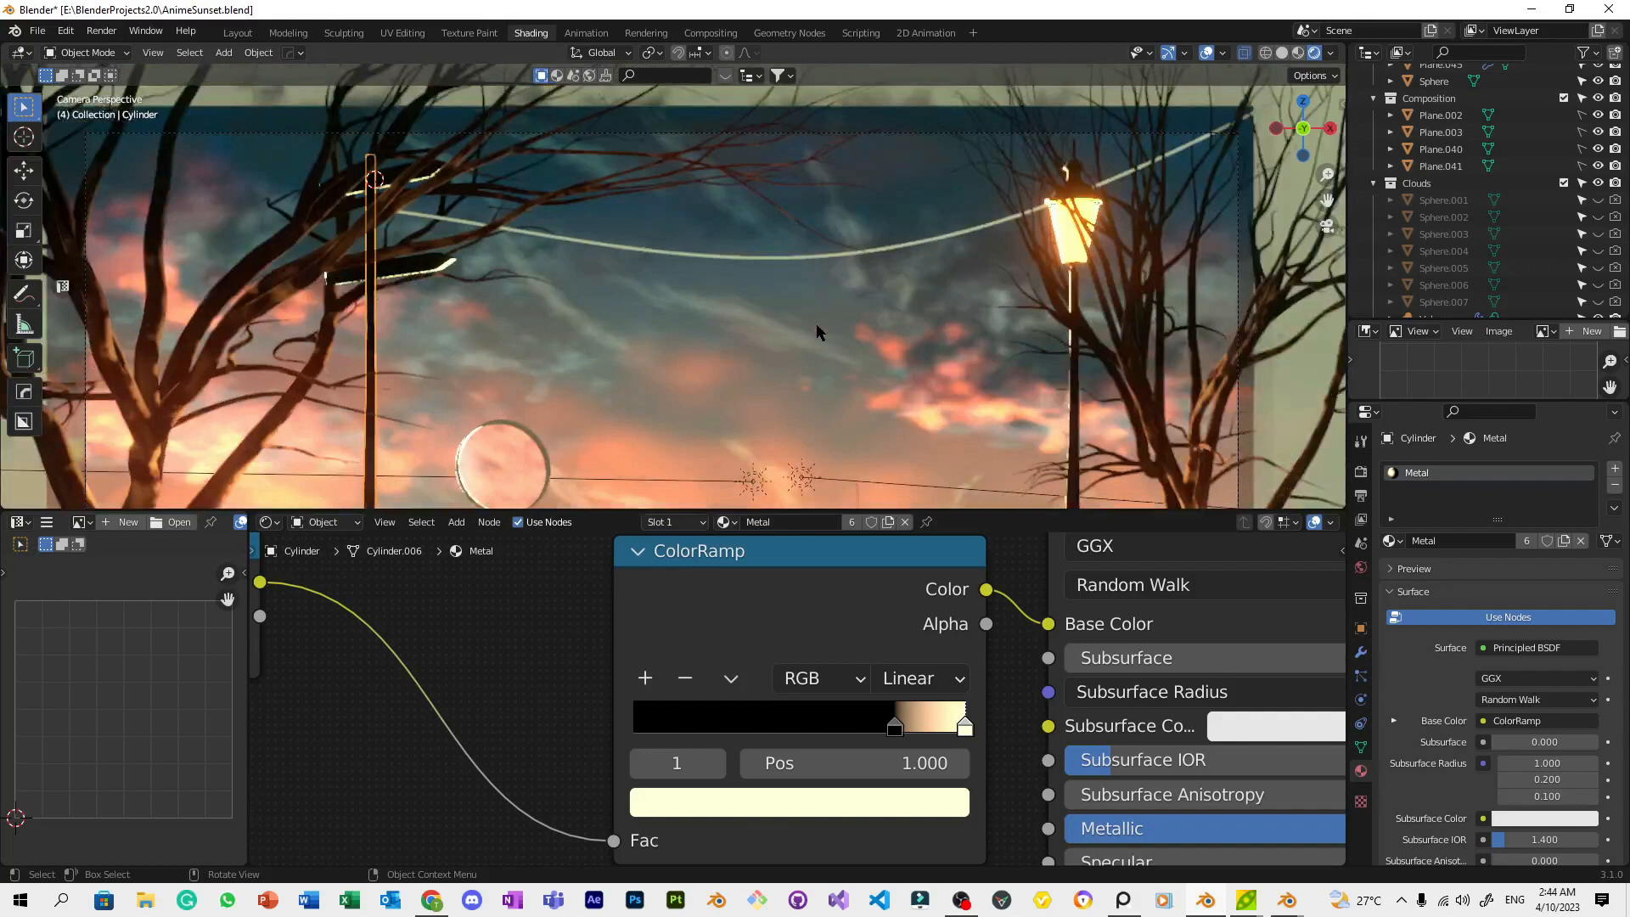
{"action": "scroll", "coordinate": [817, 325], "scroll_direction": "up", "scroll_amount": 2}
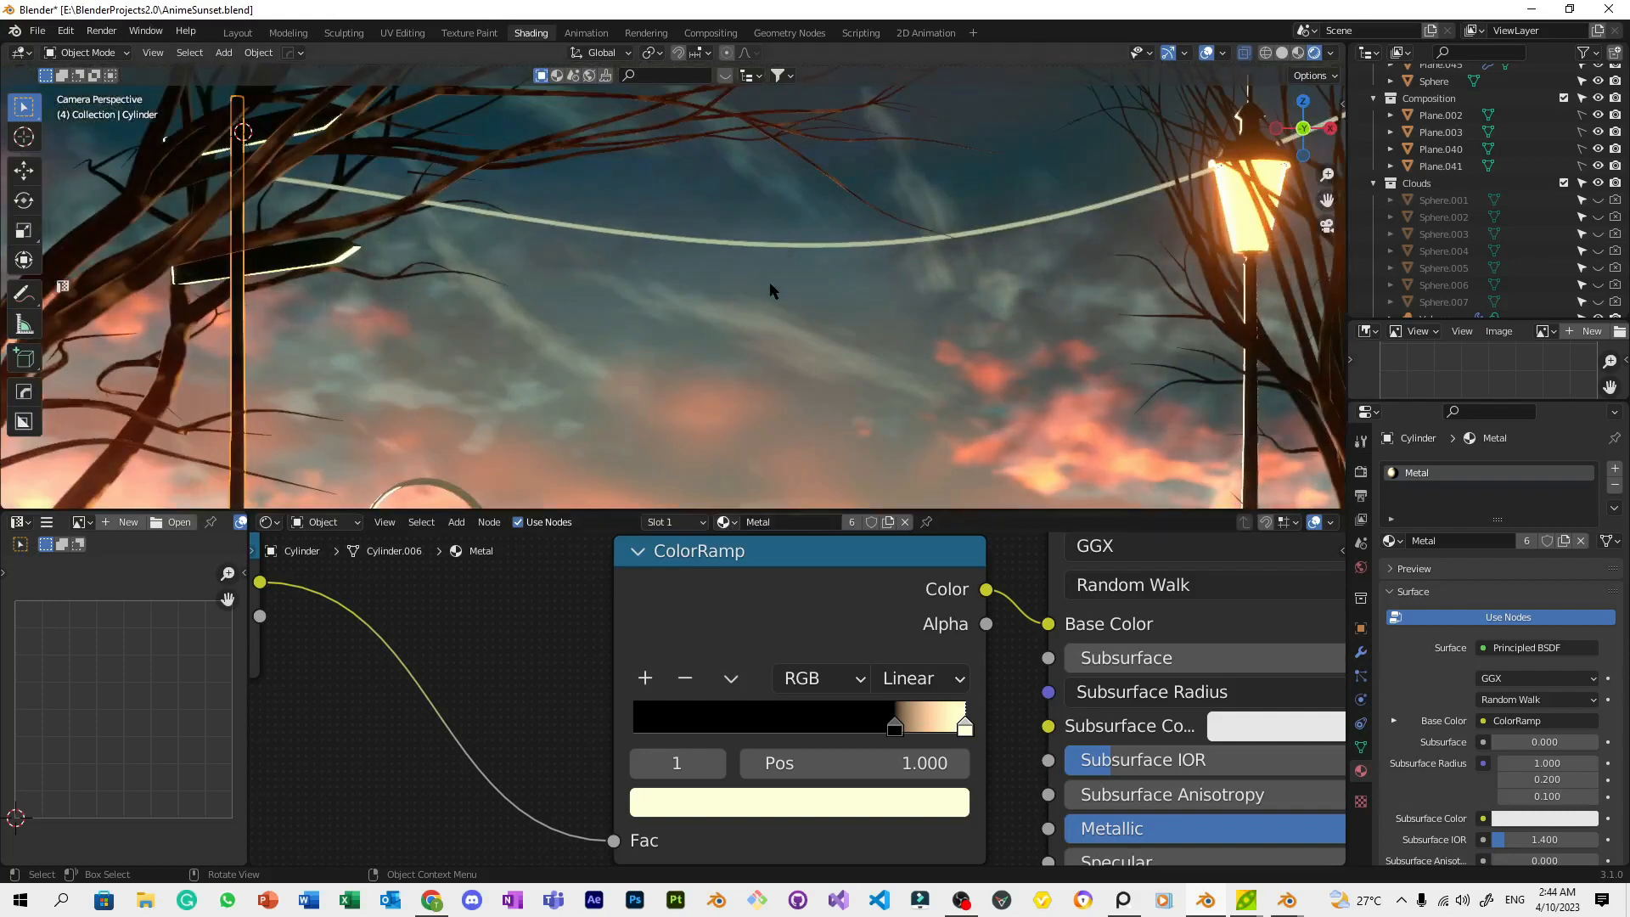
{"action": "left_click_drag", "start_coordinate": [792, 247], "coordinate": [794, 248]}
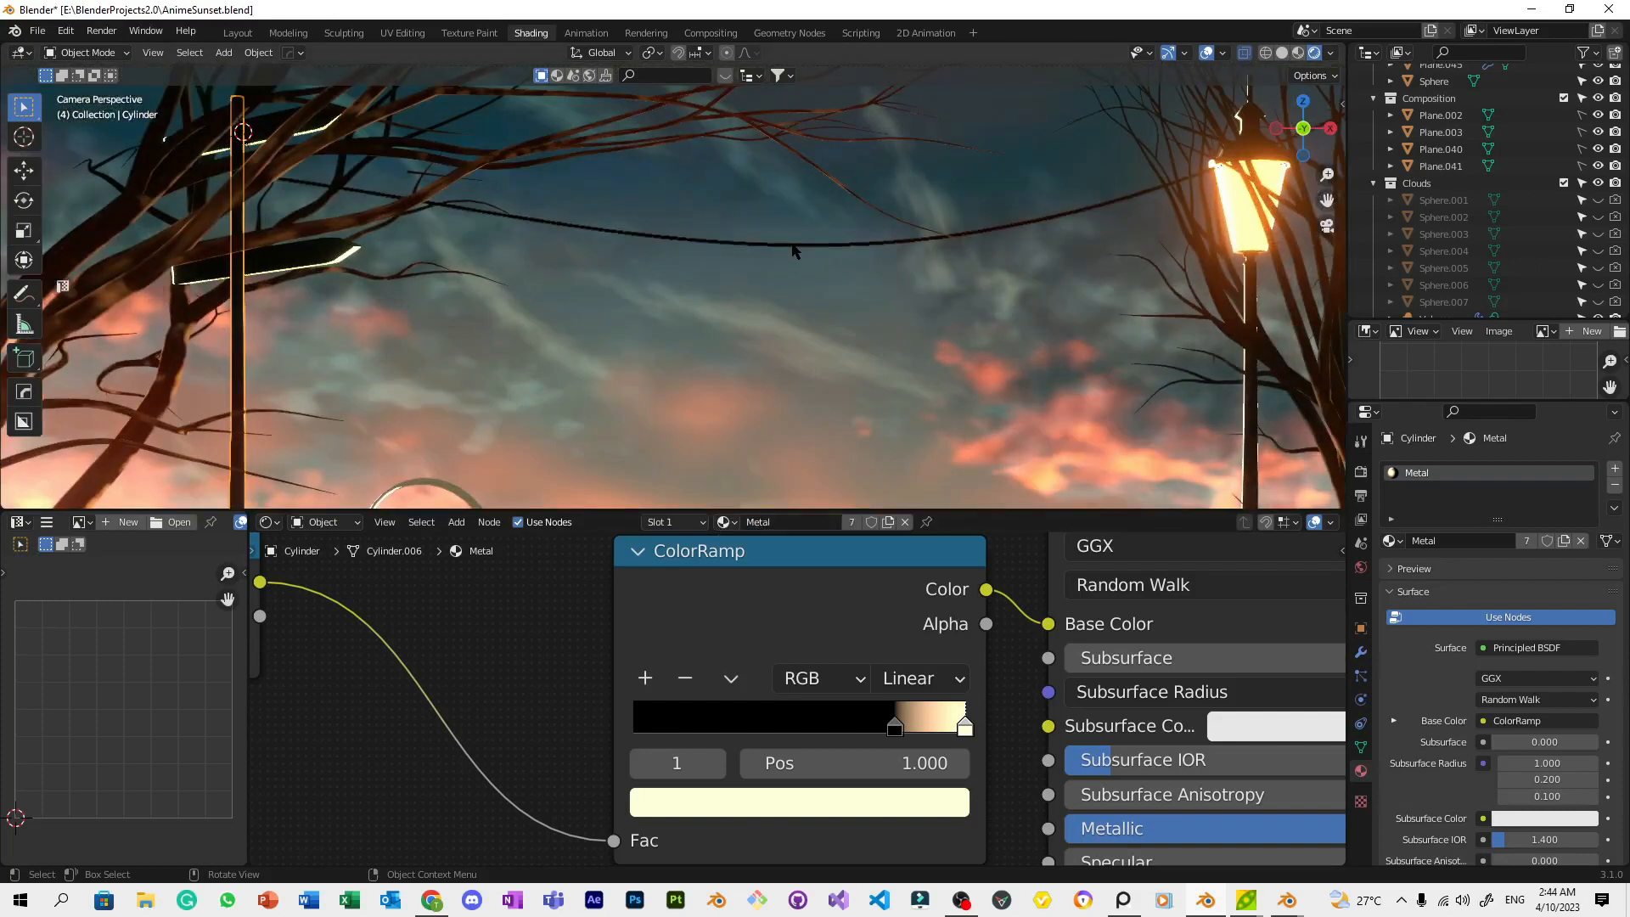
{"action": "scroll", "coordinate": [859, 302], "scroll_direction": "down", "scroll_amount": 2}
{"action": "key", "text": "ctrl+s"}
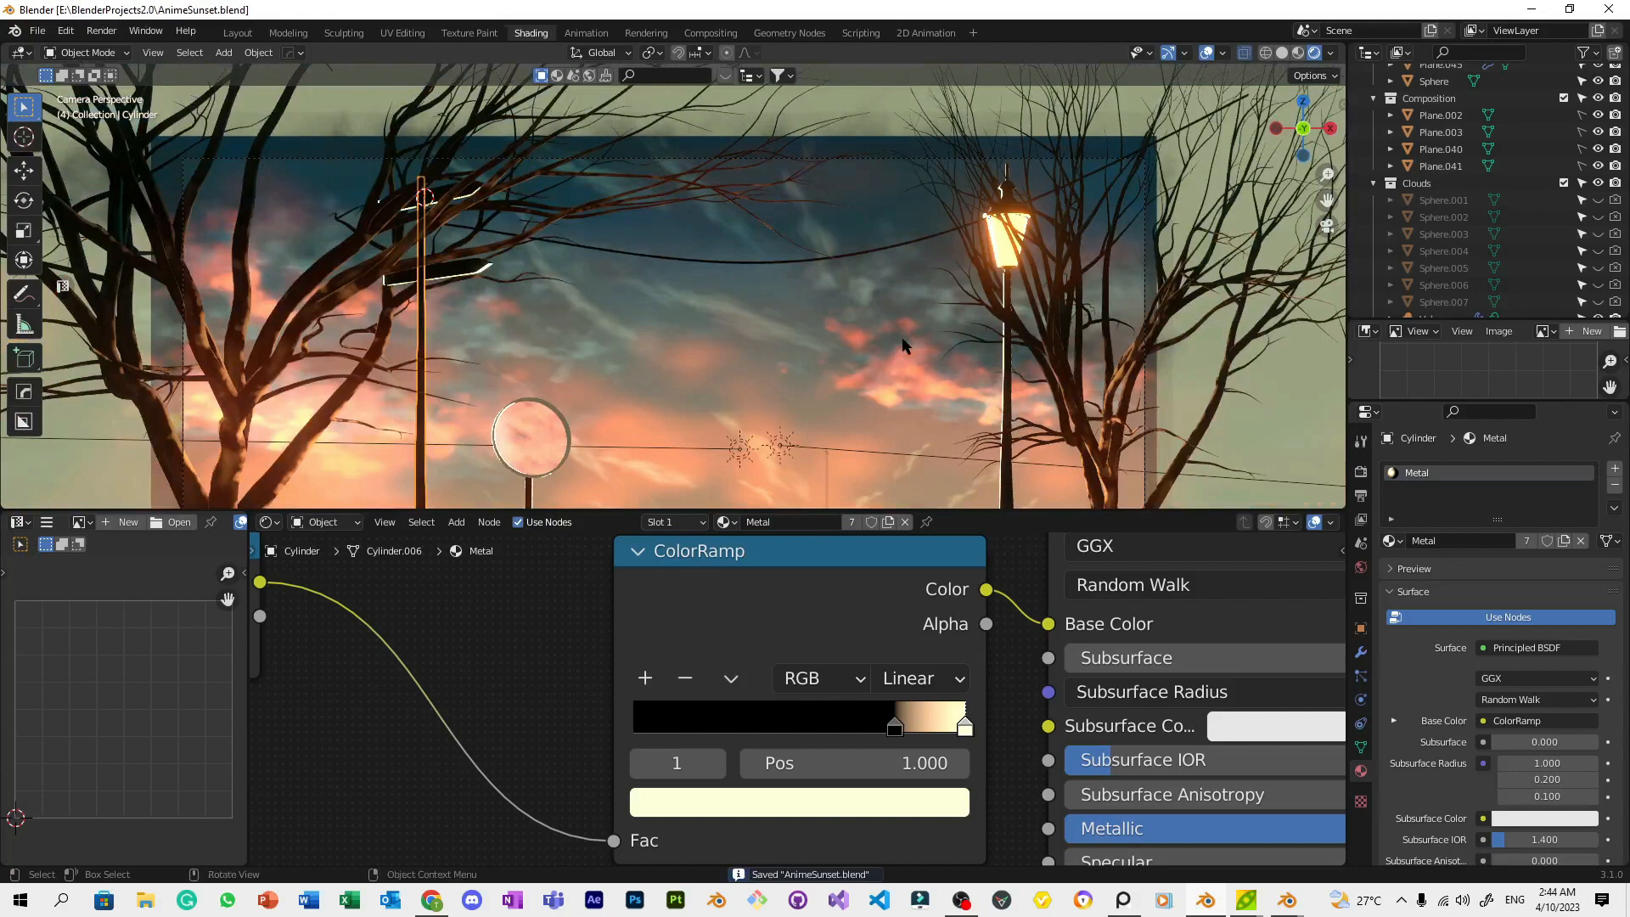
Duplicate the cable twice, placing one copy just below and one just above the original, and save the file
{"action": "scroll", "coordinate": [904, 344], "scroll_direction": "down", "scroll_amount": 2}
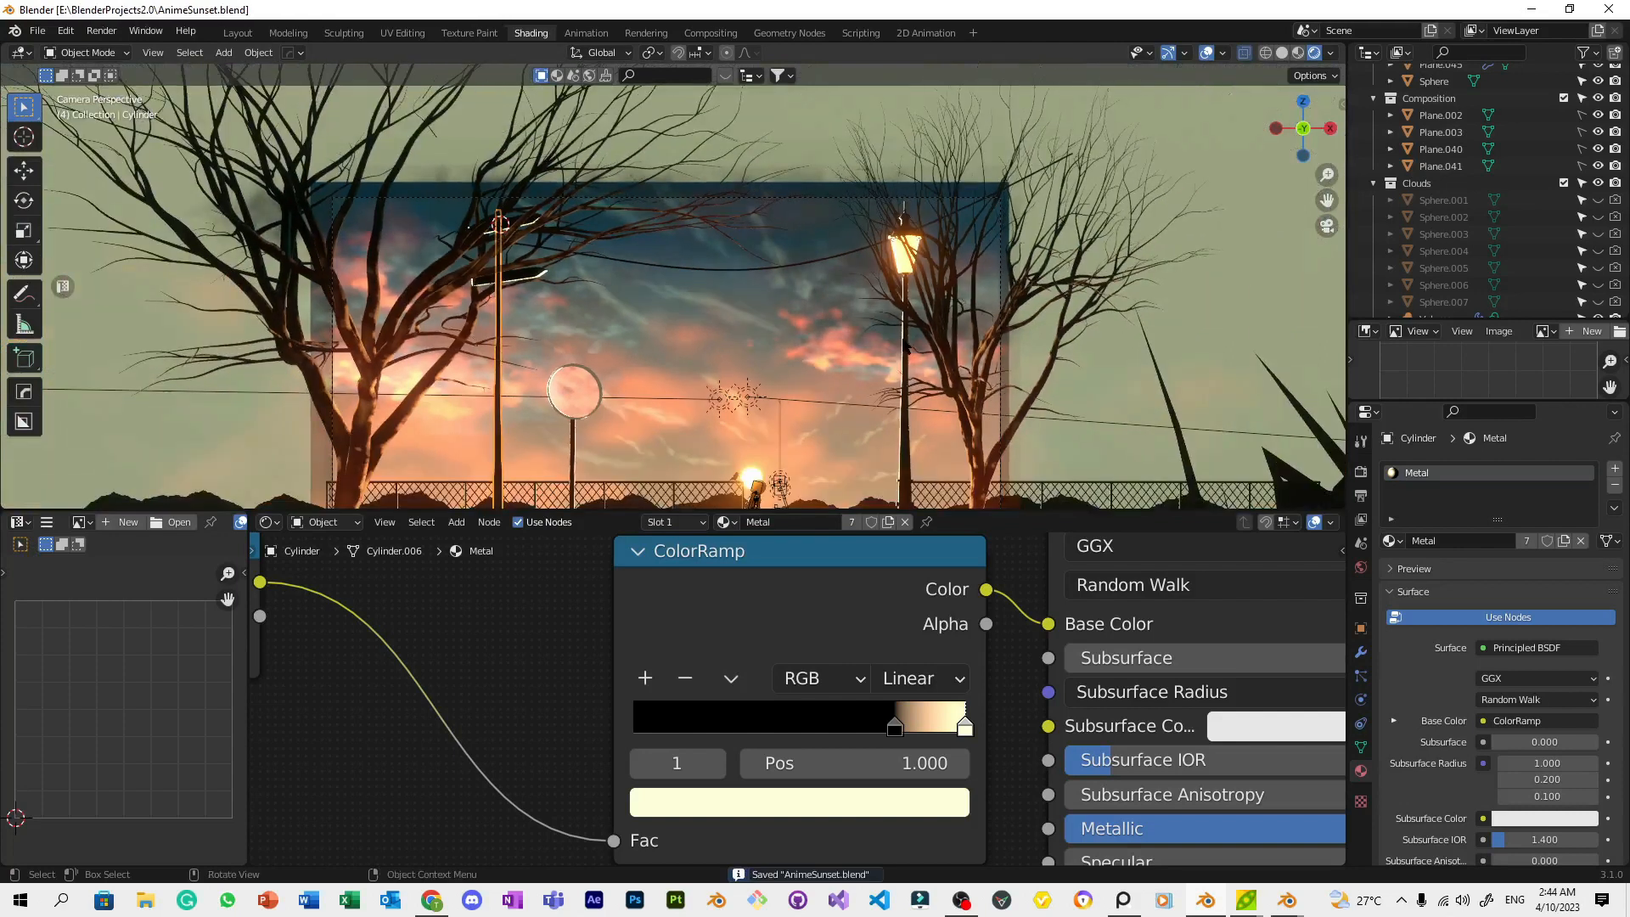
{"action": "left_click", "coordinate": [781, 271]}
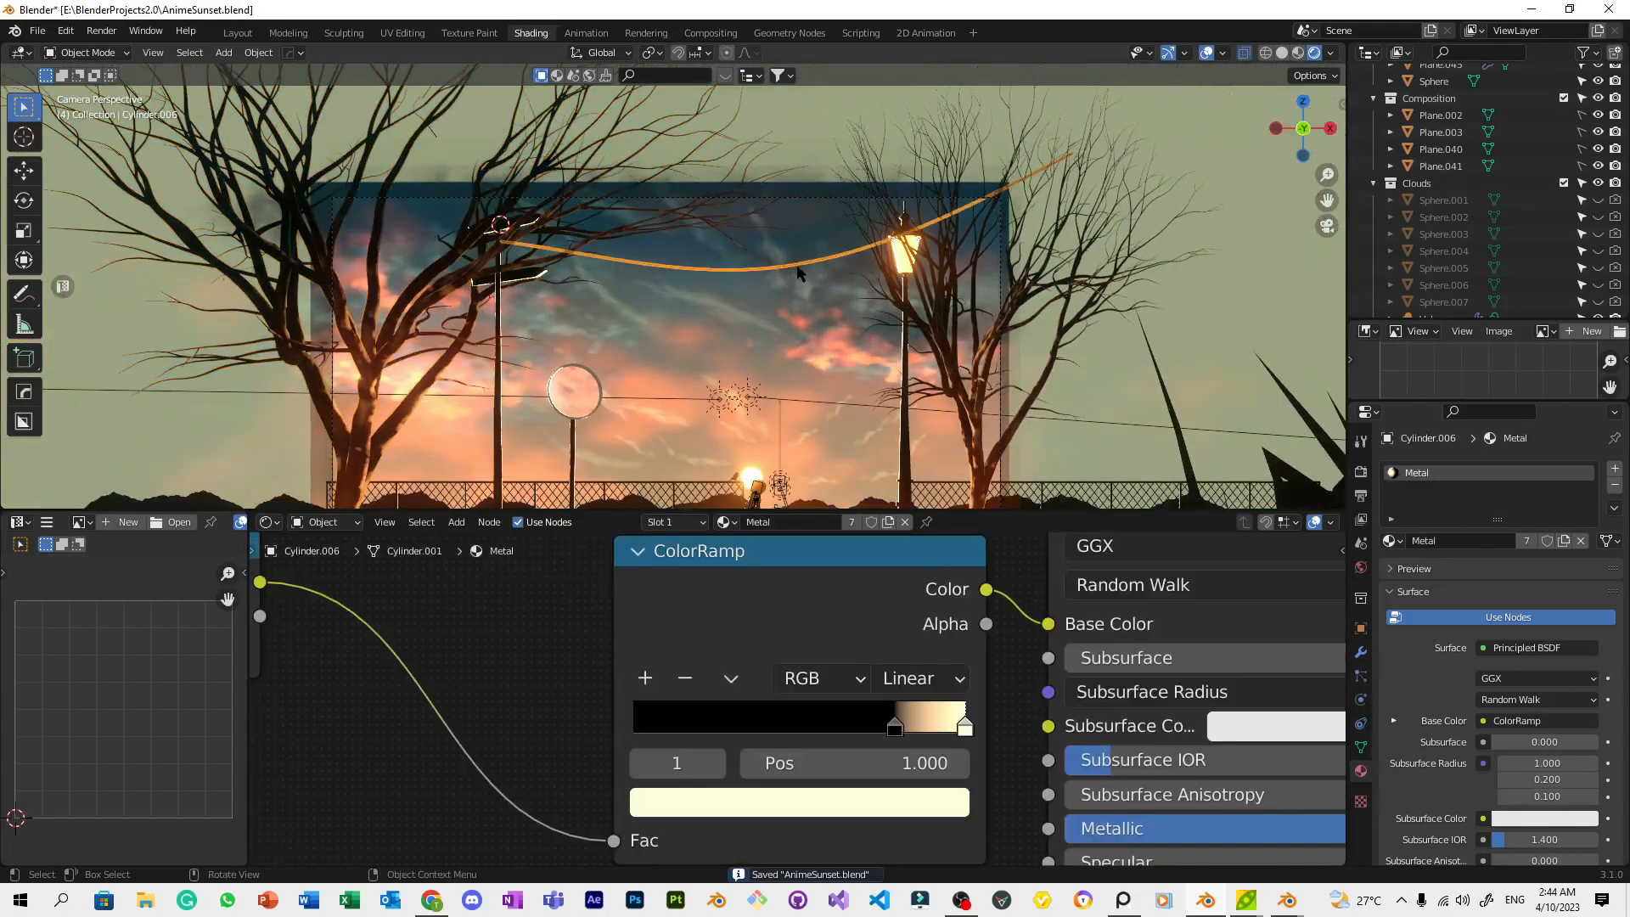
{"action": "key", "text": "shift+d"}
{"action": "left_click", "coordinate": [900, 318]}
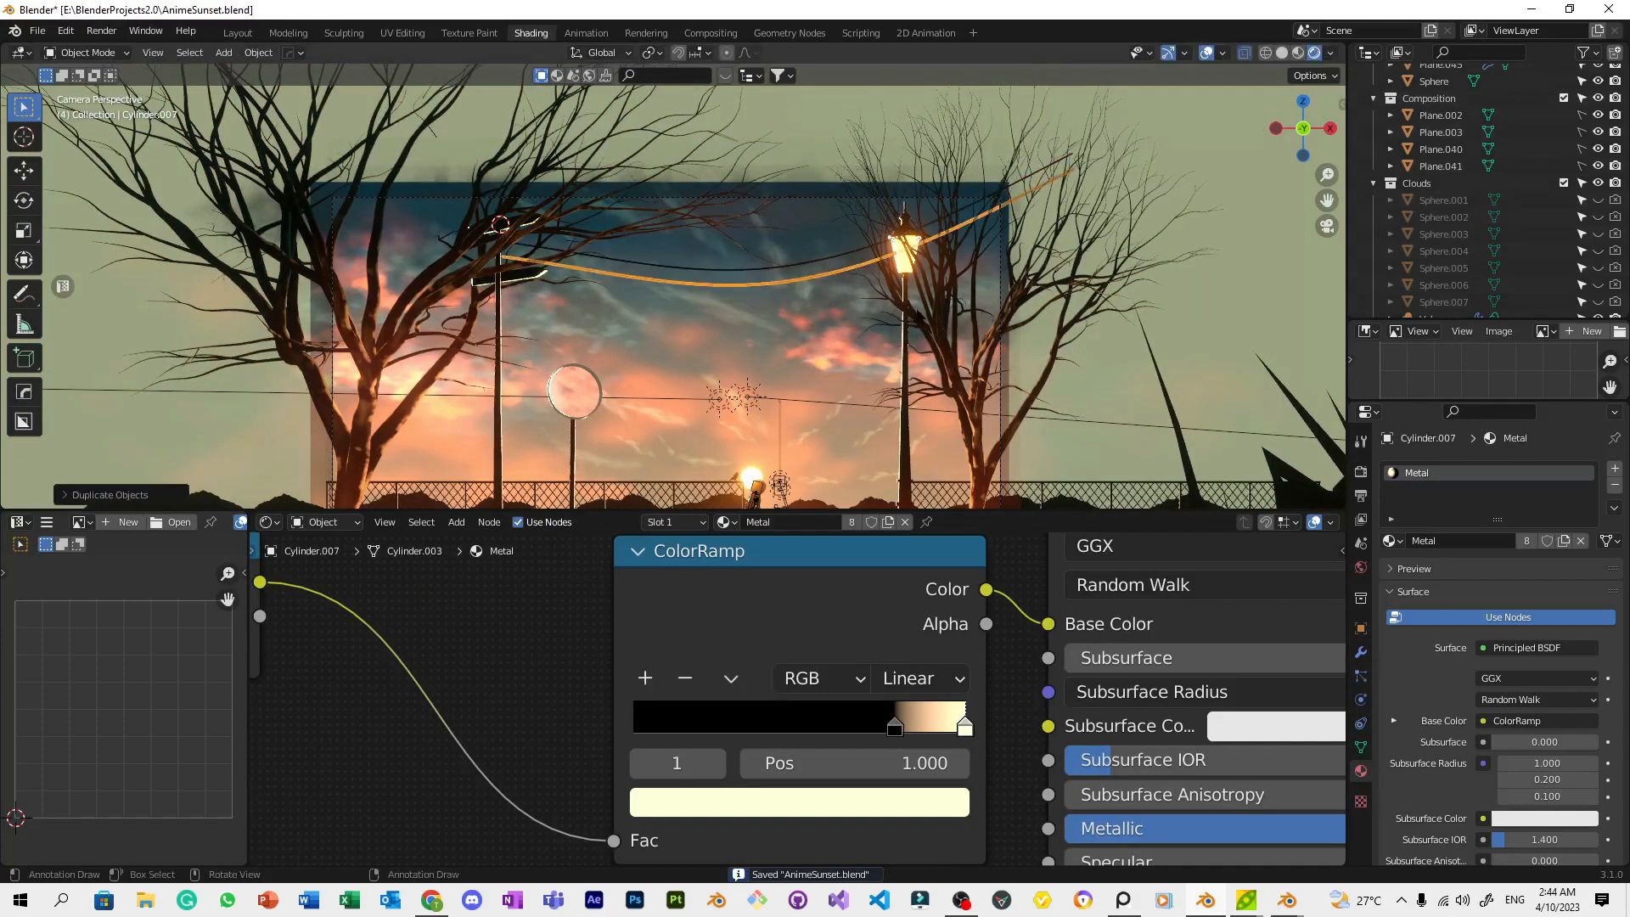
{"action": "key", "text": "shift+d"}
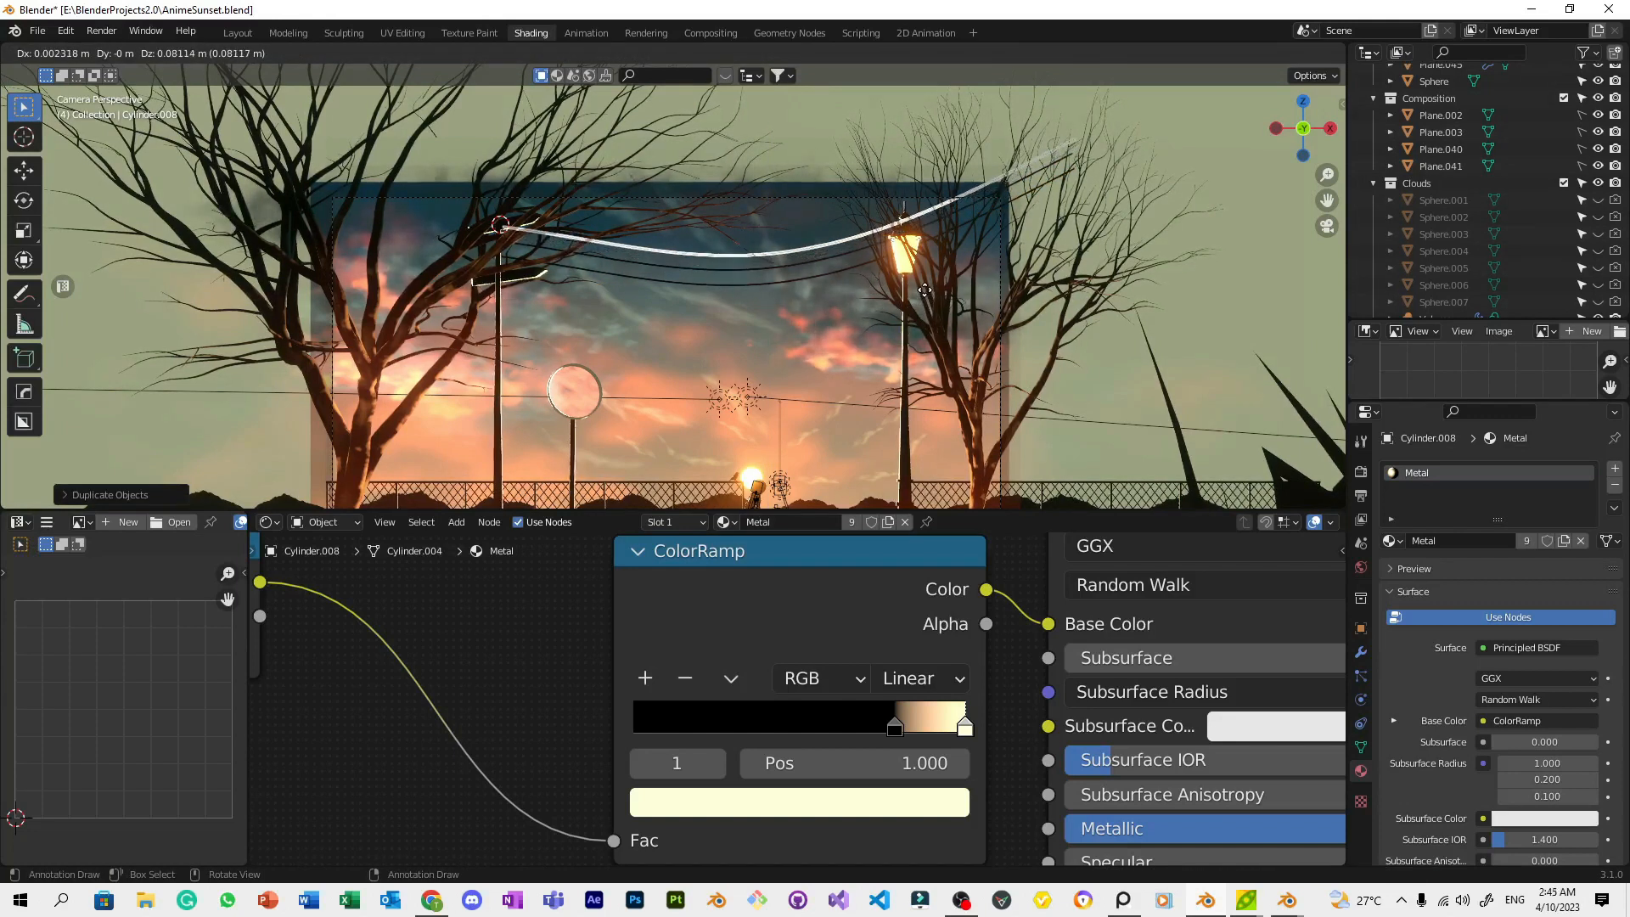
{"action": "left_click", "coordinate": [924, 290]}
{"action": "left_click", "coordinate": [1055, 285]}
{"action": "scroll", "coordinate": [942, 250], "scroll_direction": "up", "scroll_amount": 2}
{"action": "key", "text": "ctrl+s"}
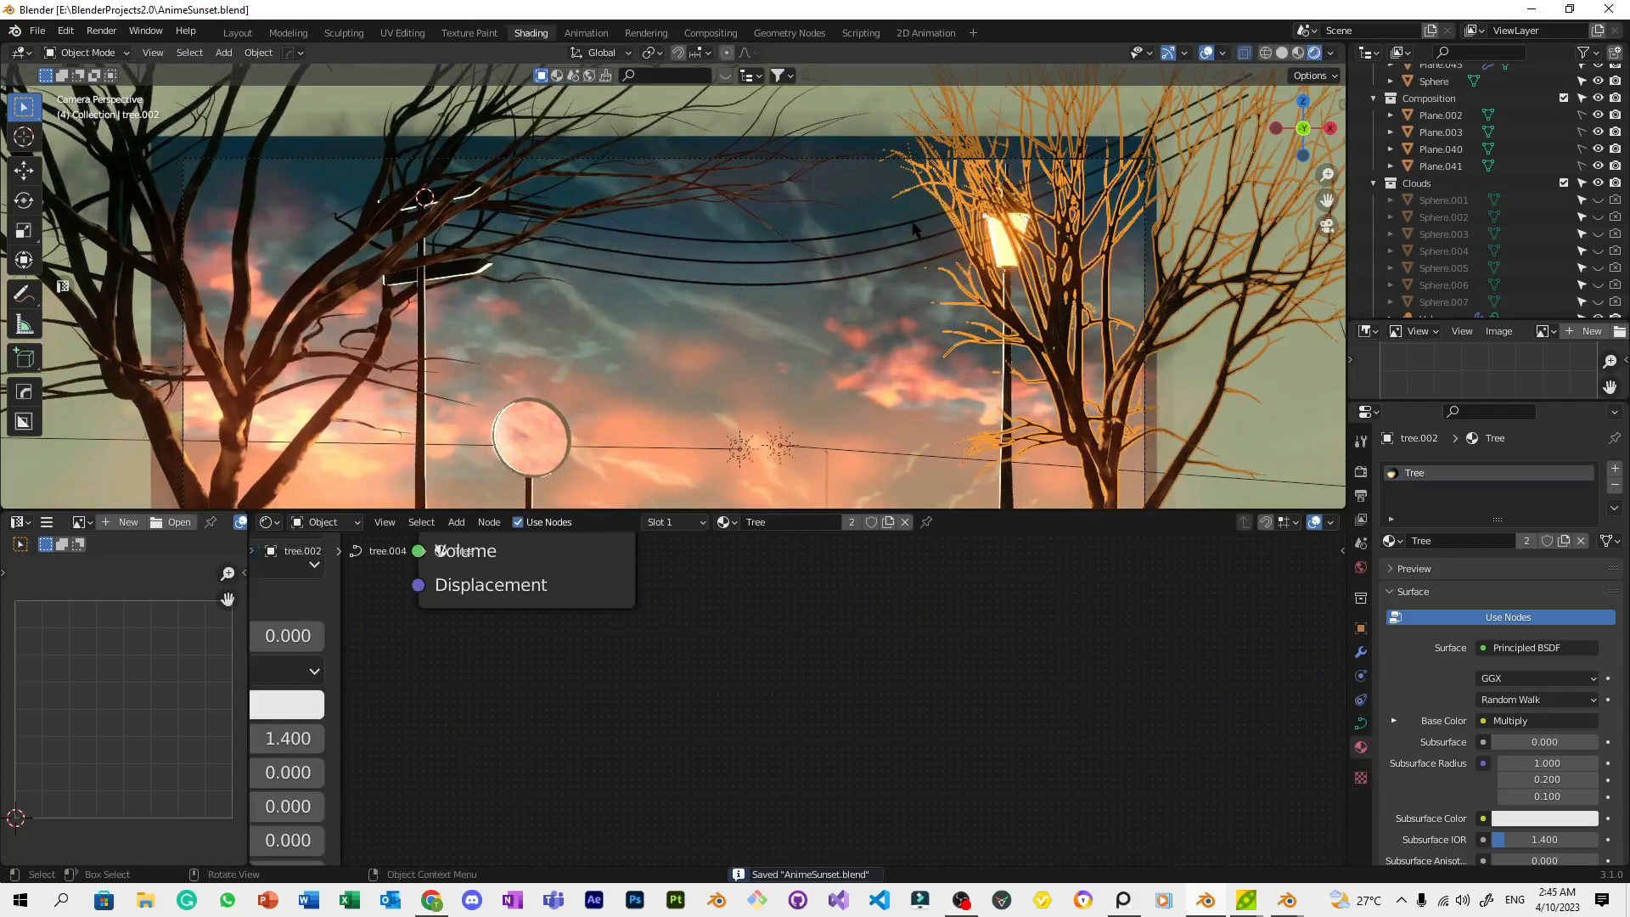
Lower the lamp-side end of the uppermost cable in Edit Mode using smooth proportional editing
{"action": "left_click", "coordinate": [913, 226]}
{"action": "key", "text": "Tab"}
{"action": "left_click_drag", "start_coordinate": [1140, 202], "coordinate": [1095, 118]}
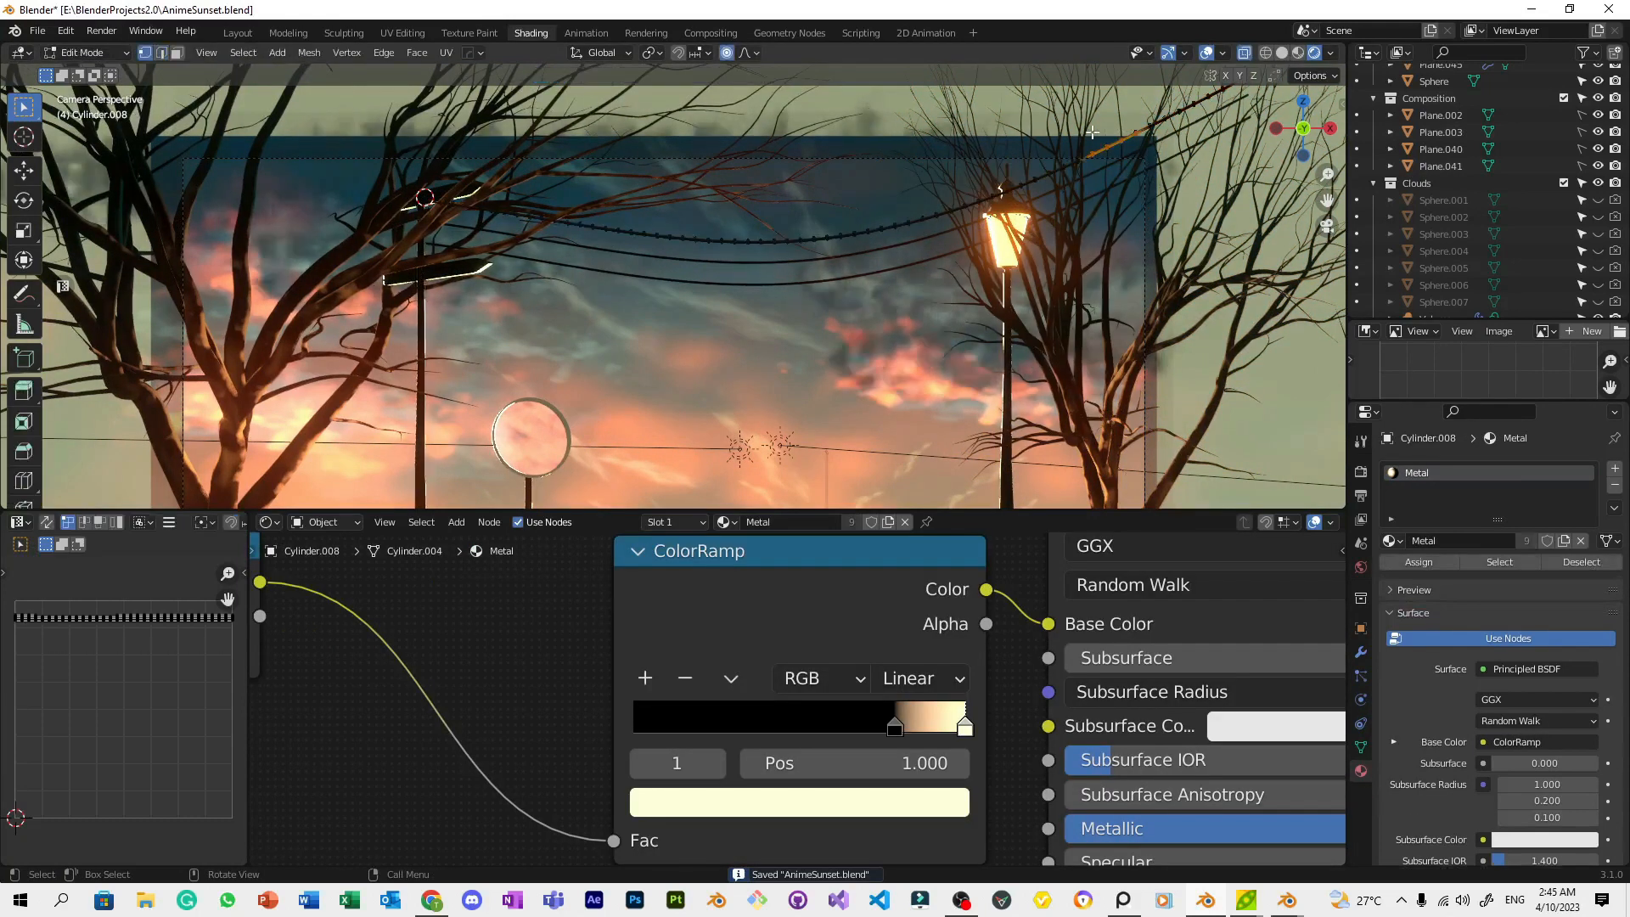
{"action": "key", "text": "g"}
{"action": "right_click", "coordinate": [1138, 176]}
{"action": "key", "text": "g"}
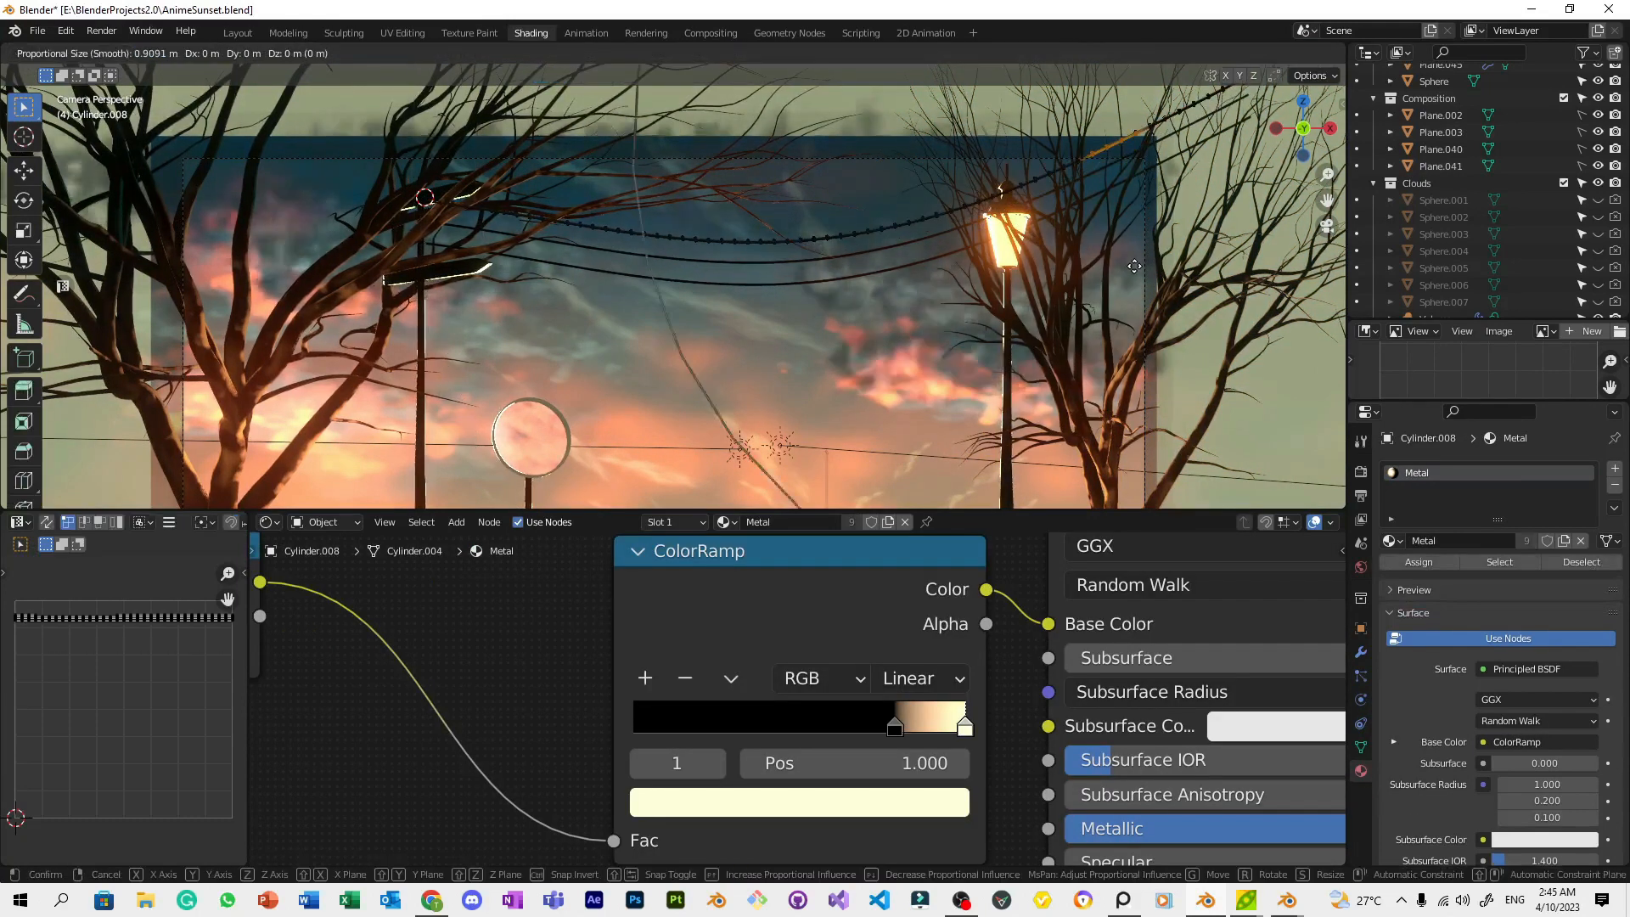
{"action": "left_click", "coordinate": [1142, 301]}
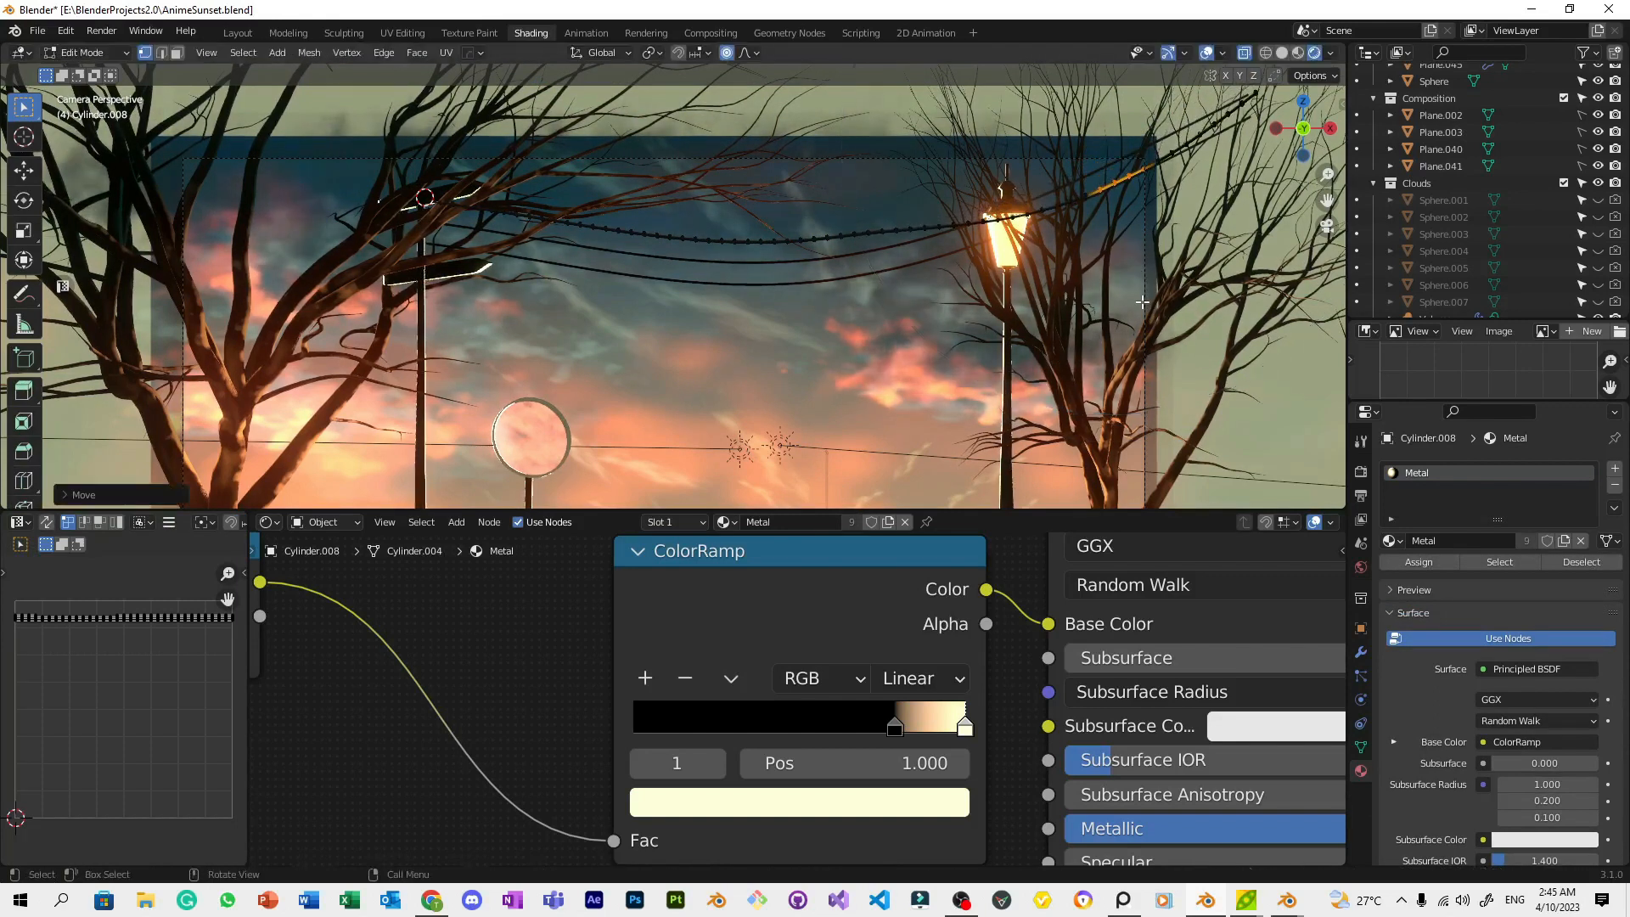
Lower a section of the uppermost cable near the lamp slightly with smooth proportional editing
{"action": "left_click_drag", "start_coordinate": [847, 212], "coordinate": [847, 214]}
{"action": "key", "text": "g"}
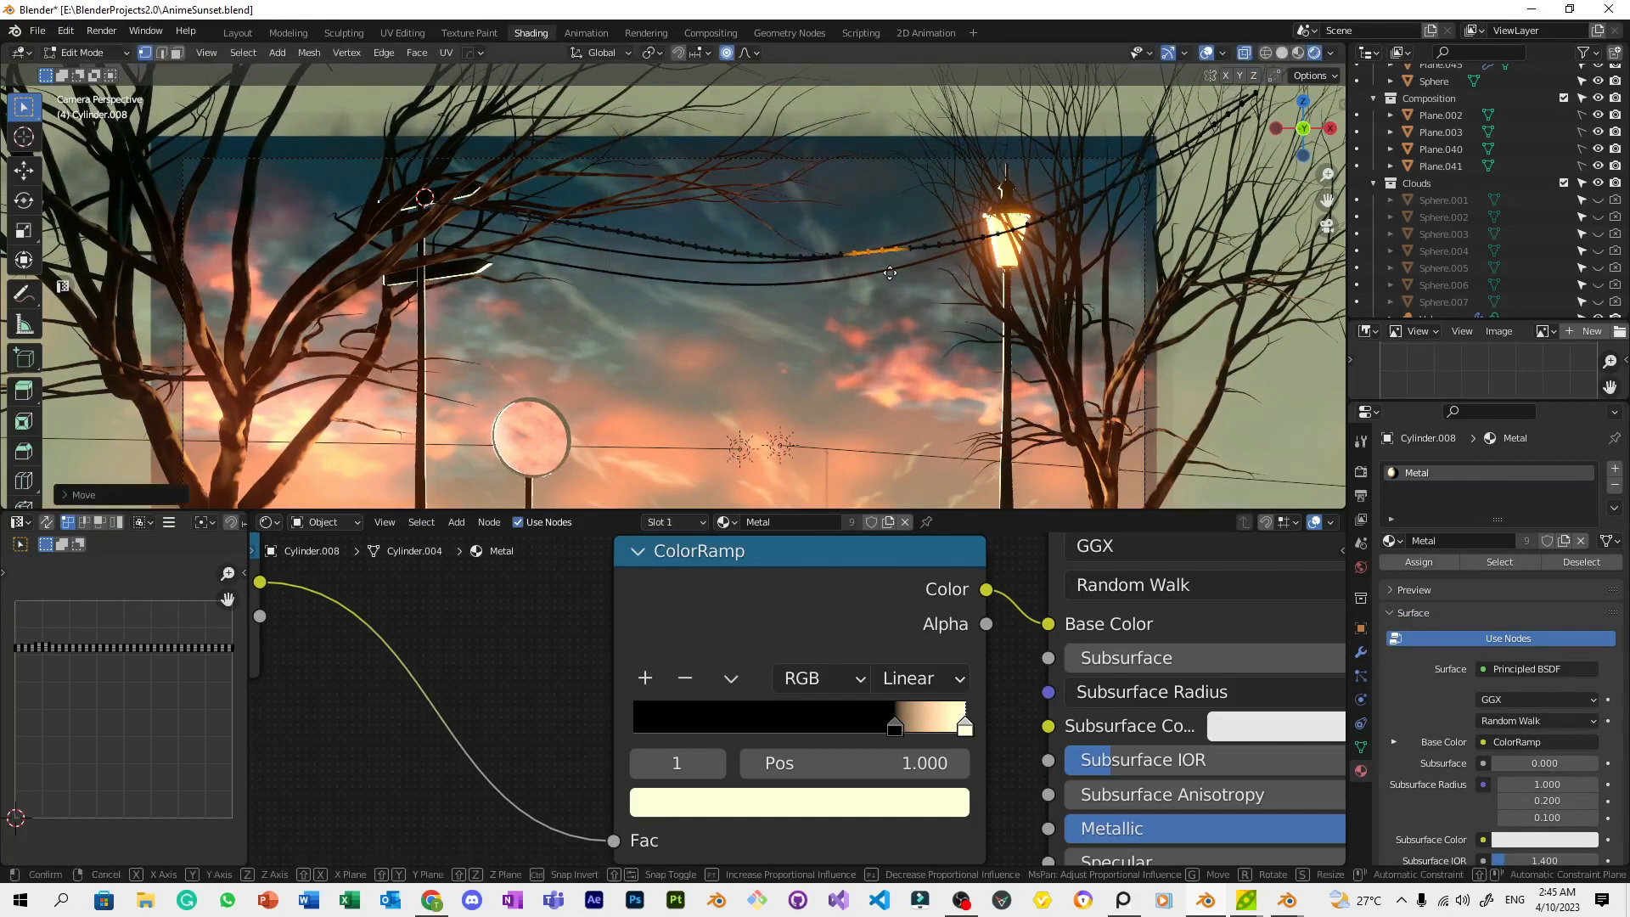
{"action": "scroll", "coordinate": [896, 283], "scroll_direction": "up", "scroll_amount": 2}
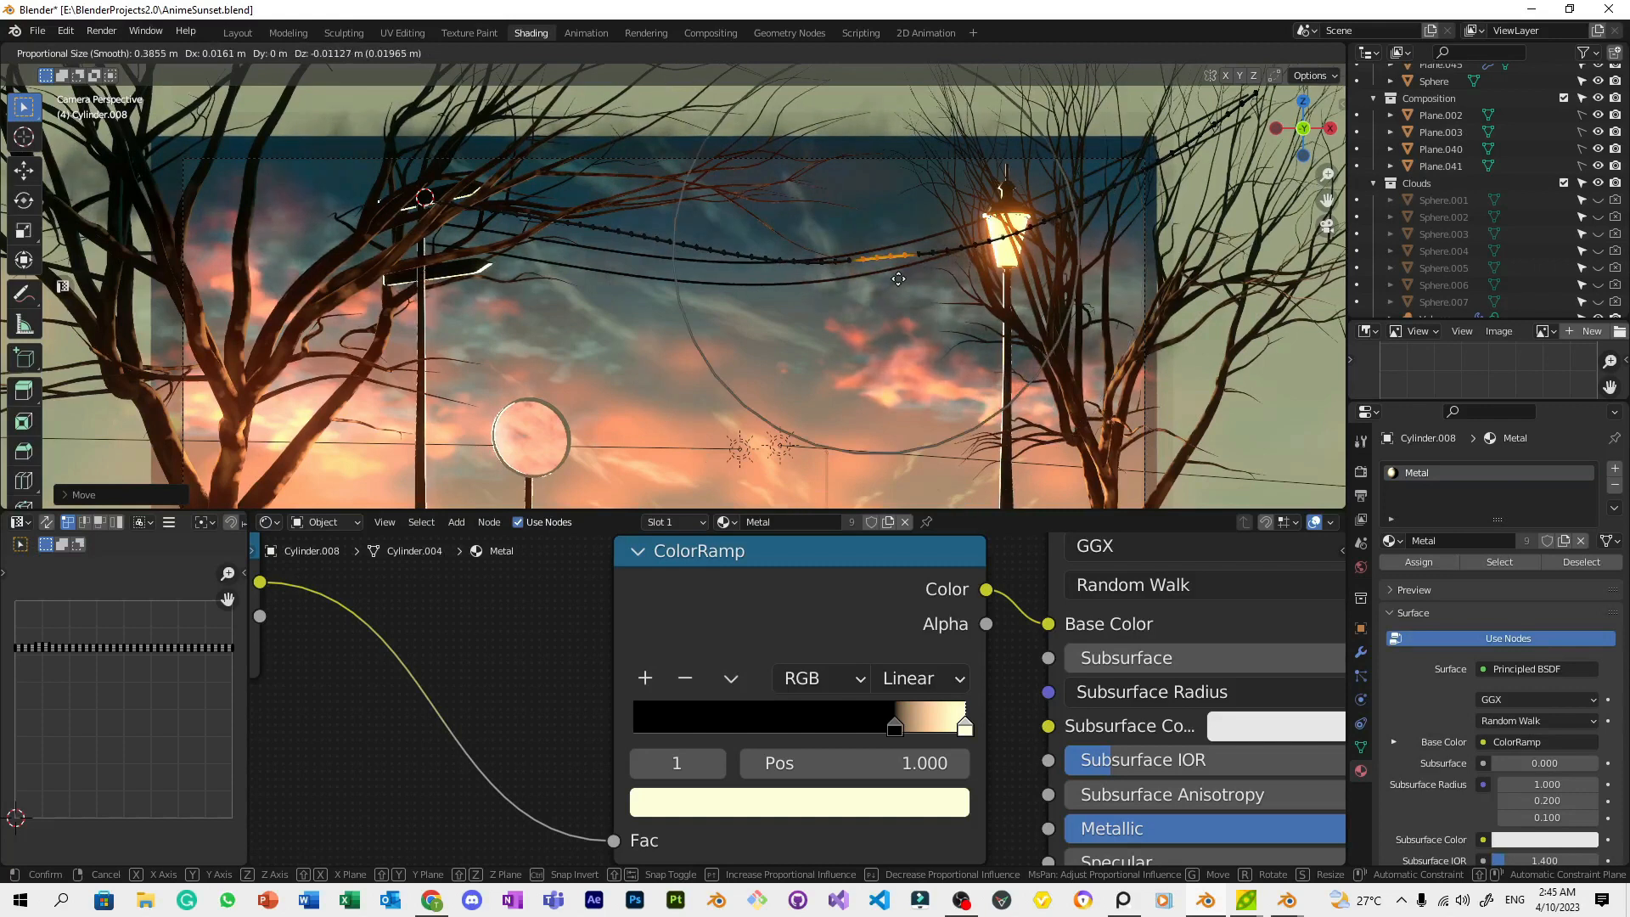
{"action": "scroll", "coordinate": [905, 276], "scroll_direction": "up", "scroll_amount": 1}
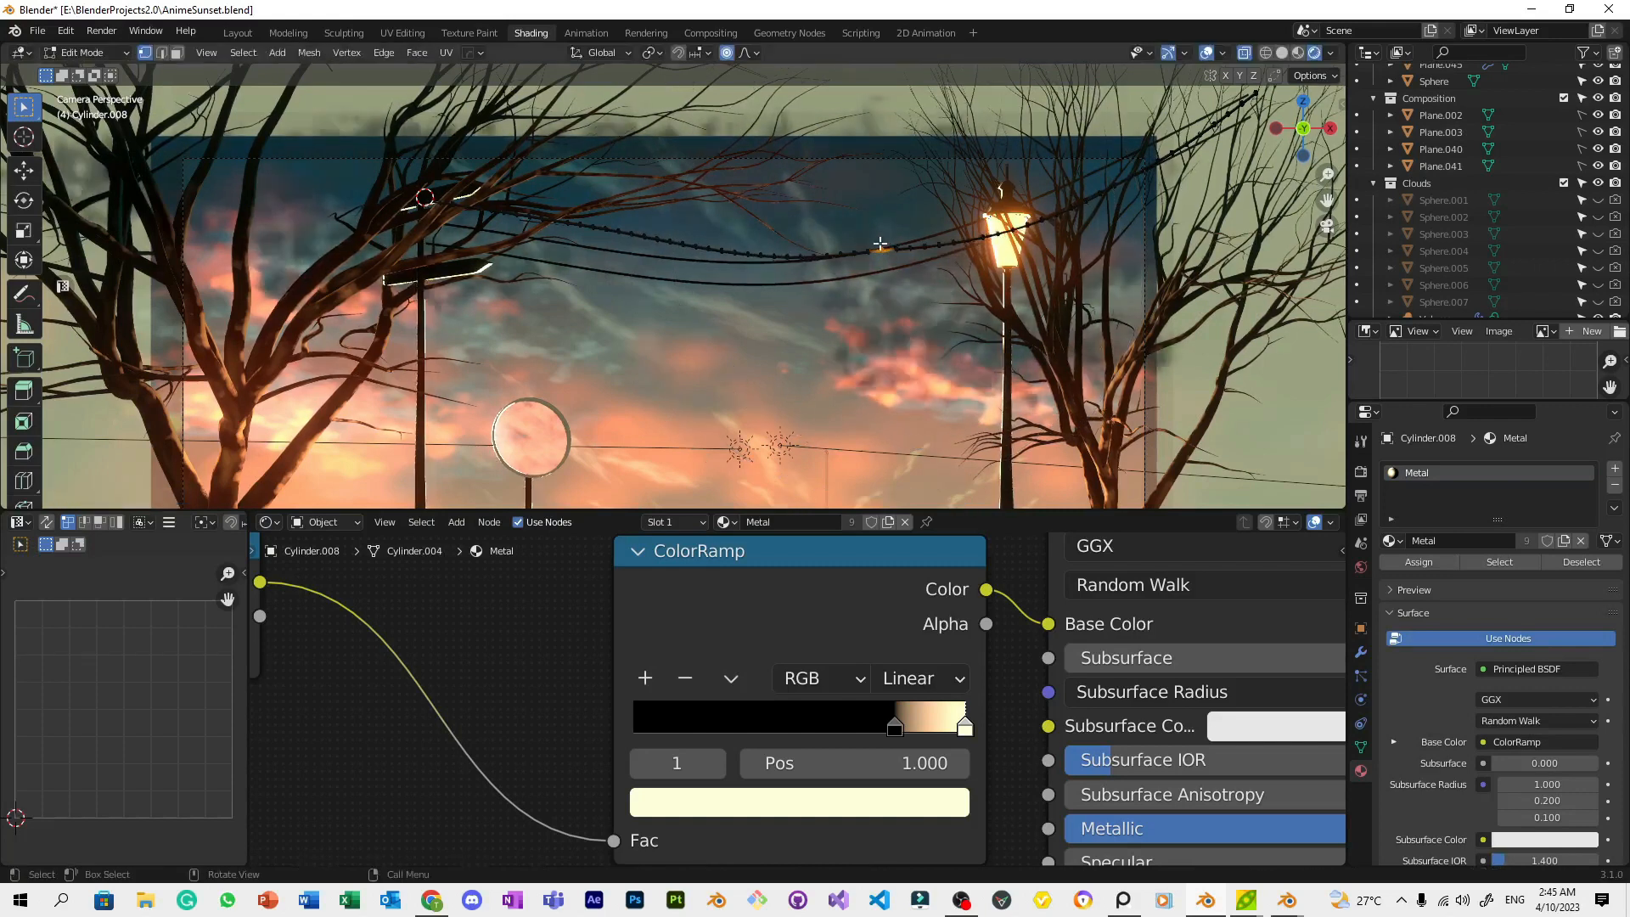
{"action": "left_click", "coordinate": [916, 271]}
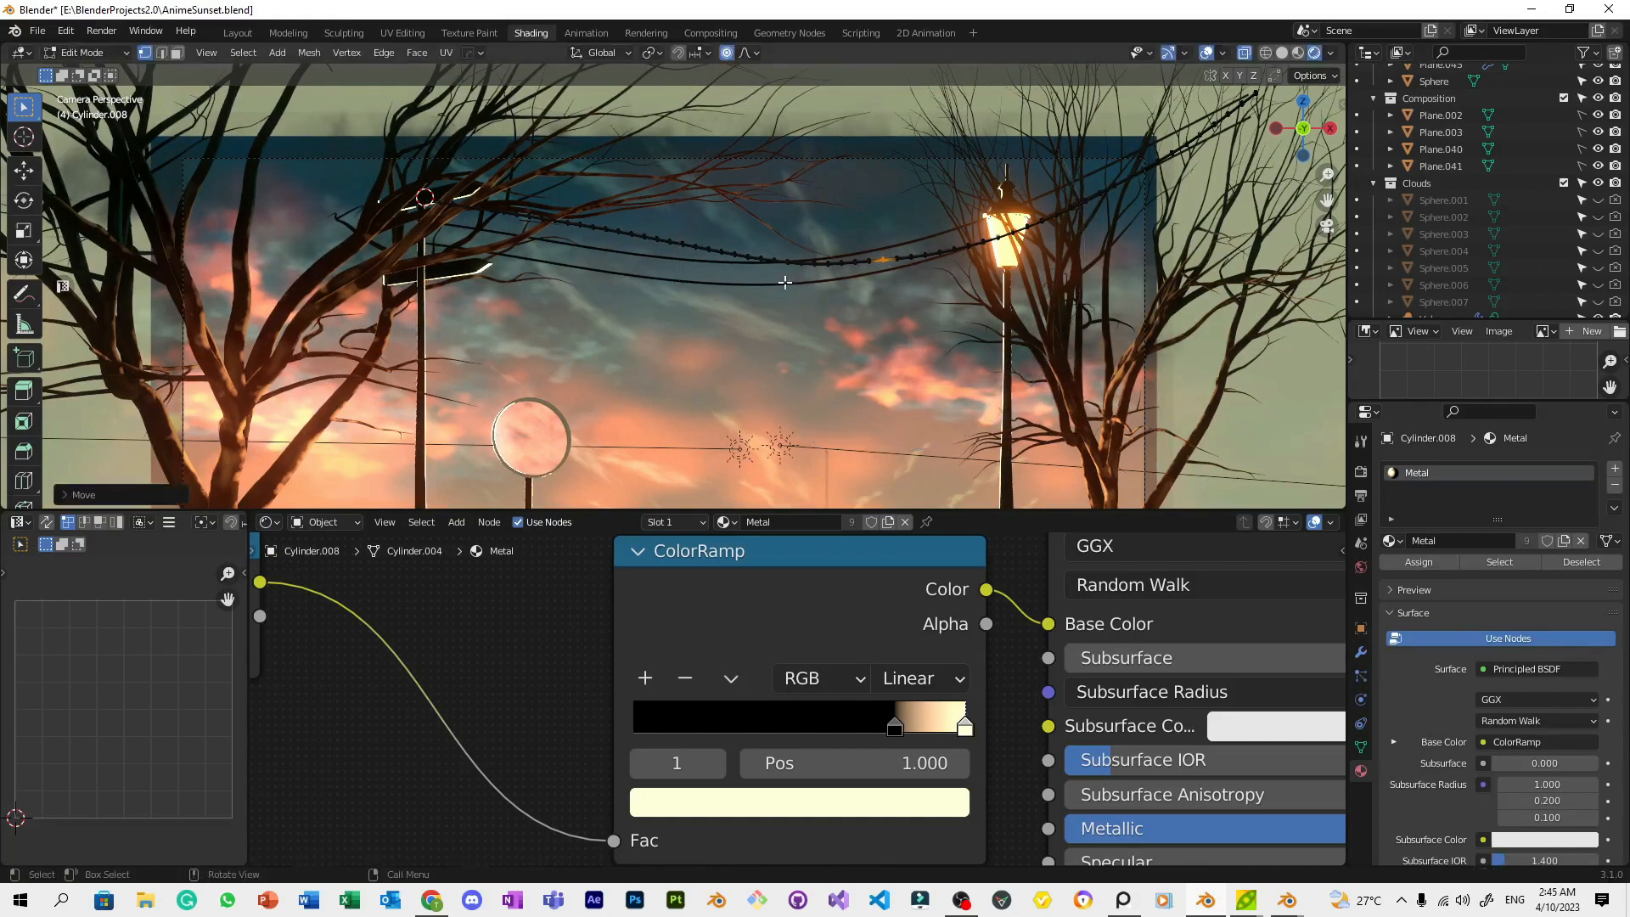
{"action": "key", "text": "g"}
{"action": "right_click", "coordinate": [664, 241]}
{"action": "key", "text": "g"}
{"action": "right_click", "coordinate": [680, 246]}
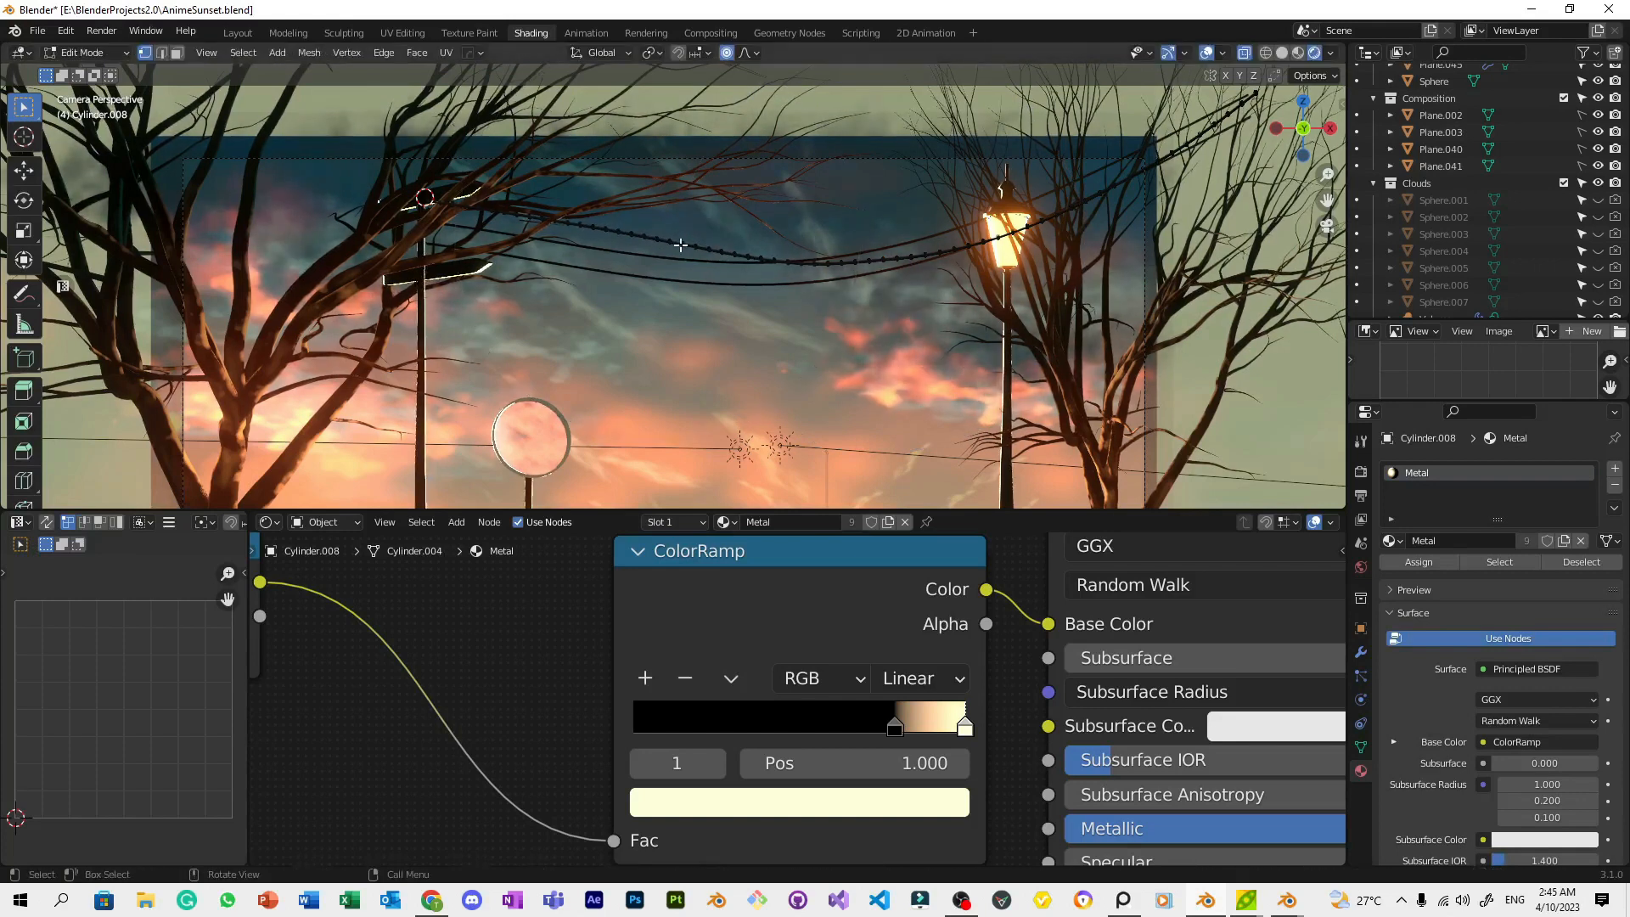
{"action": "key", "text": "g"}
{"action": "right_click", "coordinate": [731, 249]}
Deepen the lowest cable's sag near the lamp with proportional editing and return to Object Mode
{"action": "left_click", "coordinate": [870, 277]}
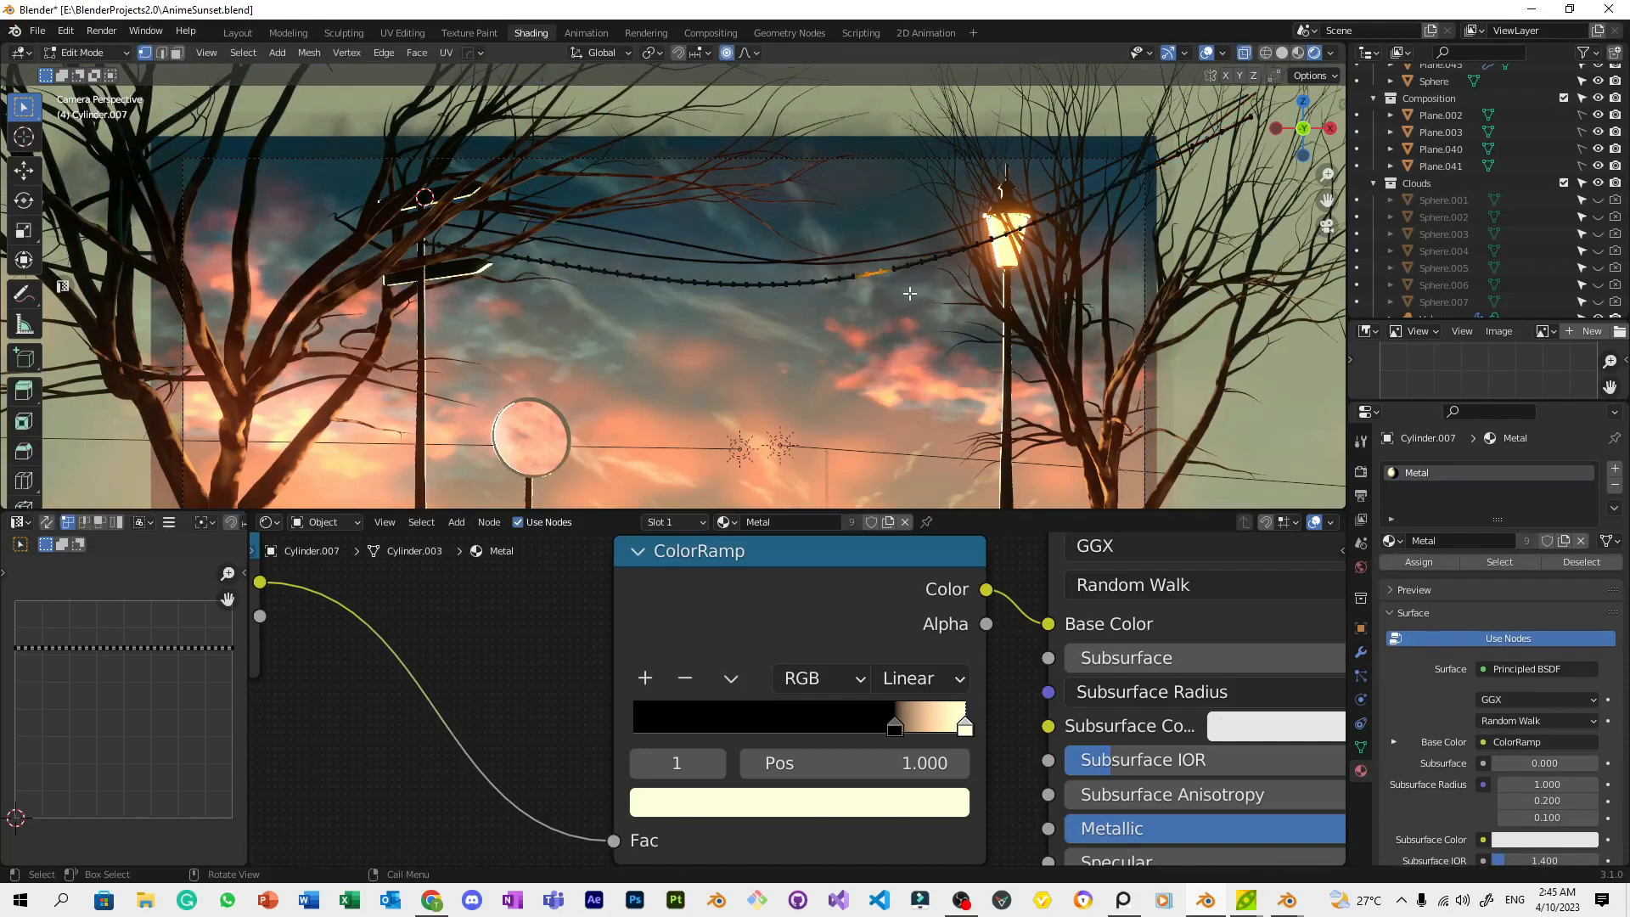
{"action": "key", "text": "g"}
{"action": "scroll", "coordinate": [920, 313], "scroll_direction": "down", "scroll_amount": 9}
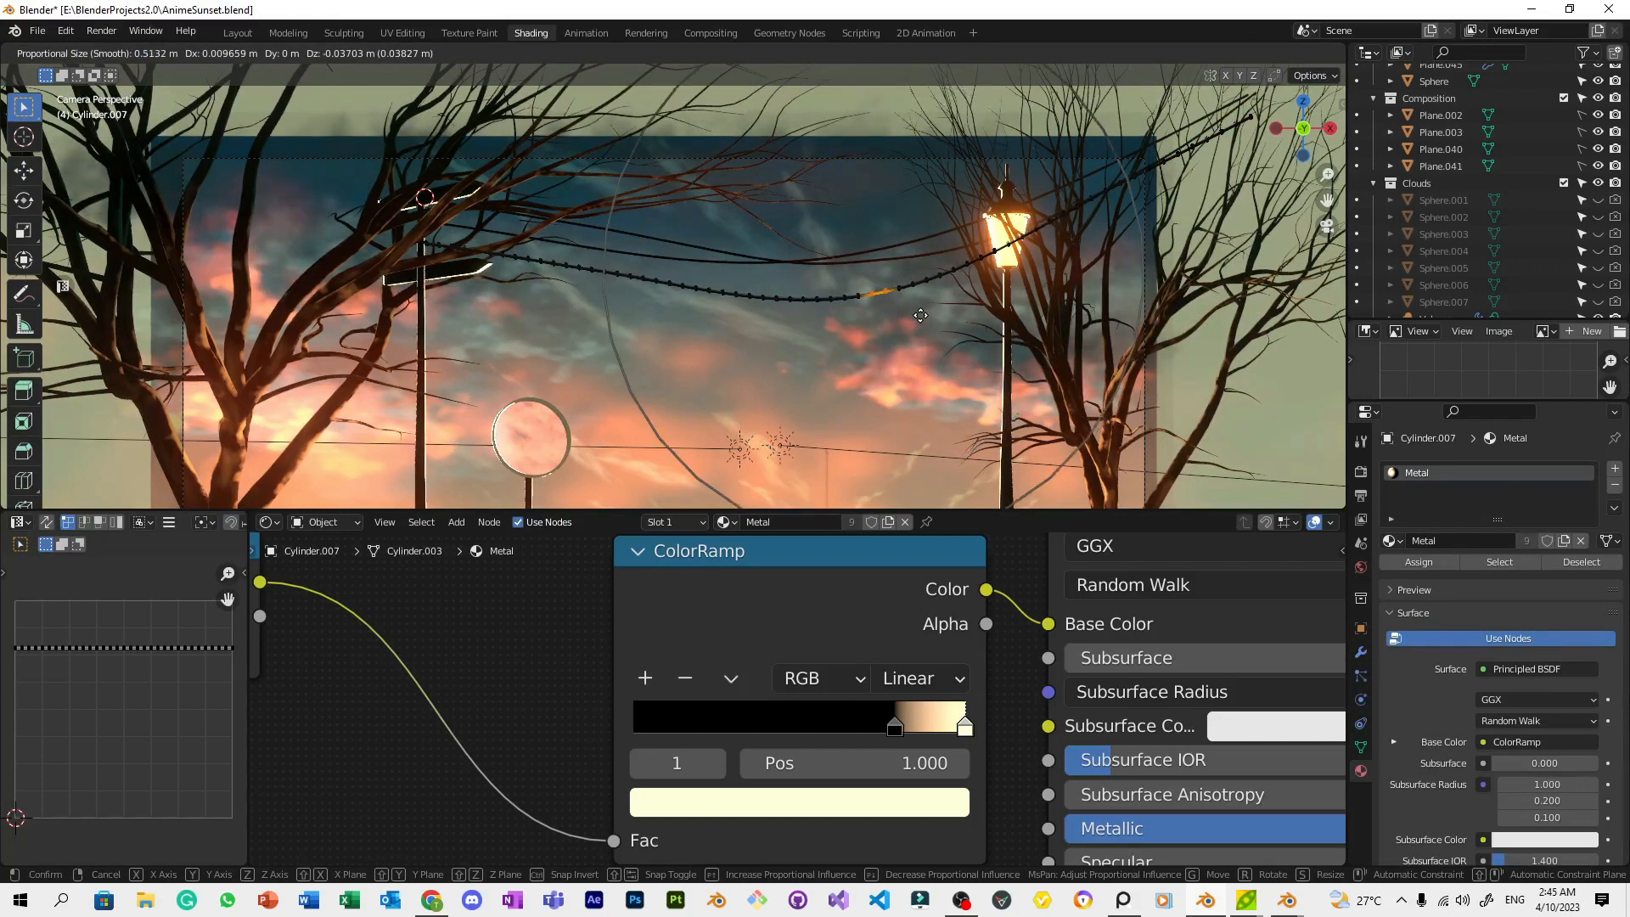
{"action": "left_click", "coordinate": [922, 323]}
{"action": "key", "text": "Tab"}
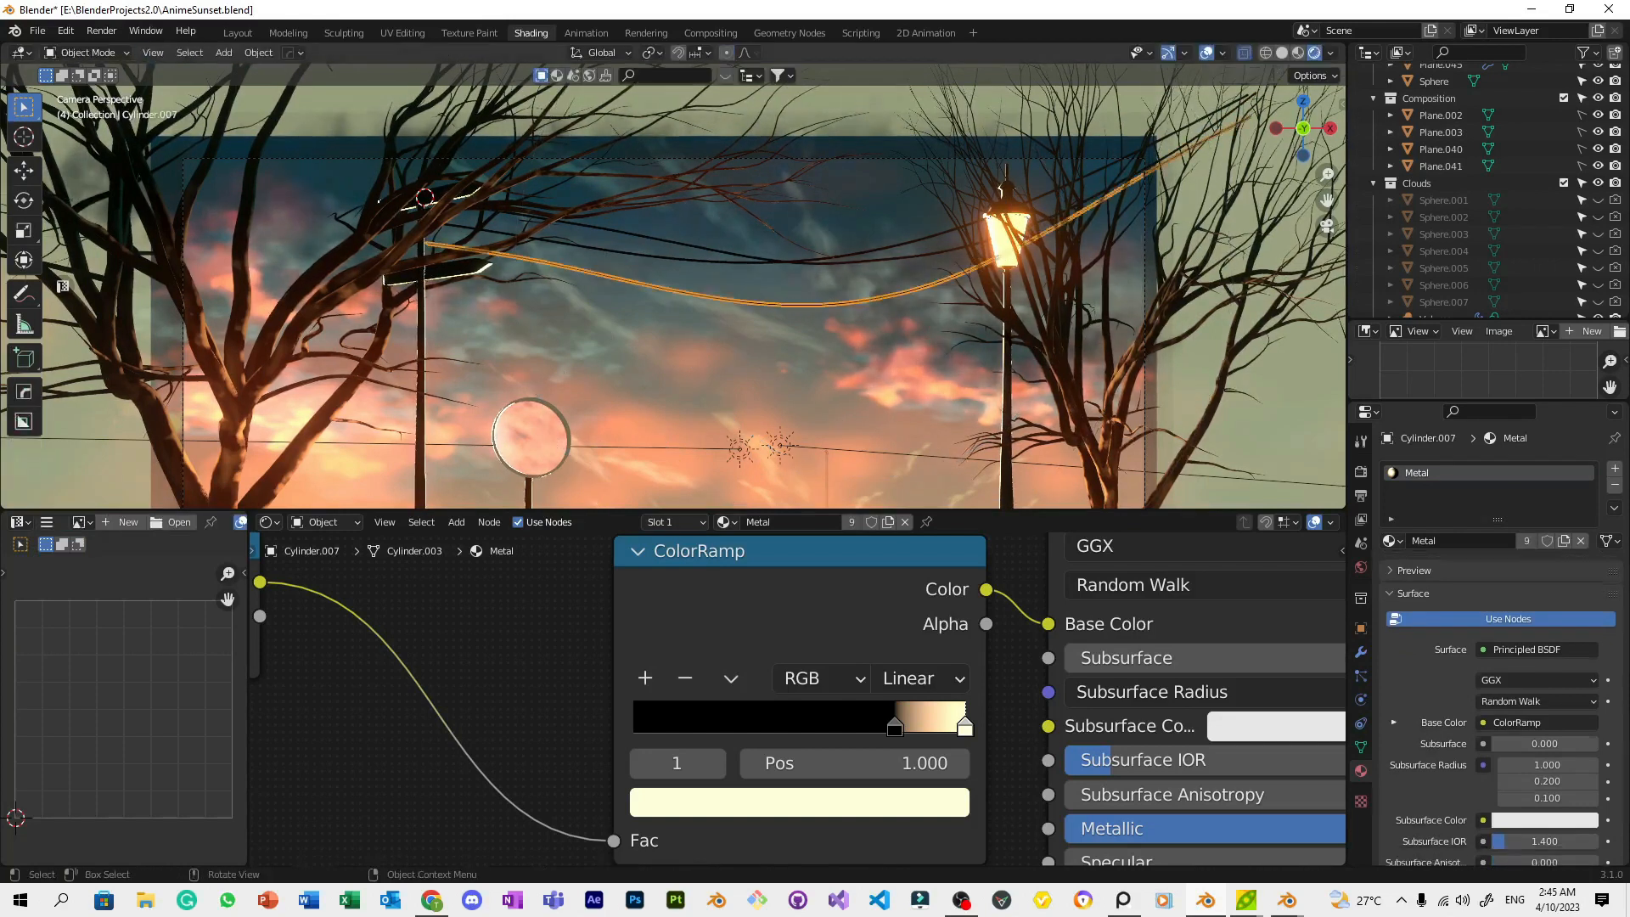
Lower the lamp-side end of the lowest cable about 0.02 m with proportional editing at a 0.683 m radius
{"action": "scroll", "coordinate": [1093, 286], "scroll_direction": "down", "scroll_amount": 2}
{"action": "key", "text": "Tab"}
{"action": "left_click", "coordinate": [1003, 182]}
{"action": "key", "text": "g"}
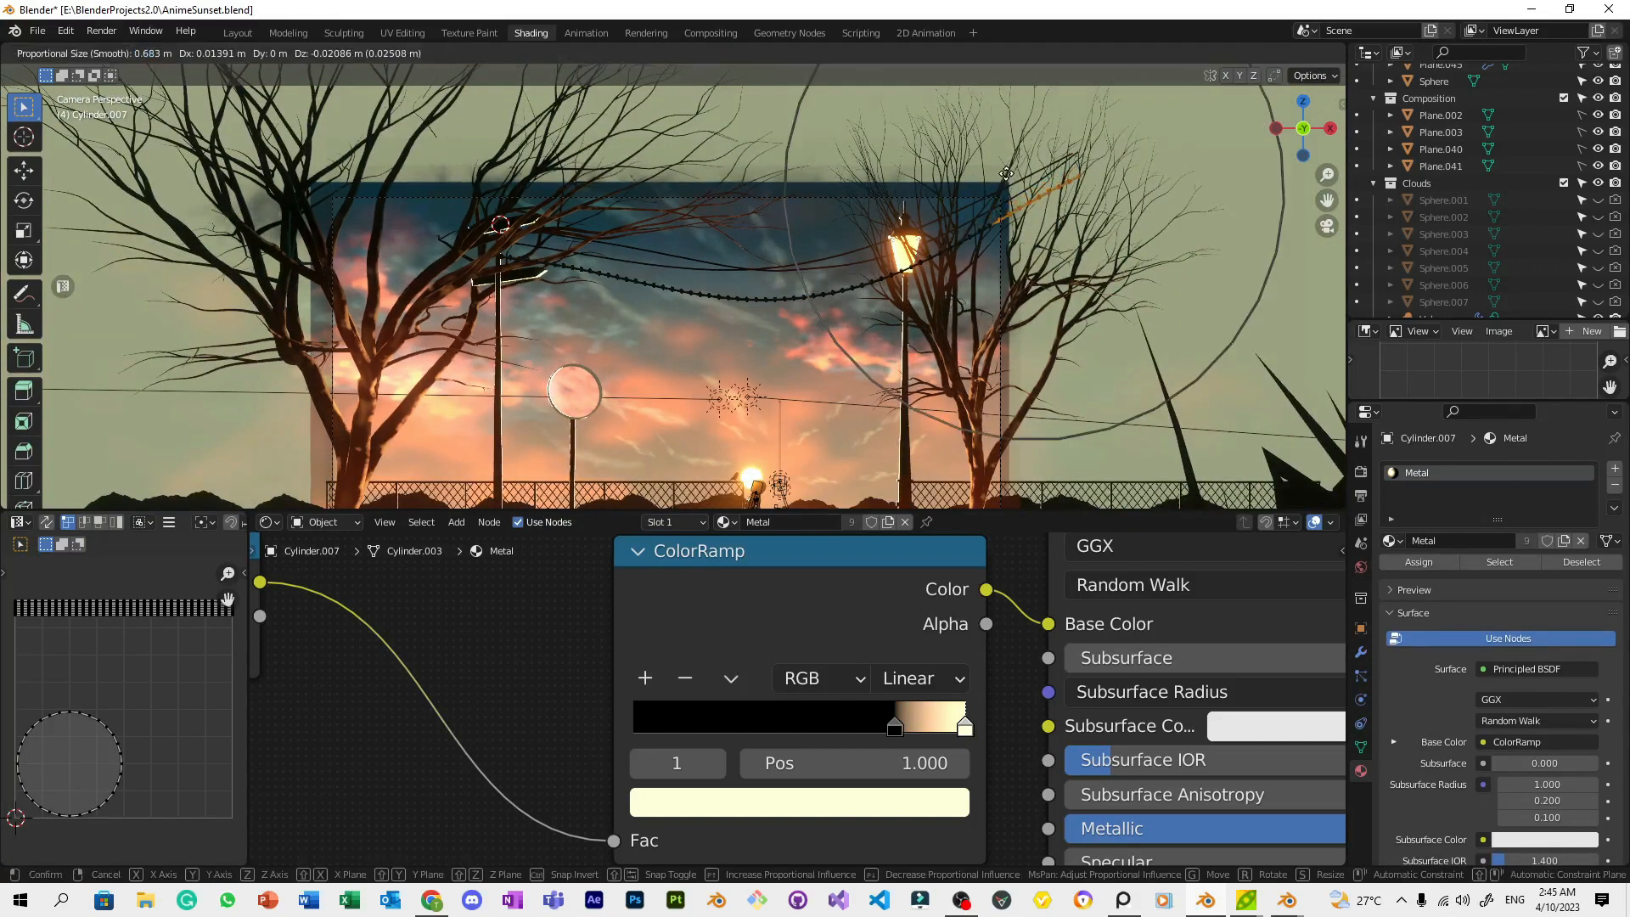
{"action": "left_click", "coordinate": [1004, 183]}
{"action": "key", "text": "Tab"}
Lower the lamp-side end of the uppermost cable about 0.02 m with proportional editing at a 0.683 m radius
{"action": "left_click", "coordinate": [1021, 200]}
{"action": "key", "text": "Tab"}
{"action": "key", "text": "g"}
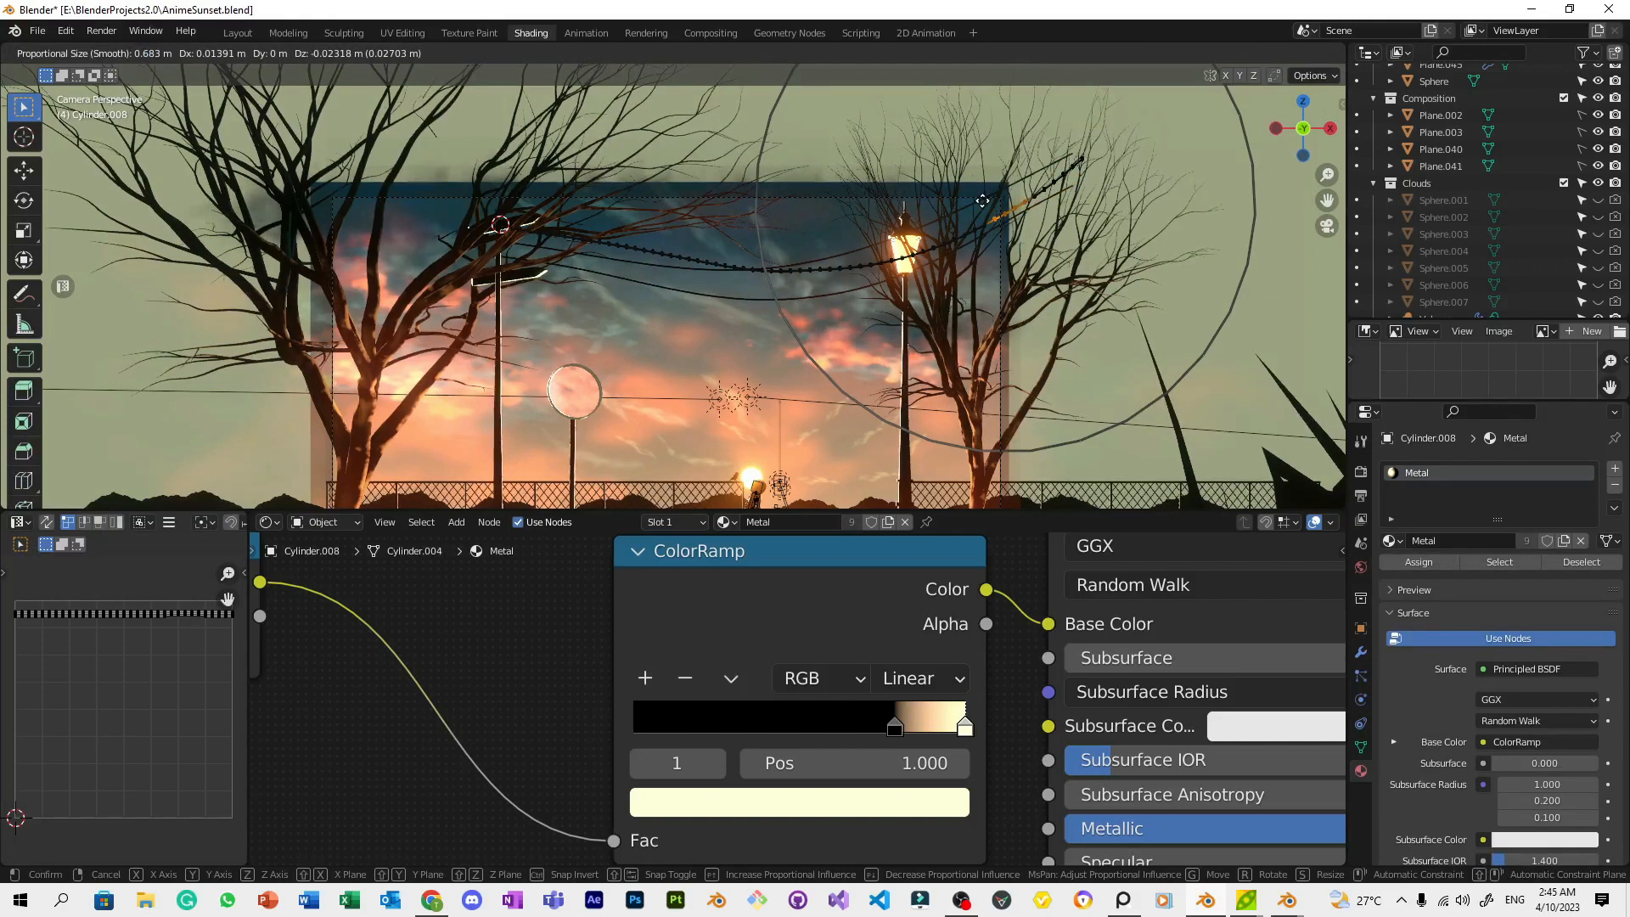
{"action": "left_click", "coordinate": [983, 200]}
{"action": "key", "text": "Tab"}
Lower the lamp-side end of the original cable about 0.04 m with proportional editing at a 0.683 m radius
{"action": "left_click", "coordinate": [987, 202]}
{"action": "left_click", "coordinate": [996, 205]}
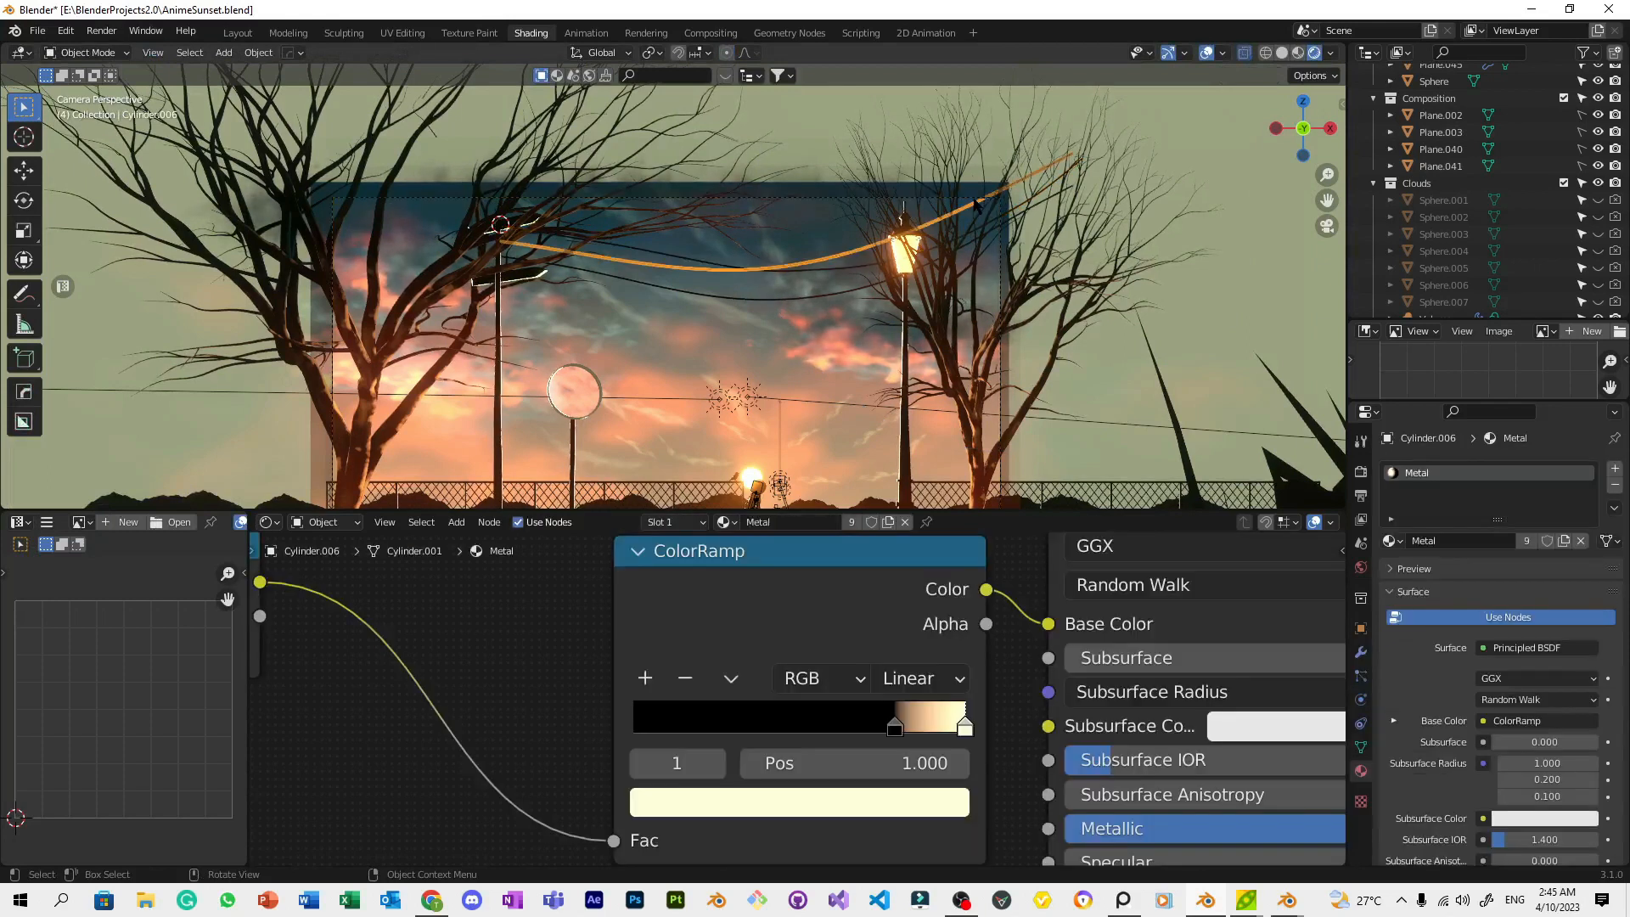
{"action": "key", "text": "Tab"}
{"action": "left_click", "coordinate": [997, 206]}
{"action": "key", "text": "g"}
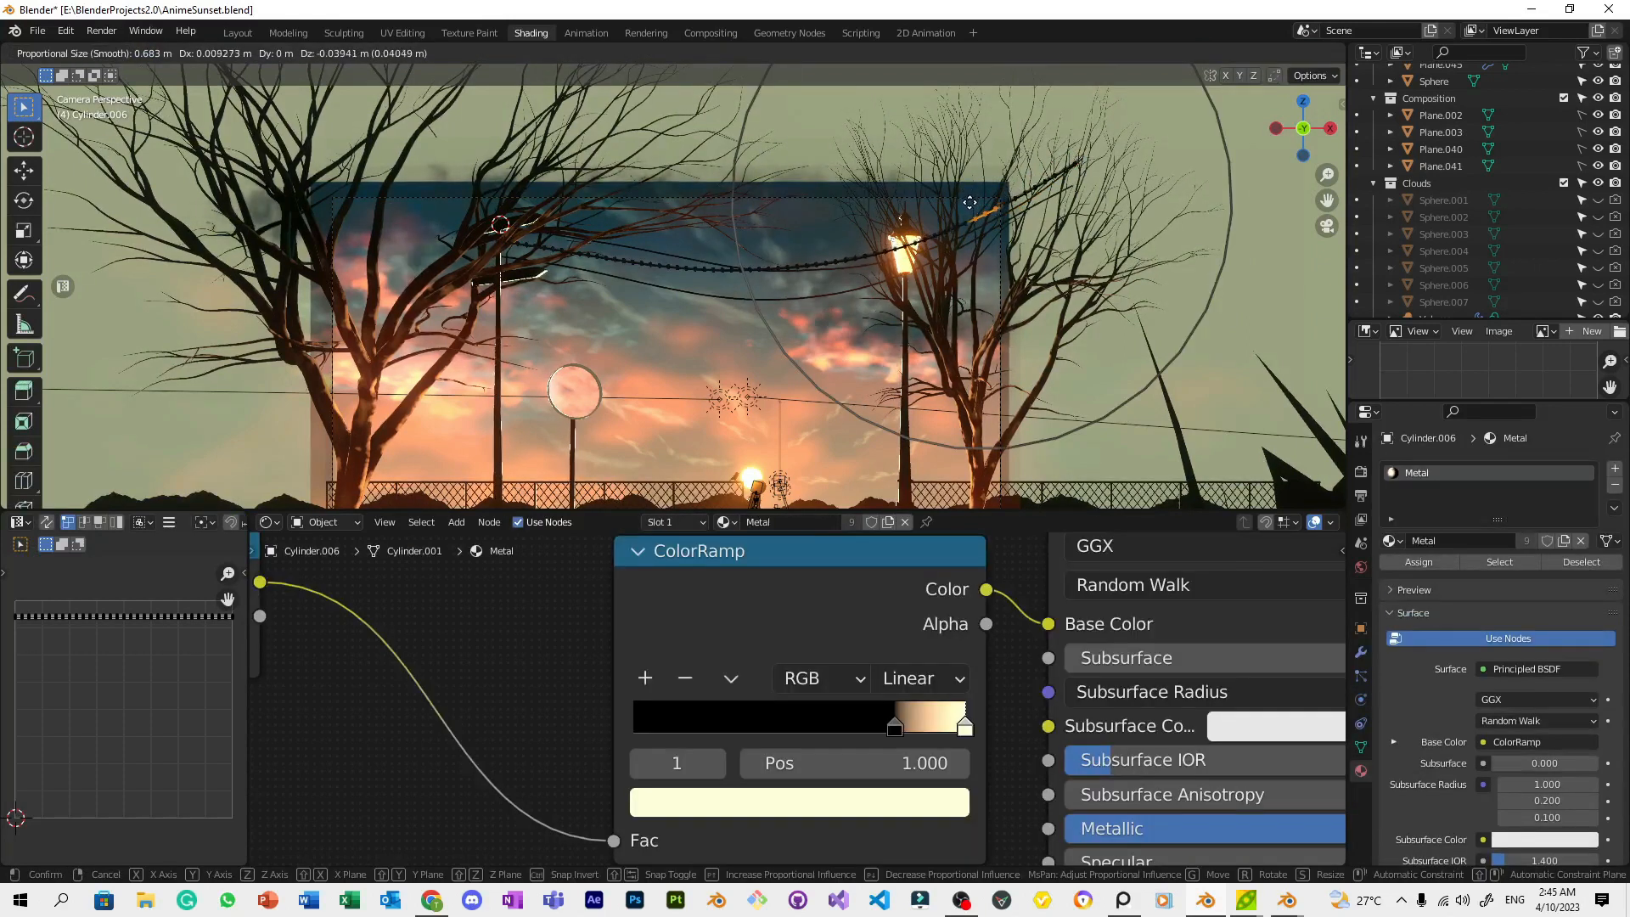
{"action": "left_click", "coordinate": [968, 204]}
{"action": "key", "text": "Tab"}
Adjust the signpost side of the lowest cable with proportional editing in Edit Mode, return to Object Mode and save the file
{"action": "left_click", "coordinate": [898, 355]}
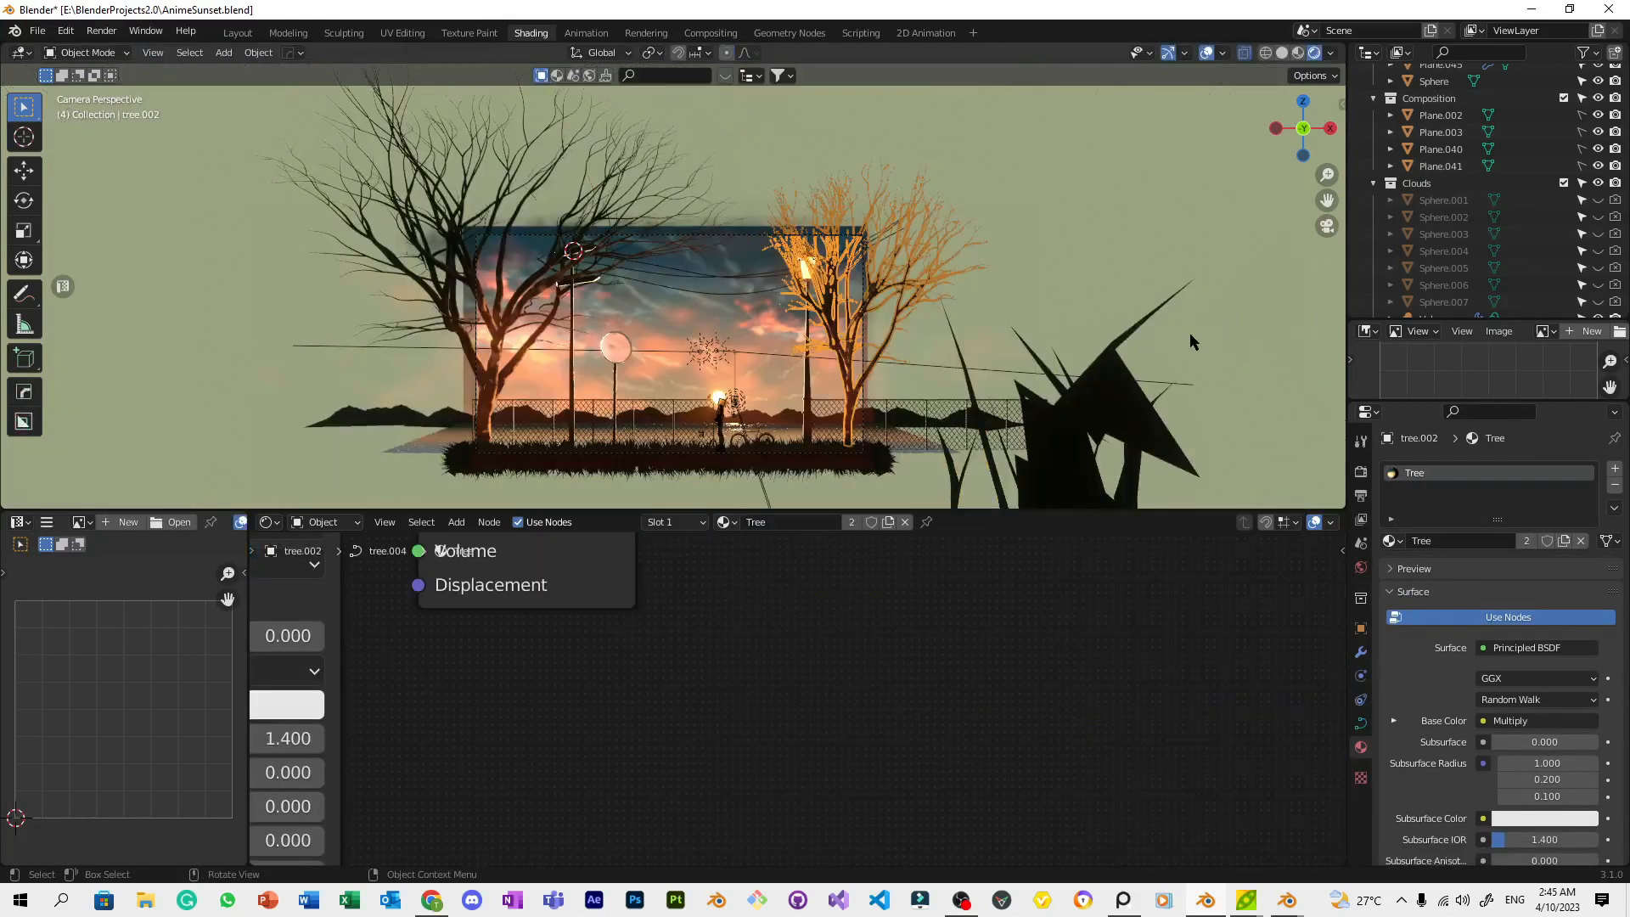
{"action": "left_click", "coordinate": [712, 299]}
{"action": "key", "text": "Tab"}
{"action": "left_click", "coordinate": [609, 279]}
{"action": "key", "text": "g"}
{"action": "scroll", "coordinate": [656, 287], "scroll_direction": "up", "scroll_amount": 6}
{"action": "left_click", "coordinate": [656, 293]}
{"action": "key", "text": "Tab"}
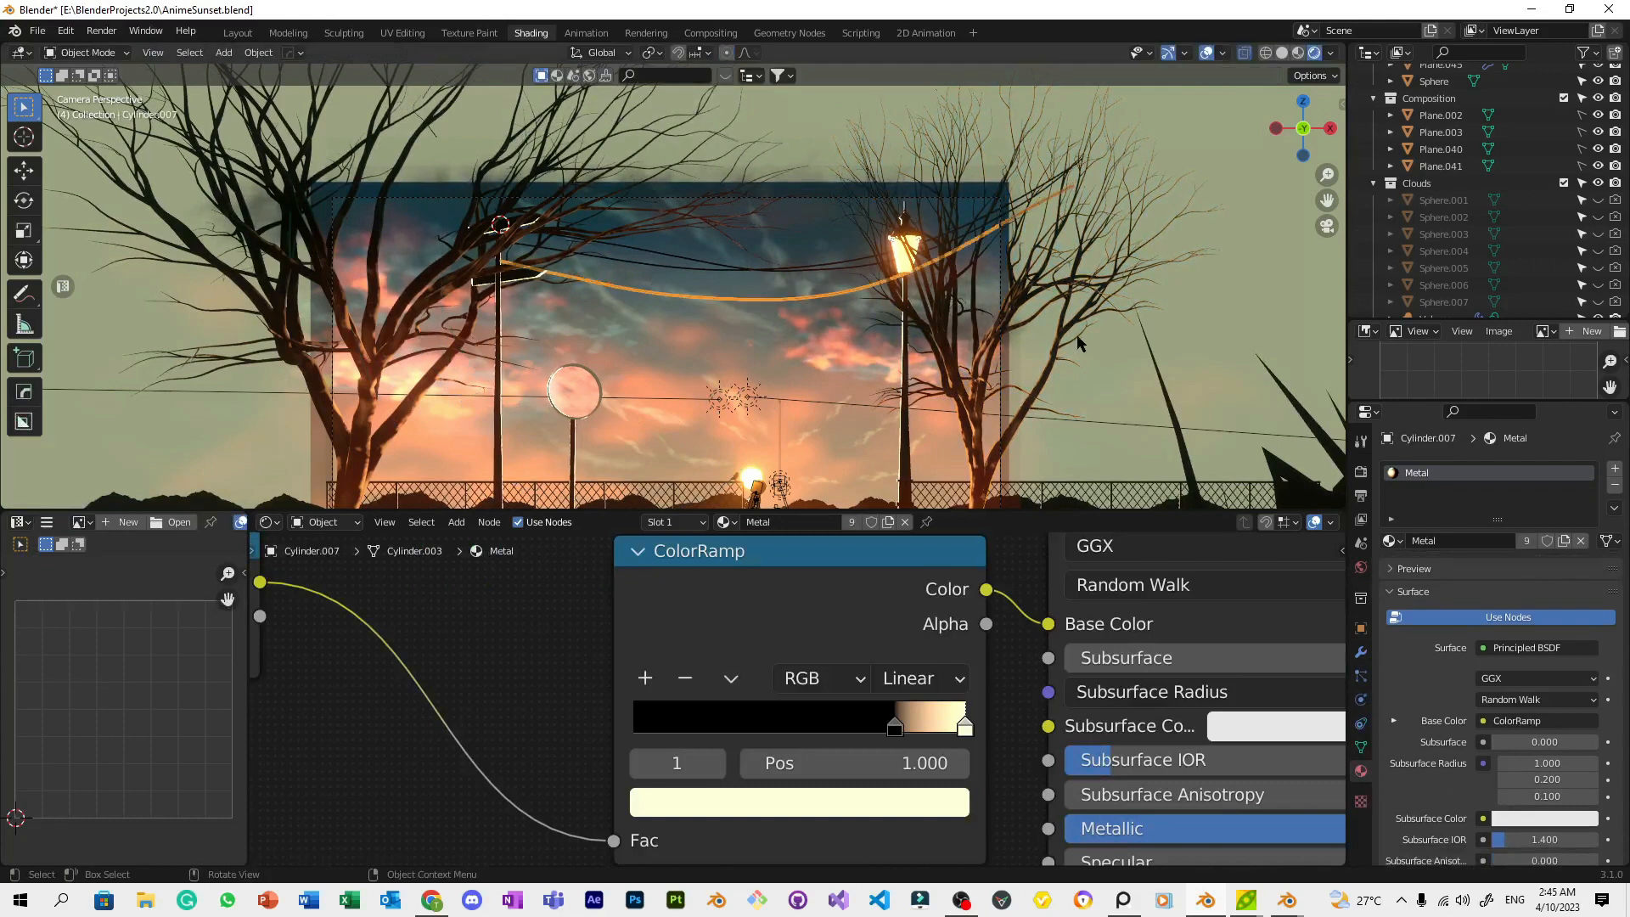
{"action": "left_click", "coordinate": [1148, 316]}
{"action": "scroll", "coordinate": [1137, 334], "scroll_direction": "down", "scroll_amount": 3}
{"action": "key", "text": "ctrl+s"}
{"action": "scroll", "coordinate": [1102, 353], "scroll_direction": "up", "scroll_amount": 3}
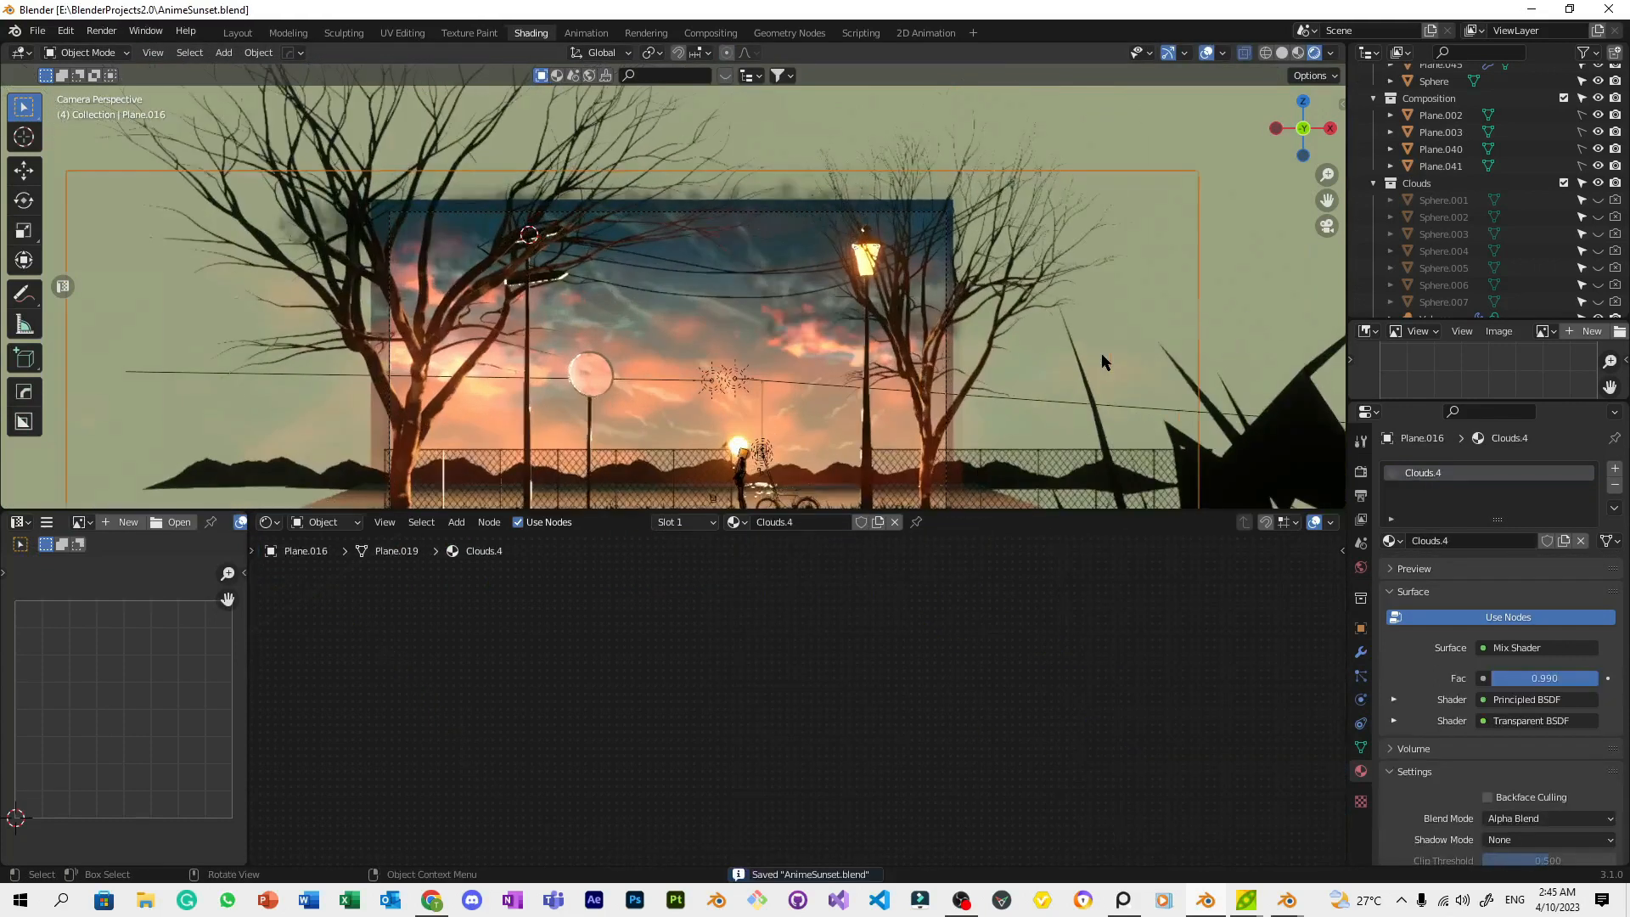
{"action": "left_click", "coordinate": [774, 303]}
{"action": "scroll", "coordinate": [859, 330], "scroll_direction": "up", "scroll_amount": 2}
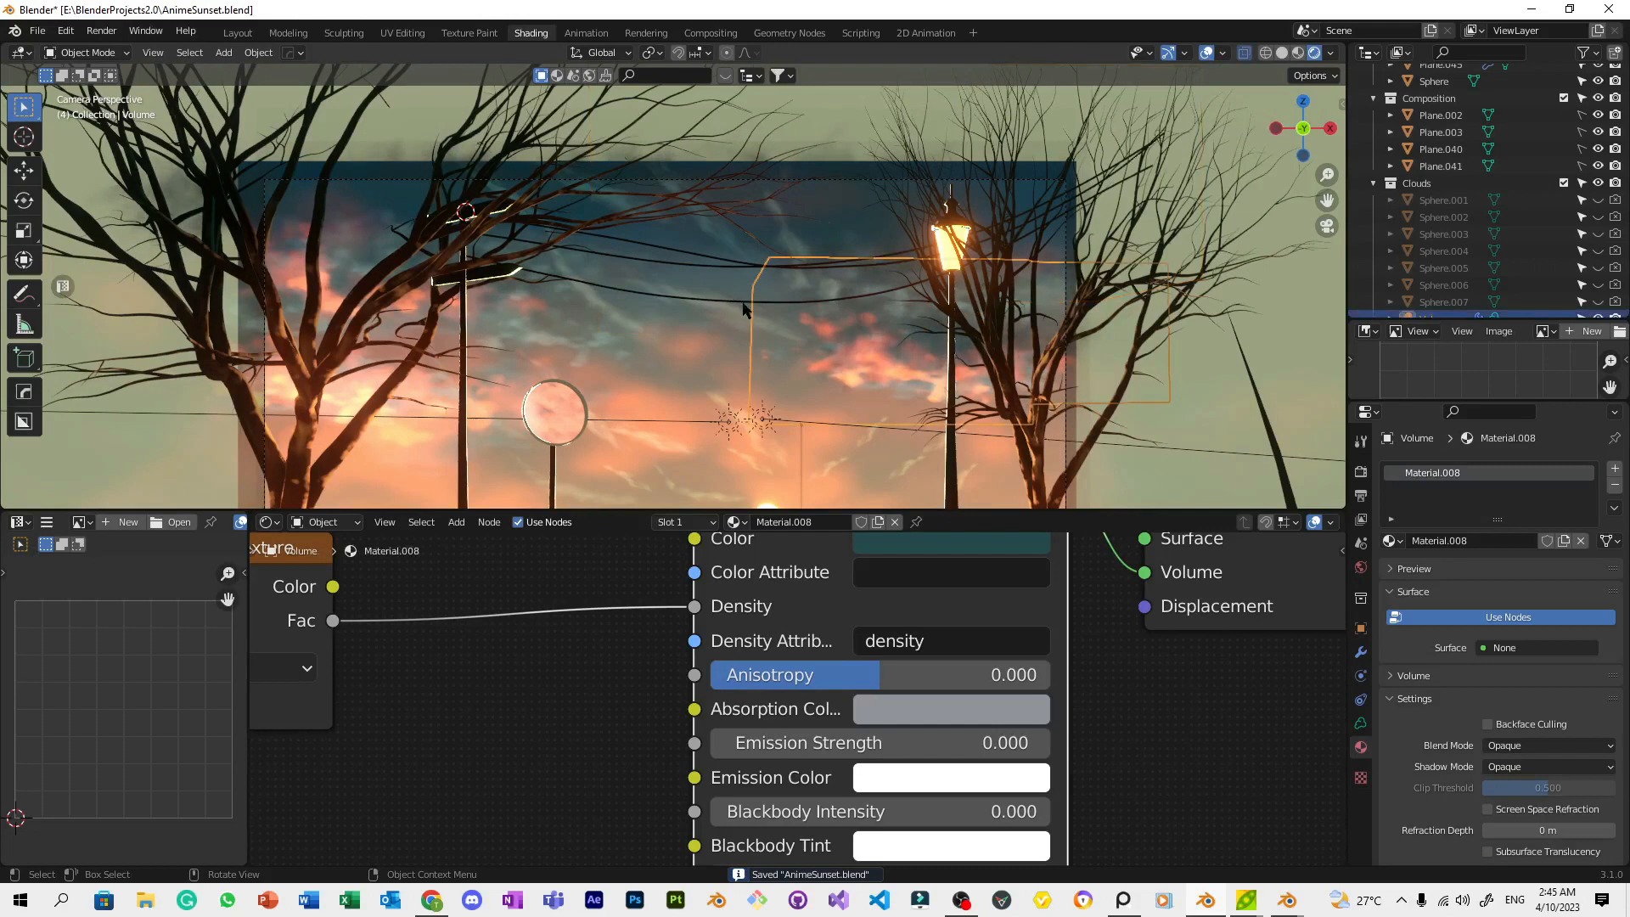
Save the file and give the lowest cable its own single-user copy of the Metal material
{"action": "left_click", "coordinate": [747, 306]}
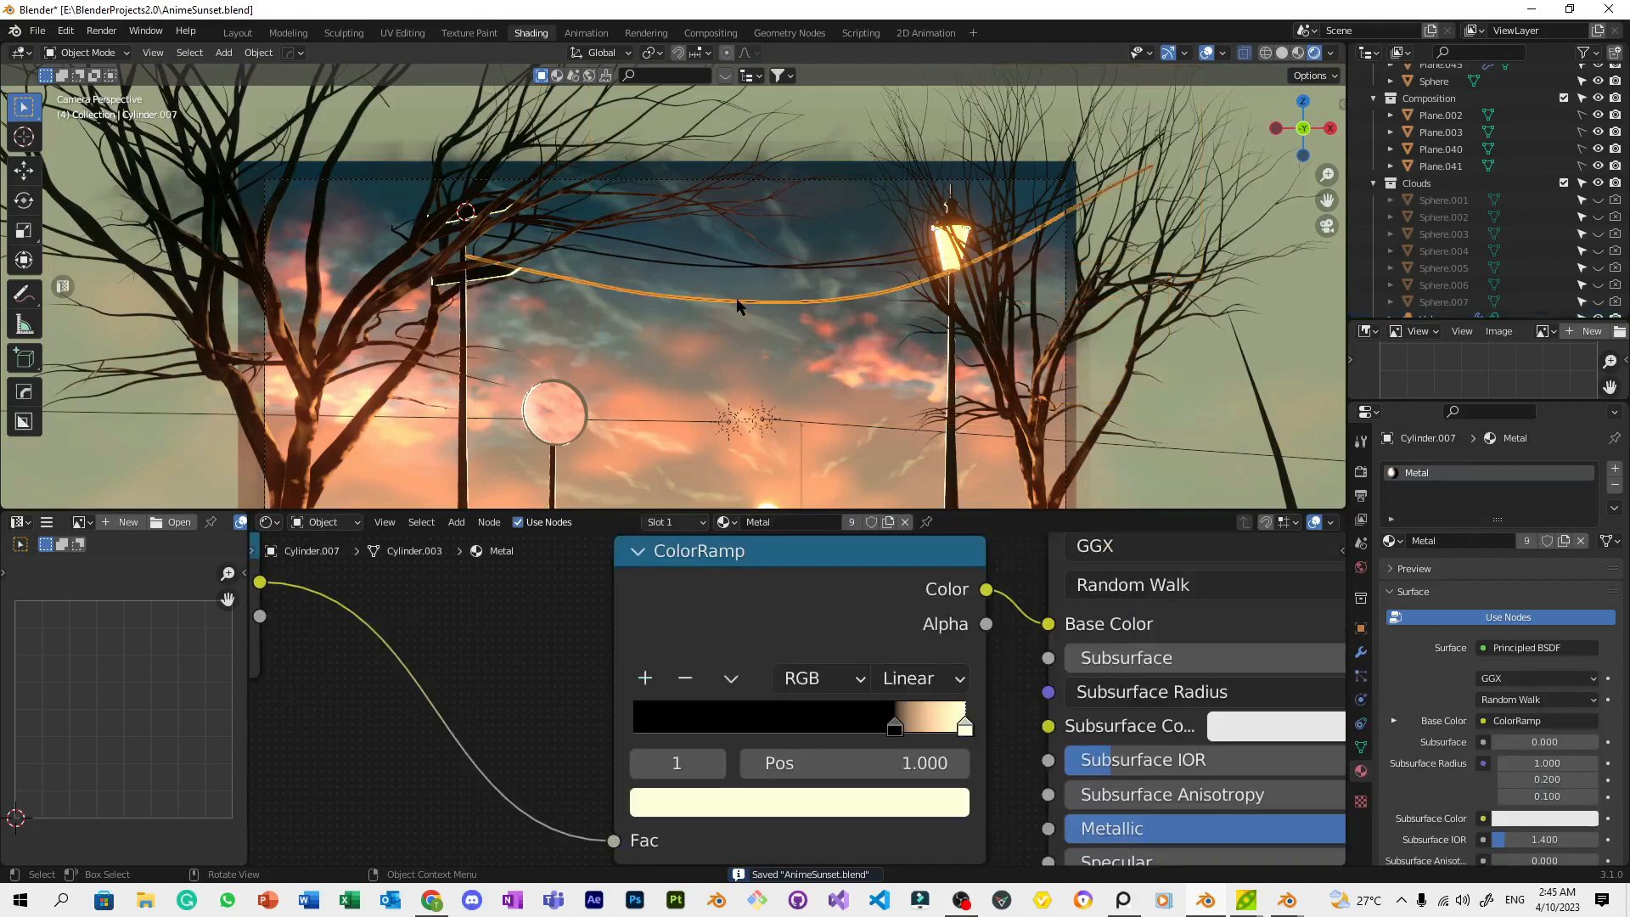
{"action": "scroll", "coordinate": [761, 334], "scroll_direction": "up", "scroll_amount": 4}
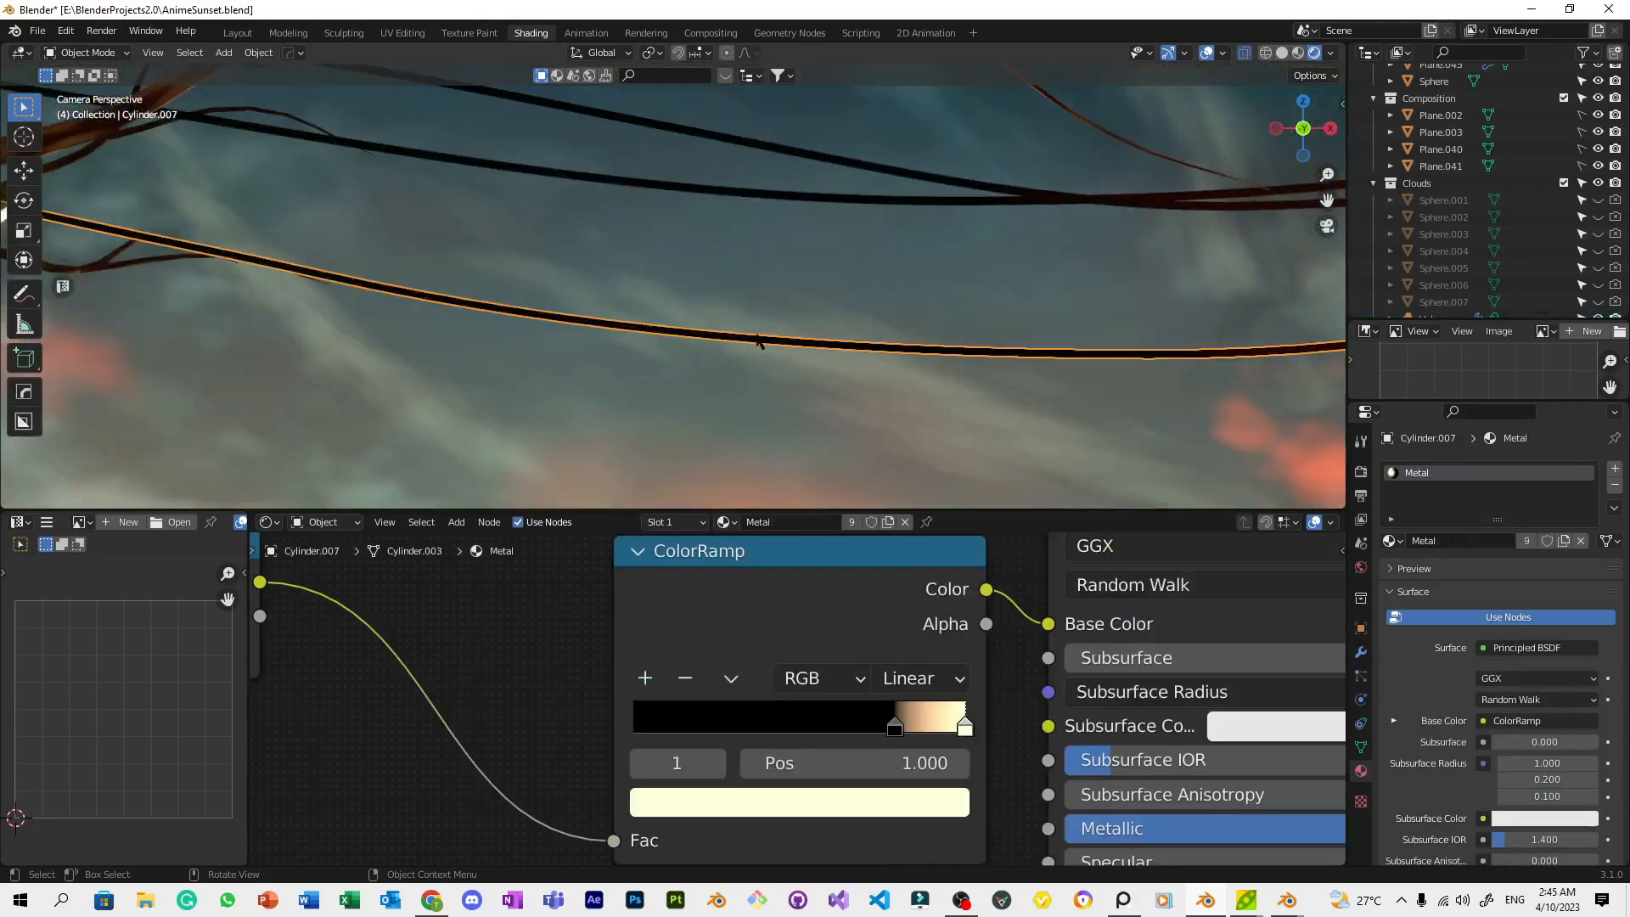
{"action": "scroll", "coordinate": [752, 334], "scroll_direction": "down", "scroll_amount": 5}
{"action": "key", "text": "ctrl+s"}
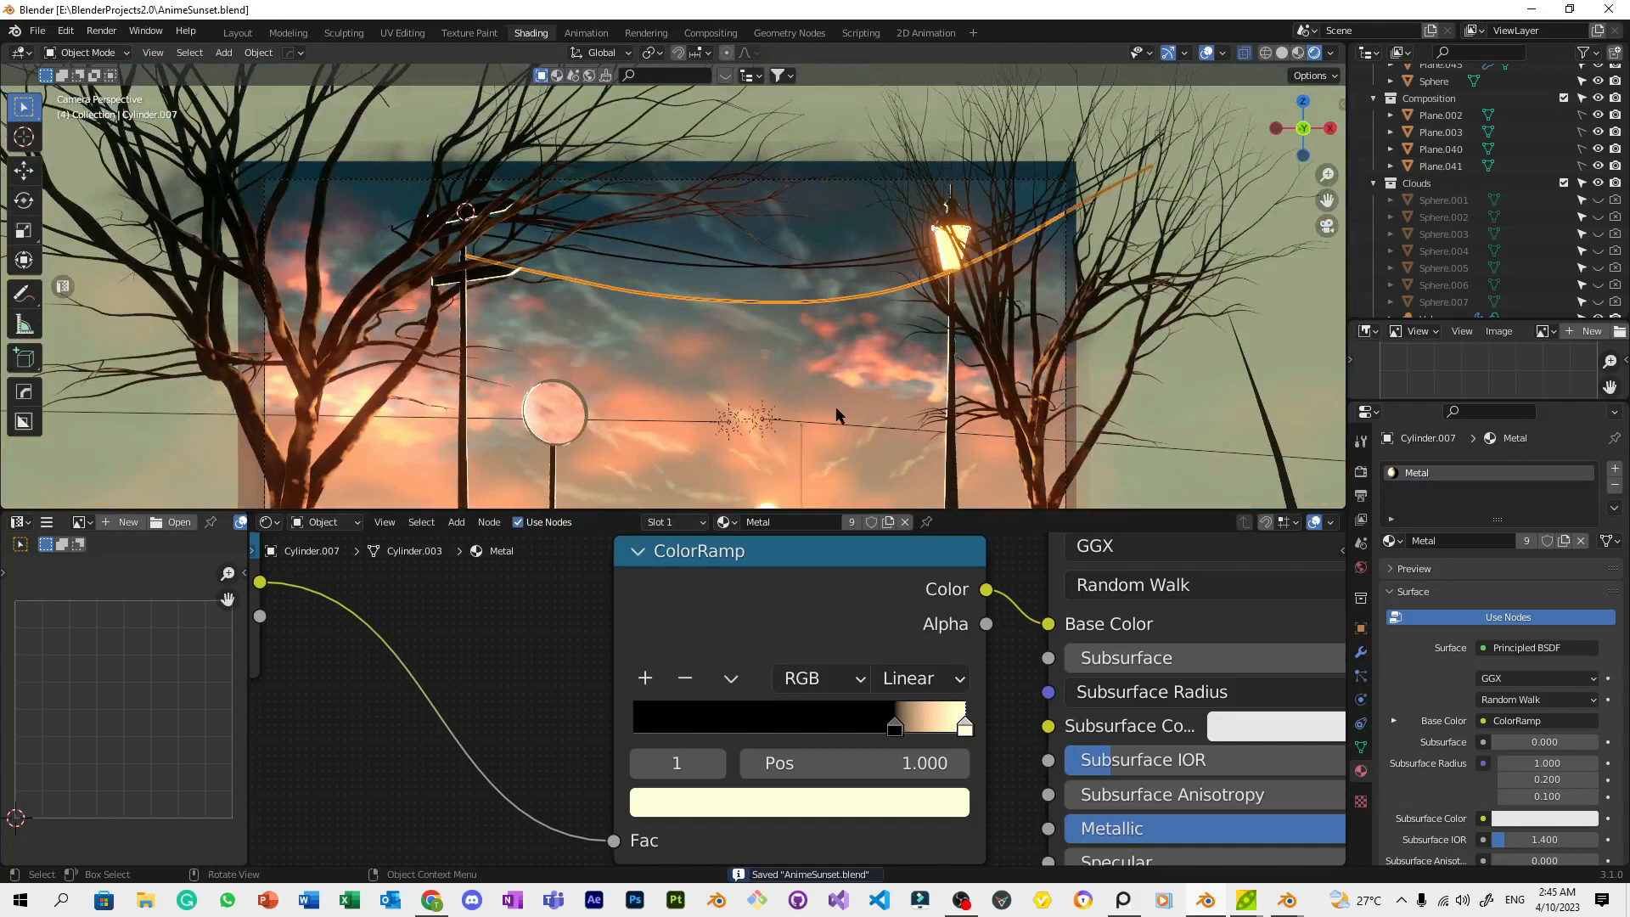
{"action": "scroll", "coordinate": [836, 415], "scroll_direction": "down", "scroll_amount": 2}
{"action": "left_click", "coordinate": [1565, 541]}
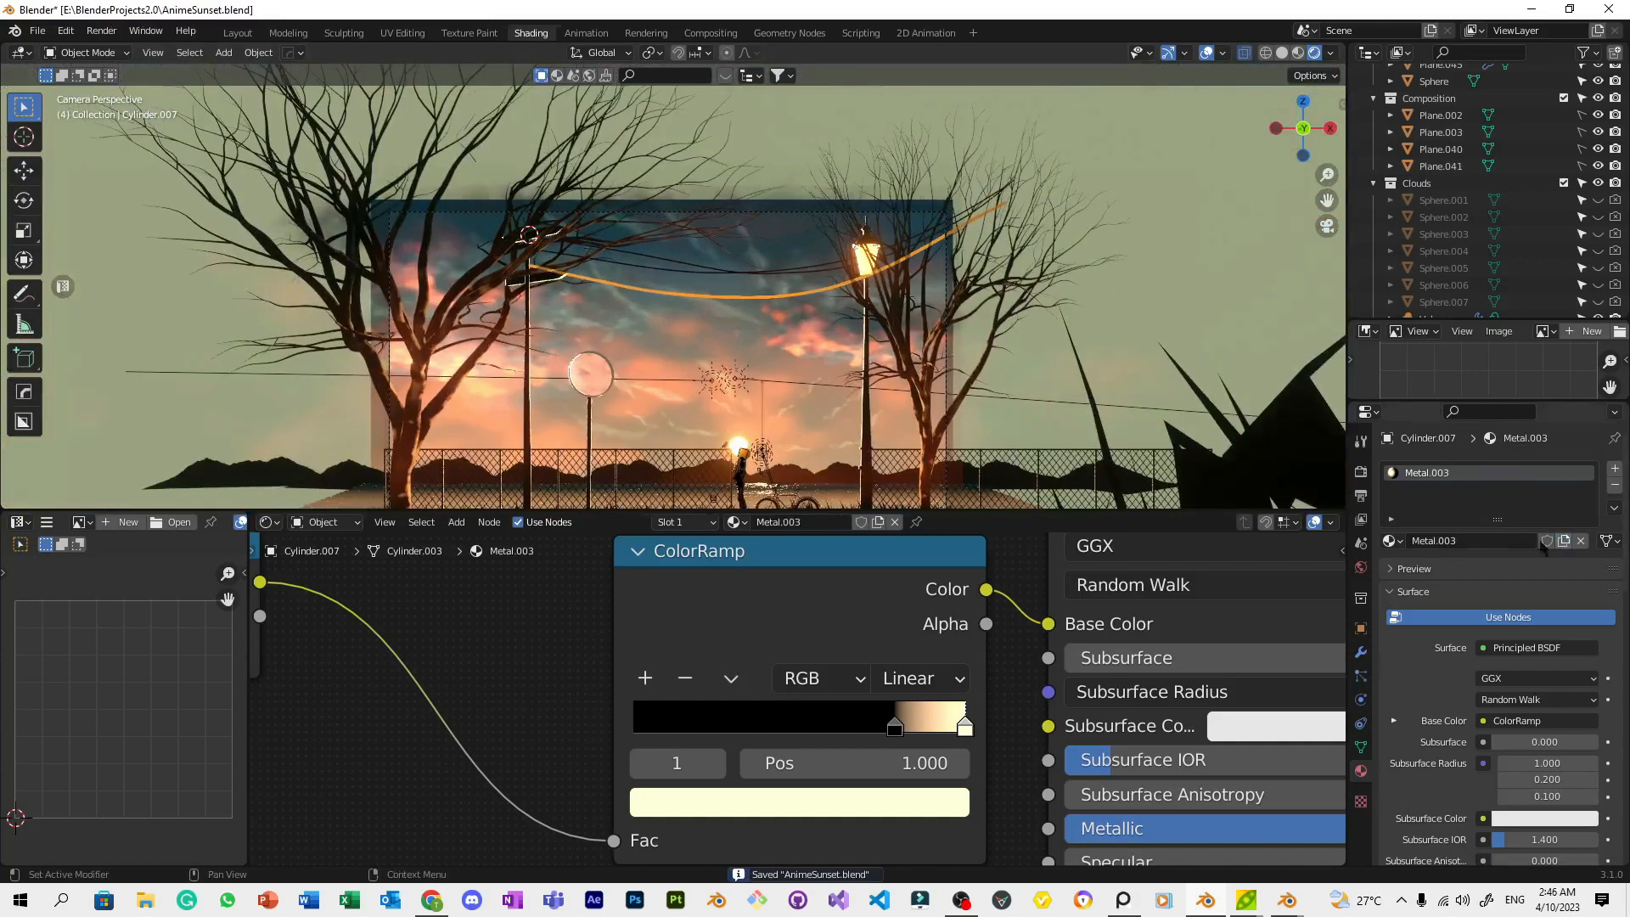
{"action": "right_click", "coordinate": [1450, 480]}
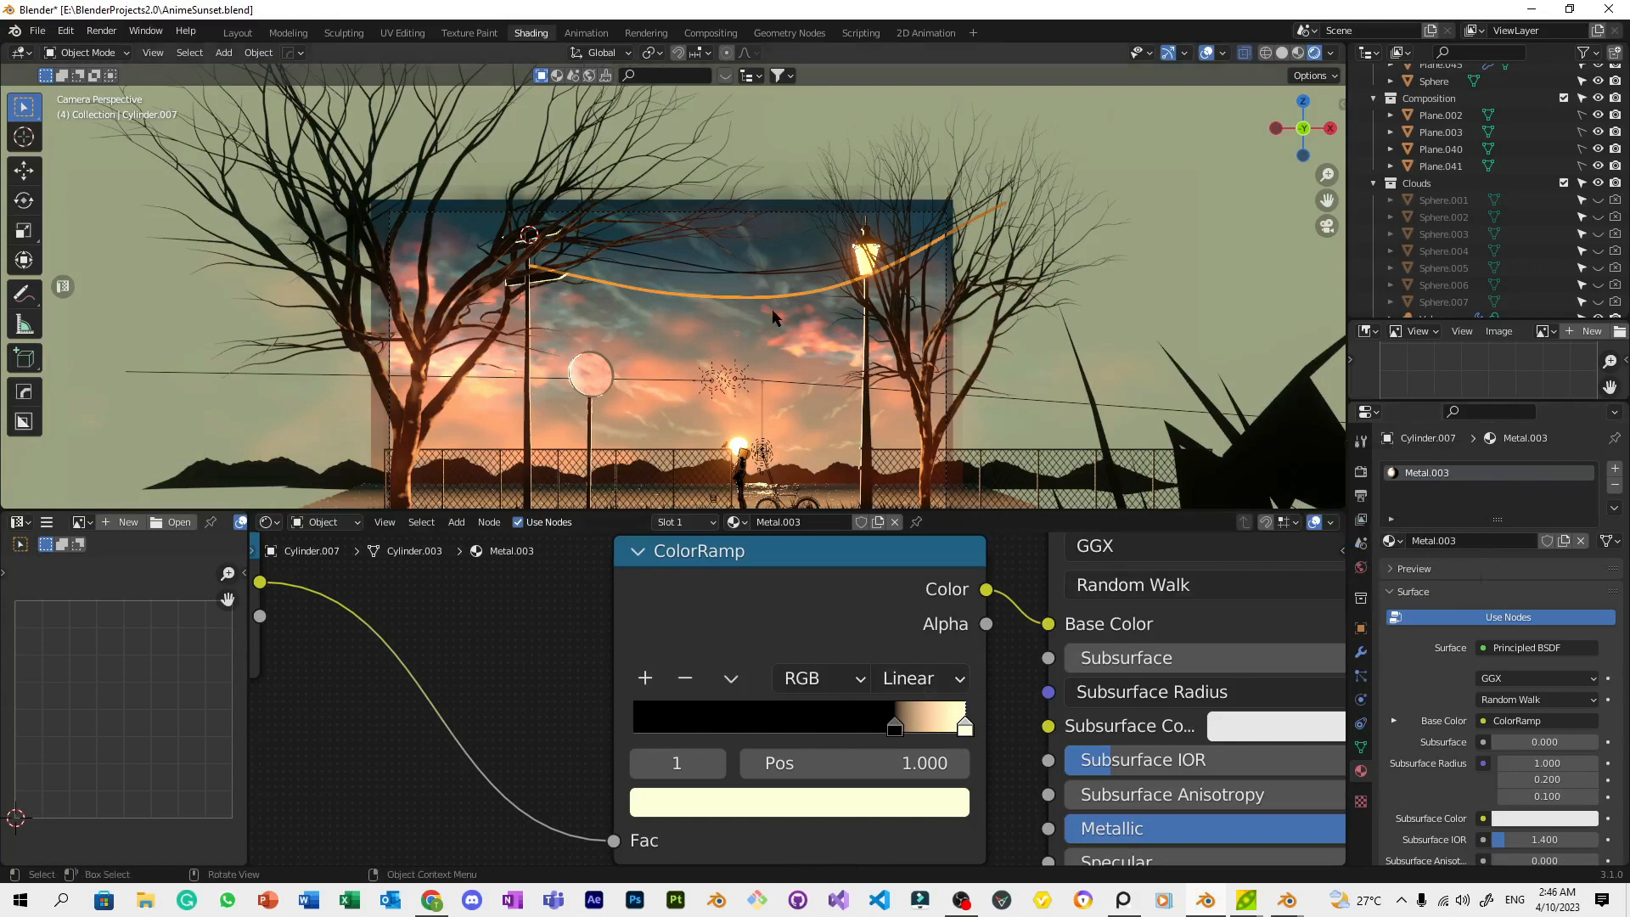
Assign the copied metal material to the lowest cable's entire mesh in Edit Mode and return to Object Mode
{"action": "key", "text": "Tab"}
{"action": "scroll", "coordinate": [774, 314], "scroll_direction": "up", "scroll_amount": 3}
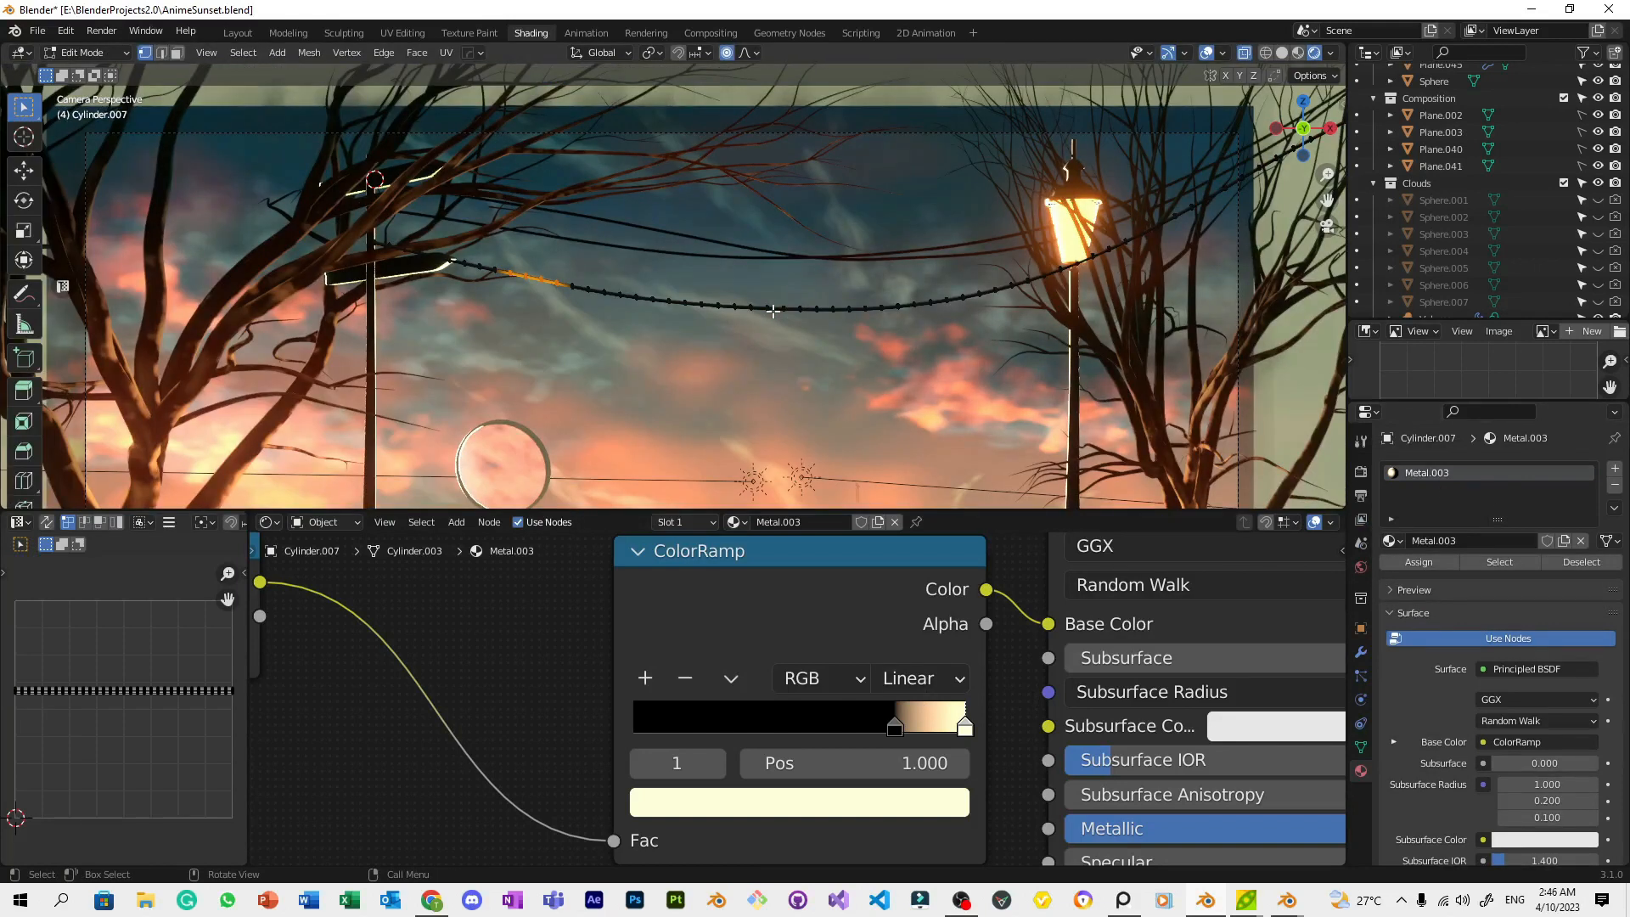
{"action": "key", "text": "a"}
{"action": "left_click", "coordinate": [1419, 562]}
{"action": "key", "text": "Tab"}
Try the ColorRamp's cream stop at position 0.636 on the lowest cable's material, and undo the change
{"action": "left_click_drag", "start_coordinate": [964, 726], "coordinate": [845, 727]}
{"action": "scroll", "coordinate": [864, 393], "scroll_direction": "down", "scroll_amount": 4}
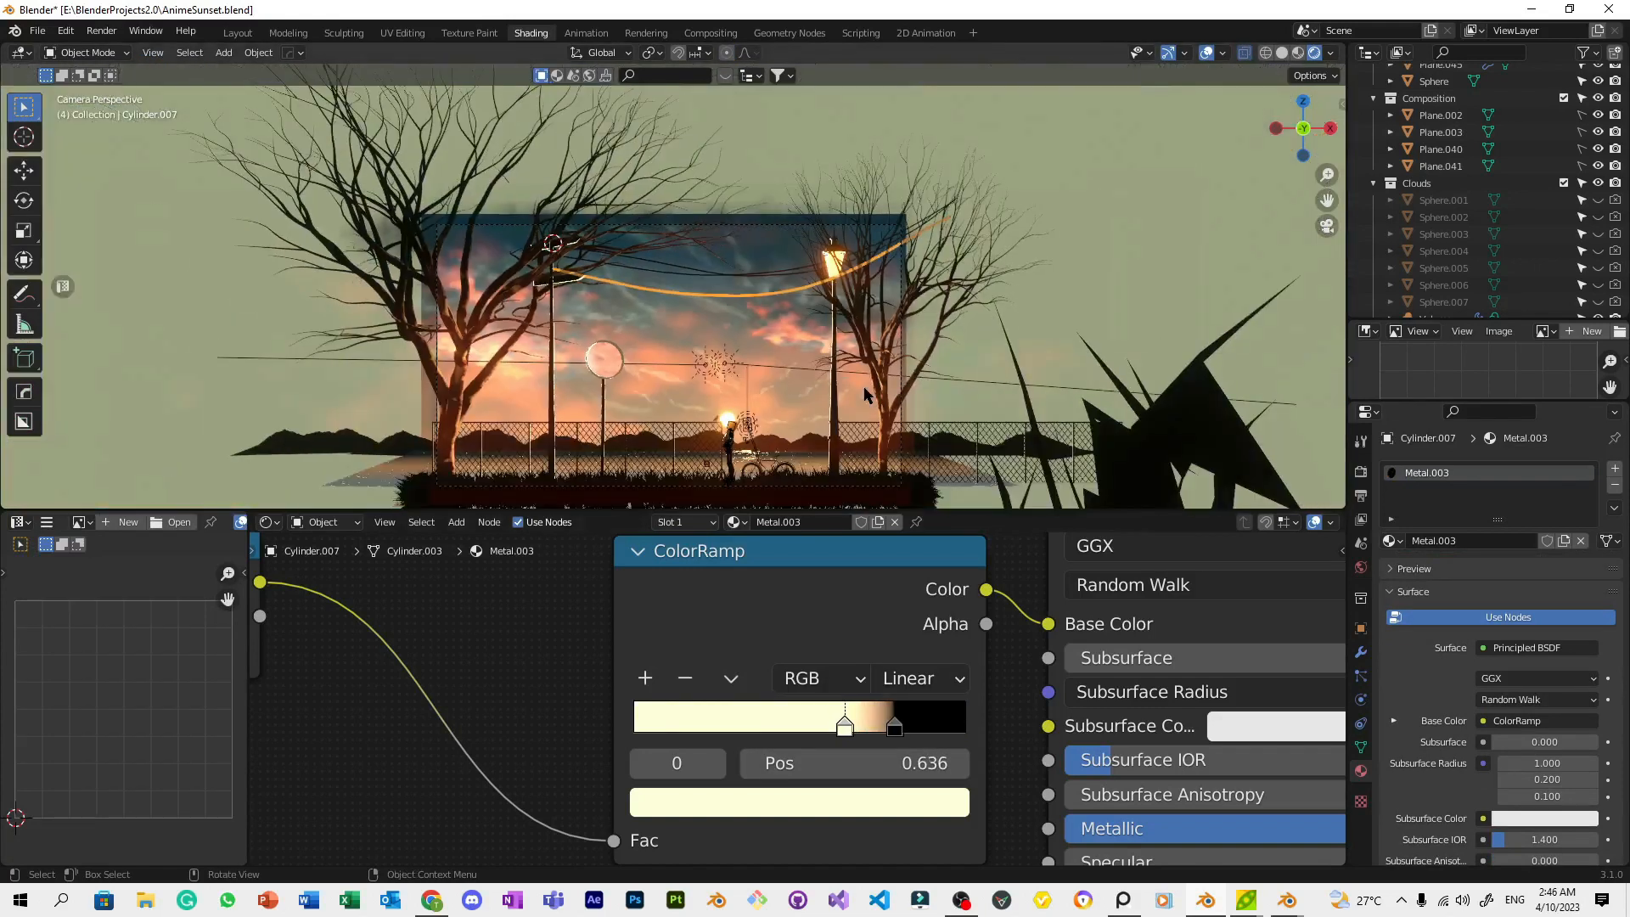
{"action": "key", "text": "ctrl+z"}
{"action": "key", "text": "ctrl+z"}
{"action": "scroll", "coordinate": [925, 475], "scroll_direction": "up", "scroll_amount": 5}
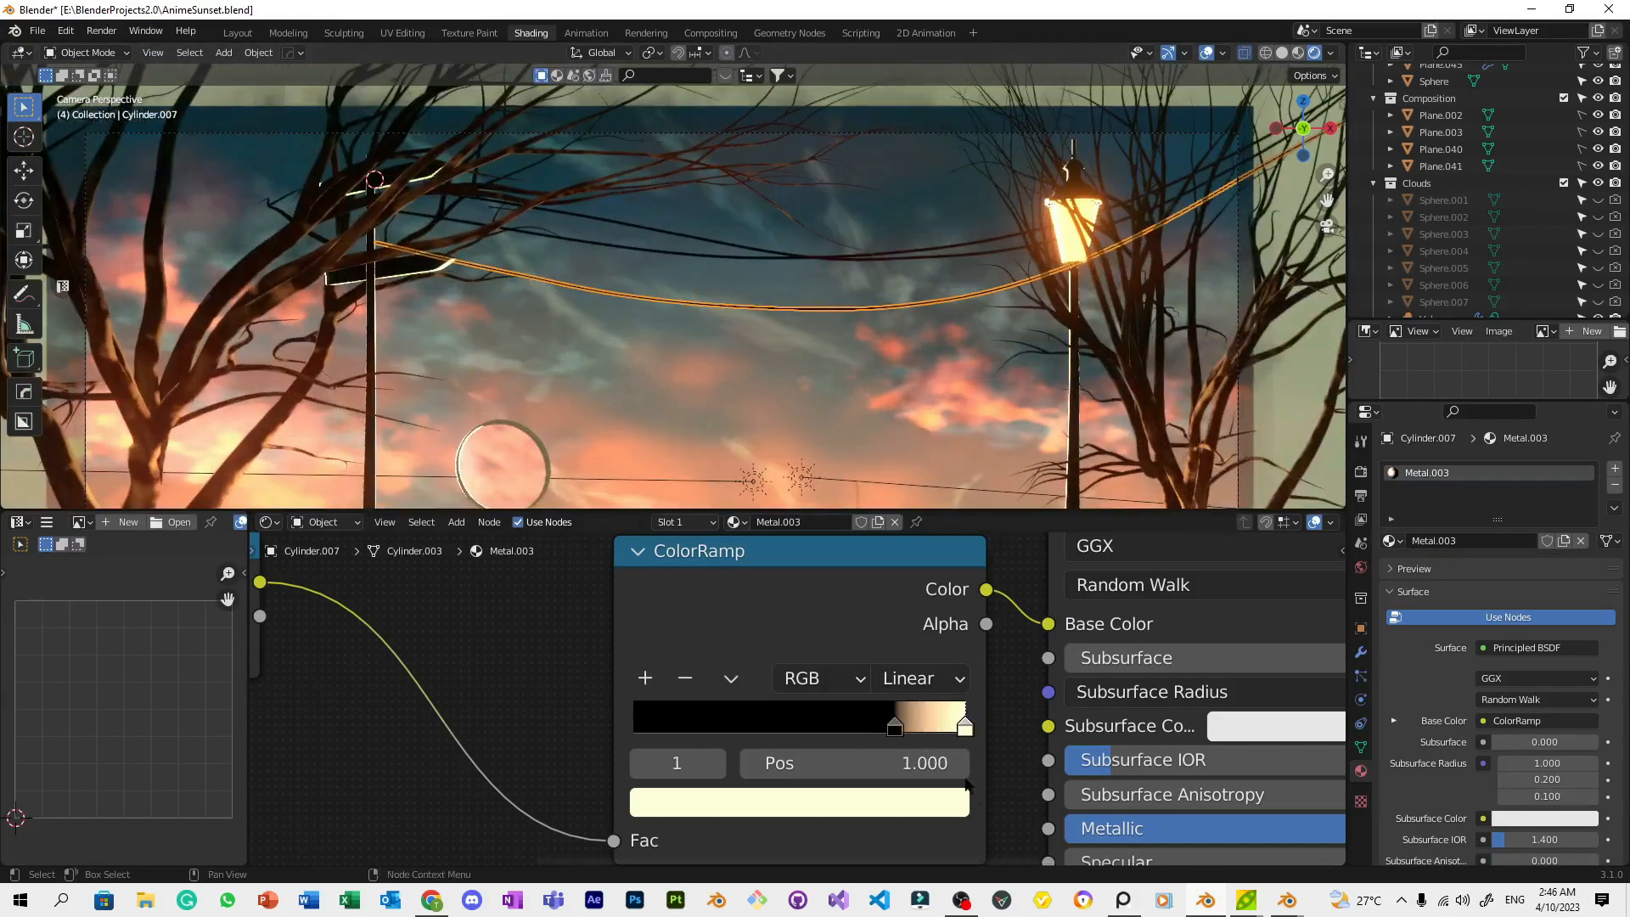
Set the cable material's ColorRamp interpolation to Constant, shift its dark stop lower and move the cream stop to 0.564
{"action": "left_click", "coordinate": [921, 678]}
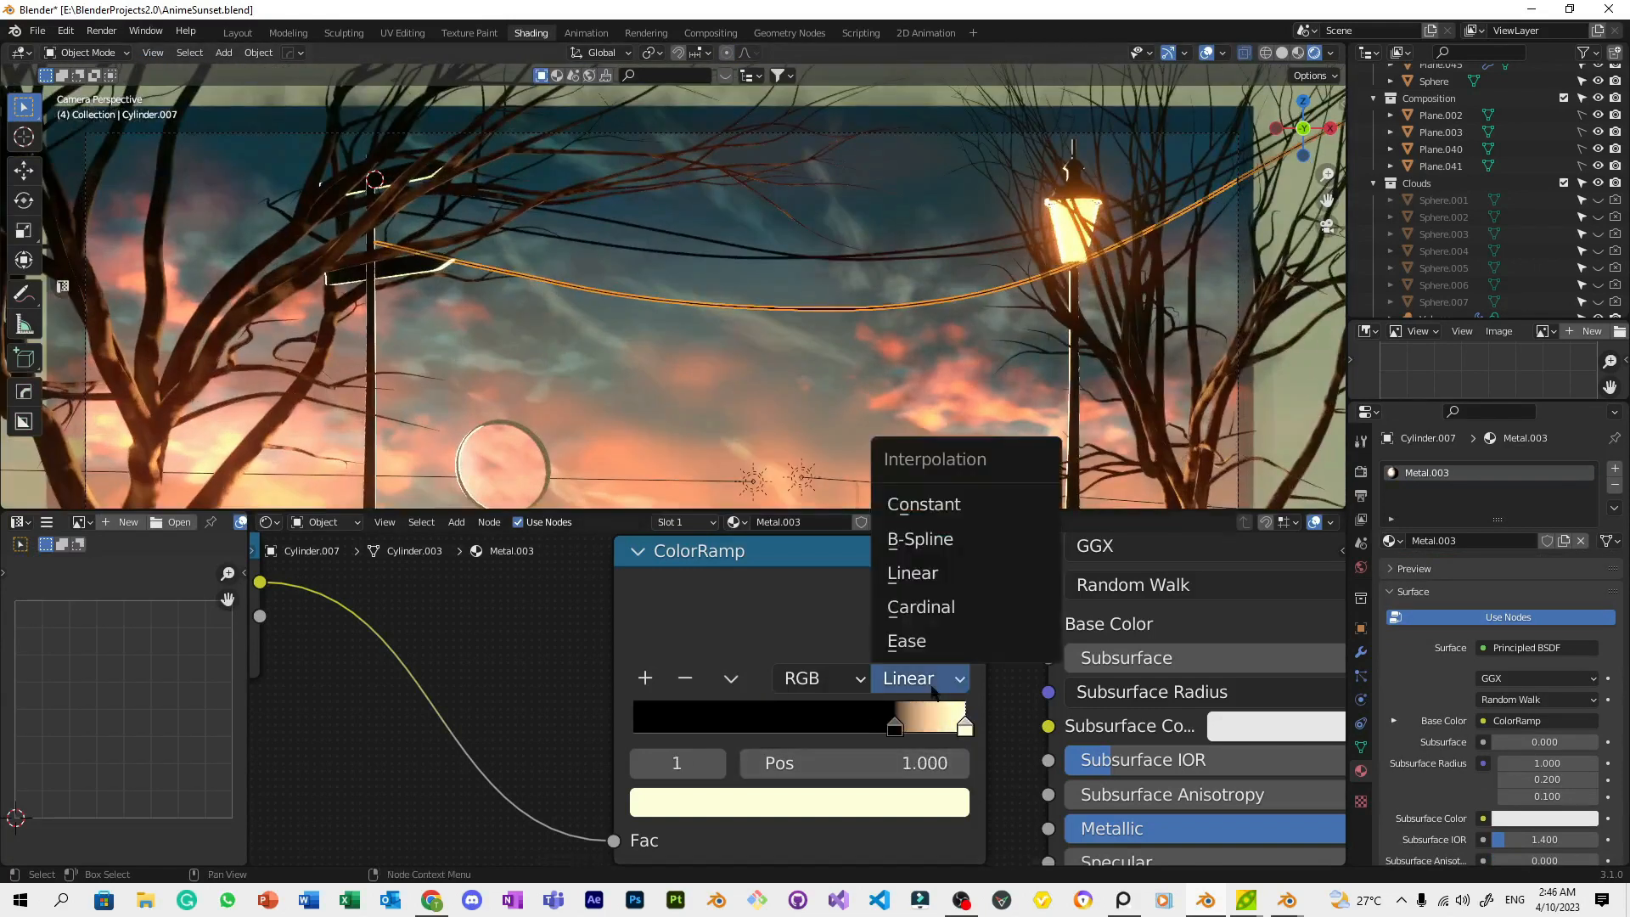
{"action": "left_click", "coordinate": [943, 505]}
{"action": "scroll", "coordinate": [983, 280], "scroll_direction": "up", "scroll_amount": 6}
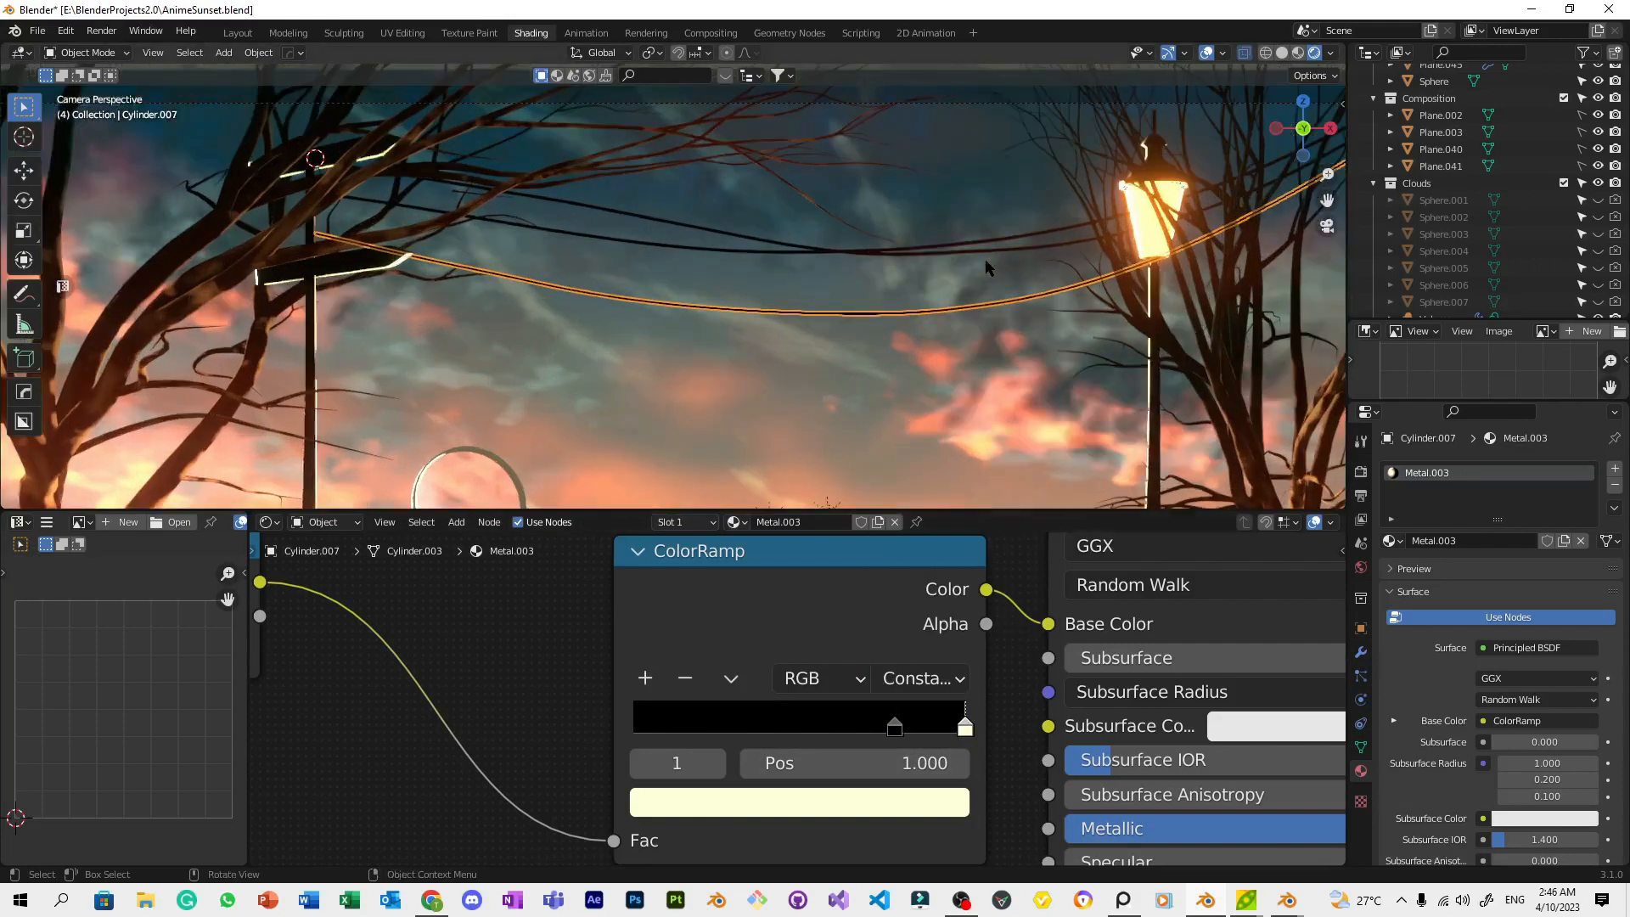
{"action": "key", "text": "ctrl+z"}
{"action": "key", "text": "ctrl+shift+z"}
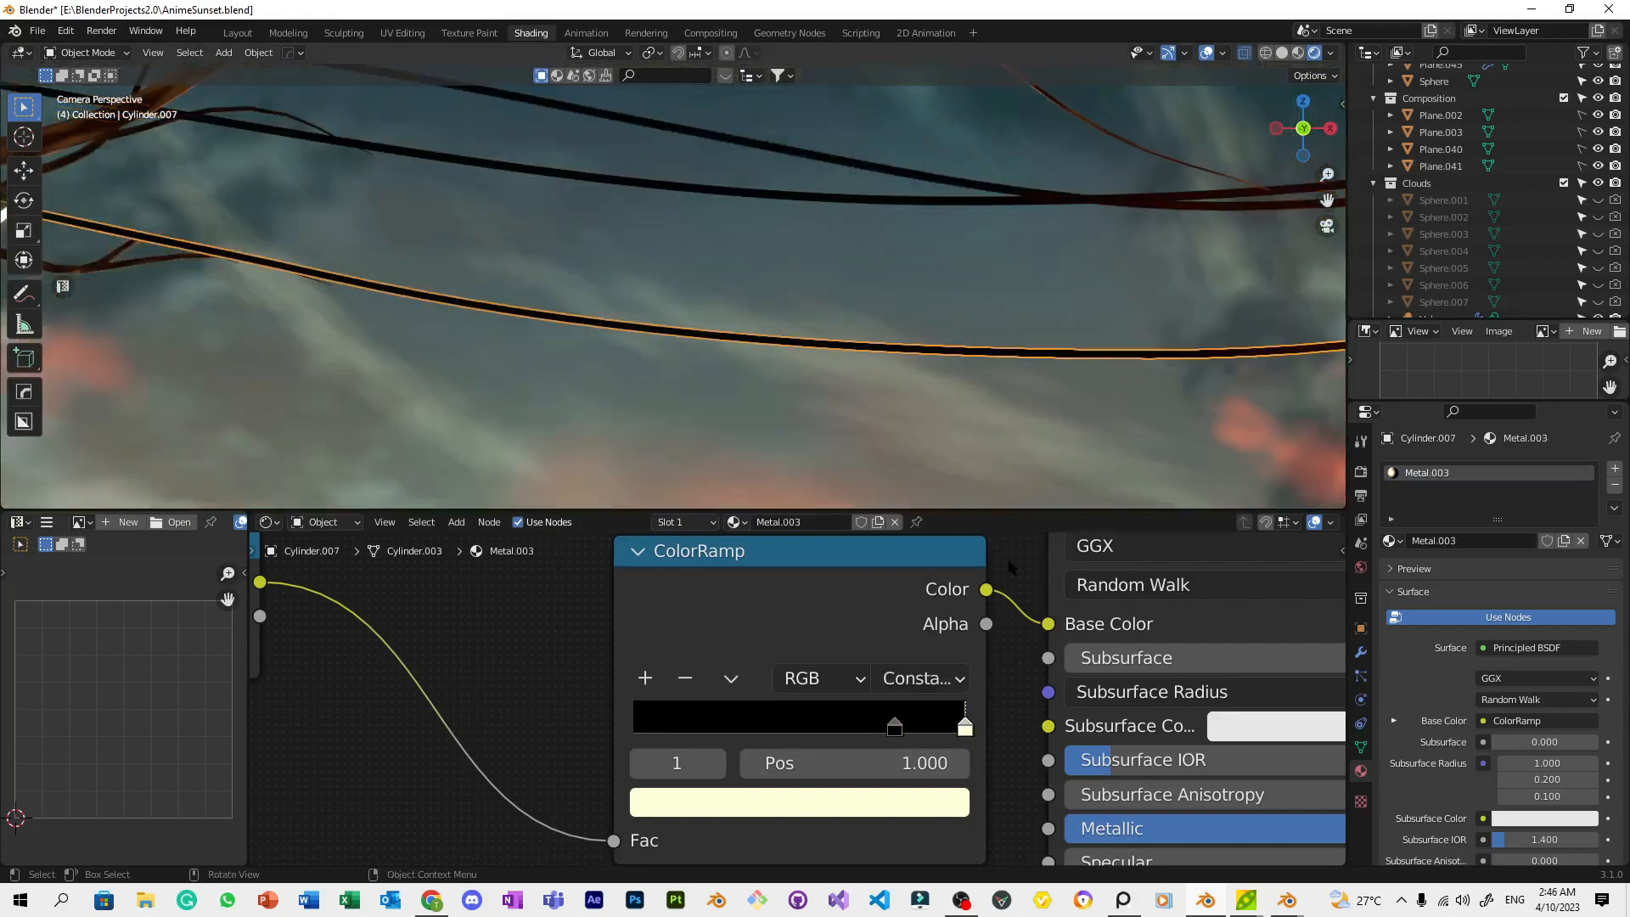
{"action": "left_click_drag", "start_coordinate": [965, 726], "coordinate": [820, 727]}
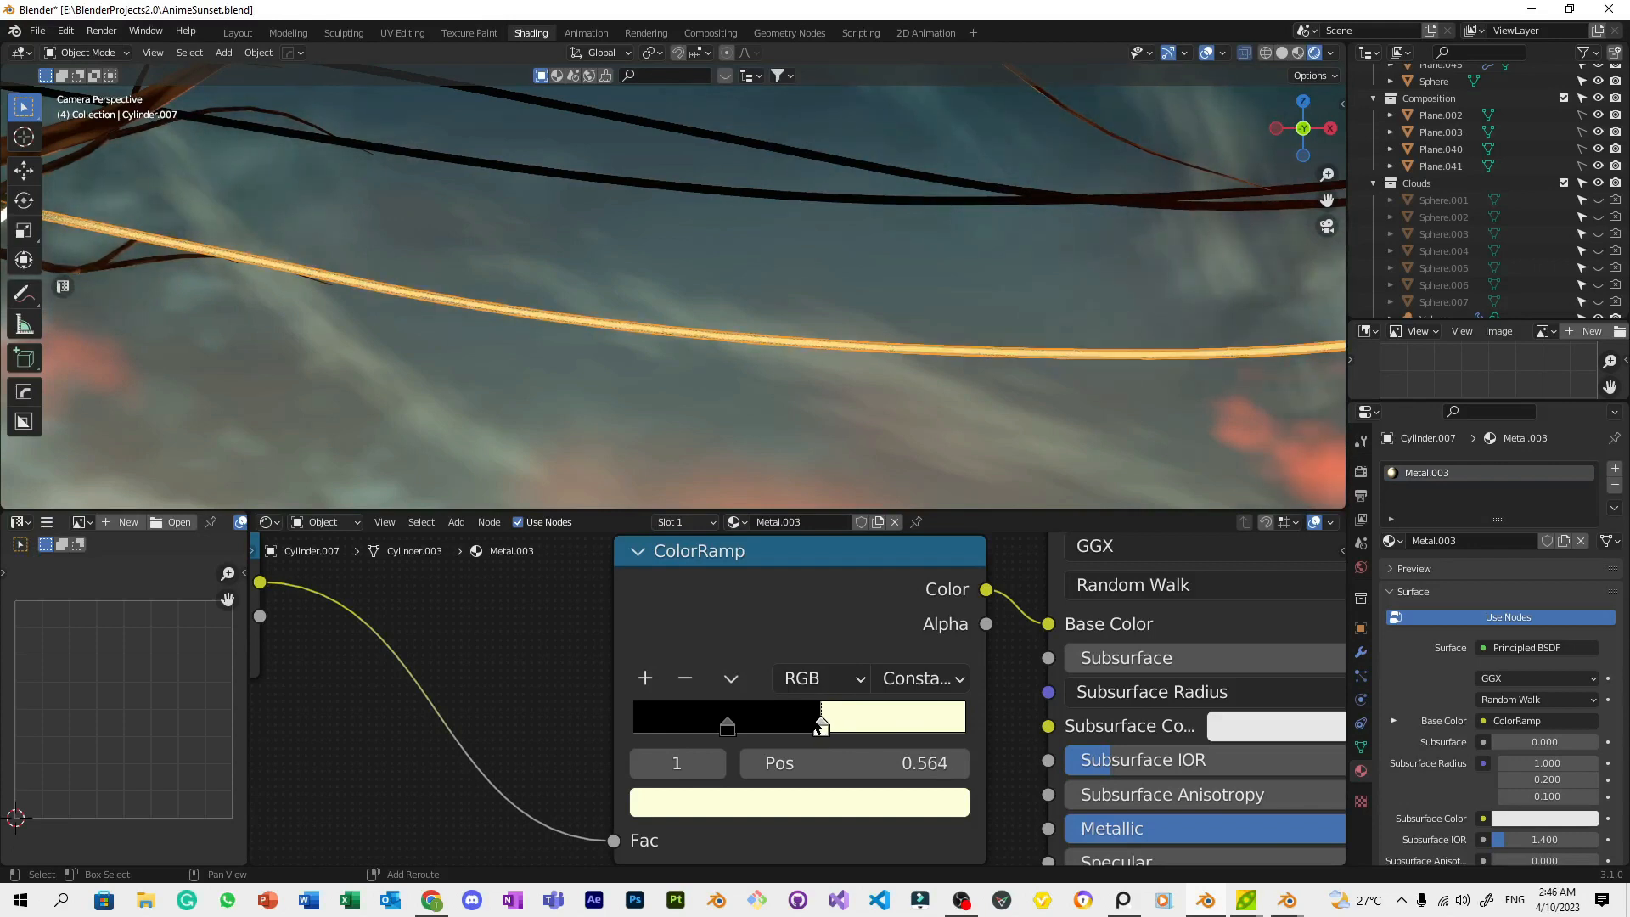
Fine-tune the ColorRamp's cream stop to position 0.568 while checking the lowest cable up close
{"action": "scroll", "coordinate": [866, 411], "scroll_direction": "up", "scroll_amount": 4}
{"action": "scroll", "coordinate": [869, 221], "scroll_direction": "up", "scroll_amount": 5}
{"action": "middle_click_drag", "start_coordinate": [863, 411], "coordinate": [783, 520], "text": "shift"}
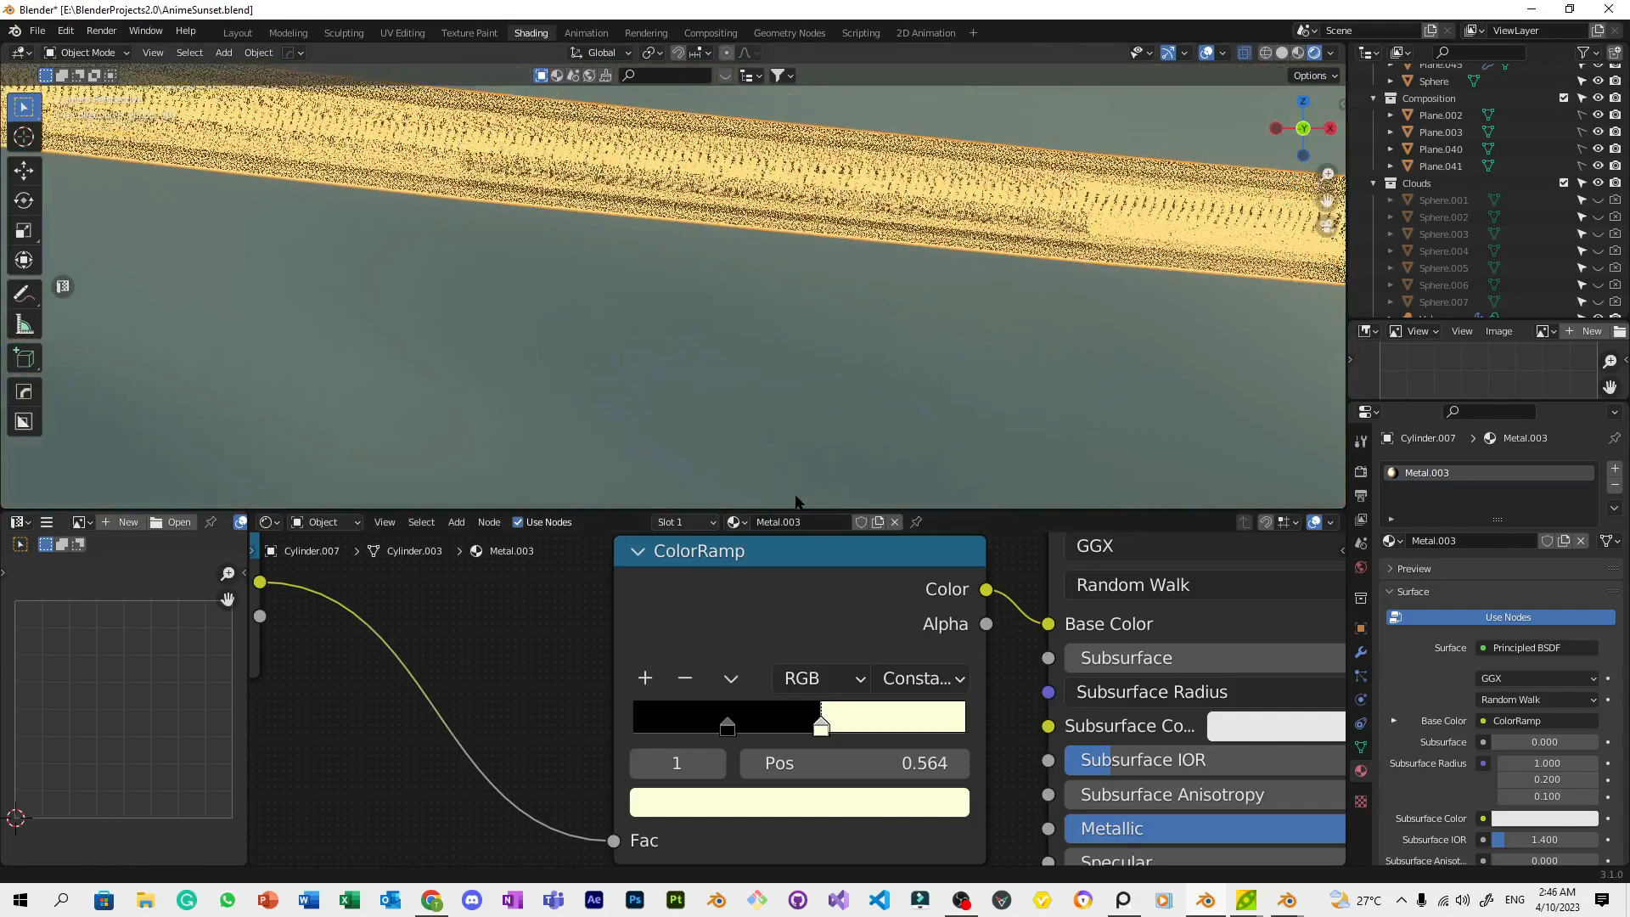
{"action": "scroll", "coordinate": [774, 632], "scroll_direction": "down", "scroll_amount": 5}
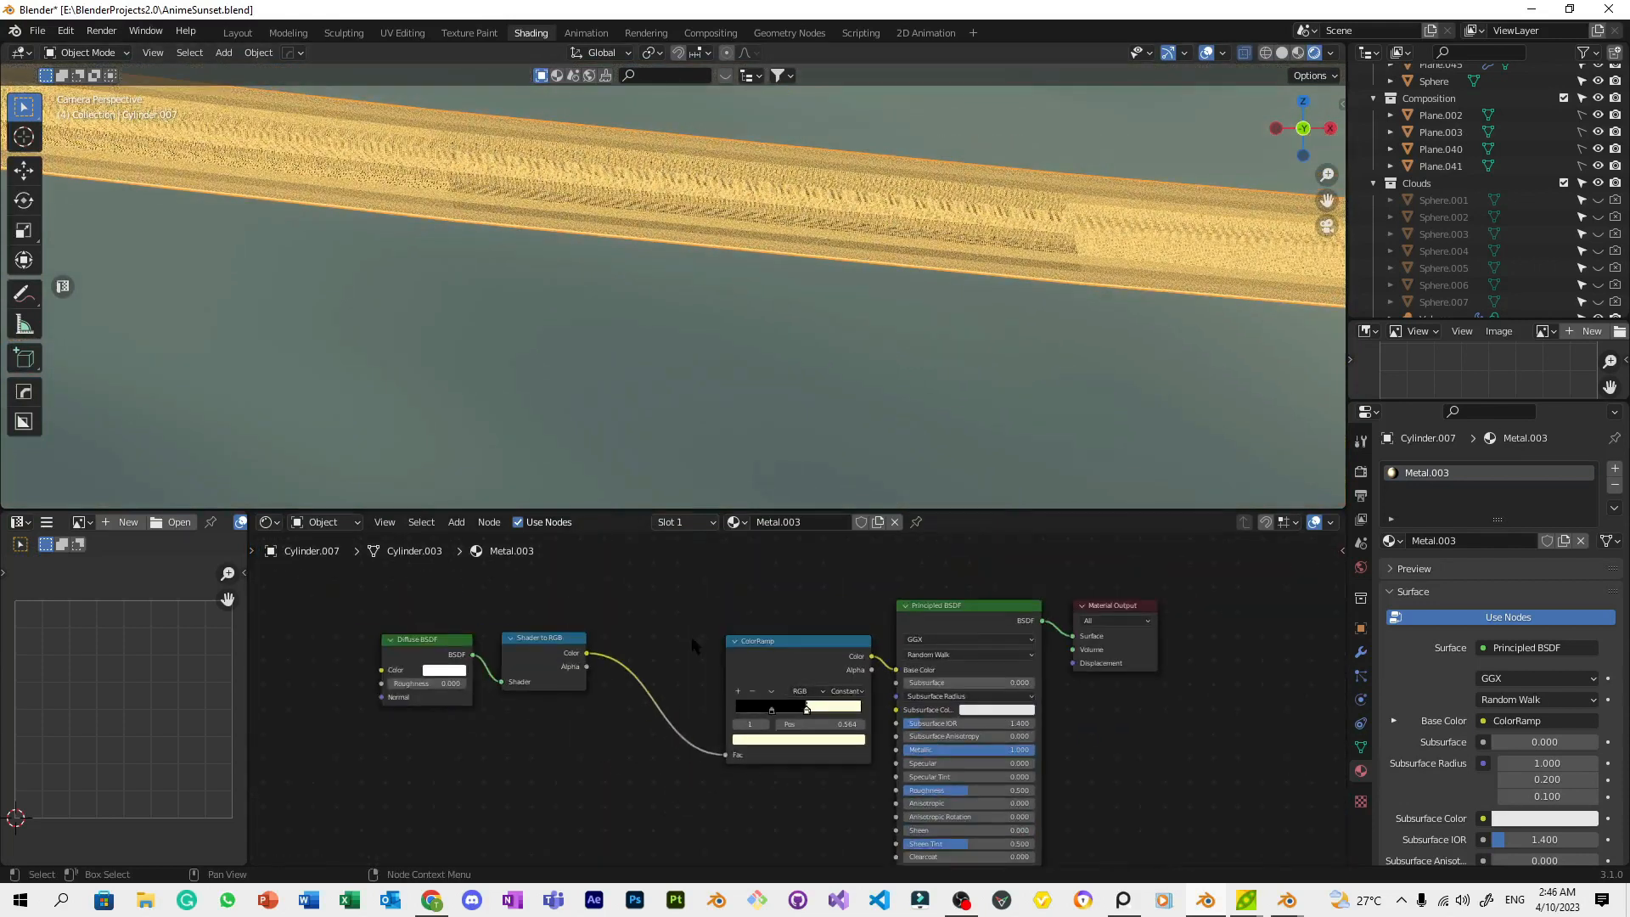
{"action": "left_click_drag", "start_coordinate": [448, 683], "coordinate": [530, 682]}
{"action": "scroll", "coordinate": [788, 638], "scroll_direction": "up", "scroll_amount": 3}
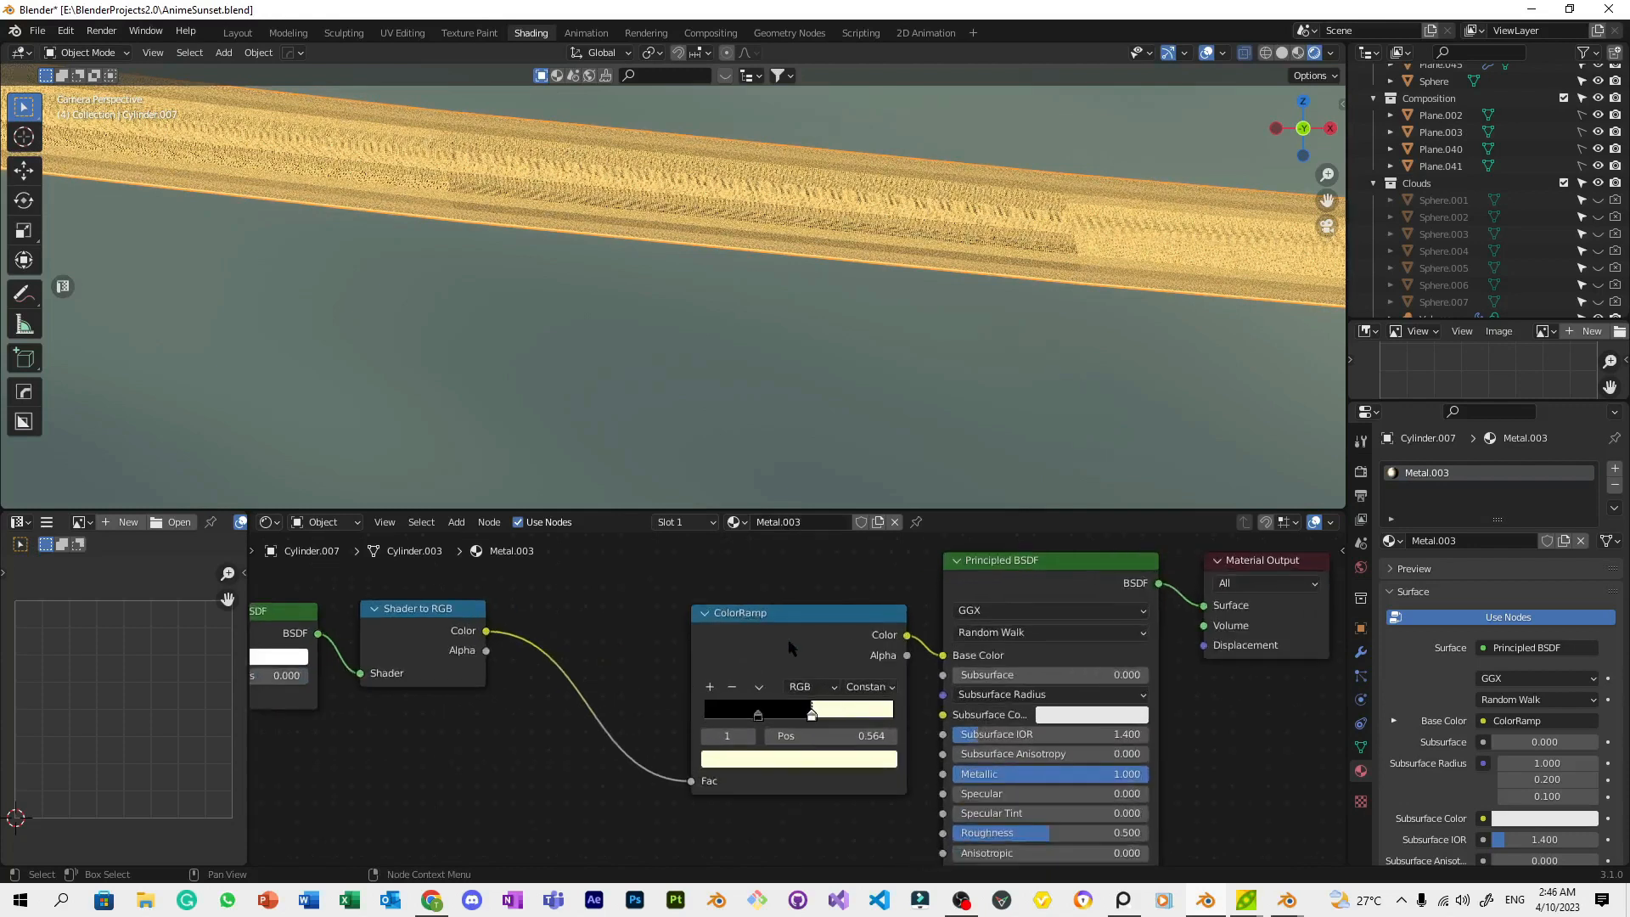
{"action": "left_click_drag", "start_coordinate": [815, 722], "coordinate": [817, 722]}
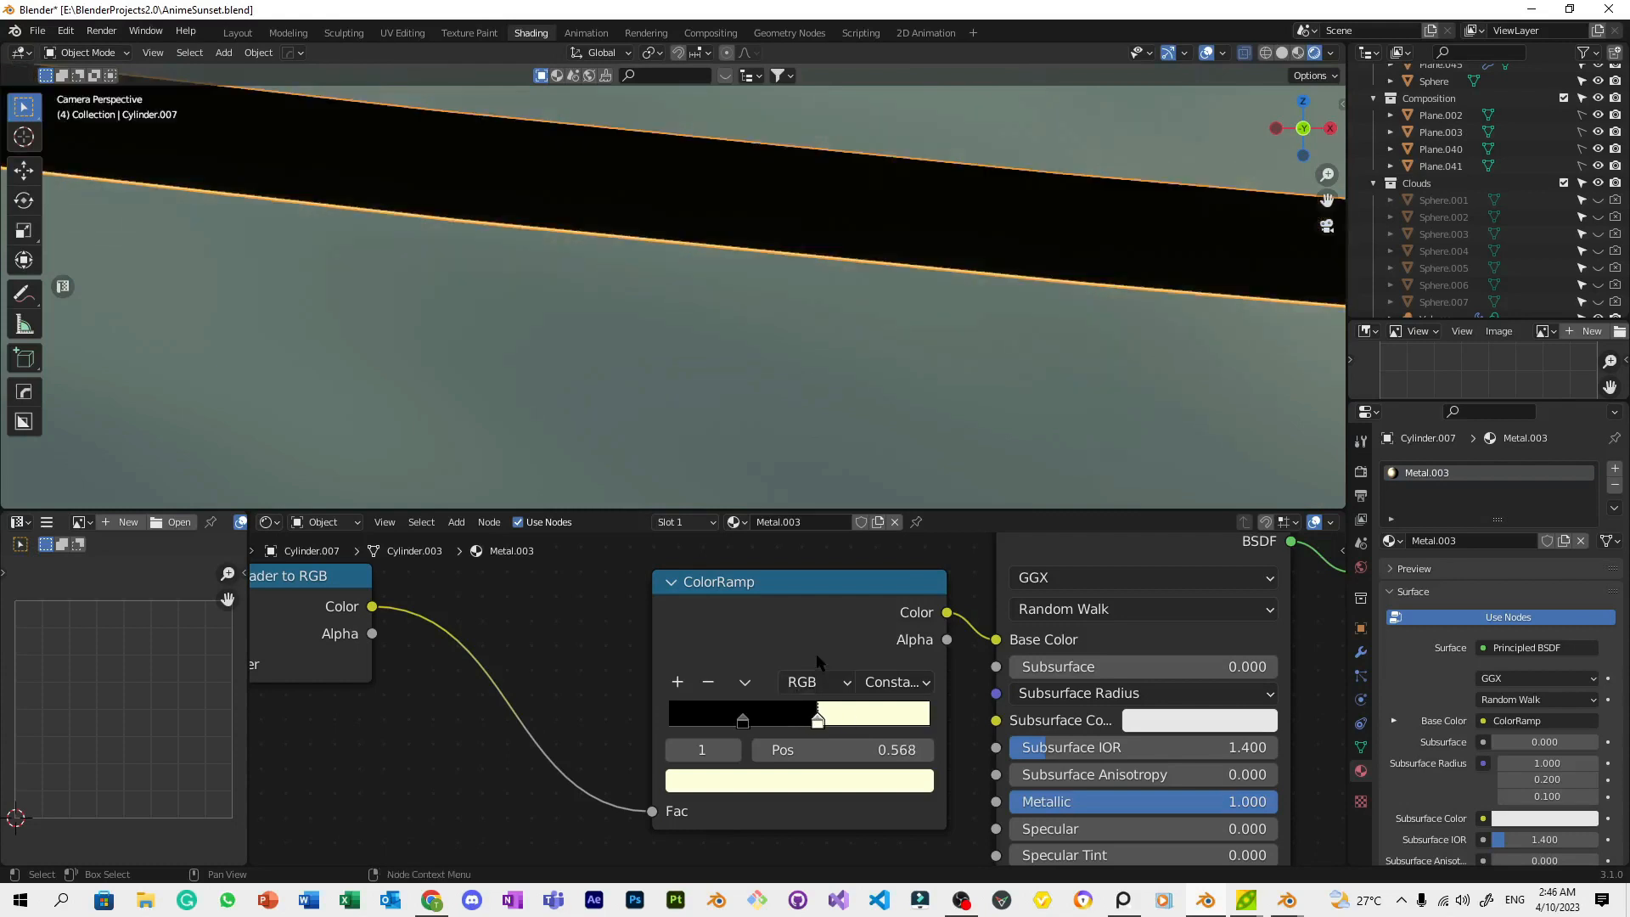
Examine the lowest cable's shading up close, within the whole composition and from below outside the camera view
{"action": "scroll", "coordinate": [817, 660], "scroll_direction": "down", "scroll_amount": 2}
{"action": "left_click_drag", "start_coordinate": [800, 647], "coordinate": [761, 614]}
{"action": "scroll", "coordinate": [769, 808], "scroll_direction": "down", "scroll_amount": 2}
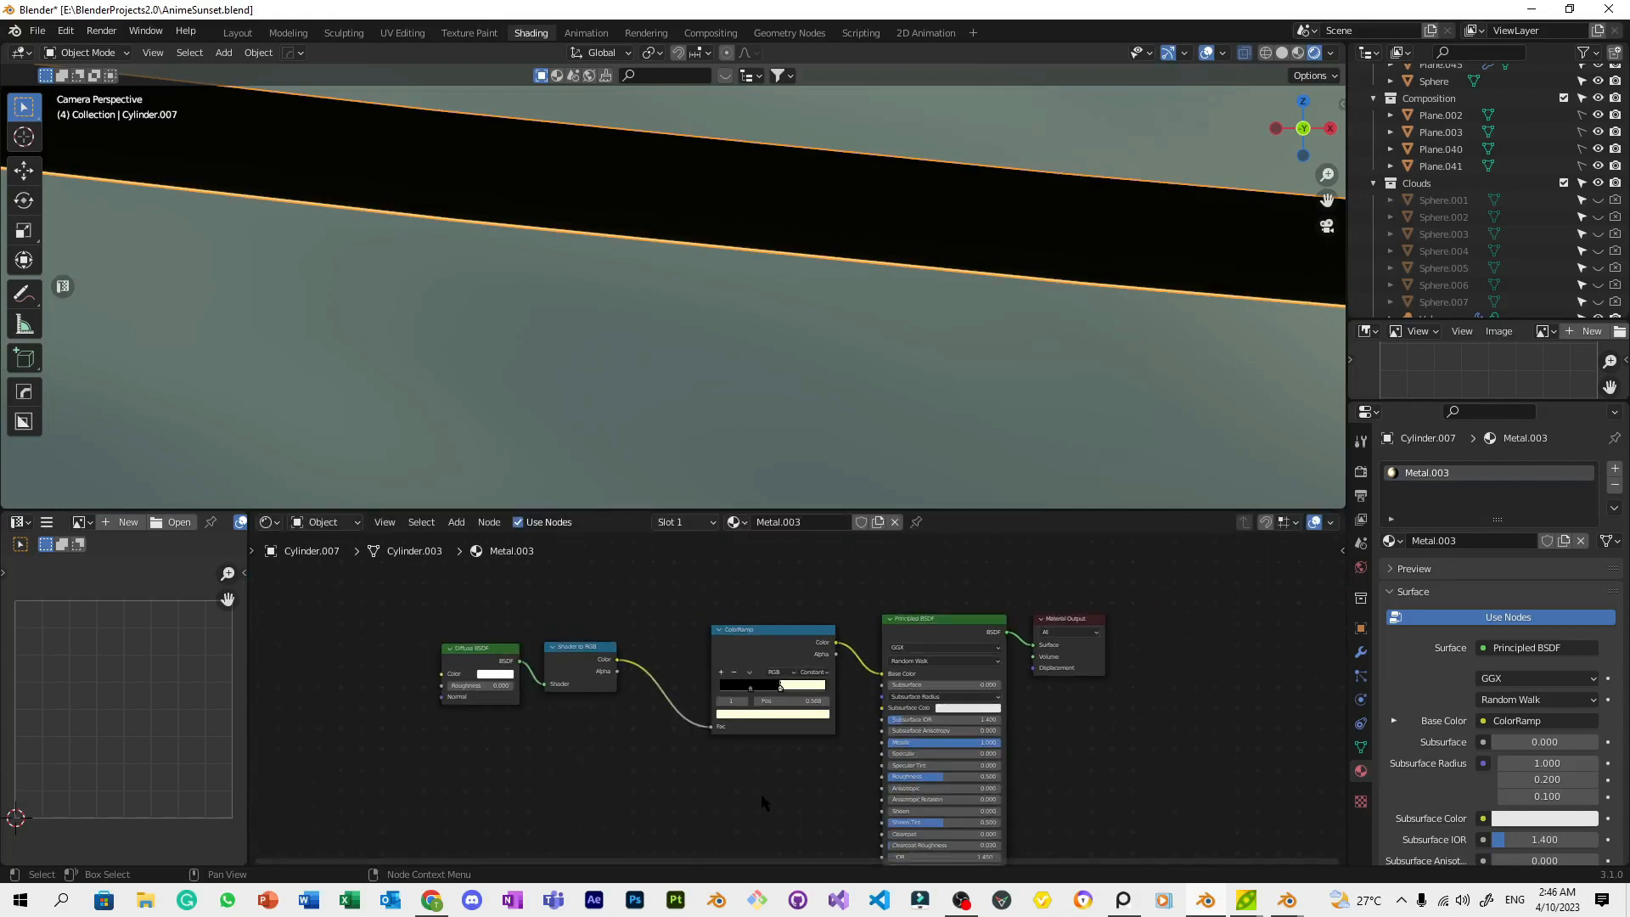
{"action": "scroll", "coordinate": [904, 384], "scroll_direction": "down", "scroll_amount": 5}
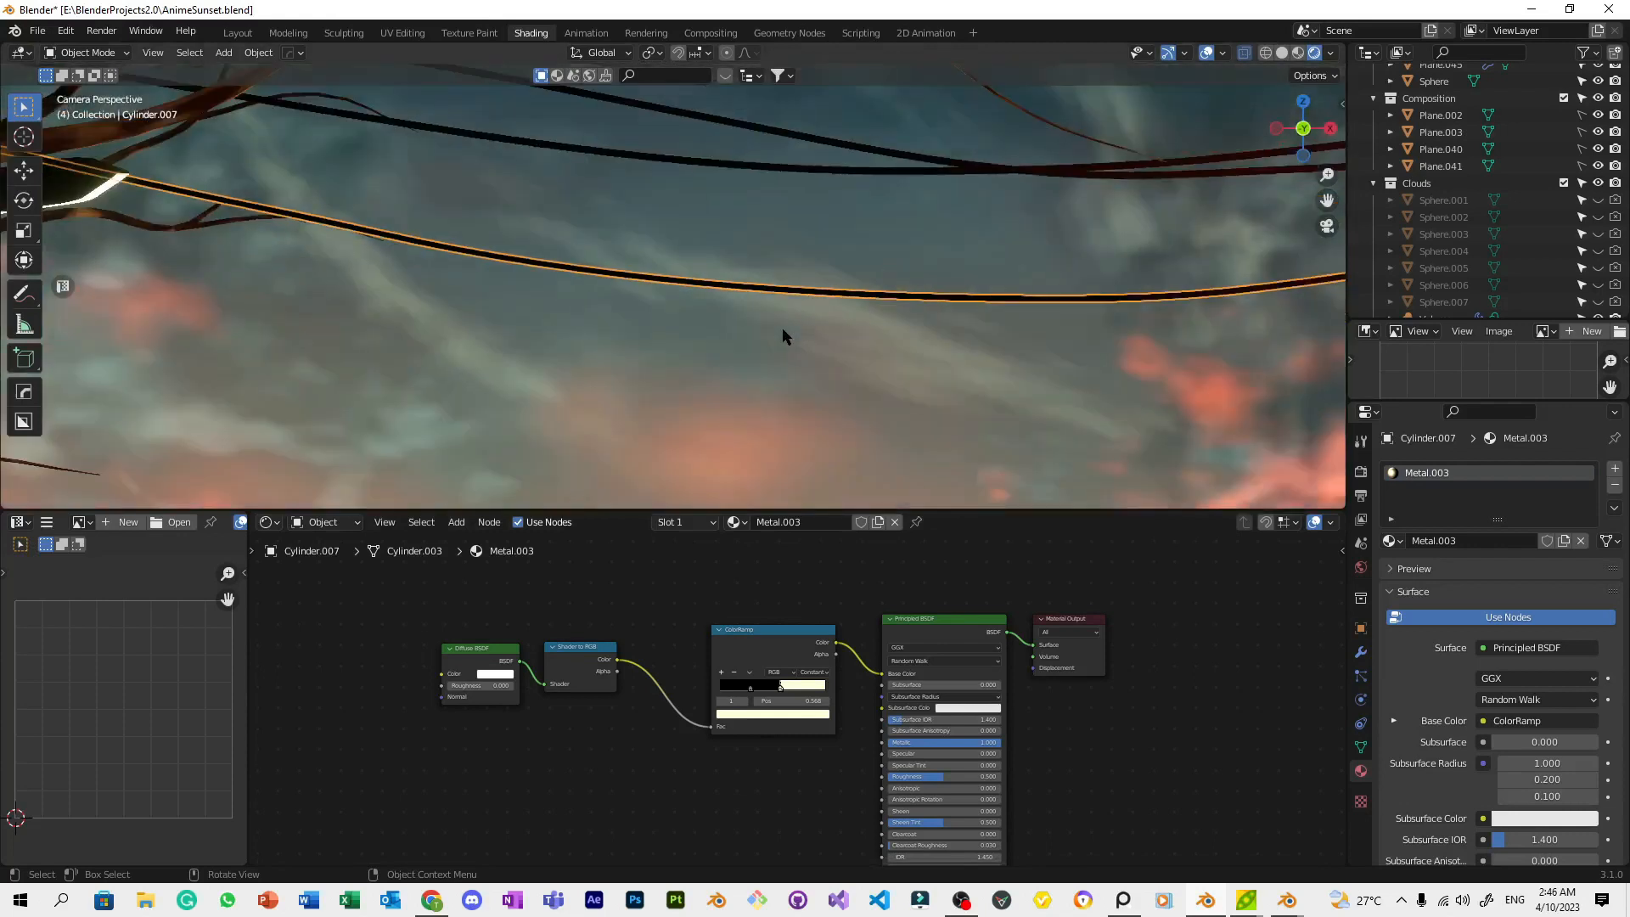
{"action": "scroll", "coordinate": [815, 458], "scroll_direction": "up", "scroll_amount": 5}
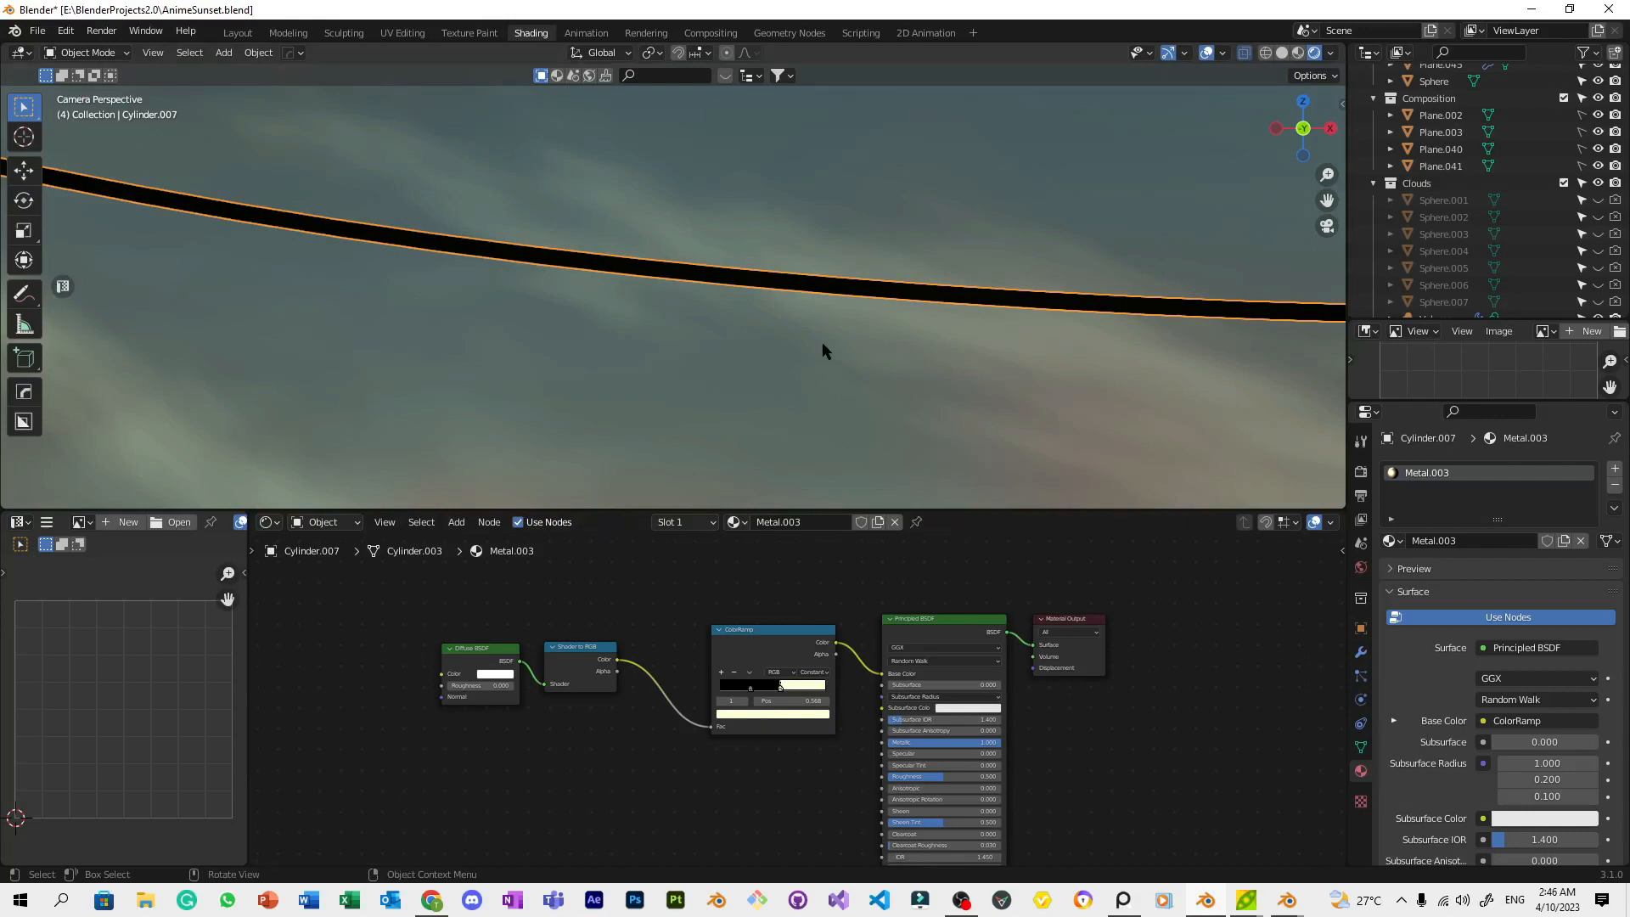
{"action": "scroll", "coordinate": [821, 348], "scroll_direction": "down", "scroll_amount": 5}
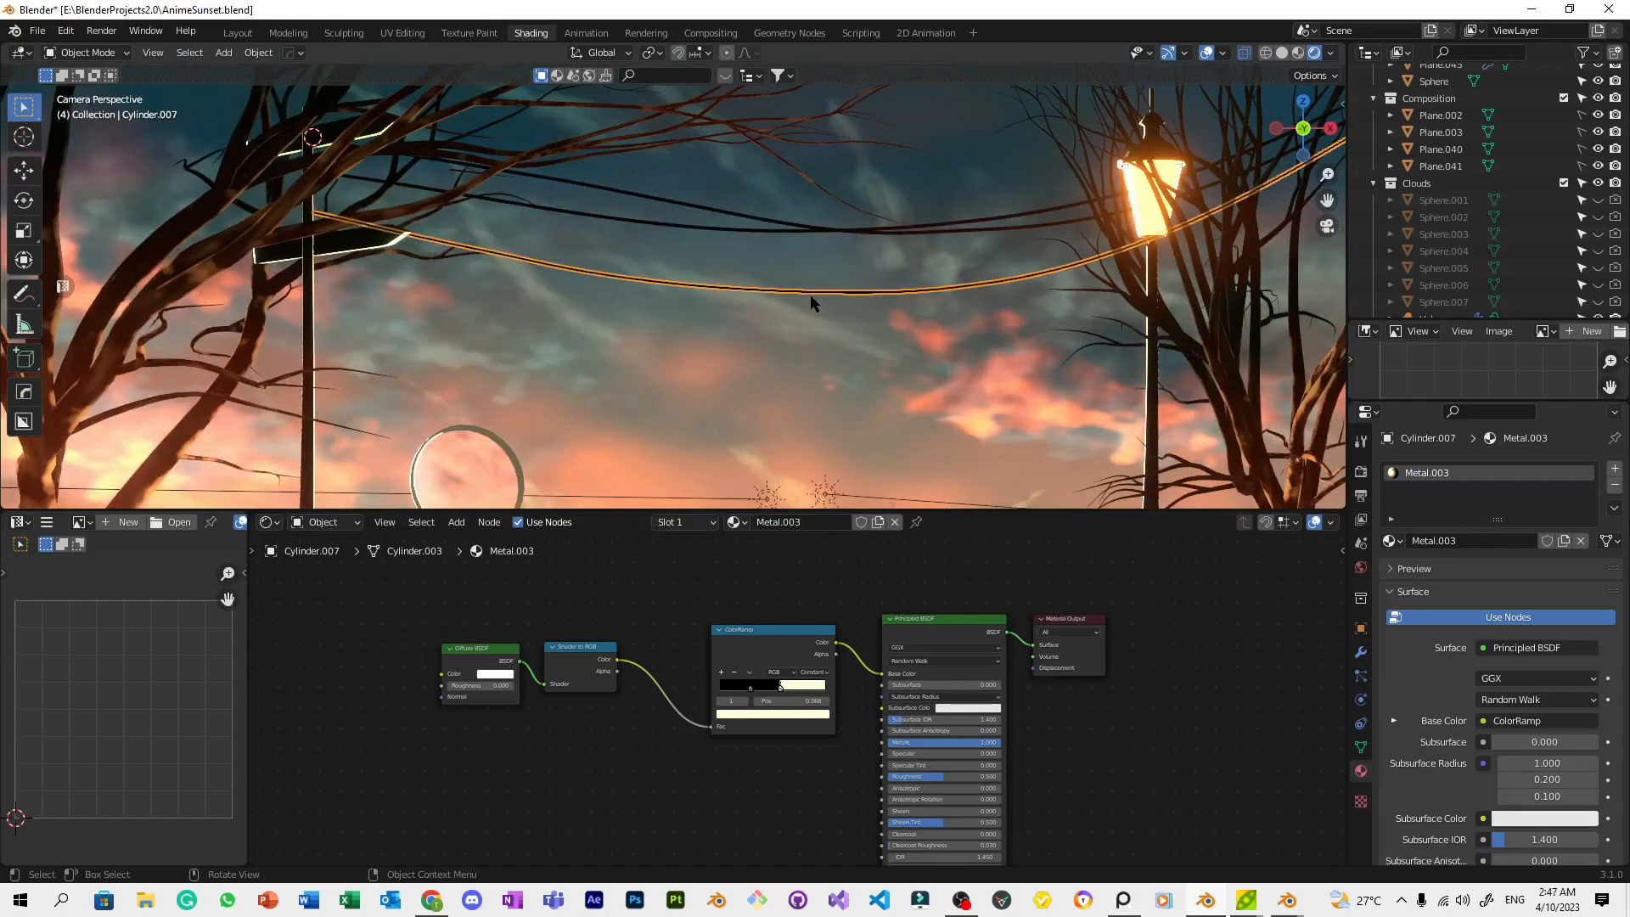
{"action": "key", "text": "KP_0"}
{"action": "scroll", "coordinate": [818, 322], "scroll_direction": "up", "scroll_amount": 6}
{"action": "scroll", "coordinate": [820, 332], "scroll_direction": "up", "scroll_amount": 8}
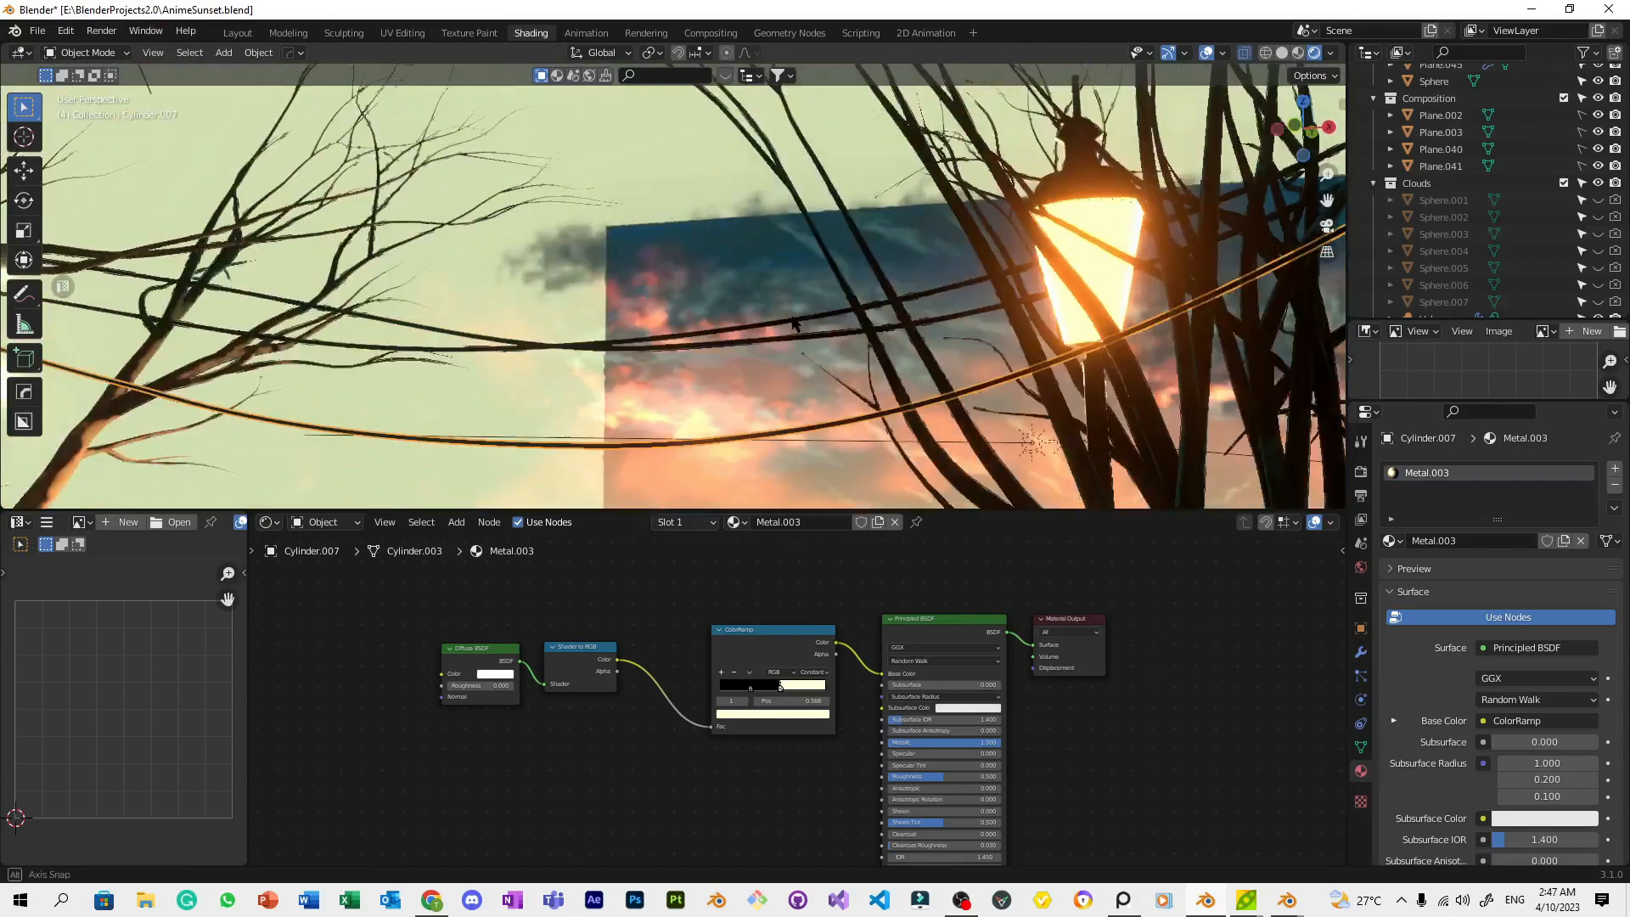
{"action": "middle_click_drag", "start_coordinate": [935, 259], "coordinate": [943, 261], "text": "shift"}
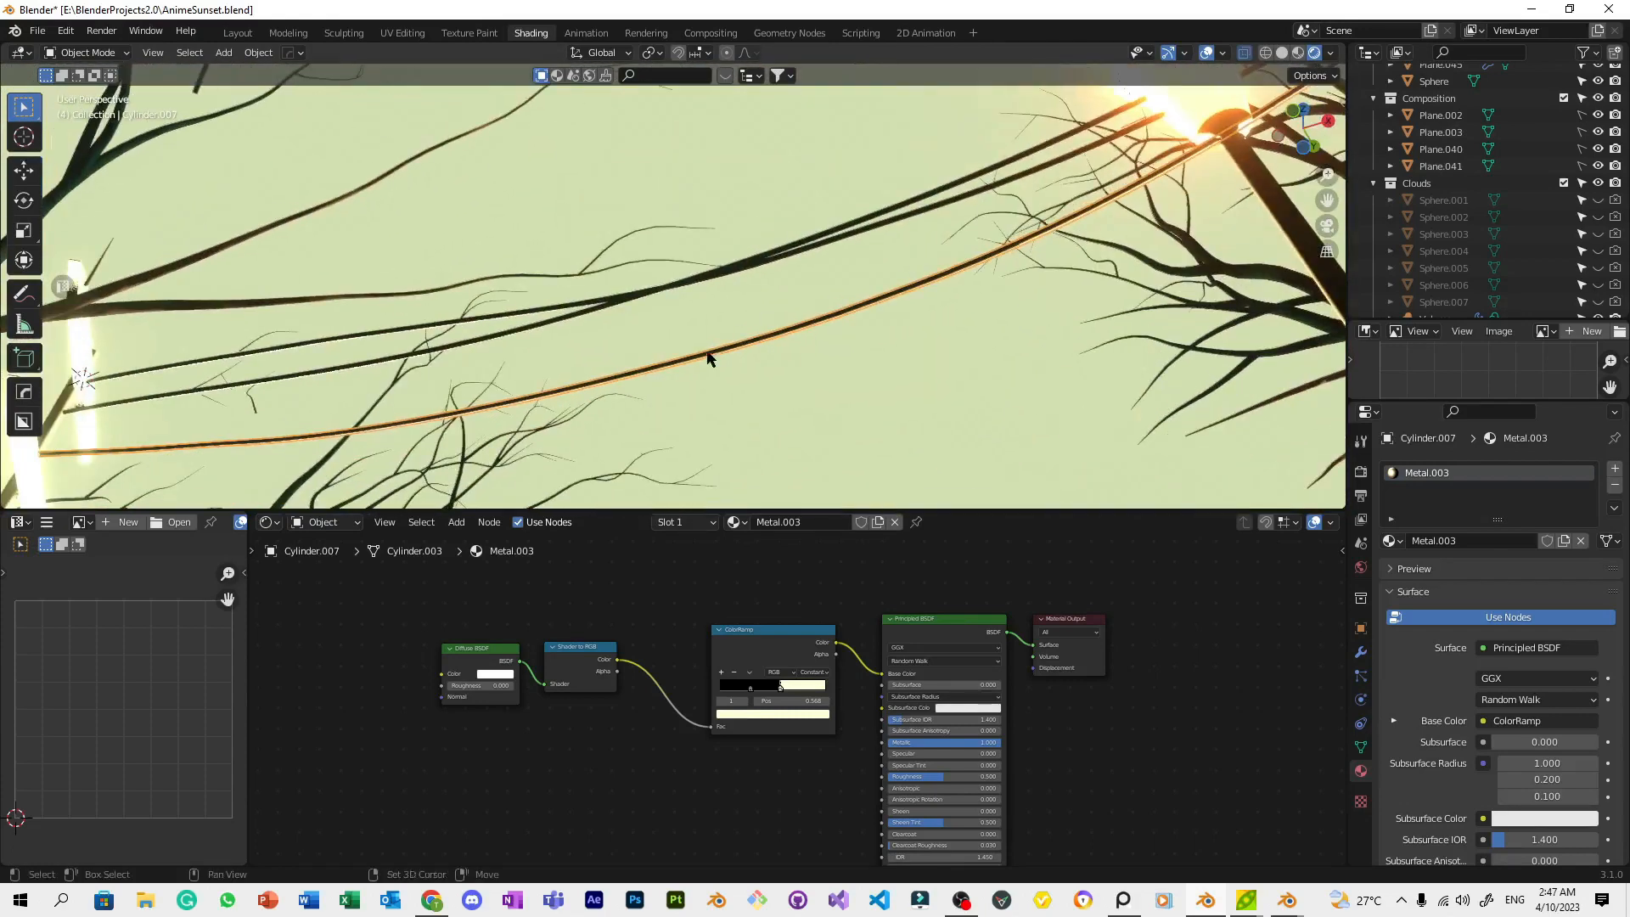
Add an area light near the middle of the cables and rotate it about the global X axis to shine upward
{"action": "key", "text": "shift+a"}
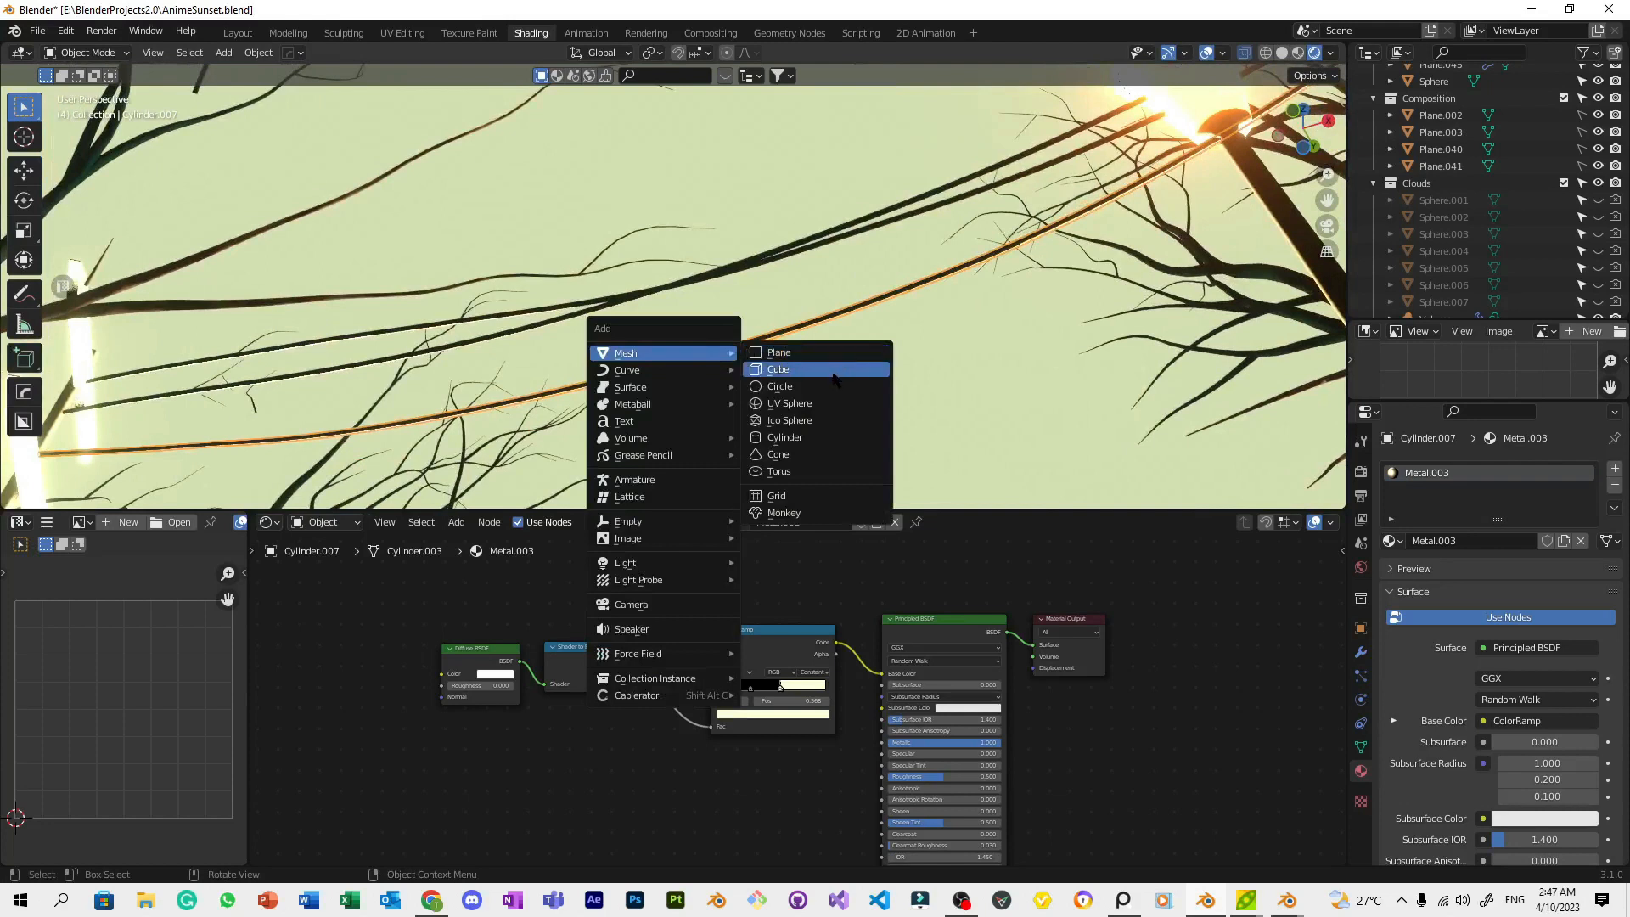
{"action": "mouse_move", "coordinate": [695, 560]}
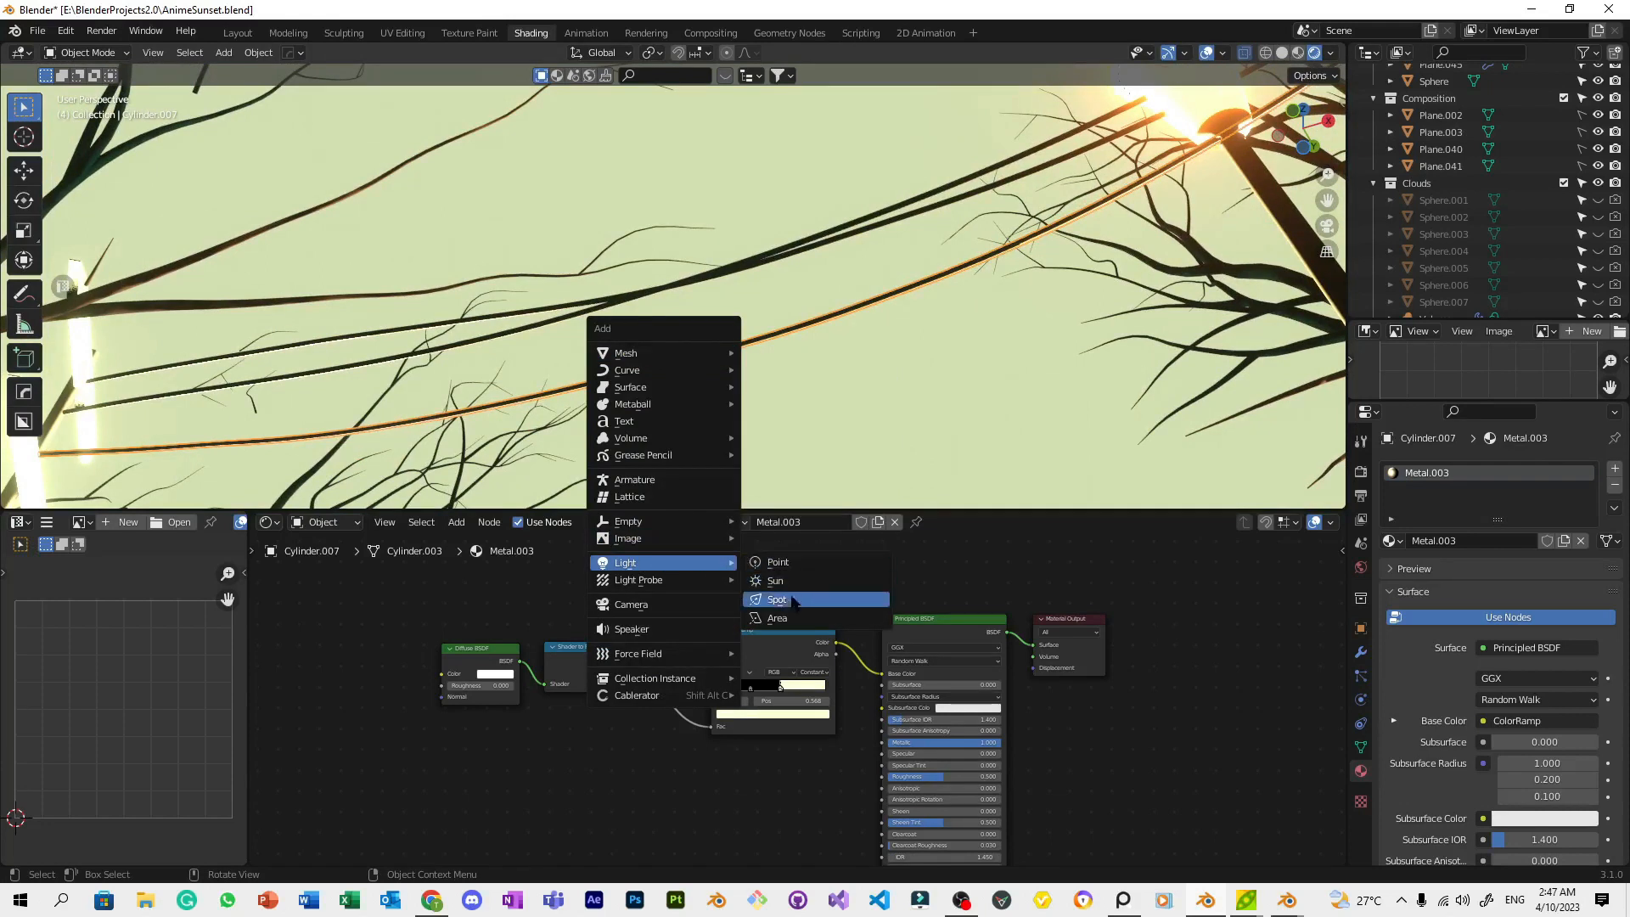
{"action": "left_click", "coordinate": [777, 619]}
{"action": "key", "text": "r"}
{"action": "key", "text": "x"}
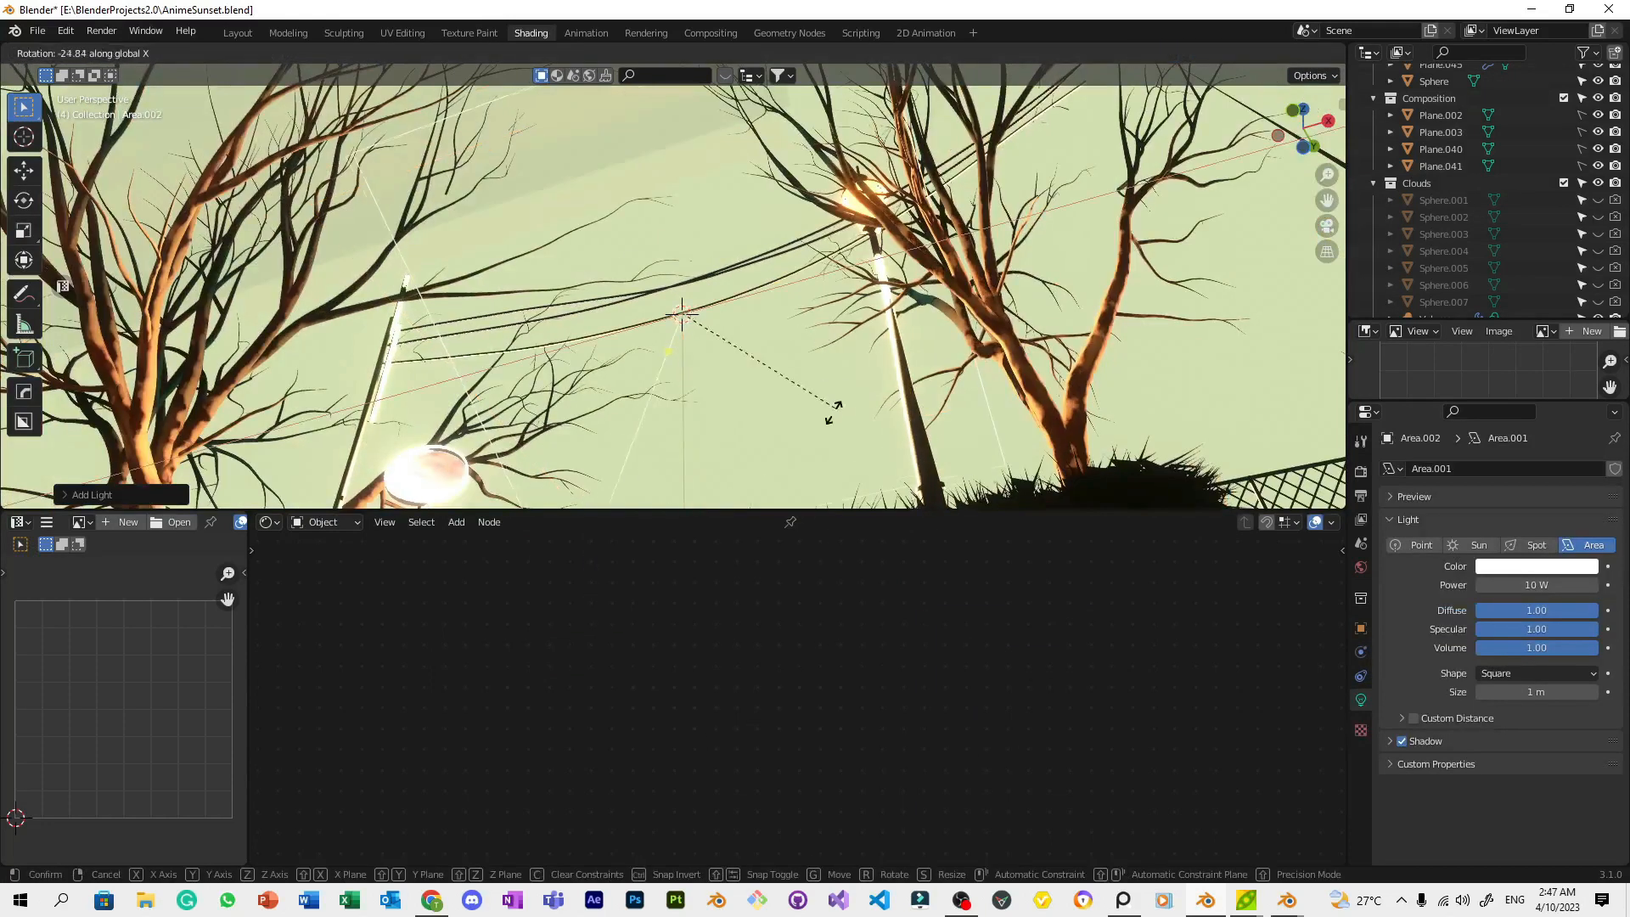
{"action": "right_click", "coordinate": [610, 308]}
{"action": "key", "text": "r"}
{"action": "key", "text": "x"}
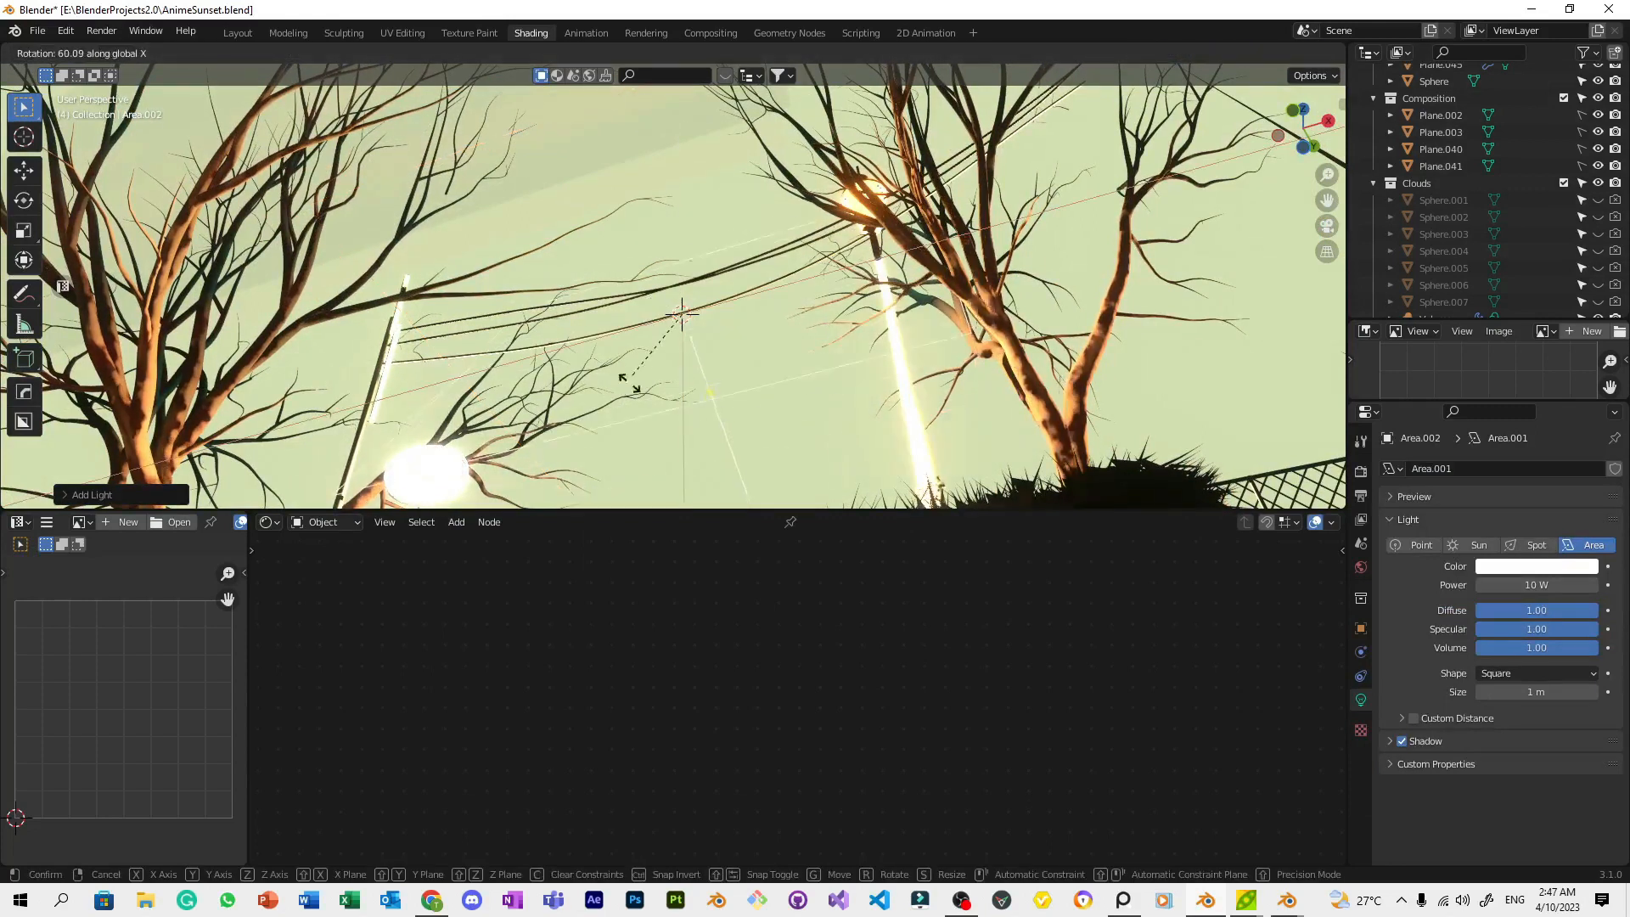
{"action": "left_click", "coordinate": [843, 212]}
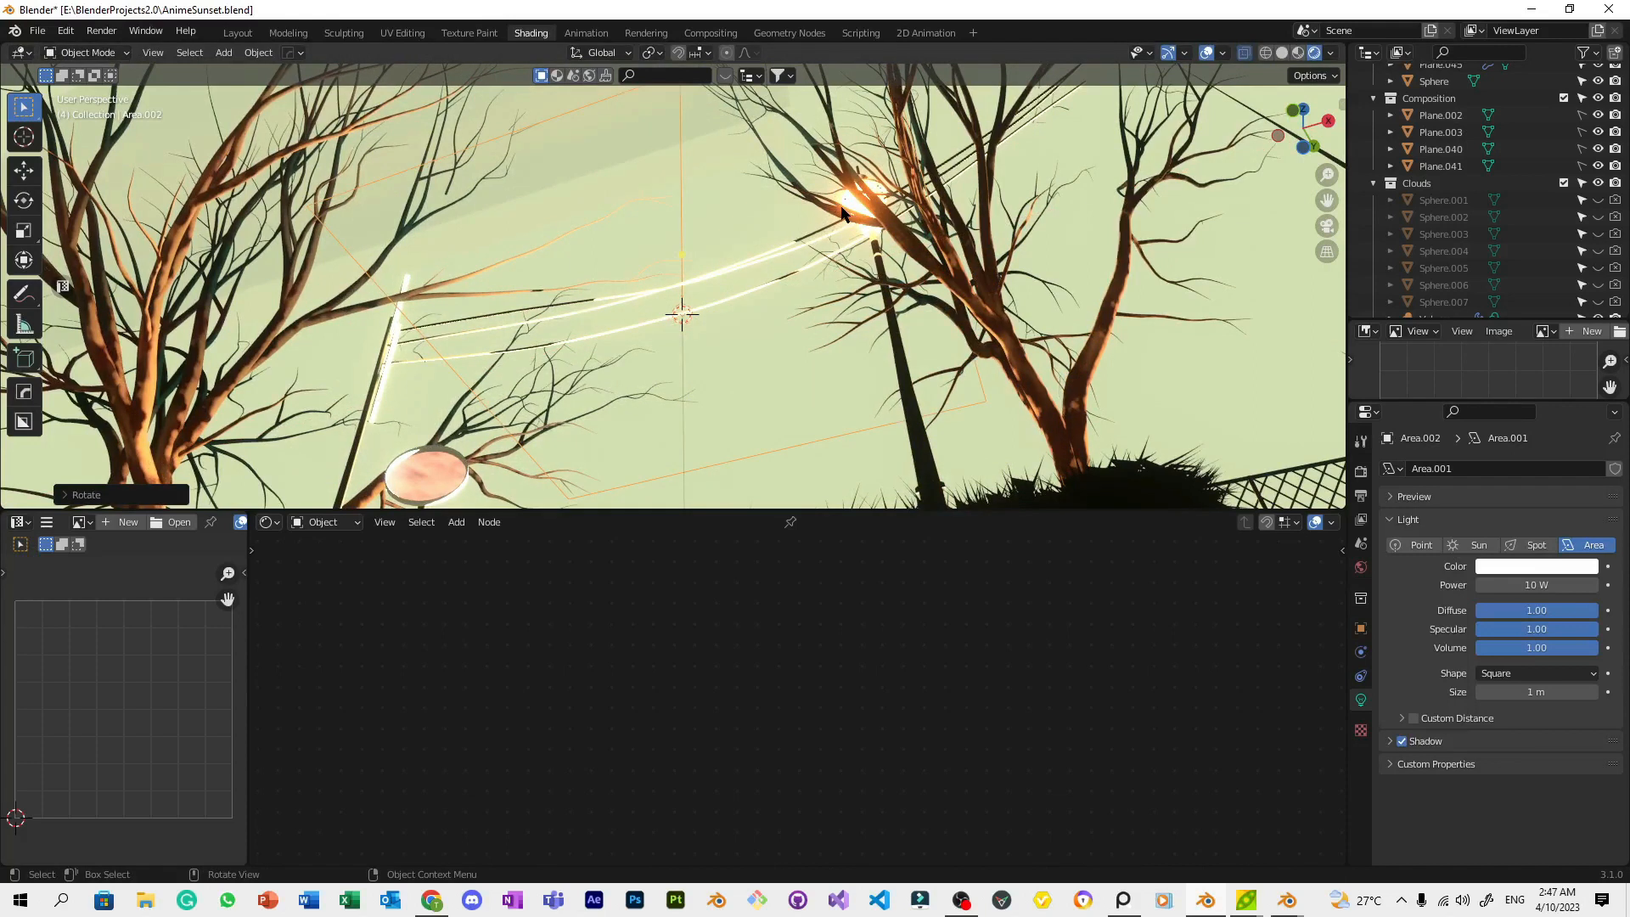
Scale the area light down to a small square and set its power to 1 W
{"action": "key", "text": "s"}
{"action": "left_click", "coordinate": [767, 321]}
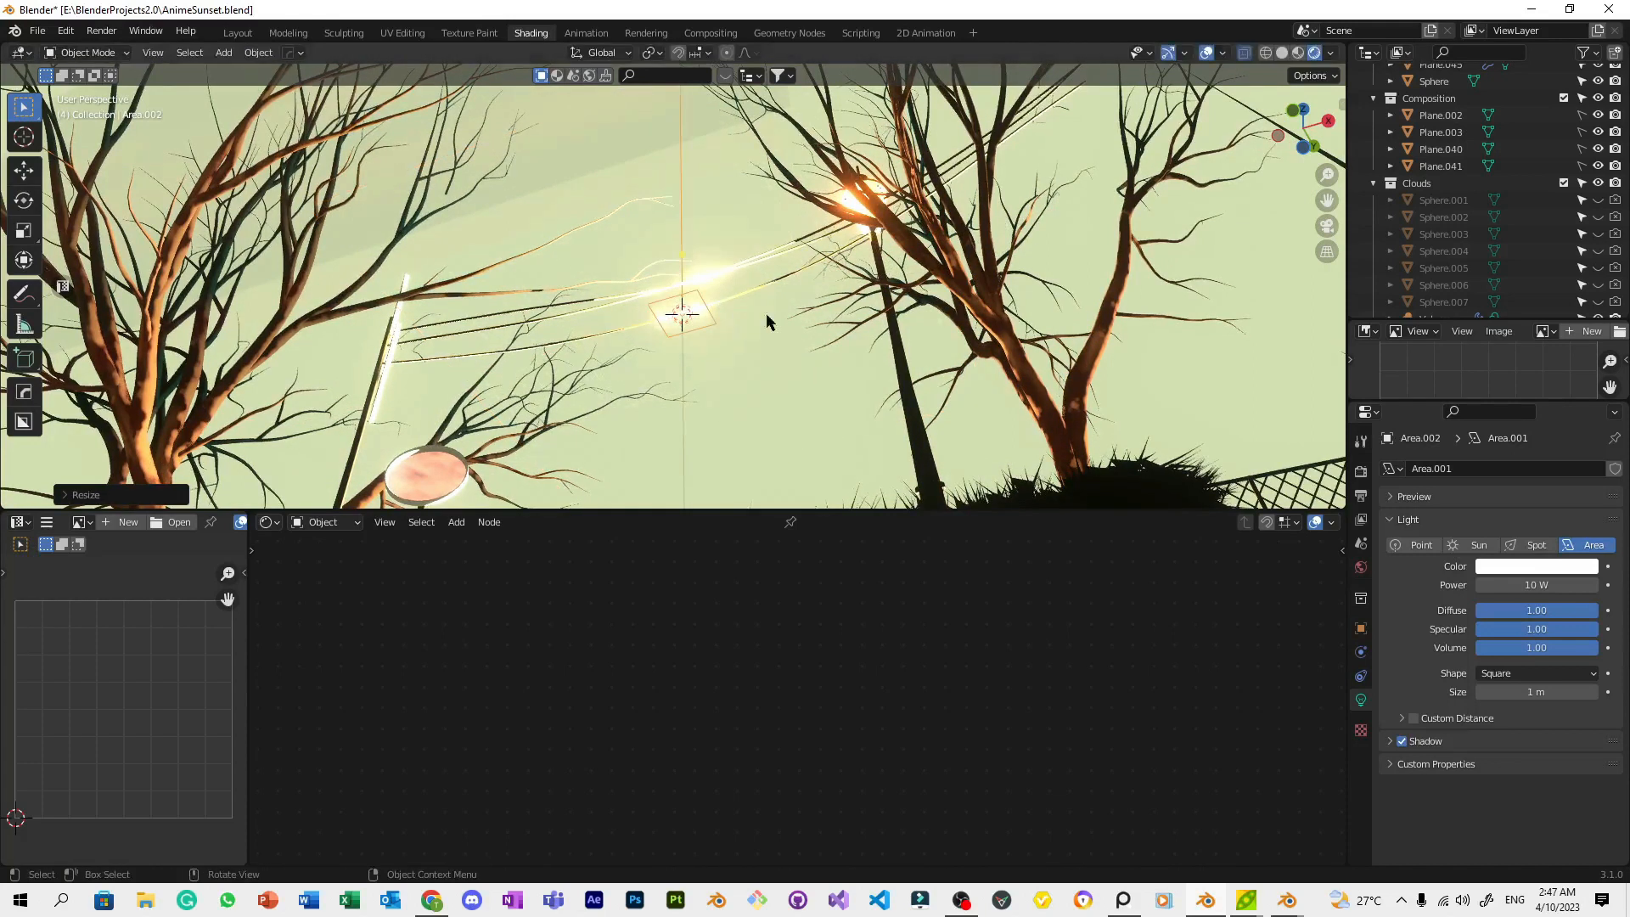
{"action": "left_click", "coordinate": [1549, 585]}
{"action": "type", "text": "5"}
{"action": "key", "text": "Return"}
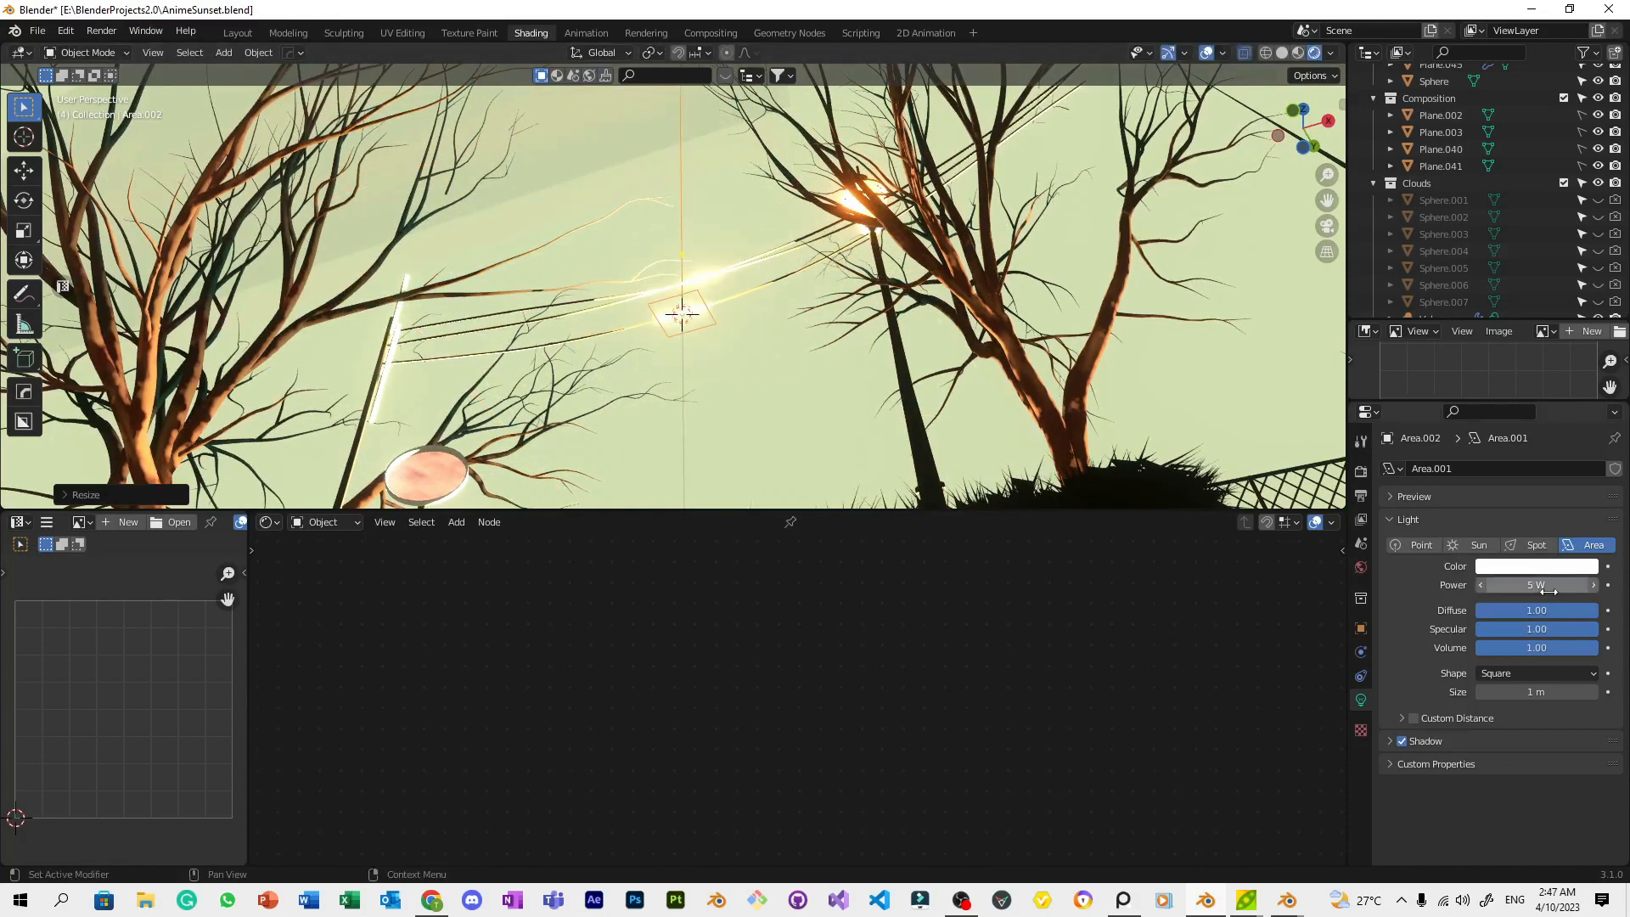
{"action": "key", "text": "Return"}
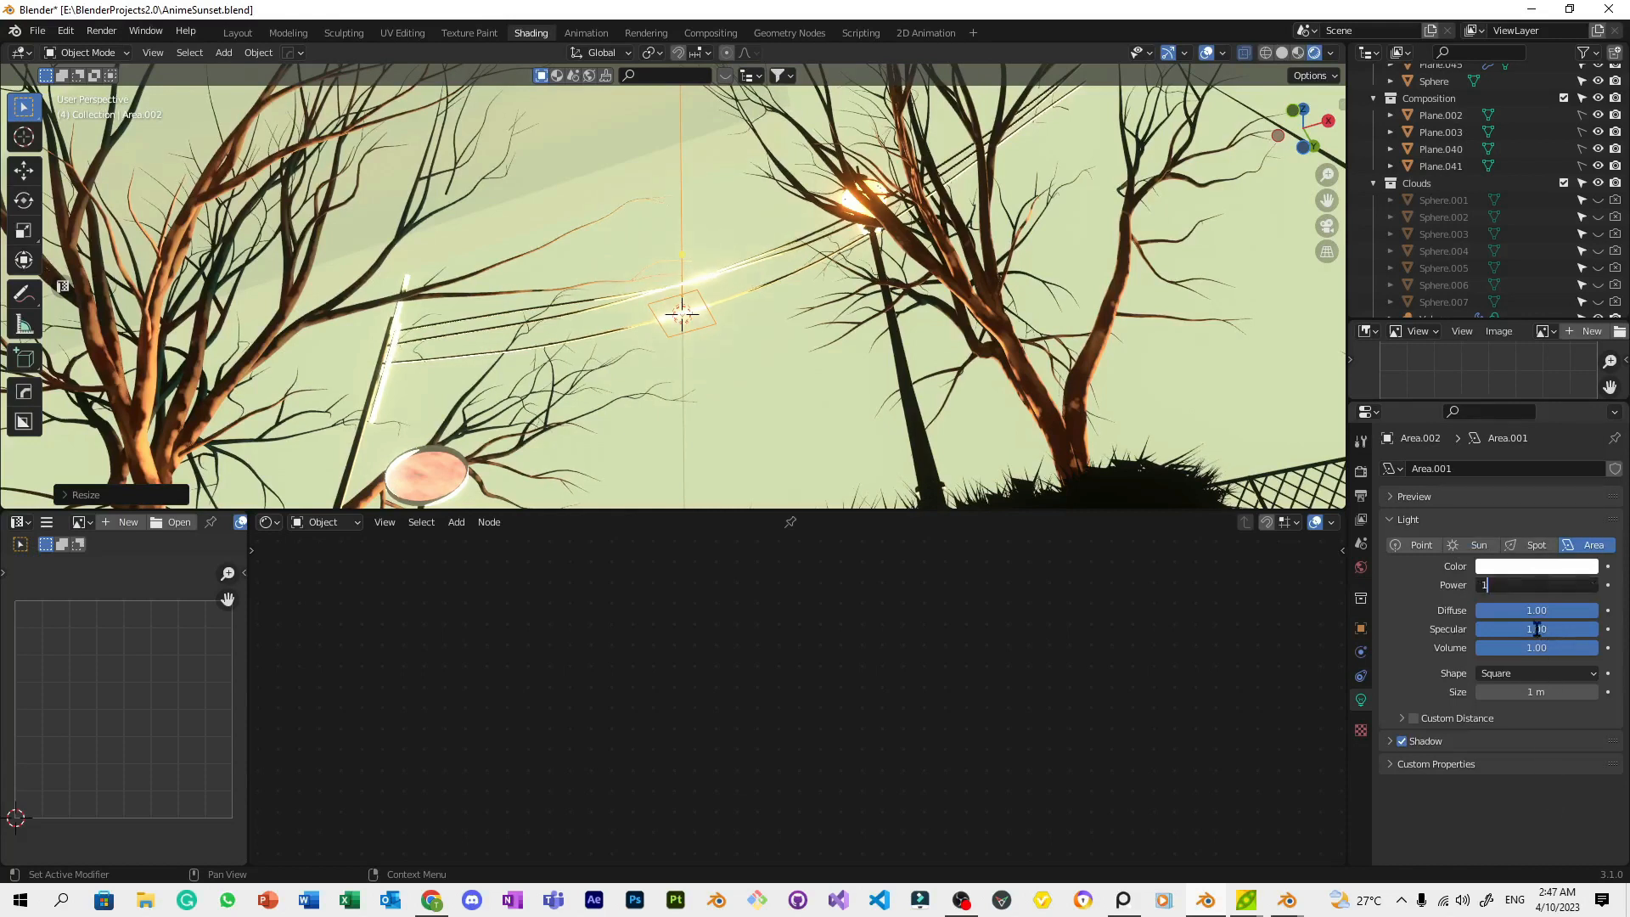
Lower the area light slightly along Z to just beneath the lowest cable in camera view, and save the file
{"action": "key", "text": "KP_0"}
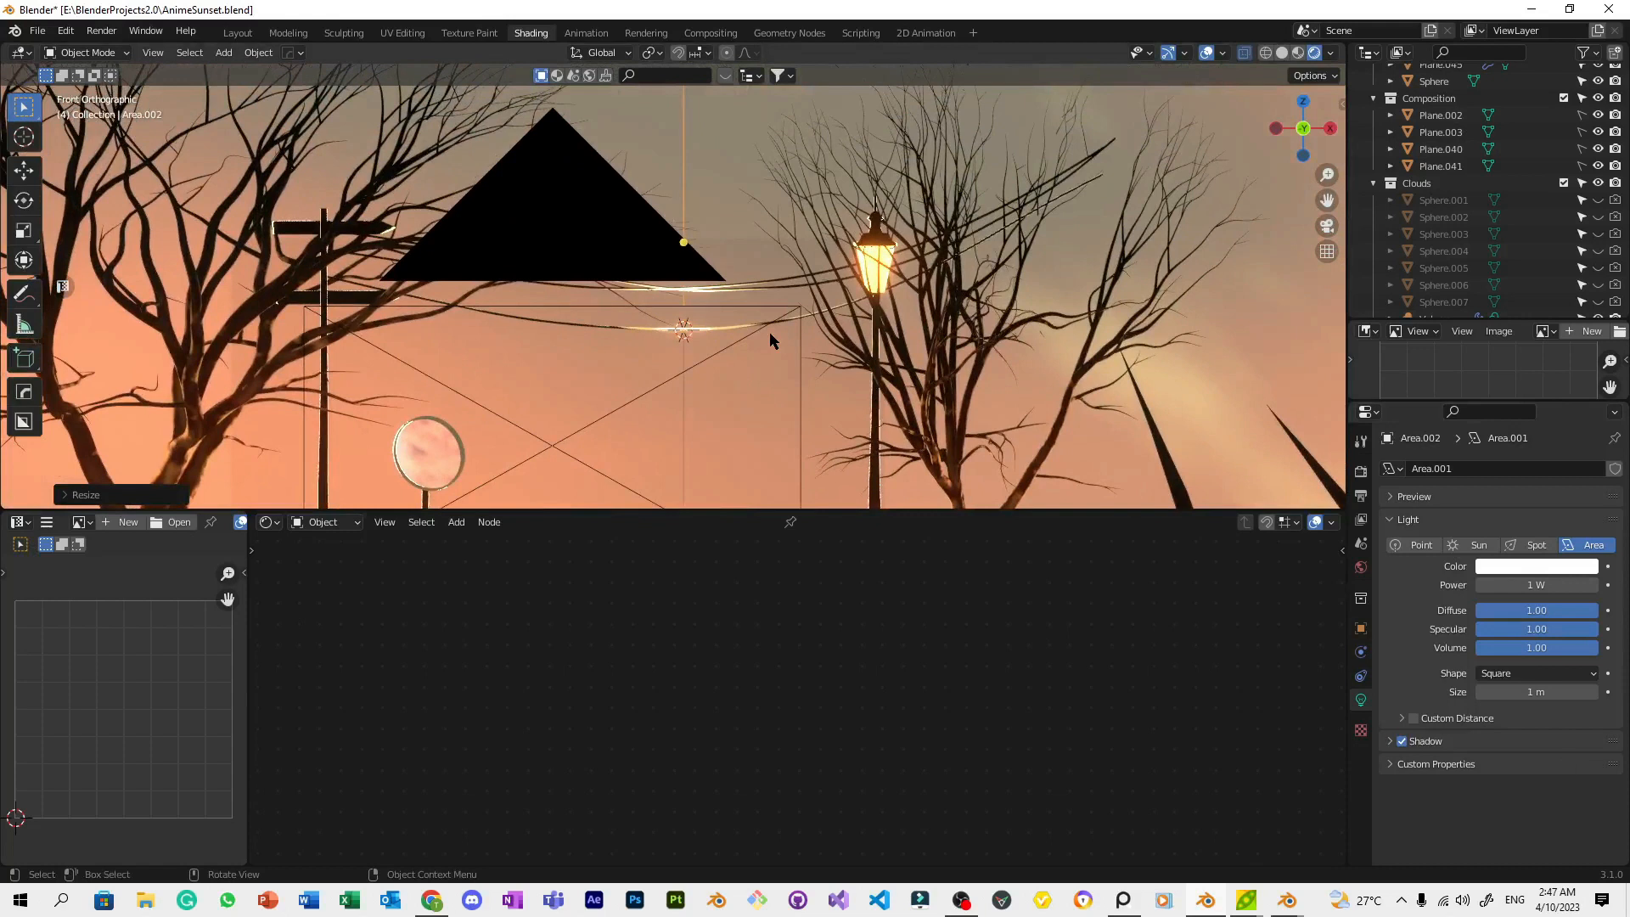
{"action": "scroll", "coordinate": [1024, 293], "scroll_direction": "down", "scroll_amount": 3}
{"action": "key", "text": "g"}
{"action": "key", "text": "z"}
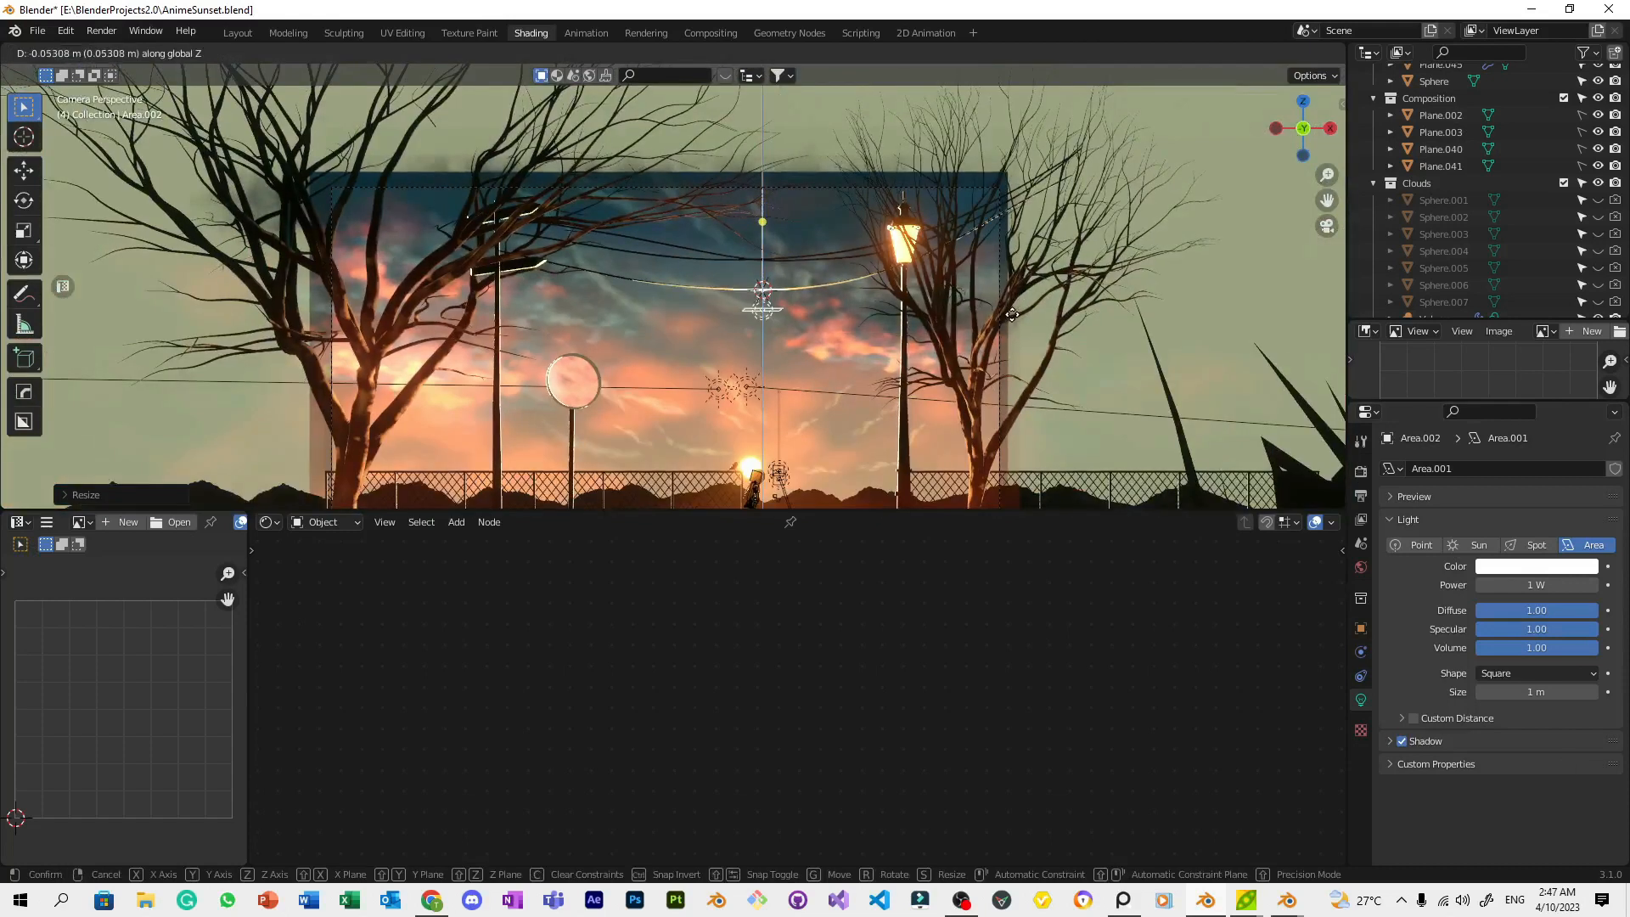
{"action": "left_click", "coordinate": [1004, 303]}
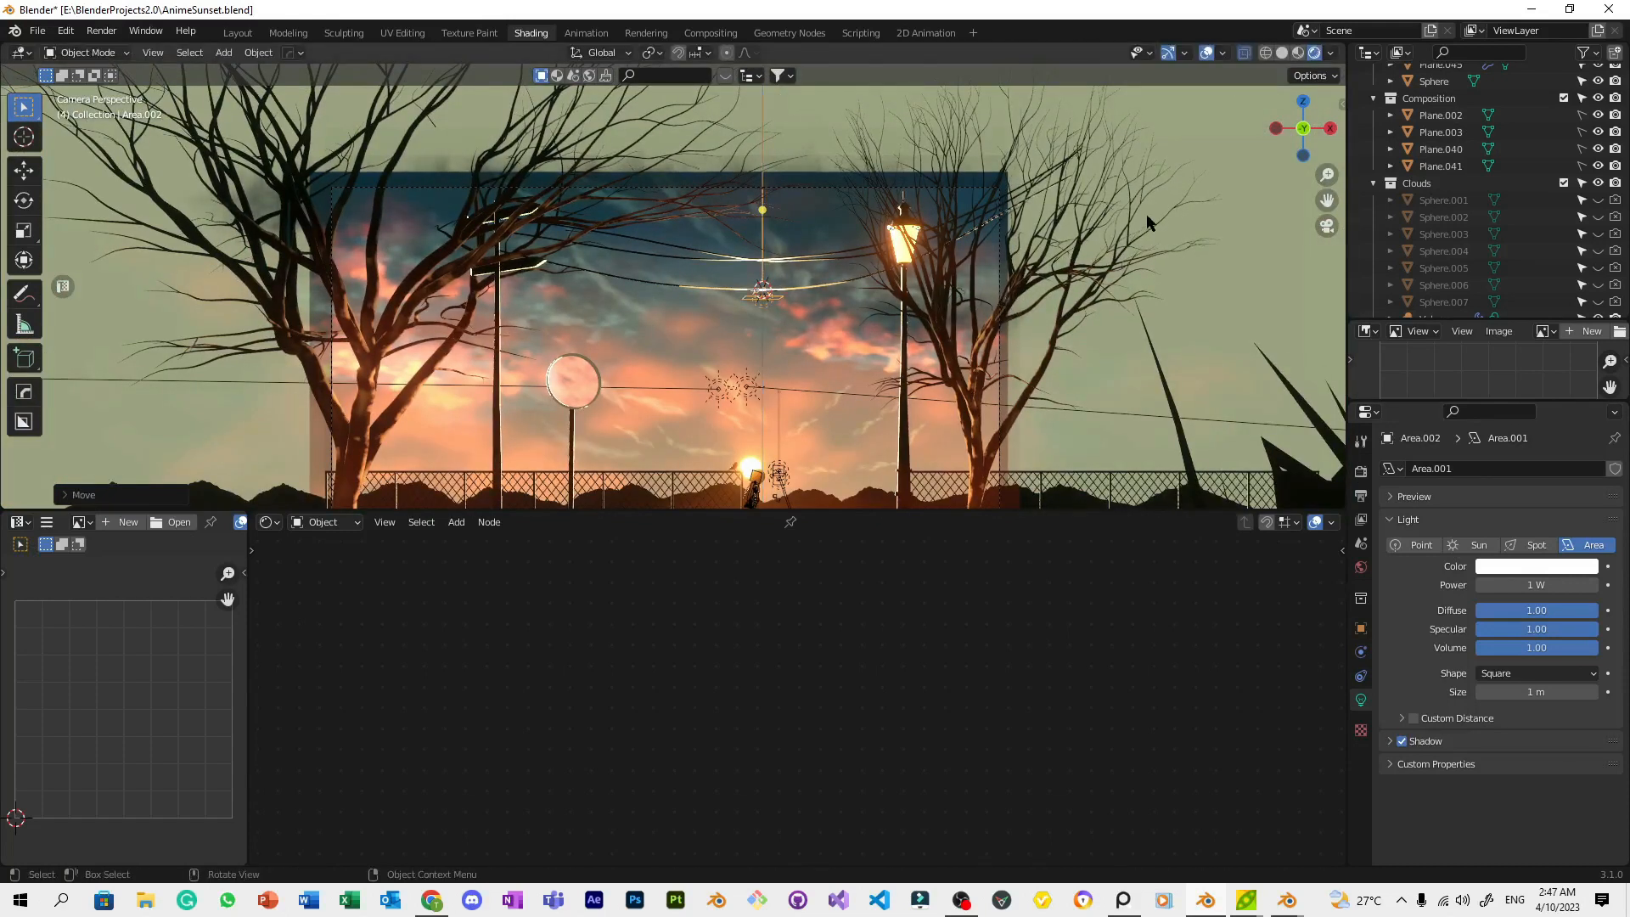
{"action": "left_click", "coordinate": [1171, 224]}
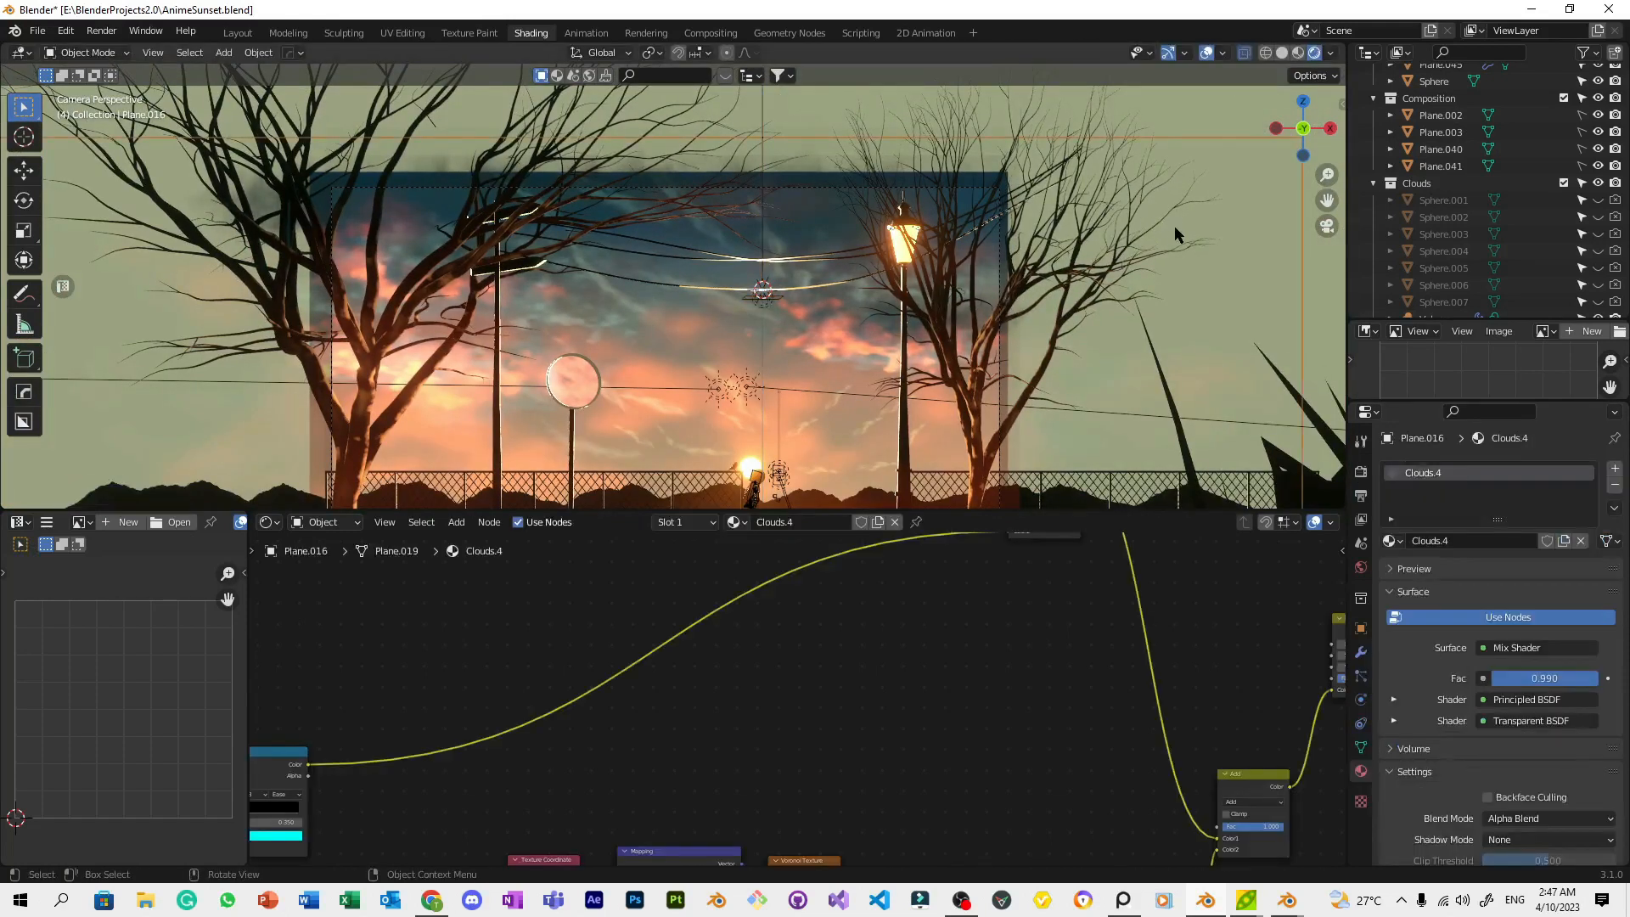
{"action": "key", "text": "ctrl+s"}
{"action": "scroll", "coordinate": [917, 312], "scroll_direction": "up", "scroll_amount": 4}
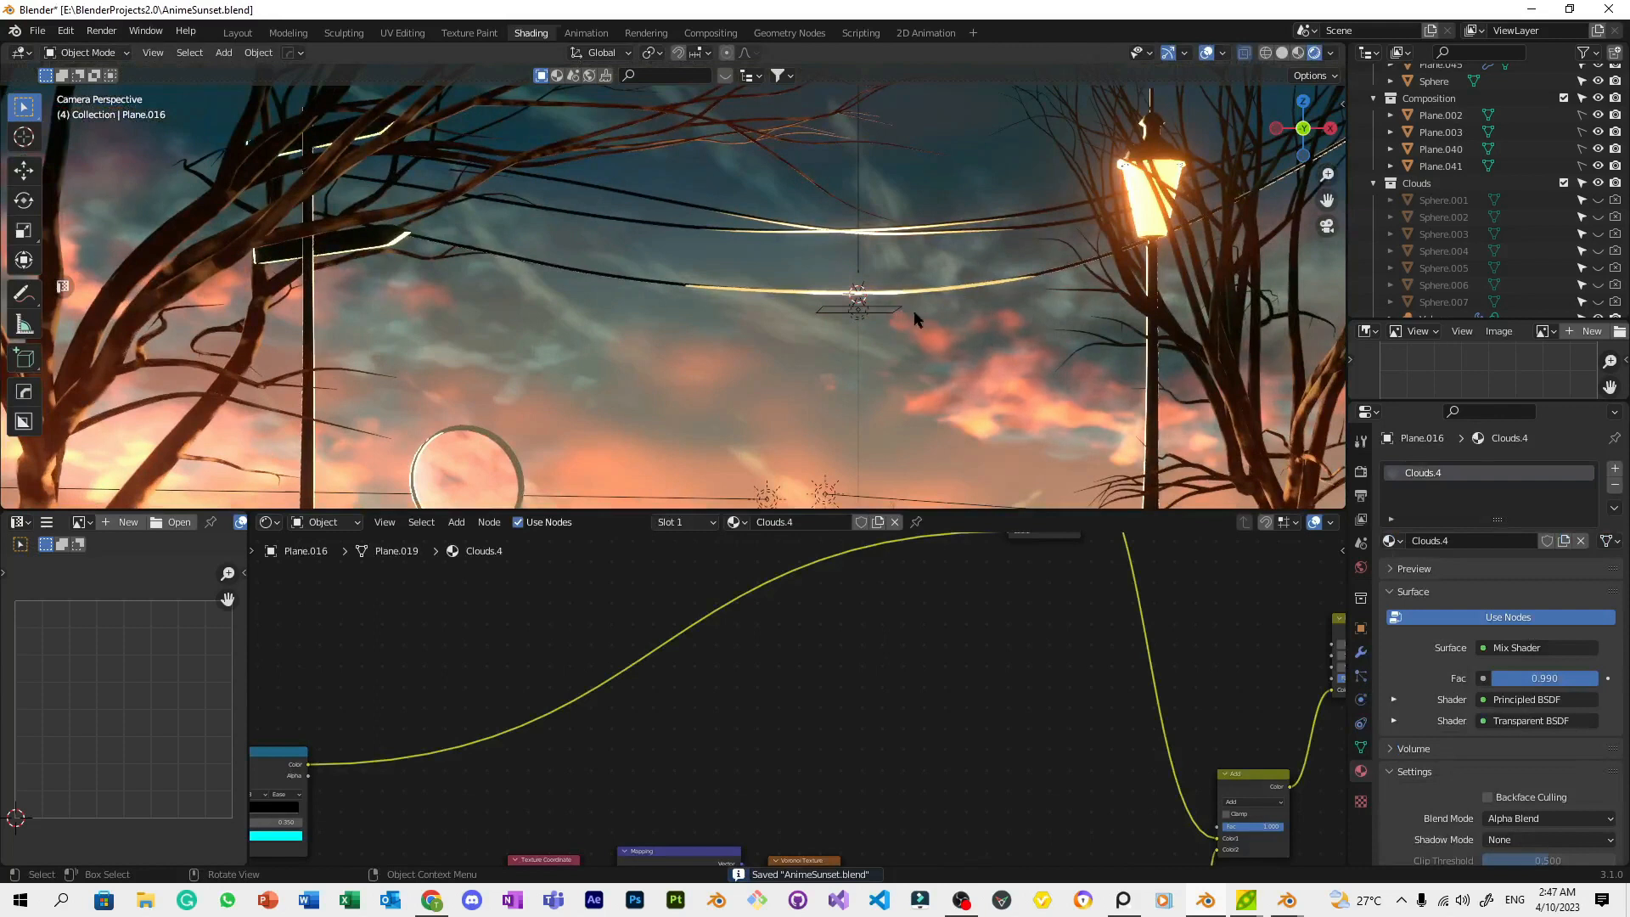
{"action": "left_click", "coordinate": [914, 309]}
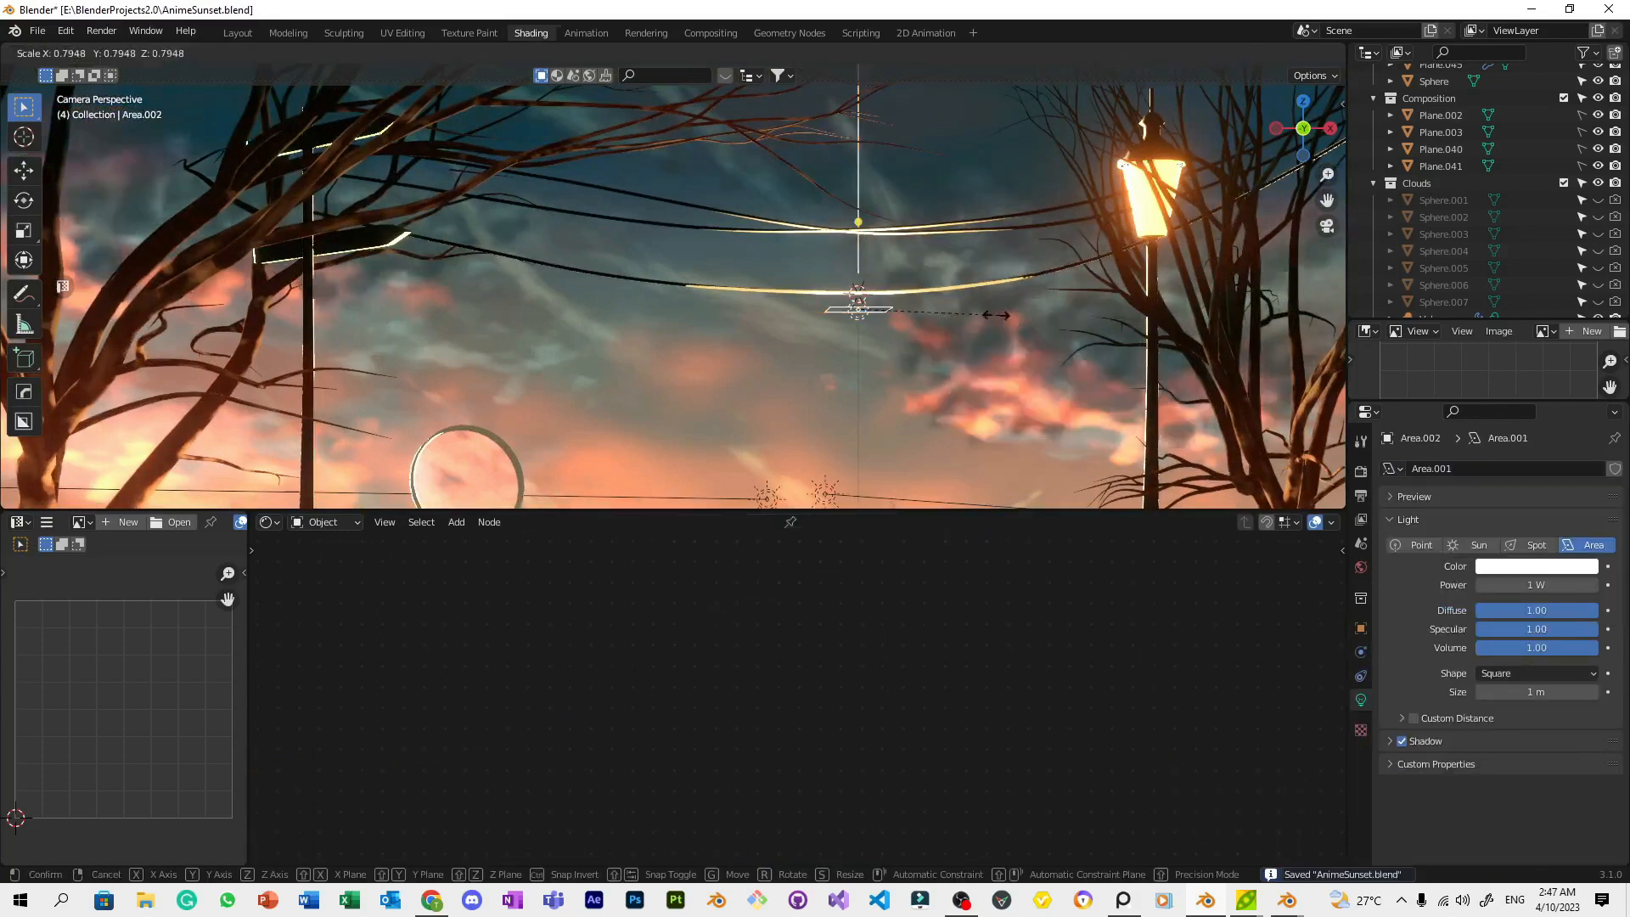
{"action": "left_click", "coordinate": [1082, 291]}
{"action": "scroll", "coordinate": [1083, 293], "scroll_direction": "down", "scroll_amount": 4}
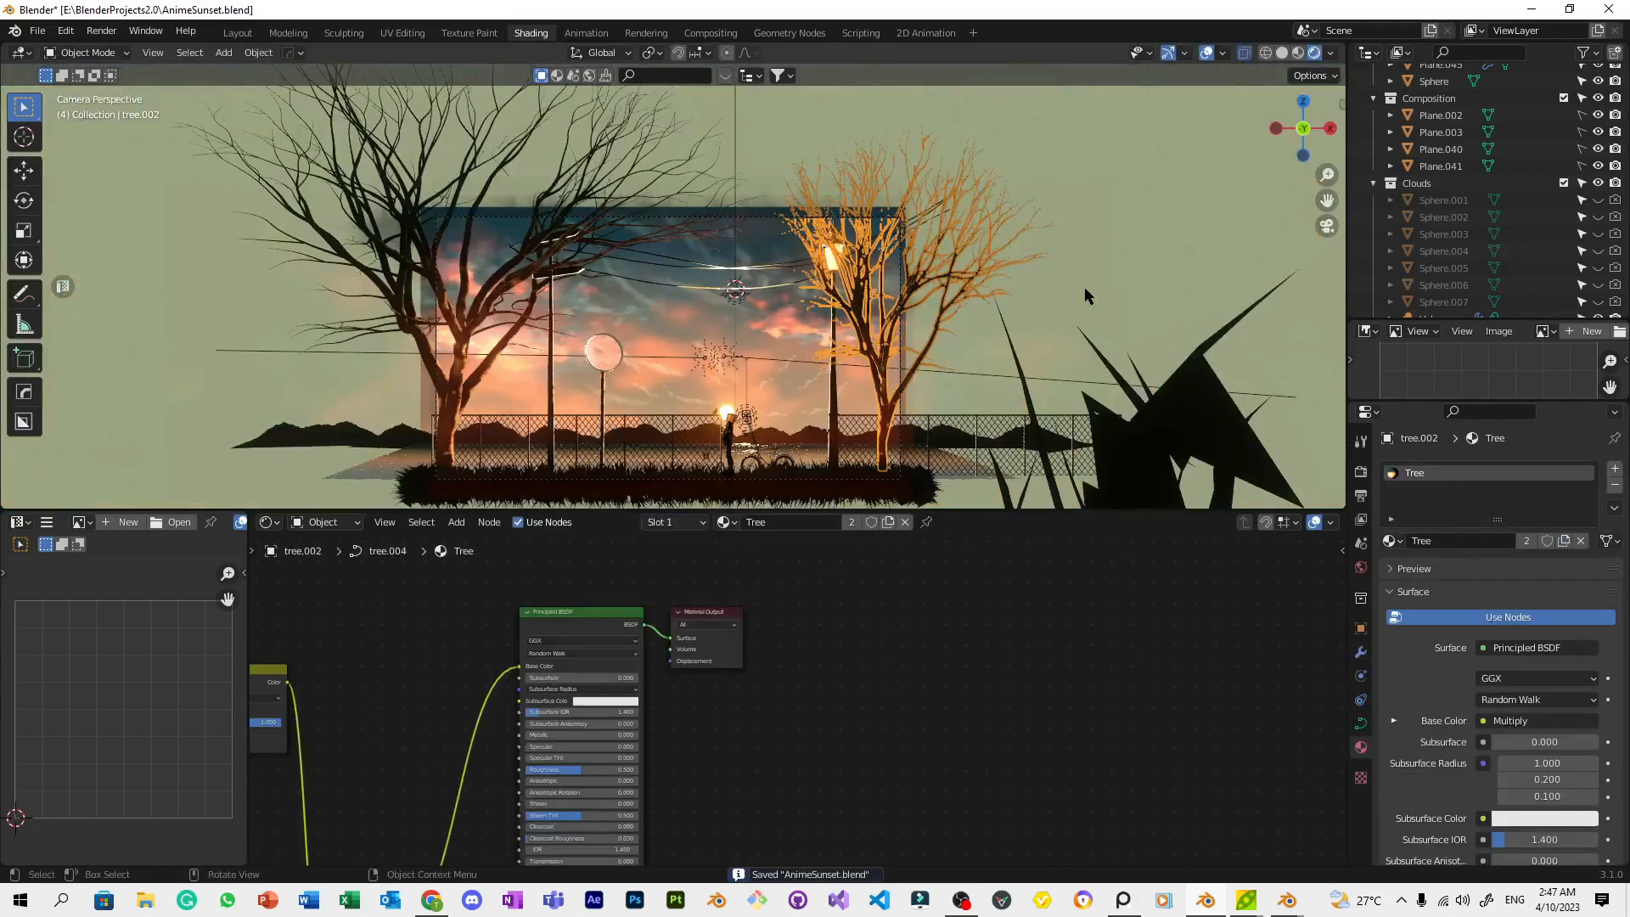
{"action": "scroll", "coordinate": [832, 308], "scroll_direction": "up", "scroll_amount": 6}
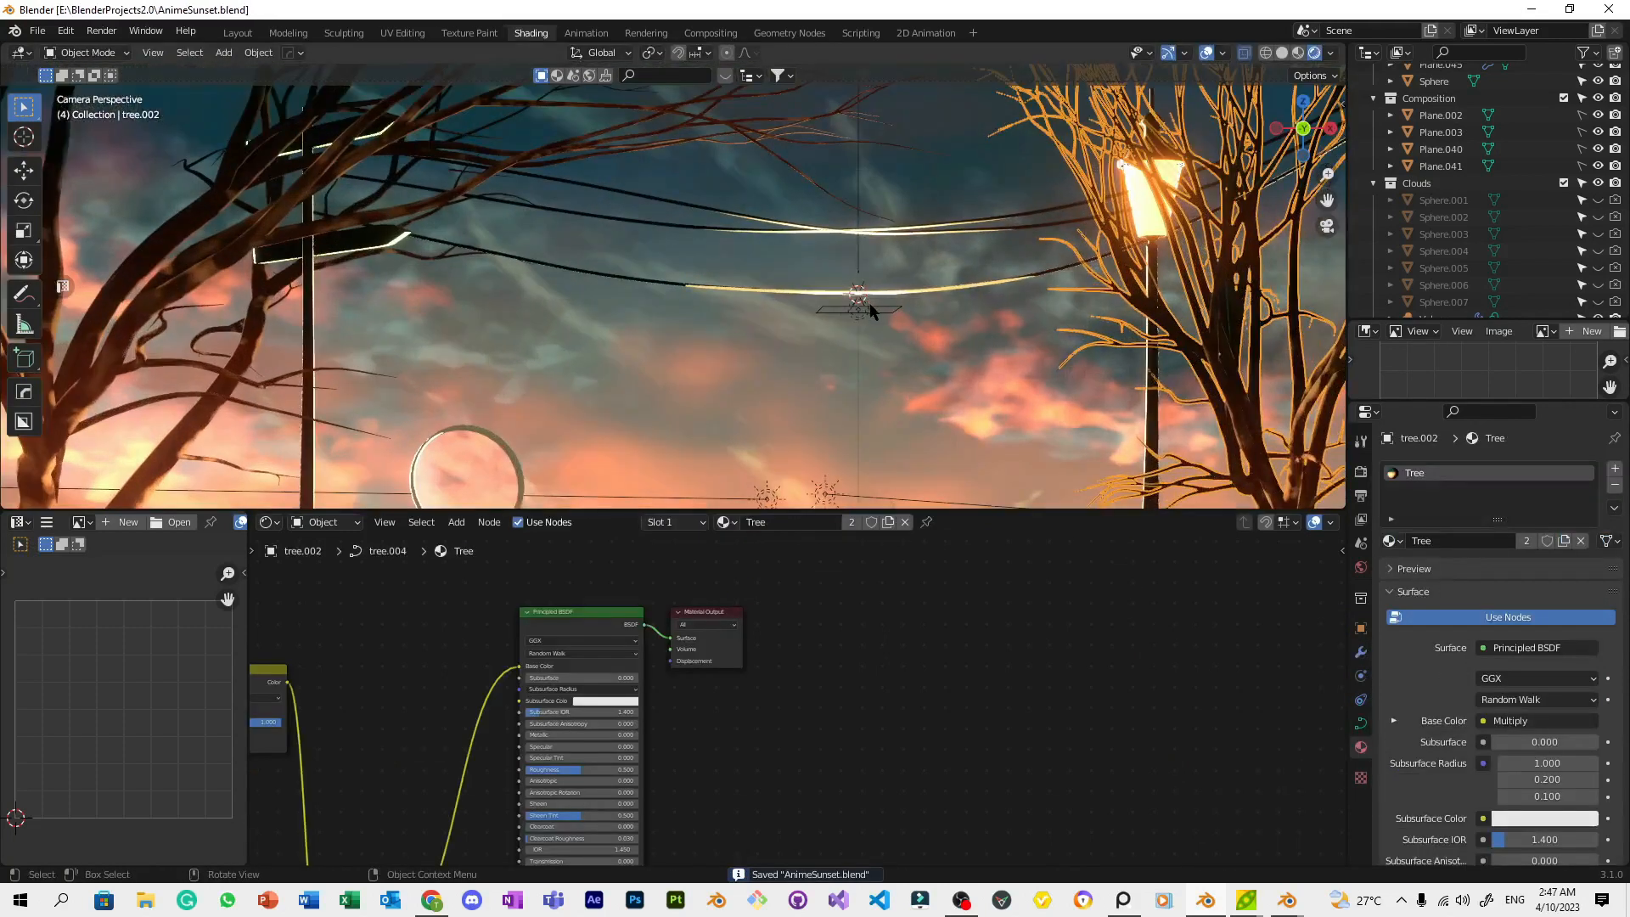
Rotate the area light beneath the lowest cable by about -54° around the global X axis
{"action": "left_click", "coordinate": [872, 310]}
{"action": "key", "text": "r"}
{"action": "key", "text": "x"}
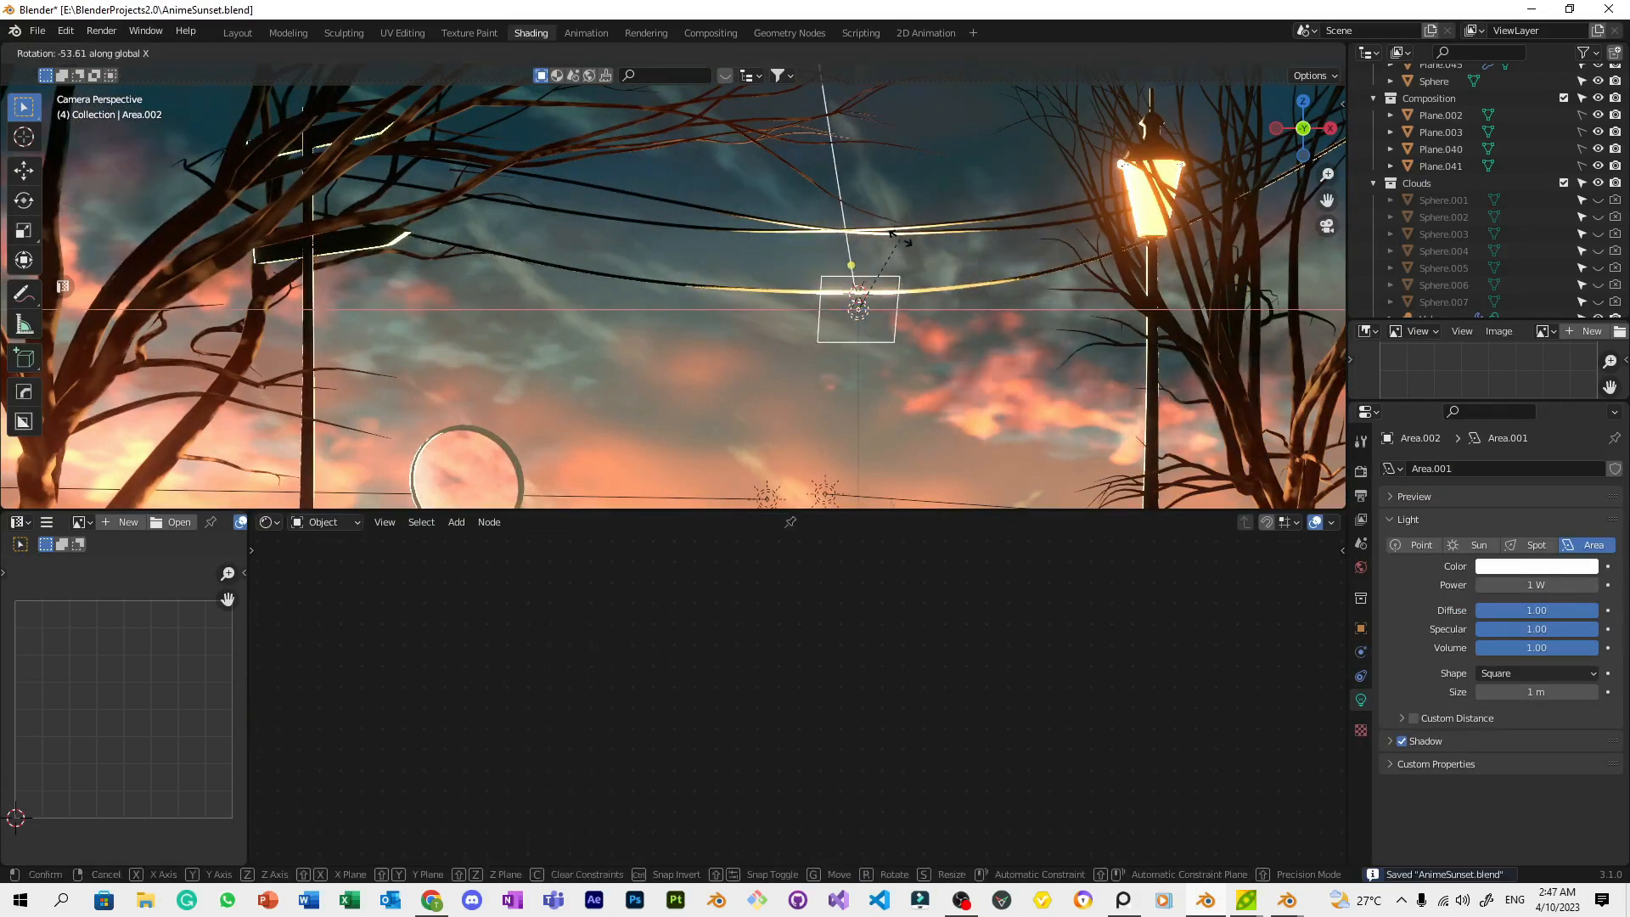
{"action": "left_click", "coordinate": [901, 239]}
Move the area light up between the cables and shift it slightly backward along the global Y axis, by about -0.05 m
{"action": "key", "text": "g"}
{"action": "left_click", "coordinate": [825, 201]}
{"action": "key", "text": "g"}
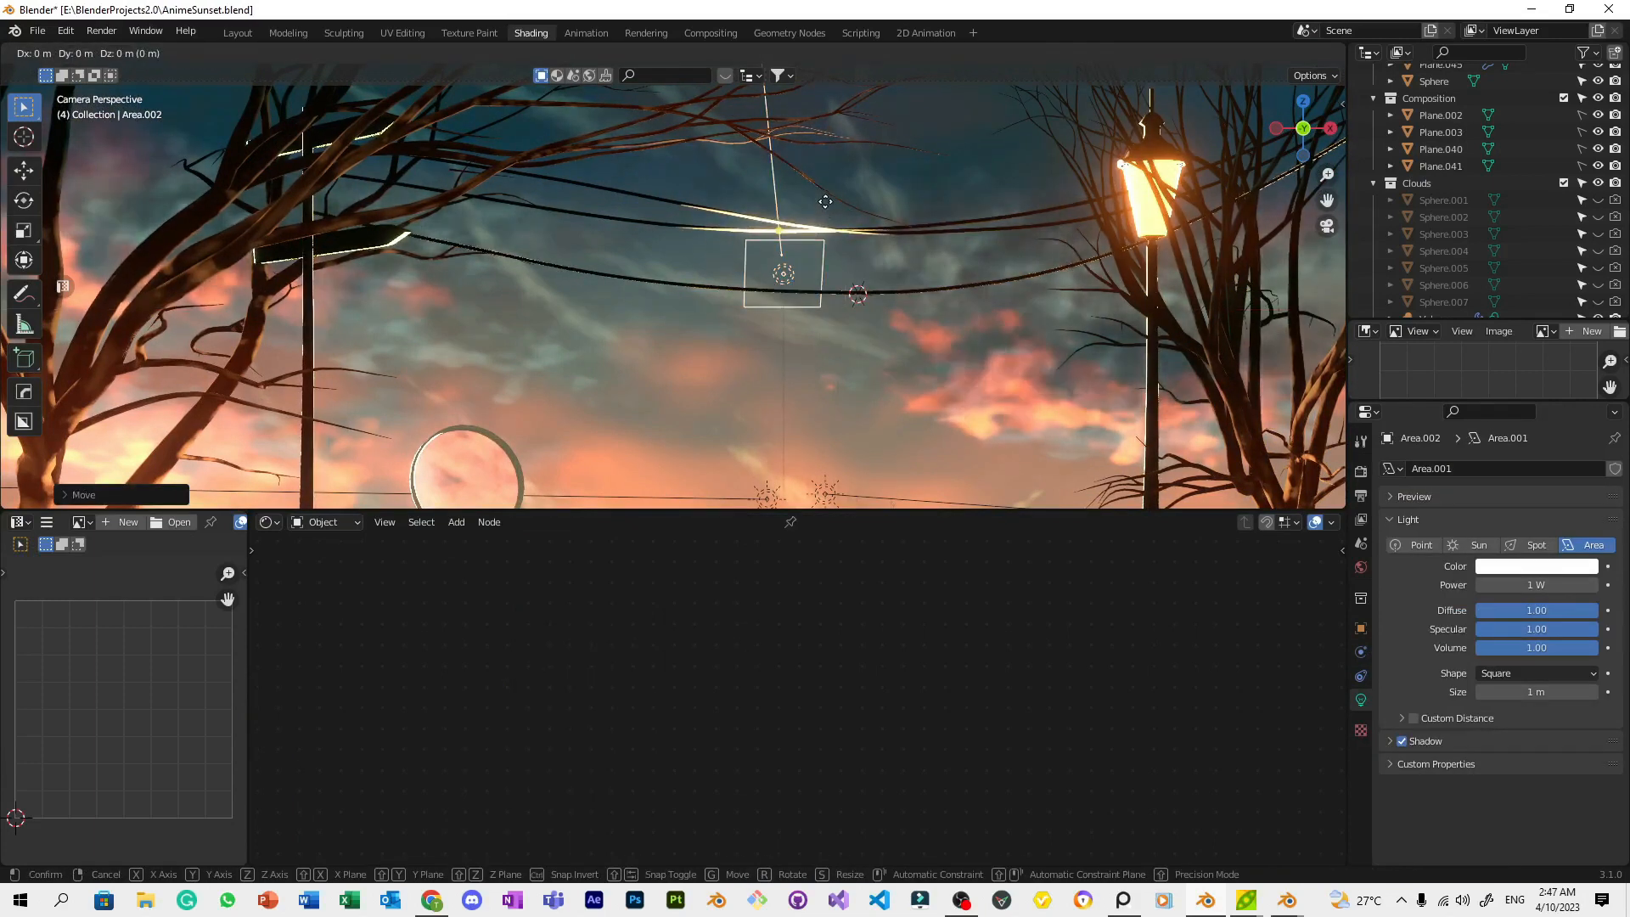
{"action": "key", "text": "y"}
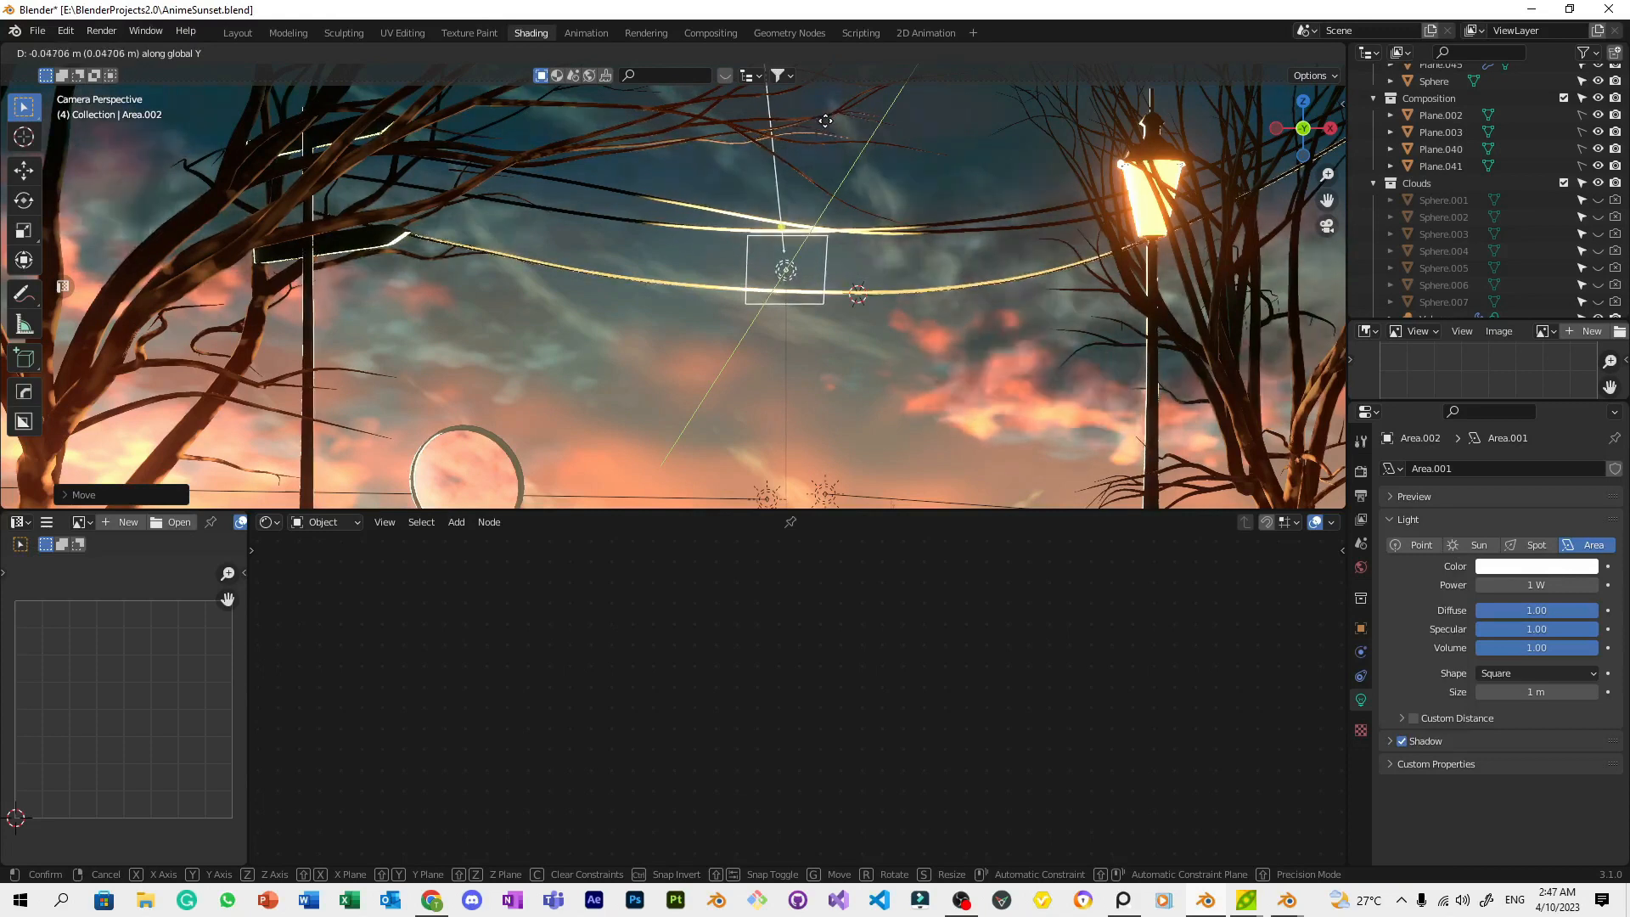
{"action": "left_click", "coordinate": [825, 120]}
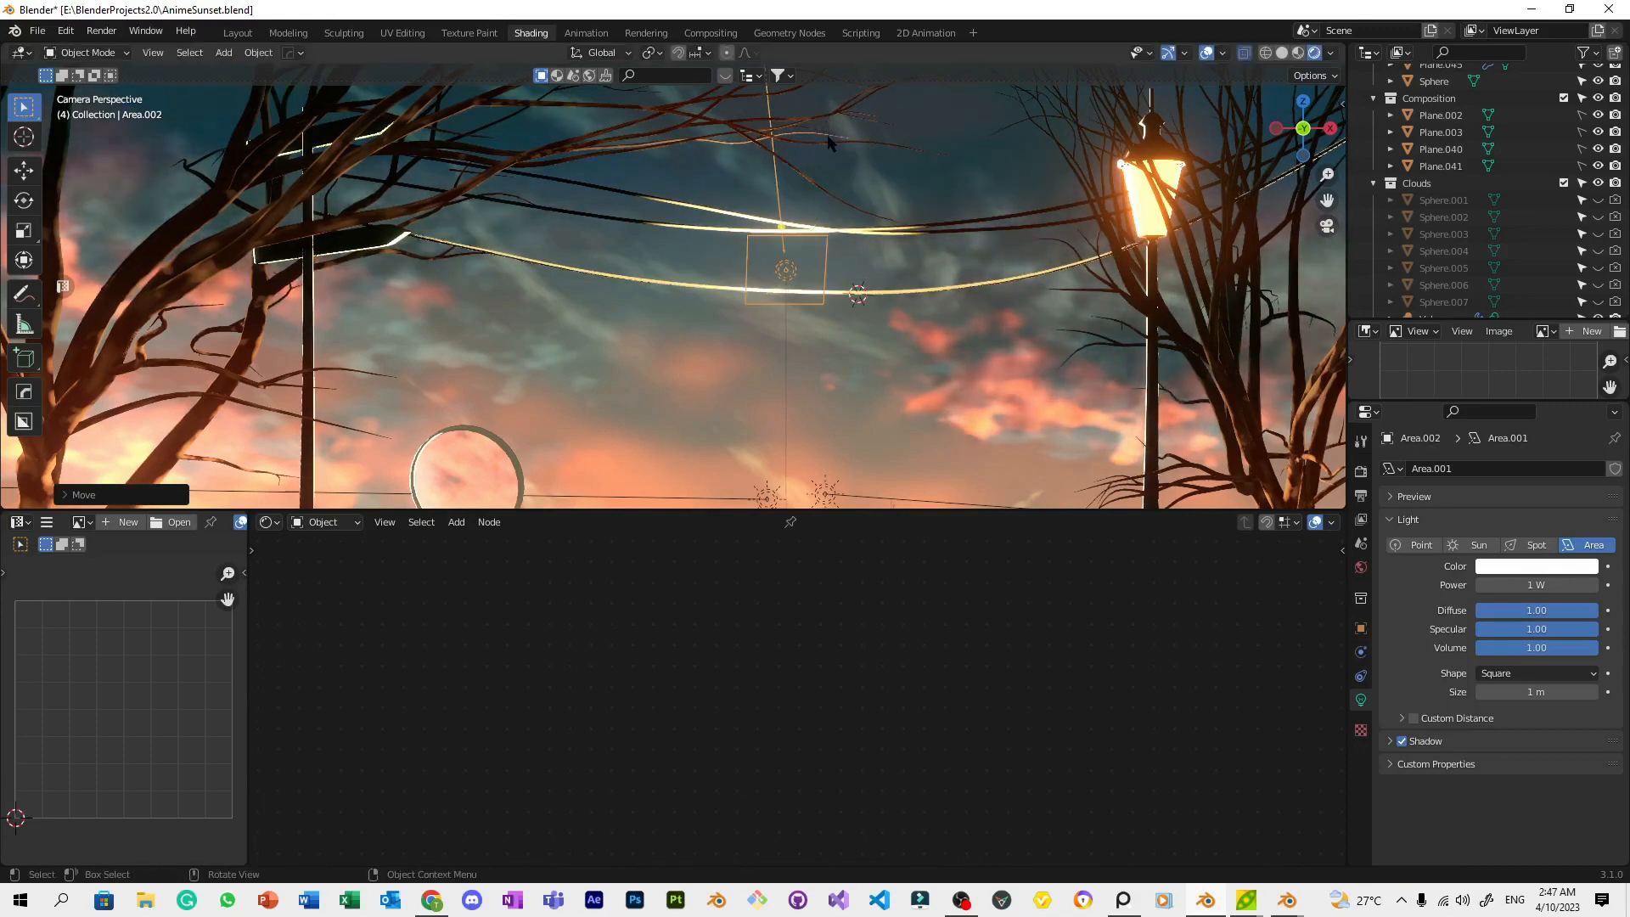
Try a Metallic value of 0 on the lowest cable's material, and undo the change
{"action": "left_click", "coordinate": [957, 292]}
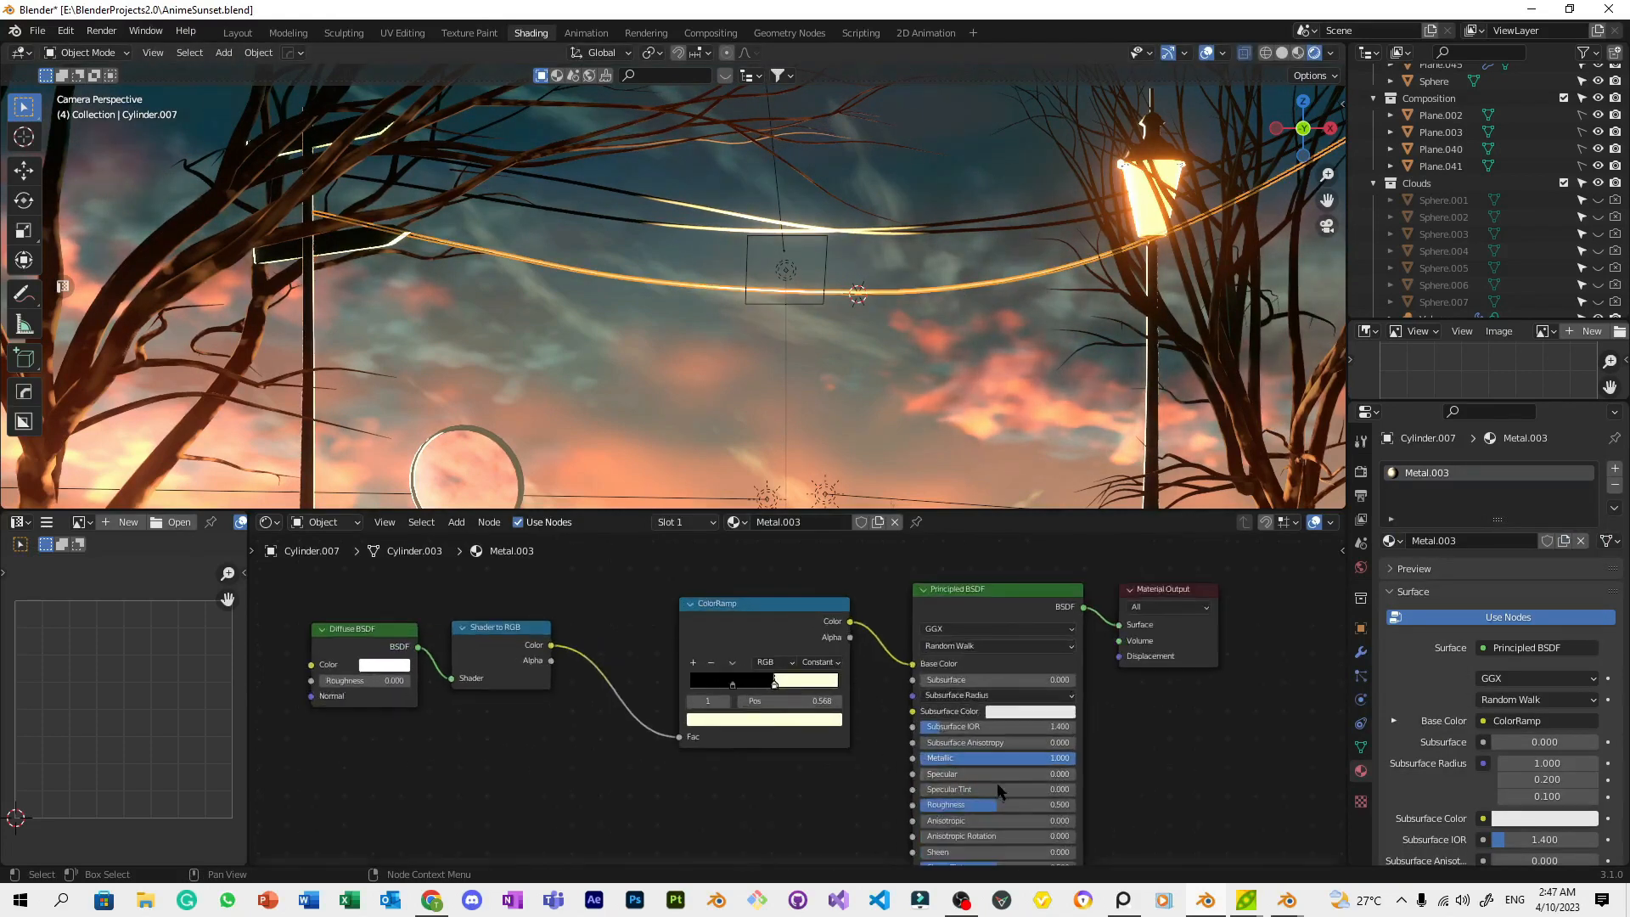
{"action": "left_click_drag", "start_coordinate": [1017, 758], "coordinate": [922, 758]}
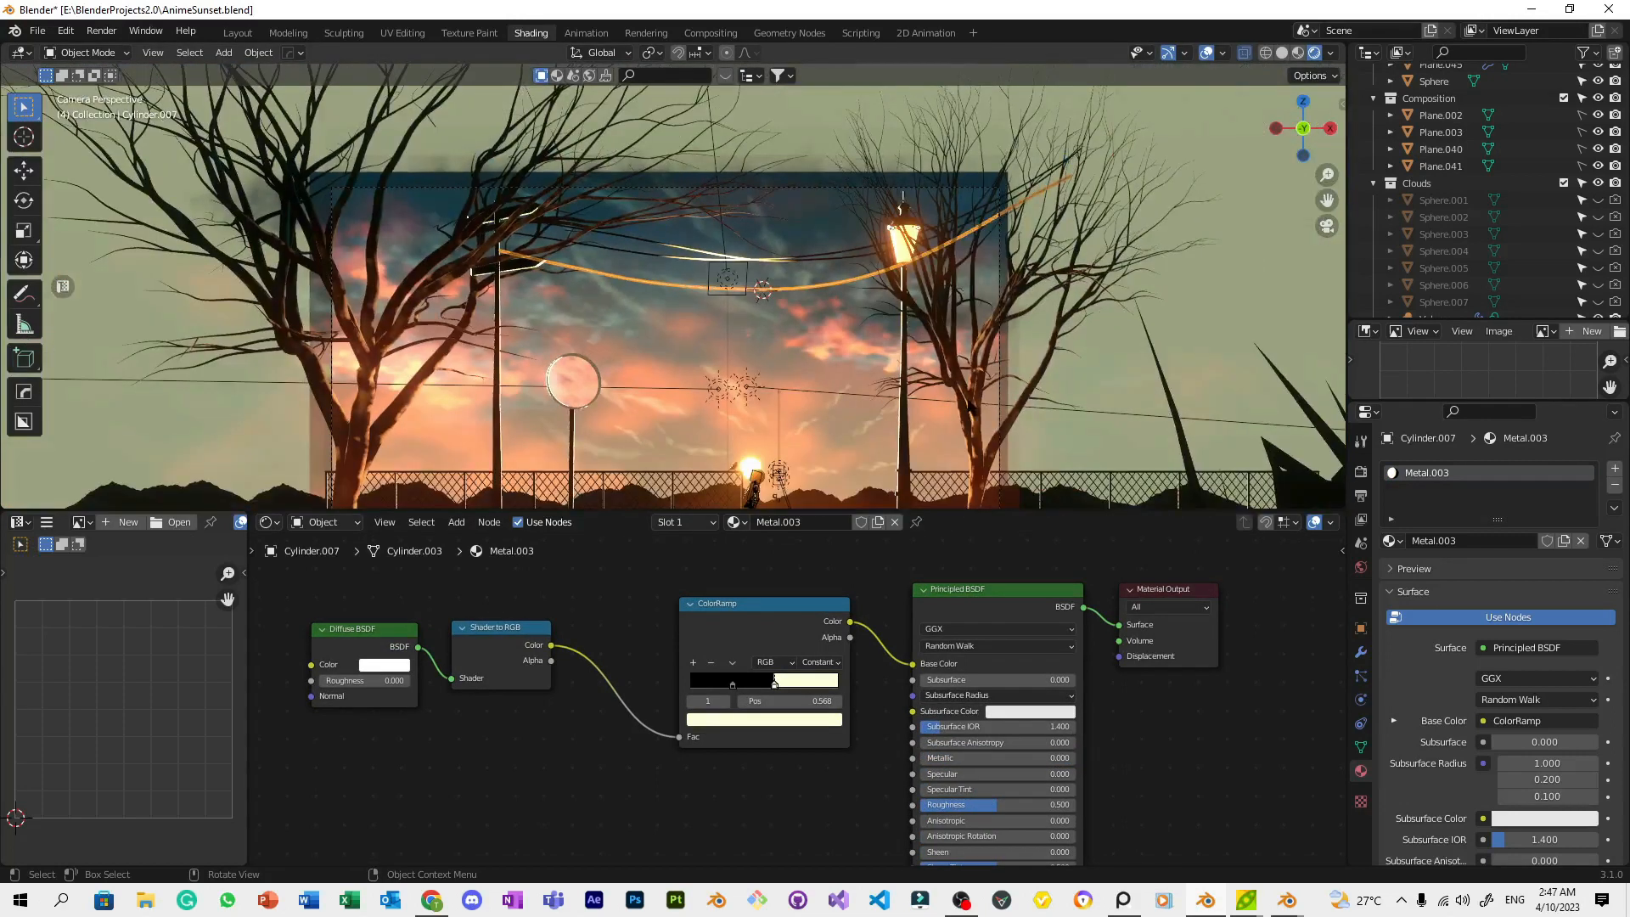
{"action": "scroll", "coordinate": [969, 405], "scroll_direction": "up", "scroll_amount": 4}
{"action": "left_click", "coordinate": [970, 406]}
{"action": "key", "text": "ctrl+z"}
{"action": "key", "text": "ctrl+z"}
Move the light stop of the cable material's ColorRamp to position 1.000 and save the file
{"action": "left_click_drag", "start_coordinate": [795, 682], "coordinate": [851, 686]}
{"action": "left_click", "coordinate": [961, 384]}
{"action": "scroll", "coordinate": [968, 366], "scroll_direction": "down", "scroll_amount": 5}
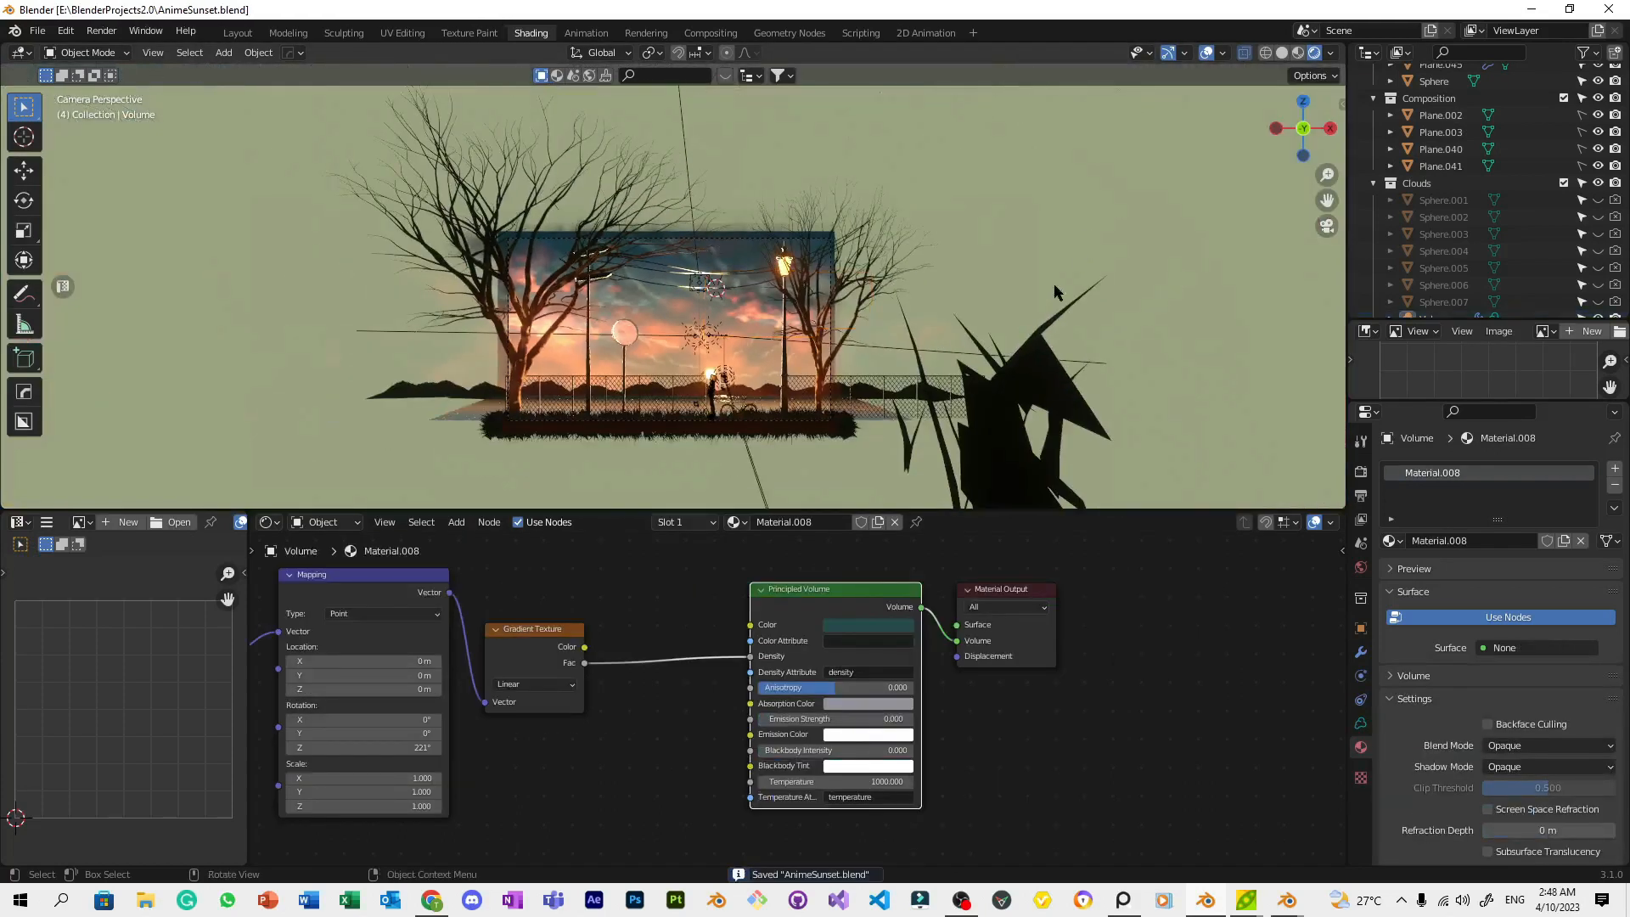
{"action": "scroll", "coordinate": [824, 265], "scroll_direction": "up", "scroll_amount": 8}
Select the area light between the cables and set its power to 500 mW
{"action": "left_click", "coordinate": [823, 265]}
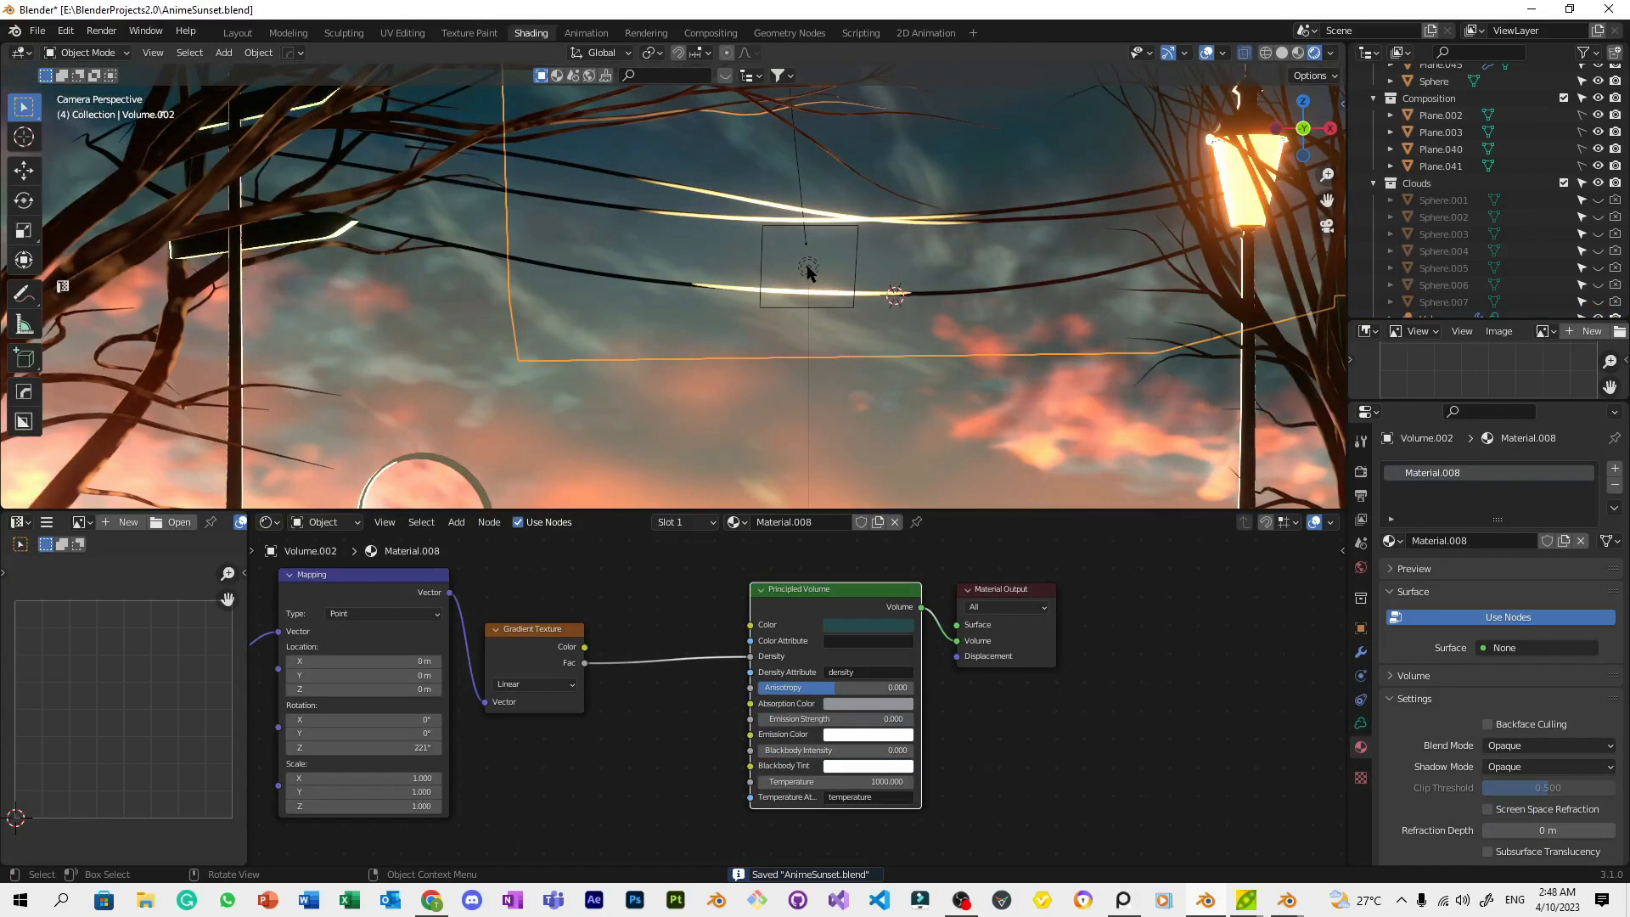
{"action": "left_click", "coordinate": [820, 271]}
{"action": "scroll", "coordinate": [1049, 202], "scroll_direction": "down", "scroll_amount": 5}
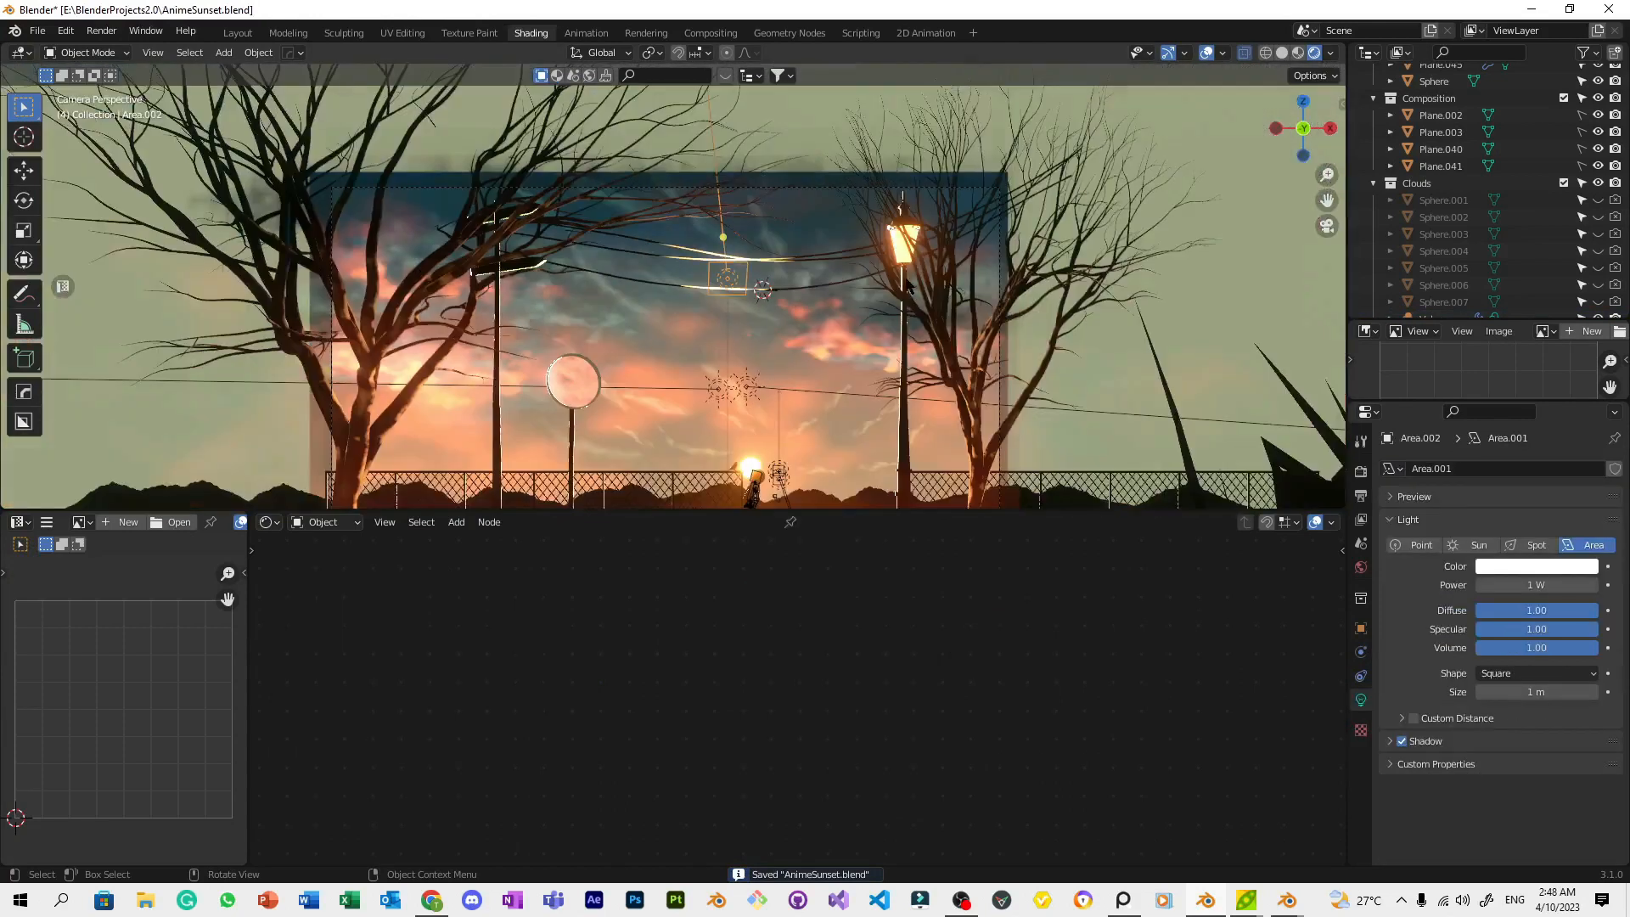
{"action": "scroll", "coordinate": [1050, 202], "scroll_direction": "up", "scroll_amount": 5}
{"action": "left_click", "coordinate": [818, 253]}
{"action": "left_click", "coordinate": [818, 247]}
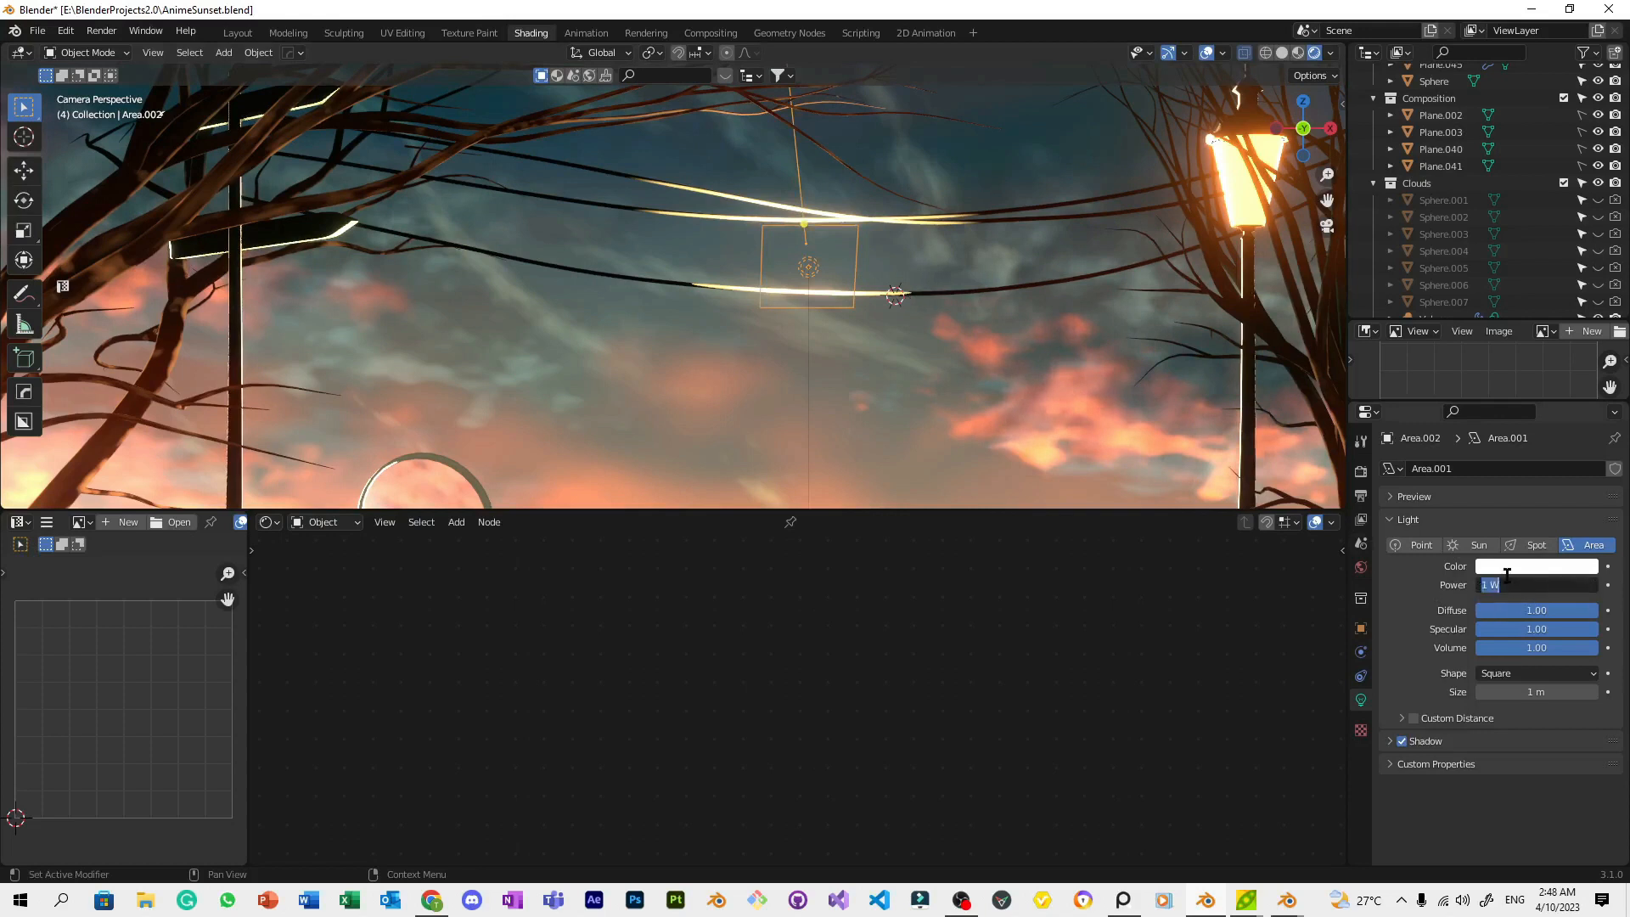
{"action": "key", "text": "Return"}
Rotate the area light about 80° around the global X axis to aim it more steeply upward
{"action": "scroll", "coordinate": [904, 258], "scroll_direction": "down", "scroll_amount": 2}
{"action": "key", "text": "g"}
{"action": "key", "text": "y"}
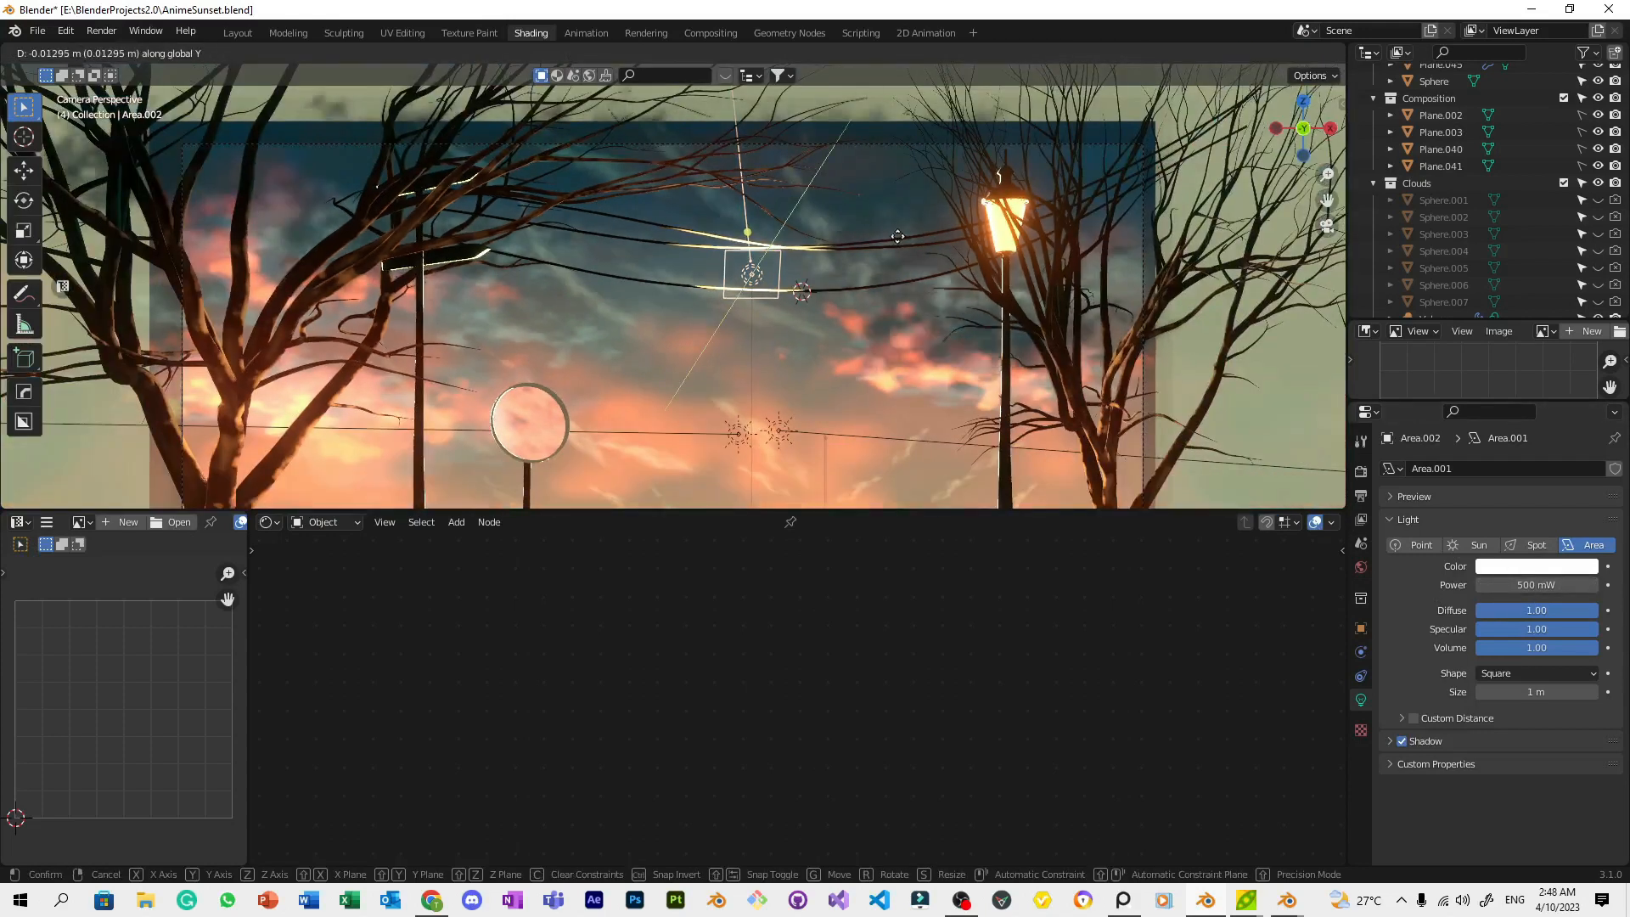
{"action": "key", "text": "r"}
{"action": "key", "text": "x"}
{"action": "left_click", "coordinate": [843, 301]}
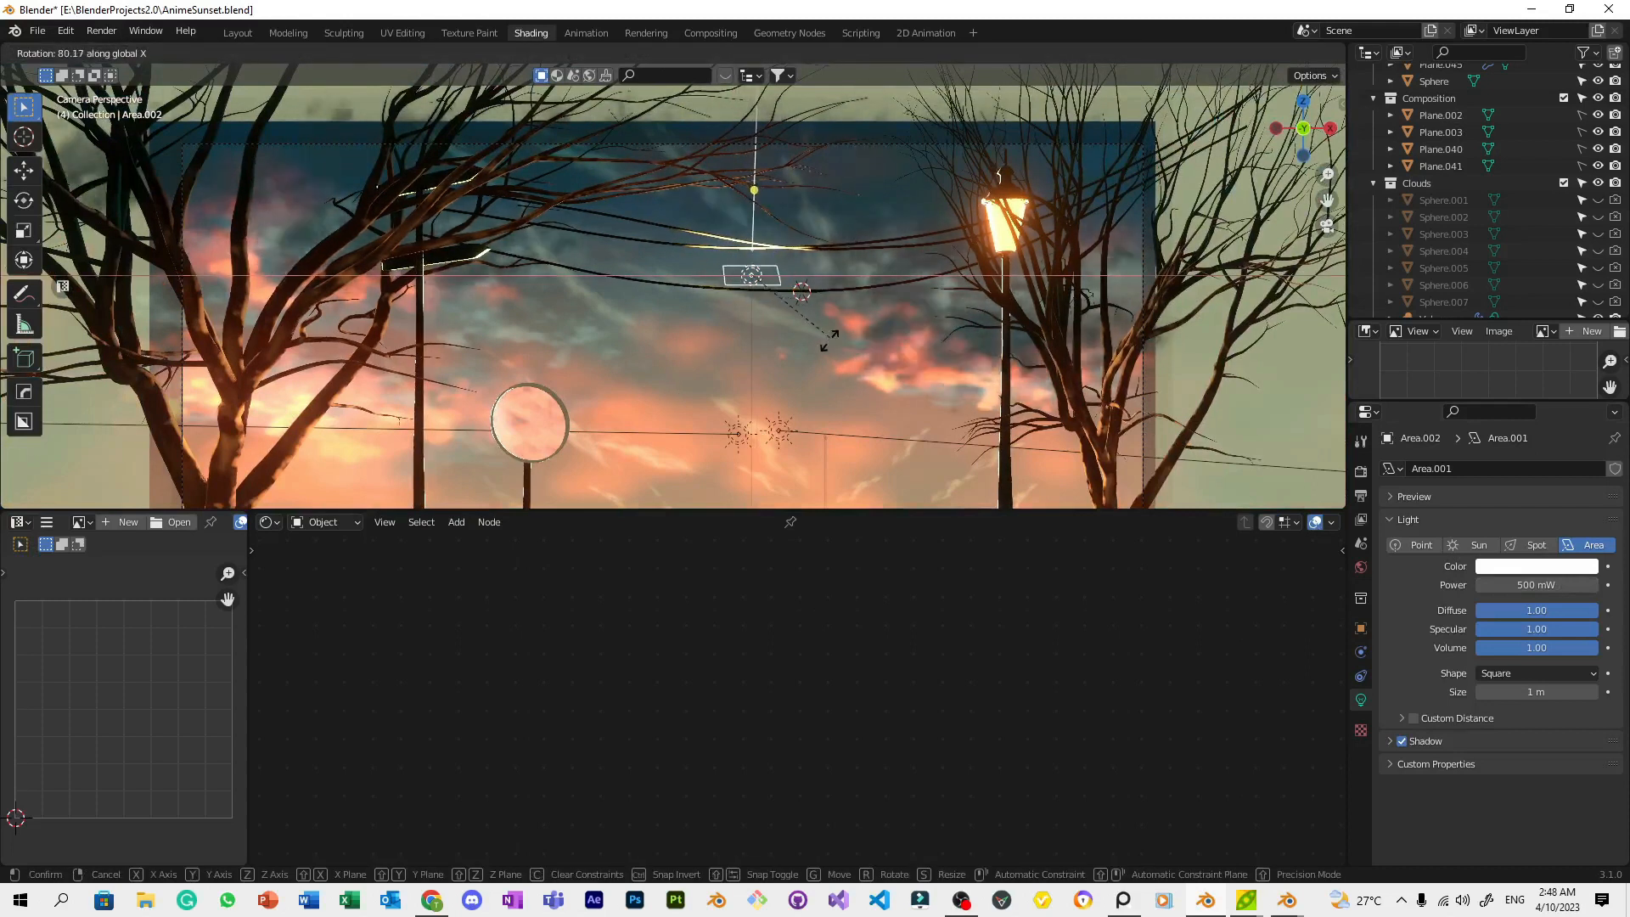
Move the area light below the lowest cable and tilt it around the global X axis to light the cable
{"action": "key", "text": "g"}
{"action": "left_click", "coordinate": [849, 408]}
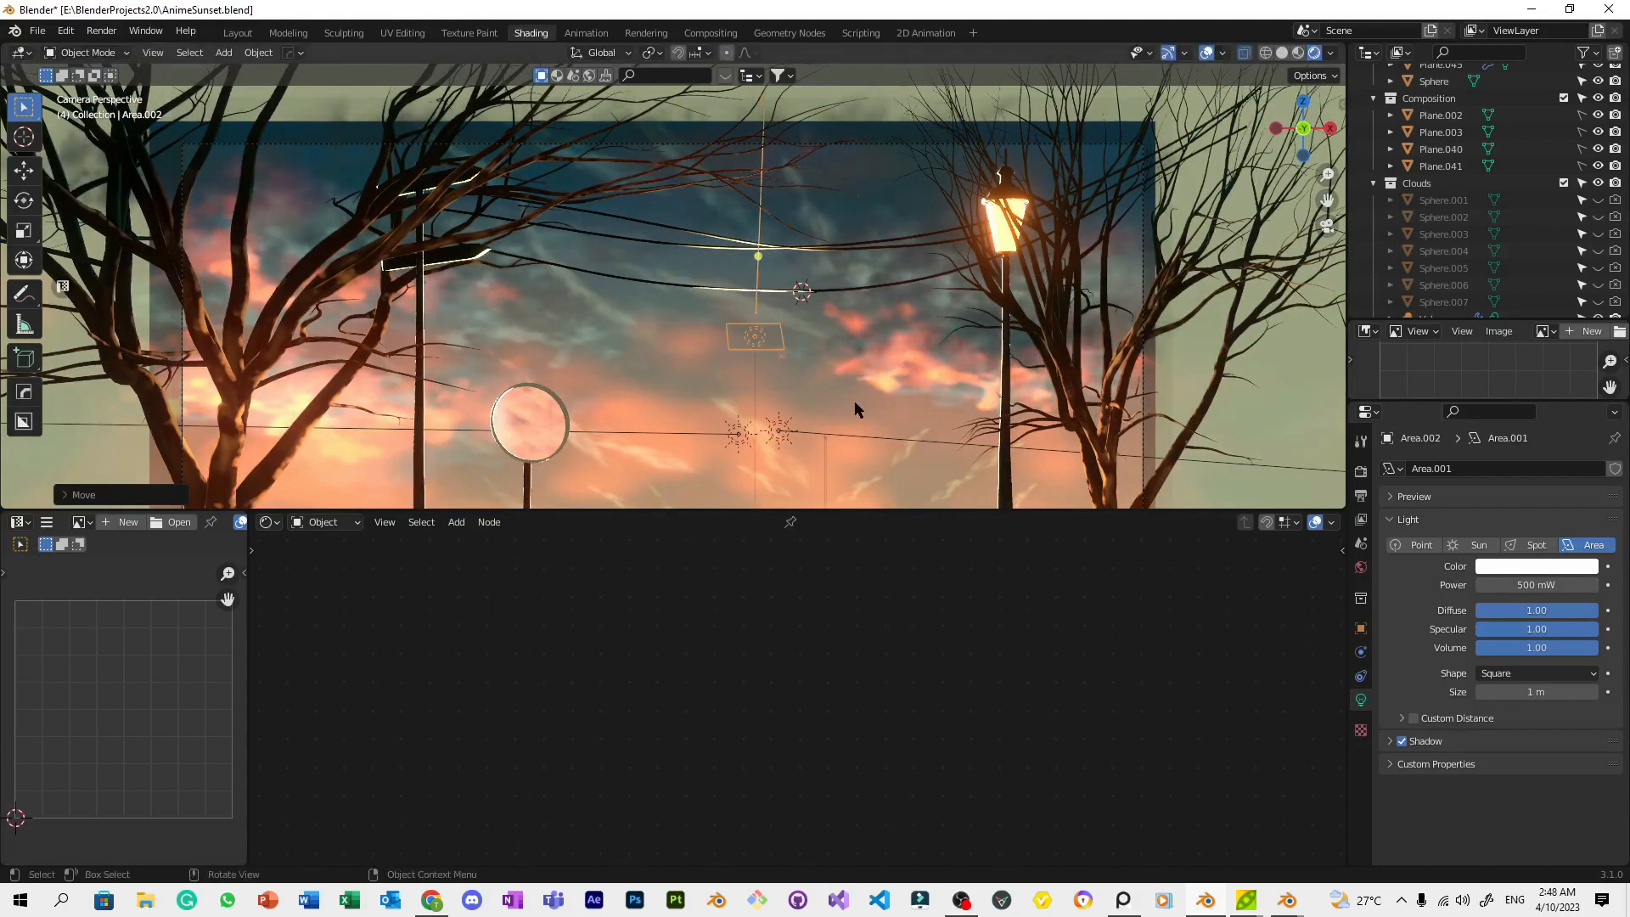
{"action": "scroll", "coordinate": [855, 407], "scroll_direction": "up", "scroll_amount": 3}
{"action": "key", "text": "r"}
{"action": "key", "text": "x"}
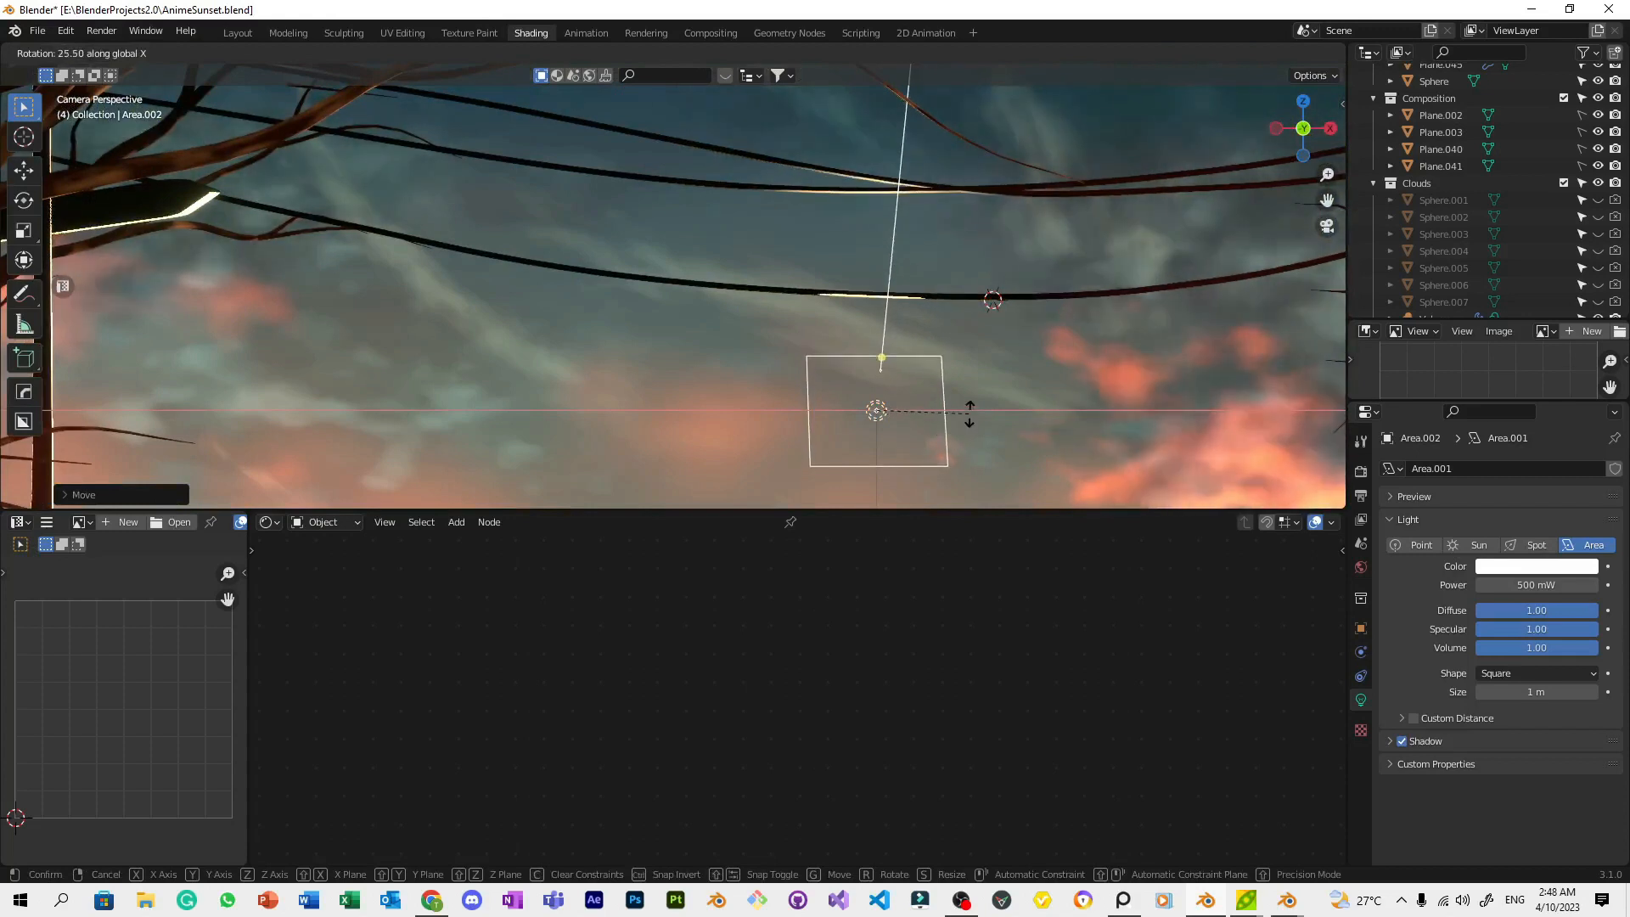
{"action": "left_click", "coordinate": [968, 424]}
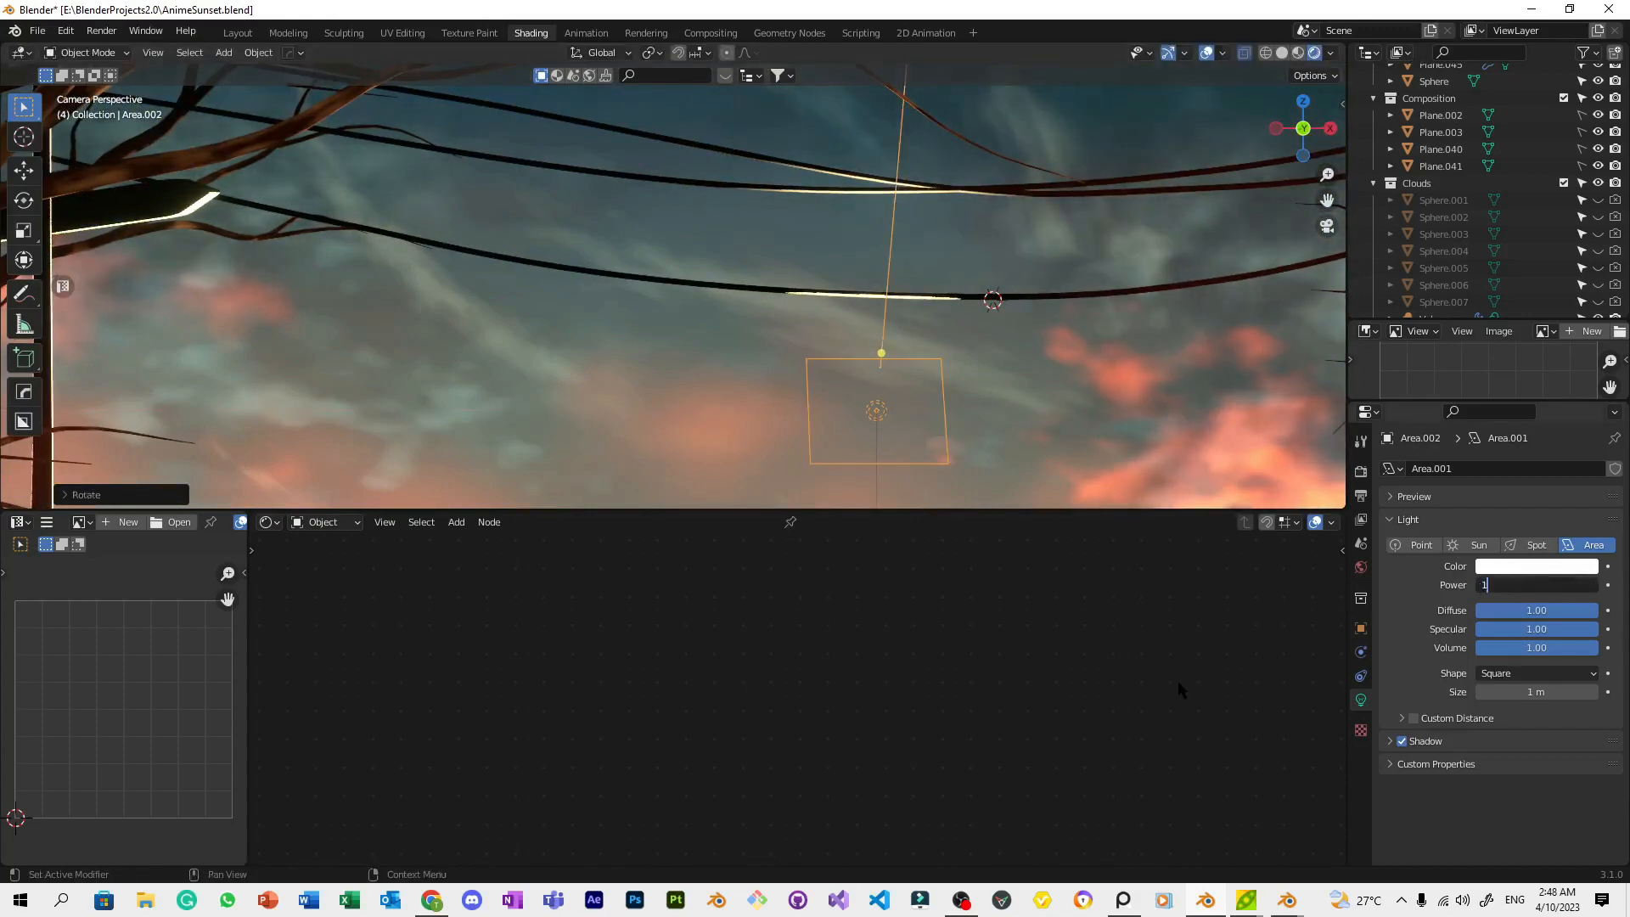
Set the area light's power to 2 W, check the cable highlights within the whole composition, and save the file
{"action": "key", "text": "Return"}
{"action": "left_click", "coordinate": [1508, 586]}
{"action": "type", "text": "2"}
{"action": "key", "text": "Return"}
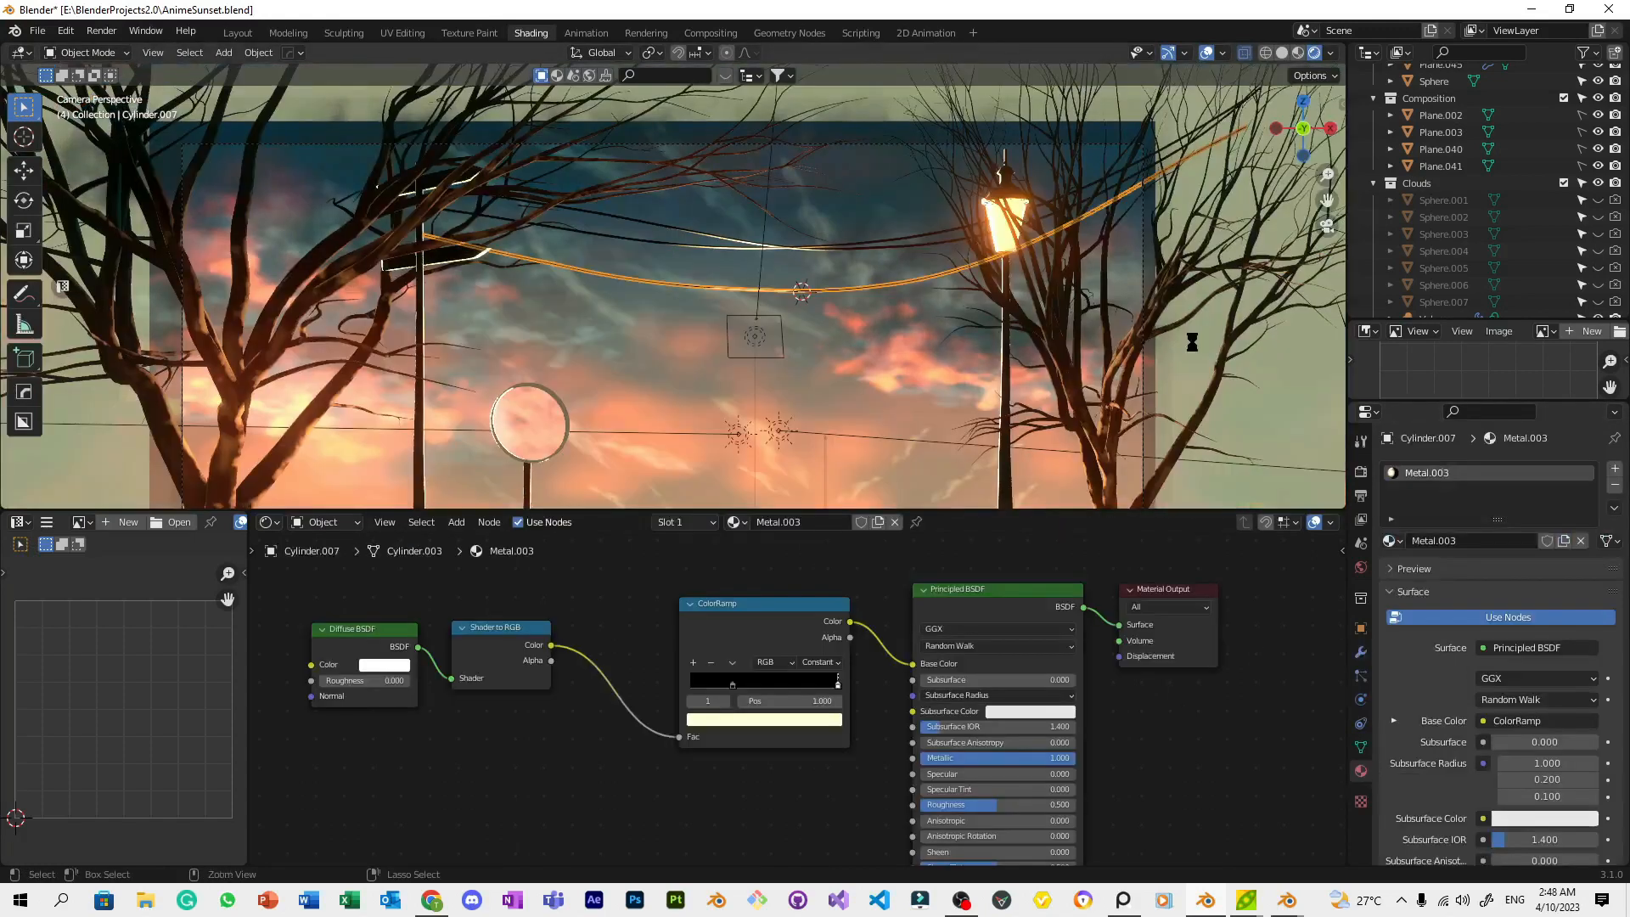
{"action": "left_click", "coordinate": [1193, 342]}
{"action": "scroll", "coordinate": [1193, 342], "scroll_direction": "down", "scroll_amount": 4}
{"action": "scroll", "coordinate": [1168, 353], "scroll_direction": "up", "scroll_amount": 3}
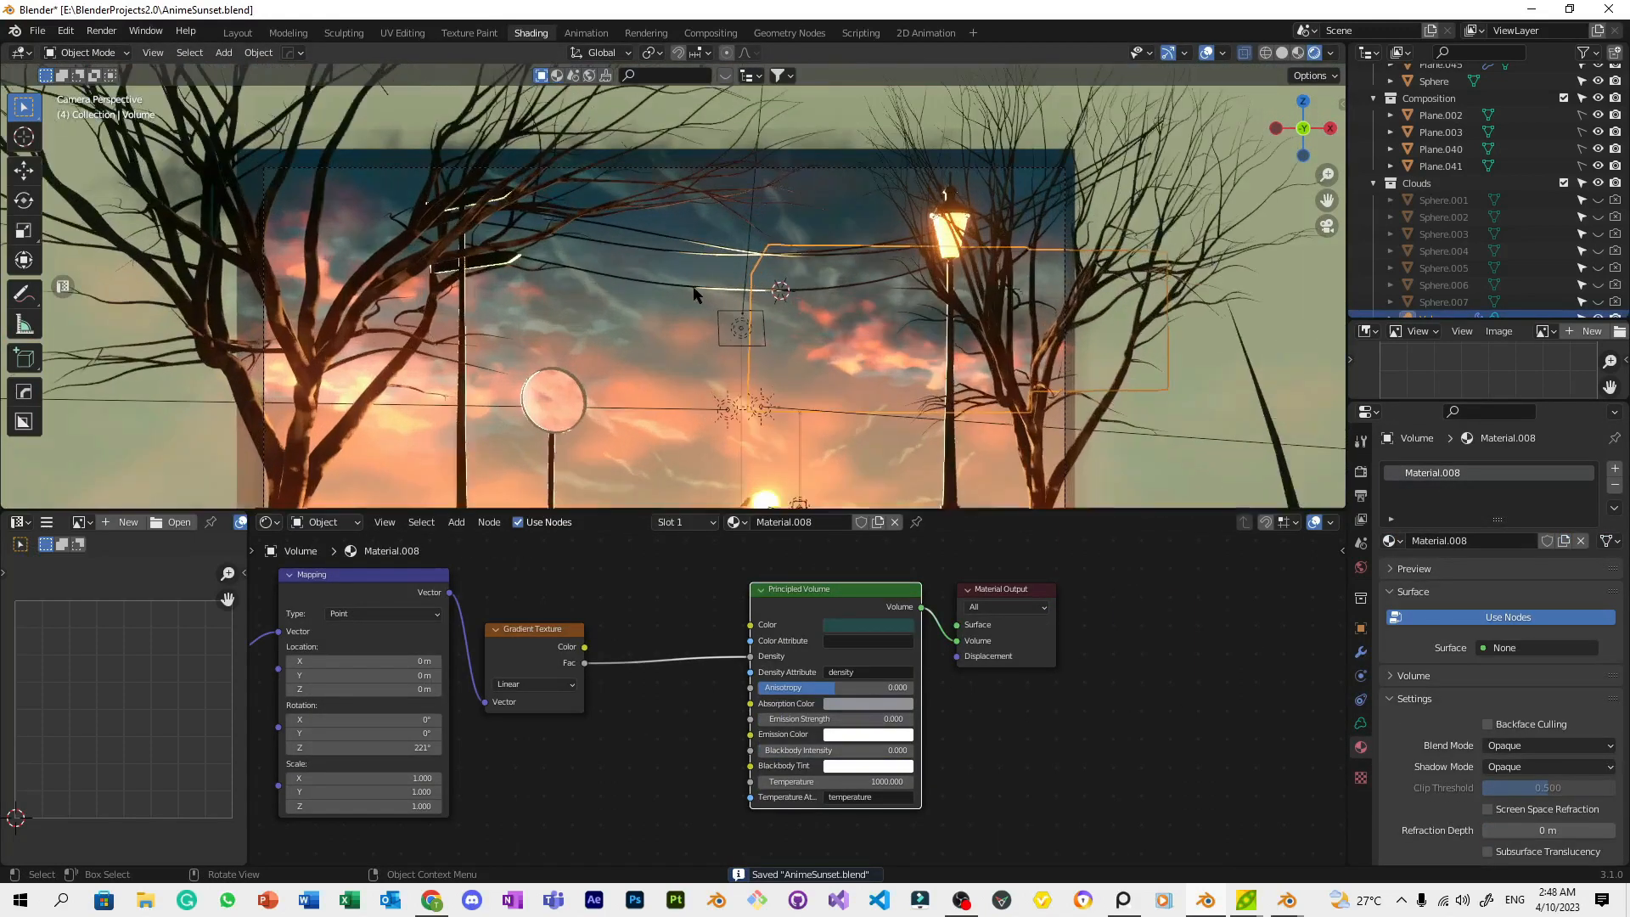
Save the file, duplicate the lowest cable, and place the copy down near the figure and fence
{"action": "left_click", "coordinate": [695, 289]}
{"action": "middle_click_drag", "start_coordinate": [1016, 370], "coordinate": [916, 254], "text": "shift"}
{"action": "key", "text": "ctrl+s"}
{"action": "scroll", "coordinate": [979, 289], "scroll_direction": "down", "scroll_amount": 4}
{"action": "scroll", "coordinate": [917, 257], "scroll_direction": "up", "scroll_amount": 3}
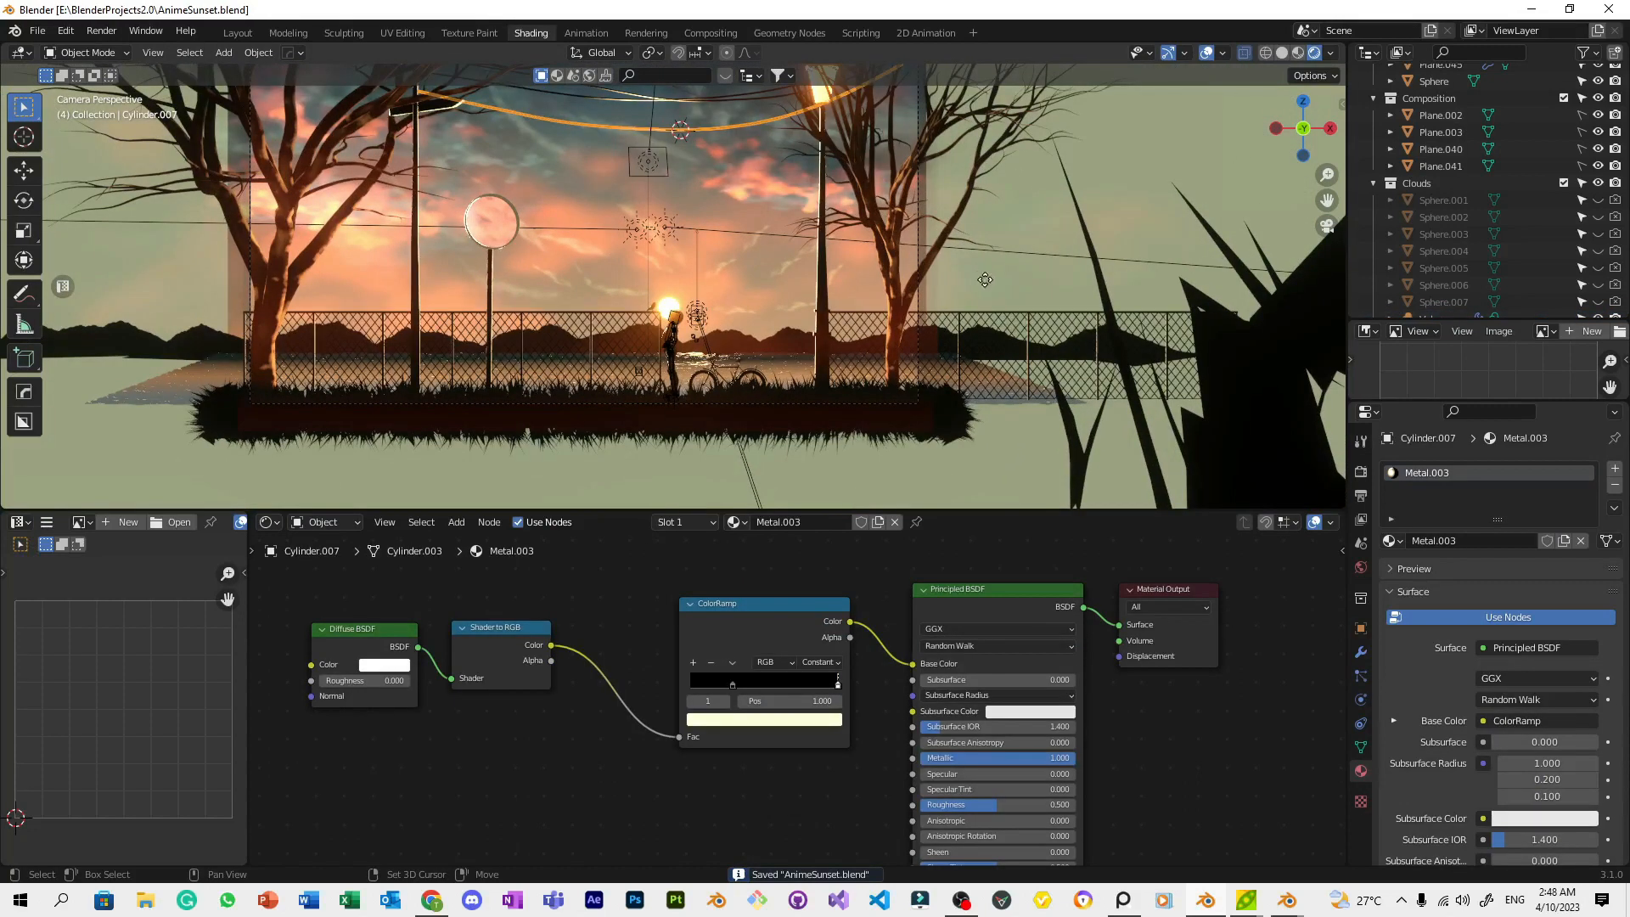
{"action": "key", "text": "shift+d"}
{"action": "left_click", "coordinate": [1030, 429]}
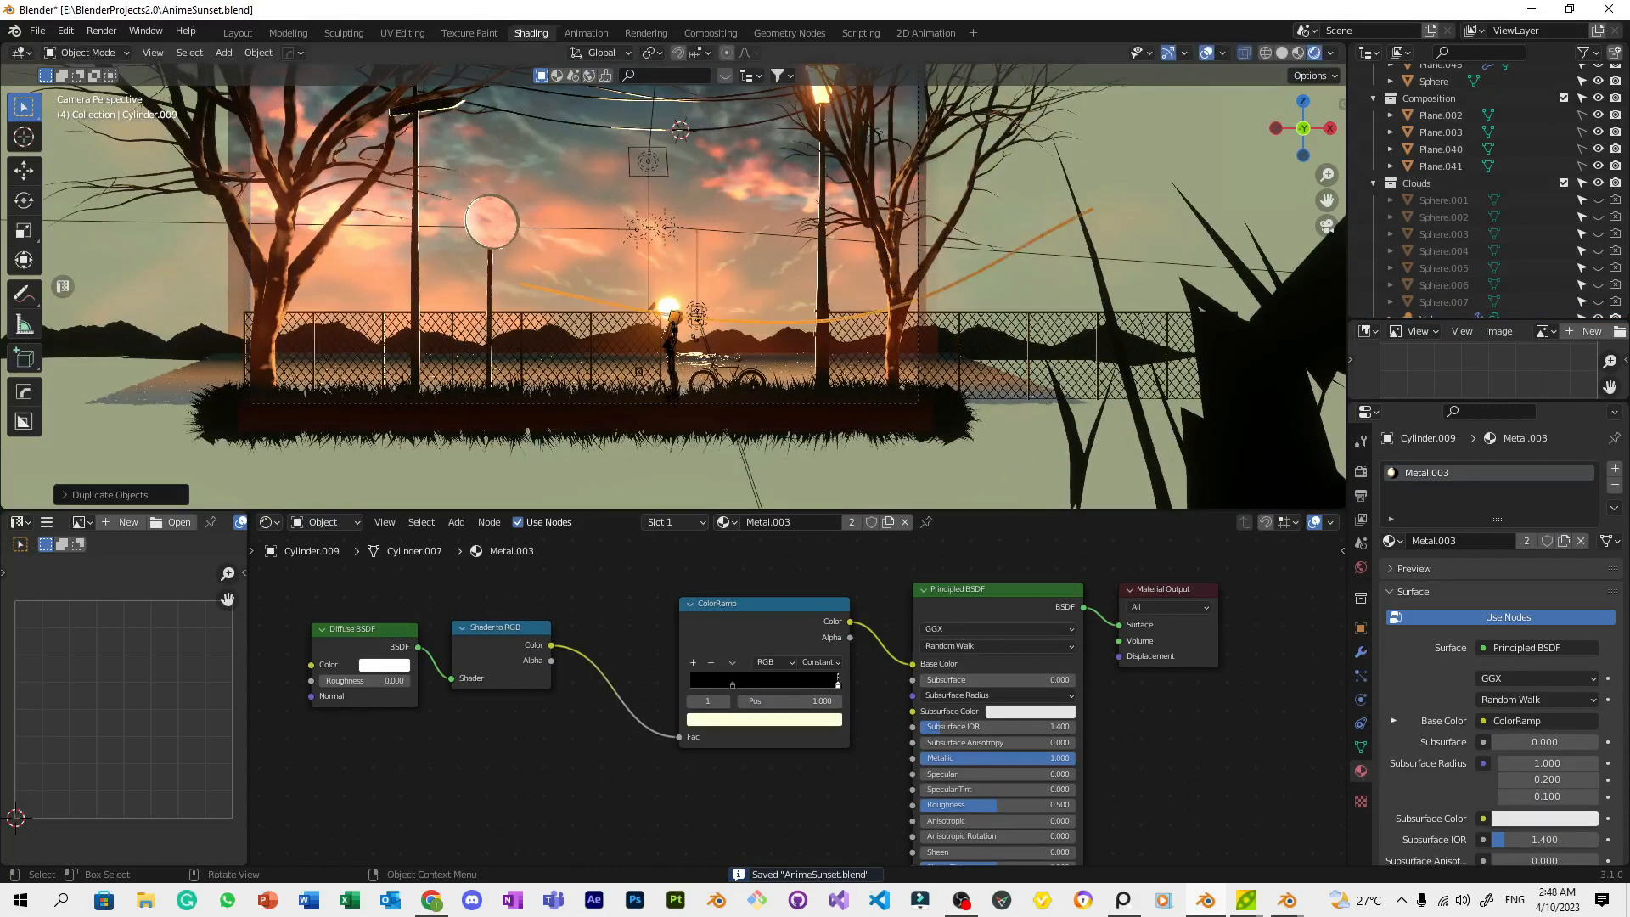
Scale the cable copy down and move it to the gap in the fence beside the figure
{"action": "key", "text": "s"}
{"action": "left_click", "coordinate": [886, 357]}
{"action": "key", "text": "g"}
{"action": "left_click", "coordinate": [802, 433]}
Move the cable copy along the global Y axis to bring it to the depth of the fence gap
{"action": "scroll", "coordinate": [802, 433], "scroll_direction": "up", "scroll_amount": 3}
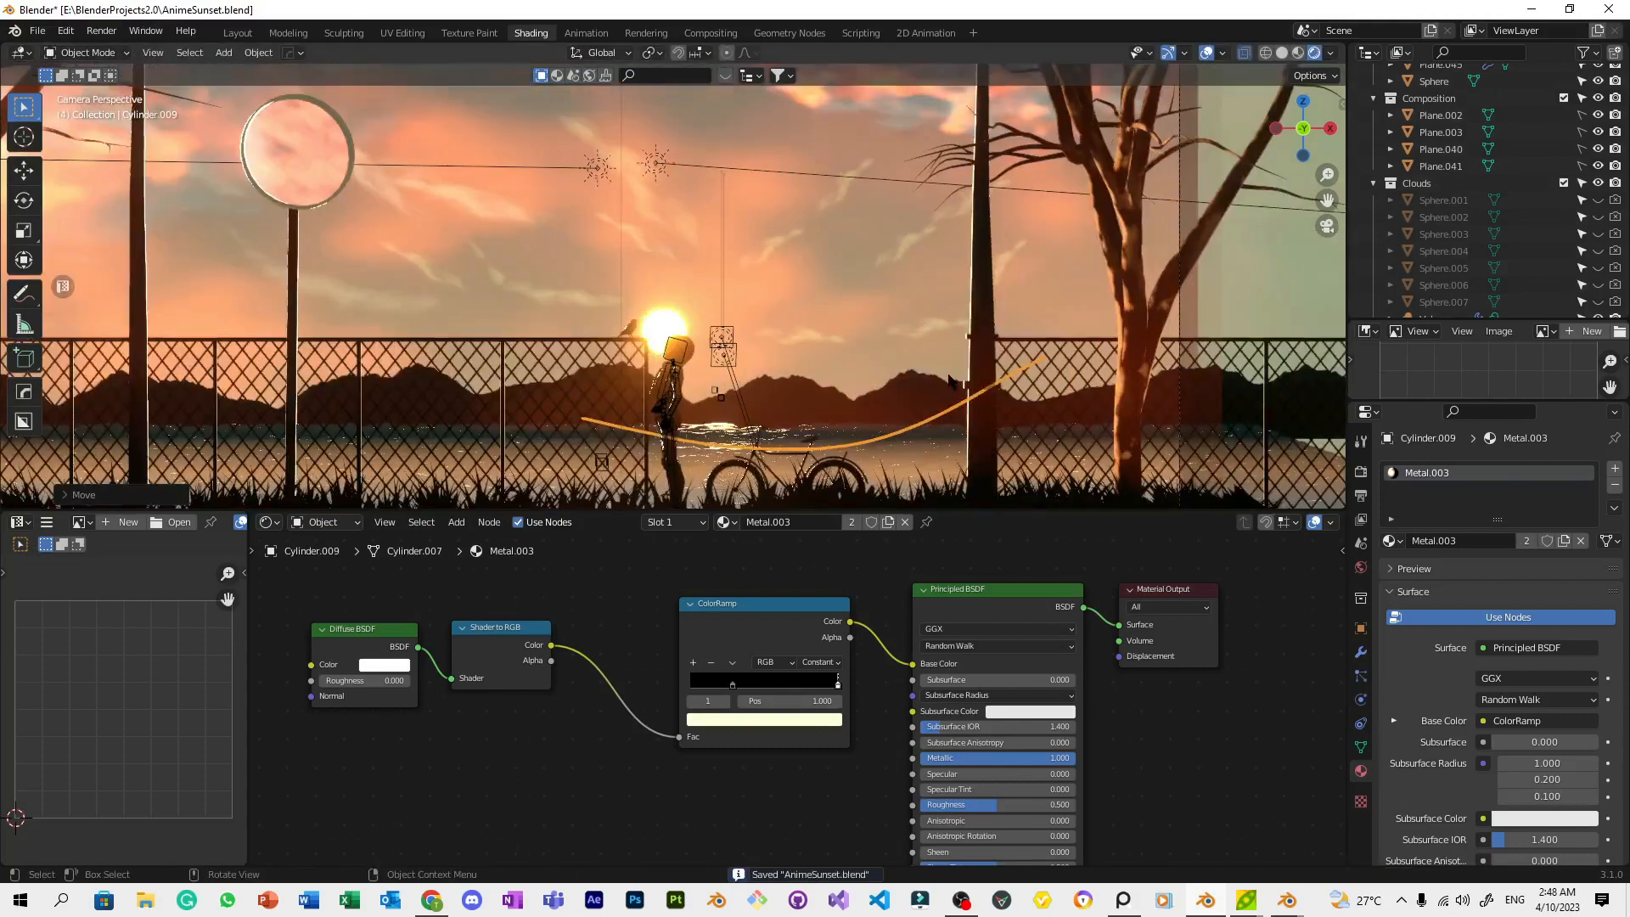
{"action": "key", "text": "KP_Decimal"}
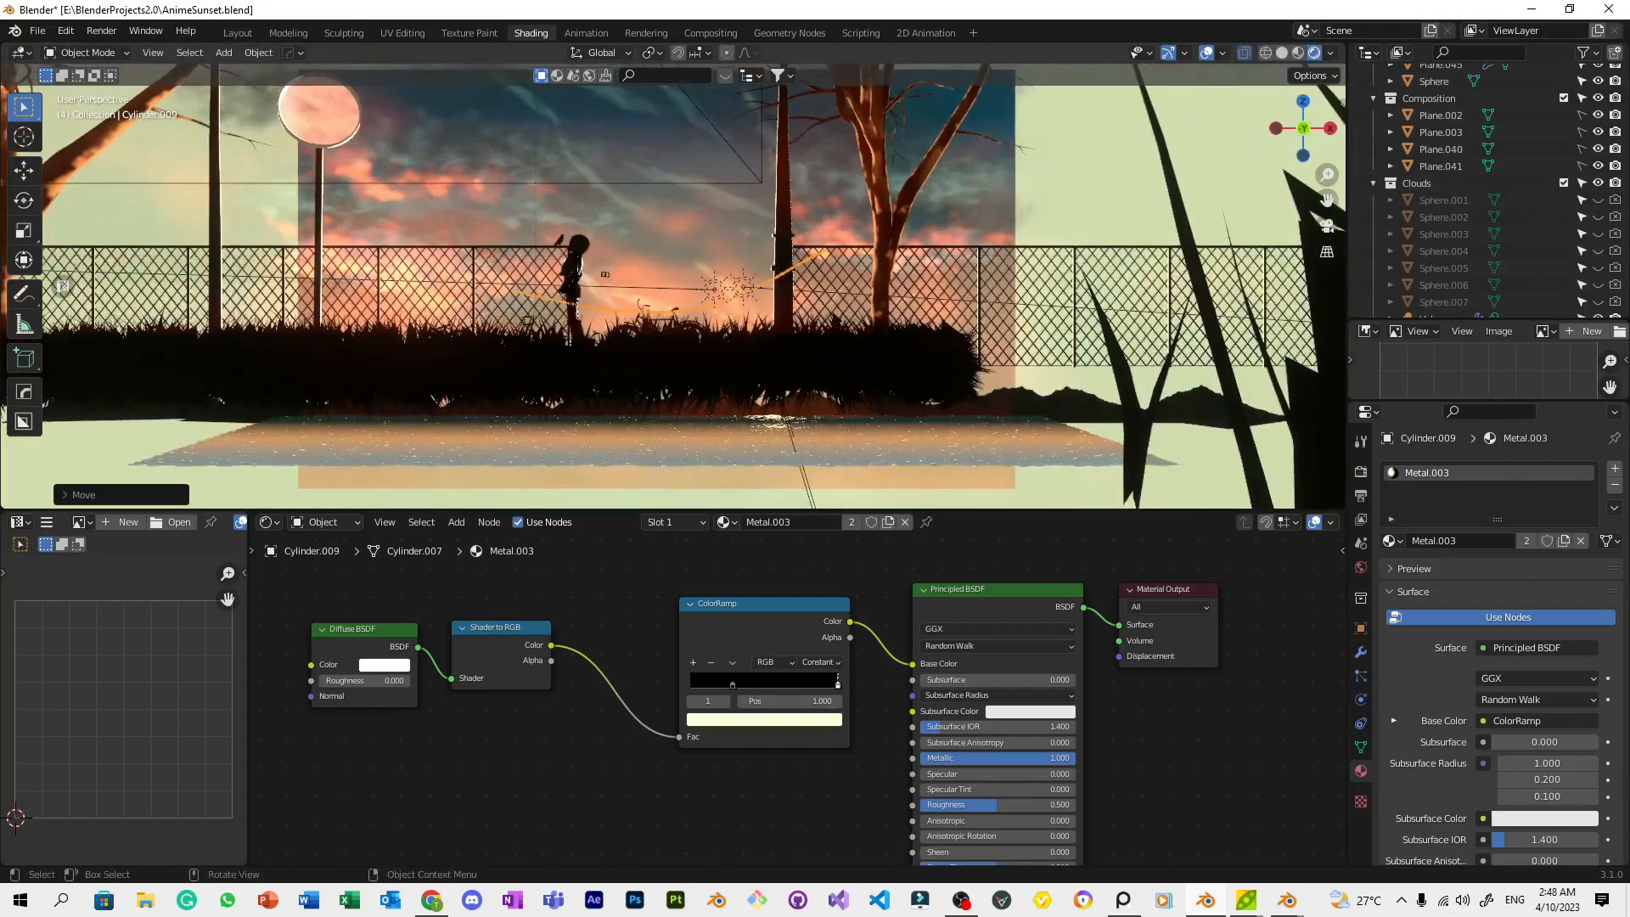
{"action": "middle_click_drag", "start_coordinate": [858, 339], "coordinate": [760, 441]}
{"action": "scroll", "coordinate": [849, 356], "scroll_direction": "up", "scroll_amount": 3}
{"action": "middle_click_drag", "start_coordinate": [904, 327], "coordinate": [835, 285]}
{"action": "key", "text": "g"}
{"action": "key", "text": "y"}
{"action": "left_click", "coordinate": [898, 307]}
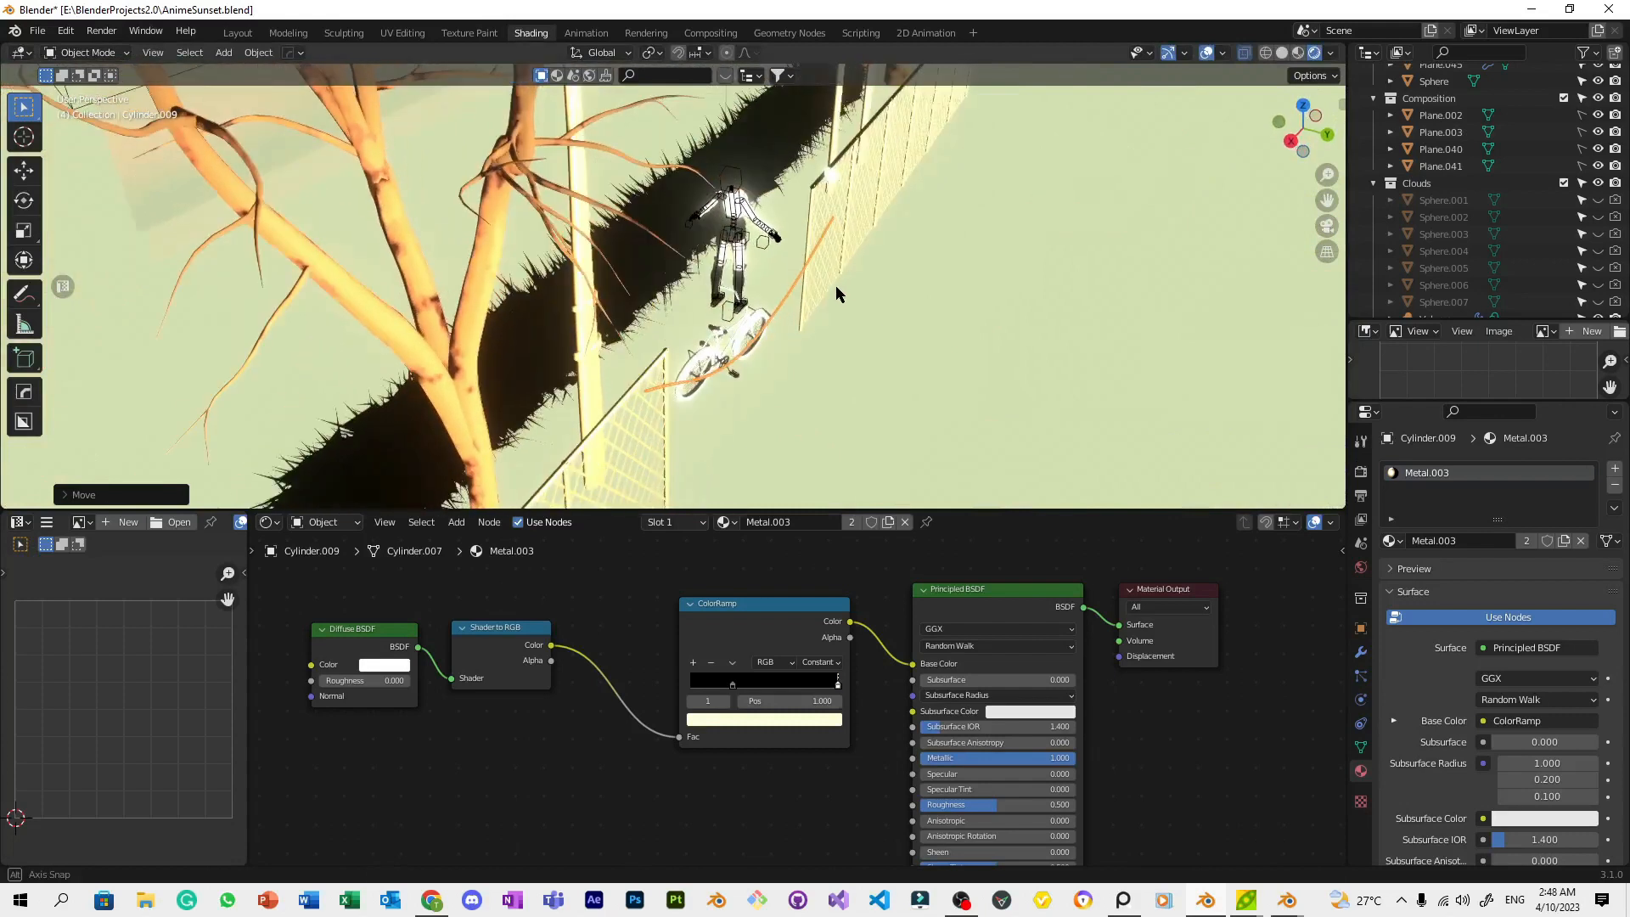
Scale, rotate and position the cable copy in camera view so it spans from the fence end to the lamp post
{"action": "key", "text": "KP_0"}
{"action": "scroll", "coordinate": [836, 286], "scroll_direction": "up", "scroll_amount": 2}
{"action": "key", "text": "s"}
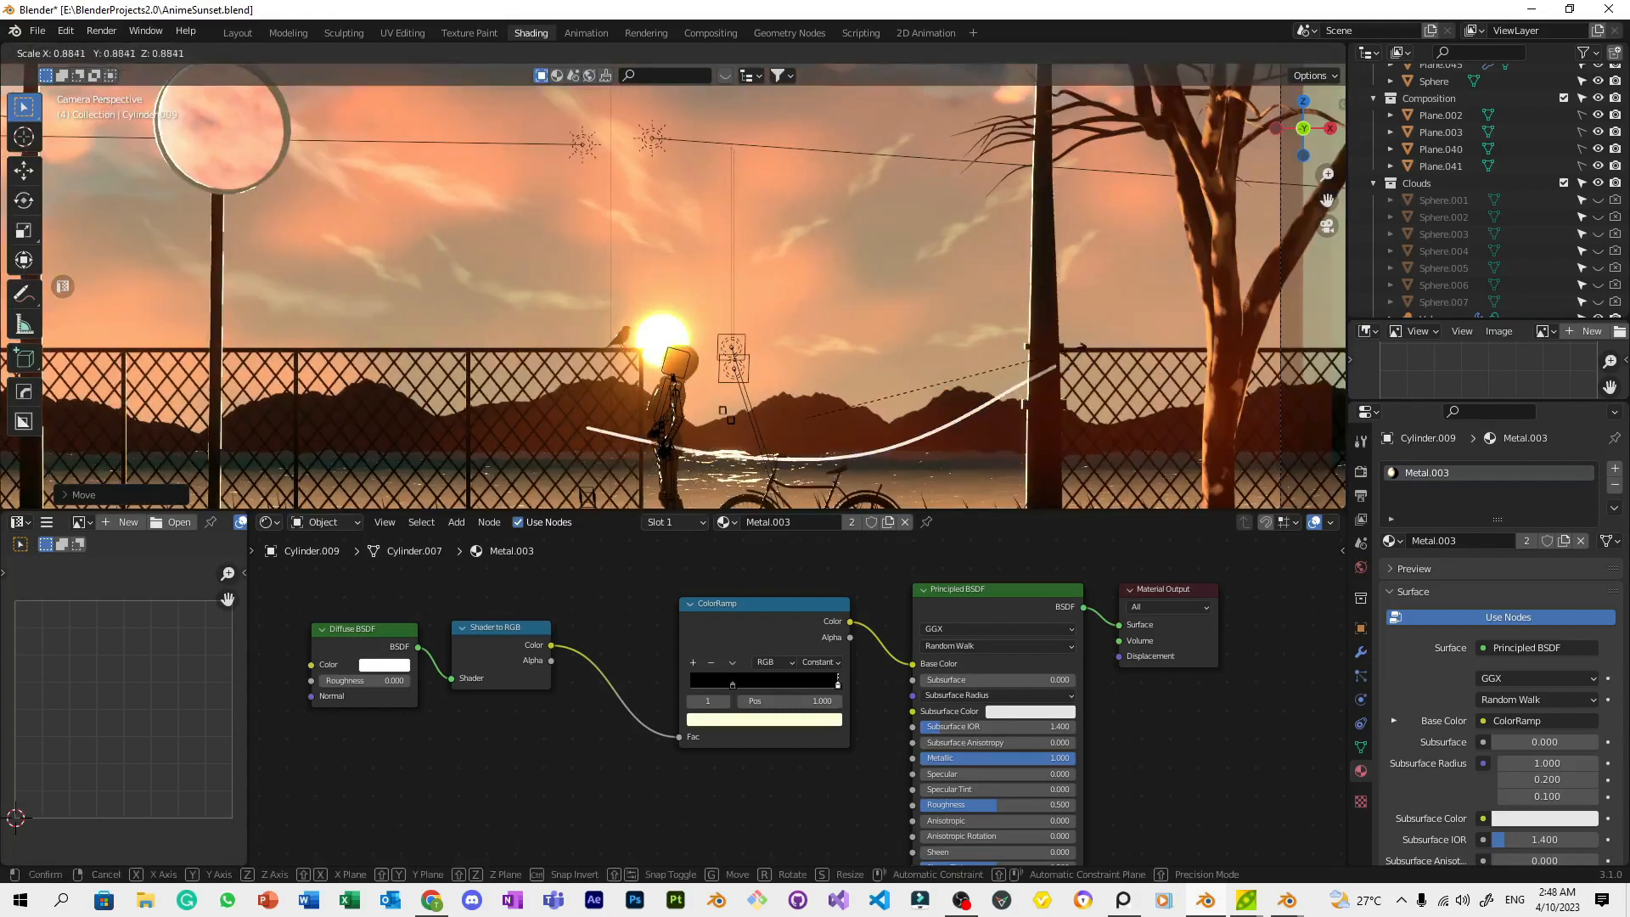
{"action": "left_click", "coordinate": [1019, 382]}
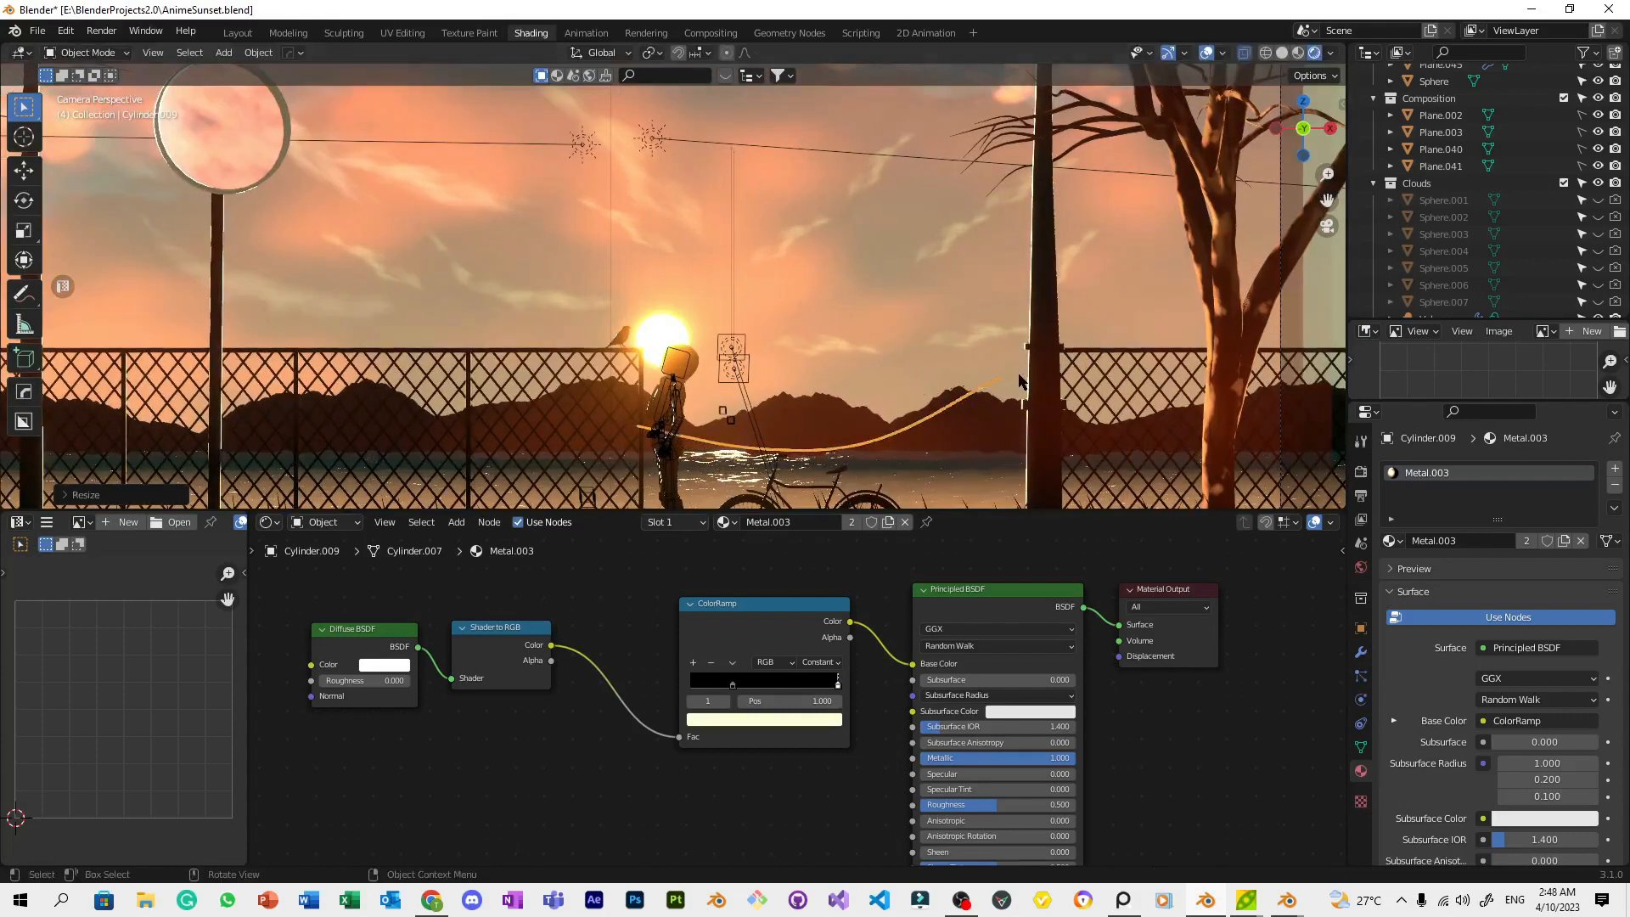
{"action": "key", "text": "r"}
{"action": "left_click", "coordinate": [1020, 399]}
{"action": "key", "text": "g"}
{"action": "left_click", "coordinate": [1037, 401]}
{"action": "key", "text": "s"}
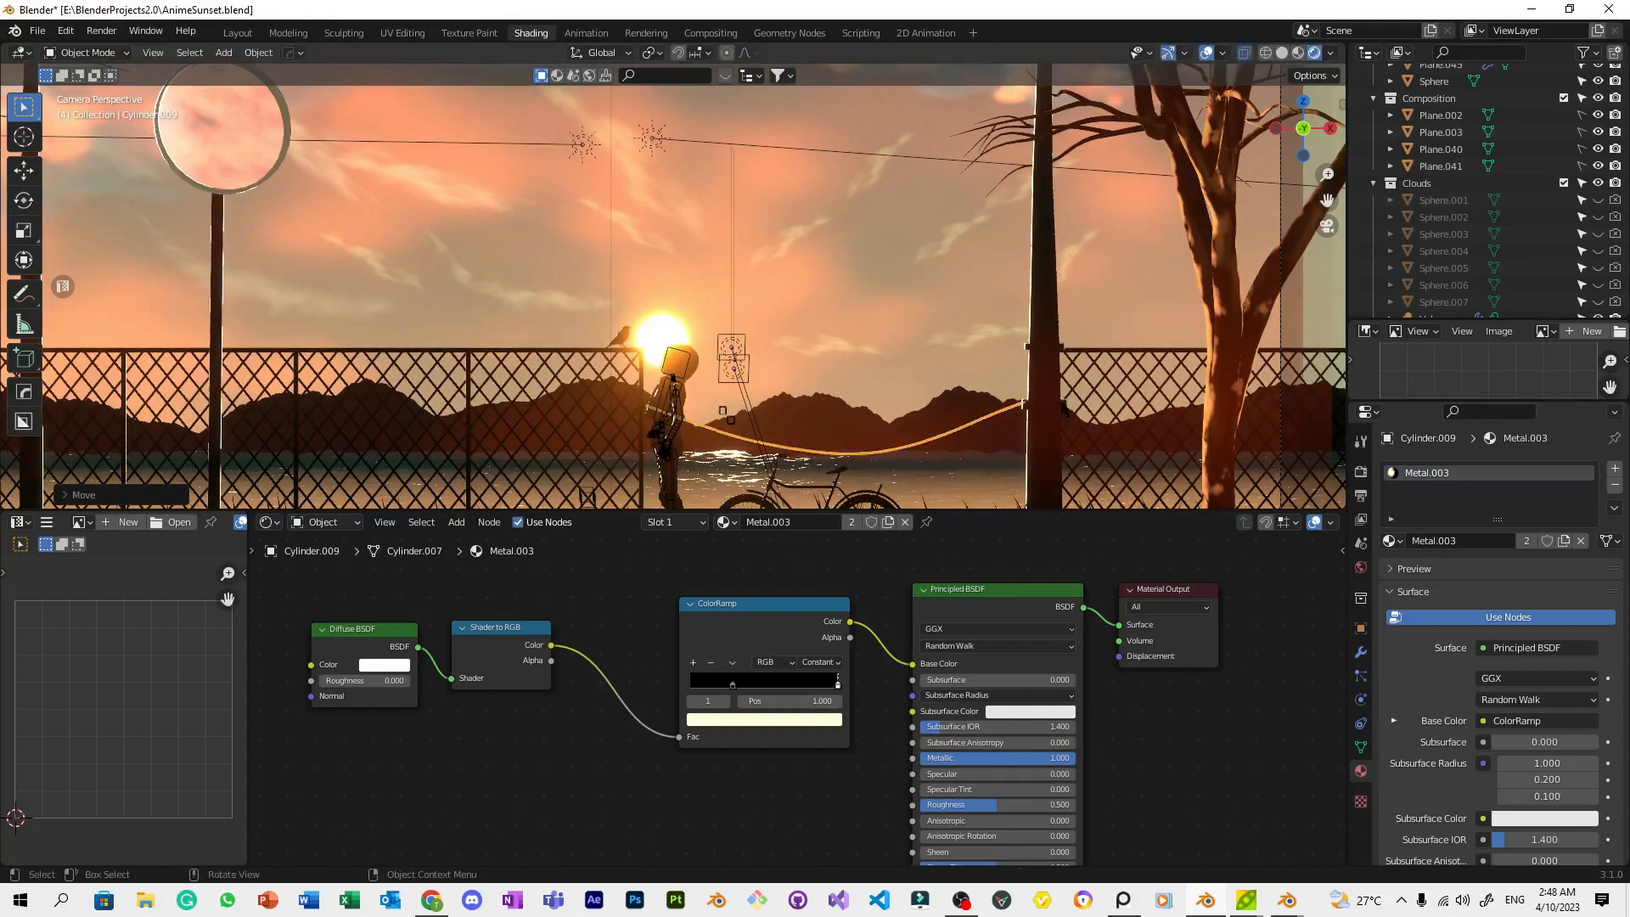
{"action": "left_click", "coordinate": [1068, 402]}
Try to enlarge the fence-gap cable by about 1.54 on all axes except the global X axis
{"action": "left_click", "coordinate": [986, 414]}
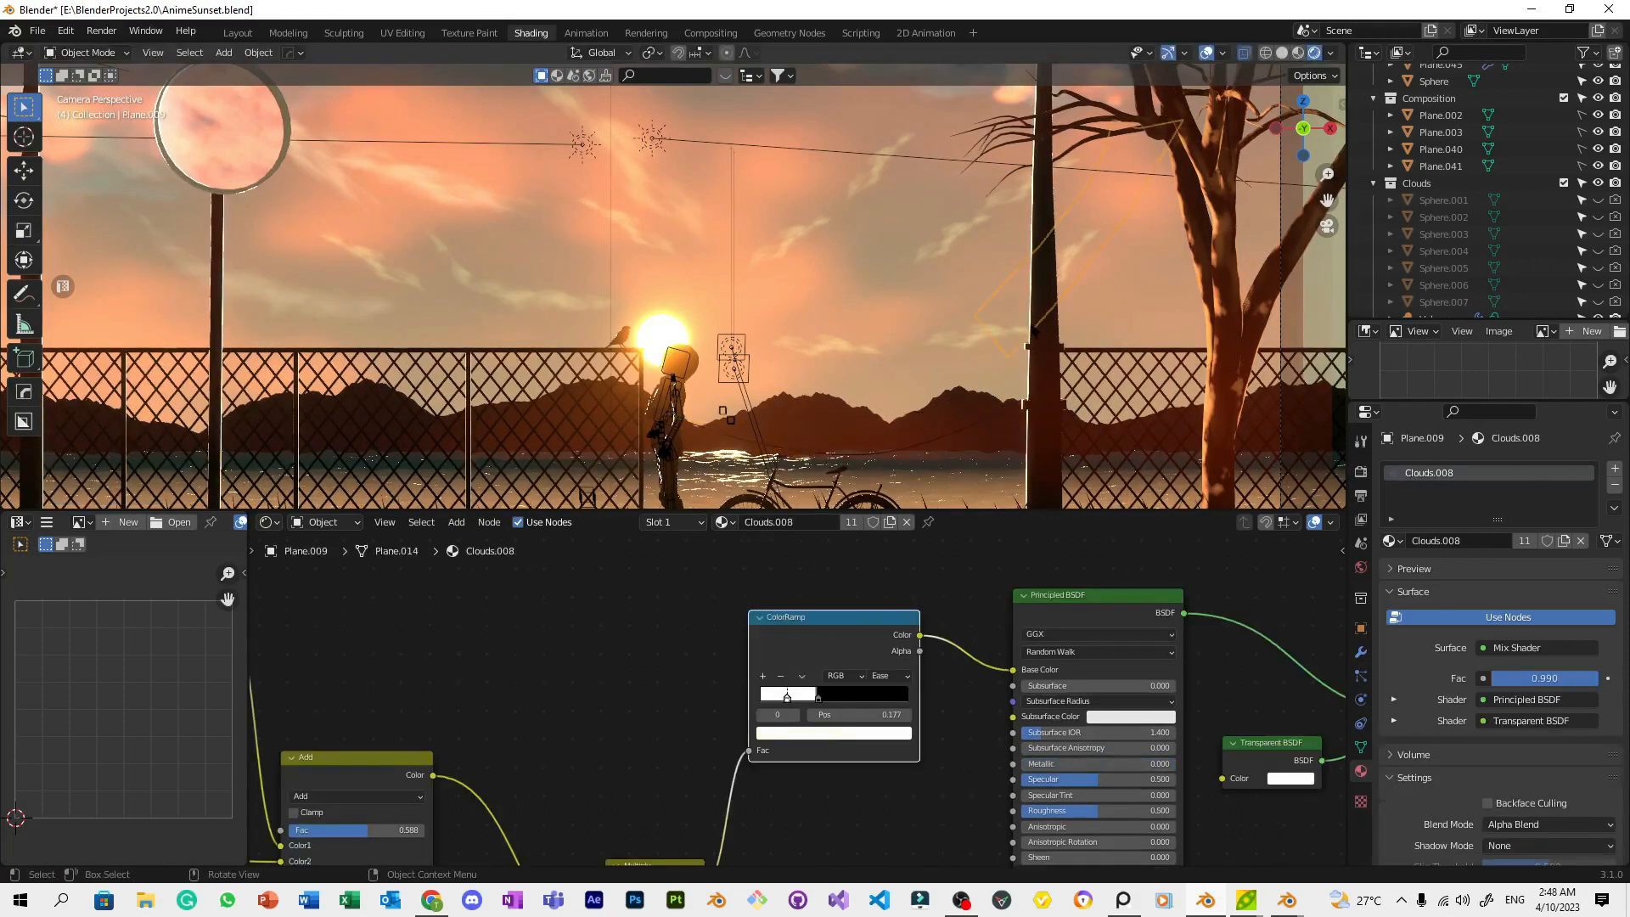
{"action": "left_click", "coordinate": [987, 414]}
{"action": "scroll", "coordinate": [1009, 441], "scroll_direction": "up", "scroll_amount": 5}
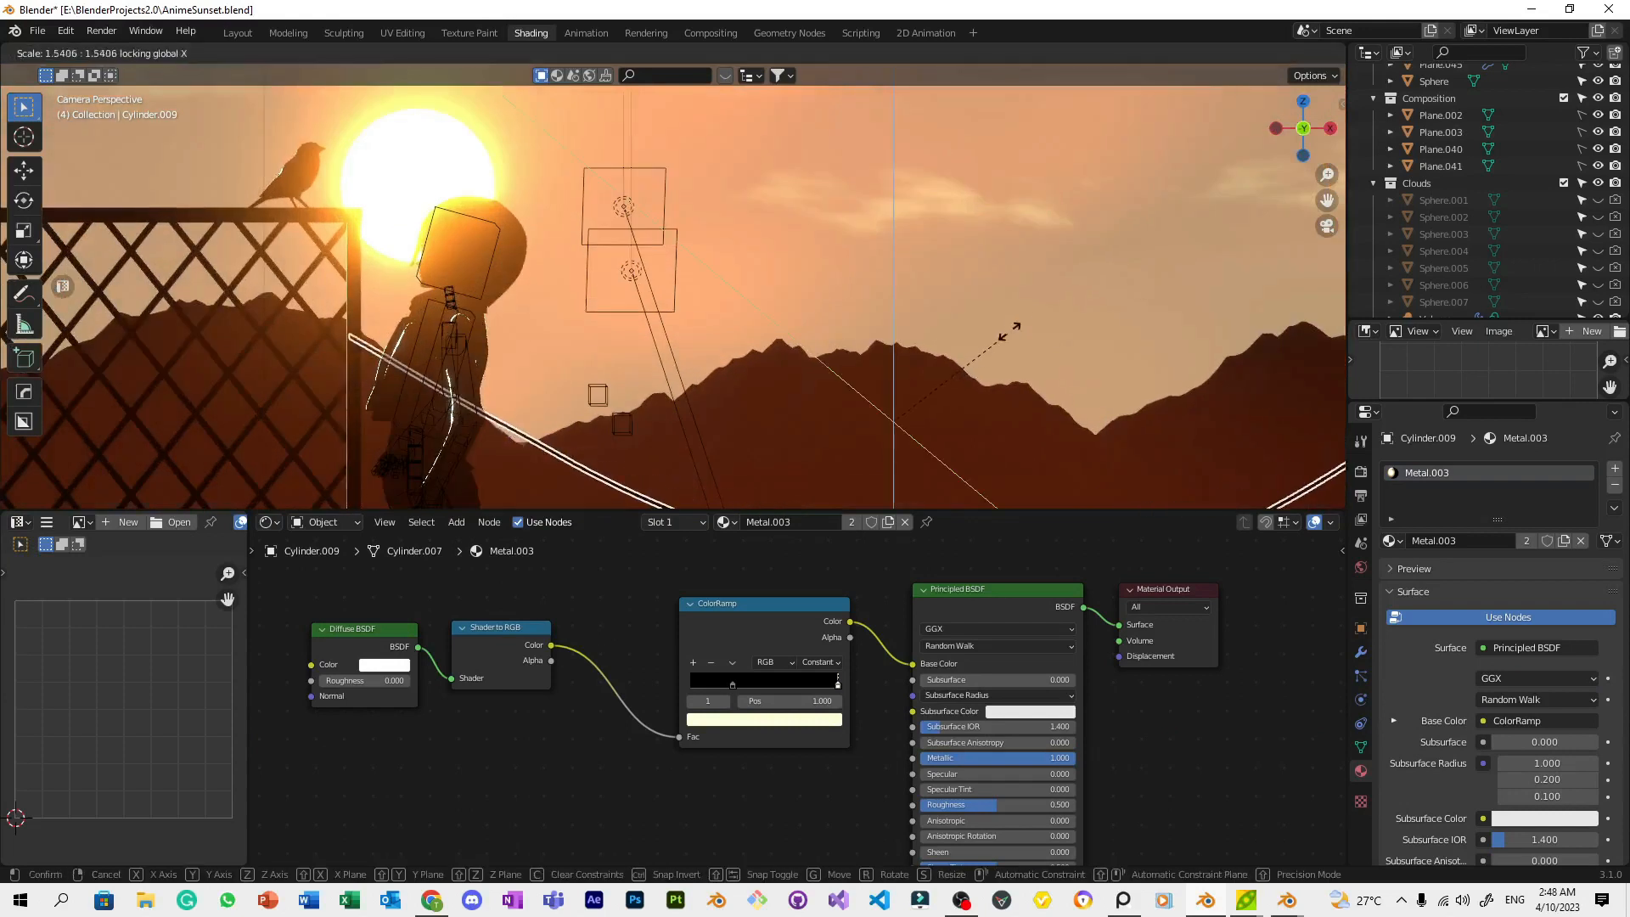
{"action": "scroll", "coordinate": [1001, 318], "scroll_direction": "down", "scroll_amount": 5}
{"action": "key", "text": "a"}
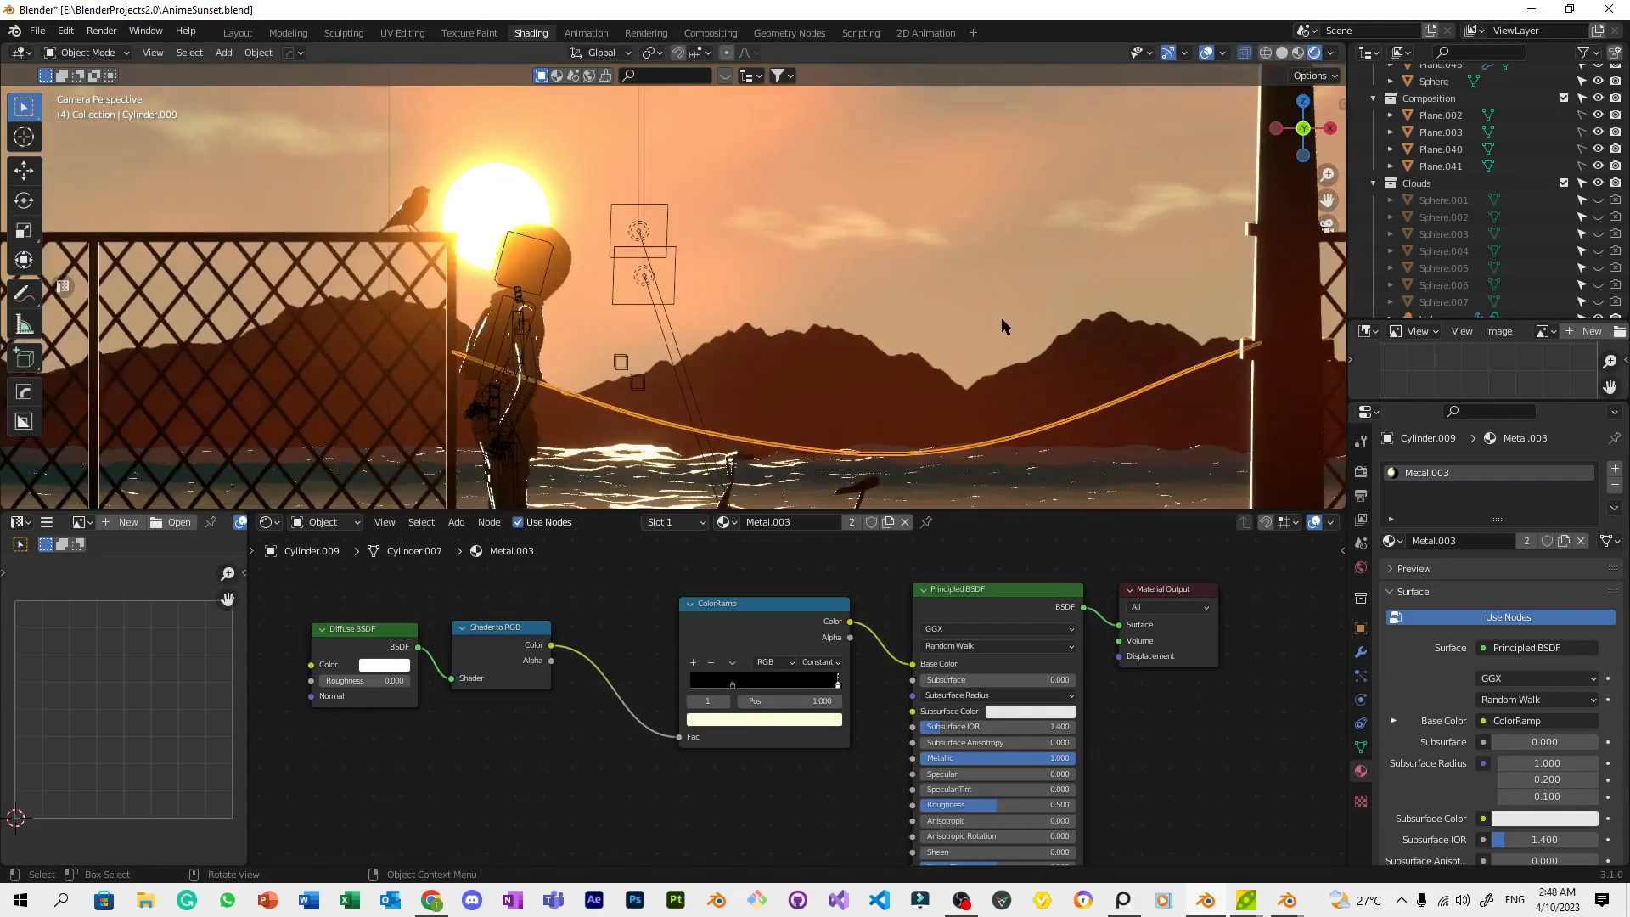
{"action": "key", "text": "z"}
{"action": "key", "text": "Escape"}
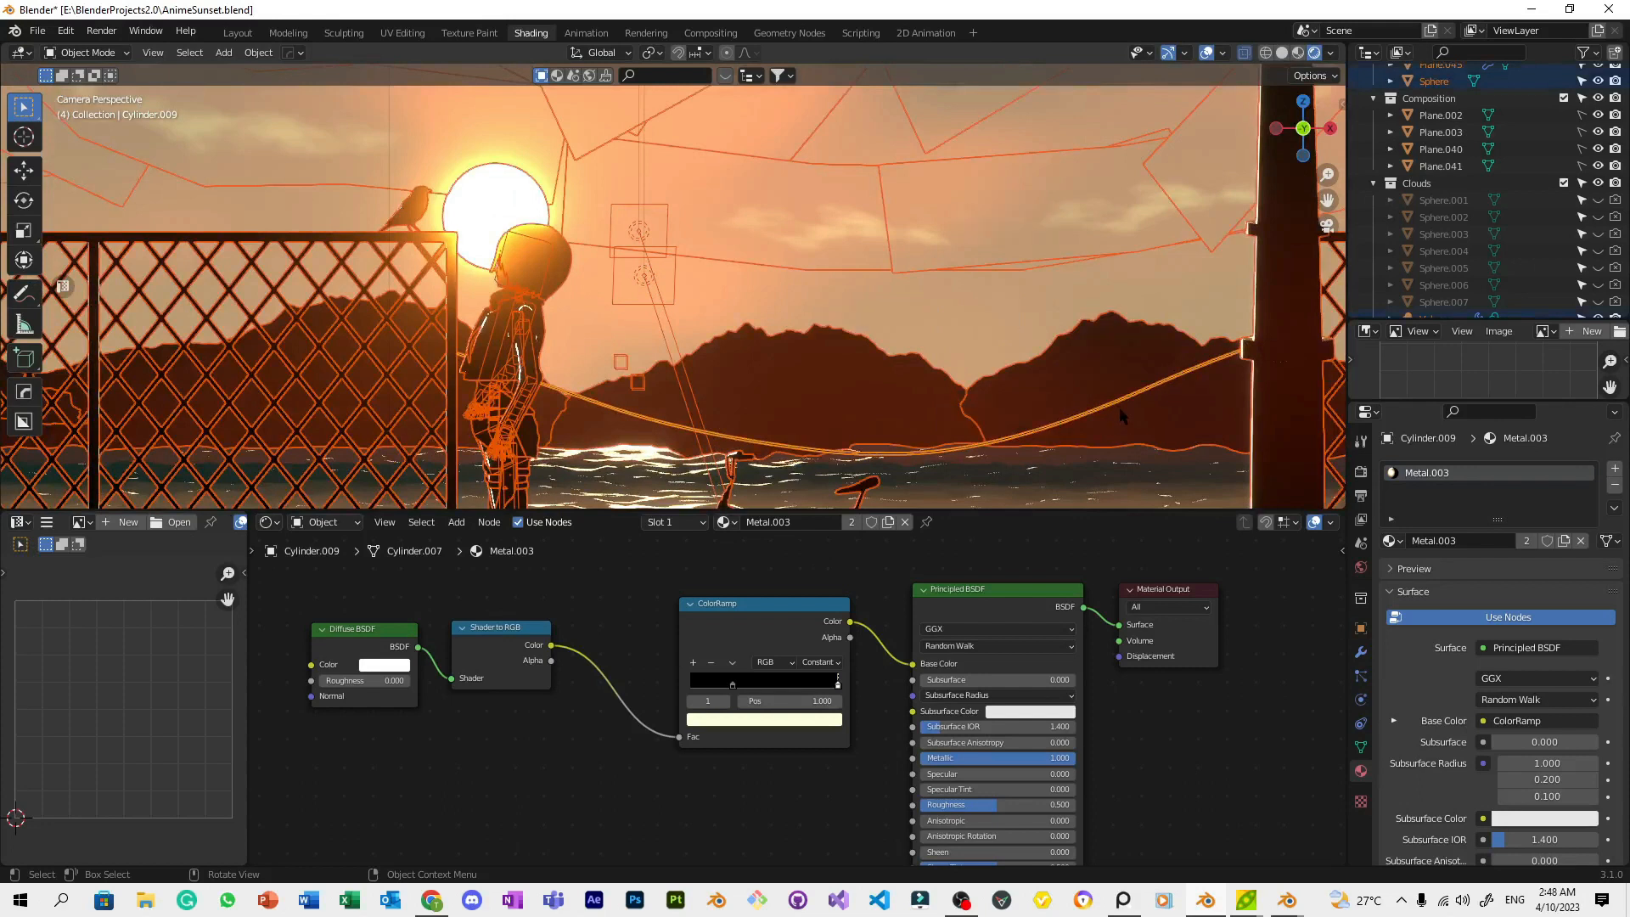
Flatten the fence-gap cable by scaling its mesh down on all axes except the global X axis
{"action": "left_click", "coordinate": [1117, 411]}
{"action": "left_click", "coordinate": [1113, 401]}
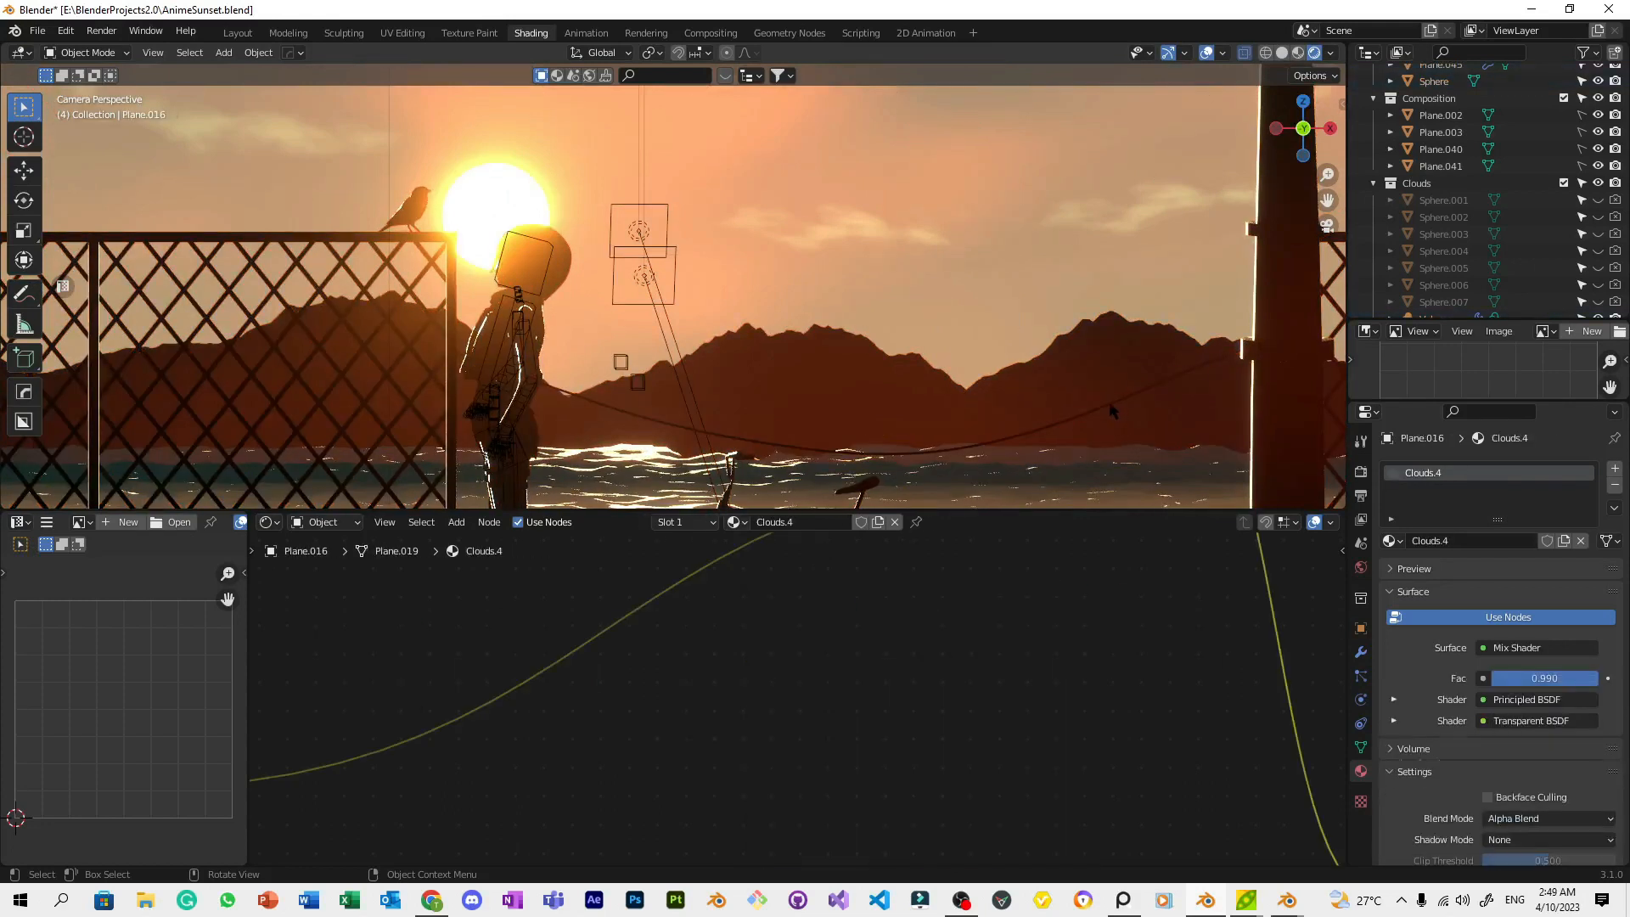
{"action": "left_click", "coordinate": [1110, 403]}
{"action": "key", "text": "Tab"}
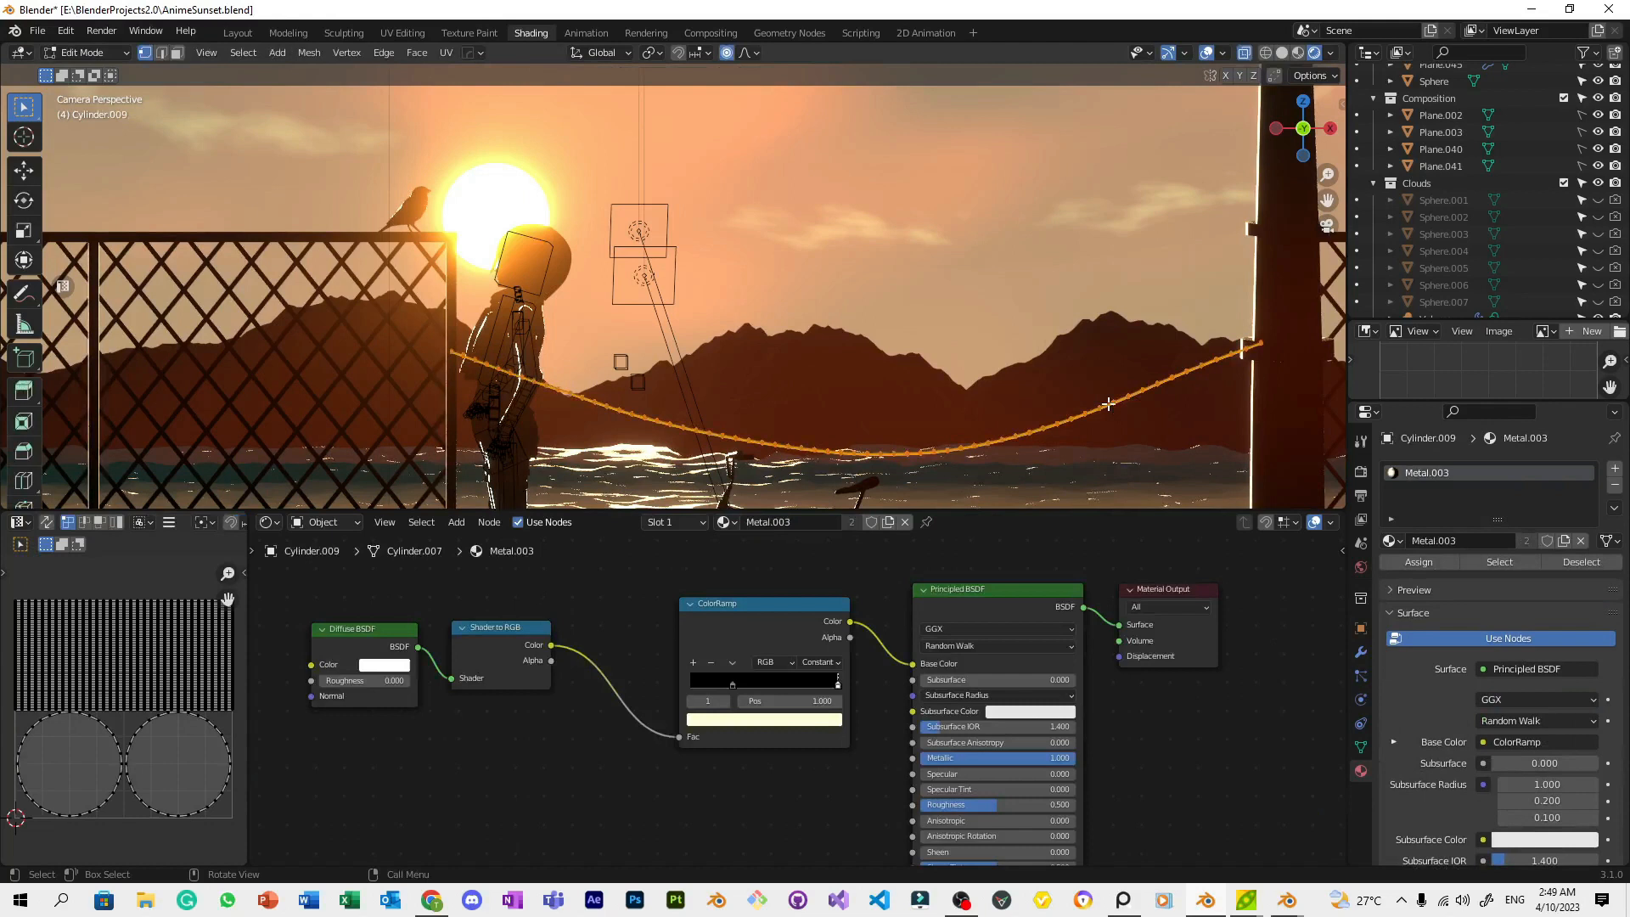
{"action": "key", "text": "s"}
{"action": "key", "text": "shift+x"}
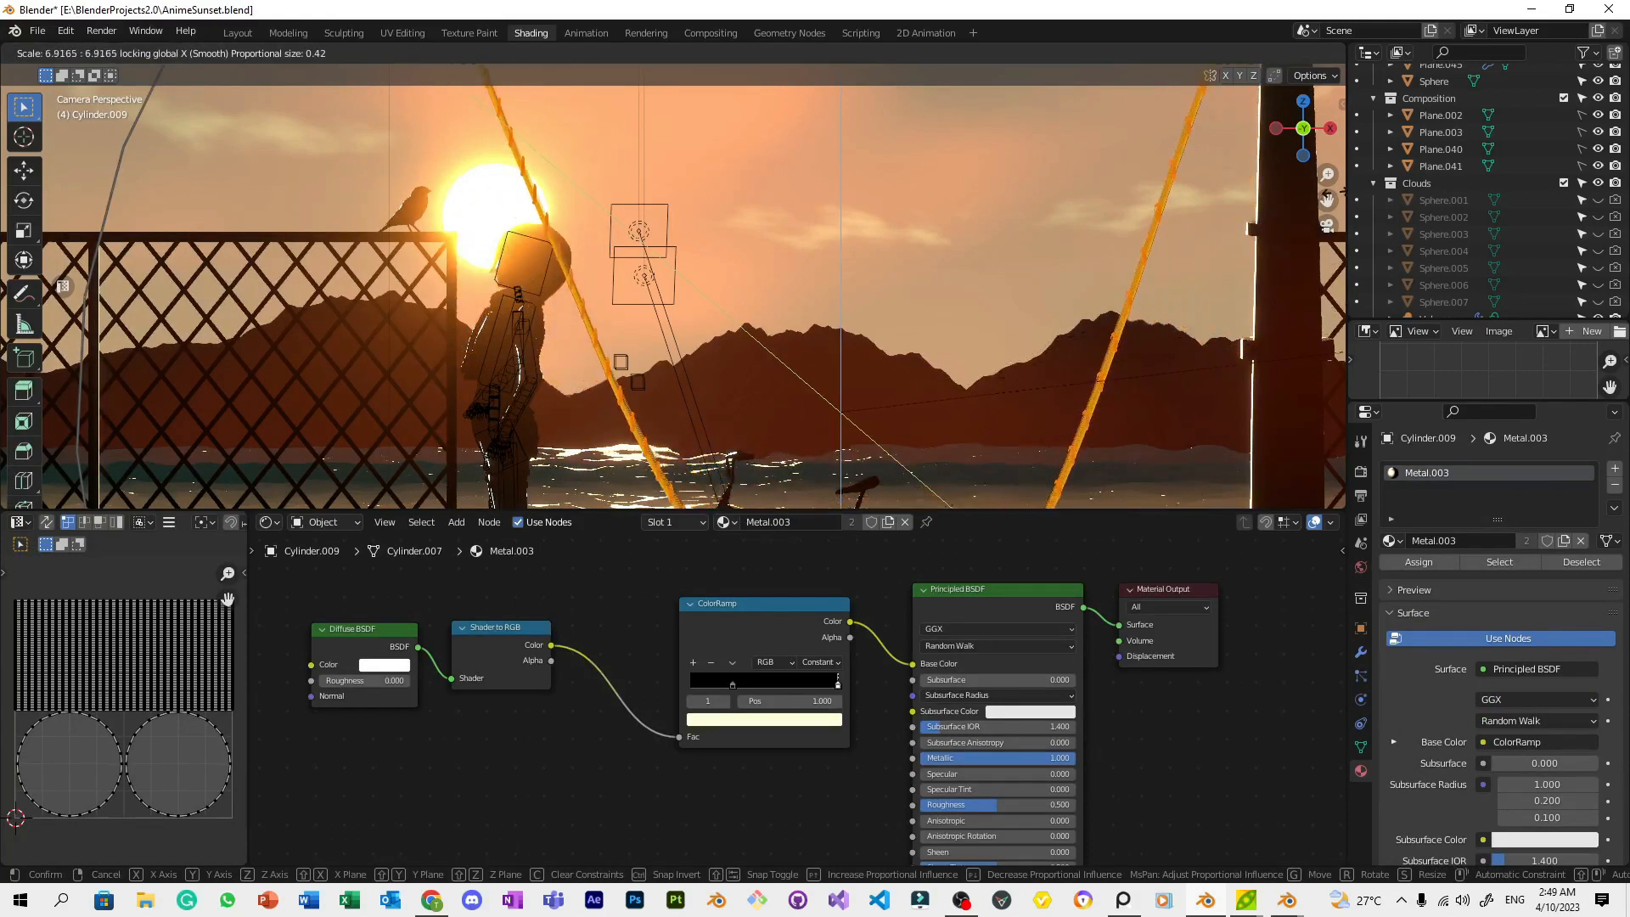
{"action": "left_click", "coordinate": [853, 357]}
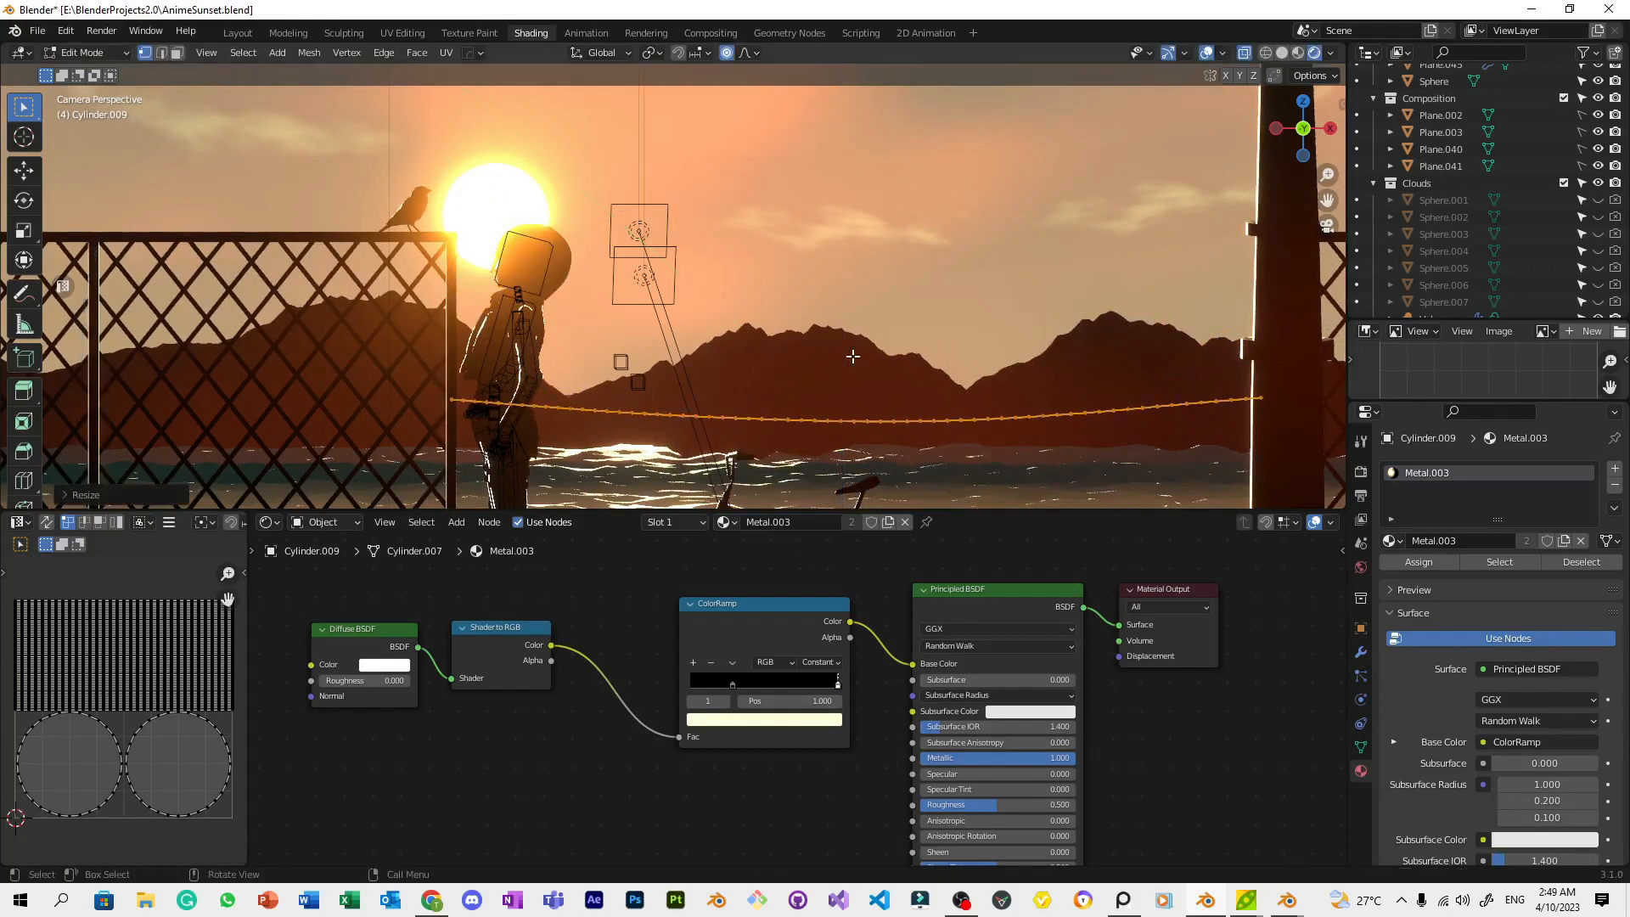
{"action": "key", "text": "s"}
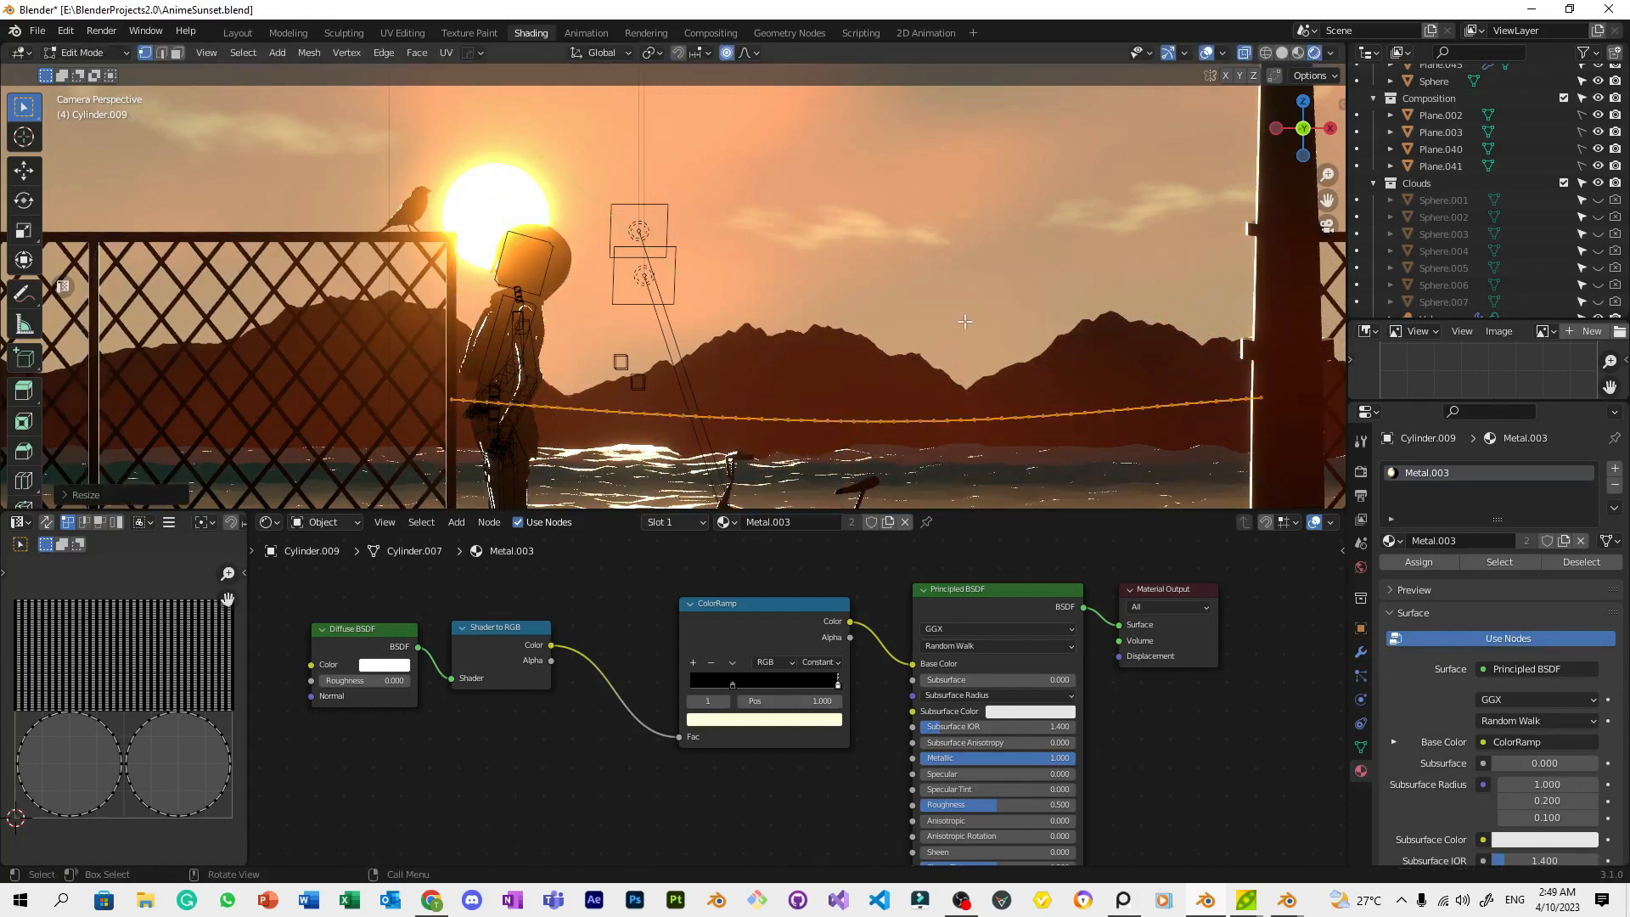
{"action": "key", "text": "shift+x"}
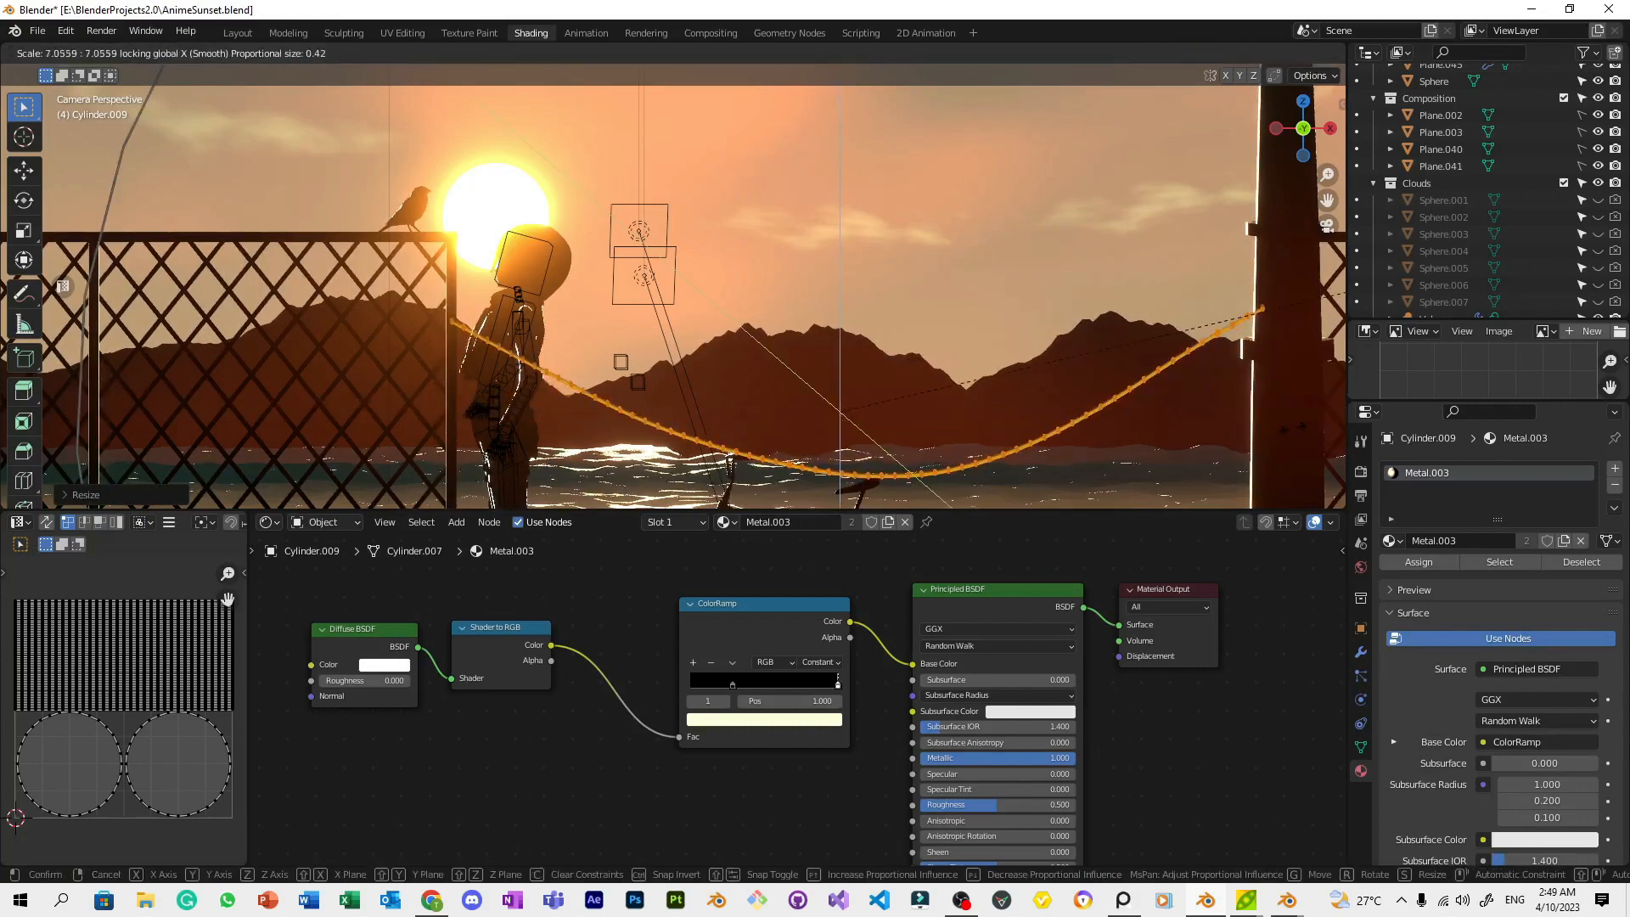
{"action": "right_click", "coordinate": [474, 340]}
{"action": "key", "text": "Tab"}
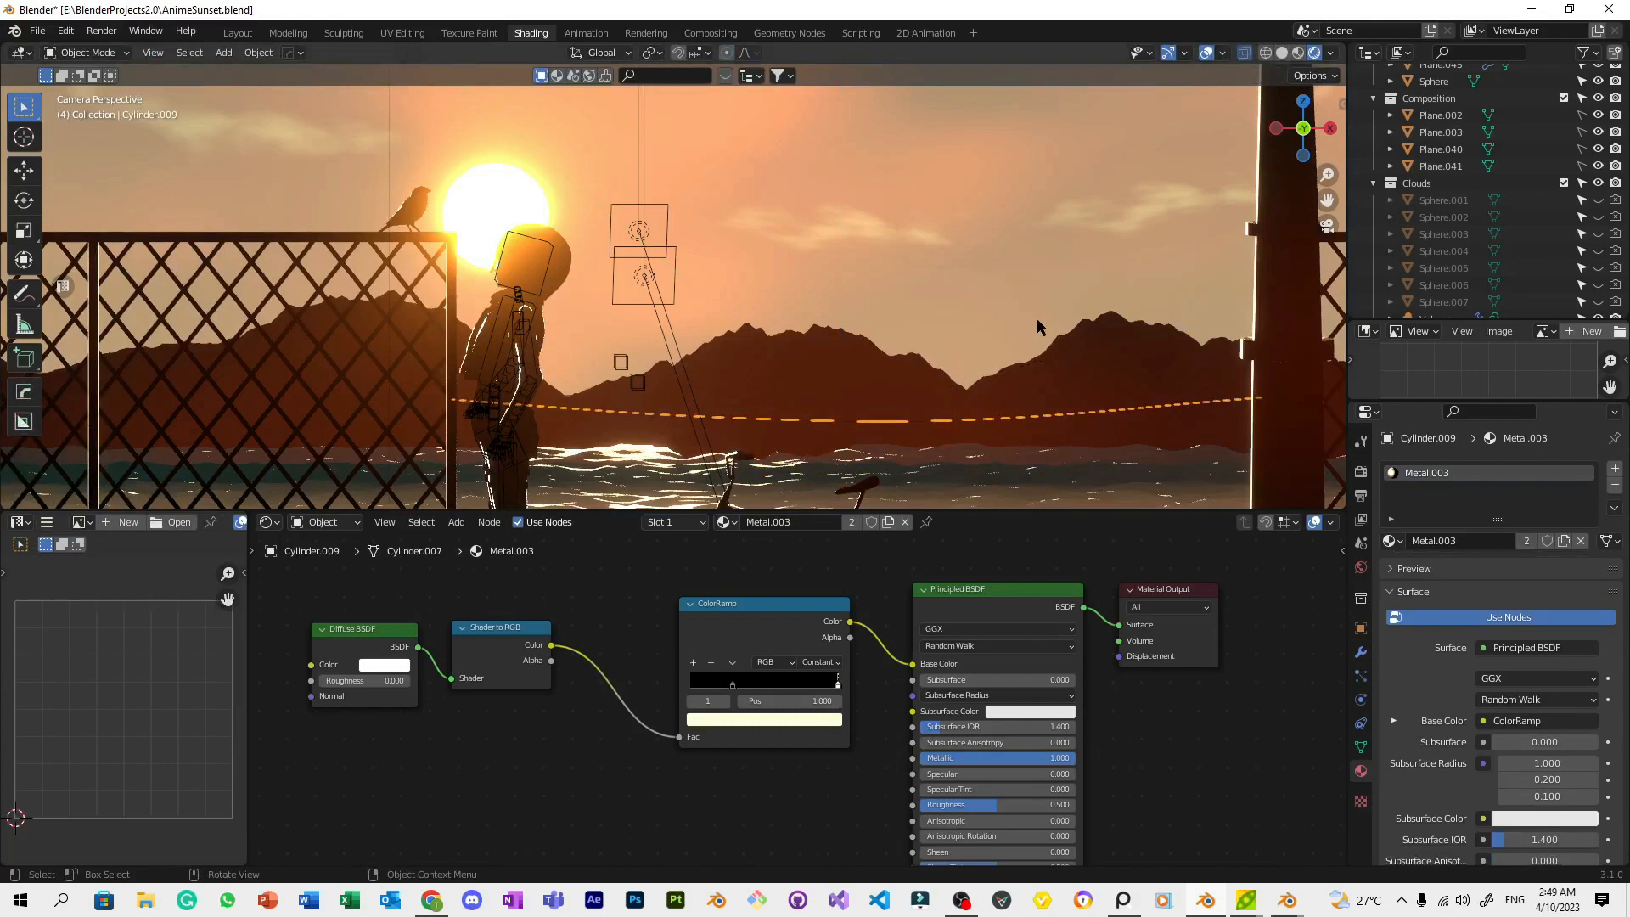
{"action": "left_click", "coordinate": [1036, 318]}
{"action": "left_click", "coordinate": [1025, 416]}
{"action": "key", "text": "s"}
{"action": "key", "text": "z"}
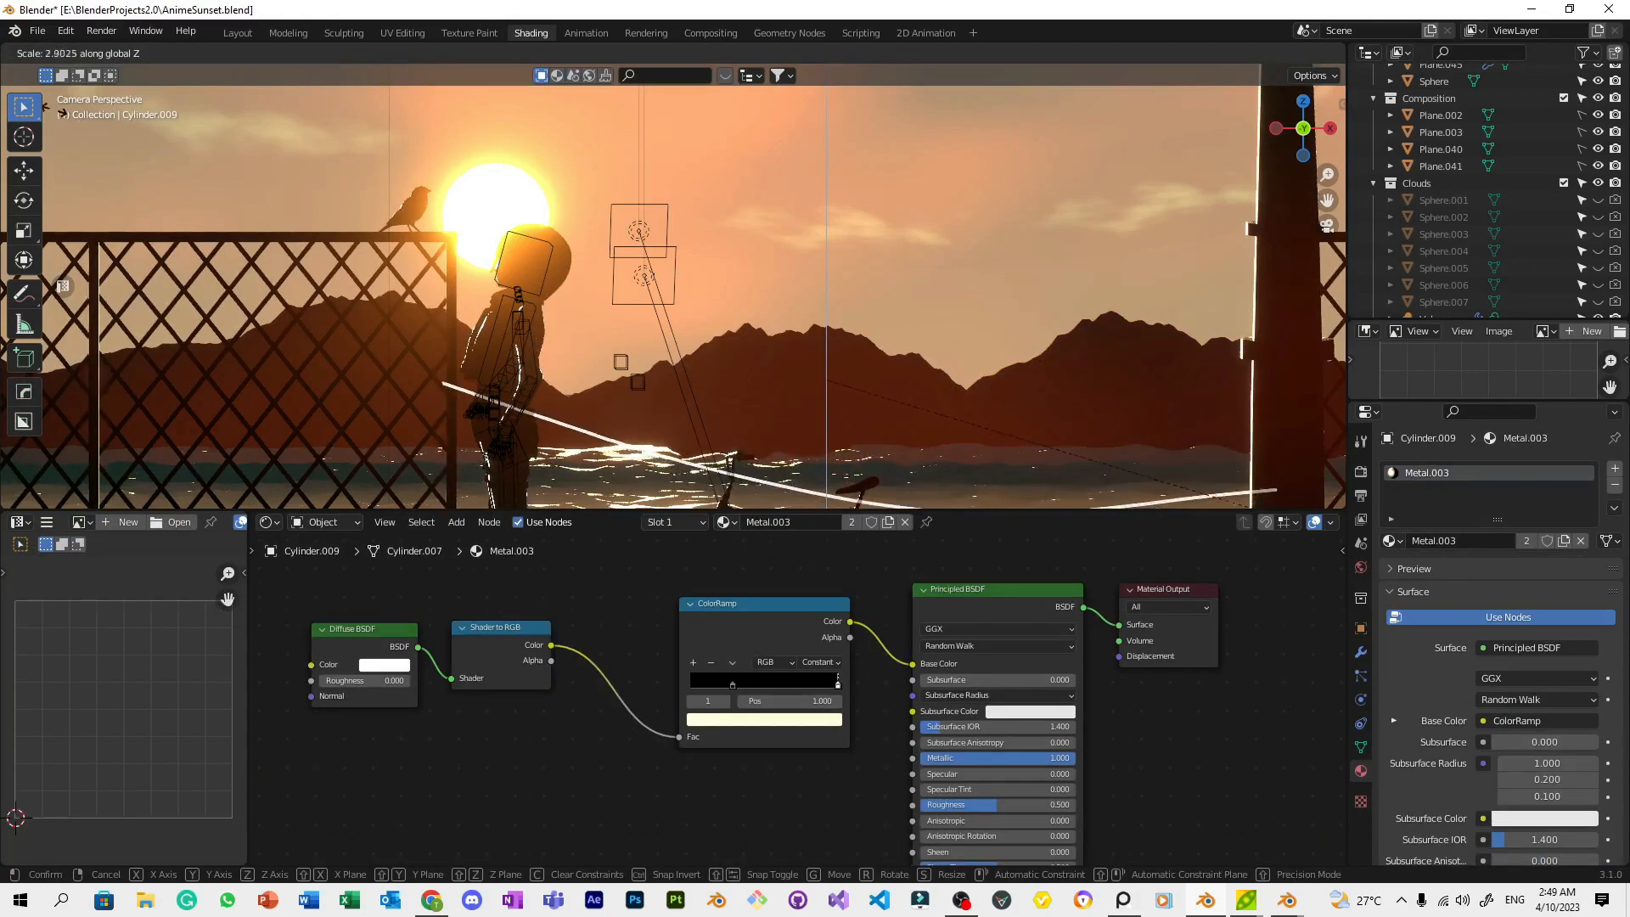
{"action": "left_click", "coordinate": [1036, 389]}
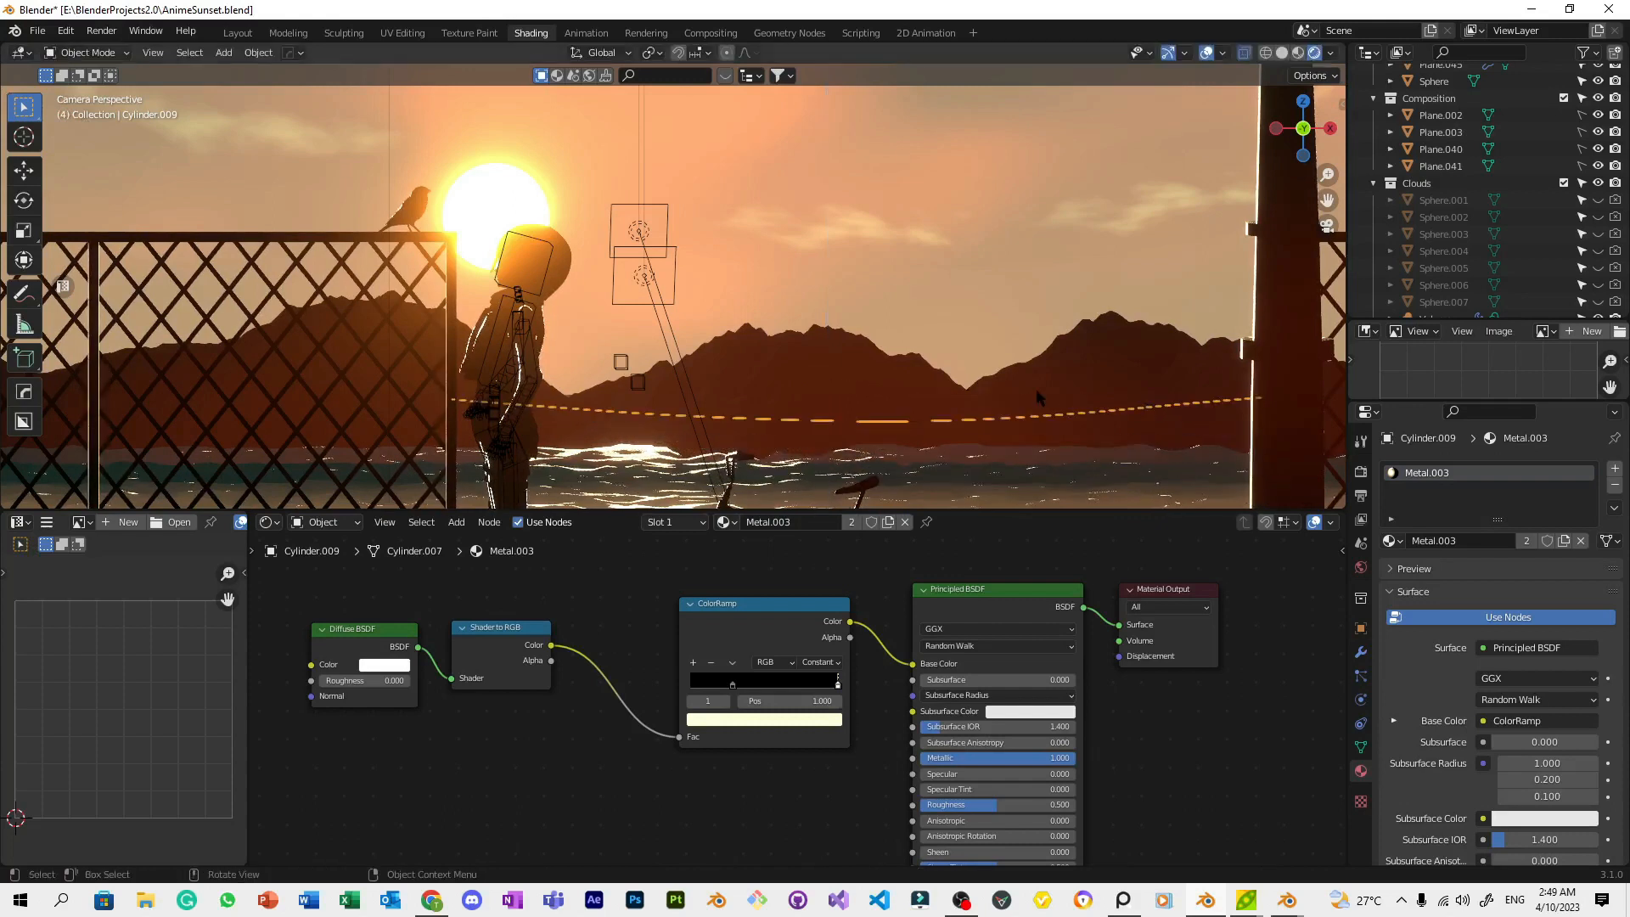
Stretch the fence-gap cable's mesh along the global Z axis to give it a deeper sag
{"action": "scroll", "coordinate": [1038, 399], "scroll_direction": "down", "scroll_amount": 1}
{"action": "key", "text": "Tab"}
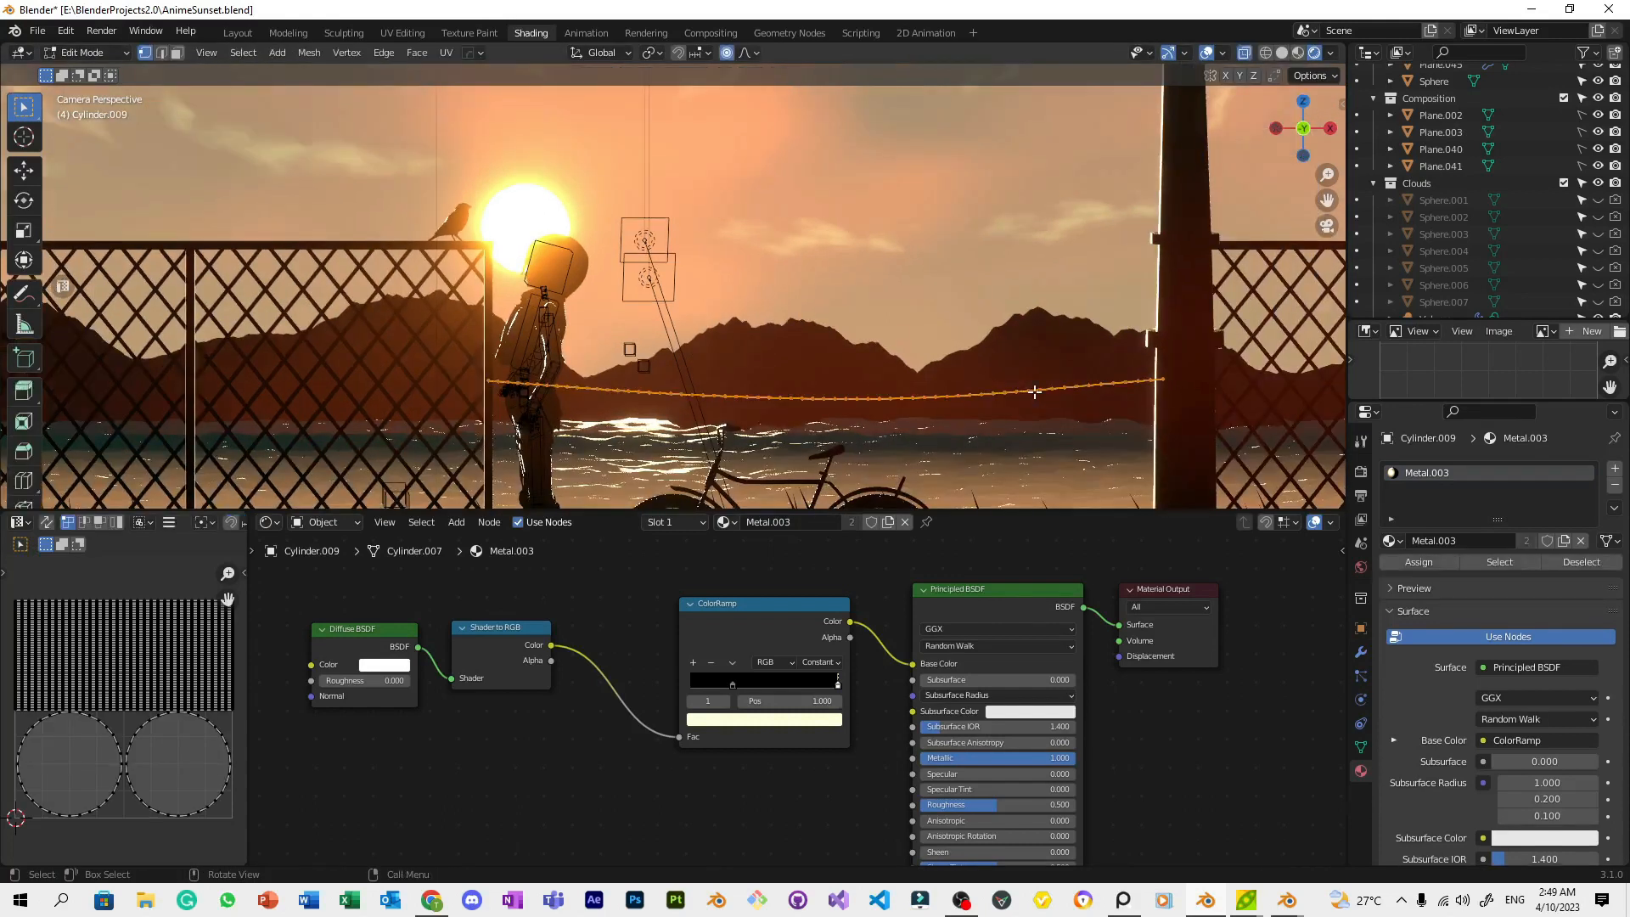
{"action": "key", "text": "Tab"}
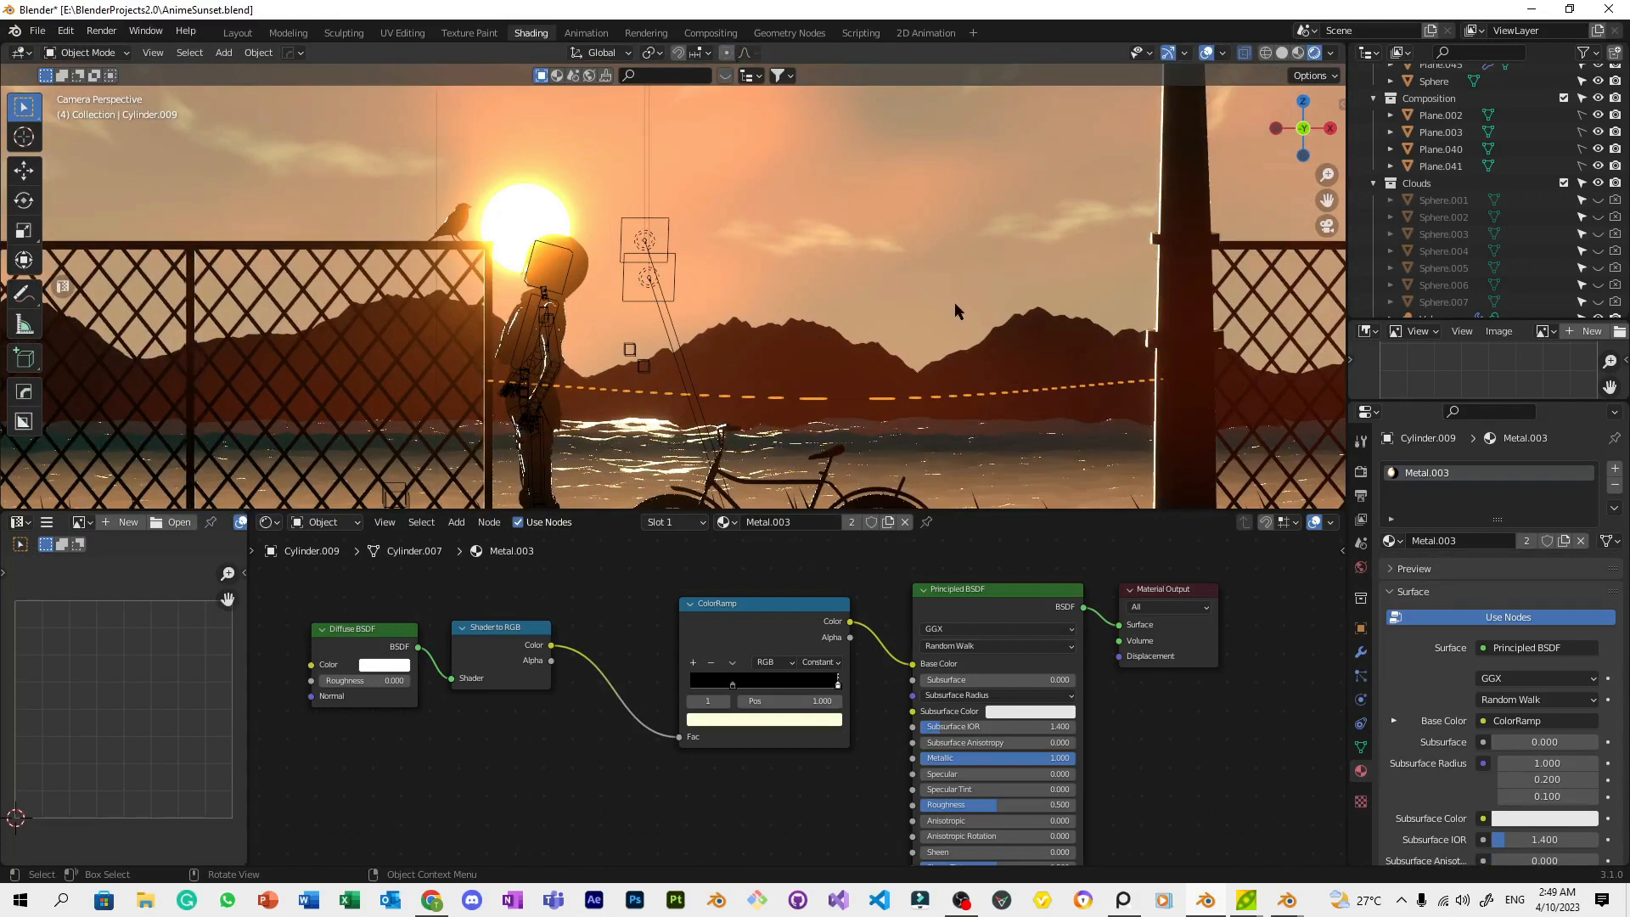
{"action": "key", "text": "Tab"}
{"action": "key", "text": "s"}
{"action": "key", "text": "z"}
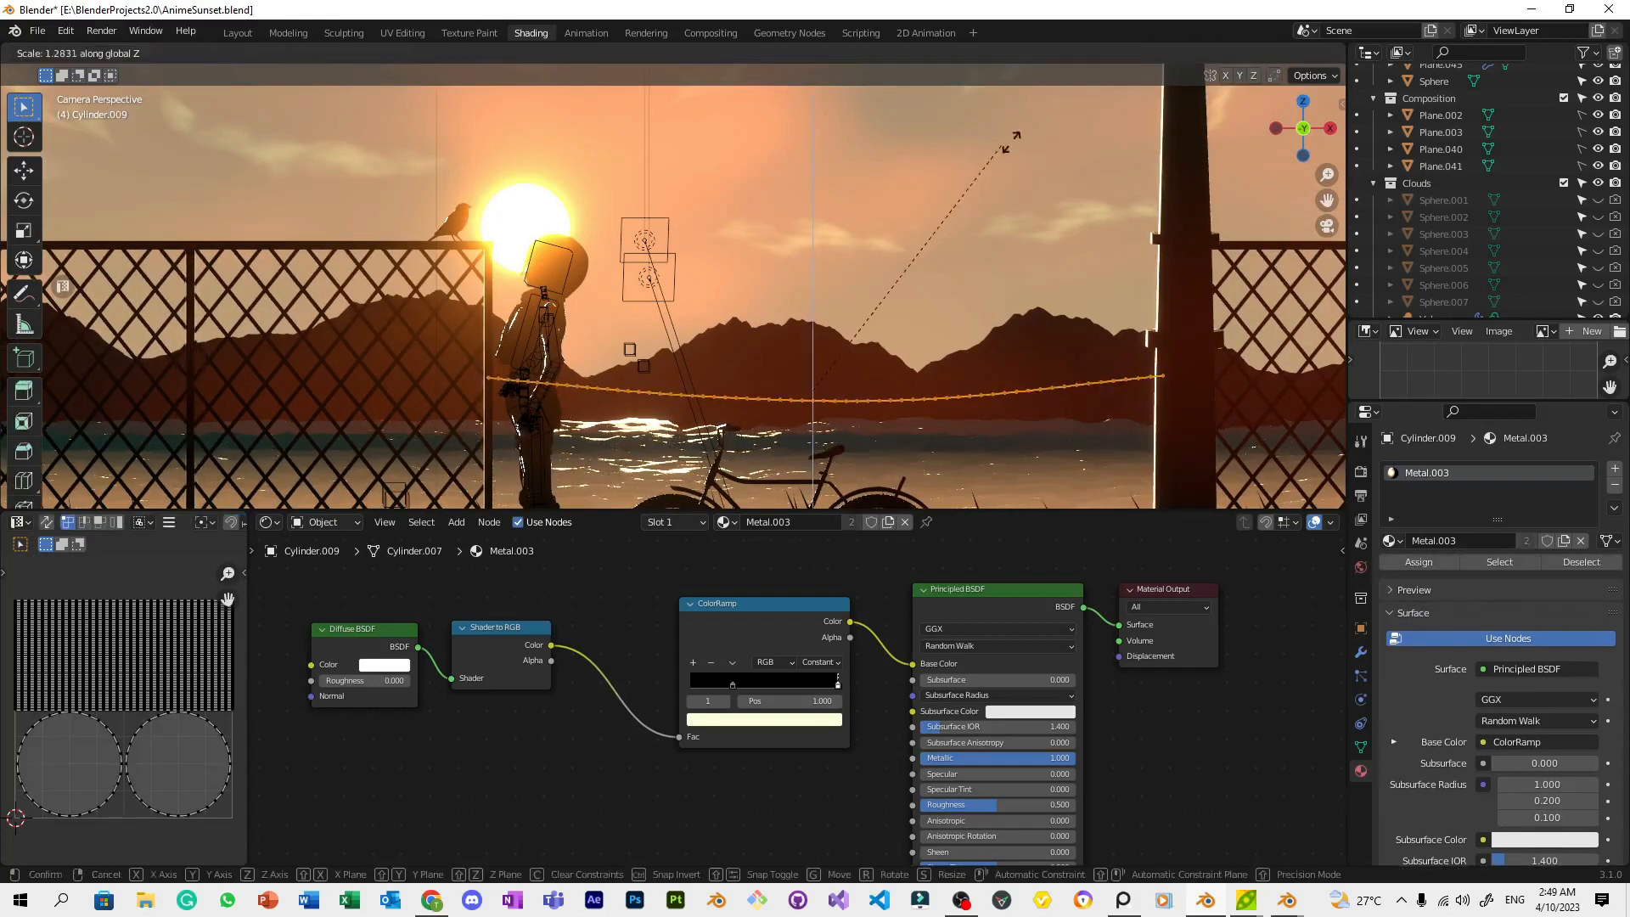
{"action": "left_click", "coordinate": [255, 501]}
{"action": "key", "text": "s"}
{"action": "key", "text": "z"}
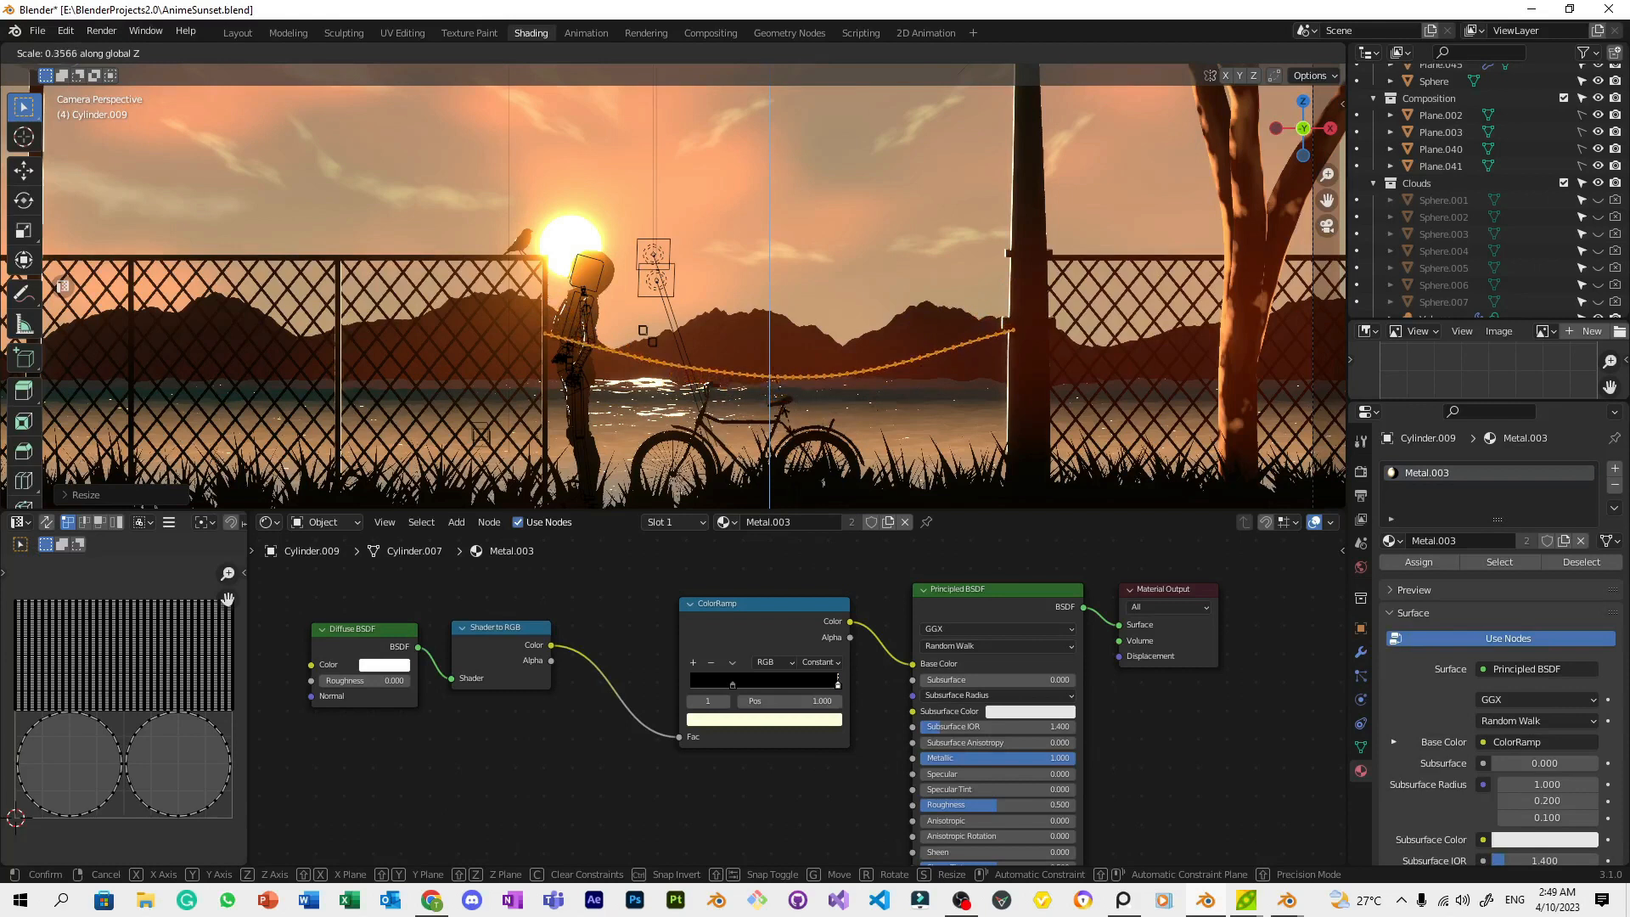
{"action": "left_click", "coordinate": [785, 412]}
{"action": "key", "text": "Tab"}
Duplicate the fence-gap cable three times and stack the copies at different heights between the fence end and the lamp post
{"action": "left_click", "coordinate": [900, 409]}
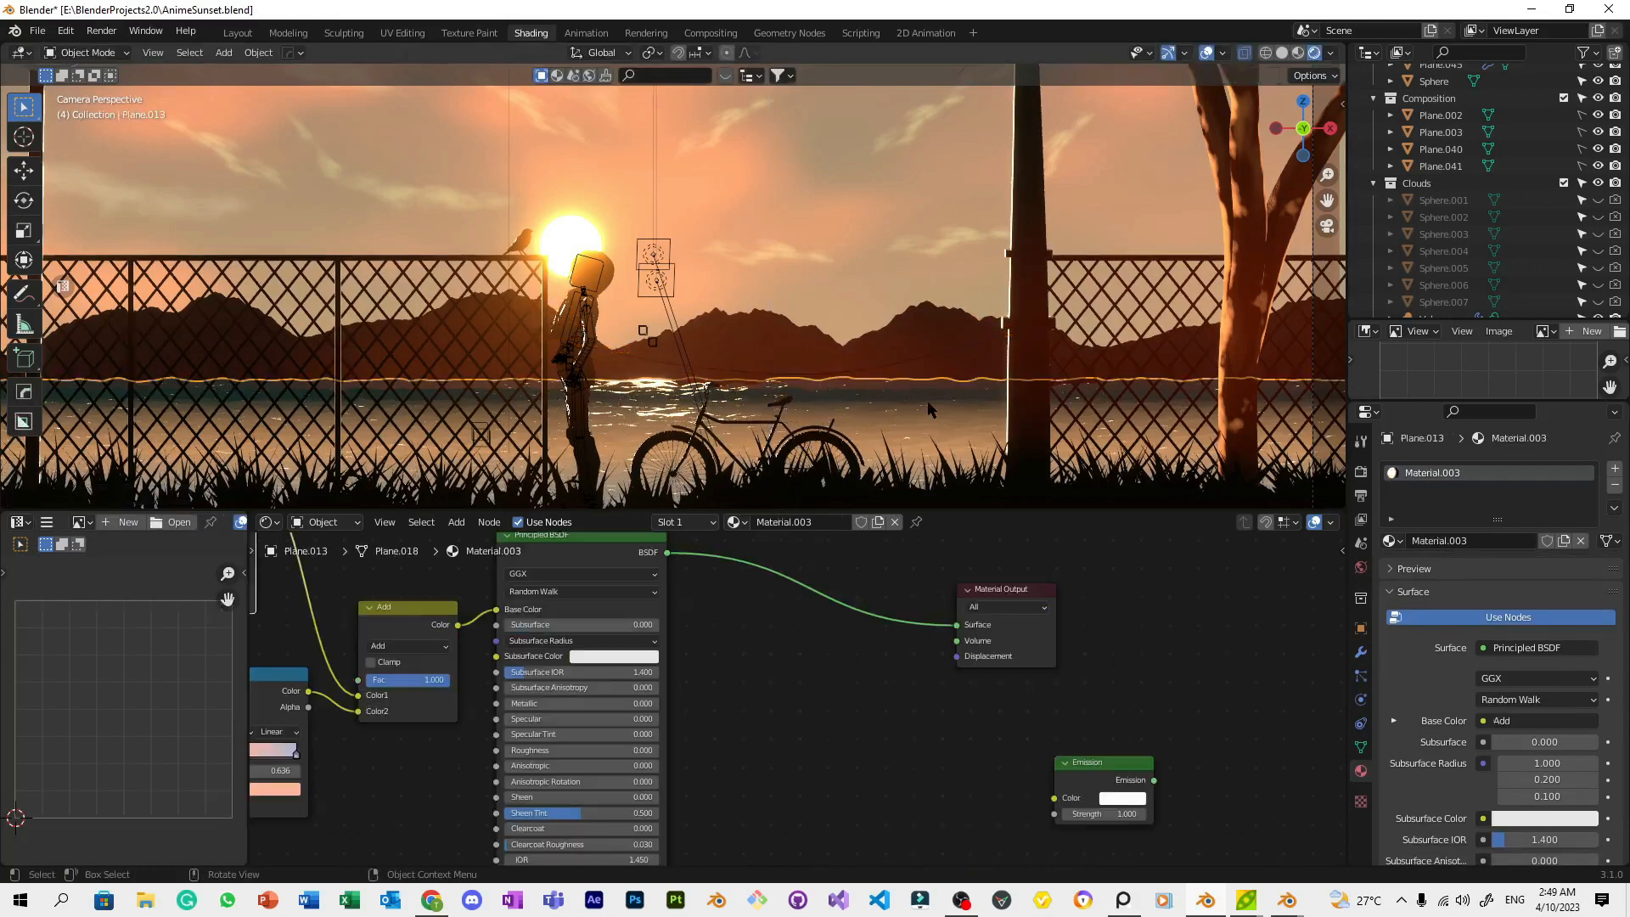
{"action": "scroll", "coordinate": [915, 405], "scroll_direction": "up", "scroll_amount": 2}
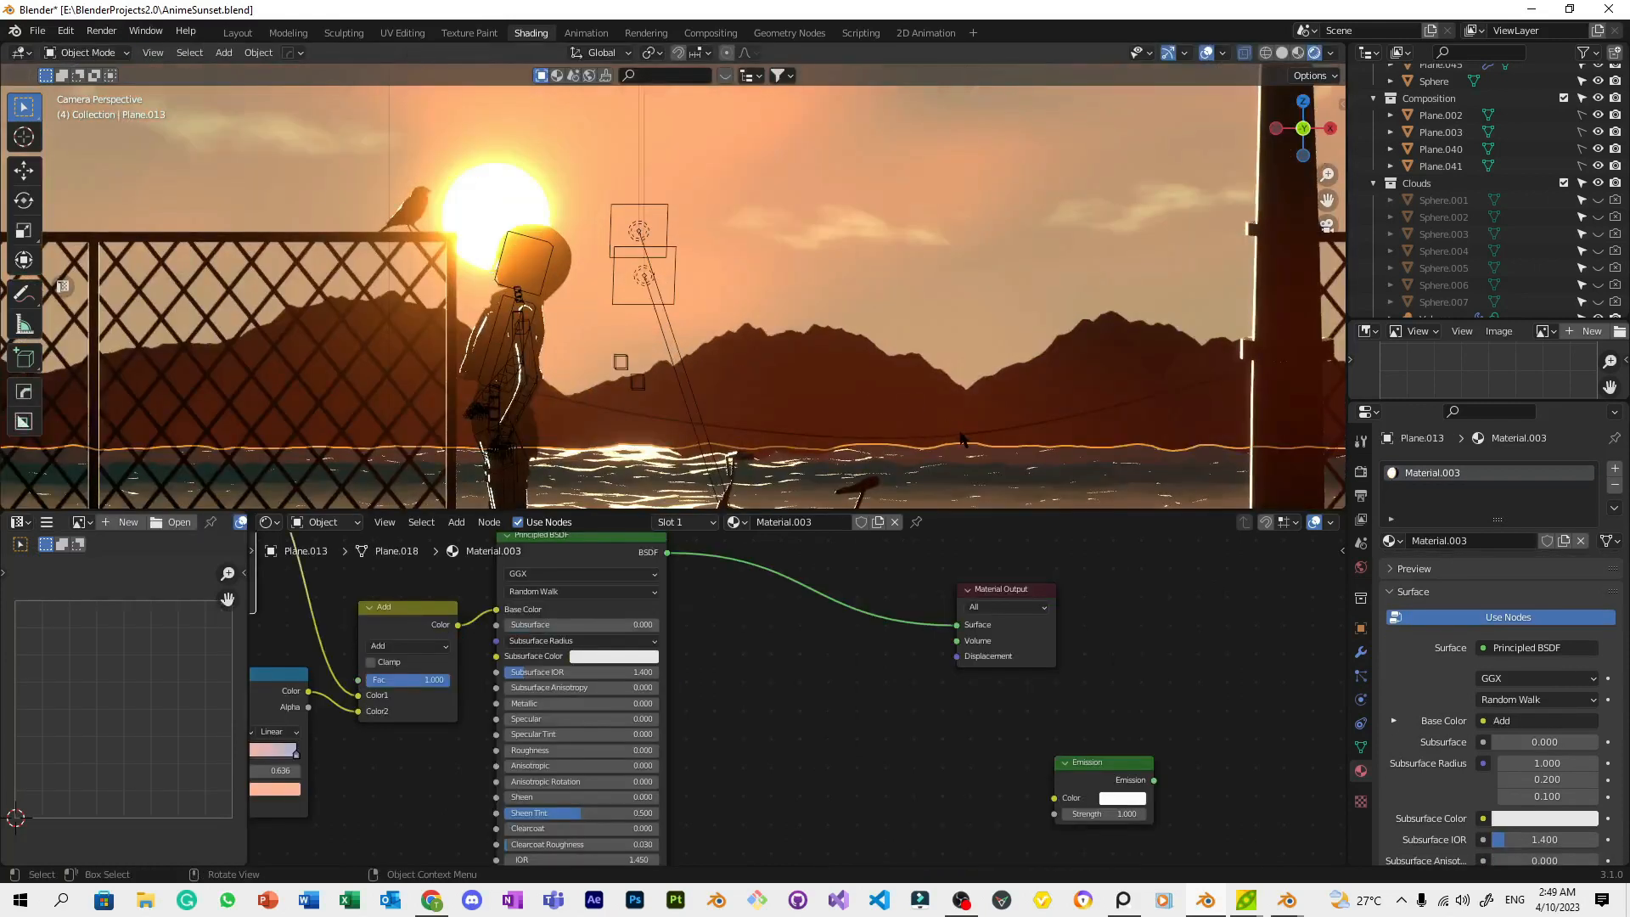
{"action": "left_click", "coordinate": [977, 439]}
{"action": "middle_click_drag", "start_coordinate": [968, 403], "coordinate": [911, 350], "text": "shift"}
{"action": "key", "text": "shift+d"}
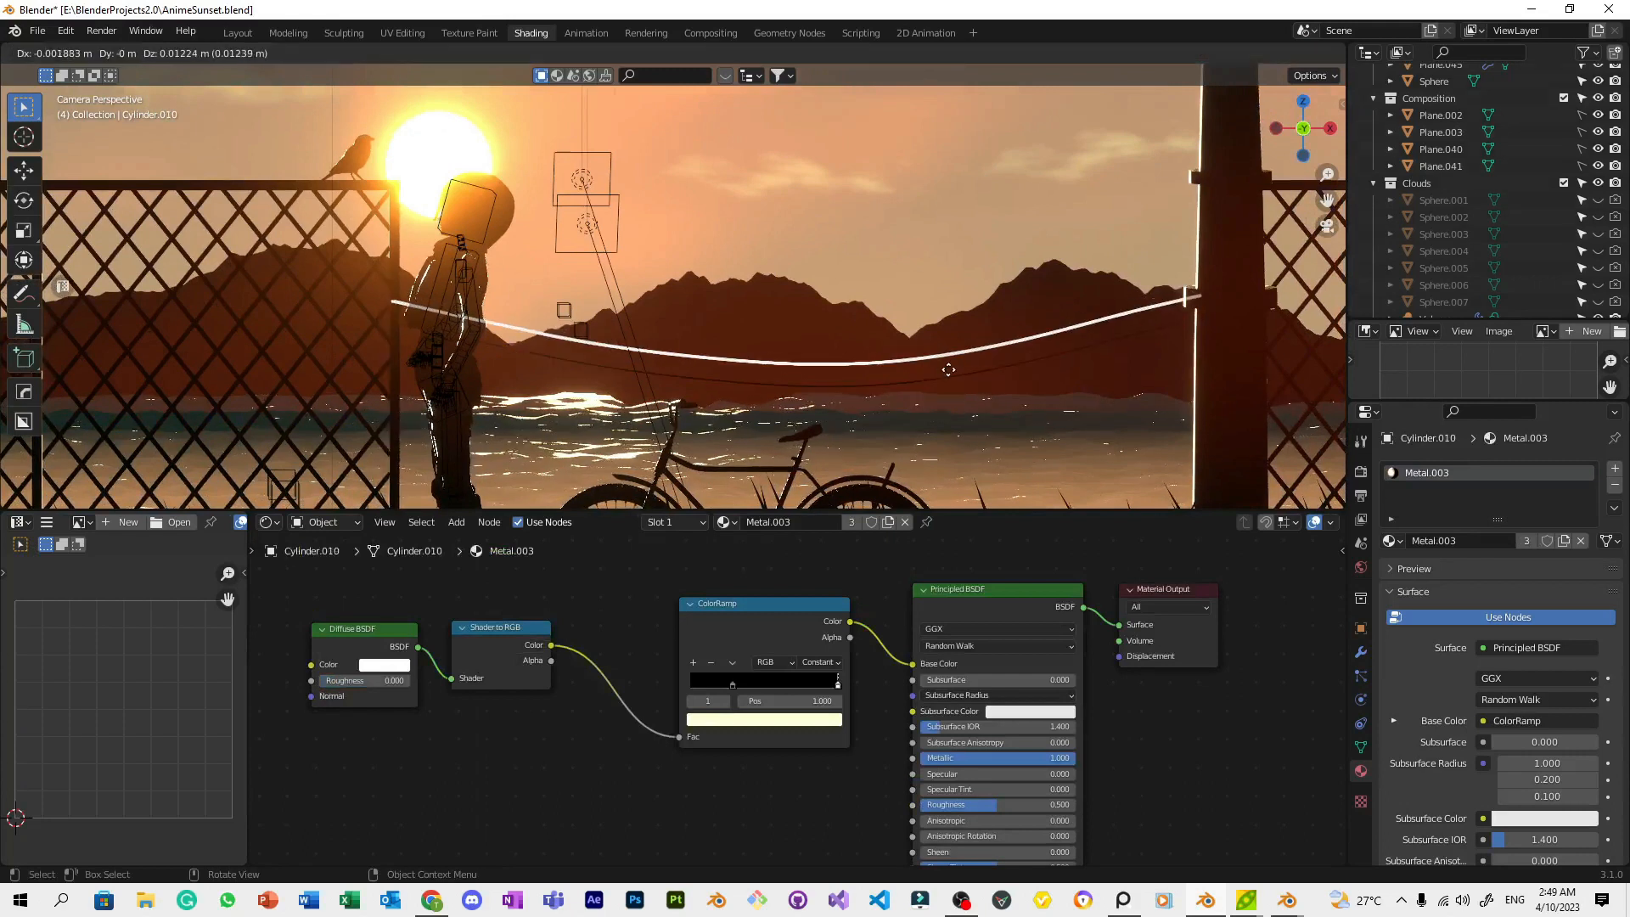
{"action": "left_click", "coordinate": [949, 374]}
{"action": "key", "text": "shift+d"}
{"action": "left_click", "coordinate": [965, 420]}
{"action": "key", "text": "shift+d"}
{"action": "left_click", "coordinate": [952, 350]}
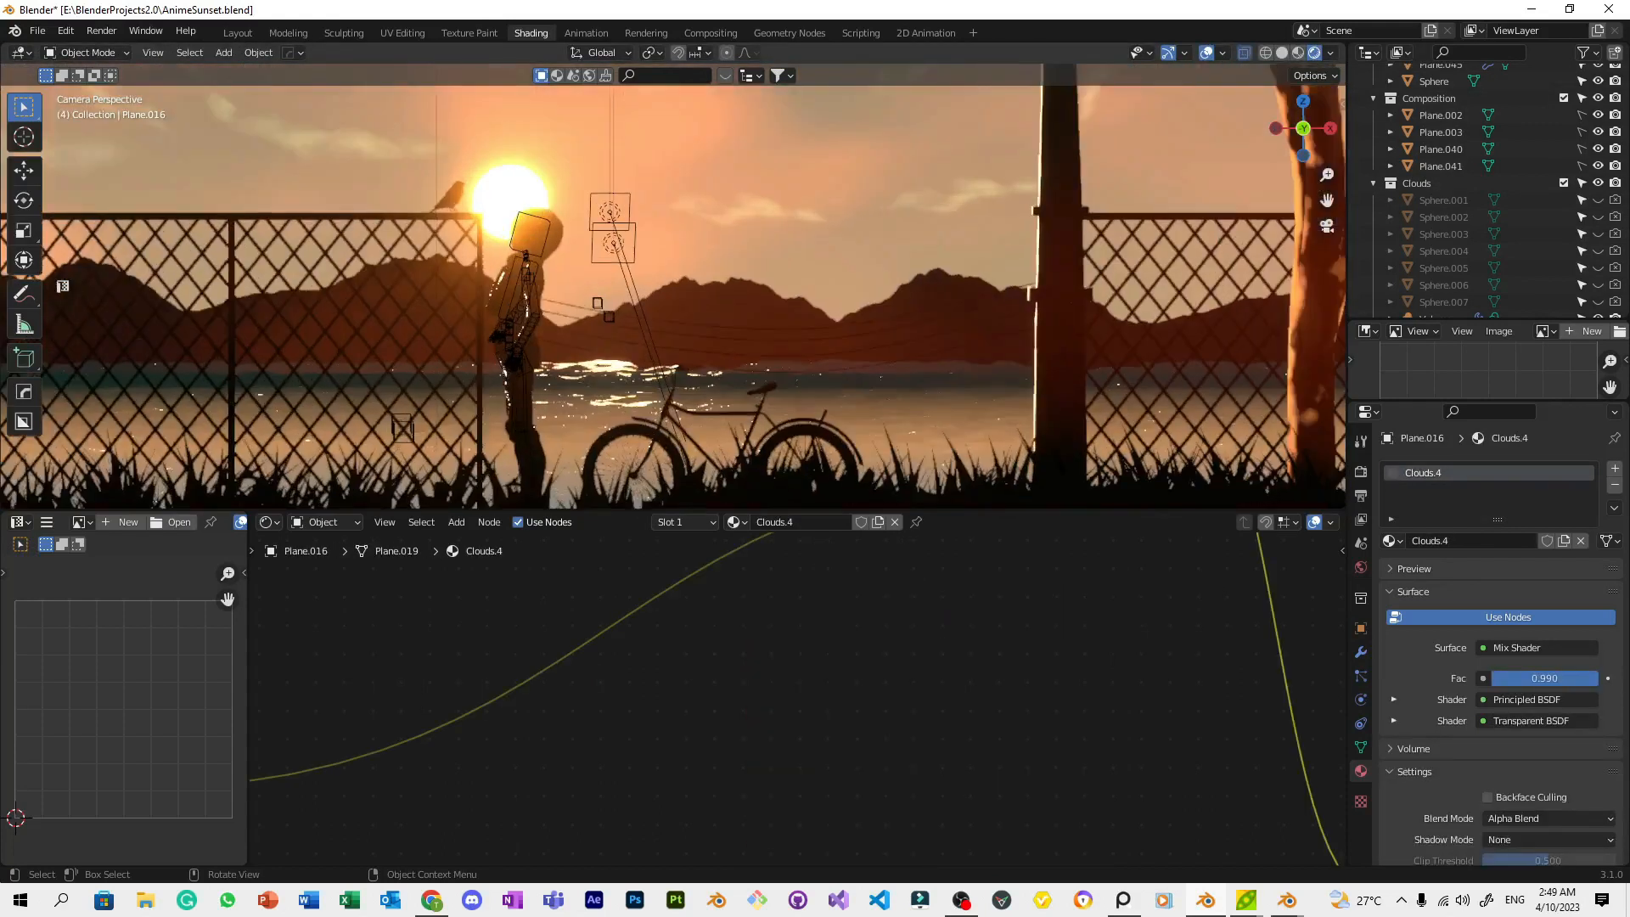
Shift the lowest cable about 0.007 m in the negative X direction to align its ends with the fence end and lamp post
{"action": "scroll", "coordinate": [932, 431], "scroll_direction": "up", "scroll_amount": 4}
{"action": "scroll", "coordinate": [932, 431], "scroll_direction": "down", "scroll_amount": 4}
{"action": "scroll", "coordinate": [820, 431], "scroll_direction": "up", "scroll_amount": 3}
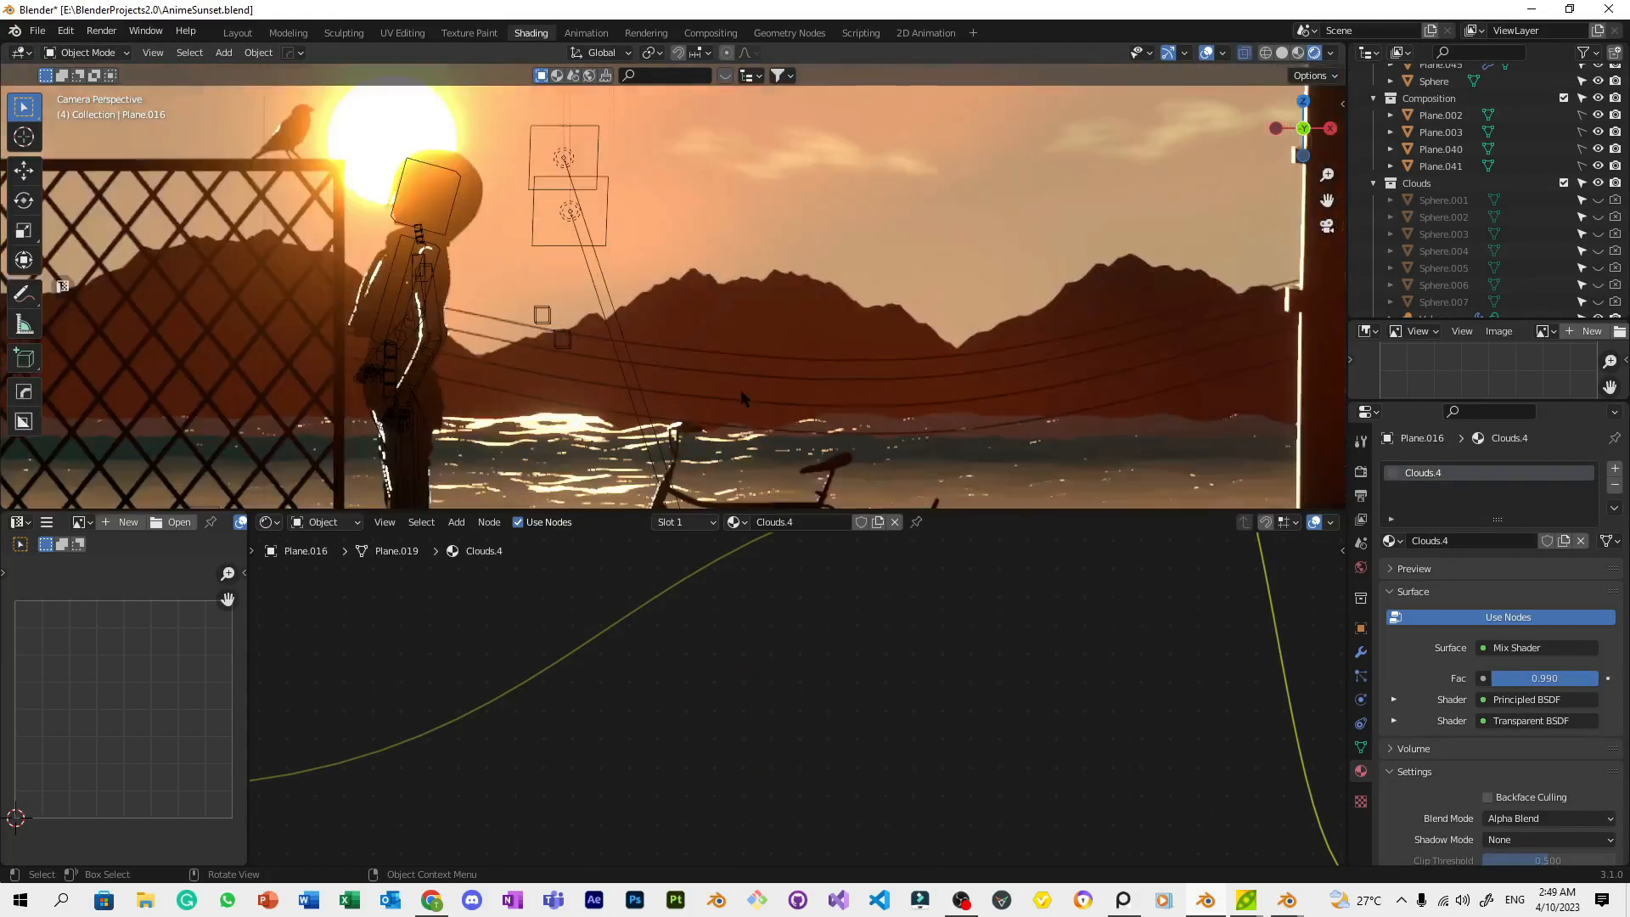
{"action": "left_click", "coordinate": [822, 435]}
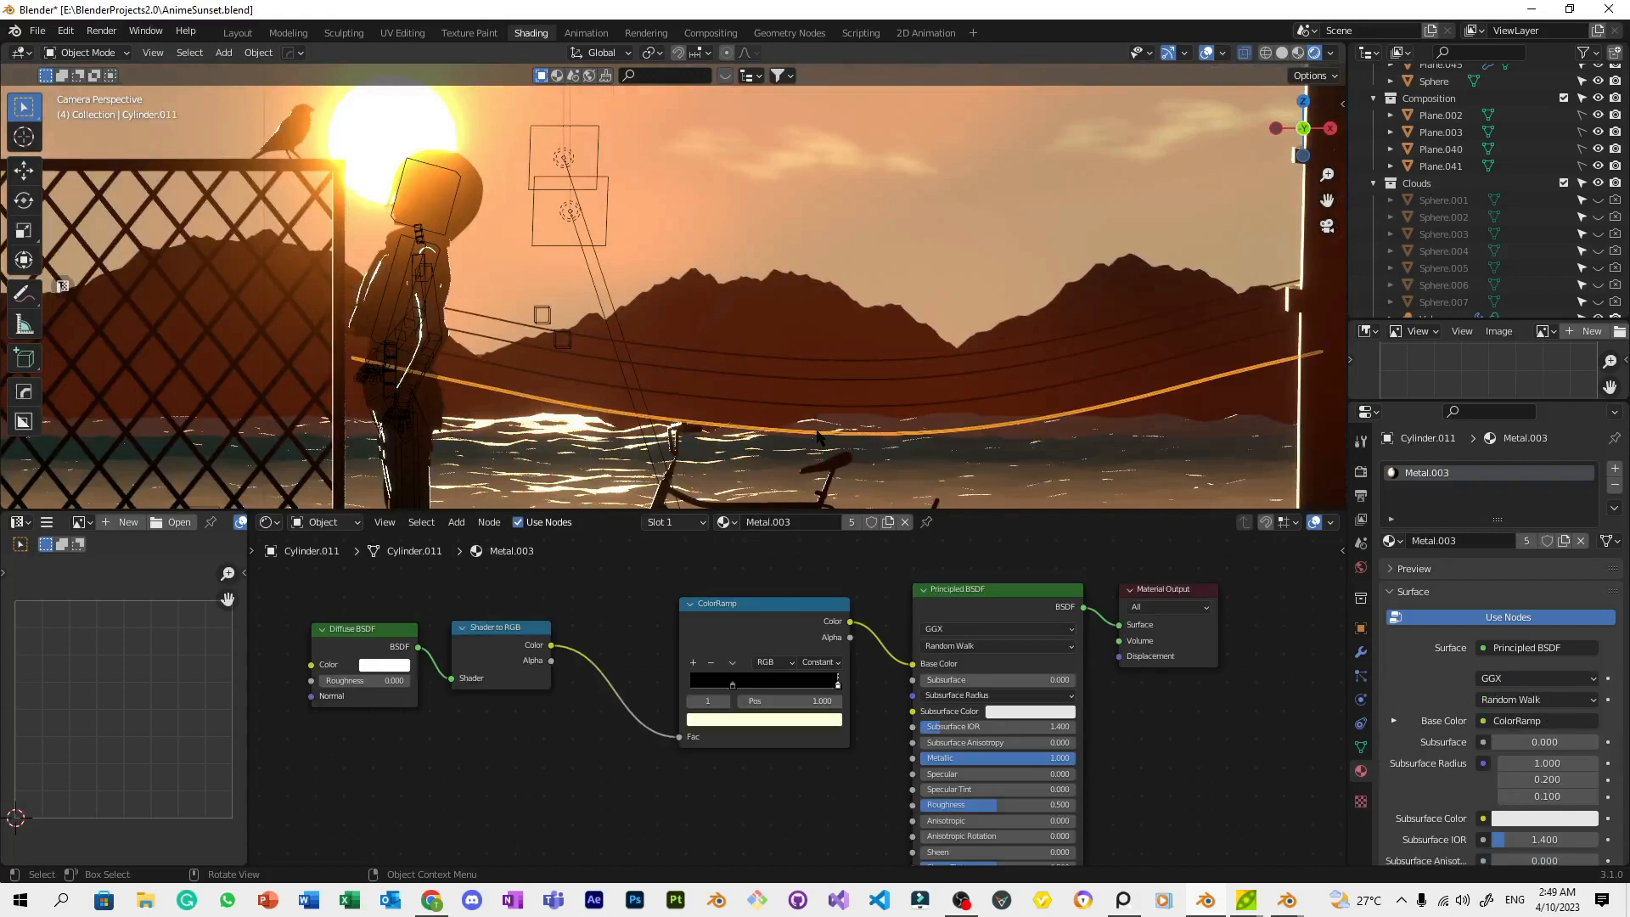
{"action": "key", "text": "g"}
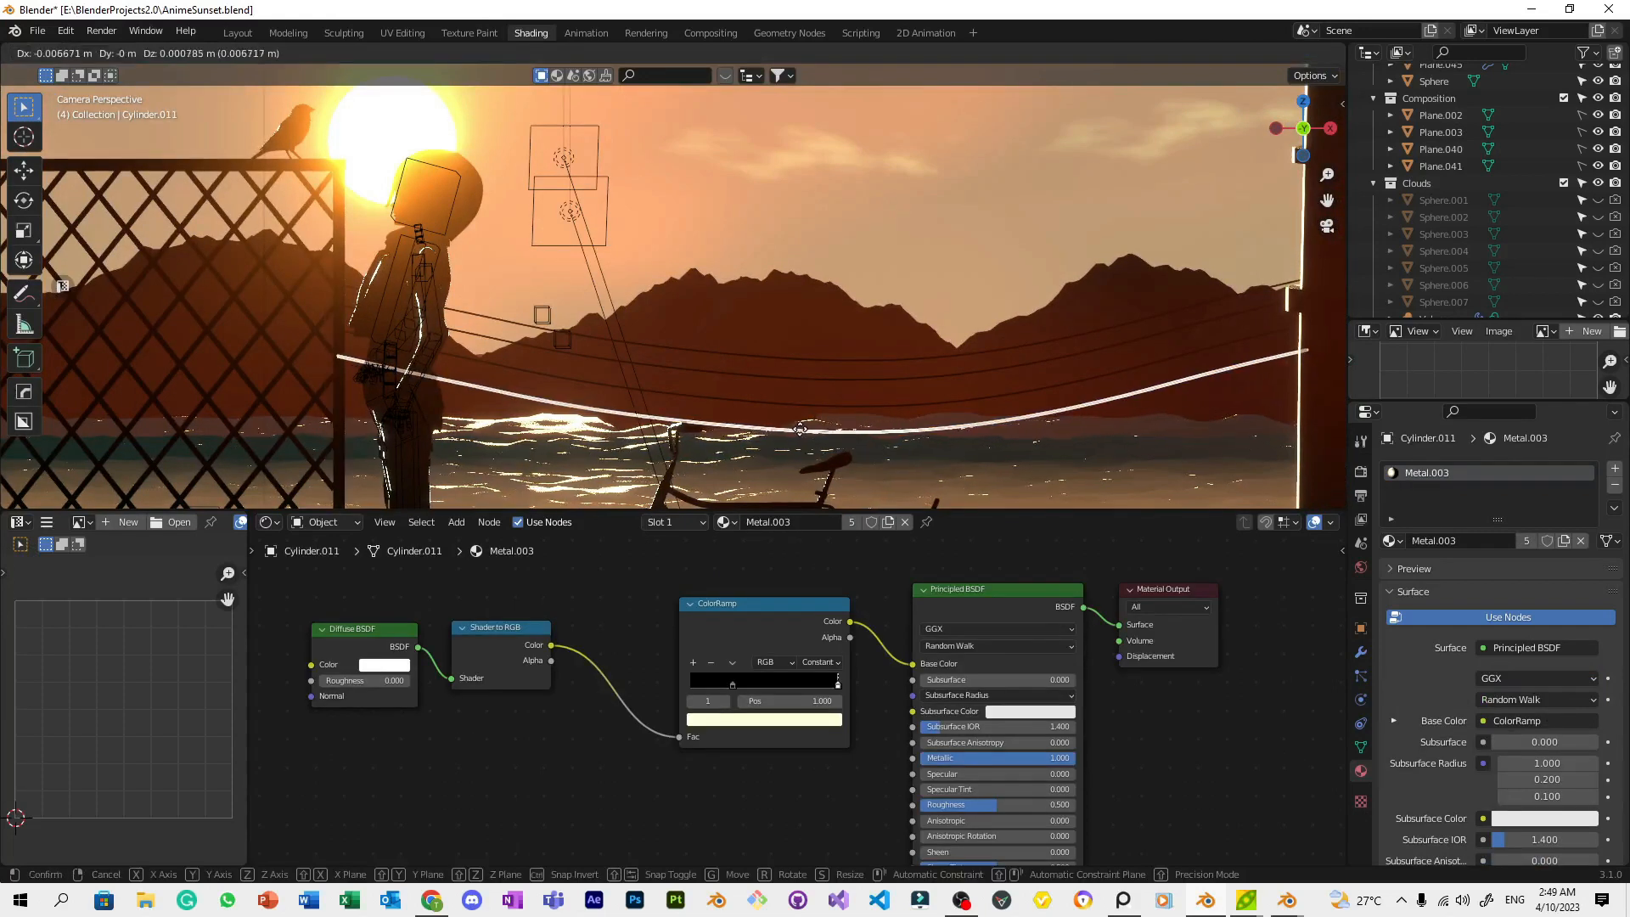
{"action": "left_click", "coordinate": [802, 435]}
Thicken the lowest cable with a Solidify modifier set to a thickness of 0.043 m
{"action": "left_click", "coordinate": [1361, 652]}
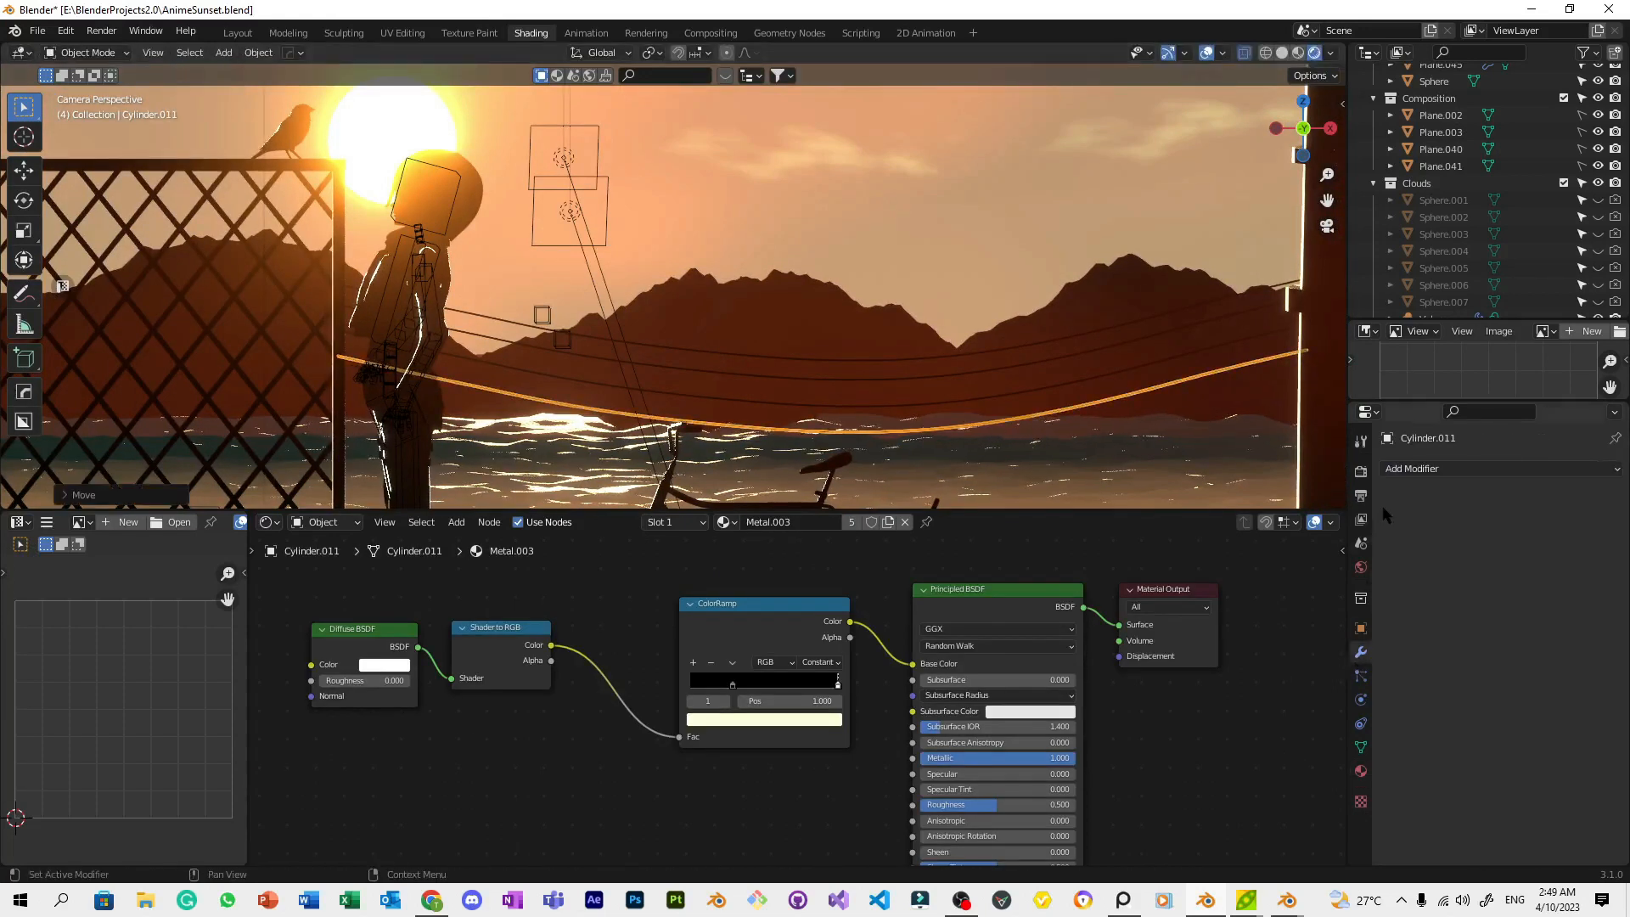
{"action": "left_click", "coordinate": [1435, 470]}
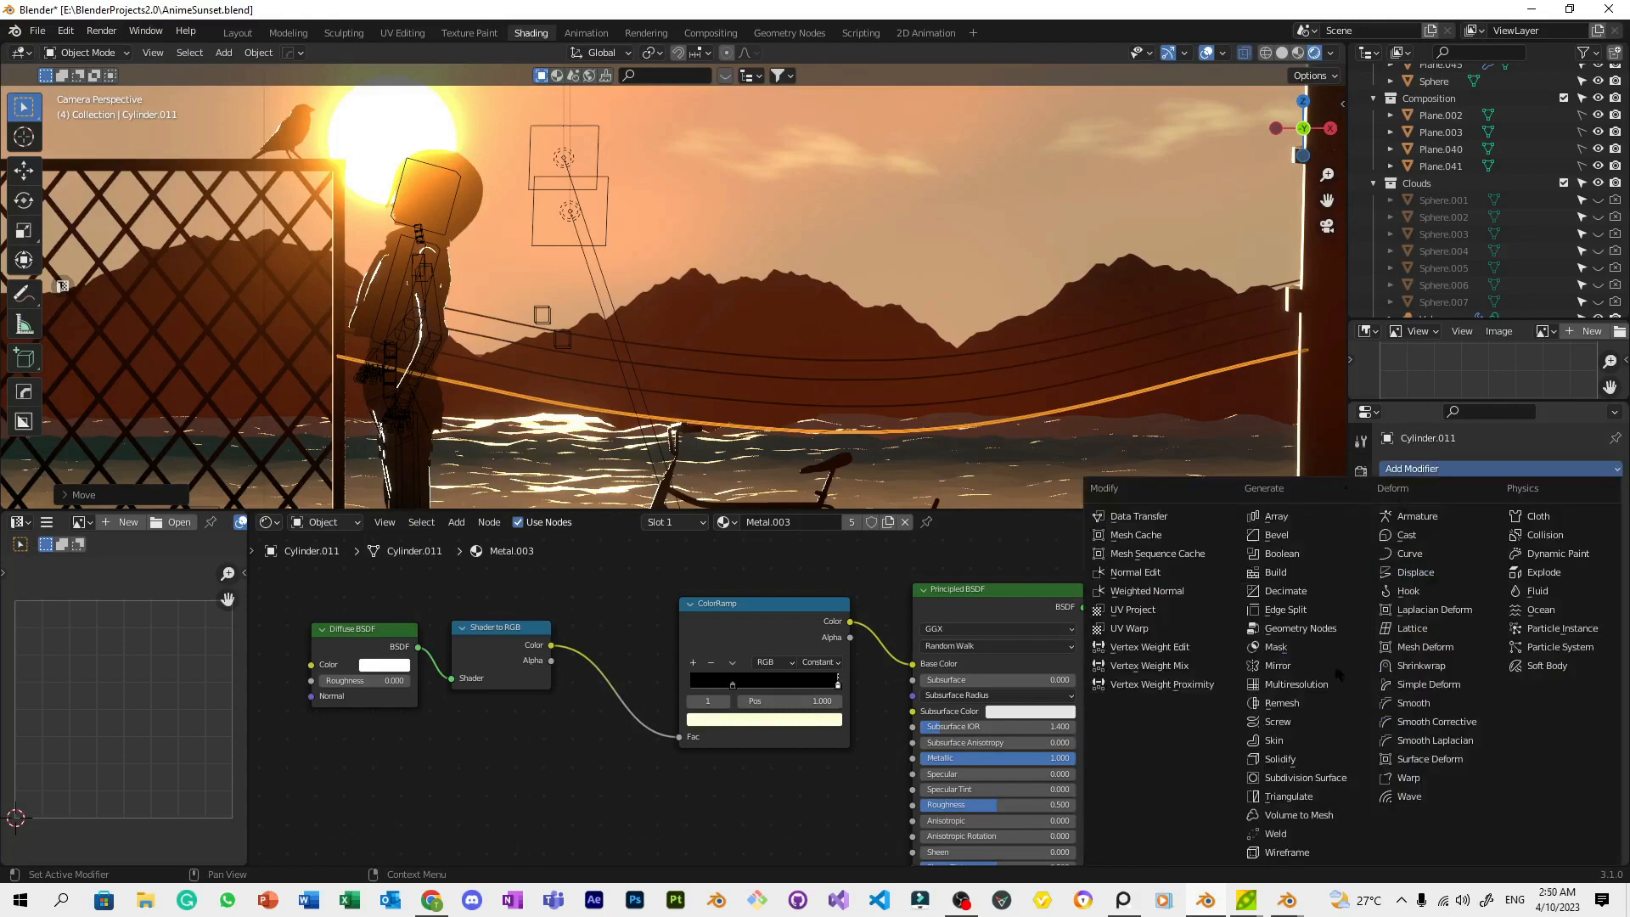
{"action": "left_click", "coordinate": [1280, 759]}
{"action": "mouse_move", "coordinate": [1528, 543]}
{"action": "left_mouse_down"}
{"action": "mouse_move", "coordinate": [1562, 543]}
{"action": "mouse_move", "coordinate": [1531, 543]}
{"action": "left_mouse_up"}
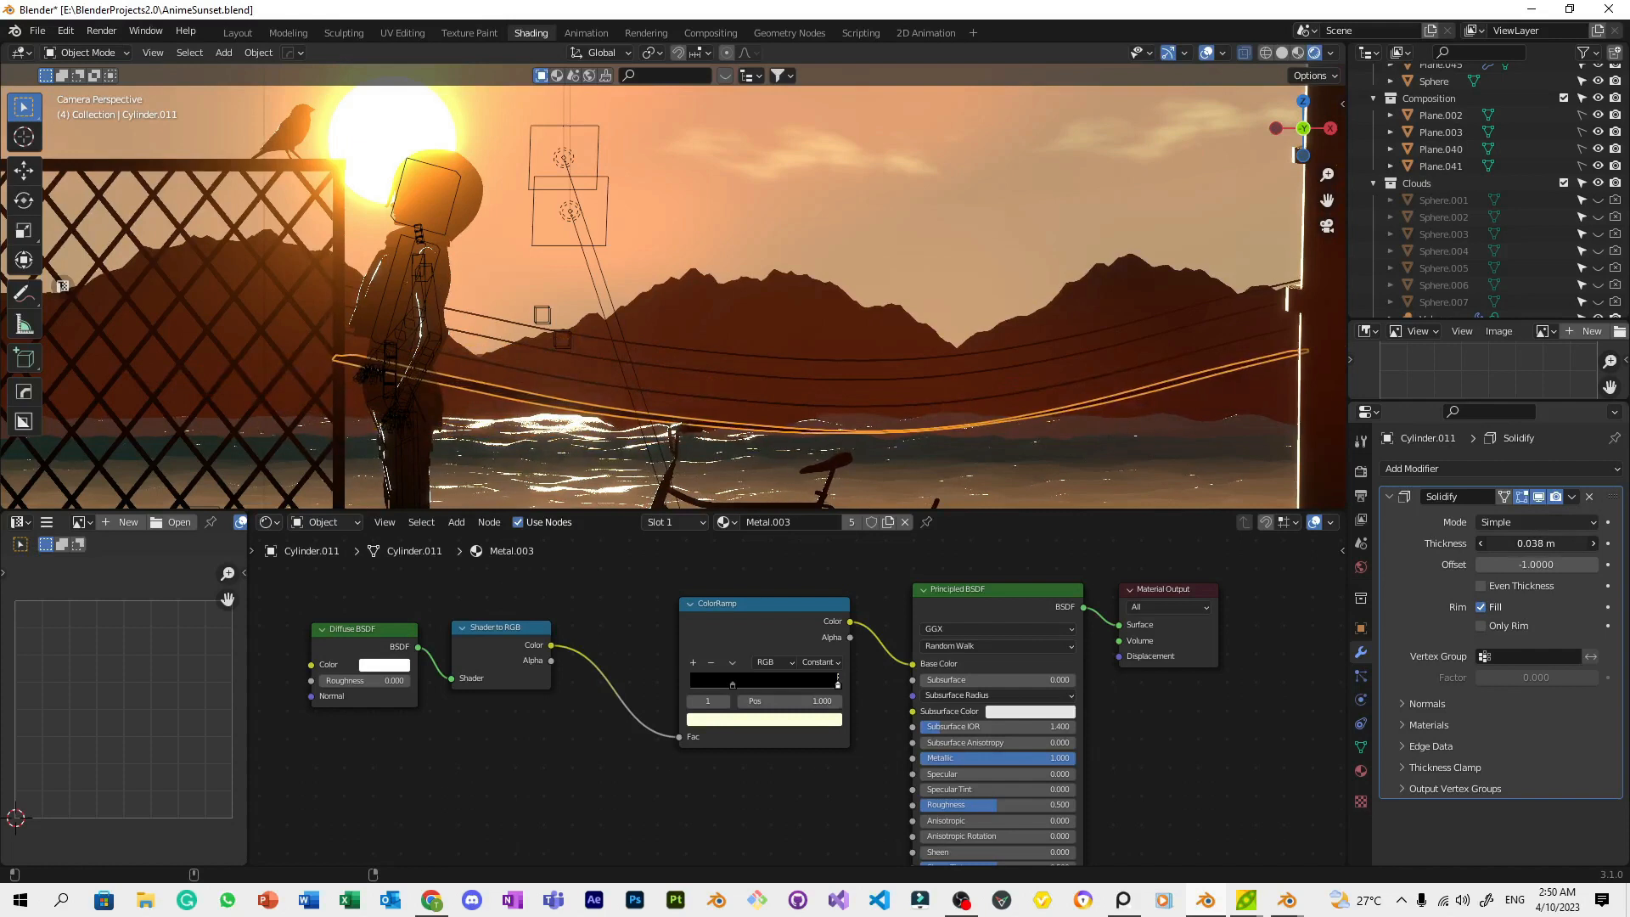
{"action": "left_click", "coordinate": [1186, 416]}
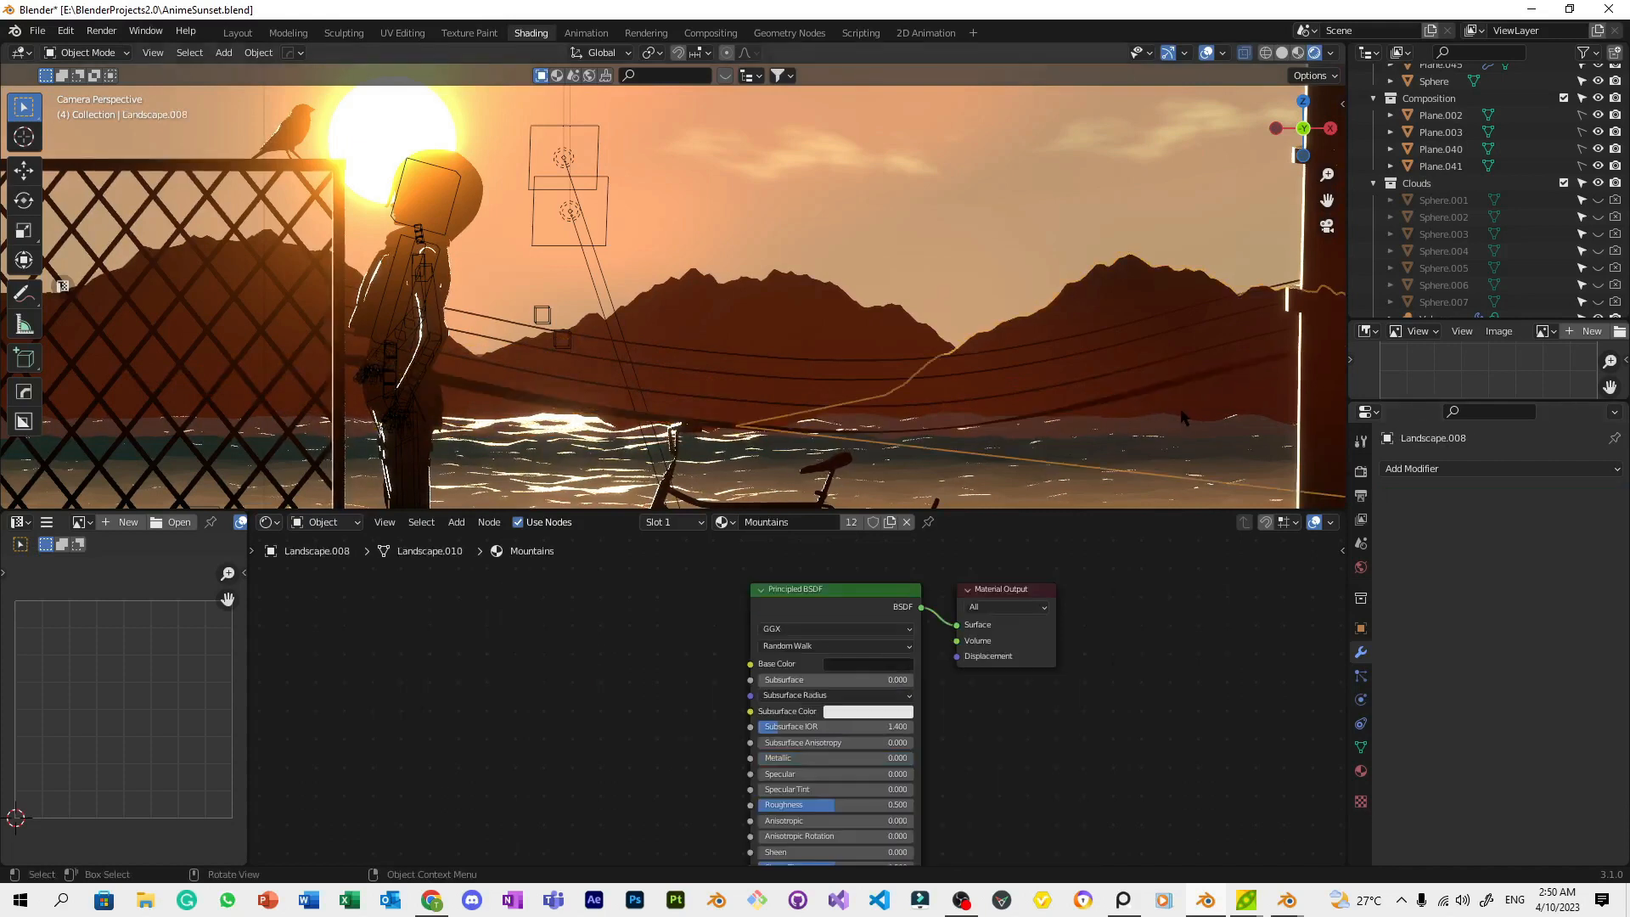
{"action": "left_click", "coordinate": [1187, 387]}
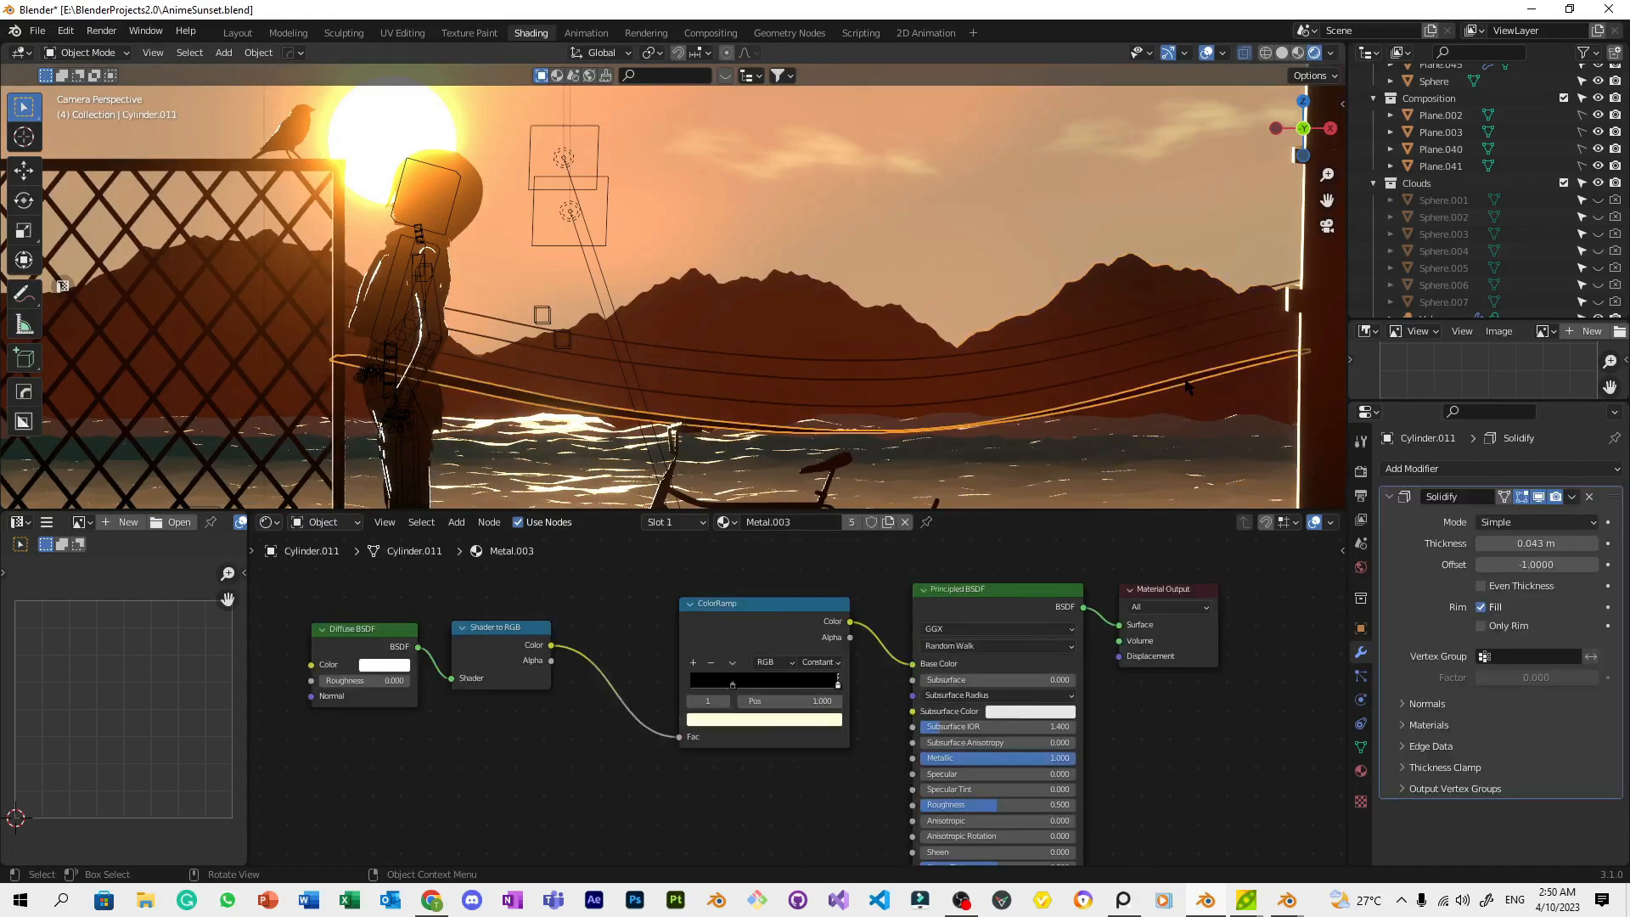
Try the Complex mode on the cable's Solidify modifier and return it to Simple
{"action": "left_click", "coordinate": [1558, 523]}
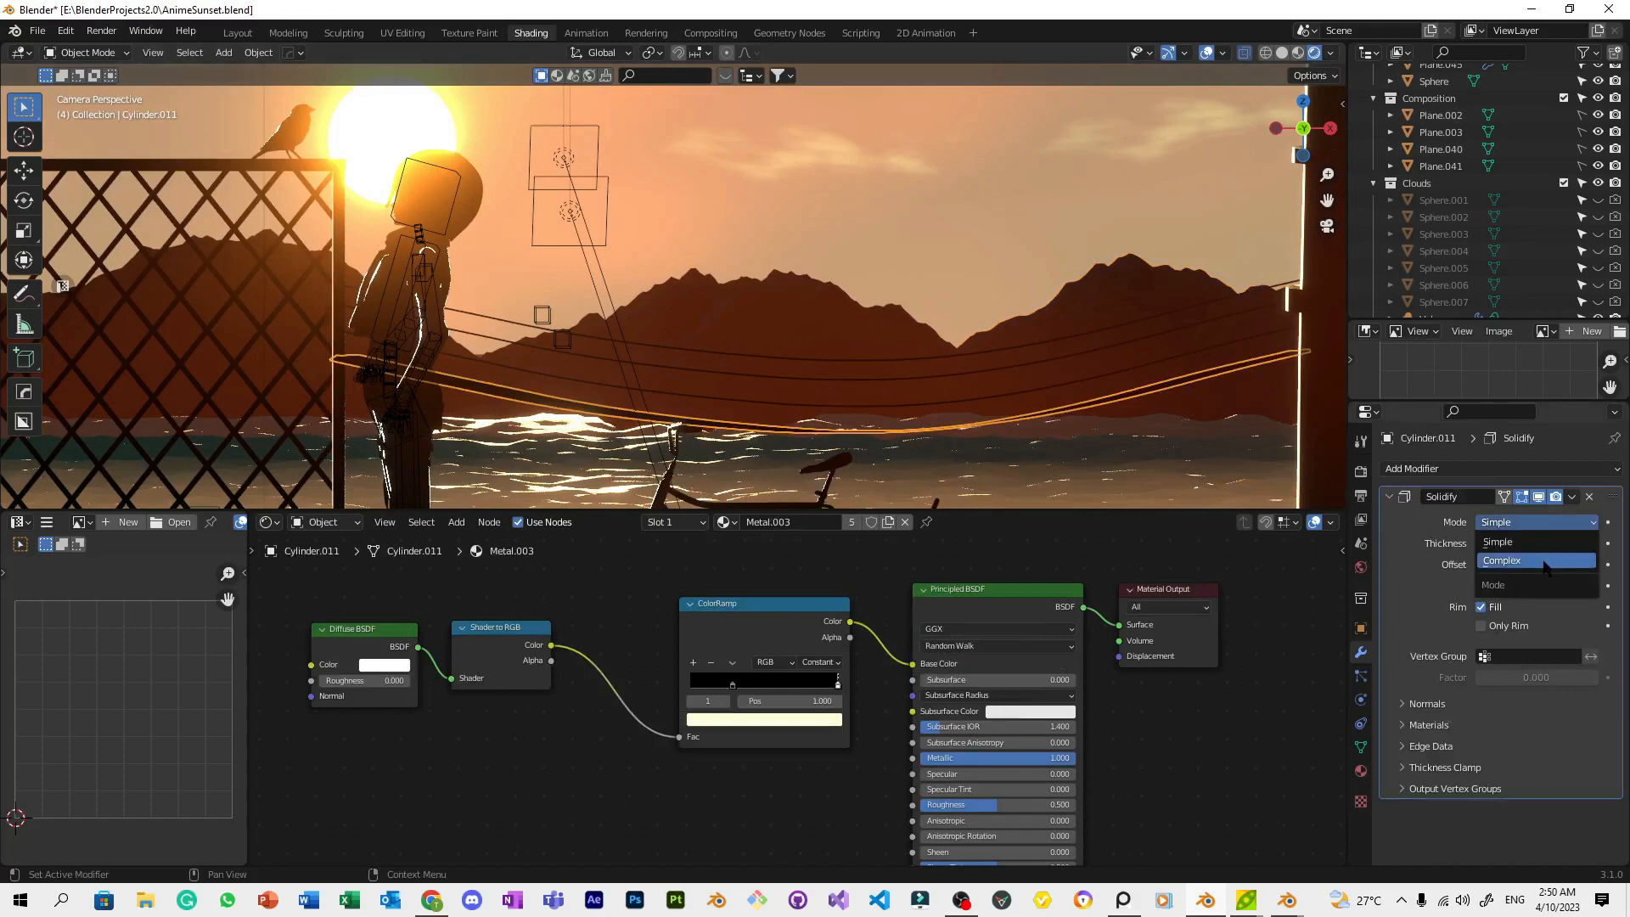
{"action": "left_click", "coordinate": [1520, 560]}
{"action": "left_click", "coordinate": [1526, 525]}
{"action": "left_click", "coordinate": [1520, 541]}
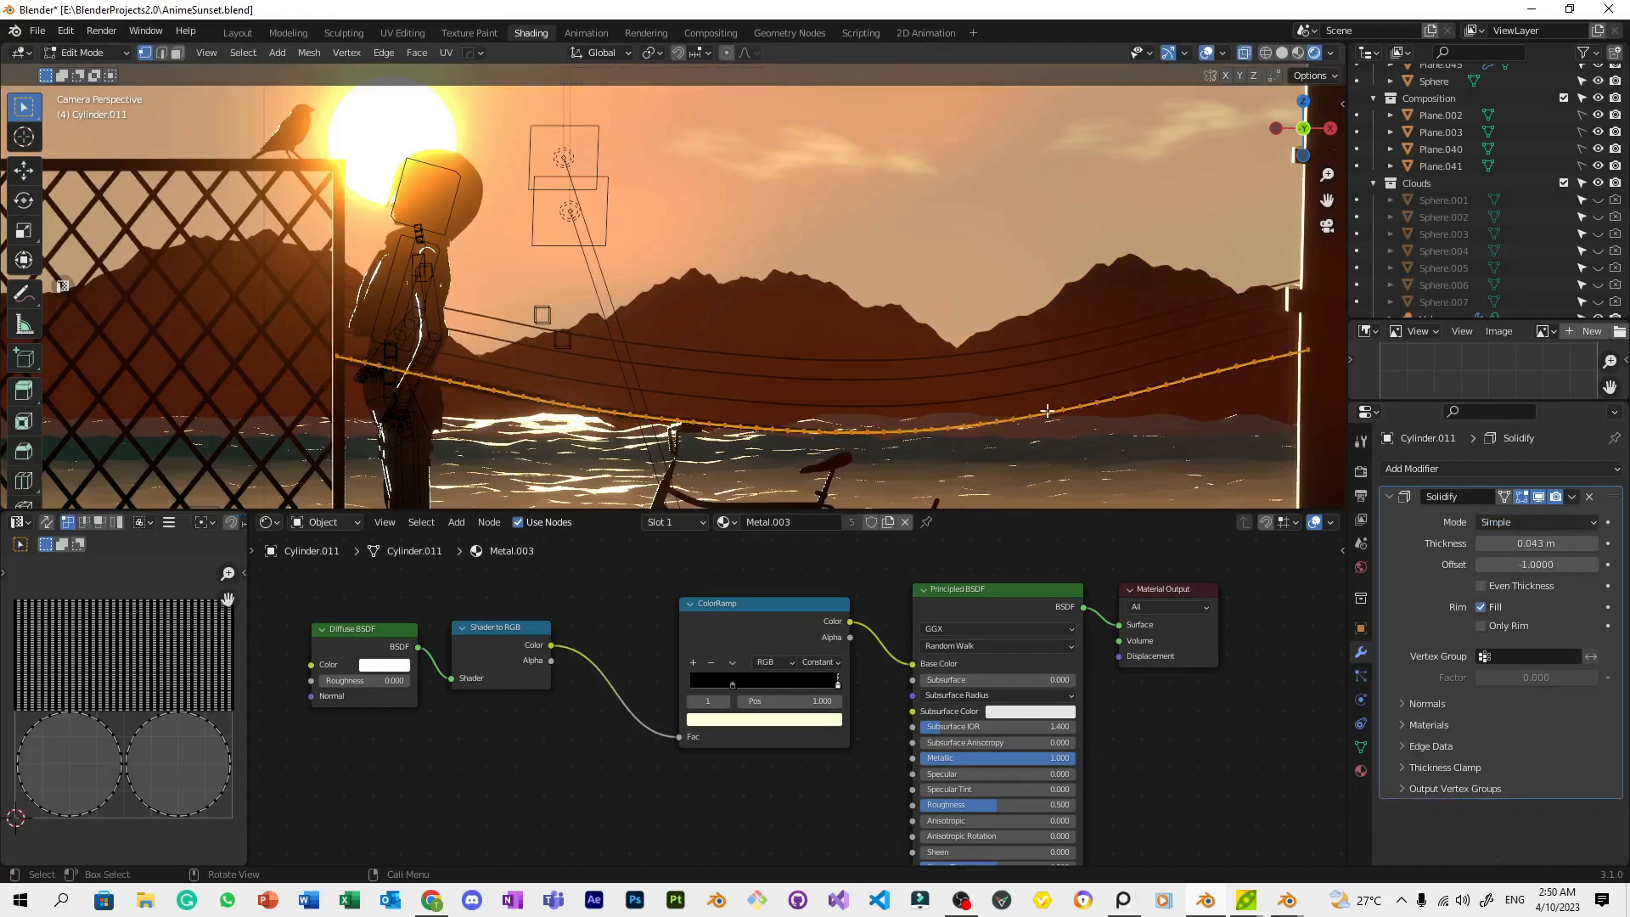
Delete the three thin cables above the solidified one
{"action": "left_click", "coordinate": [1019, 379]}
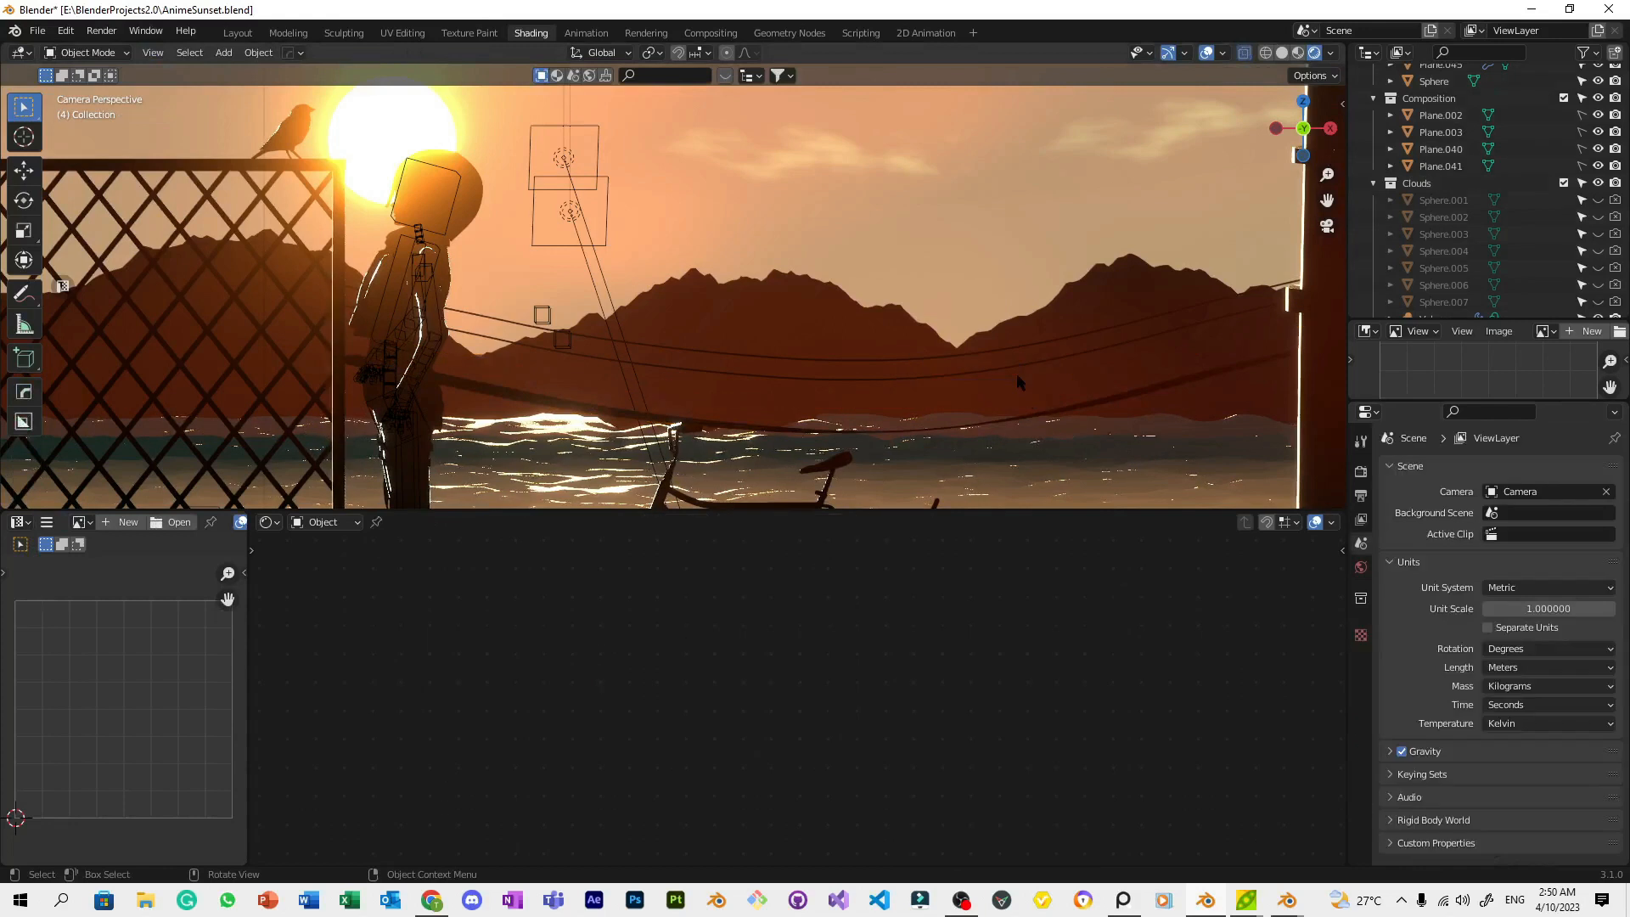
{"action": "left_click", "coordinate": [1017, 374]}
{"action": "left_click", "coordinate": [1010, 367]}
{"action": "key", "text": "x"}
{"action": "left_click", "coordinate": [1011, 364]}
{"action": "left_click", "coordinate": [1011, 348]}
{"action": "key", "text": "x"}
{"action": "left_click", "coordinate": [1010, 348]}
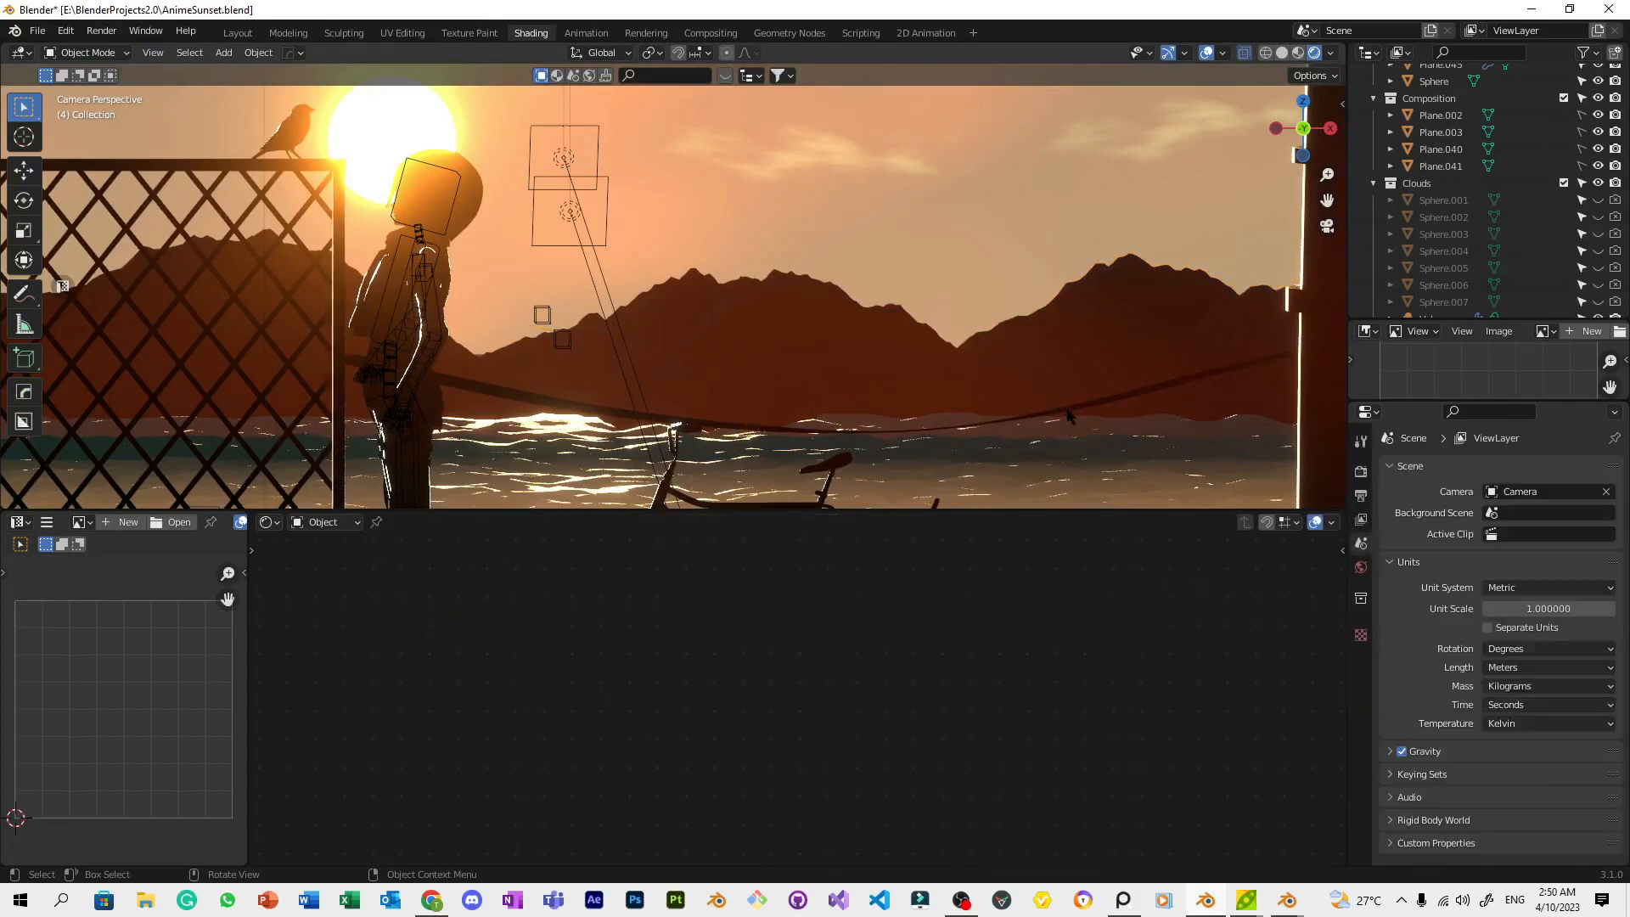
Duplicate the solidified cable above the original and rotate the copy about the global X axis to make it nearly straight
{"action": "left_click", "coordinate": [1068, 414]}
{"action": "key", "text": "shift+d"}
{"action": "key", "text": "r"}
{"action": "key", "text": "x"}
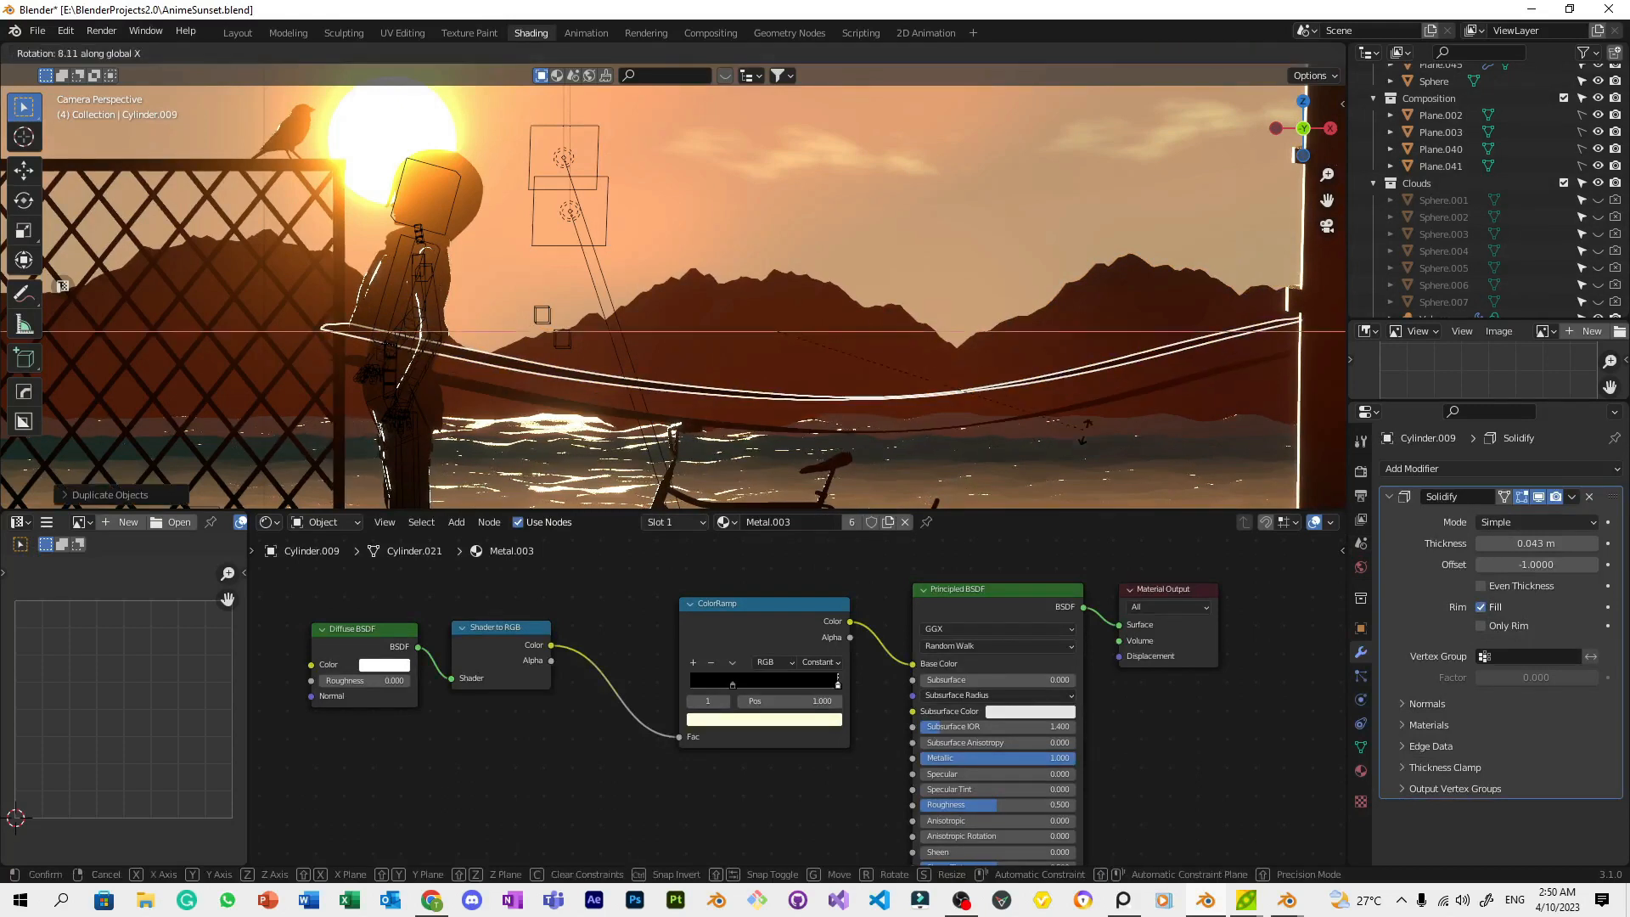
{"action": "left_click", "coordinate": [954, 241]}
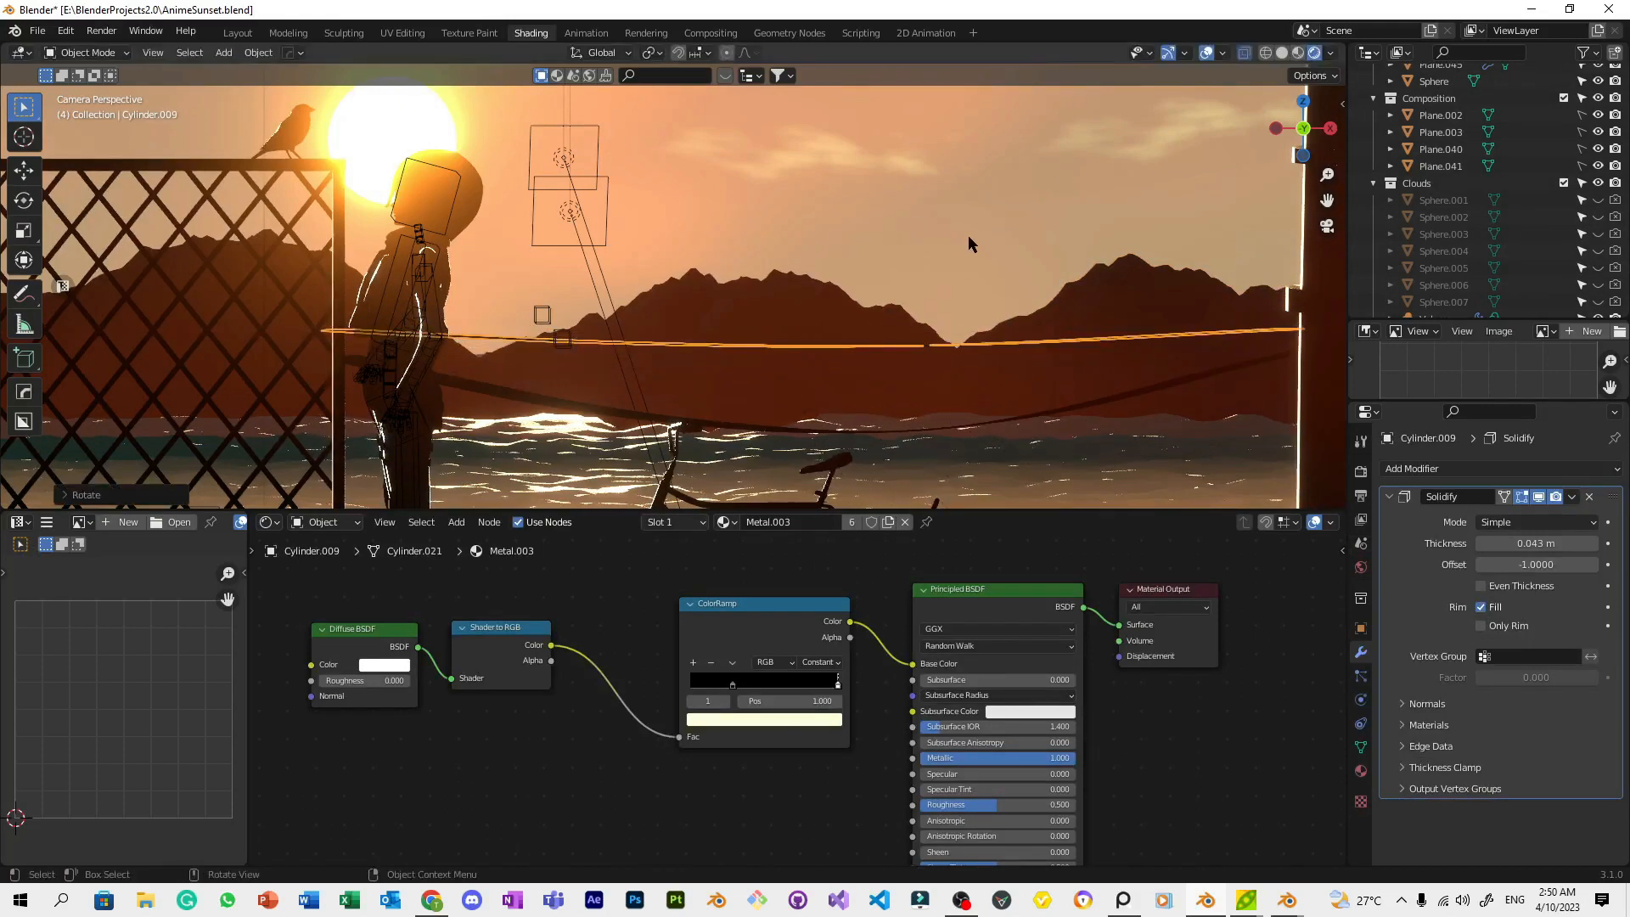
Duplicate the sagging solidified cable again and place the copy between the lowest and the nearly straight cable
{"action": "left_click", "coordinate": [1046, 408]}
{"action": "left_click", "coordinate": [1090, 414]}
{"action": "key", "text": "shift+d"}
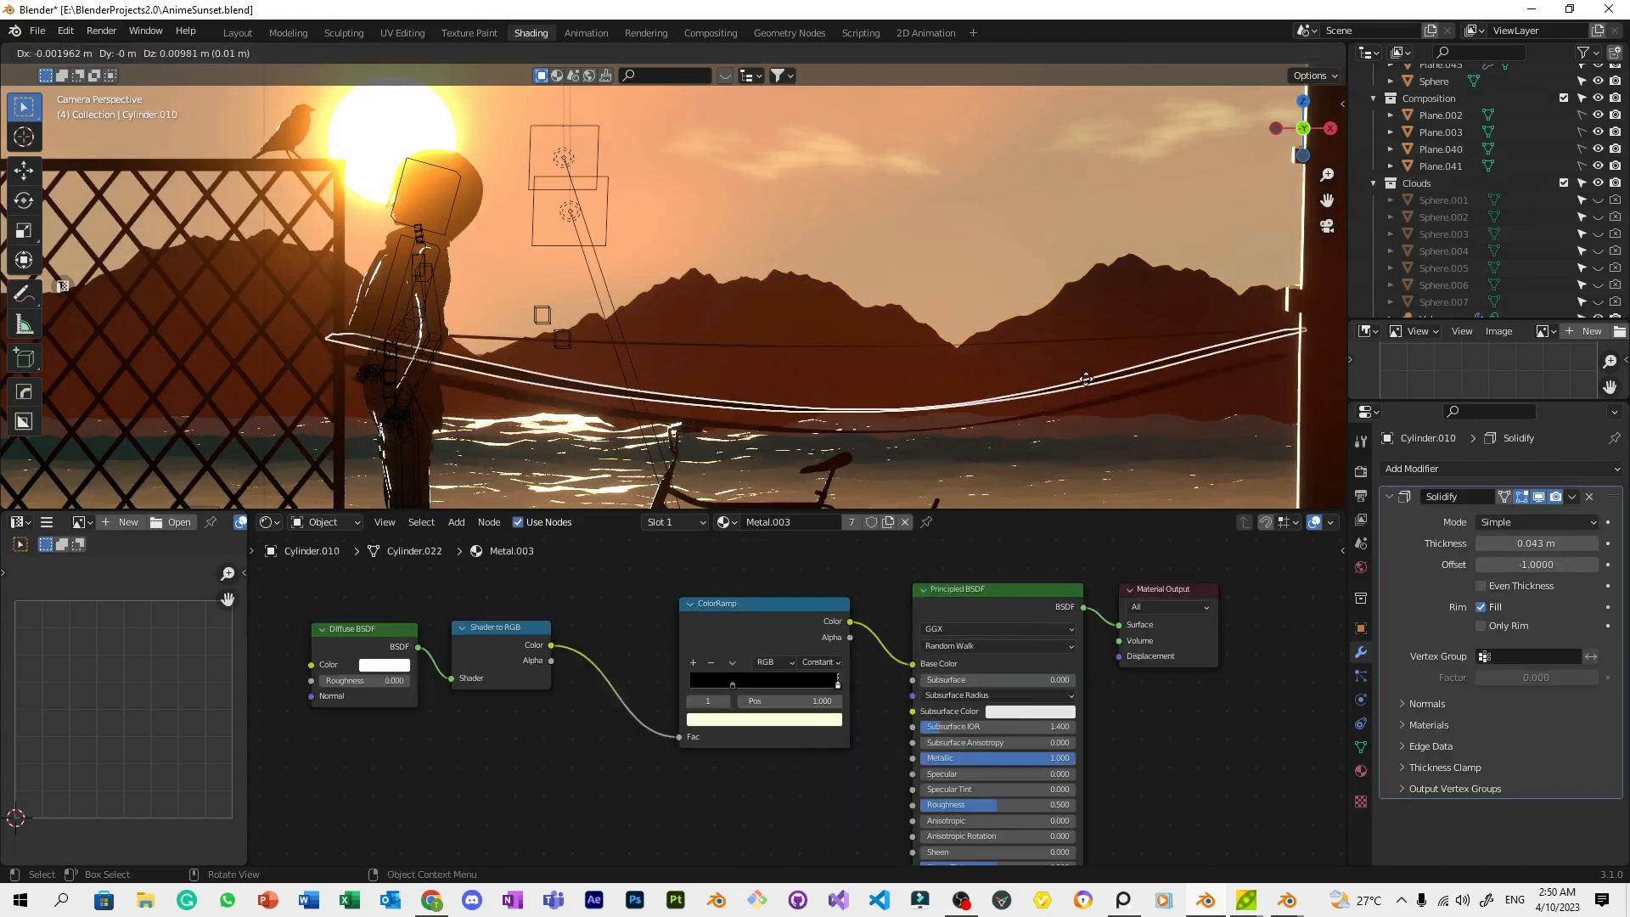
{"action": "left_click", "coordinate": [1102, 227]}
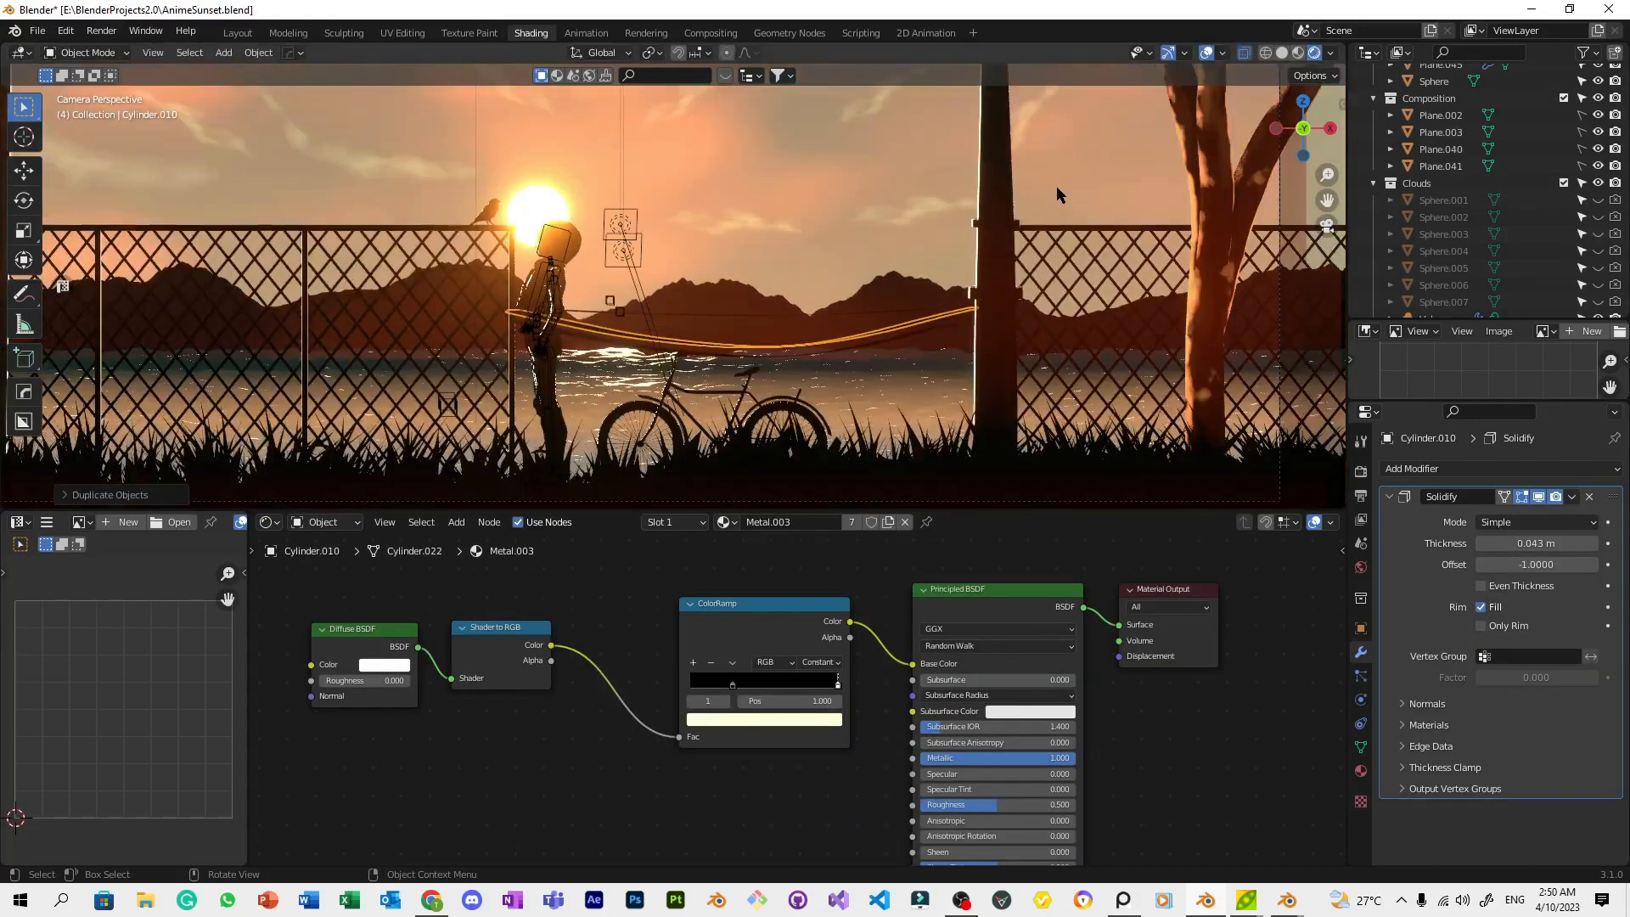
Save the AnimeSunset.blend file
{"action": "left_click", "coordinate": [1057, 186]}
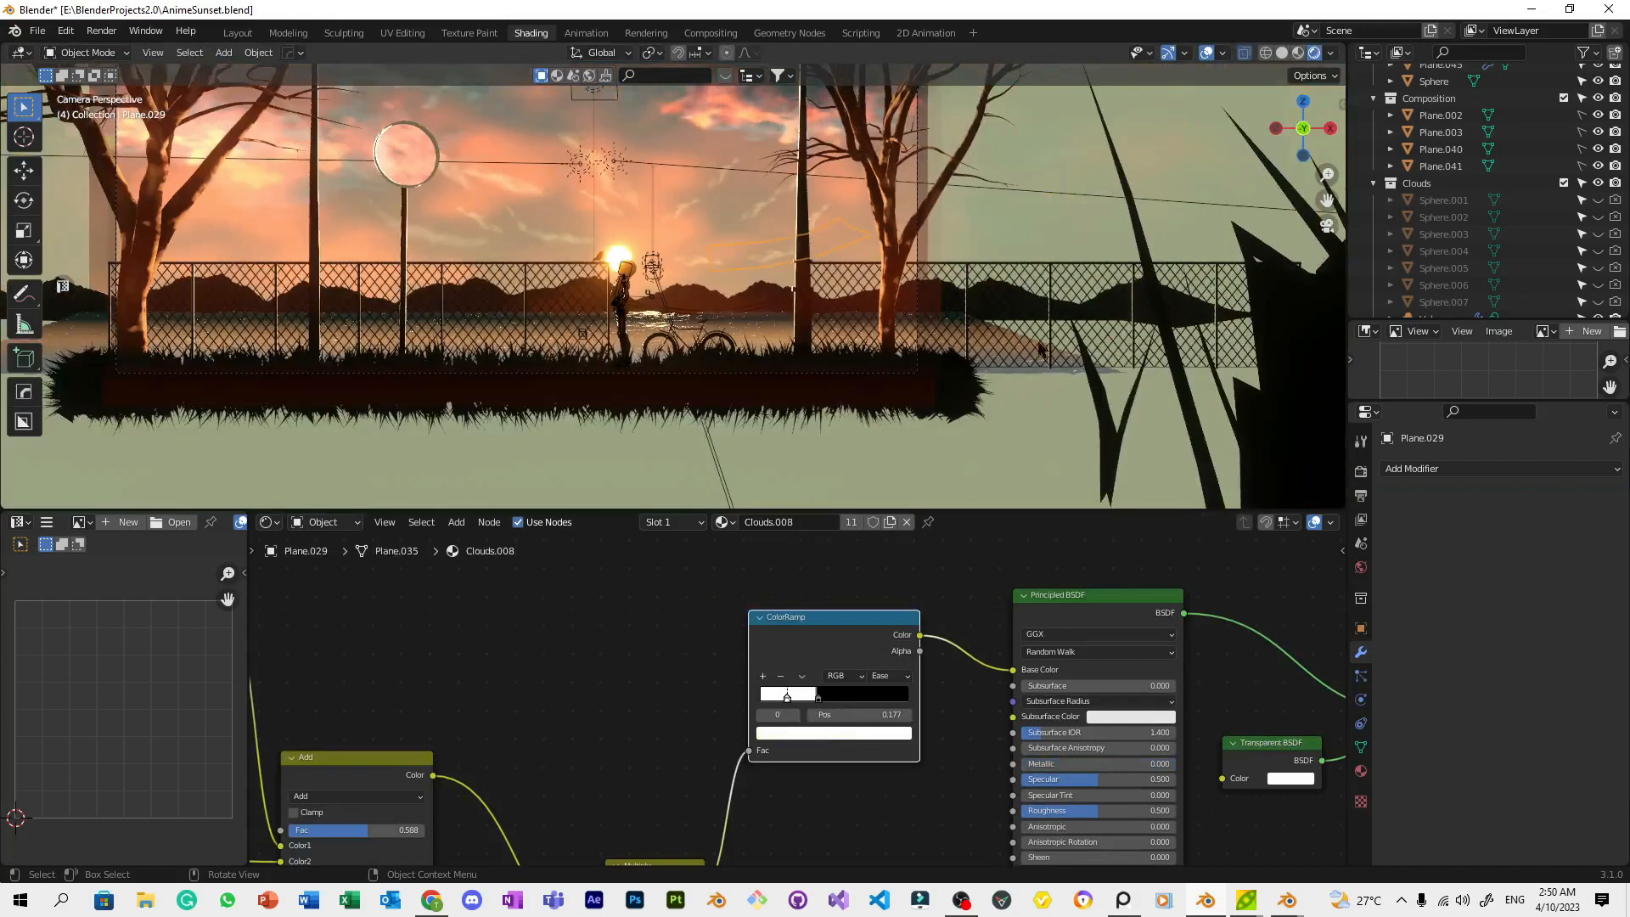
{"action": "left_click", "coordinate": [995, 480]}
{"action": "middle_click_drag", "start_coordinate": [679, 292], "coordinate": [865, 281], "text": "shift"}
{"action": "key", "text": "ctrl+s"}
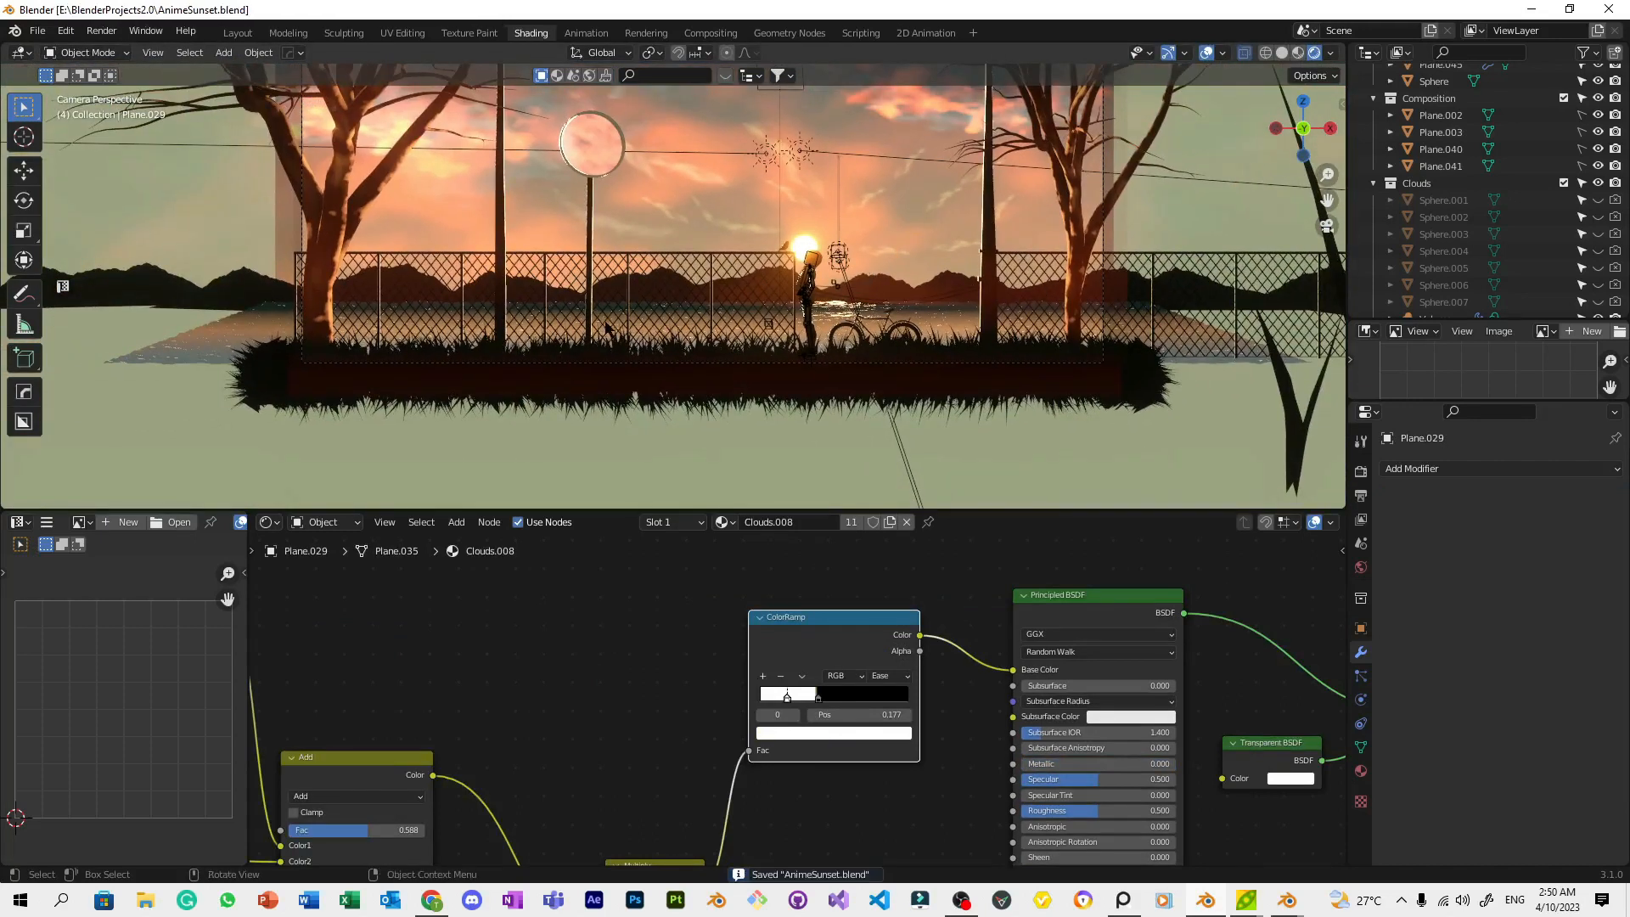
{"action": "scroll", "coordinate": [677, 314], "scroll_direction": "down", "scroll_amount": 6}
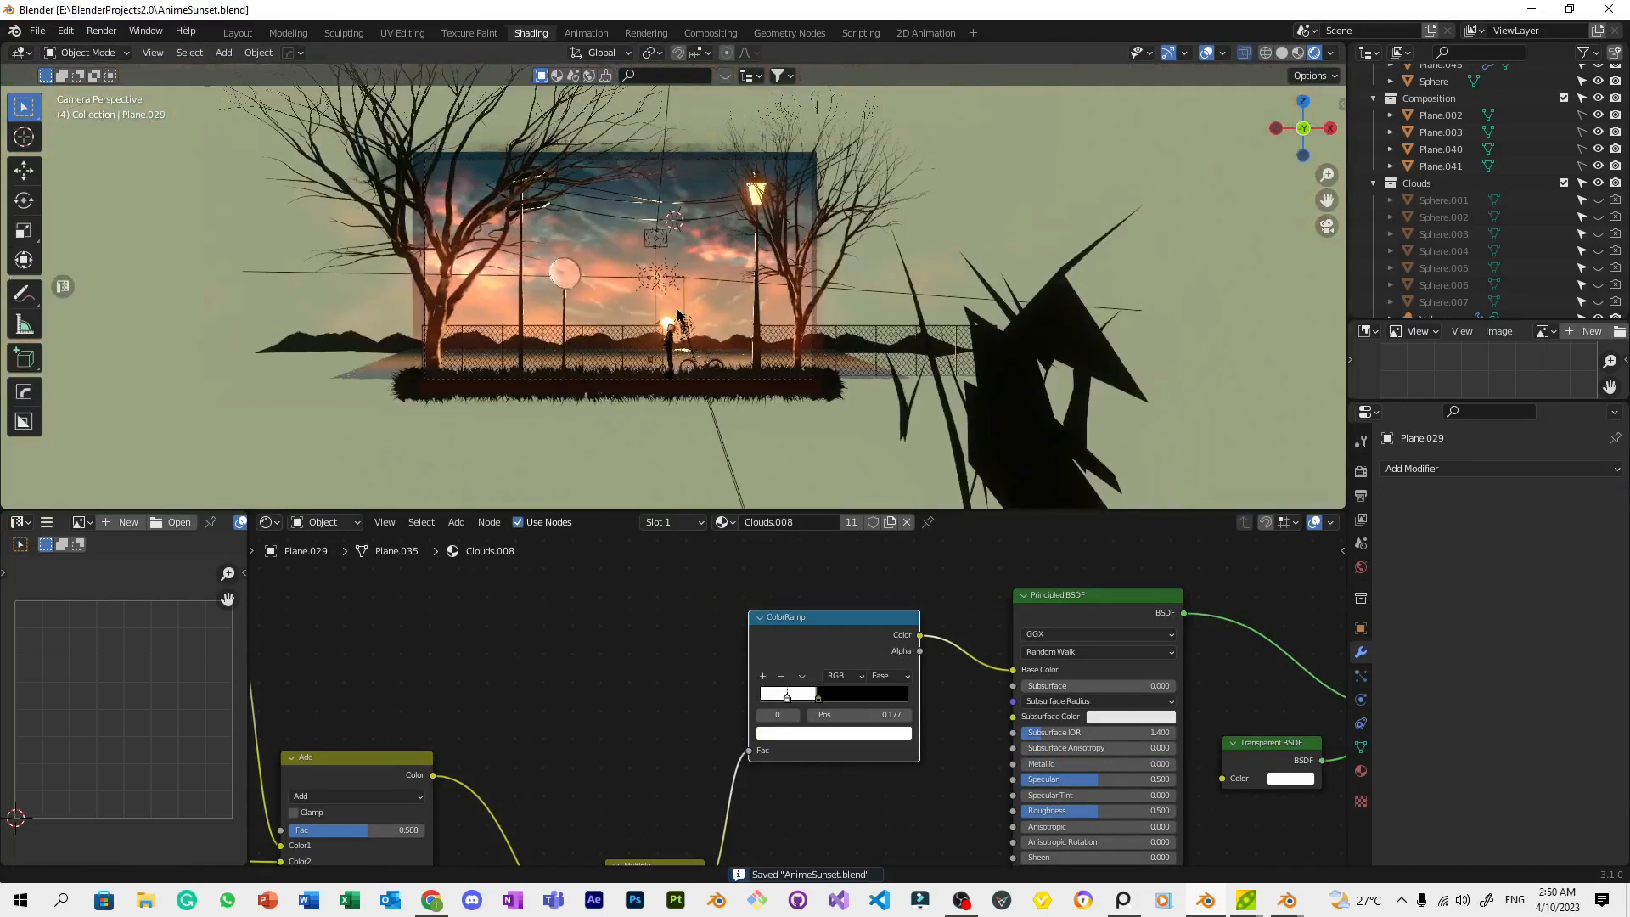
{"action": "scroll", "coordinate": [677, 312], "scroll_direction": "up", "scroll_amount": 4}
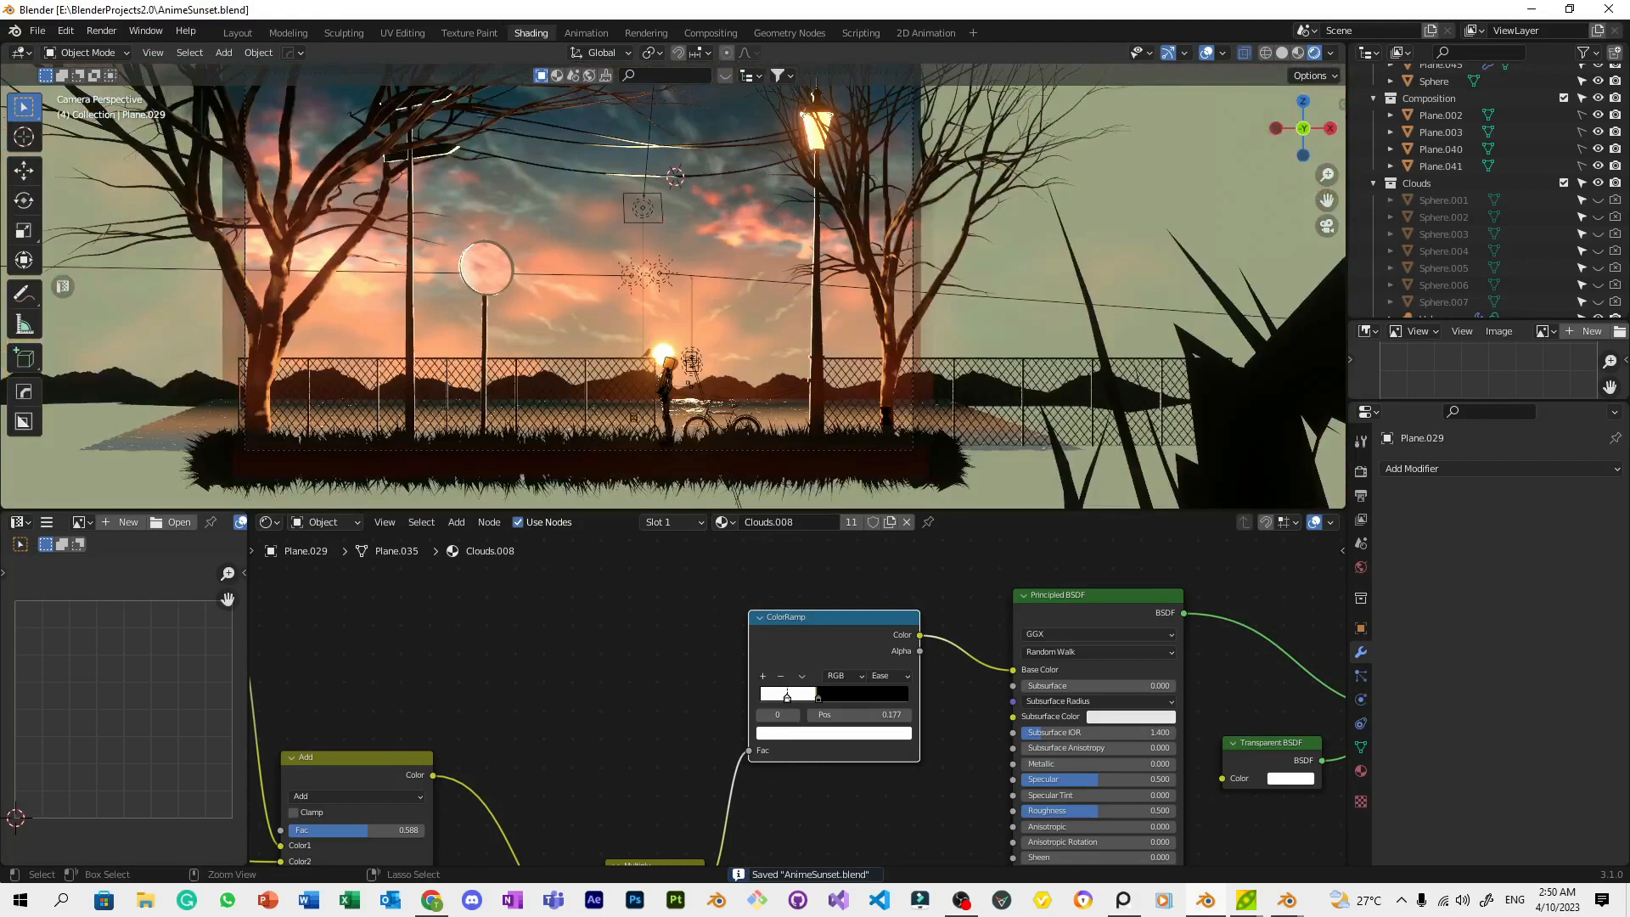
{"action": "scroll", "coordinate": [676, 313], "scroll_direction": "down", "scroll_amount": 2}
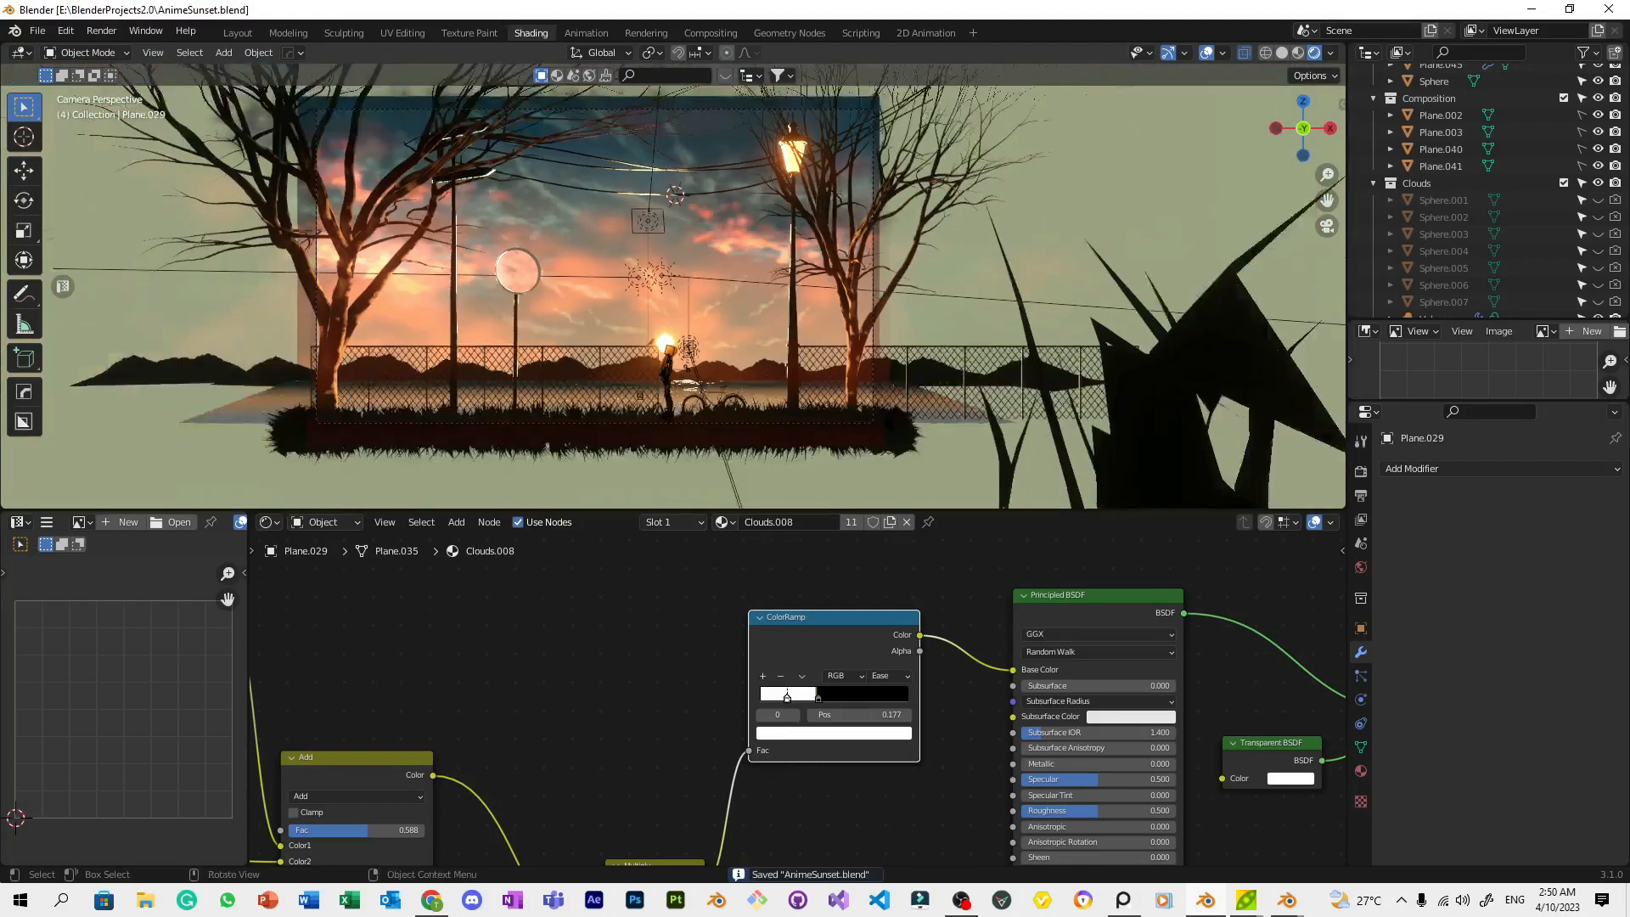
{"action": "scroll", "coordinate": [676, 312], "scroll_direction": "up", "scroll_amount": 1}
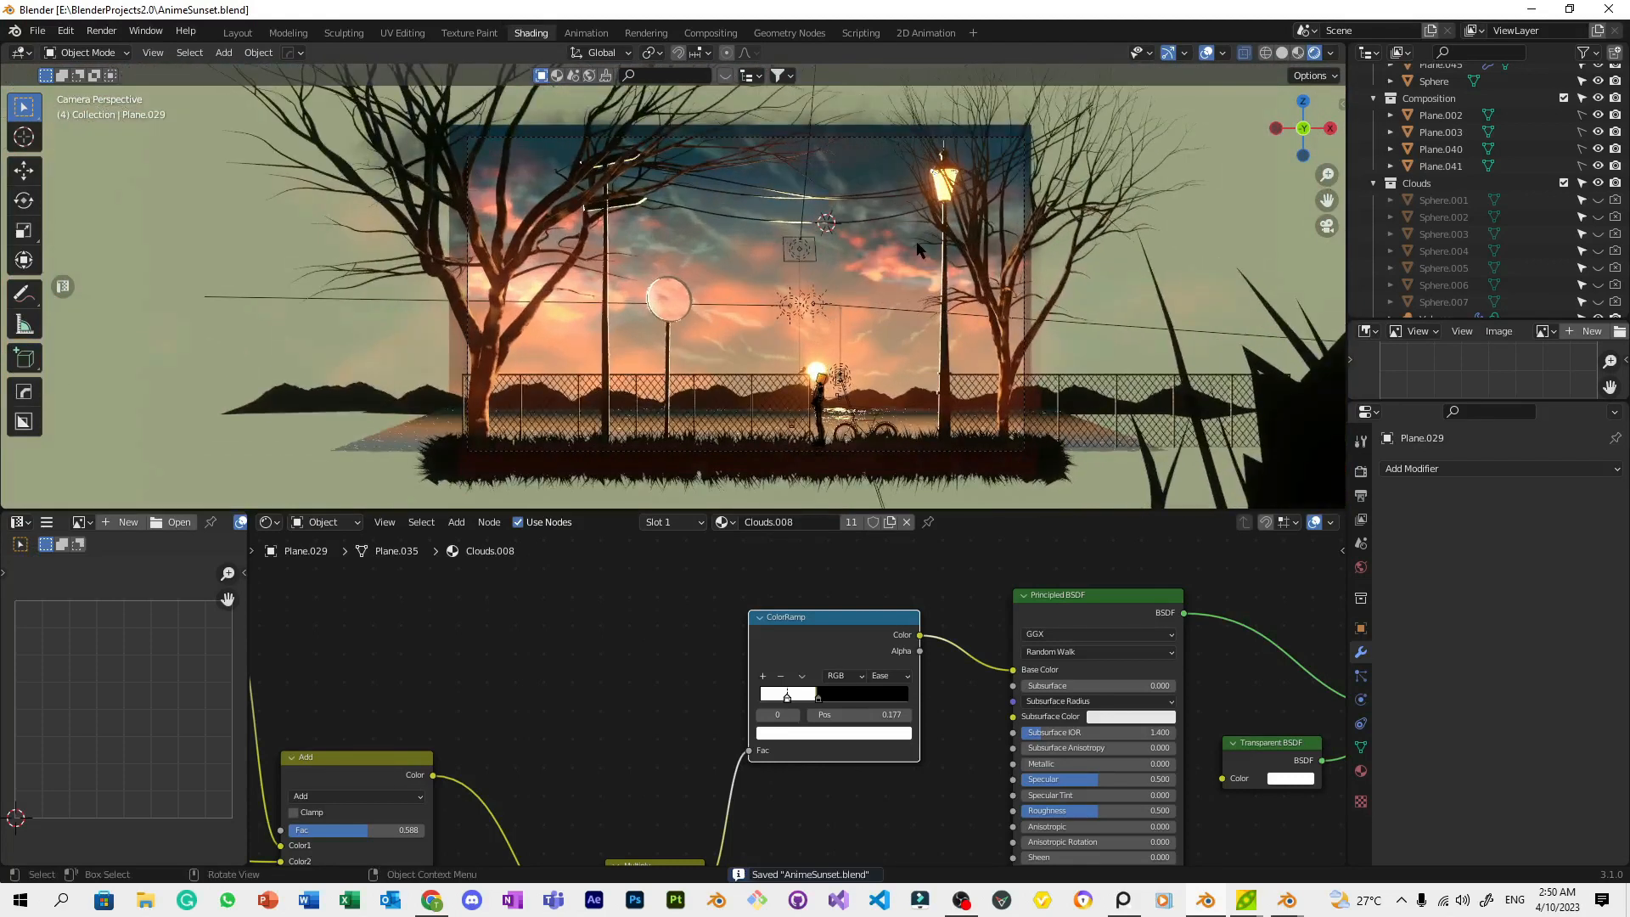